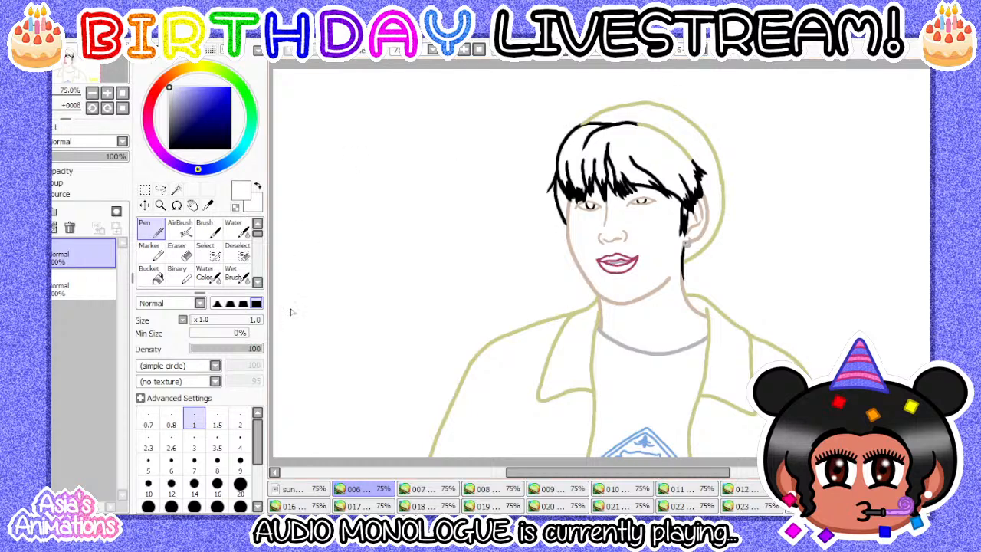
- Sample the light yellow Jacket/Hat swatch from the color reference sheet and return to frame 006
left_click(310, 492)
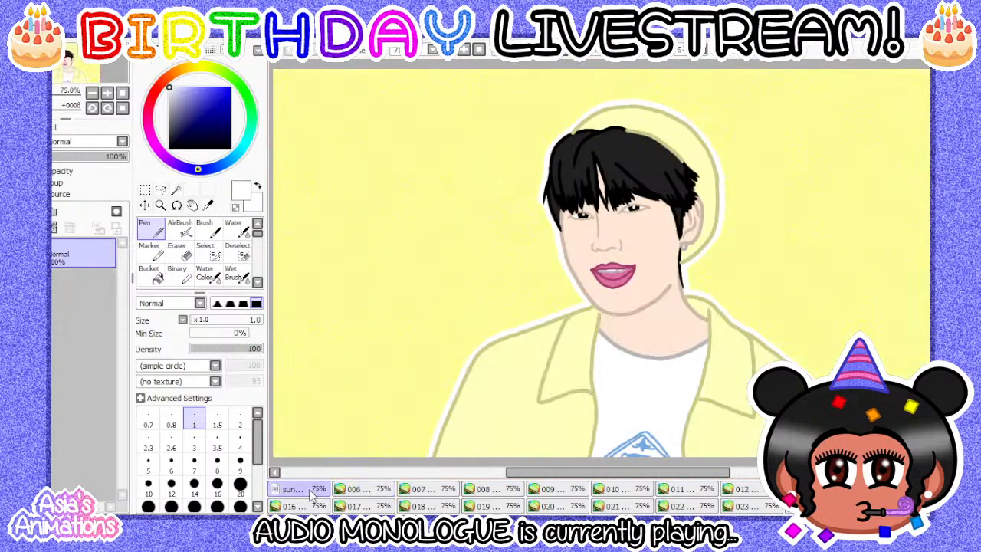
left_click(353, 490)
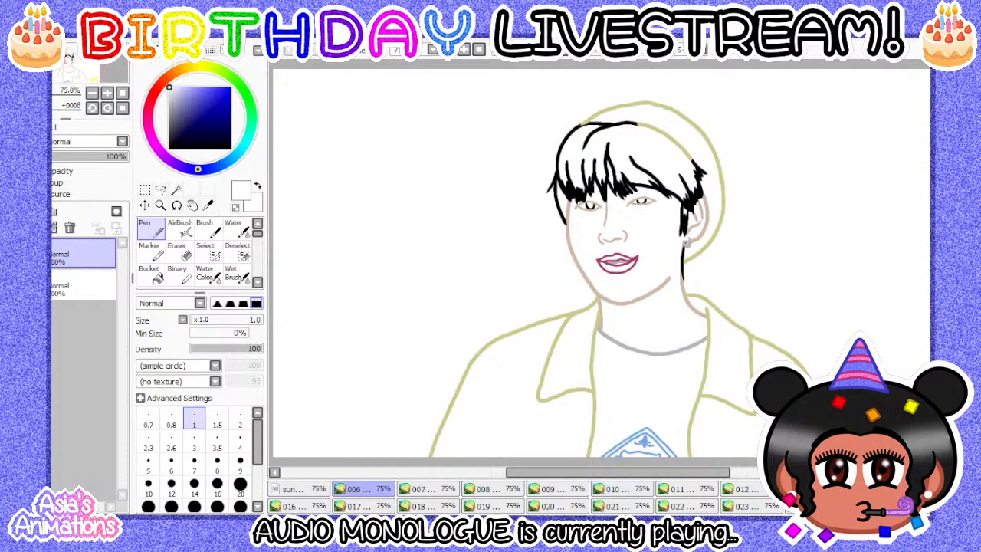
left_click(813, 505)
left_click(213, 210)
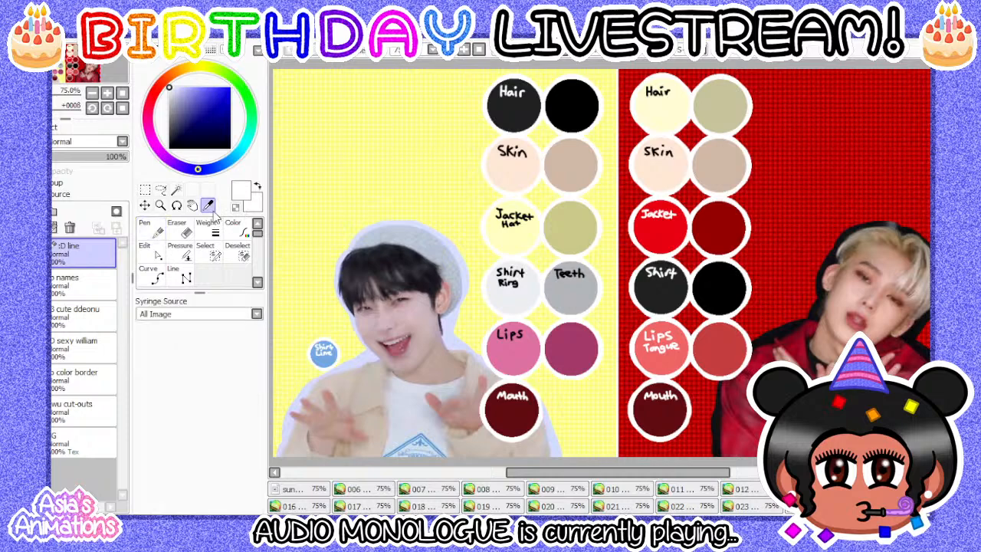
scroll(515, 218, "up", 4)
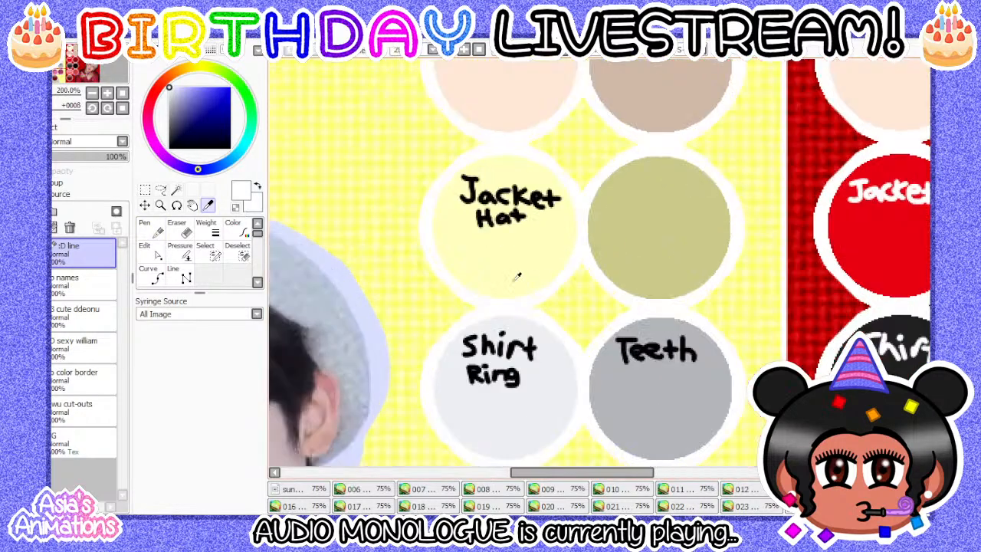
left_click(494, 259)
left_click(150, 229)
left_click(122, 94)
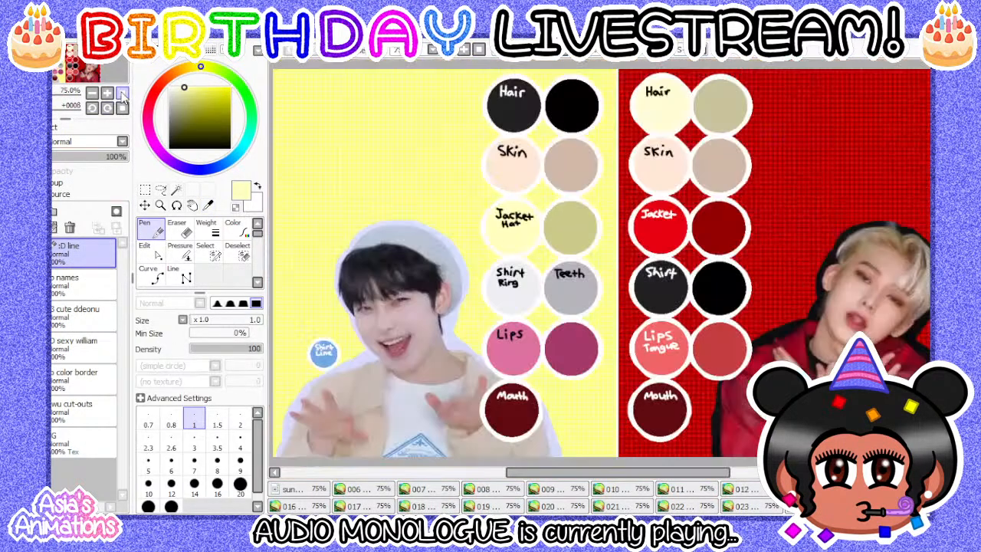
left_click(328, 489)
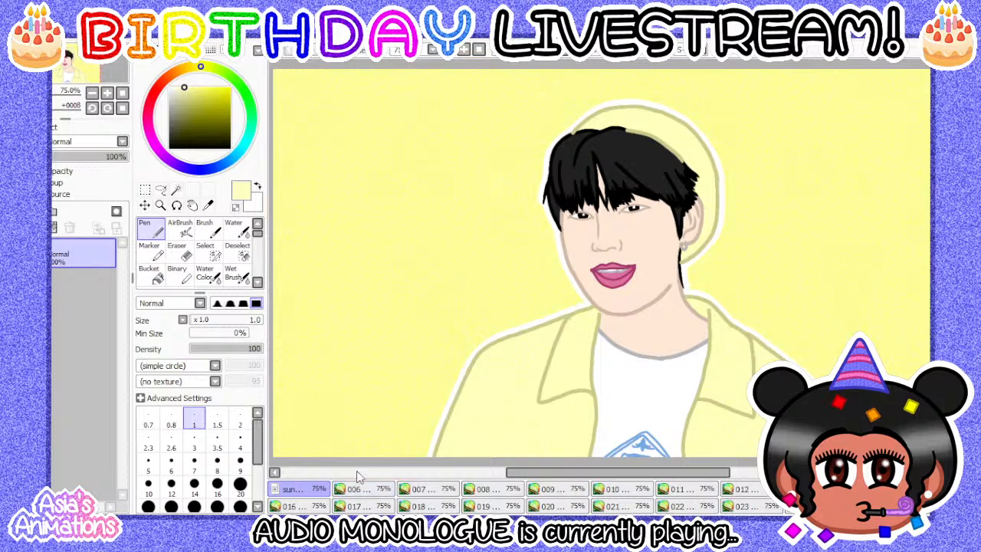
left_click(359, 488)
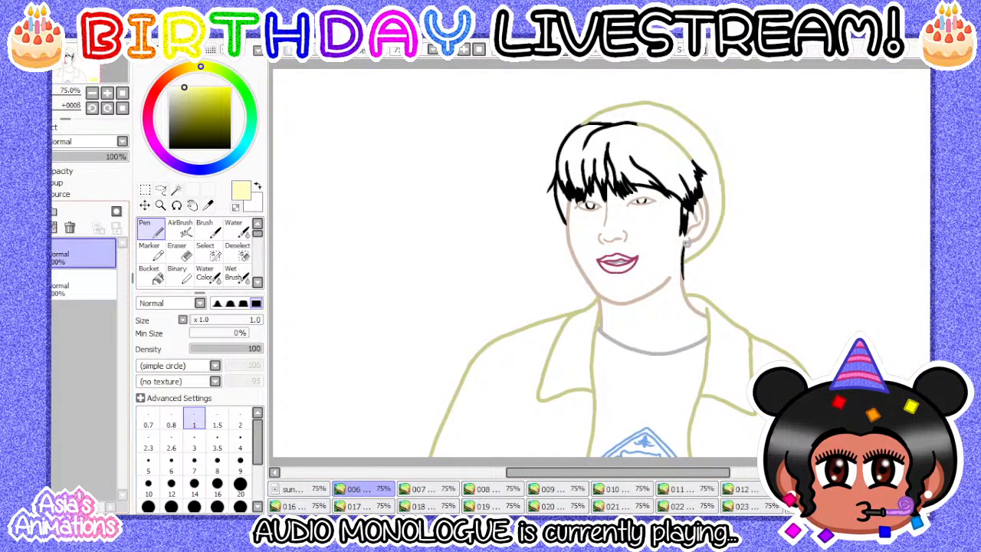
- Add a new layer to frame 006 and place it beneath the existing layers
left_click(61, 284)
left_click(23, 211)
left_click_drag(80, 289, 93, 323)
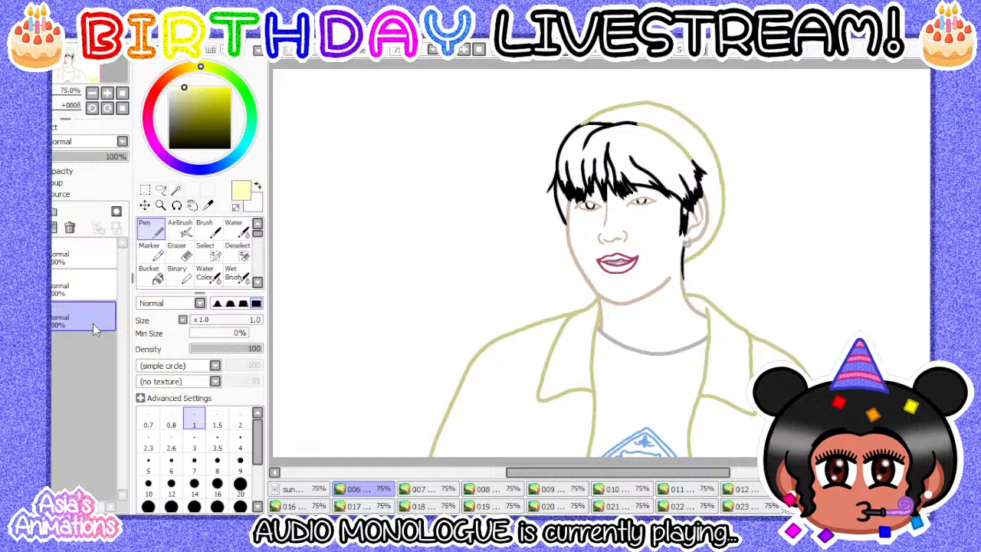
- Reset the drawing color to white with a blue hue
left_click(163, 81)
left_click_drag(189, 92, 170, 88)
left_click(196, 168)
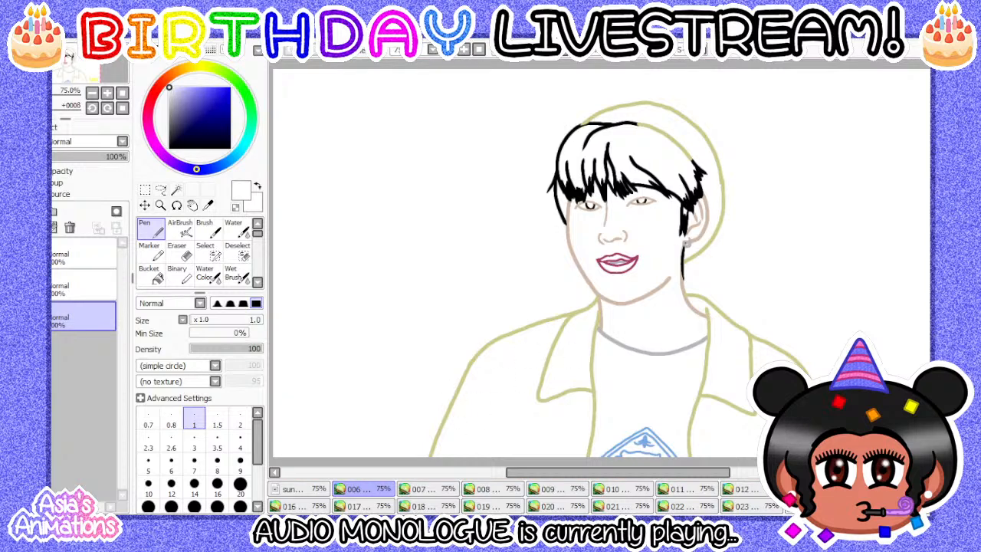
- Pick the yellow of the textured background on the color reference sheet as the drawing color
left_click(858, 506)
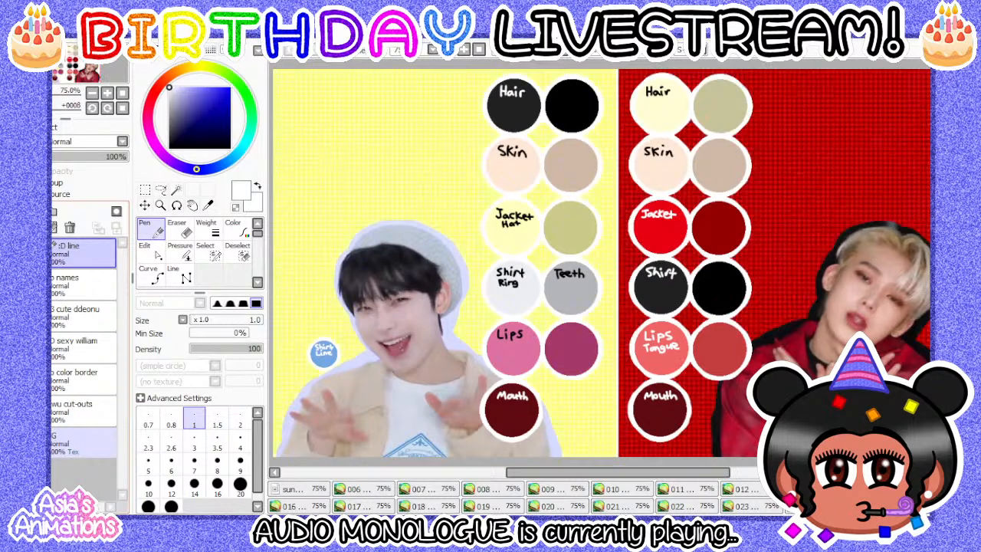
left_click(92, 428)
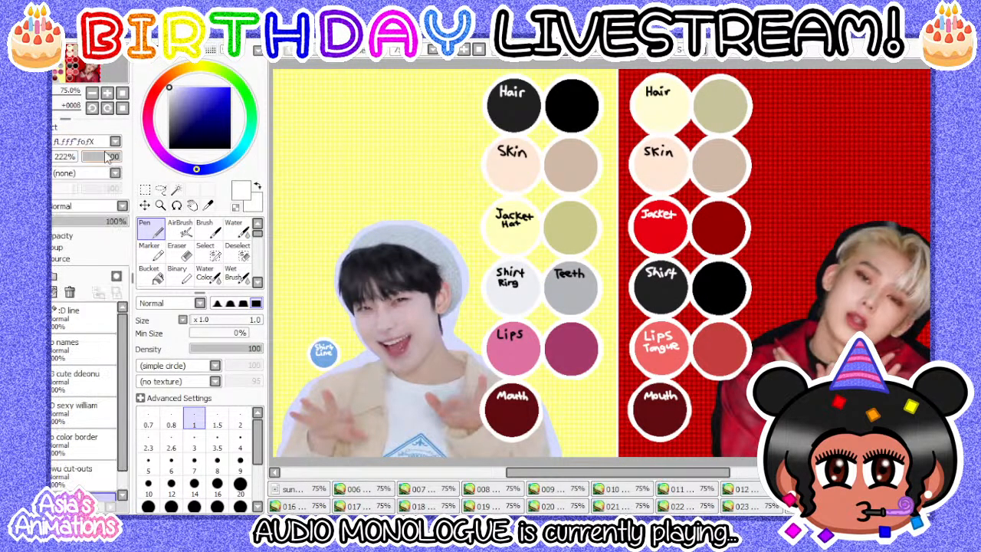
left_click(208, 205)
left_click(310, 181)
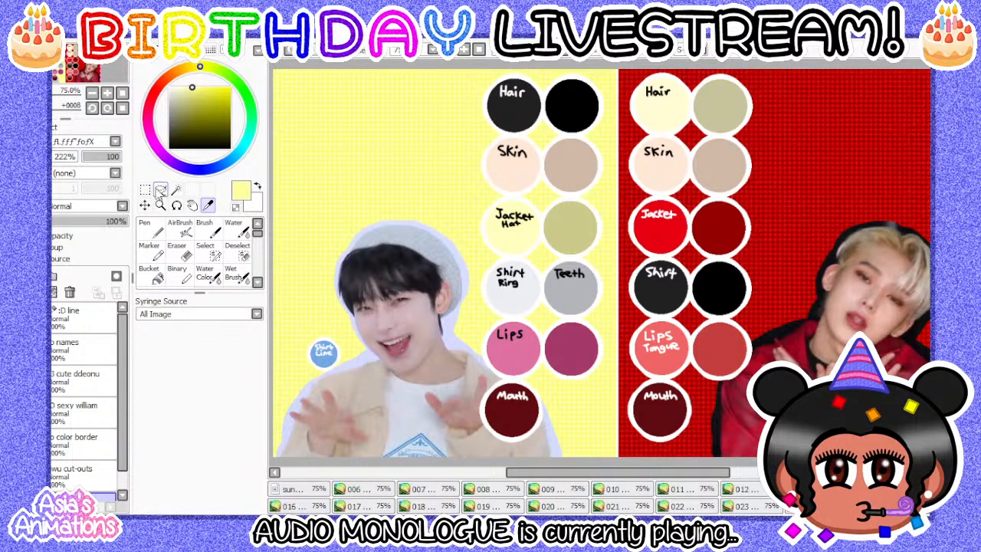
left_click(151, 228)
left_click(73, 312)
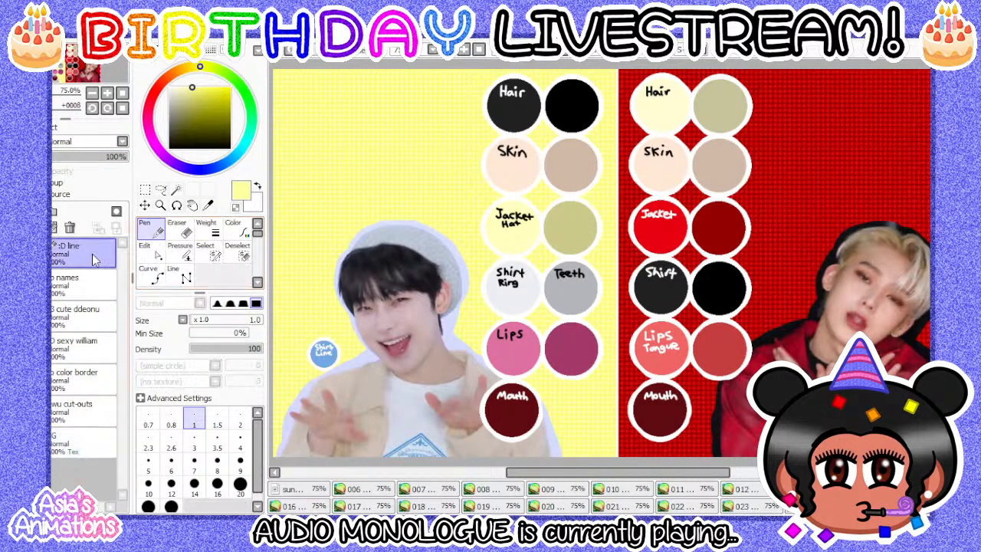
- In frame 006, fill the bottom layer with the yellow while the line art is hidden, and show the line art again
left_click(357, 490)
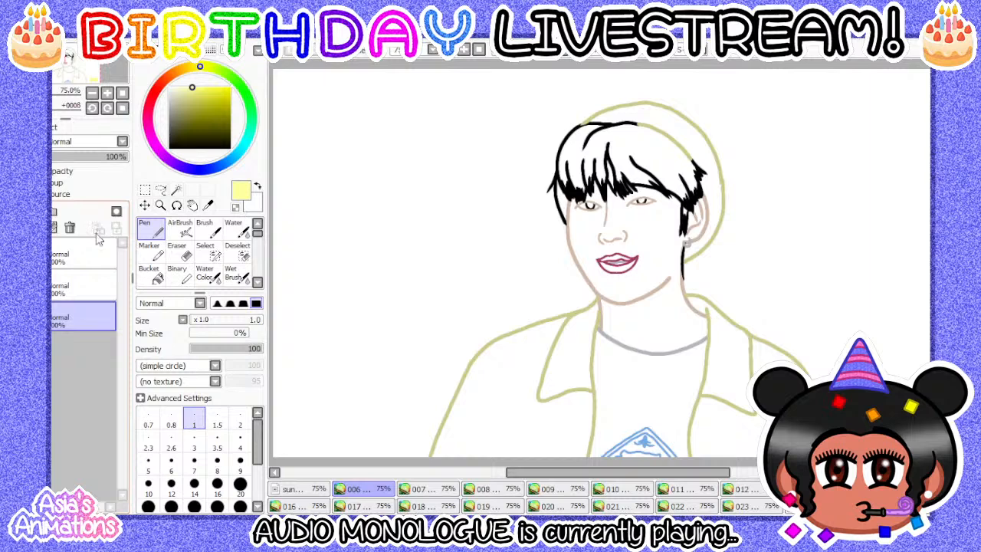
left_click(16, 254)
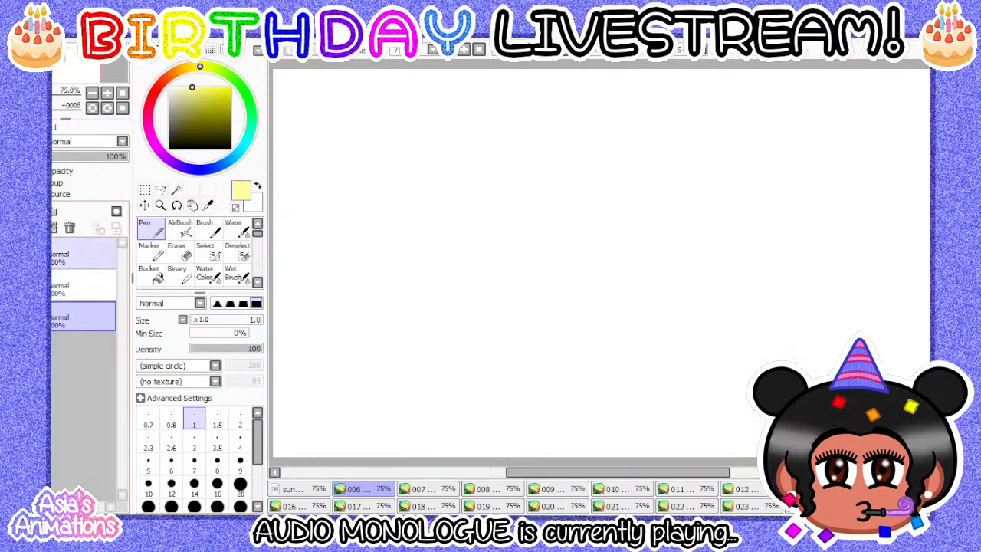
left_click(149, 275)
left_click(383, 276)
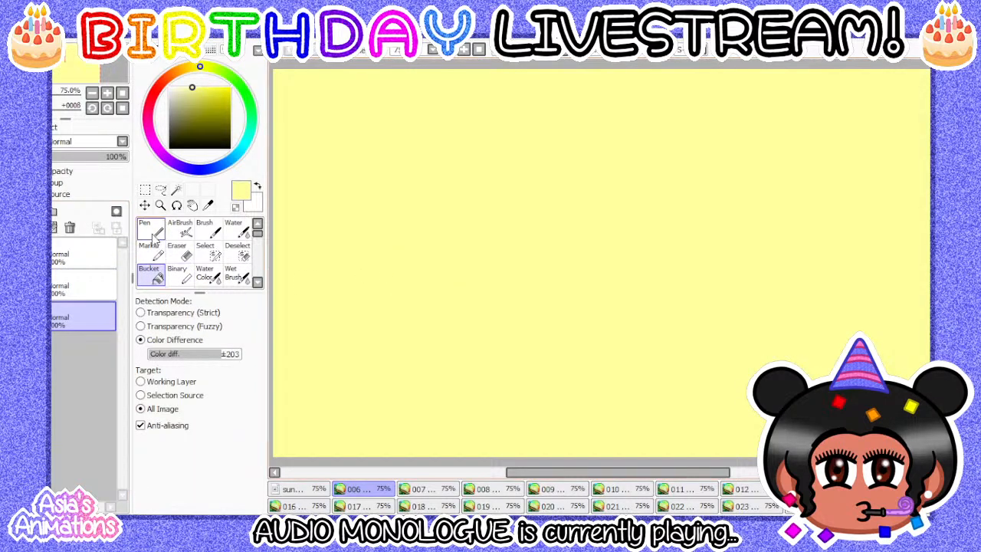
left_click(150, 227)
left_click(15, 253)
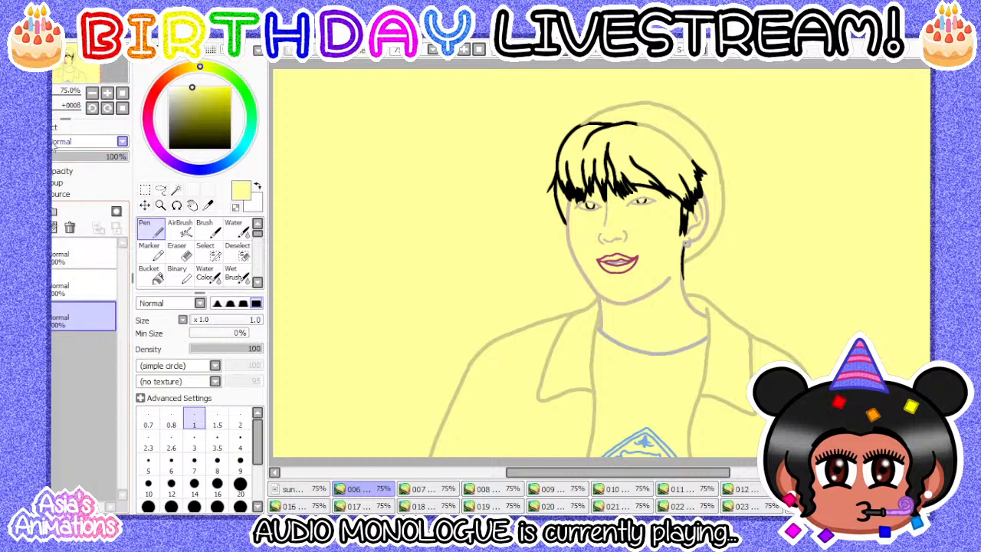
- Apply a texture effect at scale 100% and strength 100 to frame 006's yellow background layer
left_click(58, 129)
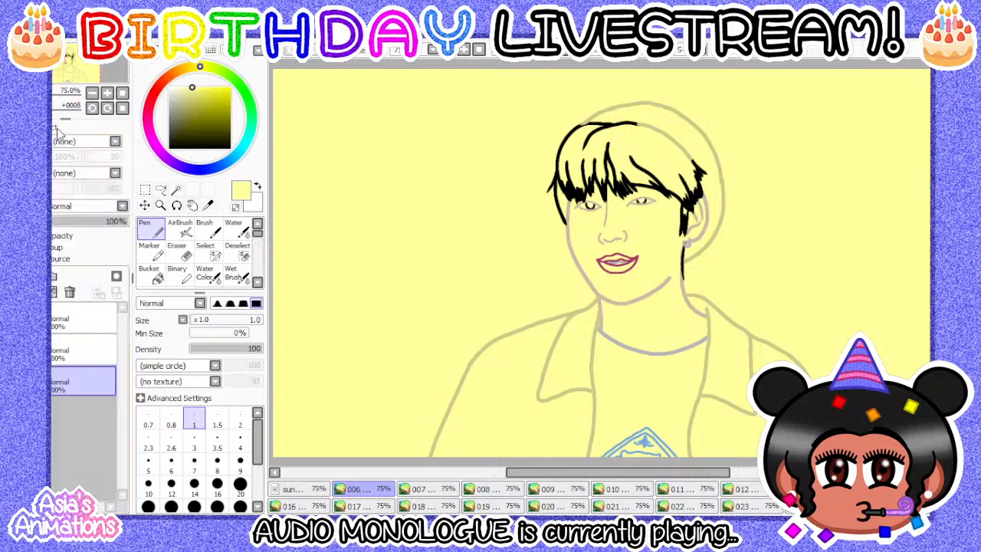
left_click(86, 176)
left_click_drag(102, 159, 139, 159)
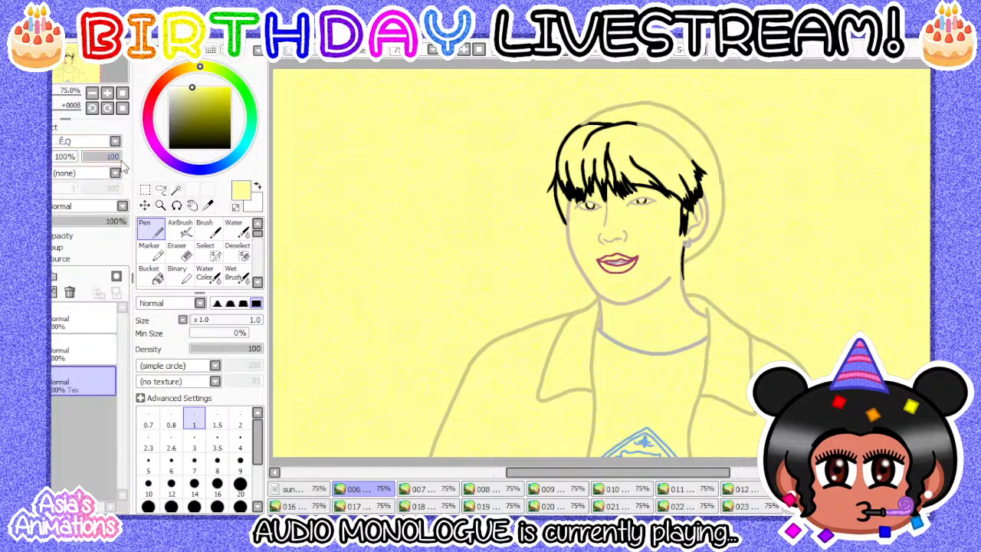
left_click(54, 141)
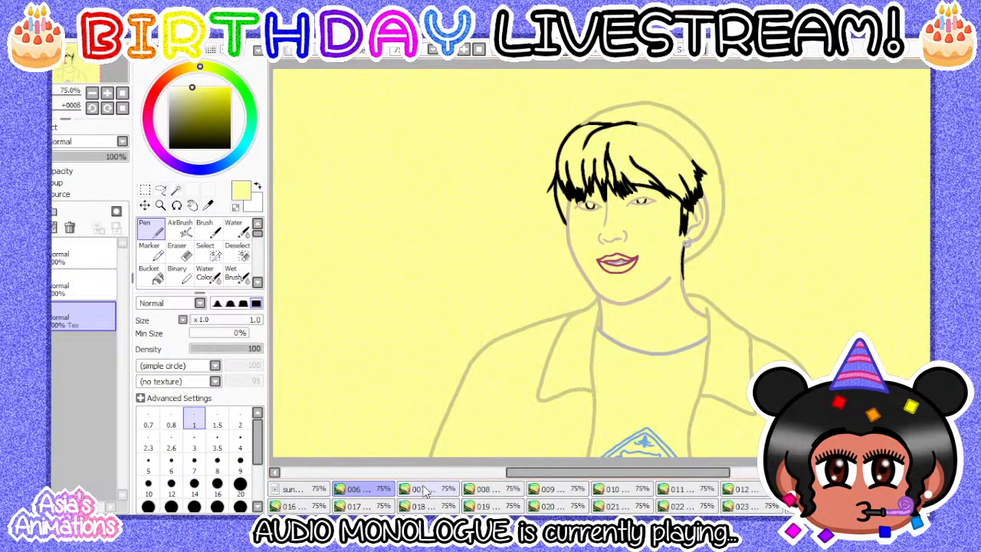
- Open frame 007, add a new layer beneath the existing layers and hide the line art
left_click(423, 490)
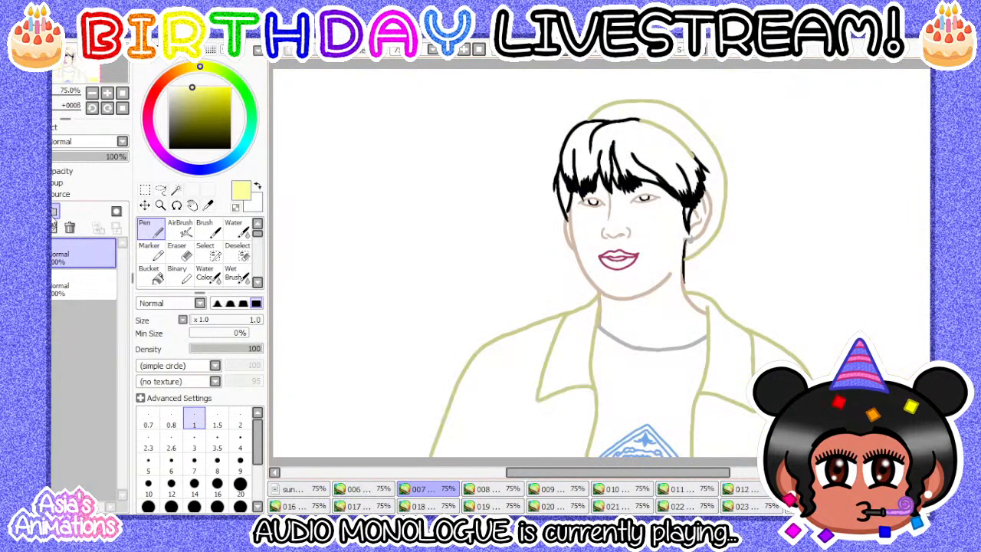
left_click(76, 288)
left_click(77, 259)
key("Delete")
left_click(79, 312)
- Bucket-fill frame 007's new bottom layer with the yellow and show the line art again
left_click(153, 274)
left_click(372, 261)
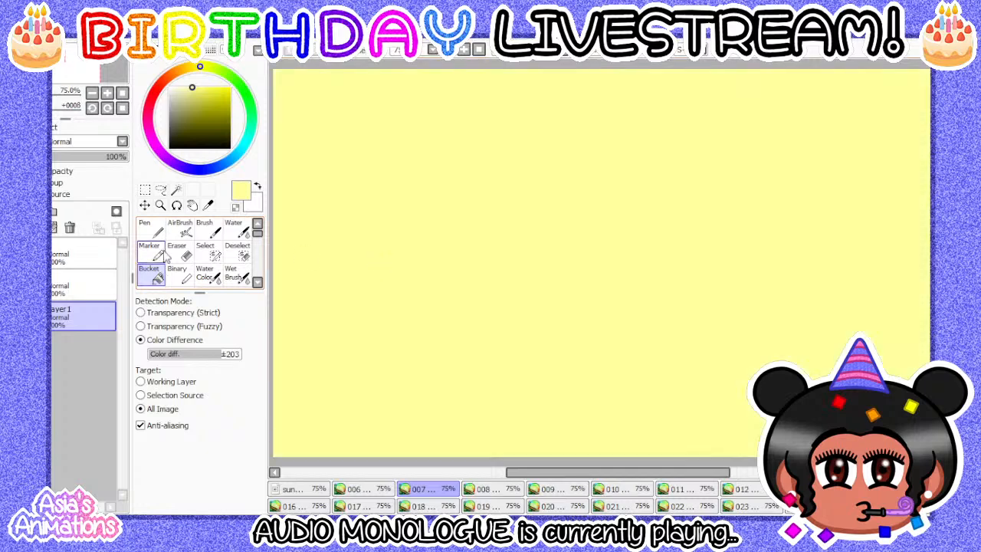
left_click(156, 230)
left_click(89, 259)
key("ctrl+v")
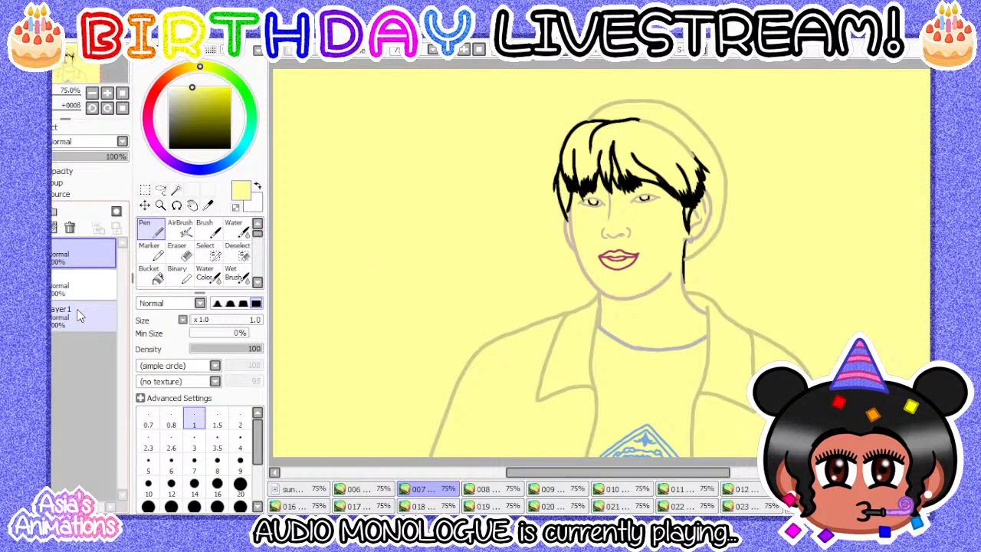
- Rename frame 007's yellow background layer and apply the same texture effect to it as in frame 006
left_click(79, 315)
left_click(526, 251)
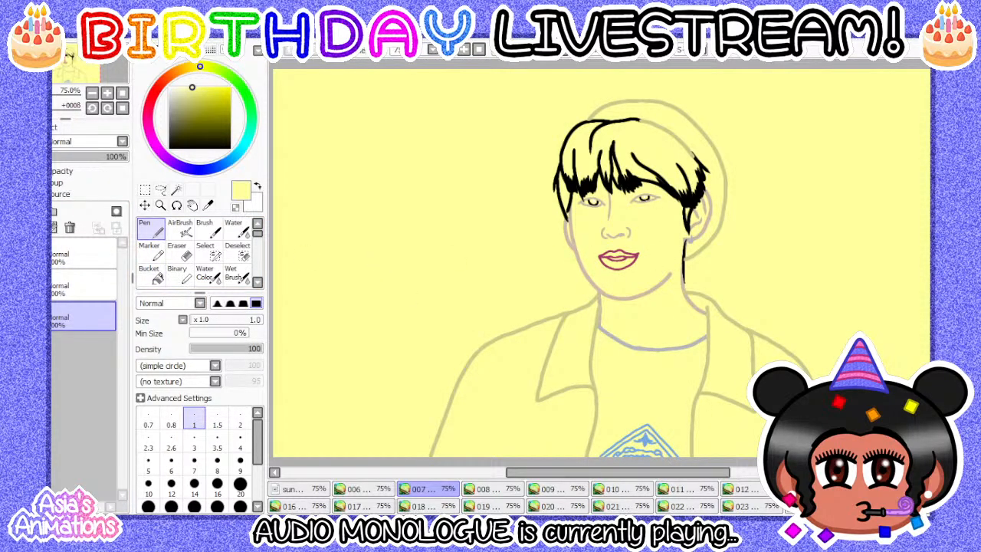
scroll(67, 143, "up", 2)
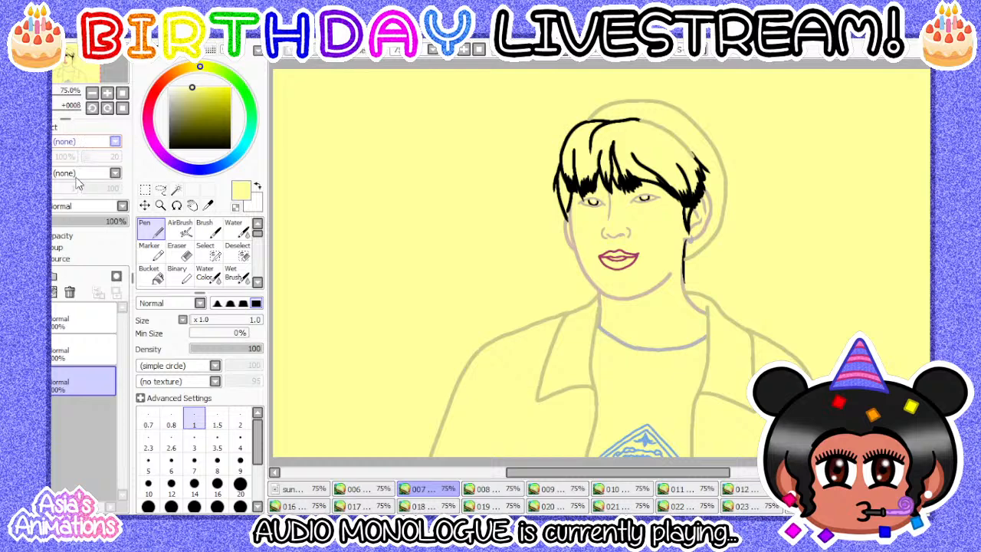
scroll(64, 186, "down", 2)
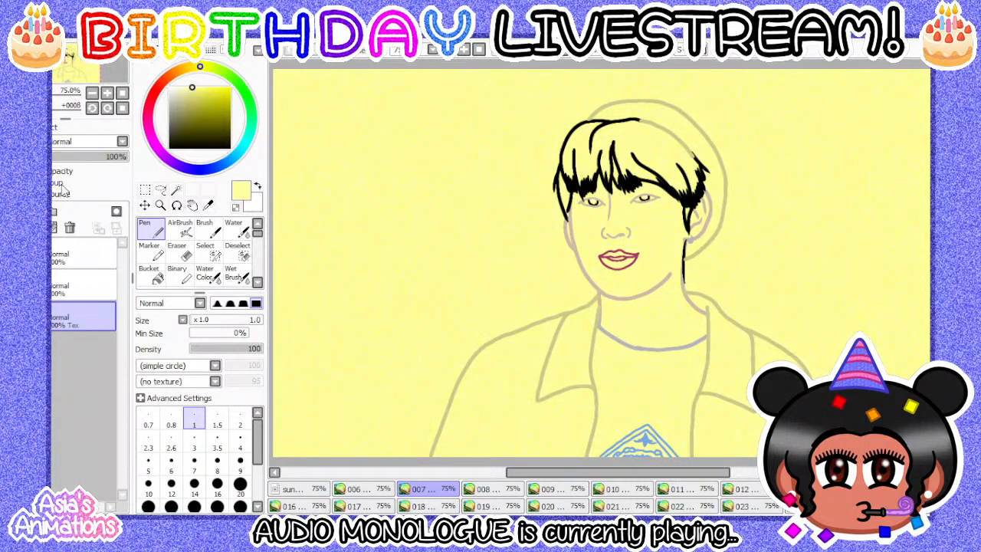
- Compare the textured yellow backgrounds of frames 006 and 007
left_click(80, 260)
left_click(379, 488)
left_click(402, 490)
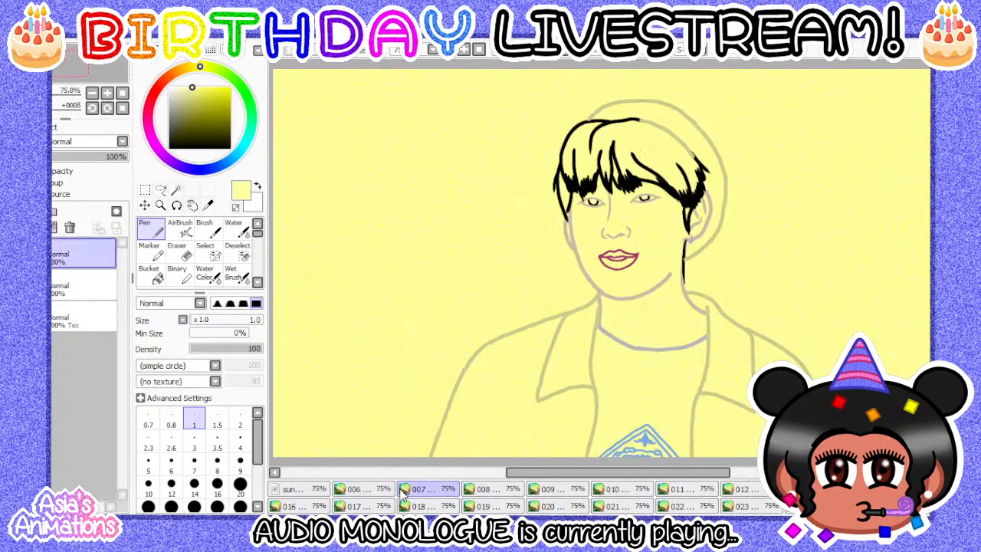
left_click(90, 311)
left_click(373, 489)
left_click(425, 490)
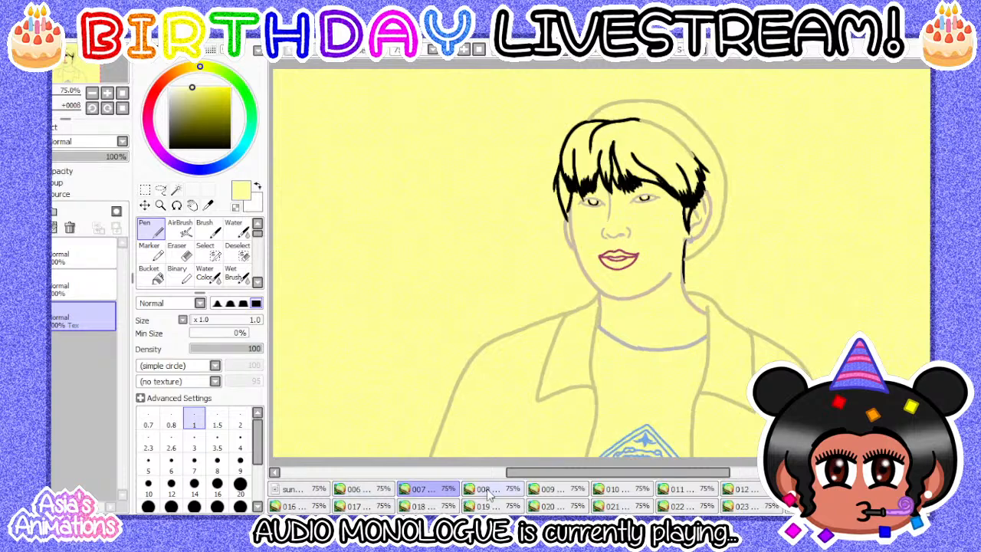
- Open frame 008, add a new layer, move it beneath the existing layers and rename it
left_click(484, 489)
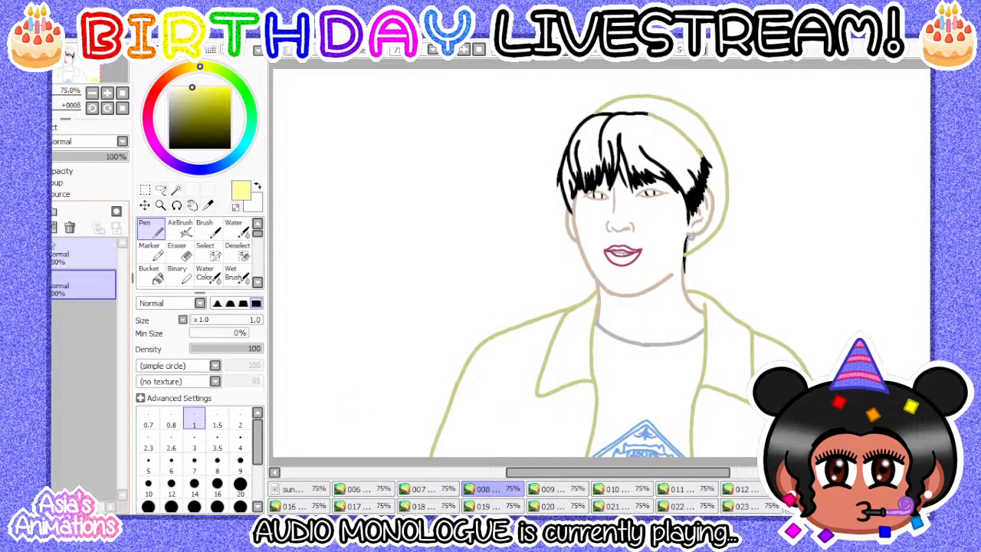
left_click(21, 211)
left_click_drag(76, 284, 84, 318)
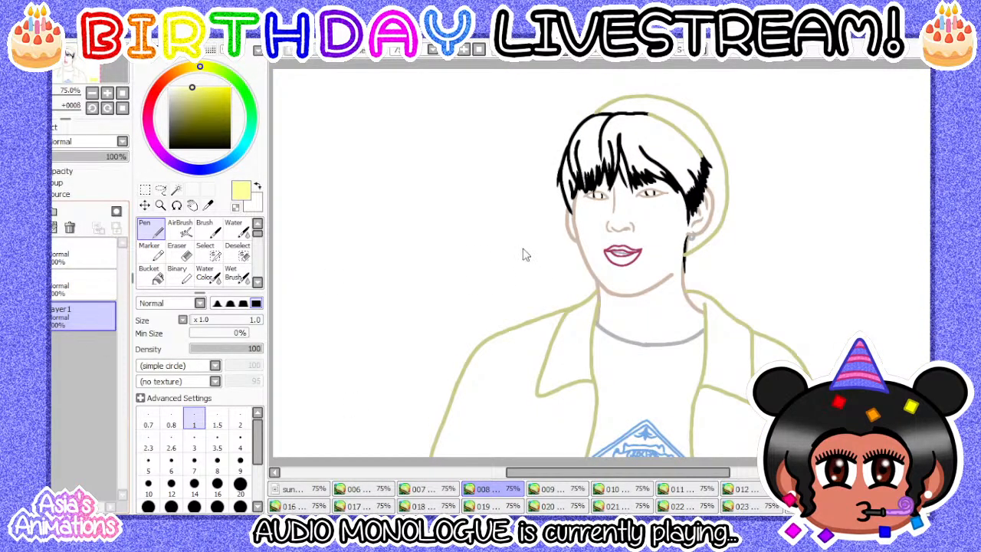
left_click(90, 284)
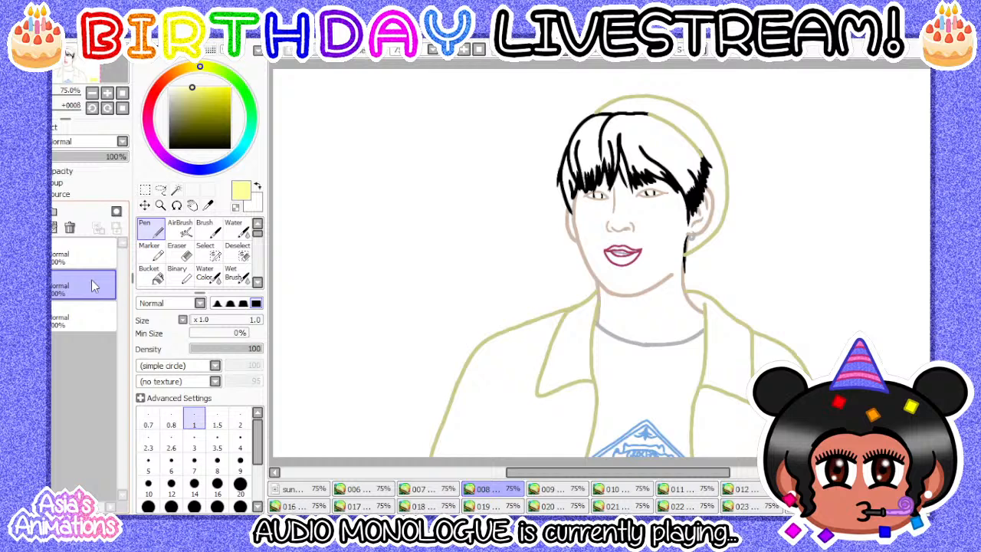
- Fill frame 008's bottom layer with the yellow while the line art is hidden, and show the line art again
left_click(91, 258)
key("Delete")
left_click(92, 314)
left_click(147, 278)
left_click(291, 270)
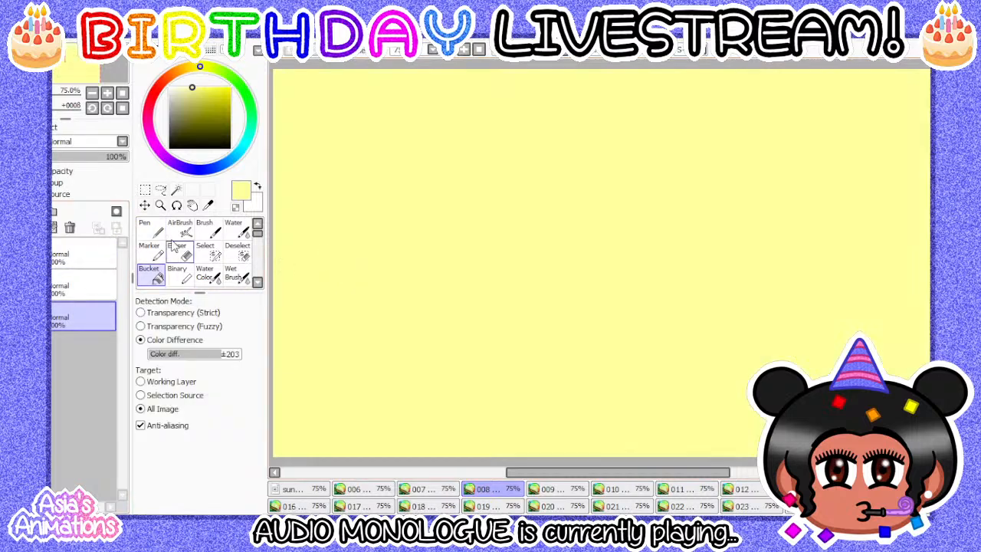
left_click(149, 228)
left_click(80, 284)
left_click(81, 259)
- Apply the background texture effect at full strength to frame 008's yellow layer
left_click(81, 312)
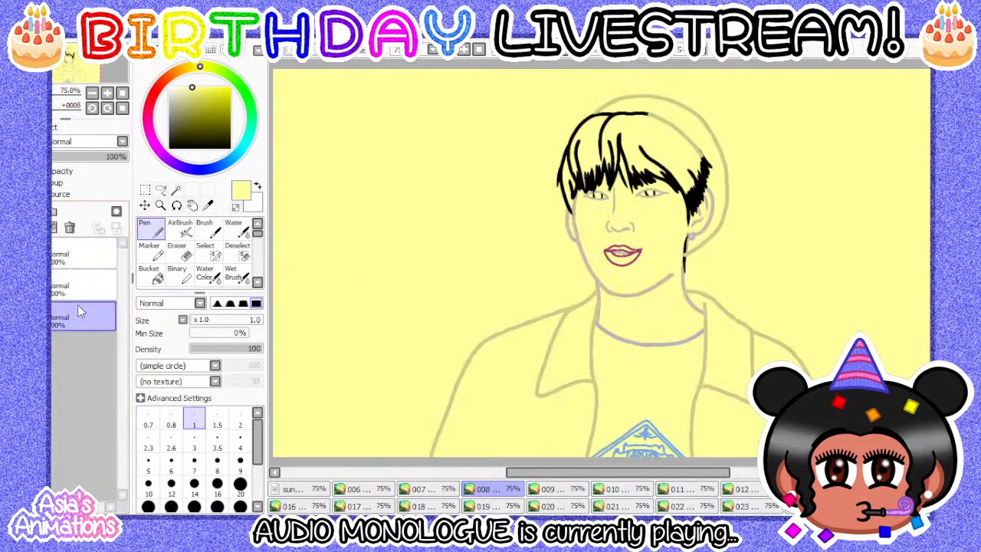
left_click(55, 133)
left_click(66, 143)
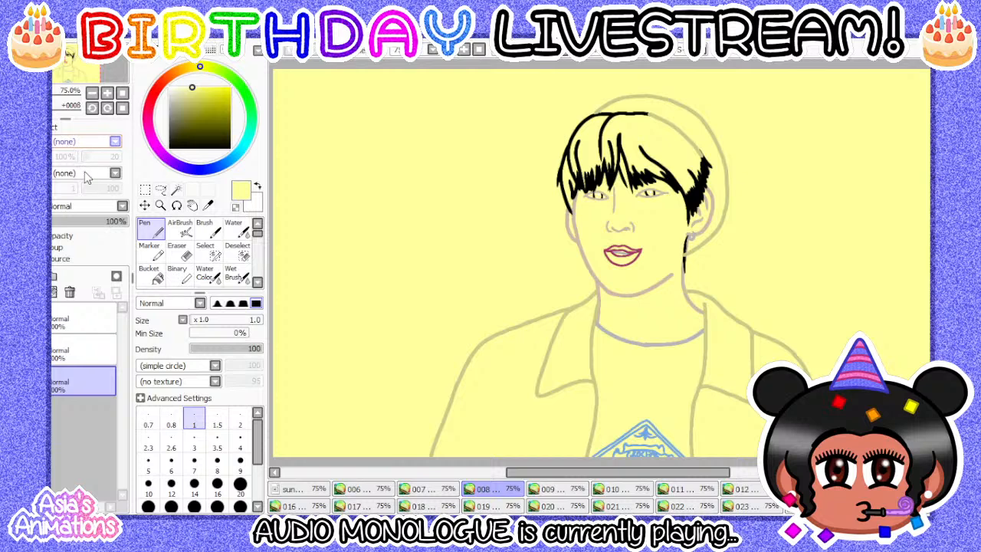
left_click(85, 174)
left_click_drag(111, 160, 144, 159)
left_click(61, 135)
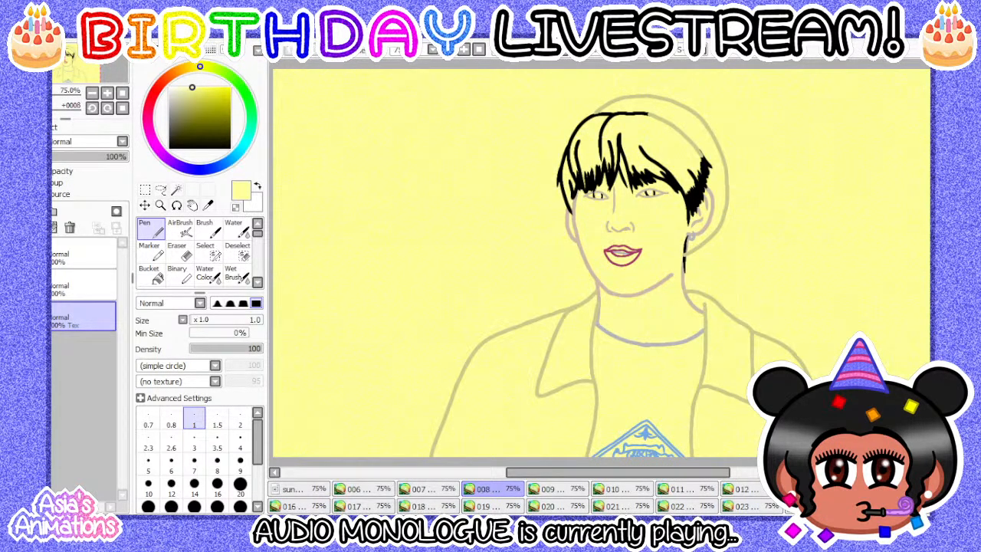
- Open frame 009, add a new layer, move it beneath the existing layers and rename it
left_click(556, 491)
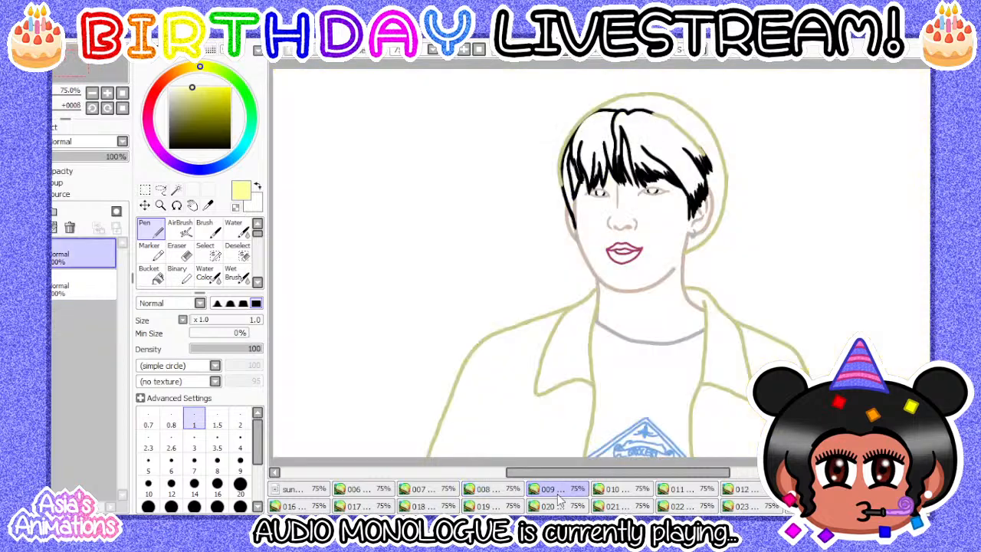
left_click(86, 295)
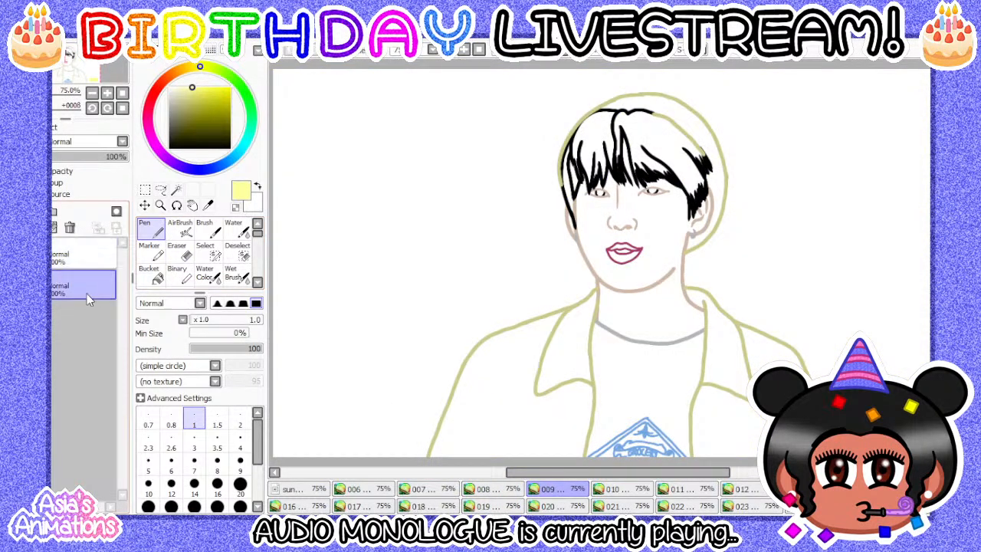
left_click(23, 212)
left_click_drag(88, 287, 86, 319)
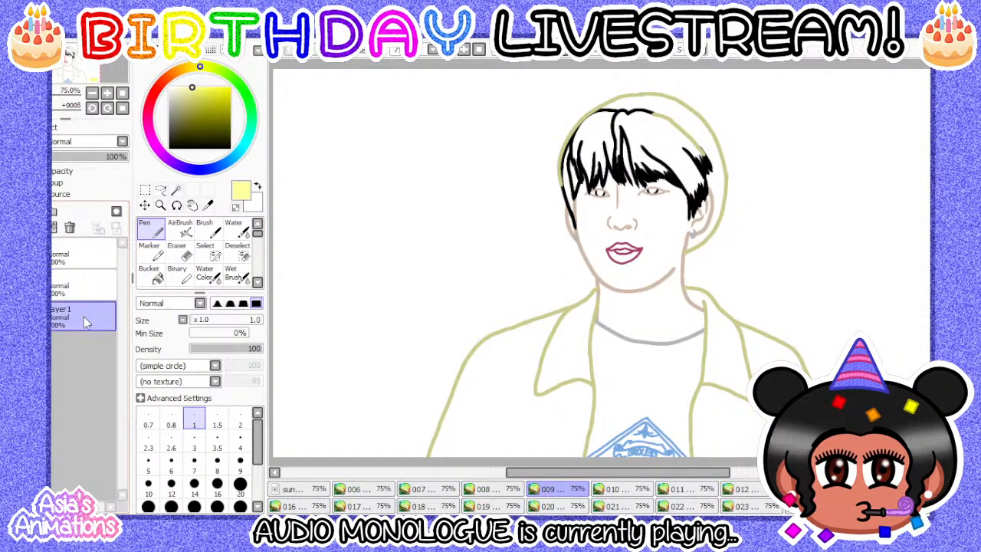
left_click(526, 247)
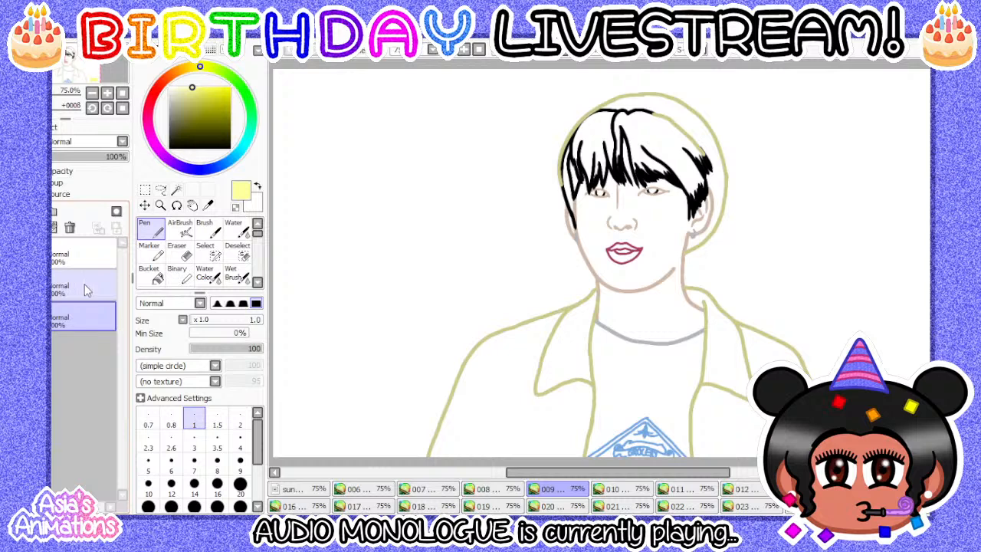
- Fill frame 009's bottom layer with the yellow while the line art is hidden, and show the line art again
left_click(150, 273)
left_click(325, 260)
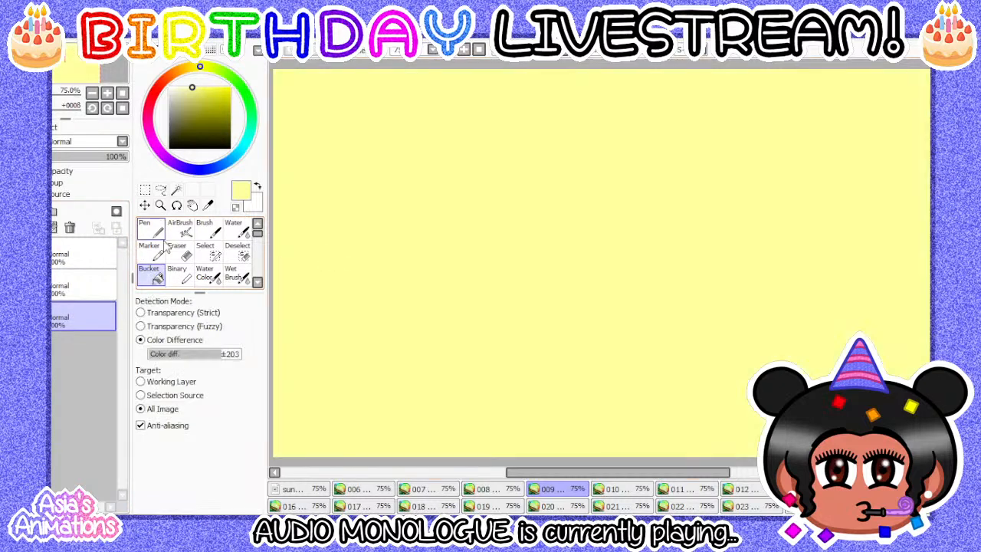
left_click(146, 236)
left_click(72, 278)
left_click(73, 261)
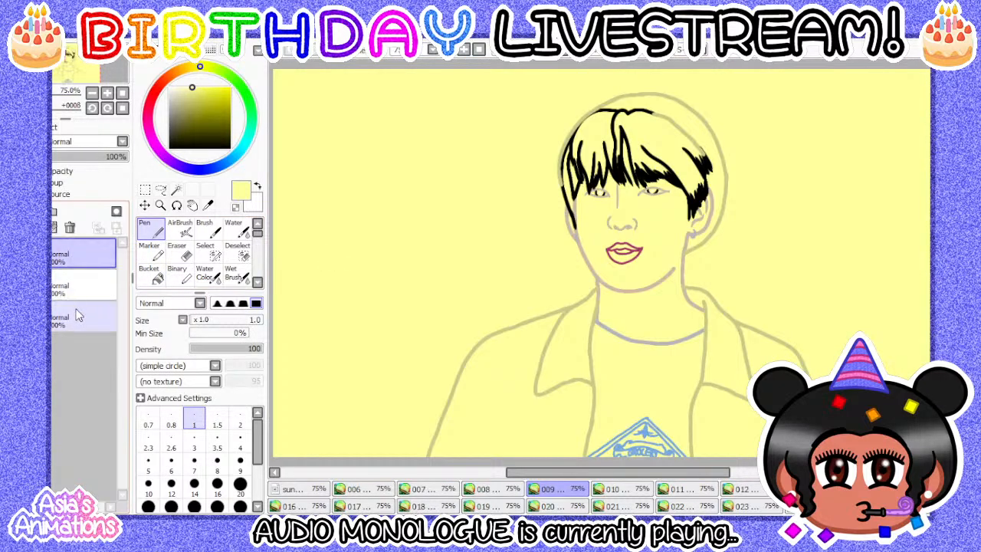
- Apply the background texture effect at strength 100 to frame 009's yellow layer and compare it with frame 008
left_click(78, 309)
left_click(51, 128)
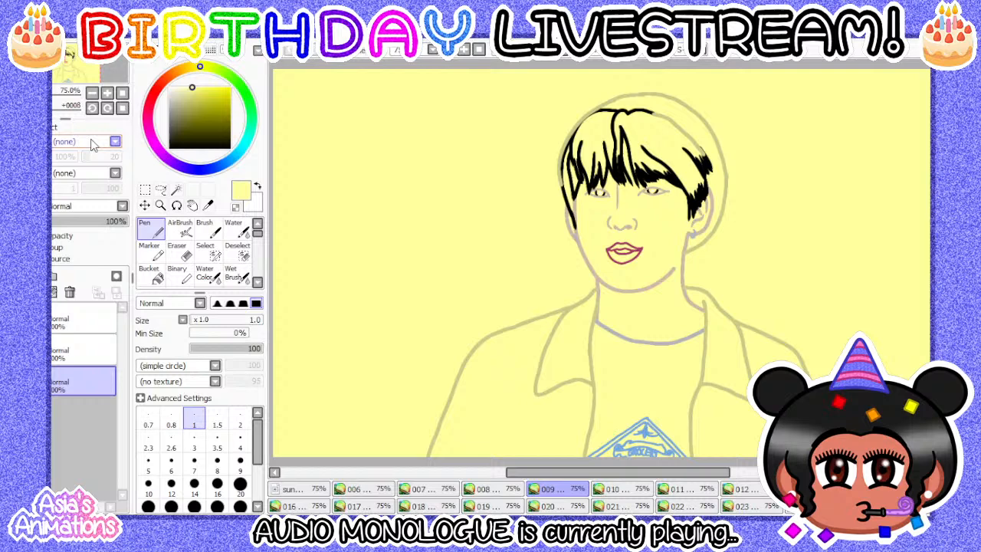
left_click(74, 174)
left_click_drag(109, 157, 124, 157)
left_click(51, 128)
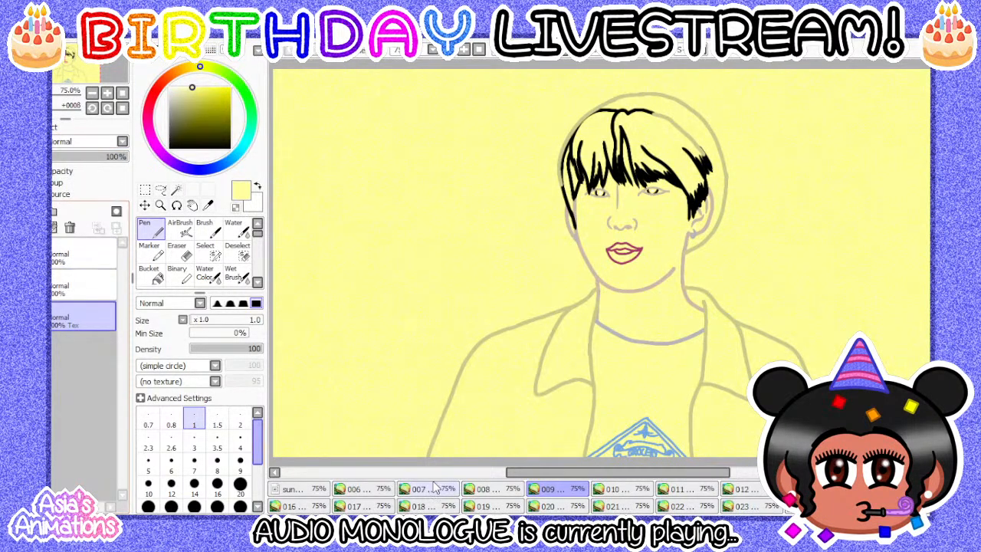
left_click(517, 490)
left_click(557, 493)
- Open frame 010, add a new layer, move it beneath the existing layers and rename it
left_click(635, 490)
left_click(81, 289)
left_click(24, 211)
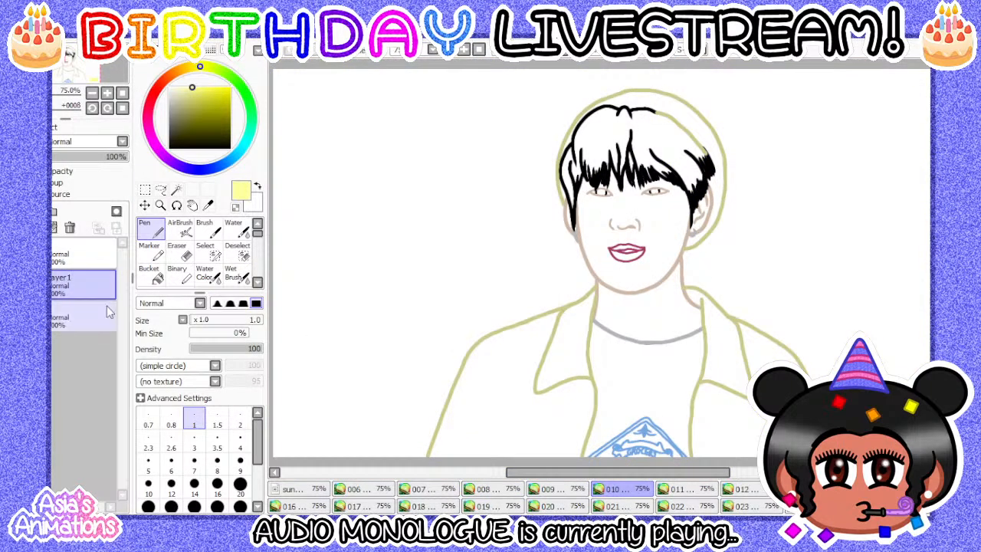
left_click_drag(97, 291, 92, 324)
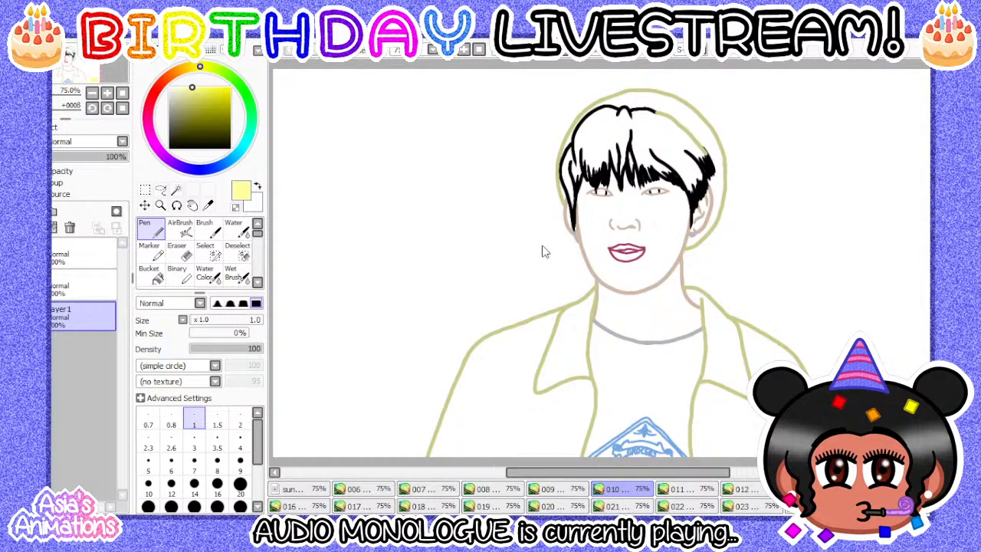
- Hide frame 010's line art, fill the bottom layer with the yellow and show the line art again
left_click(90, 289)
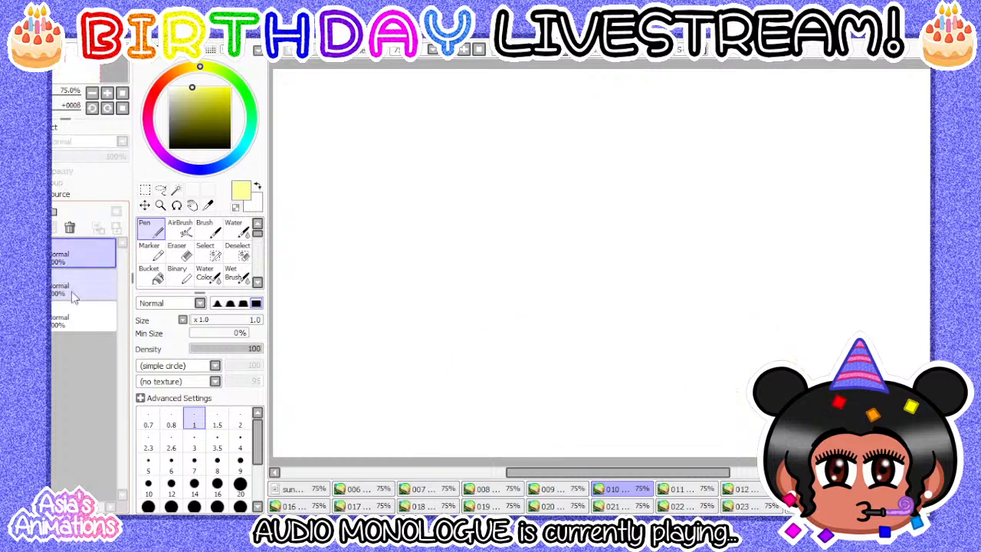
left_click(81, 320)
left_click(151, 273)
left_click(322, 279)
left_click(156, 232)
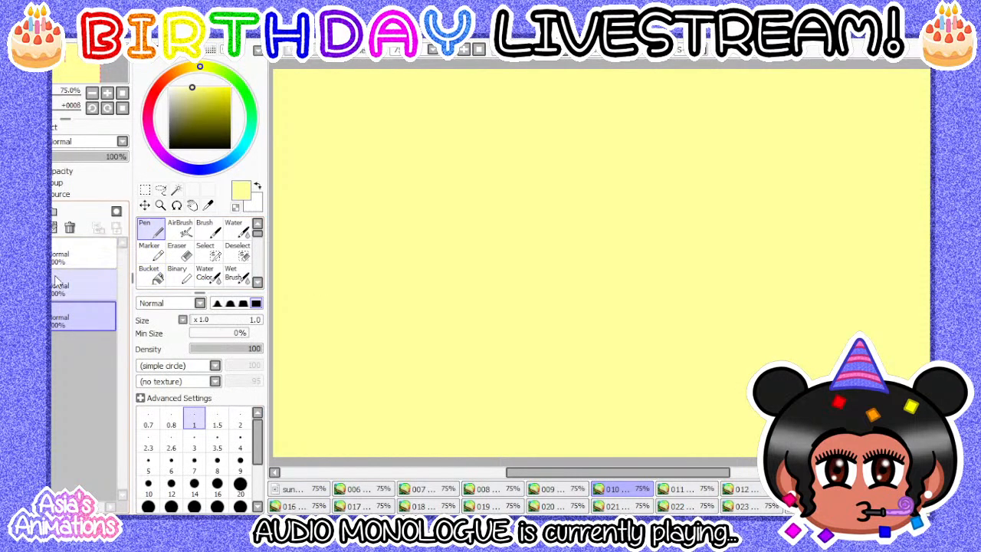
left_click(76, 285)
left_click(63, 255)
- Apply the background texture effect at strength 100 to frame 010's yellow layer
left_click(77, 316)
left_click(54, 130)
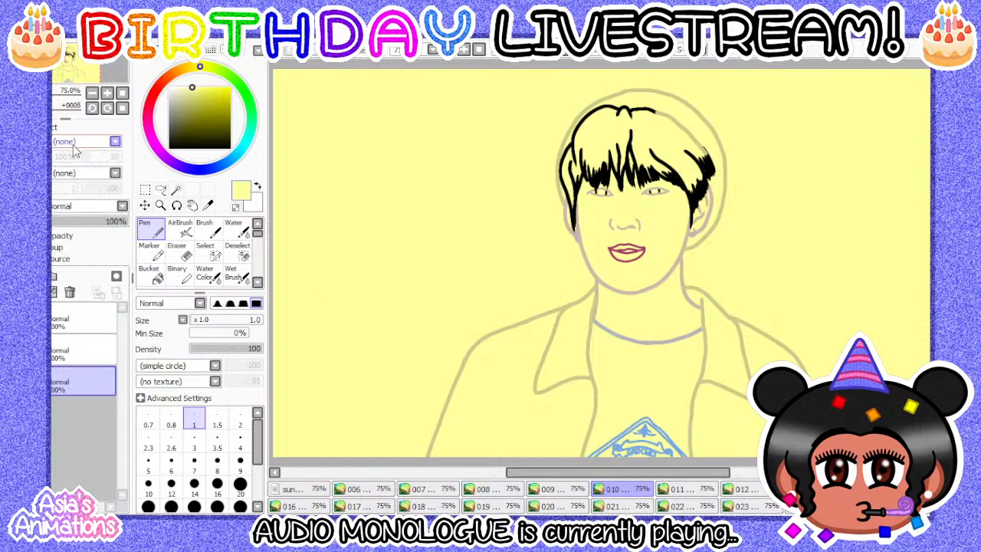
left_click(73, 144)
left_click(71, 174)
left_click_drag(96, 160, 167, 160)
left_click_drag(55, 157, 40, 157)
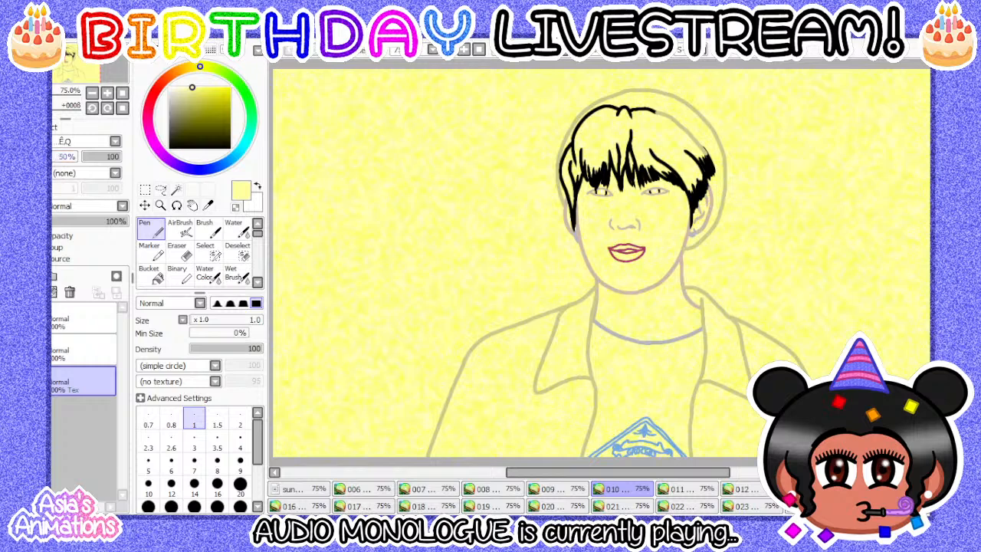
left_click(97, 354)
left_click(92, 321)
left_click(85, 373)
left_click(55, 127)
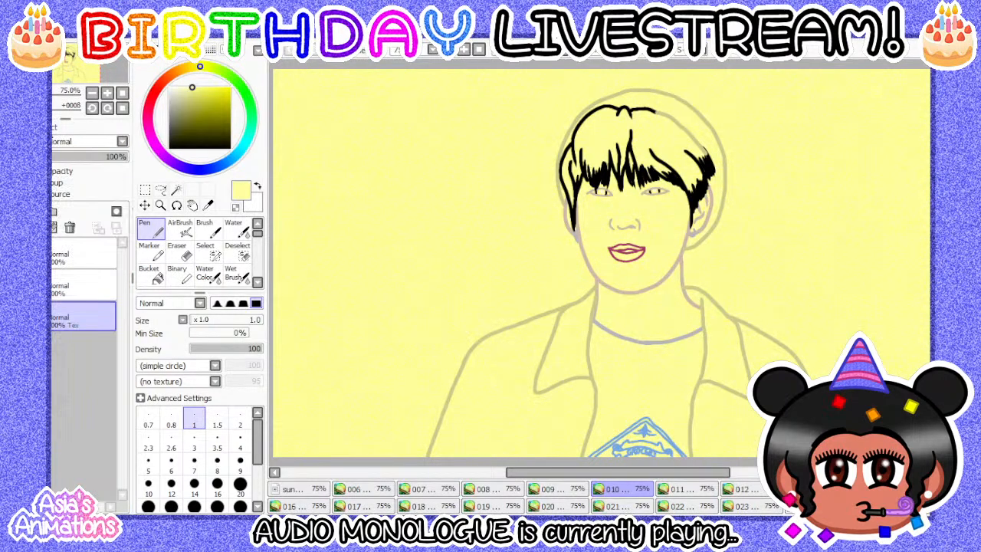
- Compare the textured yellow backgrounds of frames 008, 009 and 010, examining frame 010's texture up close
left_click(576, 493)
left_click(512, 490)
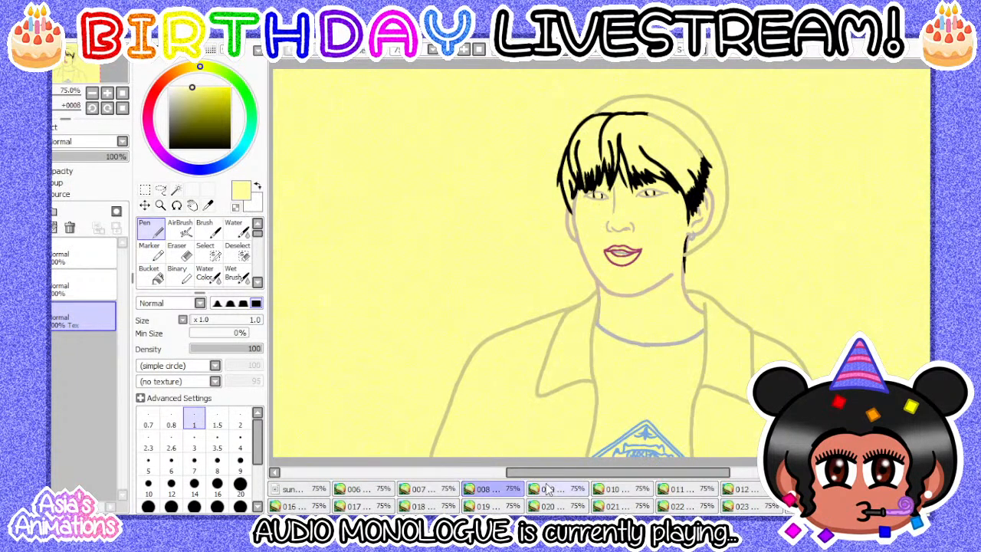
left_click(553, 491)
left_click(632, 494)
scroll(429, 245, "up", 3)
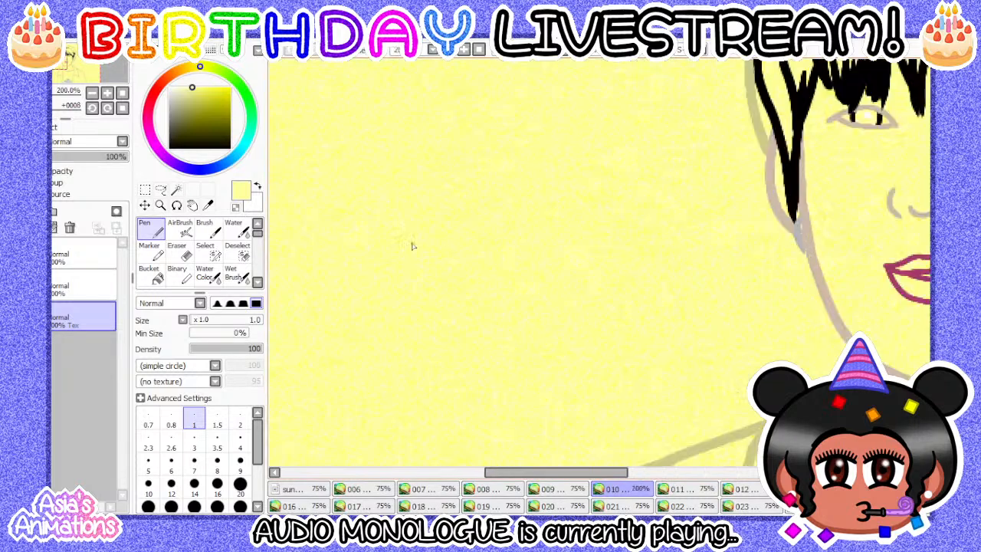
left_click(123, 93)
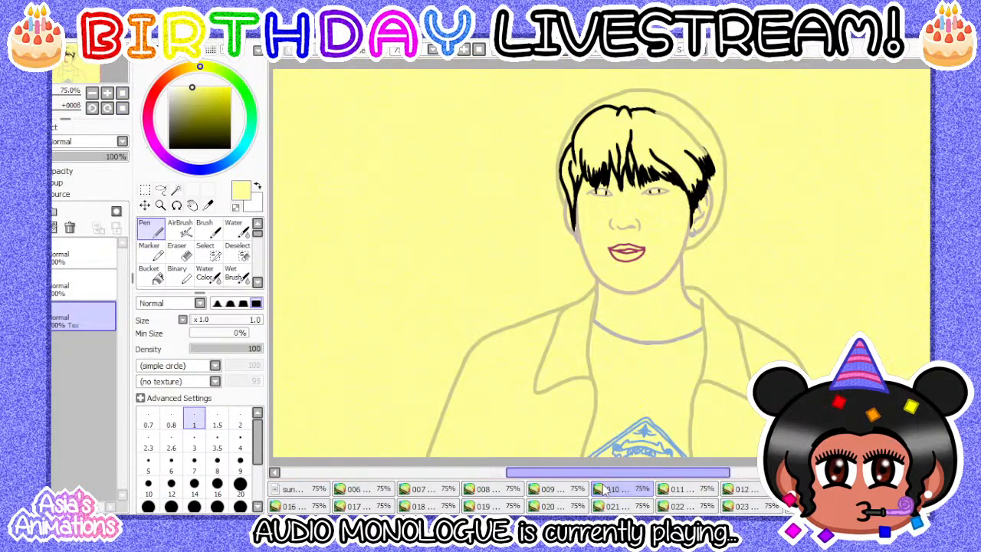
- Open frame 011, add a new layer, move it beneath the existing layers and rename it
left_click(678, 491)
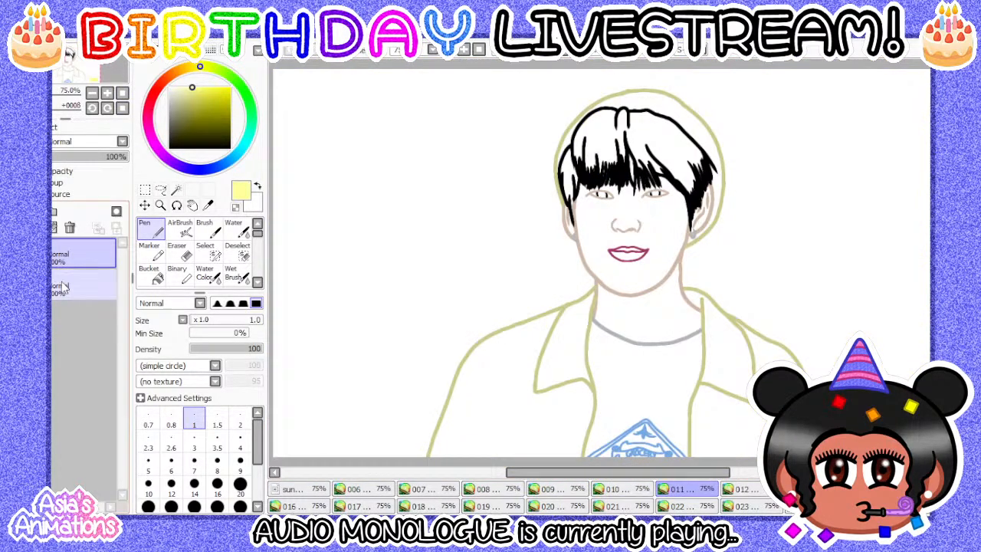
mouse_move(84, 285)
left_mouse_down()
mouse_move(96, 331)
mouse_move(92, 323)
left_mouse_up()
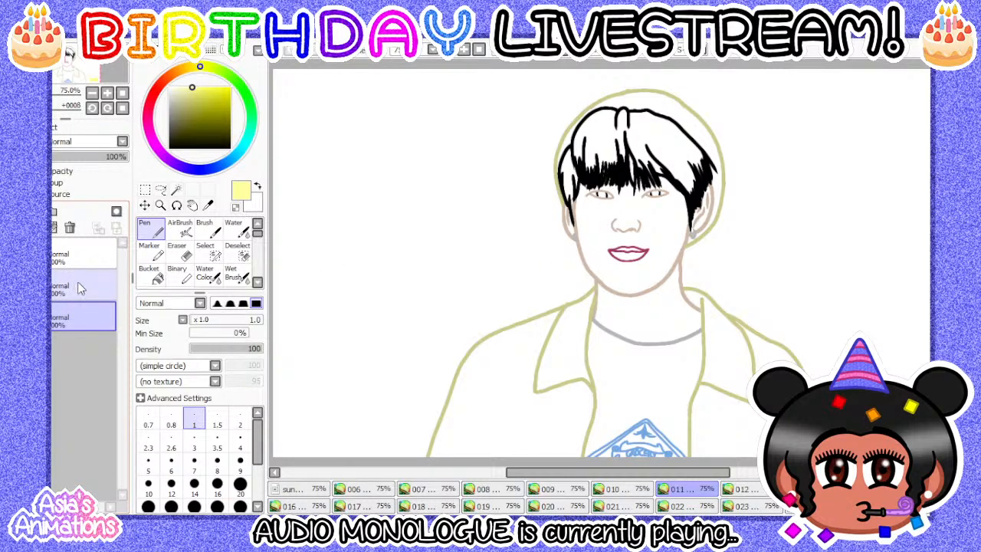
- Hide frame 011's line art, fill the bottom layer with the yellow and show the line art again
left_click(77, 288)
key("Delete")
left_click(73, 260)
left_click(86, 310)
left_click(156, 276)
left_click(321, 249)
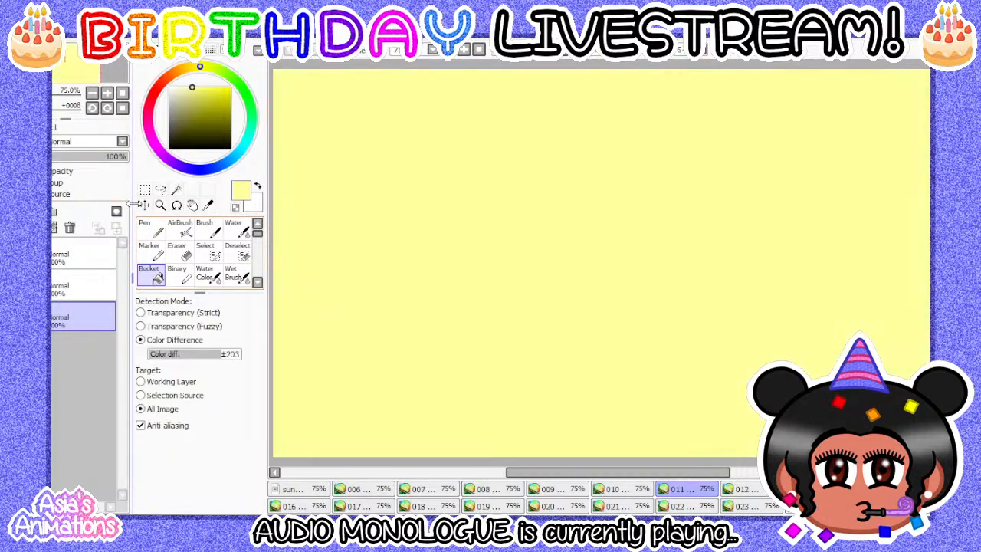
left_click(151, 229)
left_click(73, 289)
left_click(79, 264)
- Apply the background texture effect at strength 100 to frame 011's yellow layer and compare it with frame 010
left_click(83, 314)
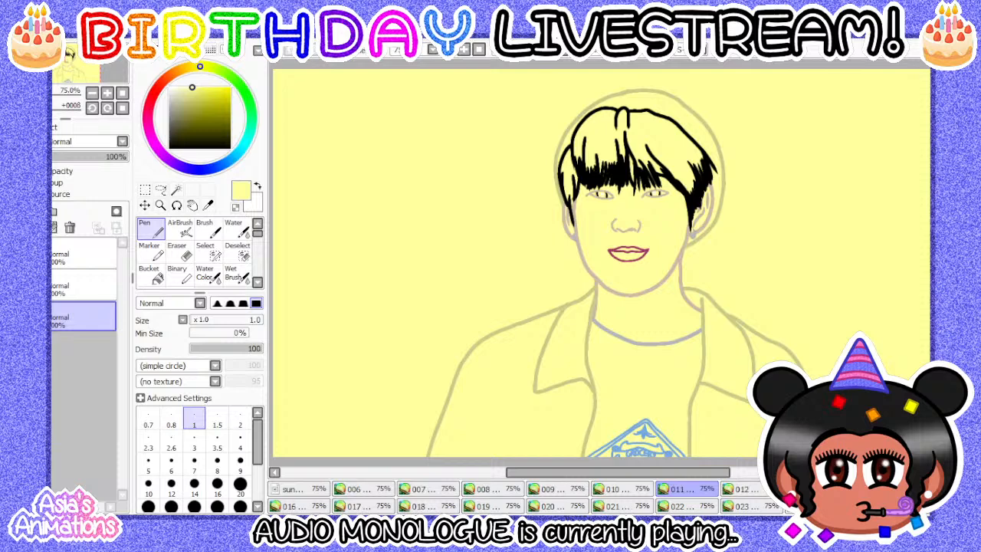
left_click(56, 128)
left_click(77, 140)
left_click(79, 173)
left_click_drag(112, 157, 133, 161)
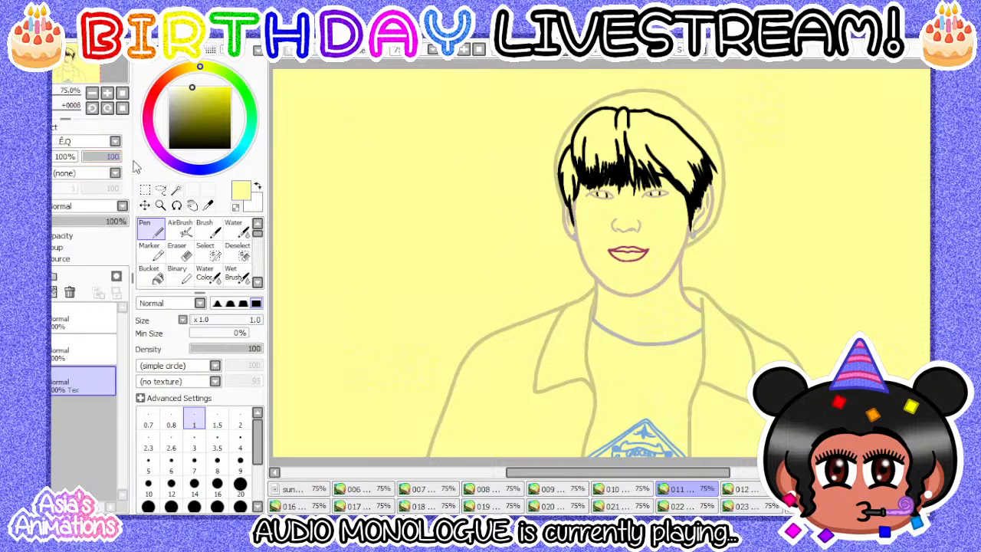
left_click(54, 128)
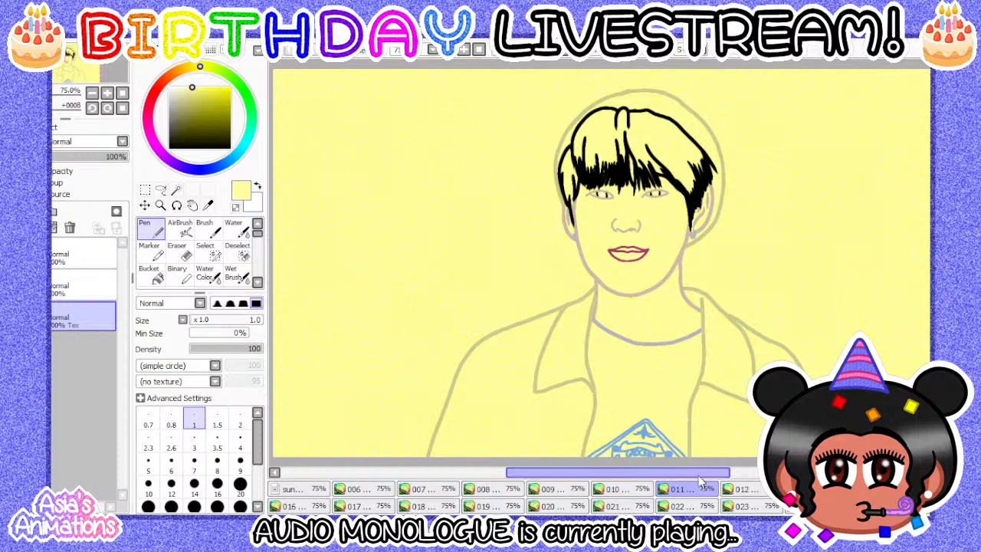
left_click(646, 496)
left_click(703, 494)
- Open frame 012, add a new layer, move it beneath the existing layers and rename it
left_click(749, 492)
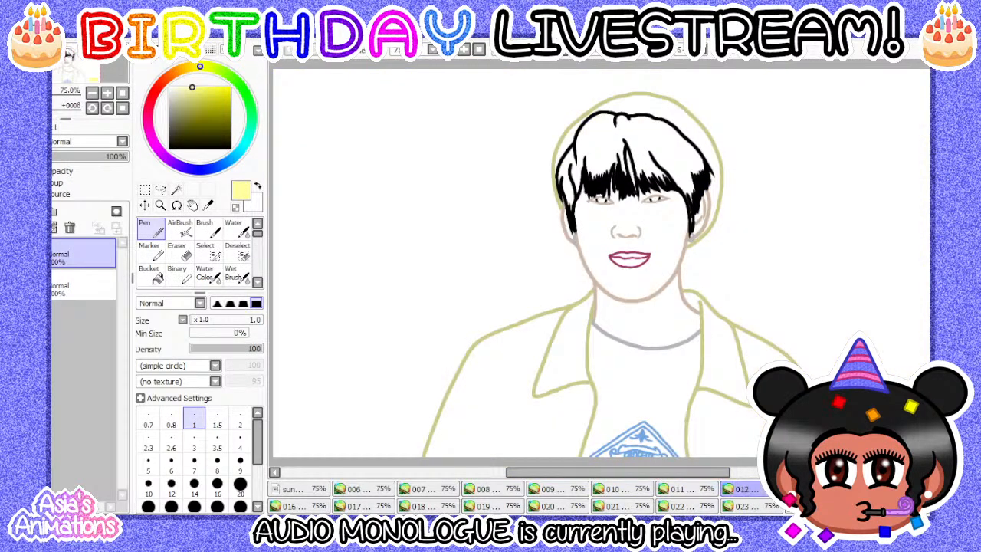
left_click(63, 292)
left_click(19, 211)
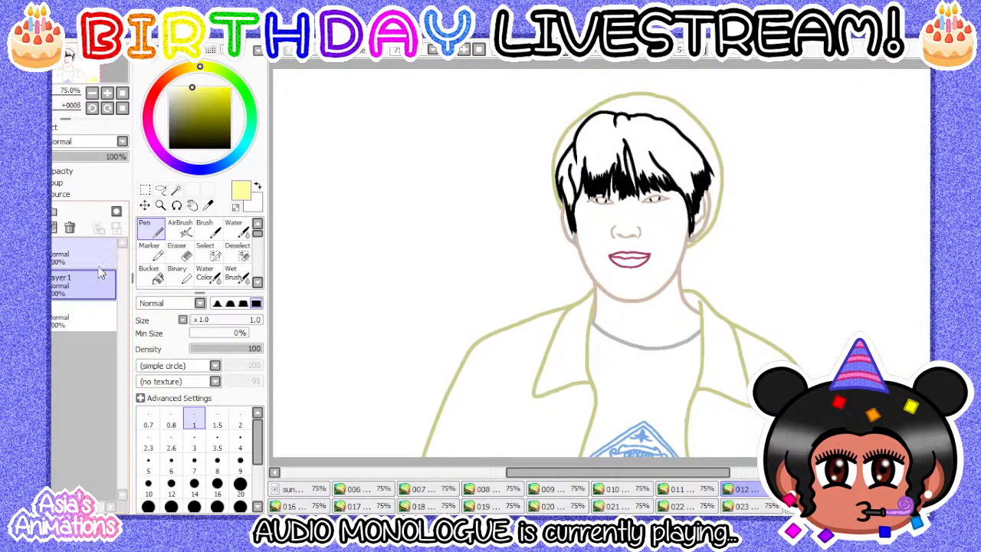
left_click_drag(98, 274, 89, 314)
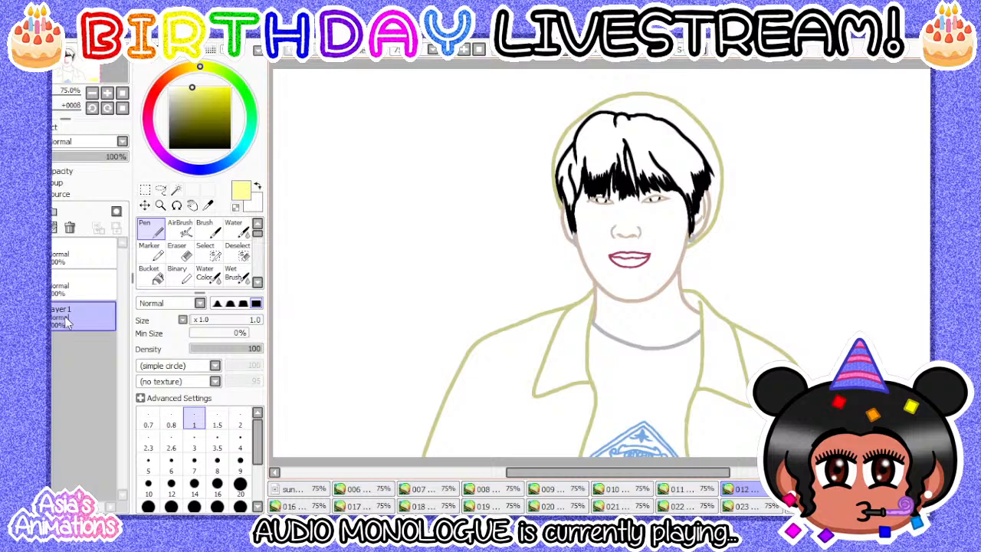
left_click(547, 251)
- Hide frame 012's line art, fill the bottom layer with the yellow and show the line art again
left_click(89, 285)
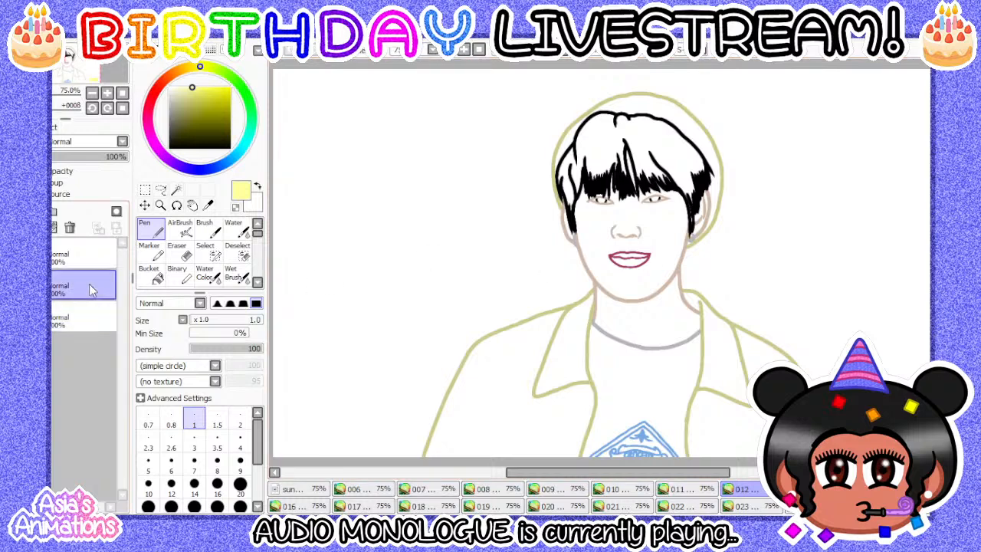
key("Delete")
left_click(84, 259)
left_click(81, 319)
left_click(155, 275)
left_click(321, 257)
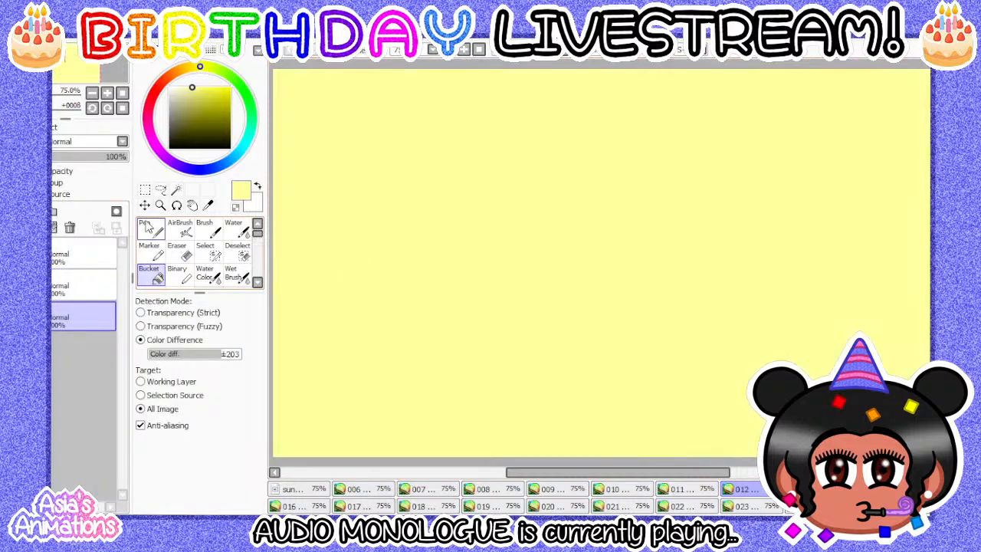
left_click(149, 228)
left_click(78, 284)
left_click(78, 255)
- Apply the background texture effect at strength 100 to frame 012's yellow layer
left_click(79, 316)
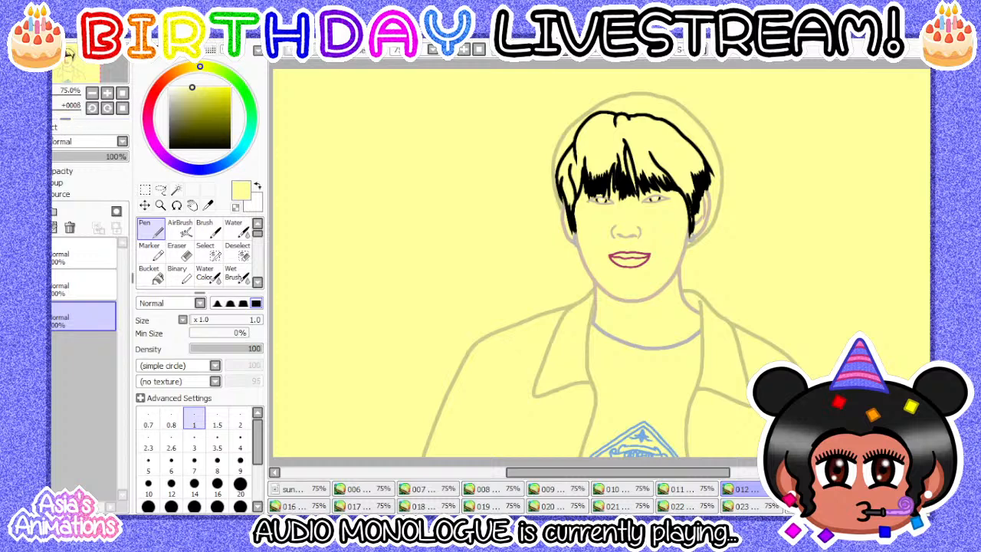
left_click(53, 129)
left_click(88, 175)
left_click_drag(102, 157, 122, 158)
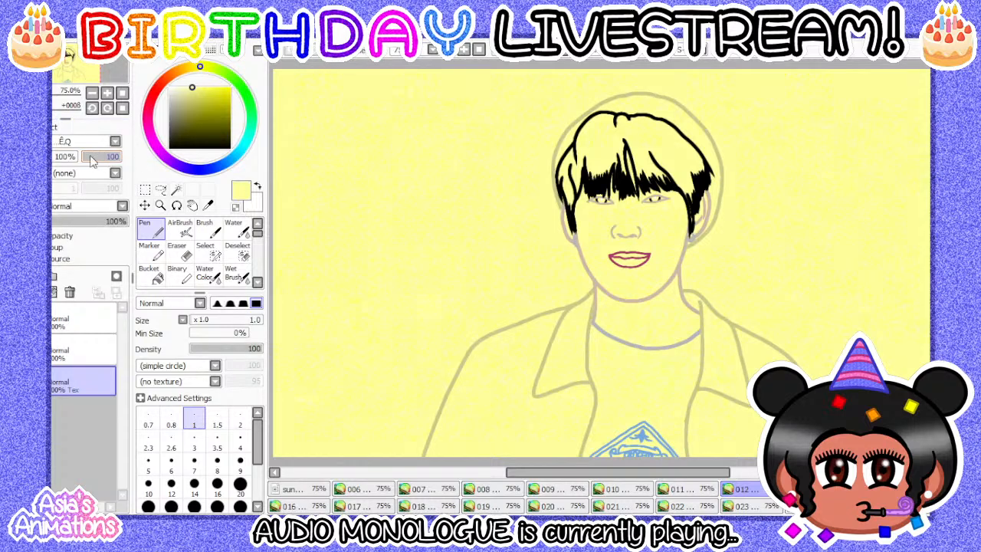
left_click(52, 130)
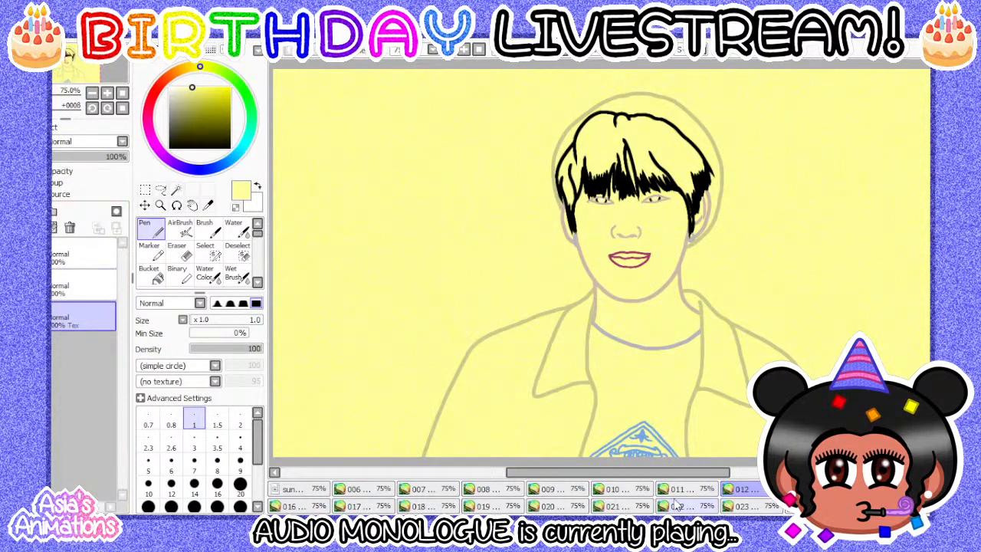
- Open the frame following 012, add and rename a new layer beneath the existing layers, and hide the line art
left_click(699, 494)
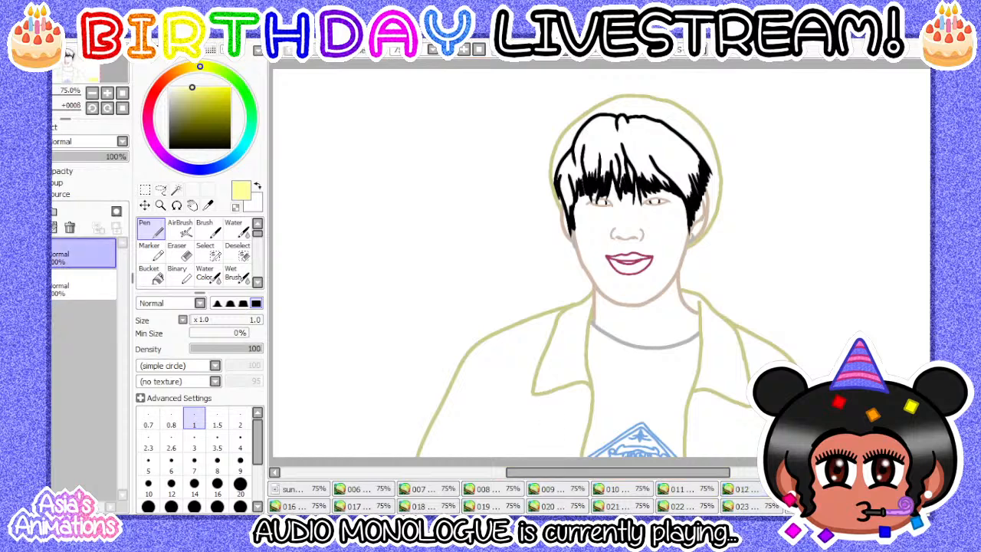
left_click(22, 211)
left_click_drag(89, 288, 86, 316)
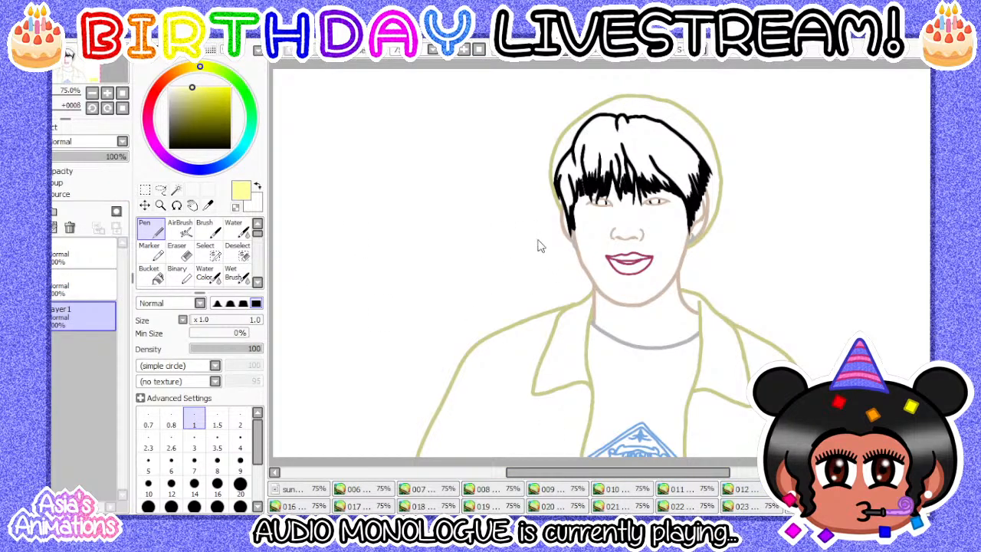
left_click_drag(73, 281, 74, 248)
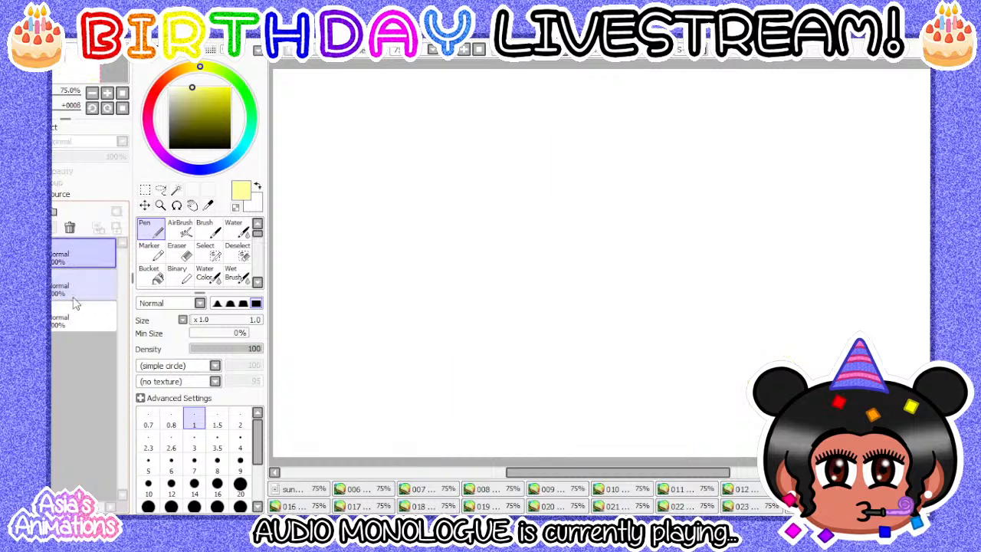
- Fill the bottom layer of the frame following 012 with the yellow and show its line art again
left_click(77, 313)
left_click(155, 275)
left_click(369, 278)
left_click(151, 232)
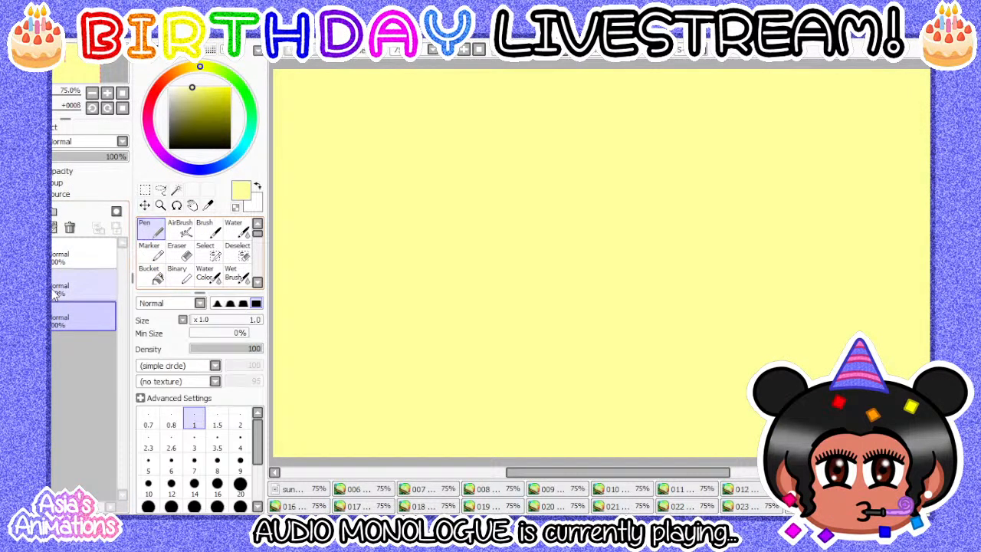
left_click_drag(55, 294, 62, 249)
left_click(74, 308)
- Apply the background texture effect at strength 100 to the yellow layer of the frame following 012
left_click(62, 128)
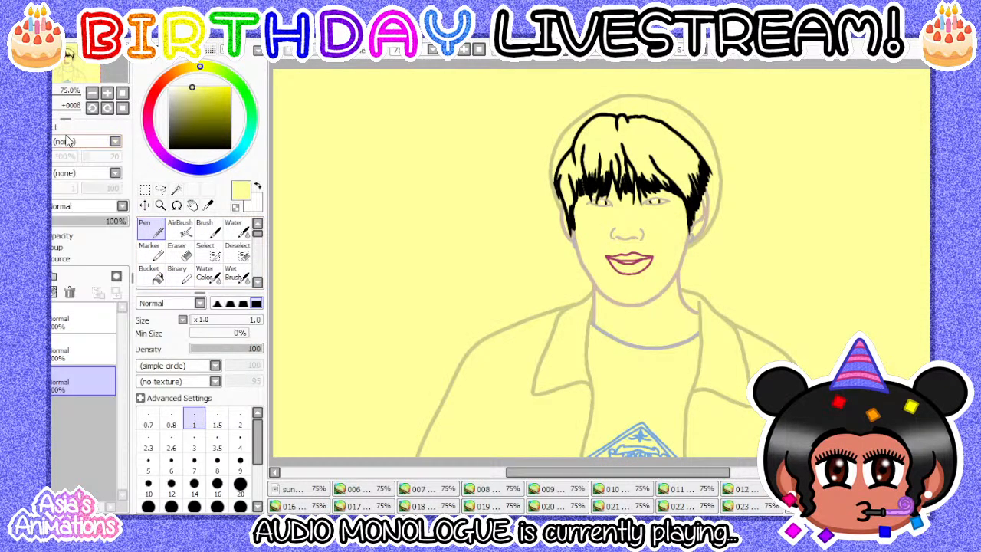
left_click(83, 180)
left_click_drag(106, 157, 121, 159)
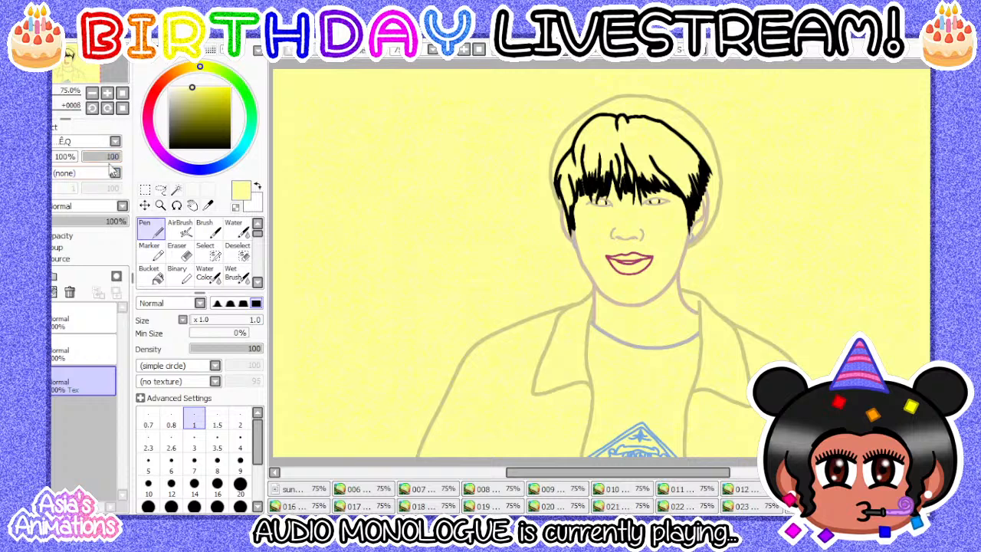
left_click(55, 129)
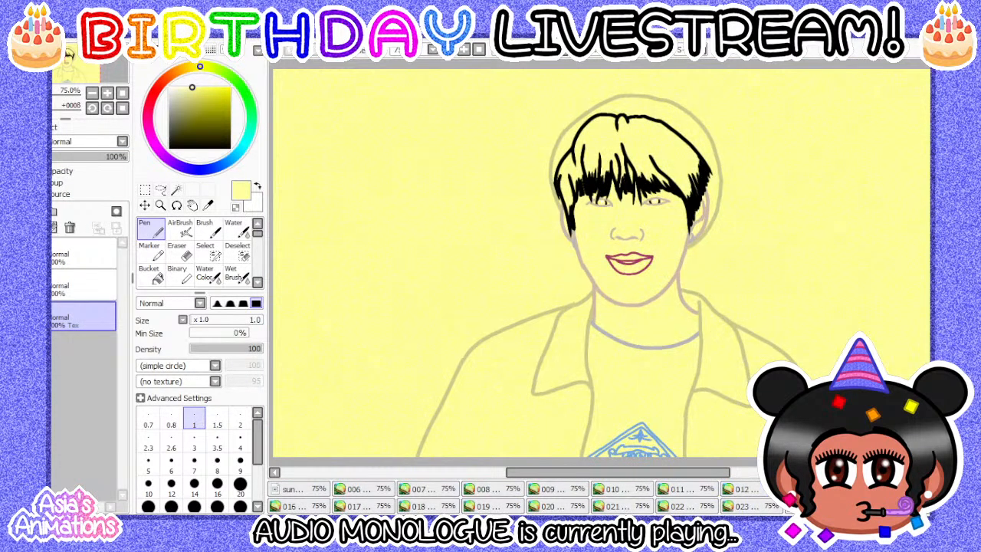
- Open the frame two before 016, add and rename a new layer beneath the existing layers, and hide the line art
left_click(817, 506)
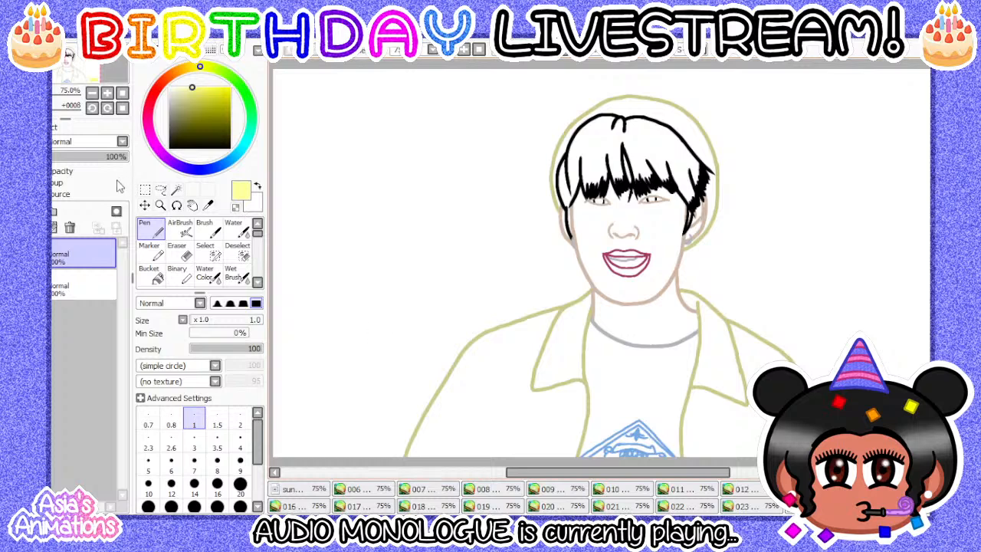
left_click(70, 291)
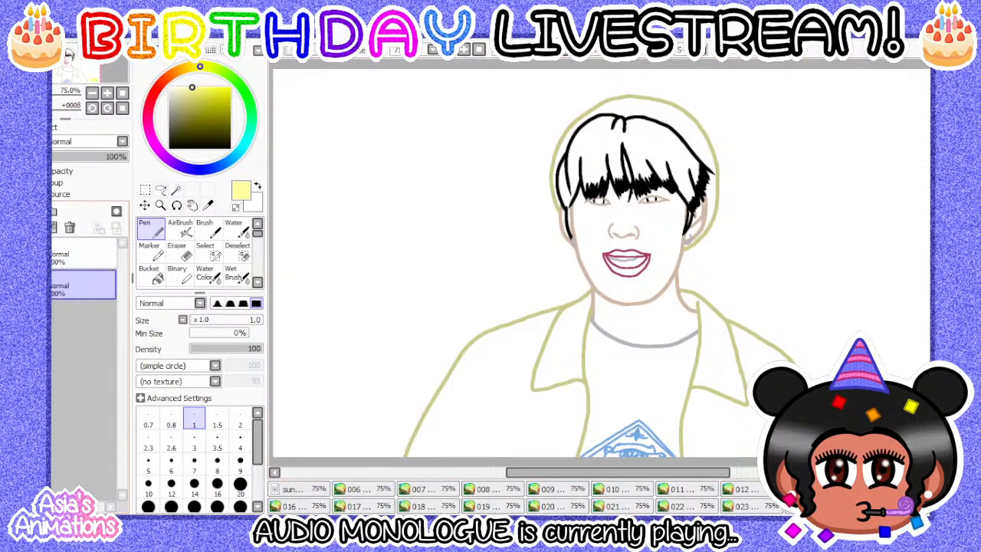
left_click(20, 211)
left_click_drag(61, 298, 81, 325)
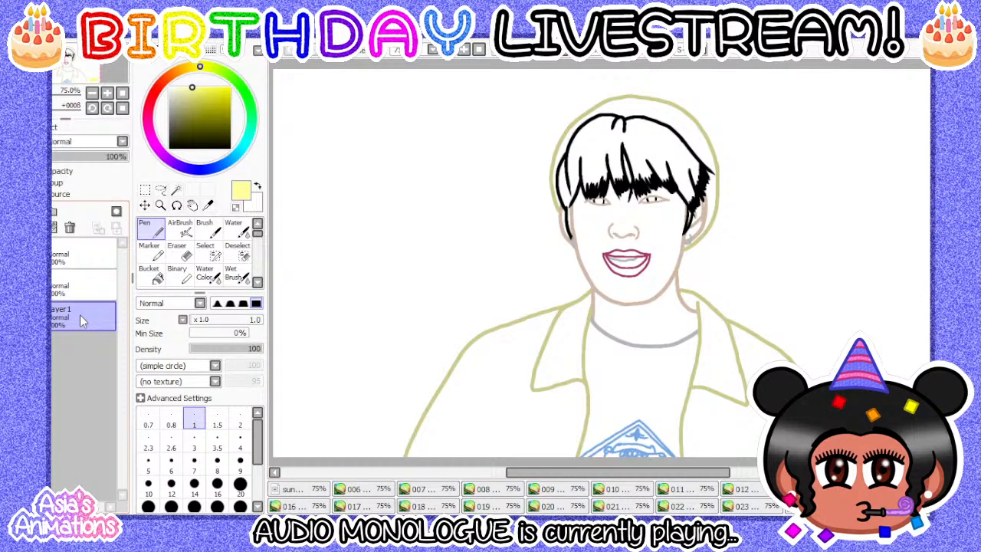
left_click_drag(76, 292, 78, 253)
left_click(80, 311)
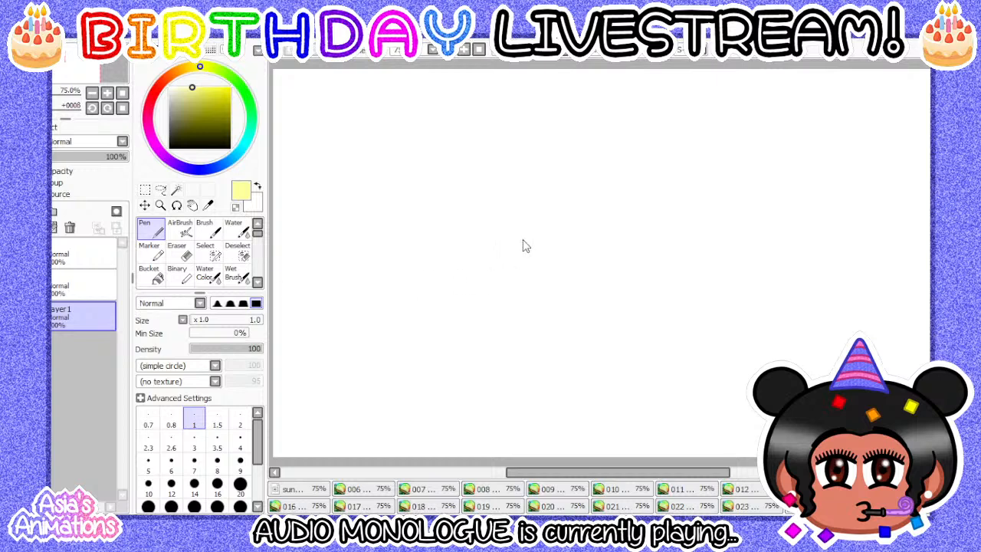
- Fill the bottom layer of the frame two before 016 with the yellow and show both line art layers again
left_click(158, 277)
left_click(311, 287)
left_click(150, 227)
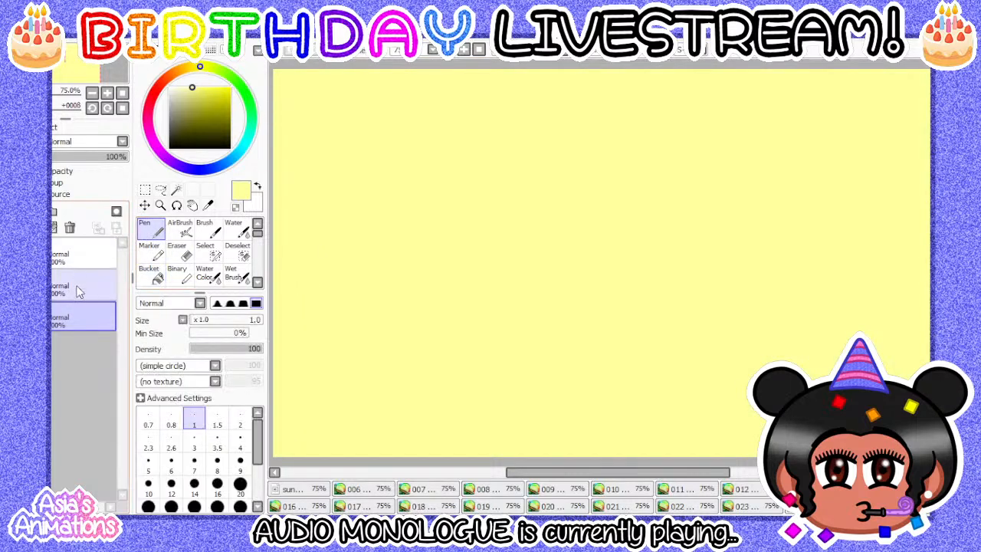
left_click(79, 289)
left_click_drag(78, 290, 78, 260)
left_click(81, 314)
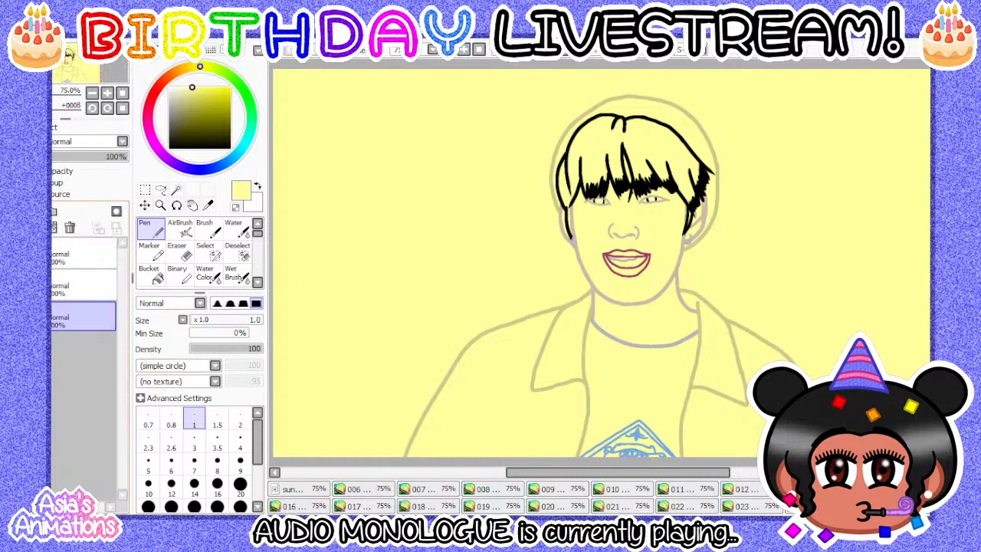
- Apply the background texture effect at strength 100 to the yellow layer of the frame two before 016
left_click(55, 128)
left_click(68, 146)
left_click(84, 181)
left_click_drag(105, 161, 144, 159)
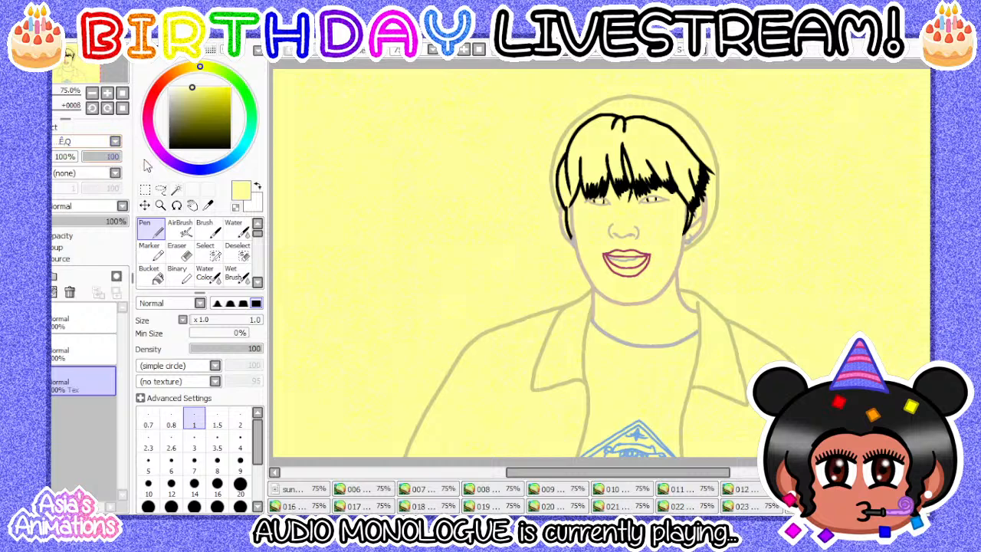
left_click_drag(64, 157, 50, 156)
left_click(55, 128)
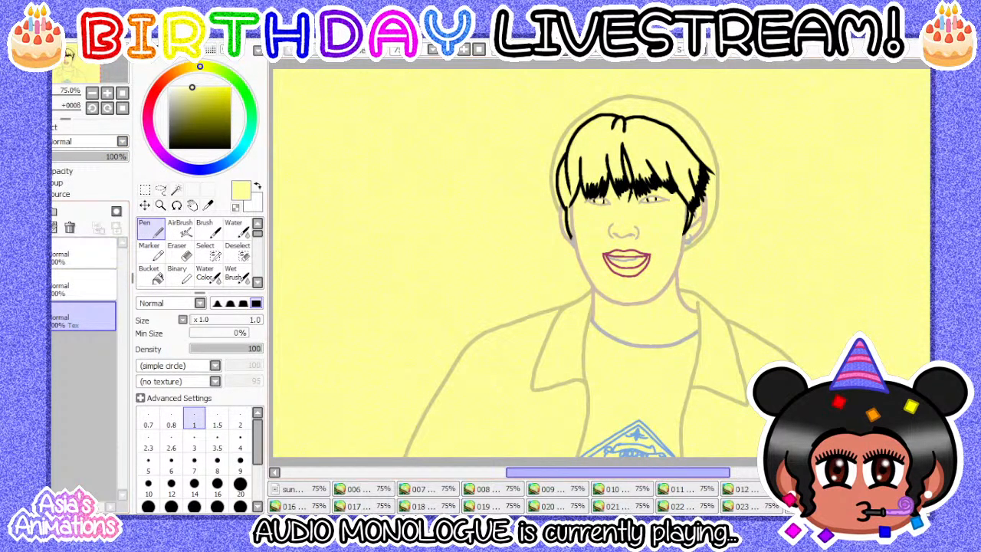
- Open the frame just before 016, add and rename a new layer beneath the existing layers, and hide the line art
key("ctrl+Tab")
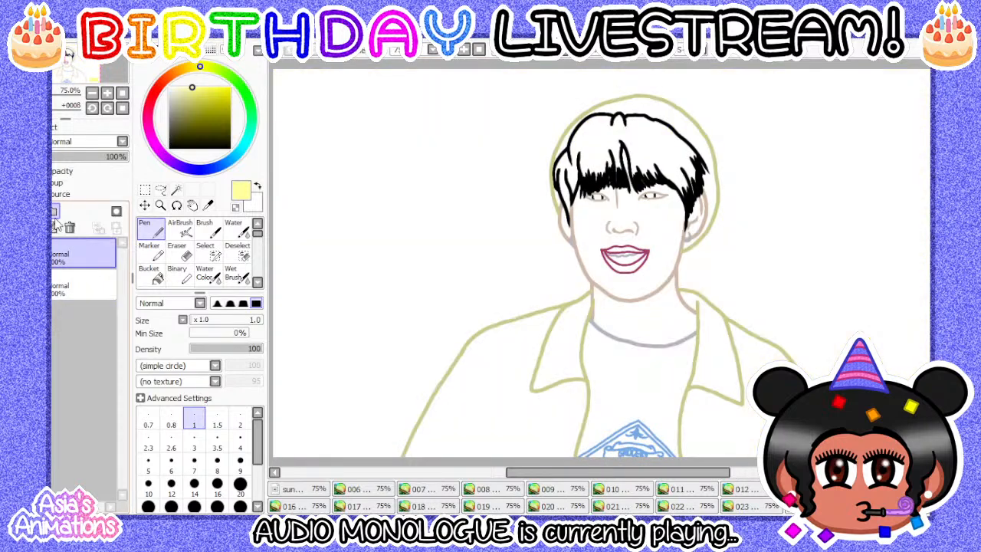
left_click(77, 284)
left_click(24, 211)
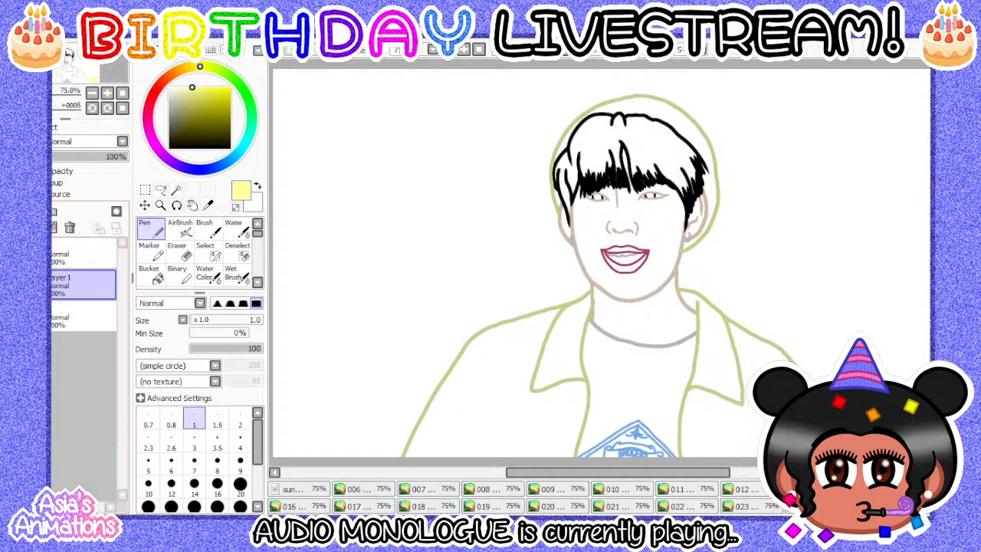
left_click_drag(78, 292, 68, 317)
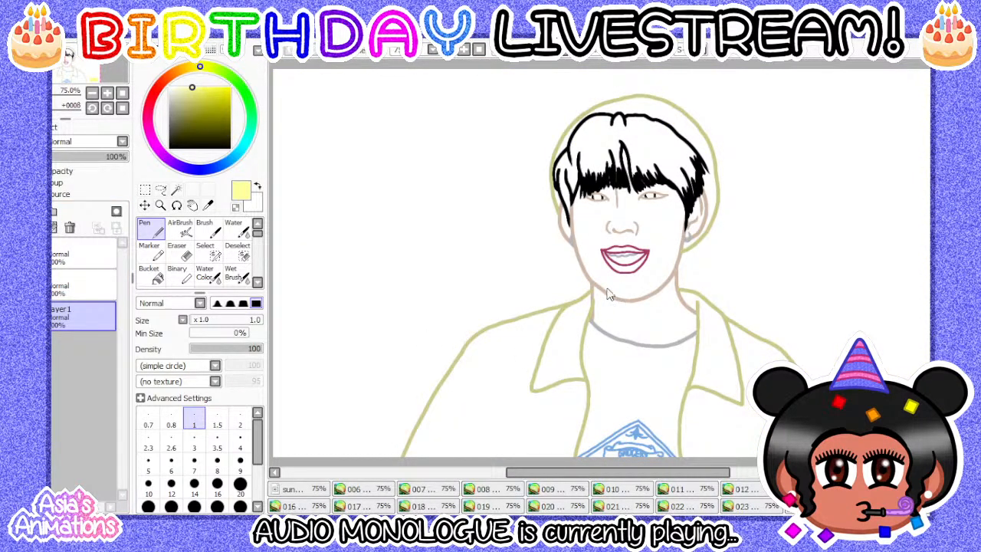
left_click(86, 258)
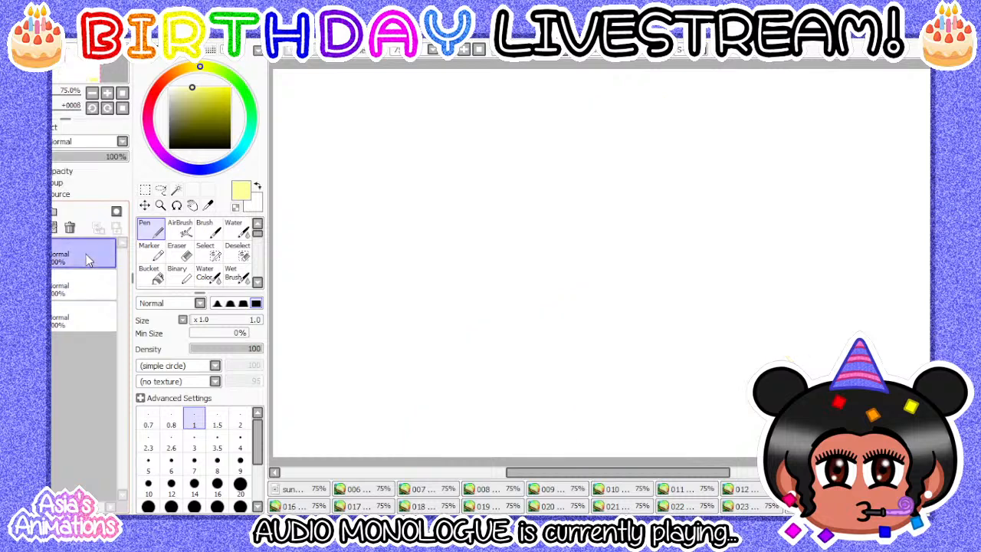
- Fill the bottom layer of the frame just before 016 with the yellow and show both line art layers again
left_click(77, 321)
left_click(151, 274)
left_click(346, 279)
left_click(149, 228)
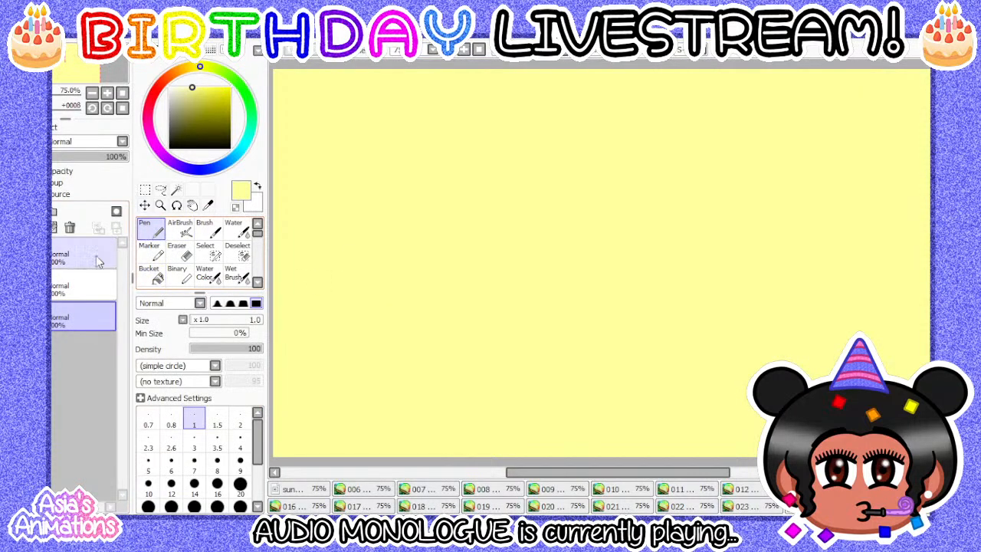
left_click(84, 286)
left_click(80, 253)
left_click(83, 311)
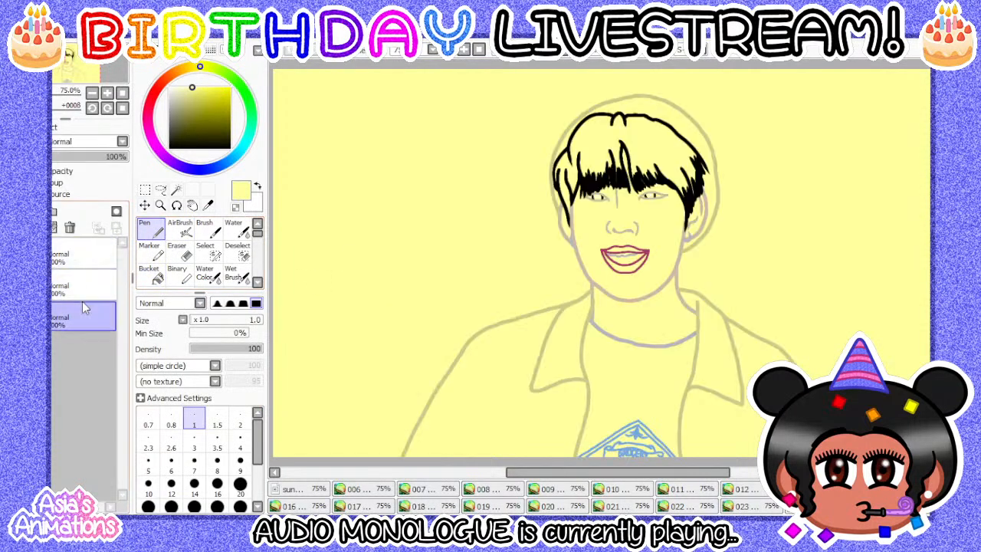
- Apply the background texture effect at strength 100 to the yellow layer of the frame just before 016
left_click(46, 128)
left_click(76, 144)
left_click(70, 170)
left_click_drag(100, 158, 137, 162)
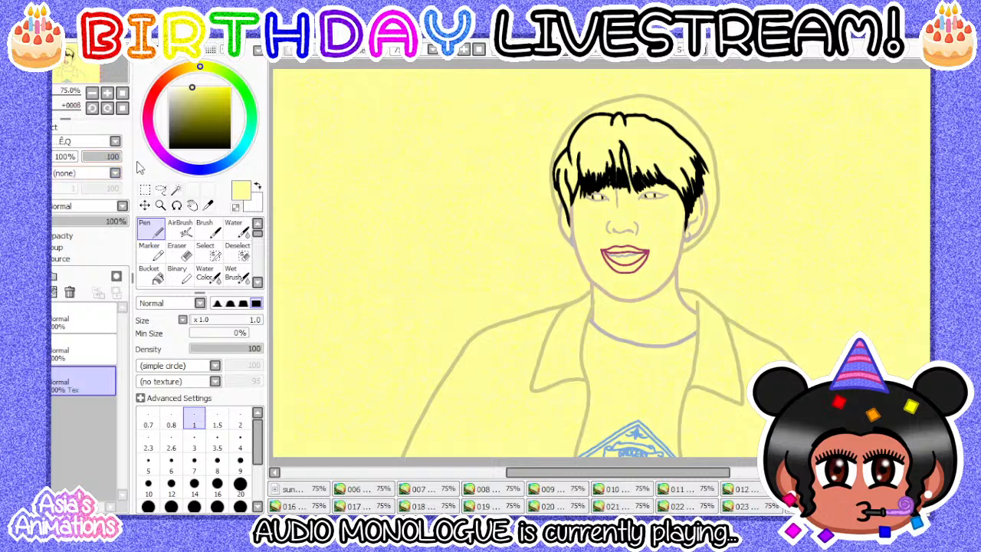
left_click(62, 130)
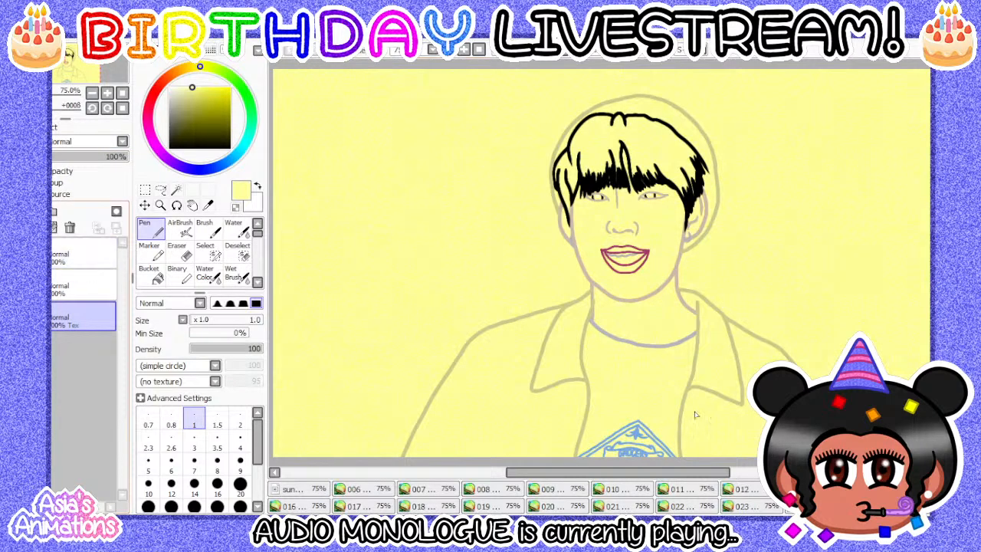
- Open frame 016, add and rename a new layer beneath the existing layers, and hide the line art
left_click(291, 505)
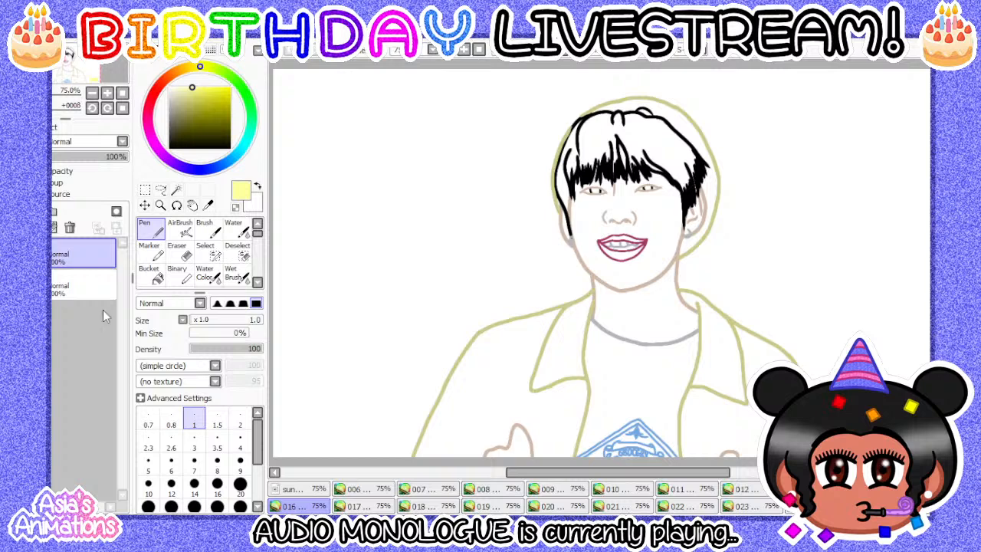
left_click(49, 253)
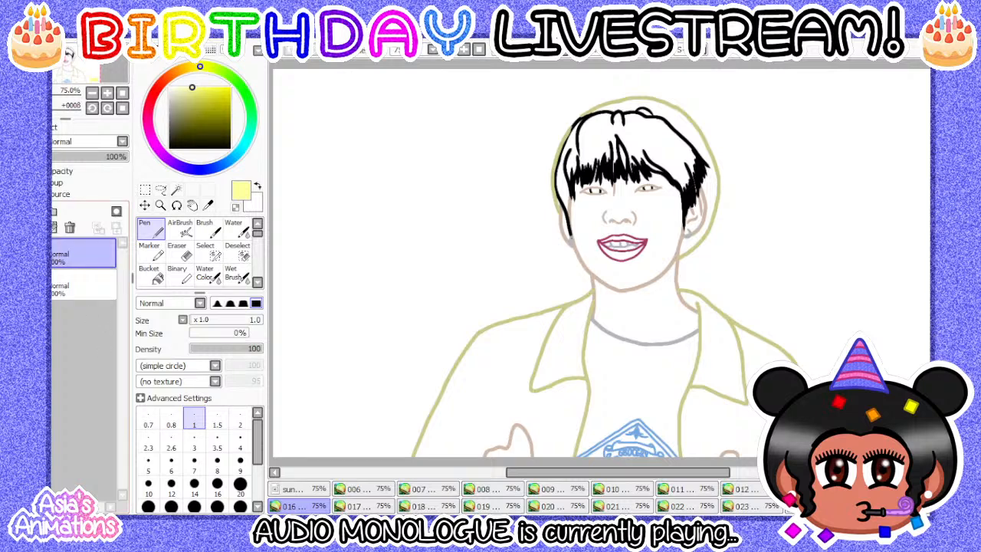
left_click(49, 285)
left_click(21, 212)
left_click_drag(57, 280, 70, 322)
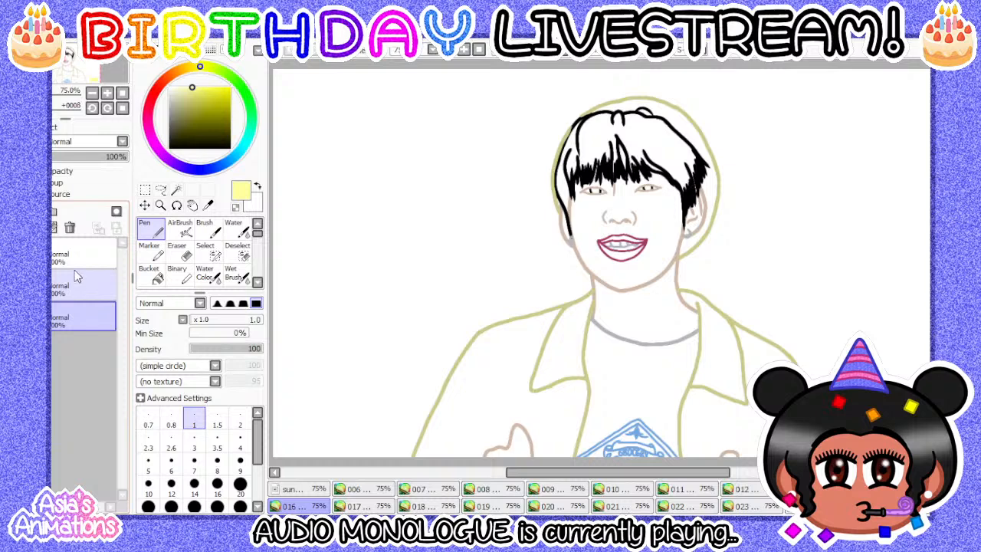
left_click(73, 264)
left_click(73, 288, "ctrl")
key("Delete")
- Fill frame 016's bottom layer with the yellow and show both line art layers again
left_click(86, 314)
left_click(151, 275)
left_click(306, 268)
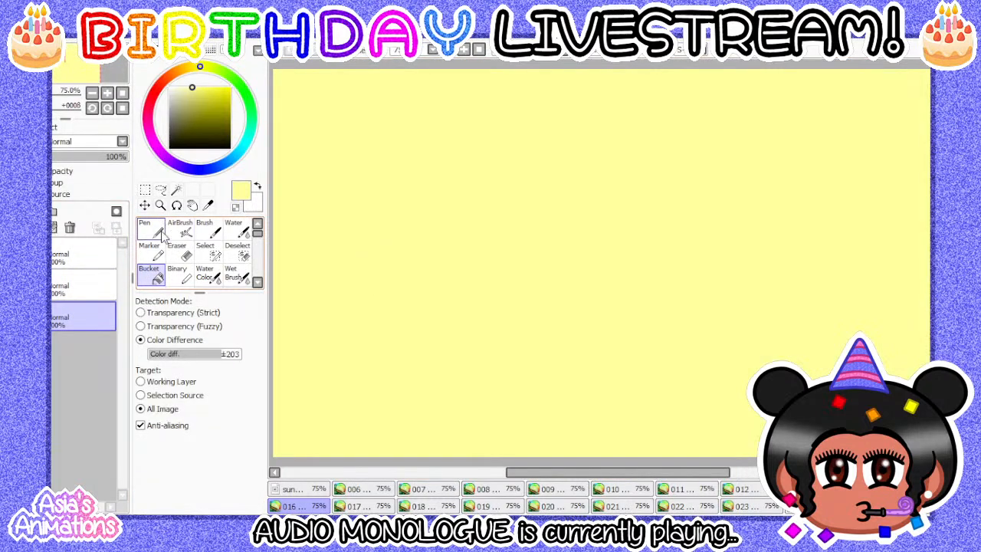
left_click(157, 231)
left_click(66, 277)
left_click(62, 258)
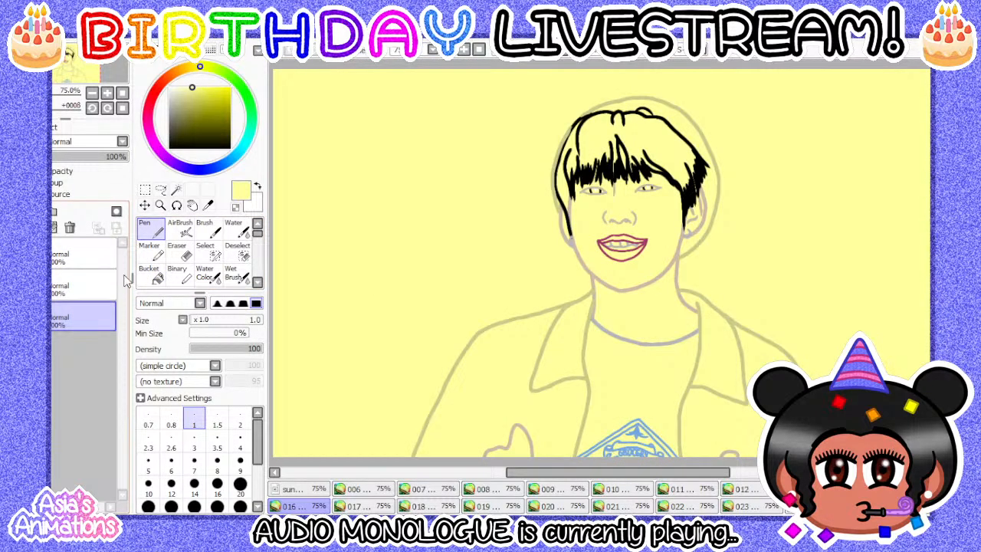
- Apply the background texture effect at full strength to frame 016's yellow layer
left_click(76, 119)
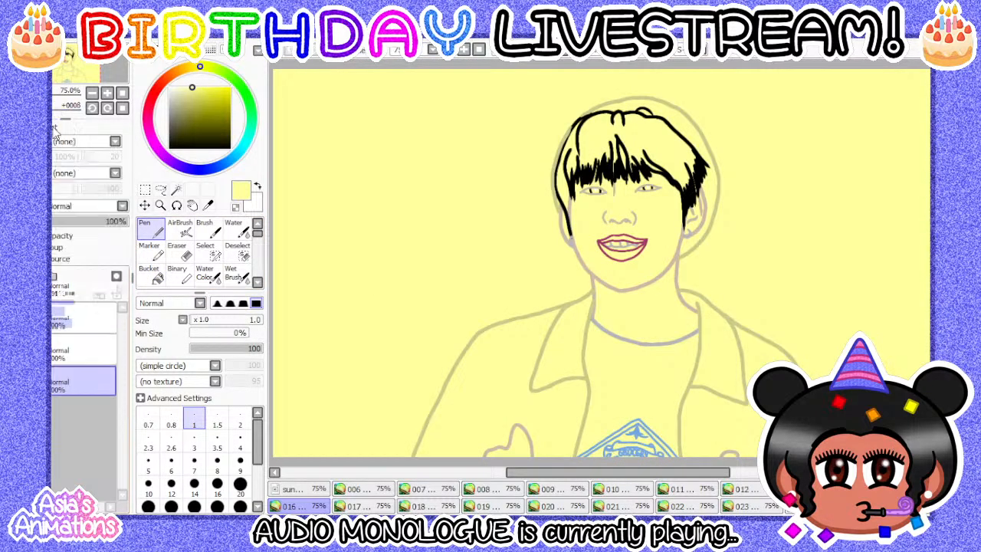
left_click(90, 177)
left_click_drag(91, 159, 136, 159)
left_click(57, 126)
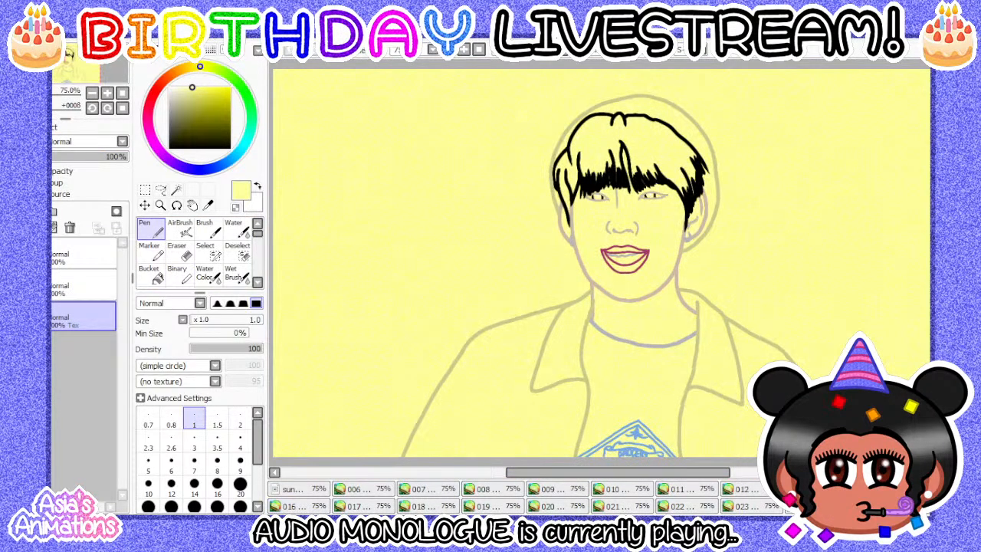
- Open frame 017, add and rename a new layer beneath the existing layers, and hide the line art
left_click(354, 506)
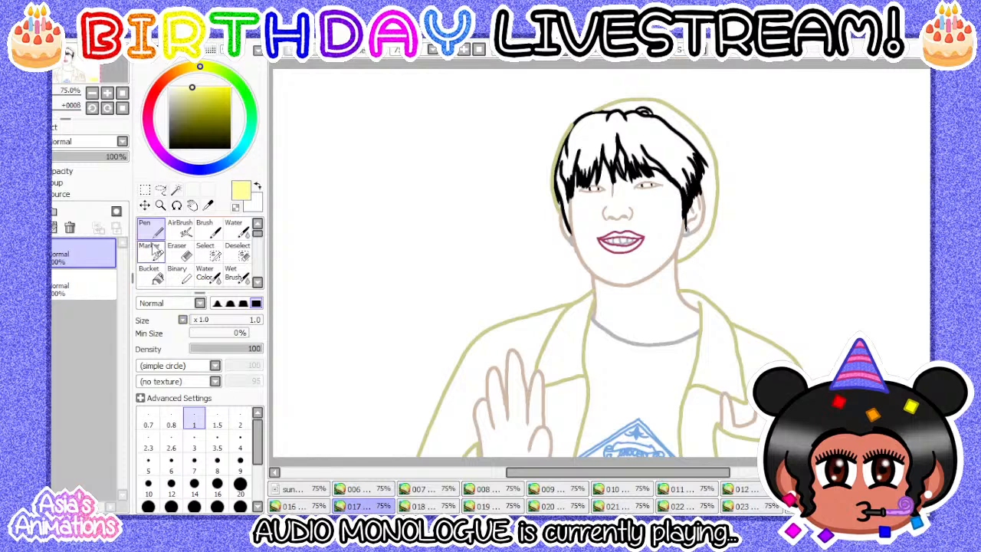
left_click(90, 284)
key("ctrl+shift+n")
left_click_drag(87, 279, 76, 317)
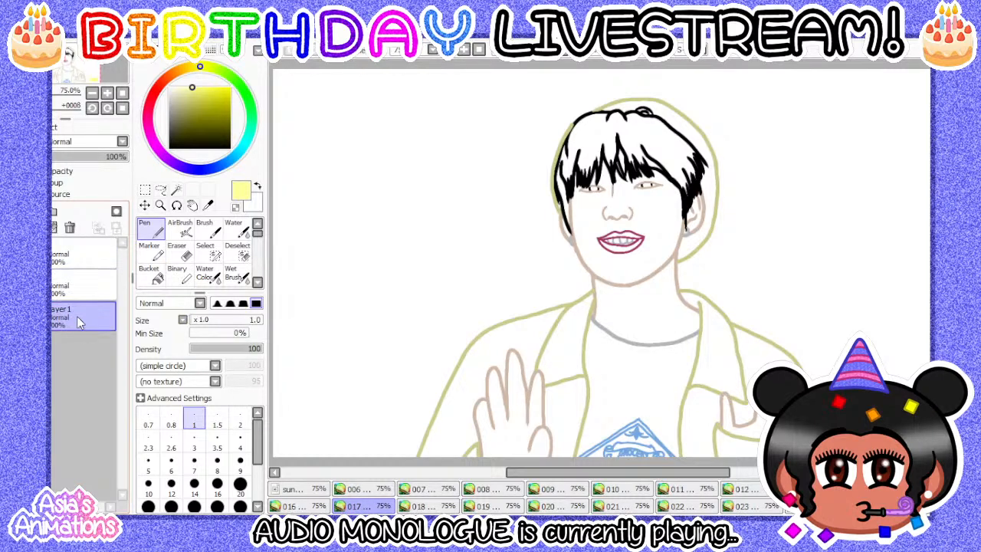
double_click(77, 317)
left_click(71, 284)
left_click(80, 314)
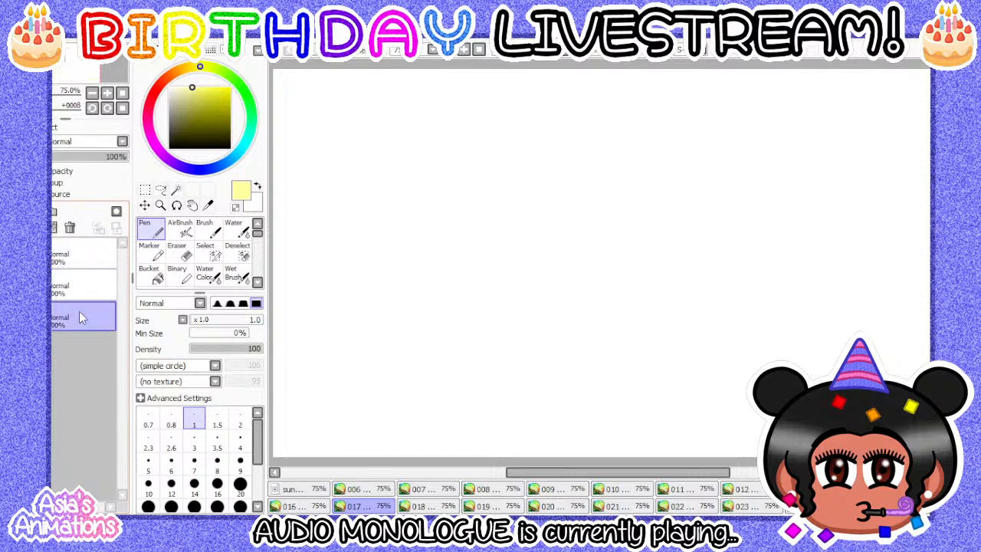
- Fill frame 017's bottom layer with the yellow
left_click(153, 275)
left_click(288, 295)
left_click(147, 228)
key("ctrl+z")
key("ctrl+y")
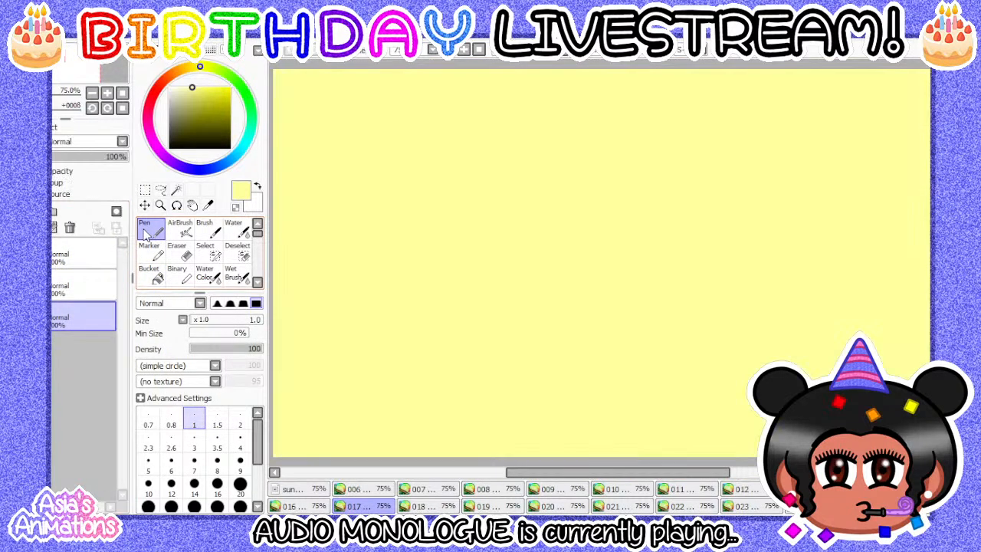
- Apply the background texture effect to frame 017's yellow layer, raise its strength and show the line art again
left_click(53, 127)
left_click(84, 144)
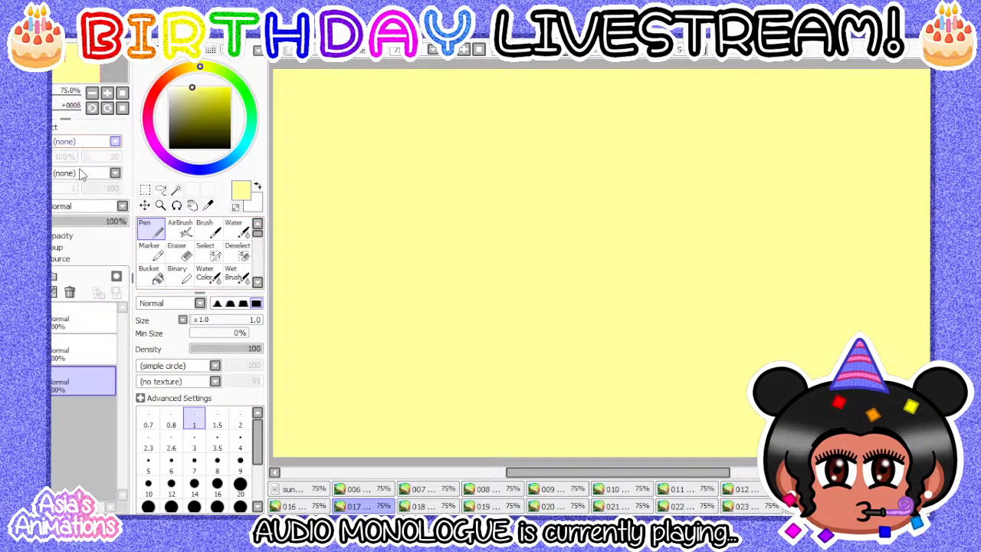
left_click(75, 178)
left_click(115, 157)
left_click(55, 127)
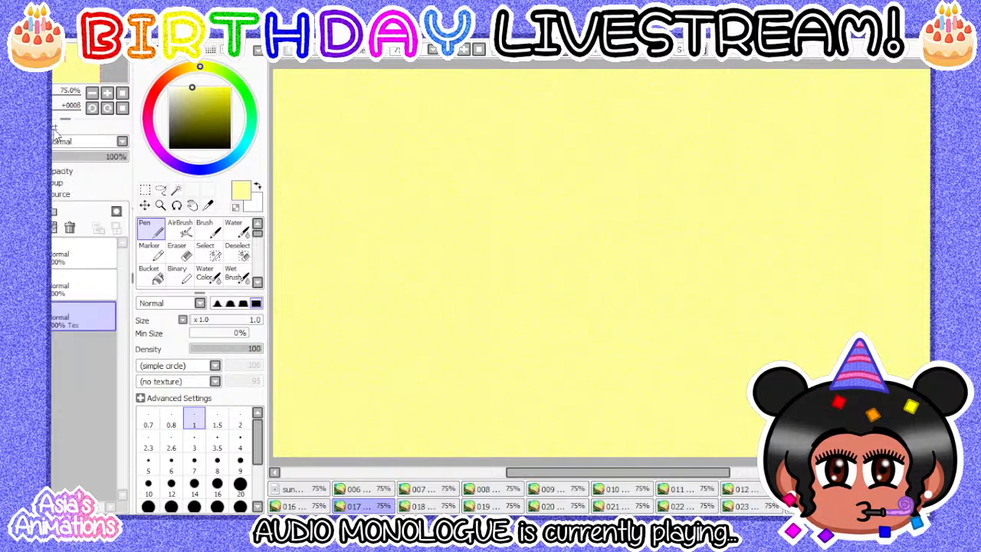
left_click(7, 285)
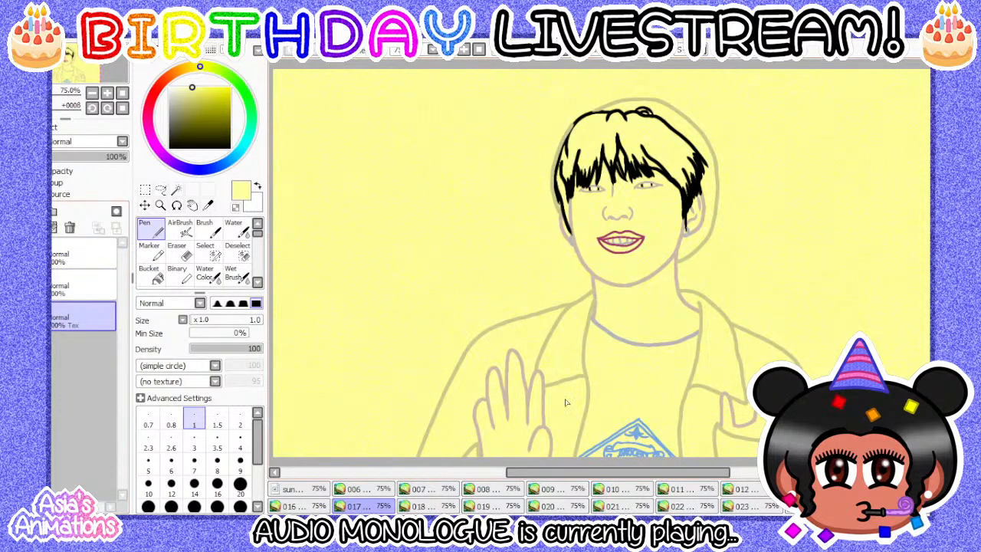
- Open frame 018, add and rename a new layer beneath the existing layers, and hide the line art
left_click(428, 505)
left_click(83, 289)
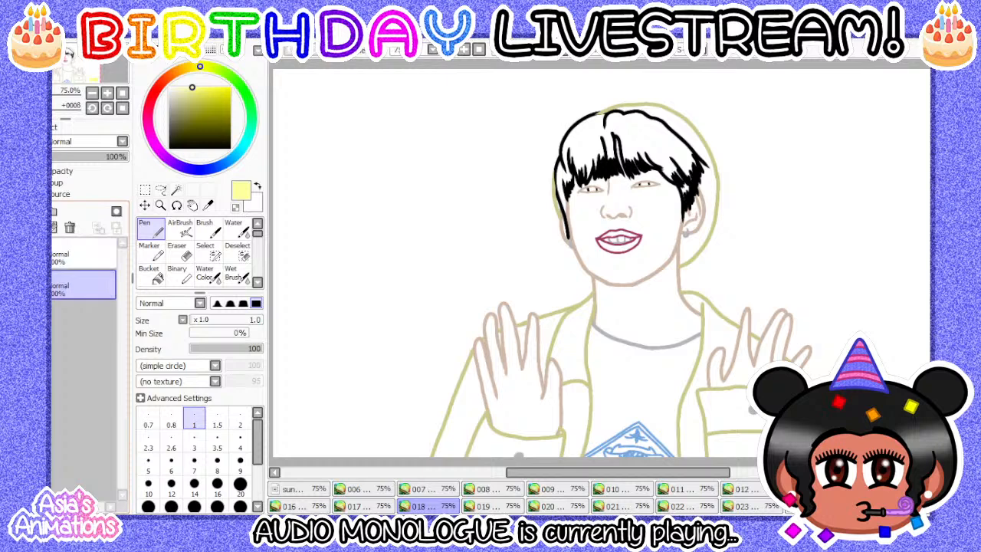
left_click(24, 211)
left_click_drag(68, 287, 72, 334)
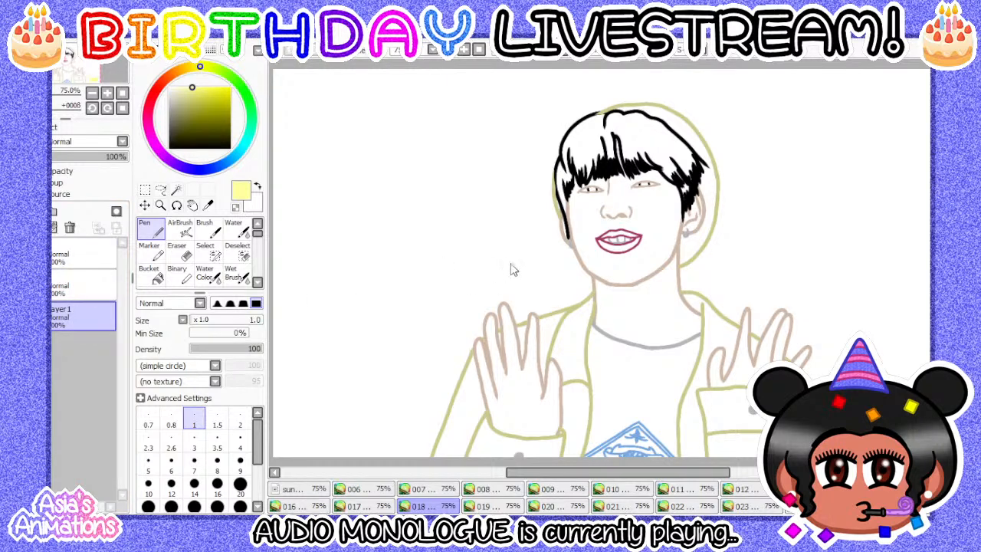
left_click(81, 258)
left_click(79, 289)
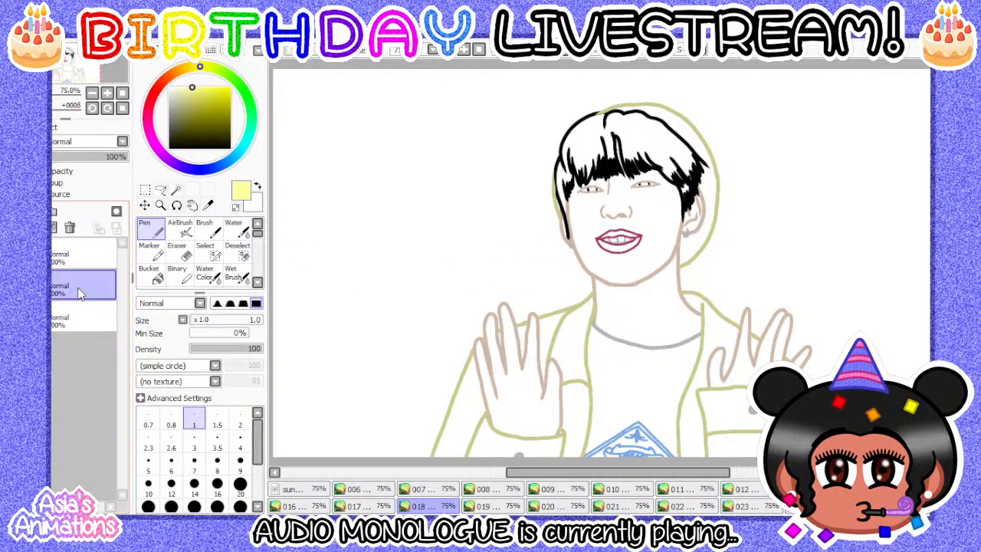
- Fill frame 018's bottom layer with the yellow and show the line art again
left_click(99, 314)
left_click(156, 285)
left_click(288, 251)
left_click(155, 233)
left_click(102, 250)
left_click(87, 284)
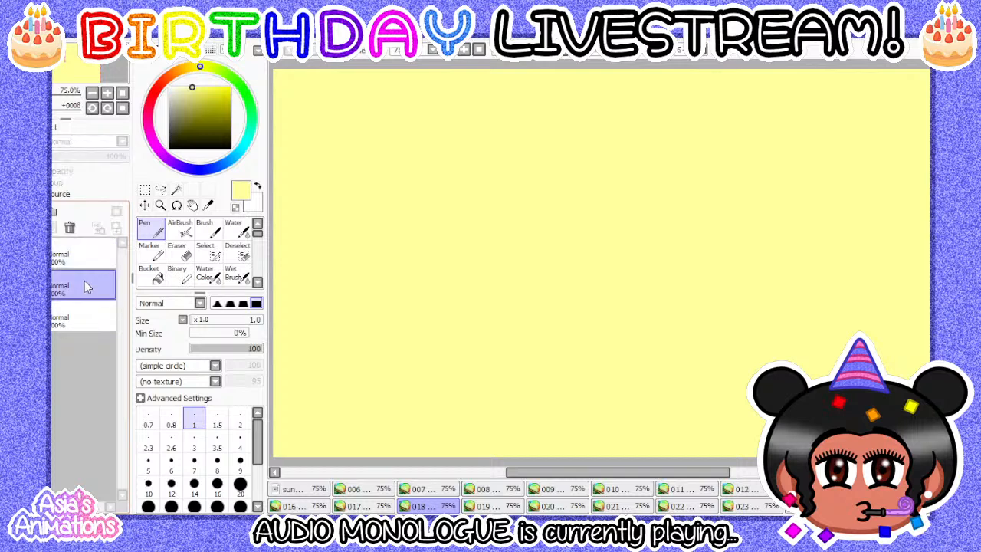
left_click(83, 314)
- Apply the background texture effect to frame 018's yellow layer and adjust its strength
left_click(75, 127)
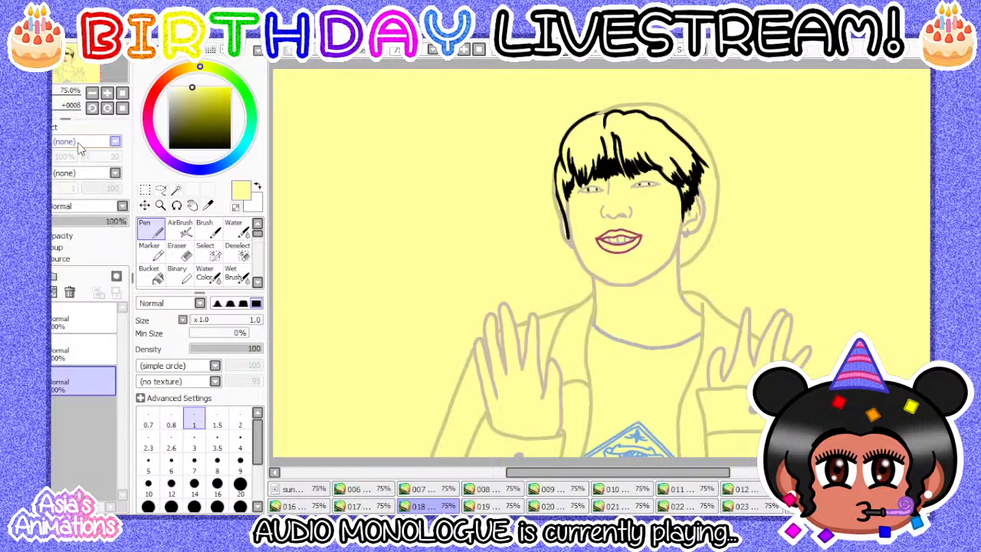
left_click(90, 178)
left_click_drag(95, 157, 46, 158)
left_click(60, 130)
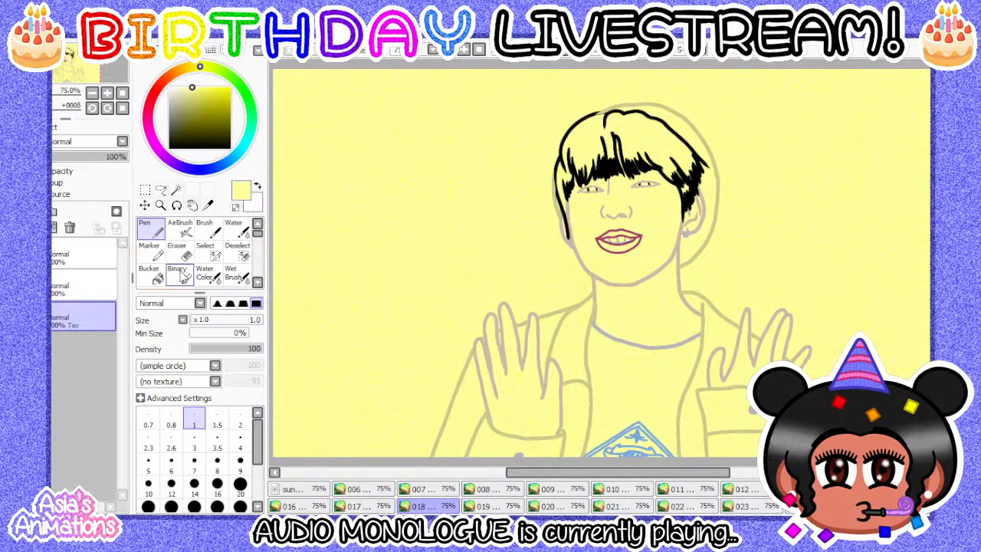
- Review the yellow backgrounds of the finished frames from 016 back to 006, plus frames 017 and 018
left_click(293, 505)
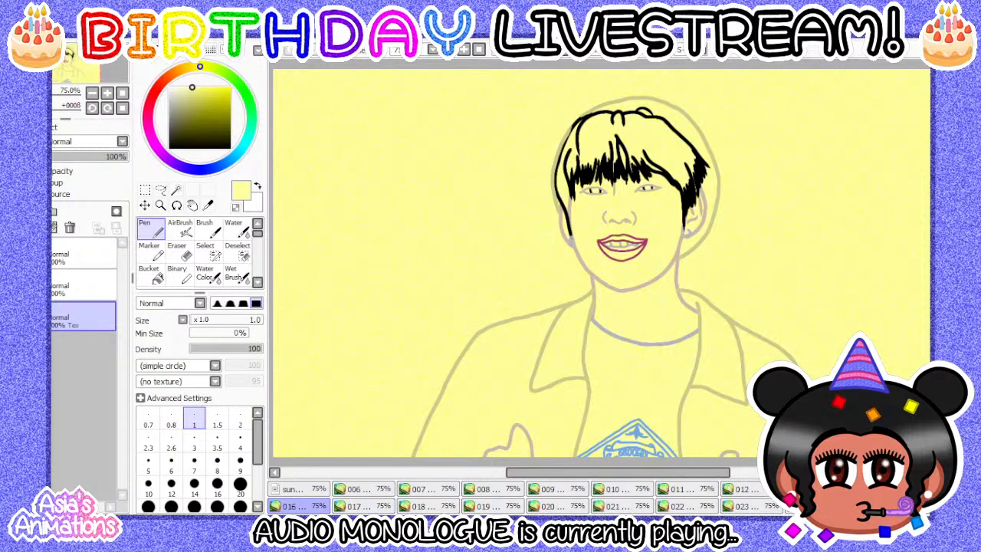
left_click(939, 490)
left_click(881, 490)
left_click(817, 491)
left_click(754, 491)
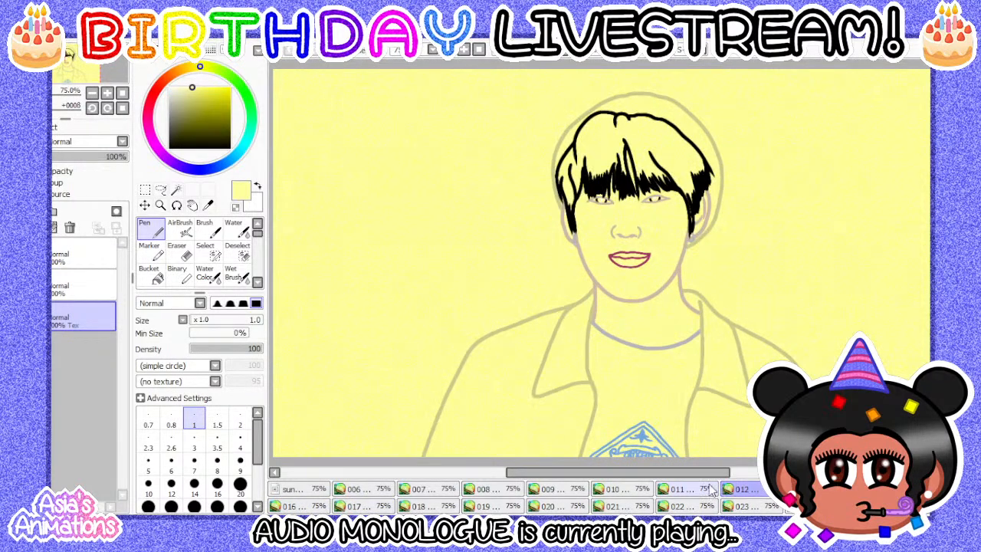
left_click(693, 491)
left_click(625, 494)
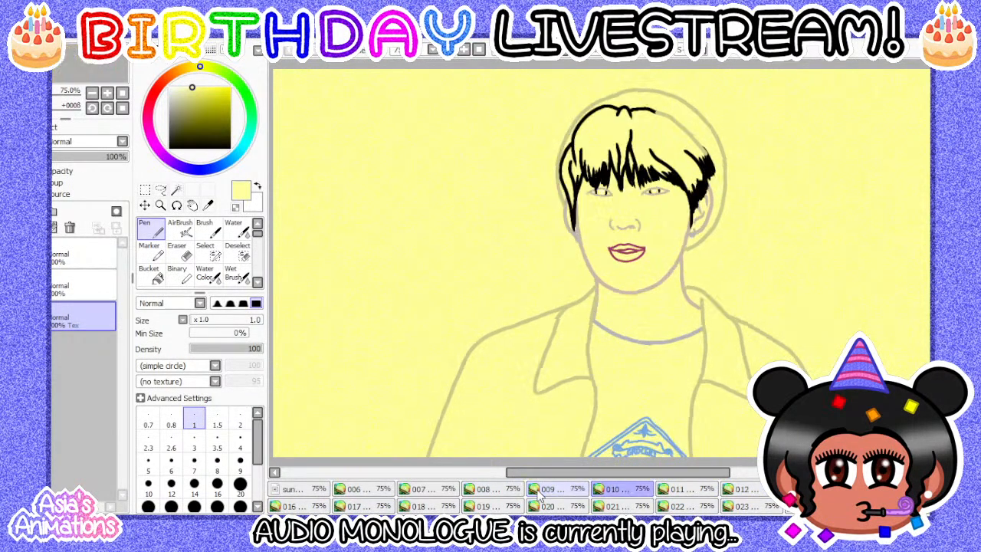
left_click(539, 494)
left_click(488, 493)
left_click(425, 493)
left_click(360, 492)
left_click(362, 506)
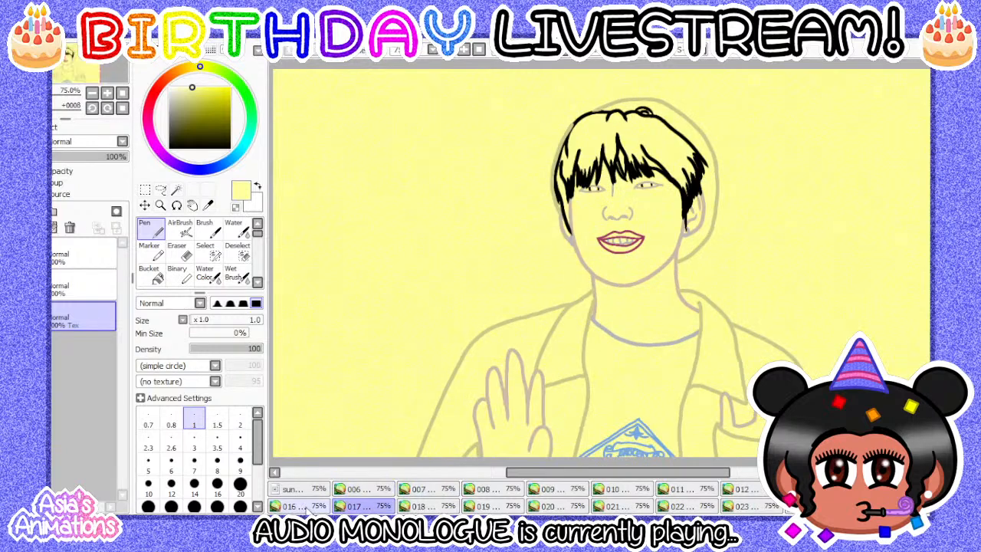
left_click(420, 506)
- Open frame 019, add and rename a new layer beneath the existing layers, and hide the line art
left_click(492, 506)
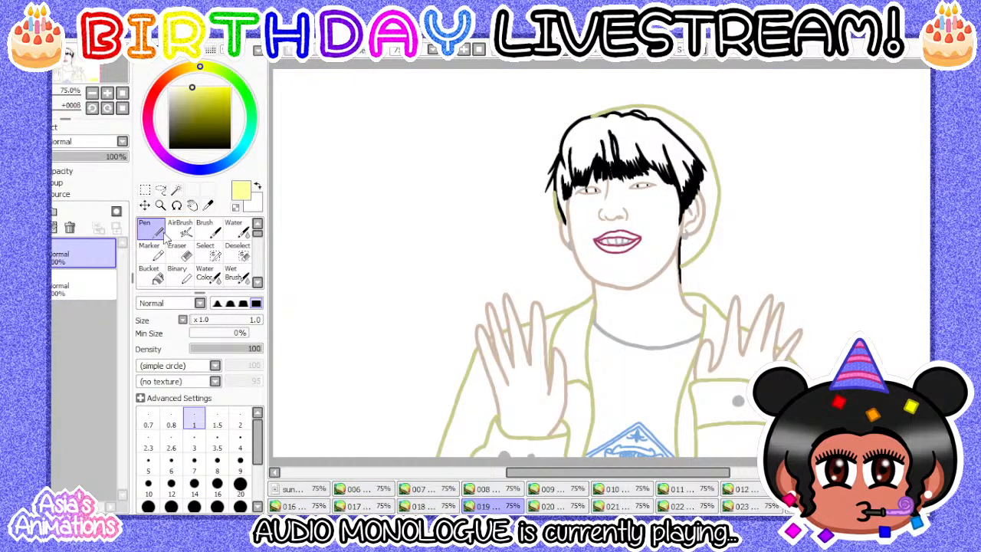
left_click(78, 319)
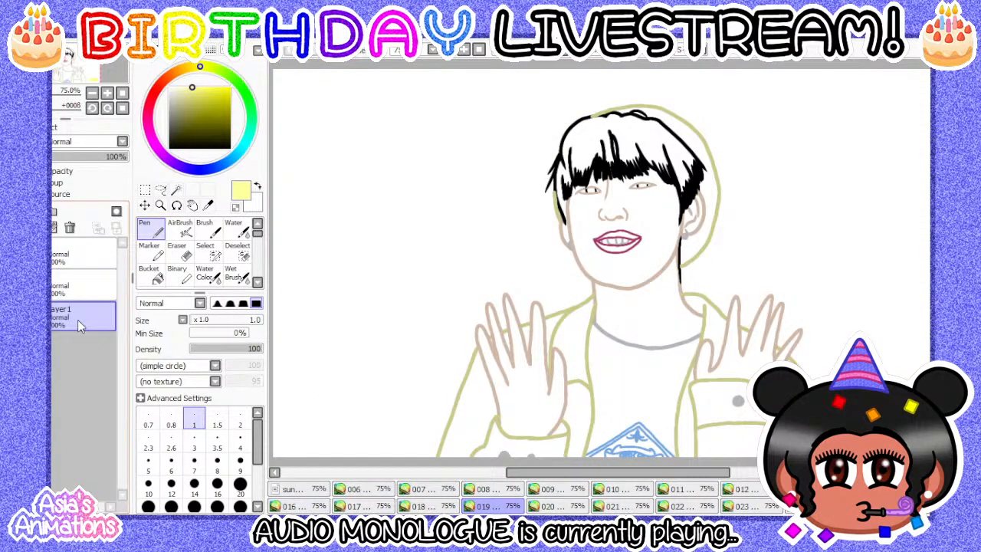
double_click(77, 319)
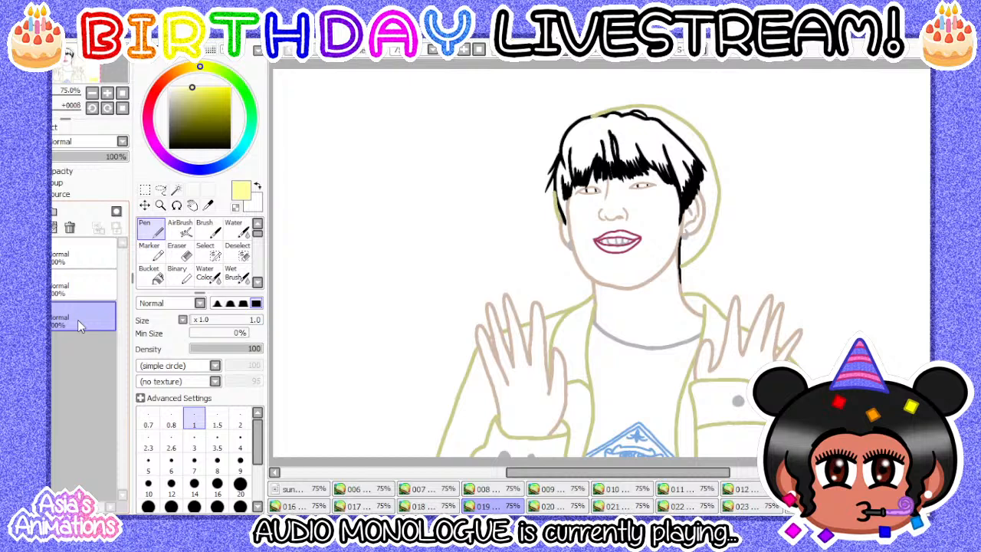
key("Return")
left_click(67, 264)
left_click(70, 288)
- Fill frame 019's bottom layer with the yellow and show the line art again
left_click(77, 315)
left_click(143, 280)
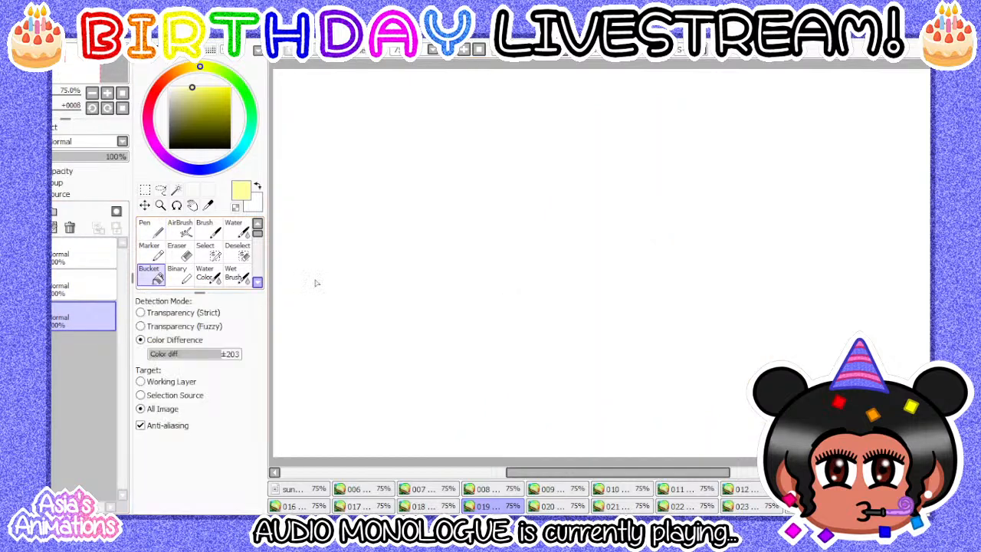
left_click(316, 282)
left_click(148, 229)
left_click(89, 288)
left_click(70, 258)
left_click(89, 316)
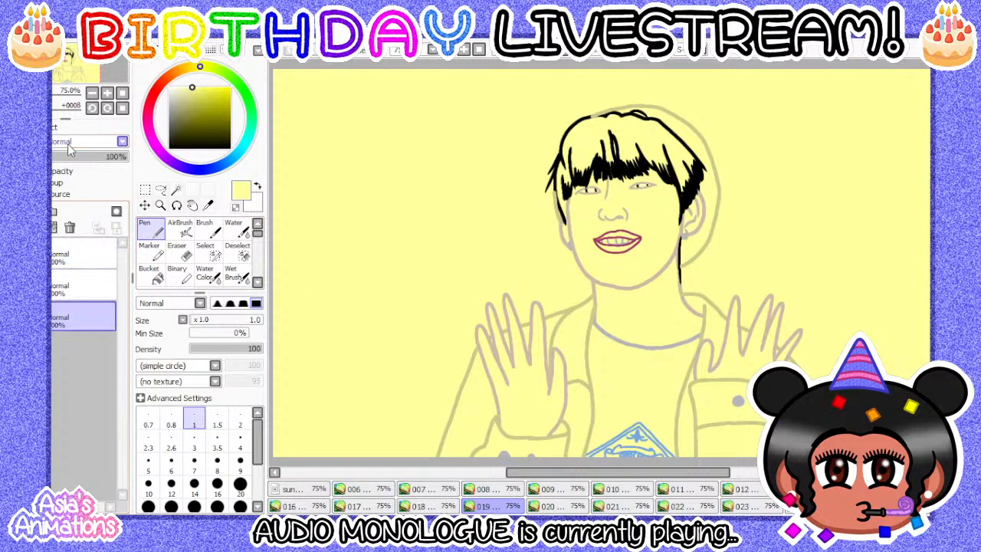
- Apply the background texture effect at strength 100 to frame 019's yellow layer and compare it with the other open files
left_click(54, 127)
left_click(81, 141)
left_click(81, 175)
left_click_drag(103, 159, 123, 159)
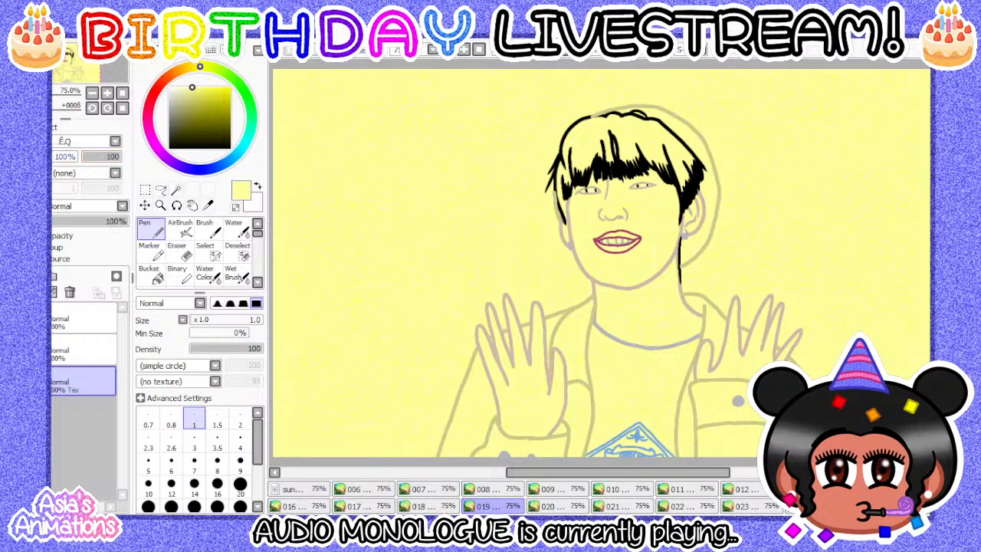
left_click(61, 129)
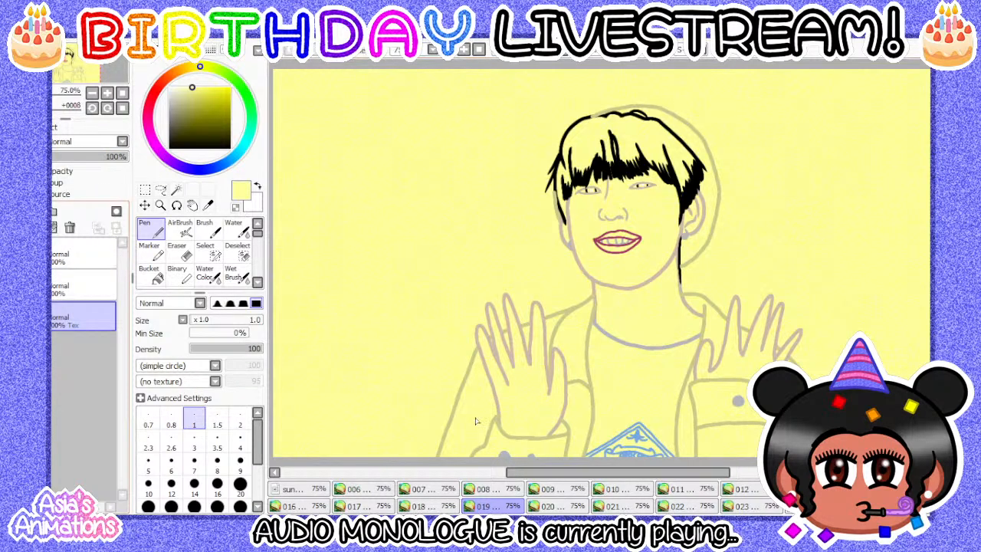
left_click(450, 507)
left_click(502, 508)
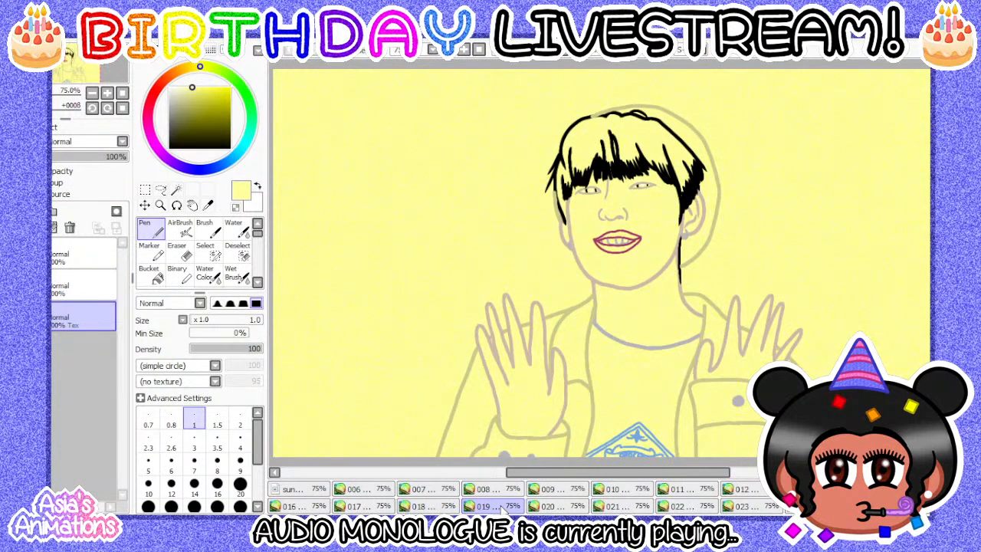
left_click(303, 491)
left_click(494, 506)
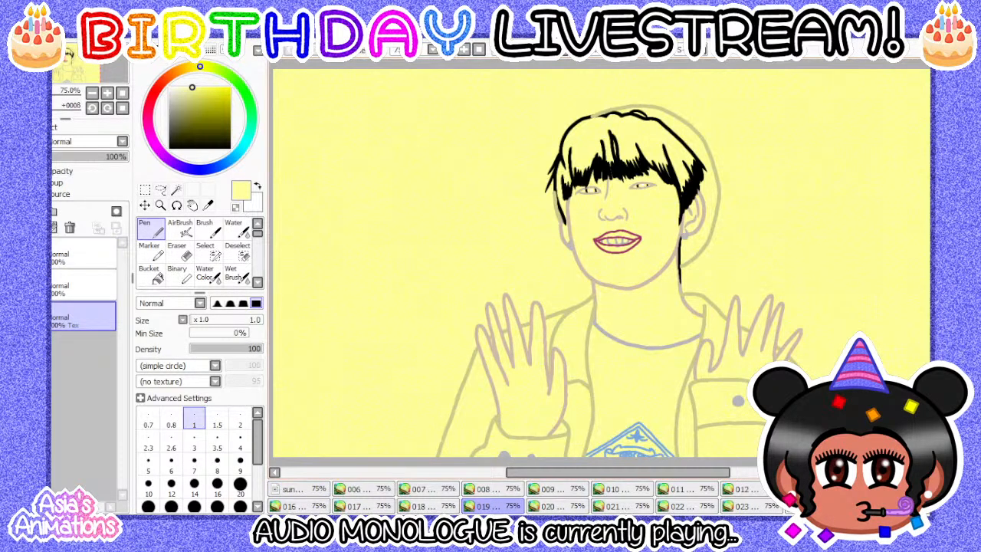
- Open frame 020, add and rename a new layer beneath the existing layers, and hide the line art
left_click(547, 506)
left_click_drag(75, 280, 87, 325)
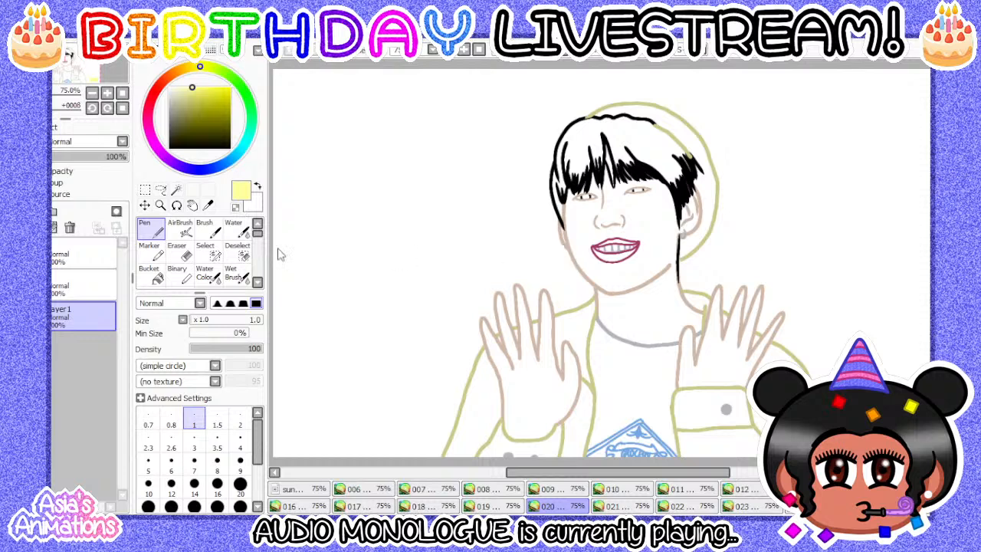
left_click(85, 275)
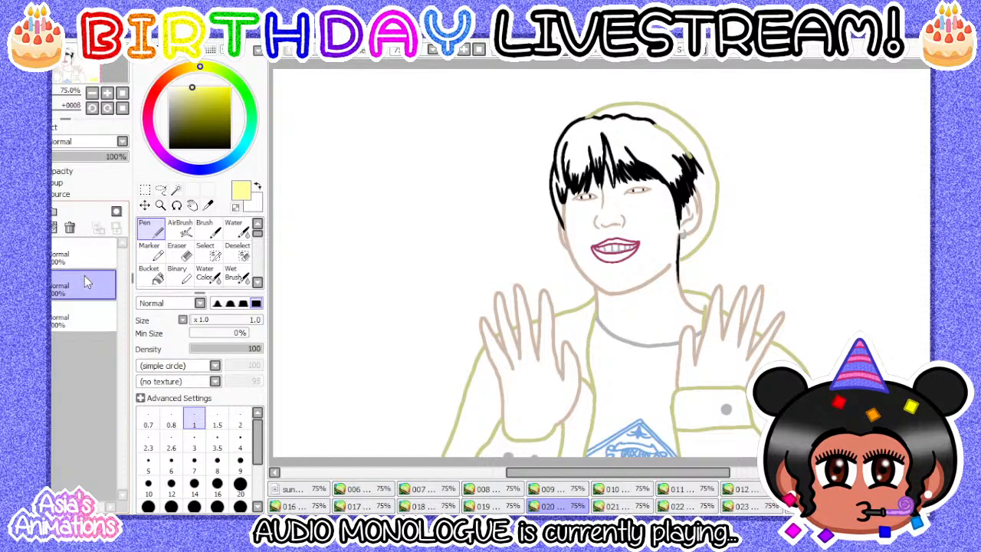
left_click_drag(84, 273, 88, 309)
- Fill frame 020's bottom layer with the yellow using the Bucket tool
left_click(156, 279)
left_click(342, 278)
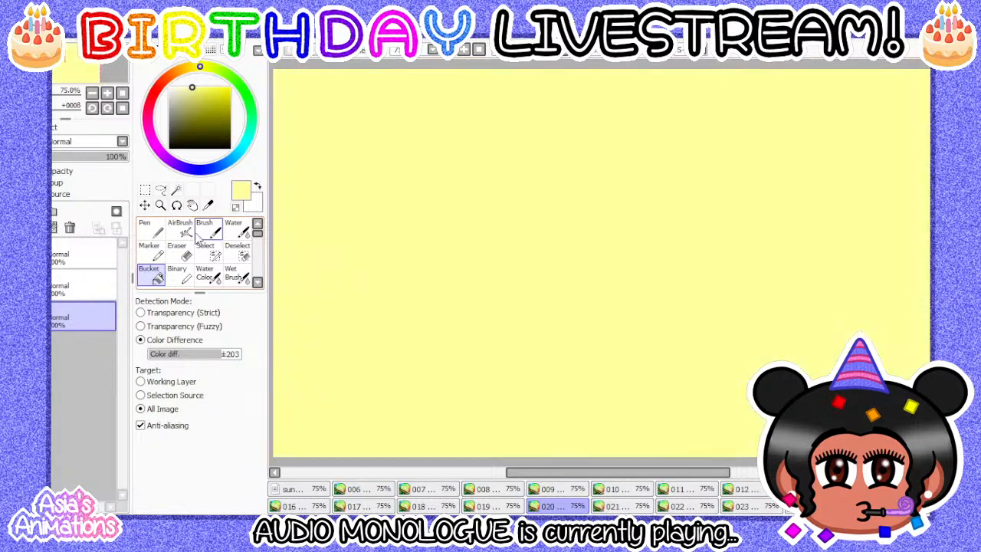
left_click(155, 229)
- Make frame 020's line art layers visible again together with the yellow bottom layer
left_click(85, 280)
left_click(79, 303)
left_click(80, 287)
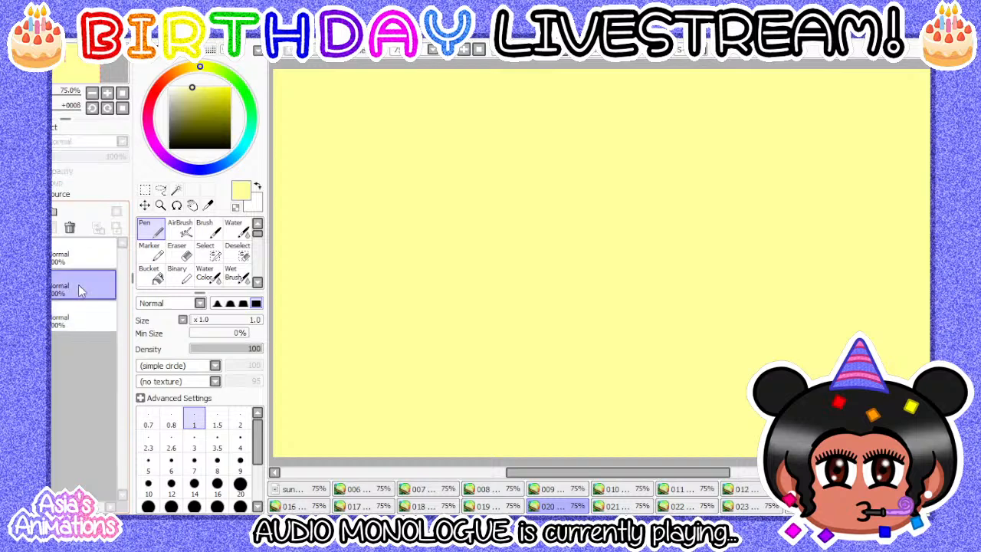
left_click(72, 316)
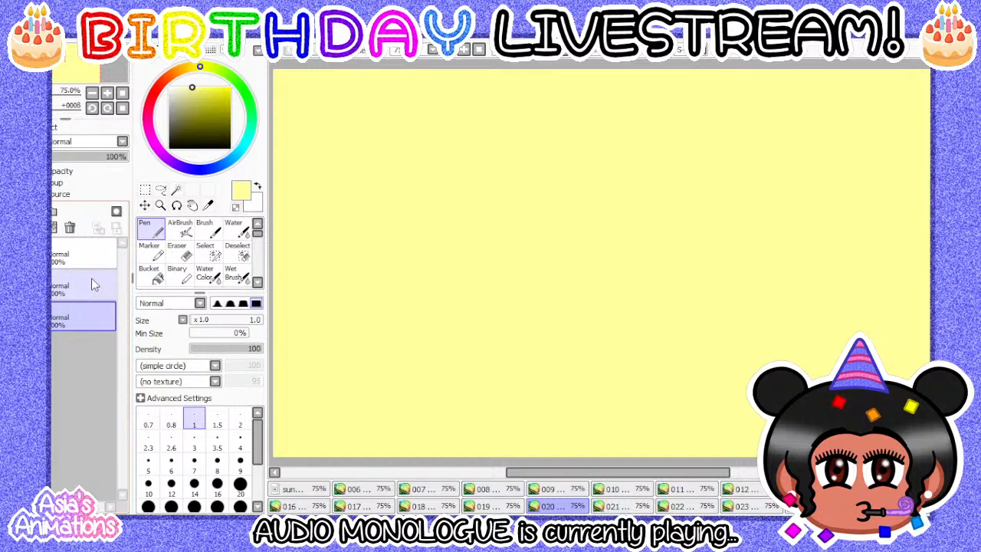
key("ctrl+h")
left_click(80, 260)
key("ctrl+h")
left_click(78, 285)
key("ctrl+h")
left_click(75, 313)
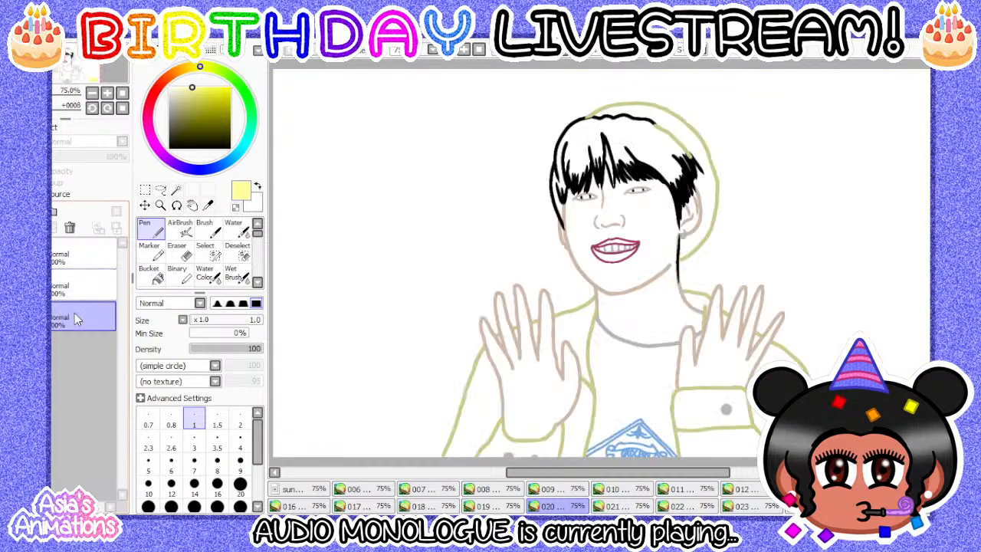
left_click(11, 316)
- Apply the background texture effect to frame 020's yellow layer and compare it with frame 019
left_click(49, 126)
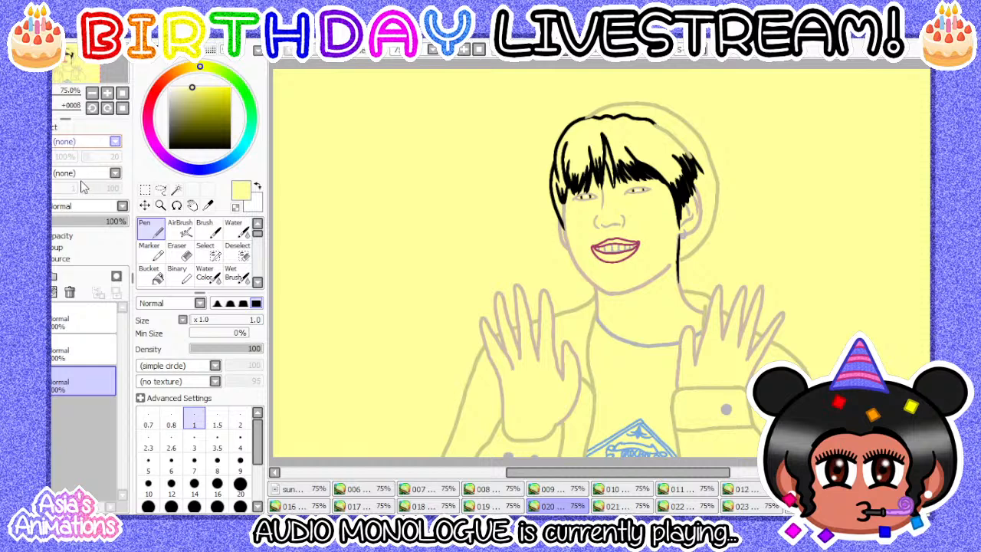
left_click(84, 187)
left_click(49, 127)
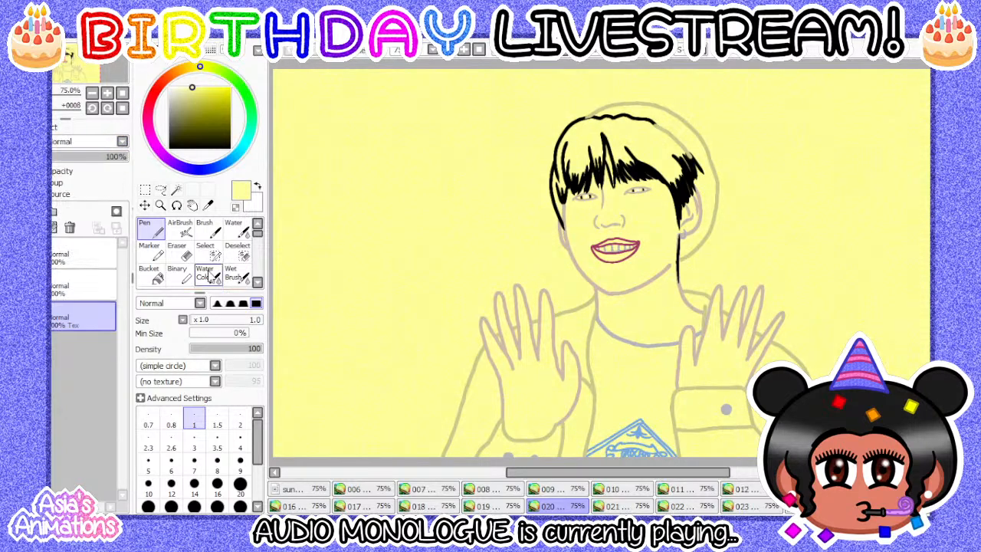
left_click(515, 508)
left_click(565, 506)
- Open frame 021, add and rename a new layer beneath the existing layers, and hide the line art
left_click(618, 506)
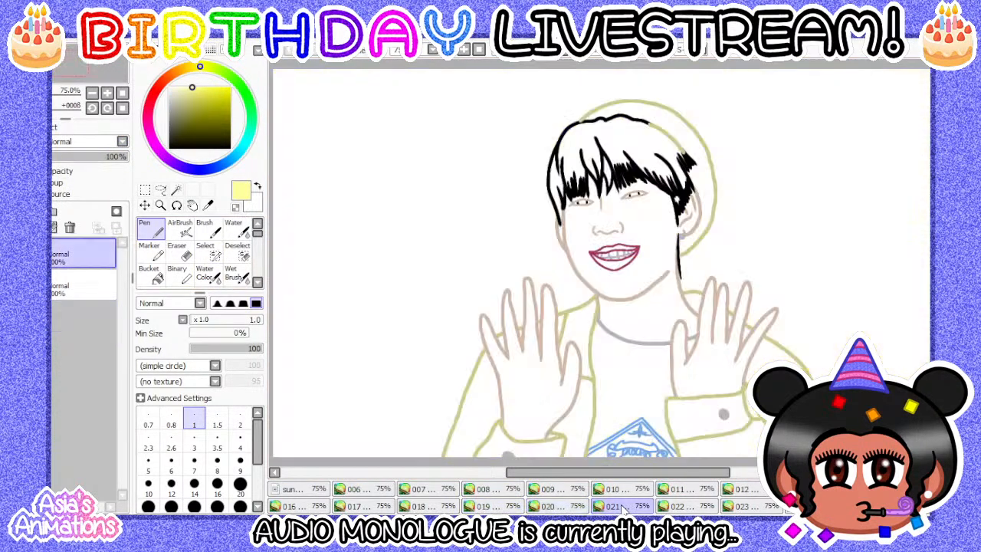
left_click(75, 284)
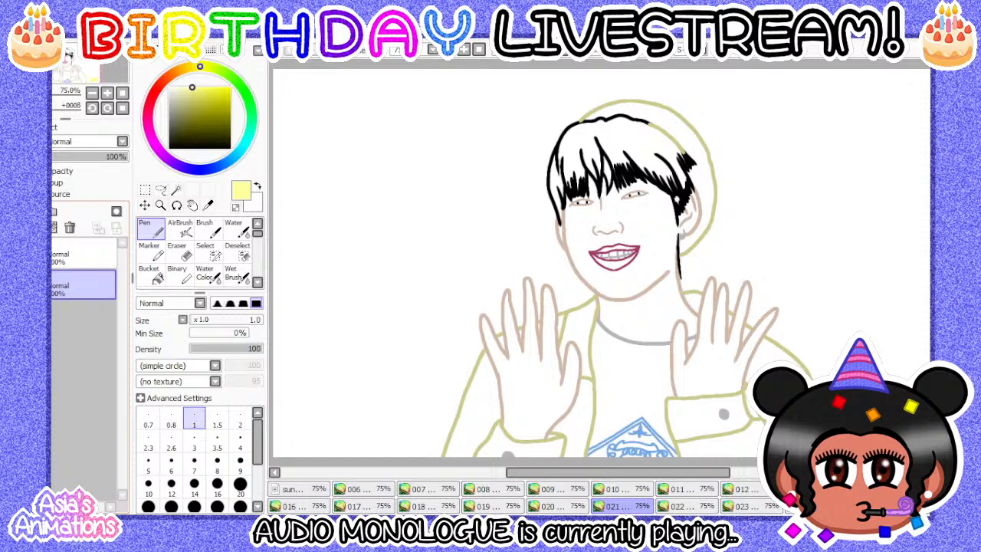
left_click(19, 211)
left_click_drag(83, 290, 84, 335)
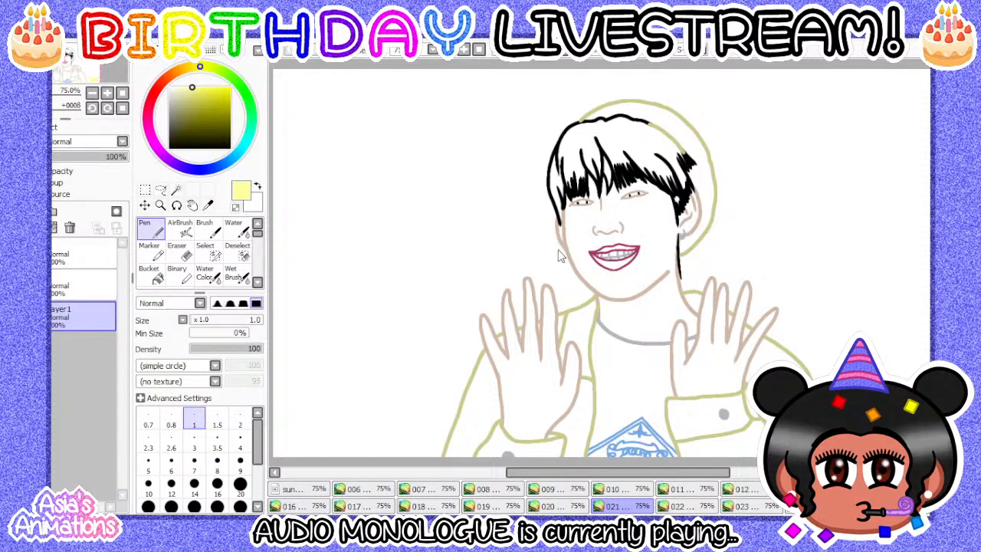
left_click(88, 286)
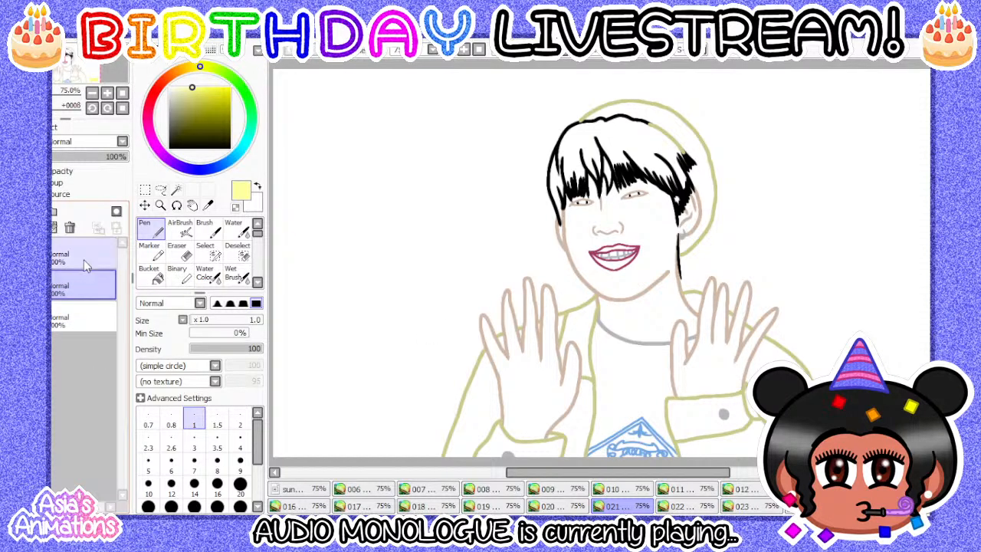
- Fill frame 021's bottom layer with the yellow
left_click(85, 317)
left_click(151, 276)
left_click(306, 281)
left_click(152, 232)
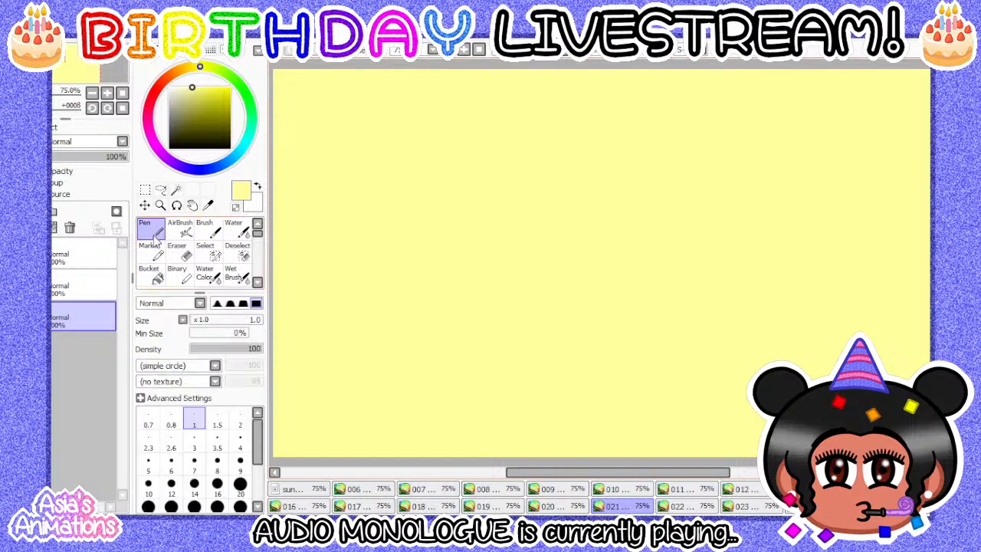
- Apply the background texture effect to frame 021's yellow layer, raise its strength and show the line art again
left_click(53, 131)
left_click(75, 143)
left_click(70, 174)
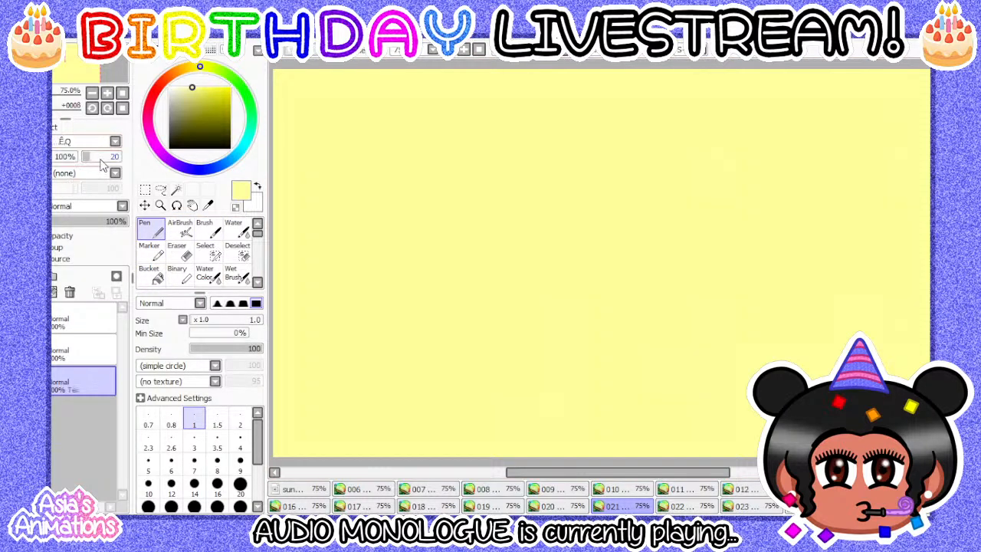
left_click_drag(100, 159, 134, 159)
left_click(54, 130)
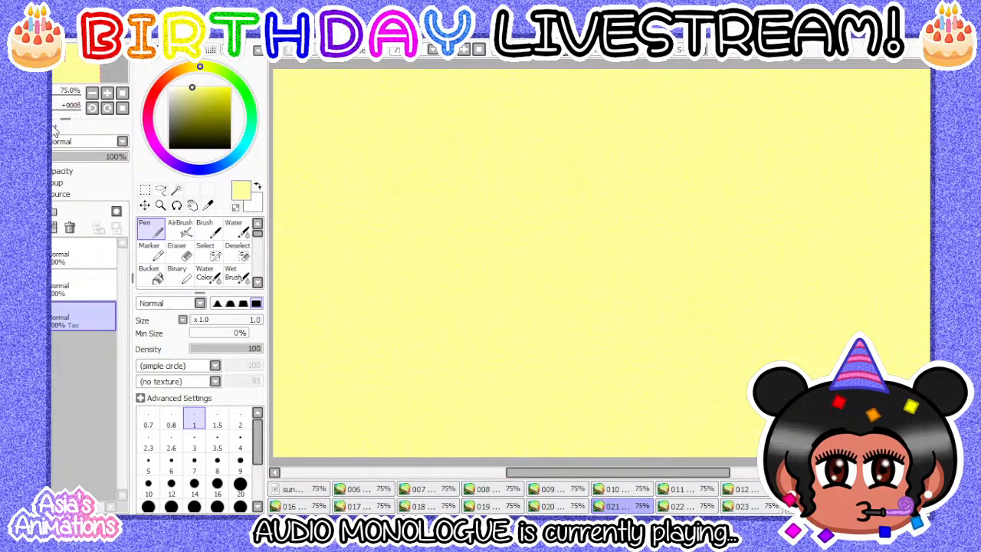
left_click_drag(87, 254, 80, 279)
left_click(87, 309)
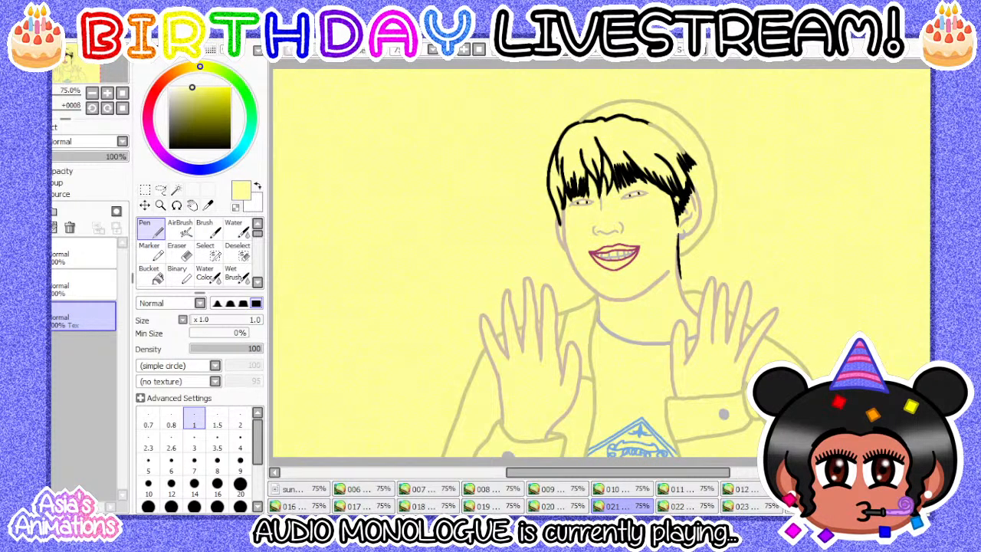
- Open frame 022, add and rename a new layer beneath the existing layers, and hide the line art
left_click(678, 505)
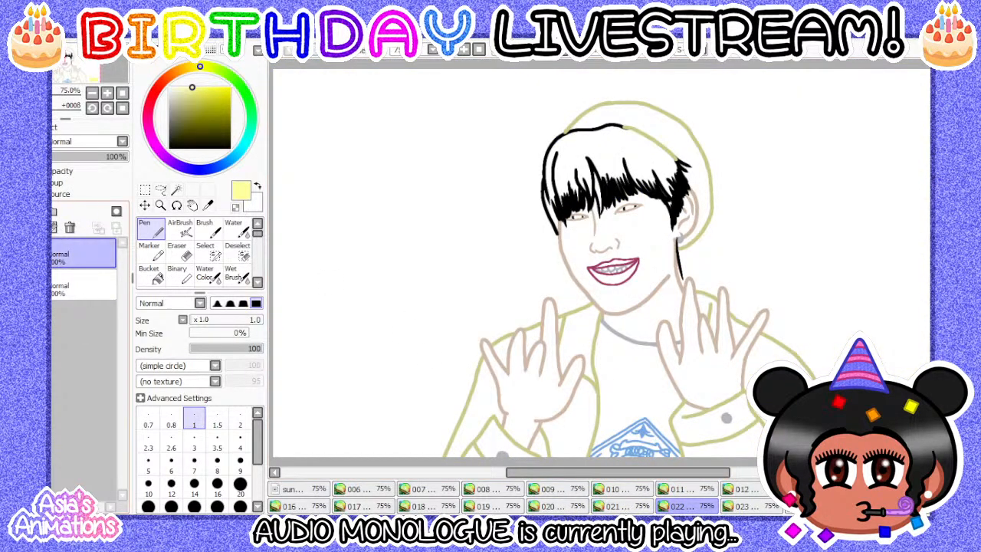
left_click(84, 283)
left_click(25, 210)
left_click_drag(73, 281, 83, 327)
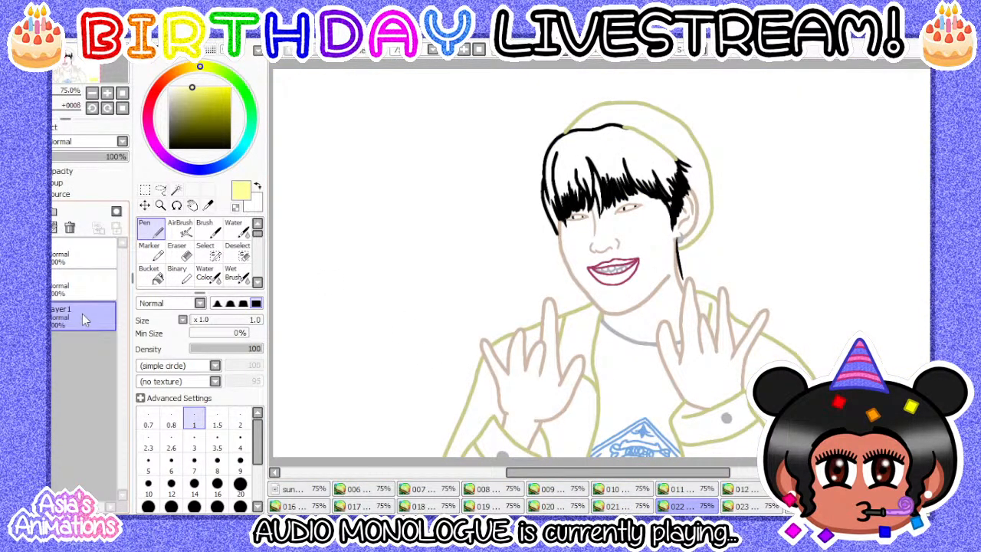
left_click(81, 285)
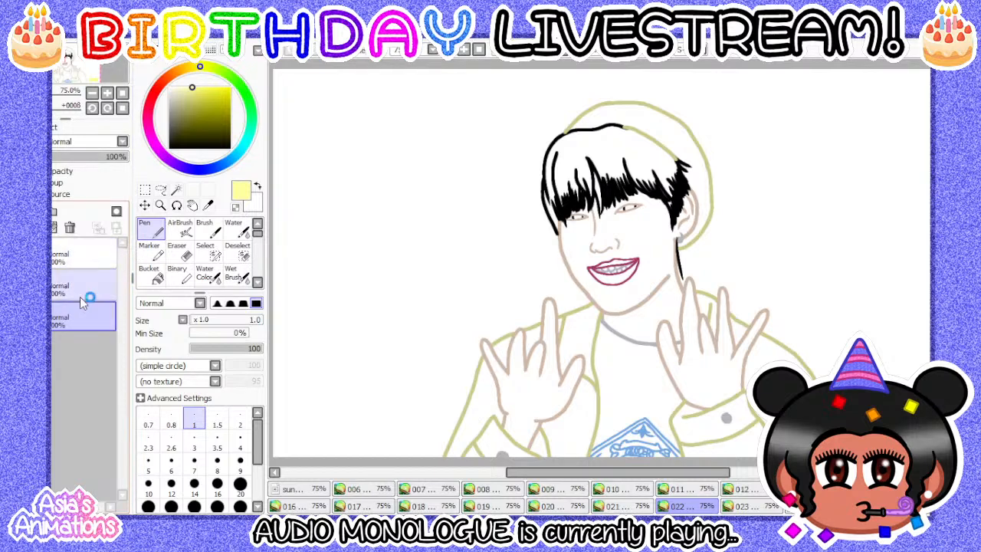
left_click(88, 258)
left_click(89, 286)
key("Delete")
left_click(90, 315)
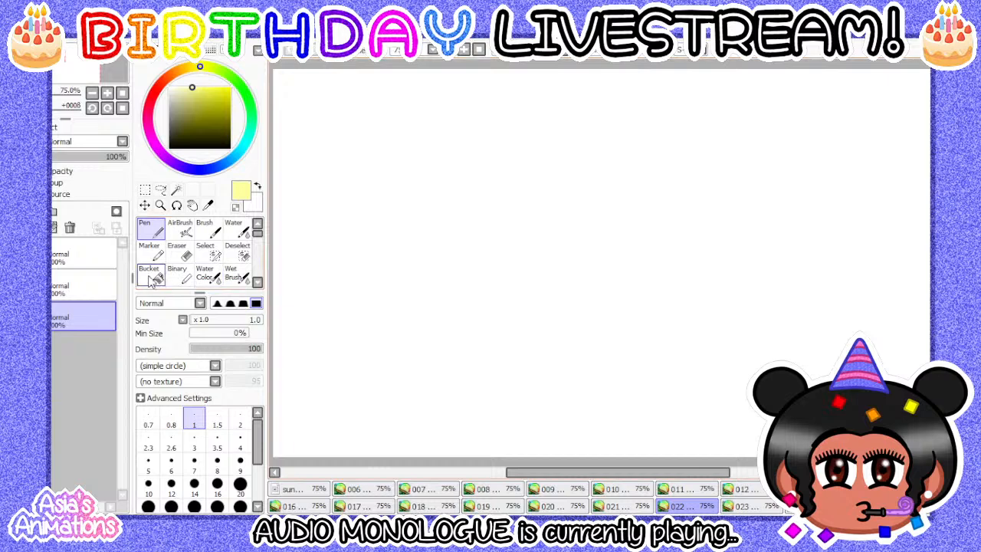
- Fill frame 022's bottom layer with the yellow and show the line art again
left_click(150, 276)
left_click(357, 273)
left_click(154, 229)
left_click(75, 289)
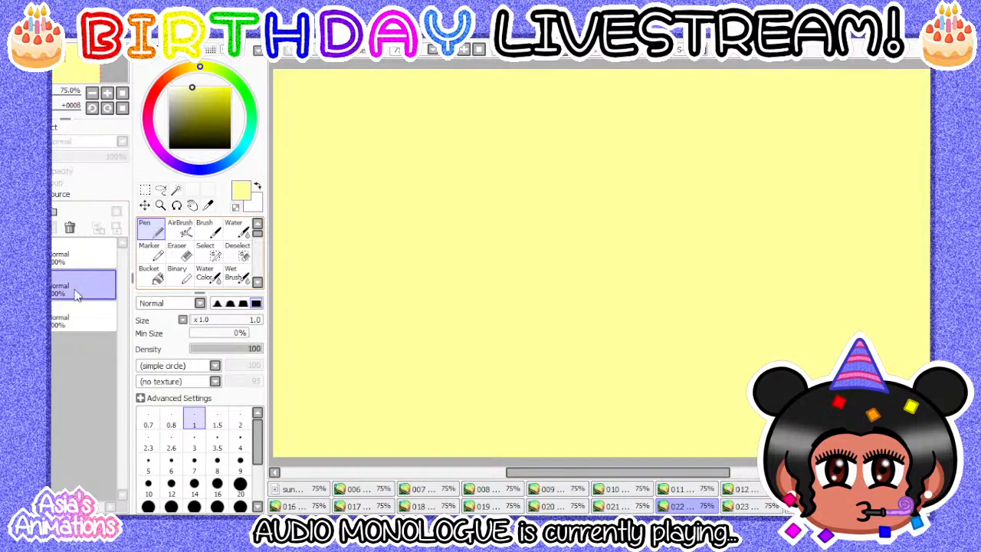
left_click(75, 257)
left_click(74, 316)
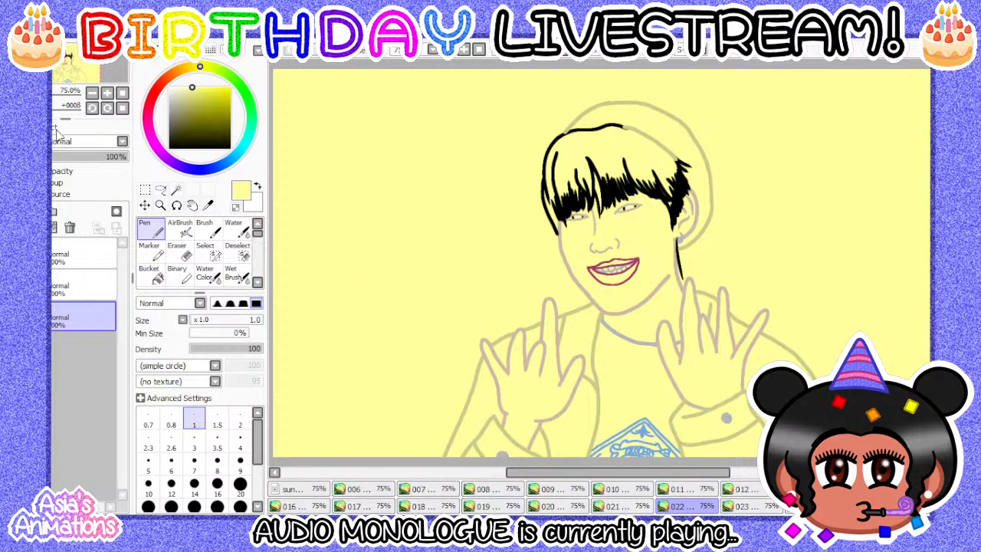
- Apply the background texture effect to frame 022's yellow layer at 50% scale and strength 100
scroll(373, 207, "up", 5)
left_click(77, 127)
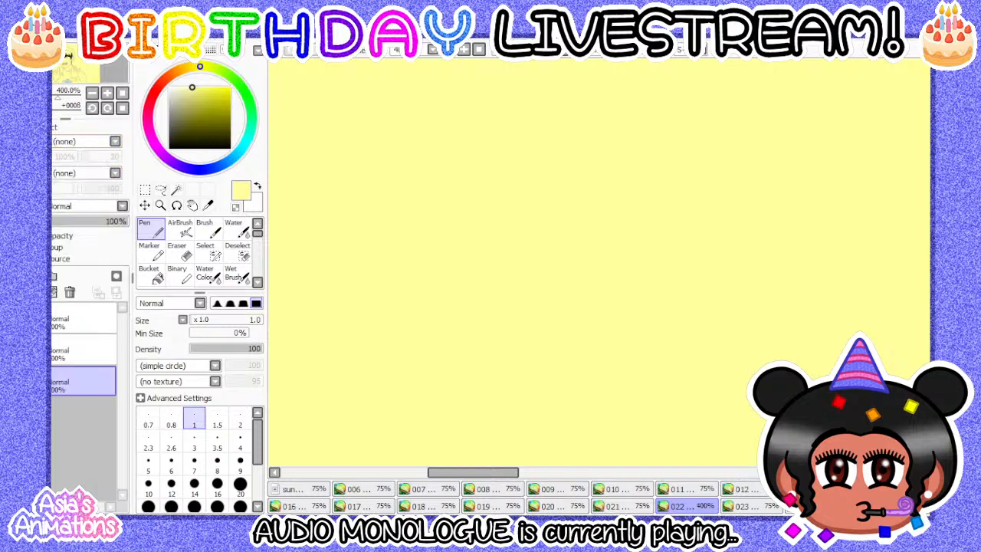
left_click(80, 171)
left_click_drag(109, 158, 155, 158)
left_click_drag(66, 156, 52, 156)
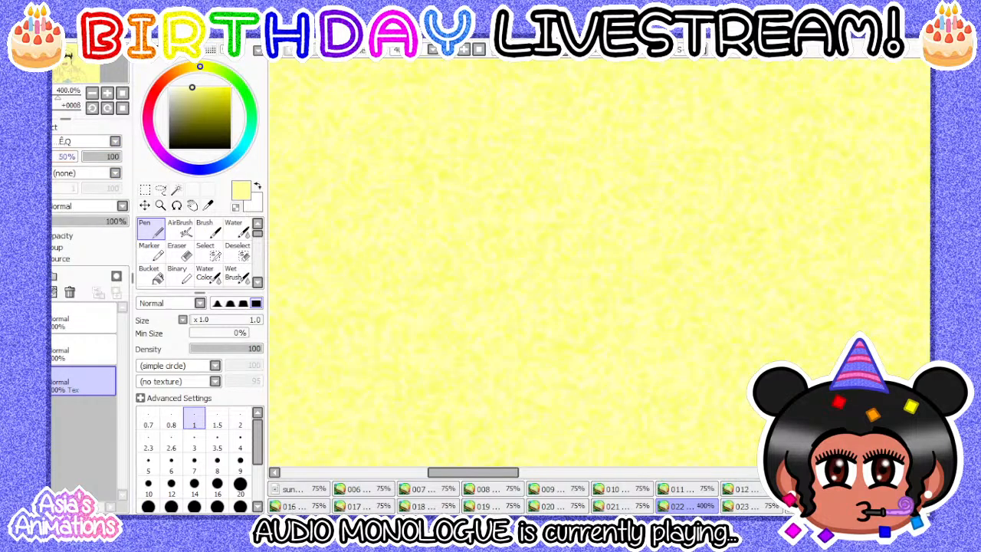
left_click(76, 127)
left_click(123, 93)
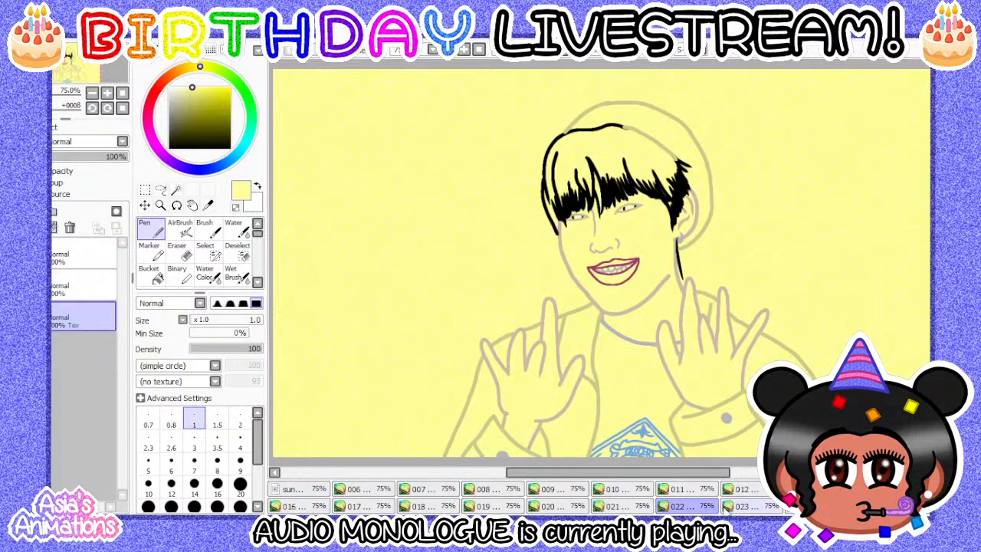
- Open frame 023, add and rename a new layer beneath the existing layers, and hide the line art
left_click(740, 506)
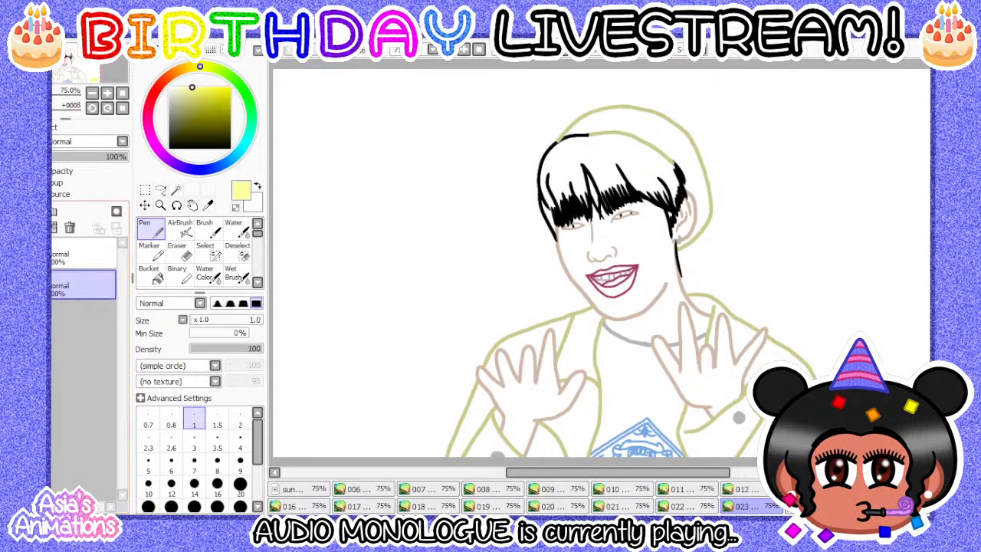
left_click(22, 210)
left_click(76, 322)
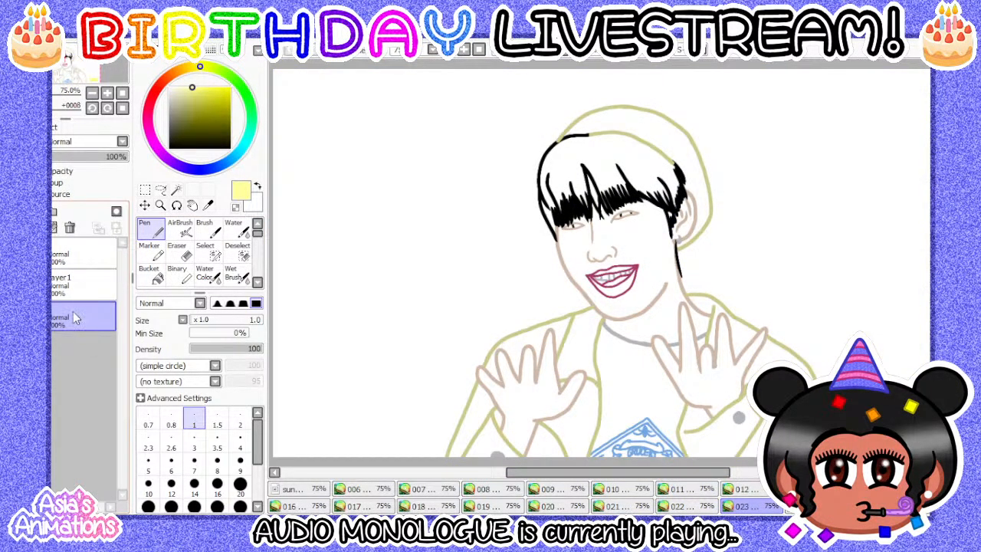
left_click(82, 298)
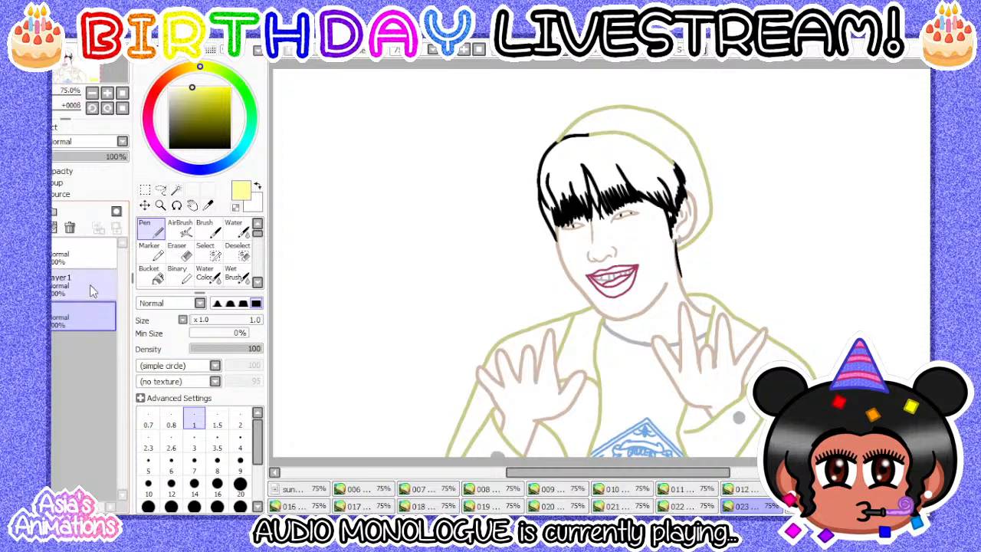
left_click_drag(94, 325, 87, 308)
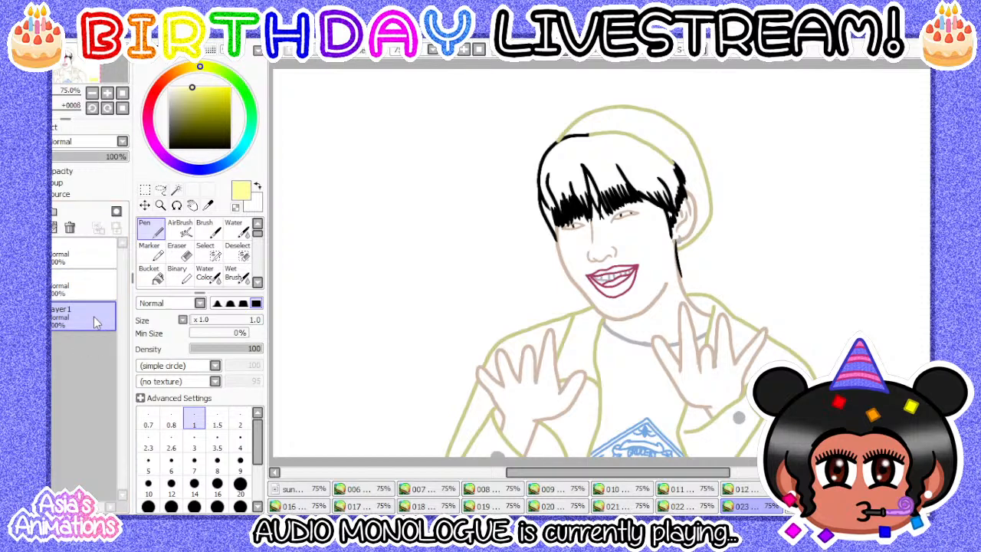
key("Return")
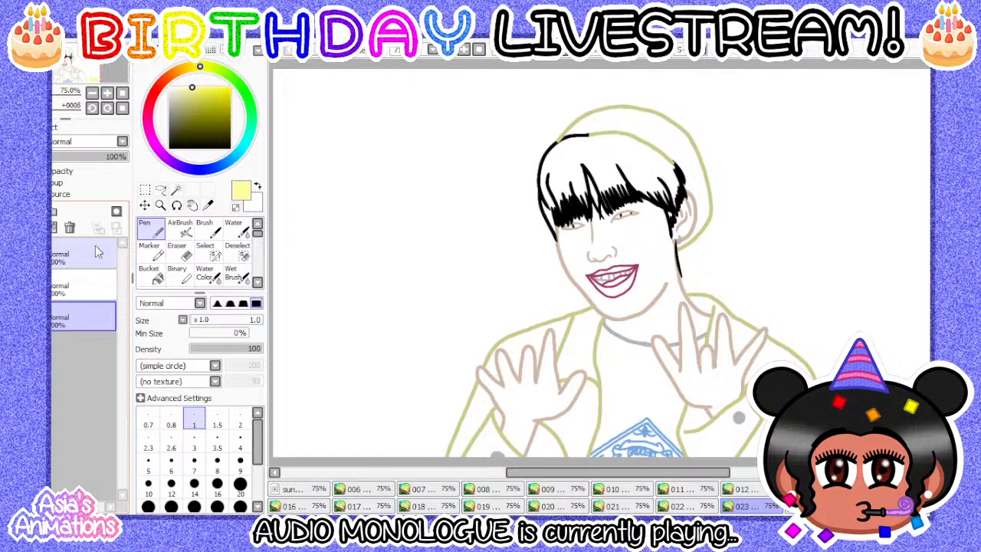
left_click(85, 265)
key("Delete")
left_click(83, 287)
left_click(81, 317)
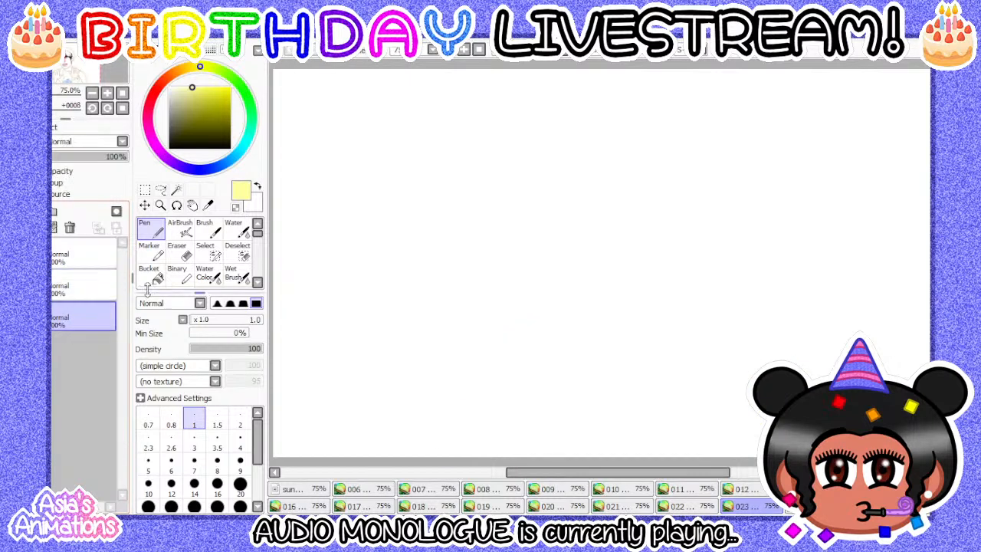
- Fill frame 023's bottom layer with the yellow and show the line art again
left_click(153, 276)
left_click(298, 266)
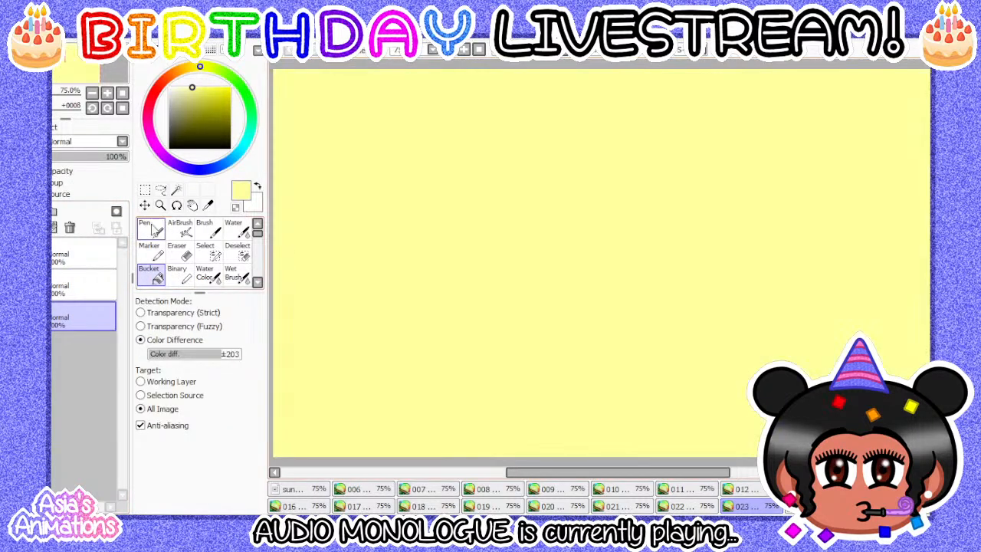
left_click(151, 230)
left_click(84, 277)
key("ctrl+v")
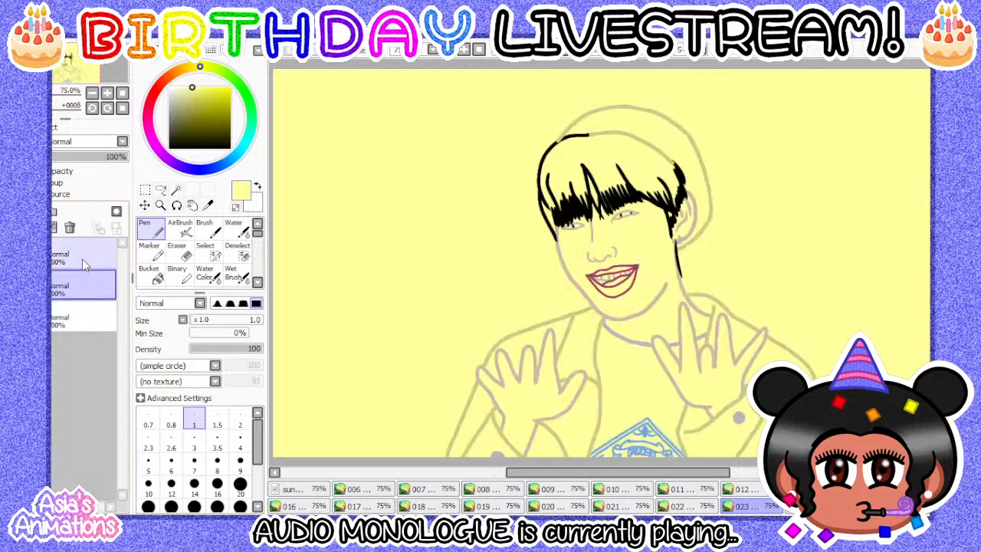
left_click(82, 259)
left_click(81, 311)
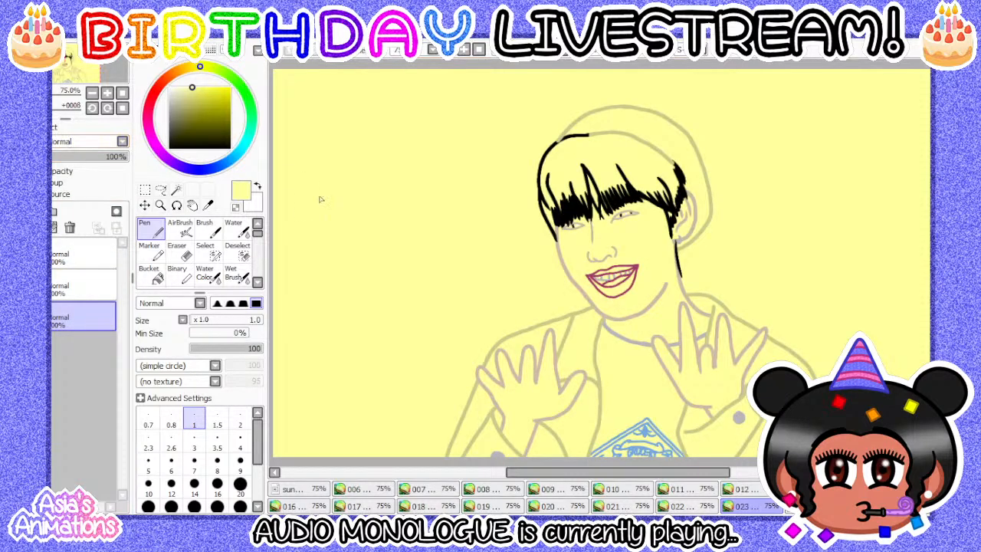
- Apply the background texture effect to frame 023's yellow layer and raise its strength
scroll(318, 198, "up", 5)
left_click(58, 131)
left_click(80, 143)
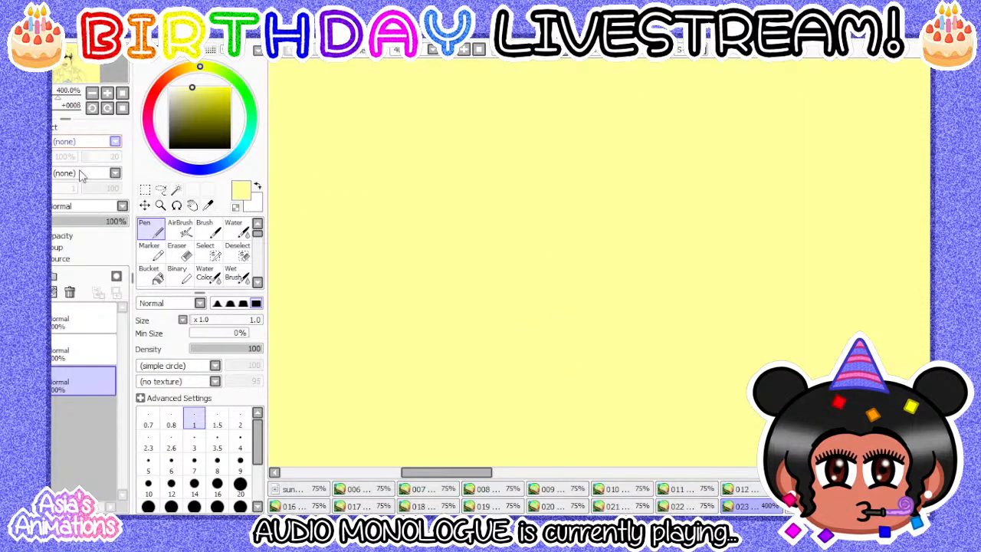
left_click(80, 173)
left_click_drag(106, 156, 150, 161)
left_click(53, 126)
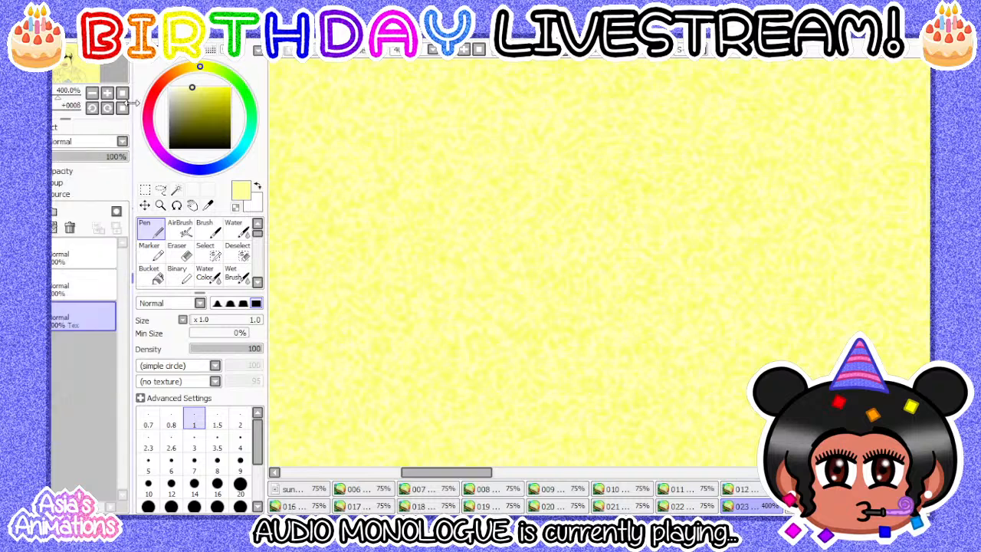
left_click(122, 108)
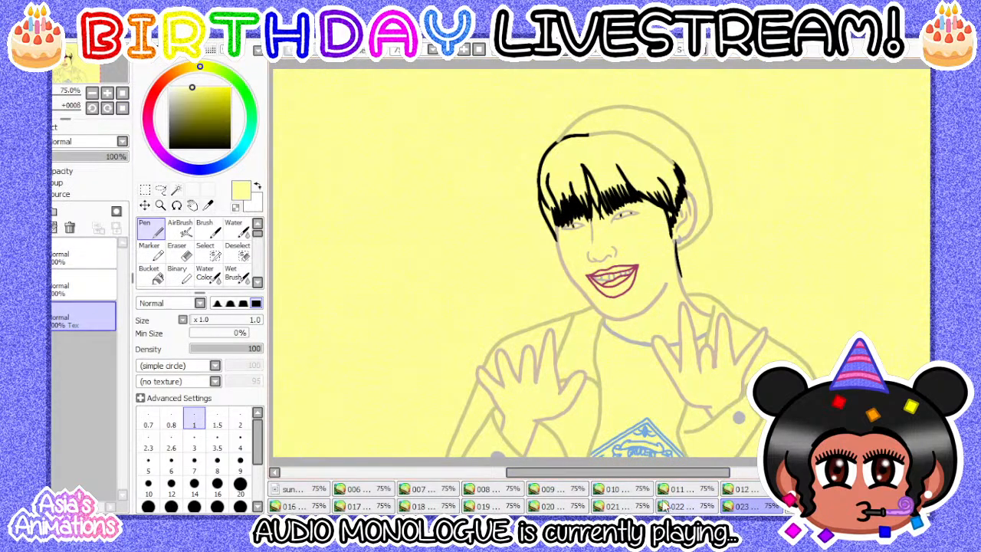
- Compare frame 023's textured background with those of frames 020, 021 and 022
left_click(684, 505)
left_click(620, 508)
left_click(577, 506)
left_click(629, 507)
left_click(708, 507)
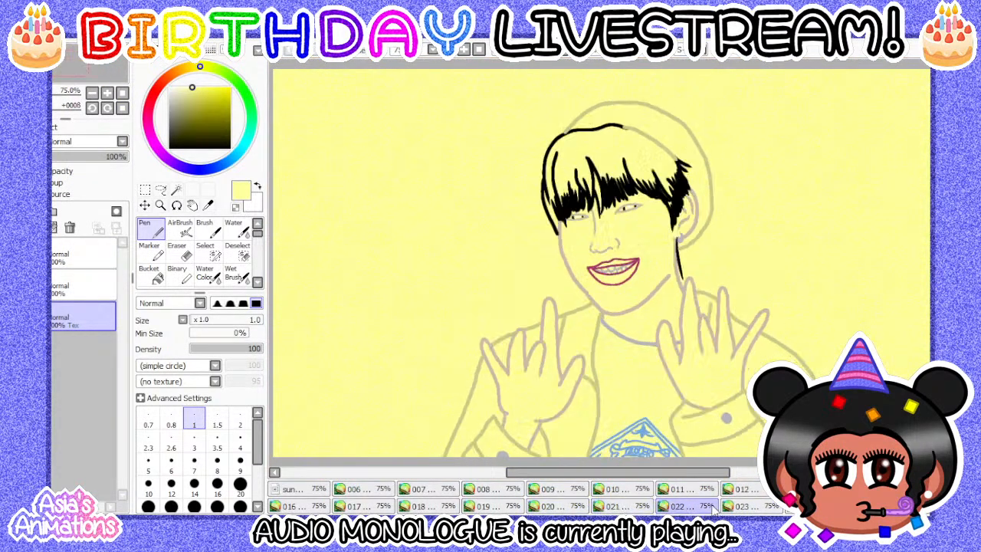
left_click(740, 508)
- Open the frame after 023, add and rename a new layer beneath the existing layers, and hide the line art
left_click(796, 507)
left_click(78, 280)
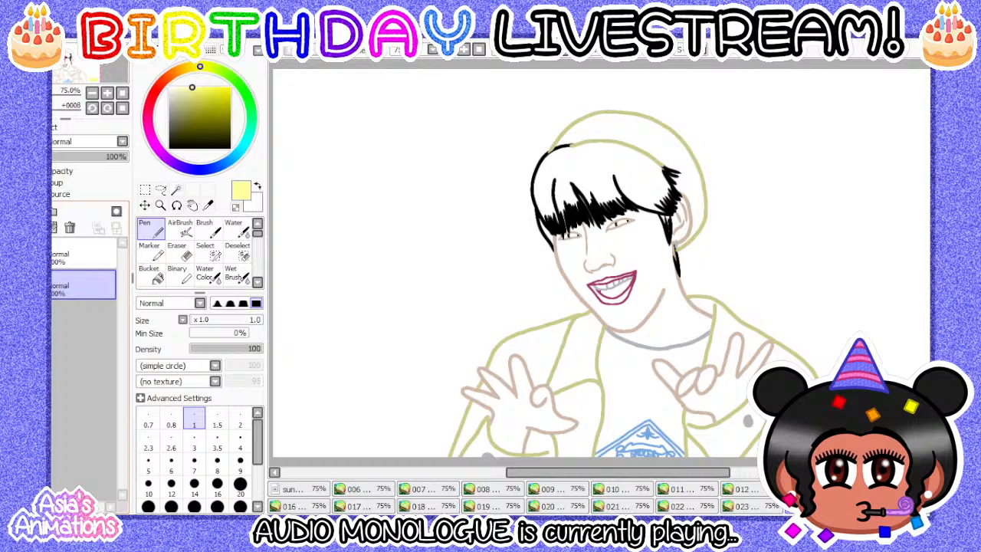
left_click(22, 211)
left_click_drag(90, 287, 90, 323)
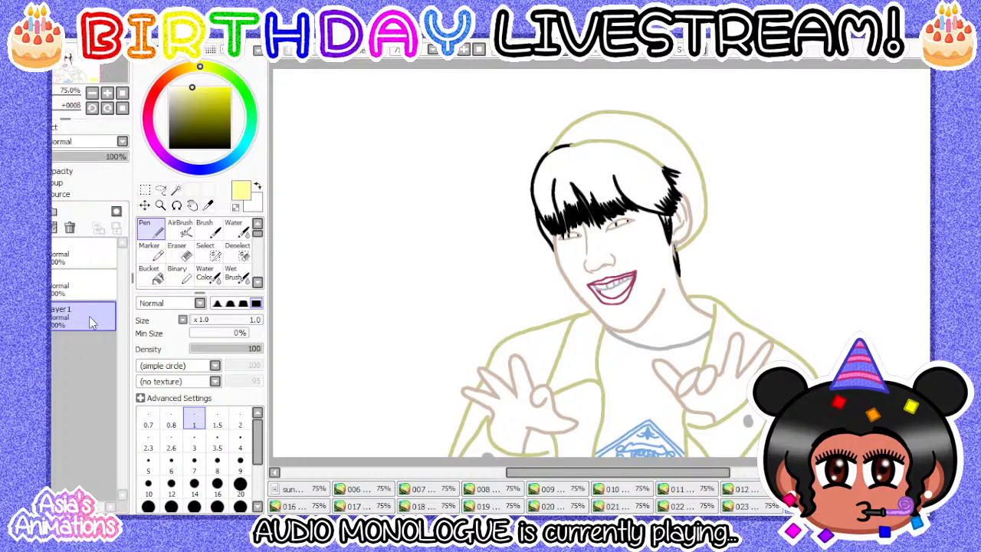
double_click(89, 322)
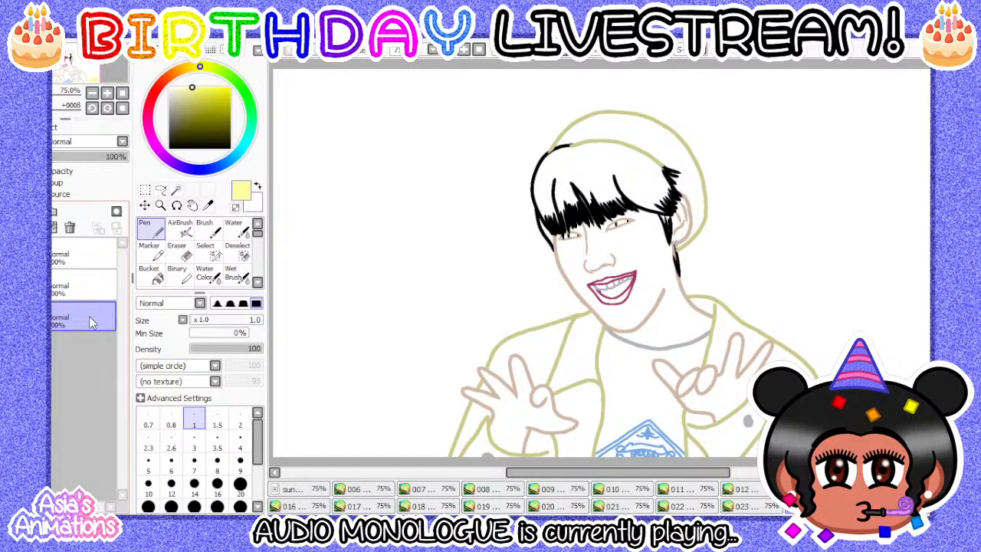
left_click(63, 294)
key("ctrl+x")
left_click(77, 309)
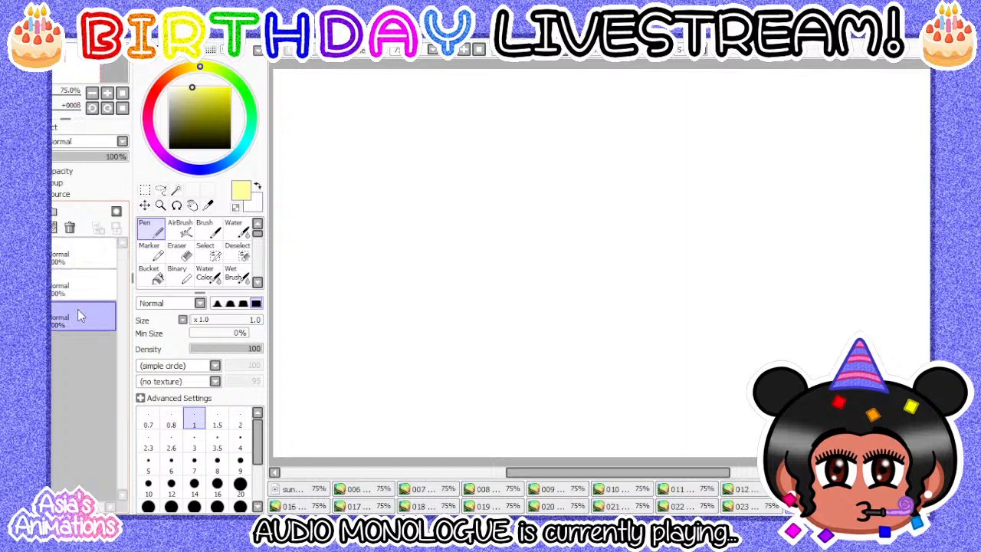
- Fill the bottom layer of the frame after 023 with the yellow
left_click(150, 273)
left_click(330, 260)
left_click(150, 228)
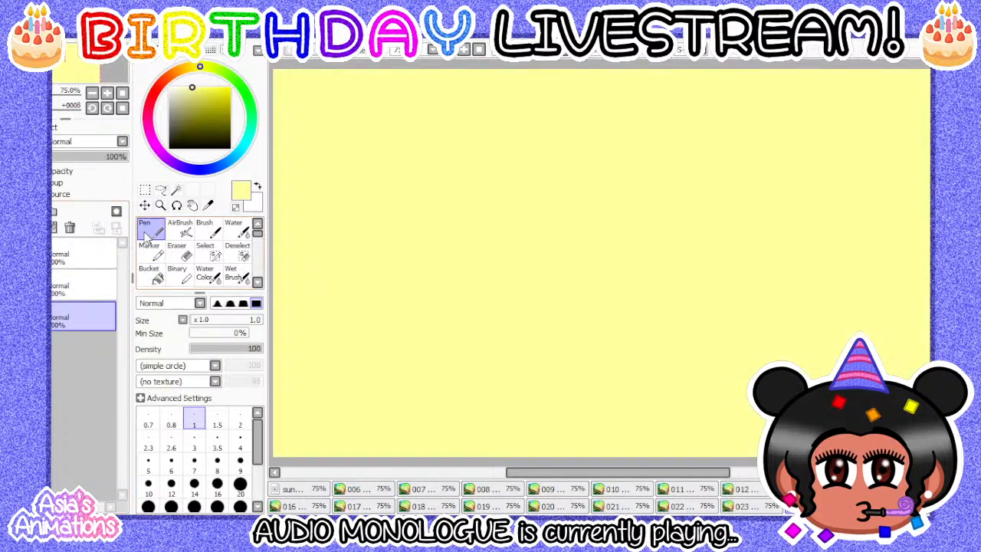
- Apply the background texture effect to this frame's yellow layer, raise its strength and show the line art again
left_click(58, 129)
left_click(74, 141)
left_click(81, 175)
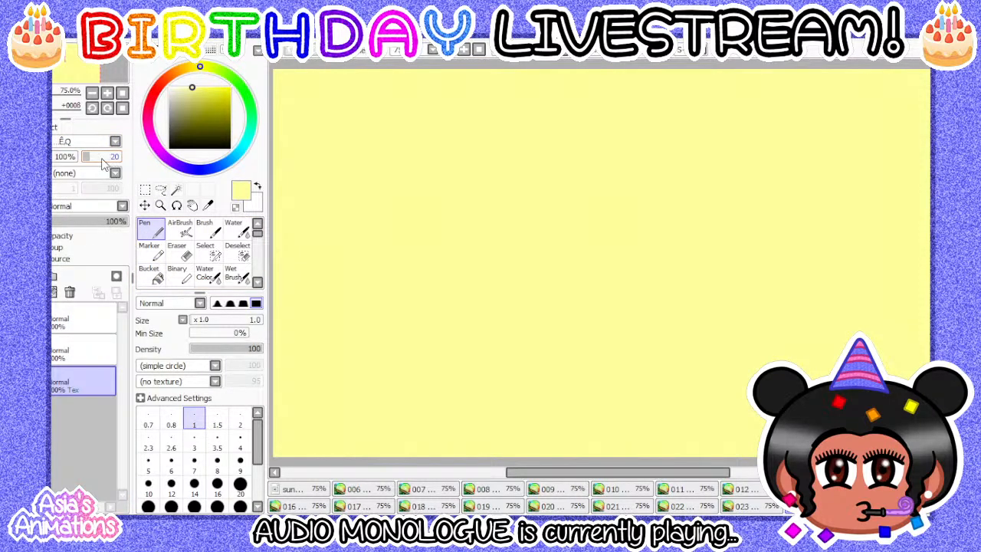
left_click_drag(102, 158, 123, 156)
left_click(57, 130)
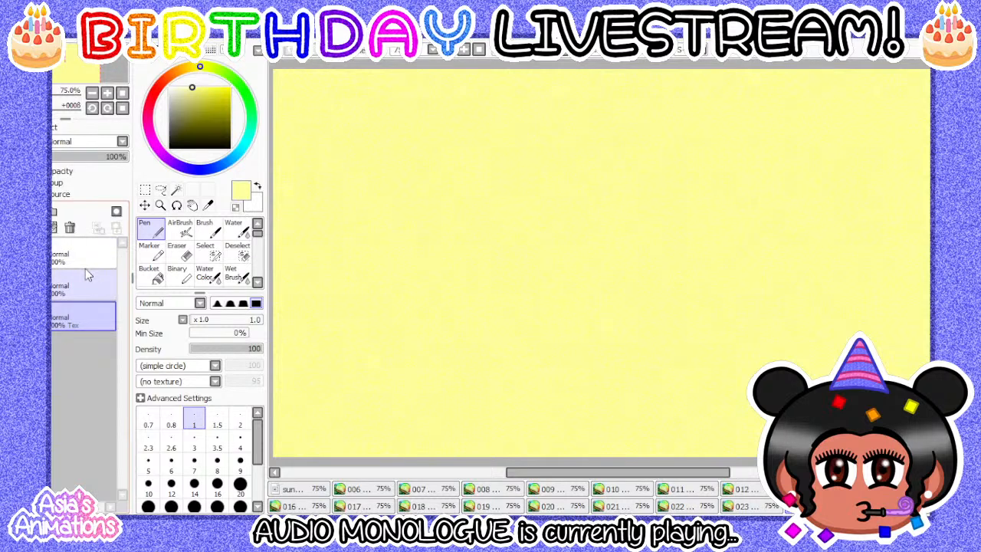
left_click(85, 268)
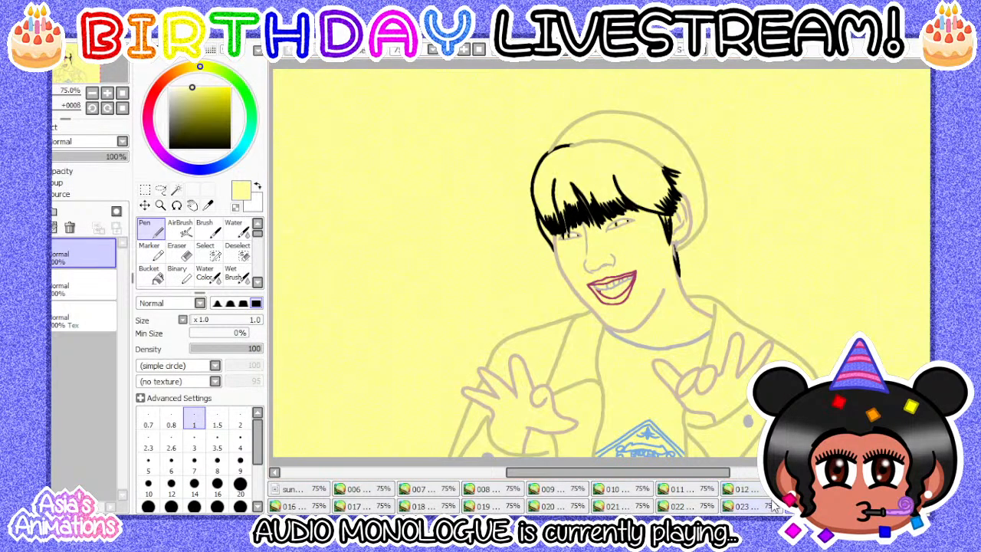
left_click(84, 316)
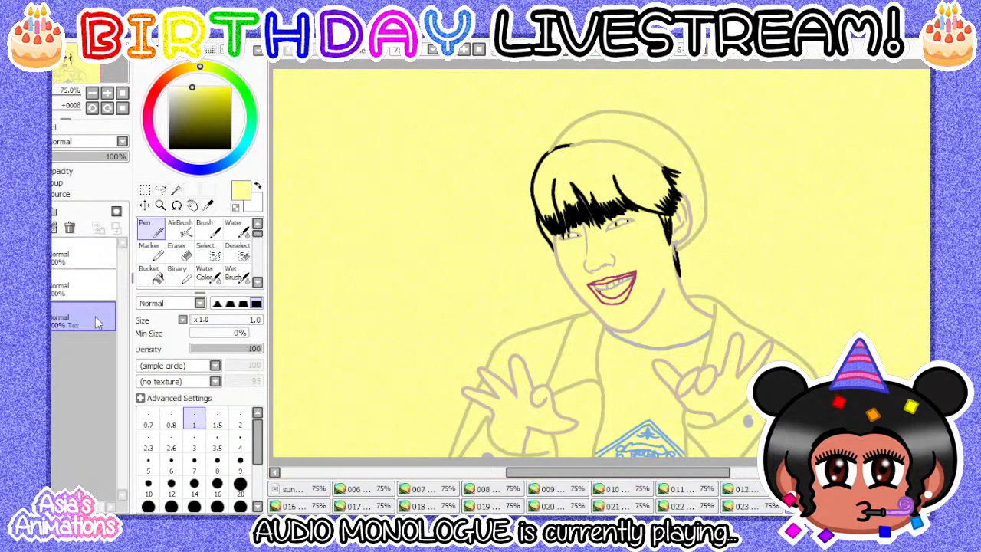
- Open the second frame after 023, add and rename a new layer beneath the existing layers, and hide the line art
left_click(772, 506)
left_click(806, 506)
left_click(857, 505)
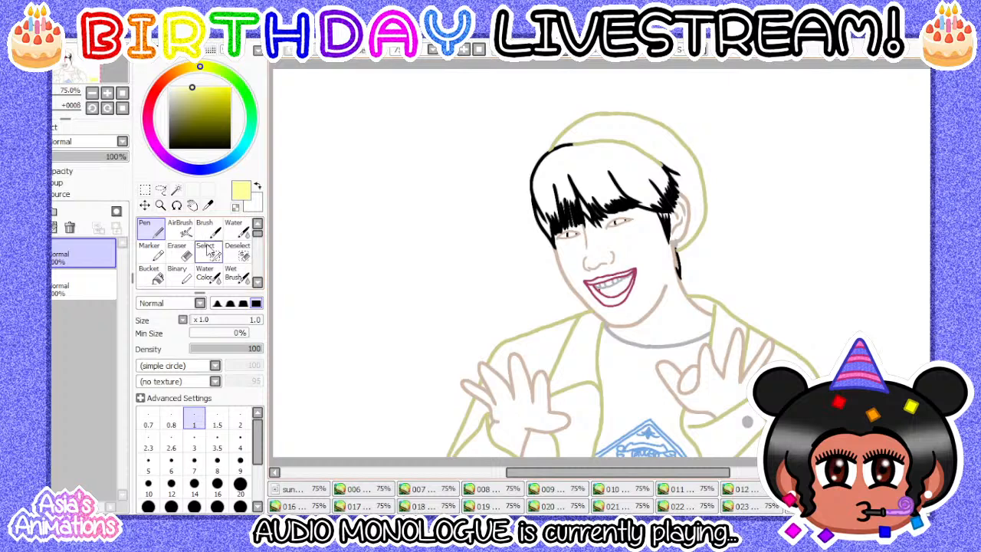
left_click(70, 281)
left_click(23, 211)
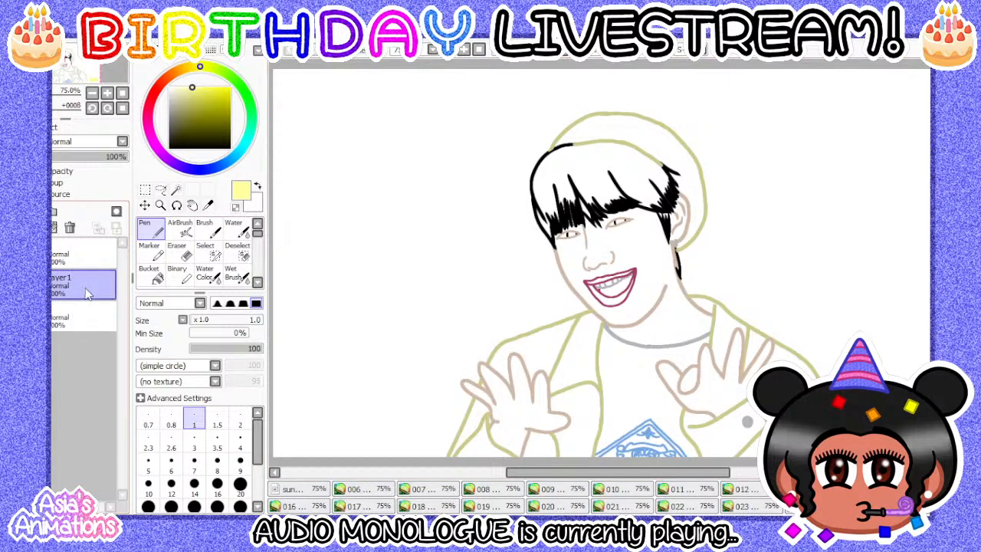
left_click(84, 316)
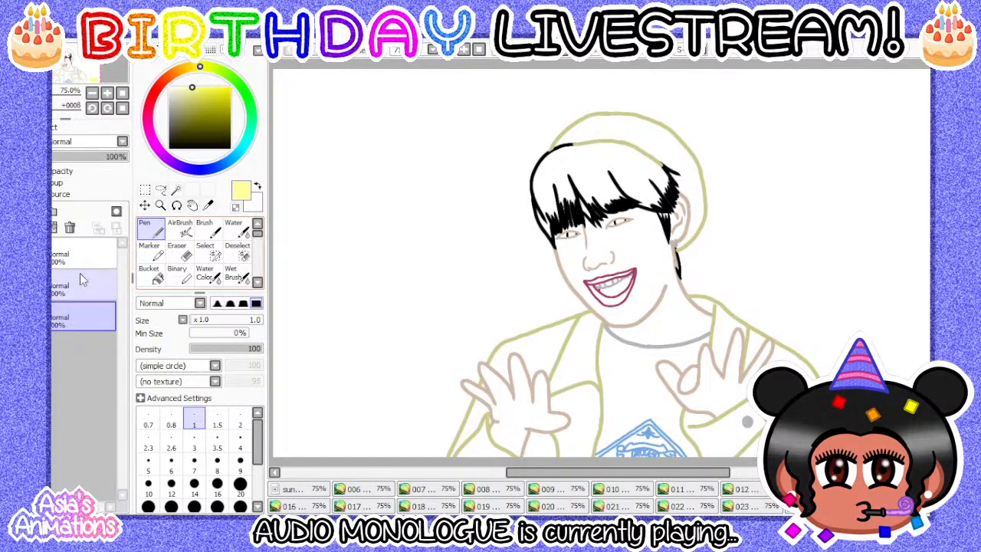
left_click(79, 278)
key("d")
left_click(75, 254)
left_click(79, 304)
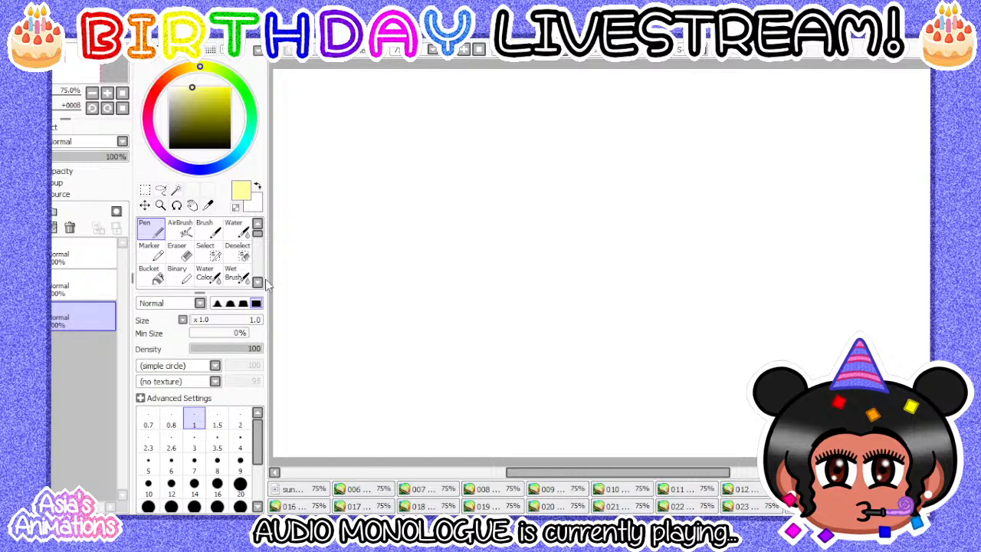
- Fill the bottom layer of the second frame after 023 with the yellow and show the line art again
left_click(150, 273)
left_click(307, 259)
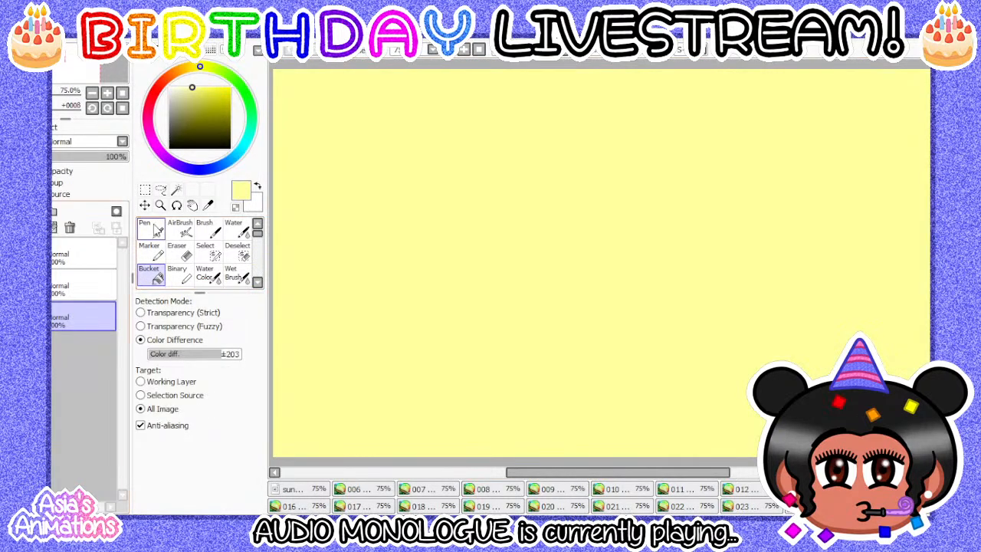
left_click(152, 231)
left_click(65, 276)
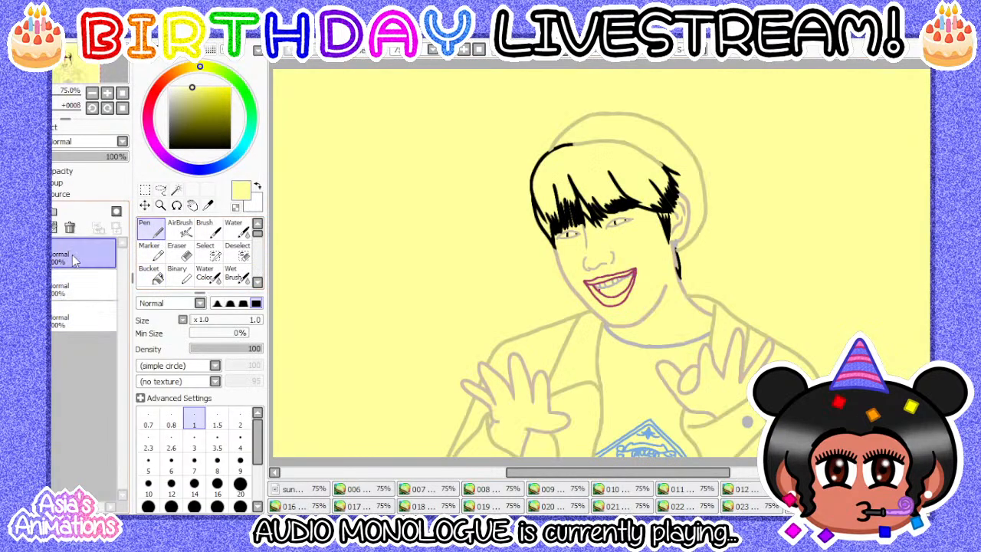
- Apply the background texture effect to this frame's yellow layer and raise its strength to 100
left_click(51, 127)
left_click(75, 144)
left_click(81, 180)
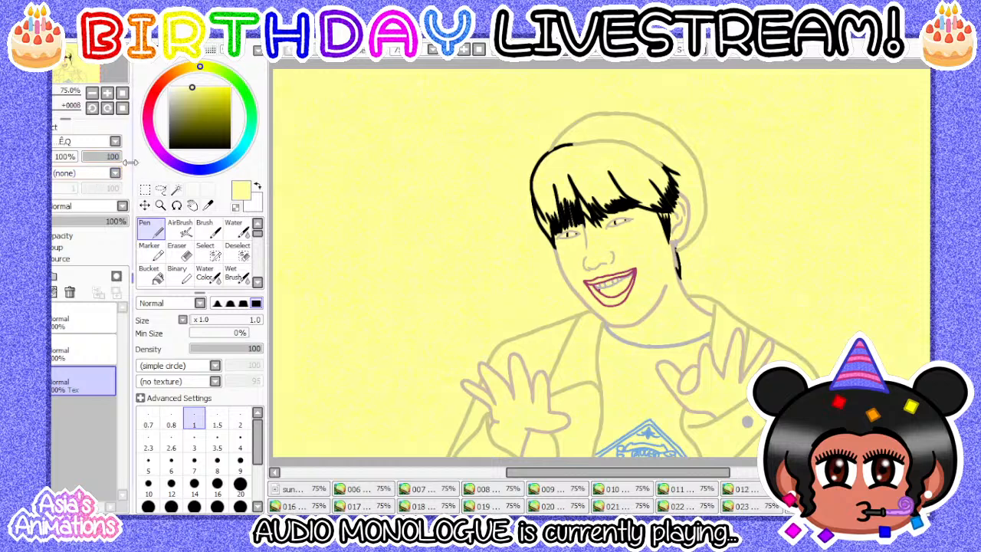
left_click(9, 127)
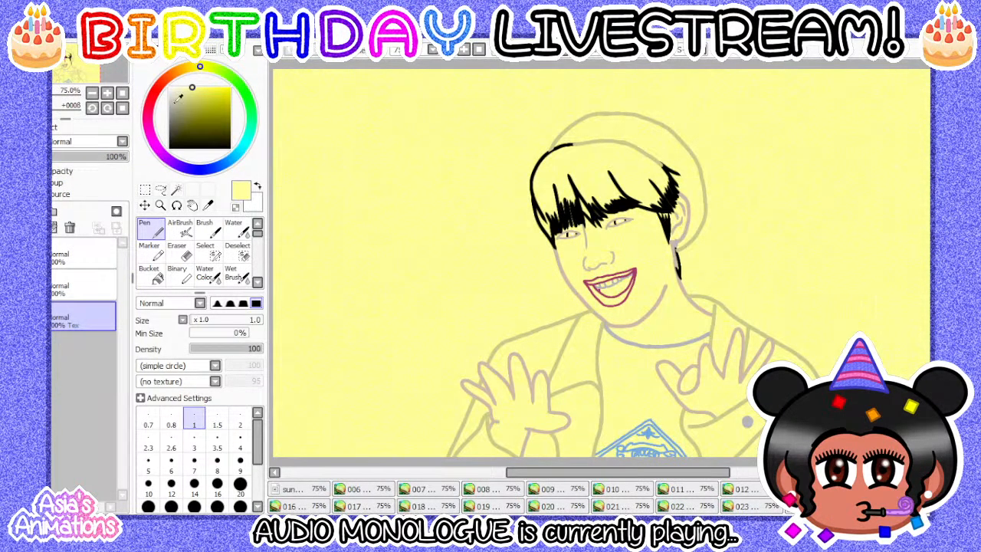
- Set the drawing colour to black and go back through the neighbouring frames to open frame 023
left_click(168, 88)
left_click(198, 171)
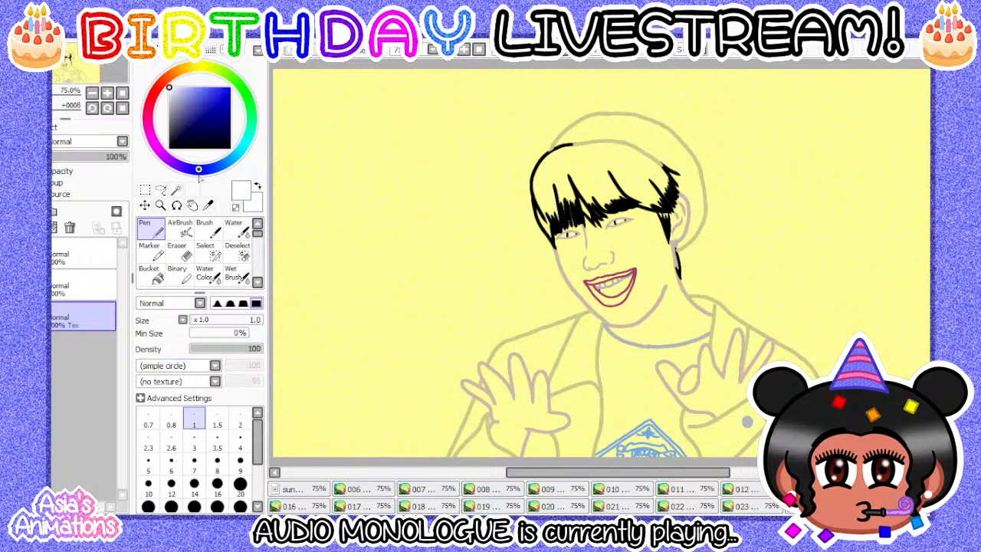
left_click(169, 147)
left_click(812, 507)
left_click(752, 507)
left_click(703, 508)
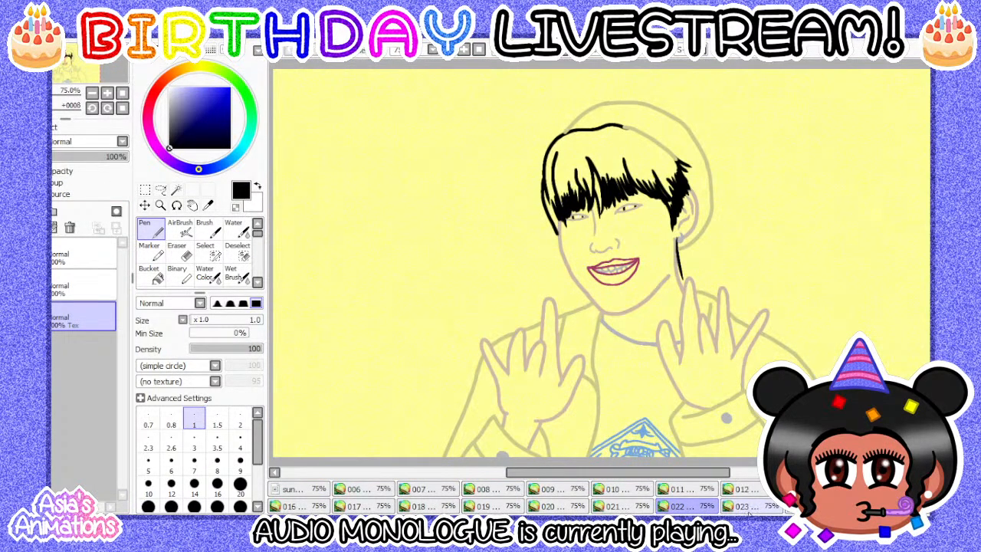
left_click(745, 507)
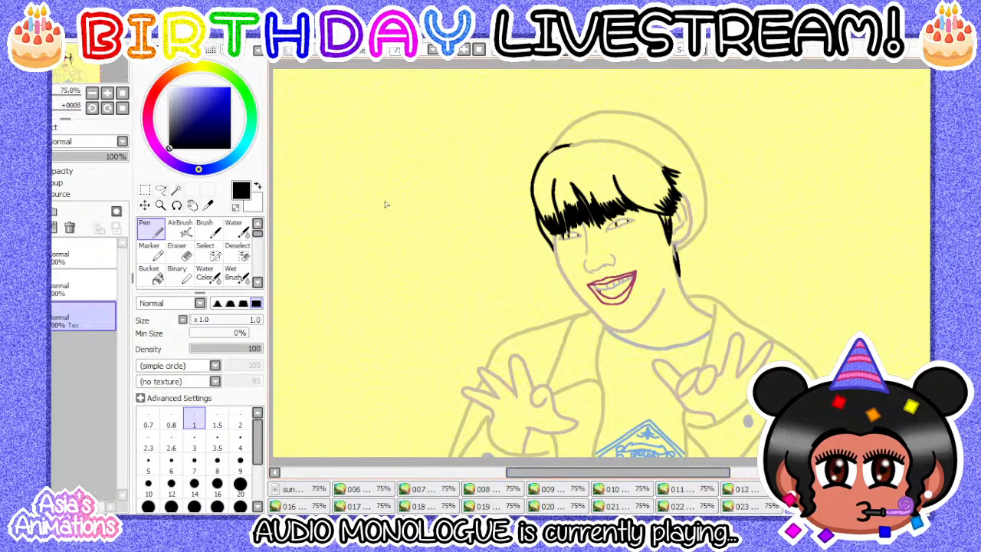
- Set the pen size to 10 and try a vertical stroke near the upper-left corner of frame 023
scroll(386, 205, "up", 3)
left_click(239, 484)
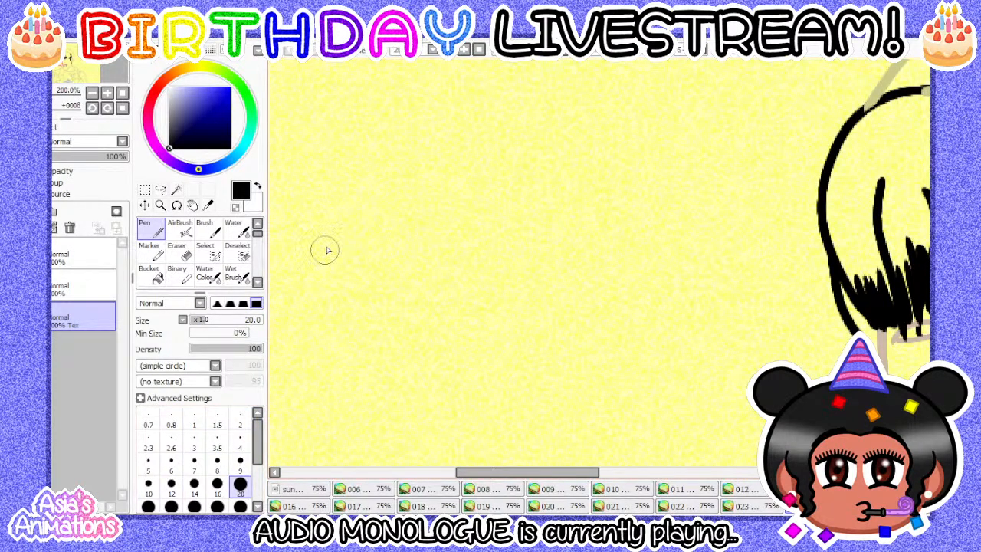
left_click(148, 483)
scroll(408, 269, "down", 1)
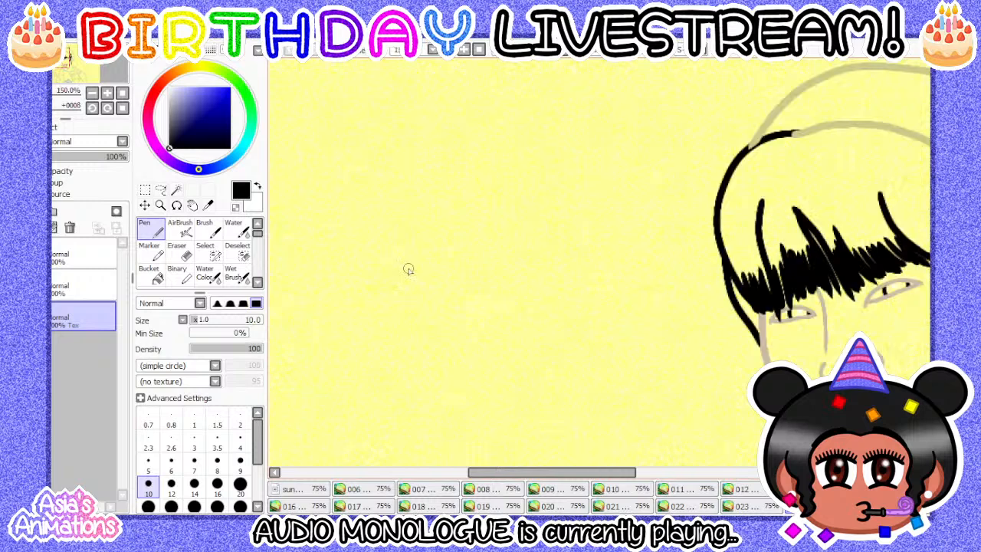
scroll(519, 291, "down", 1)
scroll(464, 208, "up", 1)
scroll(427, 144, "up", 1)
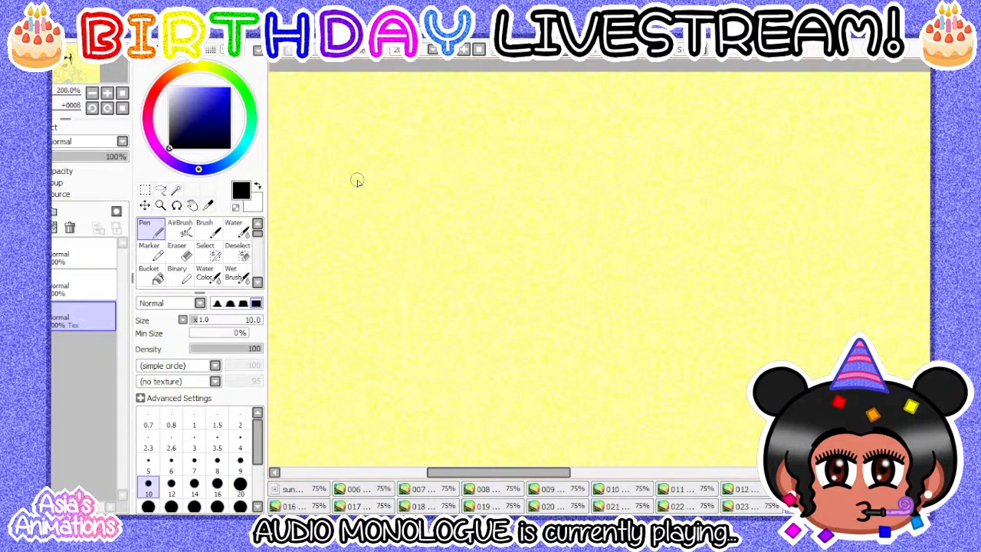
scroll(360, 180, "down", 1)
scroll(368, 175, "up", 1)
left_click_drag(372, 139, 380, 238)
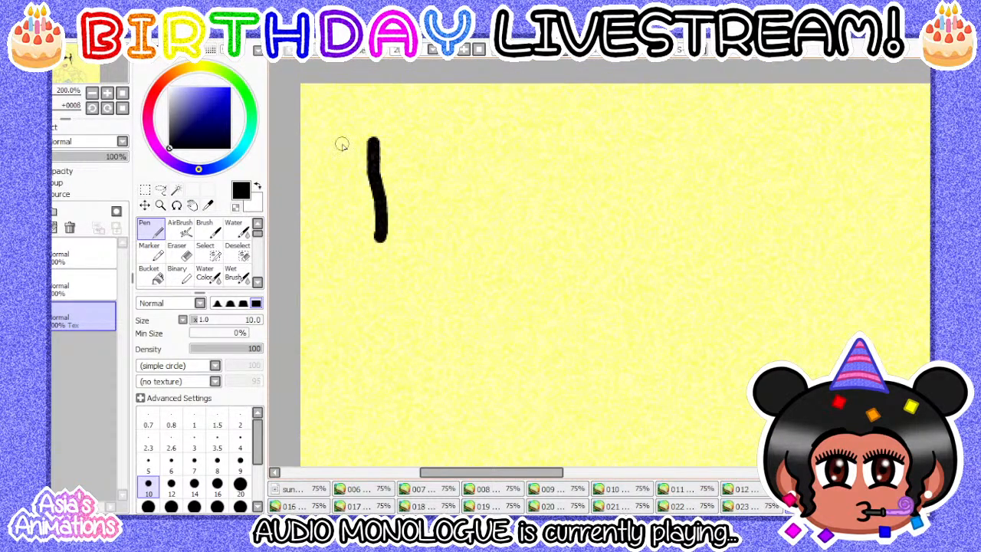
mouse_move(362, 138)
left_mouse_down()
mouse_move(417, 143)
mouse_move(375, 241)
left_mouse_up()
key("ctrl+z")
key("ctrl+z")
- Handwrite the word "This" in black near the upper-left corner of frame 023
mouse_move(330, 160)
left_mouse_down()
mouse_move(439, 160)
mouse_move(485, 245)
left_mouse_up()
left_click_drag(504, 201, 507, 245)
left_click(505, 163)
left_click_drag(504, 164, 507, 167)
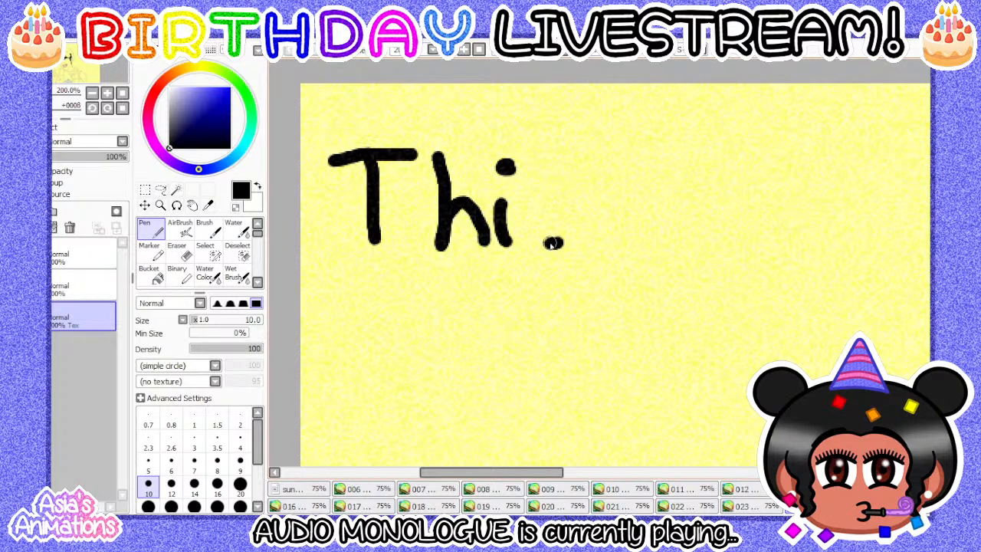
mouse_move(587, 164)
left_mouse_down()
mouse_move(567, 210)
mouse_move(536, 227)
left_mouse_up()
key("ctrl+z")
mouse_move(567, 184)
left_mouse_down()
mouse_move(536, 188)
mouse_move(524, 229)
left_mouse_up()
key("ctrl+z")
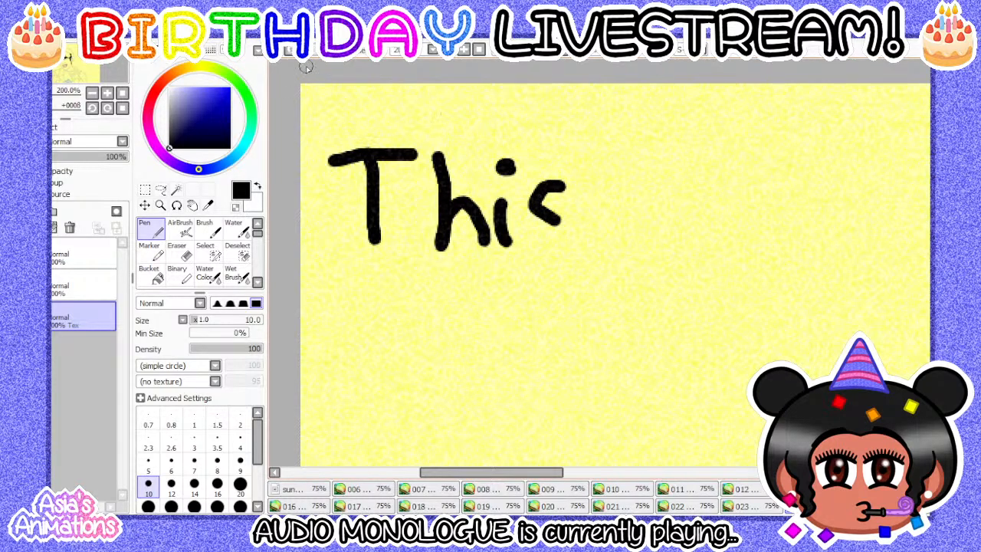
key("ctrl+z")
scroll(574, 203, "up", 2)
mouse_move(547, 180)
left_mouse_down()
mouse_move(524, 231)
mouse_move(548, 279)
left_mouse_up()
- Handwrite the word "frame" after "This" on the first line of the note
scroll(469, 172, "down", 3)
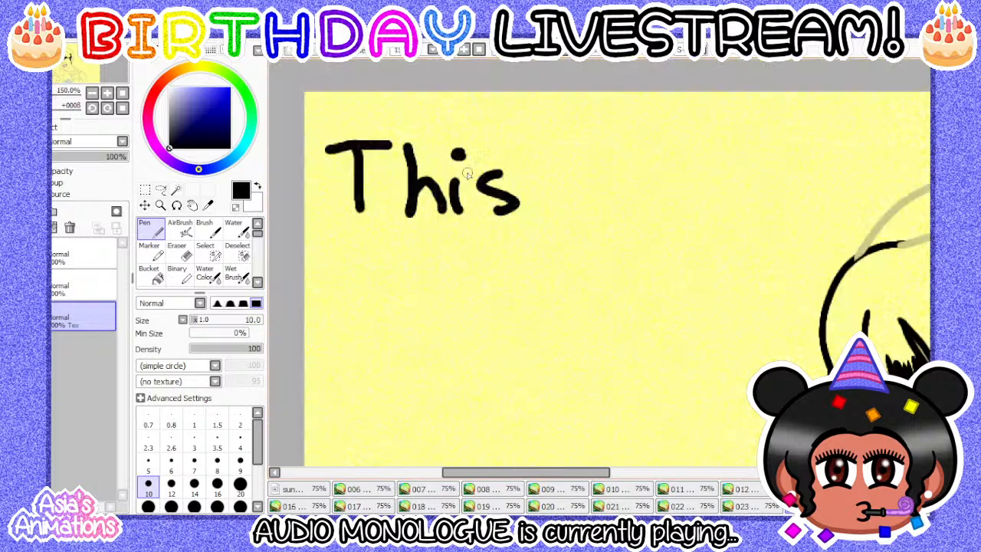
scroll(537, 171, "down", 2)
scroll(529, 191, "up", 4)
left_click_drag(521, 189, 468, 287)
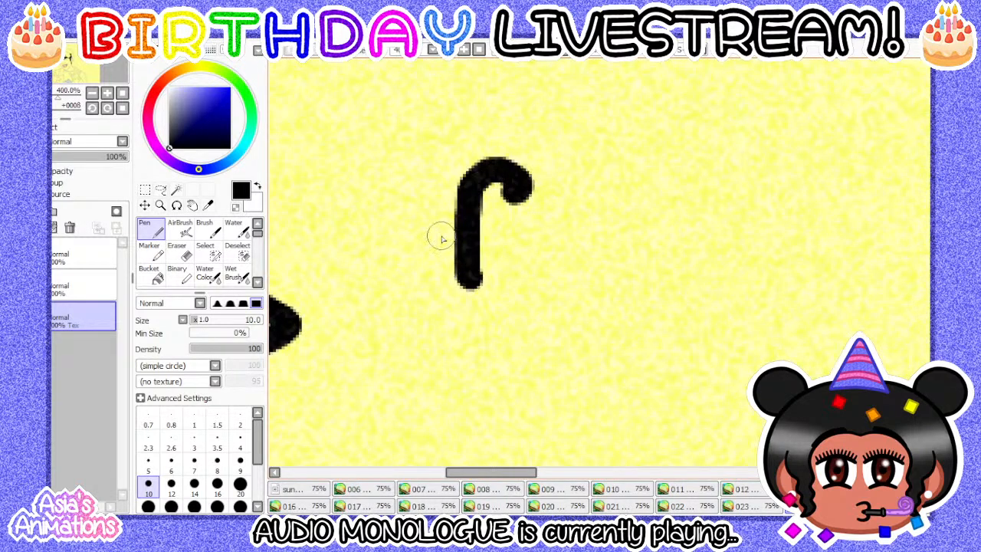
mouse_move(429, 231)
left_mouse_down()
mouse_move(525, 245)
mouse_move(569, 229)
mouse_move(598, 257)
mouse_move(592, 293)
mouse_move(676, 295)
mouse_move(694, 249)
mouse_move(745, 251)
mouse_move(799, 302)
mouse_move(820, 293)
mouse_move(796, 323)
mouse_move(848, 345)
left_mouse_up()
scroll(681, 245, "down", 4)
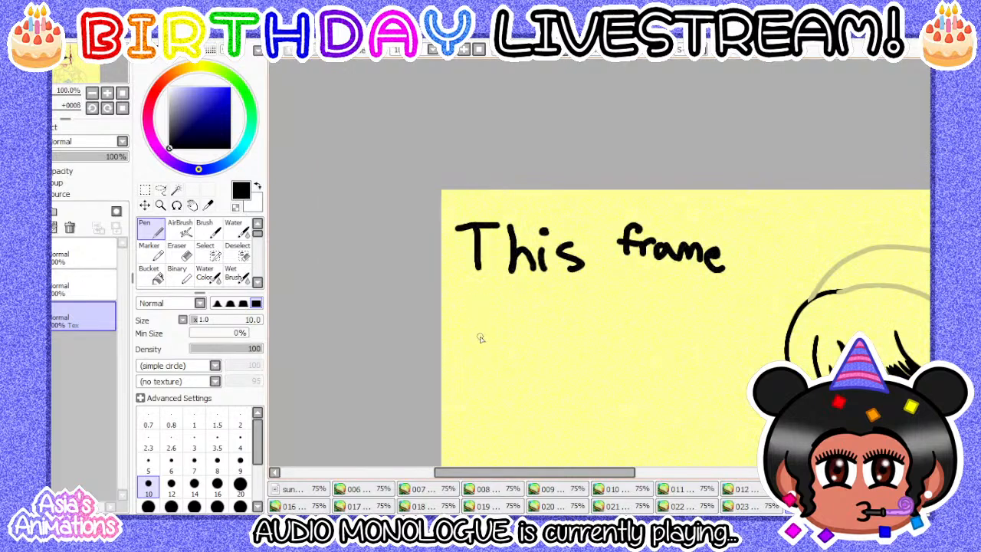
- Handwrite the word "scares" beneath "This" to begin the note's second line
scroll(460, 283, "down", 1)
scroll(431, 237, "up", 5)
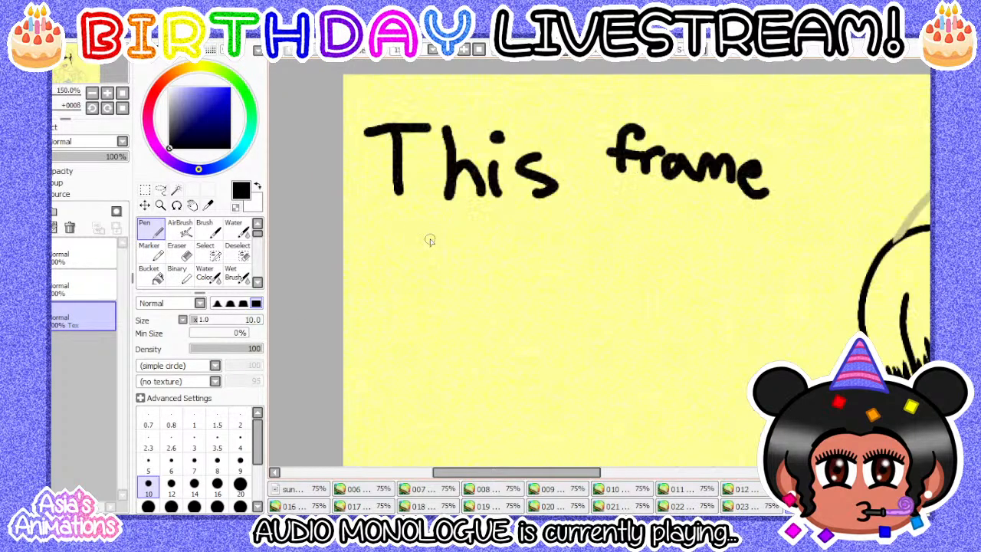
mouse_move(440, 208)
left_mouse_down()
mouse_move(403, 203)
mouse_move(366, 300)
left_mouse_up()
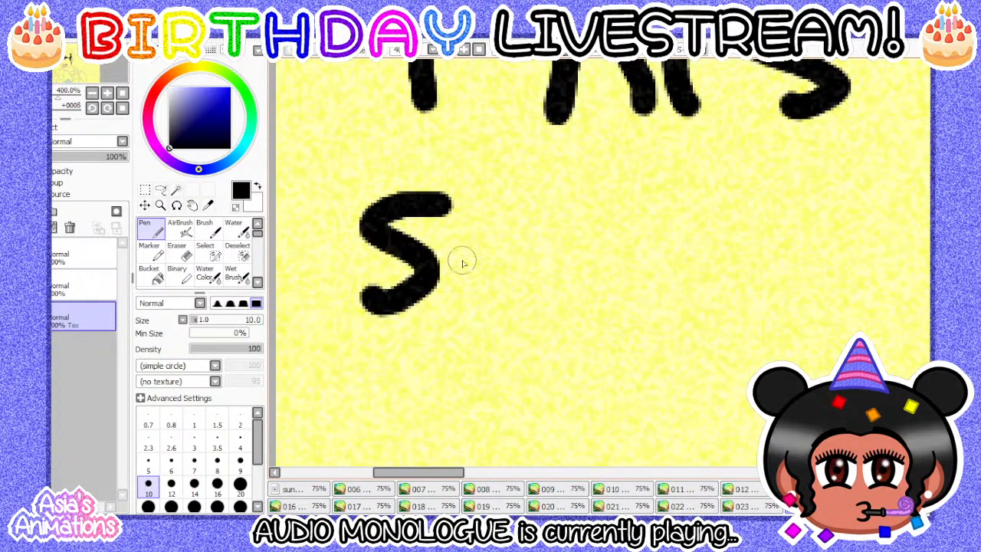
mouse_move(497, 230)
left_mouse_down()
mouse_move(470, 286)
mouse_move(505, 295)
left_mouse_up()
mouse_move(540, 245)
left_mouse_down()
mouse_move(566, 257)
mouse_move(604, 318)
left_mouse_up()
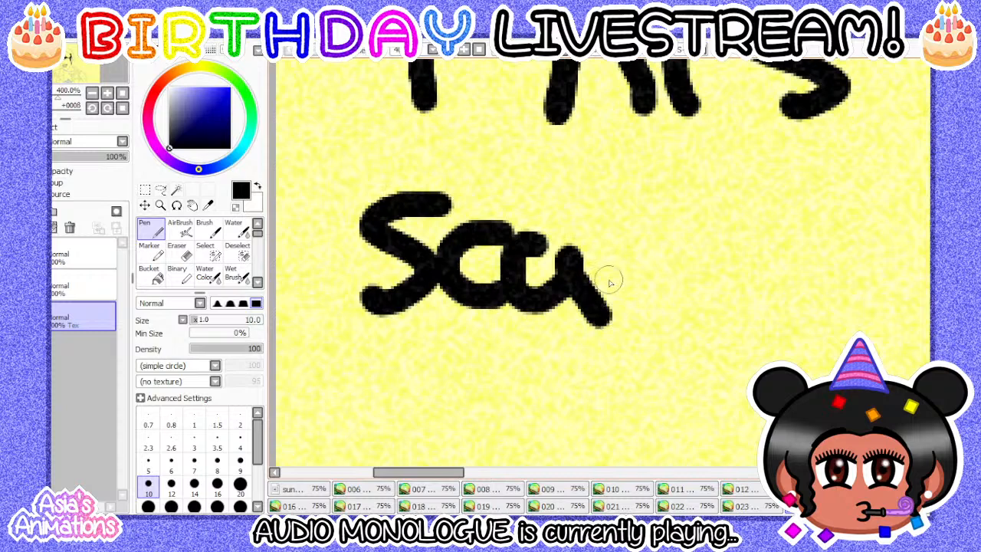
left_click_drag(623, 278, 688, 249)
scroll(609, 240, "down", 2)
scroll(537, 287, "up", 3)
mouse_move(525, 303)
left_mouse_down()
mouse_move(531, 289)
mouse_move(621, 332)
left_mouse_up()
left_click_drag(697, 253, 642, 368)
- Handwrite "me a" after "scares" to complete the second line of the note
scroll(460, 278, "down", 3)
scroll(547, 276, "up", 3)
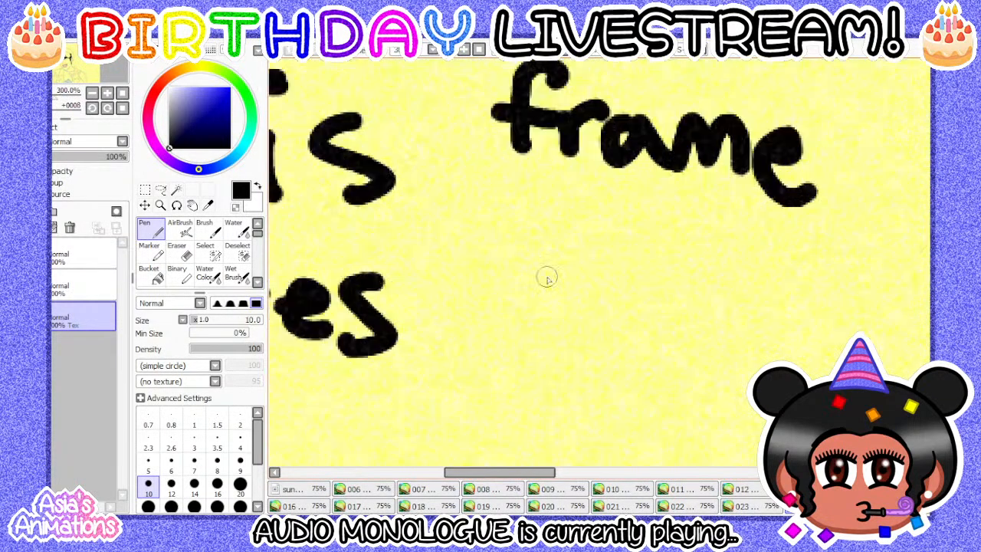
mouse_move(469, 350)
left_mouse_down()
mouse_move(506, 291)
mouse_move(601, 354)
mouse_move(648, 345)
mouse_move(689, 368)
left_mouse_up()
scroll(675, 322, "down", 2)
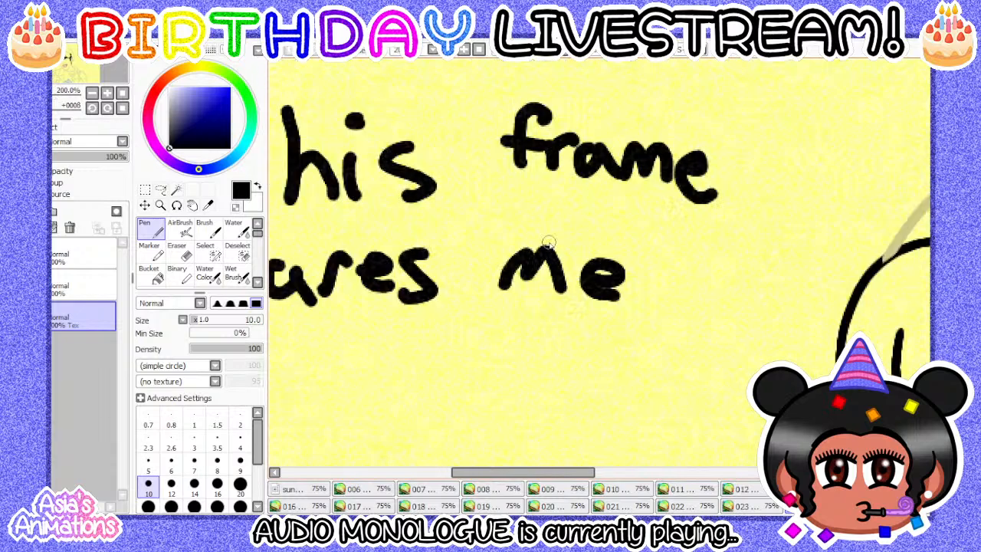
scroll(643, 261, "up", 3)
mouse_move(643, 261)
left_mouse_down()
mouse_move(671, 260)
mouse_move(629, 314)
mouse_move(720, 337)
left_mouse_up()
key("ctrl+z")
- Handwrite the word "little" beneath "scares" to begin the note's third line
scroll(564, 197, "down", 3)
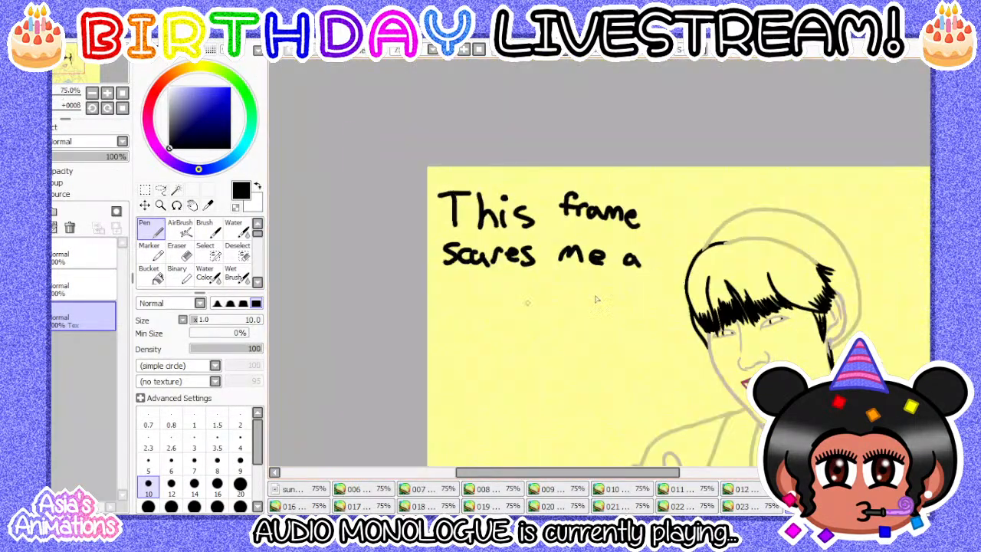
scroll(501, 302, "up", 3)
left_click_drag(364, 230, 364, 349)
left_click_drag(394, 285, 414, 346)
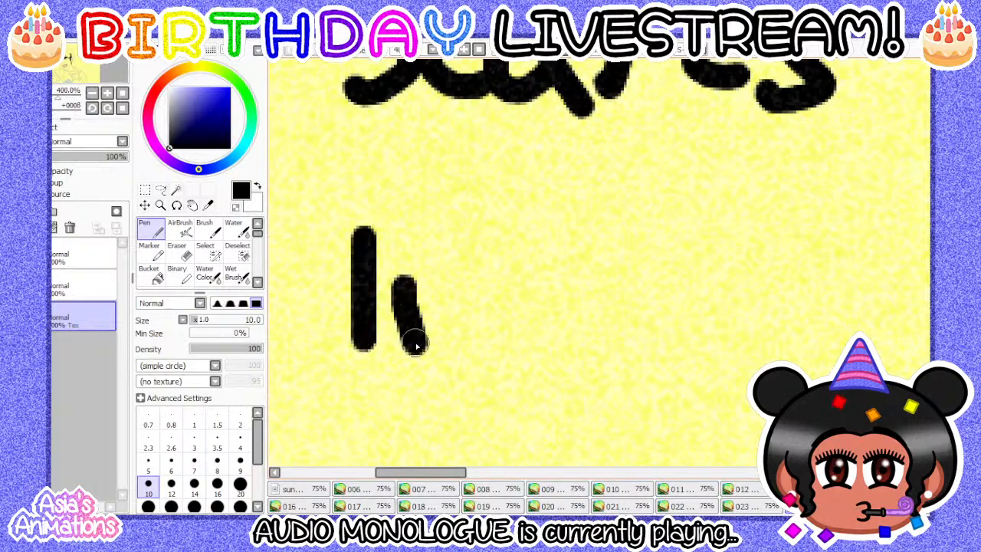
left_click(413, 242)
left_click_drag(478, 253, 481, 337)
left_click_drag(448, 296, 532, 300)
left_click_drag(528, 244, 533, 337)
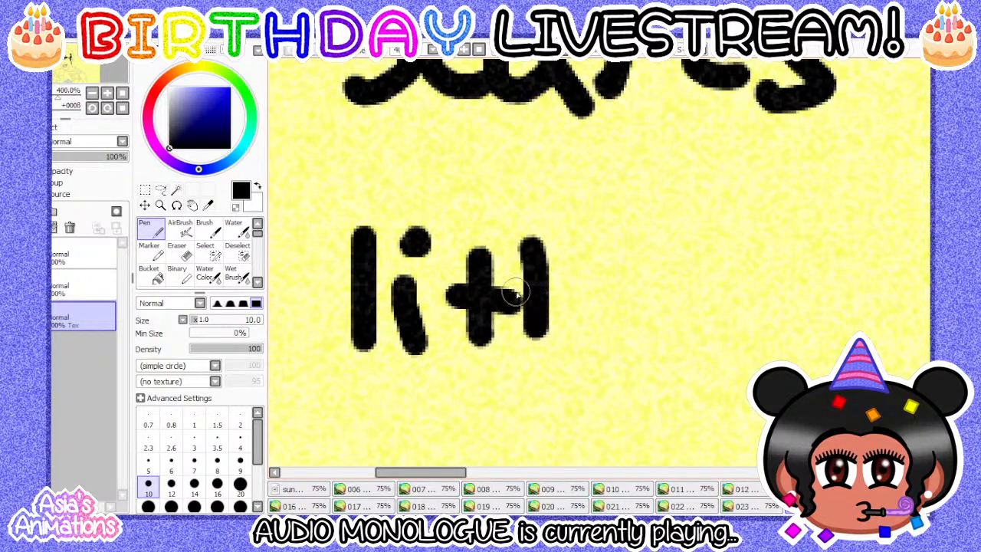
left_click_drag(505, 295, 601, 299)
left_click_drag(602, 249, 600, 356)
left_click_drag(634, 323, 666, 354)
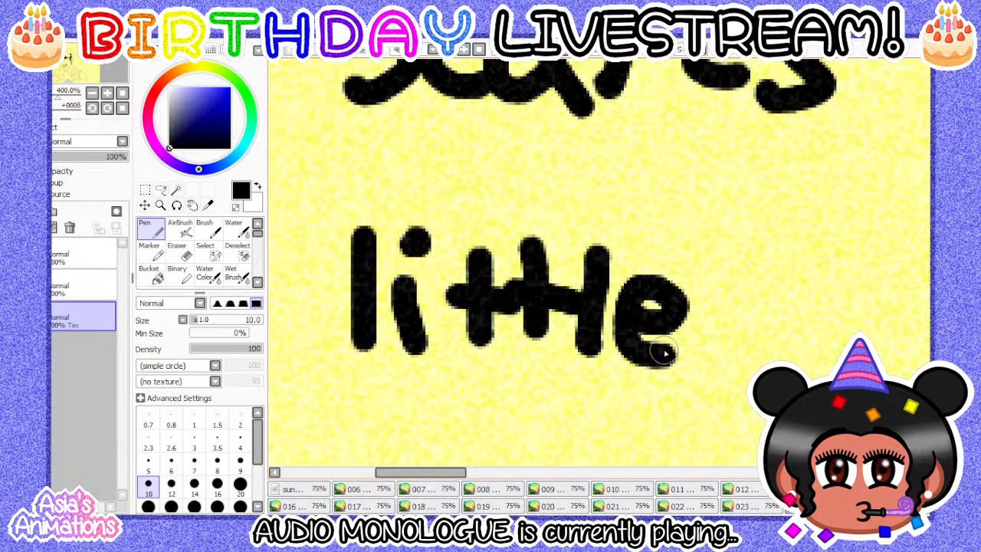
- Handwrite "bit..." after "little" to finish the third line of the note
scroll(477, 294, "down", 3)
scroll(619, 266, "up", 4)
left_click_drag(580, 230, 620, 337)
scroll(625, 274, "down", 3)
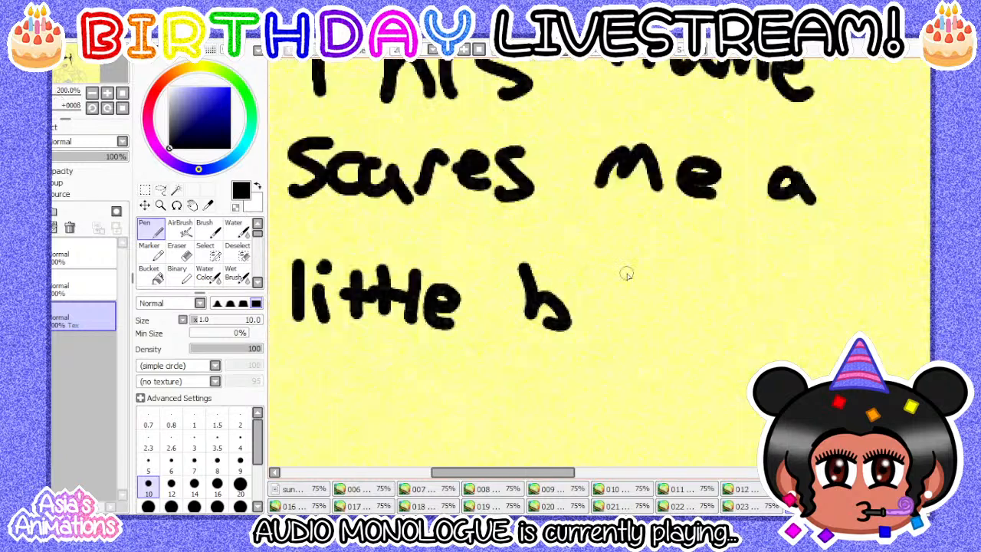
scroll(553, 302, "up", 3)
left_click_drag(555, 295, 557, 373)
left_click_drag(571, 241, 556, 262)
left_click_drag(636, 268, 637, 366)
left_click_drag(590, 315, 672, 320)
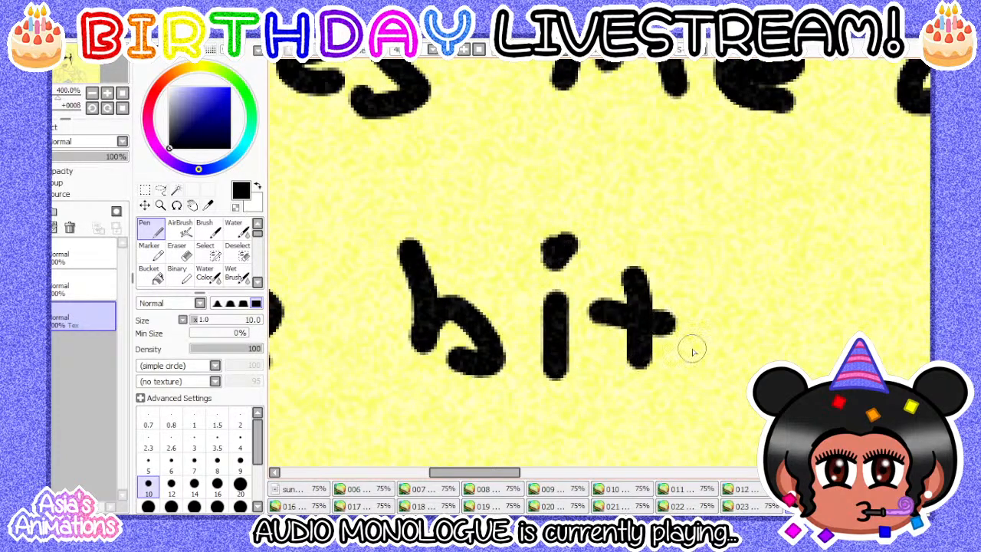
scroll(595, 340, "down", 2)
left_click(528, 317)
left_click(555, 317)
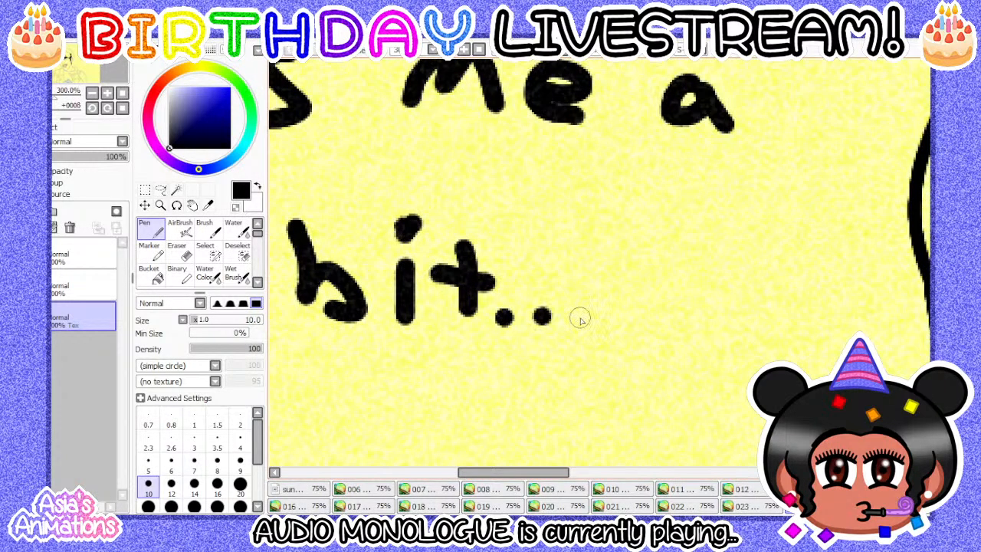
left_click(582, 318)
- Restore the 75% canvas view, set the drawing colour to white and return the pen size to 1
scroll(605, 350, "down", 2)
left_click(123, 109)
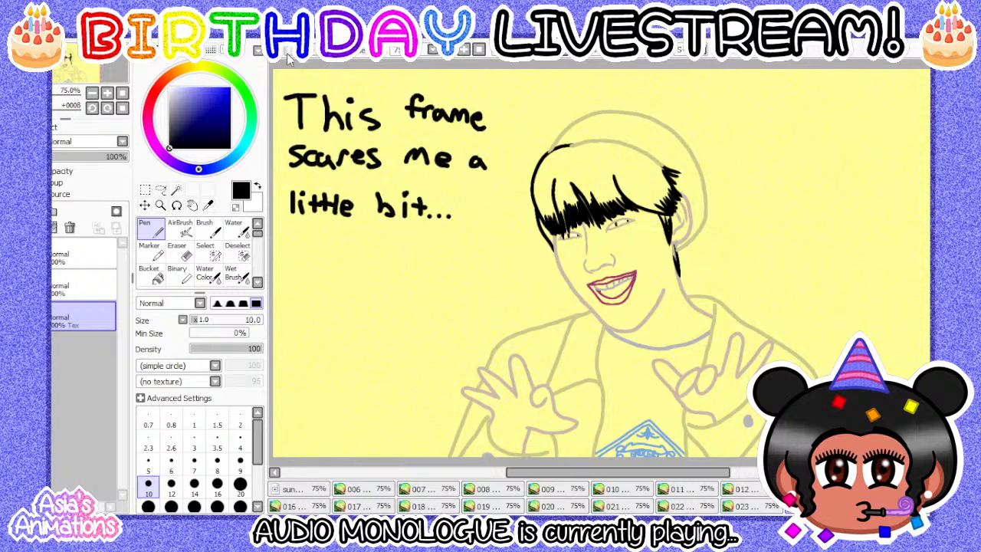
left_click_drag(198, 88, 142, 64)
left_click(199, 422)
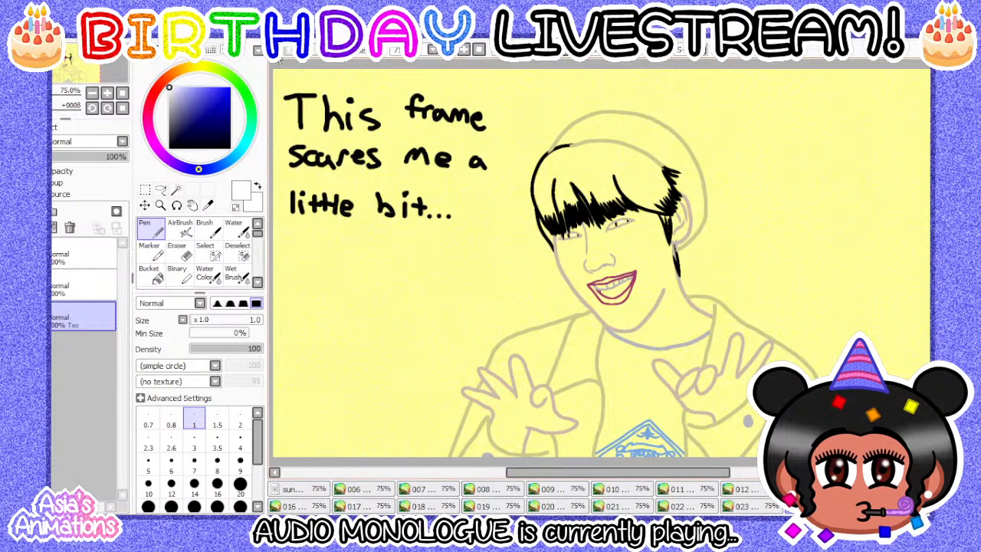
- Undo every stroke of the handwritten note in frame 023
key("ctrl+z")
key("ctrl+z")
key("ctrl+z")
key("ctrl+z")
key("ctrl+z")
key("ctrl+z")
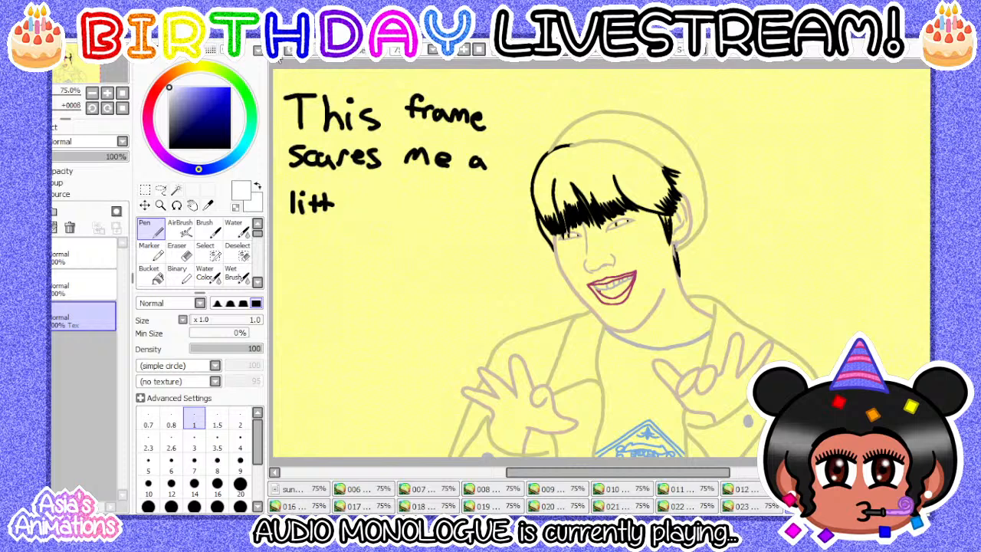
key("ctrl+z")
key("ctrl+z")
key("ctrl+z")
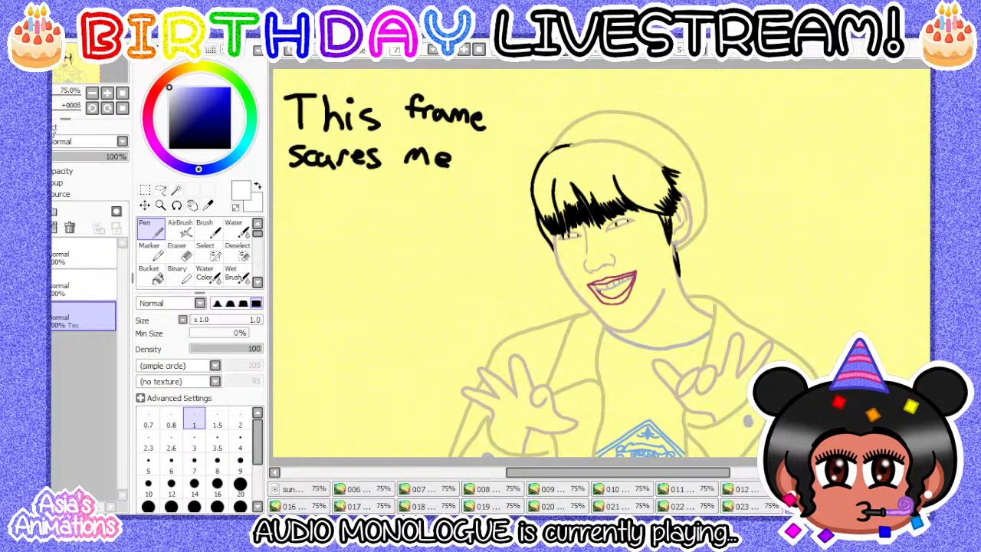
key("ctrl+z")
key("ctrl+z")
key("ctrl+z")
key("ctrl+z")
key("ctrl+z")
key("ctrl+z")
key("ctrl+z")
key("ctrl+z")
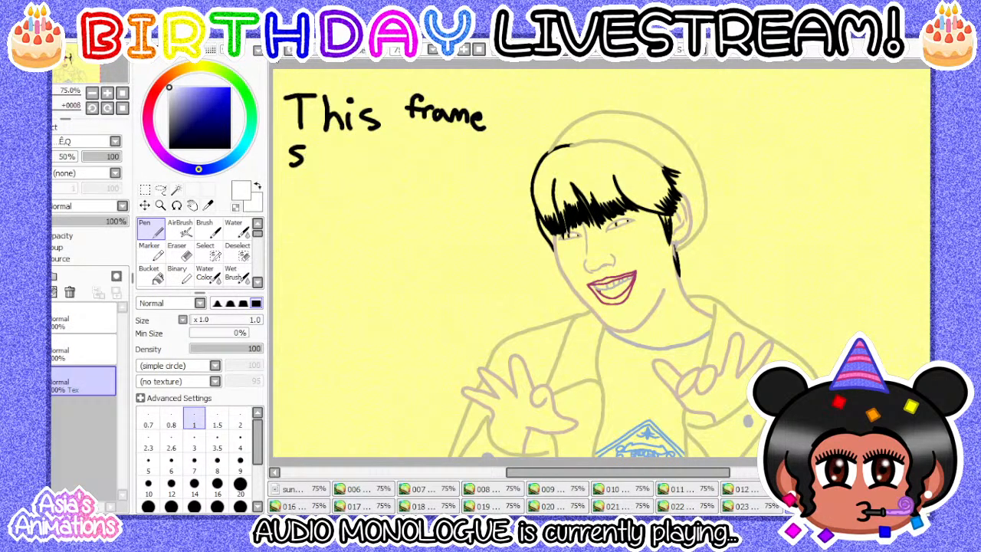
key("ctrl+z")
key("ctrl+z")
key("ctrl+z")
key("ctrl+z")
key("ctrl+z")
key("ctrl+z")
key("ctrl+z")
key("ctrl+z")
key("ctrl+z")
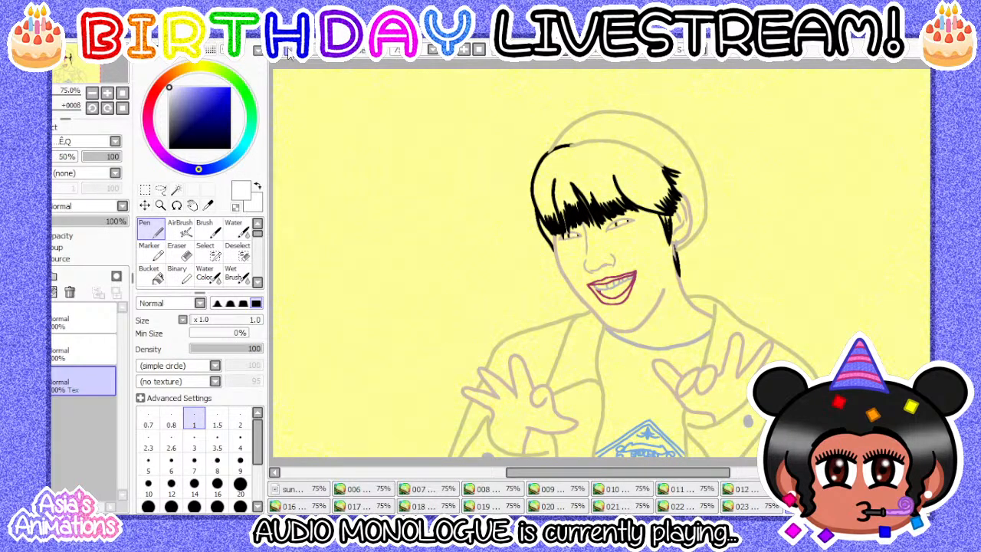
left_click(31, 127)
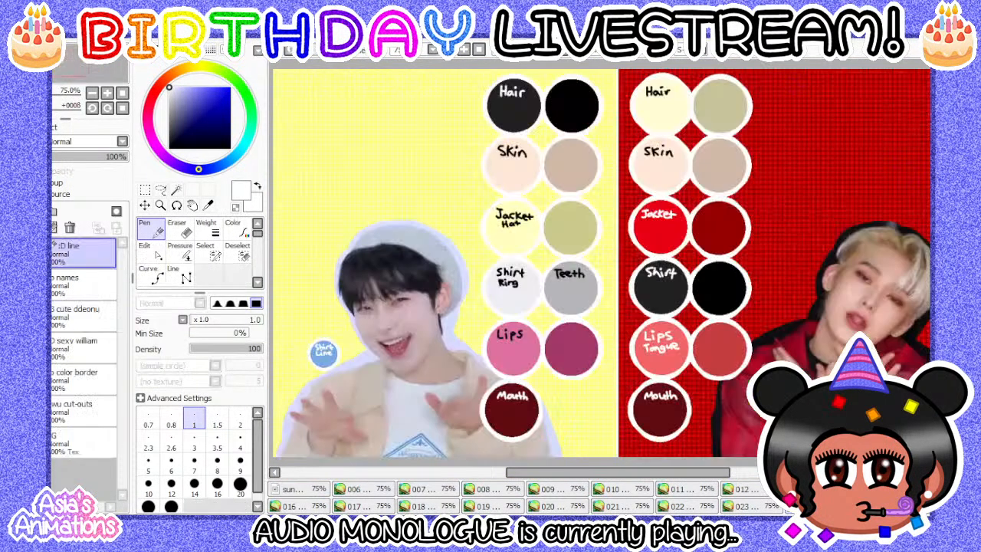
- Sample the pale yellow "Jacket Hat" swatch as the drawing colour and restore the 75% canvas view
key("alt")
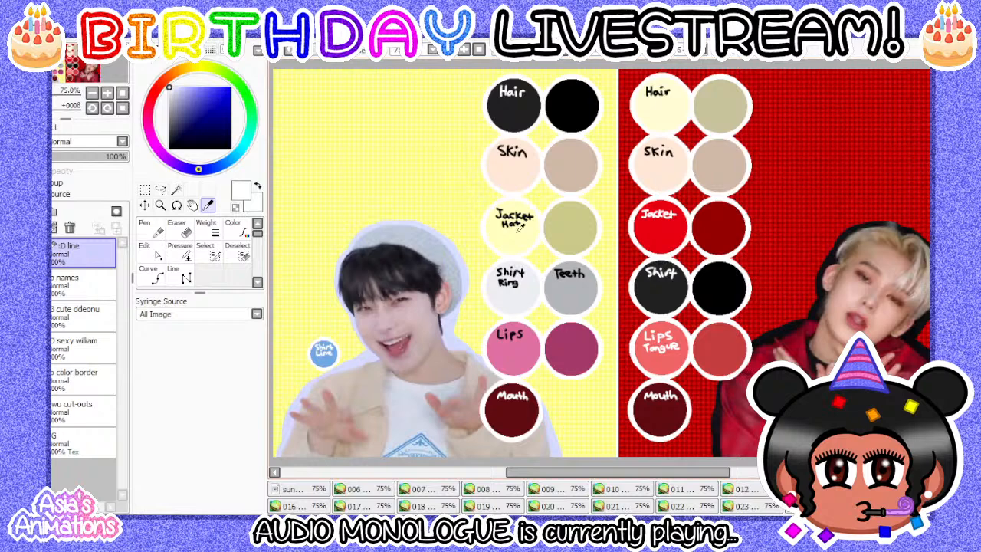
scroll(518, 224, "up", 2)
left_click(504, 235)
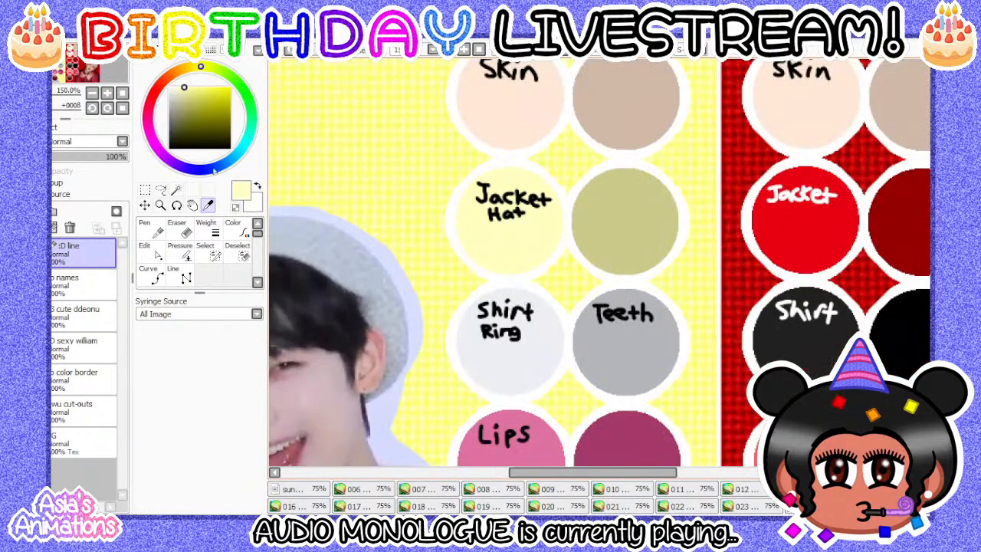
left_click(123, 93)
- Hide the yellow textured background layer in each of frames 006 to 012
left_click(311, 488)
left_click(359, 488)
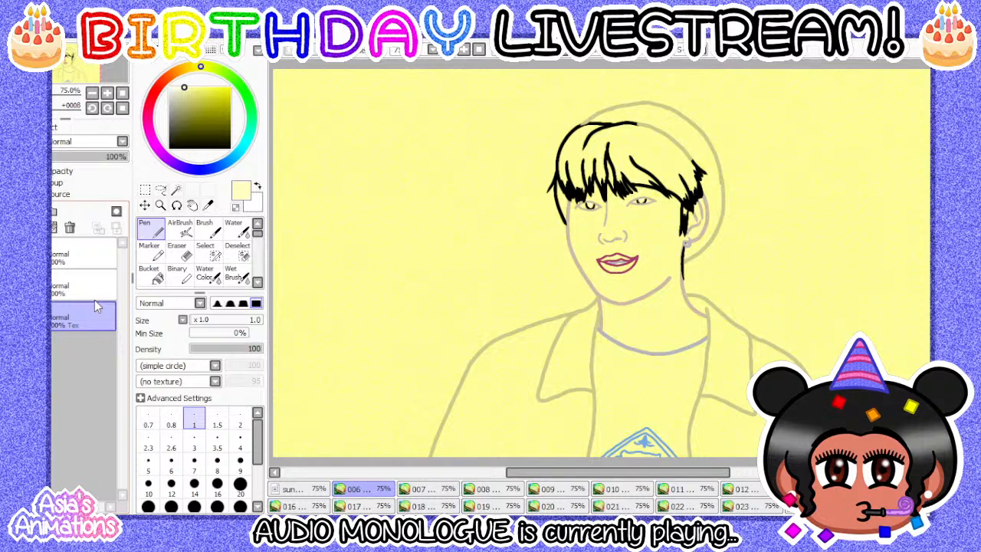
key("ctrl+z")
left_click(432, 488)
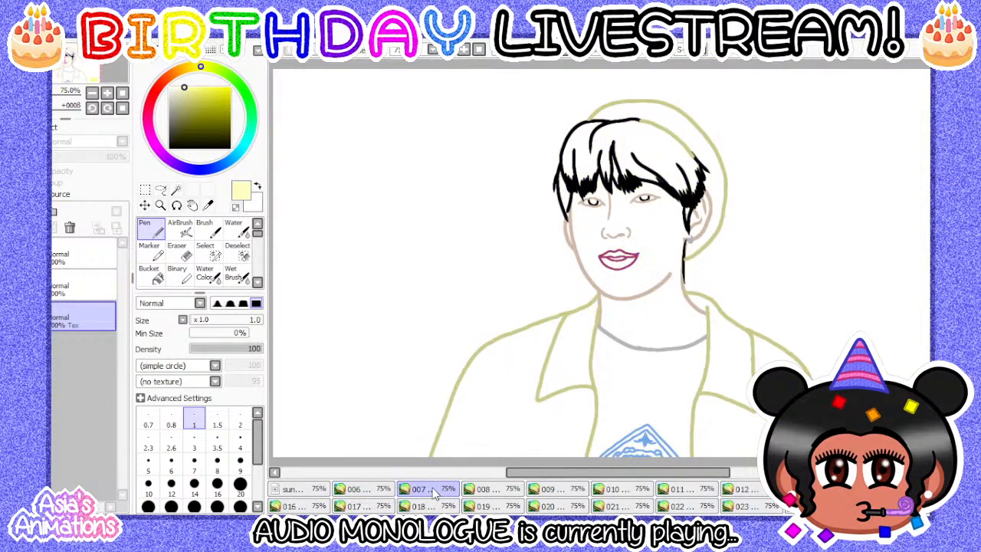
left_click(487, 490)
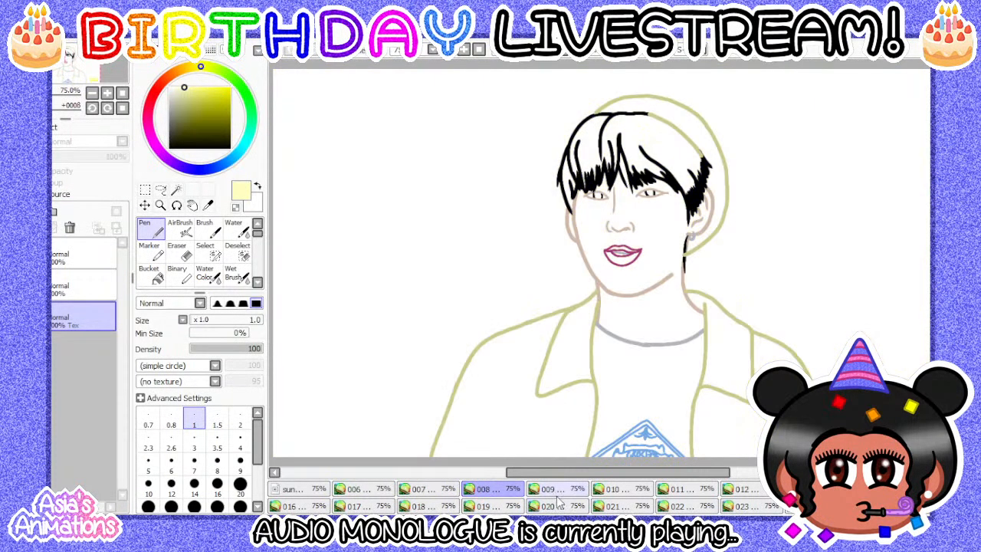
left_click(548, 489)
left_click(613, 488)
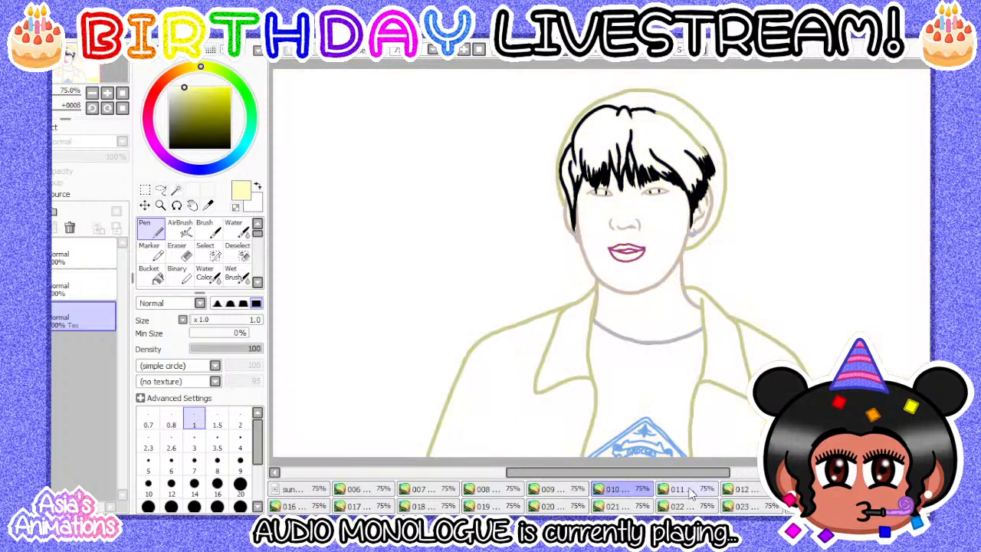
left_click(689, 490)
left_click(744, 489)
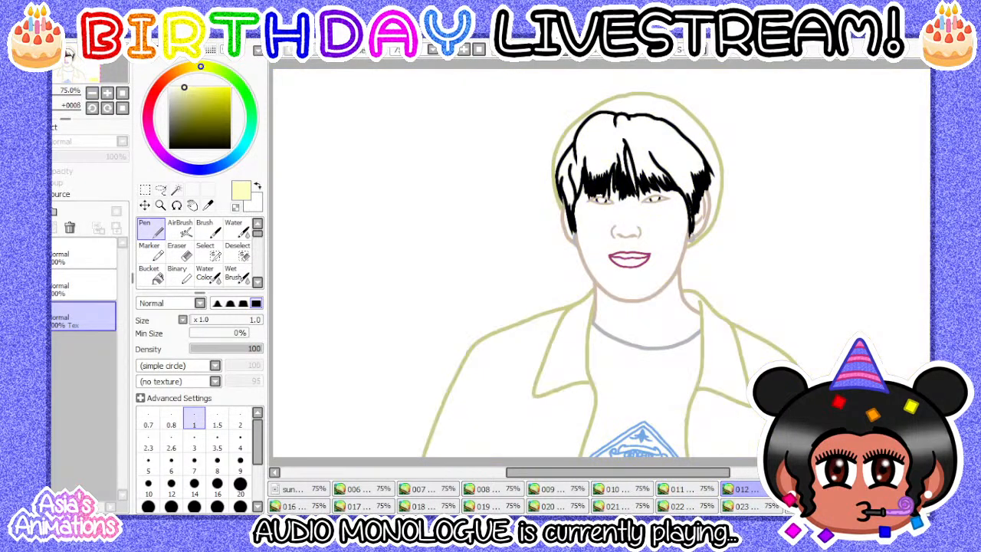
- Hide the yellow textured background layer in each of frames 013 to 016
key("ctrl+f")
key("ctrl+Tab")
key("ctrl+f")
key("ctrl+Tab")
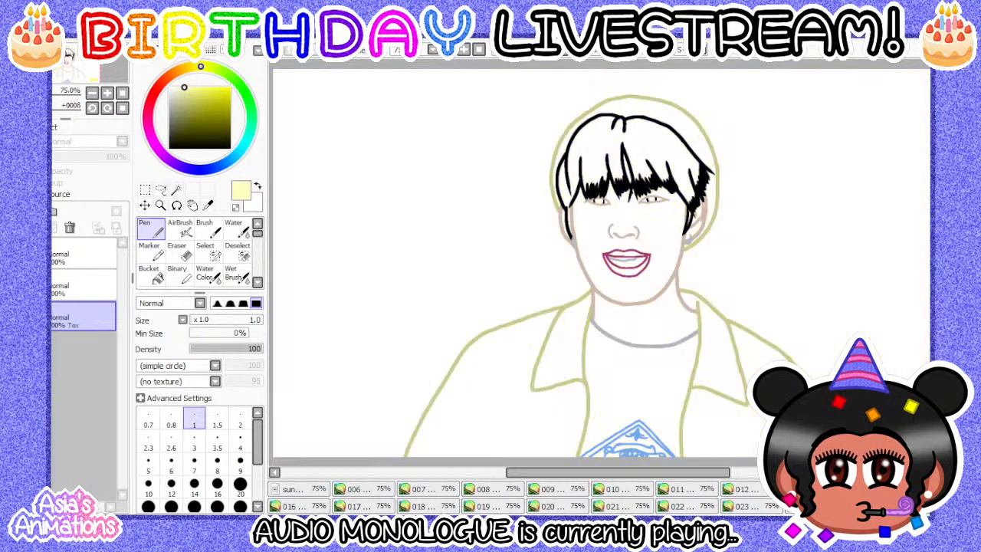
key("ctrl+f")
left_click(363, 506)
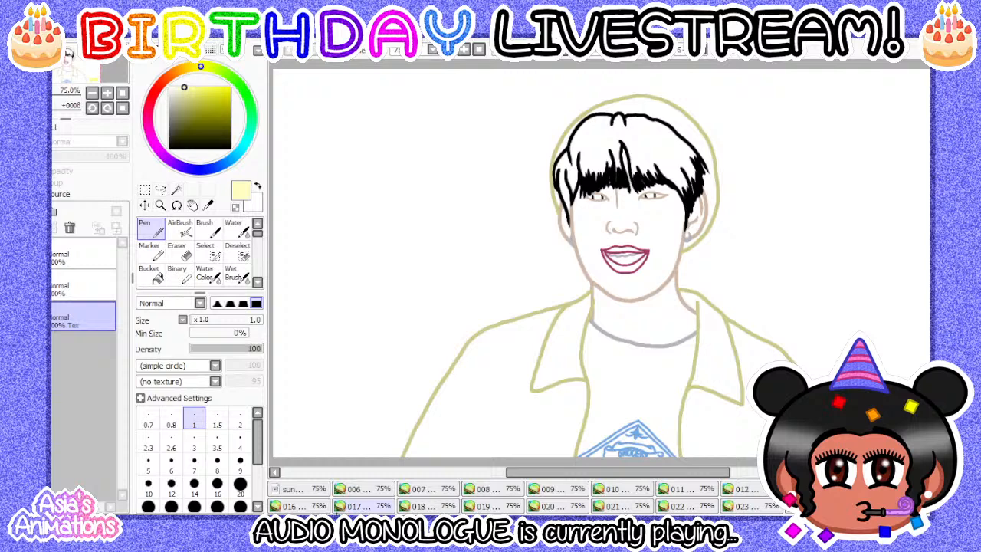
key("ctrl+f")
left_click(320, 507)
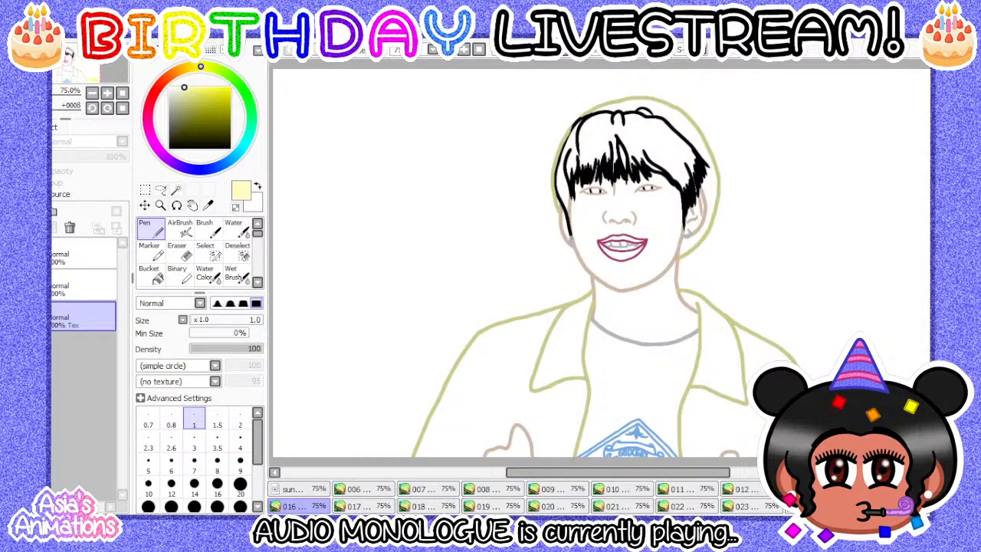
- Hide the yellow textured background layer in each remaining frame from 017 onwards
left_click(357, 506)
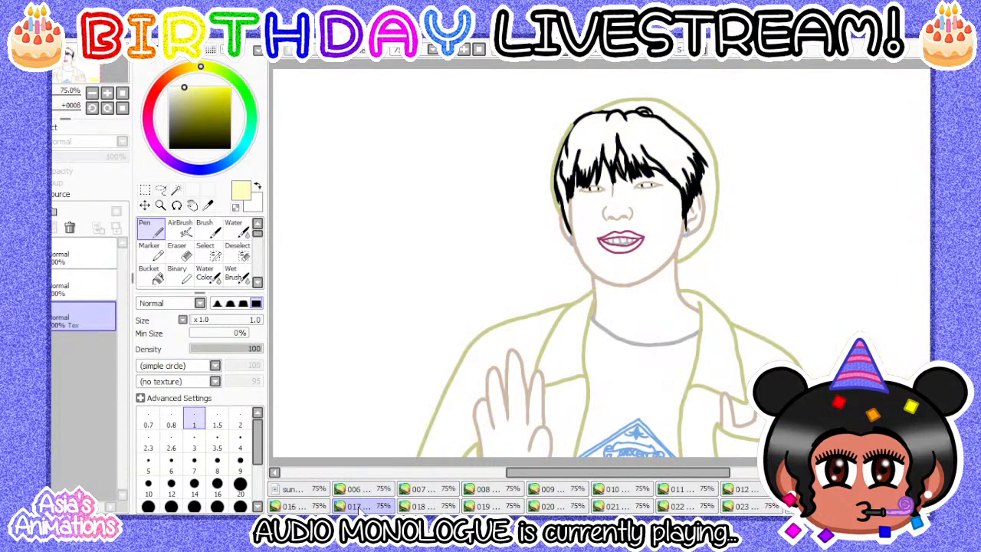
left_click(418, 506)
left_click(484, 507)
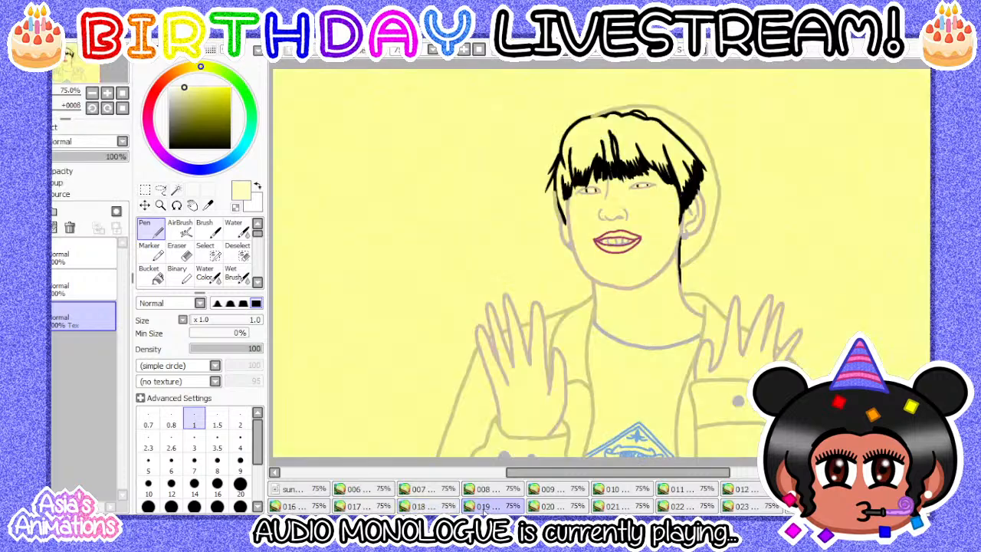
left_click(551, 506)
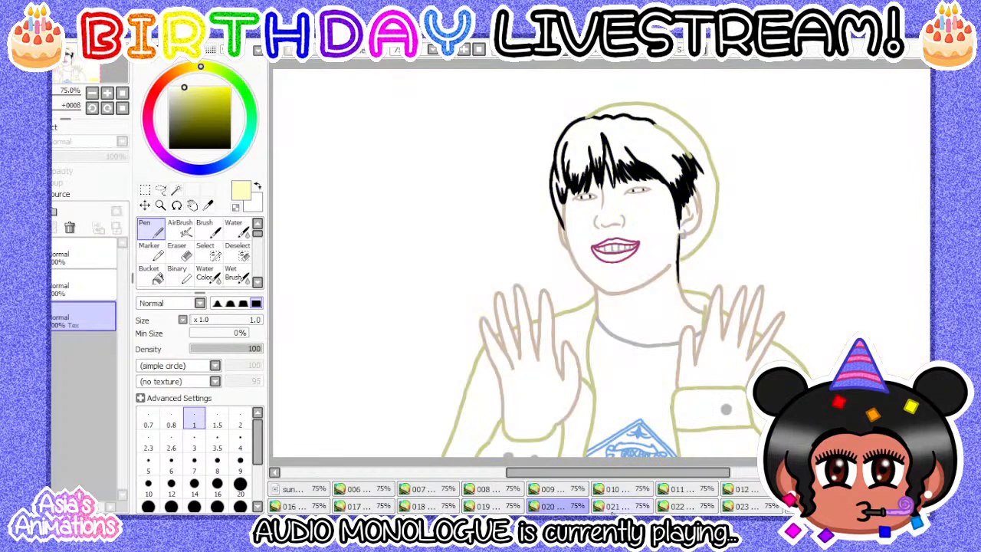
left_click(609, 507)
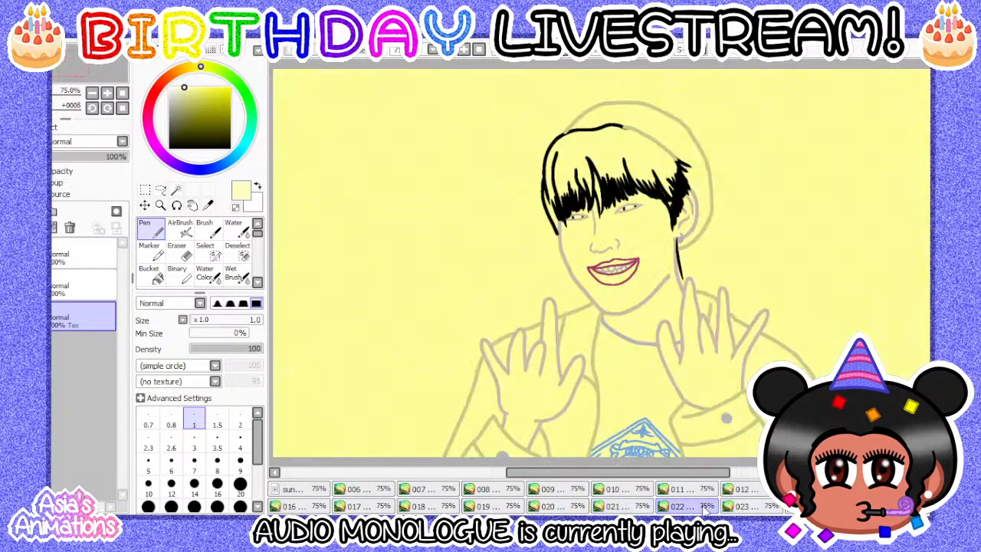
left_click(703, 507)
left_click(747, 506)
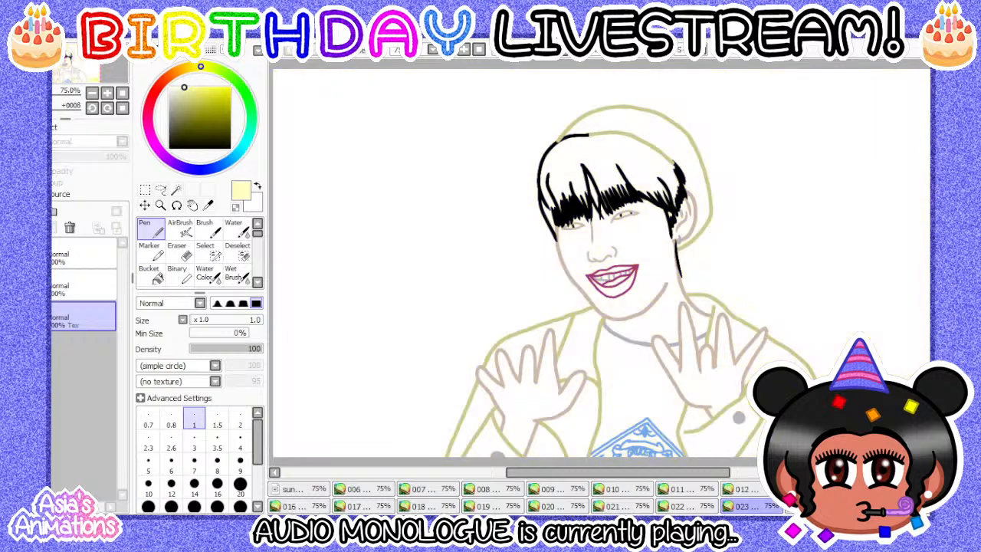
left_click(812, 506)
key("ctrl+f")
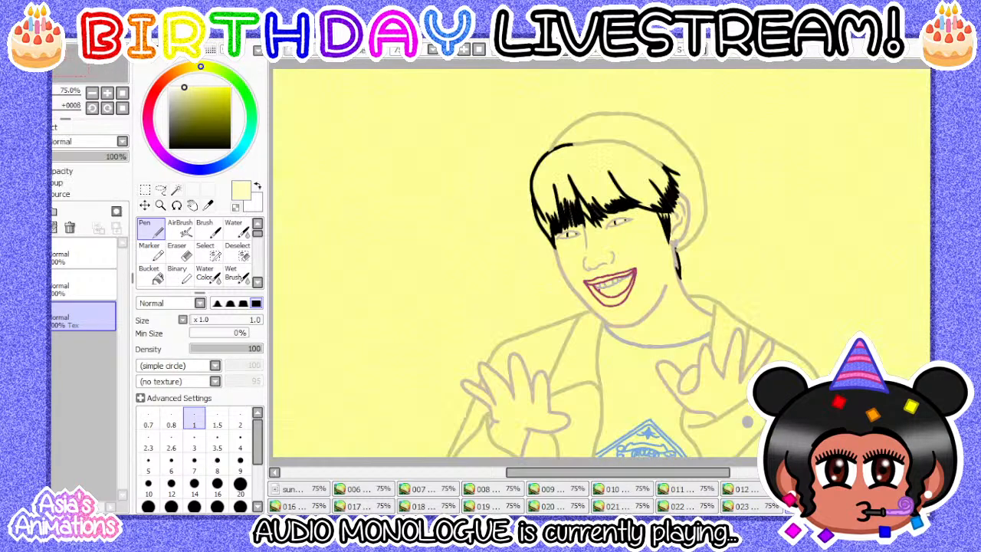
left_click(874, 506)
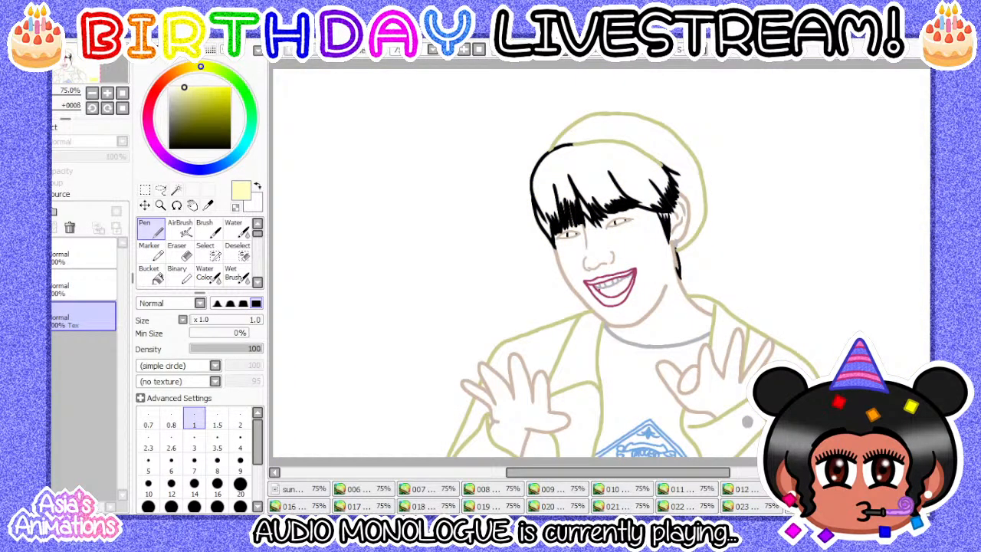
- Add a new layer between the background and line art in frame 006, with a texture at 100% scale and intensity 100
left_click(375, 494)
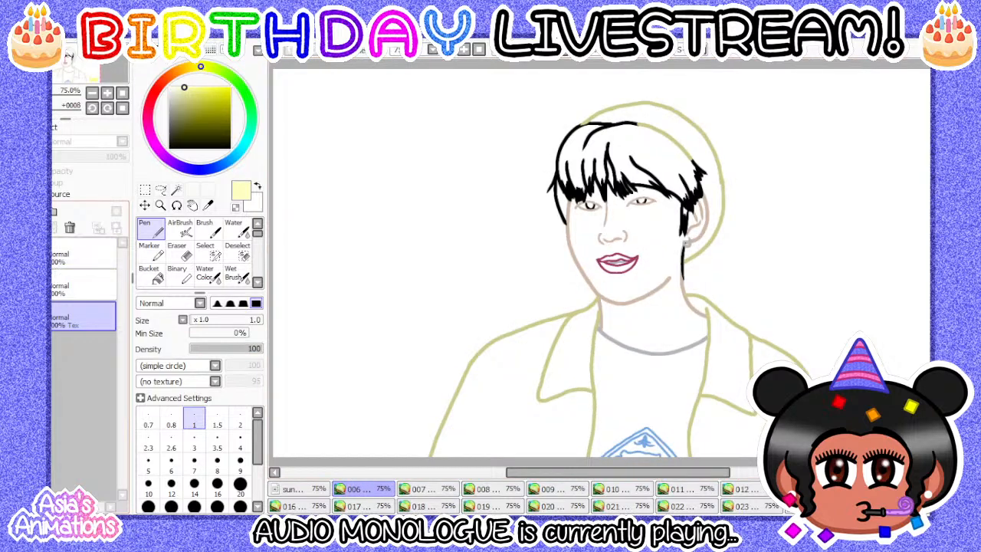
left_click(23, 212)
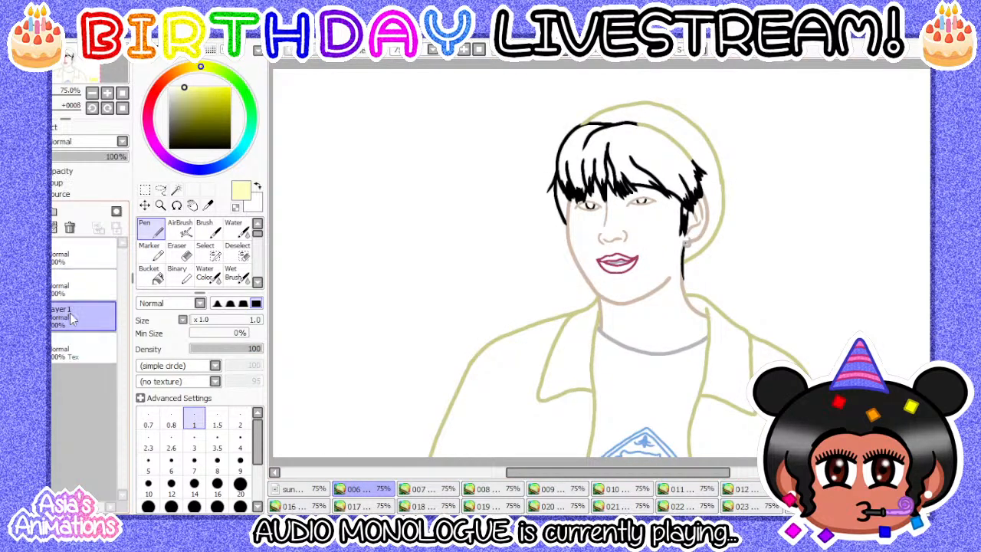
key("Return")
left_click(48, 128)
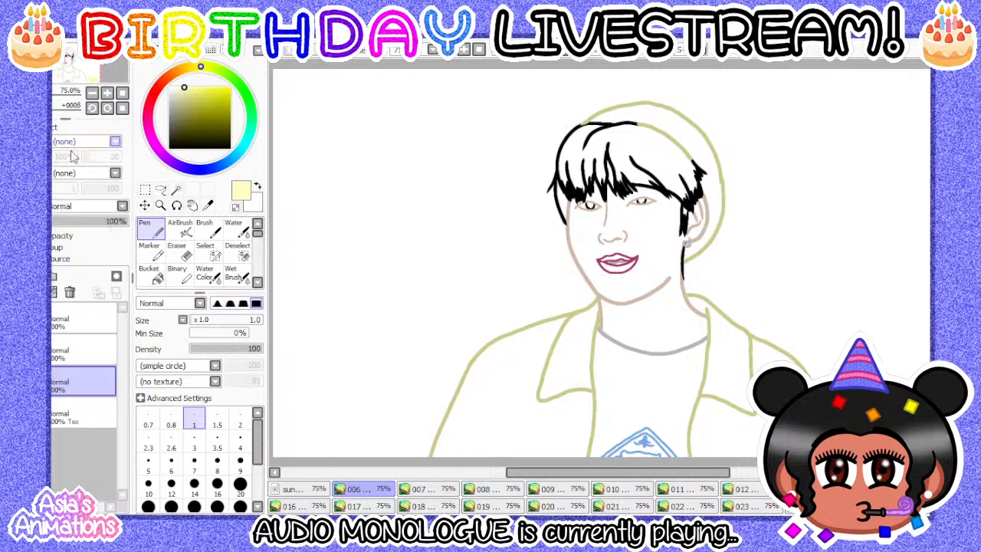
left_click(70, 174)
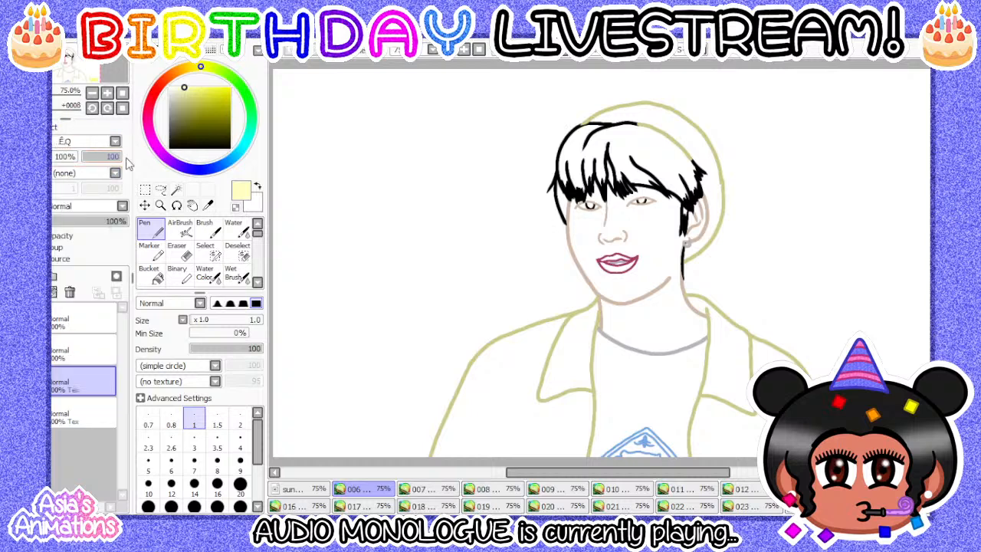
left_click(65, 128)
- Fill the jacket's collar flaps and body in frame 006 with the pale yellow using the Bucket tool
left_click(157, 275)
scroll(390, 215, "down", 1)
scroll(451, 304, "up", 1)
scroll(452, 304, "down", 1)
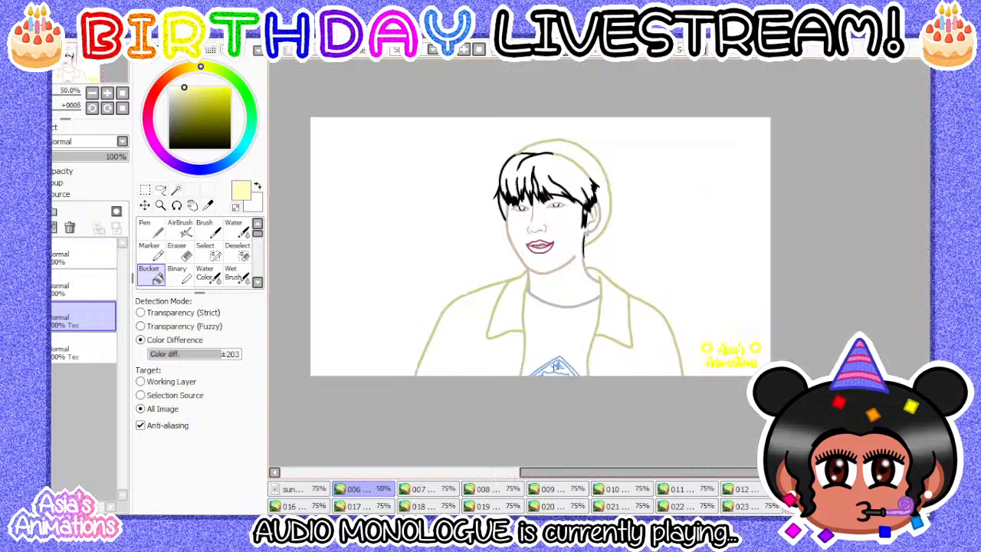
scroll(555, 366, "up", 2)
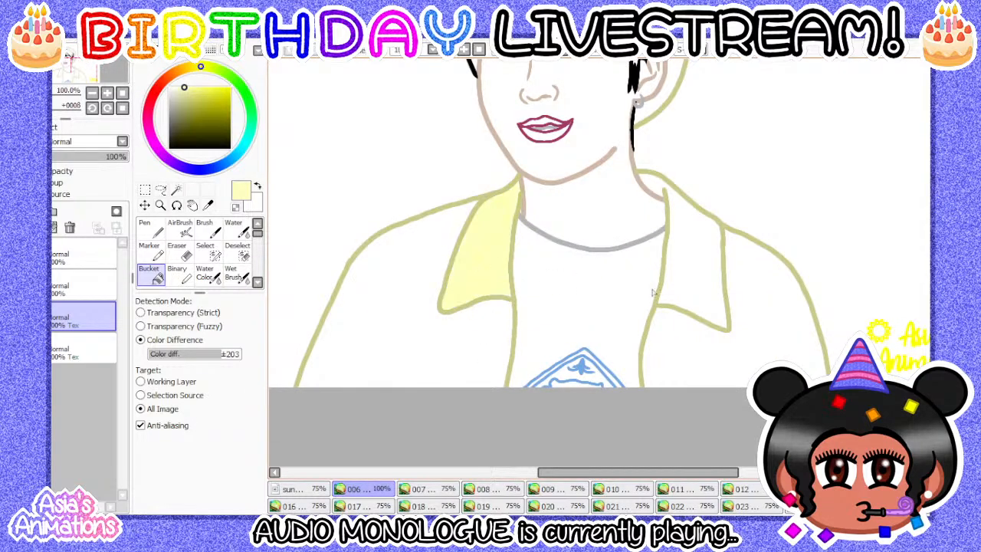
left_click(688, 284)
left_click(698, 350)
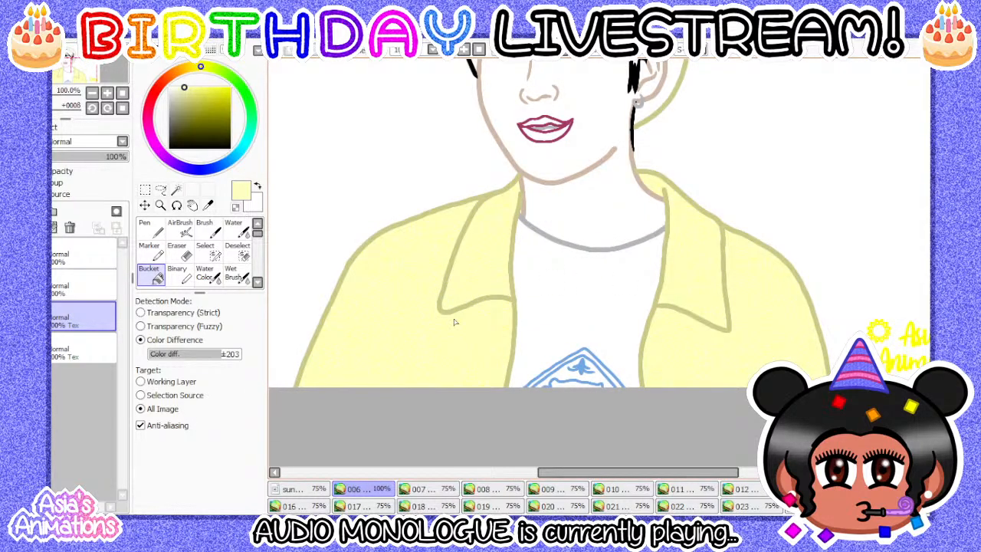
- Touch up the fill in the jacket's collar corners with the Pen at sizes 14 and 10, and return the size to 1
scroll(455, 322, "up", 1)
left_click(150, 228)
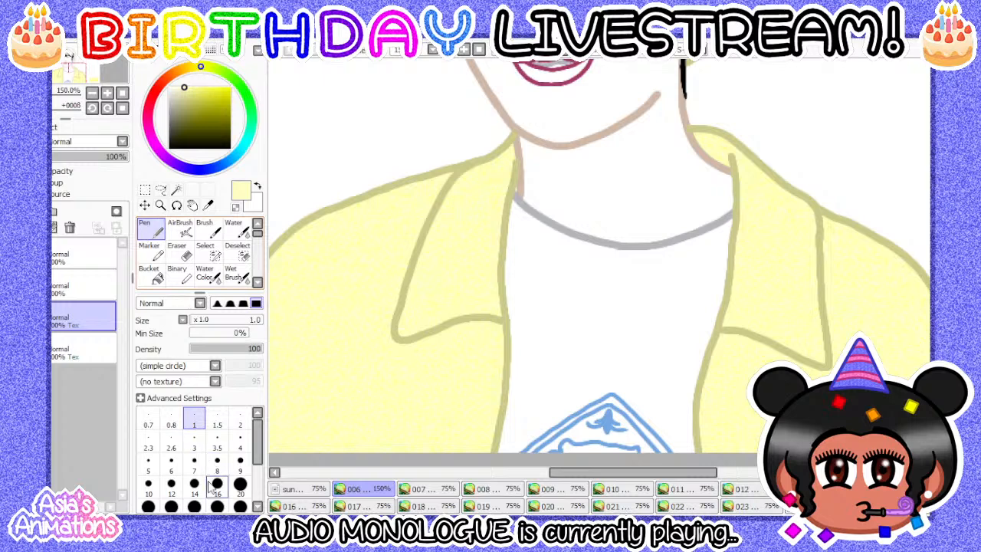
scroll(502, 324, "down", 1)
scroll(502, 325, "up", 5)
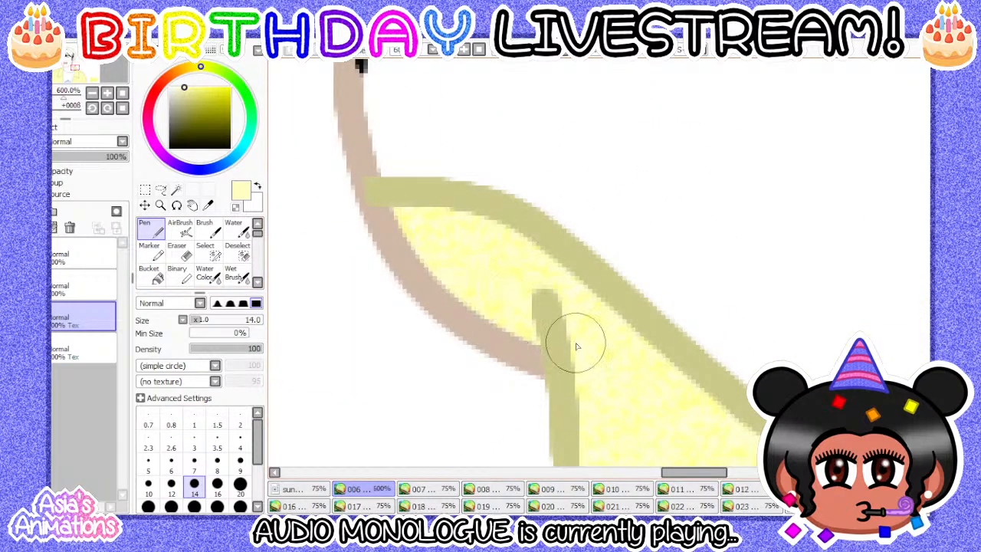
scroll(664, 225, "down", 5)
scroll(536, 219, "up", 5)
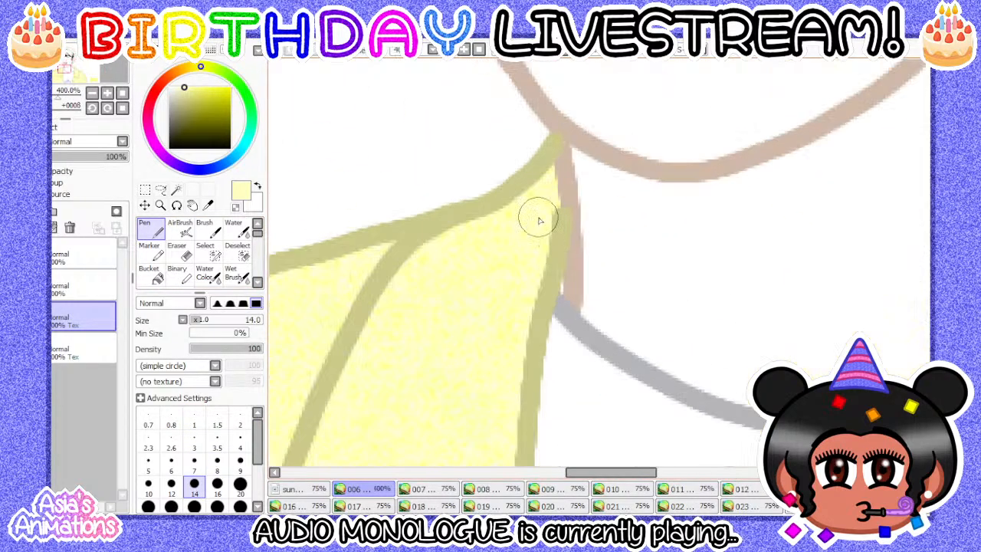
left_click(148, 483)
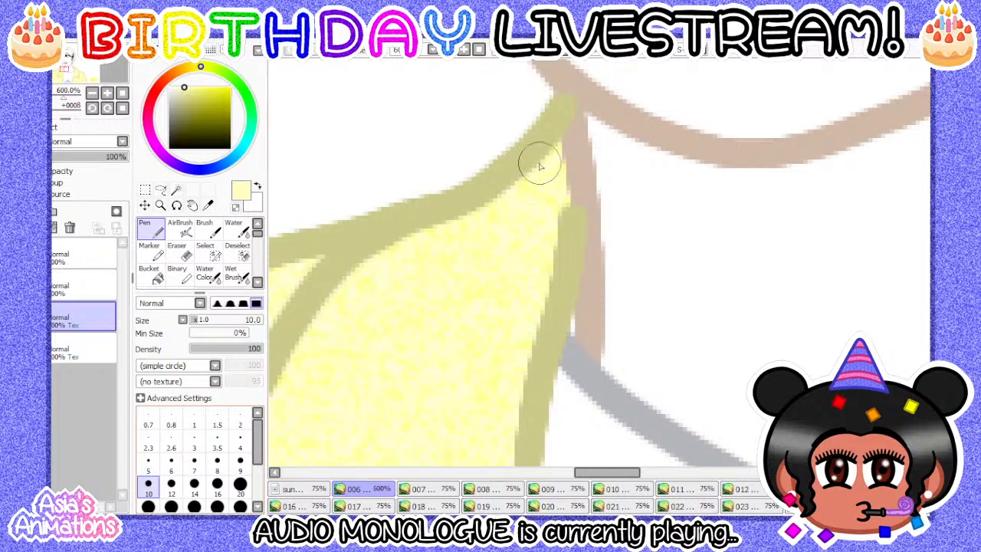
mouse_move(558, 187)
left_mouse_down()
mouse_move(550, 220)
mouse_move(509, 288)
left_mouse_up()
scroll(471, 347, "down", 8)
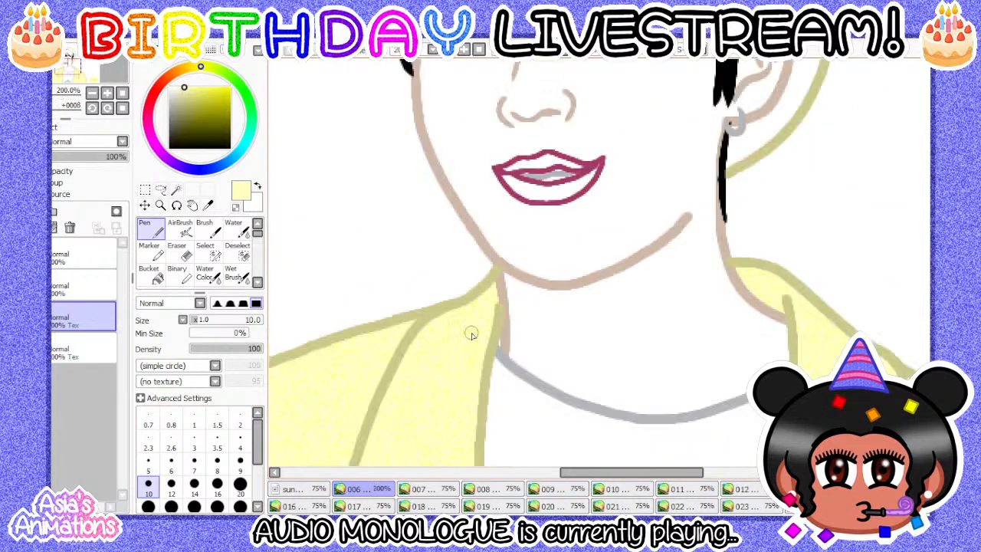
scroll(488, 229, "up", 1)
left_click(194, 418)
- Fill the hat in frame 006 with the pale yellow using the Bucket tool
left_click(150, 274)
scroll(483, 230, "down", 1)
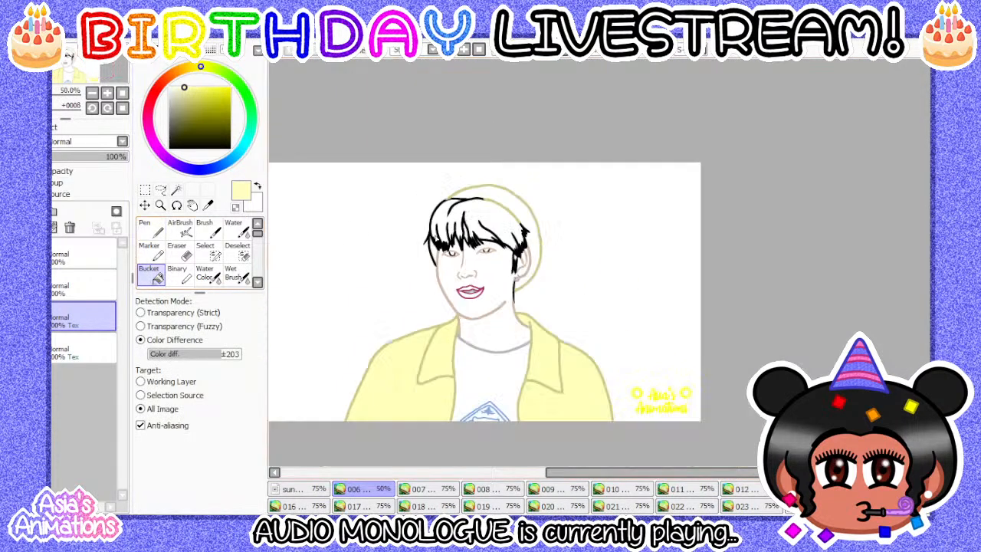
scroll(482, 207, "up", 3)
scroll(491, 207, "down", 1)
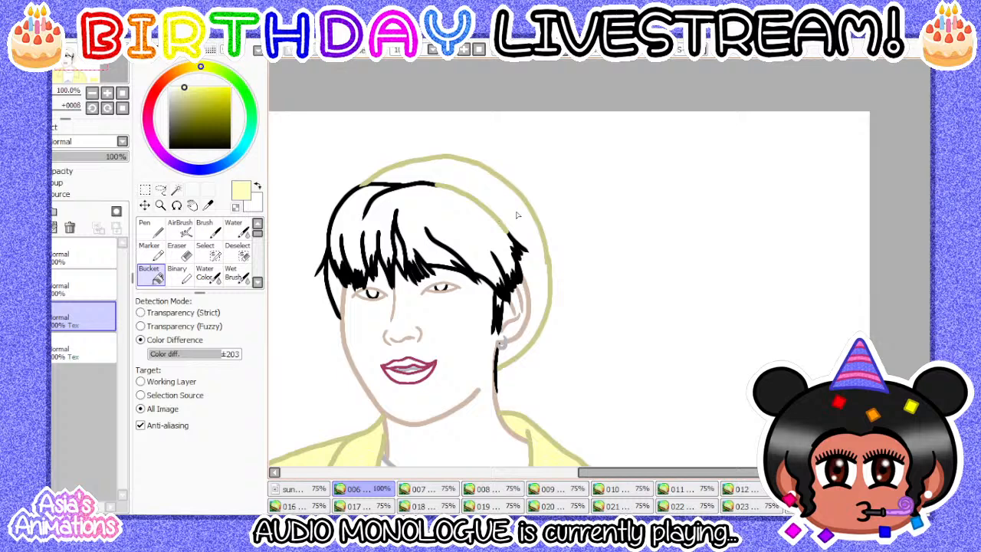
scroll(522, 290, "up", 2)
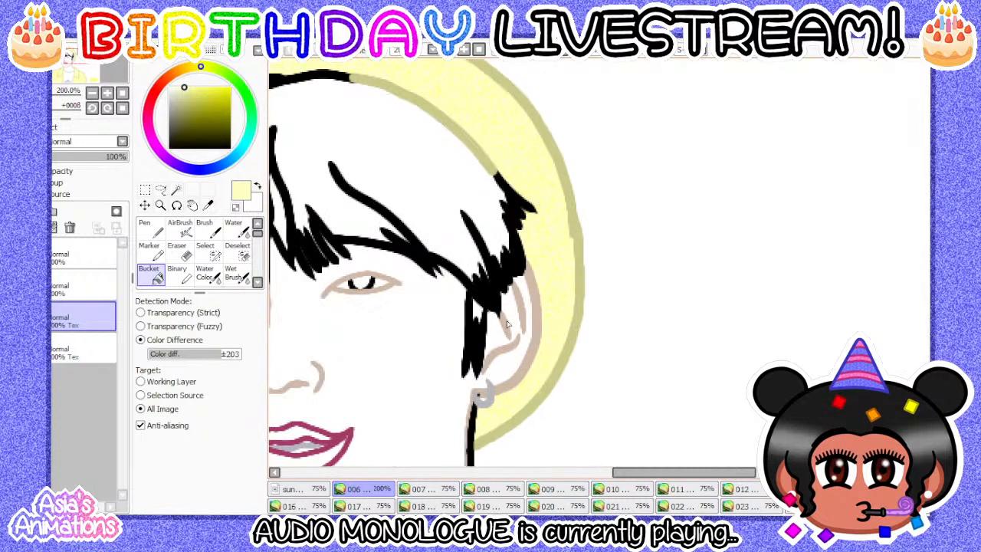
scroll(525, 306, "down", 2)
- Touch up the hat's fill beside the hair and below the earring in frame 006 with the Pen at sizes 14 and 10, and return the size to 1
scroll(536, 265, "up", 3)
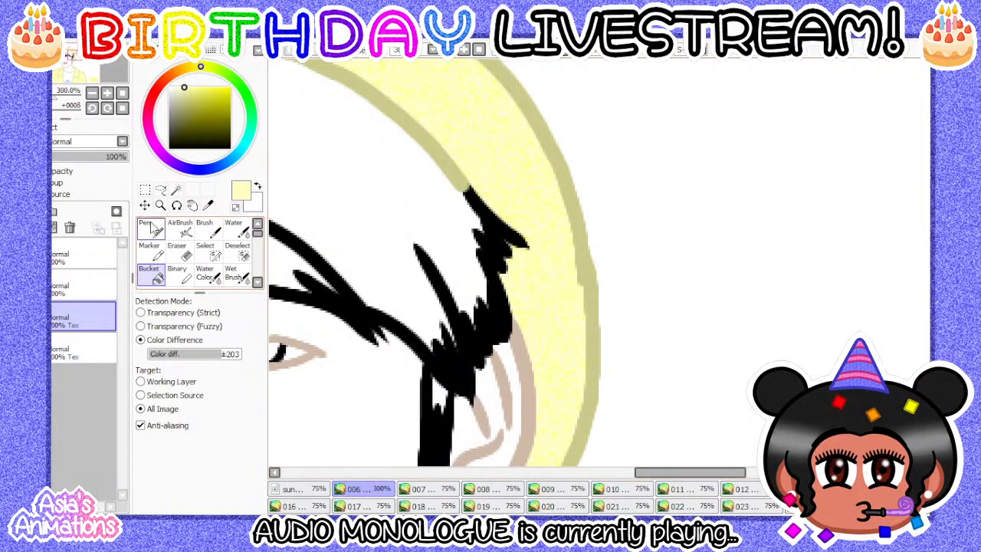
left_click(152, 229)
scroll(500, 176, "up", 2)
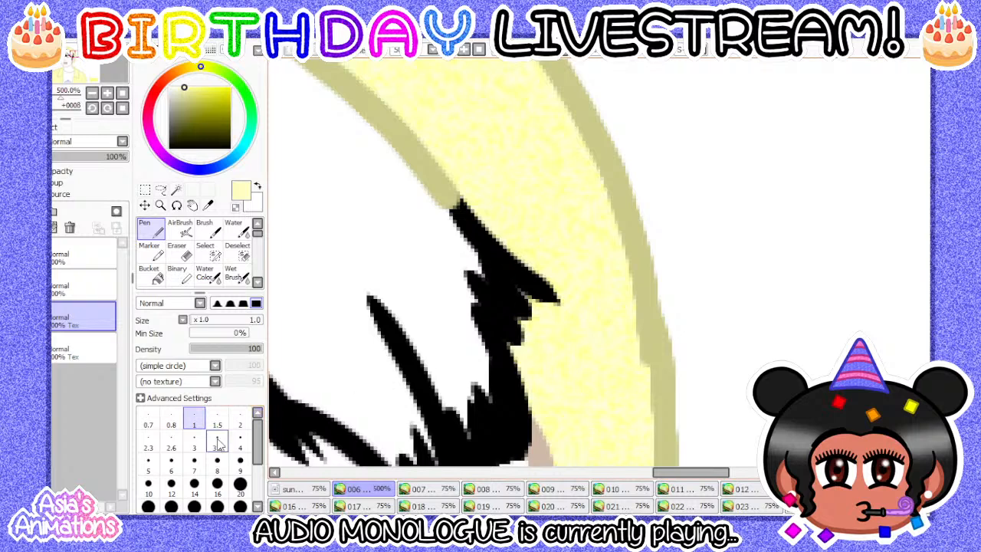
left_click(193, 483)
scroll(503, 262, "up", 1)
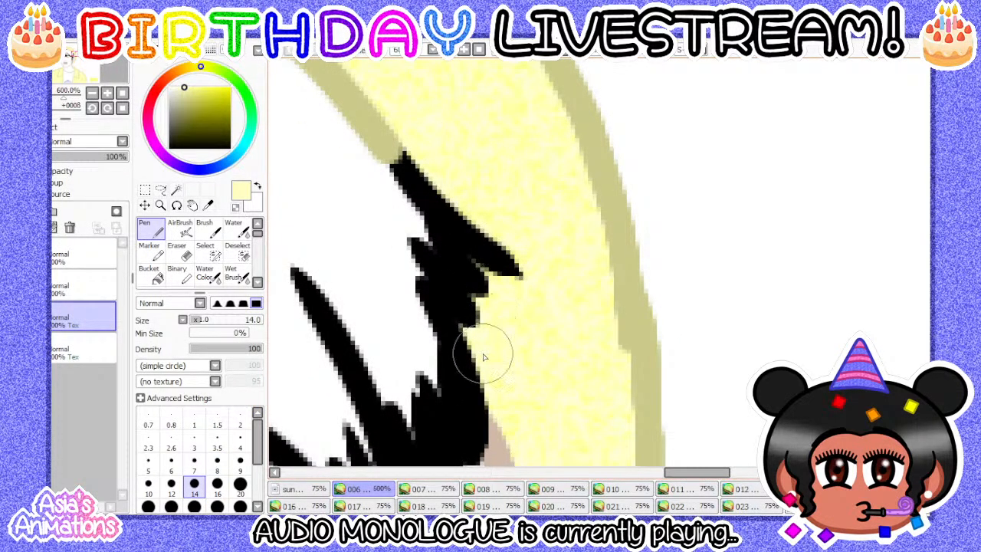
scroll(531, 268, "down", 5)
scroll(513, 421, "up", 5)
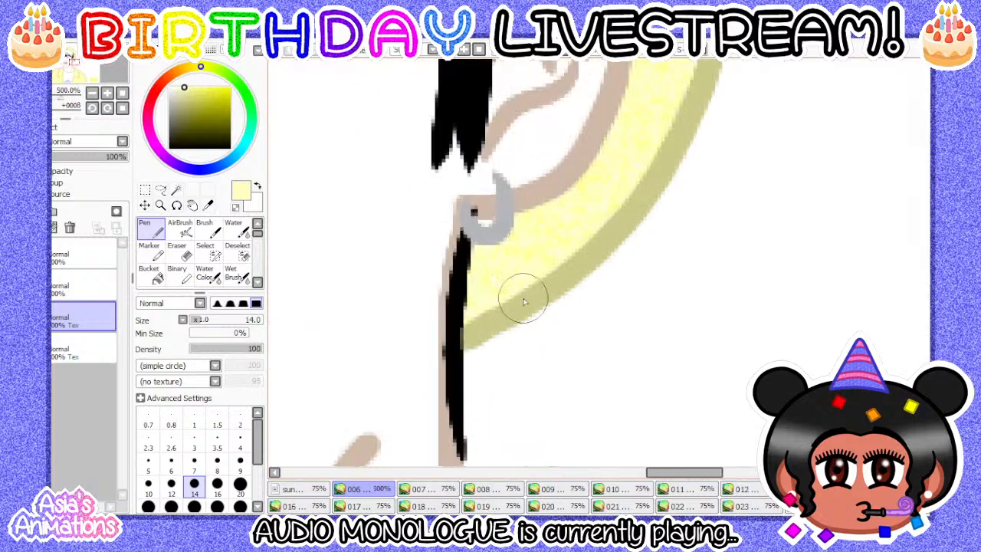
left_click(147, 485)
scroll(465, 284, "up", 2)
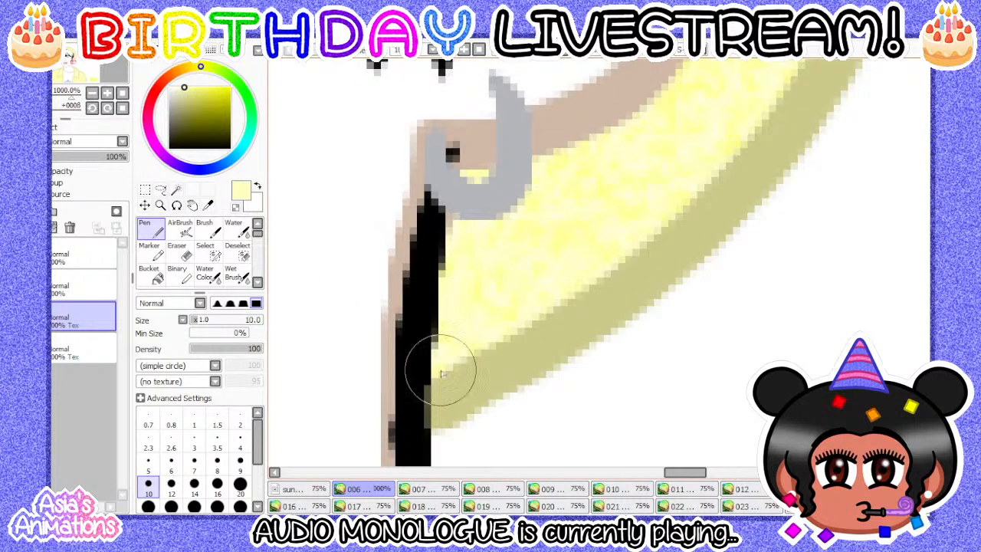
scroll(432, 359, "down", 2)
left_click(192, 420)
left_click(121, 108)
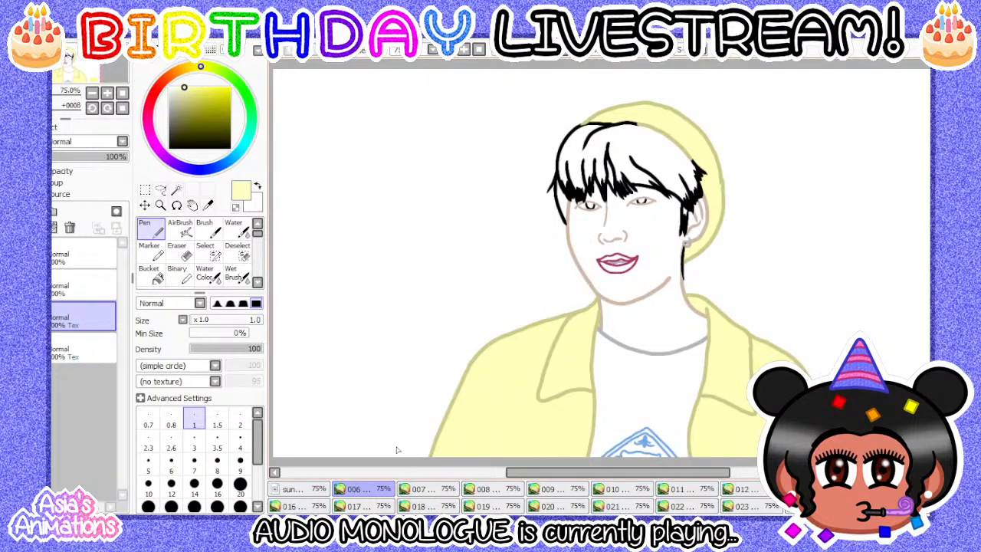
- Add a new layer between the background and line art in frame 007, and give it the same texture at 100% scale
left_click(420, 489)
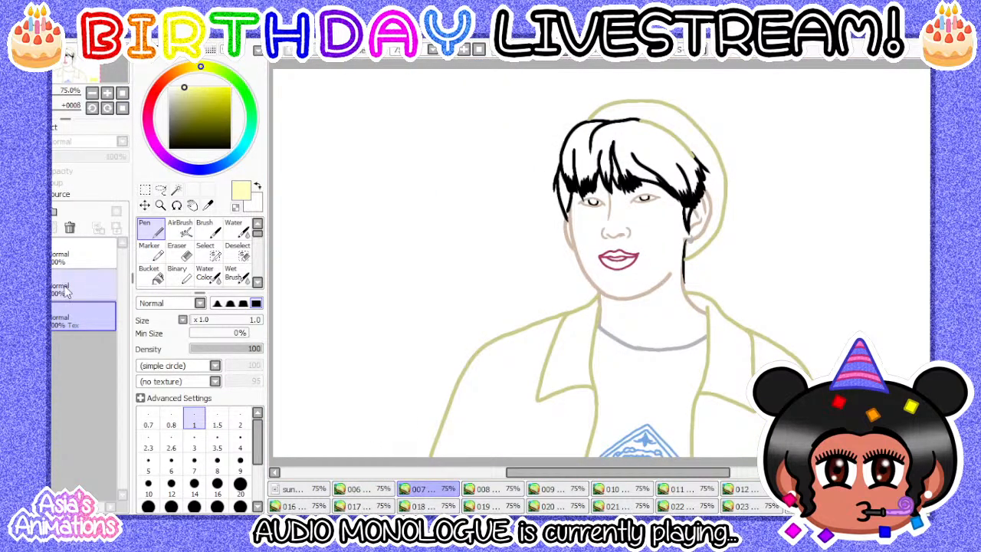
left_click(21, 211)
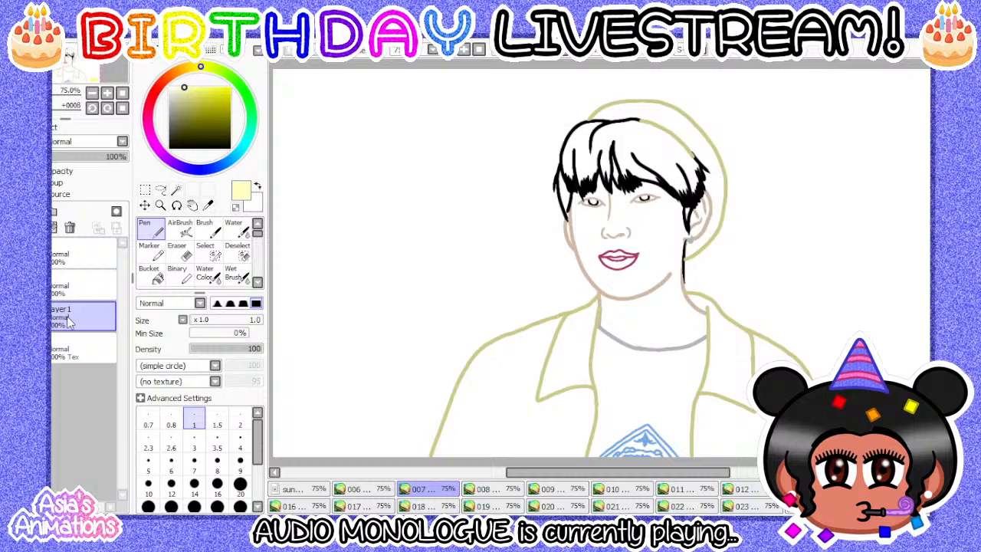
key("Return")
left_click(30, 127)
left_click(75, 176)
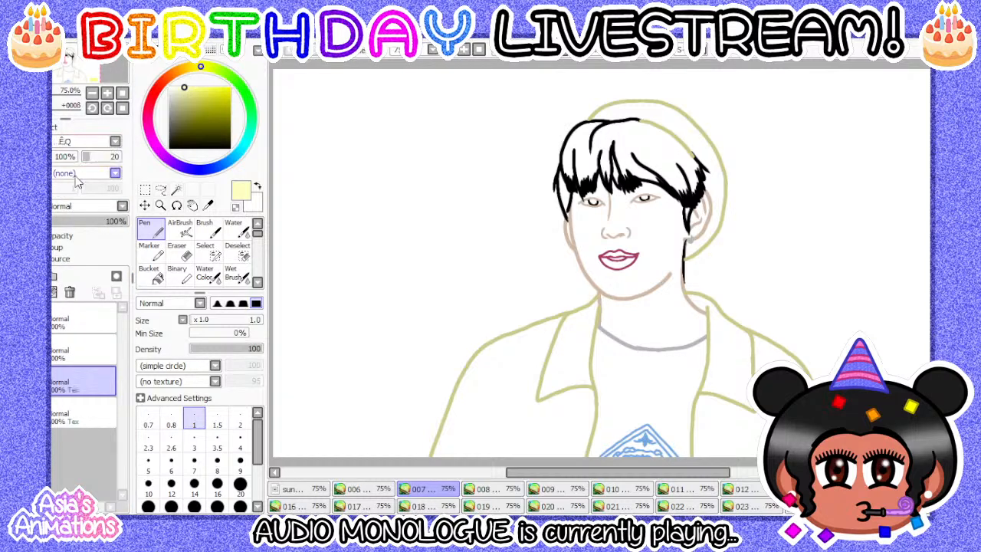
left_click(56, 129)
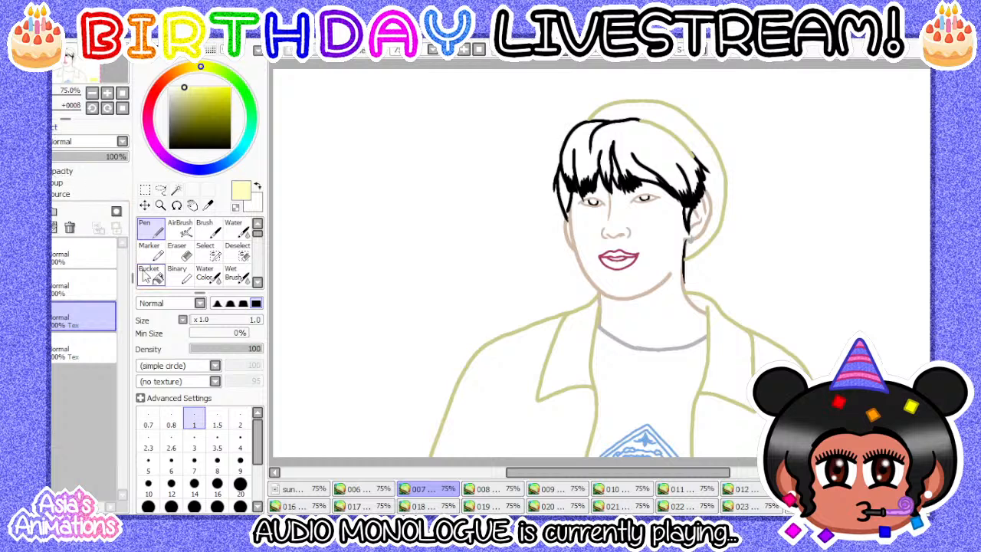
- Fill the hat and the jacket's collar flaps and body in frame 007 with the pale yellow using the Bucket tool
left_click(151, 275)
scroll(379, 260, "down", 1)
scroll(528, 211, "up", 4)
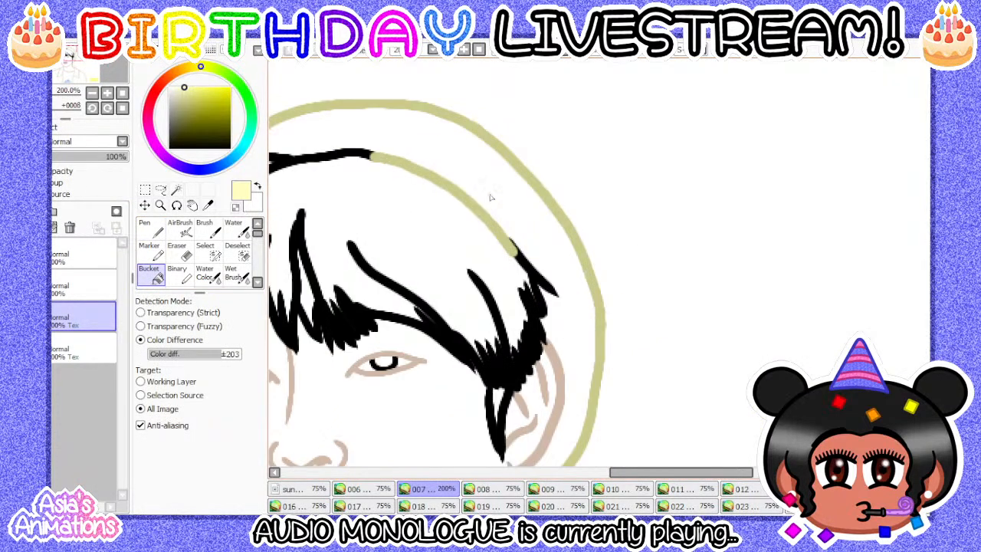
left_click(491, 195)
scroll(491, 195, "down", 3)
scroll(491, 196, "down", 1)
scroll(396, 323, "up", 1)
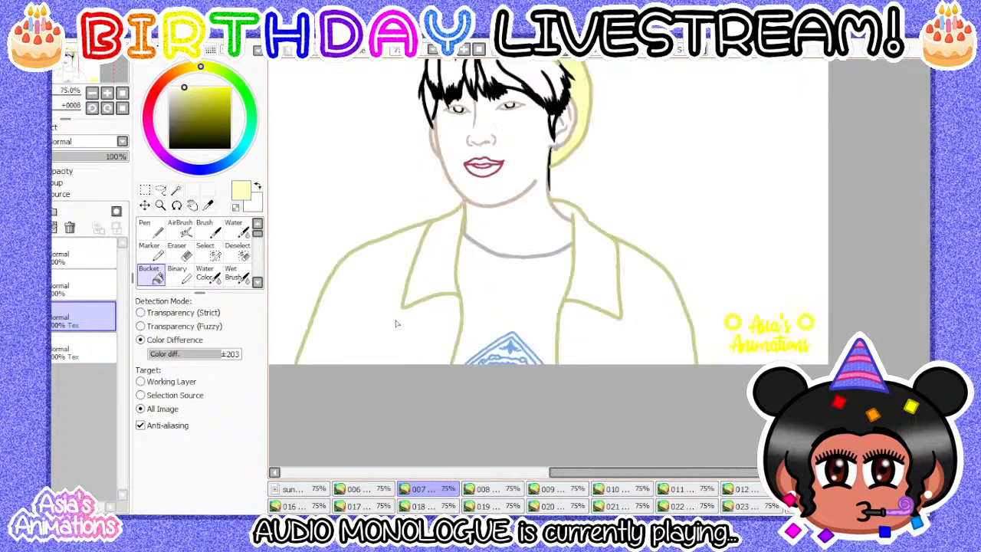
scroll(559, 268, "up", 1)
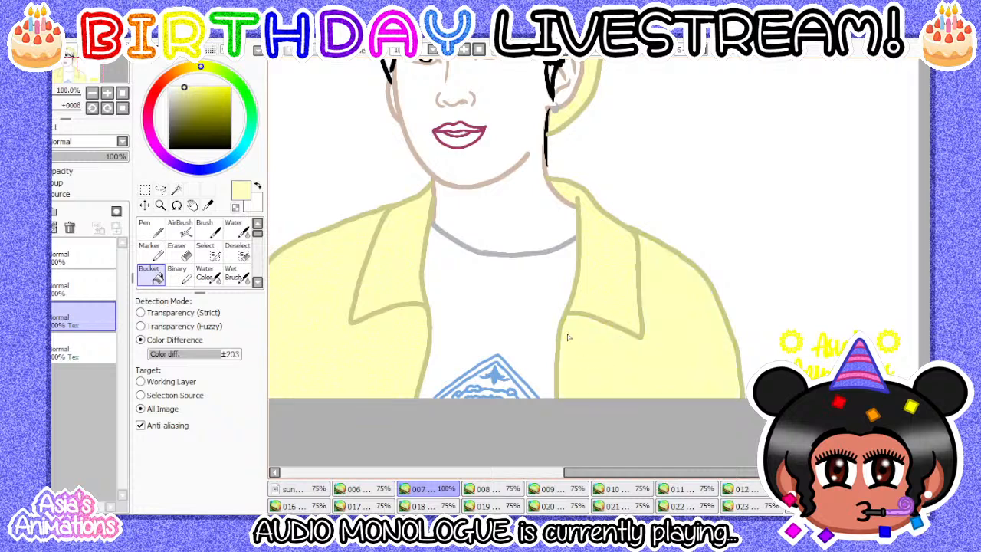
- Touch up the fill at the jacket's collar and the hat's lower tip in frame 007 with the Pen at size 10, and return the size to 1
left_click(149, 227)
scroll(529, 208, "up", 5)
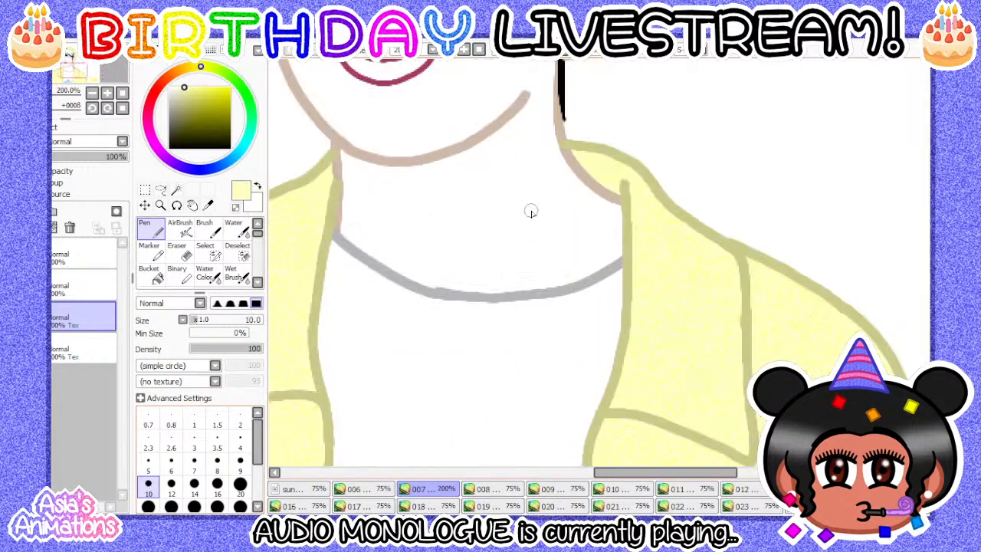
scroll(722, 225, "down", 5)
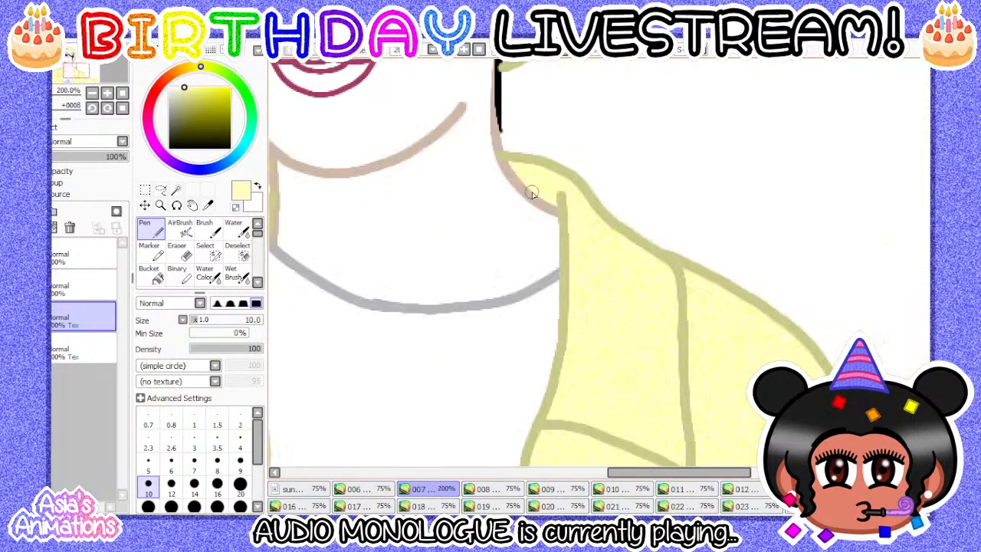
scroll(538, 194, "down", 3)
scroll(483, 162, "up", 2)
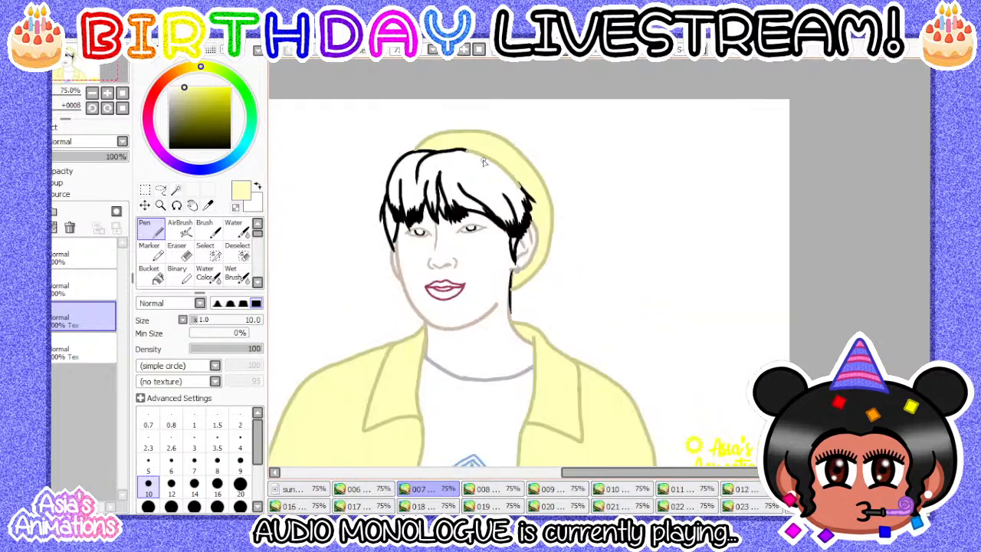
scroll(521, 263, "up", 6)
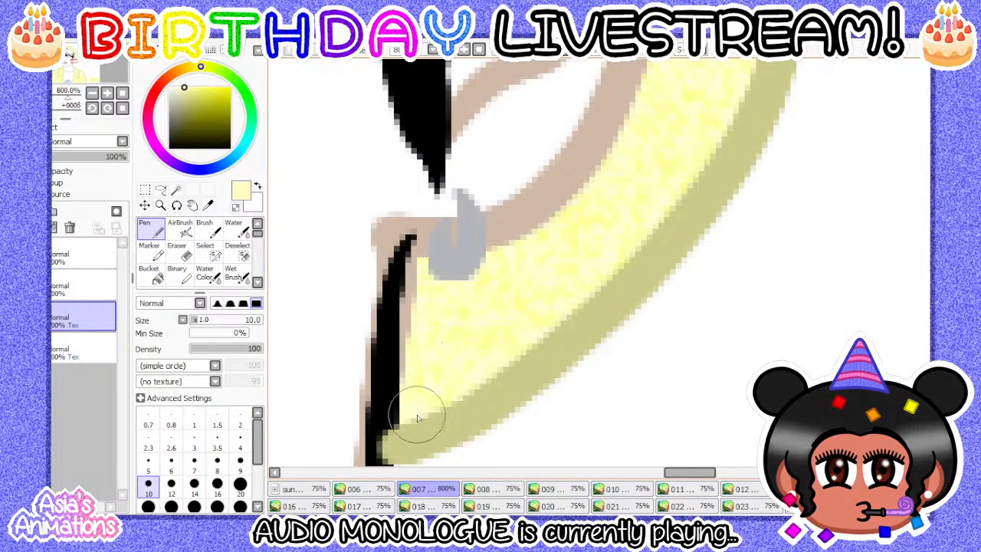
scroll(493, 287, "down", 6)
left_click(194, 419)
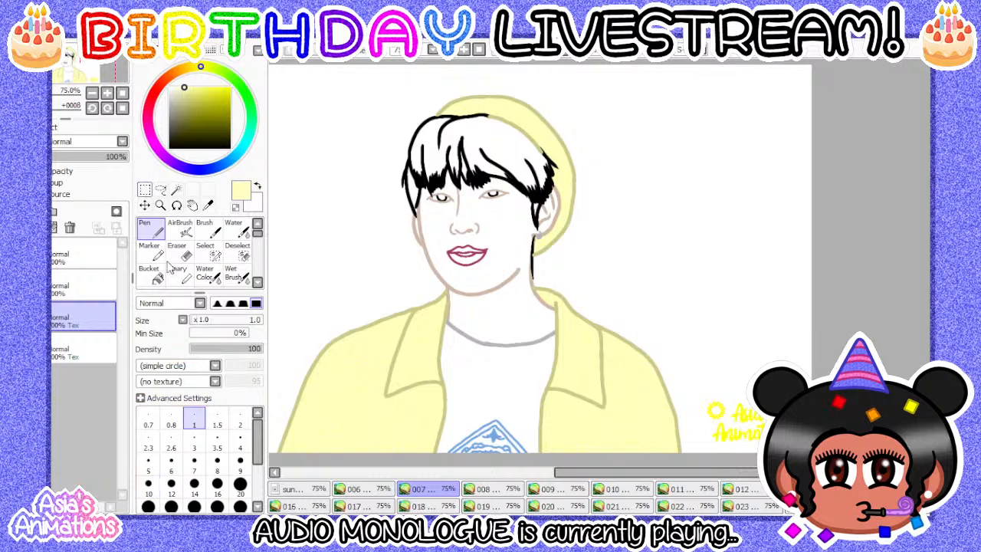
- Inspect the fill in frame 007 with the line art temporarily hidden, and compare the frame with frame 006
left_click(122, 95)
left_click(11, 285)
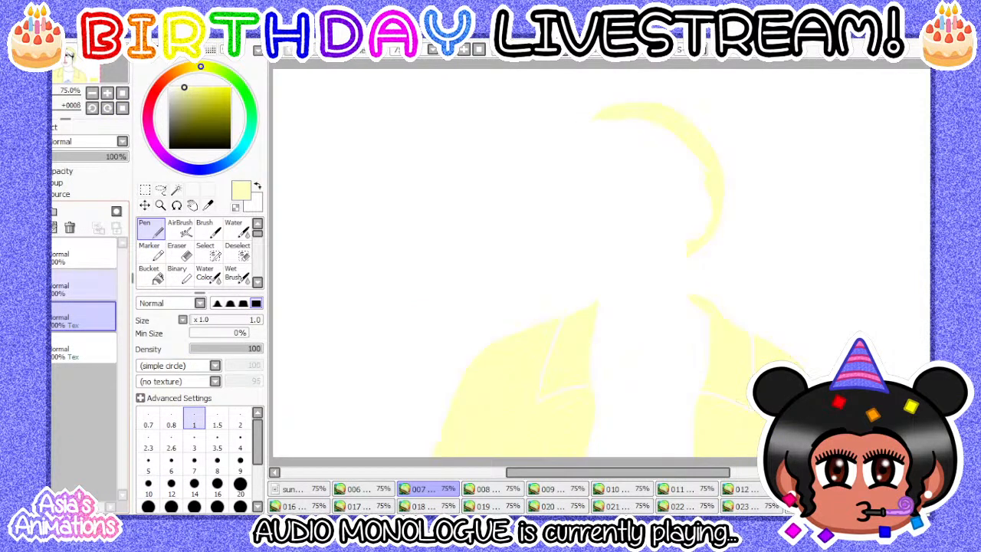
left_click(11, 285)
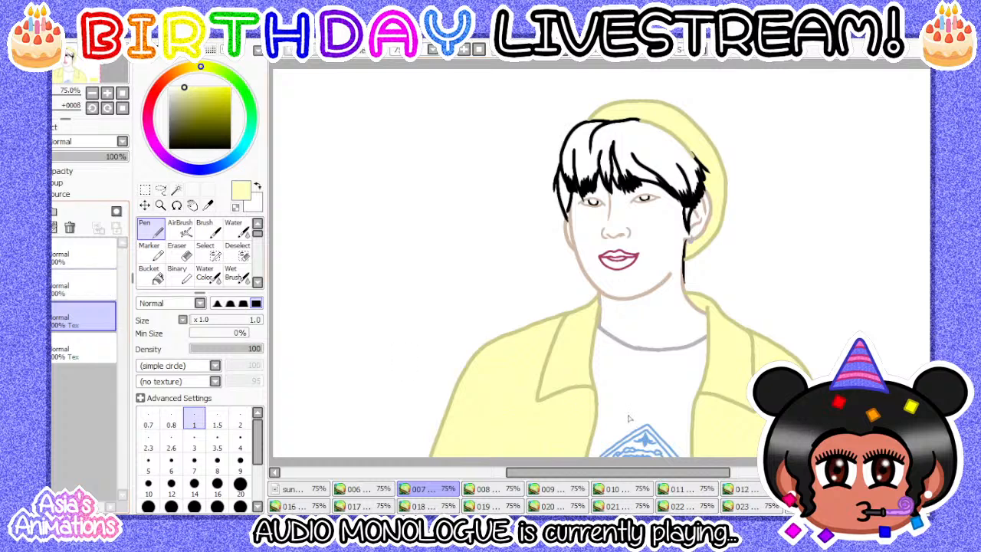
left_click(390, 488)
left_click(432, 488)
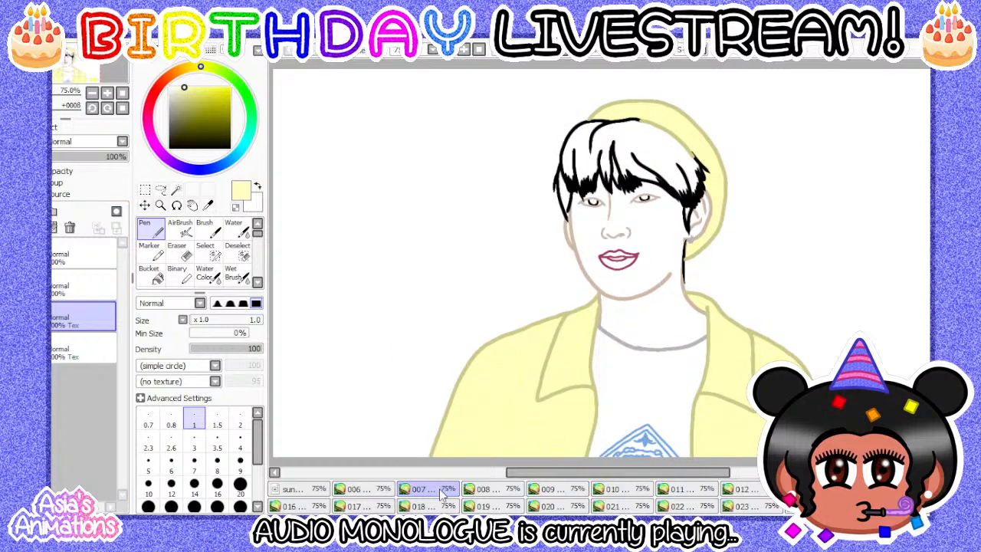
- Add a new layer between the background and line art in frame 008, apply the texture at 100% scale, and adjust its intensity
left_click(482, 488)
left_click(23, 211)
left_click_drag(84, 253, 84, 311)
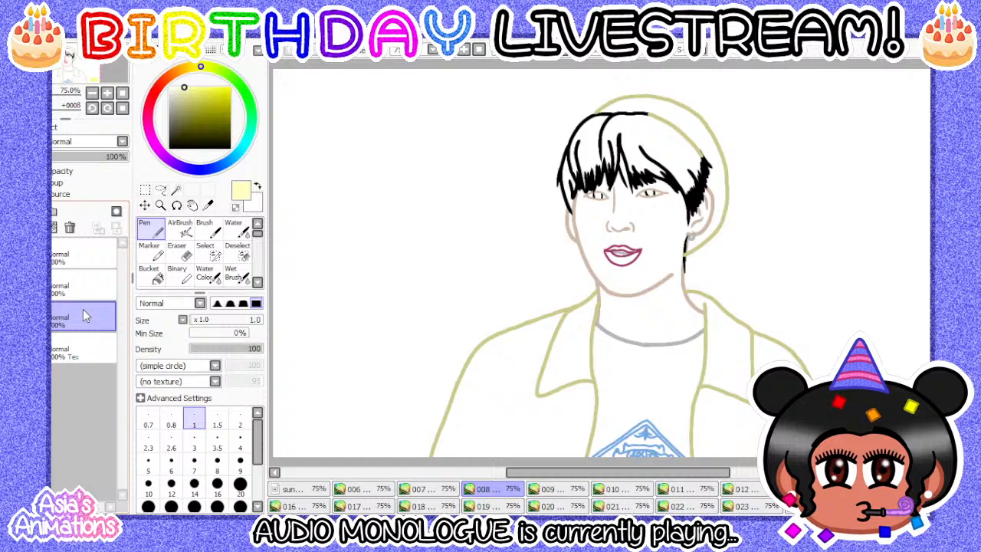
left_click(9, 127)
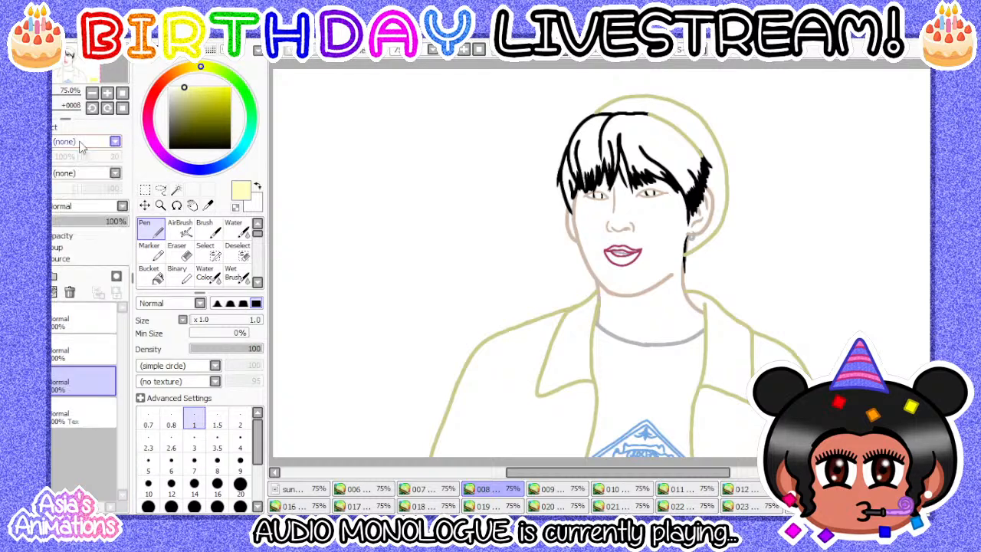
left_click(91, 181)
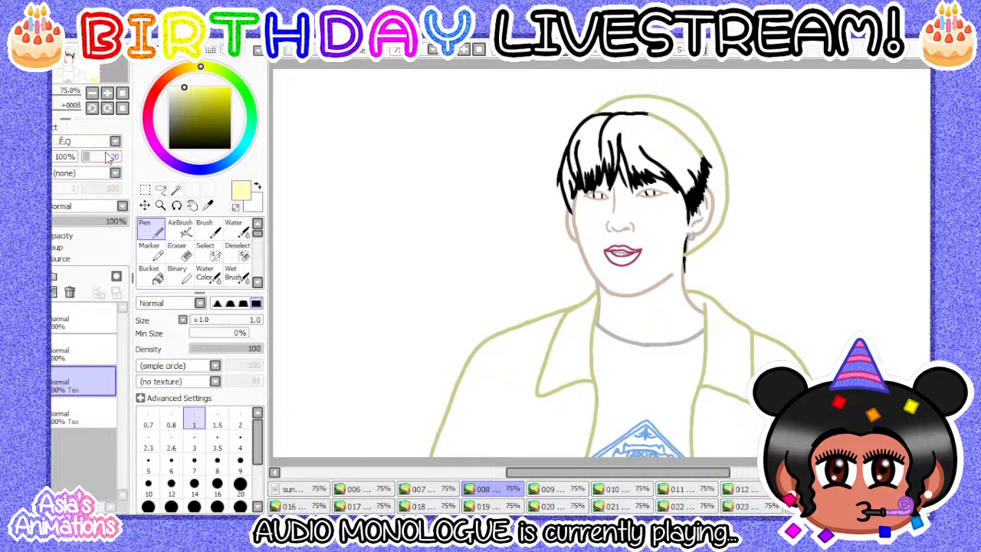
left_click(116, 157)
left_click(9, 127)
- Fill the jacket's collar flaps and body in frame 008 with the pale yellow using the Bucket tool
left_click(157, 277)
scroll(400, 263, "down", 2)
scroll(464, 338, "up", 3)
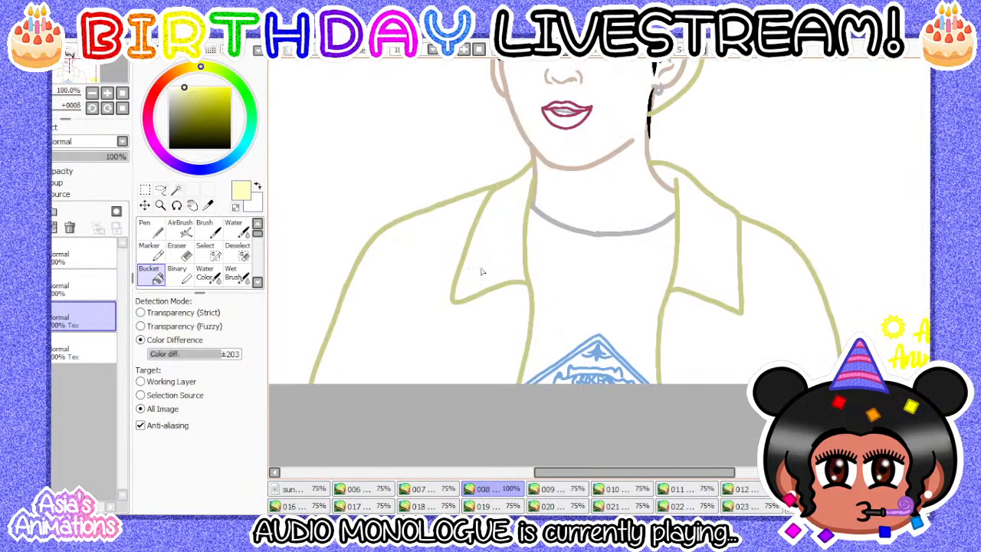
scroll(566, 279, "down", 1)
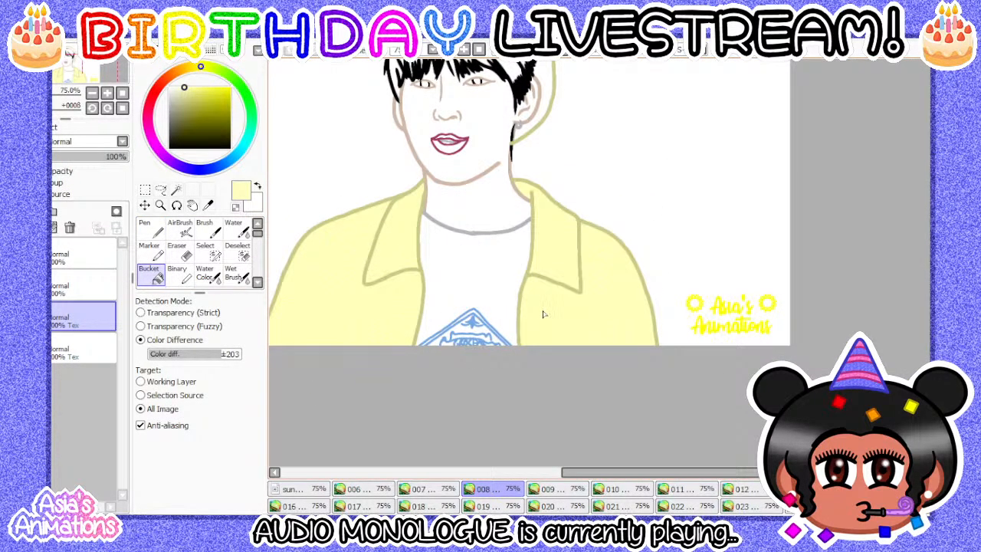
- Touch up the fill in the jacket's collar beside the neck in frame 008 with the Pen at size 12, and return the size to 1
scroll(561, 224, "up", 3)
left_click(158, 234)
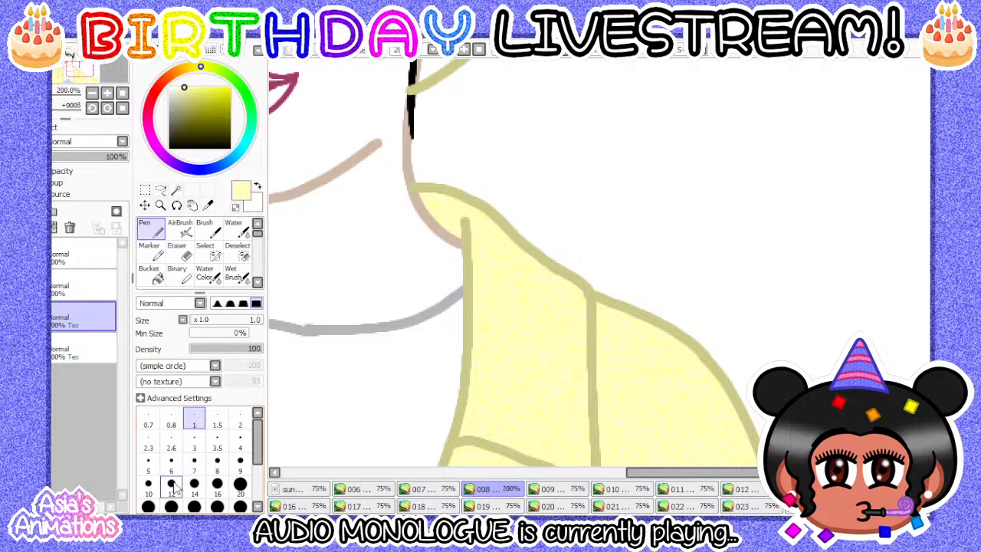
left_click(172, 486)
scroll(498, 198, "up", 3)
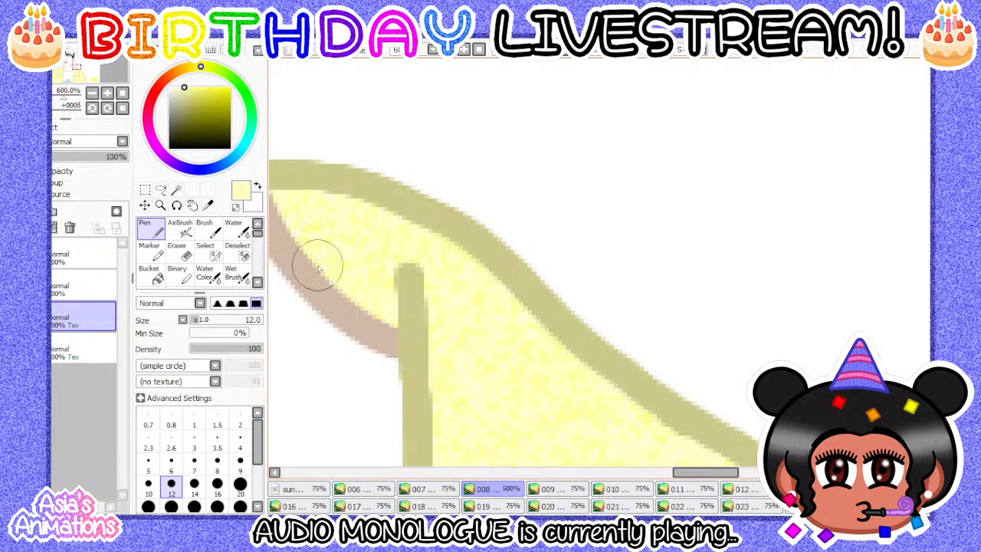
scroll(321, 268, "down", 6)
left_click(194, 421)
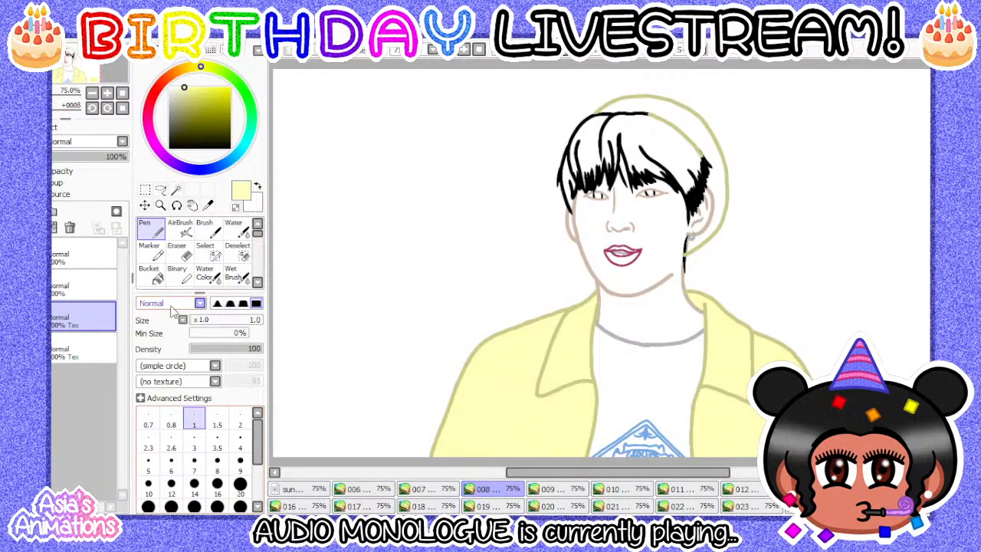
- Fill the hat in frame 008 with the pale yellow using the Bucket tool
left_click(150, 273)
scroll(660, 201, "up", 3)
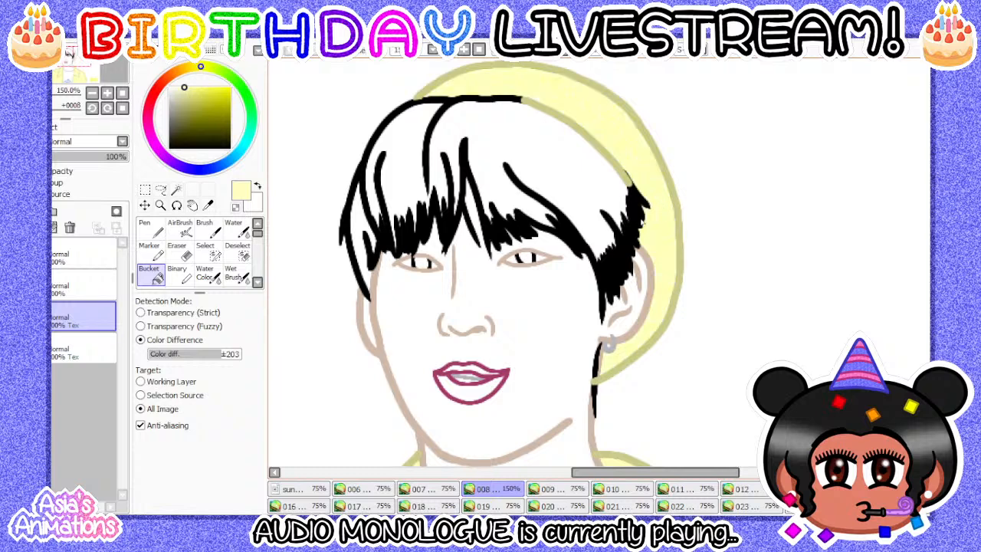
scroll(582, 268, "down", 2)
- Fill the gap inside the earring in frame 008 with the pale yellow using the Pen at size 10
scroll(635, 322, "up", 6)
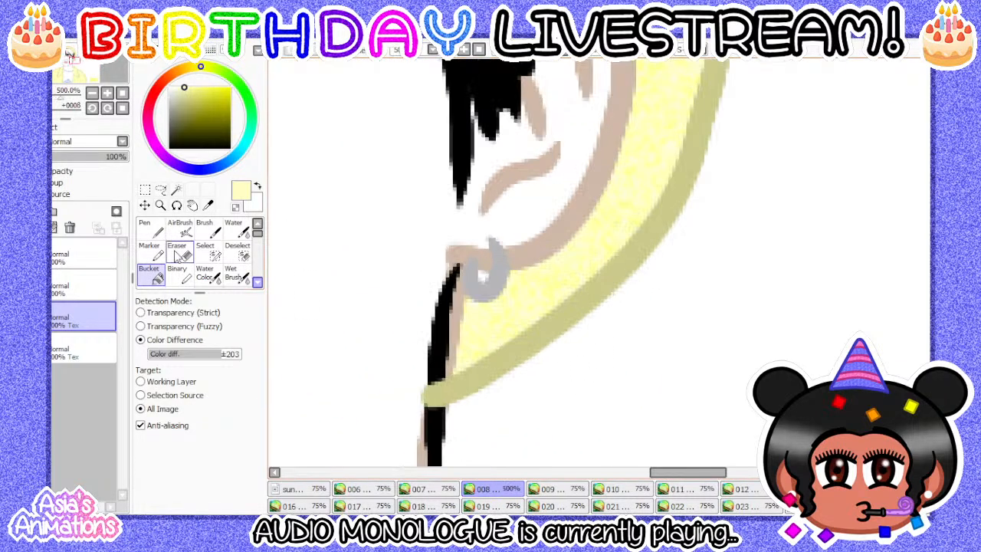
left_click(154, 231)
scroll(227, 487, "down", 1)
left_click(194, 484)
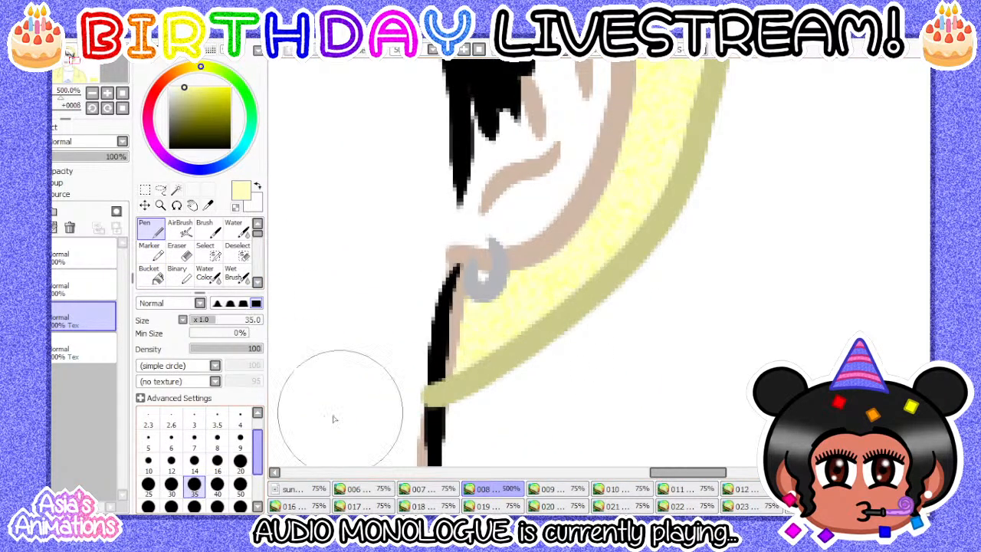
scroll(337, 414, "up", 1)
left_click(171, 462)
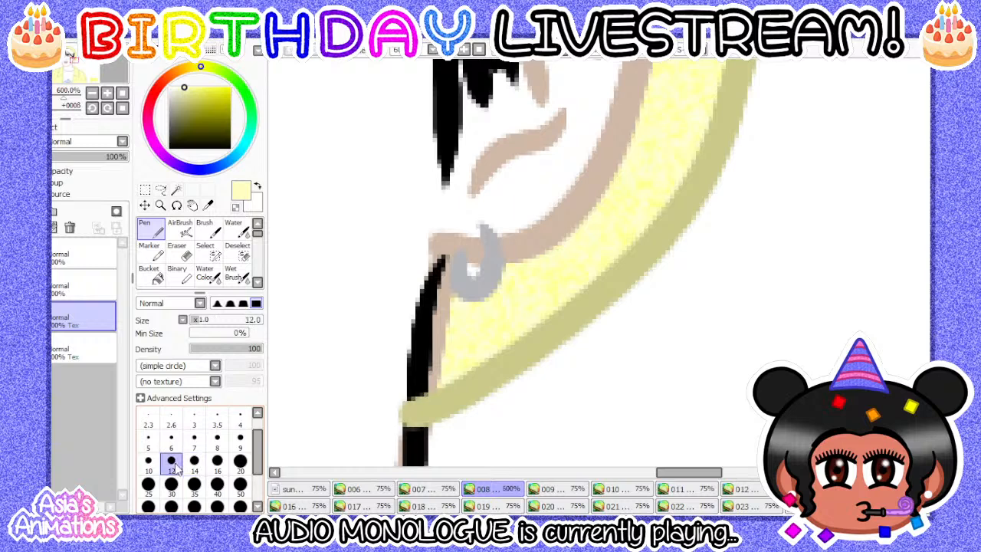
scroll(493, 322, "up", 1)
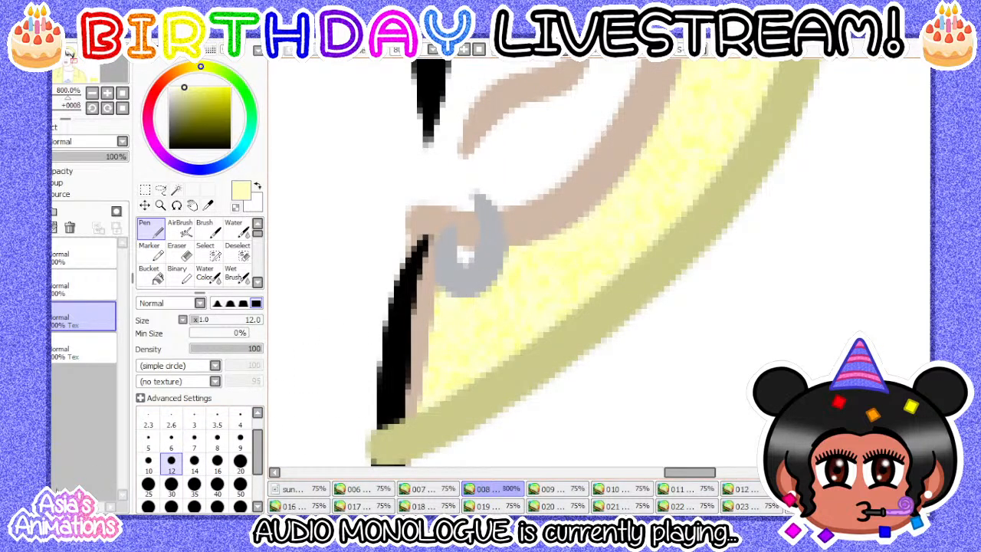
left_click(149, 461)
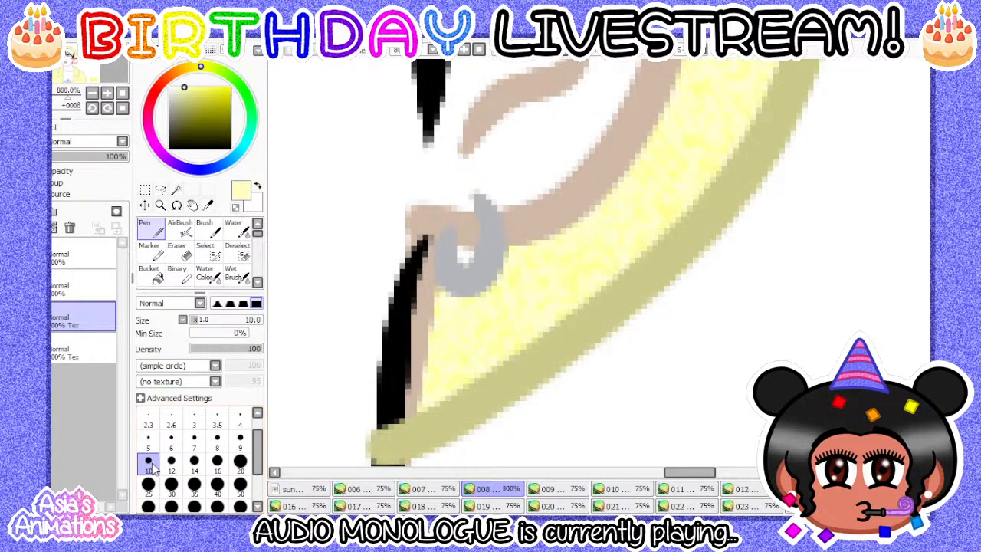
mouse_move(455, 276)
left_mouse_down()
mouse_move(519, 263)
mouse_move(465, 257)
mouse_move(460, 287)
left_mouse_up()
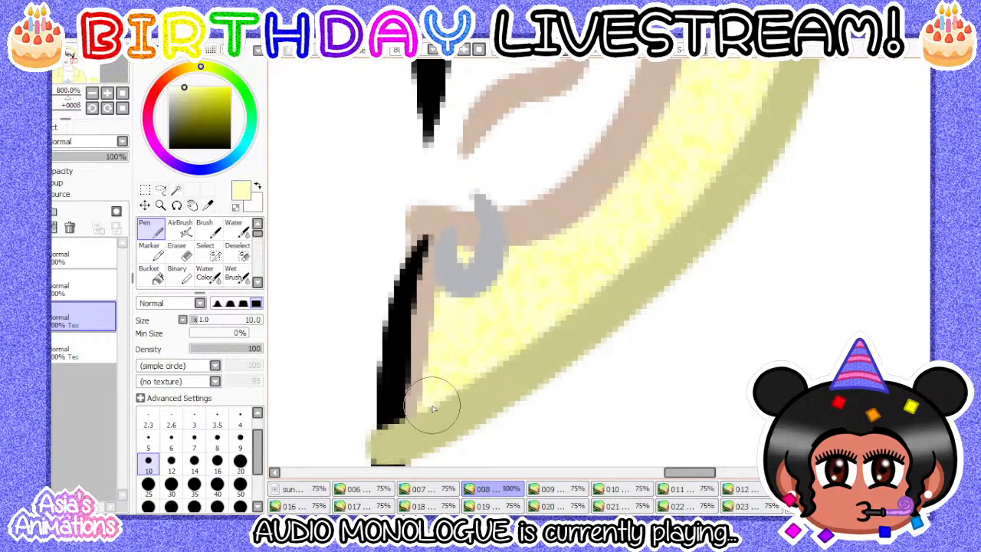
- Touch up the hat fill beside the hair in frame 008 with the Pen at size 16, and return the size to 1
scroll(477, 356, "down", 6)
scroll(536, 199, "up", 5)
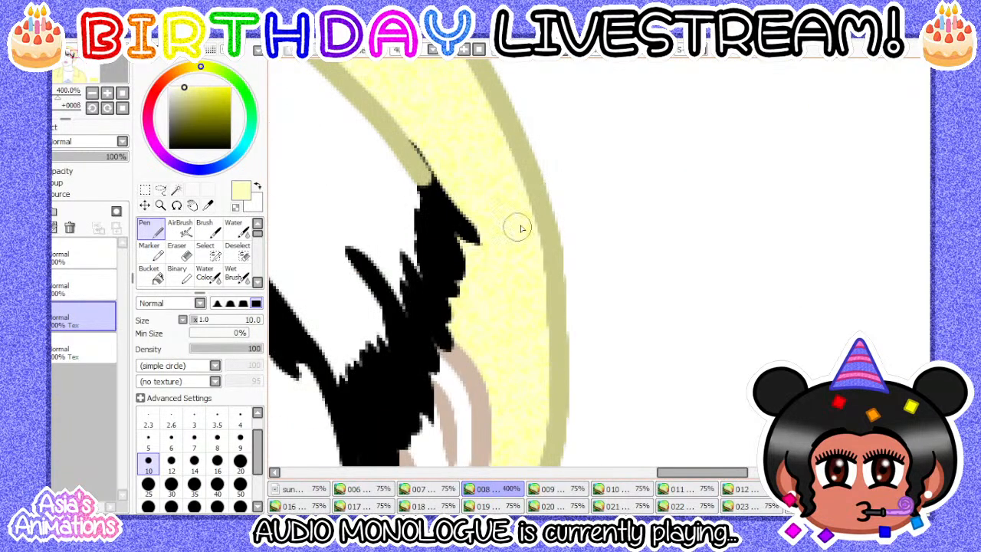
left_click(171, 483)
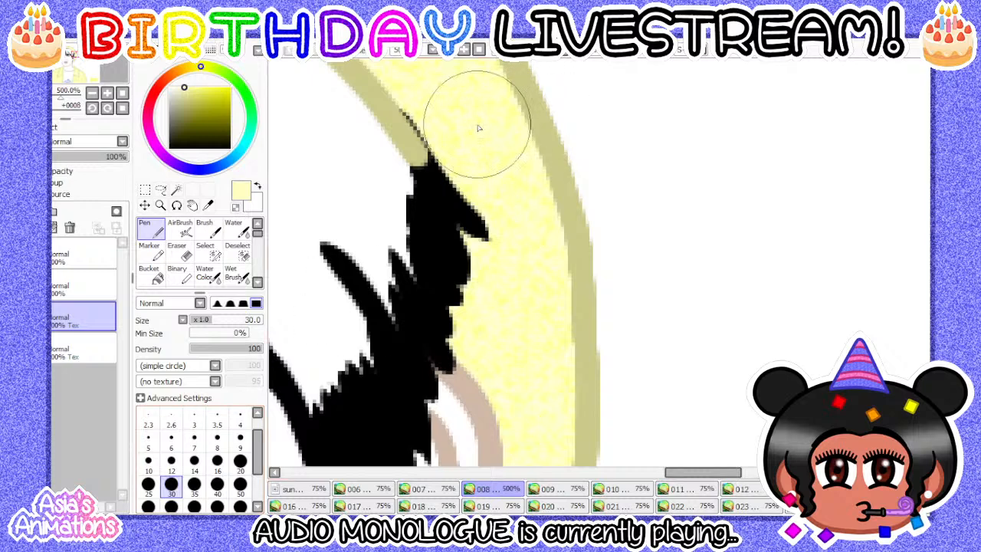
left_click(218, 468)
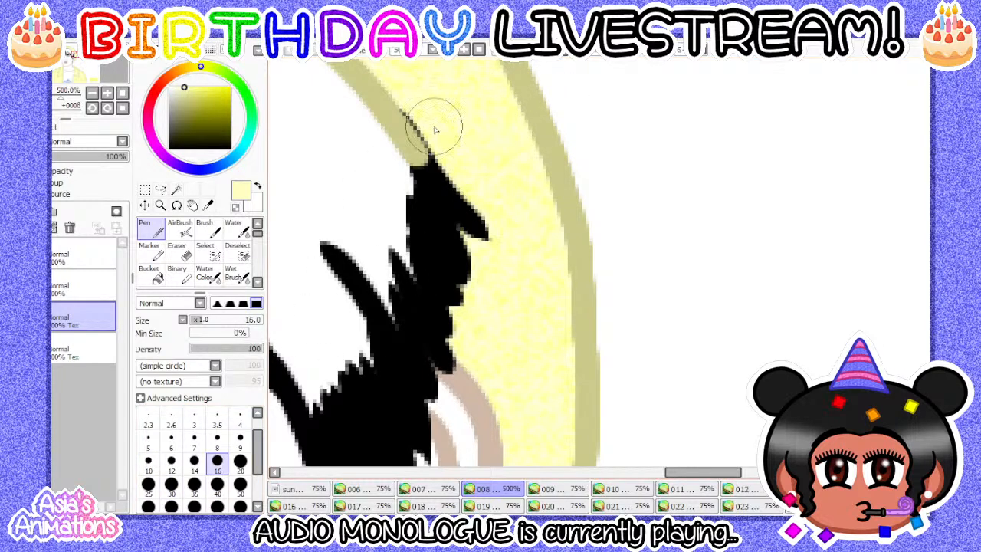
scroll(494, 233, "down", 5)
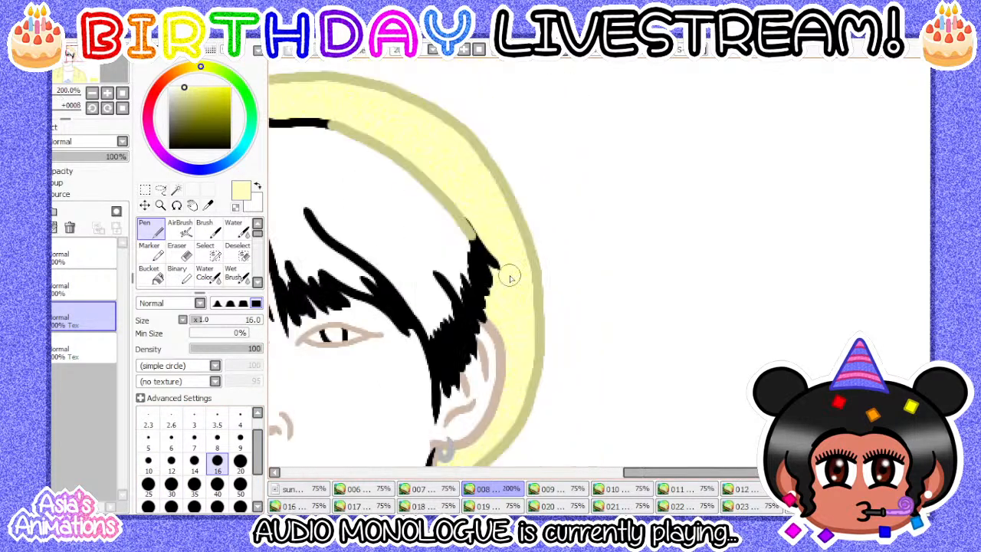
scroll(195, 433, "up", 1)
left_click(194, 420)
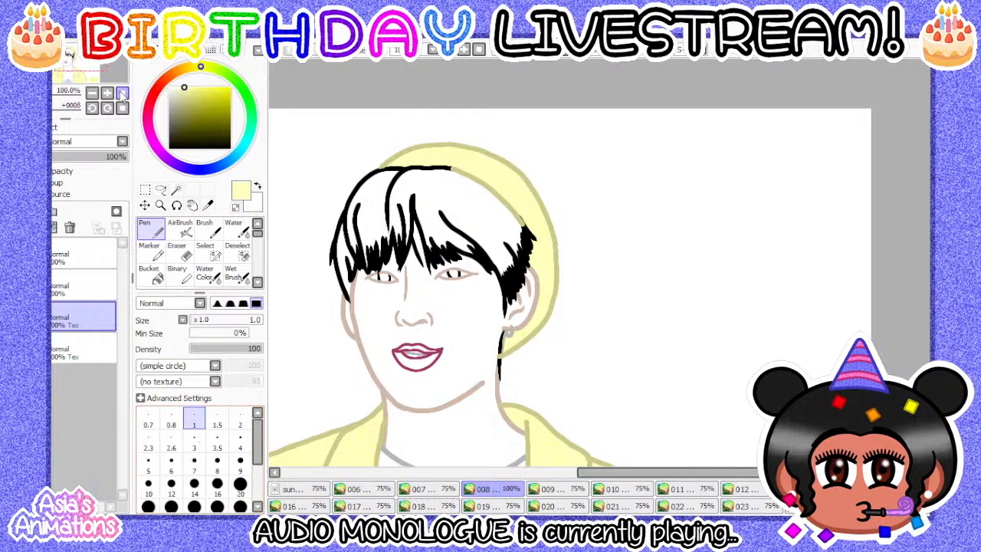
left_click(122, 94)
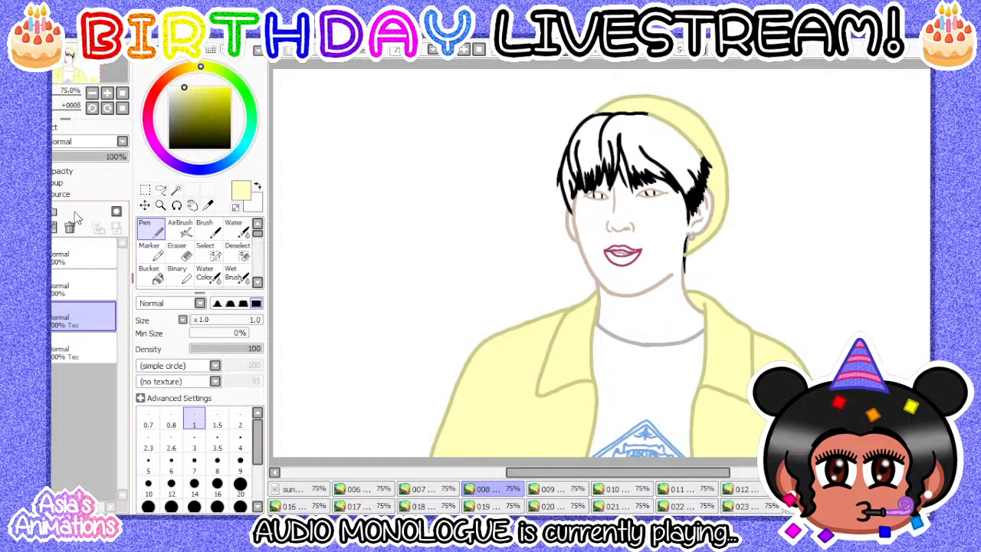
- Compare the coloured frame 008 with neighbouring frames 007 and 009
left_click(448, 489)
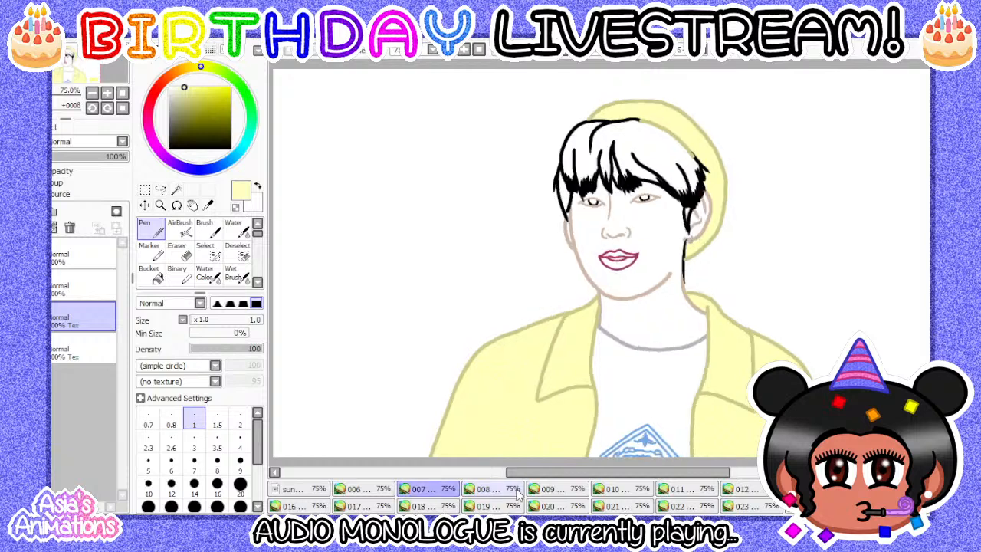
left_click(514, 489)
left_click(553, 488)
left_click(513, 490)
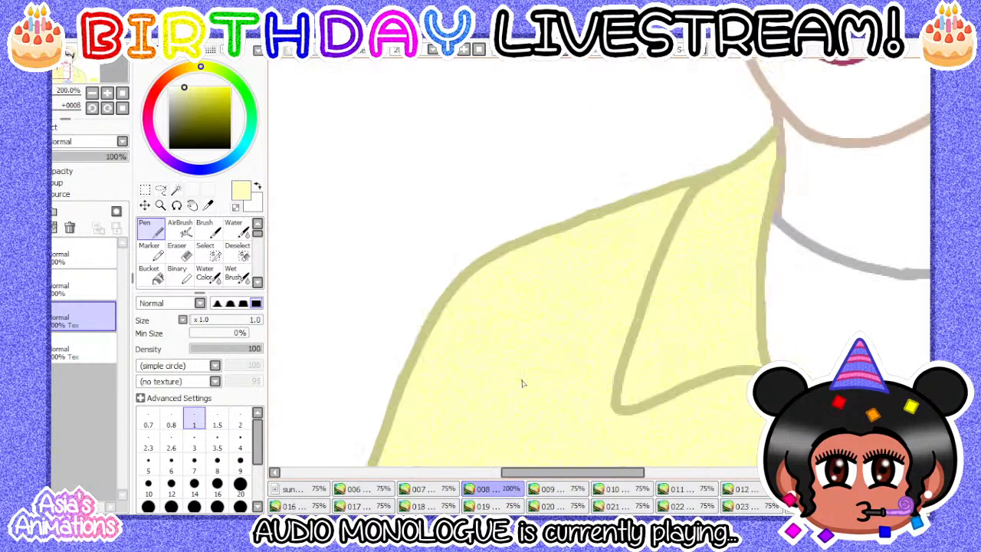
left_click(122, 108)
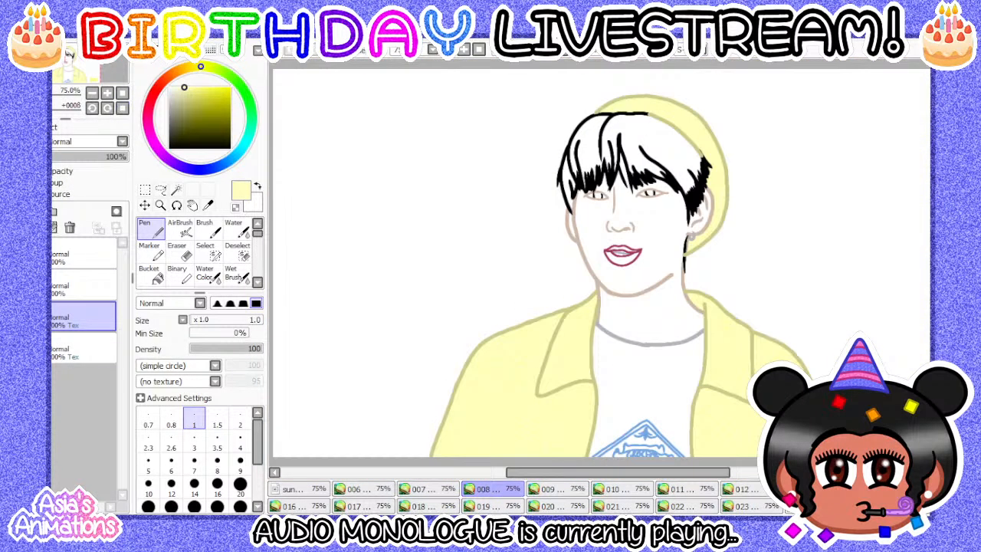
left_click(11, 348)
left_click(11, 347)
- Add a new layer between the background and line art in frame 009 and apply the texture to it
left_click(558, 489)
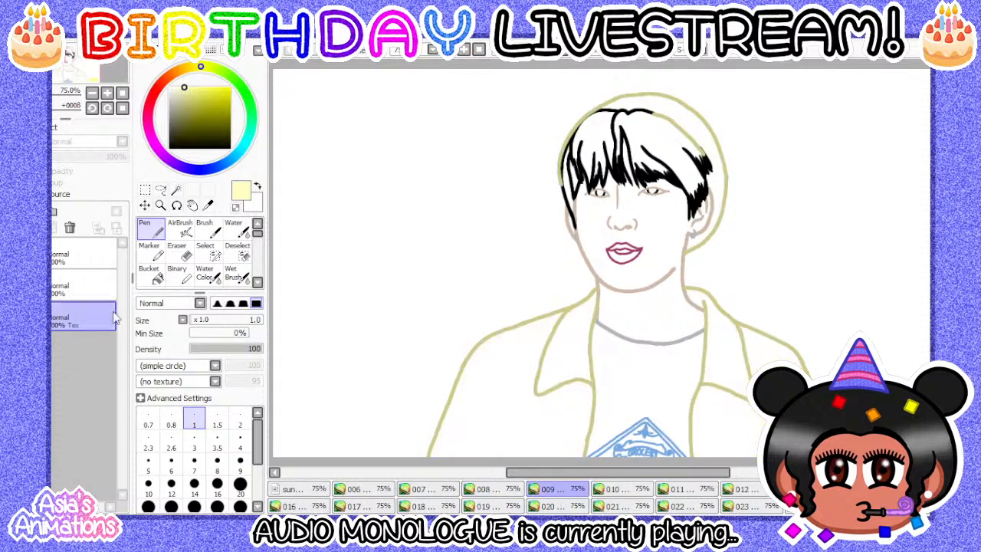
left_click(19, 212)
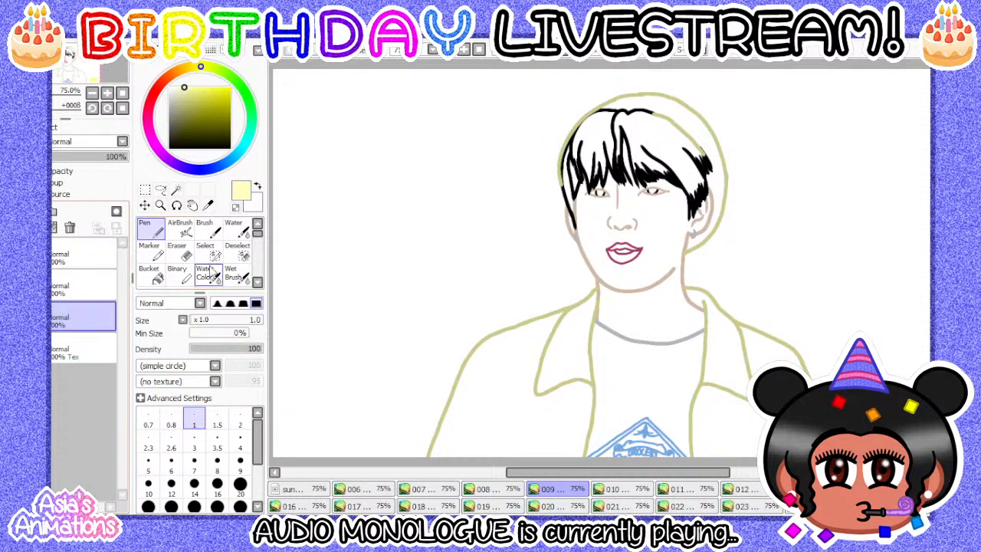
left_click(9, 128)
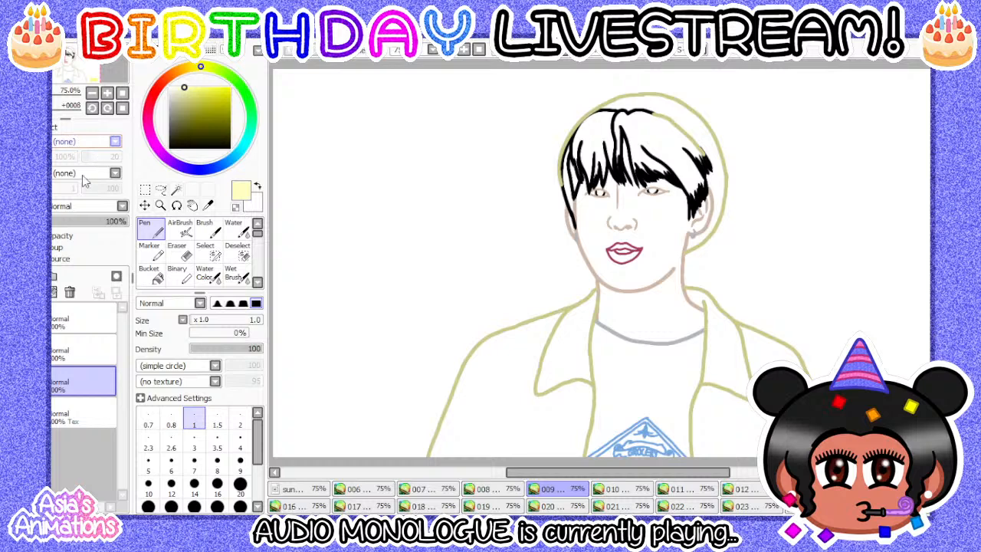
left_click(59, 129)
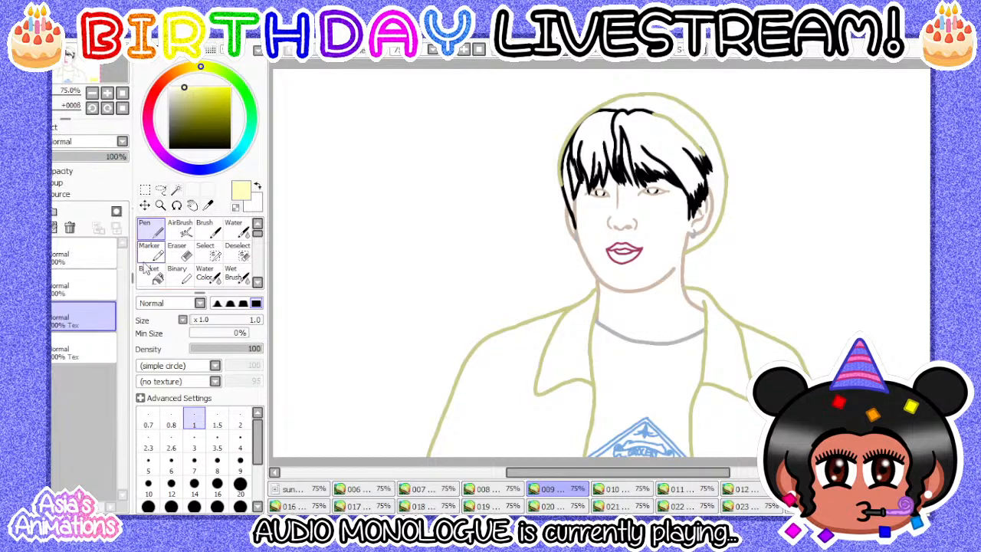
- Fill the jacket's body and collar flaps in frame 009 with the pale yellow using the Bucket tool
left_click(148, 271)
scroll(466, 199, "down", 1)
scroll(545, 349, "up", 2)
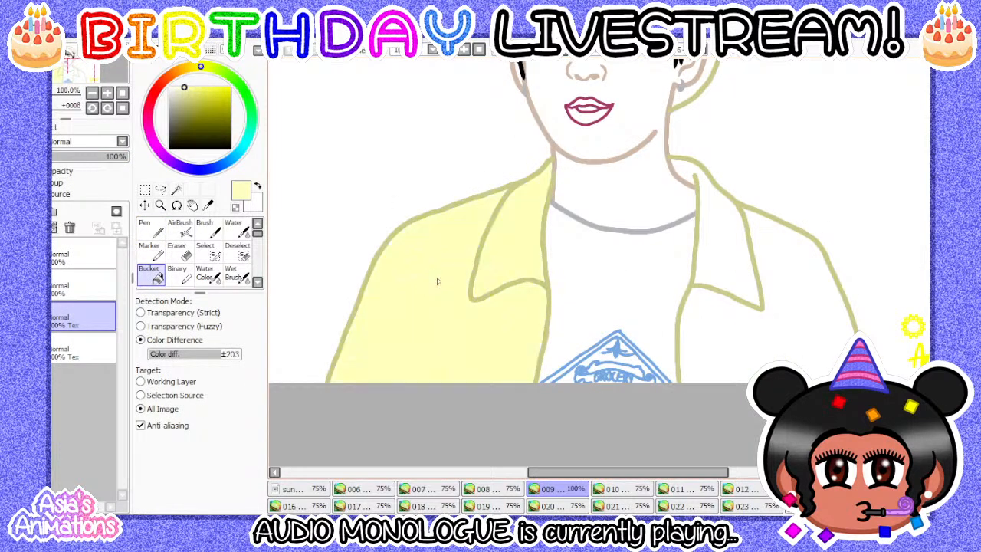
scroll(441, 280, "down", 2)
scroll(622, 303, "up", 2)
- Touch up the fill at the tip of the jacket's collar line in frame 009 with the Pen at size 10, and return the size to 1
scroll(559, 279, "up", 6)
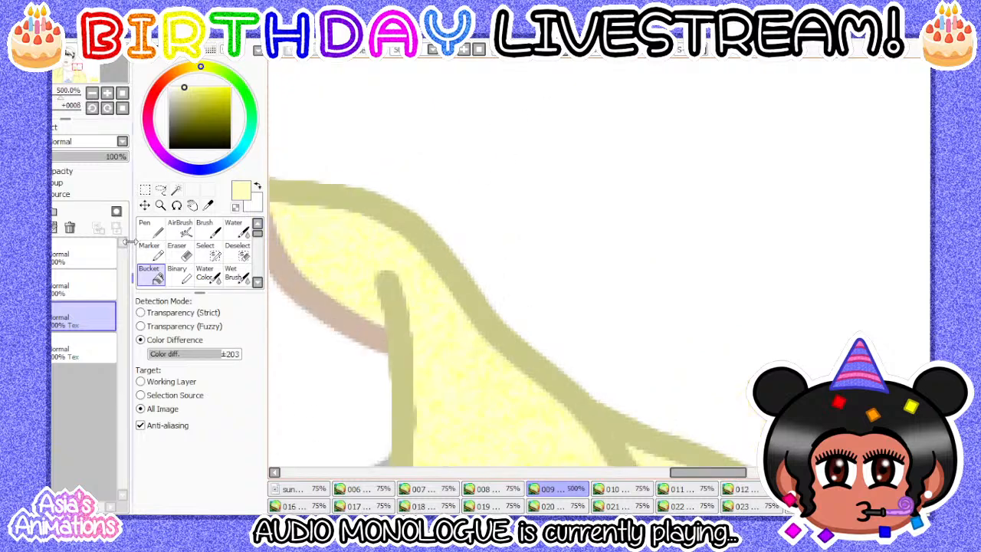
left_click(151, 227)
left_click(148, 484)
scroll(376, 284, "up", 2)
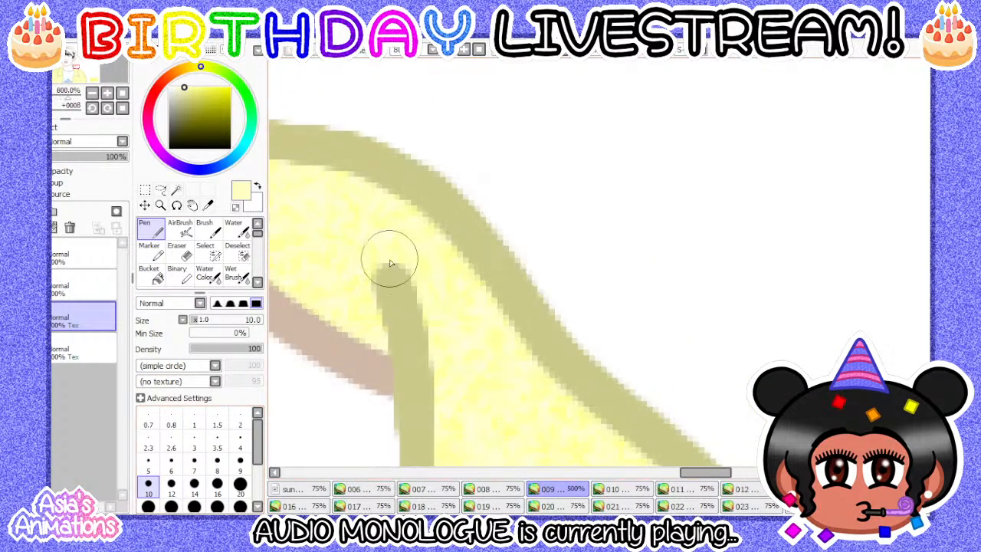
left_click(194, 418)
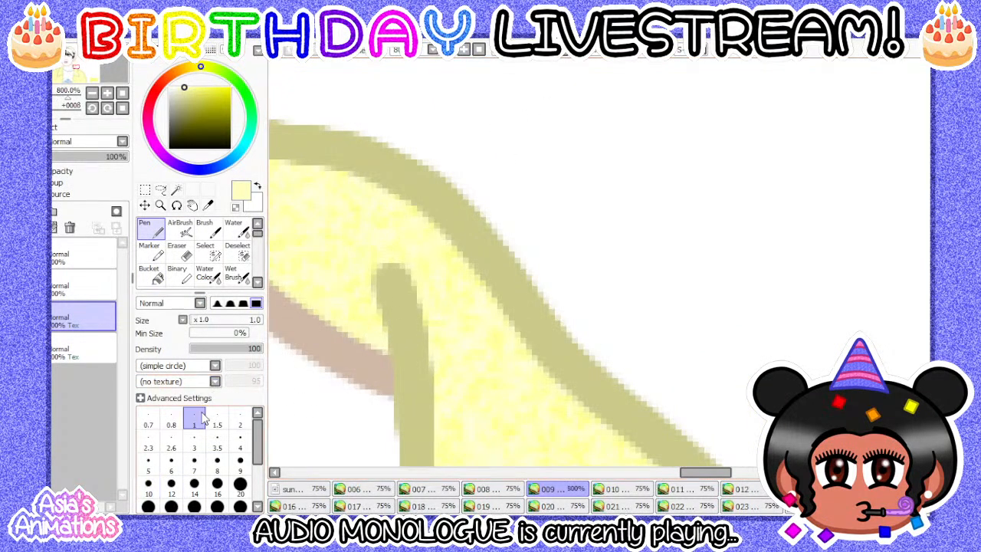
left_click(122, 108)
- Fill the hat in frame 009 with the pale yellow using the Bucket tool
scroll(391, 286, "down", 3)
scroll(535, 187, "up", 3)
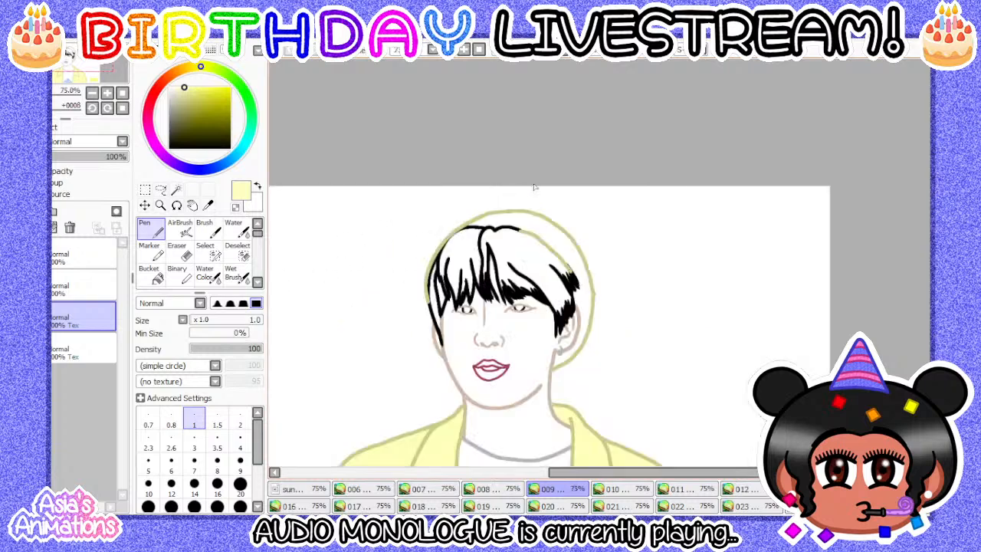
left_click(150, 273)
scroll(544, 332, "up", 1)
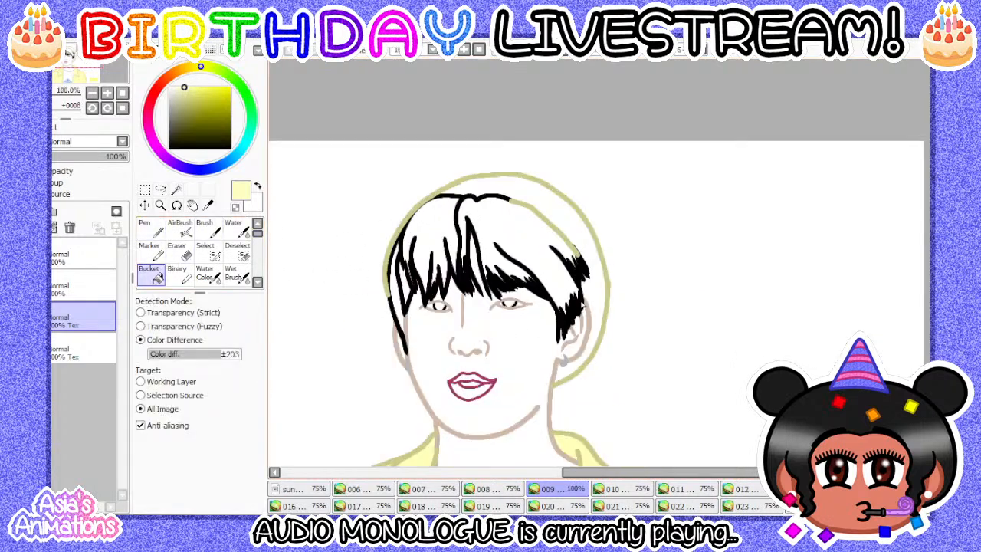
scroll(546, 208, "up", 1)
left_click(545, 204)
scroll(546, 205, "down", 1)
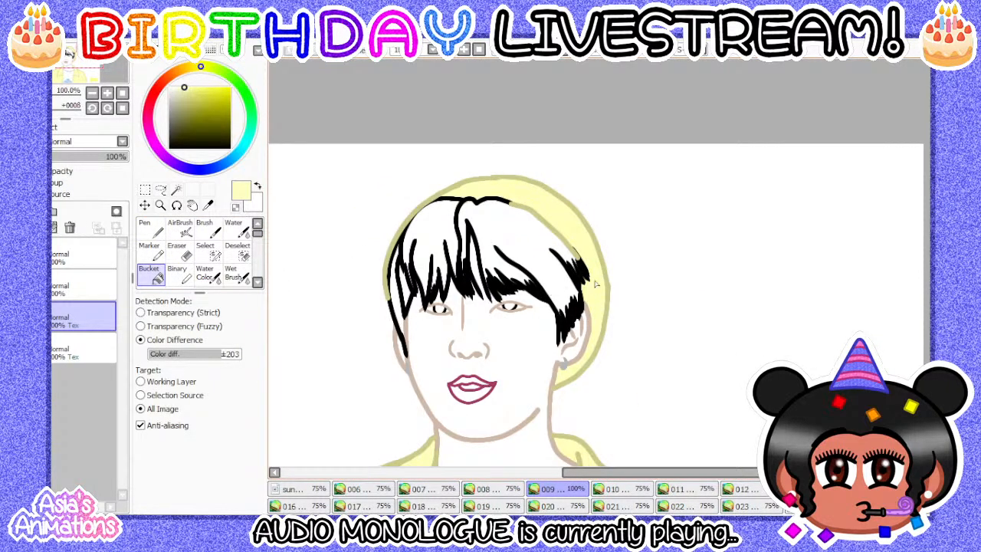
- Touch up the hat fill along the hair above the ear in frame 009 with the Pen at size 12, and return the size to 1
scroll(596, 284, "up", 2)
left_click(150, 228)
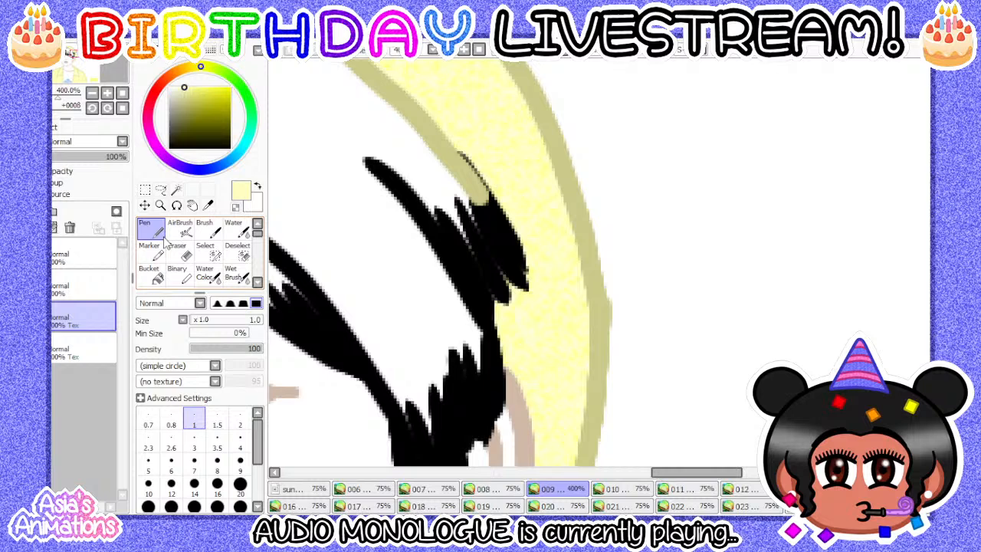
left_click(171, 484)
scroll(526, 311, "up", 1)
scroll(535, 314, "up", 1)
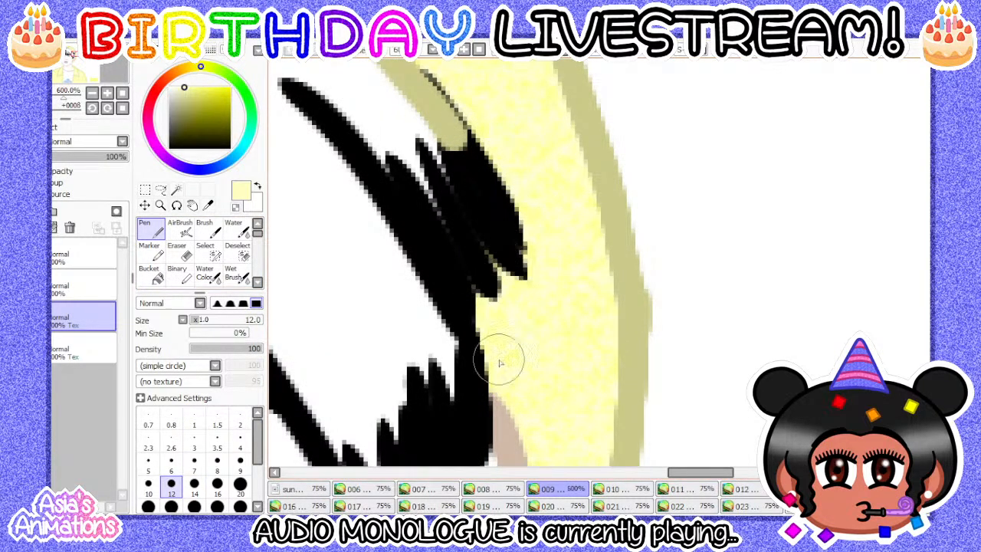
scroll(333, 317, "down", 2)
left_click(194, 424)
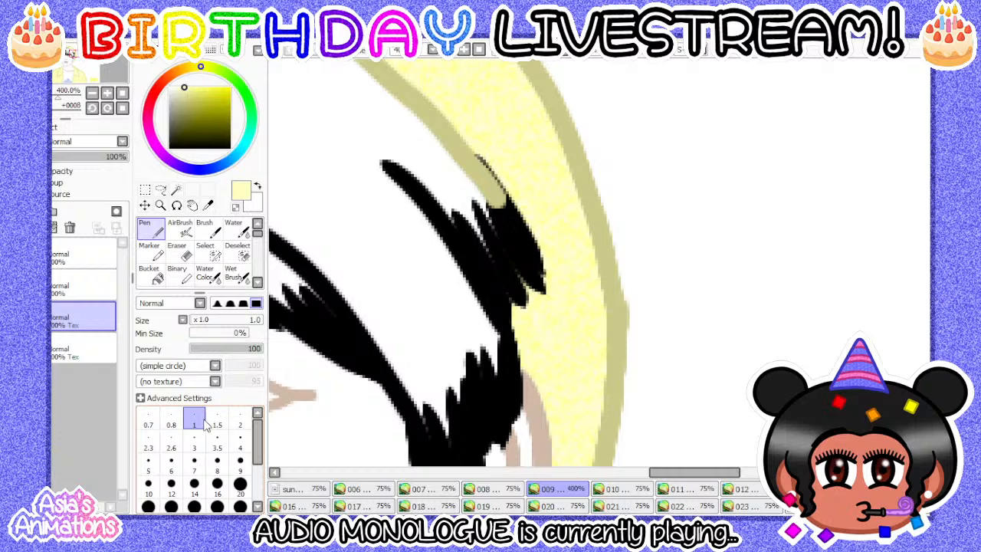
left_click(121, 108)
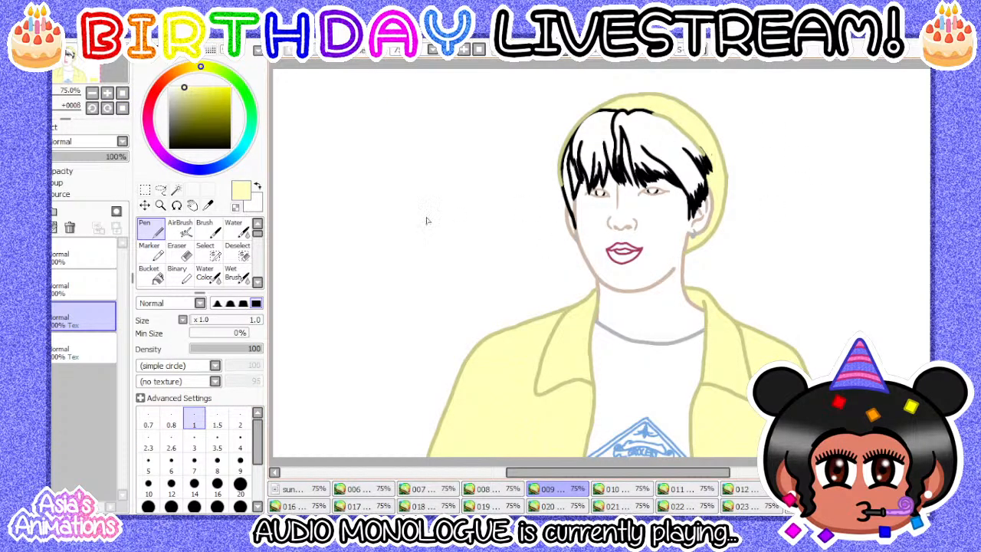
- Check the hat fill in frame 009 up close and compare the frame with neighbouring frames 008 and 010
scroll(478, 351, "up", 3)
scroll(521, 326, "down", 5)
scroll(613, 175, "up", 7)
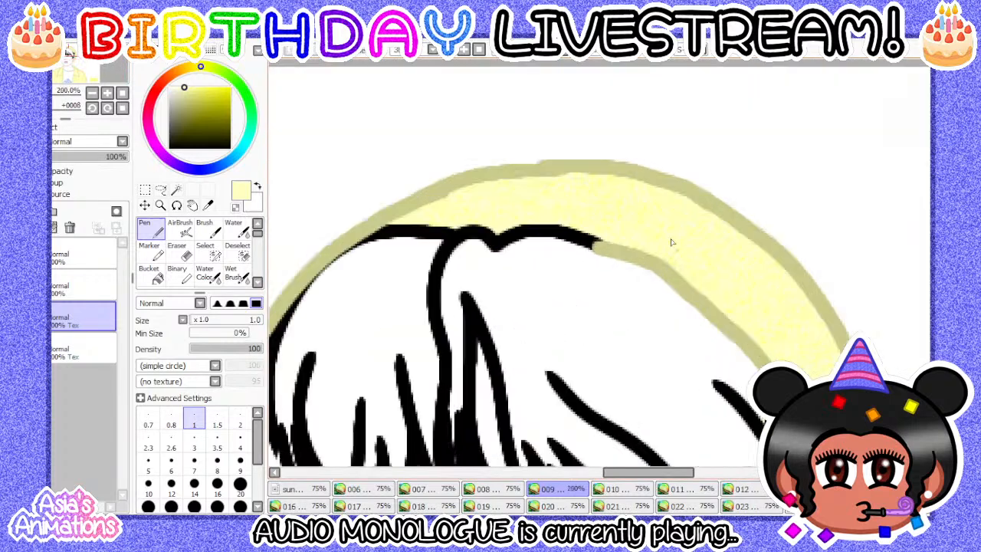
scroll(659, 246, "down", 2)
left_click(122, 108)
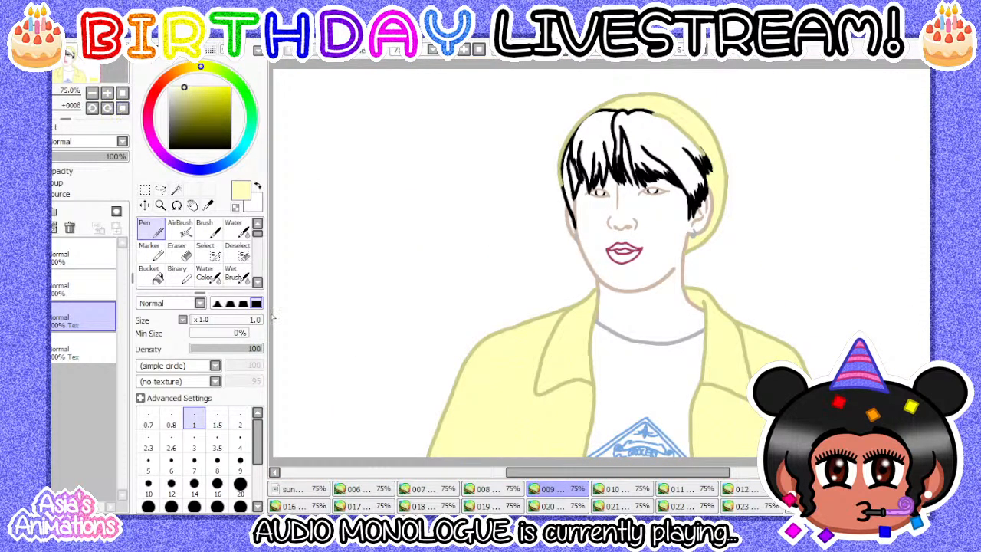
left_click(507, 492)
key("ctrl+Tab")
key("ctrl+Tab")
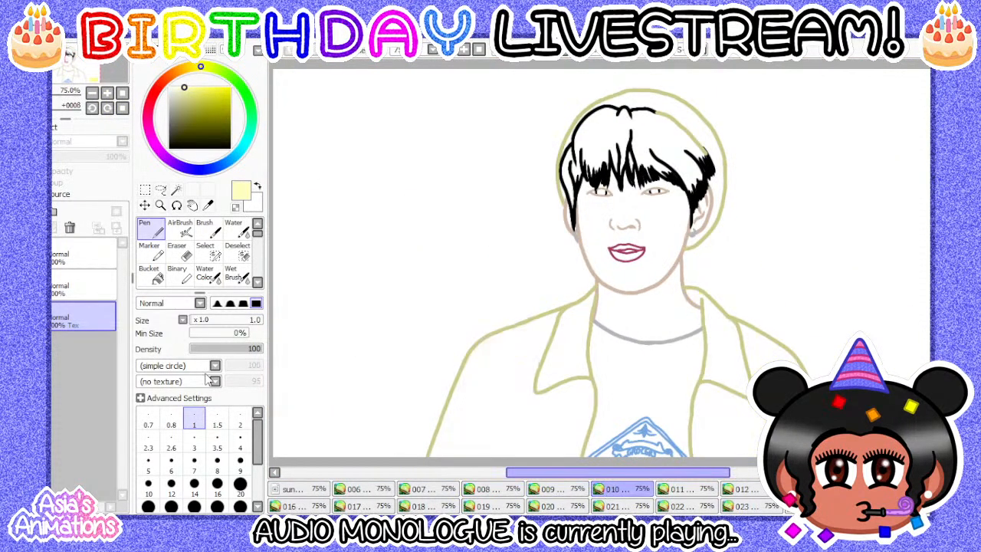
left_click(537, 491)
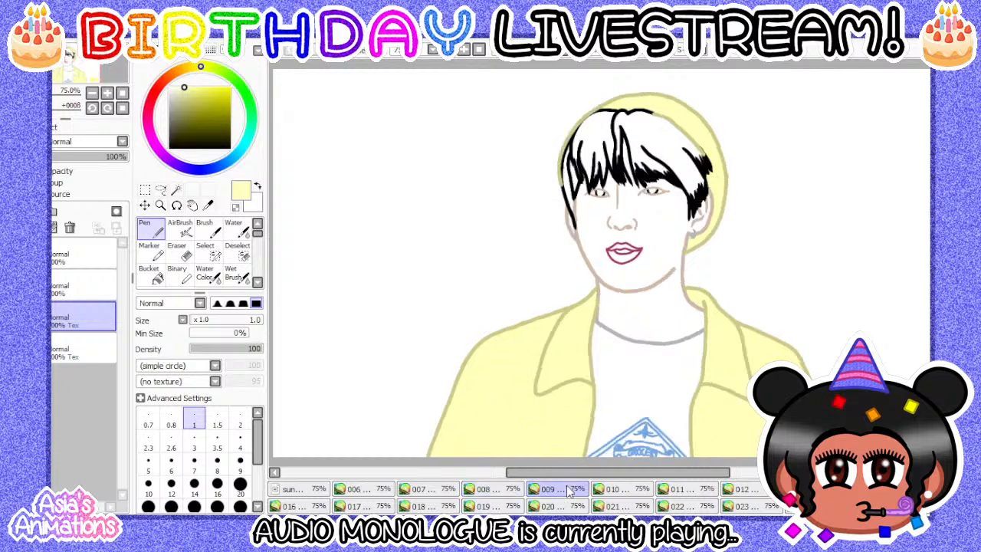
- Add a fill layer in frame 010 and apply the paper texture to it at 100%
left_click(642, 490)
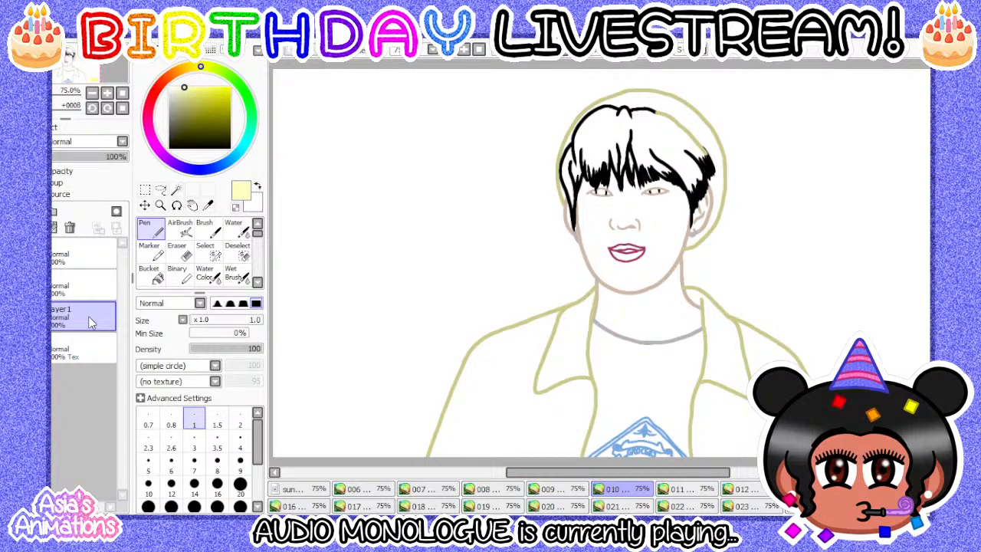
key("Return")
left_click(64, 125)
left_click(76, 181)
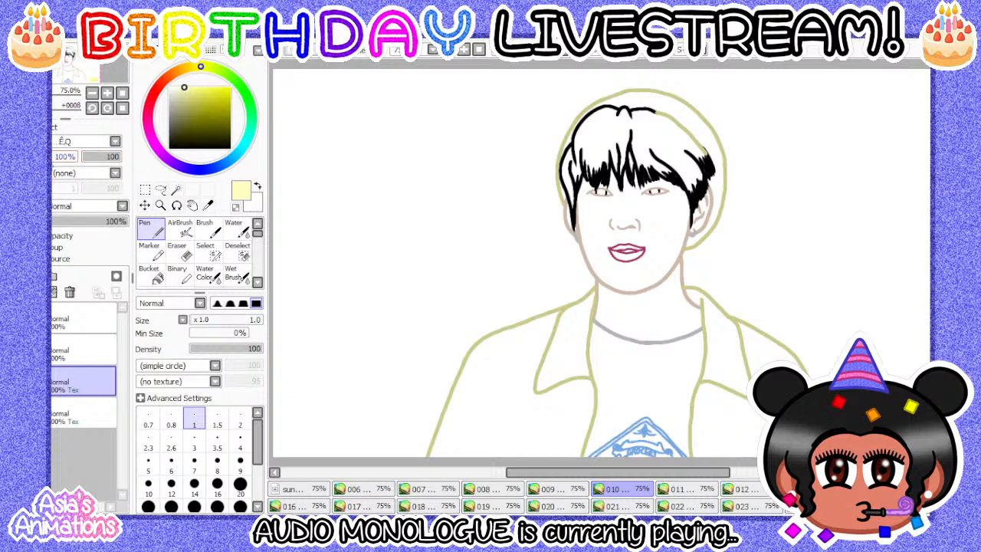
left_click(63, 127)
- Fill both jacket halves and their collar flaps in frame 010 with the pale yellow using the Bucket tool
left_click(157, 273)
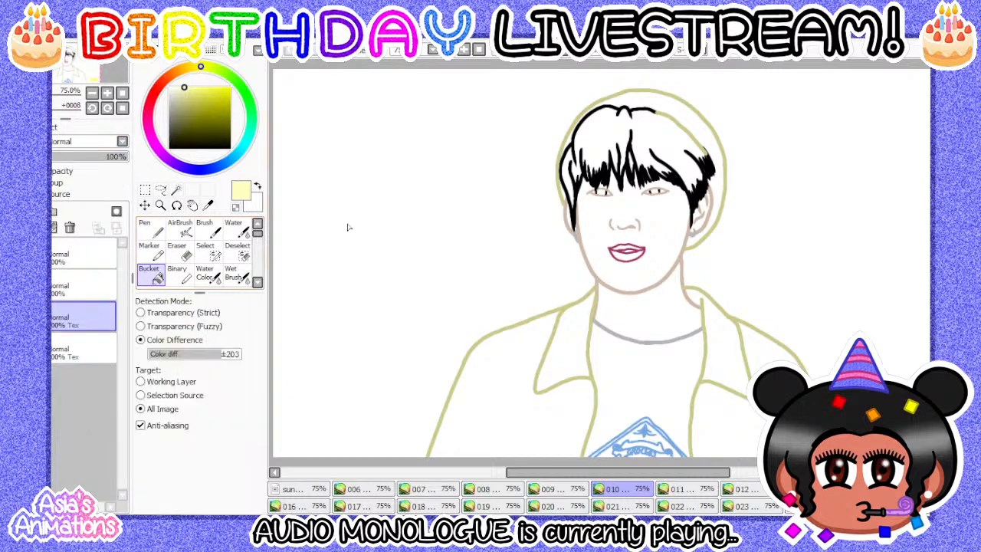
scroll(349, 227, "down", 2)
scroll(501, 245, "up", 4)
left_click(499, 227)
left_click(452, 229)
scroll(452, 229, "down", 2)
scroll(655, 241, "up", 1)
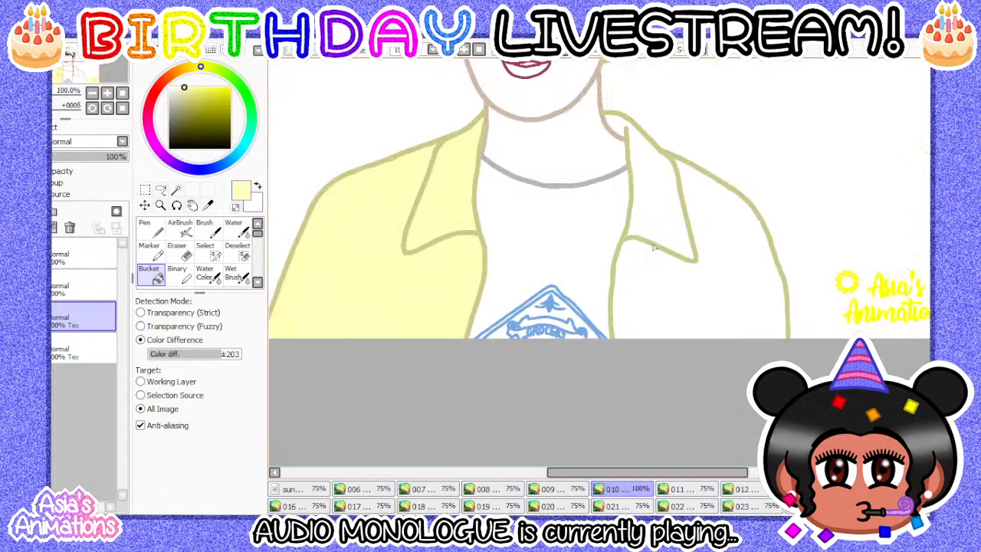
left_click(654, 217)
left_click(649, 284)
scroll(589, 284, "down", 2)
scroll(558, 242, "down", 1)
- Fill the hat in frame 010 with the pale yellow using the Bucket tool
scroll(569, 221, "up", 3)
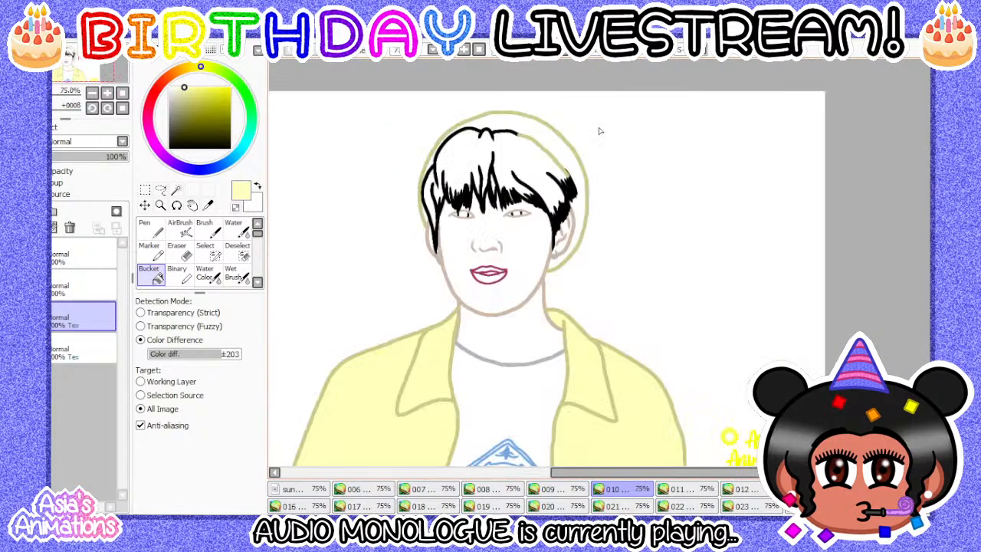
scroll(449, 121, "up", 2)
left_click(499, 121)
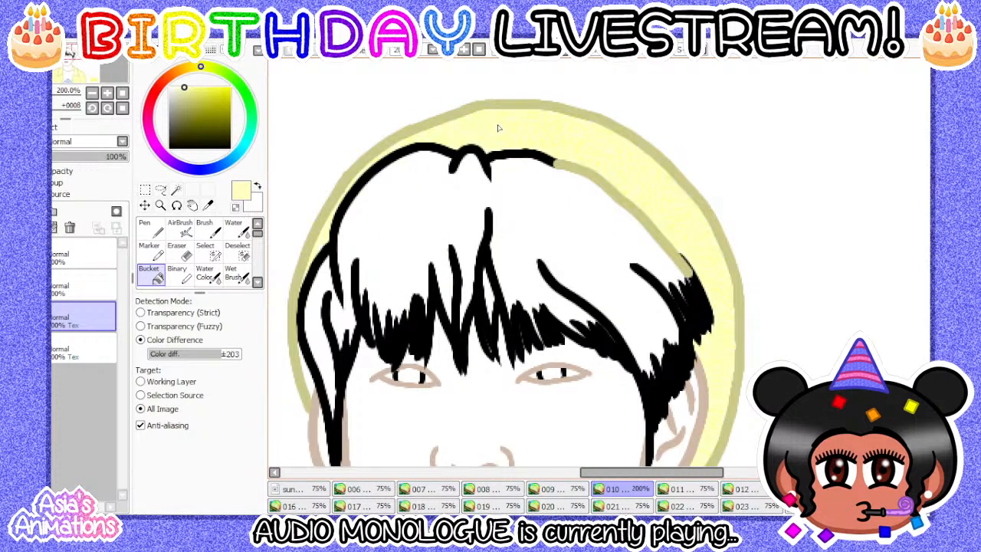
- Touch up the hat fill beside the earring in frame 010 with the Pen at size 10
scroll(719, 287, "down", 3)
scroll(626, 298, "up", 3)
scroll(578, 317, "up", 3)
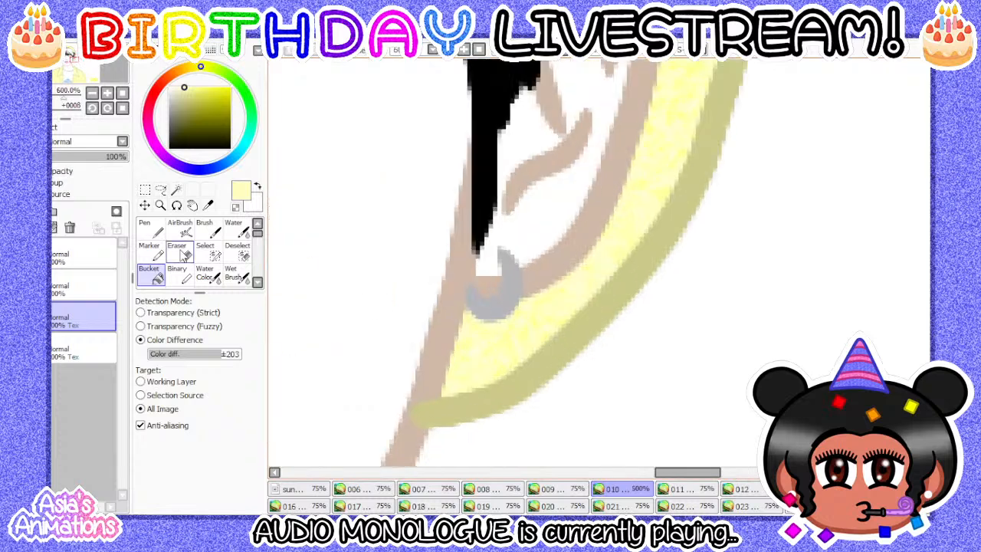
left_click(149, 227)
scroll(486, 326, "up", 1)
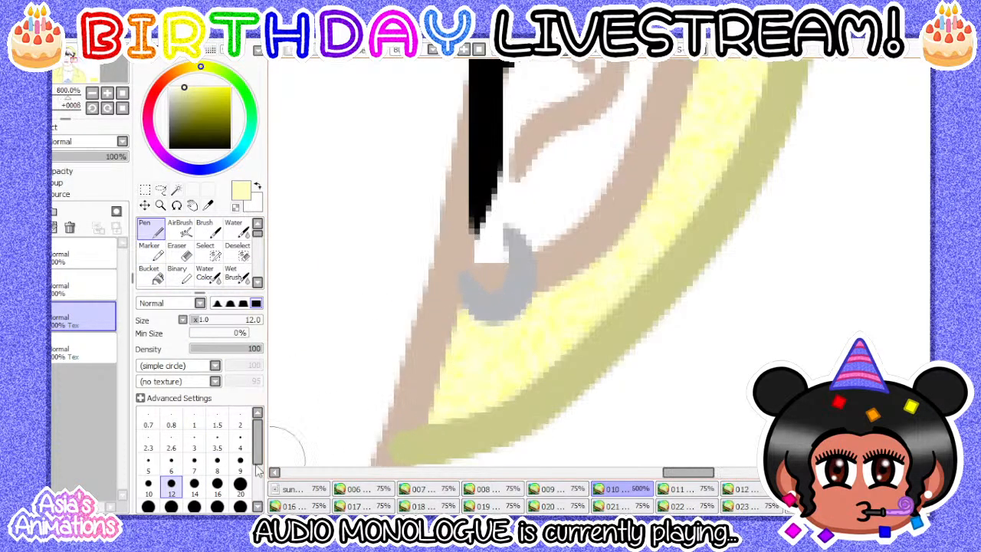
left_click(149, 485)
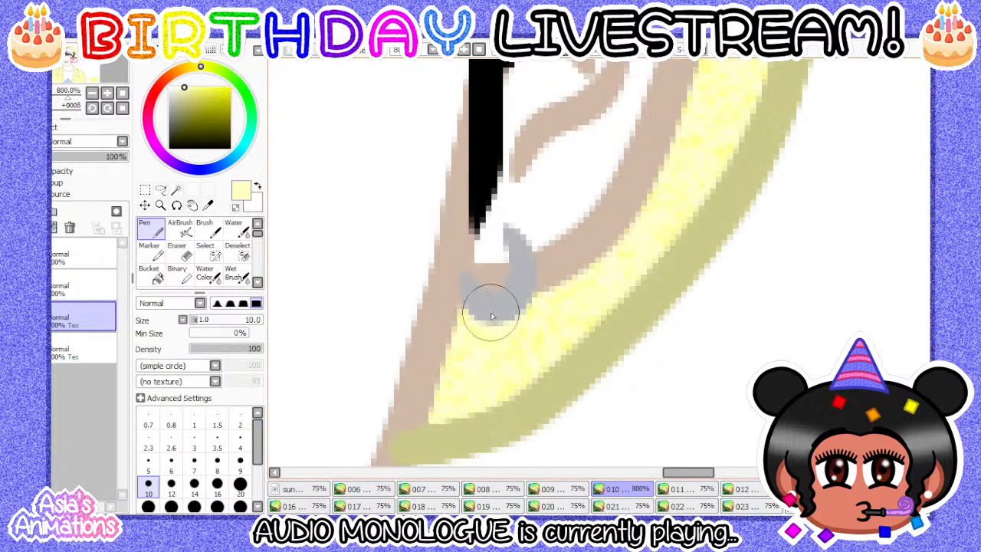
scroll(484, 385, "down", 1)
- Touch up the hat fill along the jagged hair above the ear in frame 010 with the Pen at size 10
scroll(484, 385, "down", 4)
scroll(518, 263, "up", 4)
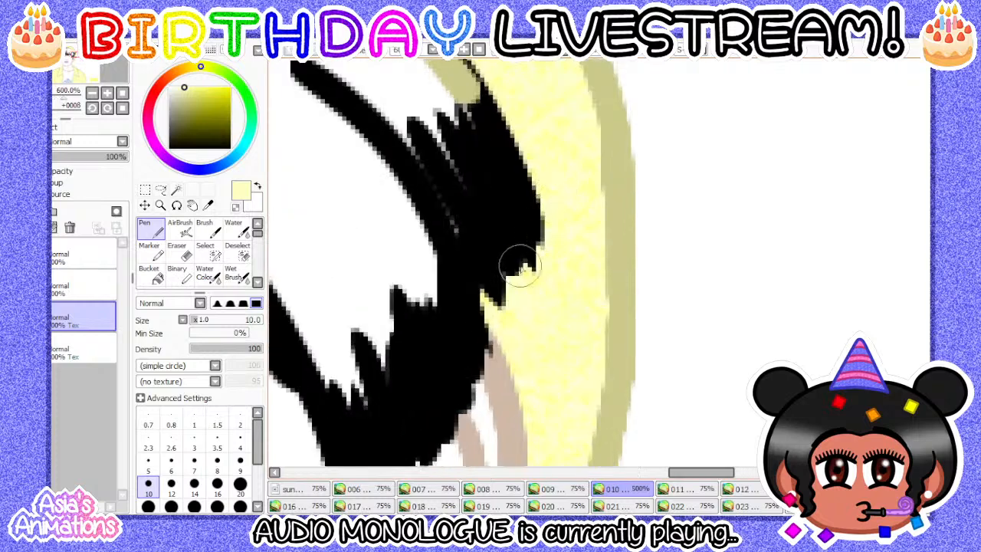
scroll(538, 301, "down", 2)
scroll(508, 258, "up", 1)
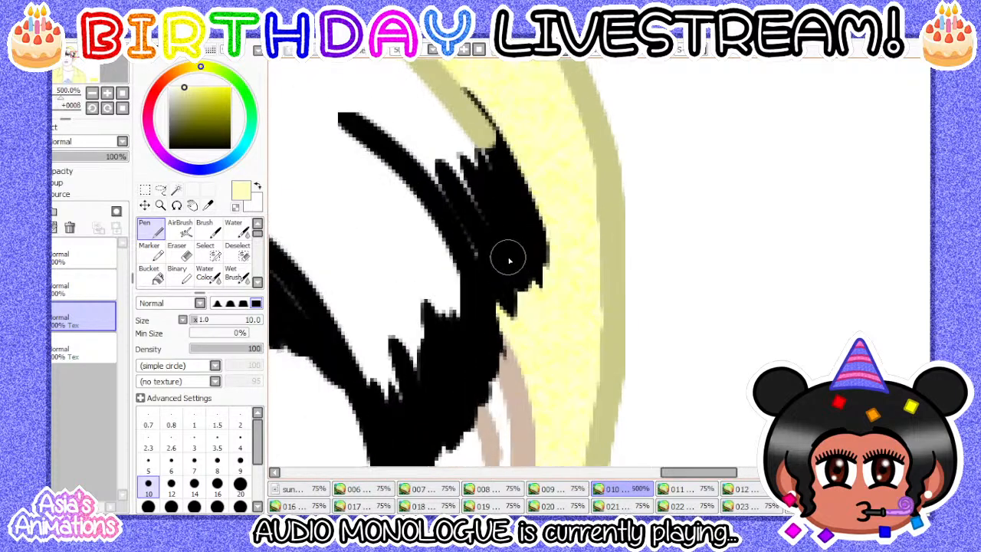
scroll(498, 271, "down", 5)
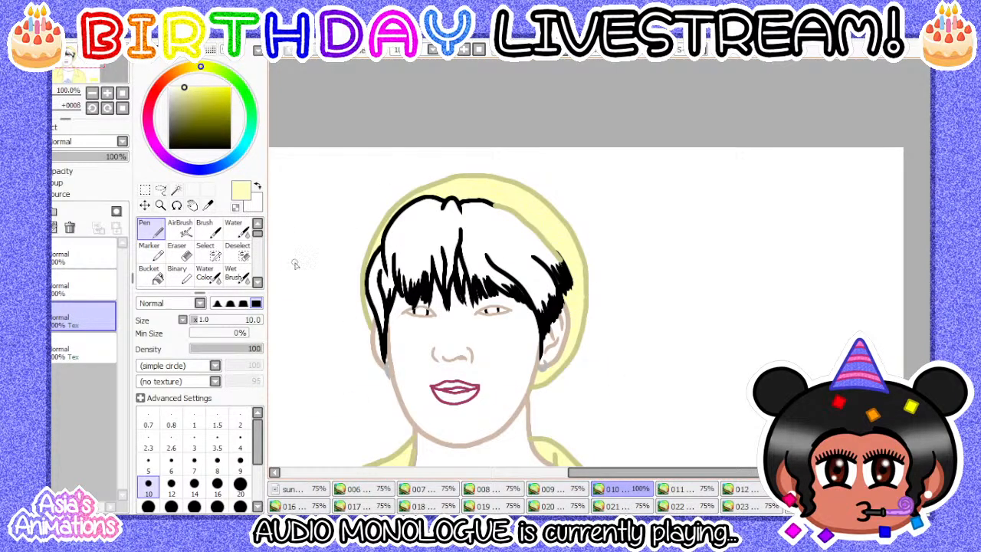
- Paint the narrow hat gap beside the left-hand hair strands in frame 010 with the Pen at size 7, and return the size to 1
scroll(363, 310, "up", 6)
left_click(194, 460)
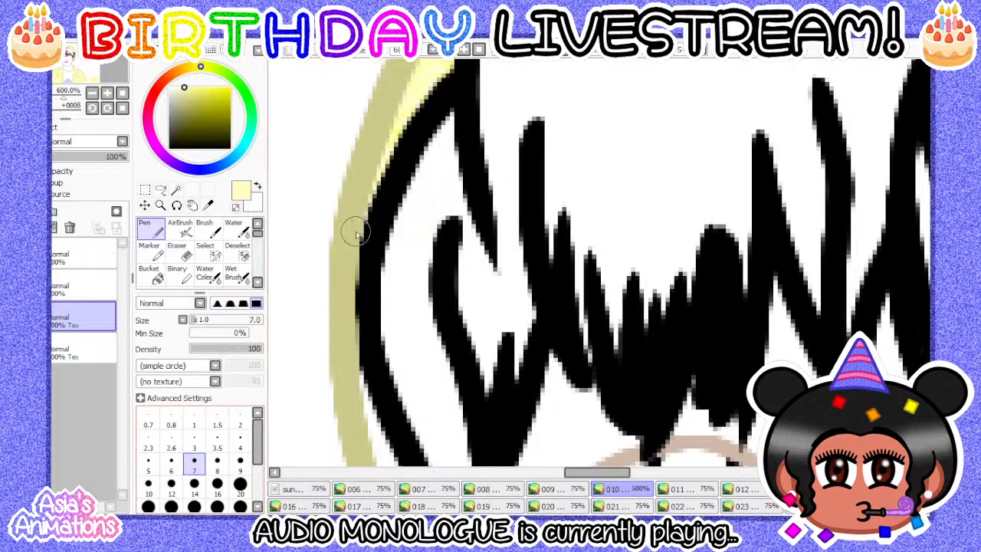
scroll(373, 207, "up", 2)
scroll(385, 191, "down", 4)
scroll(379, 335, "up", 5)
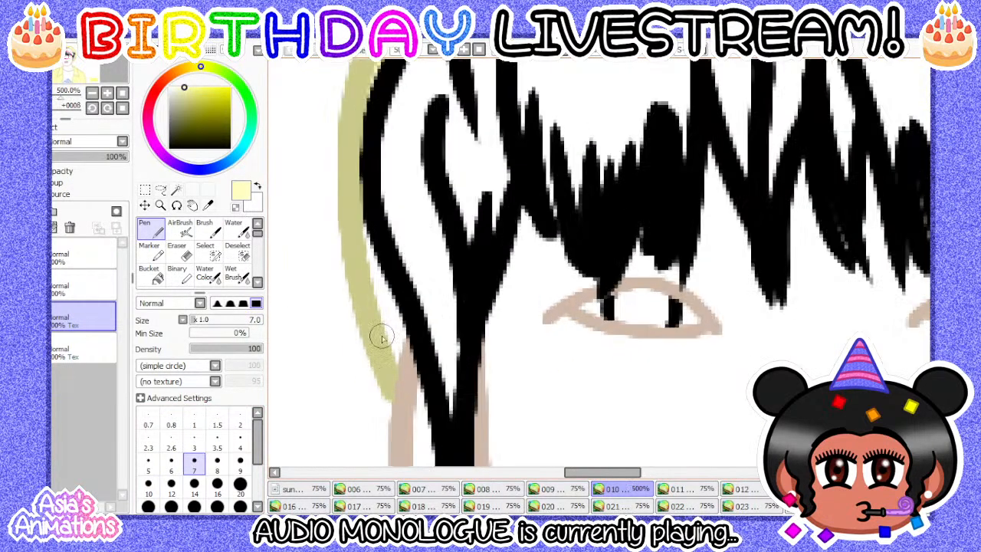
mouse_move(377, 240)
left_mouse_down()
mouse_move(396, 358)
mouse_move(423, 431)
mouse_move(428, 346)
mouse_move(387, 261)
left_mouse_up()
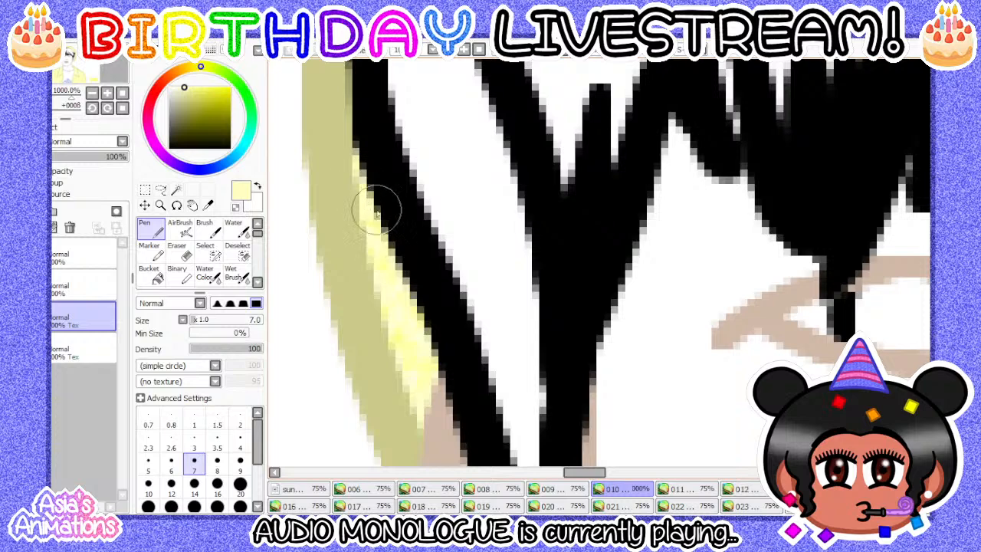
scroll(373, 207, "down", 8)
scroll(383, 295, "up", 2)
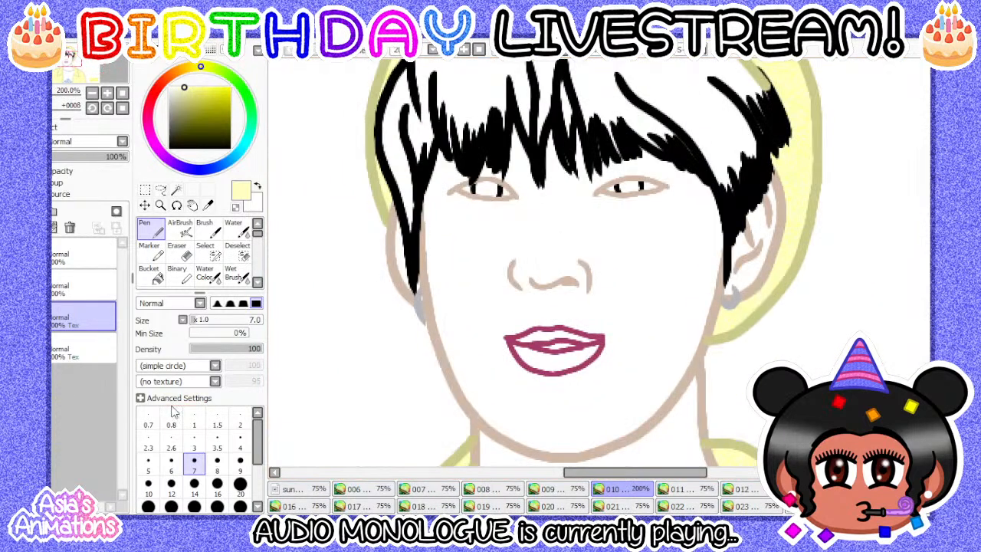
left_click(194, 423)
- View frame 010 at 75% and compare it with frame 009
left_click(122, 93)
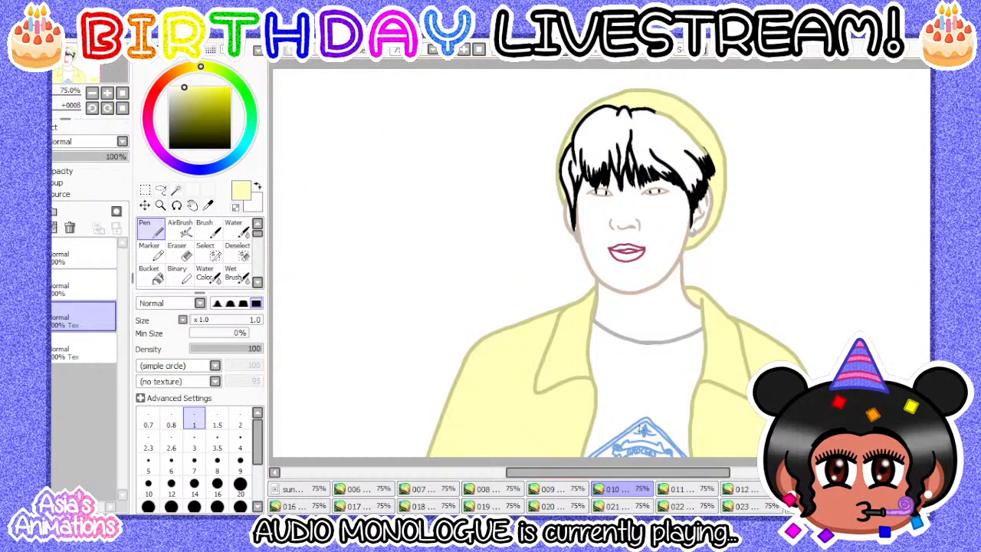
left_click(576, 491)
left_click(607, 491)
- Rename the new layer in frame 011 and apply the paper texture to it at 100%
left_click(678, 488)
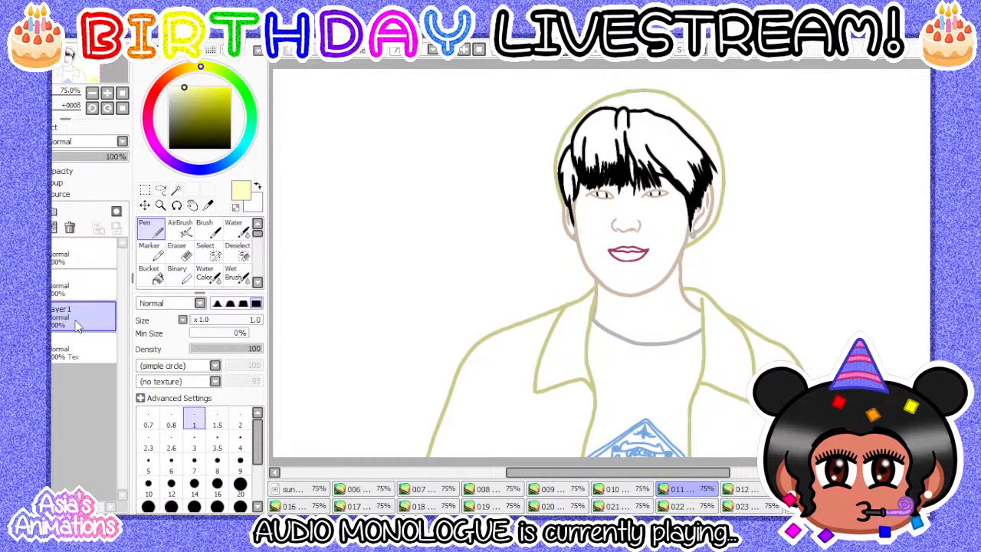
double_click(76, 326)
left_click(58, 131)
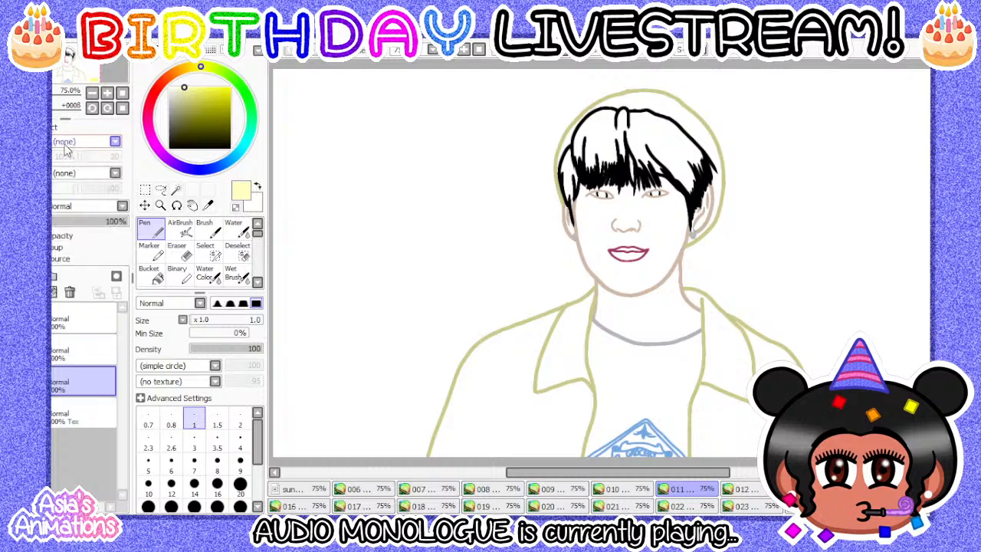
left_click(74, 173)
left_click_drag(97, 158, 194, 162)
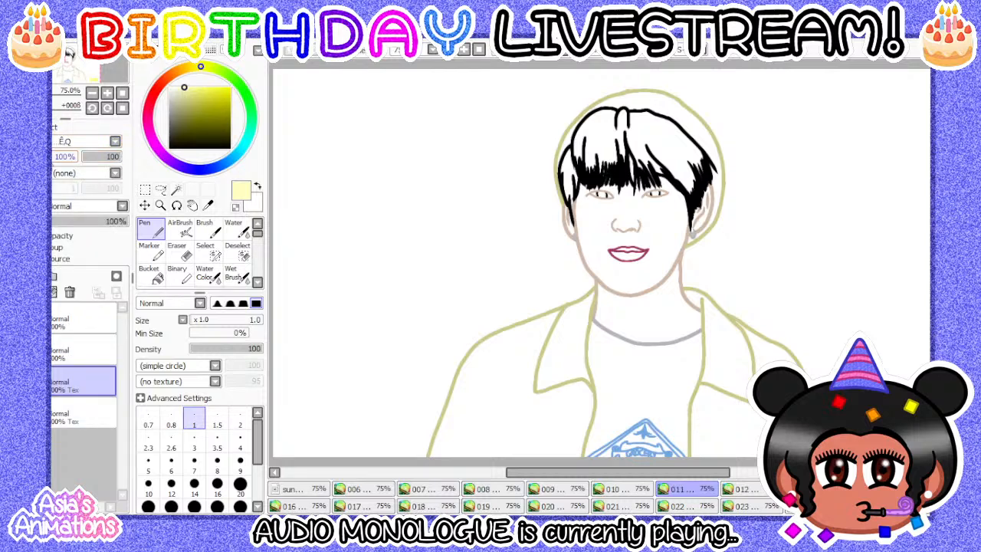
left_click(57, 128)
- Fill the jacket and the hat in frame 011 with the pale yellow using the Bucket tool
left_click(150, 274)
scroll(432, 230, "down", 1)
scroll(516, 271, "up", 2)
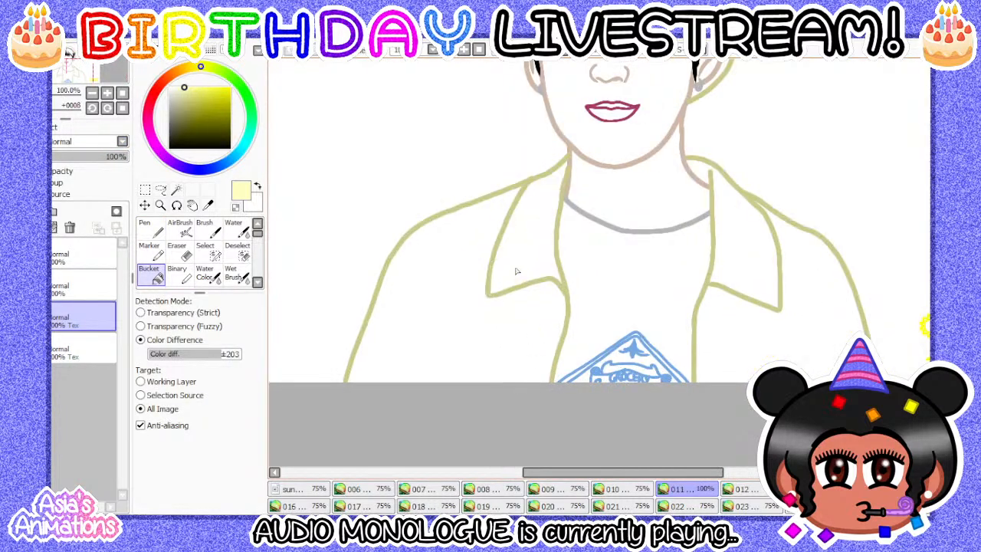
left_click(516, 270)
scroll(565, 320, "up", 5)
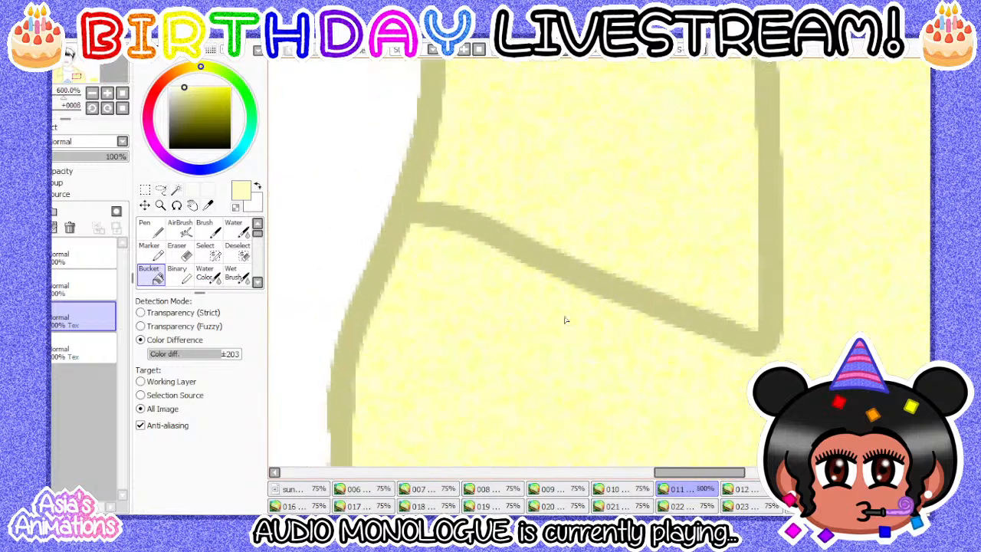
scroll(565, 319, "down", 10)
scroll(374, 229, "up", 3)
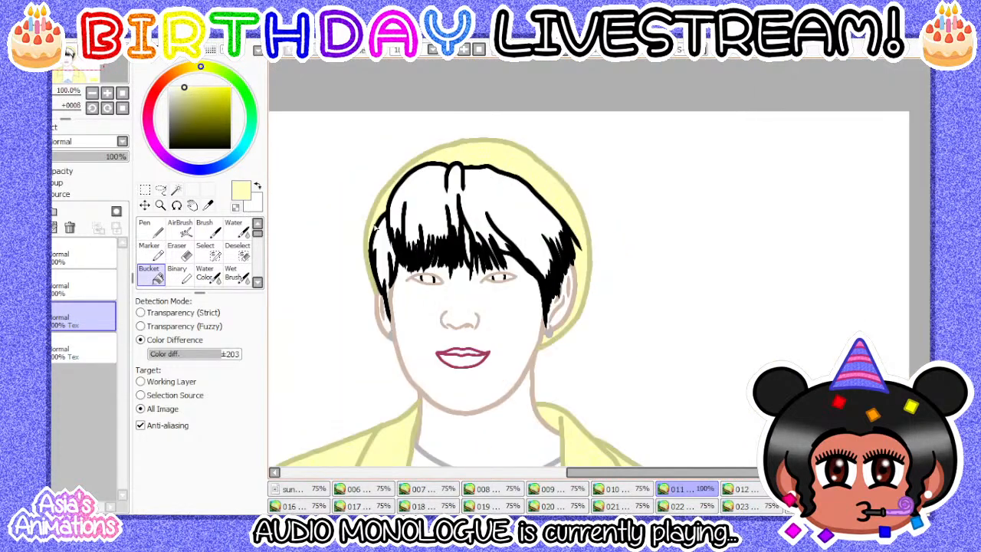
- Paint the narrow hat gap beside the left-hand hair strands in frame 011 with the Pen at size 7
scroll(374, 228, "up", 4)
left_click(149, 228)
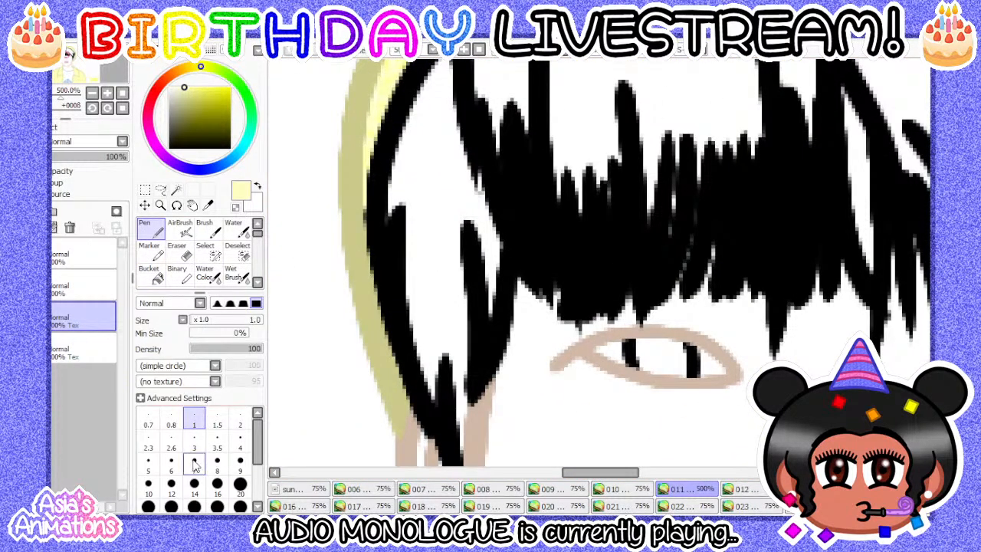
left_click(194, 462)
scroll(360, 180, "down", 1)
scroll(360, 180, "up", 1)
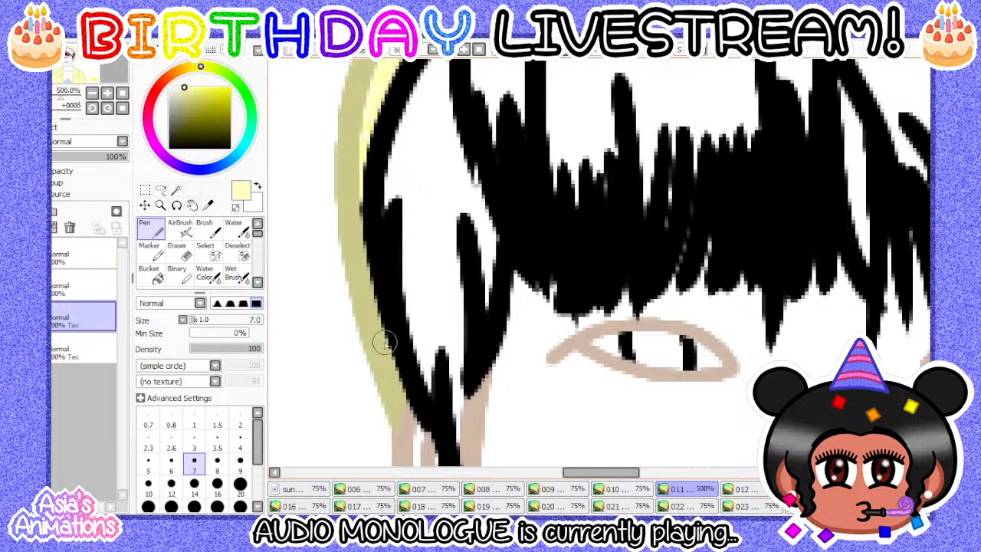
scroll(399, 306, "down", 4)
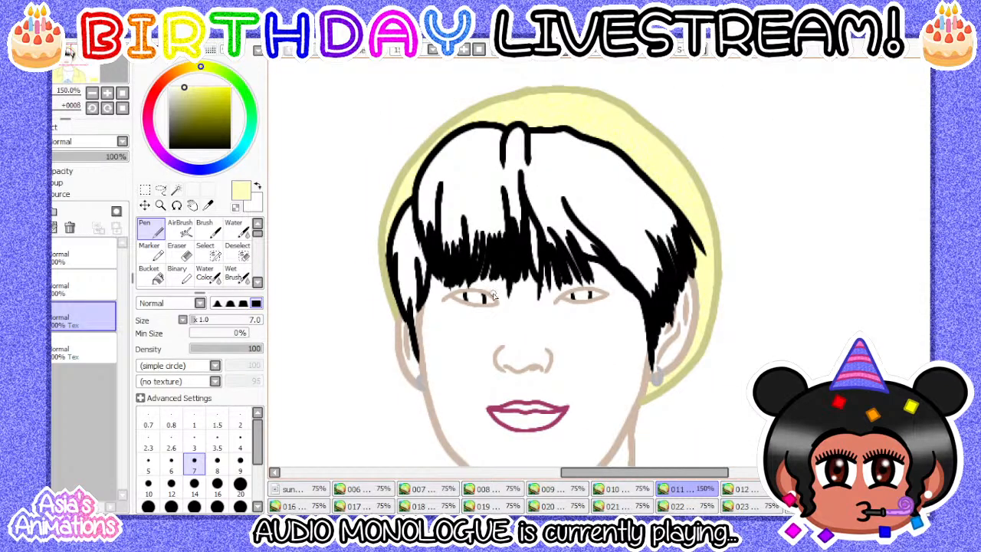
- Touch up the hat fill around the earring in frame 011 with the Pen at size 7
scroll(494, 297, "down", 1)
scroll(562, 333, "up", 6)
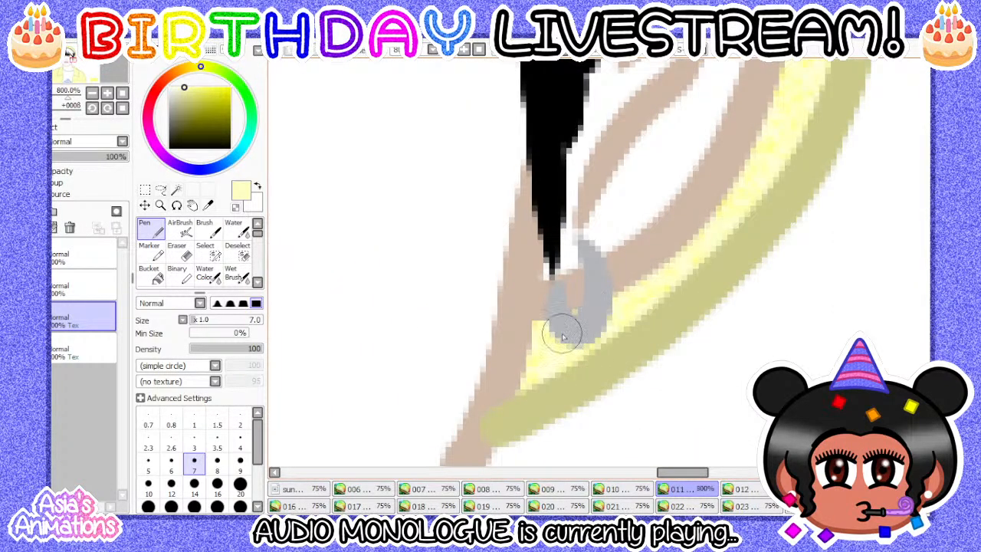
scroll(573, 319, "down", 6)
- Touch up the hat fill around the hair spike above the ear in frame 011 with the Pen at size 10, and return the size to 1
scroll(633, 314, "up", 2)
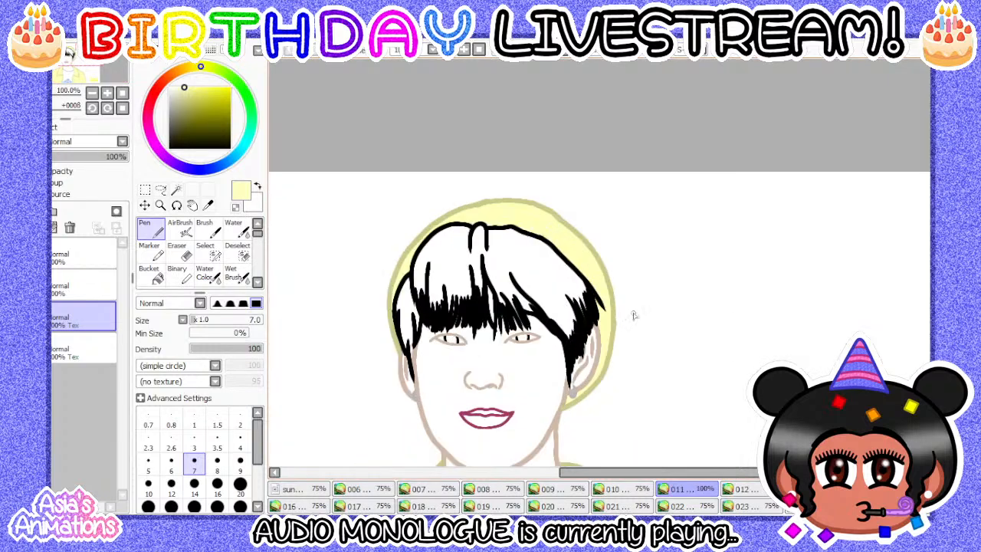
scroll(608, 302, "up", 4)
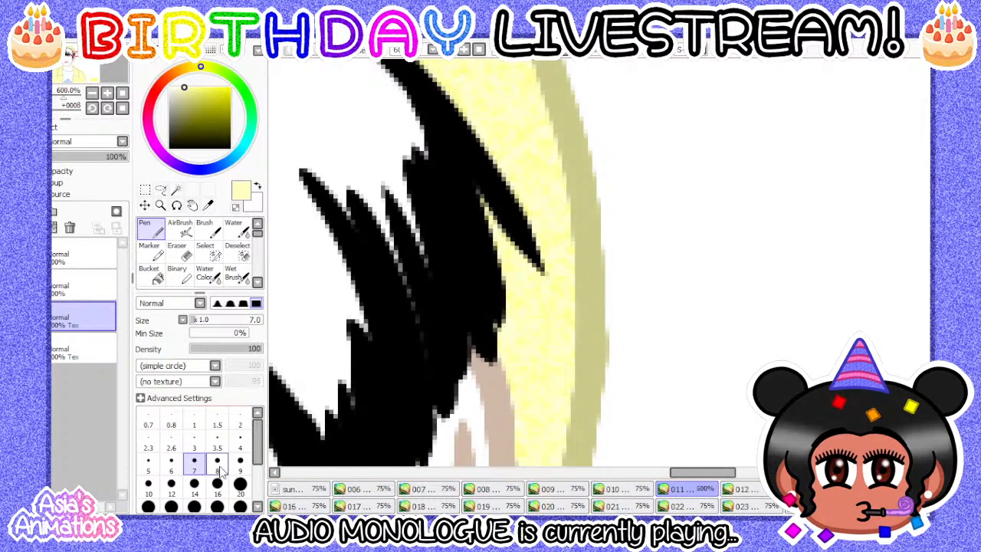
left_click(147, 483)
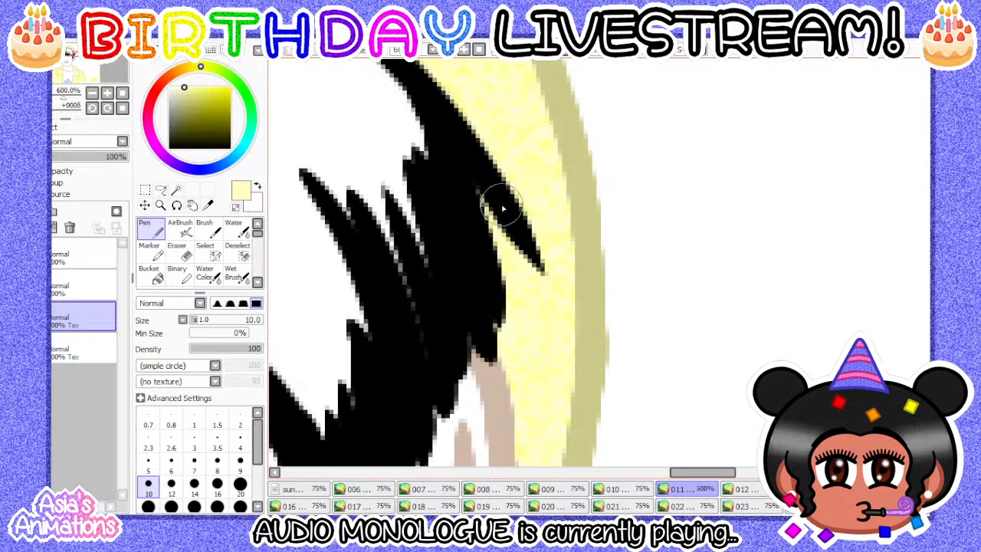
scroll(544, 288, "down", 3)
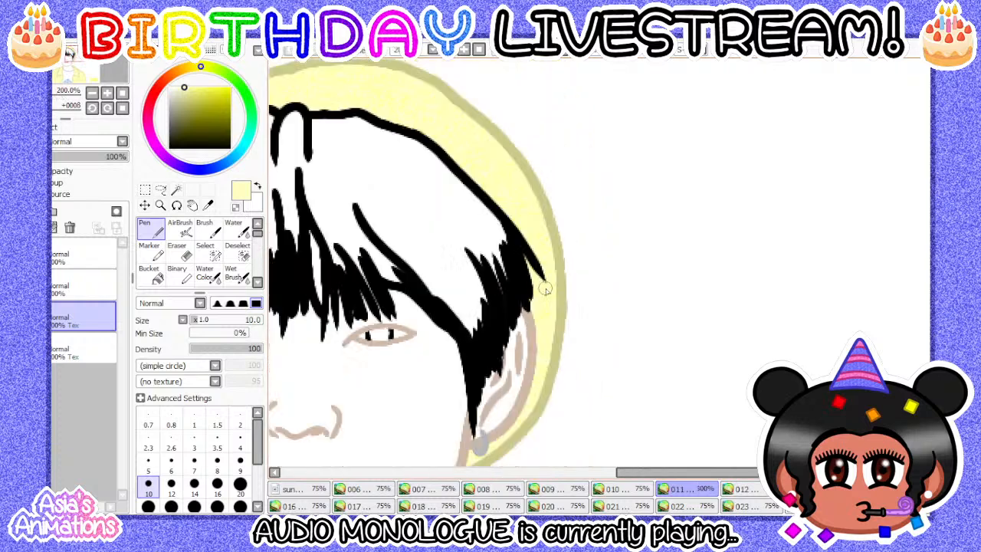
scroll(544, 288, "down", 1)
left_click(194, 417)
- Check the hat fill in frame 011 and compare the frame with neighbouring frames 010 and 012
scroll(451, 283, "down", 2)
scroll(316, 243, "up", 2)
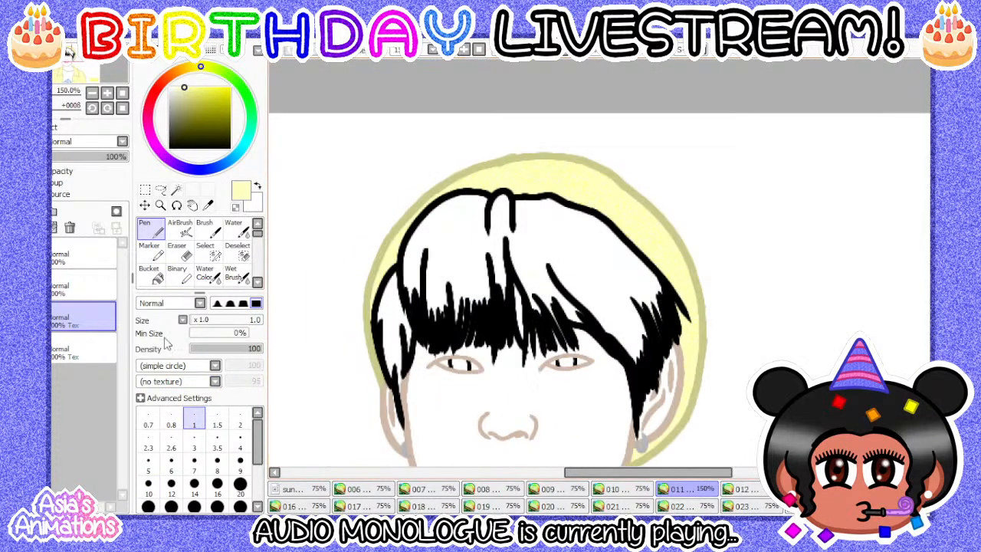
left_click(123, 109)
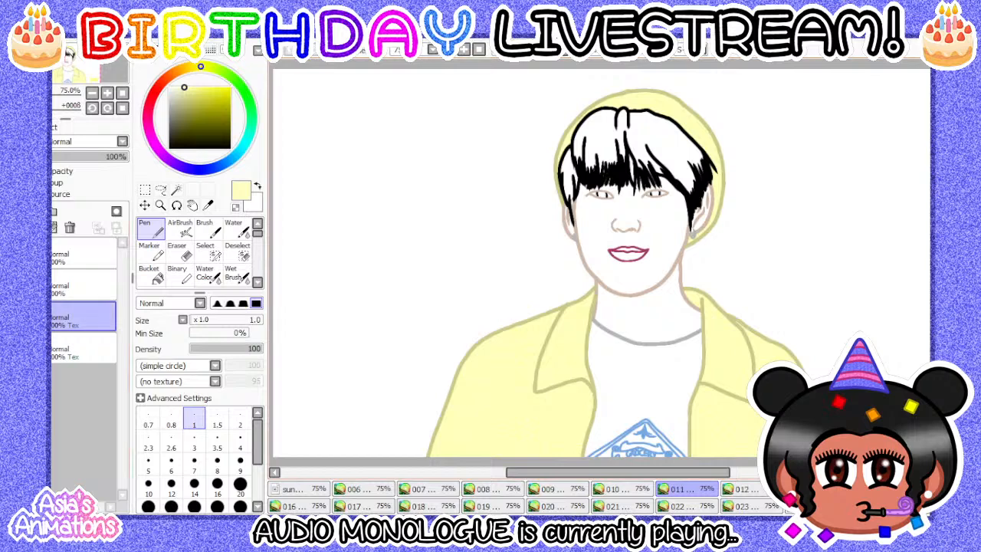
left_click(636, 494)
left_click(690, 491)
left_click(744, 492)
left_click(687, 493)
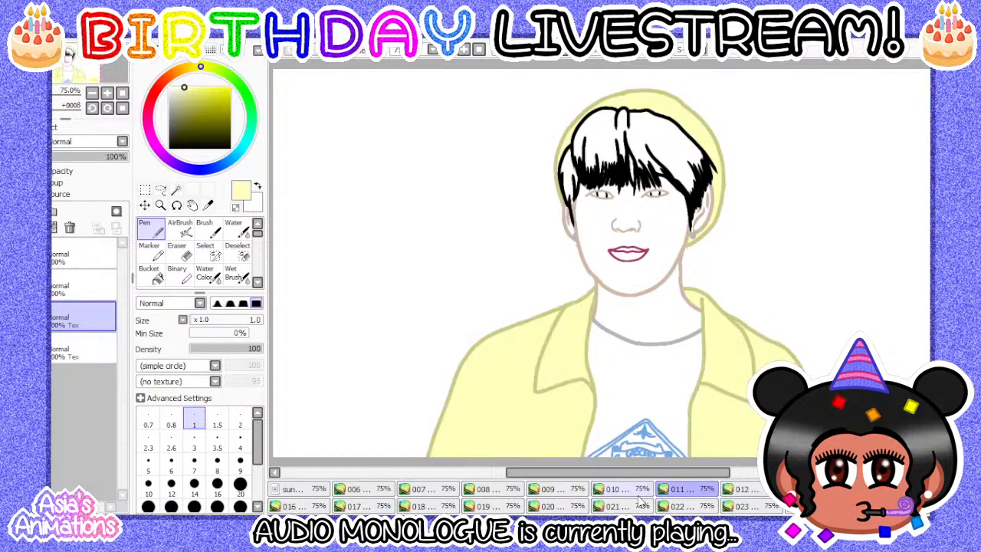
- Add a new layer in frame 012 and give it the paper texture at 50% scale and strength 100
left_click(742, 488)
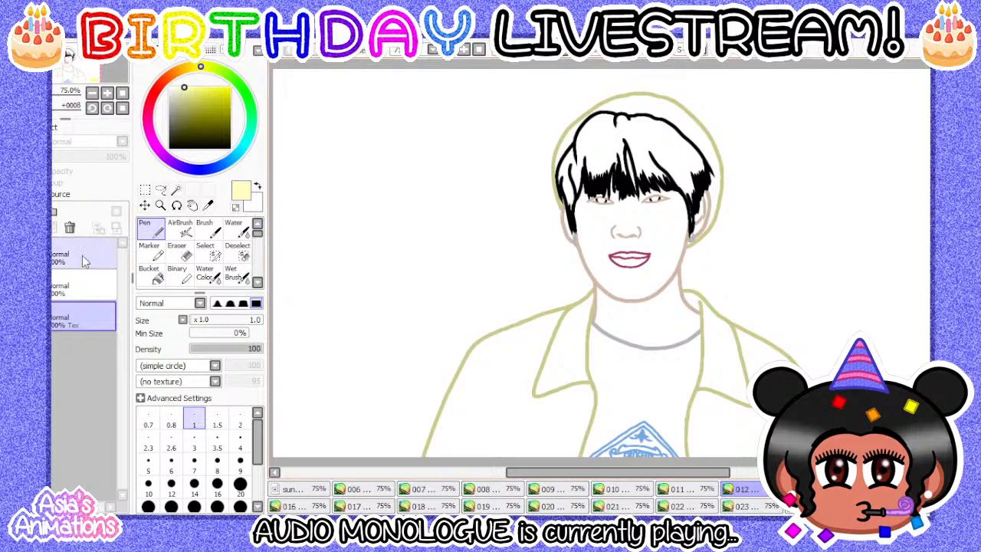
left_click(23, 211)
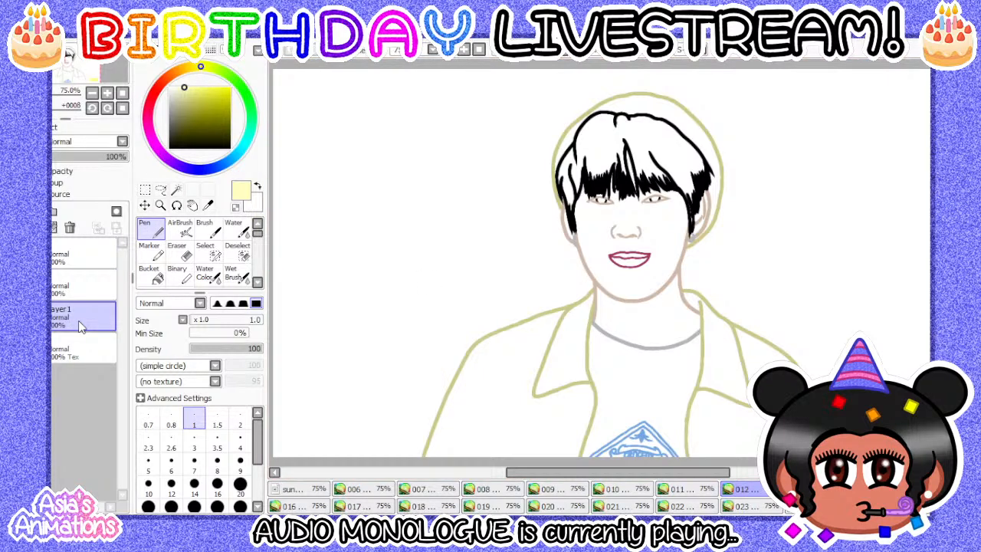
double_click(79, 326)
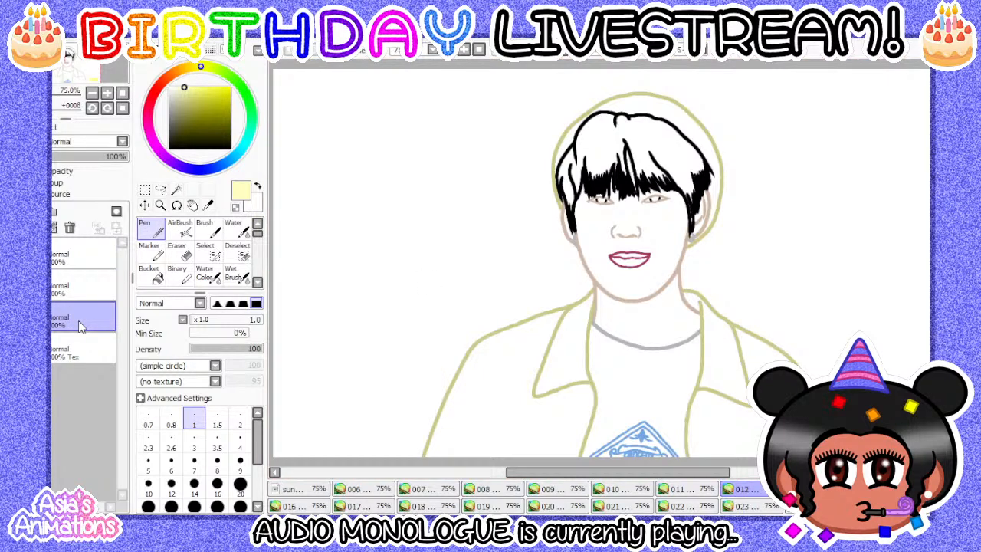
left_click(150, 274)
left_click(150, 229)
left_click(77, 119)
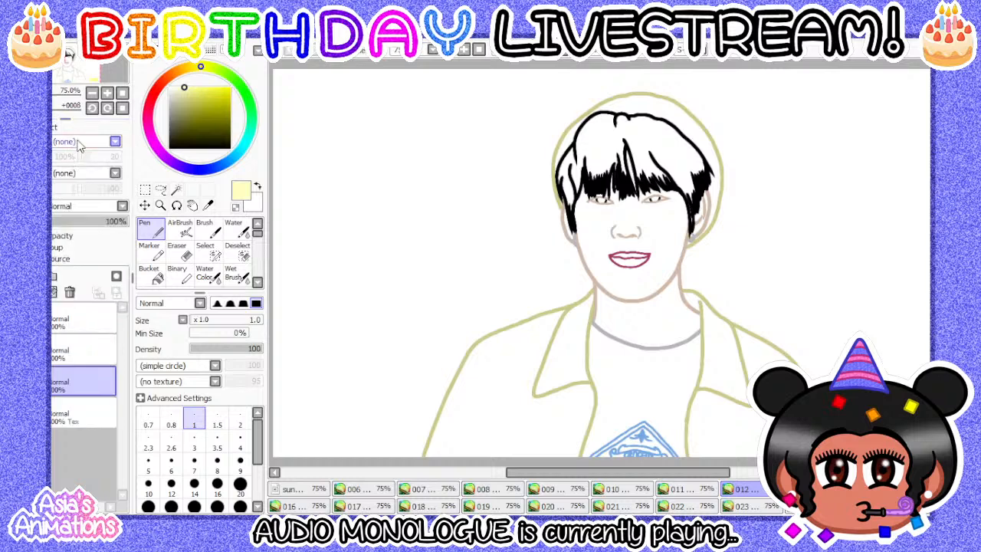
left_click(79, 174)
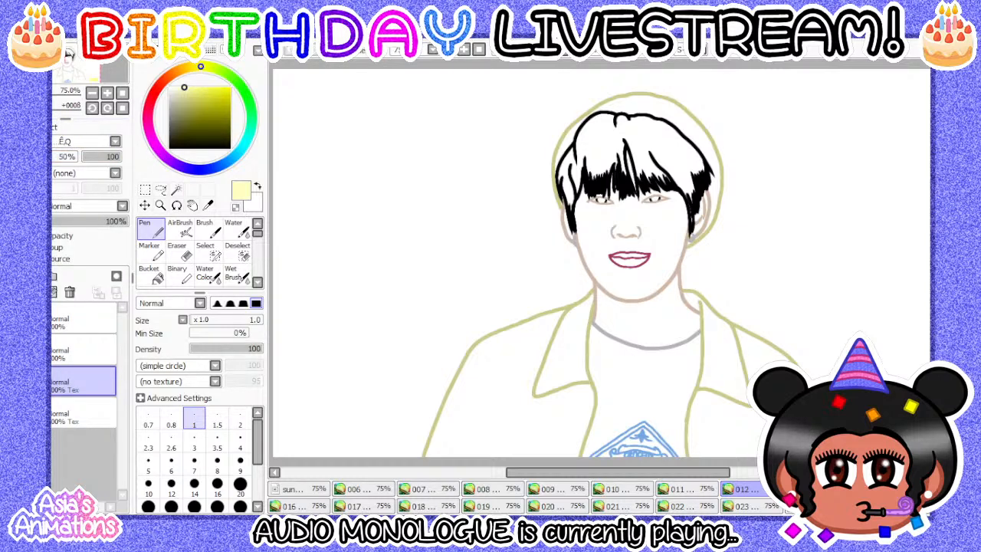
left_click(56, 127)
- Fill the jacket body and collar areas in frame 012 with pale yellow using the Bucket
left_click(150, 274)
left_click_drag(559, 199, 518, 219)
left_click_drag(520, 458, 519, 339)
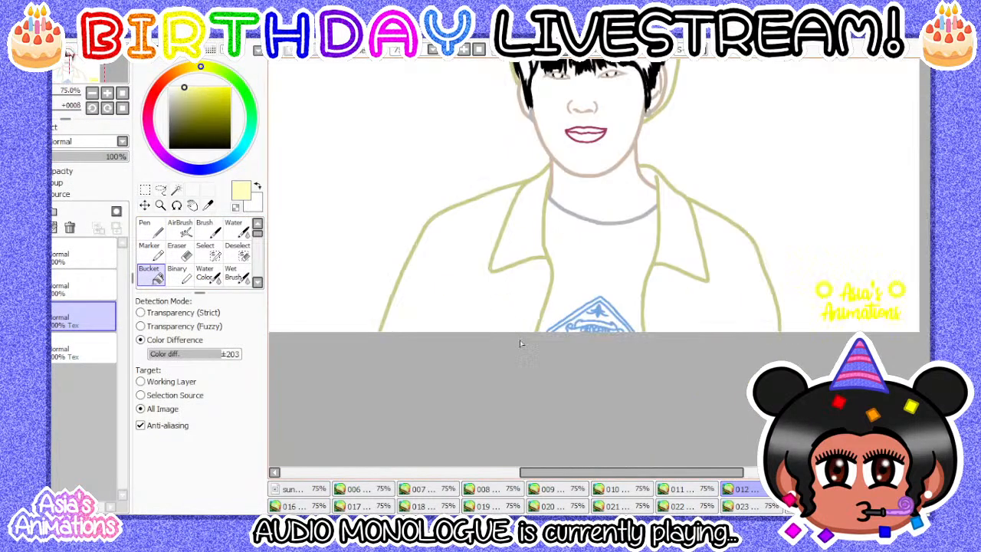
scroll(505, 247, "up", 2)
left_click(505, 250)
left_click(437, 285)
scroll(437, 286, "down", 2)
scroll(646, 264, "up", 1)
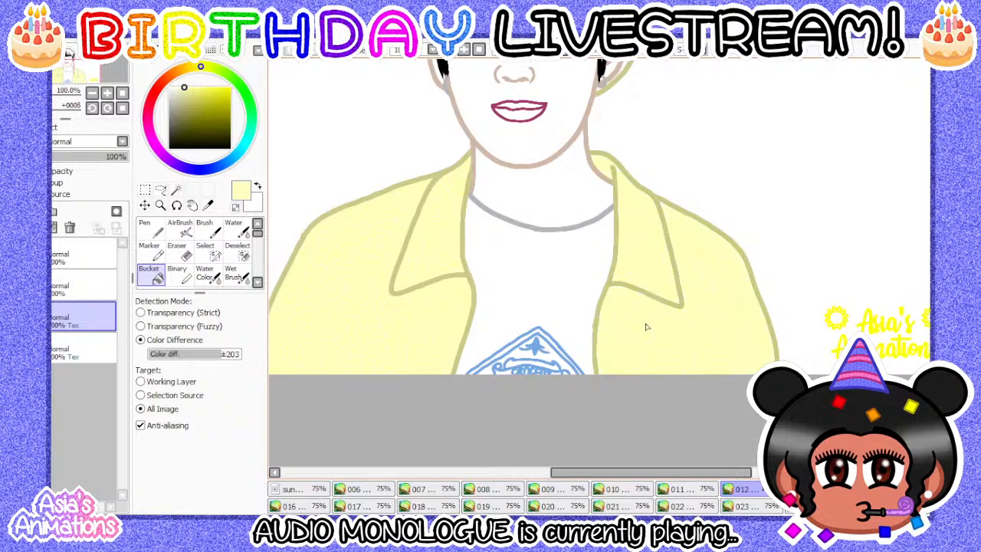
scroll(645, 327, "down", 1)
- Touch up the jacket fill where the collar meets the neck in frame 012 with the Pen at size 10, and return the size to 1
scroll(646, 327, "up", 4)
left_click(150, 227)
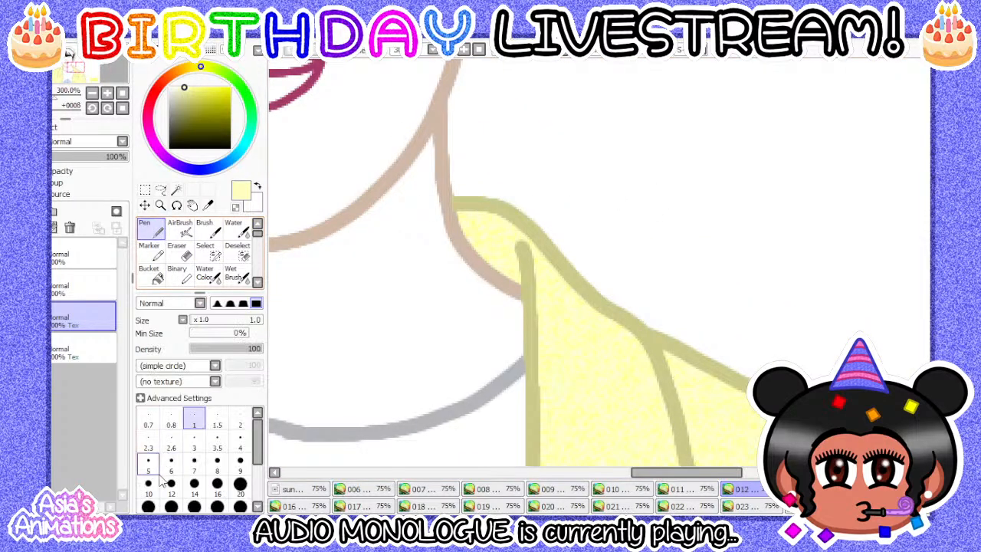
left_click(149, 483)
scroll(510, 262, "up", 4)
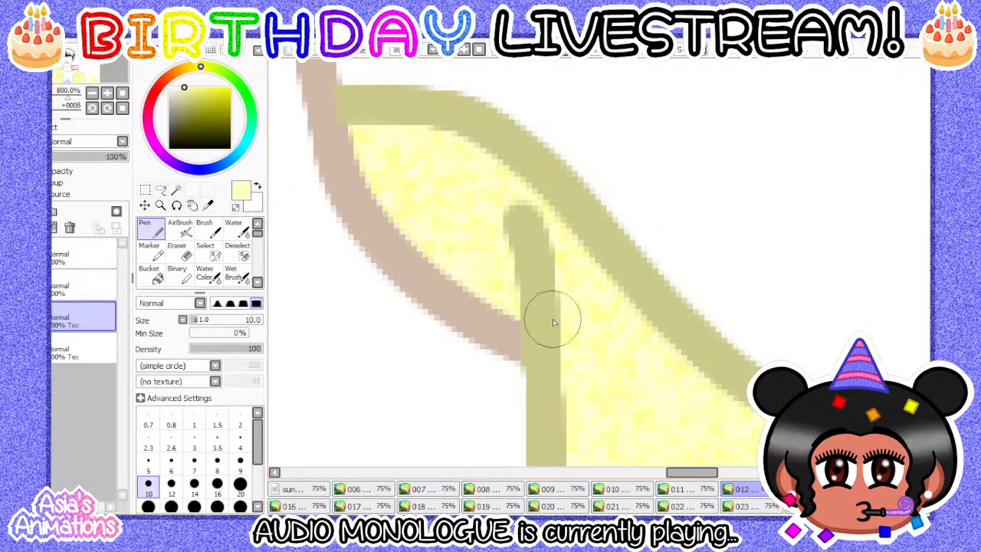
scroll(552, 322, "down", 6)
scroll(552, 322, "up", 1)
left_click(194, 422)
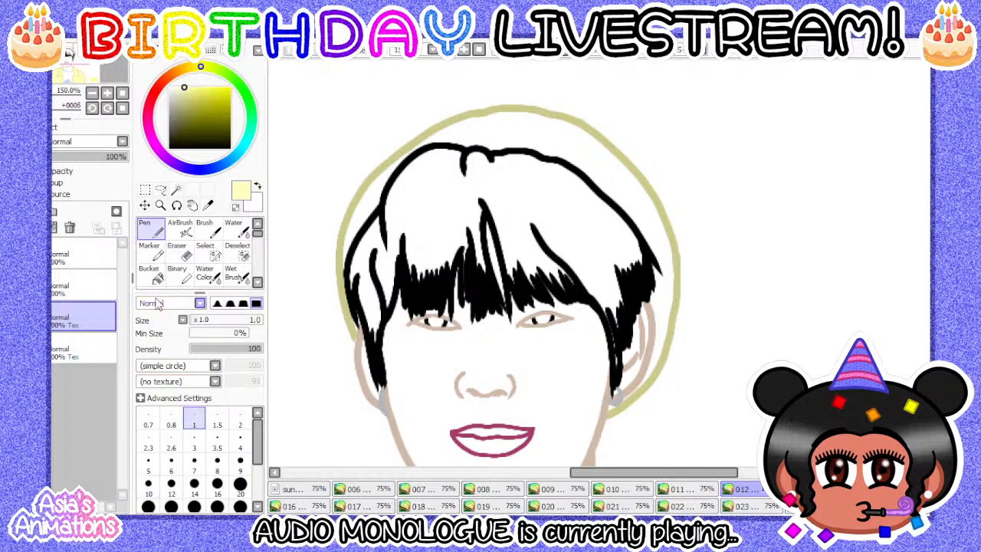
- Fill the hat in frame 012 with pale yellow using the Bucket
left_click(150, 273)
left_click(508, 135)
scroll(337, 274, "up", 3)
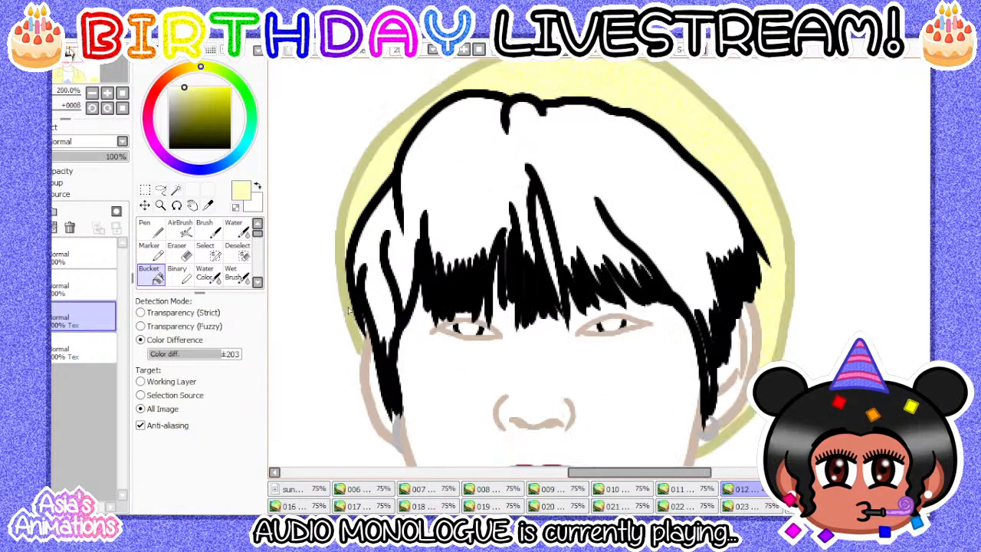
- Paint the narrow hat gap beside the left-hand hair strands in frame 012 with the Pen at size 6
left_click(150, 228)
scroll(310, 252, "up", 3)
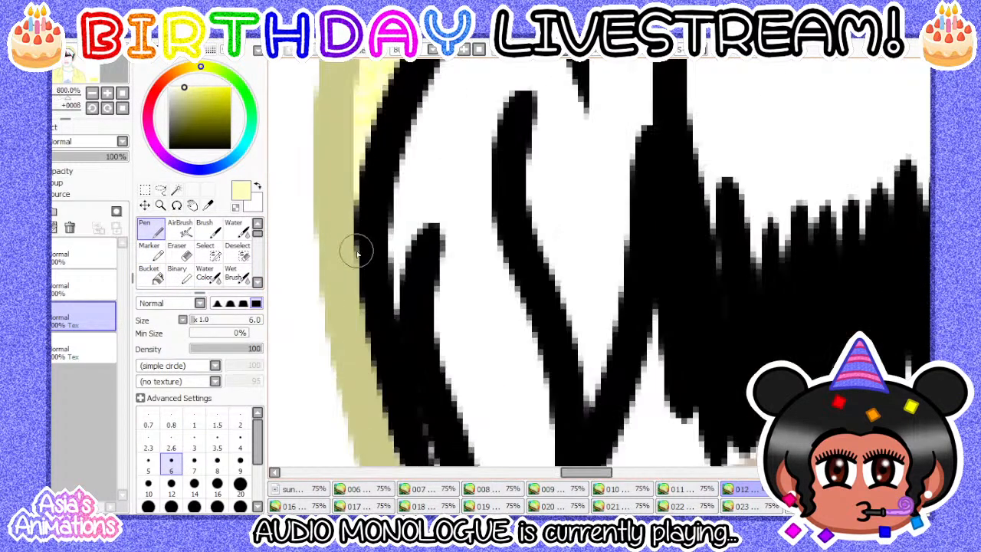
scroll(356, 252, "down", 2)
scroll(380, 247, "up", 2)
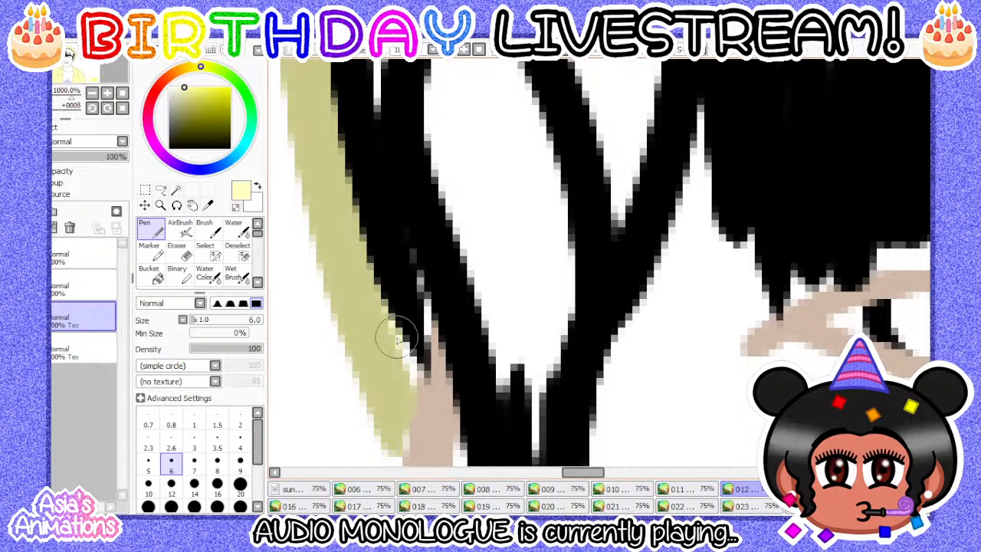
scroll(393, 295, "down", 3)
scroll(393, 295, "down", 2)
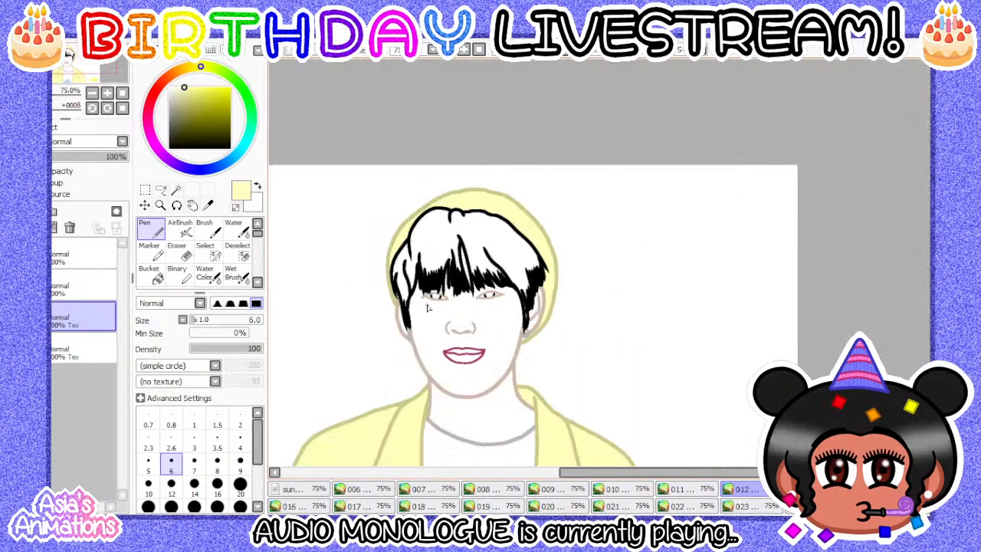
- Touch up the hat fill around the earring in frame 012 with the Pen at size 6, return the size to 1, and compare with frame 011
scroll(521, 350, "up", 5)
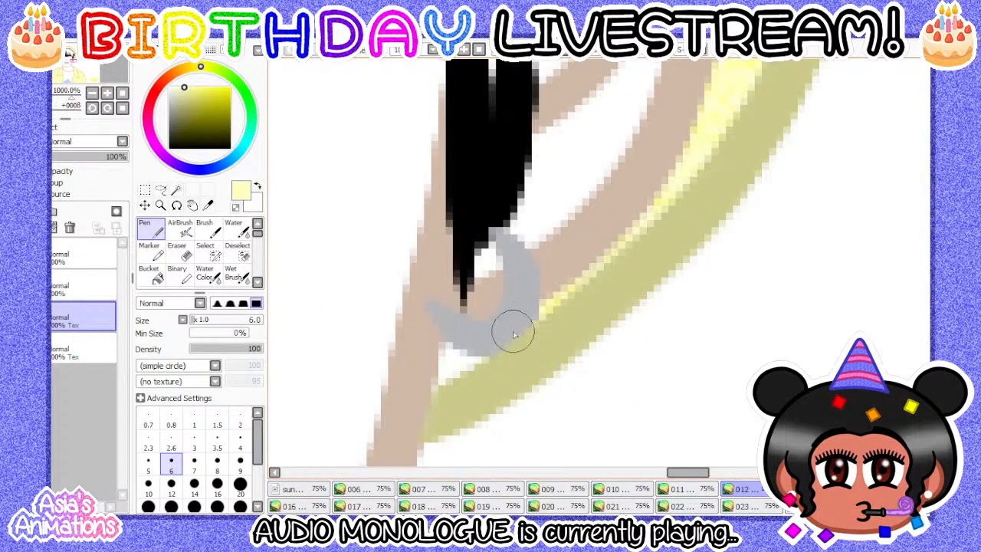
scroll(521, 334, "down", 2)
scroll(530, 337, "down", 3)
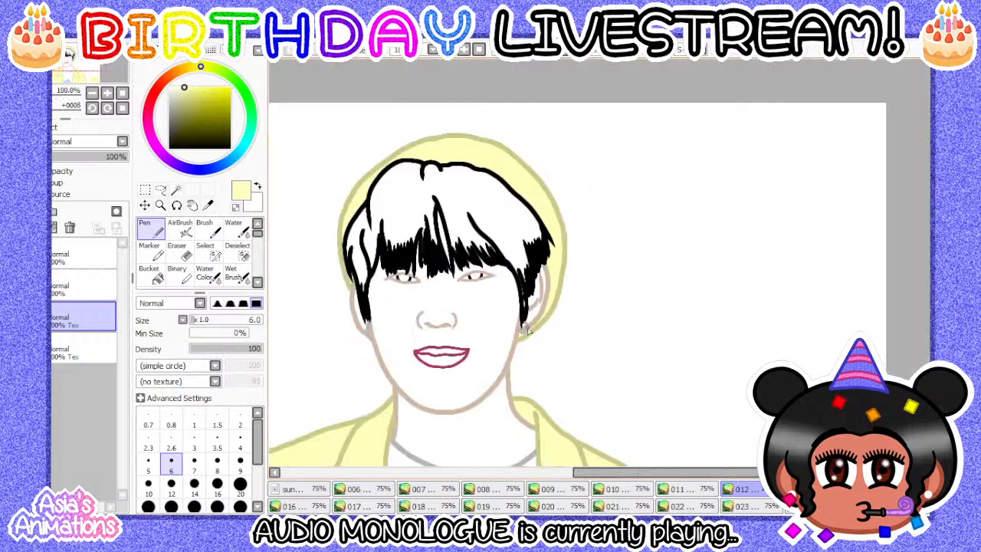
left_click(193, 423)
left_click(123, 109)
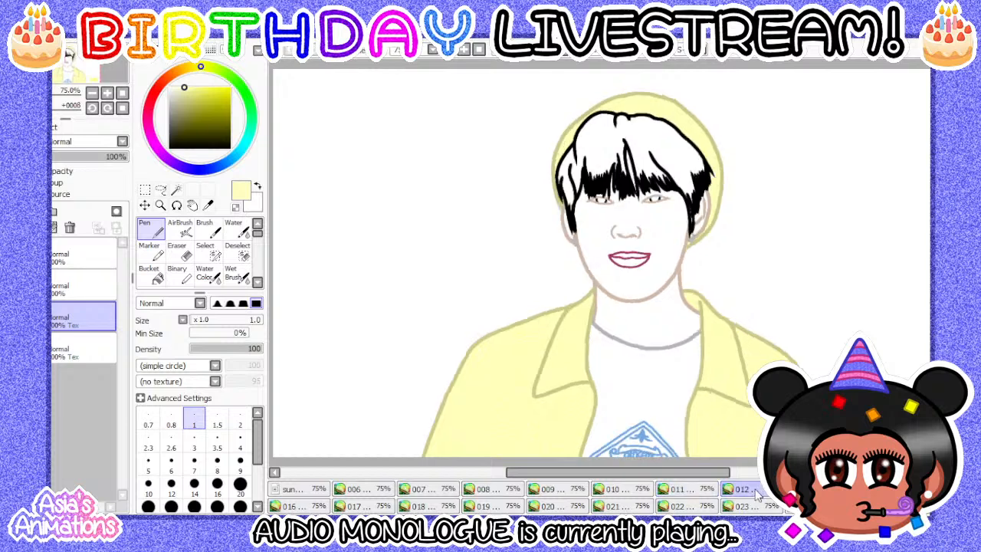
left_click(710, 489)
left_click(744, 490)
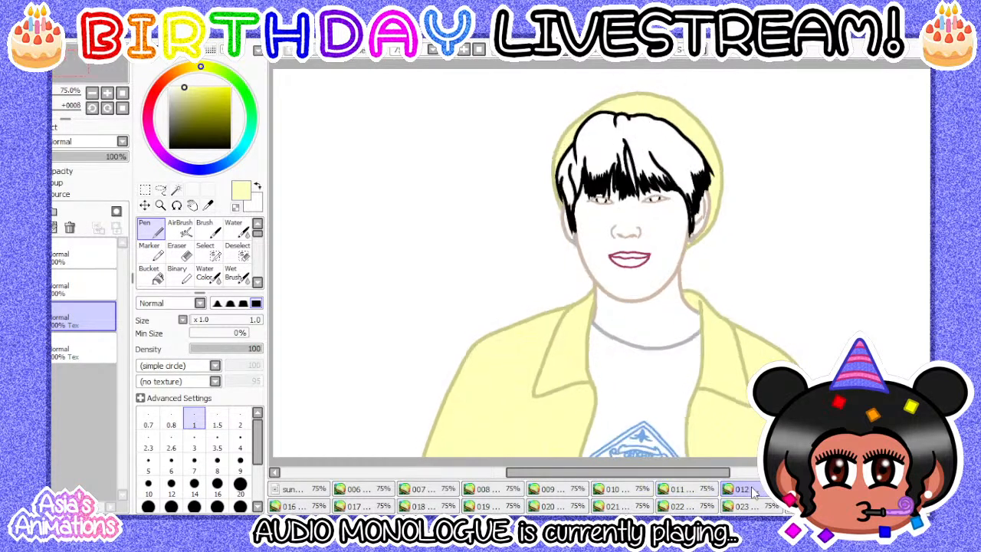
- Add a new layer in frame 013 and give it the paper texture at 50% scale and strength 100
left_click(804, 490)
left_click(18, 212)
left_click(66, 328)
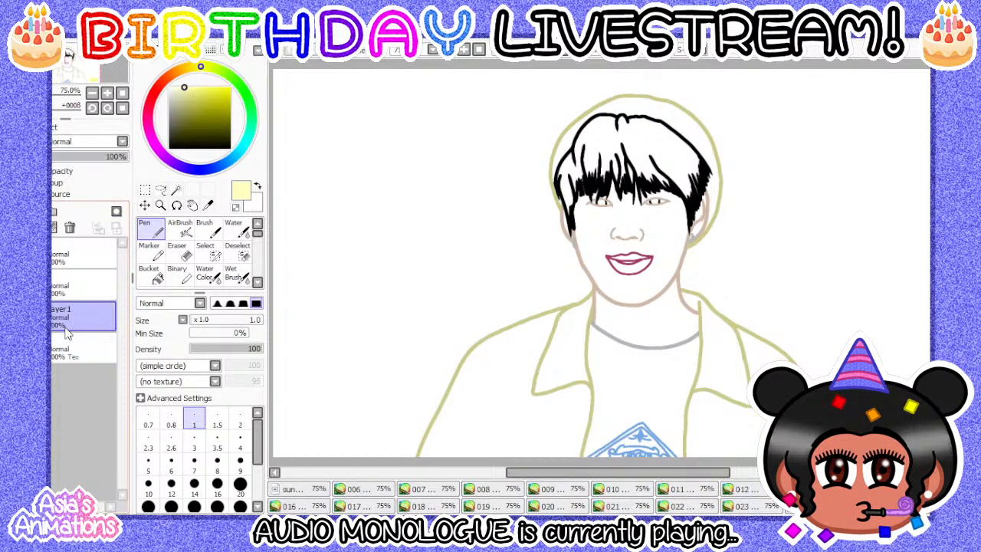
key("Return")
scroll(65, 144, "up", 2)
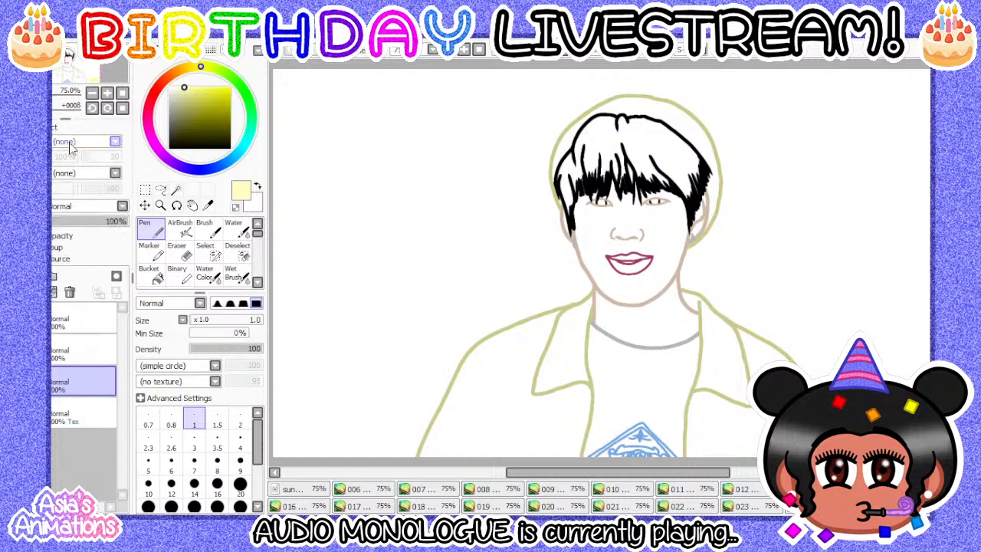
left_click(80, 174)
left_click_drag(114, 158, 127, 157)
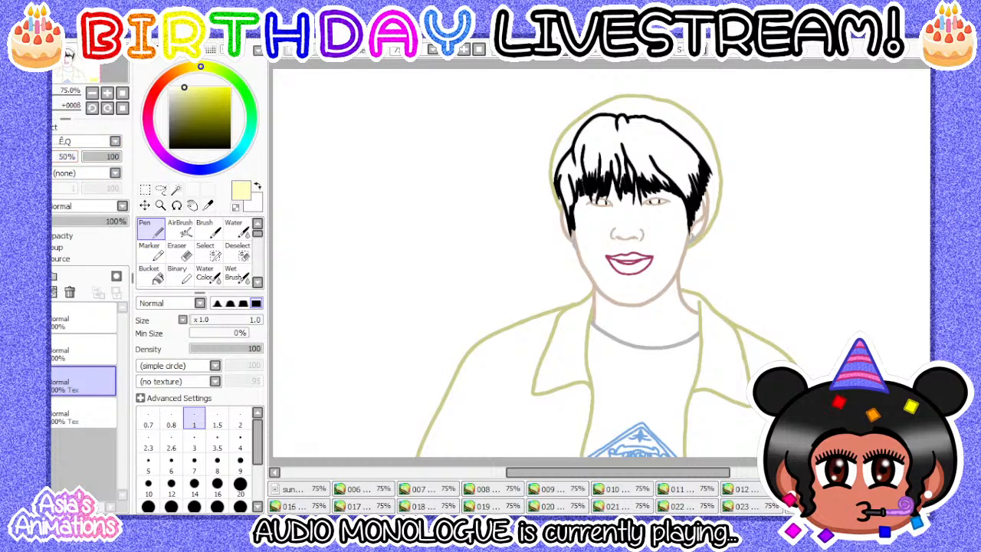
left_click(54, 127)
- Fill the jacket body and collar areas in frame 013 with pale yellow using the Bucket
left_click(159, 276)
scroll(417, 324, "down", 3)
scroll(405, 310, "up", 5)
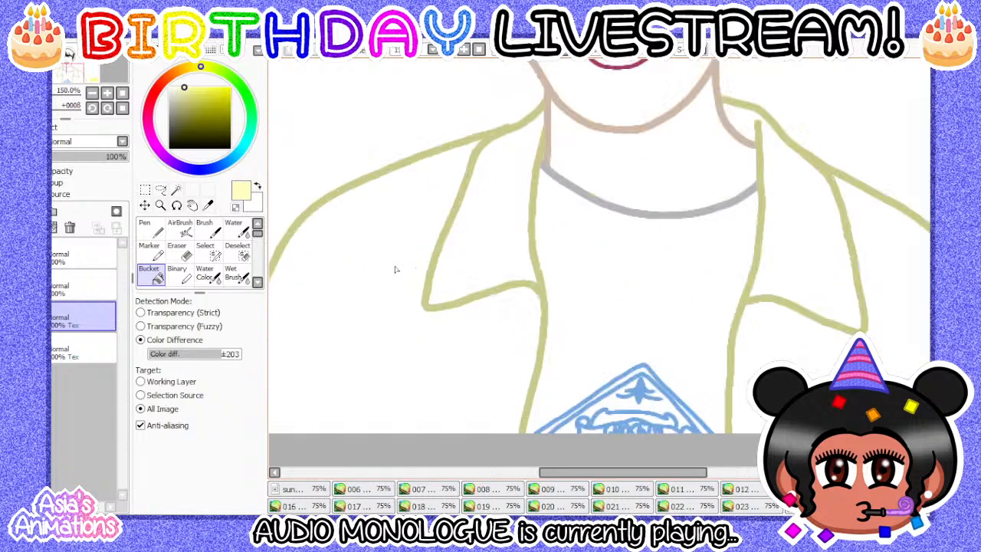
left_click(396, 270)
left_click(449, 269)
scroll(453, 269, "down", 2)
scroll(580, 282, "up", 2)
left_click(638, 264)
left_click(622, 335)
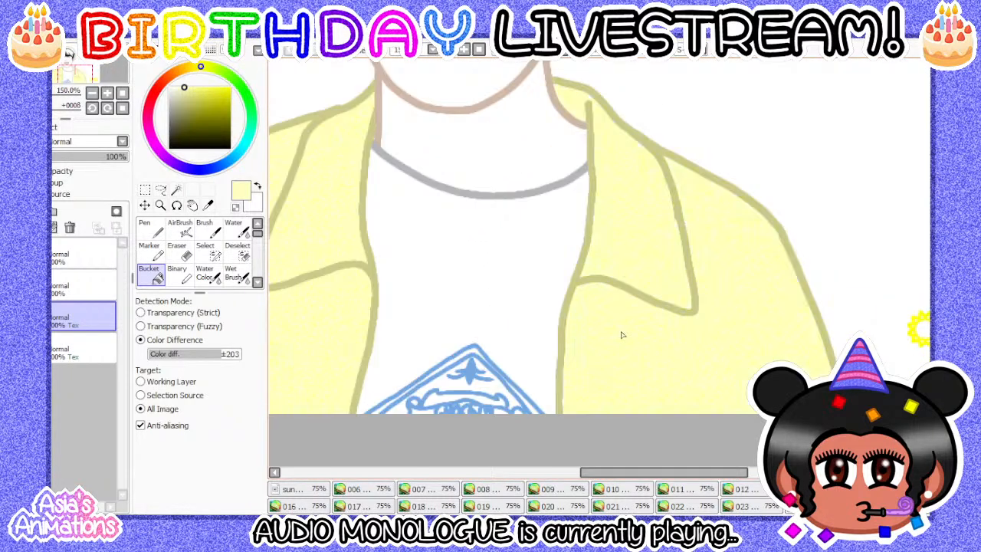
scroll(622, 335, "down", 2)
- Touch up the jacket fill where the collar meets the neck in frame 013 with the Pen at size 10, and return the size to 1
left_click(151, 228)
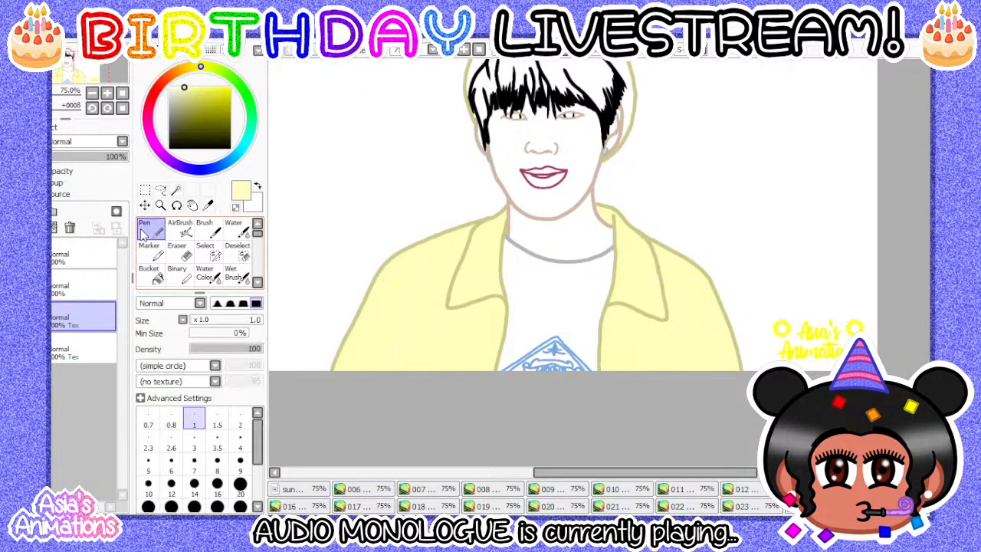
scroll(617, 233, "up", 3)
left_click(148, 483)
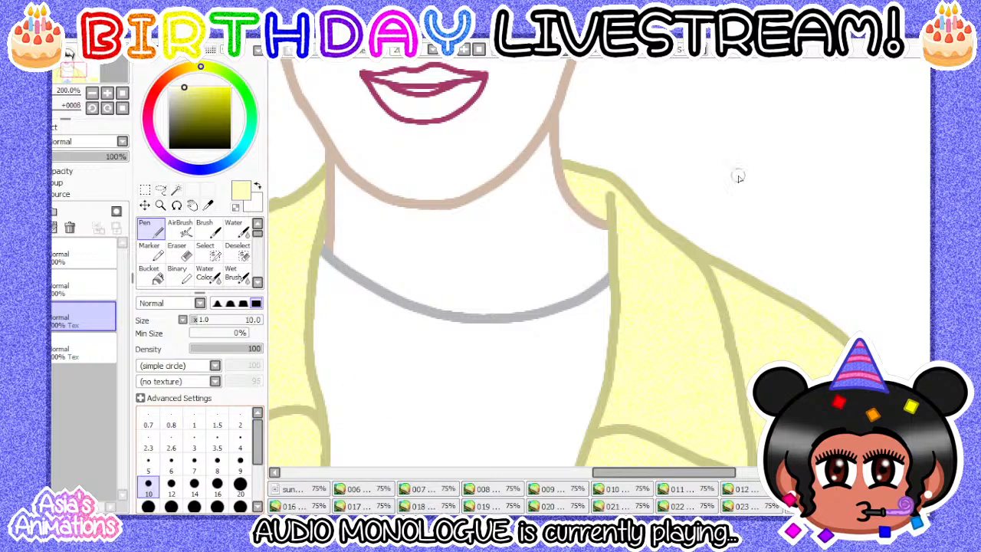
scroll(579, 228, "up", 8)
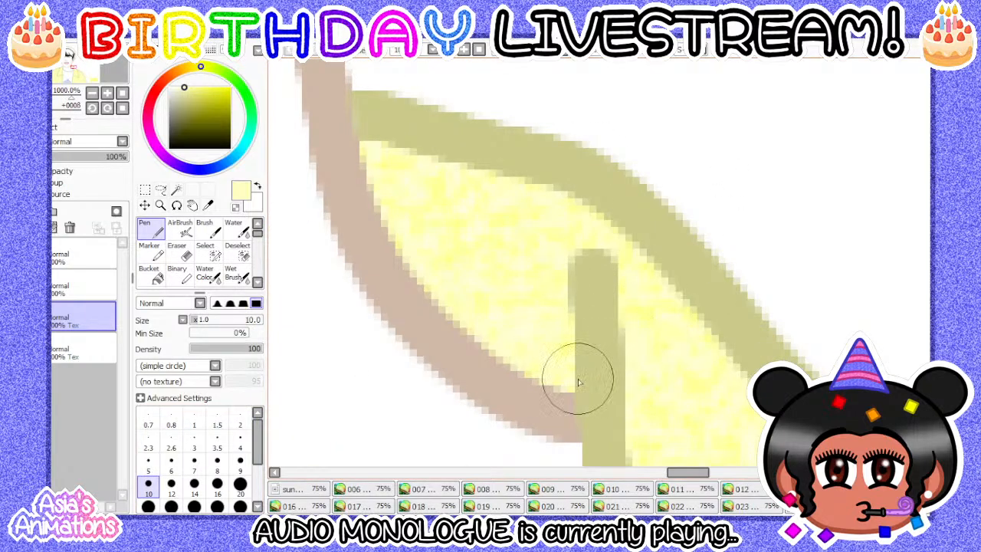
left_click(578, 382)
left_click(122, 93)
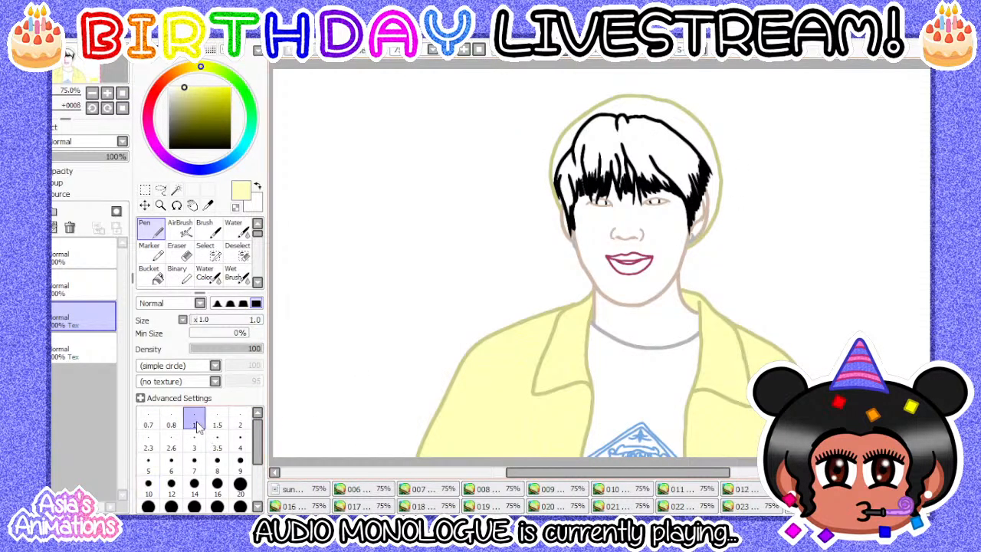
- Fill the hat area around the hair with the pale yellow using the Bucket tool
left_click(150, 269)
scroll(609, 181, "up", 3)
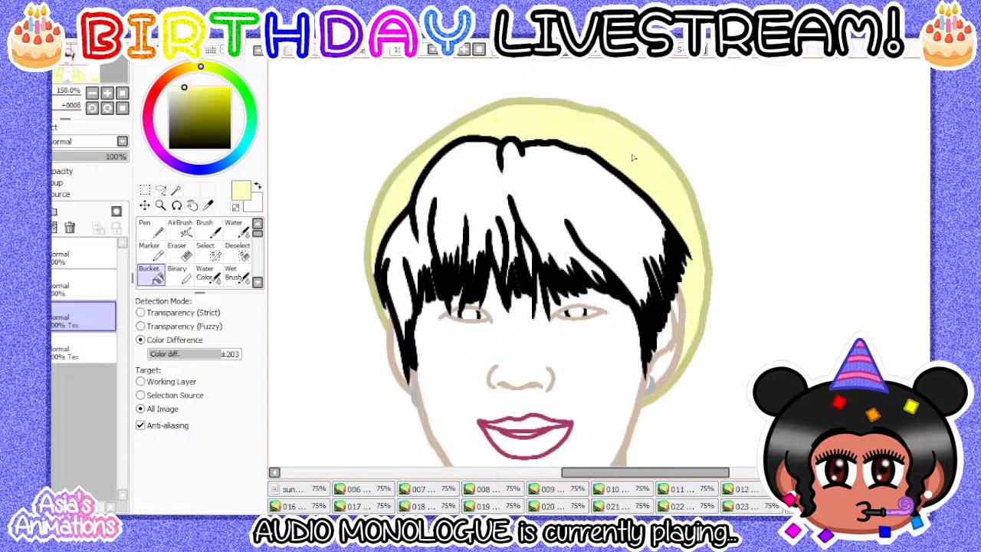
scroll(383, 305, "up", 5)
- Cover the unfilled gaps between the hat outline and the side hair in pale yellow with a size 8 pen
left_click(149, 228)
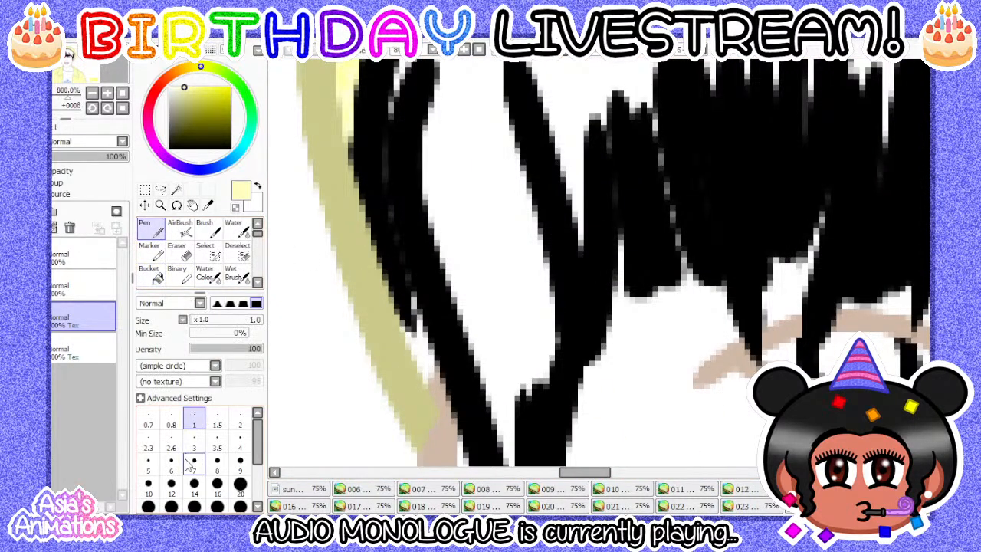
left_click(217, 464)
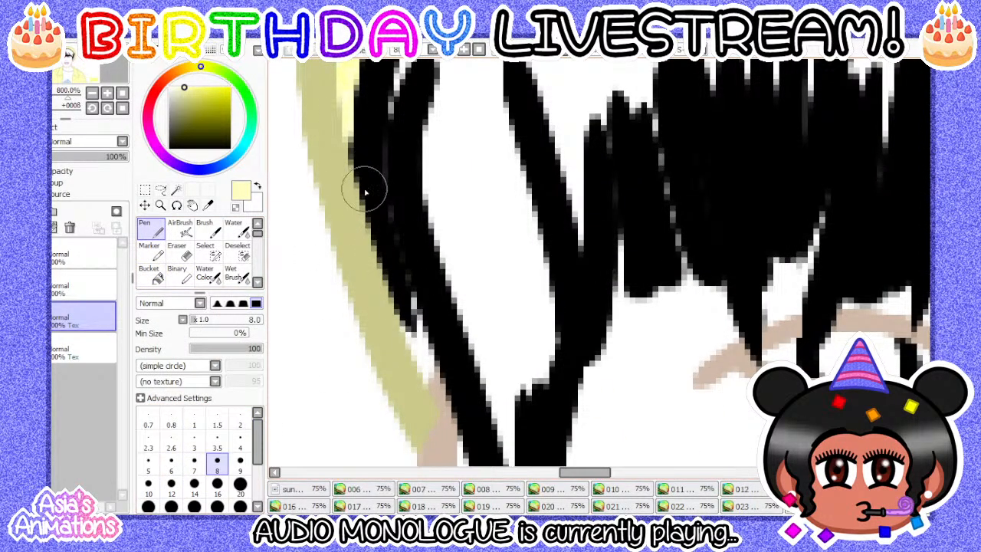
scroll(386, 256, "down", 5)
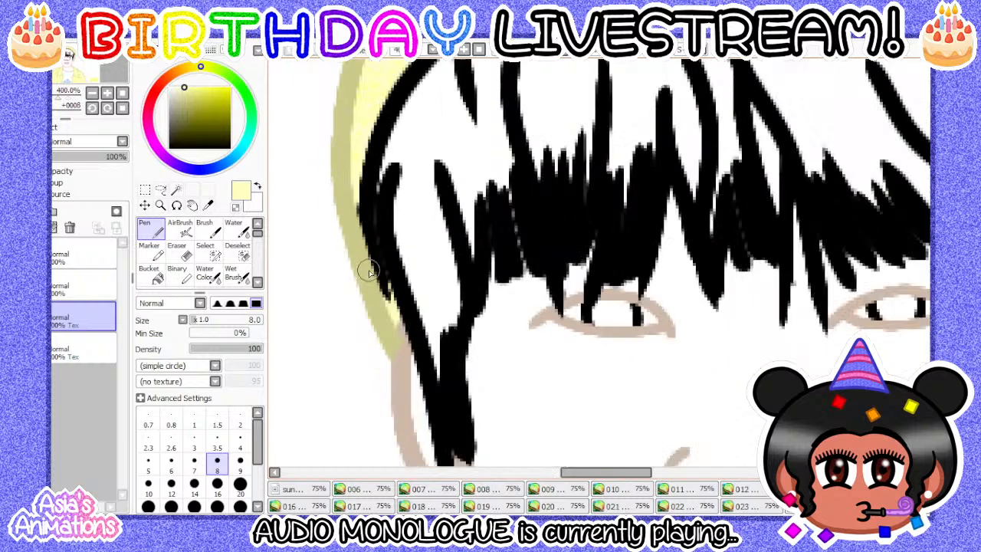
scroll(388, 262, "down", 1)
scroll(515, 357, "up", 5)
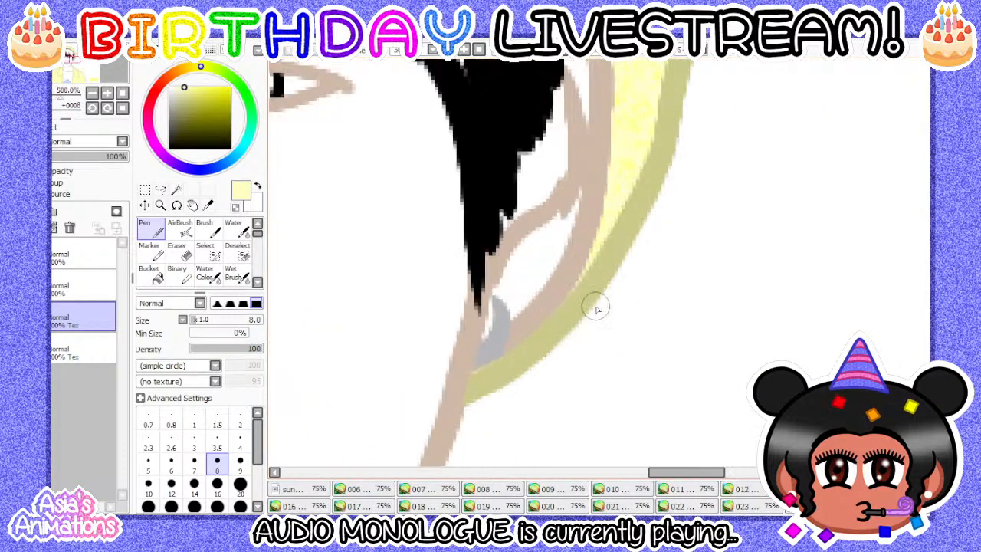
- Touch up the hat's narrow lower tip beside the ear in pale yellow, using a size 6 pen and a finer size 1 pen
scroll(517, 366, "up", 1)
left_click(170, 464)
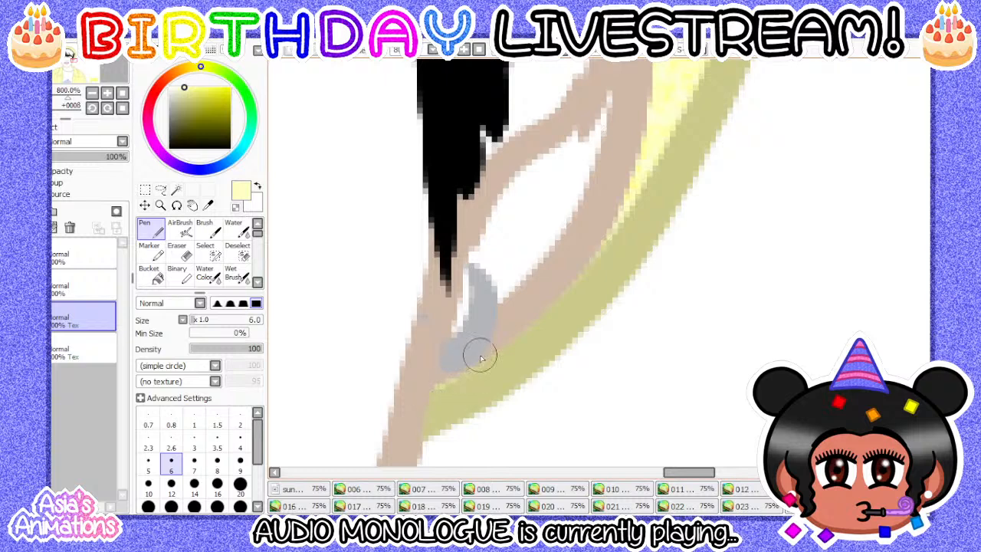
left_click(189, 418)
scroll(423, 343, "up", 3)
scroll(429, 341, "down", 3)
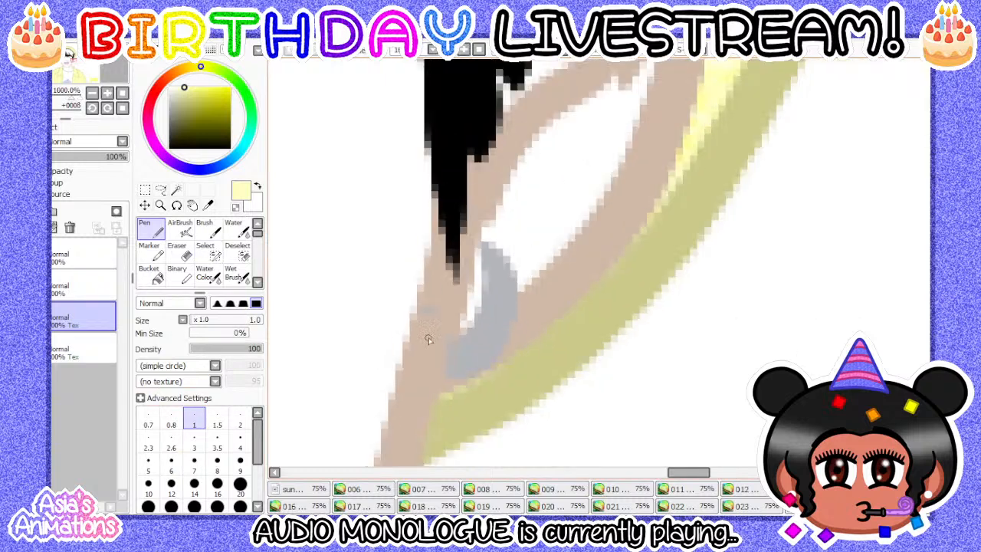
left_click(122, 108)
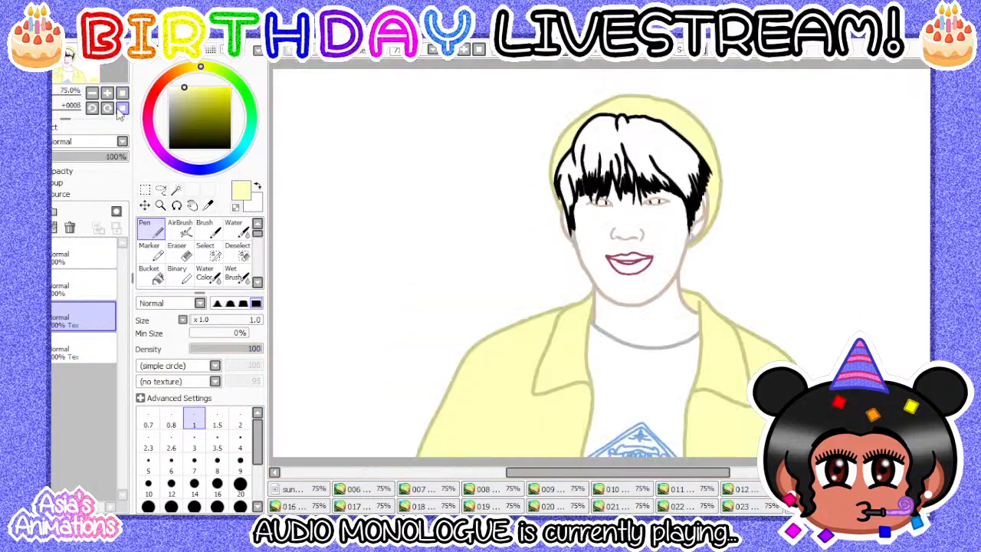
- Go to the next uncoloured animation frame and add a new layer above its bottom layer
left_click(198, 170)
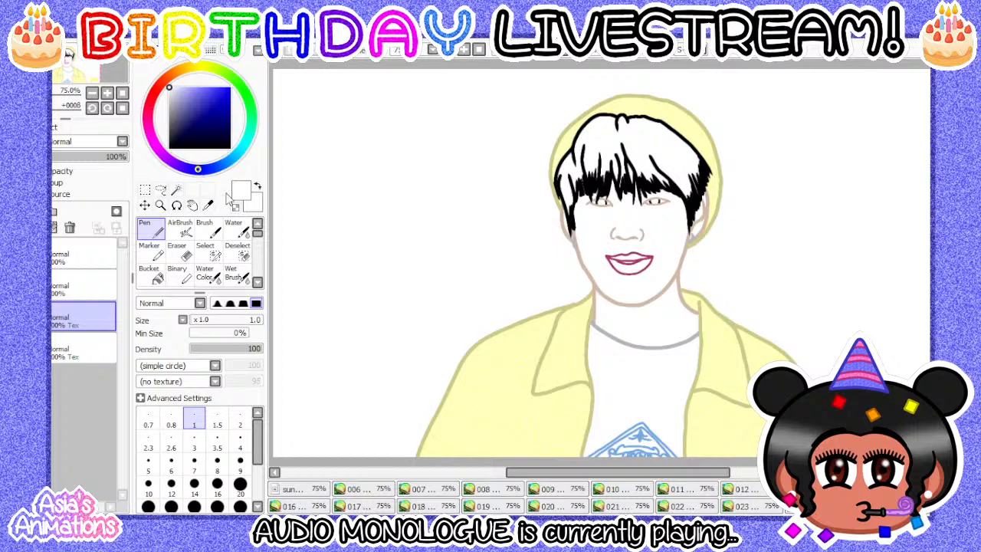
key("ctrl+shift+Tab")
key("ctrl+Tab")
key("ctrl+Tab")
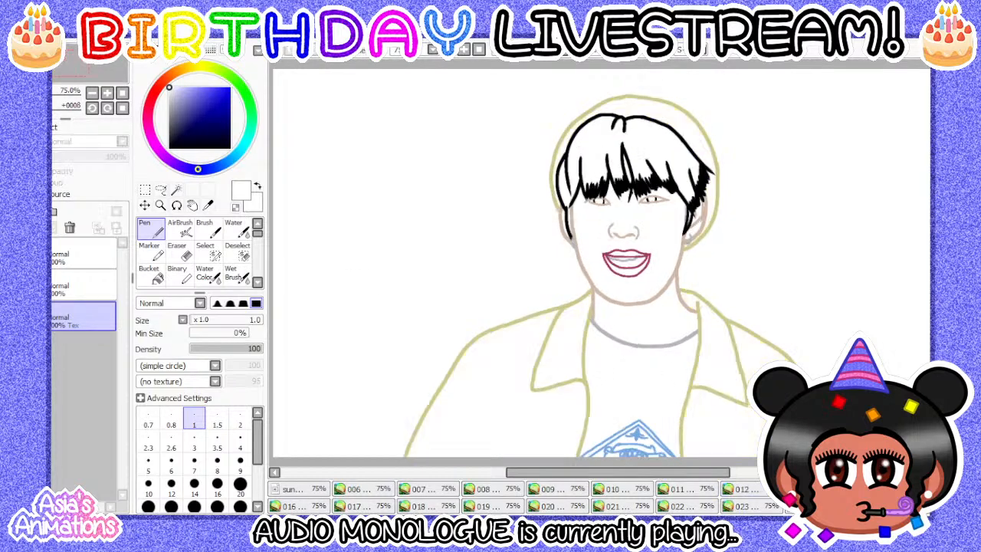
left_click(21, 210)
left_click(97, 321)
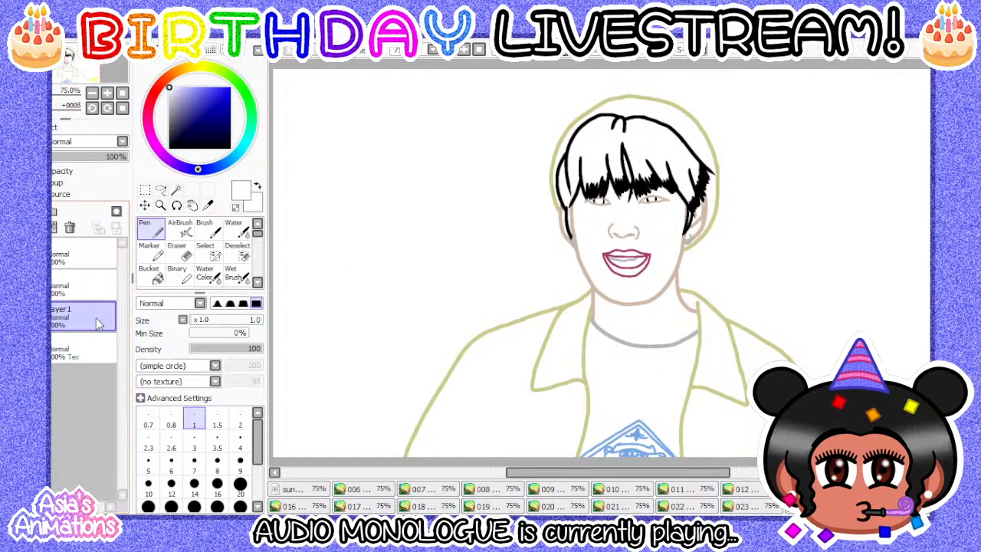
- Give the new layer a paper texture and raise the texture's intensity to the maximum
key("Return")
left_click(52, 129)
left_click(81, 144)
left_click(82, 172)
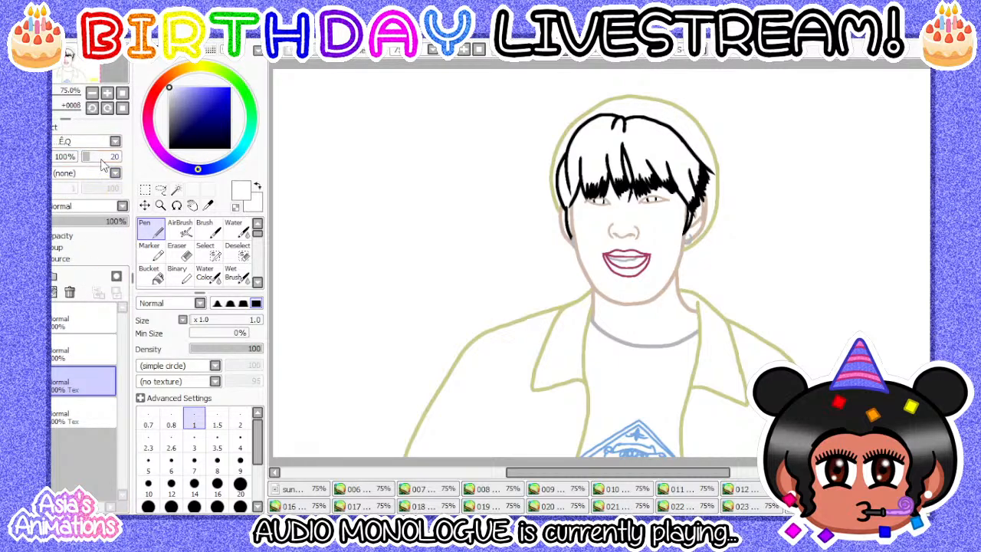
left_click_drag(98, 157, 152, 165)
left_click(54, 128)
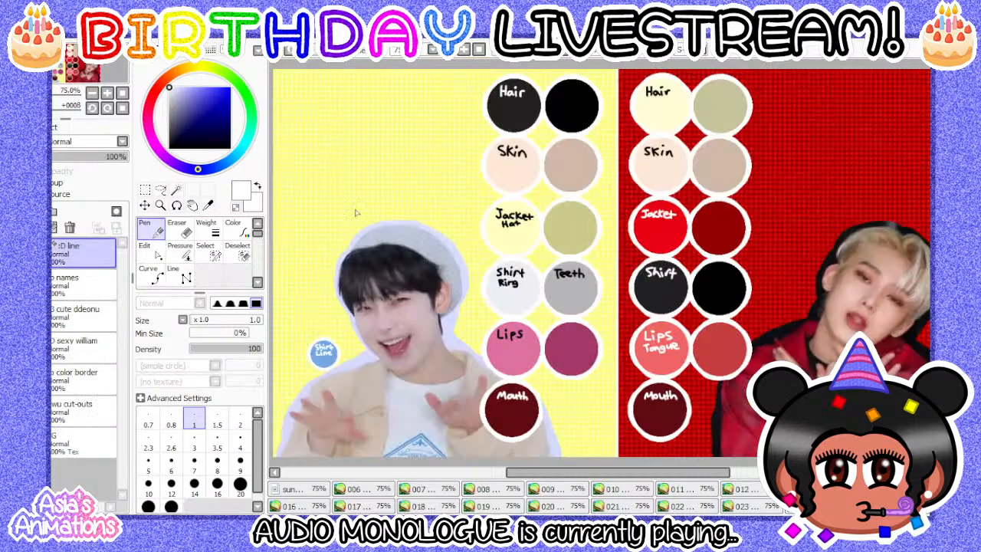
- Sample the pale yellow Jacket/Hat colour from the colour reference sheet and return to the uncoloured frame
left_click(207, 205)
left_click(517, 237)
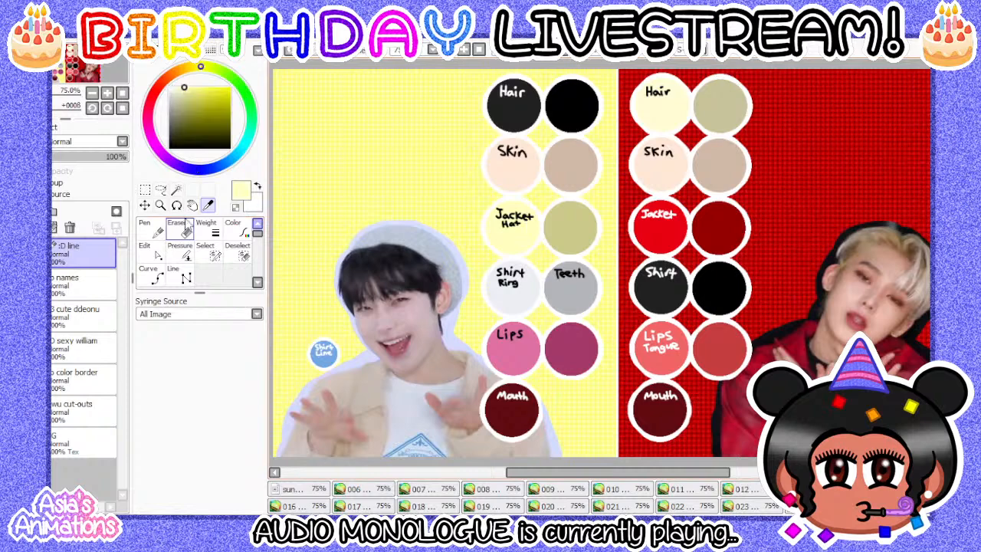
left_click(155, 229)
key("ctrl+Tab")
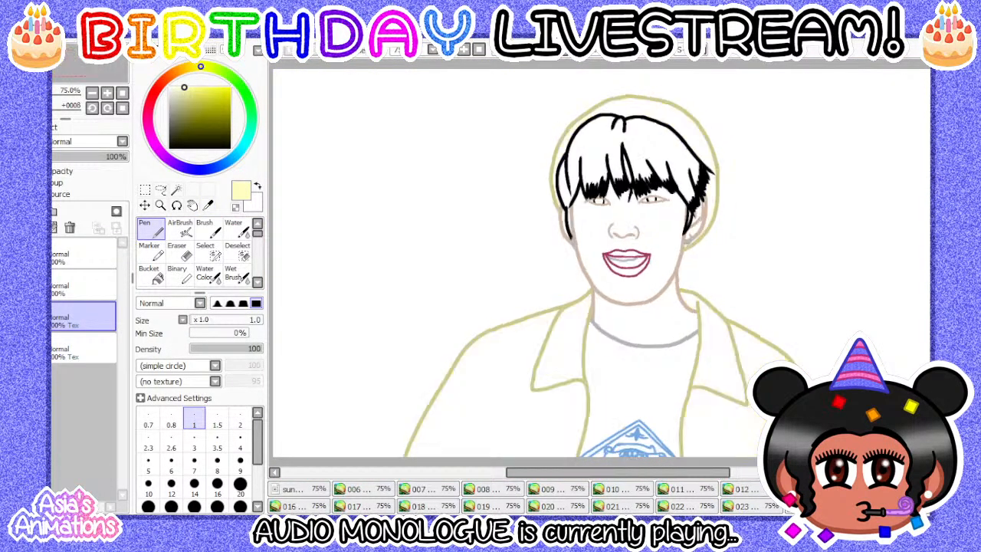
- Fill both sides of the jacket and its collar with the pale yellow using the Bucket tool
left_click(157, 273)
scroll(449, 267, "down", 1)
scroll(497, 335, "up", 3)
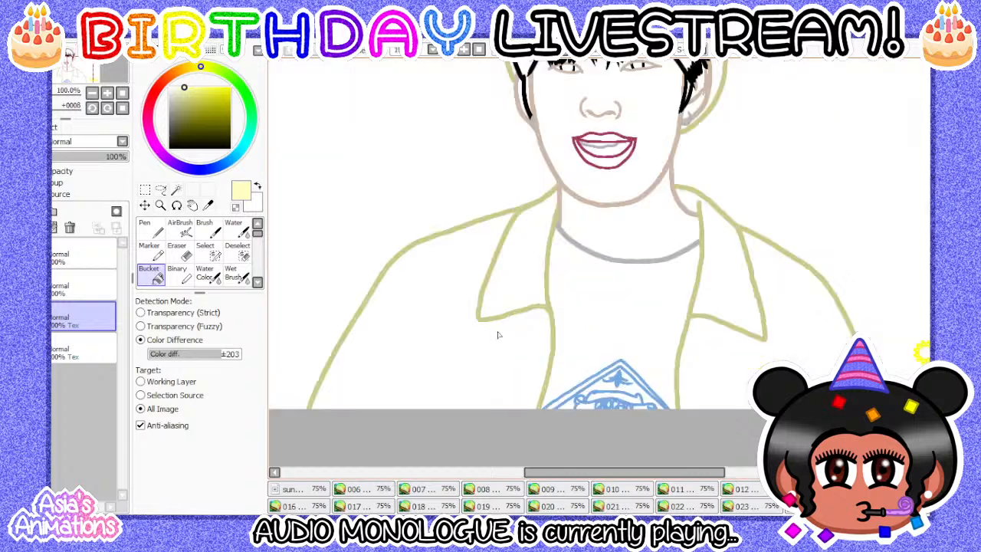
left_click(526, 281)
left_click(411, 317)
scroll(383, 306, "down", 1)
scroll(630, 303, "up", 1)
left_click(664, 240)
left_click(628, 341)
scroll(623, 310, "down", 2)
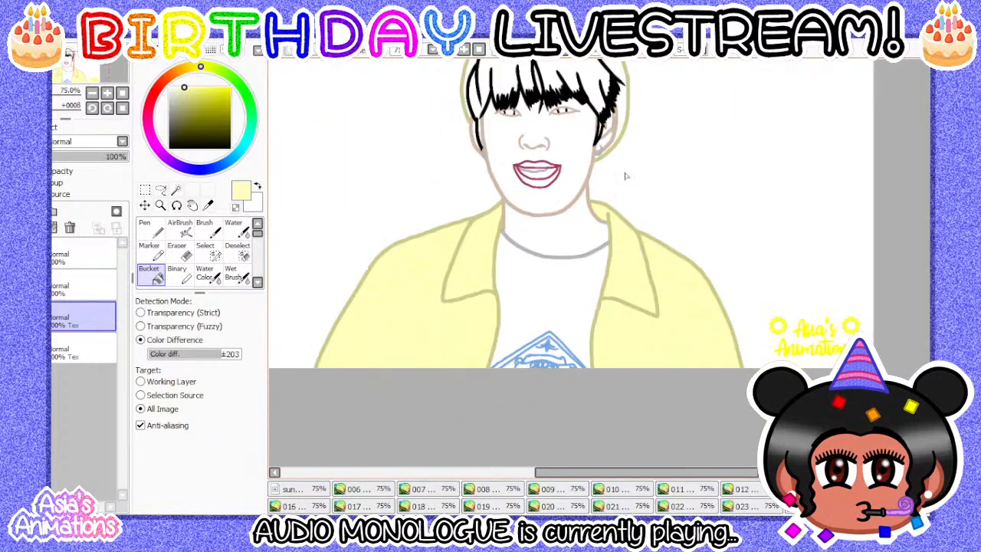
- Cover the unfilled gaps around the collar beside the neck in pale yellow with a size 10 pen
scroll(627, 206, "up", 5)
left_click(149, 227)
left_click(148, 482)
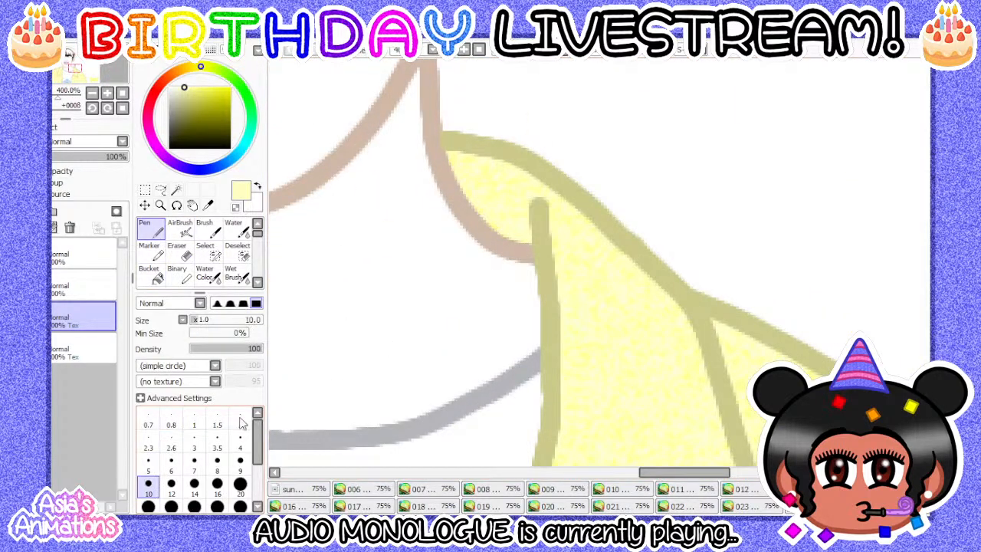
scroll(547, 193, "up", 4)
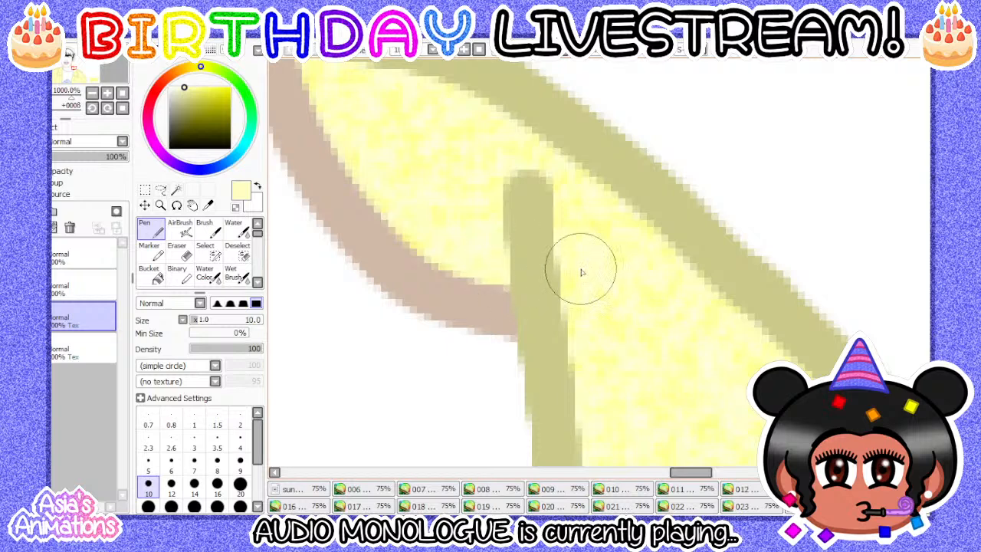
scroll(547, 256, "down", 7)
scroll(547, 253, "down", 5)
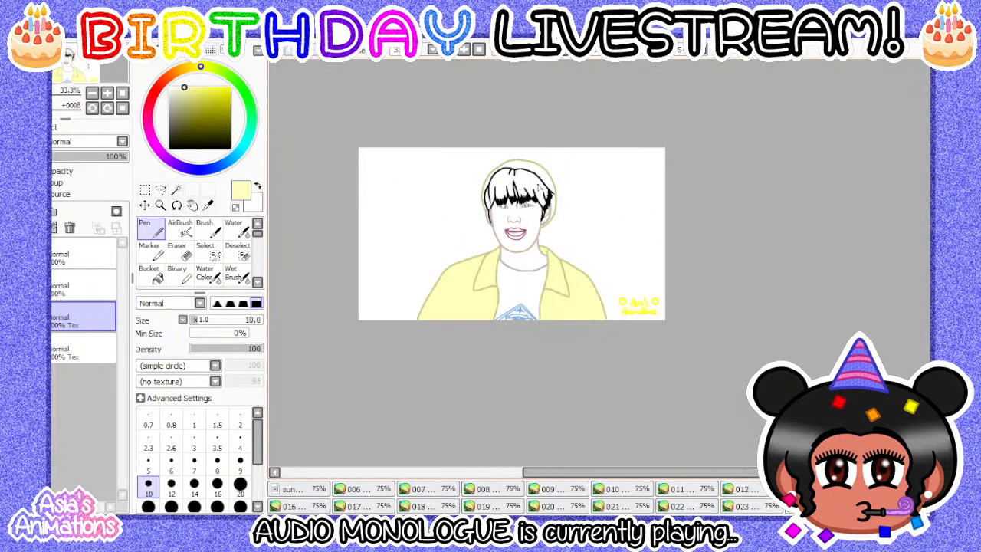
- Fill this frame's hat area around the hair with the pale yellow using the Bucket tool
scroll(528, 230, "up", 6)
left_click(149, 273)
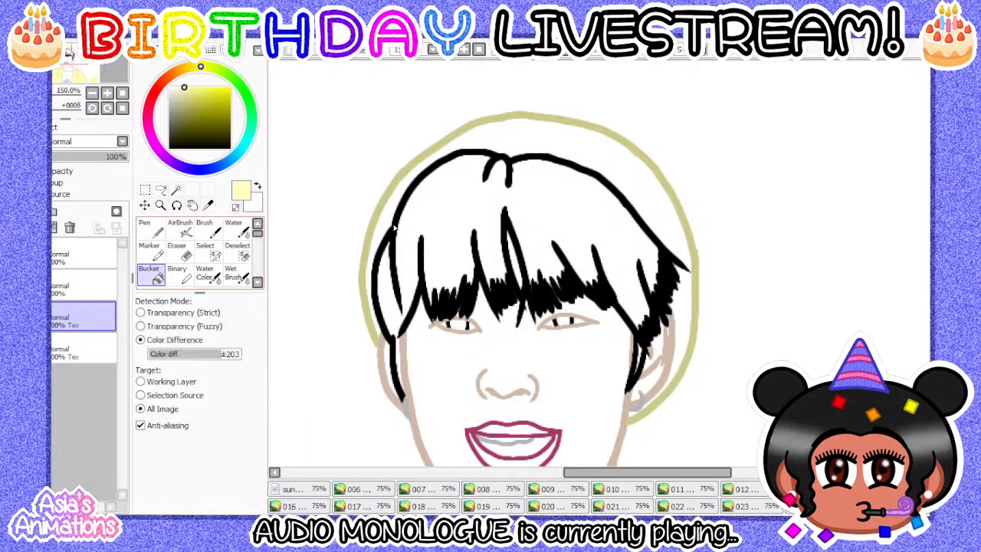
scroll(440, 253, "up", 1)
left_click(553, 129)
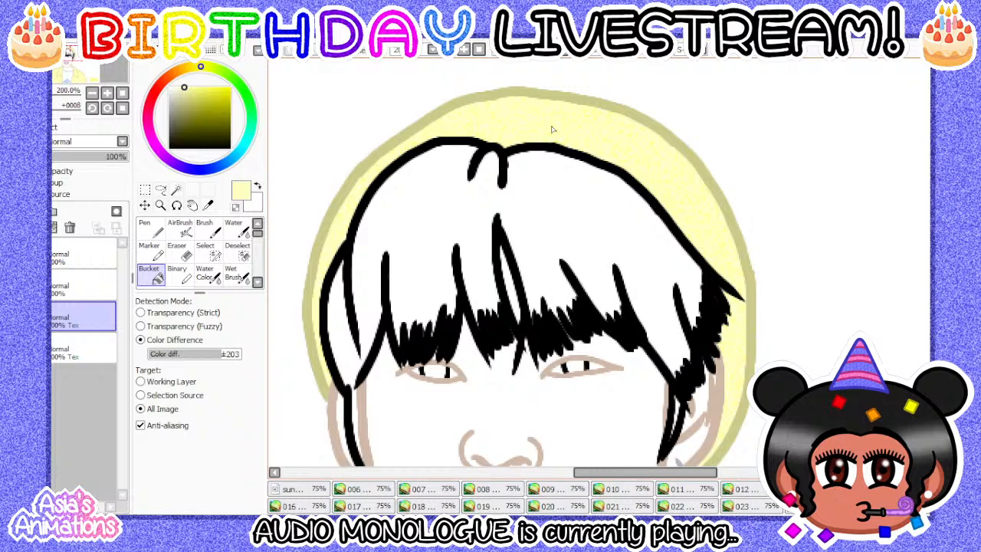
scroll(552, 129, "down", 1)
scroll(375, 213, "down", 1)
- Fill the gaps between the spiky side hair and the hat's edge in pale yellow with size 14 and 12 pens
scroll(584, 251, "up", 6)
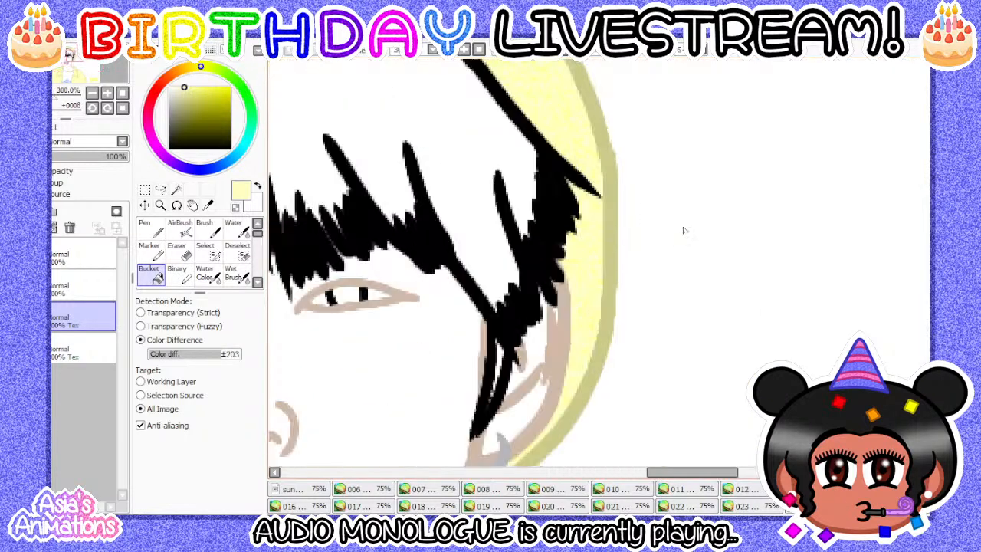
left_click(151, 227)
left_click(194, 482)
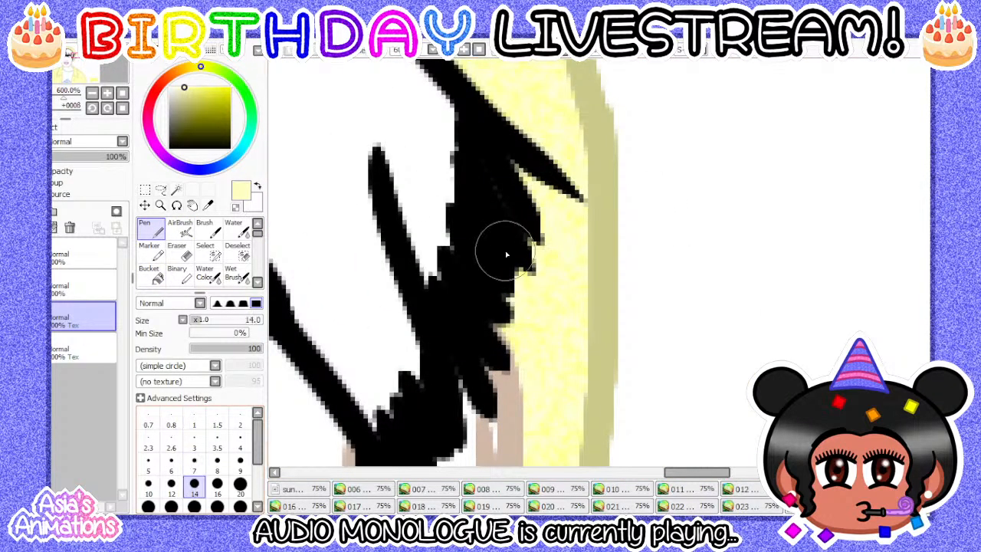
scroll(521, 222, "up", 1)
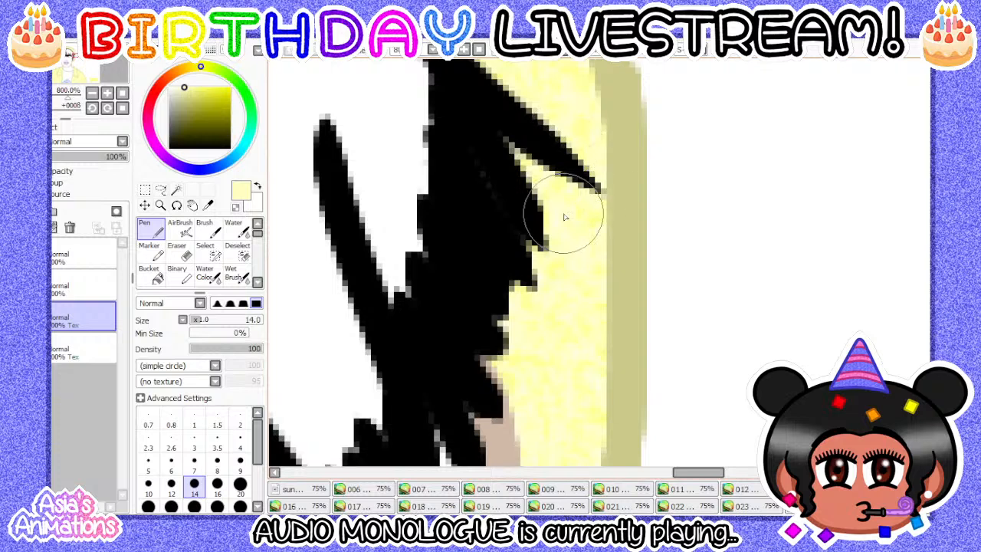
left_click(171, 483)
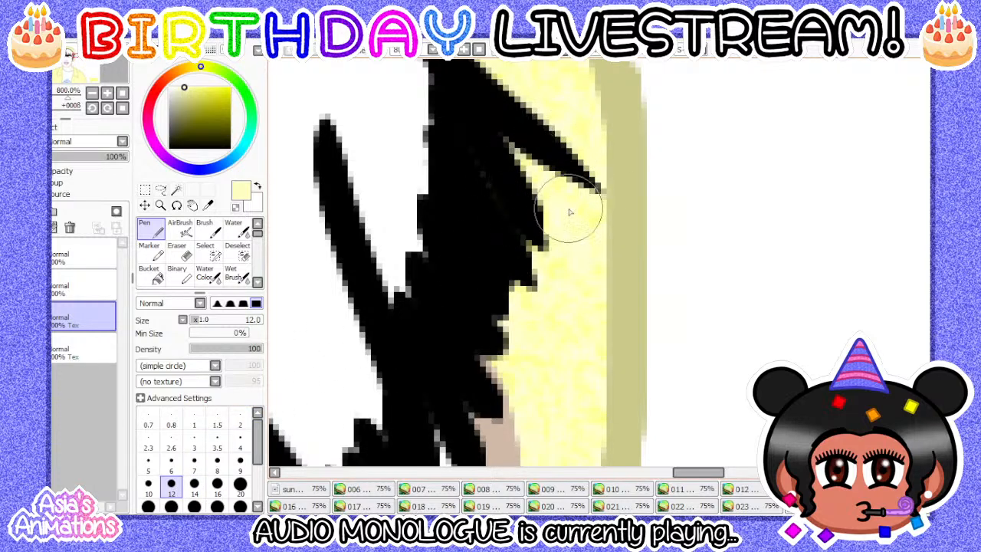
scroll(522, 218, "down", 4)
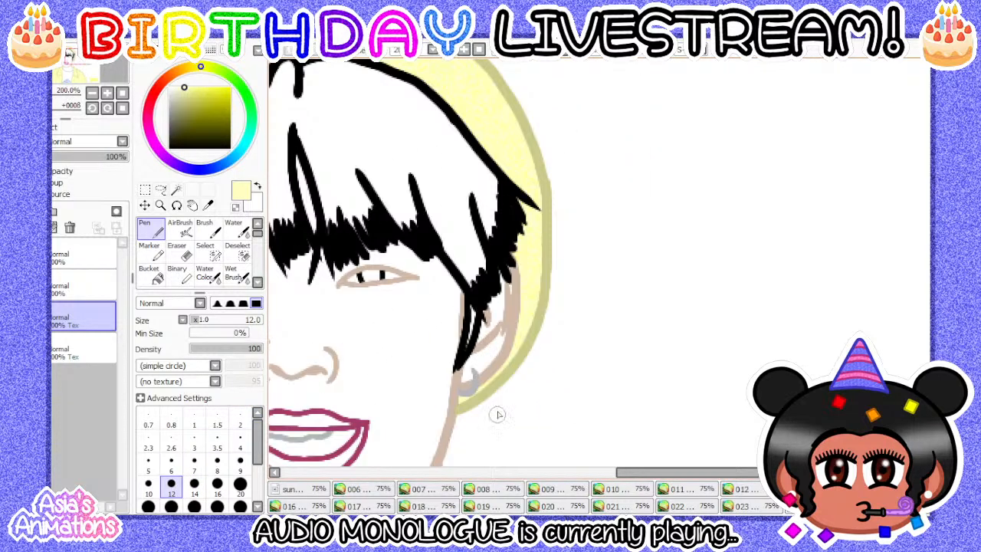
- Paint the hat's lower tip below the earring pale yellow with a size 8 pen, finishing fine spots at size 1
scroll(497, 415, "up", 3)
left_click(217, 459)
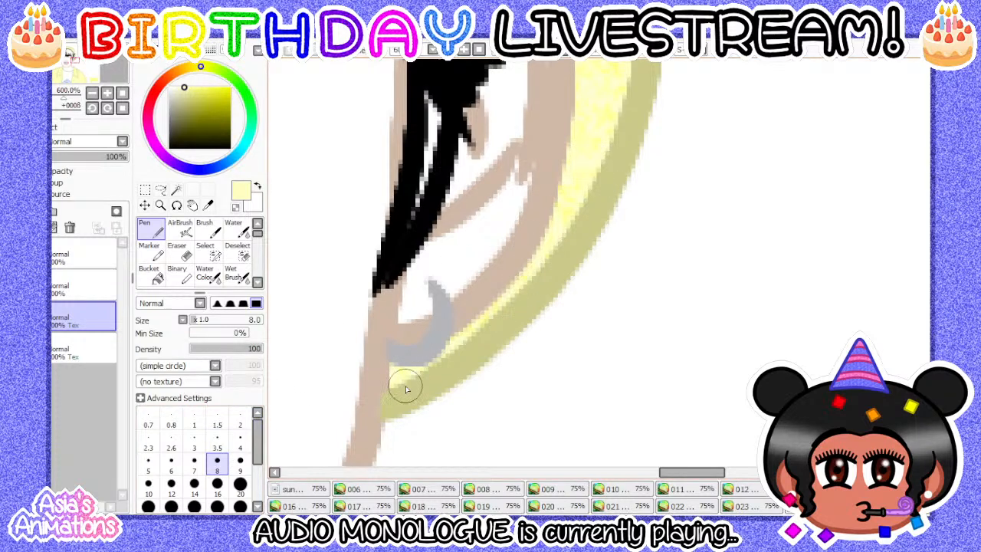
left_click(194, 420)
left_click(116, 108)
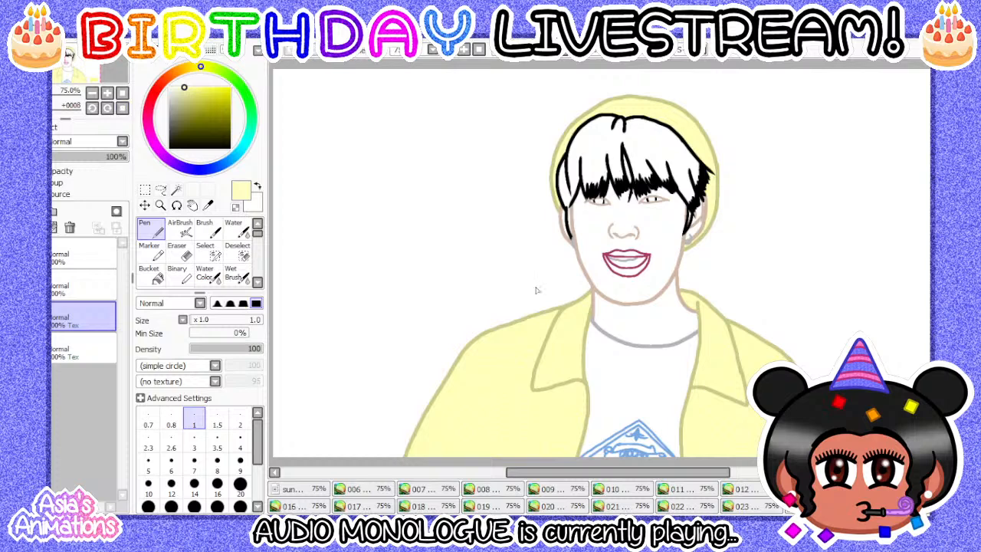
- Flip between the neighbouring animation frames to compare their yellow hat and jacket fills
key("ctrl+shift+Tab")
key("ctrl+Tab")
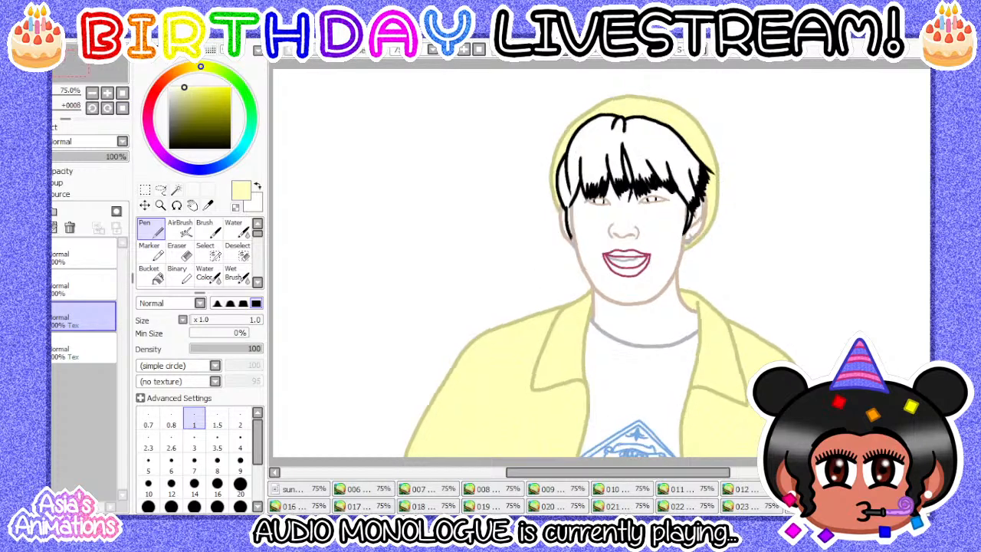
key("ctrl+Tab")
key("ctrl+shift+Tab")
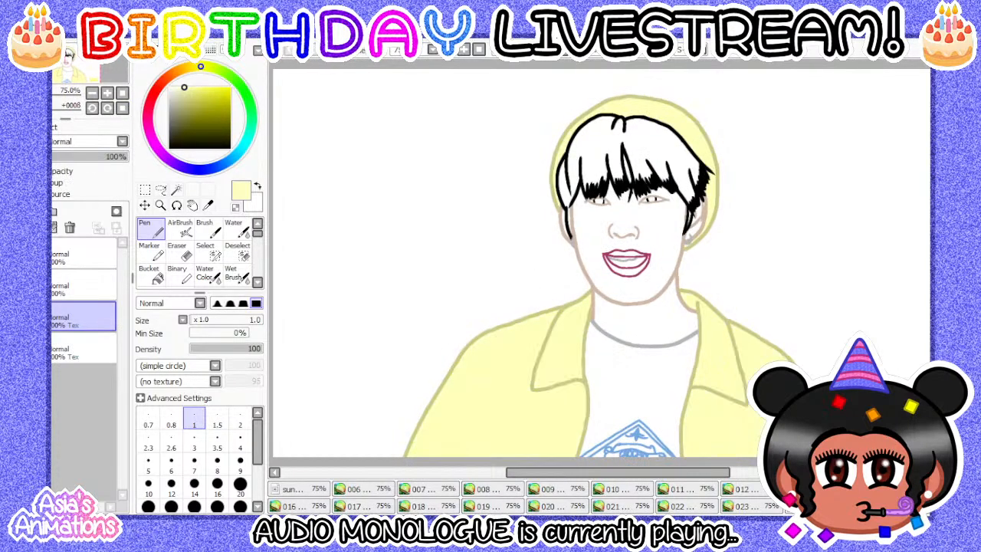
key("ctrl+shift+Tab")
key("ctrl+Tab")
- Add a new layer above the bottom layer of the next uncoloured frame and give it the paper texture
key("ctrl+Tab")
key("ctrl+shift+n")
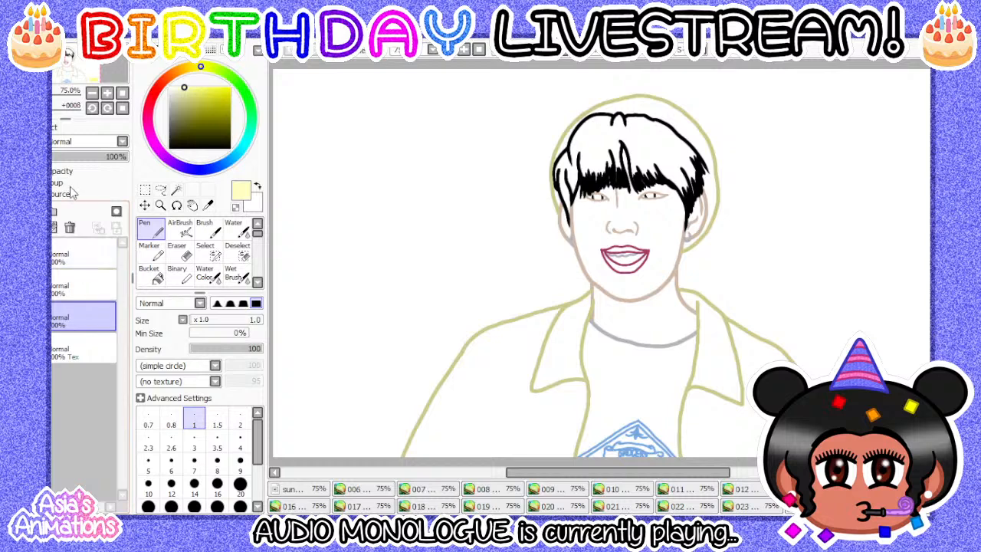
left_click(64, 145)
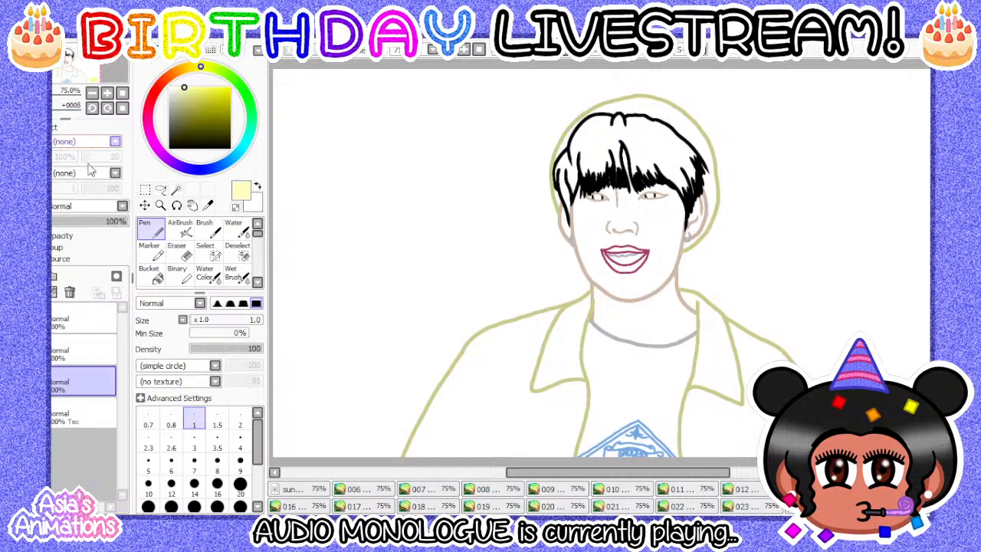
left_click(86, 172)
left_click(53, 127)
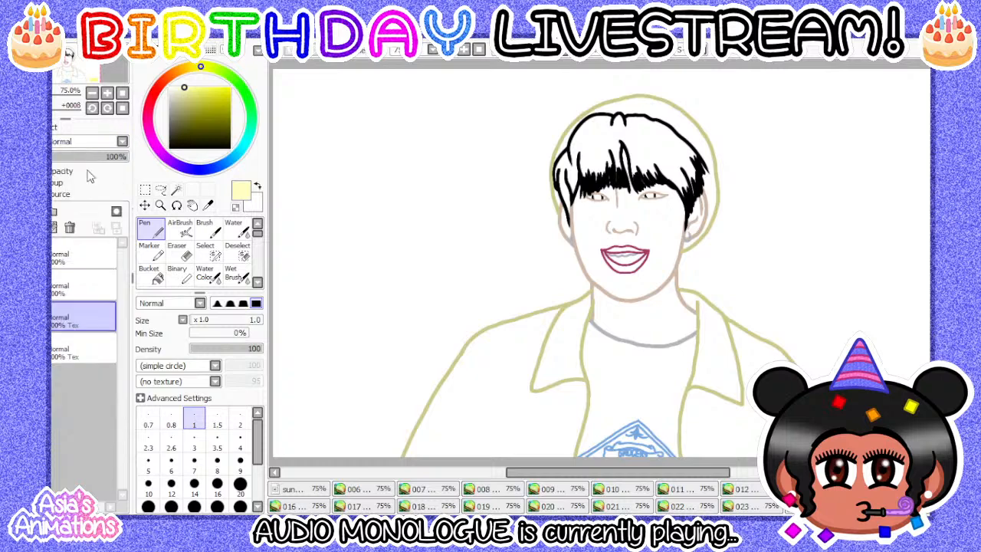
- Fill the jacket's collar flaps and body on both sides with pale yellow using the Bucket
left_click(150, 276)
scroll(386, 202, "down", 1)
scroll(519, 311, "up", 2)
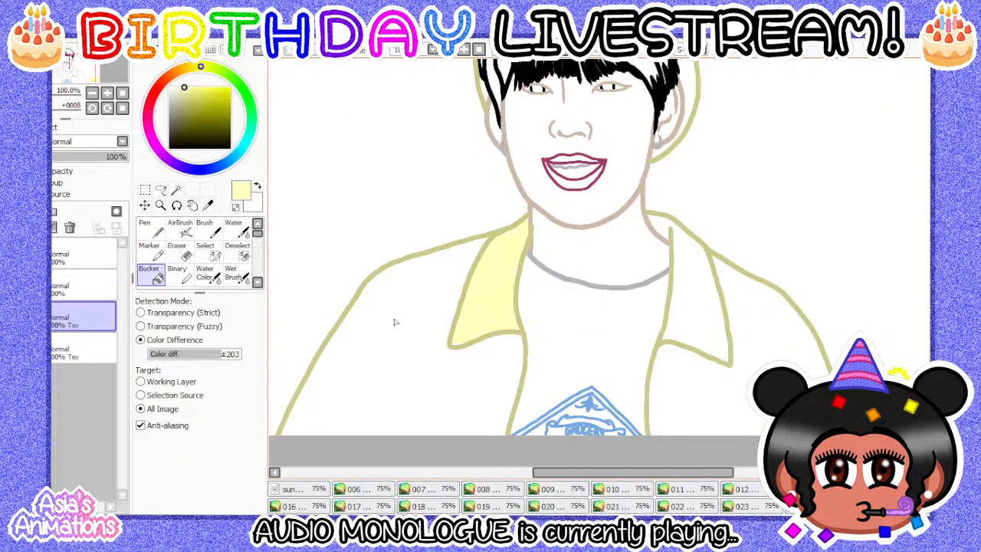
scroll(394, 322, "down", 2)
scroll(580, 362, "up", 2)
scroll(570, 352, "down", 1)
scroll(483, 172, "down", 2)
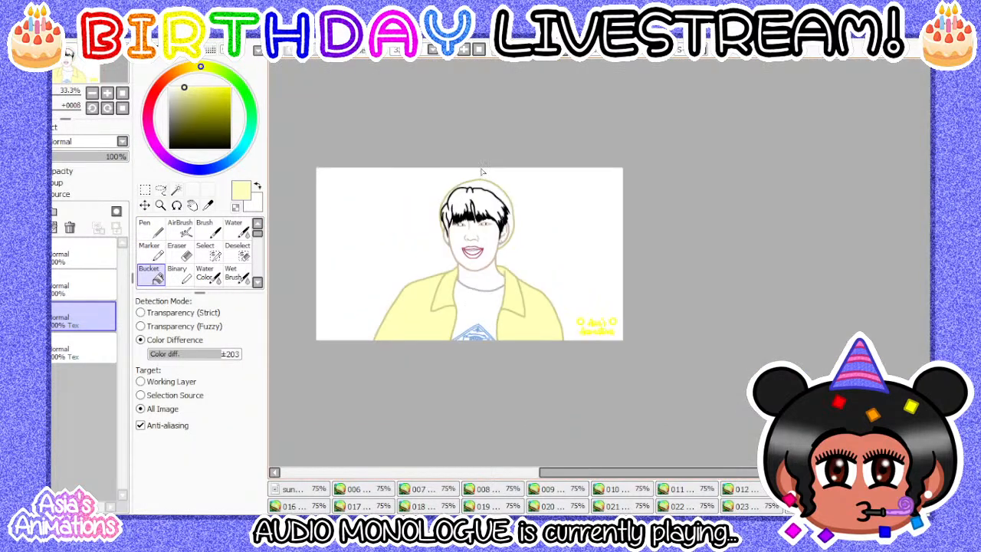
- Fill the hat area around the hair with pale yellow using the Bucket
scroll(483, 171, "up", 3)
scroll(473, 204, "down", 1)
scroll(491, 230, "up", 1)
scroll(555, 404, "up", 2)
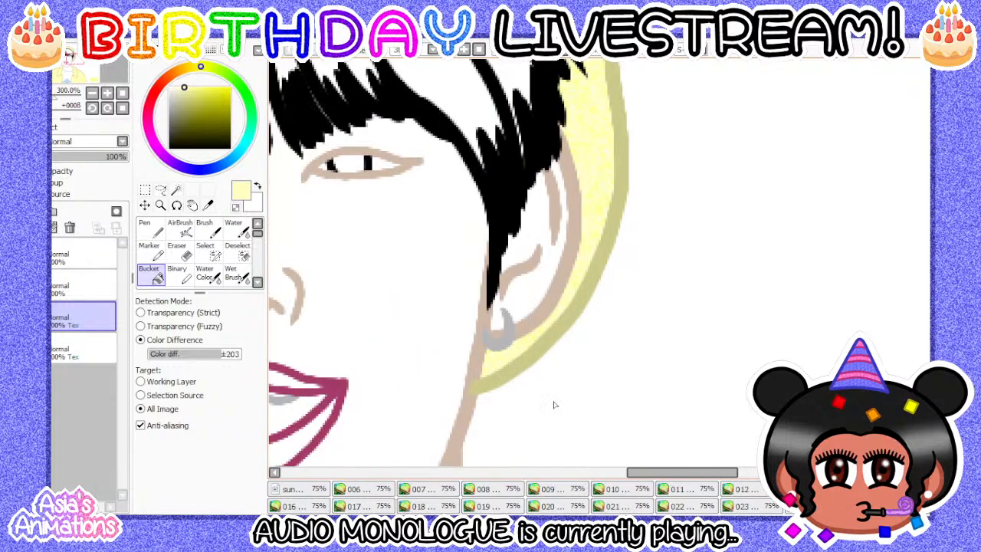
- Touch up the hat's pale yellow edge just below the earring with a size 7 pen
scroll(555, 404, "up", 1)
left_click(151, 230)
left_click(193, 463)
scroll(494, 318, "up", 2)
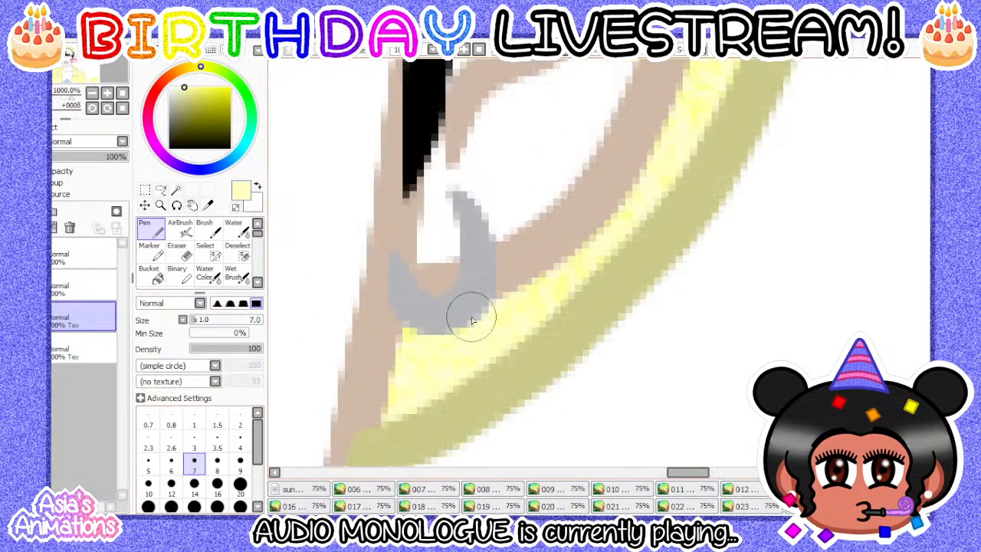
scroll(528, 310, "down", 5)
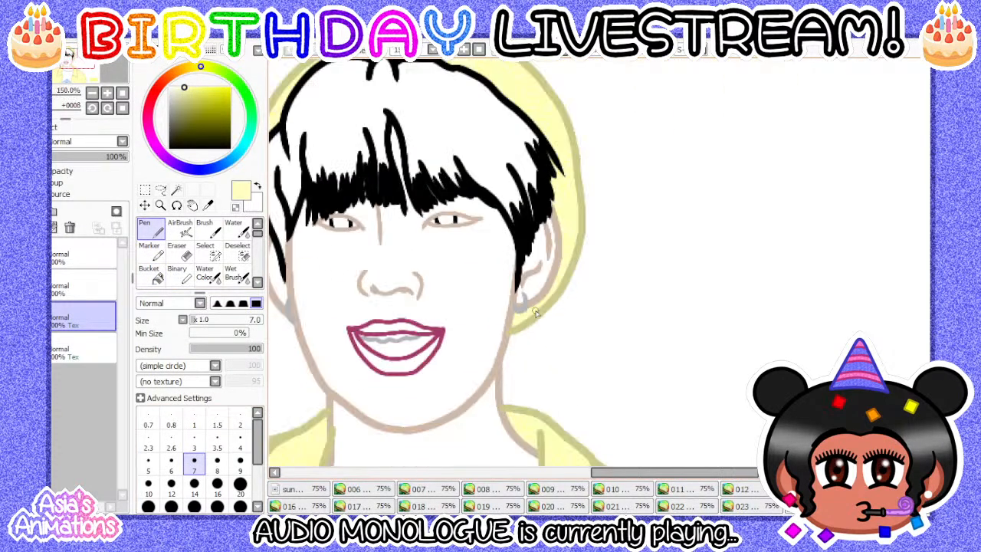
- Paint the narrow gap between the side hair, the ear and the hat's edge pale yellow, using a size 6 pen
scroll(314, 221, "down", 2)
scroll(376, 255, "up", 5)
scroll(383, 206, "down", 1)
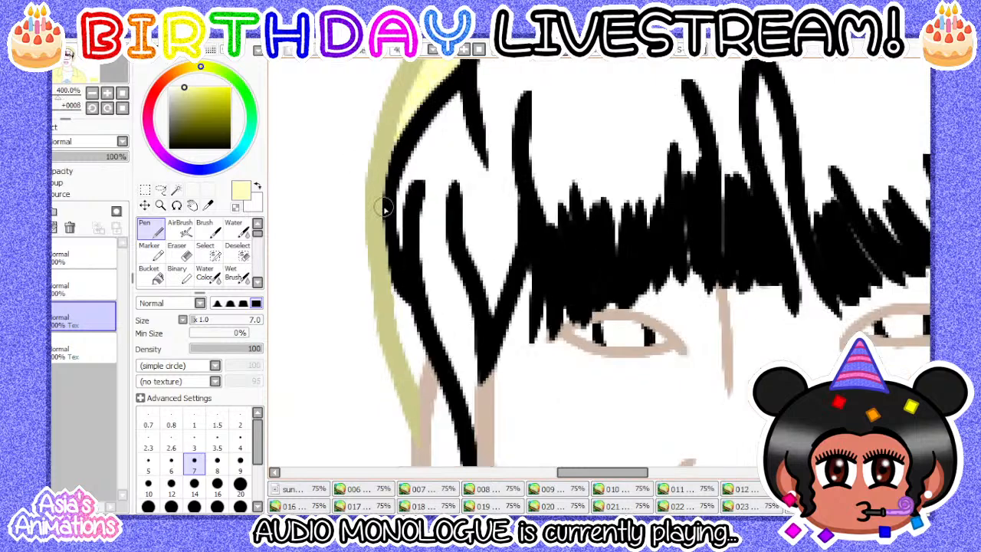
scroll(383, 222, "up", 4)
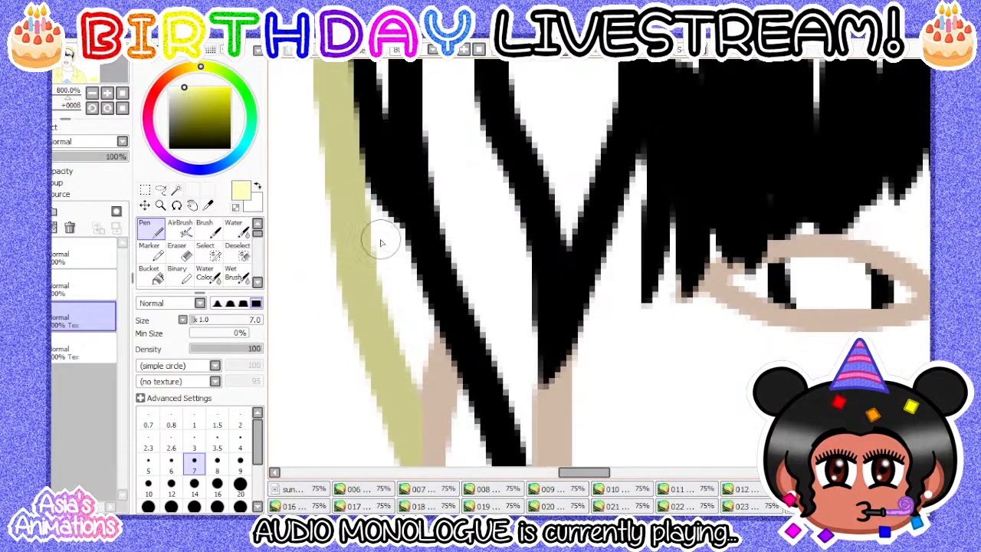
left_click(171, 465)
scroll(409, 416, "up", 1)
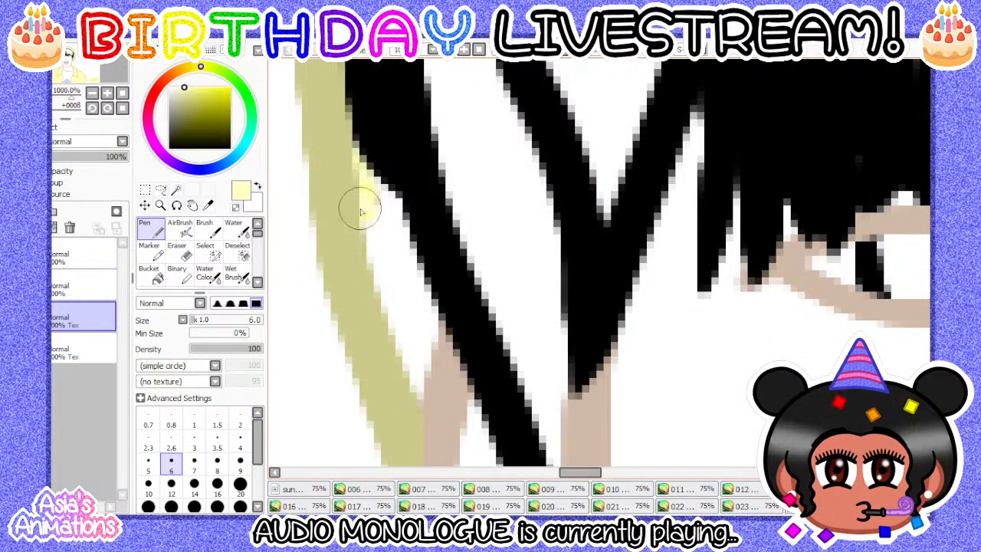
mouse_move(360, 211)
left_mouse_down()
mouse_move(388, 328)
mouse_move(428, 405)
mouse_move(433, 323)
mouse_move(406, 269)
left_mouse_up()
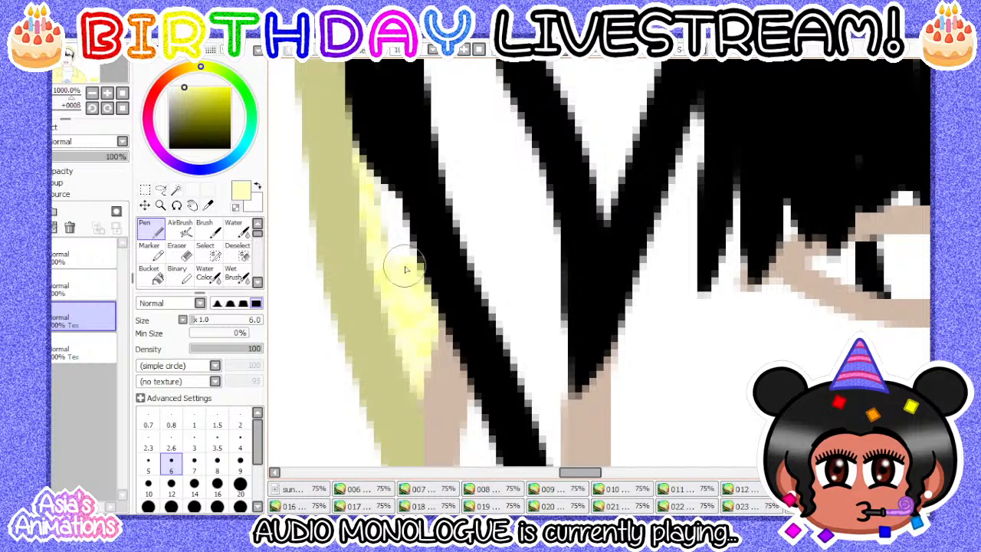
scroll(417, 335, "down", 3)
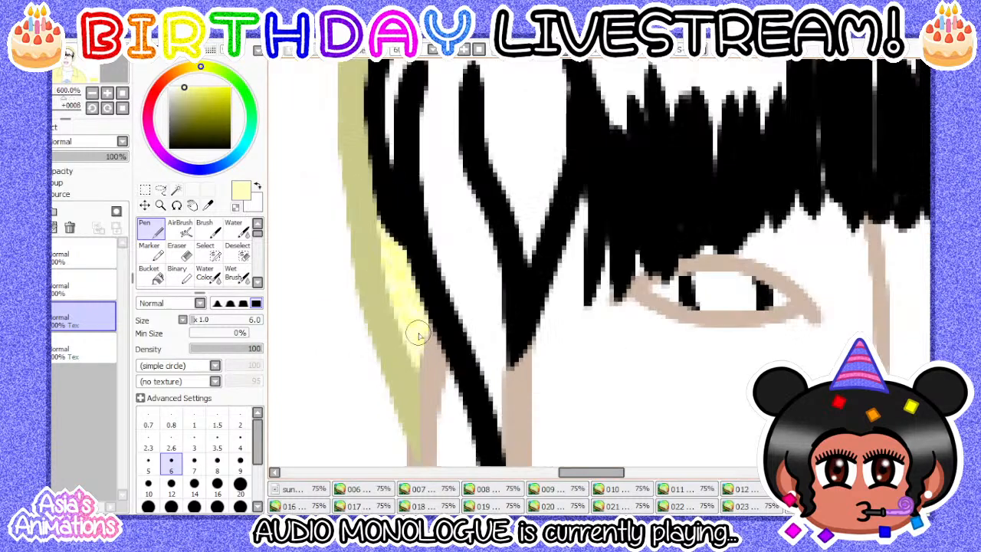
scroll(417, 335, "down", 3)
scroll(417, 331, "down", 2)
scroll(411, 258, "up", 4)
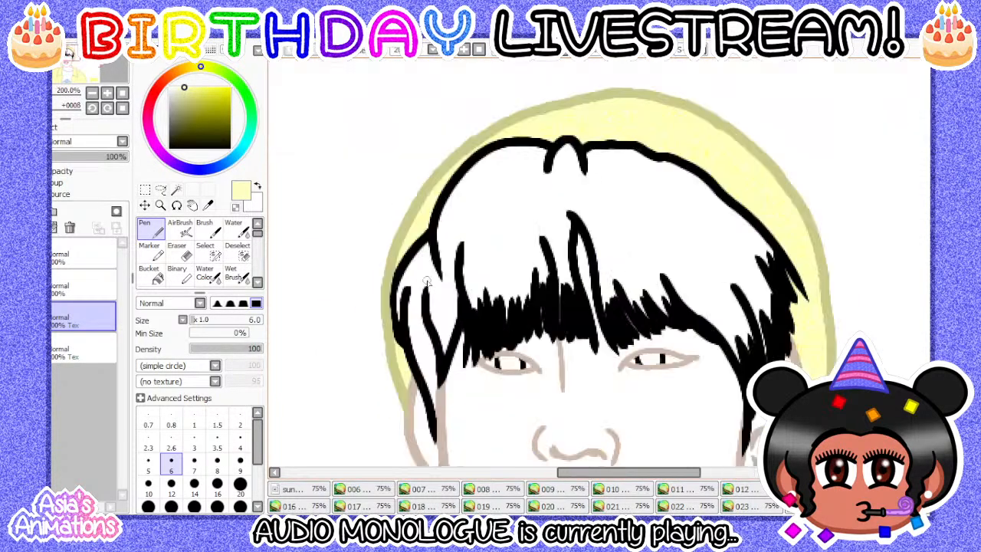
- Touch up the hat's yellow around the spiky side hair with size 9, 10 and 1 pens
scroll(414, 229, "down", 4)
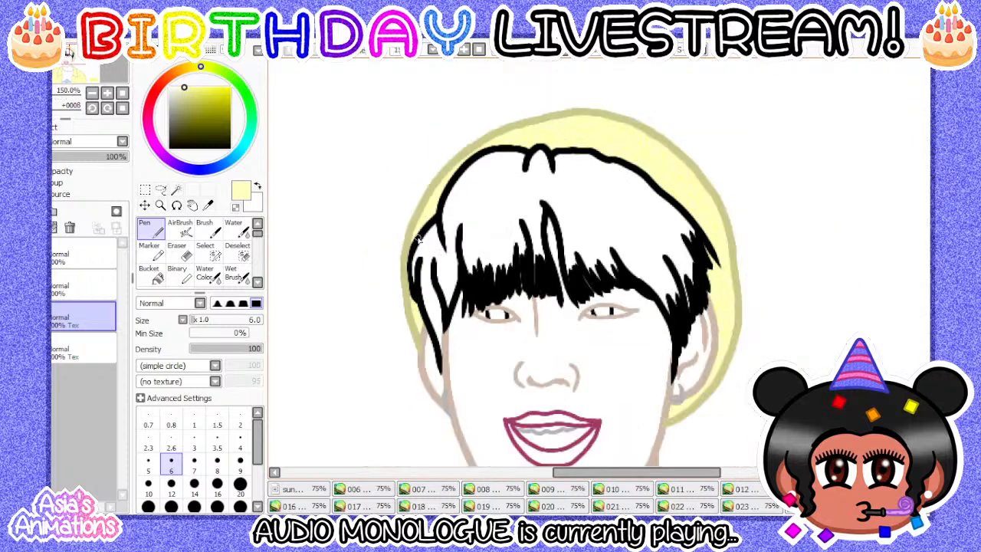
scroll(719, 285, "up", 4)
scroll(476, 329, "down", 1)
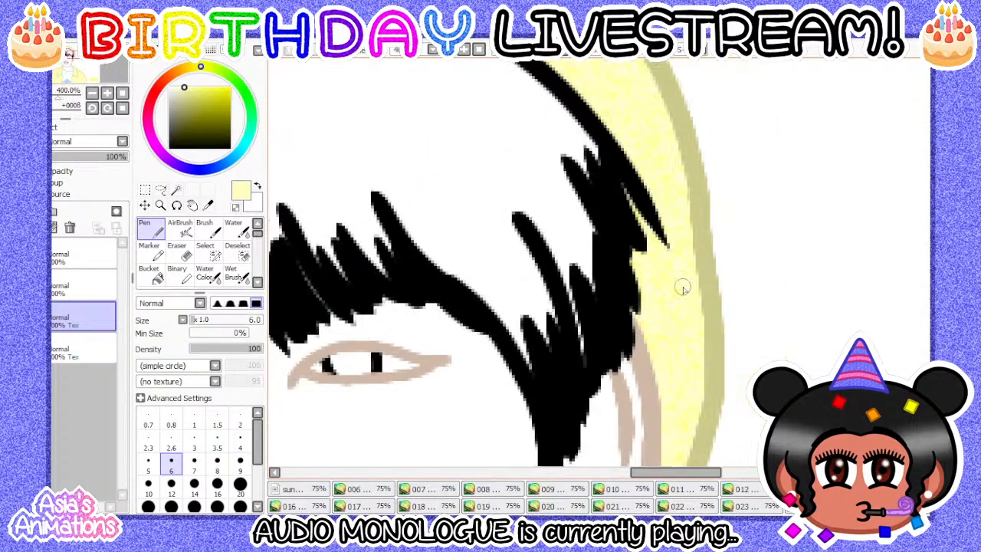
scroll(680, 285, "up", 2)
left_click(240, 464)
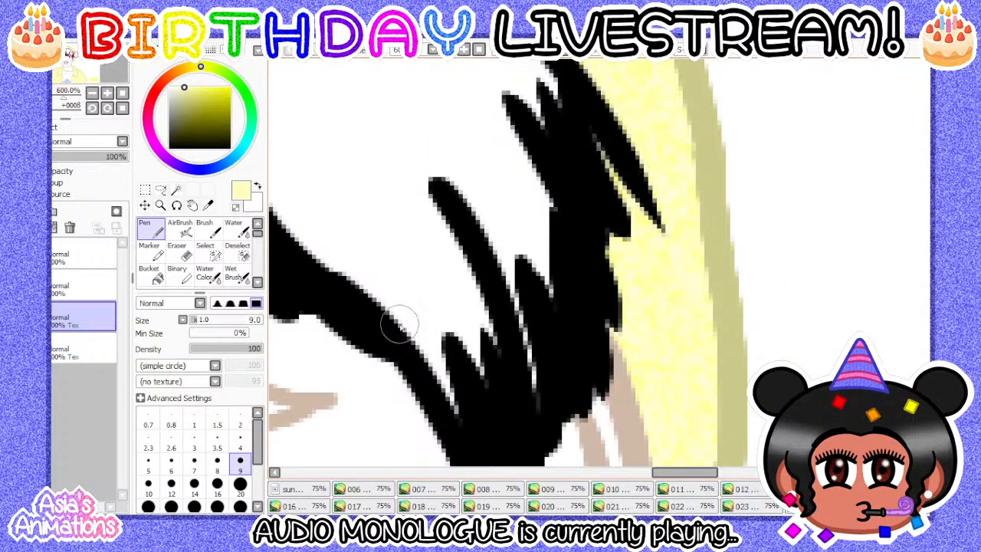
left_click(147, 483)
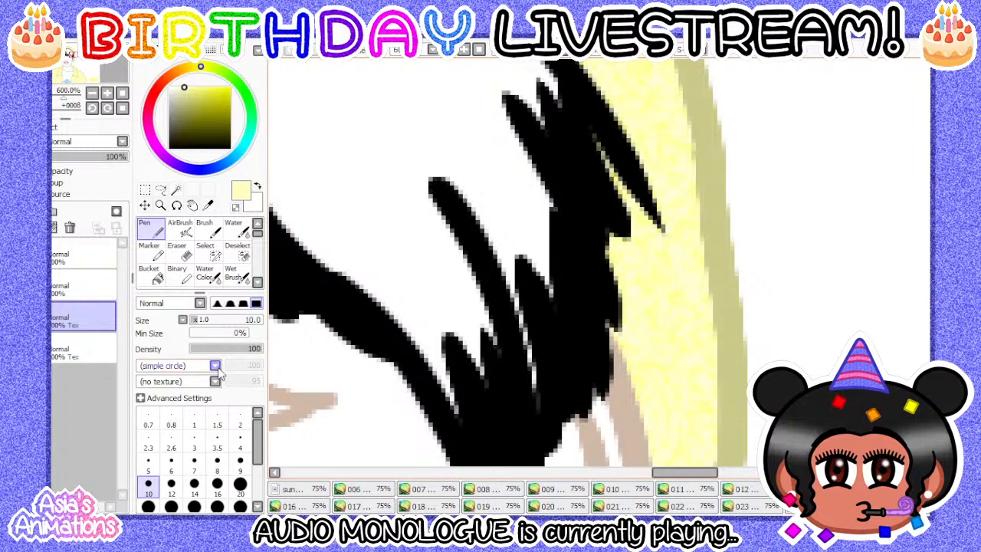
left_click(194, 424)
left_click(121, 107)
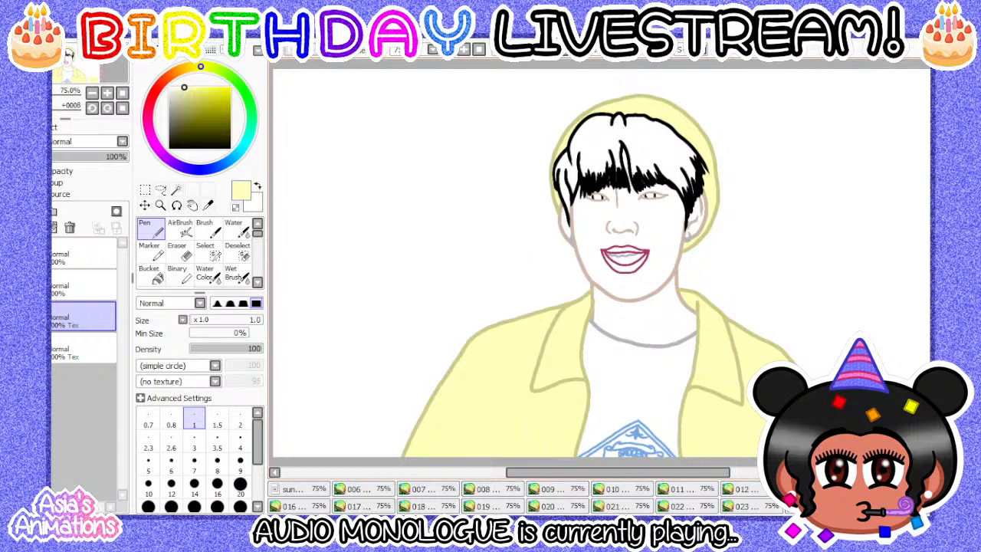
- Switch to frame 016, add a new layer above its bottom layer and give it the paper texture
left_click(324, 508)
left_click(84, 321)
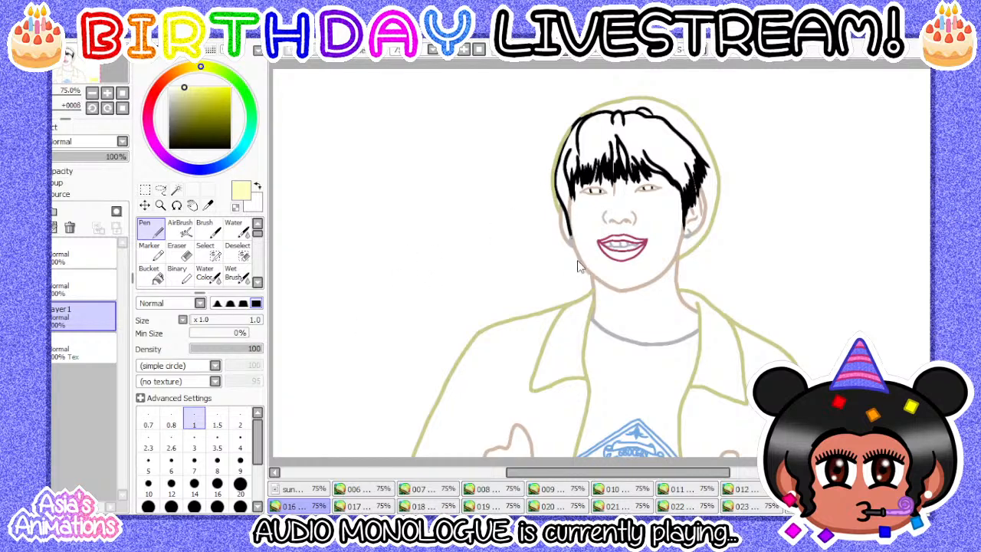
left_click(54, 130)
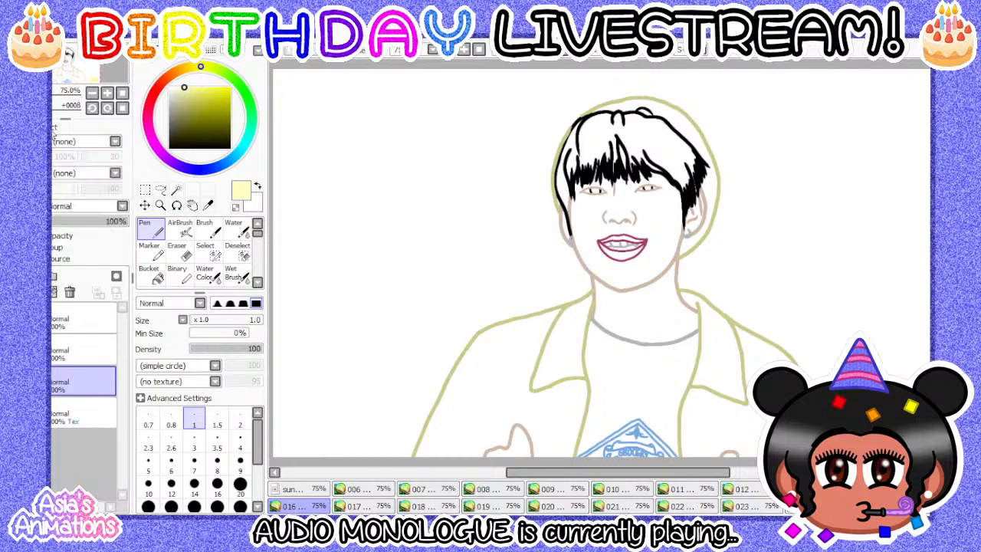
left_click(69, 158)
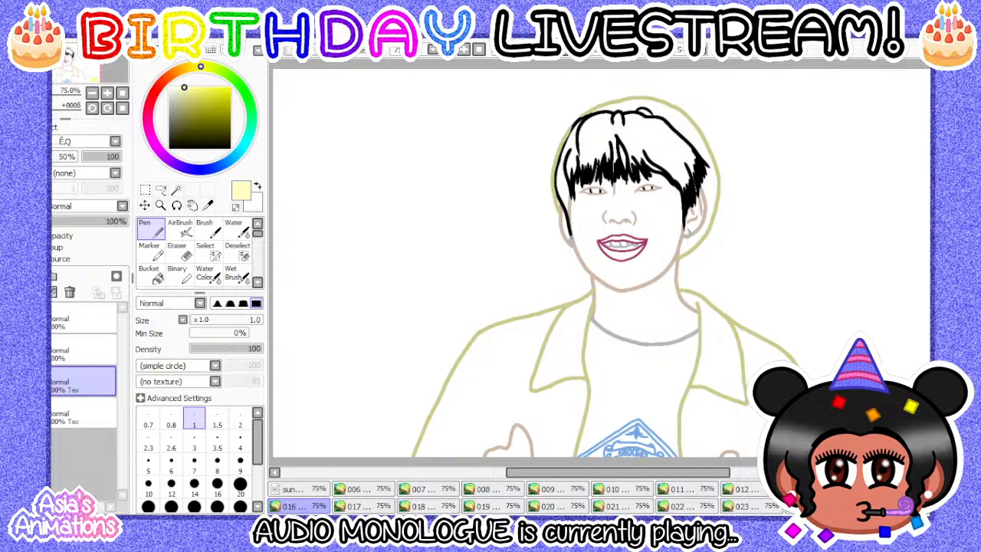
left_click(54, 128)
- Fill frame 016's jacket body and collar flaps with pale yellow using the Bucket
left_click(151, 274)
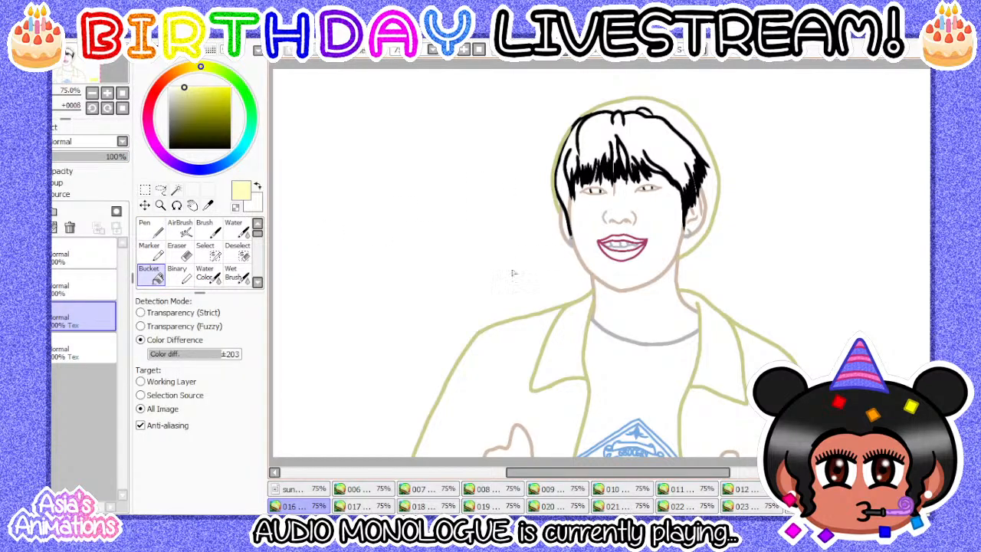
scroll(513, 274, "down", 1)
scroll(518, 347, "up", 2)
left_click(515, 362)
left_click(523, 315)
scroll(524, 312, "down", 2)
scroll(614, 298, "up", 2)
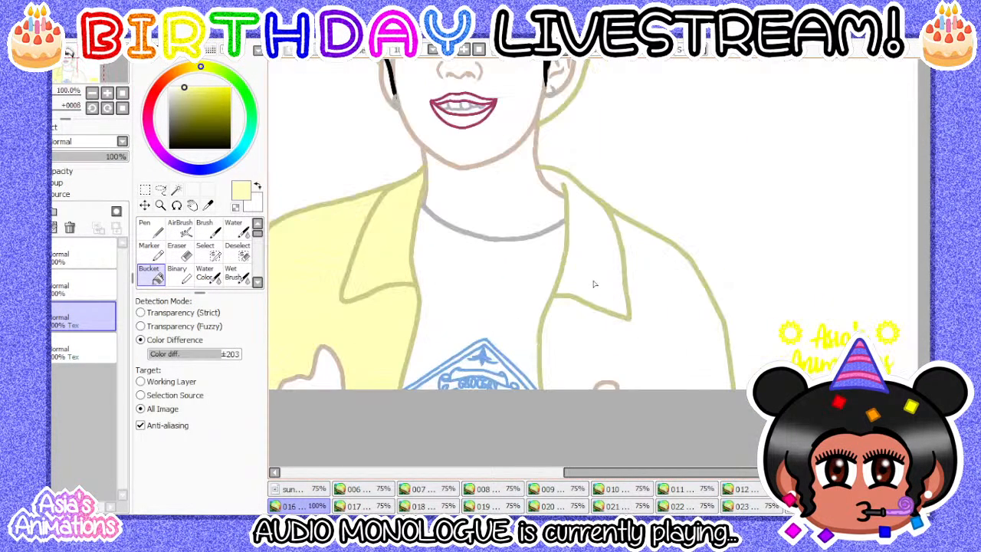
left_click(593, 284)
scroll(584, 327, "down", 2)
scroll(582, 327, "up", 1)
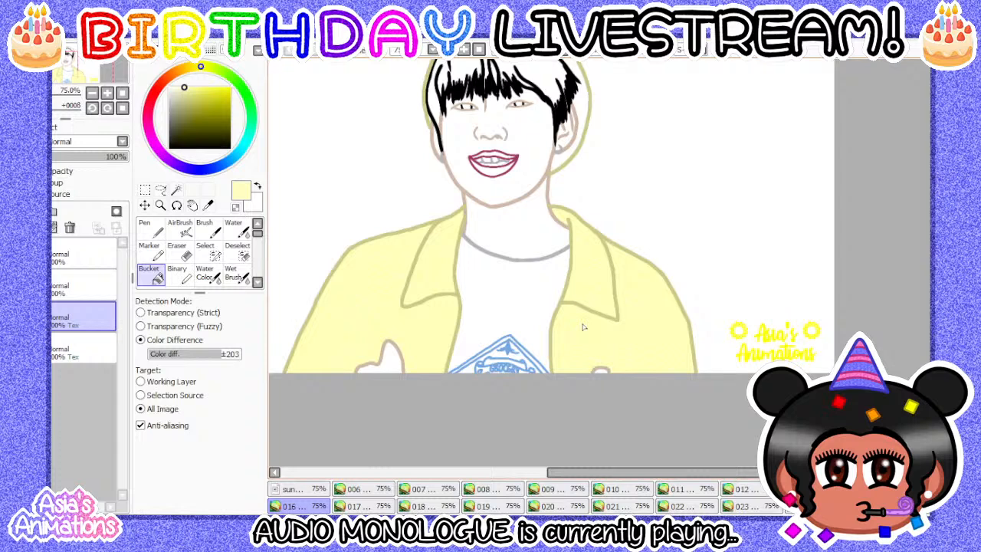
- Touch up the jacket collar's yellow beside the neck line with size 14, 10 and 1 pens
scroll(582, 327, "up", 5)
left_click(151, 228)
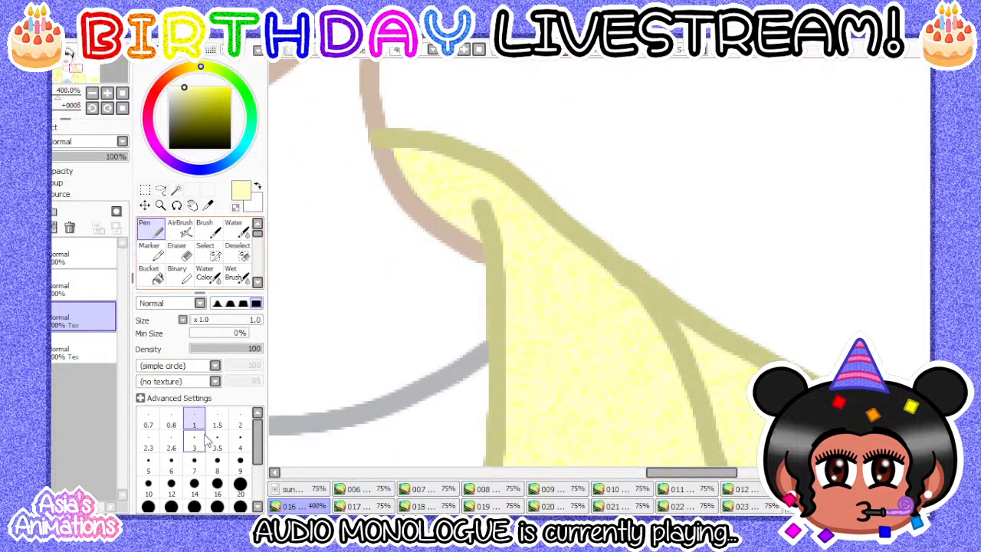
left_click(197, 487)
scroll(463, 235, "up", 2)
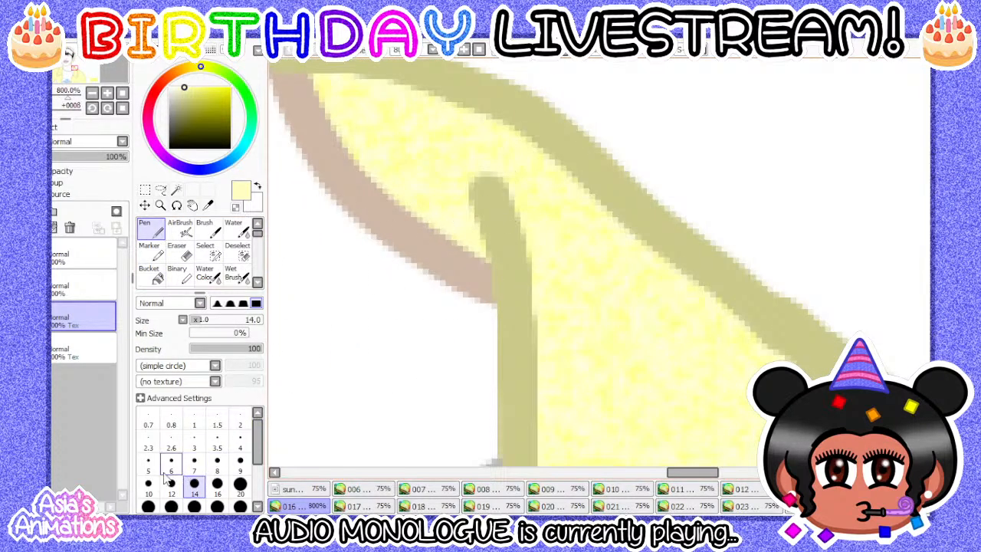
left_click(150, 486)
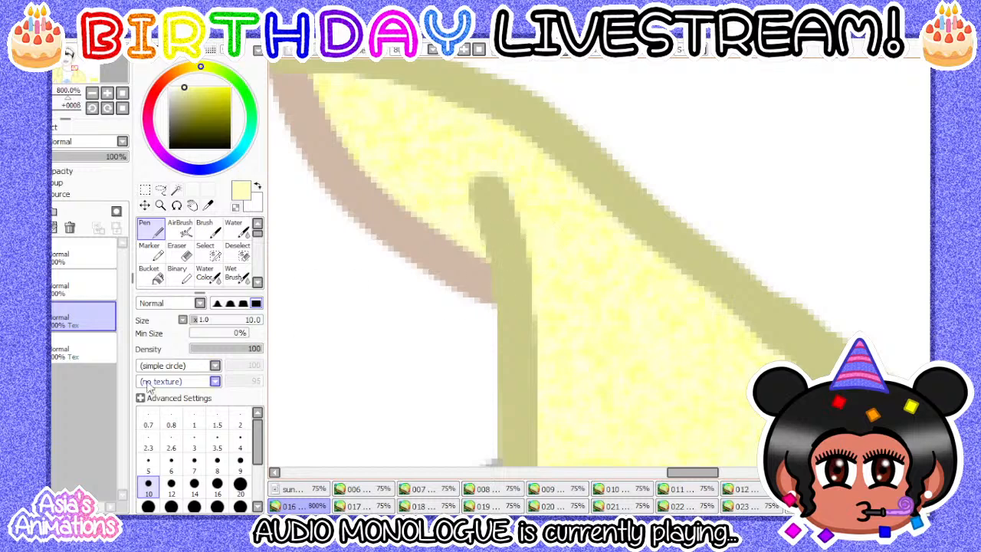
left_click(194, 418)
left_click(122, 108)
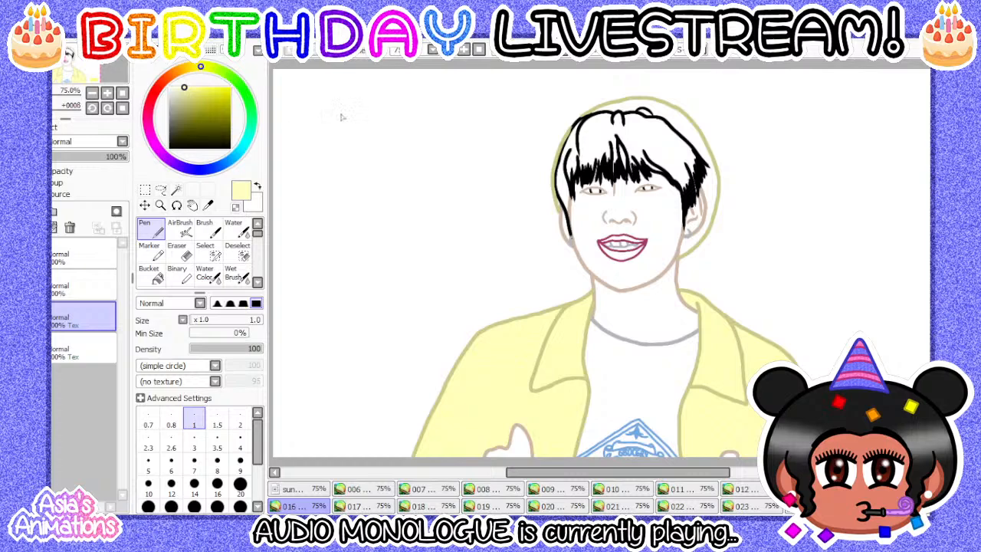
- Fill frame 016's hat area around the hair and ear with pale yellow using the Bucket
scroll(342, 116, "down", 1)
scroll(342, 116, "up", 2)
left_click(151, 276)
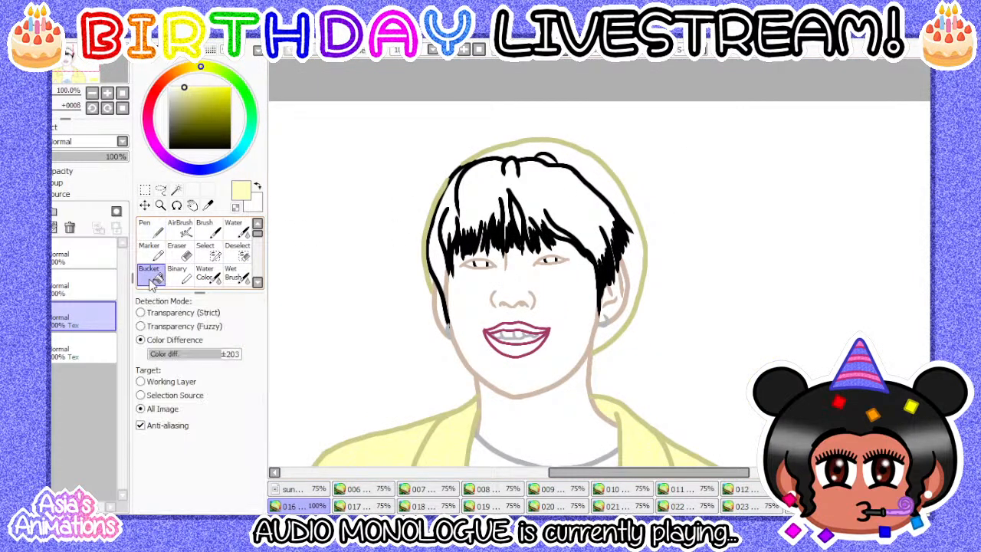
scroll(658, 265, "up", 2)
left_click(604, 234)
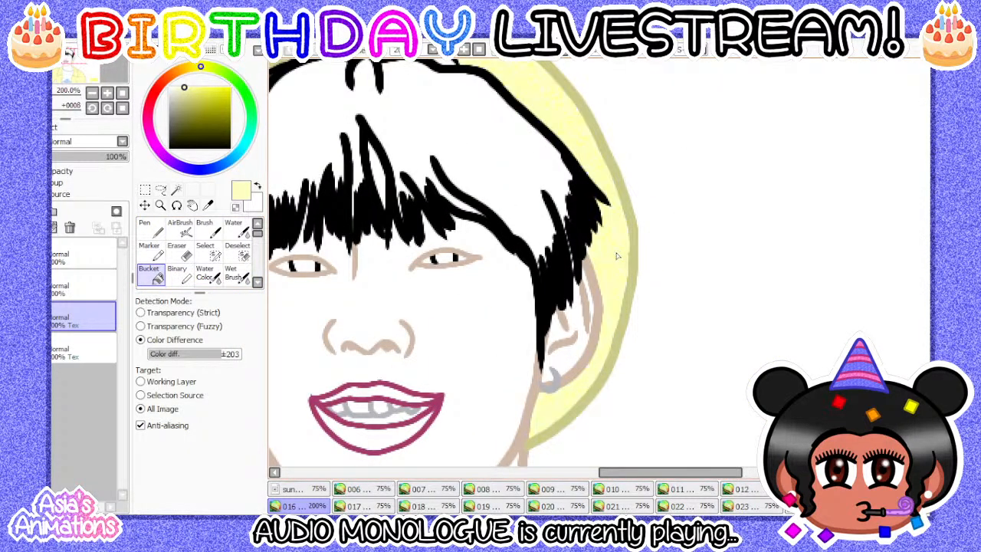
scroll(622, 268, "down", 1)
scroll(669, 210, "up", 2)
scroll(605, 253, "down", 2)
scroll(567, 337, "up", 4)
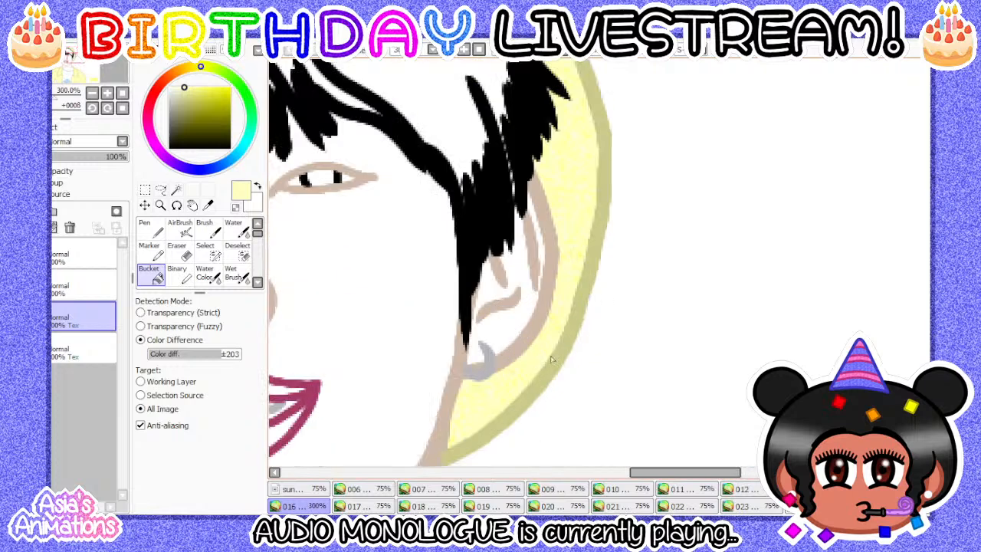
- Touch up the yellow below frame 016's earring with size 14 and 8 pens
left_click(153, 229)
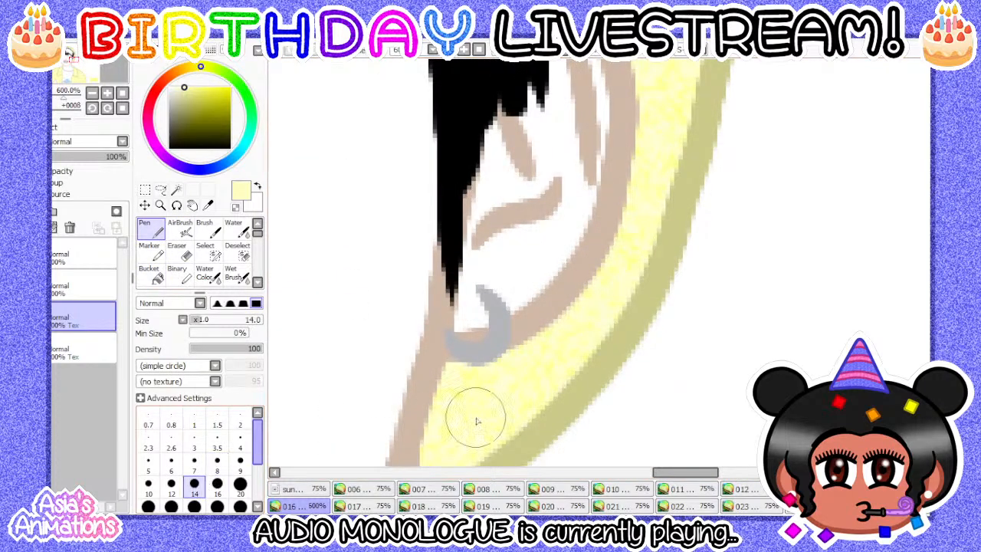
scroll(477, 416, "up", 1)
left_click(217, 462)
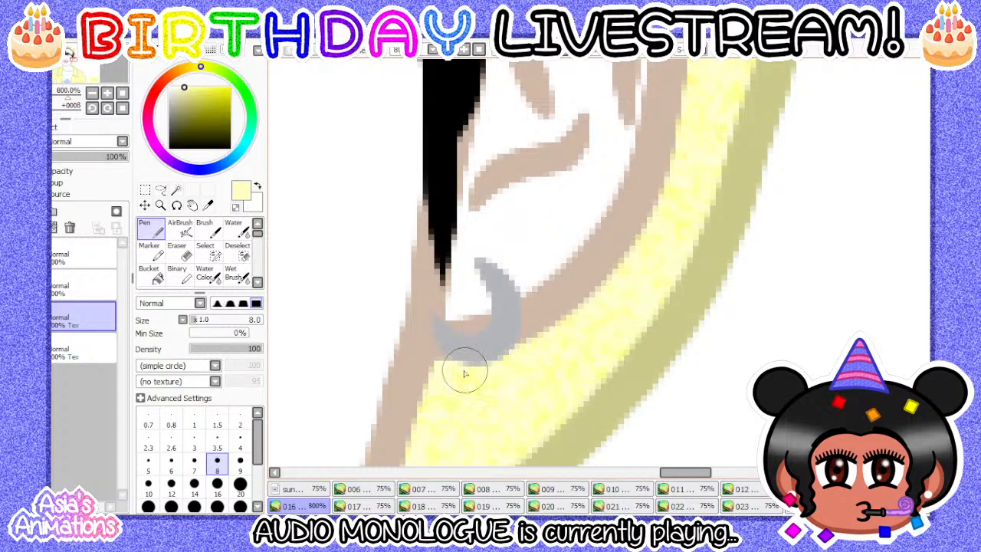
scroll(490, 399, "down", 5)
- Paint the remaining hat gaps around the spiky side hair and along the hair's top edge pale yellow with a size 14 pen
scroll(495, 391, "up", 4)
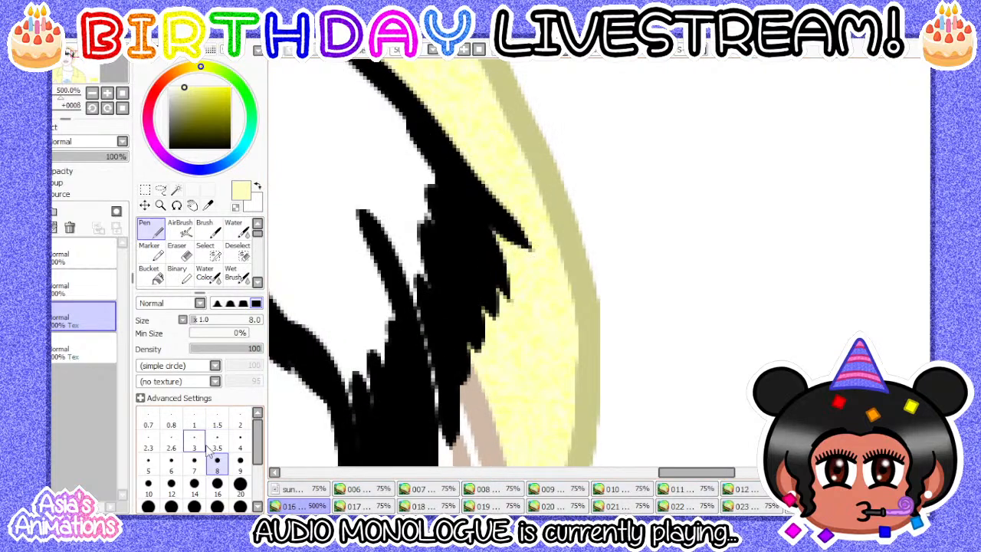
left_click(194, 482)
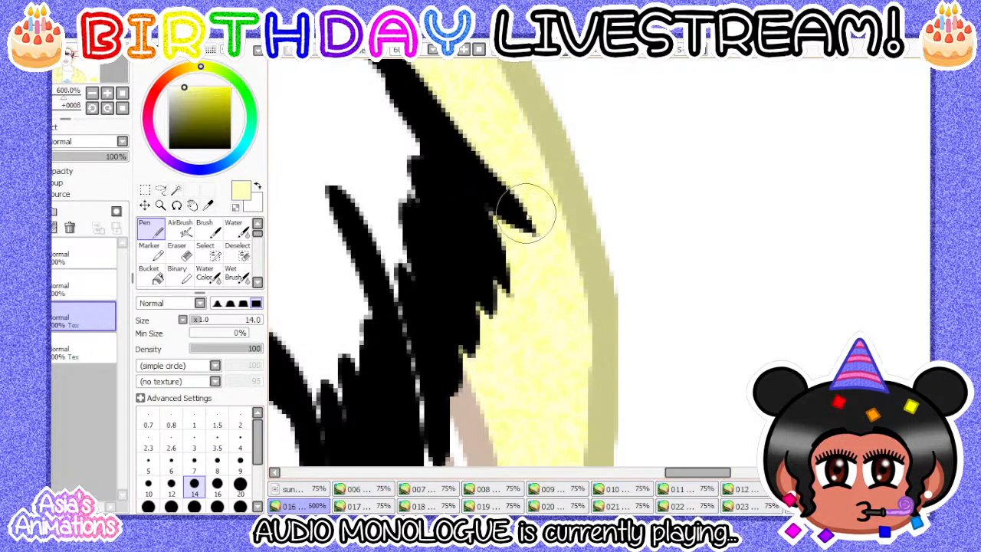
scroll(536, 369, "down", 4)
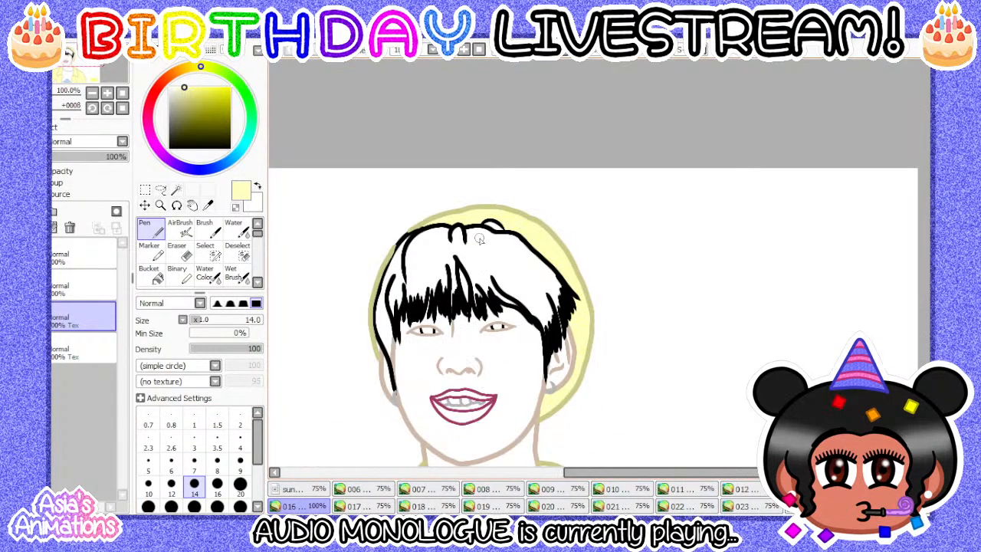
scroll(490, 230, "up", 5)
mouse_move(418, 266)
left_mouse_down()
mouse_move(416, 280)
mouse_move(532, 328)
mouse_move(558, 265)
left_mouse_up()
scroll(391, 264, "down", 4)
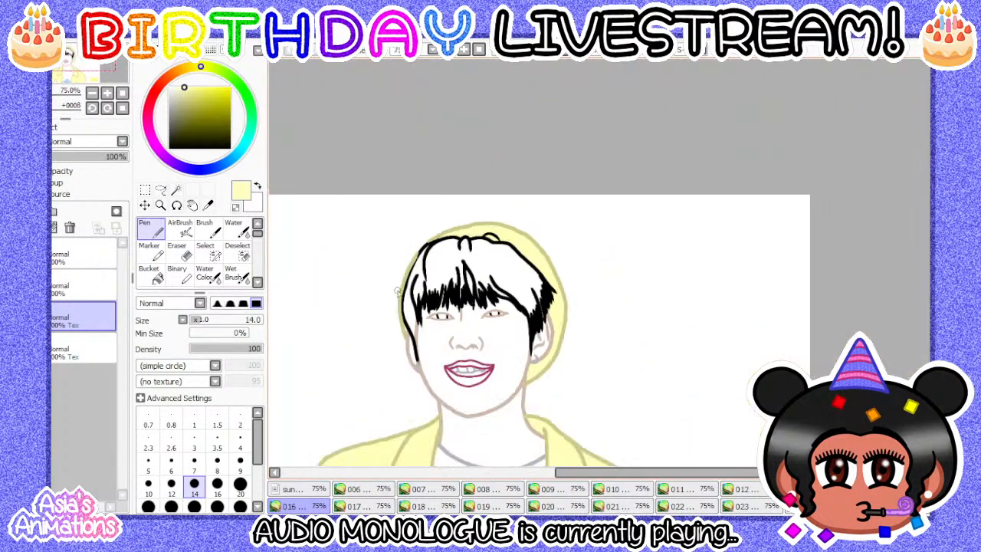
- Paint the thin sliver between frame 016's hat edge and side hair pale yellow with a size 7 pen
scroll(426, 320, "up", 4)
key("bracketleft")
key("bracketleft")
key("bracketleft")
key("bracketleft")
key("bracketleft")
scroll(391, 322, "up", 3)
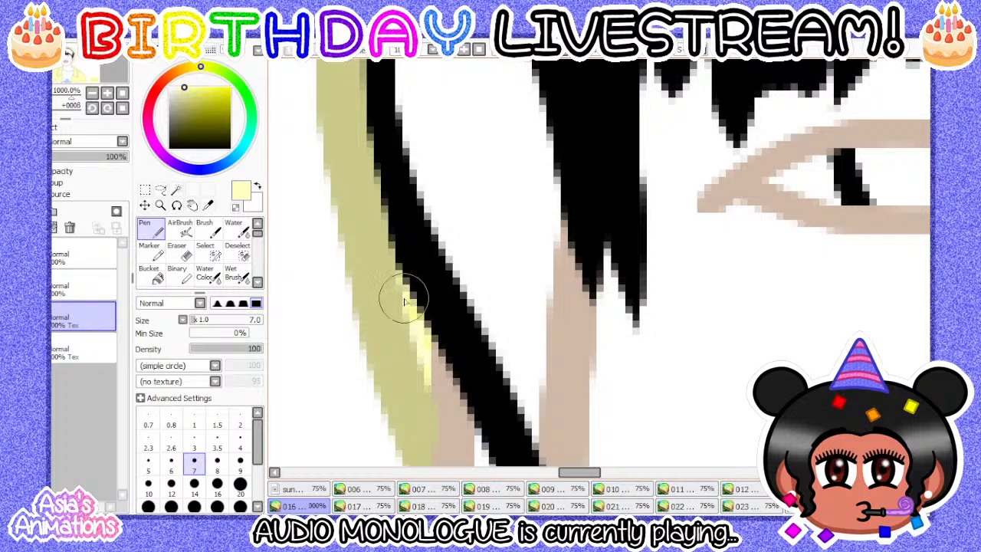
scroll(413, 333, "down", 5)
scroll(414, 334, "down", 1)
left_click(193, 424)
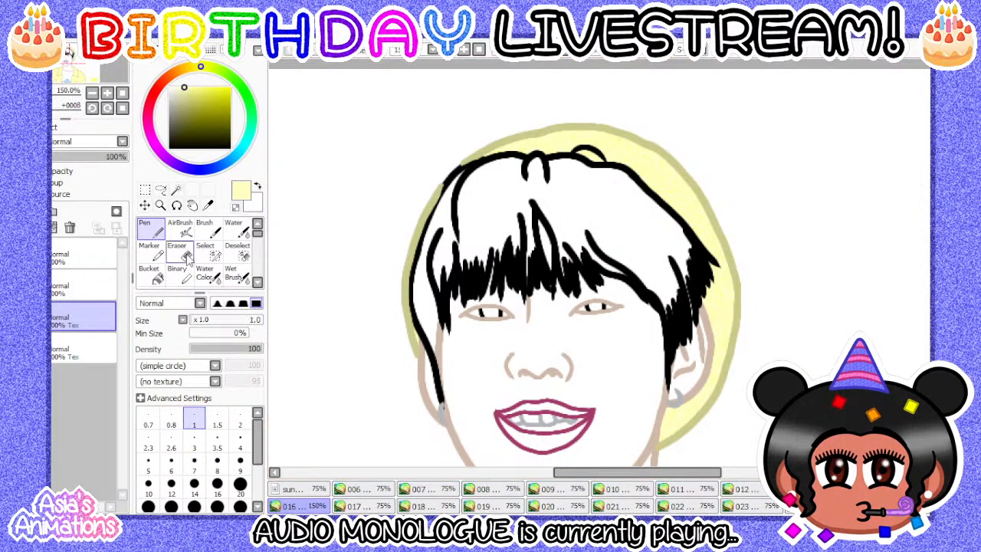
left_click(108, 93)
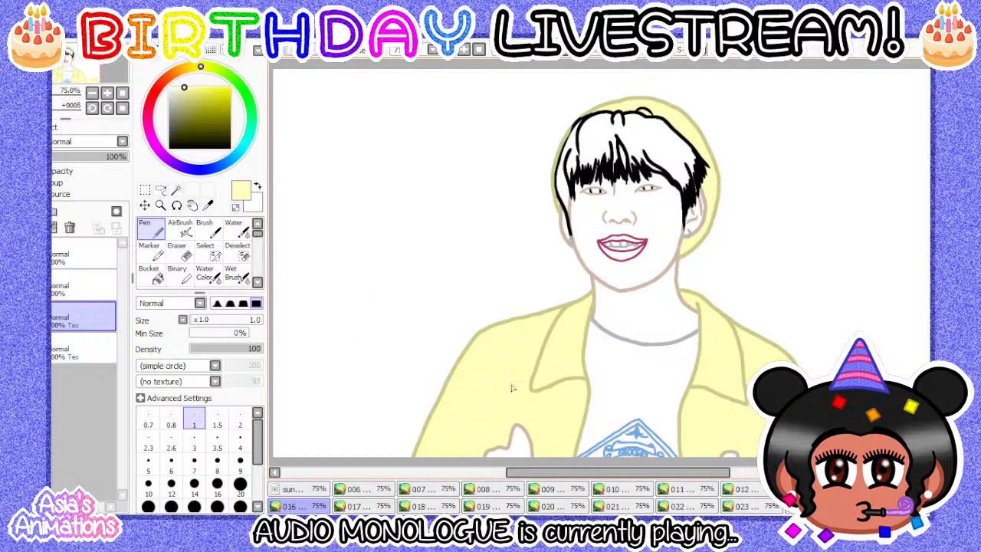
- Open frame 017 and add a new layer above its bottom layer, with a layer texture at strength 100
left_click(611, 490)
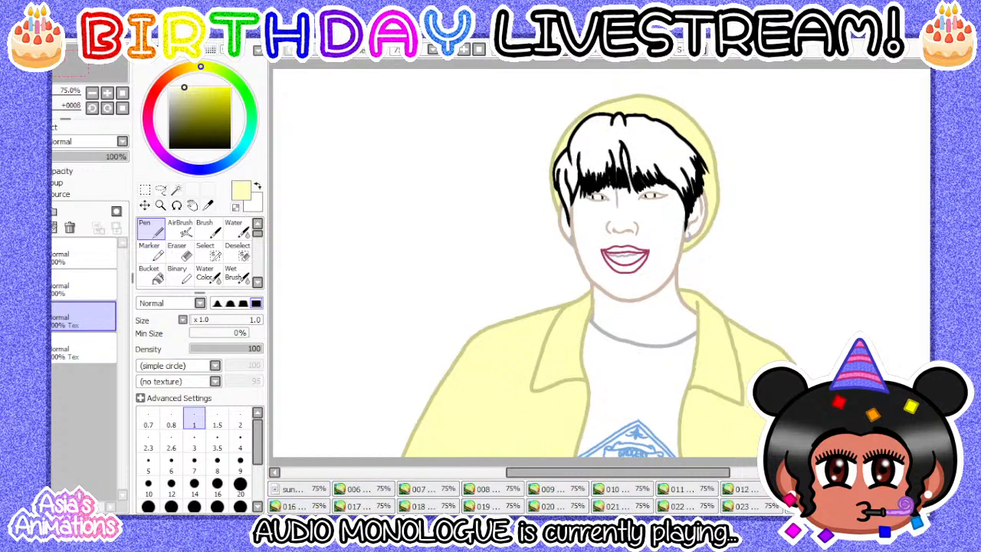
left_click(546, 491)
left_click(374, 504)
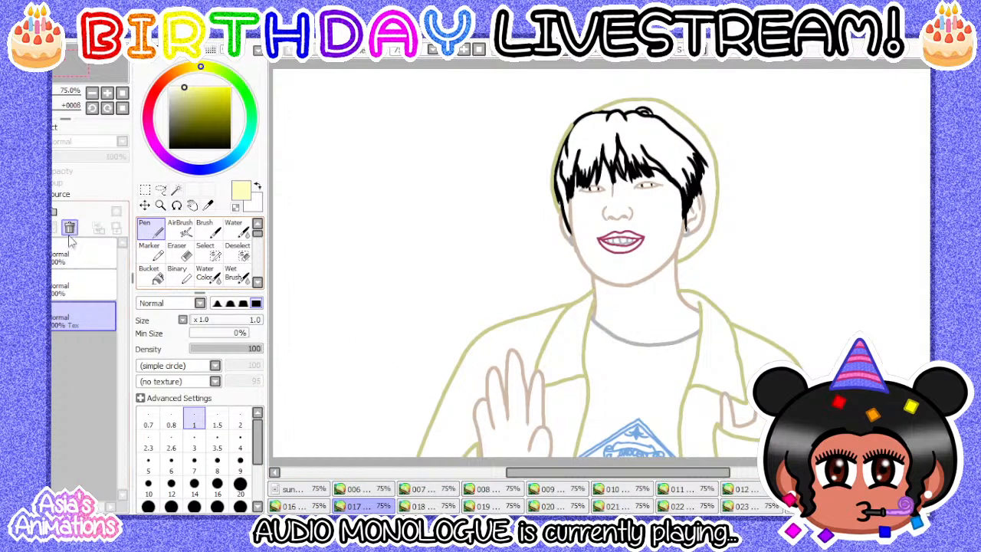
left_click(23, 211)
left_click(71, 308)
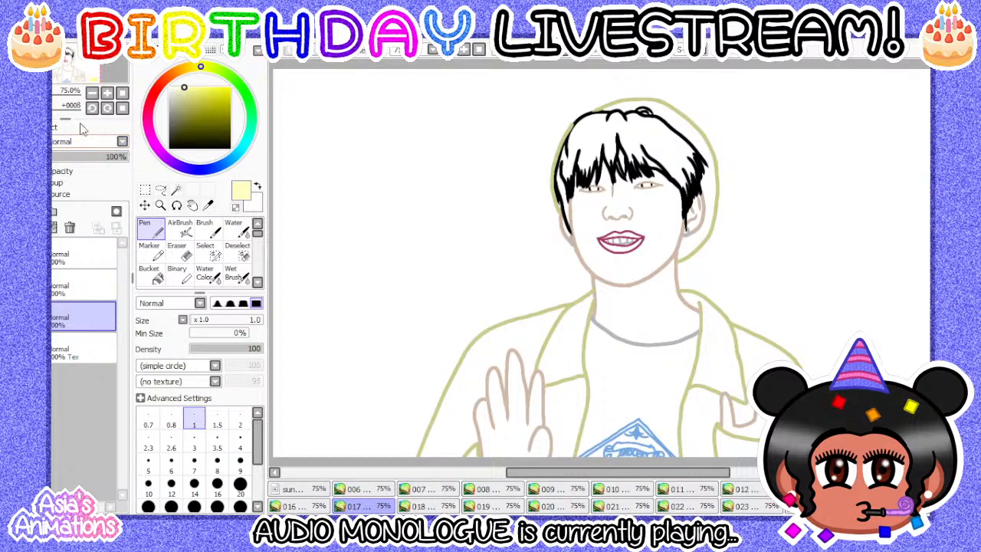
left_click(35, 127)
left_click(75, 180)
left_click_drag(98, 158, 132, 163)
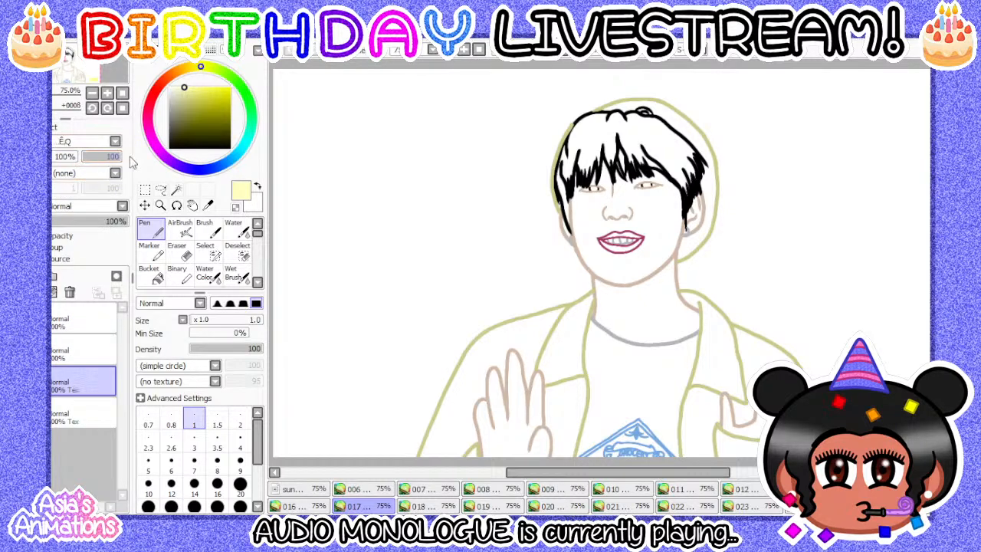
left_click(60, 129)
- Fill frame 017's jacket body, collar and sleeve areas around the raised hands with pale yellow using the Bucket
left_click(156, 275)
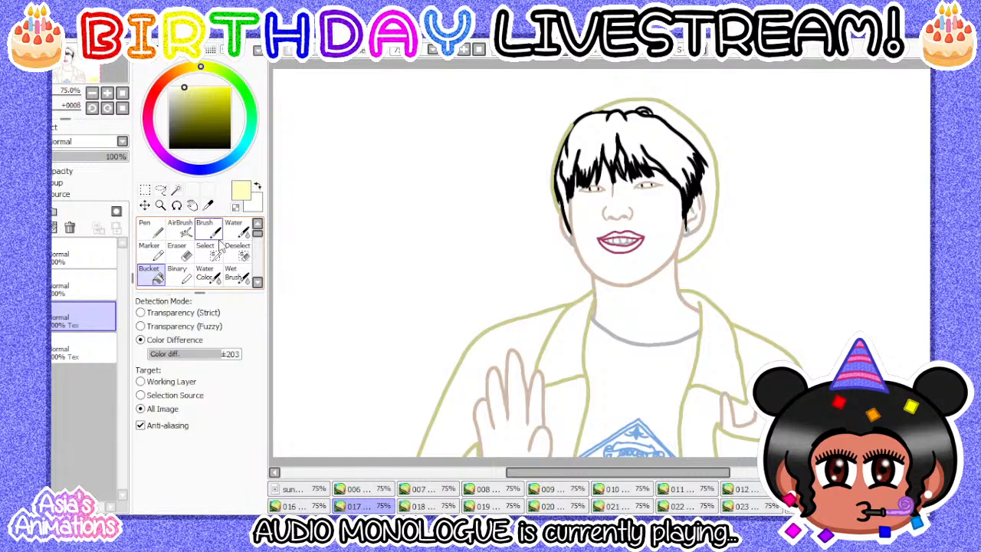
scroll(373, 198, "down", 2)
scroll(429, 287, "up", 2)
scroll(447, 201, "up", 1)
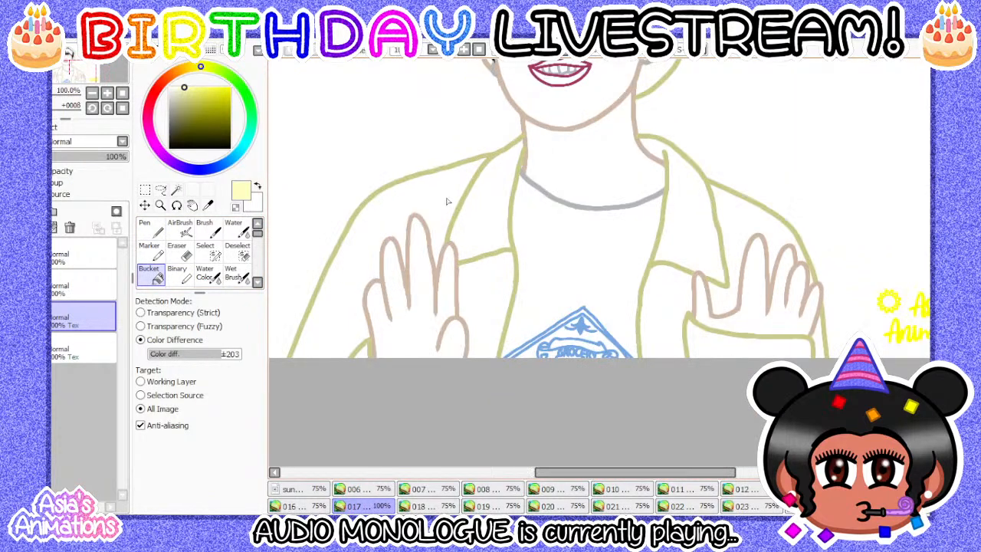
scroll(475, 215, "down", 1)
scroll(609, 278, "up", 2)
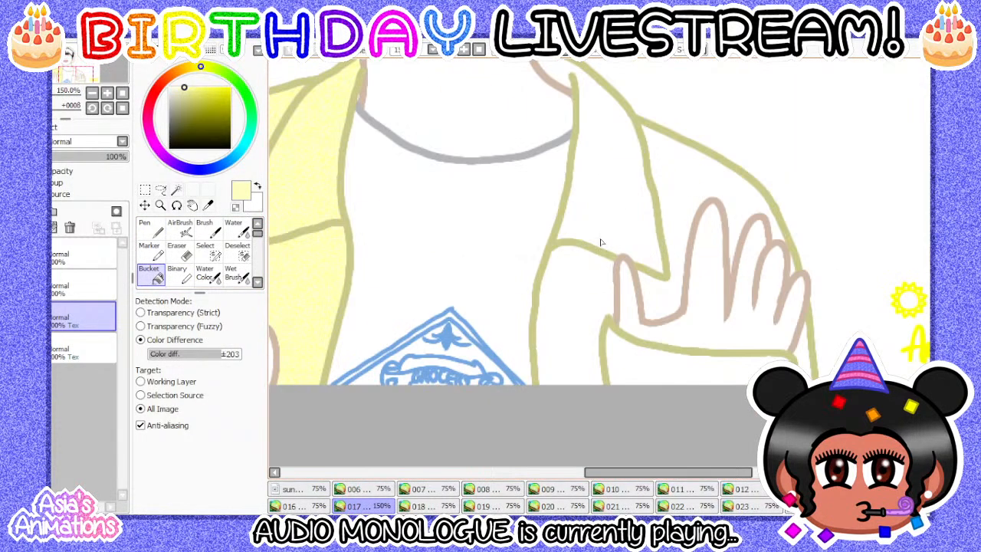
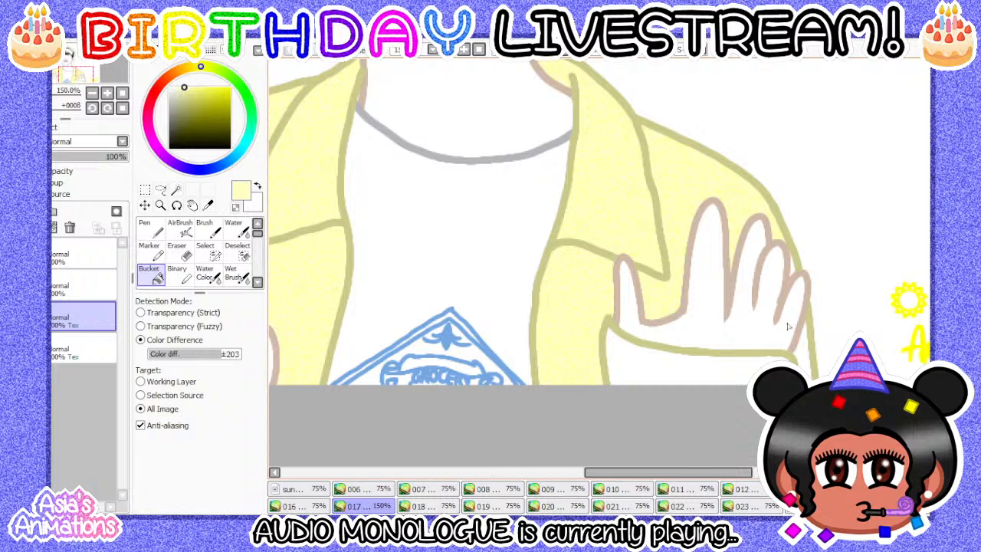
- Paint the narrow gap between the raised hand's outer fingers and the jacket sleeve edge pale yellow with a size 7 pen
scroll(789, 329, "up", 2)
scroll(812, 353, "down", 1)
scroll(759, 226, "up", 4)
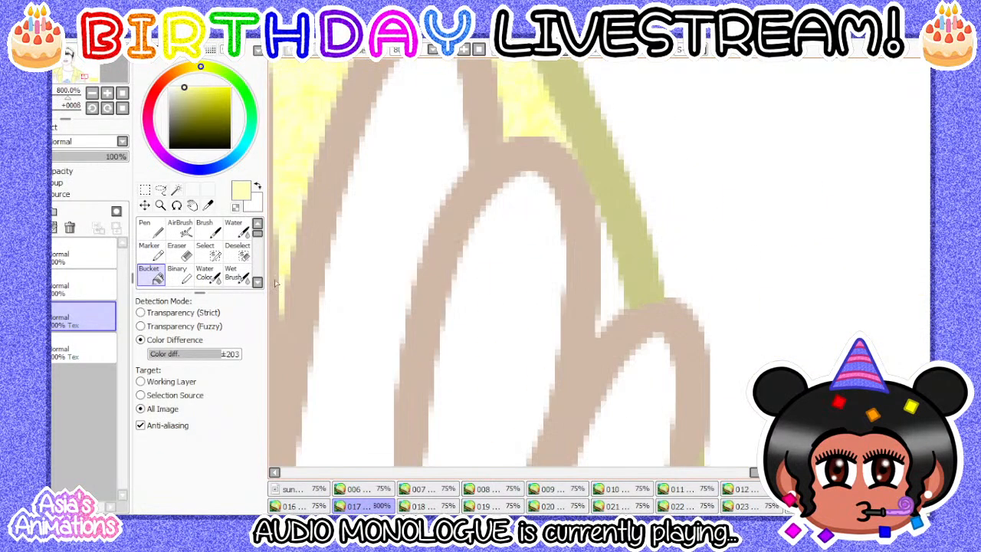
left_click(149, 228)
scroll(521, 195, "up", 1)
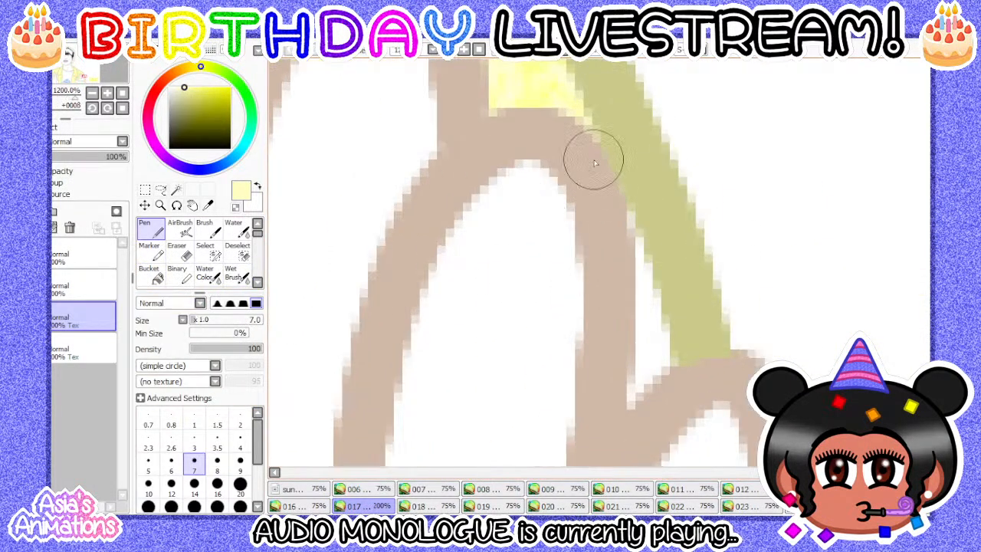
mouse_move(576, 126)
left_mouse_down()
mouse_move(644, 290)
mouse_move(632, 399)
mouse_move(668, 341)
mouse_move(620, 190)
left_mouse_up()
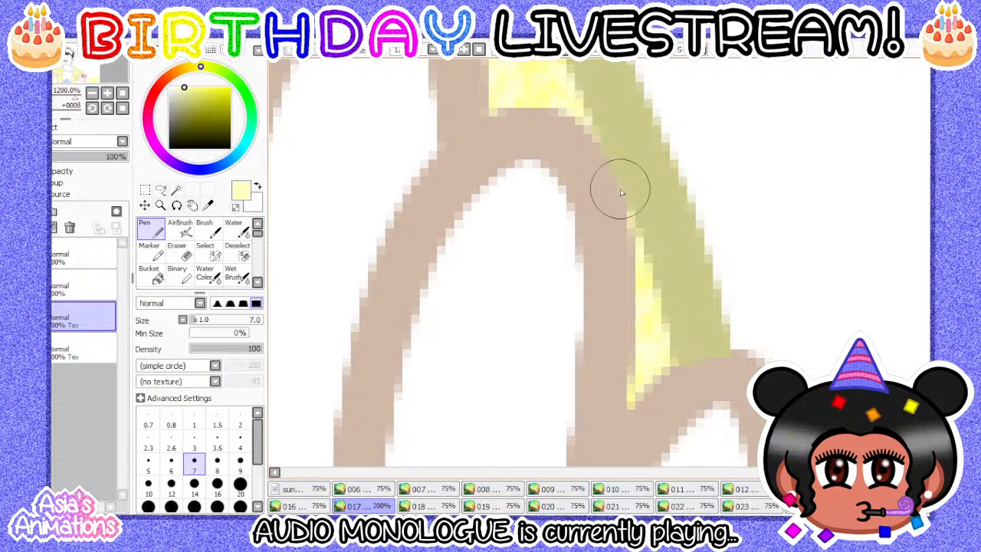
scroll(621, 192, "down", 7)
- Paint the small cuff gap beside the other hand's wrist, at the canvas's lower edge, pale yellow with a size 12 pen
scroll(426, 301, "up", 4)
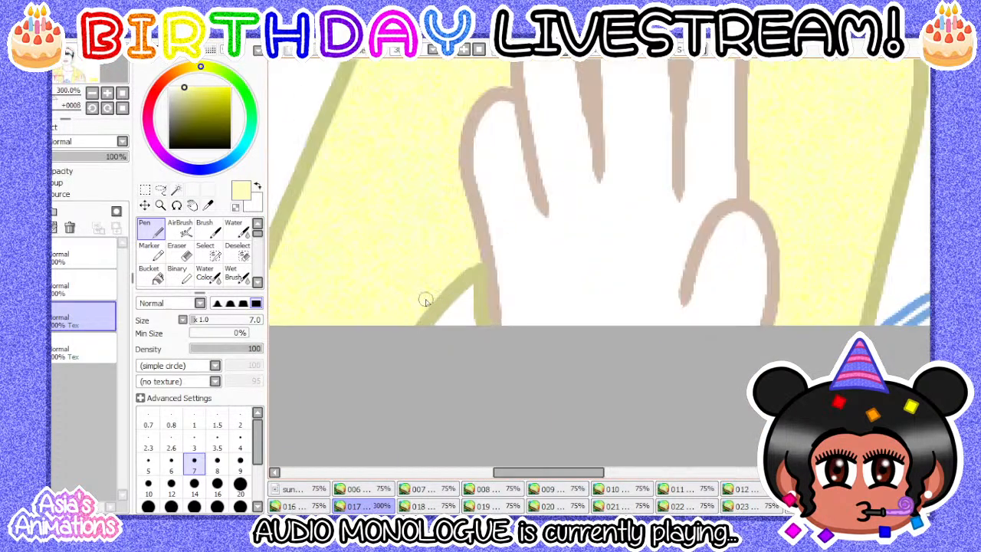
scroll(426, 301, "up", 3)
left_click(167, 488)
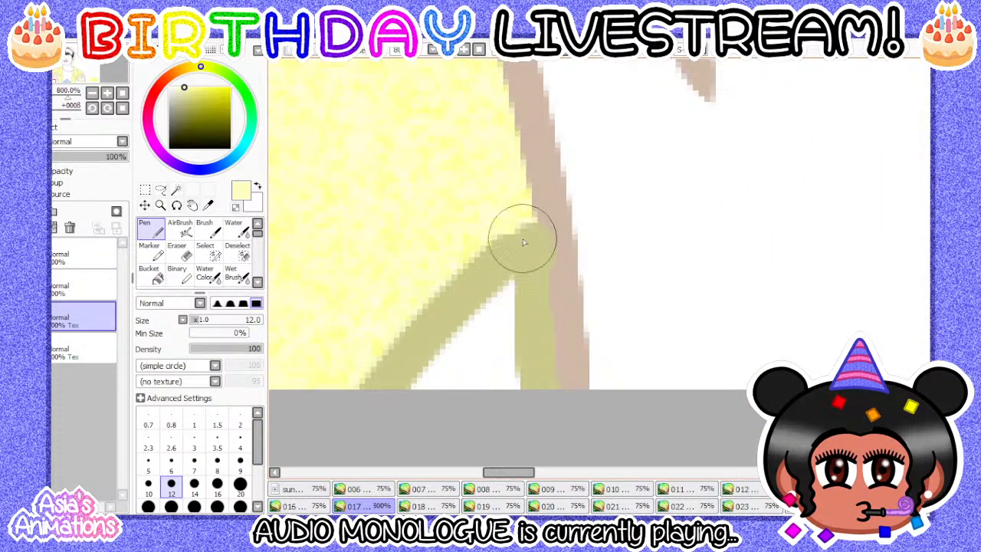
scroll(398, 318, "down", 6)
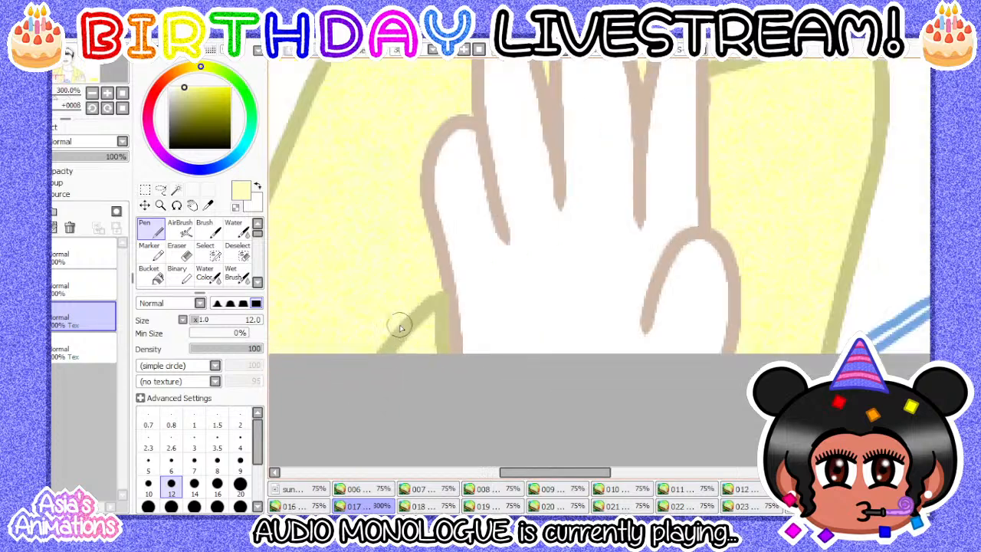
scroll(363, 224, "up", 6)
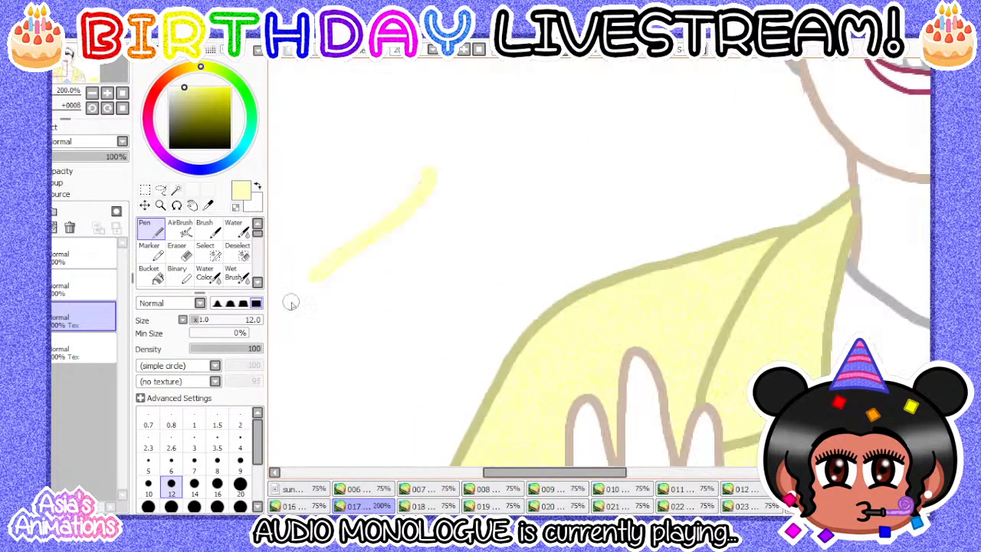
left_click(274, 55)
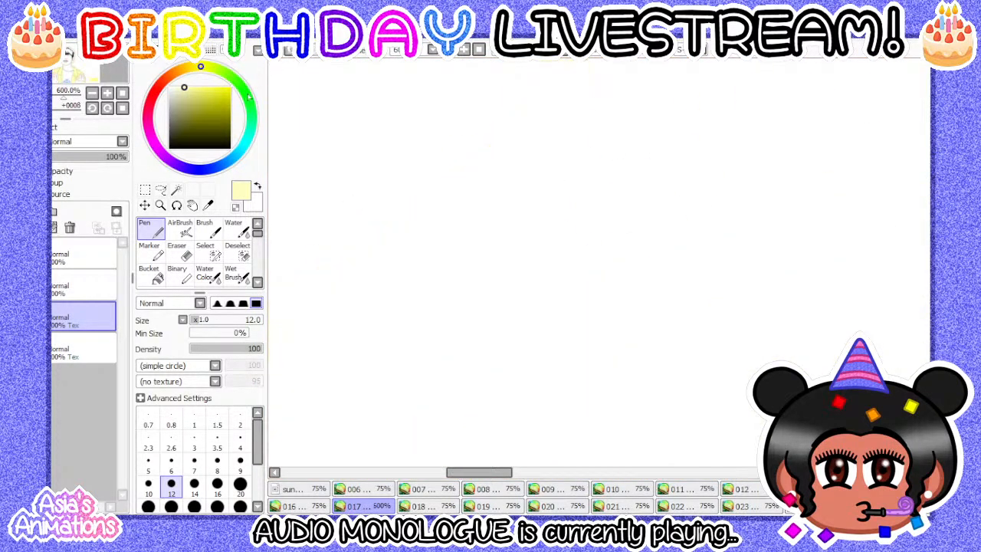
left_click_drag(389, 152, 421, 331)
left_click(274, 55)
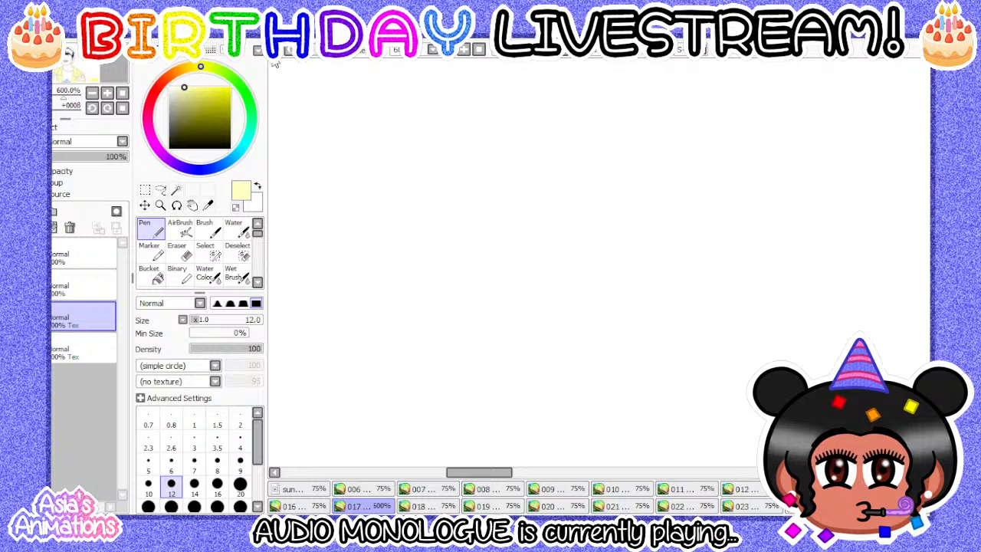
left_click(122, 108)
left_click(194, 427)
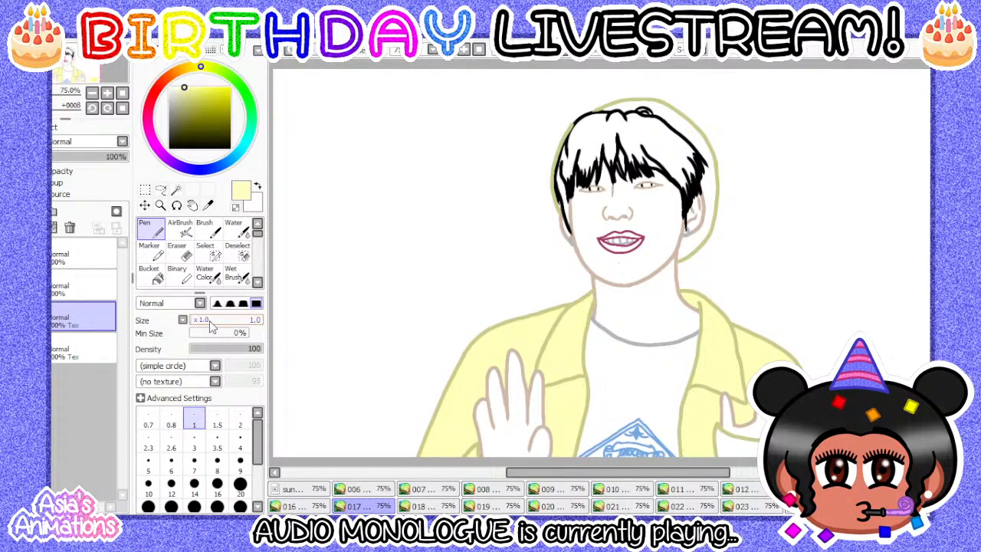
- Fill frame 017's hat area around the hair and ear with pale yellow using the Bucket
left_click(150, 272)
scroll(479, 211, "down", 2)
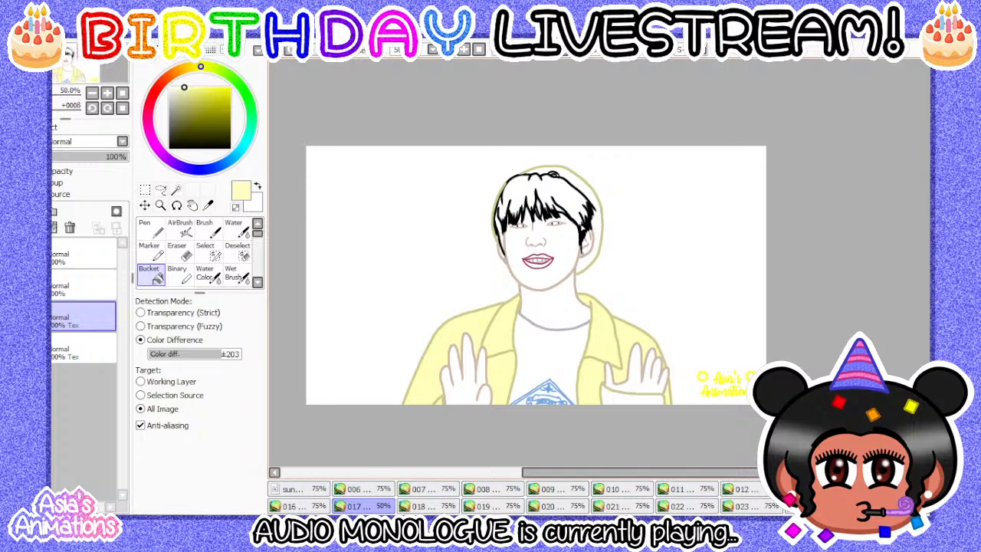
scroll(592, 179, "up", 4)
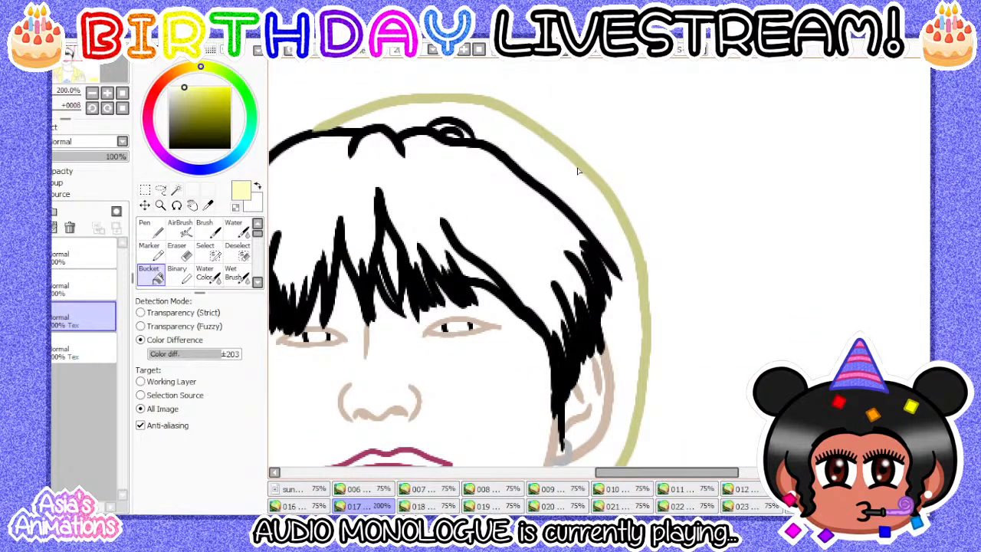
left_click(577, 171)
scroll(578, 170, "up", 1)
scroll(574, 191, "down", 4)
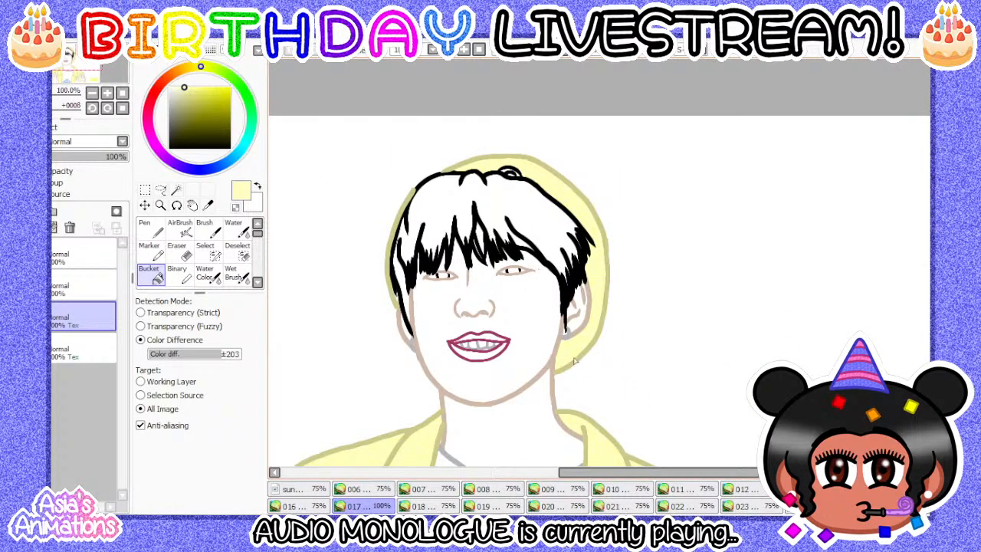
scroll(576, 356, "up", 2)
scroll(580, 350, "down", 1)
scroll(581, 352, "down", 1)
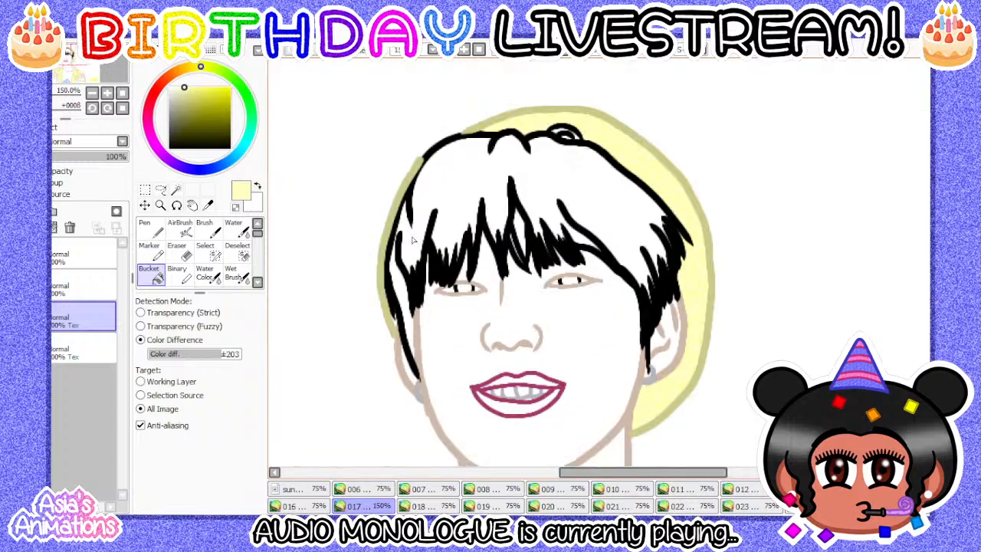
- Touch up the hat's yellow beside the long side hair and below the earring with a size 6 pen
scroll(580, 352, "up", 2)
left_click(149, 228)
left_click(170, 460)
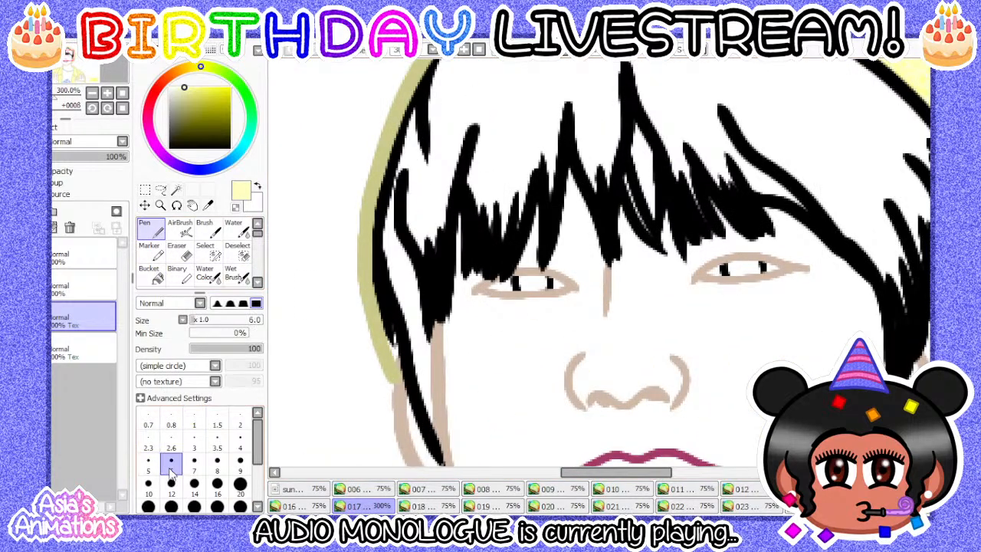
scroll(417, 337, "up", 3)
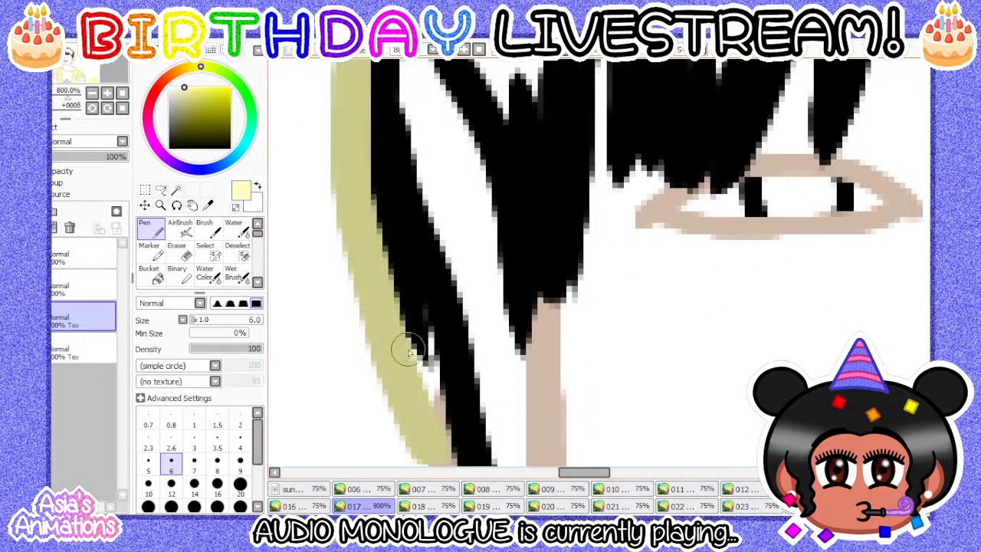
scroll(387, 317, "down", 2)
scroll(386, 316, "down", 4)
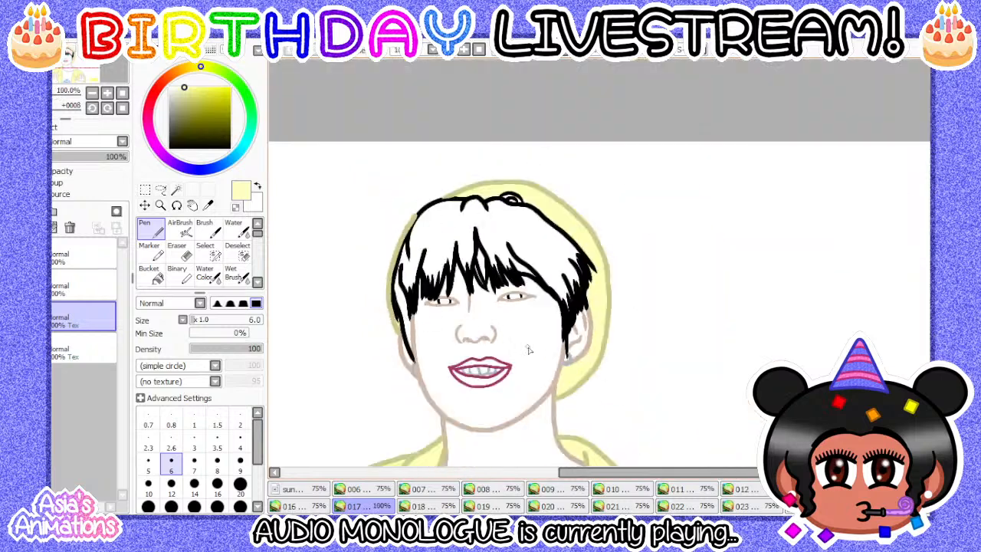
scroll(580, 321, "up", 2)
scroll(565, 385, "up", 2)
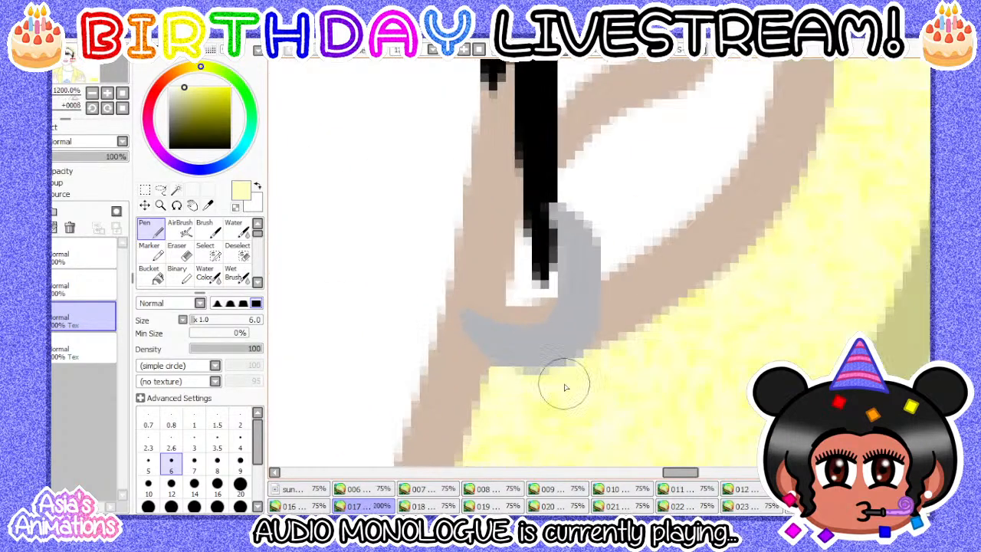
scroll(556, 388, "down", 5)
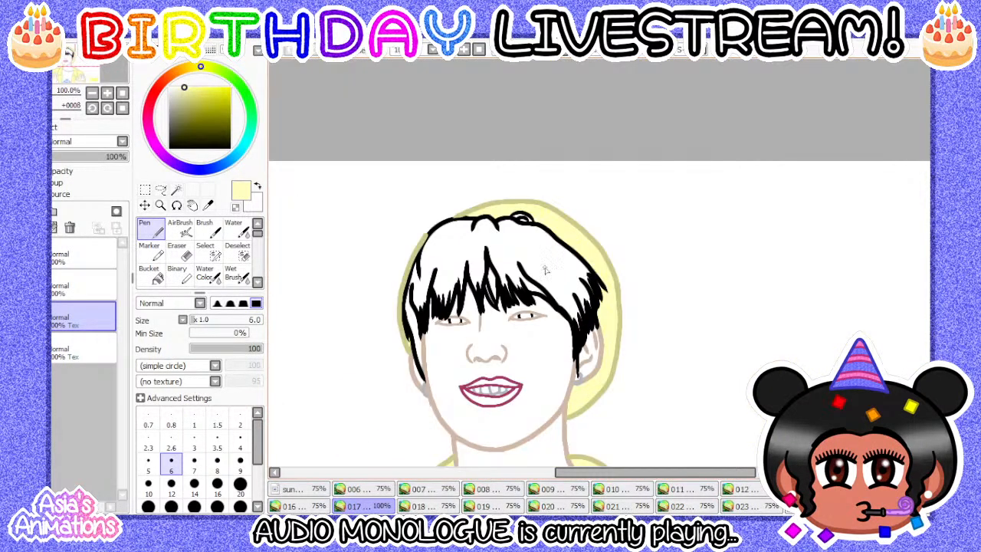
- Paint the small gaps inside the hair loop on top of the head pale yellow with a size 12 pen
scroll(521, 210, "up", 6)
left_click(218, 464)
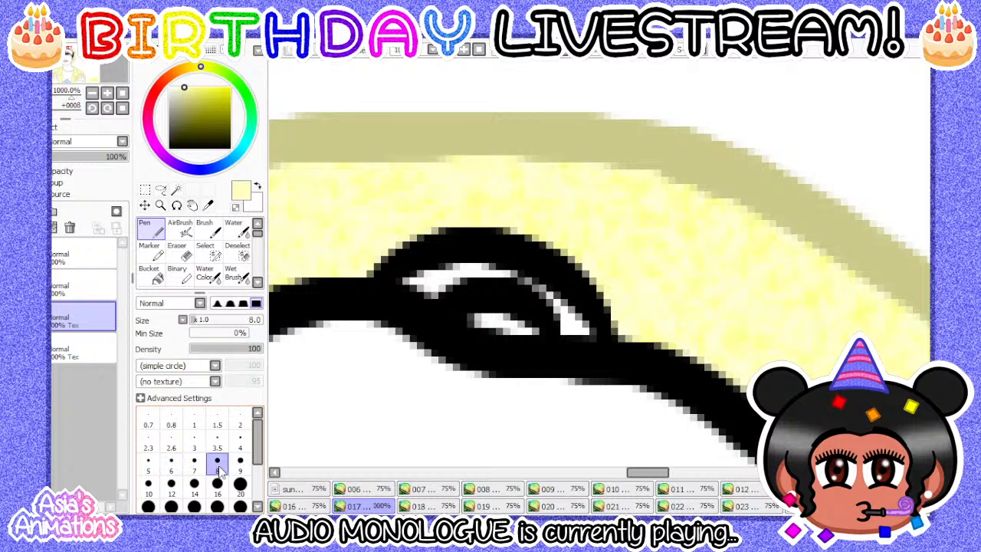
left_click(171, 482)
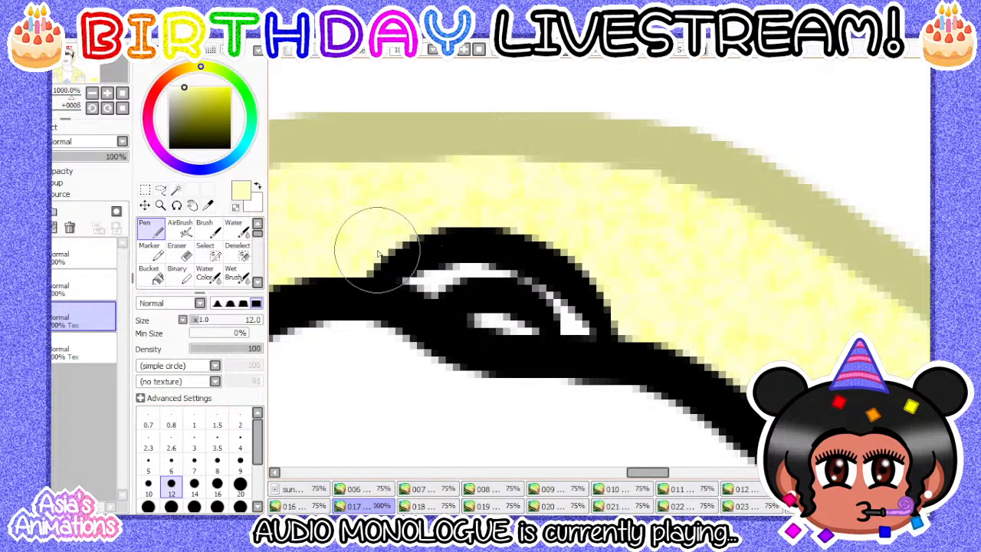
mouse_move(378, 254)
left_mouse_down()
mouse_move(514, 312)
mouse_move(608, 312)
mouse_move(536, 262)
mouse_move(392, 262)
left_mouse_up()
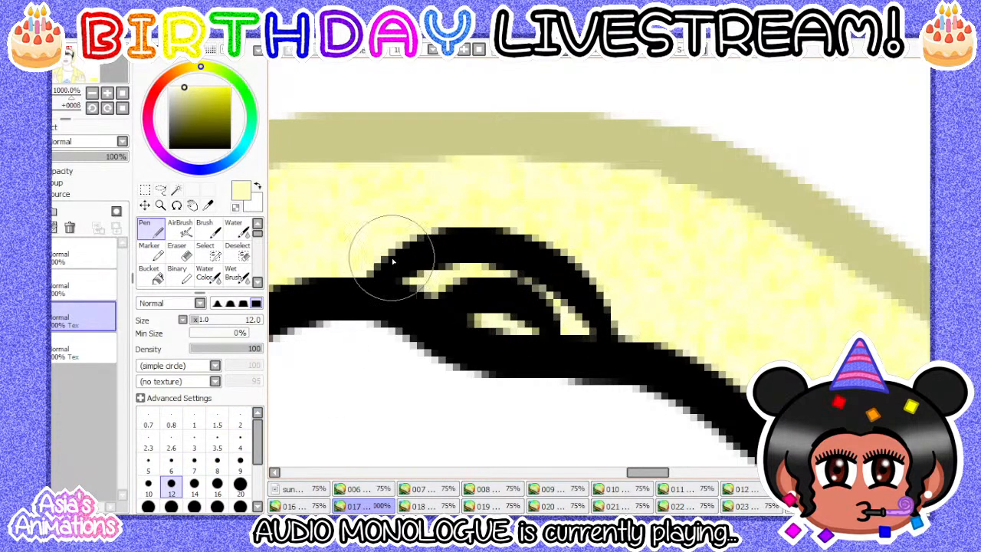
left_click(123, 107)
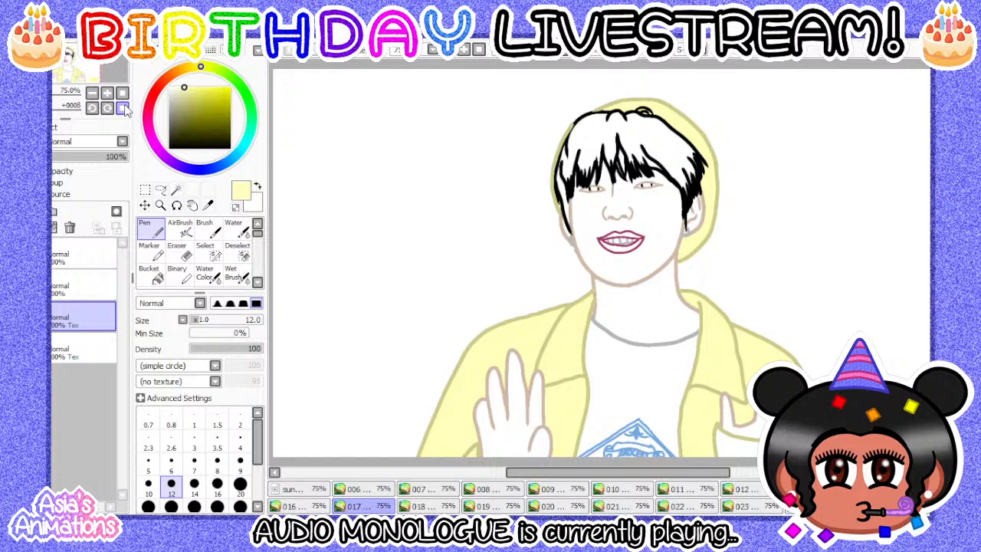
left_click(194, 422)
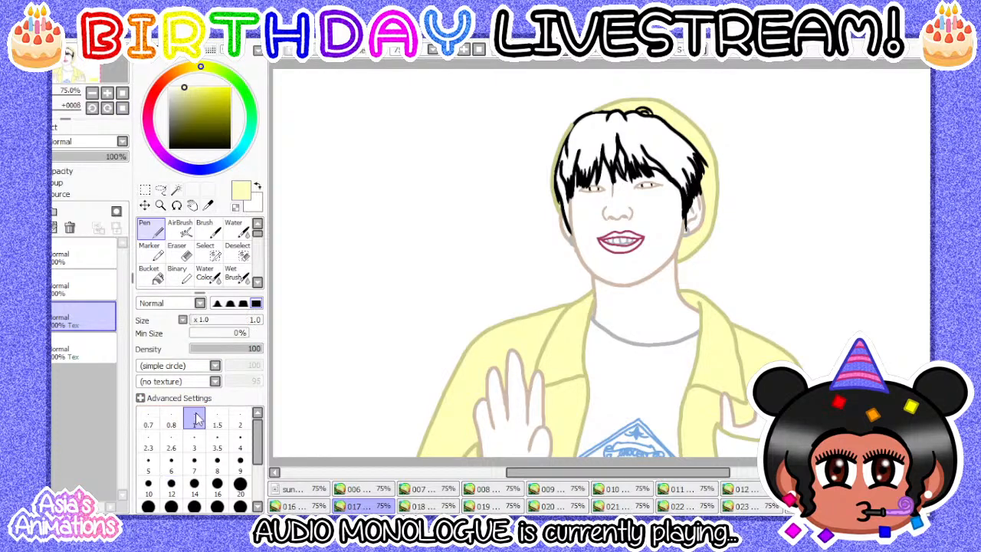
- Compare the colouring of frame 017 with frame 016 and the earlier frames by switching between them
left_click(320, 508)
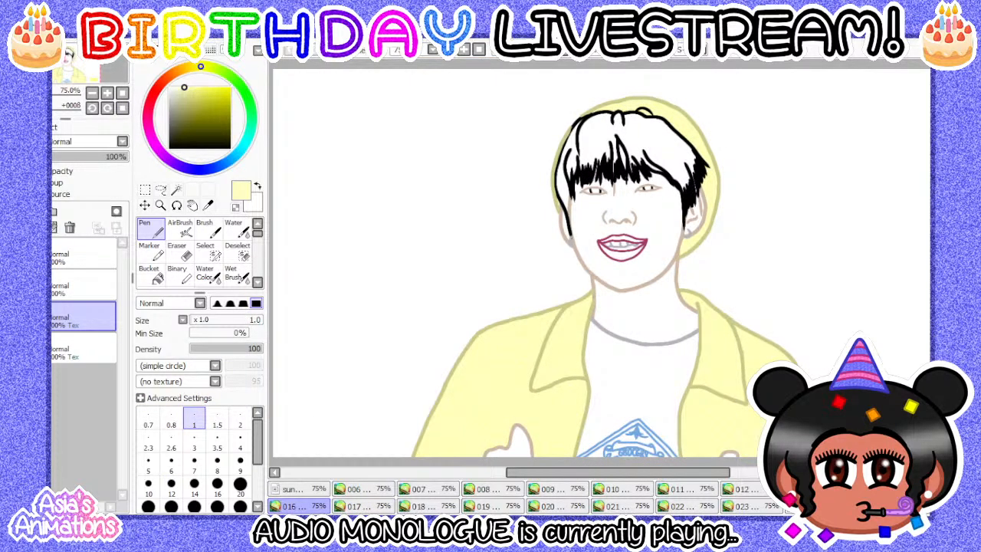
key("ctrl+shift+Tab")
key("ctrl+shift+Tab")
key("ctrl+shift+Tab")
key("ctrl+shift+Tab")
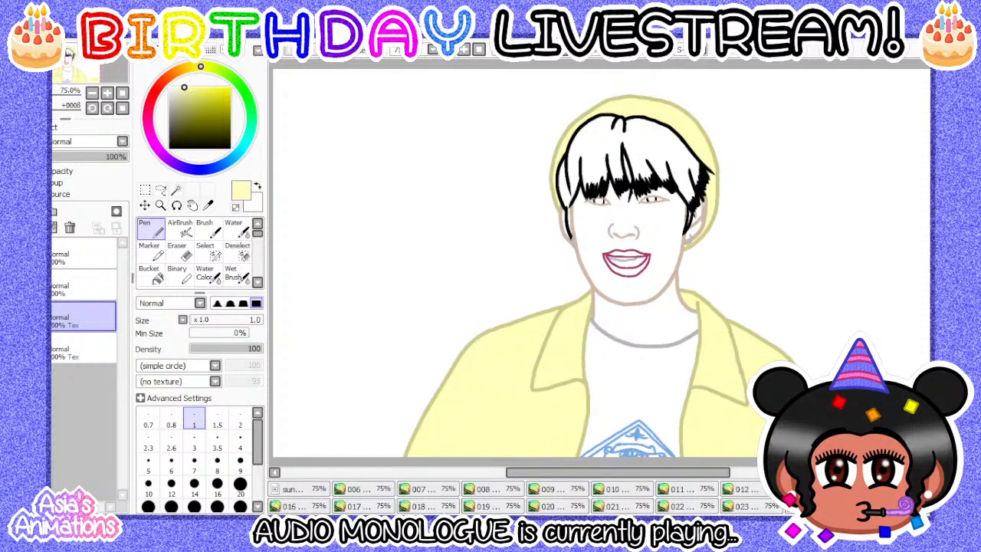
left_click(327, 508)
left_click(347, 508)
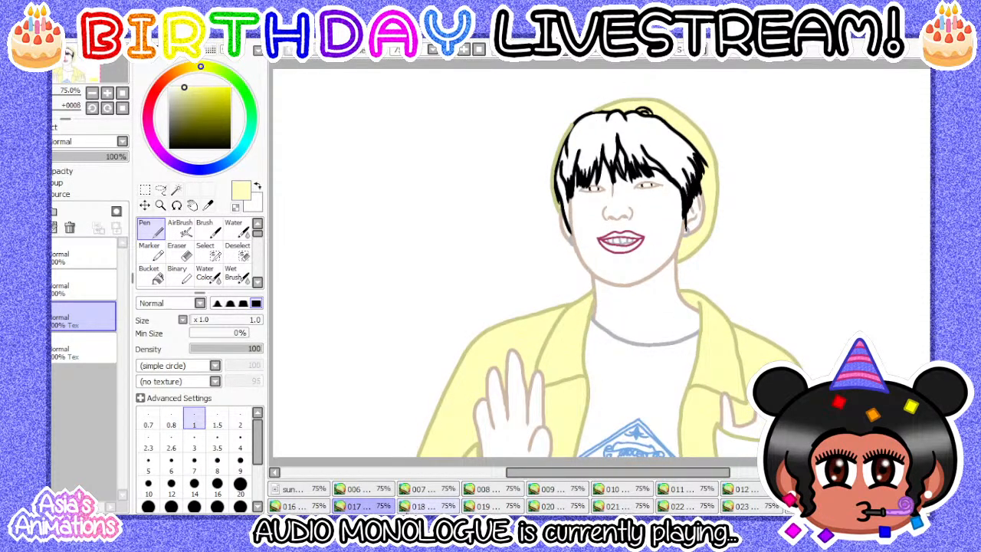
left_click(428, 504)
left_click(386, 507)
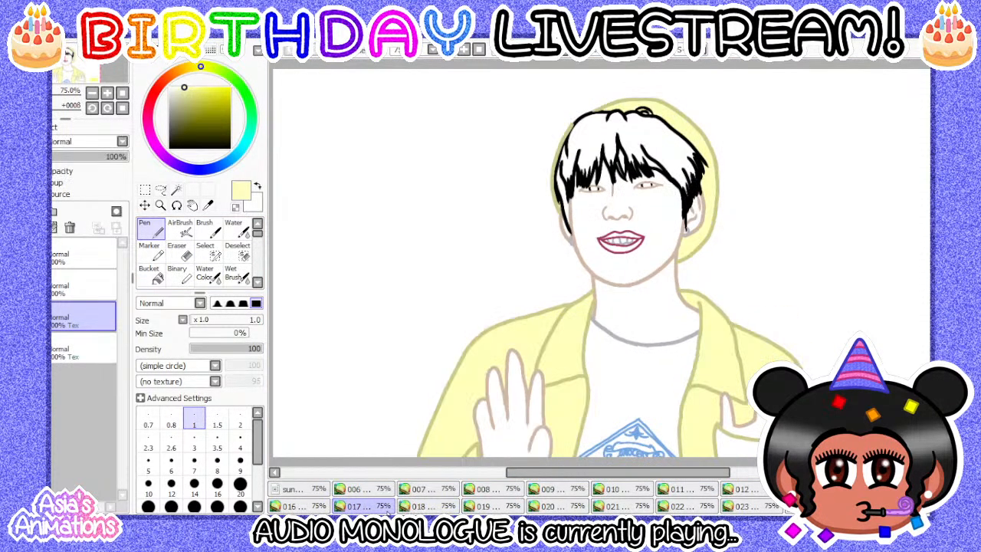
- Fill frame 017's jacket cuff below the man's left hand with pale yellow using the Bucket
scroll(378, 254, "down", 1)
scroll(583, 359, "up", 2)
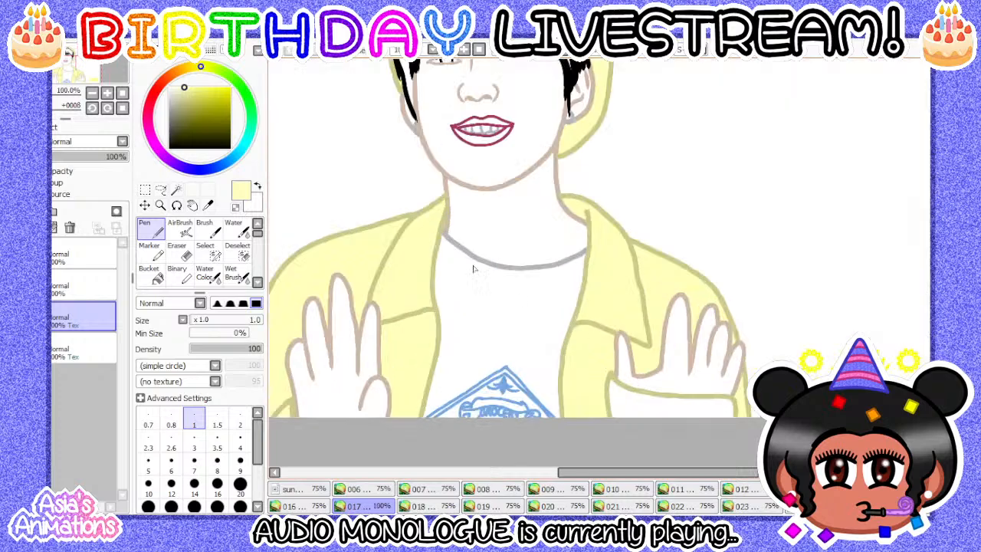
scroll(476, 269, "down", 2)
scroll(517, 310, "up", 3)
left_click(149, 274)
scroll(617, 343, "up", 3)
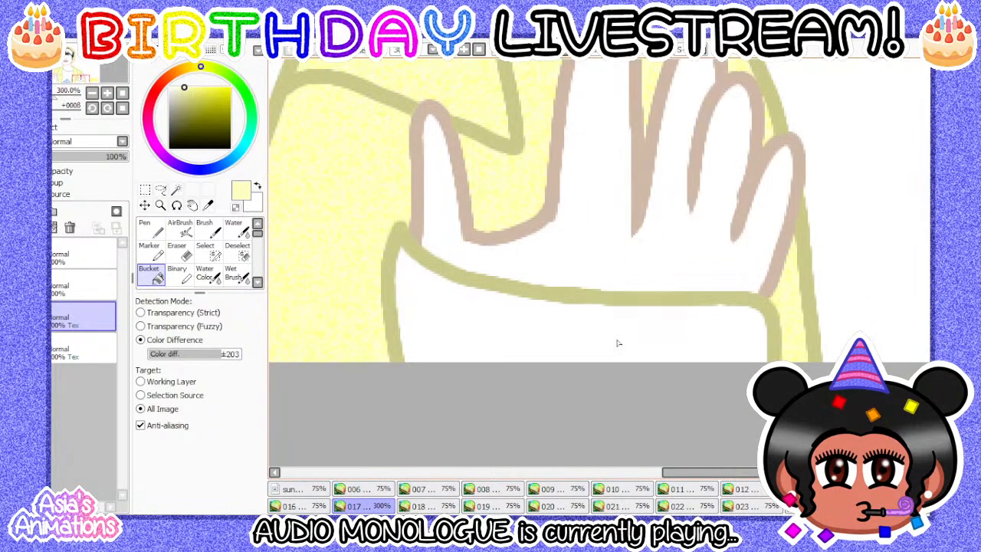
scroll(616, 344, "down", 2)
scroll(459, 306, "up", 3)
- Touch up the cuff's yellow at its corners and along the canvas's lower edge with a size 10 pen, then restore pen size 1
left_click(150, 229)
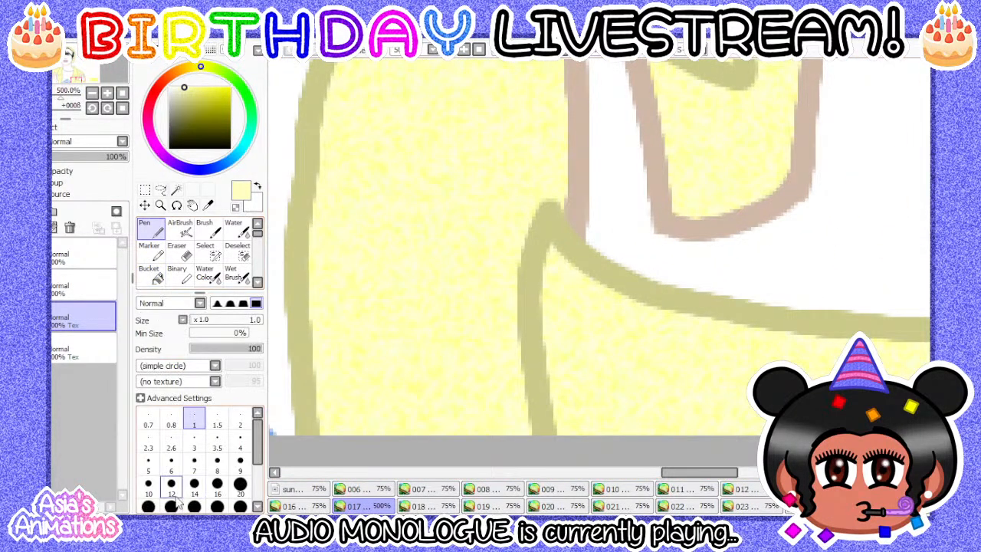
left_click(149, 488)
scroll(558, 357, "up", 1)
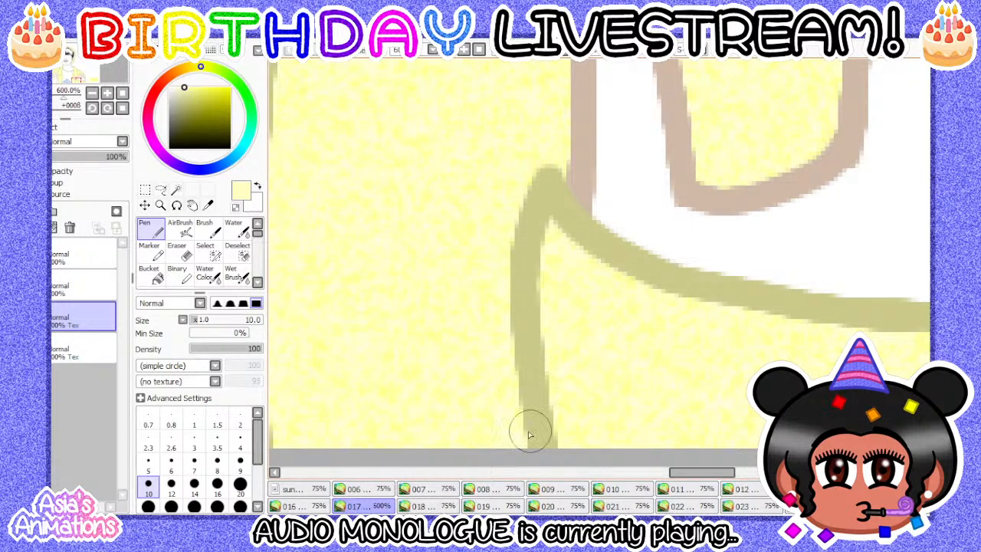
scroll(486, 302, "down", 3)
scroll(814, 313, "up", 4)
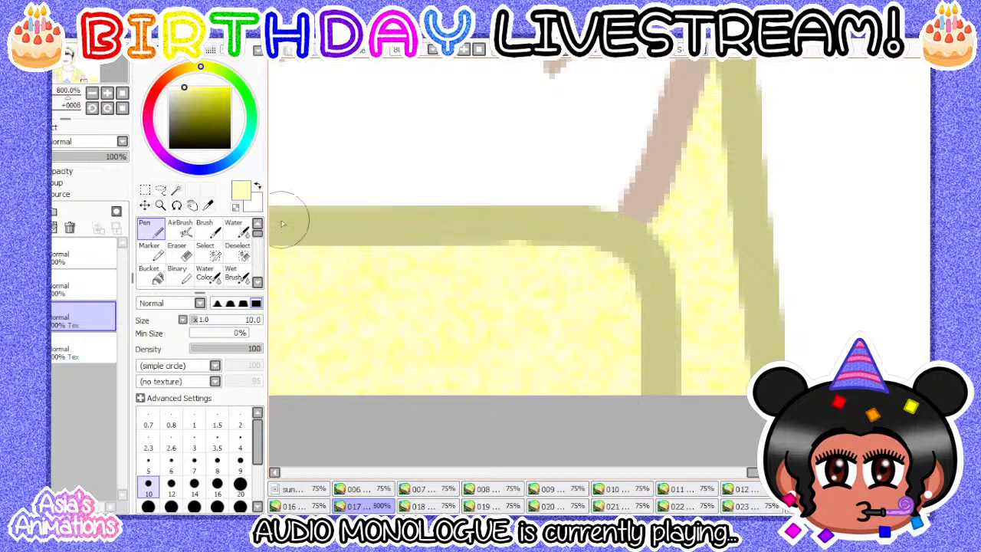
left_click(194, 424)
left_click(121, 109)
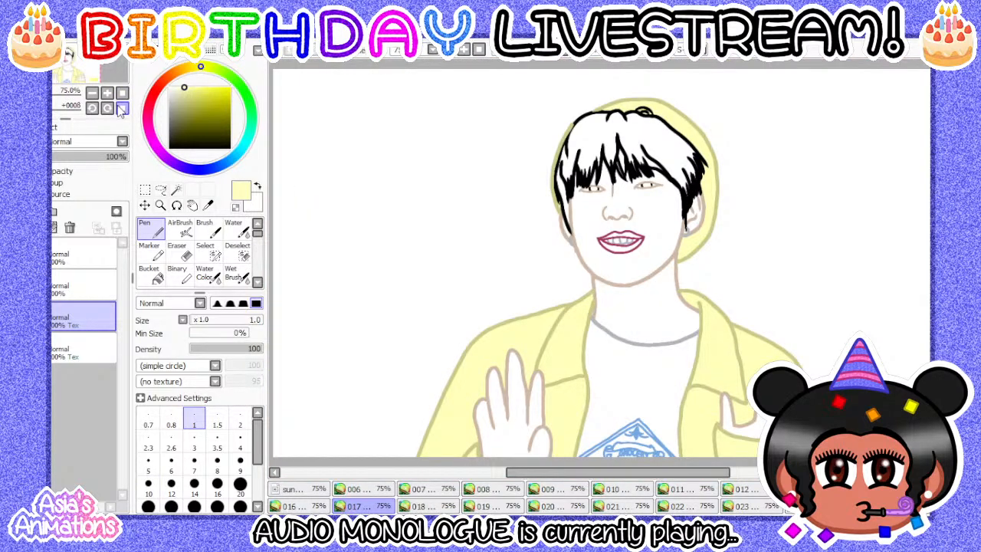
- Add a new layer beneath the line art in frame 018 and give it the paper texture at strength 100
left_click(428, 505)
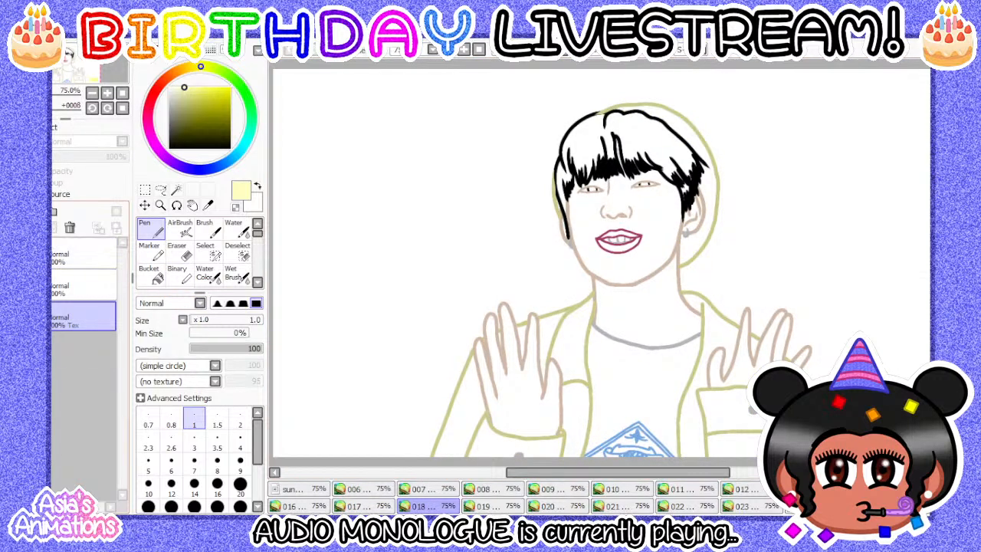
left_click(22, 211)
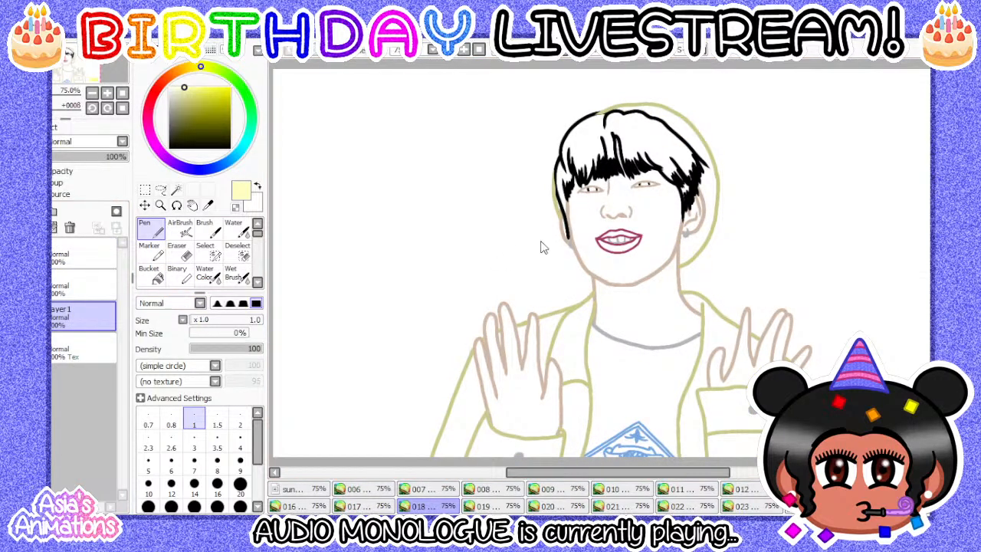
left_click(55, 125)
left_click(79, 143)
left_click(79, 169)
left_click_drag(109, 158, 165, 161)
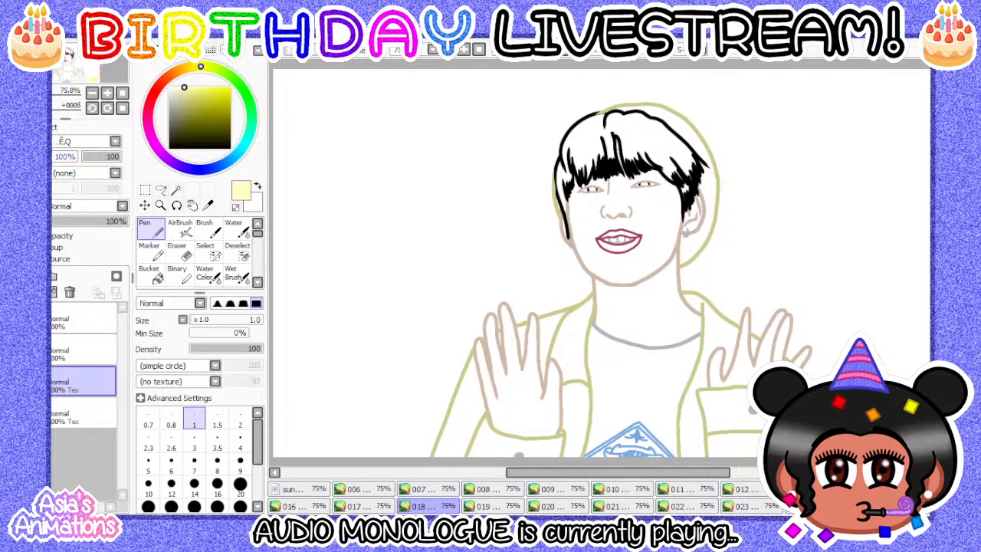
left_click(54, 127)
- Fill frame 018's hat with pale yellow using the Bucket and touch up the area below the earring with a size 10 pen
left_click(153, 273)
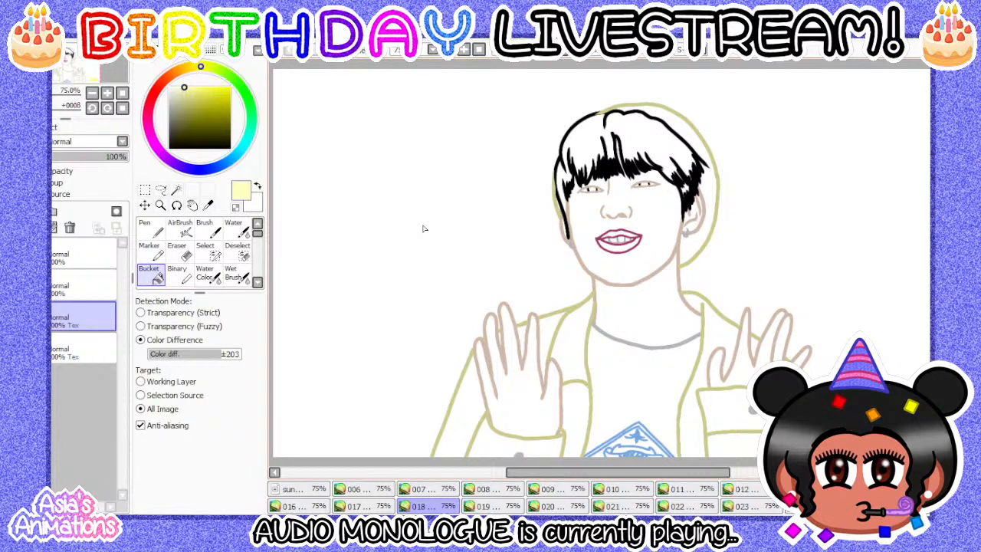
scroll(674, 245, "up", 5)
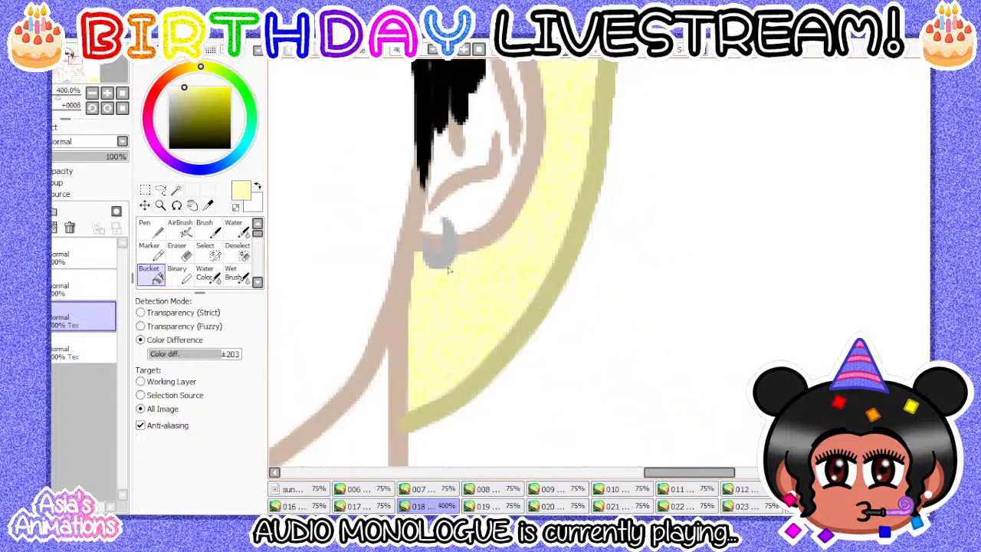
left_click(152, 233)
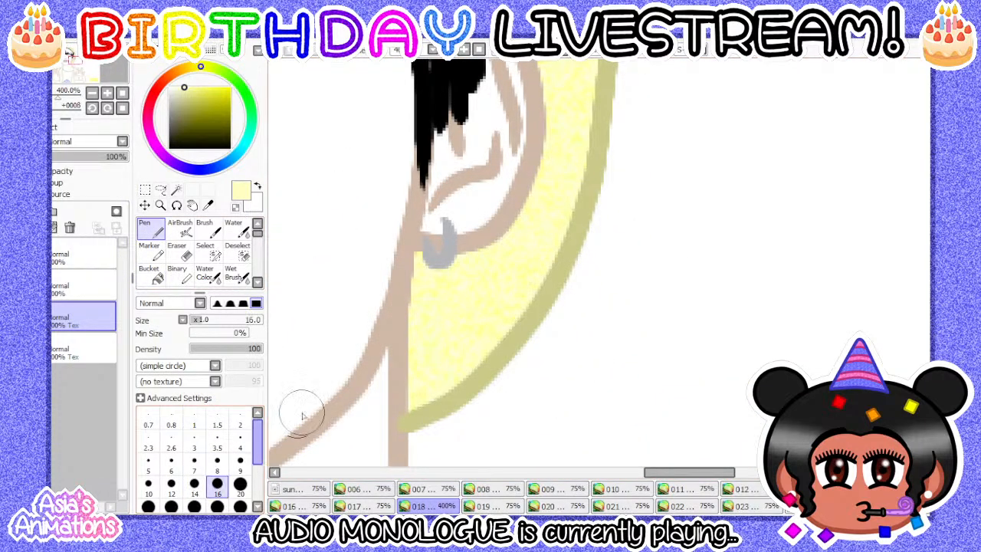
scroll(462, 261, "up", 2)
left_click(149, 486)
scroll(447, 239, "up", 2)
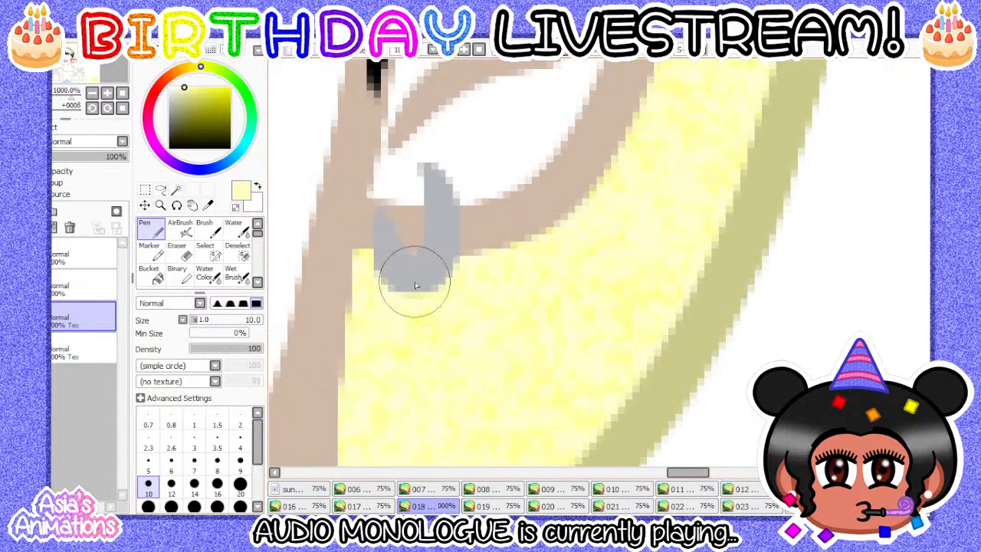
scroll(457, 277, "down", 8)
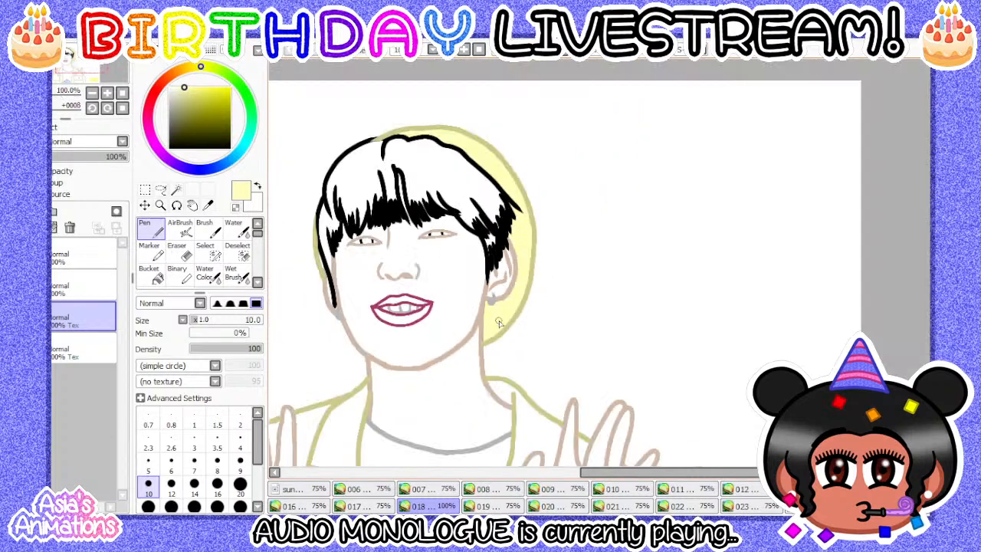
- Paint the thin gap between the long side hair and the hat's outline pale yellow with a size 7 pen
scroll(472, 304, "up", 3)
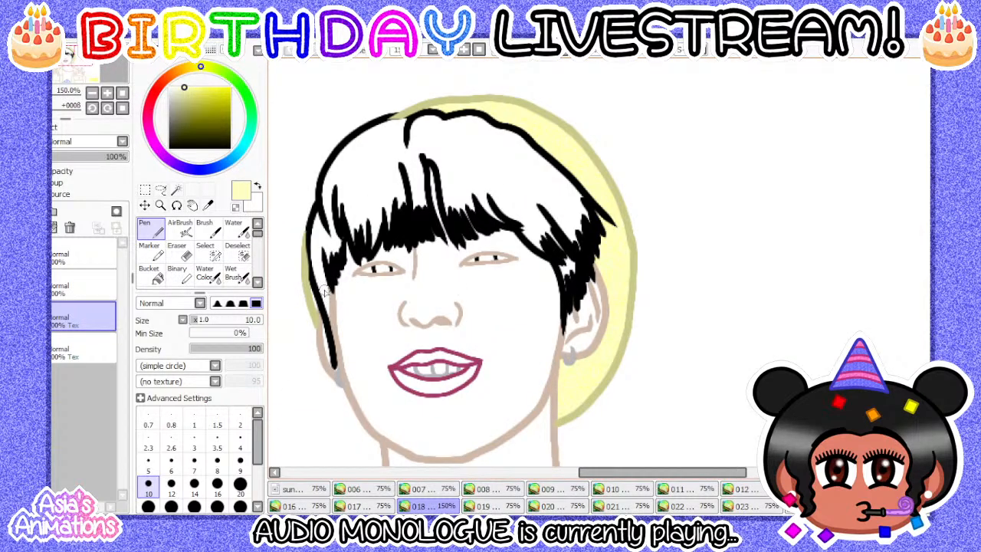
scroll(325, 290, "down", 1)
scroll(355, 289, "up", 5)
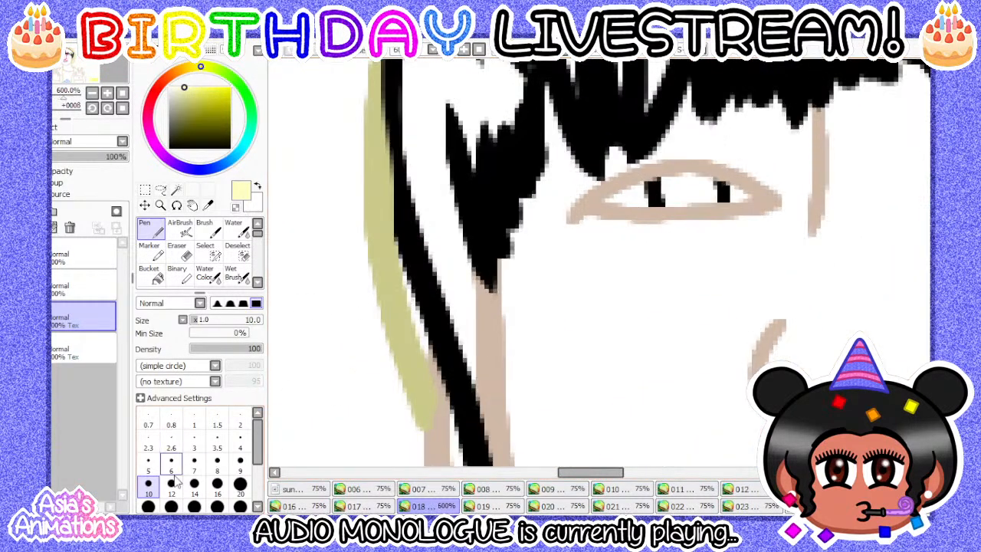
left_click(194, 470)
scroll(424, 324, "up", 2)
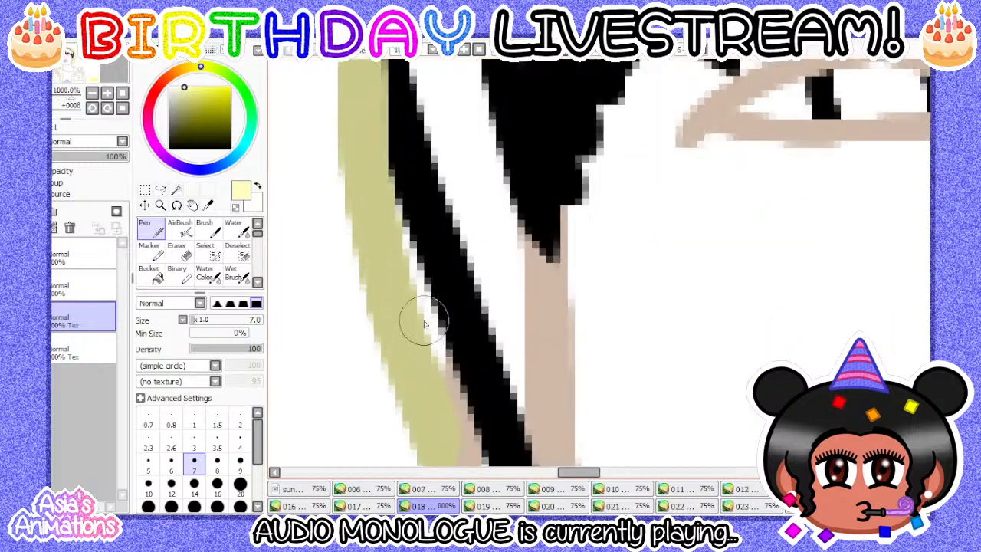
left_click_drag(399, 211, 440, 360)
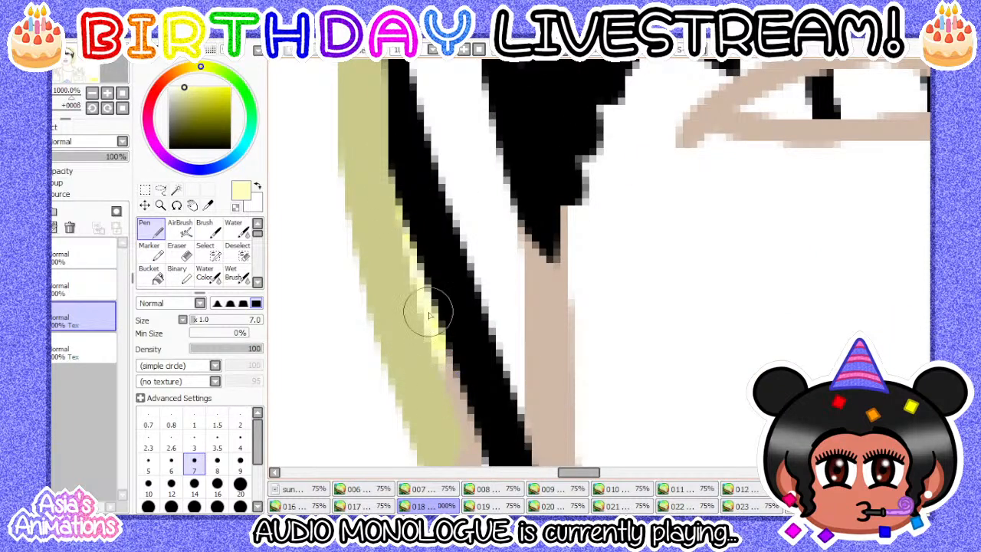
- Touch up the hat's yellow along the top of the hair with the size 7 pen
scroll(429, 315, "down", 5)
scroll(565, 97, "up", 3)
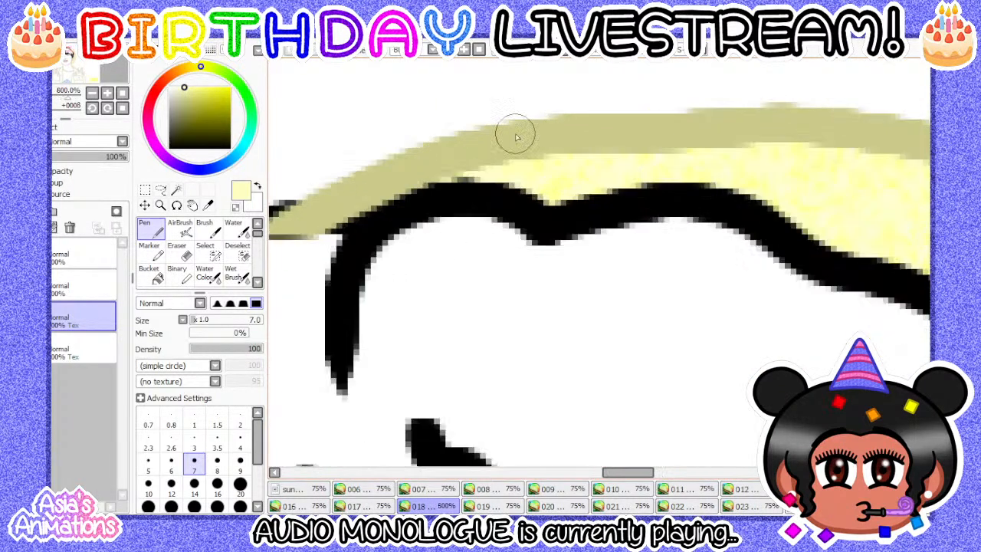
scroll(519, 175, "down", 2)
scroll(519, 174, "down", 2)
scroll(544, 199, "up", 4)
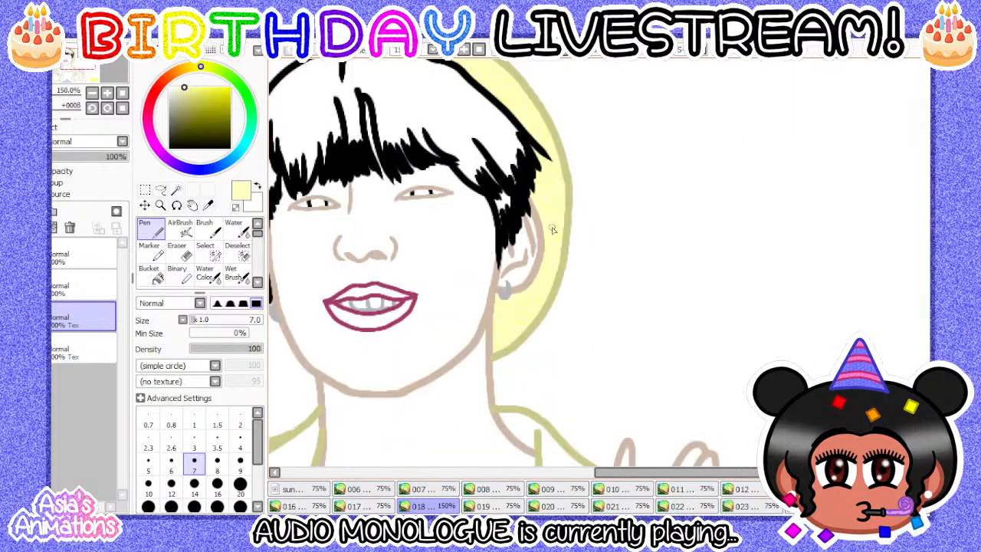
- Touch up the yellow between the hair spikes above the ear with a size 12 pen, then restore pen size 1
scroll(551, 218, "down", 3)
scroll(534, 158, "up", 4)
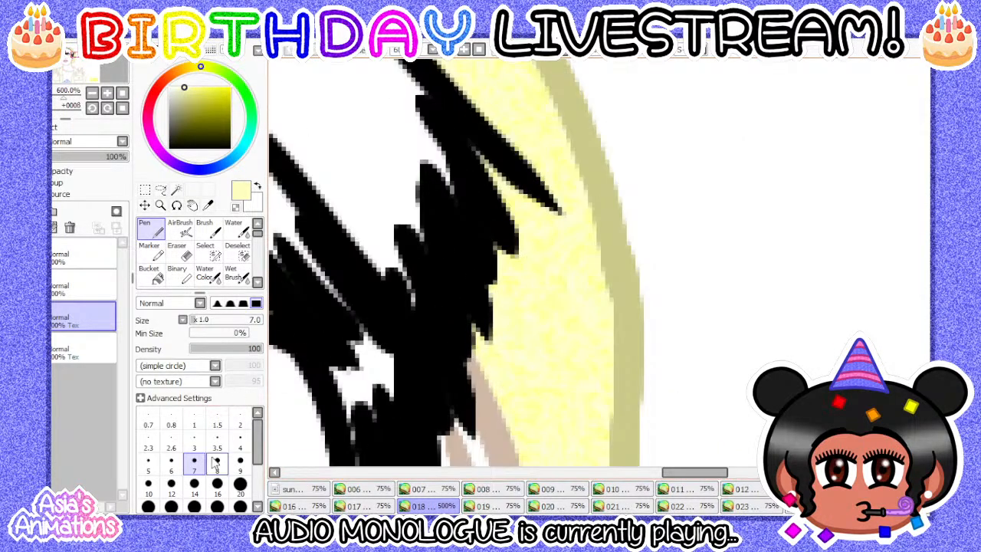
left_click(171, 483)
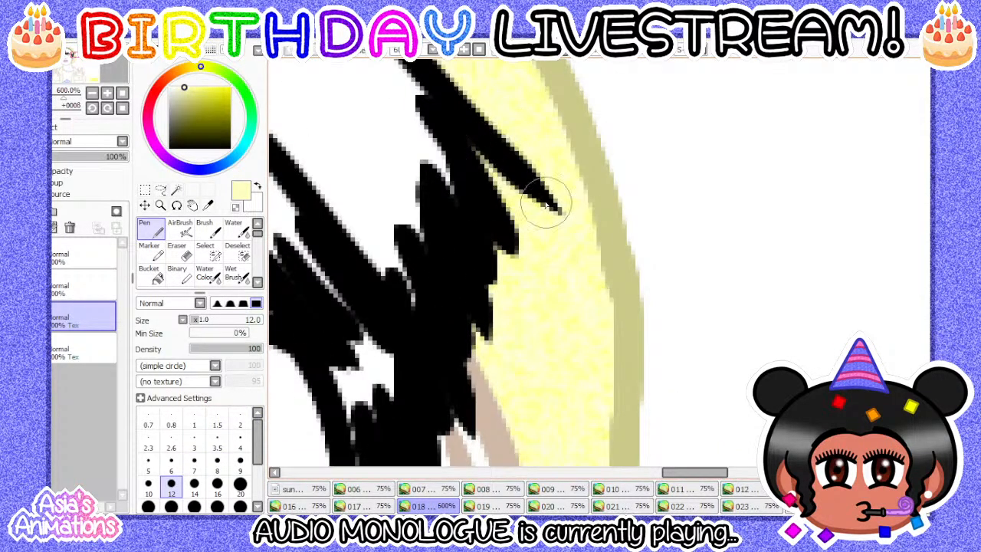
scroll(516, 386, "down", 4)
scroll(515, 386, "up", 1)
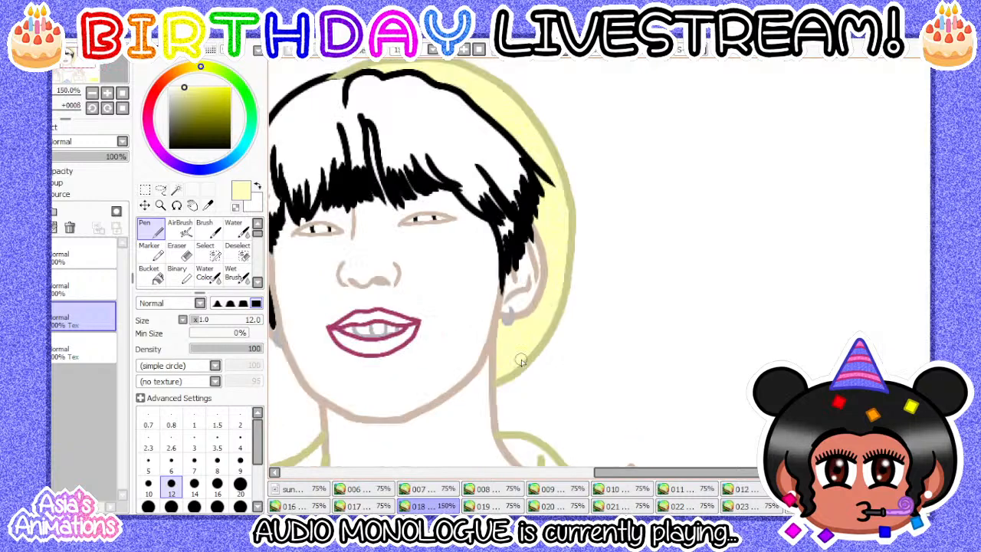
left_click(194, 423)
left_click(123, 109)
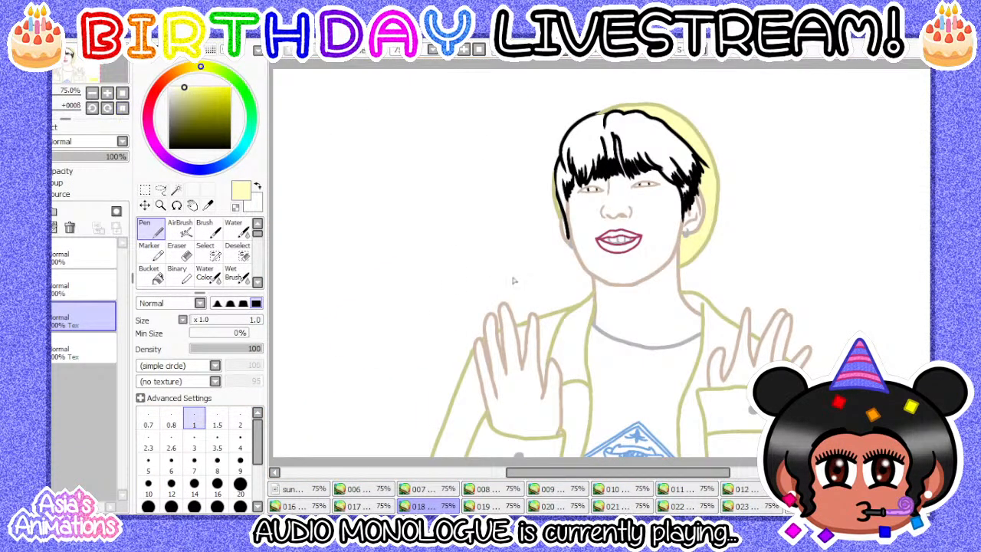
- Fill frame 018's sleeve, shoulder, collar, jacket front and cuff around the man's right hand with pale yellow using the Bucket
left_click(155, 278)
scroll(460, 261, "down", 1)
scroll(497, 357, "up", 2)
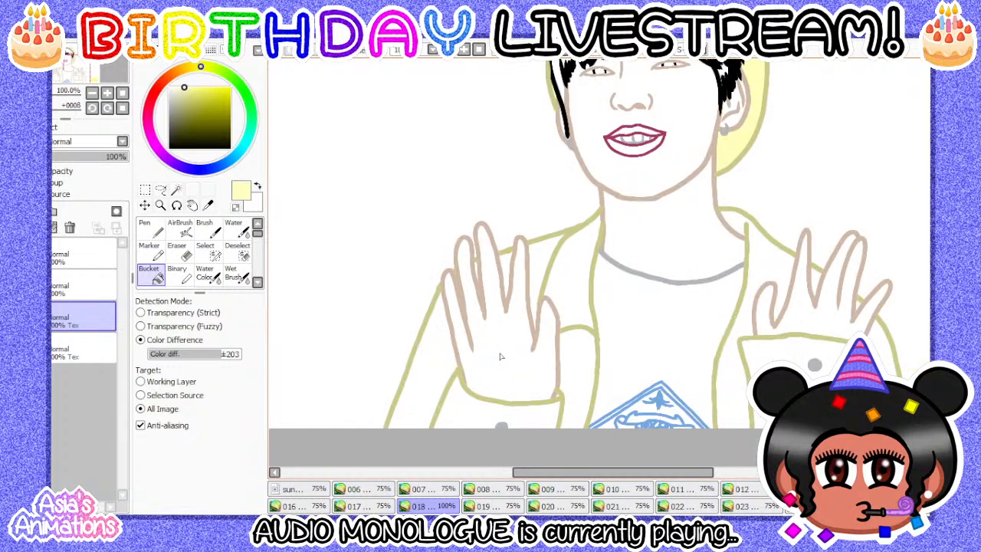
scroll(499, 346, "down", 1)
scroll(520, 368, "up", 1)
scroll(463, 386, "up", 1)
left_click(410, 342)
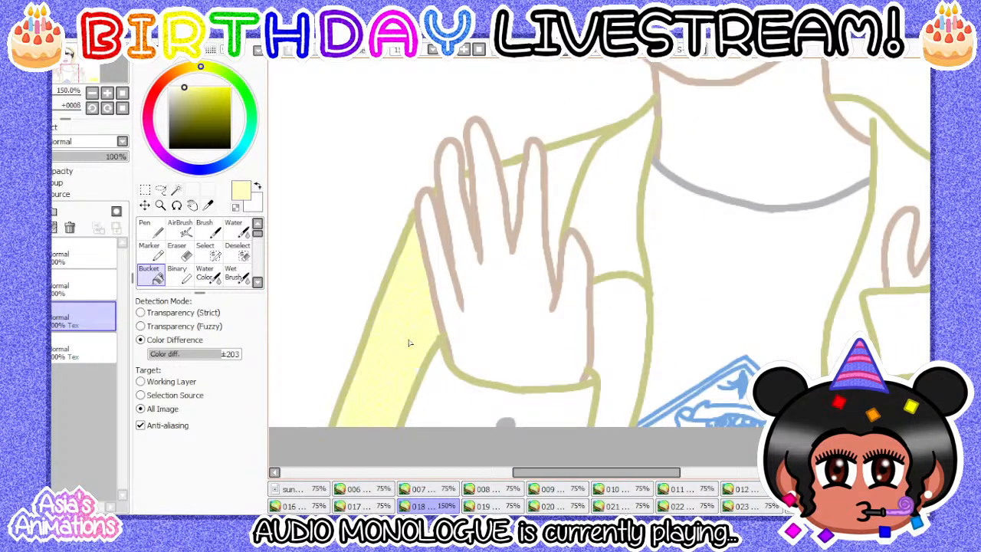
left_click(605, 224)
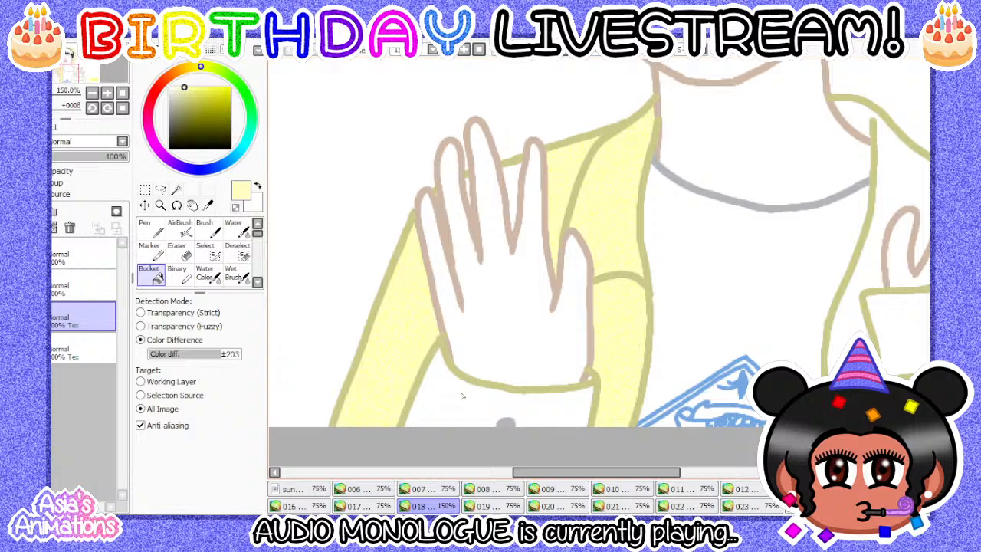
scroll(413, 429, "up", 2)
- Touch up the yellow at the right cuff's corners, wrist gap and lower canvas edge with a size 12 pen
left_click(152, 230)
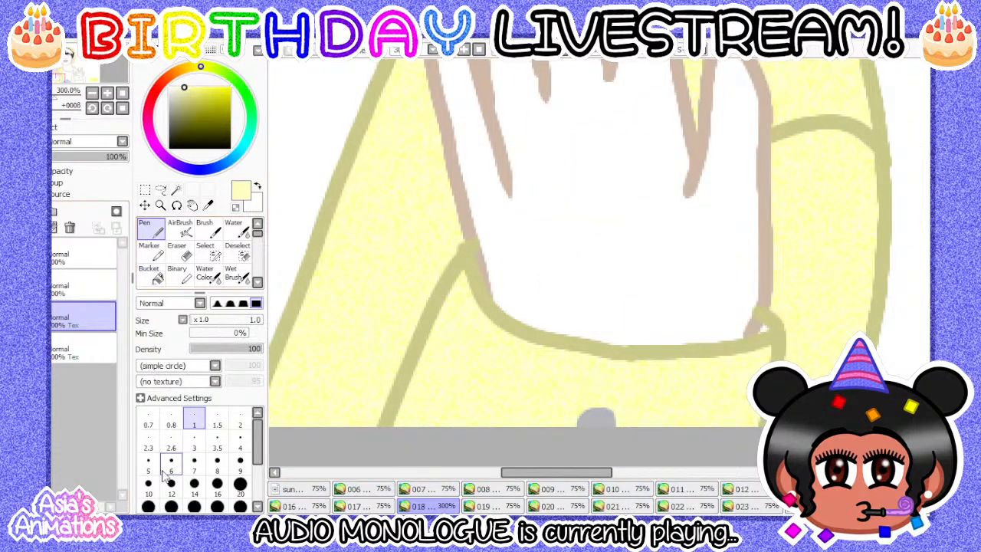
left_click(171, 486)
scroll(377, 414, "up", 2)
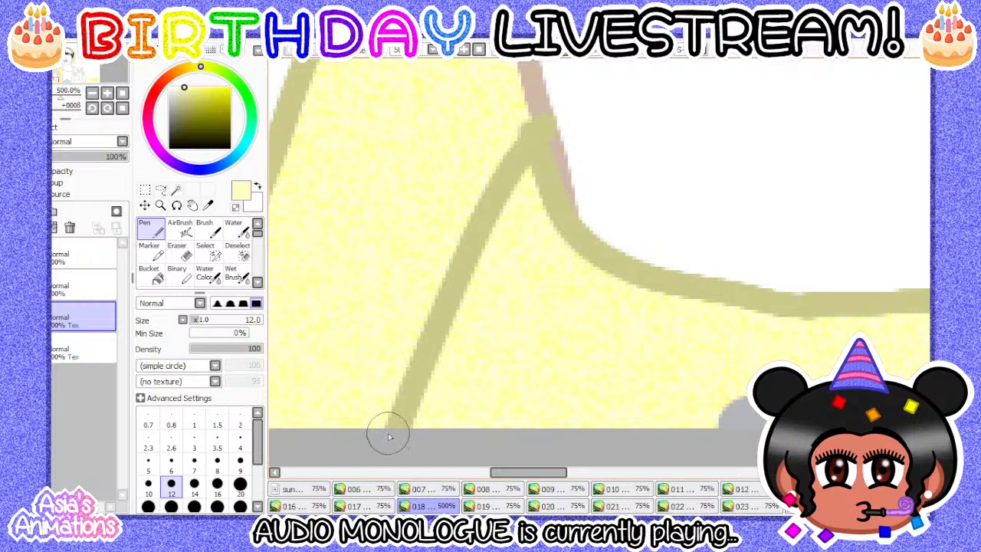
scroll(414, 345, "down", 3)
scroll(600, 347, "up", 4)
scroll(502, 356, "down", 3)
scroll(731, 225, "up", 3)
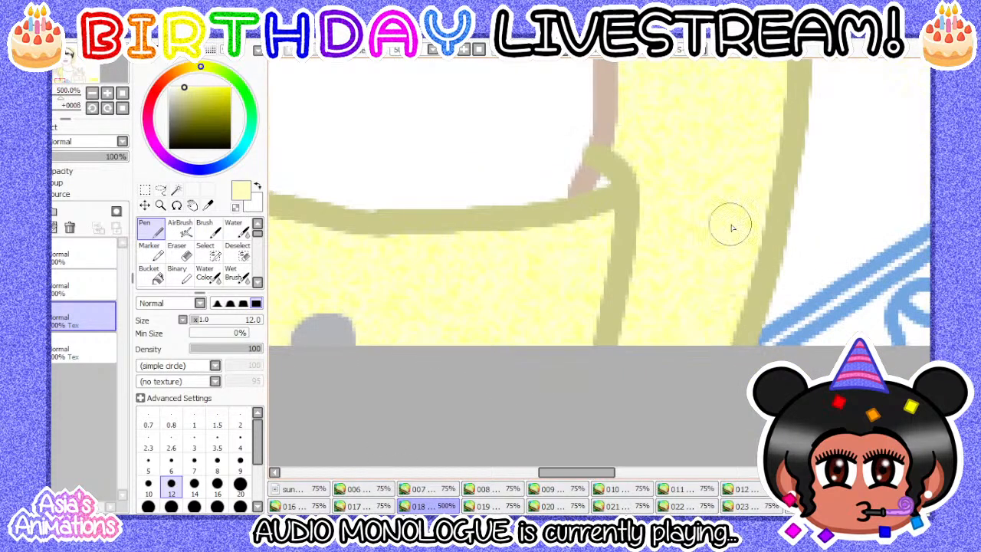
scroll(613, 368, "down", 5)
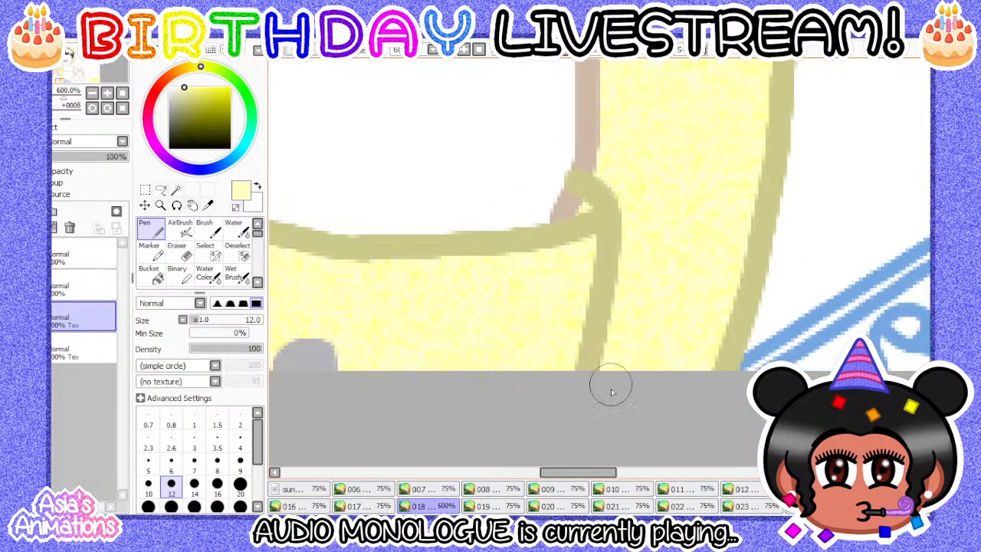
- Fill the jacket area between the man's right index and middle fingers with pale yellow using the Bucket
scroll(511, 246, "down", 2)
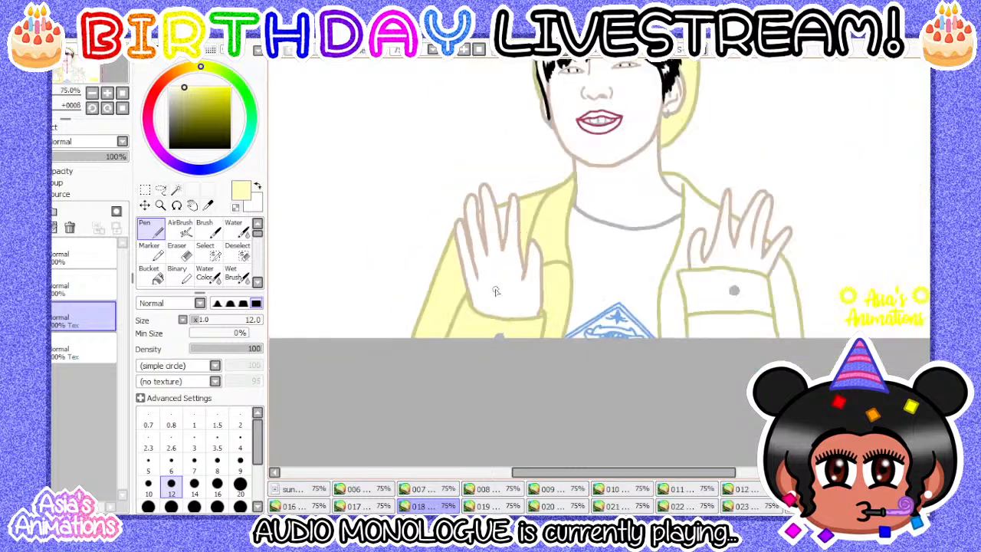
scroll(475, 219, "up", 4)
scroll(498, 261, "up", 2)
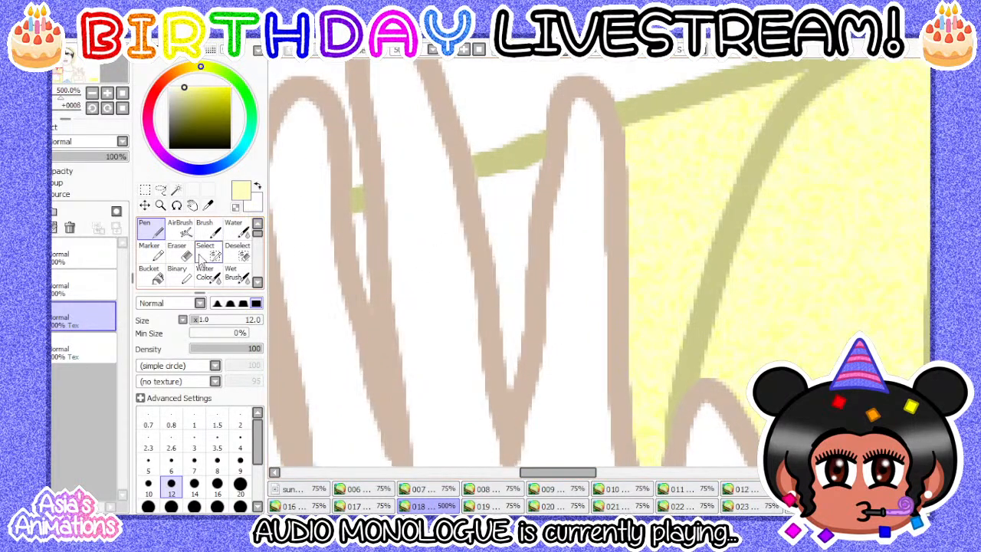
left_click(150, 274)
scroll(529, 228, "down", 3)
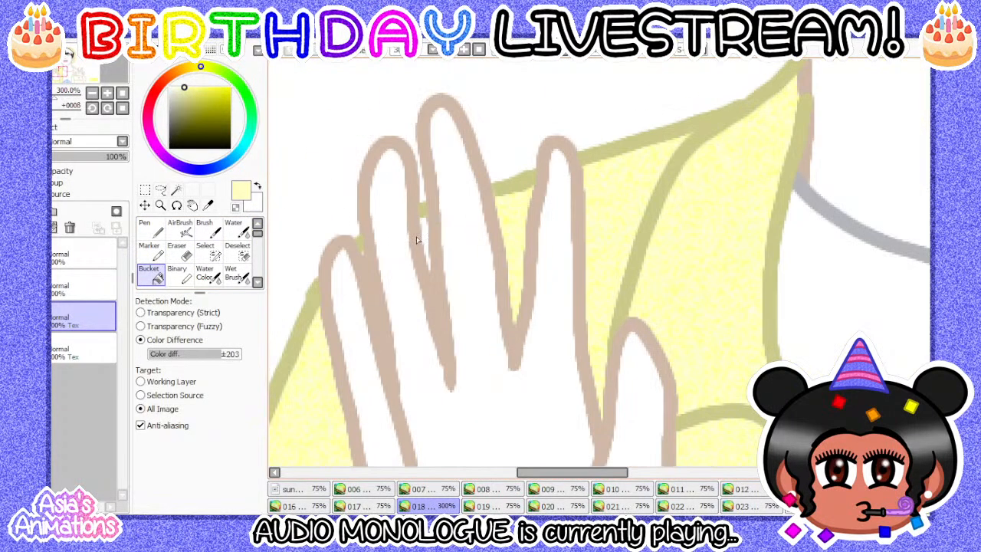
- Paint pale yellow into the narrow gap between the right hand's middle and ring fingers with a size 7 pen
scroll(521, 230, "up", 3)
left_click(150, 228)
left_click(194, 462)
scroll(427, 229, "up", 2)
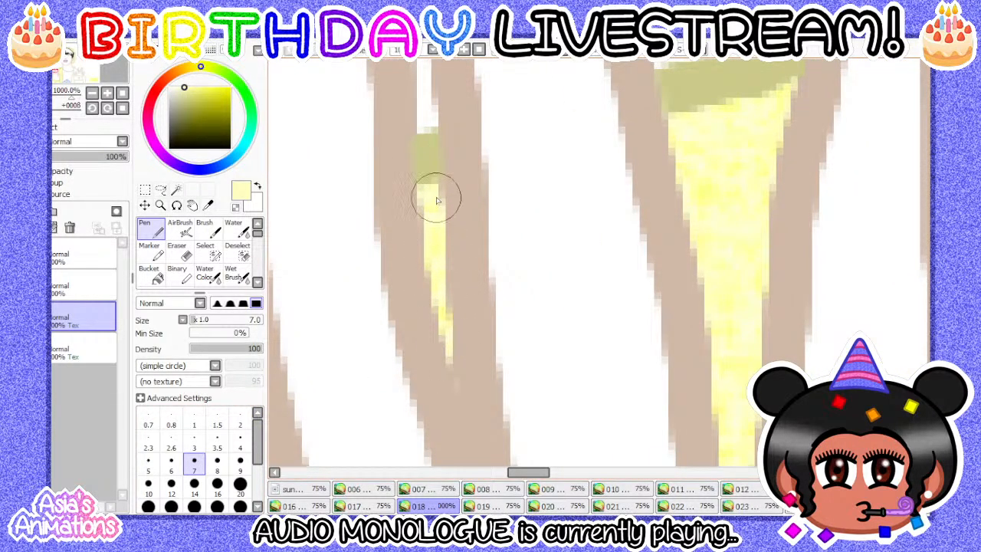
scroll(415, 259, "down", 3)
- Touch up the yellow where the right hand's ring and little fingers meet with a size 5 pen, then restore pen size 1
scroll(415, 258, "up", 3)
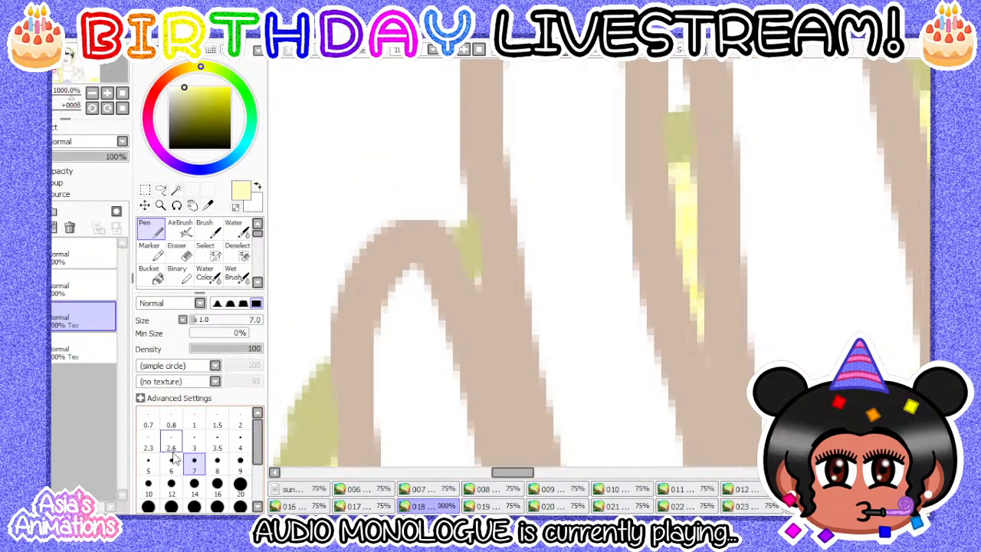
left_click(148, 460)
scroll(459, 295, "up", 1)
scroll(469, 265, "down", 6)
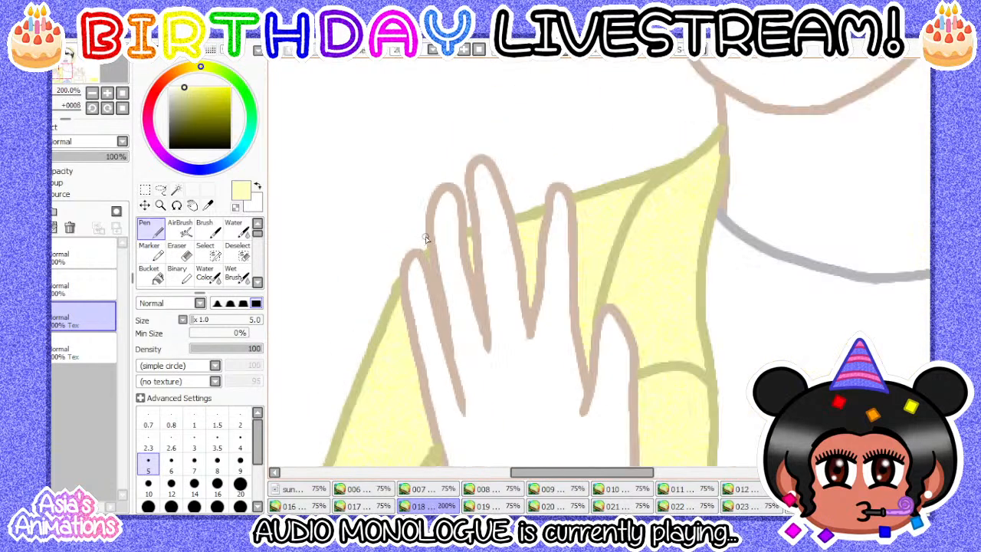
scroll(677, 275, "up", 3)
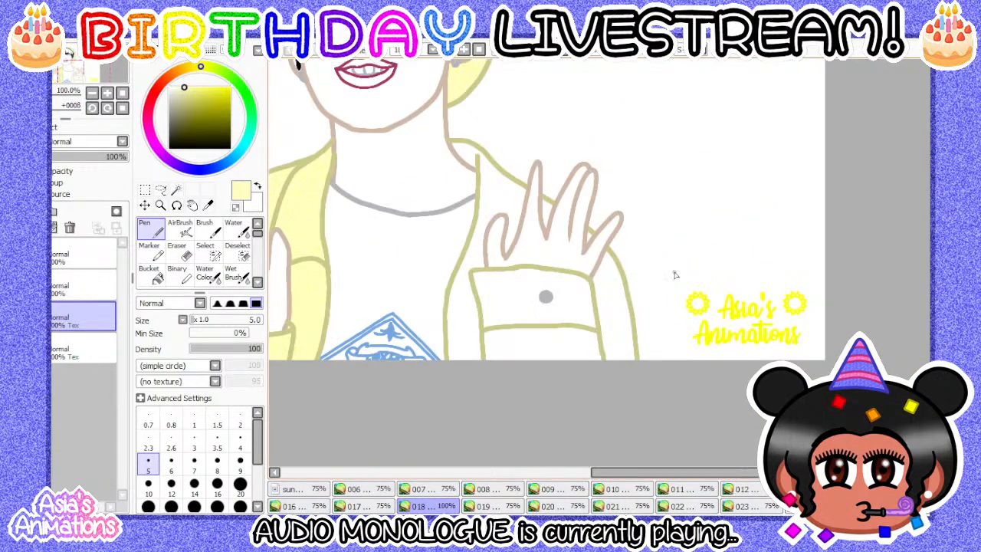
left_click(194, 424)
- Fill frame 018's collar, jacket front, cuff, sleeve and finger gap around the man's left hand with pale yellow using the Bucket
left_click(158, 279)
scroll(405, 249, "down", 2)
scroll(377, 199, "up", 1)
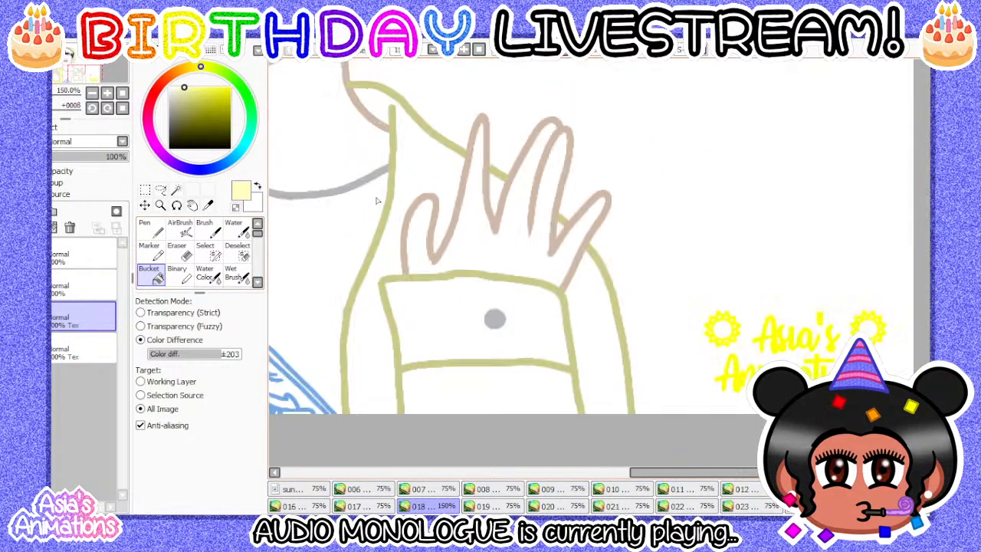
left_click(417, 170)
left_click(445, 374)
left_click(437, 340)
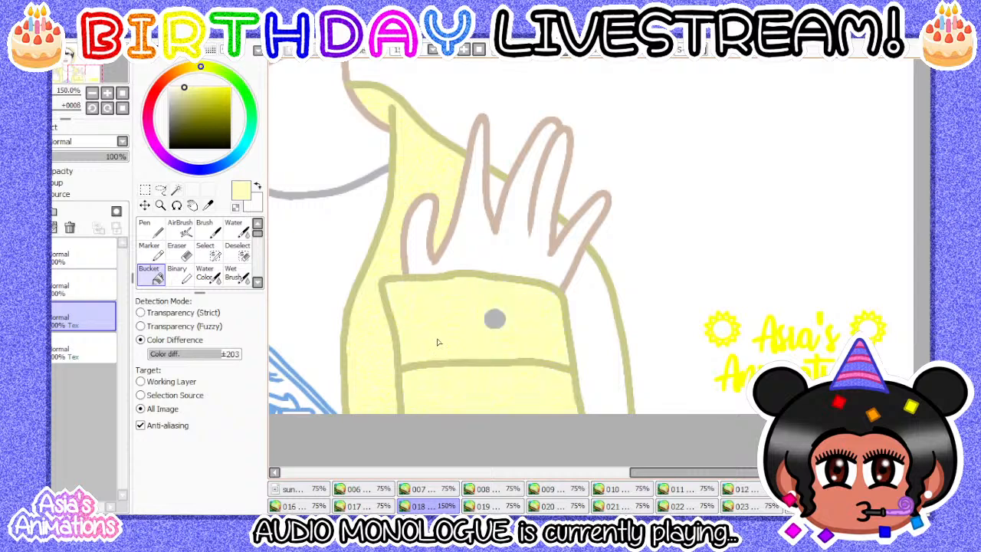
left_click(600, 338)
scroll(473, 221, "up", 4)
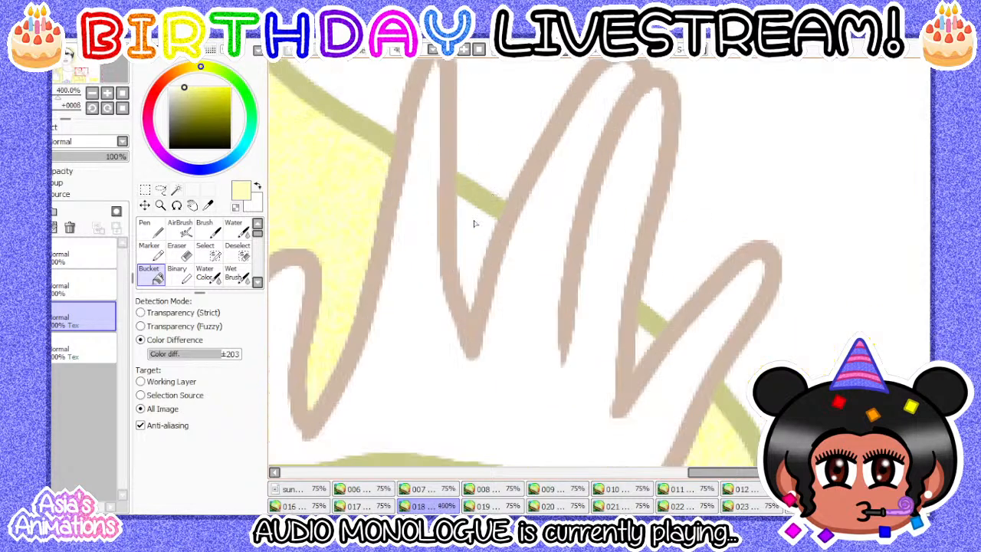
- Touch up the yellow in the small gaps between the left hand's fingers with a size 7 pen, then restore pen size 1
left_click(150, 227)
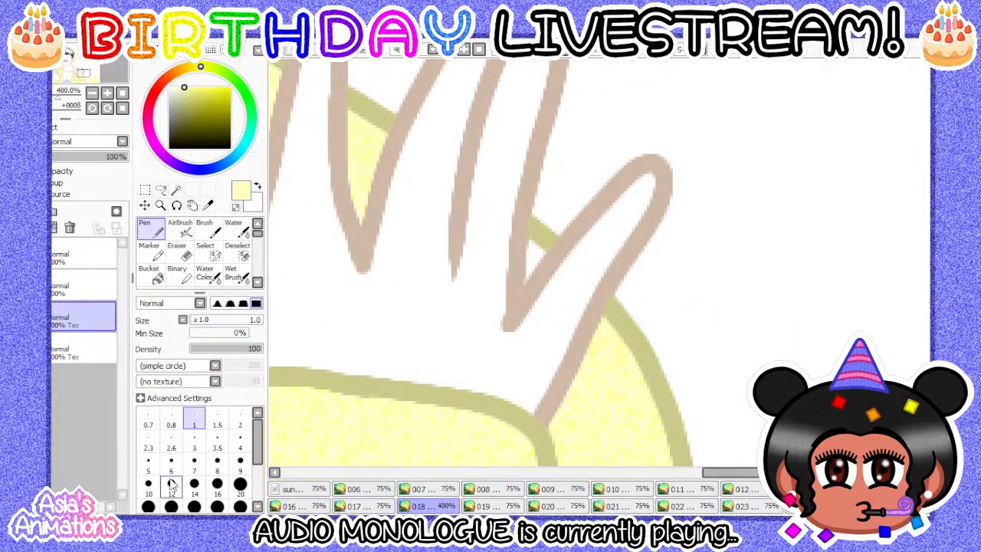
left_click(194, 465)
scroll(531, 244, "up", 3)
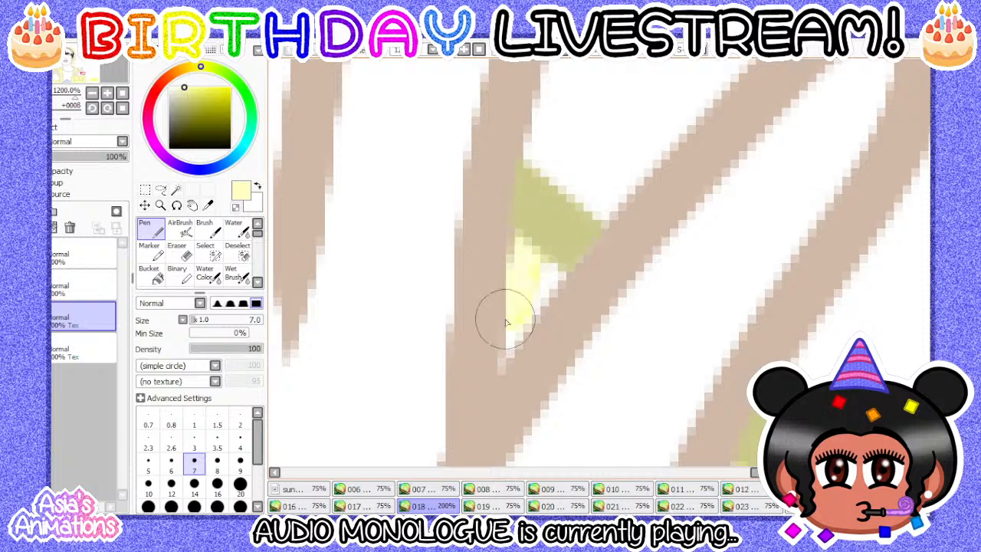
scroll(582, 249, "down", 4)
scroll(588, 249, "down", 5)
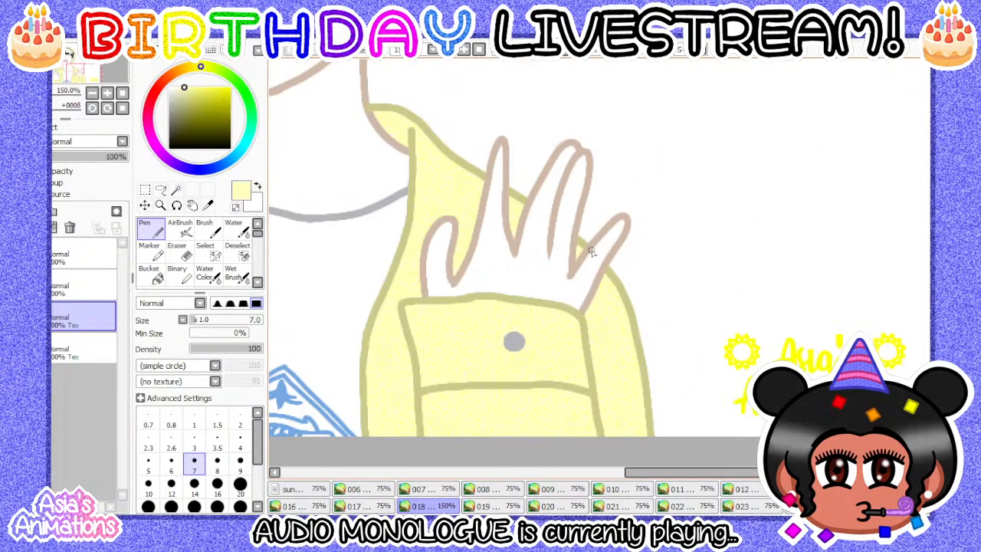
left_click(194, 424)
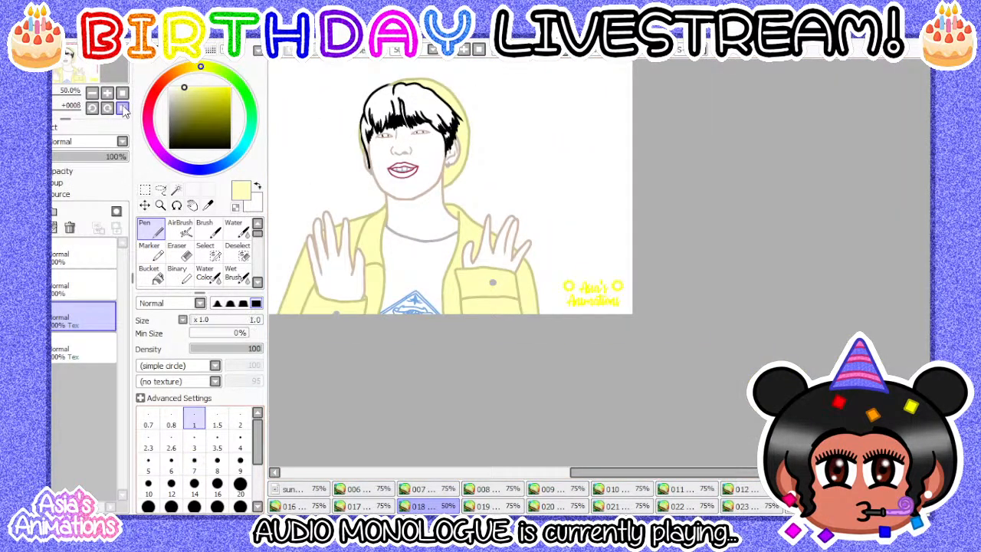
- Examine frame 018's yellow colouring in full and near the face, and compare it with frame 017
left_click(122, 108)
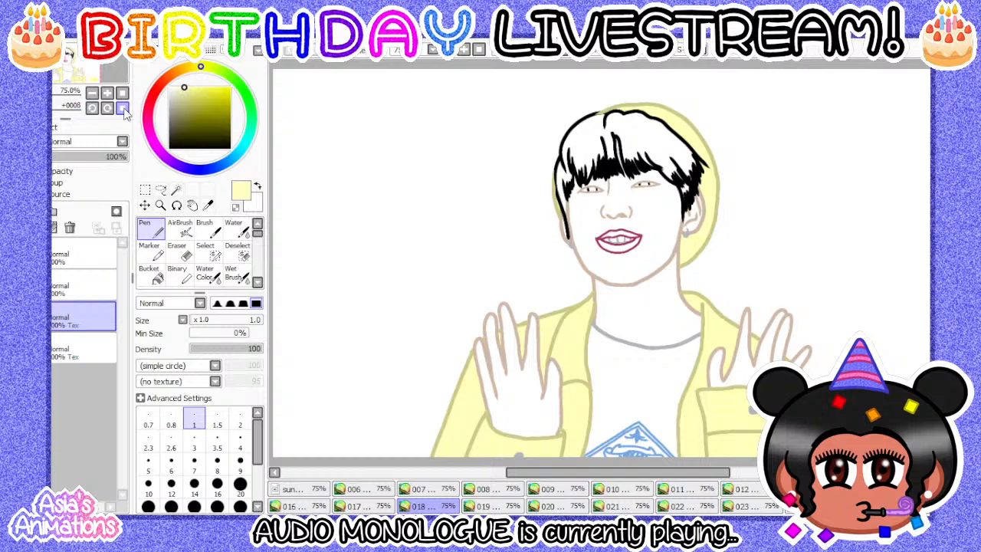
scroll(544, 148, "up", 6)
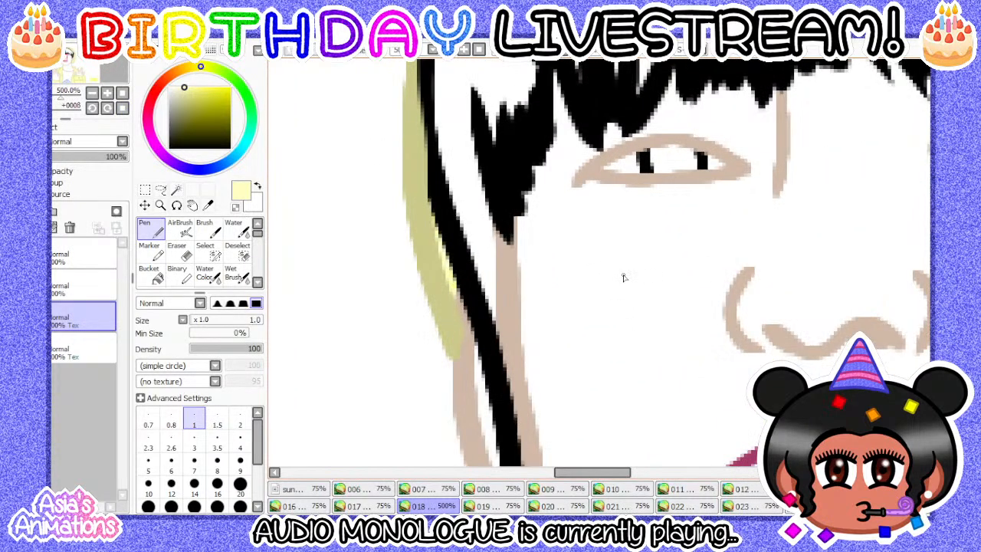
left_click(123, 109)
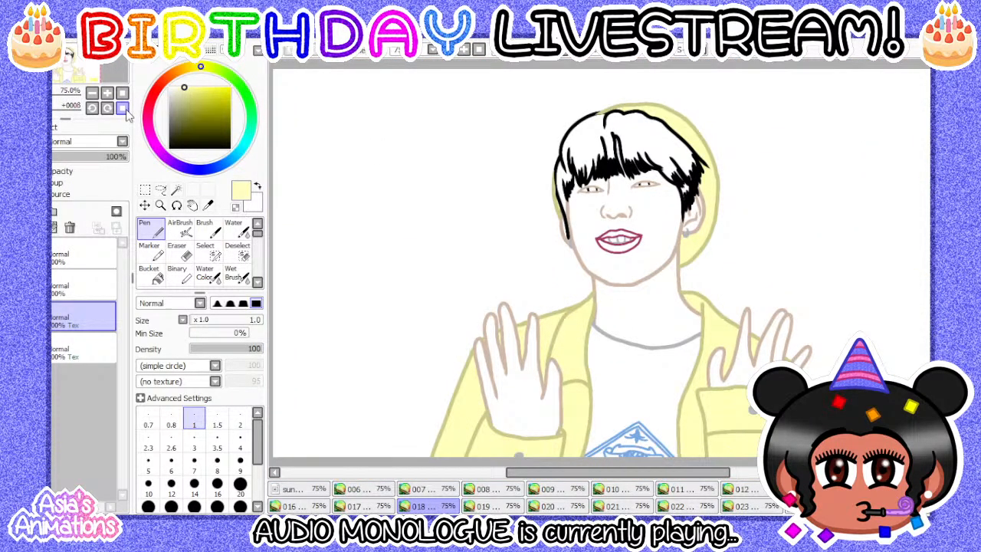
left_click(377, 507)
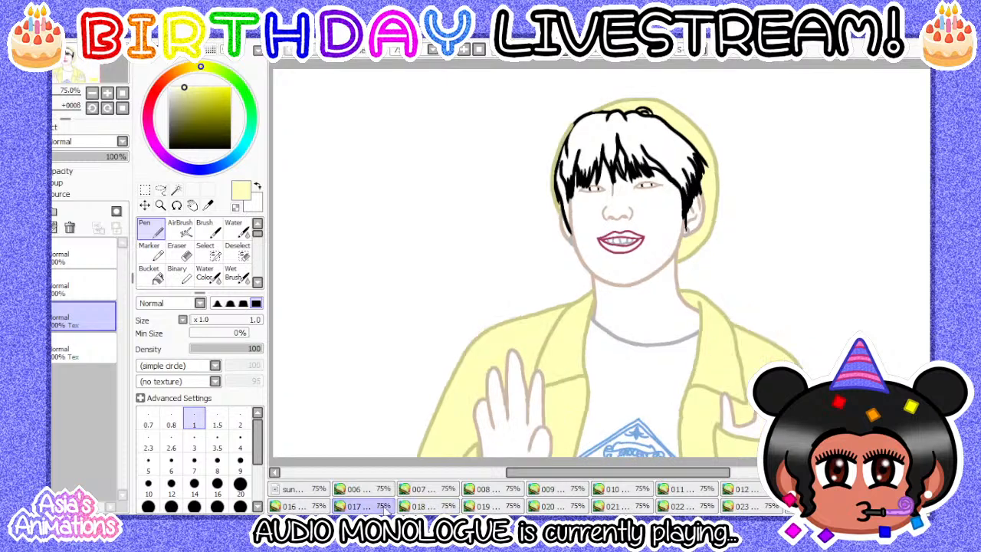
left_click(419, 507)
left_click(366, 507)
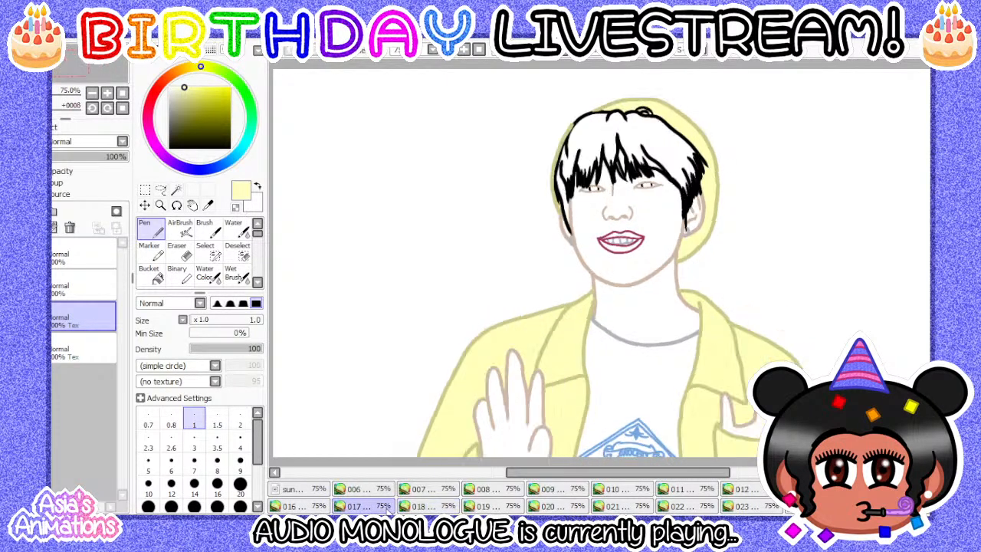
left_click(422, 507)
left_click(367, 507)
left_click(420, 507)
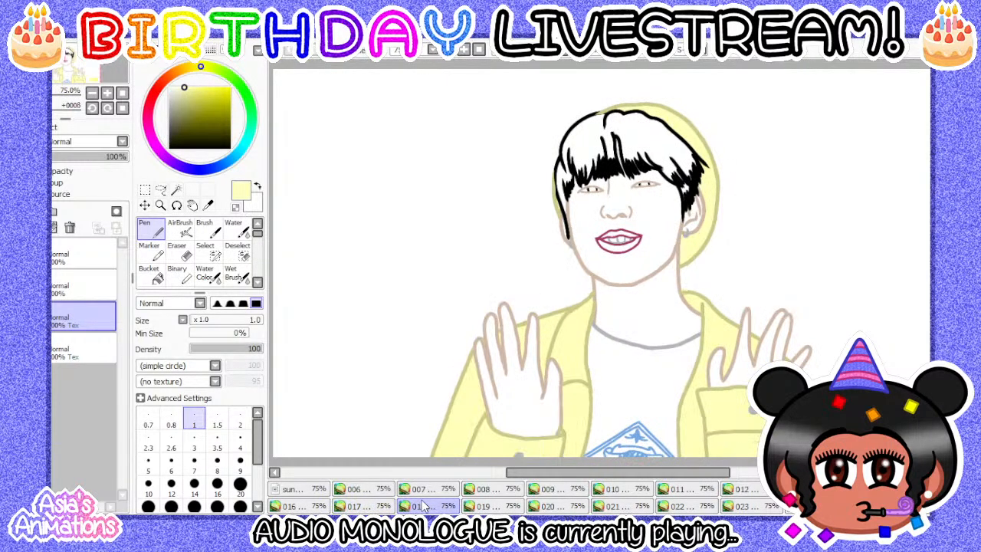
left_click(374, 489)
left_click(364, 508)
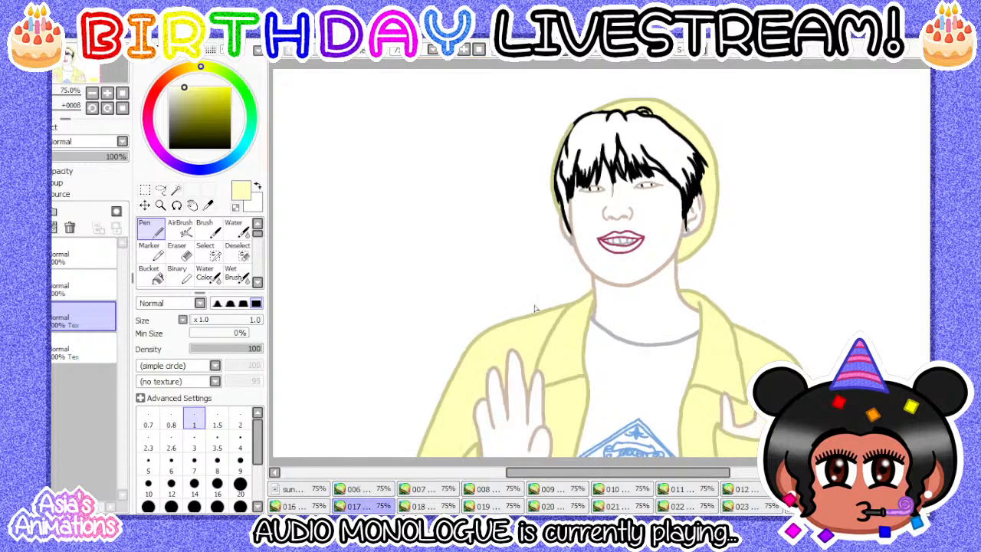
scroll(657, 102, "up", 6)
left_click(121, 110)
- Open frame 019, add a new layer above its textured layer and rename it
left_click(430, 506)
left_click(484, 508)
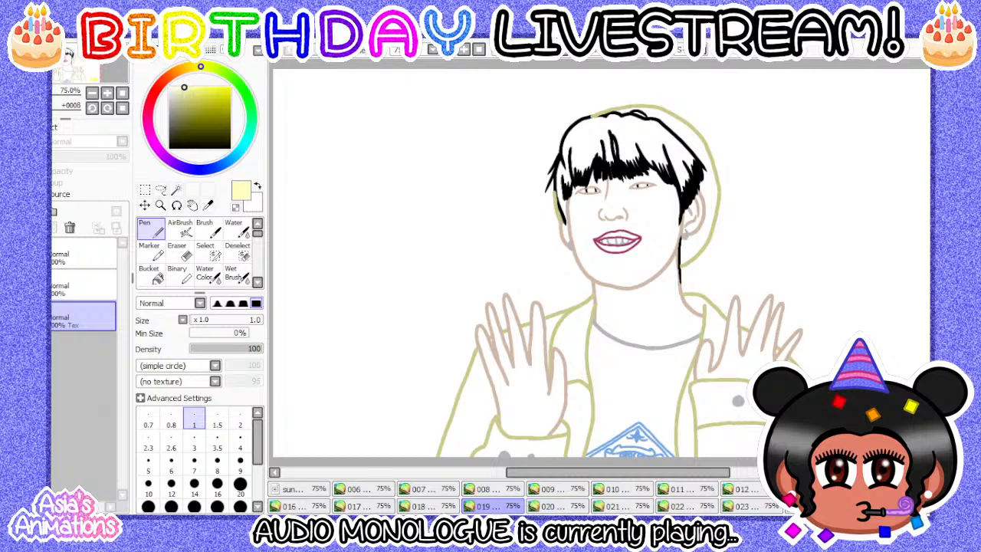
left_click(446, 509)
left_click(492, 506)
left_click(23, 211)
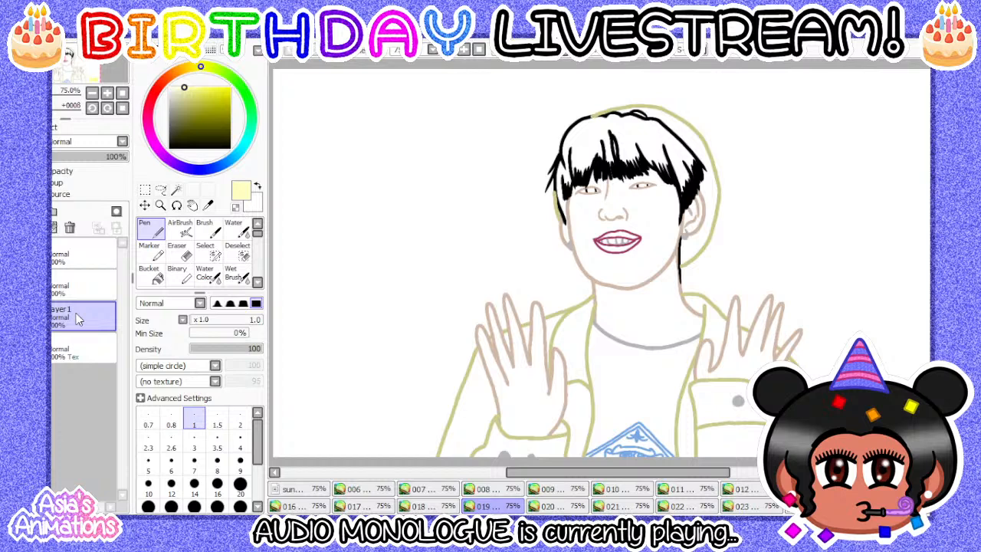
double_click(75, 313)
key("BackSpace")
key("Return")
- Apply a paper texture to frame 019's new layer with the texture strength set to 100
left_click(28, 127)
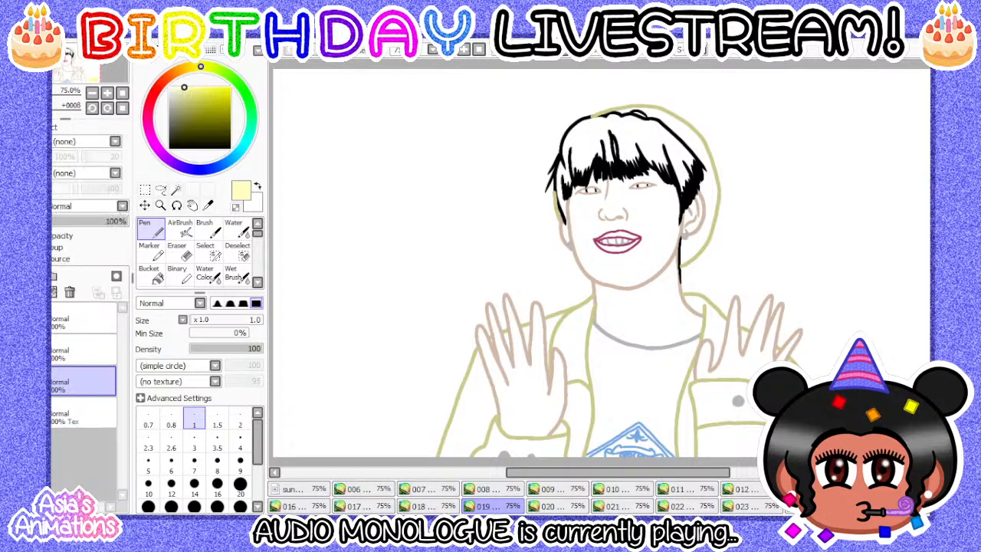
left_click(73, 174)
left_click_drag(92, 158, 135, 157)
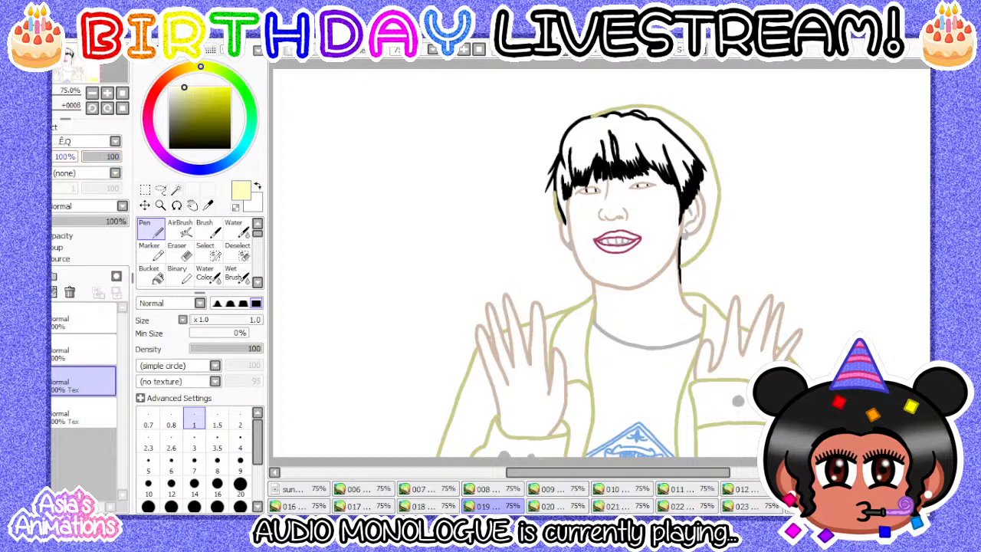
left_click(27, 127)
- Fill frame 019's hat area behind the hair and ear with pale yellow using the Bucket
left_click(156, 278)
scroll(457, 230, "down", 1)
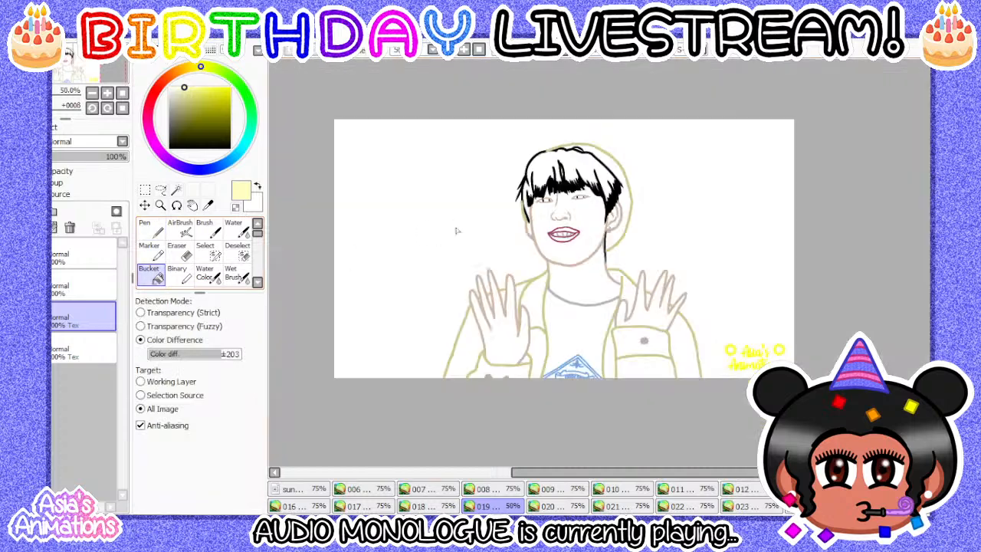
scroll(629, 167, "up", 1)
scroll(635, 186, "up", 1)
left_click(622, 244)
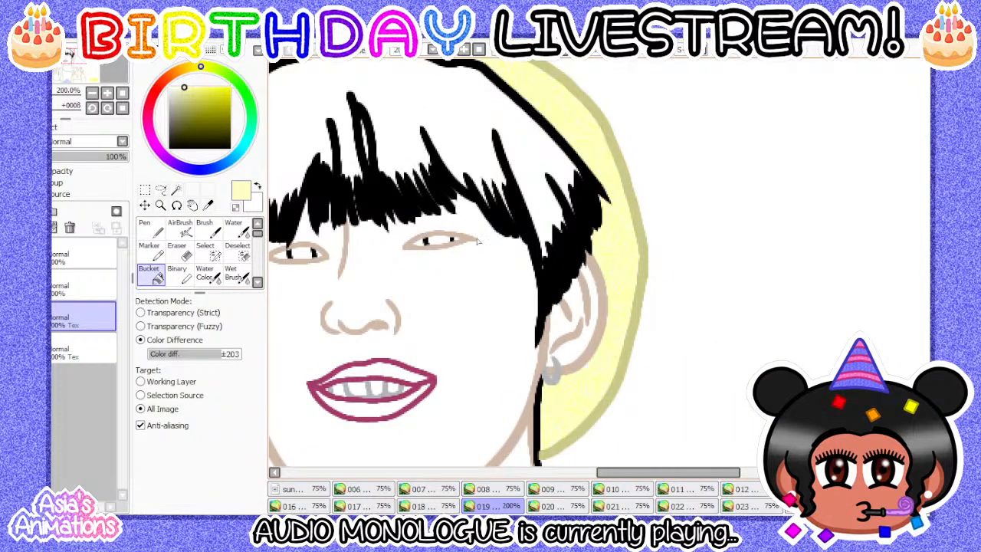
- Touch up the hat's yellow around the earring and along the black hair strand below the ear with a size 10 pen
scroll(472, 280, "down", 1)
scroll(516, 309, "up", 4)
left_click(151, 229)
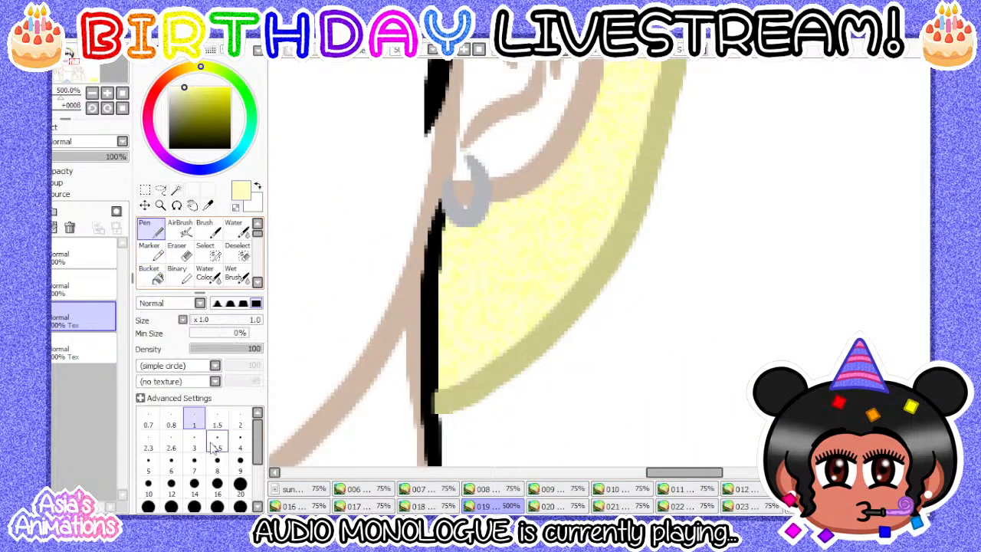
left_click(148, 488)
scroll(468, 204, "up", 2)
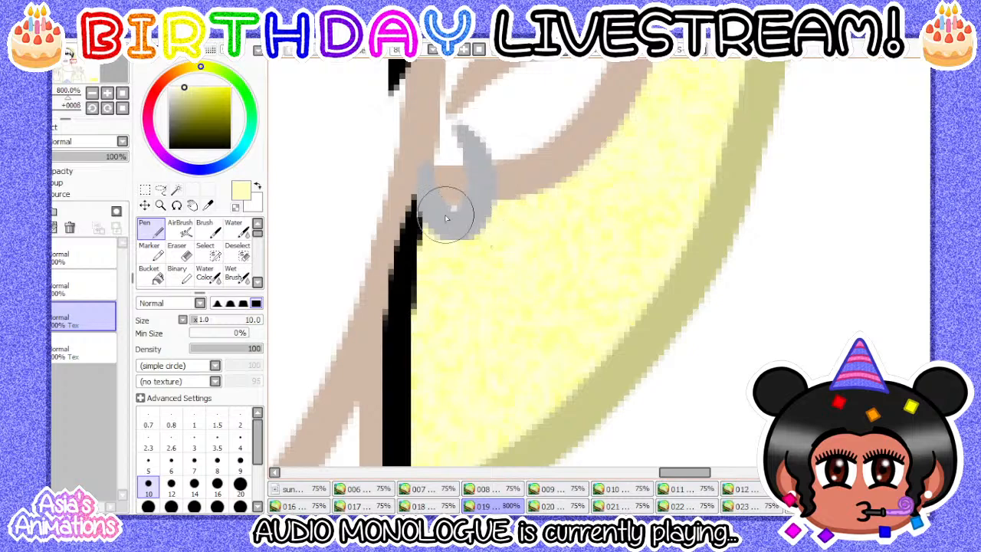
scroll(440, 260, "down", 1)
scroll(437, 291, "up", 1)
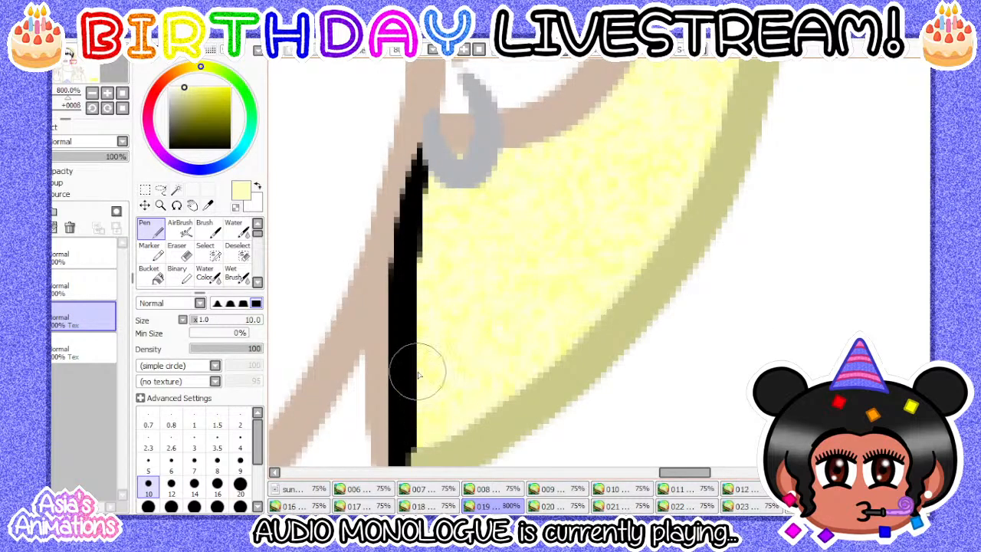
- Touch up the yellow between the hat outline and the hair strand by the man's right cheek with a size 7 pen
scroll(499, 176, "down", 4)
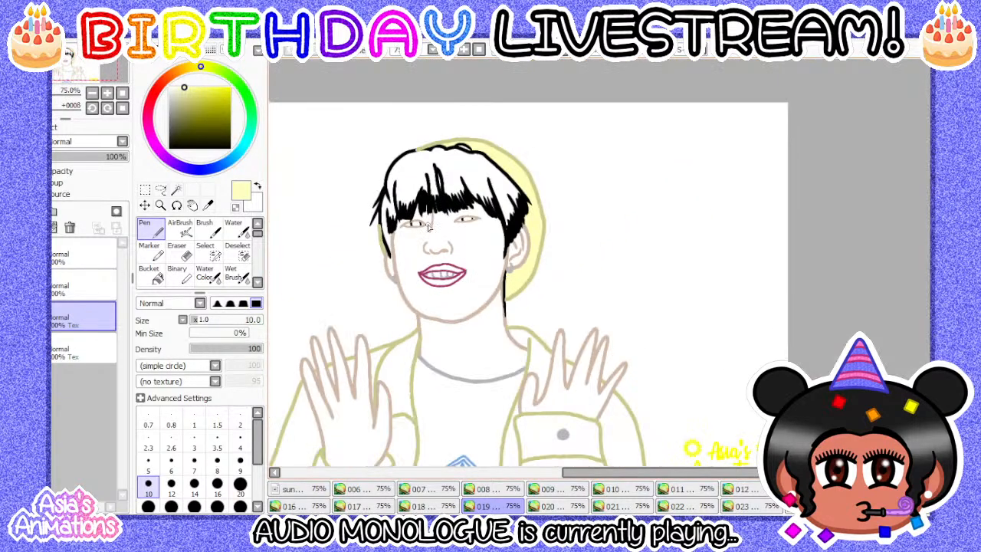
scroll(314, 278, "up", 1)
scroll(315, 277, "up", 3)
left_click(193, 465)
scroll(389, 222, "up", 1)
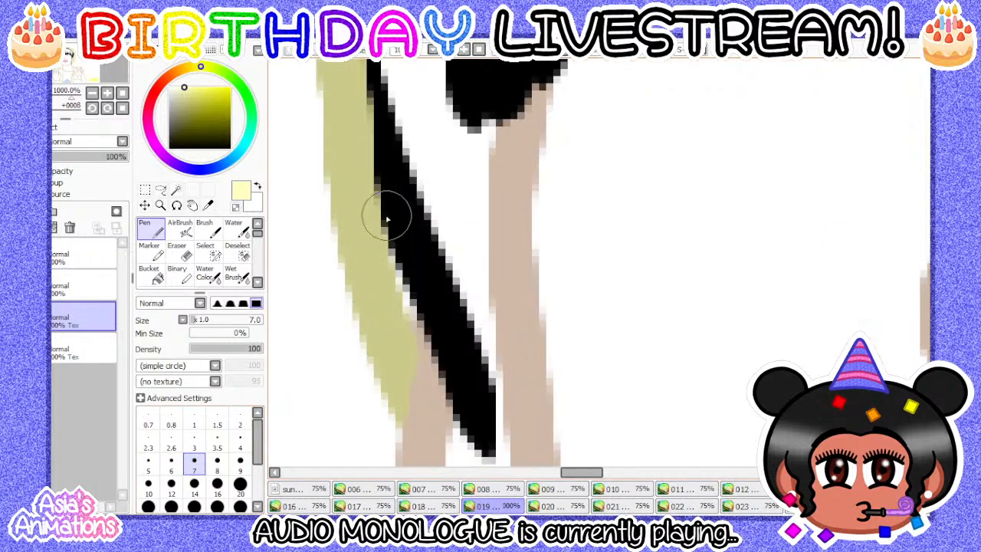
- Touch up the hat's yellow along the top of the hair with the size 7 pen and paint inside the hair loop with size 10
scroll(401, 291, "down", 4)
scroll(494, 131, "up", 4)
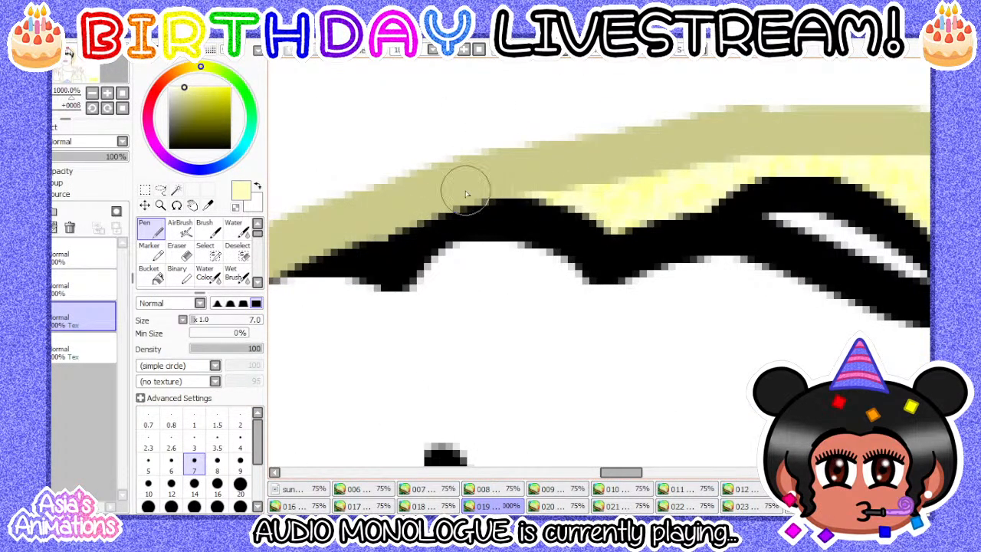
scroll(720, 195, "down", 1)
scroll(720, 194, "up", 2)
left_click(148, 482)
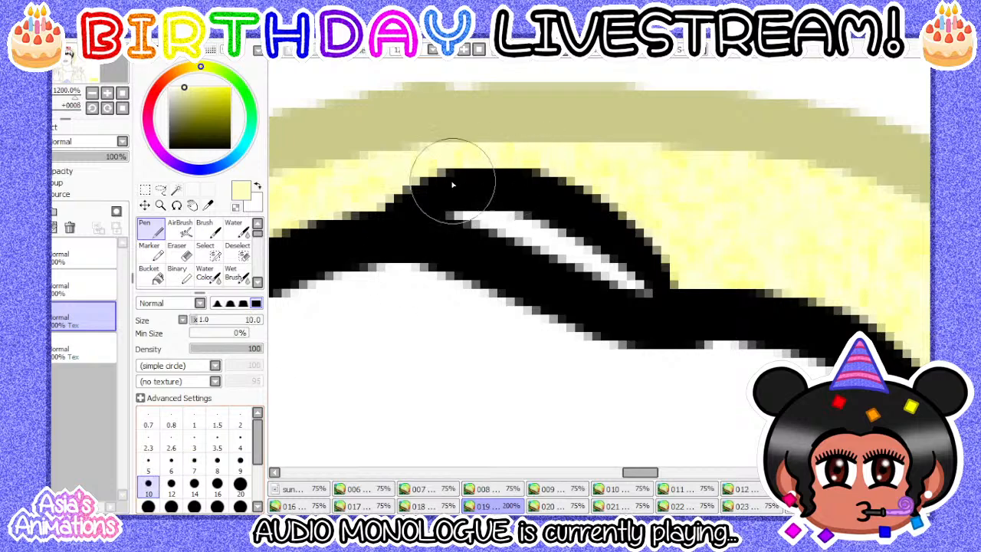
mouse_move(460, 197)
left_mouse_down()
mouse_move(607, 219)
mouse_move(536, 198)
mouse_move(675, 262)
left_mouse_up()
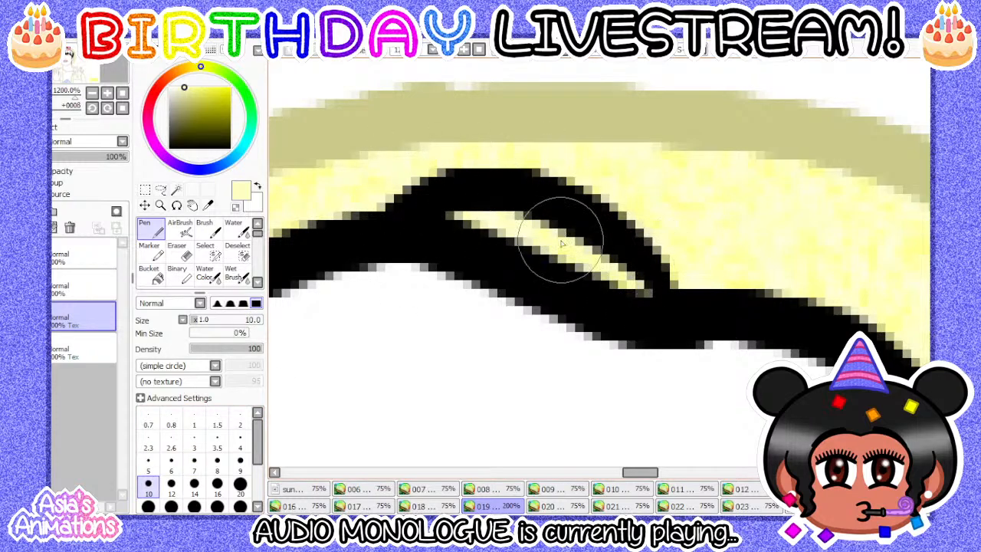
- Touch up the hat's yellow beside the hair tips above the man's left ear and around the earring with the size 10 pen
scroll(555, 239, "down", 8)
scroll(554, 238, "up", 5)
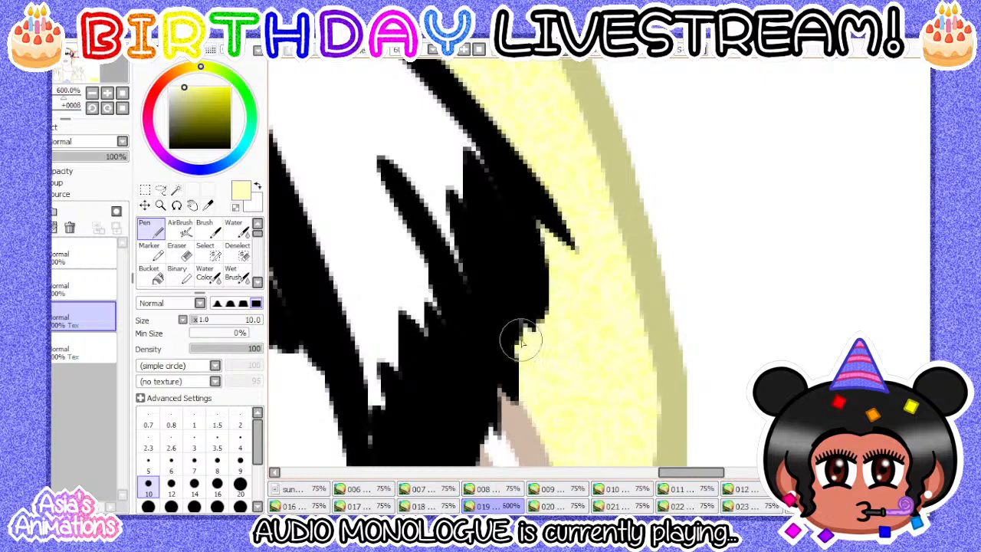
scroll(537, 406, "down", 6)
scroll(495, 282, "up", 7)
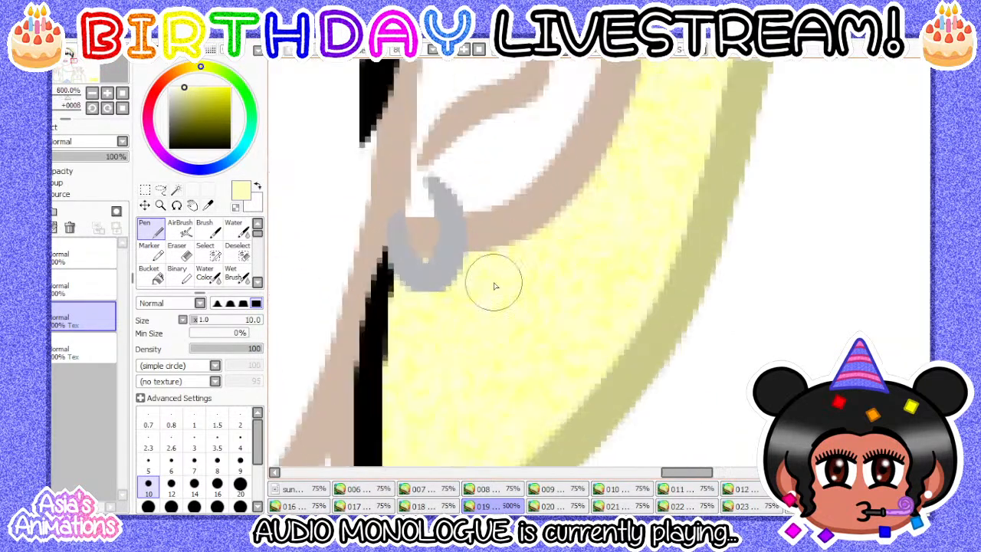
scroll(413, 275, "down", 7)
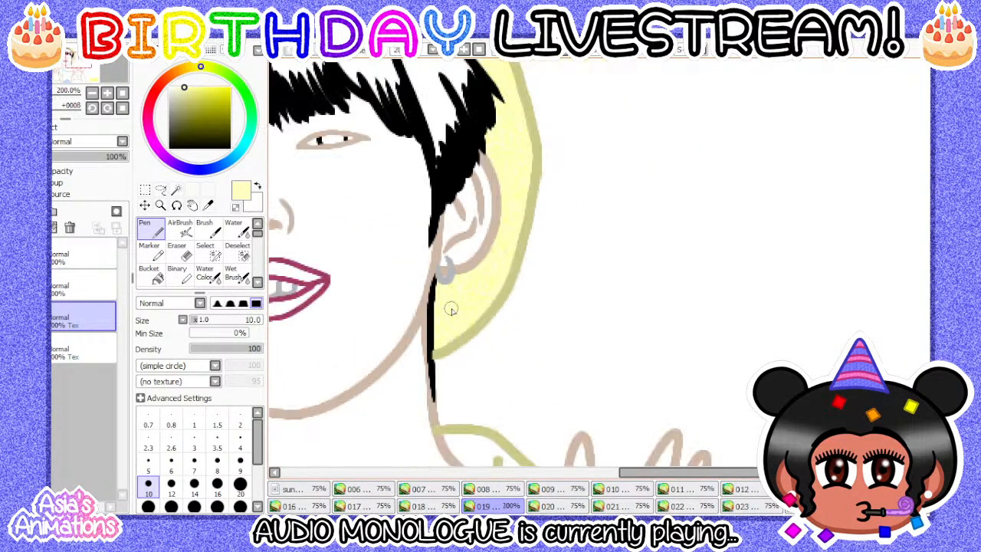
scroll(498, 320, "down", 2)
scroll(498, 320, "up", 3)
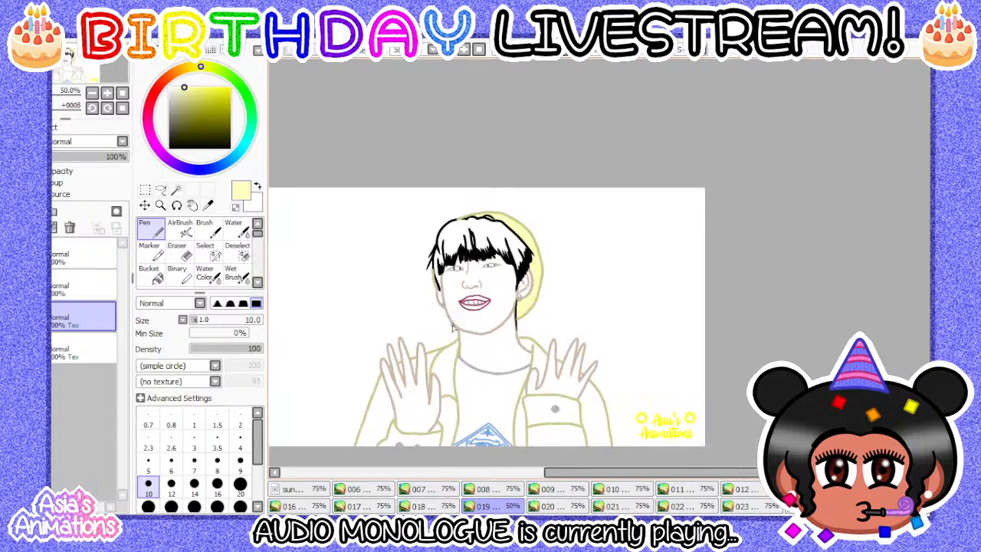
- Fill the jacket's right sleeve, shoulder, front panel and gaps between the man's right fingers with pale yellow using the Bucket
left_click(151, 274)
scroll(355, 391, "down", 2)
scroll(356, 390, "up", 4)
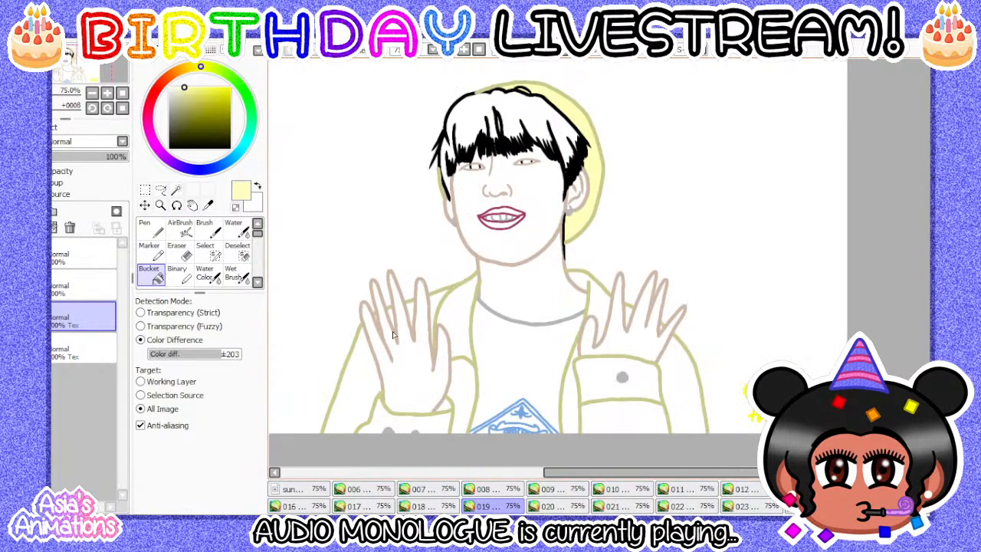
left_click(355, 391)
scroll(355, 391, "down", 2)
scroll(413, 344, "up", 2)
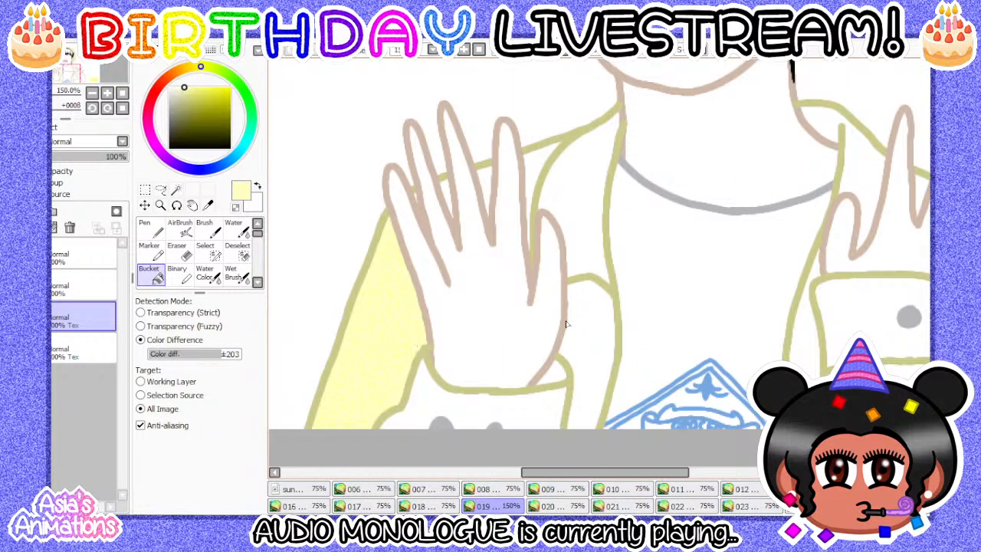
scroll(548, 303, "up", 4)
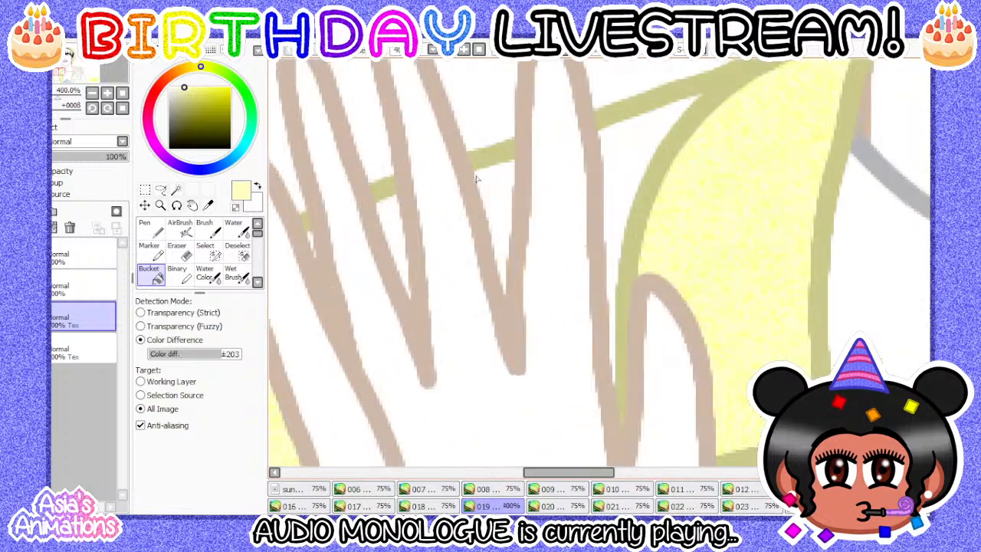
left_click(497, 198)
left_click(677, 157)
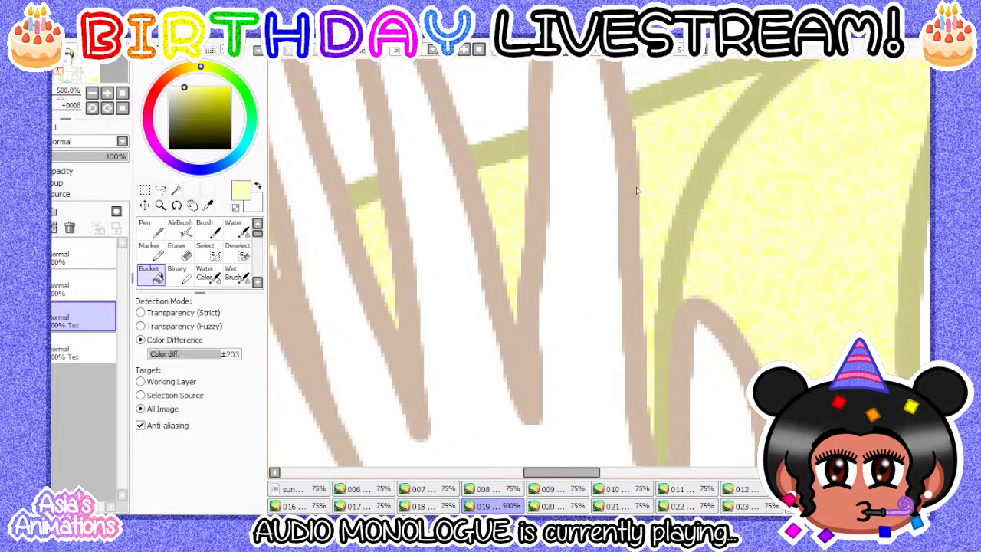
- Touch up the jacket's yellow along the front seam beside the man's right thumb with a size 10 pen
scroll(637, 189, "down", 1)
left_click(152, 230)
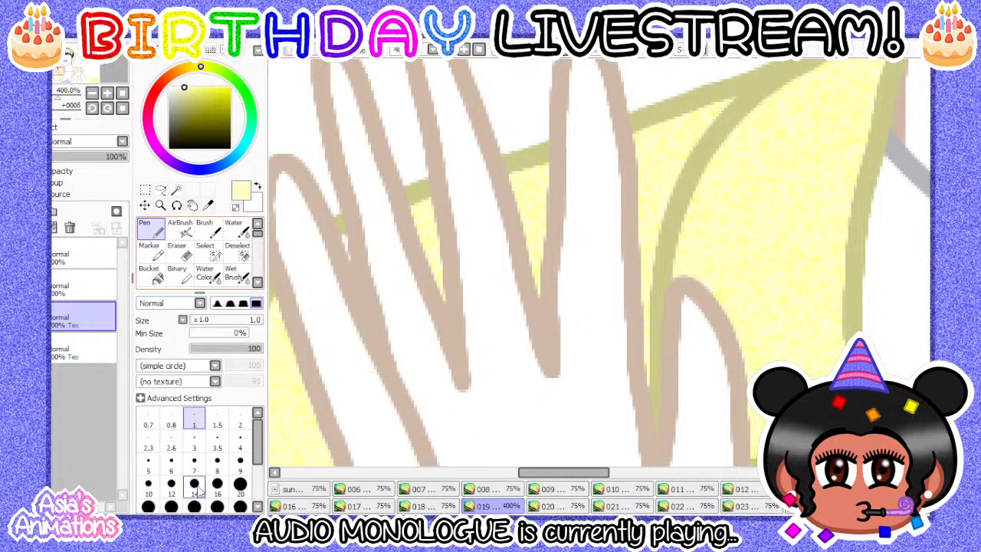
left_click(149, 486)
scroll(601, 304, "up", 1)
scroll(627, 352, "up", 2)
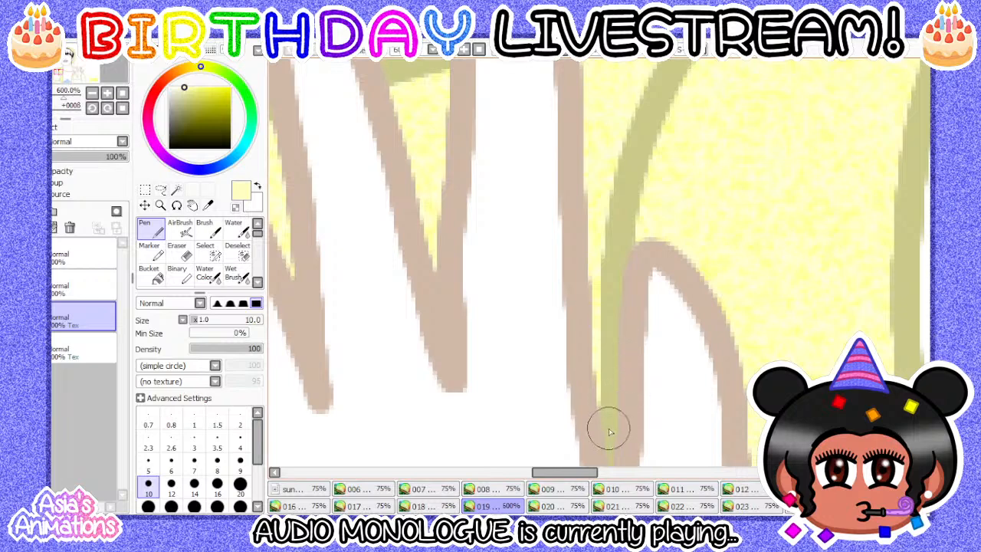
scroll(635, 199, "down", 2)
- Paint the narrow jacket gap between the two outer fingers of the man's right hand with a size 6 pen
scroll(437, 248, "up", 4)
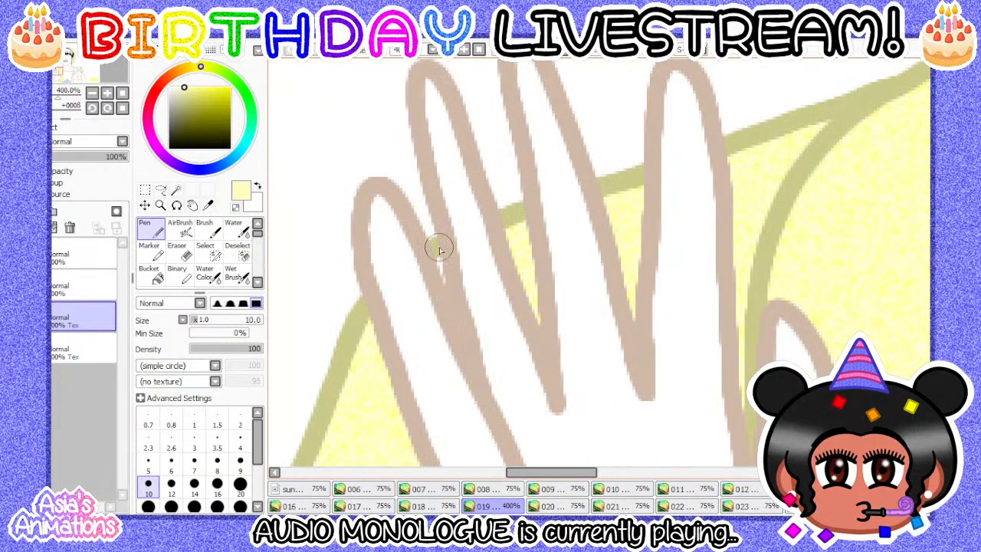
left_click(172, 460)
scroll(449, 279, "down", 2)
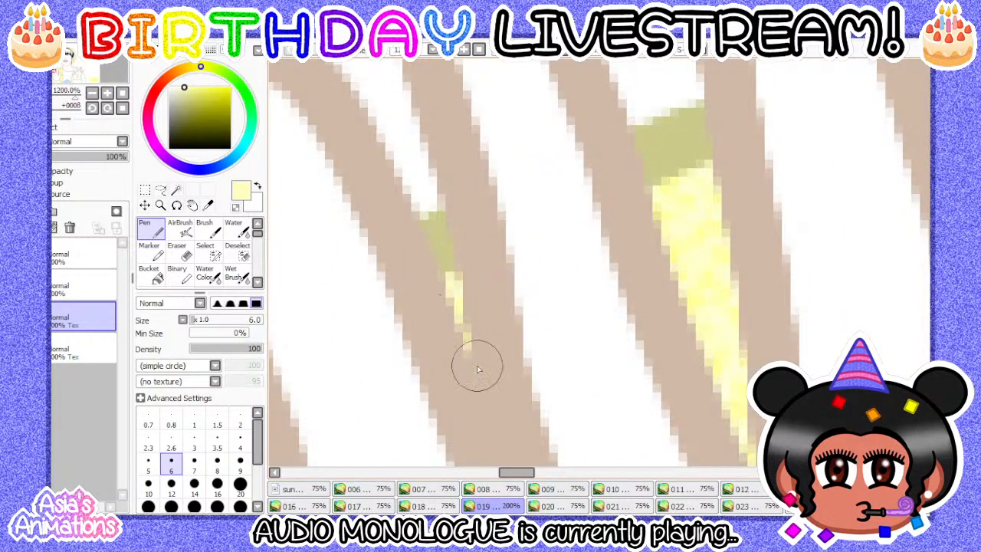
- Fill the jacket's right cuff below the man's palm with pale yellow using the Bucket
scroll(401, 228, "down", 7)
scroll(452, 216, "up", 4)
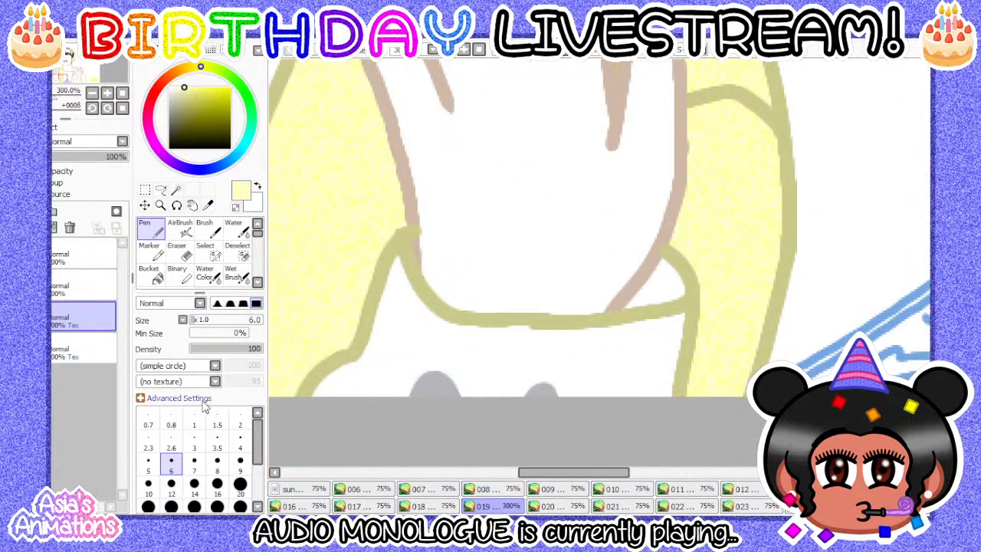
left_click(150, 272)
left_click(409, 344)
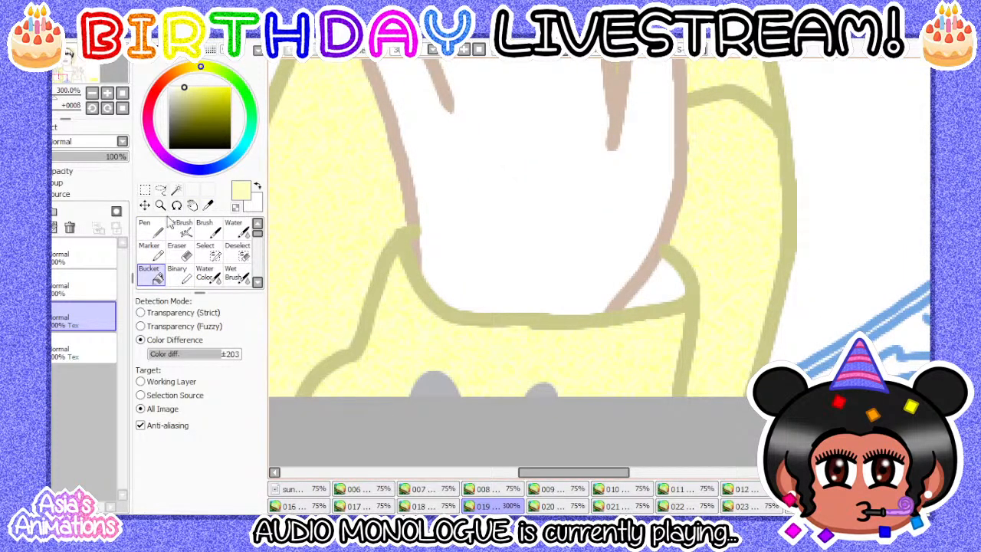
- Touch up the yellow along the right cuff's outline and around its buttons with a size 16 pen
left_click(150, 227)
scroll(201, 463, "down", 1)
left_click(148, 482)
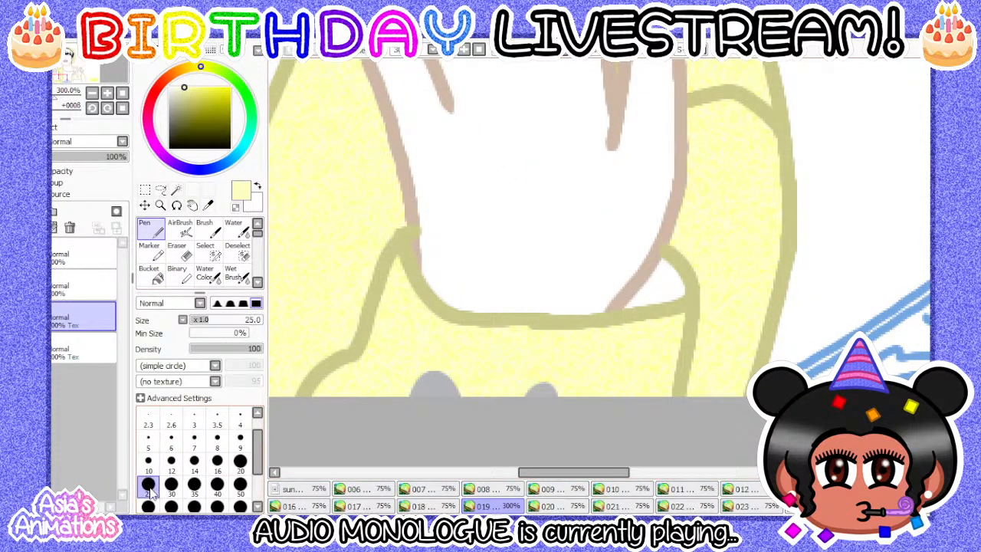
scroll(378, 343, "up", 1)
left_click(217, 460)
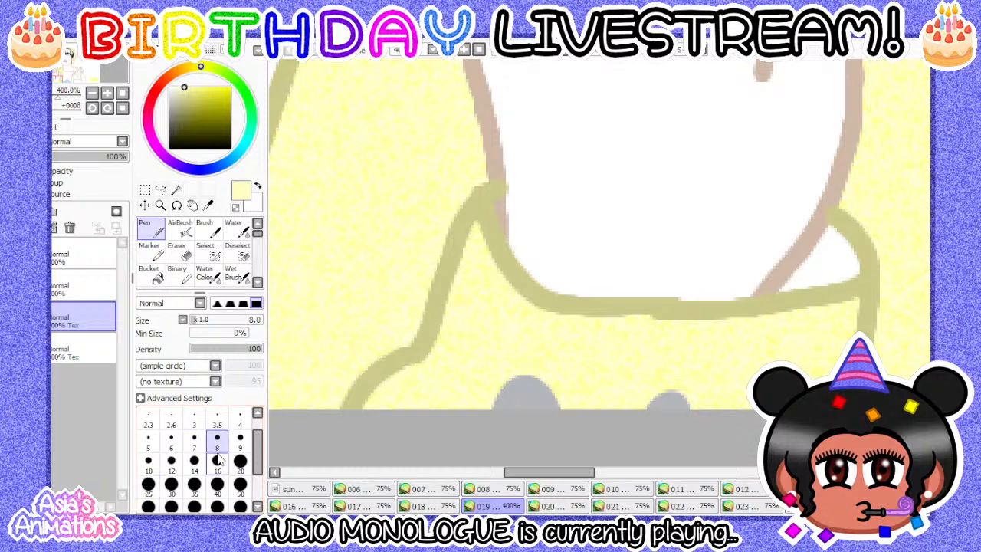
scroll(354, 377, "up", 1)
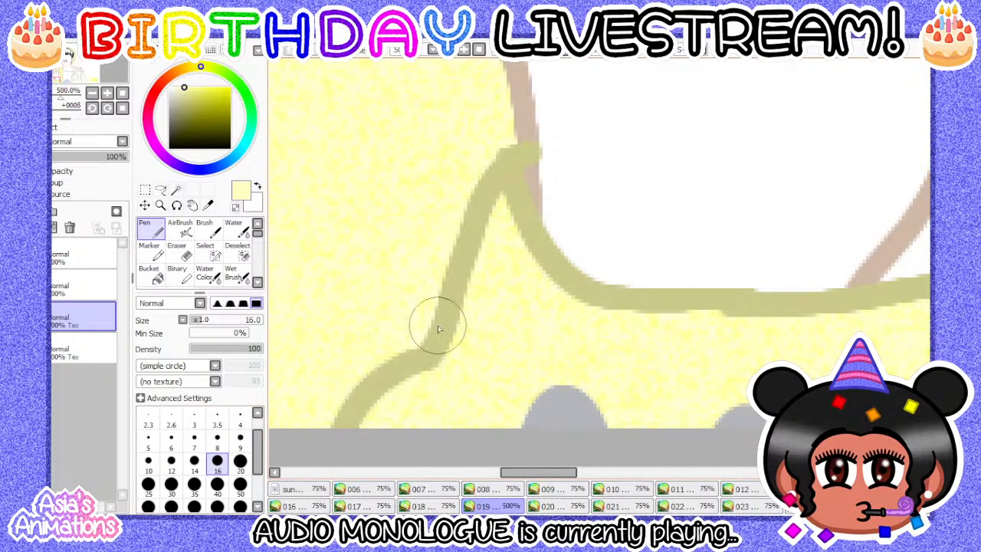
scroll(510, 324, "up", 1)
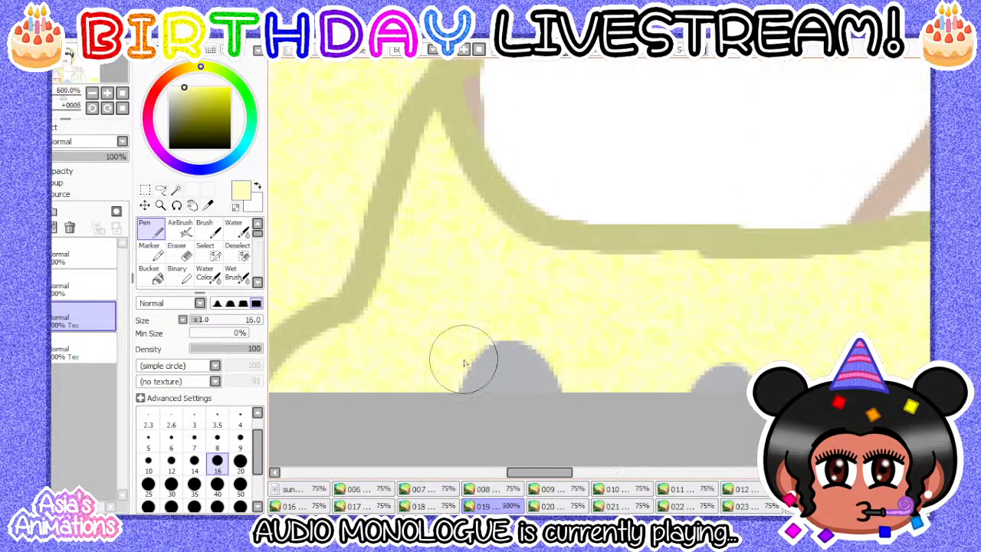
- Paint the small triangular gap between the man's right wrist and the cuff edge pale yellow with the size 16 pen
scroll(400, 330, "down", 4)
scroll(590, 287, "up", 3)
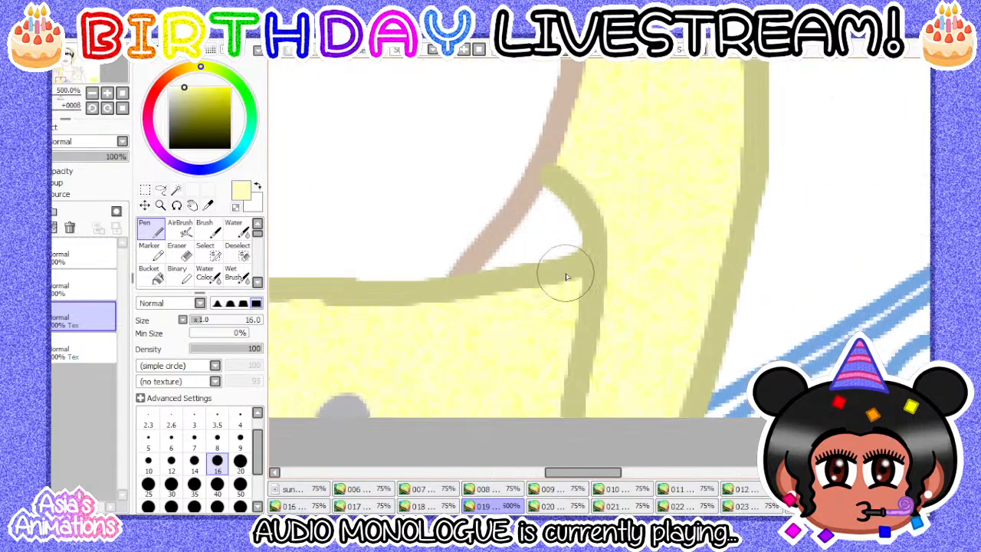
scroll(567, 276, "up", 1)
mouse_move(574, 153)
left_mouse_down()
mouse_move(561, 184)
mouse_move(499, 247)
left_mouse_up()
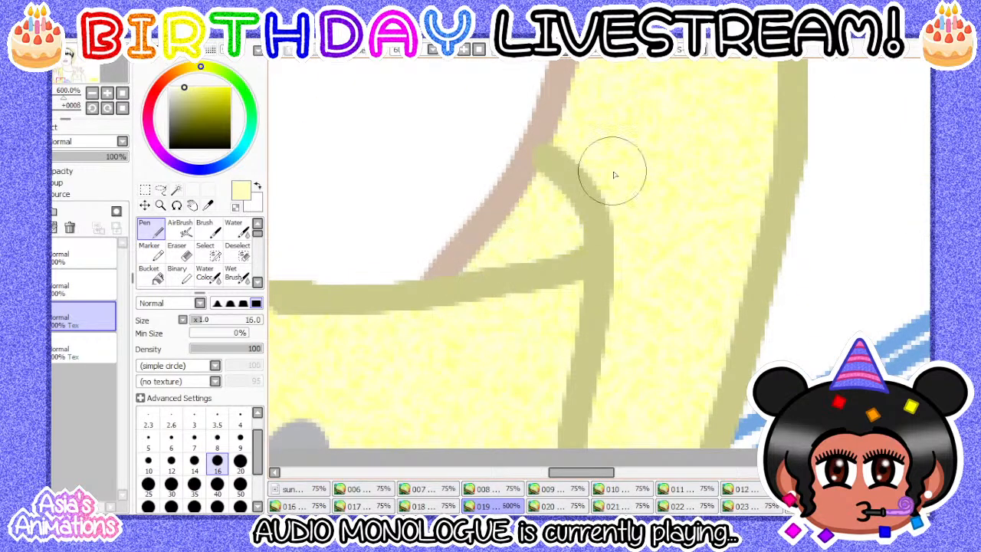
- Fill the jacket's left sleeve, front edge and cuff with the Bucket and touch up the cuff seam and button with the size 16 pen
scroll(482, 383, "down", 7)
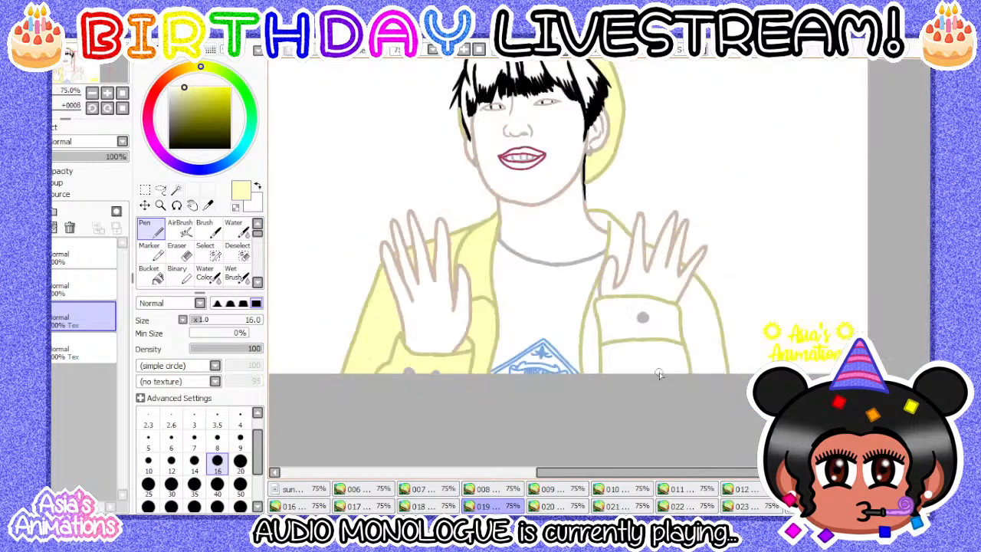
scroll(729, 352, "up", 2)
scroll(206, 432, "up", 1)
left_click(154, 276)
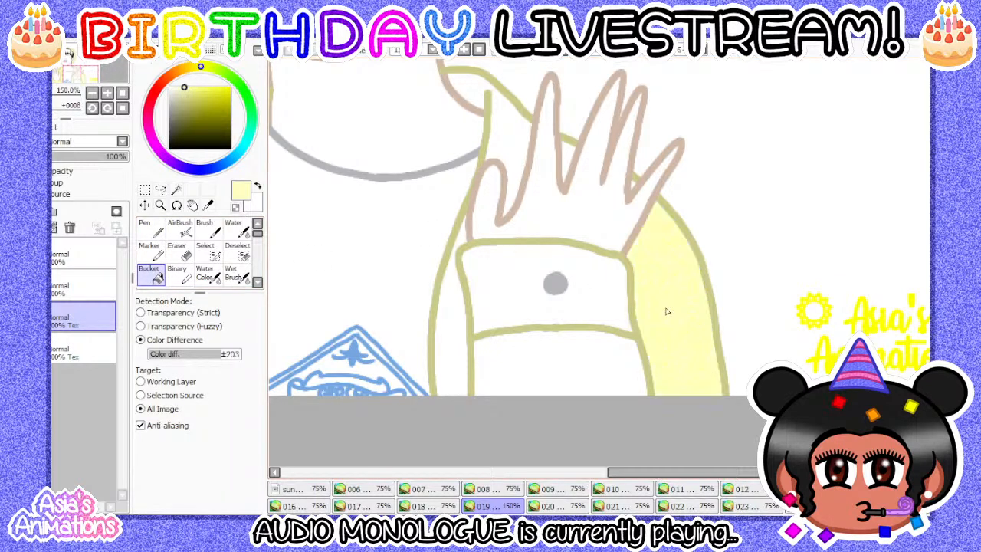
left_click(452, 318)
left_click(502, 321)
scroll(548, 339, "up", 3)
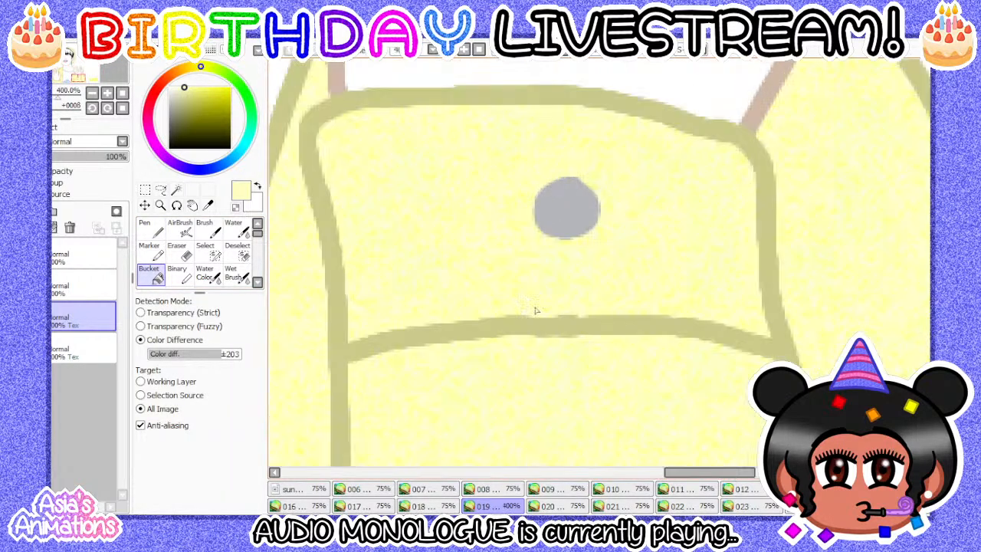
left_click(150, 233)
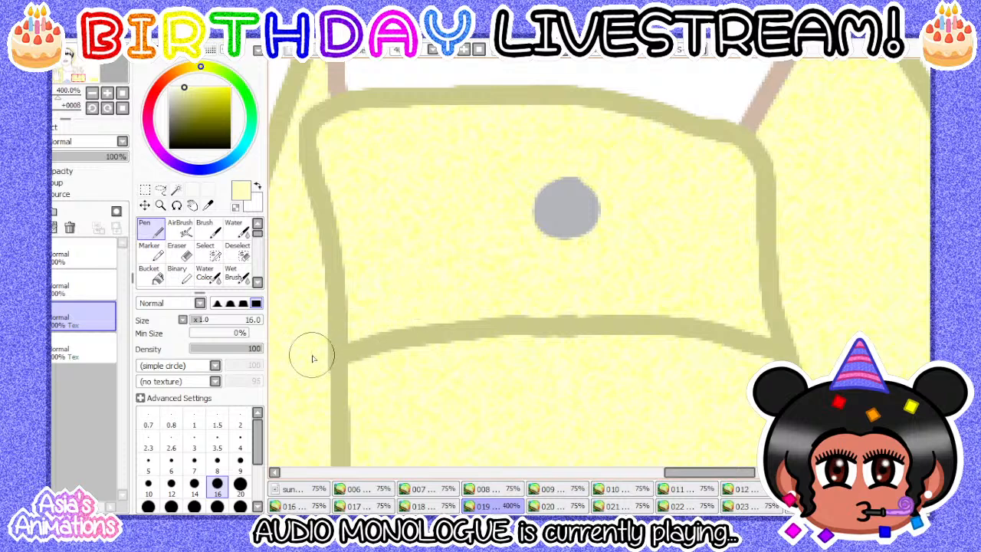
scroll(548, 149, "up", 2)
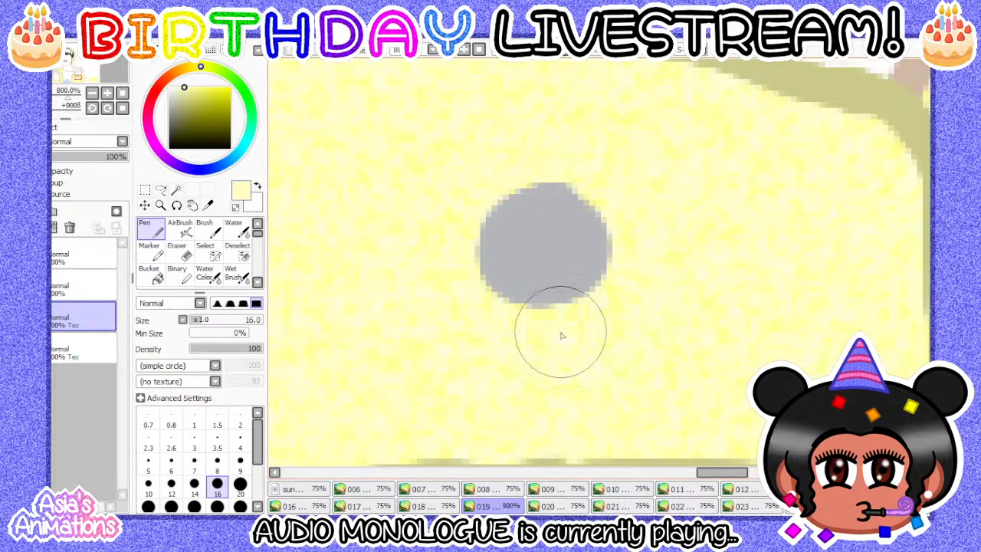
- Fill the jacket's left collar, shoulder and the gap between the man's left fingers with pale yellow using the Bucket
scroll(570, 318, "down", 5)
scroll(559, 276, "up", 2)
left_click(152, 272)
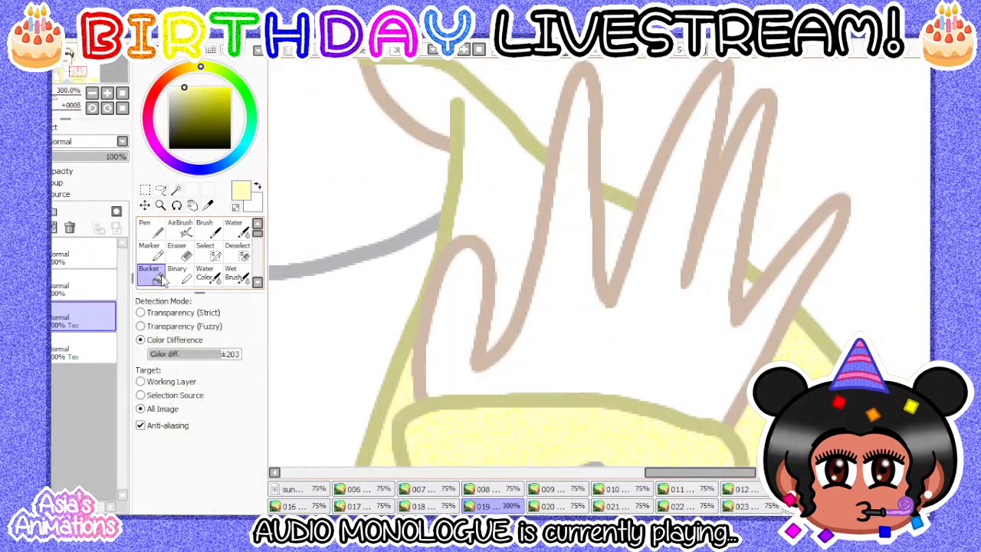
left_click(155, 232)
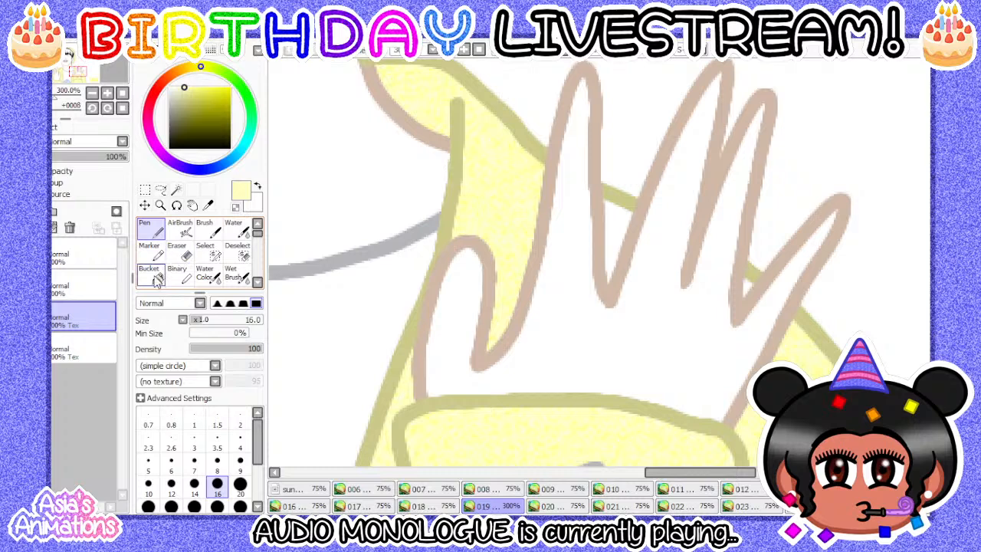
left_click(156, 280)
left_click(151, 228)
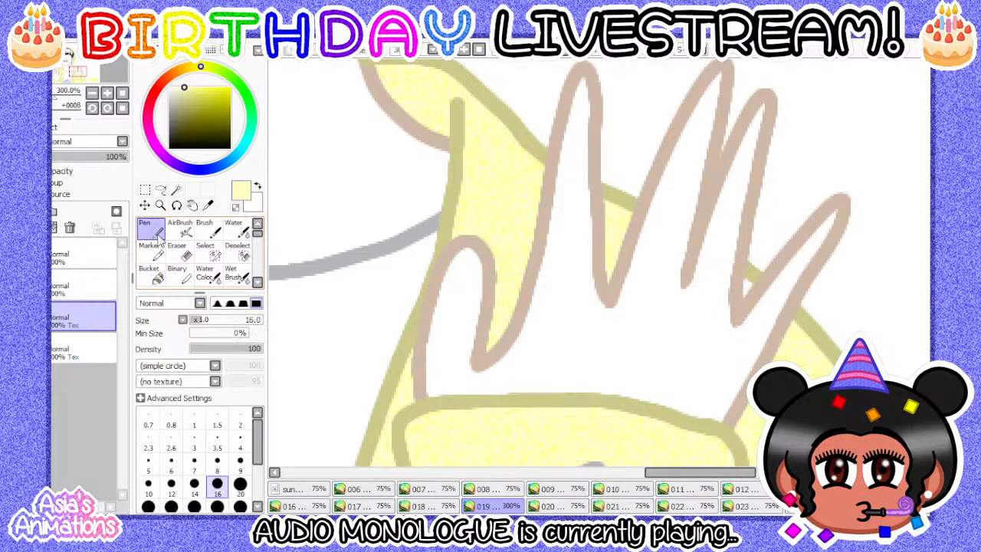
- Paint the small jacket gap beside the little finger of the man's left hand with a size 6 pen
scroll(789, 293, "up", 4)
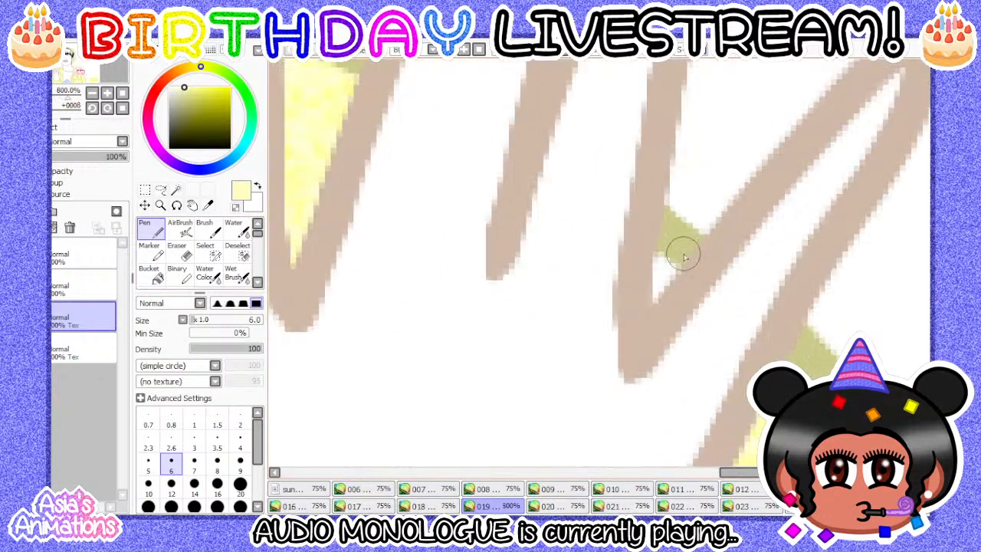
mouse_move(650, 244)
left_mouse_down()
mouse_move(636, 321)
mouse_move(646, 281)
left_mouse_up()
scroll(585, 292, "down", 6)
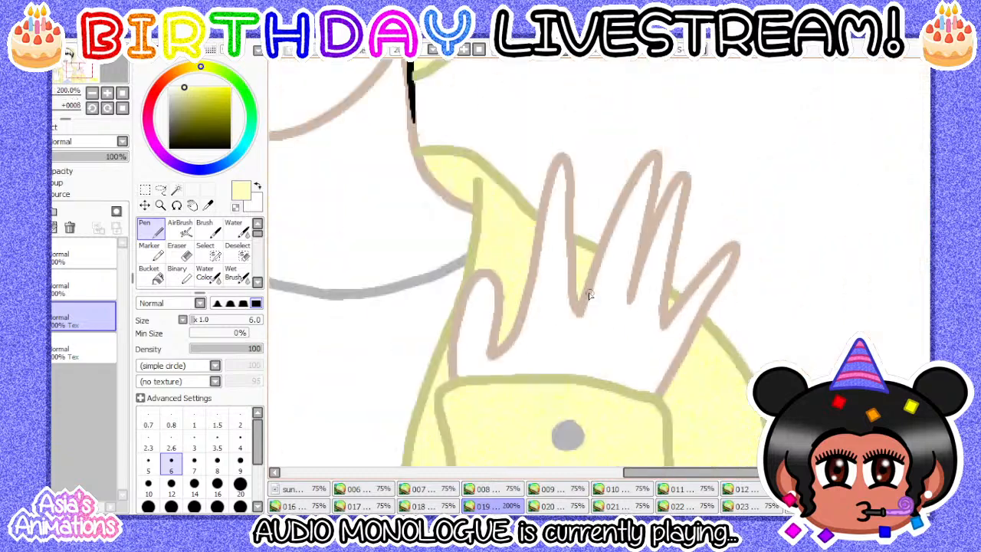
- Touch up the yellow around the upper end of the jacket's left front seam near the neck with a size 12 pen
scroll(472, 169, "up", 4)
left_click(171, 483)
scroll(510, 197, "up", 1)
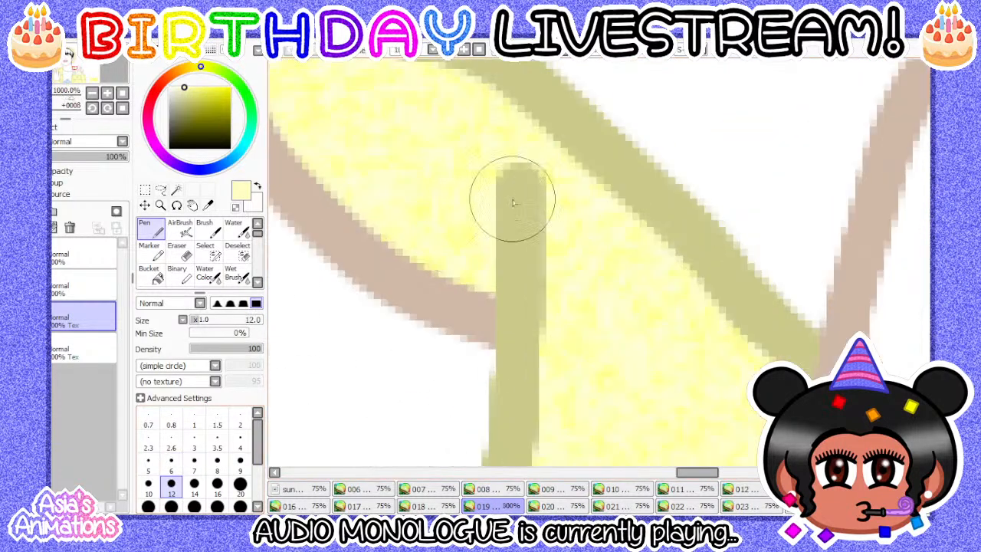
- Check the hat's edge by the man's right temple, reset the view, set the pen to size 1 and switch to frame 018
scroll(499, 181, "down", 4)
scroll(499, 180, "down", 2)
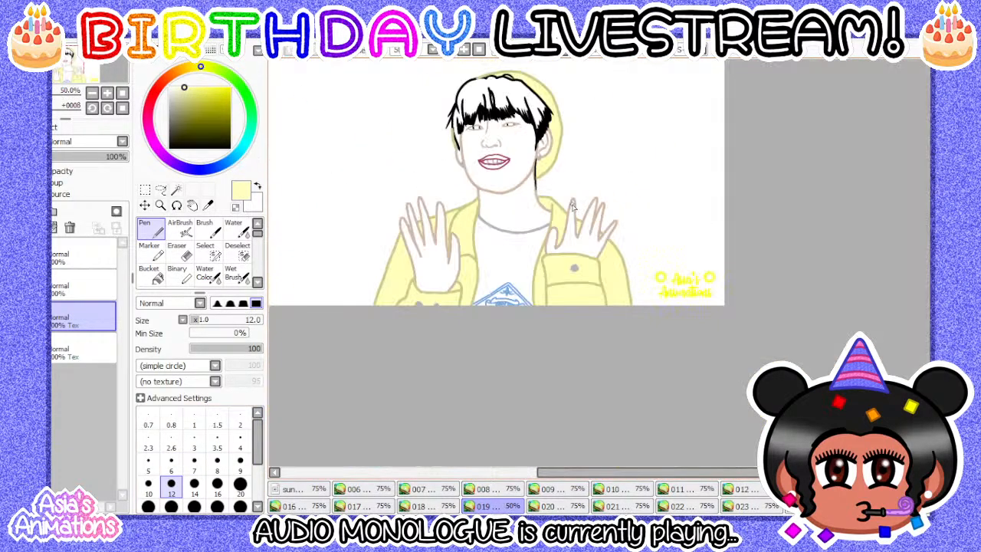
scroll(478, 194, "up", 6)
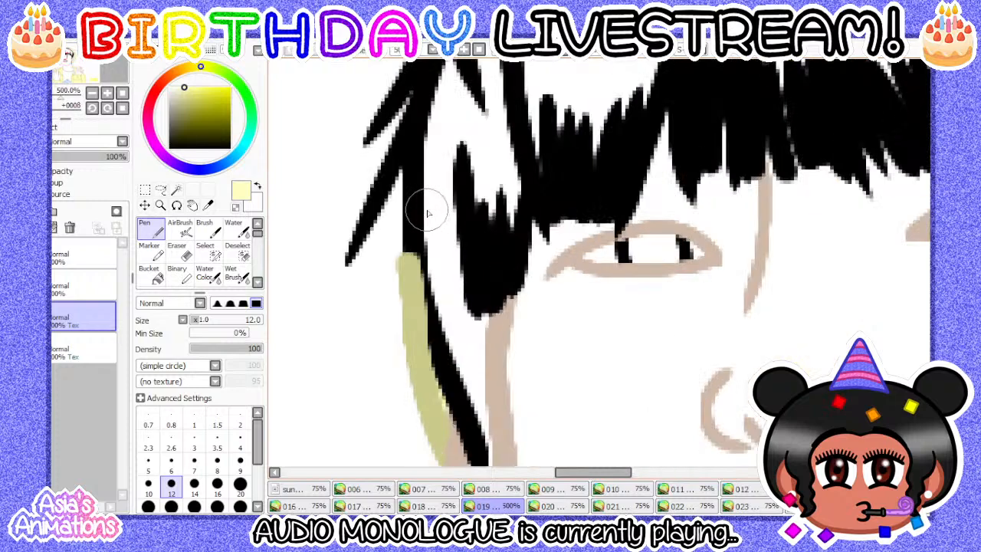
left_click(123, 109)
left_click(195, 417)
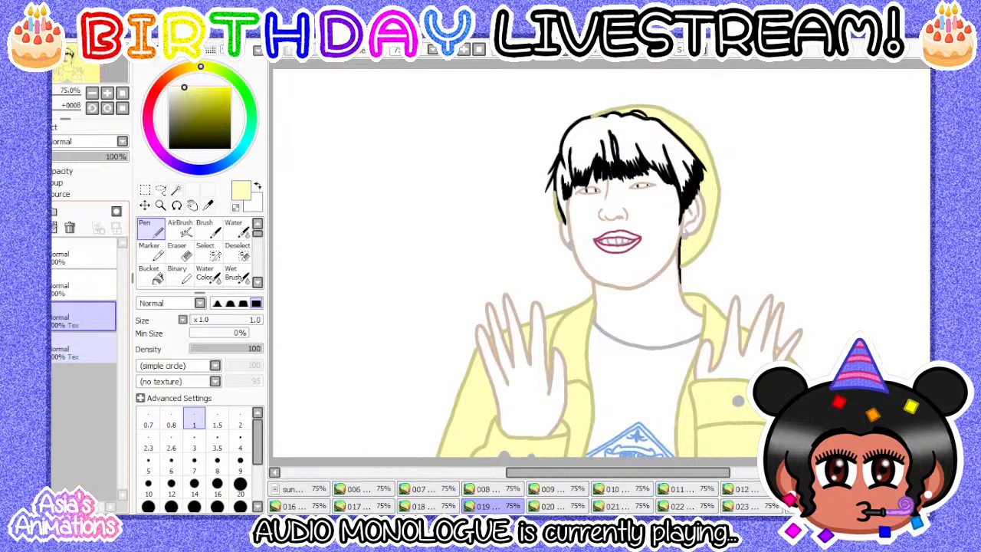
left_click(444, 507)
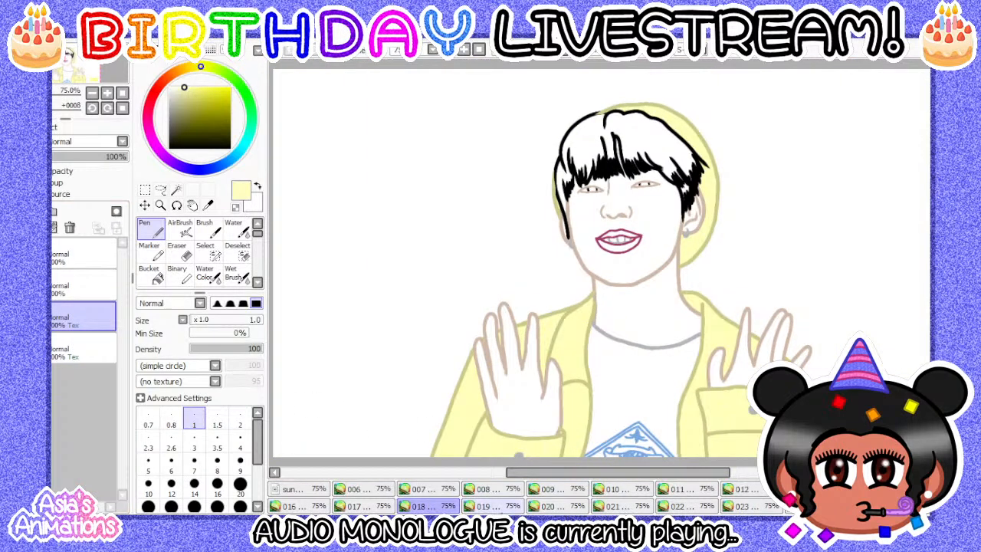
- Open frame 020, add a layer beneath the line art and apply a texture effect to it
left_click(504, 508)
left_click(454, 507)
left_click(477, 506)
left_click(552, 508)
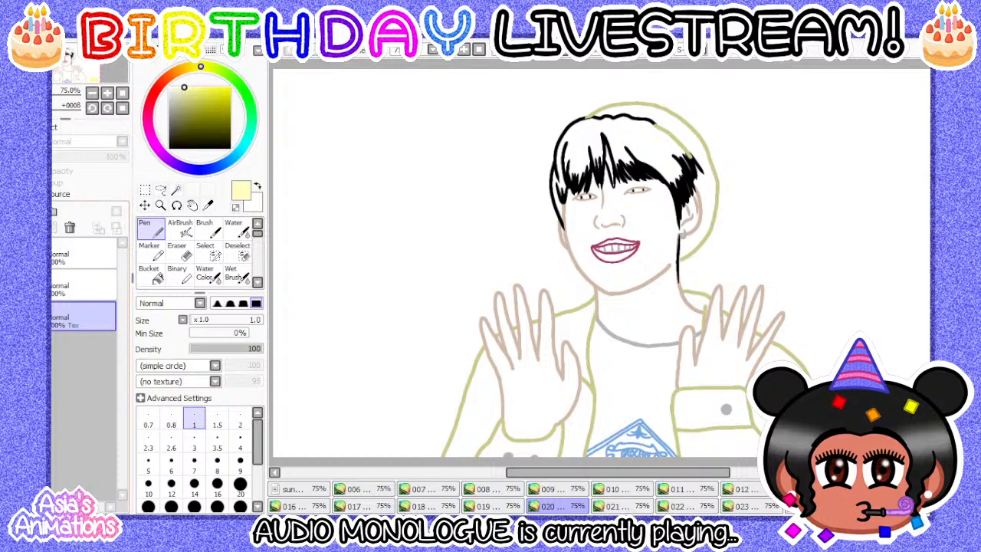
left_click(96, 318)
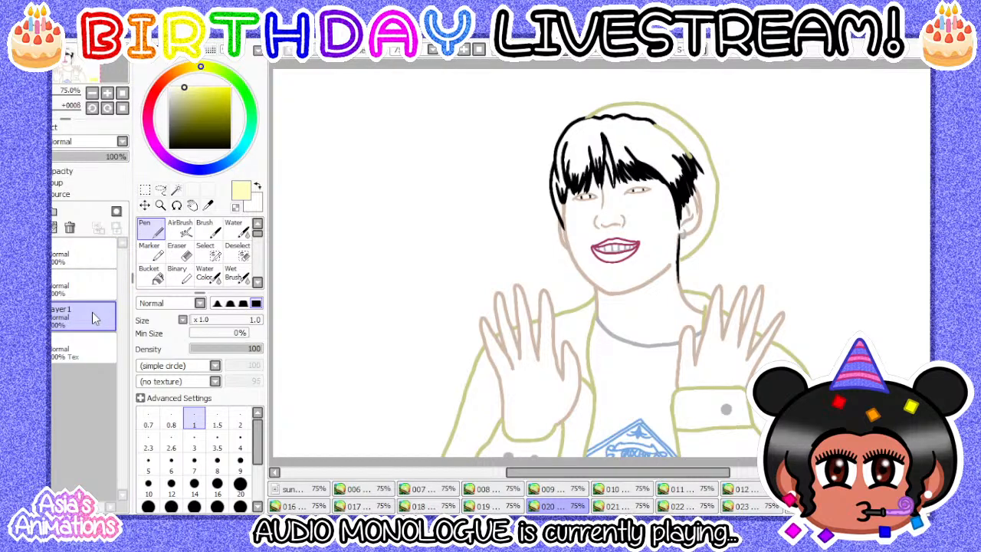
key("Return")
left_click(50, 128)
left_click(72, 175)
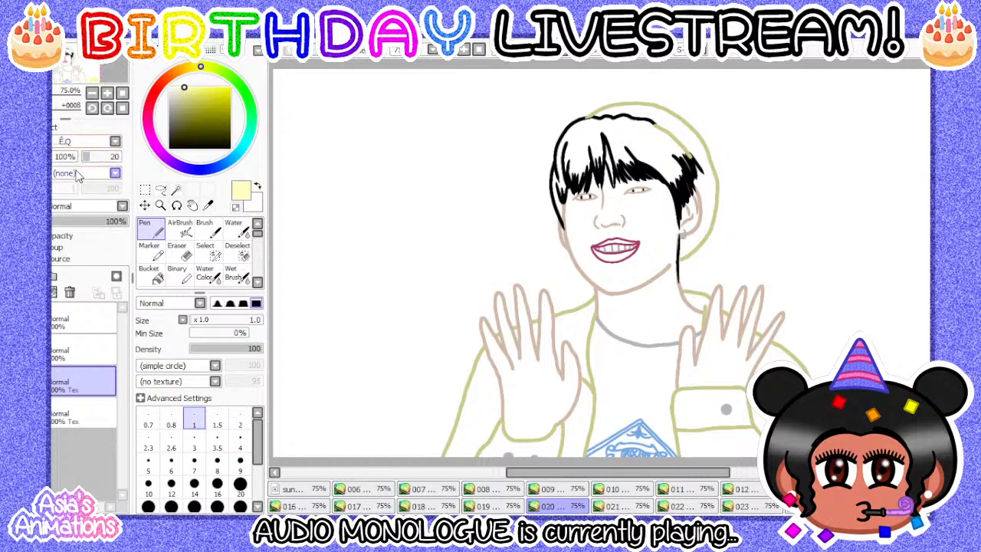
left_click(53, 127)
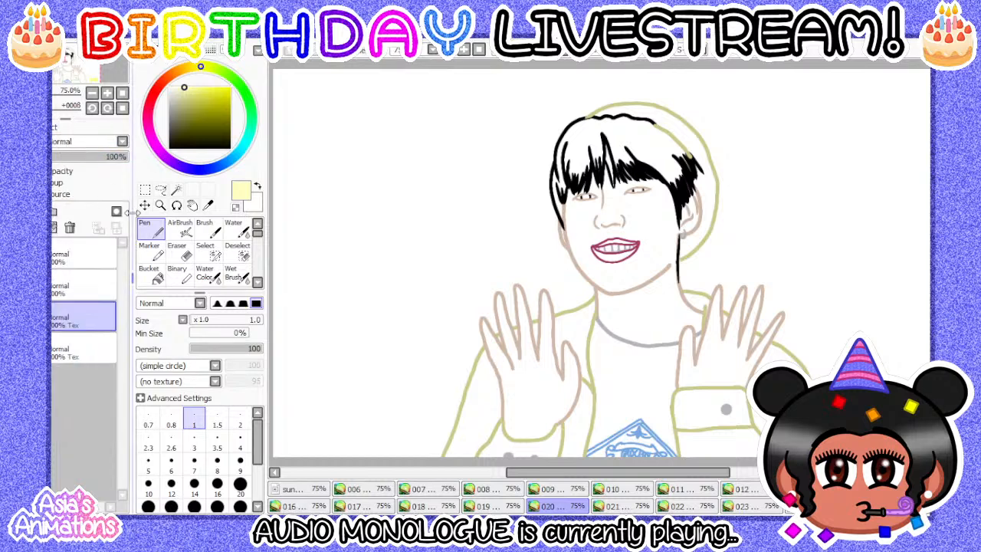
- Fill the hat with pale yellow on the textured layer using the Bucket
left_click(151, 273)
scroll(389, 211, "down", 1)
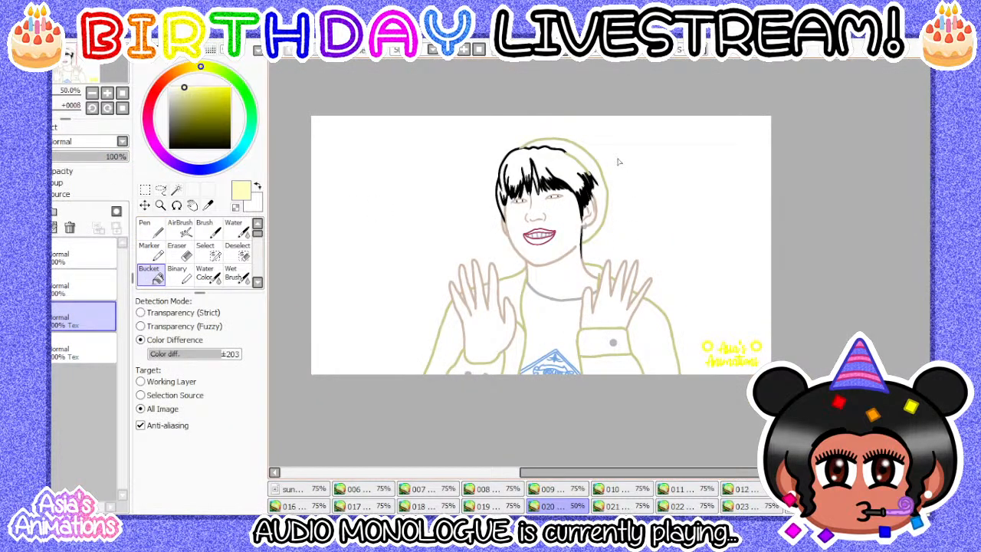
scroll(619, 162, "up", 2)
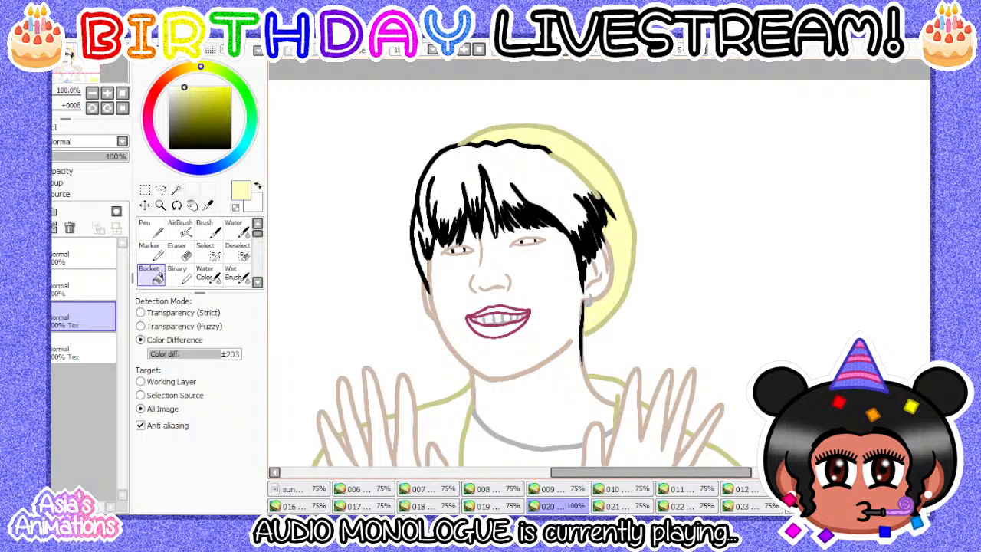
scroll(398, 253, "up", 4)
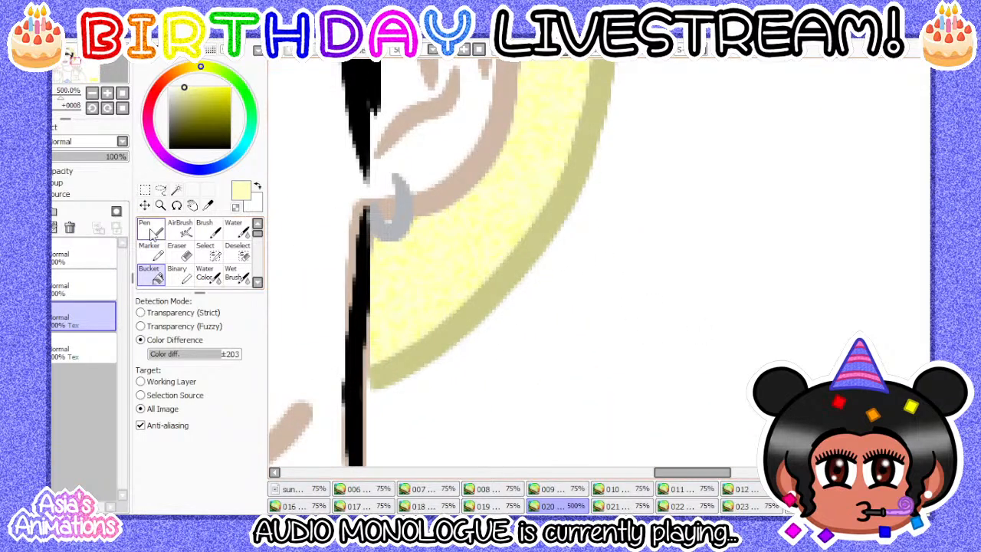
- Touch up the hat's yellow around the man's earring with a size 10 pen
left_click(151, 230)
left_click(171, 484)
scroll(406, 241, "up", 1)
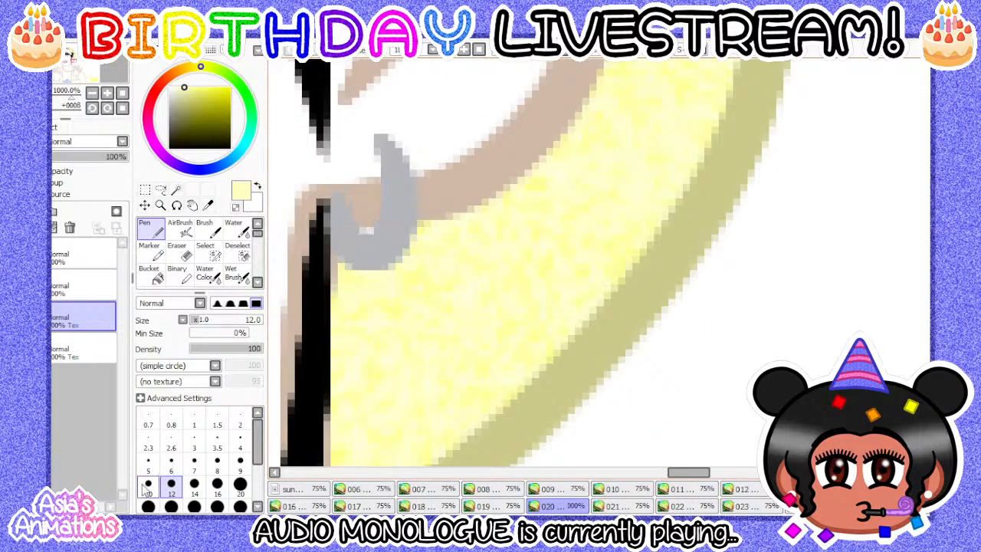
left_click(147, 484)
scroll(544, 190, "down", 6)
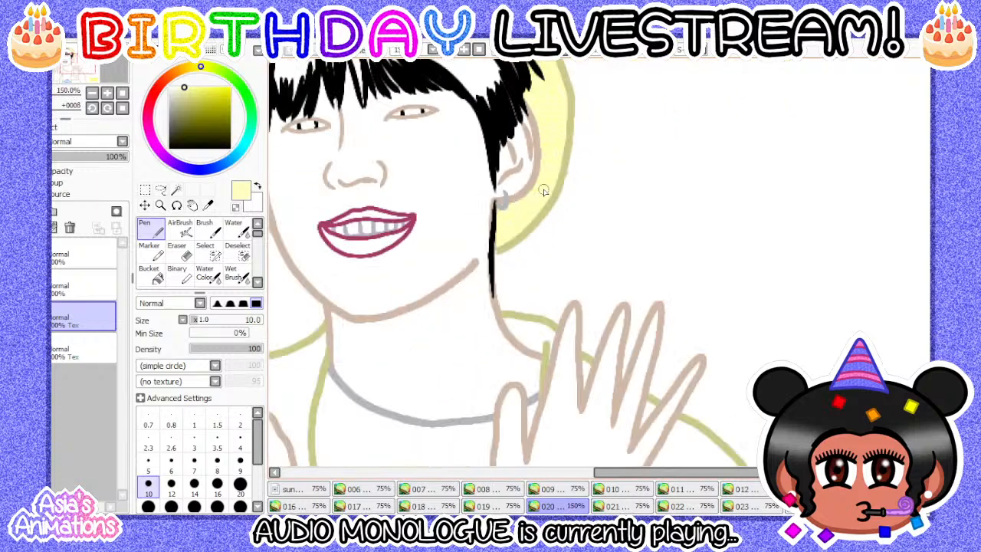
scroll(543, 191, "down", 2)
- Fill the jacket's right shoulder, both sleeves and both cuffs with pale yellow using the Bucket
left_click(149, 271)
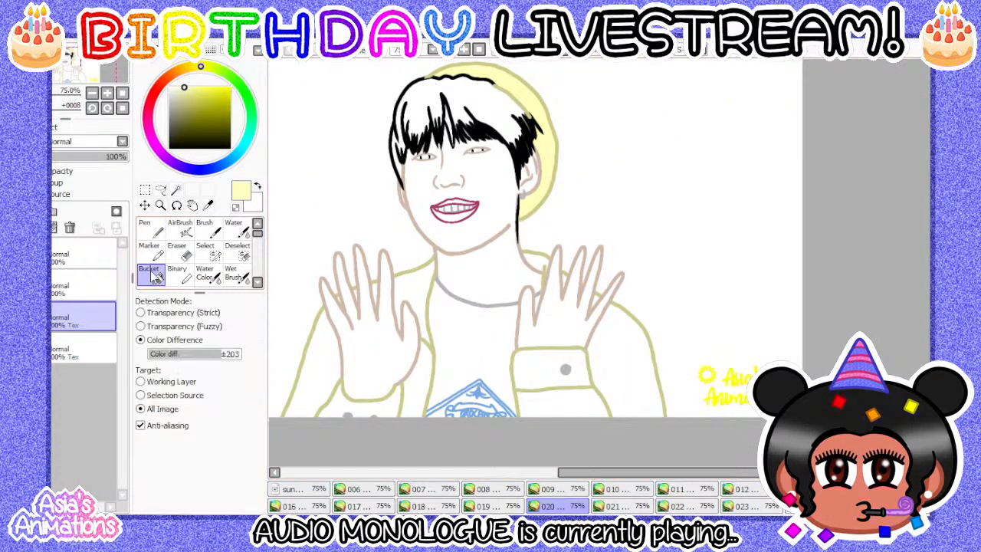
scroll(435, 319, "up", 3)
left_click(435, 319)
scroll(481, 350, "down", 1)
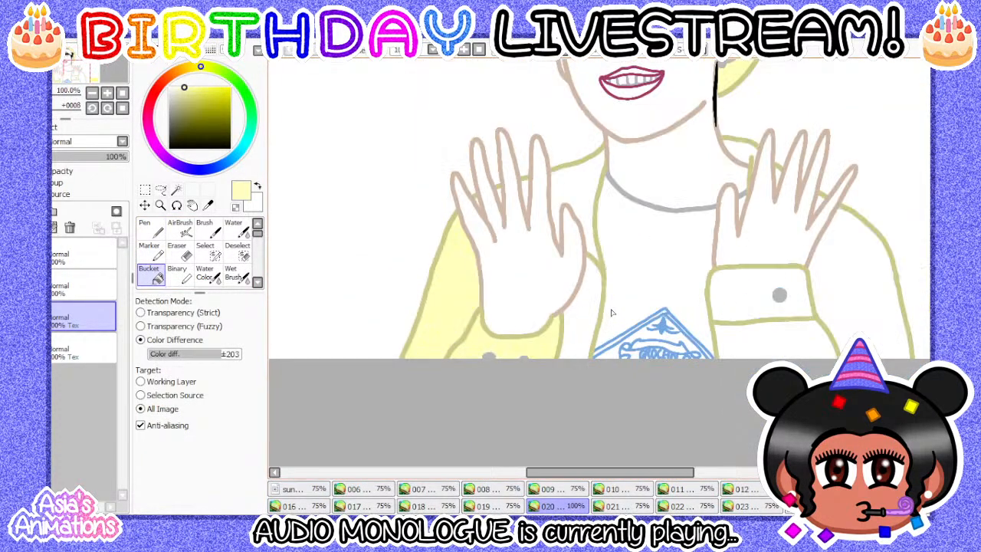
scroll(456, 182, "down", 1)
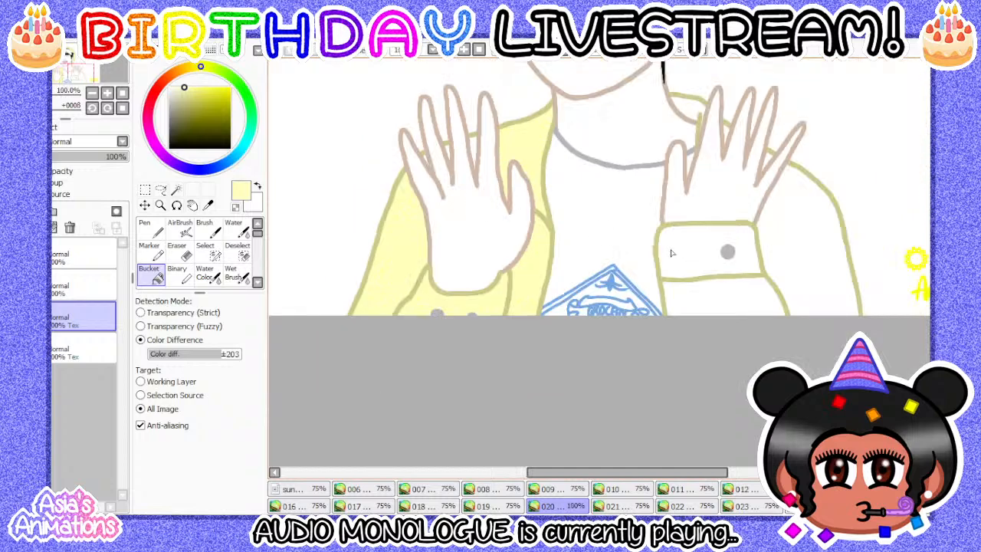
scroll(713, 304, "up", 2)
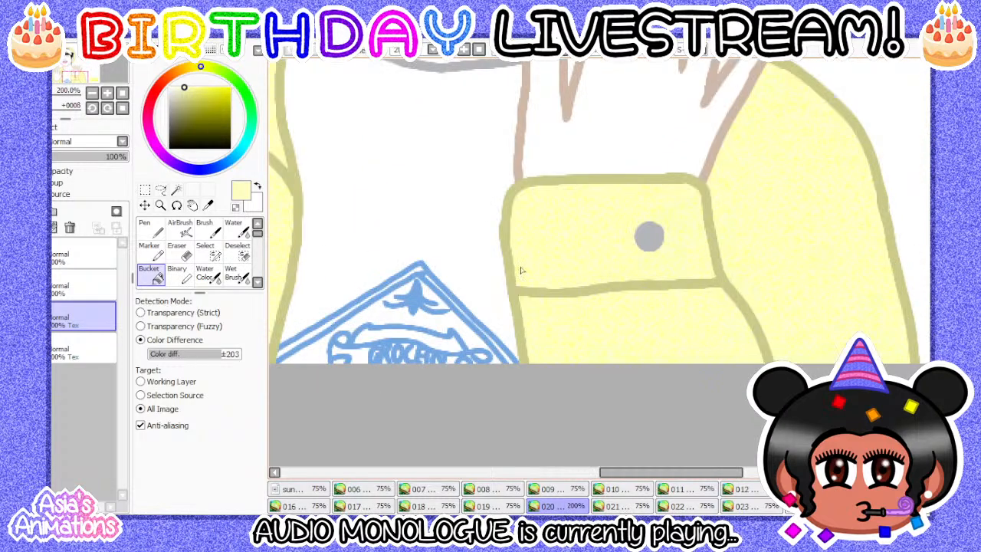
- Touch up the yellow along the edges of the jacket's left cuff and sleeve with a size 16 pen
left_click(148, 228)
left_click(216, 484)
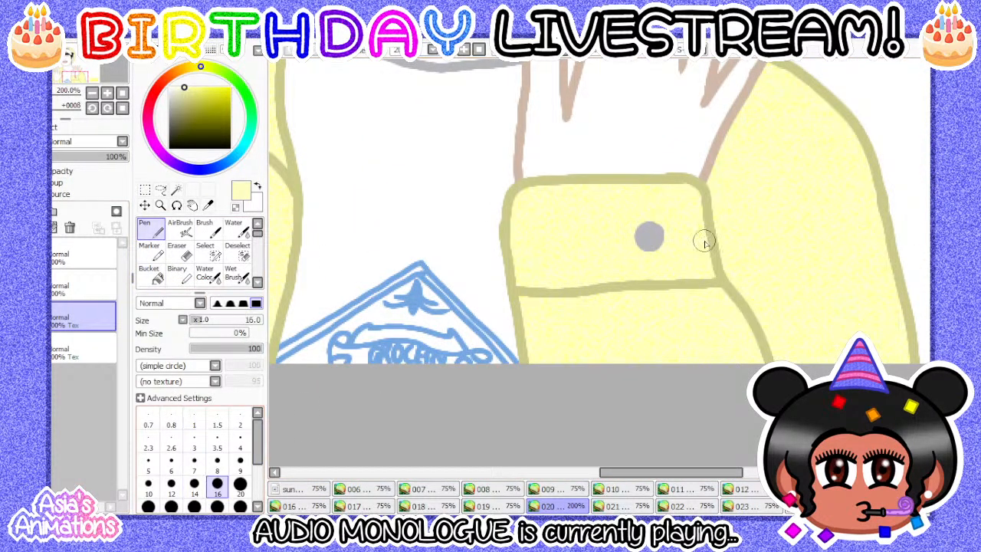
scroll(703, 240, "up", 2)
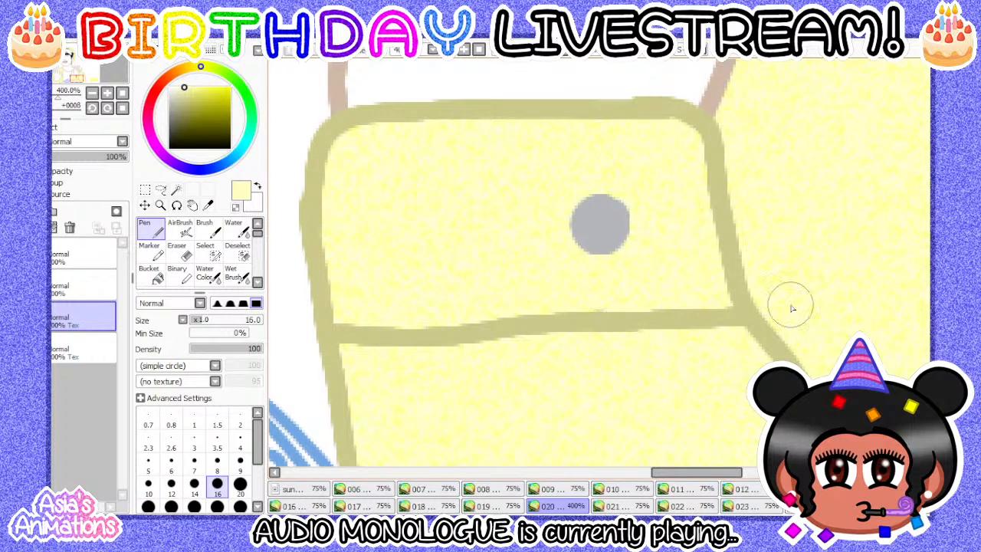
scroll(595, 225, "up", 1)
scroll(563, 350, "down", 3)
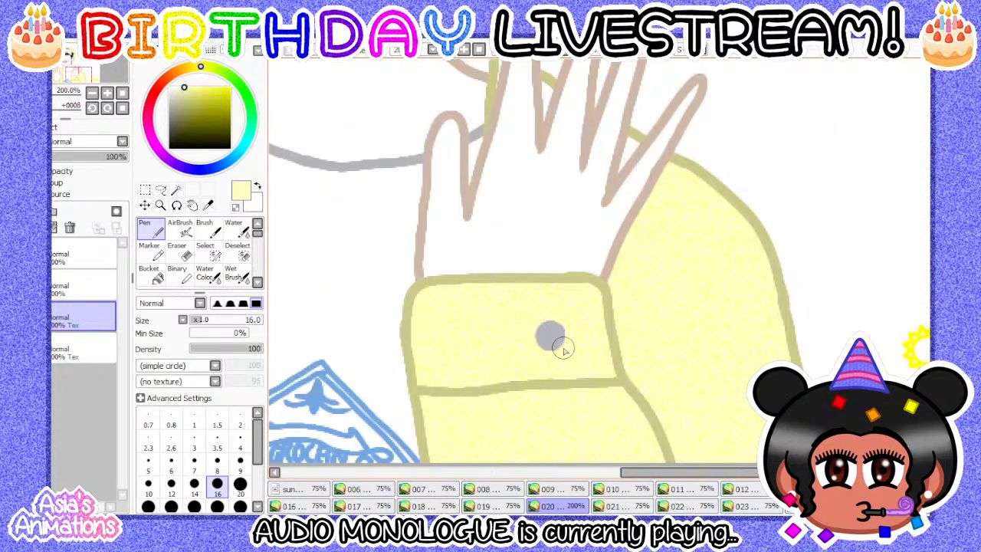
- Fill the jacket gap between the index and middle fingers of the man's right hand with pale yellow using the Bucket
scroll(563, 350, "down", 3)
scroll(343, 289, "up", 2)
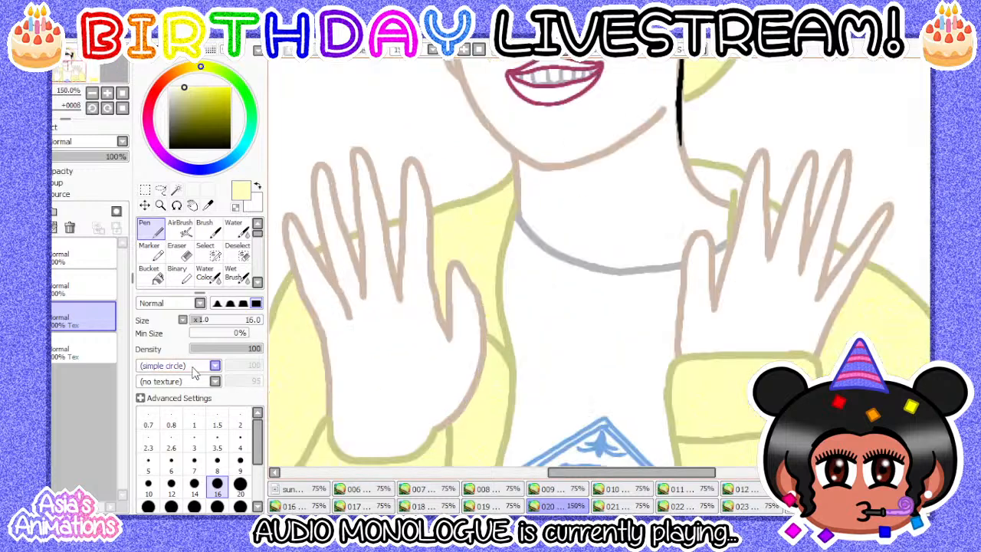
left_click(150, 273)
scroll(305, 247, "up", 3)
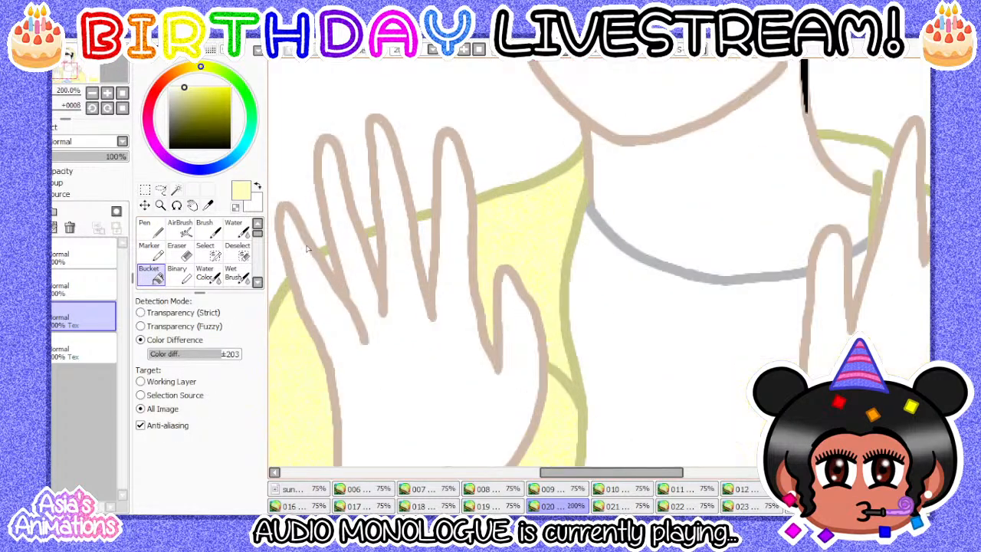
scroll(544, 226, "down", 2)
scroll(544, 226, "up", 3)
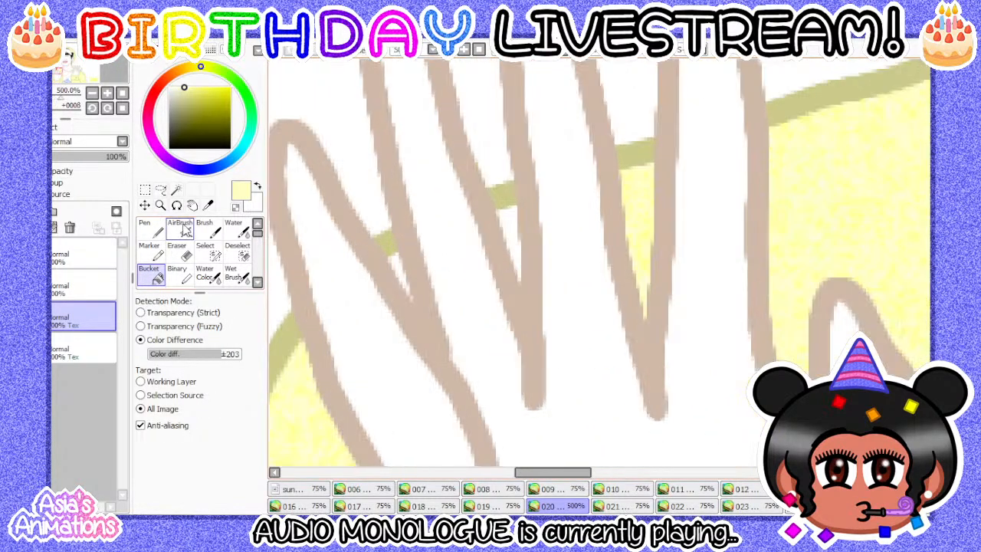
- Paint the small jacket gaps on both sides of the ring finger of the man's right hand with a size 6 pen
left_click(149, 228)
left_click(194, 464)
scroll(390, 262, "up", 1)
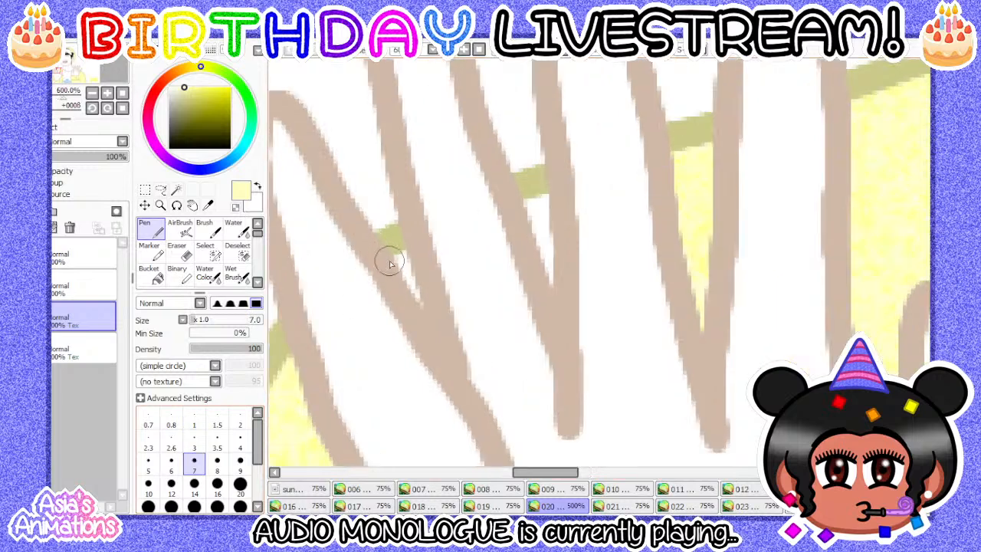
left_click(168, 464)
scroll(391, 292, "up", 3)
mouse_move(419, 219)
left_mouse_down()
mouse_move(390, 241)
mouse_move(430, 231)
mouse_move(444, 312)
mouse_move(432, 305)
mouse_move(405, 229)
mouse_move(495, 195)
mouse_move(472, 208)
mouse_move(522, 217)
mouse_move(486, 260)
mouse_move(507, 332)
left_mouse_up()
scroll(383, 278, "down", 3)
scroll(511, 225, "up", 3)
scroll(379, 261, "down", 3)
scroll(529, 310, "up", 2)
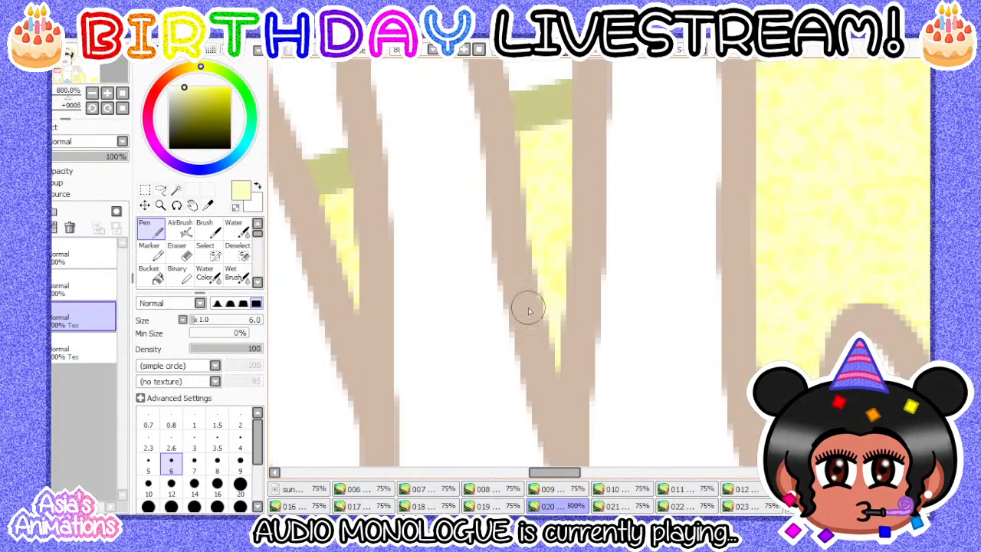
- Paint the jacket gaps between the ring and little fingers and the index and middle fingers of the man's left hand with a size 7 pen
scroll(434, 255, "down", 6)
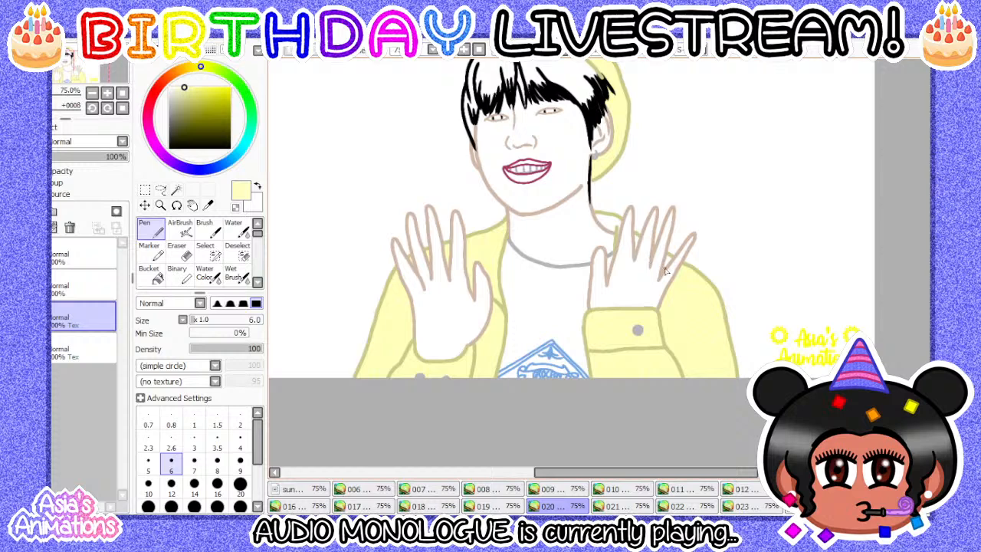
scroll(666, 270, "up", 7)
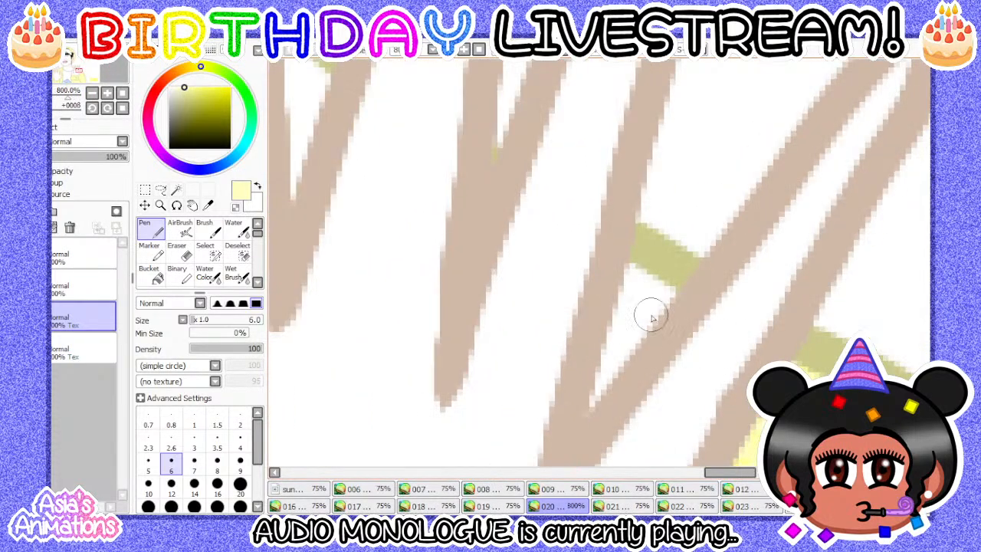
scroll(651, 316, "up", 2)
key("bracketright")
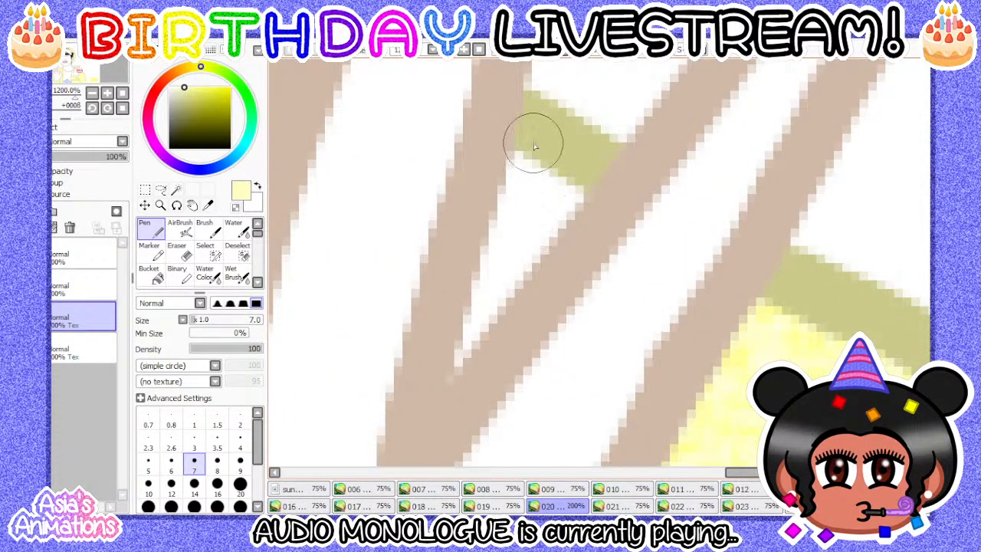
mouse_move(534, 147)
left_mouse_down()
mouse_move(493, 230)
mouse_move(455, 350)
mouse_move(571, 189)
left_mouse_up()
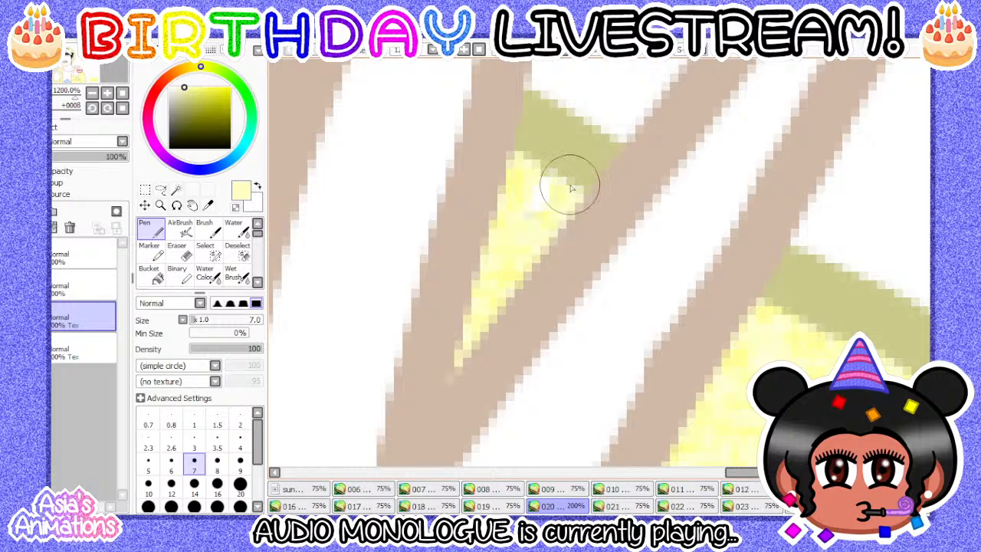
scroll(482, 263, "down", 3)
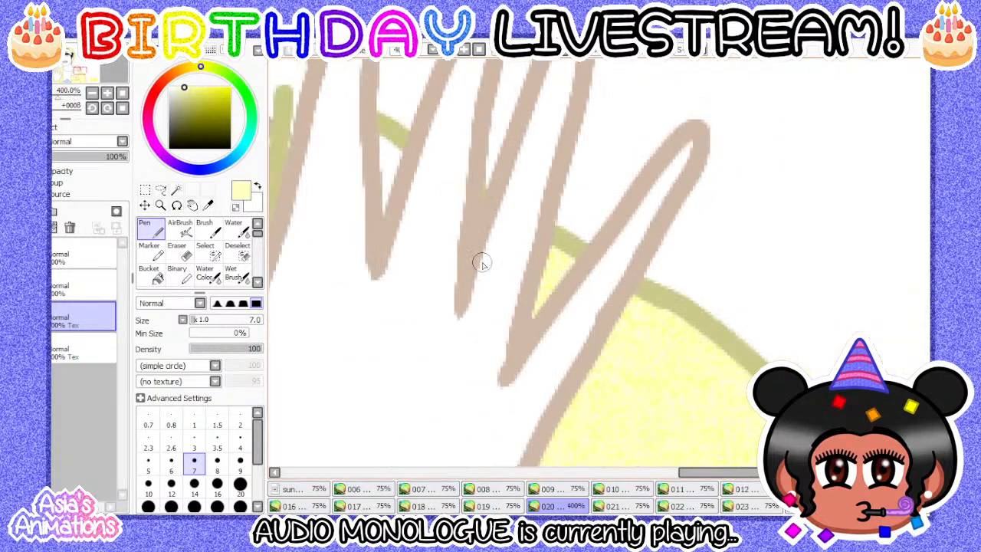
scroll(460, 184, "up", 3)
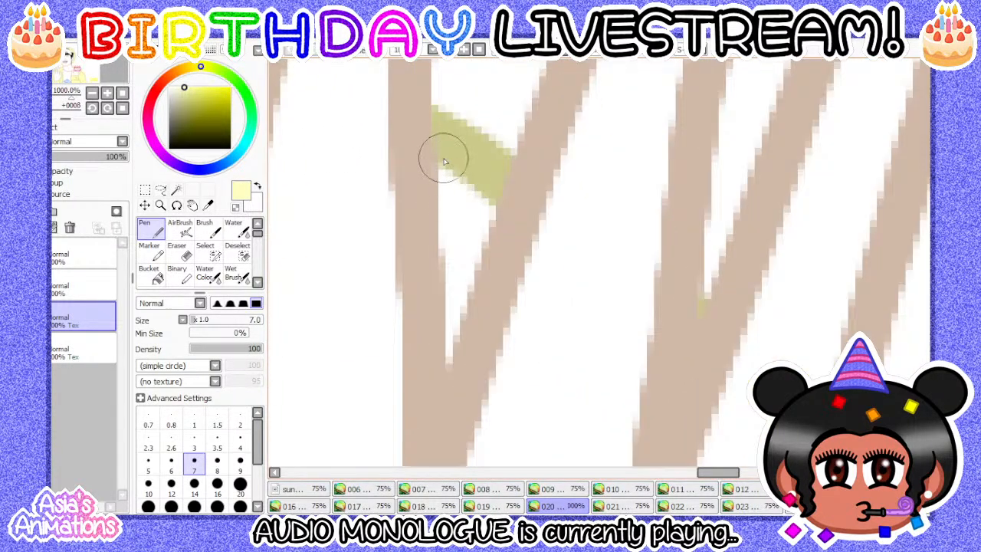
mouse_move(445, 161)
left_mouse_down()
mouse_move(448, 197)
mouse_move(476, 180)
mouse_move(486, 216)
mouse_move(473, 245)
mouse_move(443, 214)
mouse_move(451, 288)
mouse_move(473, 267)
mouse_move(452, 319)
left_mouse_up()
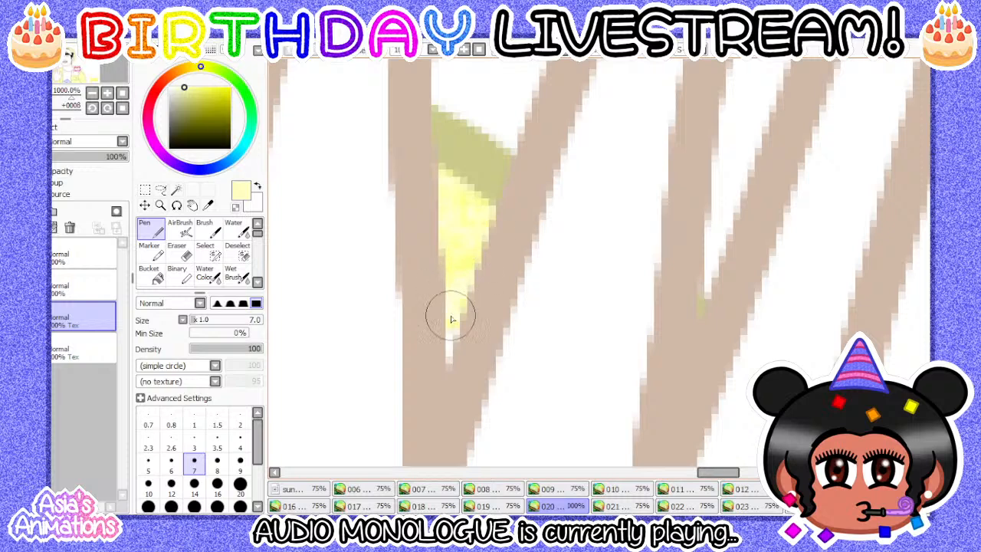
scroll(452, 319, "down", 3)
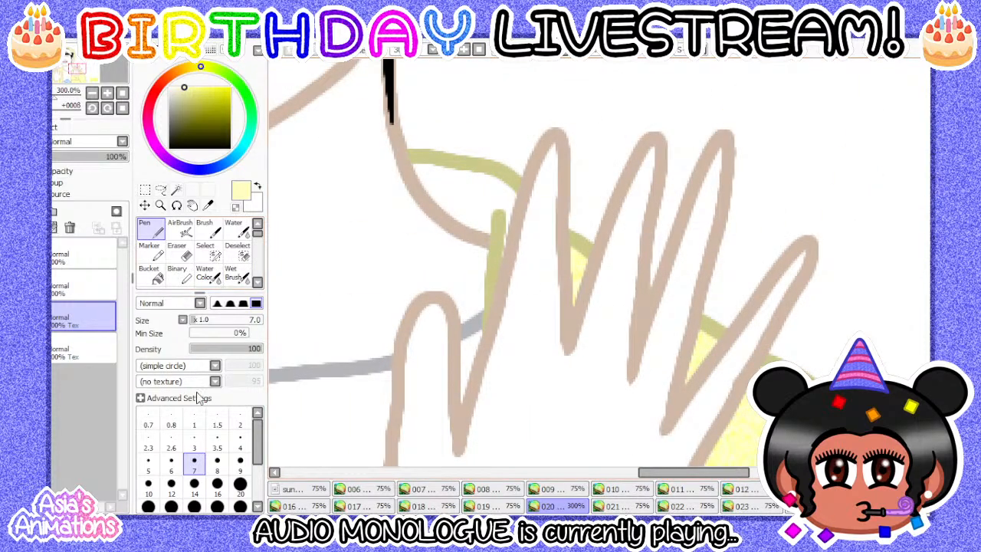
- Fill the jacket's left collar beside the neck with pale yellow using the Bucket
left_click(151, 272)
left_click(446, 201)
scroll(476, 182, "up", 1)
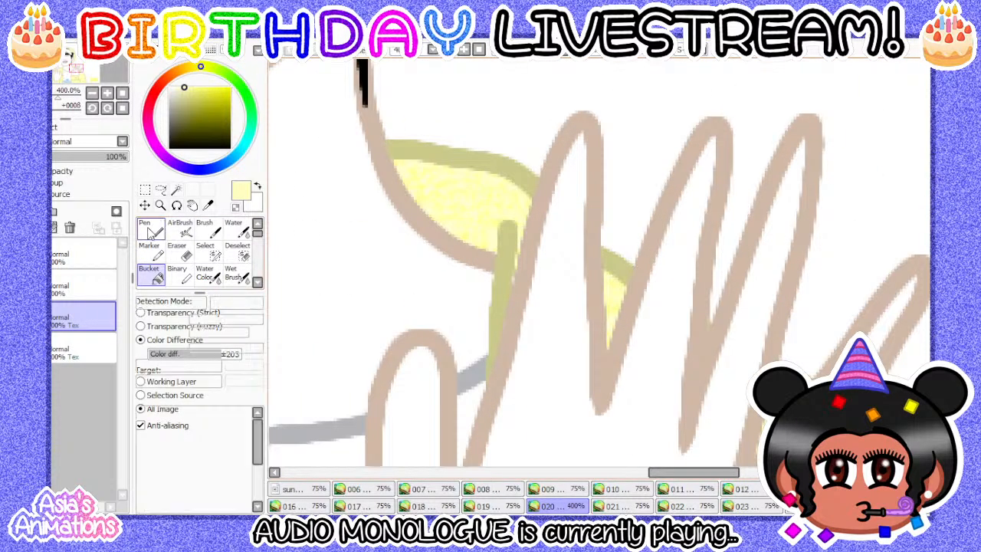
- Touch up the yellow around the upper end of the jacket's left front seam with a size 6 pen, and set the pen to size 1
left_click(150, 228)
scroll(513, 283, "up", 3)
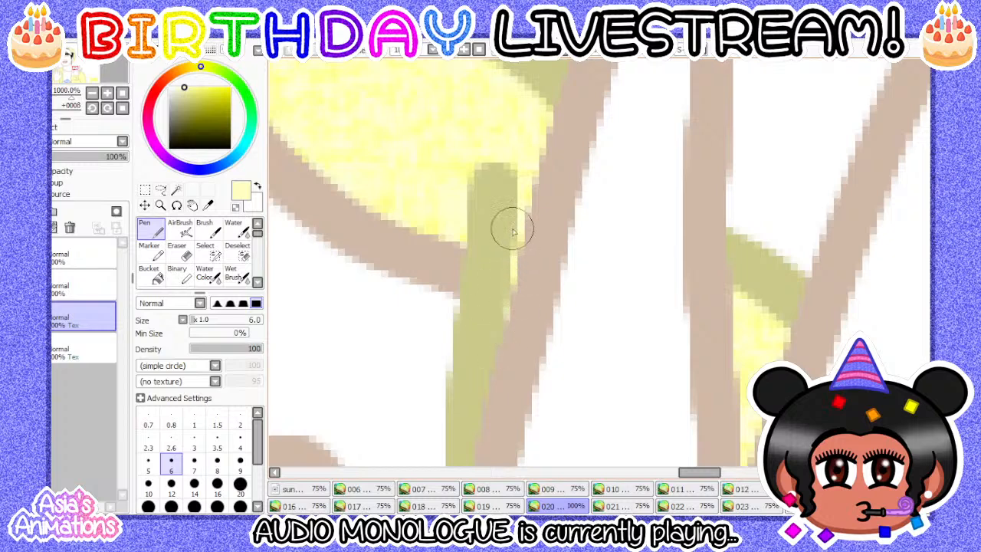
scroll(513, 180, "down", 2)
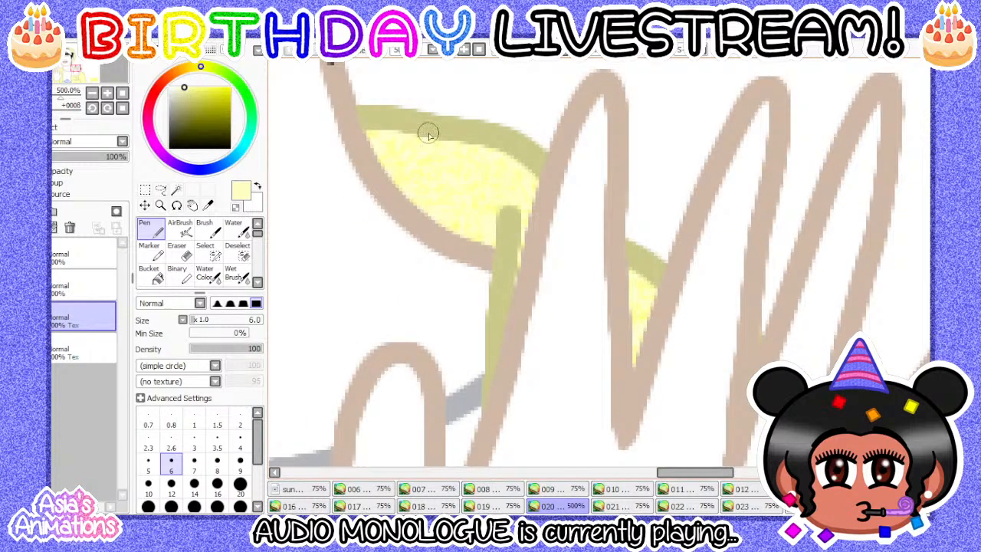
scroll(428, 134, "up", 1)
scroll(361, 164, "down", 6)
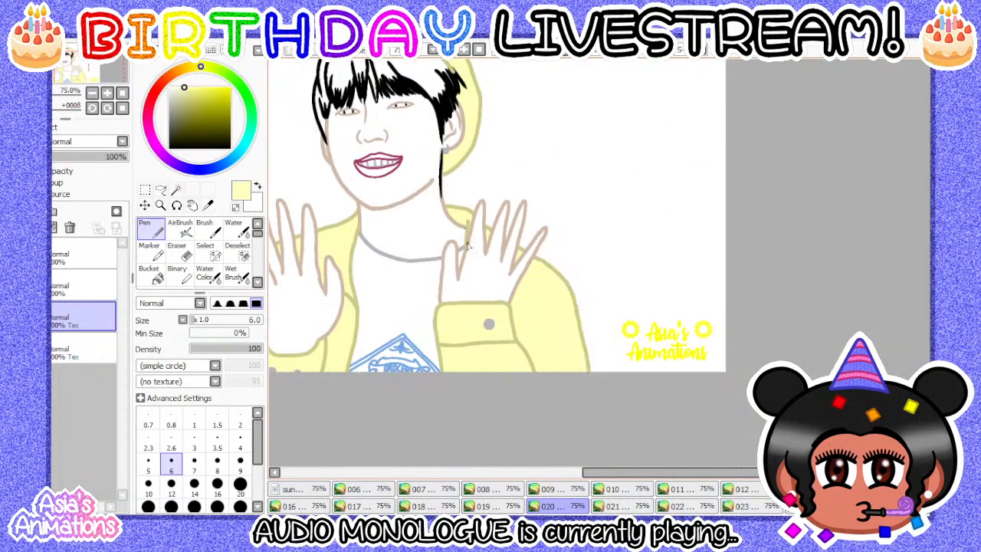
scroll(505, 261, "down", 1)
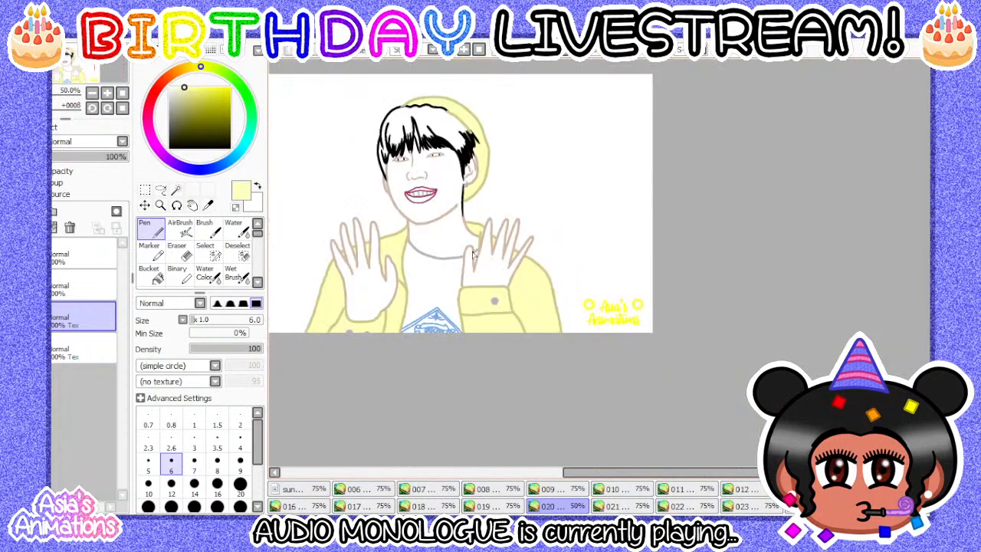
left_click(123, 108)
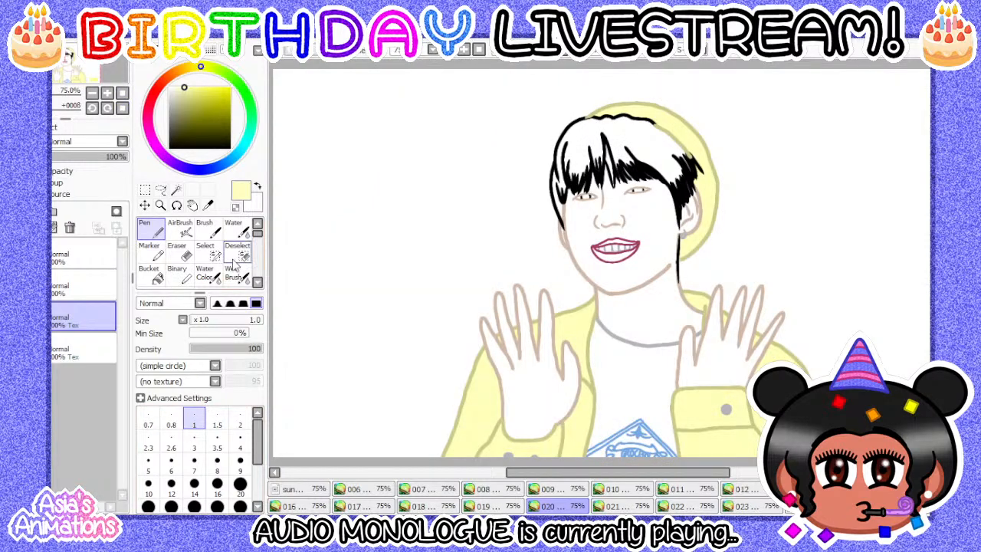
- Switch to frame 021 and apply a texture at 100% scale and strength 100 to its Layer 1
left_click(515, 504)
left_click(550, 505)
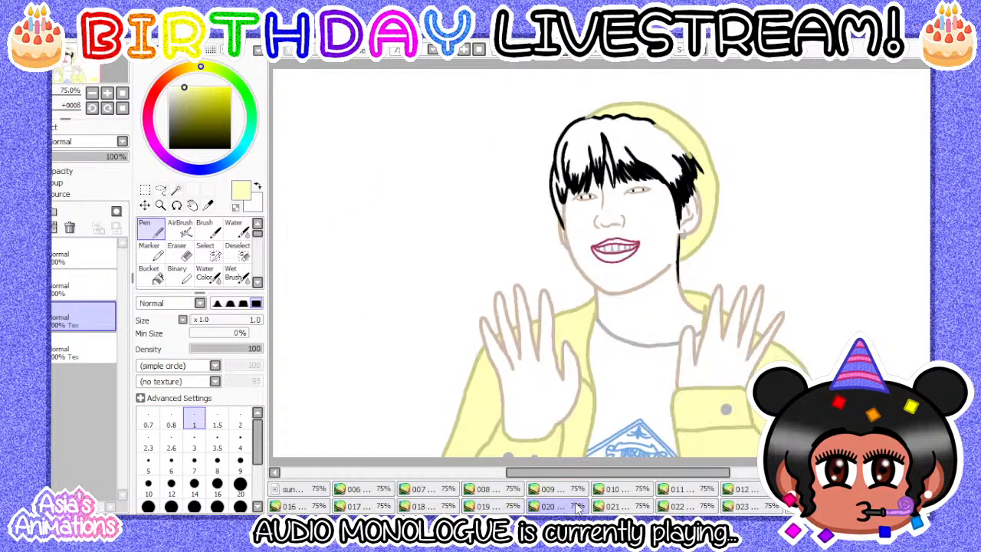
left_click(606, 507)
left_click(23, 211)
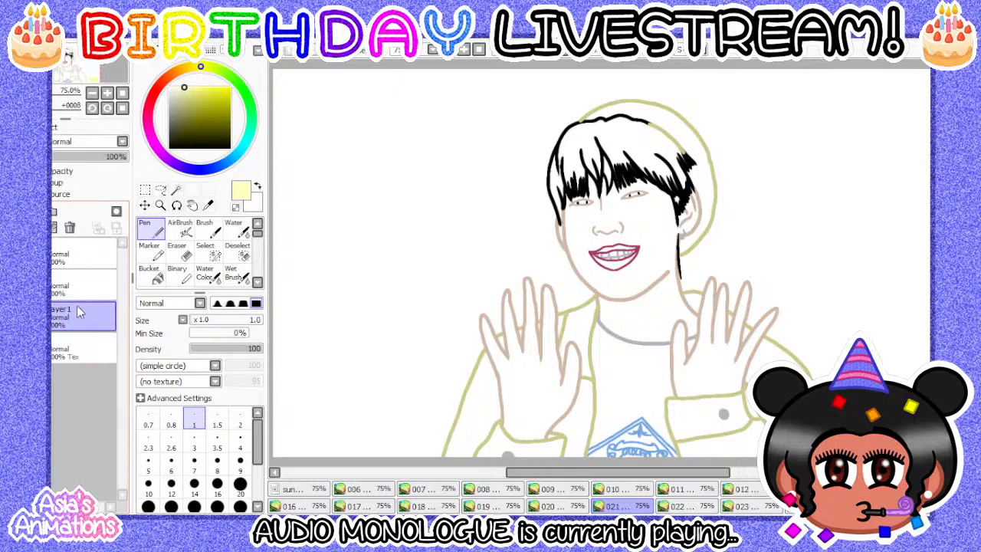
key("Return")
left_click(32, 128)
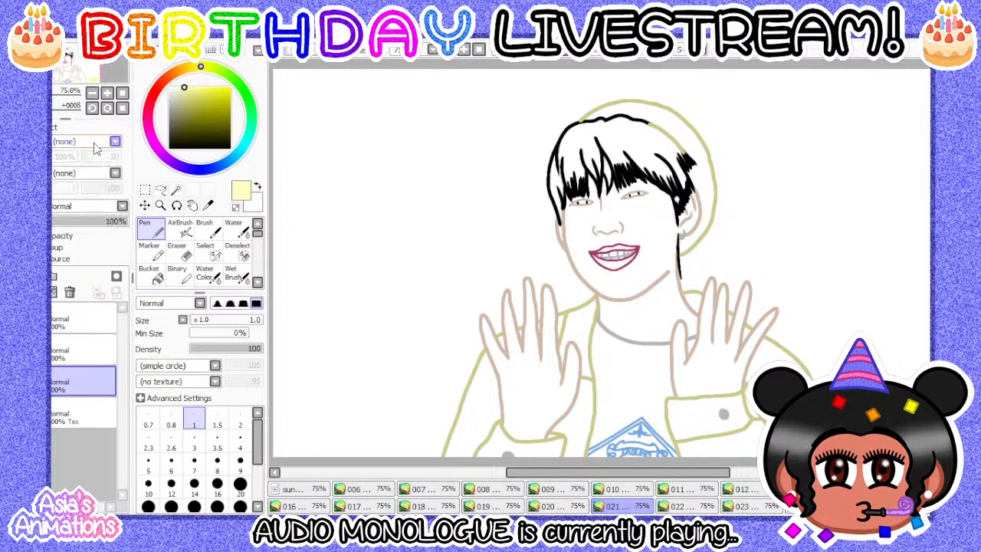
left_click(84, 181)
left_click_drag(99, 158, 136, 162)
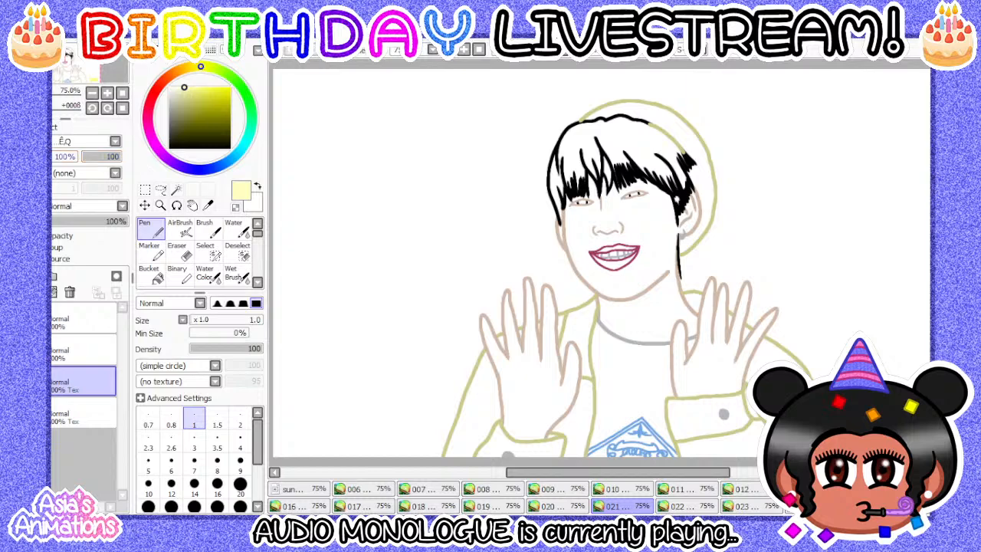
left_click(52, 129)
- Fill the jacket's sleeve and cuff below the man's right hand with pale yellow using the Bucket
left_click(158, 277)
scroll(410, 246, "down", 3)
scroll(446, 318, "up", 4)
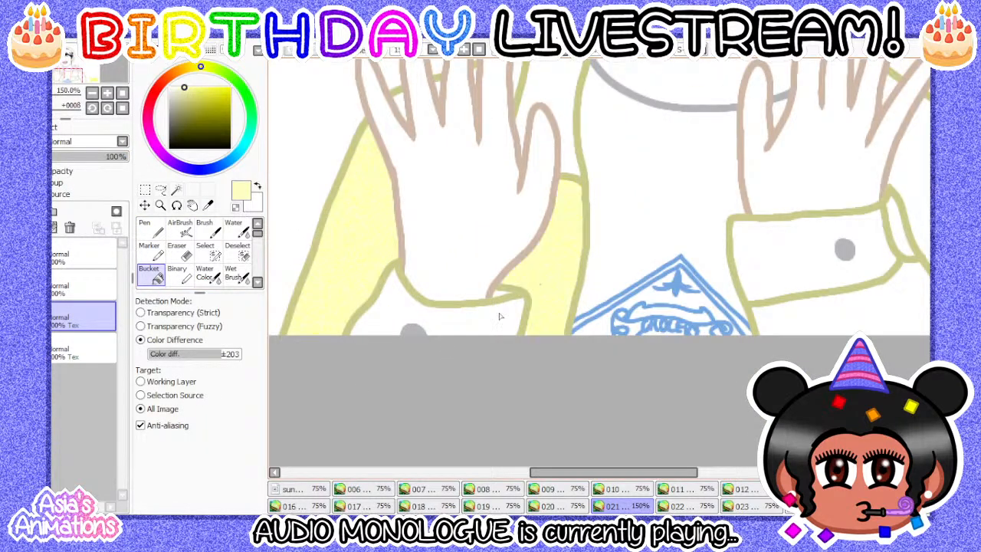
scroll(413, 322, "up", 4)
- Touch up the yellow along the cuff and the small wrist gap below the man's right hand with a size 12 pen
key("n")
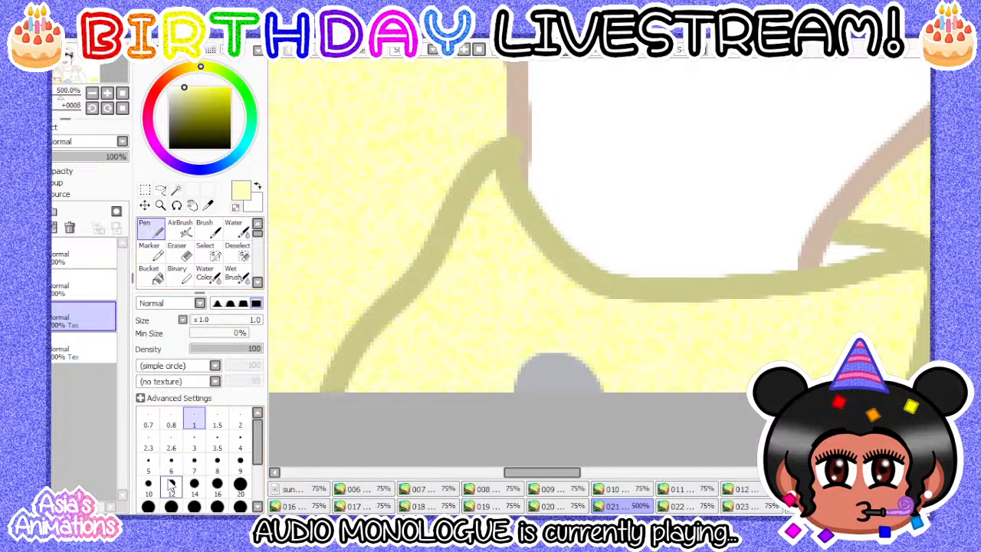
scroll(329, 322, "up", 1)
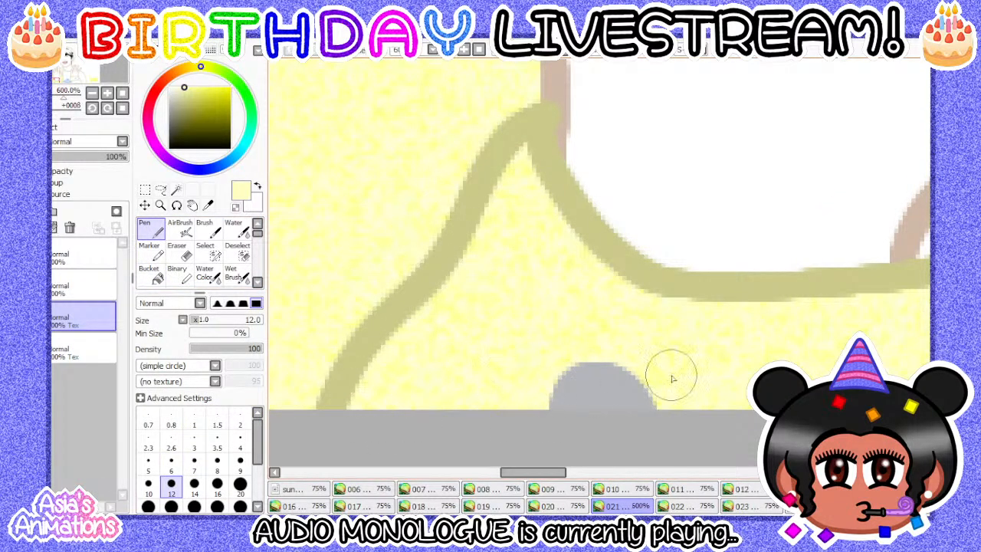
scroll(396, 338, "down", 5)
scroll(570, 308, "up", 6)
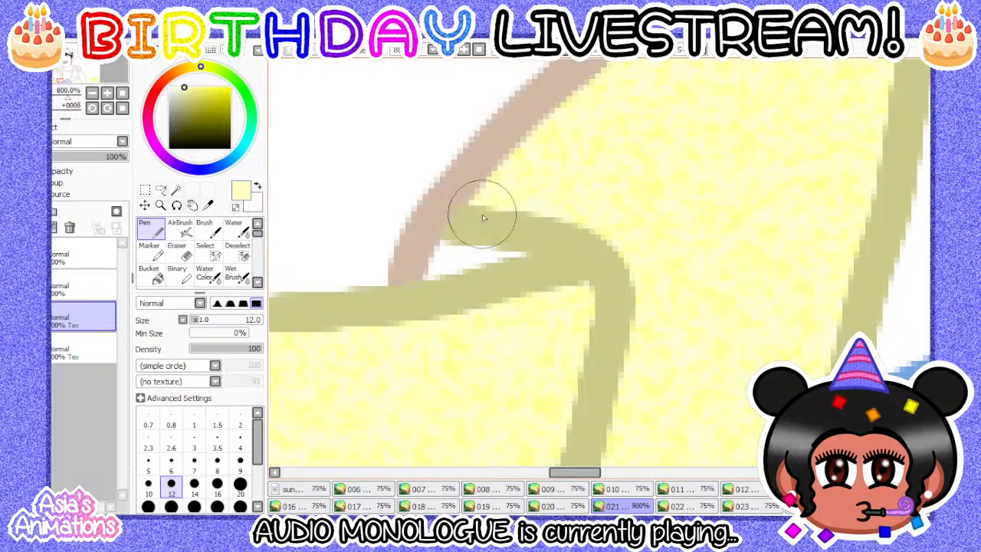
scroll(449, 245, "down", 2)
scroll(560, 345, "up", 2)
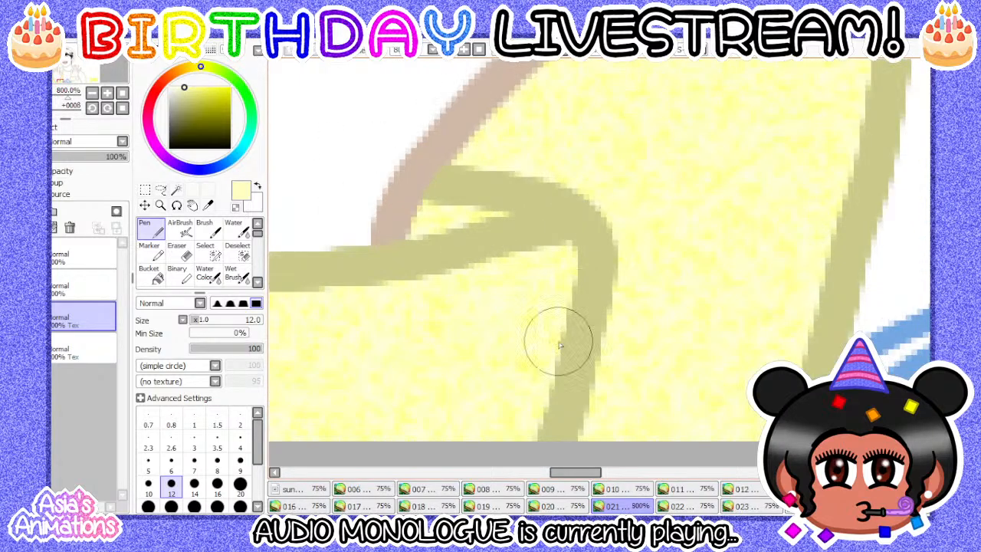
scroll(538, 392, "down", 6)
- Fill the jacket front between the man's right hand and his neck with pale yellow using the Bucket
scroll(606, 229, "down", 3)
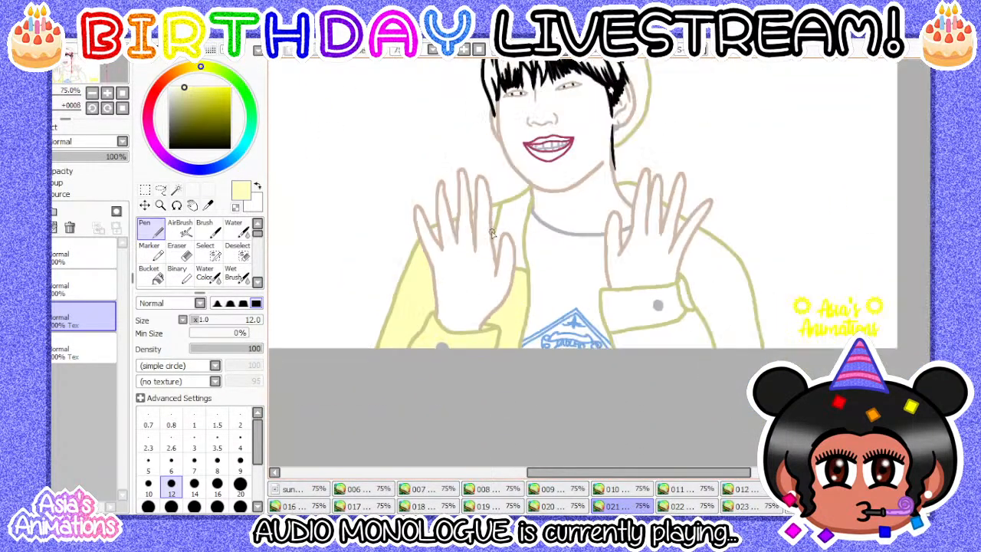
scroll(320, 209, "up", 4)
left_click(149, 273)
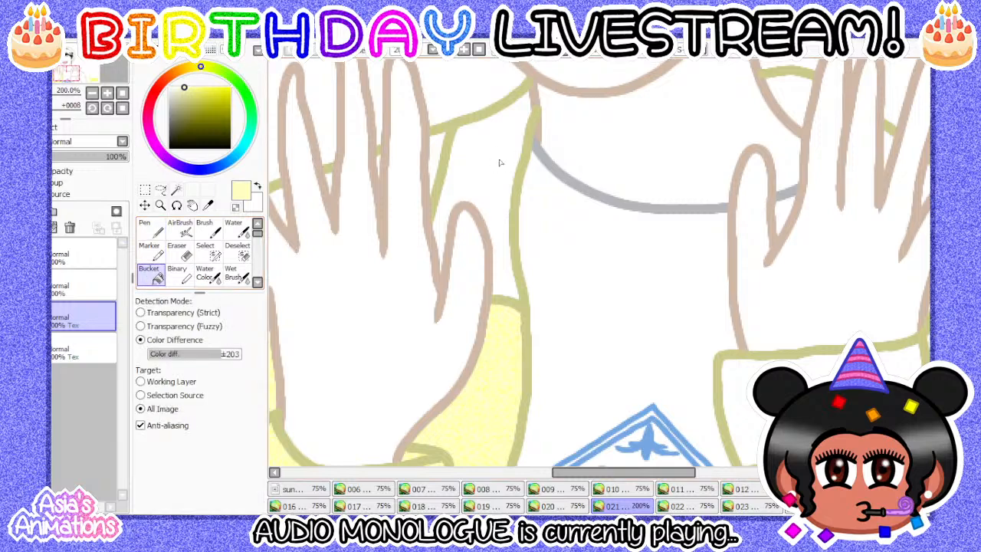
left_click(486, 182)
scroll(496, 197, "down", 1)
- Paint the jacket gap between the little and ring fingers of the man's right hand with a size 7 pen
scroll(299, 182, "up", 4)
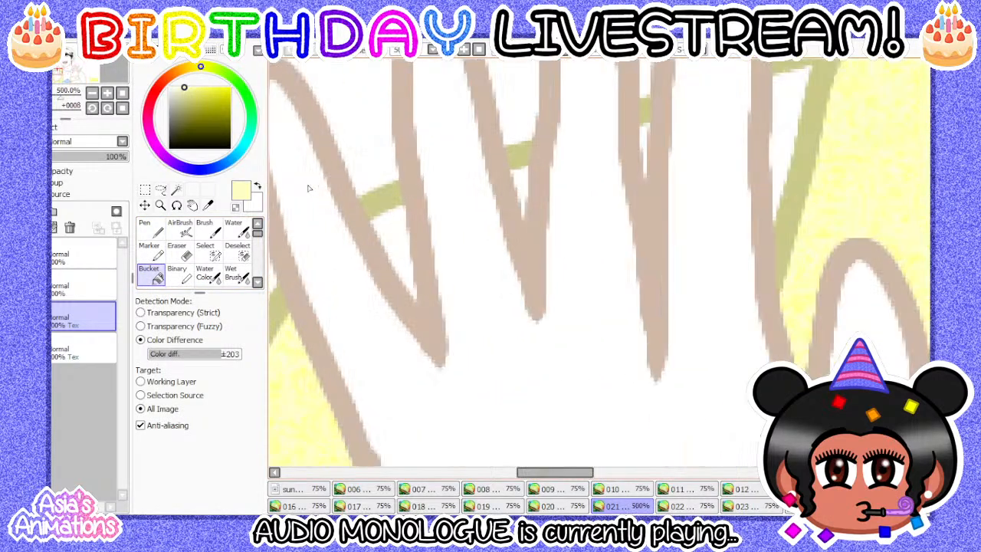
left_click(150, 228)
left_click(193, 459)
scroll(372, 230, "up", 4)
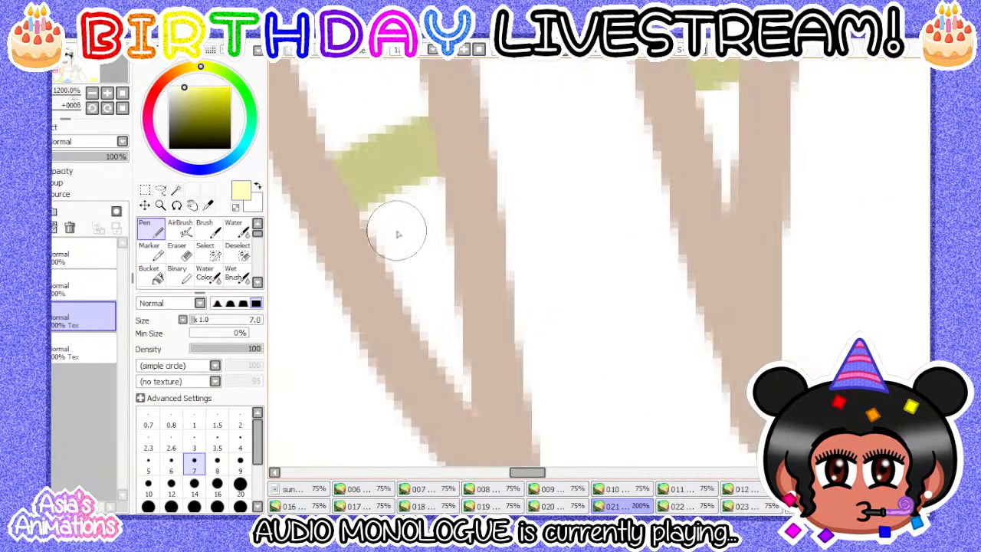
mouse_move(367, 207)
left_mouse_down()
mouse_move(436, 191)
mouse_move(429, 339)
mouse_move(451, 358)
mouse_move(422, 251)
left_mouse_up()
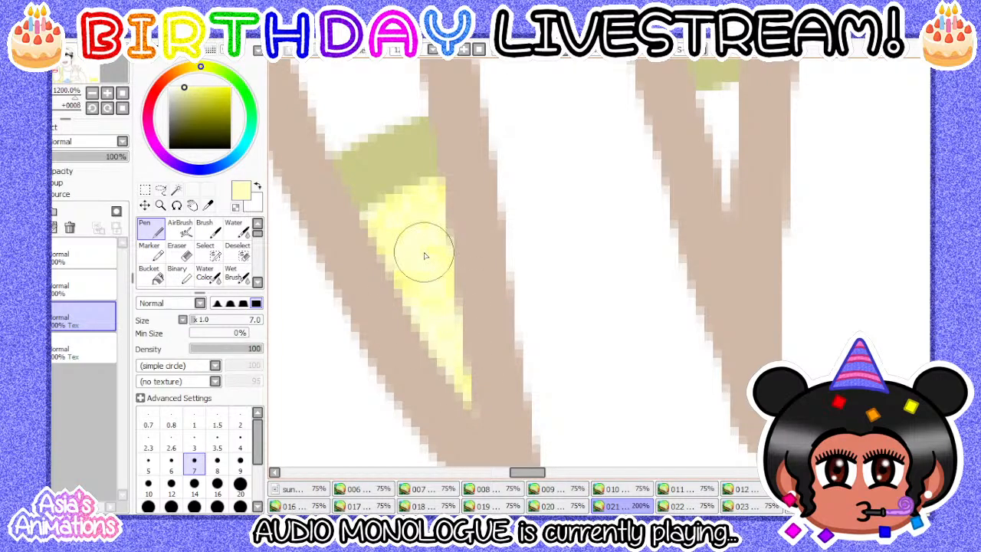
scroll(381, 287, "down", 3)
scroll(594, 185, "up", 3)
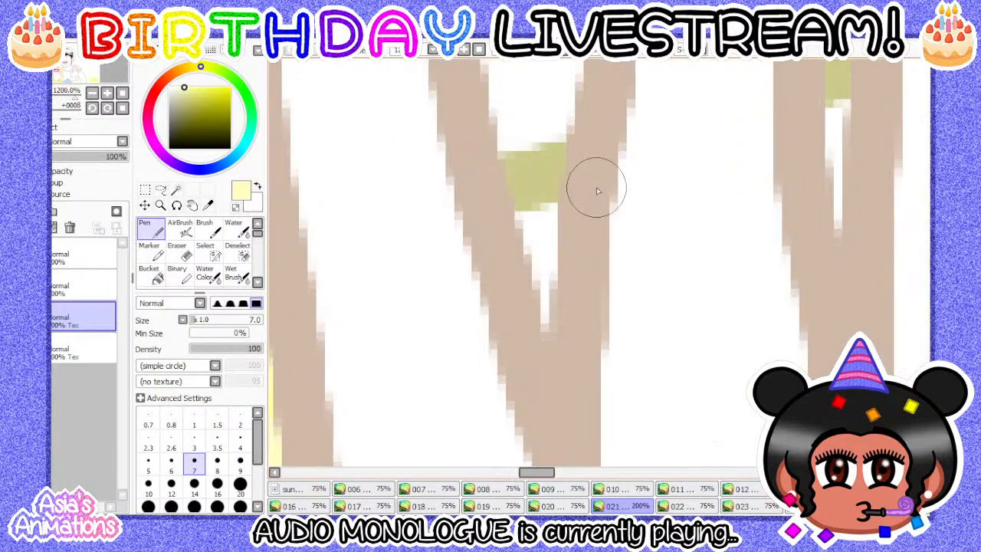
- Paint the narrow jacket gaps on both sides of the middle finger of the man's right hand with a size 6 pen
scroll(596, 191, "up", 1)
left_click(171, 465)
scroll(554, 221, "down", 1)
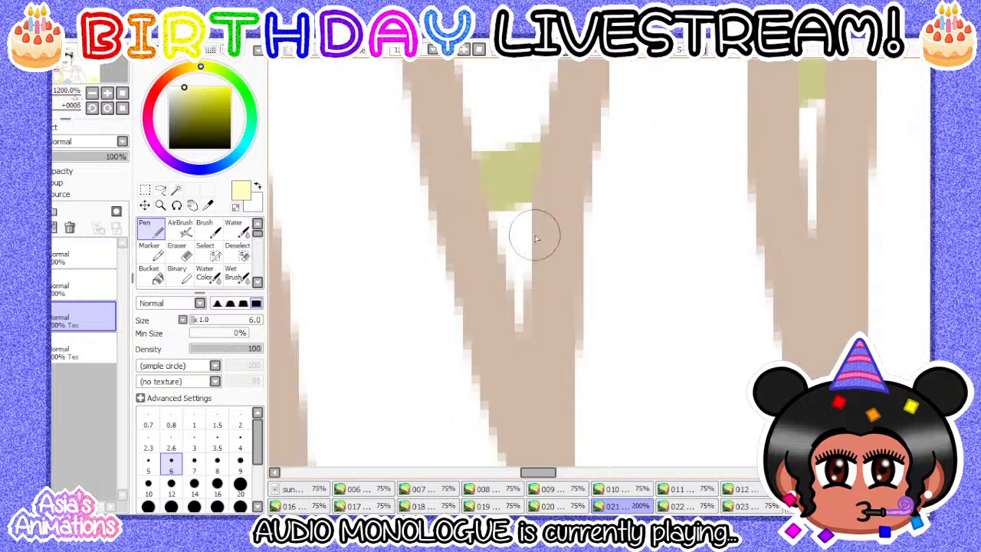
mouse_move(532, 229)
left_mouse_down()
mouse_move(507, 258)
mouse_move(516, 205)
left_mouse_up()
scroll(416, 256, "down", 1)
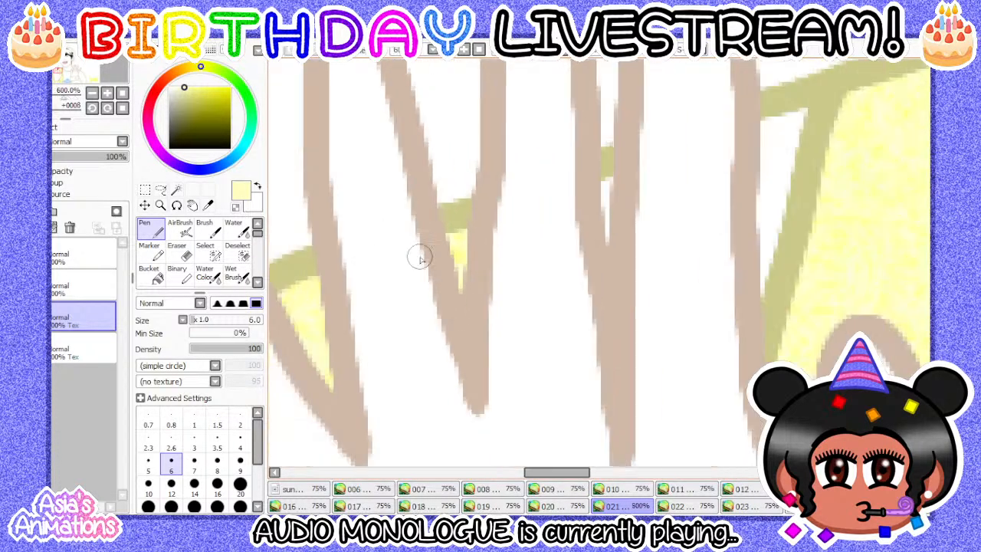
scroll(591, 201, "up", 1)
scroll(582, 230, "up", 1)
left_click_drag(543, 376, 540, 252)
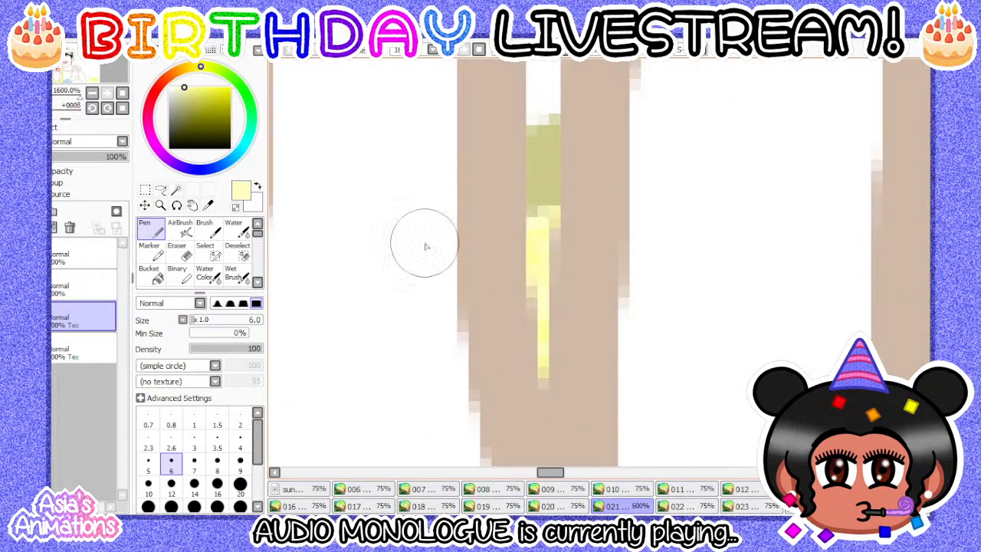
- Paint the jacket gap between the index finger of the man's right hand and the collar line with a size 10 pen
scroll(620, 245, "down", 3)
scroll(509, 233, "down", 1)
scroll(469, 341, "up", 2)
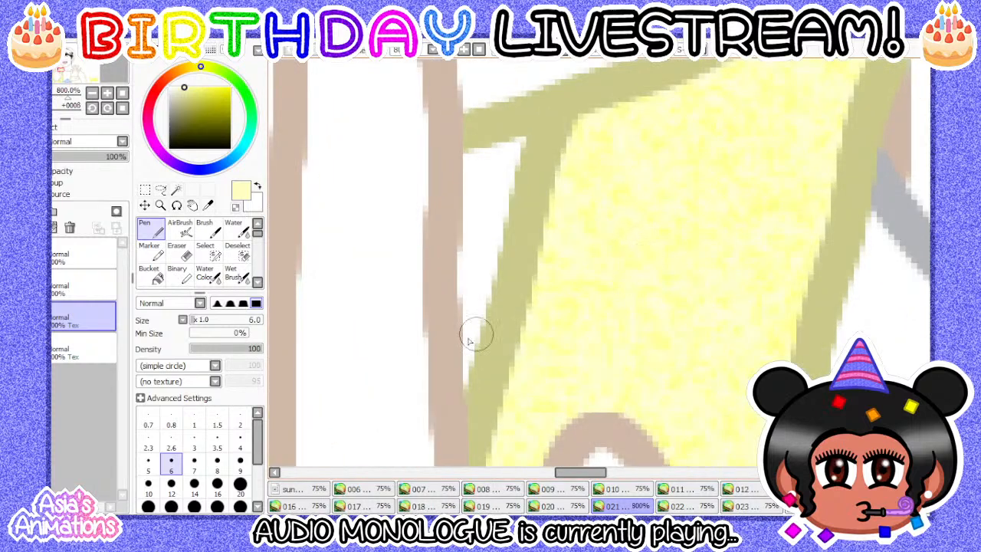
left_click(147, 493)
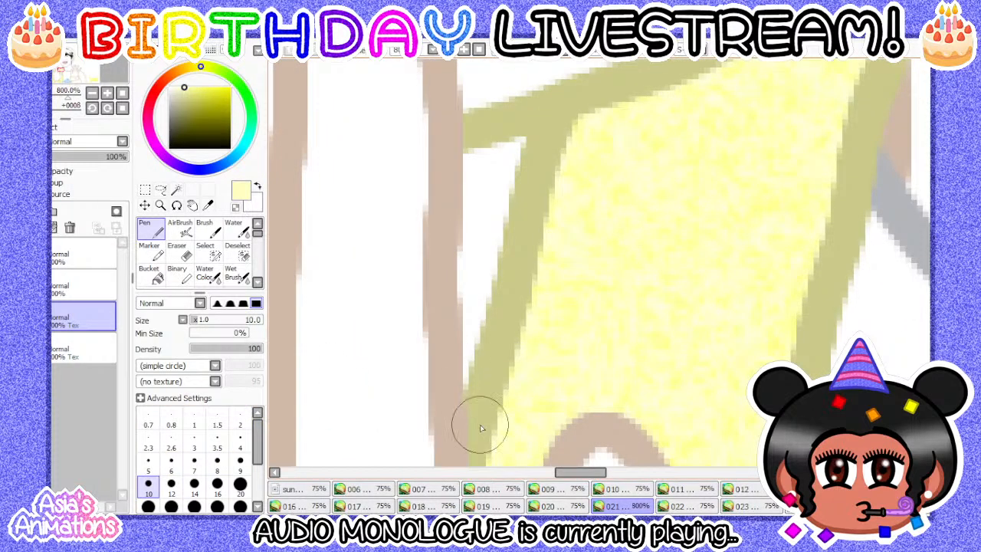
mouse_move(480, 425)
left_mouse_down()
mouse_move(467, 258)
mouse_move(483, 161)
mouse_move(588, 137)
mouse_move(521, 197)
mouse_move(495, 304)
left_mouse_up()
scroll(482, 245, "down", 5)
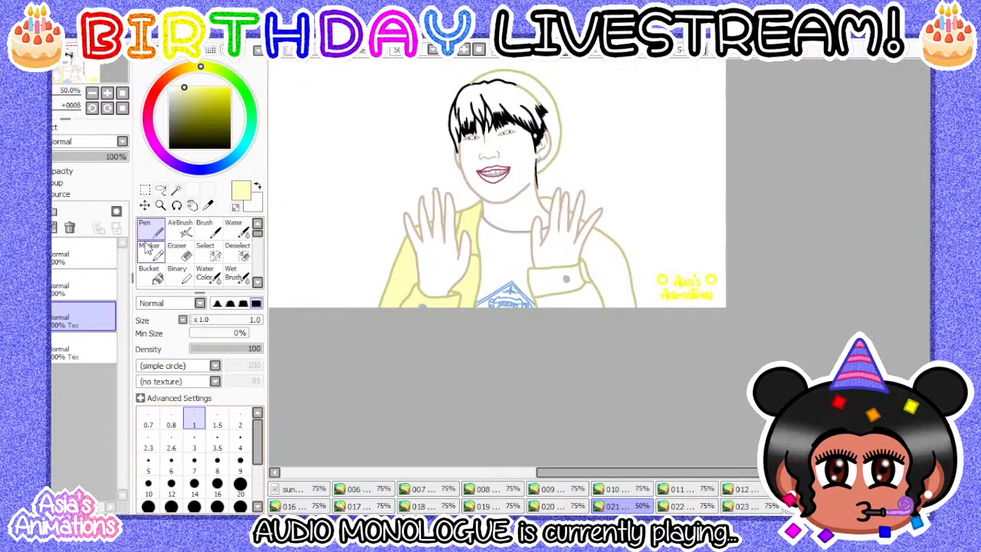
- Fill the sleeve, cuff, cuff edge and jacket area below the man's left hand with pale yellow using the Bucket
left_click(150, 273)
scroll(567, 261, "up", 4)
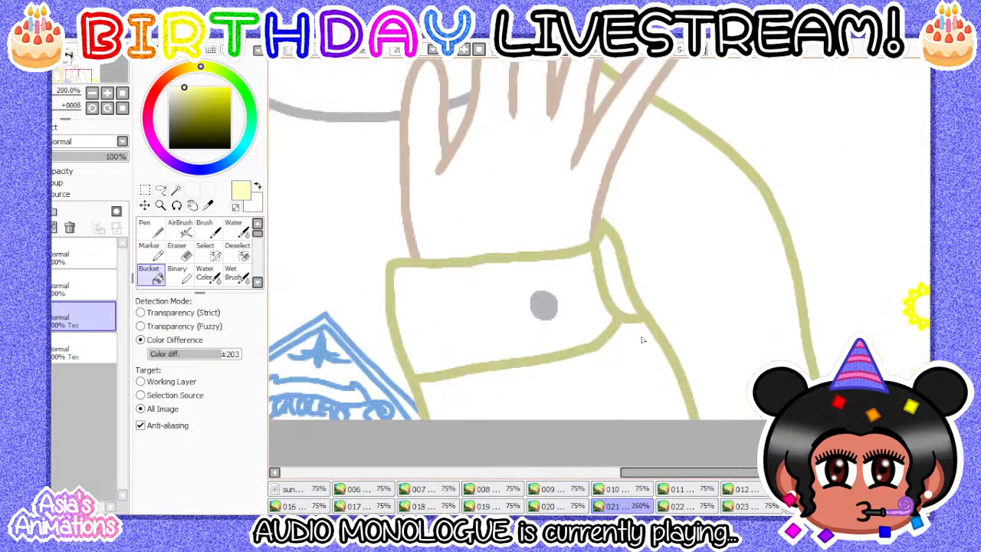
left_click(690, 284)
left_click(498, 330)
left_click(622, 302)
left_click(623, 383)
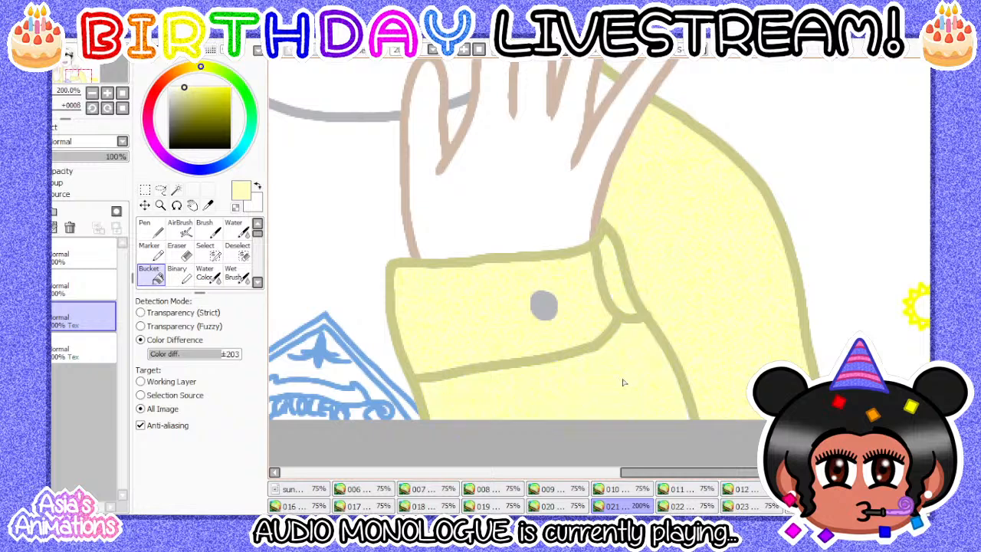
- Touch up the yellow on the cuff below the man's left hand with size 16 and size 25 pens
scroll(562, 392, "up", 1)
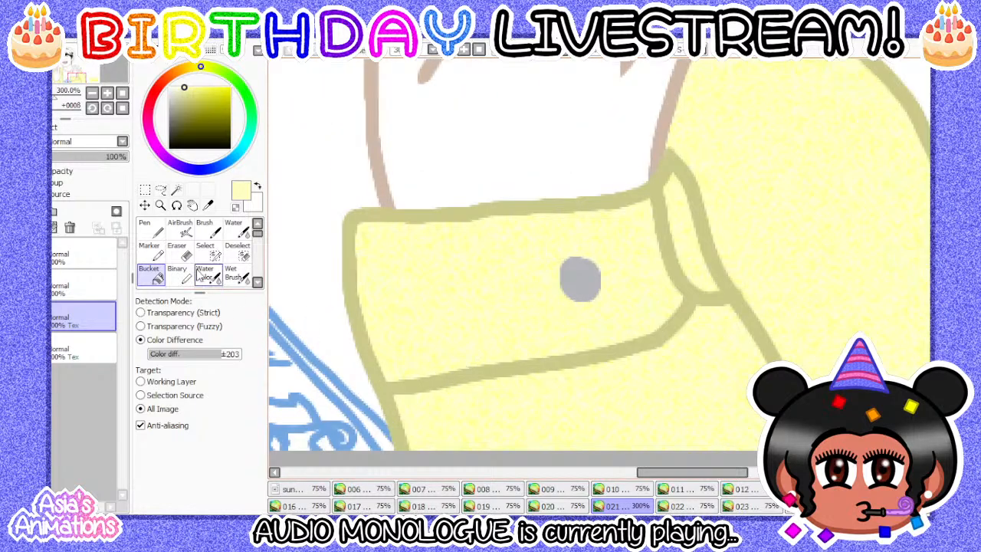
left_click(150, 227)
scroll(460, 379, "up", 1)
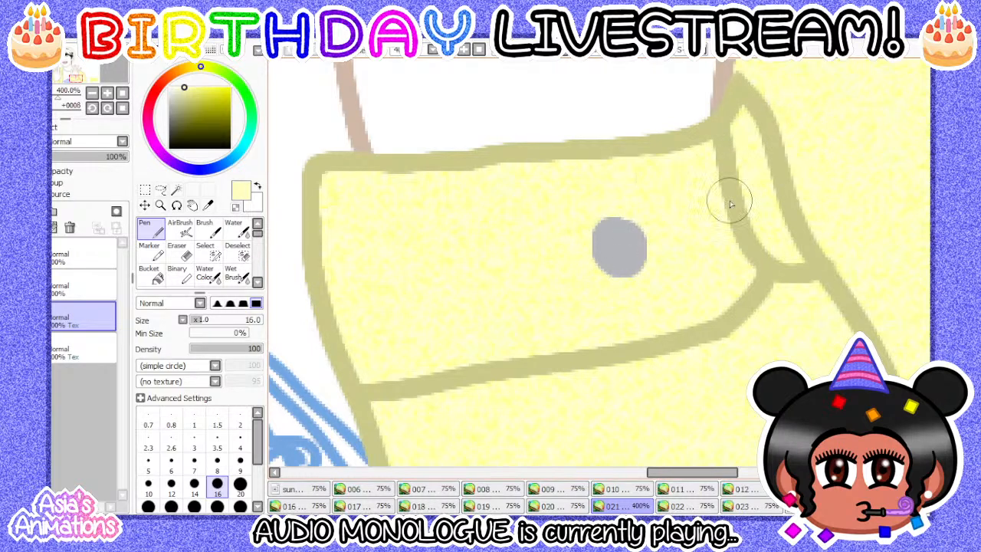
scroll(459, 238, "down", 2)
scroll(547, 294, "up", 2)
scroll(600, 374, "down", 1)
scroll(392, 339, "up", 1)
scroll(193, 486, "down", 1)
left_click(149, 488)
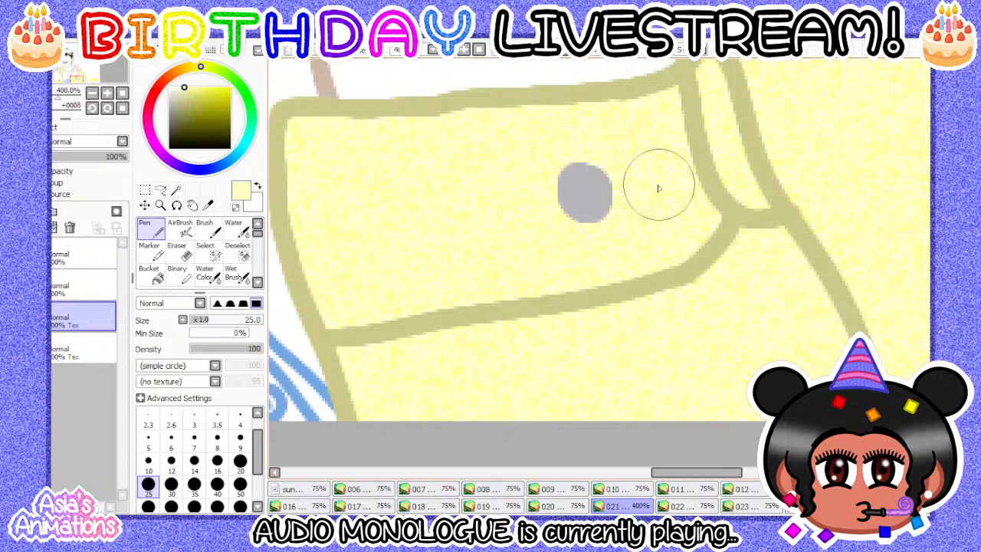
scroll(574, 349, "down", 4)
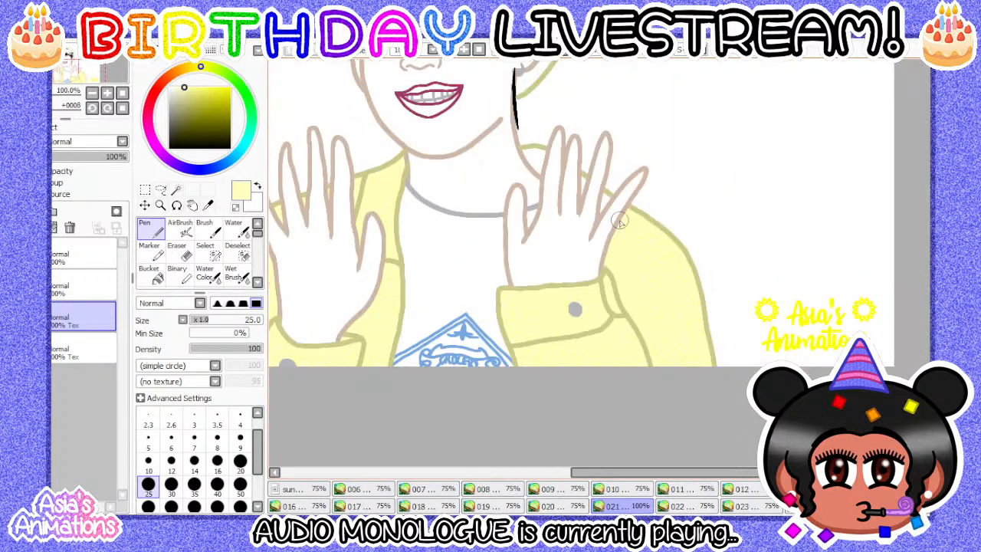
- Fill the jacket gap between the neck and the index finger of the man's left hand using the Bucket
scroll(619, 222, "up", 2)
scroll(602, 169, "up", 2)
key("g")
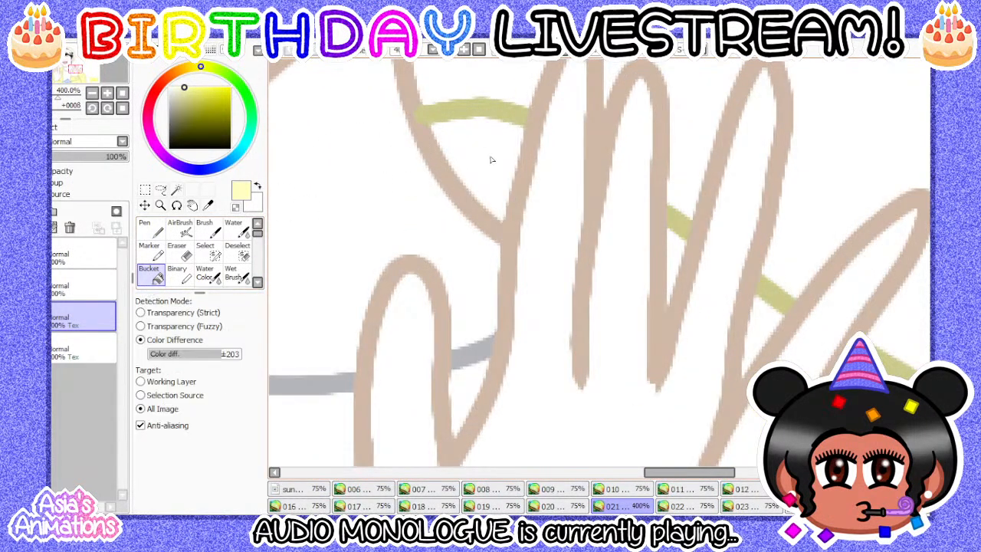
left_click(492, 159)
- Paint the jacket gaps on both sides of the ring finger of the man's left hand with a size 7 pen
key("n")
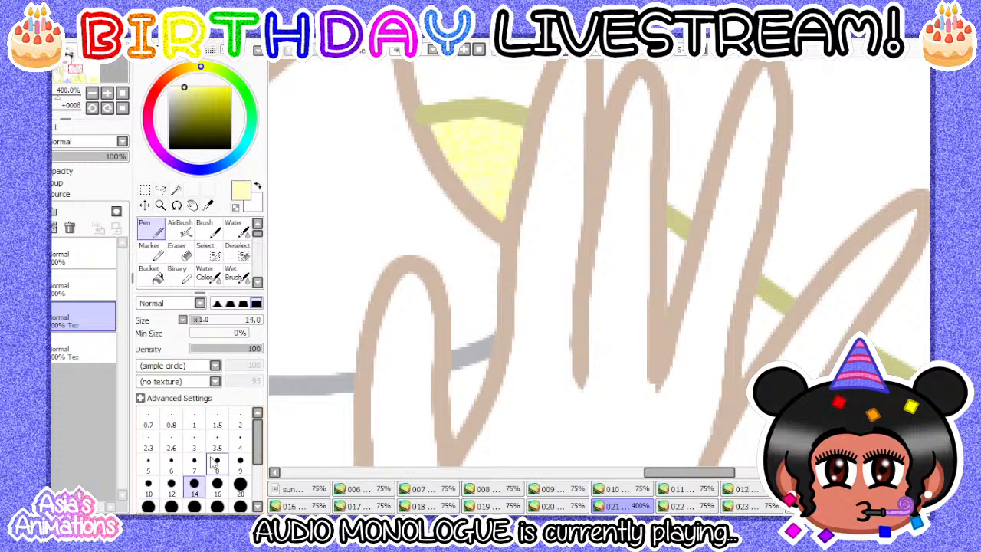
left_click(194, 470)
scroll(564, 241, "down", 1)
scroll(499, 368, "up", 4)
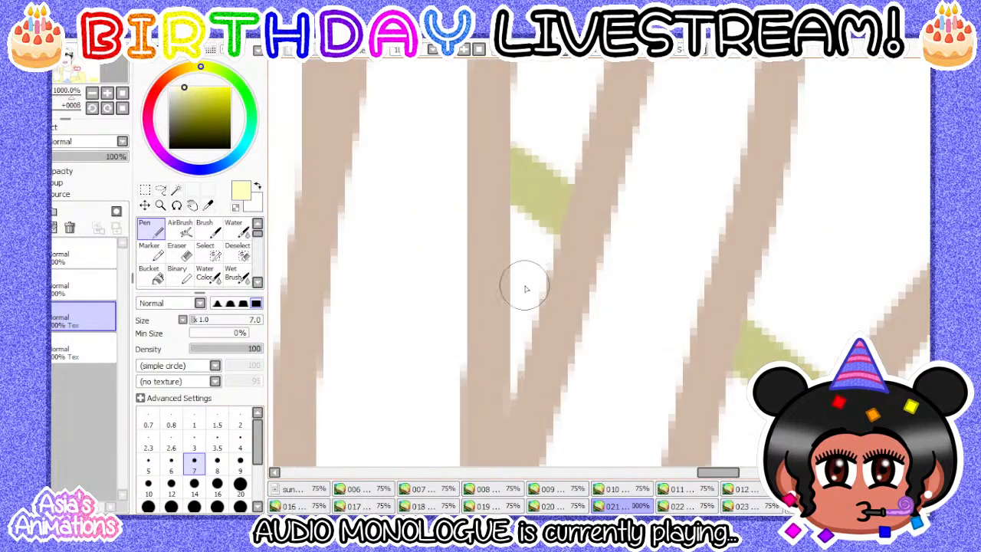
mouse_move(494, 412)
left_mouse_down()
mouse_move(514, 317)
mouse_move(520, 184)
mouse_move(564, 236)
mouse_move(514, 393)
left_mouse_up()
scroll(513, 393, "down", 3)
scroll(544, 356, "up", 3)
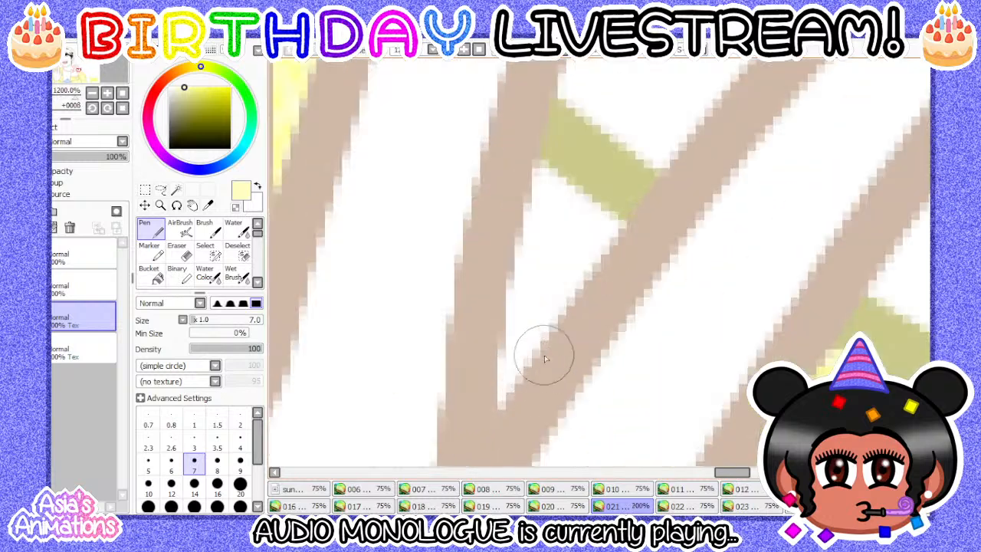
mouse_move(507, 360)
left_mouse_down()
mouse_move(527, 215)
mouse_move(545, 174)
mouse_move(616, 215)
mouse_move(625, 238)
mouse_move(537, 346)
mouse_move(519, 352)
mouse_move(548, 294)
left_mouse_up()
scroll(478, 234, "down", 5)
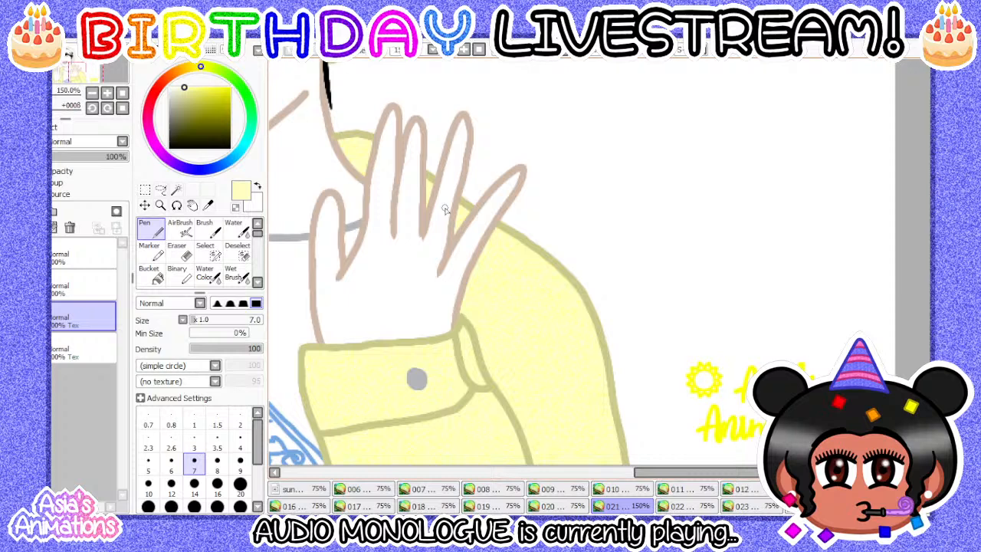
scroll(521, 260, "down", 3)
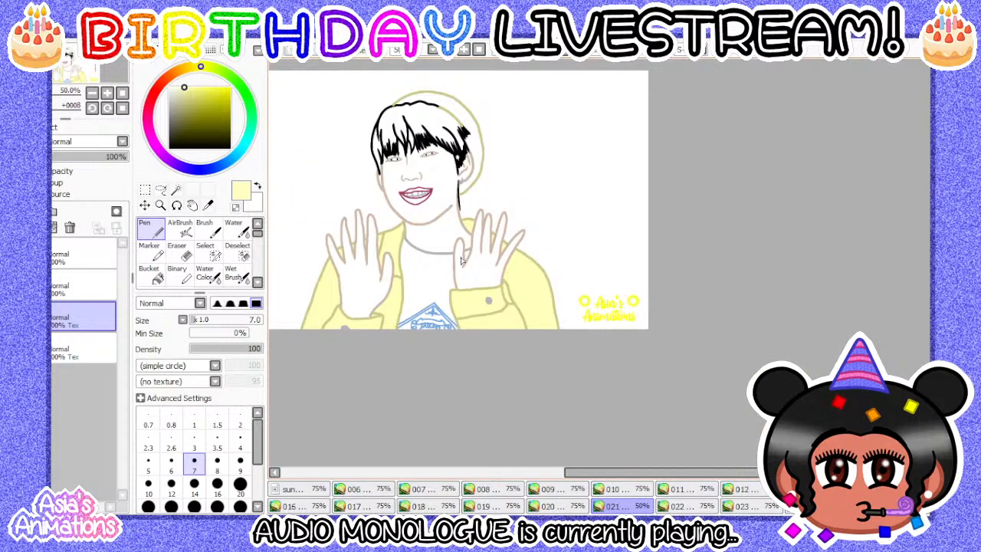
- Fill the hat with pale yellow using the Bucket, and return to the Pen at size 1
left_click(194, 419)
left_click(151, 279)
scroll(479, 261, "down", 1)
scroll(458, 176, "up", 4)
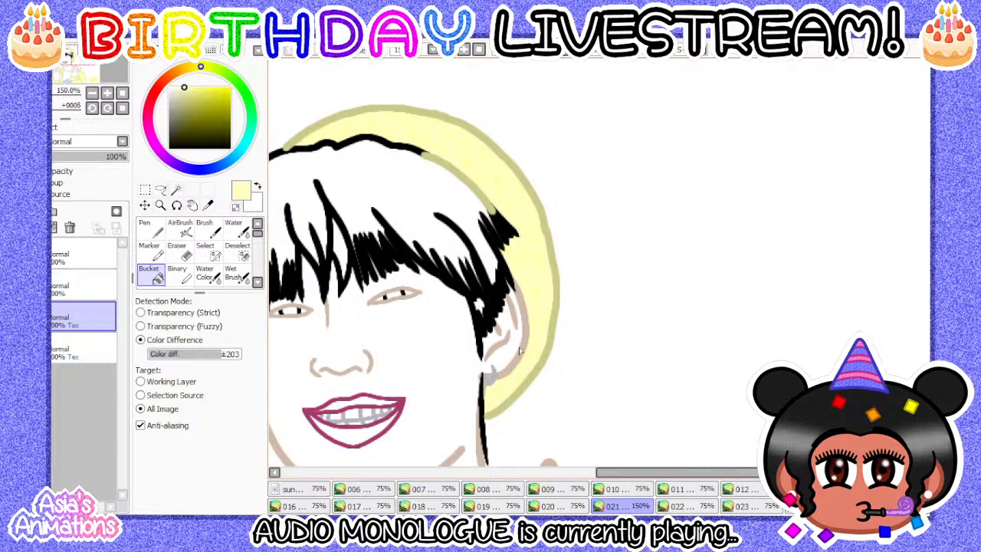
scroll(519, 350, "up", 4)
left_click(151, 232)
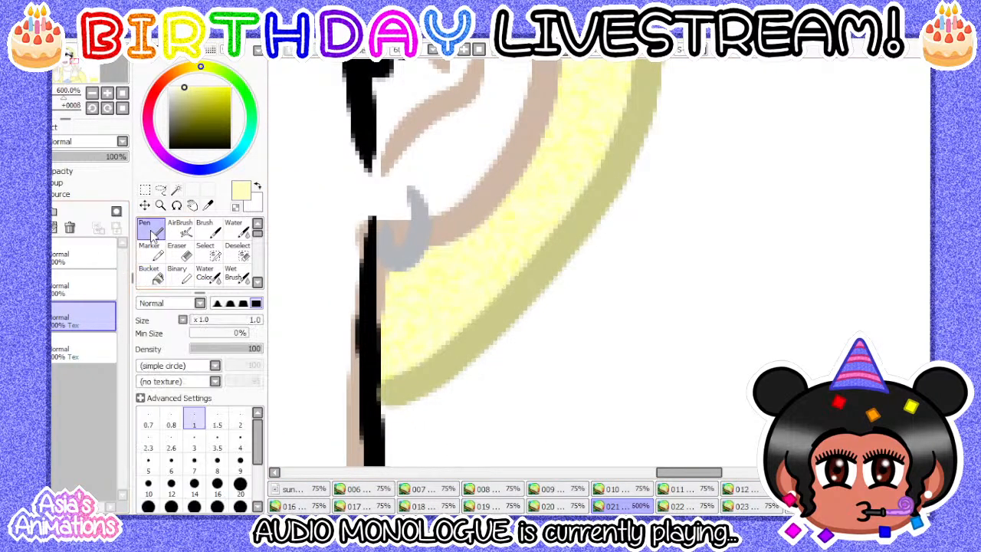
- Touch up the yellow along the hat's edges near the earring and the hair with a size 10 pen
left_click(148, 484)
scroll(438, 324, "up", 2)
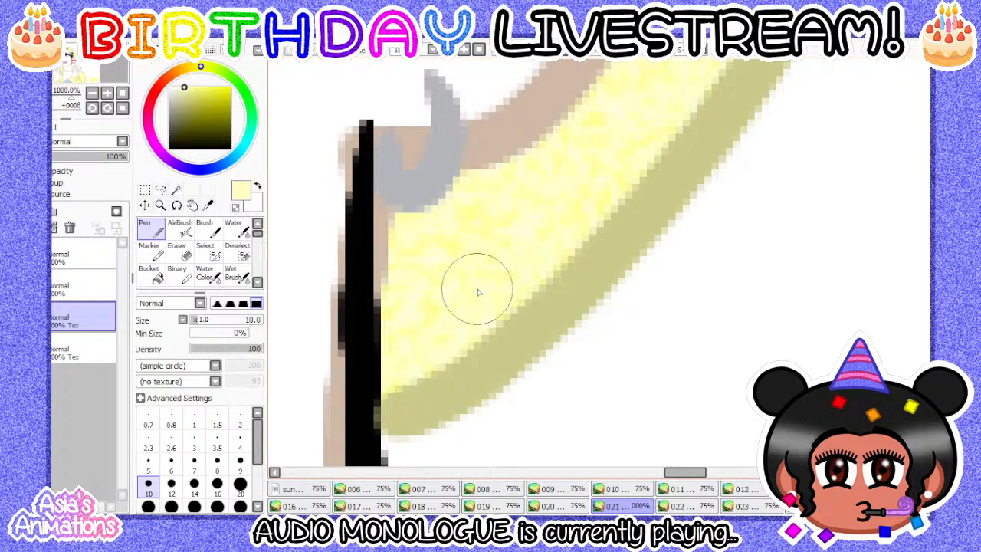
scroll(478, 292, "down", 5)
scroll(521, 344, "up", 4)
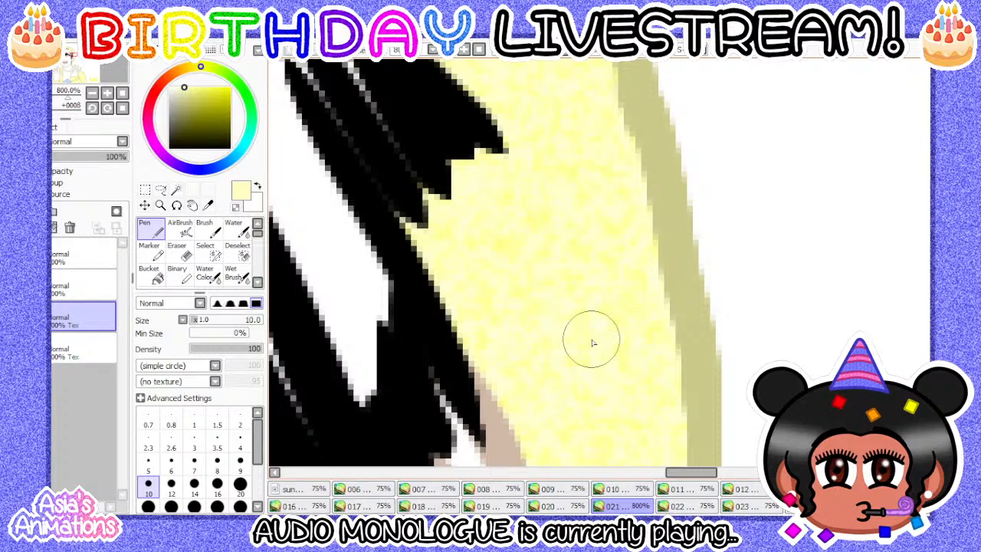
scroll(591, 341, "down", 5)
scroll(365, 191, "up", 1)
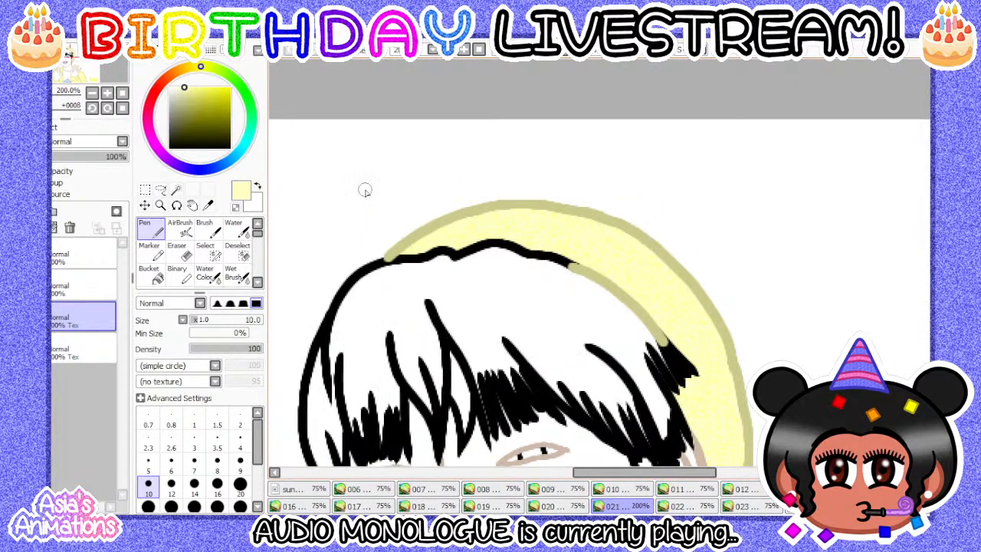
- Touch up the hat's narrow front end above the hair with a size 6 pen, and return the pen to size 1
scroll(416, 269, "up", 3)
left_click(171, 462)
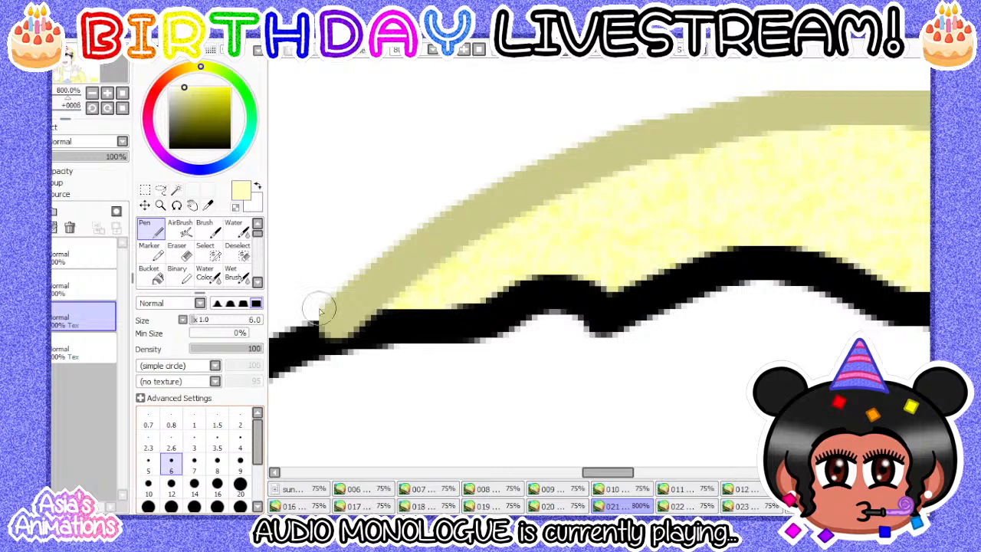
scroll(392, 338, "up", 1)
scroll(430, 287, "down", 1)
left_click(122, 108)
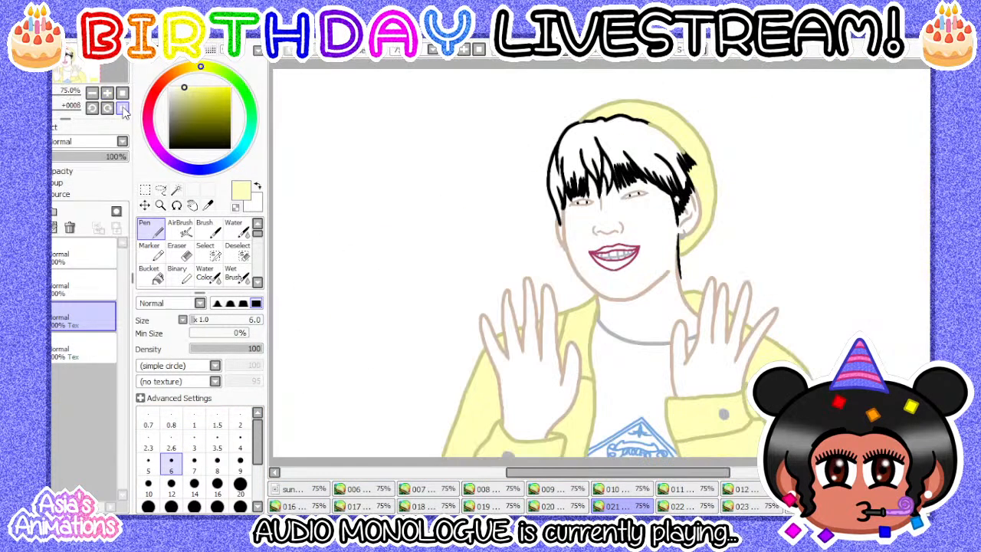
left_click(194, 417)
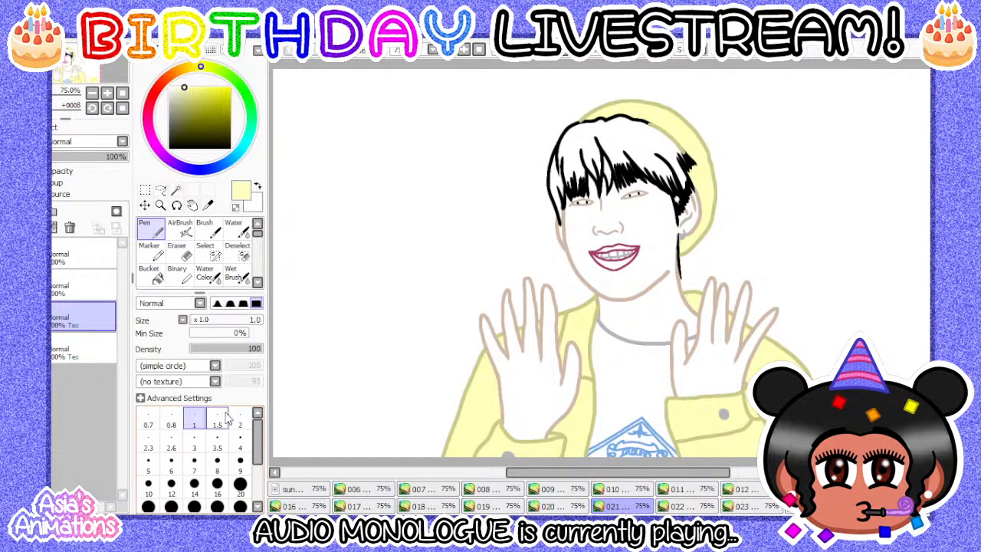
- Compare the finished colouring on frame 021 with frames 019 and 020
left_click(576, 509)
left_click(511, 509)
left_click(569, 509)
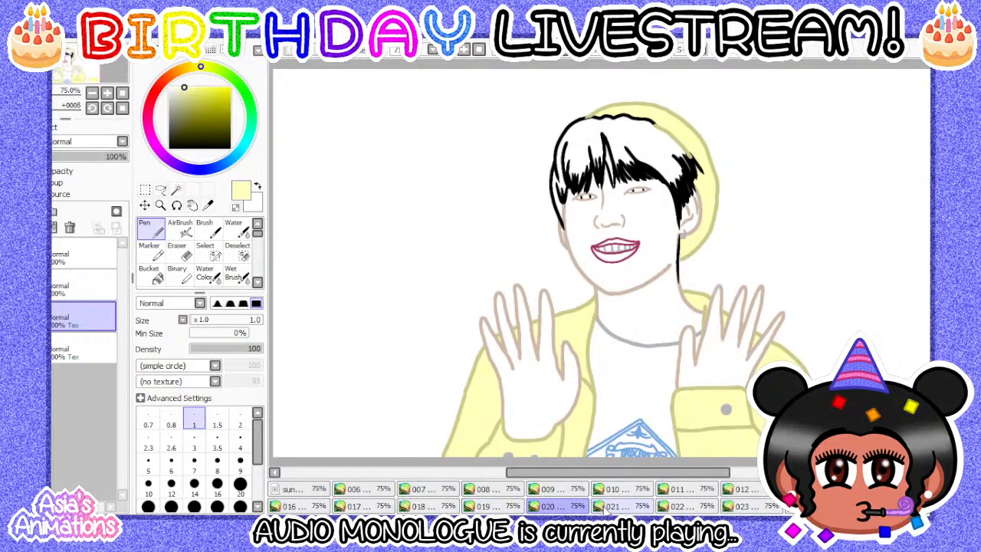
left_click(619, 506)
- Try filling the whole textured layer of frame 021 with pale yellow, and undo the fill
key("ctrl+f")
key("ctrl+z")
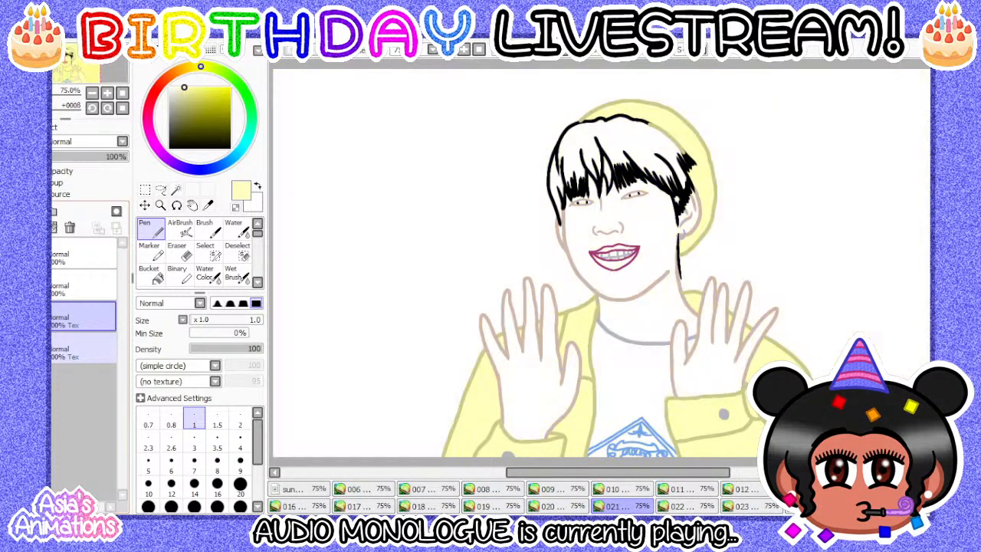
key("ctrl+f")
key("ctrl+z")
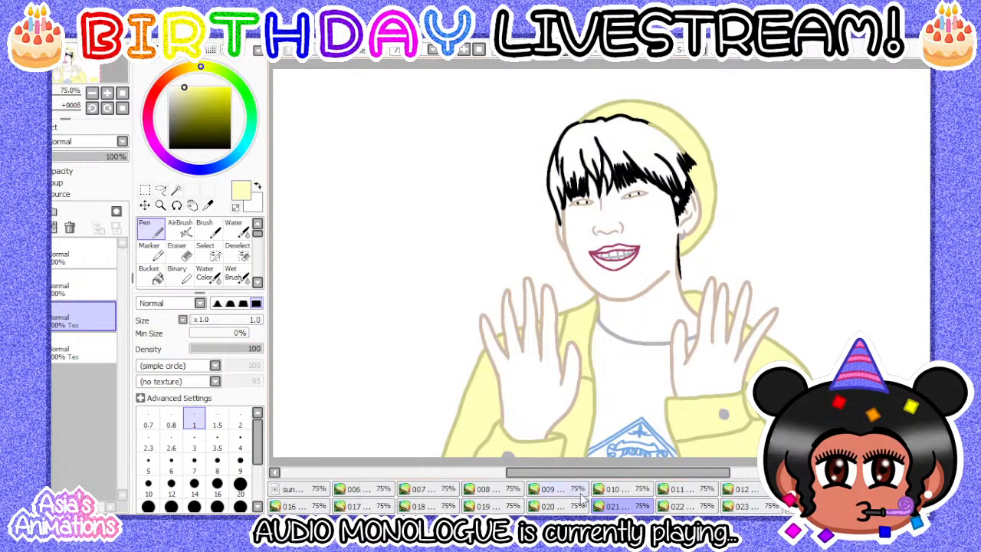
- Compare frame 021 with the "sun" document and frame 020
left_click(297, 489)
left_click(622, 506)
left_click(298, 488)
left_click(622, 506)
left_click(565, 511)
- On frame 022, add a new layer above the existing textured layer and apply a texture with 50% scale and strength 100
left_click(667, 506)
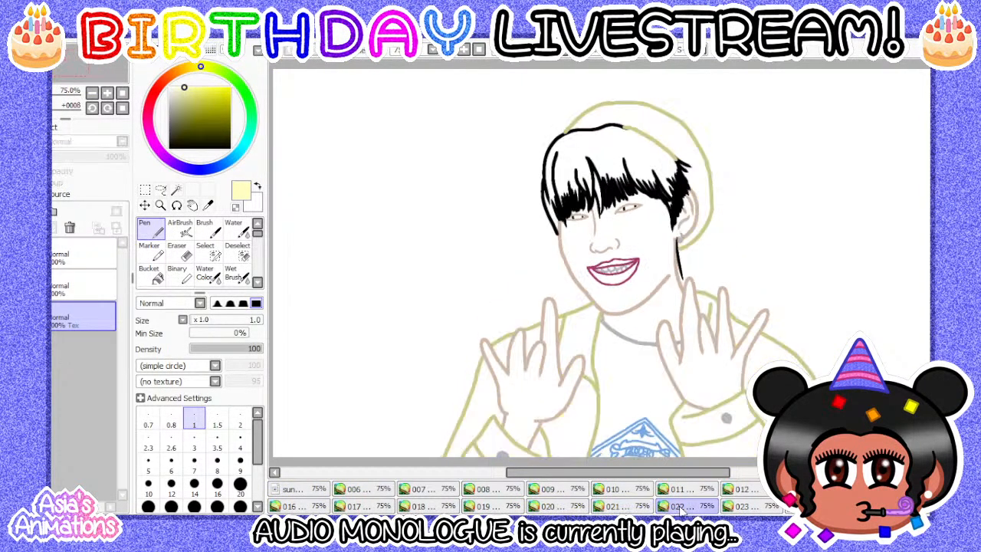
left_click(18, 211)
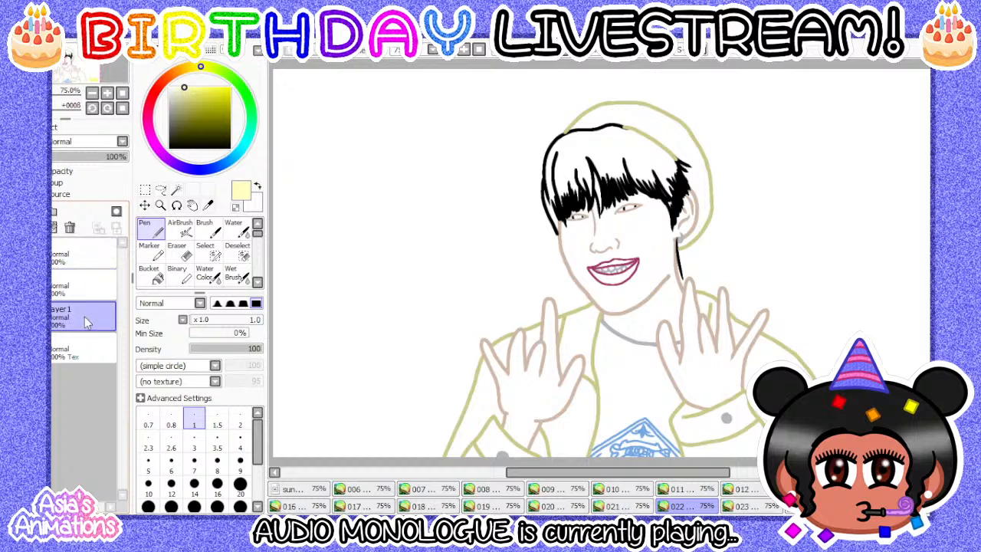
key("Return")
left_click(54, 132)
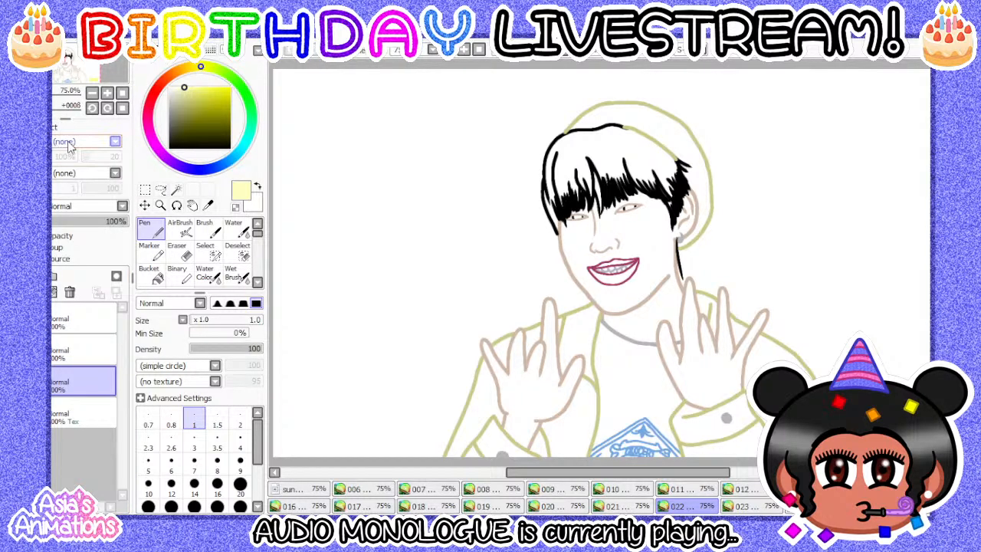
left_click(67, 143)
left_click(71, 175)
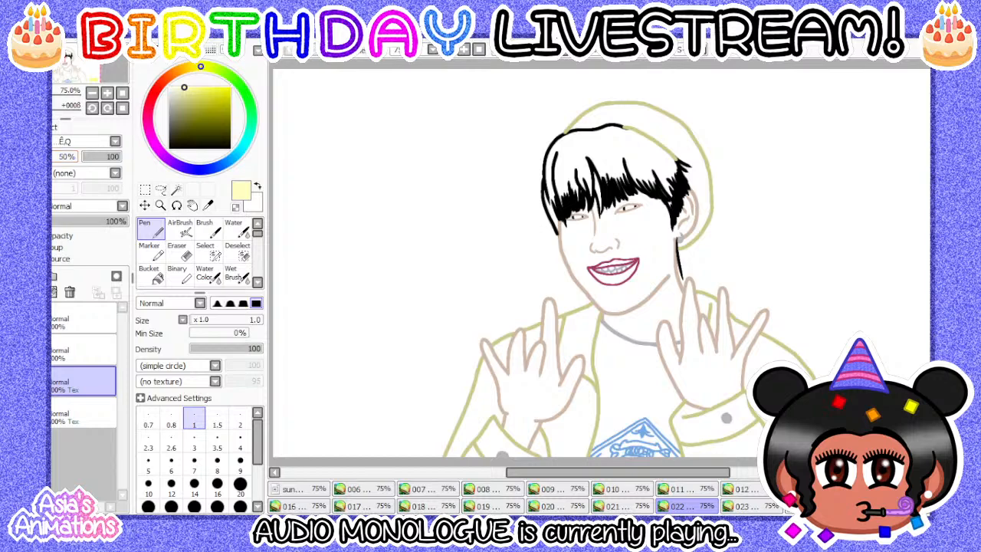
left_click(52, 128)
- Fill the sleeve, cuff and jacket areas around the man's right hand with pale yellow using the Bucket
left_click(149, 275)
scroll(452, 307, "down", 3)
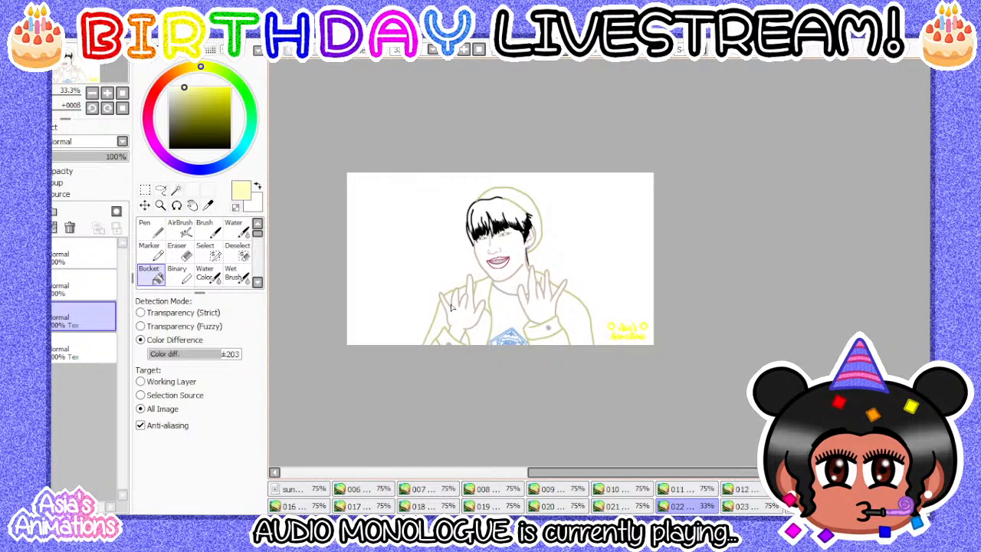
scroll(452, 306, "up", 5)
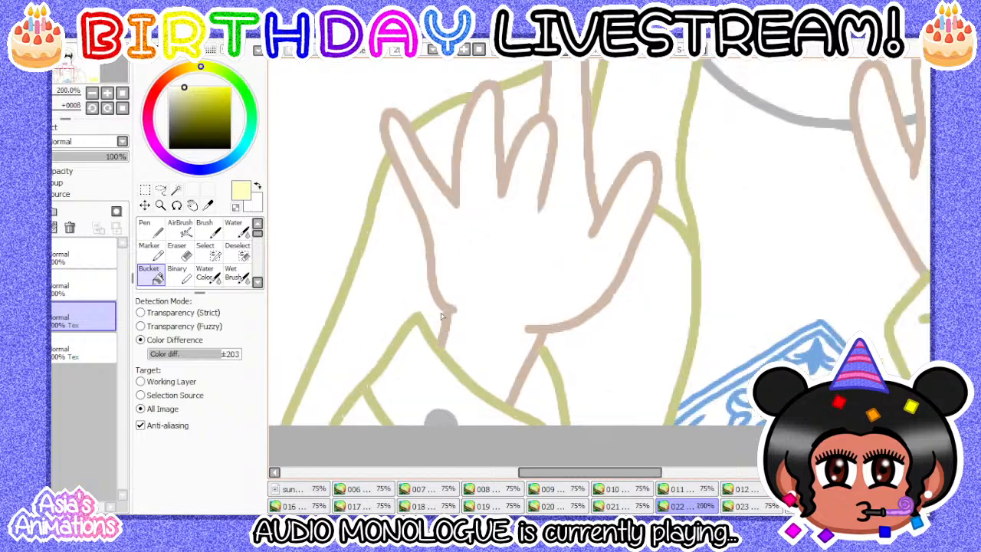
left_click(391, 291)
left_click(616, 363)
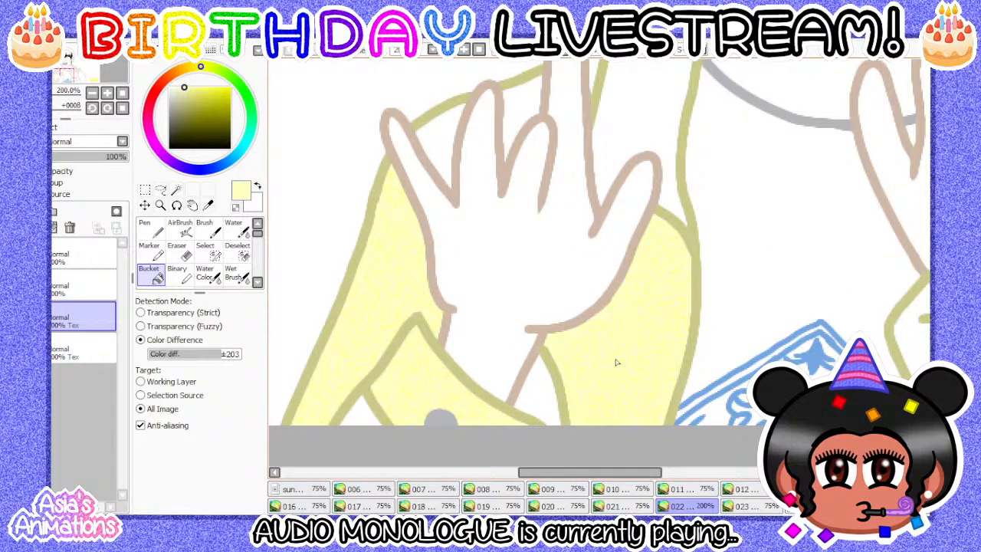
scroll(583, 347, "down", 1)
scroll(584, 145, "up", 1)
left_click(637, 159)
scroll(456, 129, "up", 2)
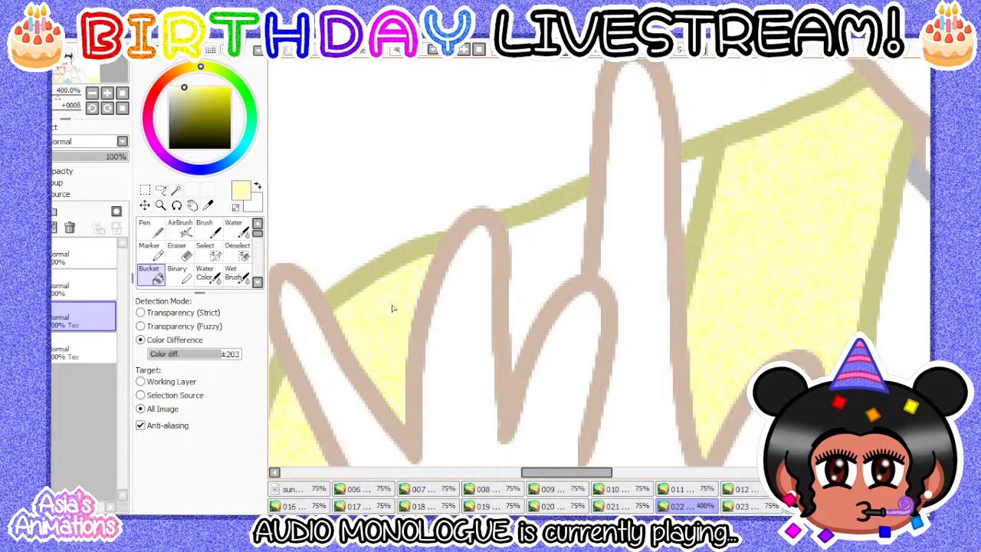
- Touch up the yellow on the cuff below the man's right hand, around its button and fold, with a size 16 pen
scroll(565, 258, "down", 5)
scroll(432, 326, "up", 4)
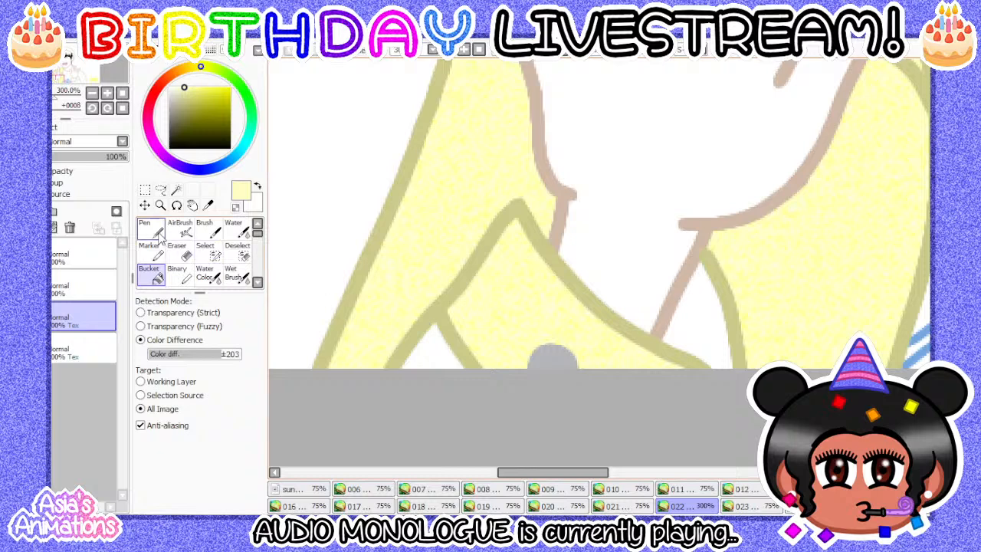
left_click(153, 230)
scroll(216, 485, "down", 1)
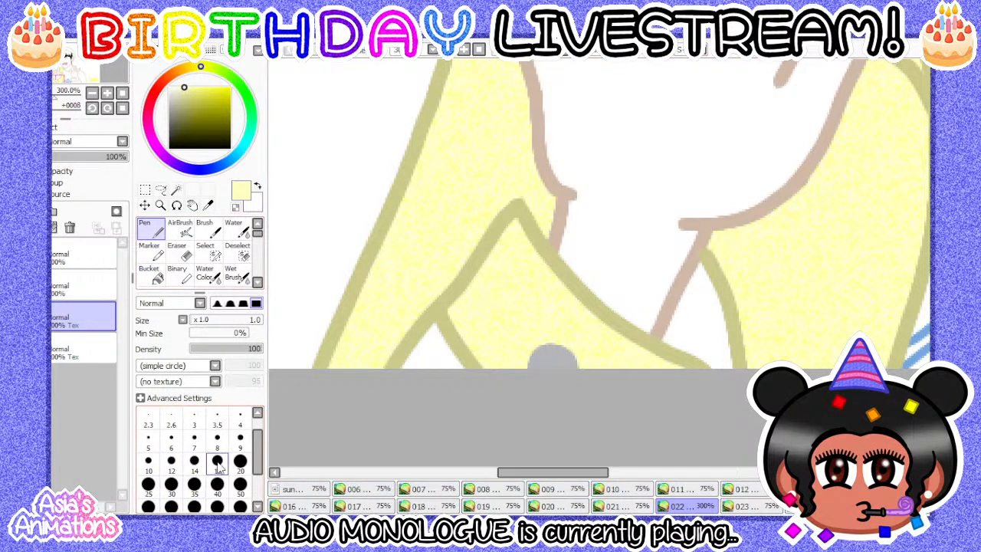
left_click(218, 463)
scroll(386, 339, "up", 2)
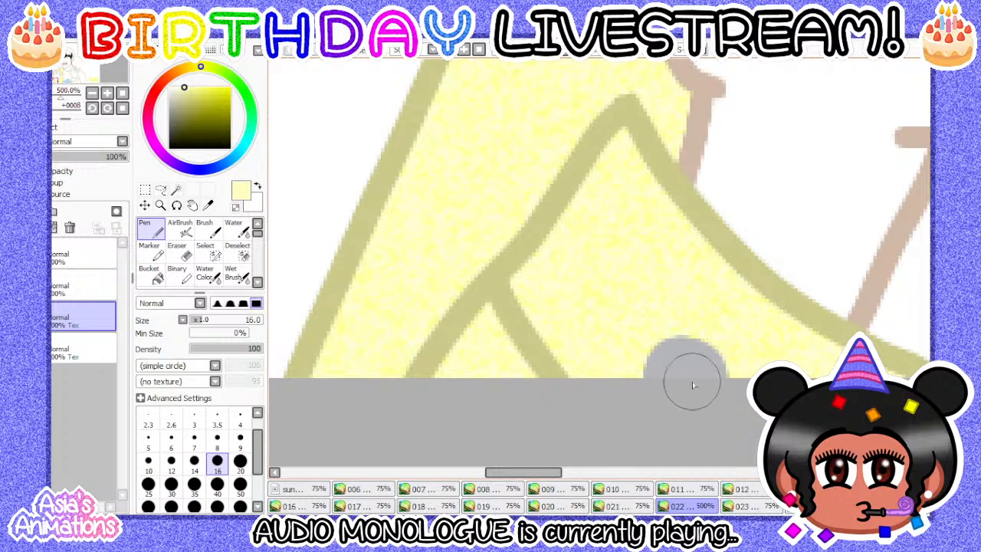
scroll(358, 300, "down", 3)
scroll(574, 291, "up", 3)
mouse_move(576, 191)
left_mouse_down()
mouse_move(518, 294)
mouse_move(496, 383)
mouse_move(614, 280)
mouse_move(579, 268)
mouse_move(586, 242)
mouse_move(531, 384)
left_mouse_up()
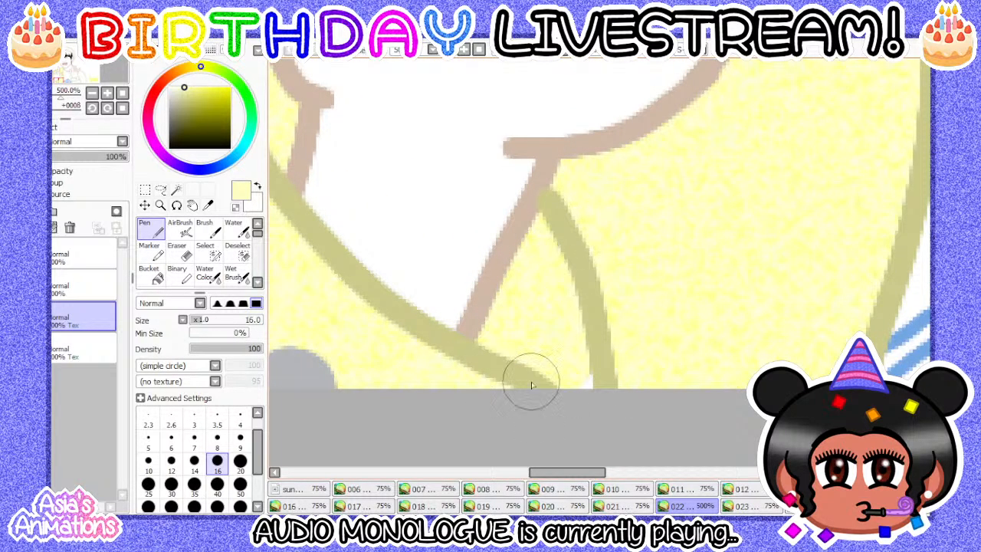
- Touch up the jacket edges beside the thumb of the man's right hand and near the shoulder seam with the size 16 pen
scroll(587, 382, "down", 4)
scroll(538, 265, "up", 4)
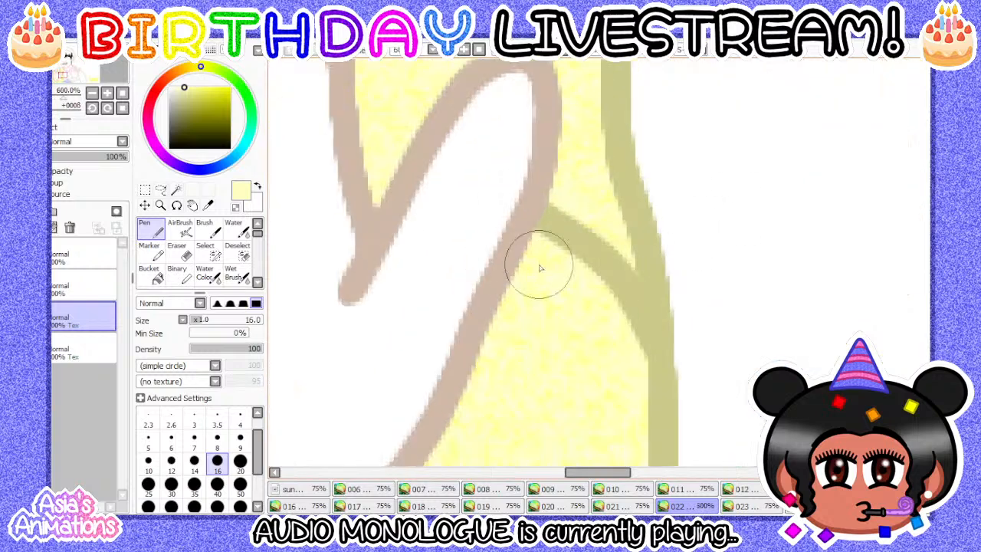
scroll(560, 376, "down", 3)
scroll(560, 376, "up", 3)
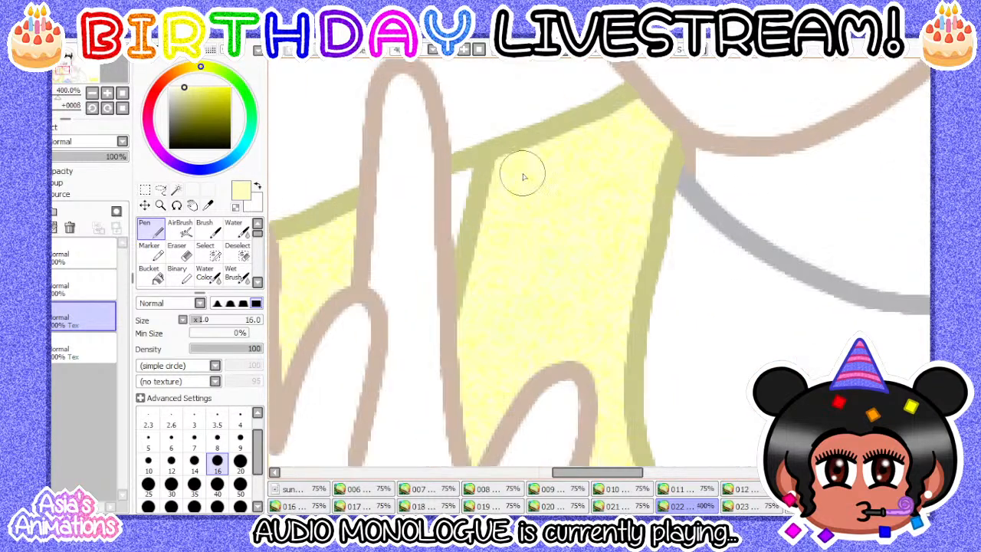
- Paint the jacket gap between the raised index finger of the man's right hand and the shoulder seam with a size 12 pen
key("bracketleft")
key("bracketleft")
scroll(449, 376, "up", 1)
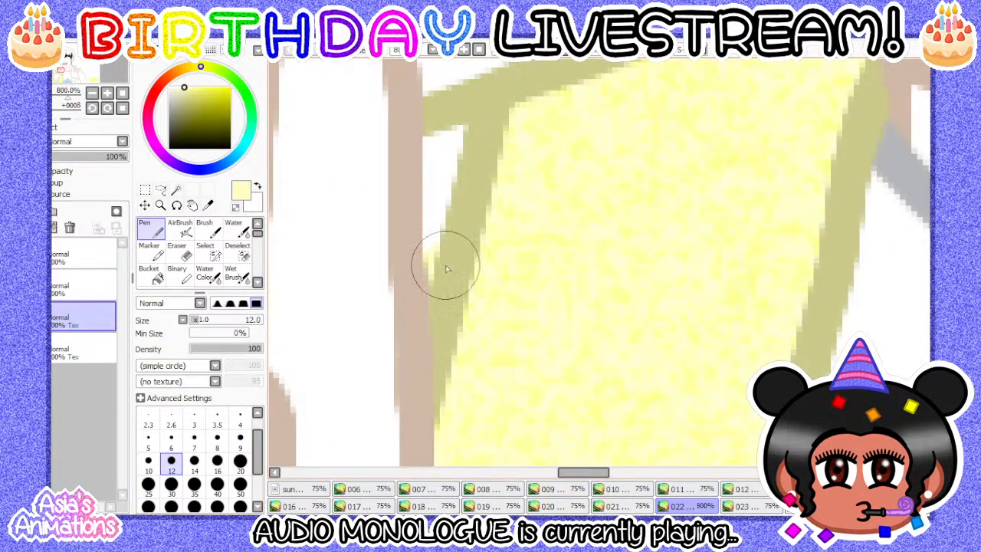
scroll(510, 316, "down", 1)
scroll(510, 317, "down", 2)
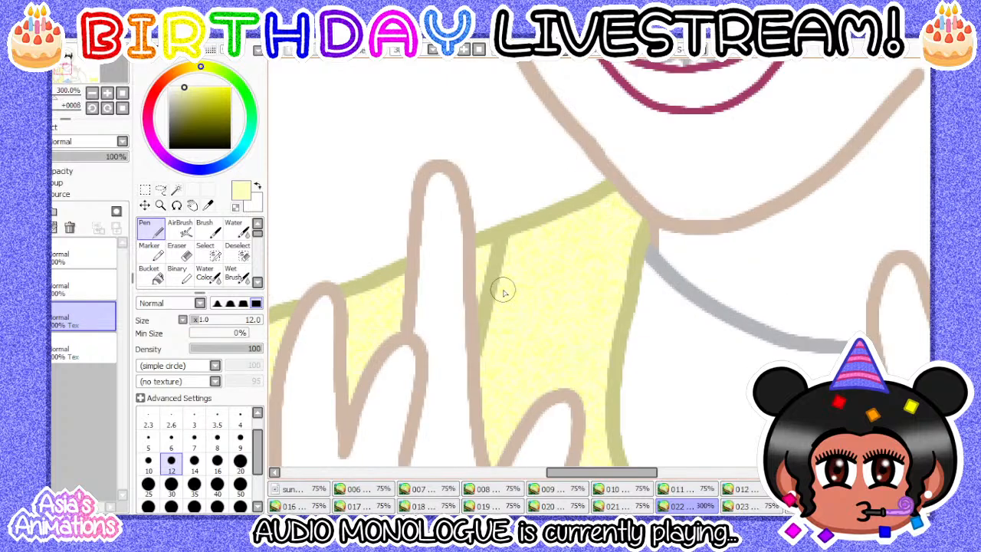
scroll(405, 211, "down", 1)
- Fill the sleeve and cuff below the man's left hand with pale yellow using the Bucket
scroll(402, 350, "up", 2)
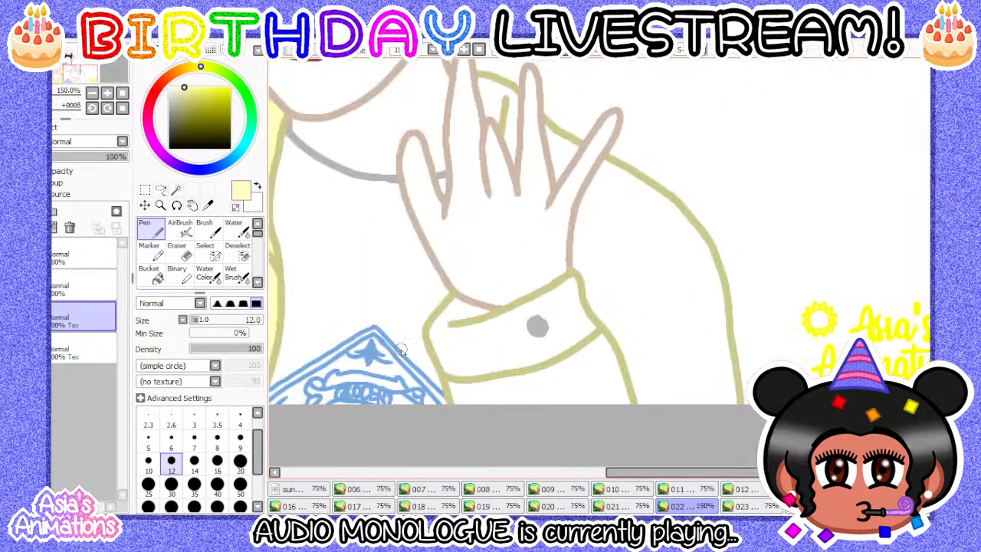
left_click(155, 276)
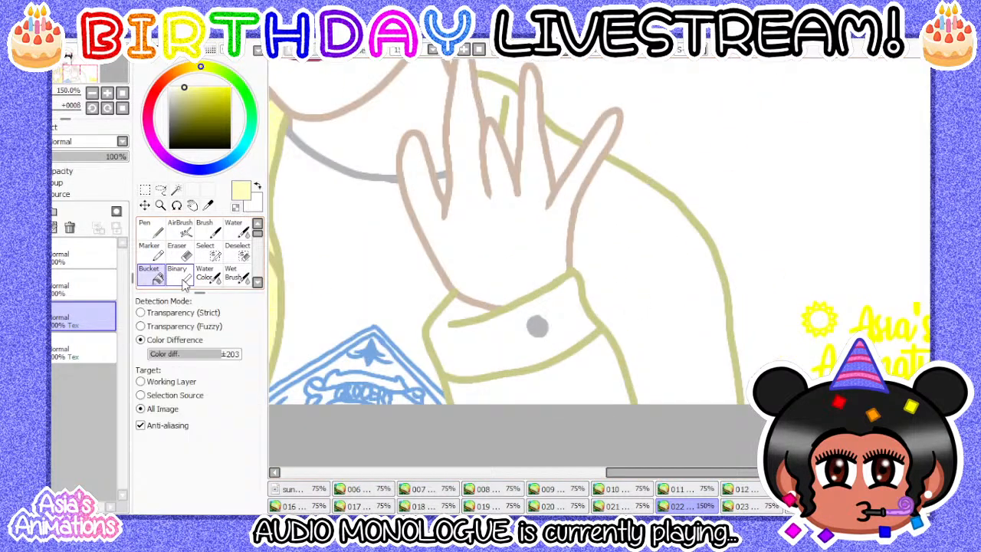
left_click(617, 310)
scroll(537, 326, "up", 1)
scroll(462, 408, "up", 1)
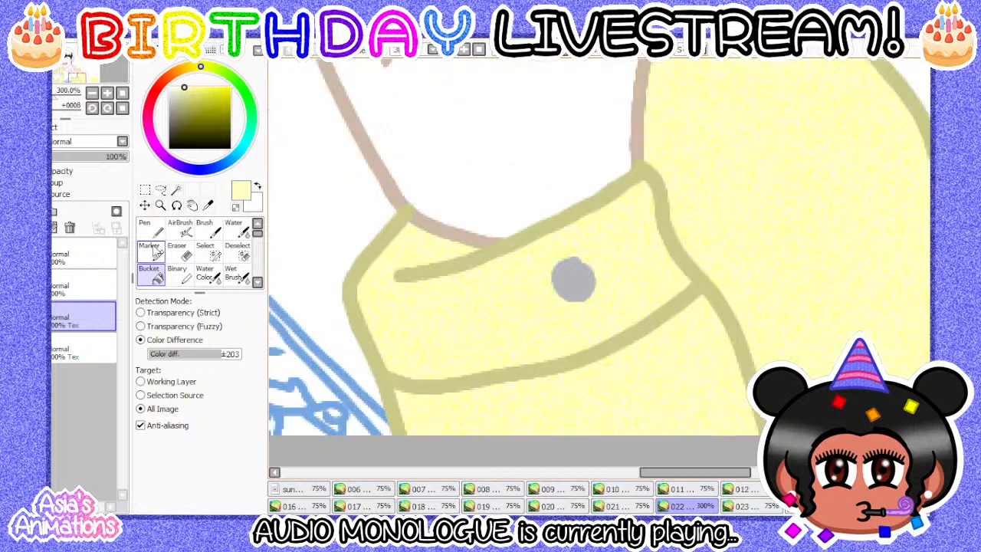
- Touch up the yellow around the button and fold of the cuff below the man's left hand with a size 16 pen
left_click(150, 227)
left_click(216, 483)
scroll(380, 295, "up", 1)
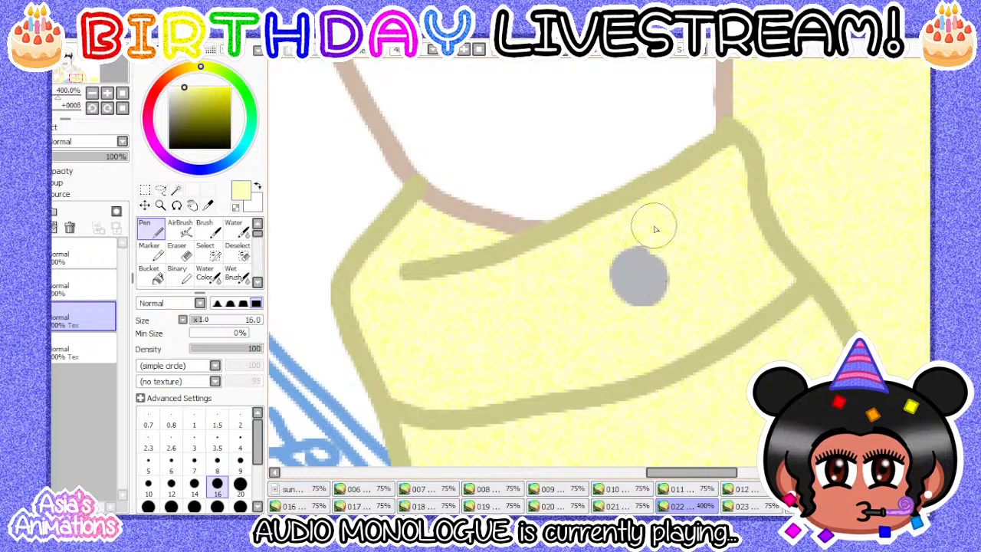
scroll(477, 368, "down", 3)
- Fill the jacket gaps between the fingers of the man's left hand using the Bucket, and touch them up with a size 14 pen
scroll(530, 189, "up", 2)
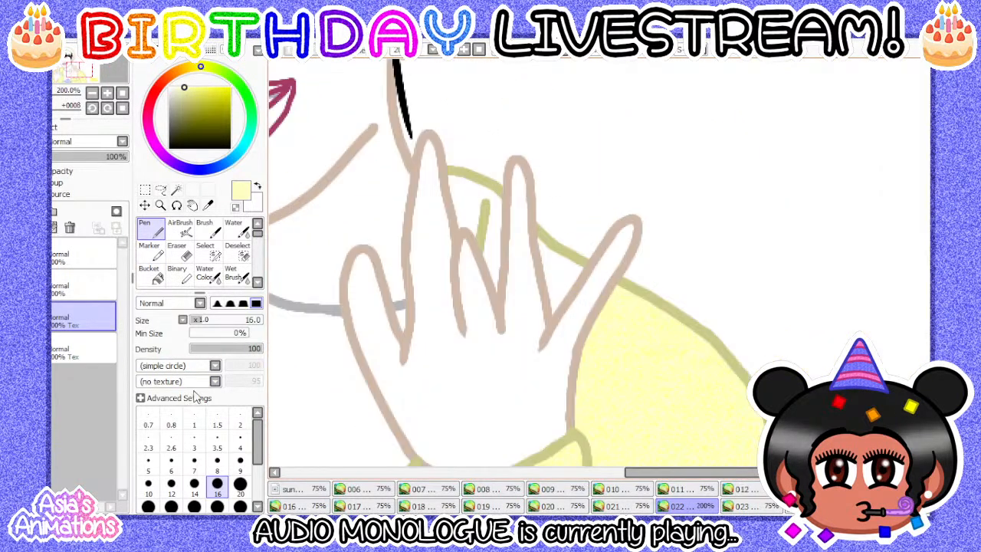
left_click(149, 273)
scroll(494, 230, "up", 1)
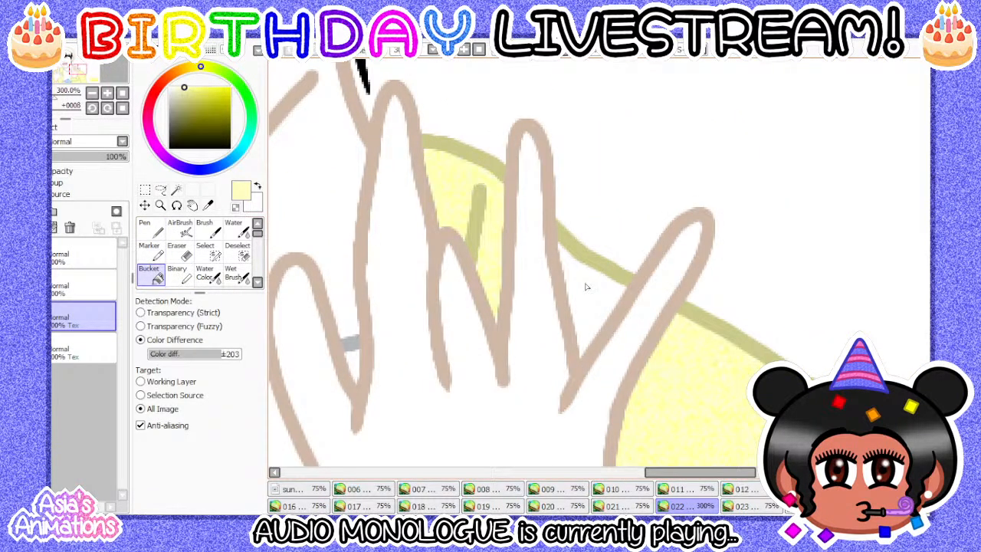
left_click(151, 222)
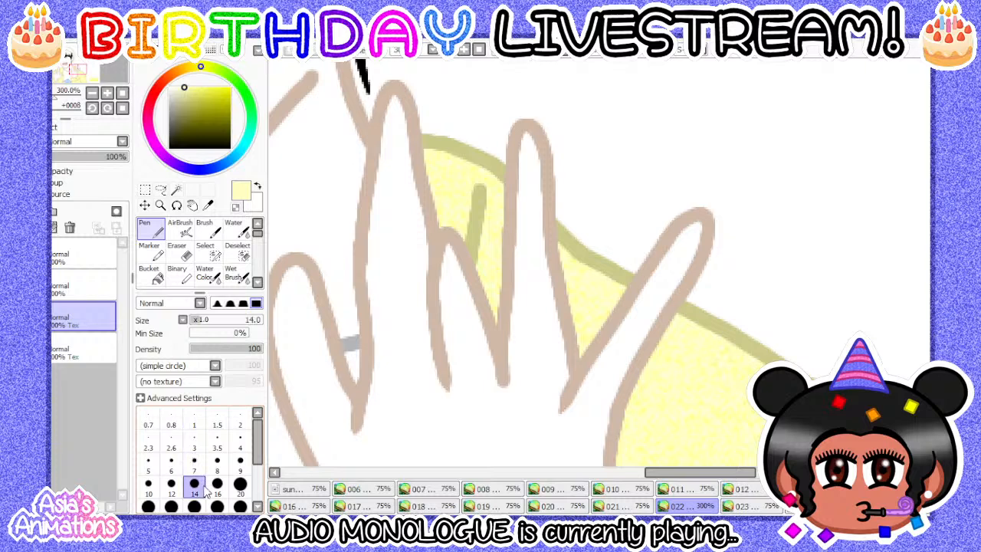
scroll(499, 217, "up", 3)
scroll(565, 256, "down", 7)
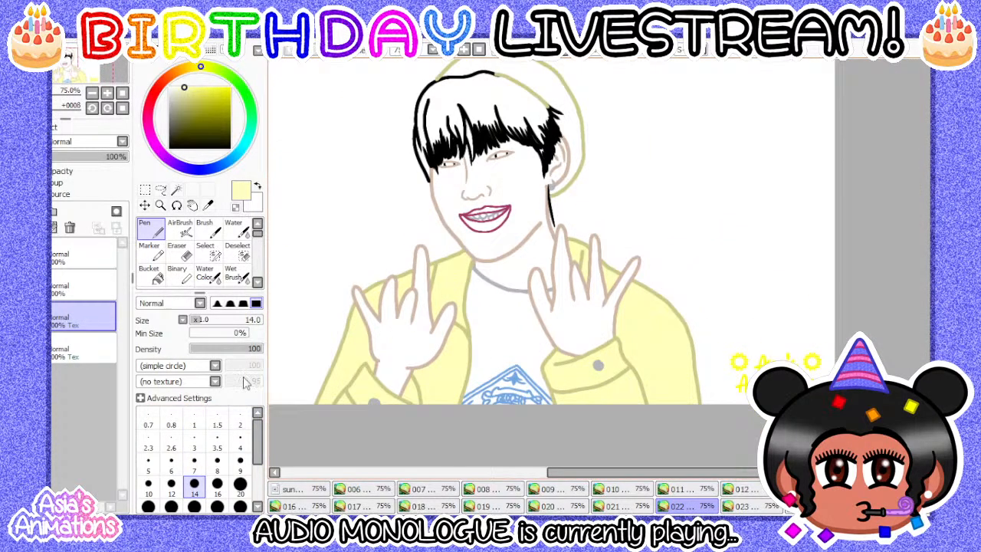
- Fill the hat on frame 022 with pale yellow using the Bucket, and return to the Pen at size 1
left_click(150, 273)
scroll(494, 174, "up", 2)
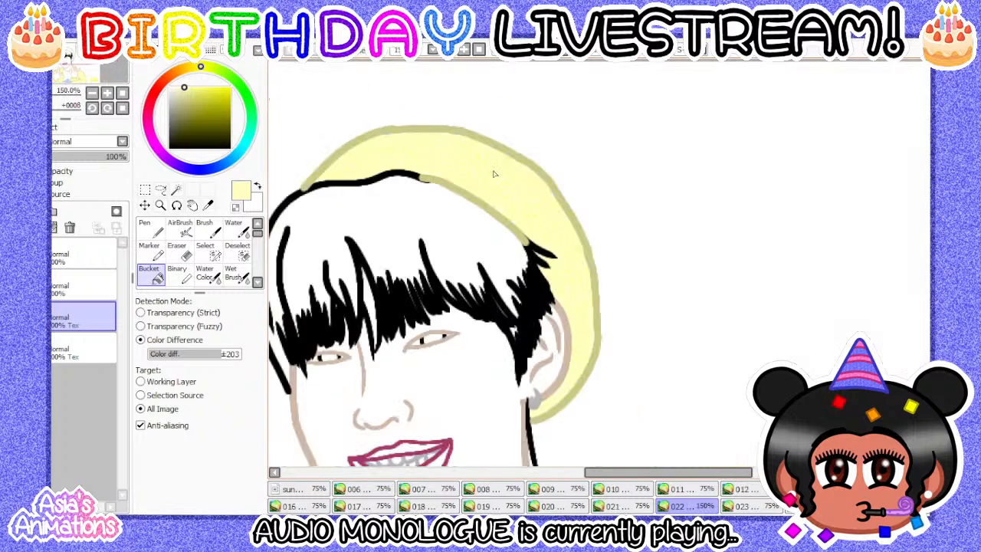
scroll(573, 451, "up", 4)
left_click(151, 224)
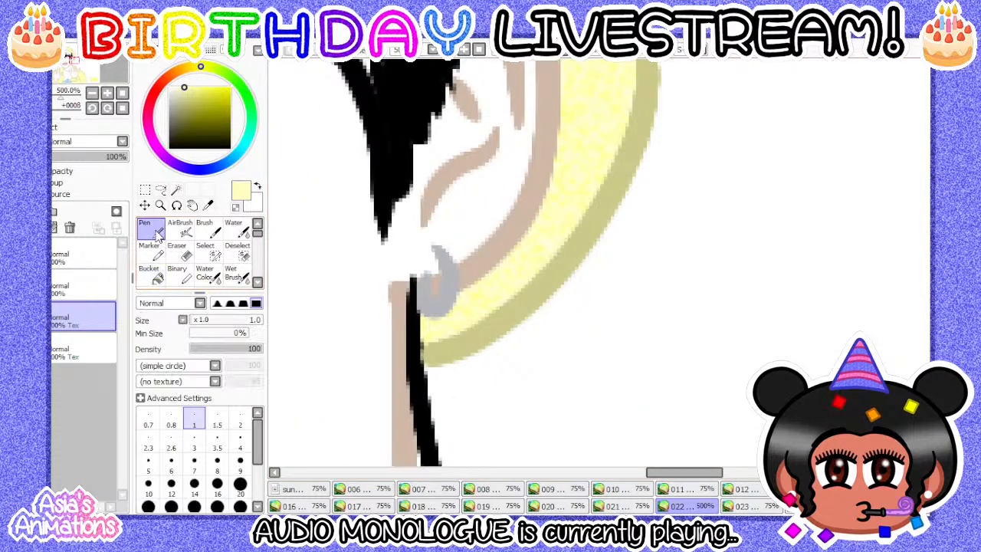
- Touch up the hat's yellow on frame 022 beside the earring at pen size 8 and along the hair at size 16, and return to size 1
left_click(218, 477)
scroll(486, 241, "up", 2)
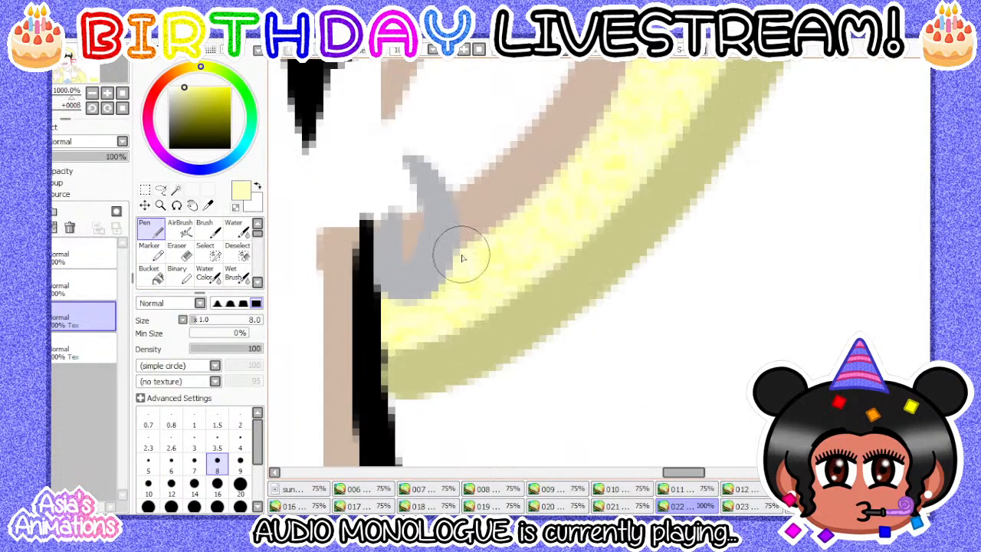
scroll(512, 293, "down", 6)
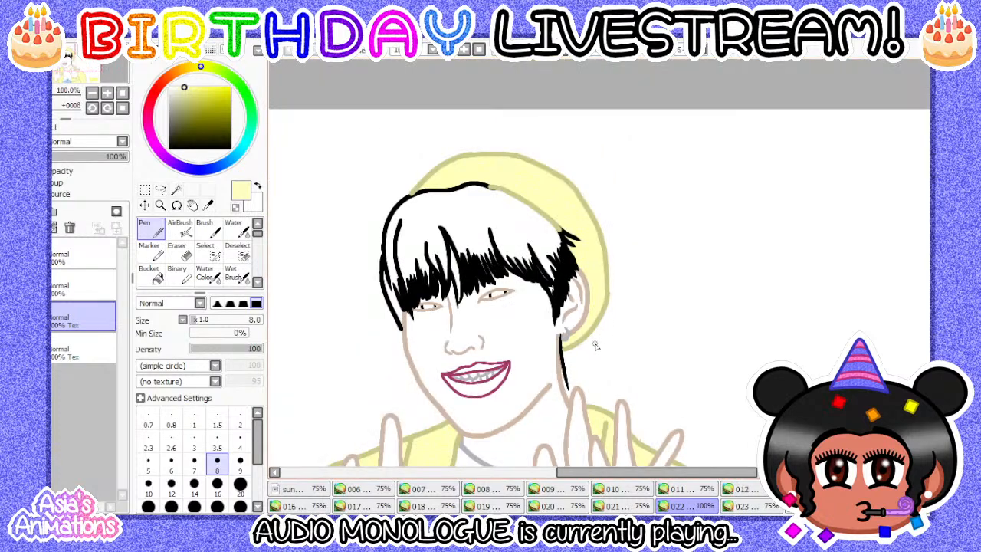
scroll(601, 241, "up", 5)
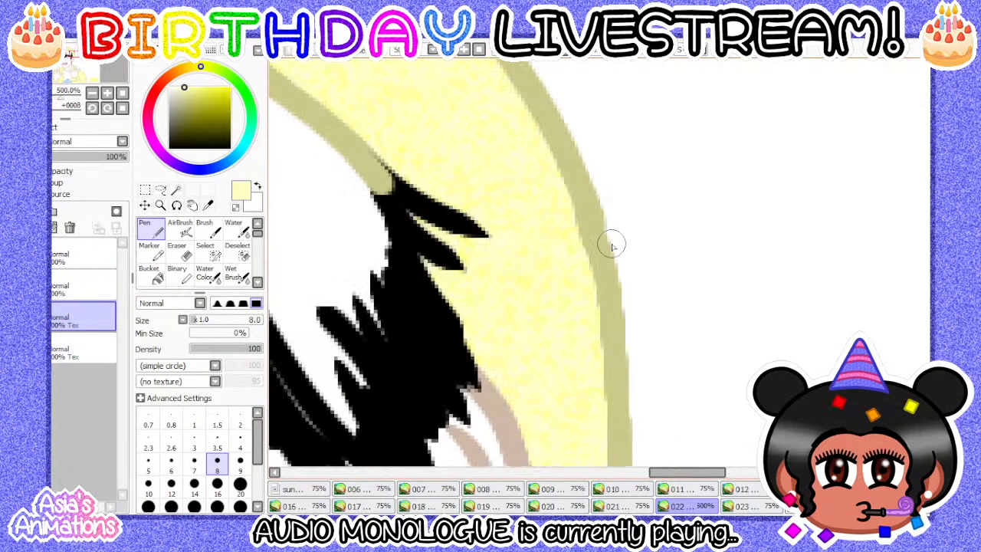
left_click(216, 487)
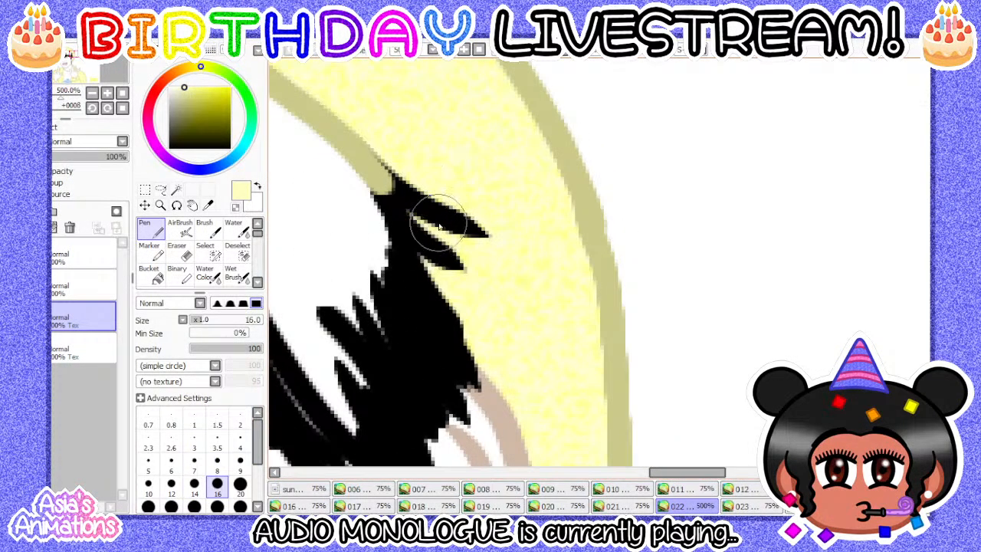
left_click(194, 421)
left_click(122, 108)
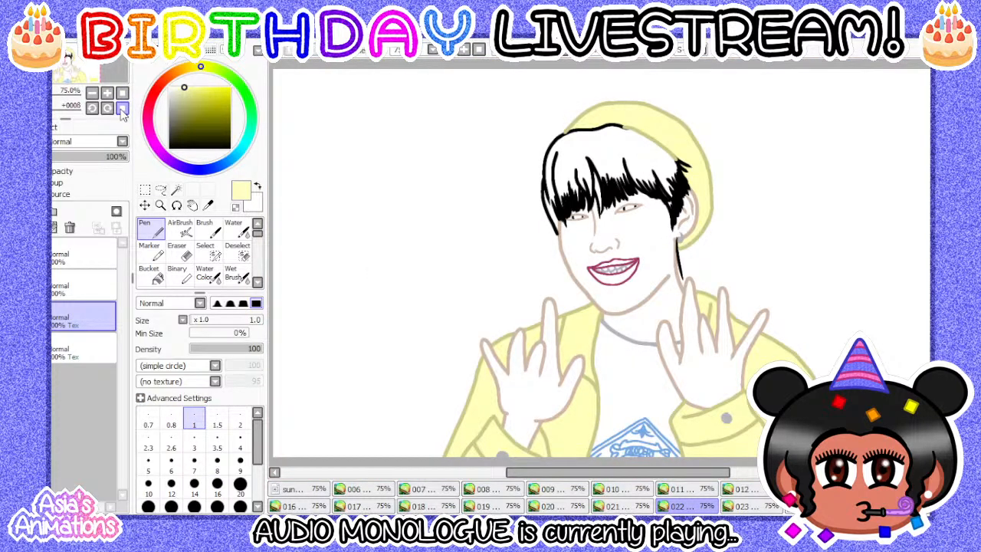
- Switch to frame 023, add a new layer above the bottom textured layer, and apply a texture to it
left_click(640, 508)
left_click(682, 508)
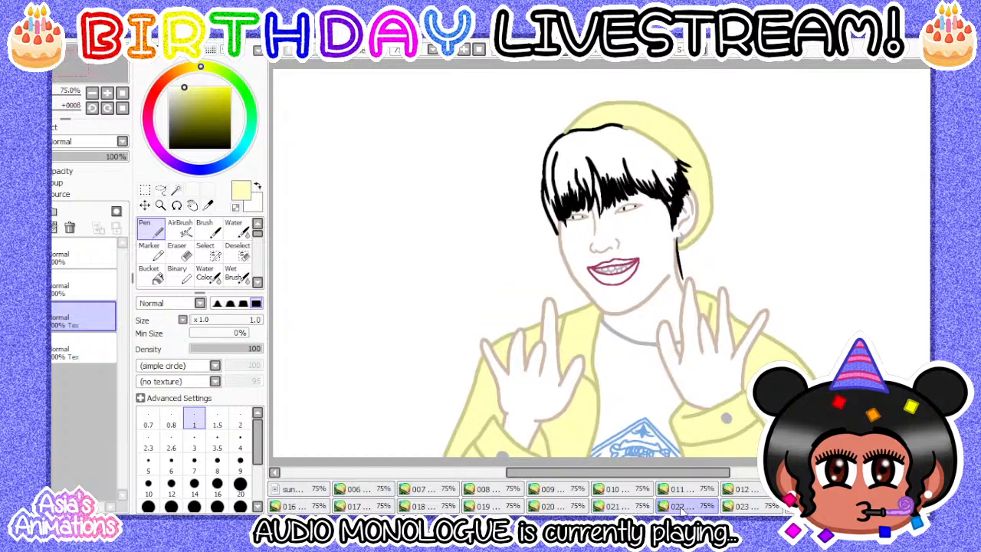
left_click(753, 510)
left_click(23, 212)
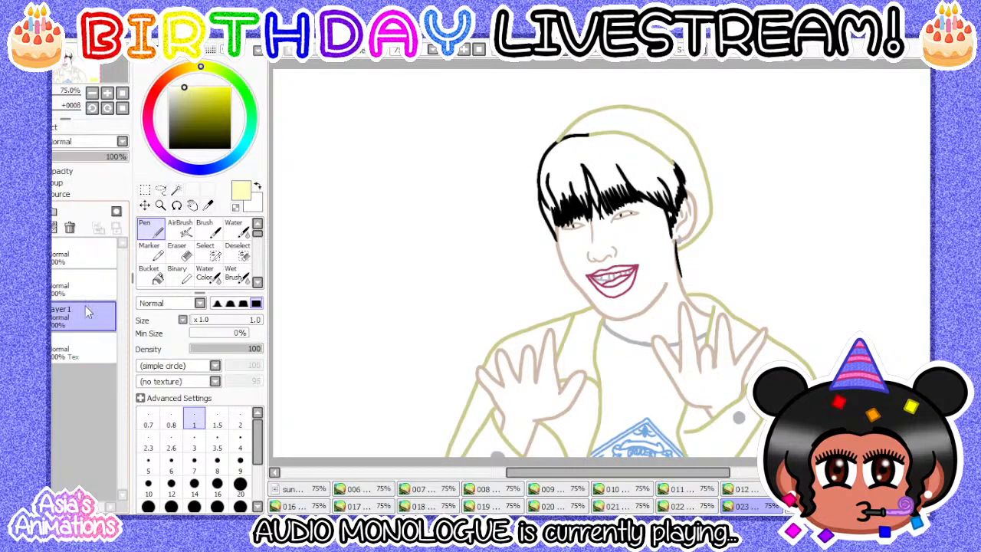
double_click(87, 312)
key("Return")
left_click(65, 120)
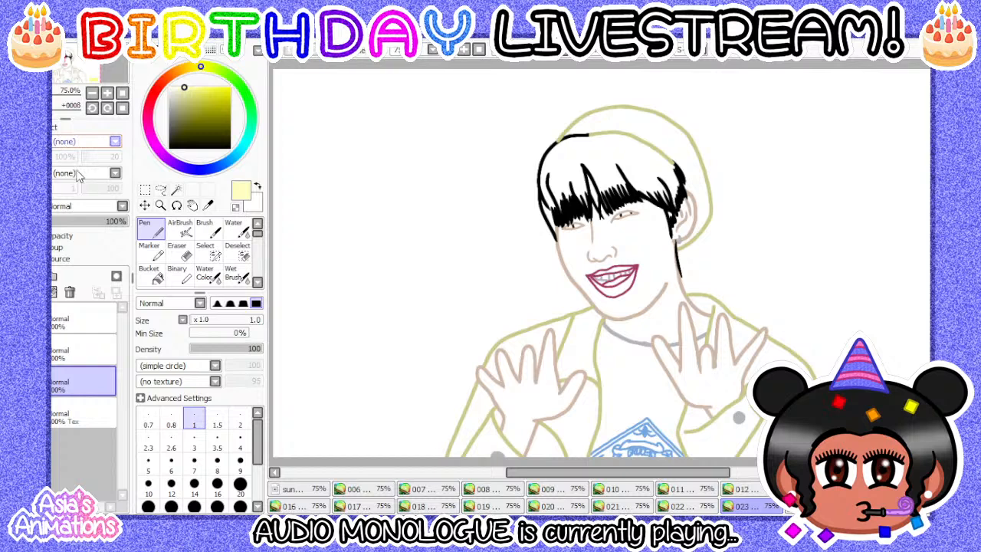
left_click(77, 175)
left_click_drag(96, 159, 129, 155)
left_click(54, 128)
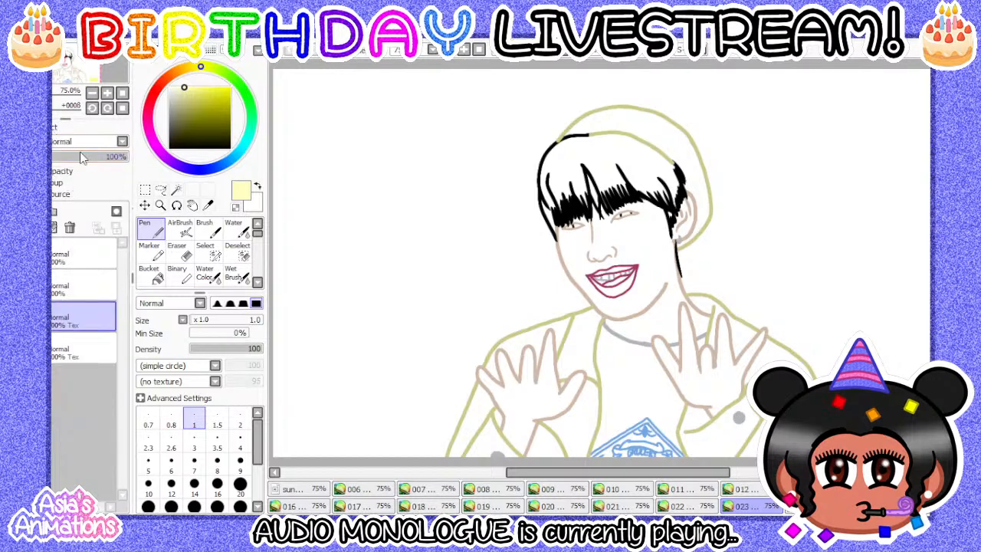
- Fill the hat on frame 023 with pale yellow using the Bucket
left_click(153, 274)
scroll(431, 219, "down", 1)
scroll(591, 186, "up", 3)
left_click(562, 176)
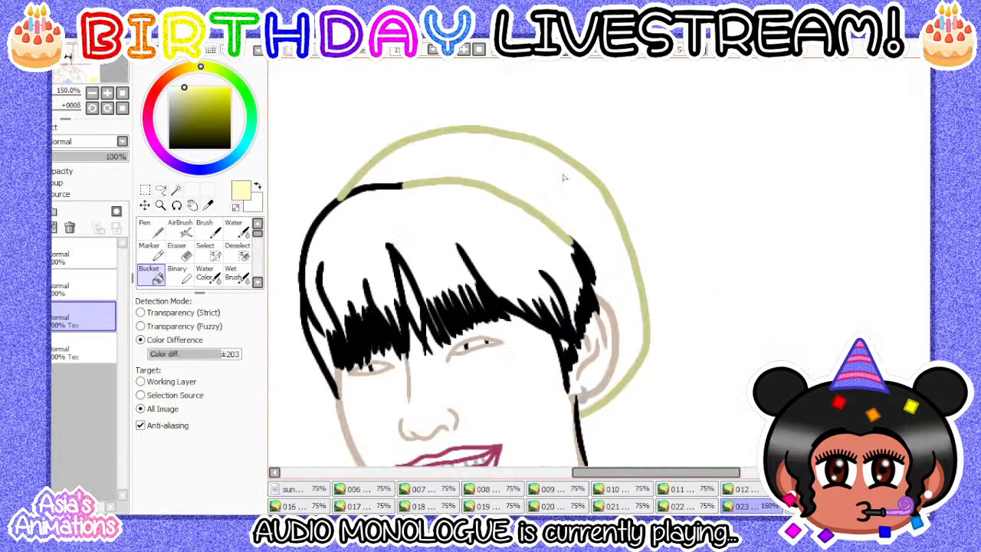
- Touch up the yellow at the hat's lower end beside the earring with a size 9 pen
scroll(612, 366, "up", 4)
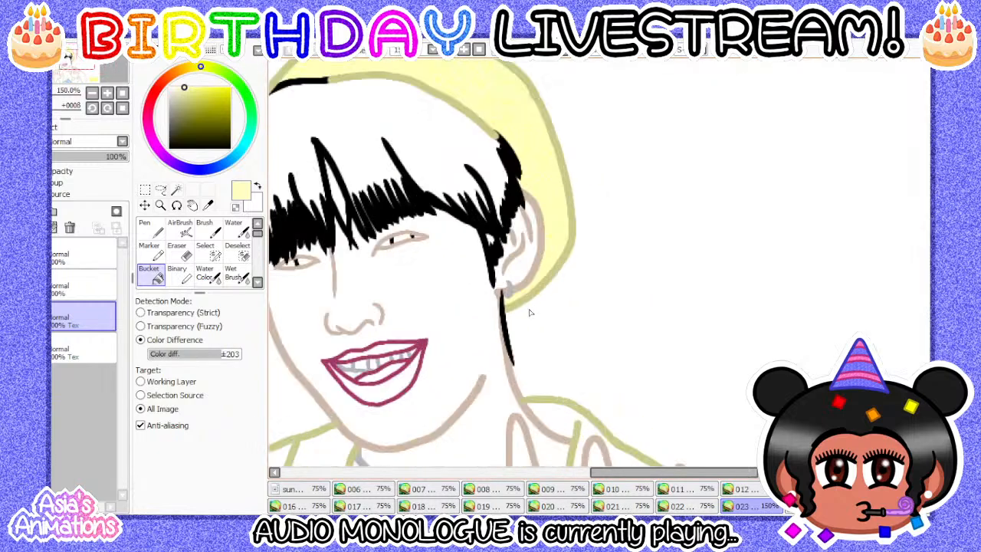
left_click(149, 228)
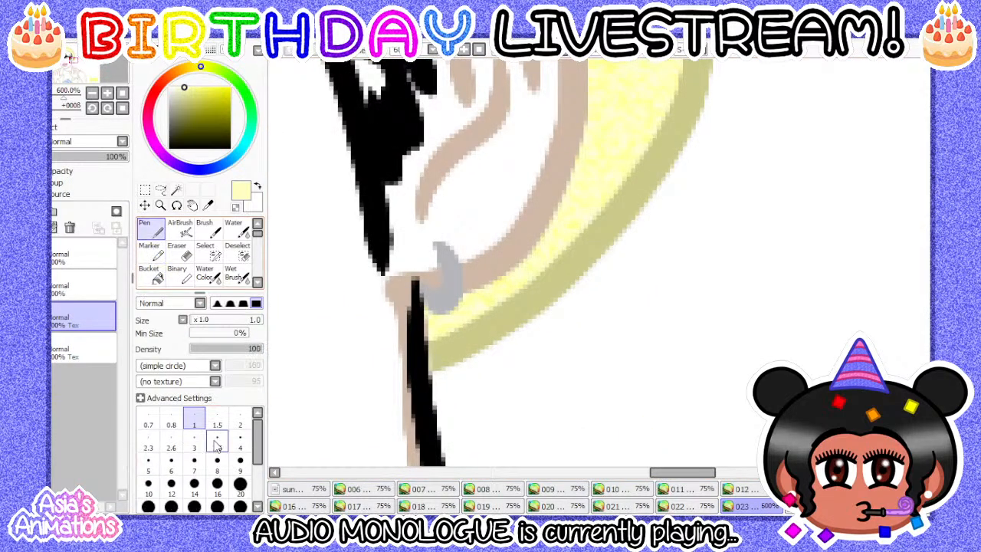
scroll(437, 296, "up", 1)
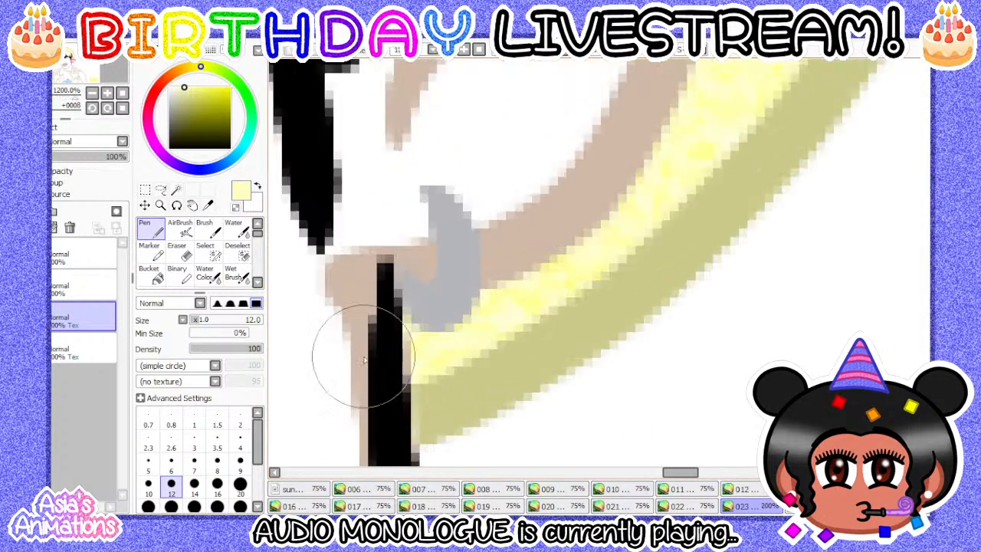
left_click(240, 459)
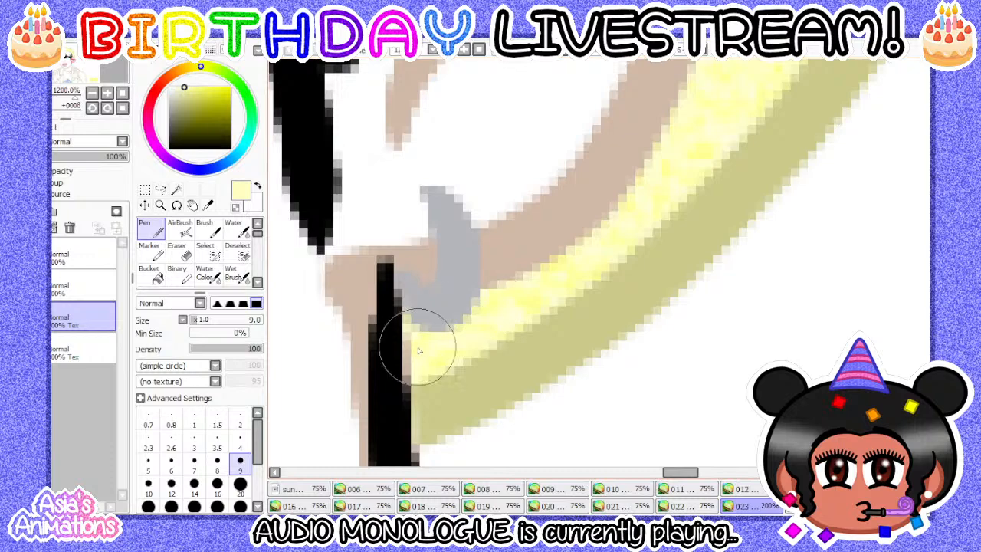
scroll(557, 342, "down", 5)
scroll(557, 342, "down", 2)
- Touch up the narrow front tip of the hat along the black hairline with a size 7 pen, and return to size 1
scroll(392, 188, "up", 4)
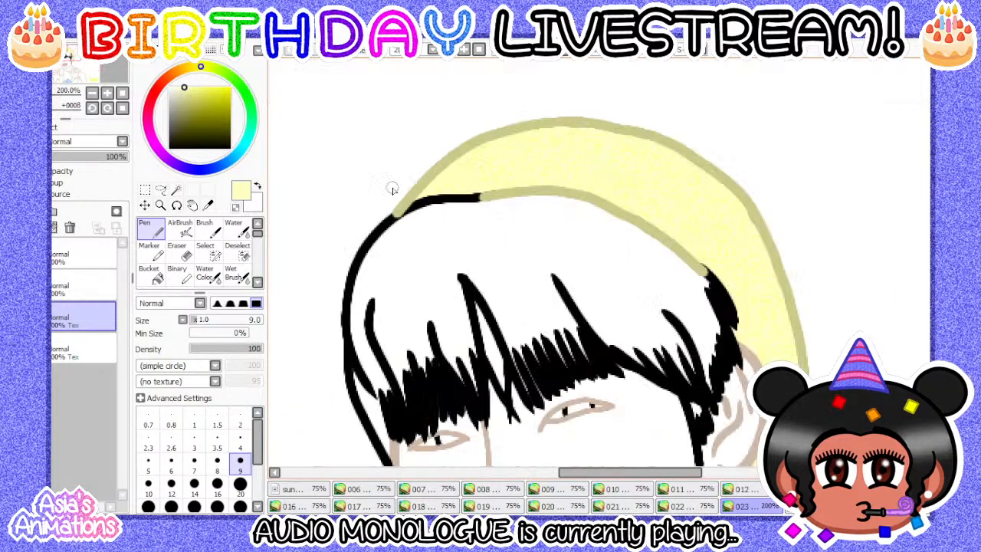
left_click(194, 462)
scroll(361, 284, "up", 1)
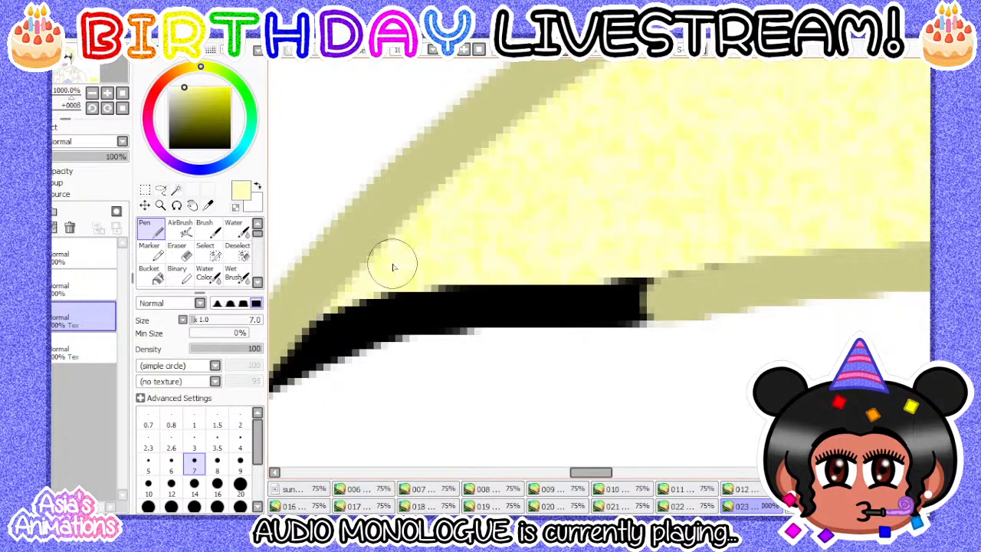
scroll(390, 262, "down", 5)
scroll(424, 158, "down", 2)
scroll(404, 294, "up", 2)
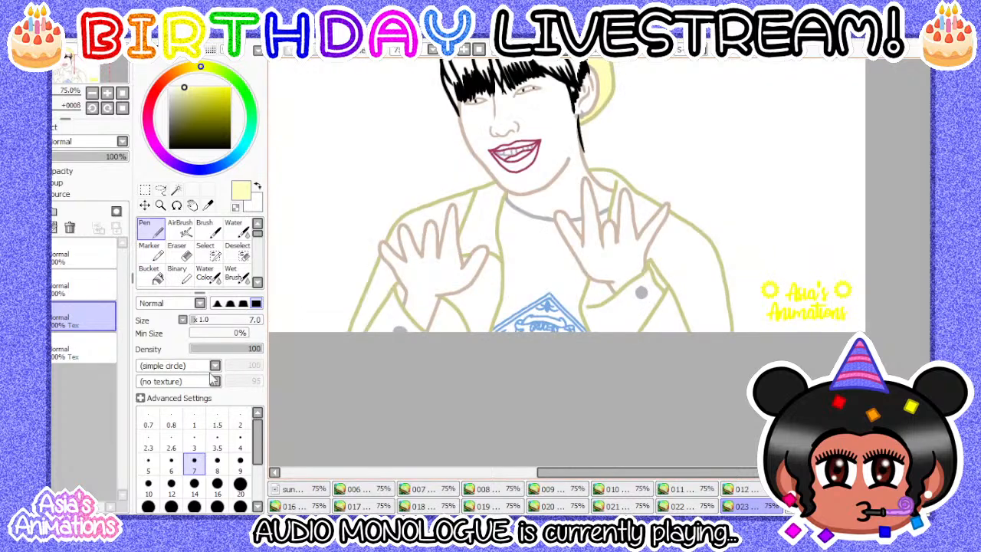
left_click(195, 418)
- Fill the jacket shoulder, sleeve, cuff and finger gaps around the man's right hand with pale yellow using the Bucket
left_click(151, 275)
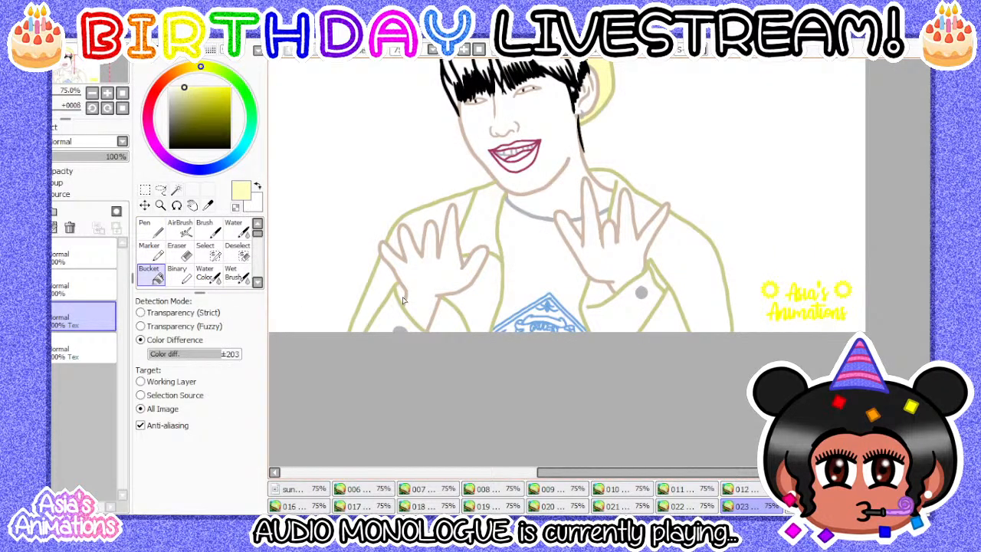
scroll(380, 258, "up", 2)
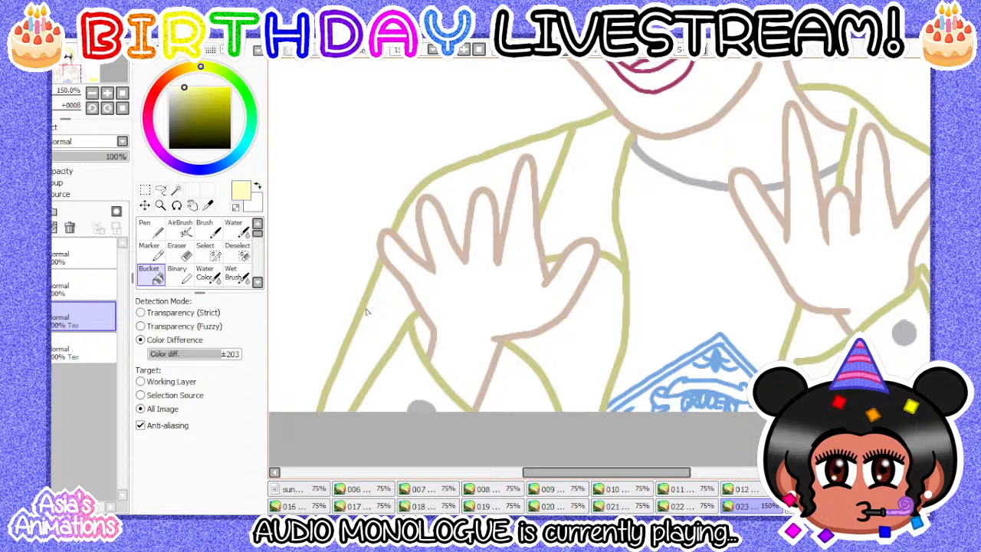
left_click(542, 366)
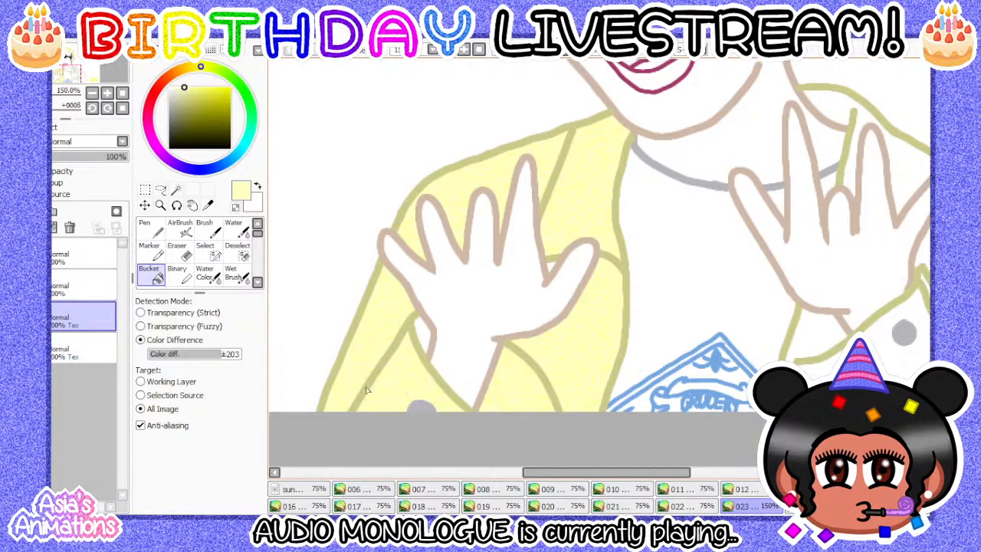
- Paint the white gap between the cuff and wrist below the man's right hand yellow with a size 10 pen
scroll(367, 390, "up", 3)
left_click(153, 230)
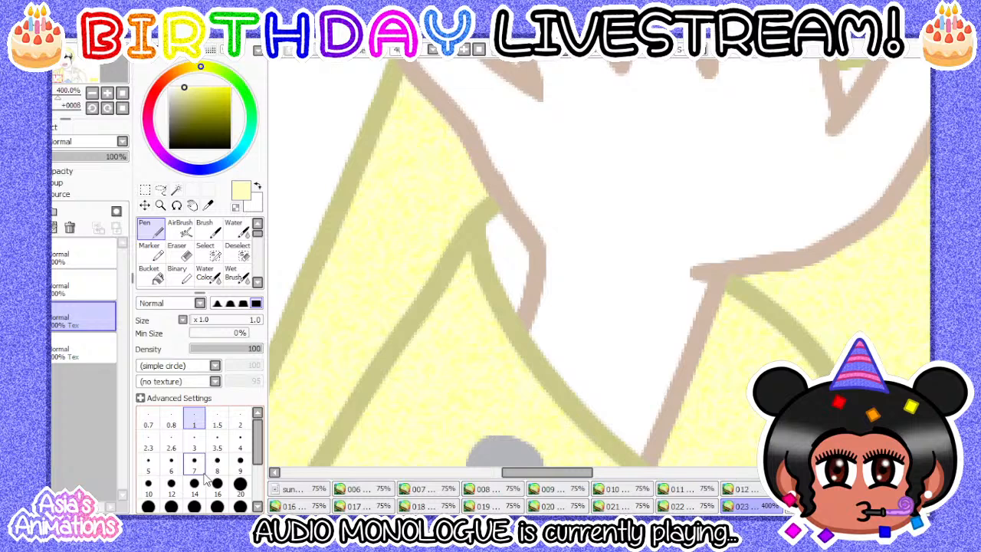
left_click(149, 484)
scroll(481, 228, "up", 2)
mouse_move(470, 230)
left_mouse_down()
mouse_move(530, 245)
mouse_move(554, 290)
mouse_move(560, 333)
mouse_move(527, 400)
mouse_move(489, 237)
left_mouse_up()
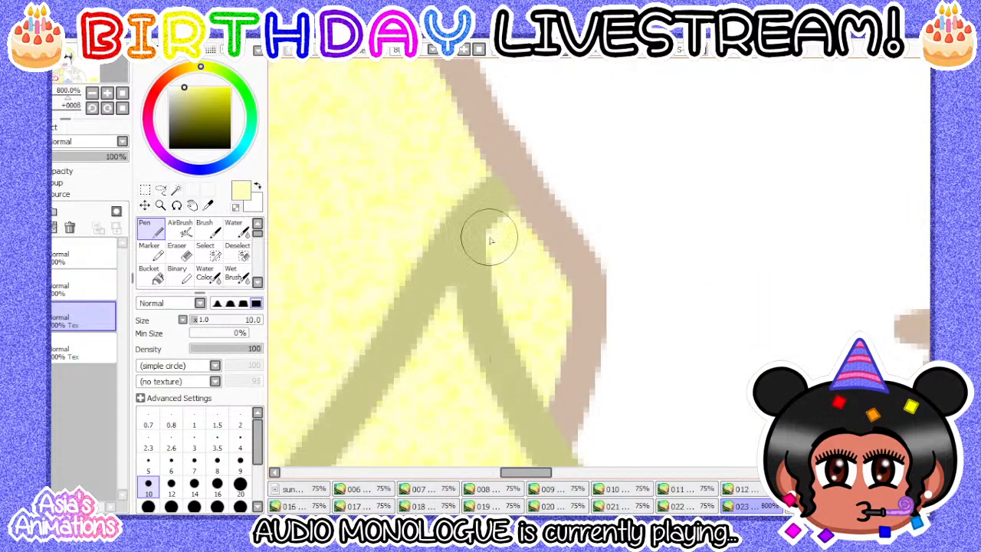
- Touch up the yellow around the cuff button and in the gap beside the thumb of the man's right hand
scroll(419, 320, "down", 2)
scroll(418, 320, "down", 2)
scroll(471, 350, "up", 4)
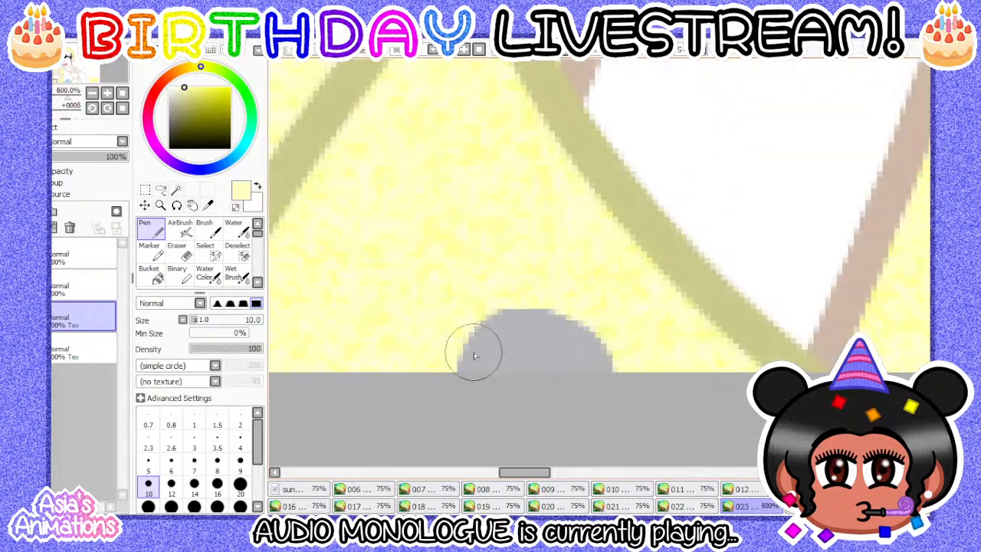
scroll(408, 377, "down", 5)
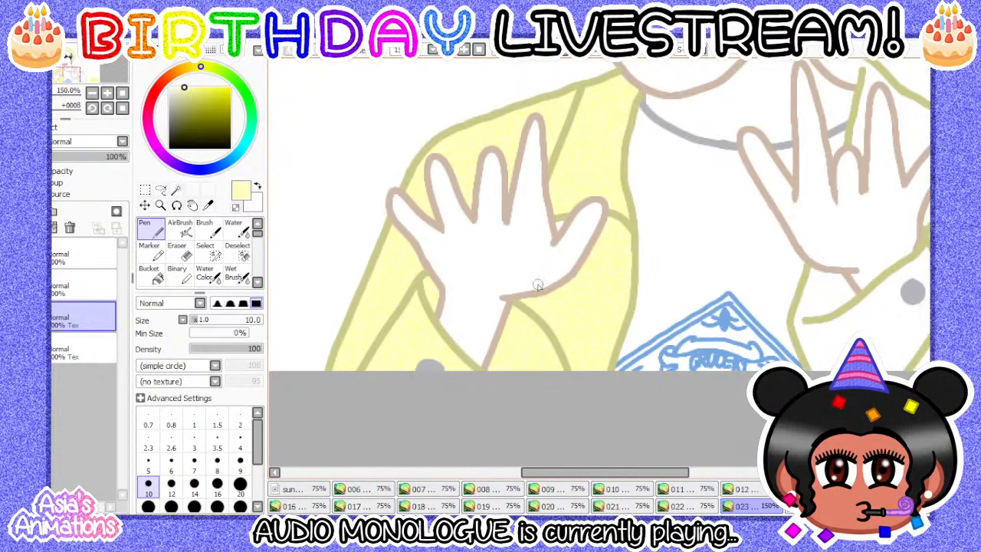
scroll(562, 188, "up", 6)
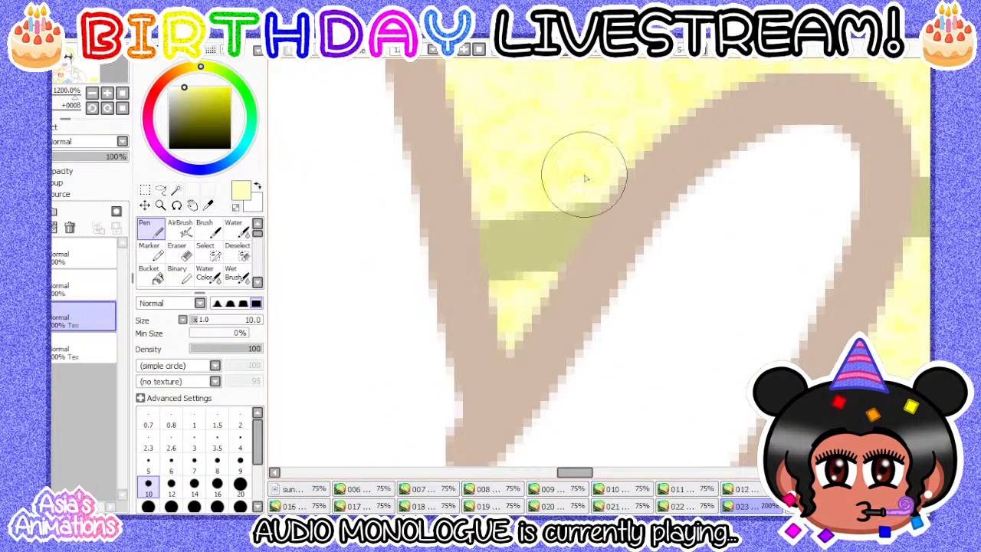
scroll(517, 274, "down", 5)
scroll(517, 274, "down", 4)
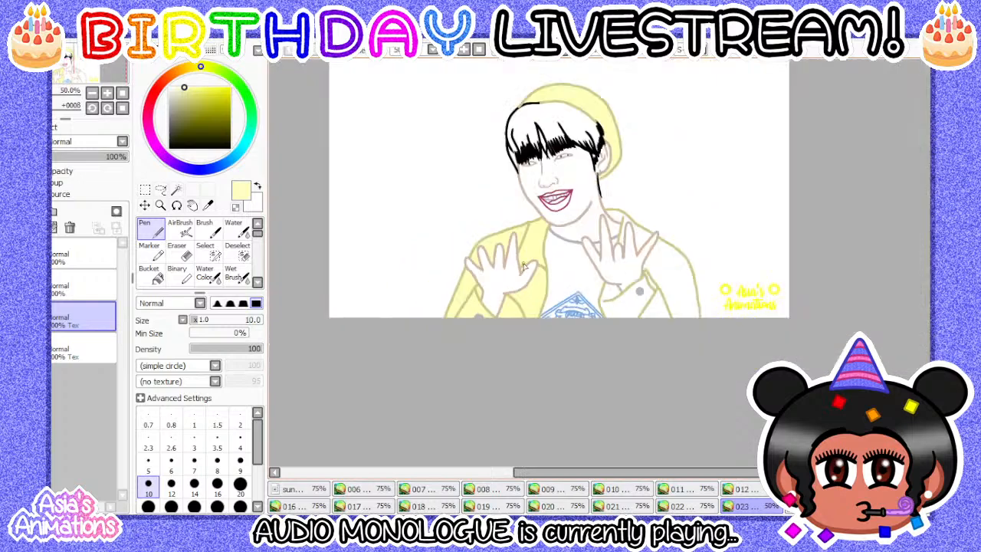
- Fill the finger gaps, shoulder, sleeve and cuff around the man's left hand with pale yellow using the Bucket
scroll(687, 268, "up", 6)
left_click(149, 274)
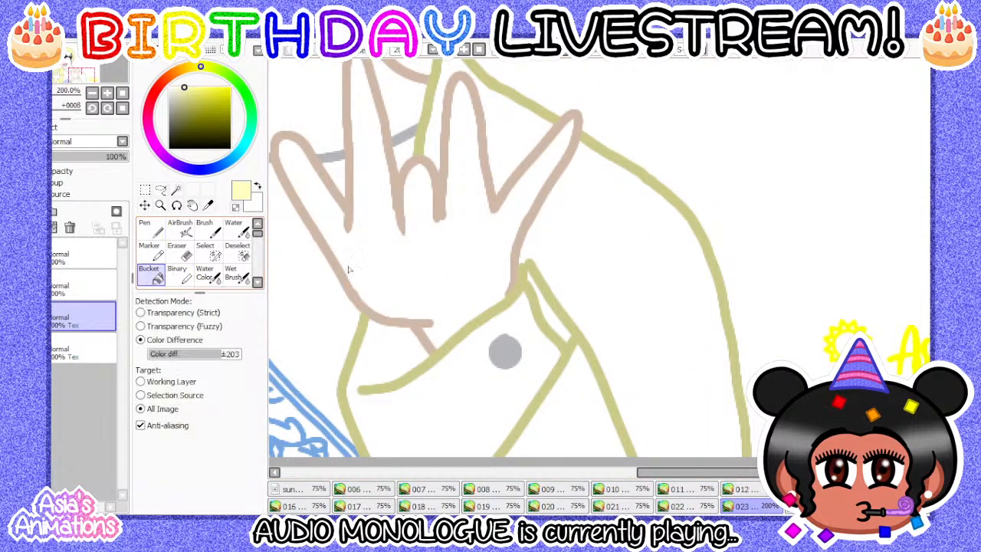
scroll(434, 185, "down", 2)
scroll(442, 289, "up", 1)
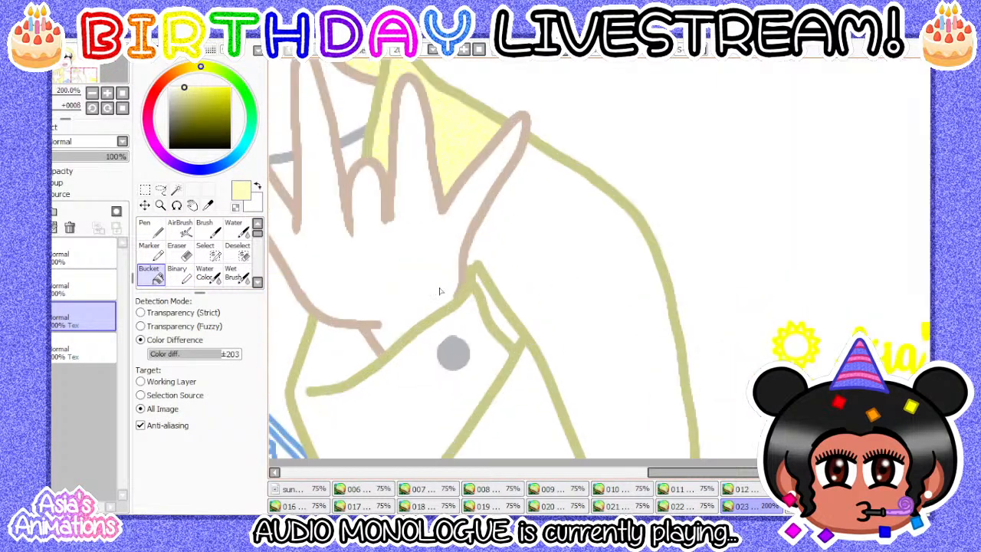
left_click(564, 265)
scroll(388, 336, "up", 1)
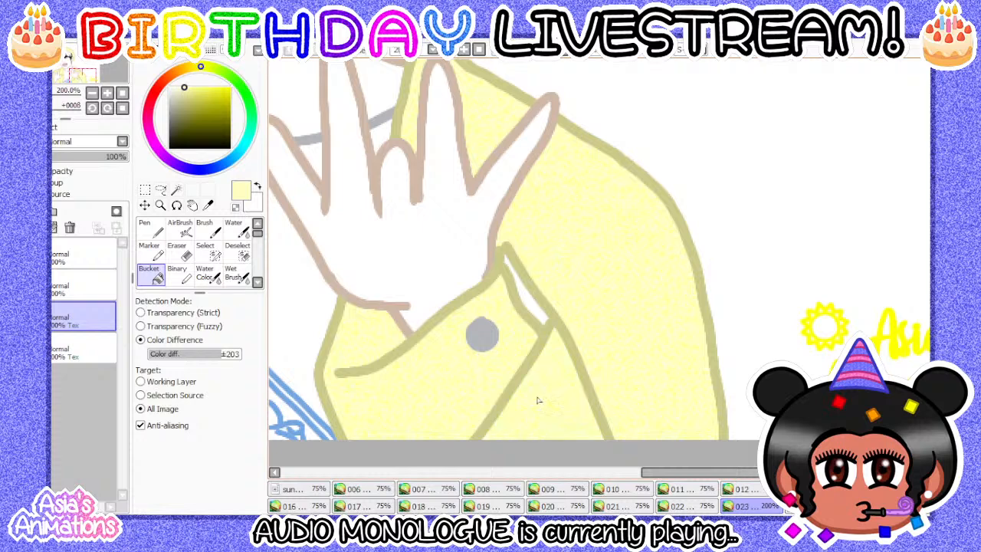
- Touch up the yellow around the cuff's edge line below the man's left wrist with a size 14 pen
left_click(151, 227)
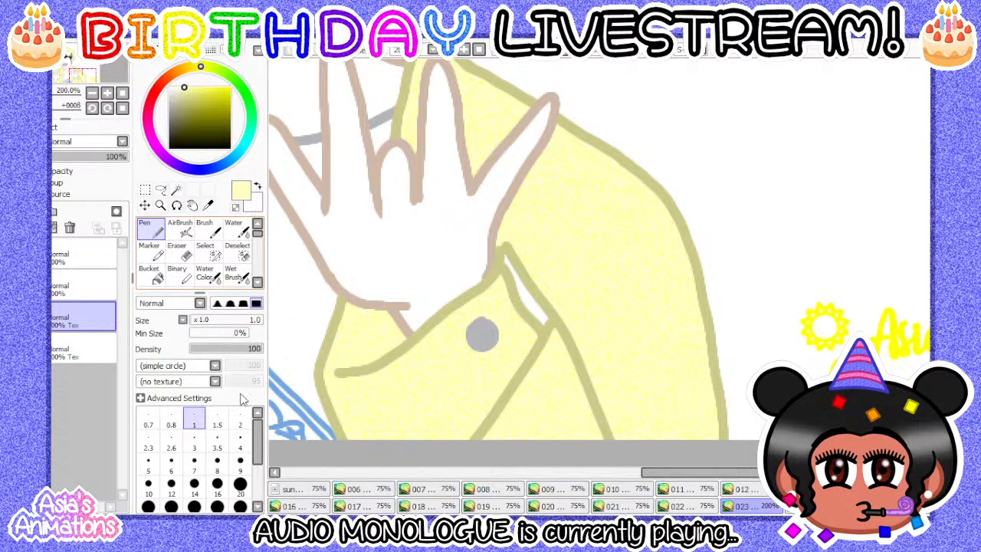
left_click(194, 483)
scroll(333, 326, "up", 1)
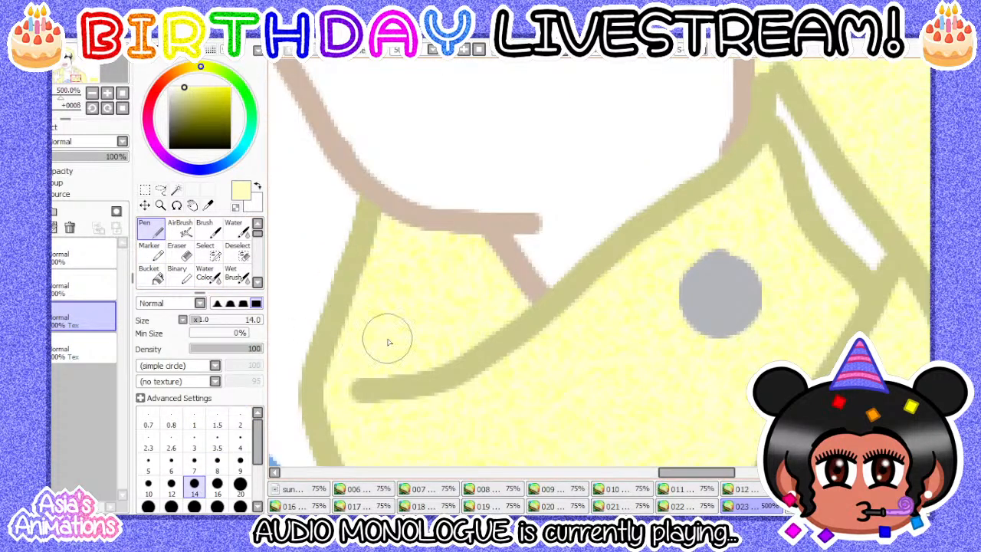
scroll(380, 345, "up", 1)
scroll(376, 350, "up", 1)
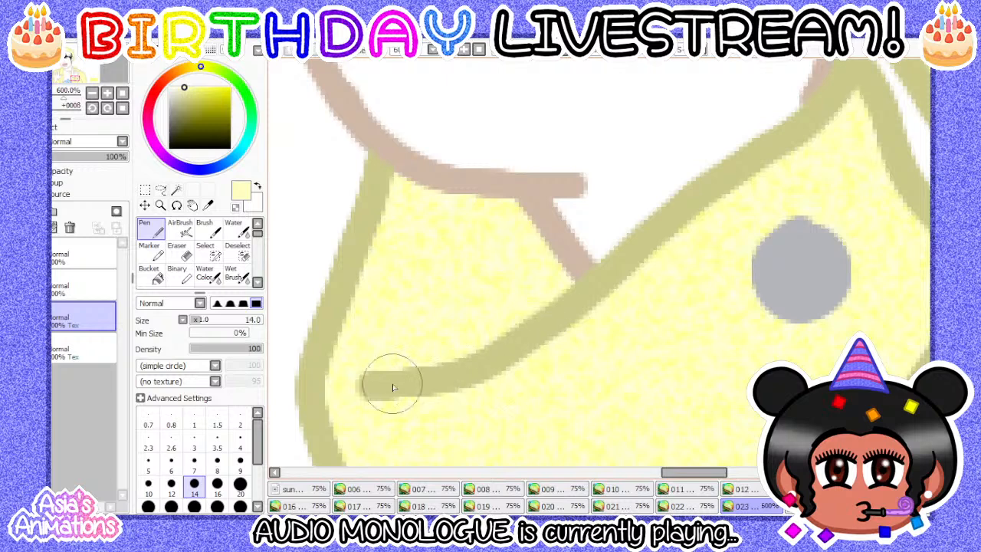
- Paint the narrow white gap along the cuff's slit by the man's left wrist yellow with a size 25 pen
scroll(397, 293, "down", 3)
scroll(602, 274, "up", 2)
scroll(494, 316, "down", 2)
scroll(649, 224, "up", 3)
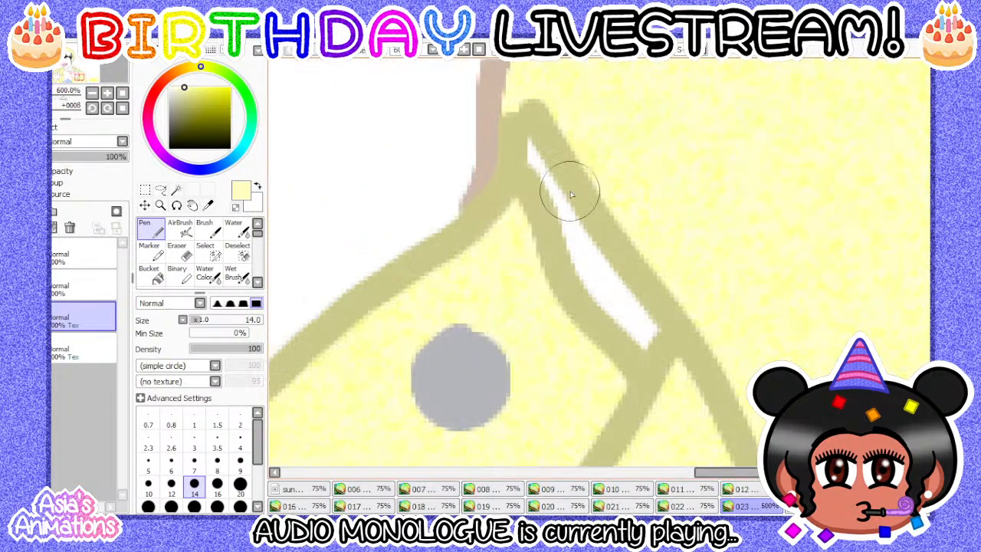
scroll(194, 459, "down", 1)
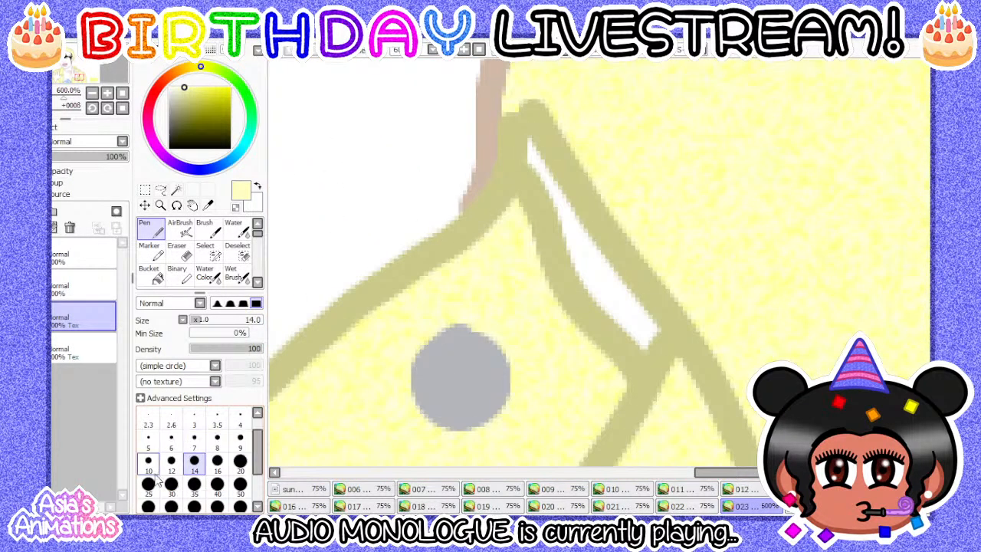
left_click(148, 483)
scroll(561, 171, "down", 1)
mouse_move(561, 171)
left_mouse_down()
mouse_move(550, 209)
mouse_move(619, 190)
mouse_move(615, 278)
left_mouse_up()
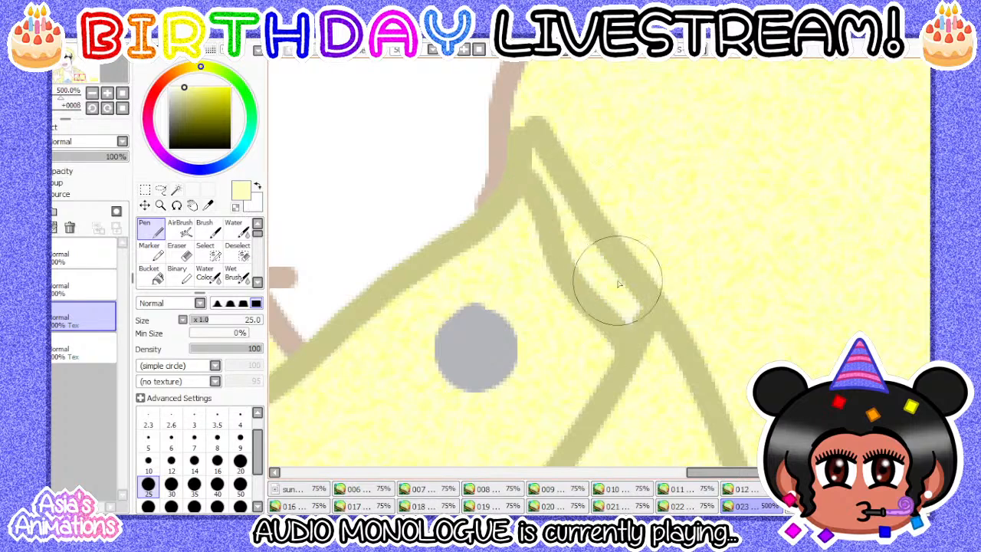
scroll(543, 339, "down", 2)
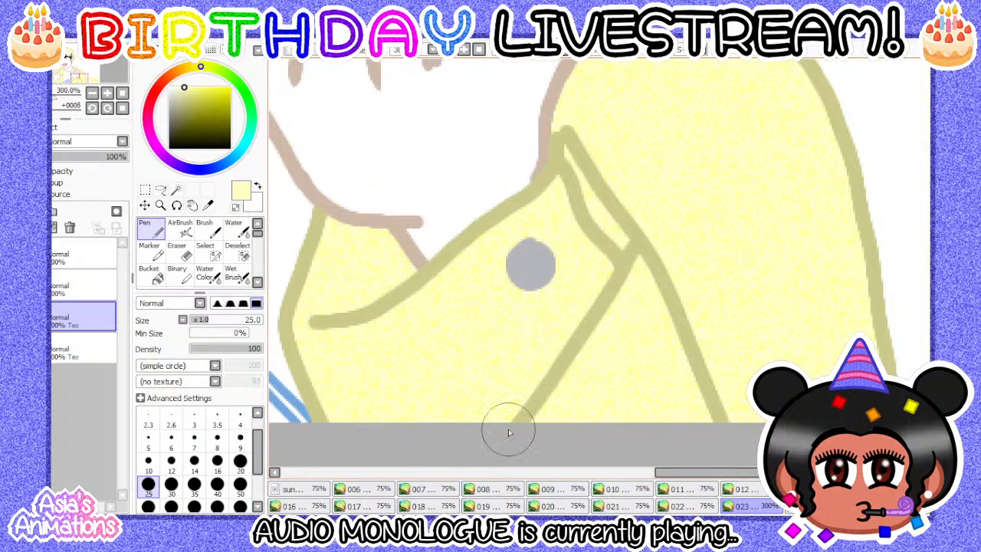
scroll(558, 394, "down", 2)
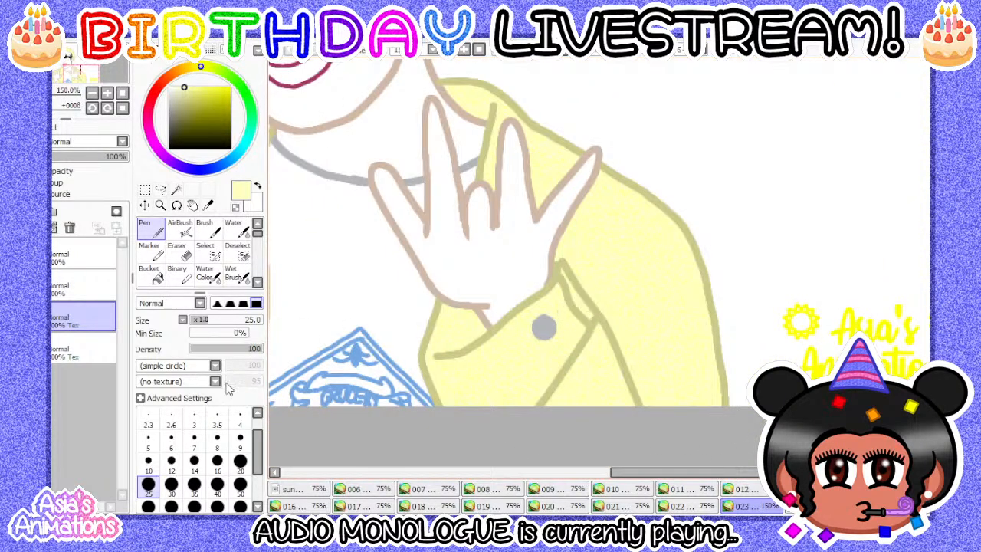
- Reset the pen size to 1, compare frame 023 with the preceding frame, and open the frame that follows 023
scroll(199, 429, "up", 2)
left_click(194, 420)
left_click(123, 108)
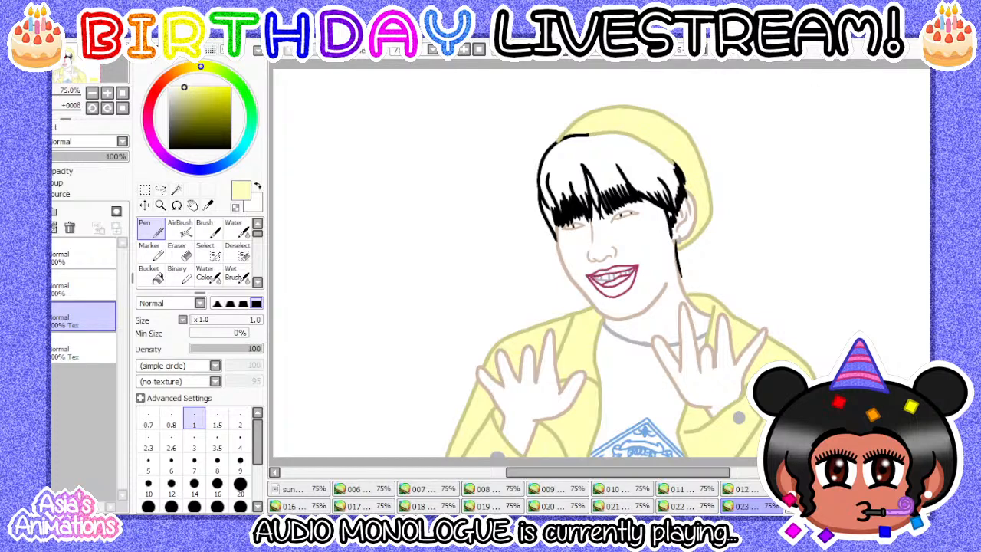
left_click(713, 509)
left_click(755, 508)
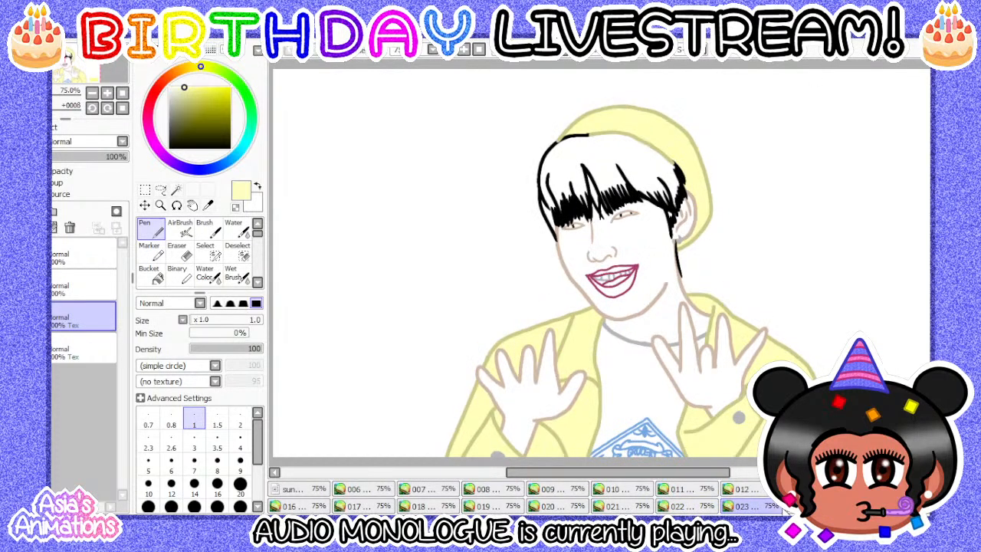
left_click(714, 509)
left_click(740, 508)
left_click(797, 508)
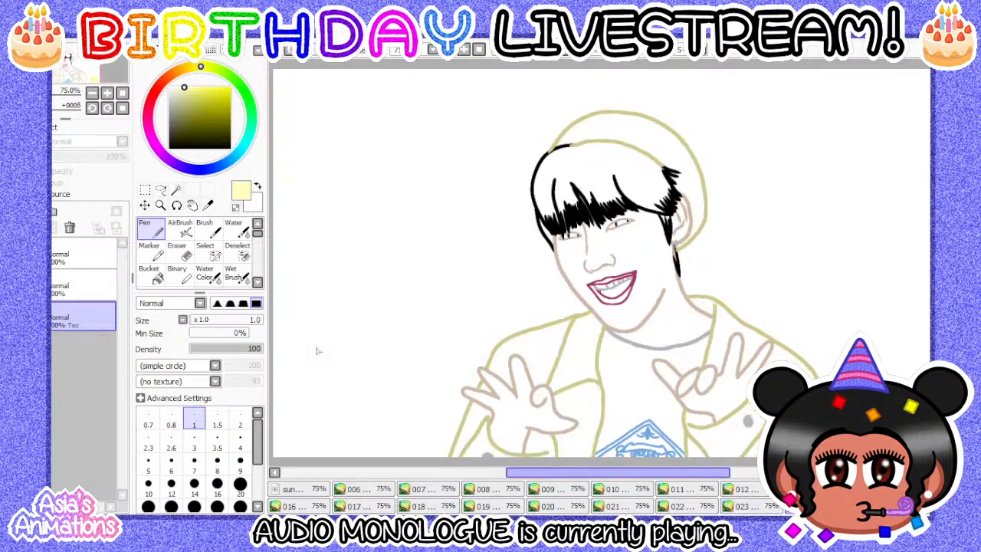
- Add a new layer directly above the bottom layer and apply a paper texture to it
left_click(18, 210)
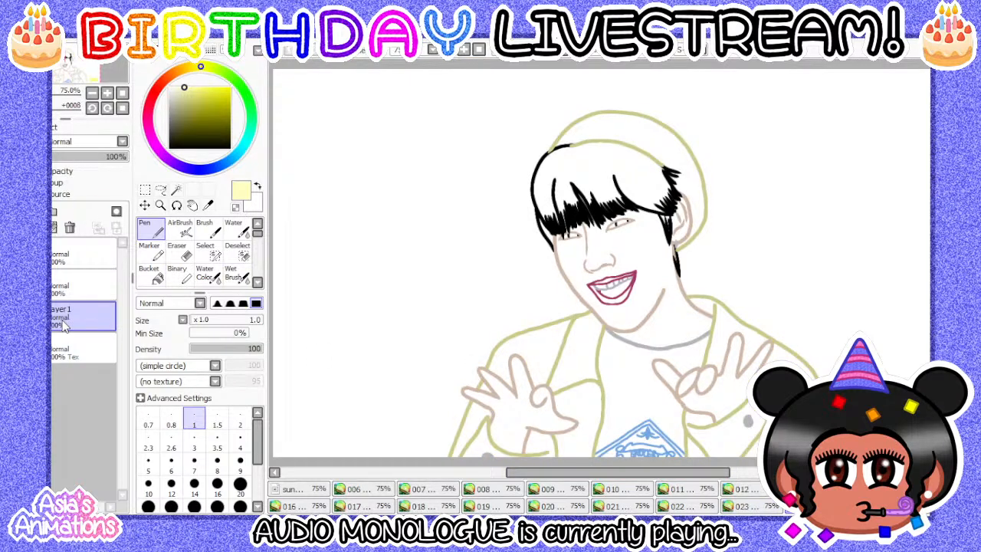
key("Return")
left_click(55, 130)
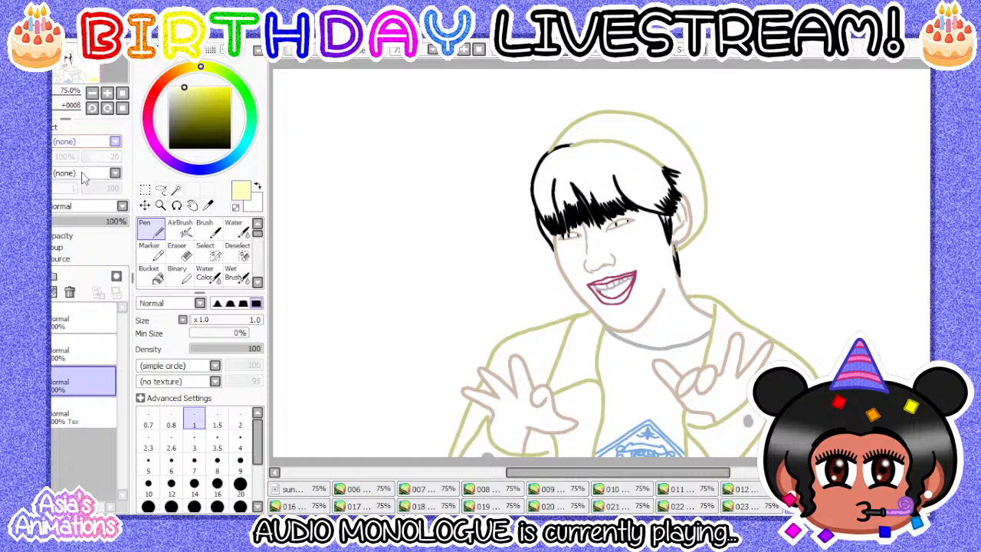
left_click(83, 178)
left_click_drag(99, 159, 123, 159)
left_click(57, 130)
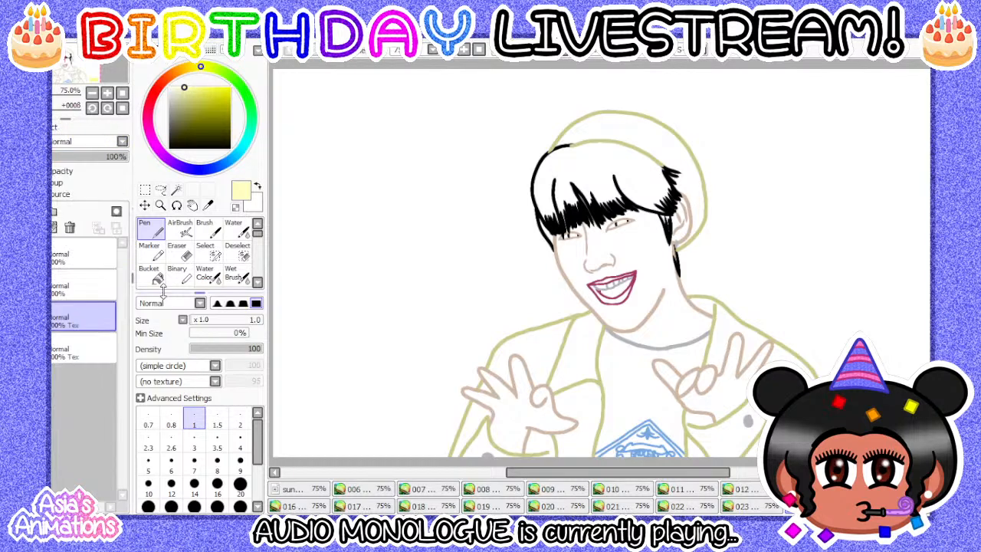
- Fill the jacket, sleeve, cuff and gap below the thumb around the man's right hand with pale yellow using the Bucket
left_click(151, 274)
scroll(423, 167, "down", 1)
scroll(500, 340, "up", 2)
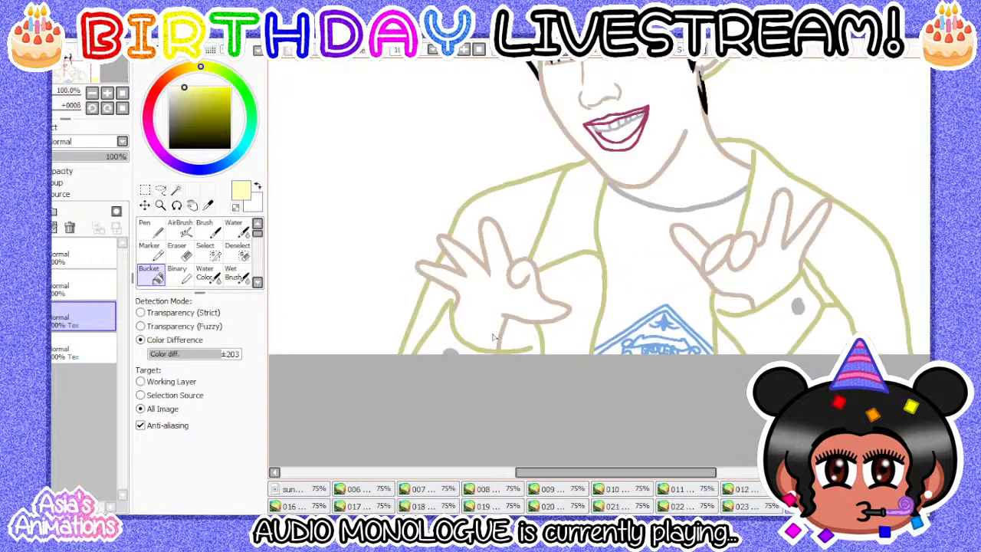
scroll(579, 301, "up", 2)
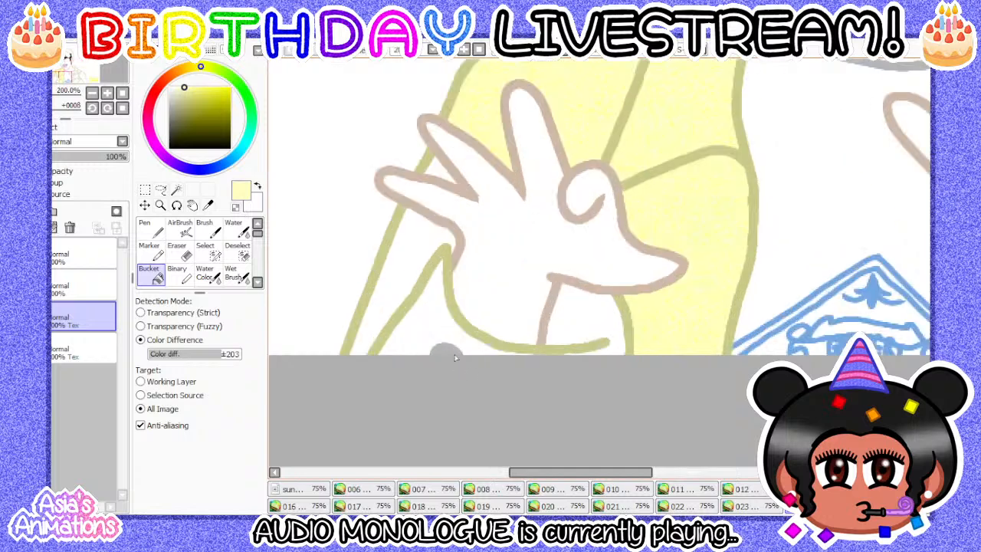
scroll(575, 342, "up", 1)
left_click(587, 318)
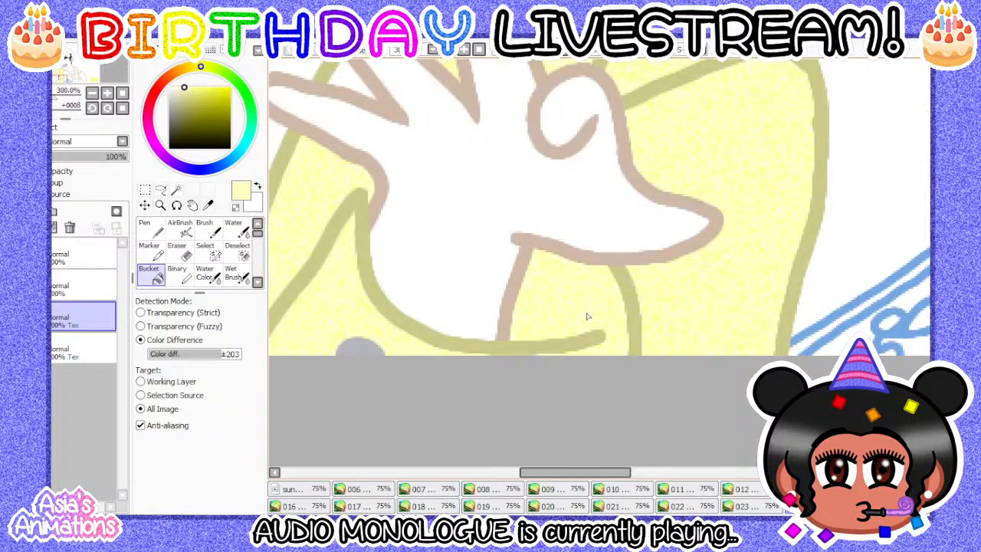
- Touch up the yellow along the sleeve and cuff lines beside the man's right wrist with a size 16 pen
scroll(580, 317, "down", 1)
scroll(367, 334, "up", 2)
left_click(150, 229)
left_click(217, 483)
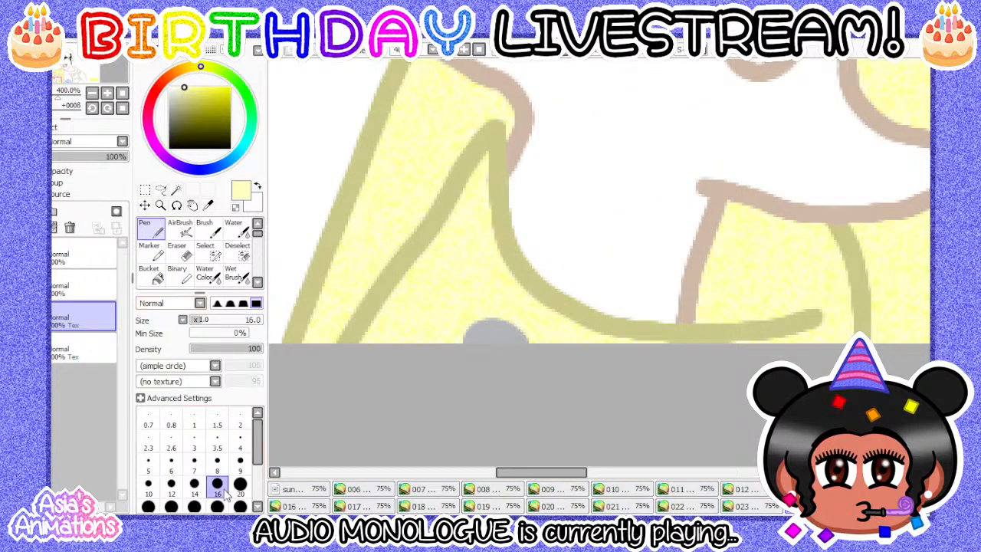
scroll(492, 339, "up", 1)
scroll(403, 335, "down", 1)
scroll(403, 335, "down", 1)
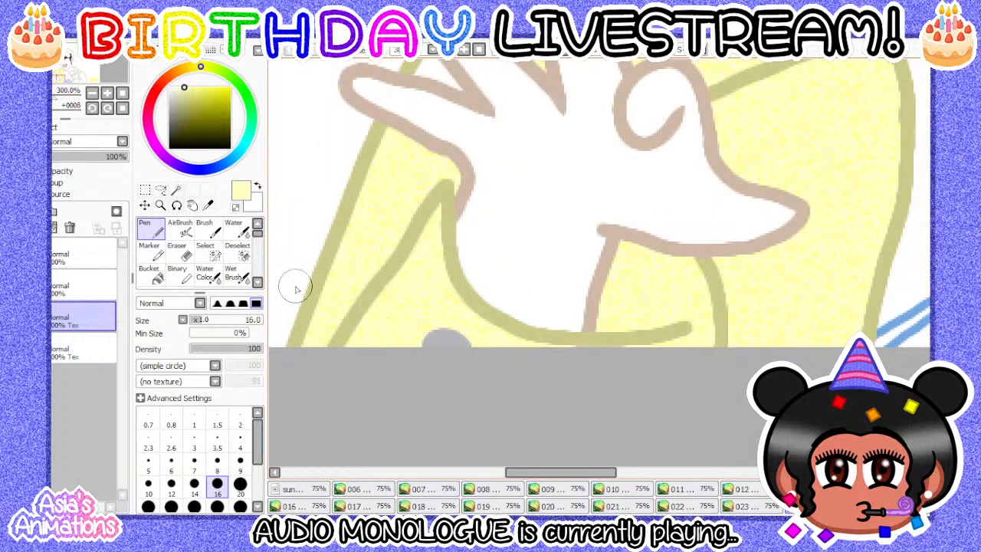
scroll(295, 286, "up", 2)
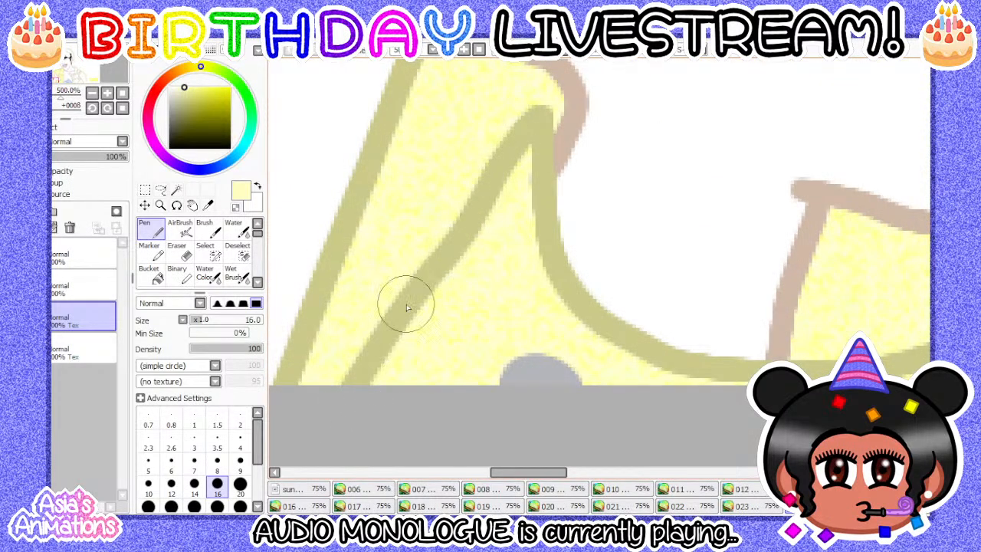
- Touch up the yellow at the cuff's end below the right thumb and along the lapel lines above the hand
scroll(406, 304, "down", 4)
scroll(574, 280, "up", 3)
scroll(596, 347, "up", 1)
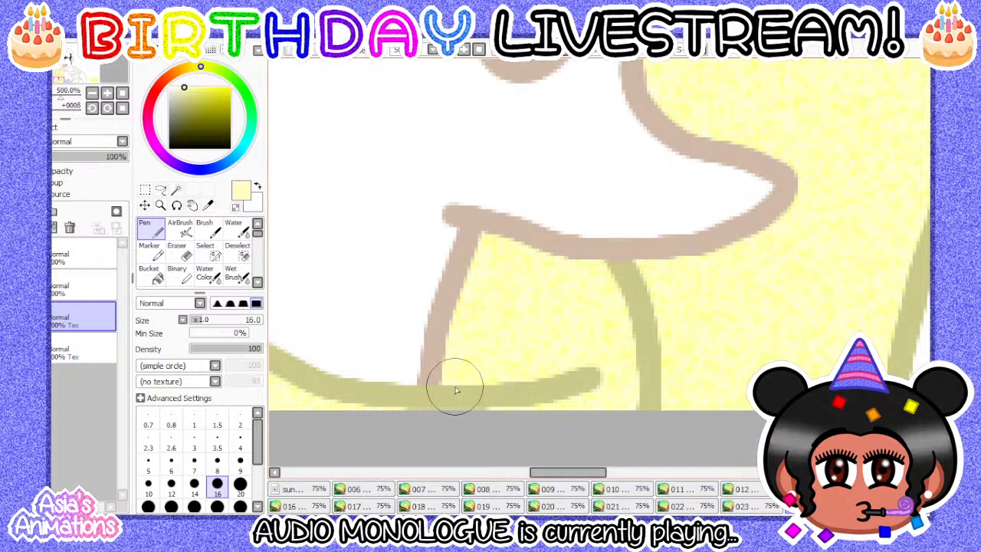
scroll(554, 390, "down", 5)
scroll(536, 360, "up", 5)
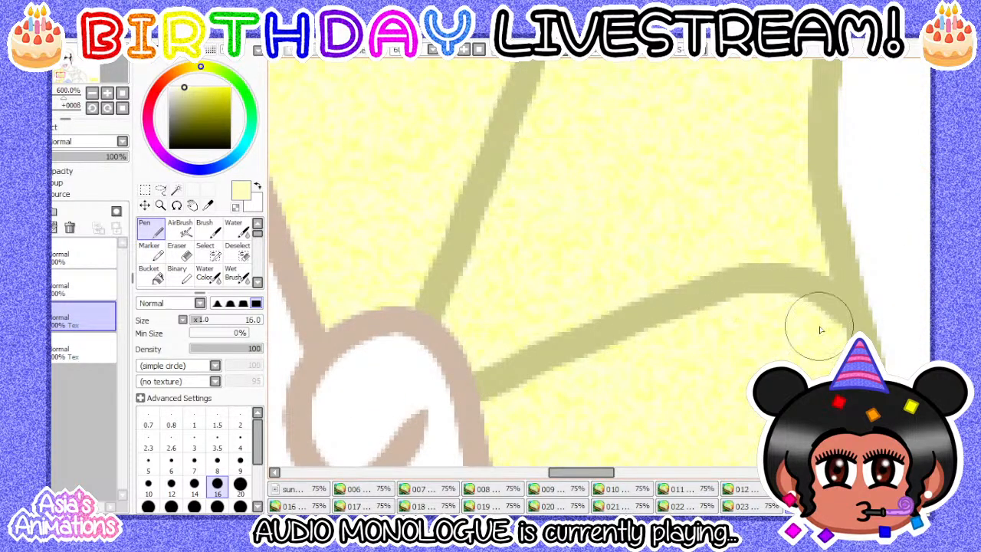
scroll(755, 324, "down", 2)
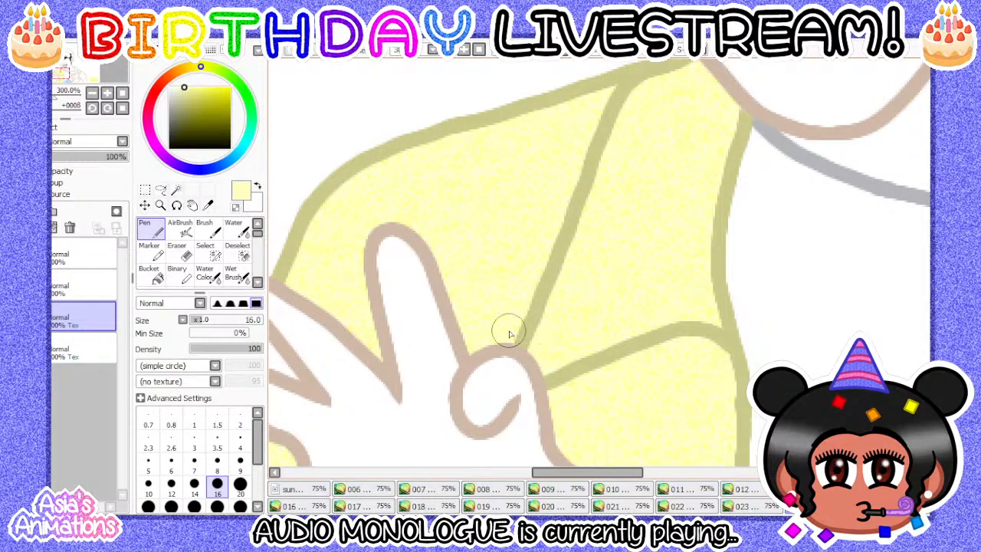
- Fill the character's hat with the pale yellow colour using the Bucket tool
scroll(505, 306, "down", 4)
scroll(693, 269, "up", 2)
scroll(571, 297, "down", 3)
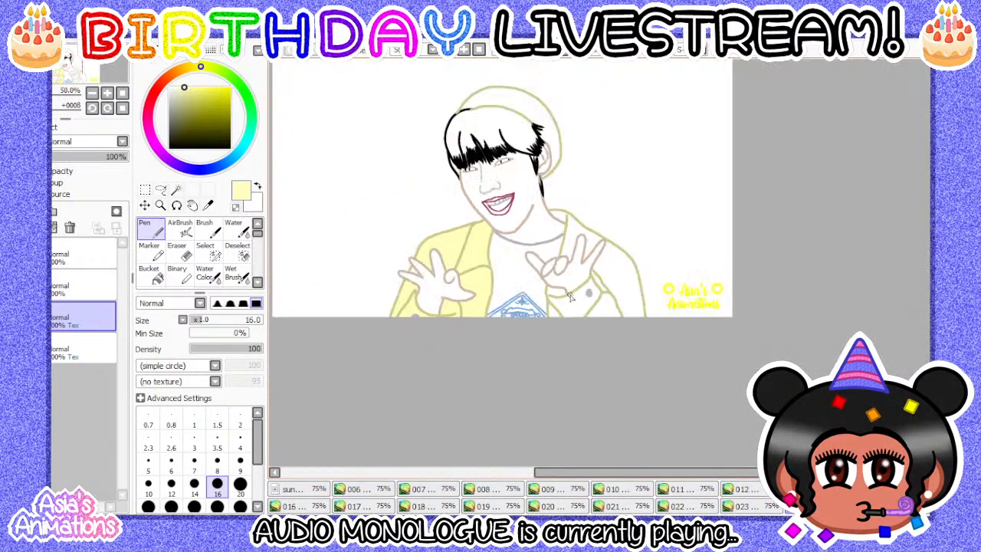
scroll(591, 245, "up", 2)
left_click(194, 418)
left_click(154, 273)
scroll(451, 314, "down", 2)
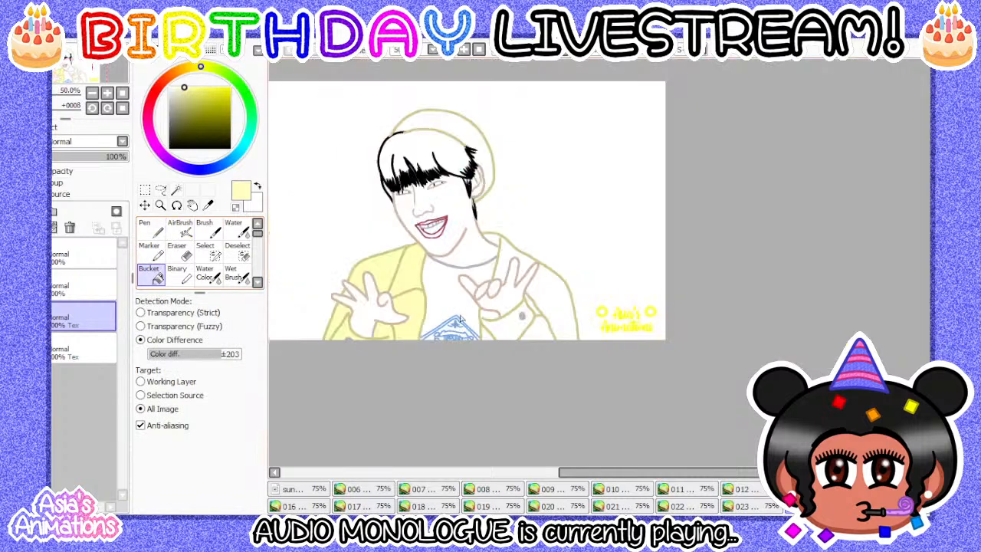
scroll(443, 150, "up", 1)
scroll(447, 108, "up", 1)
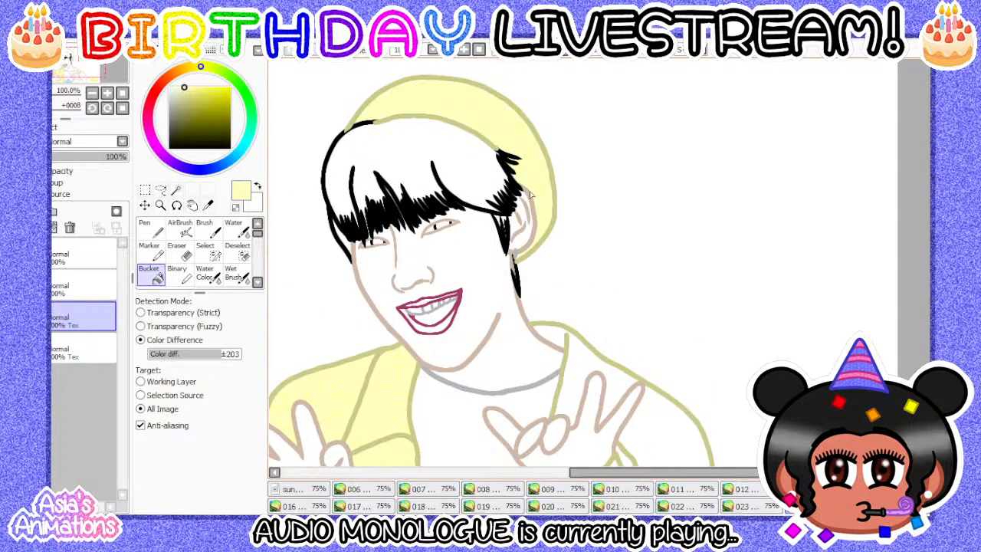
- Touch up the hat's yellow fill around the earring and the black hair spikes with the Pen at sizes 7 and 12
scroll(538, 239, "up", 5)
left_click(151, 228)
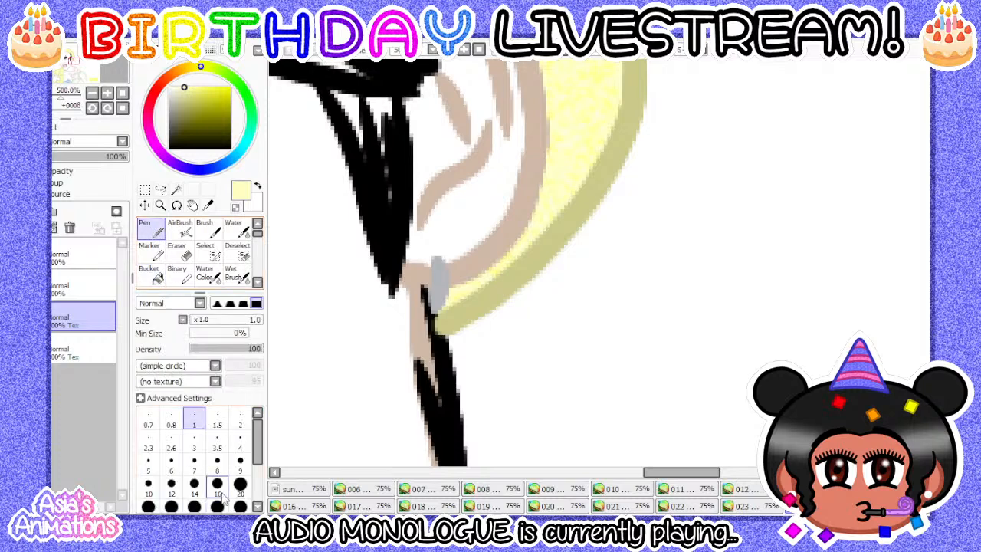
left_click(193, 459)
scroll(449, 274, "up", 5)
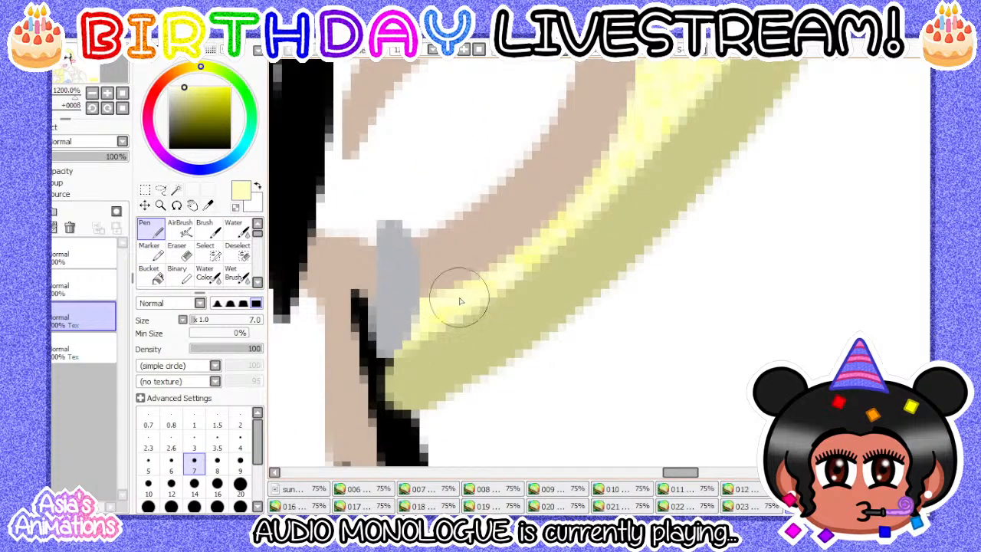
scroll(521, 297, "down", 4)
scroll(522, 298, "down", 6)
scroll(521, 190, "up", 6)
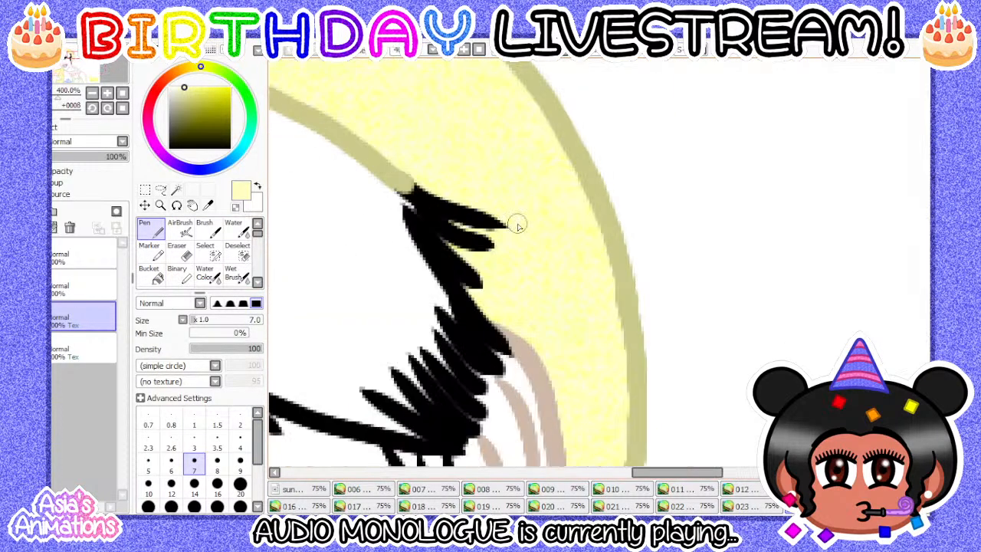
left_click(172, 484)
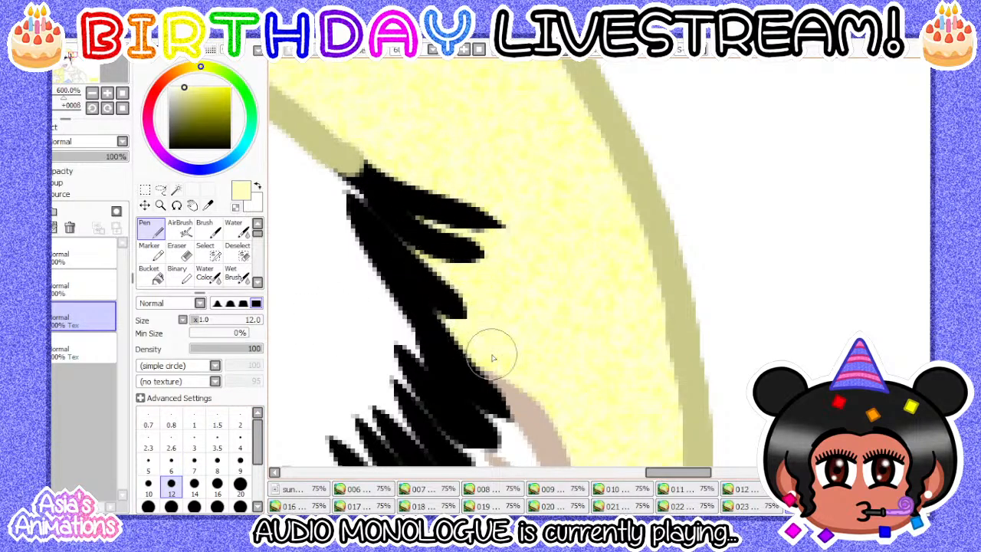
scroll(521, 276, "down", 7)
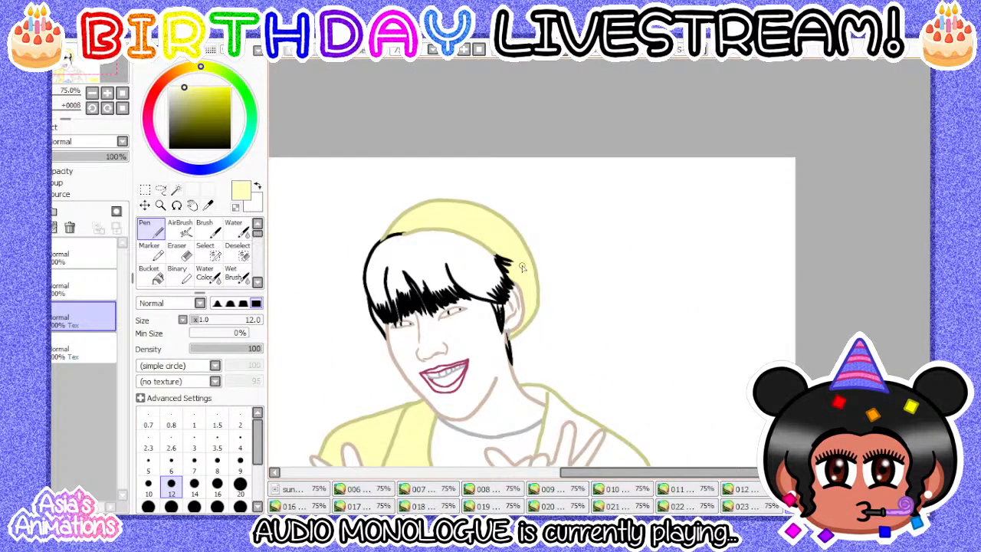
- Bucket-fill the jacket's collar, shoulder, sleeve and cuff around the peace-sign hand with pale yellow
scroll(522, 267, "down", 2)
scroll(523, 366, "up", 2)
scroll(522, 332, "down", 1)
scroll(613, 386, "up", 2)
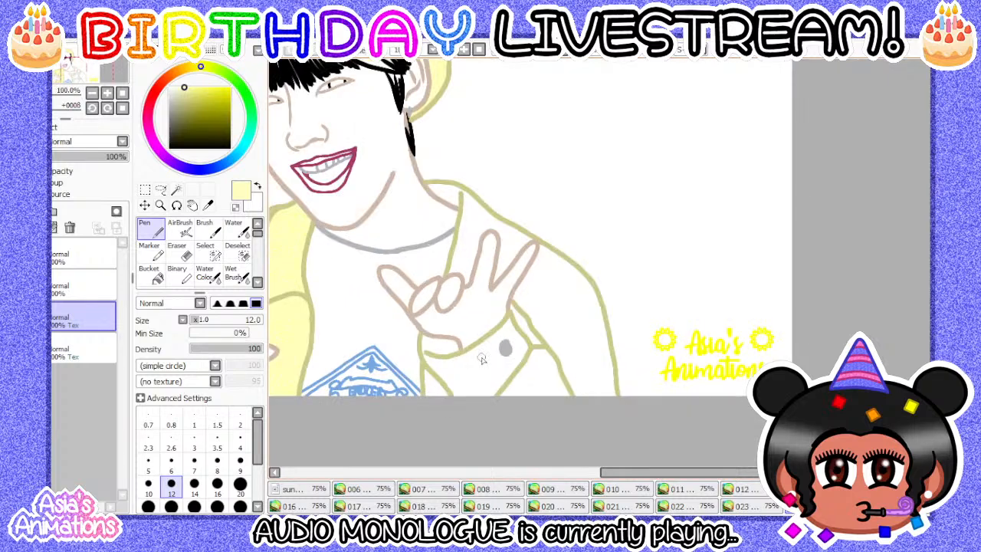
scroll(481, 358, "up", 1)
left_click(149, 272)
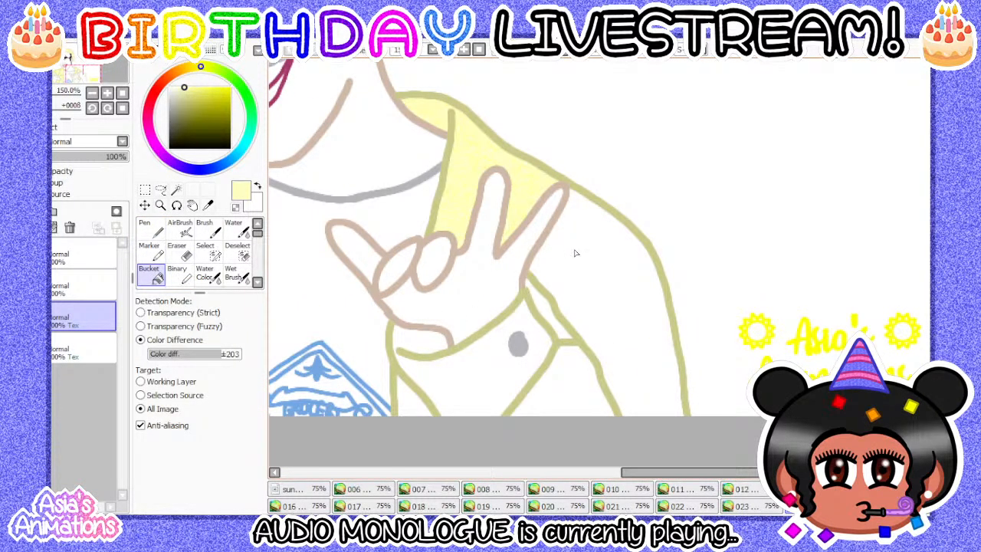
left_click(575, 253)
scroll(416, 378, "up", 1)
left_click(401, 414)
scroll(442, 342, "down", 2)
scroll(453, 372, "up", 2)
left_click(453, 372)
left_click(578, 368)
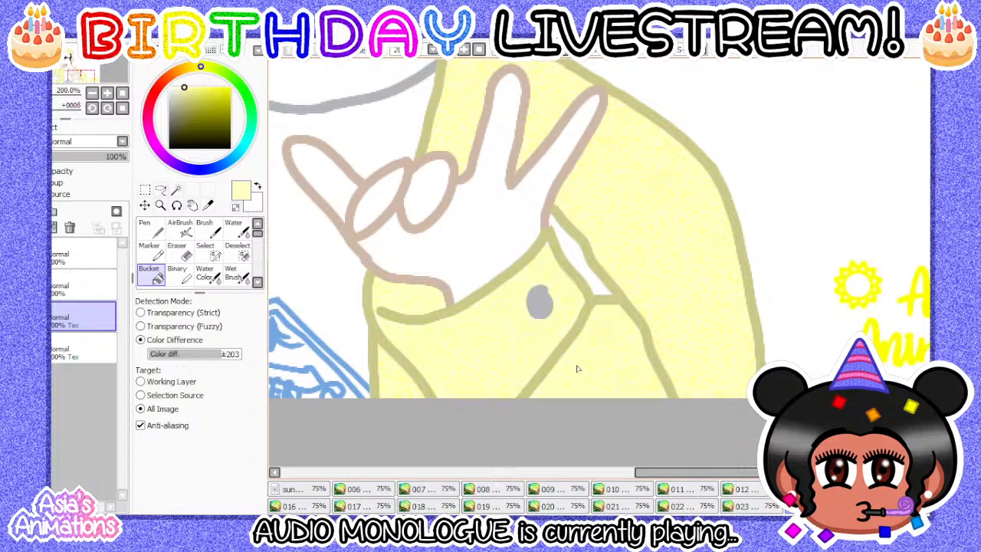
- Paint the unfilled sliver beside the buttoned cuff and the remaining sleeve gaps pale yellow with the Pen at size 16
left_click(149, 228)
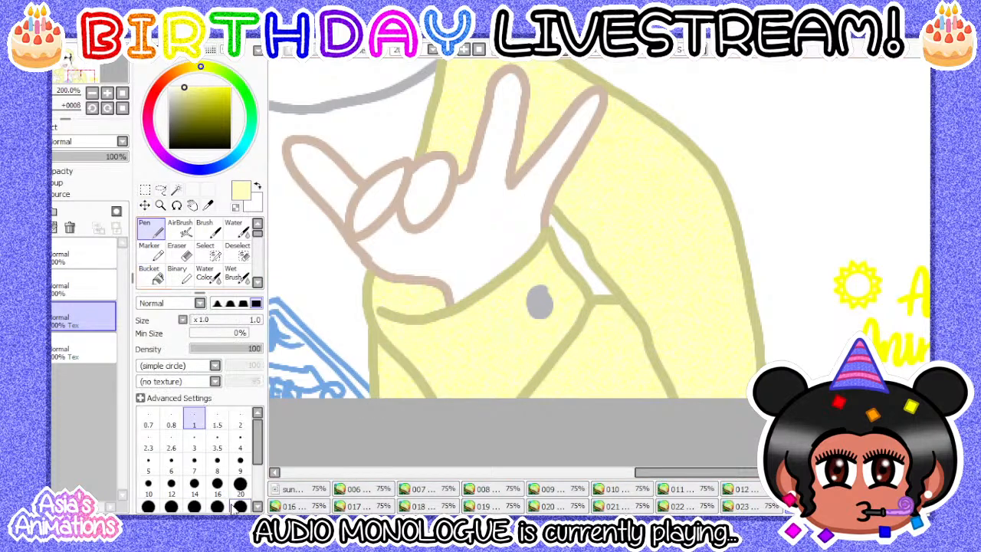
left_click(217, 486)
scroll(392, 379, "up", 3)
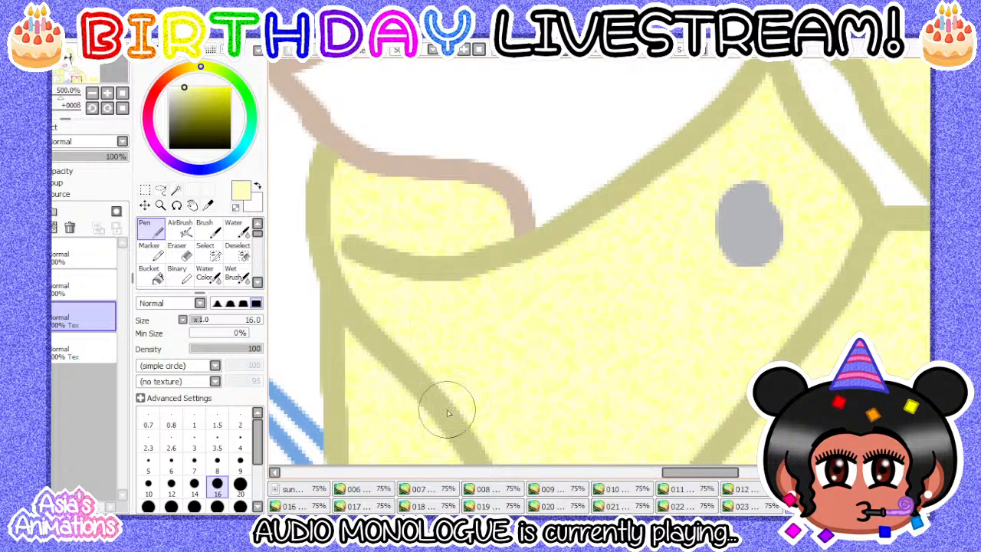
scroll(396, 344, "down", 3)
scroll(560, 333, "up", 2)
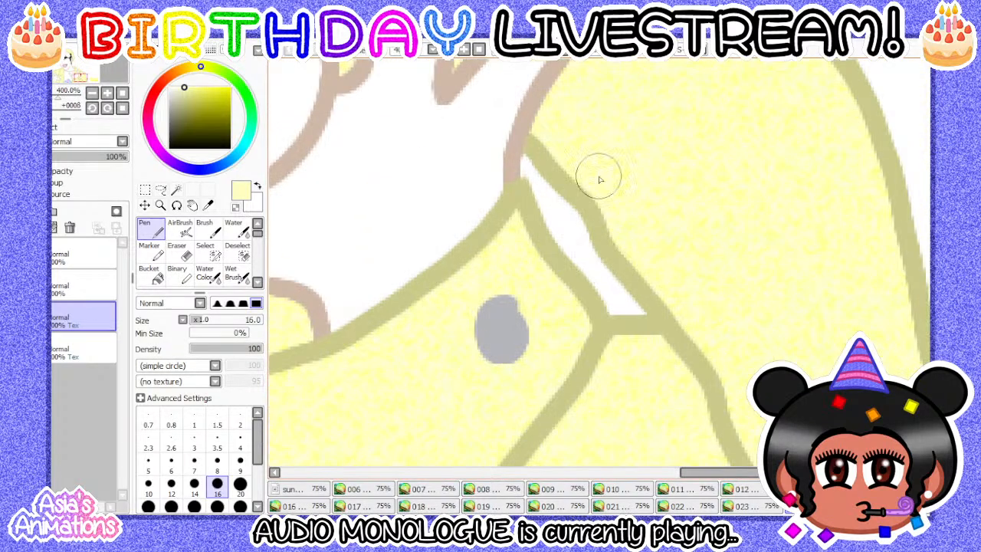
mouse_move(542, 212)
left_mouse_down()
mouse_move(649, 194)
mouse_move(624, 212)
mouse_move(653, 252)
mouse_move(643, 312)
mouse_move(560, 333)
left_mouse_up()
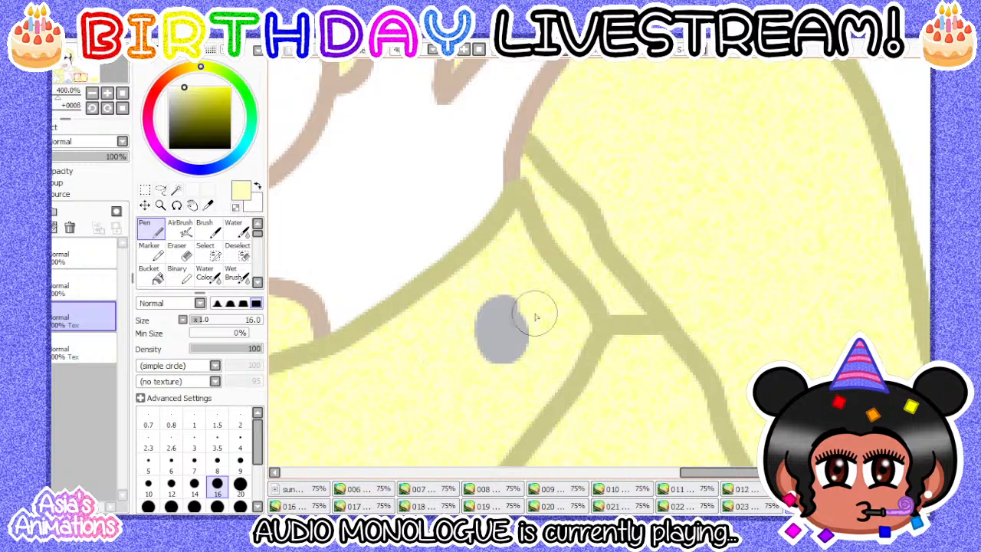
scroll(471, 280, "down", 2)
scroll(499, 340, "up", 3)
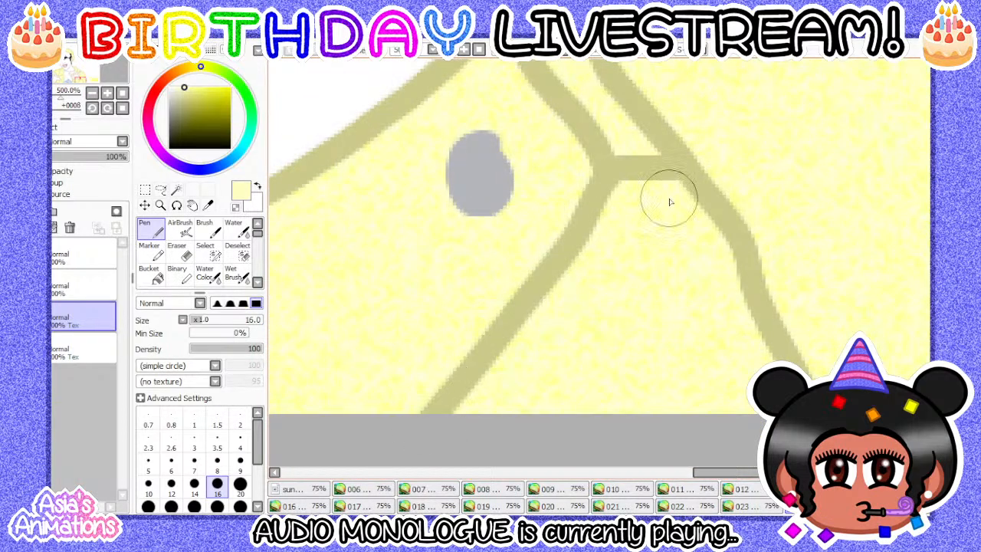
scroll(622, 427, "down", 5)
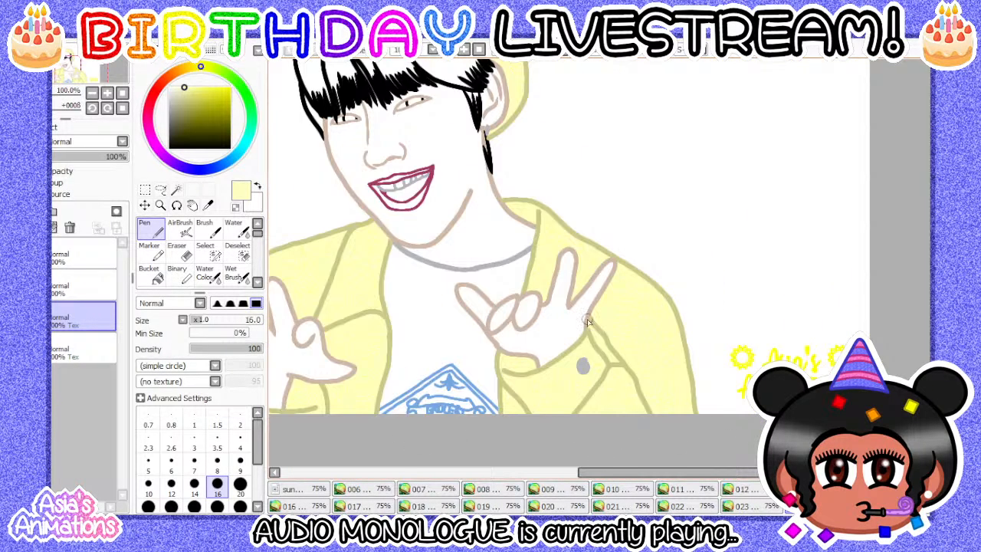
- Touch up the yellow fill around the top of the jacket's collar line with the Pen at size 12
scroll(532, 186, "up", 5)
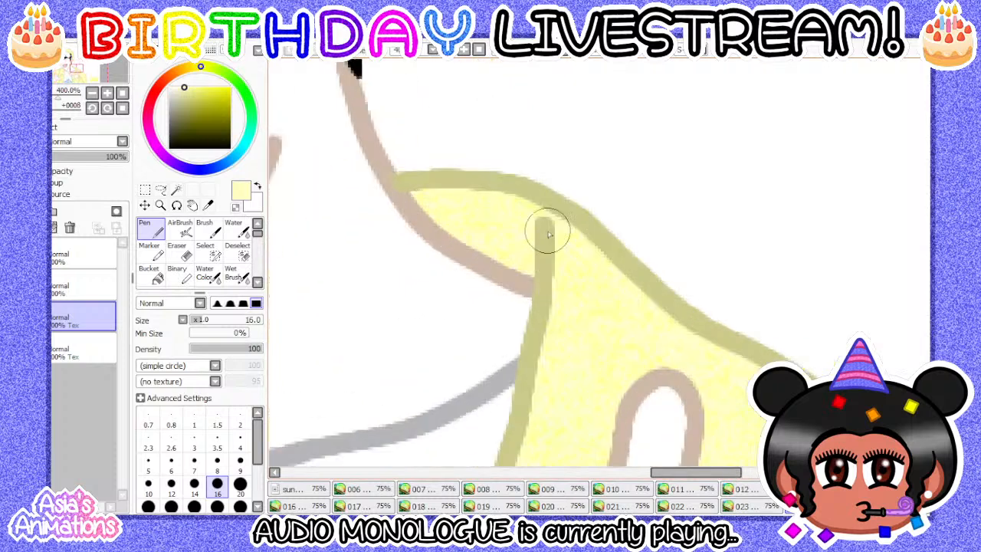
key("bracketleft")
key("bracketleft")
scroll(508, 267, "up", 1)
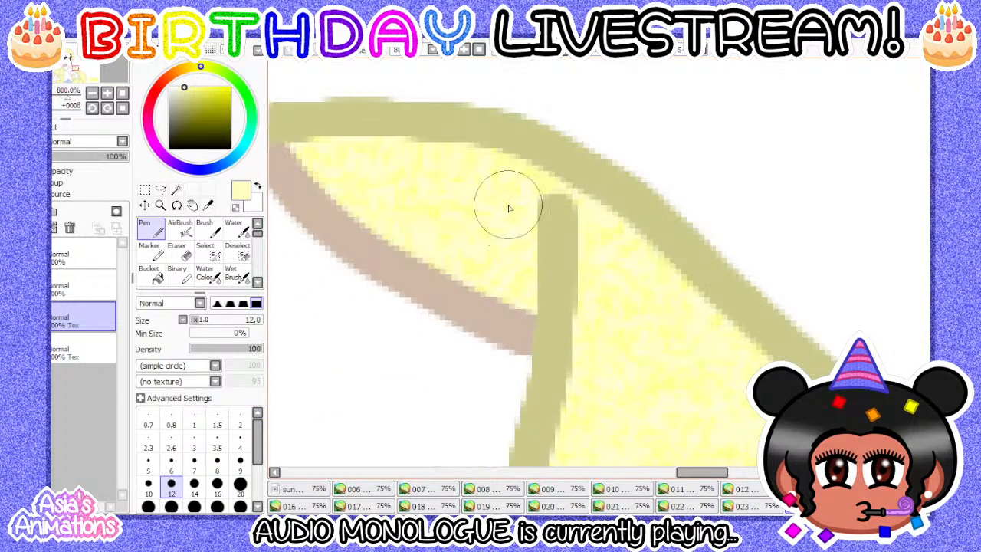
- In the next uncoloured frame, add a layer directly above the bottom textured layer and give it a paper texture at 50%
left_click(122, 95)
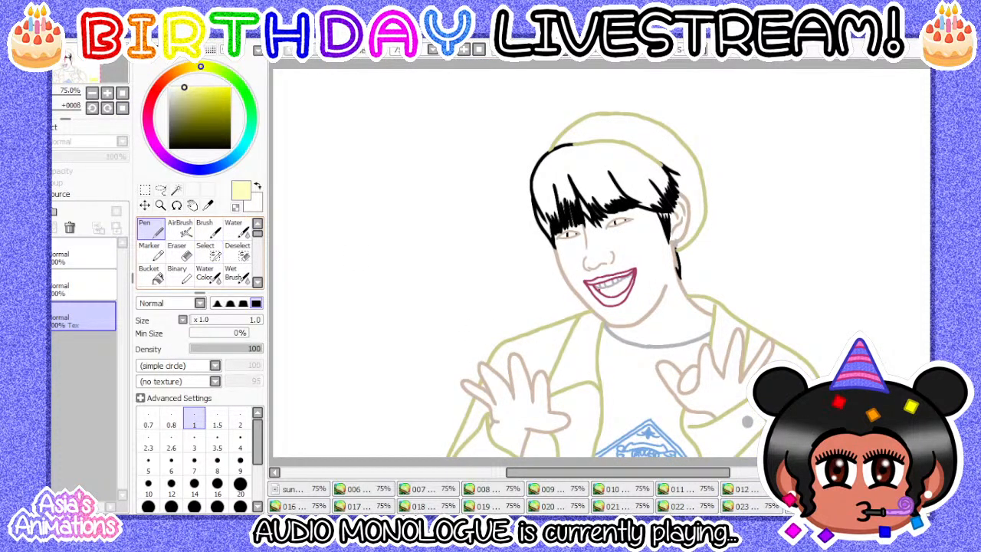
key("ctrl+shift+n")
left_click(97, 324)
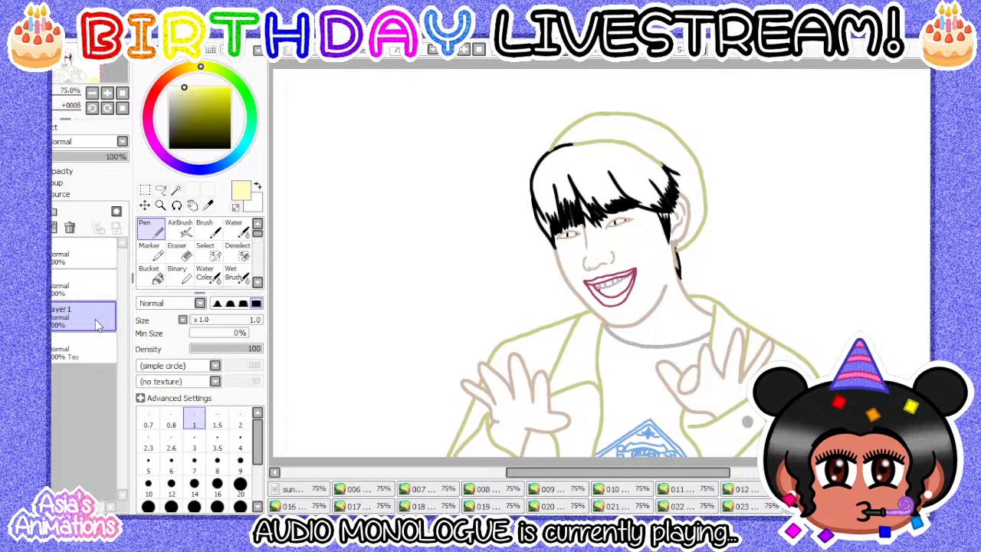
key("Return")
left_click(56, 127)
left_click(76, 174)
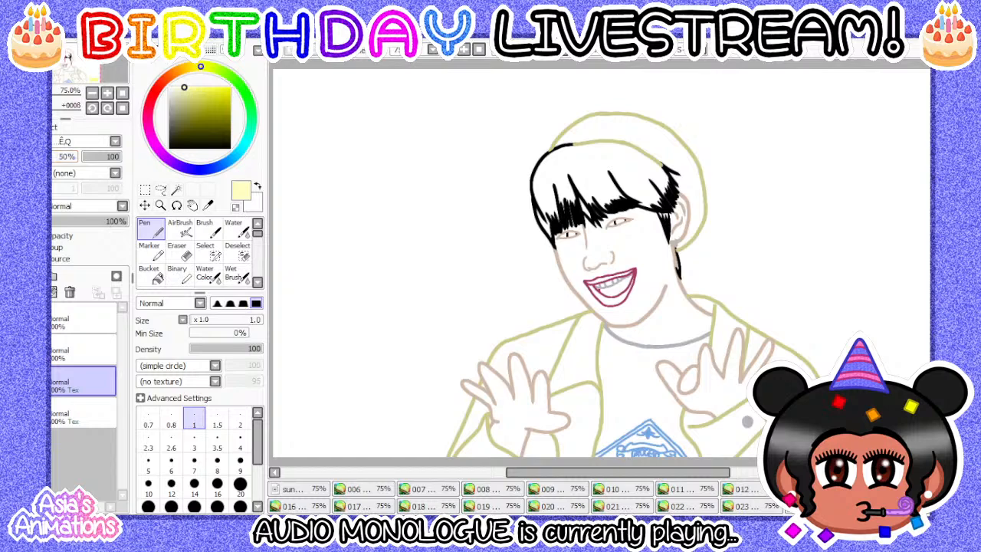
left_click(56, 127)
- Bucket-fill the hat in this frame with pale yellow
left_click(149, 273)
left_click(648, 132)
scroll(648, 131, "up", 6)
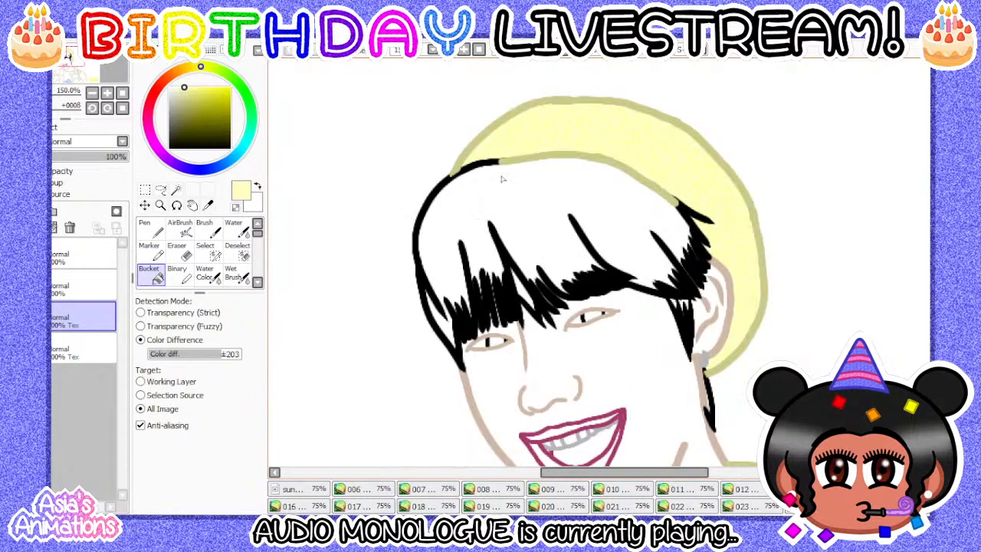
- Touch up the hat fill beside the earring with the Pen at size 8 and around the hair spikes at size 12
left_click(150, 227)
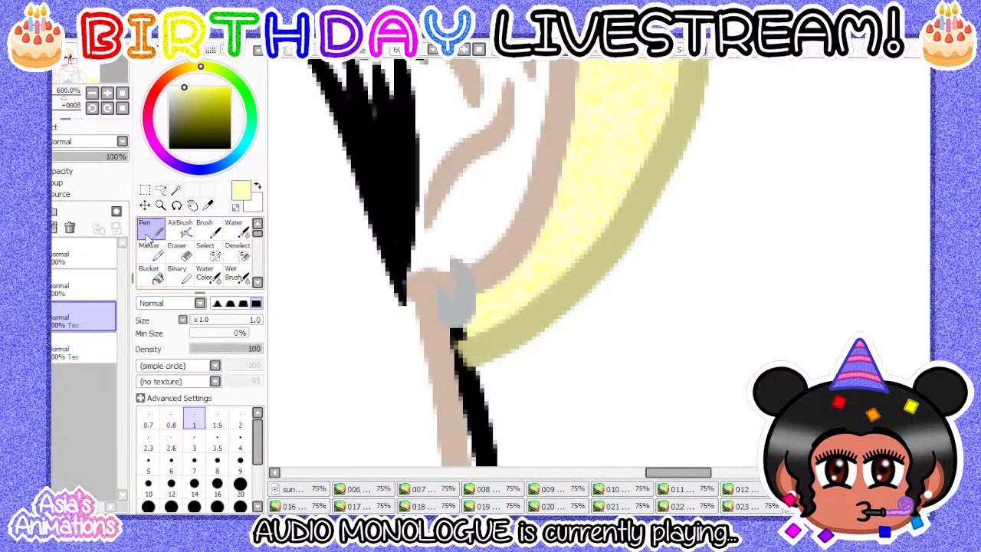
left_click(217, 464)
scroll(527, 305, "up", 2)
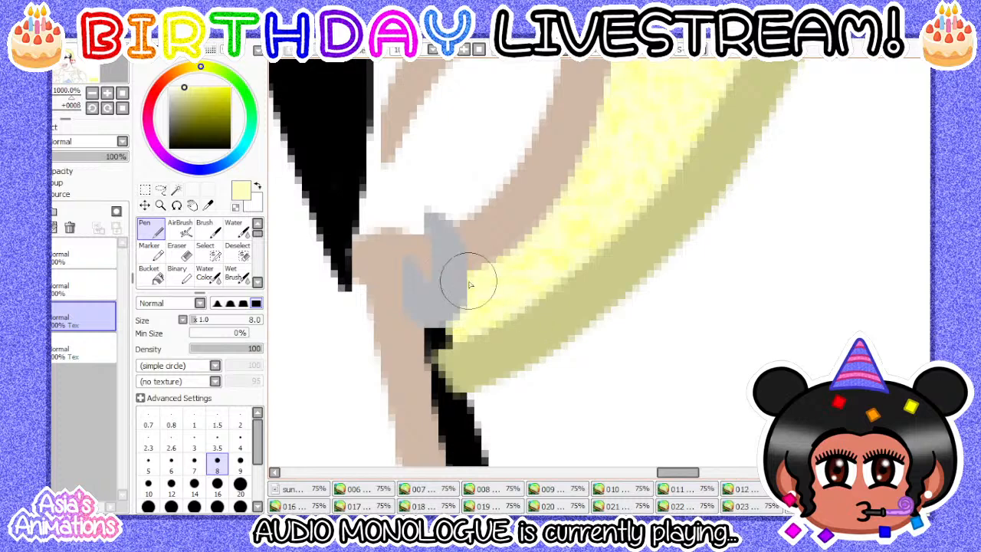
scroll(512, 309, "down", 7)
scroll(512, 309, "up", 5)
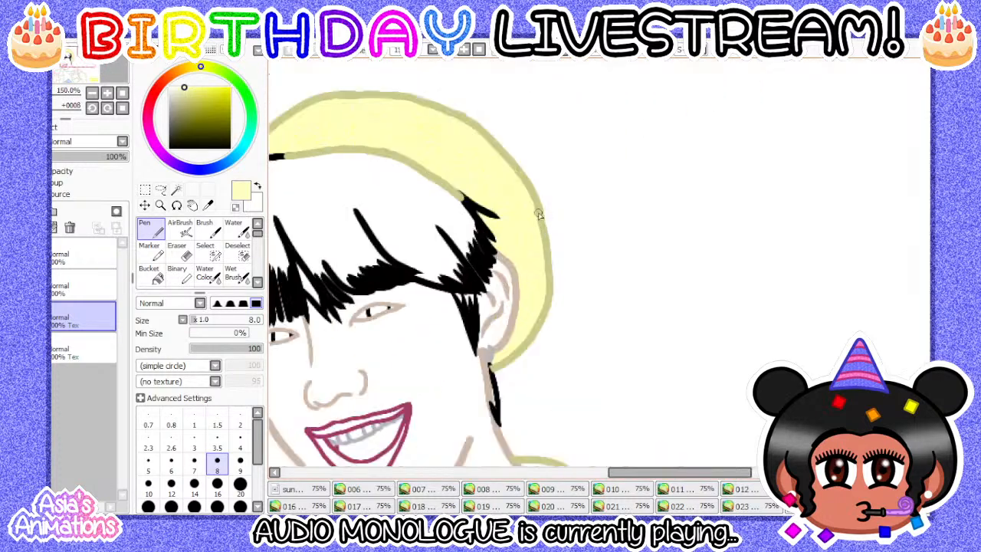
left_click(171, 483)
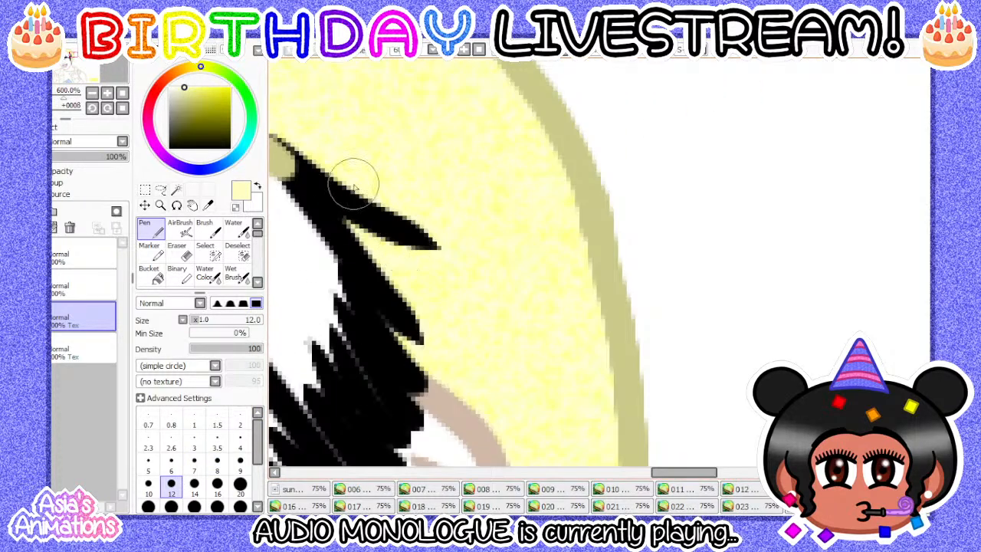
scroll(435, 367, "down", 5)
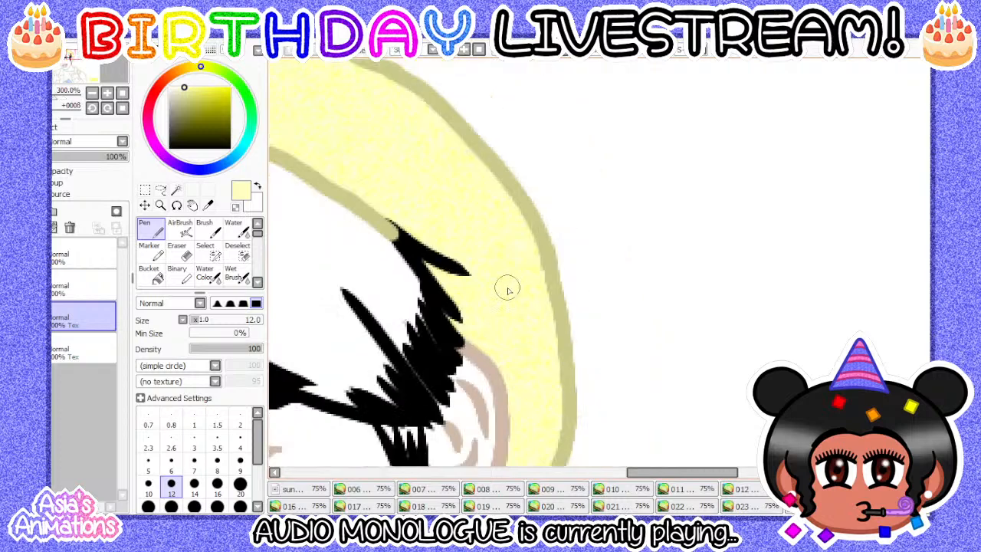
- Close the gaps in the yellow fill at the hat's narrow front tip with the Pen at sizes 7 and 1
scroll(358, 228, "up", 6)
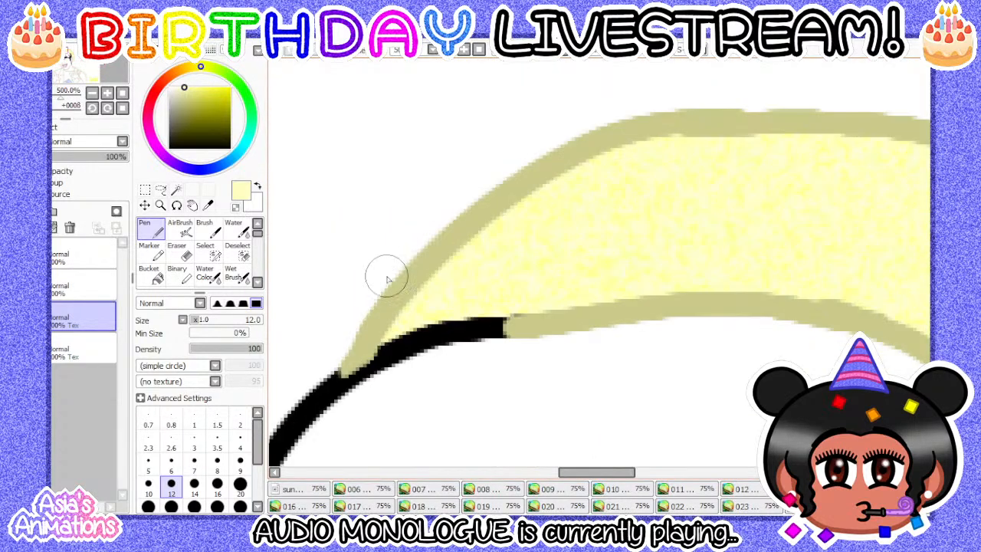
left_click(194, 460)
scroll(352, 394, "up", 1)
left_click(194, 417)
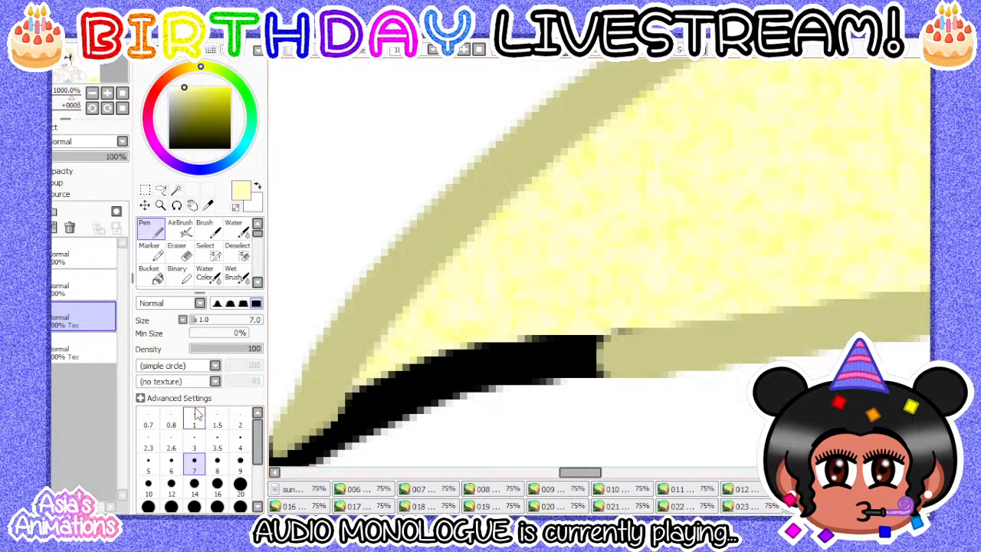
scroll(552, 425, "down", 9)
scroll(388, 288, "down", 2)
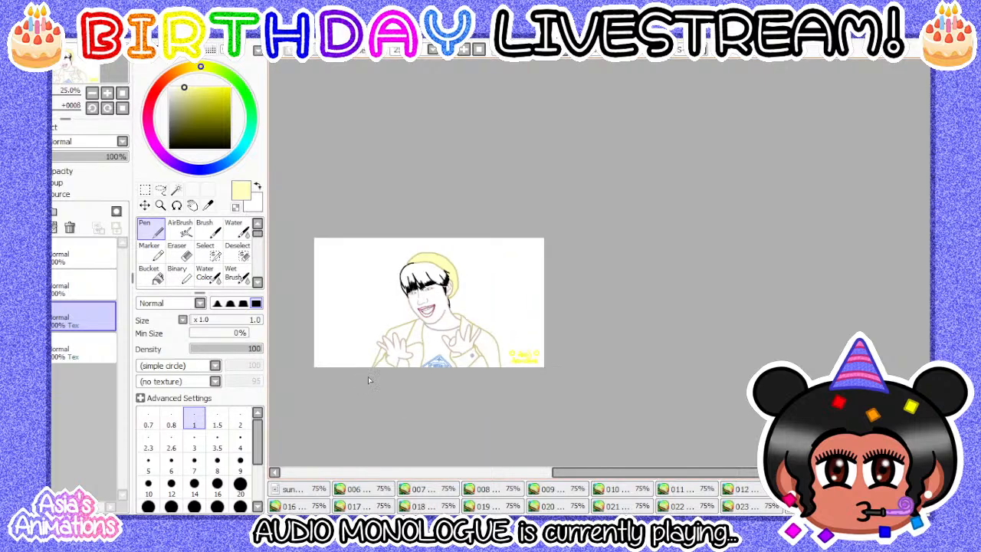
- Bucket-fill the collar, shoulder, sleeve and buttoned cuff around this frame's raised hand with pale yellow
scroll(476, 363, "up", 4)
left_click(158, 275)
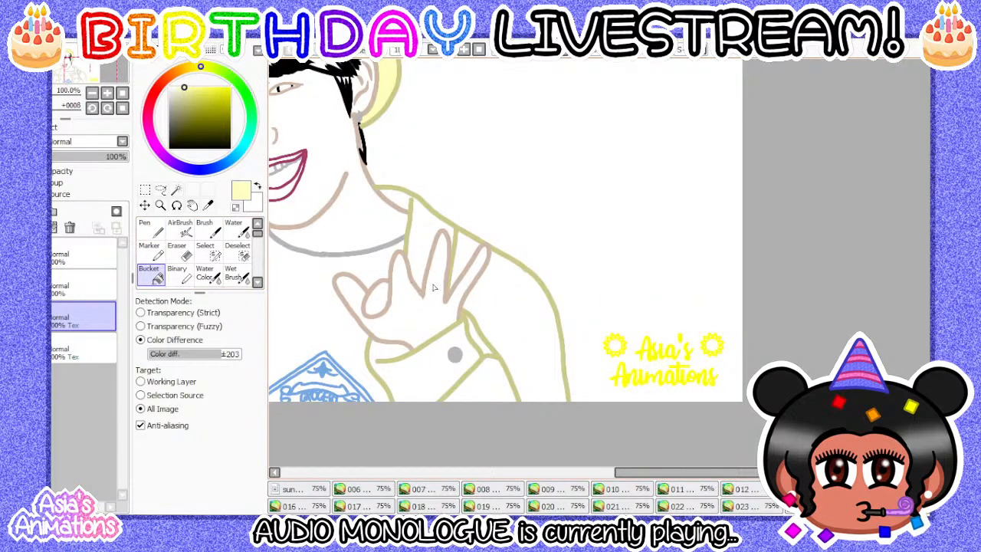
scroll(433, 287, "up", 1)
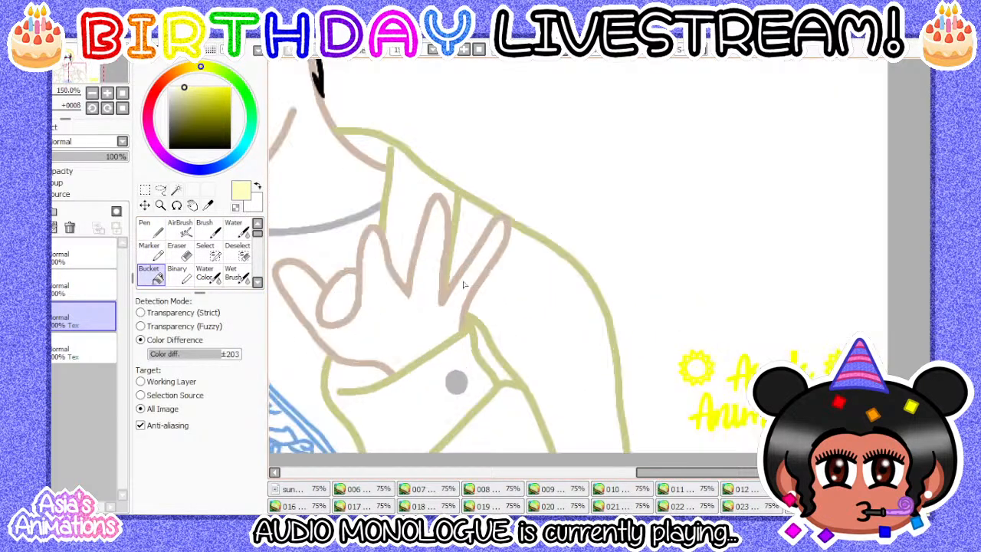
left_click(475, 222)
left_click(540, 273)
left_click_drag(440, 364, 470, 325)
left_click(390, 341)
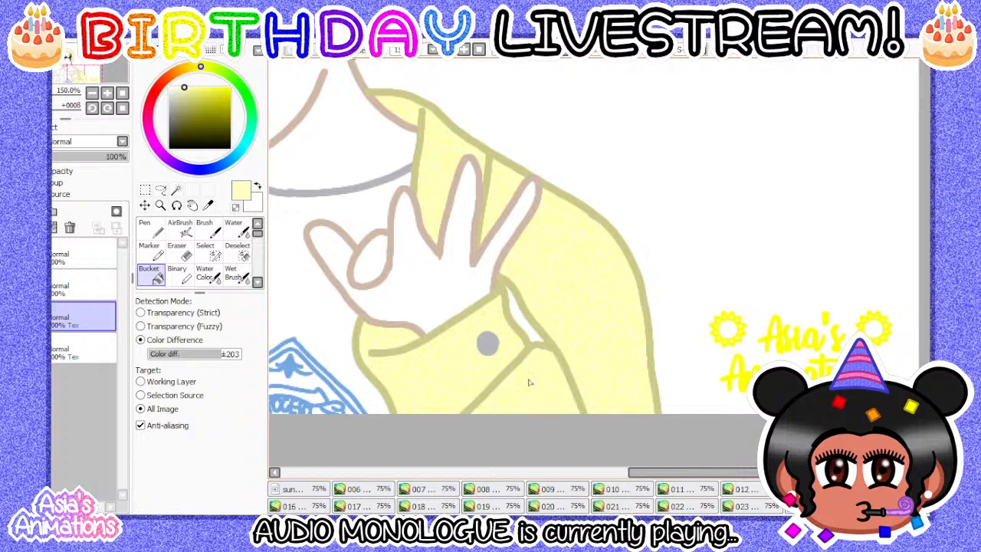
scroll(426, 322, "up", 4)
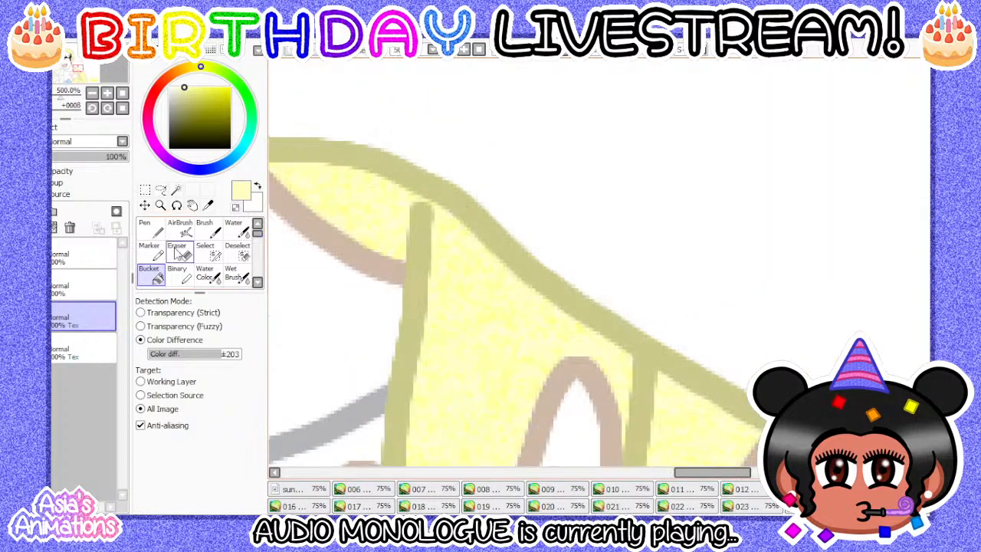
- Touch up the yellow fill where the collar meets the top of the shoulder seam with the Pen at size 10
left_click(150, 228)
left_click(149, 485)
scroll(418, 249, "up", 2)
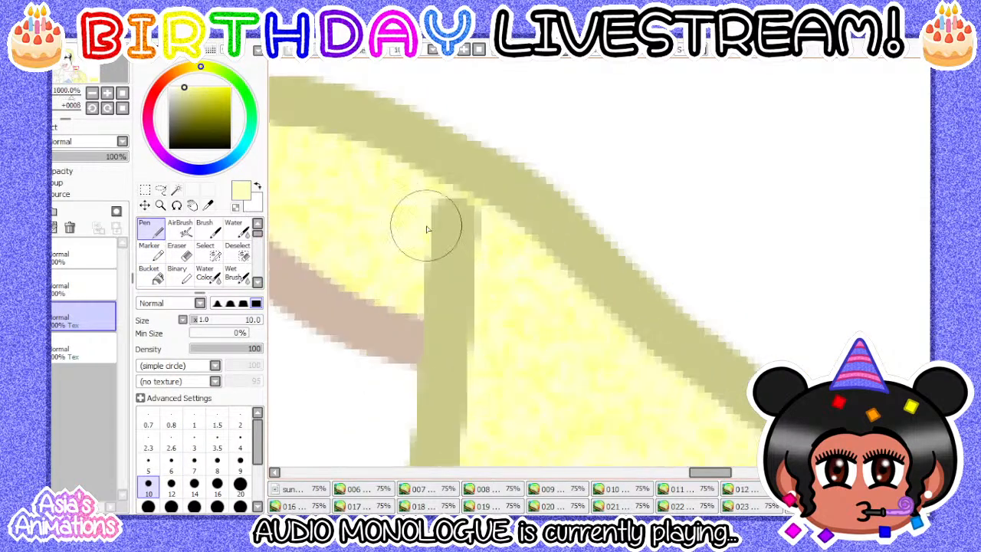
scroll(429, 298, "down", 4)
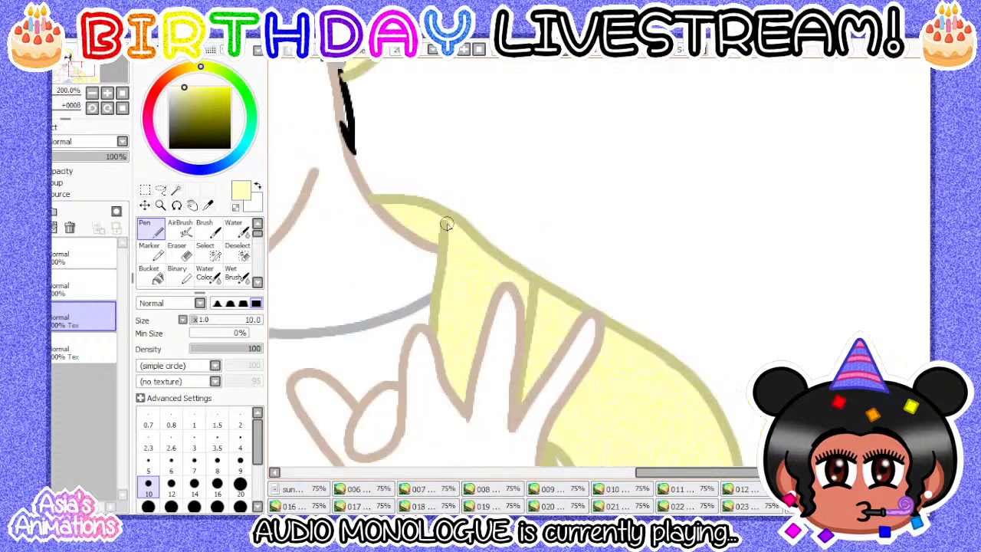
- Touch up the yellow fill along the shoulder seam between the raised fingers with the Pen at size 12
scroll(448, 217, "down", 1)
scroll(506, 289, "up", 1)
scroll(529, 300, "up", 3)
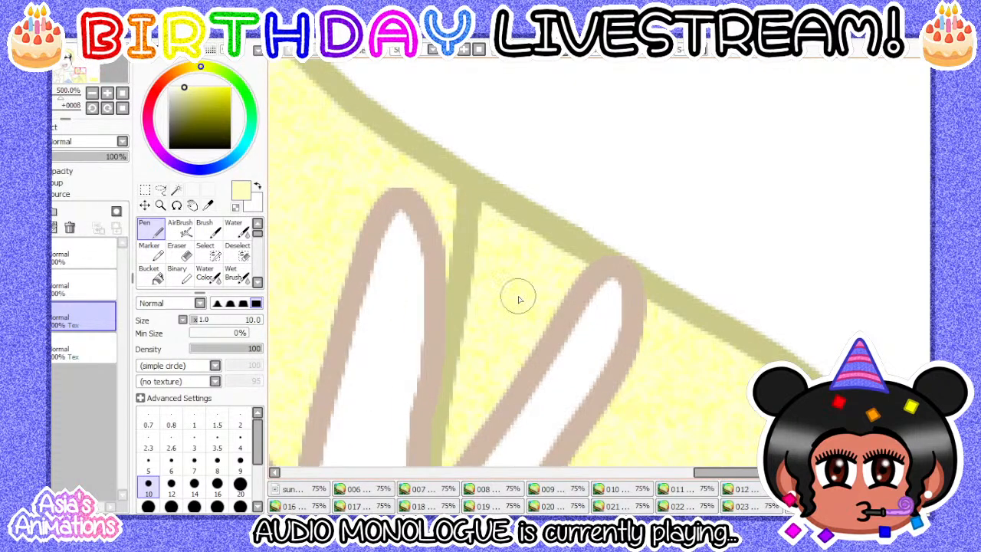
scroll(415, 221, "down", 1)
scroll(429, 345, "up", 1)
left_click(171, 485)
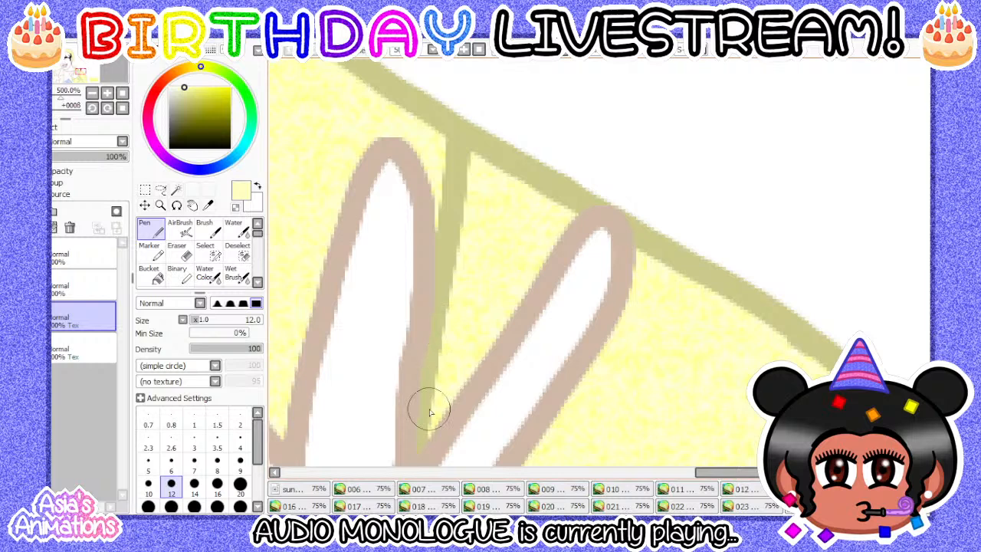
scroll(433, 308, "down", 4)
scroll(457, 219, "down", 2)
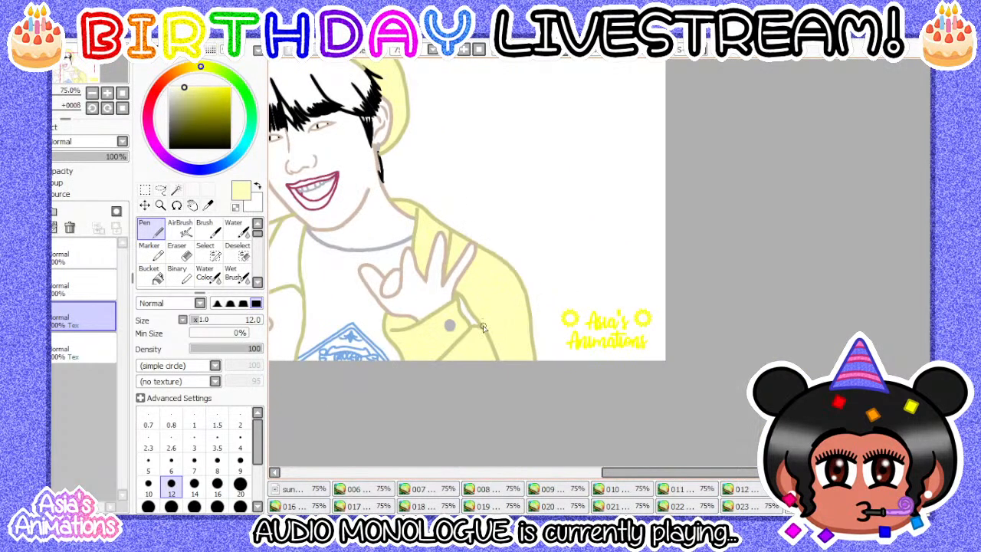
- Touch up the yellow fill along the buttoned cuff's outlines with the Pen at size 16
scroll(483, 326, "up", 2)
scroll(281, 381, "up", 3)
left_click(217, 485)
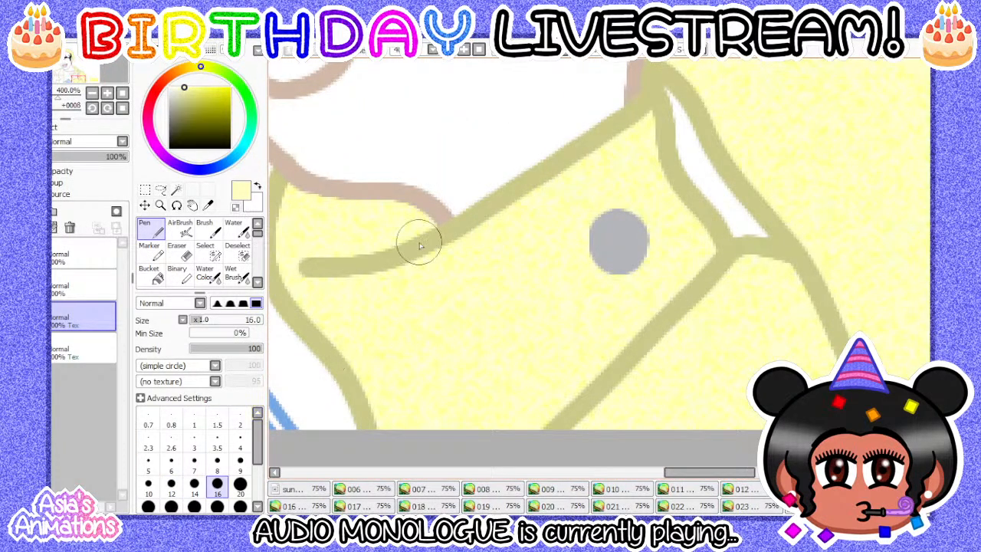
scroll(404, 335, "down", 1)
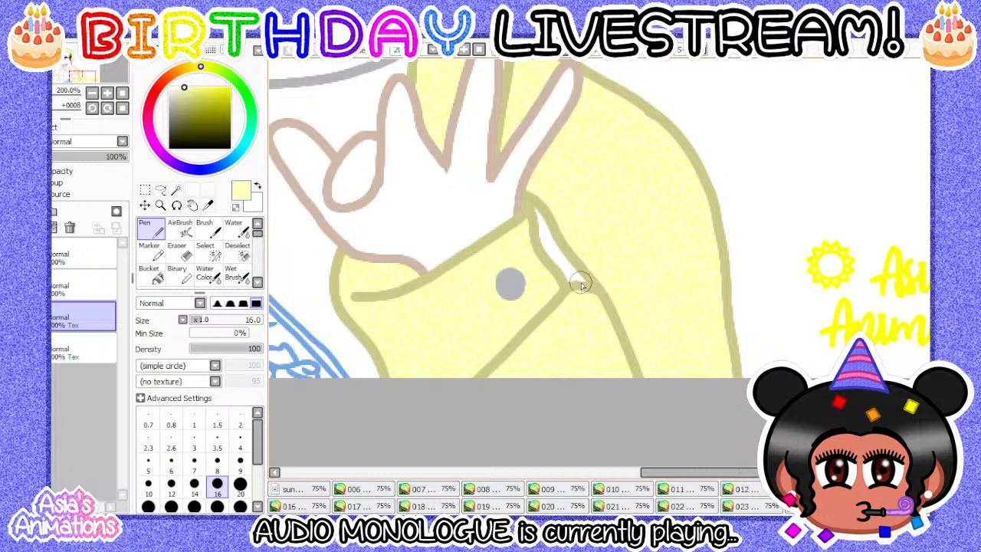
scroll(578, 269, "up", 1)
scroll(197, 453, "down", 1)
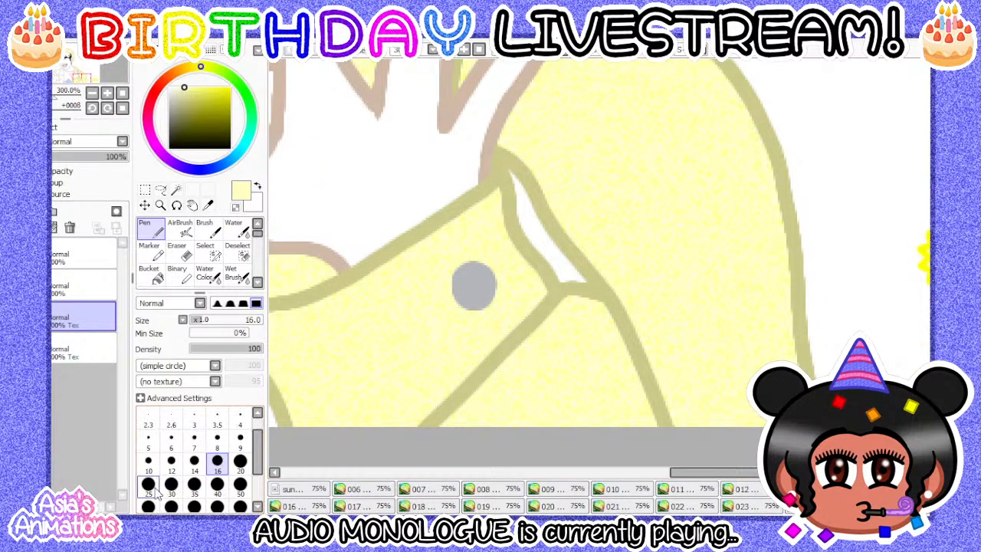
- Paint the white sliver between the buttoned cuff and the sleeve pale yellow at size 25, and return the Pen to size 1
left_click(149, 486)
mouse_move(526, 172)
left_mouse_down()
mouse_move(520, 216)
mouse_move(530, 203)
mouse_move(564, 222)
mouse_move(565, 288)
left_mouse_up()
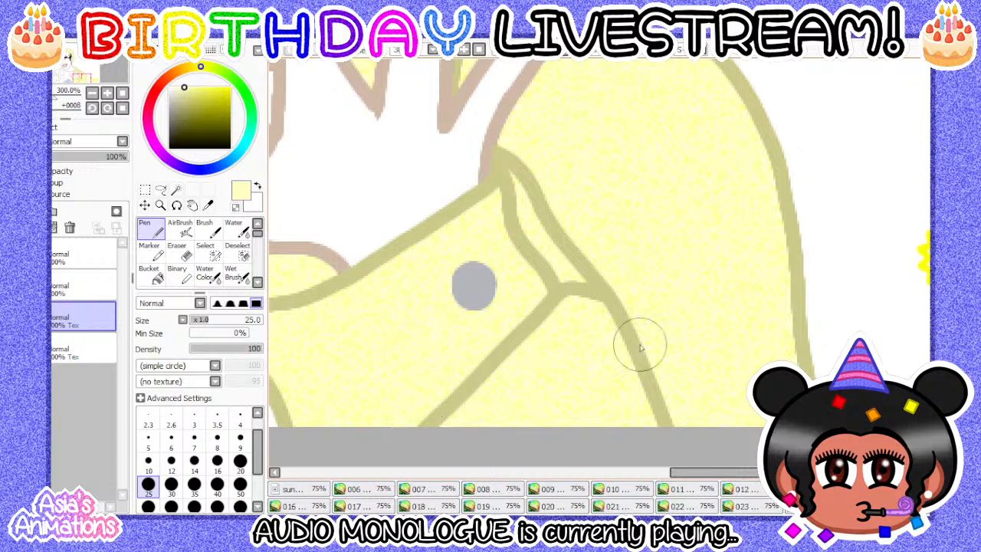
scroll(612, 394, "down", 2)
scroll(193, 429, "up", 1)
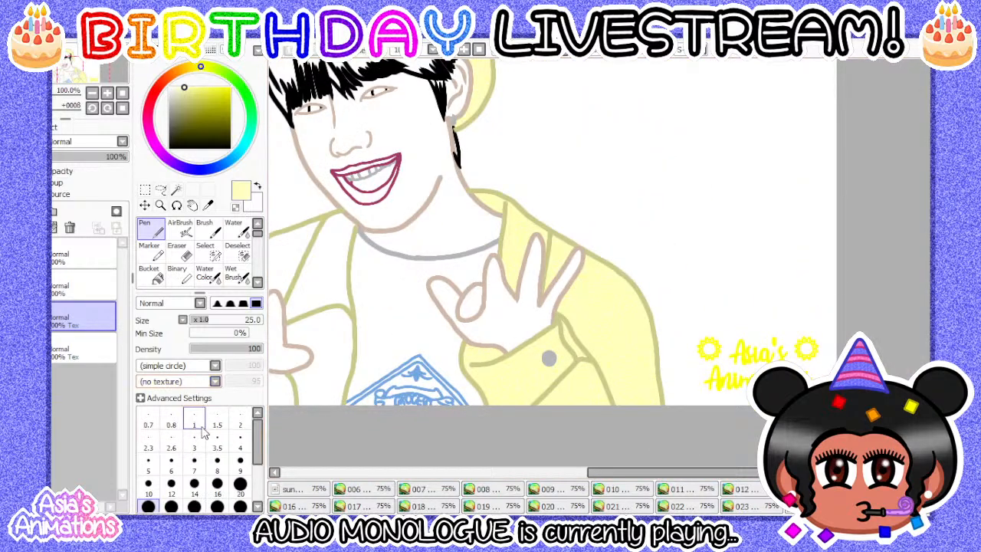
left_click(194, 417)
left_click(122, 95)
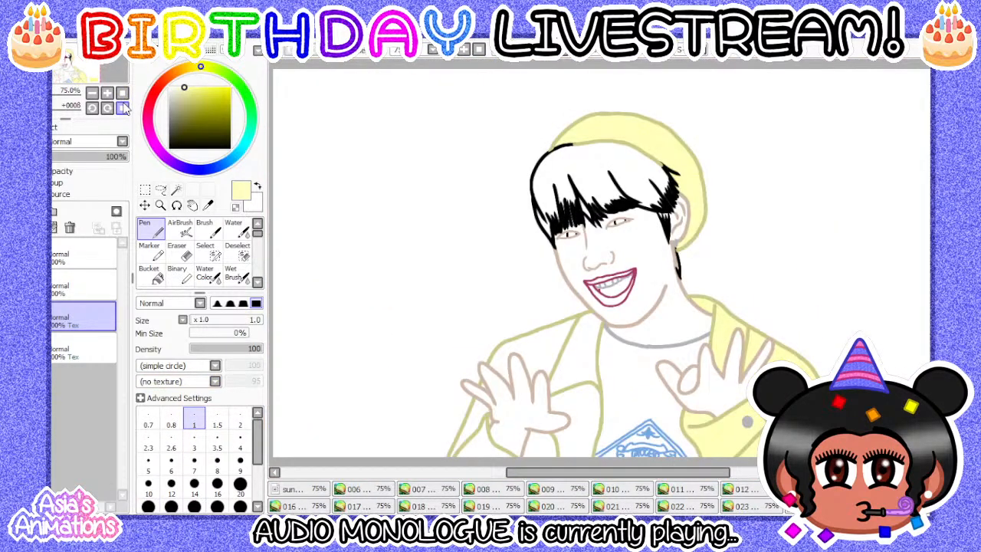
- Bucket-fill the unfilled jacket half behind the open hand, including its collar, sleeve and cuff, with pale yellow
left_click(152, 274)
scroll(442, 294, "down", 1)
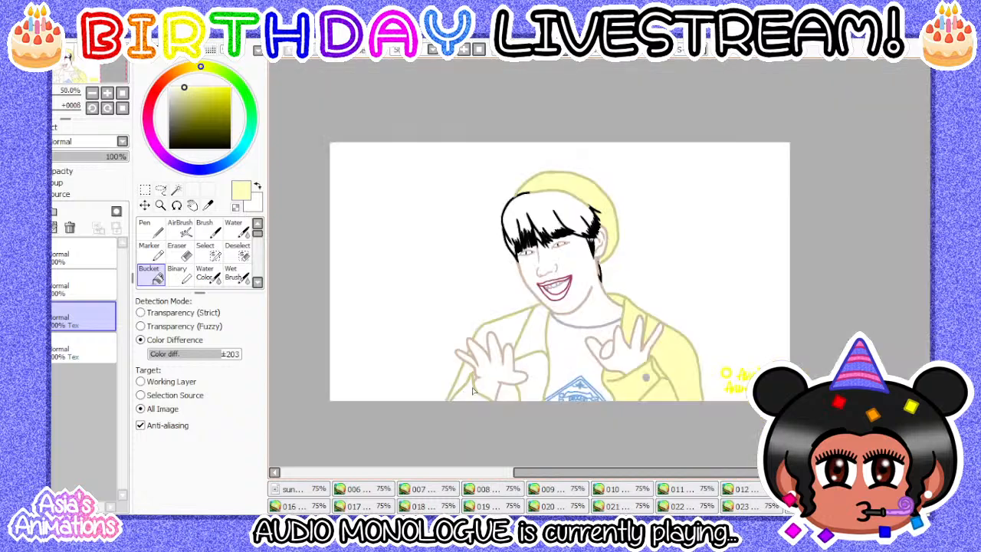
scroll(476, 386, "up", 2)
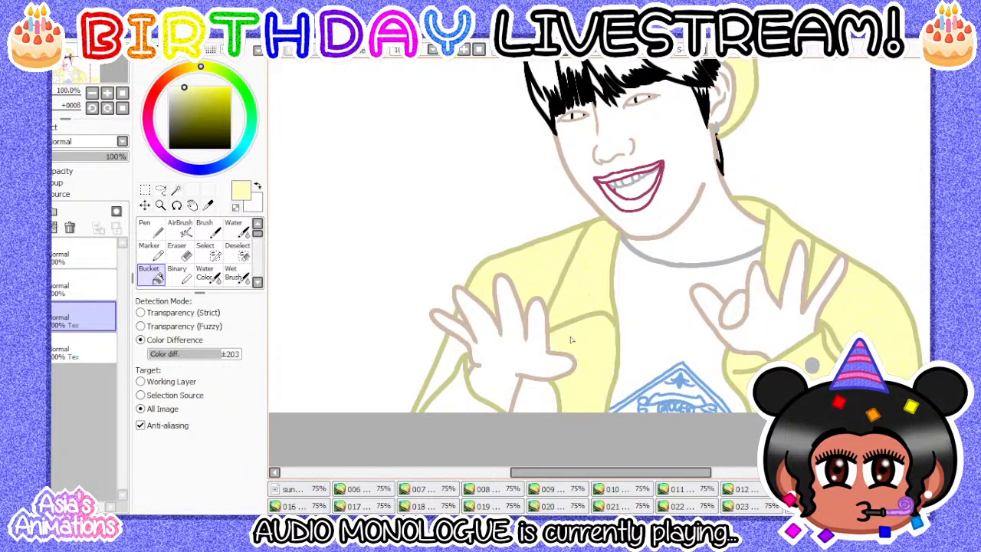
scroll(571, 340, "up", 3)
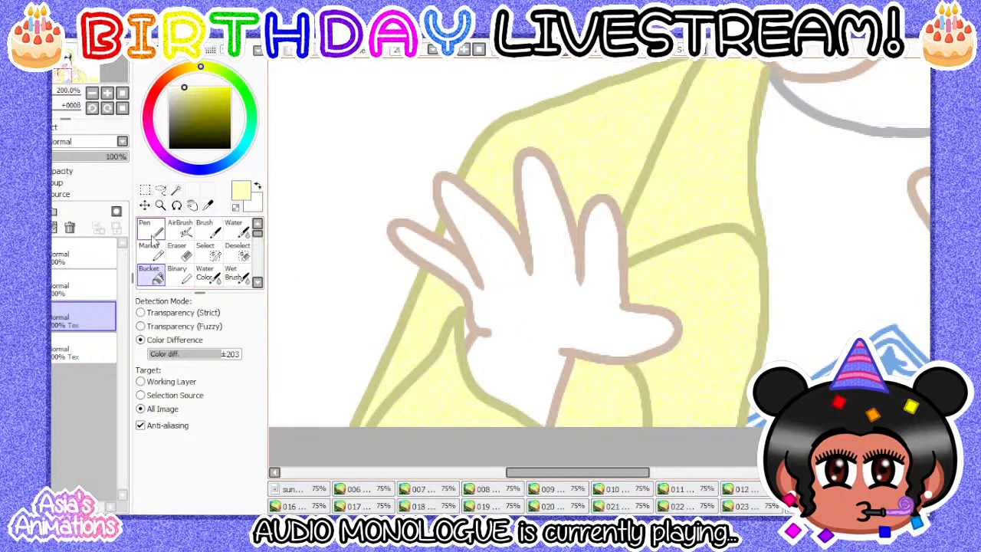
- Close the gap in the yellow fill between the cuff tip and the open hand's wrist with the Pen at sizes 20 and 16
left_click(153, 236)
scroll(192, 492, "down", 1)
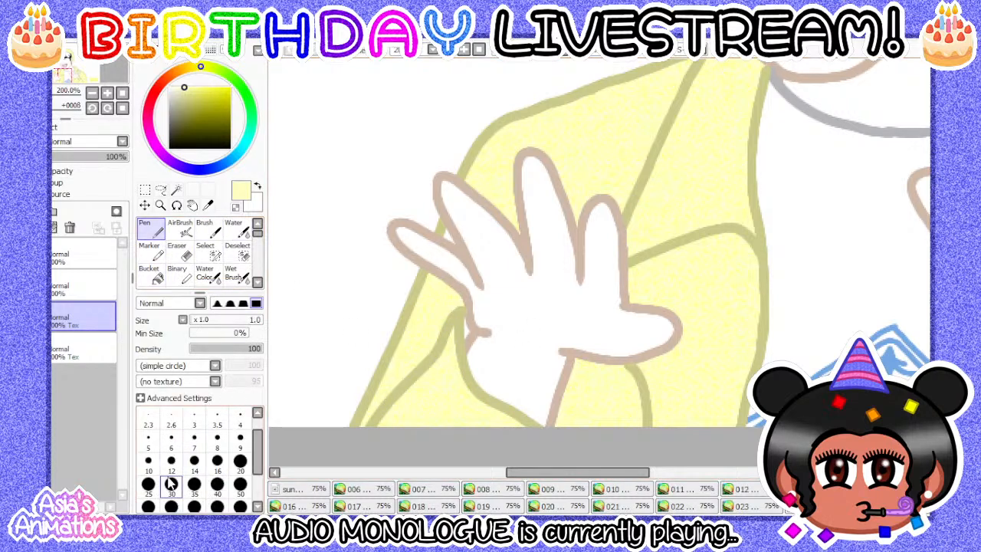
scroll(230, 469, "up", 1)
left_click(239, 485)
scroll(353, 412, "up", 2)
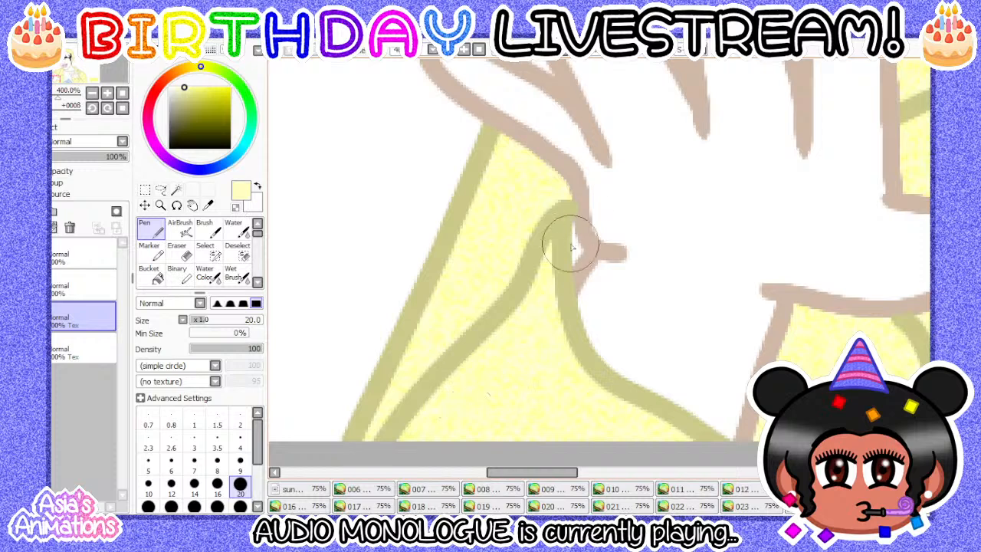
scroll(549, 220, "up", 1)
left_click(217, 483)
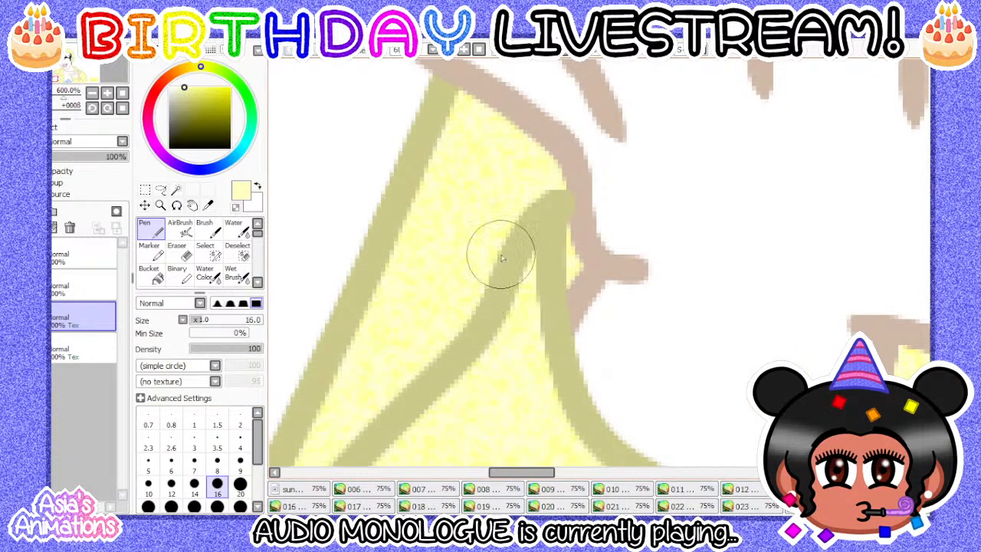
- Touch up the yellow fill along the sleeve folds and below the open hand's thumb, and return the Pen to size 1
scroll(502, 258, "down", 1)
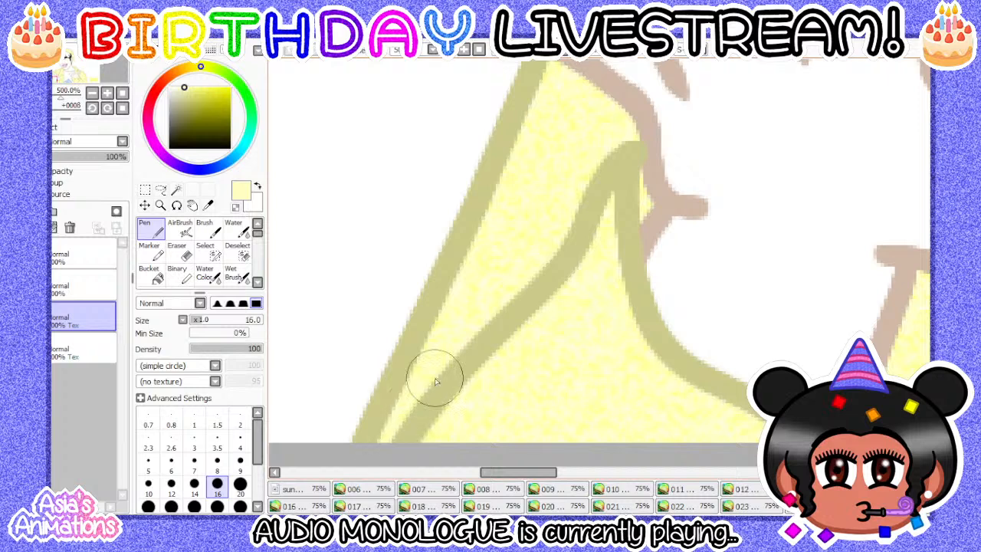
scroll(634, 350, "down", 2)
scroll(668, 345, "up", 1)
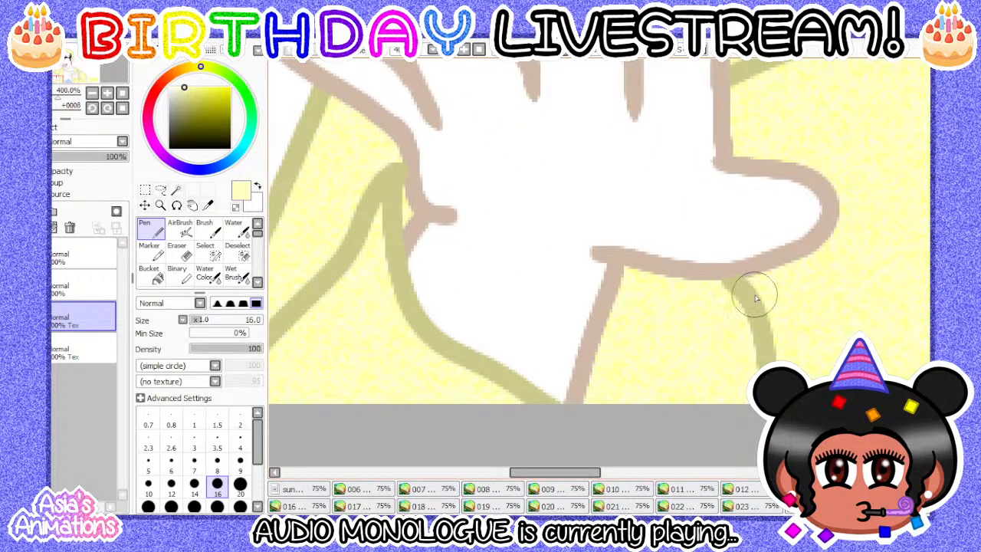
scroll(543, 372, "down", 5)
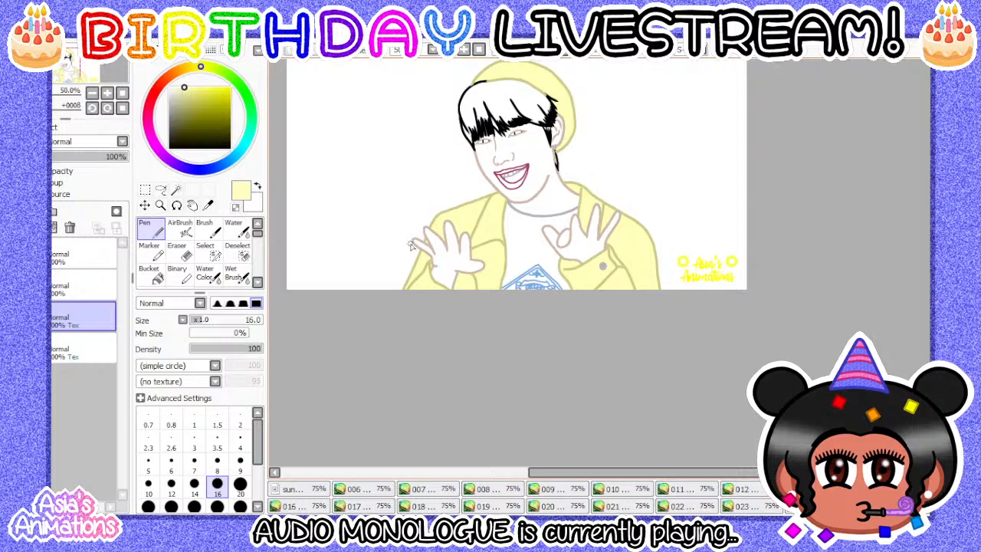
left_click(194, 420)
left_click(122, 96)
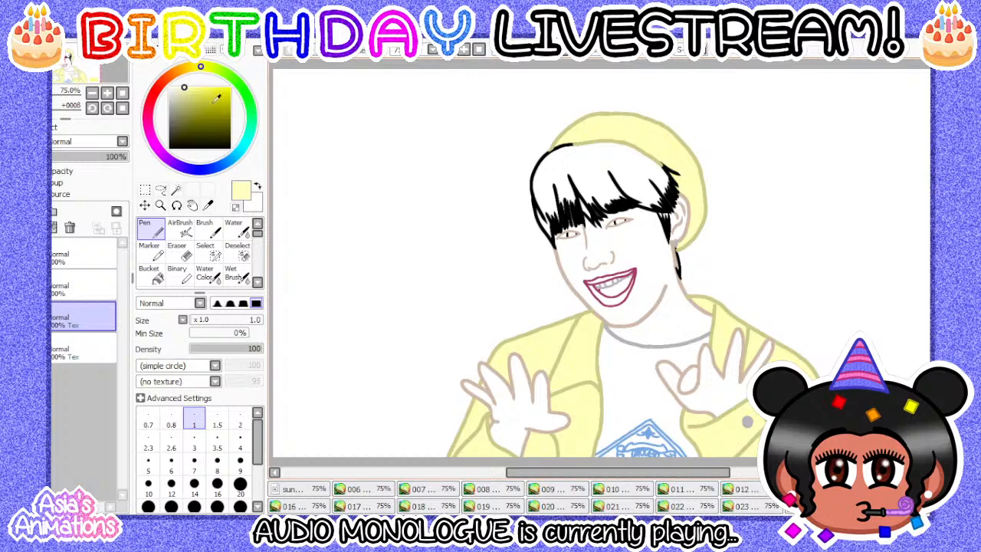
- Sample the dark Hair fill colour of the black-haired character from the colour reference document and return to the Pen
left_click(197, 171)
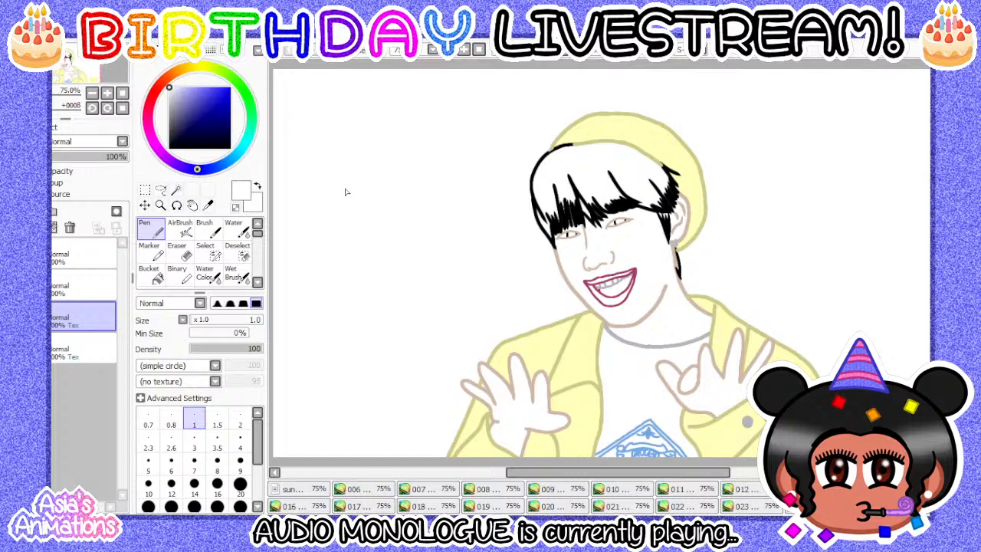
left_click(873, 506)
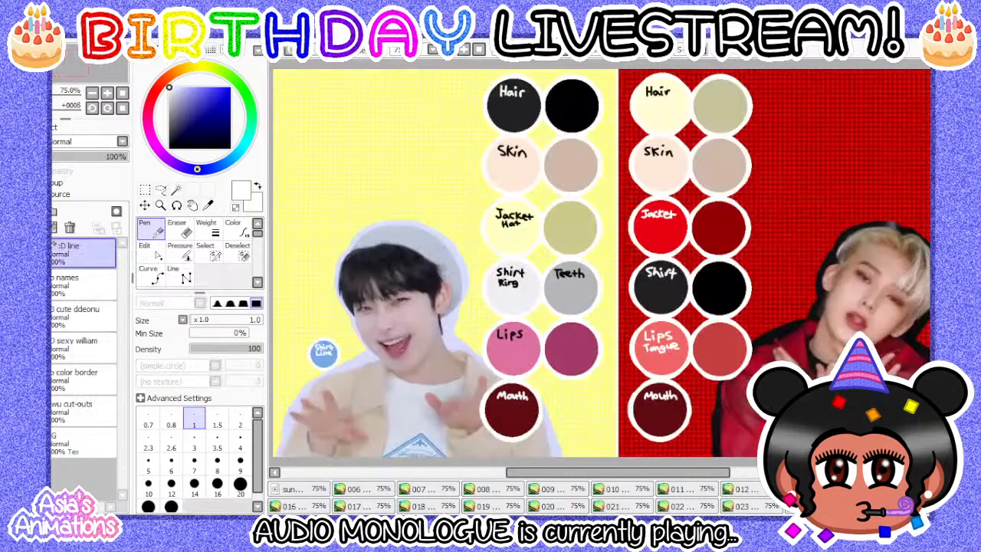
left_click(207, 205)
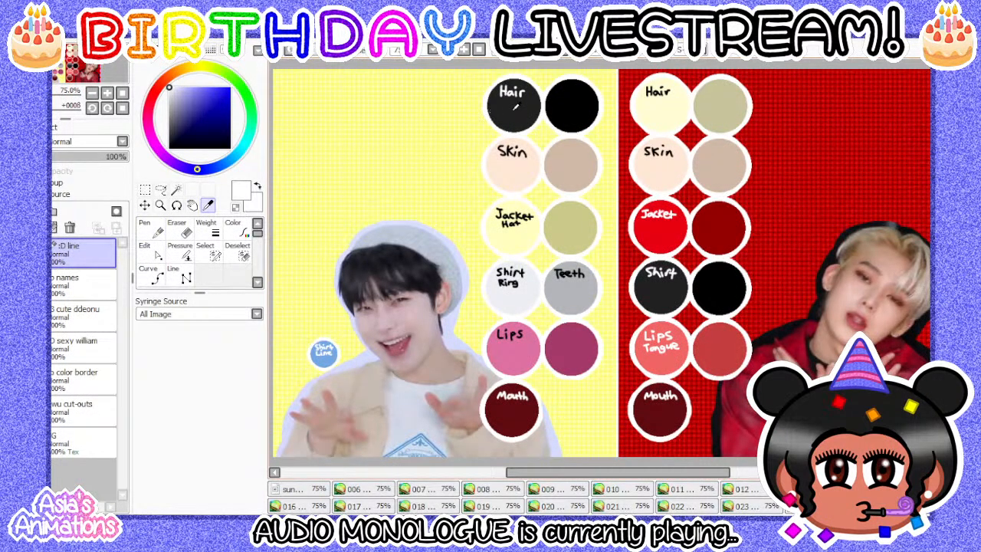
left_click(143, 228)
- Open frame 006 and add a new layer directly above its bottom layer
left_click(360, 491)
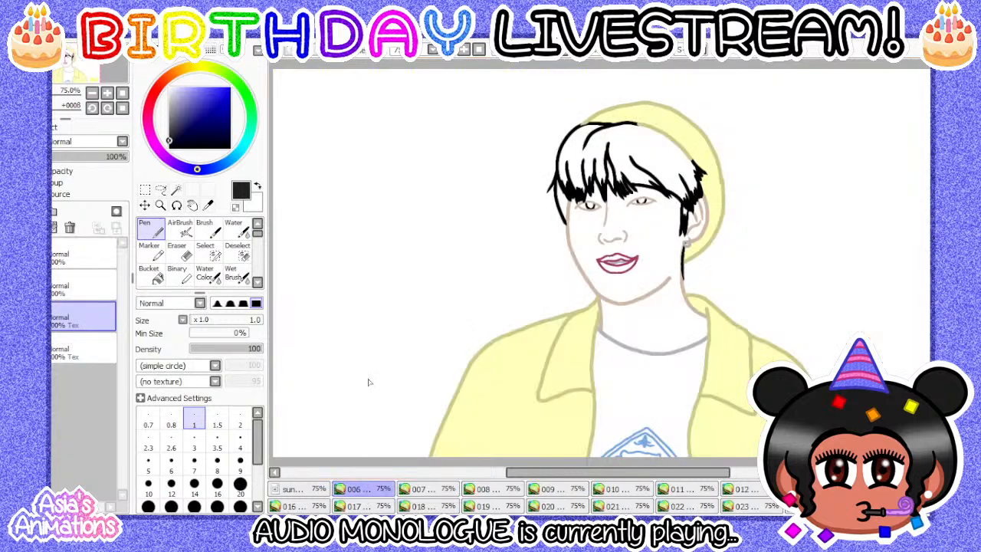
left_click(70, 347)
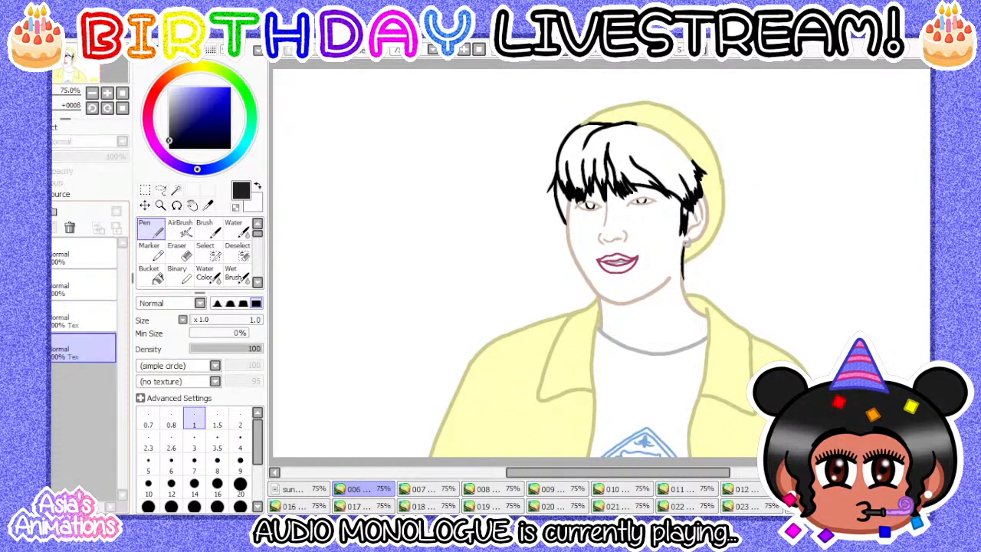
left_click(23, 212)
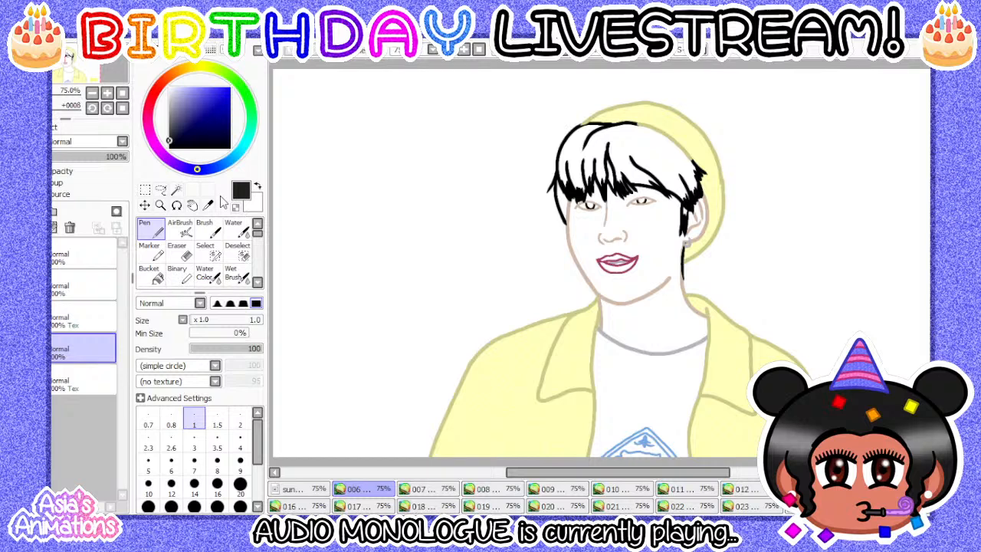
- Set the Pen to size 5, undo a trial stroke inside the eye and show the yellow textured background
scroll(618, 197, "up", 5)
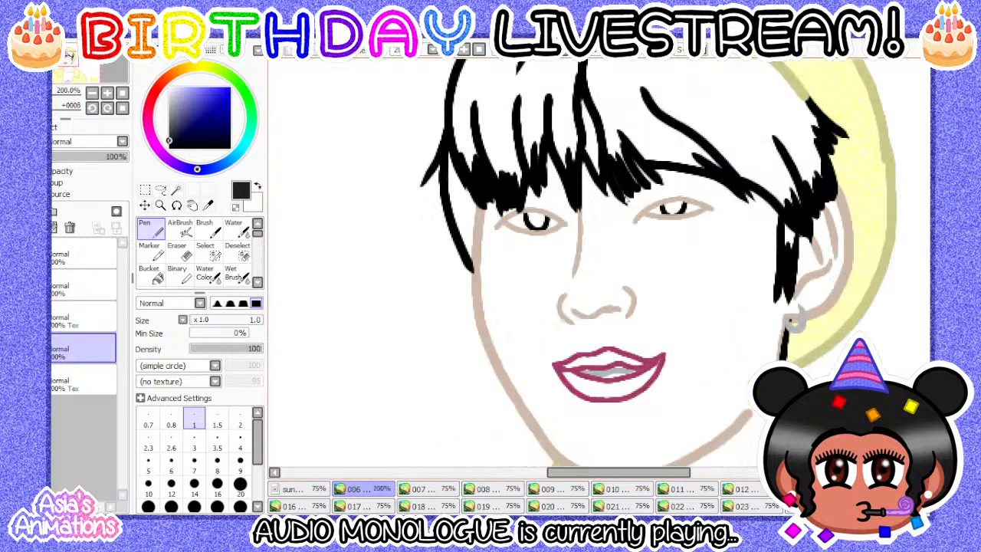
left_click(170, 463)
scroll(455, 230, "up", 4)
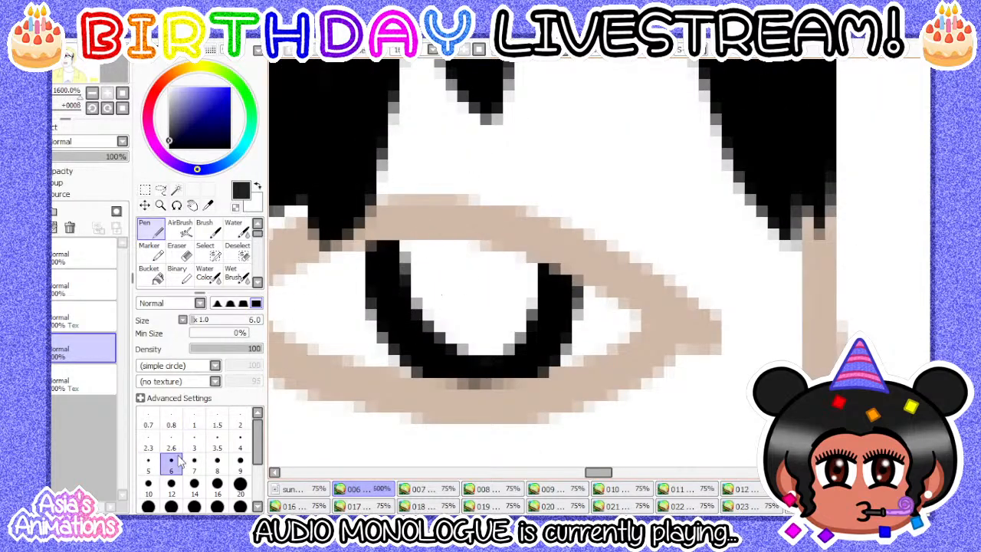
left_click(147, 459)
mouse_move(411, 246)
left_mouse_down()
mouse_move(420, 279)
mouse_move(459, 333)
left_mouse_up()
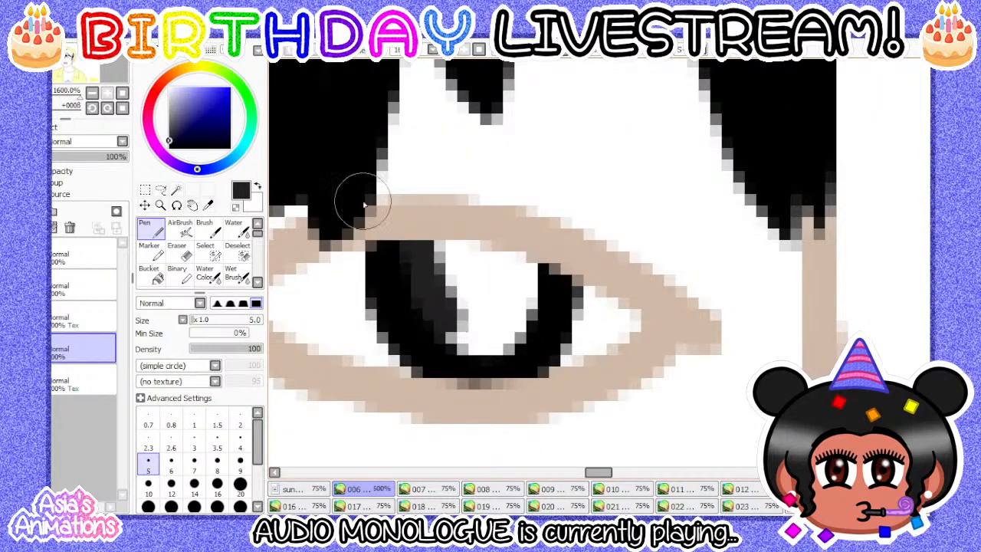
key("ctrl+z")
left_click(15, 375)
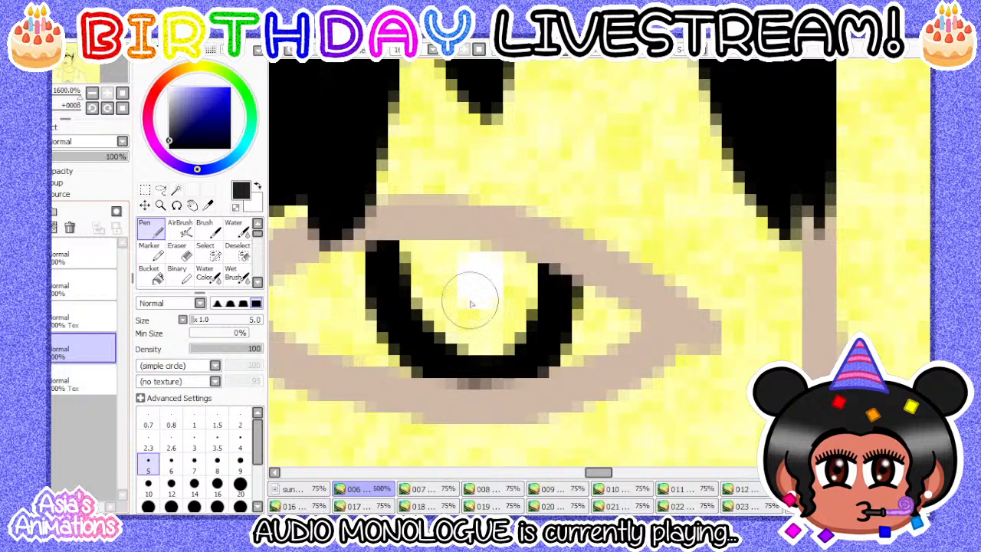
mouse_move(402, 245)
left_mouse_down()
mouse_move(409, 290)
mouse_move(432, 334)
mouse_move(480, 349)
mouse_move(522, 327)
mouse_move(534, 292)
mouse_move(517, 267)
mouse_move(456, 252)
mouse_move(422, 283)
mouse_move(460, 315)
mouse_move(506, 294)
left_mouse_up()
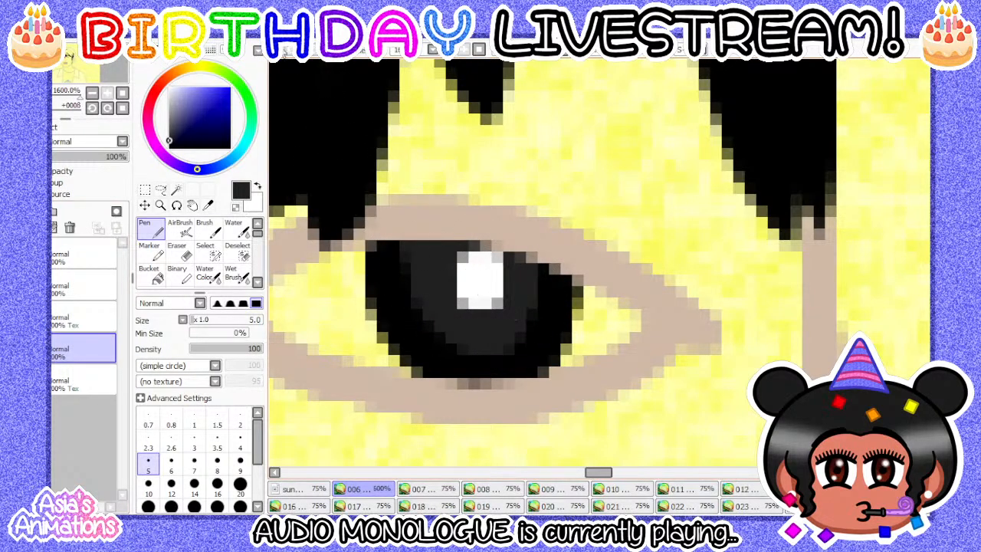
left_click(287, 52)
left_click(287, 52)
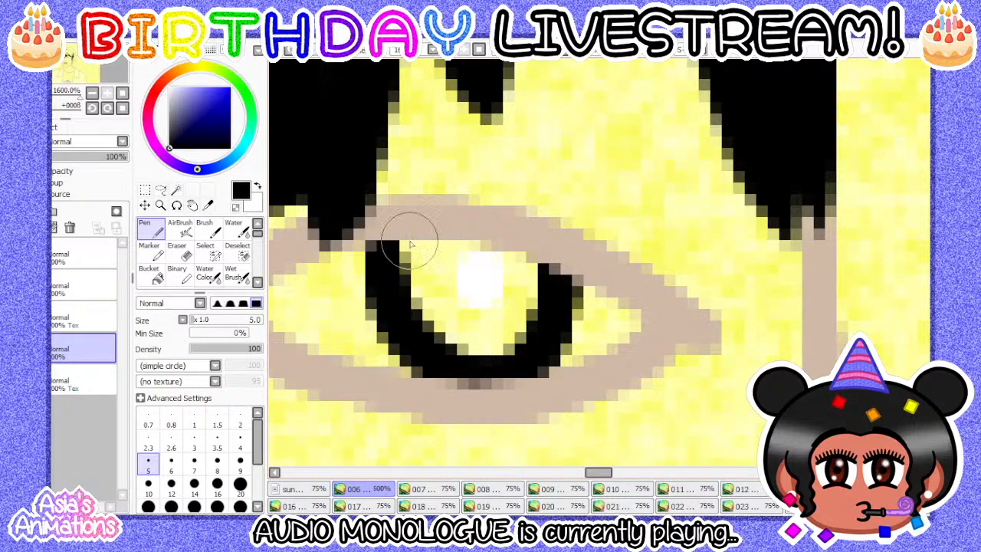
- Paint the irises of both eyes in frame 006 solid black around their white highlights
mouse_move(401, 223)
left_mouse_down()
mouse_move(439, 336)
mouse_move(486, 340)
mouse_move(525, 320)
mouse_move(527, 270)
mouse_move(470, 253)
mouse_move(418, 295)
mouse_move(480, 280)
mouse_move(455, 266)
left_mouse_up()
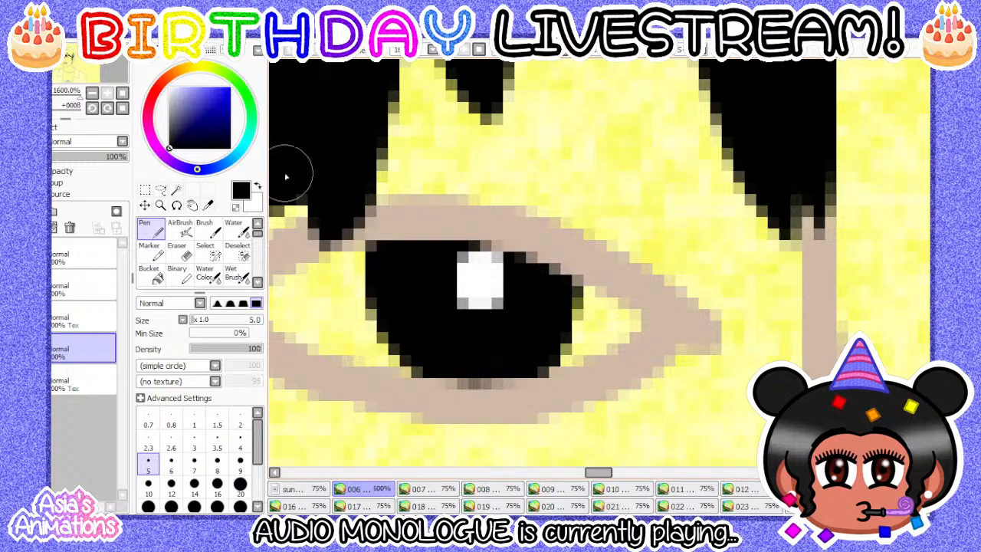
scroll(286, 177, "down", 5)
scroll(763, 191, "up", 5)
mouse_move(565, 232)
left_mouse_down()
mouse_move(564, 287)
mouse_move(623, 295)
mouse_move(656, 279)
mouse_move(673, 216)
mouse_move(570, 238)
mouse_move(619, 261)
left_mouse_up()
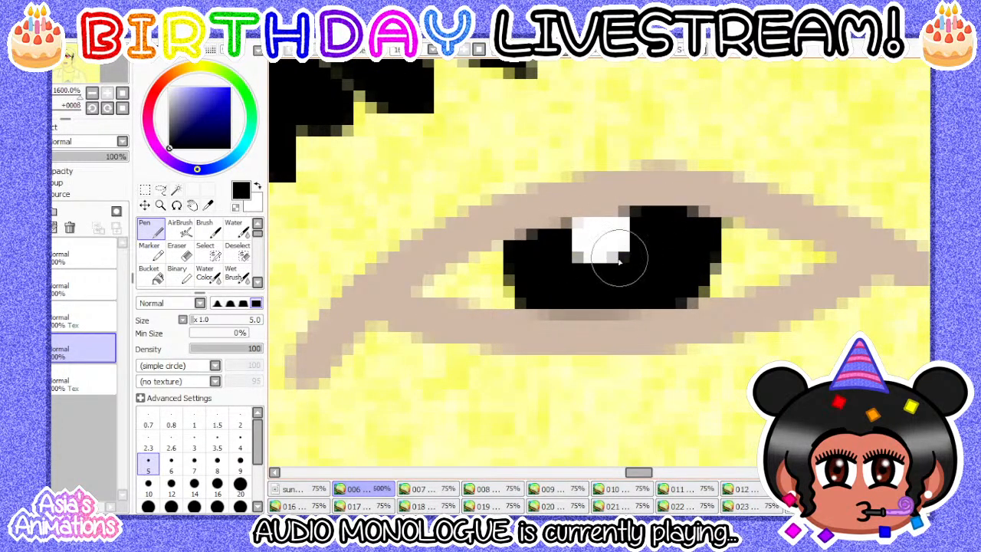
- Hide the yellow textured background in frame 006
scroll(596, 262, "down", 4)
left_click(124, 94)
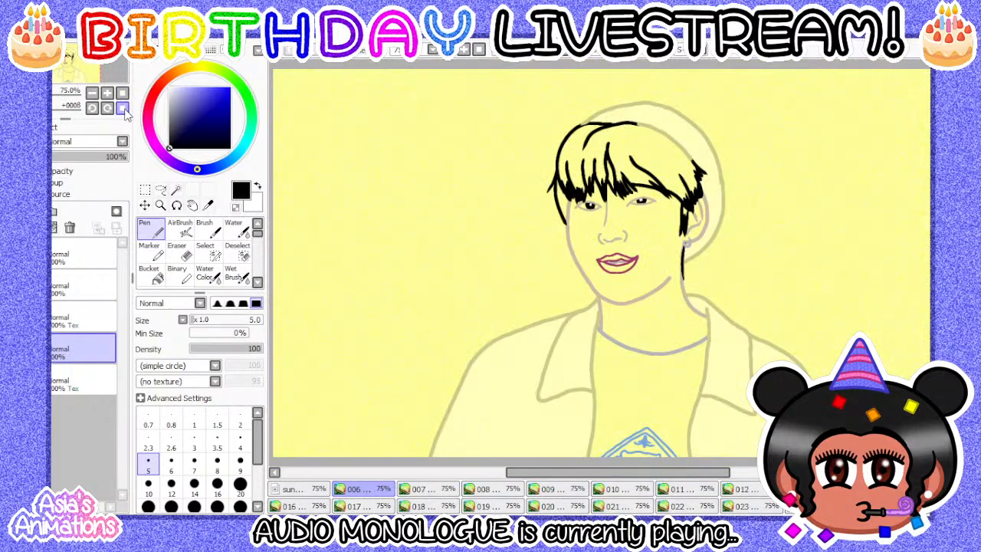
left_click(11, 375)
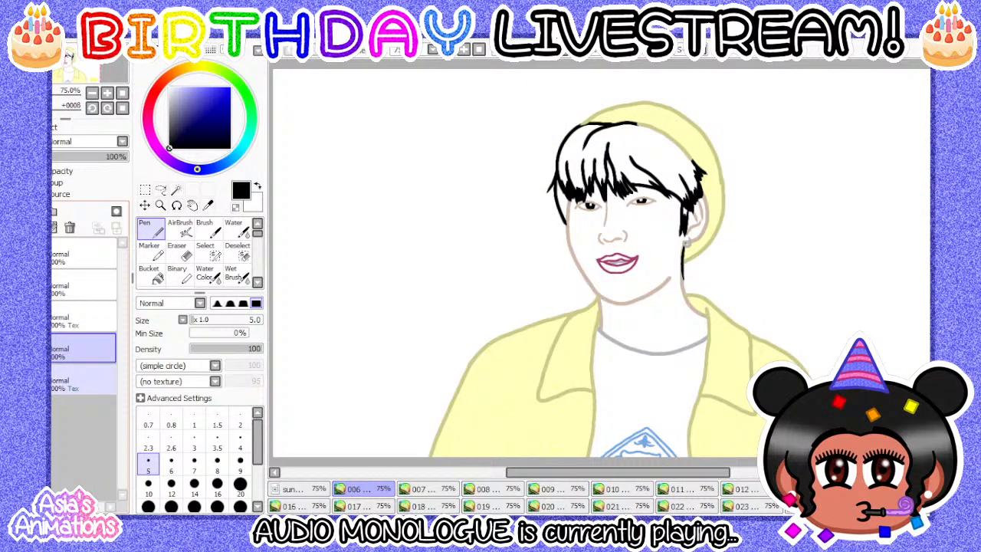
- Add a new layer directly above the bottom layer of frame 007 and show the yellow textured background
left_click(419, 491)
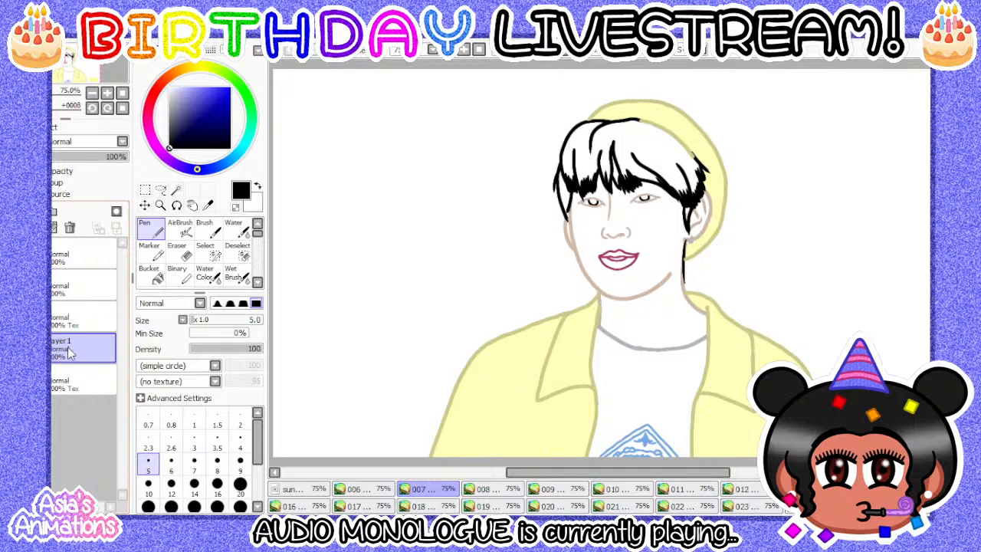
left_click(69, 351)
scroll(641, 187, "up", 3)
left_click(10, 380)
scroll(505, 220, "up", 1)
scroll(440, 226, "up", 4)
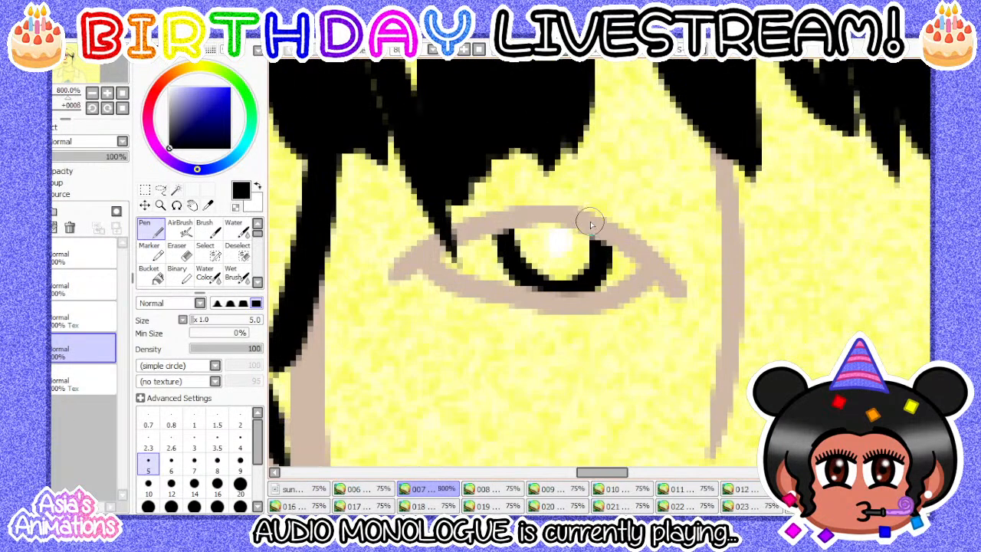
- Paint the irises of both eyes in frame 007 solid black around their white highlights
mouse_move(488, 292)
left_mouse_down()
mouse_move(550, 314)
mouse_move(543, 258)
left_mouse_up()
scroll(476, 259, "down", 5)
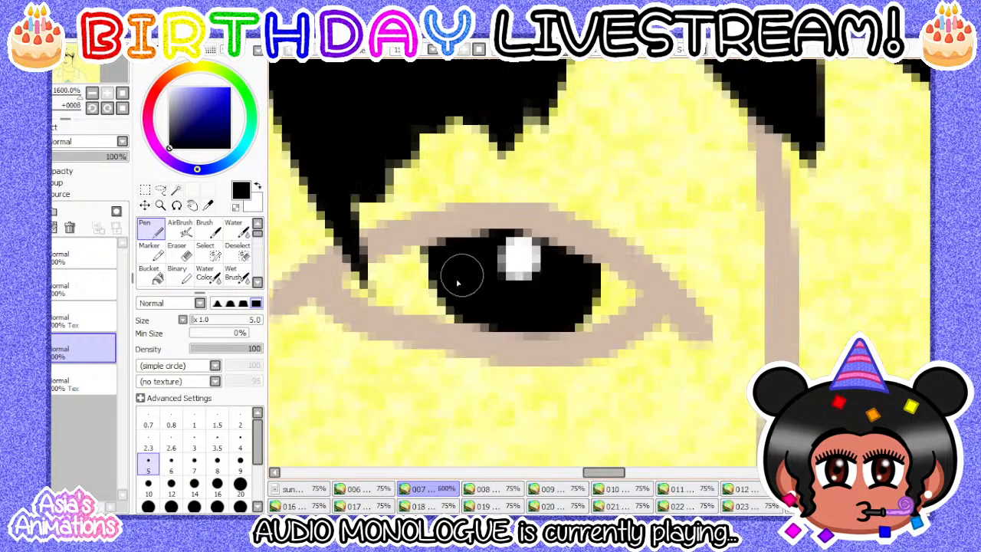
scroll(528, 282, "up", 4)
scroll(528, 281, "up", 3)
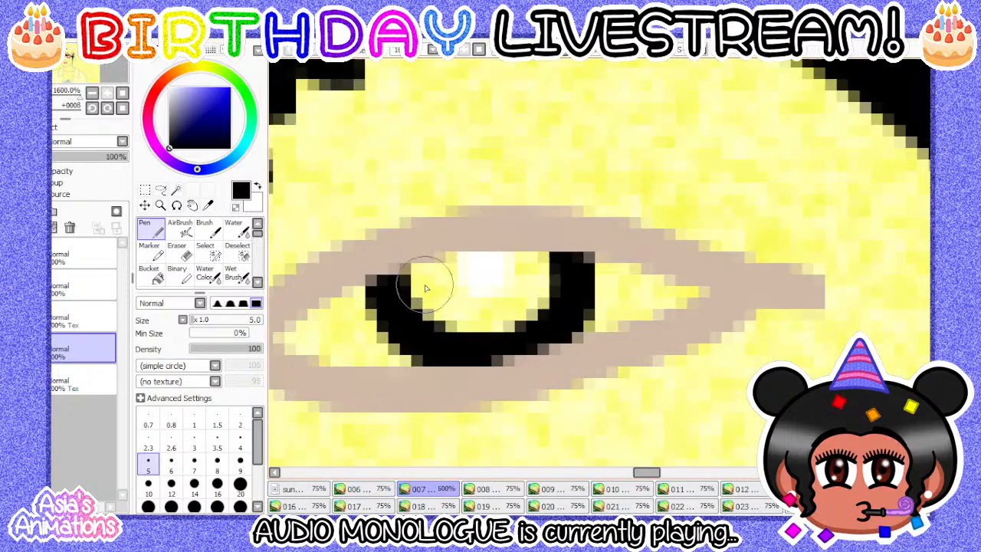
mouse_move(426, 278)
left_mouse_down()
mouse_move(451, 322)
mouse_move(508, 314)
mouse_move(538, 303)
mouse_move(539, 260)
mouse_move(446, 254)
mouse_move(443, 285)
mouse_move(448, 276)
mouse_move(514, 279)
mouse_move(423, 303)
left_mouse_up()
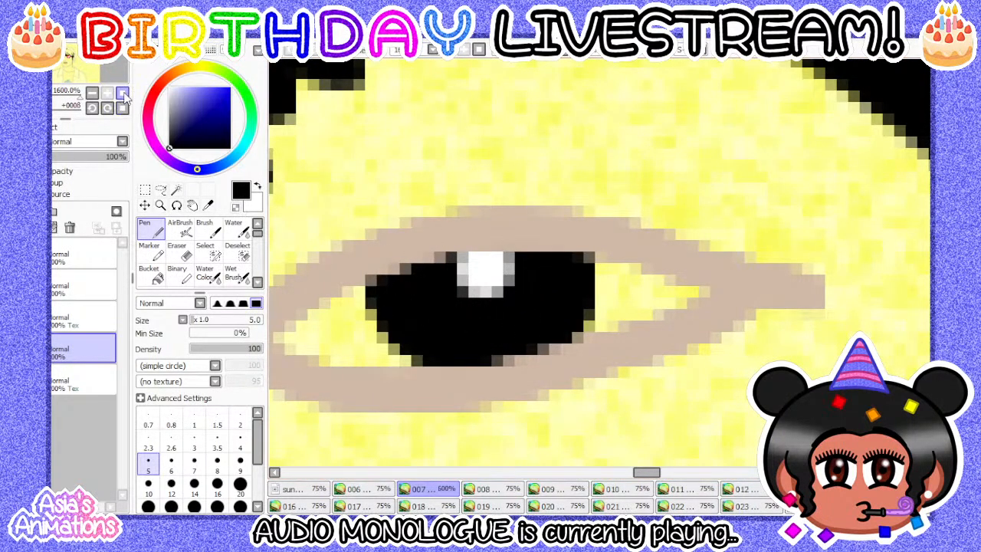
- Hide the yellow textured background in frame 007 and compare the finished eyes with frame 006
left_click(124, 93)
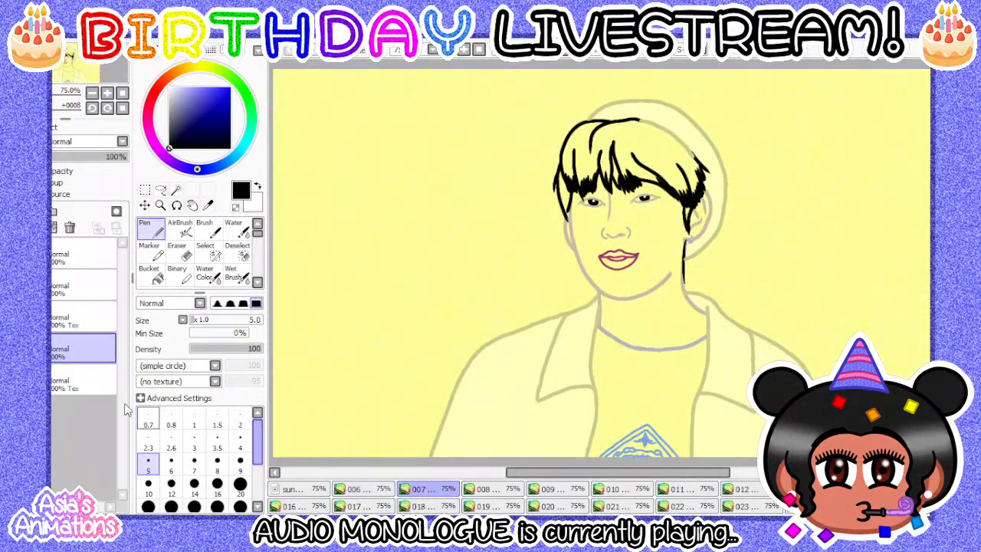
left_click(14, 382)
left_click(385, 487)
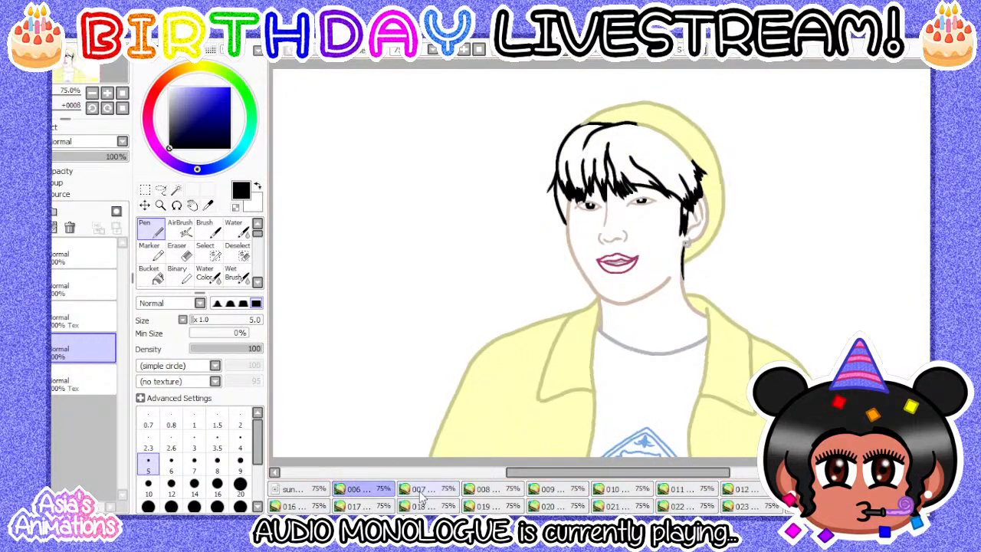
left_click(420, 491)
- Open frame 008 and add a new layer directly above its bottom layer
left_click(484, 488)
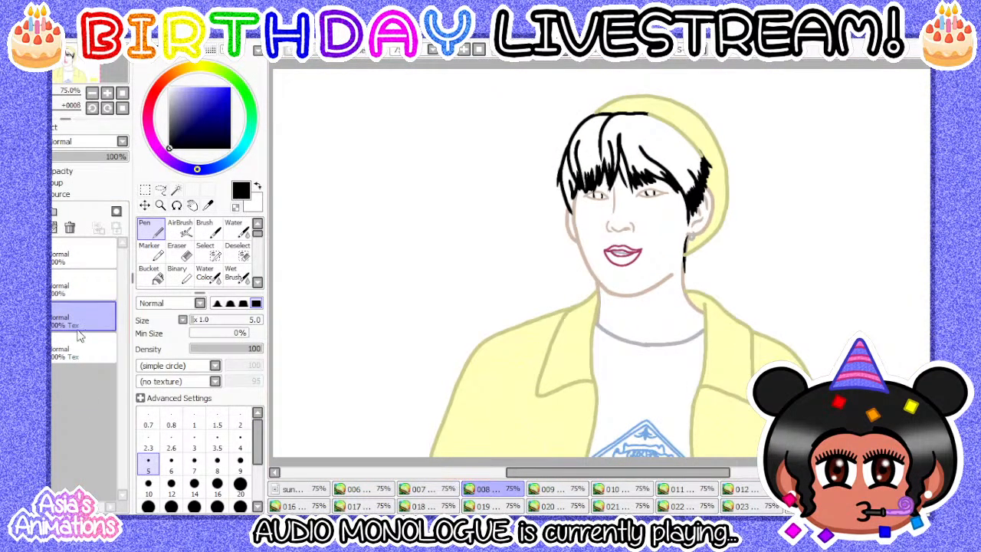
left_click(79, 340)
left_click(17, 211)
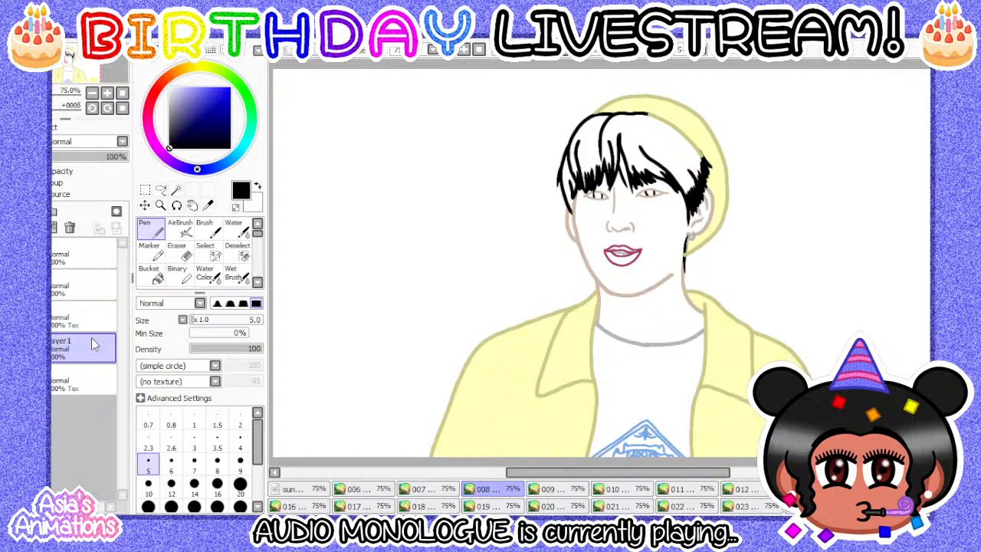
- Set the Pen to size 6 and paint both irises in frame 008 black around their highlights, with the yellow background shown
scroll(601, 195, "up", 3)
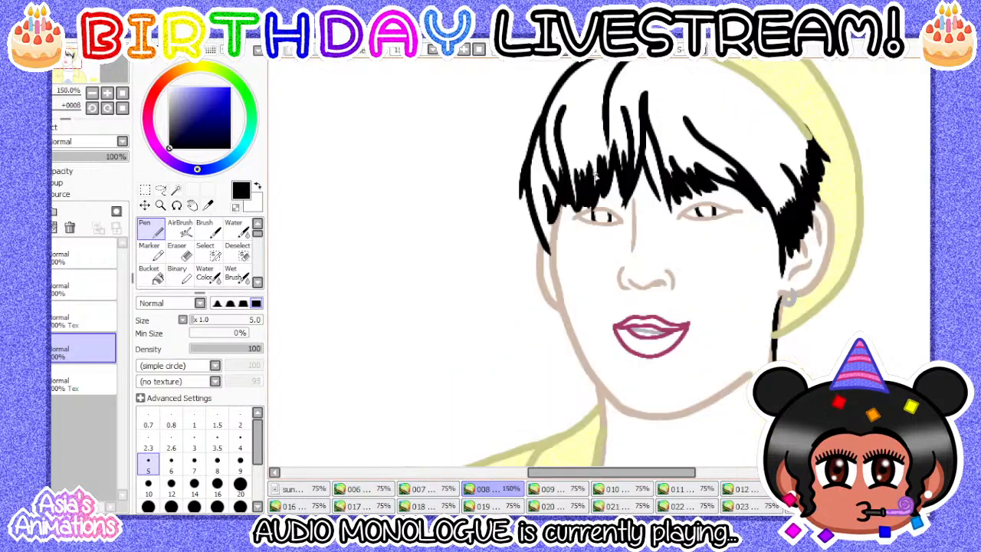
scroll(607, 190, "up", 5)
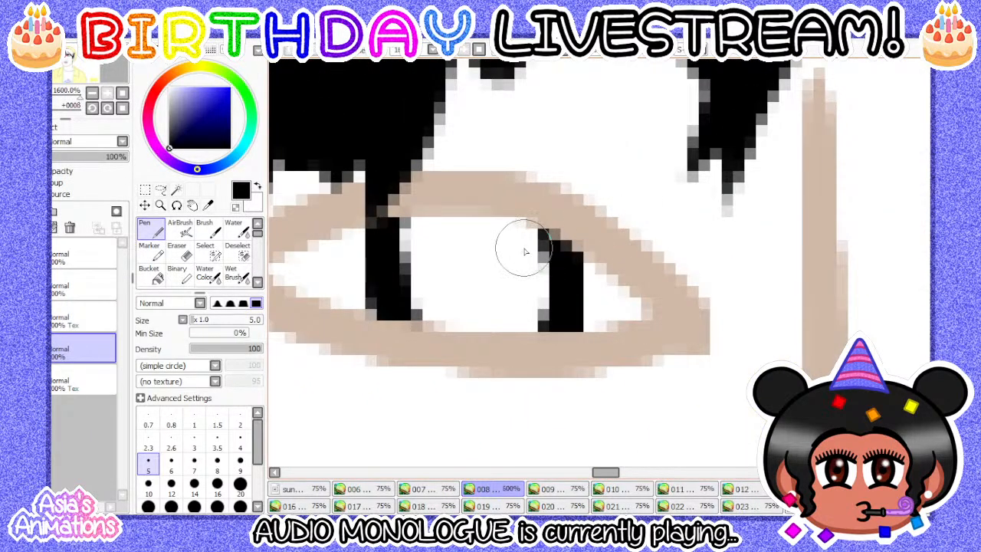
left_click(171, 463)
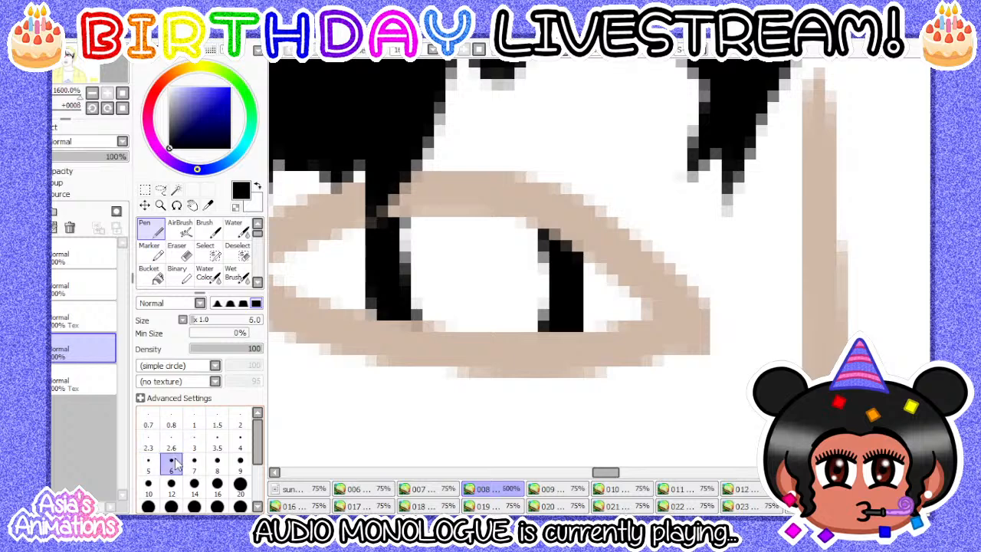
mouse_move(397, 255)
left_mouse_down()
mouse_move(424, 228)
mouse_move(435, 309)
mouse_move(481, 327)
mouse_move(530, 312)
mouse_move(540, 284)
mouse_move(505, 227)
mouse_move(433, 255)
mouse_move(498, 264)
mouse_move(485, 291)
mouse_move(490, 248)
mouse_move(433, 252)
mouse_move(452, 312)
mouse_move(477, 272)
left_mouse_up()
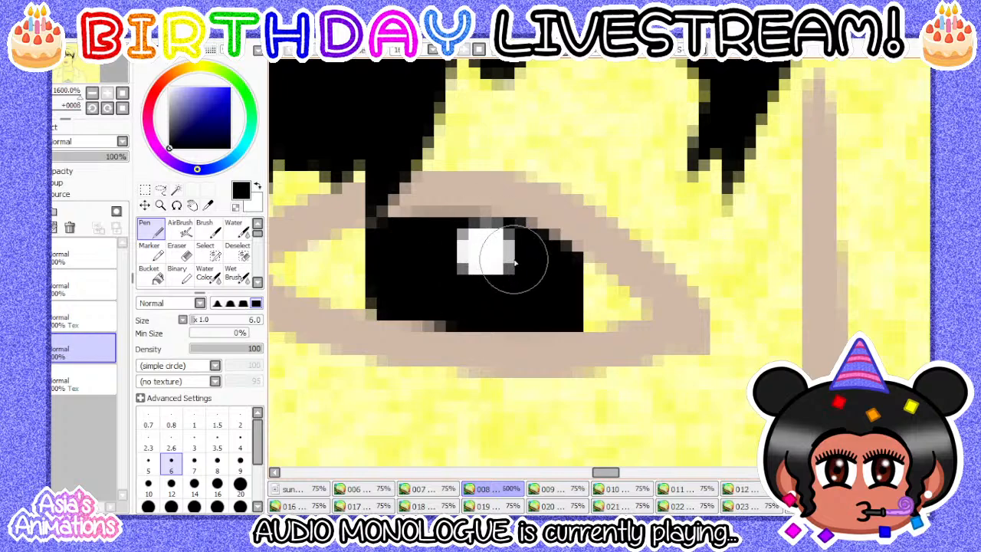
scroll(460, 276, "down", 4)
scroll(743, 222, "up", 3)
scroll(731, 209, "up", 1)
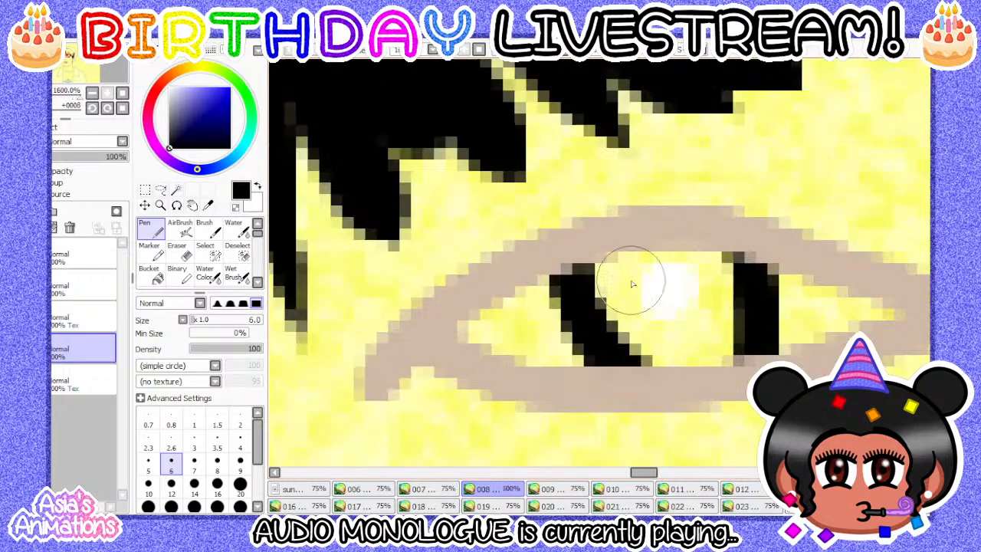
mouse_move(635, 281)
left_mouse_down()
mouse_move(603, 277)
mouse_move(627, 326)
mouse_move(672, 354)
mouse_move(719, 336)
mouse_move(720, 349)
mouse_move(728, 327)
mouse_move(701, 258)
mouse_move(620, 275)
mouse_move(674, 285)
mouse_move(644, 284)
left_mouse_up()
scroll(644, 284, "down", 8)
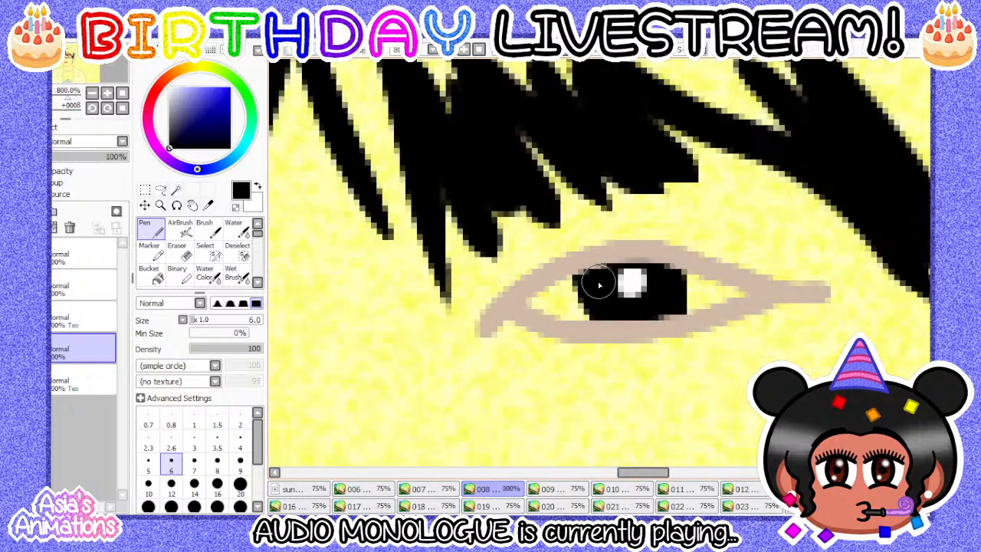
- Hide the yellow background in frame 008 and add a new layer directly above the bottom layer of frame 009
left_click(123, 93)
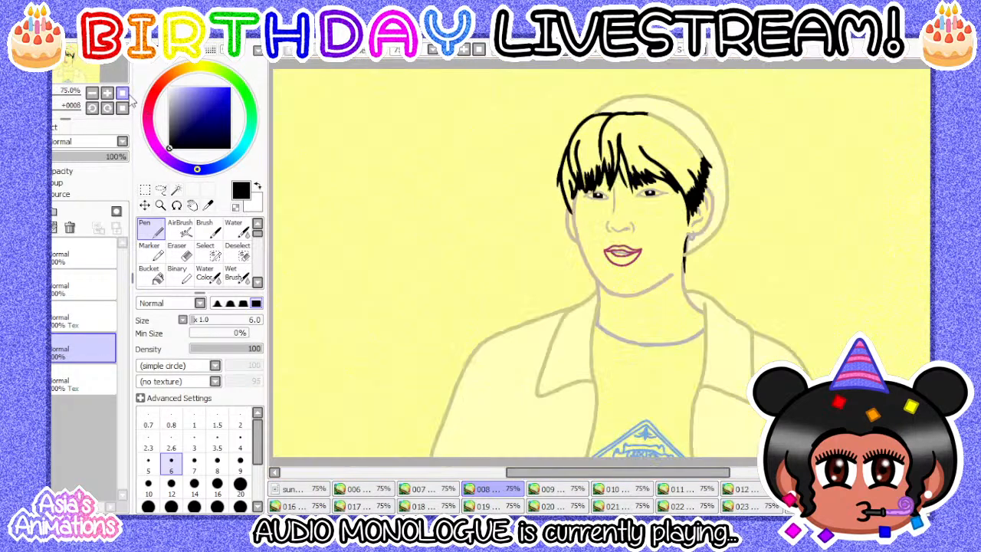
left_click(10, 380)
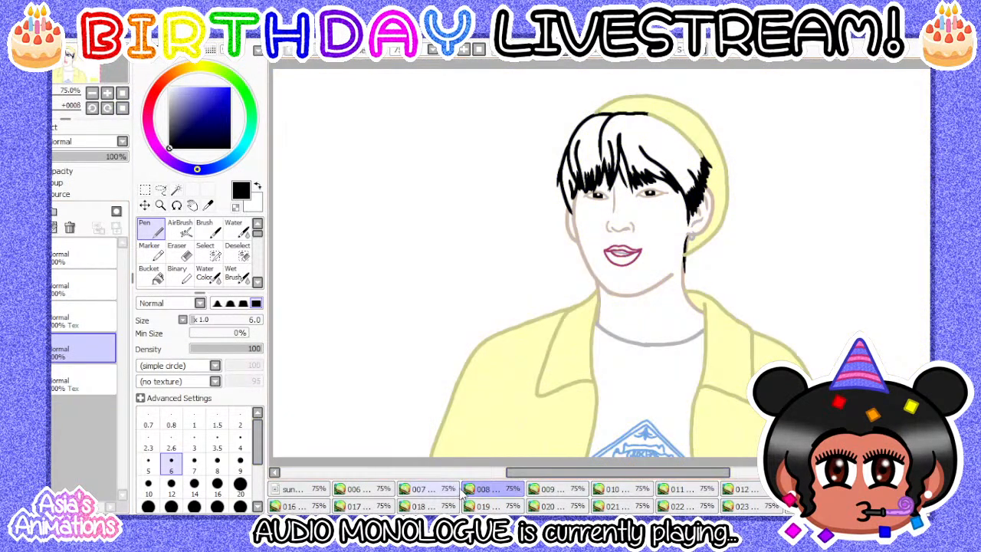
left_click(86, 348)
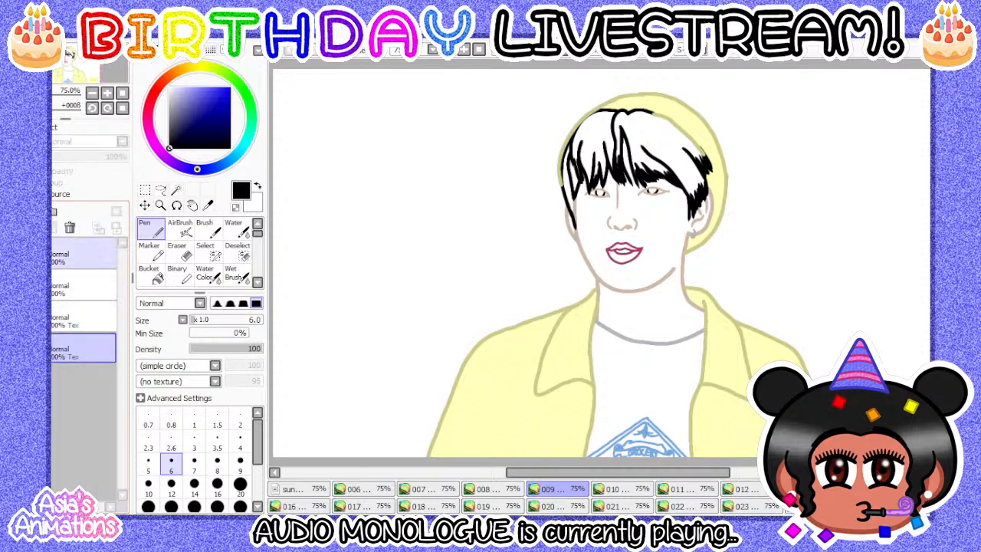
left_click(22, 211)
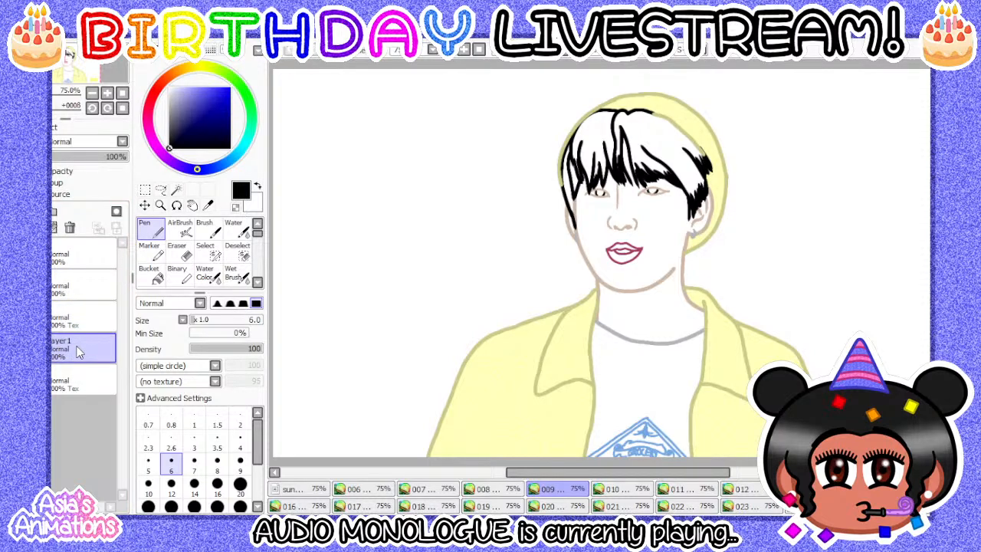
- Paint both irises in frame 009 black around their highlights with the Pen at size 5, showing the yellow background for the second eye
scroll(651, 184, "up", 4)
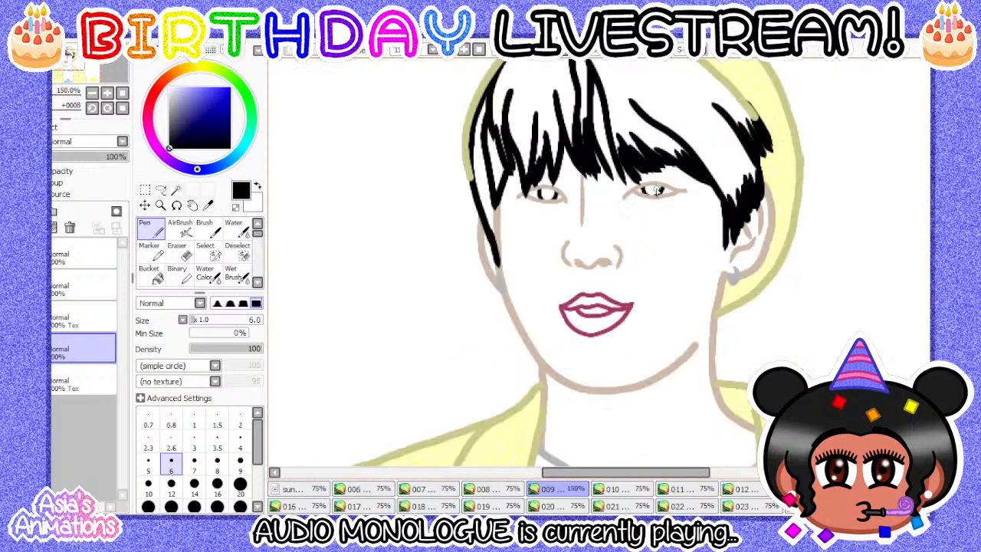
scroll(656, 178, "up", 5)
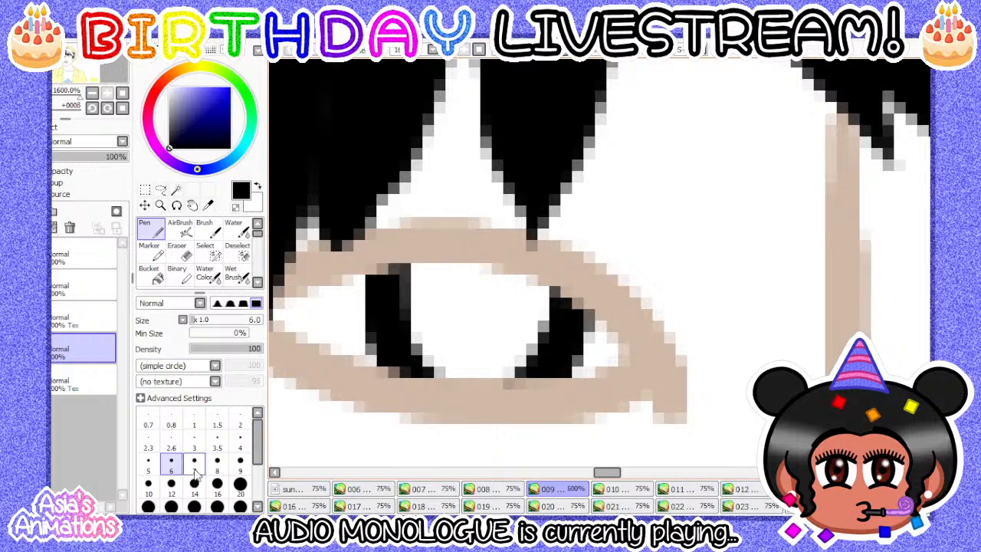
key("bracketleft")
mouse_move(418, 266)
left_mouse_down()
mouse_move(416, 334)
mouse_move(436, 367)
mouse_move(495, 375)
mouse_move(518, 363)
mouse_move(542, 319)
mouse_move(543, 292)
mouse_move(501, 275)
mouse_move(445, 277)
mouse_move(471, 326)
left_mouse_up()
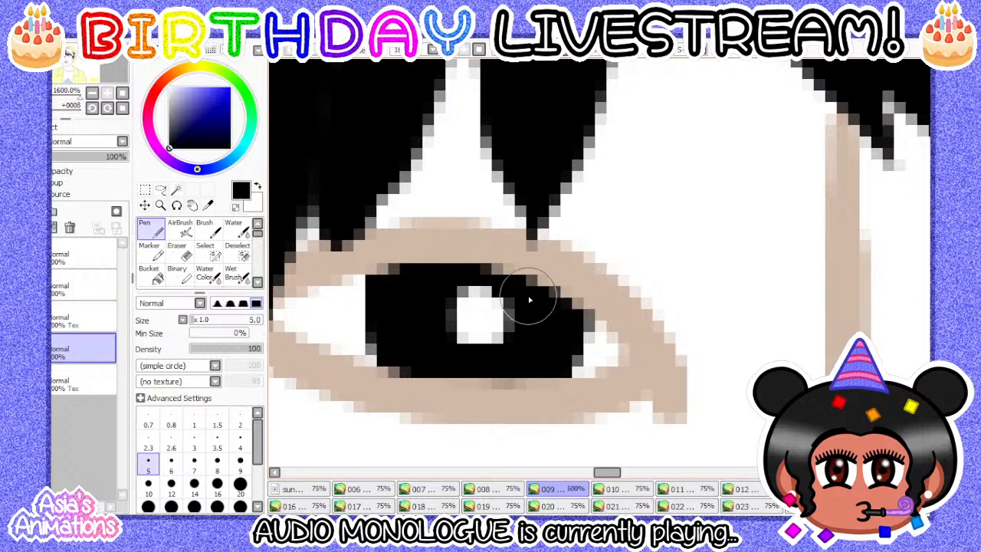
scroll(420, 290, "down", 5)
scroll(475, 283, "up", 5)
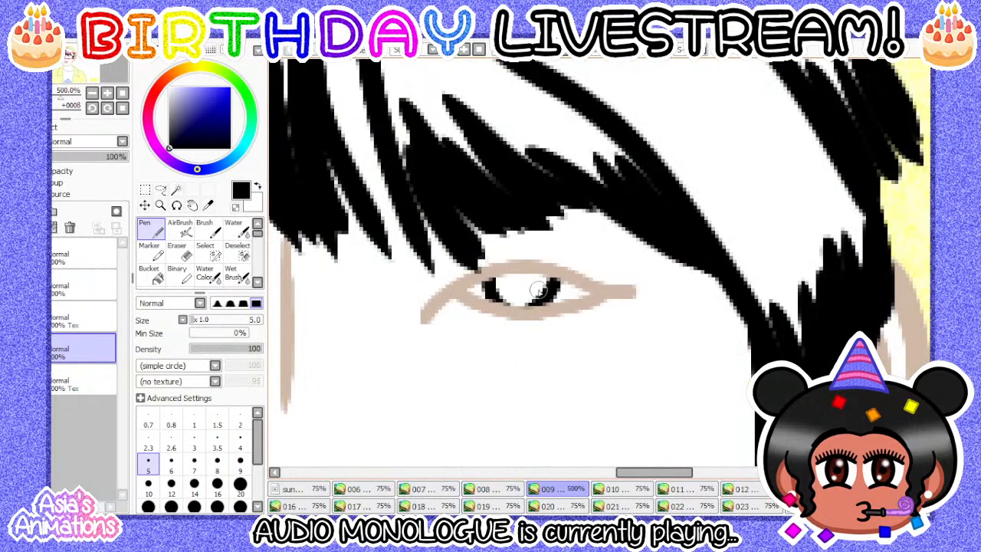
left_click(11, 379)
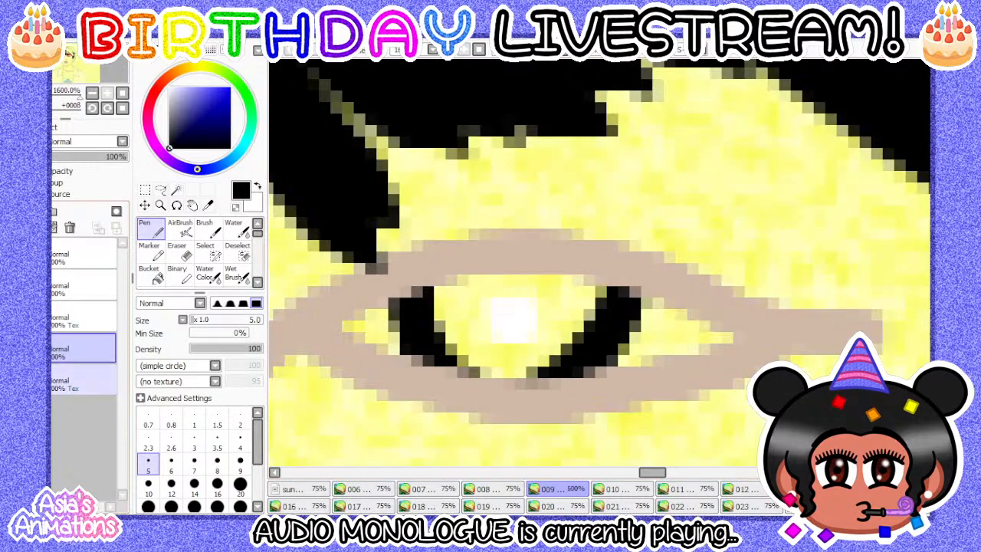
mouse_move(457, 284)
left_mouse_down()
mouse_move(452, 342)
mouse_move(473, 366)
mouse_move(530, 361)
mouse_move(566, 343)
mouse_move(590, 313)
mouse_move(591, 291)
mouse_move(488, 290)
mouse_move(471, 328)
mouse_move(512, 305)
left_mouse_up()
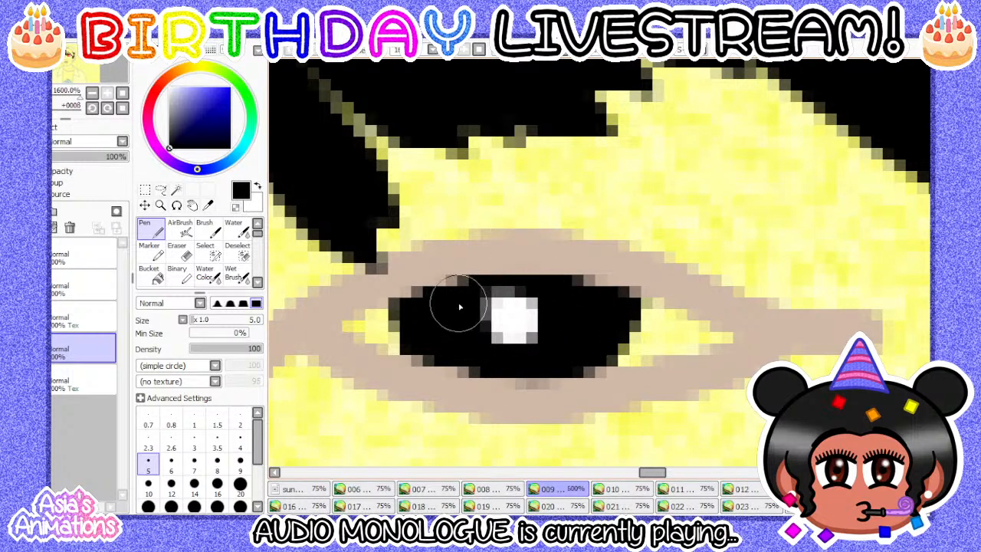
- Hide the yellow textured background in frame 009 and compare the finished eyes with frame 008
scroll(508, 318, "down", 3)
left_click(122, 94)
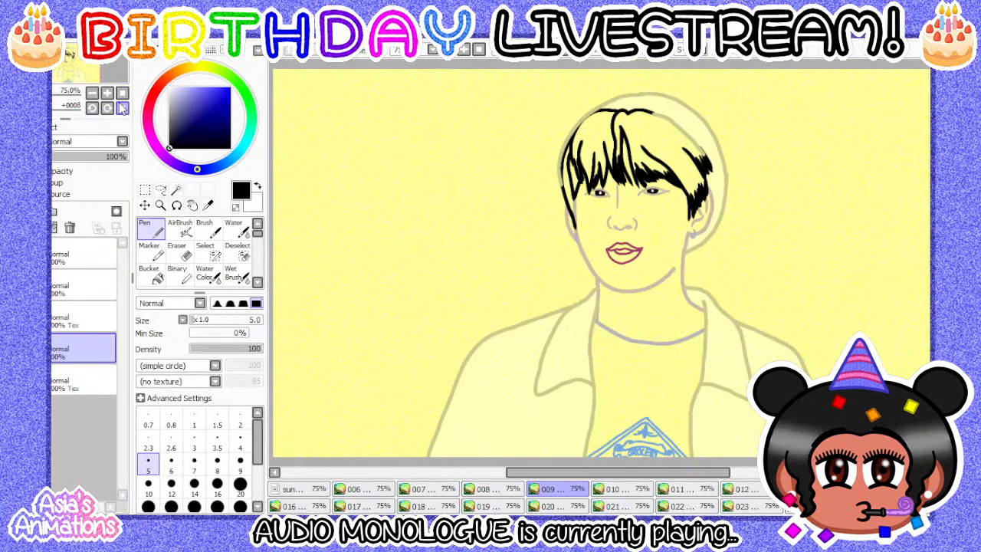
left_click(194, 417)
left_click(14, 379)
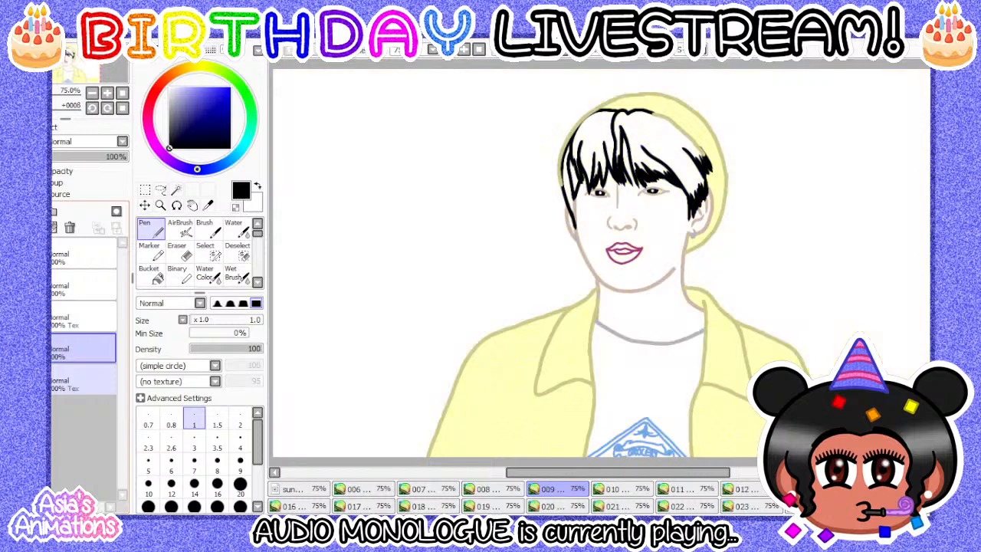
left_click(506, 488)
left_click(562, 492)
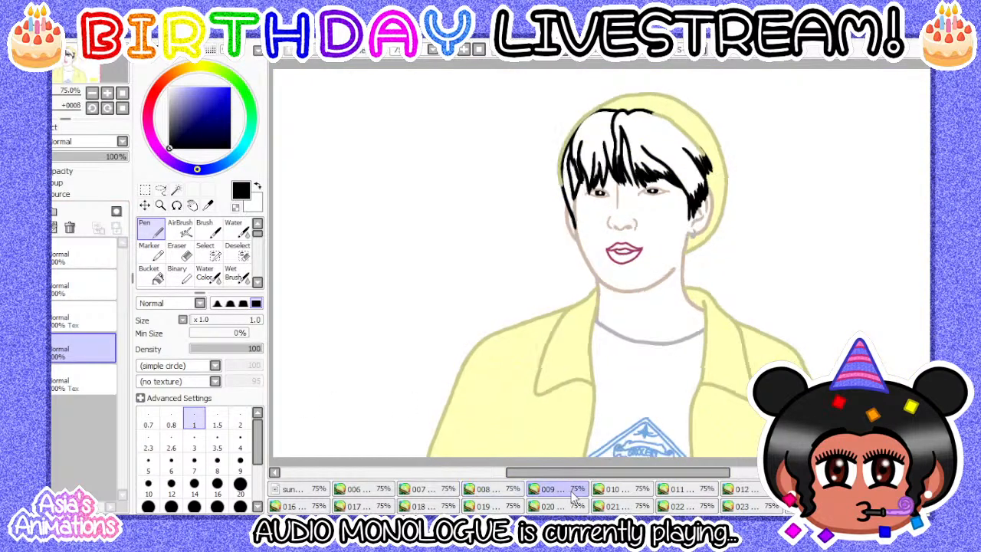
- Show the yellow textured background in frame 010 and add a new layer directly above the bottom layer
left_click(609, 492)
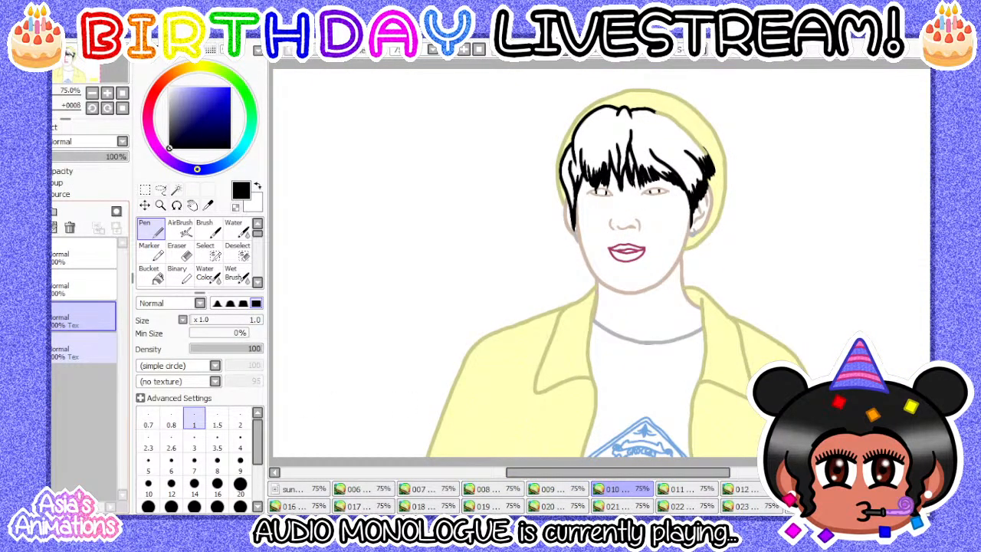
left_click(14, 348)
left_click(46, 348)
left_click(20, 211)
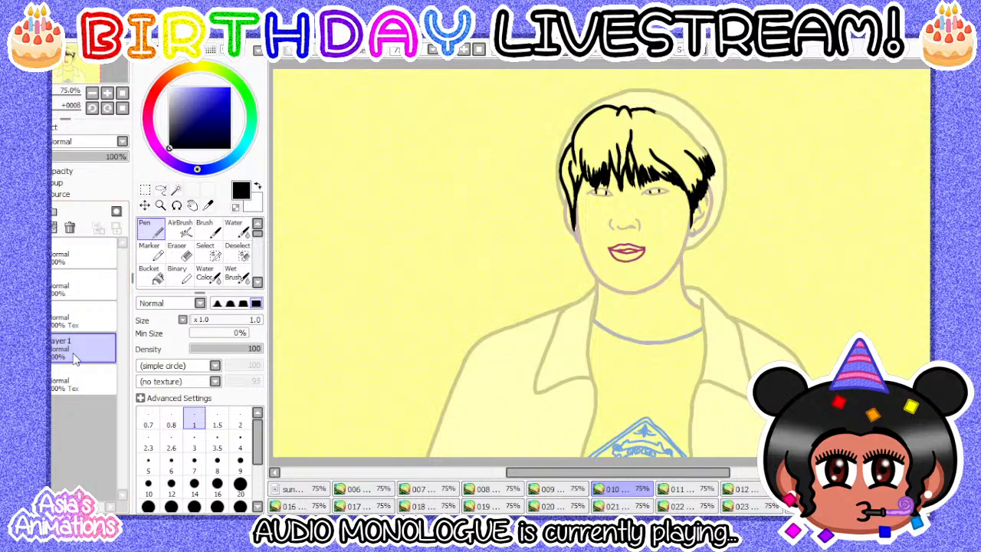
key("Return")
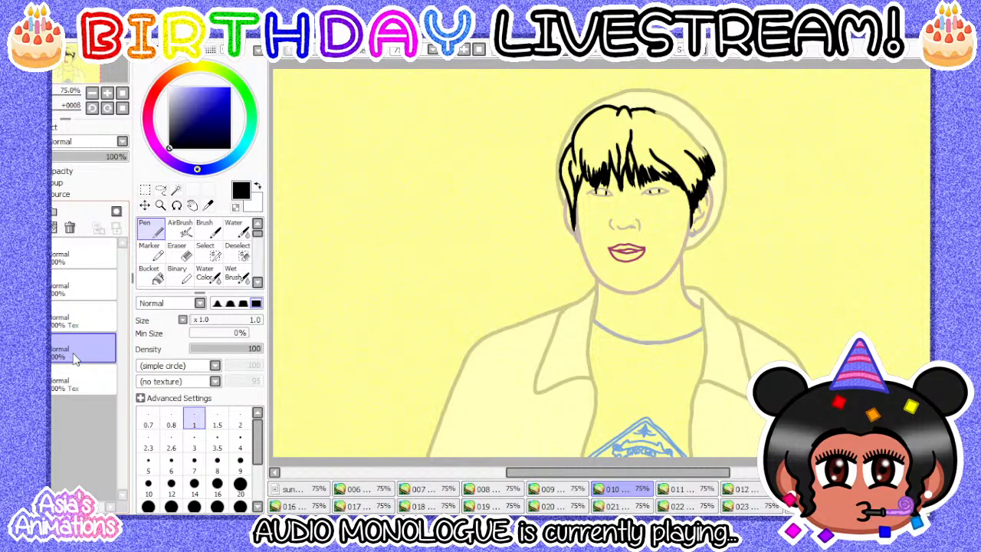
- Paint both irises in frame 010 black around their highlights, using the Pen at size 6 for the first eye and 5 for the second
scroll(605, 184, "up", 10)
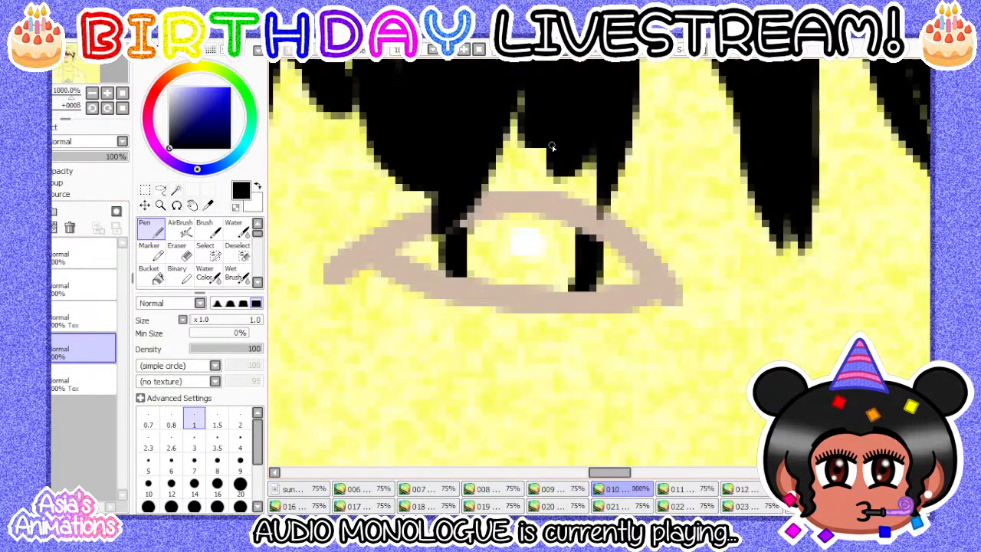
scroll(552, 145, "up", 2)
left_click(171, 462)
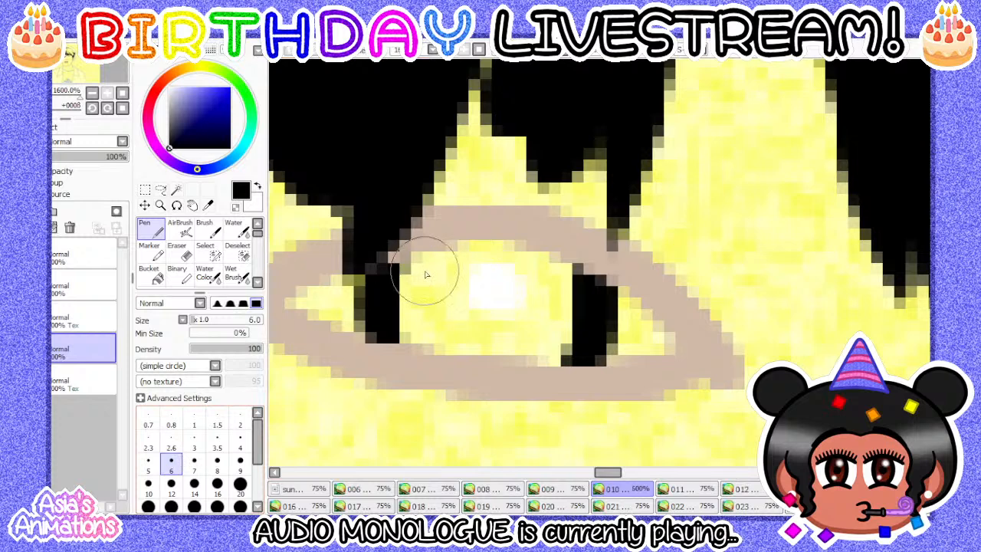
mouse_move(472, 266)
left_mouse_down()
mouse_move(432, 260)
mouse_move(413, 283)
mouse_move(407, 319)
mouse_move(423, 345)
mouse_move(562, 350)
mouse_move(564, 279)
mouse_move(539, 258)
mouse_move(475, 256)
mouse_move(451, 318)
mouse_move(497, 280)
left_mouse_up()
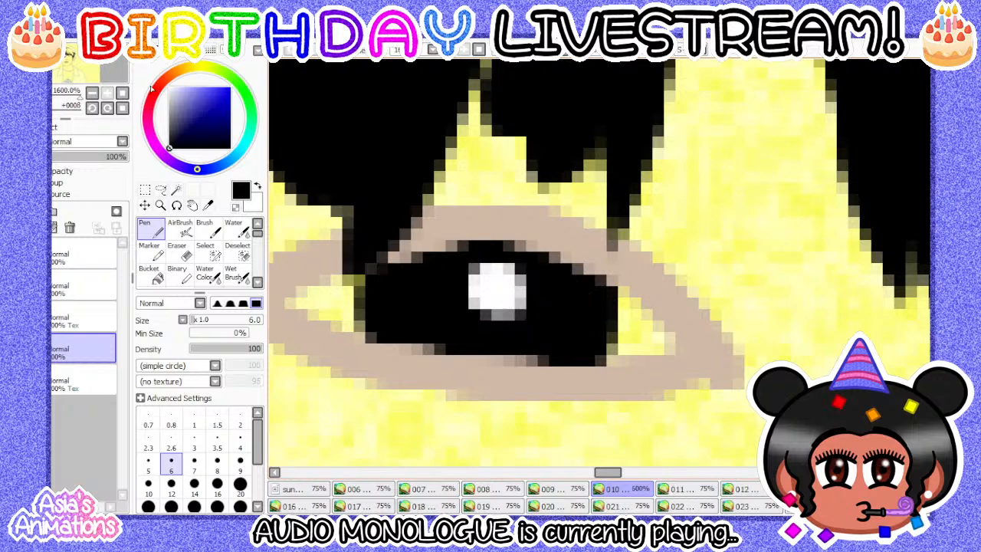
left_click(124, 109)
scroll(635, 203, "up", 10)
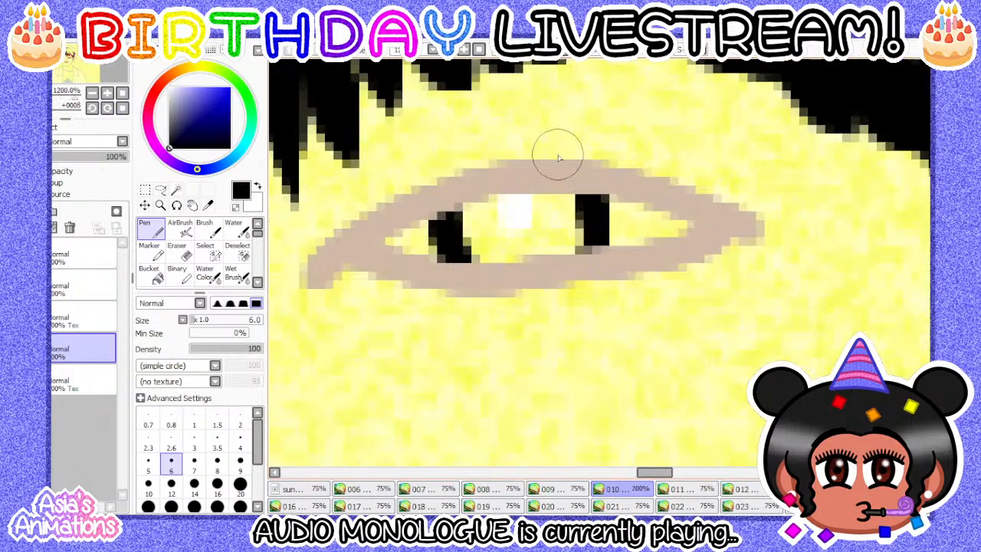
left_click(151, 463)
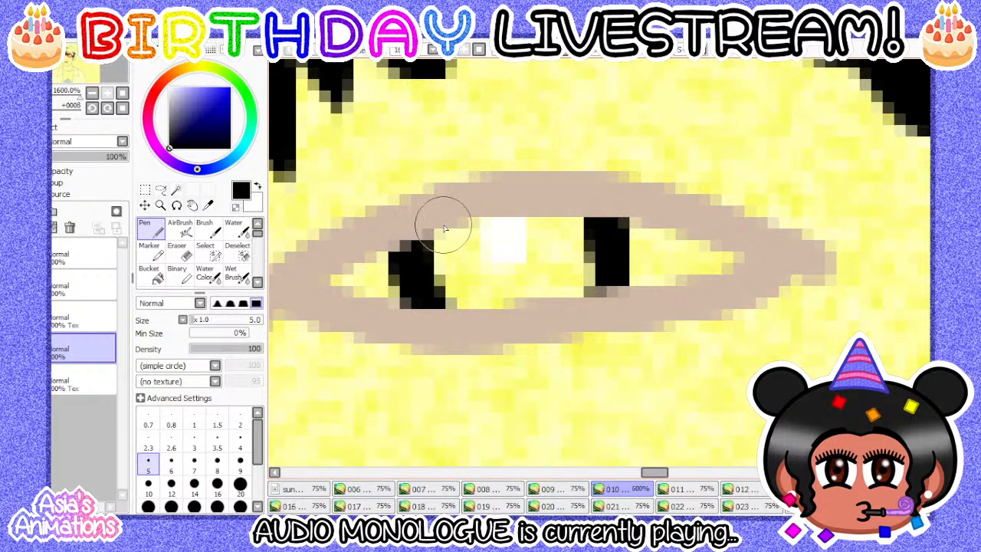
mouse_move(444, 228)
left_mouse_down()
mouse_move(445, 294)
mouse_move(494, 296)
mouse_move(578, 280)
mouse_move(582, 239)
mouse_move(550, 220)
mouse_move(465, 229)
mouse_move(484, 278)
mouse_move(499, 258)
left_mouse_up()
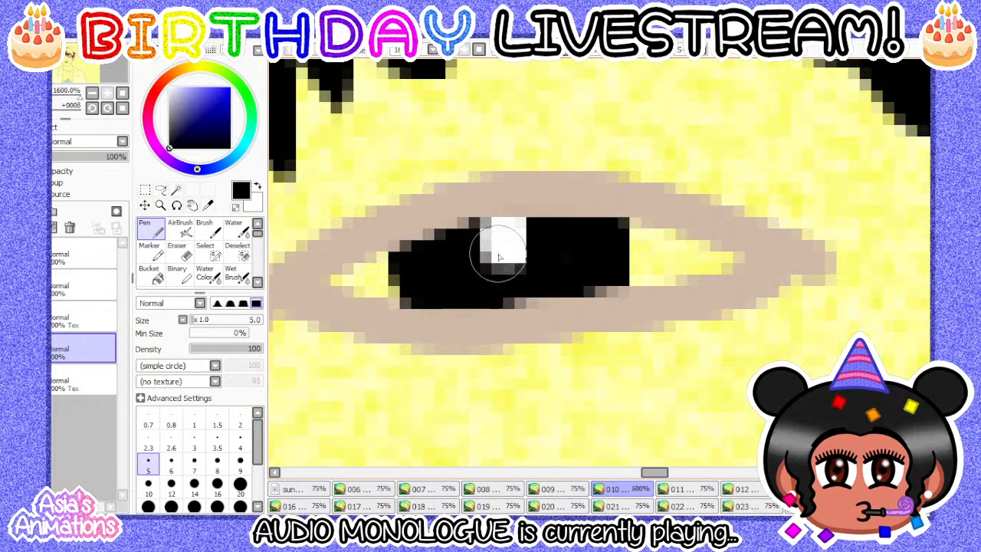
- Hide the yellow textured background in frame 010 and set the Pen size back to 1
left_click(122, 94)
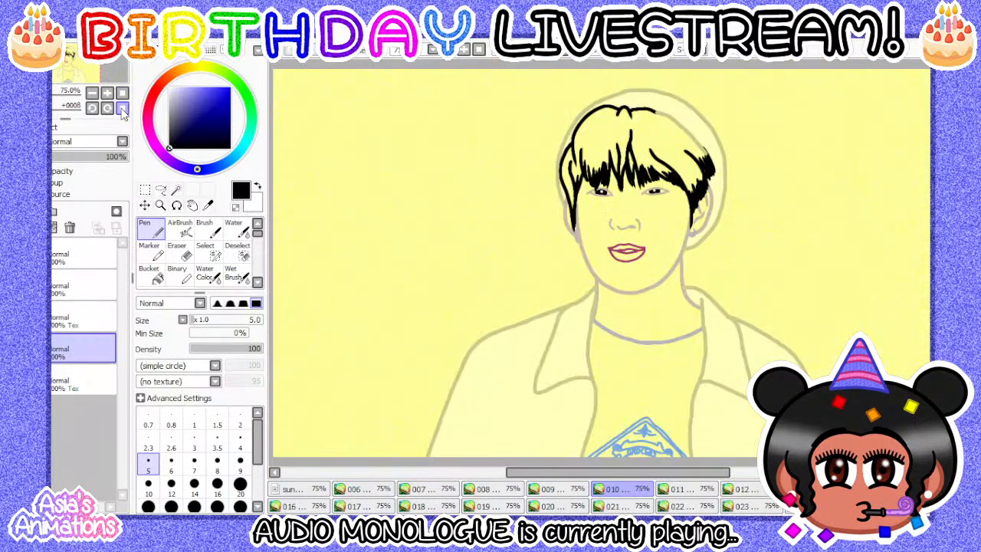
left_click(90, 392)
left_click(195, 422)
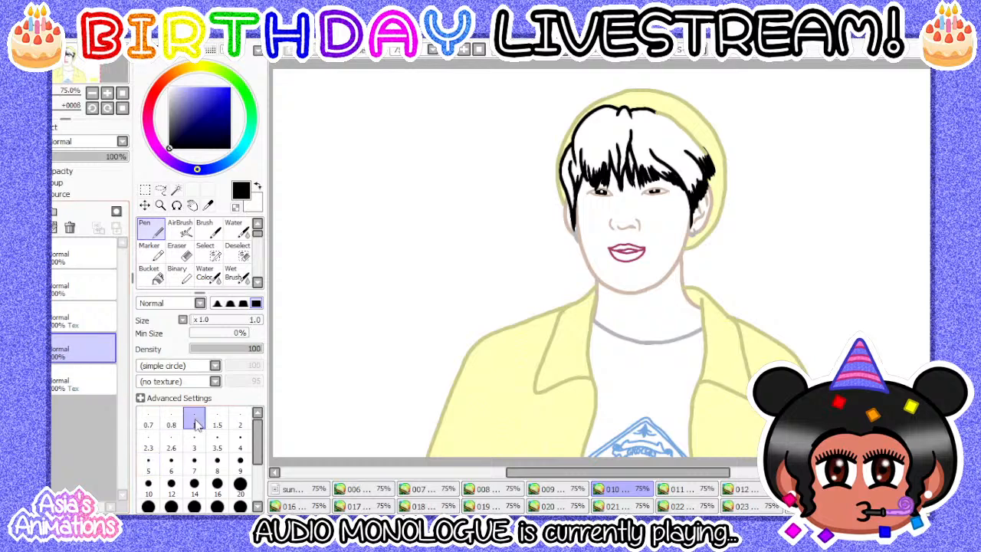
- Show the yellow textured background in frame 011 and add a new layer directly above the bottom layer
left_click(665, 488)
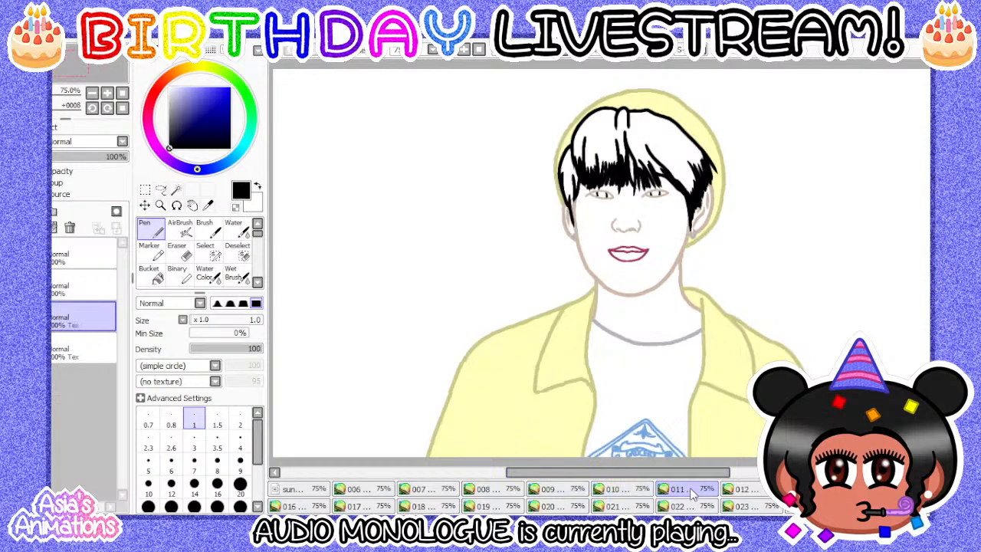
key("ctrl+v")
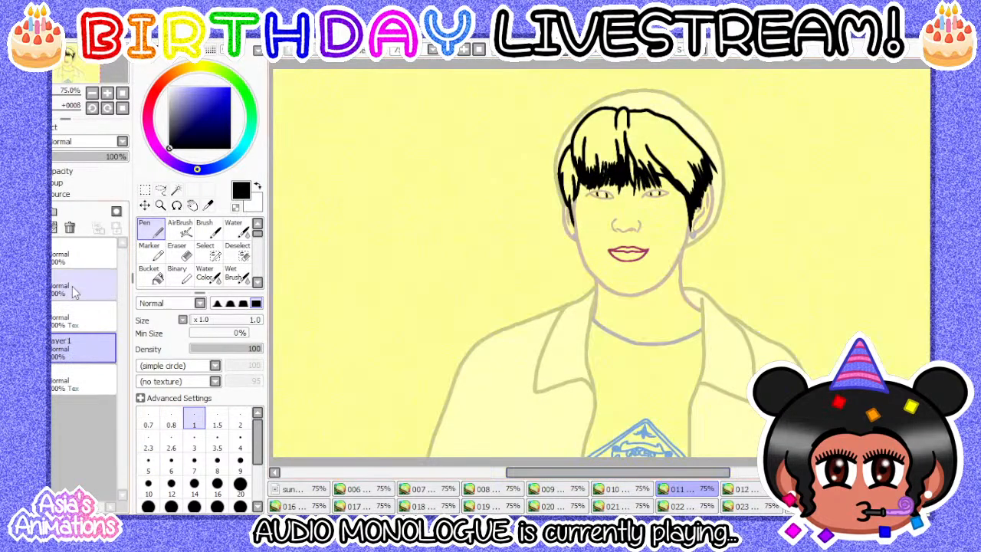
left_click_drag(90, 351, 91, 353)
key("Return")
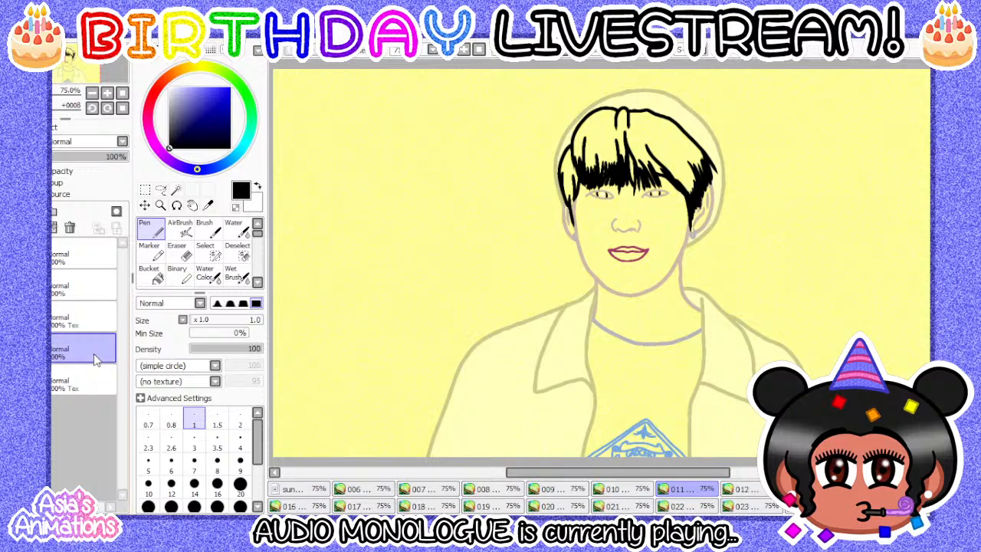
- Paint the iris of the character's right eye in frame 011 black around the highlight with the Pen at size 6
scroll(645, 187, "up", 4)
scroll(453, 211, "up", 5)
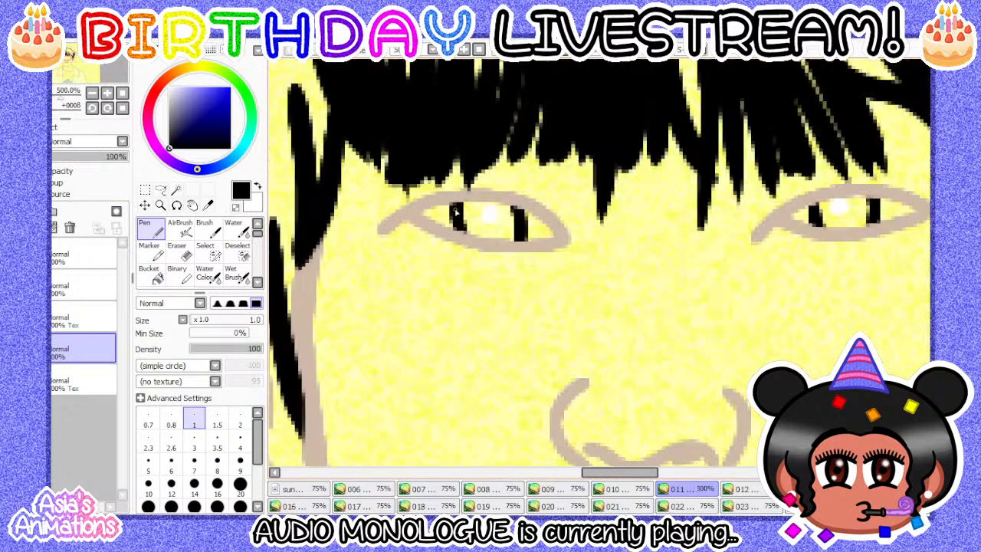
scroll(478, 189, "up", 2)
left_click(171, 460)
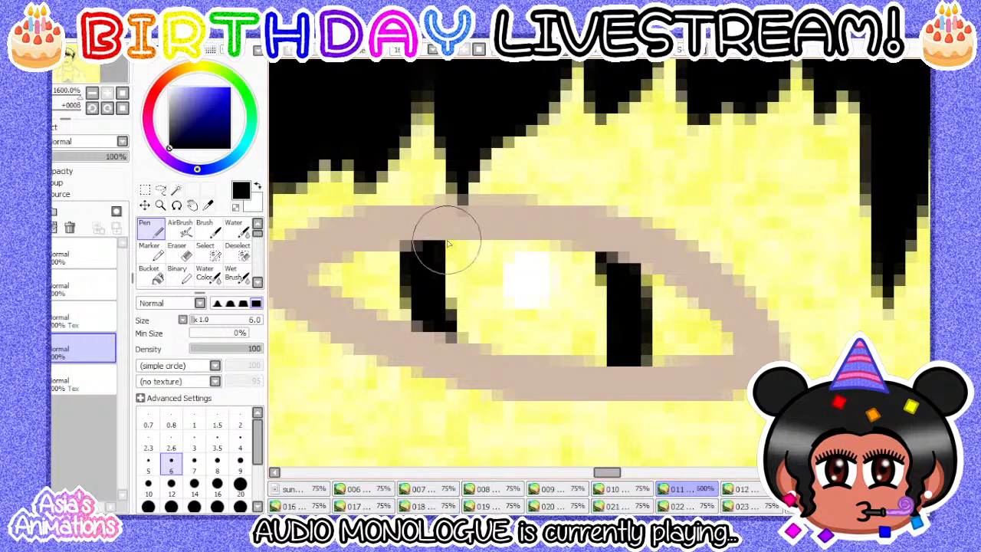
mouse_move(448, 243)
left_mouse_down()
mouse_move(471, 333)
mouse_move(602, 354)
mouse_move(605, 311)
mouse_move(586, 272)
mouse_move(556, 256)
mouse_move(486, 257)
mouse_move(524, 308)
mouse_move(508, 301)
mouse_move(561, 310)
mouse_move(571, 295)
mouse_move(516, 288)
mouse_move(587, 336)
left_mouse_up()
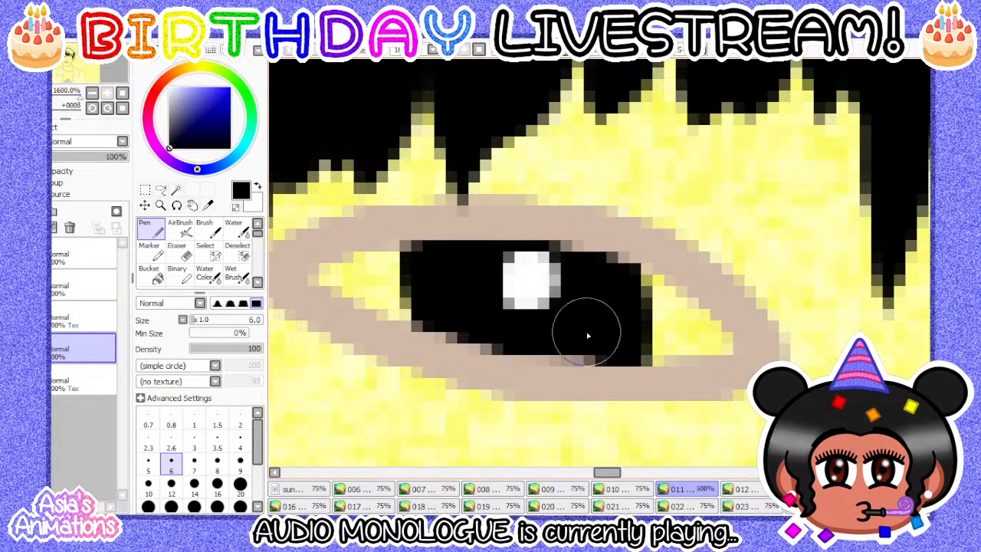
scroll(418, 278, "down", 2)
scroll(506, 277, "up", 2)
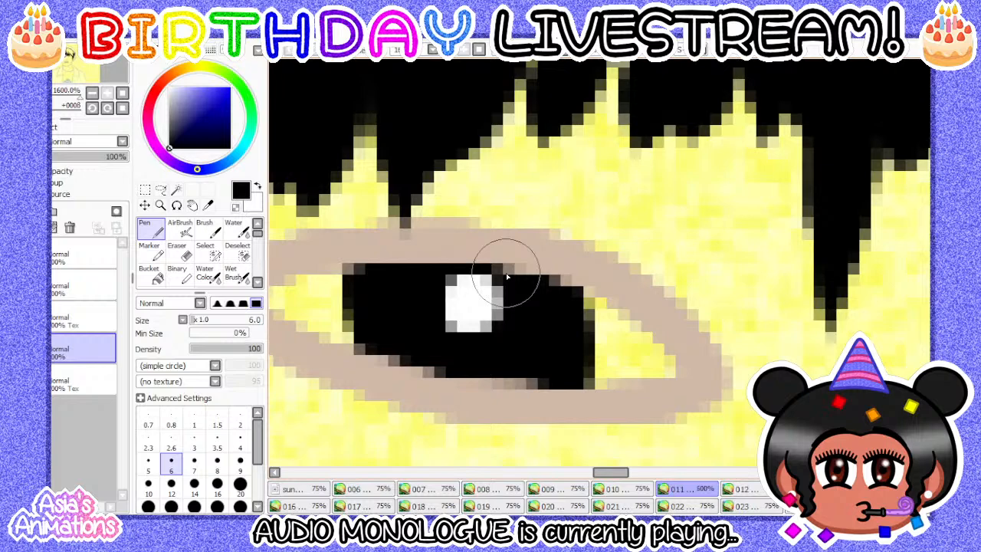
- Paint the iris of the character's left eye in frame 011 black around the highlight with the Pen at size 5
scroll(506, 278, "down", 5)
scroll(503, 373, "up", 5)
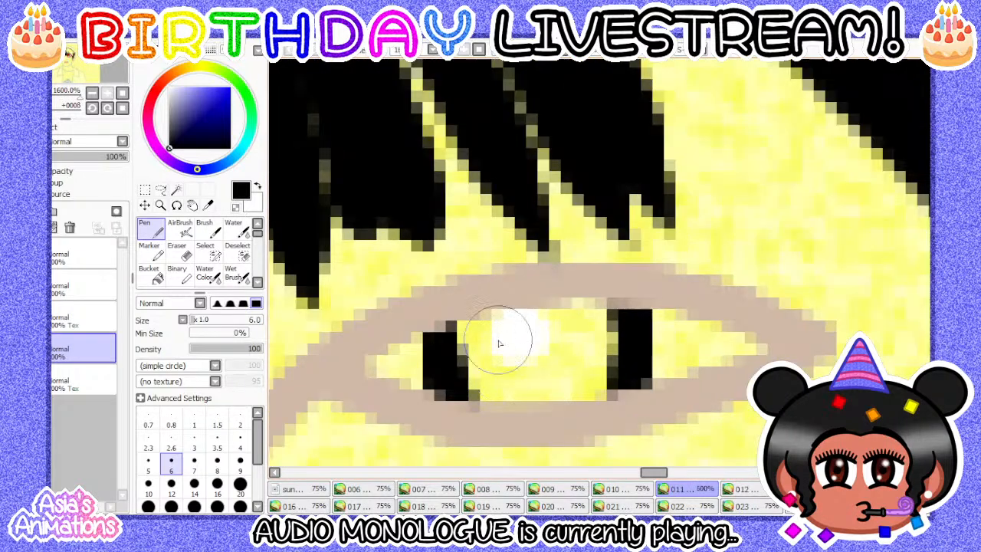
left_click(148, 459)
scroll(525, 360, "down", 1)
scroll(525, 360, "up", 1)
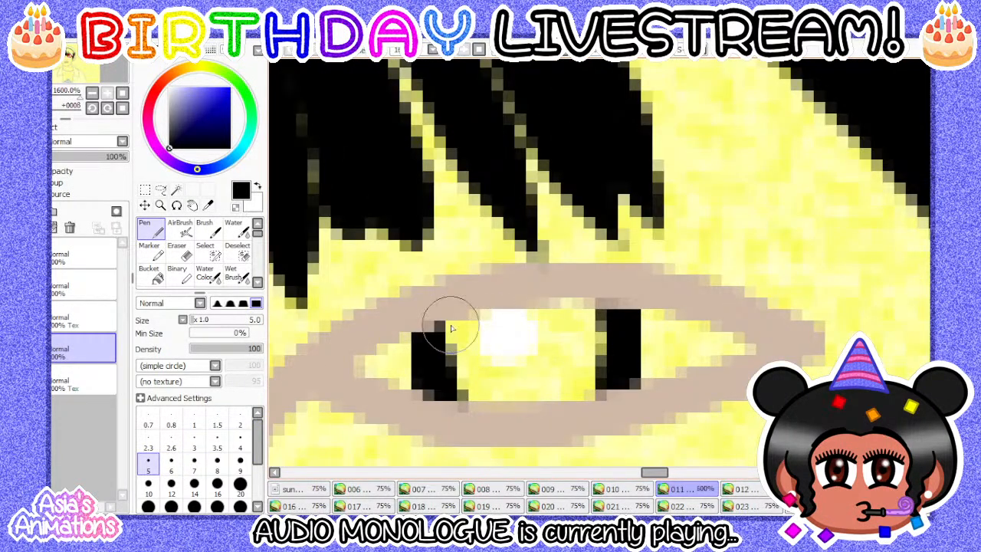
mouse_move(452, 328)
left_mouse_down()
mouse_move(466, 381)
mouse_move(498, 395)
mouse_move(590, 387)
mouse_move(589, 319)
mouse_move(536, 312)
mouse_move(473, 326)
mouse_move(524, 376)
mouse_move(509, 363)
mouse_move(559, 334)
left_mouse_up()
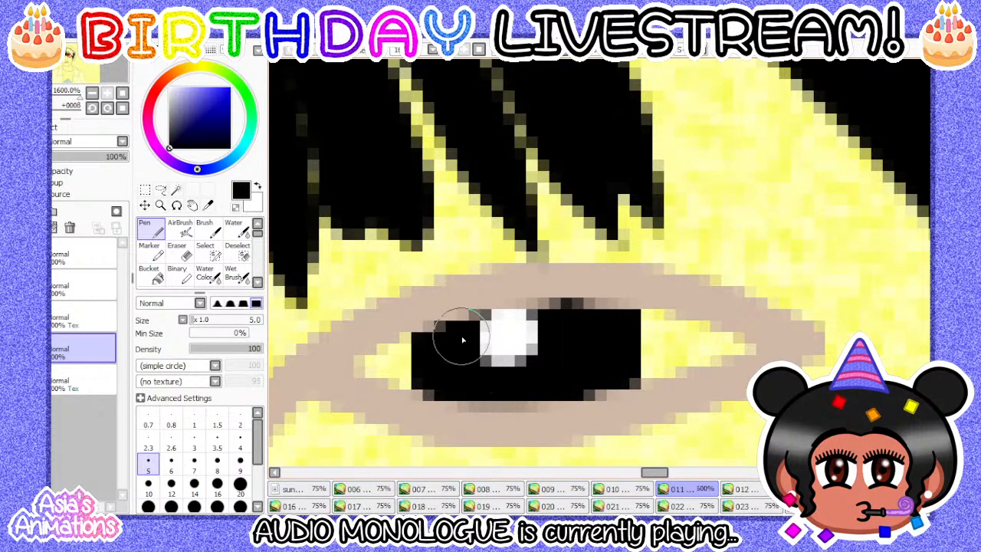
scroll(557, 331, "down", 1)
- Set the Pen size to 1, hide the yellow background in frame 011, and compare the finished eyes with frames 009 and 010
left_click(194, 420)
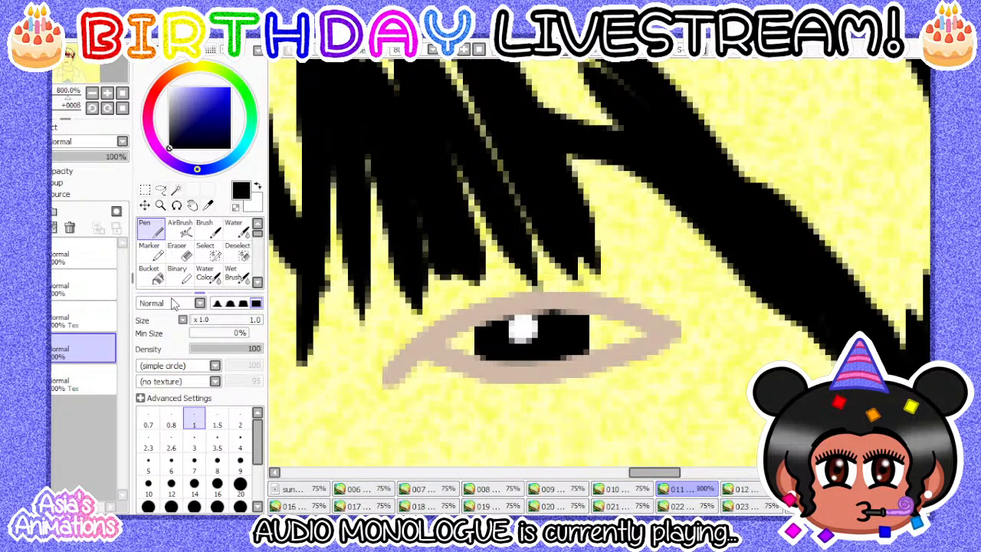
left_click(122, 94)
left_click(597, 491)
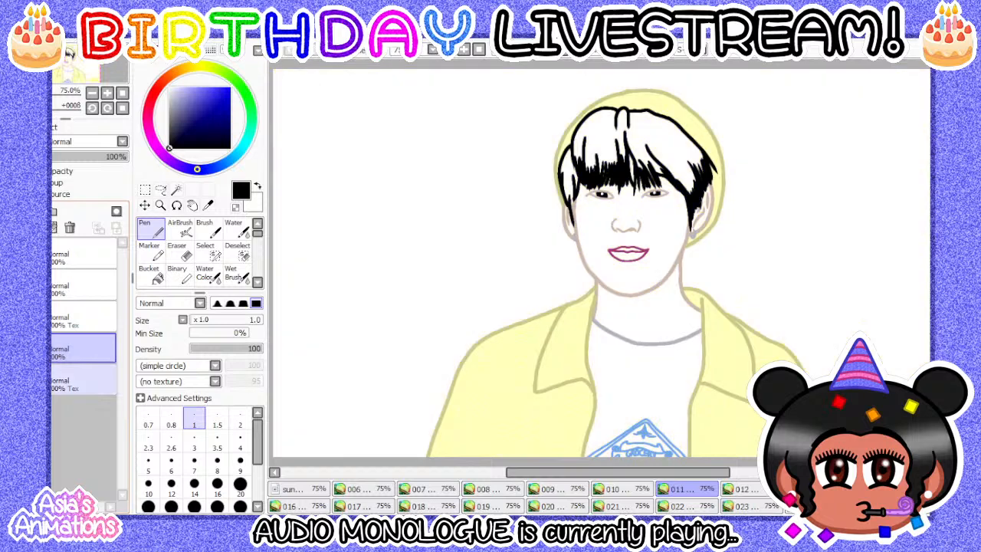
left_click(571, 494)
left_click(619, 492)
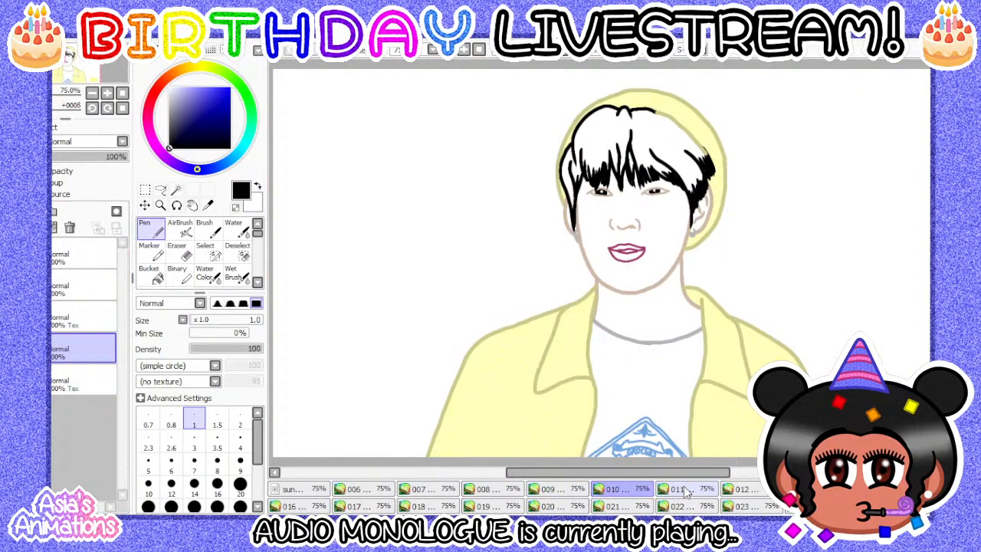
left_click(680, 490)
- Add a new layer directly above the bottom layer of frame 012 and show the yellow textured background
left_click(740, 490)
left_click(75, 339)
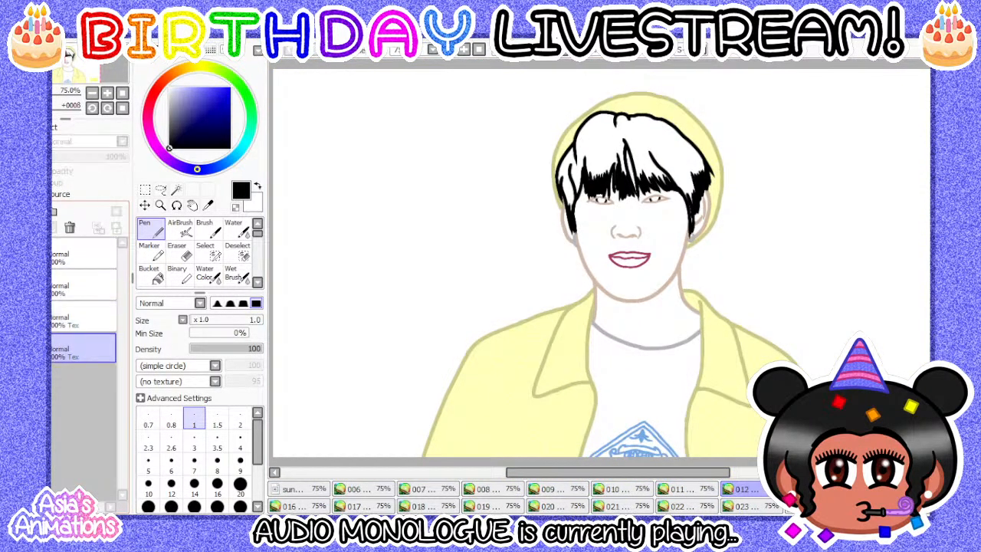
left_click(24, 211)
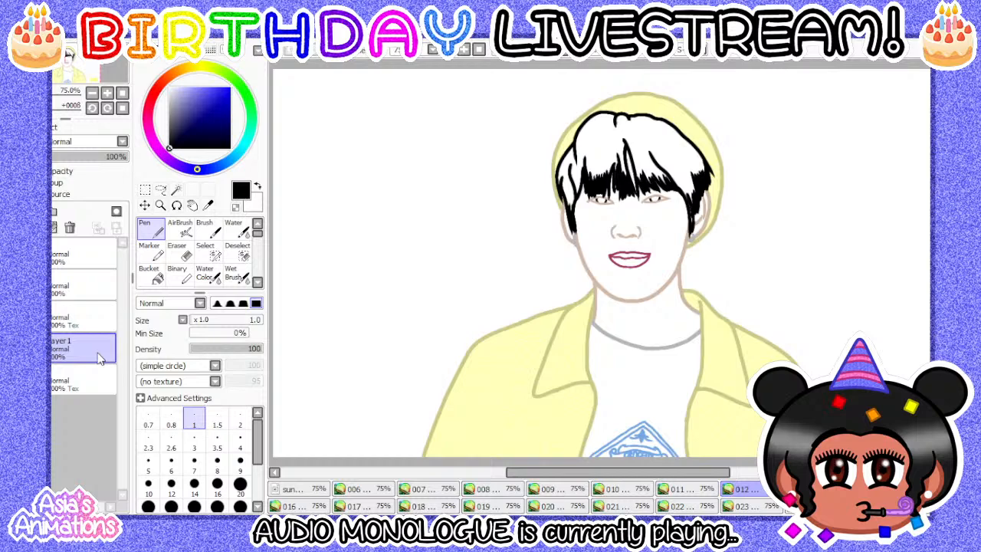
key("Return")
left_click(97, 378, "ctrl")
- Paint both irises in frame 012 black around their highlights with the Pen at size 6
scroll(601, 198, "up", 8)
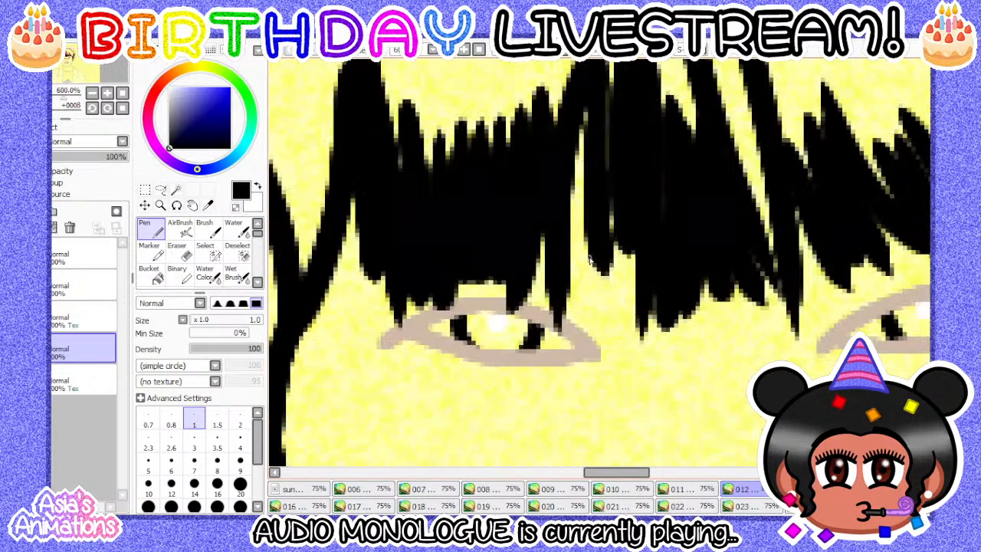
left_click(194, 467)
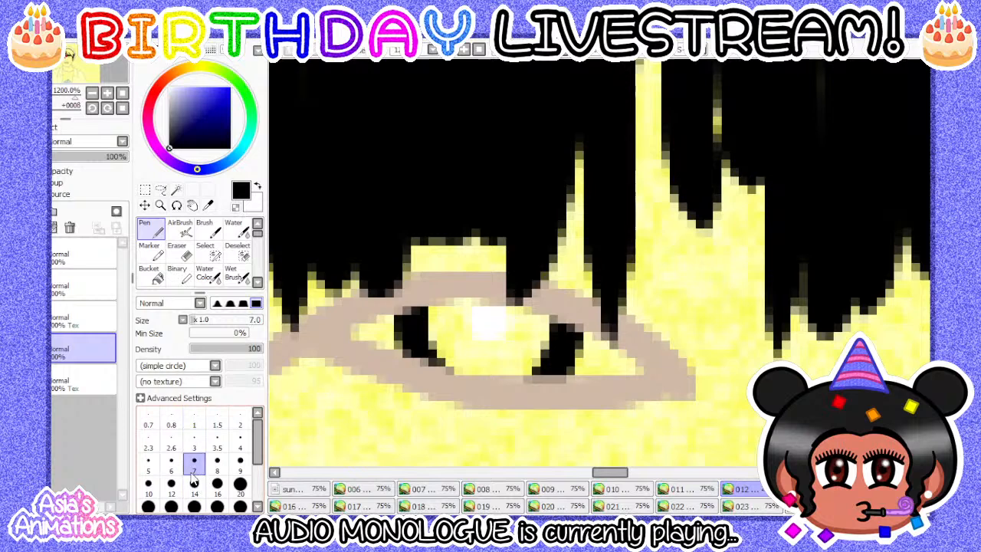
left_click(171, 465)
scroll(458, 361, "up", 1)
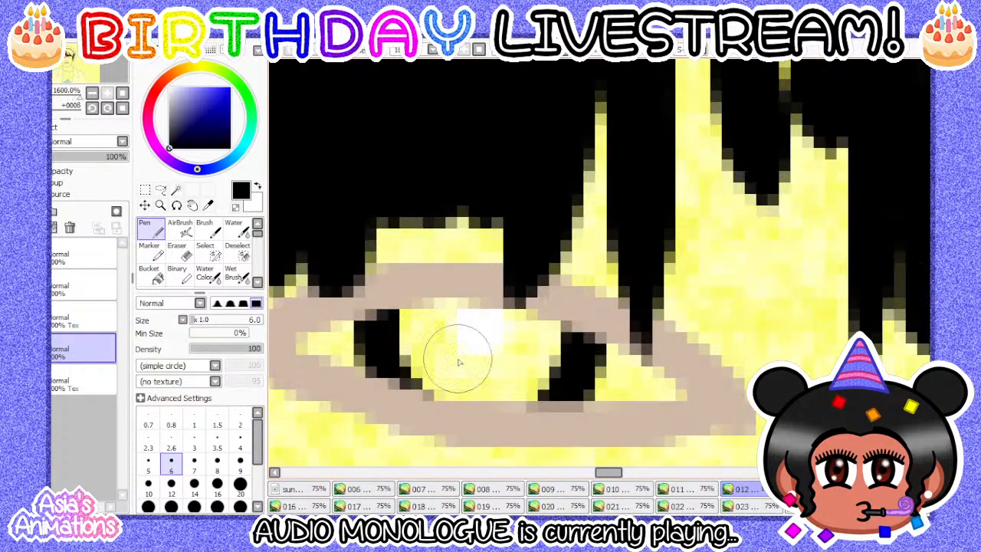
mouse_move(427, 311)
left_mouse_down()
mouse_move(418, 357)
mouse_move(443, 383)
mouse_move(524, 396)
mouse_move(555, 379)
mouse_move(560, 335)
mouse_move(495, 316)
mouse_move(435, 340)
left_mouse_up()
scroll(460, 329, "down", 2)
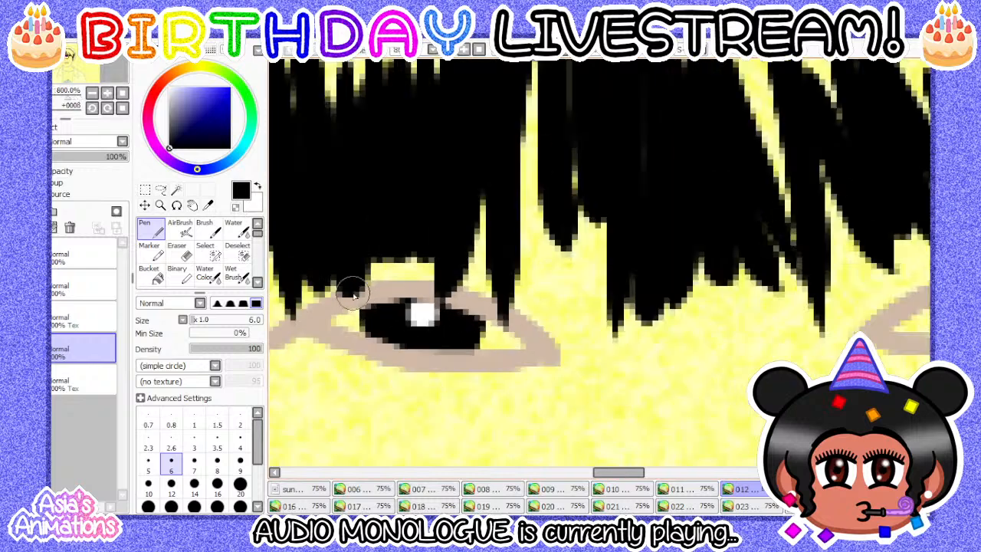
scroll(676, 289, "up", 2)
mouse_move(526, 304)
left_mouse_down()
mouse_move(533, 276)
mouse_move(551, 324)
mouse_move(583, 339)
mouse_move(630, 338)
mouse_move(669, 318)
mouse_move(688, 284)
mouse_move(676, 267)
mouse_move(572, 279)
mouse_move(618, 320)
left_mouse_up()
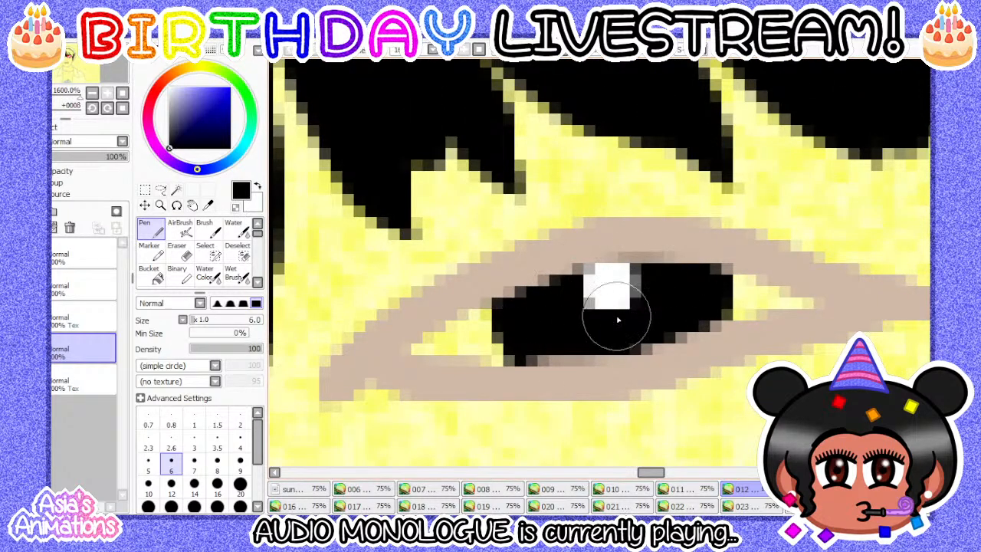
- Set the Pen size to 1, hide the yellow background in frame 012, and compare the finished eyes with frame 011
left_click(121, 108)
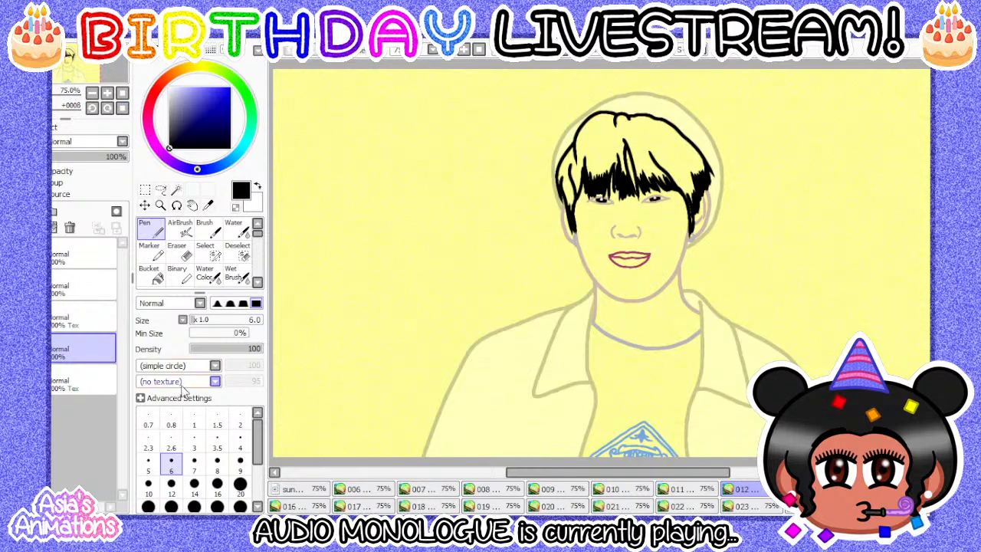
left_click(194, 418)
left_click(12, 373)
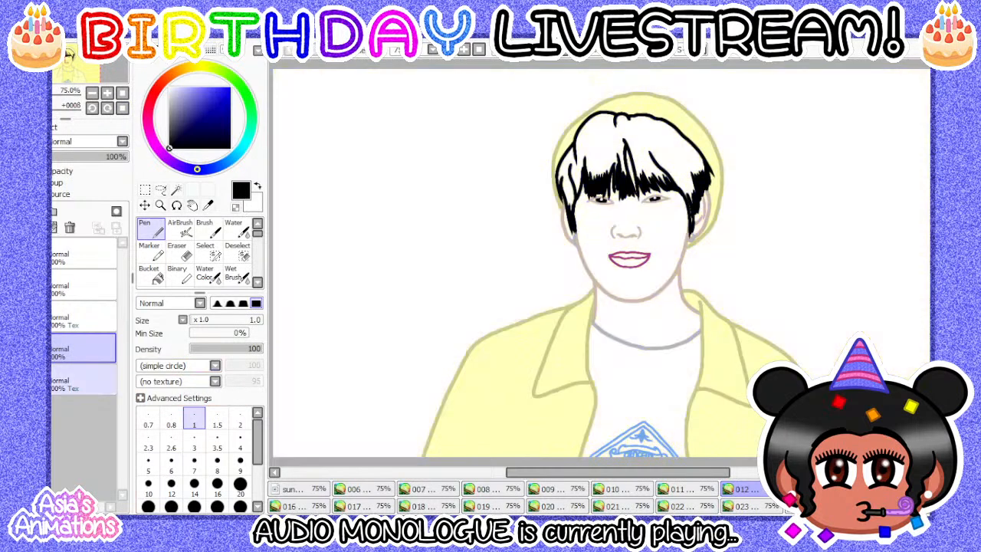
left_click(682, 490)
left_click(743, 490)
- Add a new layer directly above the bottom layer of frame 013 and show the yellow textured background
left_click(804, 490)
left_click(86, 346)
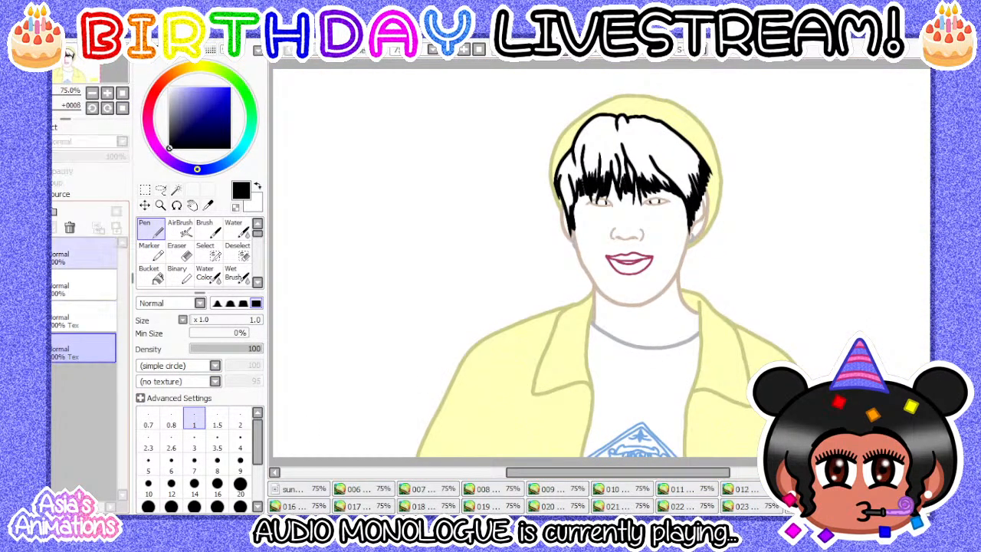
key("ctrl+v")
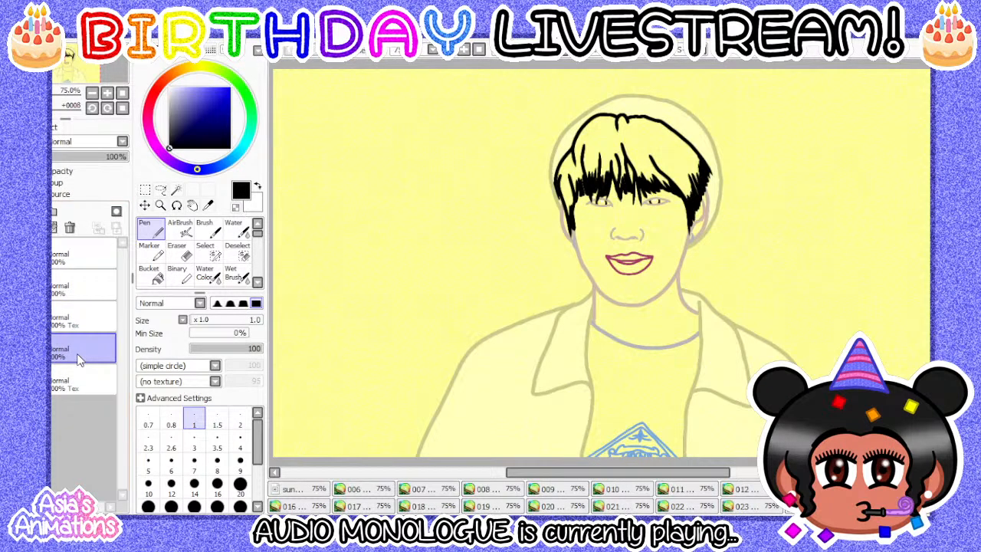
- Paint both irises in frame 013 black around their highlights with the Pen at size 6
scroll(628, 188, "up", 5)
scroll(450, 247, "up", 2)
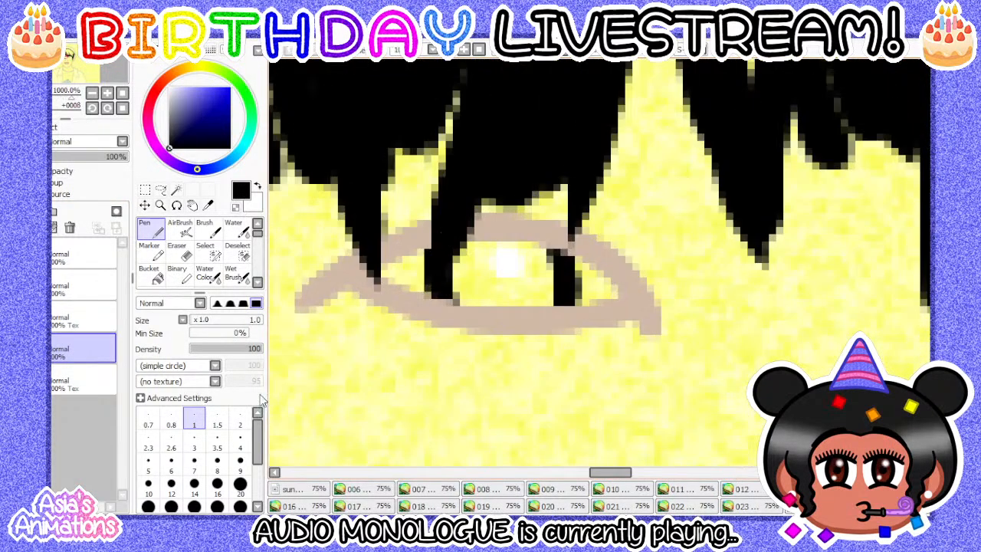
left_click(171, 459)
scroll(485, 257, "up", 2)
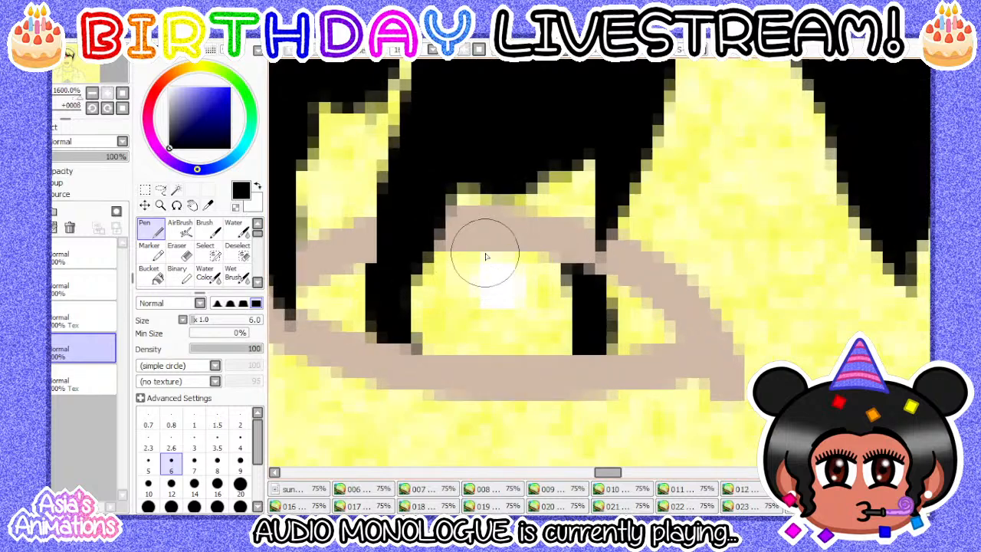
mouse_move(455, 259)
left_mouse_down()
mouse_move(428, 283)
mouse_move(426, 316)
mouse_move(448, 348)
mouse_move(485, 297)
mouse_move(489, 269)
mouse_move(479, 260)
mouse_move(548, 281)
mouse_move(563, 341)
mouse_move(492, 345)
mouse_move(454, 292)
mouse_move(495, 318)
left_mouse_up()
scroll(449, 313, "down", 4)
scroll(651, 284, "up", 4)
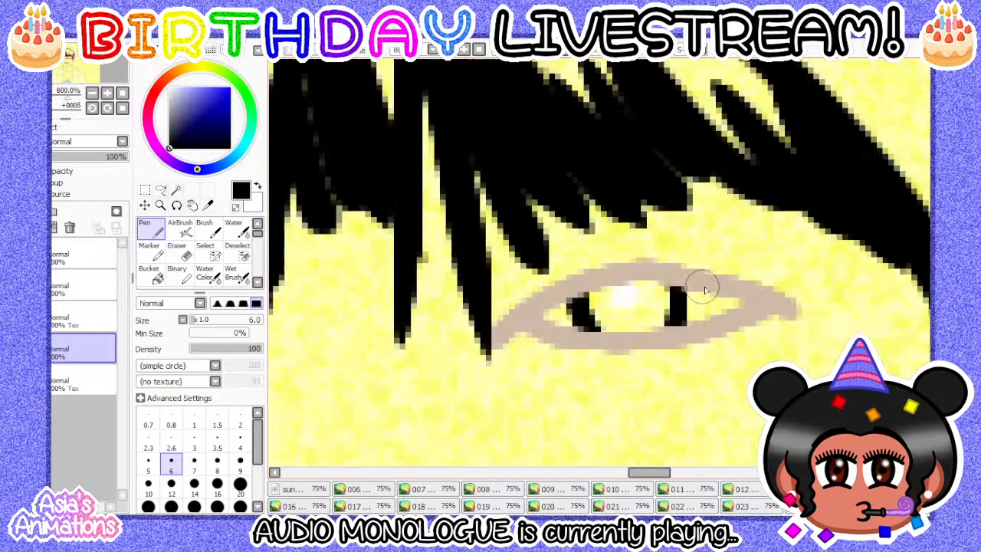
mouse_move(481, 312)
left_mouse_down()
mouse_move(501, 374)
mouse_move(611, 363)
mouse_move(605, 302)
mouse_move(611, 310)
mouse_move(559, 300)
mouse_move(497, 326)
mouse_move(560, 320)
left_mouse_up()
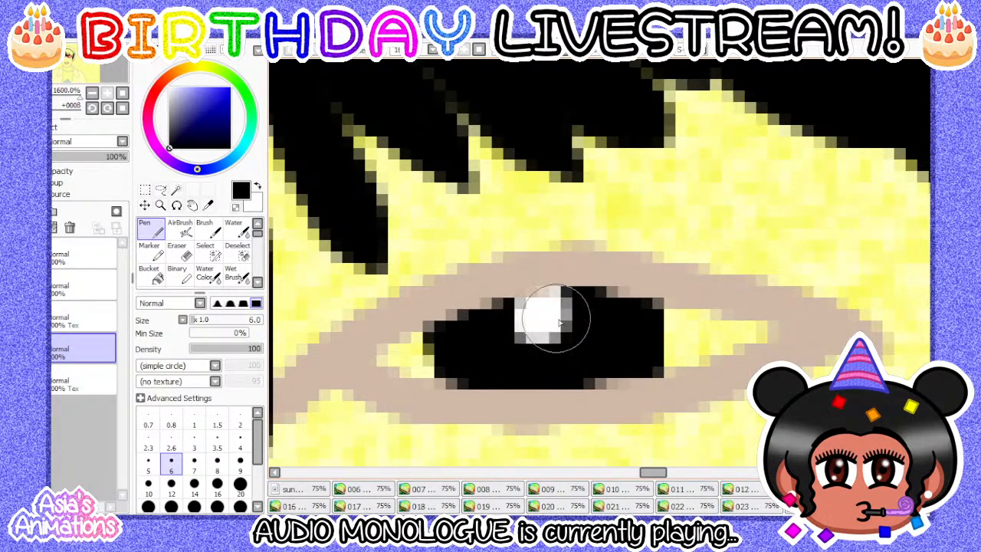
- Set the Pen size to 1, hide the yellow background in frame 013, and compare the finished eyes with frame 012
left_click(191, 421)
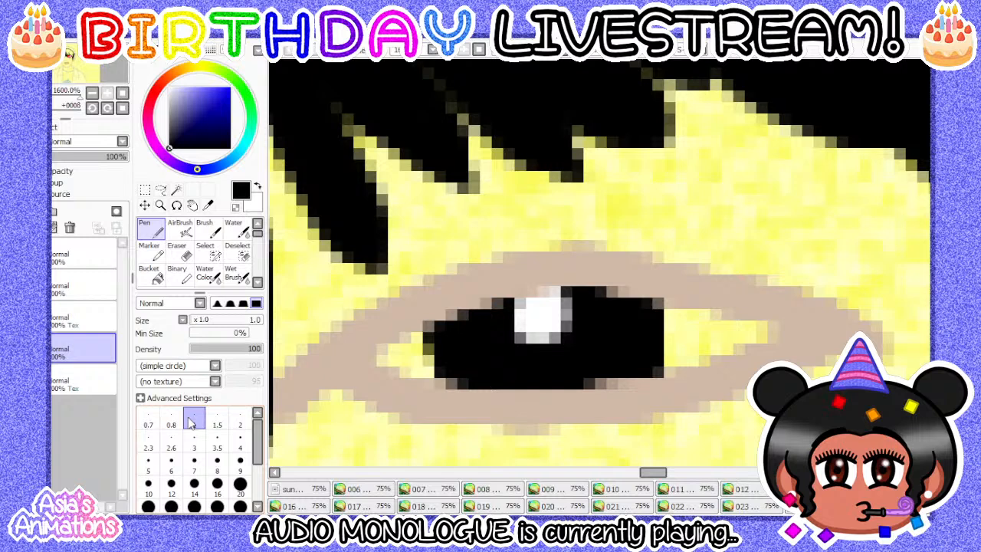
left_click(123, 108)
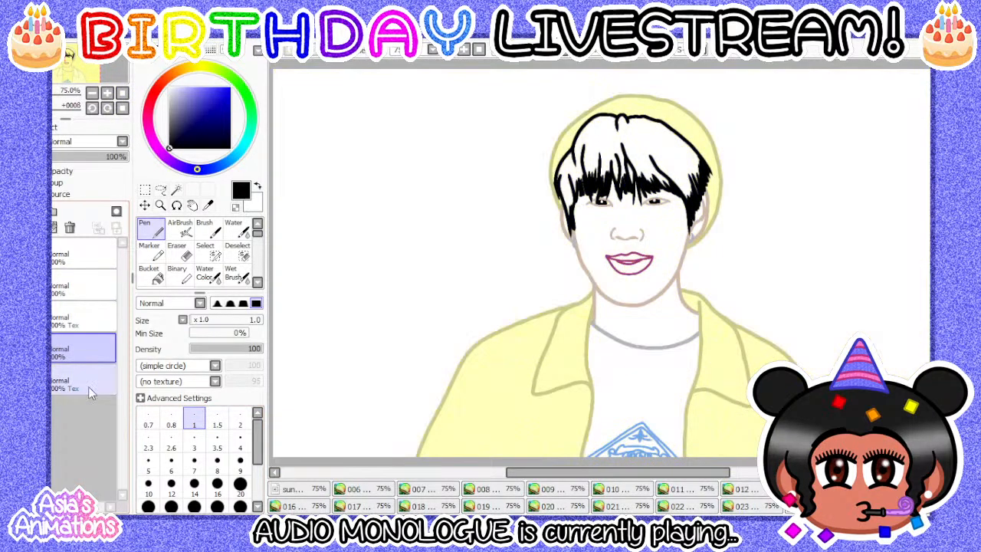
left_click(740, 489)
left_click(804, 489)
- Add a new layer directly above the bottom layer of frame 014 and show the yellow textured background
left_click(868, 489)
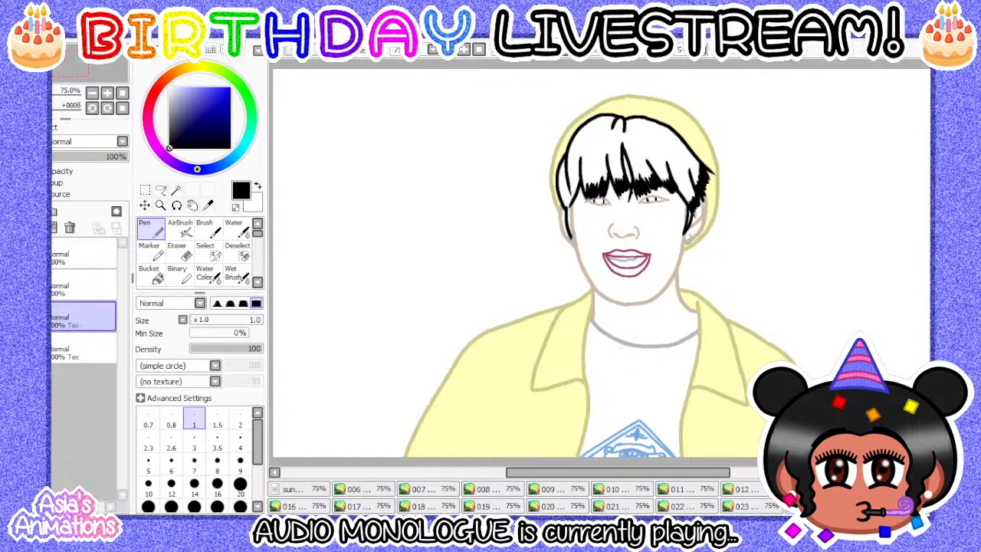
left_click(86, 349)
key("ctrl+v")
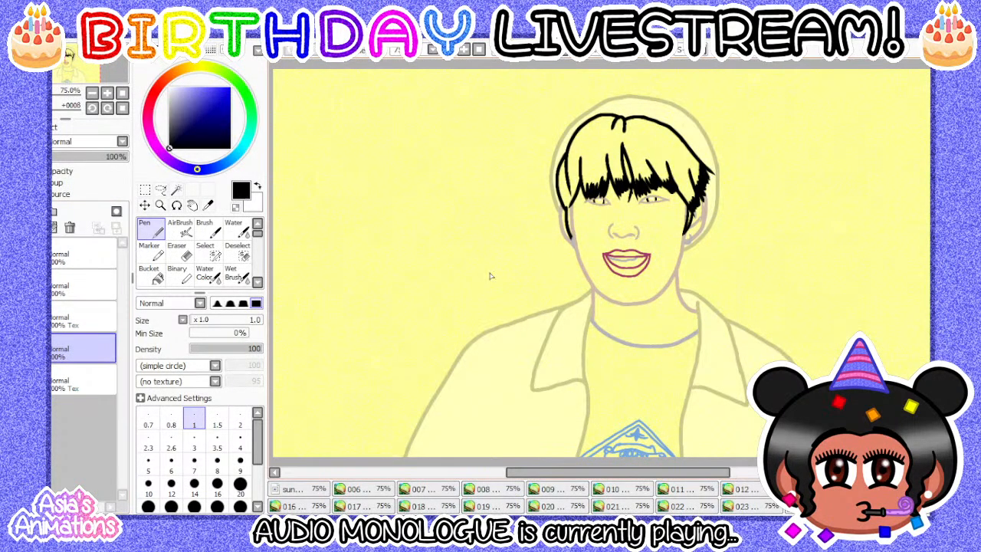
- Paint both irises in frame 014 black around their highlights with the Pen at size 5
scroll(607, 207, "up", 3)
scroll(575, 203, "up", 6)
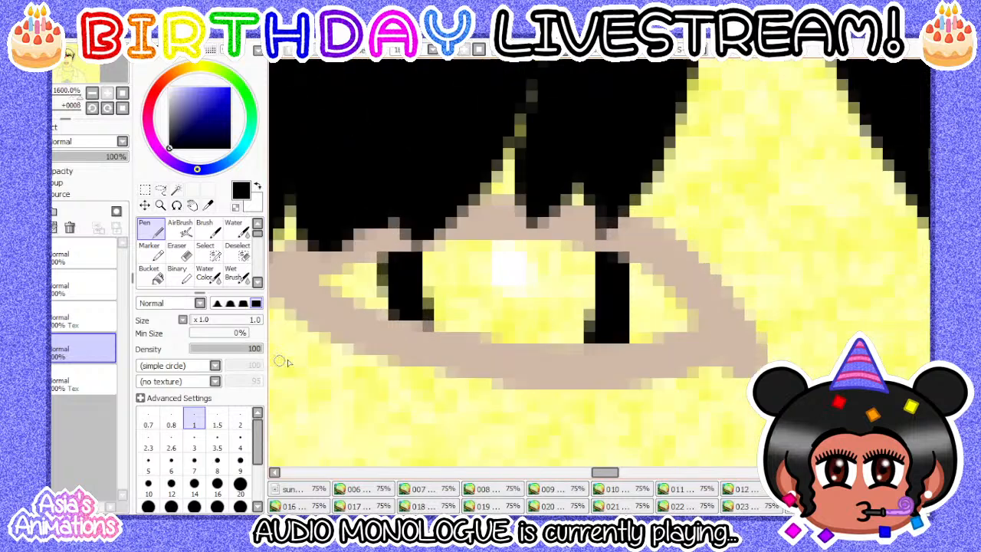
left_click(171, 466)
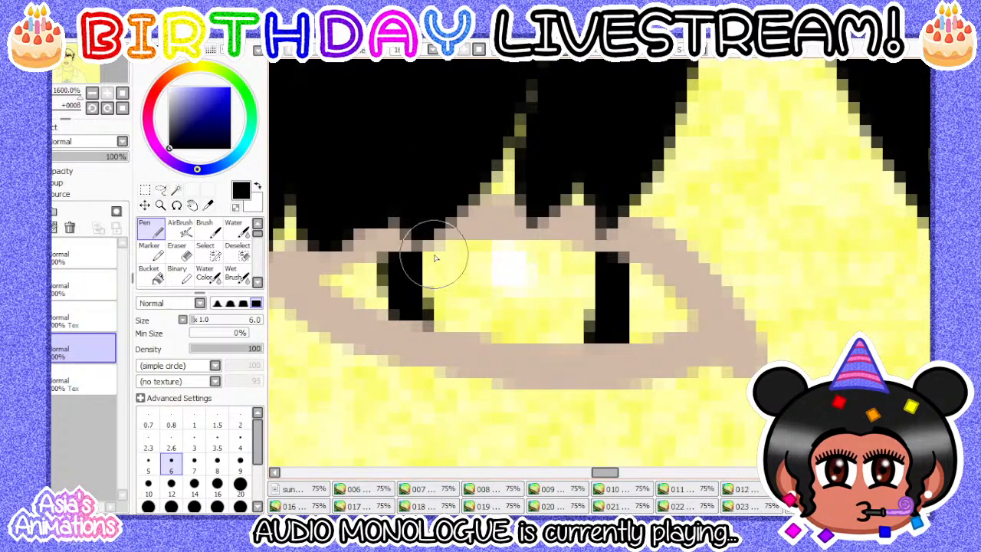
left_click(150, 462)
mouse_move(434, 244)
left_mouse_down()
mouse_move(427, 274)
mouse_move(454, 326)
mouse_move(518, 337)
mouse_move(574, 332)
mouse_move(582, 267)
mouse_move(537, 246)
mouse_move(467, 256)
mouse_move(444, 288)
mouse_move(502, 257)
mouse_move(533, 299)
mouse_move(505, 294)
left_mouse_up()
scroll(405, 258, "down", 4)
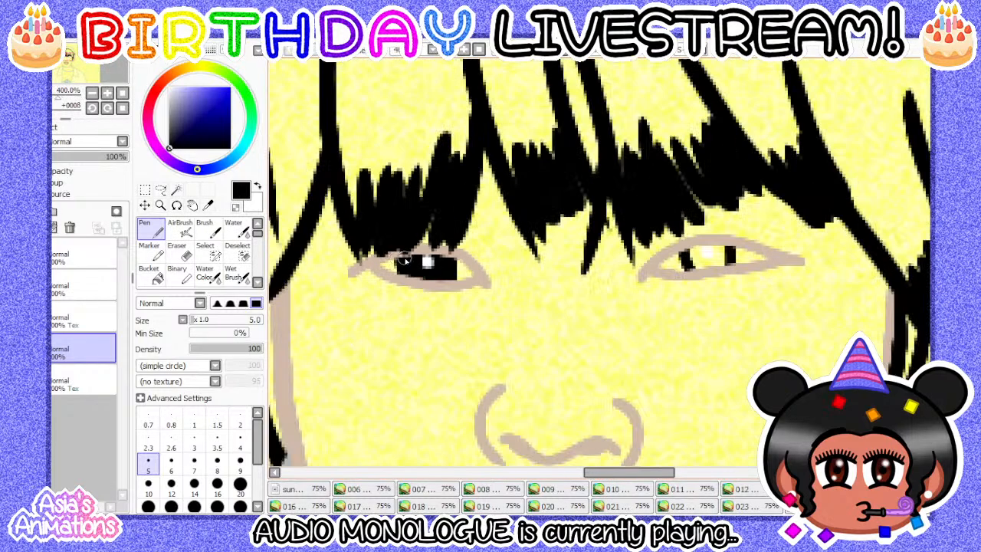
scroll(773, 244, "up", 3)
scroll(580, 257, "up", 1)
mouse_move(505, 261)
left_mouse_down()
mouse_move(502, 324)
mouse_move(548, 335)
mouse_move(627, 323)
mouse_move(623, 277)
mouse_move(589, 259)
mouse_move(508, 275)
mouse_move(608, 289)
left_mouse_up()
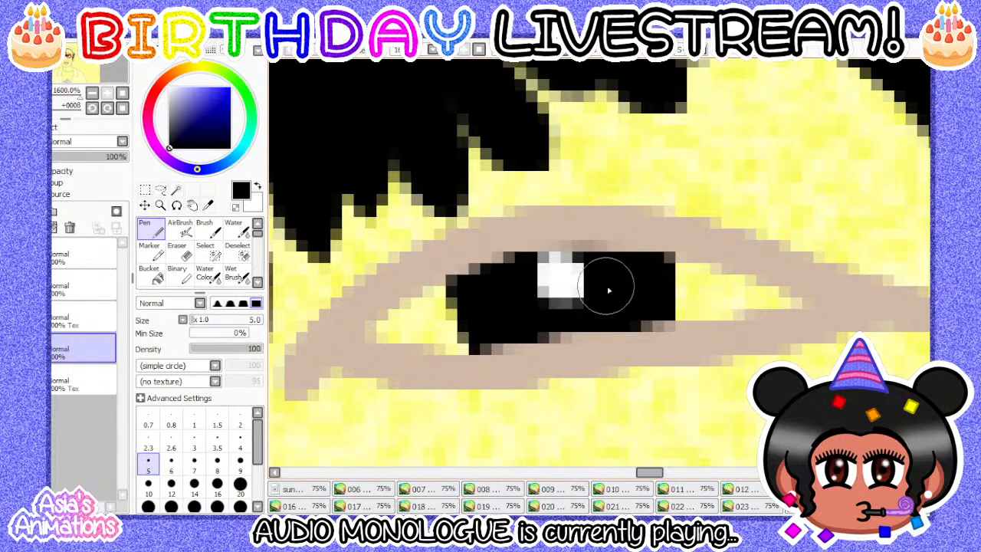
- Set the Pen size to 1, hide the yellow background in frame 014, and compare the finished eyes with frame 013
left_click(193, 418)
left_click(122, 94)
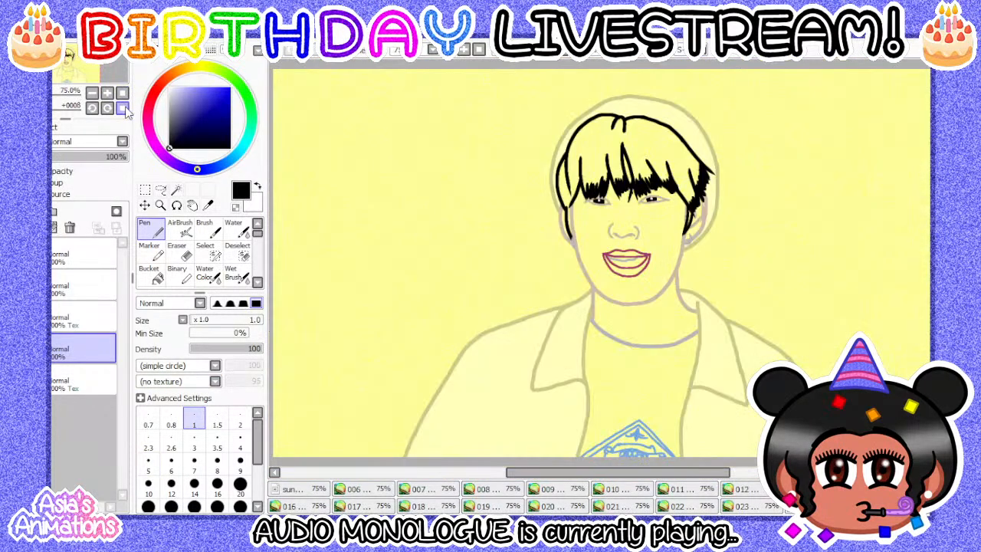
left_click(11, 380)
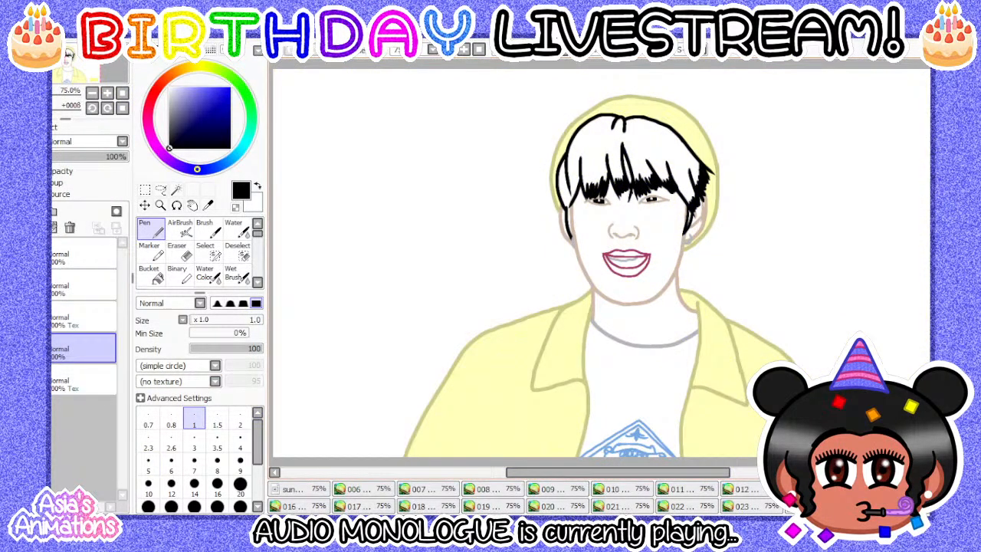
key("ctrl+shift+Tab")
key("ctrl+Tab")
- Show the yellow textured background in frame 015 and add a new layer with a blank name directly above the bottom layer
key("ctrl+Tab")
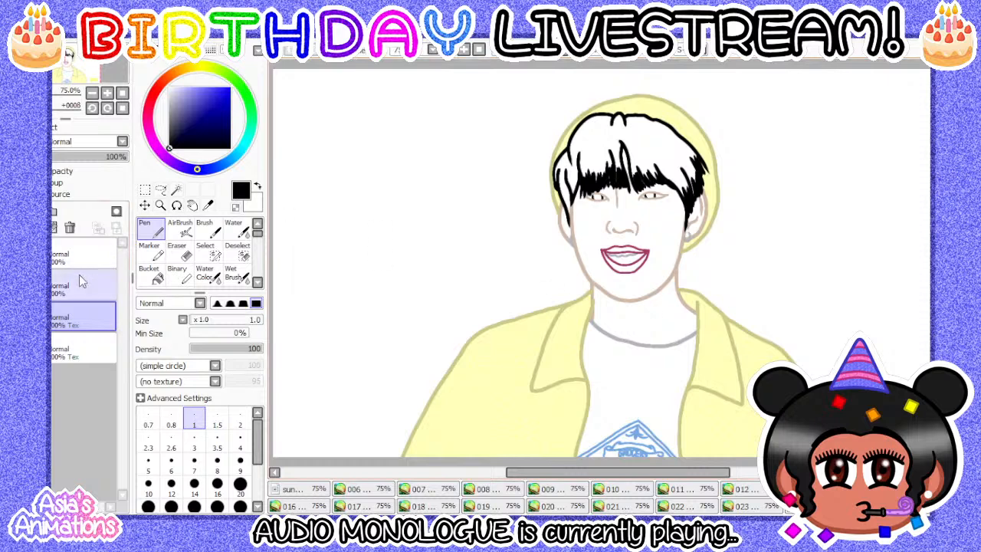
left_click(10, 348)
left_click(35, 349)
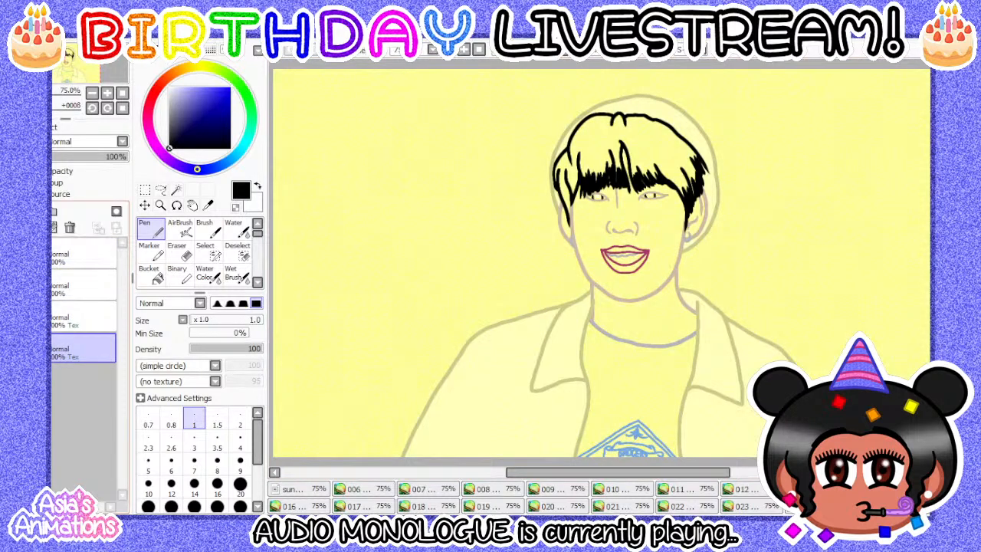
left_click(21, 212)
double_click(82, 360)
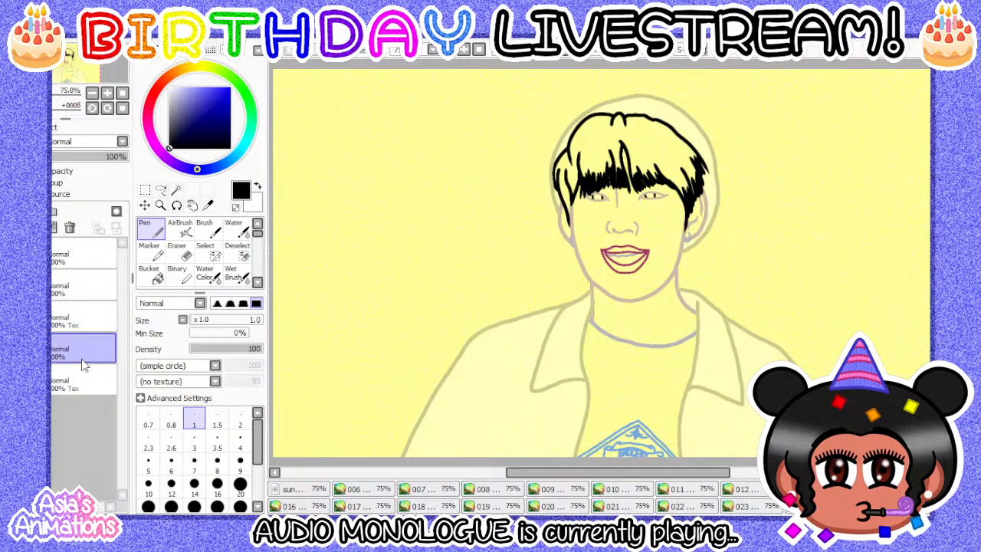
- Paint both irises in frame 015 black around their highlights with the Pen at size 6
scroll(678, 165, "up", 6)
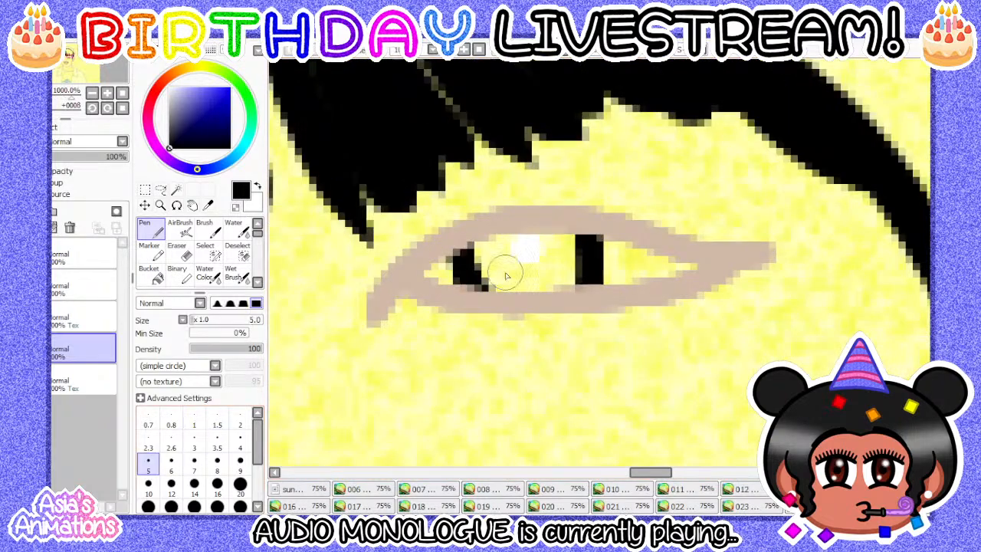
scroll(505, 276, "up", 2)
left_click(173, 464)
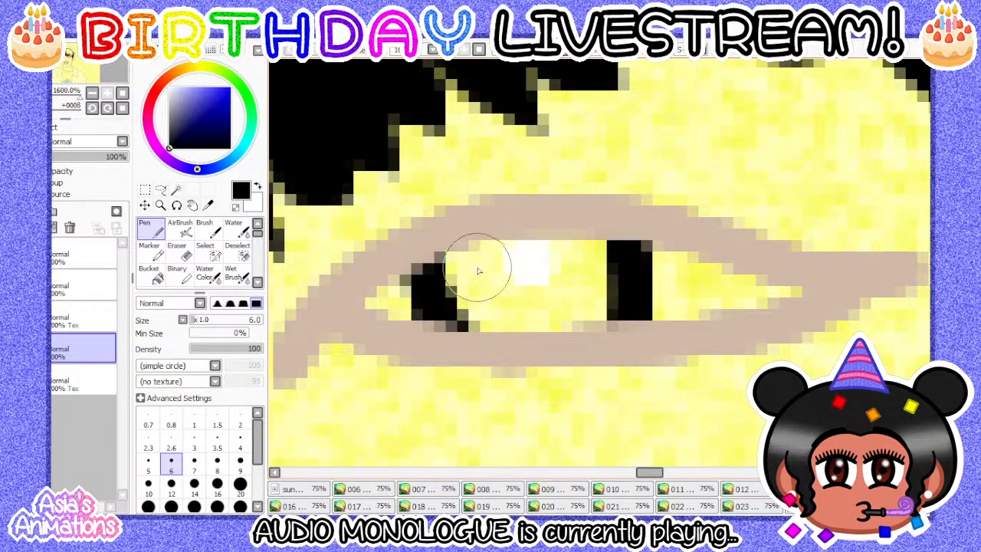
mouse_move(457, 256)
left_mouse_down()
mouse_move(482, 315)
mouse_move(599, 312)
mouse_move(603, 268)
mouse_move(575, 246)
mouse_move(495, 253)
mouse_move(526, 296)
mouse_move(533, 265)
mouse_move(578, 265)
left_mouse_up()
scroll(635, 286, "down", 4)
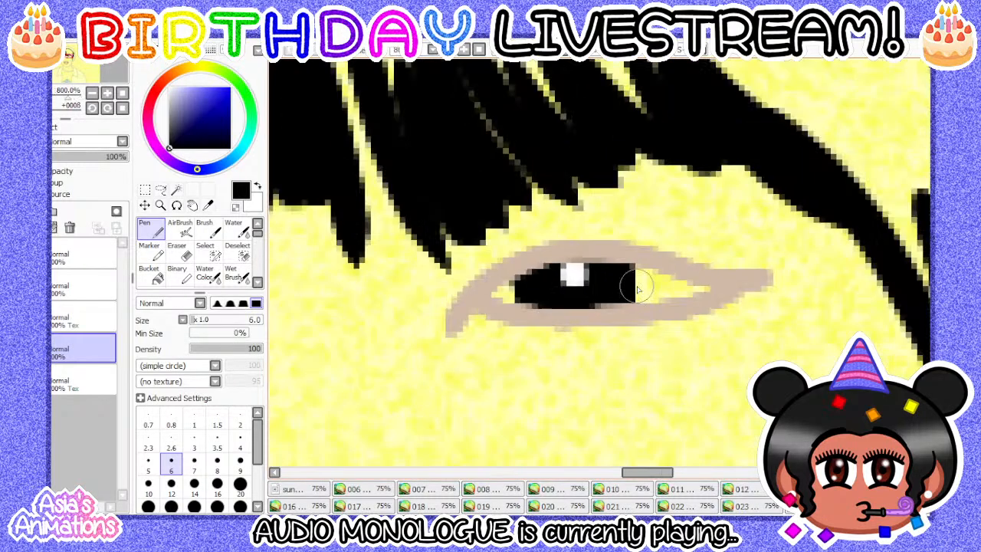
scroll(409, 290, "up", 4)
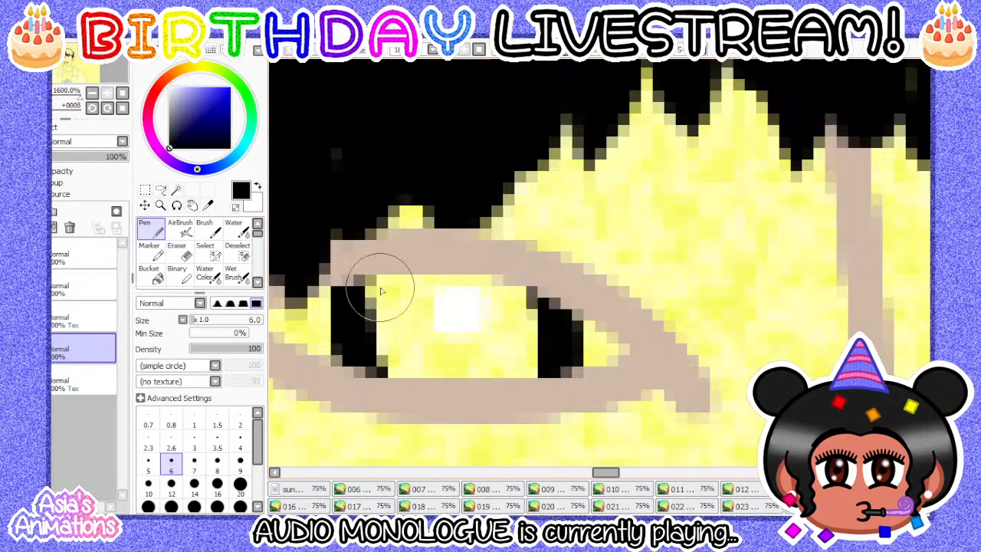
mouse_move(380, 290)
left_mouse_down()
mouse_move(395, 367)
mouse_move(527, 374)
mouse_move(533, 350)
mouse_move(517, 305)
mouse_move(458, 286)
mouse_move(408, 327)
mouse_move(468, 302)
mouse_move(495, 330)
left_mouse_up()
- Return frame 015 to the 75% view, set the Pen size to 1, and hide the yellow background
left_click(122, 92)
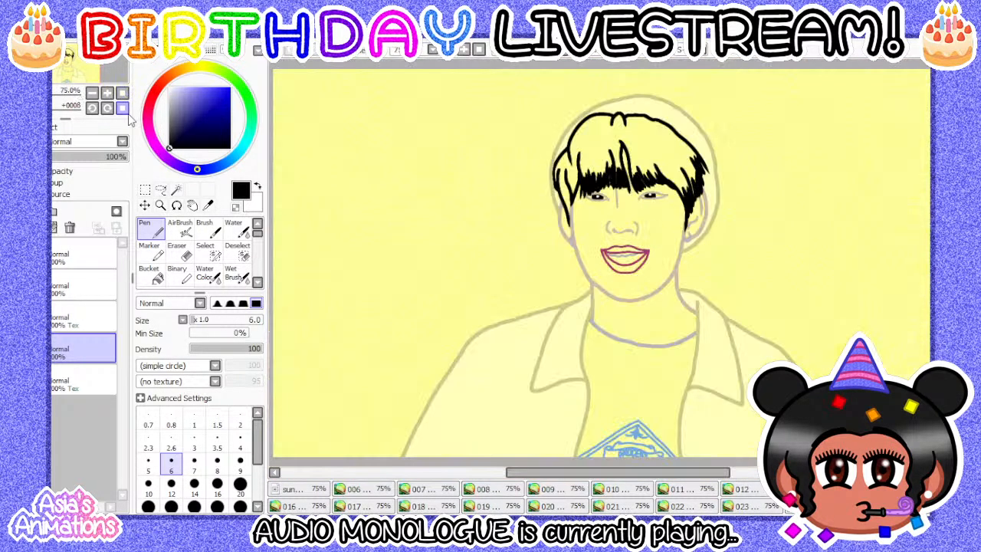
left_click(194, 418)
left_click(11, 380)
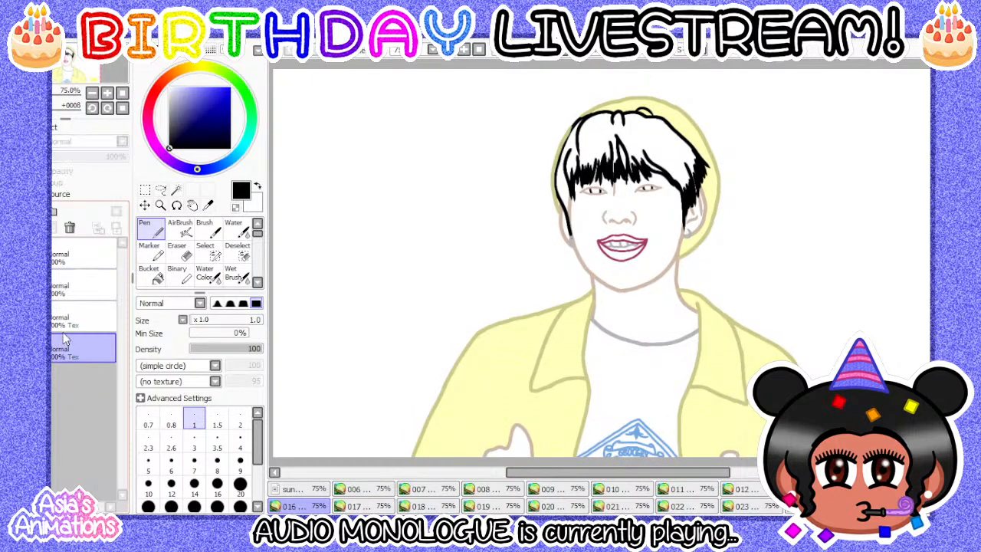
- Add a new layer with a blank name directly above the bottom layer of frame 016 and show the yellow textured background
left_click(295, 506)
left_click(22, 210)
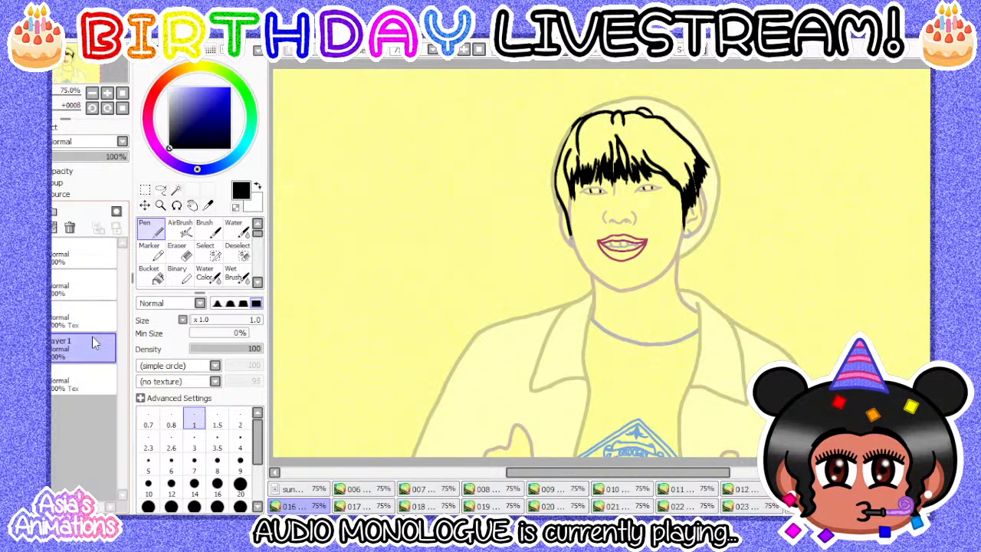
key("Return")
- Paint both irises in frame 016 black around their highlights with the Pen at size 6
scroll(617, 185, "up", 6)
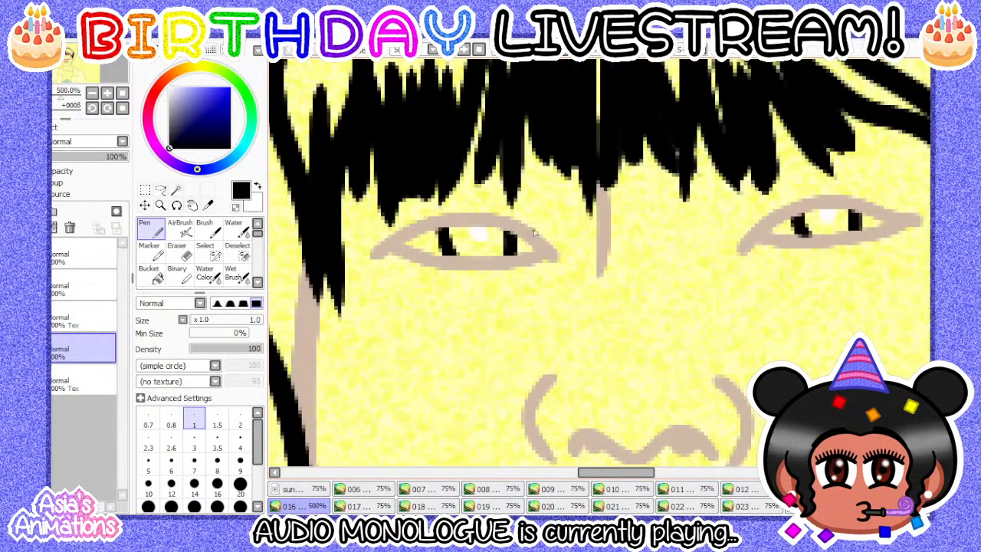
scroll(462, 219, "up", 2)
left_click(193, 464)
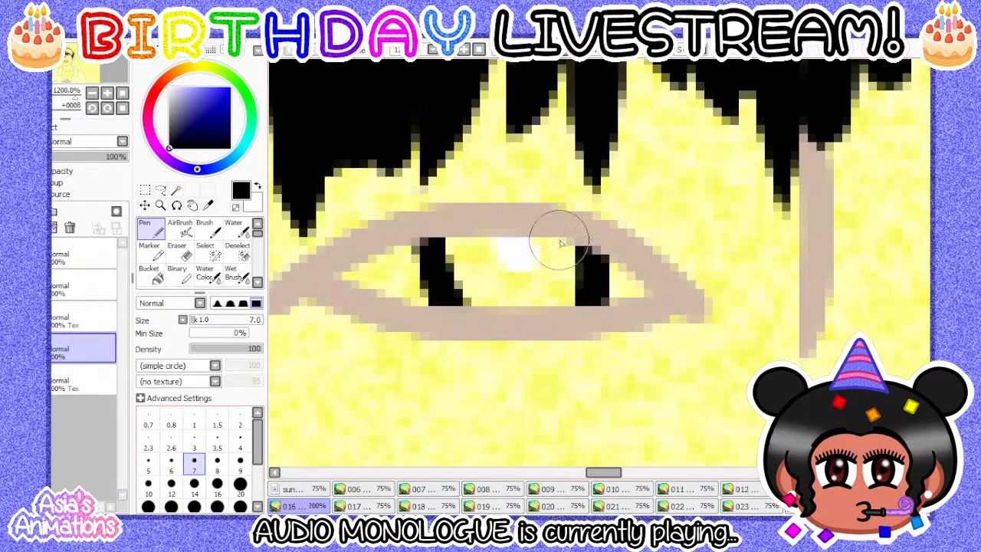
scroll(536, 226, "up", 1)
left_click(170, 464)
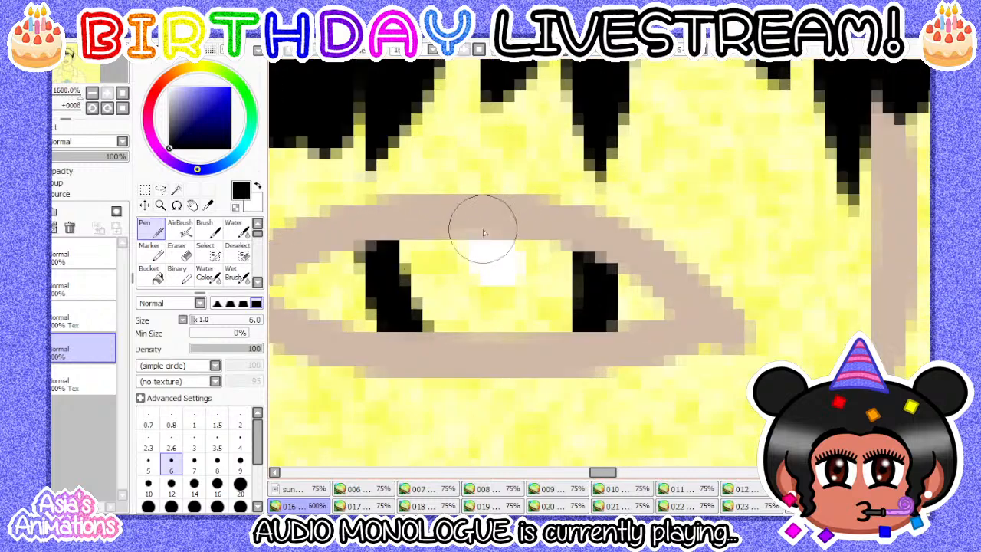
left_click(416, 282)
mouse_move(416, 281)
left_mouse_down()
mouse_move(439, 314)
mouse_move(475, 324)
mouse_move(561, 313)
mouse_move(552, 253)
mouse_move(468, 245)
mouse_move(441, 273)
mouse_move(518, 249)
left_mouse_up()
scroll(410, 277, "down", 8)
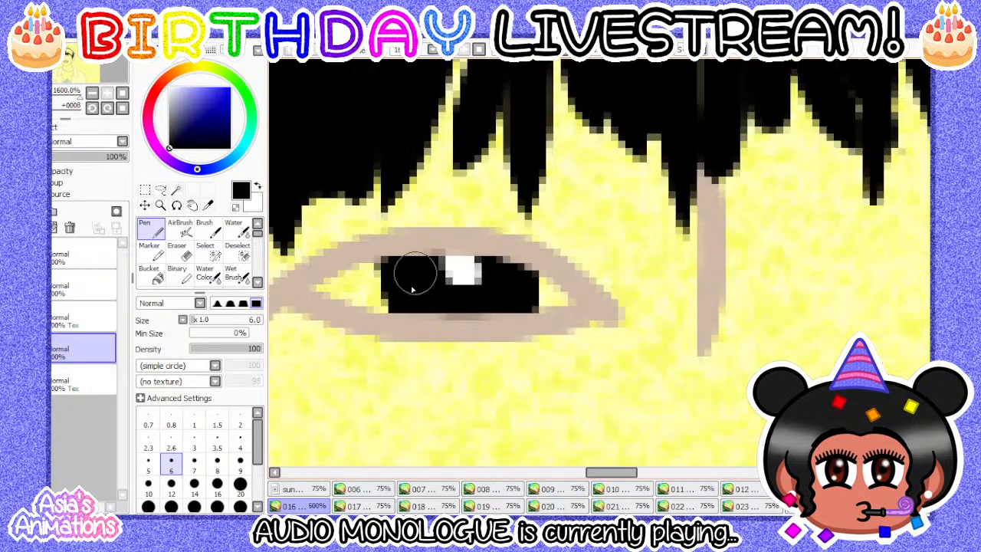
scroll(582, 245, "up", 3)
scroll(454, 272, "up", 3)
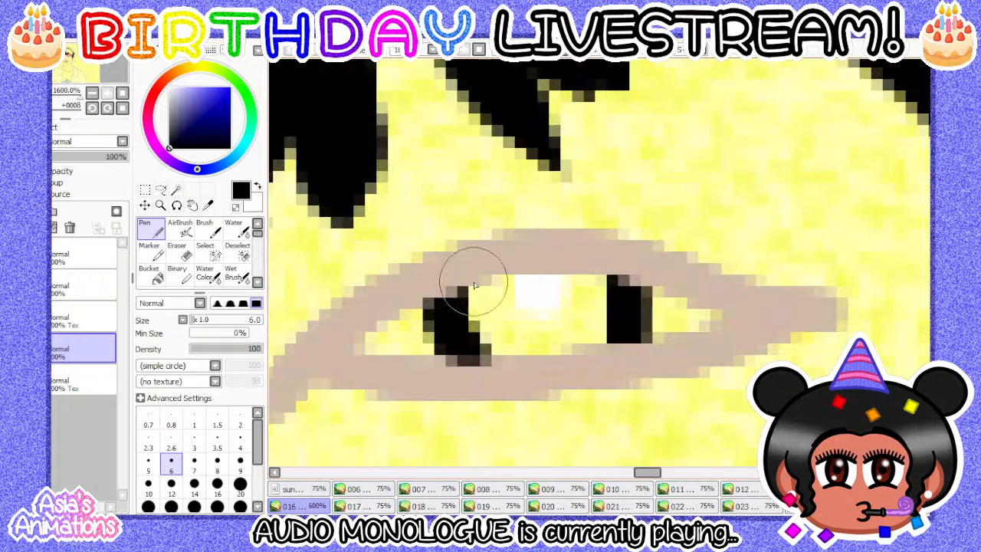
mouse_move(459, 274)
left_mouse_down()
mouse_move(504, 349)
mouse_move(593, 333)
mouse_move(591, 303)
mouse_move(526, 287)
mouse_move(507, 325)
mouse_move(549, 318)
left_mouse_up()
- Return frame 016 to the 75% view, set the Pen size to 1, and hide the yellow background
left_click(123, 108)
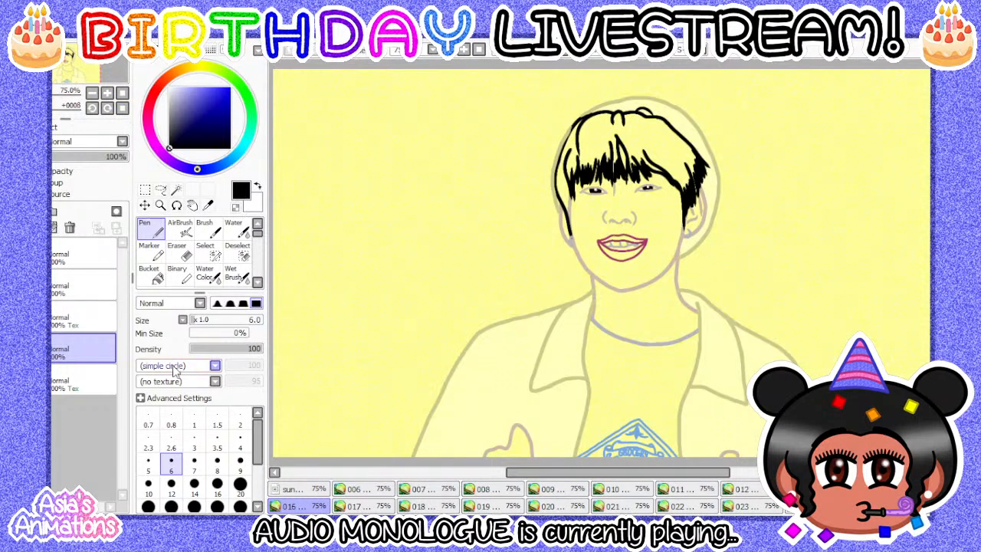
left_click(194, 418)
left_click(53, 379)
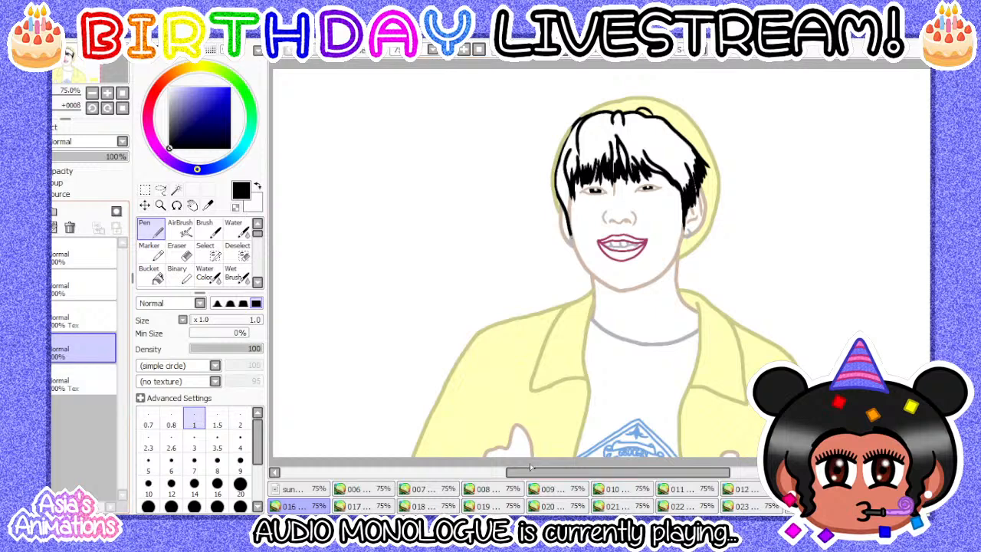
- Add a new layer directly above the bottom layer of frame 017, clear its name, and show the yellow textured background
left_click(366, 506)
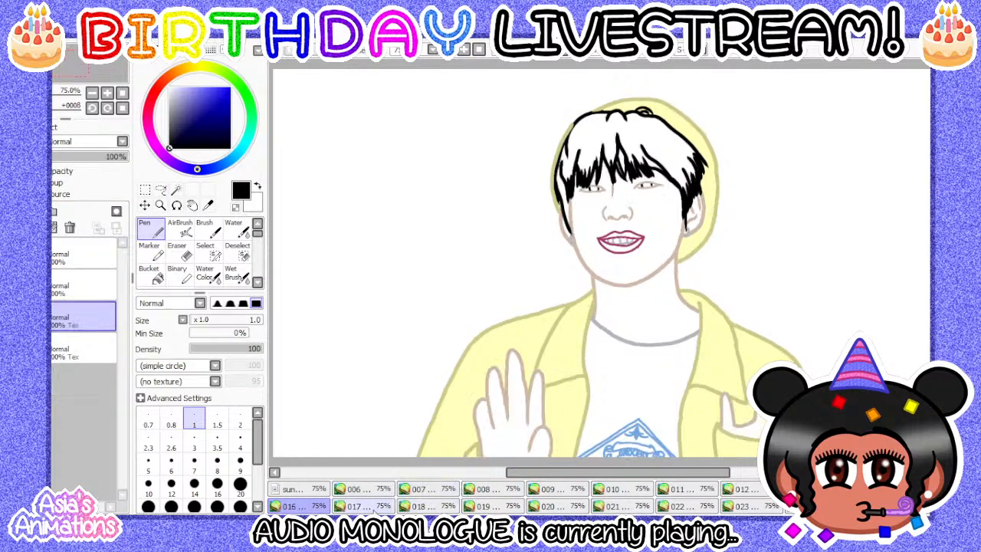
left_click(77, 349)
key("ctrl+v")
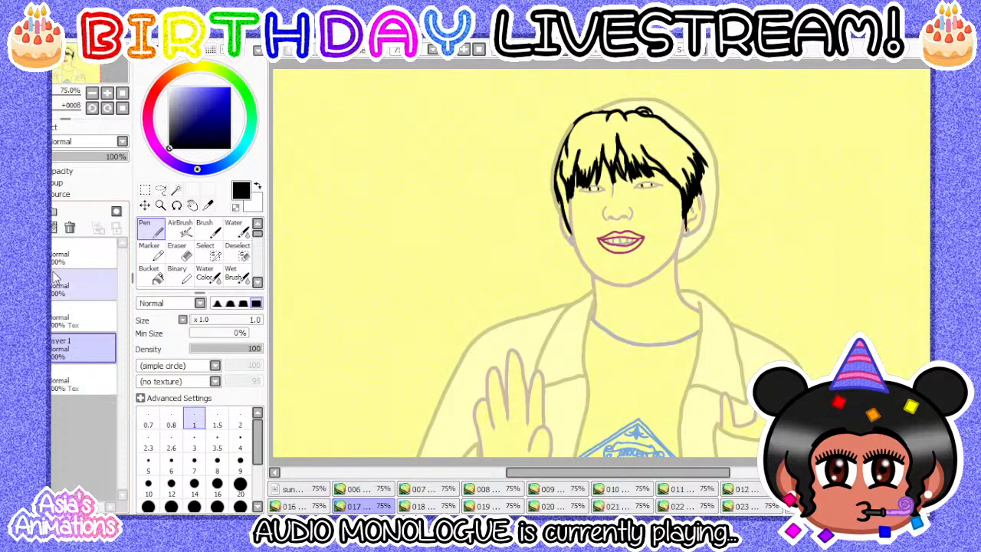
double_click(75, 343)
key("BackSpace")
key("Return")
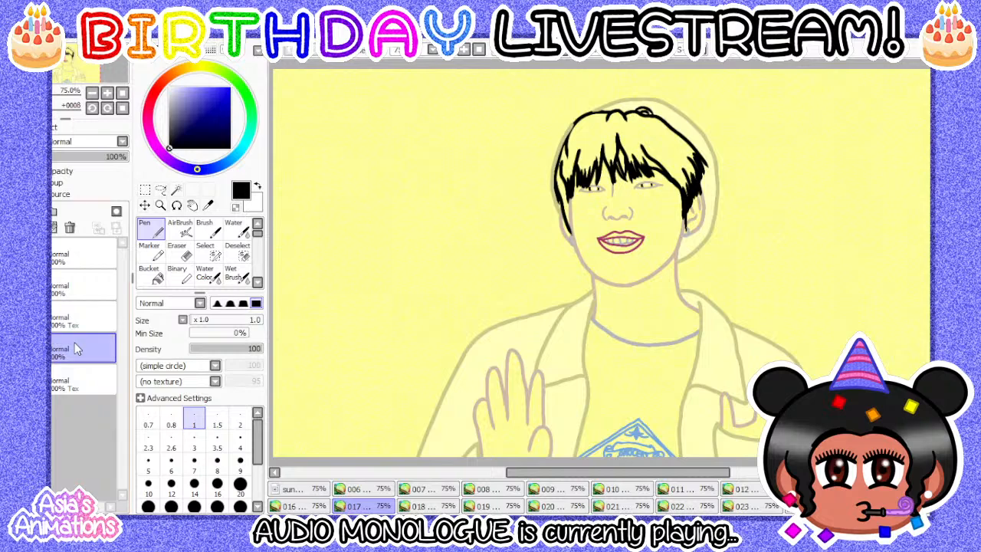
- Paint both irises in frame 017 black around their white highlights with the Pen at size 5
scroll(642, 178, "up", 7)
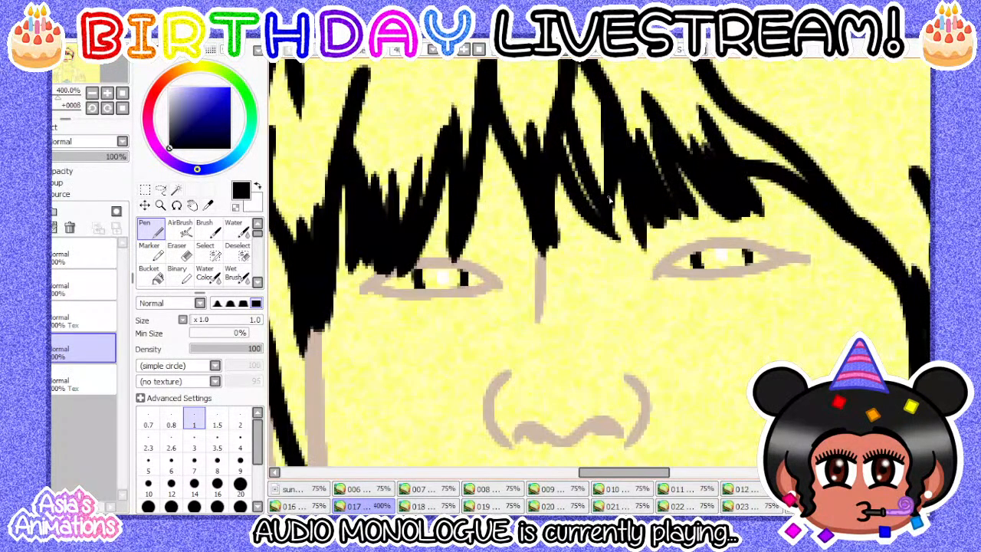
scroll(448, 264, "up", 2)
left_click(171, 469)
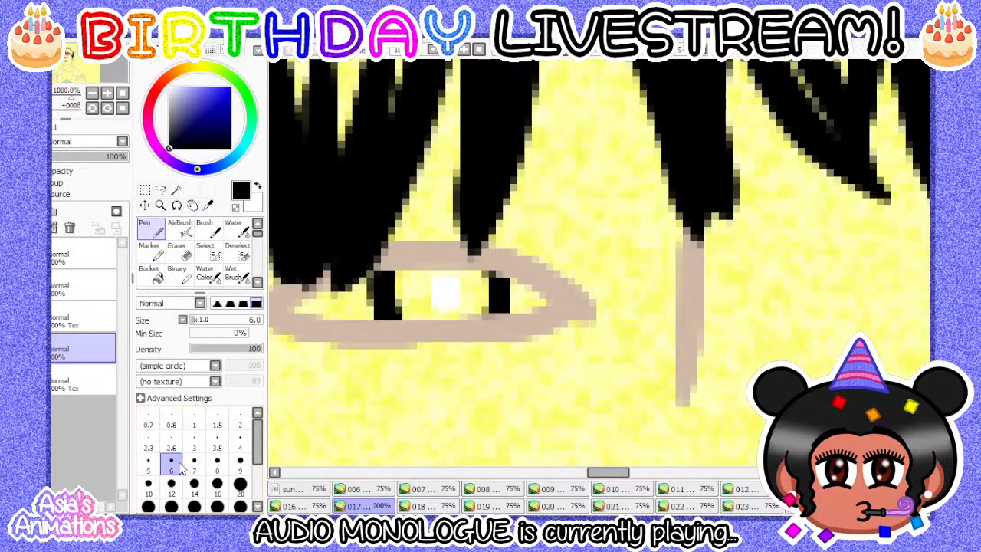
scroll(404, 259, "up", 2)
left_click(148, 464)
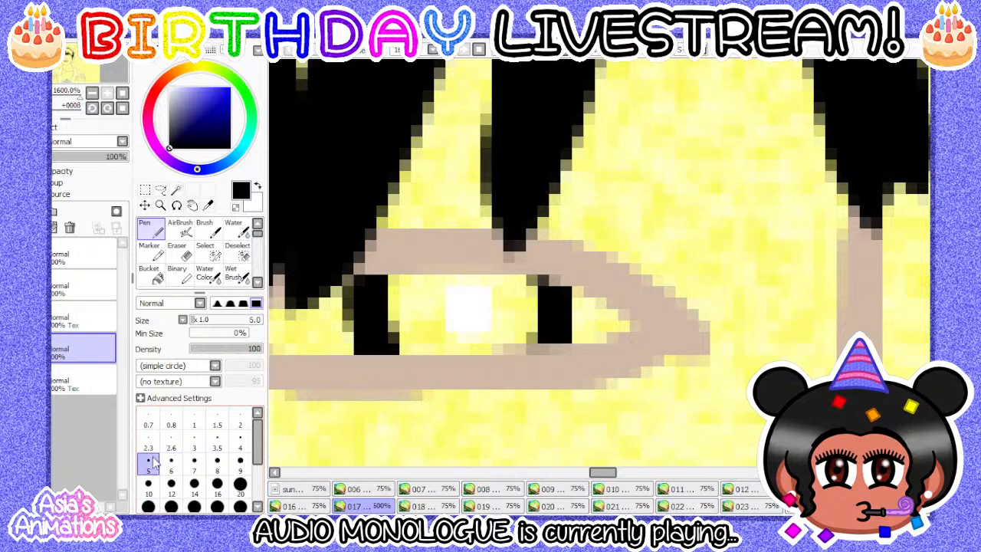
mouse_move(404, 285)
left_mouse_down()
mouse_move(390, 318)
mouse_move(410, 348)
mouse_move(516, 342)
mouse_move(538, 311)
mouse_move(524, 272)
mouse_move(427, 287)
mouse_move(459, 323)
mouse_move(448, 328)
mouse_move(485, 277)
left_mouse_up()
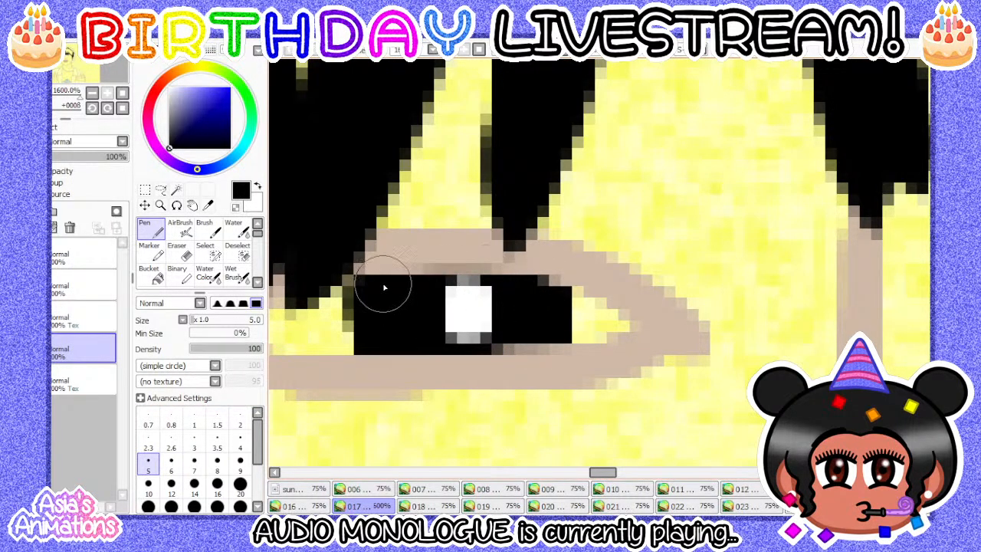
scroll(387, 301, "down", 4)
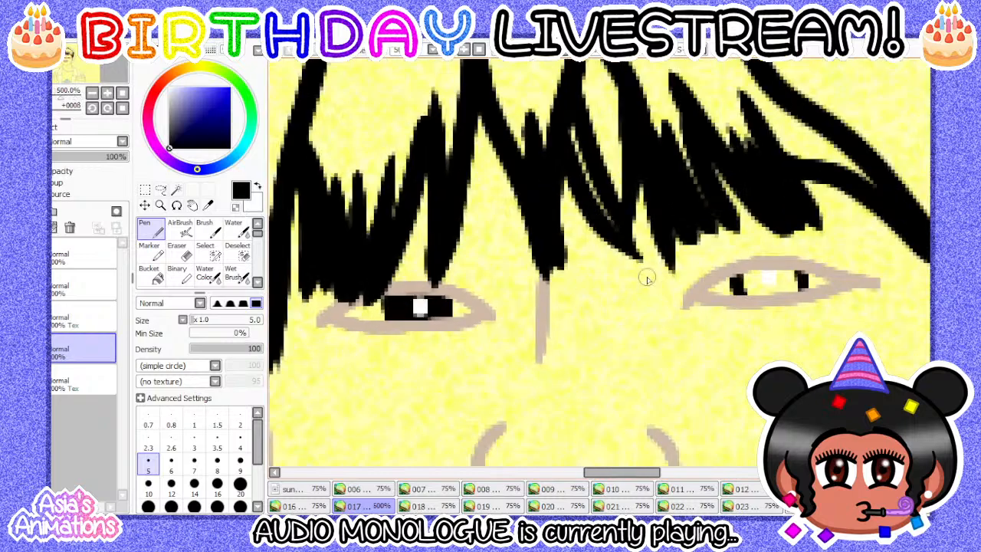
scroll(847, 302, "up", 4)
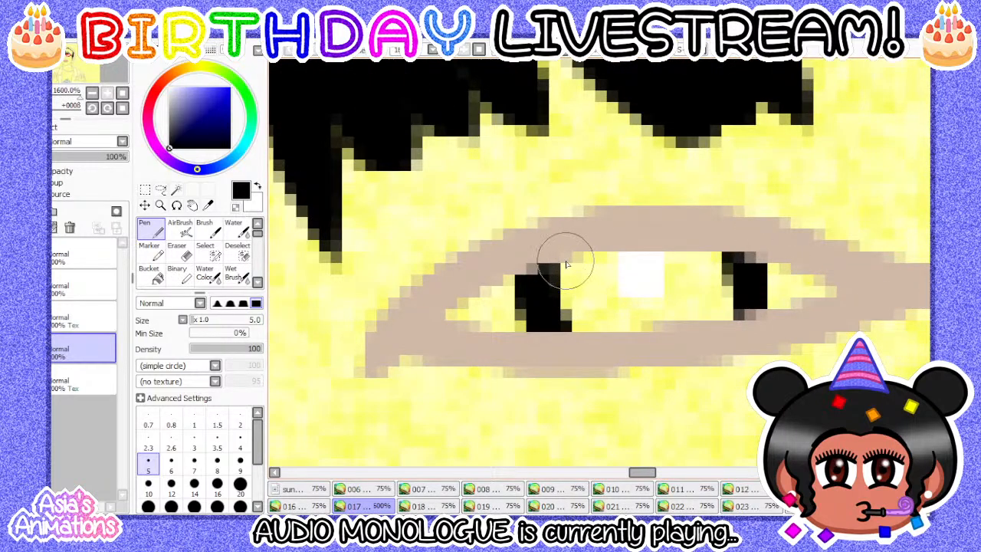
mouse_move(567, 264)
left_mouse_down()
mouse_move(566, 300)
mouse_move(590, 322)
mouse_move(724, 312)
mouse_move(724, 292)
mouse_move(710, 266)
mouse_move(578, 269)
mouse_move(632, 296)
left_mouse_up()
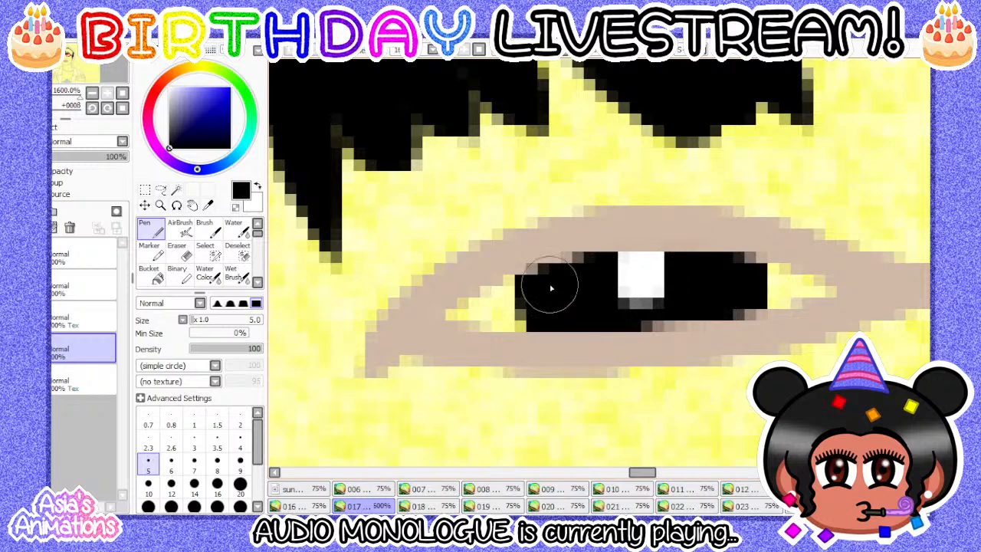
- Reset frame 017 to the 75% view with Pen size 1, hide its yellow background, and compare it with frame 016
left_click(121, 93)
left_click(205, 425)
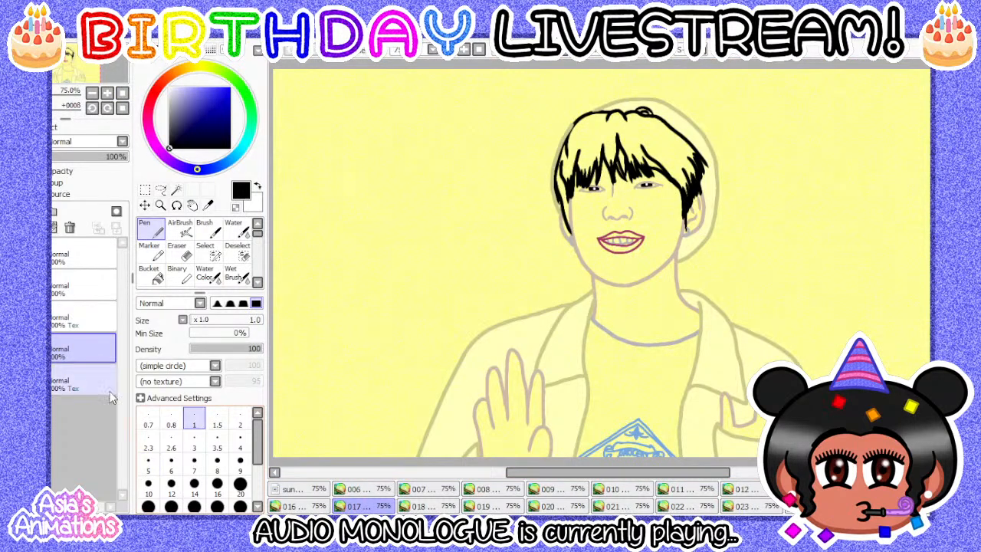
left_click(12, 377)
left_click(322, 507)
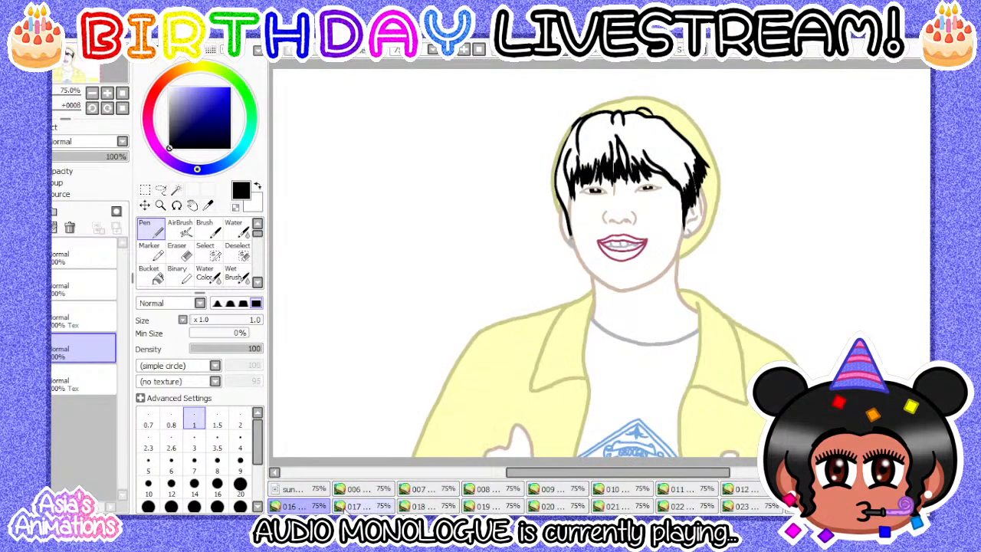
left_click(359, 507)
- Add a new layer with a blank name directly above the bottom layer of frame 018 and show the yellow textured background
left_click(425, 506)
left_click(86, 350)
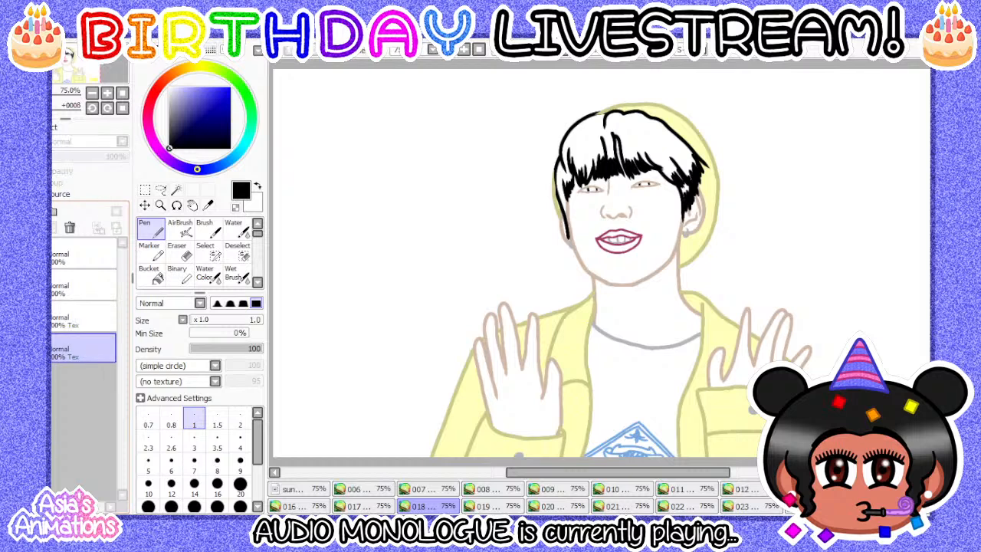
left_click(21, 211)
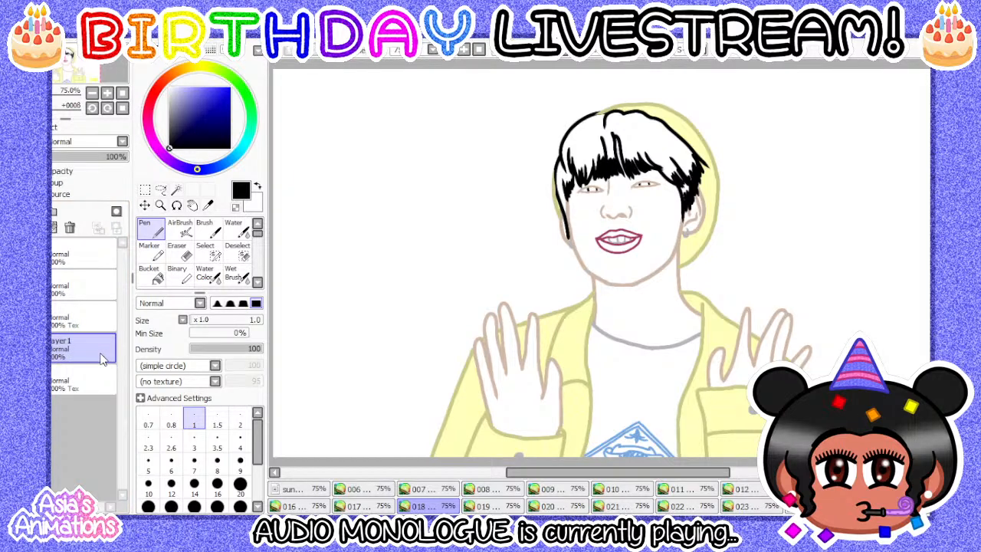
double_click(103, 358)
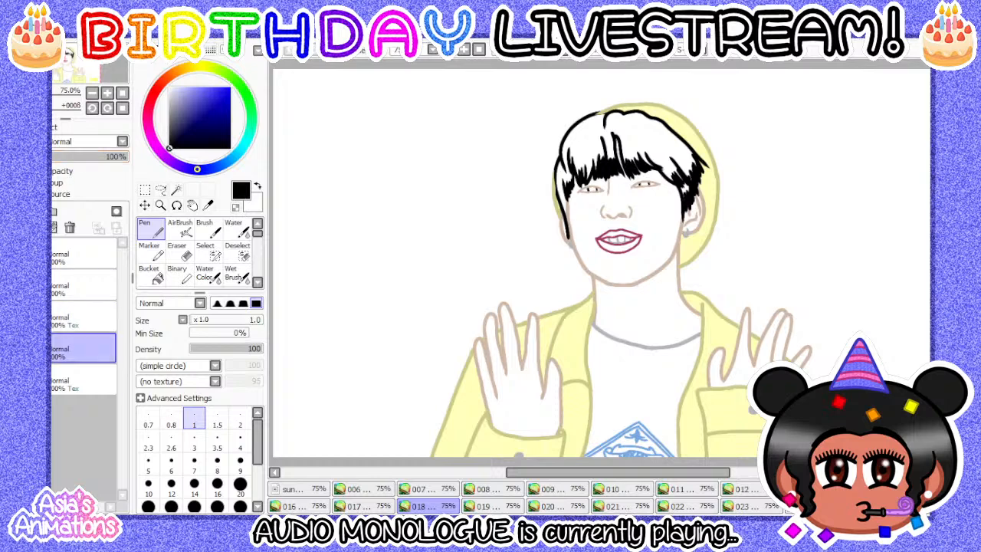
left_click(11, 377)
- Paint both irises in frame 018 black around their white highlights with the Pen at size 6
scroll(672, 201, "up", 7)
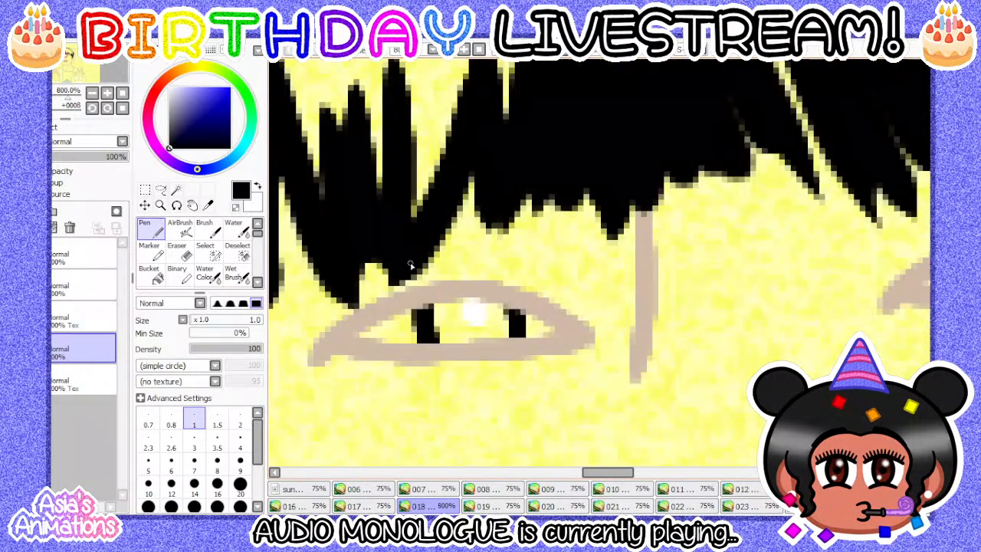
left_click(171, 471)
scroll(490, 306, "up", 2)
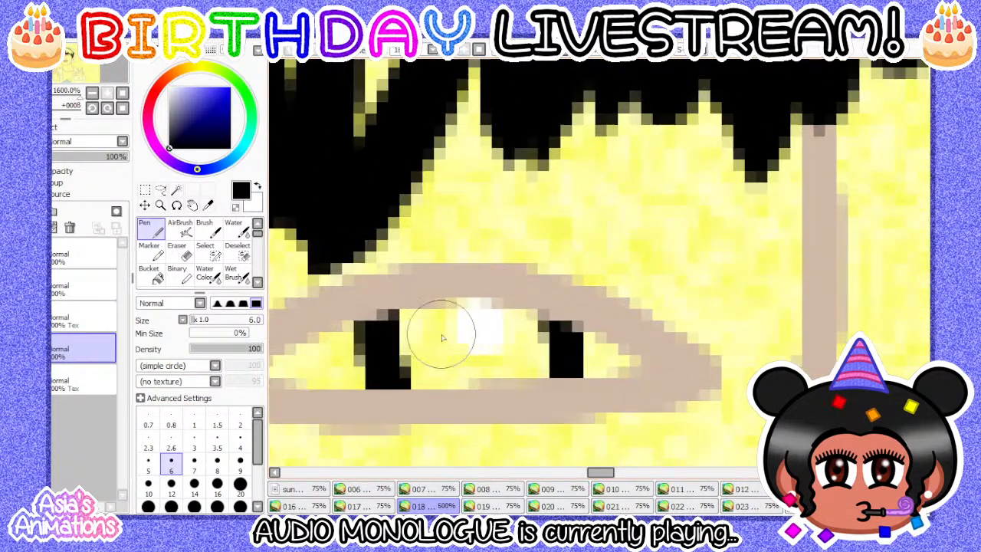
mouse_move(406, 314)
left_mouse_down()
mouse_move(413, 351)
mouse_move(435, 374)
mouse_move(533, 371)
mouse_move(524, 327)
mouse_move(470, 312)
mouse_move(439, 361)
left_mouse_up()
scroll(429, 337, "down", 4)
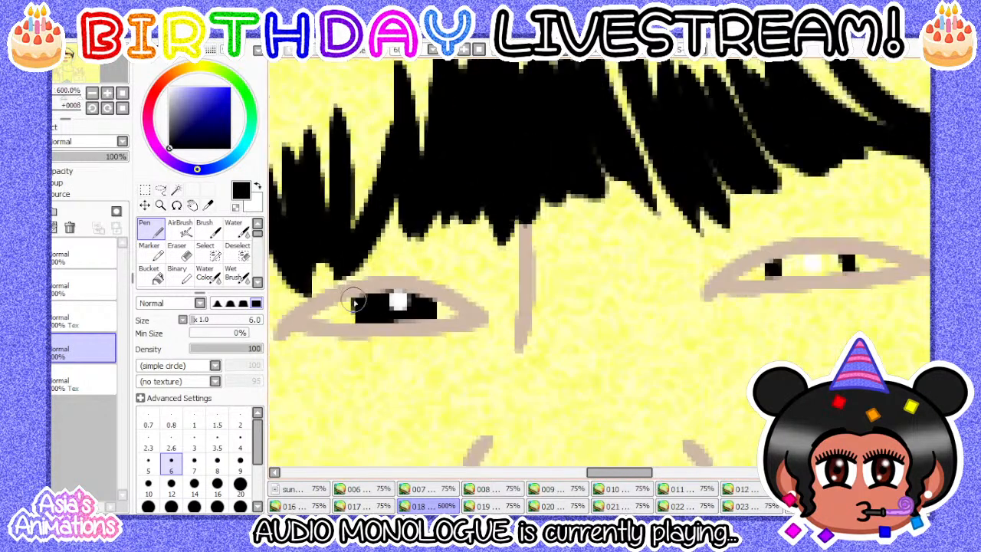
scroll(576, 285, "up", 2)
scroll(576, 284, "up", 3)
mouse_move(479, 331)
left_mouse_down()
mouse_move(477, 355)
mouse_move(570, 336)
mouse_move(615, 356)
mouse_move(624, 322)
left_mouse_up()
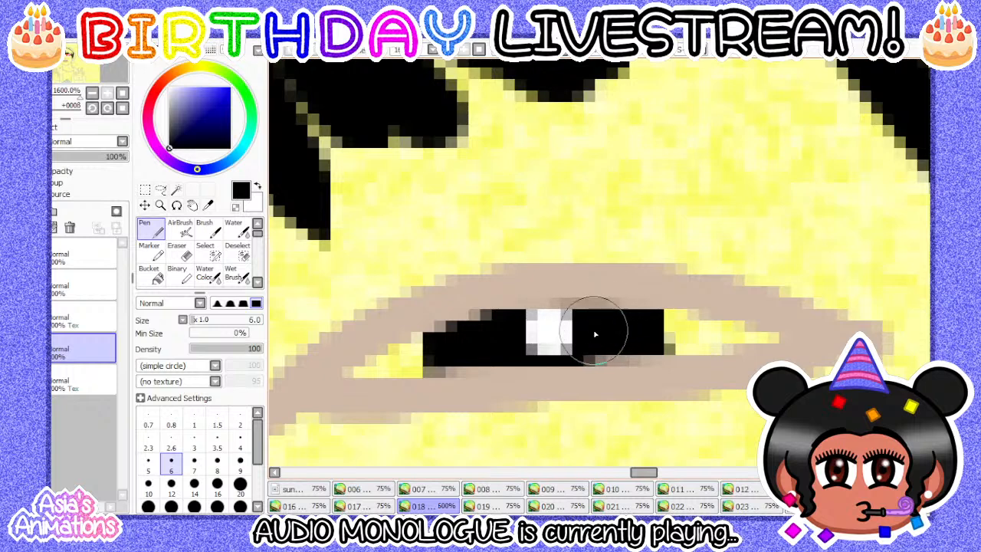
- Reset frame 018 to the 75% view with Pen size 1, hide its yellow background, and compare it with frame 017
scroll(502, 331, "down", 2)
left_click(194, 424)
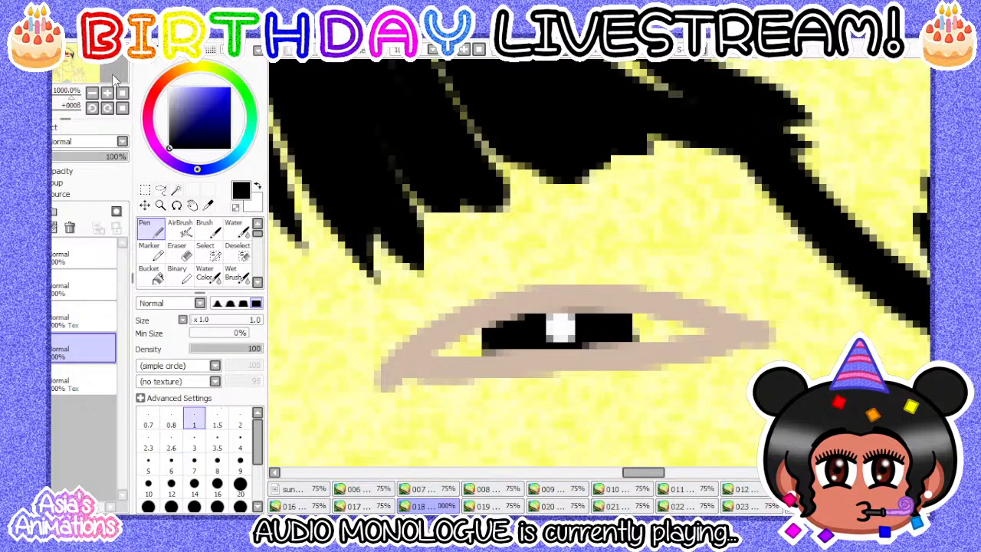
left_click(122, 93)
left_click(9, 379)
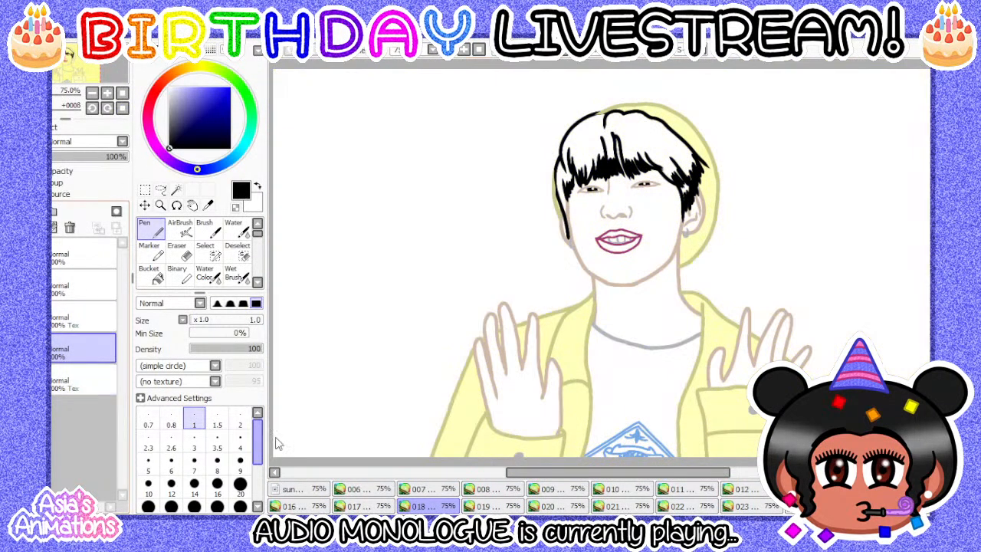
left_click(392, 510)
left_click(421, 509)
- Add a new layer with a blank name directly above the bottom layer of frame 019 and show the yellow textured background
left_click(473, 509)
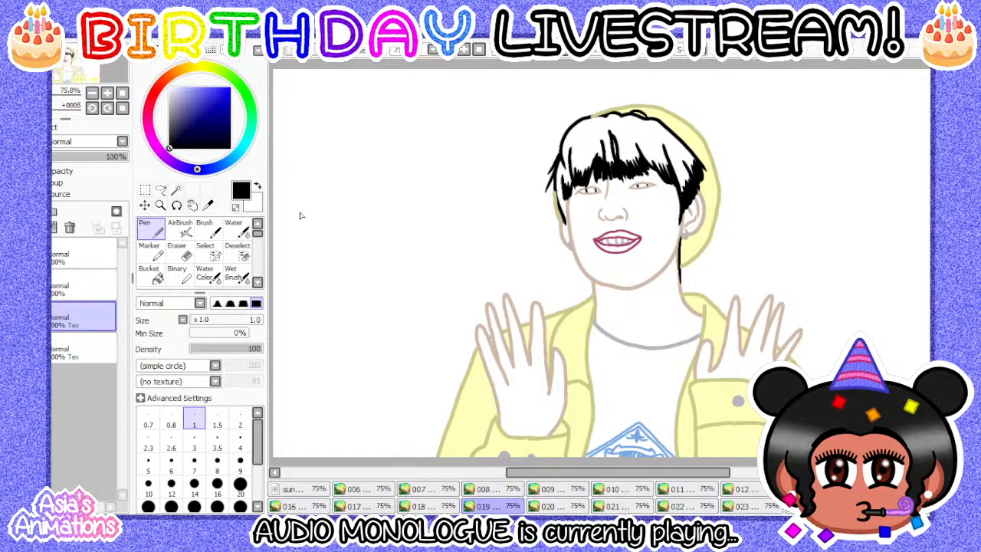
left_click(83, 349)
key("ctrl+v")
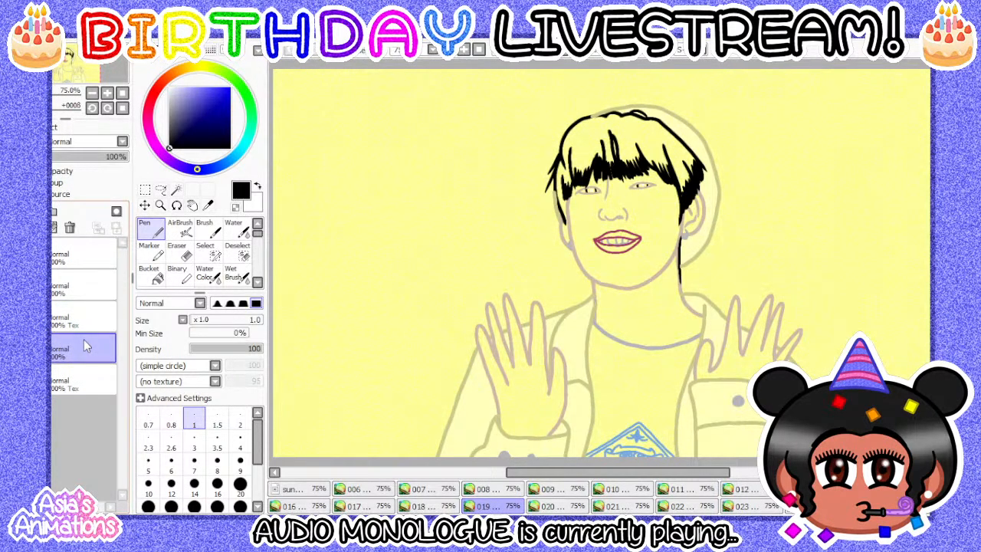
- Paint both irises in frame 019 black around their white highlights with the Pen at size 5
scroll(664, 216, "up", 8)
scroll(515, 202, "up", 1)
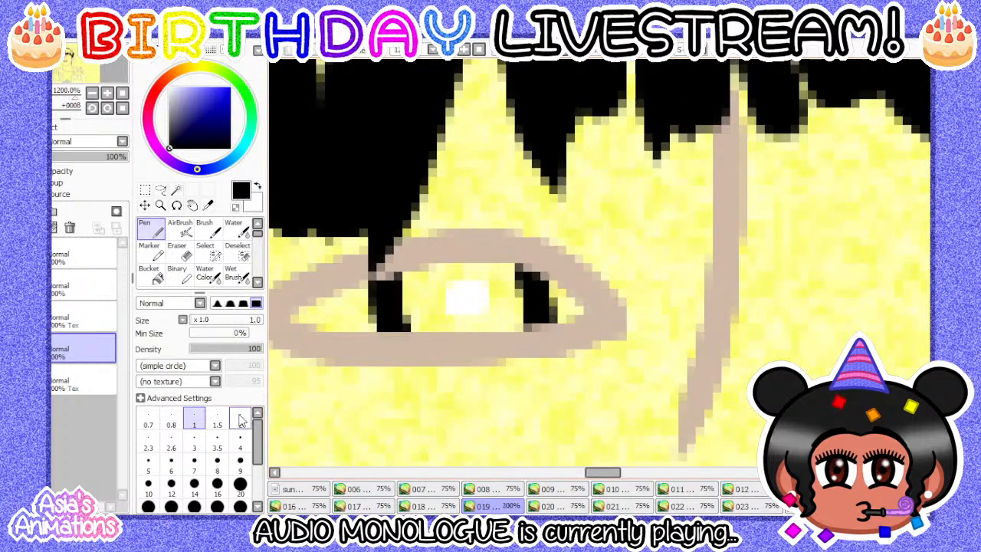
left_click(149, 469)
scroll(442, 257, "up", 1)
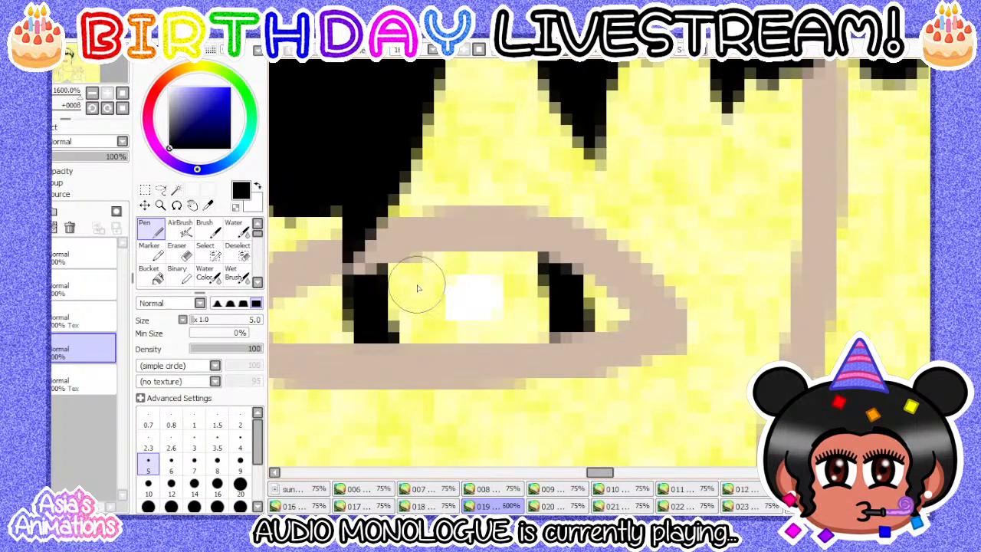
mouse_move(418, 288)
left_mouse_down()
mouse_move(394, 266)
mouse_move(396, 314)
mouse_move(416, 342)
mouse_move(545, 335)
mouse_move(530, 266)
mouse_move(492, 256)
mouse_move(420, 275)
mouse_move(474, 320)
left_mouse_up()
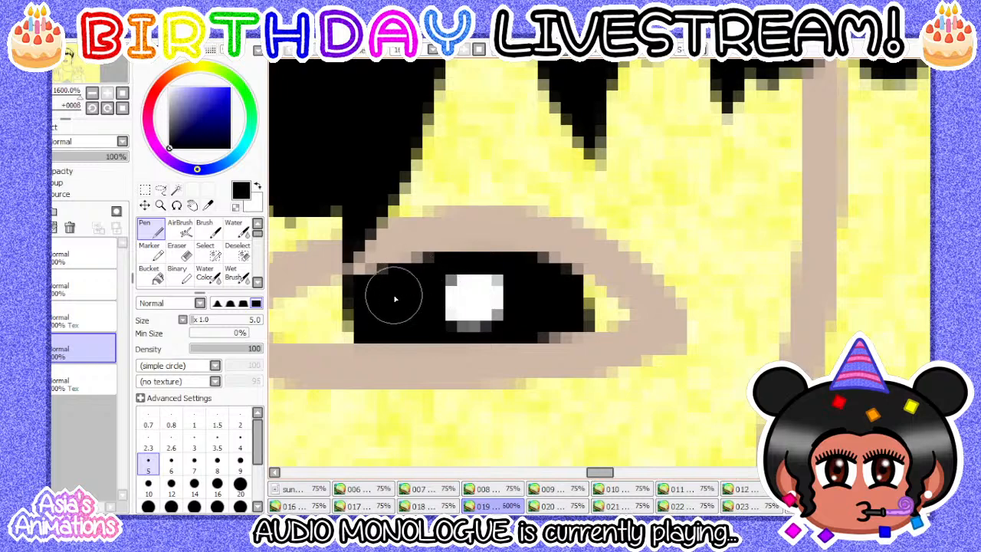
scroll(492, 291, "down", 7)
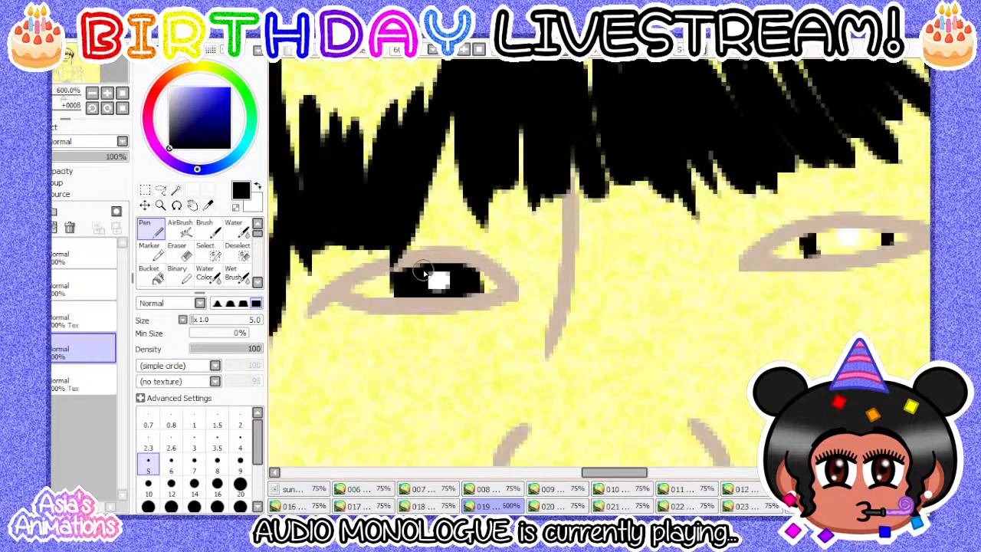
scroll(621, 231, "up", 7)
mouse_move(521, 336)
left_mouse_down()
mouse_move(538, 382)
mouse_move(563, 340)
mouse_move(555, 349)
mouse_move(590, 332)
mouse_move(684, 344)
mouse_move(683, 364)
mouse_move(610, 365)
mouse_move(582, 351)
left_mouse_up()
- Reset frame 019 to the 75% view with Pen size 1, hide its yellow background, and compare it with frame 018
left_click(193, 418)
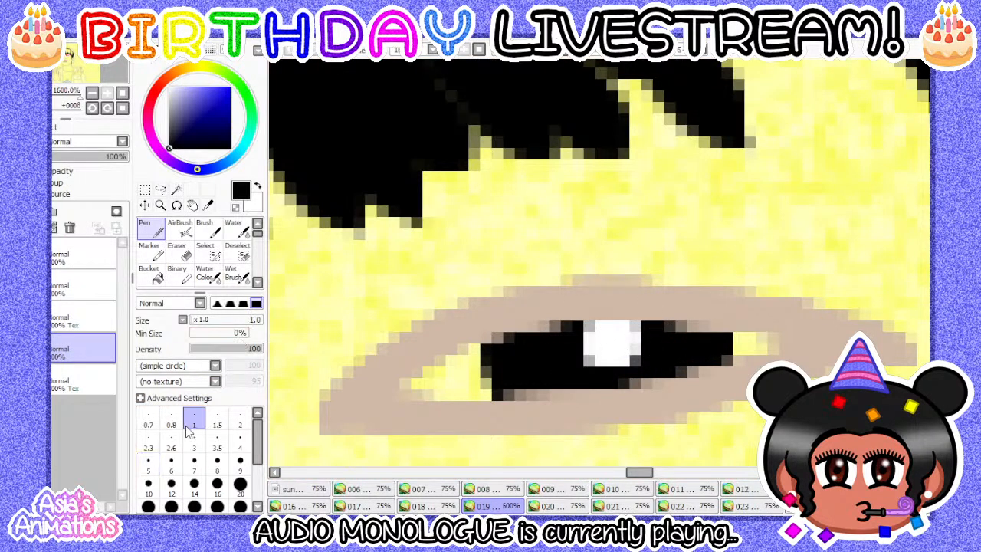
left_click(123, 93)
left_click(10, 379)
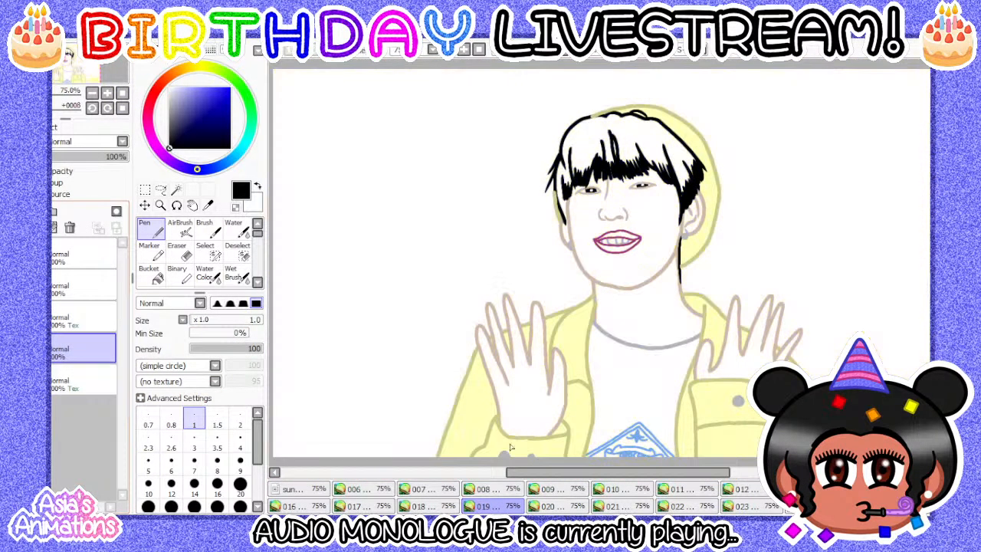
left_click(435, 507)
left_click(491, 507)
- Show the yellow textured background in frame 020 and add a new layer with a blank name directly above the bottom layer
left_click(554, 506)
left_click(80, 350)
left_click(11, 349)
left_click(17, 212)
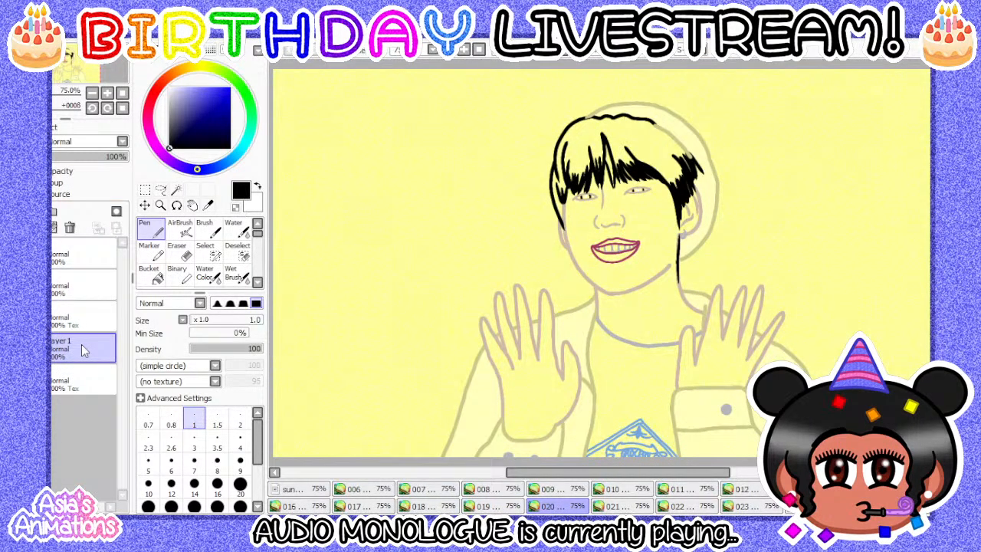
- Paint both irises in frame 020 black around their white highlights with the Pen at size 5
scroll(640, 203, "up", 3)
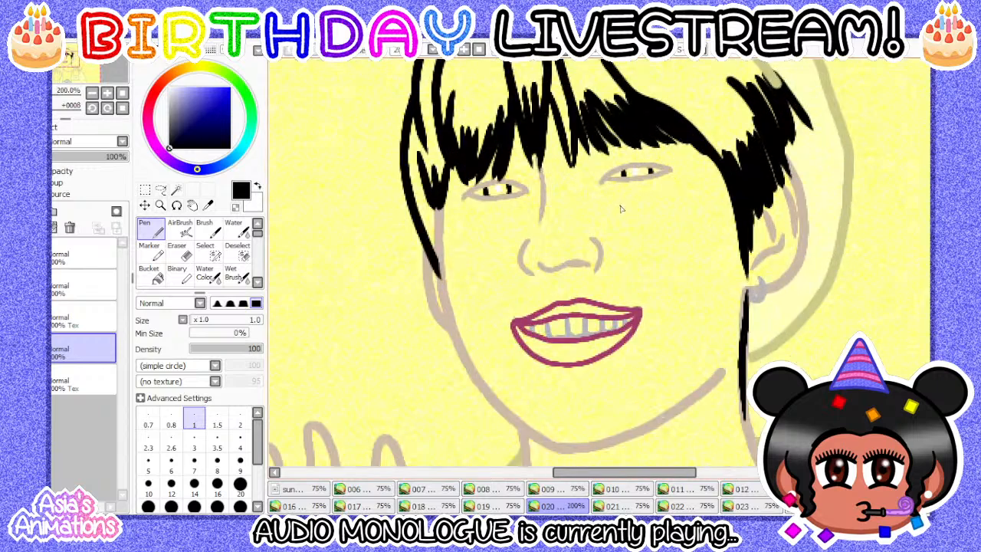
scroll(410, 233, "up", 5)
left_click(148, 460)
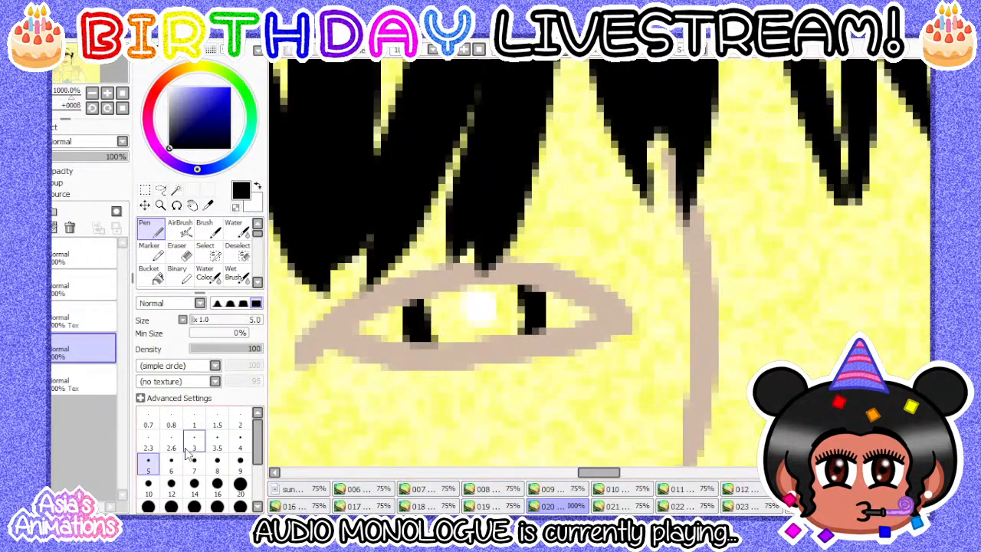
scroll(450, 289, "up", 1)
mouse_move(396, 312)
left_mouse_down()
mouse_move(408, 361)
mouse_move(429, 377)
mouse_move(522, 360)
mouse_move(538, 345)
mouse_move(535, 306)
mouse_move(499, 298)
mouse_move(419, 313)
mouse_move(475, 343)
mouse_move(441, 340)
mouse_move(520, 309)
mouse_move(481, 328)
left_mouse_up()
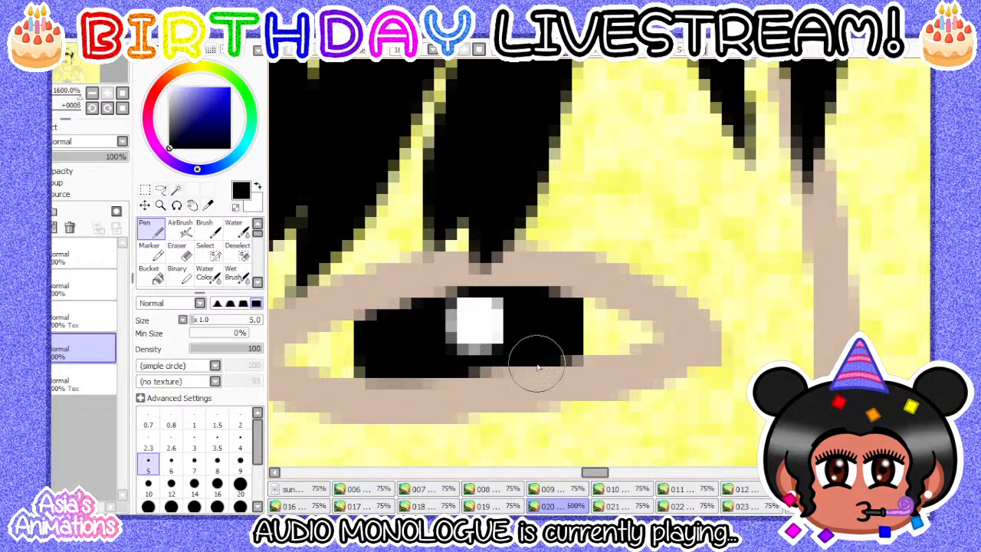
scroll(537, 367, "down", 3)
scroll(451, 332, "up", 3)
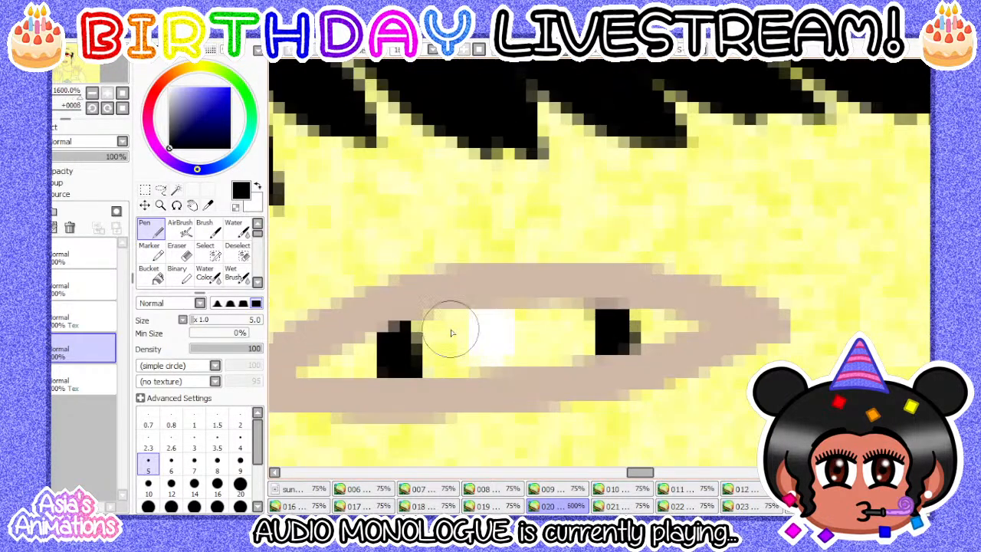
mouse_move(452, 333)
left_mouse_down()
mouse_move(421, 334)
mouse_move(448, 369)
mouse_move(467, 313)
mouse_move(479, 364)
mouse_move(508, 342)
mouse_move(489, 371)
mouse_move(569, 325)
mouse_move(524, 309)
mouse_move(592, 327)
mouse_move(514, 364)
left_mouse_up()
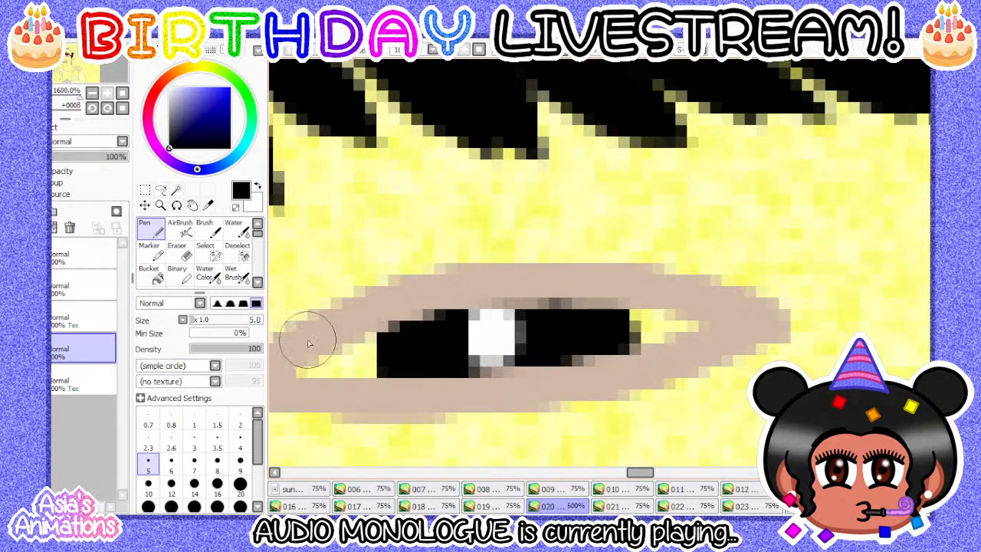
- Reset frame 020 to the 75% view with Pen size 1, hide its yellow background, and compare it with frame 019
left_click(194, 418)
left_click(121, 108)
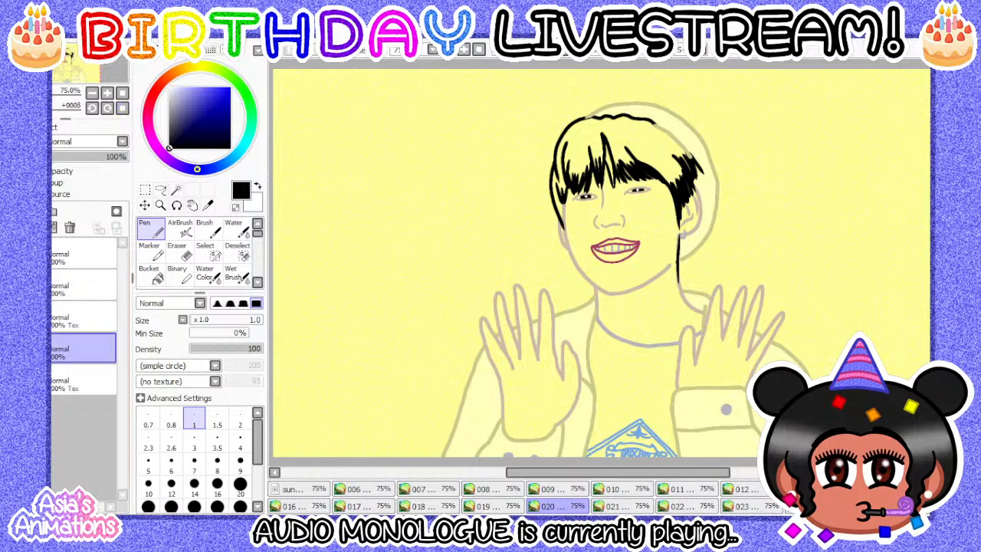
left_click(11, 380)
left_click(559, 494)
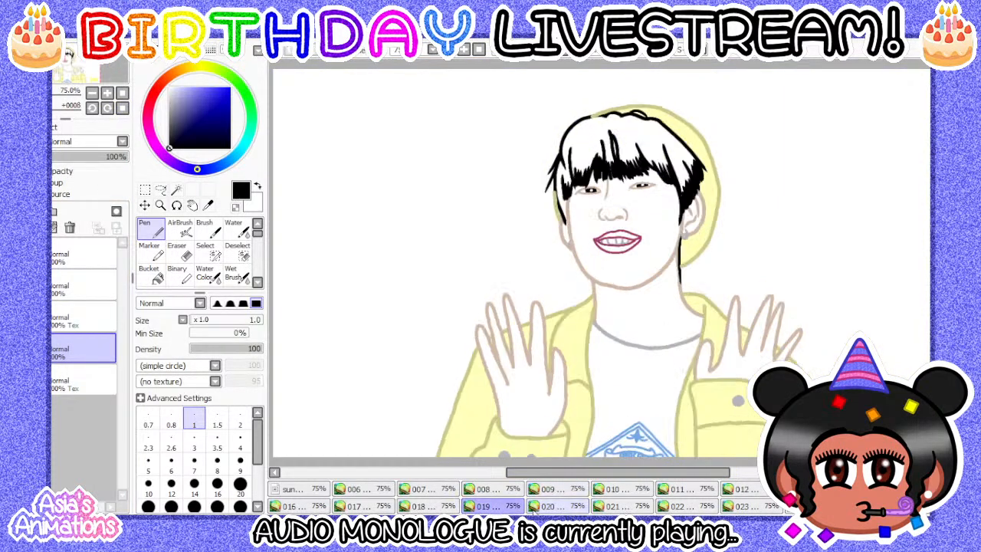
left_click(555, 504)
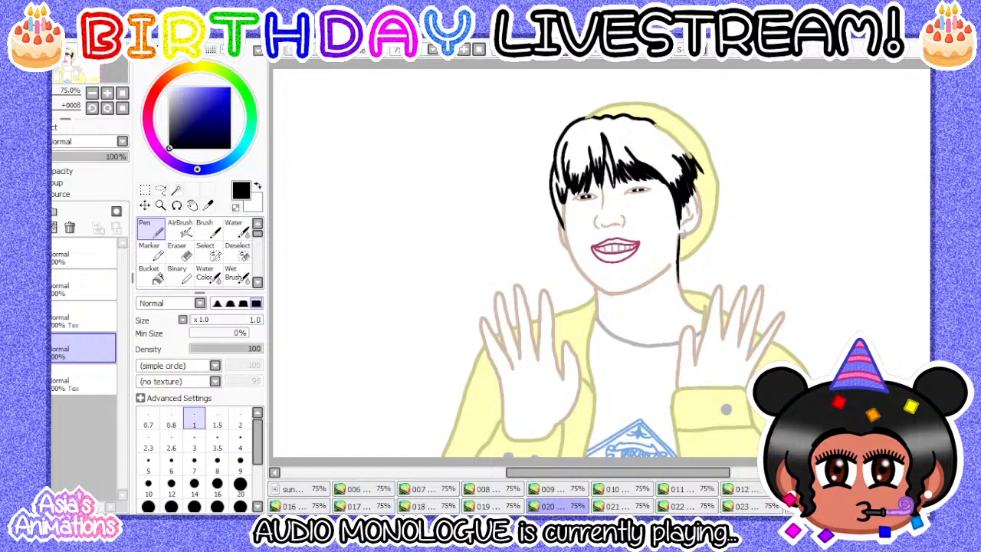
- Show the yellow textured background in frame 021 and add a new layer with a blank name directly above the bottom layer
left_click(617, 505)
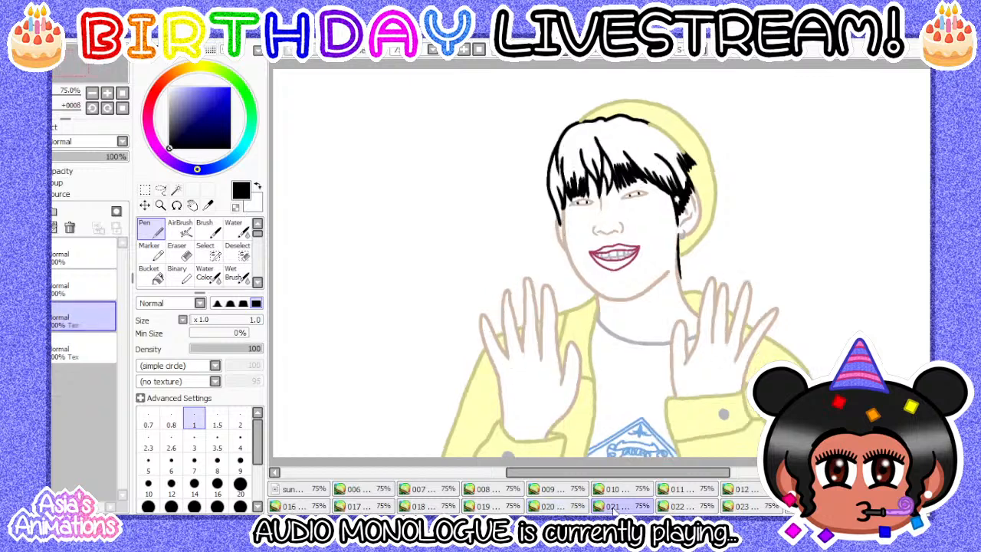
left_click_drag(81, 318, 81, 350)
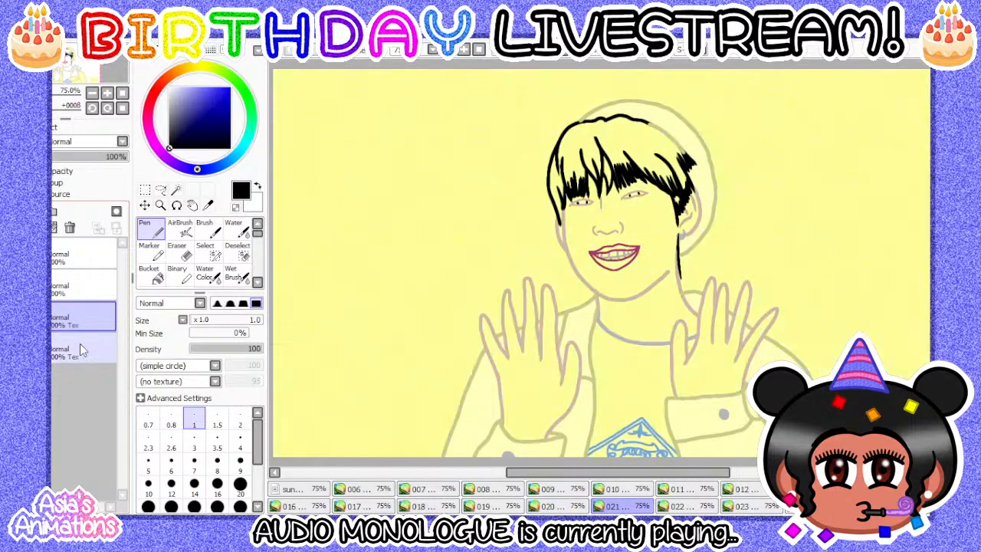
left_click(21, 211)
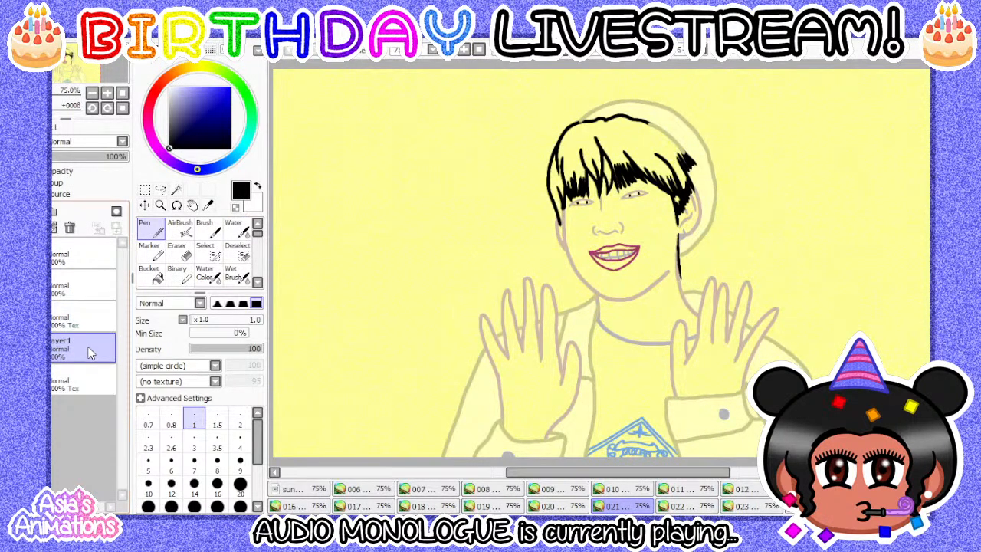
key("Return")
- Paint both irises in frame 021 black around their white highlights, using the Pen at size 6 for the first eye and 5 for the second
scroll(609, 184, "up", 3)
scroll(533, 236, "up", 3)
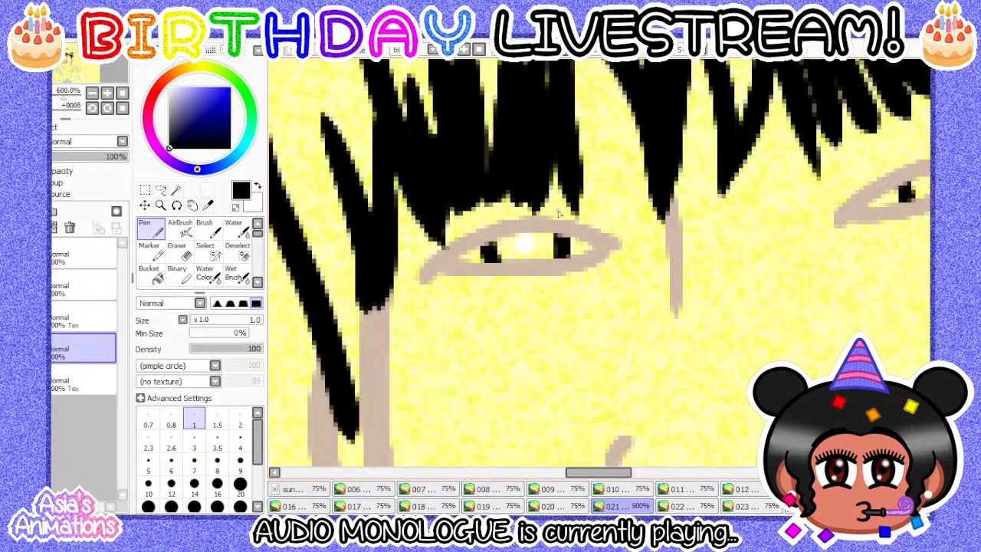
left_click(171, 468)
scroll(525, 222, "up", 2)
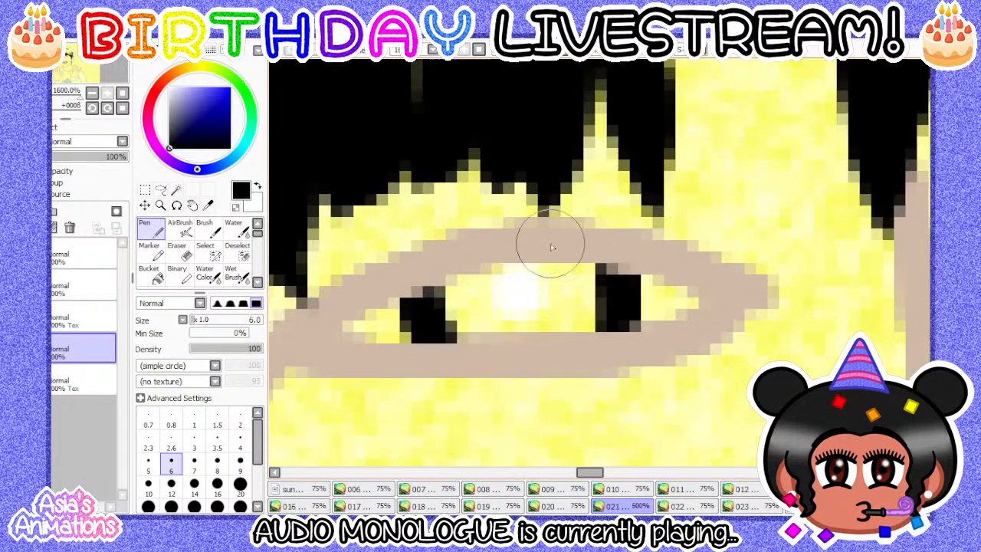
mouse_move(450, 285)
left_mouse_down()
mouse_move(483, 333)
mouse_move(516, 305)
mouse_move(474, 293)
mouse_move(541, 279)
mouse_move(580, 299)
left_mouse_up()
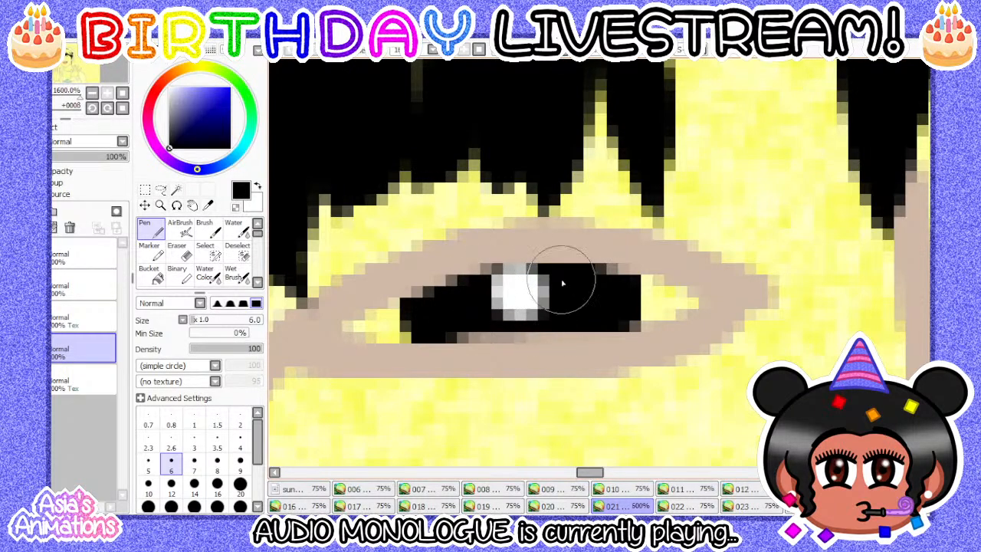
scroll(366, 278, "down", 5)
scroll(770, 206, "up", 5)
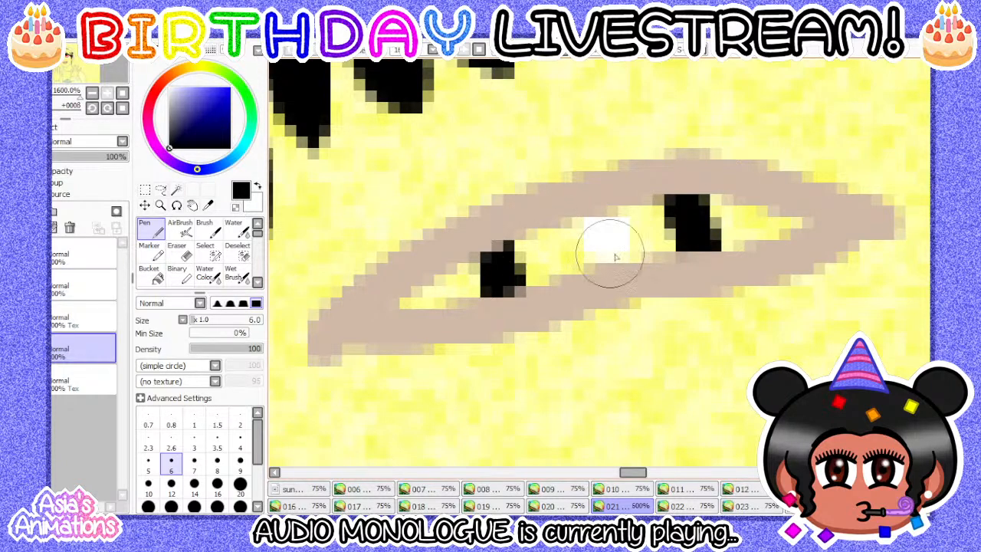
scroll(605, 249, "down", 4)
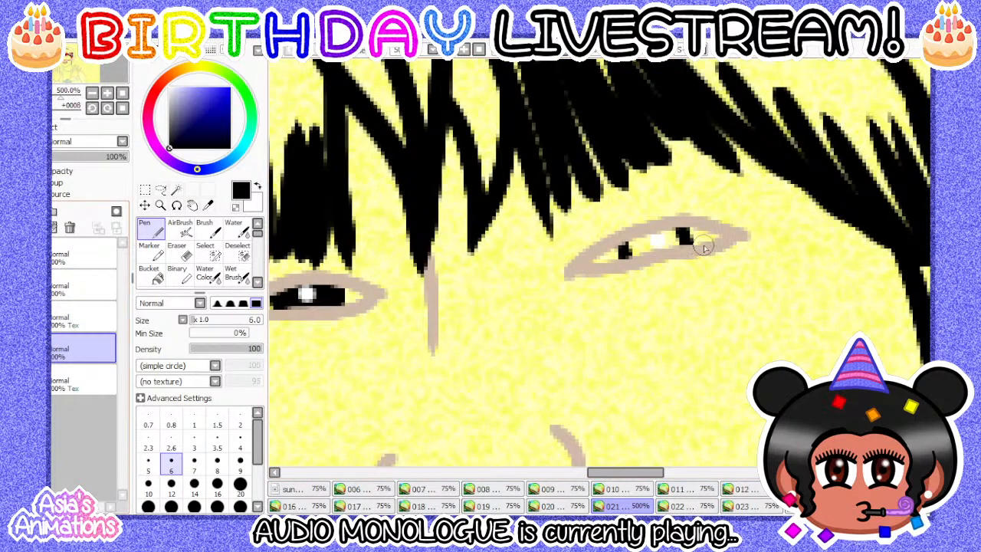
scroll(590, 247, "up", 4)
key("bracketleft")
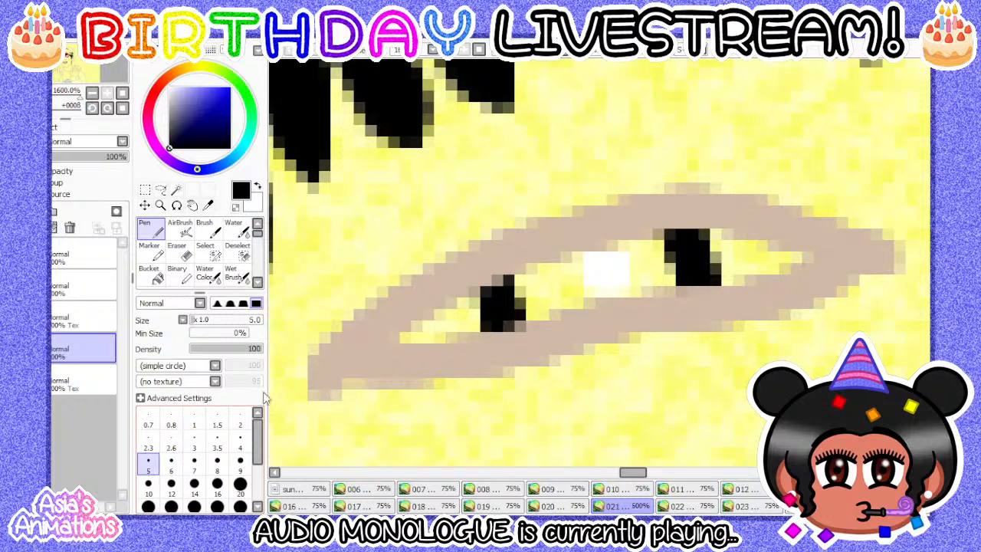
mouse_move(527, 266)
left_mouse_down()
mouse_move(528, 310)
mouse_move(648, 256)
mouse_move(671, 292)
left_mouse_up()
- Reset frame 021 to the 75% view with Pen size 1, hide its yellow background, and compare it with frame 020
left_click(194, 424)
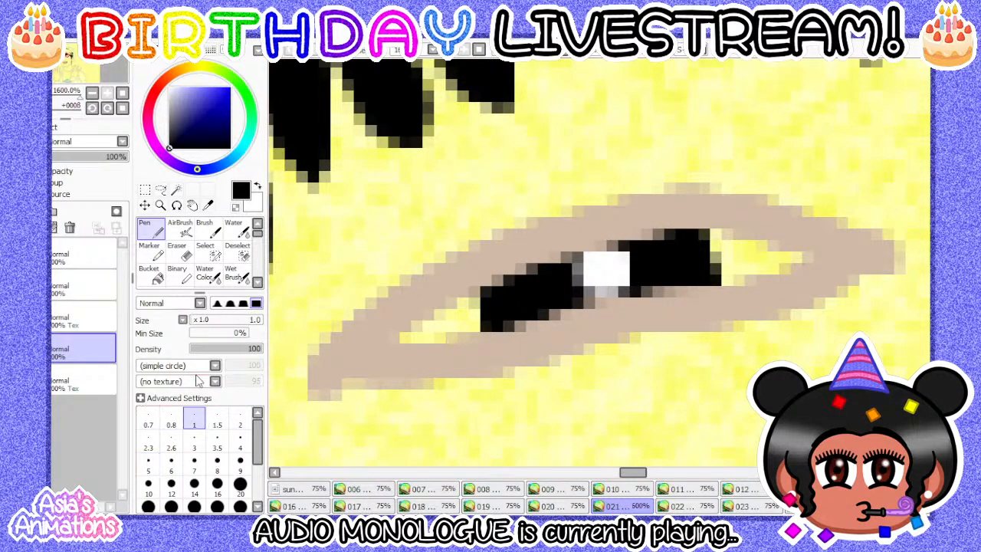
left_click(123, 94)
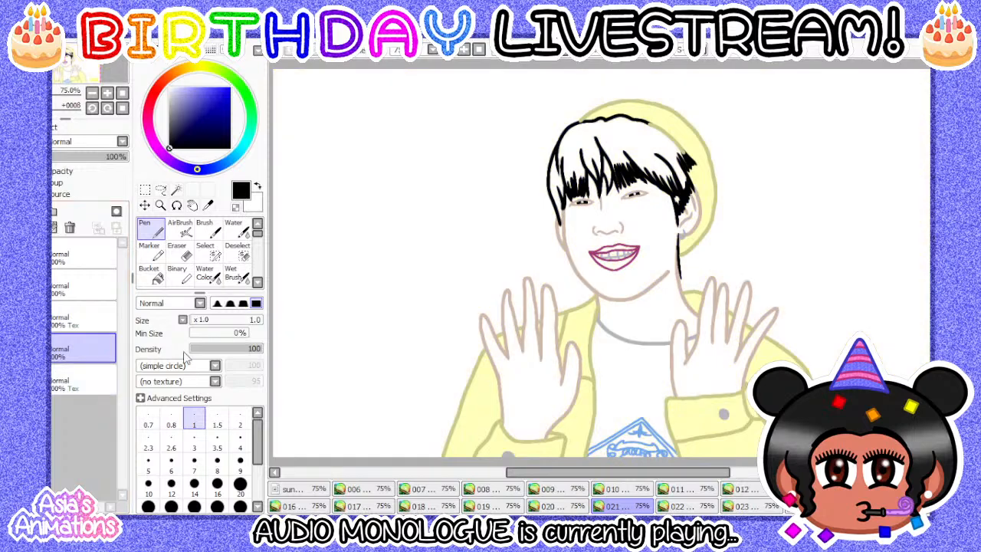
left_click(582, 509)
left_click(621, 508)
- Show the yellow textured background in frame 022 and add a new layer with a blank name directly above the bottom layer
left_click(670, 506)
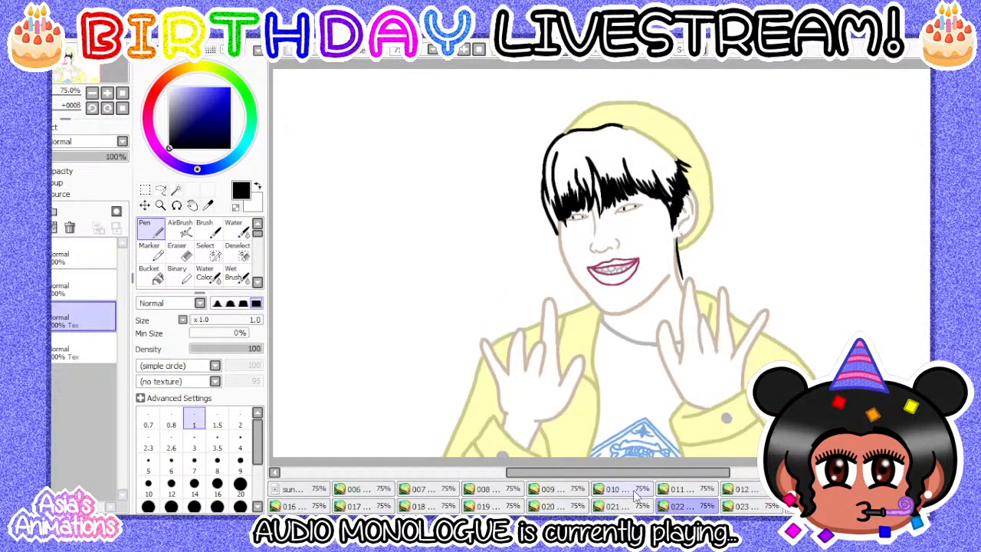
left_click(67, 347)
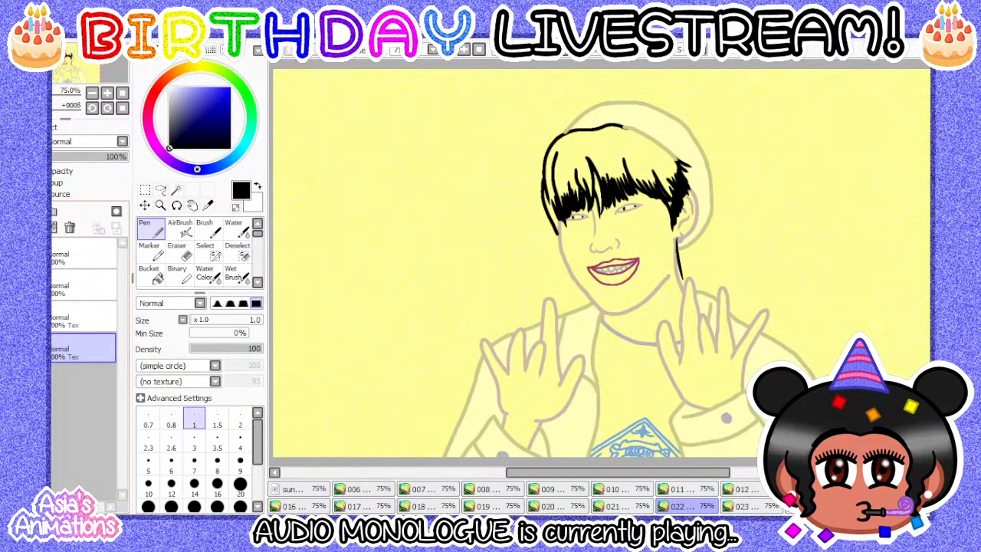
left_click(52, 212)
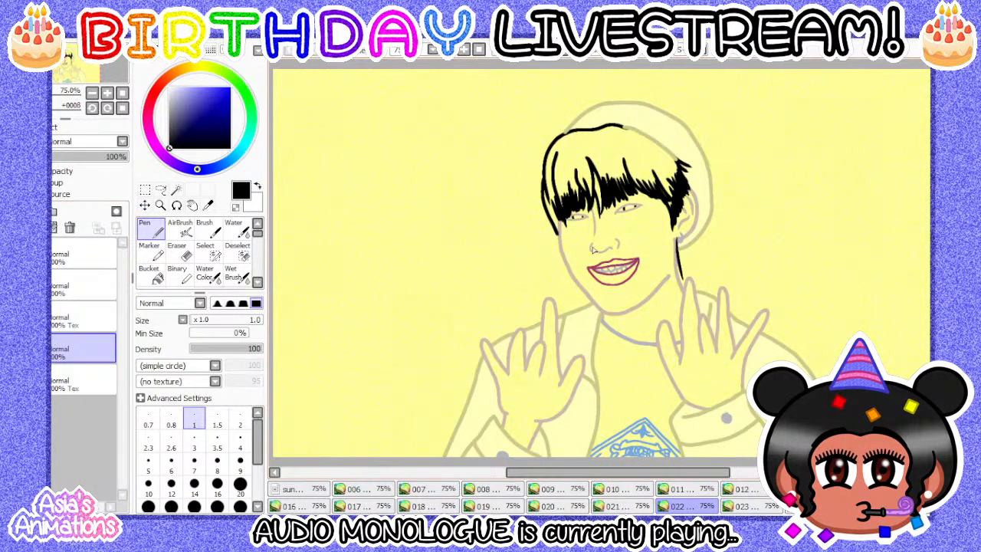
- Paint both irises in frame 022 black around their white highlights with the Pen at size 5
scroll(592, 249, "up", 8)
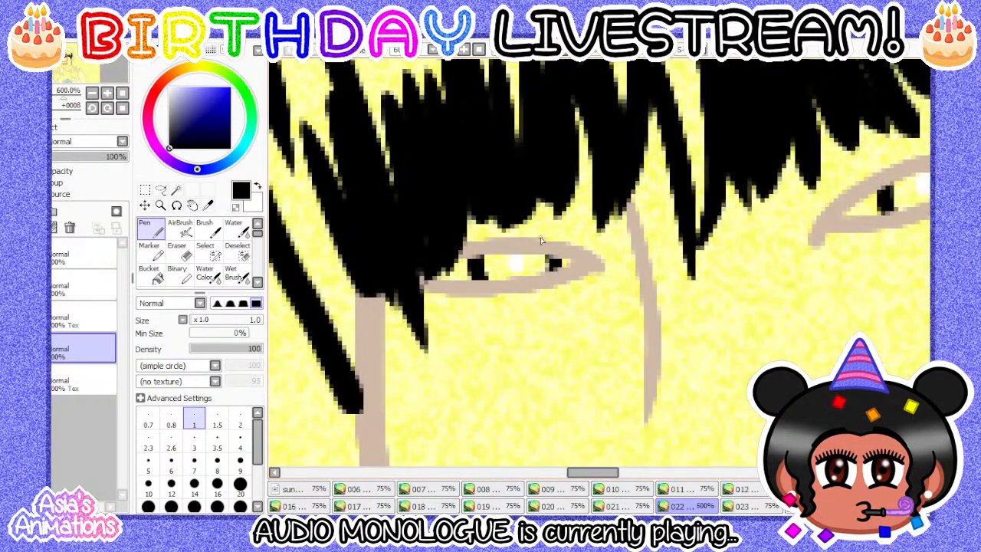
left_click(147, 464)
scroll(477, 241, "up", 1)
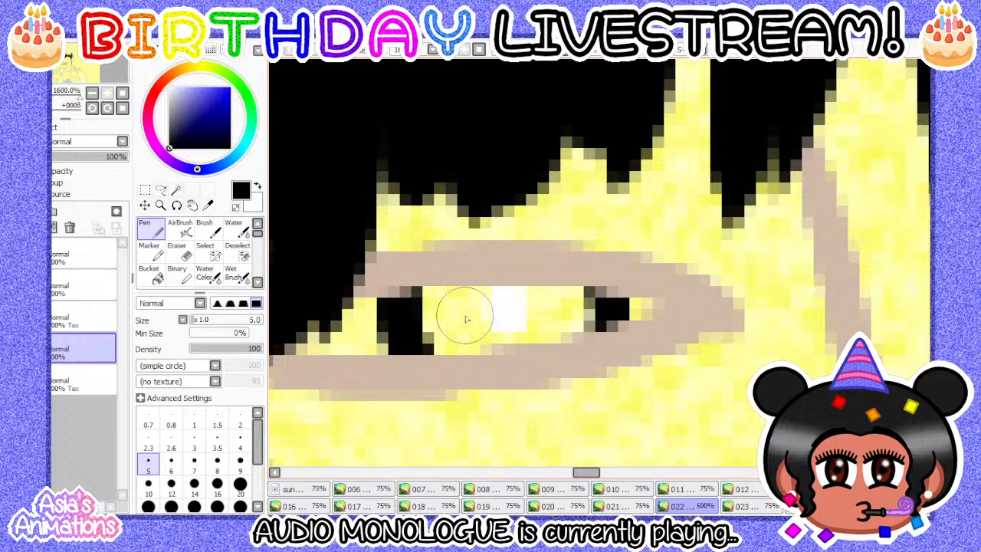
mouse_move(420, 288)
left_mouse_down()
mouse_move(433, 341)
mouse_move(466, 350)
mouse_move(544, 349)
mouse_move(572, 336)
mouse_move(589, 311)
mouse_move(482, 293)
left_mouse_up()
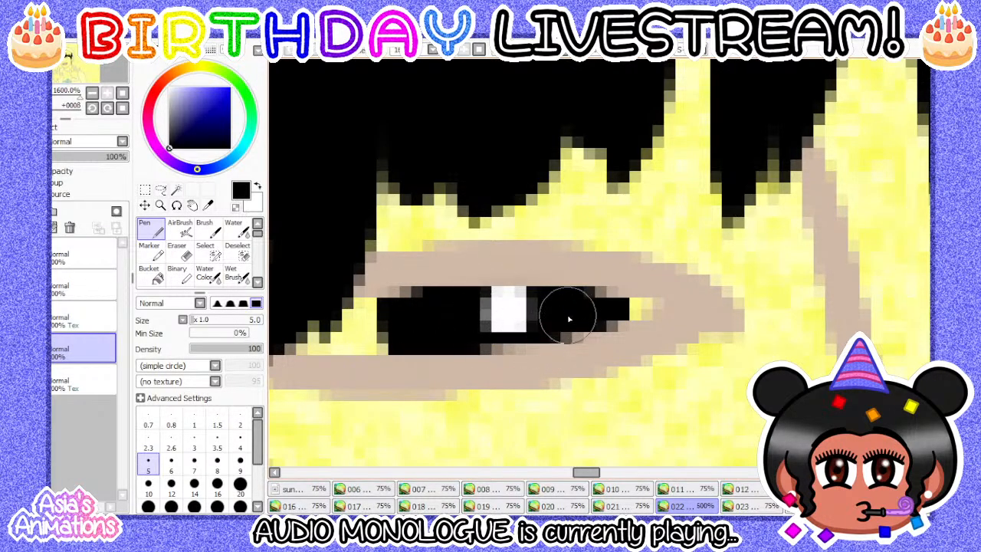
scroll(541, 304, "down", 8)
scroll(669, 269, "up", 8)
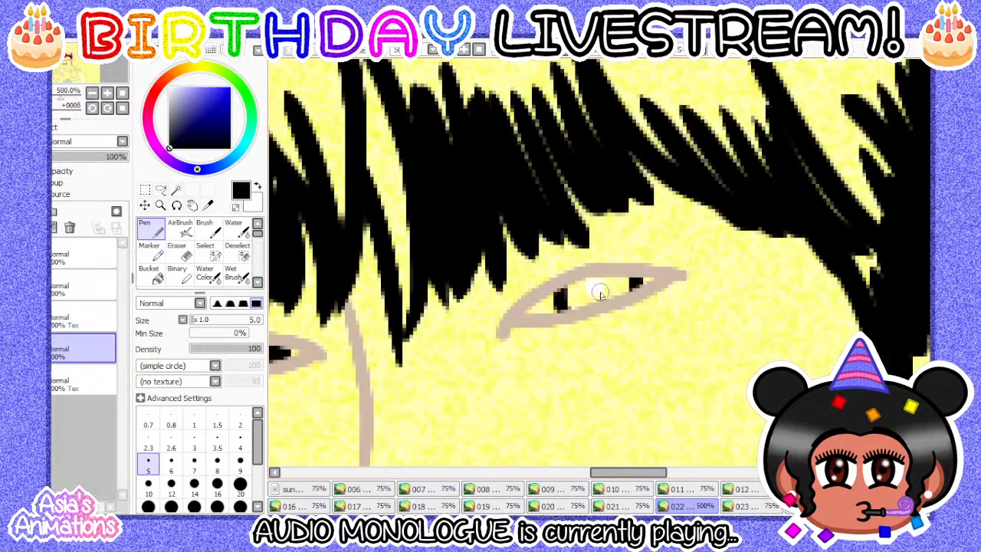
mouse_move(455, 312)
left_mouse_down()
mouse_move(450, 360)
mouse_move(470, 380)
mouse_move(613, 339)
mouse_move(631, 326)
mouse_move(633, 291)
mouse_move(552, 289)
mouse_move(475, 306)
mouse_move(481, 349)
mouse_move(480, 320)
mouse_move(568, 313)
mouse_move(607, 333)
mouse_move(640, 311)
left_mouse_up()
- Reset frame 022 to the 75% view with Pen size 1, hide its yellow background, and compare it with frame 021
left_click(193, 414)
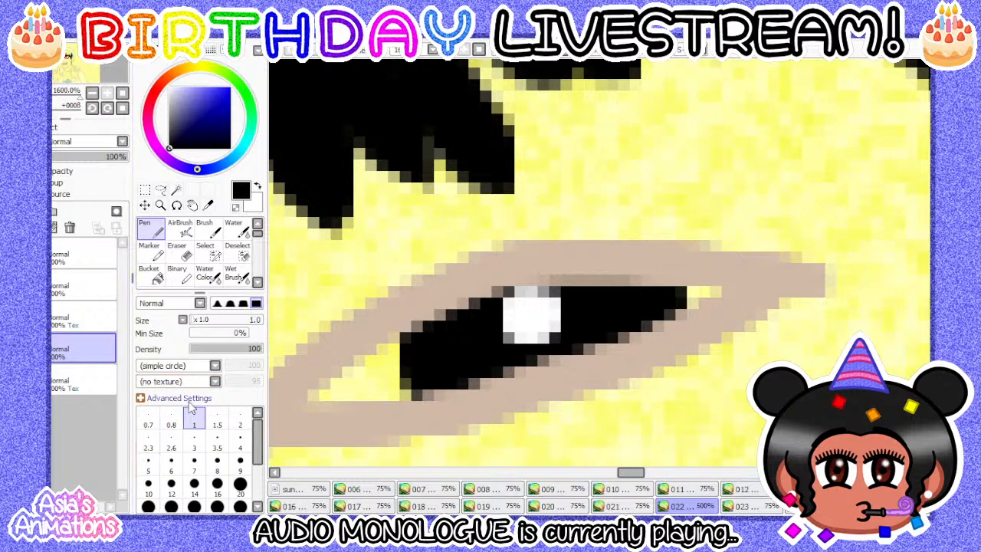
left_click(122, 93)
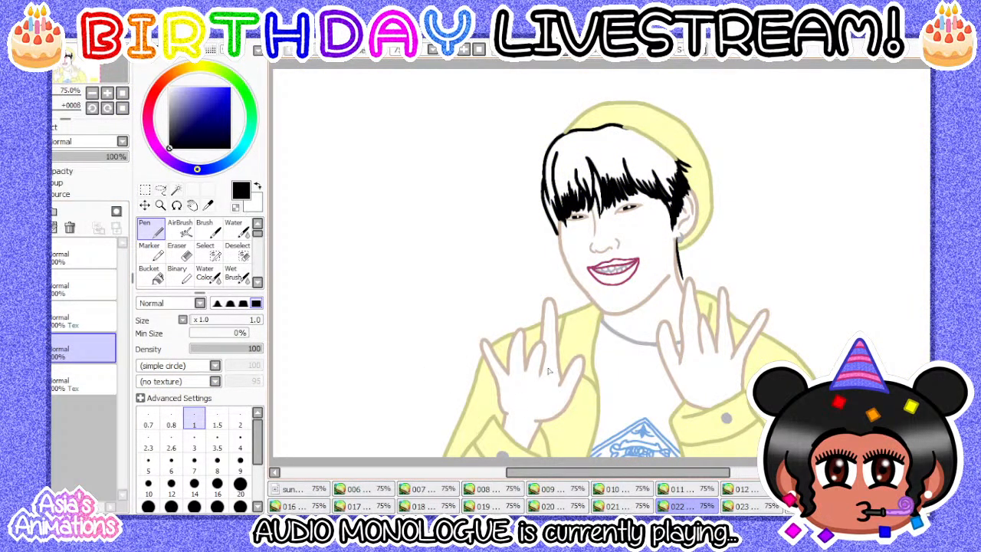
left_click(648, 507)
left_click(675, 507)
- Show the yellow textured background in frame 023 and add a new layer with a blank name directly above the bottom layer
left_click(747, 507)
left_click(83, 349)
key("ctrl+v")
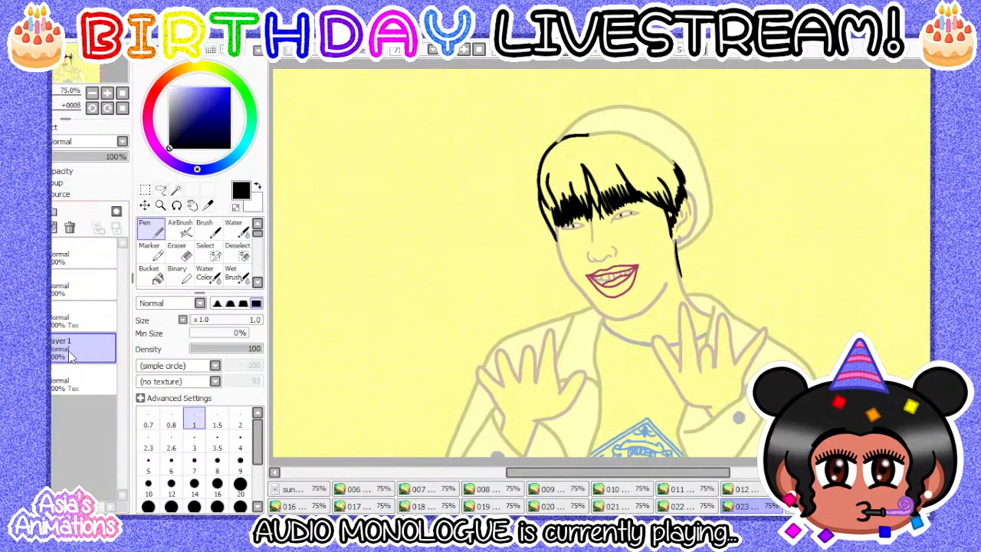
key("Return")
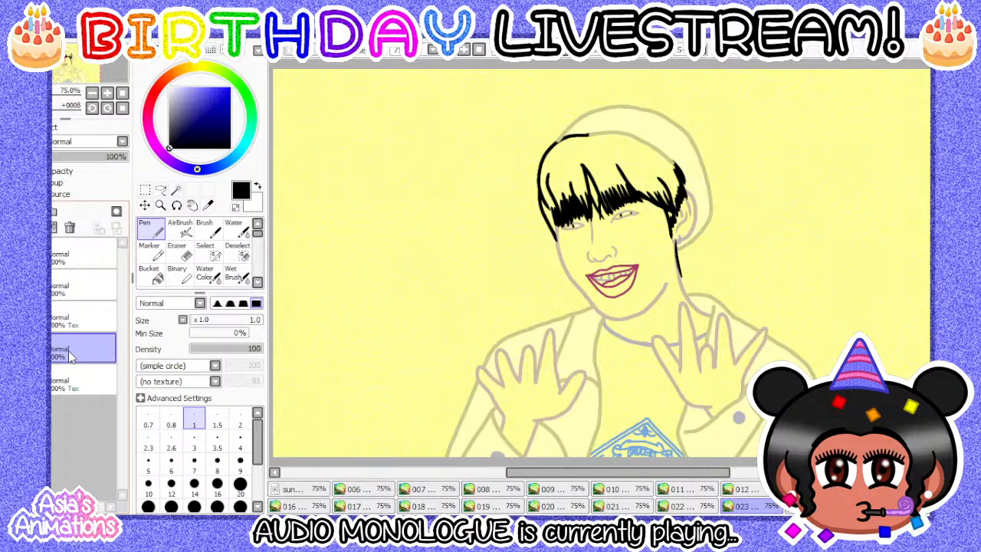
- Paint both irises in frame 023 black around their white highlights with the Pen at size 5
scroll(608, 243, "up", 6)
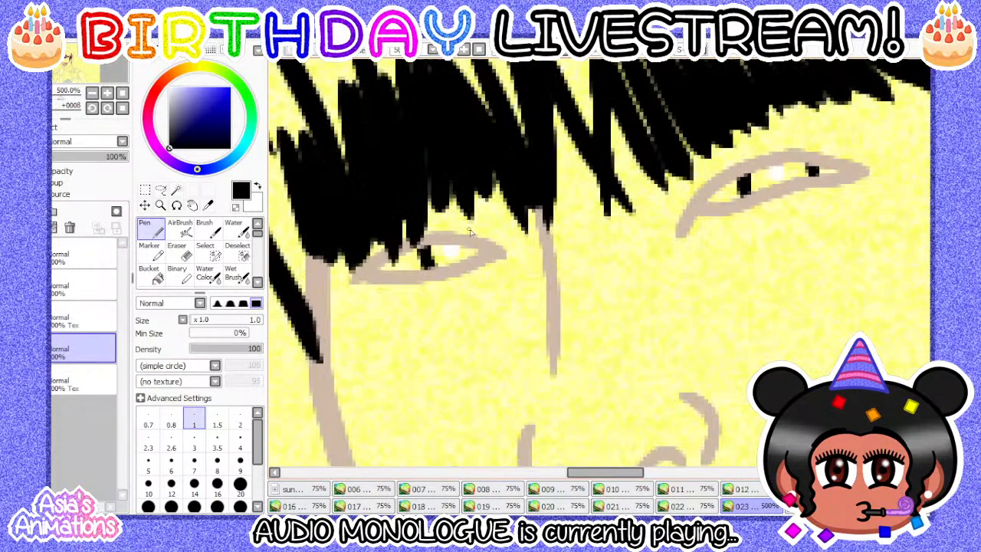
scroll(470, 231, "up", 2)
left_click(148, 461)
scroll(450, 221, "up", 3)
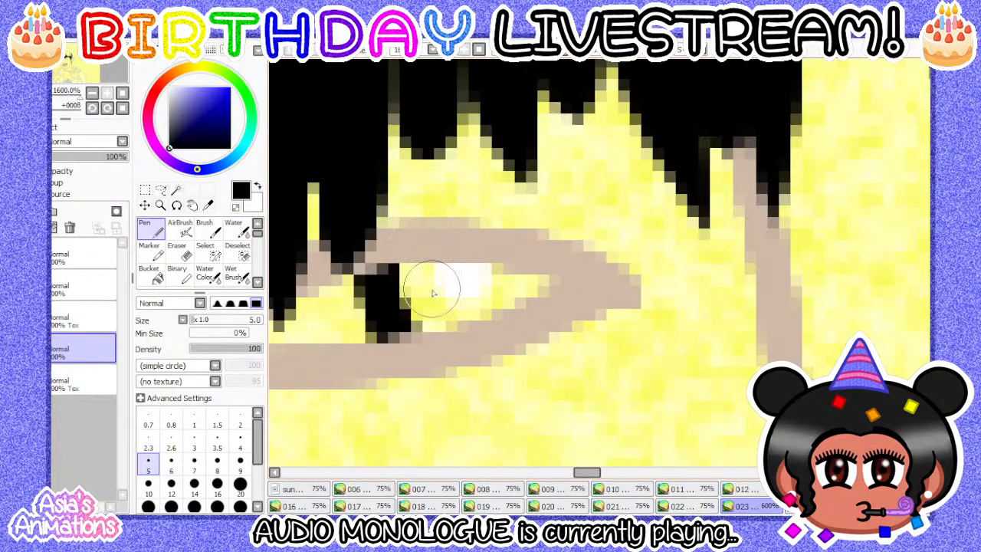
mouse_move(405, 258)
left_mouse_down()
mouse_move(419, 329)
mouse_move(440, 272)
mouse_move(476, 302)
mouse_move(431, 286)
mouse_move(518, 283)
left_mouse_up()
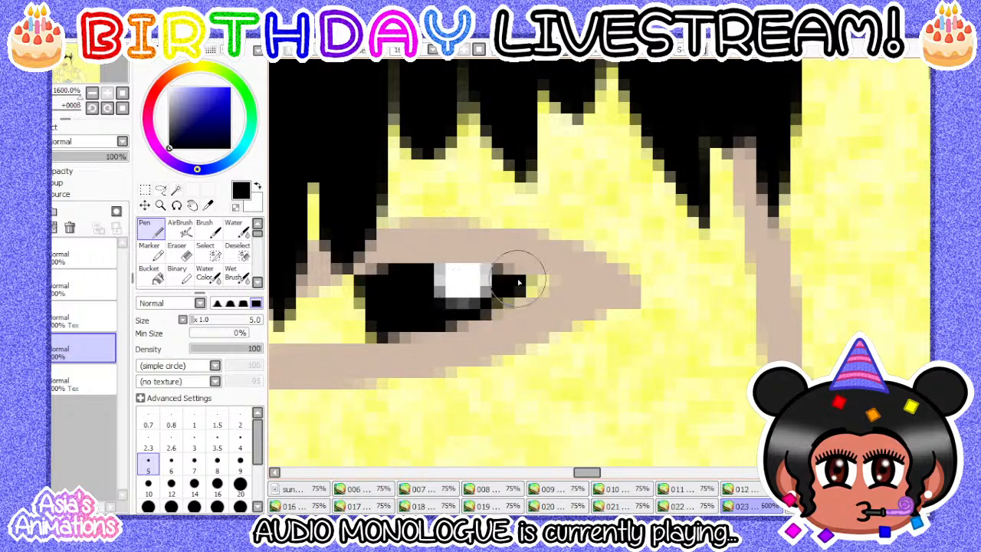
scroll(408, 293, "down", 3)
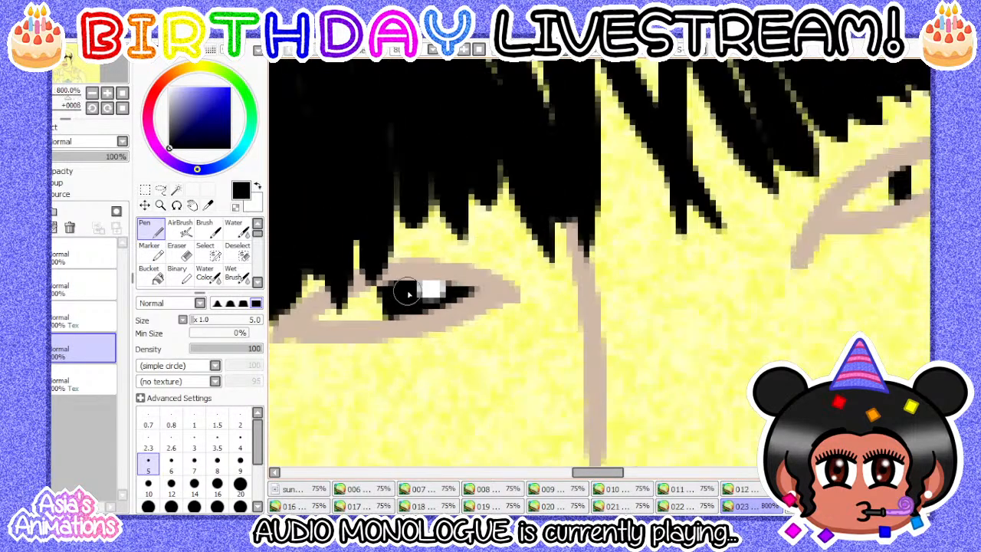
scroll(661, 219, "down", 2)
scroll(624, 230, "up", 3)
mouse_move(526, 263)
left_mouse_down()
mouse_move(493, 263)
mouse_move(494, 301)
mouse_move(530, 260)
mouse_move(526, 287)
mouse_move(659, 261)
mouse_move(657, 242)
mouse_move(564, 256)
left_mouse_up()
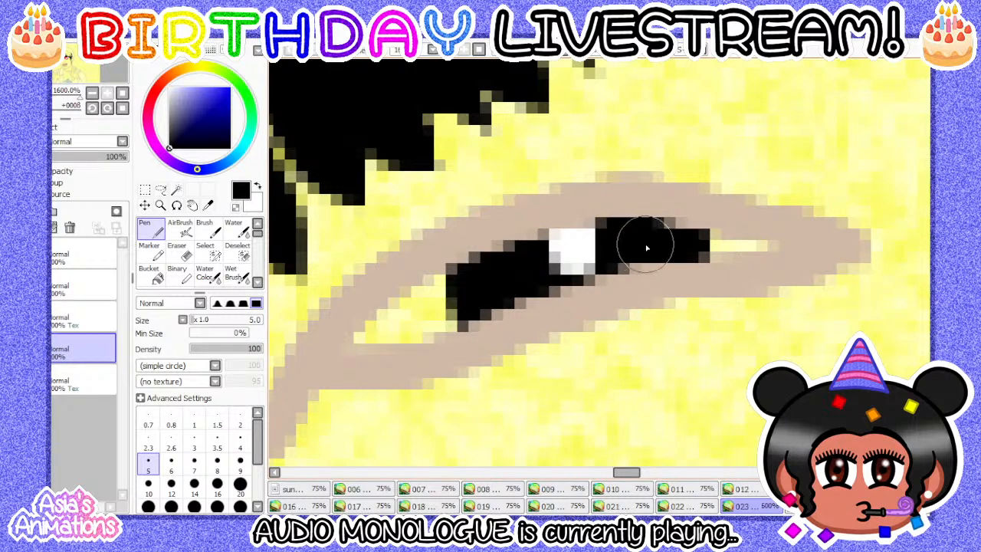
scroll(646, 248, "down", 2)
- Reset frame 023 to the 75% view with Pen size 1 and compare it with frame 022
left_click(194, 424)
left_click(123, 93)
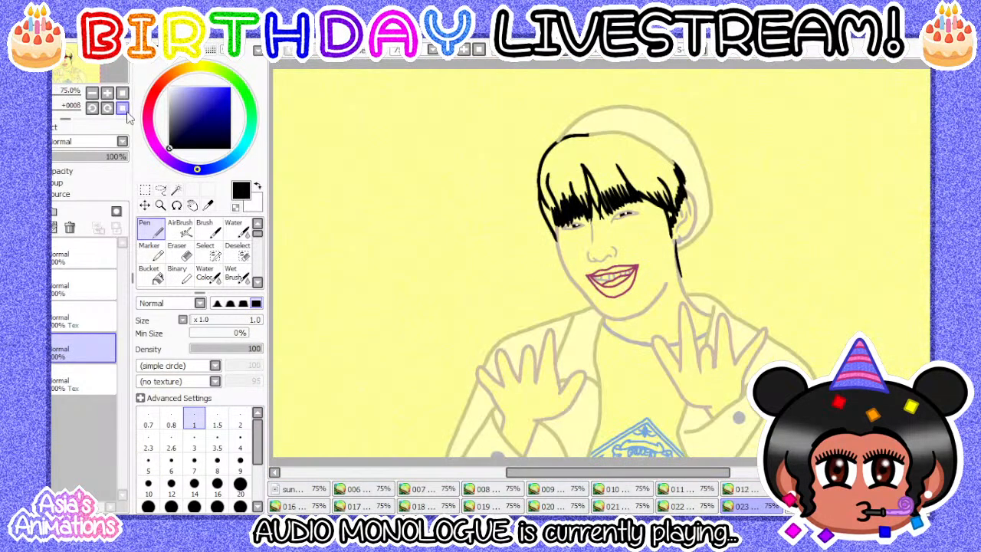
left_click(713, 507)
left_click(741, 506)
- In the frame after 023, show the yellow textured background and add a new layer with a blank name directly above the bottom layer
left_click(801, 507)
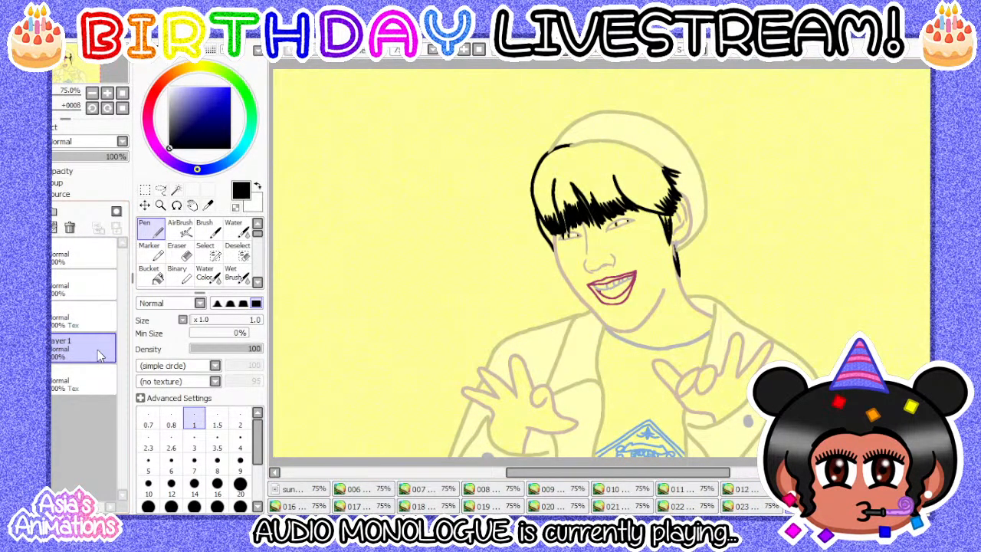
key("Return")
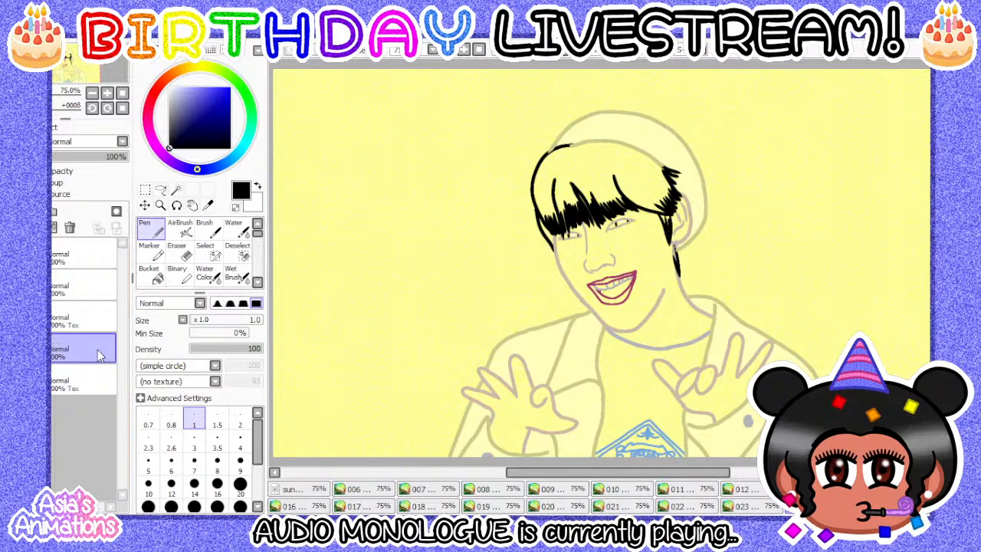
- Paint both irises in the frame after 023 black around their white highlights with the Pen at size 5
scroll(499, 247, "up", 8)
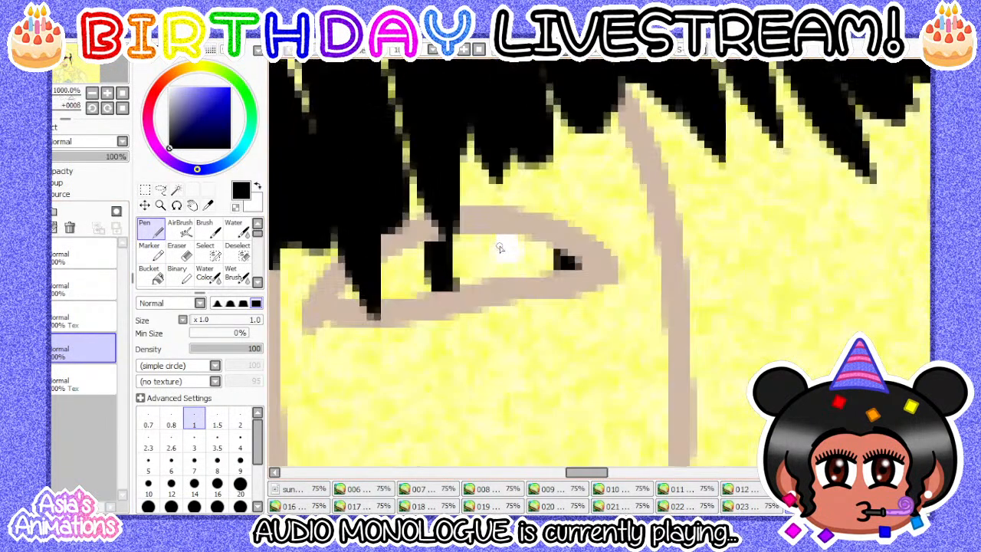
left_click(148, 459)
scroll(528, 222, "up", 2)
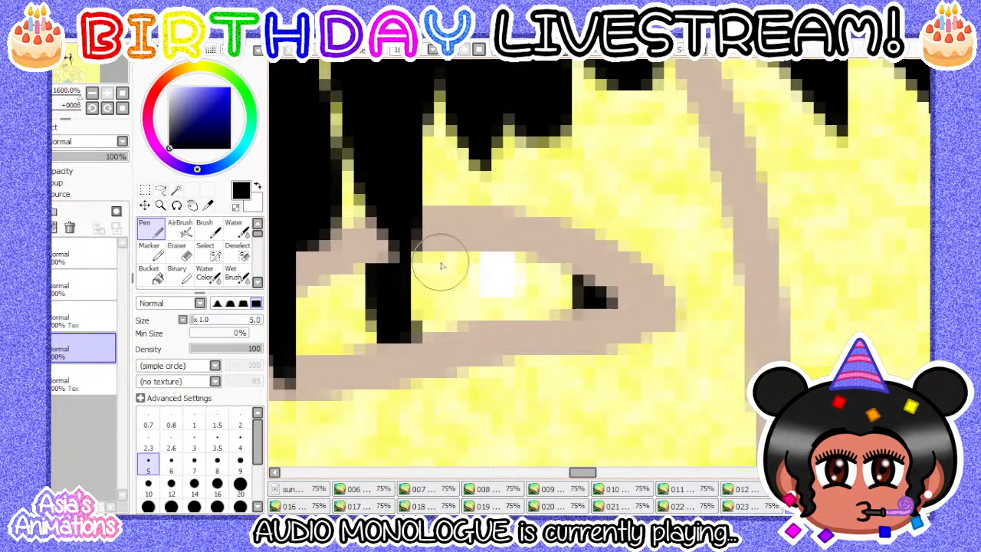
mouse_move(420, 247)
left_mouse_down()
mouse_move(426, 328)
mouse_move(429, 294)
mouse_move(466, 260)
mouse_move(553, 276)
mouse_move(567, 299)
mouse_move(543, 313)
mouse_move(460, 295)
left_mouse_up()
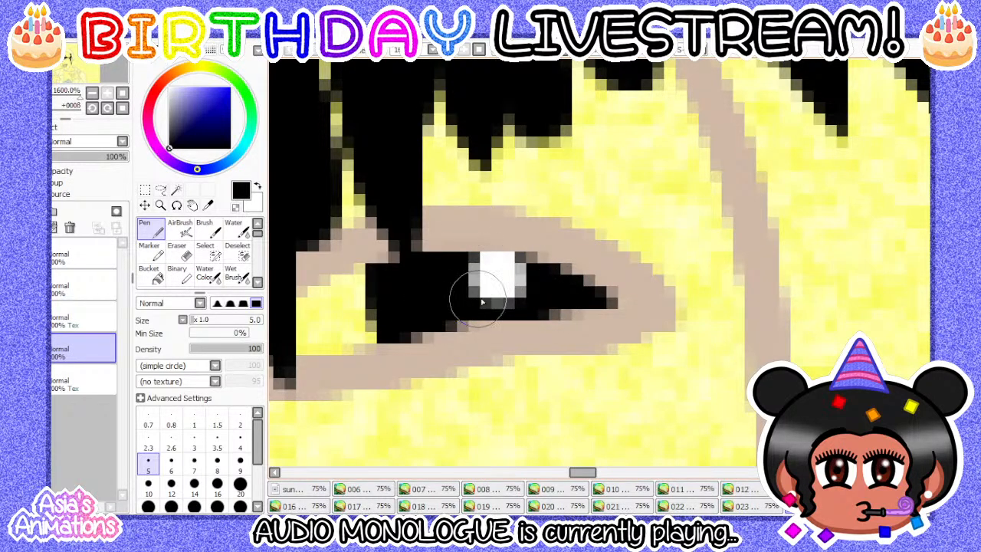
scroll(416, 284, "down", 8)
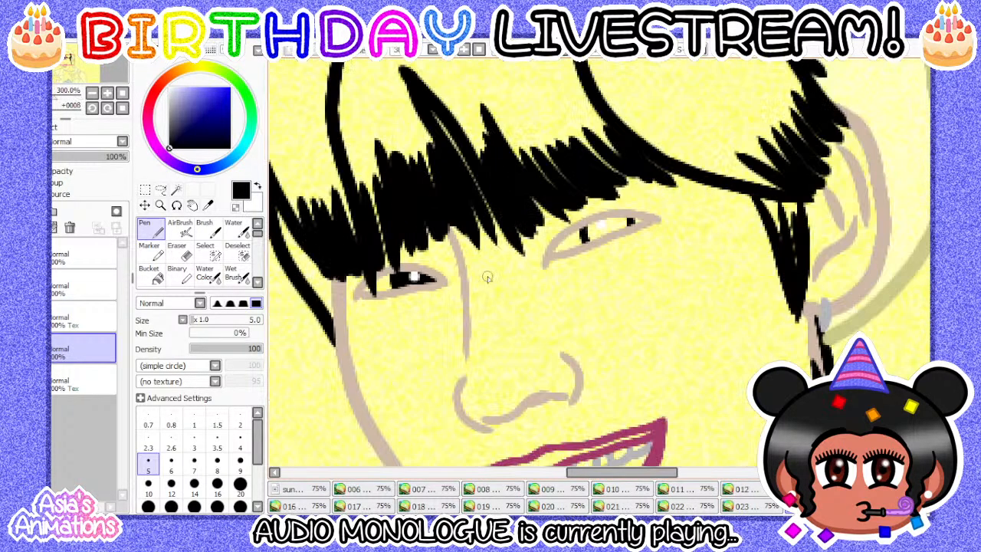
scroll(618, 224, "up", 4)
scroll(668, 204, "up", 3)
mouse_move(427, 258)
left_mouse_down()
mouse_move(422, 327)
mouse_move(440, 346)
mouse_move(593, 288)
mouse_move(623, 258)
mouse_move(616, 240)
mouse_move(605, 254)
mouse_move(533, 241)
mouse_move(463, 256)
mouse_move(439, 315)
mouse_move(495, 260)
left_mouse_up()
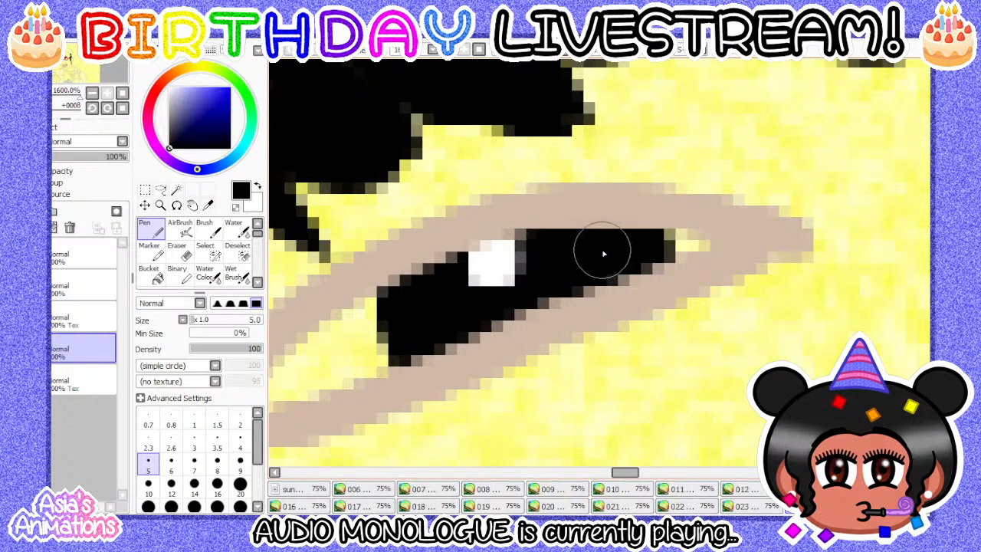
- Reset the frame after 023 to the 75% view with Pen size 1 and its yellow background hidden, and compare it with frame 023
left_click(194, 424)
left_click(123, 109)
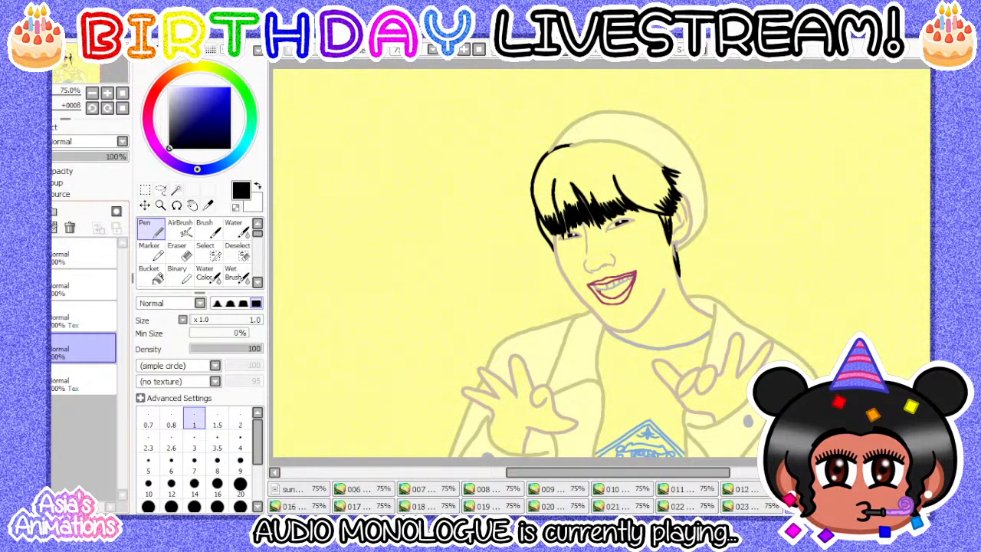
left_click(12, 374)
left_click(767, 507)
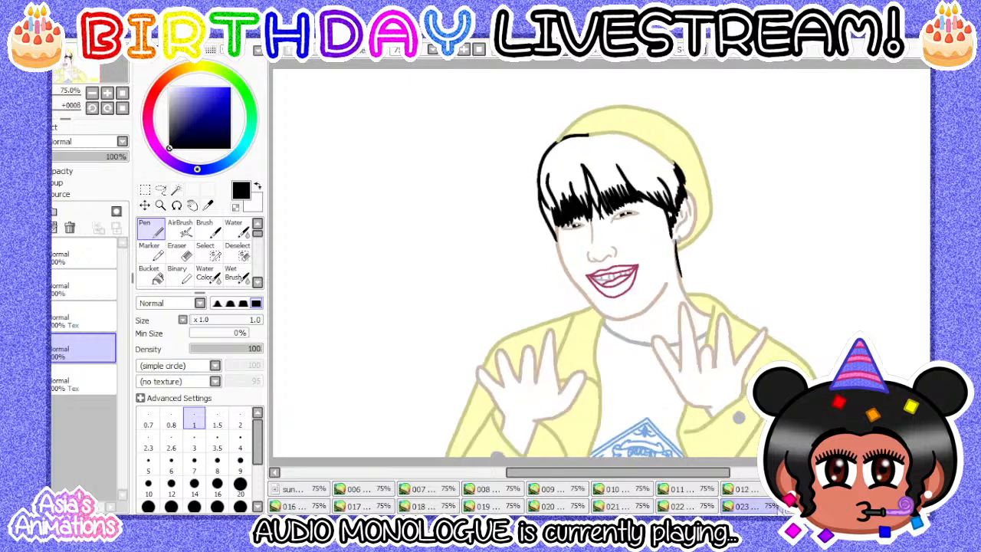
left_click(814, 507)
- In the second frame after 023, show the yellow textured background and add a new layer with a blank name directly above the bottom layer
left_click(878, 507)
left_click(13, 349)
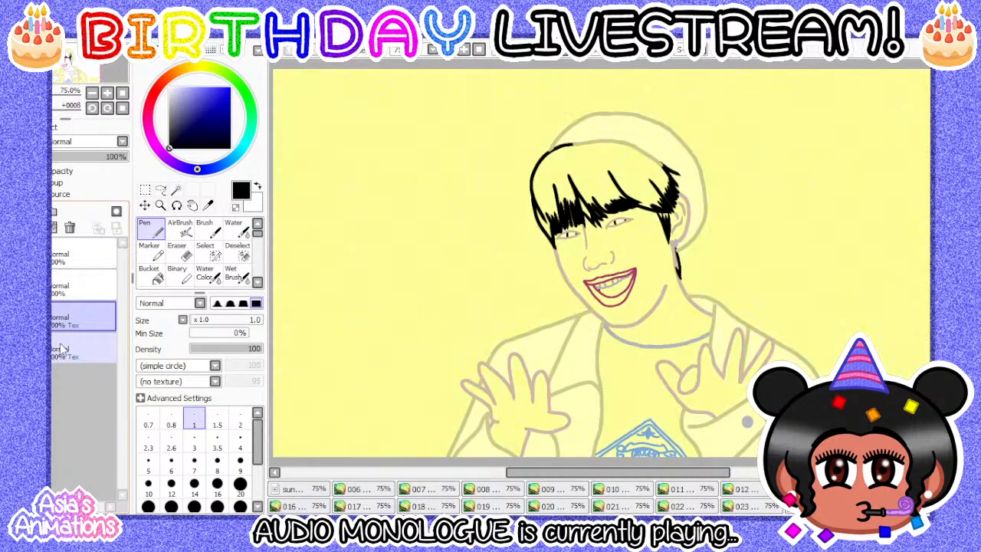
left_click(62, 349)
left_click(8, 211)
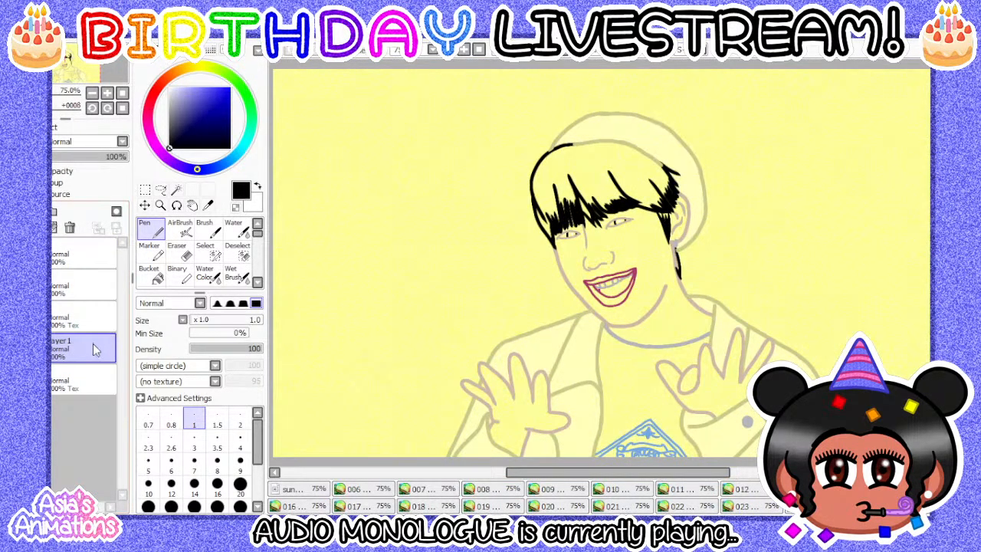
key("Return")
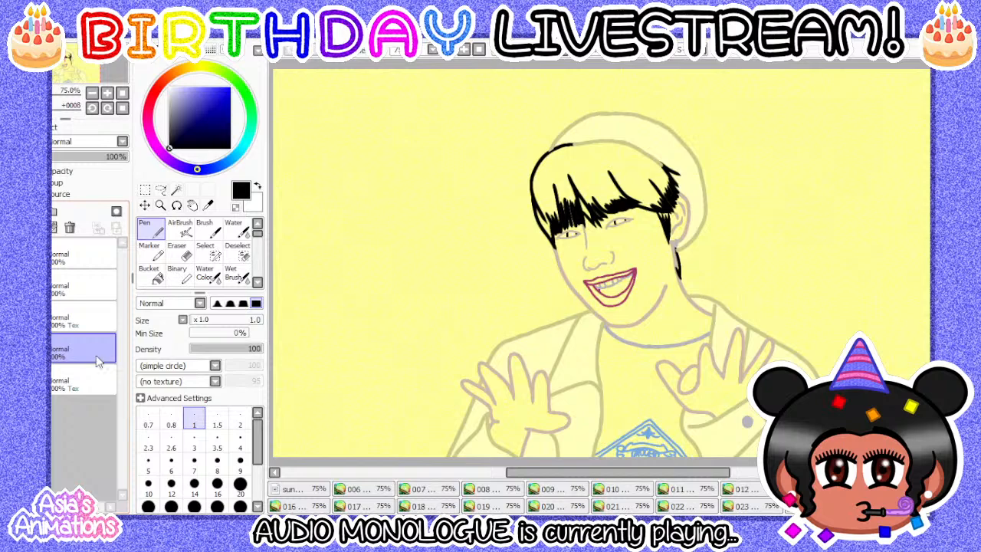
- Paint both irises in the second frame after 023 black around their white highlights with the Pen at size 5
scroll(478, 214, "up", 6)
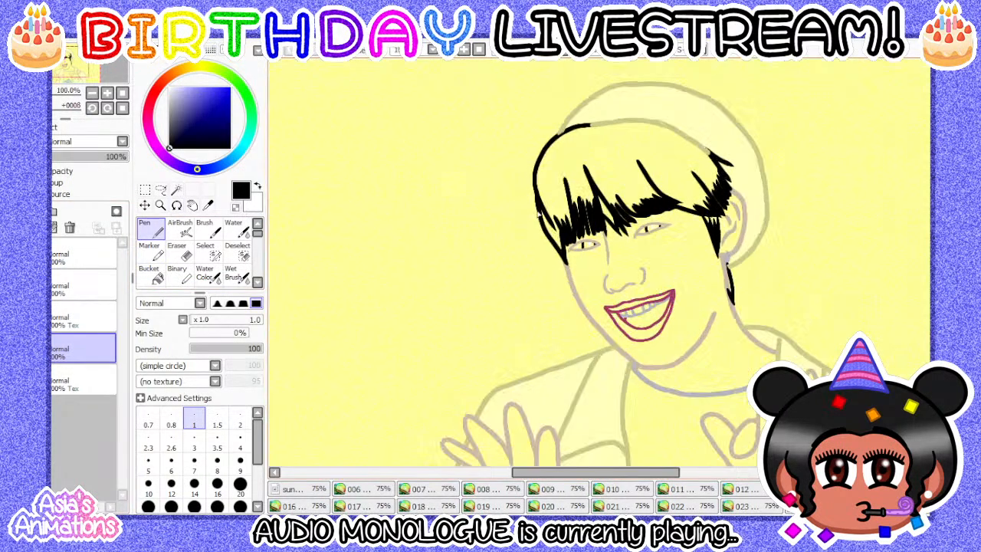
left_click(149, 466)
scroll(361, 281, "up", 2)
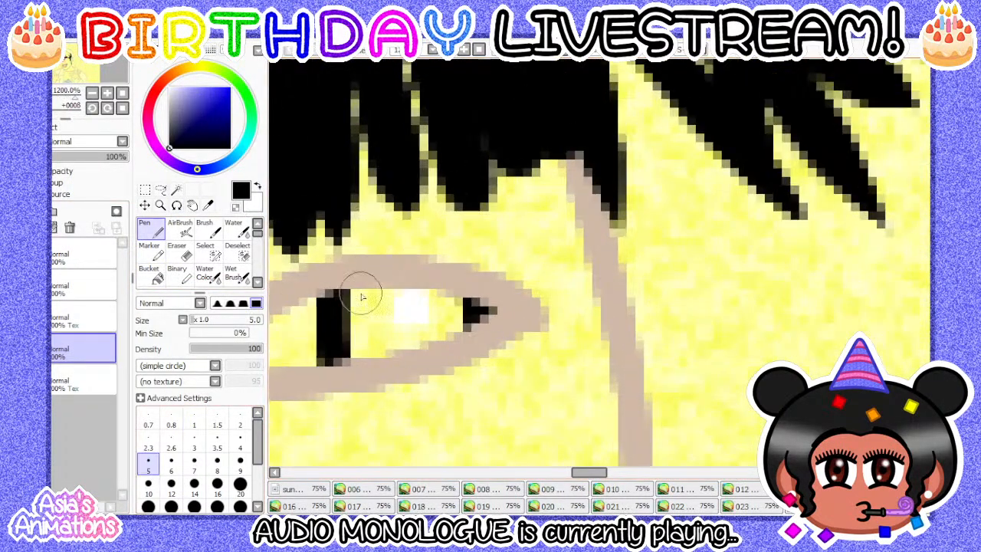
mouse_move(349, 367)
left_mouse_down()
mouse_move(376, 372)
mouse_move(484, 344)
mouse_move(497, 325)
mouse_move(487, 297)
mouse_move(394, 294)
mouse_move(373, 330)
left_mouse_up()
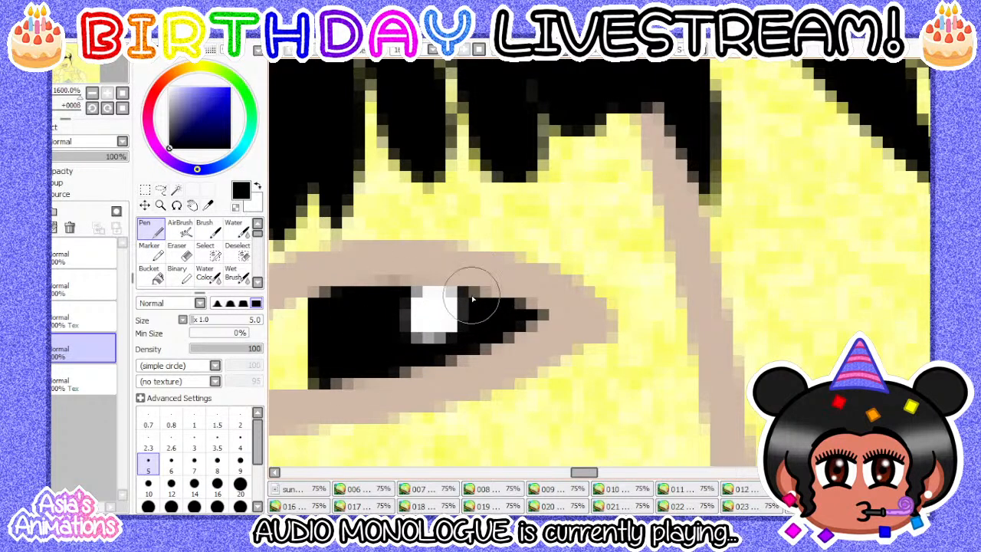
scroll(372, 309, "down", 4)
scroll(612, 238, "up", 3)
scroll(595, 226, "up", 1)
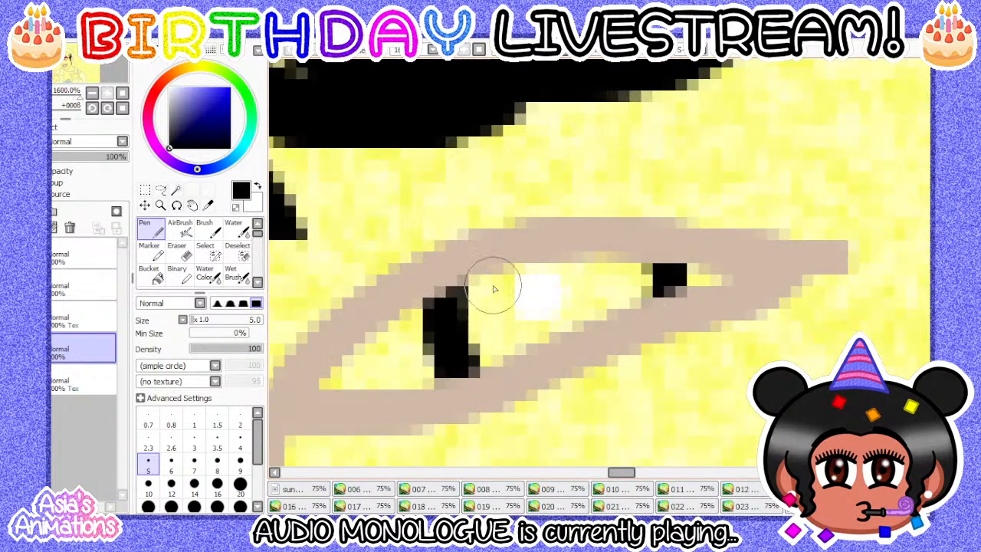
mouse_move(498, 280)
left_mouse_down()
mouse_move(465, 297)
mouse_move(474, 345)
mouse_move(495, 359)
mouse_move(630, 305)
mouse_move(647, 286)
mouse_move(586, 266)
mouse_move(509, 275)
mouse_move(484, 332)
mouse_move(509, 300)
mouse_move(602, 290)
mouse_move(618, 273)
left_mouse_up()
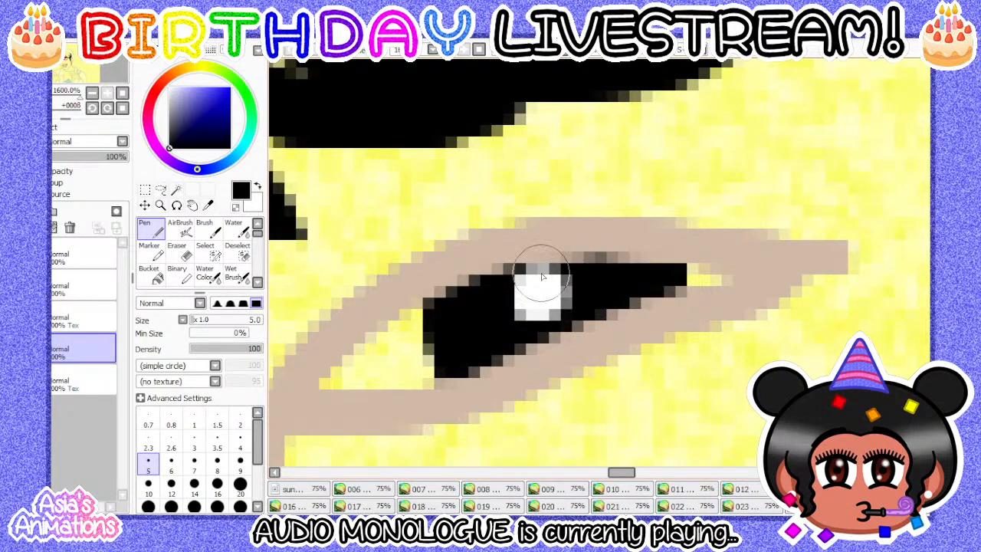
- Reset the second frame after 023 to the 75% view with Pen size 1 and hide its yellow textured background
scroll(486, 311, "down", 2)
left_click(194, 420)
left_click(122, 107)
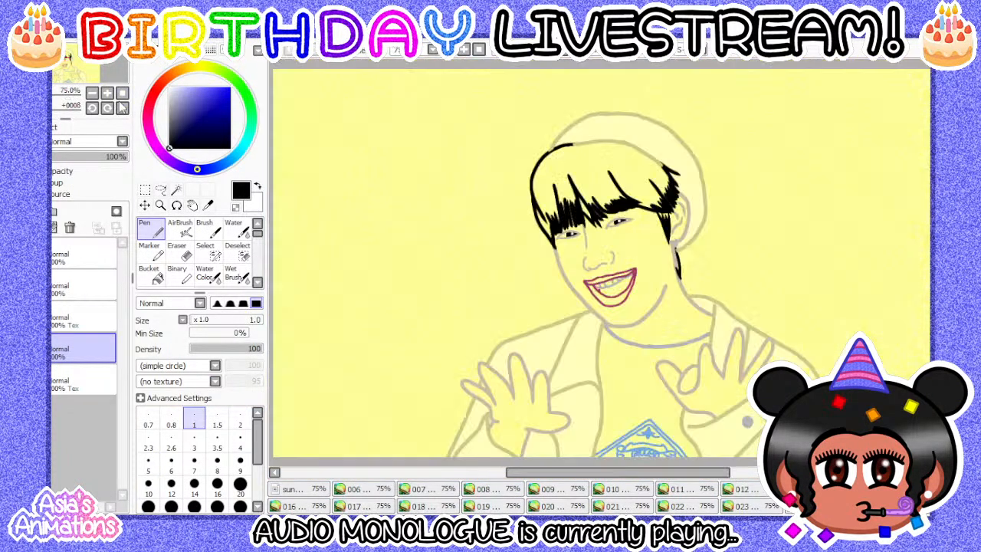
left_click(16, 380)
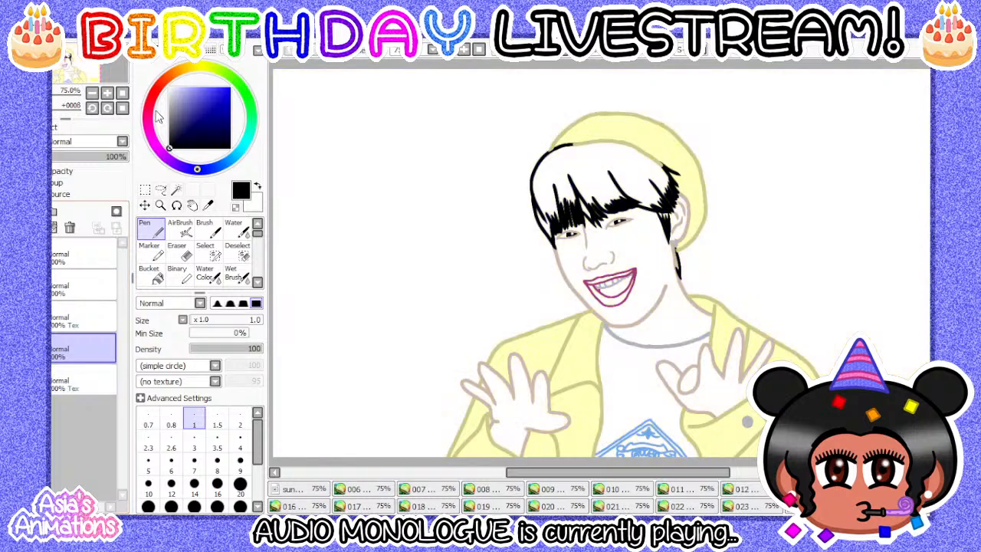
left_click_drag(175, 121, 163, 86)
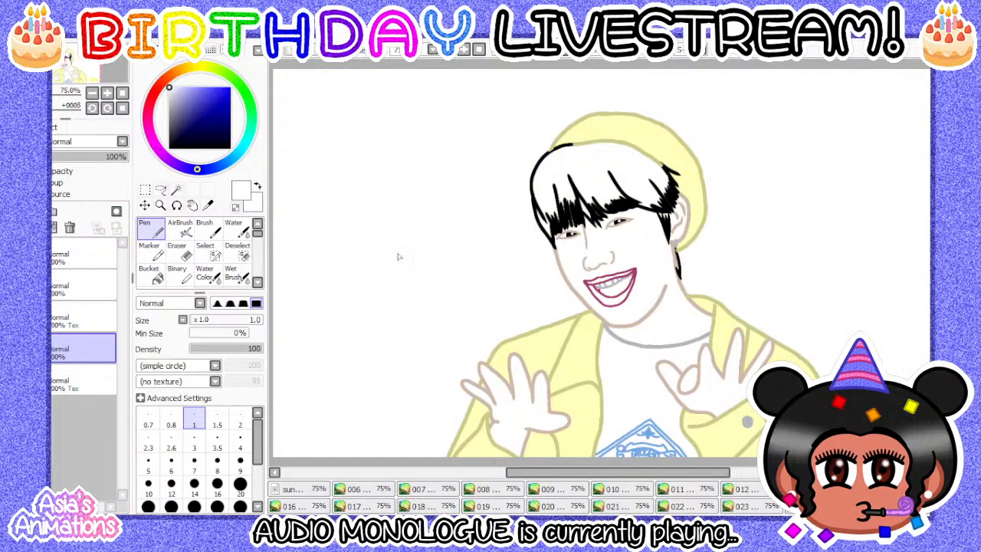
key("ctrl+Tab")
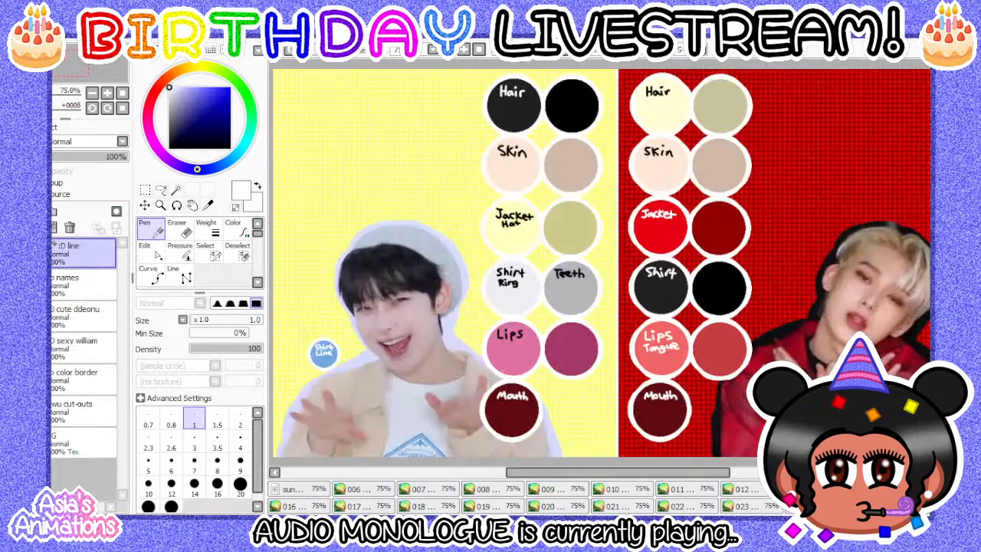
key("ctrl+shift+Tab")
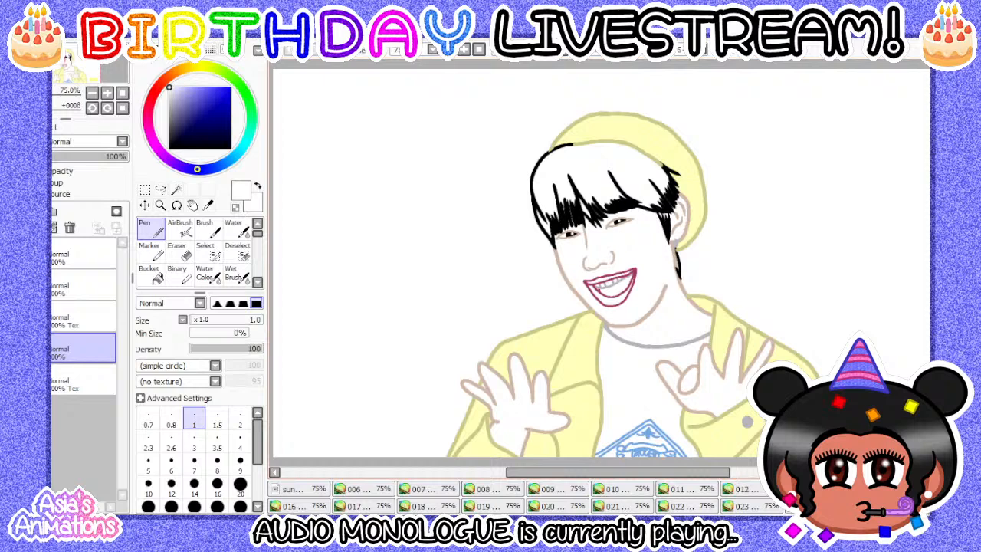
- Pick the dark grey Hair colour from the yellow half of the palette reference, and return to the Pen and the 75% view
key("ctrl+Tab")
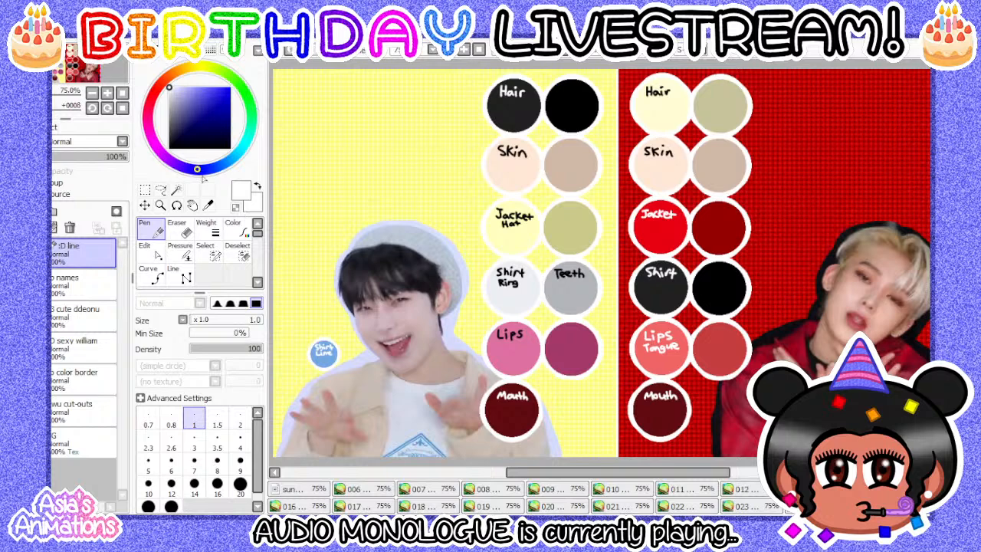
left_click(208, 204)
scroll(505, 86, "up", 4)
left_click(515, 183)
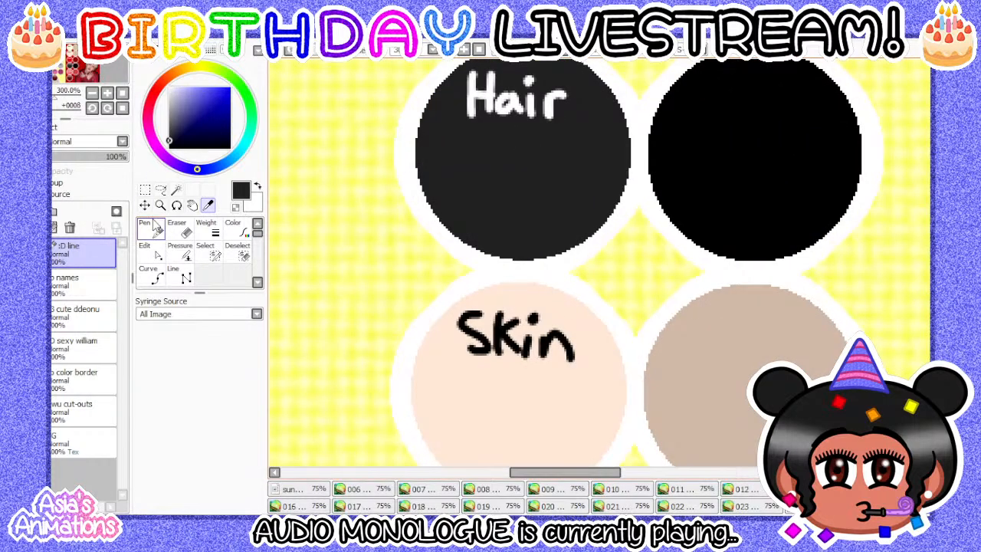
left_click(153, 227)
left_click(122, 108)
- In frame 006, fill the main hair area and the side strand with the dark grey hair colour on the iris layer using the Bucket
left_click(349, 488)
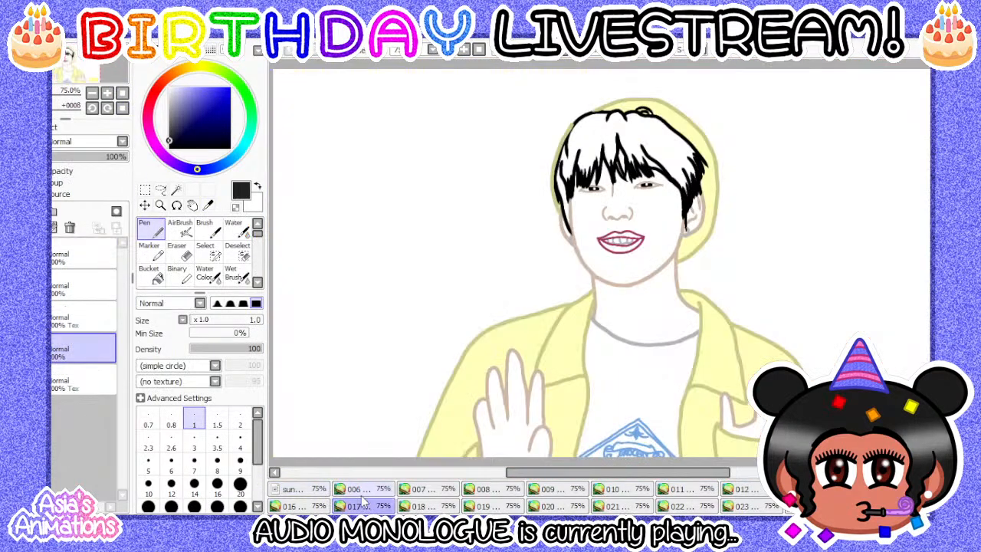
left_click(86, 348)
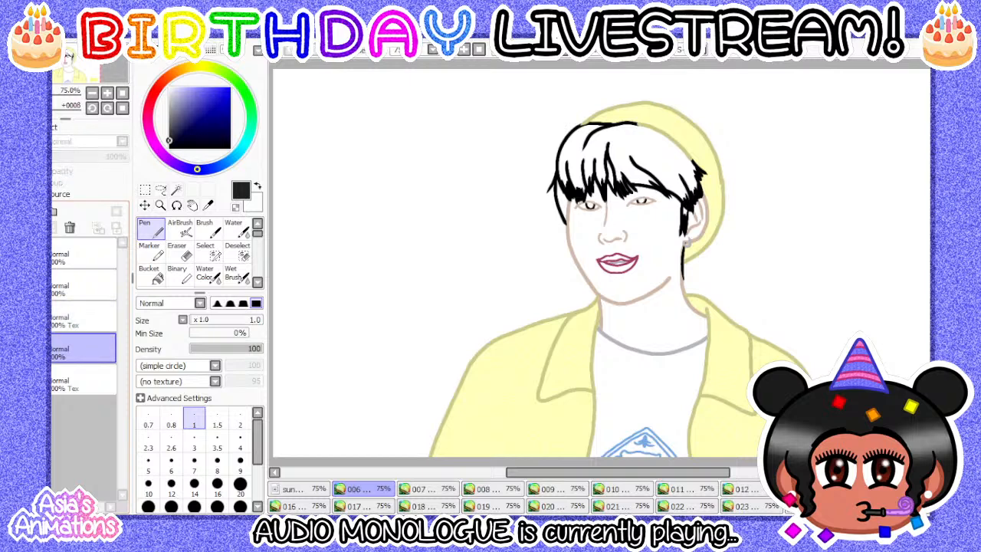
scroll(452, 276, "down", 1)
scroll(537, 194, "up", 3)
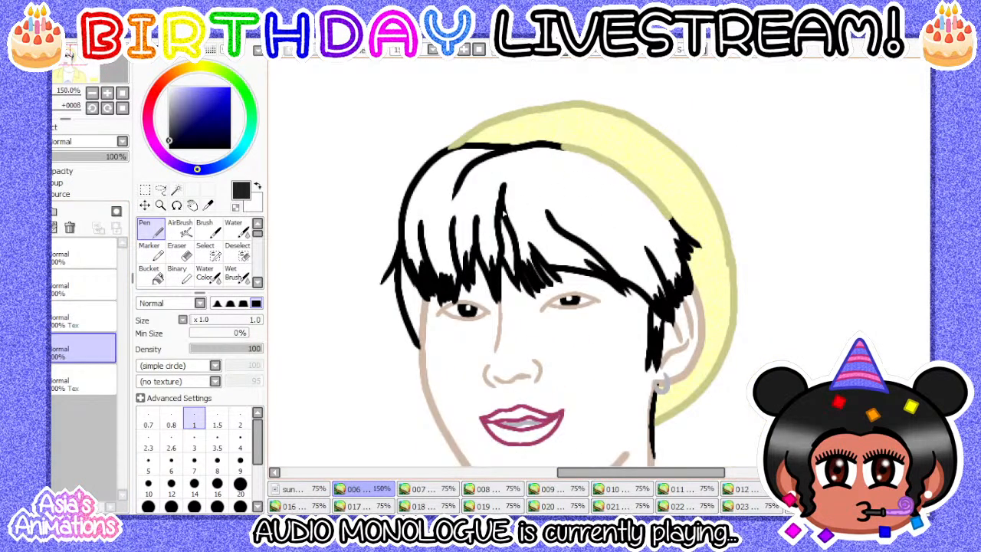
scroll(525, 235, "up", 1)
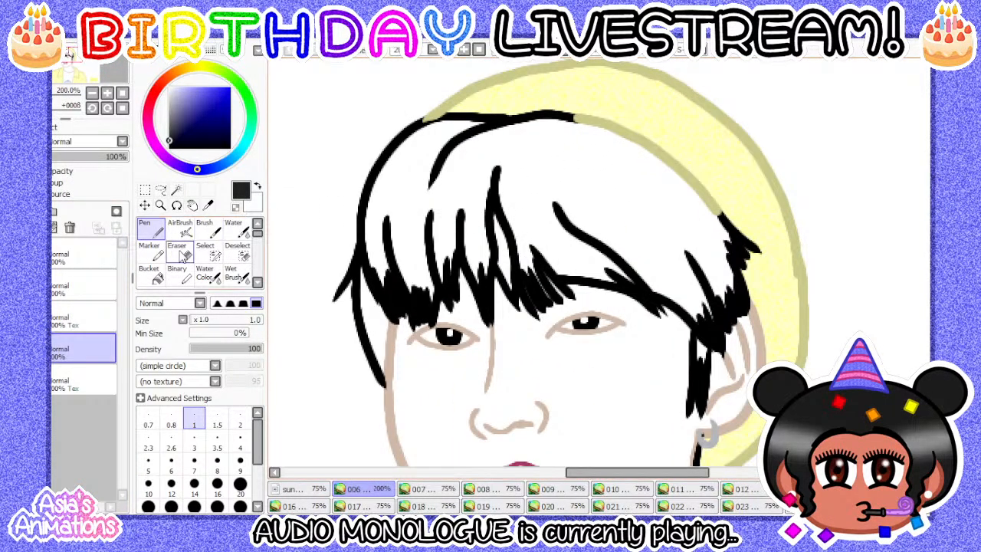
left_click(150, 274)
left_click(543, 188)
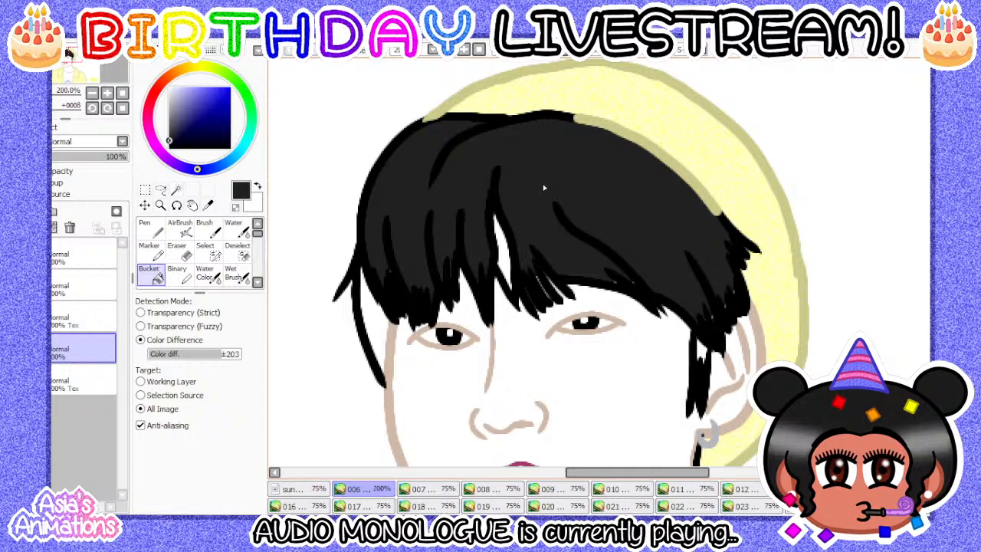
left_click(376, 325)
- Paint the unfilled white gap in the sideburn beside the ear dark grey with the Pen at size 9
scroll(719, 359, "up", 3)
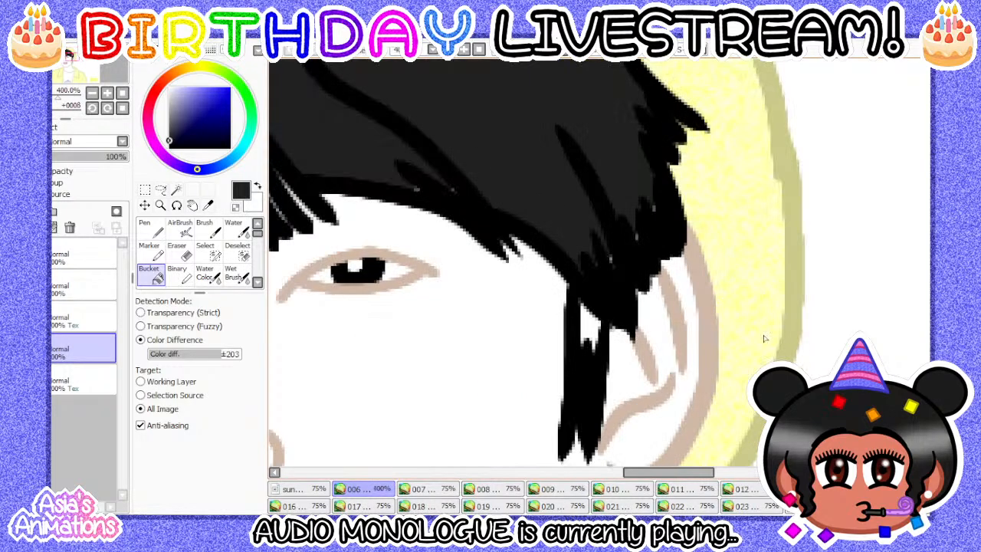
left_click(149, 227)
left_click(239, 460)
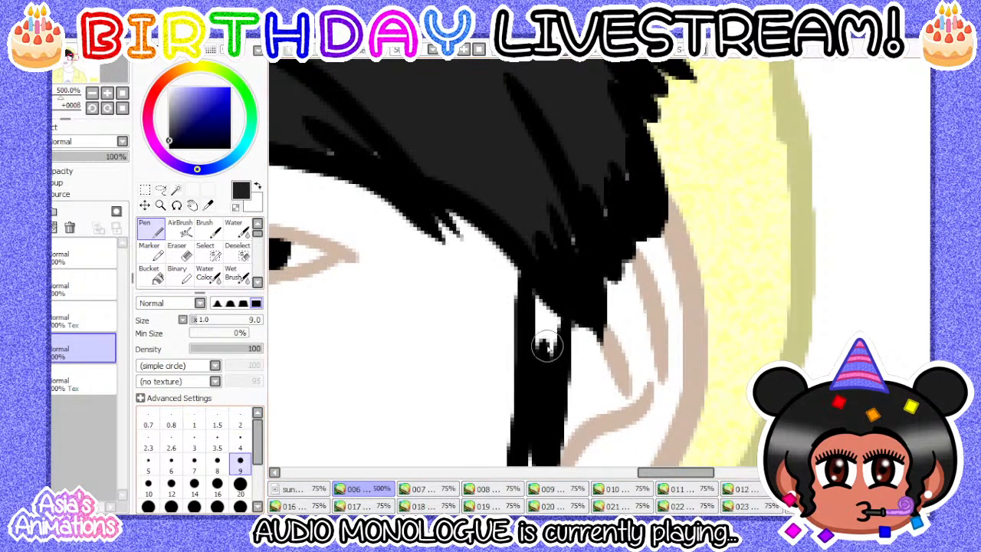
scroll(576, 307, "up", 3)
left_click_drag(516, 386, 530, 295)
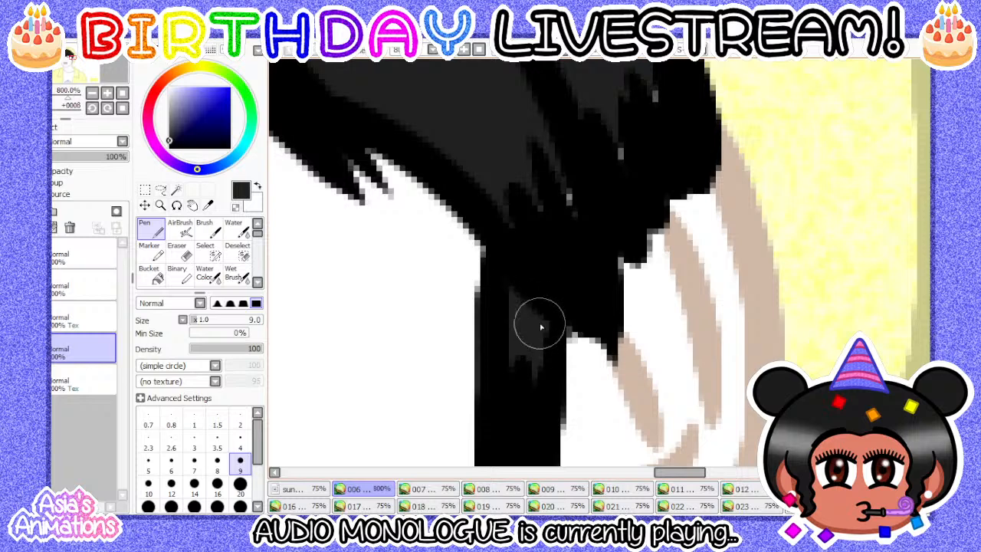
- Cover the leftover light specks in the hair above the ear and along the fringe over the eye with the Pen at size 12
scroll(545, 302, "down", 5)
scroll(577, 262, "up", 3)
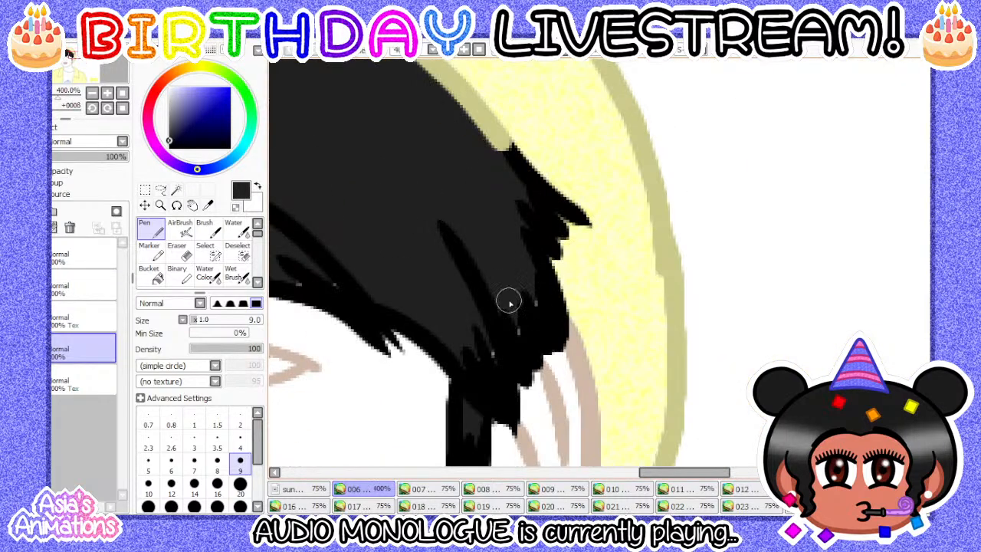
left_click(171, 482)
mouse_move(447, 365)
left_mouse_down()
mouse_move(478, 321)
mouse_move(497, 399)
mouse_move(497, 316)
mouse_move(527, 357)
mouse_move(545, 284)
mouse_move(530, 289)
mouse_move(525, 219)
left_mouse_up()
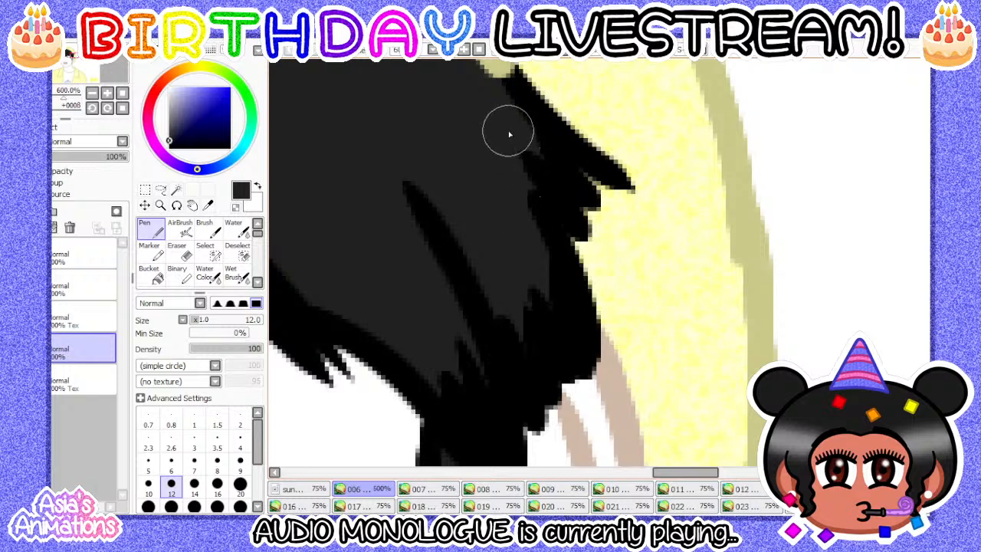
scroll(680, 278, "down", 3)
scroll(504, 229, "up", 4)
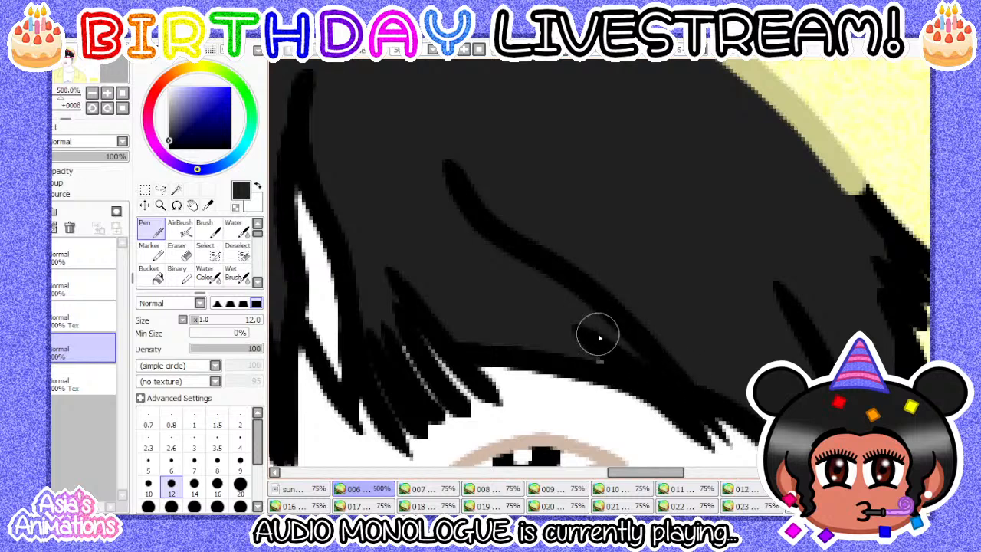
scroll(537, 299, "down", 3)
scroll(498, 281, "up", 4)
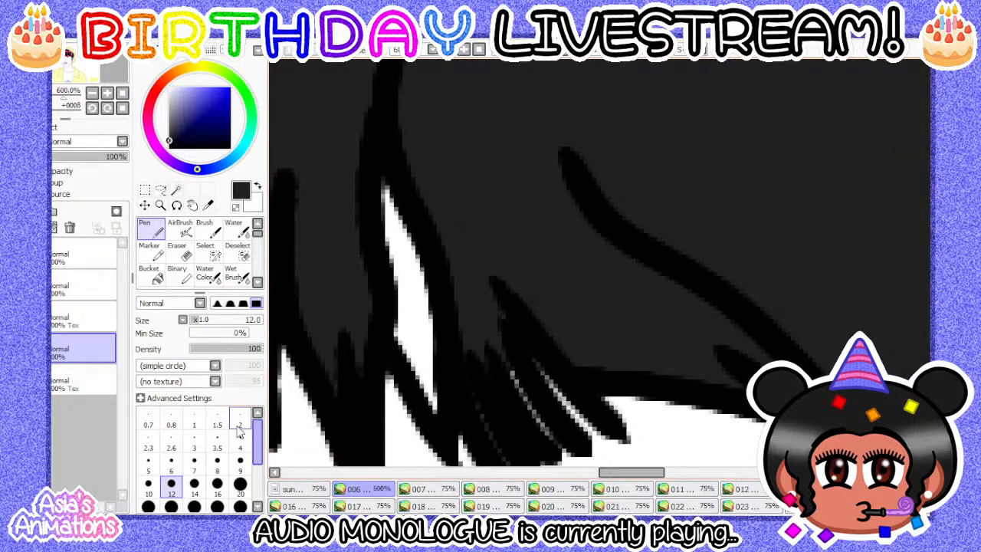
- Touch up the light gaps between the thin fringe strands near the forehead parting with the Pen at size 8
left_click(217, 467)
scroll(490, 329, "up", 1)
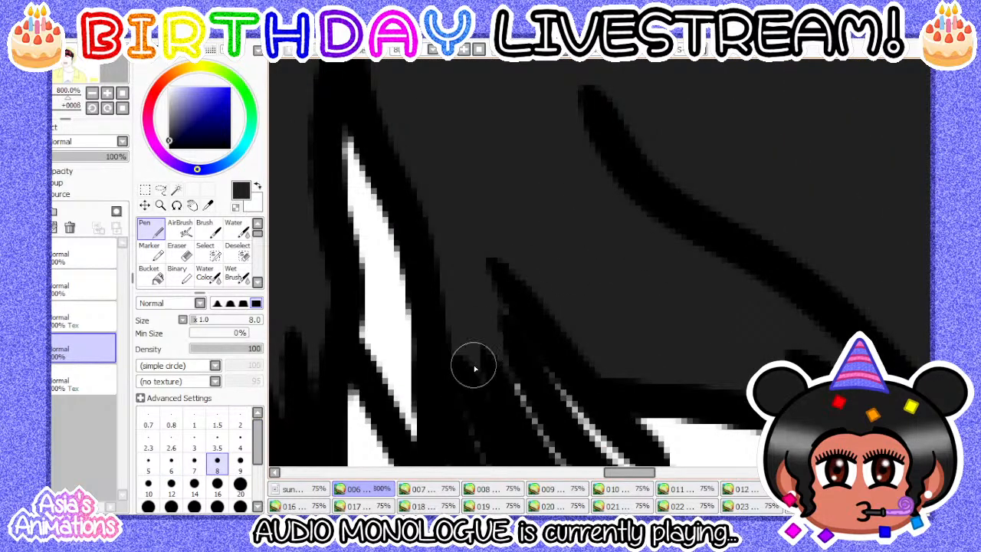
scroll(559, 307, "down", 3)
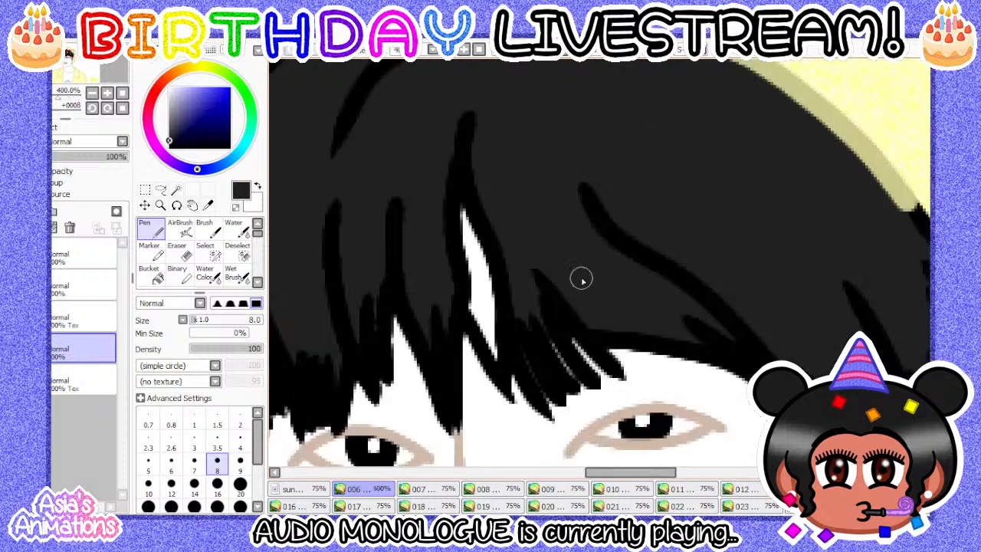
scroll(438, 248, "up", 2)
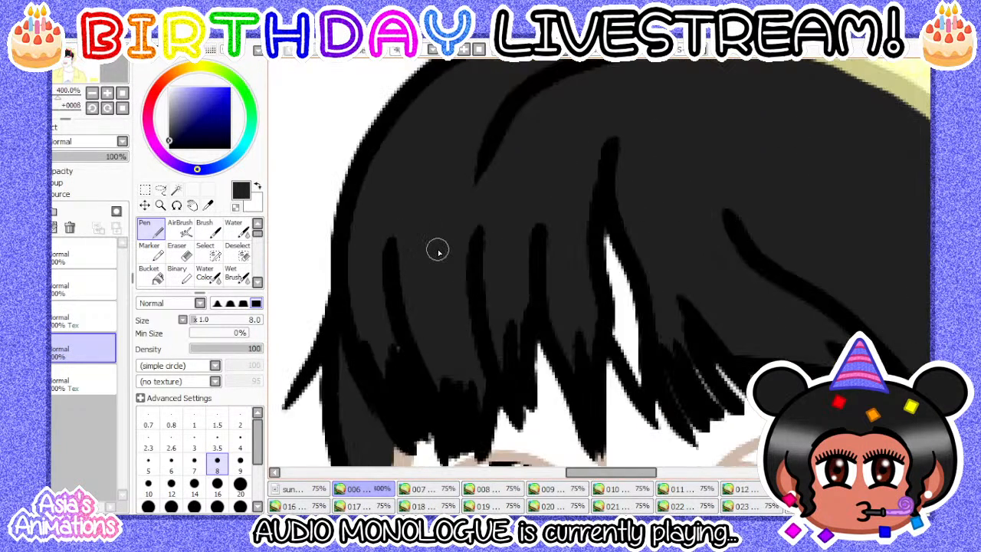
scroll(534, 202, "down", 2)
scroll(479, 201, "up", 2)
- Cover the leftover light specks in frame 006's fringe above the left-hand eye with the Pen at sizes 12 and 16
left_click(171, 483)
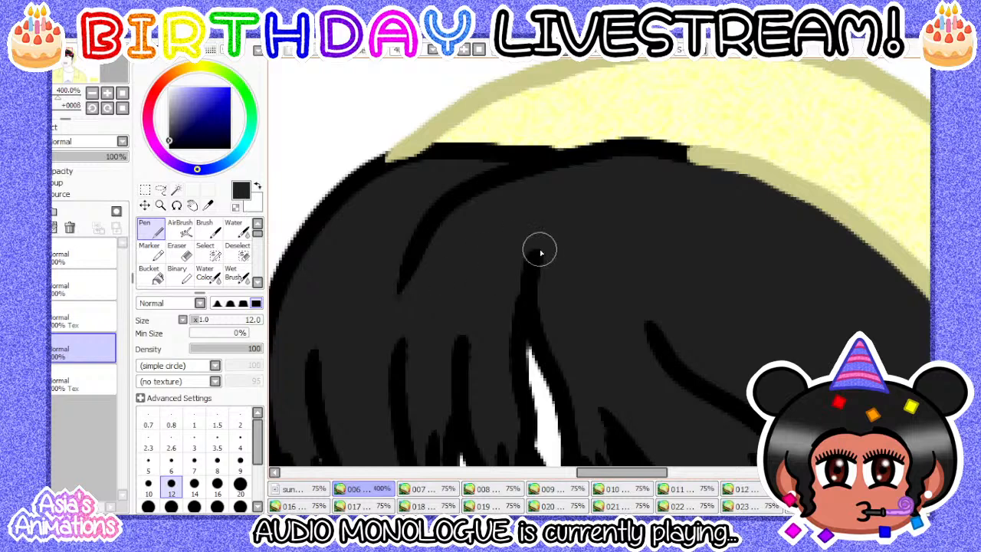
scroll(537, 345, "down", 2)
scroll(462, 383, "up", 3)
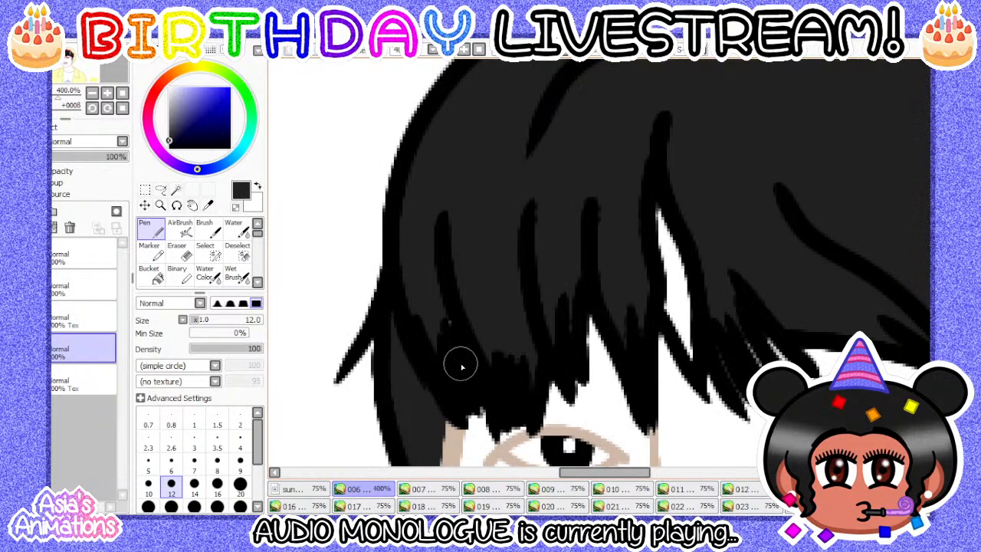
scroll(450, 355, "up", 1)
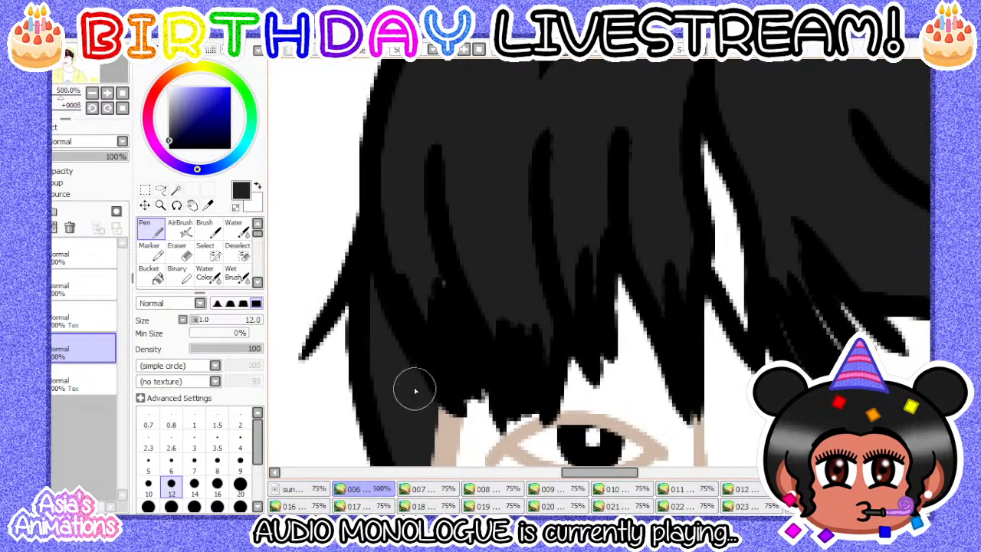
scroll(437, 354, "down", 1)
scroll(574, 210, "up", 2)
scroll(541, 299, "down", 2)
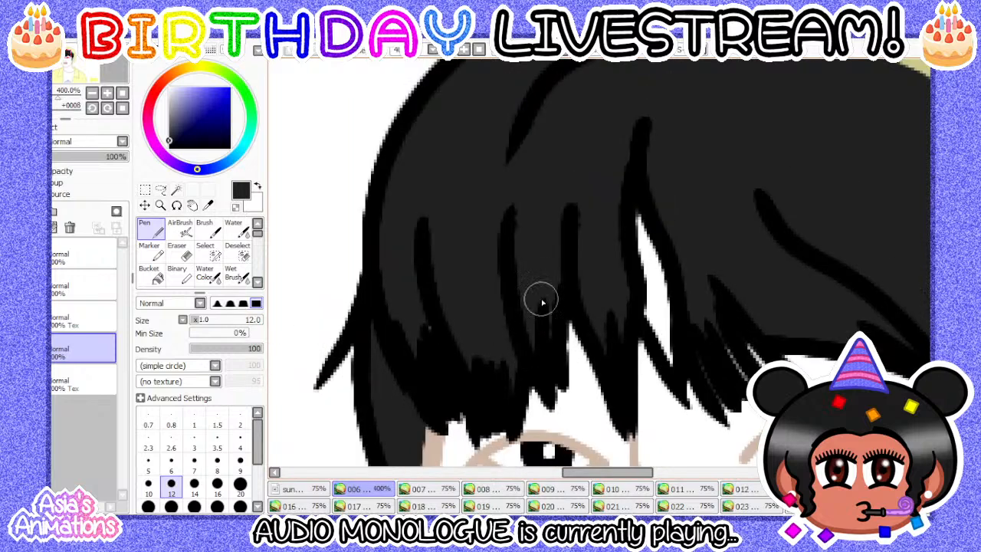
left_click(217, 484)
scroll(459, 346, "up", 1)
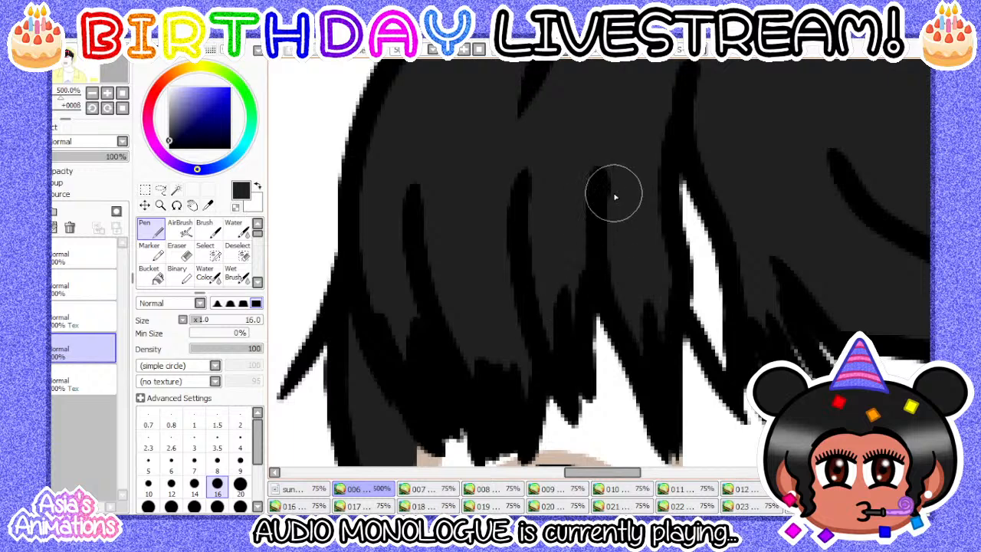
- Touch up the fringe strands around the forehead parting with the Pen at size 10, finishing with the size at 1 and the zoom reset
scroll(659, 274, "down", 2)
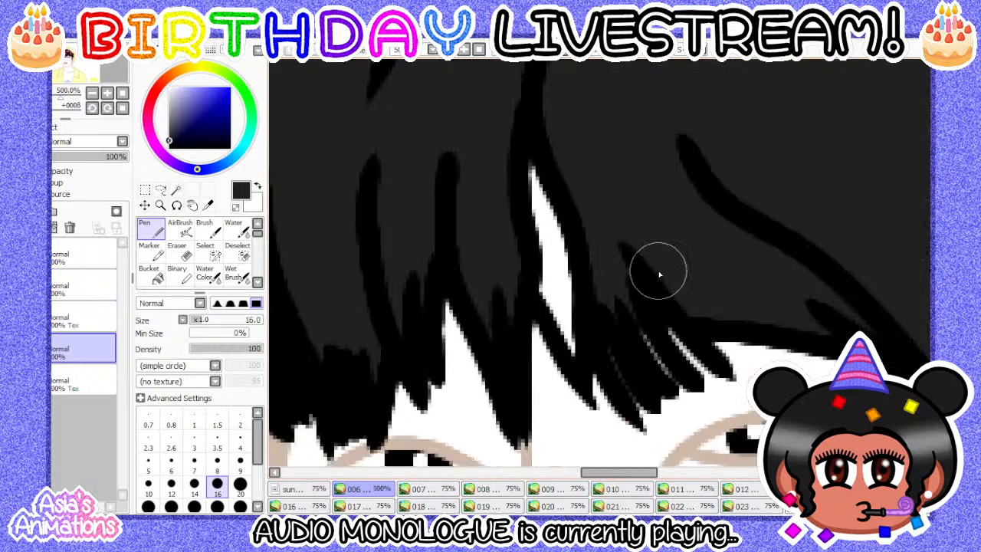
left_click(148, 484)
scroll(467, 291, "up", 1)
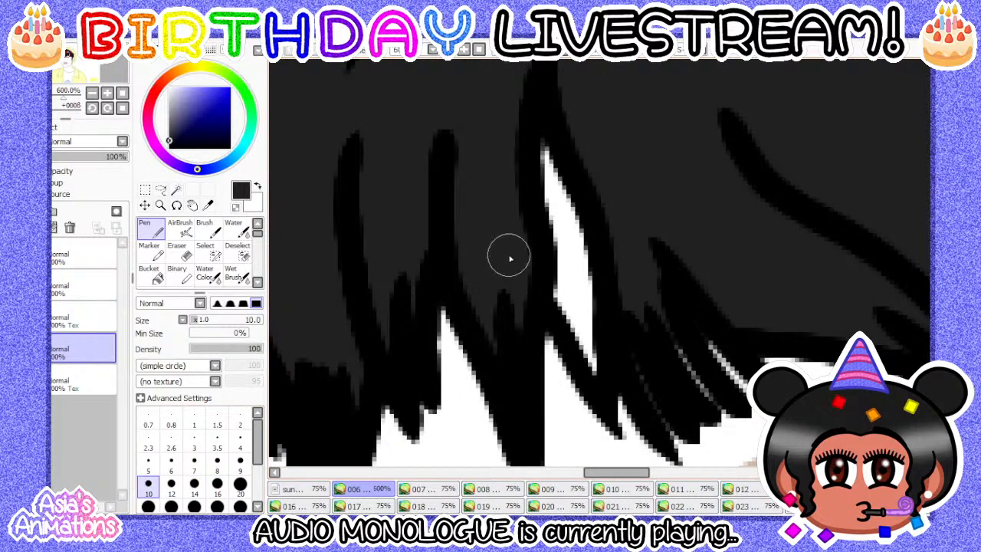
scroll(498, 230, "up", 2)
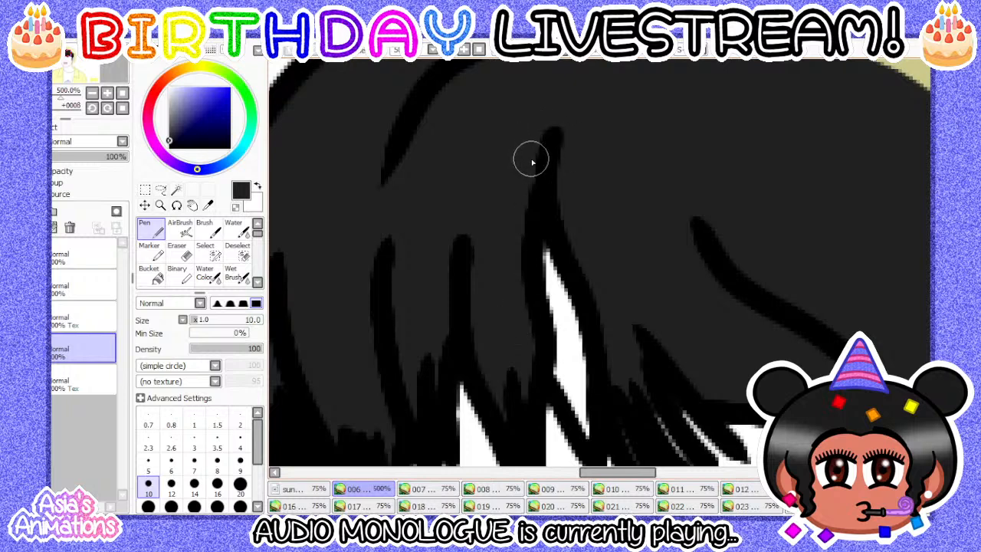
scroll(486, 271, "down", 2)
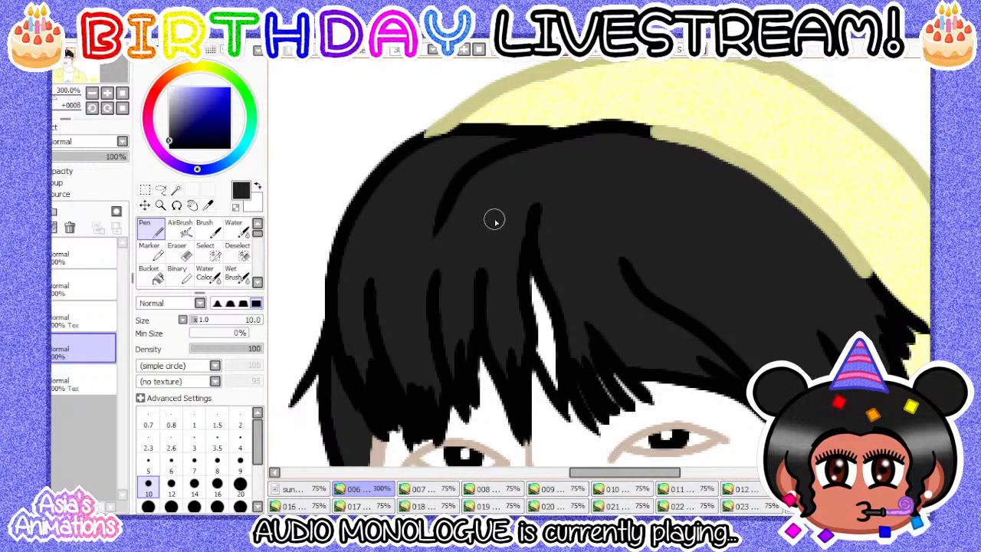
scroll(495, 221, "down", 2)
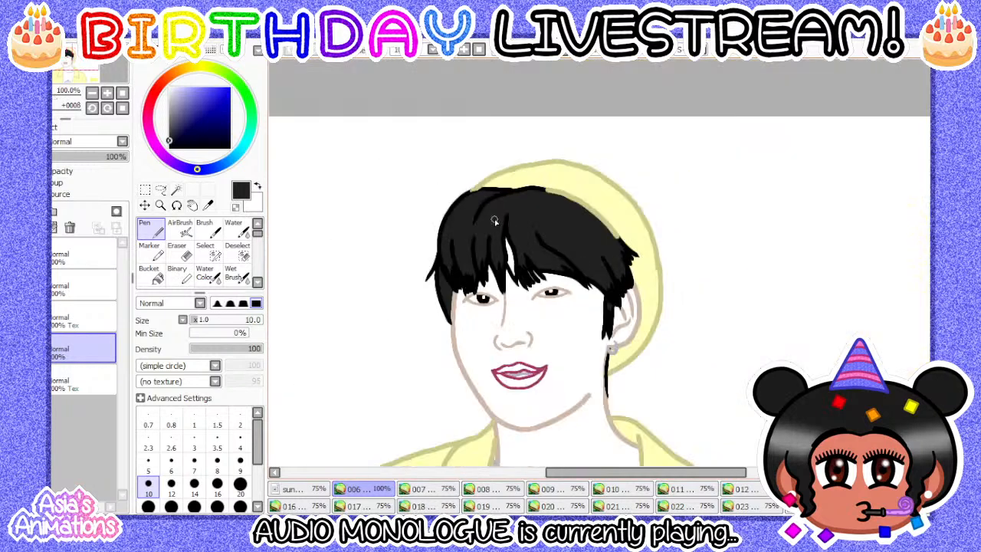
left_click(194, 420)
left_click(122, 93)
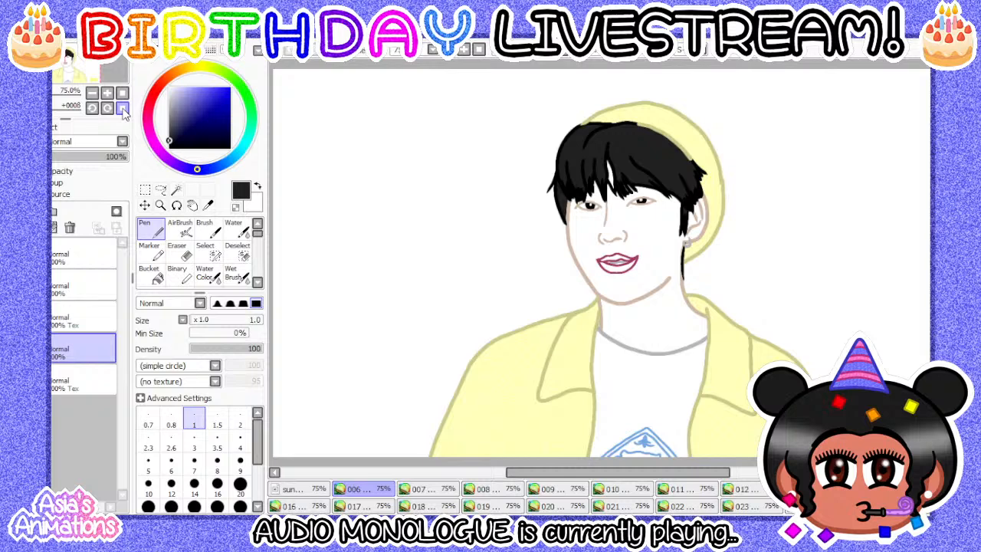
- In frame 007, fill the main hair area and the side strand with the dark grey hair colour using the Bucket
left_click(318, 490)
left_click(344, 491)
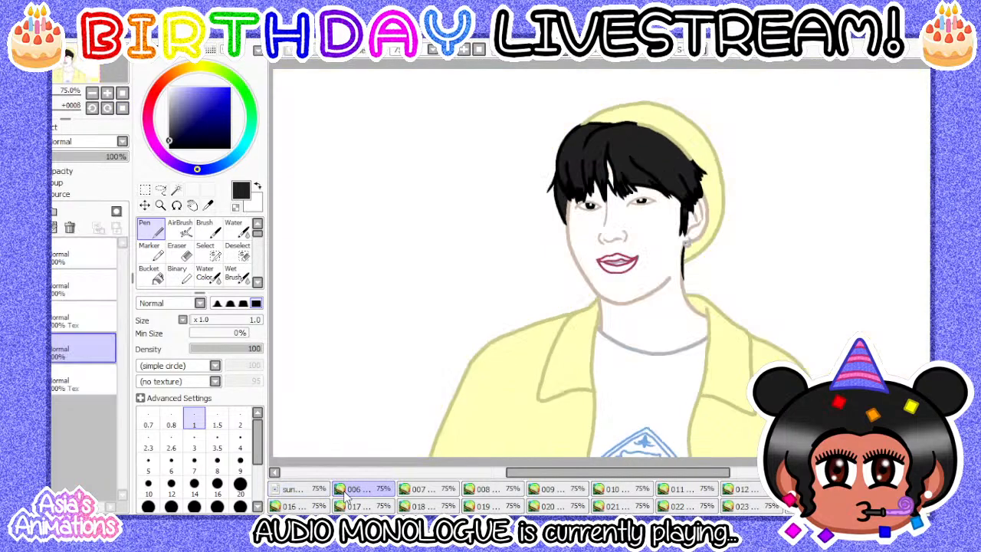
left_click(420, 491)
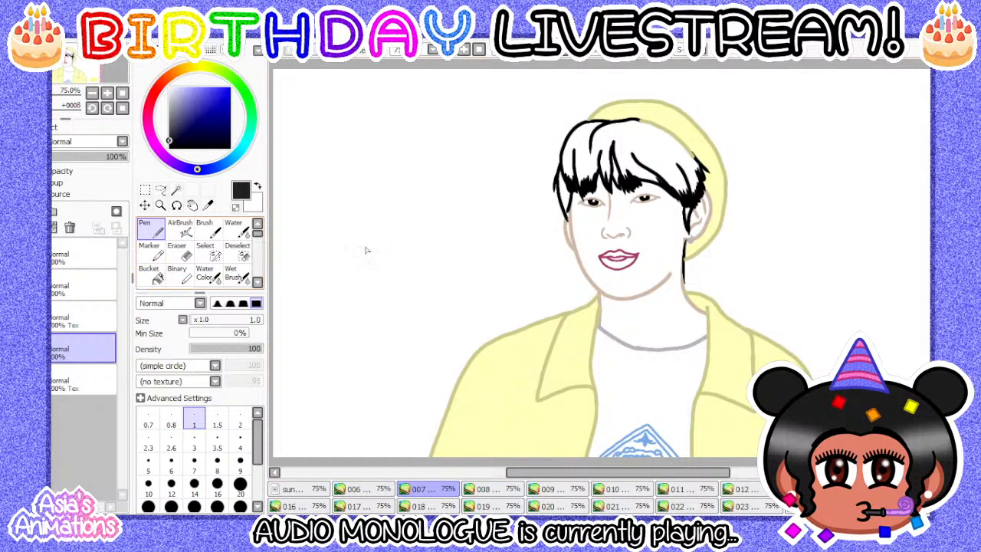
left_click(150, 272)
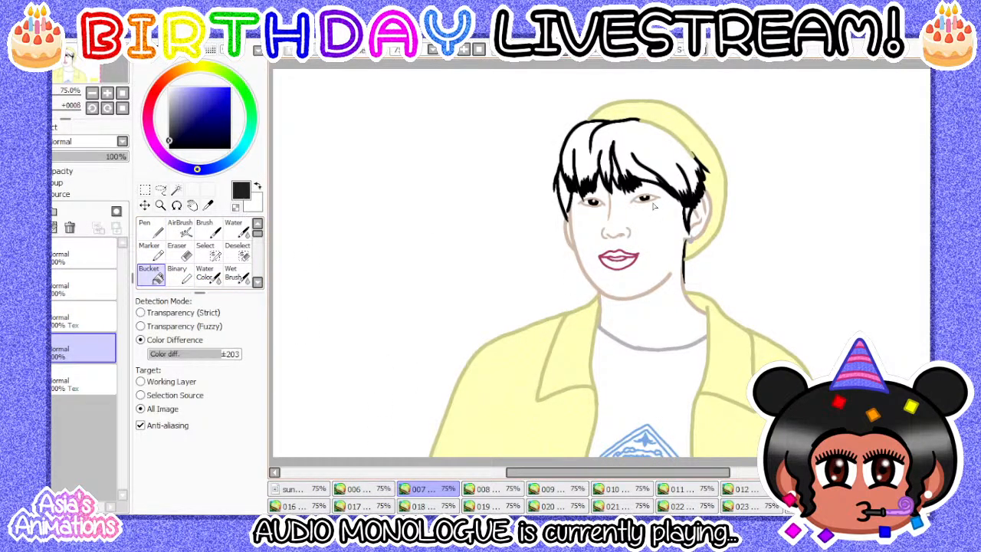
scroll(673, 139, "up", 2)
left_click(605, 140)
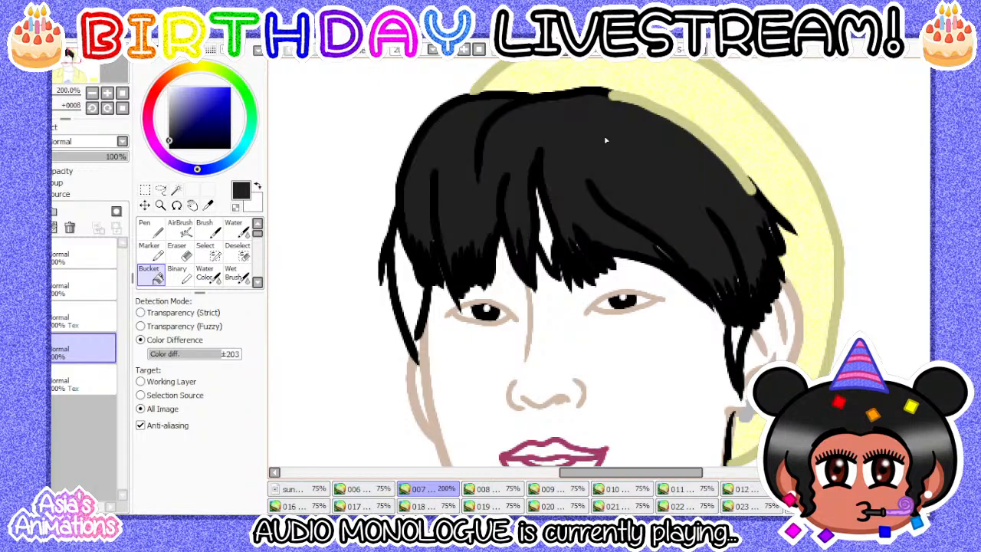
scroll(391, 264, "up", 1)
left_click(424, 322)
scroll(425, 320, "down", 2)
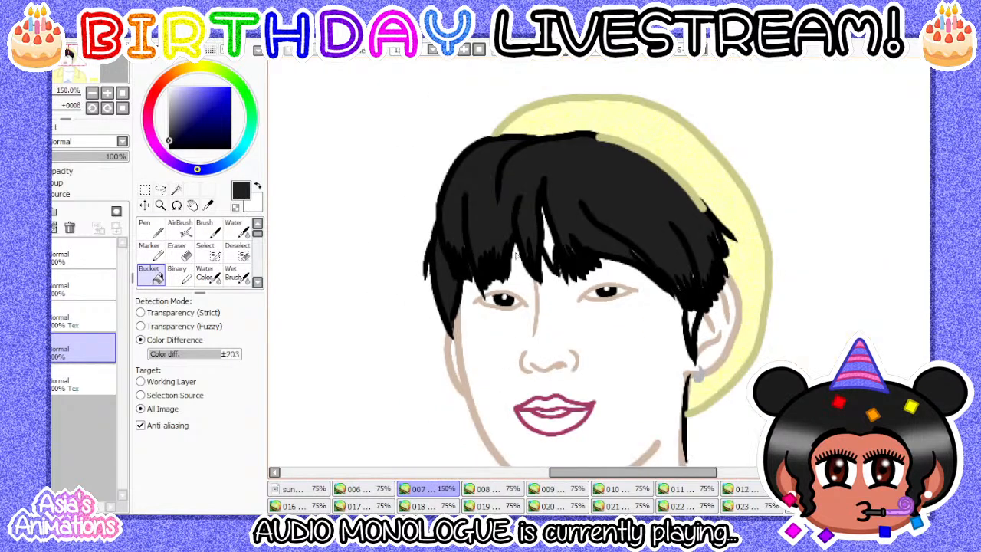
- Paint the lower tip of the side strand beside the cheek dark grey with the Pen at size 12
scroll(429, 279, "up", 2)
left_click(149, 227)
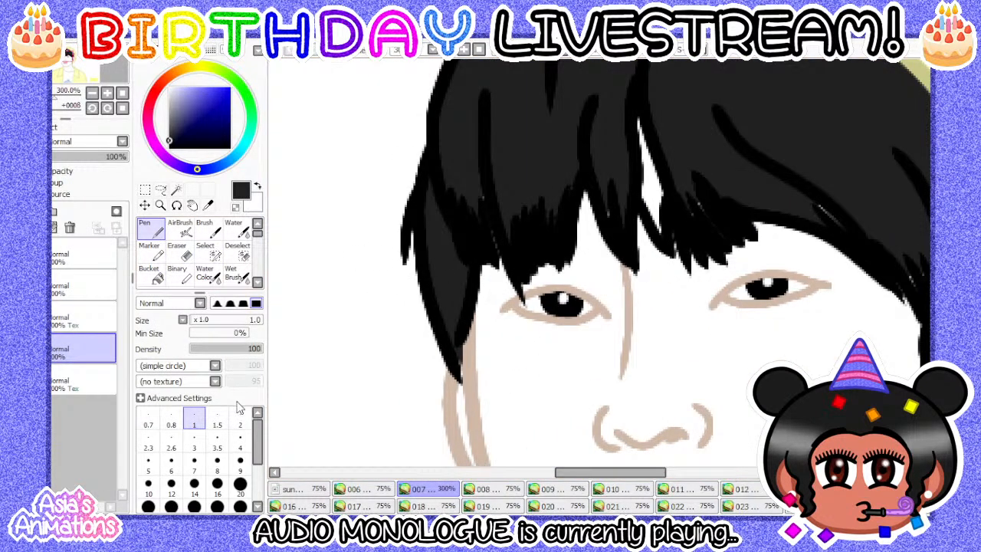
left_click(171, 485)
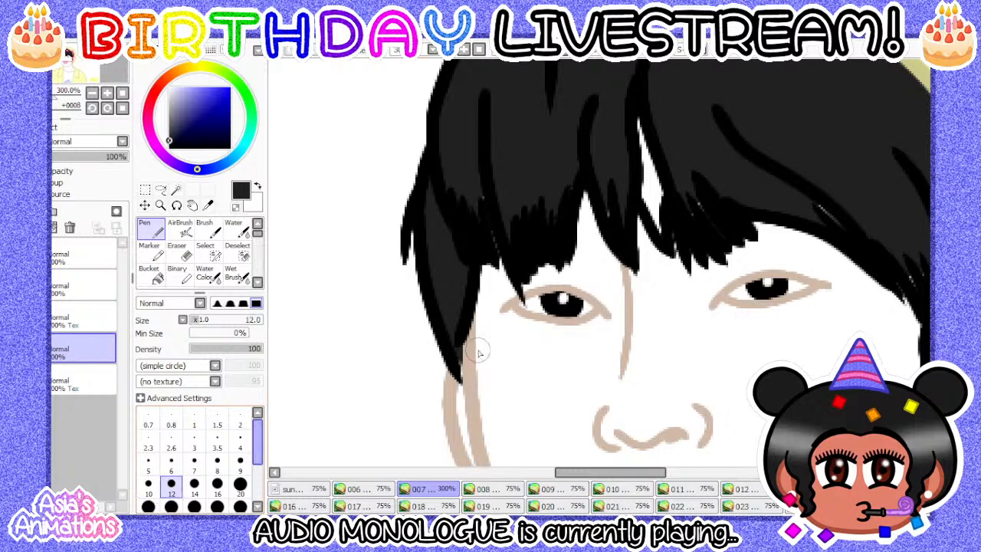
scroll(449, 332, "down", 1)
scroll(439, 289, "up", 1)
scroll(443, 357, "up", 3)
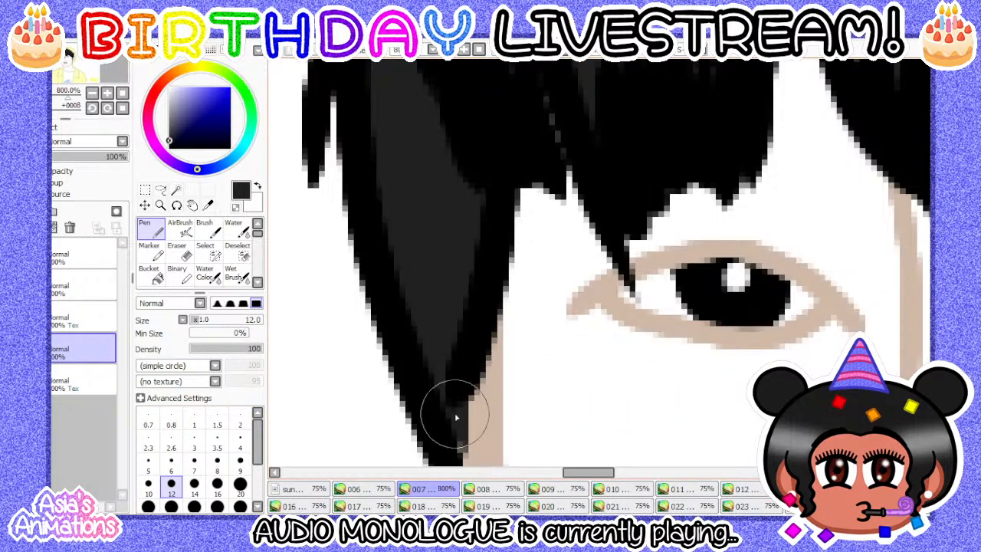
scroll(462, 366, "down", 3)
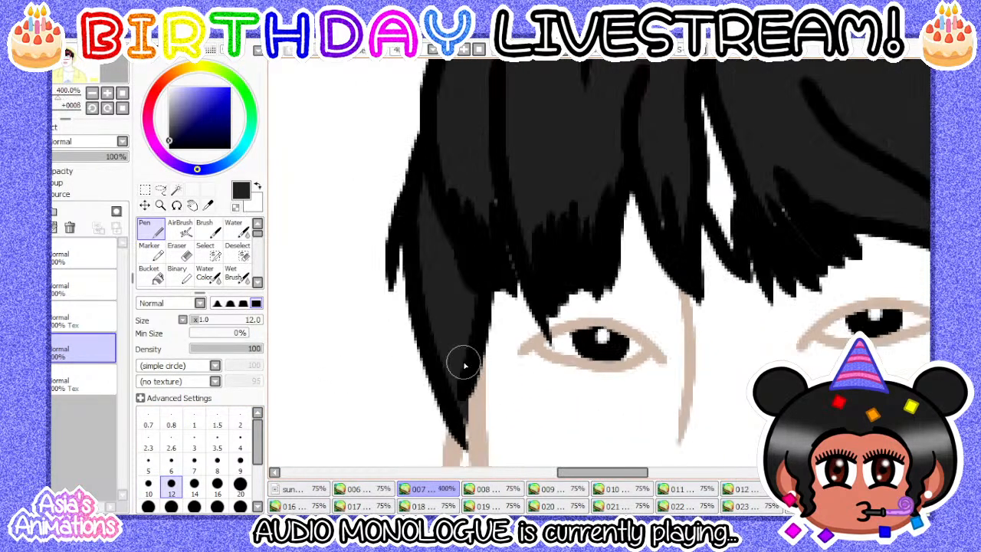
scroll(429, 230, "up", 3)
scroll(458, 257, "down", 4)
scroll(482, 199, "up", 3)
scroll(510, 253, "down", 3)
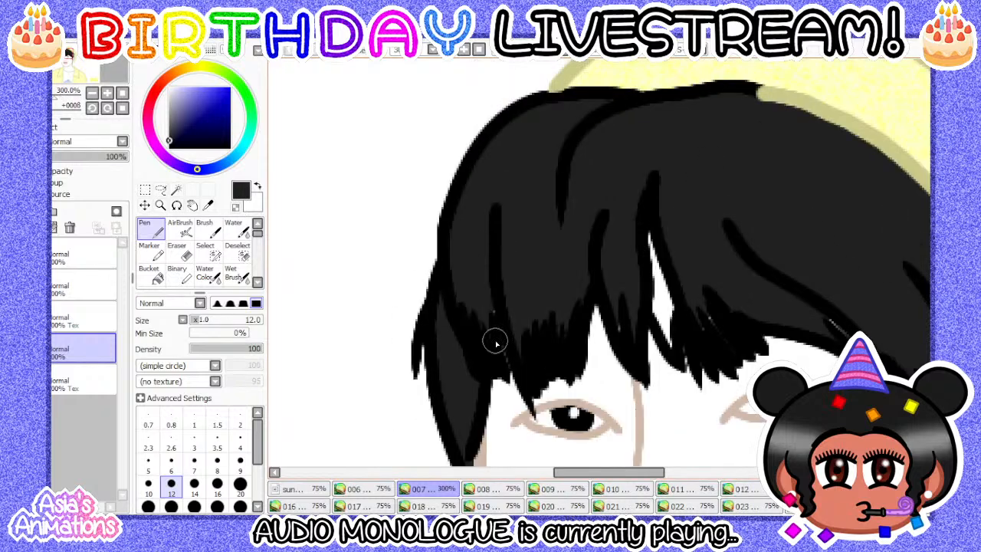
- Cover the light specks in the jagged fringe above the left-hand eye with the Pen at size 12
scroll(495, 339, "up", 4)
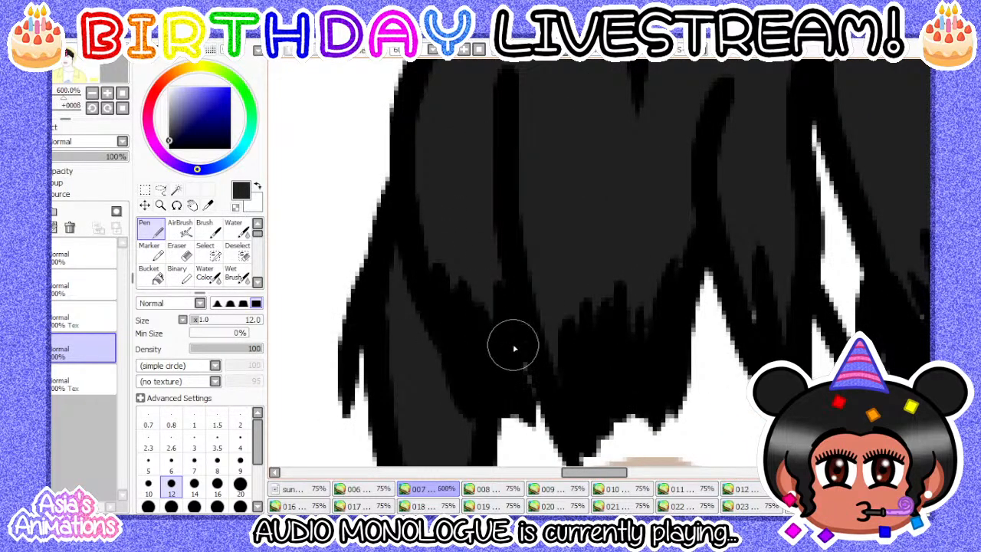
scroll(517, 245, "down", 1)
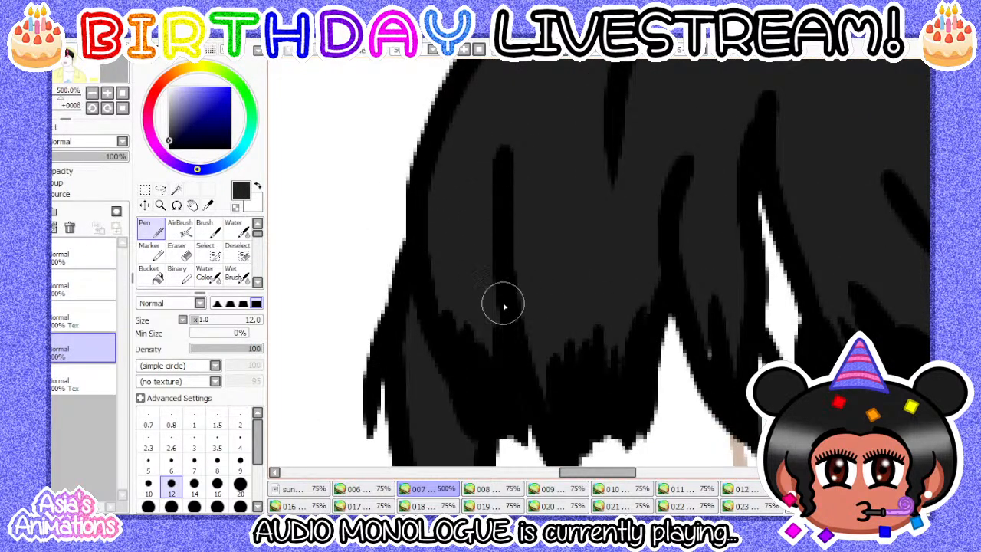
scroll(515, 294, "down", 3)
scroll(536, 344, "up", 3)
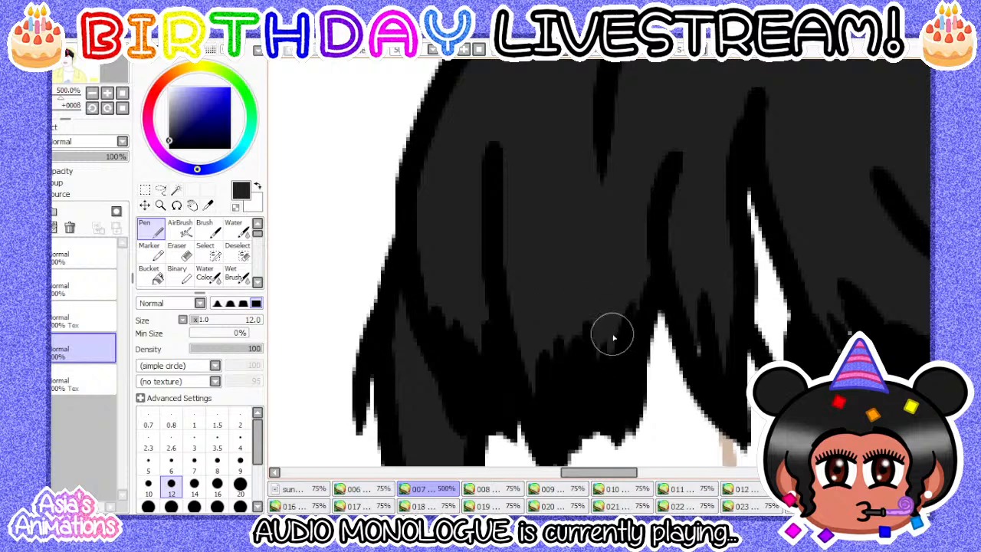
scroll(605, 291, "up", 1)
scroll(626, 167, "down", 2)
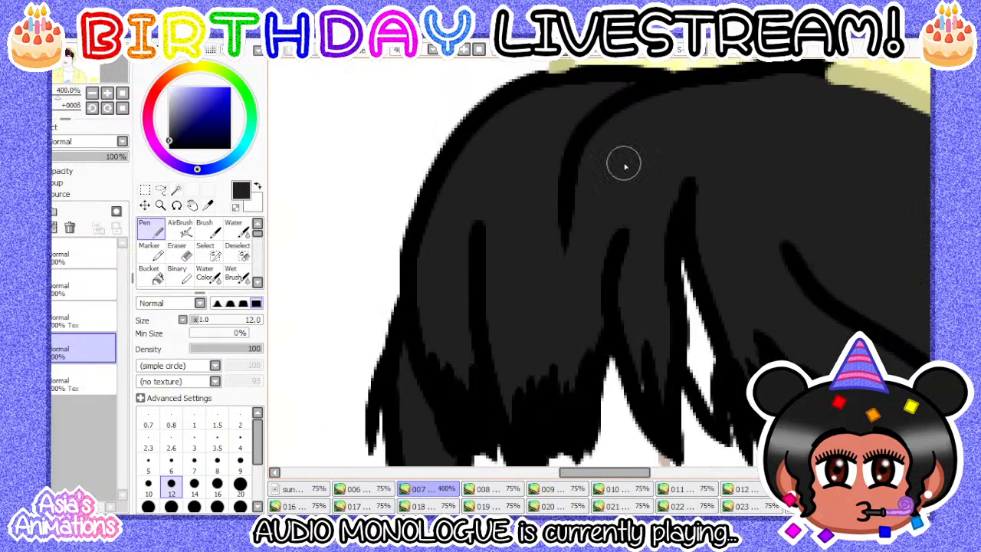
- Touch up the light specks in the fringe strands on both sides of the forehead parting with the Pen at size 12
scroll(534, 350, "up", 1)
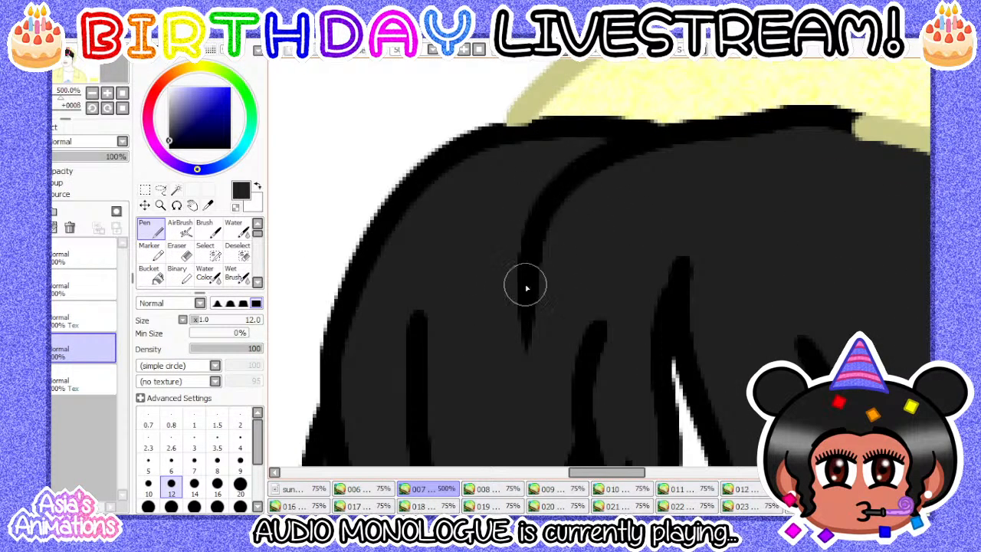
scroll(537, 283, "down", 3)
scroll(608, 258, "up", 3)
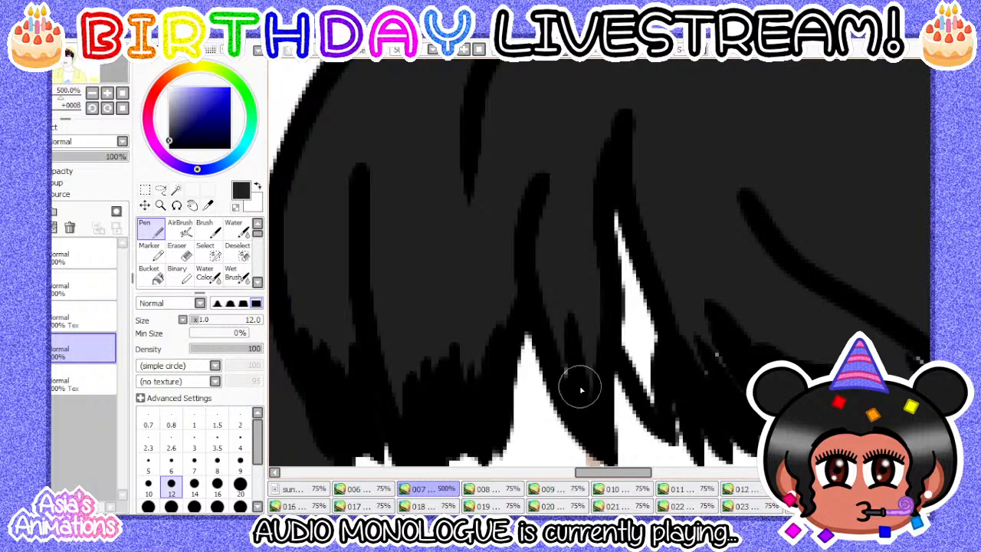
scroll(552, 319, "down", 3)
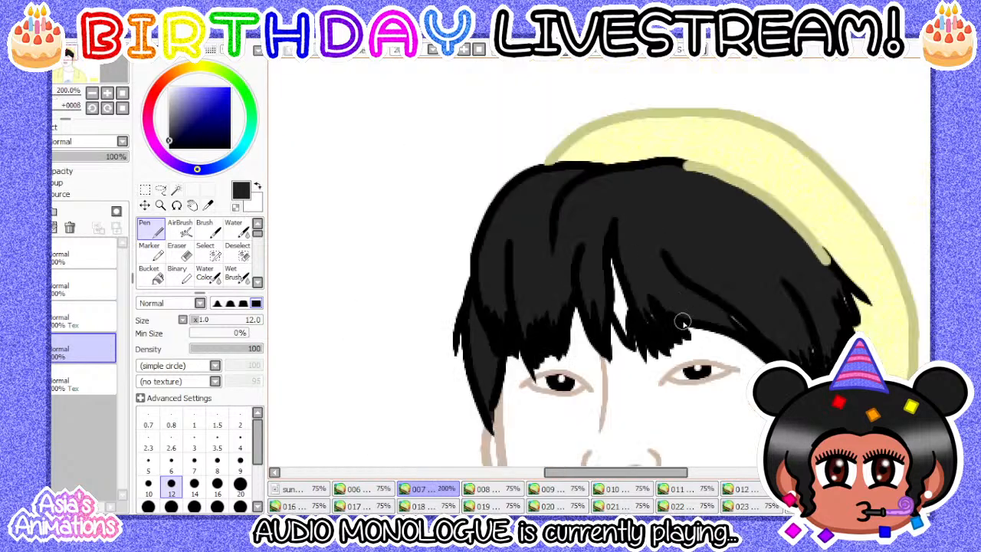
scroll(642, 303, "up", 4)
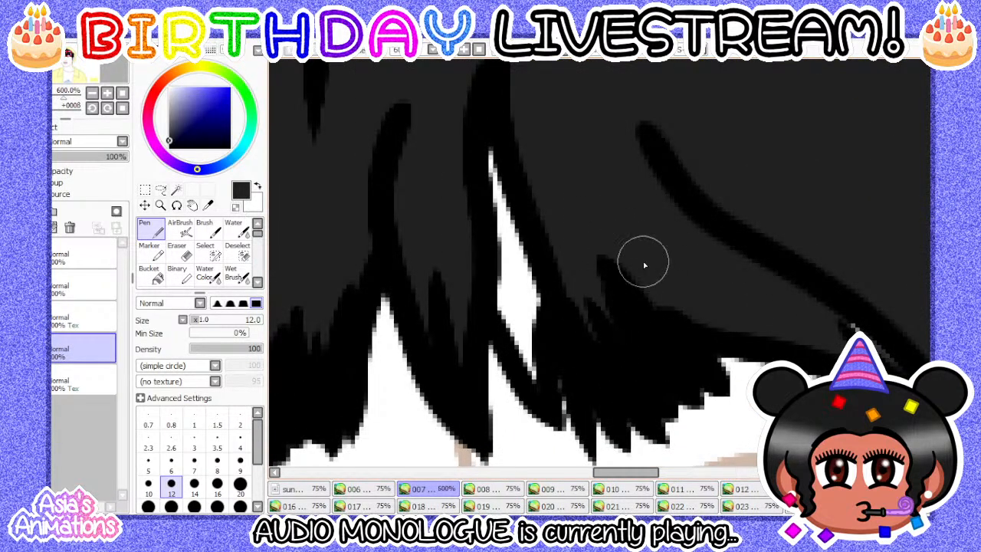
scroll(550, 334, "down", 1)
scroll(550, 335, "up", 2)
scroll(574, 226, "down", 3)
scroll(536, 217, "up", 1)
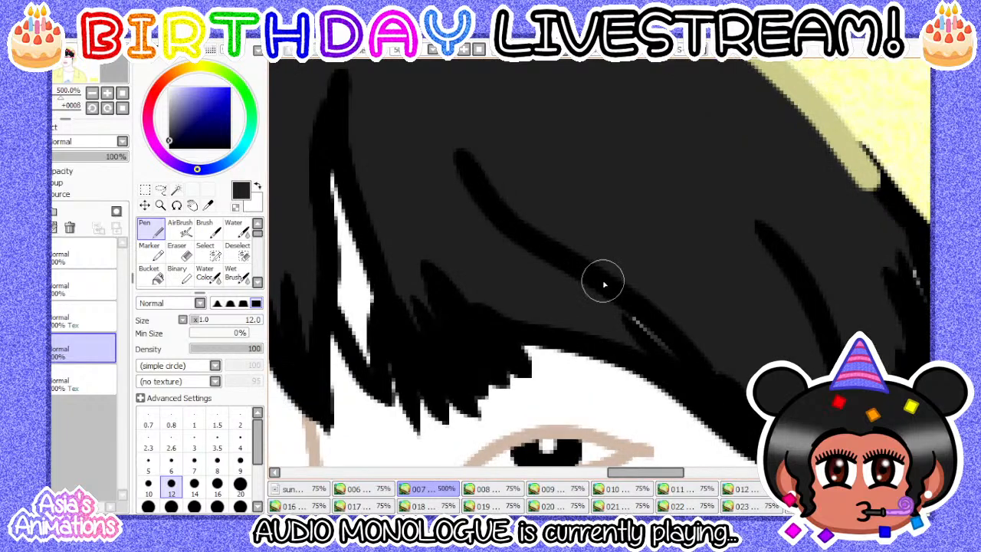
- Cover the light gaps in the long strand over the right-hand eye and the hair above the ear with the Pen at sizes 16 and 14
left_click(217, 483)
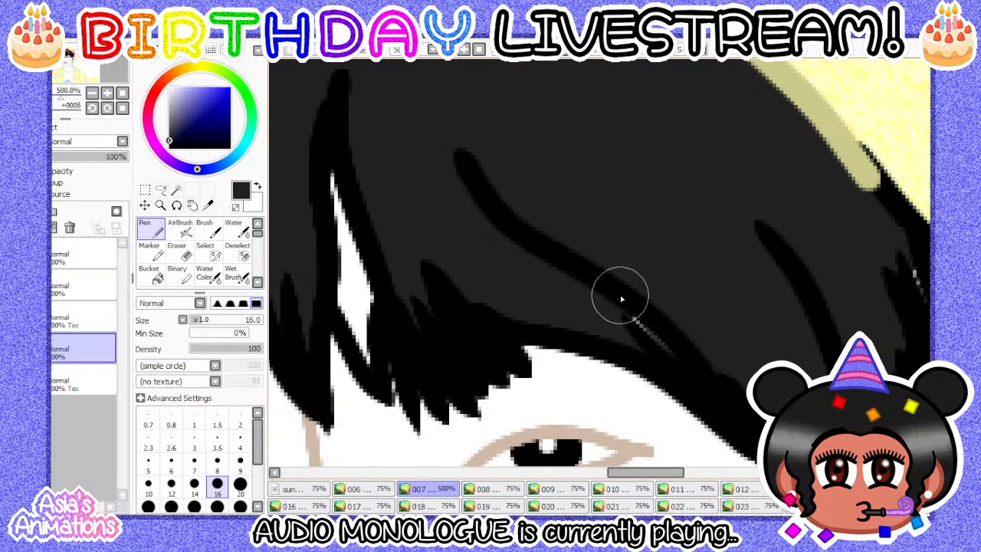
scroll(651, 329, "down", 2)
scroll(593, 286, "up", 2)
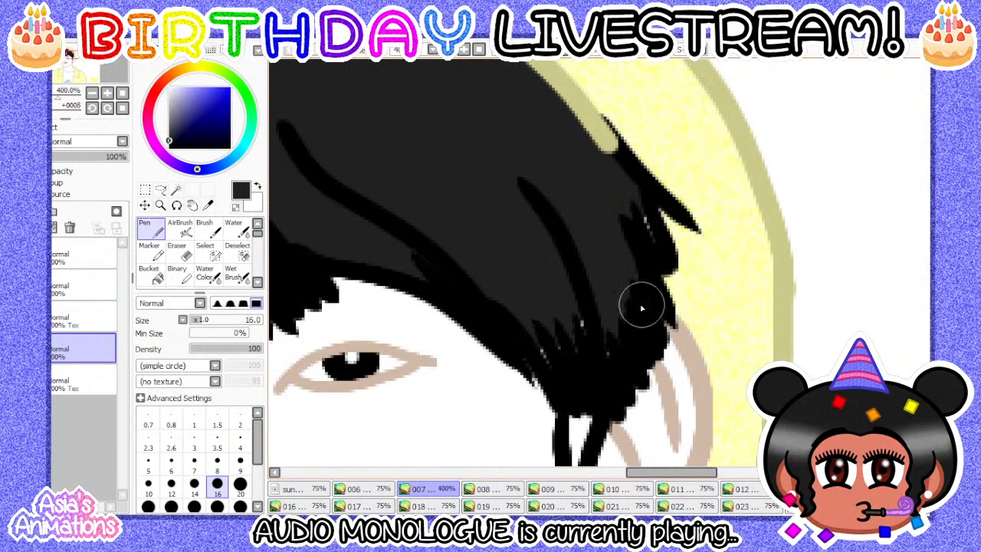
left_click(193, 483)
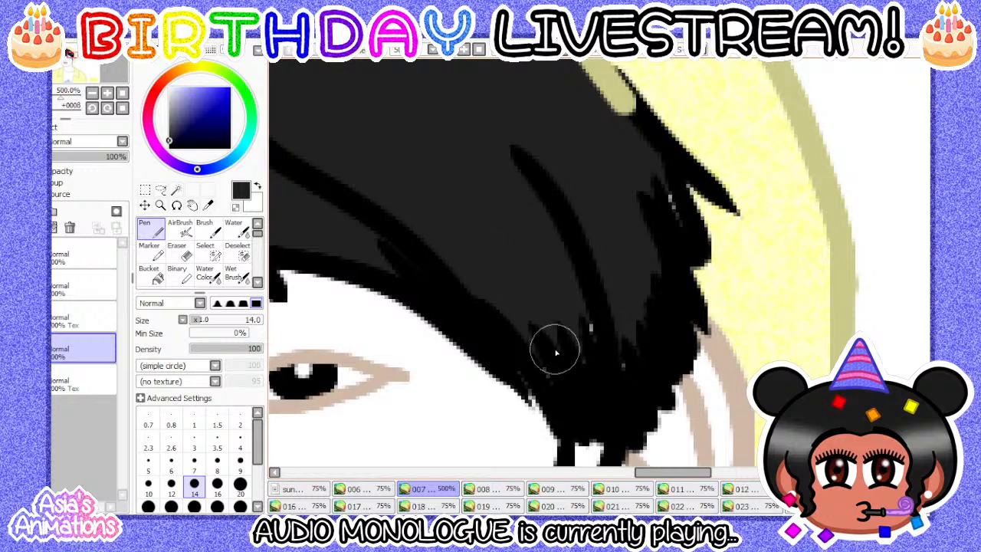
mouse_move(544, 322)
left_mouse_down()
mouse_move(605, 324)
mouse_move(516, 138)
mouse_move(598, 296)
mouse_move(641, 284)
mouse_move(632, 177)
mouse_move(669, 229)
left_mouse_up()
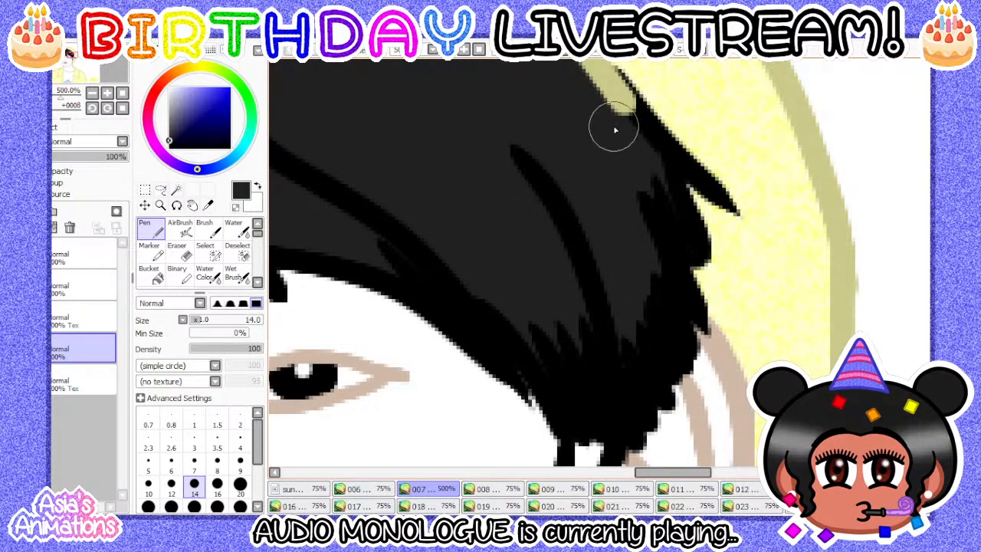
- Fill the white gap inside the pointed strand in front of the right-hand ear with the Pen at size 8
scroll(598, 185, "down", 2)
scroll(604, 198, "down", 2)
scroll(689, 281, "up", 4)
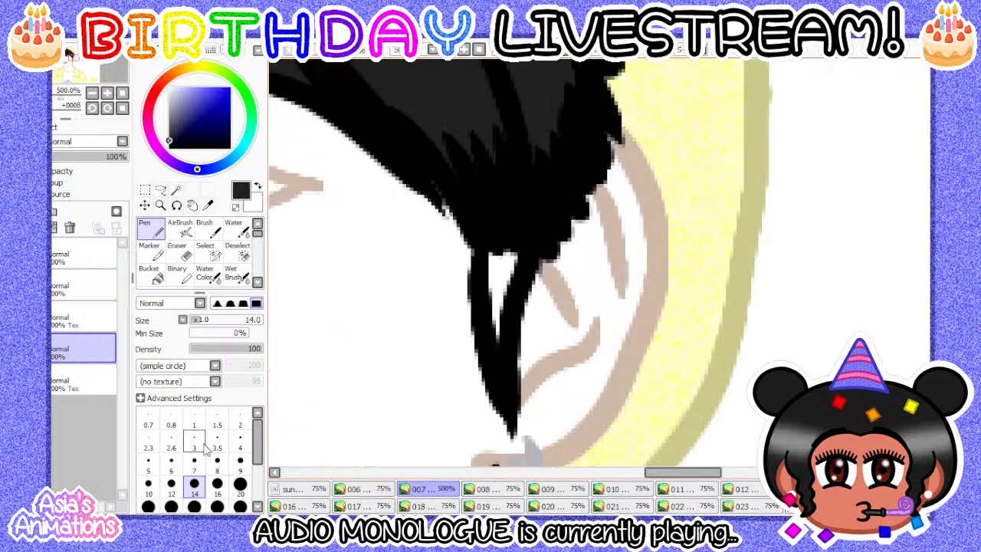
left_click(194, 463)
scroll(486, 284, "up", 2)
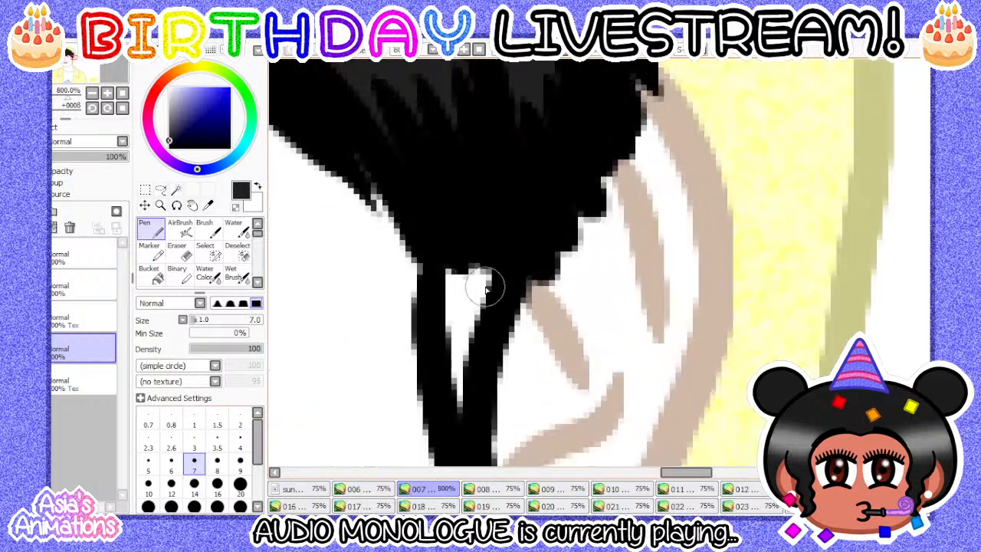
left_click(217, 464)
mouse_move(469, 273)
left_mouse_down()
mouse_move(449, 314)
mouse_move(447, 256)
mouse_move(468, 333)
mouse_move(449, 416)
left_mouse_up()
scroll(468, 263, "down", 6)
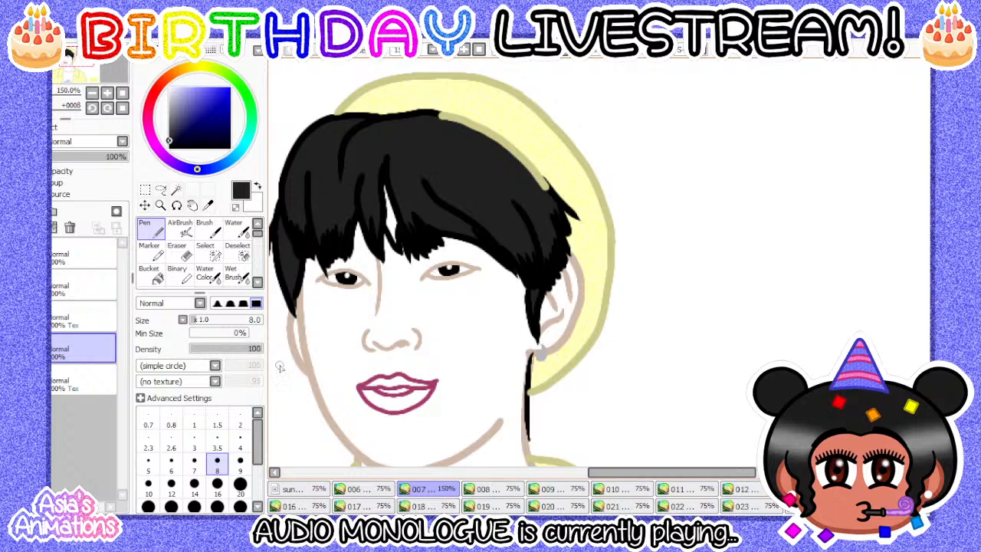
- Set the Pen to size 1, reset the zoom and compare the hair colouring of frames 006 and 007
left_click(193, 423)
left_click(122, 92)
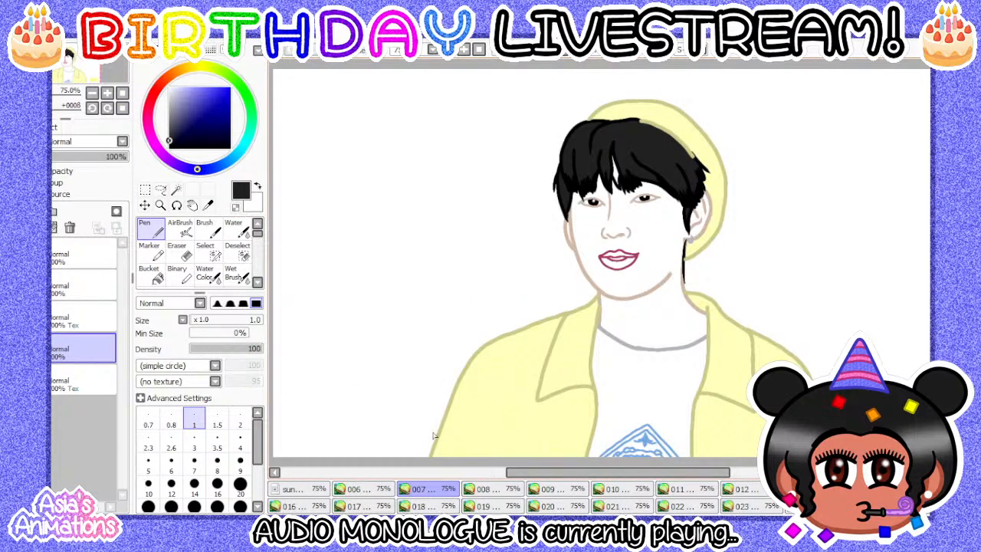
left_click(377, 490)
left_click(425, 489)
left_click(383, 491)
left_click(431, 491)
- Open frame 008 and fill its white hair sections and side strand dark grey with the Bucket
left_click(481, 493)
scroll(518, 346, "down", 3)
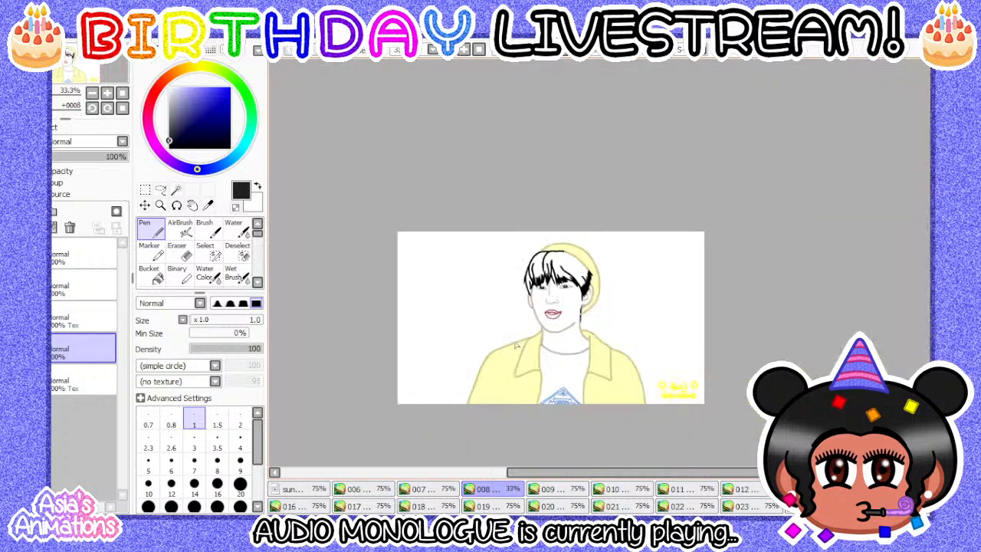
scroll(518, 346, "up", 4)
left_click(150, 273)
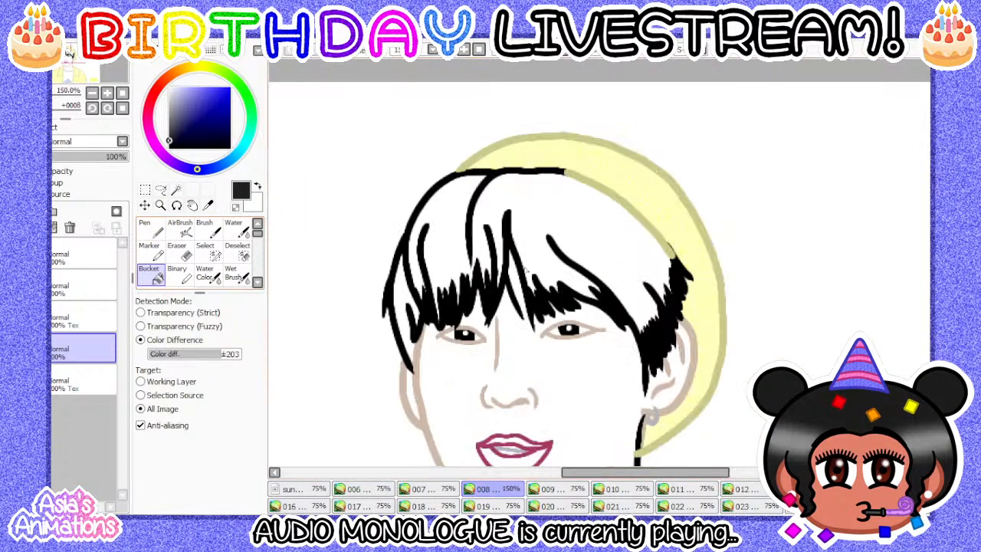
left_click(557, 209)
left_click(404, 300)
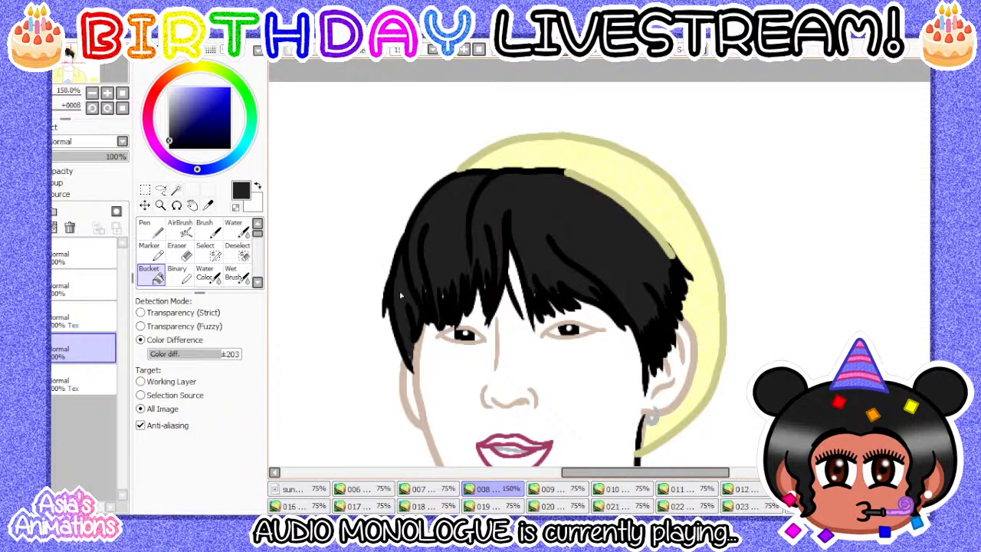
- Cover the light specks where the left-hand side strand meets the fringe with the Pen at sizes 10 and 14
scroll(400, 320, "up", 2)
left_click(149, 228)
left_click(149, 484)
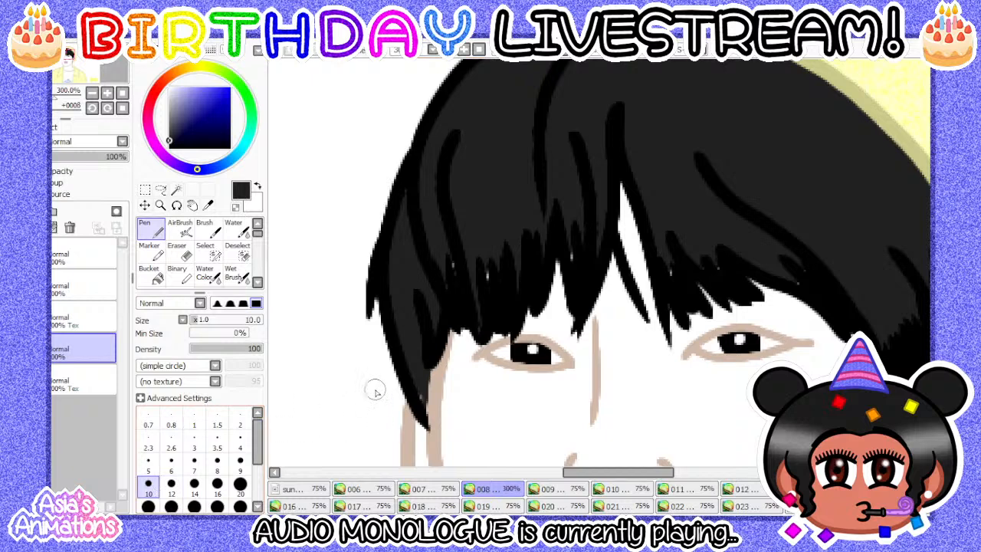
scroll(419, 381, "up", 2)
scroll(412, 412, "down", 5)
scroll(433, 379, "up", 5)
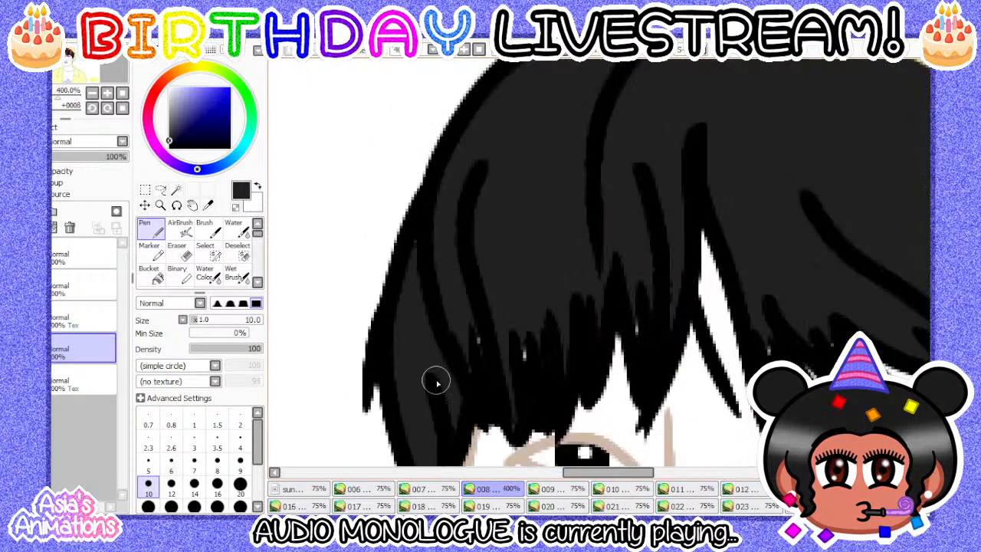
left_click(195, 483)
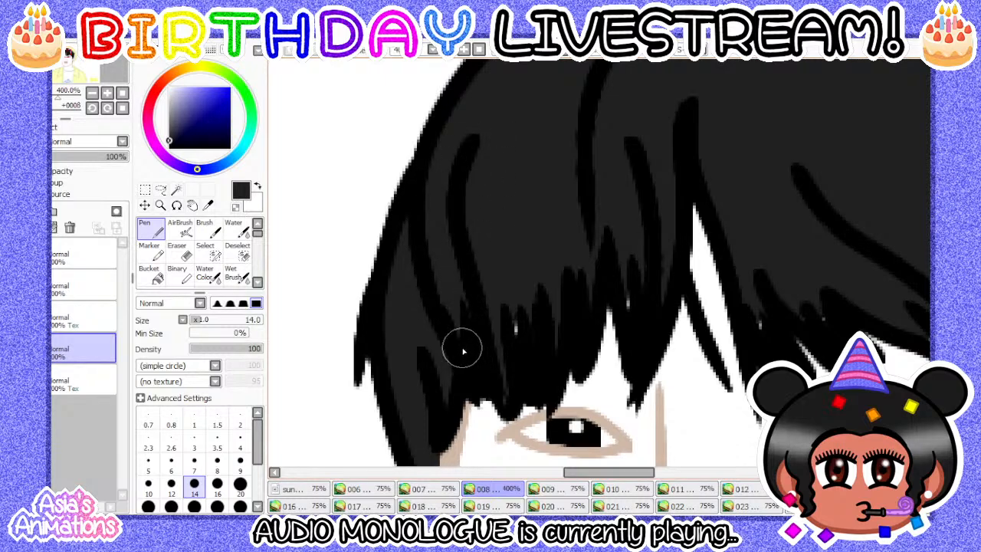
- Touch up the light specks in the jagged fringe above the left-hand eye with the Pen at sizes 7, 8 and 12
left_click(194, 459)
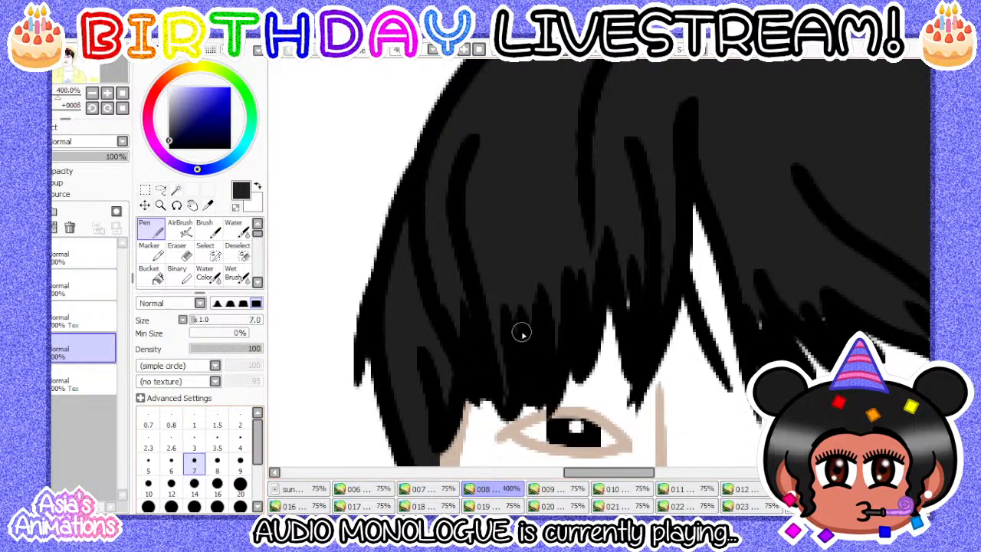
left_click(215, 460)
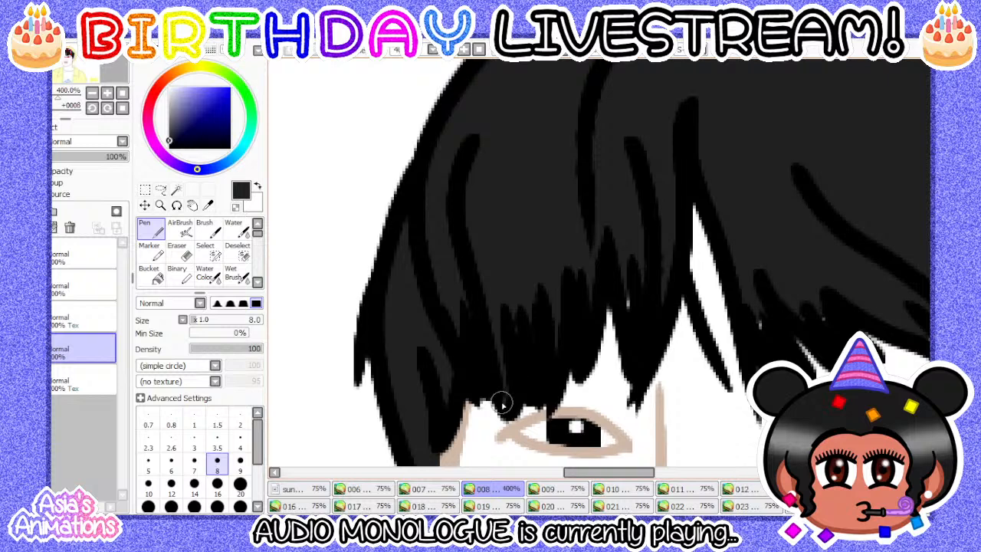
left_click(171, 484)
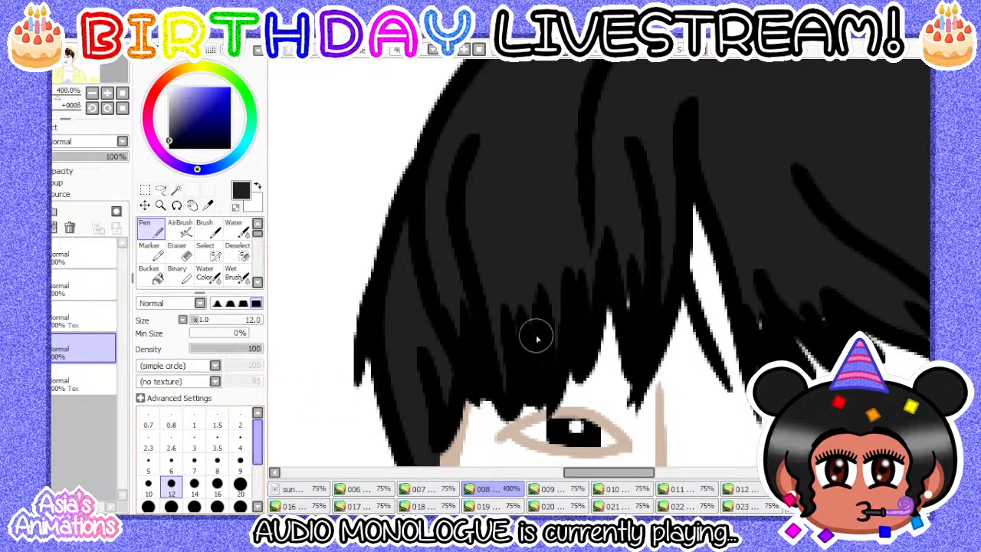
scroll(547, 270, "down", 3)
scroll(560, 258, "up", 3)
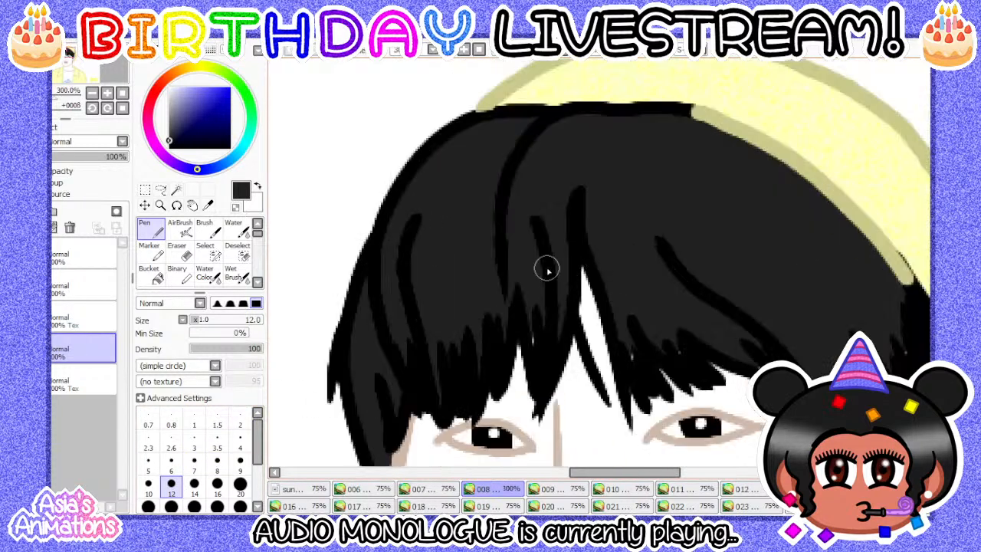
- Cover the light specks in the strands beside the parting and above the right-hand eye with the Pen at size 12
scroll(521, 254, "down", 3)
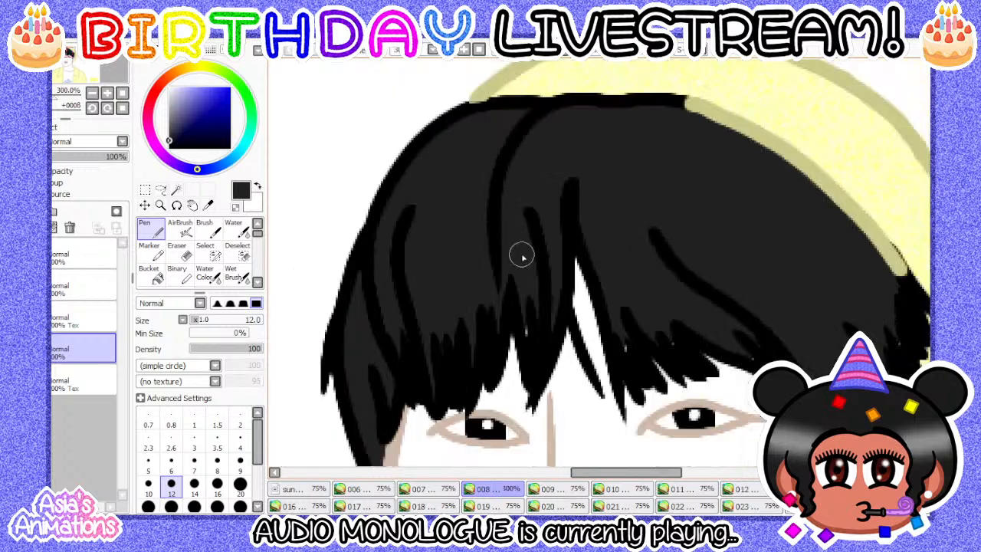
scroll(558, 199, "up", 3)
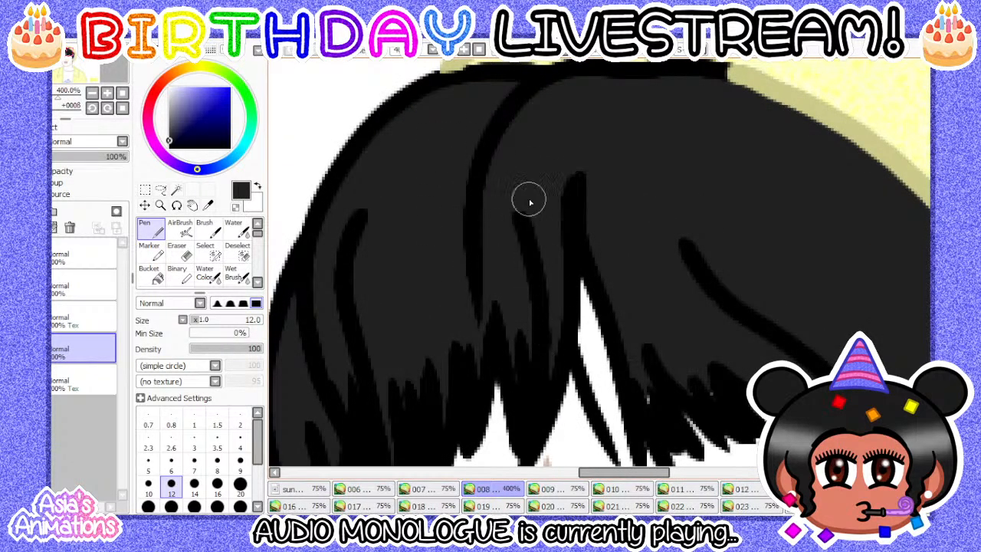
scroll(604, 251, "down", 3)
scroll(504, 246, "up", 4)
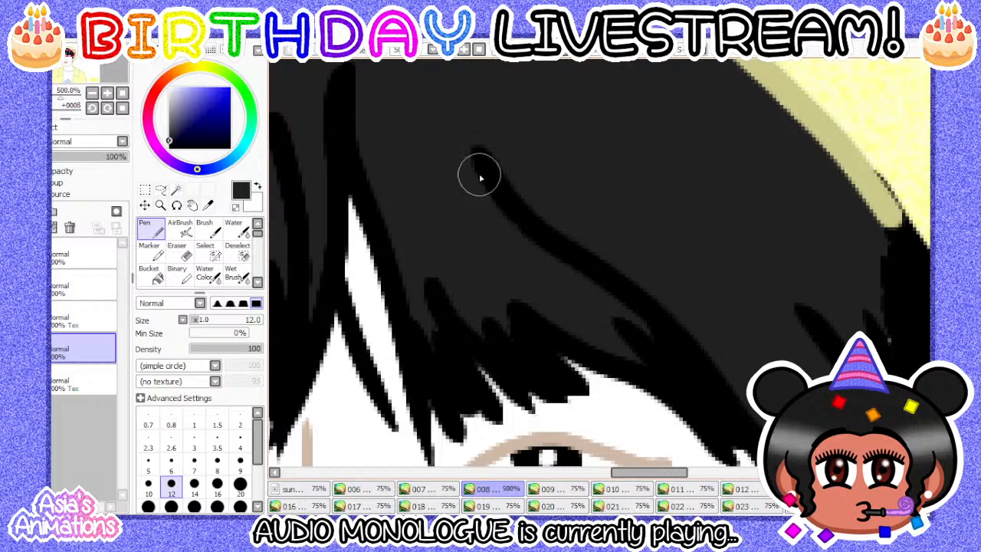
scroll(638, 305, "down", 3)
scroll(632, 287, "up", 3)
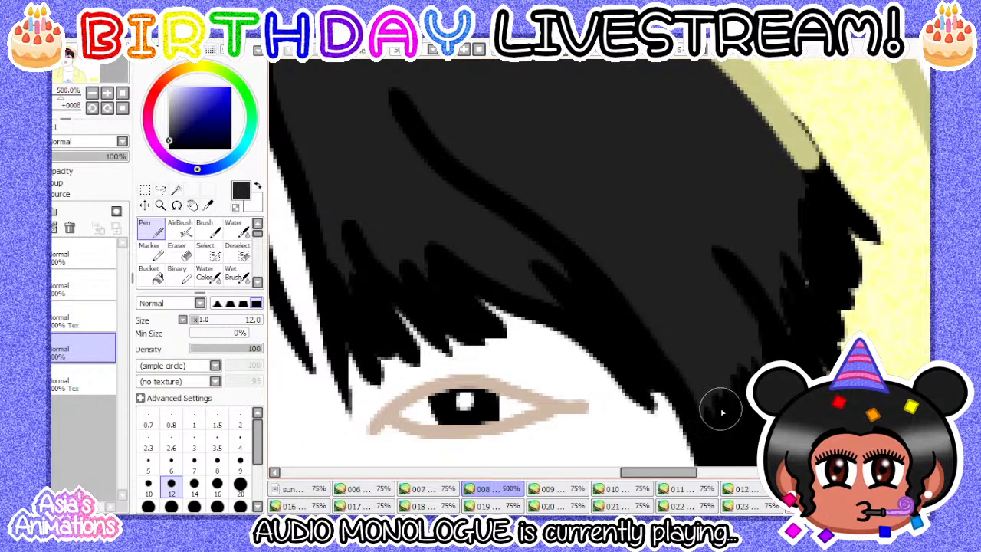
- Cover the light specks in the jagged hair above the right-hand ear with the Pen at size 14
scroll(658, 332, "down", 3)
scroll(656, 262, "up", 2)
left_click(195, 483)
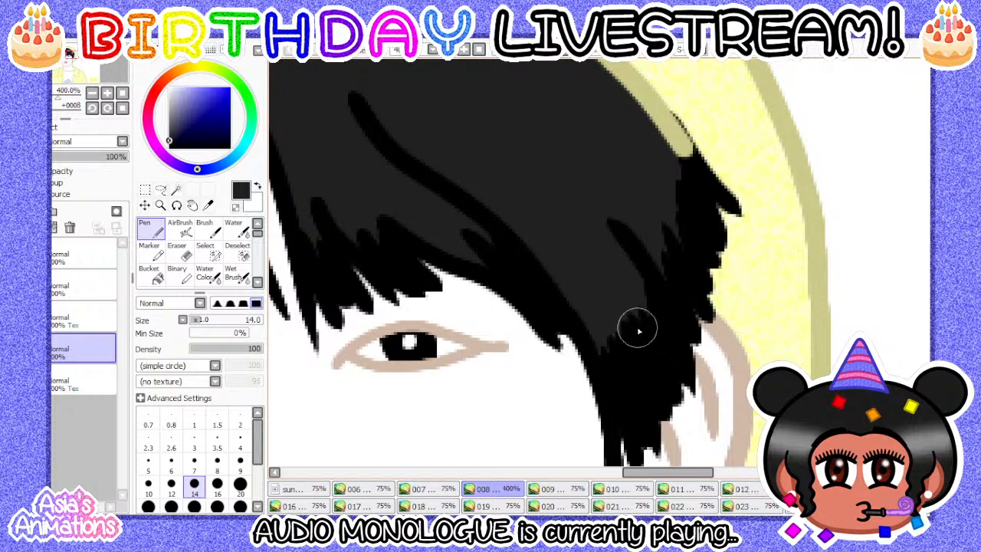
scroll(661, 258, "down", 5)
scroll(510, 223, "down", 2)
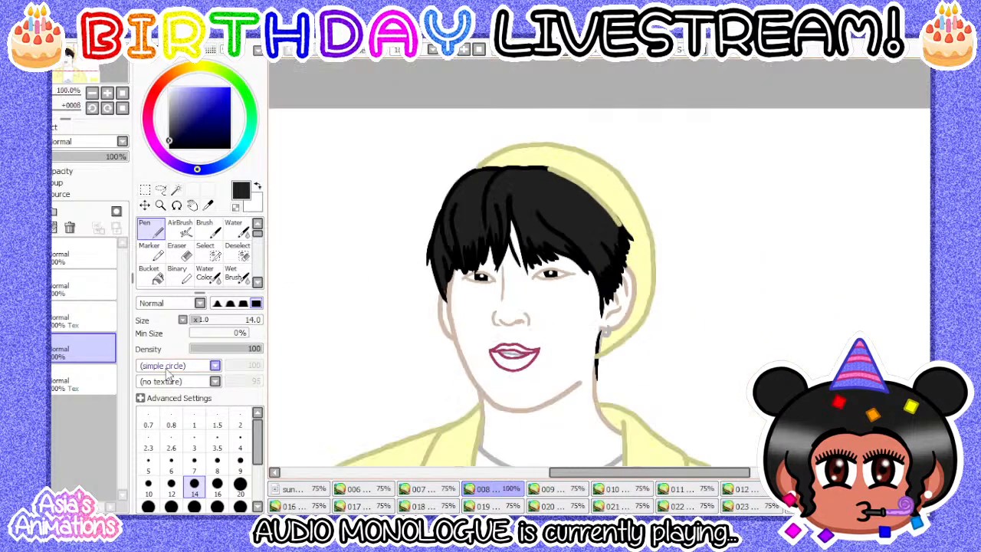
- Set the Pen to size 1, reset the zoom and compare frame 008 with frame 007
left_click(194, 424)
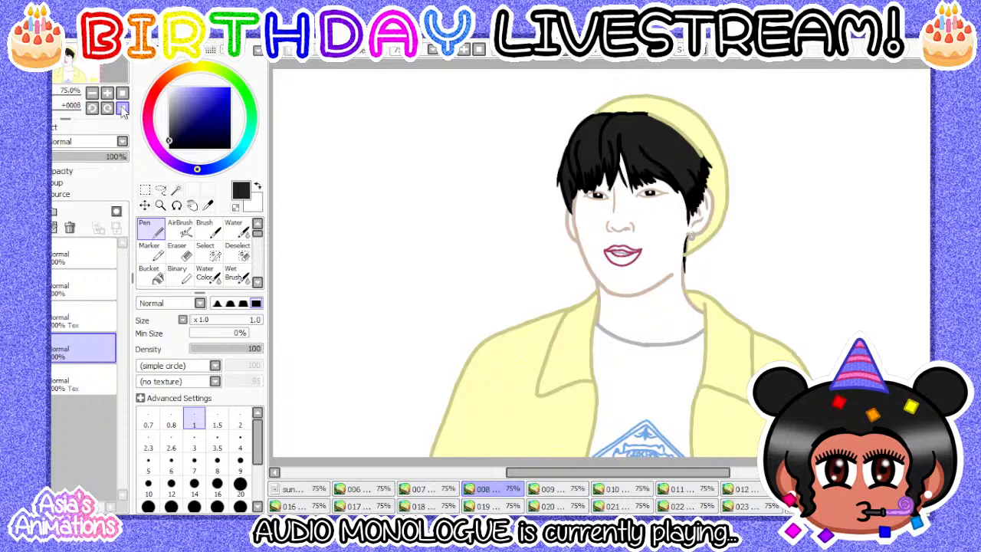
left_click(450, 491)
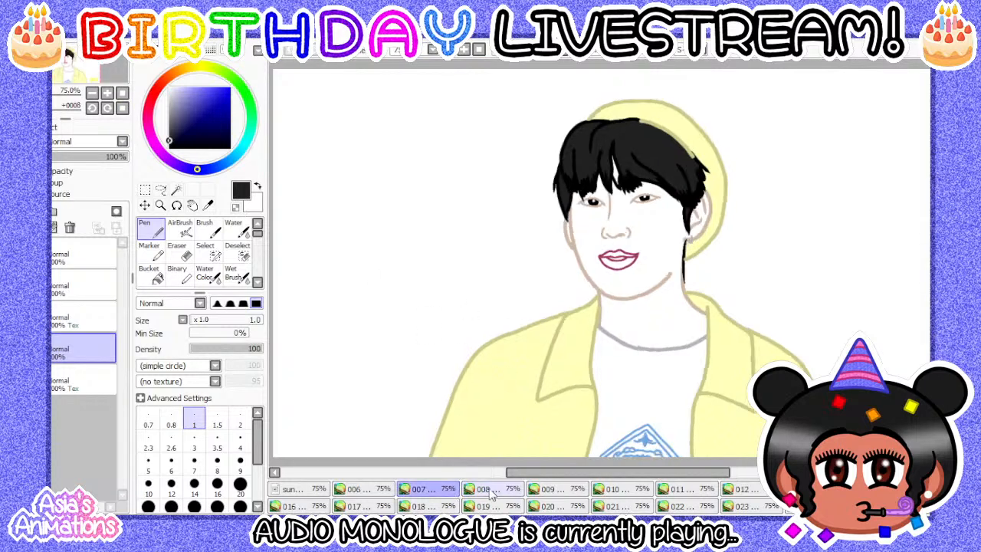
left_click(491, 491)
- Open frame 009 and fill the side strand and both halves of the hair dark grey with the Bucket
left_click(545, 489)
scroll(517, 384, "down", 1)
scroll(652, 251, "up", 3)
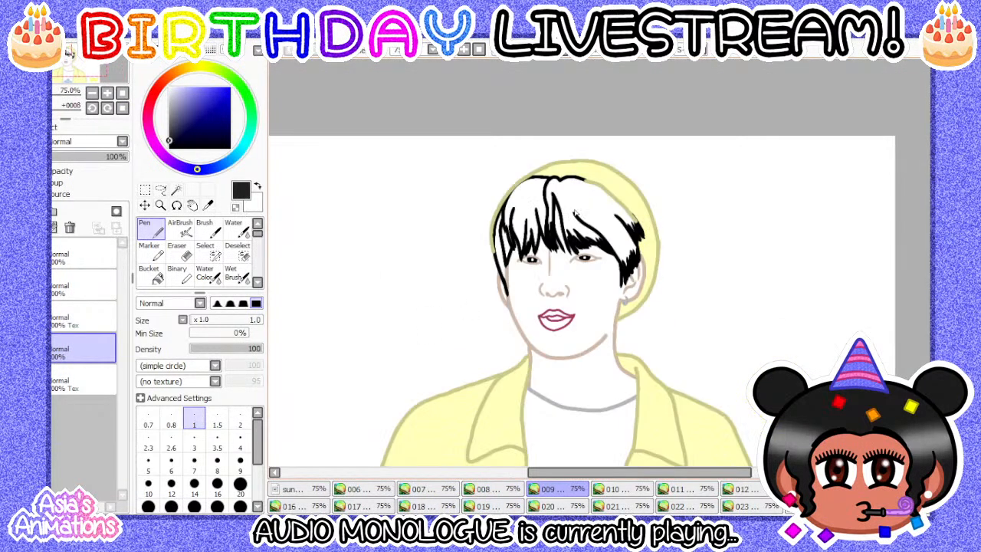
left_click(150, 280)
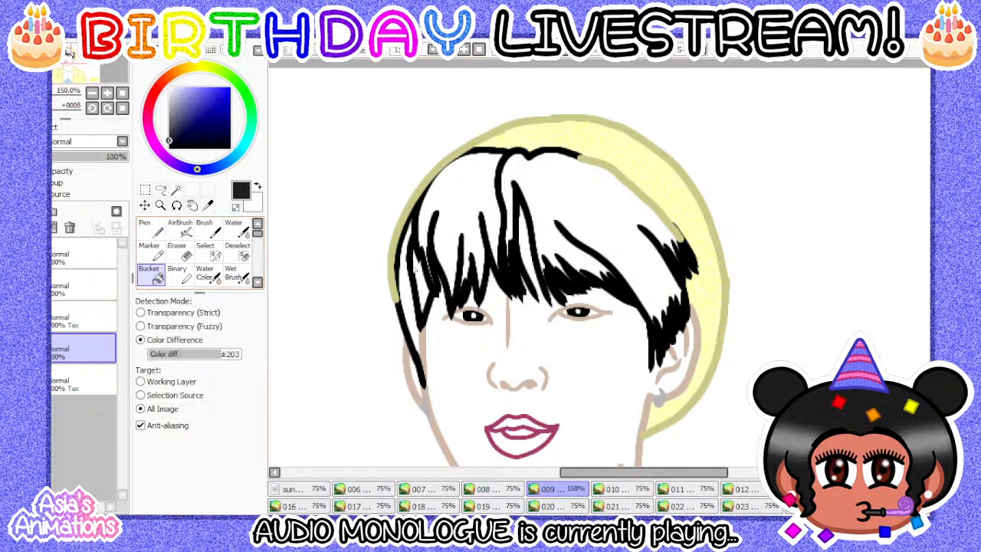
left_click(406, 296)
left_click(465, 213)
left_click(567, 200)
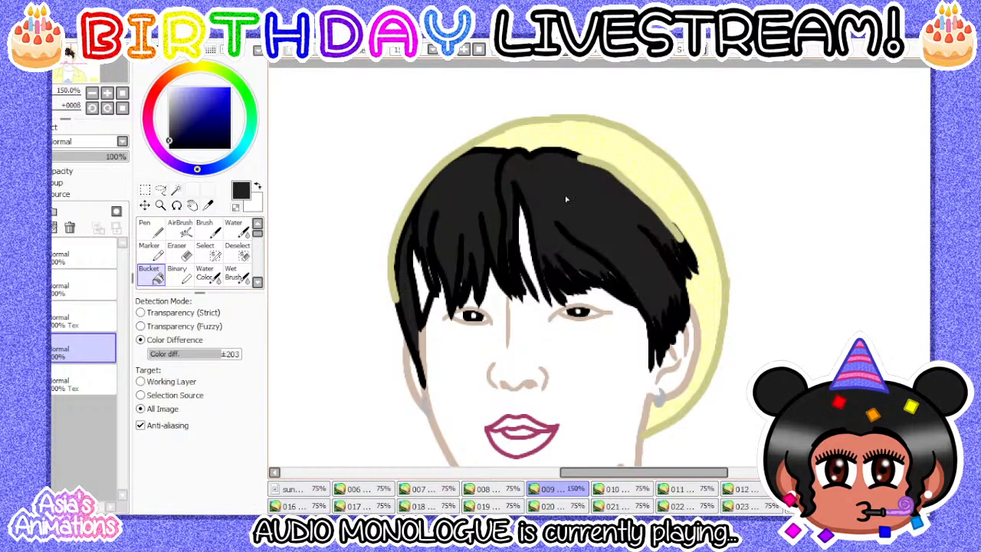
- Touch up the lower part of the left-hand side strand beside the cheek with the Pen at size 8
scroll(423, 286, "up", 2)
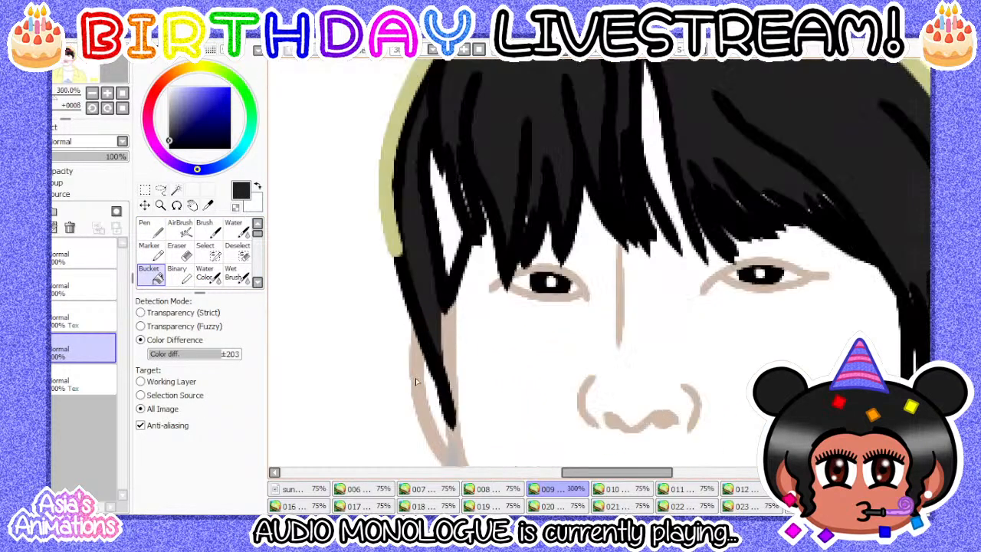
left_click(151, 234)
left_click(217, 465)
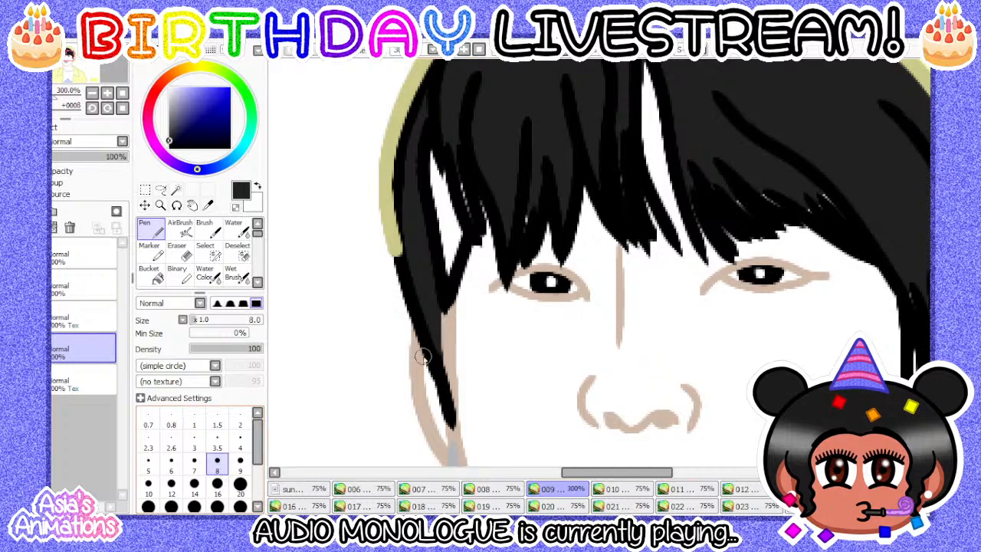
scroll(429, 364, "up", 2)
scroll(423, 365, "down", 3)
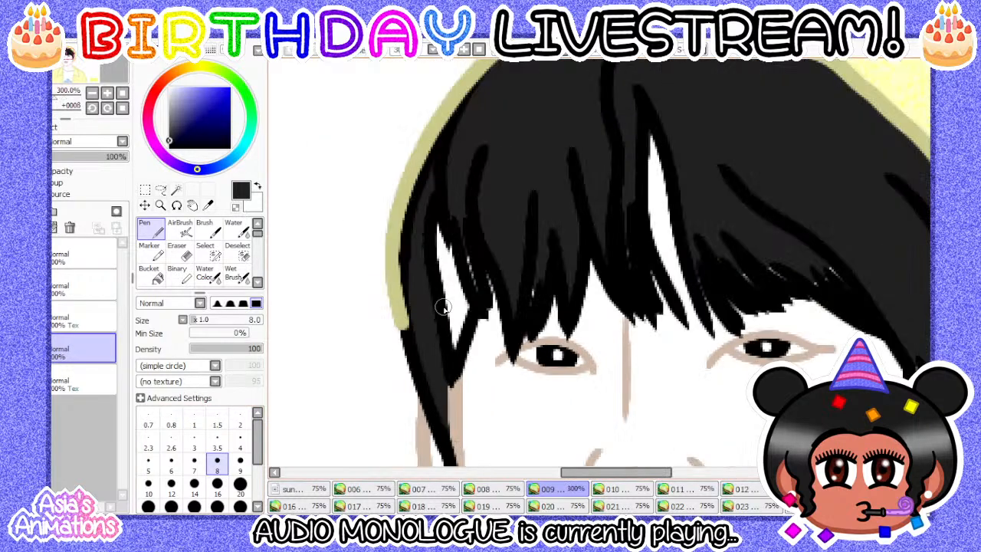
- Fill the white gap between the left-hand side strand and the fringe dark grey with the Pen at size 12
scroll(460, 283, "up", 2)
left_click(171, 483)
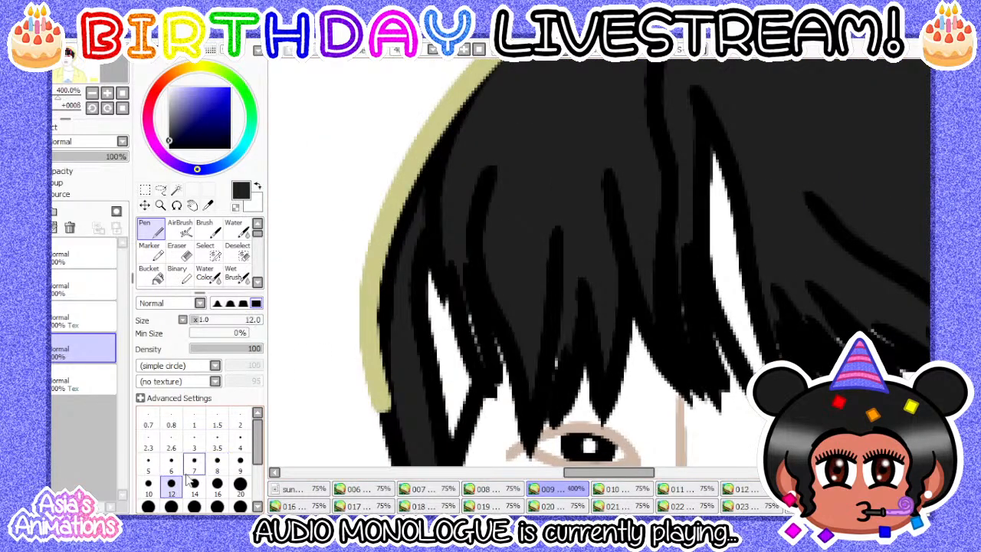
scroll(407, 387, "down", 1)
scroll(431, 410, "up", 2)
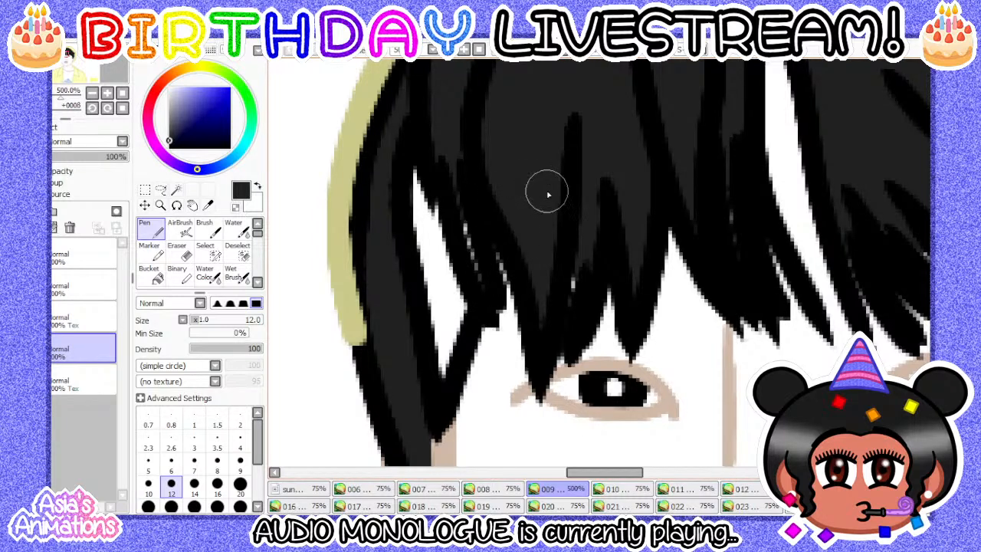
mouse_move(493, 193)
left_mouse_down()
mouse_move(464, 255)
mouse_move(471, 292)
mouse_move(432, 376)
left_mouse_up()
scroll(401, 279, "down", 2)
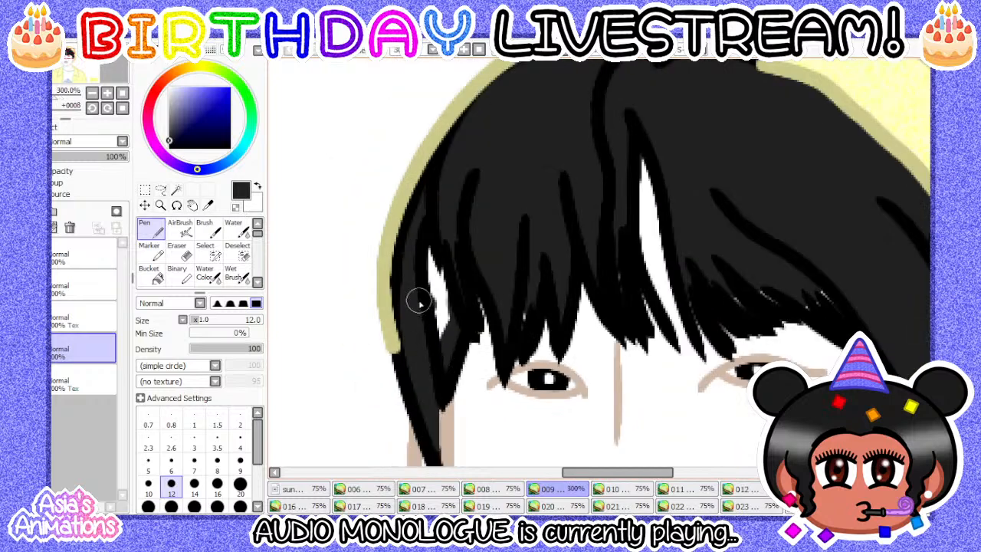
scroll(413, 252, "up", 3)
mouse_move(422, 241)
left_mouse_down()
mouse_move(454, 290)
mouse_move(459, 386)
mouse_move(488, 363)
mouse_move(497, 311)
mouse_move(486, 240)
mouse_move(445, 229)
mouse_move(446, 189)
mouse_move(478, 337)
left_mouse_up()
scroll(478, 337, "up", 2)
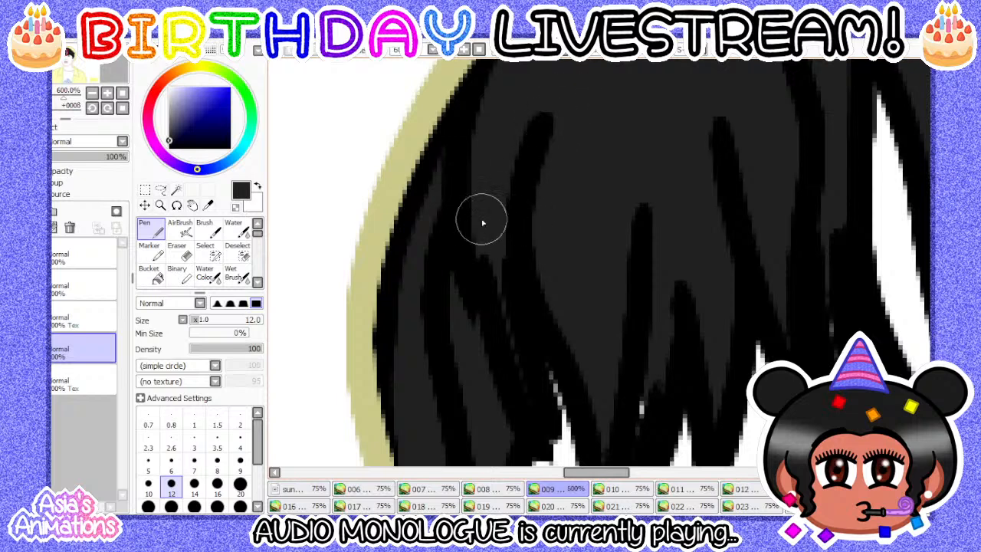
- Cover the white specks between the left-hand fringe strands of frame 009 dark grey with the Pen at sizes 8 and 12
scroll(466, 252, "down", 2)
scroll(556, 320, "up", 2)
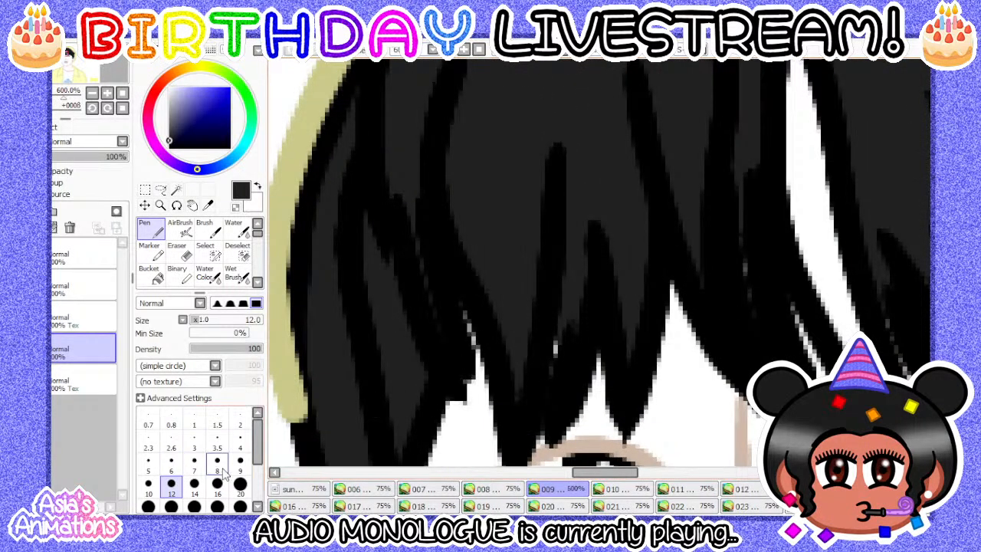
left_click(217, 465)
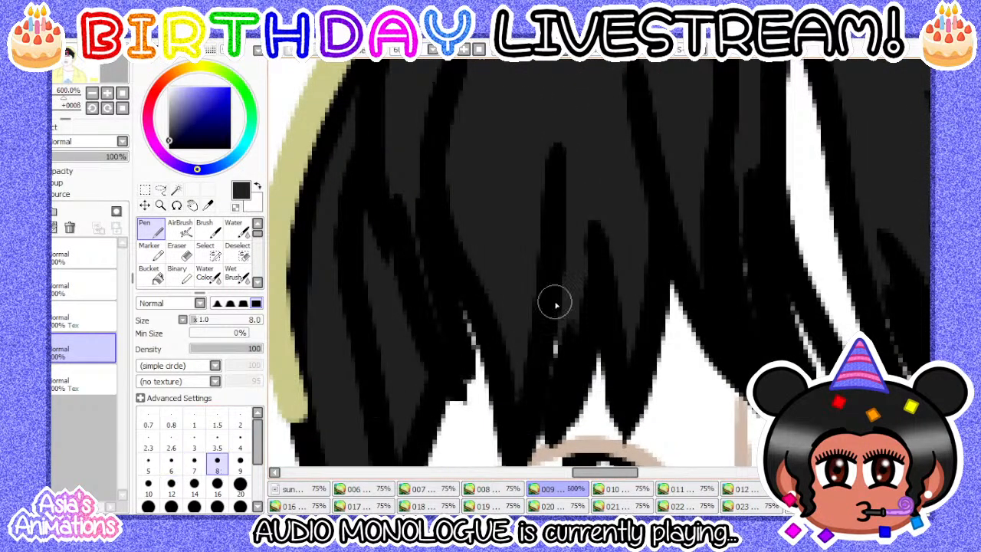
left_click(177, 481)
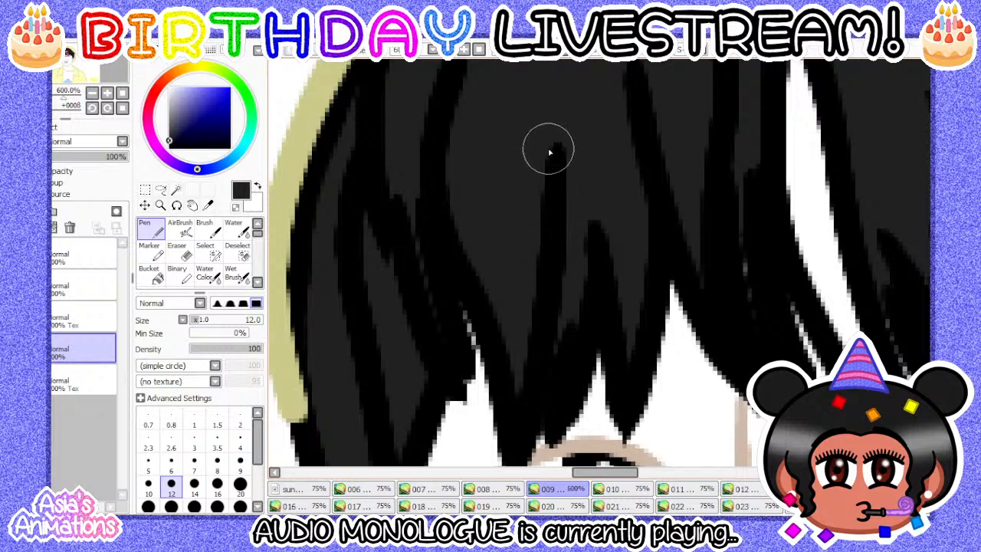
scroll(519, 277, "down", 2)
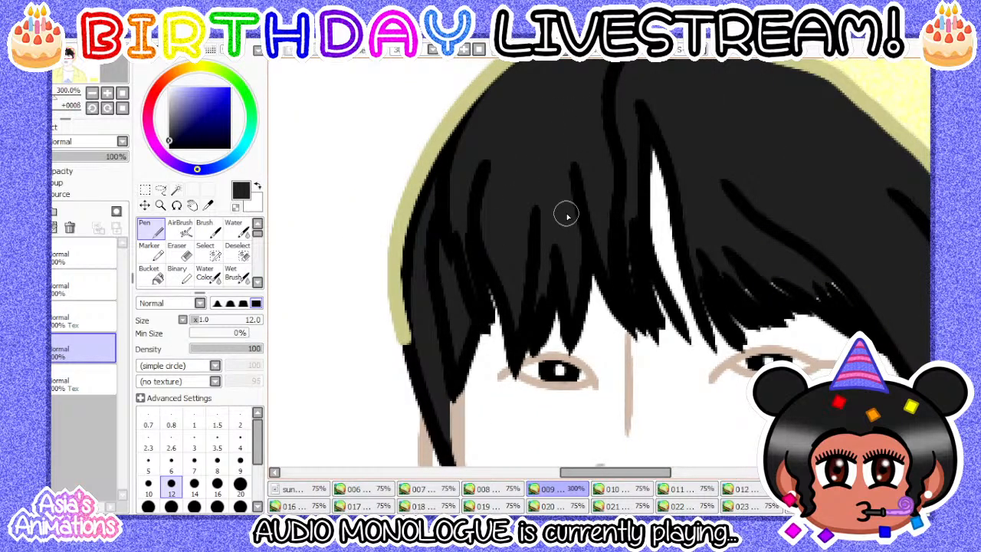
- Touch up the narrow strands beside the central parting in dark grey with the Pen at size 12
scroll(567, 216, "down", 1)
scroll(564, 212, "up", 3)
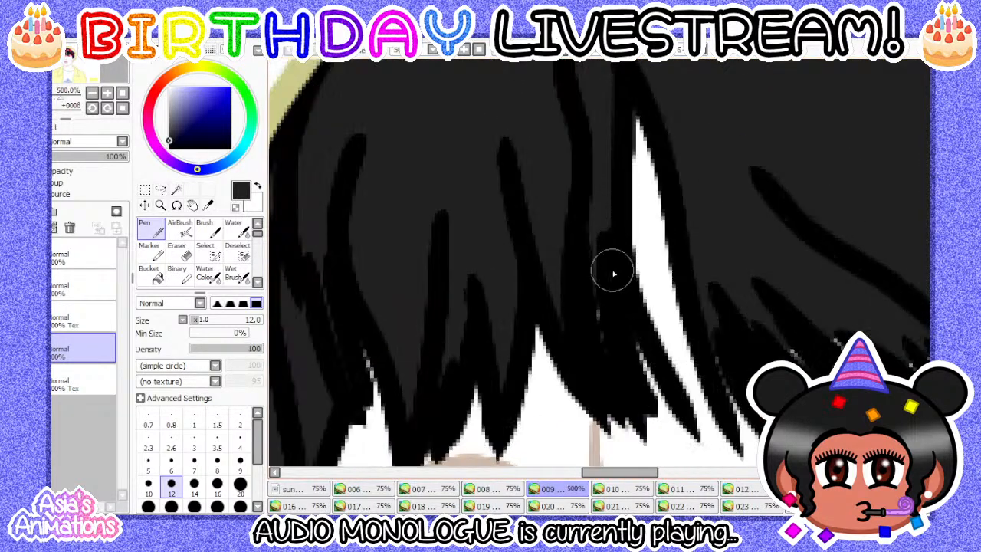
scroll(571, 230, "down", 1)
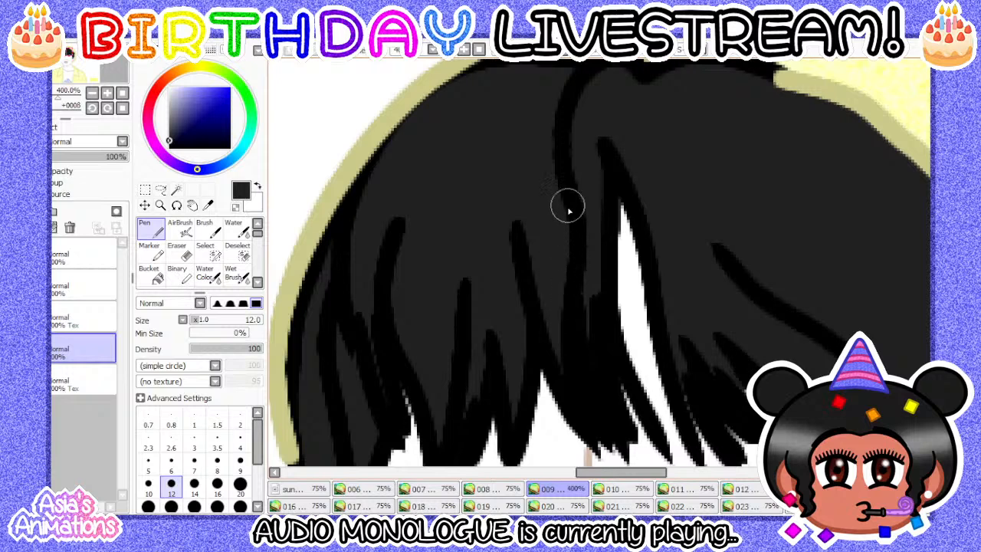
scroll(559, 214, "down", 1)
scroll(575, 169, "up", 2)
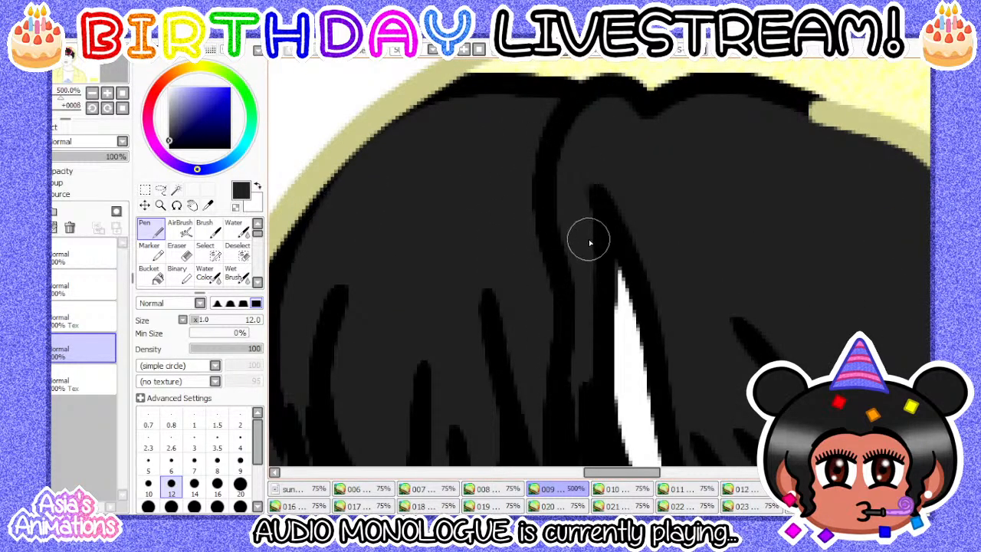
scroll(574, 331, "down", 3)
scroll(491, 248, "up", 2)
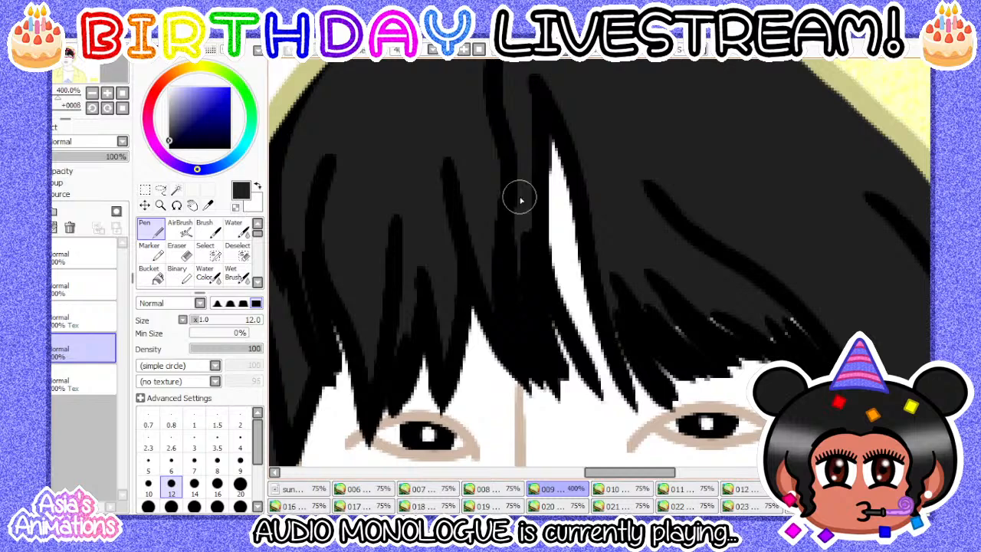
scroll(520, 199, "down", 2)
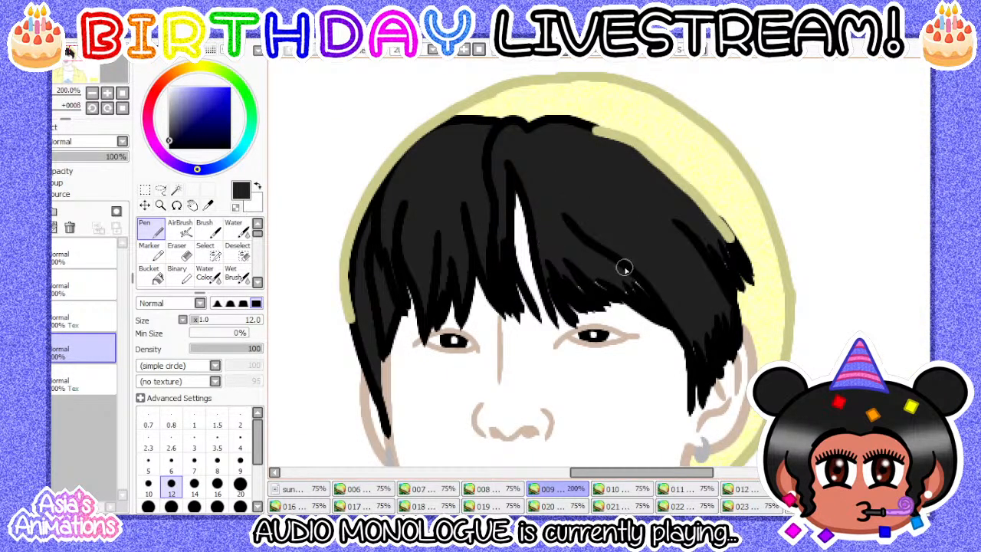
- Cover the white specks in the right-hand fringe above the eye dark grey with the Pen at size 14
scroll(625, 267, "up", 4)
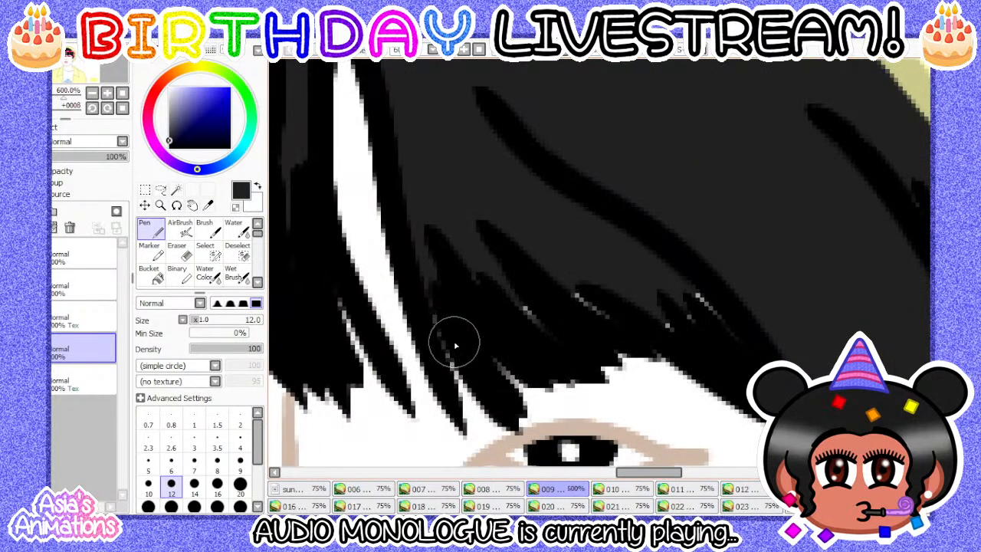
left_click(148, 483)
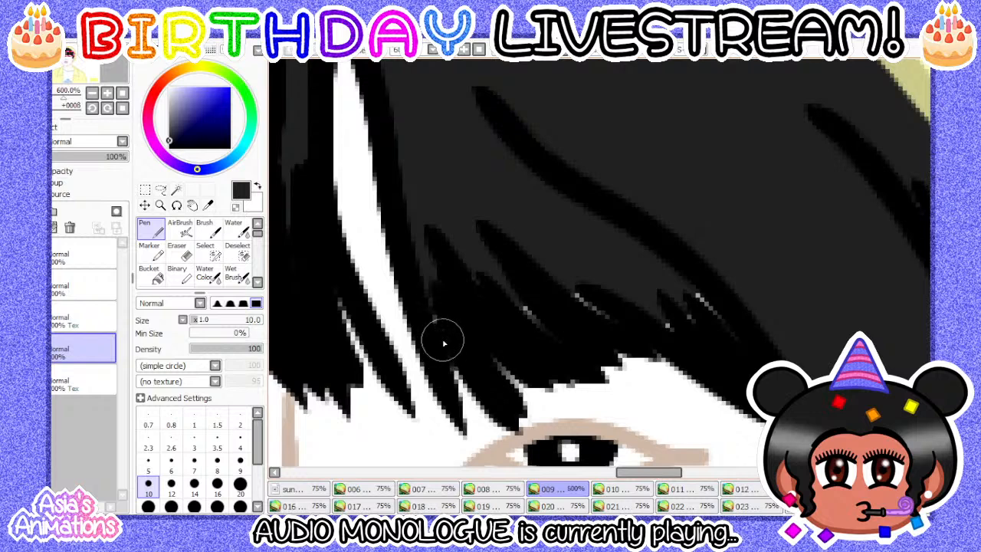
left_click(193, 483)
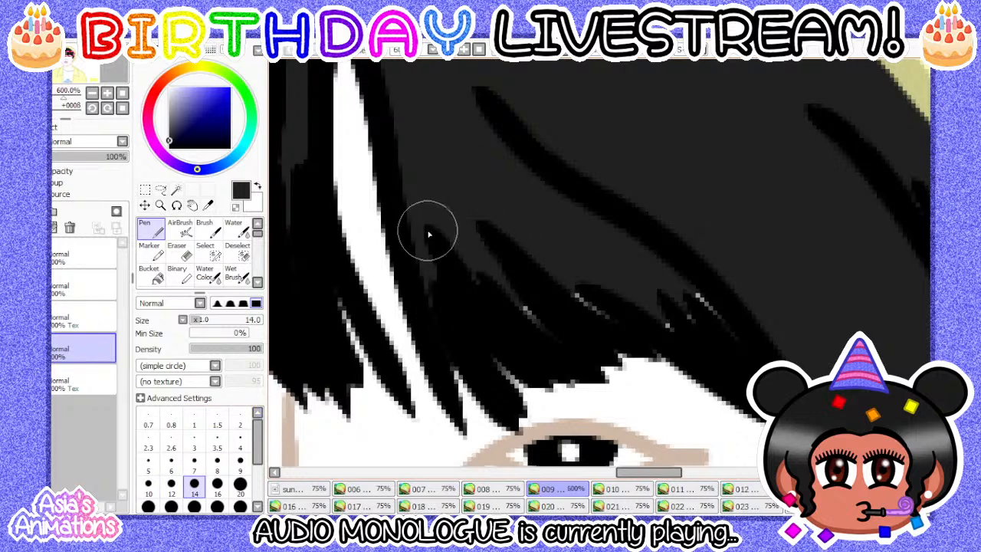
mouse_move(580, 297)
left_mouse_down()
mouse_move(657, 307)
mouse_move(726, 342)
left_mouse_up()
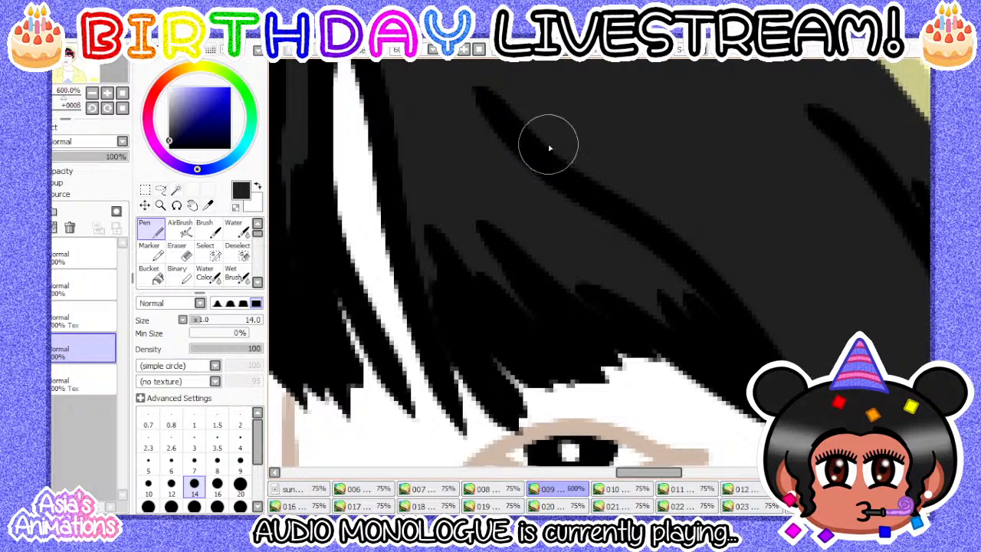
- Touch up the specks in the right-hand side hair and the tips near the ear with the Pen at size 14
scroll(556, 171, "down", 2)
scroll(695, 249, "up", 2)
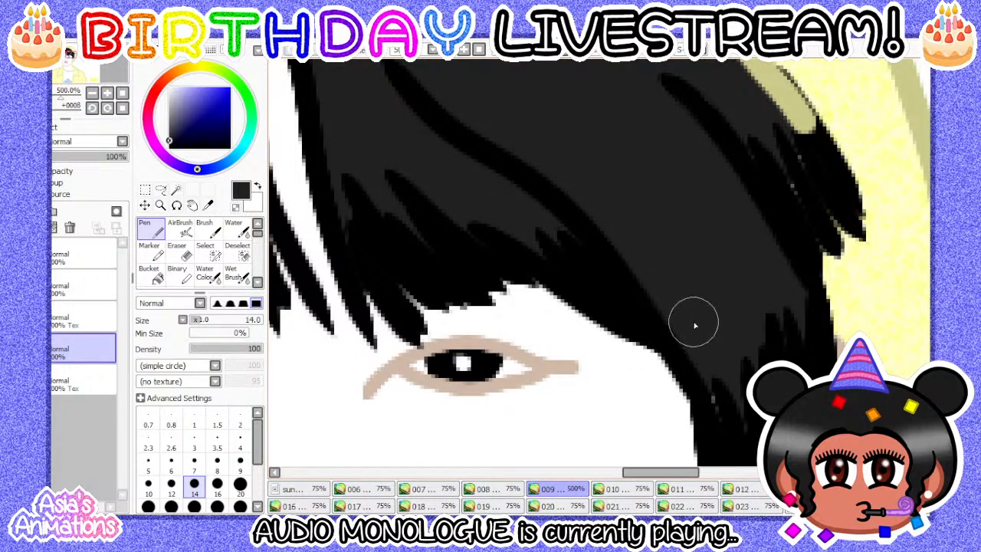
scroll(534, 250, "down", 2)
scroll(620, 288, "up", 2)
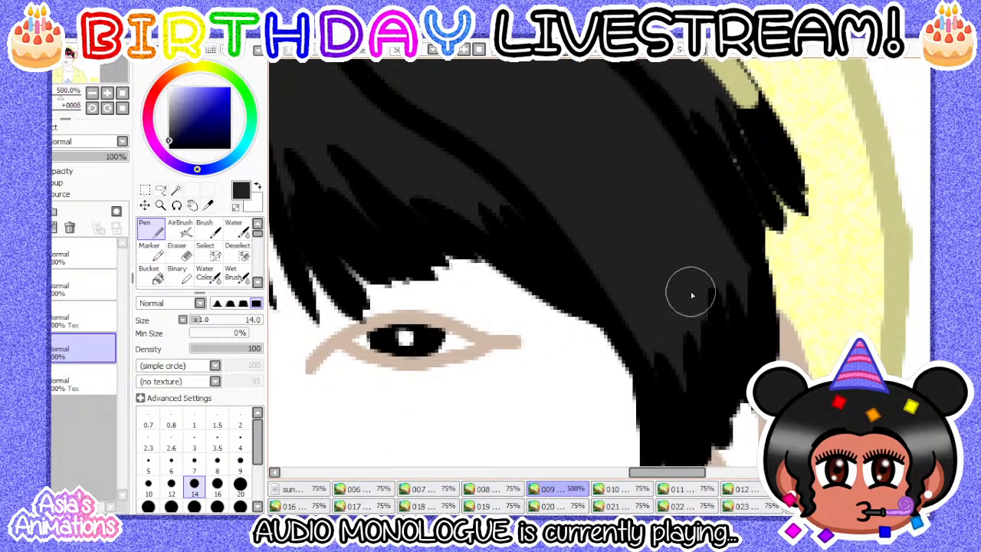
scroll(544, 314, "down", 2)
scroll(638, 197, "up", 1)
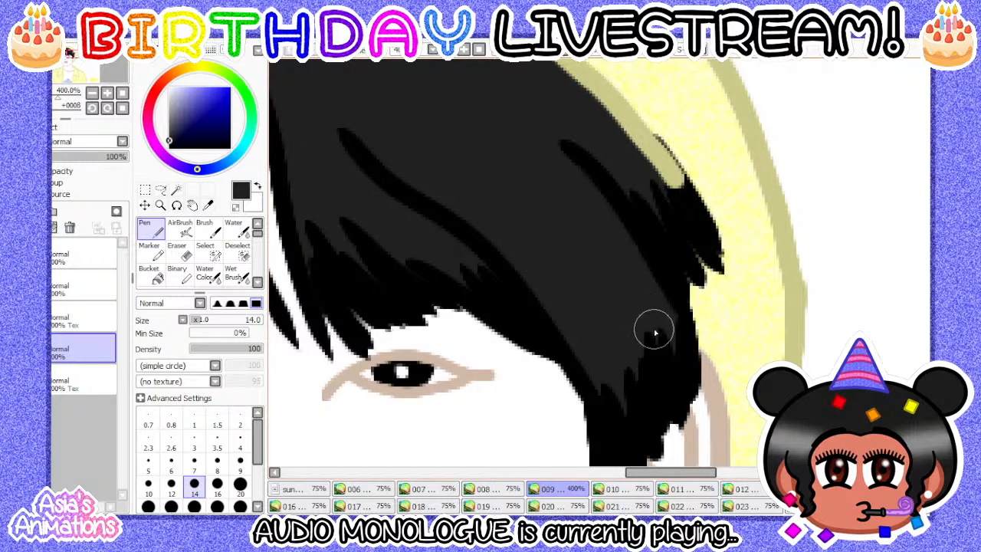
scroll(663, 337, "down", 3)
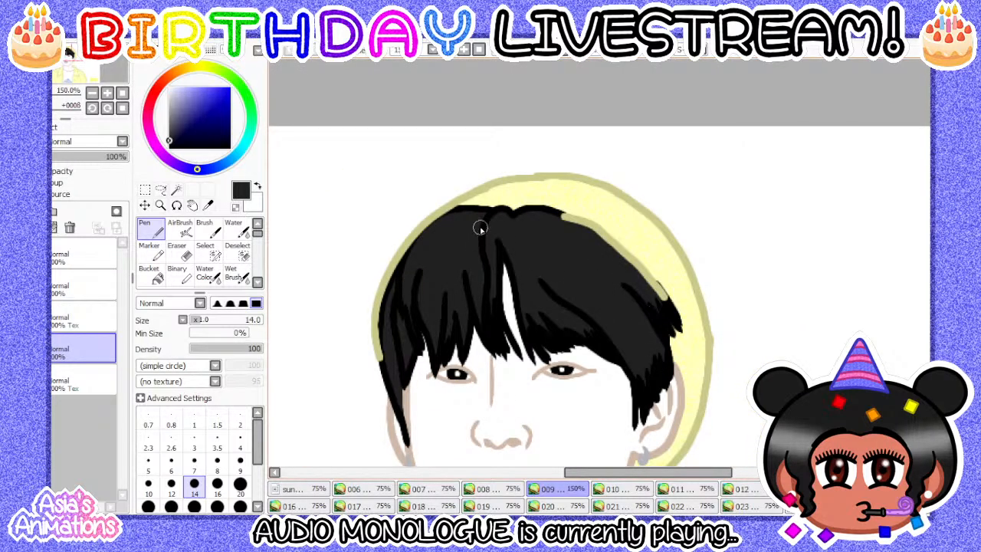
- Check the crown of frame 009, set the Pen to size 1, reset the zoom and compare the frame with frames 008 and 010
scroll(480, 227, "up", 3)
scroll(580, 201, "down", 3)
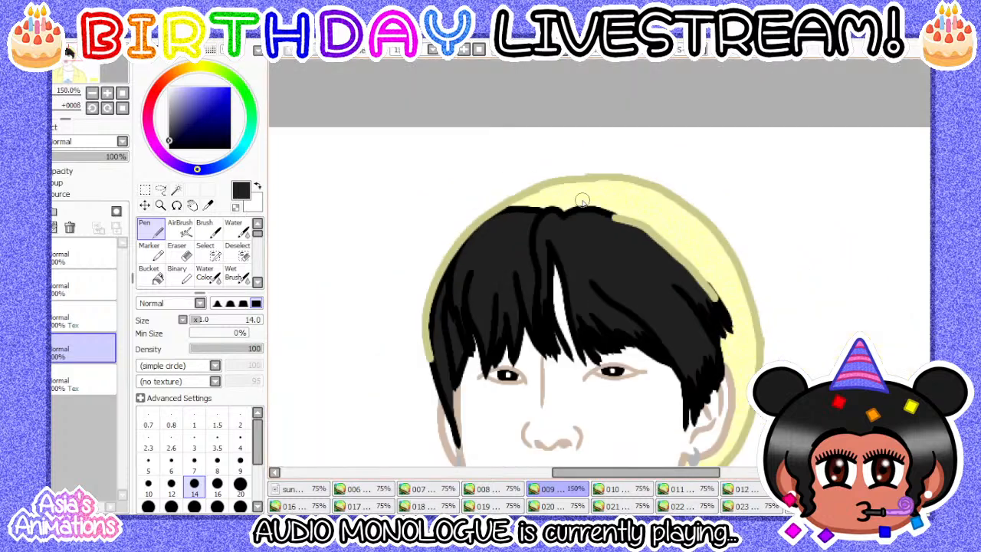
scroll(472, 223, "up", 4)
scroll(455, 245, "down", 2)
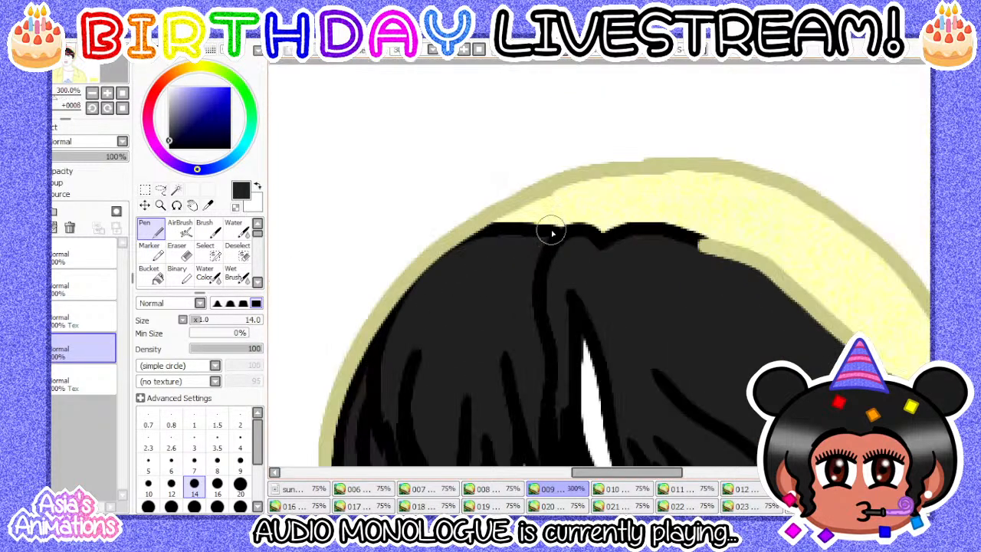
scroll(552, 232, "down", 3)
scroll(481, 257, "down", 1)
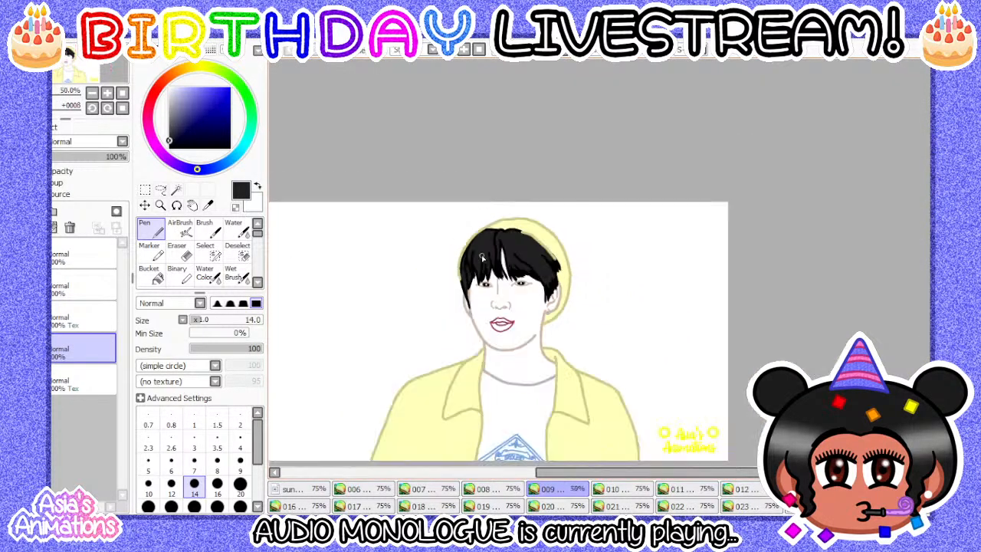
left_click(194, 420)
left_click(121, 97)
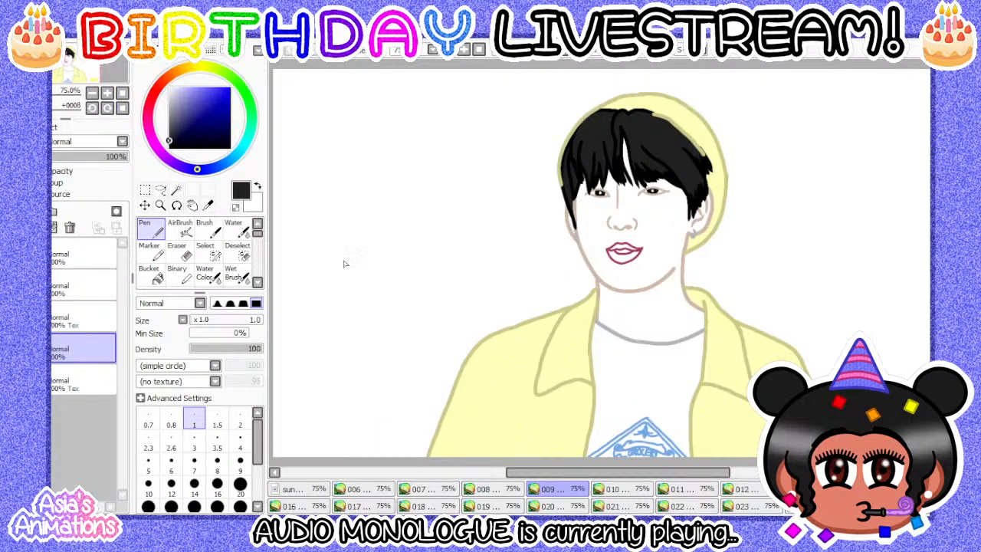
left_click(511, 490)
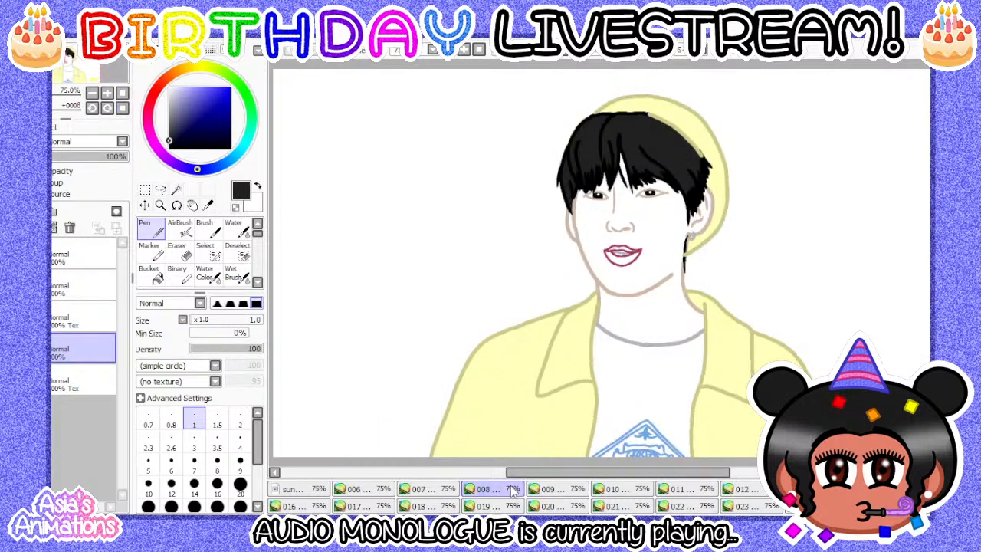
left_click(548, 492)
left_click(611, 491)
left_click(549, 491)
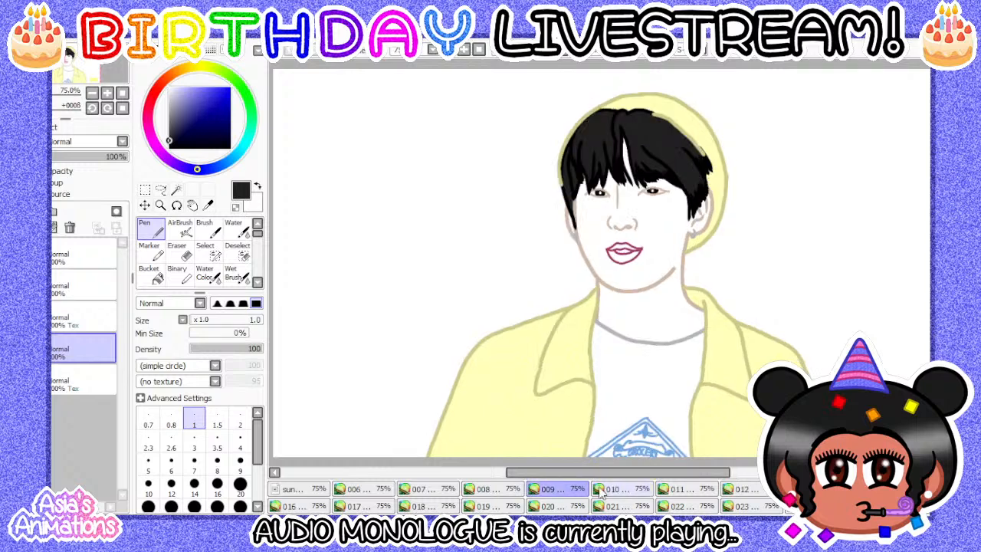
- Open frame 010 and fill the side strand and both halves of the hair dark grey with the Bucket
left_click(611, 491)
left_click(149, 274)
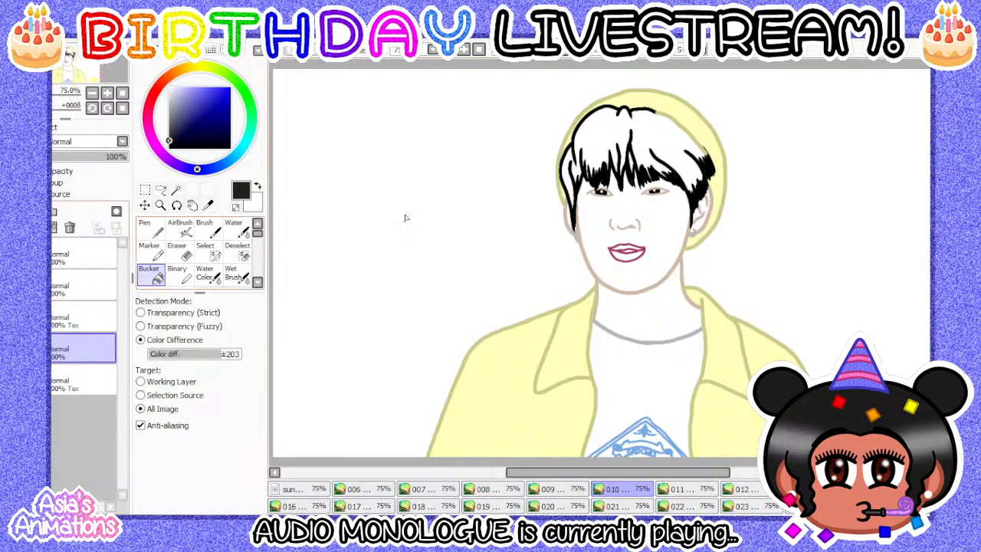
scroll(662, 117, "up", 1)
scroll(663, 116, "up", 1)
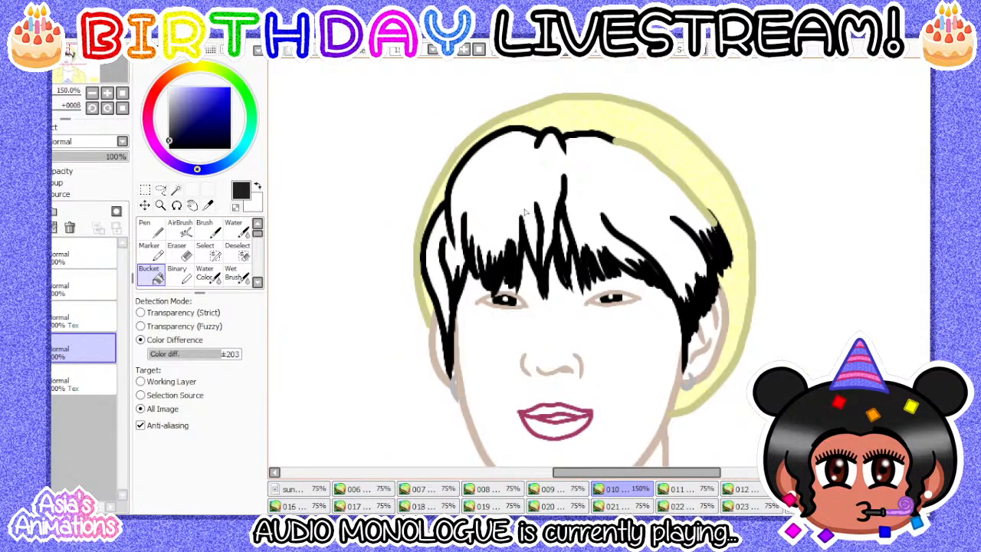
scroll(526, 215, "up", 1)
left_click(497, 203)
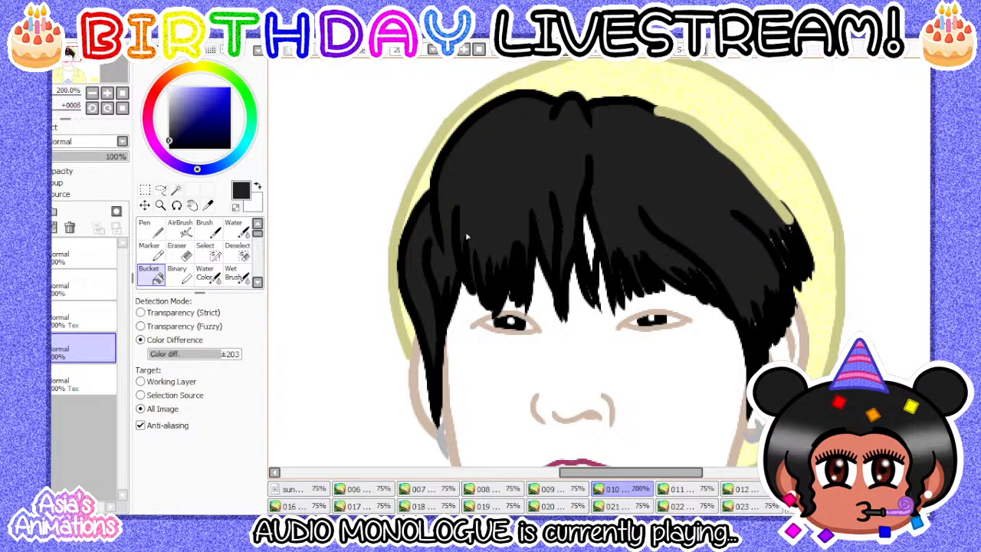
- Touch up the left-hand side strand of frame 010 in dark grey with the Pen at sizes 10 and 12
left_click(152, 228)
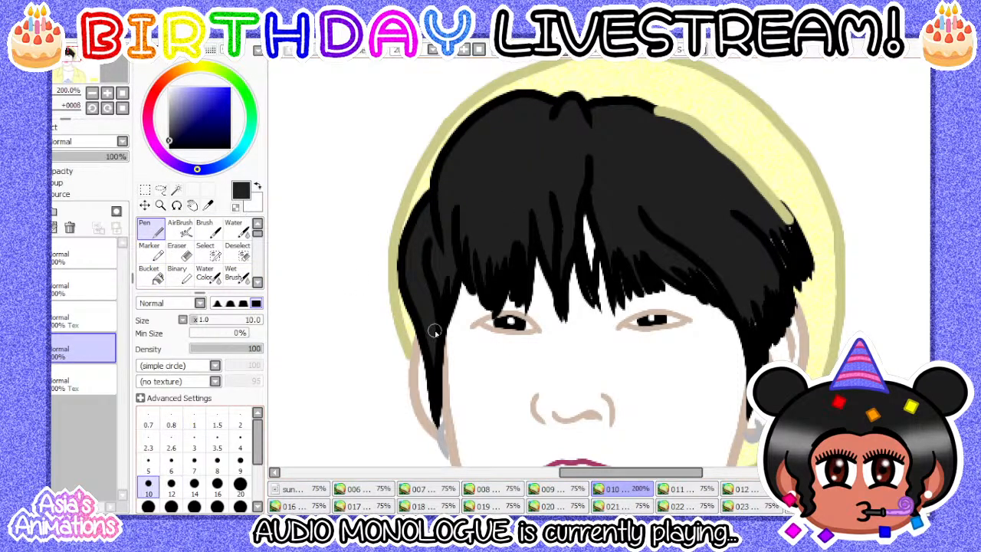
scroll(438, 324, "up", 2)
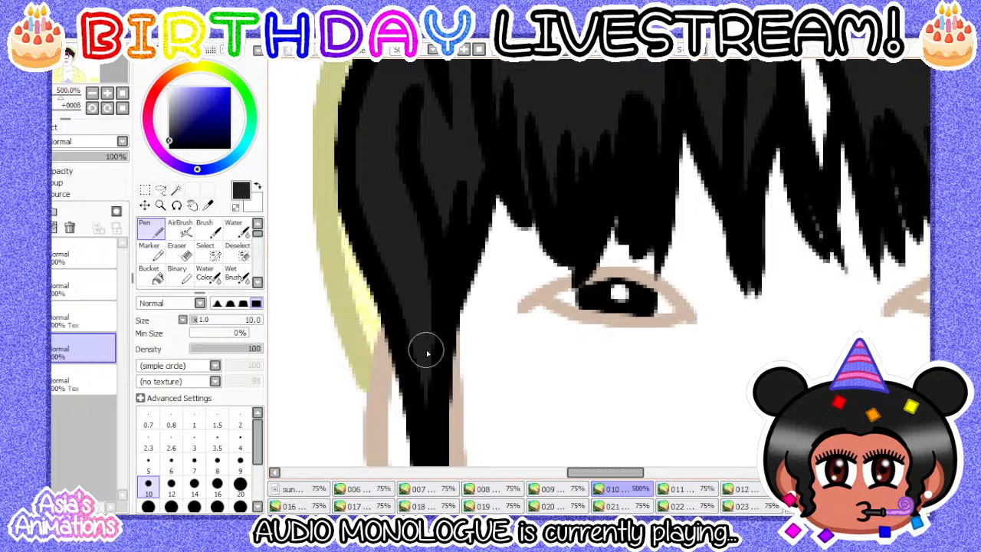
scroll(426, 353, "down", 2)
scroll(468, 327, "up", 2)
left_click(170, 488)
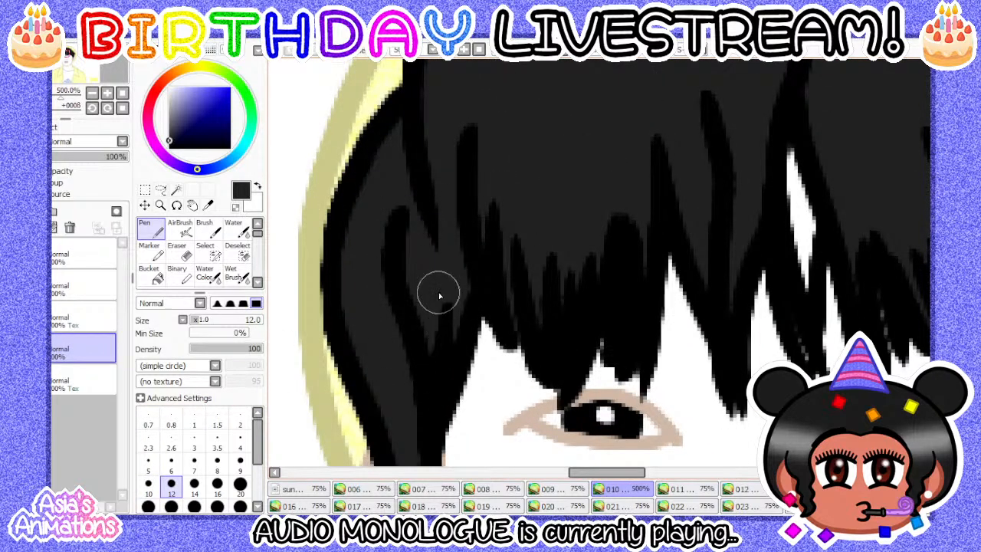
- Examine the dark fill in the fringe and crown of drawing 010 for unpainted gaps
scroll(444, 276, "down", 2)
scroll(429, 230, "up", 2)
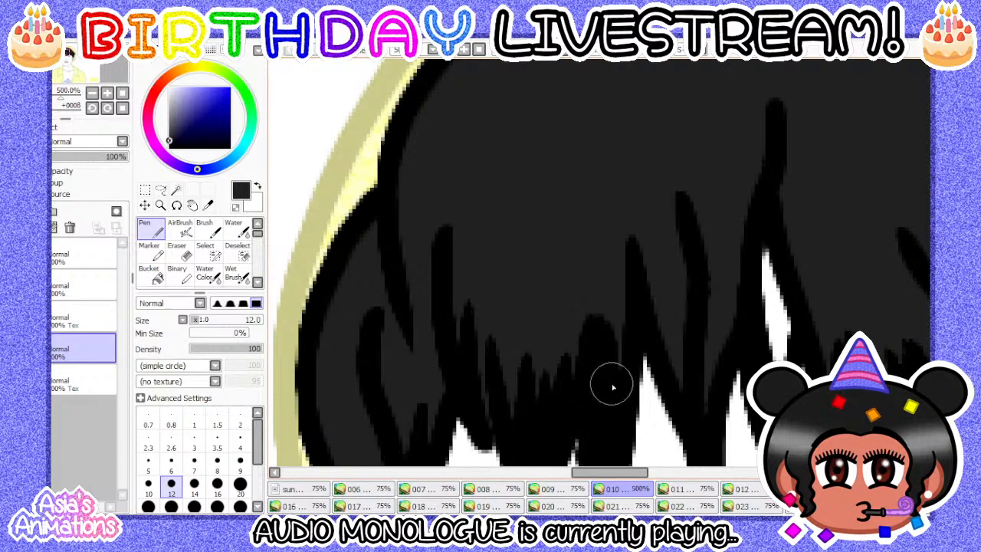
scroll(597, 230, "down", 3)
scroll(620, 268, "up", 2)
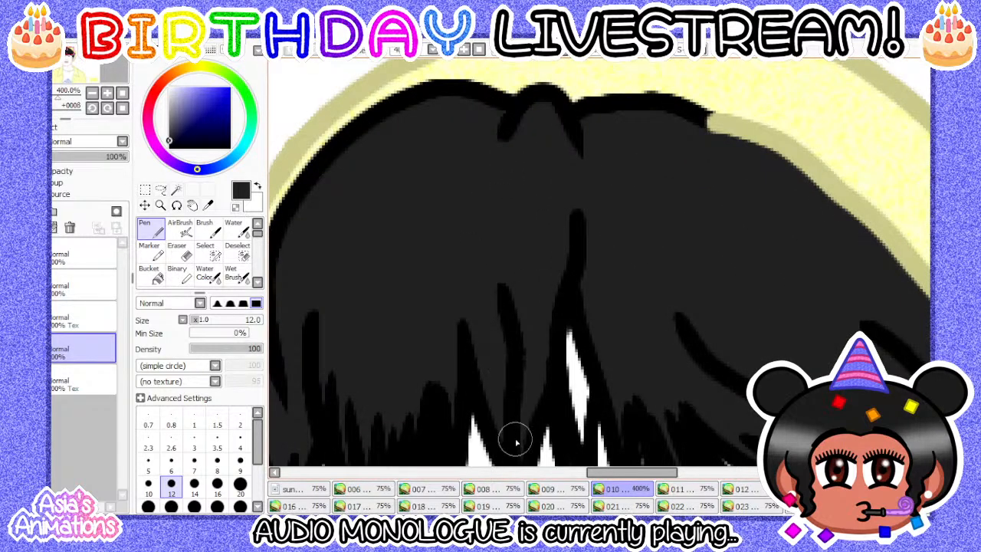
scroll(521, 383, "down", 3)
scroll(521, 343, "up", 4)
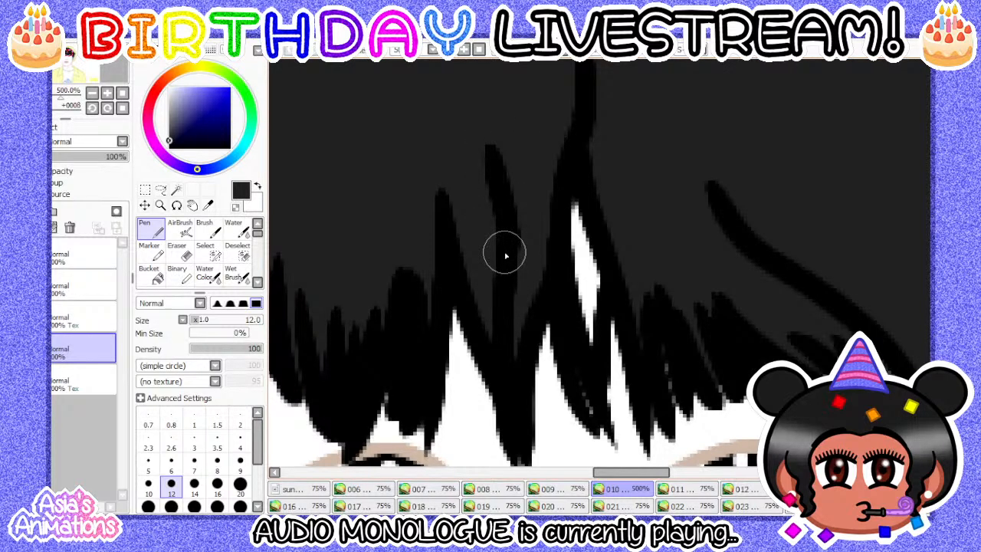
scroll(521, 230, "down", 3)
scroll(552, 186, "up", 3)
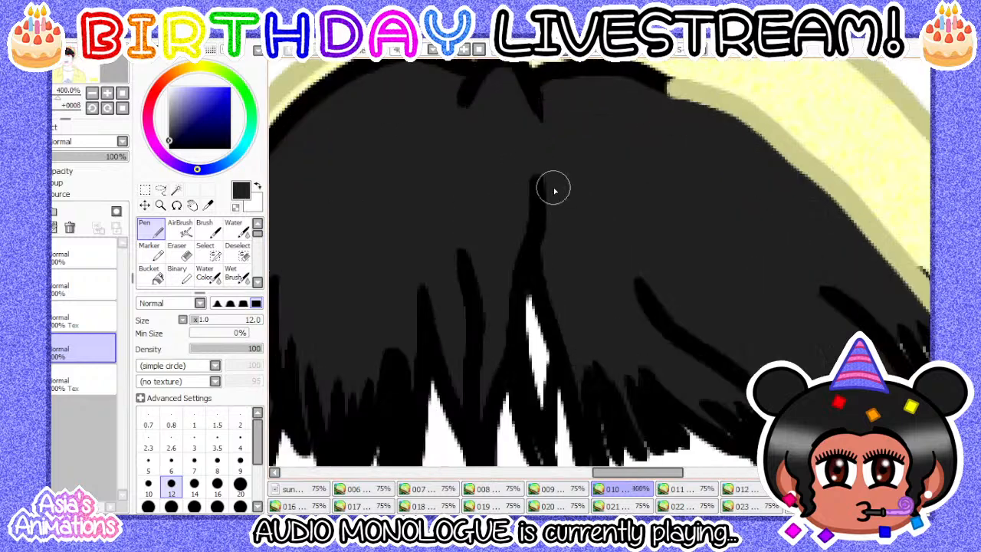
scroll(582, 228, "down", 1)
scroll(561, 122, "down", 3)
scroll(597, 215, "up", 5)
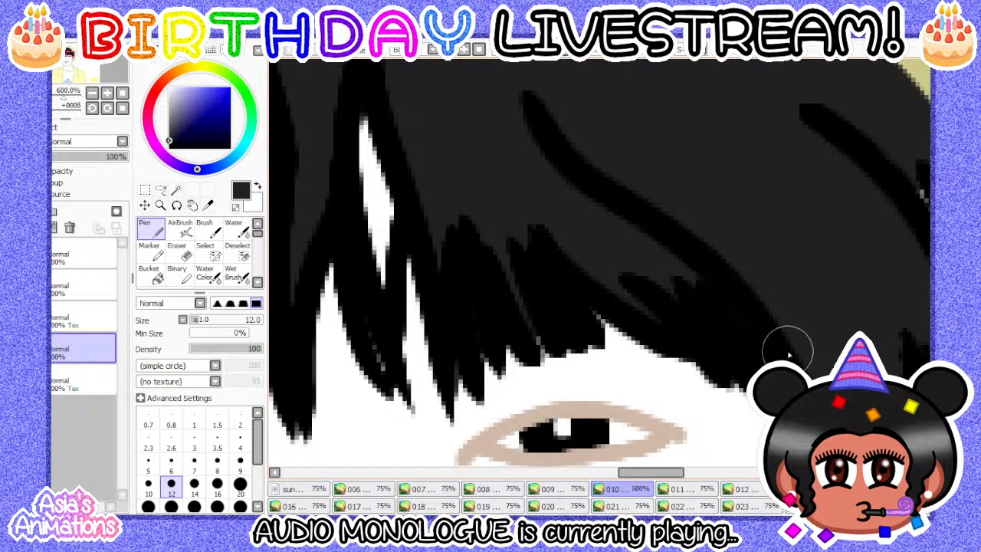
- Paint over the white specks in the hair above the right-hand ear of drawing 010 with the size 12 Pen
scroll(622, 239, "down", 1)
scroll(622, 239, "up", 1)
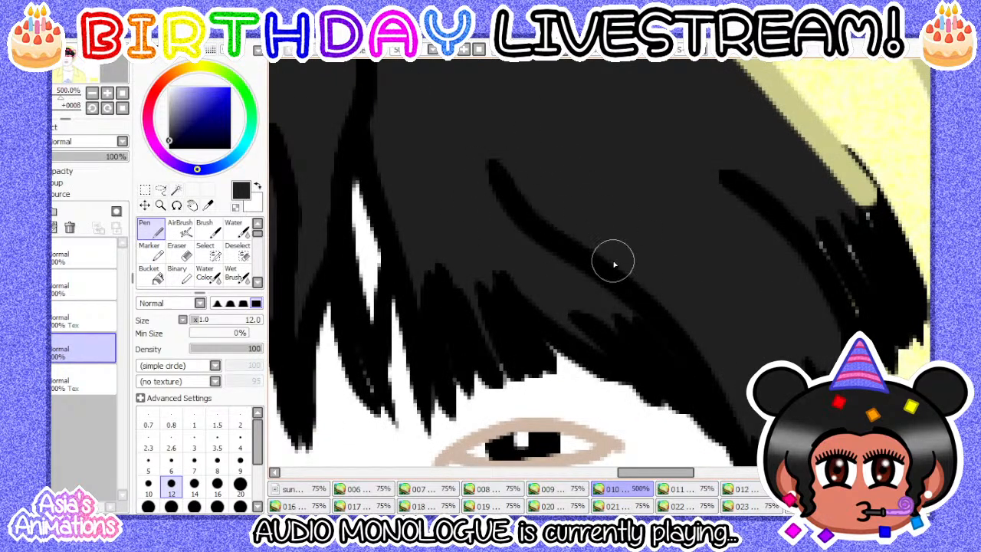
scroll(582, 266, "down", 2)
scroll(741, 369, "up", 2)
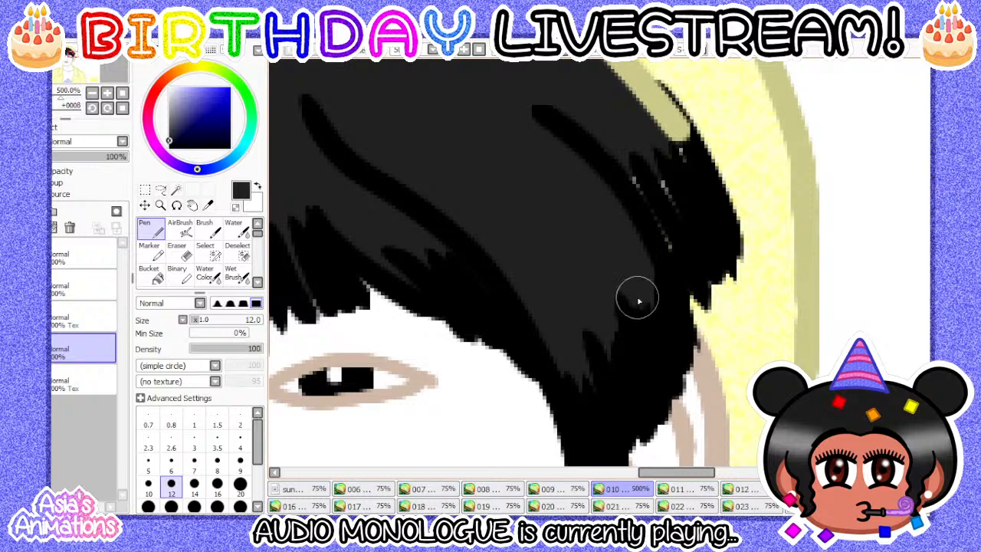
mouse_move(689, 151)
left_mouse_down()
mouse_move(633, 278)
mouse_move(641, 329)
left_mouse_up()
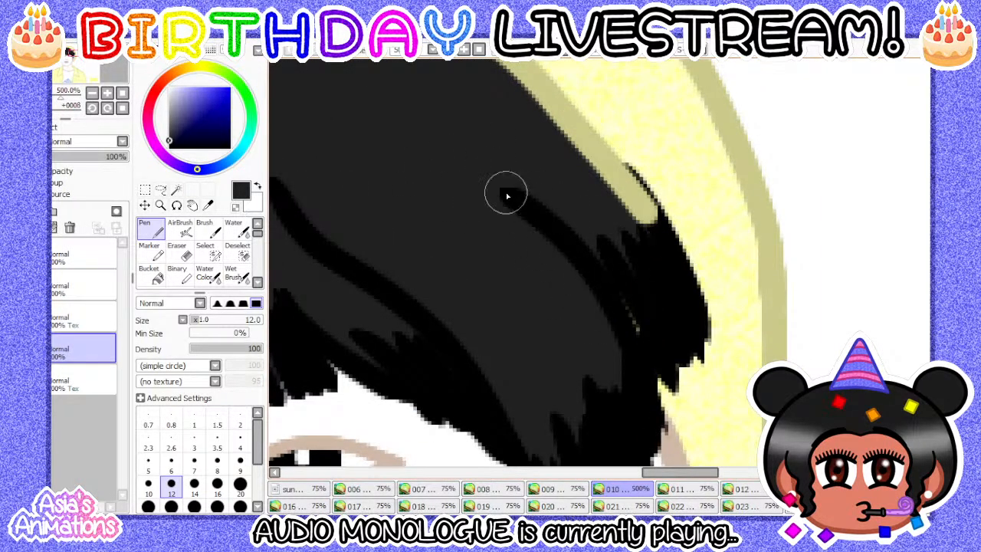
scroll(569, 300, "down", 6)
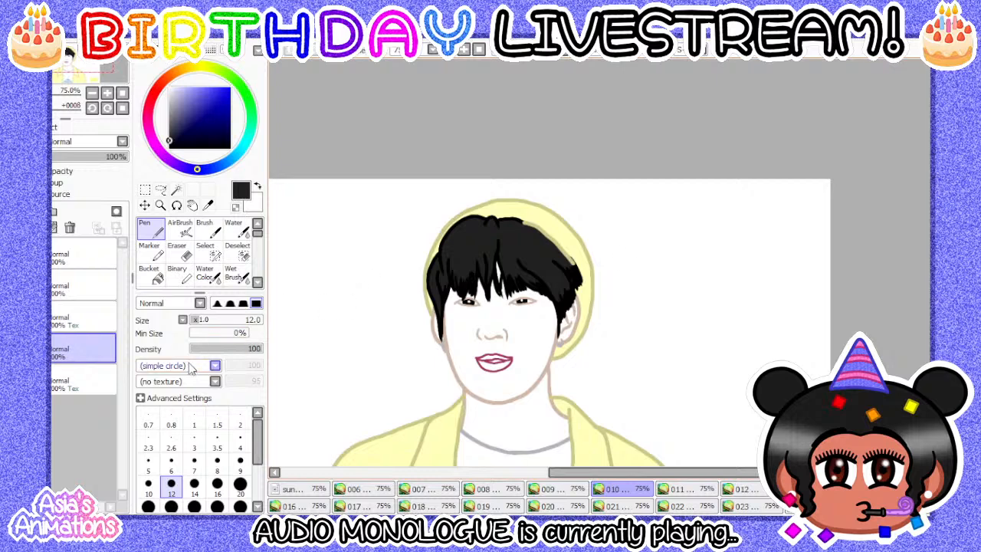
- Return the pen to size 1, reset the canvas view and switch to drawing 011
left_click(194, 423)
left_click(122, 108)
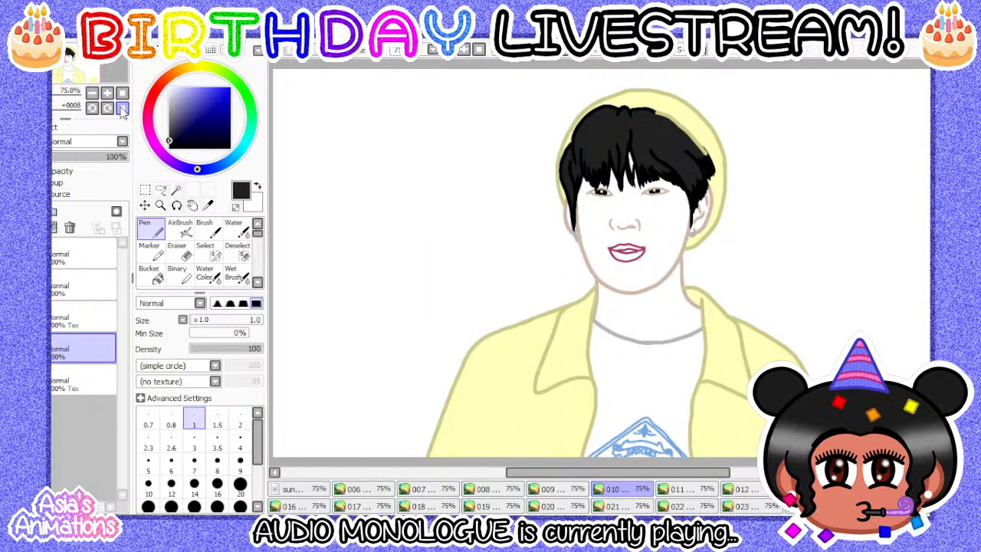
left_click(676, 488)
left_click(614, 488)
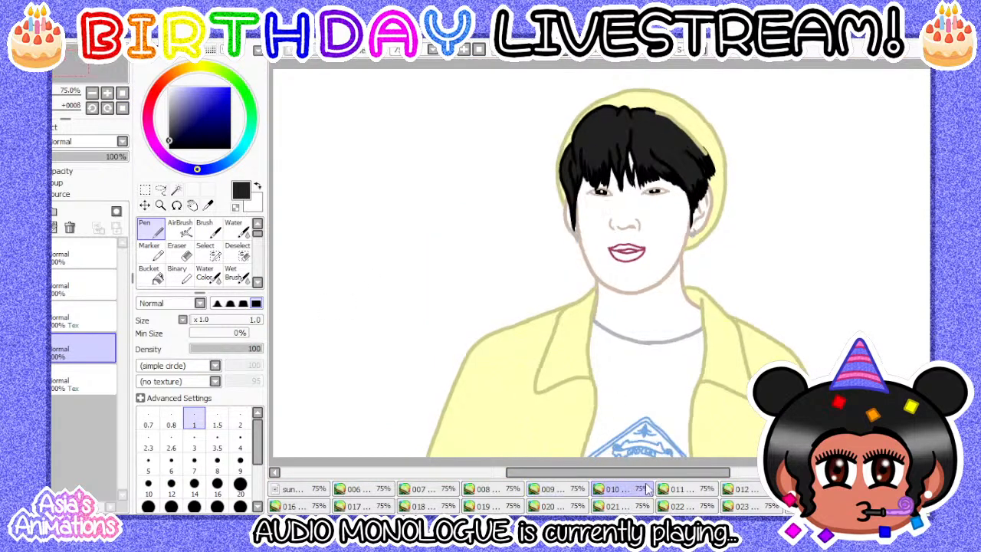
left_click(676, 488)
- Fill the white hair areas of drawing 011, including the side lock, with dark grey using the Bucket
left_click(151, 274)
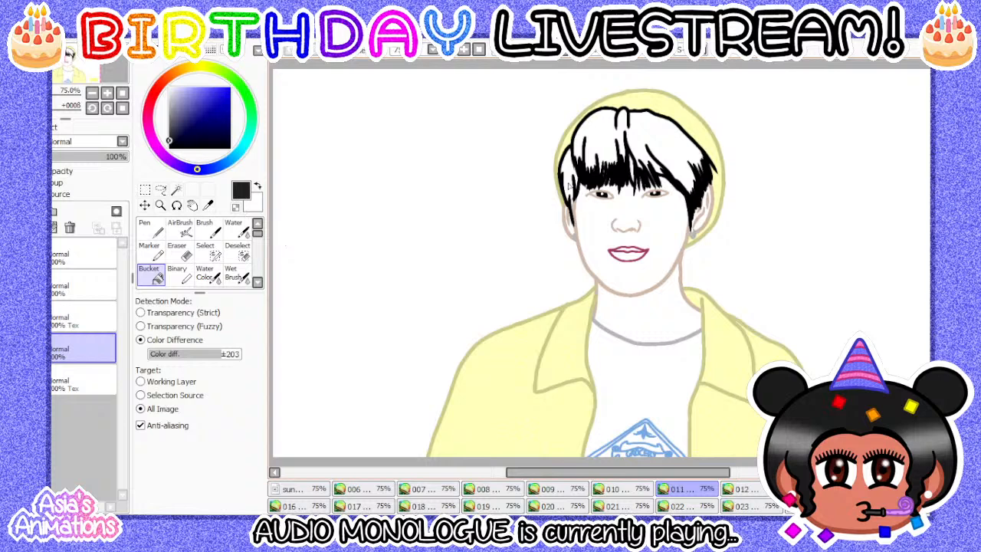
scroll(629, 154, "up", 2)
left_click(507, 177)
left_click(578, 132)
scroll(586, 155, "down", 1)
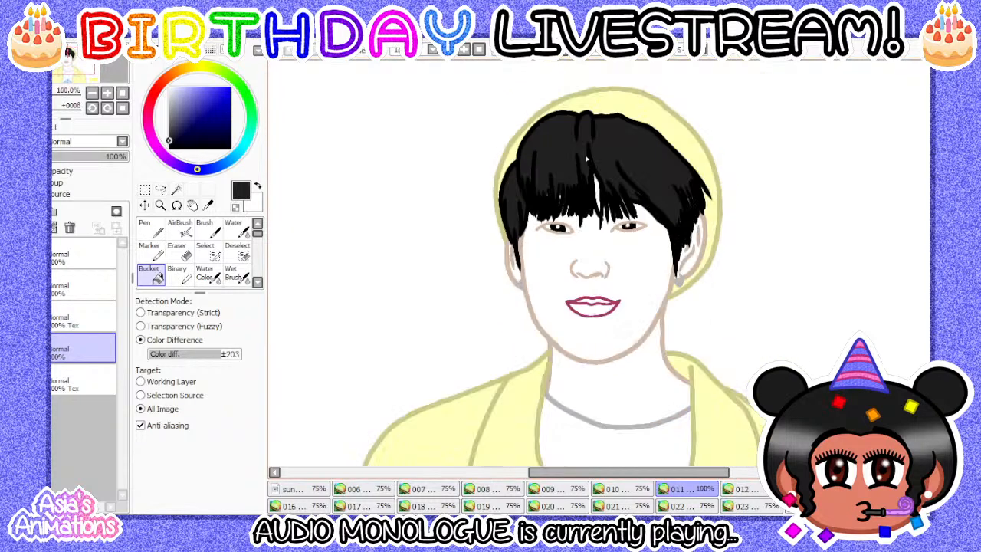
- Touch up the left-hand side lock of hair on drawing 011 with the Pen at size 10
scroll(585, 159, "up", 1)
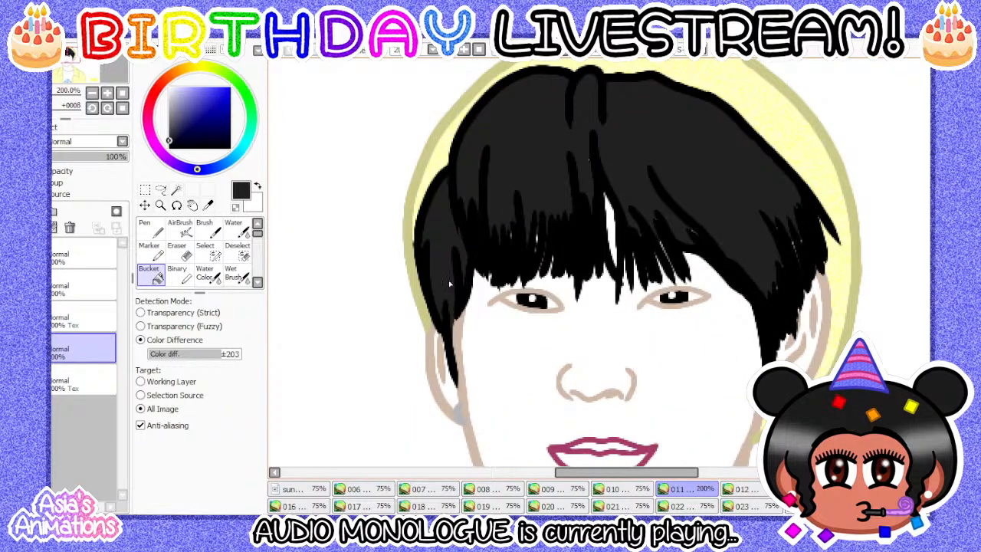
scroll(450, 284, "up", 2)
key("n")
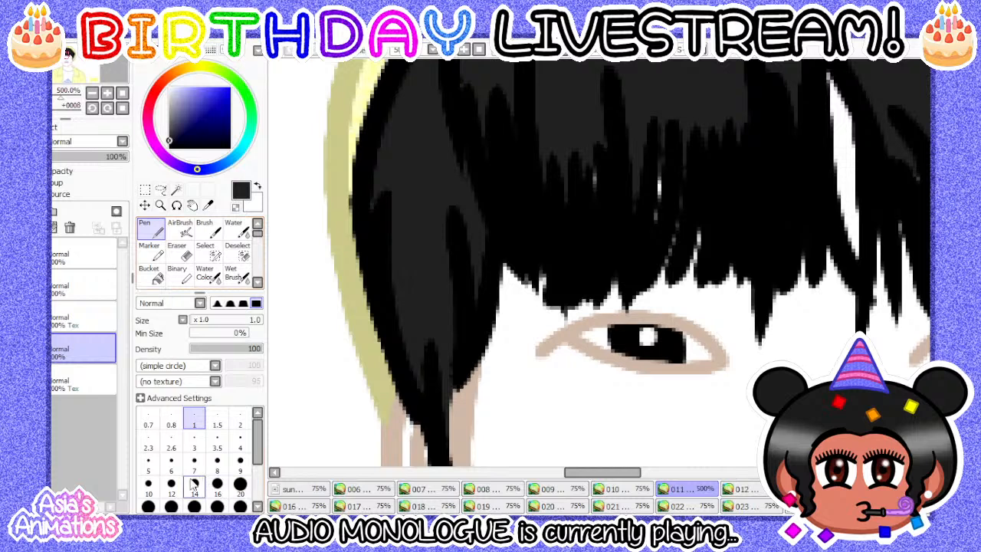
left_click(148, 484)
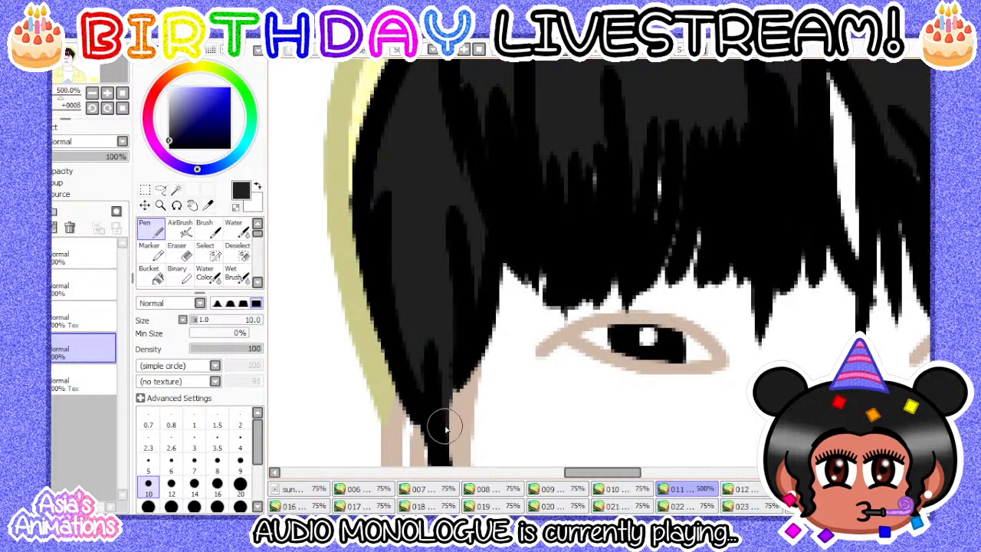
left_click_drag(449, 435, 431, 388)
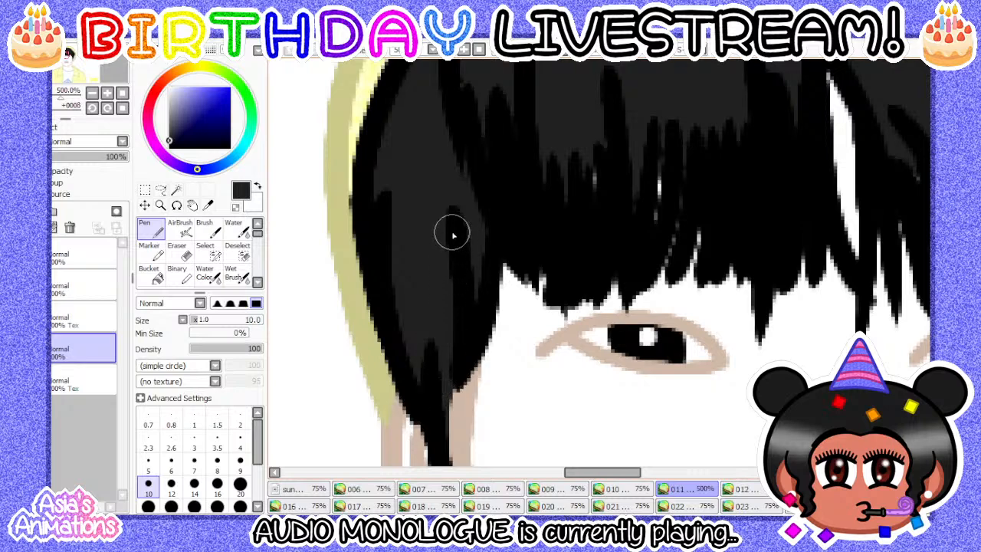
- Set the pen size to 14 and paint over the white gaps in the fringe above the left-hand eye
scroll(429, 344, "down", 3)
scroll(484, 203, "up", 2)
scroll(485, 207, "down", 2)
scroll(499, 312, "up", 2)
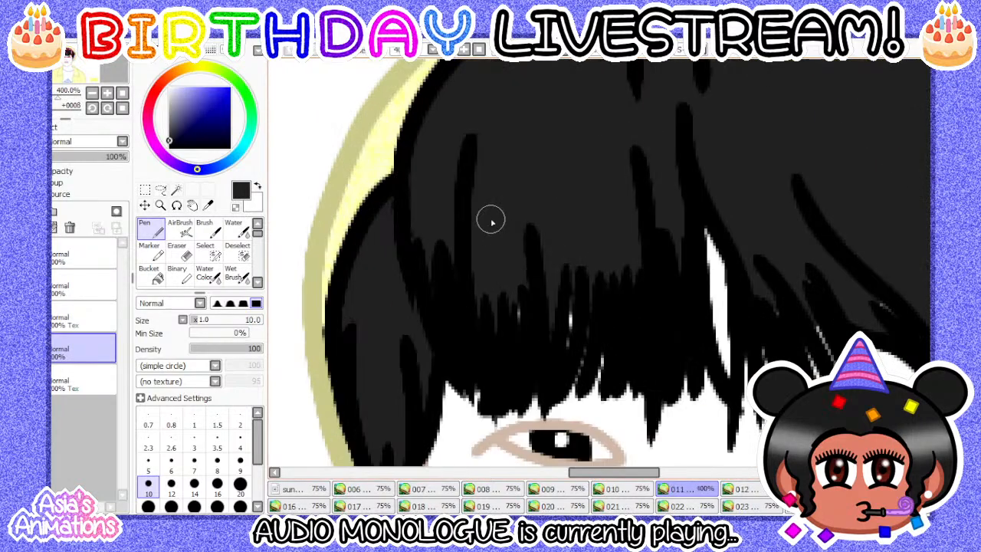
left_click(194, 483)
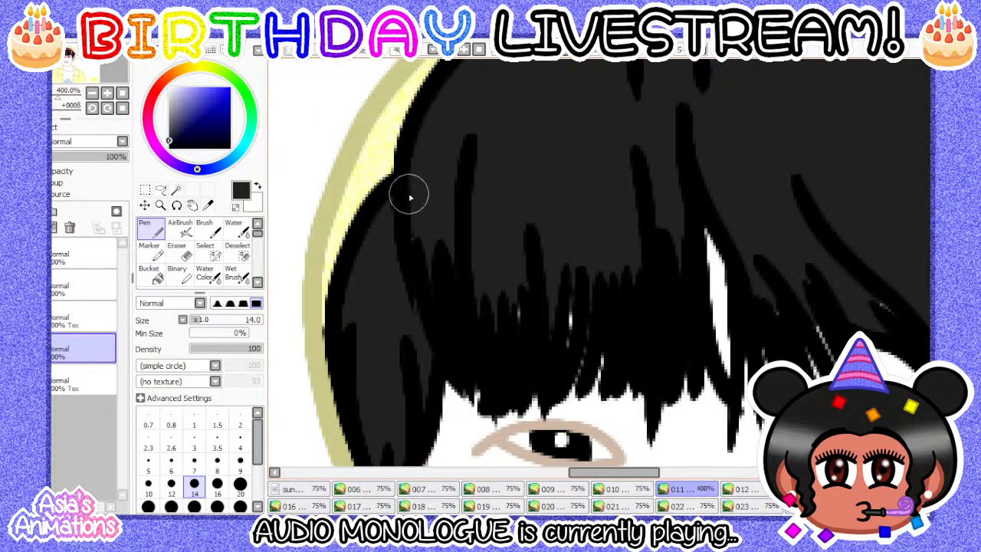
left_click_drag(414, 277, 430, 320)
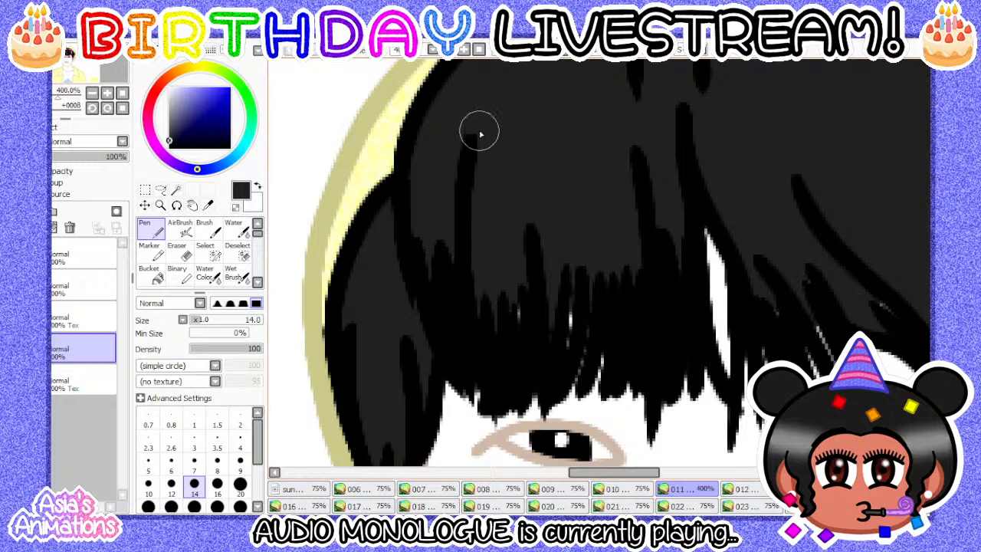
mouse_move(567, 324)
left_mouse_down()
mouse_move(576, 276)
mouse_move(581, 341)
left_mouse_up()
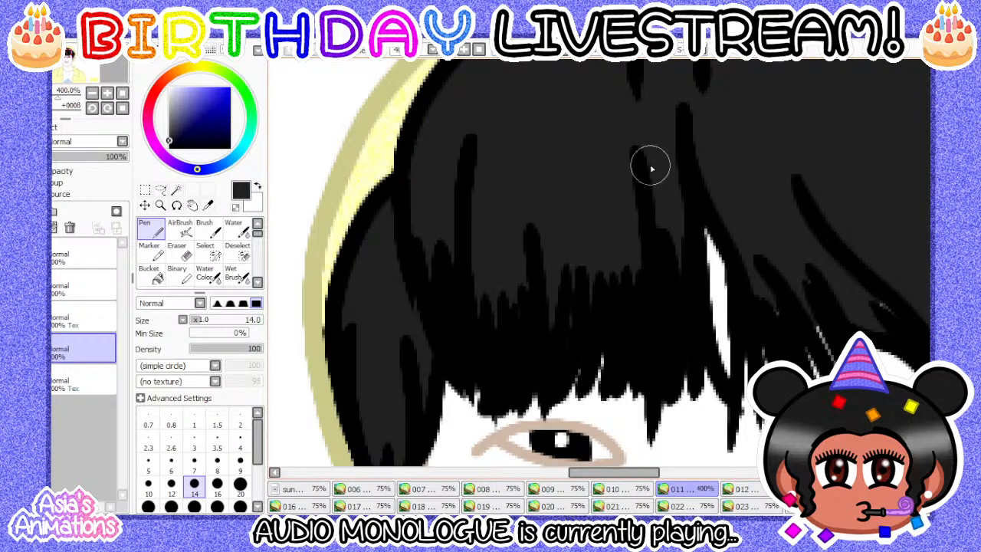
- Check the crown and paint over the speck beside the long strand above the right-hand eye with the size 14 Pen
scroll(433, 286, "down", 1)
scroll(621, 167, "up", 3)
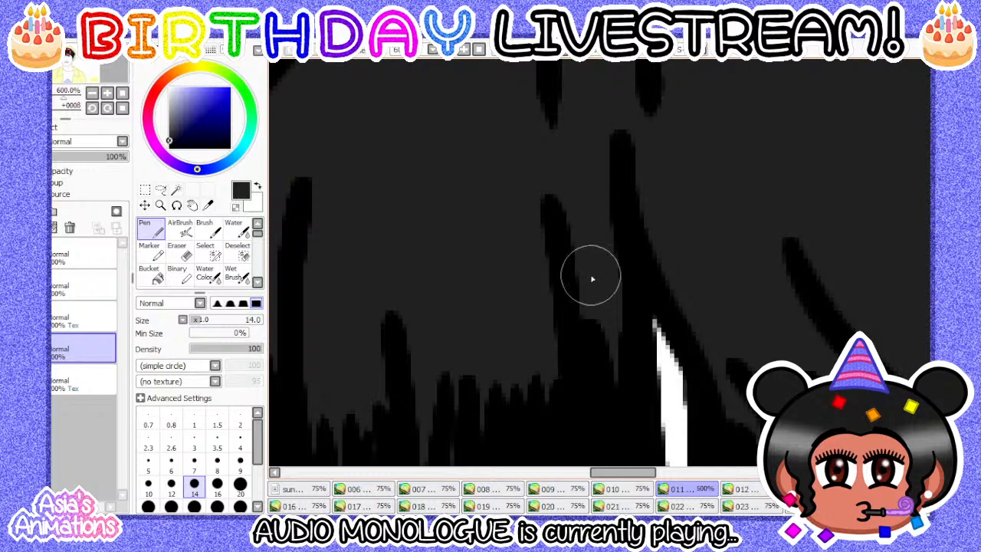
scroll(491, 277, "down", 4)
scroll(525, 171, "up", 3)
scroll(526, 175, "up", 1)
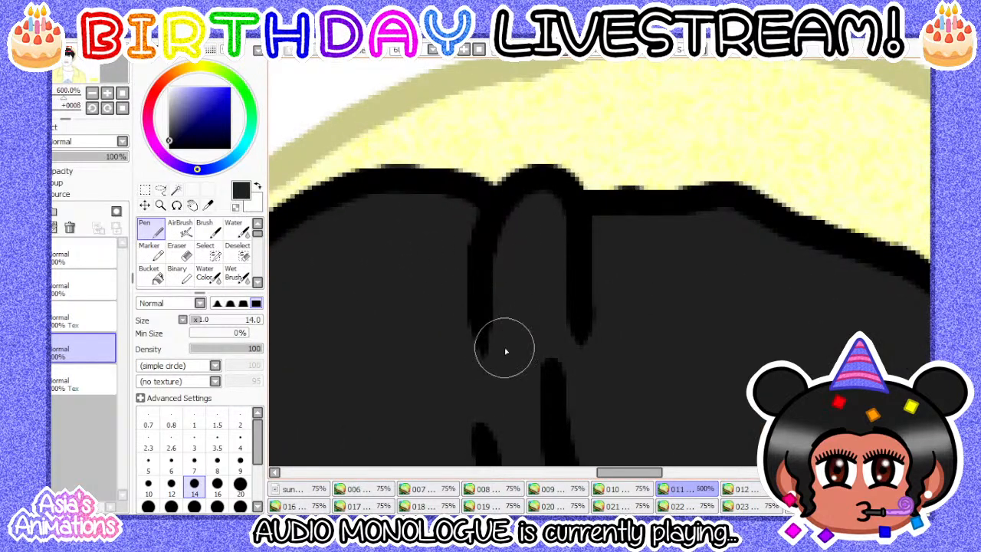
scroll(595, 244, "down", 5)
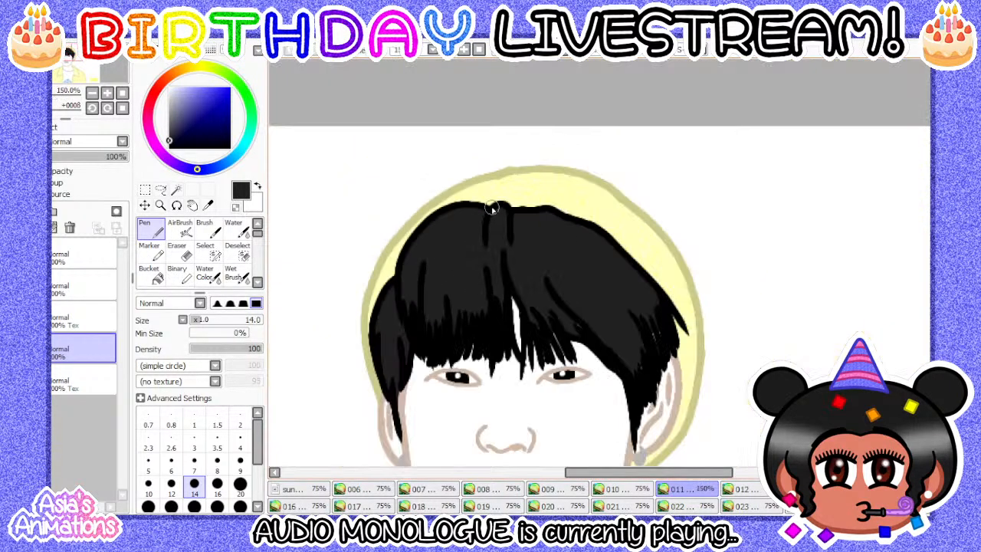
scroll(550, 291, "up", 4)
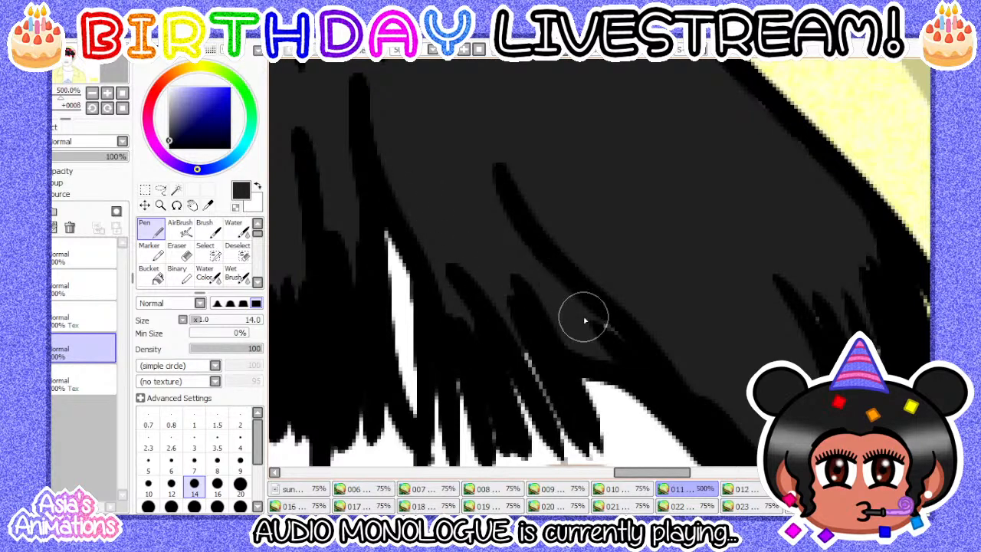
scroll(512, 181, "down", 1)
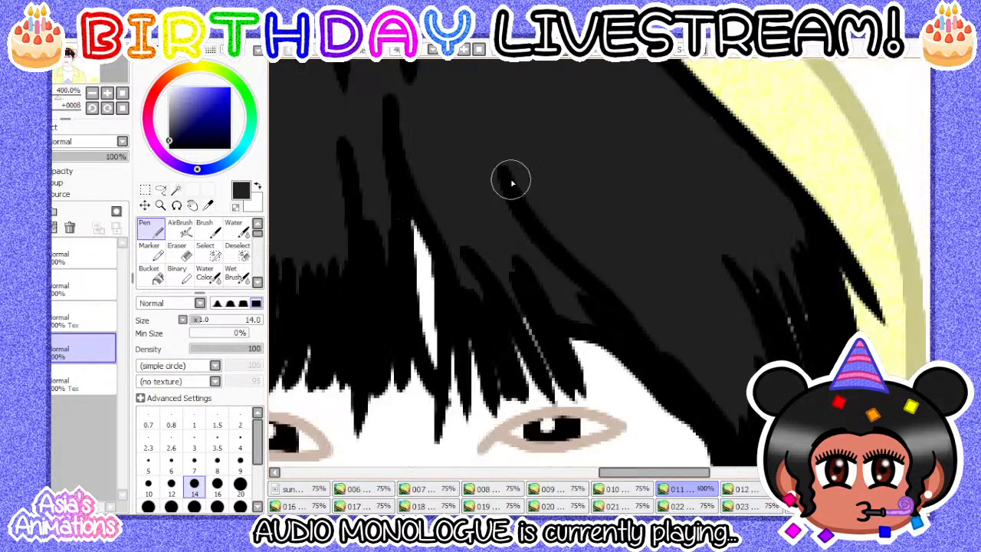
scroll(512, 182, "down", 1)
scroll(536, 306, "up", 2)
- Set the pen size to 7 and cover the thin light lines in the fringe above the right-hand eye
left_click(194, 463)
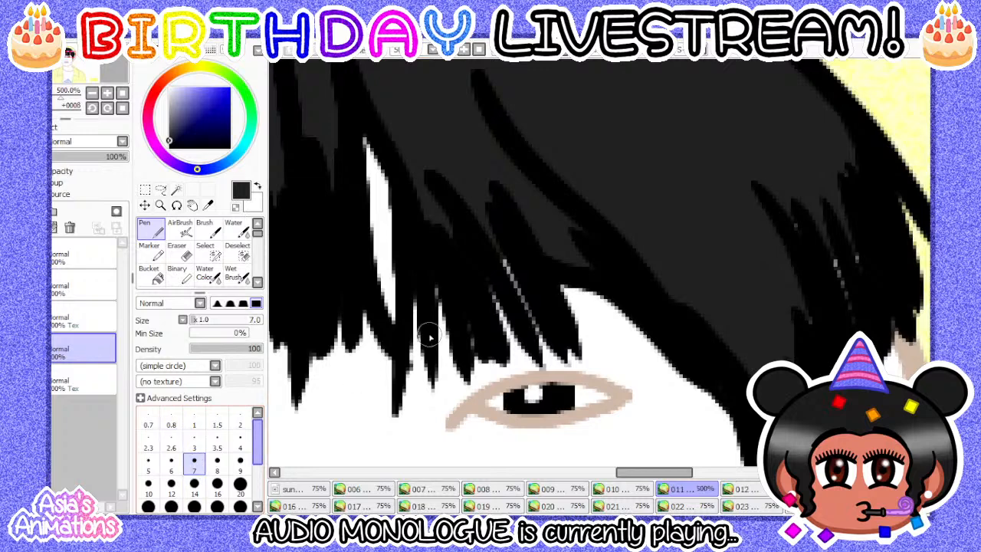
scroll(520, 294, "up", 4)
left_click_drag(462, 216, 501, 310)
scroll(476, 263, "down", 7)
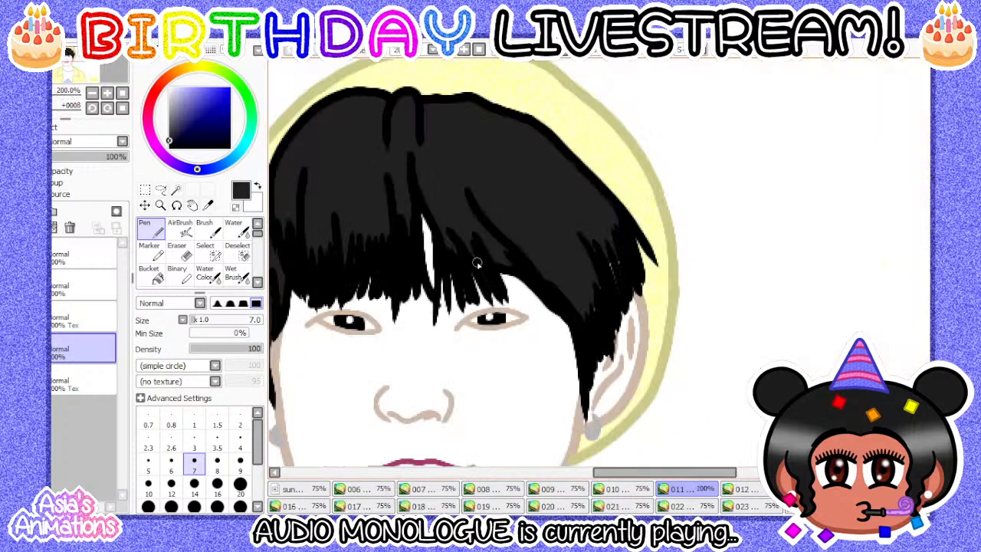
- Paint over the remaining specks in the hair above the right-hand ear and raise the pen size to 12
scroll(625, 308, "up", 3)
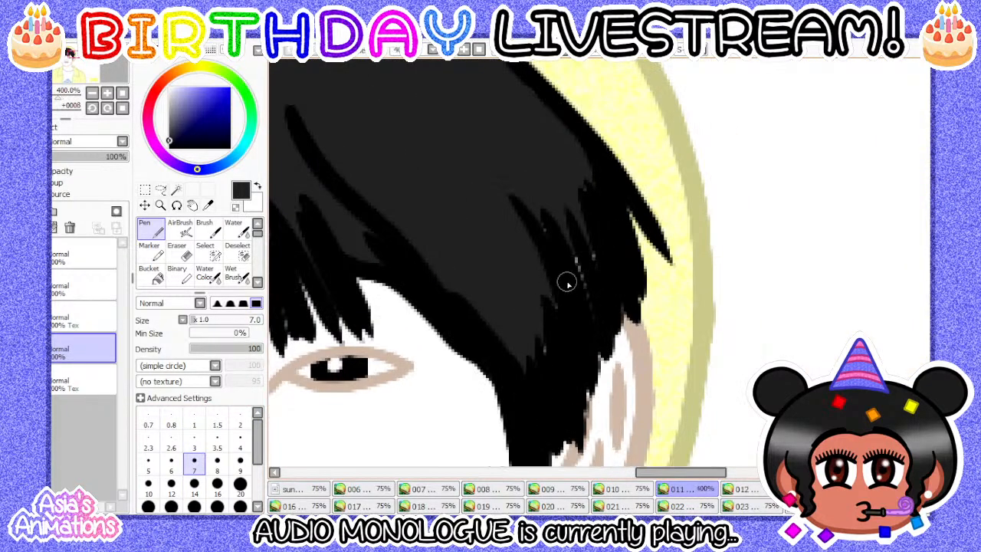
left_click(171, 482)
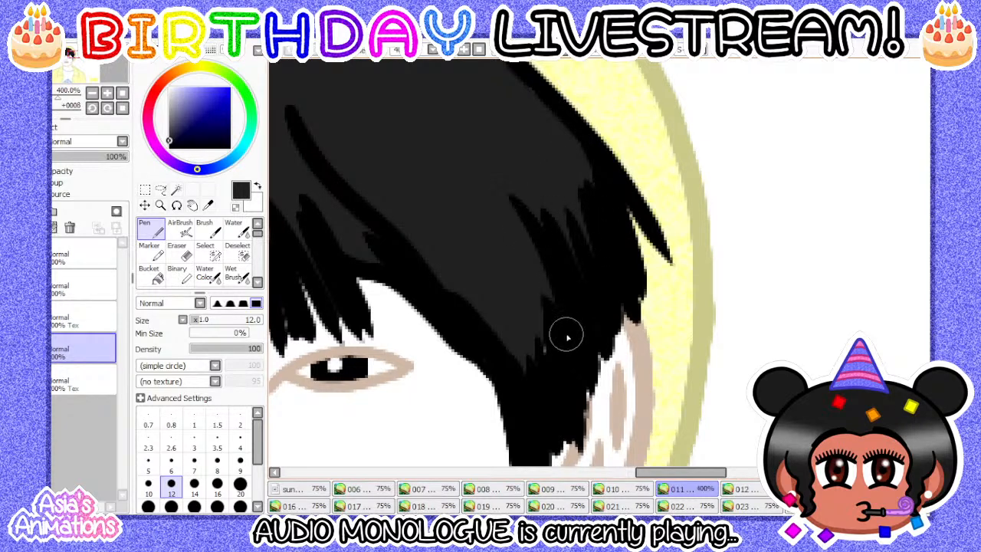
scroll(487, 281, "down", 4)
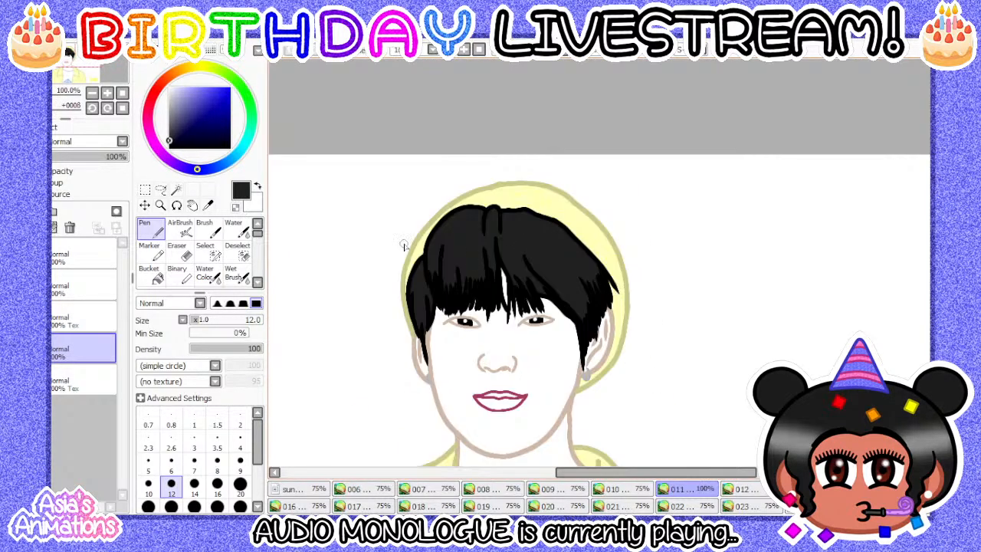
- Set the pen back to size 1, restore the full canvas view and switch to drawing 012
left_click(194, 419)
left_click(125, 93)
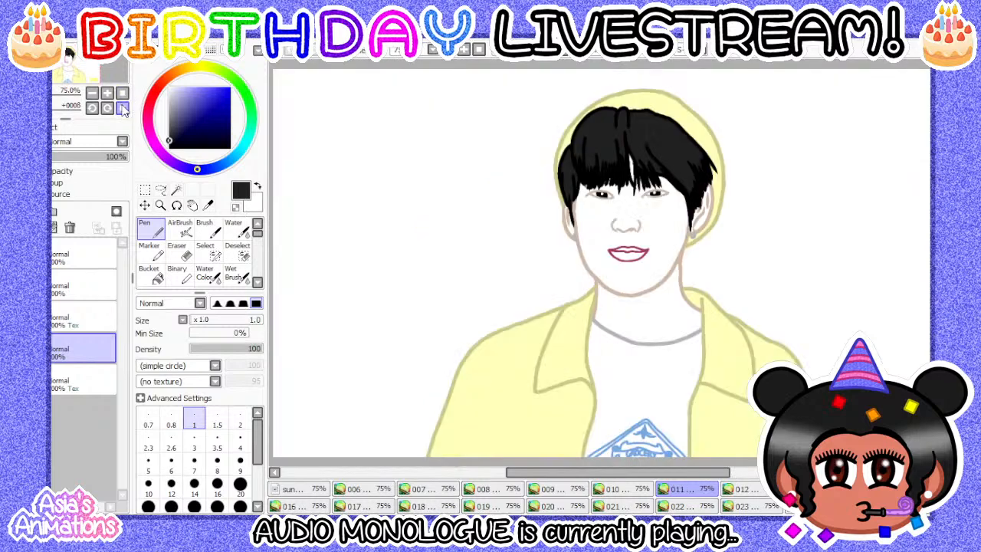
left_click(739, 489)
- Fill the white hair of drawing 012 with dark grey using the Bucket
left_click(150, 273)
scroll(645, 140, "up", 2)
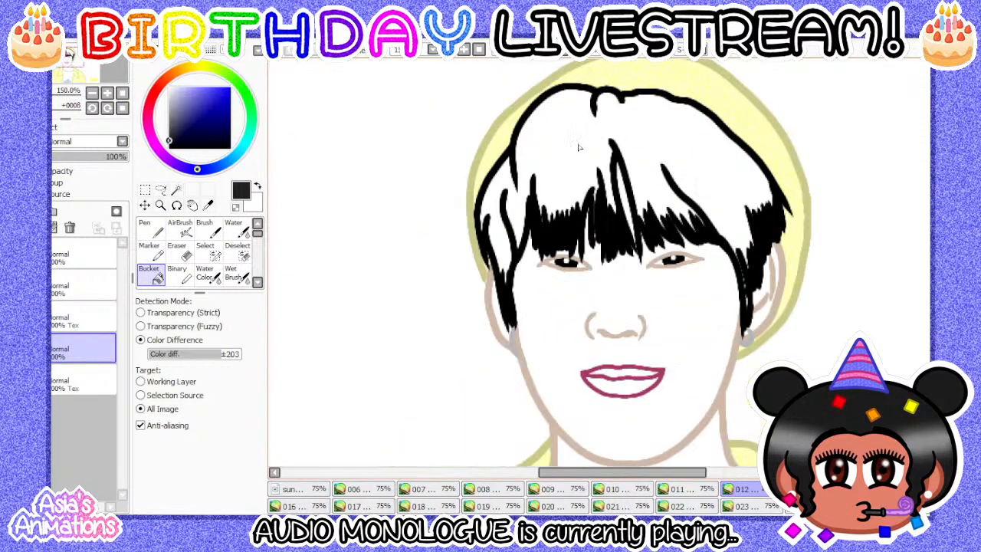
left_click(575, 164)
- Paint over the gaps in the hair beside the left-hand ear of drawing 012 using the Pen at size 10
scroll(574, 163, "up", 2)
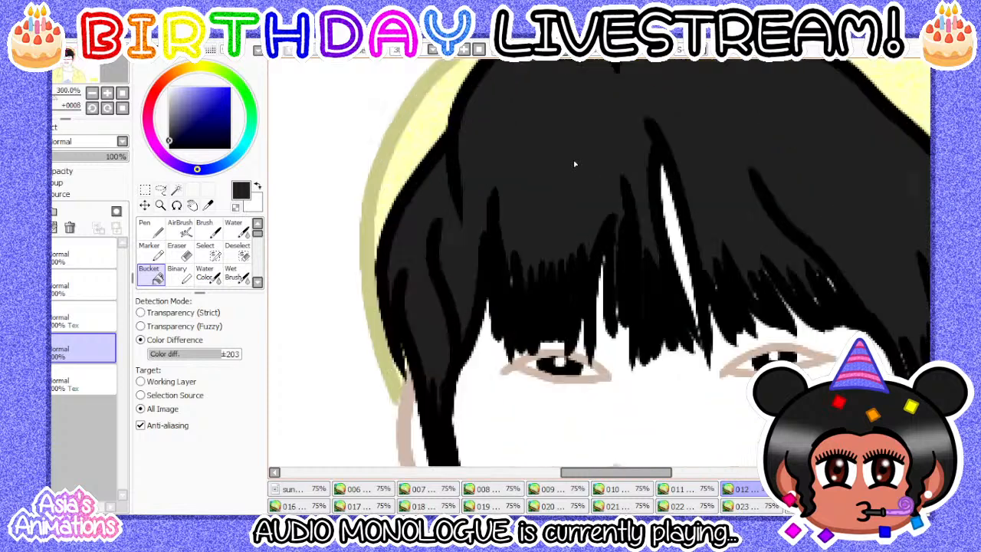
scroll(473, 331, "up", 1)
left_click(149, 227)
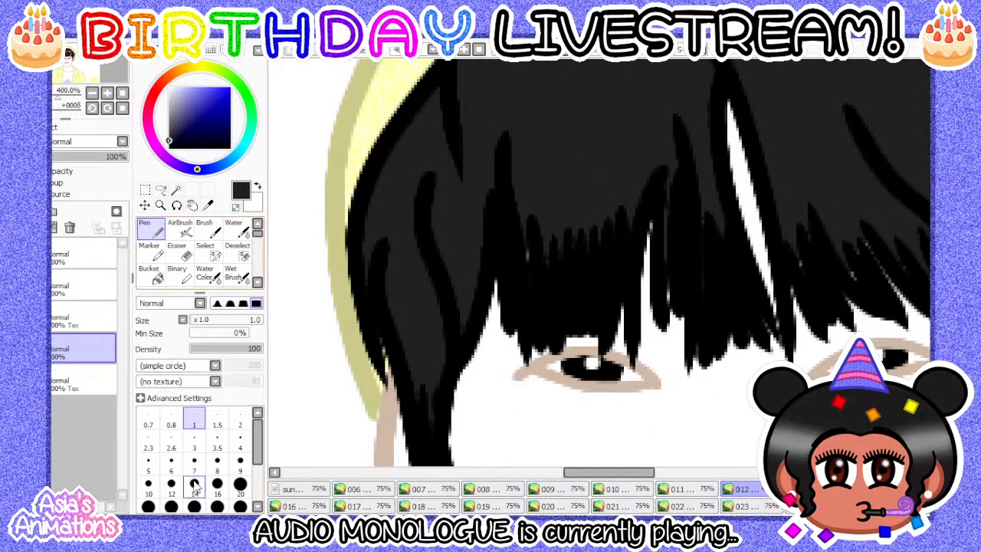
scroll(430, 429, "up", 1)
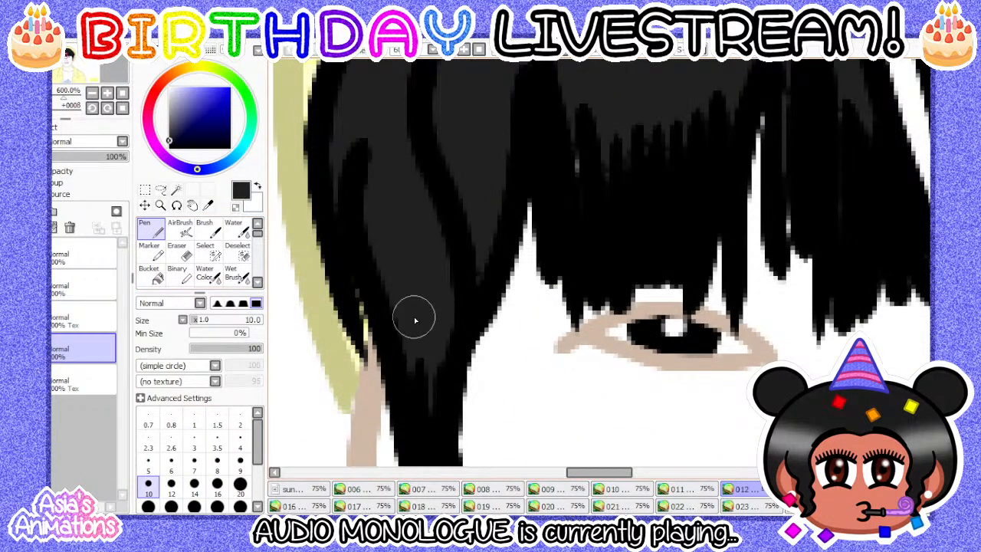
scroll(424, 420, "down", 1)
scroll(401, 266, "up", 1)
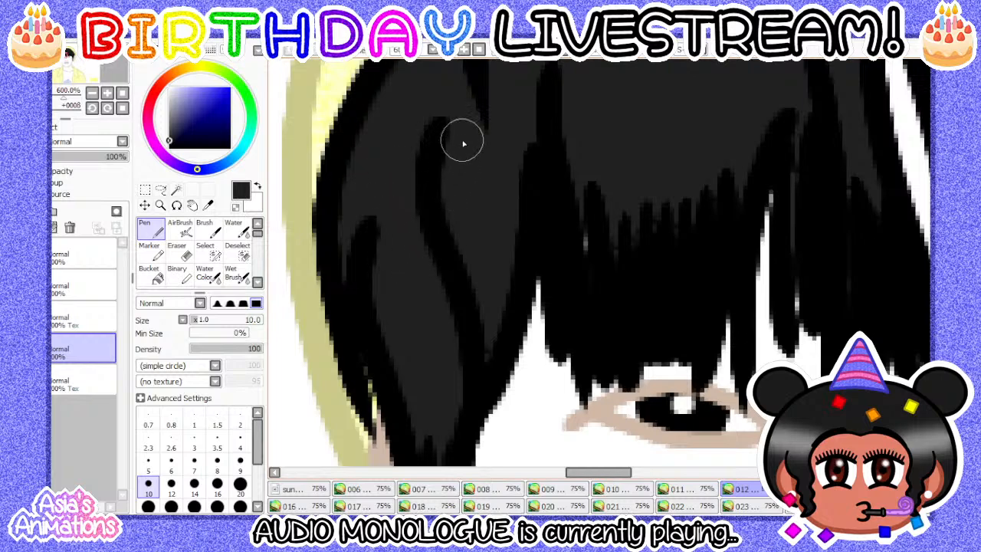
scroll(488, 314, "down", 1)
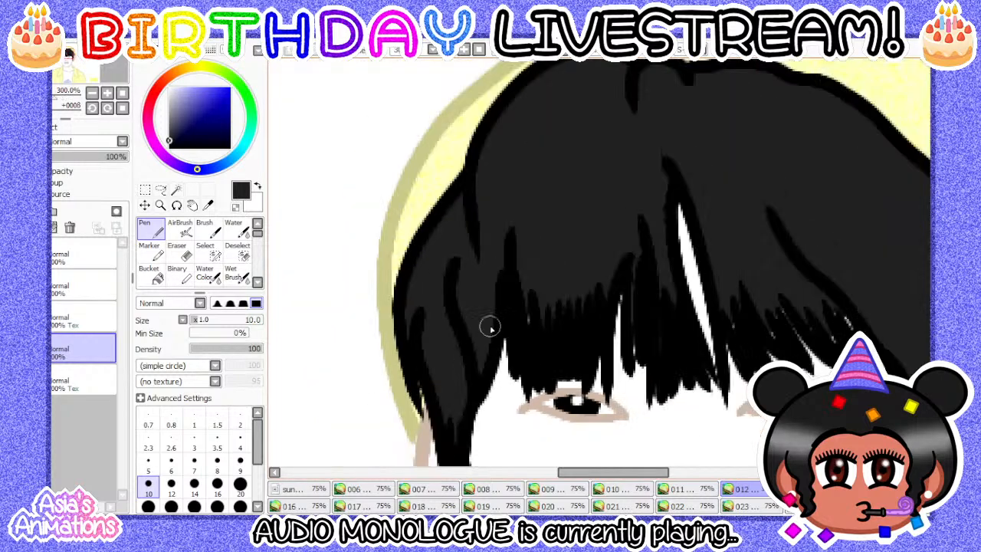
scroll(490, 192, "up", 1)
scroll(483, 184, "up", 1)
scroll(452, 245, "down", 2)
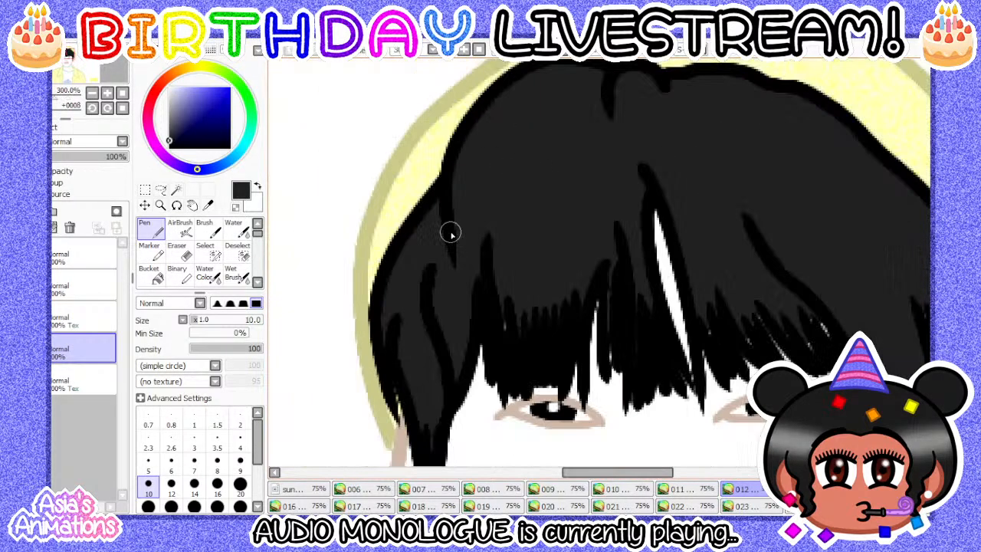
scroll(636, 283, "up", 2)
- Set the pen size to 14 and touch up the middle of the fringe and the strands around the parting
left_click(193, 483)
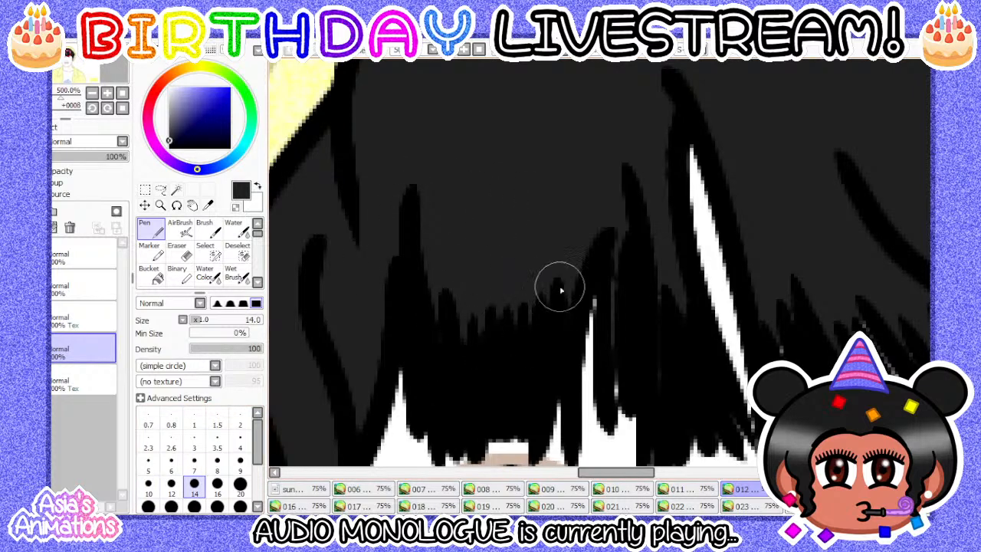
scroll(597, 203, "down", 2)
scroll(590, 265, "up", 2)
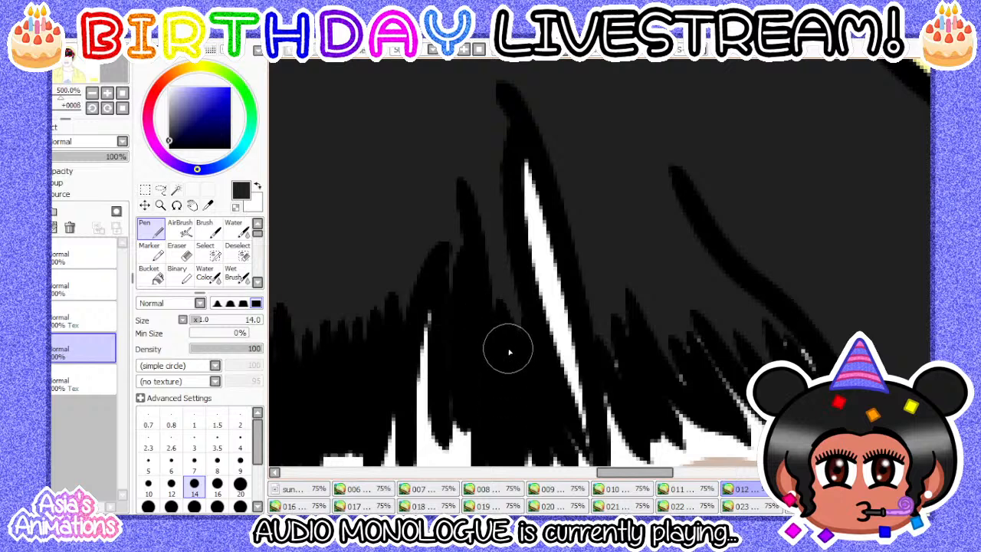
scroll(461, 365, "down", 2)
scroll(485, 246, "up", 2)
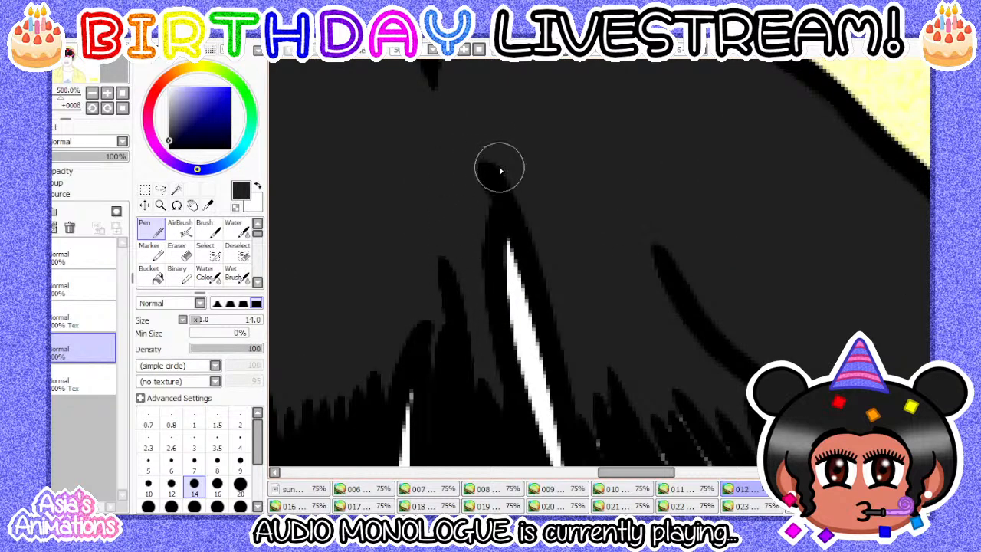
scroll(520, 176, "down", 2)
scroll(495, 153, "up", 2)
scroll(475, 124, "up", 1)
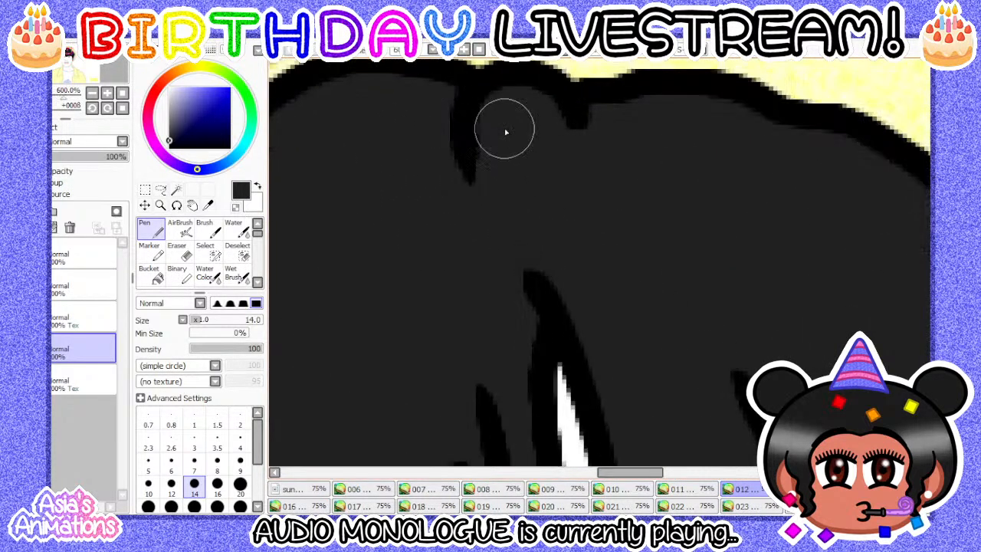
- Cover the thin light lines in the fringe above the right-hand eye with the size 14 pen
scroll(474, 199, "down", 3)
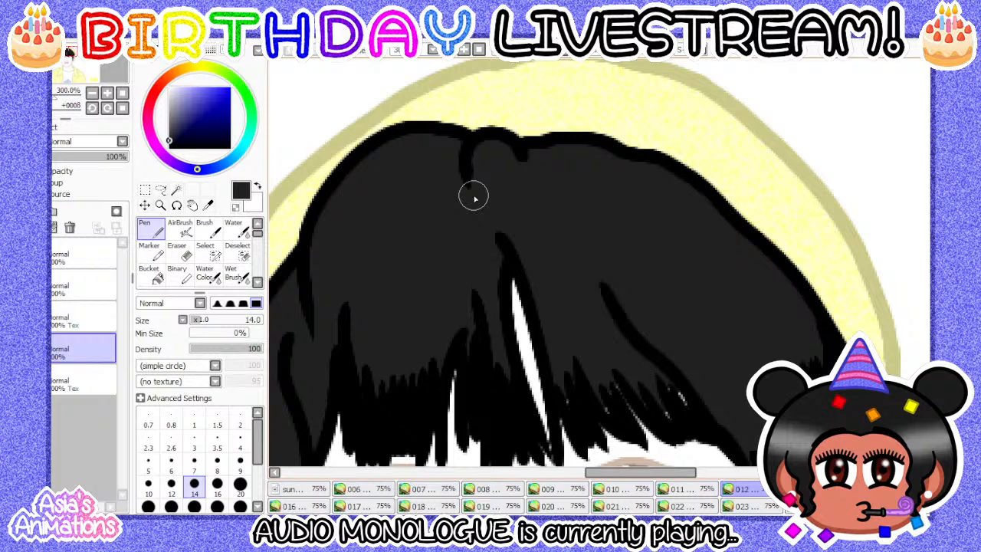
scroll(475, 199, "down", 2)
scroll(569, 291, "up", 4)
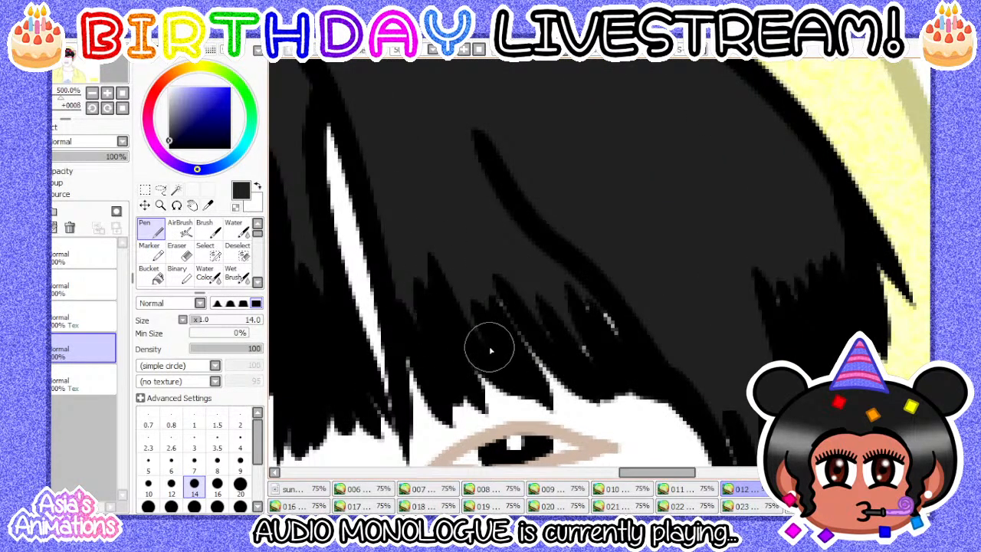
mouse_move(484, 290)
left_mouse_down()
mouse_move(503, 347)
mouse_move(529, 320)
mouse_move(573, 343)
mouse_move(593, 304)
left_mouse_up()
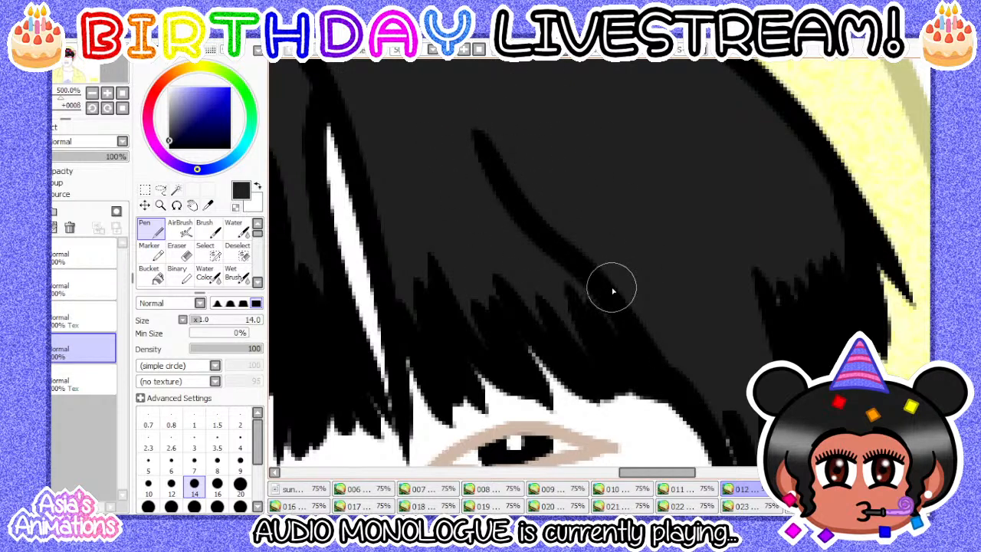
- Reduce the pen size to 8 and paint over the light lines running down the sidelock by the right-hand ear
scroll(455, 209, "down", 2)
scroll(677, 391, "down", 1)
scroll(609, 381, "up", 4)
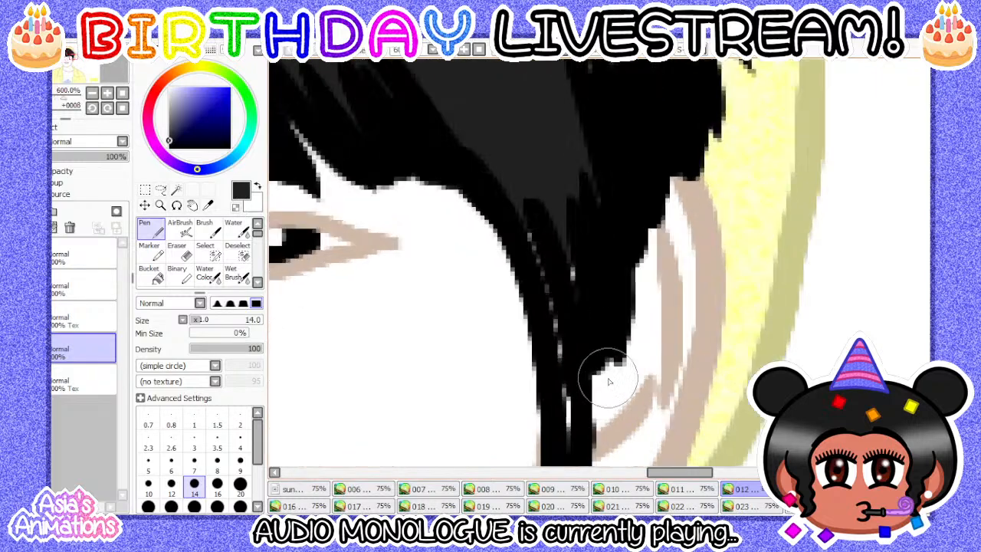
left_click(148, 484)
scroll(547, 319, "down", 1)
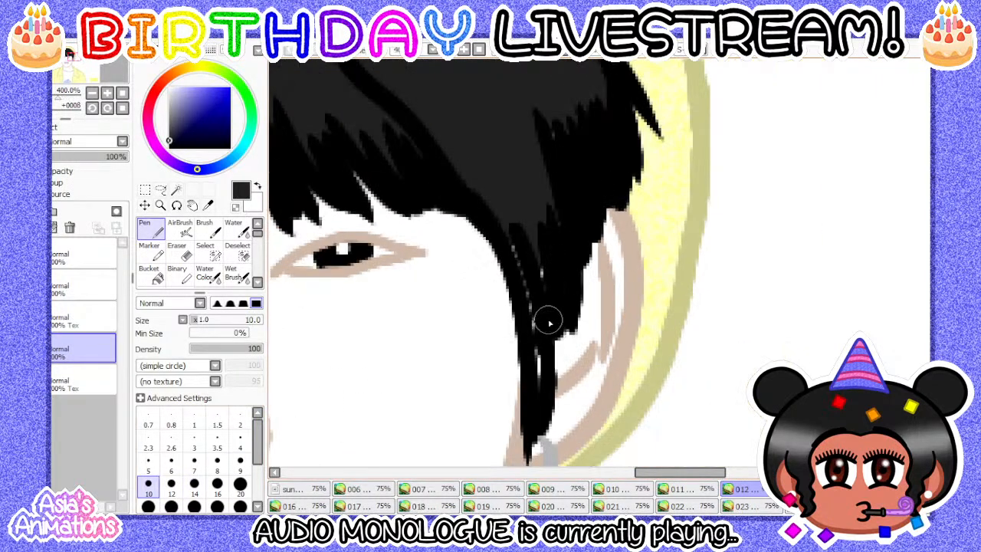
scroll(557, 291, "up", 1)
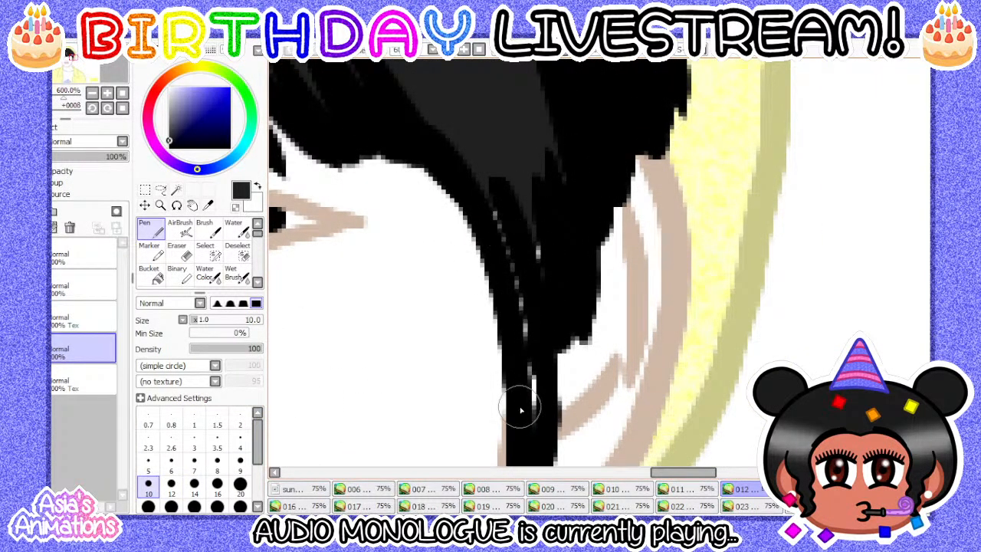
left_click(218, 462)
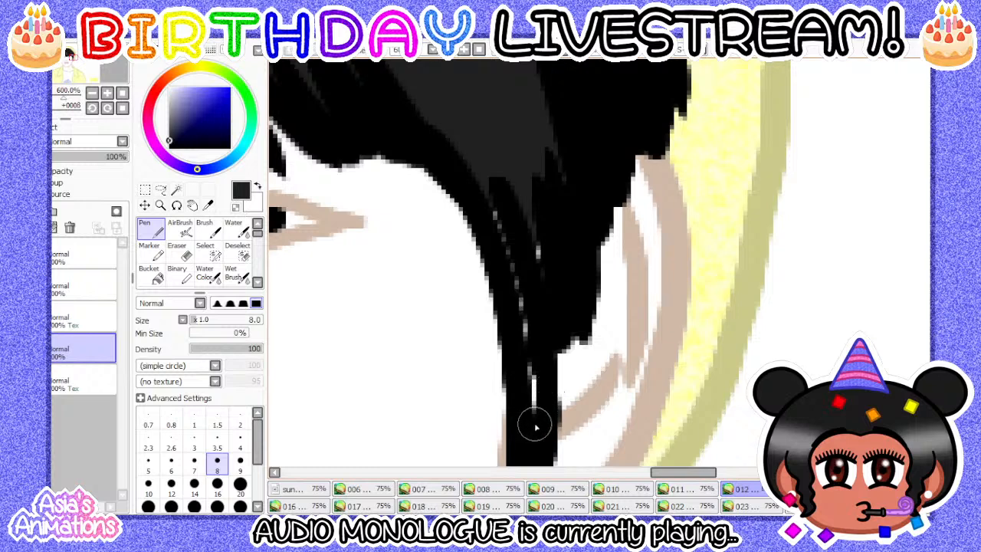
mouse_move(534, 427)
left_mouse_down()
mouse_move(516, 252)
mouse_move(494, 203)
left_mouse_up()
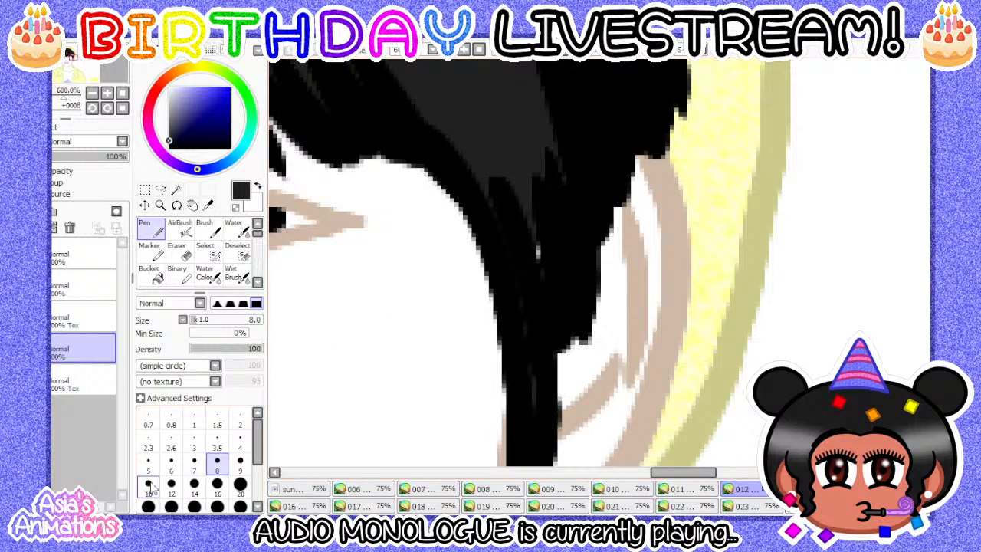
- Raise the pen size to 12 and cover the remaining specks in the hair above the right-hand sidelock
left_click(148, 483)
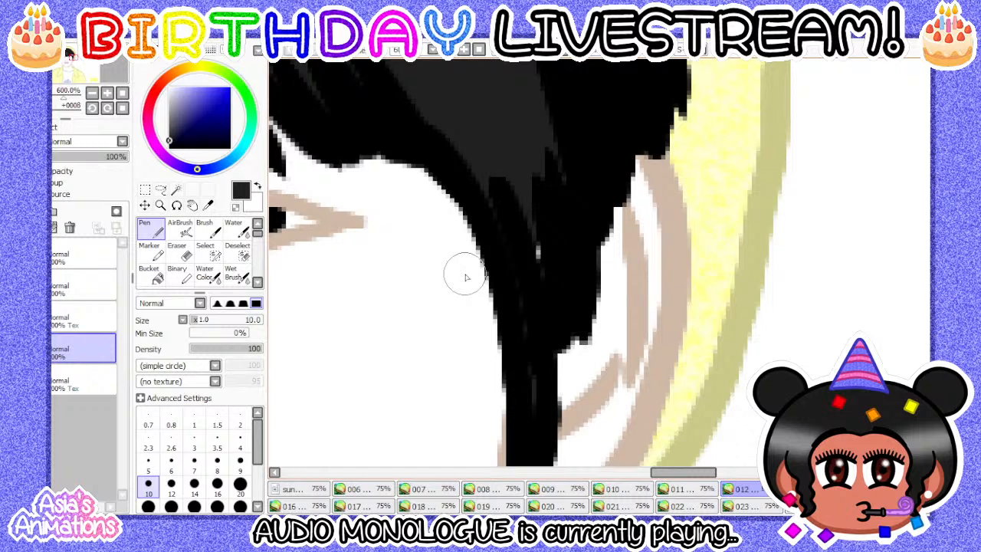
scroll(481, 298, "down", 2)
scroll(506, 223, "up", 2)
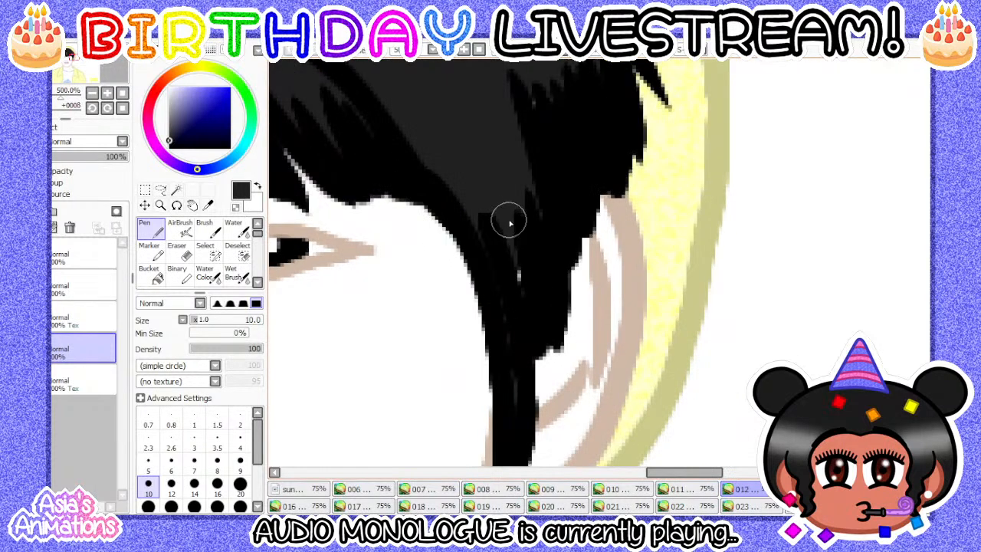
left_click(171, 485)
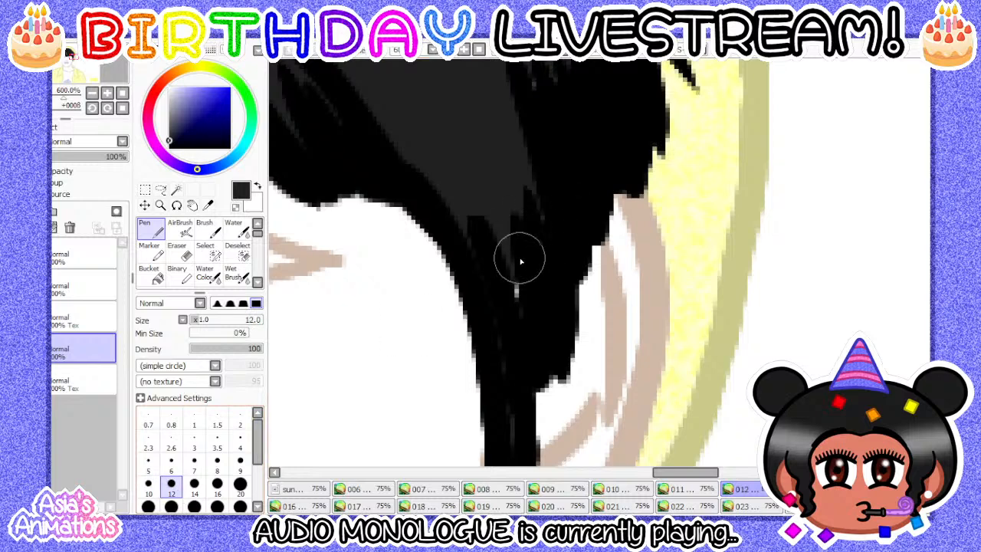
scroll(512, 258, "down", 3)
scroll(521, 230, "up", 2)
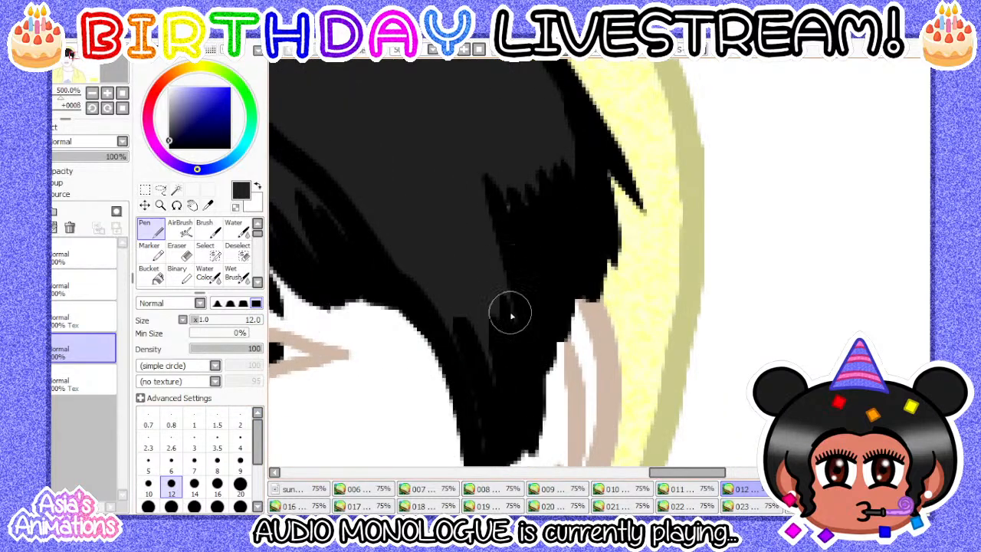
- Set the pen back to size 1, restore the full canvas view, compare drawings 011 and 012, and switch to the drawing after 012
scroll(613, 230, "down", 5)
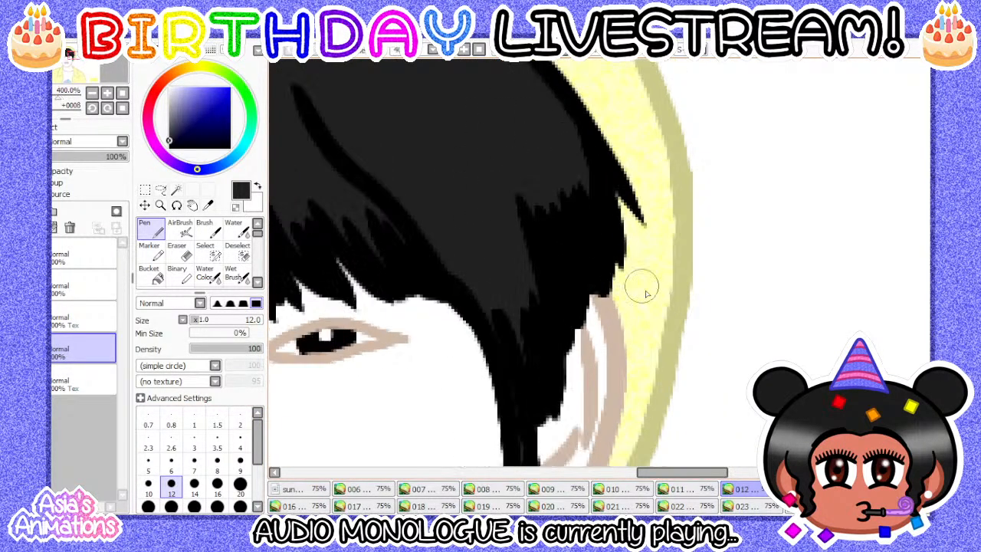
left_click(195, 421)
left_click(122, 108)
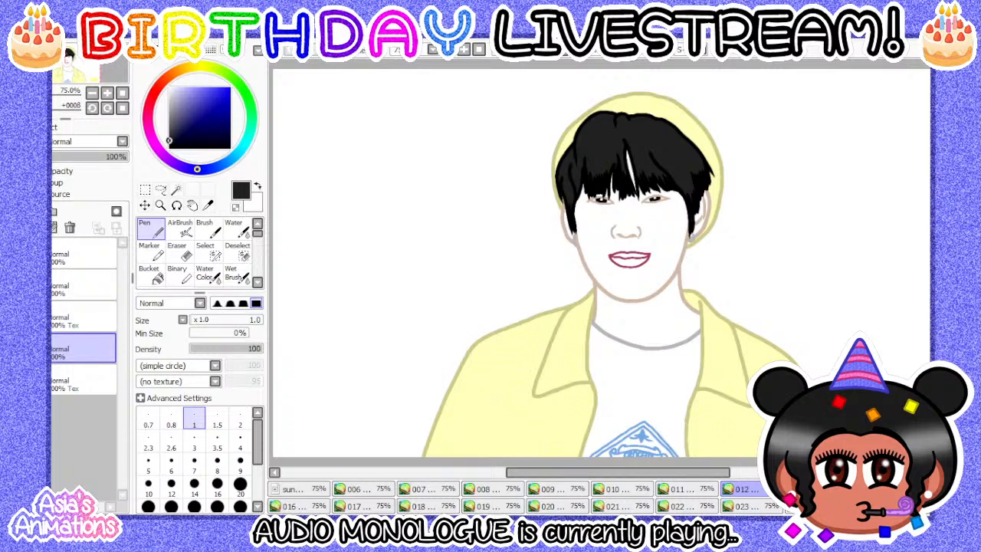
left_click(707, 491)
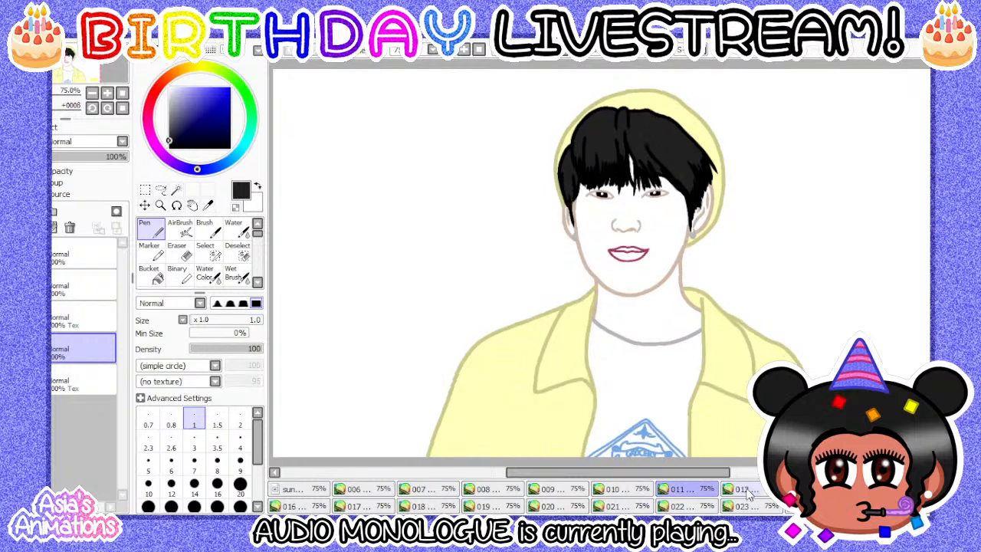
left_click(743, 491)
left_click(801, 490)
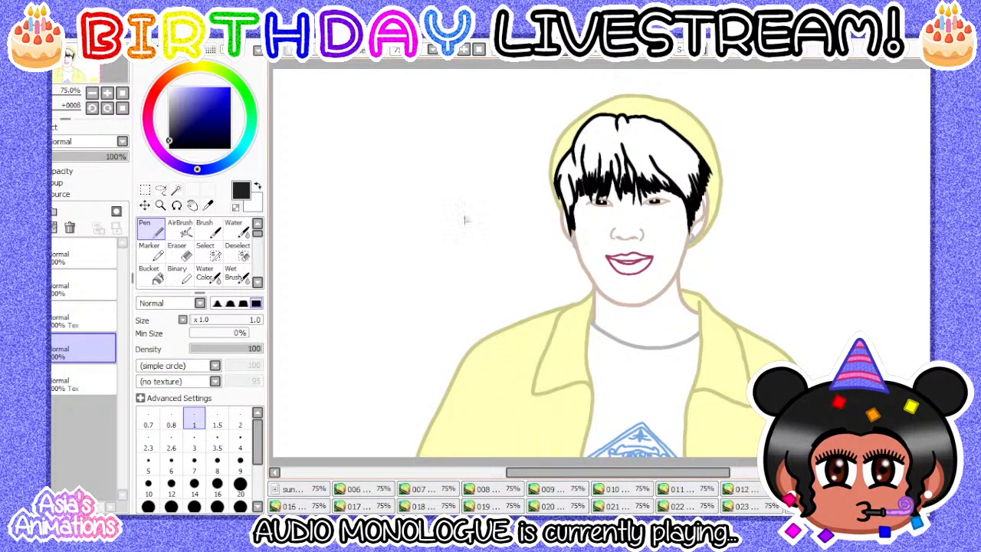
- Fill the white hair of this drawing with dark grey using the Bucket
left_click(155, 274)
scroll(654, 165, "up", 2)
scroll(662, 129, "down", 1)
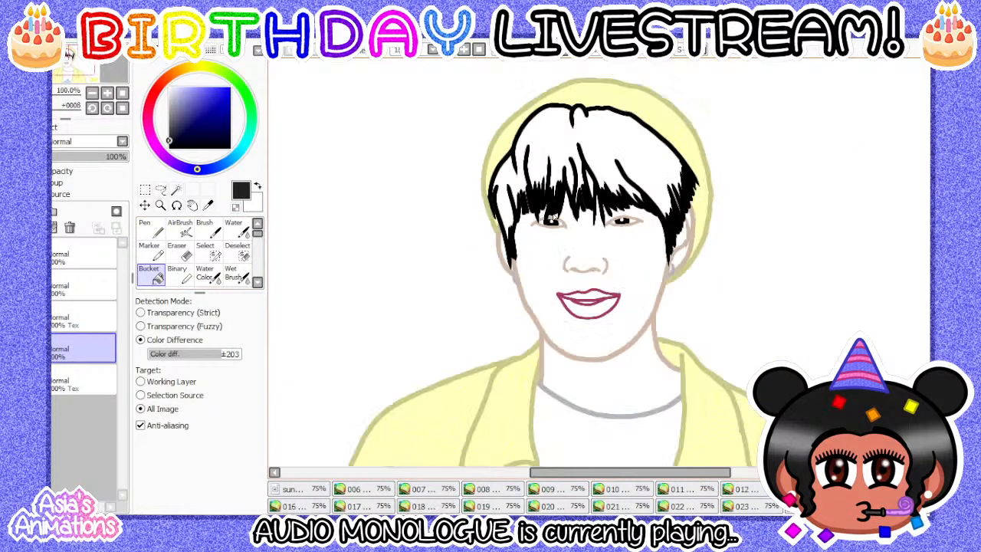
scroll(622, 134, "up", 1)
left_click(612, 152)
- Switch to the Pen, set its size to 12 and then 10, and touch up the sidelock by the left-hand ear
scroll(452, 234, "up", 2)
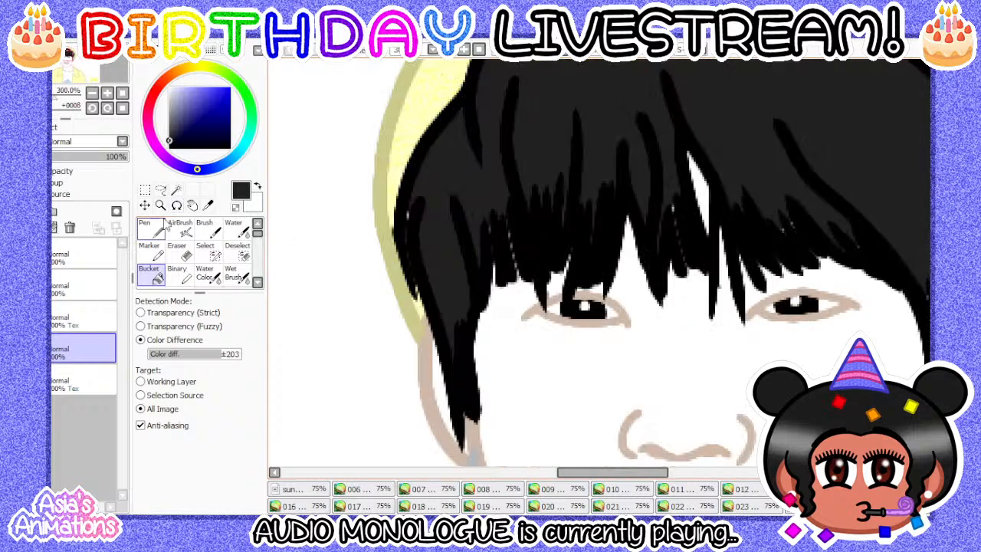
left_click(150, 228)
left_click(171, 485)
scroll(438, 219, "up", 2)
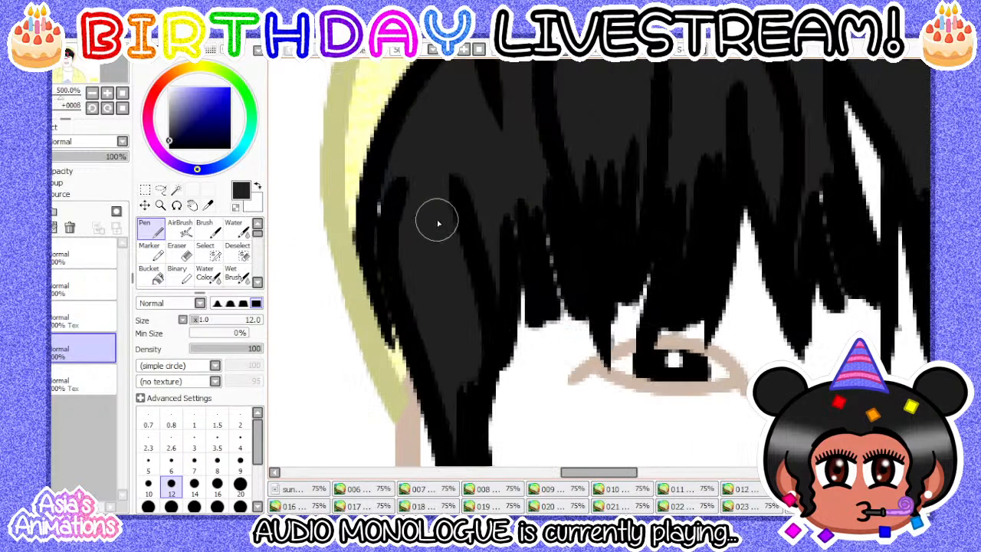
scroll(442, 216, "down", 1)
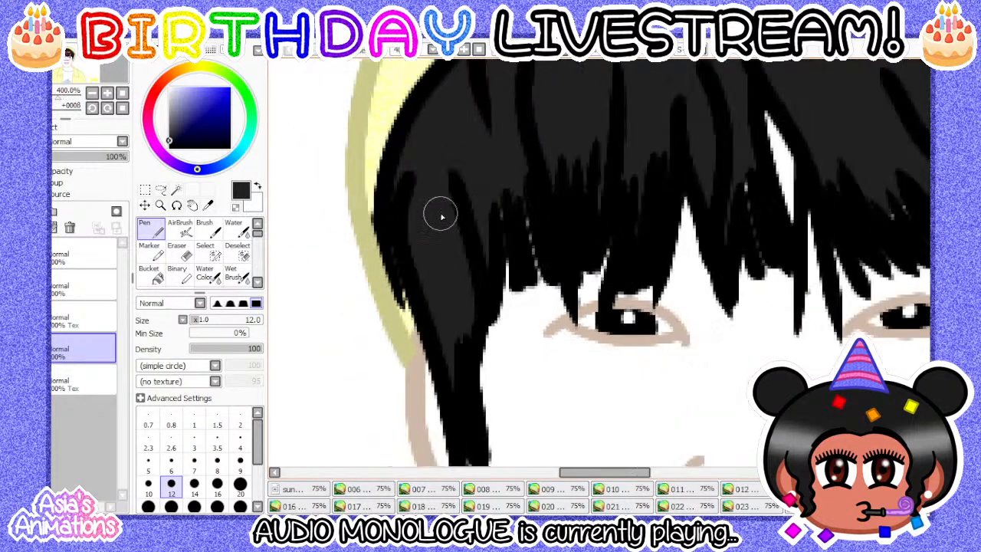
left_click(158, 490)
scroll(405, 287, "down", 2)
scroll(426, 333, "up", 3)
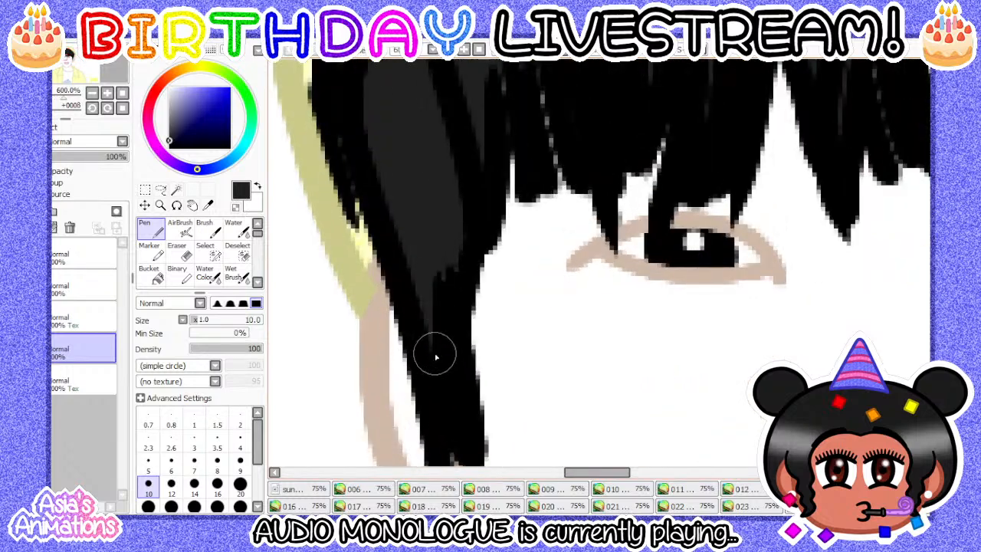
- Touch up the edges of the dark grey fill in the hair above the left-hand sidelock with the size 10 Pen
scroll(460, 222, "down", 1)
scroll(449, 376, "up", 1)
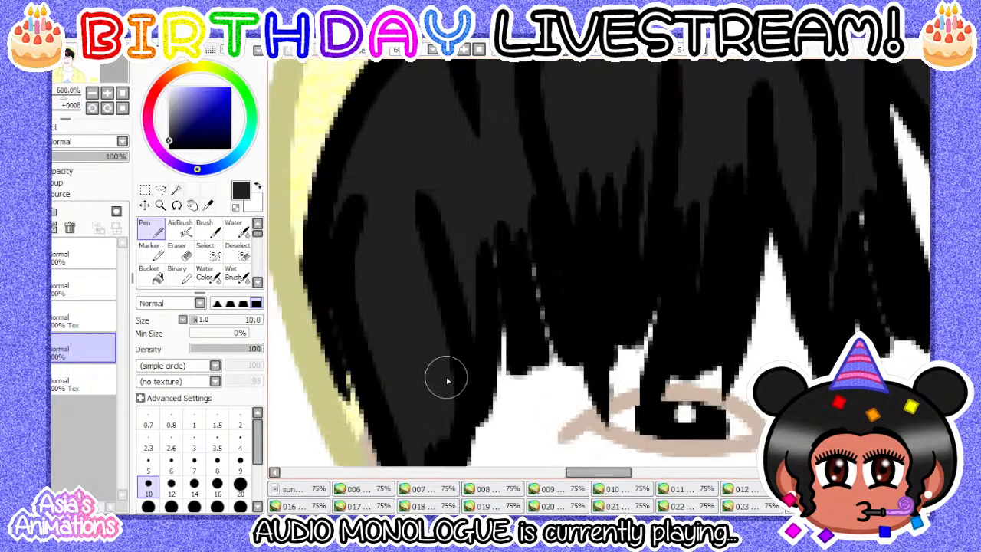
scroll(506, 230, "down", 1)
scroll(464, 190, "up", 1)
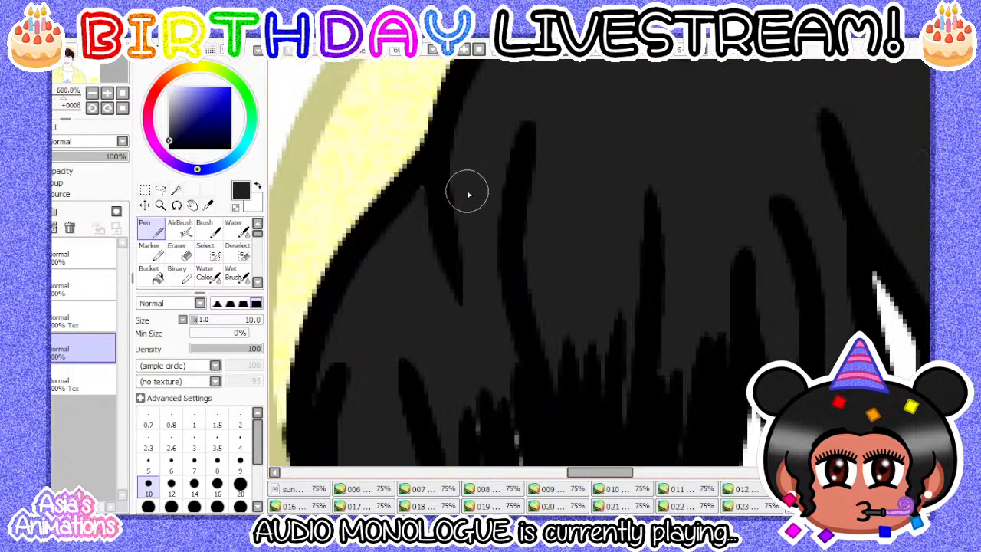
scroll(449, 276, "down", 1)
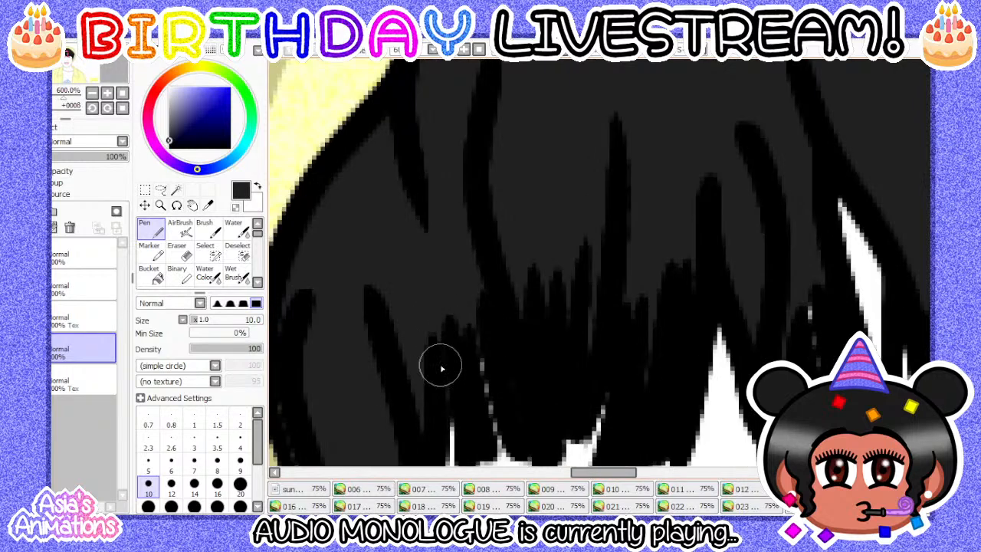
scroll(485, 348, "up", 1)
scroll(491, 314, "up", 1)
scroll(492, 219, "up", 1)
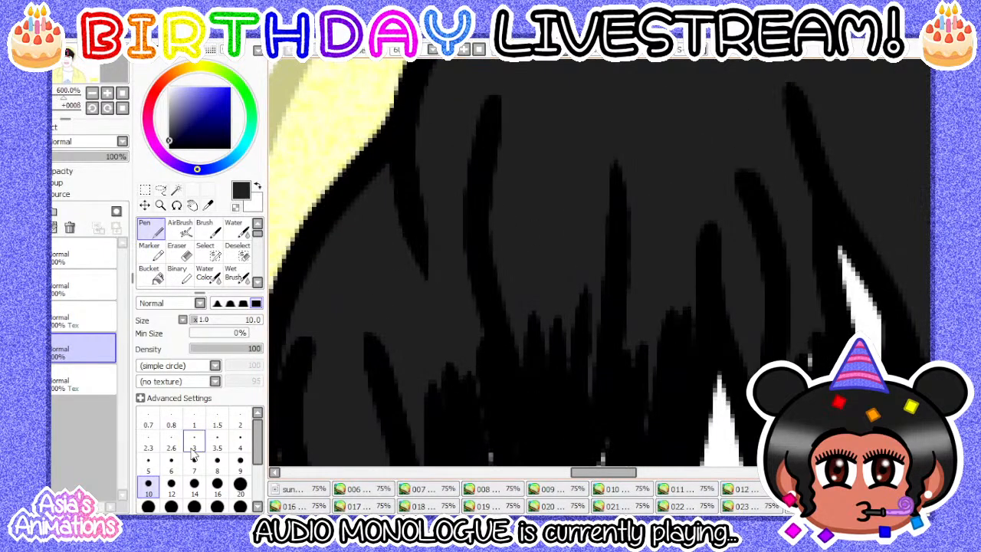
- Raise the pen size to 12 and cover the specks in the fringe from the left-hand side to the parting
key("bracketright")
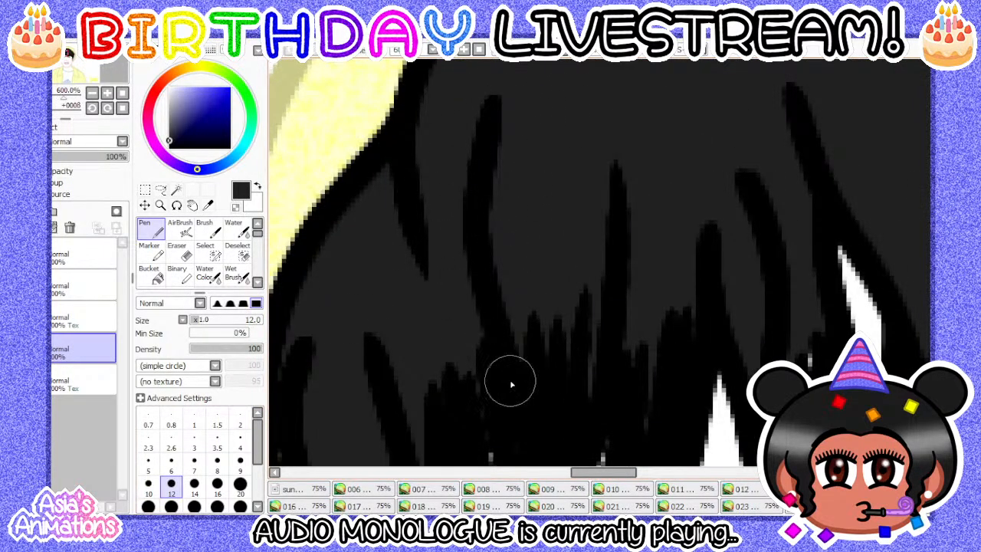
scroll(475, 282, "down", 1)
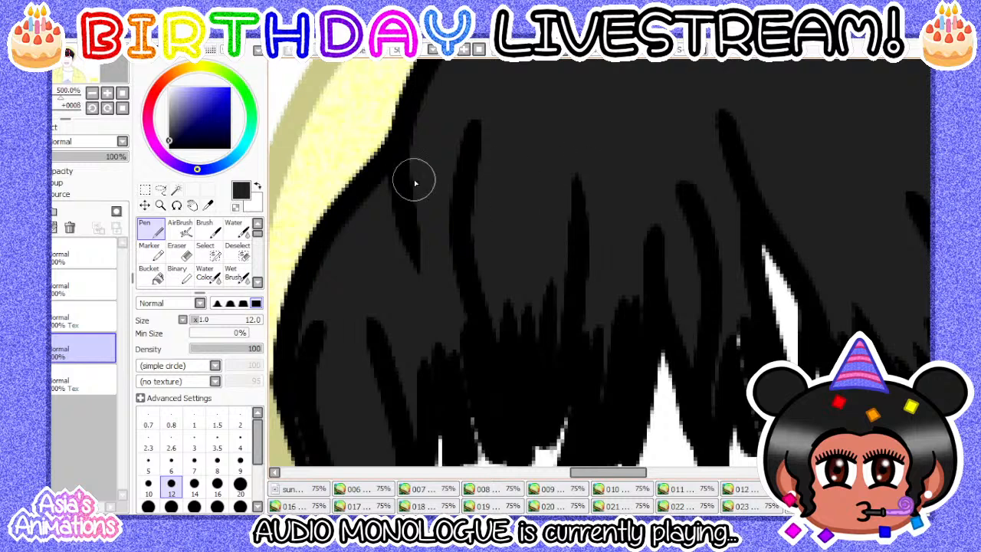
scroll(429, 196, "down", 1)
scroll(530, 230, "up", 1)
scroll(442, 322, "down", 2)
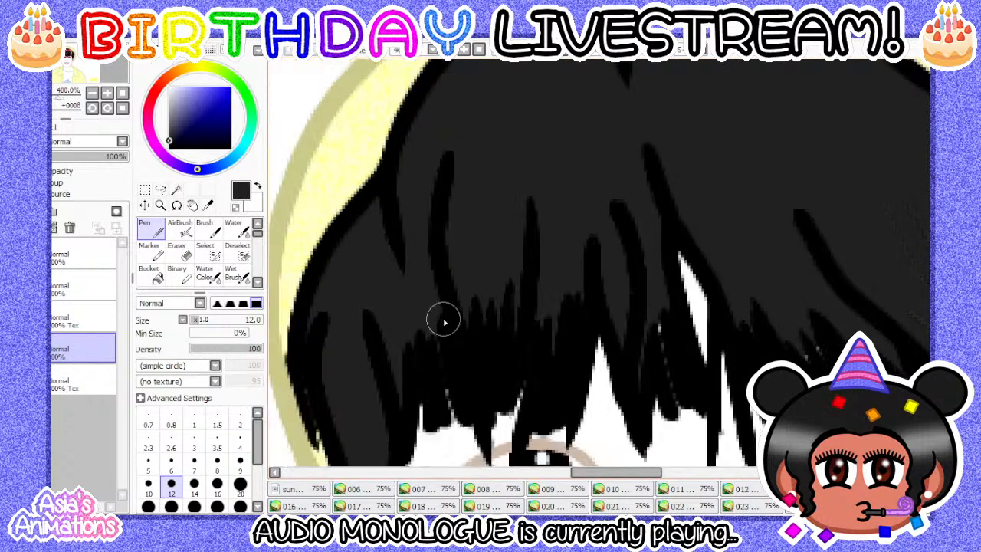
scroll(605, 290, "up", 3)
scroll(540, 288, "down", 2)
scroll(591, 363, "up", 2)
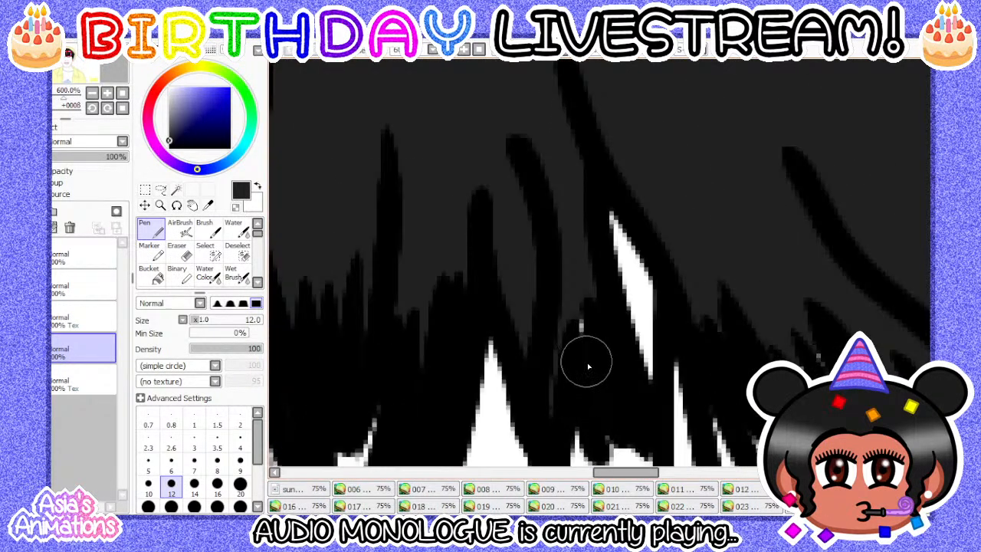
scroll(513, 192, "down", 3)
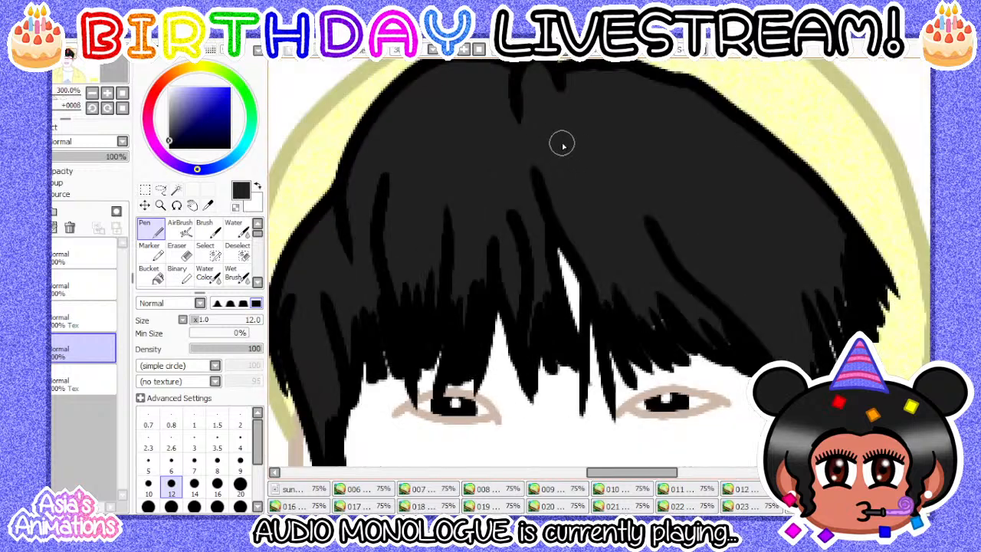
- Touch up the dark grey around the short strands at the crown of the hair
scroll(560, 144, "up", 3)
scroll(526, 246, "down", 2)
scroll(490, 129, "up", 2)
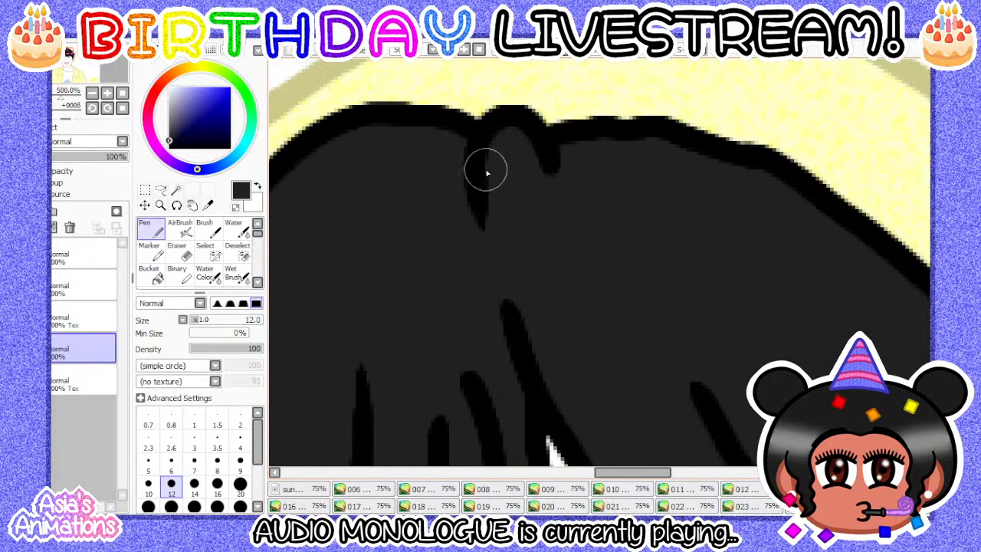
scroll(465, 193, "down", 4)
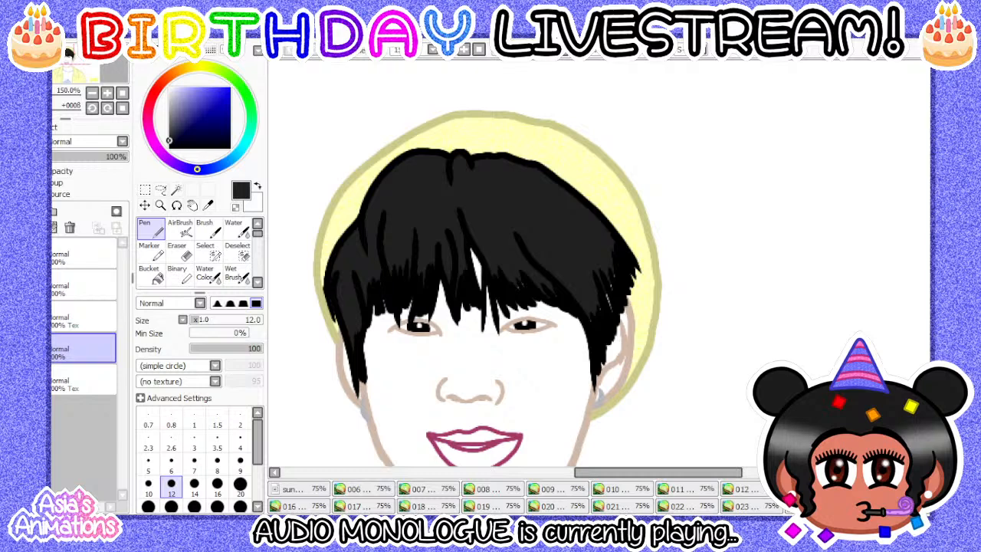
- Touch up the strands beside the white parting gap and the specks in the fringe above the right-hand eye
scroll(500, 282, "up", 5)
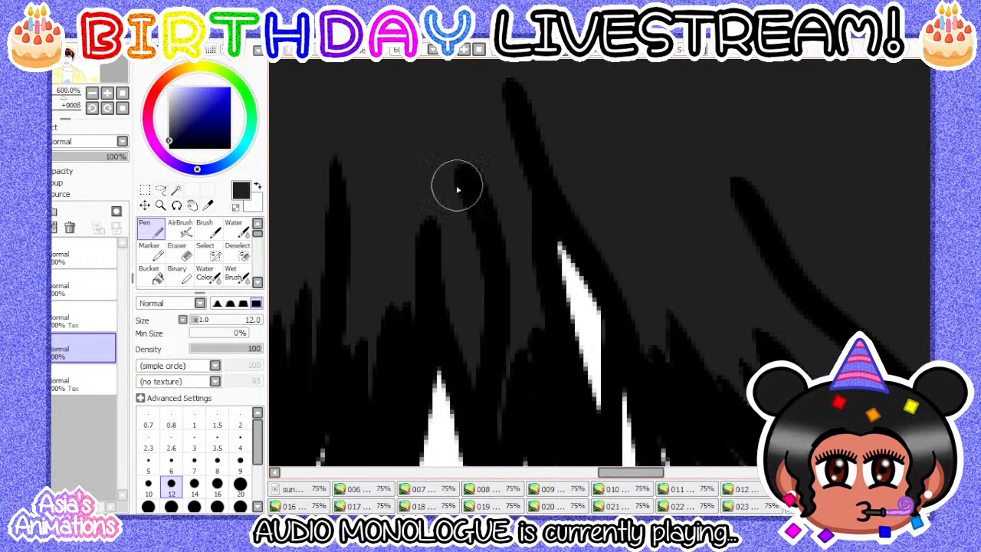
left_click_drag(509, 94, 493, 155)
scroll(503, 251, "down", 4)
scroll(464, 217, "up", 5)
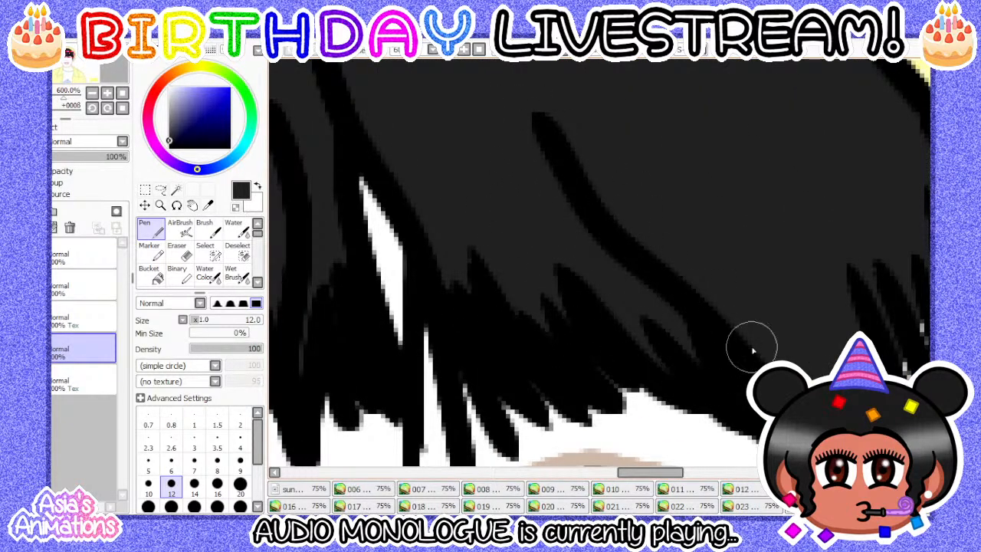
- Set the pen size to 14 and paint over the white slivers in the hair near the right-hand ear
scroll(427, 256, "down", 4)
scroll(629, 319, "up", 2)
scroll(743, 288, "up", 1)
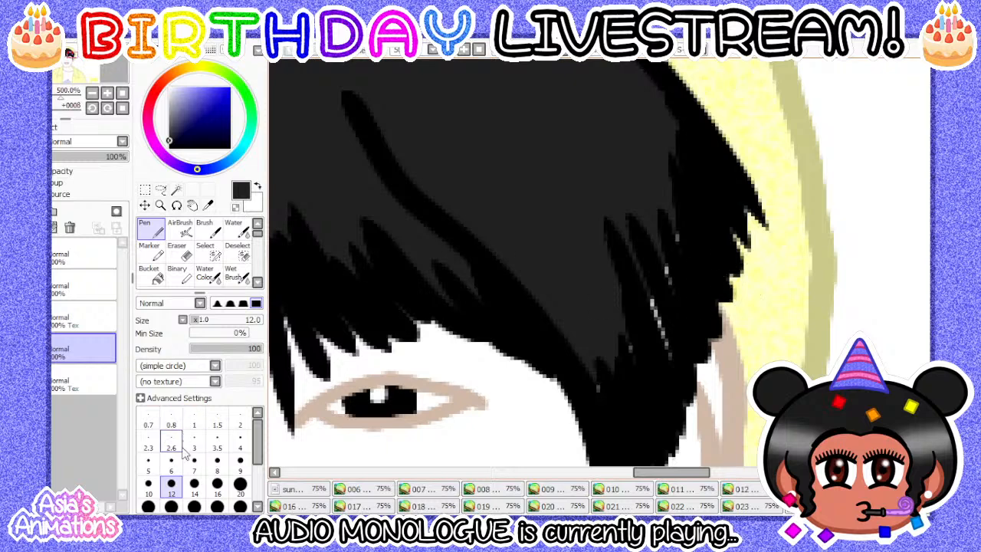
left_click(194, 483)
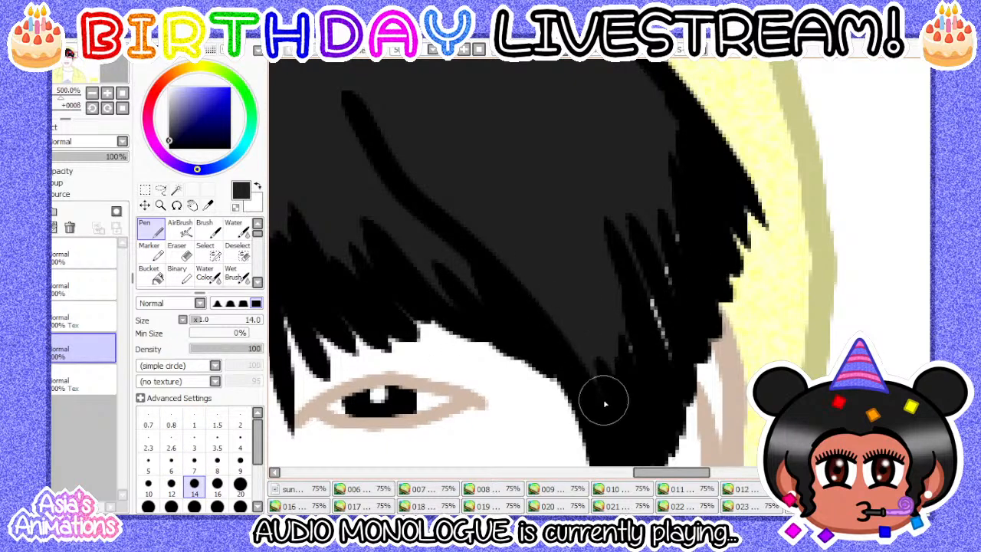
mouse_move(628, 202)
left_mouse_down()
mouse_move(660, 348)
mouse_move(678, 261)
left_mouse_up()
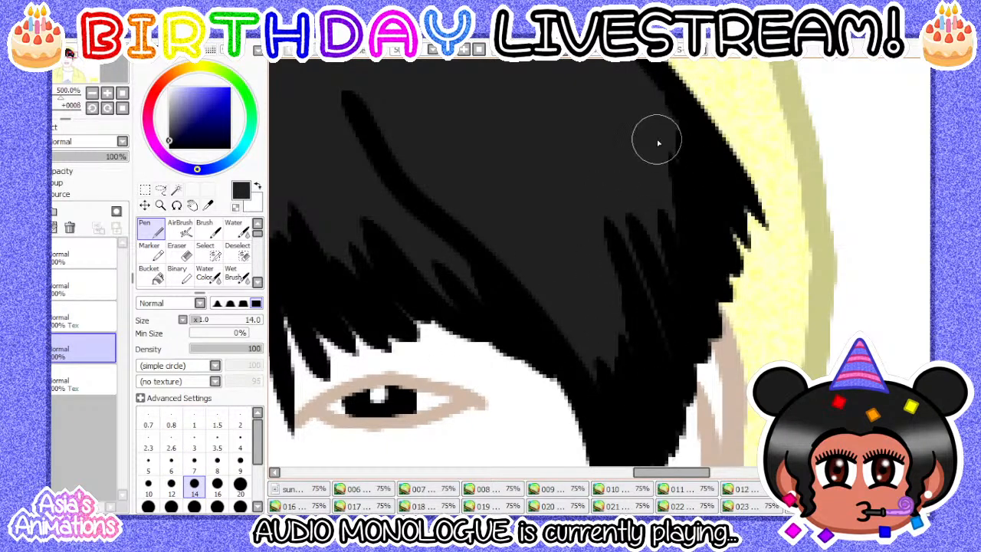
scroll(613, 199, "down", 5)
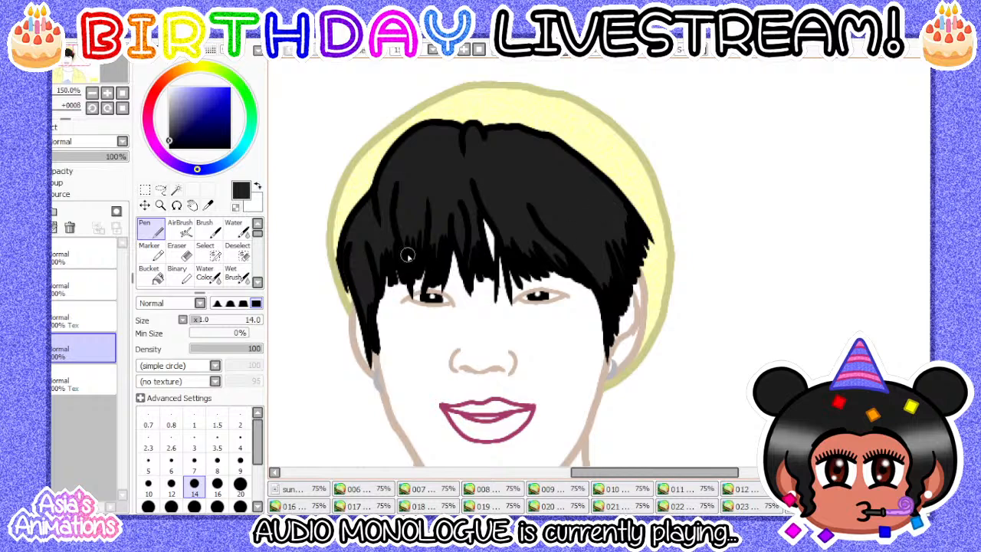
- Set the pen back to size 1, restore the full canvas view, and switch to the next drawing with uncoloured hair
scroll(406, 255, "down", 2)
left_click(194, 419)
left_click(121, 94)
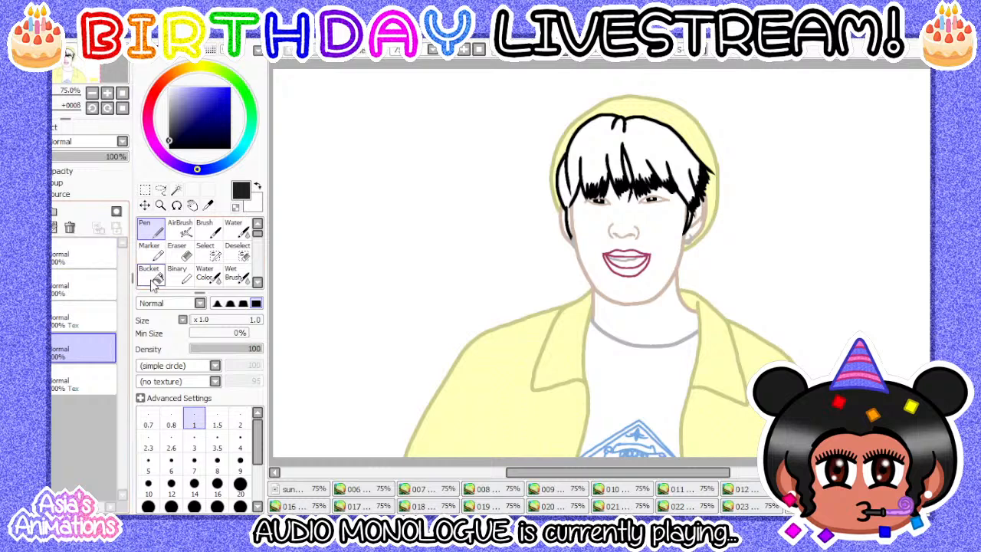
- Fill the white hair of this open-mouthed drawing with dark grey using the Bucket
scroll(662, 138, "up", 2)
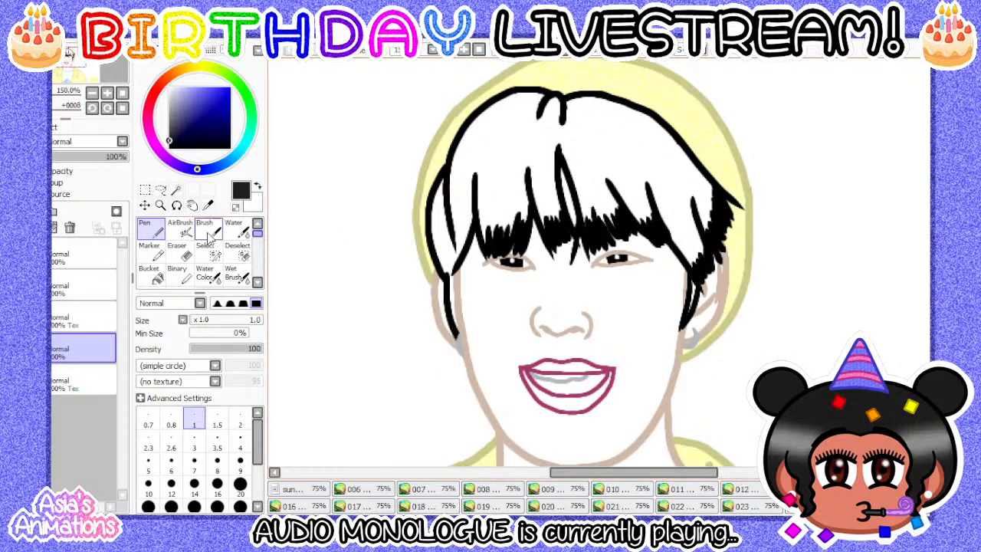
left_click(152, 275)
left_click(608, 151)
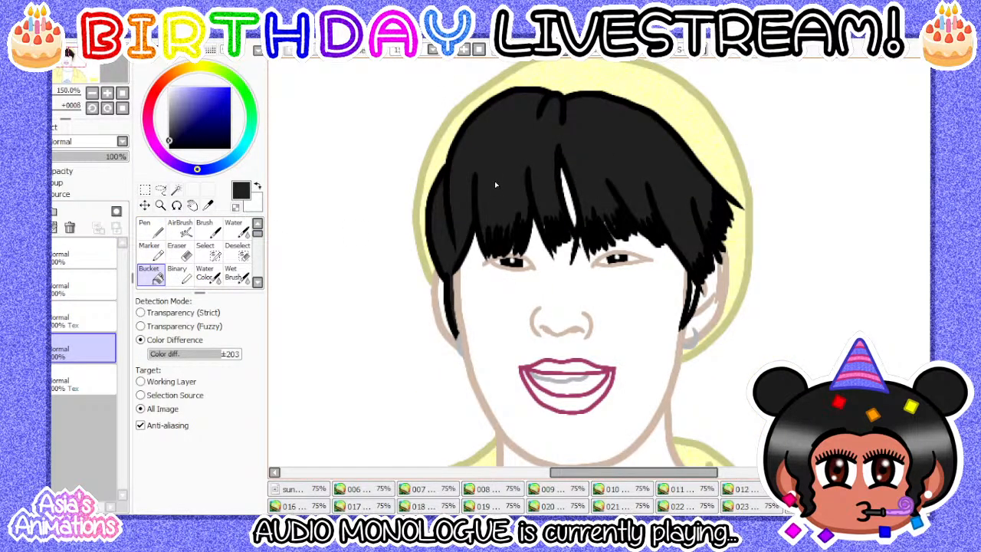
- Switch to the Pen at size 12 and touch up the left-hand sidelock and the strands above it
scroll(494, 181, "up", 2)
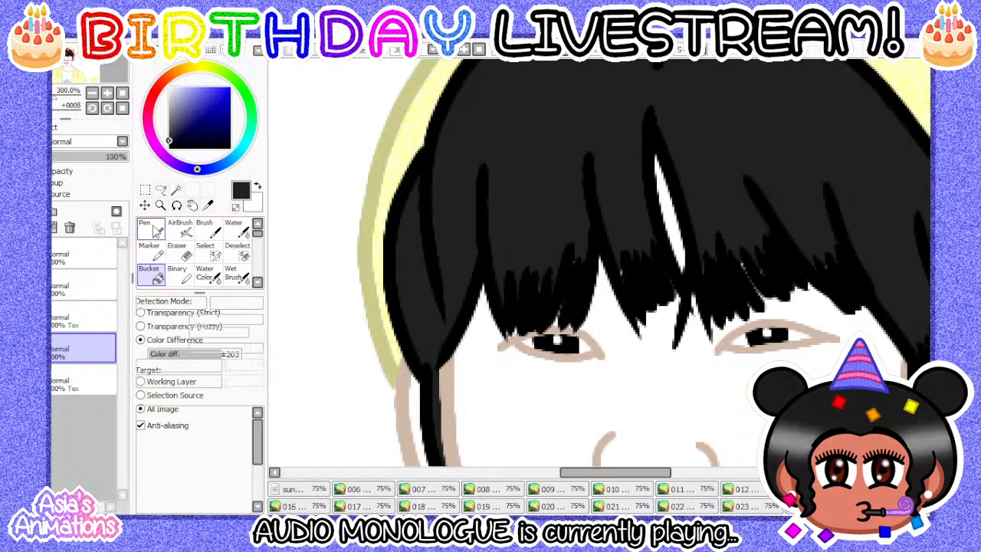
left_click(152, 228)
left_click(171, 482)
scroll(432, 360, "up", 1)
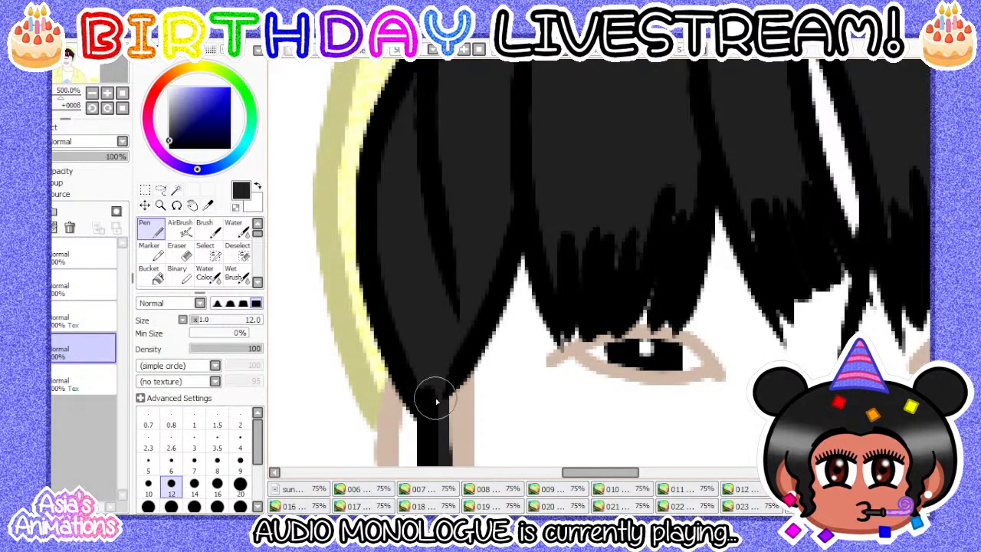
scroll(446, 322, "down", 2)
scroll(439, 309, "up", 2)
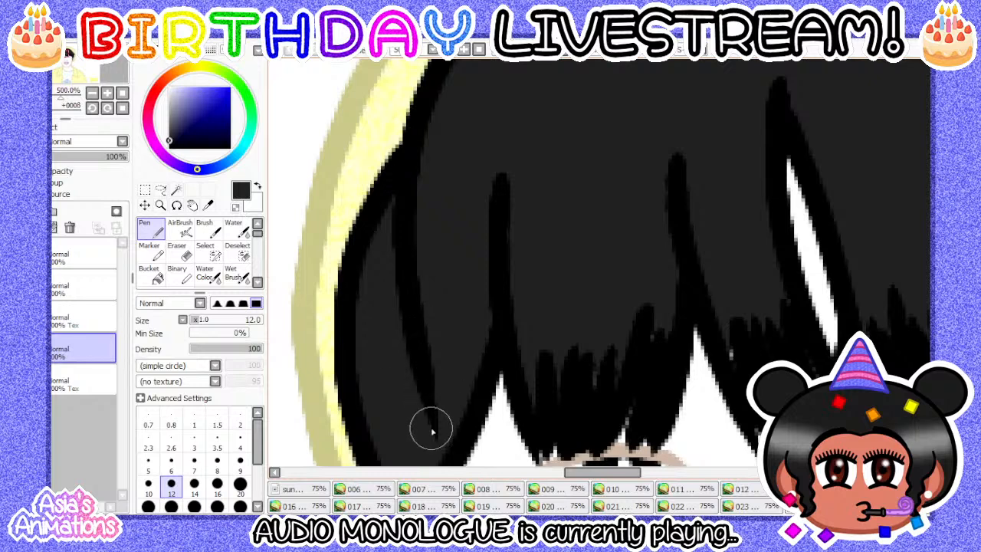
scroll(453, 345, "down", 2)
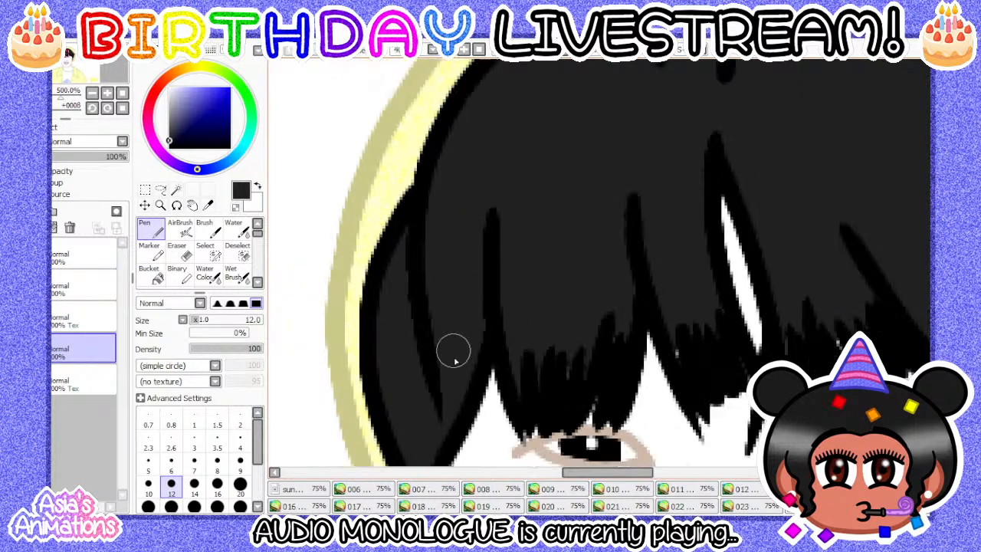
scroll(560, 322, "up", 3)
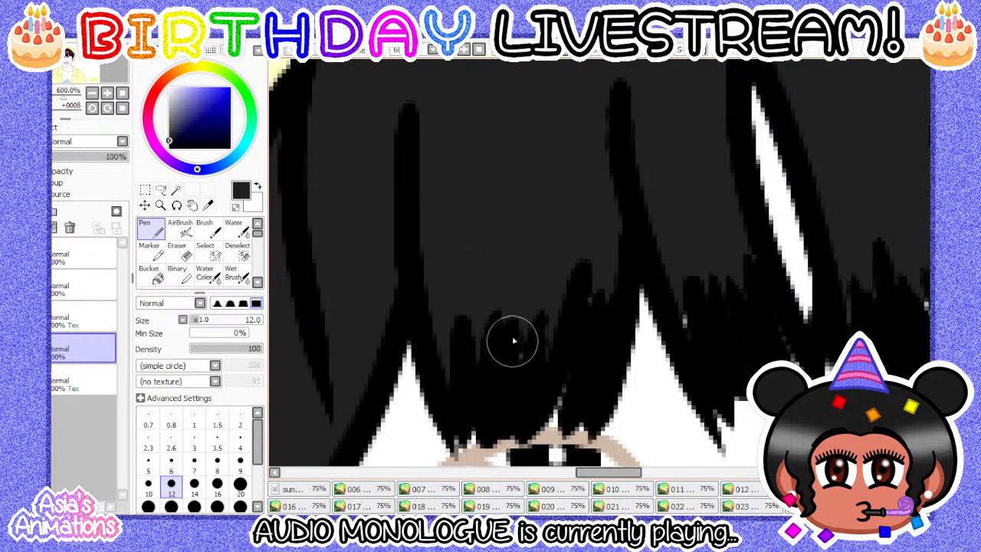
- Cover the remaining gaps in the fringe between the left-hand eye and the white parting gap
scroll(612, 227, "down", 2)
scroll(601, 223, "up", 3)
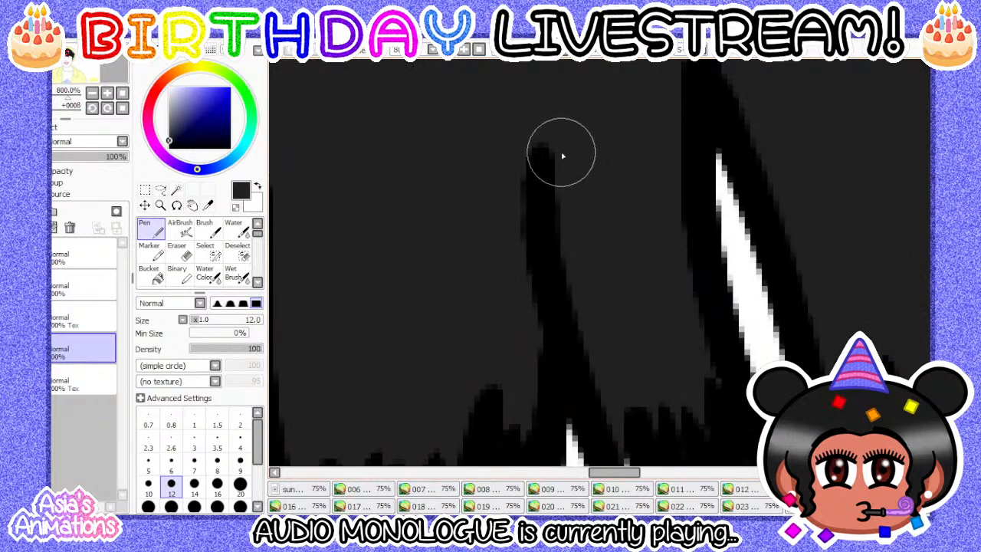
scroll(486, 207, "down", 3)
scroll(540, 312, "up", 2)
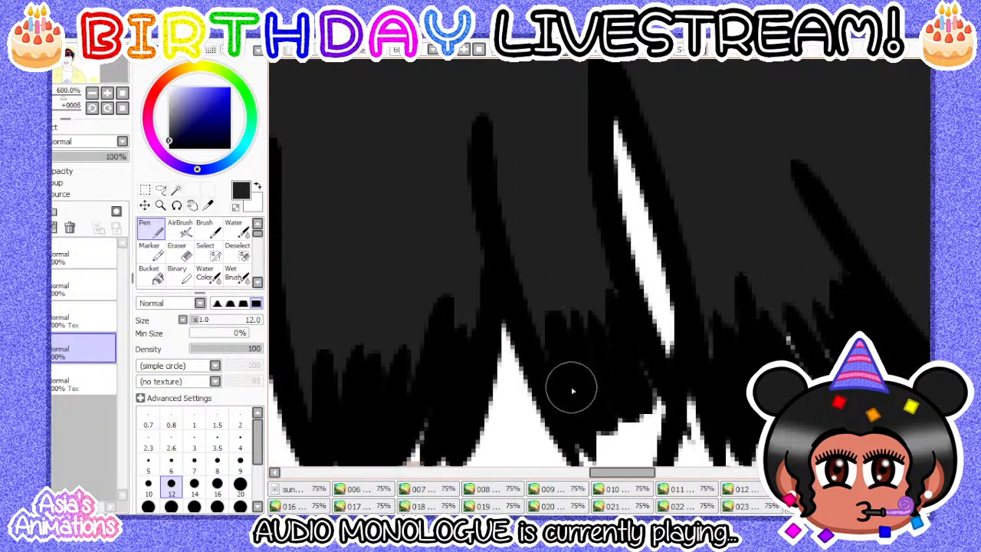
scroll(532, 393, "down", 2)
- Touch up the edges of the two short strands at the crown with dark grey
scroll(564, 113, "up", 2)
scroll(530, 136, "up", 1)
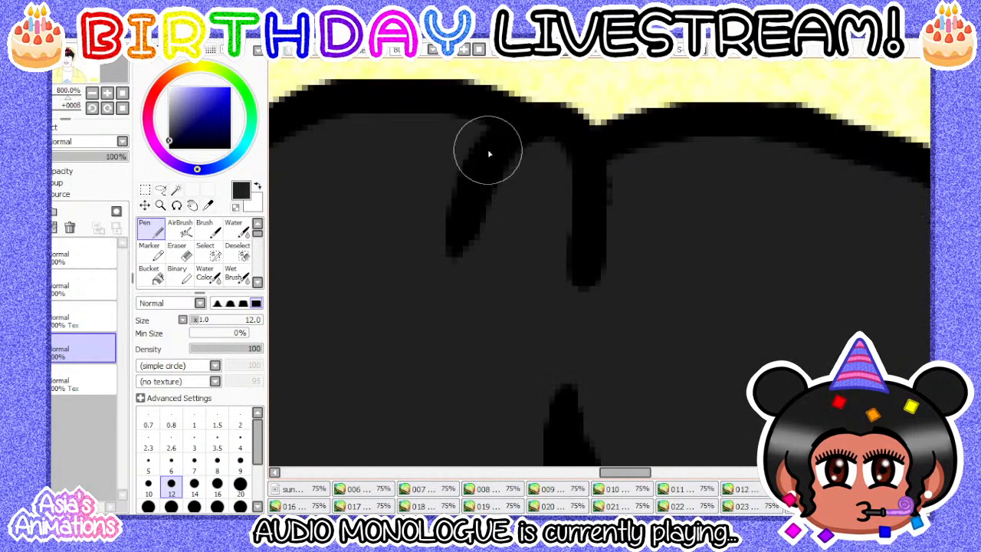
scroll(450, 162, "down", 2)
scroll(452, 167, "down", 2)
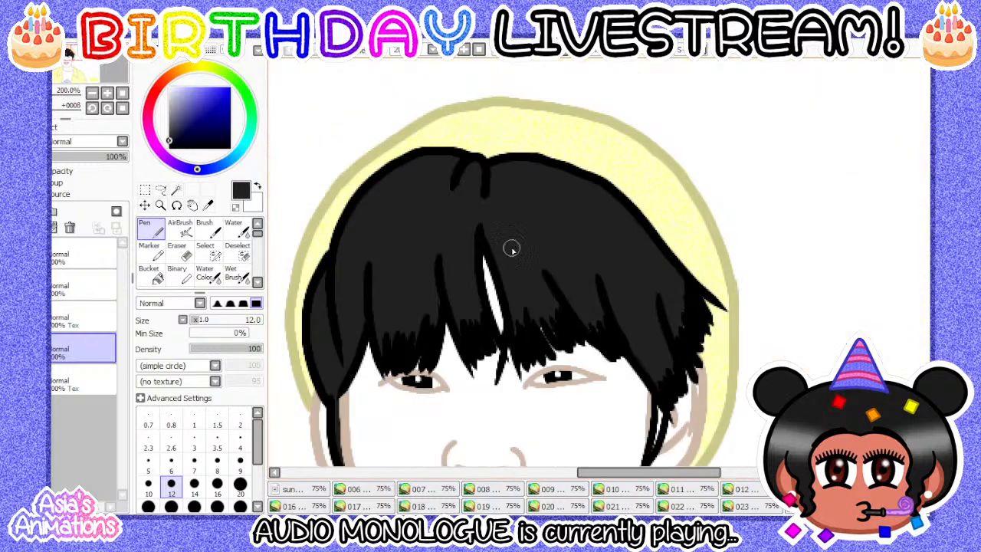
- Paint over the white slivers in the fringe above the right-hand eye with dark grey
scroll(511, 248, "up", 3)
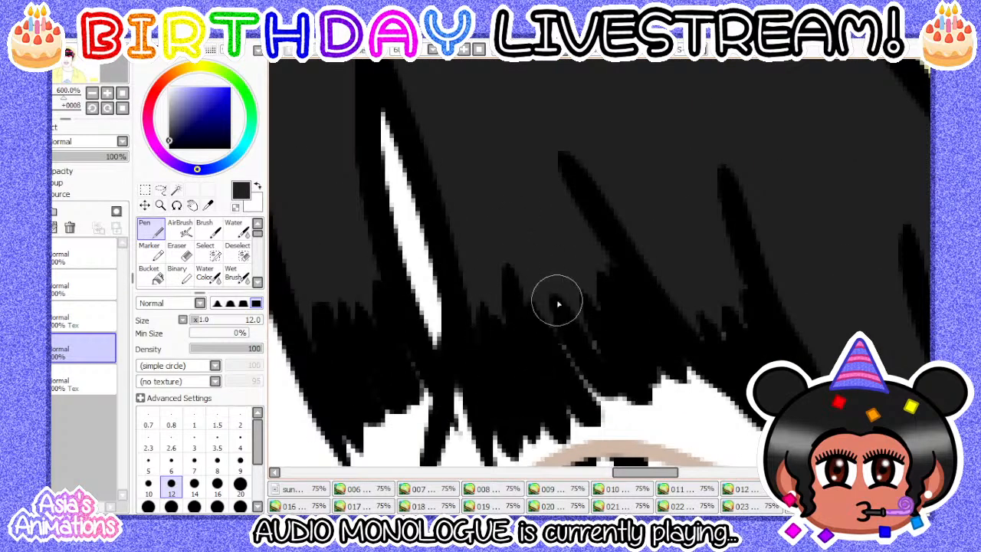
scroll(551, 144, "down", 2)
scroll(624, 146, "up", 2)
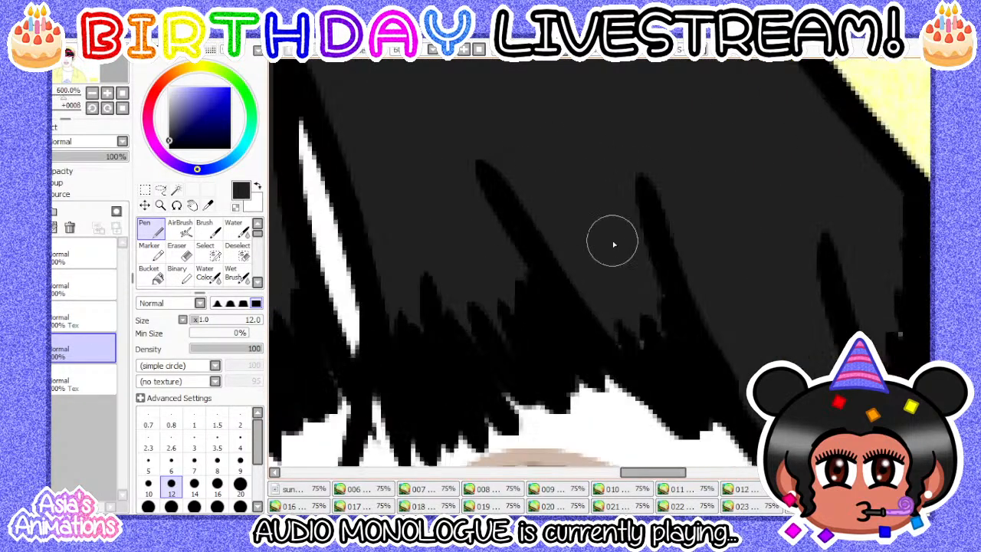
scroll(475, 230, "down", 3)
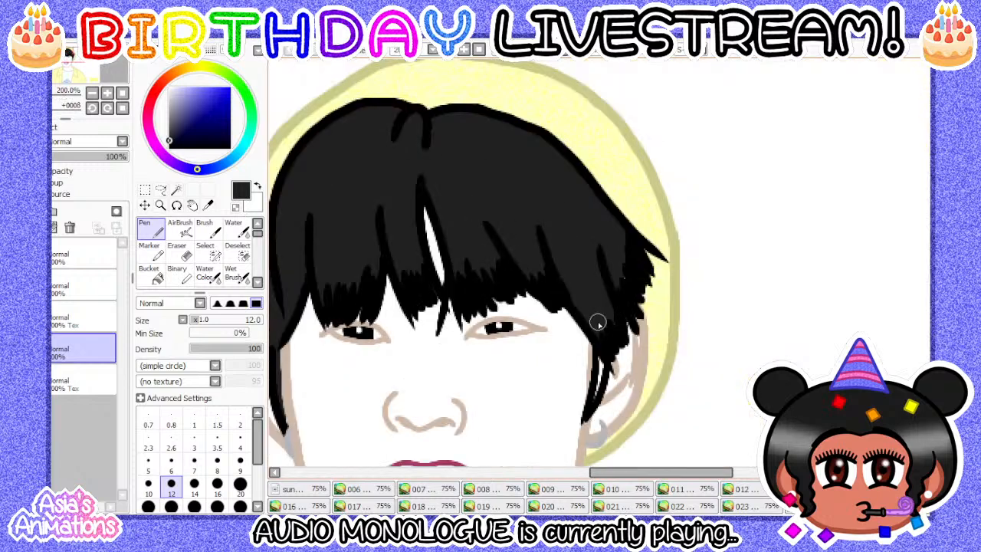
- Cover the specks in the spiky hair above the right-hand ear with dark grey
scroll(595, 321, "up", 2)
scroll(639, 193, "up", 1)
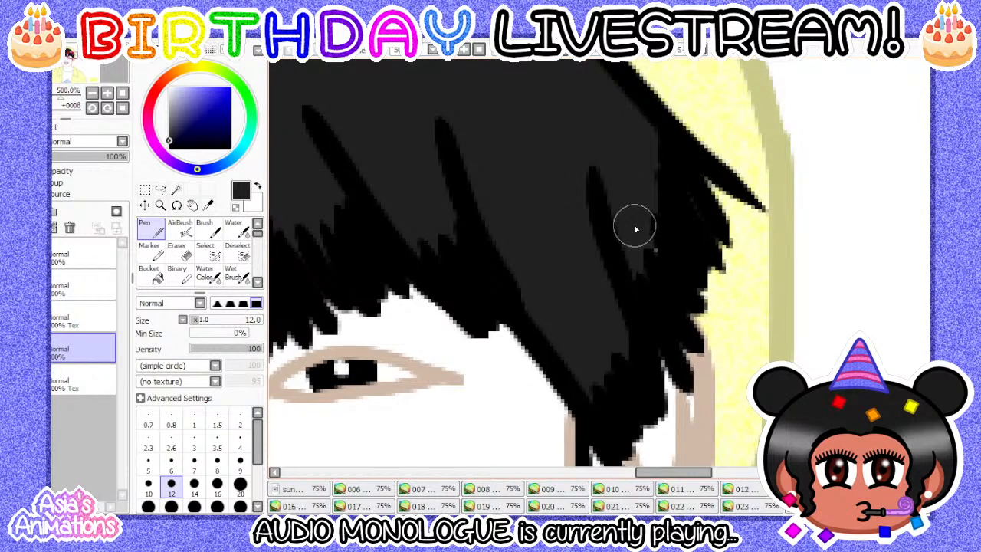
scroll(636, 228, "up", 1)
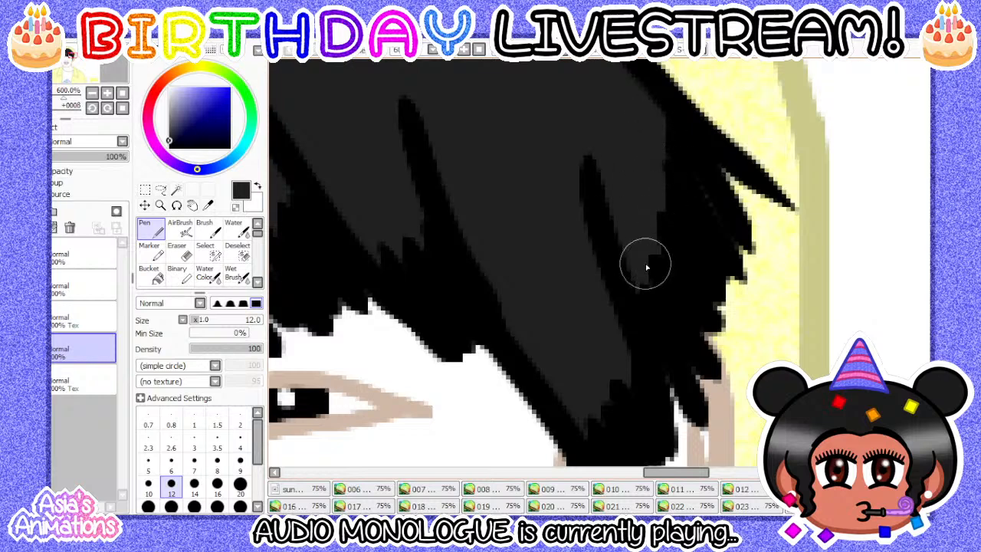
scroll(646, 266, "down", 5)
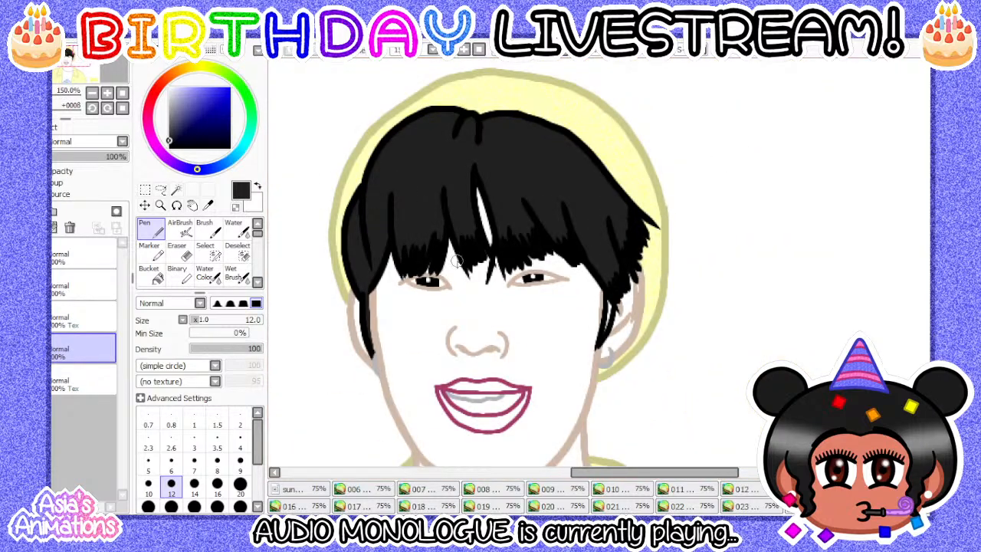
- Fill the white slivers in the sideburn beside the right-hand ear with dark grey, using the Pen at size 7 for the main gap
scroll(627, 323, "up", 3)
left_click(218, 471)
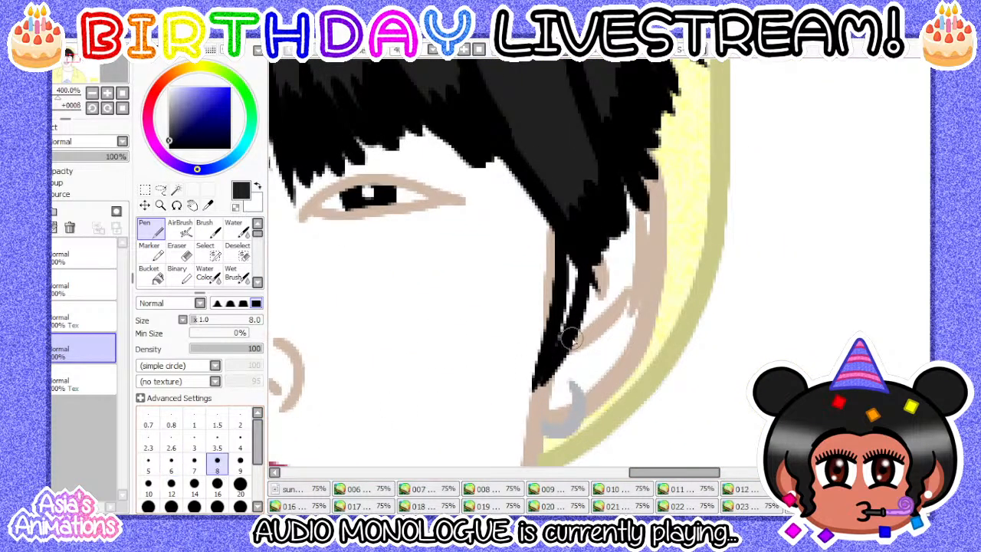
key("ctrl+plus")
key("ctrl+plus")
left_click(194, 469)
scroll(646, 328, "up", 1)
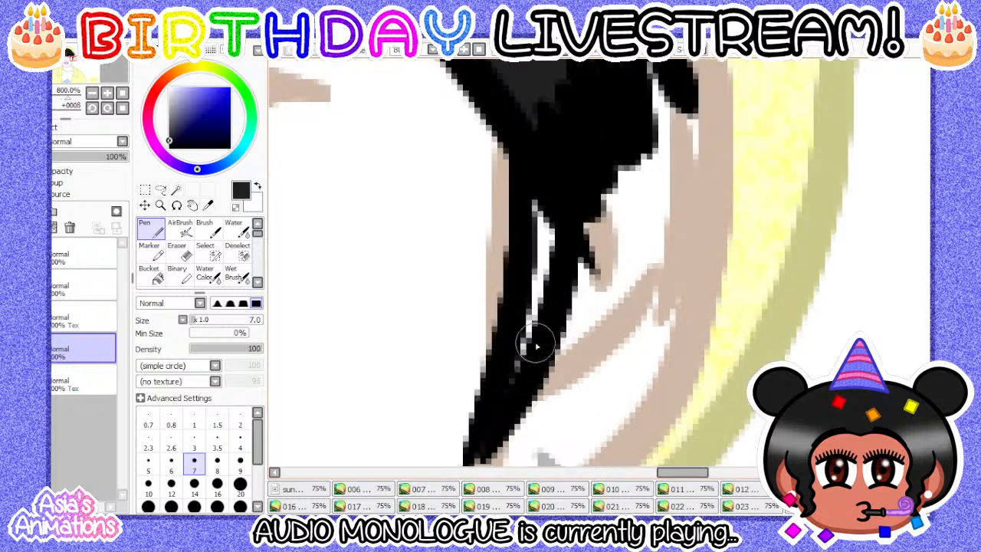
mouse_move(550, 170)
left_mouse_down()
mouse_move(533, 227)
mouse_move(549, 198)
mouse_move(545, 252)
mouse_move(511, 401)
left_mouse_up()
left_click(195, 421)
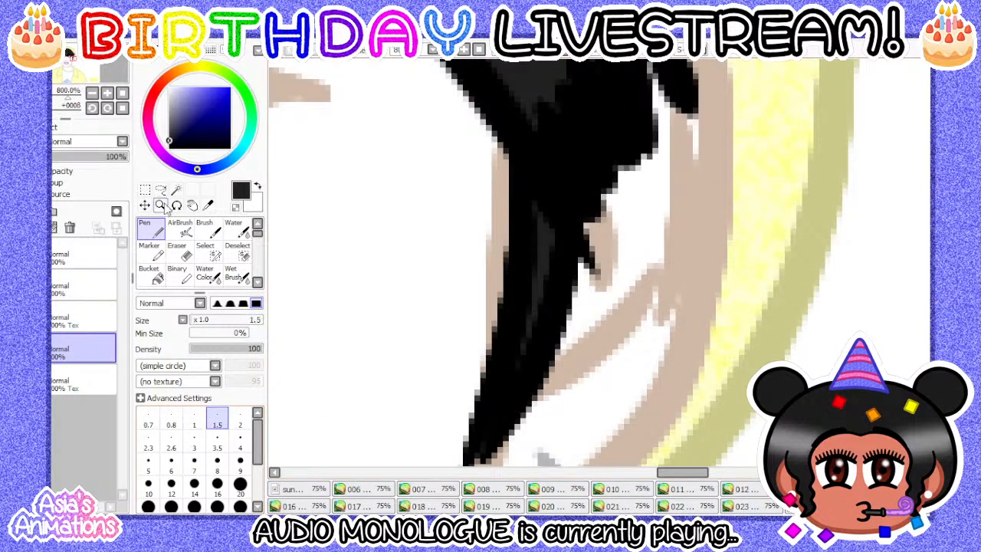
left_click(122, 108)
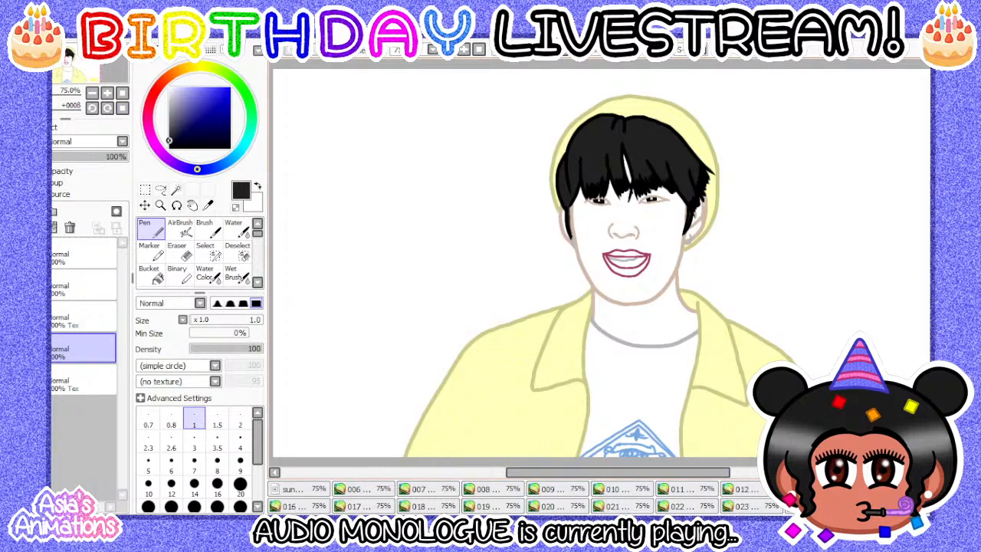
- Switch to the next frame with uncoloured hair and fill the hair with dark grey using the Bucket
key("ctrl+Tab")
key("ctrl+Tab")
key("ctrl+Tab")
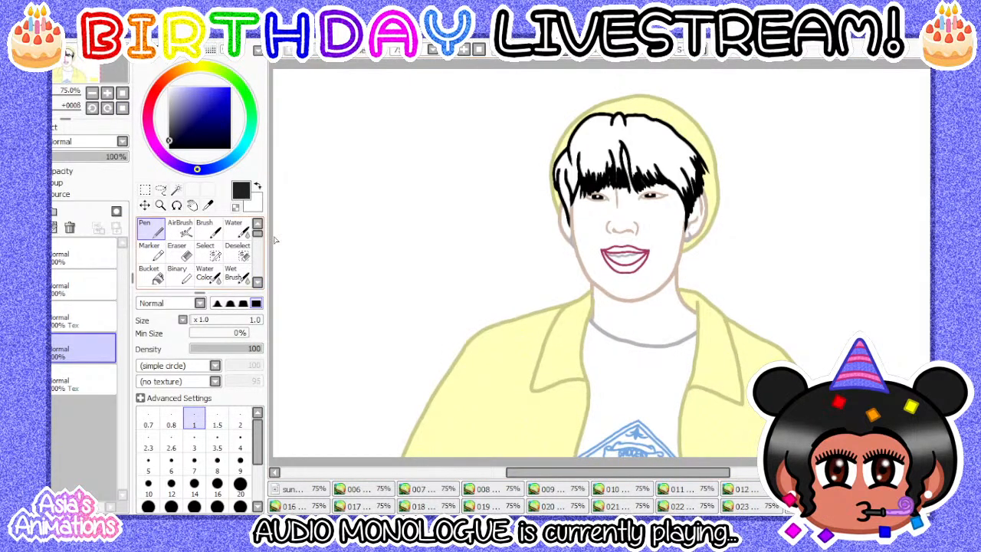
left_click(150, 273)
scroll(664, 139, "up", 2)
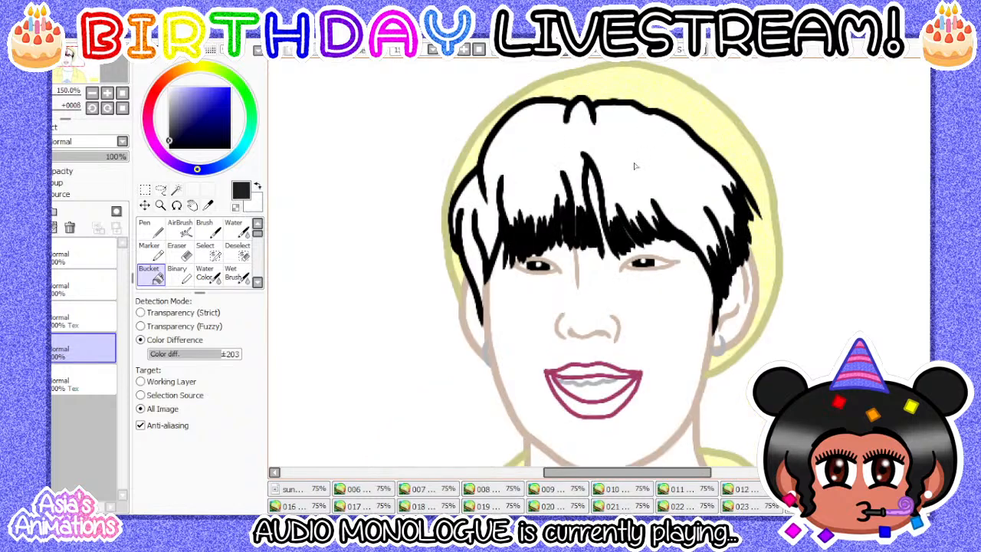
left_click(661, 166)
- Touch up the side hair and sideburn on the left-hand side of the face with the dark grey Pen, reducing its size to 9
scroll(498, 222, "up", 2)
left_click(150, 227)
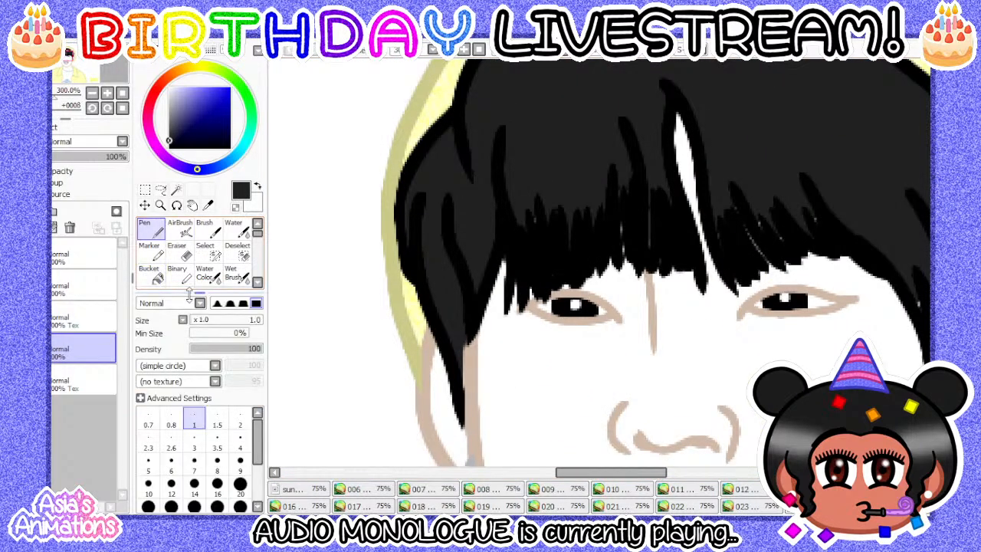
left_click(171, 483)
scroll(429, 219, "up", 2)
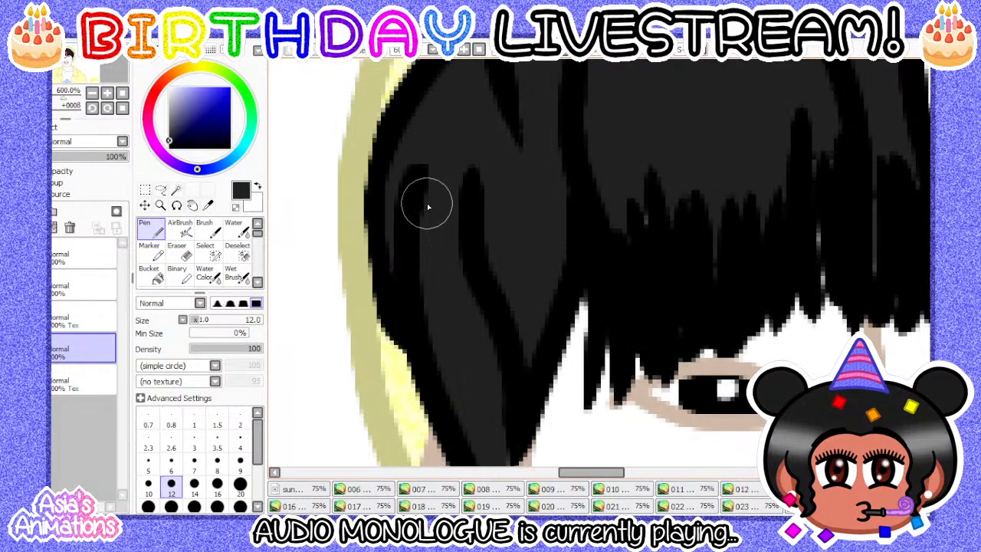
scroll(429, 203, "down", 1)
scroll(473, 381, "up", 1)
left_click(239, 460)
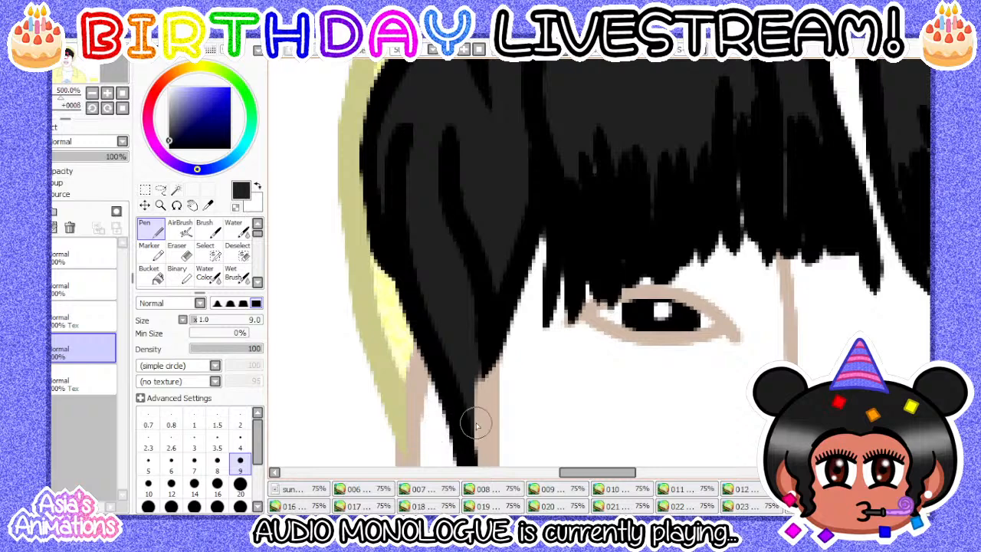
scroll(465, 357, "down", 2)
scroll(484, 286, "up", 4)
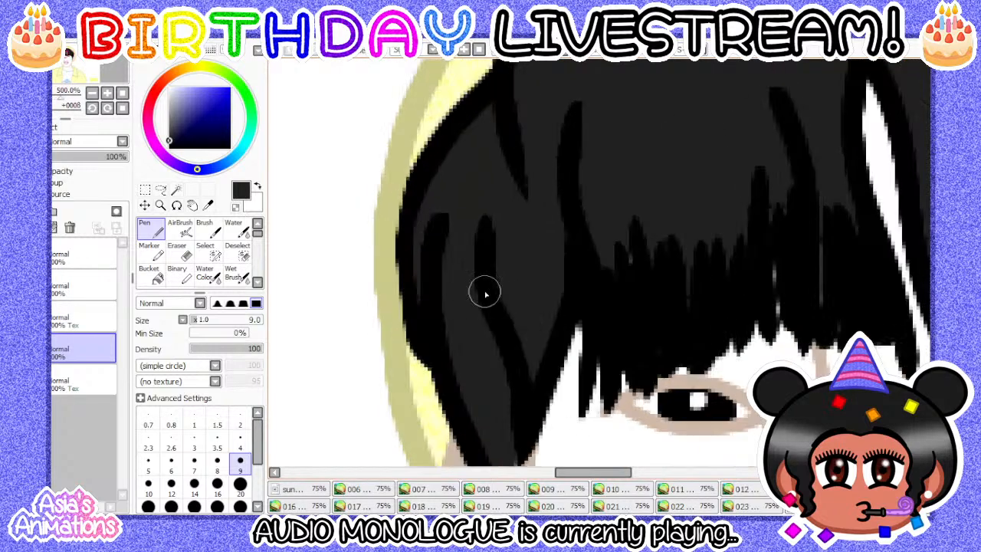
- Set the Pen size to 12 and touch up the edges of the strands above the left-hand sideburn with dark grey
left_click(166, 487)
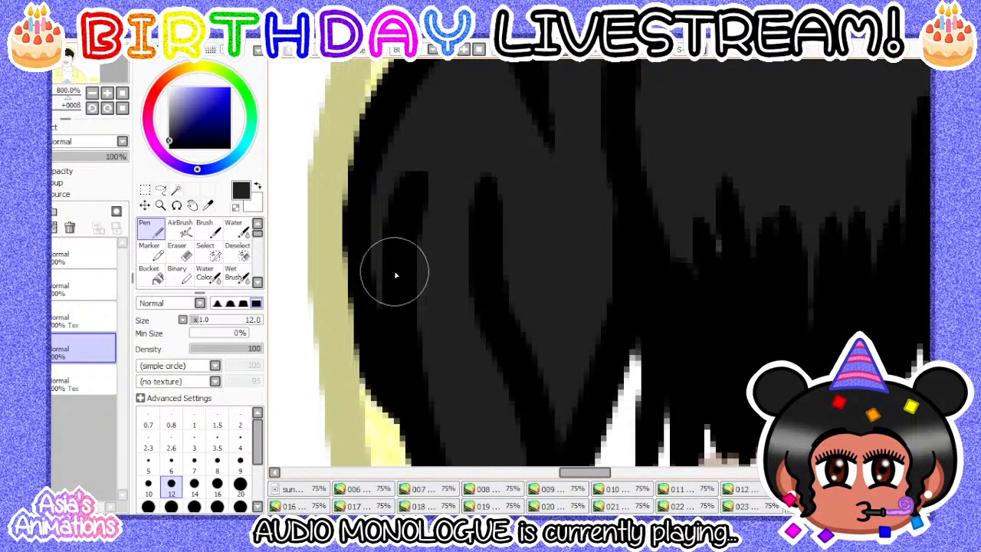
scroll(419, 168, "down", 3)
scroll(458, 170, "up", 3)
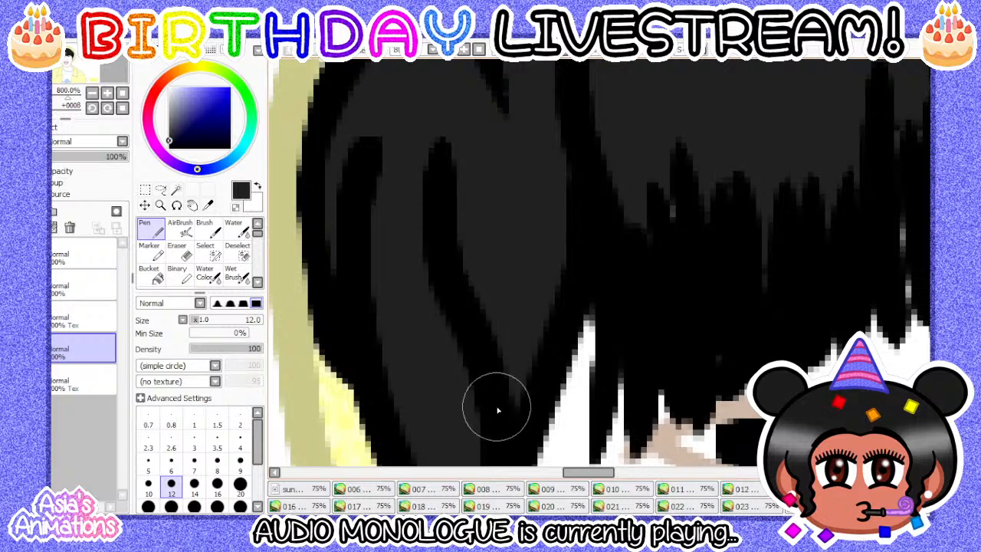
scroll(449, 378, "down", 4)
scroll(497, 269, "up", 2)
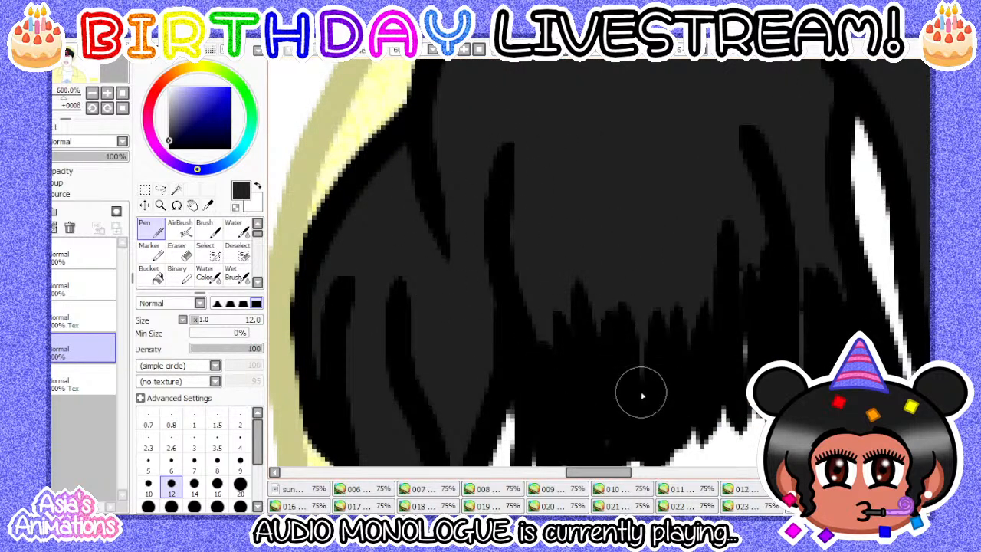
- Paint over the slivers in the fringe between the left-hand eye and the white parting gap with dark grey
scroll(466, 260, "down", 2)
scroll(555, 383, "up", 2)
scroll(598, 284, "down", 1)
scroll(613, 284, "up", 1)
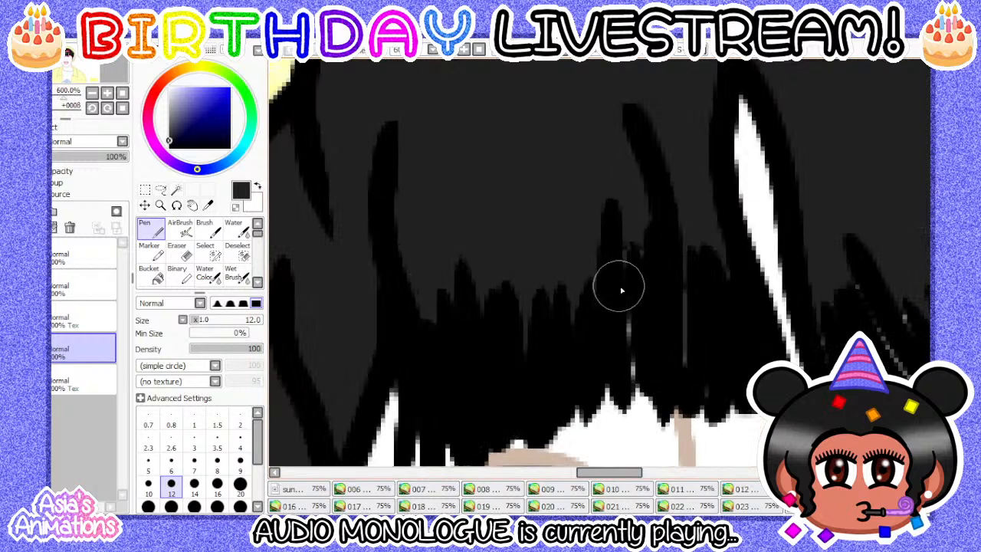
scroll(440, 349, "down", 1)
scroll(440, 349, "up", 1)
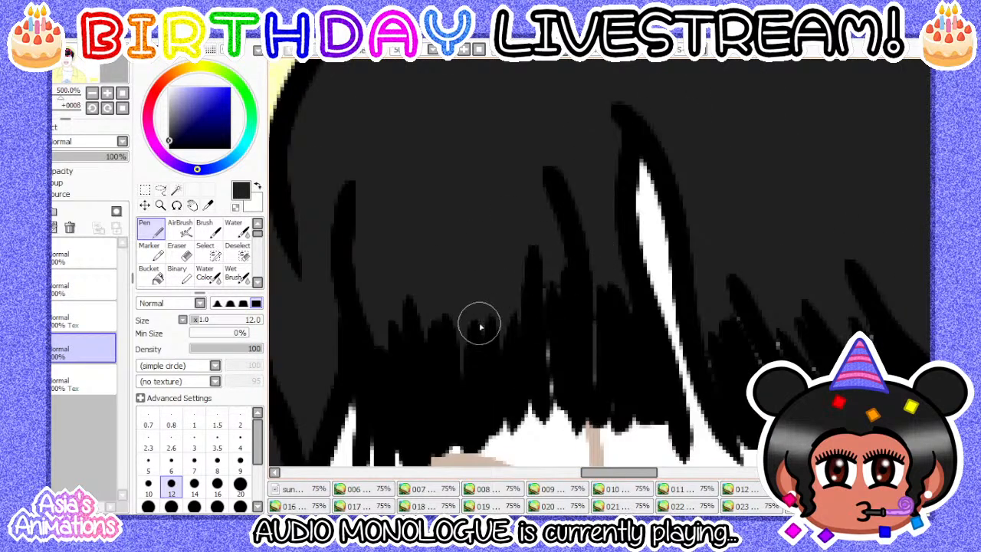
mouse_move(529, 279)
left_mouse_down()
mouse_move(543, 376)
mouse_move(562, 324)
mouse_move(601, 383)
left_mouse_up()
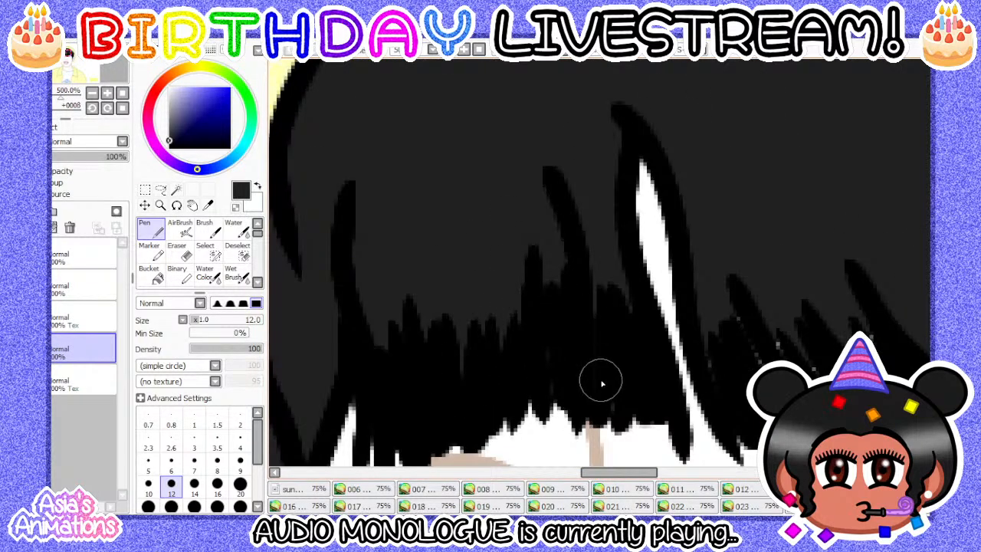
scroll(521, 344, "up", 1)
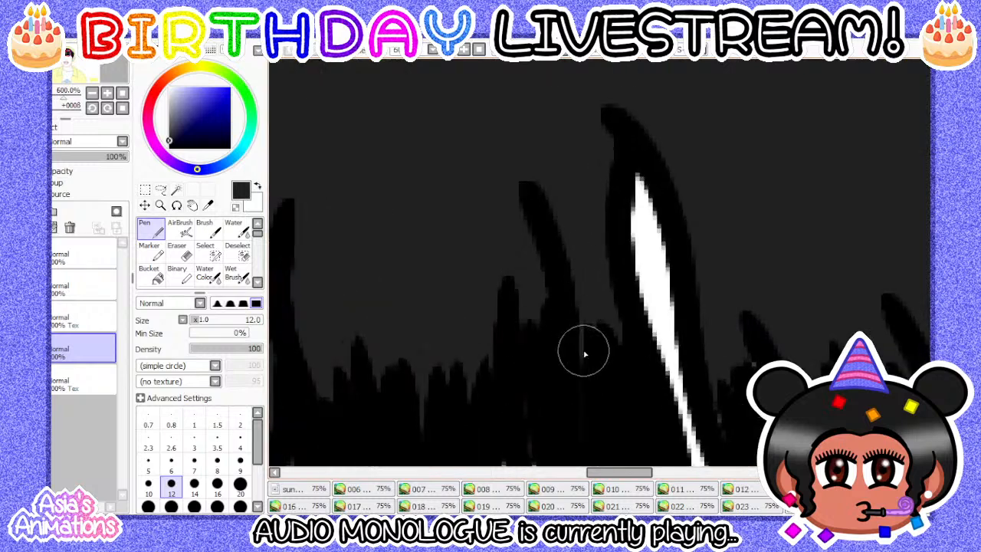
- Touch up the two short strands at the crown and the tip of the parting strand with dark grey
scroll(534, 328, "down", 4)
scroll(548, 200, "up", 5)
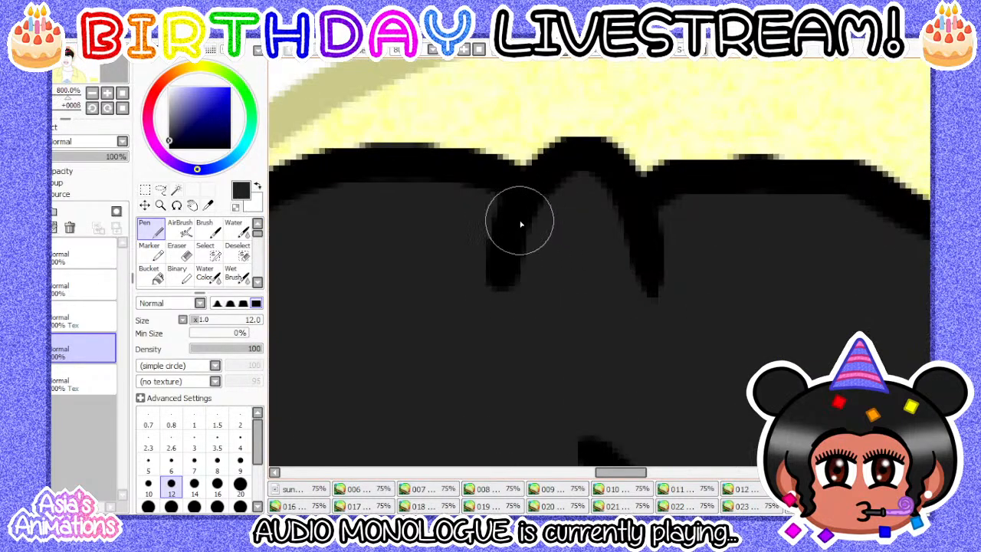
scroll(667, 245, "down", 5)
scroll(451, 241, "up", 4)
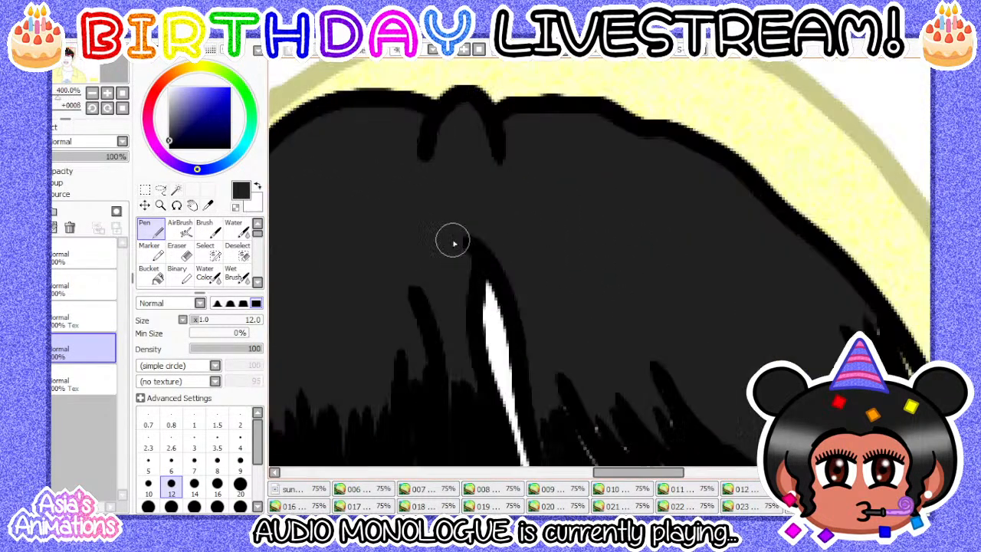
- Cover the white slivers in the fringe above the right-hand eye with dark grey
scroll(495, 268, "down", 3)
scroll(523, 271, "up", 3)
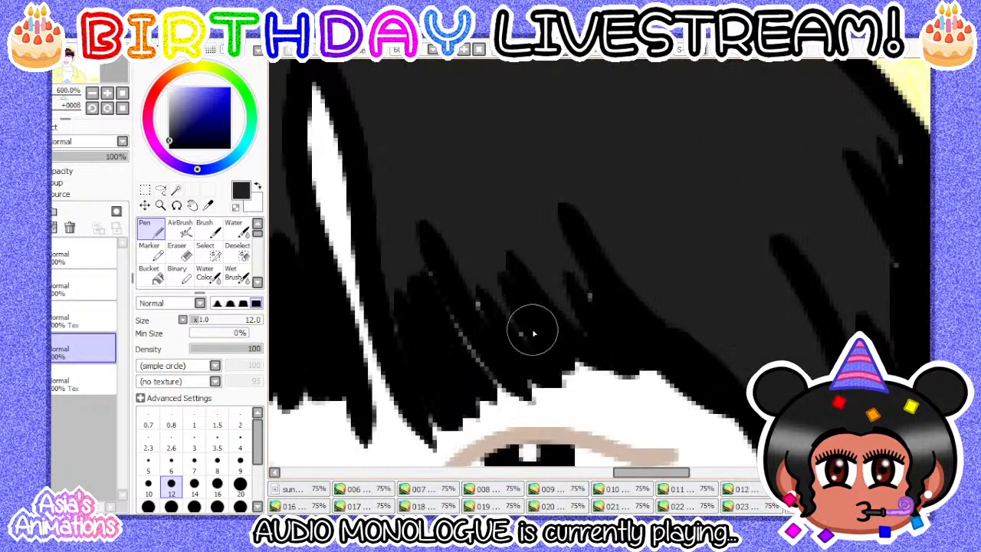
mouse_move(408, 300)
left_mouse_down()
mouse_move(422, 203)
mouse_move(462, 360)
mouse_move(480, 318)
mouse_move(470, 360)
mouse_move(582, 320)
left_mouse_up()
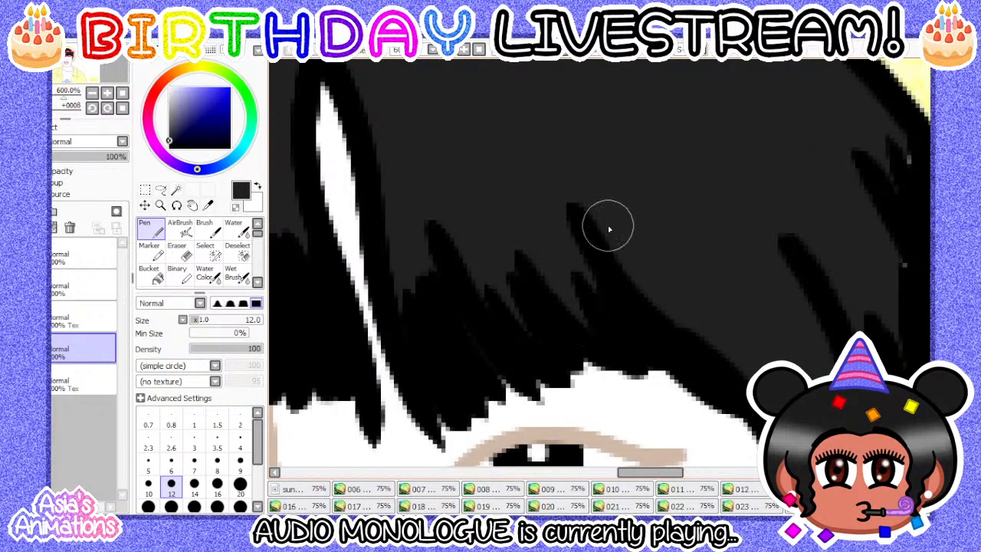
- Cover the specks in the spiky hair above the right-hand ear with dark grey and restore the full drawing view
scroll(494, 247, "down", 2)
scroll(564, 278, "up", 1)
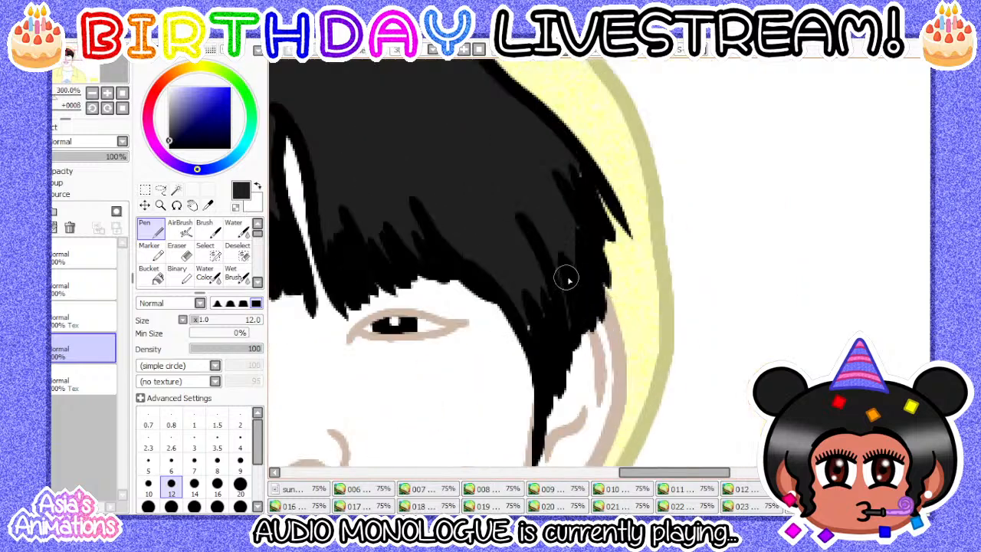
scroll(368, 219, "up", 1)
scroll(544, 279, "down", 1)
scroll(544, 279, "up", 1)
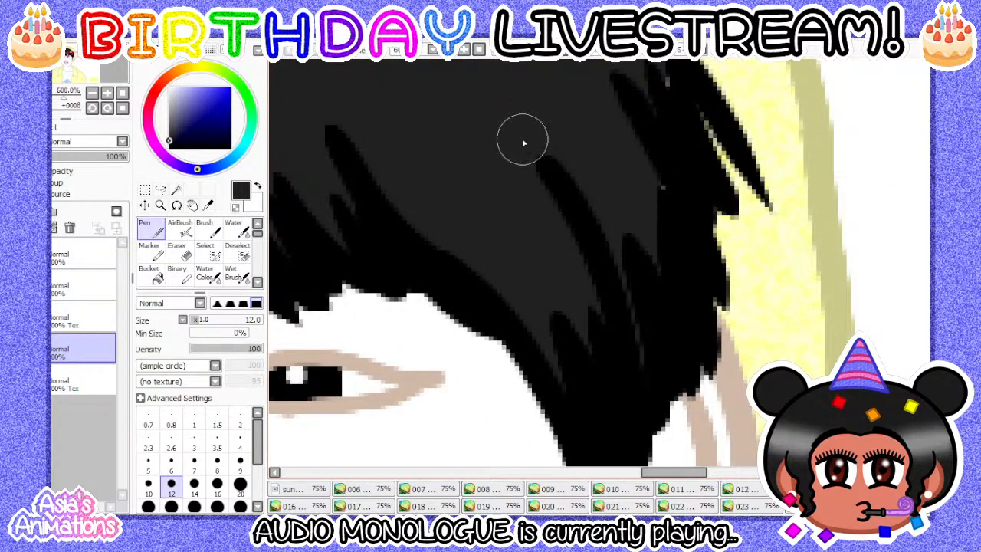
scroll(568, 337, "down", 1)
scroll(605, 156, "up", 1)
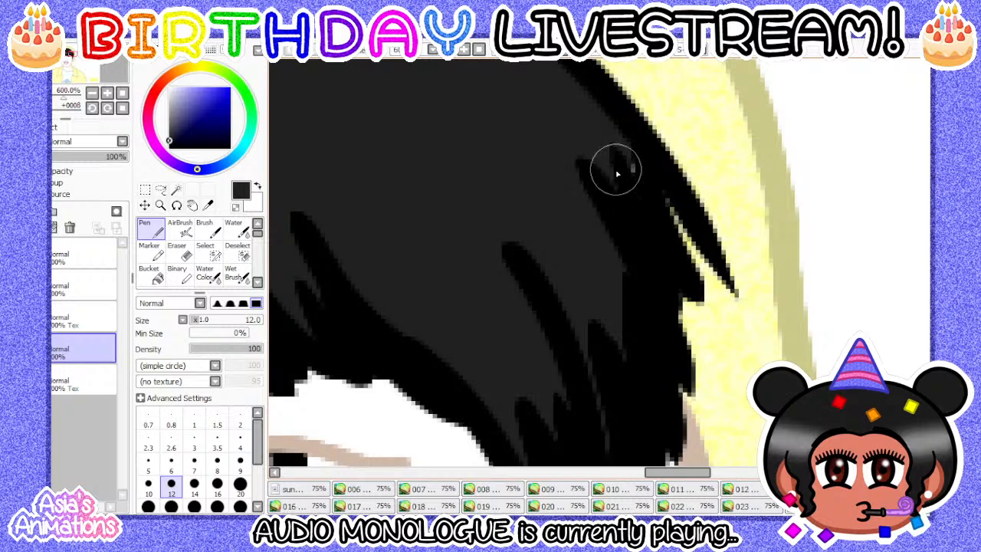
scroll(582, 284, "down", 4)
scroll(544, 260, "down", 2)
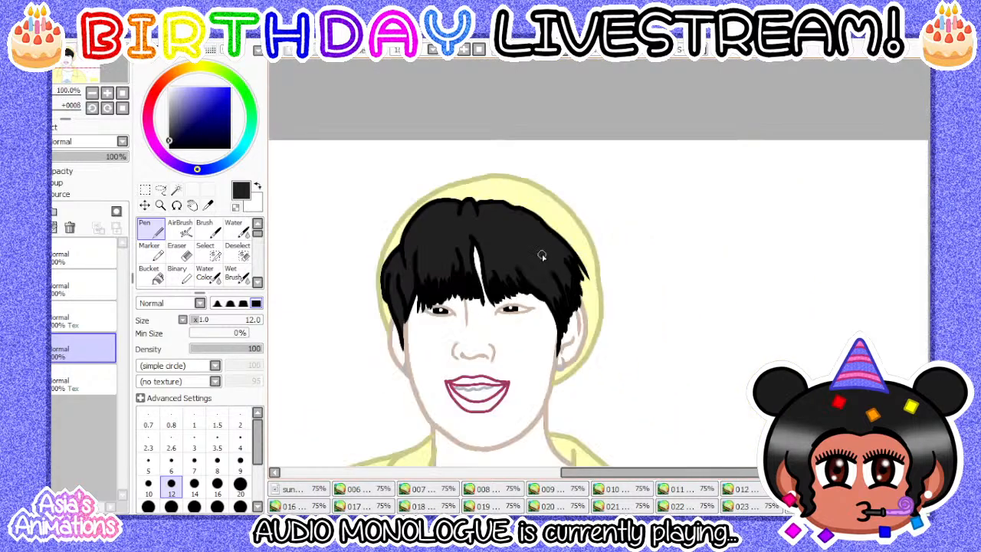
left_click(194, 423)
left_click(121, 107)
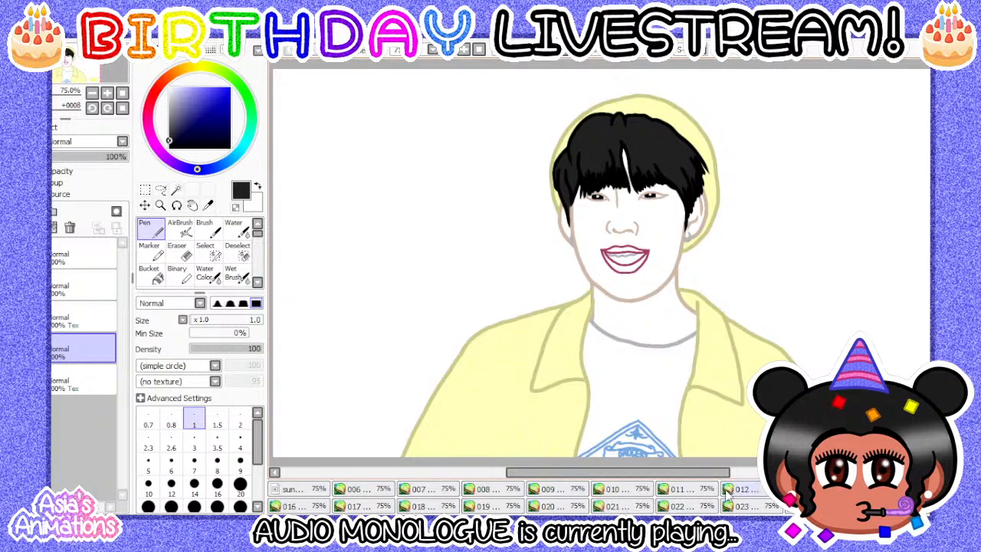
- Switch to frame 016 and fill its hair with dark grey using the Bucket
left_click(304, 509)
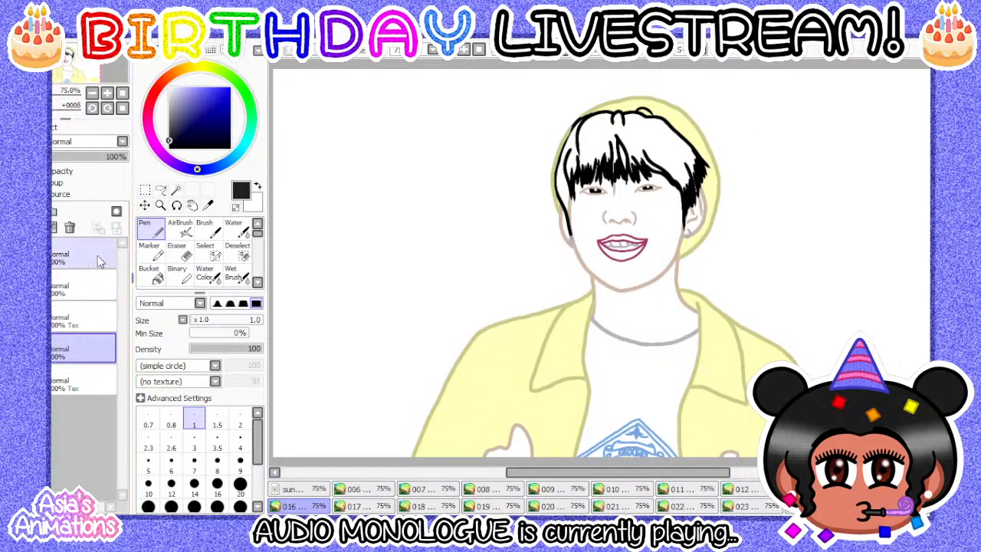
scroll(676, 151, "up", 3)
scroll(519, 188, "down", 3)
scroll(519, 205, "up", 3)
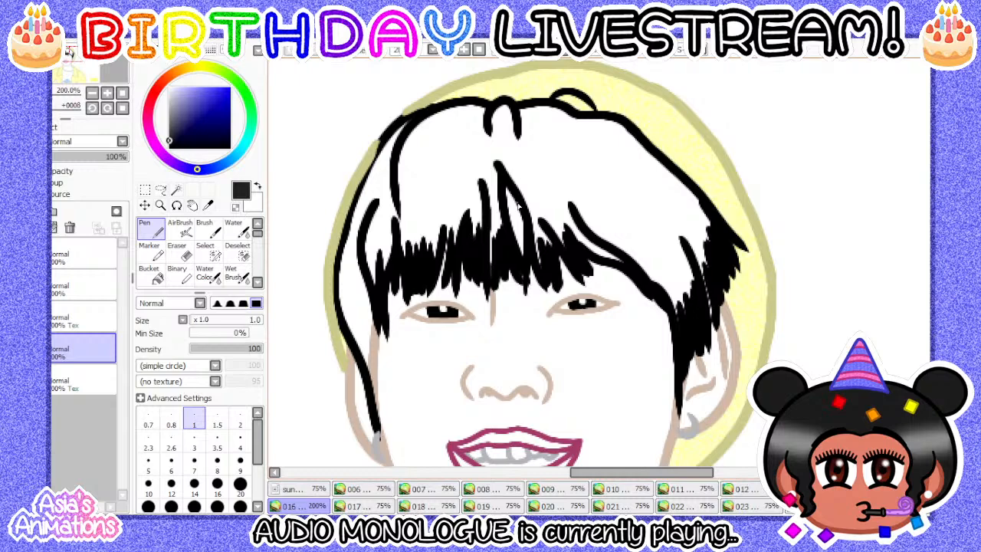
left_click(157, 280)
left_click(558, 173)
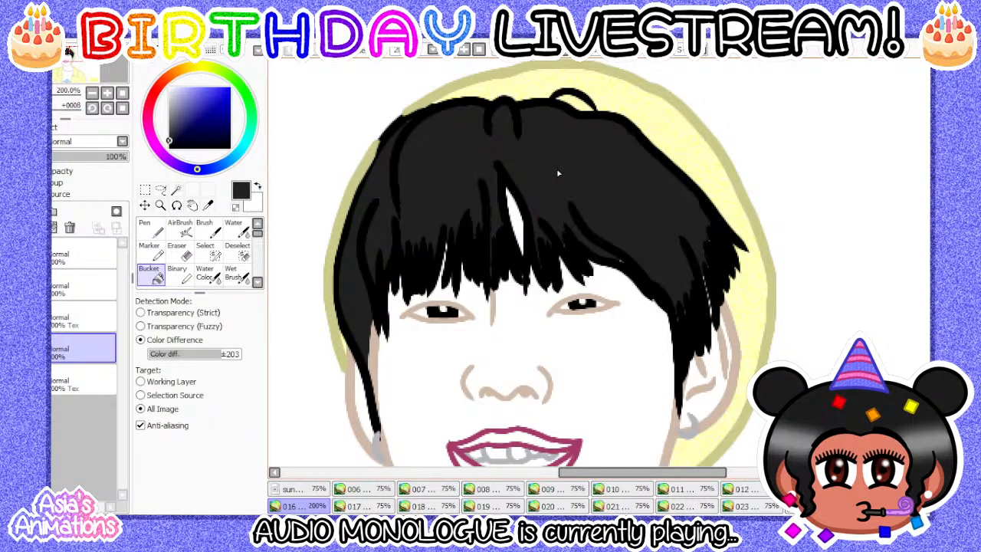
- Touch up the side lock left of the fringe in frame 016 with the dark grey Pen at size 12
scroll(557, 173, "up", 2)
left_click(152, 228)
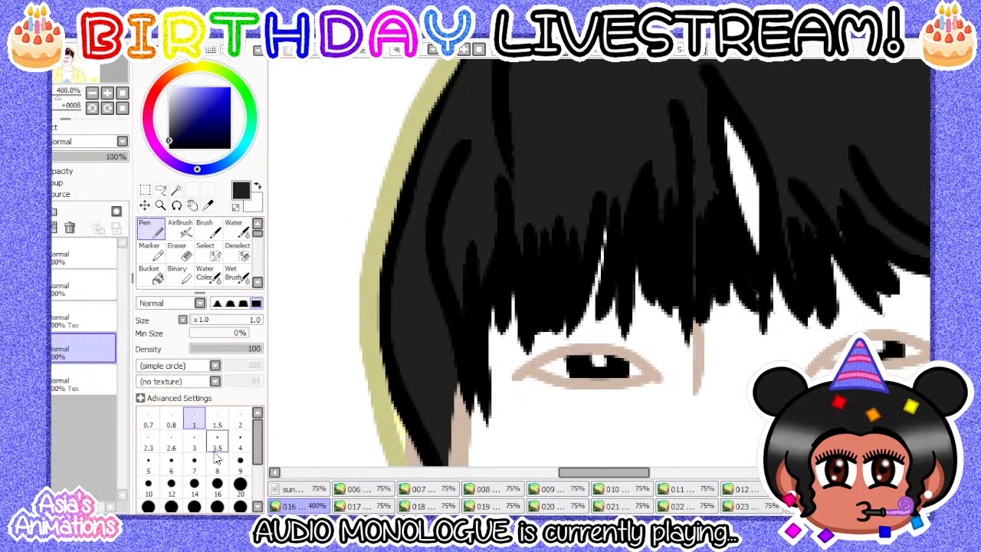
left_click(170, 482)
scroll(474, 267, "up", 2)
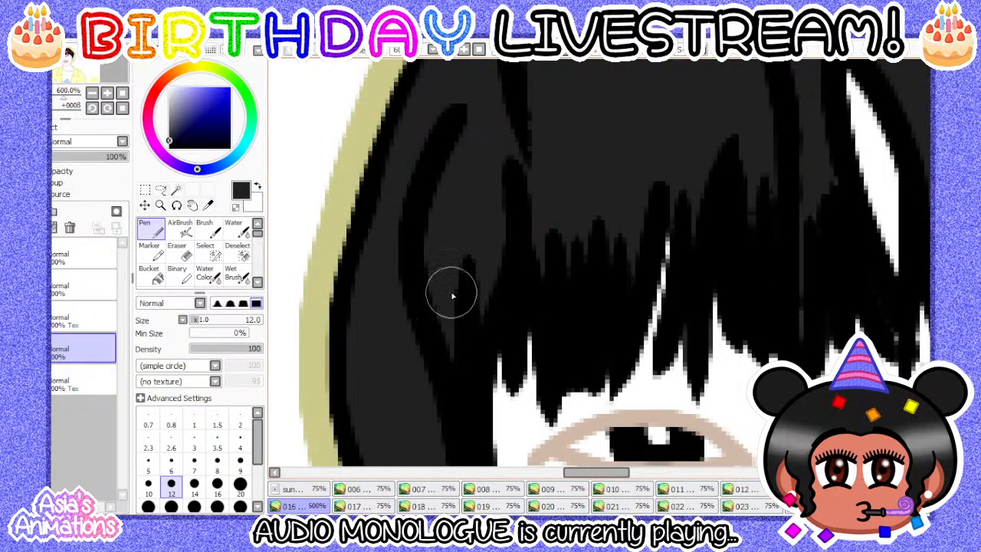
- Touch up the edges of the long strand running down from the crown on the left-hand side with dark grey
scroll(528, 162, "down", 2)
scroll(513, 221, "up", 1)
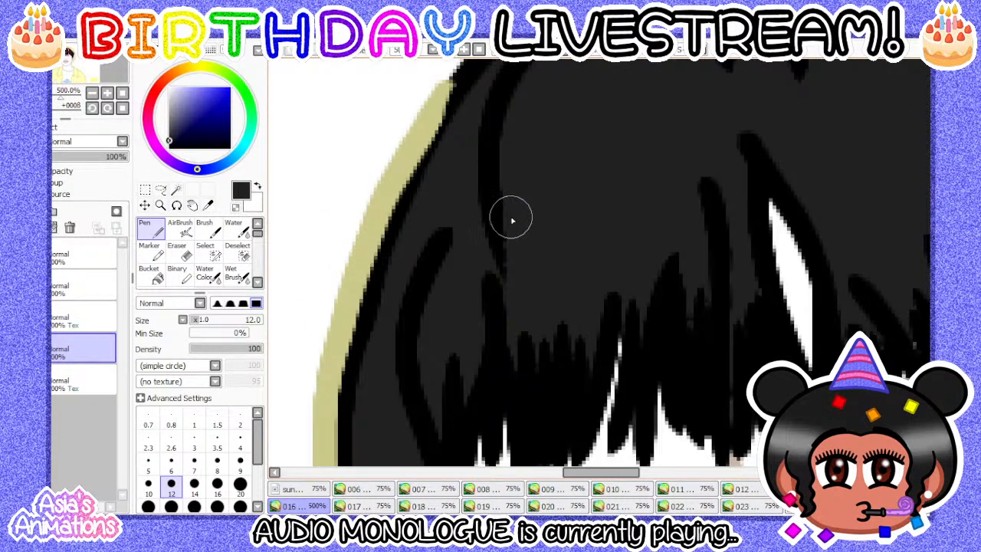
scroll(605, 268, "down", 2)
scroll(533, 192, "up", 2)
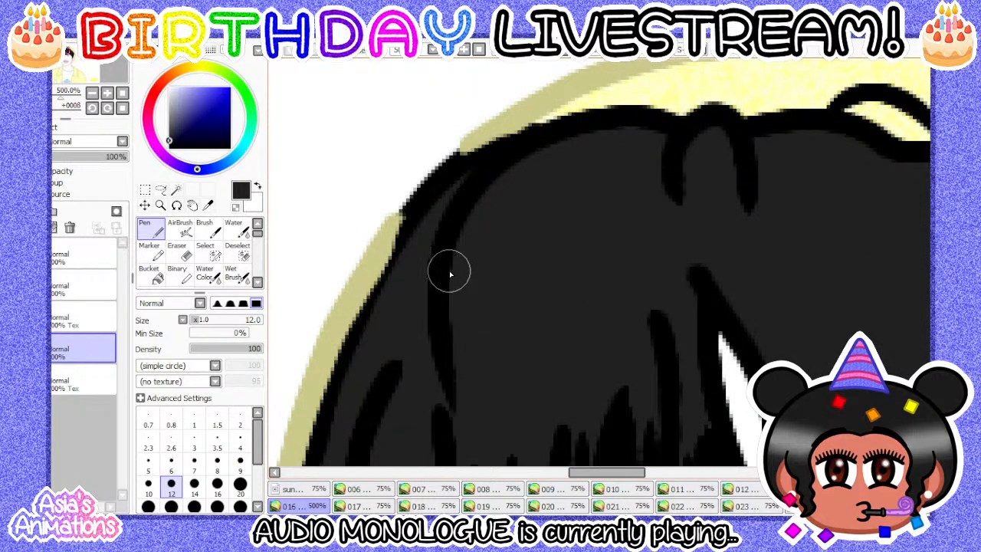
- Touch up the narrow strands in the middle of frame 016's fringe with the dark grey Pen at size 8
scroll(450, 273, "down", 2)
scroll(504, 344, "up", 2)
scroll(551, 344, "down", 2)
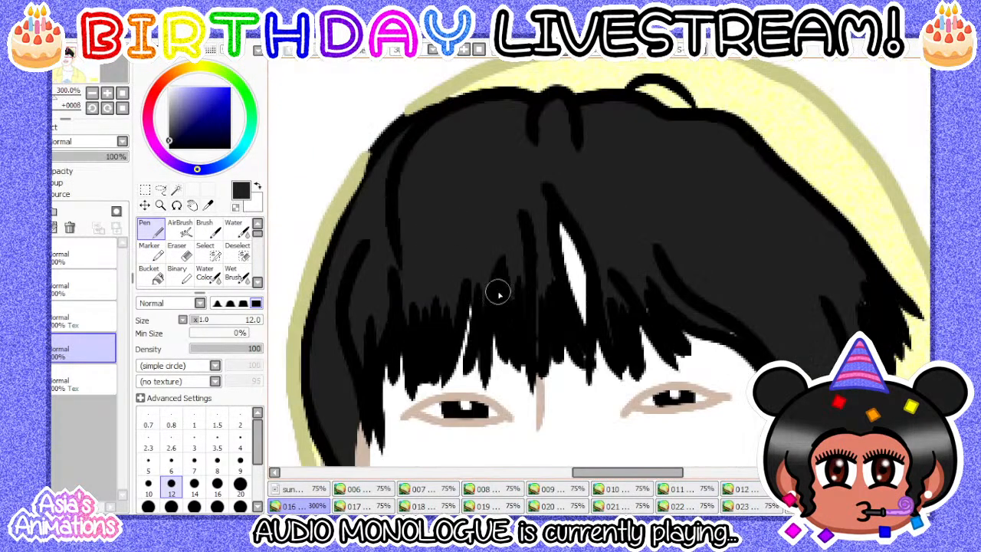
scroll(498, 294, "up", 2)
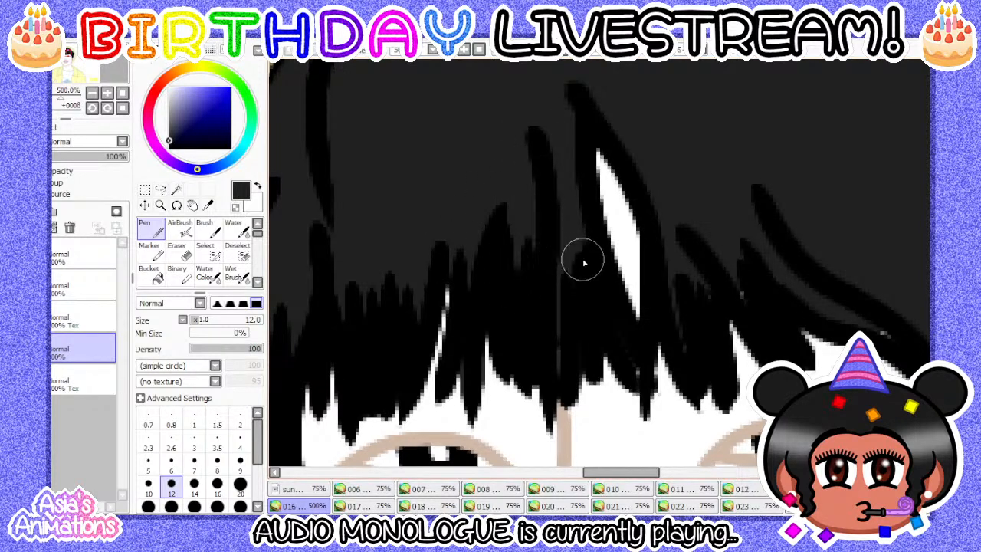
left_click(217, 470)
scroll(594, 317, "up", 2)
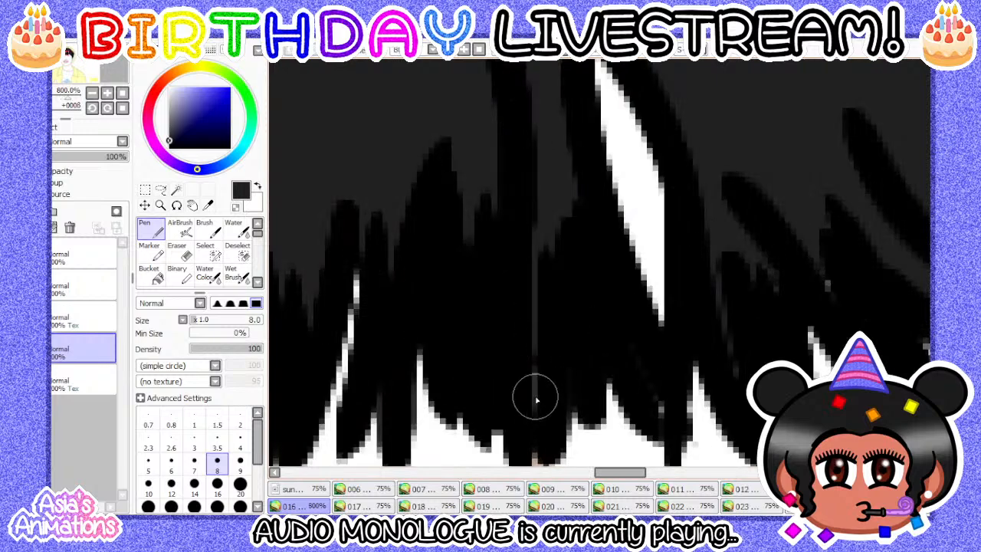
scroll(474, 378, "down", 3)
scroll(473, 377, "down", 2)
- Smooth the edges of the two short strands at the crown in frame 016 with dark grey
scroll(501, 192, "up", 3)
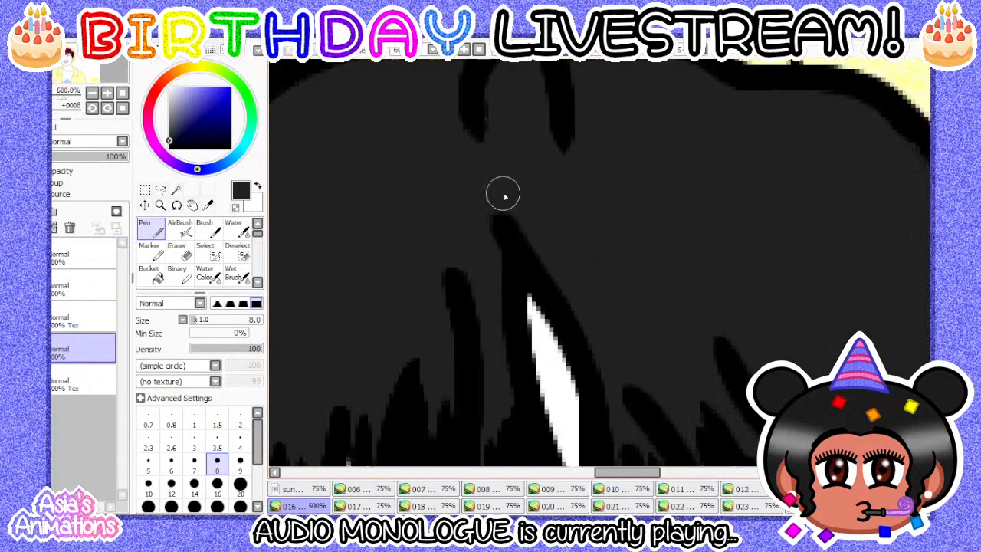
scroll(528, 230, "down", 2)
scroll(539, 238, "down", 1)
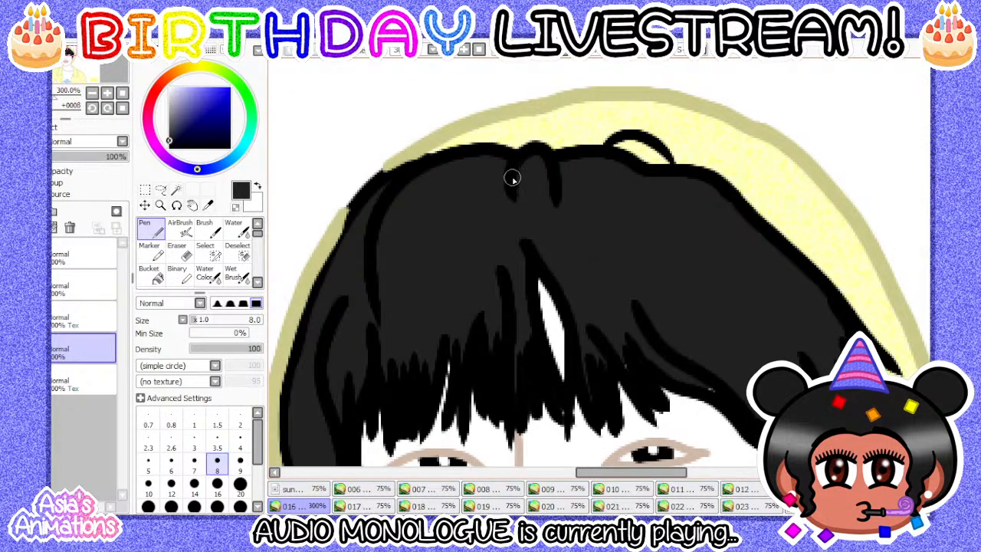
scroll(512, 178, "up", 4)
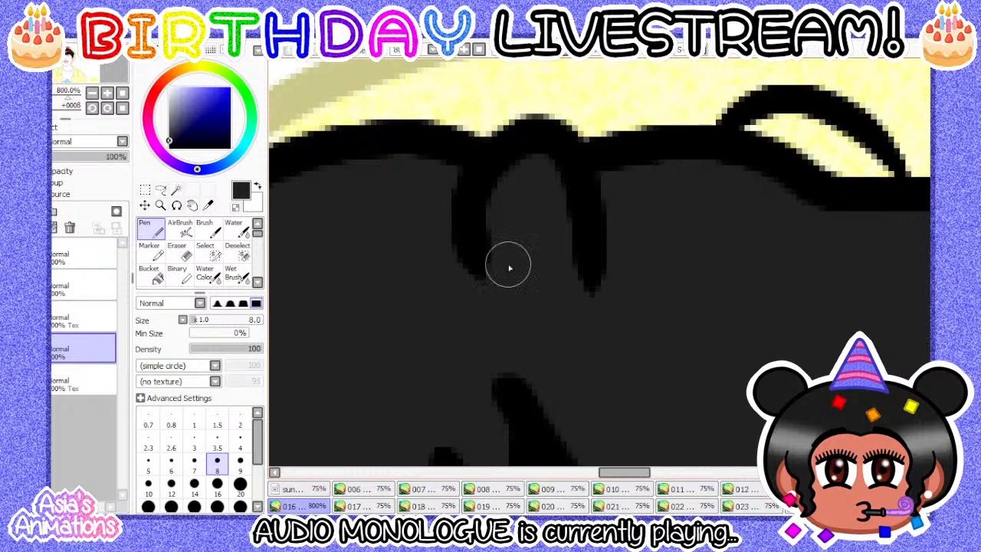
scroll(571, 205, "down", 5)
- Touch up the long sweeping strand above the right-hand eye in frame 016 with the dark grey Pen at size 12
scroll(521, 268, "up", 5)
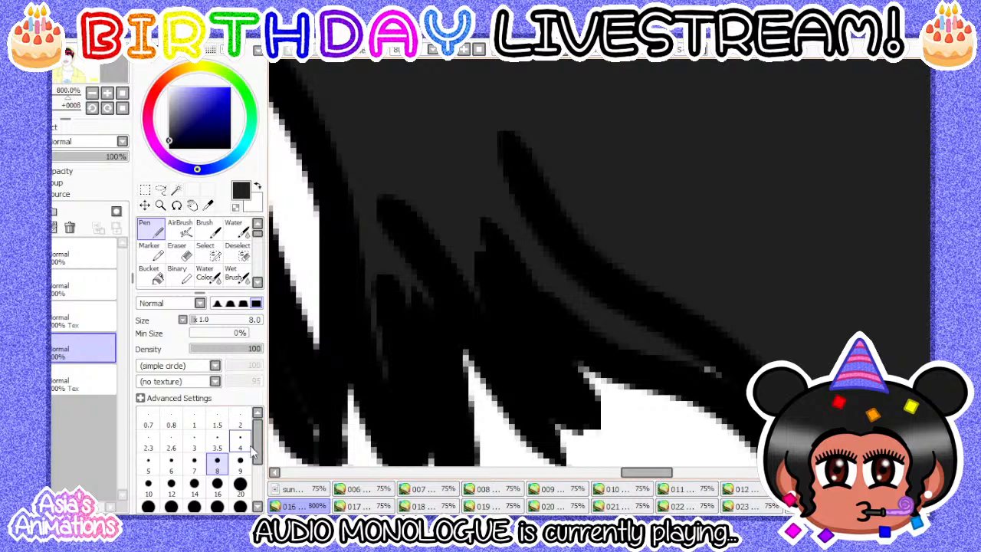
left_click(177, 484)
scroll(460, 224, "down", 2)
scroll(525, 208, "up", 1)
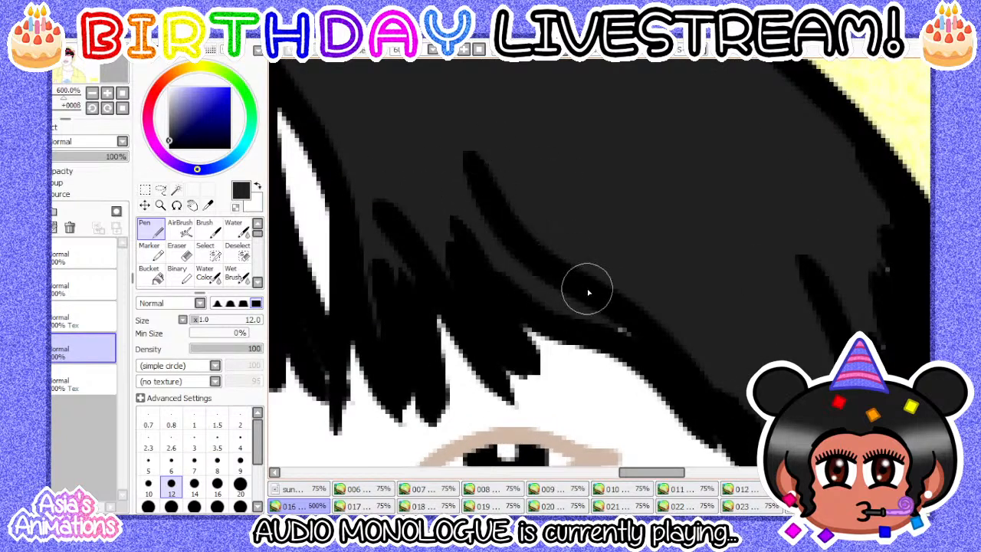
left_click_drag(617, 313, 691, 345)
scroll(460, 207, "down", 3)
- Touch up the spiky hair above the right-hand ear in frame 016 with dark grey and restore the full drawing view
scroll(740, 283, "up", 2)
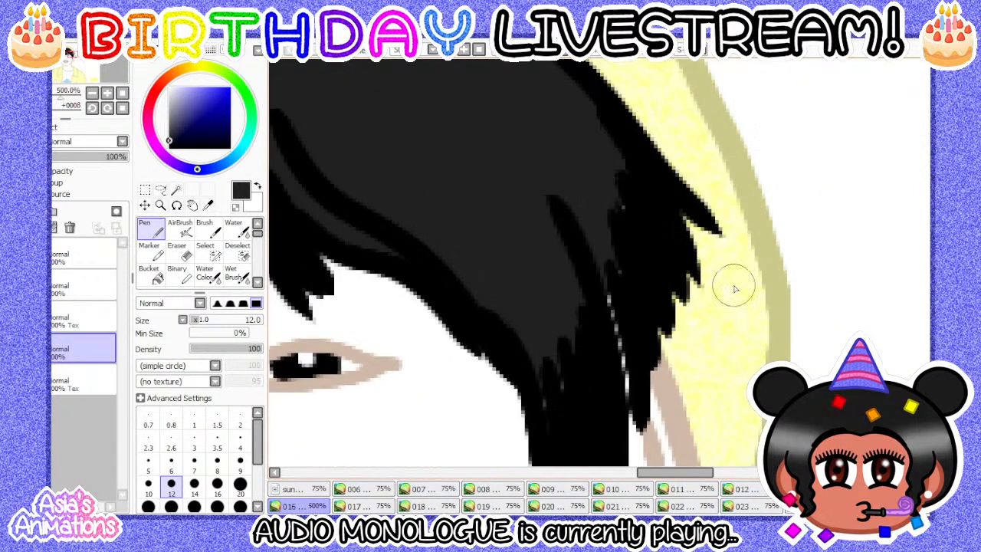
scroll(432, 229, "down", 1)
scroll(599, 330, "up", 1)
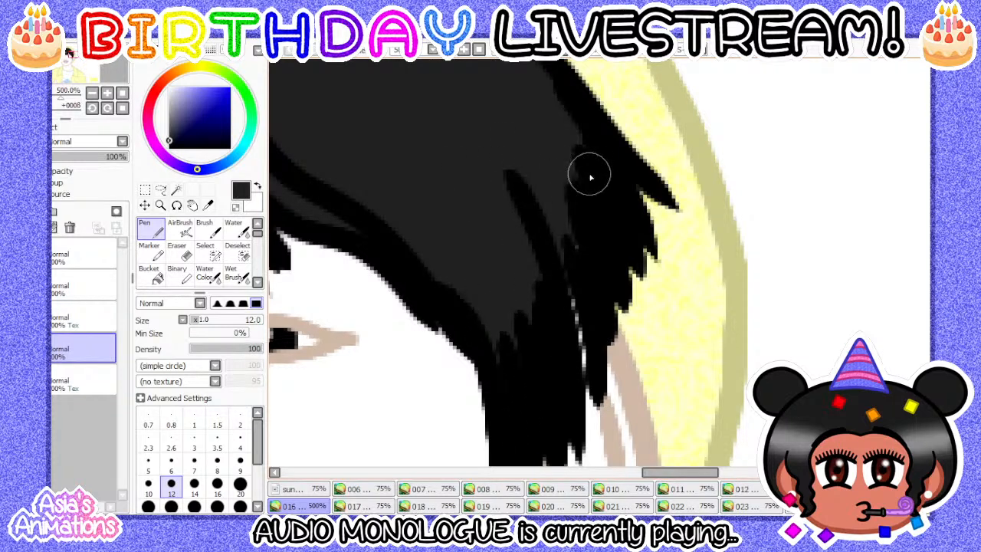
scroll(544, 230, "up", 1)
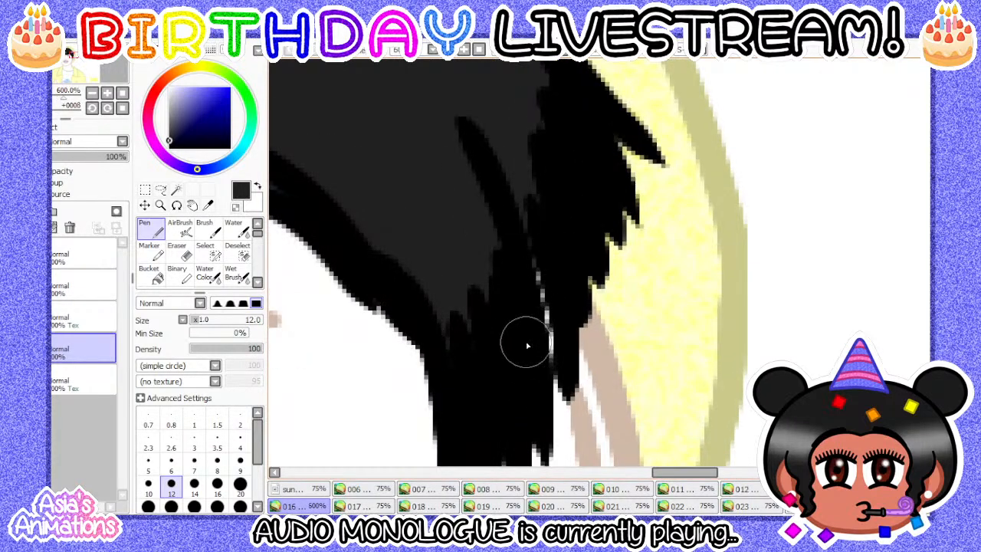
scroll(541, 360, "down", 7)
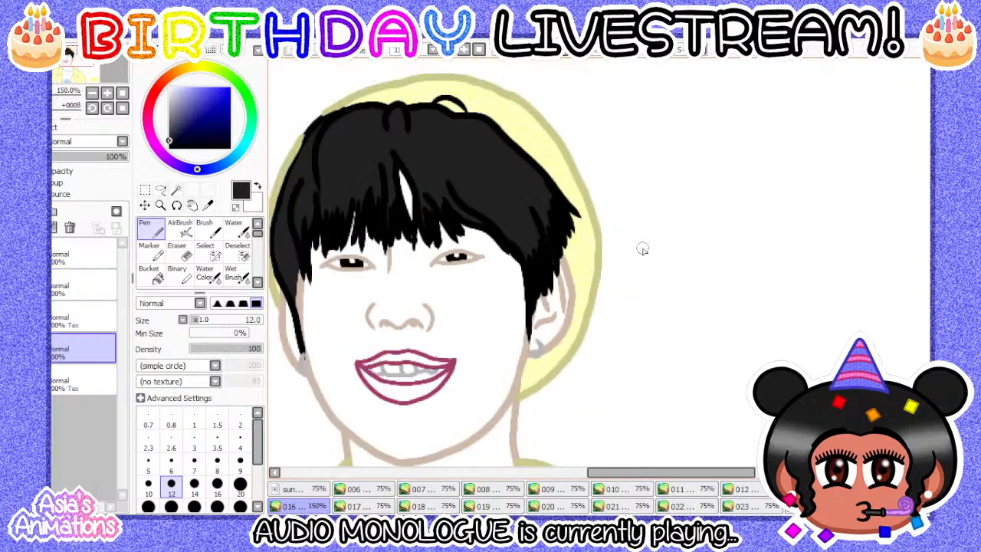
scroll(391, 278, "down", 1)
scroll(392, 278, "up", 1)
left_click(194, 422)
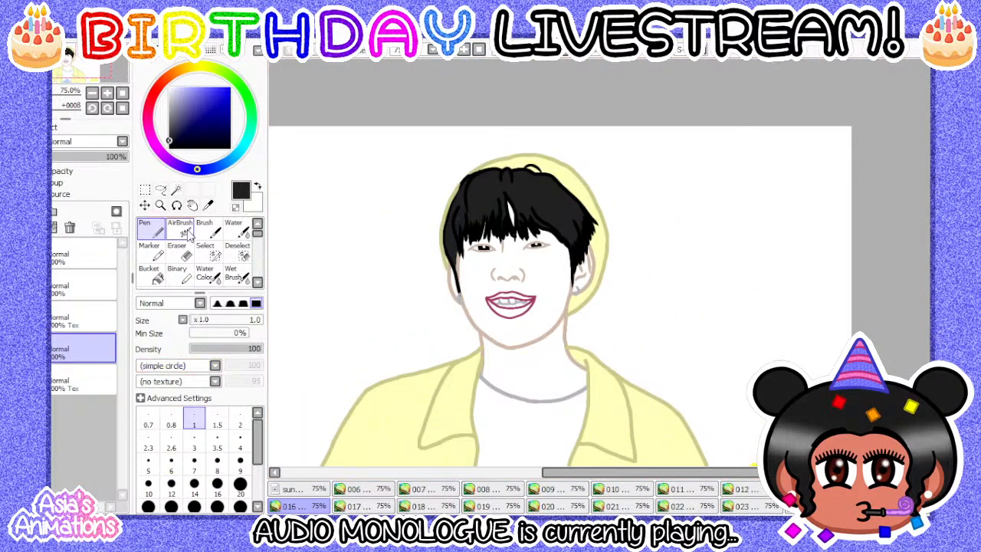
left_click(123, 94)
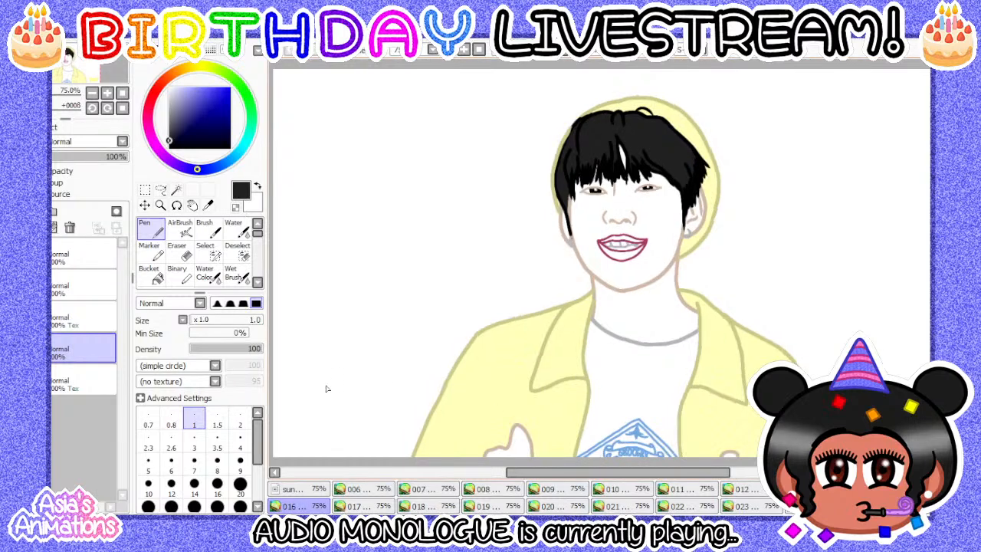
- Switch to frame 017 and fill its hair with dark grey using the Bucket
left_click(357, 506)
left_click(151, 274)
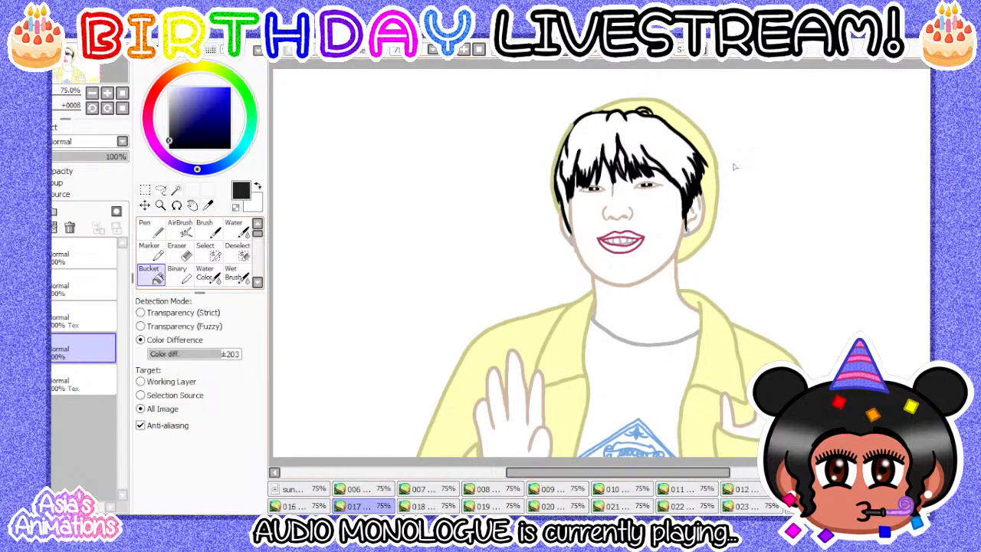
scroll(678, 131, "up", 2)
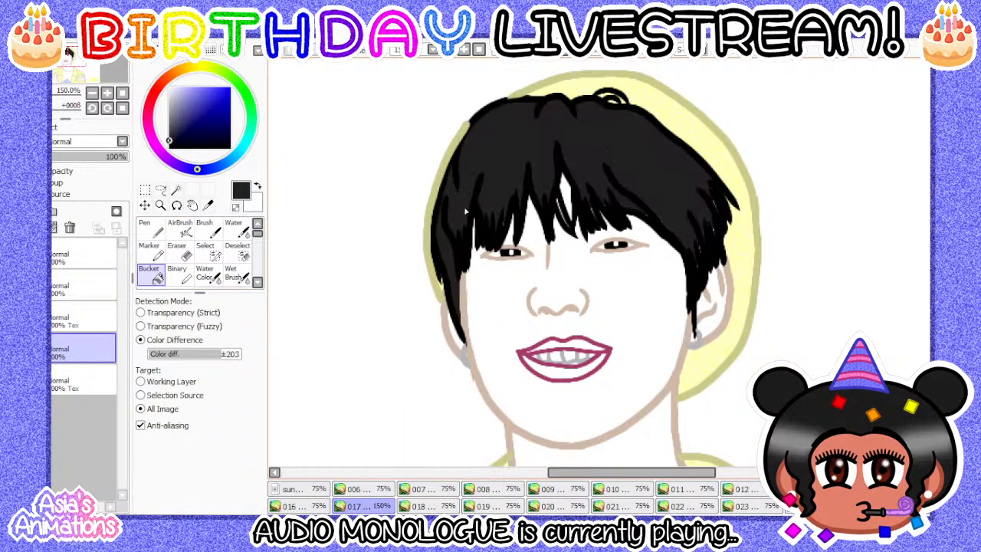
- Touch up the side lock left of the fringe in frame 017 with the dark grey Pen at sizes 14 and 10
scroll(449, 189, "up", 3)
left_click(150, 228)
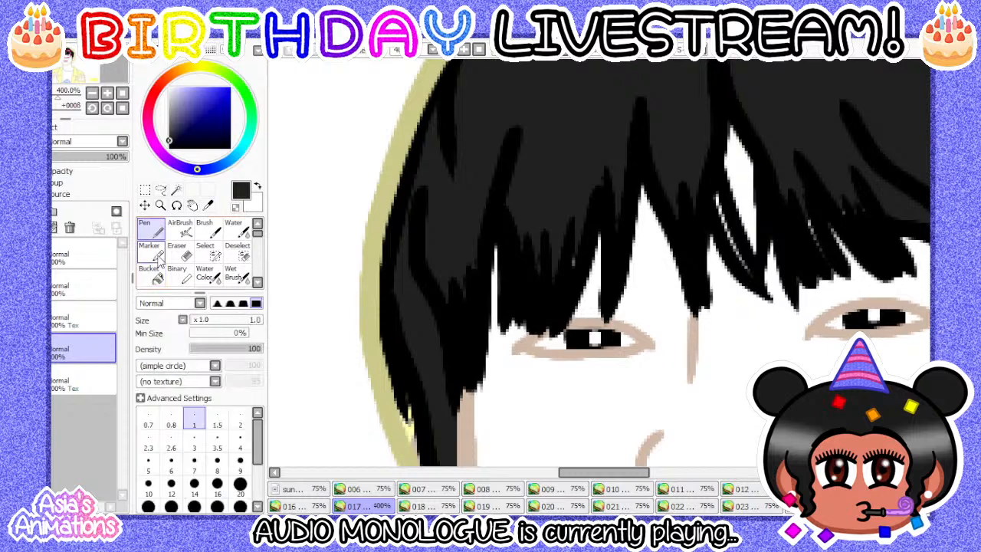
left_click(194, 483)
scroll(434, 314, "up", 1)
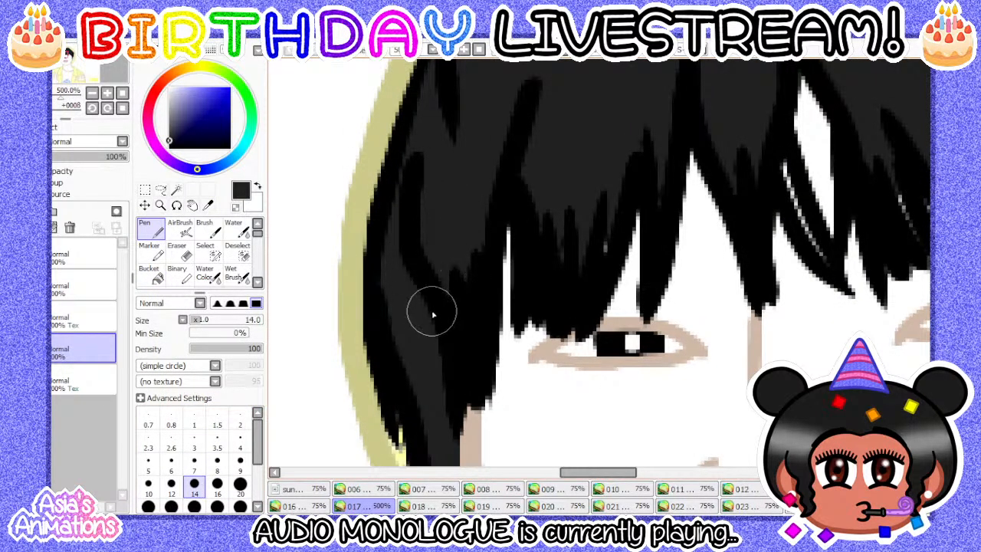
left_click(148, 482)
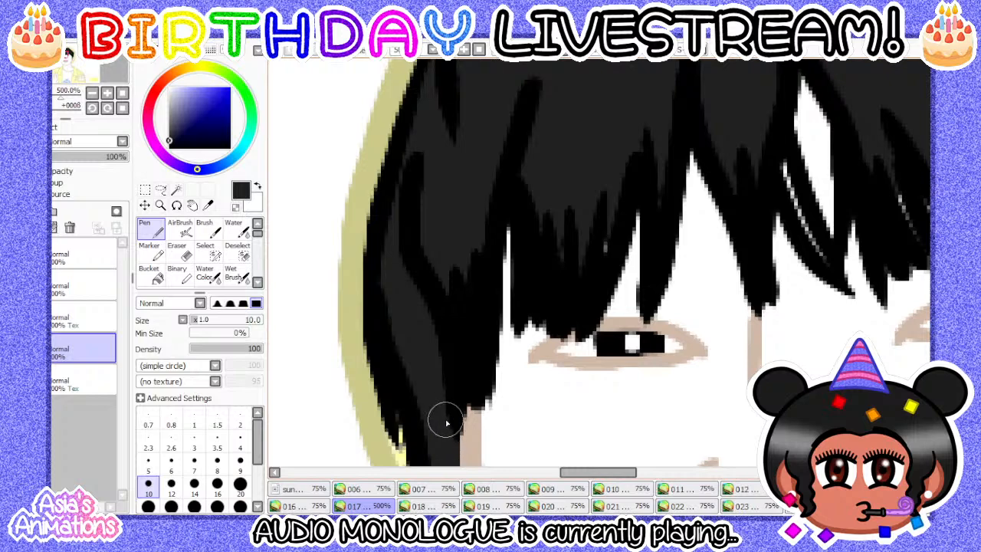
scroll(426, 356, "down", 2)
scroll(445, 140, "up", 2)
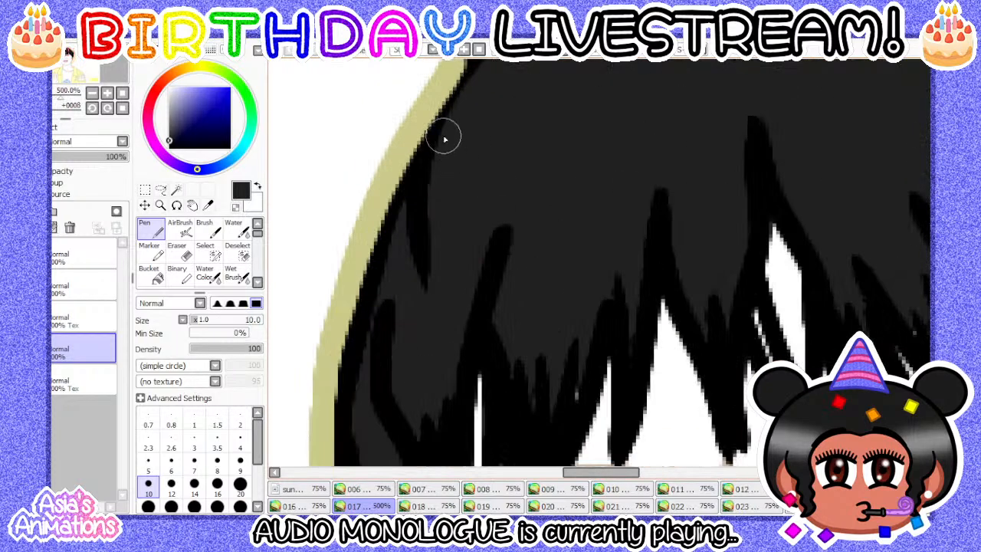
scroll(436, 241, "down", 2)
scroll(451, 258, "up", 2)
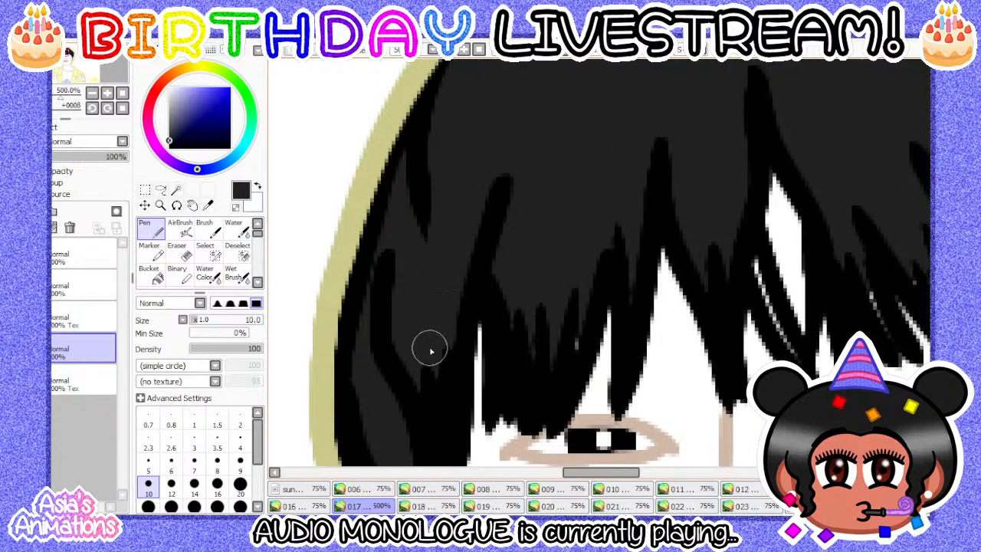
- Touch up the jagged fringe strands above the left-hand eye in frame 017 with the dark grey Pen at size 12
left_click(173, 489)
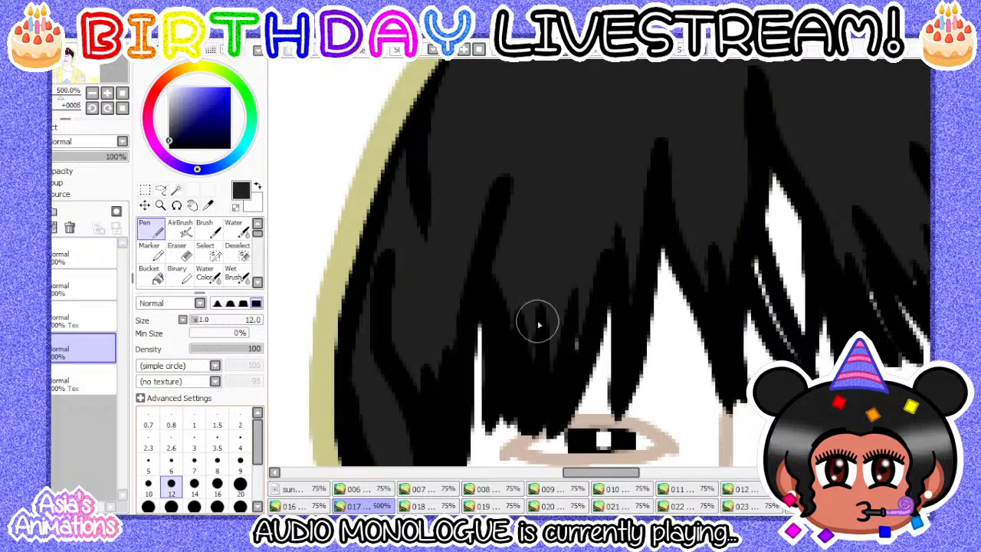
scroll(468, 114, "up", 2)
scroll(495, 124, "down", 1)
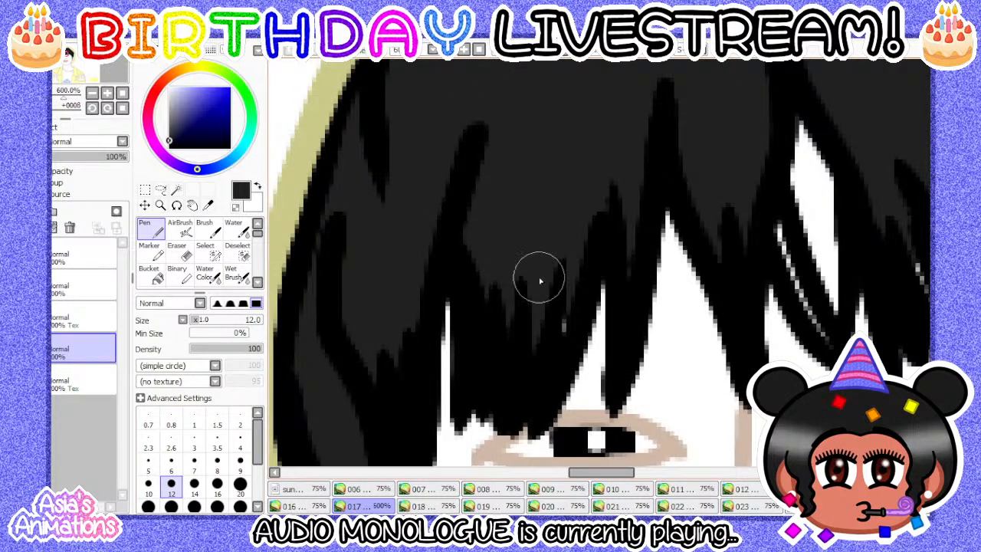
scroll(559, 241, "down", 3)
scroll(560, 241, "up", 3)
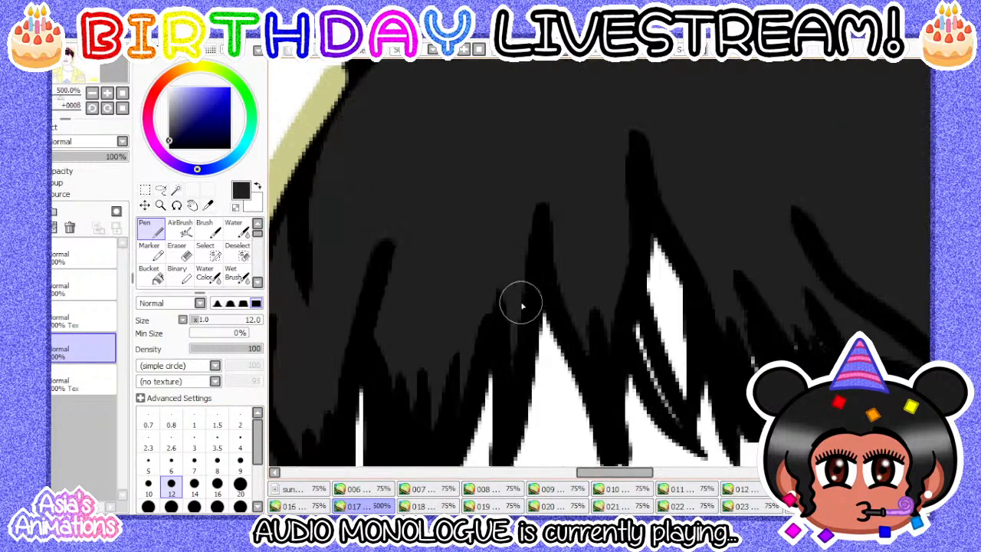
- Smooth the pointed strands in the middle of frame 017's fringe with the dark grey Pen at size 9
left_click(240, 466)
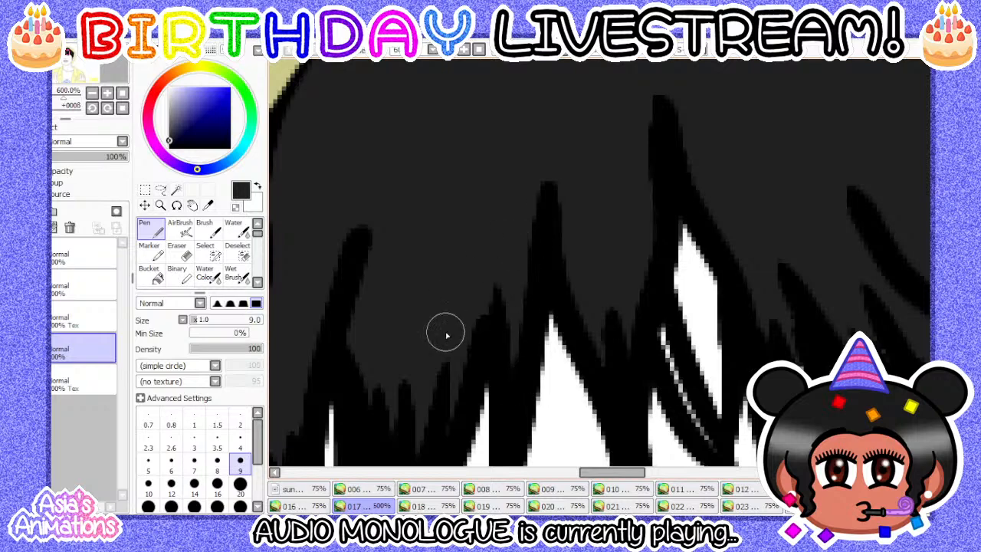
scroll(446, 335, "down", 3)
scroll(486, 265, "up", 3)
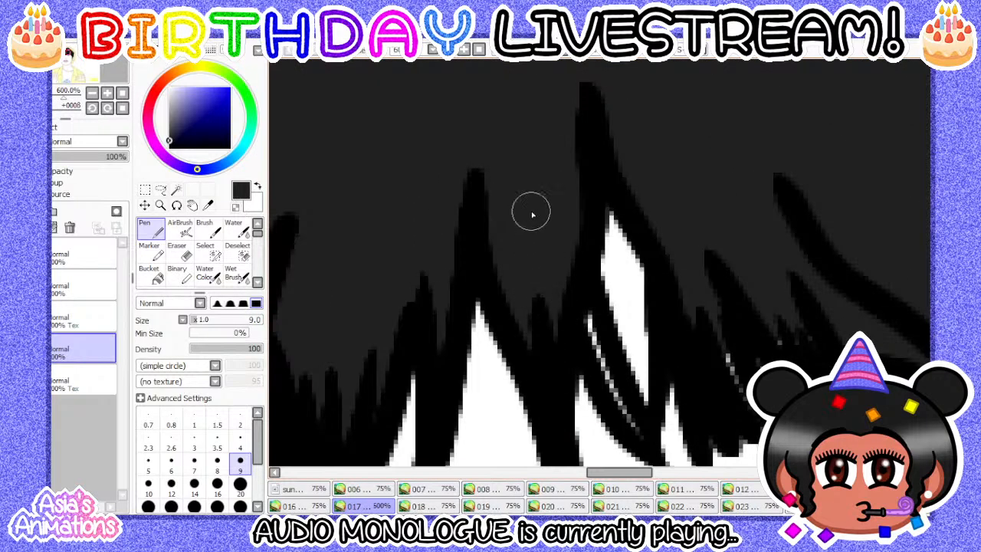
scroll(505, 293, "down", 2)
scroll(523, 204, "up", 1)
scroll(444, 228, "down", 3)
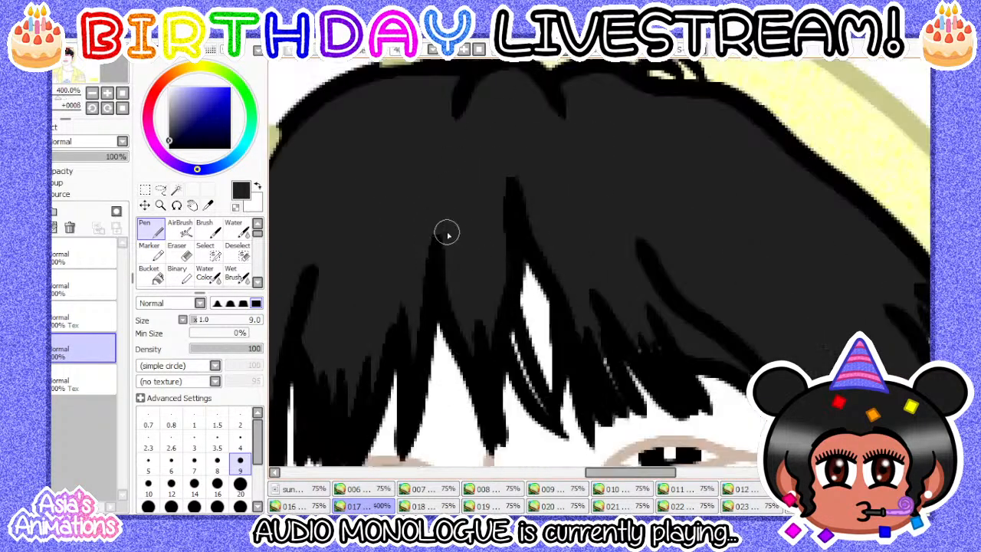
- Cover the specks among the fringe strands right of the white gap in frame 017 with dark grey
scroll(483, 254, "up", 1)
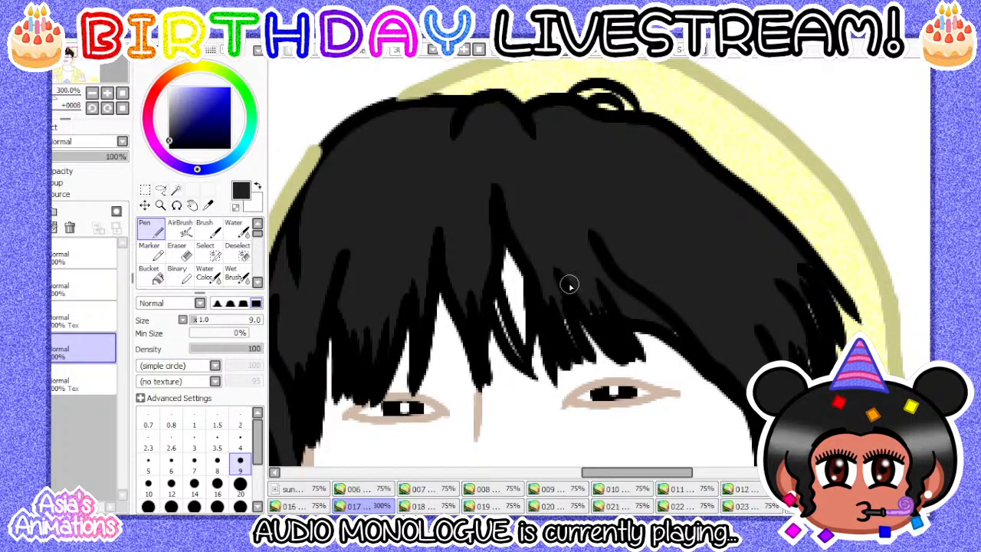
scroll(569, 286, "up", 2)
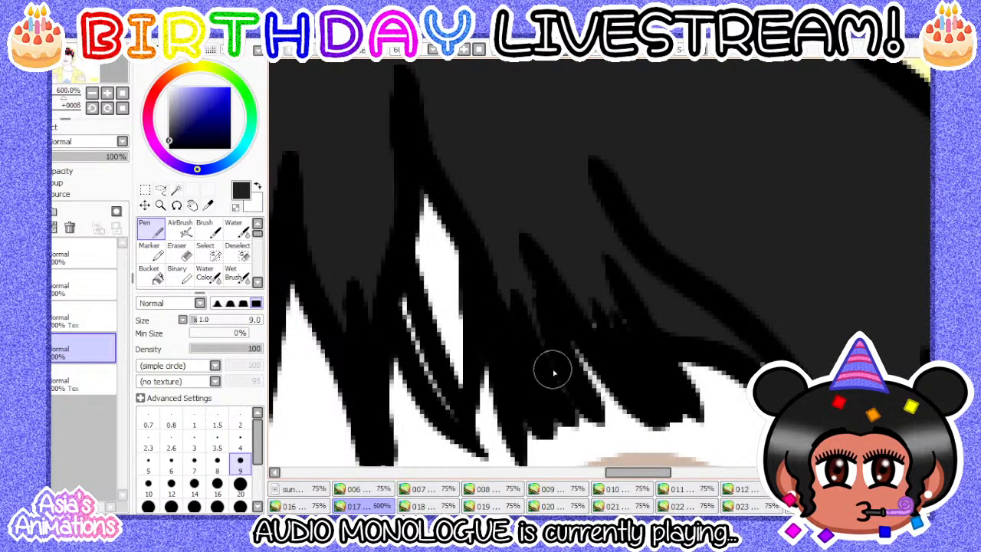
scroll(536, 314, "down", 2)
scroll(514, 301, "up", 2)
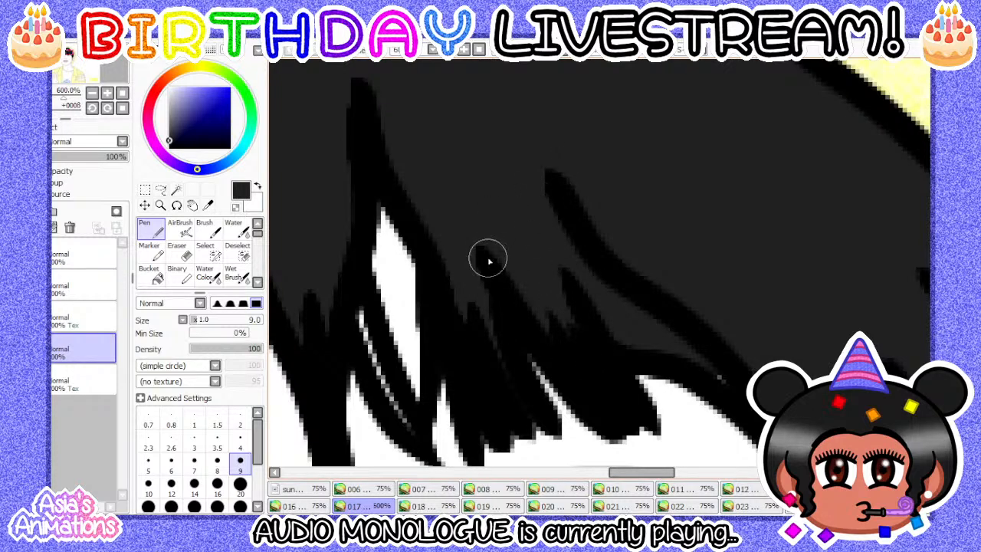
- Cover the speck beside the long sweeping strand and touch up the crown in frame 017 with the dark grey Pen at size 12
left_click(174, 492)
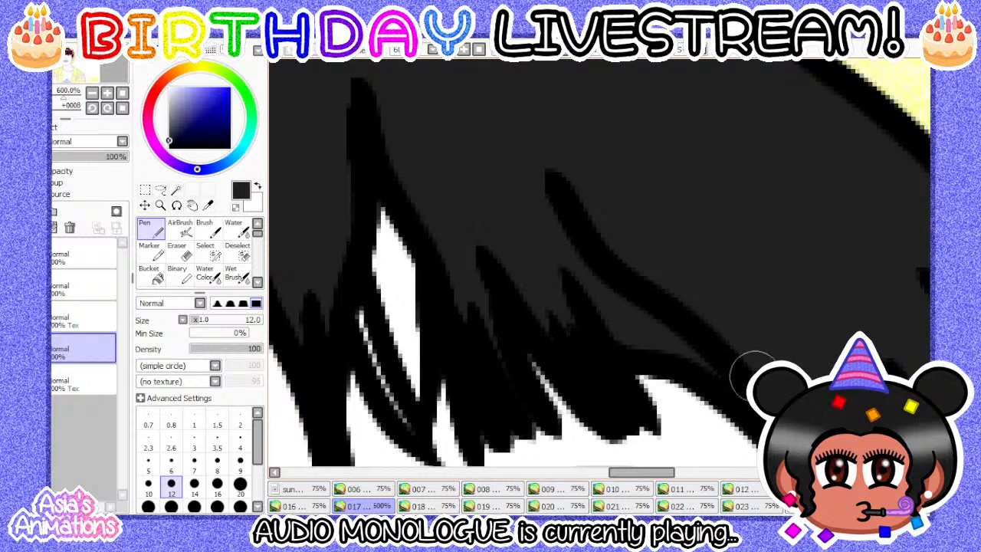
scroll(531, 322, "down", 3)
scroll(541, 302, "down", 1)
scroll(390, 141, "up", 2)
scroll(480, 223, "down", 1)
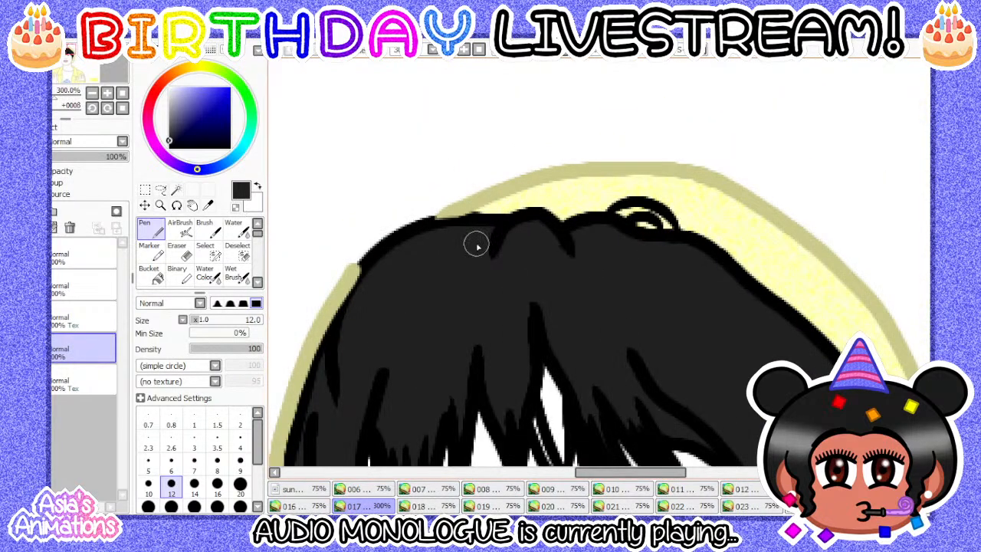
scroll(475, 244, "up", 2)
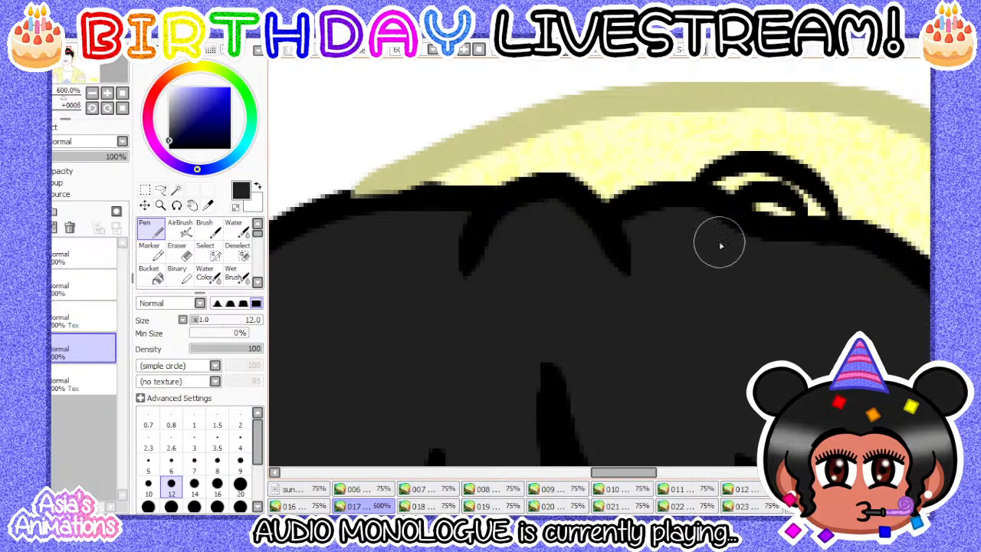
scroll(720, 245, "down", 4)
- Cover the light specks among the strands above the right-hand ear in frame 017 with dark grey, and reset the Pen size to 1
scroll(682, 348, "up", 4)
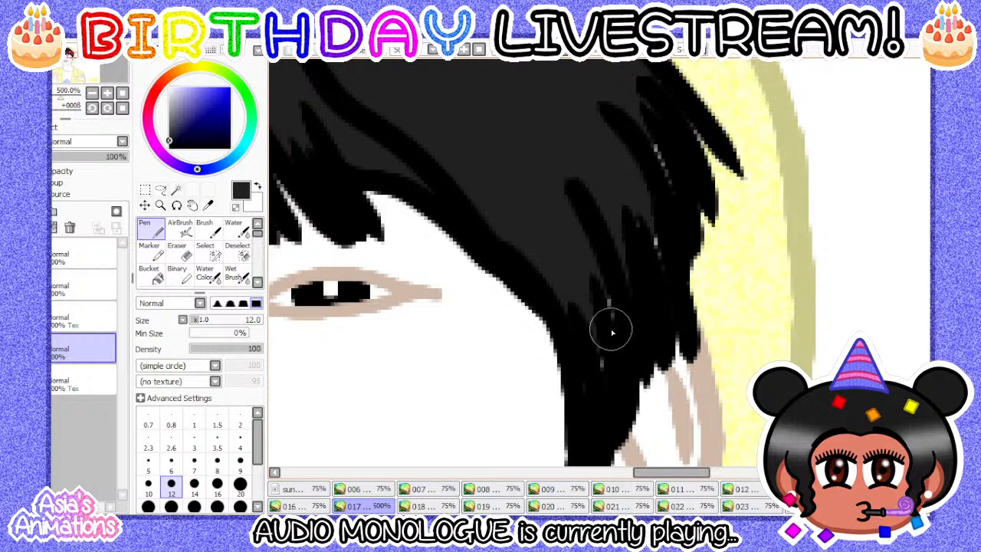
scroll(641, 186, "down", 1)
scroll(623, 149, "up", 2)
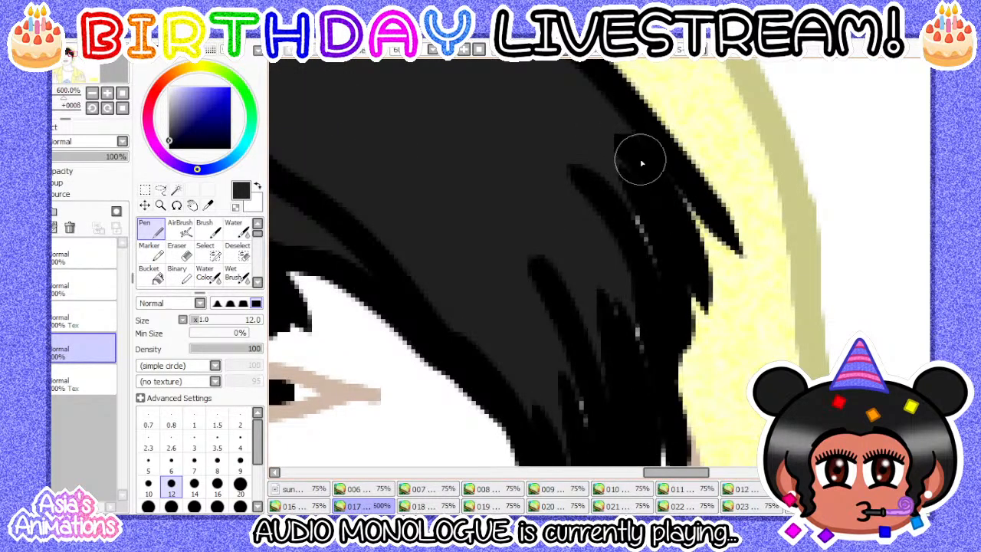
scroll(594, 207, "down", 2)
scroll(571, 260, "up", 1)
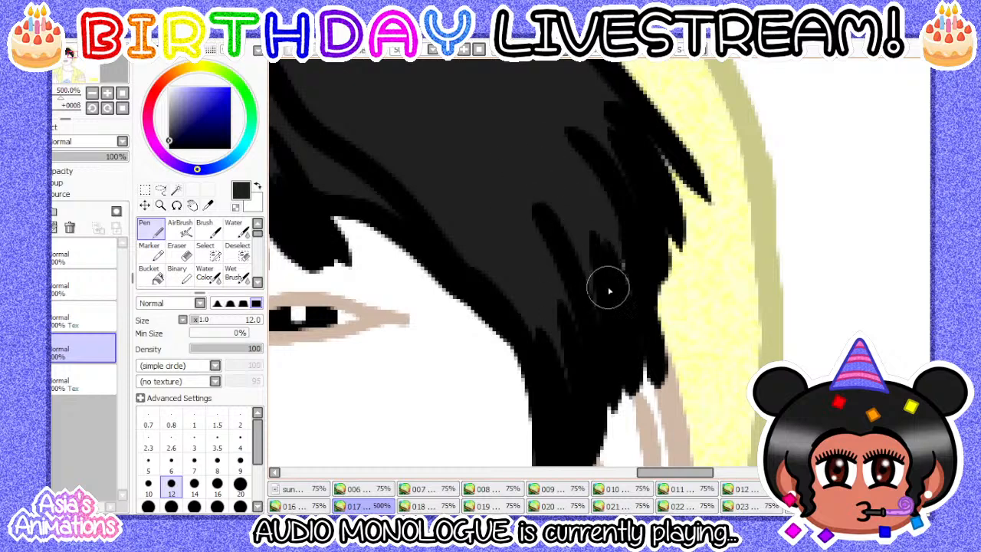
scroll(558, 172, "down", 5)
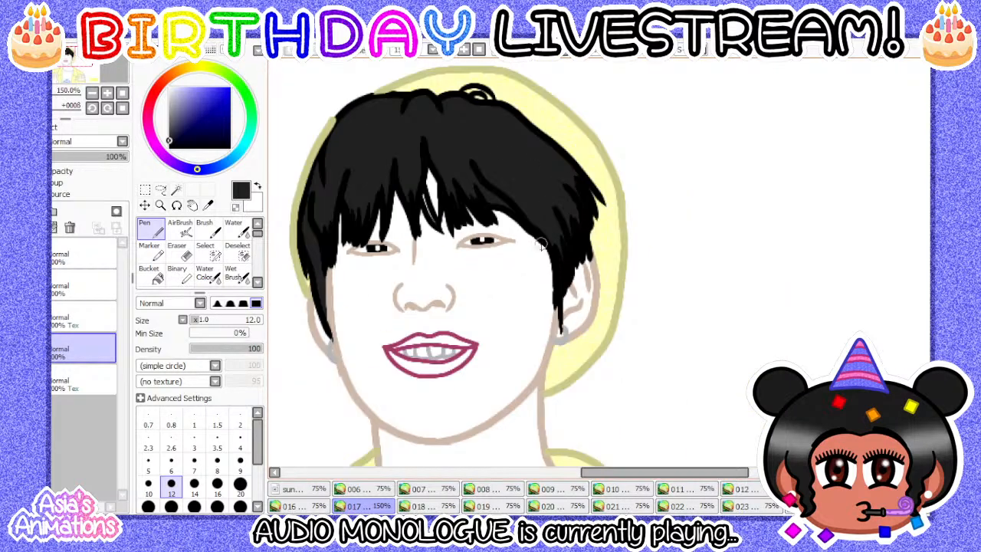
scroll(440, 285, "down", 1)
left_click(194, 424)
left_click(123, 108)
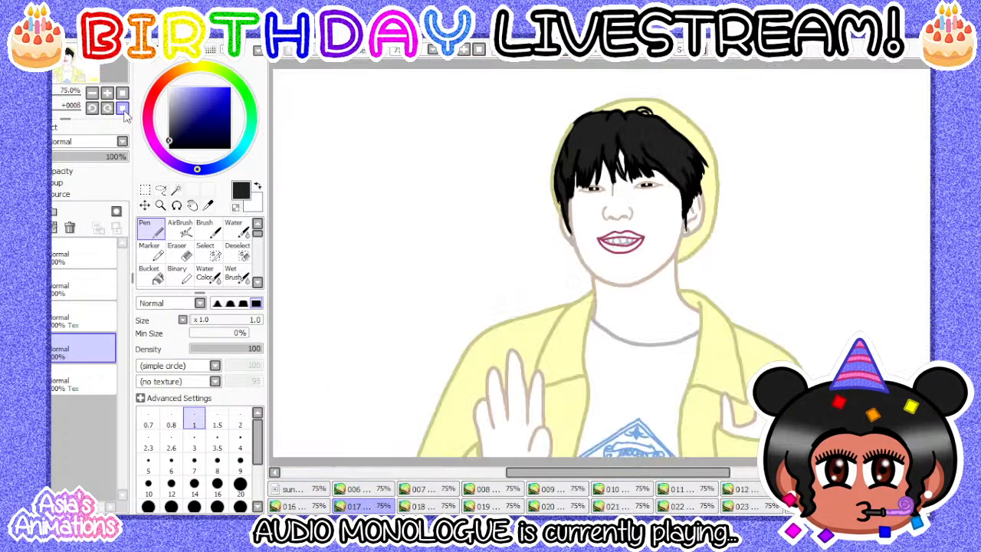
- Check frame 016, and fill the hair in frame 018 with dark grey using the Bucket
left_click(320, 507)
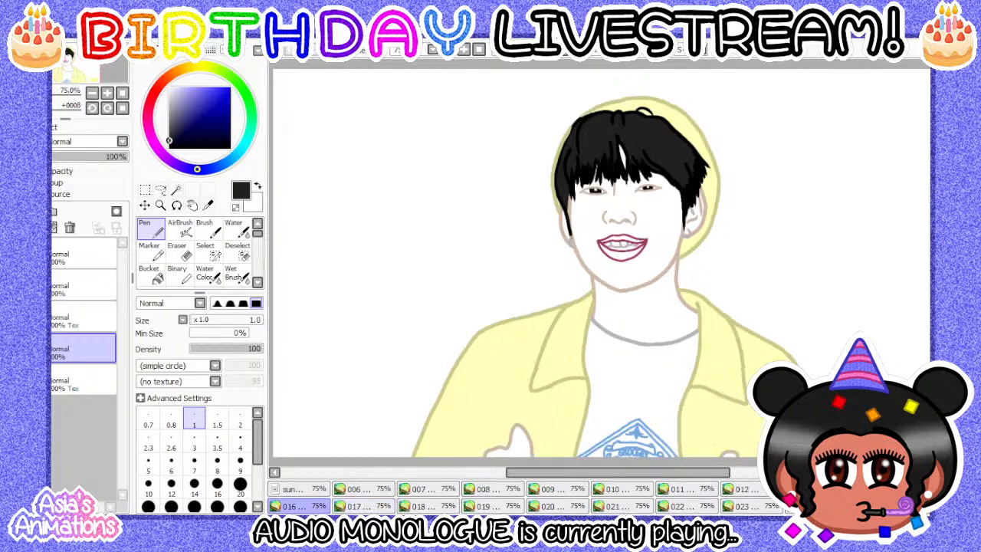
left_click(383, 507)
left_click(423, 508)
left_click(150, 273)
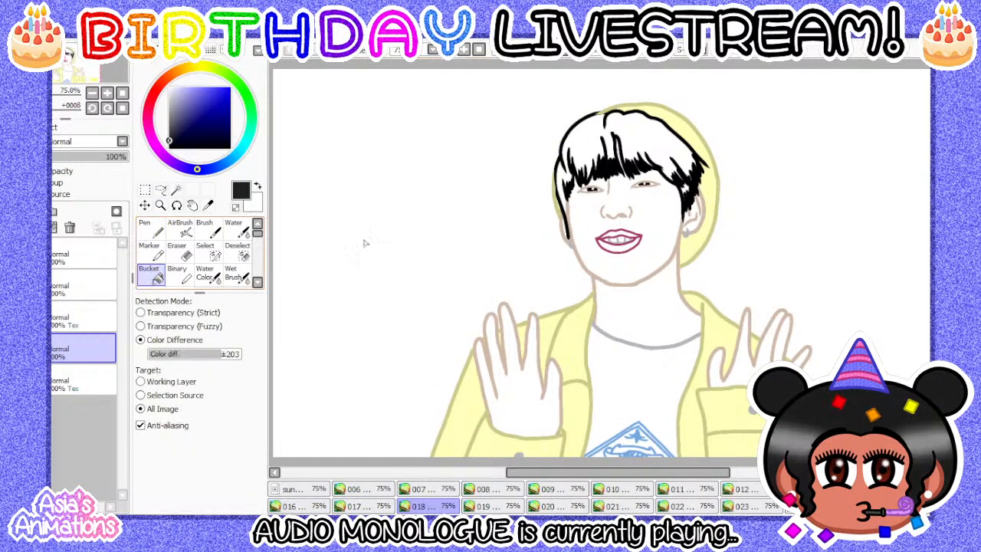
scroll(675, 127, "up", 2)
left_click(618, 149)
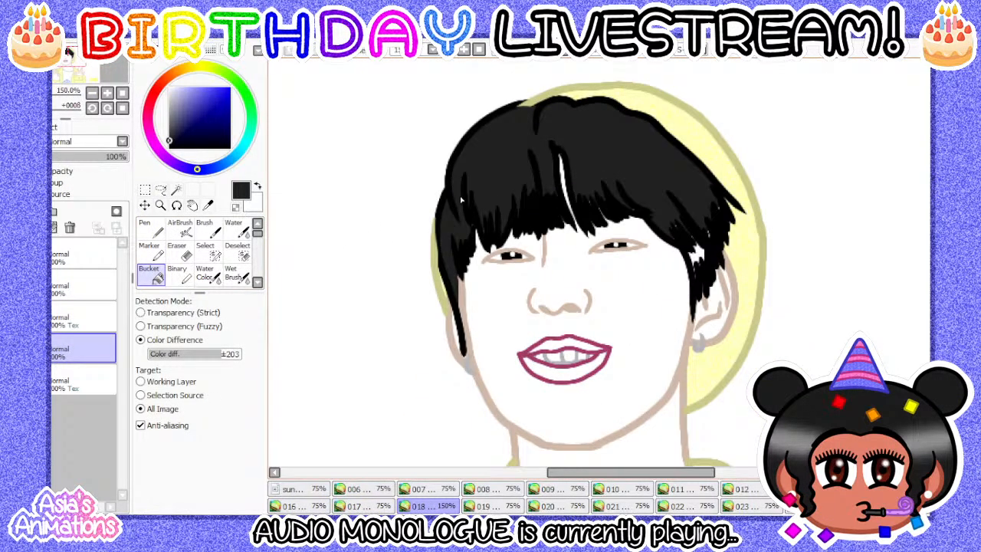
- Touch up the side hair beside the left-hand eye in frame 018 with the dark grey Pen at size 8
scroll(461, 199, "up", 2)
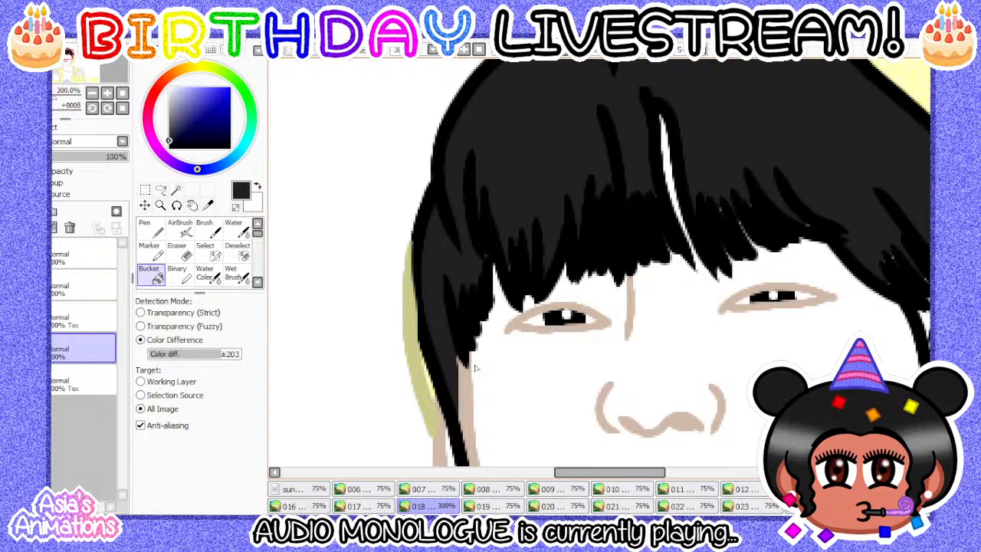
scroll(475, 368, "up", 1)
left_click(150, 228)
left_click(217, 463)
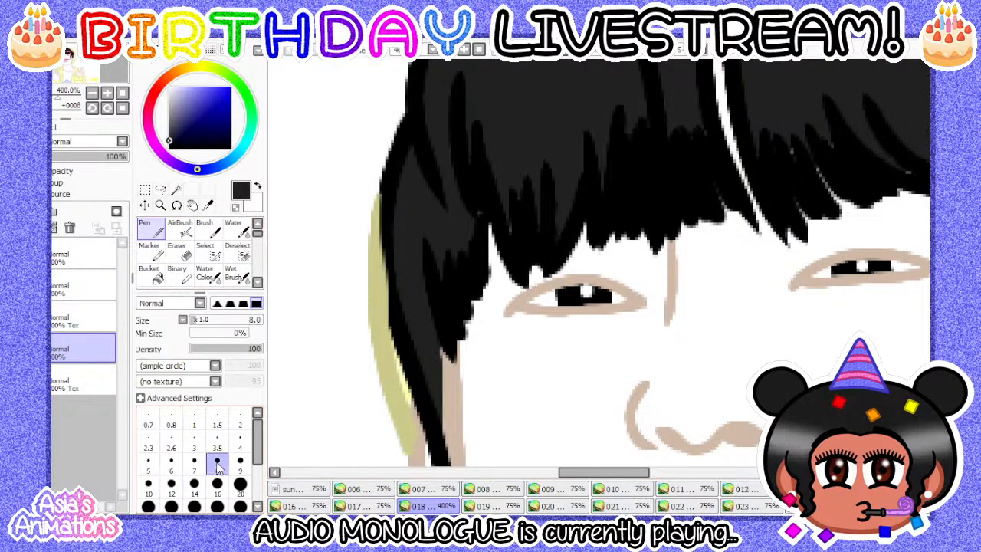
scroll(422, 337, "up", 1)
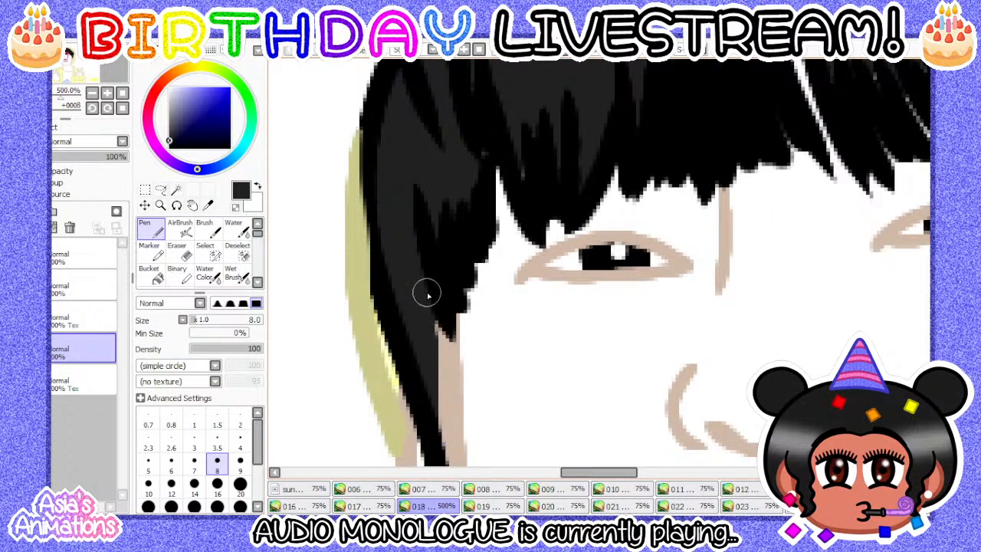
scroll(435, 351, "down", 2)
scroll(433, 236, "up", 1)
scroll(480, 174, "up", 1)
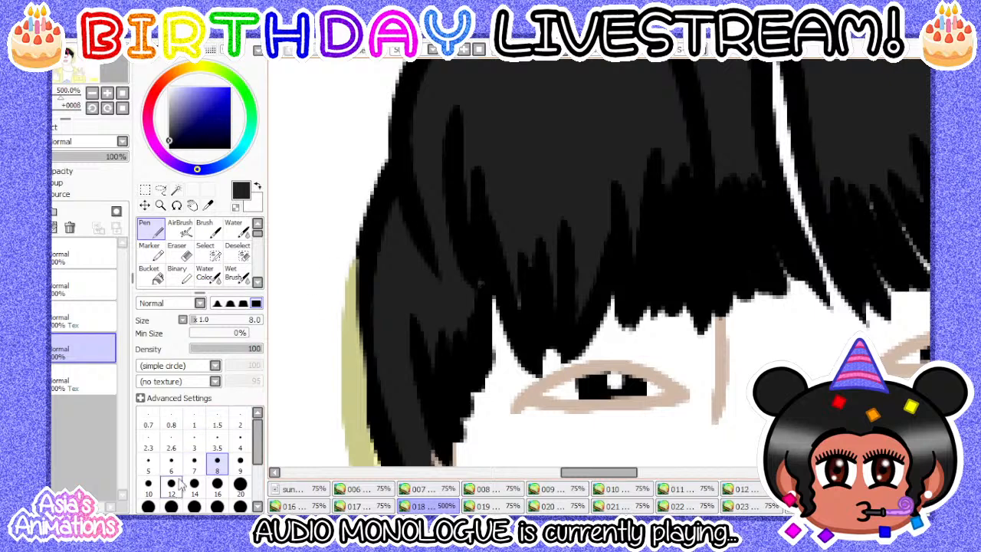
- Touch up the strands where the side hair meets the left-hand fringe in frame 018 with the dark grey Pen at size 12
left_click(175, 484)
scroll(449, 344, "up", 1)
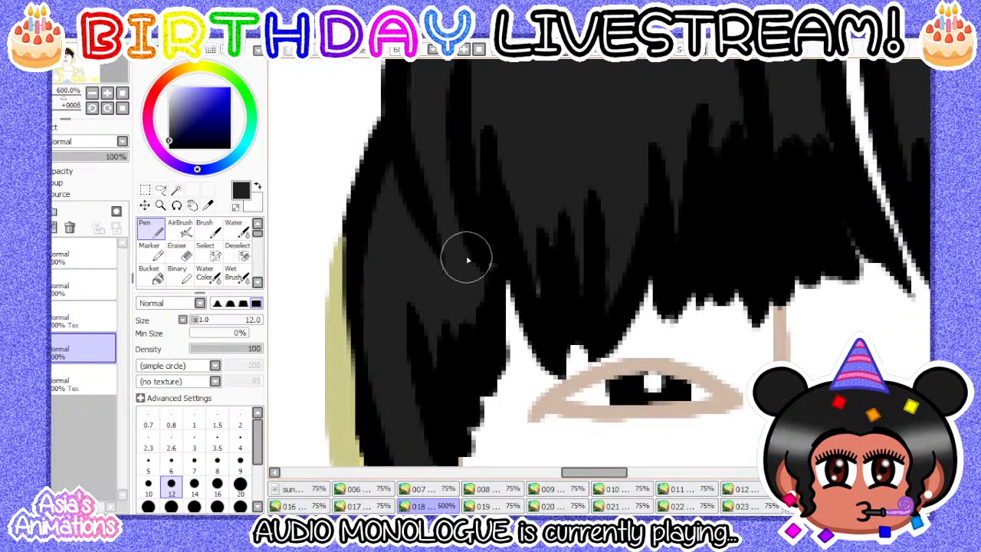
scroll(460, 253, "down", 1)
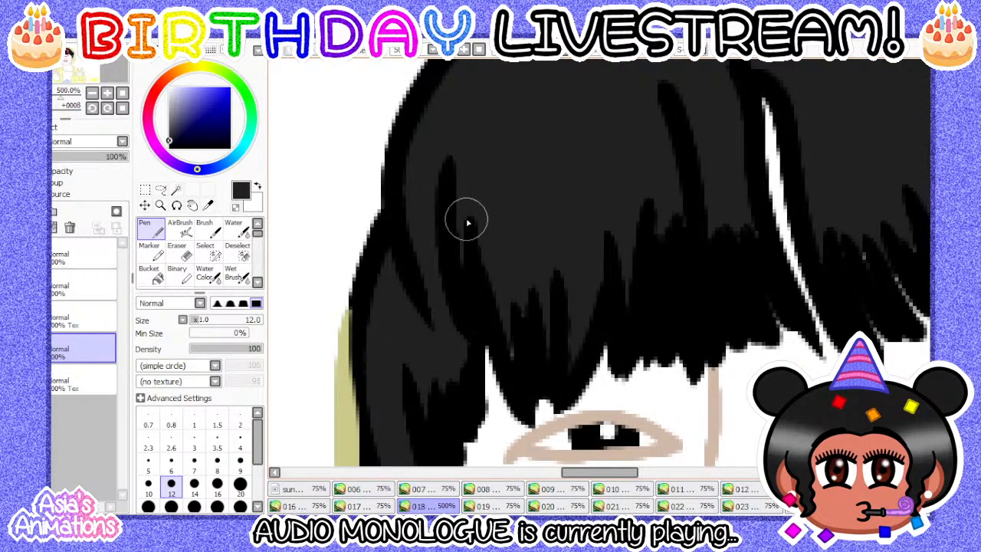
scroll(542, 310, "up", 1)
scroll(542, 311, "up", 1)
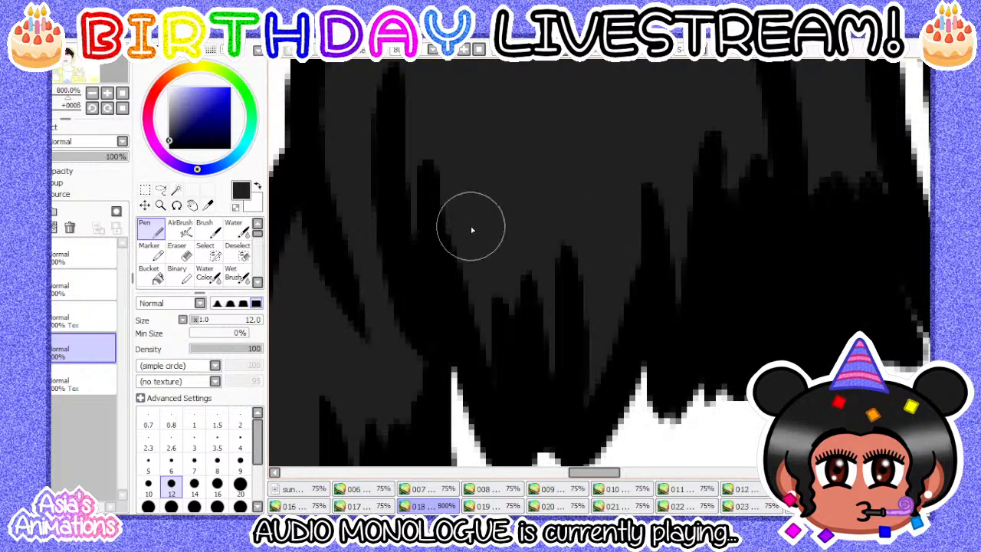
- Touch up the jagged fringe strands left of the white gap in frame 018 with dark grey
scroll(490, 224, "down", 2)
scroll(552, 229, "up", 1)
scroll(536, 199, "up", 1)
scroll(569, 219, "down", 1)
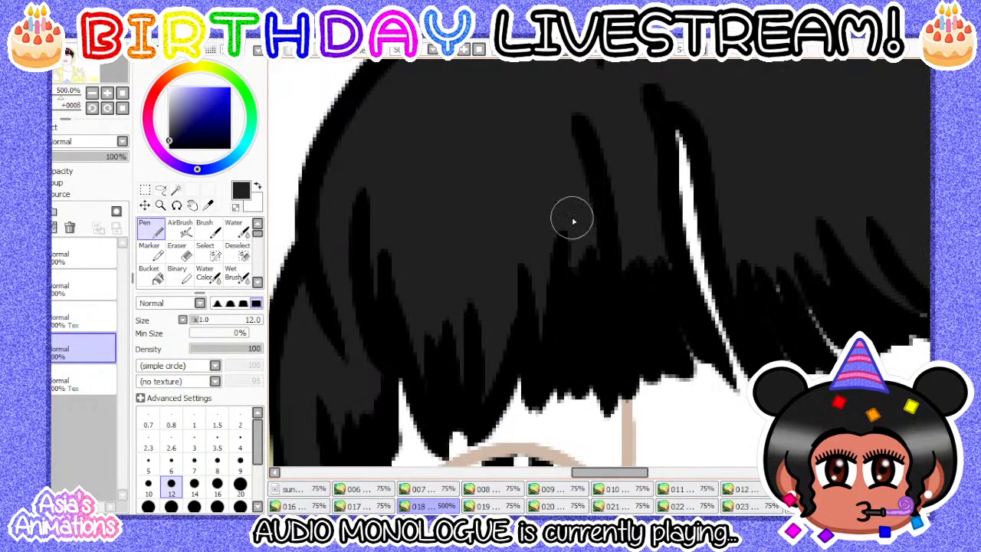
scroll(575, 199, "up", 1)
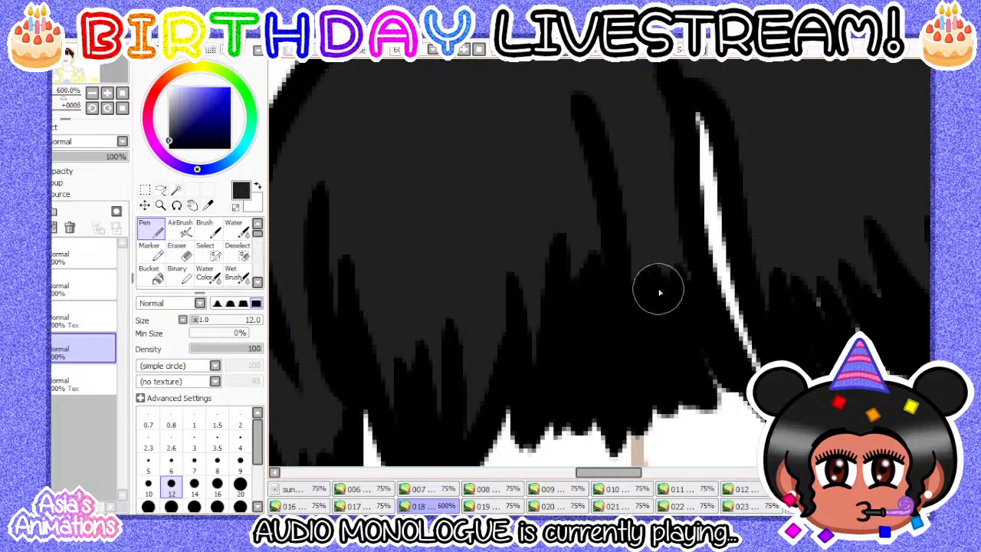
- Touch up the crown along the hood edge and above the white gap in frame 018 with dark grey
scroll(488, 301, "down", 2)
scroll(488, 301, "up", 2)
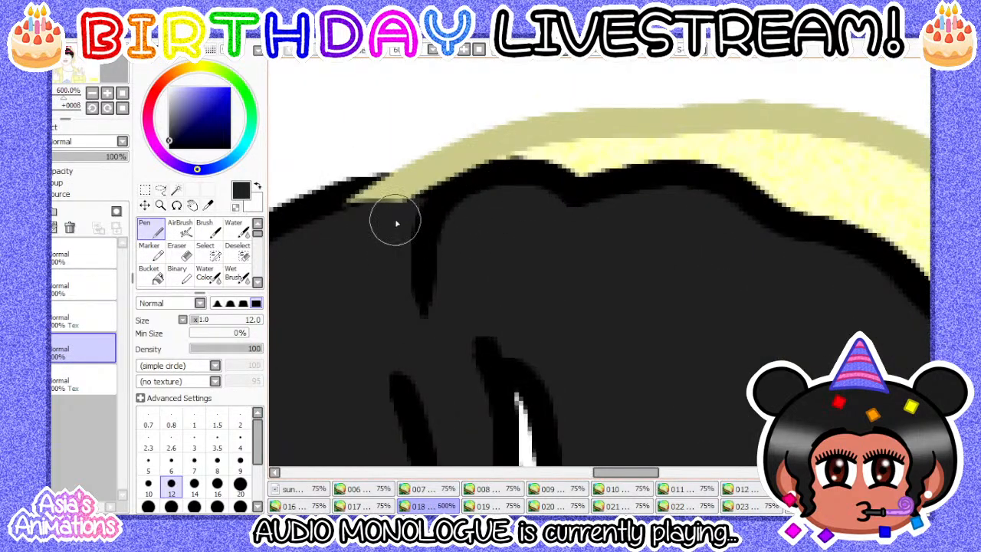
scroll(427, 306, "down", 1)
scroll(459, 268, "up", 1)
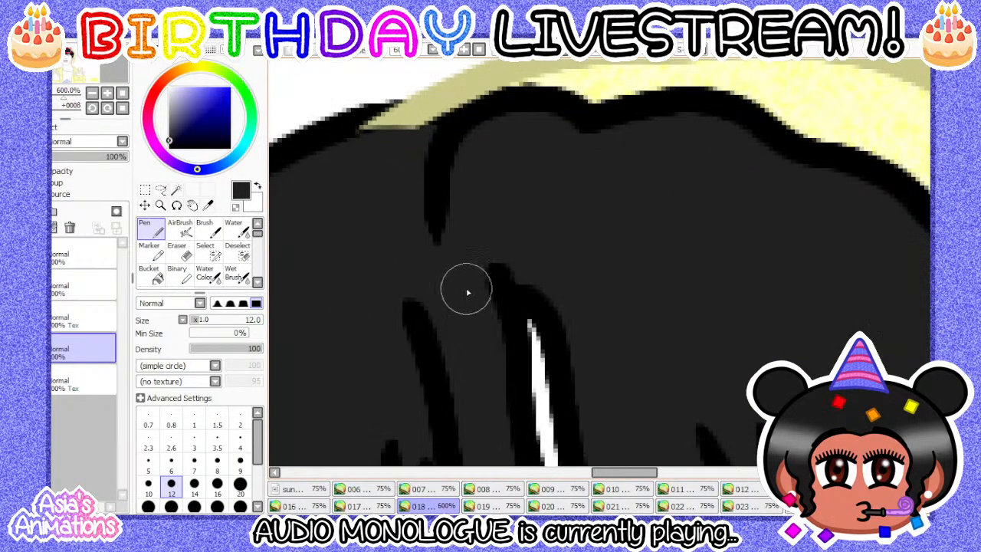
- Cover the specks among the fringe strands right of the white gap in frame 018 with dark grey
scroll(406, 184, "down", 3)
scroll(468, 249, "up", 2)
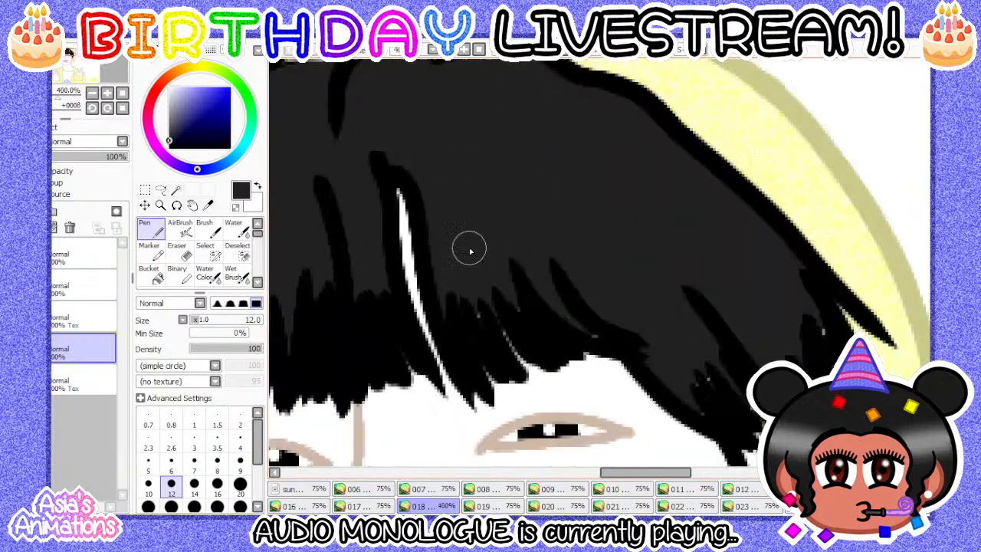
scroll(504, 282, "up", 1)
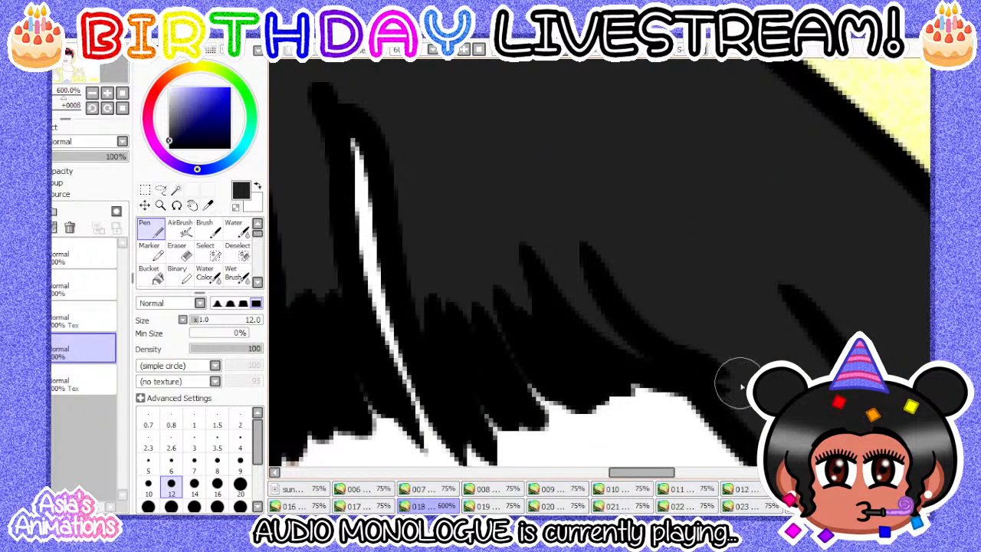
scroll(537, 321, "down", 2)
scroll(562, 294, "up", 1)
scroll(510, 279, "up", 1)
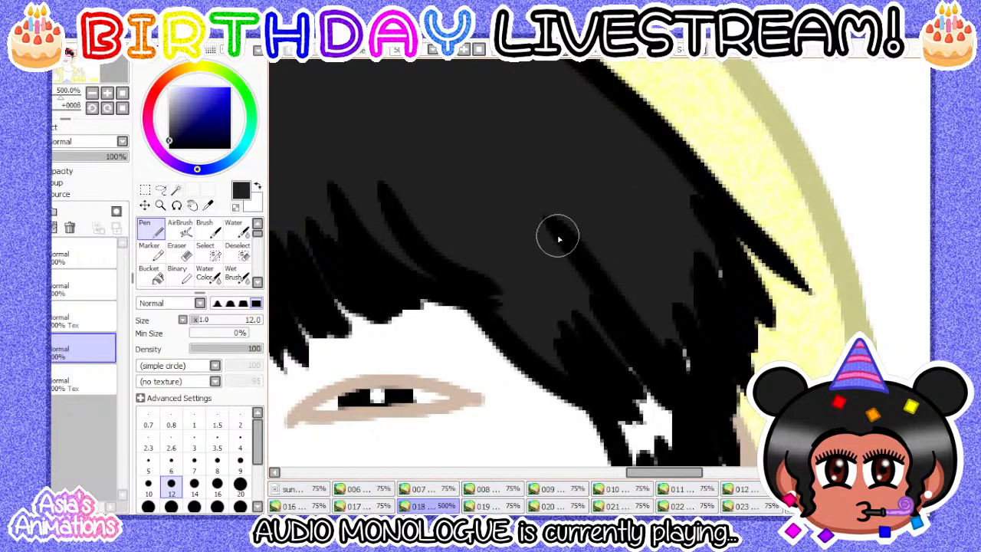
- Paint the white gap in the side hair beside the right-hand eye in frame 018 dark grey
scroll(559, 239, "down", 2)
scroll(586, 322, "up", 3)
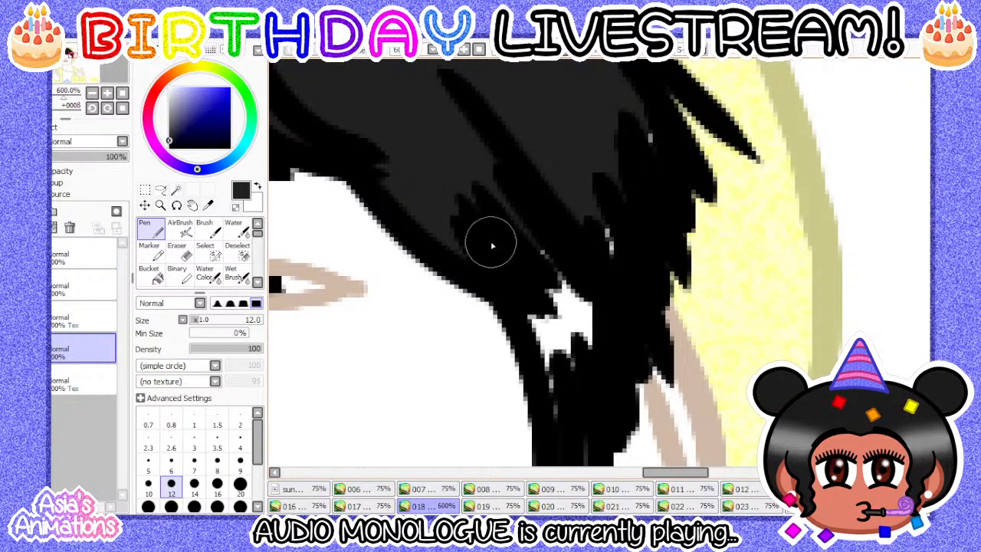
mouse_move(491, 245)
left_mouse_down()
mouse_move(531, 296)
mouse_move(553, 364)
mouse_move(512, 264)
mouse_move(549, 331)
mouse_move(569, 397)
mouse_move(564, 418)
mouse_move(559, 338)
mouse_move(582, 347)
mouse_move(558, 243)
mouse_move(556, 281)
mouse_move(483, 183)
mouse_move(540, 282)
left_mouse_up()
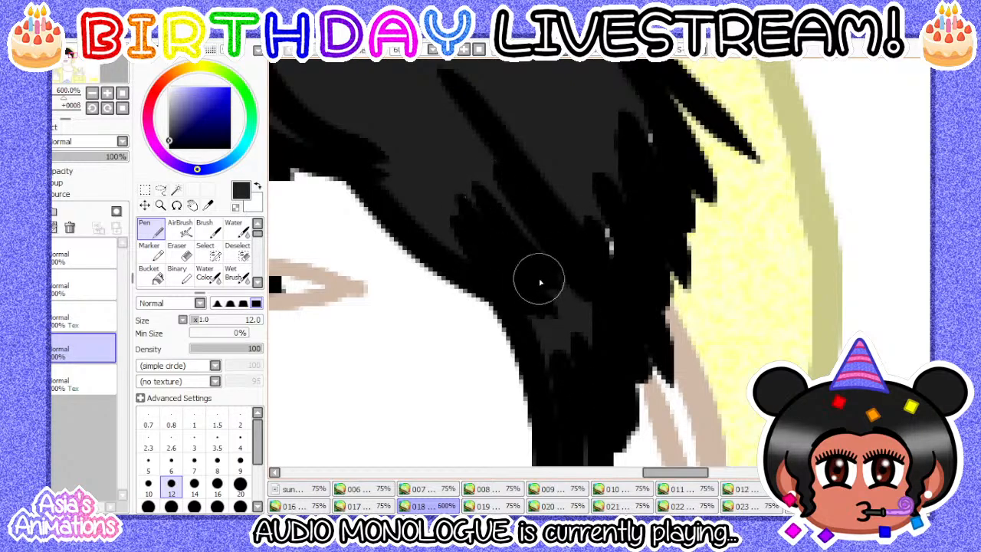
scroll(540, 283, "down", 1)
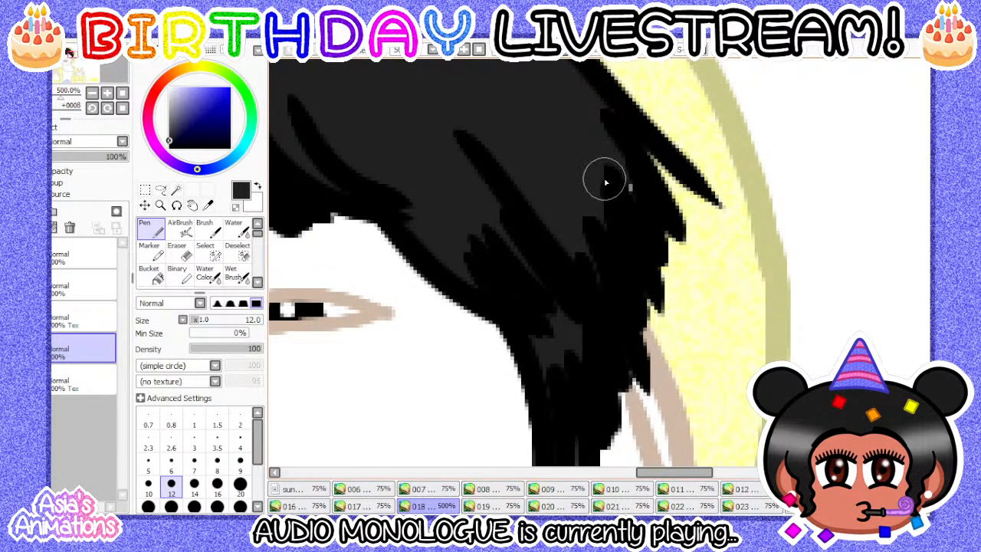
- Cover the remaining specks among the outer strands next to the hood in frame 018 with the dark grey Pen at size 12
scroll(587, 168, "down", 1)
scroll(576, 164, "up", 3)
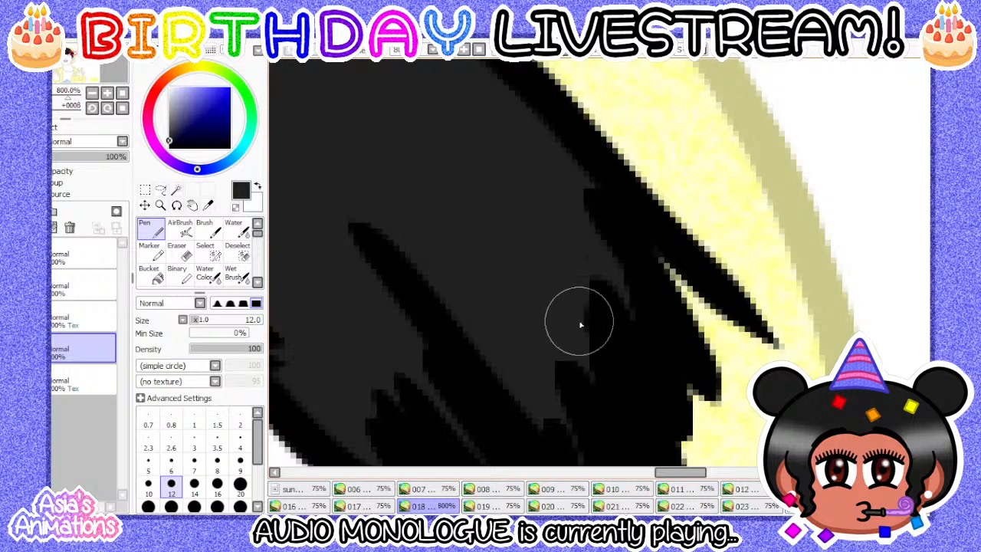
scroll(580, 324, "down", 8)
scroll(462, 279, "down", 2)
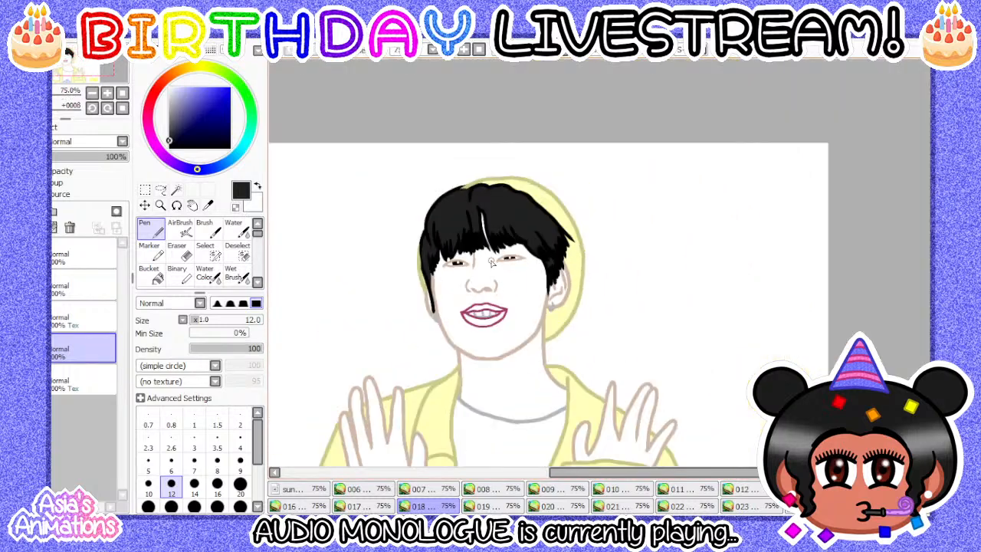
- Reset the Pen size to 1, and open frame 019 with the Bucket selected
left_click(194, 424)
left_click(123, 108)
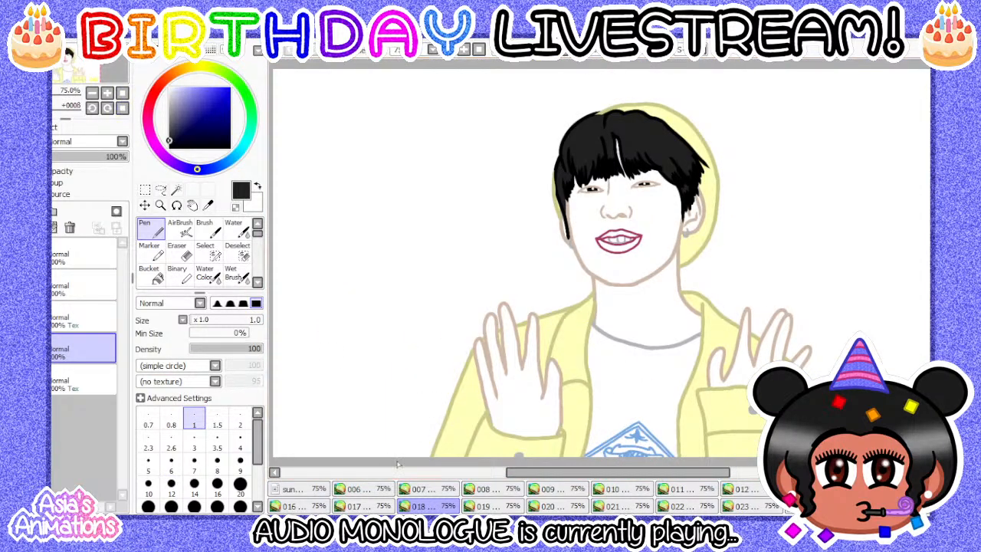
left_click(388, 504)
left_click(420, 505)
left_click(479, 506)
left_click(160, 273)
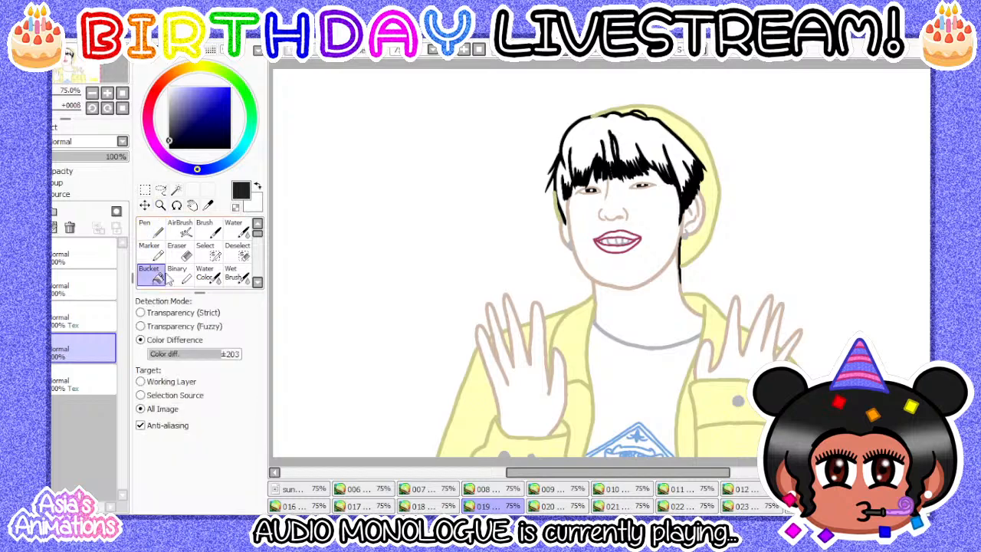
scroll(674, 154, "up", 2)
left_click(635, 146)
scroll(554, 206, "up", 2)
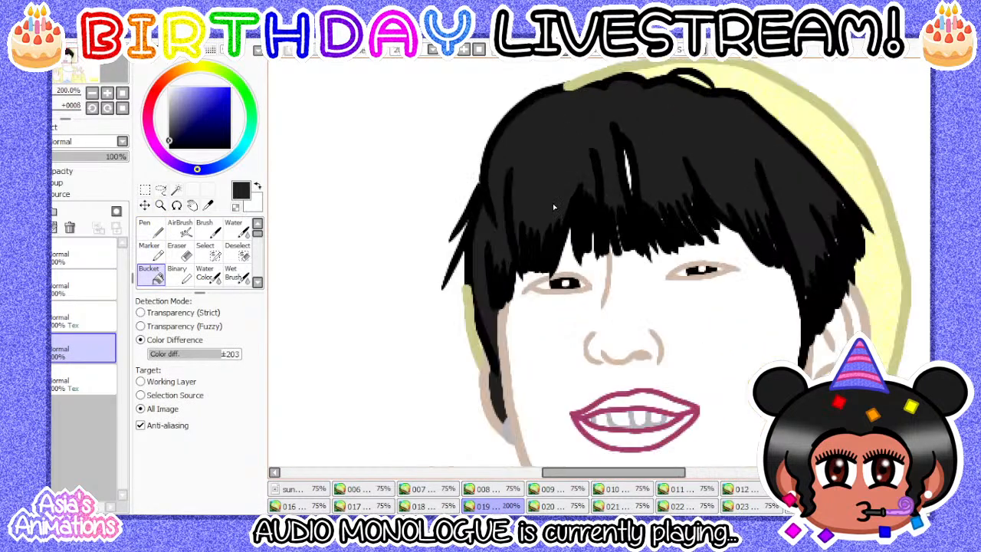
left_click(274, 52)
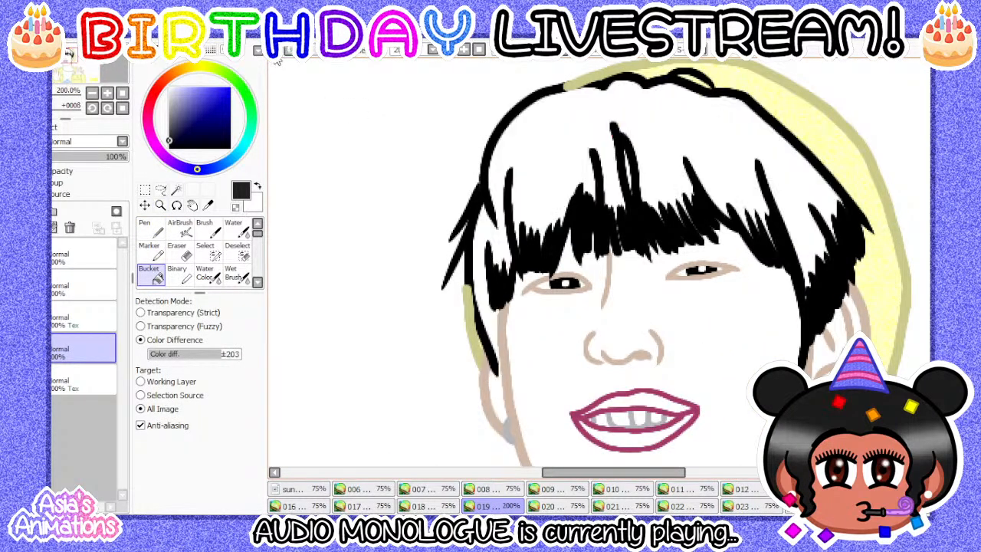
- Close the gap at the tip of the left-hand side strand in frame 019 with the dark grey Pen at size 5
scroll(438, 215, "down", 1)
scroll(486, 351, "up", 3)
left_click(149, 232)
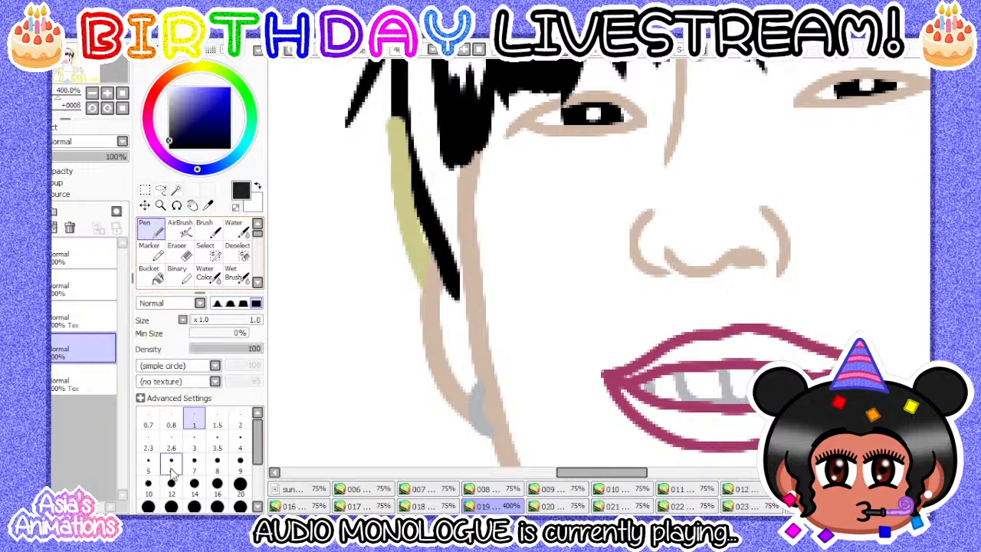
left_click(147, 461)
scroll(482, 345, "up", 2)
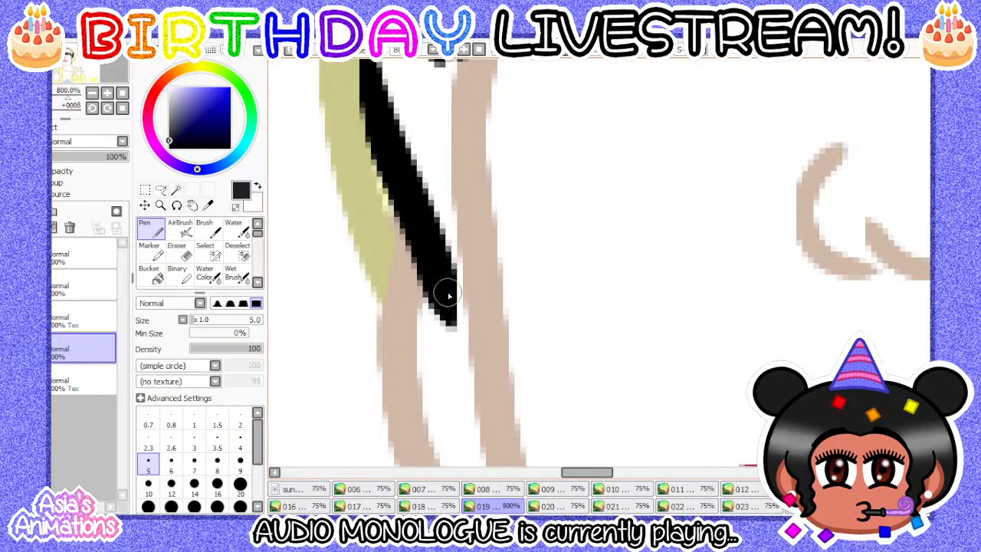
scroll(400, 330, "down", 1)
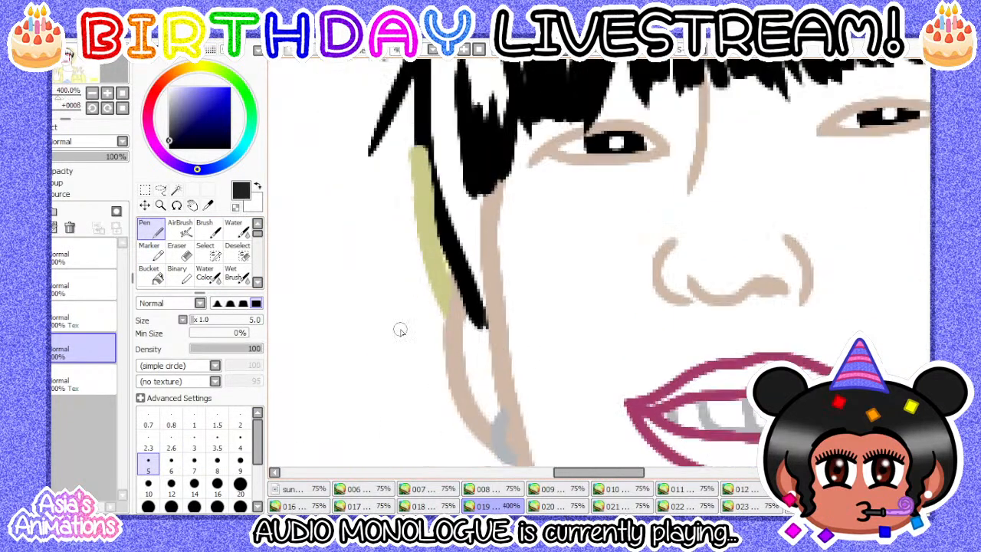
- Fill the hair in frame 019 with dark grey using the Bucket
left_click(149, 274)
scroll(470, 153, "down", 3)
left_click(469, 131)
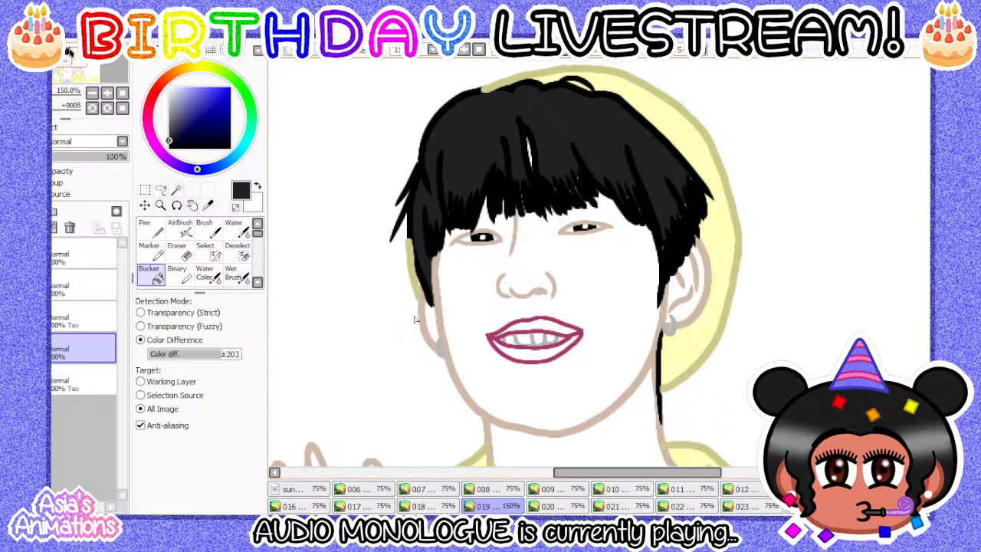
- Touch up the lower tip of the left-hand side strand in frame 019 with the dark grey Pen at size 5
scroll(414, 319, "up", 2)
left_click(150, 228)
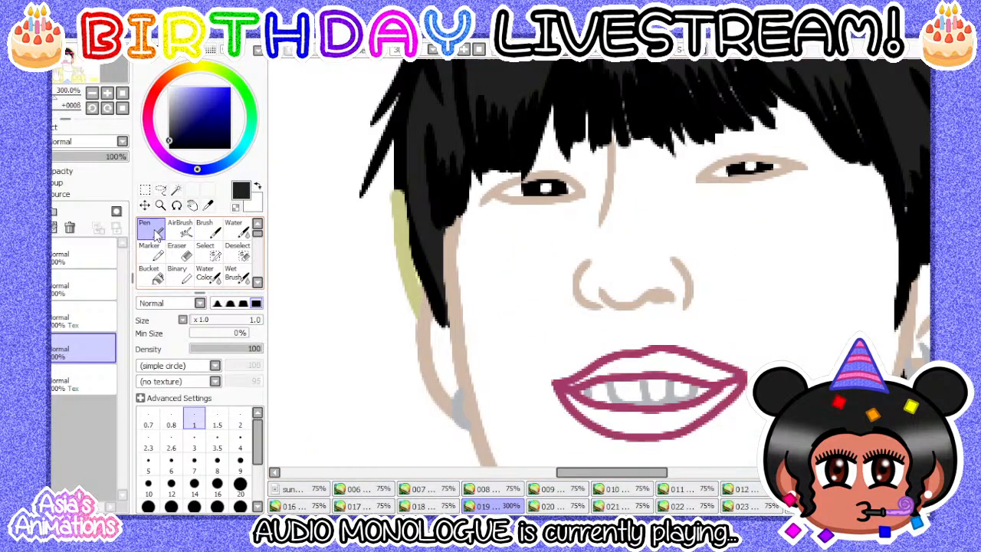
left_click(148, 469)
scroll(434, 335, "up", 4)
left_click_drag(439, 320, 464, 362)
scroll(475, 363, "down", 2)
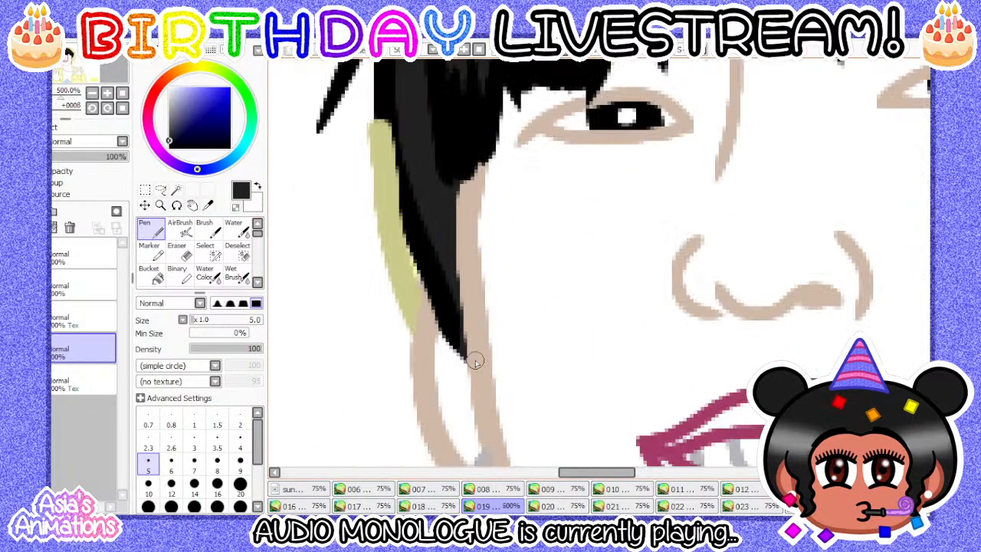
scroll(475, 363, "down", 3)
- Cover the specks in the left-hand and central fringe of frame 019 with the dark grey Pen at size 12
scroll(499, 151, "up", 2)
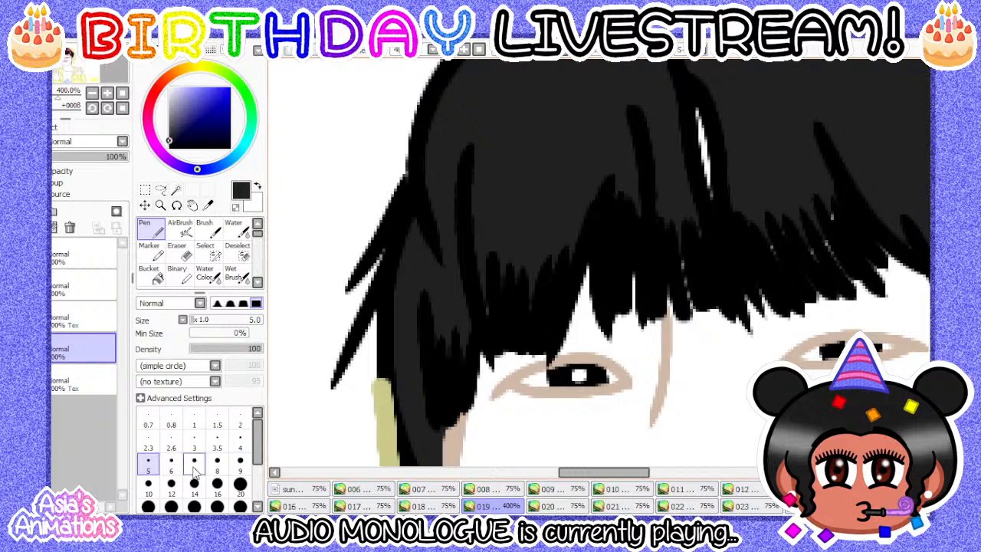
left_click(171, 484)
scroll(441, 389, "up", 1)
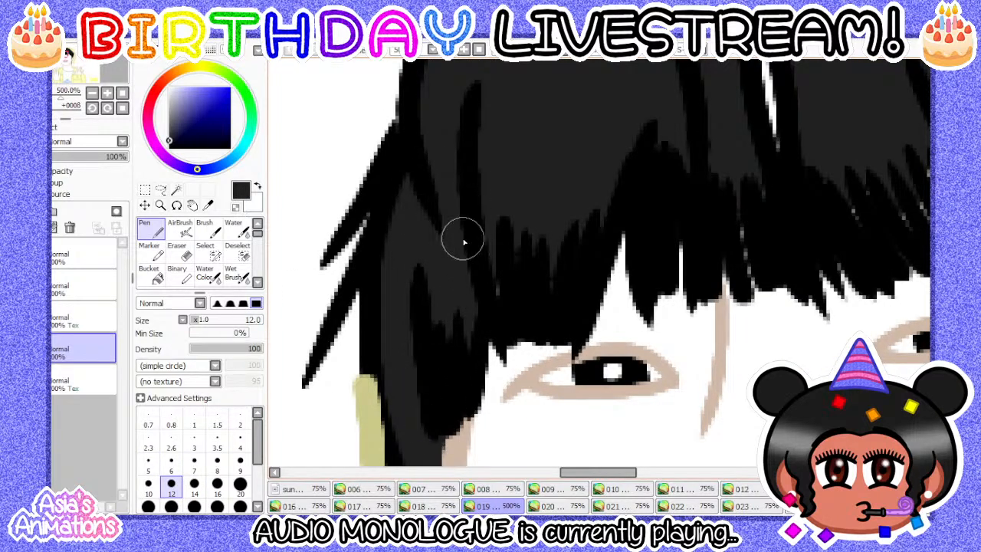
scroll(463, 242, "up", 2)
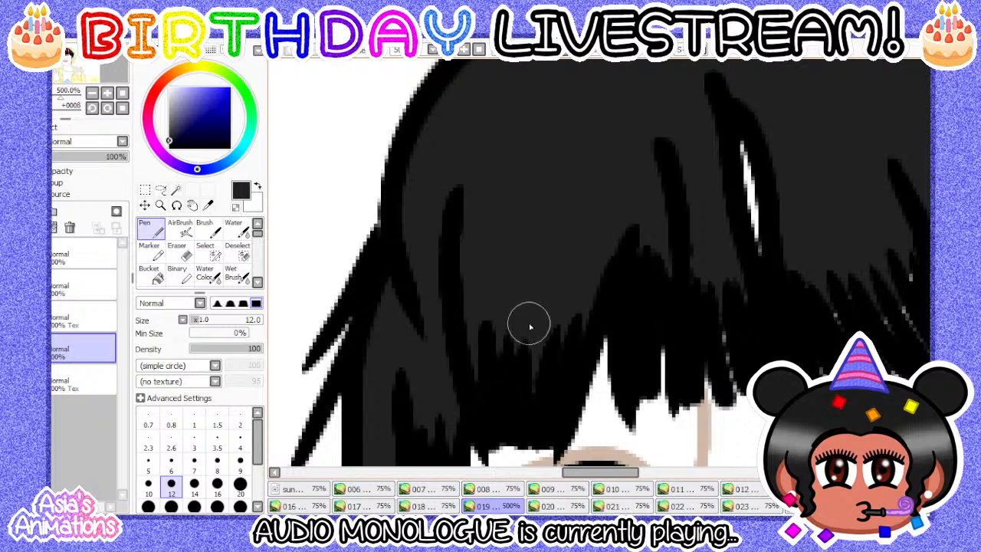
scroll(555, 226, "down", 2)
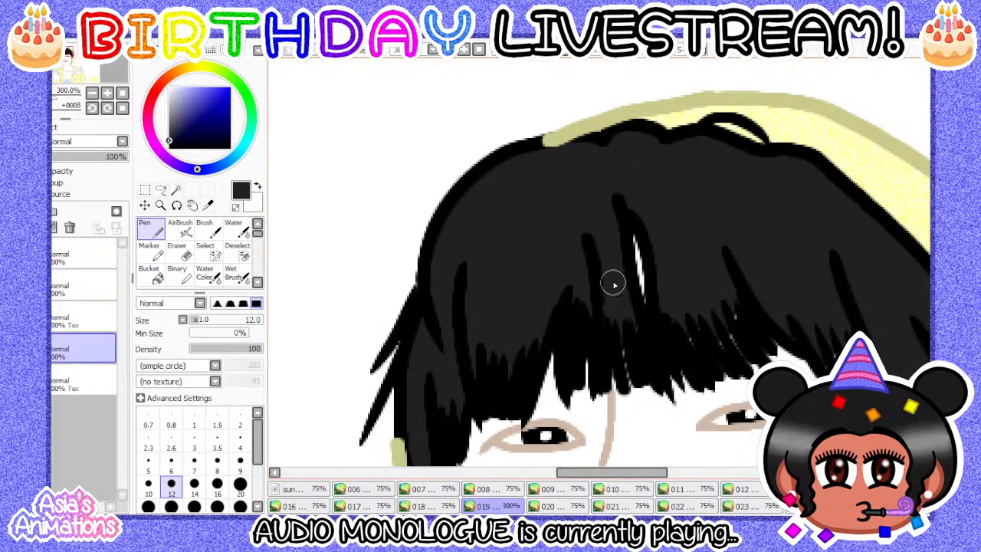
scroll(614, 285, "up", 3)
scroll(635, 317, "down", 2)
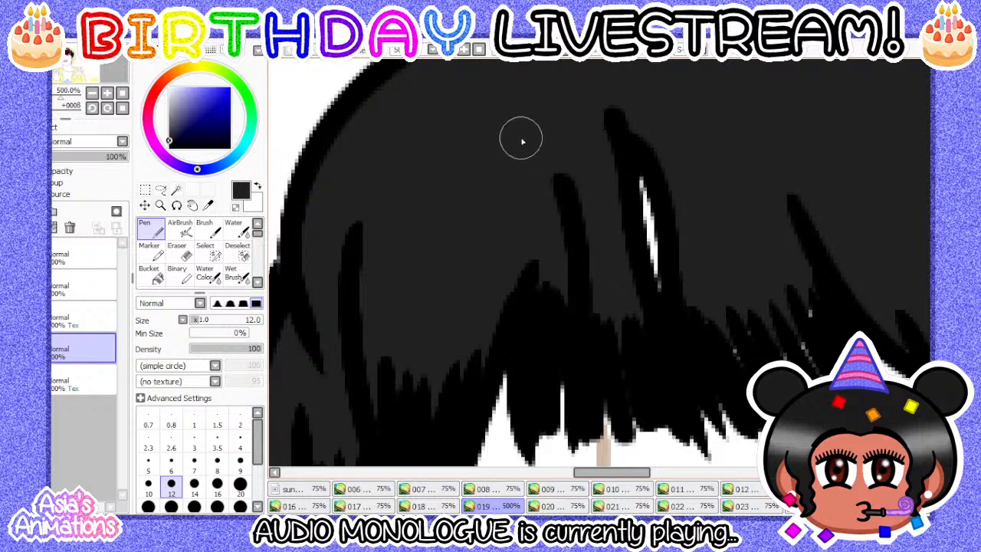
- Cover the specks between the fringe strands just right of the white parting in frame 019 with the dark grey Pen
scroll(573, 156, "down", 2)
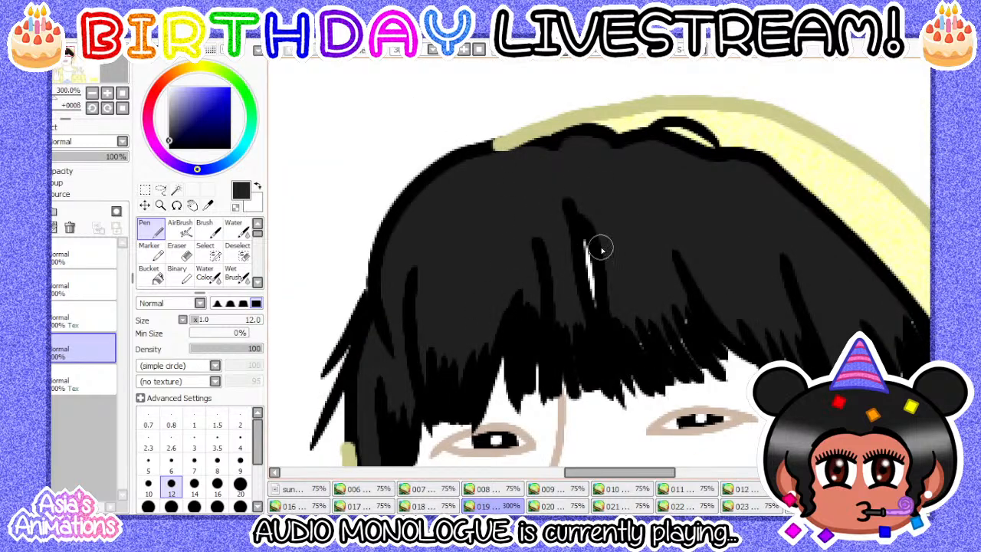
scroll(601, 250, "up", 2)
scroll(502, 156, "down", 2)
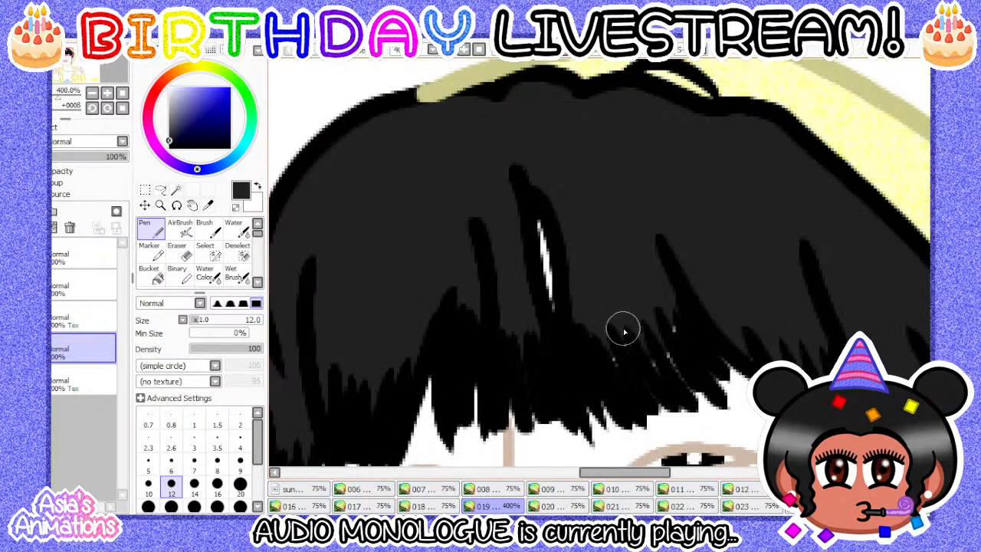
scroll(624, 328, "up", 1)
mouse_move(670, 367)
left_mouse_down()
mouse_move(695, 304)
mouse_move(678, 361)
mouse_move(692, 394)
left_mouse_up()
scroll(662, 207, "down", 2)
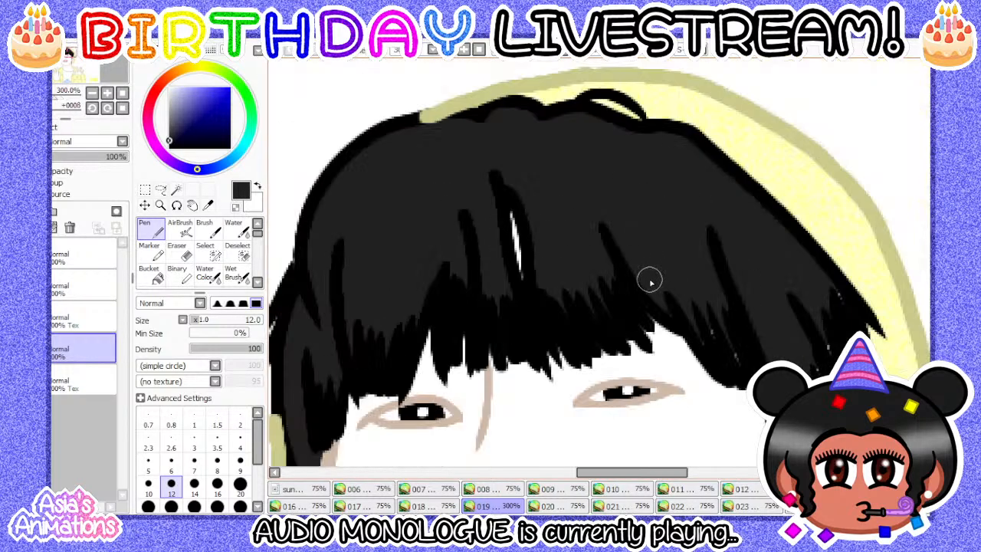
- Cover the specks in the right-hand fringe beyond the eye in frame 019 with the size 12 dark grey Pen
scroll(648, 278, "up", 2)
scroll(627, 265, "down", 2)
scroll(646, 314, "up", 3)
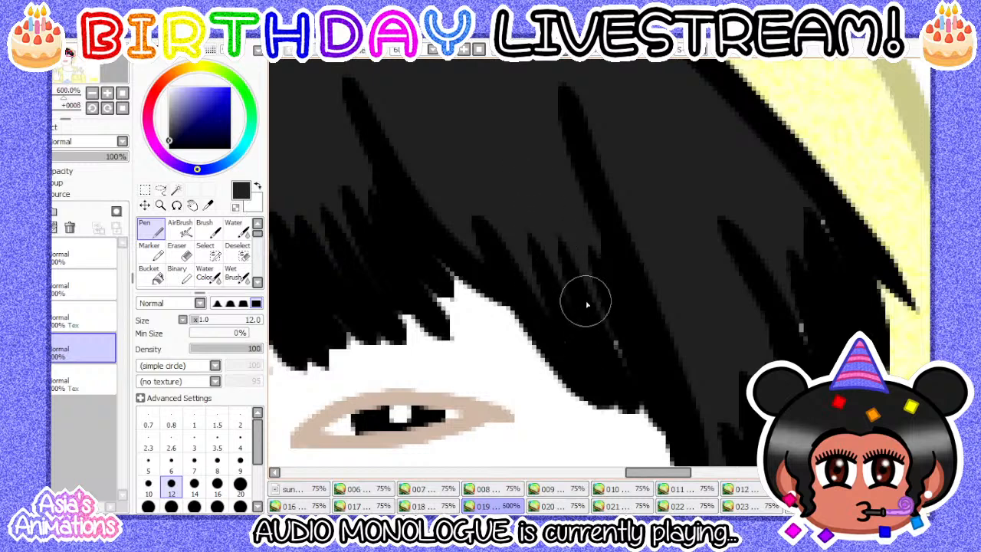
scroll(605, 268, "down", 1)
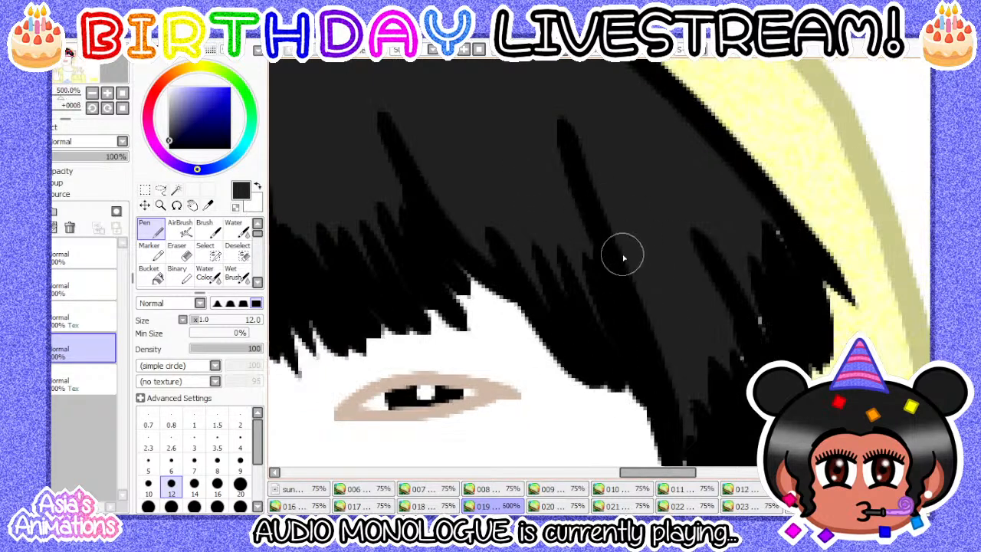
scroll(557, 199, "down", 1)
scroll(554, 248, "down", 1)
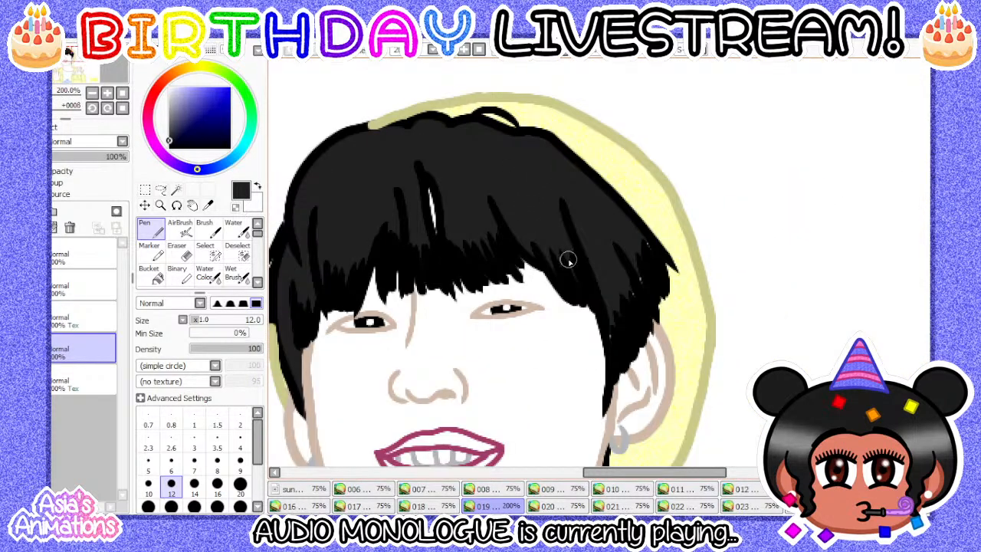
scroll(406, 92, "up", 2)
scroll(405, 167, "down", 2)
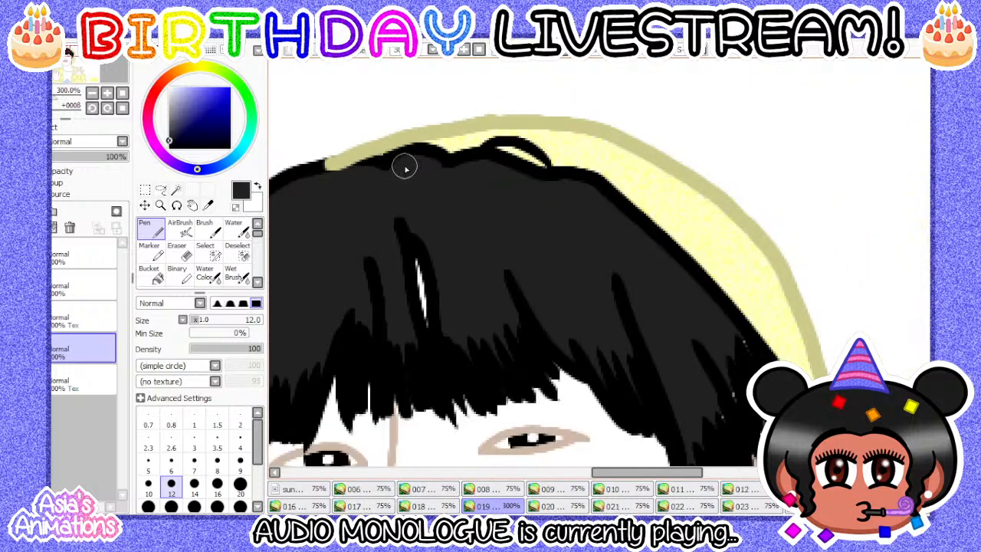
- Cover the remaining specks among the outer strands above the right-hand ear in frame 019 with the size 12 Pen
scroll(405, 168, "down", 1)
scroll(623, 372, "up", 1)
scroll(546, 347, "up", 1)
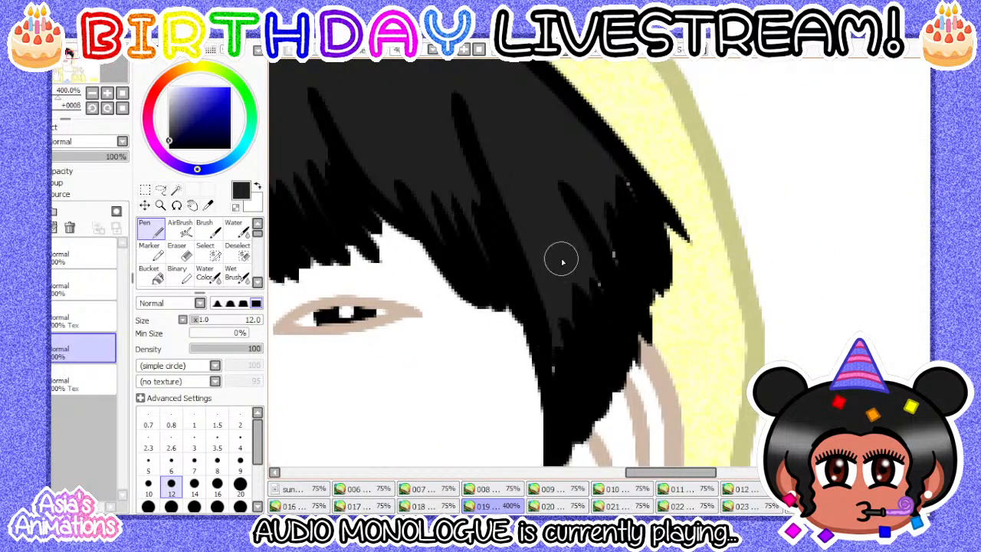
scroll(586, 217, "up", 1)
scroll(497, 207, "down", 1)
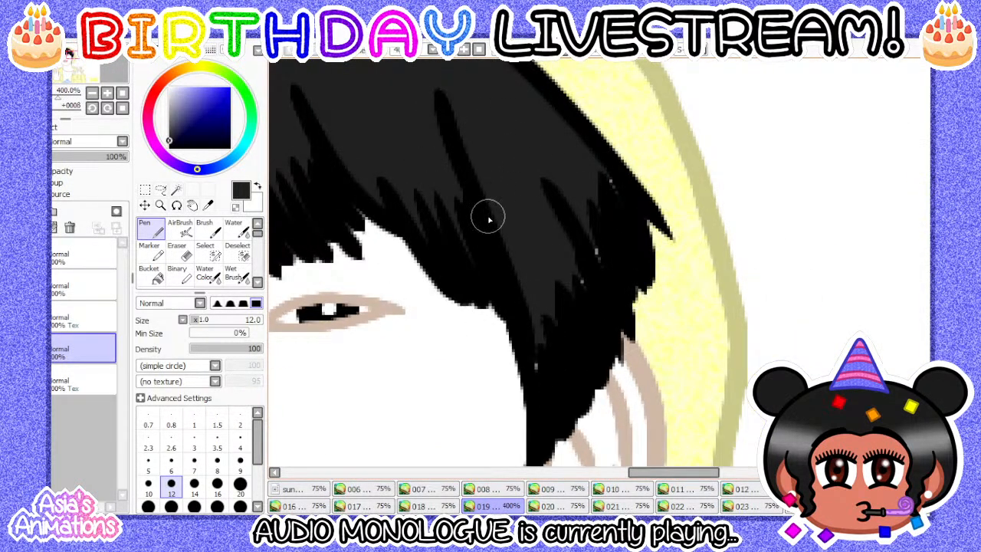
scroll(563, 319, "up", 1)
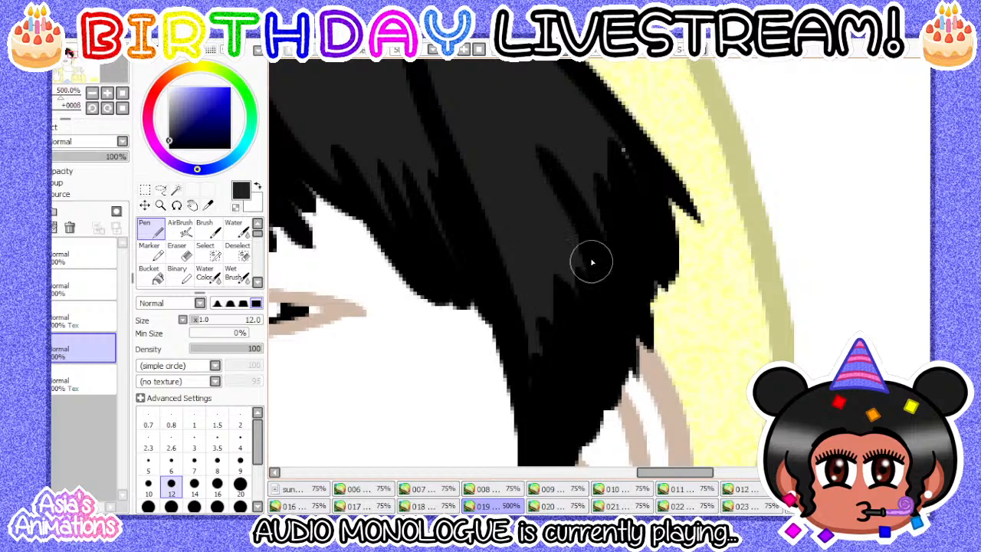
scroll(634, 205, "down", 5)
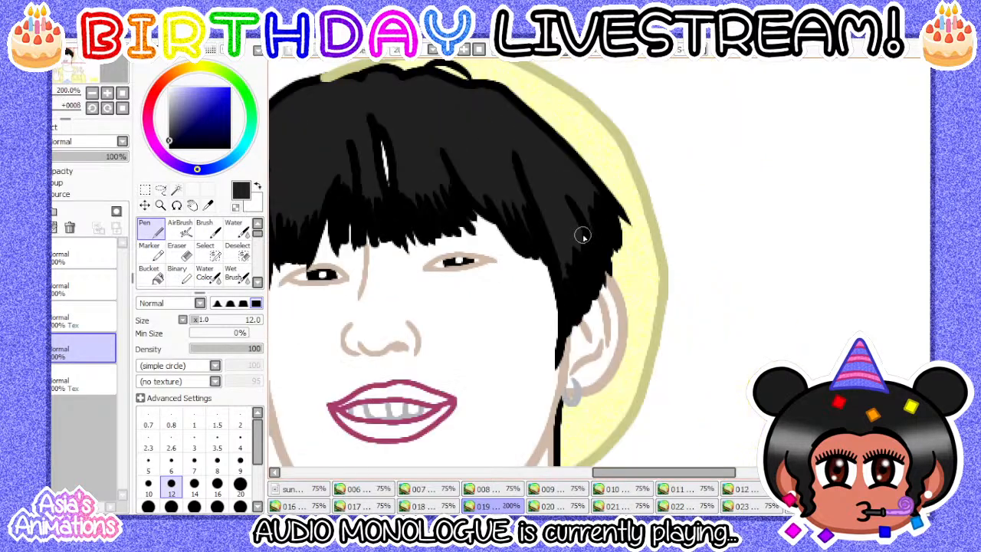
- Reset the Pen size to 1, and open frame 020
left_click(194, 422)
left_click(121, 95)
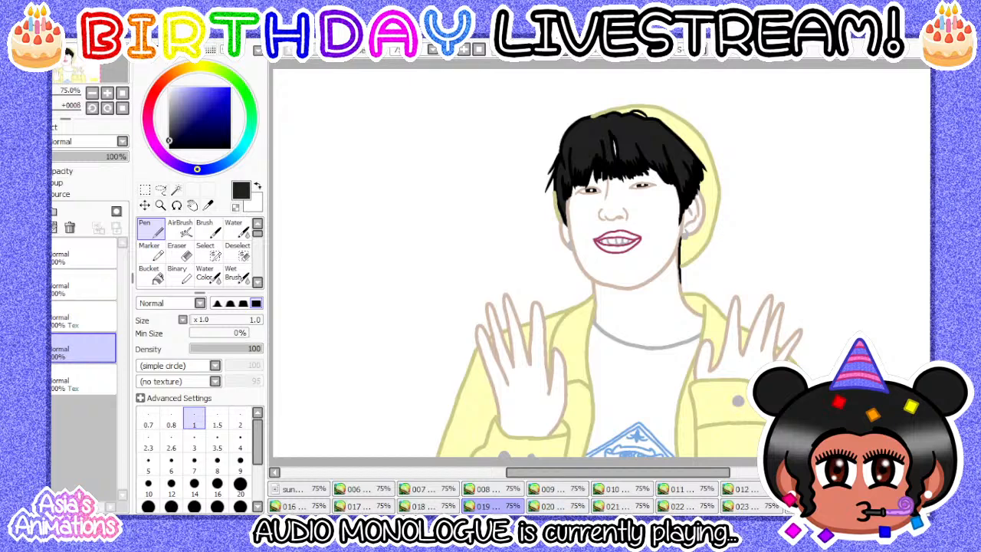
left_click(557, 507)
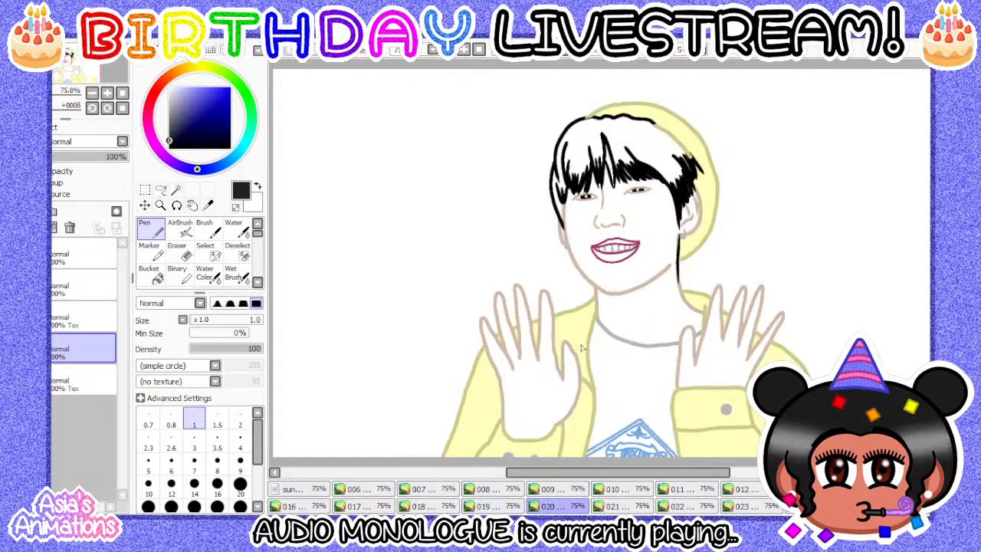
- Fill the hair in frame 020 with dark grey using the Bucket
left_click(152, 274)
scroll(679, 119, "up", 2)
left_click(617, 161)
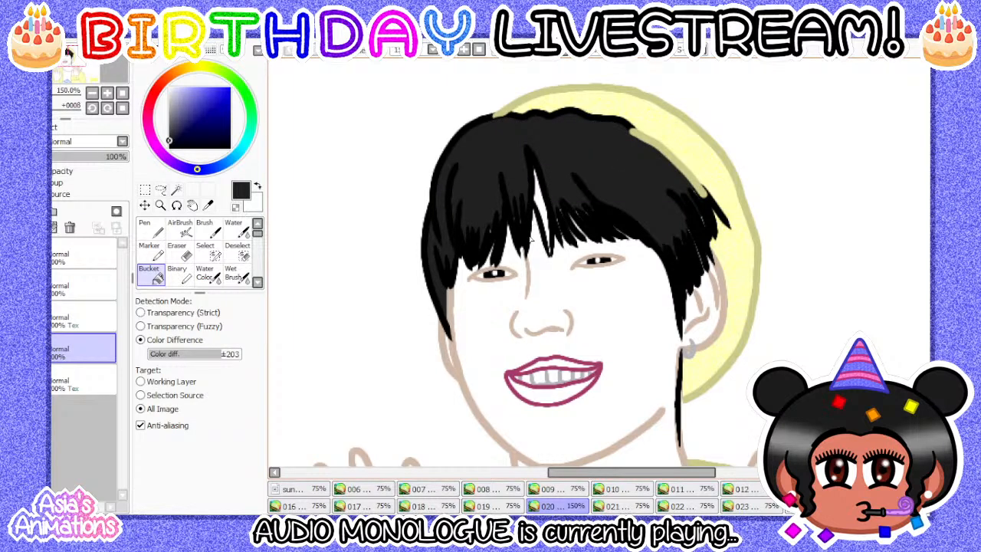
- Cover the specks in the left-hand and central fringe of frame 020 with the dark grey Pen at size 12
scroll(461, 216, "up", 3)
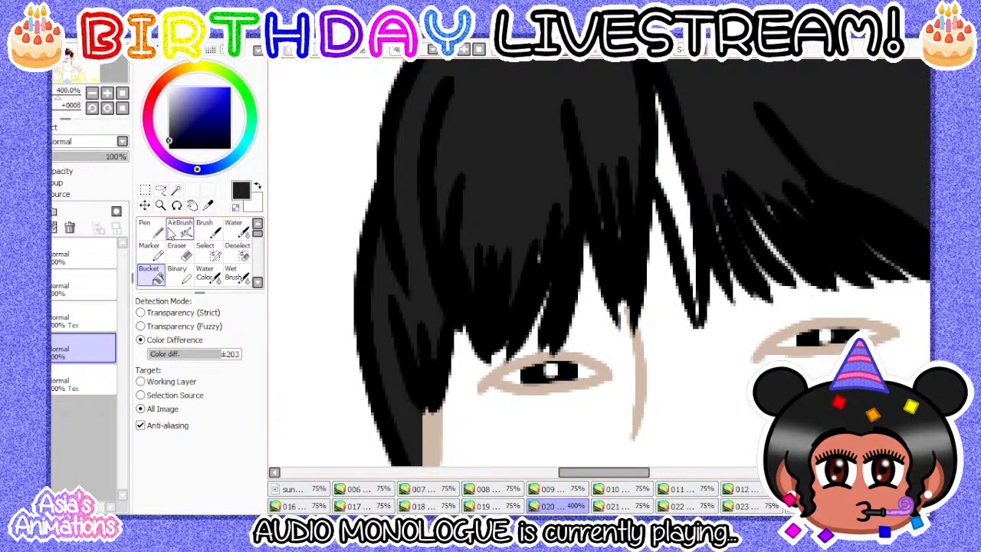
left_click(161, 229)
left_click(171, 482)
scroll(417, 395, "up", 1)
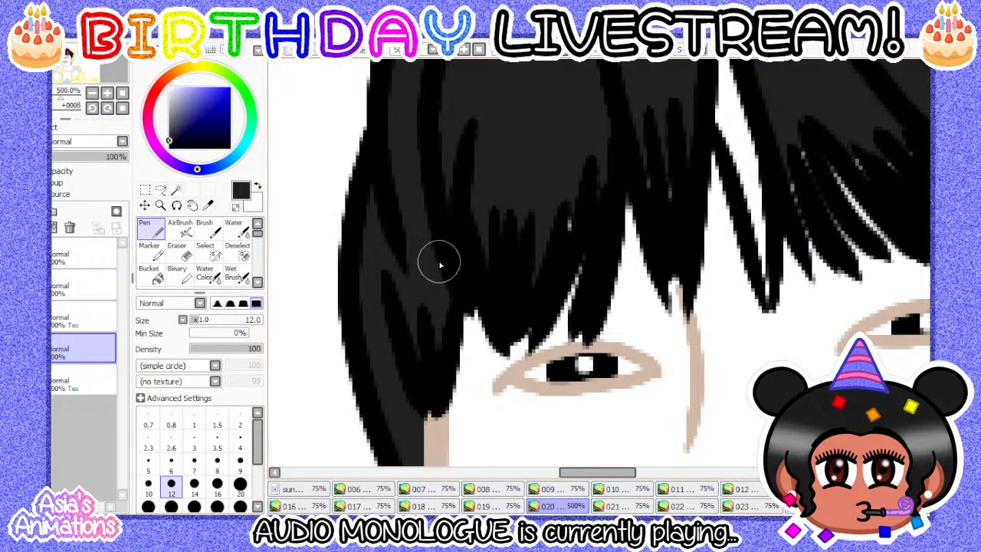
scroll(420, 377, "down", 2)
scroll(394, 224, "up", 2)
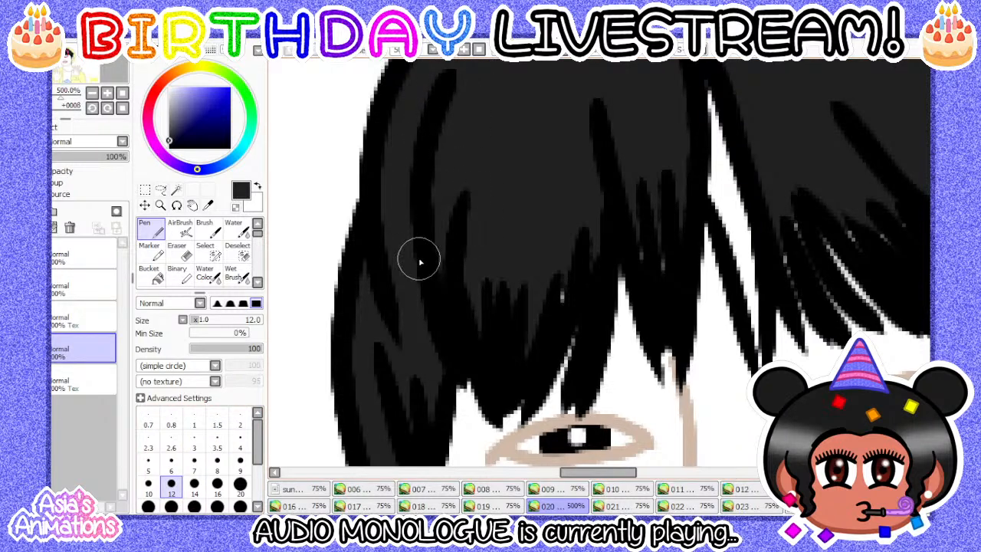
mouse_move(492, 302)
left_mouse_down()
mouse_move(497, 344)
mouse_move(546, 327)
left_mouse_up()
left_click_drag(567, 115, 512, 194)
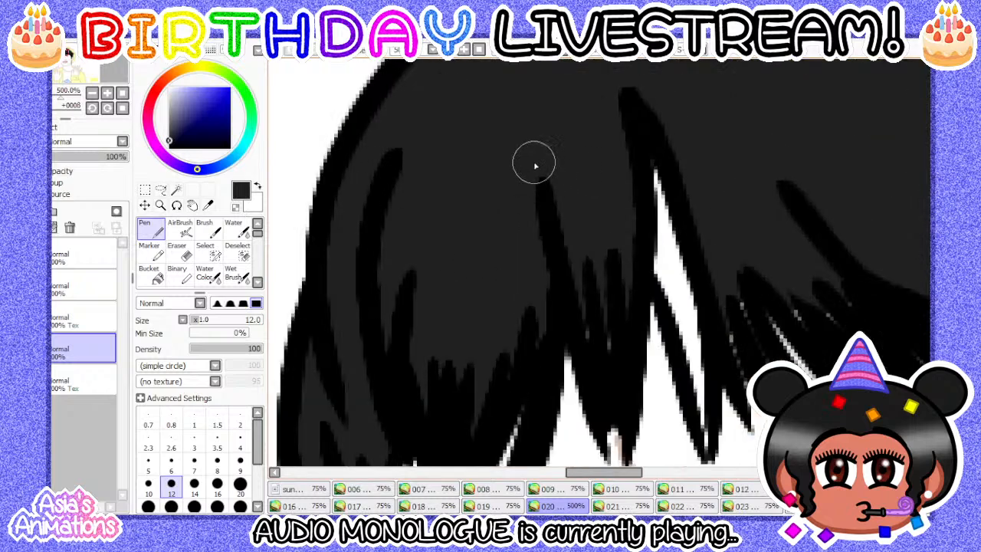
left_click_drag(635, 147, 581, 218)
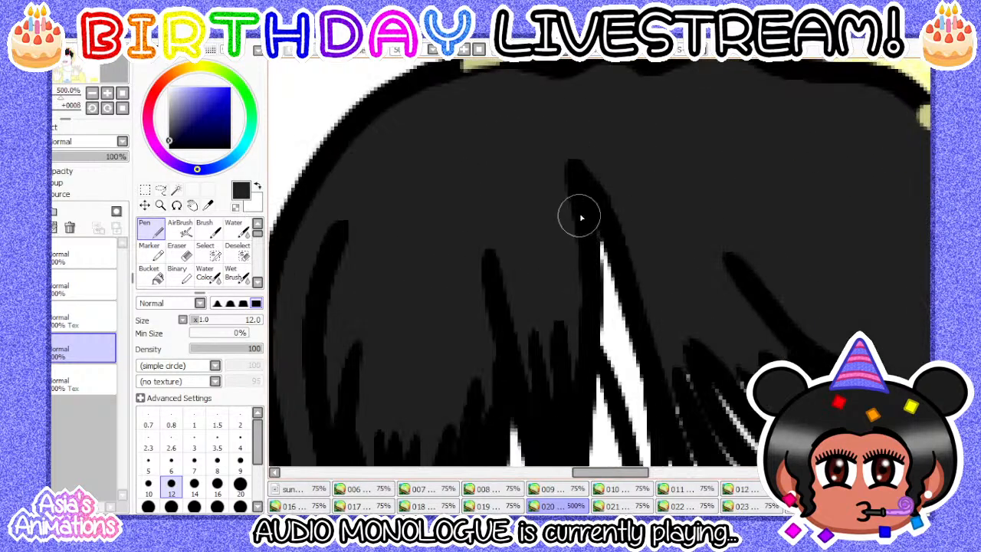
scroll(441, 292, "down", 2)
scroll(535, 159, "up", 3)
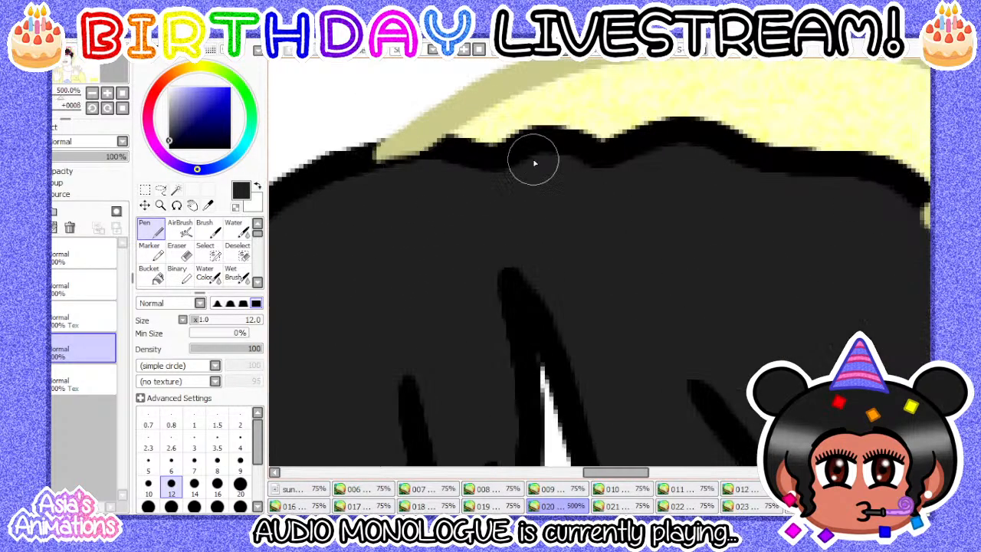
scroll(506, 221, "down", 3)
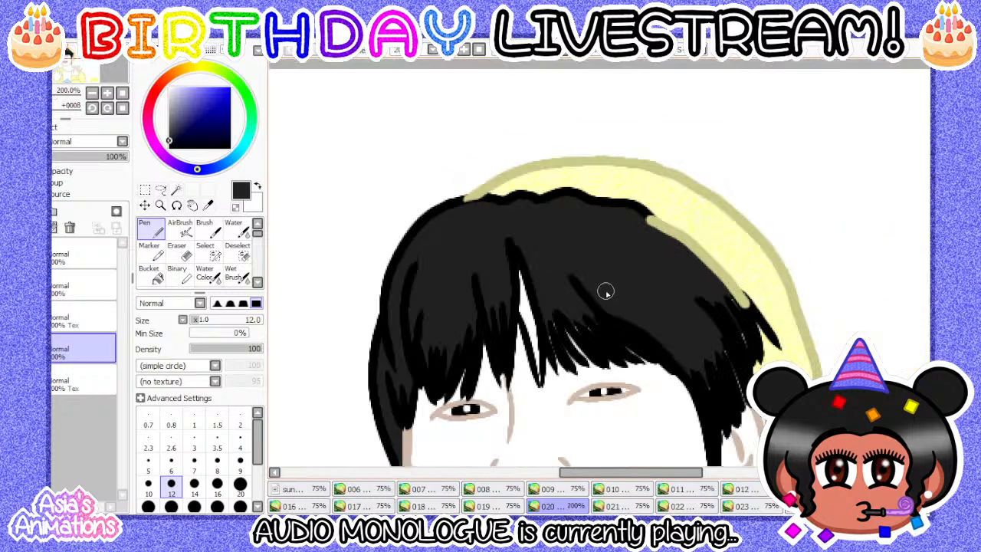
- Cover the specks in the fringe right of the parting in frame 020 with the Pen at size 14, undoing the last stroke
scroll(551, 330, "up", 2)
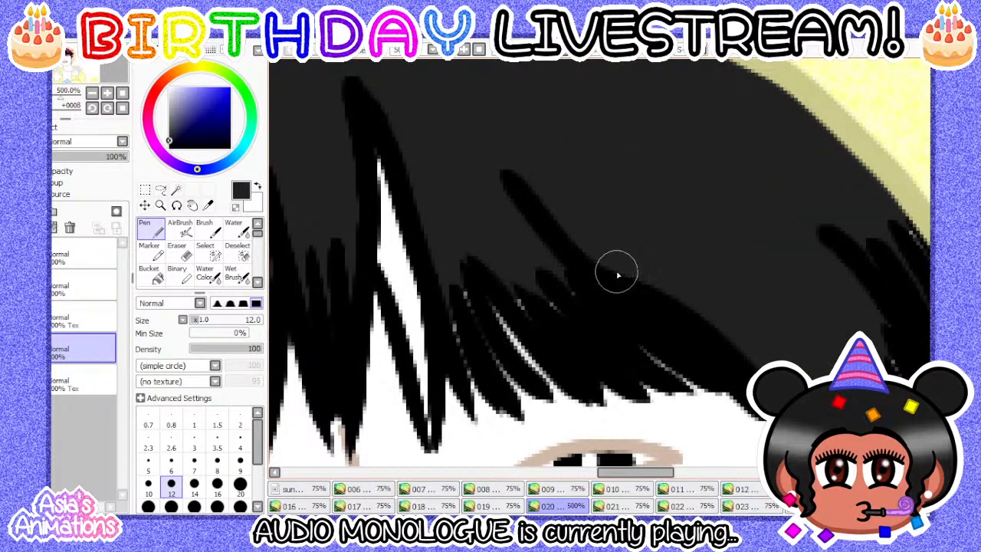
key("bracketright")
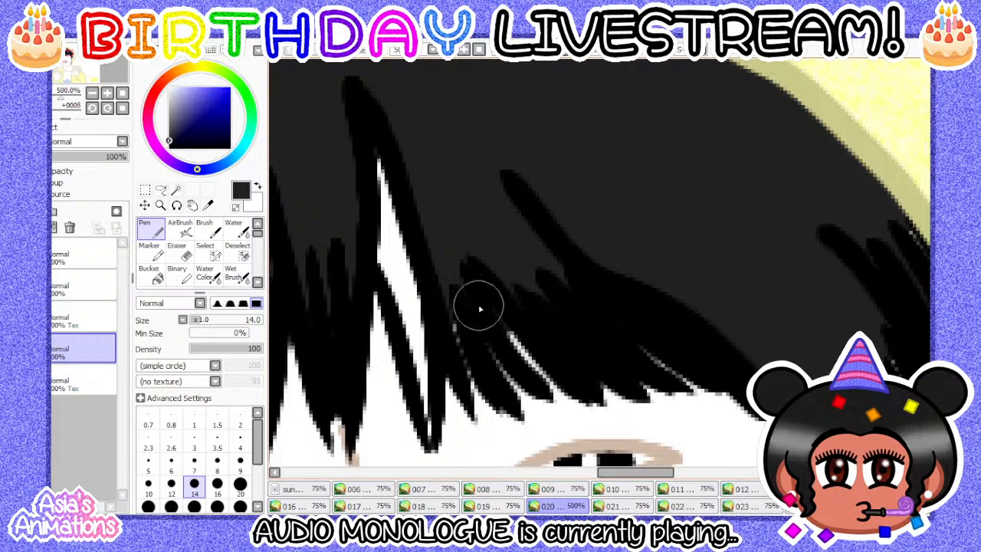
mouse_move(479, 308)
left_mouse_down()
mouse_move(469, 363)
mouse_move(497, 305)
mouse_move(513, 349)
mouse_move(551, 347)
mouse_move(514, 359)
mouse_move(517, 349)
mouse_move(622, 305)
left_mouse_up()
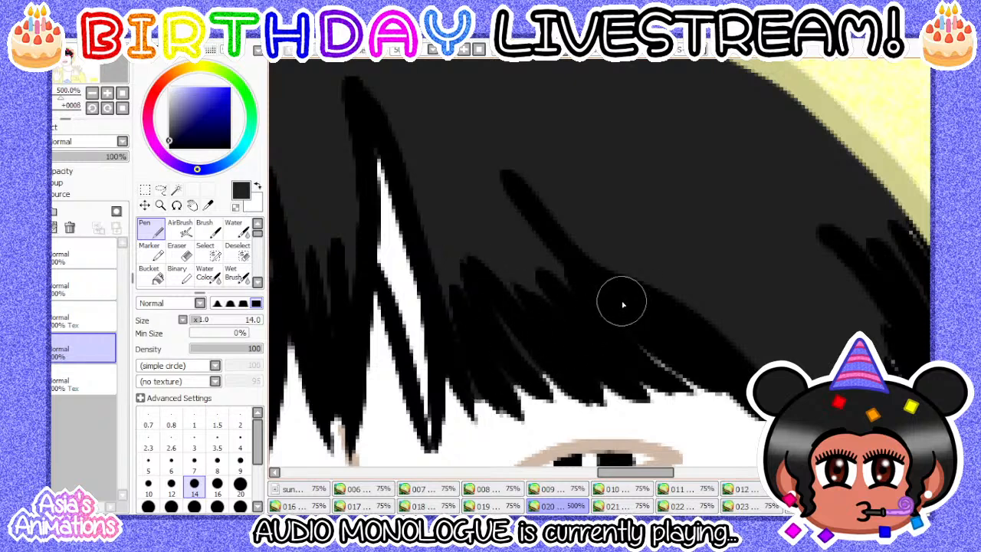
key("ctrl+z")
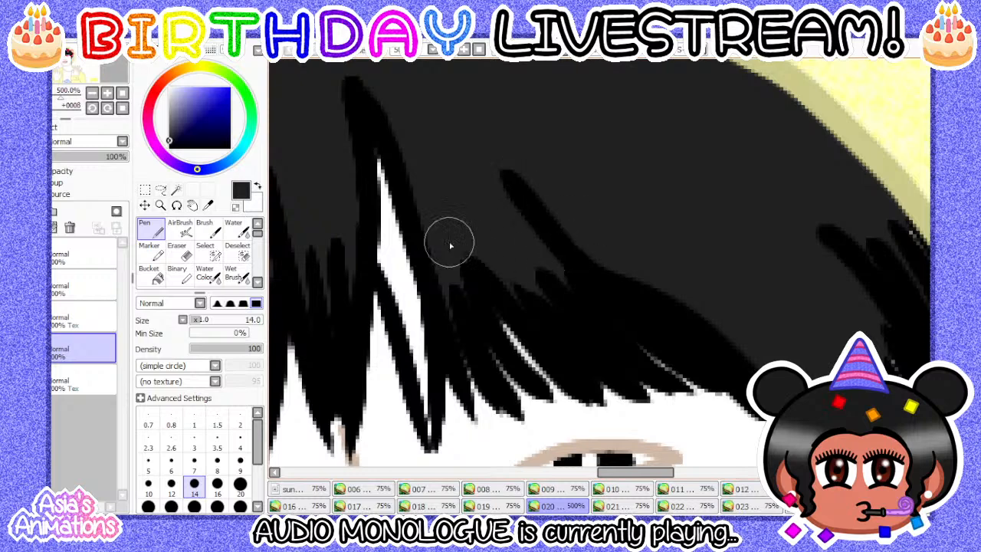
- Cover the specks among the outer strands next to the hood in frame 020 with the dark grey Pen at size 14
scroll(452, 244, "down", 4)
scroll(552, 288, "up", 3)
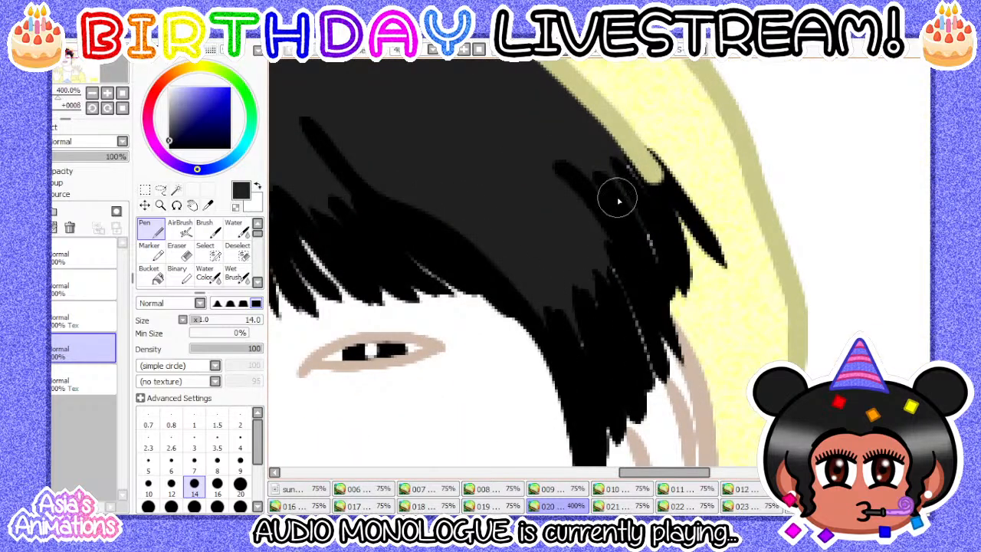
scroll(651, 267, "up", 1)
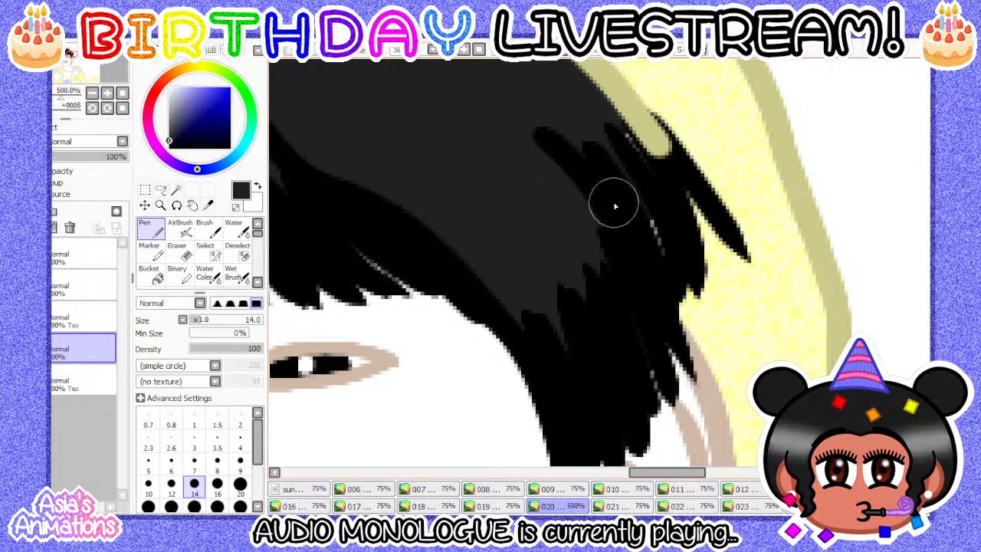
scroll(565, 208, "down", 3)
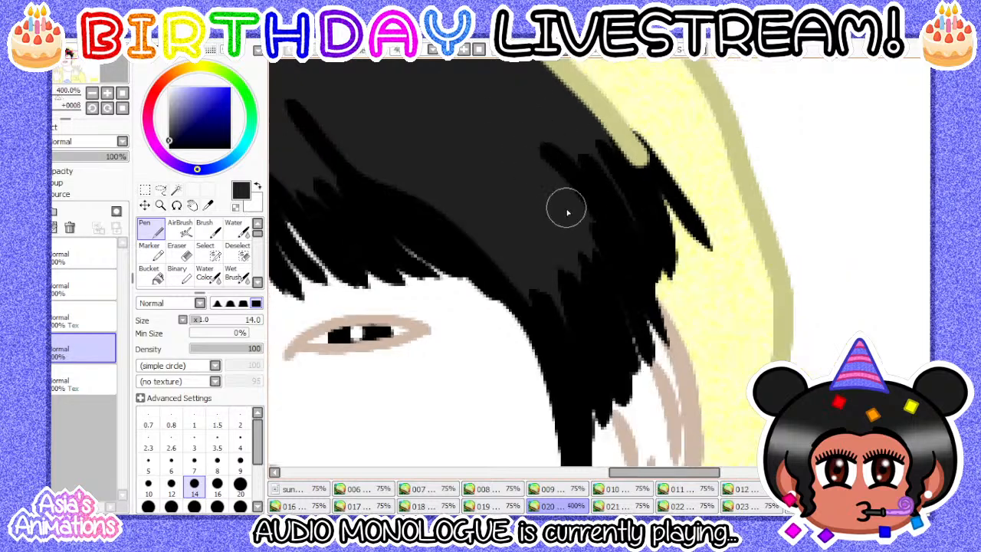
- Set the Pen size back to 1 and reset the view of frame 020
scroll(564, 223, "down", 2)
left_click(194, 421)
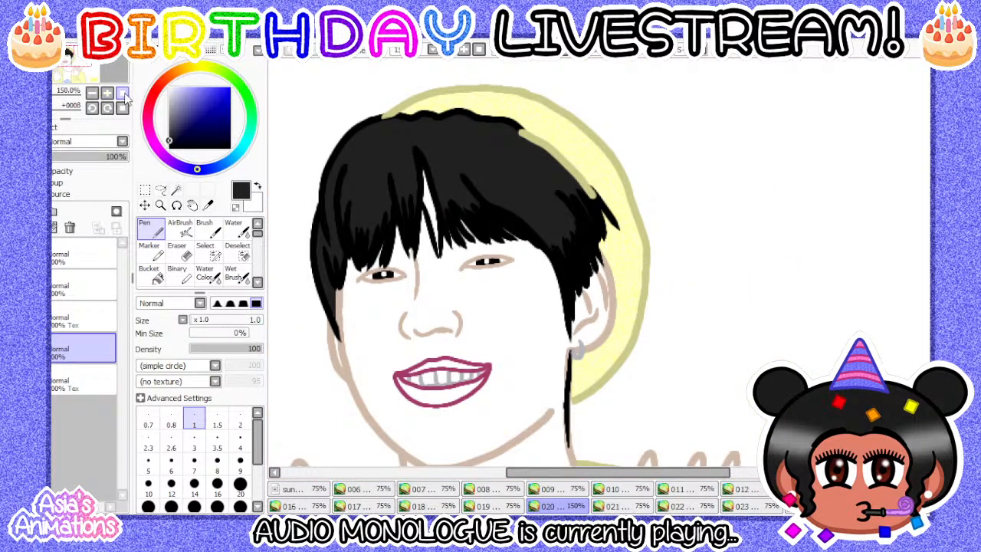
left_click(121, 108)
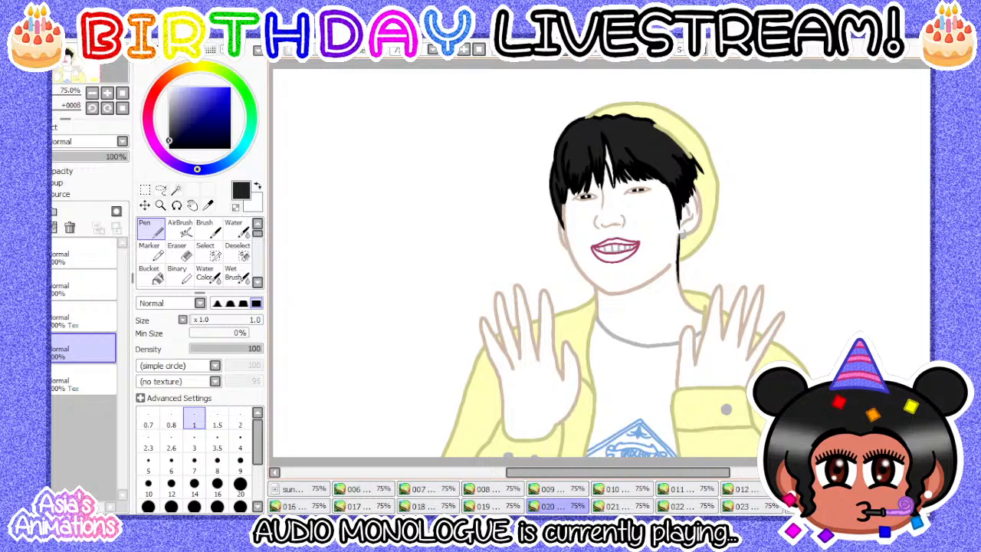
- Open frame 021 and fill its hair with dark grey using the Bucket
left_click(516, 505)
left_click(543, 506)
left_click(598, 504)
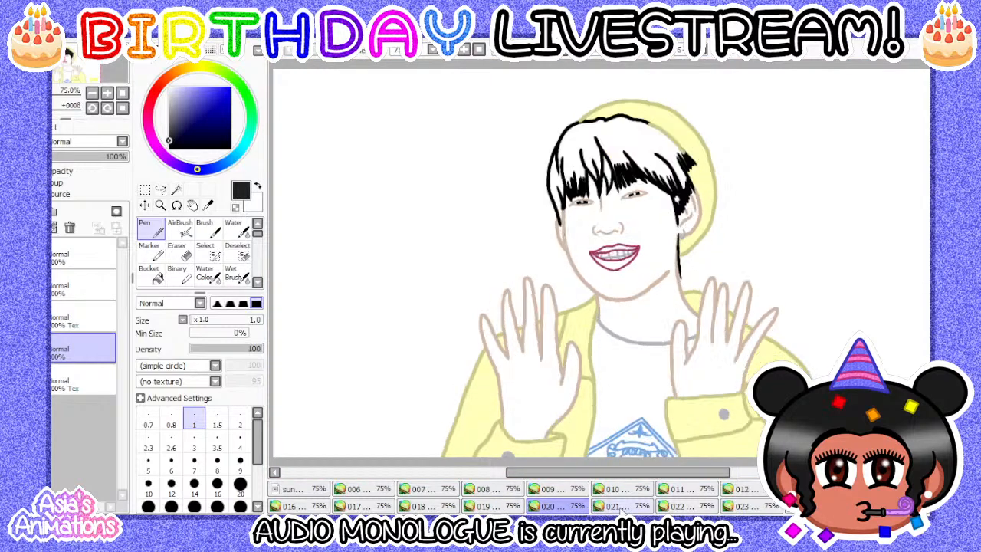
left_click(153, 274)
scroll(602, 188, "up", 3)
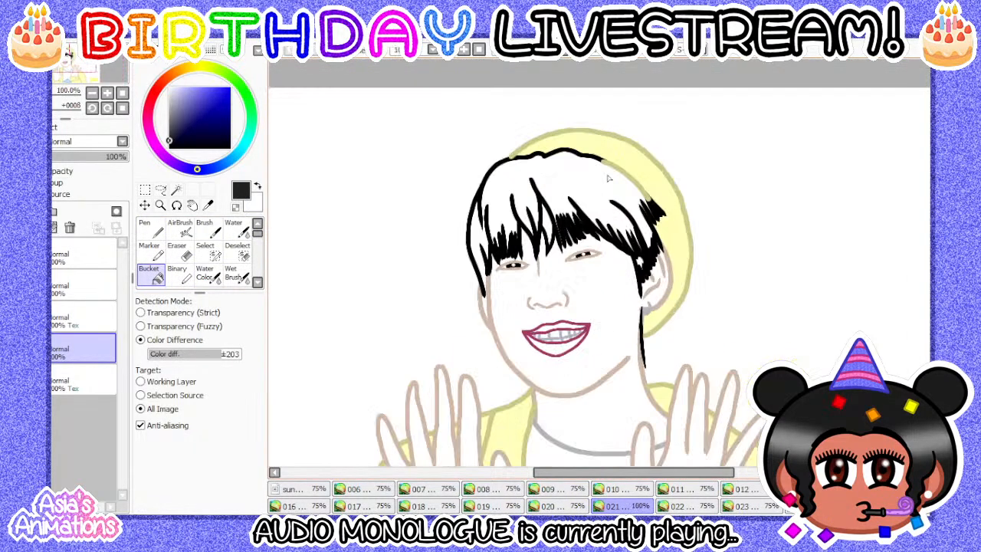
scroll(432, 253, "up", 3)
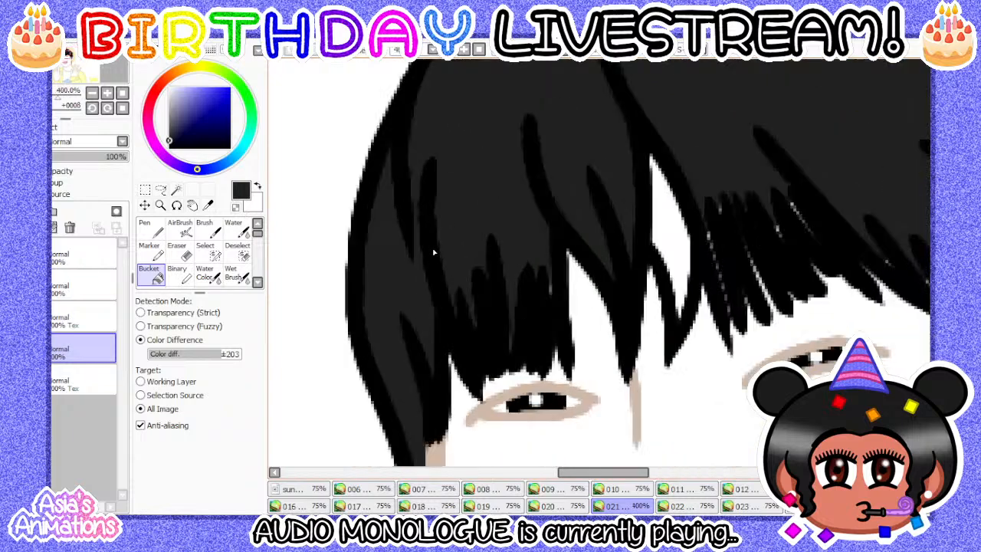
- Touch up the gaps in the left-hand side lock of frame 021 with the dark grey Pen at size 10
left_click(147, 228)
scroll(464, 296, "down", 5)
scroll(464, 296, "up", 5)
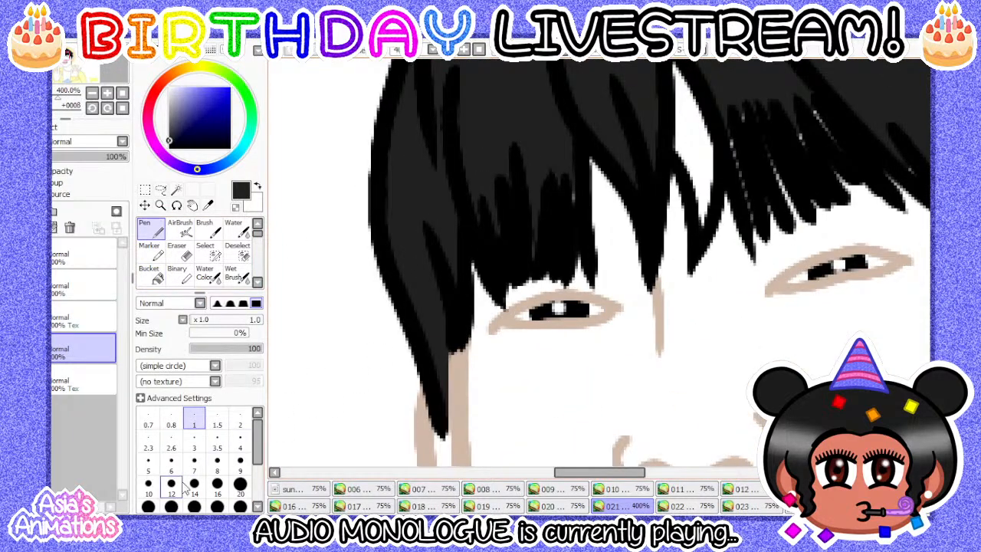
left_click(171, 484)
scroll(446, 344, "up", 1)
left_click(151, 484)
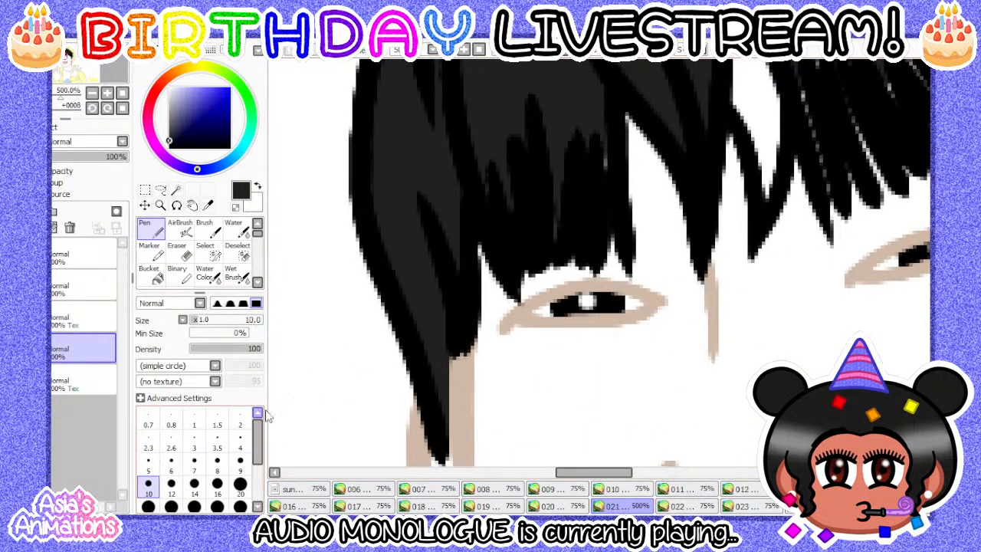
scroll(410, 399, "down", 2)
scroll(420, 362, "up", 2)
scroll(446, 442, "down", 2)
scroll(447, 360, "up", 2)
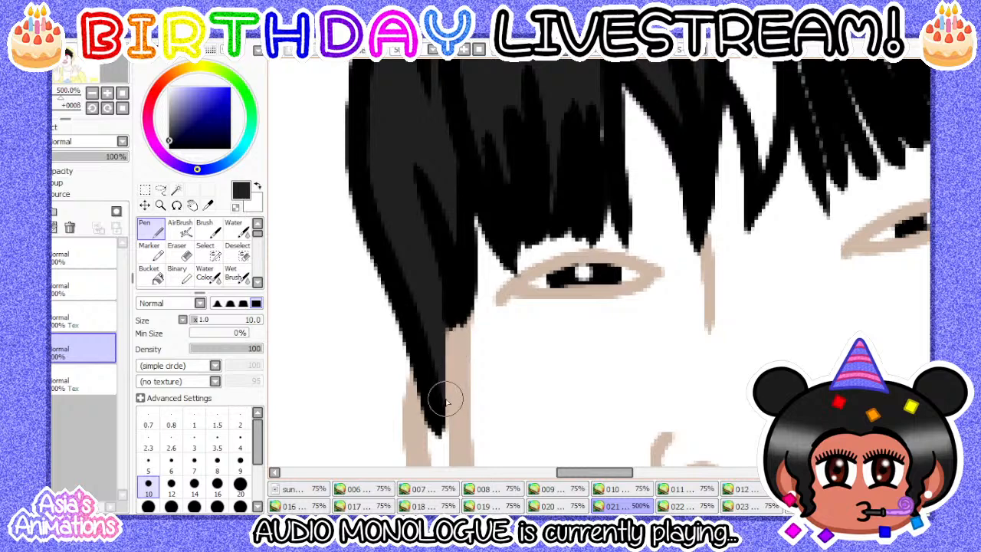
scroll(435, 326, "down", 3)
scroll(452, 284, "up", 4)
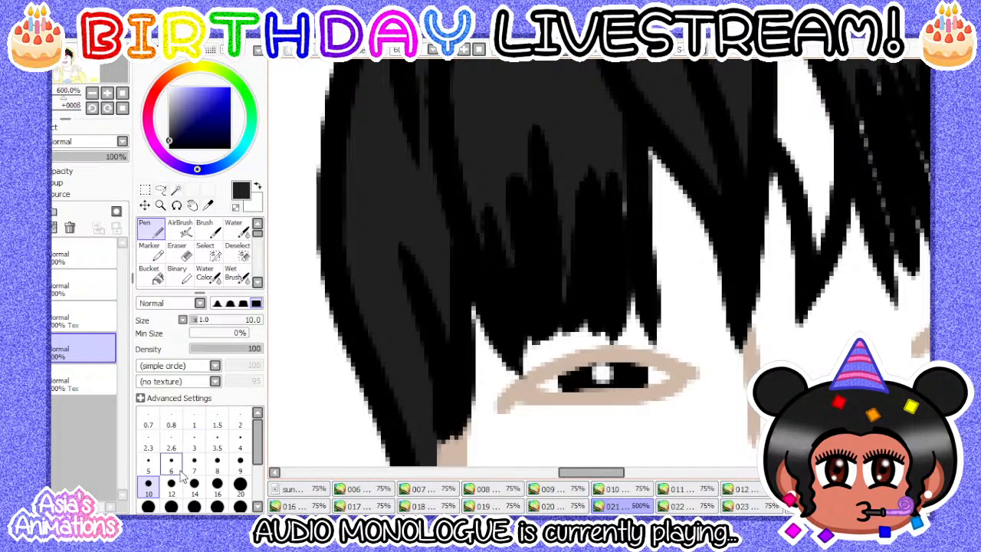
- Cover the specks in the left-hand fringe of frame 021 with the dark grey Pen at size 12
left_click(170, 484)
scroll(474, 196, "down", 1)
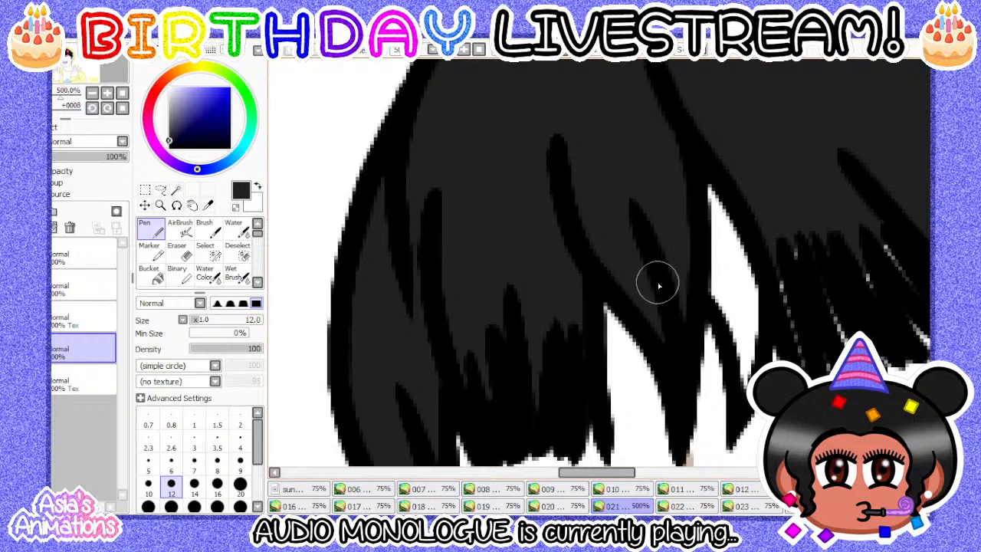
scroll(527, 336, "down", 2)
scroll(661, 158, "up", 2)
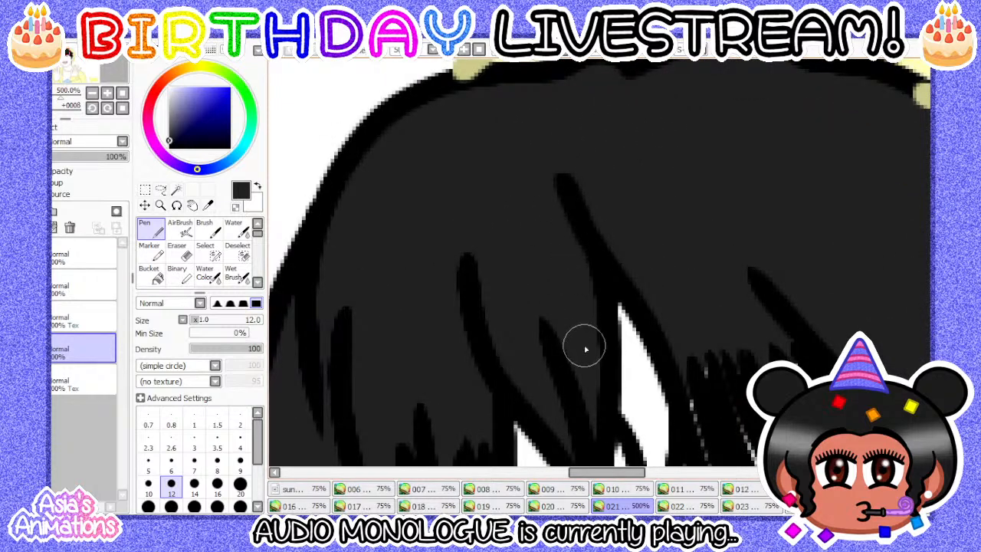
scroll(443, 273, "down", 2)
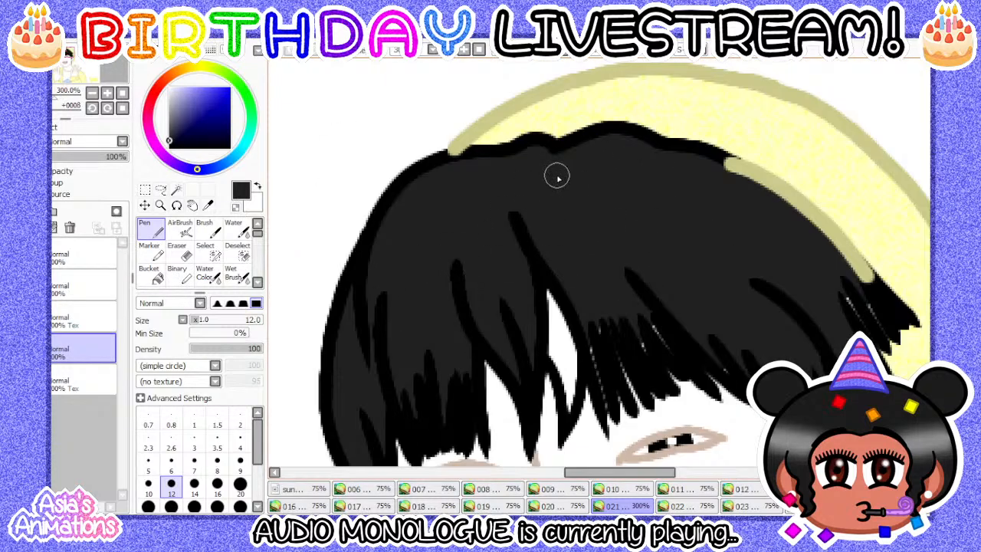
scroll(624, 184, "down", 2)
scroll(665, 233, "up", 3)
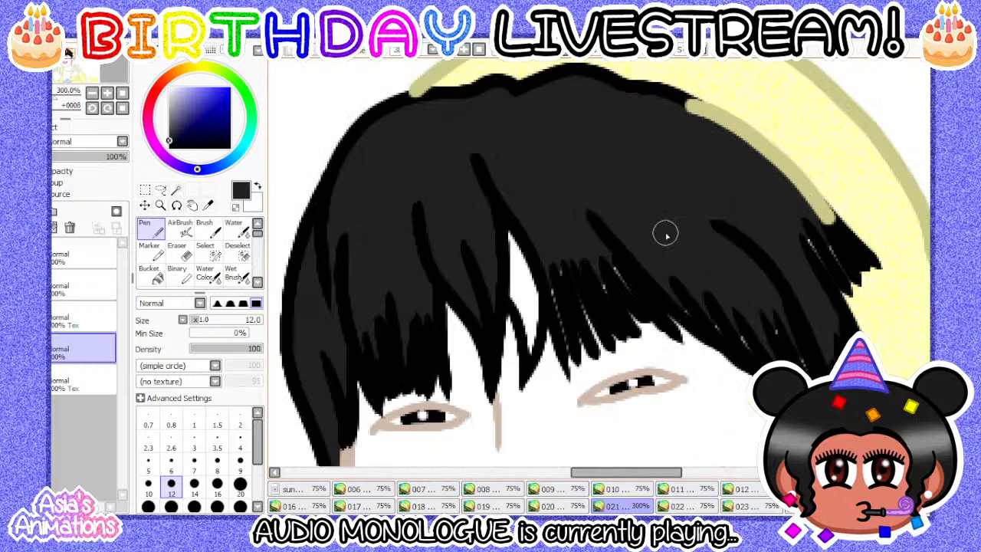
- Cover specks in the fringe right of the parting in frame 021 with the Pen at size 12
scroll(645, 377, "up", 2)
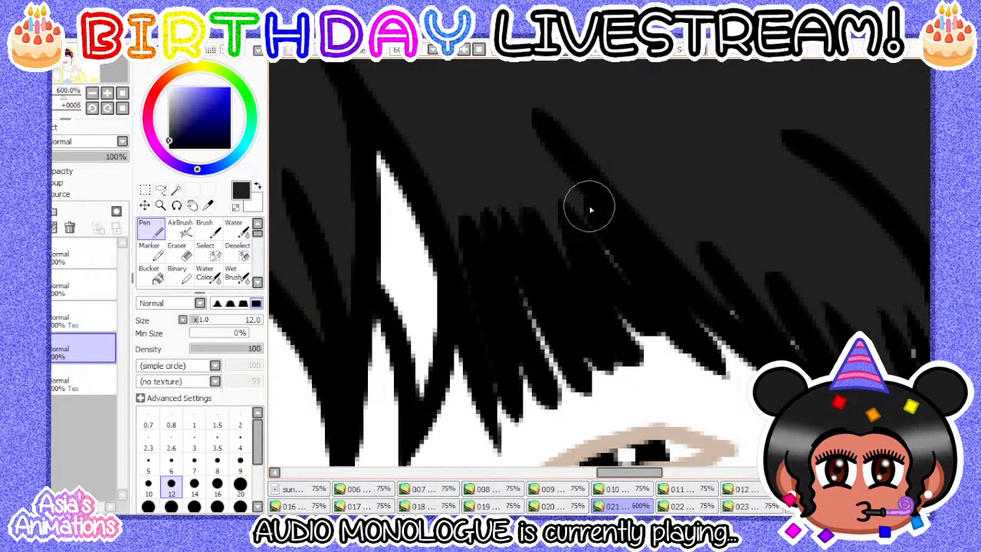
scroll(478, 180, "down", 2)
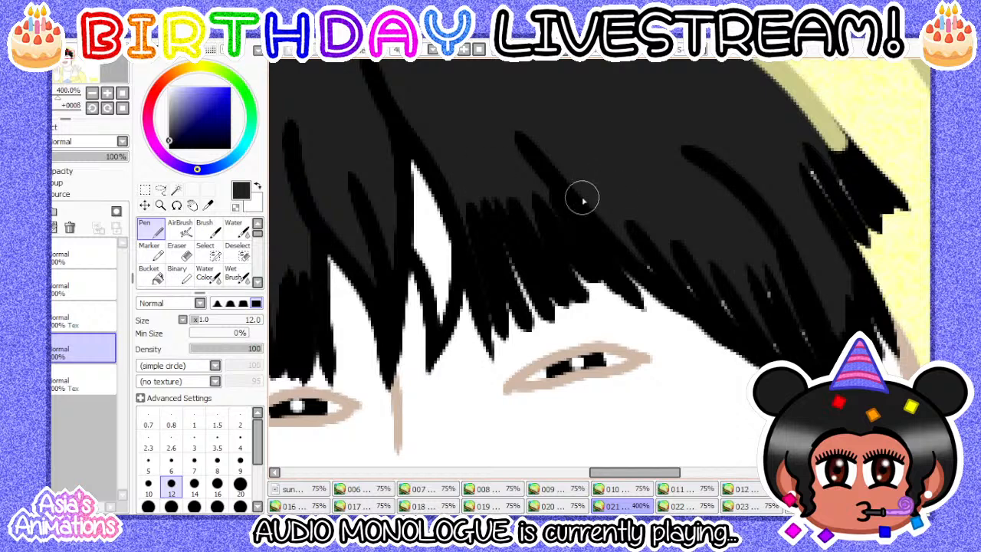
scroll(555, 240, "down", 1)
scroll(703, 206, "up", 2)
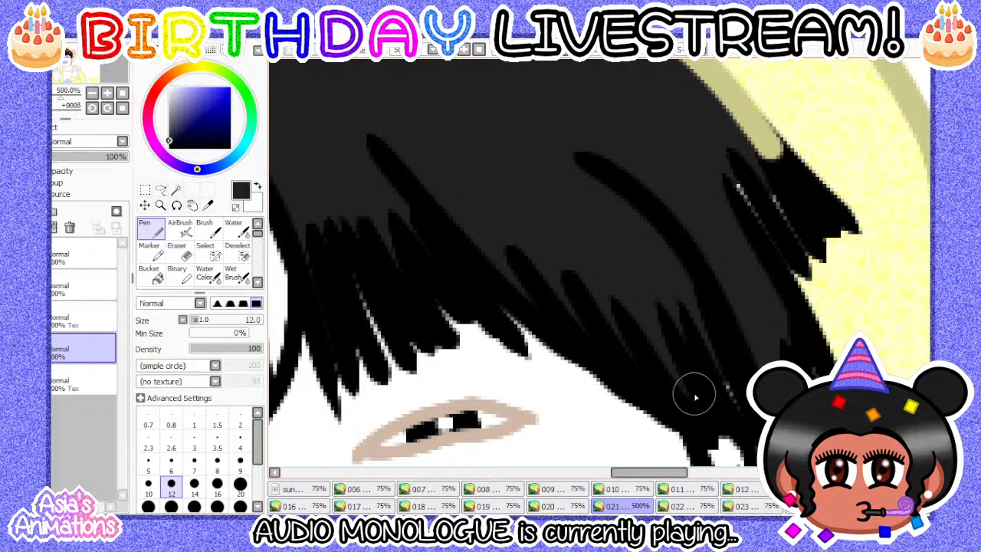
- Cover the specks in the strands above the ear in frame 021 with the dark grey Pen at size 16
left_click(217, 483)
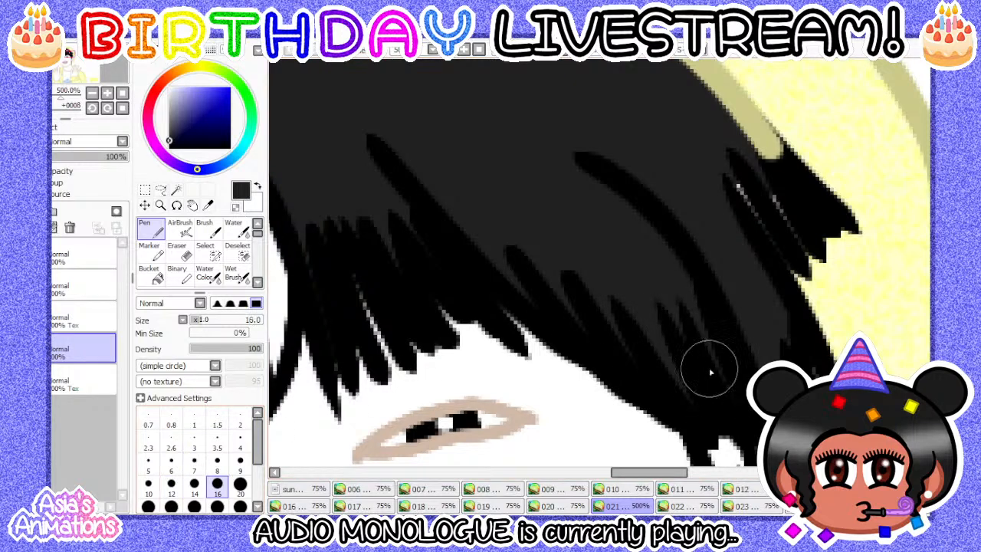
scroll(527, 192, "down", 2)
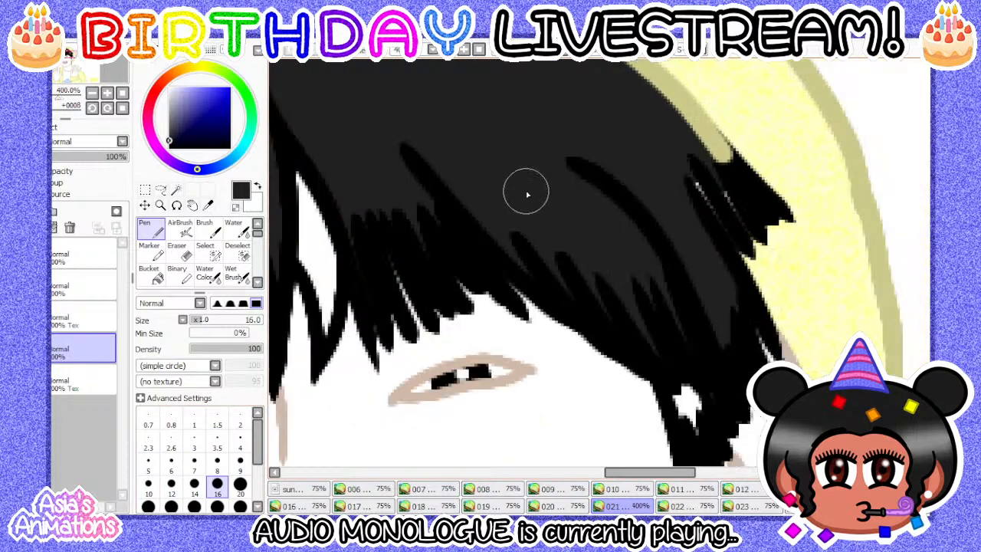
scroll(679, 303, "up", 2)
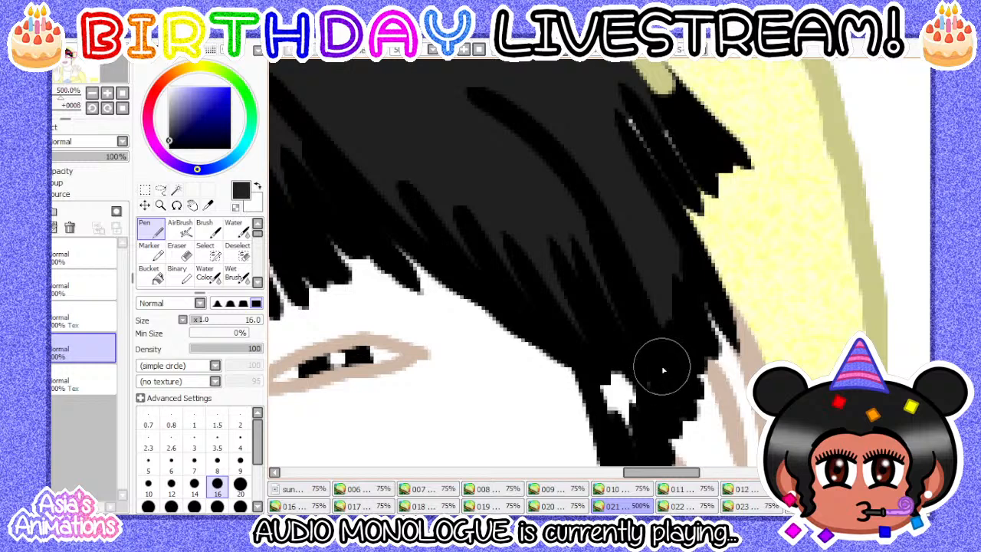
scroll(580, 239, "down", 1)
scroll(648, 295, "up", 1)
- Fill the white gap beside the ear and the specks next to the hood in frame 021 with the Pen at size 12
left_click(172, 485)
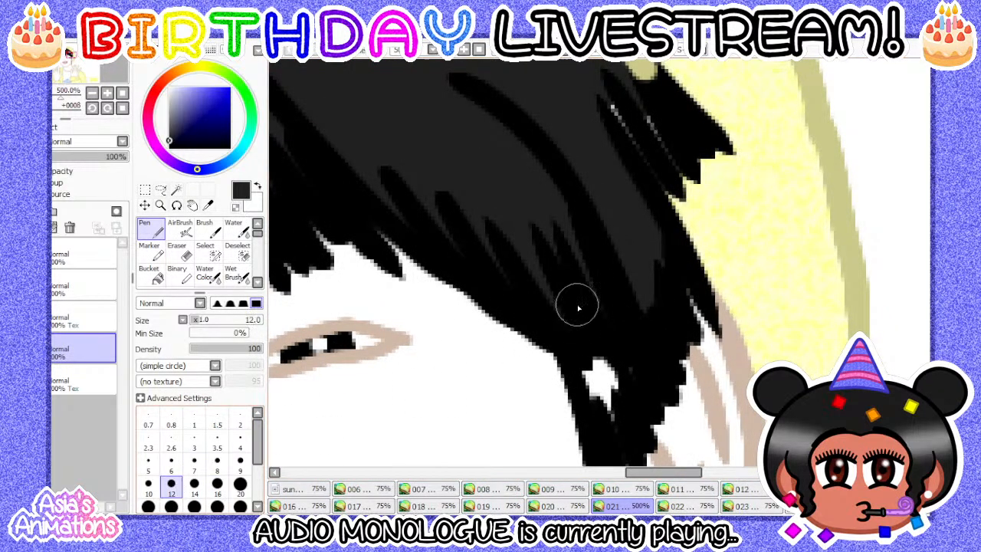
mouse_move(565, 303)
left_mouse_down()
mouse_move(611, 427)
mouse_move(622, 333)
left_mouse_up()
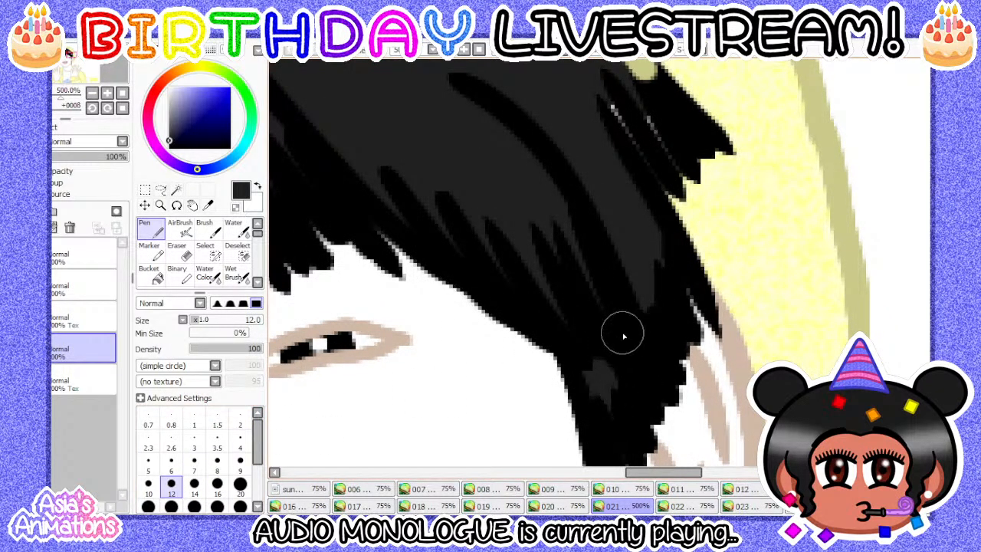
scroll(585, 299, "down", 2)
scroll(595, 181, "up", 3)
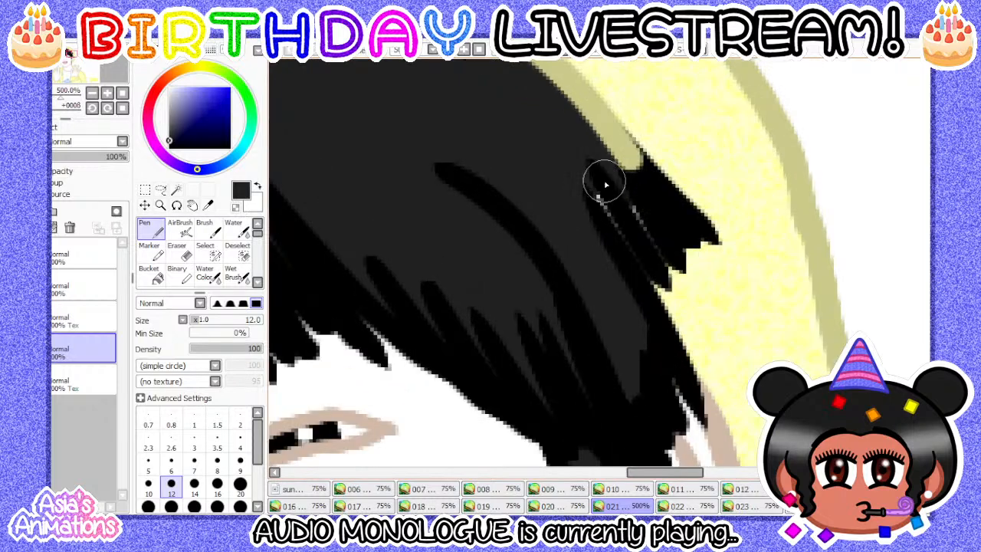
mouse_move(648, 227)
left_mouse_down()
mouse_move(665, 259)
mouse_move(630, 300)
mouse_move(621, 203)
mouse_move(539, 205)
mouse_move(600, 203)
left_mouse_up()
- Set the Pen size back to 1, reset the view of frame 021 and compare it with frame 020
scroll(600, 203, "down", 5)
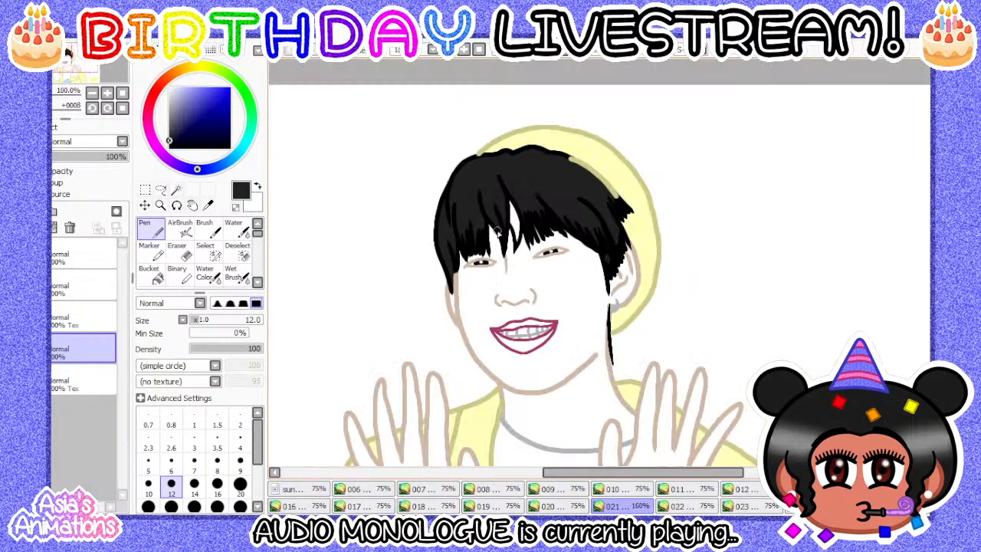
left_click(194, 420)
left_click(121, 109)
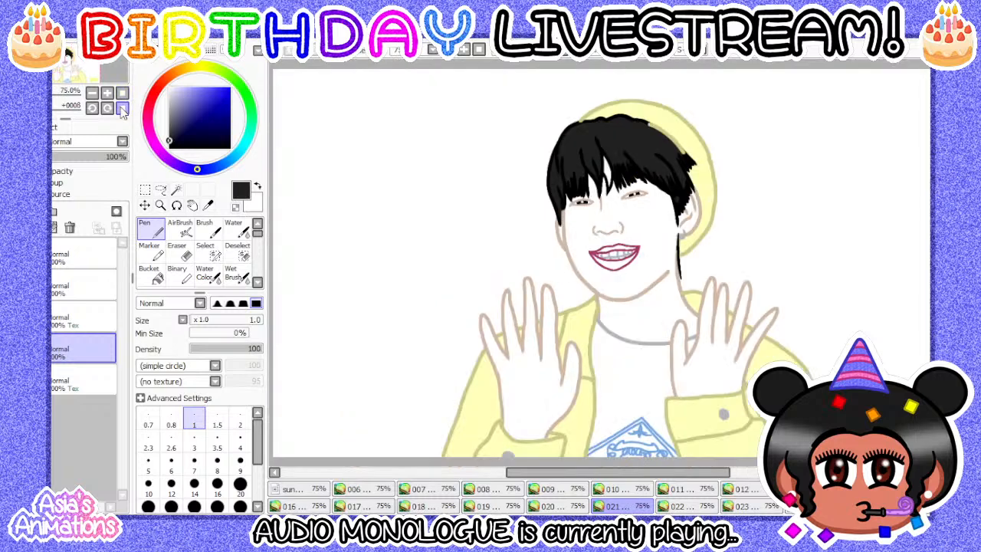
left_click(576, 506)
left_click(622, 505)
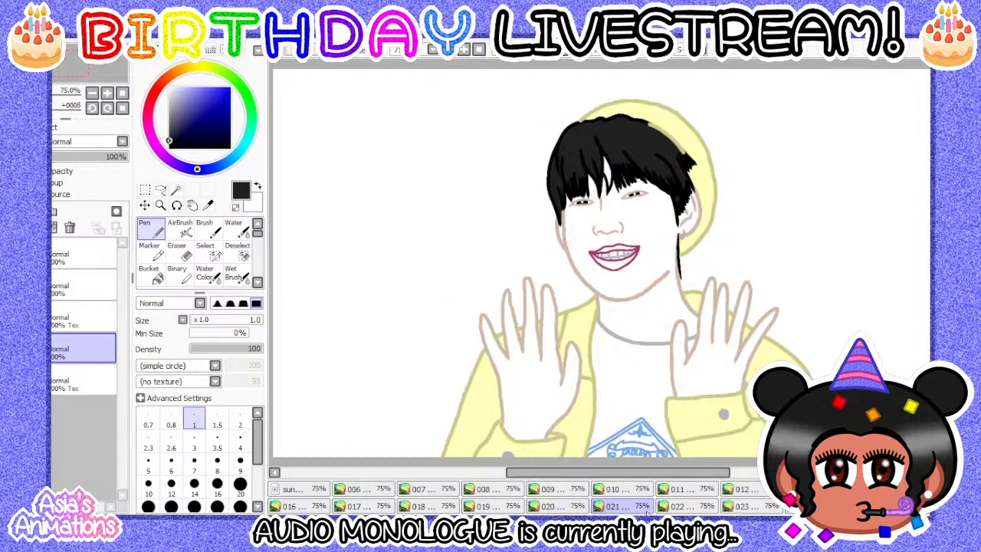
- Open frame 022 and fill its hair with dark grey using the Bucket
left_click(680, 506)
scroll(654, 150, "up", 1)
left_click(151, 275)
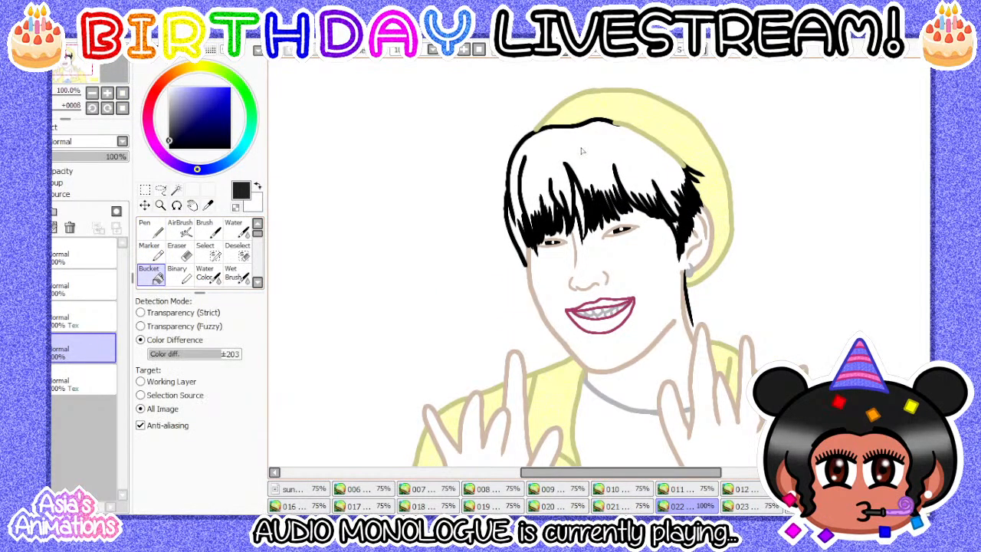
left_click(592, 150)
scroll(672, 157, "up", 3)
scroll(643, 204, "down", 1)
scroll(318, 301, "up", 1)
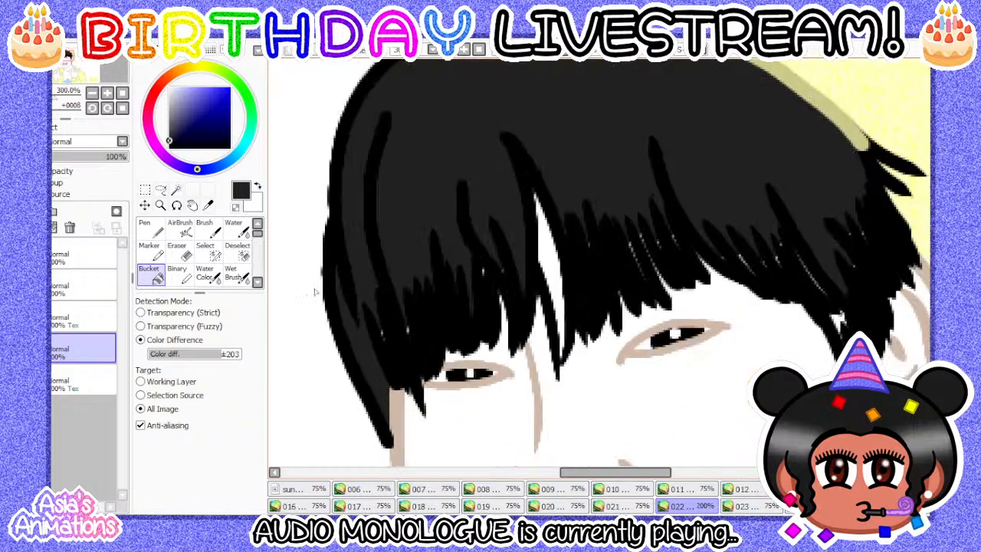
- Touch up the outer left-hand strands of frame 022 with the dark grey Pen at sizes 12 and 8
left_click(151, 227)
scroll(371, 360, "up", 2)
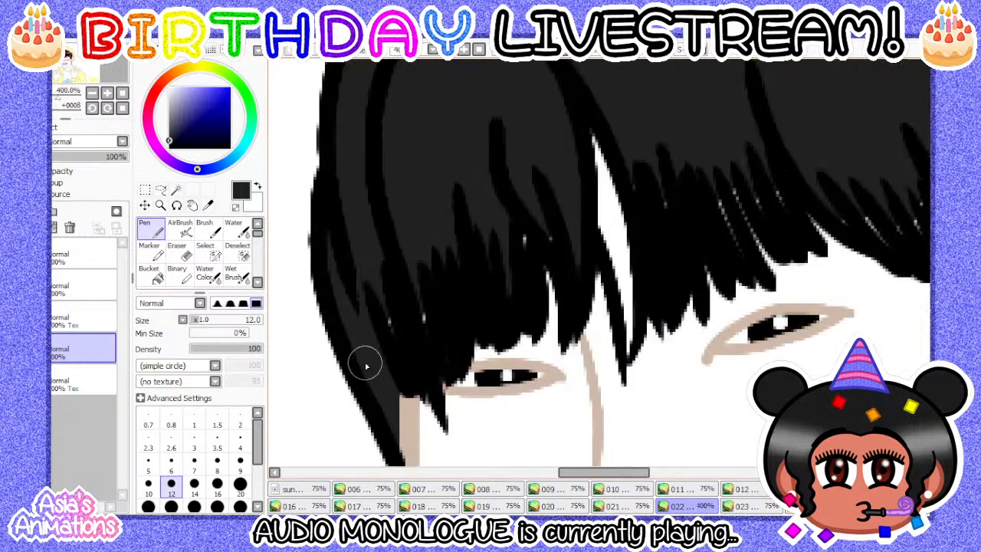
scroll(418, 284, "down", 1)
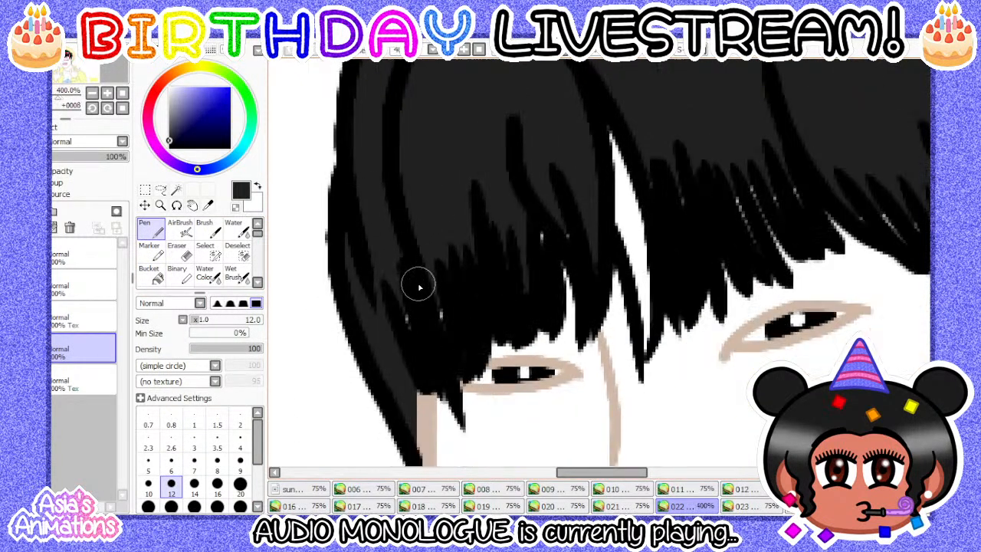
scroll(395, 325, "up", 1)
scroll(360, 306, "down", 2)
scroll(371, 346, "up", 2)
left_click(217, 463)
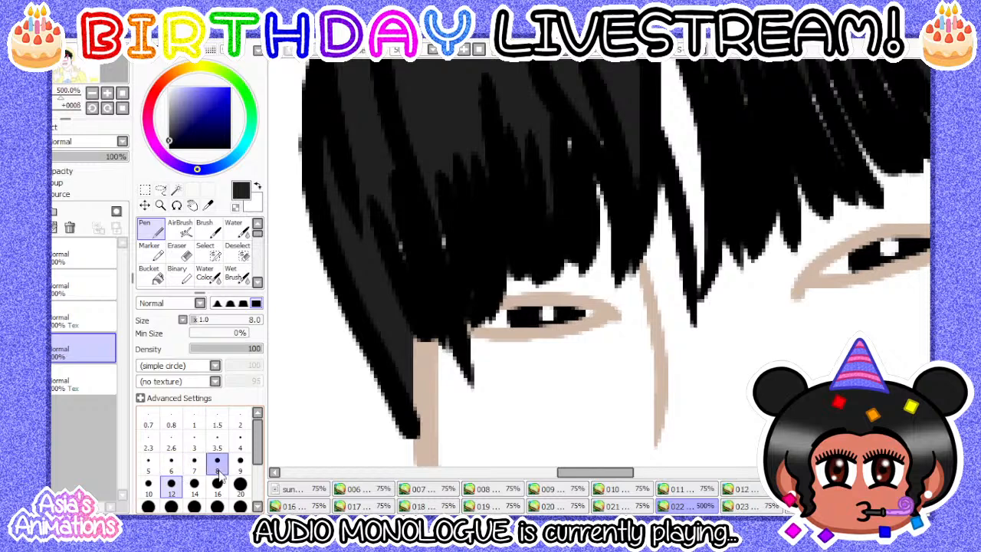
scroll(414, 403, "up", 1)
scroll(388, 235, "down", 2)
scroll(466, 203, "up", 2)
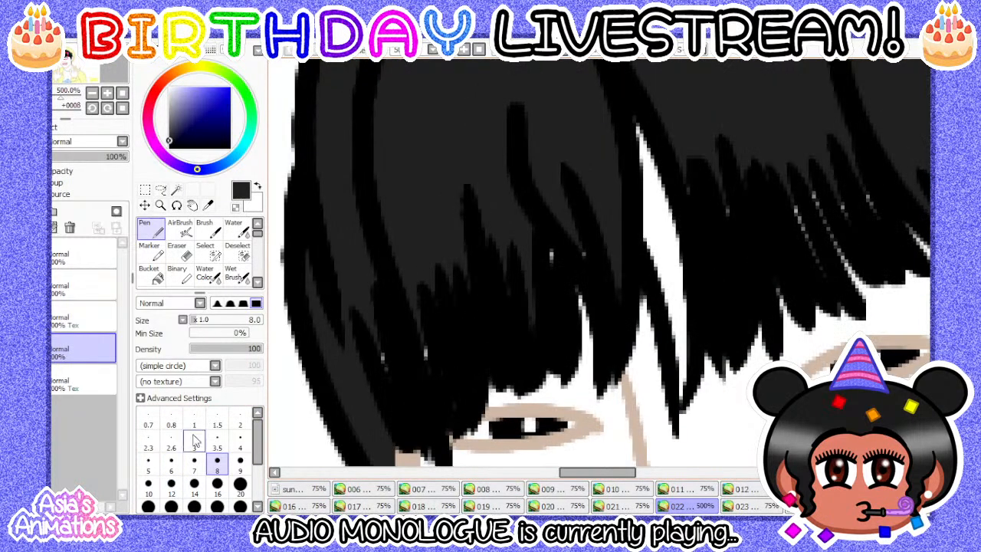
- Cover the specks in the left-hand fringe up to the parting in frame 022 with the dark grey Pen at size 14
left_click(193, 482)
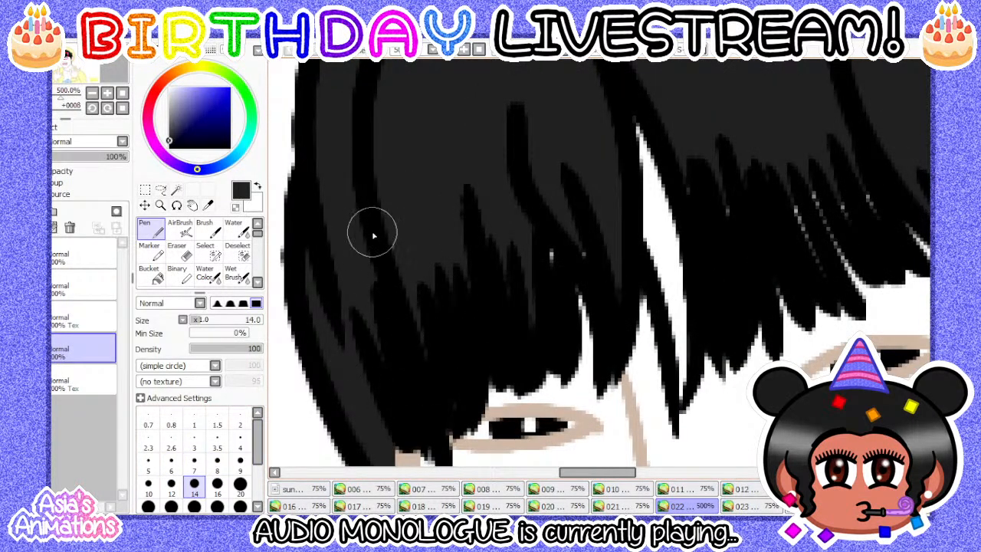
scroll(409, 219, "down", 1)
scroll(383, 146, "up", 1)
scroll(429, 216, "down", 1)
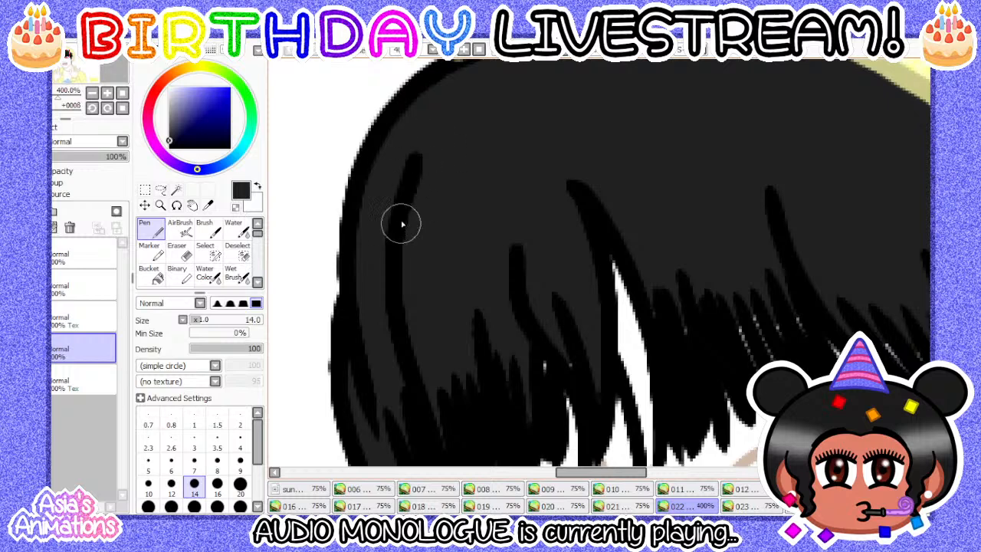
scroll(481, 335, "down", 1)
scroll(453, 302, "up", 1)
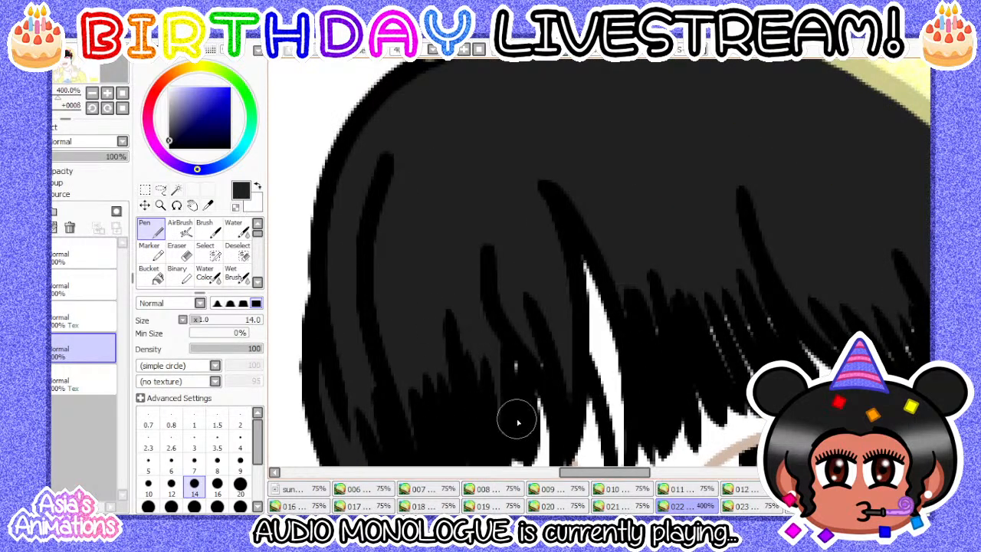
scroll(483, 232, "down", 1)
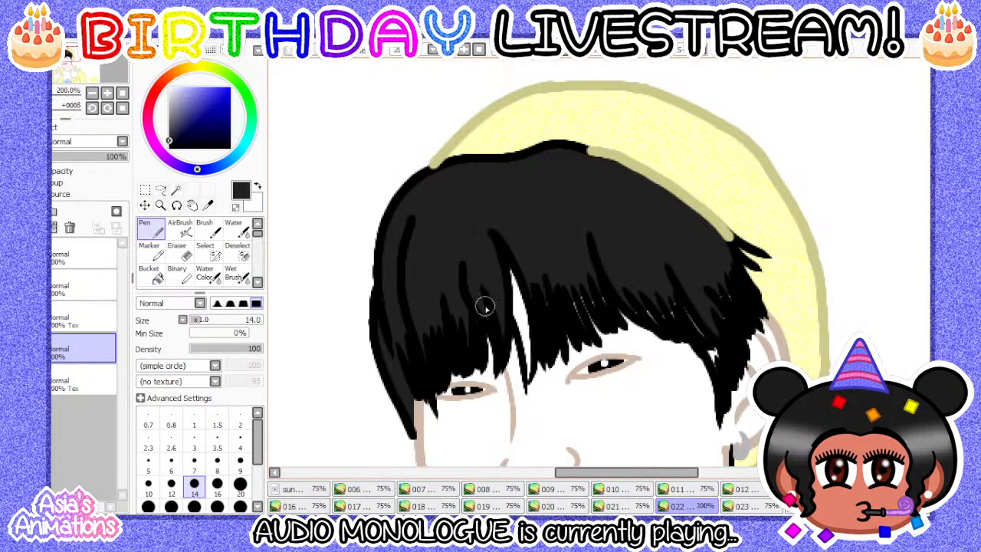
- Cover the specks in the fringe just right of the parting in frame 022 with the dark grey Pen, using sizes 8, 12 and 14
scroll(486, 306, "up", 1)
left_click(217, 465)
scroll(522, 381, "up", 2)
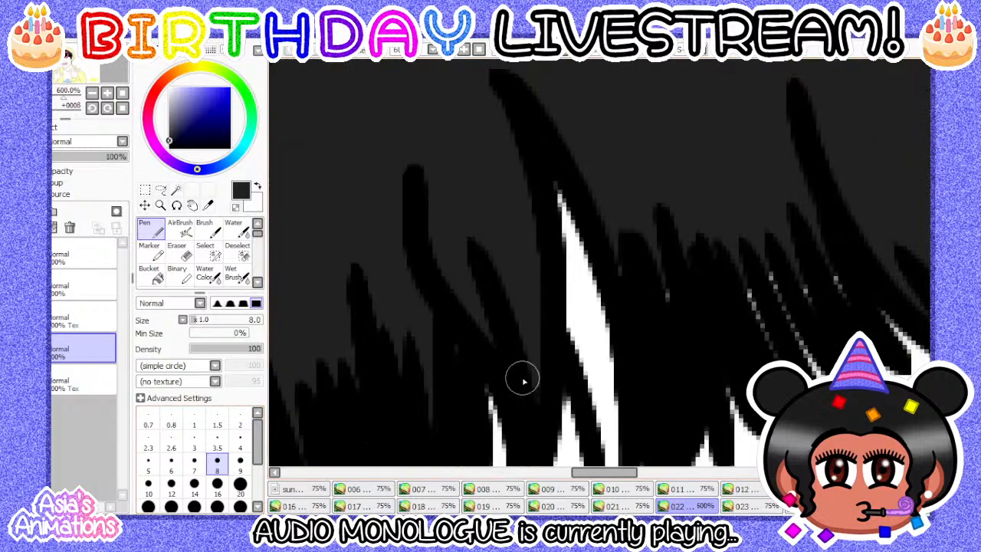
scroll(521, 314, "down", 3)
scroll(492, 278, "up", 3)
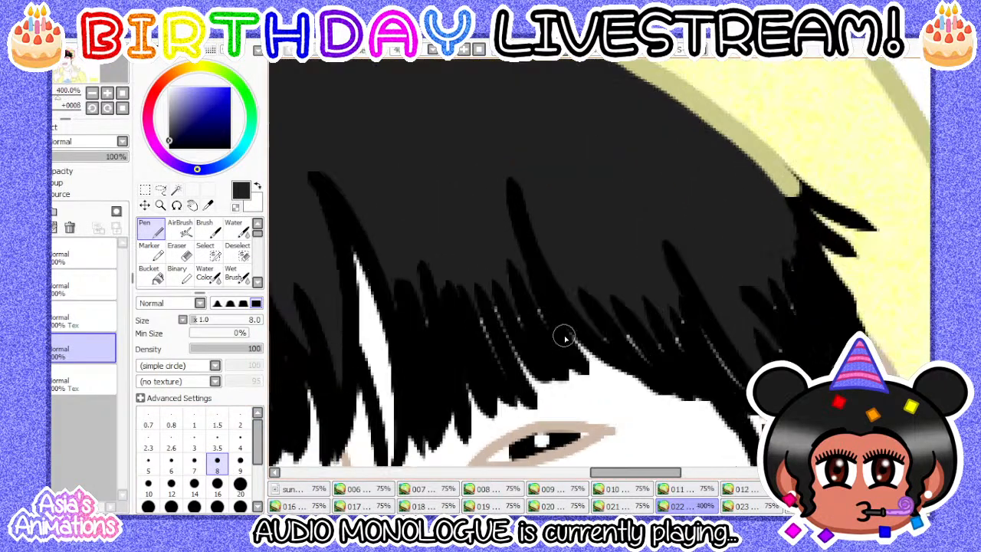
left_click(170, 485)
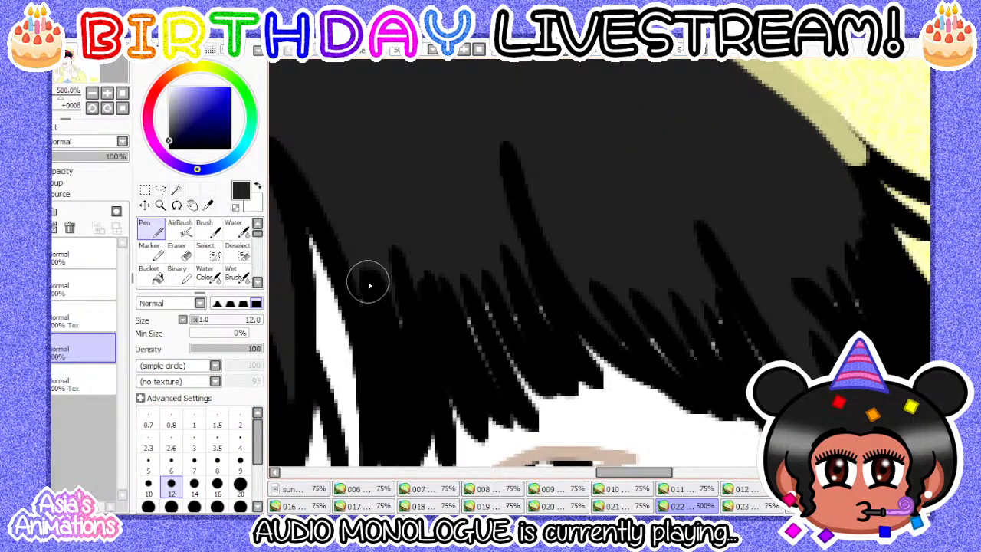
left_click(201, 491)
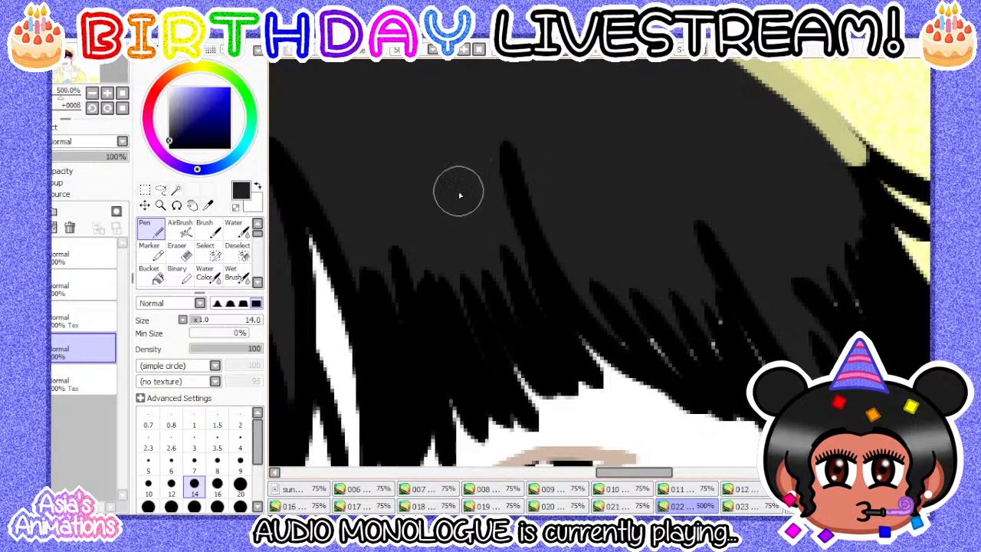
- Fill the remaining gaps in the right-hand fringe and the sideburn by the ear in frame 022 with the dark grey Pen at size 14
scroll(401, 306, "down", 4)
scroll(552, 313, "up", 5)
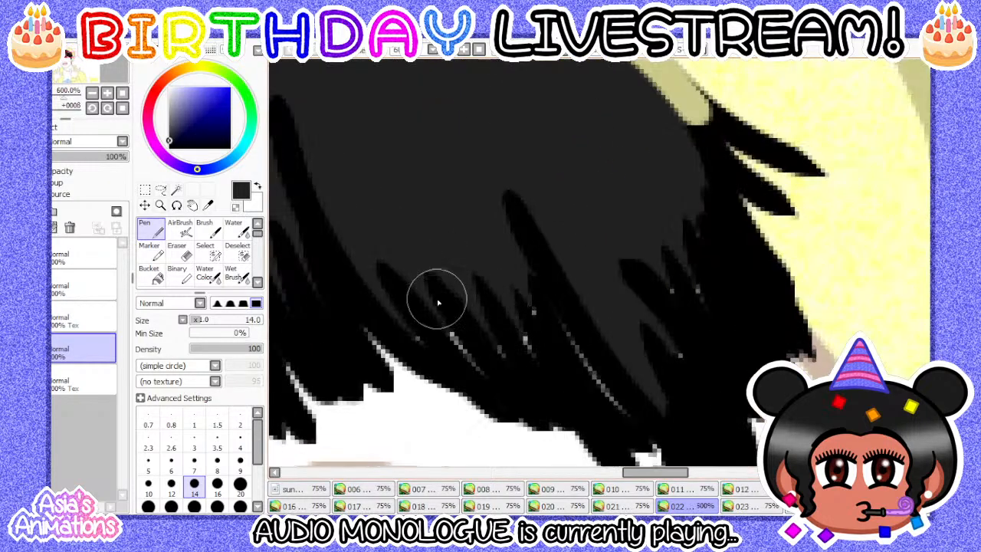
mouse_move(416, 335)
left_mouse_down()
mouse_move(506, 361)
mouse_move(514, 311)
left_mouse_up()
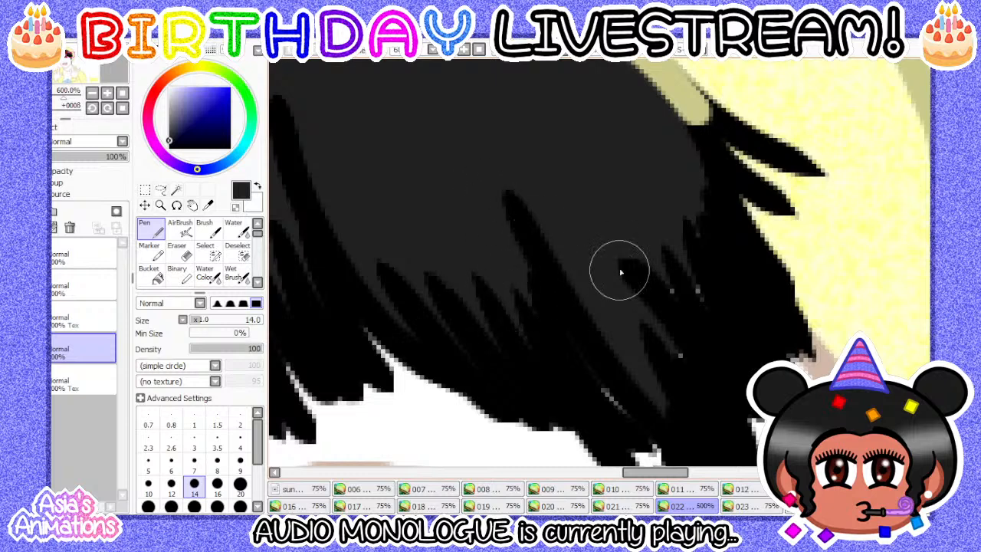
mouse_move(574, 358)
left_mouse_down()
mouse_move(616, 399)
mouse_move(678, 379)
mouse_move(656, 322)
mouse_move(651, 252)
mouse_move(699, 234)
mouse_move(673, 134)
left_mouse_up()
scroll(642, 273, "down", 4)
scroll(618, 303, "up", 4)
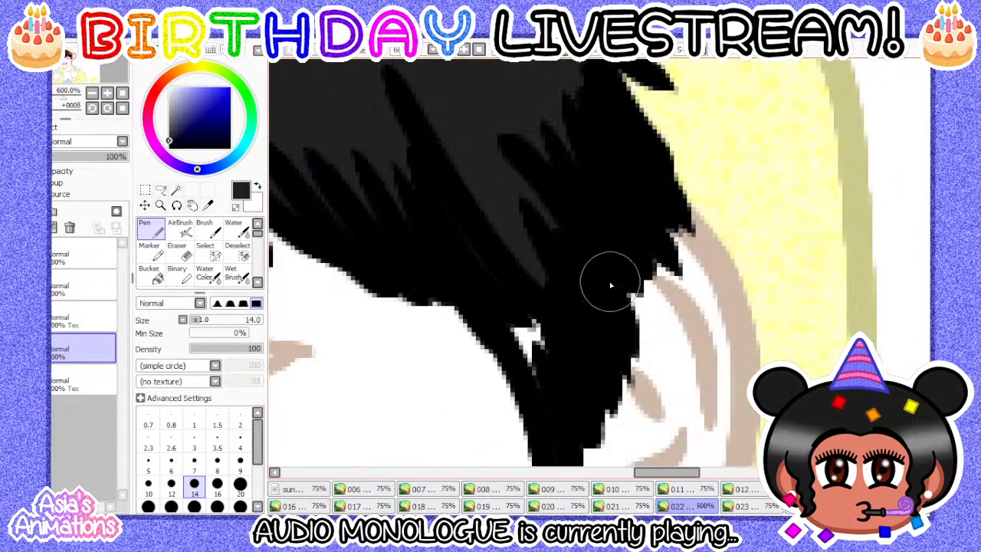
mouse_move(608, 280)
left_mouse_down()
mouse_move(524, 285)
mouse_move(546, 338)
mouse_move(540, 381)
mouse_move(514, 266)
left_mouse_up()
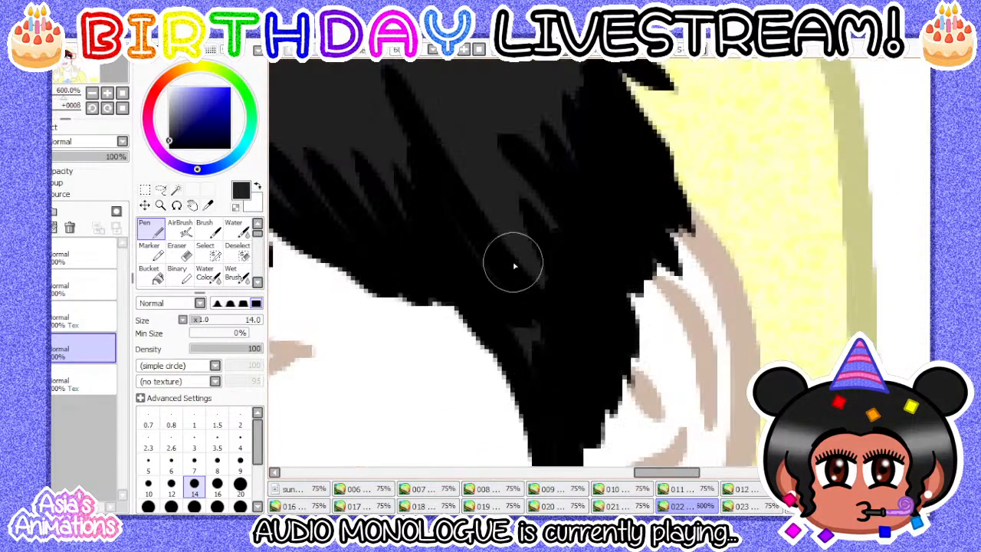
- Set the Pen size back to 1, reset the view of frame 022 and compare it with frame 021
left_click(193, 423)
left_click(122, 93)
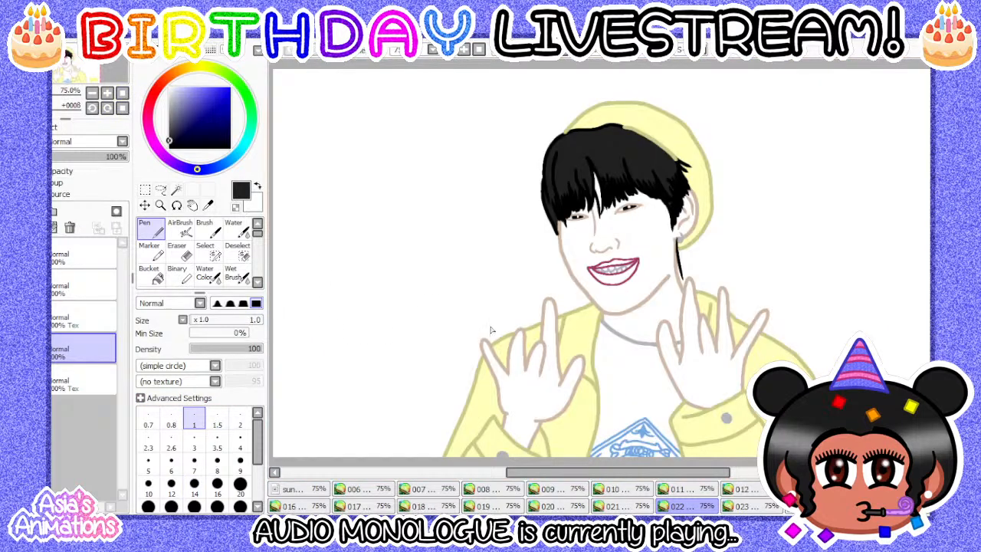
left_click(641, 505)
left_click(676, 505)
- Open frame 023 and fill its hair with dark grey using the Bucket
left_click(743, 506)
scroll(409, 283, "down", 1)
scroll(549, 219, "up", 4)
left_click(150, 272)
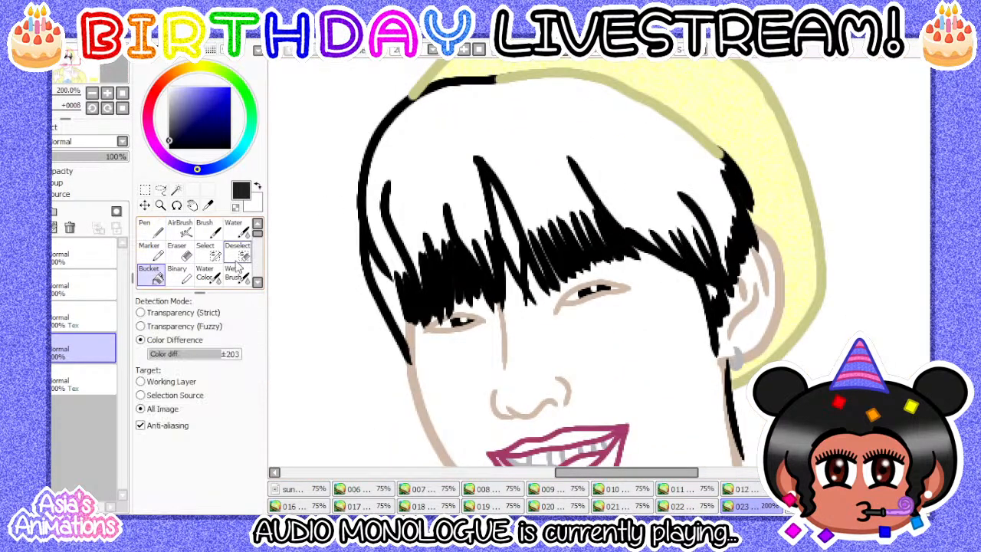
scroll(424, 253, "down", 1)
left_click(440, 228)
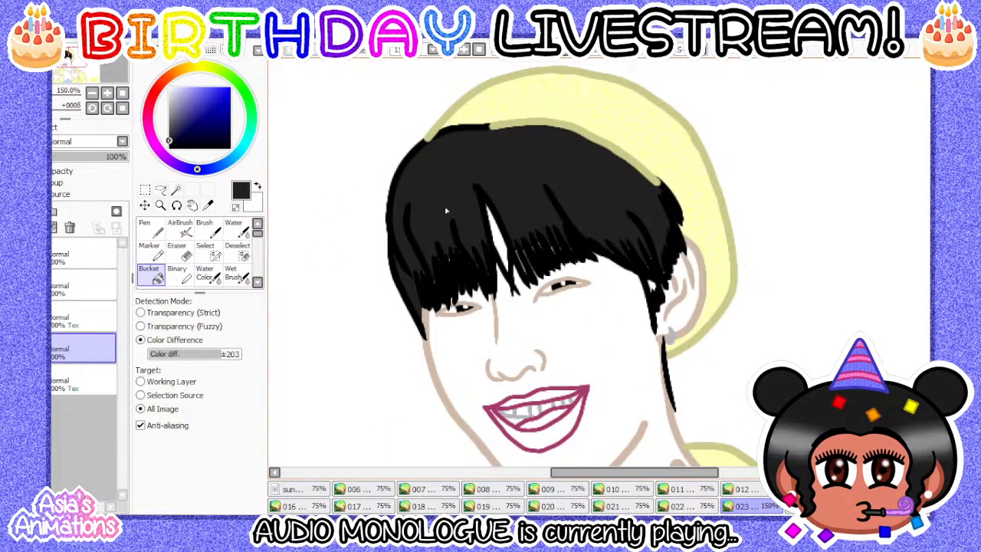
- Touch up the outer left-hand strands of frame 023 with the dark grey Pen at size 10
scroll(428, 245, "up", 2)
key("n")
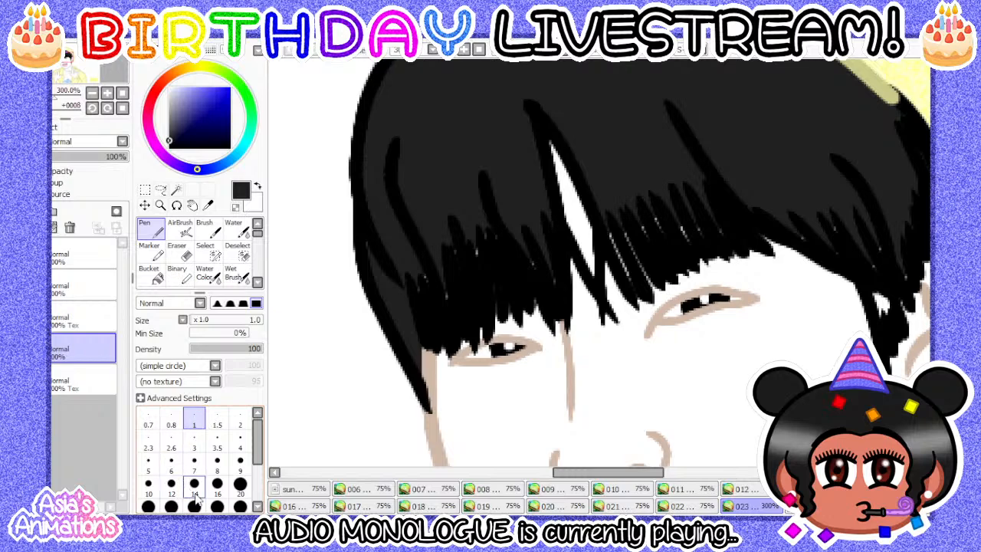
scroll(411, 357, "up", 2)
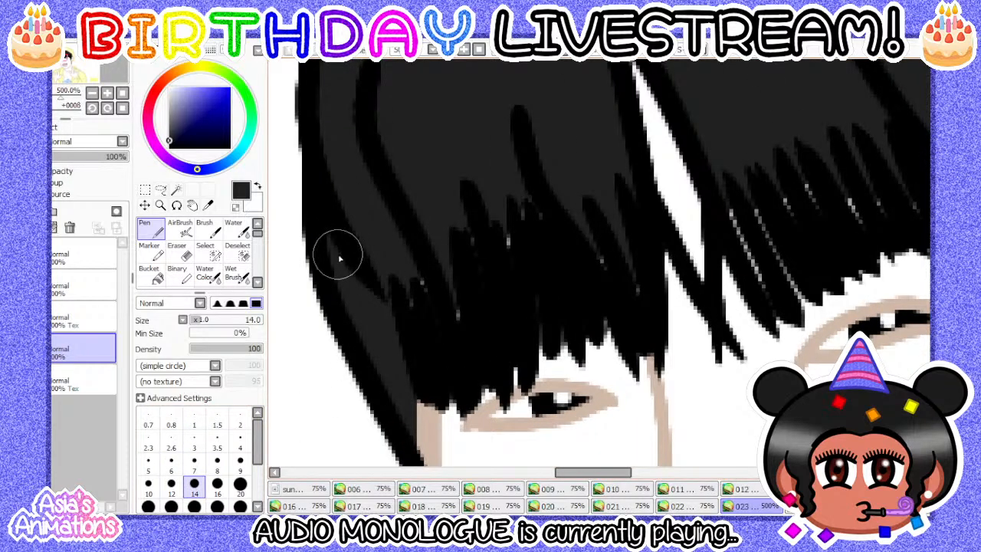
scroll(403, 344, "down", 2)
scroll(394, 368, "up", 2)
left_click(149, 485)
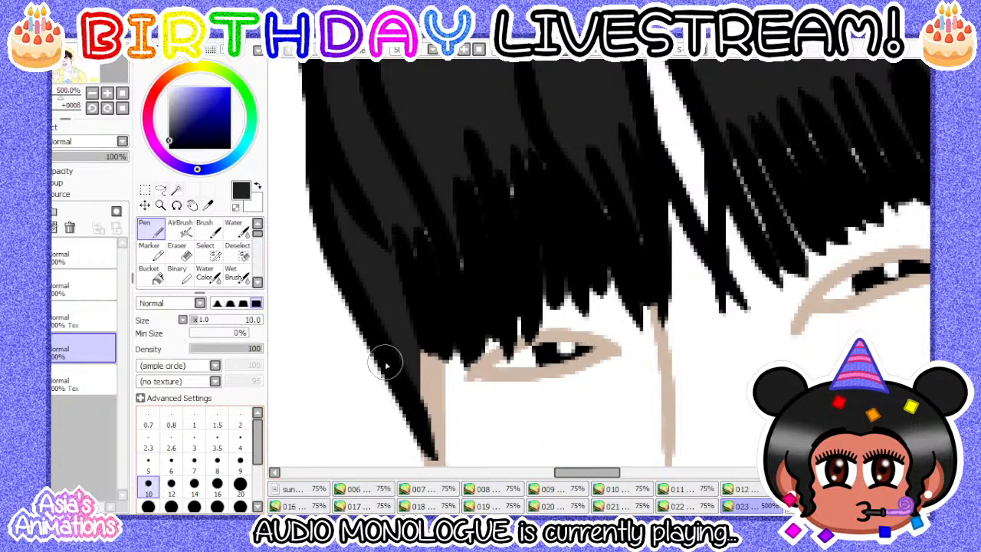
scroll(385, 360, "up", 1)
scroll(433, 368, "down", 2)
scroll(407, 344, "up", 1)
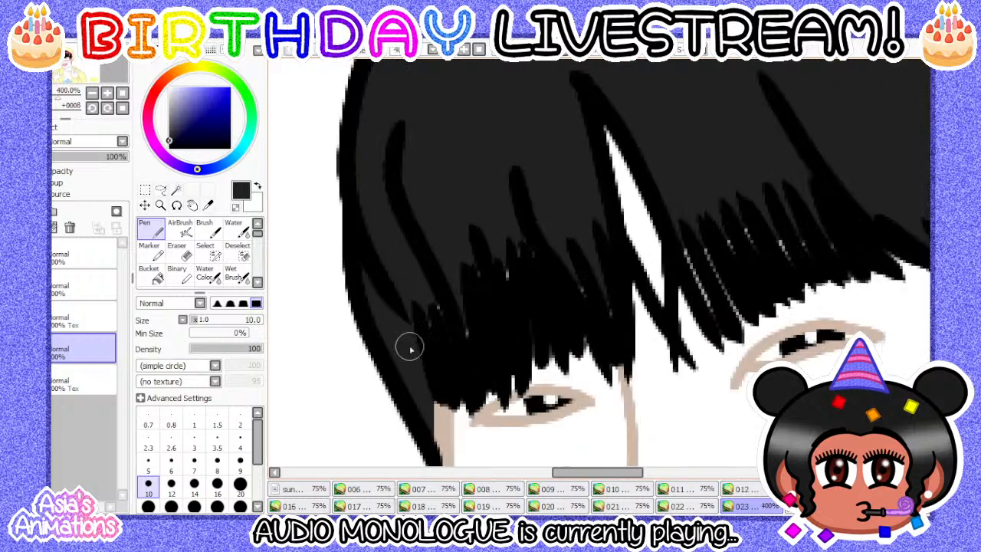
scroll(398, 306, "up", 1)
- Cover the specks across the fringe on both sides of the parting in frame 023 with the dark grey Pen at size 14
left_click(195, 484)
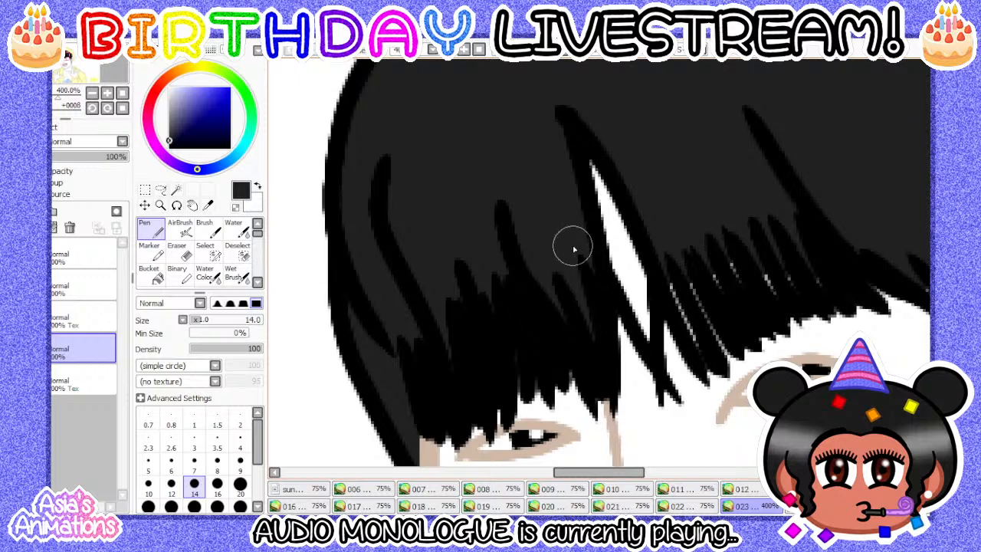
scroll(476, 331, "down", 2)
scroll(659, 293, "up", 3)
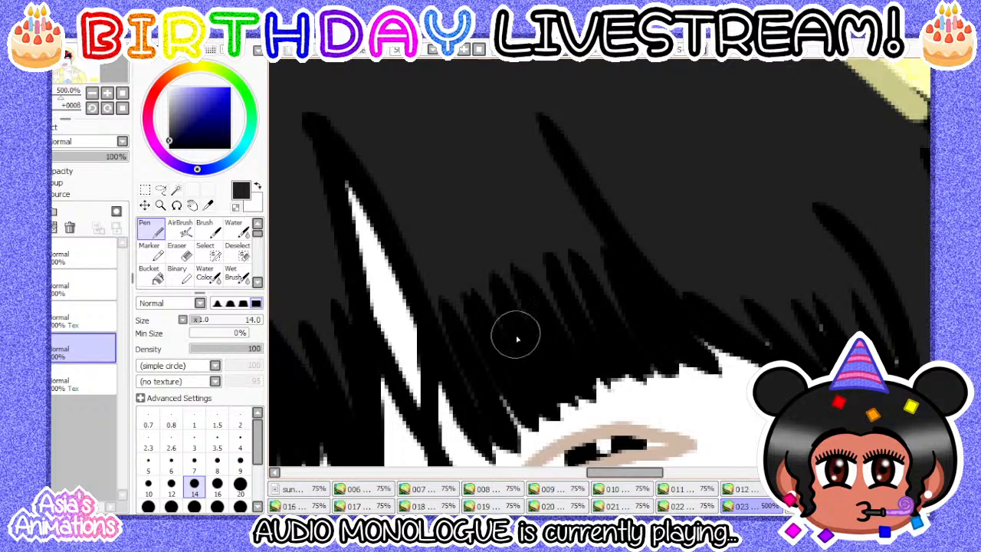
scroll(558, 219, "down", 2)
scroll(452, 247, "down", 1)
scroll(453, 247, "up", 3)
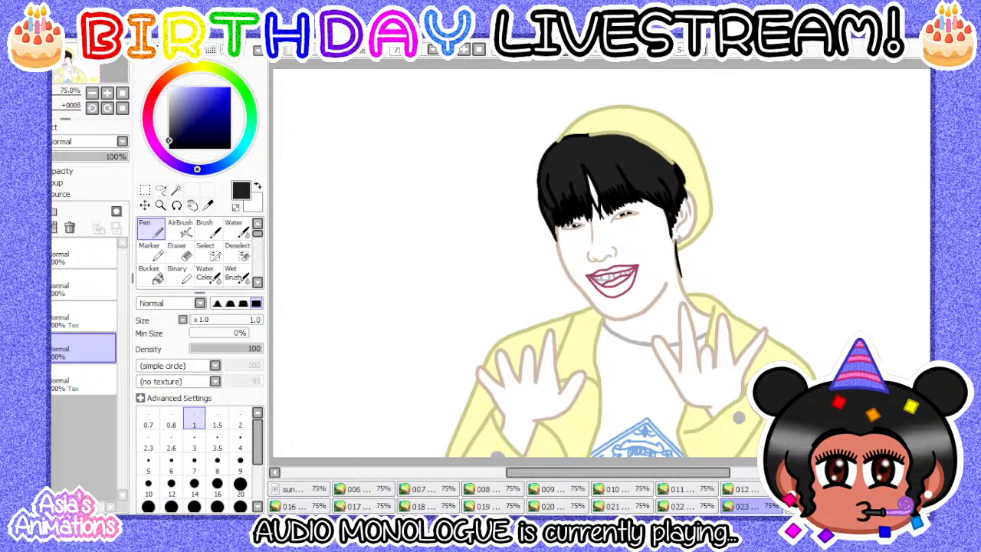
- Compare frame 023 with frame 022, and fill the hair and outer left-hand strand of the frame after 023 with dark grey using the Bucket
left_click(711, 506)
left_click(736, 509)
left_click(798, 507)
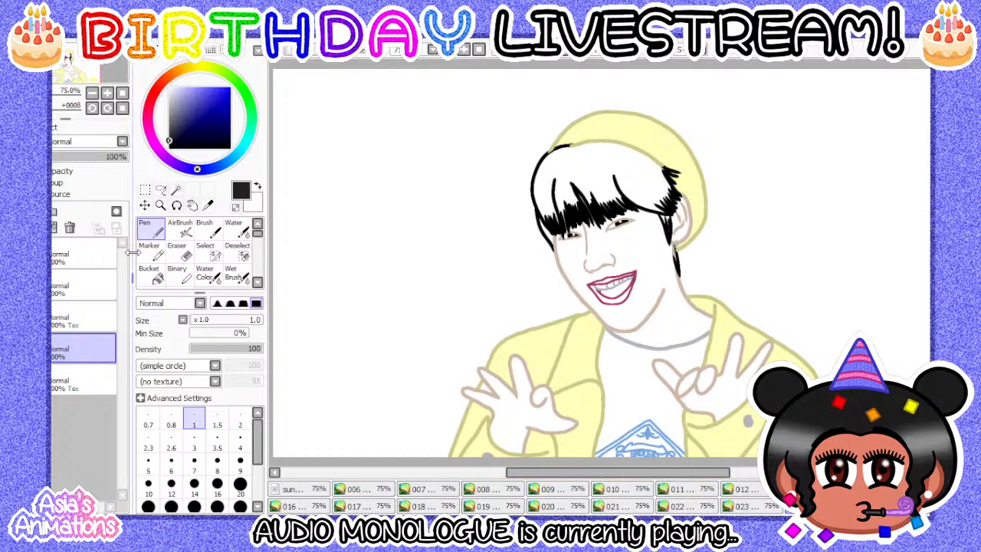
left_click(151, 278)
scroll(642, 208, "up", 2)
left_click(637, 175)
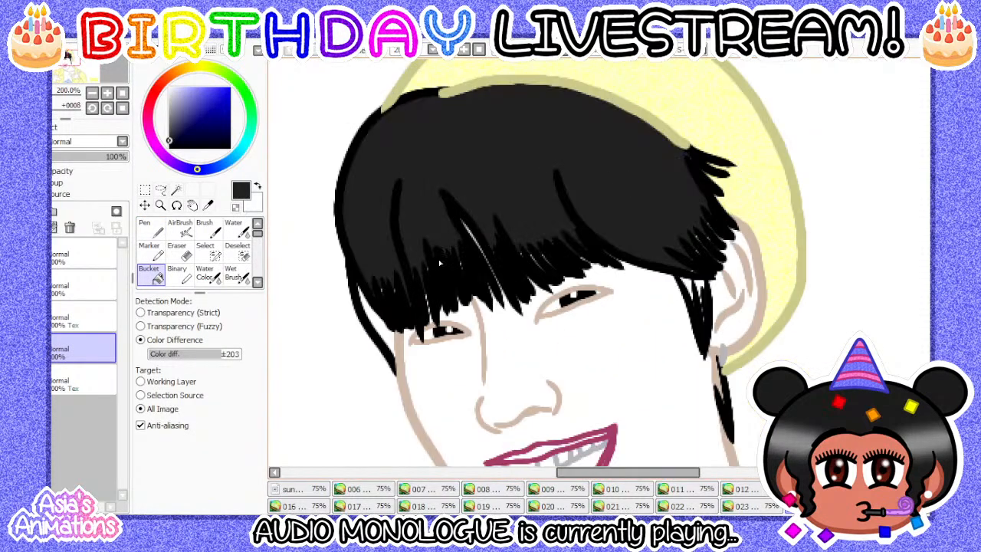
scroll(638, 175, "up", 1)
scroll(407, 305, "up", 2)
left_click(411, 336)
- Touch up the outer left-hand strands of the current frame with the dark grey Pen at size 12
left_click(151, 228)
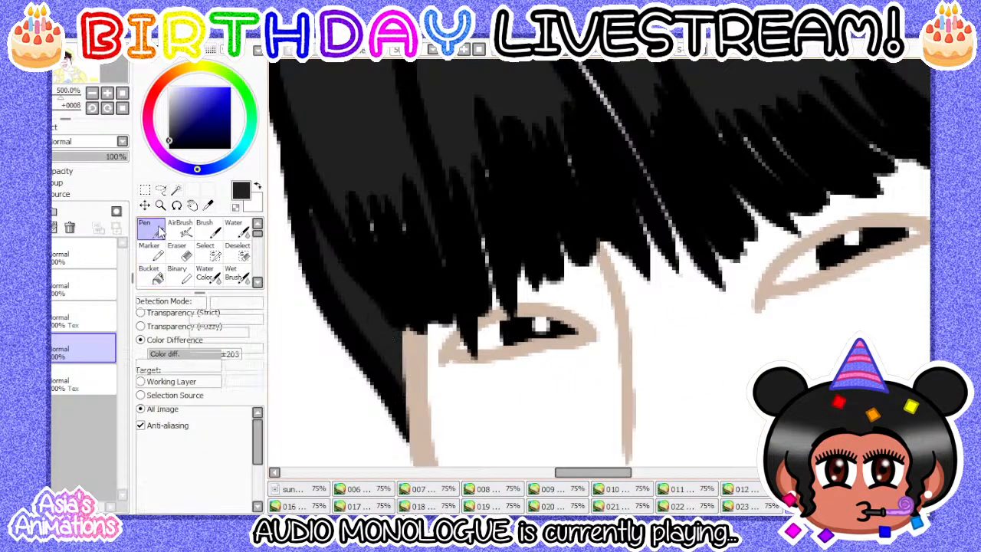
left_click(217, 494)
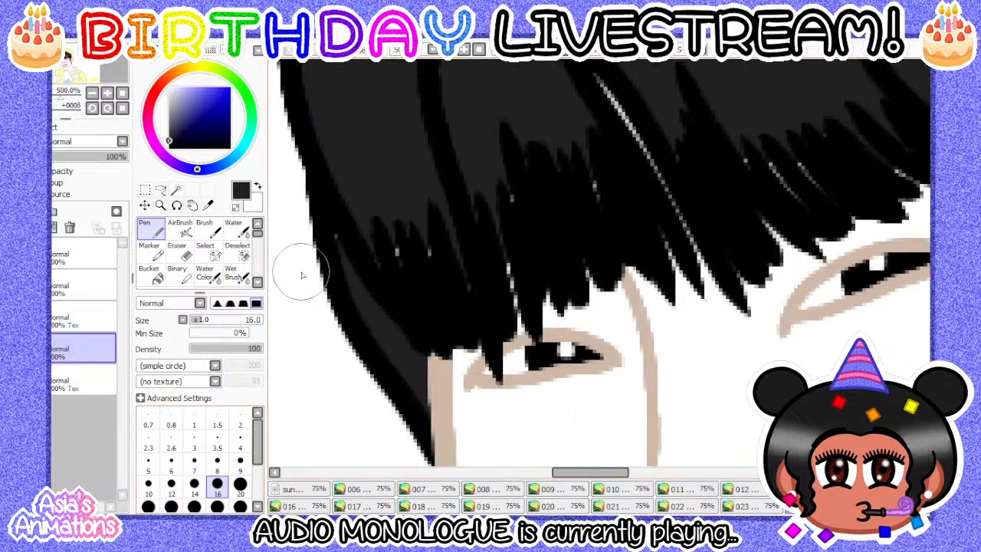
left_click(178, 481)
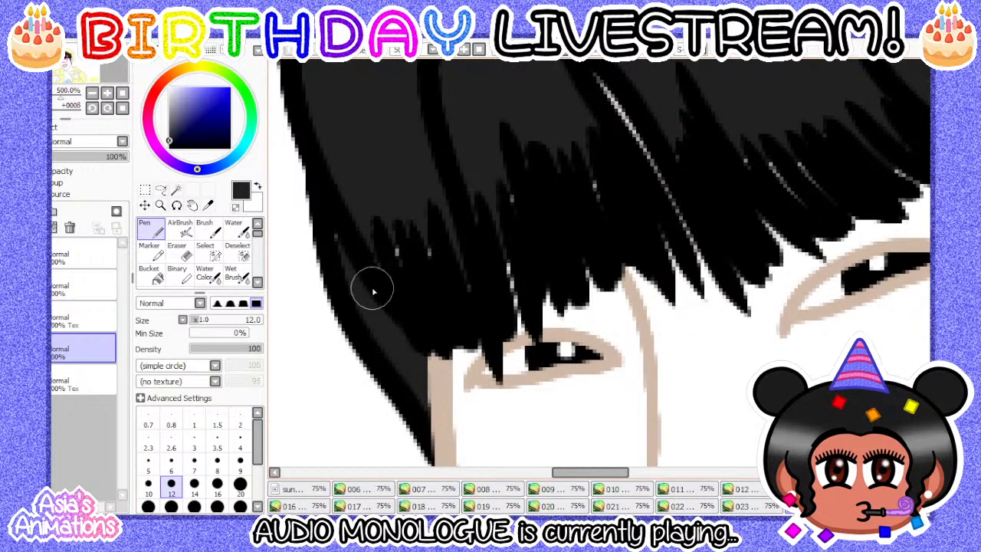
scroll(381, 276, "down", 3)
scroll(414, 153, "up", 2)
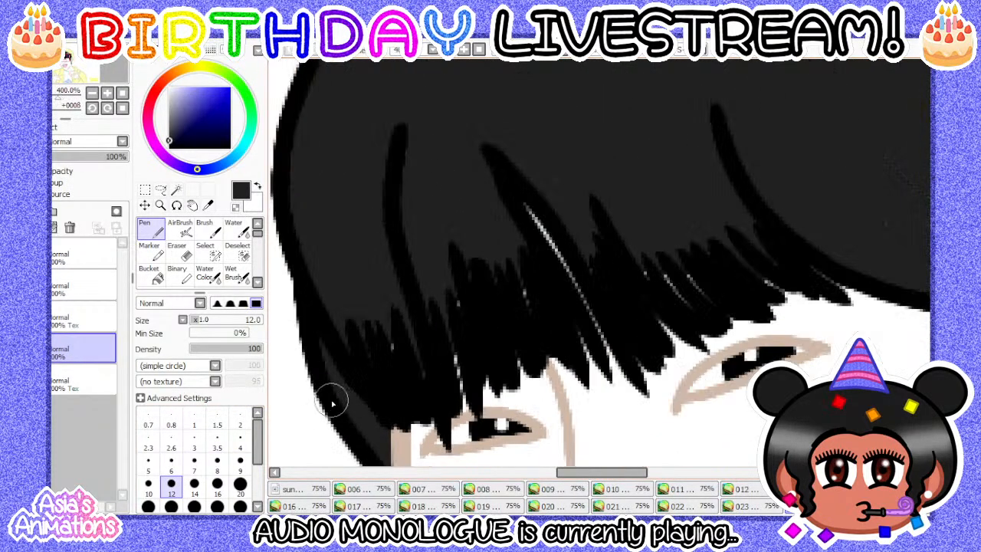
- Cover the specks in the left-hand fringe up to the parting with the dark grey Pen at size 16
left_click(217, 483)
scroll(351, 237, "up", 1)
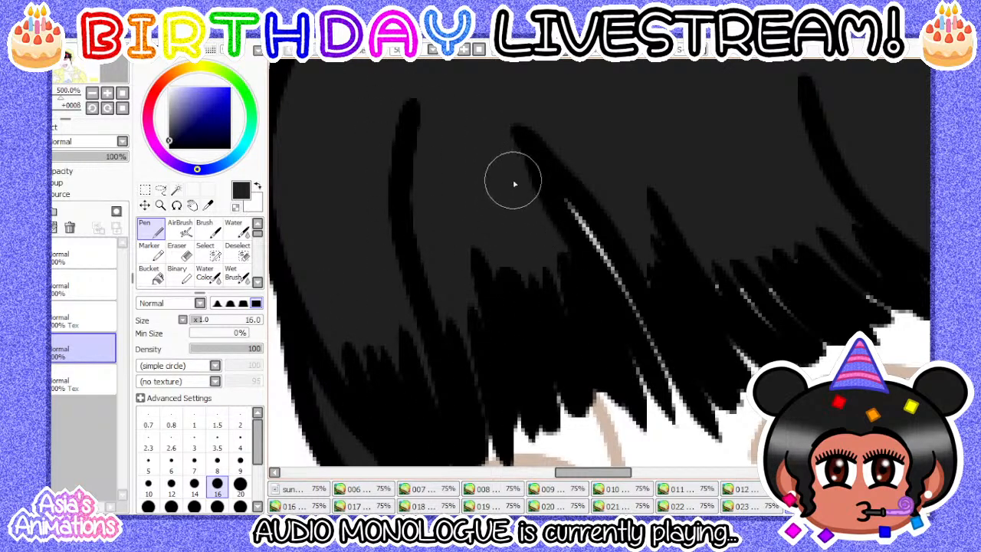
scroll(514, 186, "down", 2)
scroll(429, 204, "up", 2)
- Cover the light specks in the fringe right of the parting, above the eye, with the dark grey Pen at size 16
scroll(491, 222, "down", 3)
scroll(536, 239, "up", 3)
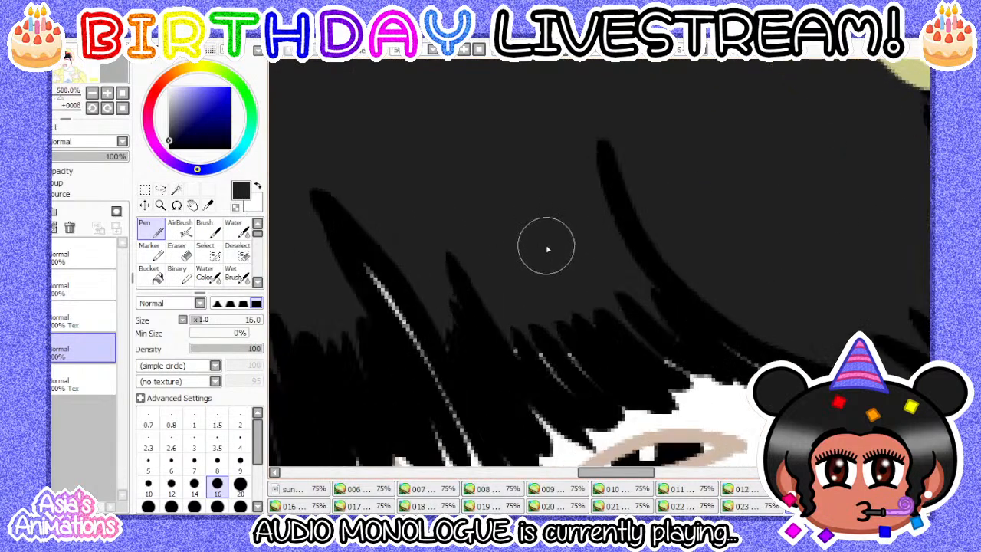
left_click_drag(519, 304, 574, 345)
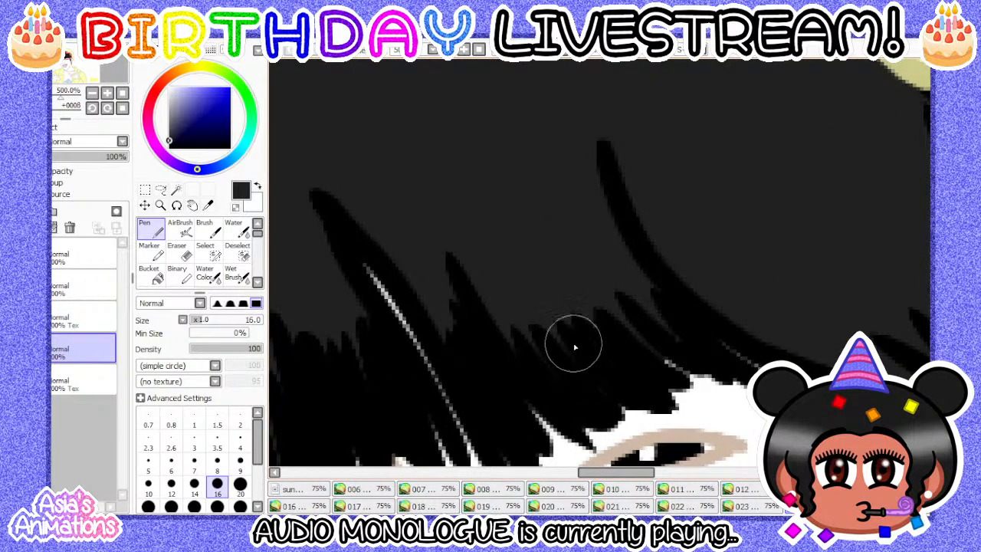
scroll(485, 257, "down", 1)
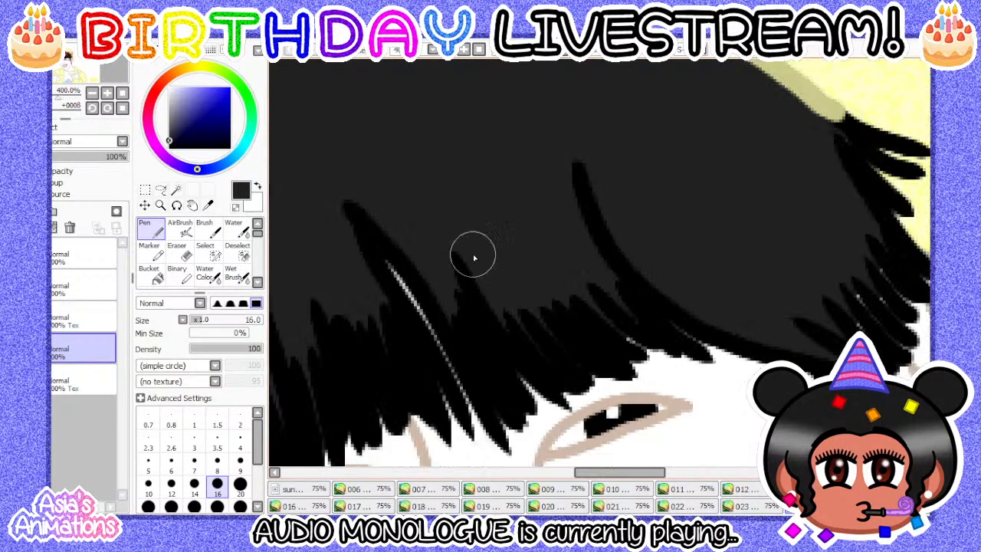
scroll(623, 268, "up", 2)
scroll(466, 234, "down", 4)
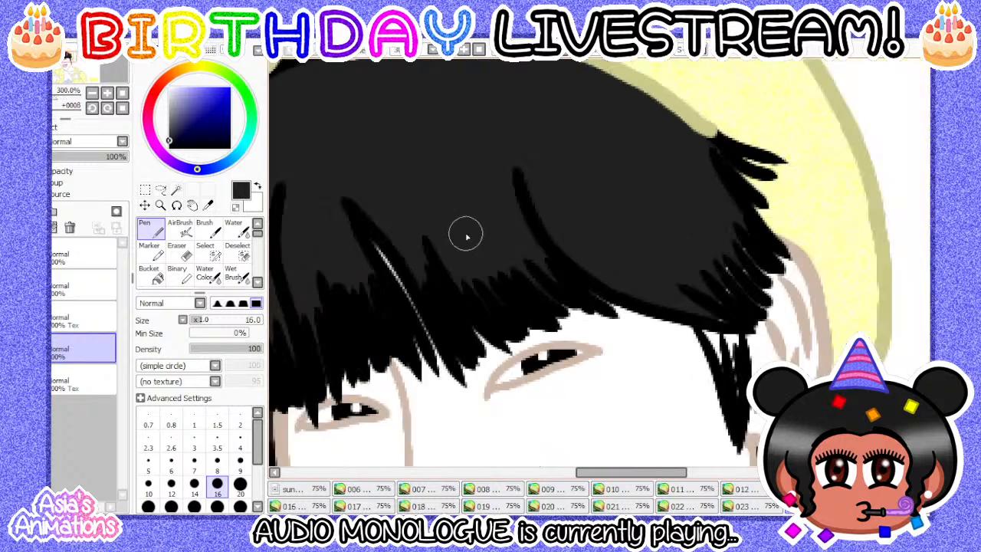
scroll(630, 256, "up", 3)
scroll(597, 237, "down", 3)
- Fill the white gaps in the sideburn beside the ear with the dark grey Pen at size 10
scroll(563, 338, "up", 2)
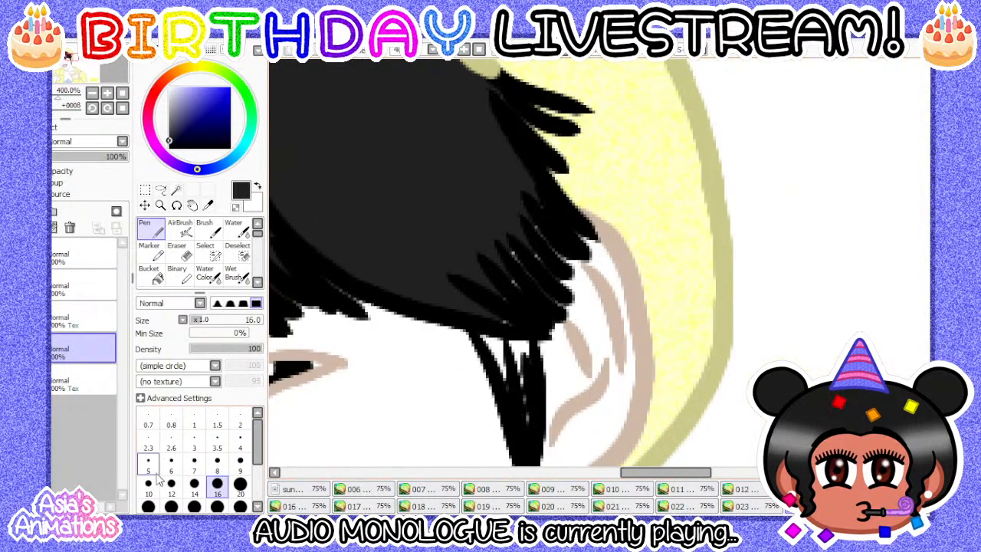
left_click(149, 485)
scroll(531, 424, "up", 2)
scroll(414, 293, "down", 3)
scroll(452, 312, "up", 1)
scroll(452, 312, "up", 2)
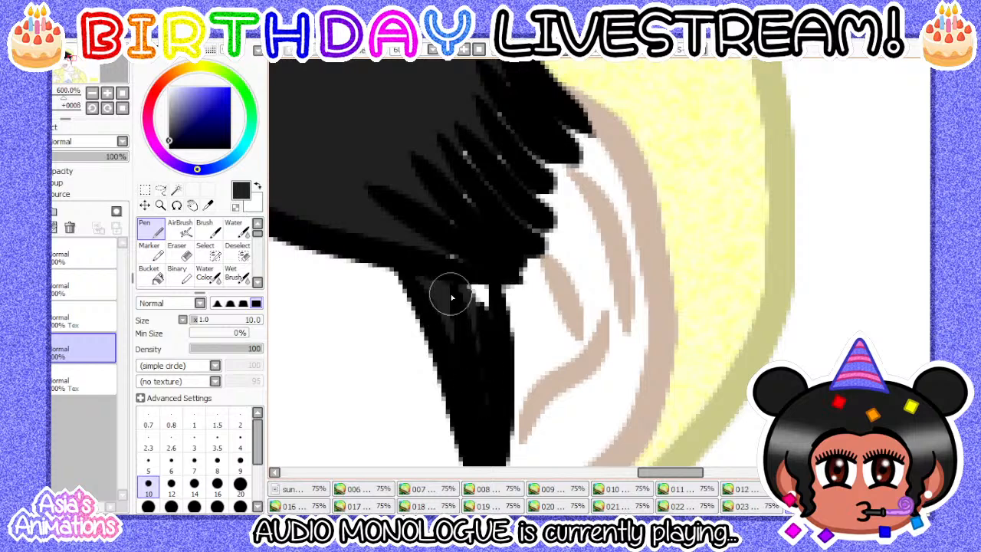
scroll(460, 230, "up", 1)
scroll(400, 270, "up", 1)
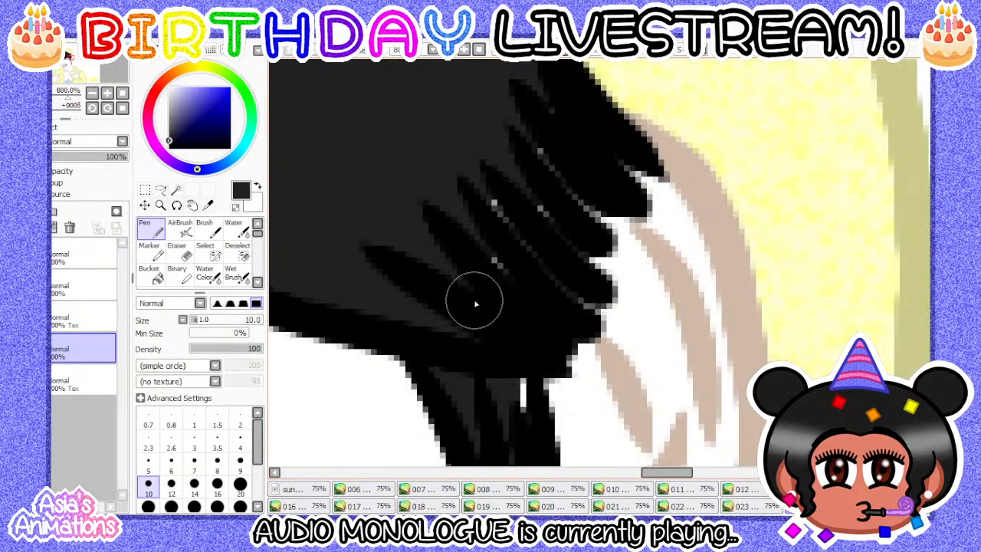
scroll(494, 272, "down", 1)
- Cover the specks between the strands above the ear and below the hat's edge with the dark grey Pen at size 16
left_click(217, 483)
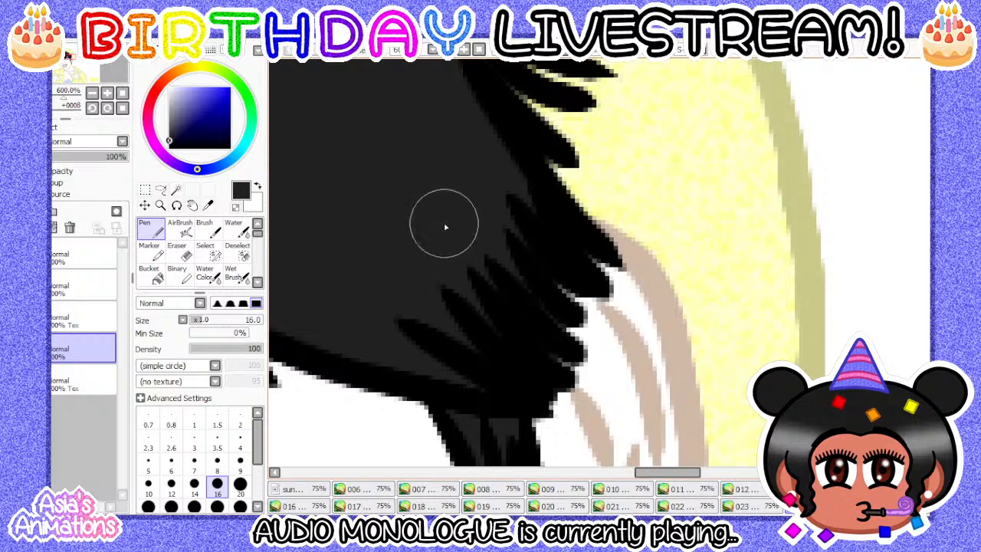
scroll(452, 229, "down", 3)
scroll(548, 375, "up", 3)
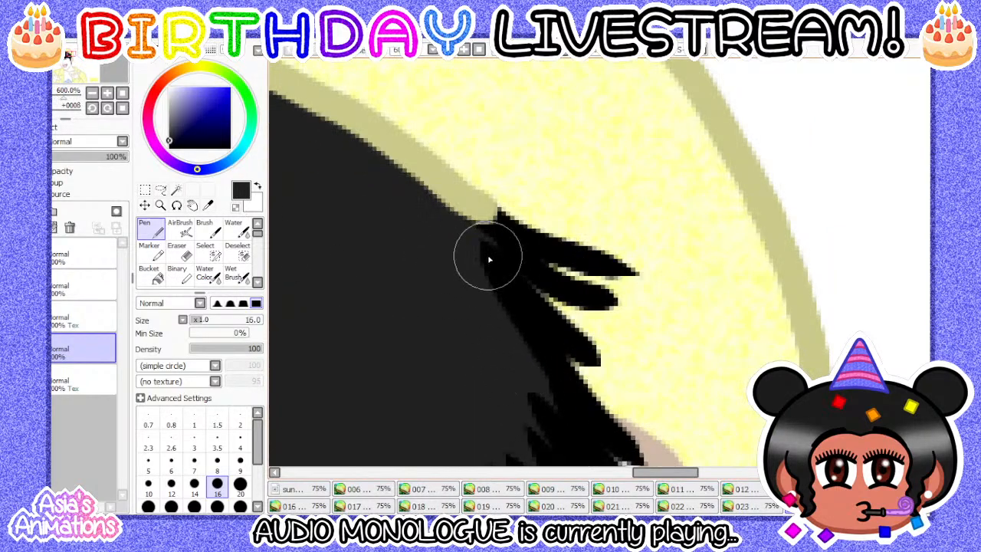
scroll(498, 264, "down", 5)
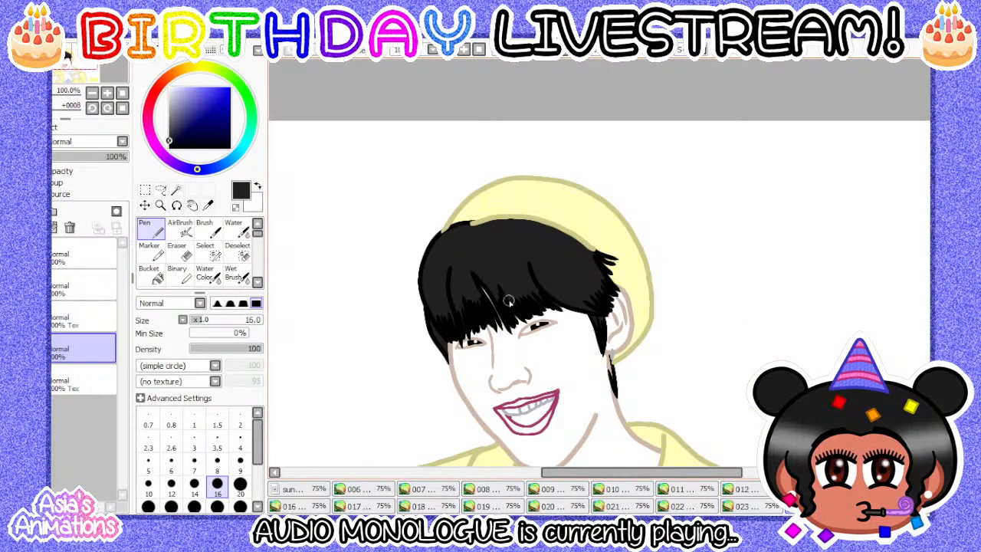
- Reset the Pen to size 1, check frame 023, and move on to the frame two after it, whose hair is unfilled
scroll(610, 392, "up", 1)
left_click(194, 425)
left_click(123, 94)
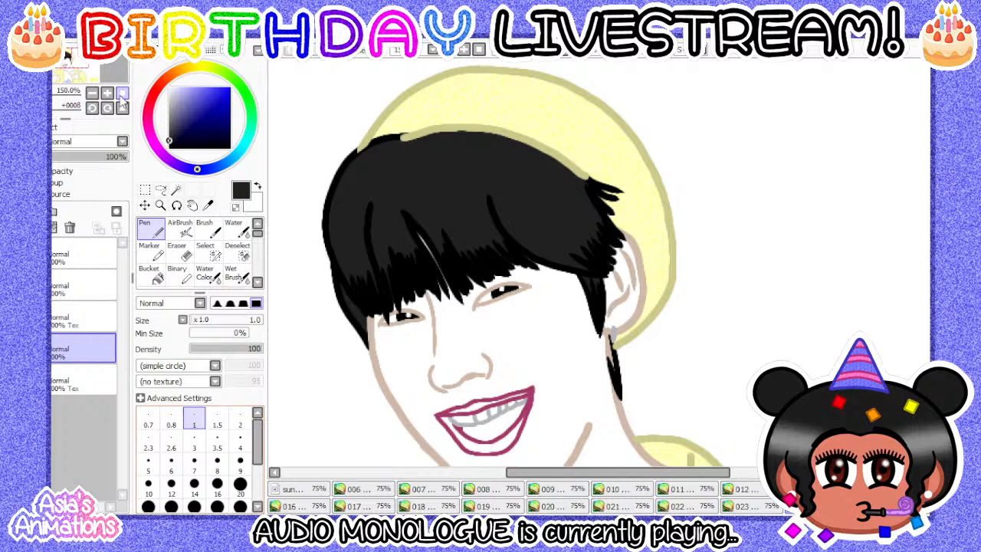
left_click(763, 509)
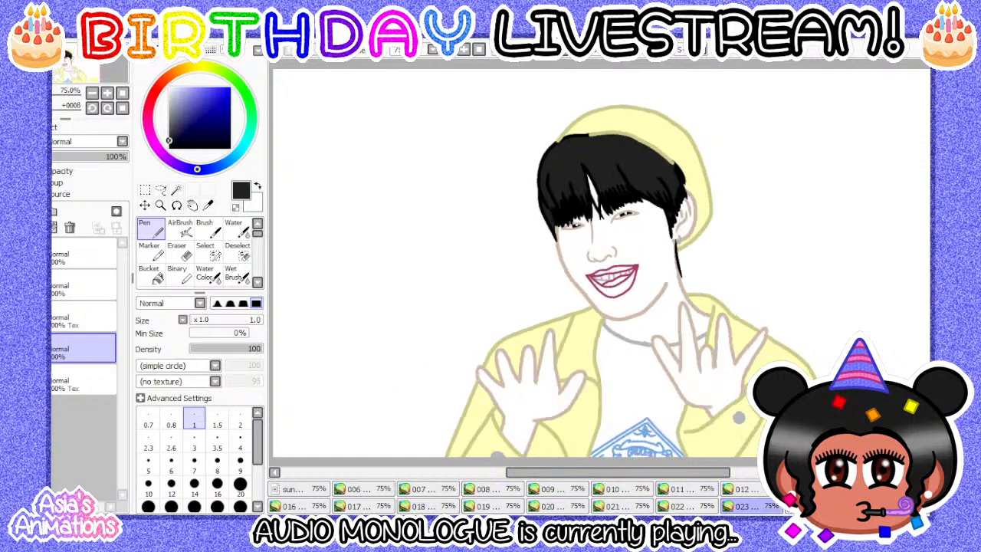
left_click(817, 506)
left_click(879, 507)
- Fill the hair inside the black outlines with dark grey using the Bucket
left_click(151, 275)
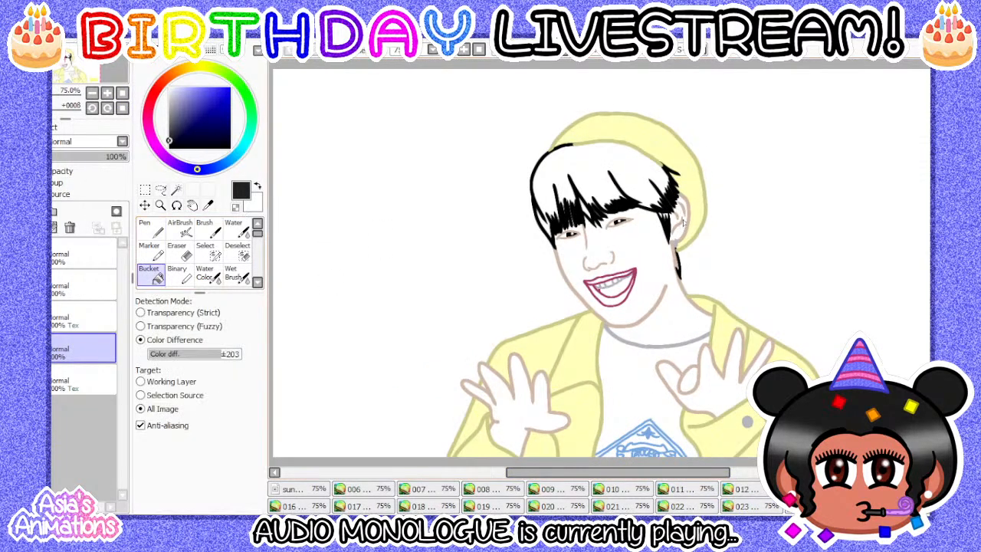
scroll(665, 177, "up", 3)
left_click(573, 166)
scroll(387, 275, "down", 2)
scroll(349, 282, "up", 2)
- Cover the light gaps between the fringe strands left of the white parting with the dark grey Pen at size 12
scroll(347, 282, "up", 3)
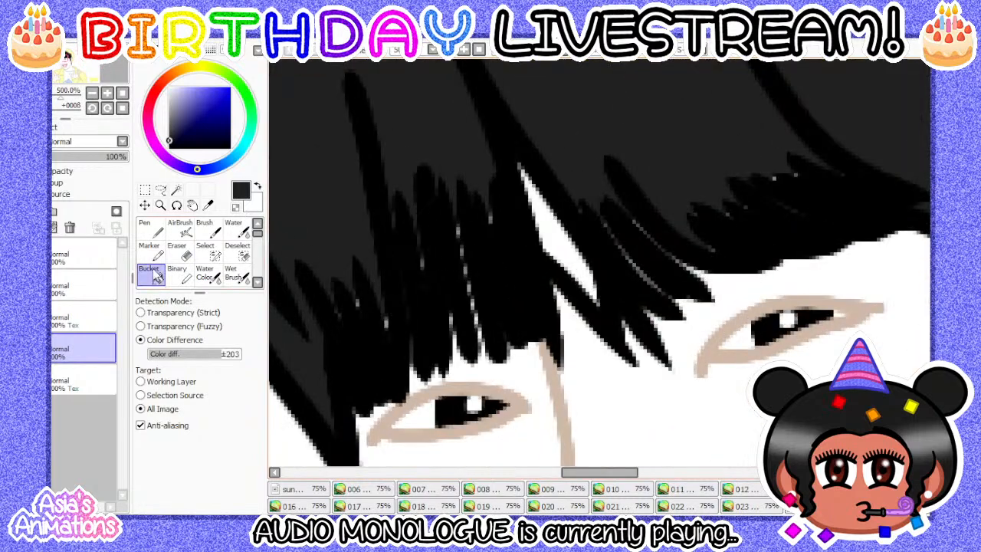
left_click(147, 227)
scroll(406, 341, "down", 2)
scroll(341, 353, "up", 2)
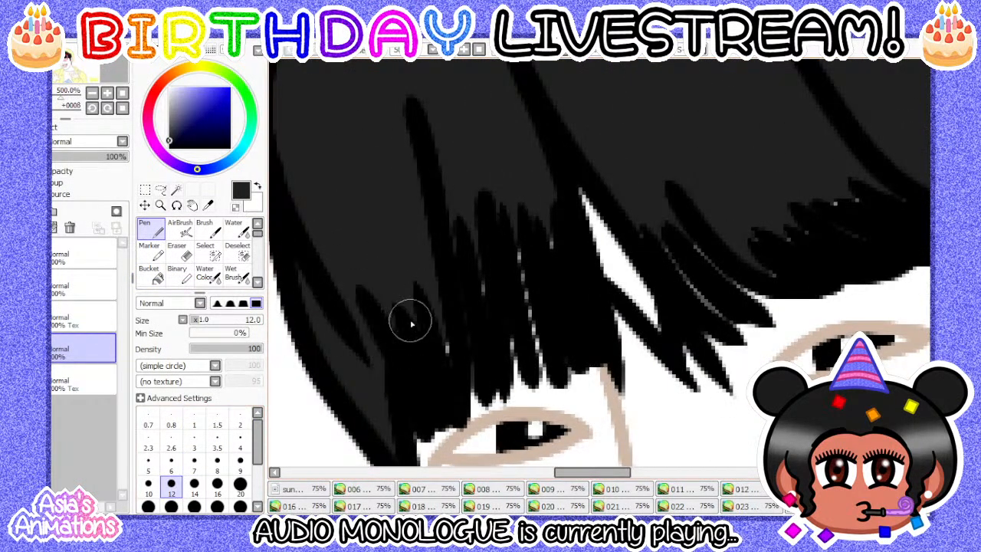
left_click_drag(411, 324, 439, 367)
scroll(437, 363, "down", 2)
scroll(427, 207, "up", 1)
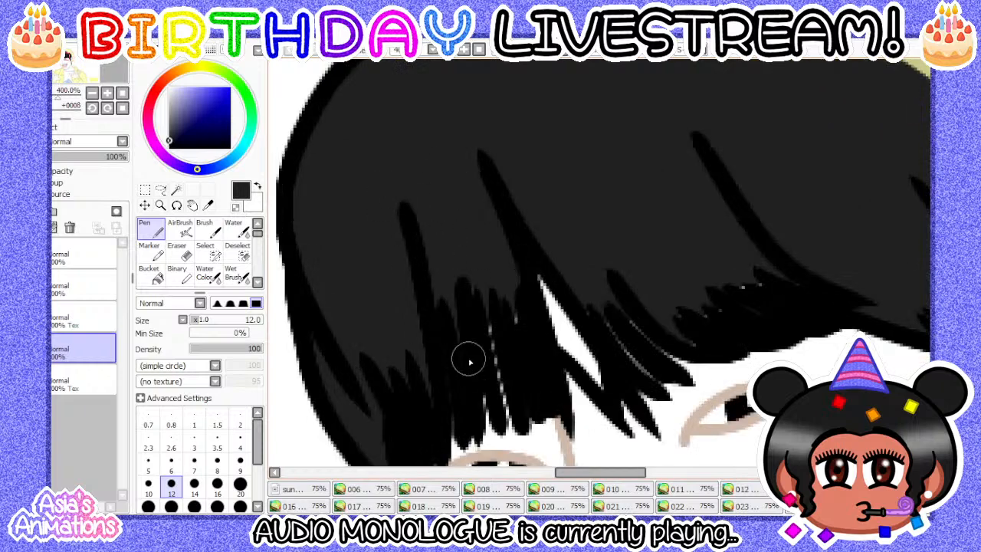
scroll(444, 414, "down", 2)
scroll(468, 422, "up", 2)
scroll(469, 421, "up", 1)
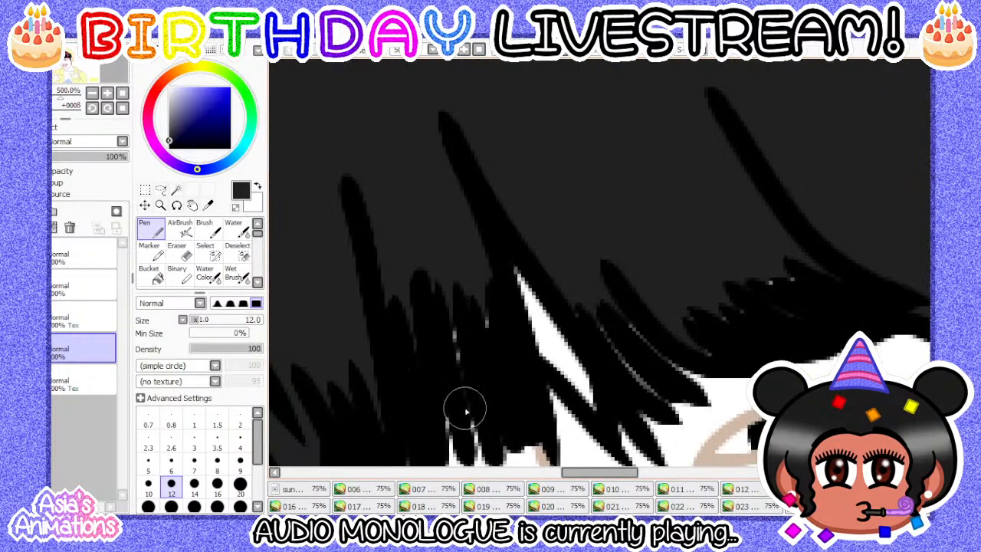
scroll(449, 329, "down", 3)
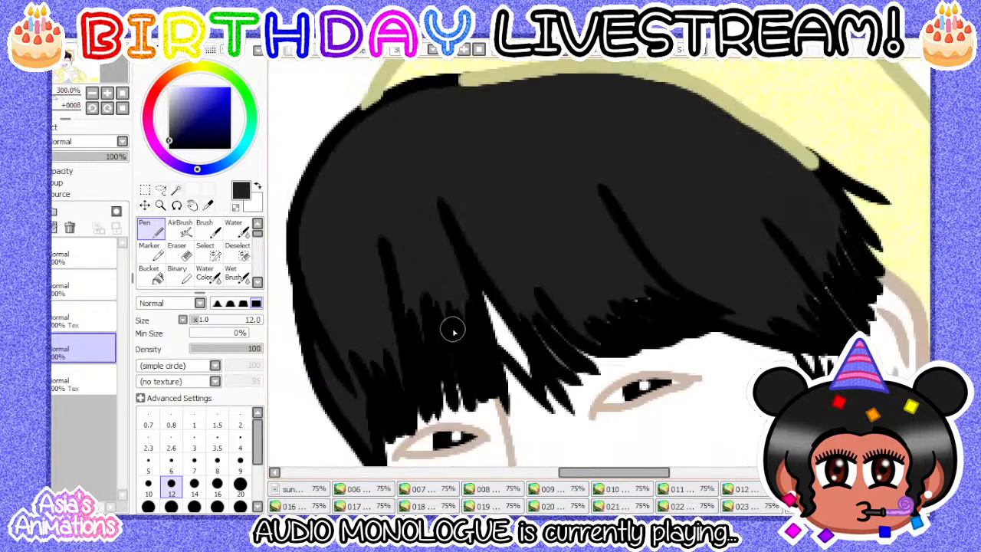
- Cover the thin light lines and specks in the fringe right of the parting, above the eye, with the size 12 Pen
scroll(449, 329, "up", 3)
scroll(564, 346, "down", 2)
scroll(452, 287, "up", 3)
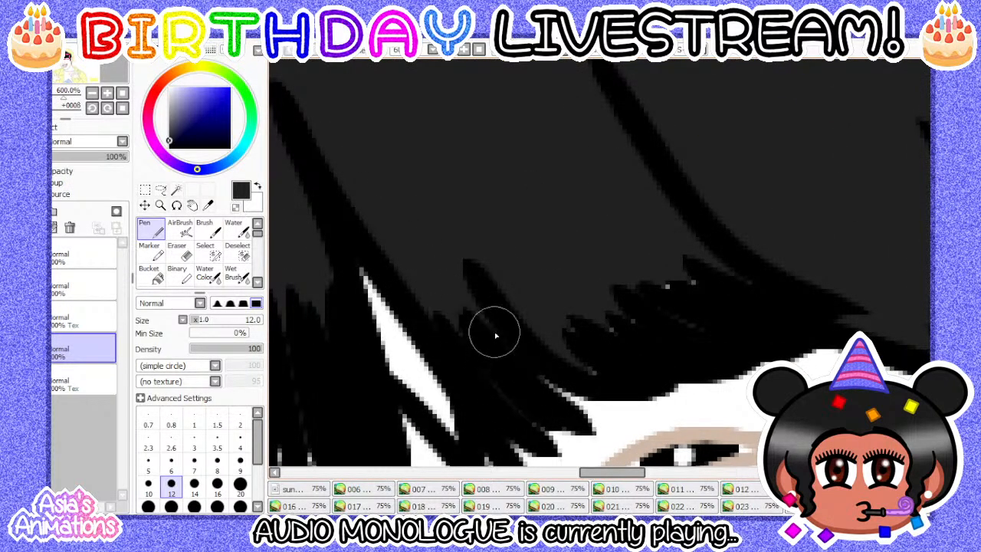
scroll(565, 344, "down", 2)
scroll(514, 343, "up", 2)
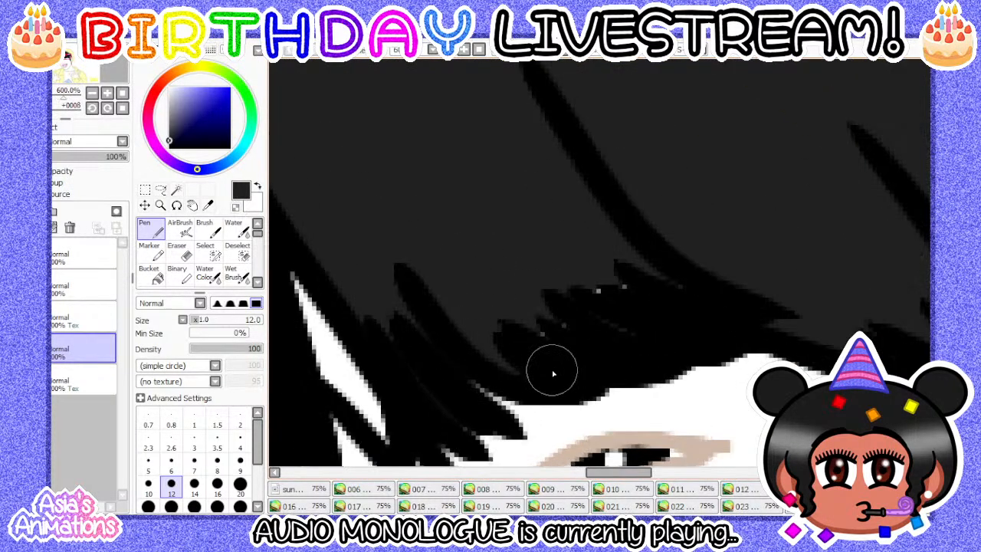
scroll(594, 302, "down", 1)
scroll(574, 180, "up", 2)
scroll(508, 271, "down", 2)
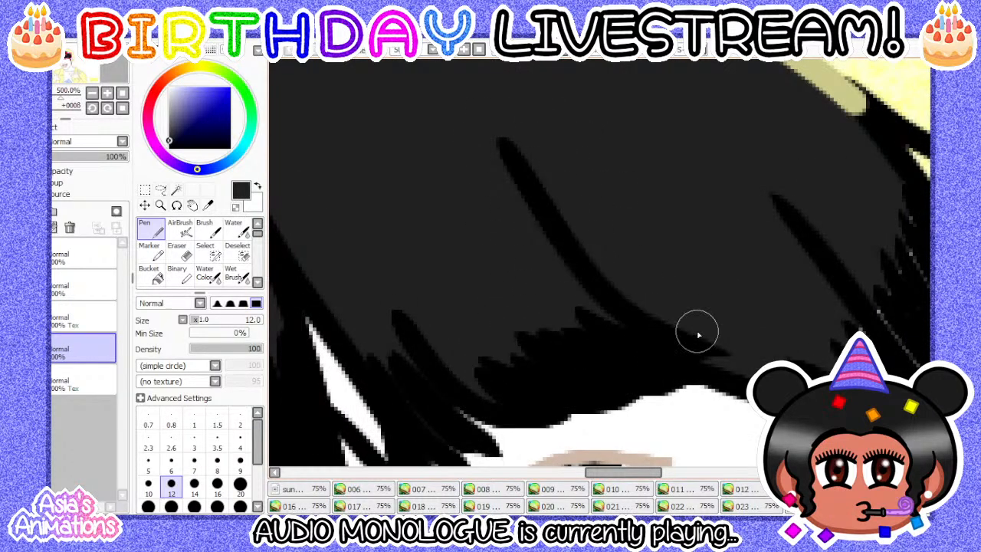
- Cover the specks among the strands above the ear and beside the hat with the dark grey Pen at size 14
scroll(396, 249, "down", 1)
scroll(727, 316, "up", 2)
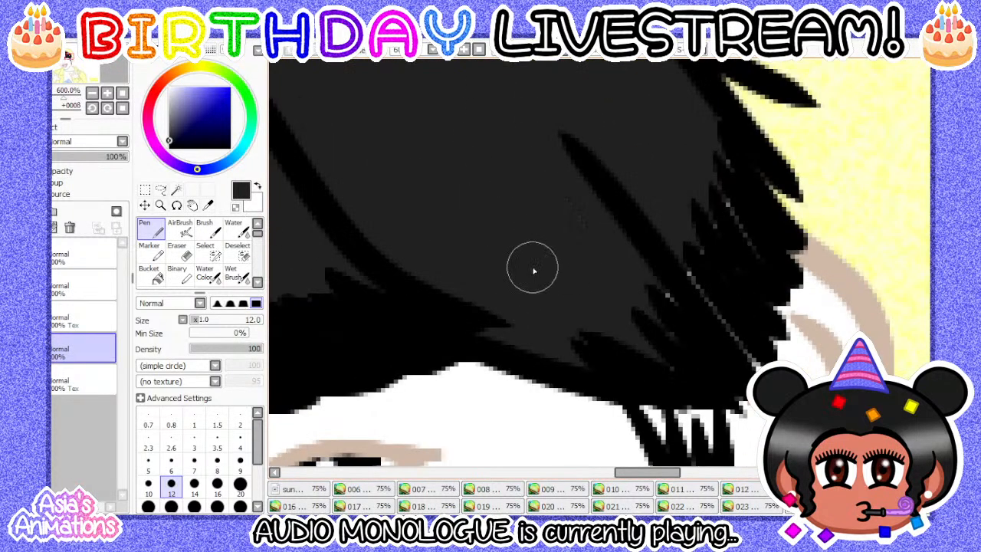
scroll(503, 313, "down", 3)
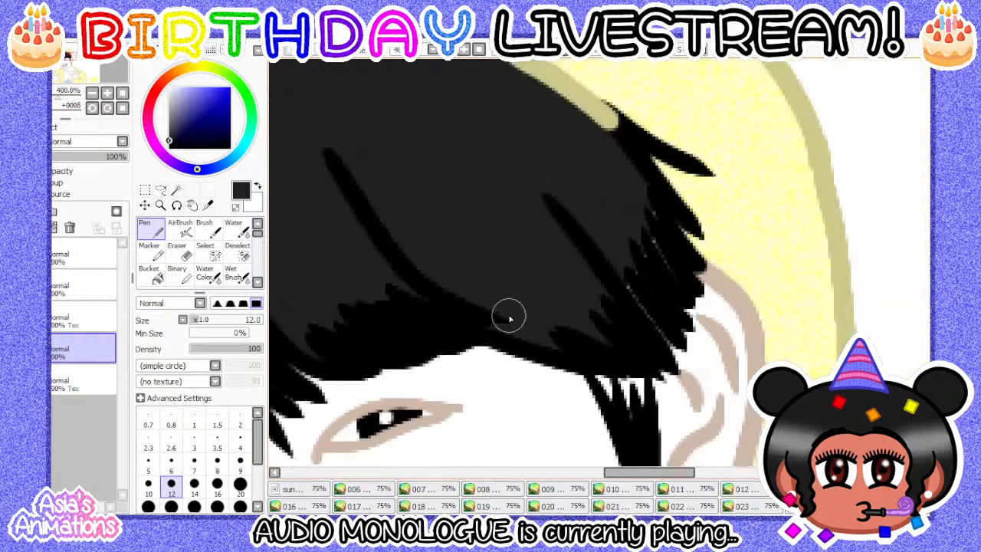
scroll(695, 225, "up", 3)
left_click(194, 484)
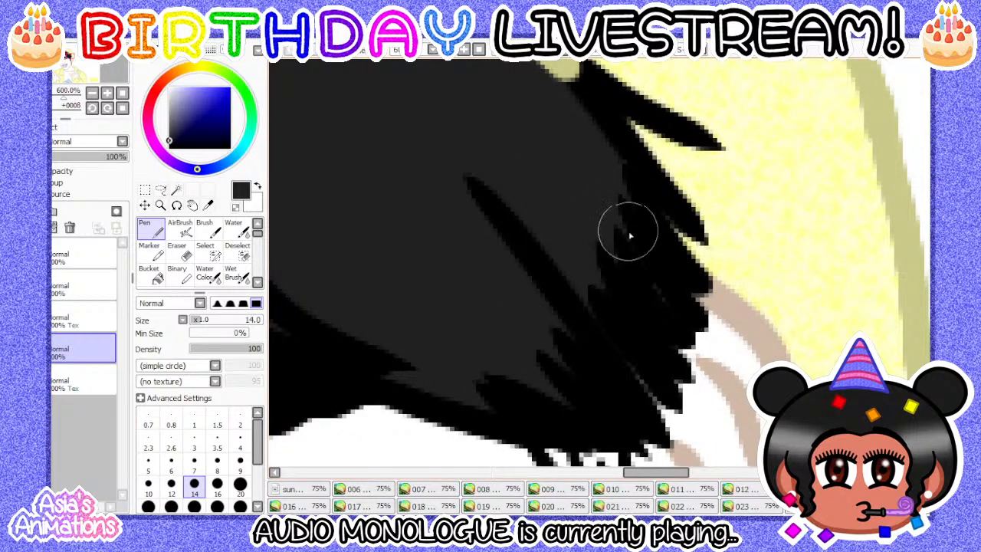
scroll(591, 218, "down", 3)
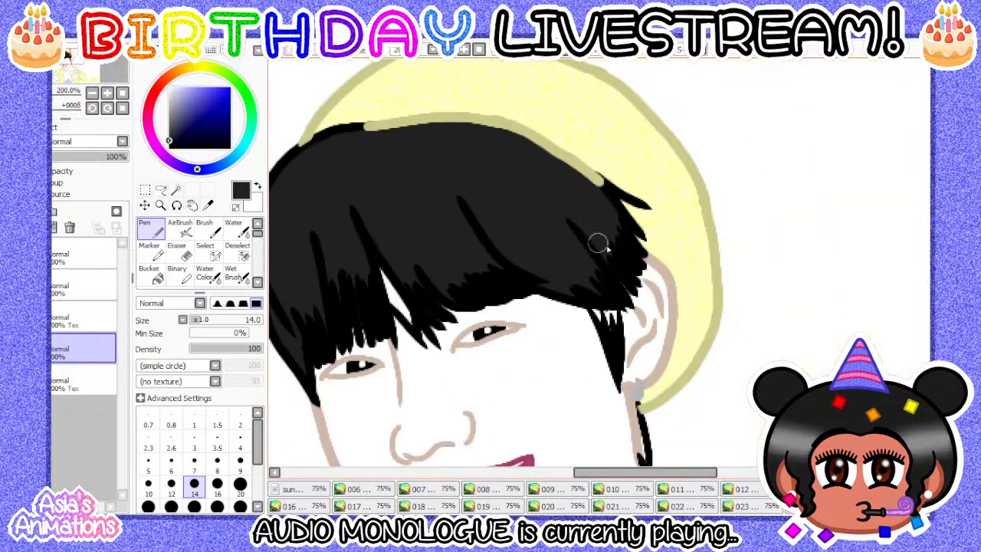
- Fill the white gaps at the top of the sideburn beside the ear with the dark grey Pen at size 10
scroll(472, 248, "up", 3)
scroll(515, 236, "up", 1)
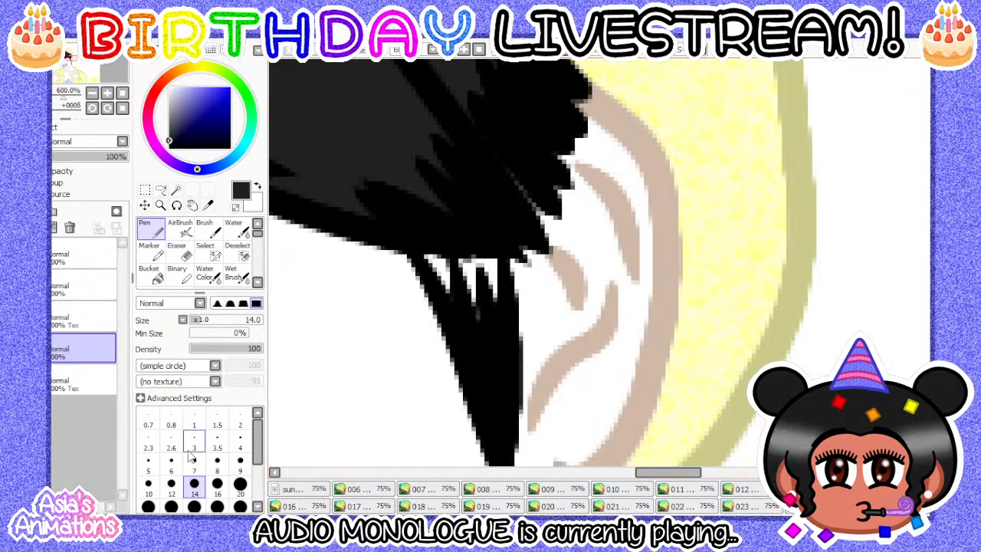
key("bracketleft")
key("bracketleft")
scroll(445, 235, "up", 1)
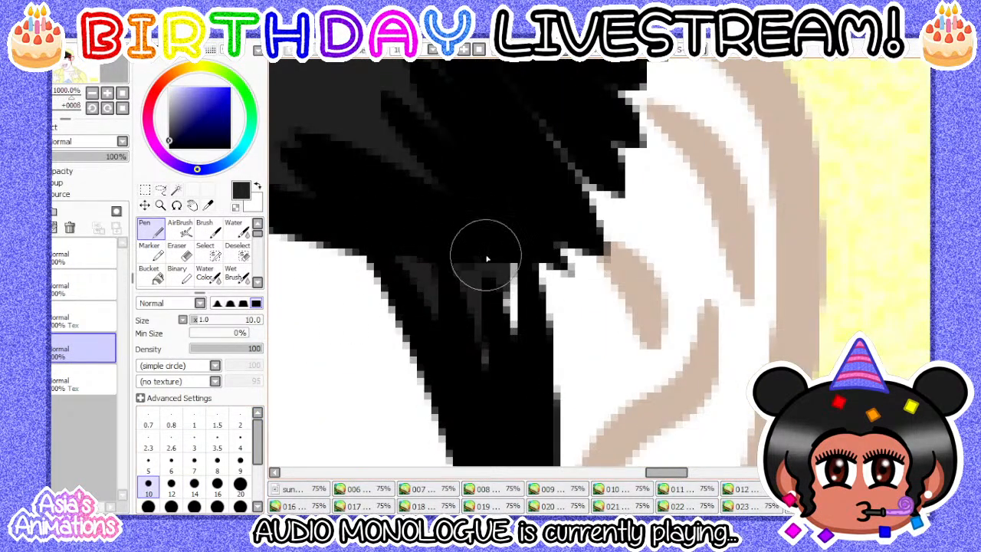
mouse_move(486, 255)
left_mouse_down()
mouse_move(501, 296)
mouse_move(497, 361)
left_mouse_up()
scroll(444, 239, "down", 3)
scroll(452, 268, "down", 2)
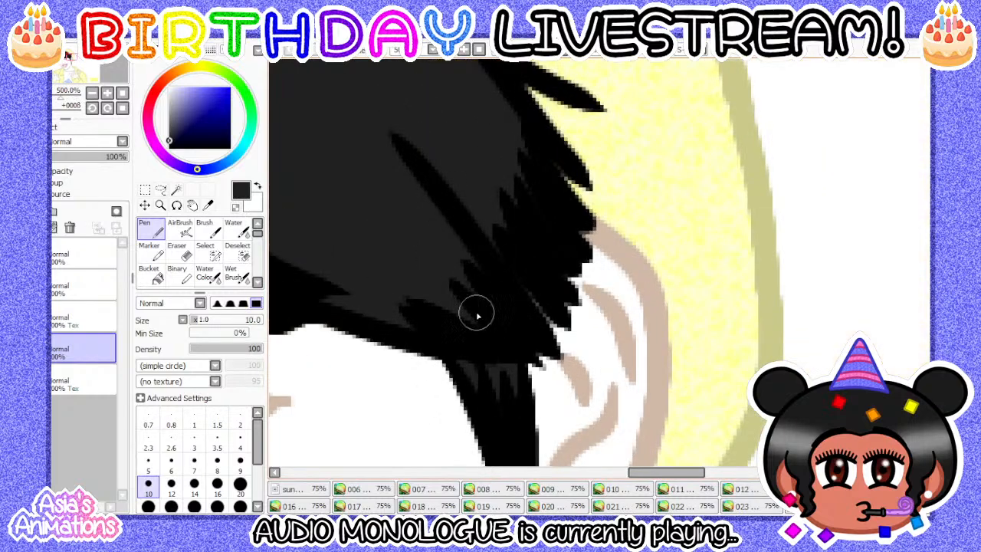
scroll(409, 133, "down", 2)
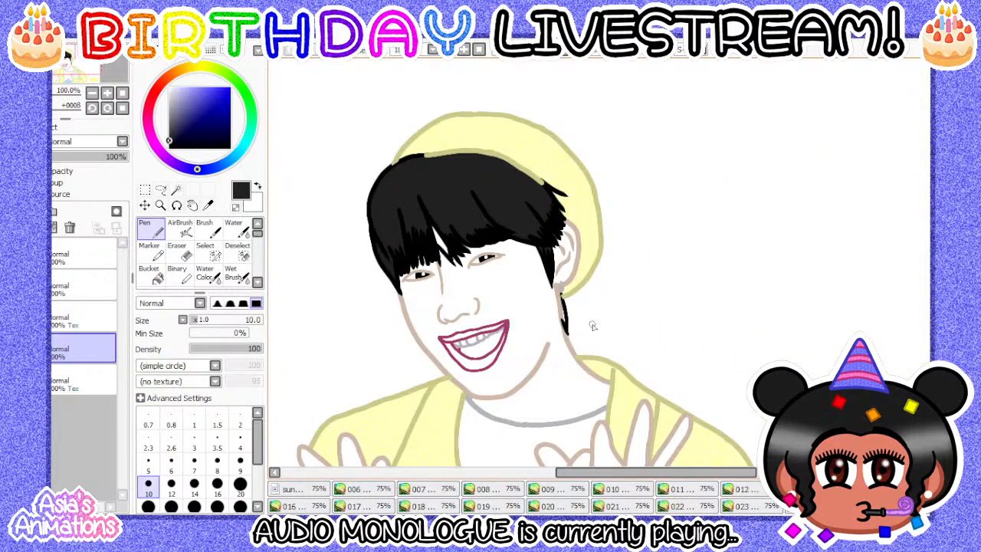
- Fill the gap in the hair strand behind the neck with the dark grey Pen at size 7, and reset the Pen to size 1
scroll(564, 307, "up", 6)
left_click(194, 462)
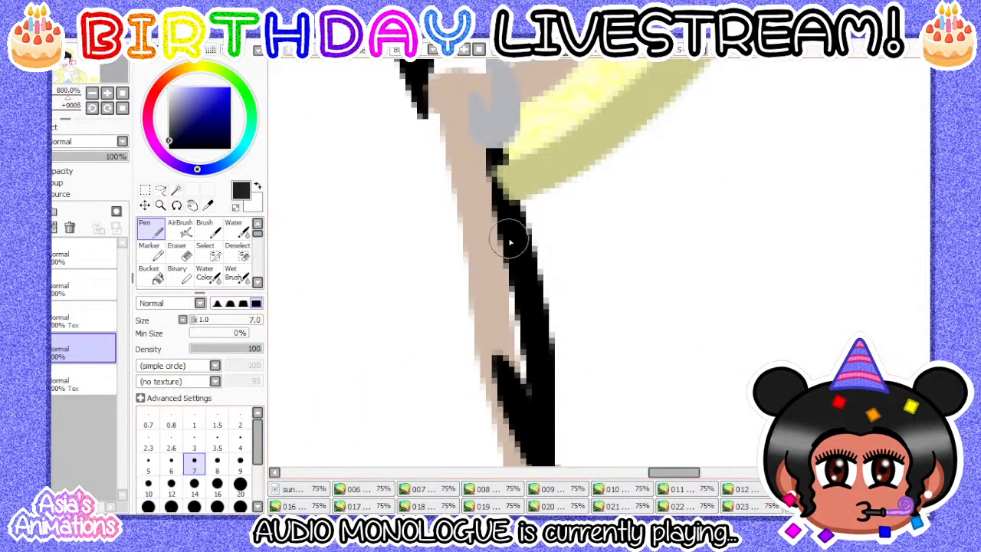
left_click_drag(485, 247, 523, 402)
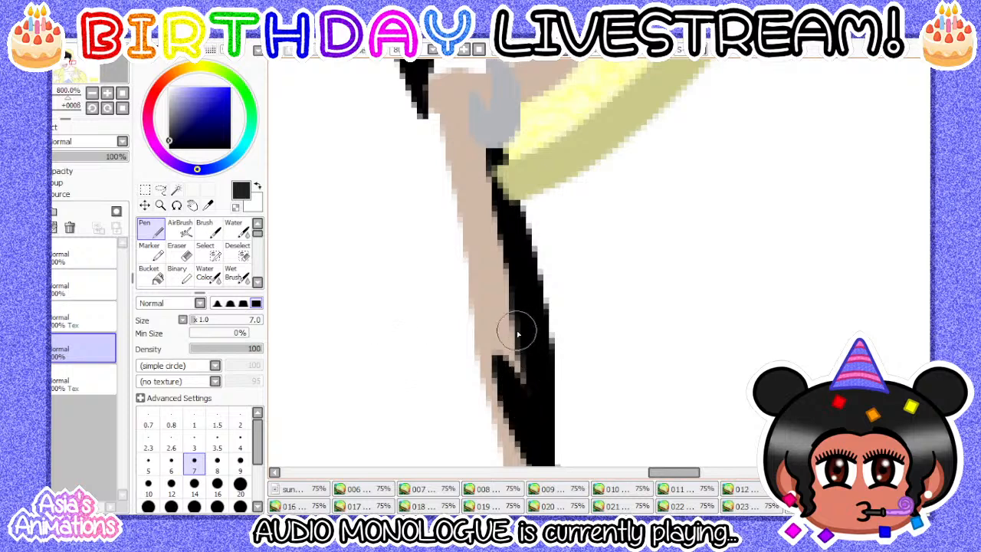
left_click(194, 424)
left_click(121, 108)
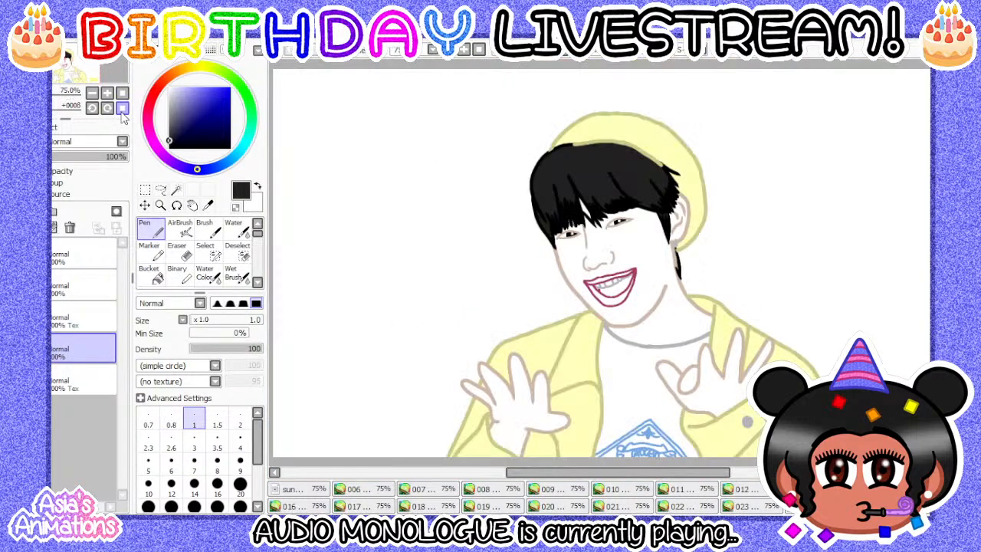
- Switch to the colour reference sheet and pick the pink Lips fill colour from the yellow half
left_click(169, 88)
key("ctrl+Tab")
key("ctrl+Tab")
left_click(53, 379)
left_click(54, 380)
key("ctrl+Tab")
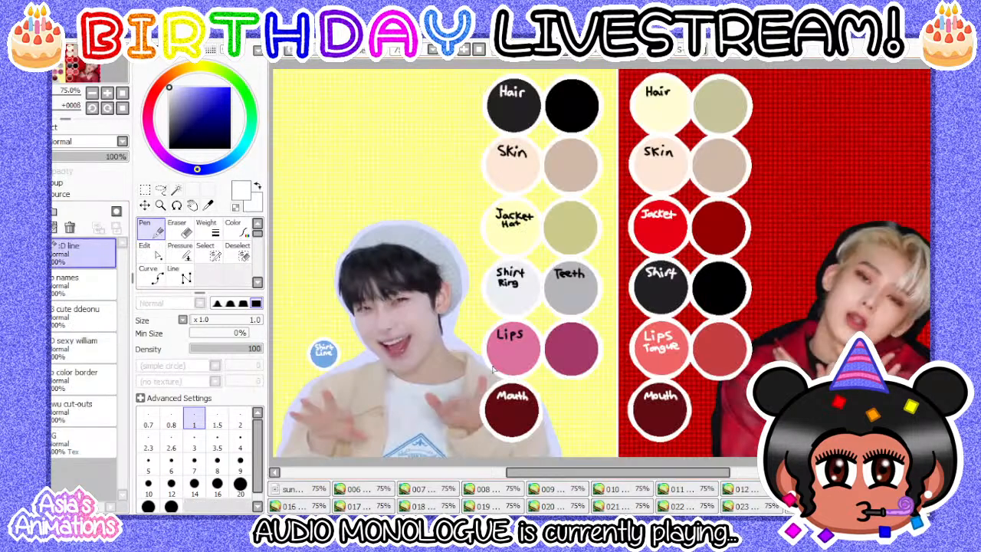
left_click(207, 205)
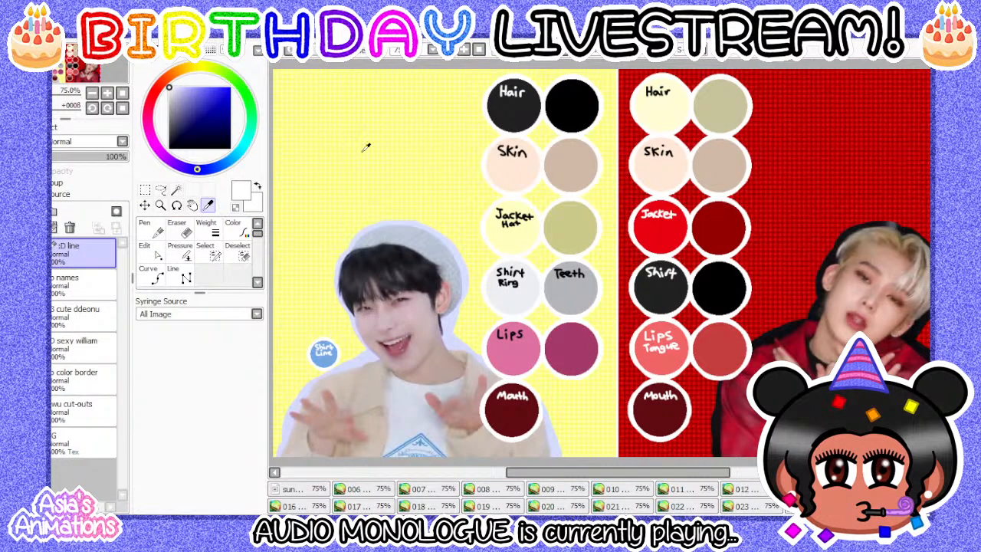
left_click(512, 354)
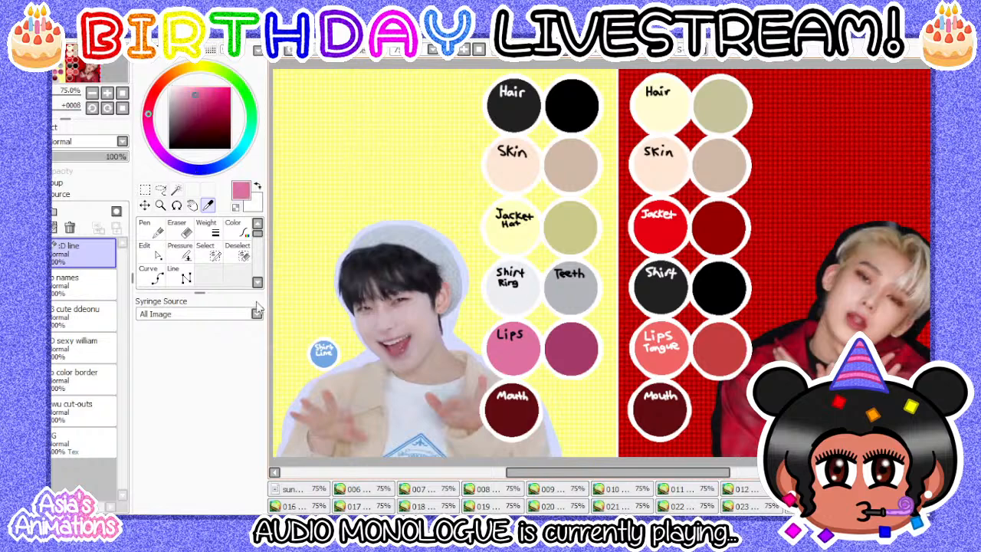
- Open frame 006 and add a named layer directly below the hair fill layer
key("n")
left_click(354, 489)
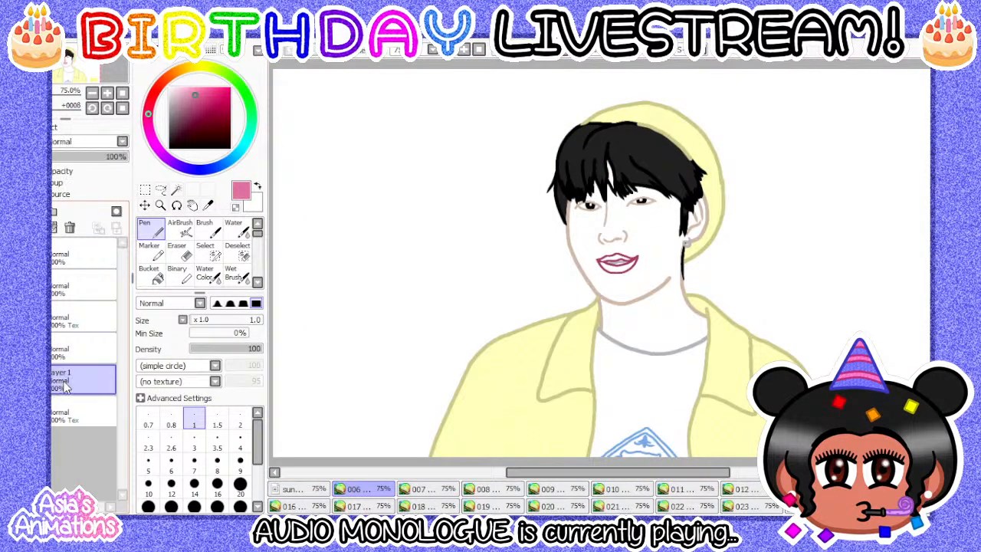
key("Return")
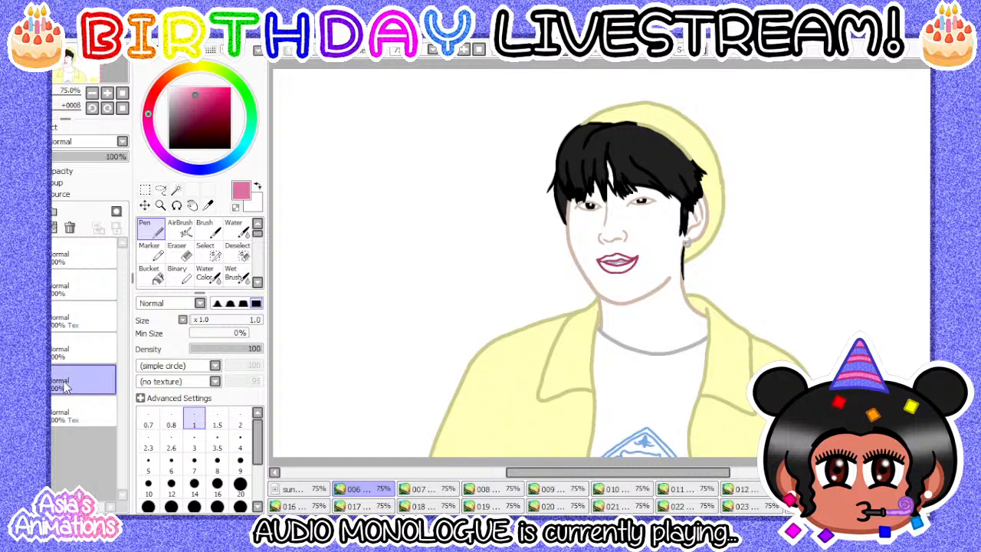
- Fill the upper and lower lips with the picked pink using the Bucket
left_click(149, 274)
scroll(642, 235, "up", 2)
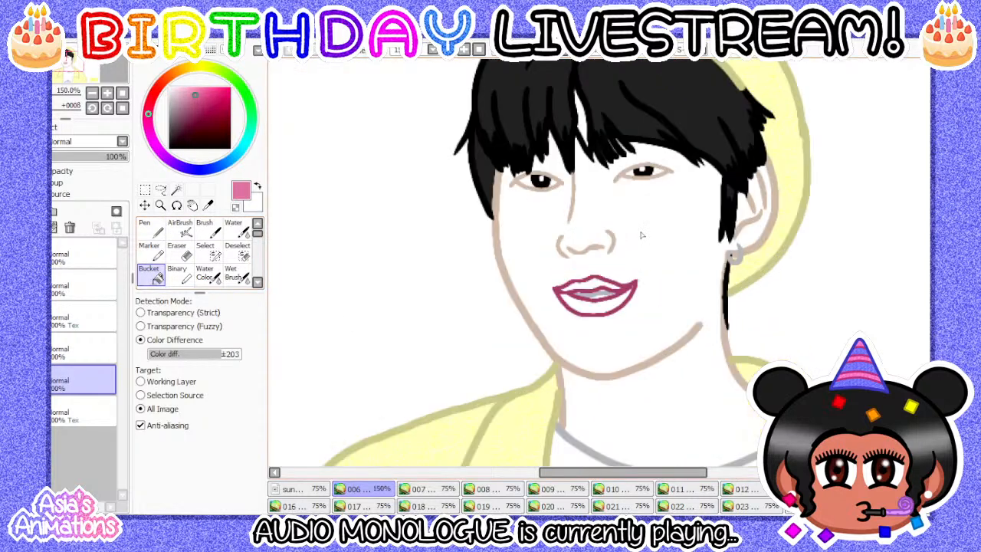
scroll(641, 298, "up", 3)
left_click(518, 265)
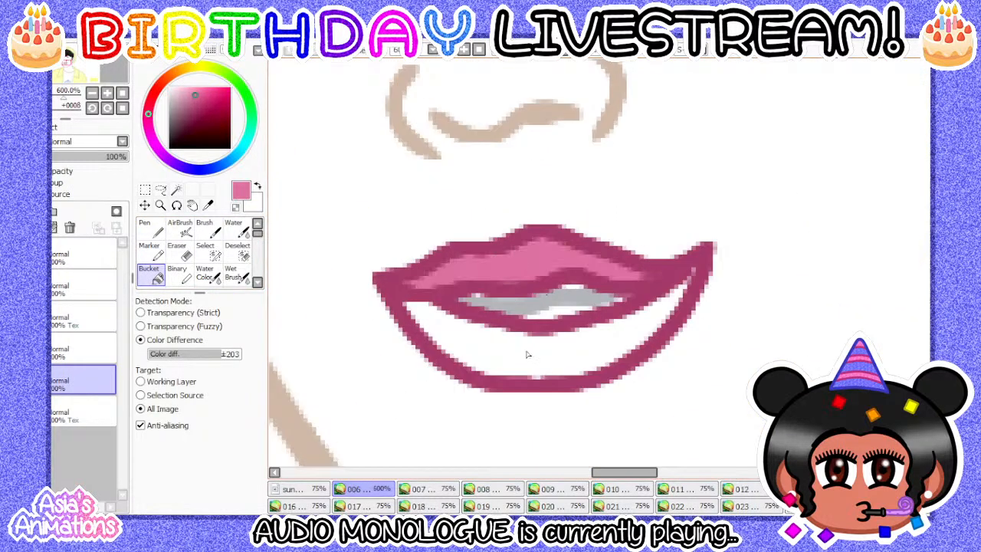
left_click(527, 354)
- Touch up the pink lip fill on frame 006 along the outlines with the Pen at size 6, and reset the Pen to size 1
scroll(536, 357, "up", 1)
left_click(149, 227)
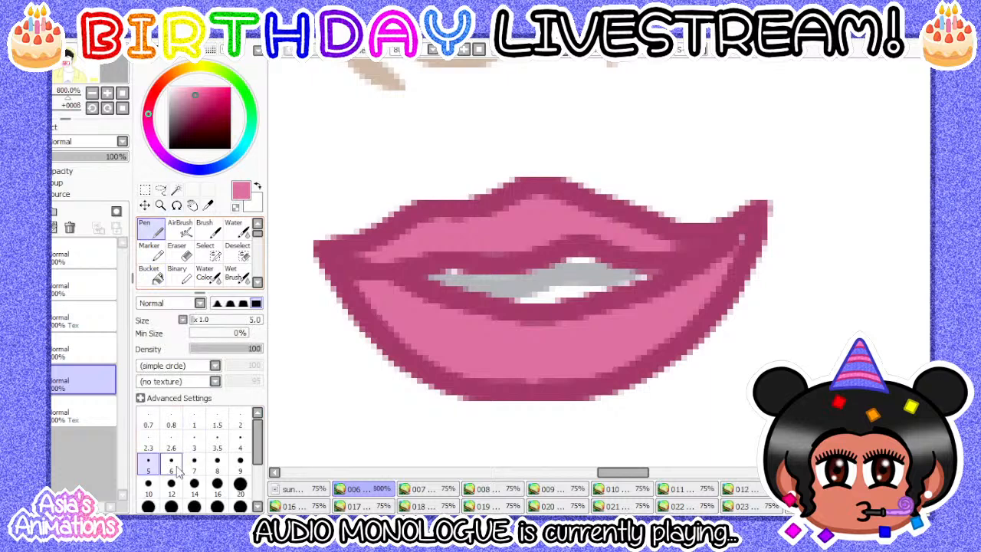
left_click(171, 465)
scroll(398, 292, "up", 1)
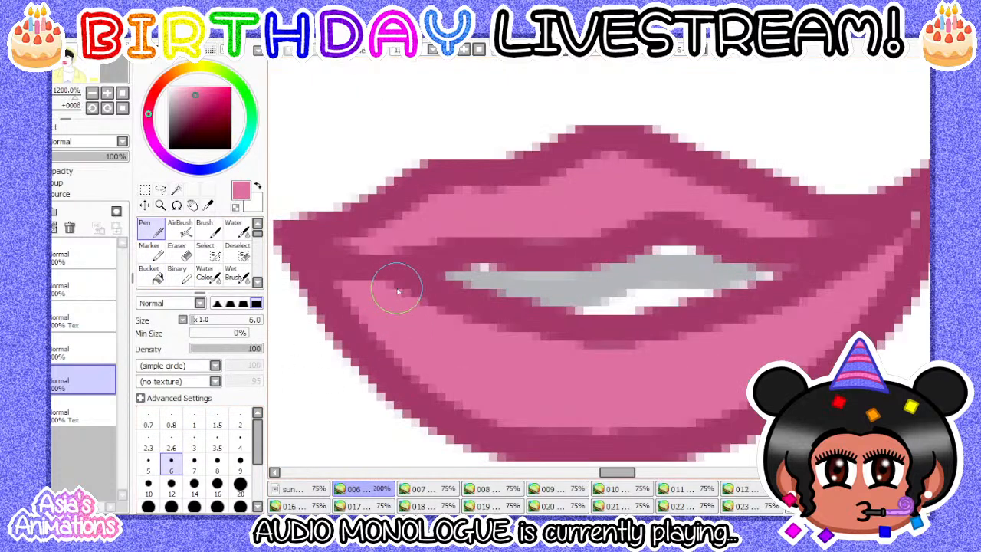
scroll(397, 291, "down", 1)
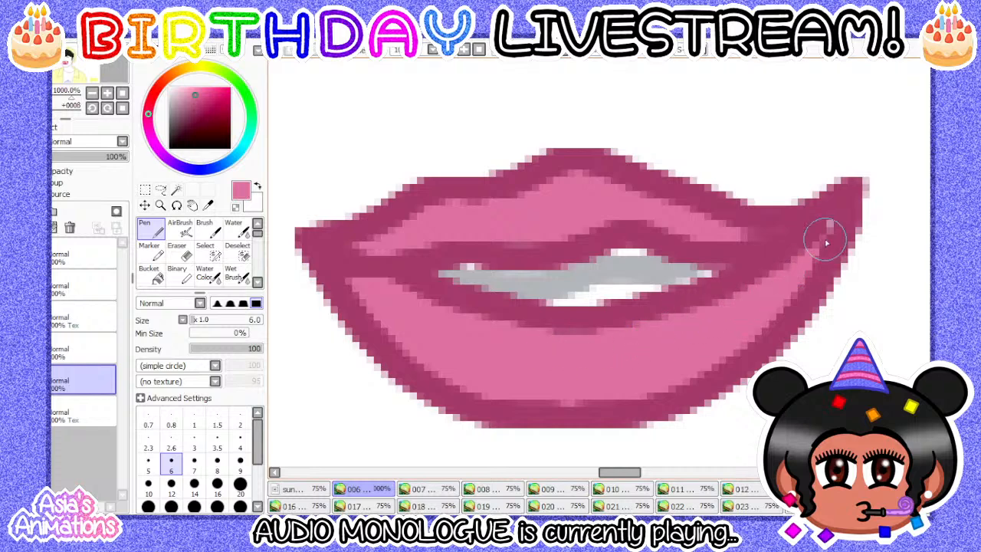
scroll(443, 263, "down", 2)
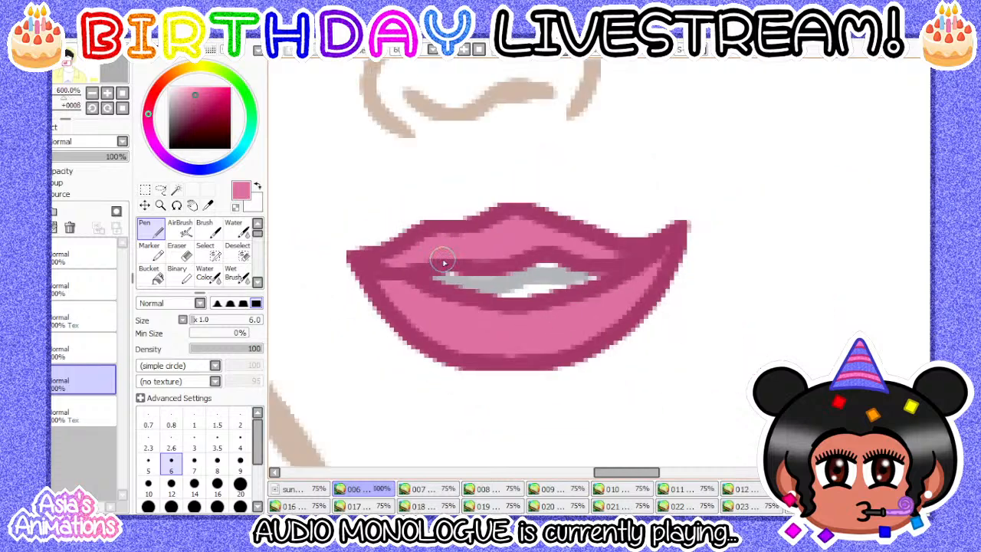
scroll(452, 256, "up", 4)
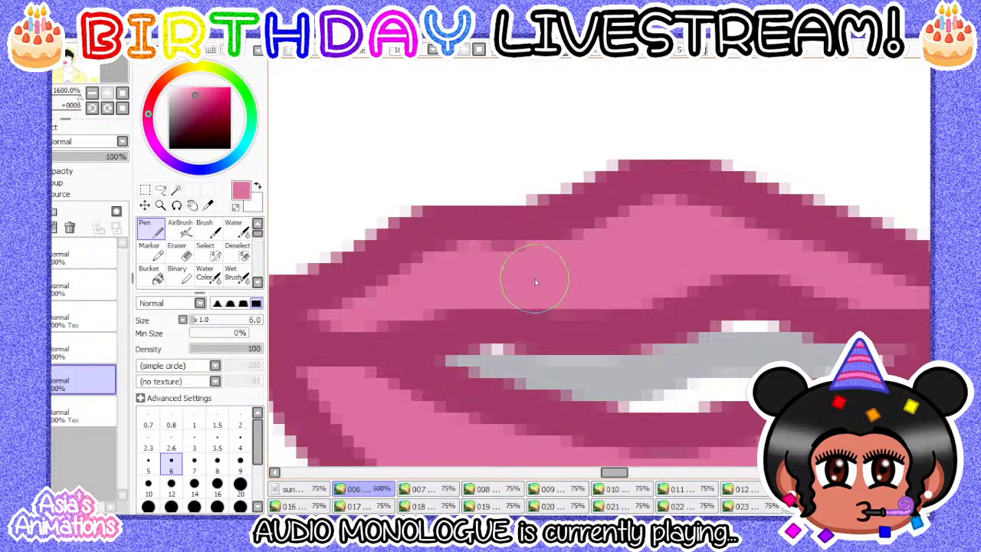
scroll(728, 261, "down", 2)
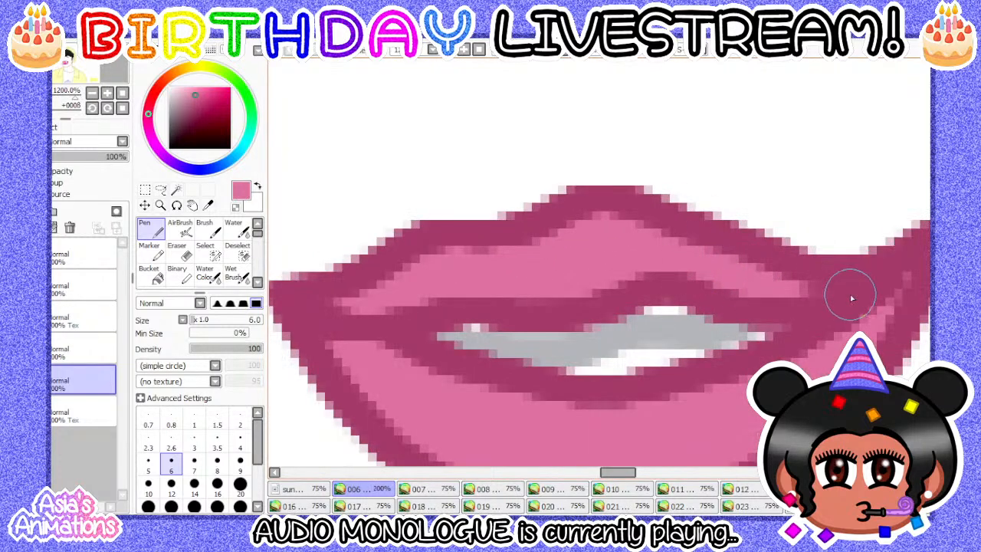
scroll(607, 285, "down", 1)
scroll(607, 285, "down", 2)
left_click(194, 425)
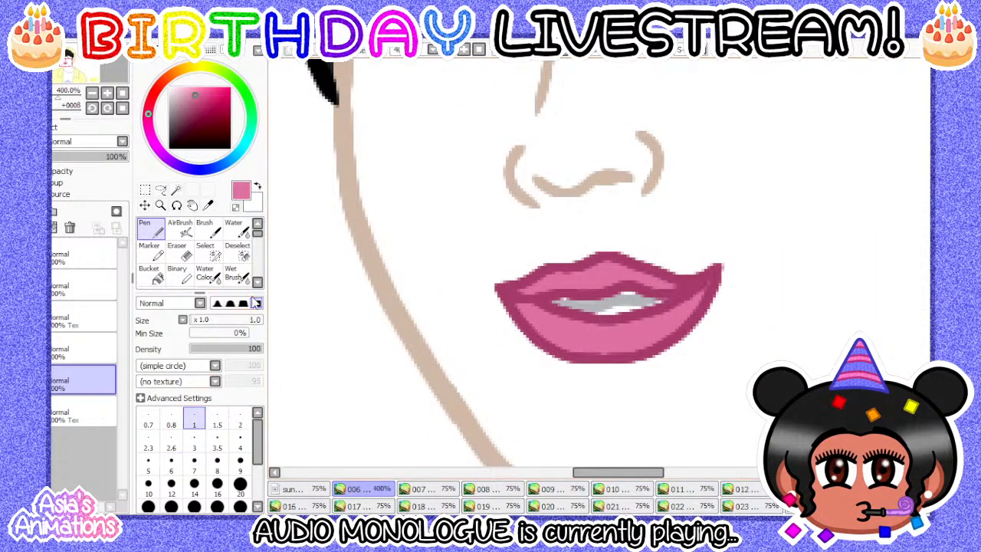
scroll(371, 296, "down", 1)
scroll(371, 297, "down", 4)
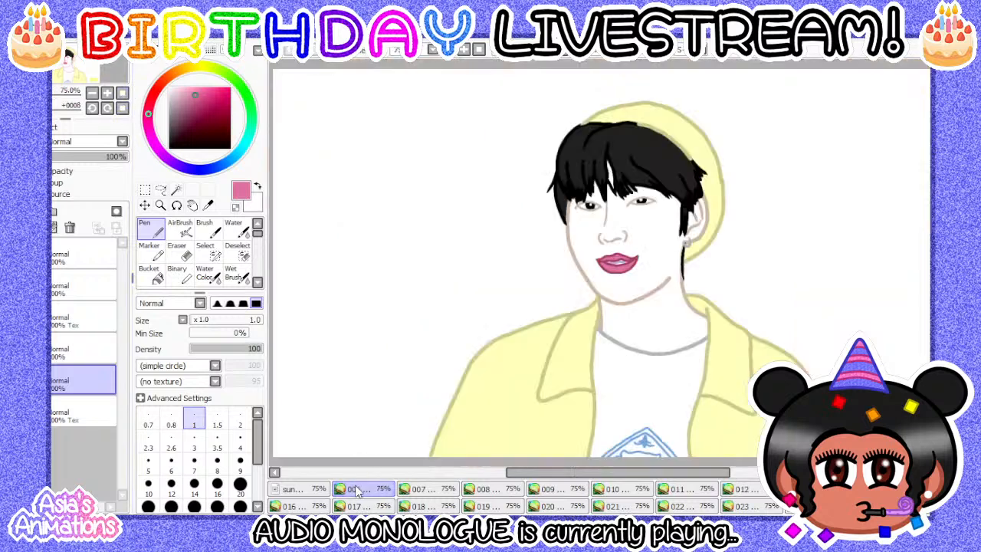
- Open frame 007 and add a named layer for the lip fill directly below the hair fill layer
left_click(419, 490)
left_click(74, 376)
left_click(22, 211)
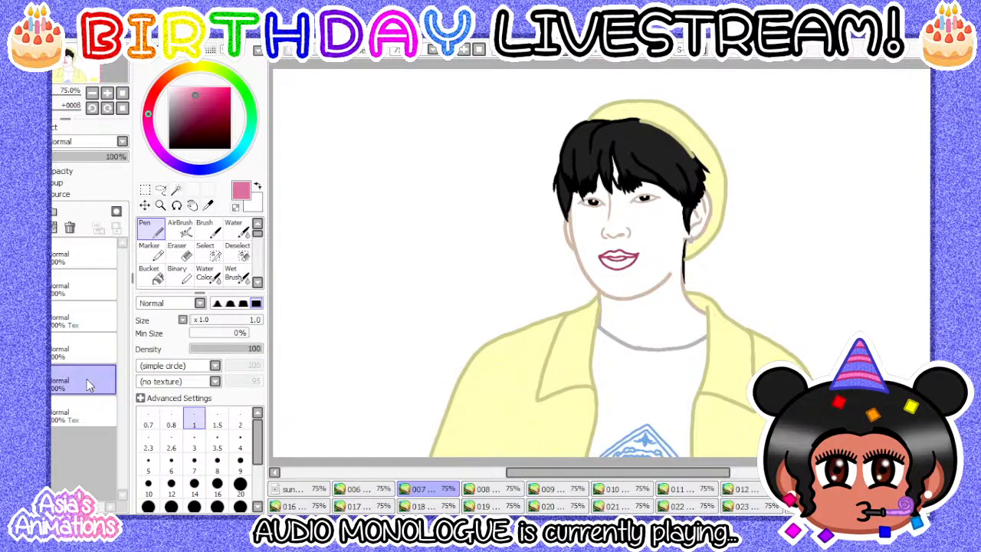
- Fill the upper and lower lips on frame 007 with the pink using the Bucket
scroll(415, 230, "up", 5)
scroll(416, 230, "up", 1)
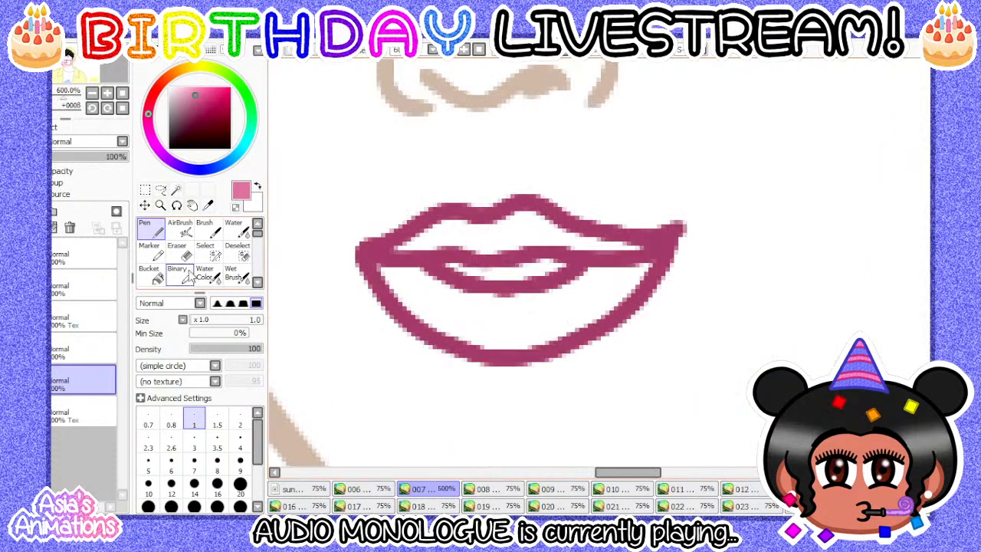
left_click(149, 273)
left_click(480, 250)
left_click(504, 307)
- Touch up the lip fill's edges and corners on frame 007 with the Pen at size 7, and reset the Pen to size 1
scroll(506, 257, "up", 1)
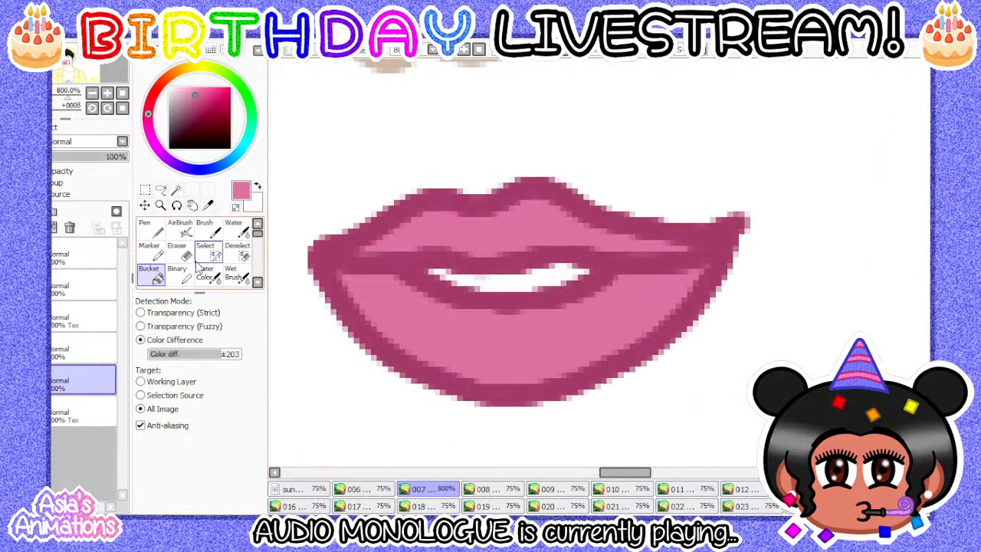
left_click(149, 228)
left_click(217, 463)
scroll(349, 249, "up", 1)
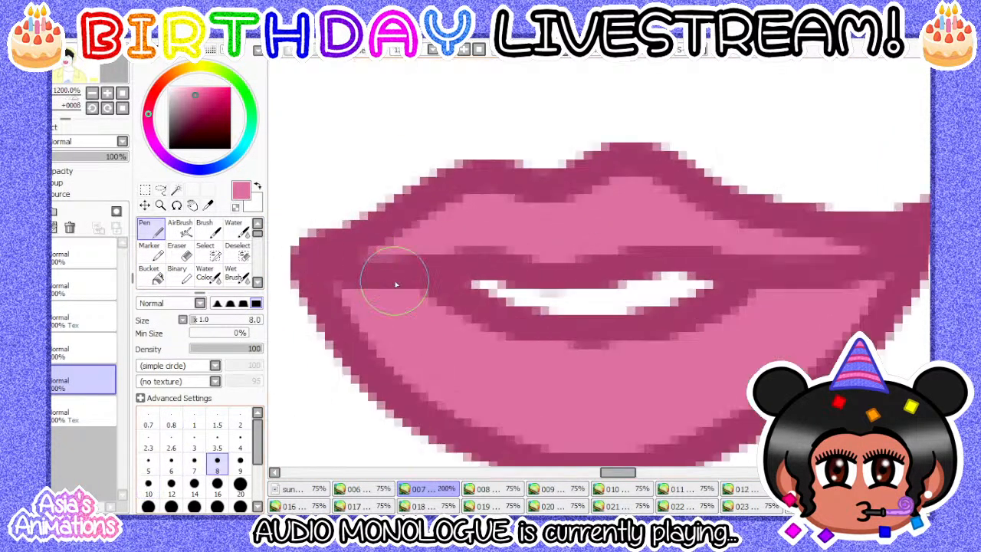
left_click(193, 463)
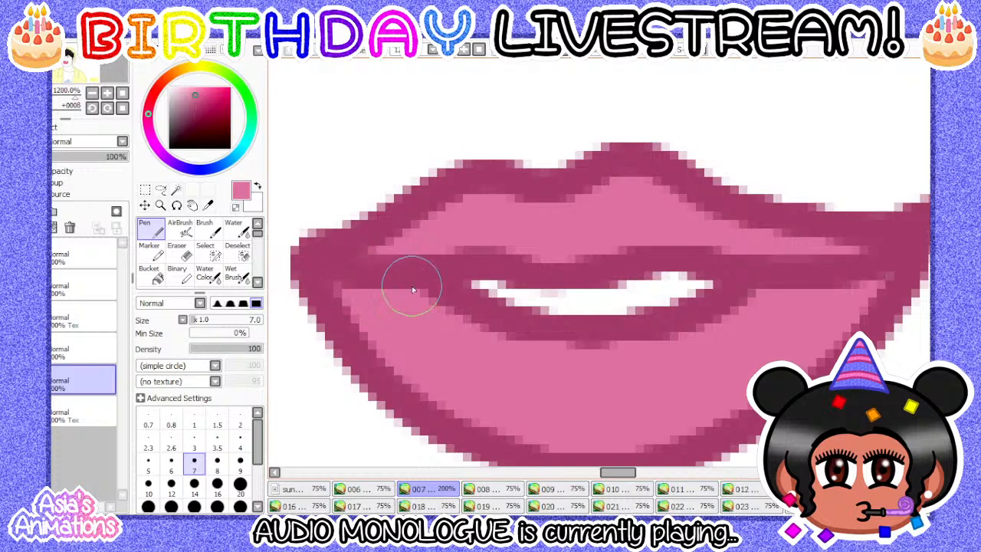
scroll(349, 297, "down", 2)
scroll(545, 275, "up", 2)
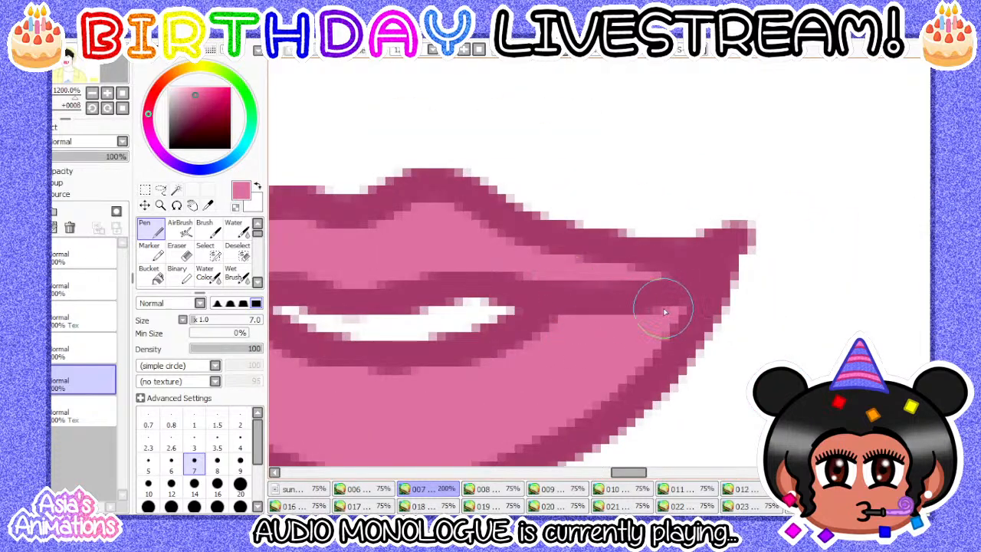
scroll(582, 299, "down", 6)
left_click(193, 417)
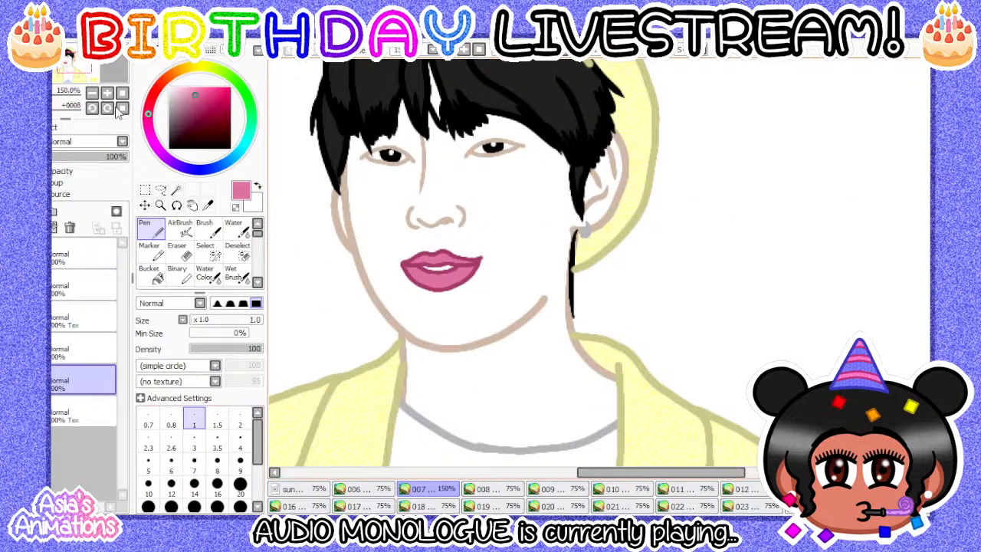
left_click(123, 93)
- Compare frames 006 and 007, and on frame 008 add a named layer directly below the hair fill layer
left_click(375, 487)
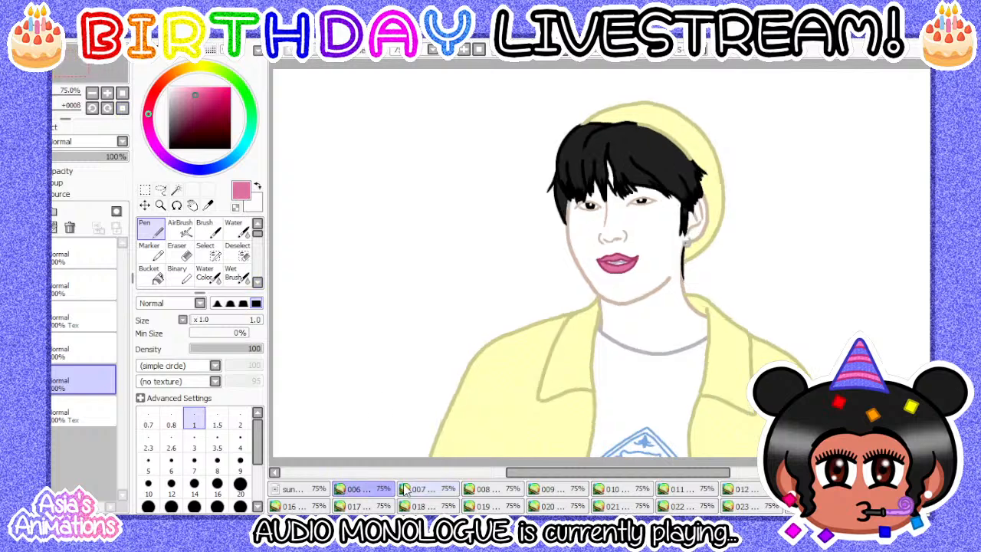
left_click(425, 488)
left_click(478, 488)
left_click(75, 376)
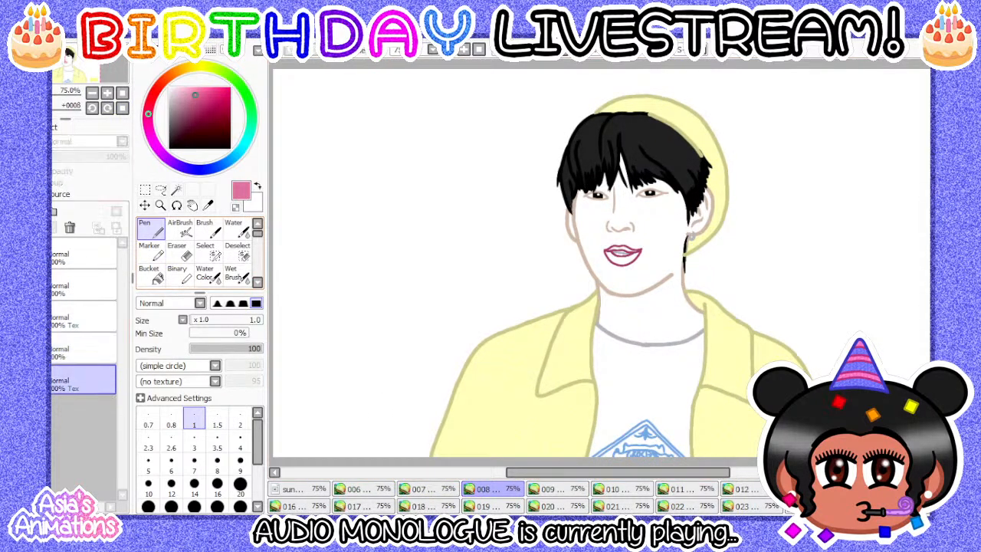
left_click(21, 211)
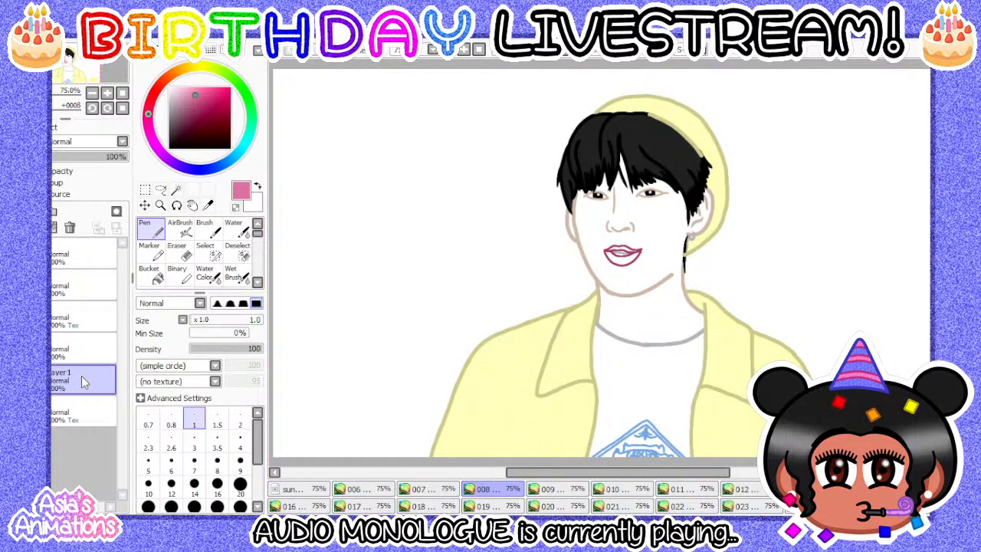
key("Return")
- Fill the upper and lower lips on frame 008 with the pink using the Bucket
scroll(602, 281, "up", 2)
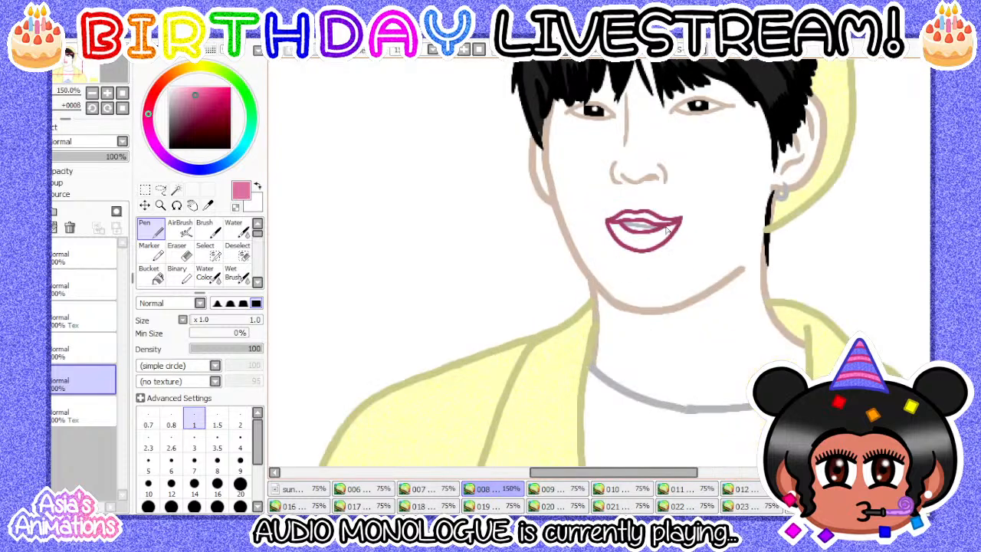
scroll(666, 229, "up", 2)
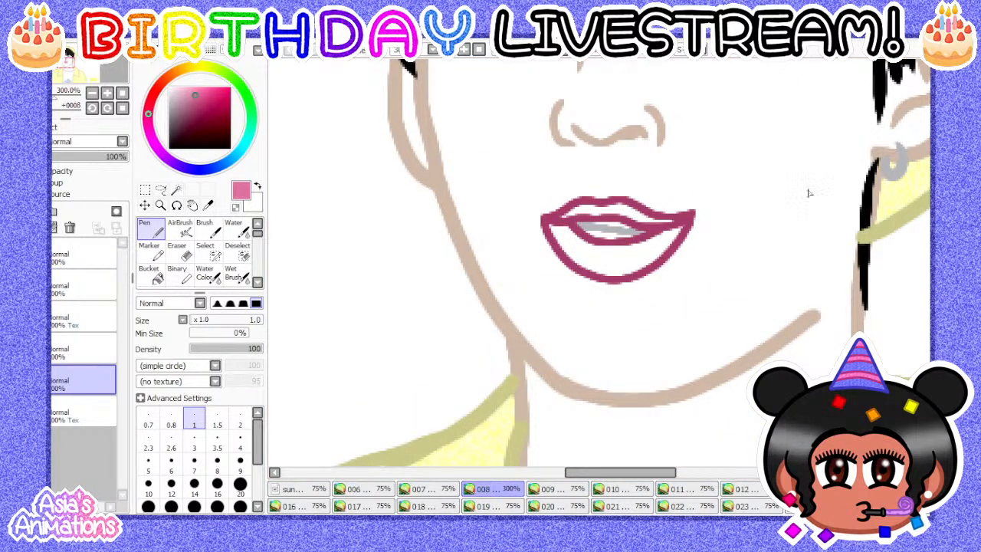
scroll(661, 214, "up", 2)
left_click(152, 277)
scroll(618, 213, "up", 2)
left_click(617, 225)
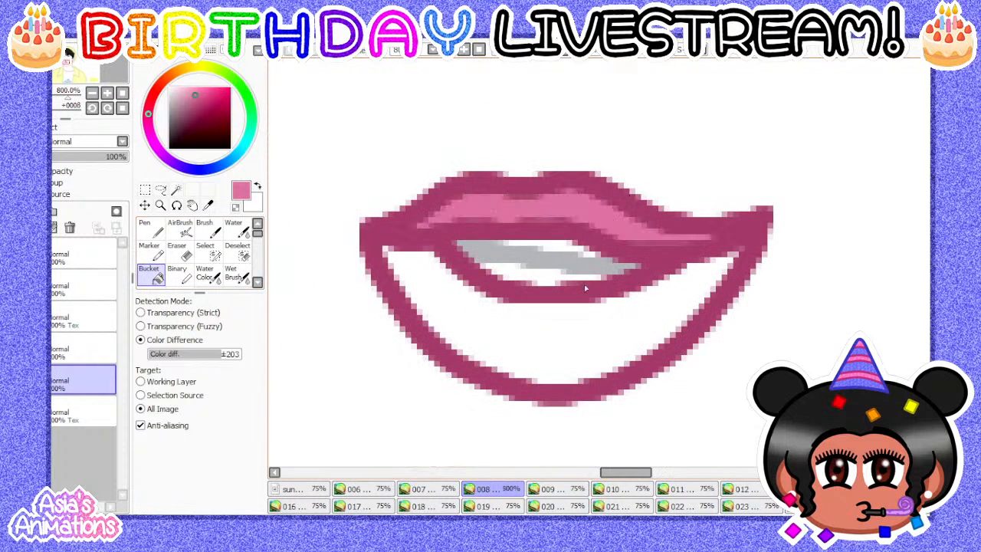
left_click(491, 304)
scroll(482, 302, "down", 1)
- Touch up the lip fill along the outlines on frame 008 with the Pen at size 6, and reset the Pen to size 1
scroll(497, 265, "up", 2)
left_click(150, 228)
left_click(171, 471)
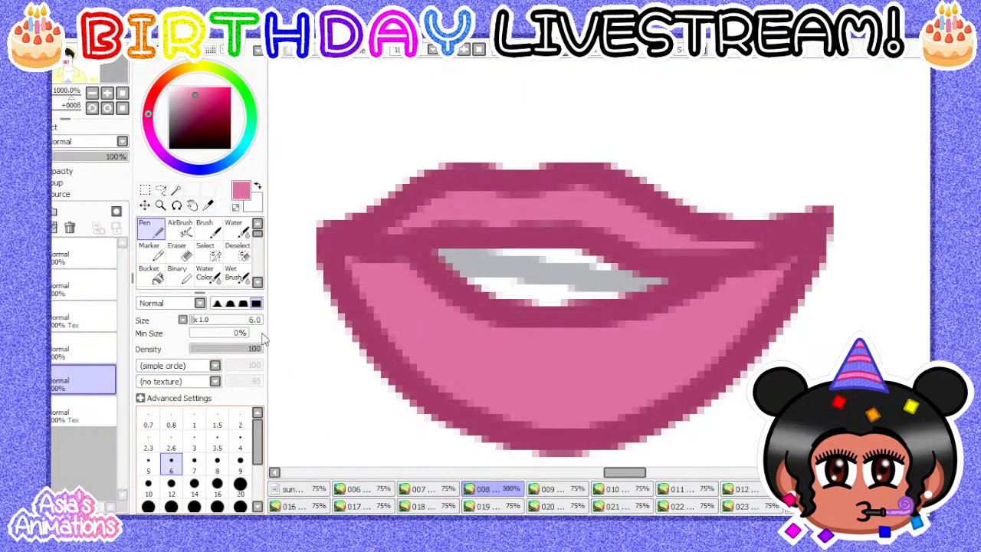
scroll(406, 279, "up", 2)
scroll(438, 269, "down", 4)
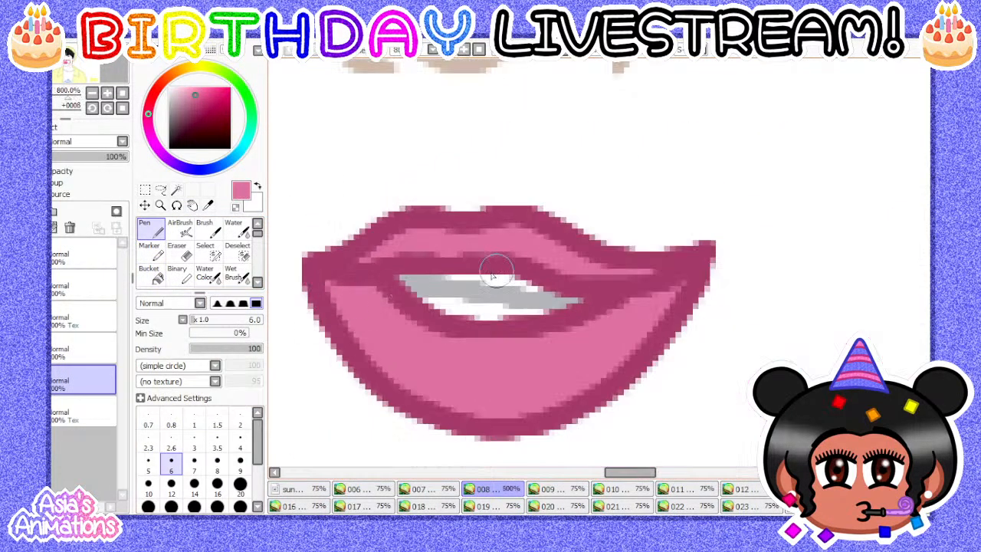
scroll(437, 268, "up", 3)
scroll(442, 214, "down", 2)
scroll(386, 228, "up", 2)
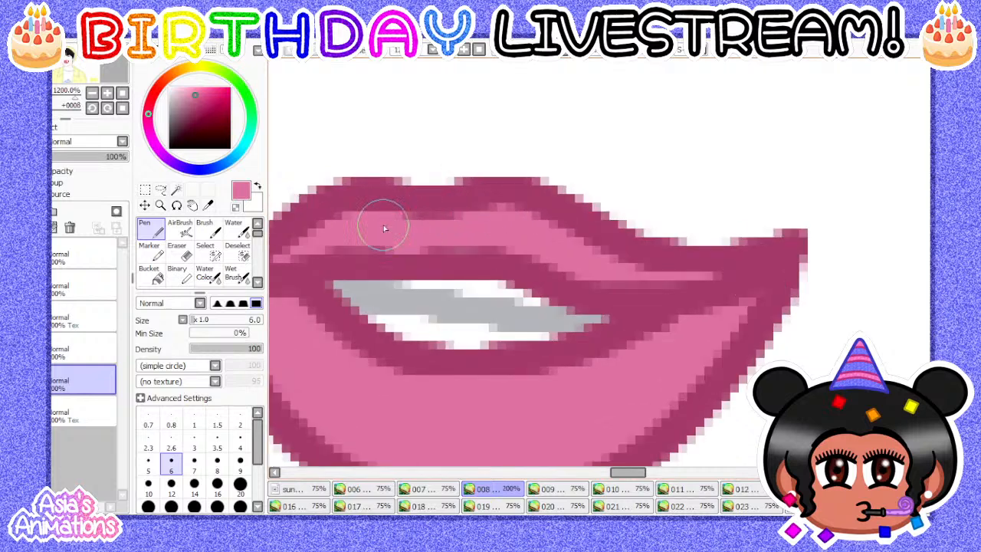
scroll(545, 249, "down", 4)
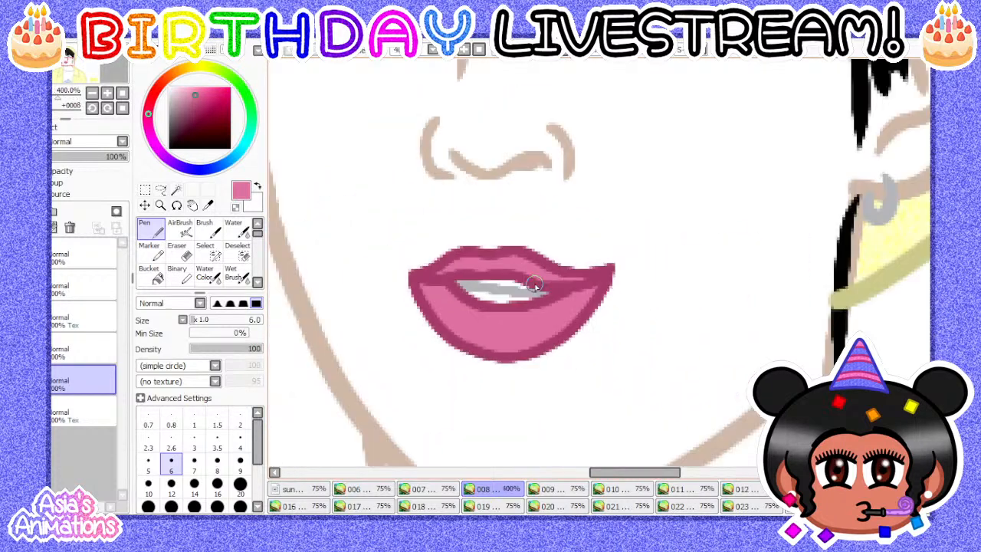
left_click(194, 424)
left_click(123, 93)
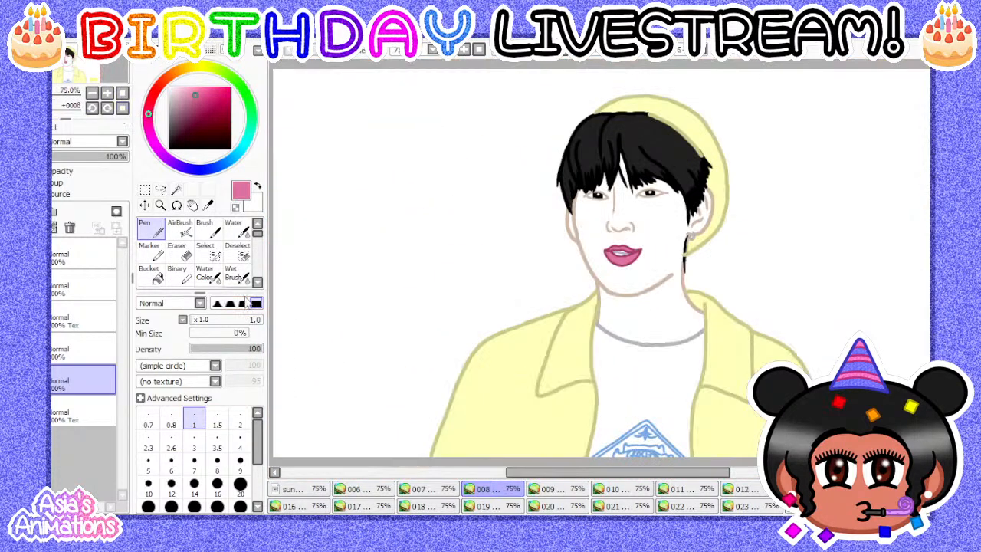
- Compare the finished frames, and on frame 009 add a named layer directly below the hair fill layer
left_click(453, 488)
left_click(476, 489)
left_click(545, 489)
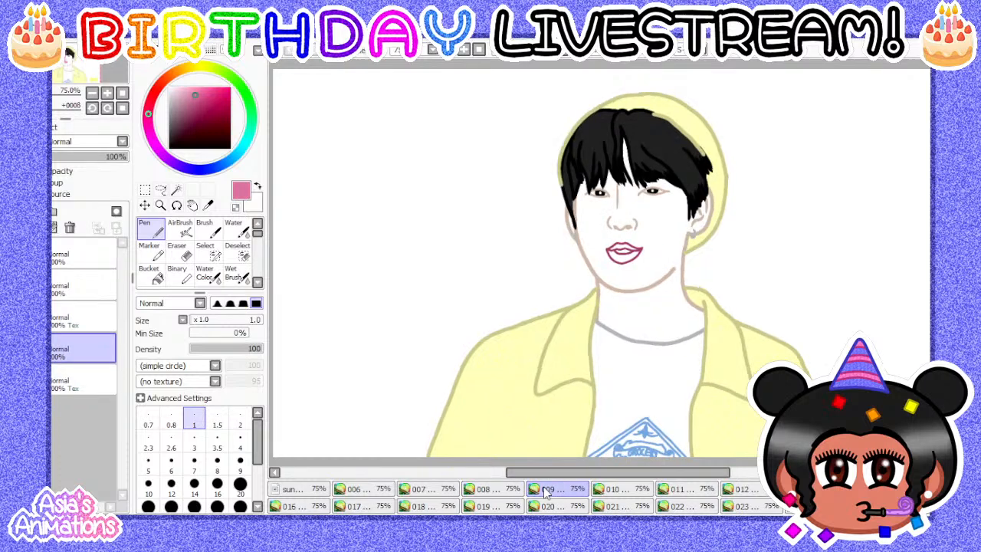
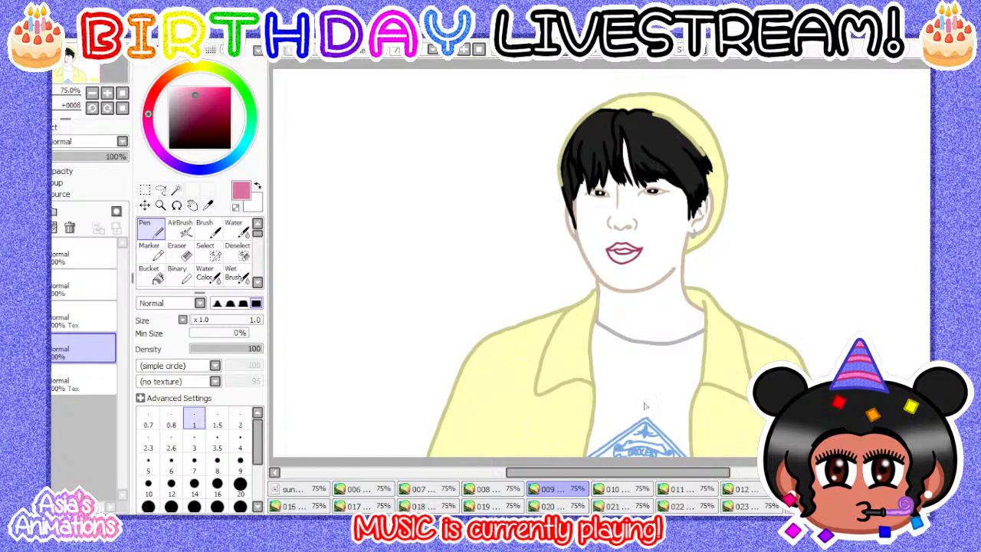
left_click(511, 490)
left_click(550, 491)
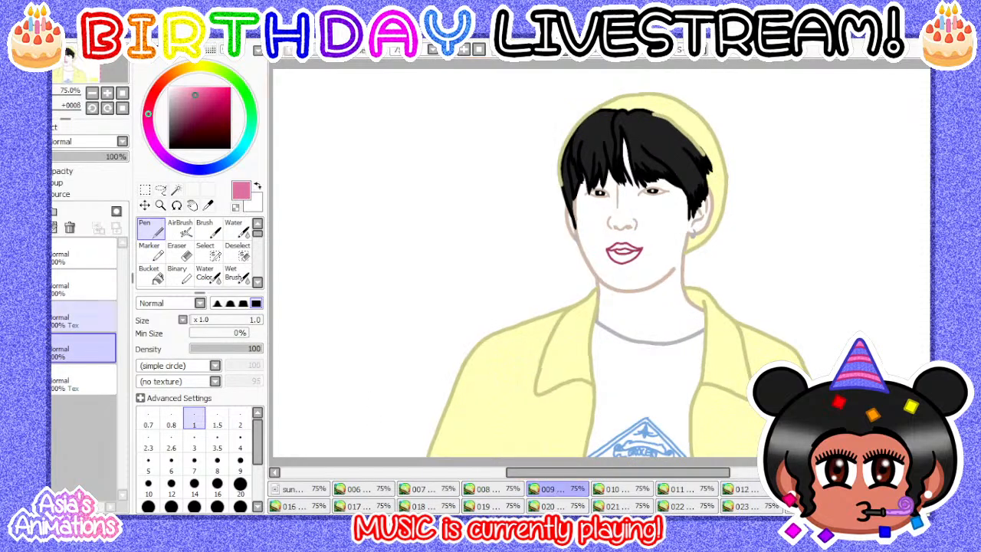
left_click(90, 381)
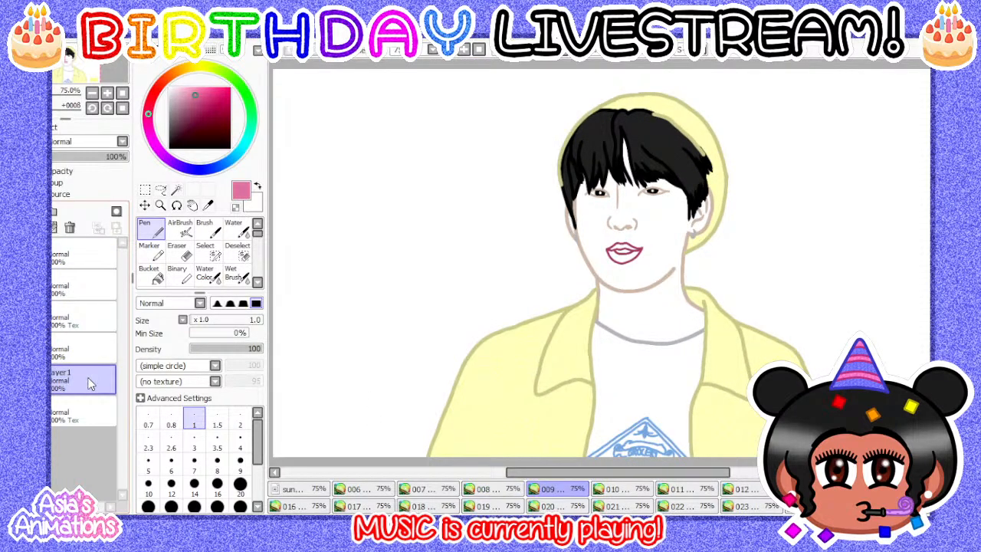
key("Return")
- Fill the upper and lower lips on frame 009 with the pink using the Bucket
scroll(657, 276, "up", 3)
left_click(156, 274)
scroll(414, 278, "down", 1)
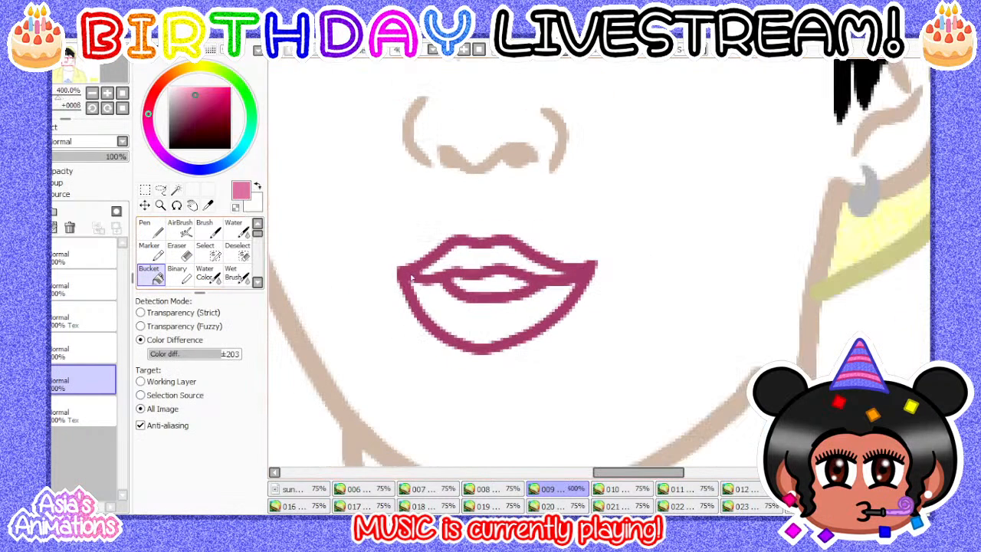
scroll(458, 277, "up", 1)
left_click(478, 255)
left_click(484, 329)
- Touch up the pink lip fill on frame 009 with the Pen at size 8
scroll(468, 305, "up", 3)
left_click(149, 227)
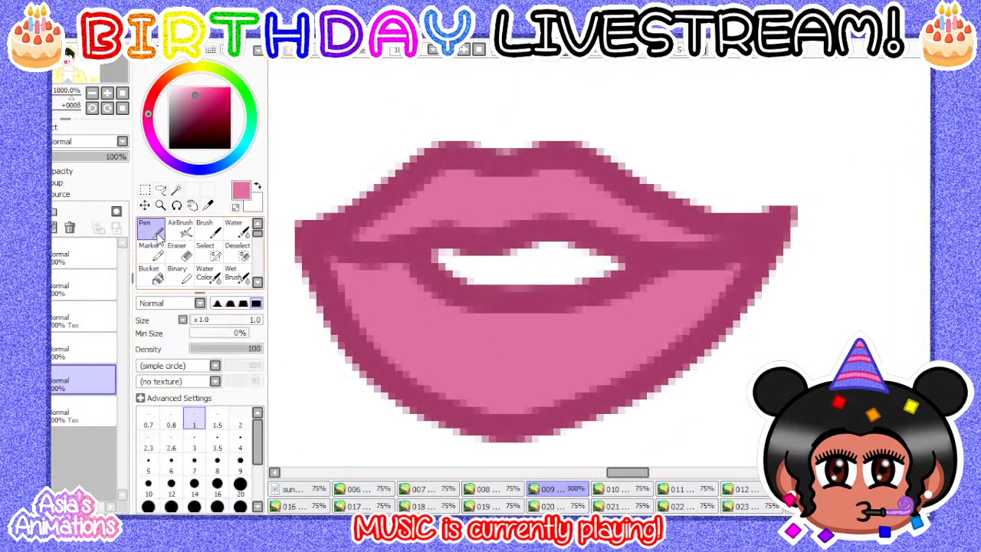
left_click(216, 463)
scroll(346, 268, "down", 1)
scroll(346, 268, "up", 1)
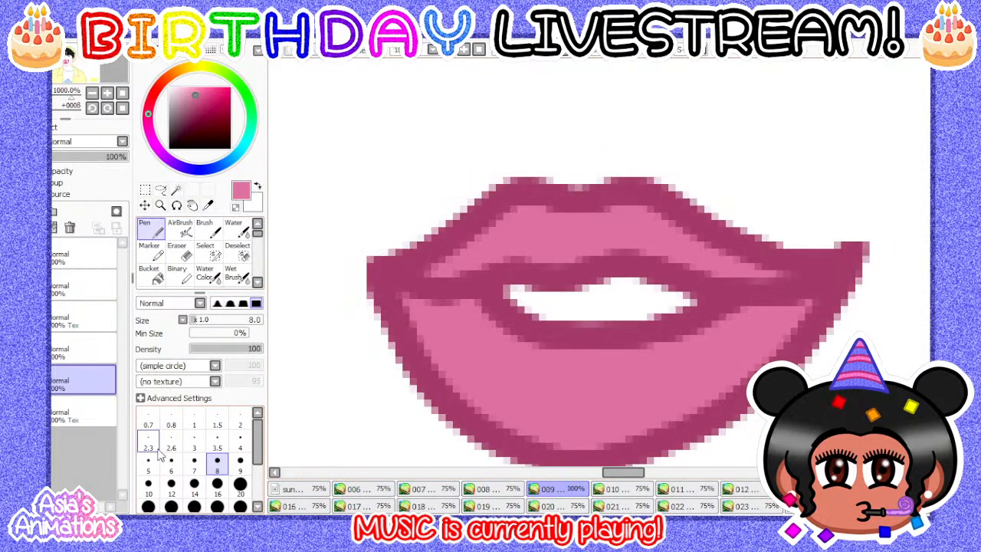
- Touch up the pink lip fill along the outline in frame 009 with a size 7 Pen, and reset the size to 1
left_click(194, 464)
scroll(413, 285, "up", 2)
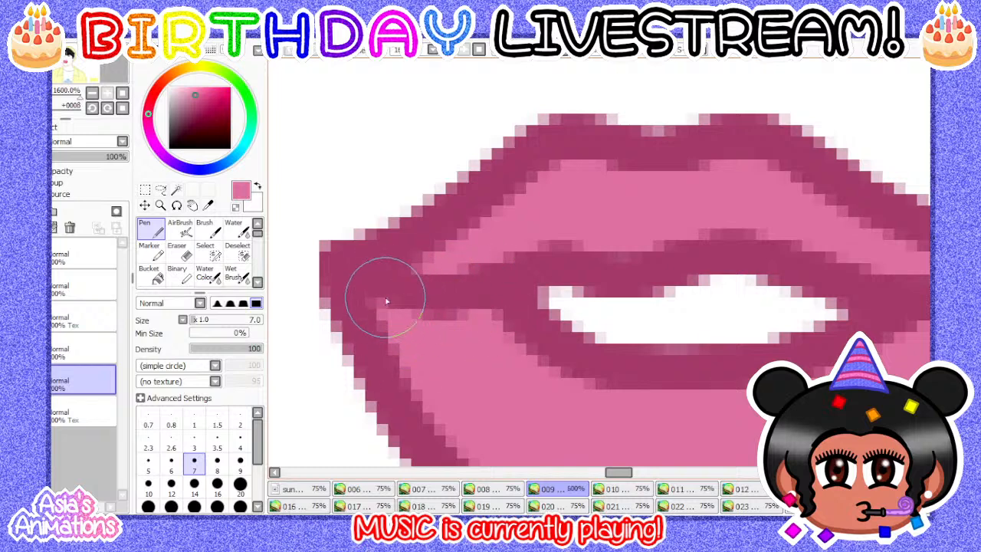
scroll(376, 284, "down", 4)
scroll(573, 289, "up", 4)
scroll(569, 348, "down", 3)
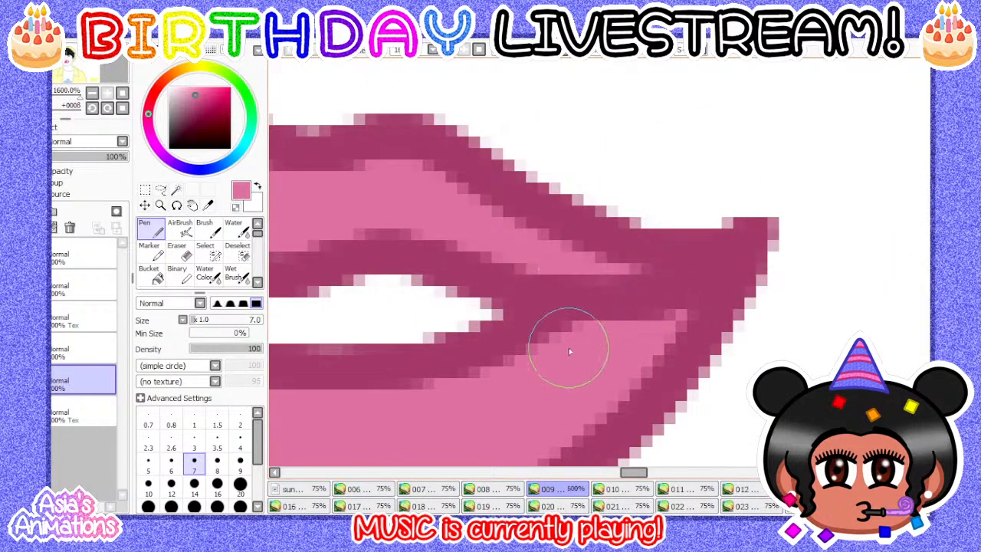
left_click(194, 424)
scroll(652, 244, "down", 5)
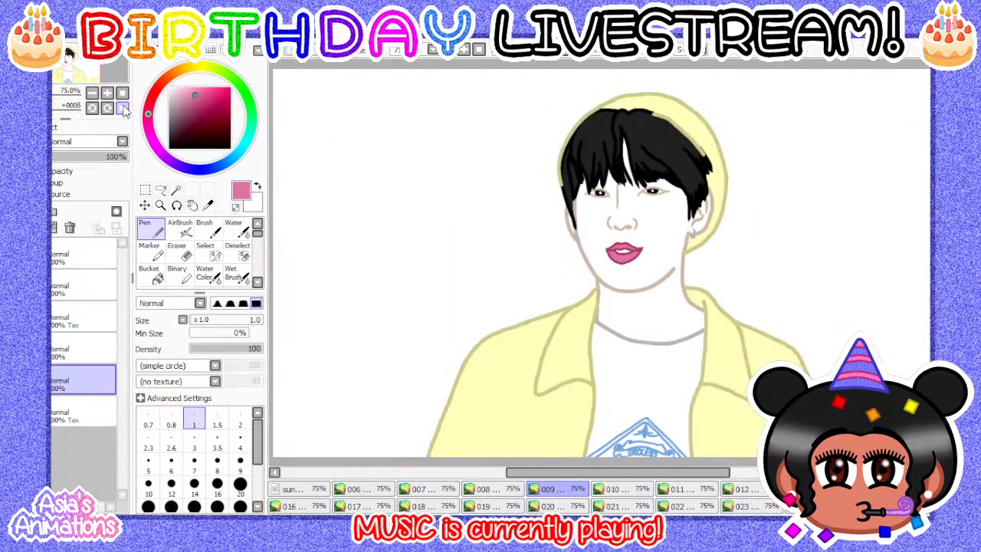
- Open frame 010 and add a new layer directly above its bottom layer for the lip color
left_click(606, 490)
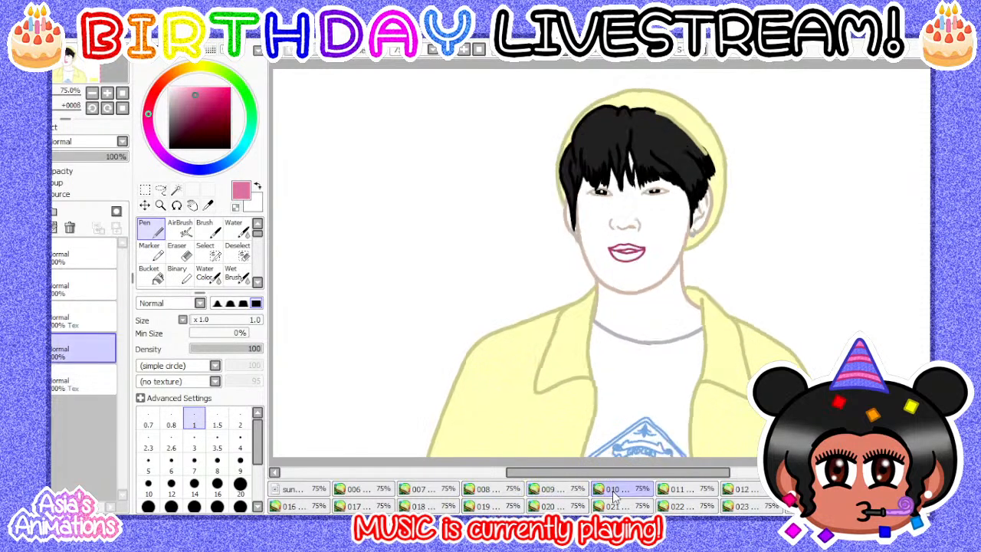
left_click(96, 381)
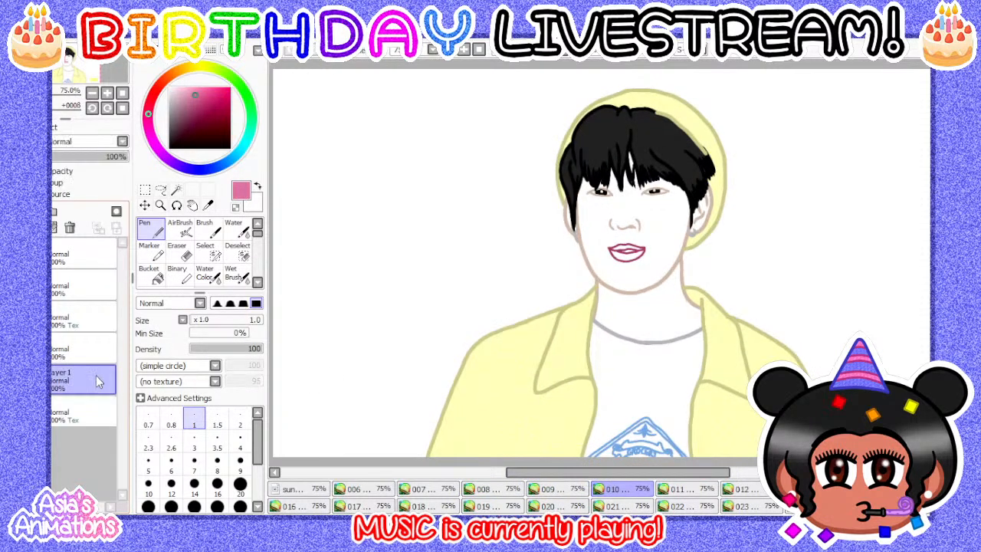
key("Return")
- Fill the upper and lower lips in frame 010 with pink using the Bucket, leaving the mouth opening white
left_click(150, 273)
scroll(644, 245, "up", 3)
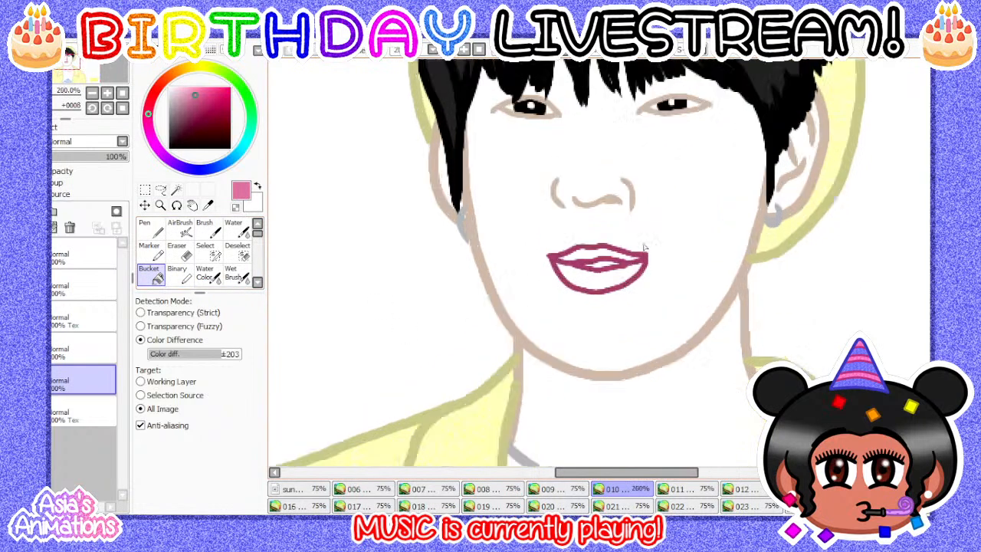
scroll(614, 261, "up", 3)
left_click(531, 246)
left_click(512, 310)
scroll(508, 308, "down", 1)
scroll(544, 297, "up", 1)
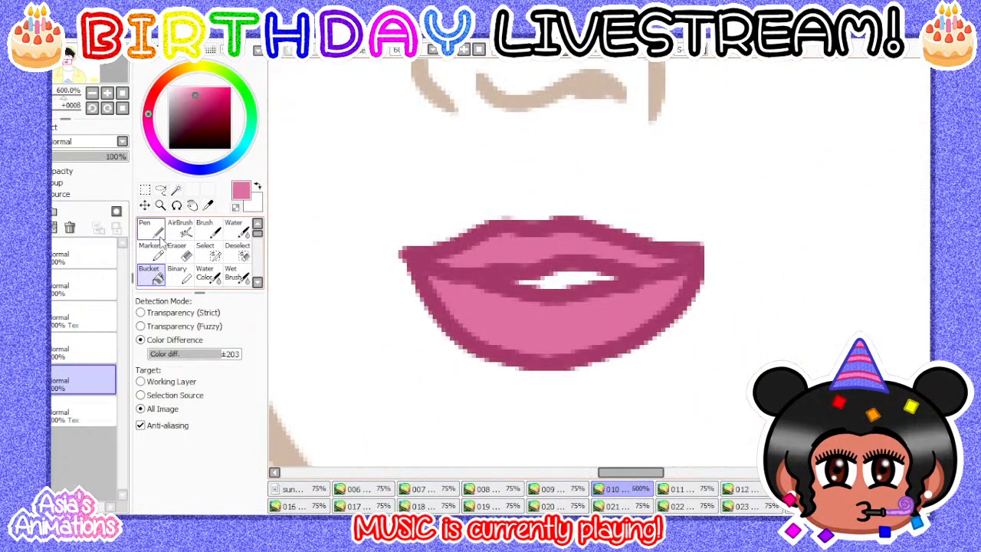
- Cover the gaps between the pink fill and the lip outline in frame 010 with a size 5 Pen
left_click(159, 236)
scroll(409, 271, "up", 3)
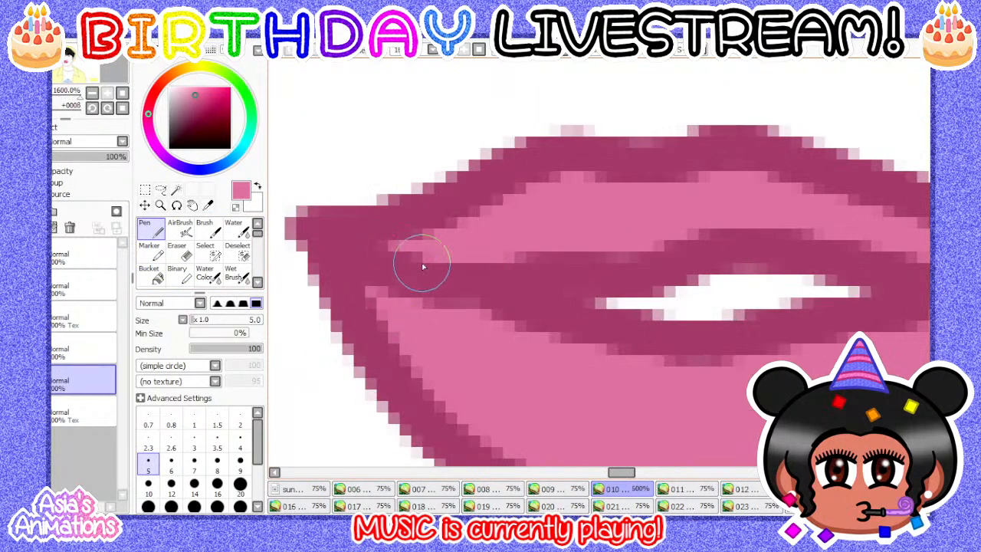
scroll(652, 287, "down", 2)
scroll(667, 258, "up", 1)
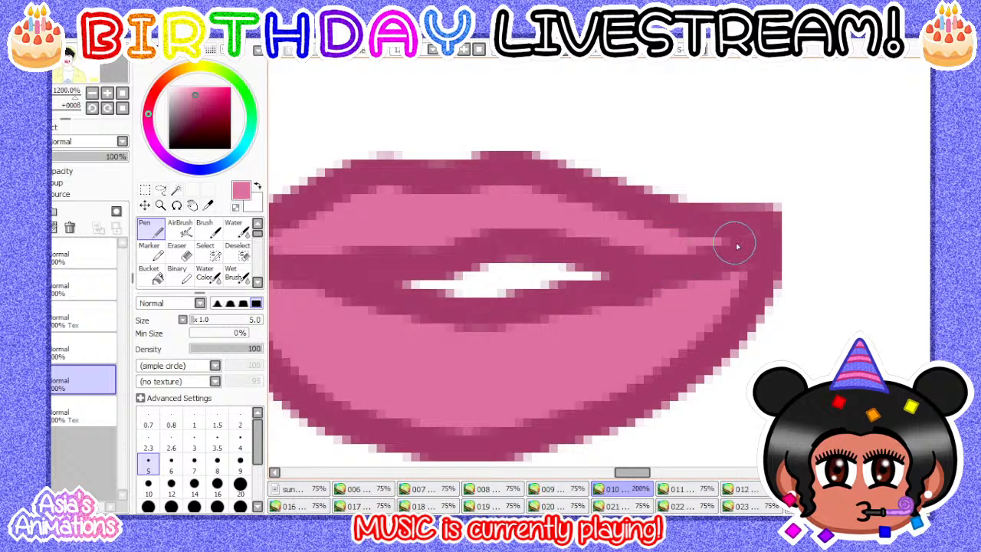
scroll(597, 256, "down", 1)
scroll(490, 203, "up", 1)
scroll(467, 226, "down", 1)
scroll(407, 255, "up", 1)
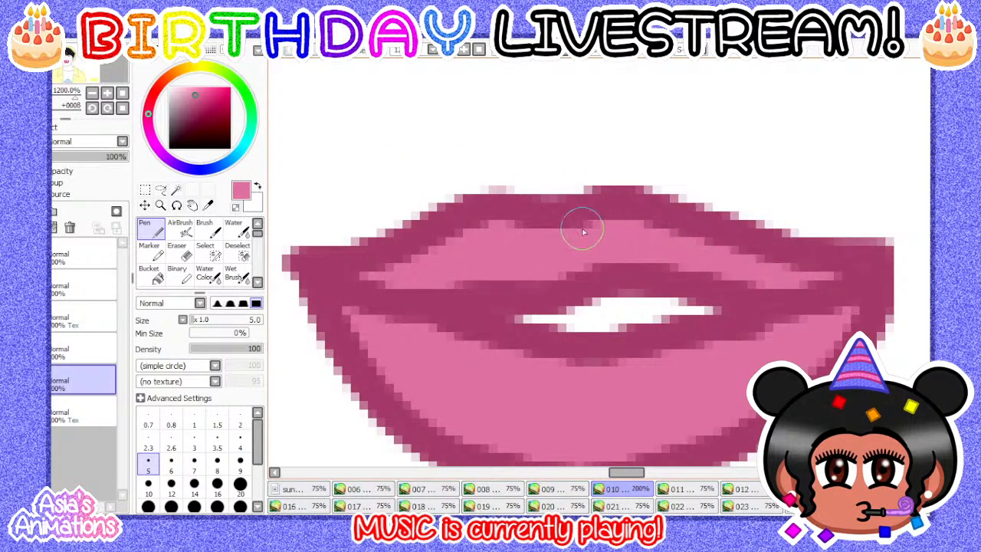
scroll(418, 302, "down", 2)
left_click(123, 94)
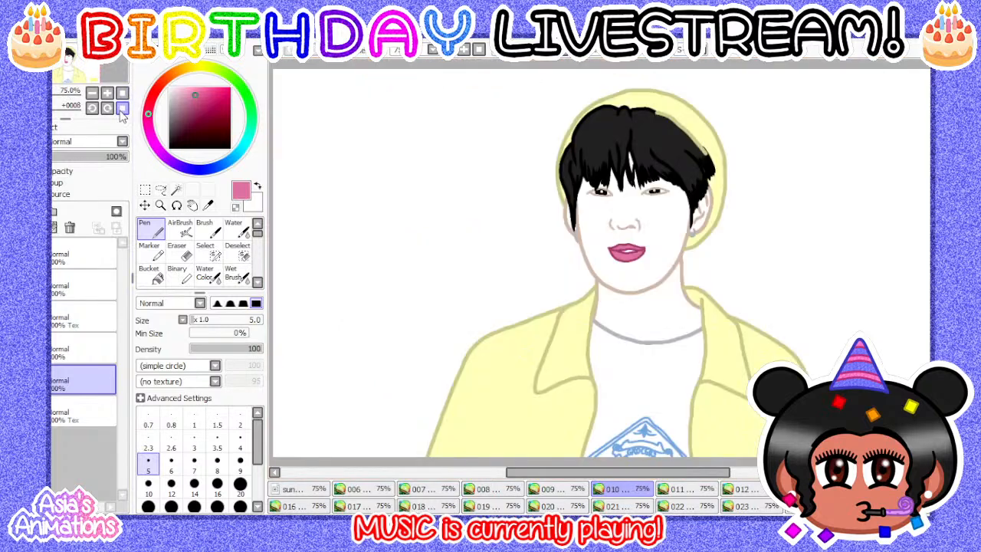
- Open frame 011 and add a new layer directly above its bottom layer for the lip color
left_click(678, 488)
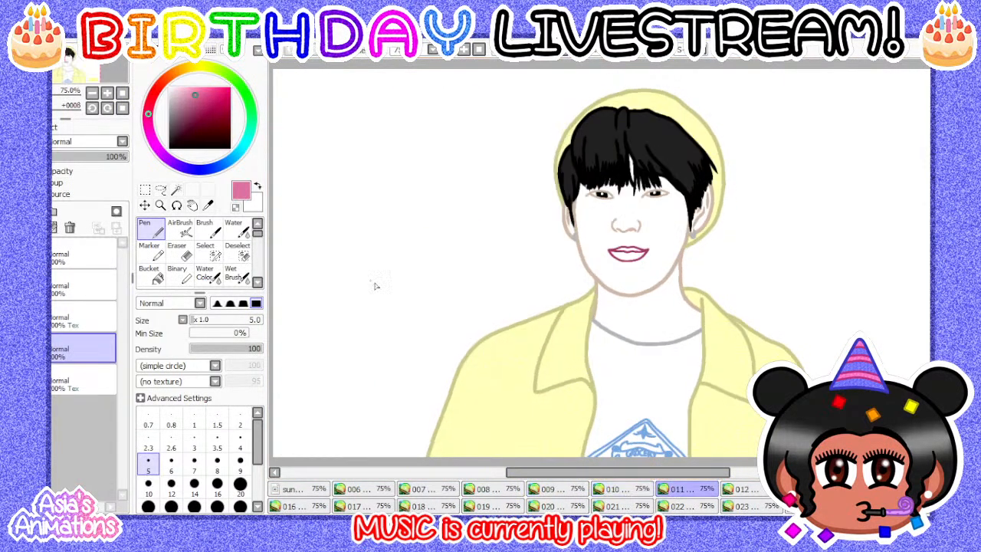
left_click(82, 380)
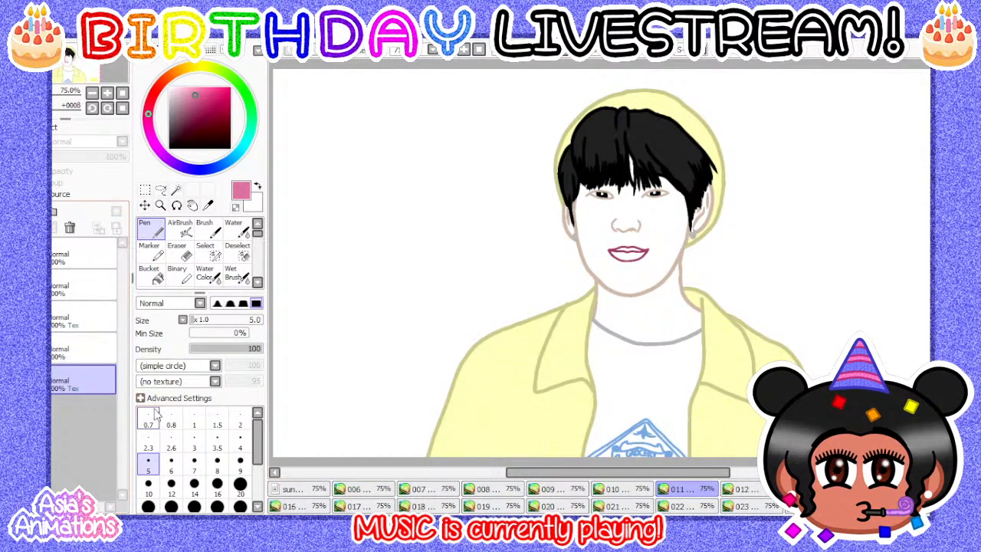
left_click(18, 211)
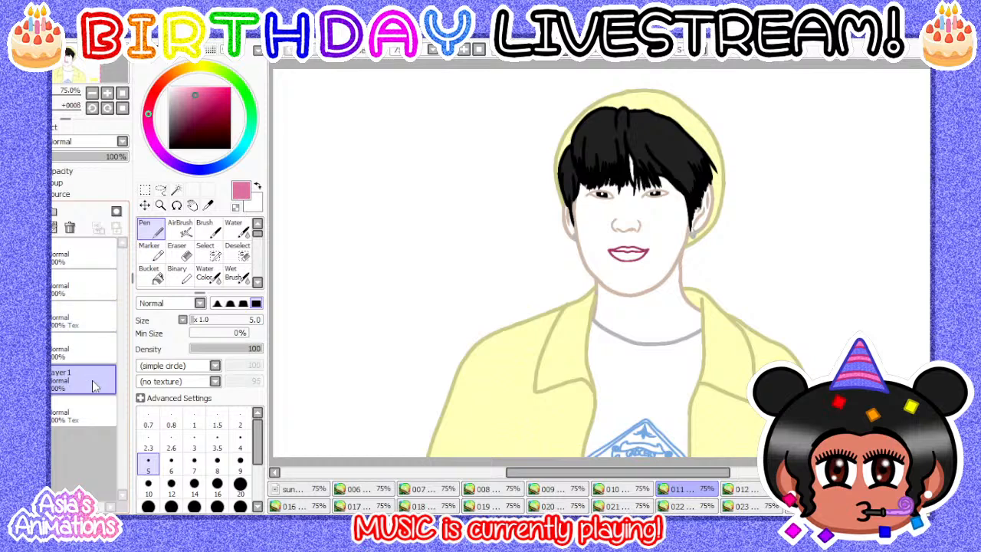
key("Return")
- Fill the upper and lower lips in frame 011 with pink using the Bucket
scroll(557, 343, "up", 6)
scroll(450, 341, "down", 5)
scroll(456, 350, "up", 5)
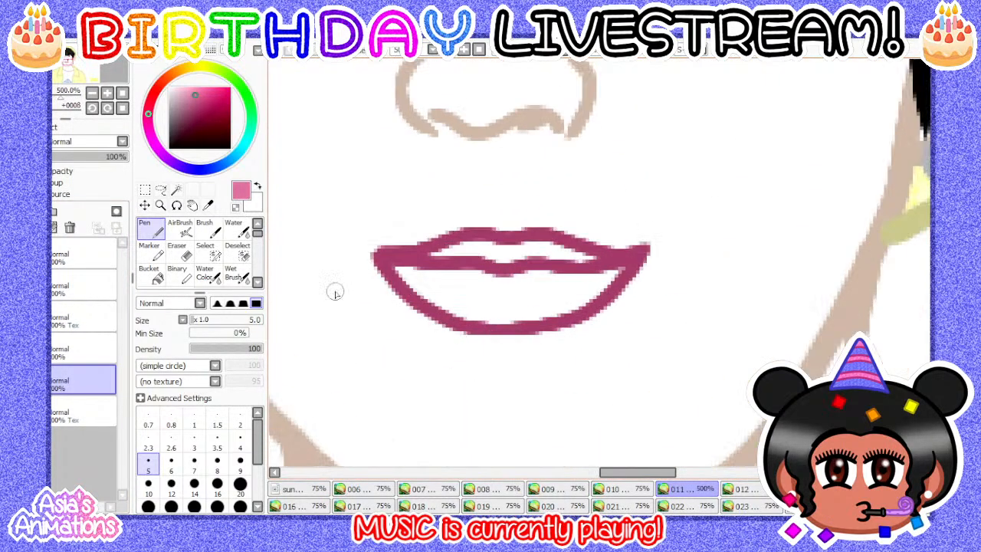
left_click(150, 275)
scroll(526, 266, "up", 1)
left_click(506, 251)
left_click(505, 292)
scroll(444, 278, "up", 1)
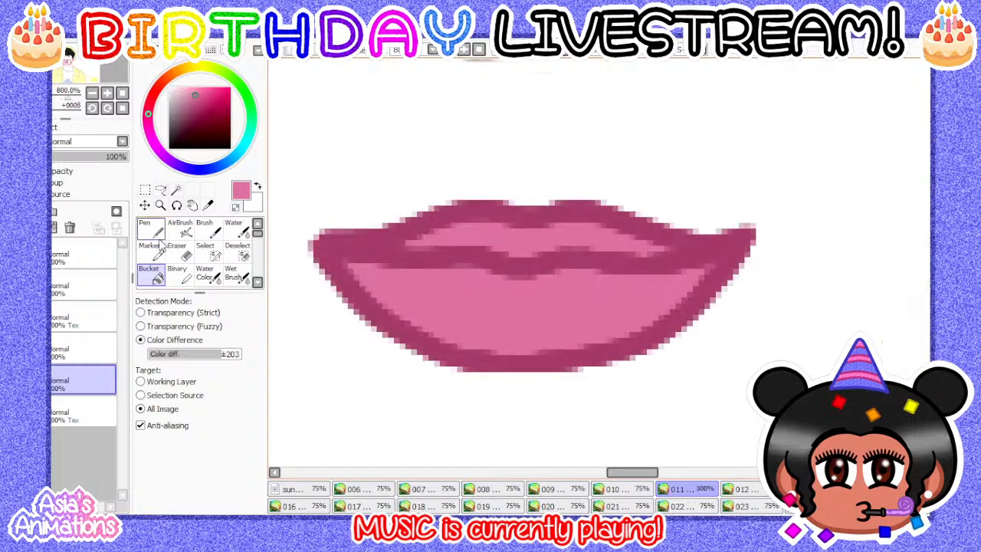
- Cover the gaps along the lip outline in frame 011 with a size 7 Pen, and reset the size to 1
left_click(158, 229)
left_click(194, 463)
left_click(217, 464)
scroll(365, 262, "up", 2)
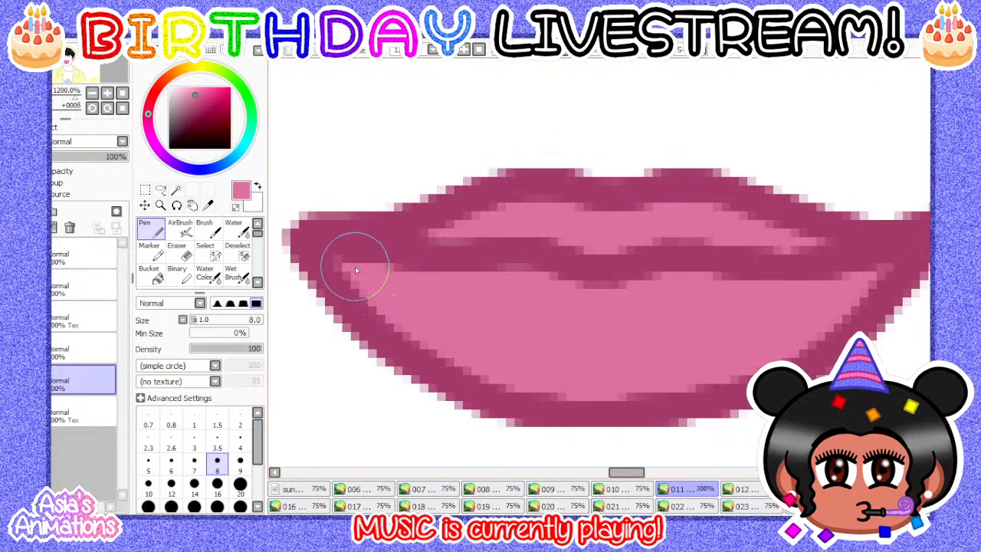
left_click(194, 463)
mouse_move(339, 264)
left_mouse_down()
mouse_move(417, 284)
mouse_move(363, 254)
mouse_move(529, 256)
mouse_move(670, 277)
mouse_move(690, 260)
mouse_move(885, 272)
left_mouse_up()
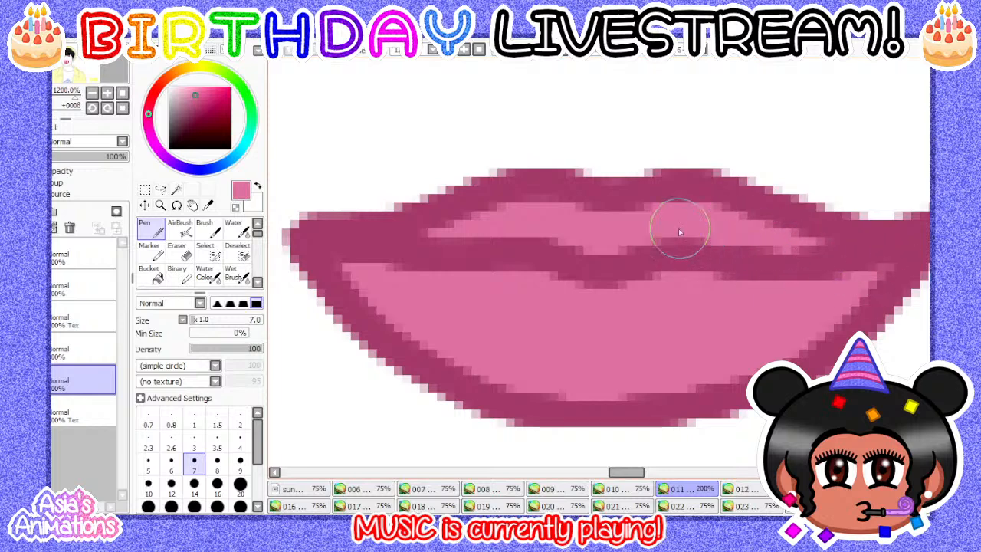
scroll(422, 284, "down", 2)
scroll(483, 314, "up", 2)
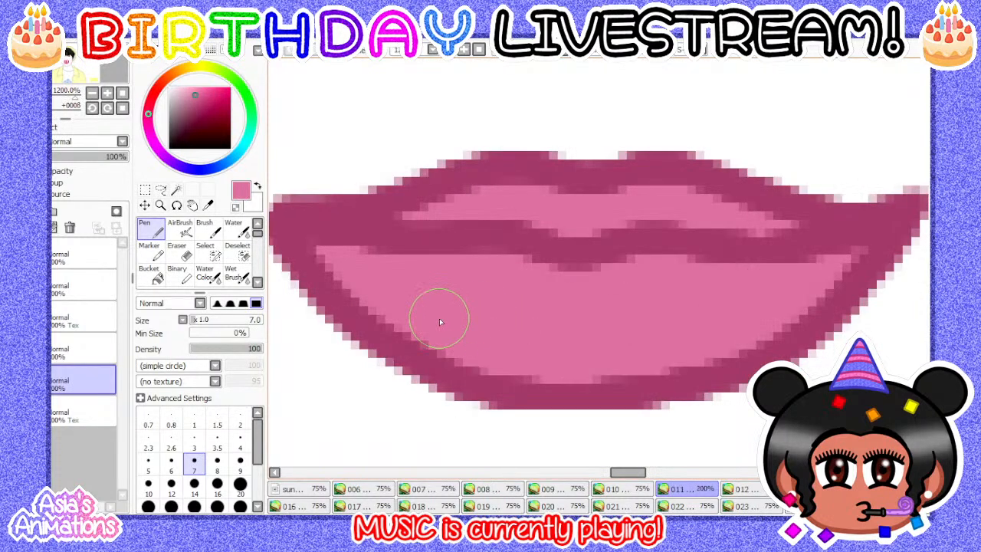
left_click(194, 417)
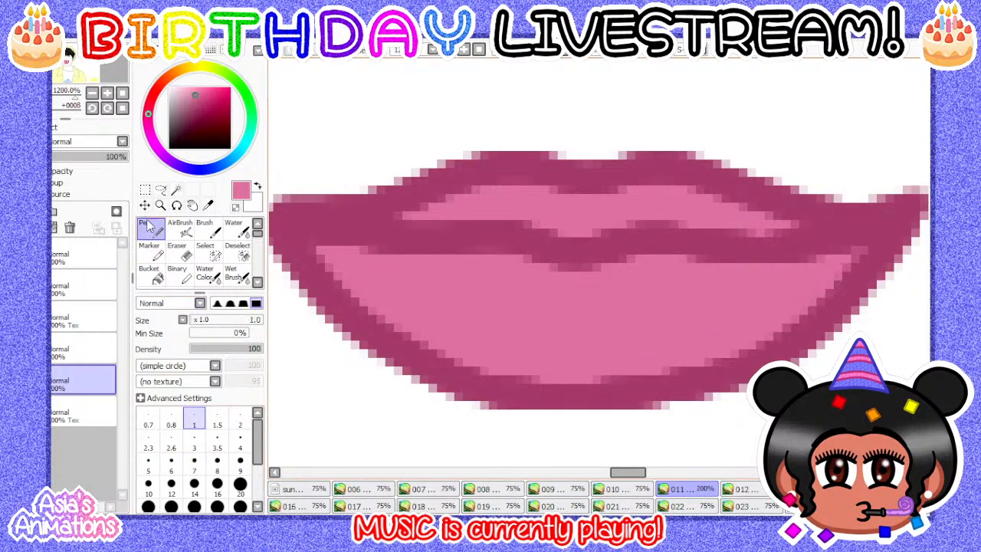
left_click(122, 94)
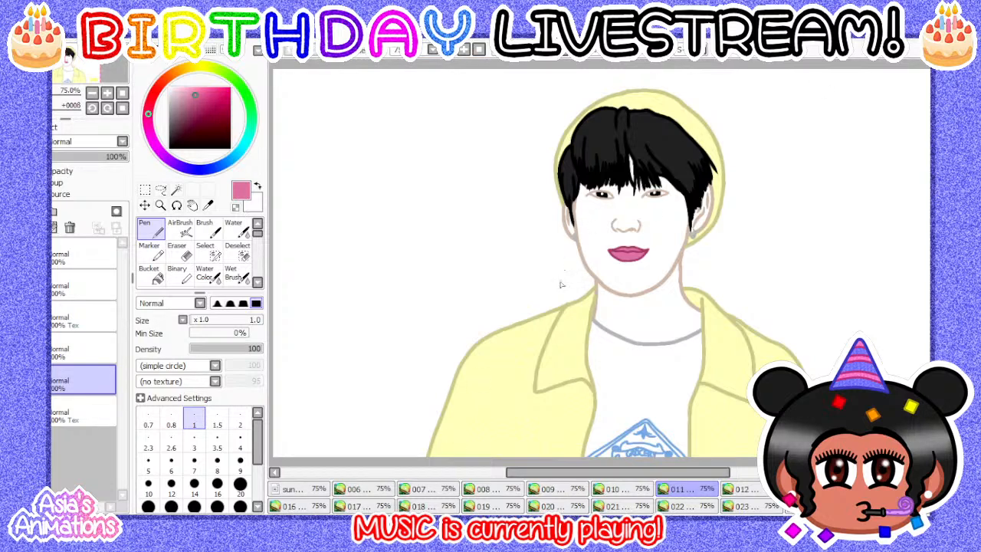
- Compare frames 010, 011 and 012, and add a new layer directly above the bottom layer in frame 012
left_click(630, 490)
left_click(678, 493)
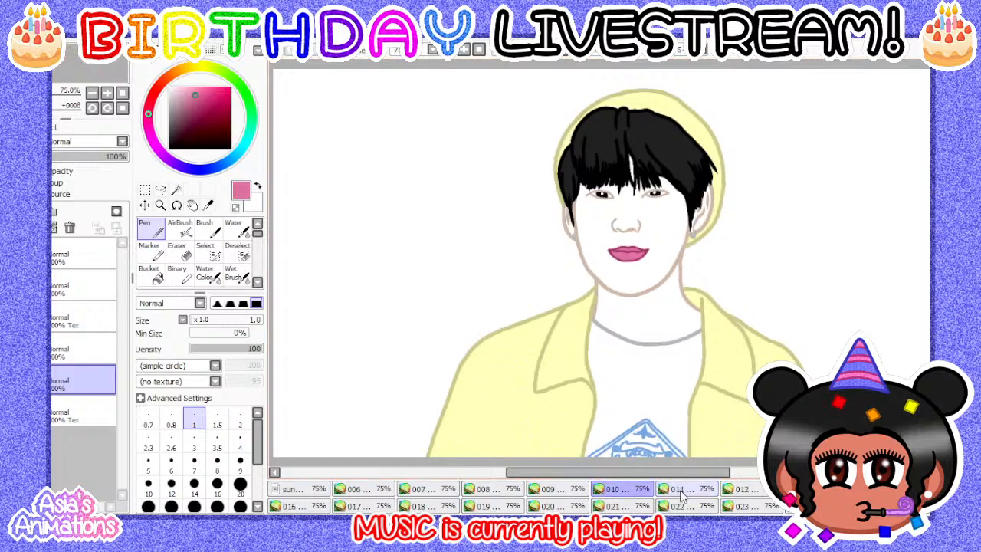
left_click(740, 491)
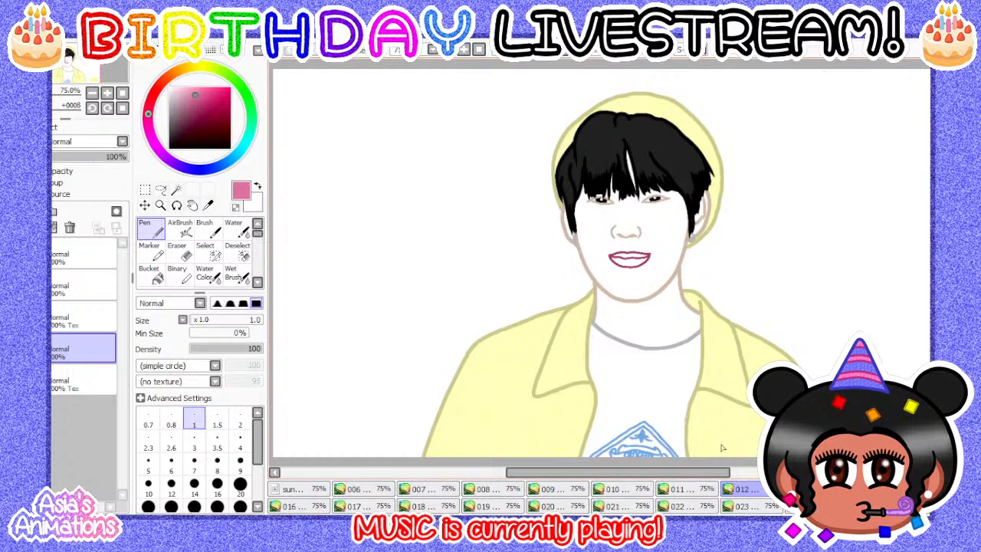
left_click(686, 489)
left_click(736, 489)
left_click(83, 381)
left_click(23, 212)
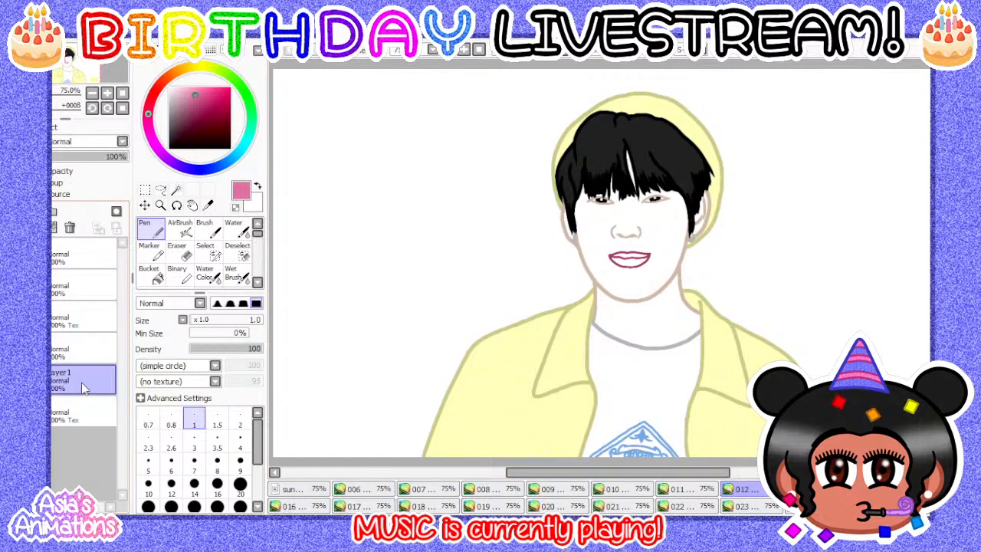
key("Return")
- Fill the upper and lower lips in frame 012 with pink using the Bucket
scroll(708, 258, "up", 3)
scroll(472, 256, "up", 2)
scroll(473, 256, "up", 1)
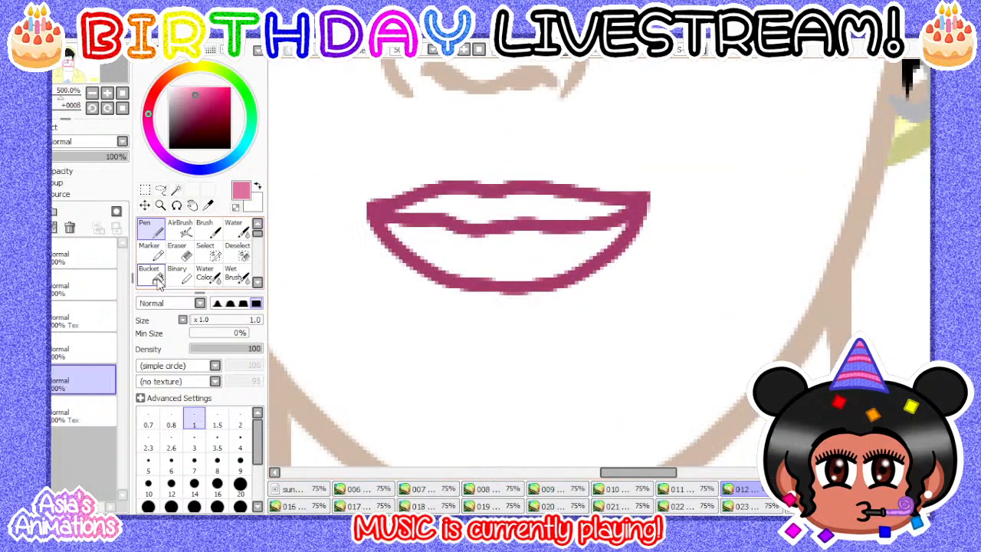
left_click(157, 278)
left_click(152, 229)
scroll(479, 202, "down", 1)
scroll(459, 203, "up", 3)
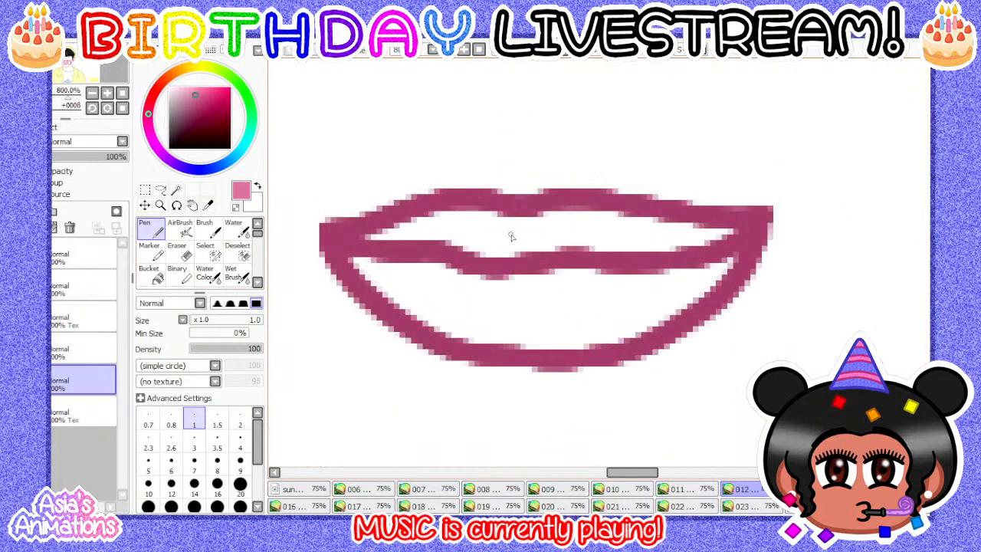
scroll(498, 234, "down", 1)
scroll(492, 236, "up", 1)
left_click(150, 274)
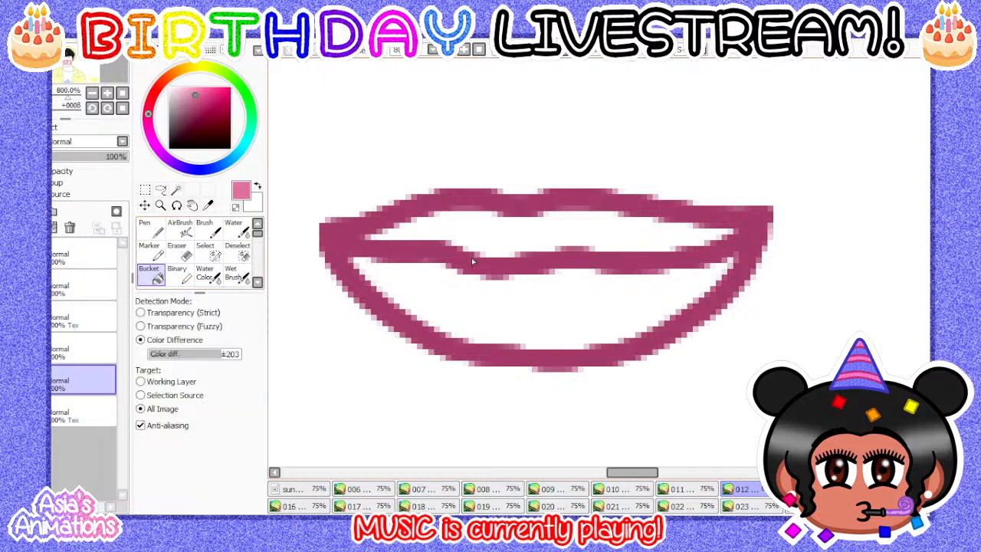
left_click(481, 244)
left_click(501, 310)
- Touch up the lip fill edges in frame 012 with a size 8 Pen, and reset the size to 1
left_click(149, 227)
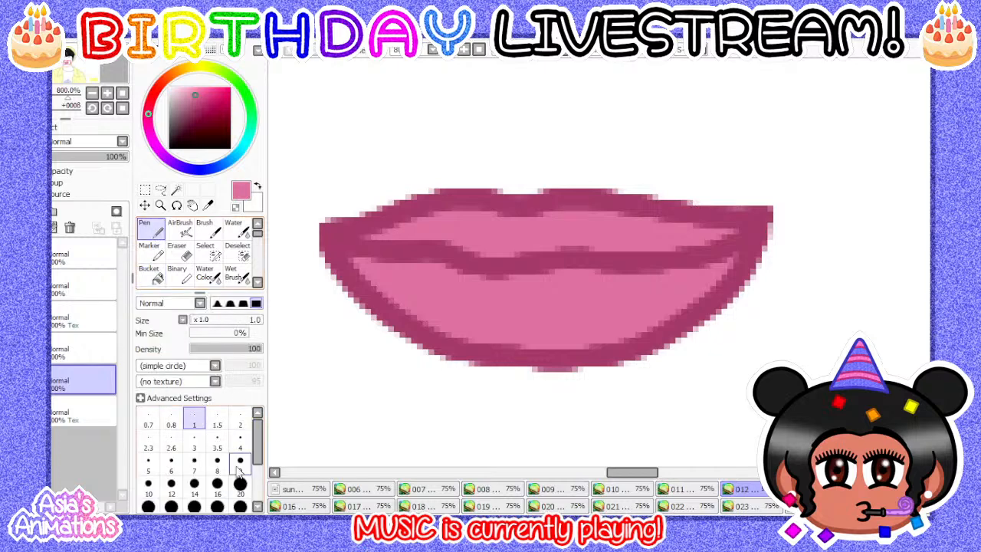
left_click(148, 482)
scroll(404, 233, "up", 1)
left_click(217, 459)
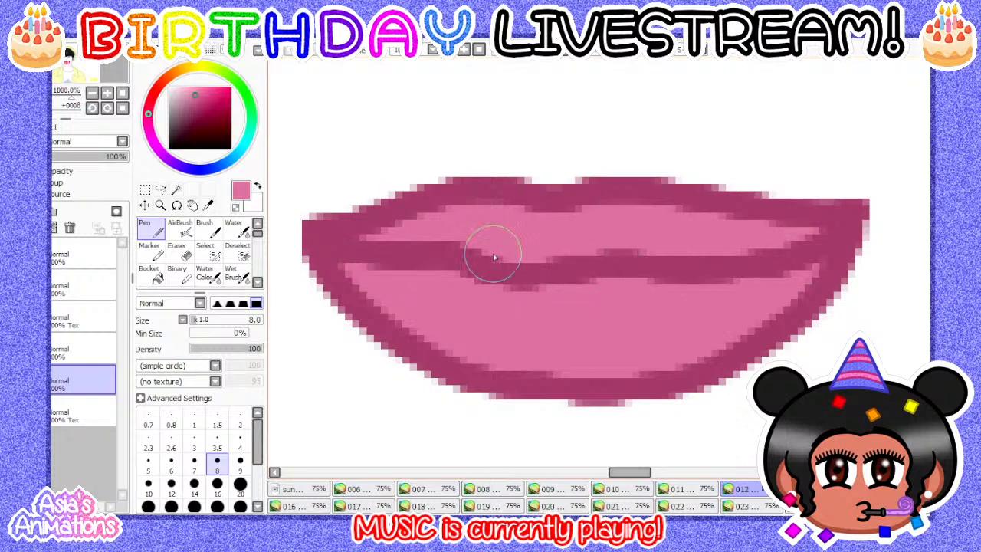
scroll(479, 266, "down", 2)
left_click(194, 417)
left_click(122, 94)
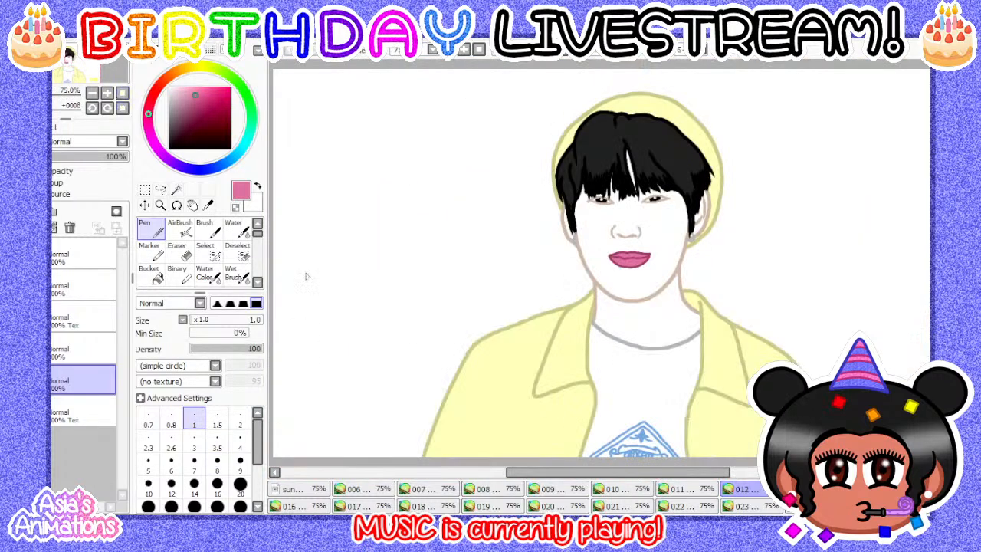
- Compare frames 011 and 012, open the frame after 012, and add a new layer directly above its bottom layer
left_click(706, 488)
left_click(745, 489)
left_click(805, 488)
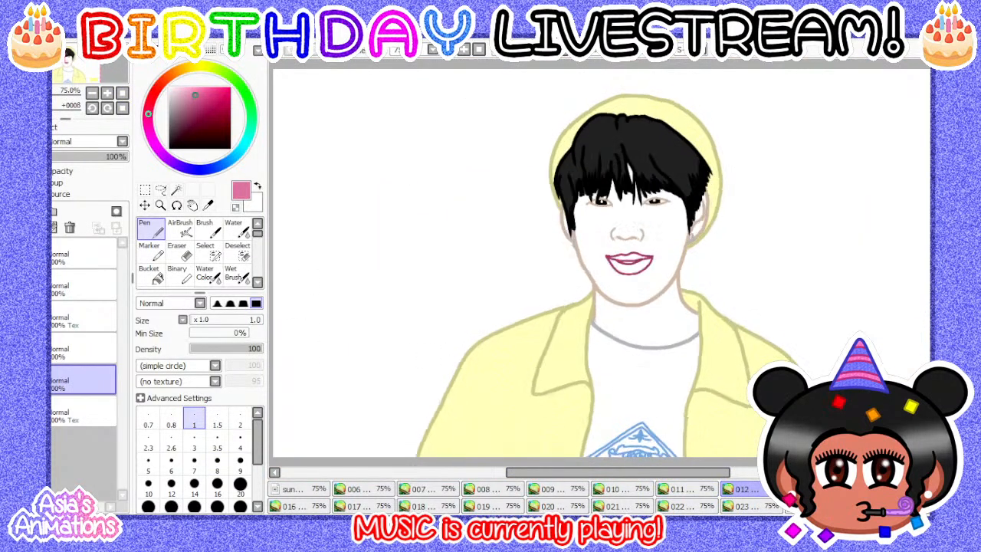
left_click(54, 380)
left_click(24, 212)
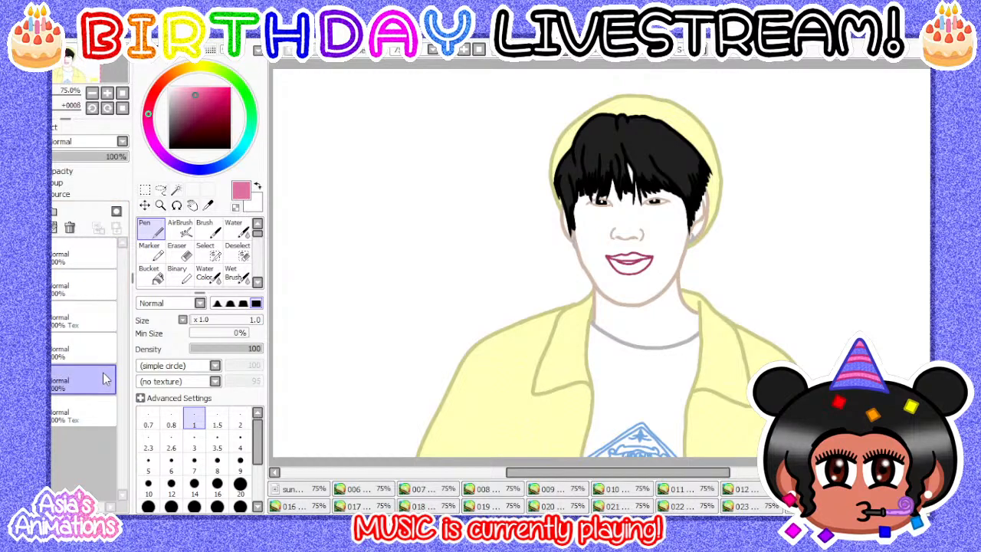
- Fill the upper and lower lips in the frame after 012 with pink using the Bucket, leaving the mouth opening white
scroll(622, 277, "up", 5)
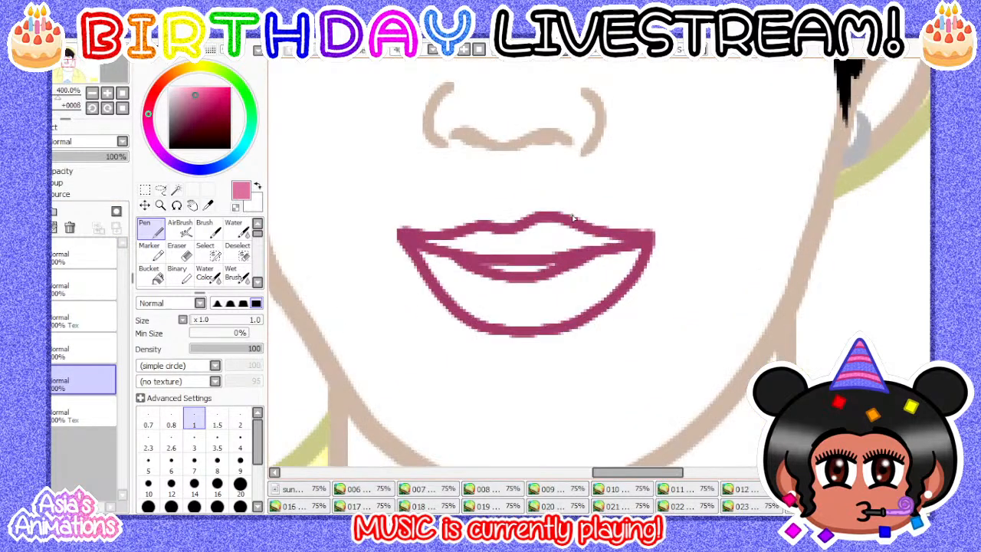
left_click(147, 272)
scroll(530, 246, "up", 1)
left_click(530, 246)
left_click(524, 318)
scroll(433, 242, "up", 3)
- Touch up the lip fill edges in the frame after 012 with the Pen at sizes 8 and 6, and reset the size to 1
left_click(150, 229)
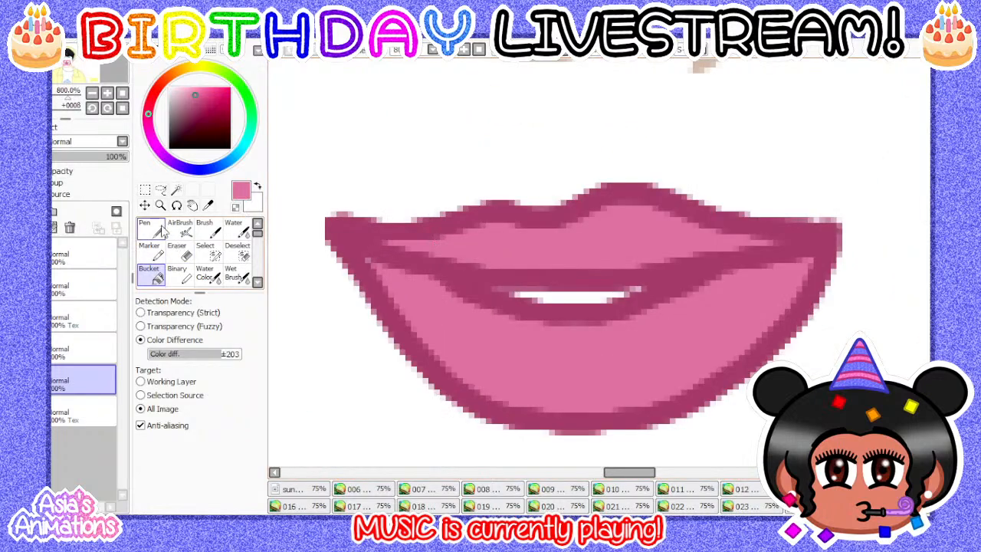
left_click(218, 464)
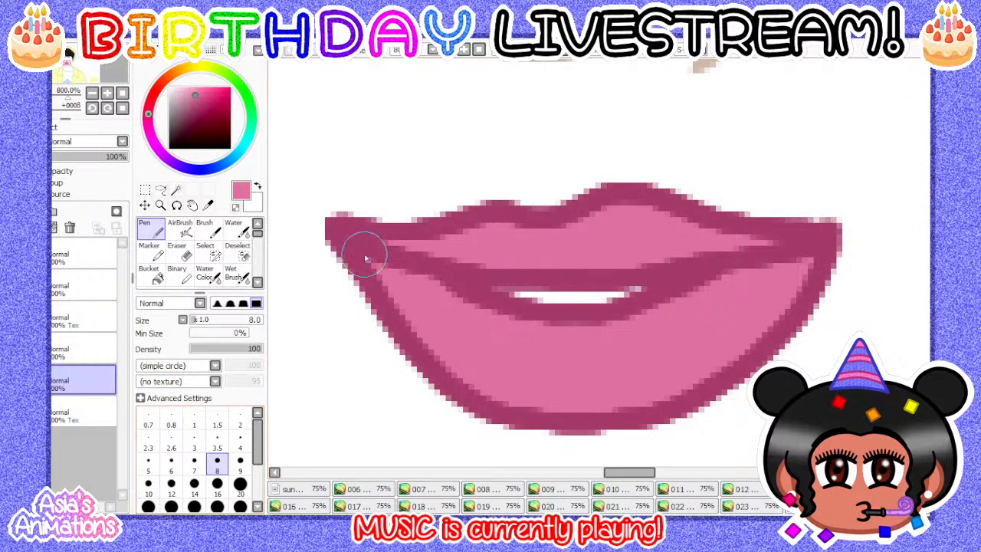
scroll(364, 253, "up", 1)
left_click(171, 464)
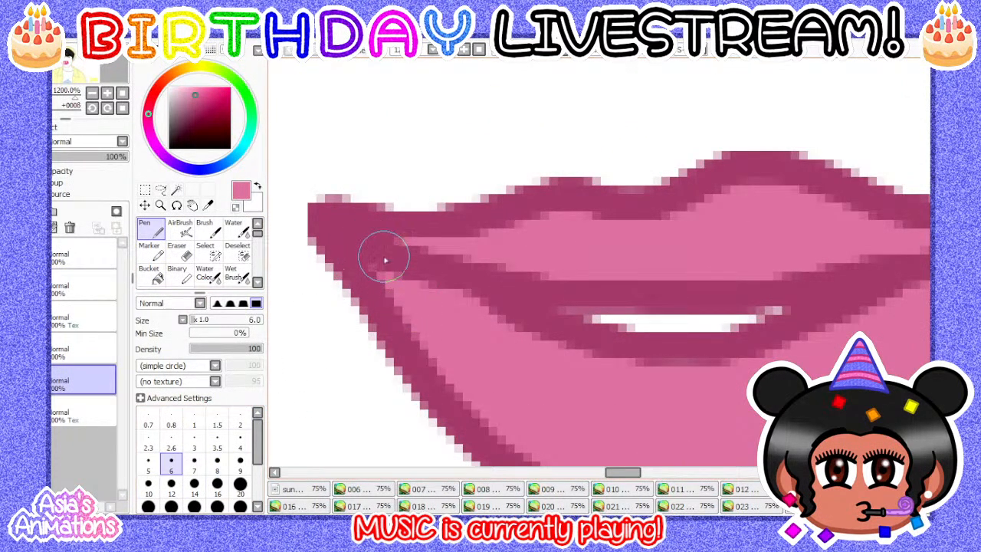
scroll(527, 265, "down", 1)
scroll(524, 259, "up", 1)
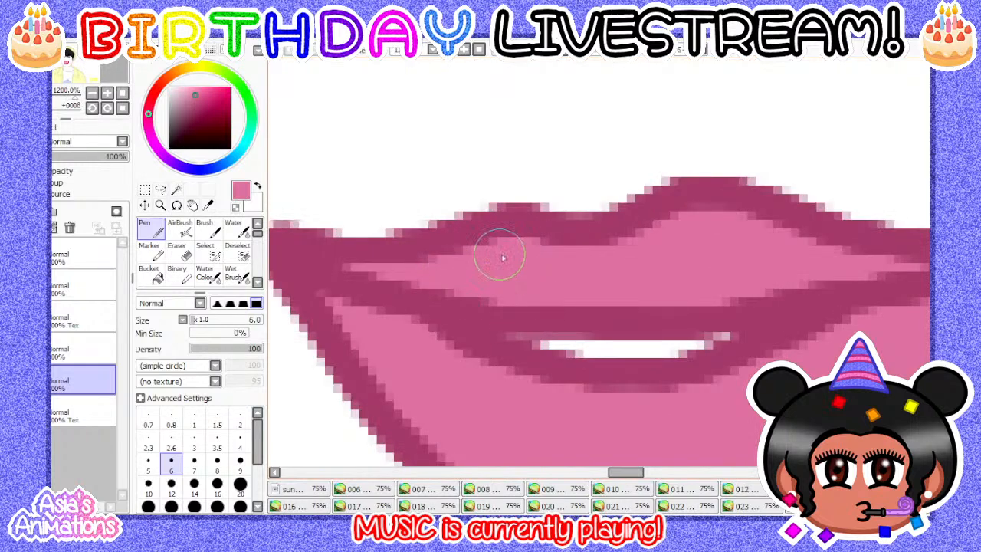
scroll(437, 286, "down", 1)
scroll(728, 279, "up", 2)
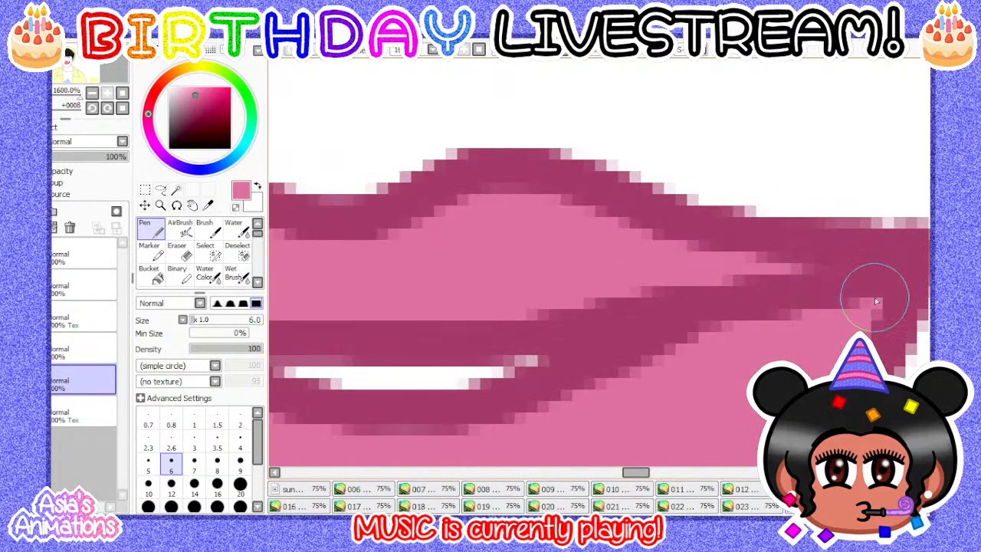
scroll(625, 339, "down", 3)
scroll(398, 287, "up", 2)
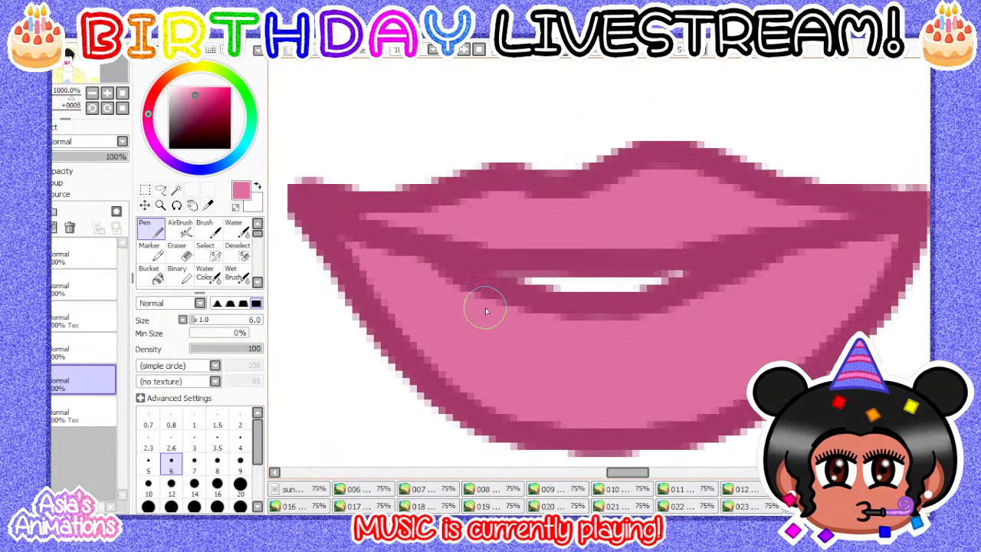
scroll(674, 348, "down", 2)
left_click(194, 424)
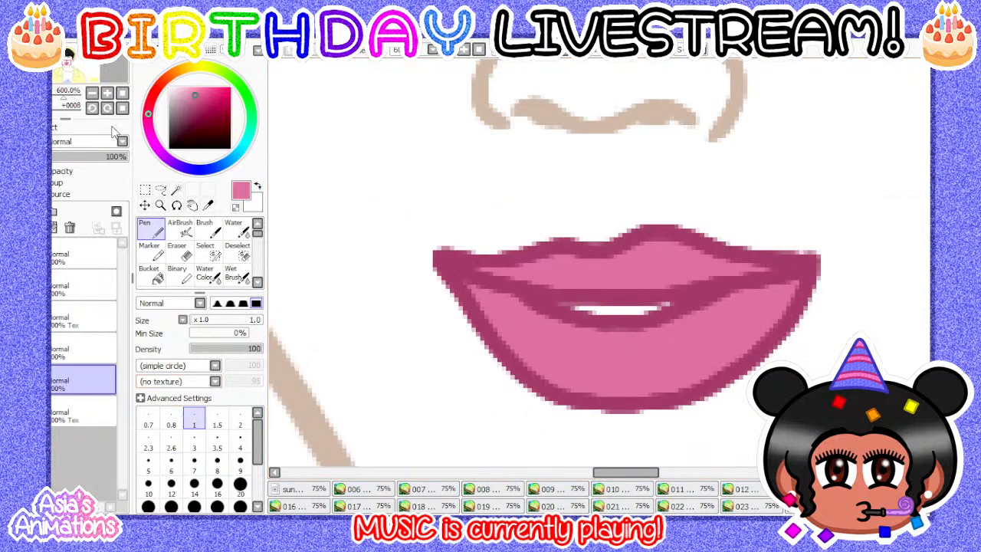
scroll(628, 261, "down", 5)
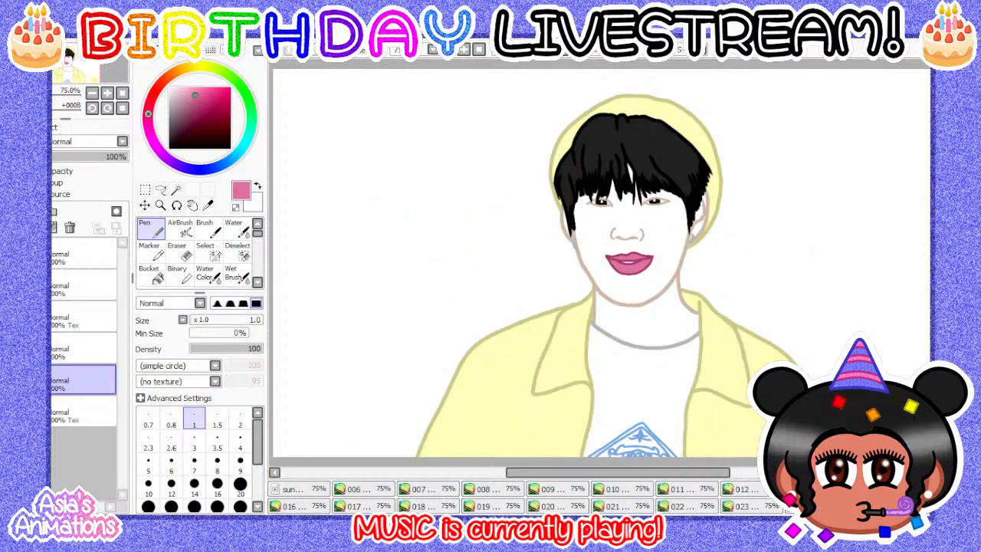
- Open the second frame after 012 and add a new layer directly above its bottom layer
key("ctrl+Tab")
left_click(85, 374)
left_click(21, 211)
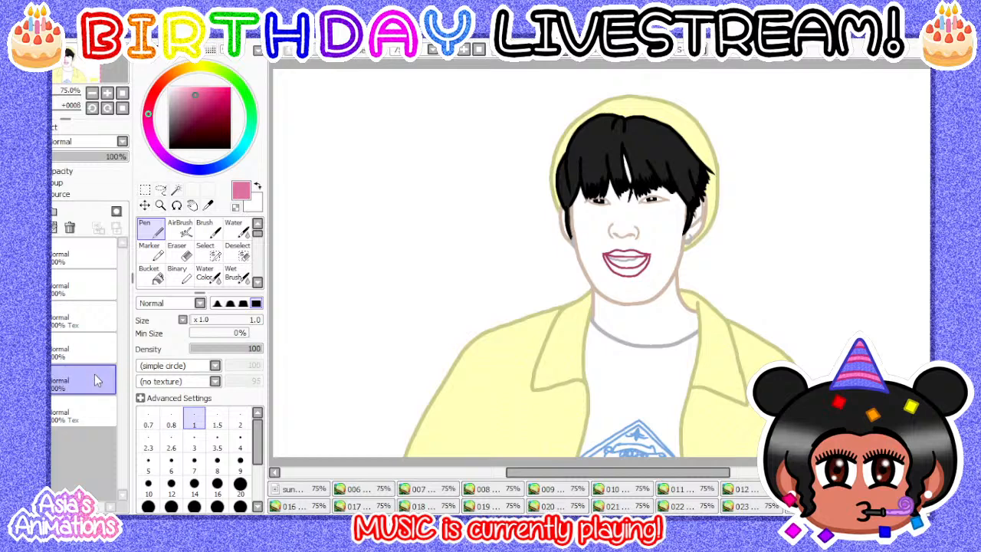
- Fill the upper and lower lips in the second frame after 012 with pink using the Bucket, leaving the teeth and mouth opening white
scroll(680, 245, "up", 3)
scroll(679, 245, "up", 2)
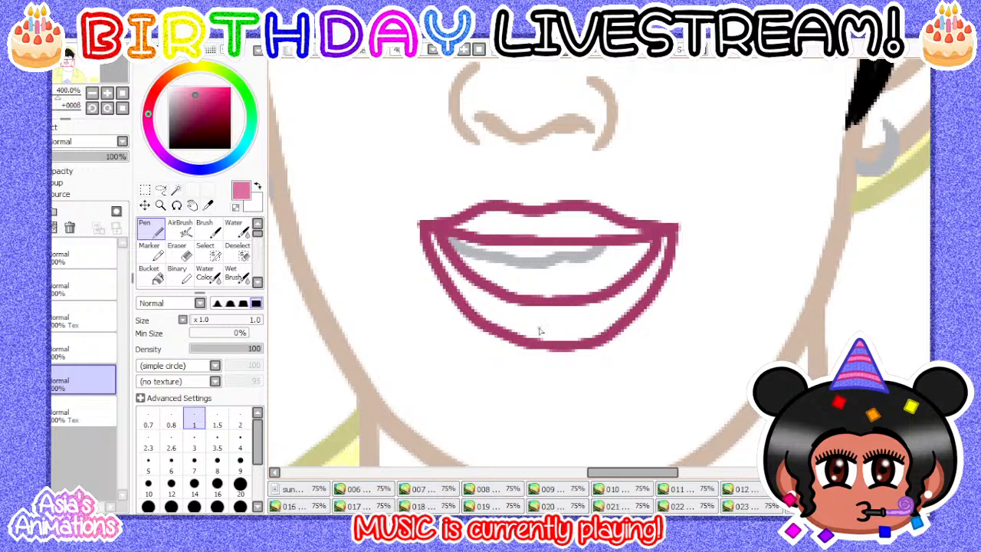
scroll(540, 331, "down", 2)
scroll(539, 331, "up", 3)
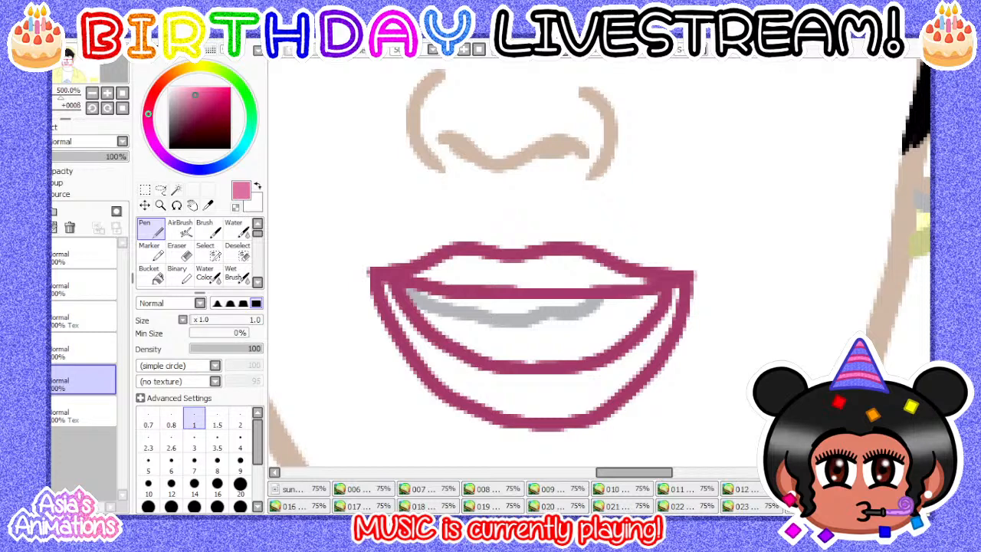
scroll(469, 248, "down", 1)
scroll(499, 328, "up", 2)
left_click(157, 273)
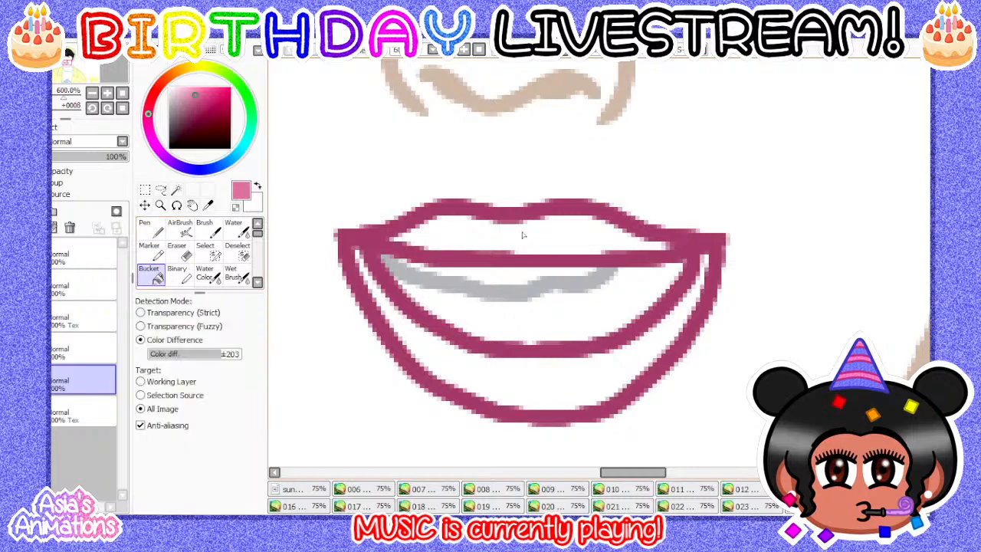
left_click(524, 234)
left_click(527, 380)
- Touch up the lip corners and fill edges in the second frame after 012 with a size 5 Pen, and reset the size to 1
left_click(150, 229)
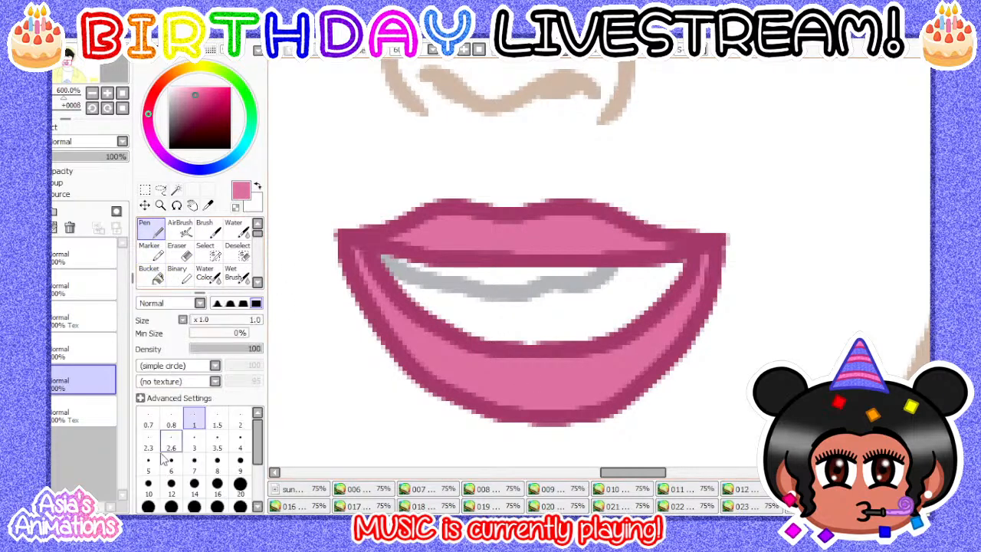
left_click(149, 462)
scroll(333, 199, "up", 2)
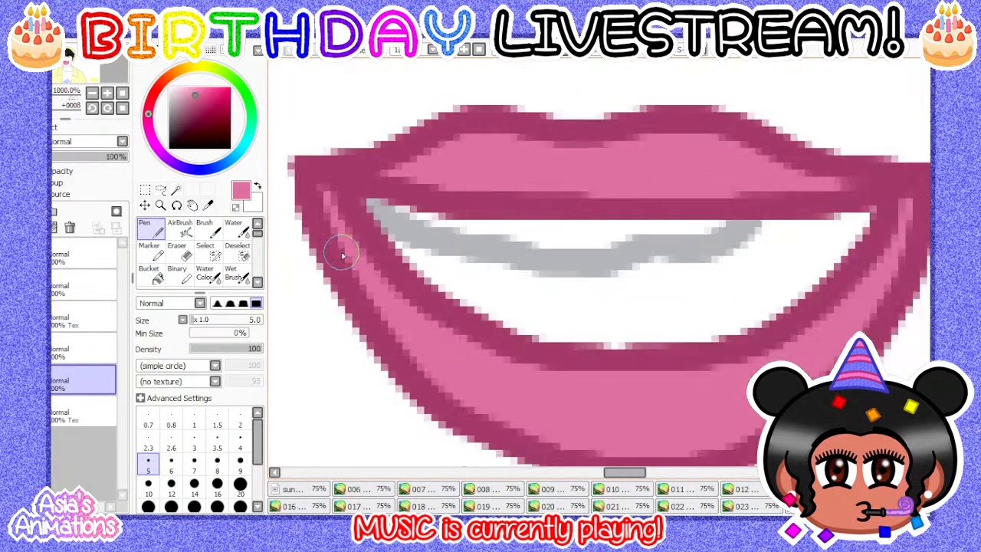
mouse_move(327, 188)
left_mouse_down()
mouse_move(331, 225)
mouse_move(390, 313)
left_mouse_up()
scroll(630, 386, "down", 2)
scroll(644, 328, "up", 2)
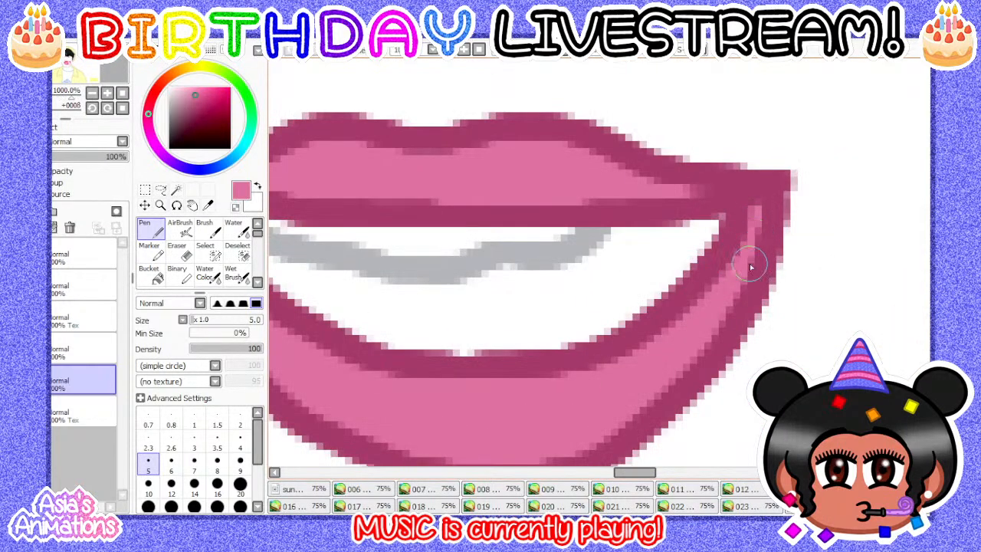
scroll(490, 372, "down", 2)
scroll(364, 249, "up", 2)
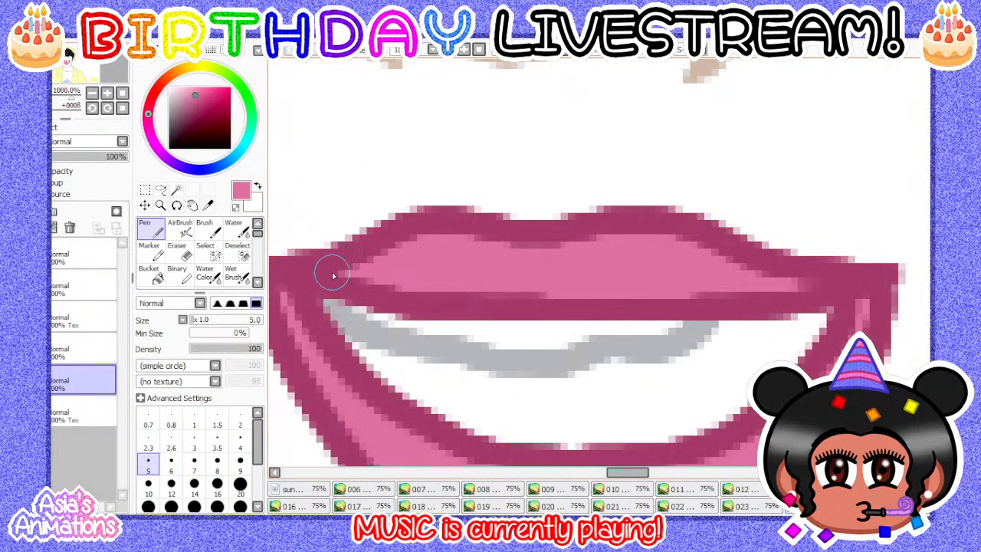
scroll(734, 280, "down", 2)
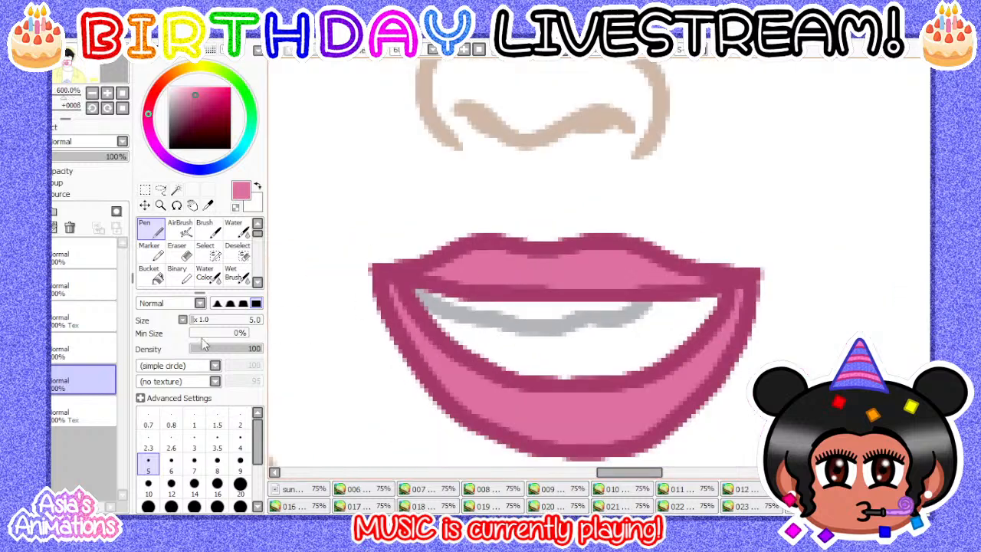
left_click(194, 418)
left_click(122, 108)
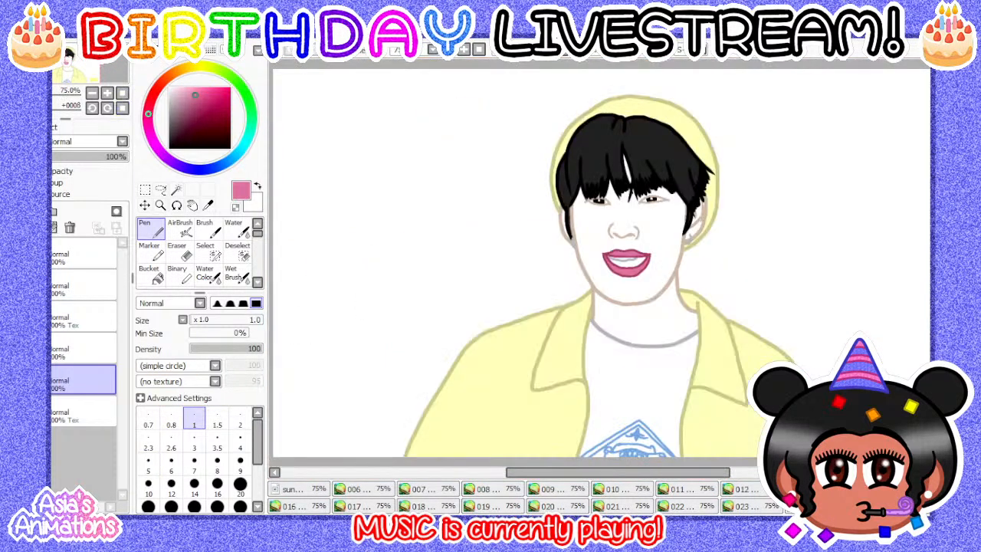
- Open the frame just before 016, add a new layer directly above its bottom layer, and compare it with the preceding frame
key("ctrl+shift+Tab")
key("ctrl+Tab")
key("ctrl+Tab")
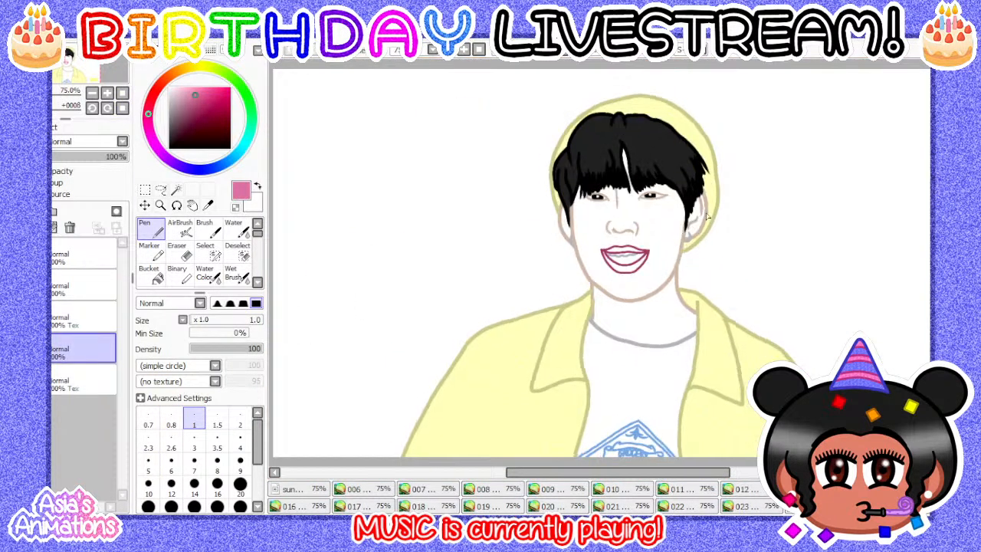
left_click(82, 387)
left_click(23, 210)
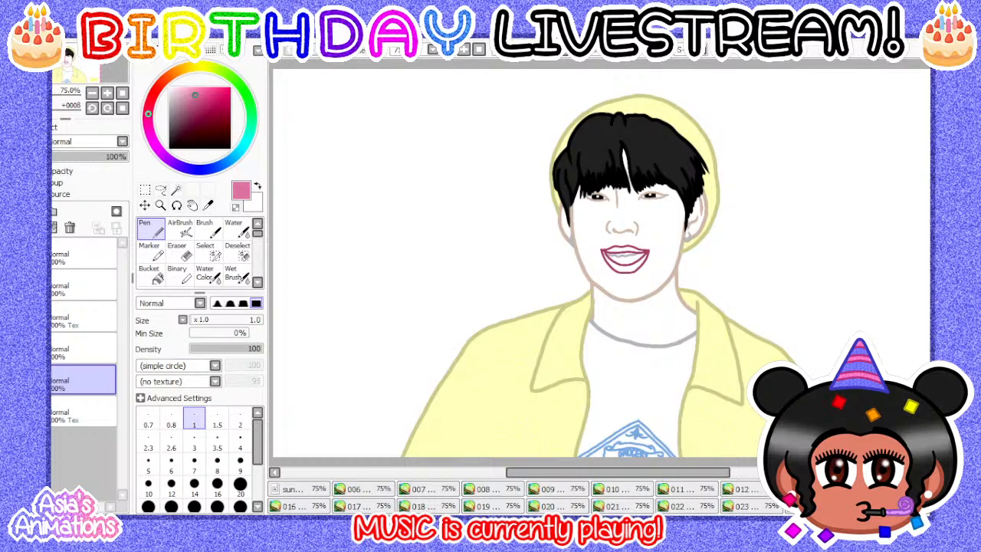
key("ctrl+shift+Tab")
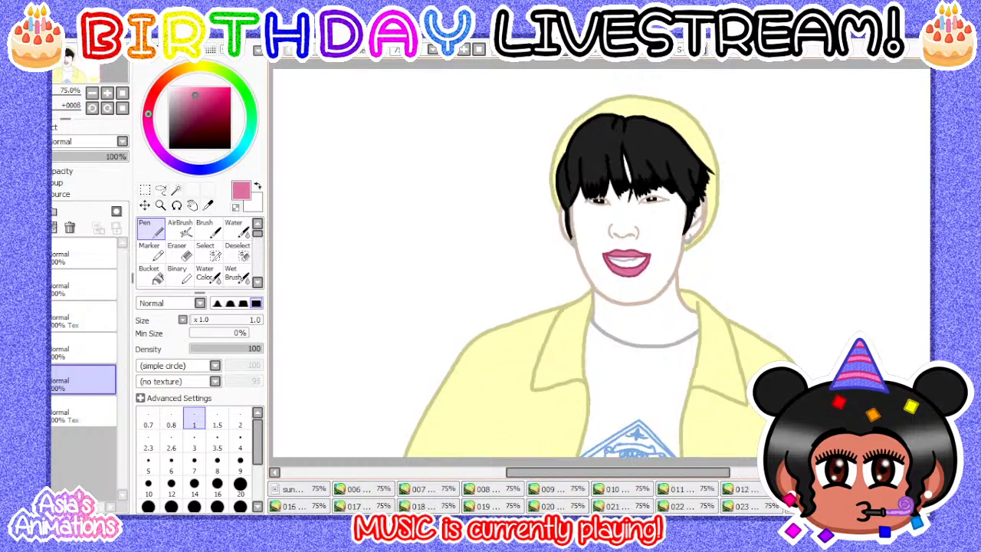
key("ctrl+Tab")
- Fill the upper and lower lips in the frame just before 016 with pink using the Bucket, leaving the mouth opening unfilled
scroll(712, 279, "up", 2)
scroll(571, 211, "up", 3)
left_click(158, 281)
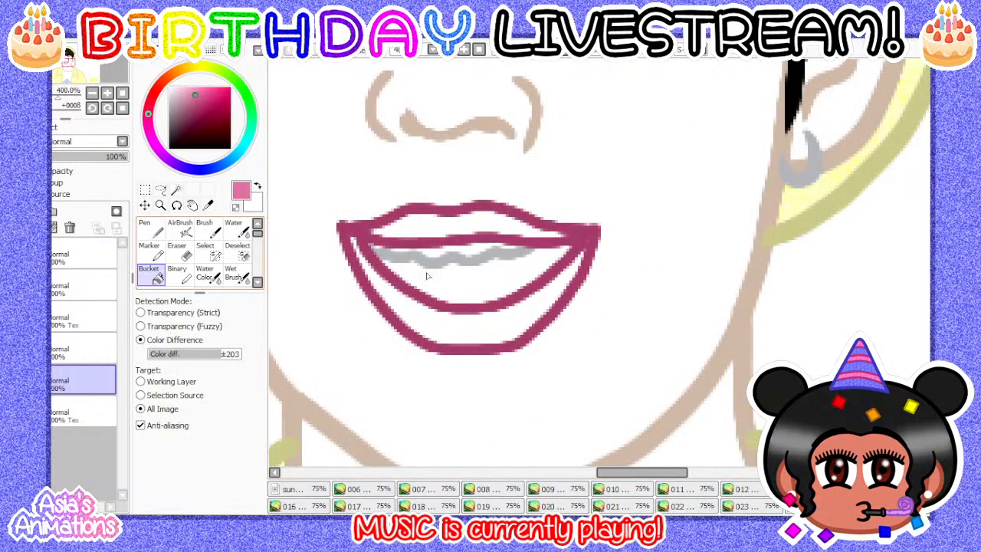
left_click(443, 231)
left_click(467, 331)
scroll(383, 283, "up", 1)
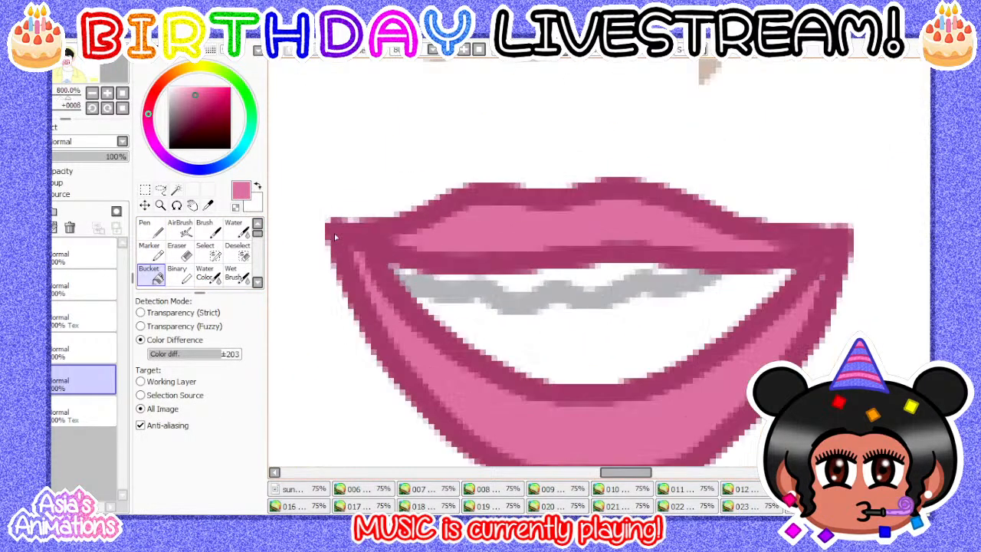
- Touch up the lip fill edges in the frame just before 016 with the Pen at sizes 6 and 5, and reset the size to 1
left_click(151, 228)
scroll(355, 292, "up", 1)
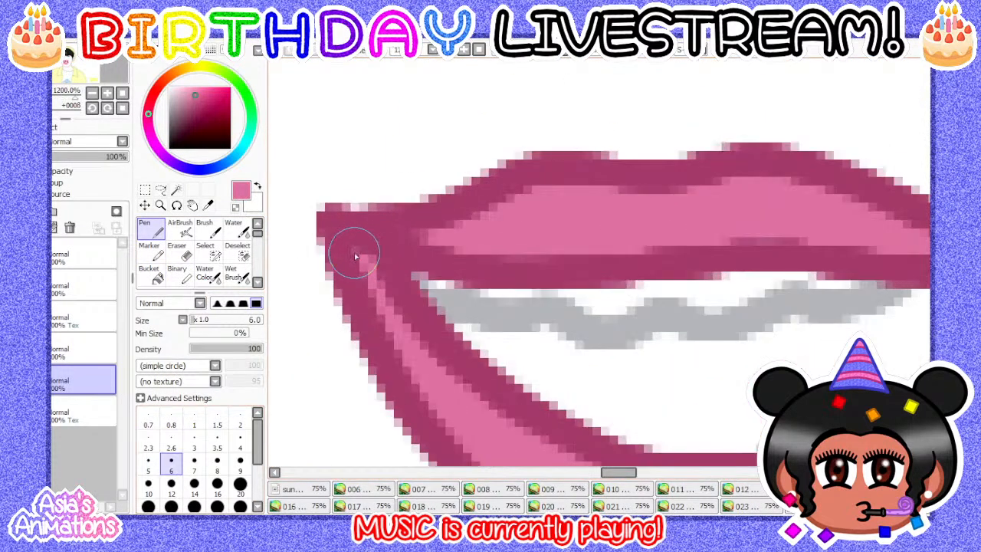
scroll(689, 306, "down", 2)
scroll(717, 266, "up", 2)
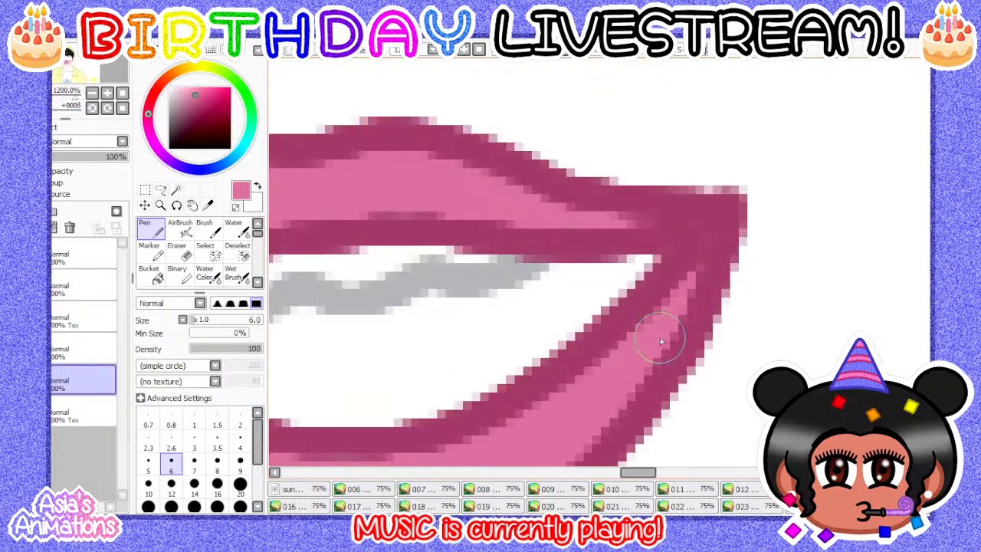
scroll(437, 164, "down", 2)
scroll(393, 230, "up", 2)
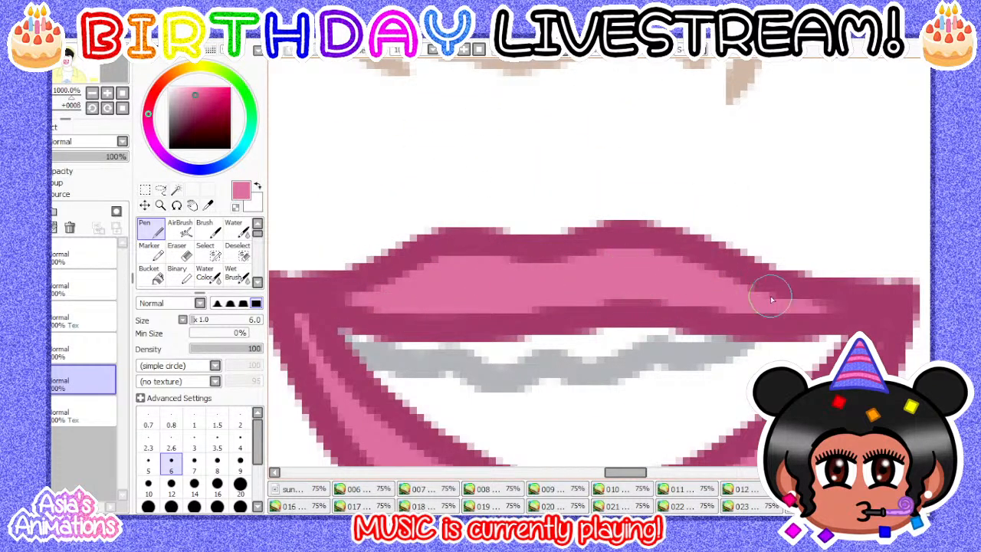
scroll(479, 293, "down", 1)
left_click(148, 465)
scroll(695, 304, "up", 2)
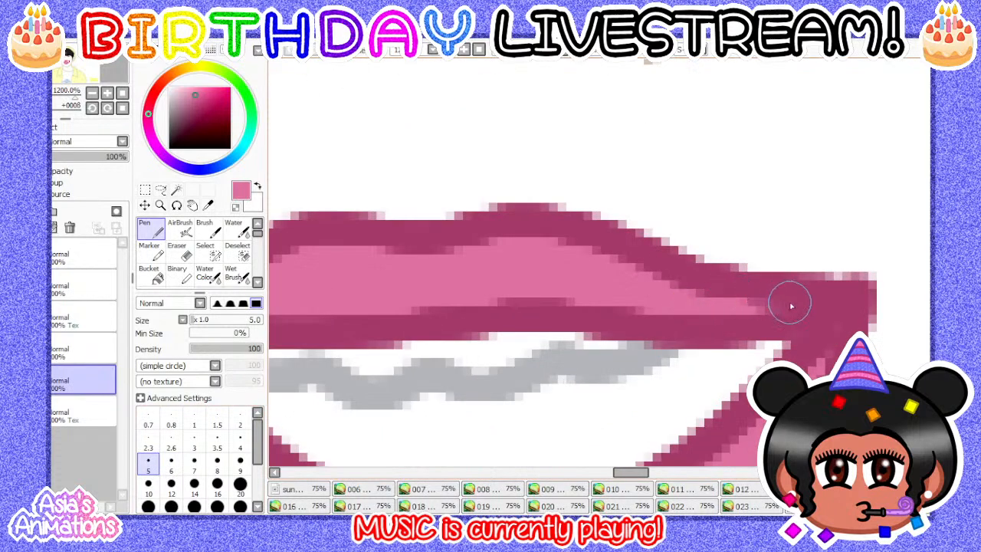
scroll(536, 245, "down", 3)
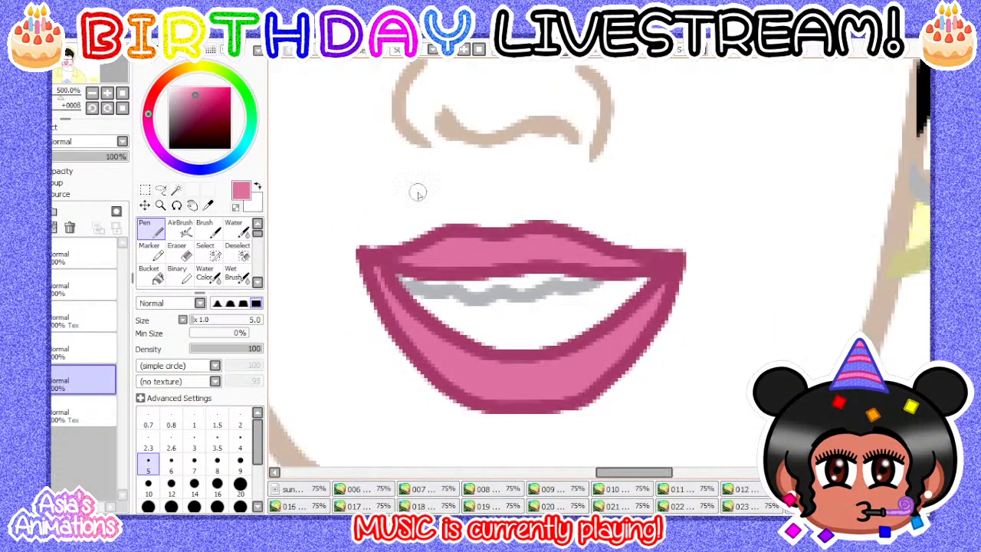
left_click(194, 424)
scroll(642, 251, "down", 5)
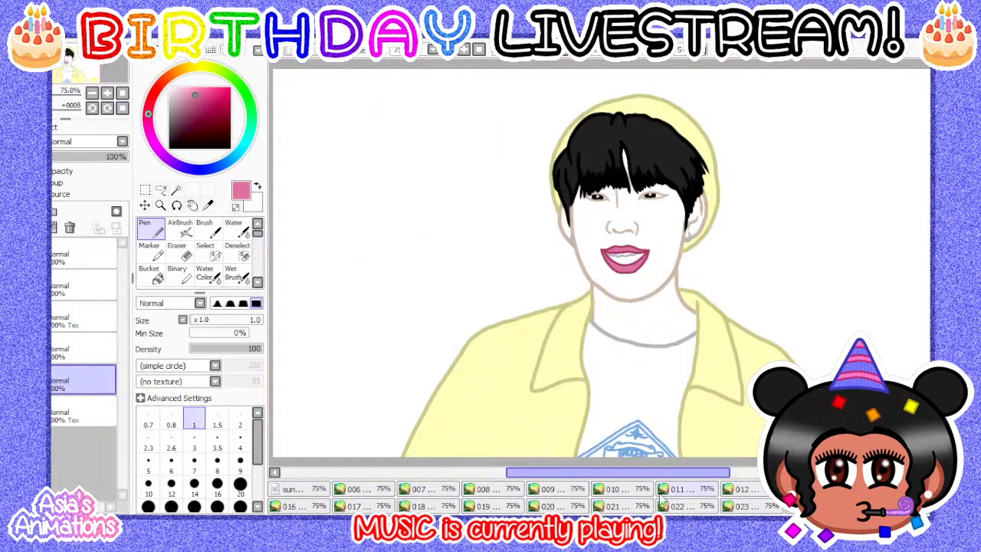
- Open frame 016, then add and rename a new layer directly above its bottom layer
left_click(314, 502)
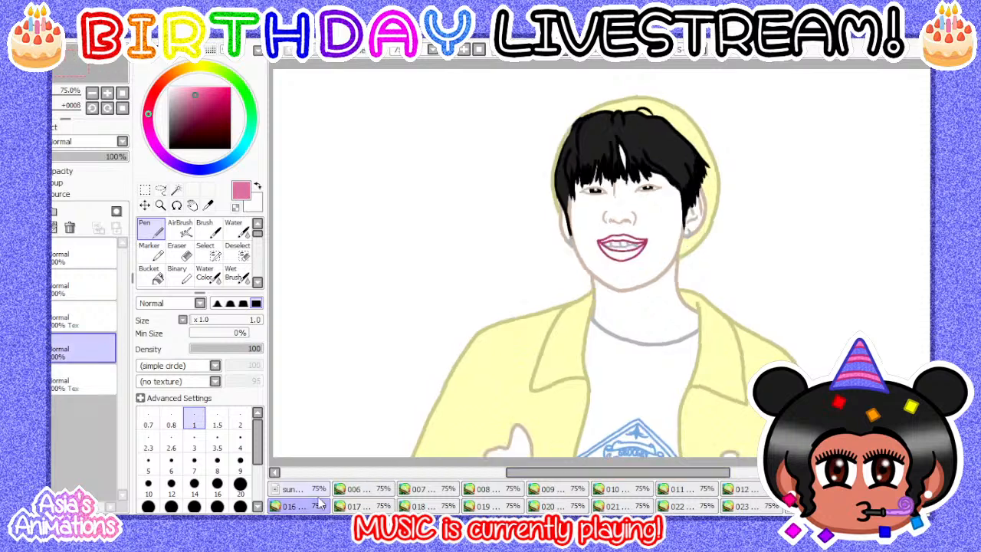
scroll(652, 239, "up", 2)
left_click(70, 388)
left_click(21, 210)
left_click(90, 381)
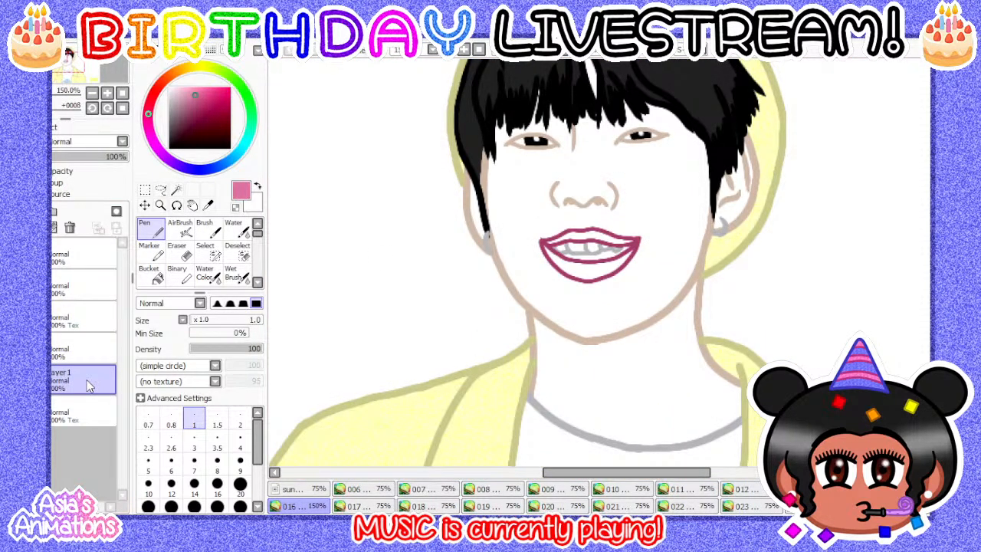
key("Return")
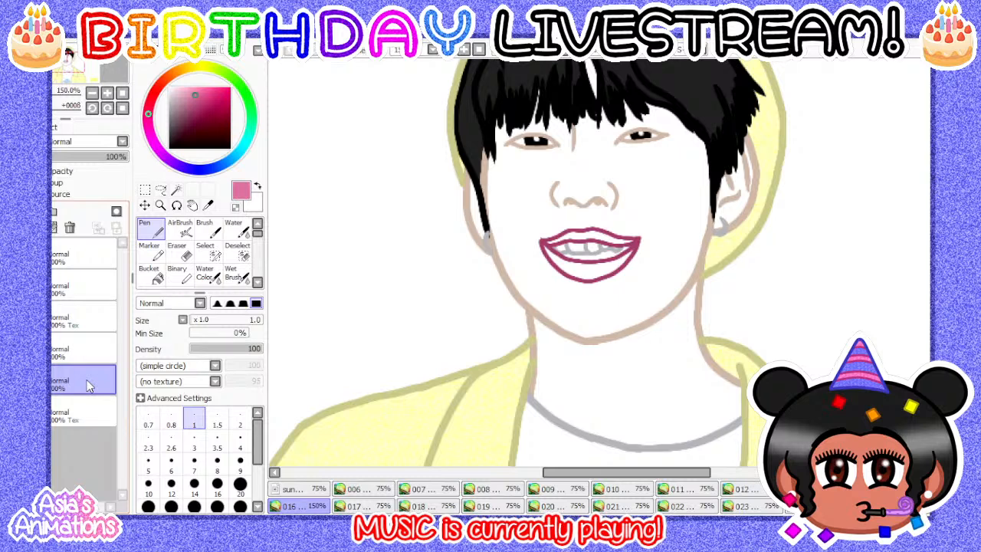
- Fill the upper and lower lips in frame 016 with pink using the Bucket, leaving the teeth unfilled
scroll(591, 256, "up", 3)
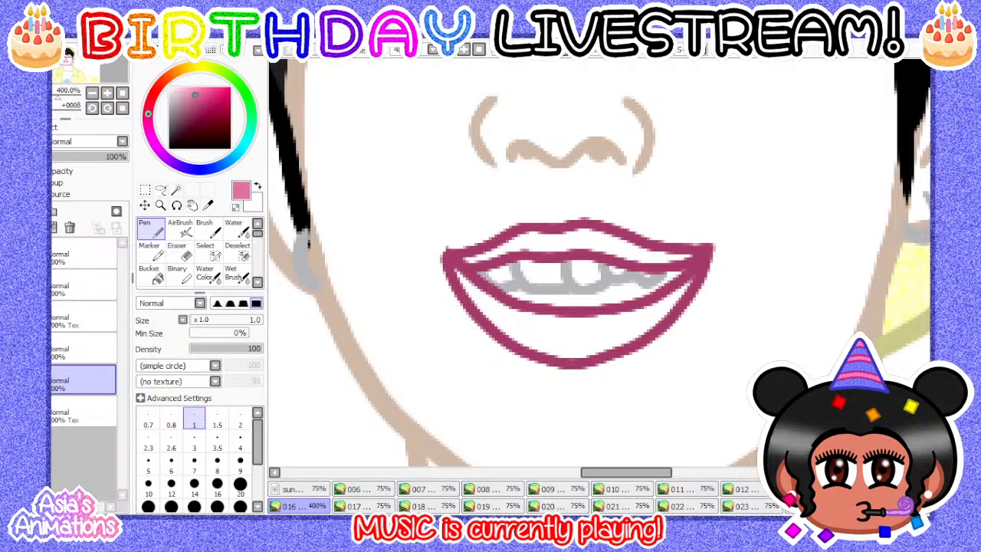
scroll(595, 309, "up", 1)
left_click(149, 273)
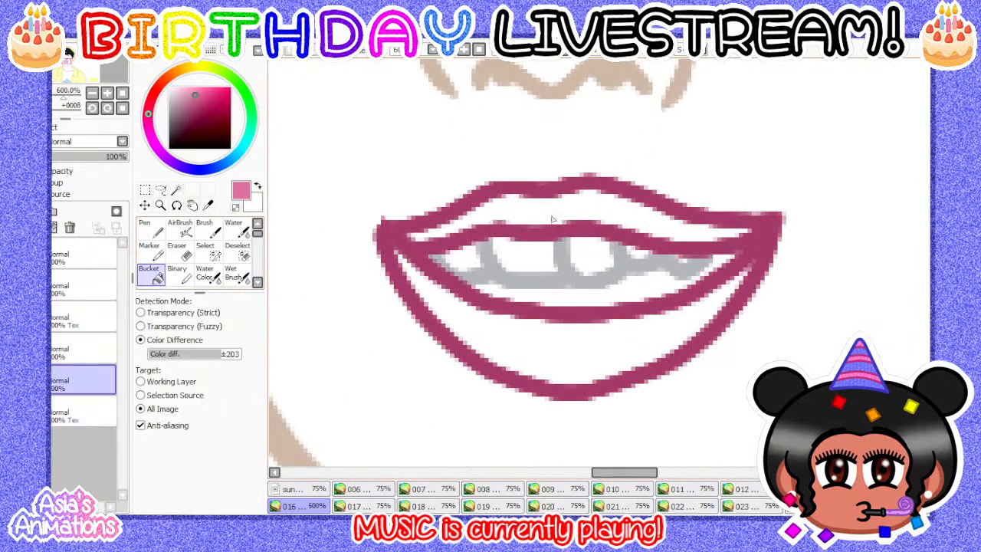
left_click(553, 216)
left_click(536, 361)
- Touch up the lip fill at the mouth corners in frame 016 with the Pen at size 5, and reset the size to 1
left_click(149, 227)
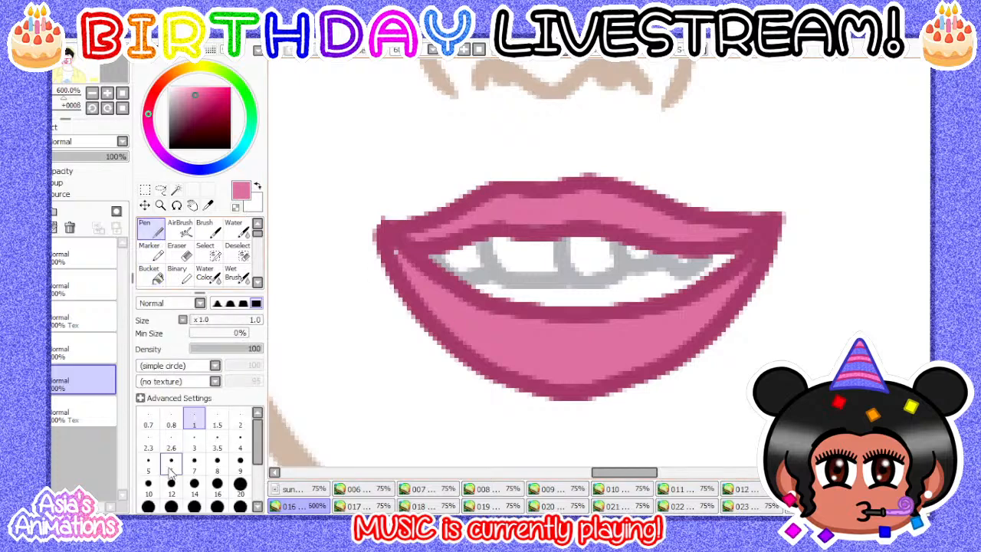
scroll(419, 289, "up", 1)
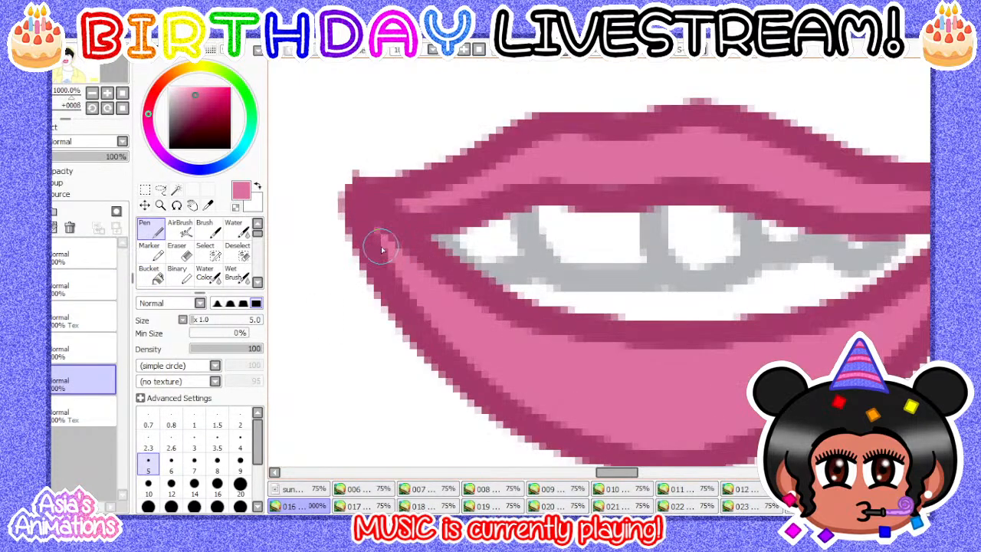
scroll(376, 237, "down", 1)
scroll(455, 284, "up", 1)
scroll(672, 329, "down", 1)
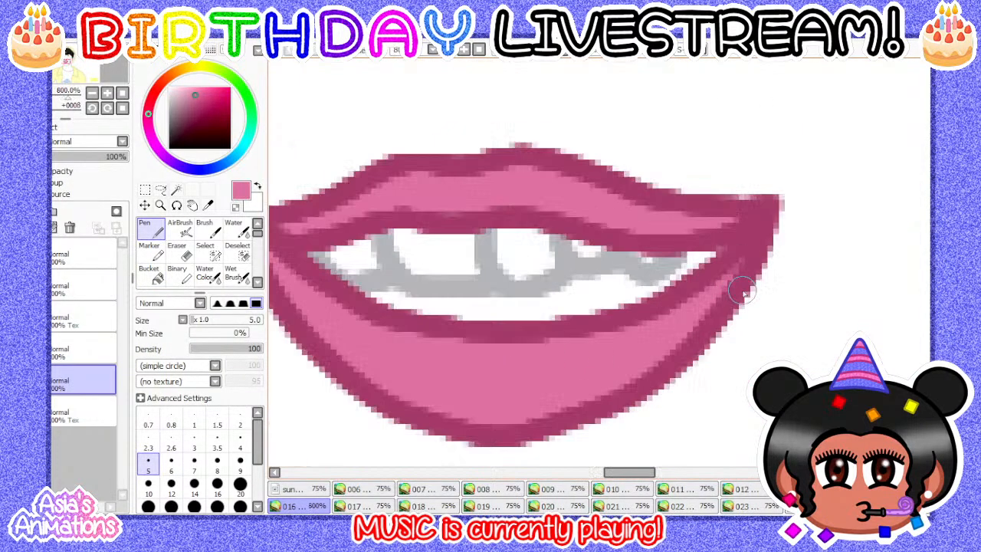
scroll(672, 328, "up", 1)
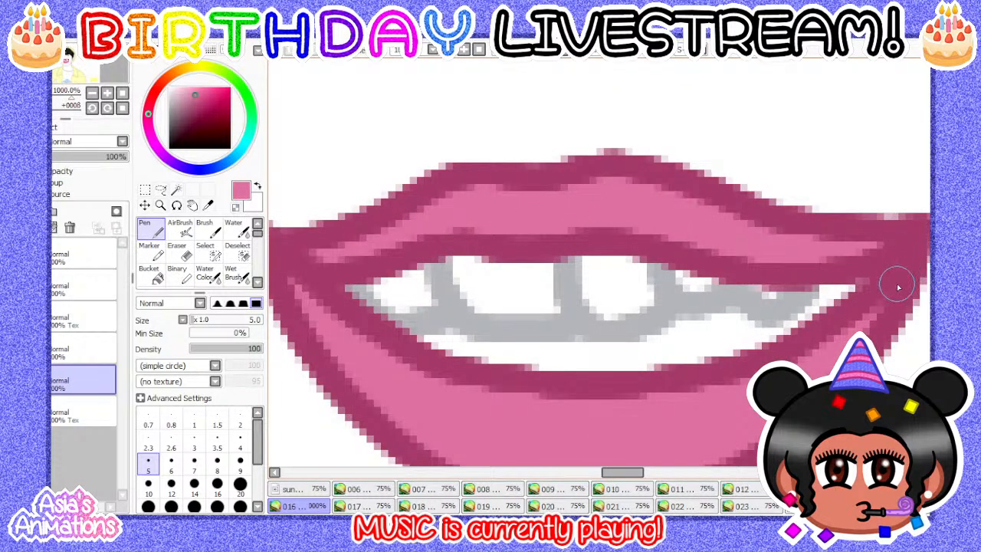
scroll(866, 311, "down", 2)
left_click(194, 419)
scroll(422, 306, "down", 5)
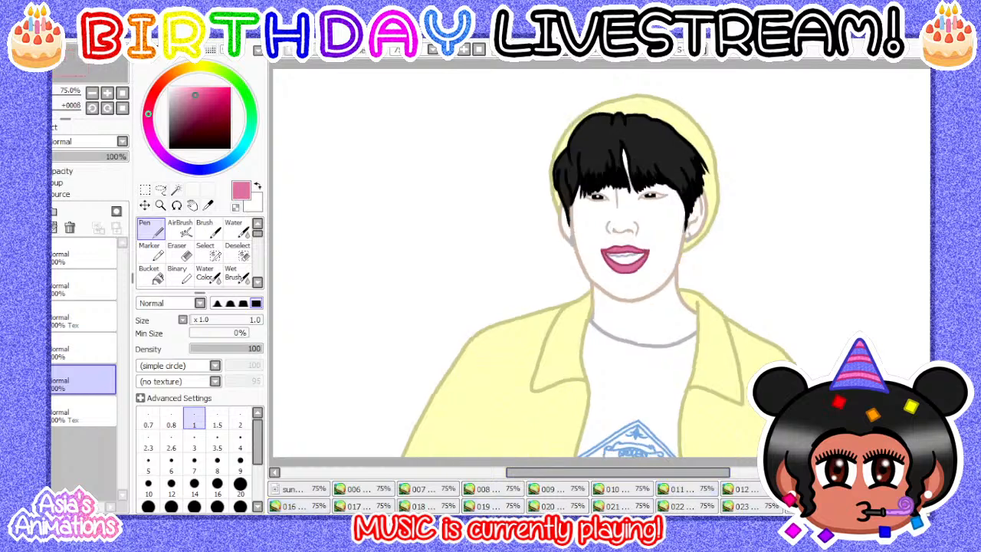
- Open frame 017, then add and rename a new layer directly above its bottom layer
left_click(366, 508)
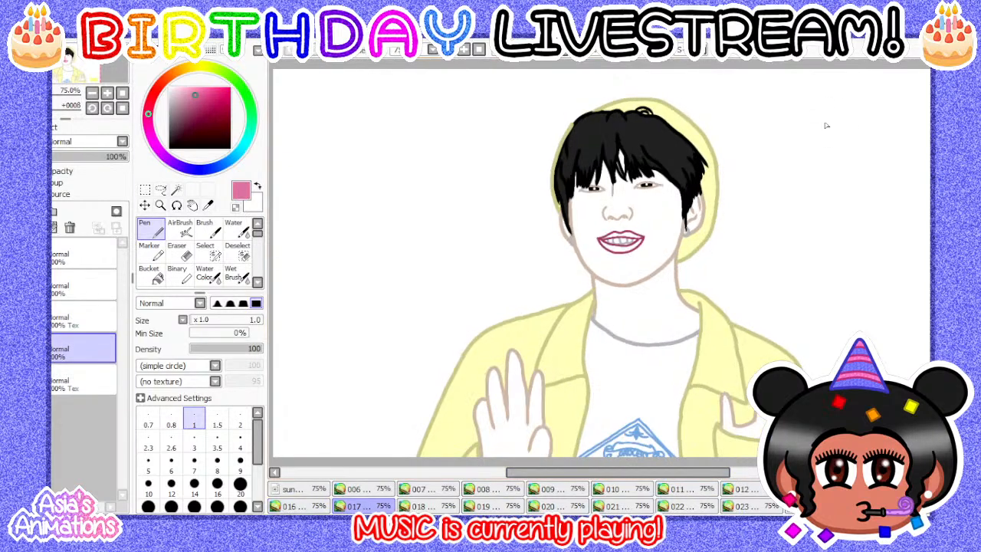
left_click(77, 379)
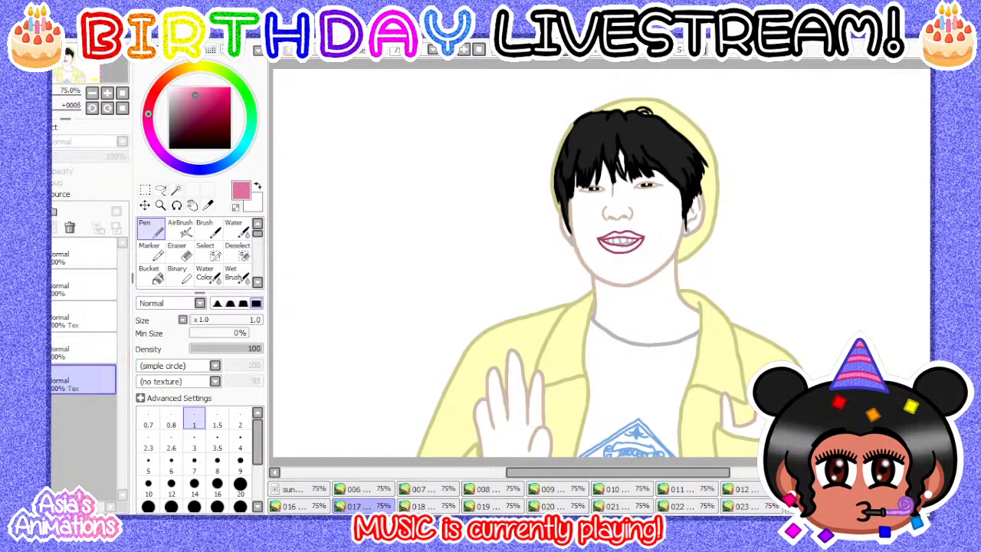
left_click(23, 211)
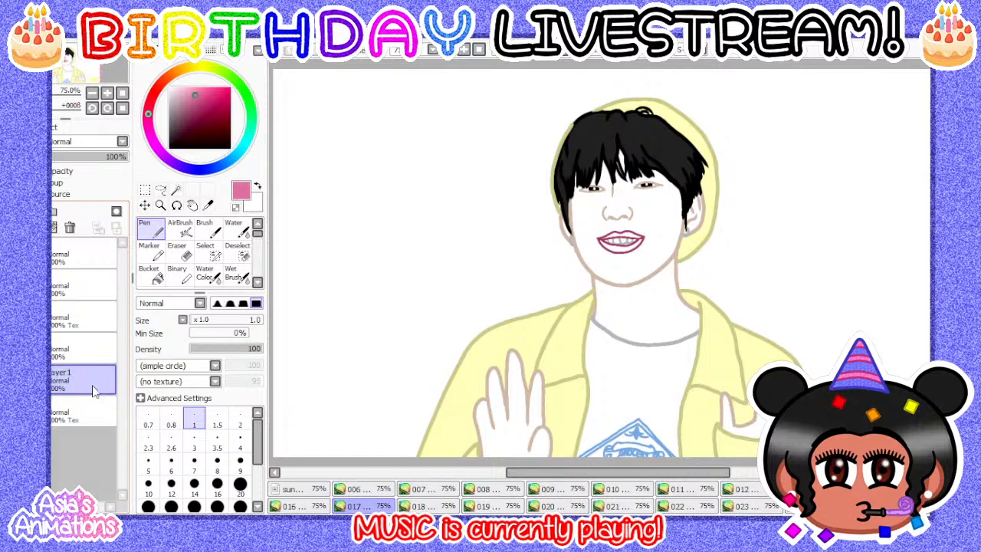
key("Return")
- Fill the upper and lower lips in frame 017 with pink using the Bucket, leaving the teeth unfilled
scroll(651, 239, "up", 6)
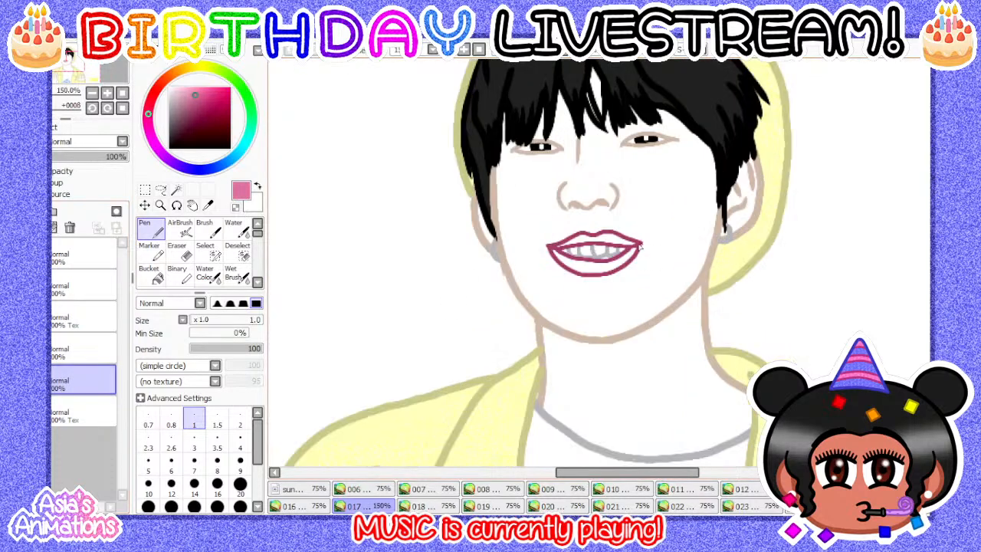
left_click(153, 275)
left_click(468, 218)
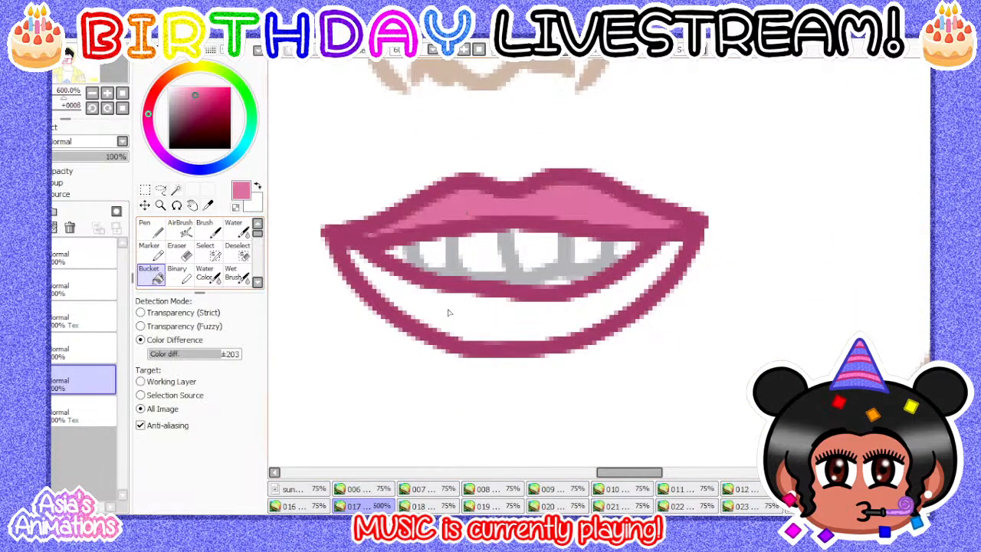
left_click(450, 312)
- Touch up the lip fill edges in frame 017 with the Pen at size 5, and reset the size to 1
left_click(151, 230)
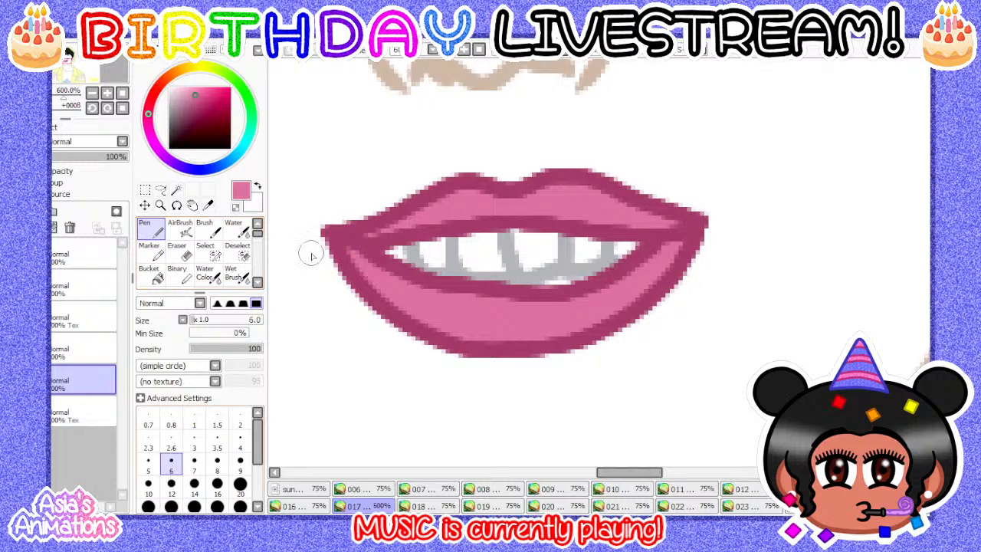
scroll(375, 250, "up", 2)
left_click(150, 469)
scroll(503, 317, "down", 2)
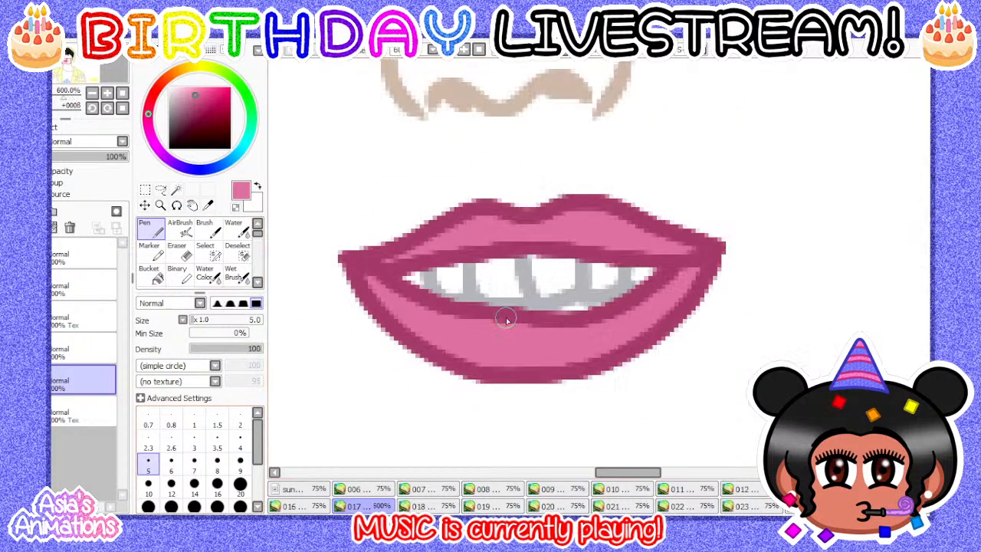
scroll(663, 279, "up", 2)
scroll(393, 256, "down", 2)
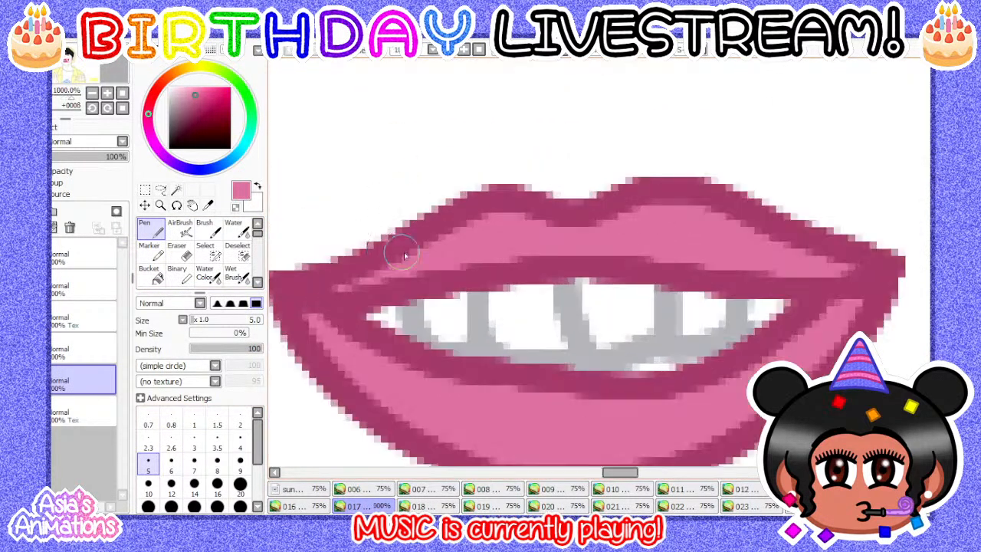
scroll(328, 306, "up", 3)
scroll(674, 267, "down", 4)
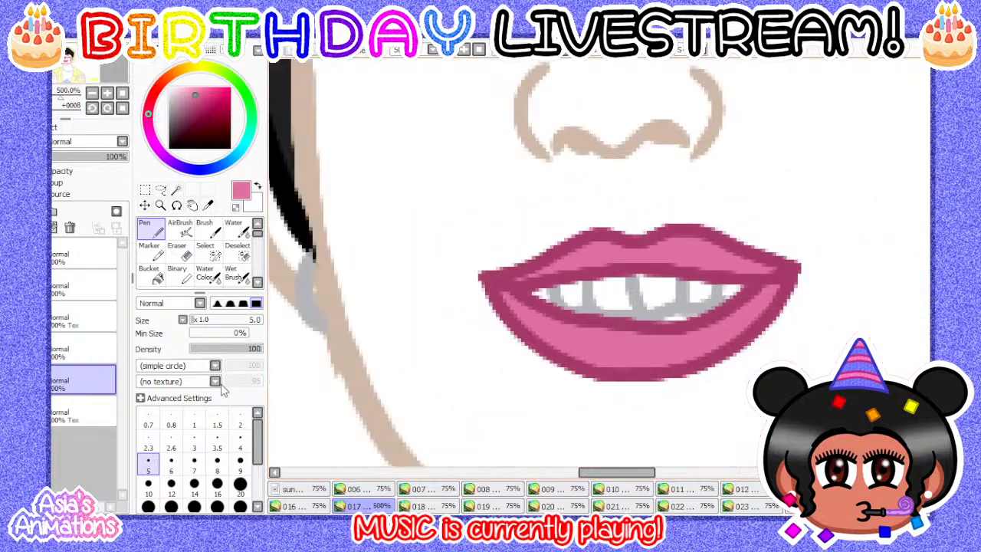
left_click(194, 425)
scroll(497, 284, "down", 4)
scroll(496, 280, "down", 1)
left_click(122, 94)
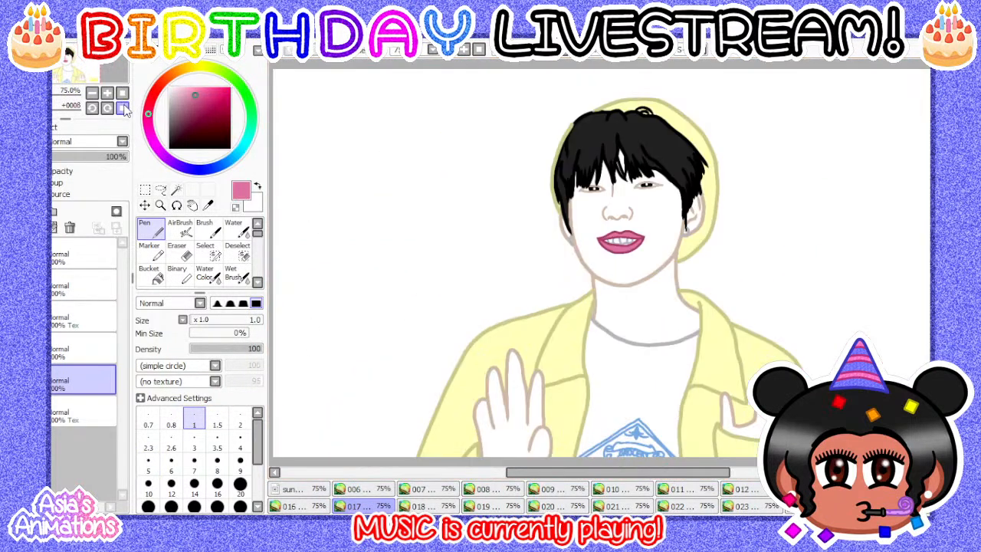
- Compare frames 016 and 017, and open frame 018 with a new renamed layer directly above its bottom layer
left_click(310, 505)
left_click(352, 505)
left_click(427, 508)
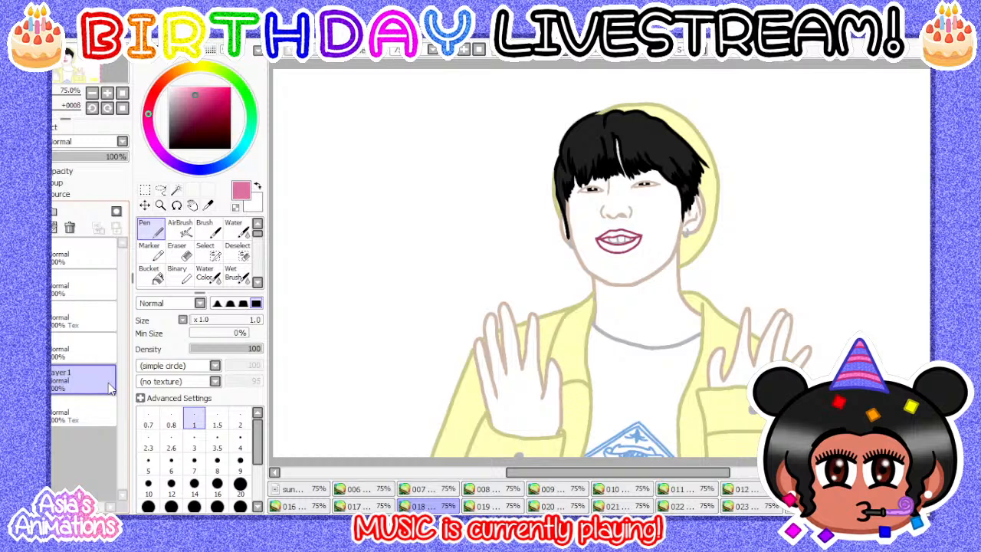
- Fill the upper and lower lips in frame 018 with pink using the Bucket, leaving the teeth unfilled
left_click(157, 280)
scroll(613, 242, "up", 5)
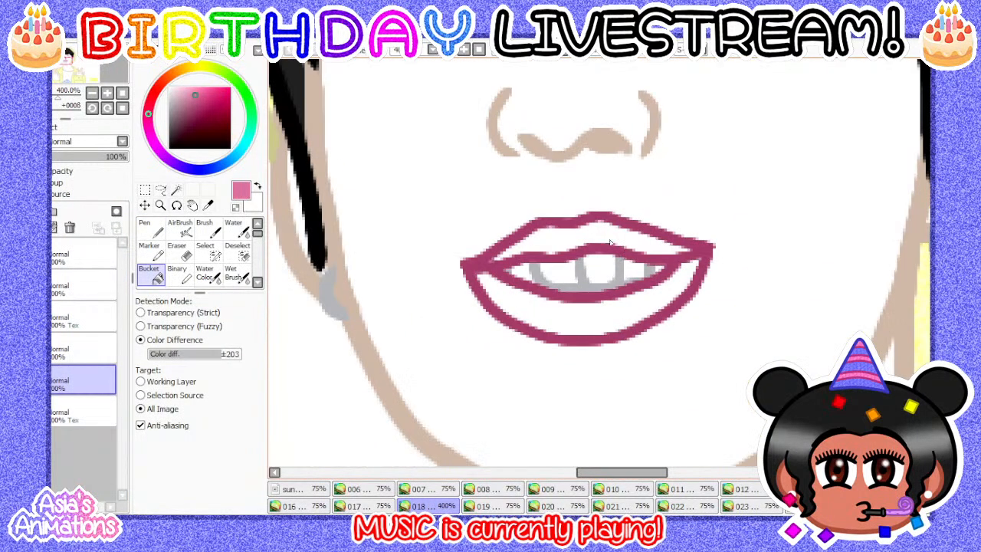
left_click(611, 242)
left_click(582, 318)
scroll(582, 318, "up", 1)
- Touch up the lip fill edges in frame 018 with the Pen at size 5, and reset the size to 1
key("n")
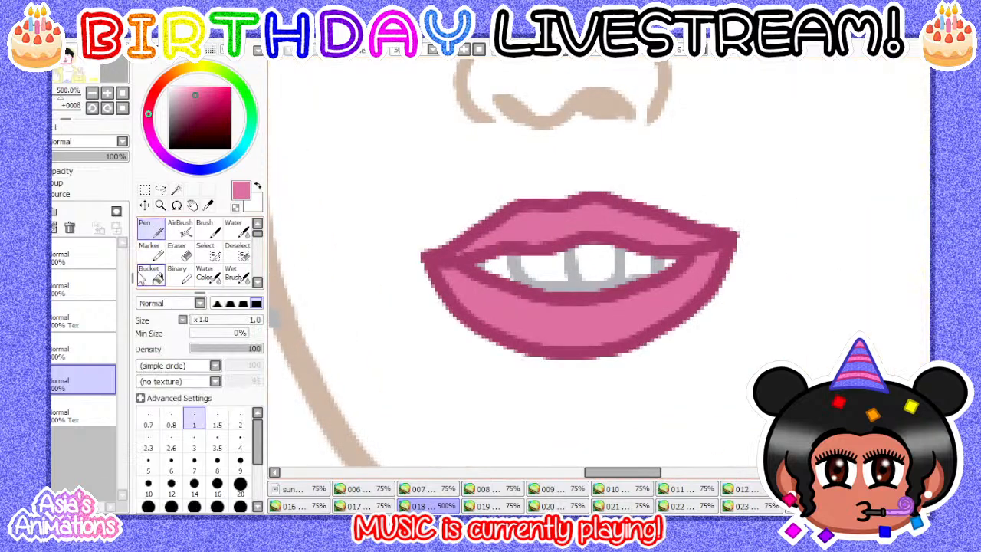
left_click(148, 460)
scroll(406, 253, "up", 4)
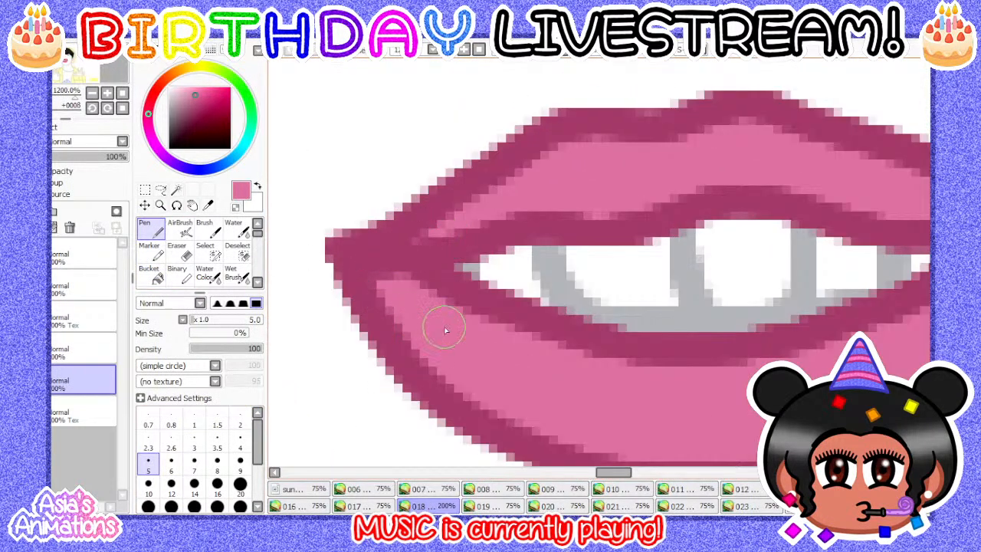
scroll(446, 329, "down", 2)
scroll(696, 281, "up", 2)
scroll(690, 274, "down", 1)
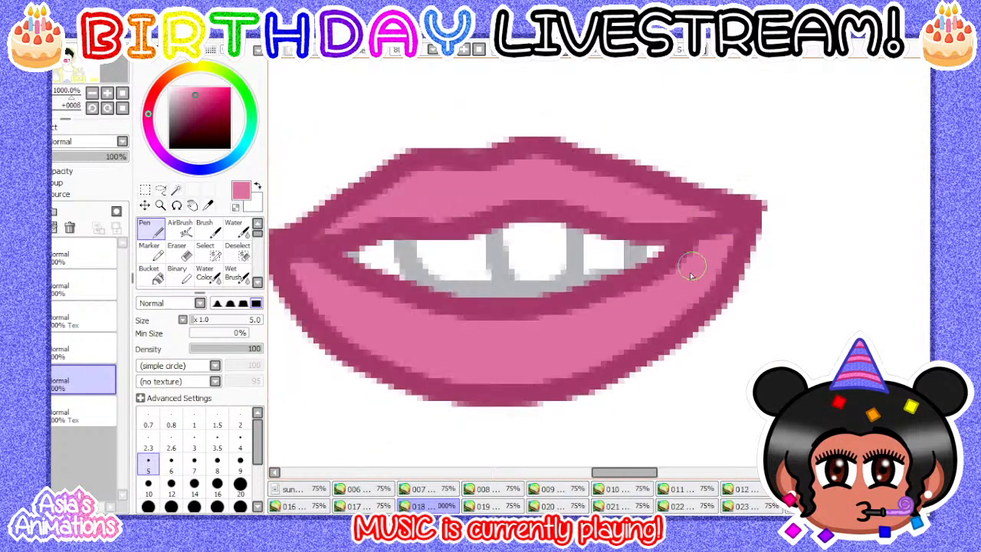
scroll(501, 225, "up", 2)
scroll(591, 247, "down", 2)
scroll(591, 247, "up", 2)
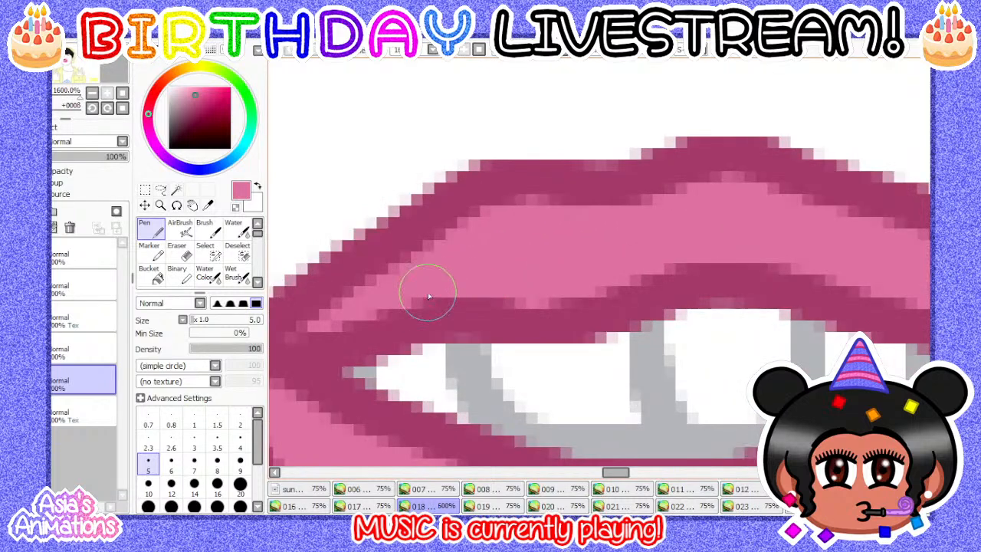
left_click(194, 419)
left_click(121, 109)
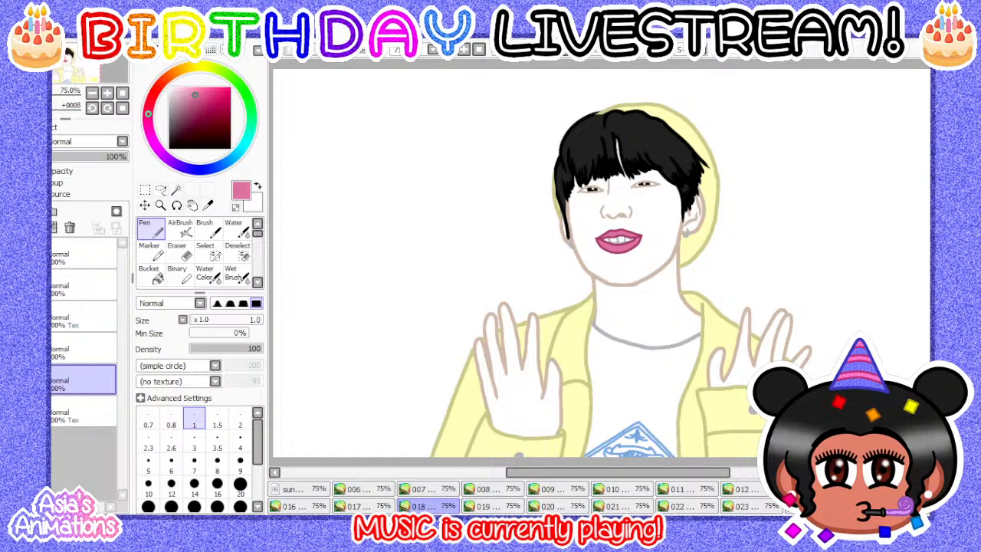
- Compare frames 017 and 018, and open frame 019 with a new renamed layer directly above its bottom layer
left_click(375, 505)
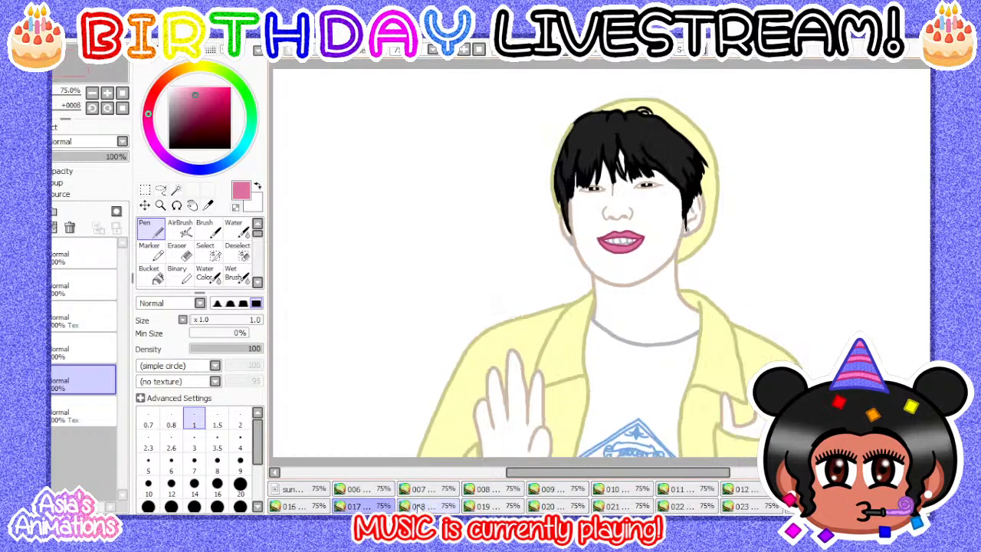
left_click(429, 506)
left_click(490, 505)
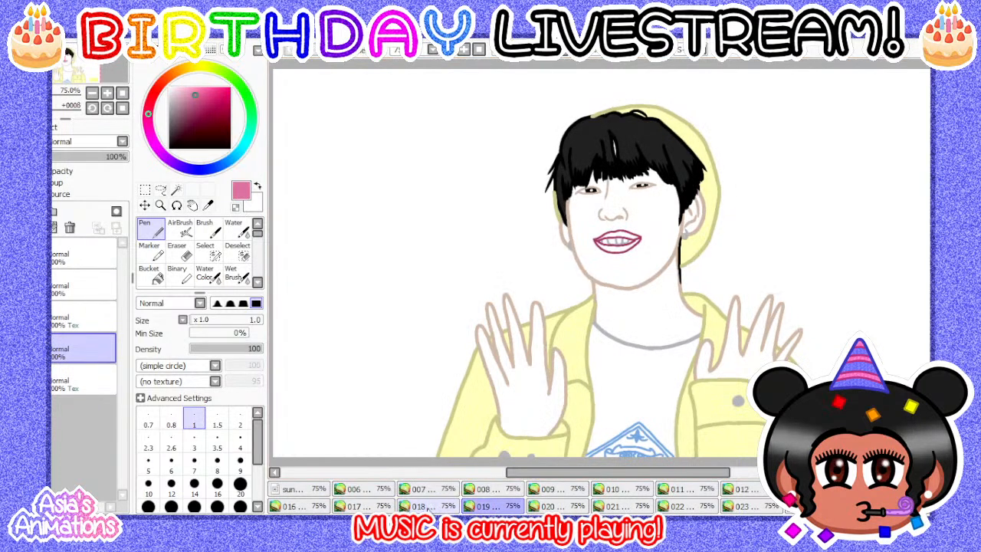
left_click(63, 376)
left_click(23, 211)
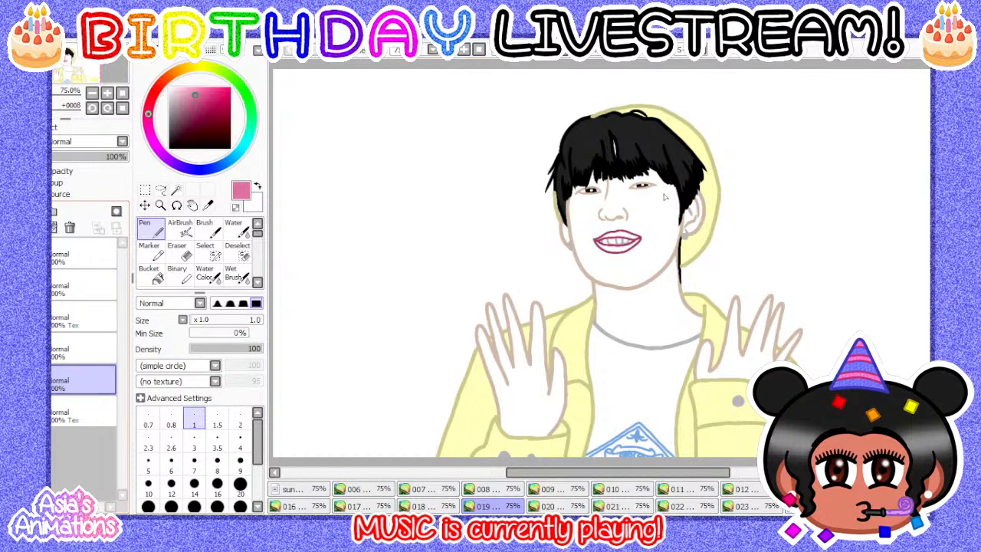
- Fill the upper and lower lips in frame 019 with pink using the Bucket, leaving the teeth unfilled
scroll(665, 196, "up", 3)
scroll(540, 353, "up", 3)
left_click(150, 273)
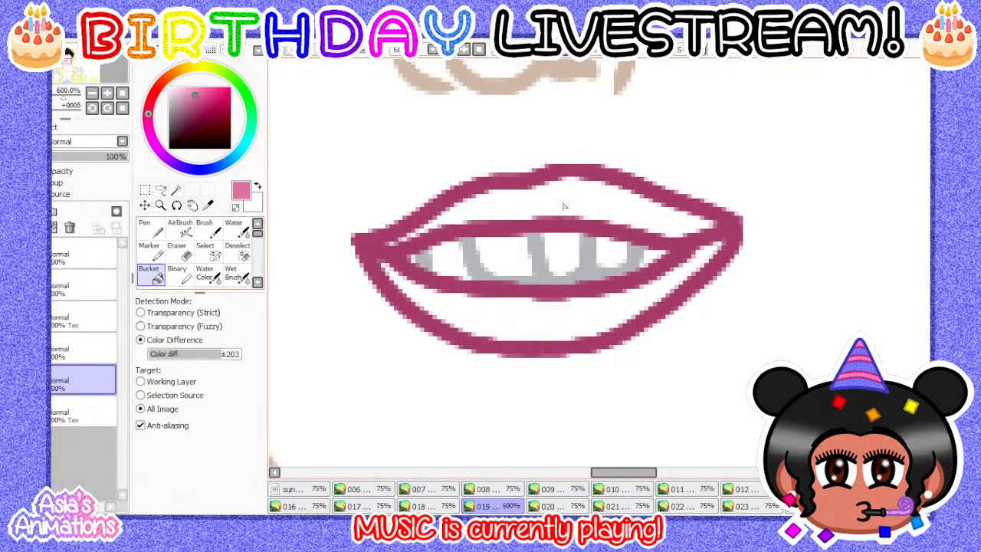
left_click(564, 203)
left_click(530, 328)
- Touch up the gaps at the lip corners in frame 019 with the Pen at size 5, and reset the size to 1
left_click(150, 228)
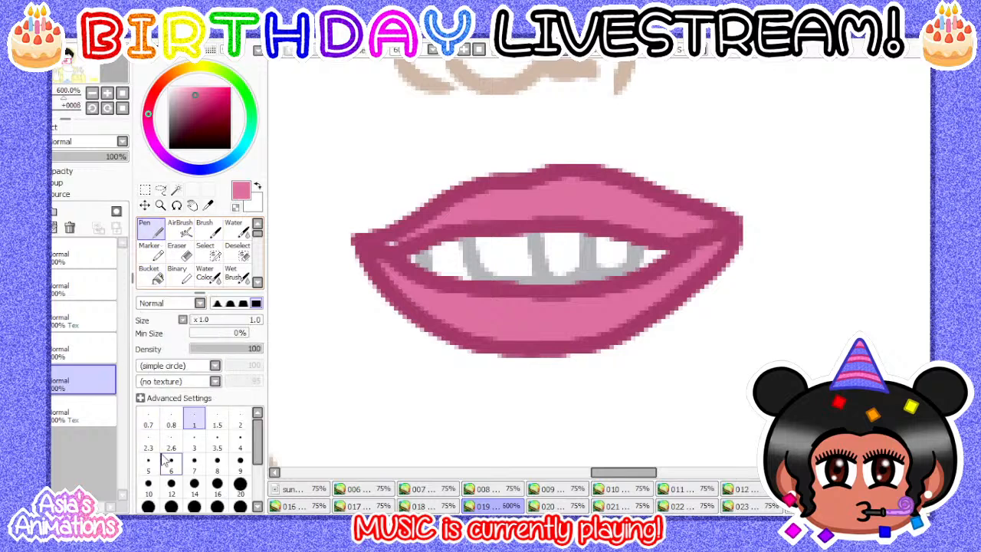
scroll(373, 264, "up", 3)
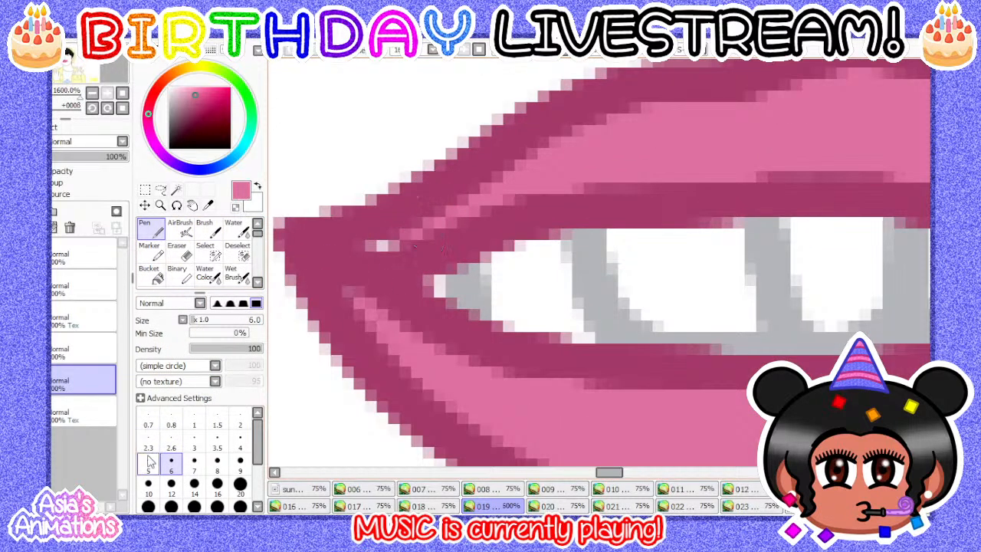
left_click(147, 460)
scroll(382, 330, "down", 4)
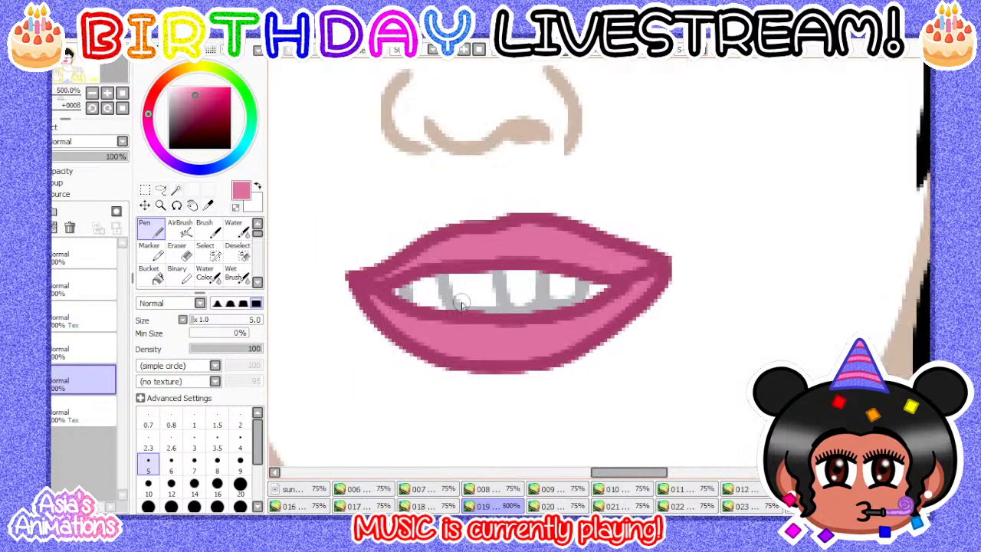
scroll(646, 243, "up", 4)
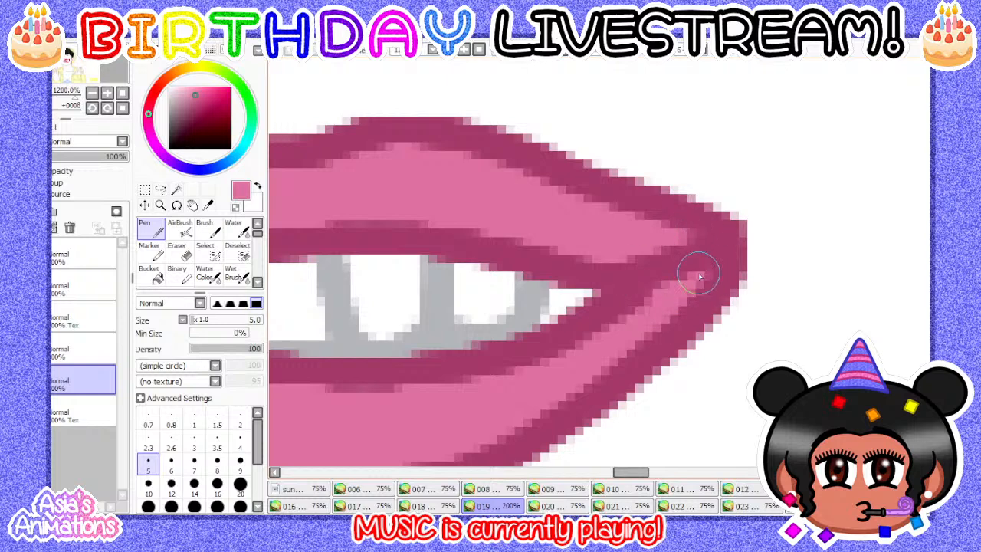
scroll(647, 305, "down", 4)
scroll(543, 329, "up", 3)
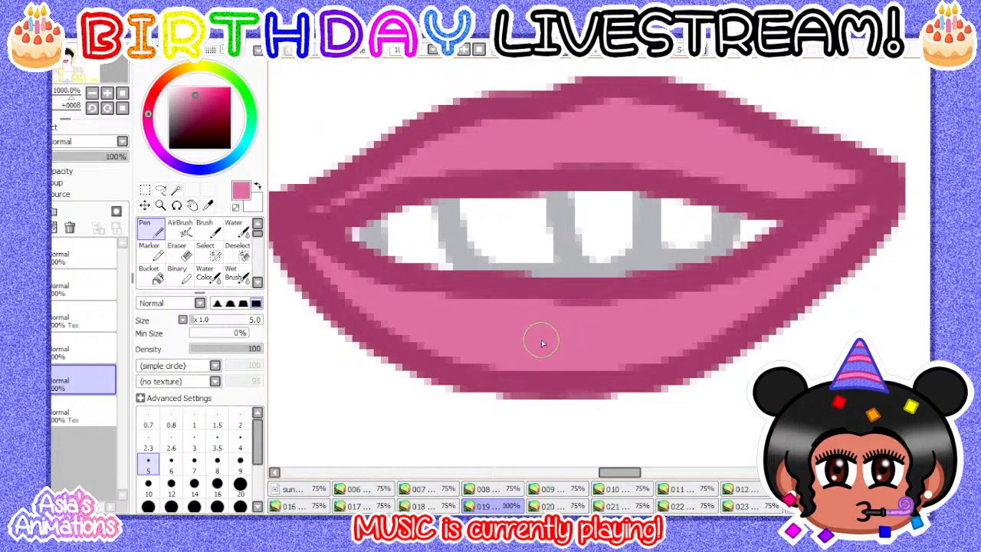
scroll(406, 364, "down", 3)
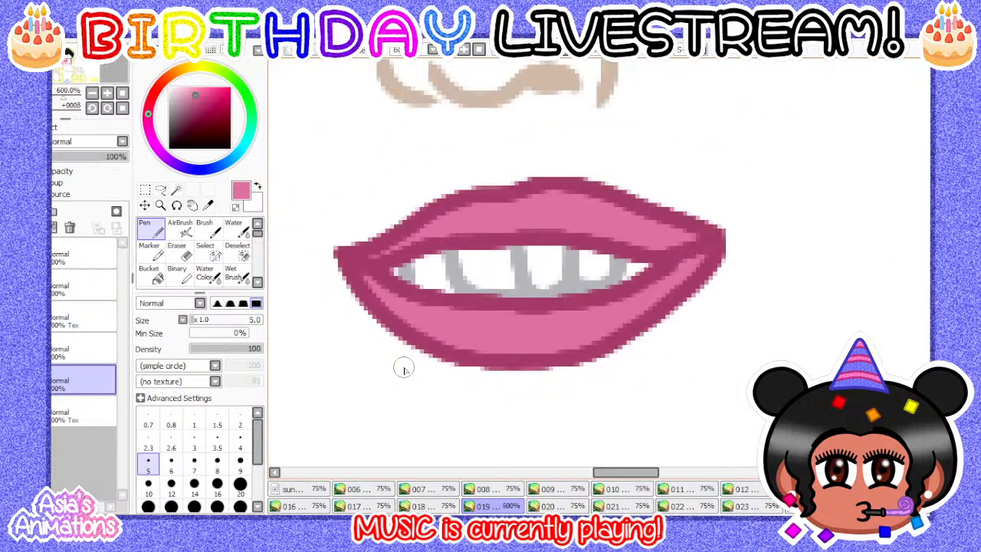
scroll(422, 285, "up", 4)
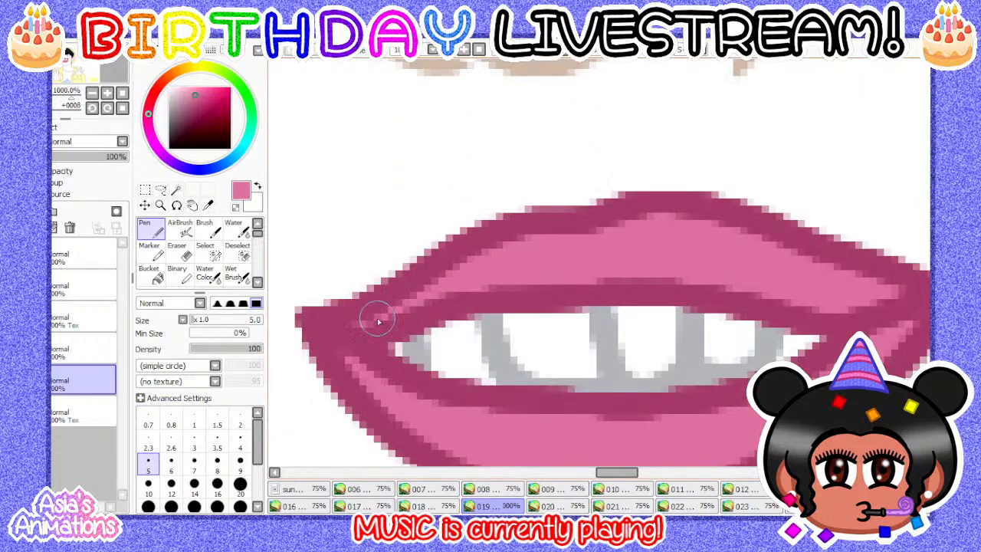
left_click(194, 419)
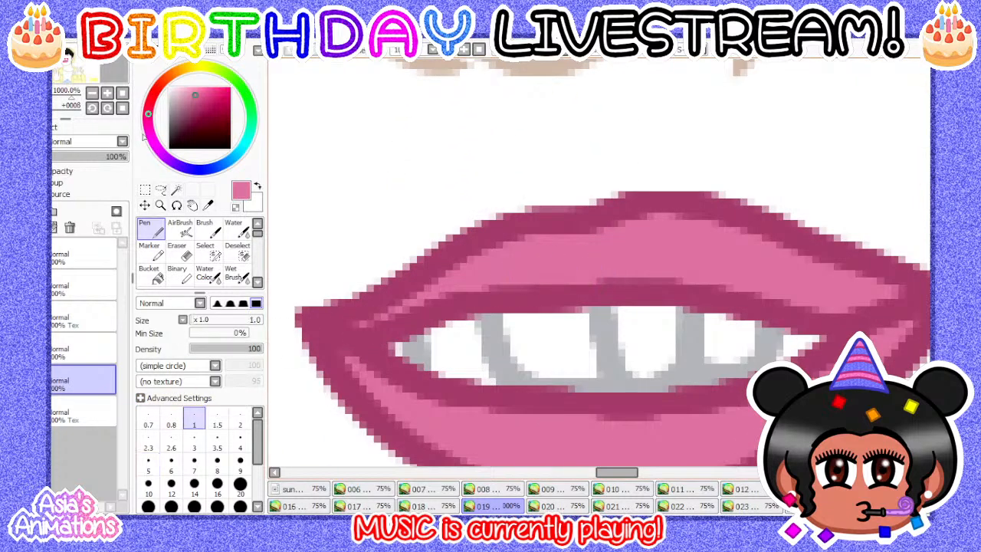
left_click(123, 93)
- Compare frames 018 and 019, and open frame 020 with a new renamed layer directly above its bottom layer
left_click(447, 504)
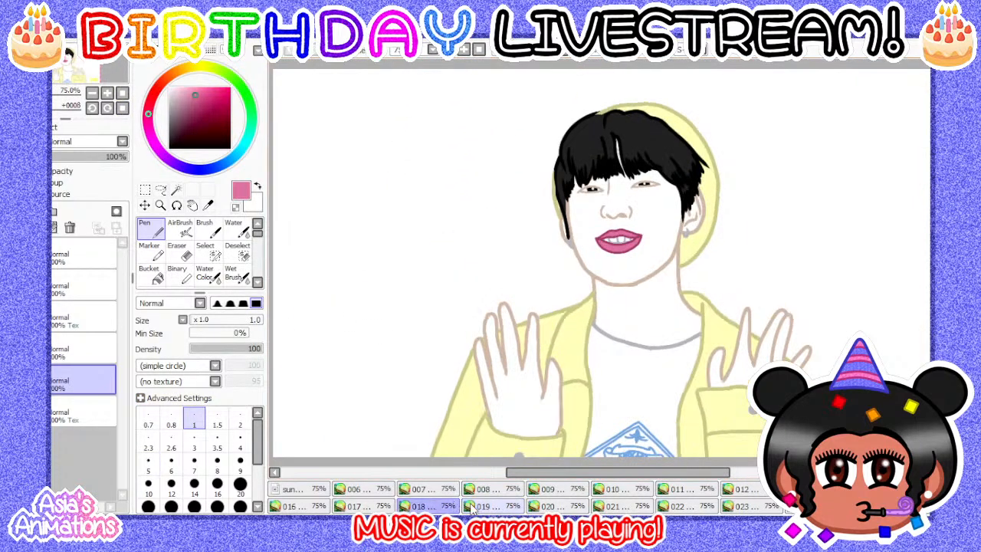
left_click(484, 506)
left_click(539, 506)
left_click_drag(93, 378, 80, 255)
left_click(24, 211)
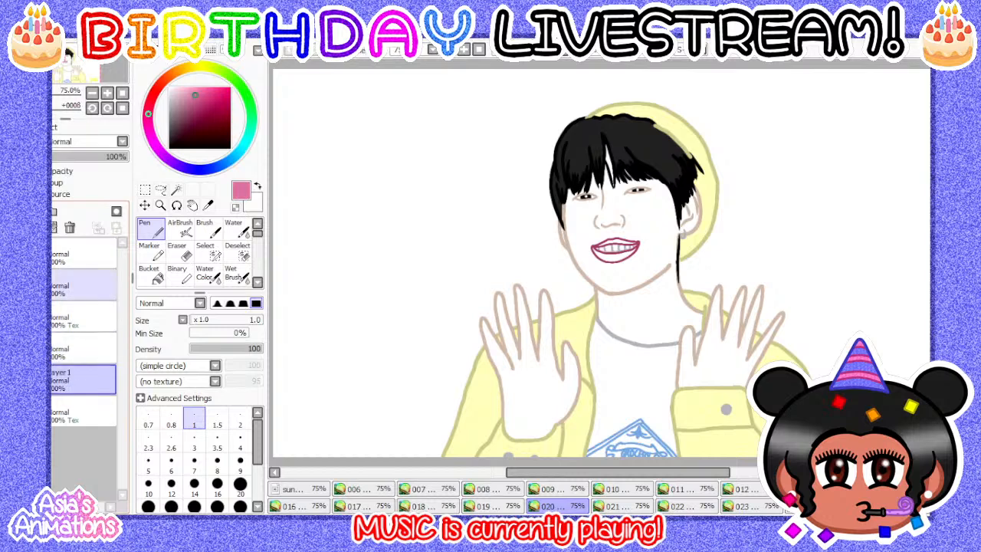
key("Return")
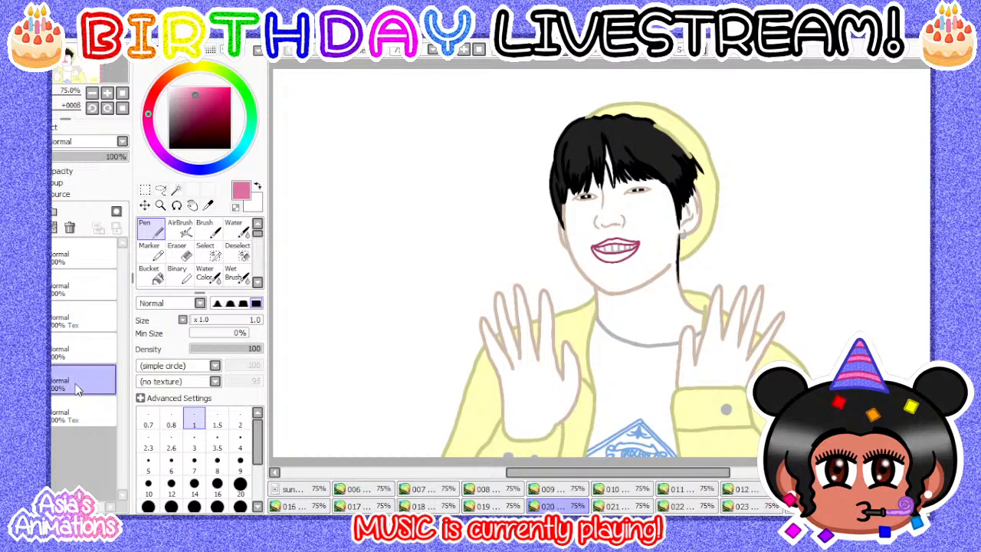
- Fill the upper and lower lips in frame 020 with pink using the Bucket, leaving the teeth unfilled
left_click(151, 274)
scroll(452, 214, "up", 4)
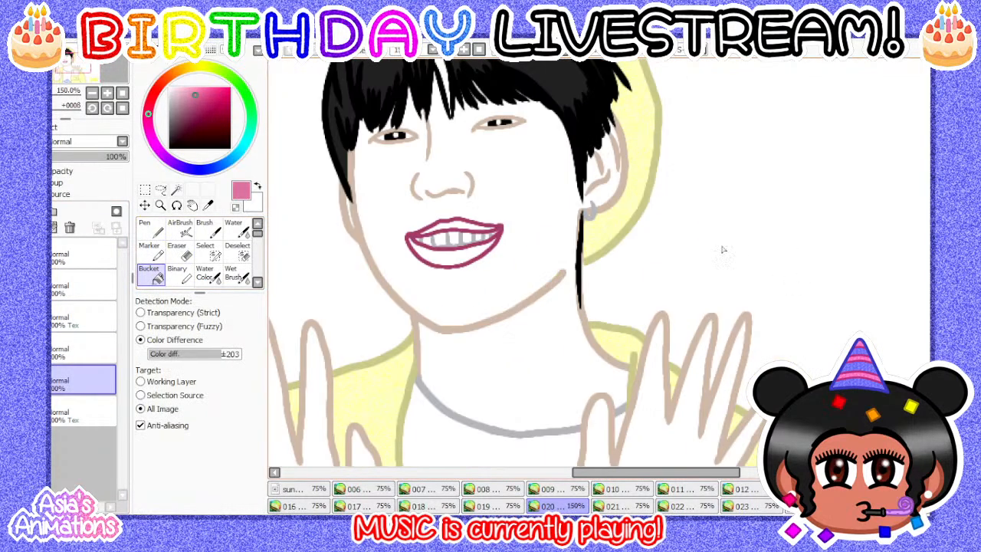
scroll(452, 213, "up", 1)
left_click(458, 208)
left_click(416, 293)
scroll(416, 293, "up", 1)
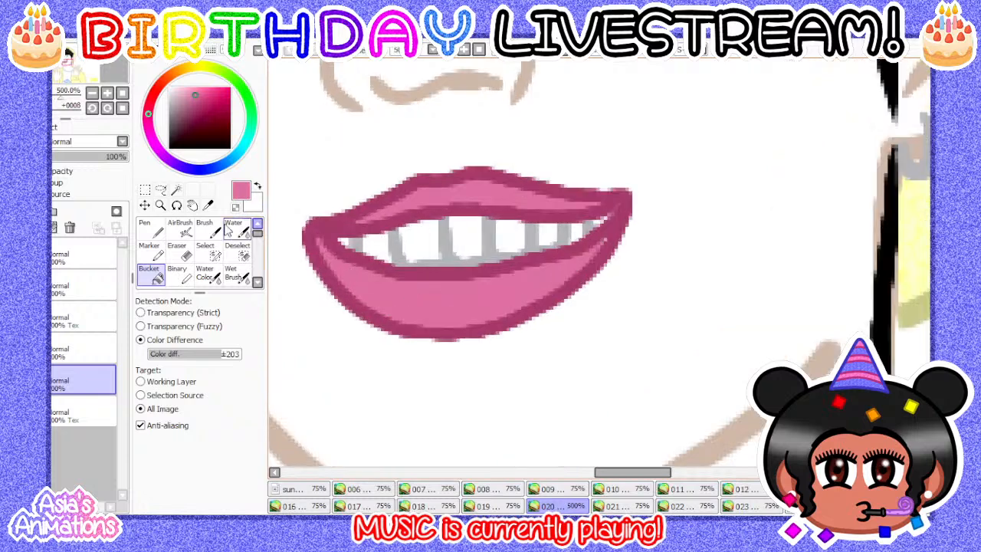
- Touch up the gaps at the lip corners and along the upper lip in frame 020 with the Pen at size 5
left_click(150, 228)
left_click(148, 464)
scroll(310, 221, "up", 2)
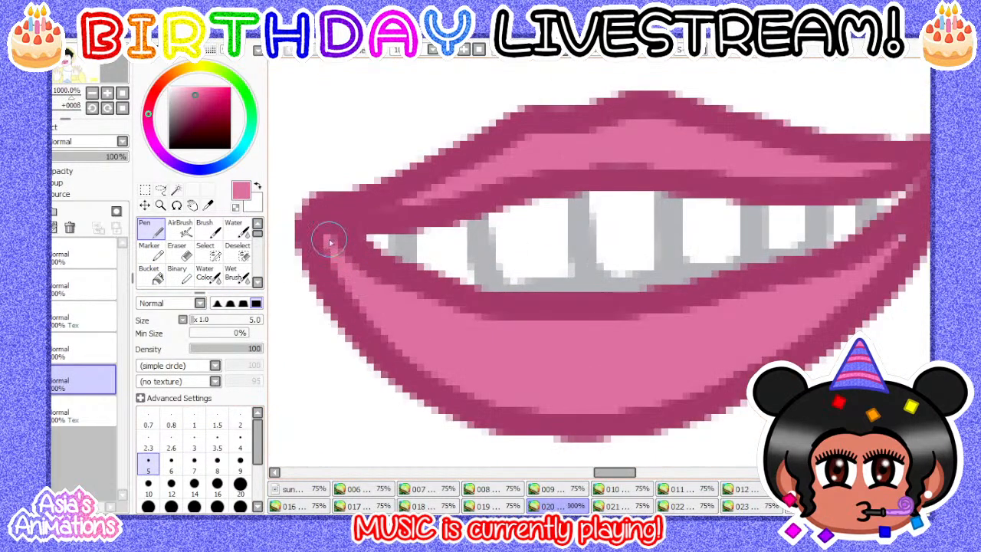
scroll(475, 275, "down", 2)
scroll(685, 276, "up", 2)
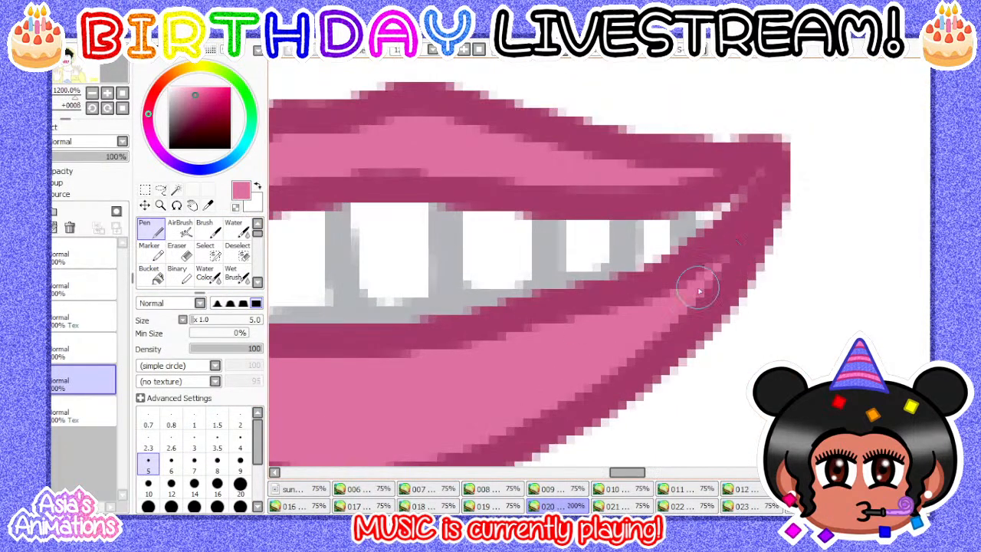
scroll(705, 219, "down", 2)
scroll(695, 209, "up", 2)
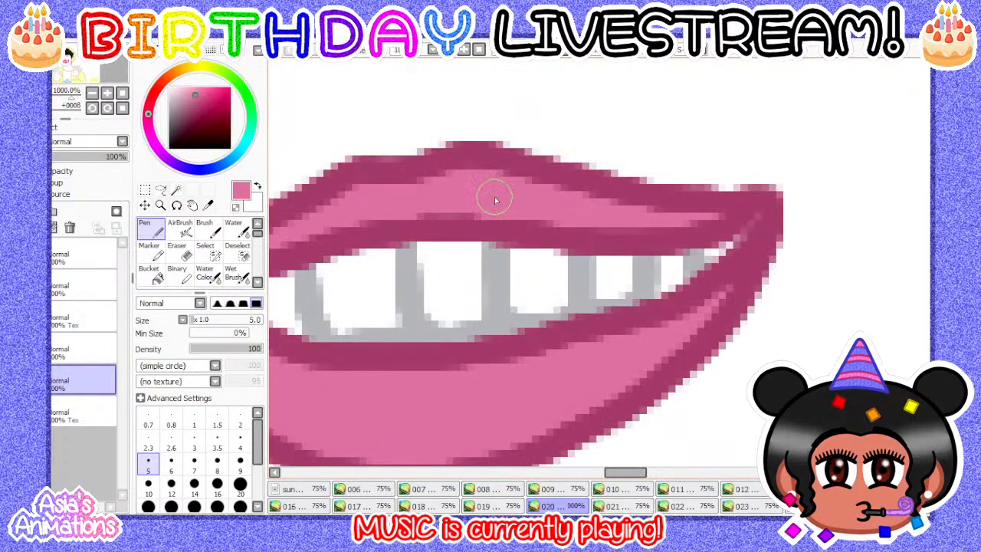
scroll(469, 193, "down", 1)
scroll(452, 205, "up", 2)
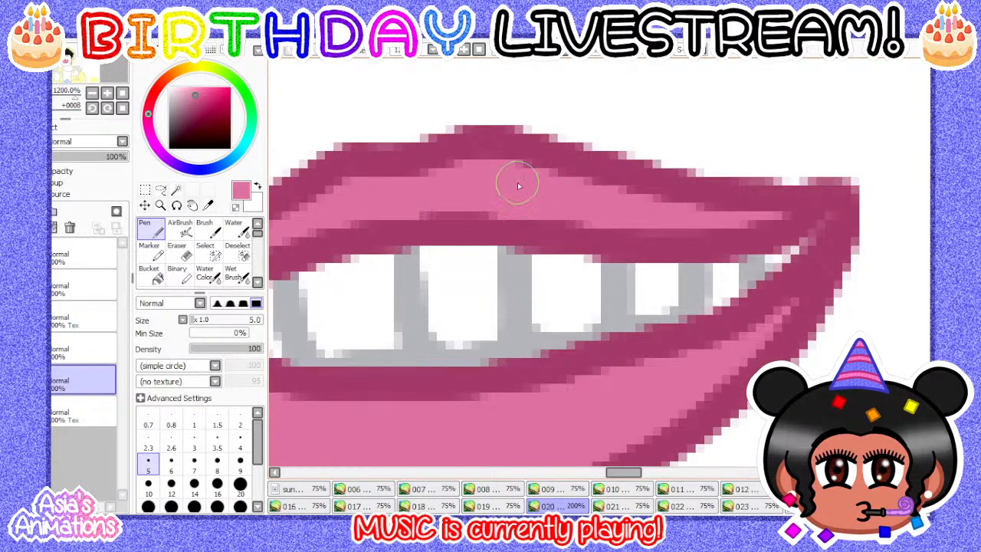
scroll(452, 189, "down", 2)
scroll(514, 228, "up", 2)
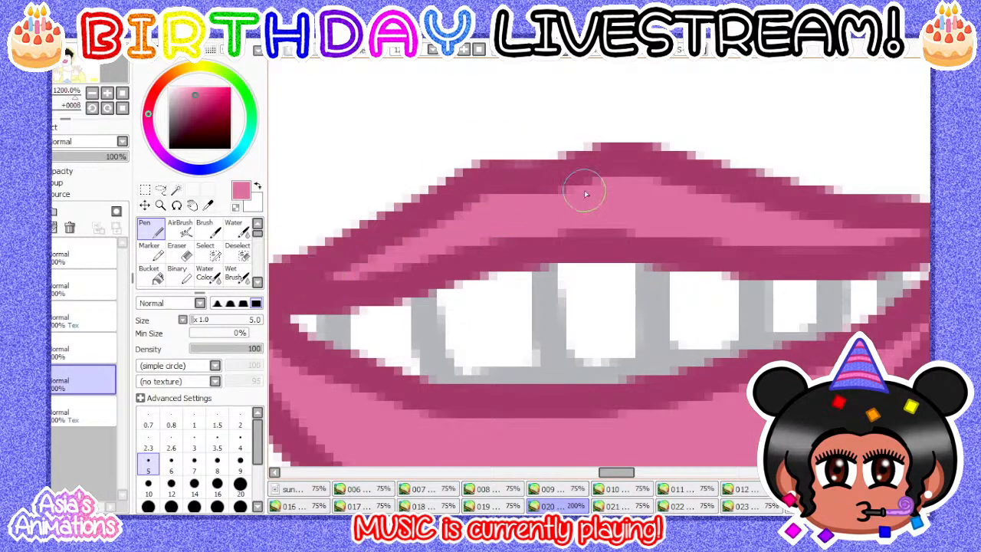
scroll(582, 239, "down", 1)
scroll(406, 468, "down", 1)
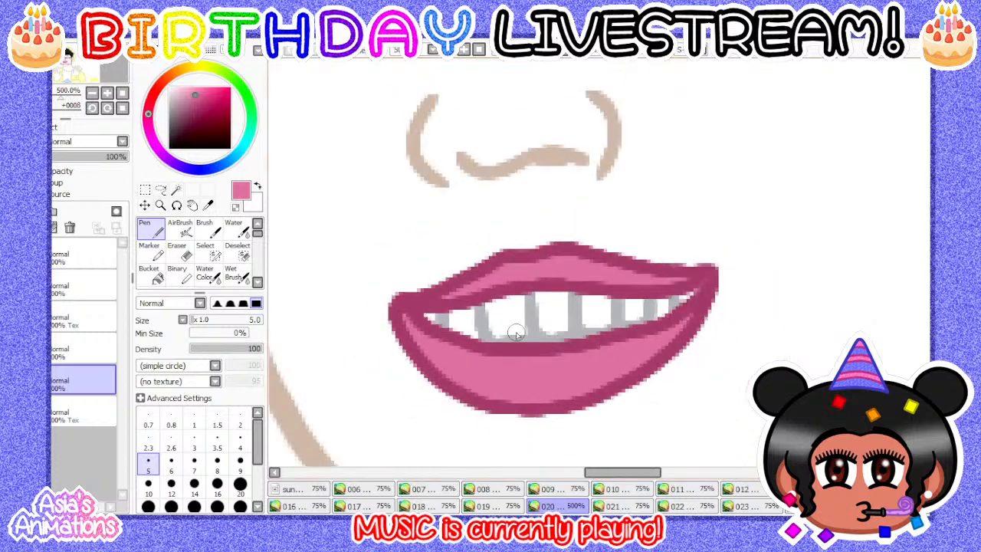
left_click(123, 108)
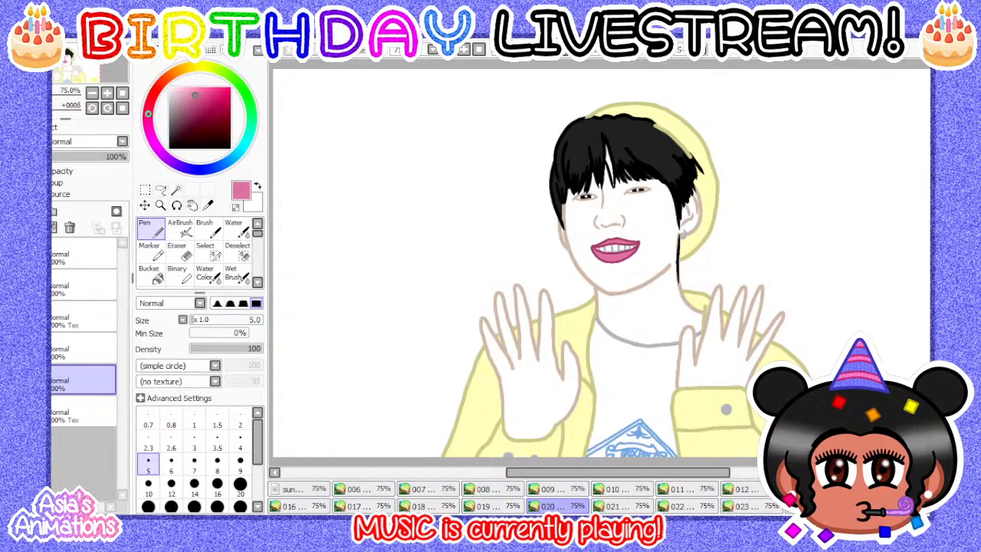
- Open frame 021, reset the Pen size to 1, and add a renamed layer directly above the bottom layer
left_click(615, 507)
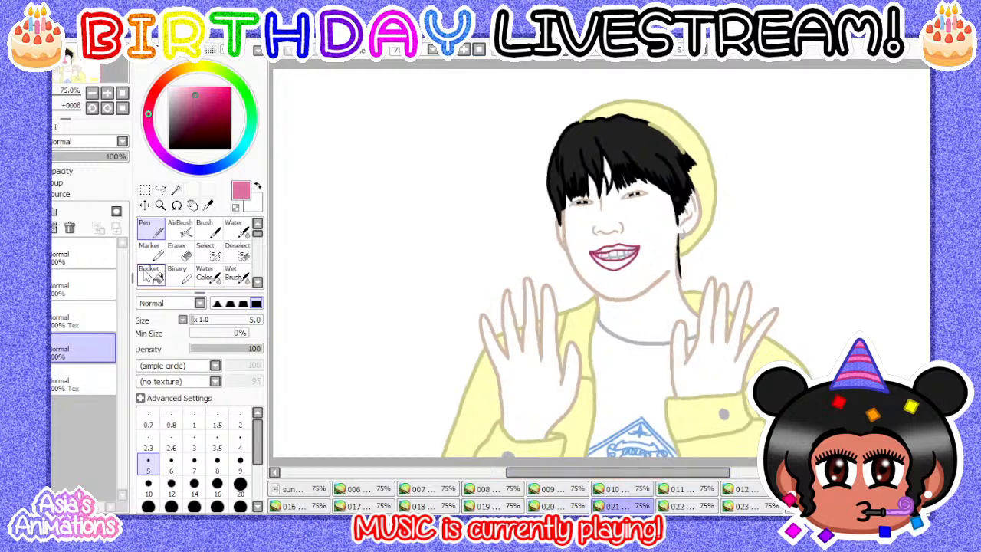
left_click(194, 425)
left_click(60, 385)
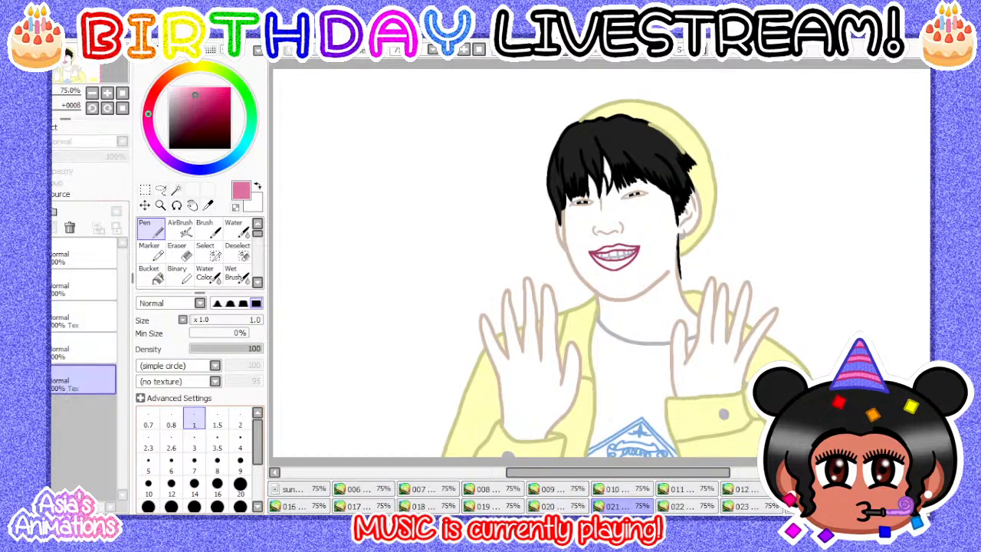
left_click(23, 211)
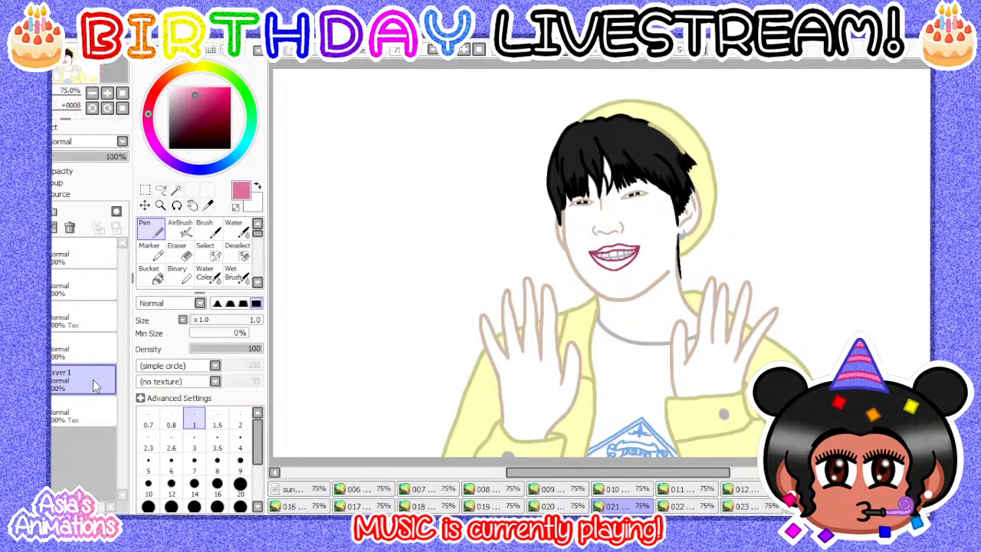
double_click(96, 385)
key("Return")
- Fill the upper and lower lips in frame 021 with pink using the Bucket, leaving the teeth unfilled
scroll(628, 259, "up", 6)
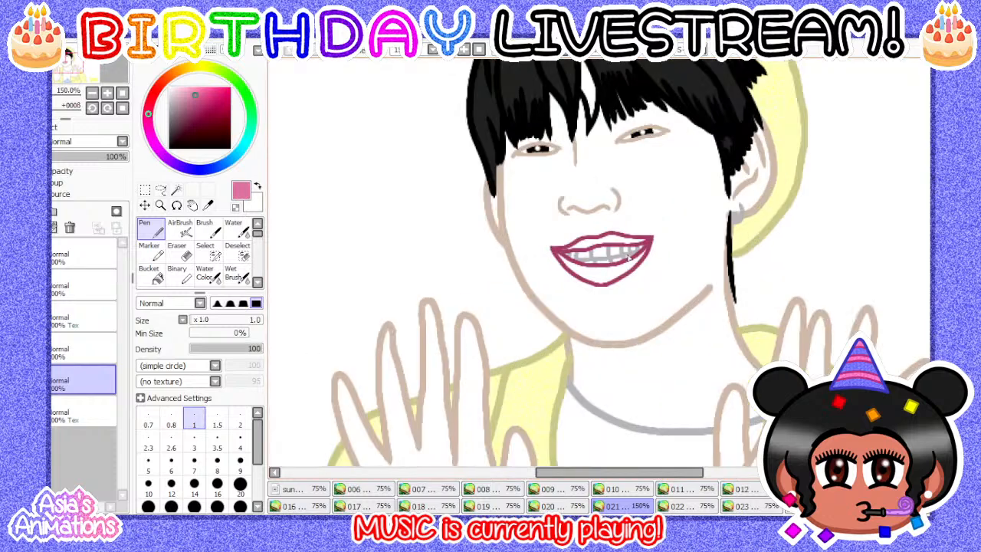
left_click(151, 273)
left_click(533, 230)
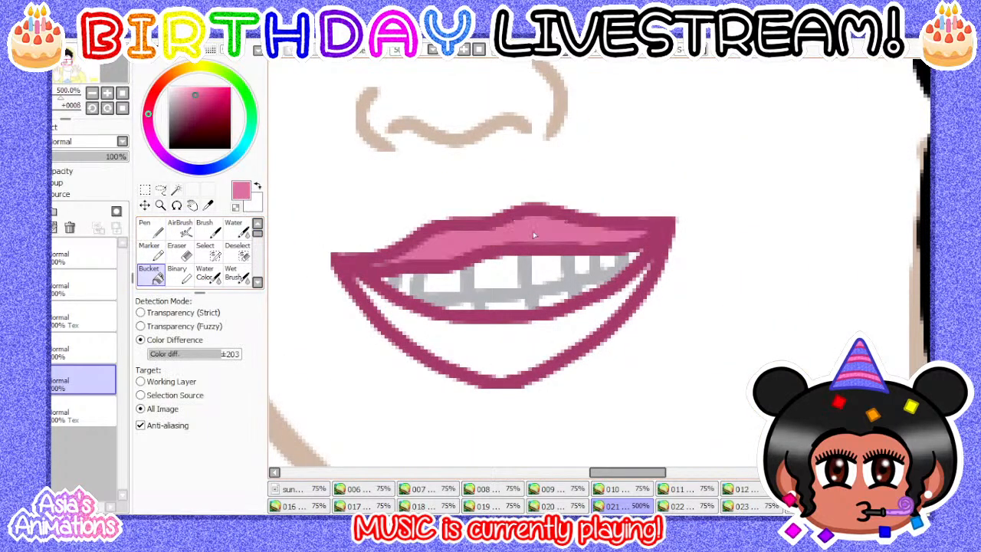
left_click(508, 347)
scroll(272, 253, "up", 1)
- Touch up the gaps at the left lip corner in frame 021 with the Pen, reducing the size from 8 to 5
left_click(143, 227)
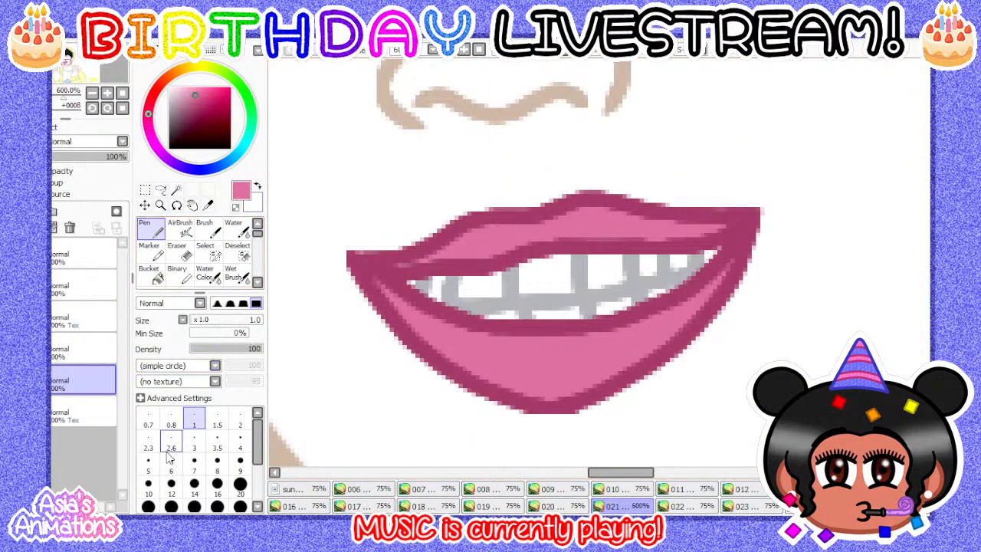
left_click(171, 488)
left_click(217, 464)
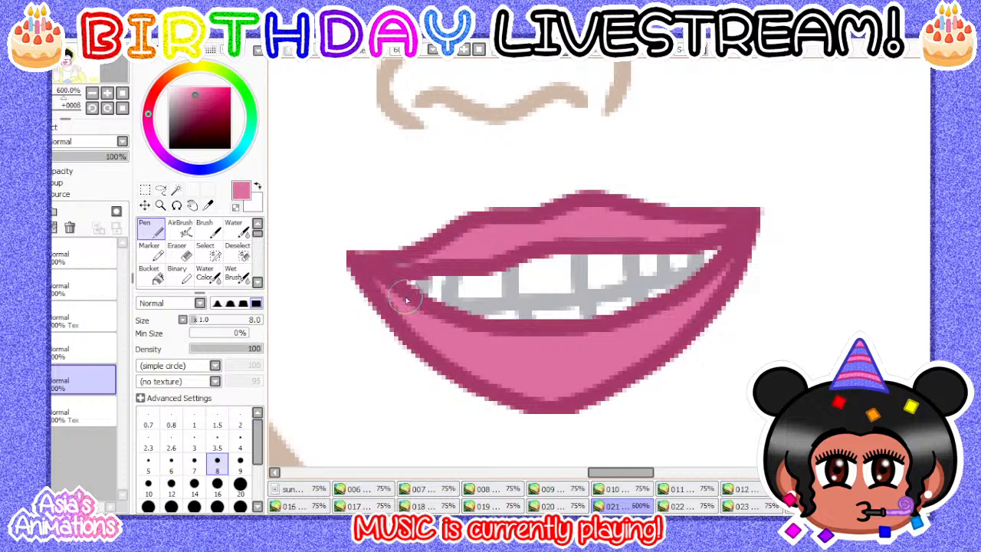
scroll(393, 275, "up", 2)
left_click(196, 464)
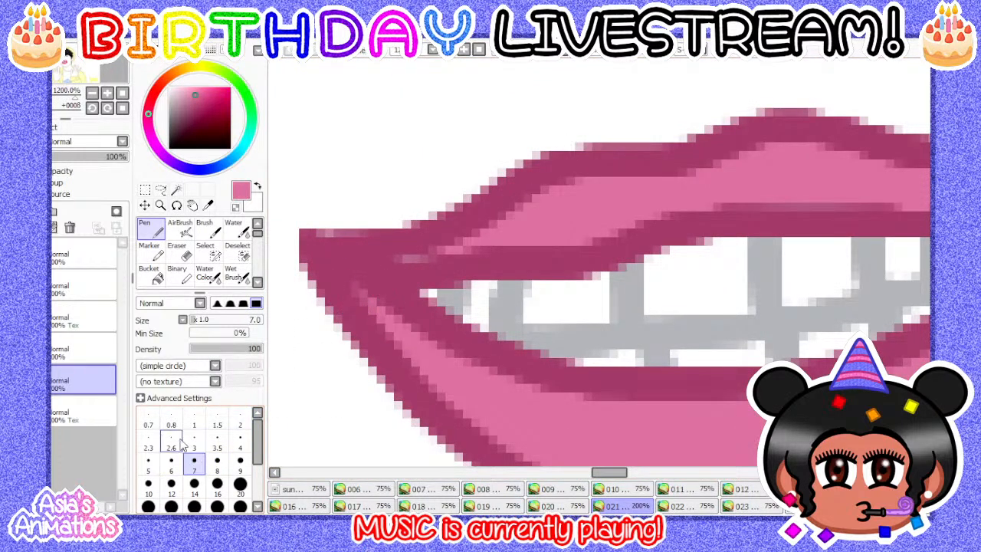
left_click(170, 471)
scroll(460, 256, "down", 3)
scroll(377, 321, "up", 4)
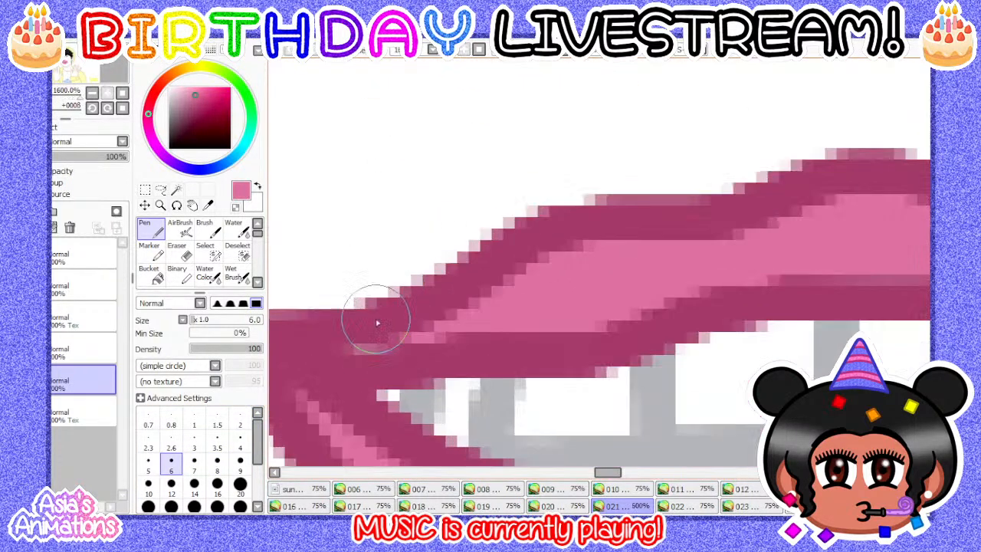
left_click(148, 459)
scroll(412, 289, "down", 2)
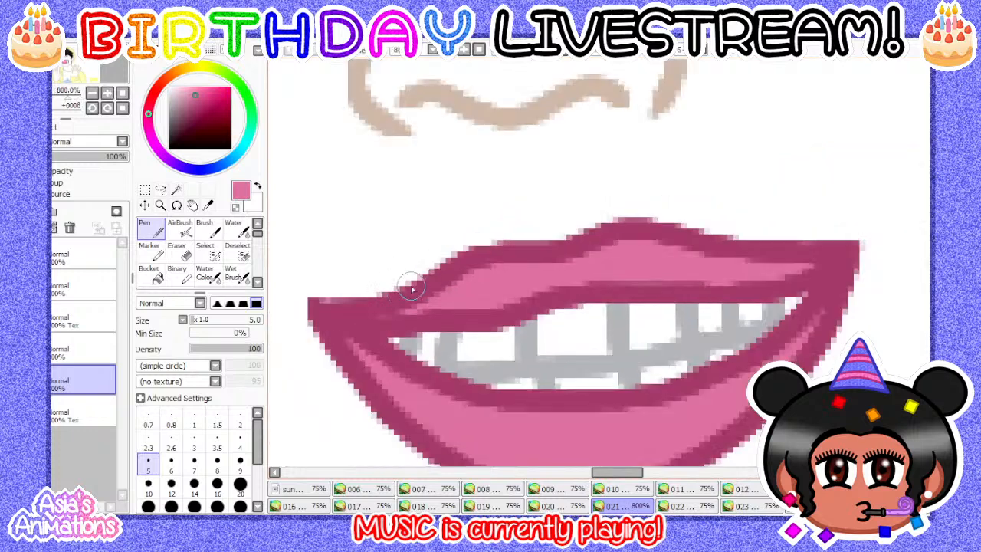
- Touch up the upper lip and right lip corner in frame 021 with the Pen at size 5, and reset the size to 1
scroll(617, 258, "up", 2)
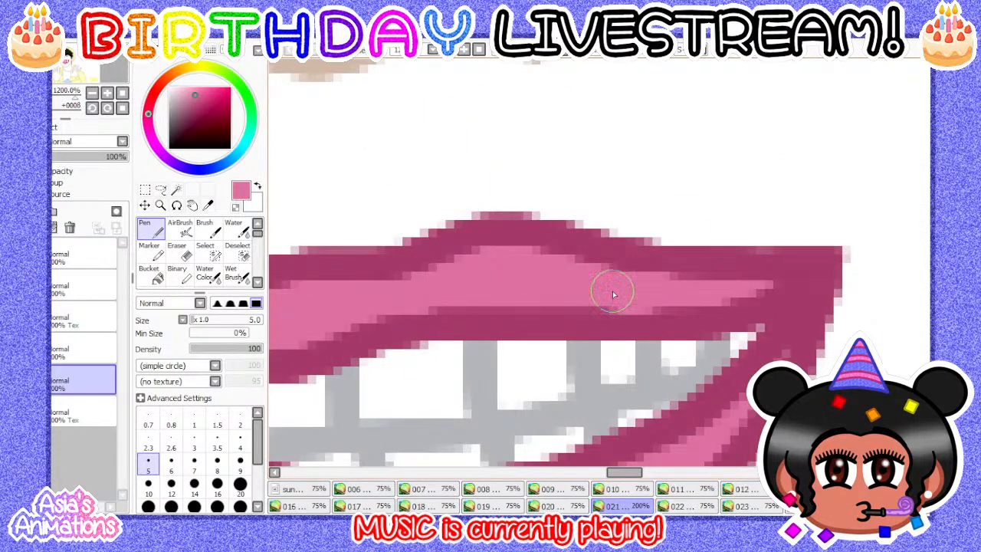
scroll(552, 251, "down", 2)
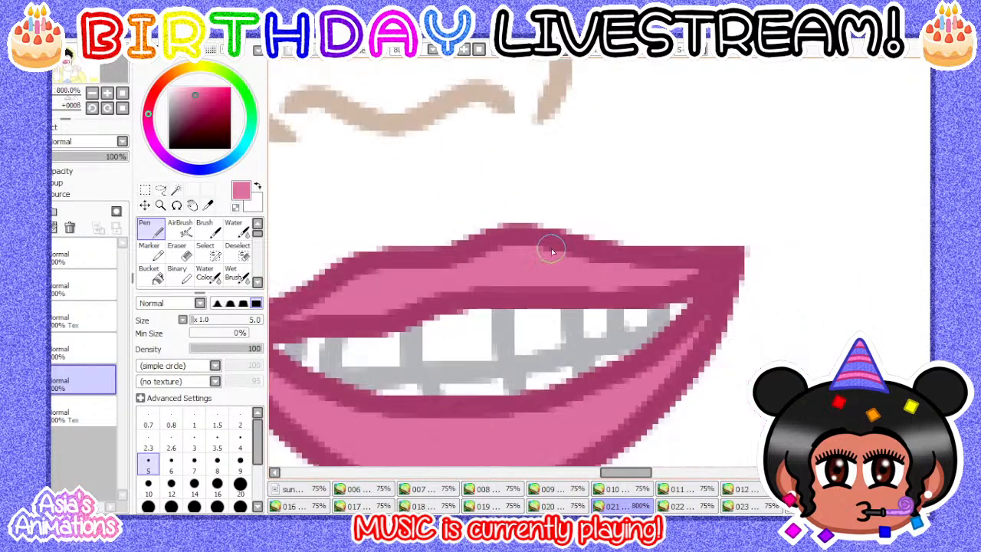
scroll(550, 253, "down", 2)
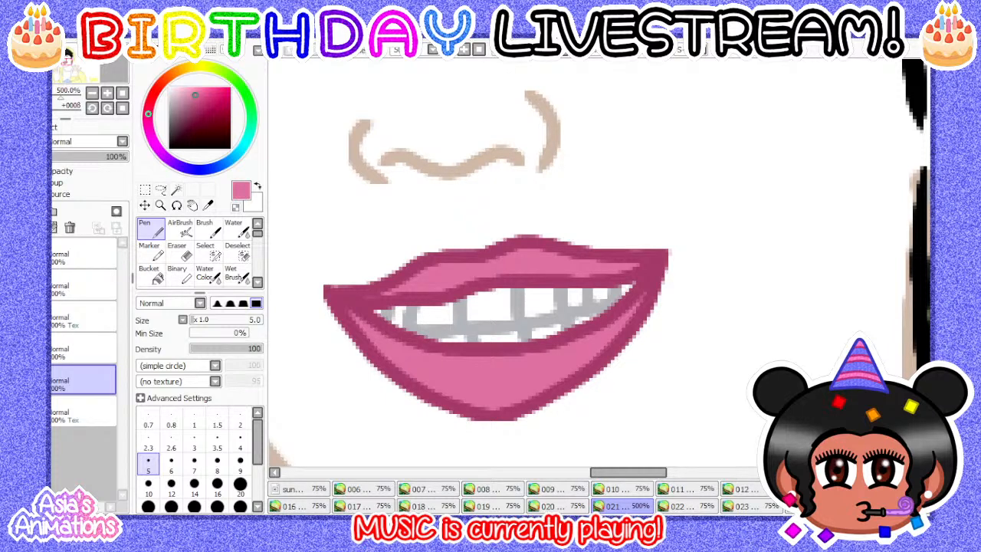
scroll(613, 280, "up", 4)
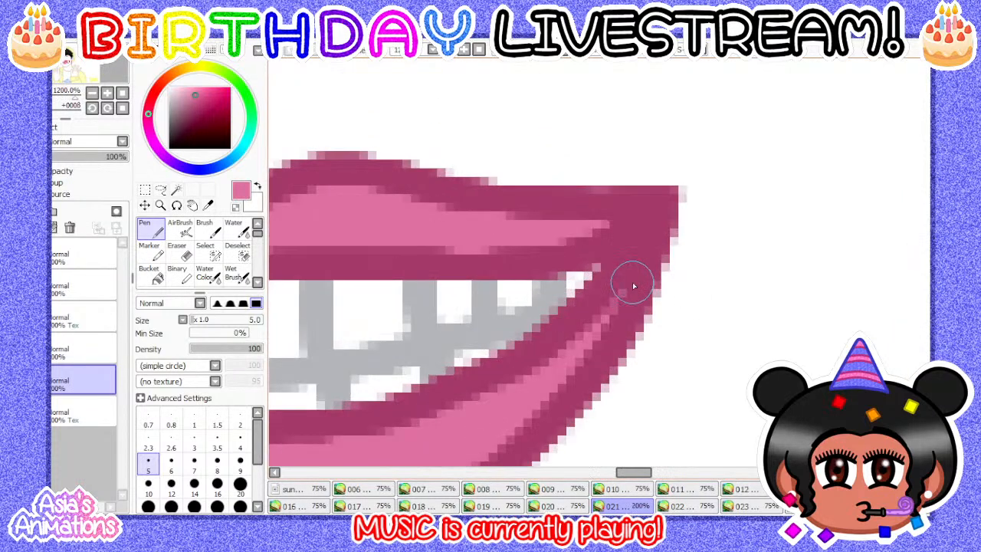
scroll(634, 276, "down", 5)
scroll(536, 388, "up", 4)
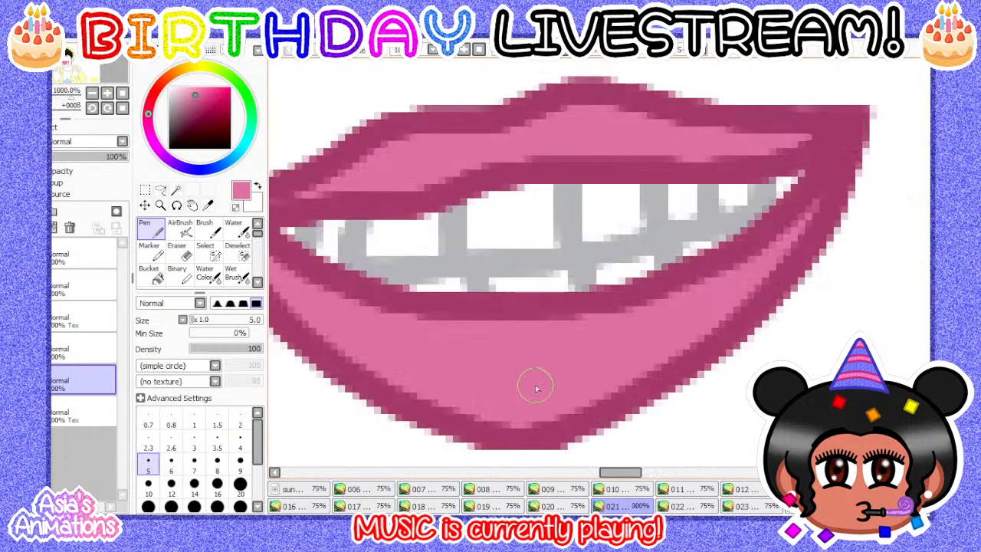
left_click(194, 419)
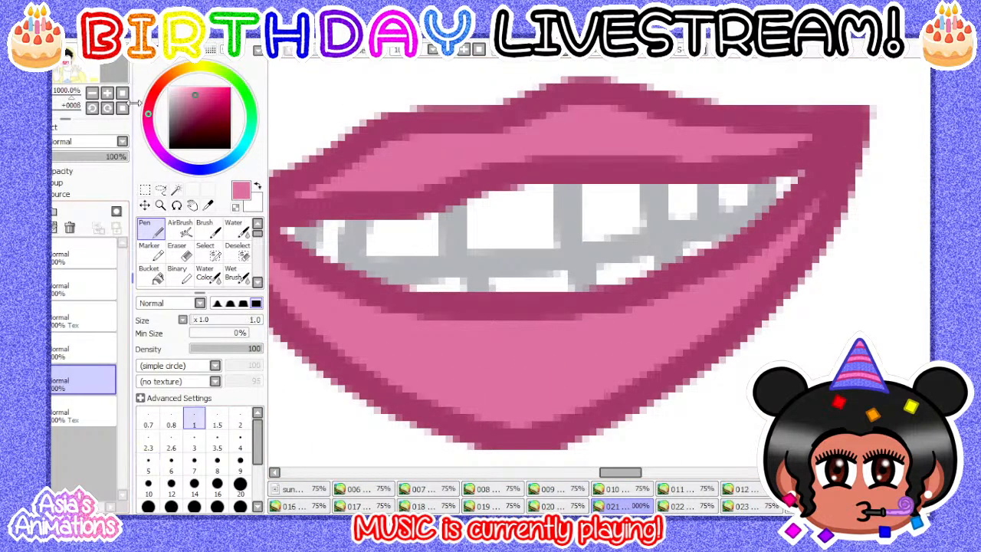
left_click(122, 94)
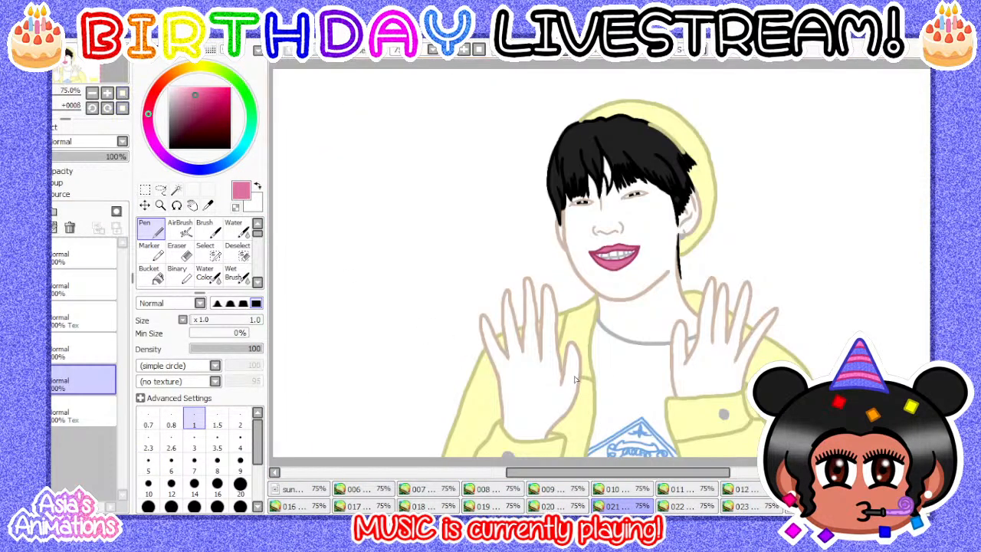
- Open frame 022 and add a new renamed layer directly above its bottom layer
left_click(686, 508)
left_click(61, 377)
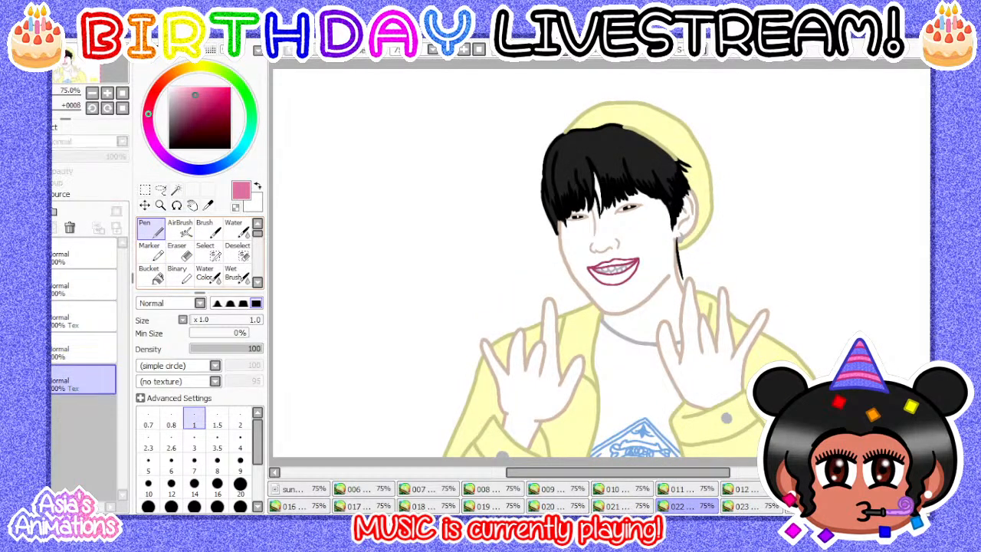
left_click(21, 211)
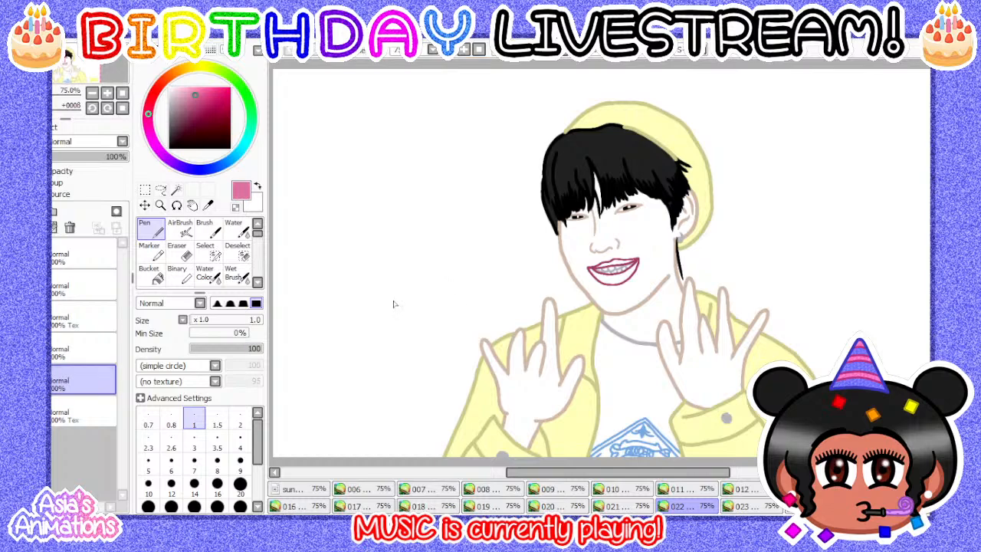
- Fill the upper and lower lips in frame 022 with pink using the Bucket, leaving the teeth unfilled
scroll(447, 294, "up", 8)
scroll(412, 288, "up", 2)
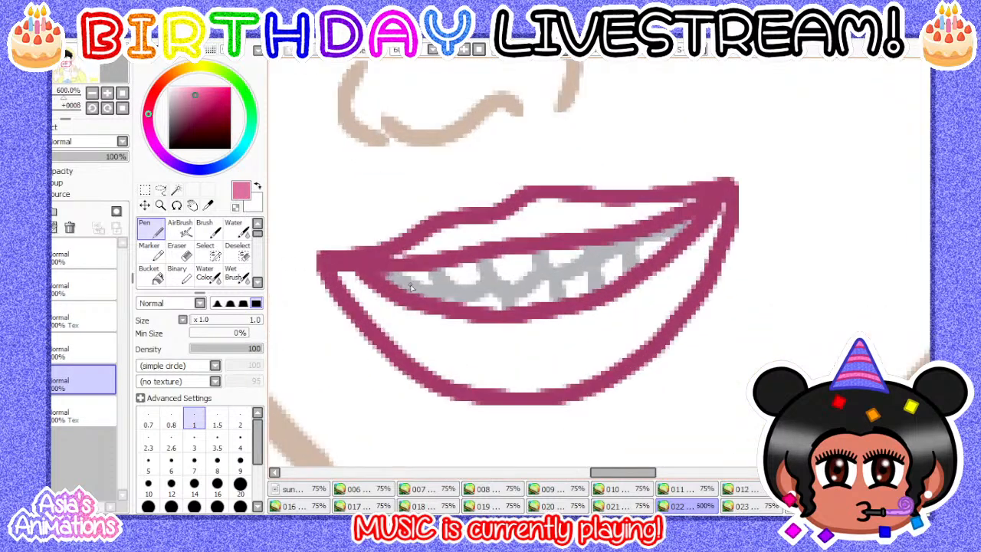
left_click(146, 277)
left_click(533, 228)
left_click(525, 358)
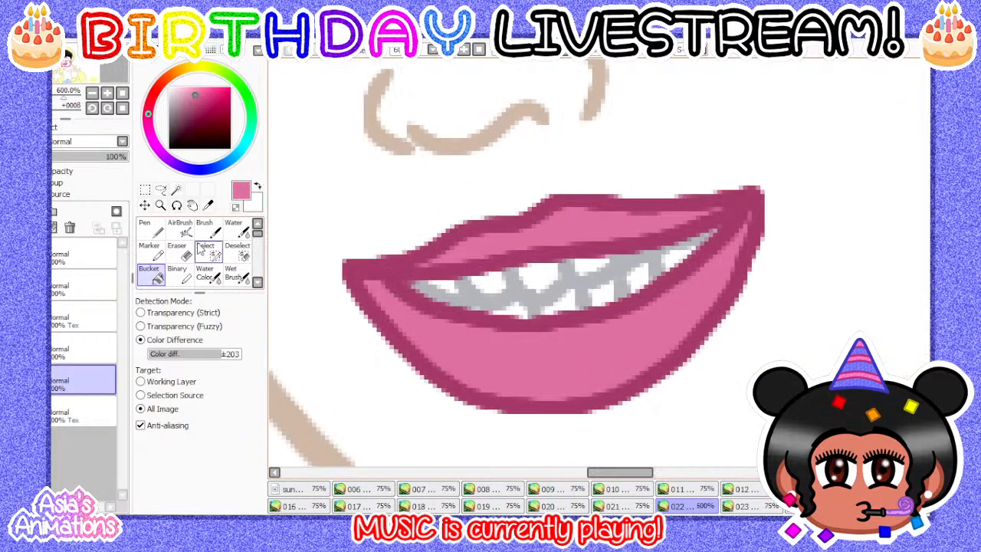
- Touch up the gaps at the left lip corner in frame 022 with the Pen, using sizes 7 and 6
left_click(145, 228)
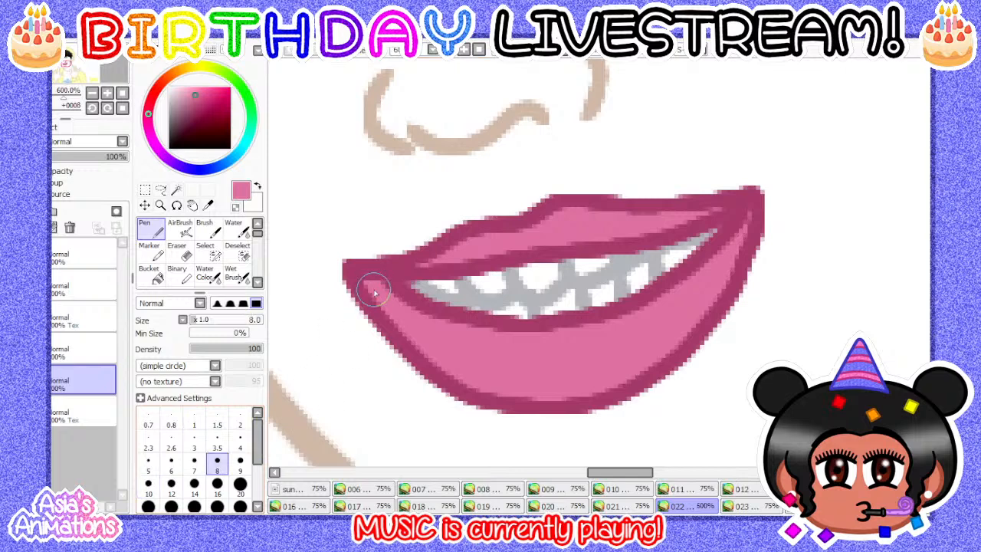
scroll(376, 291, "up", 2)
left_click(194, 463)
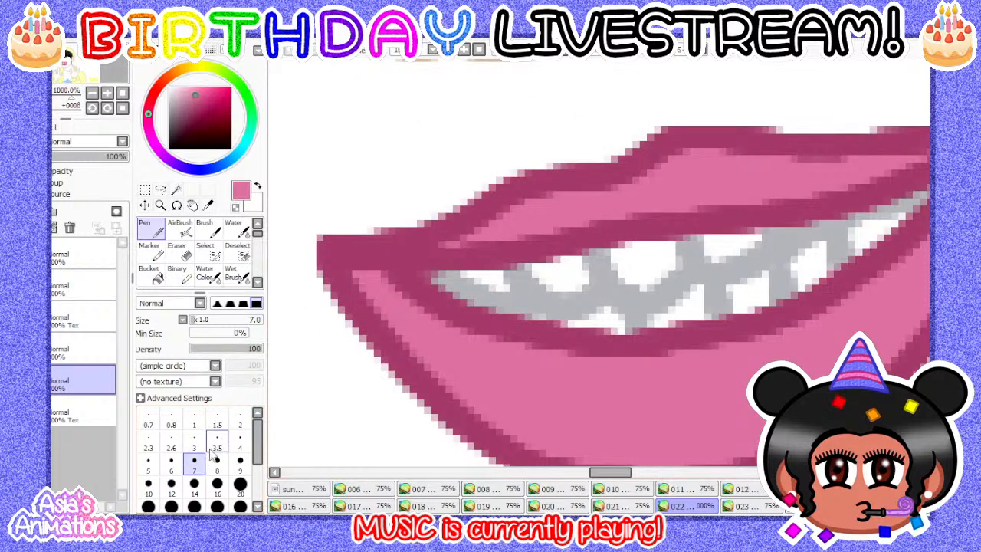
left_click(170, 463)
scroll(487, 357, "down", 4)
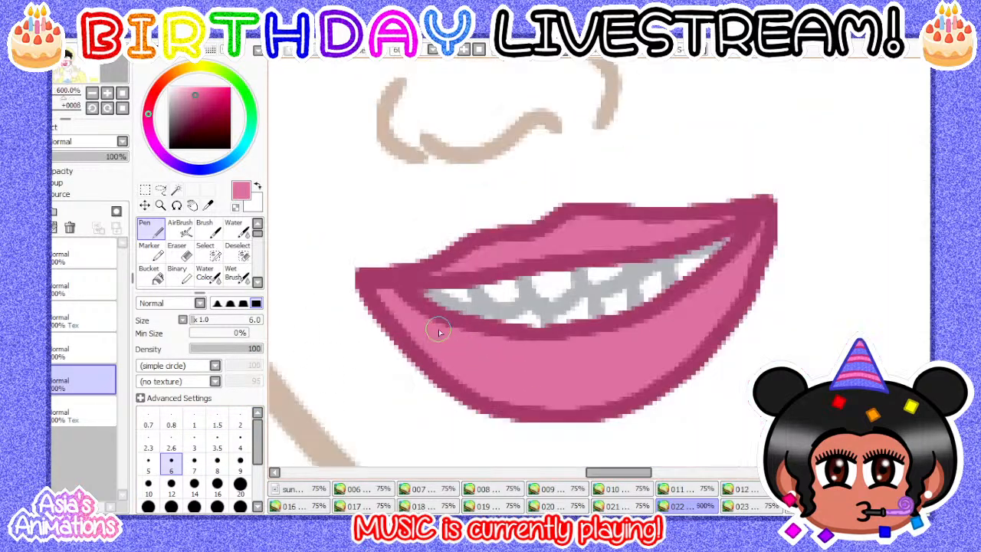
scroll(453, 344, "up", 4)
scroll(453, 344, "down", 4)
- Touch up the right lip corner and upper lip in frame 022 with the Pen at size 6, and reset the size to 1
scroll(814, 203, "up", 5)
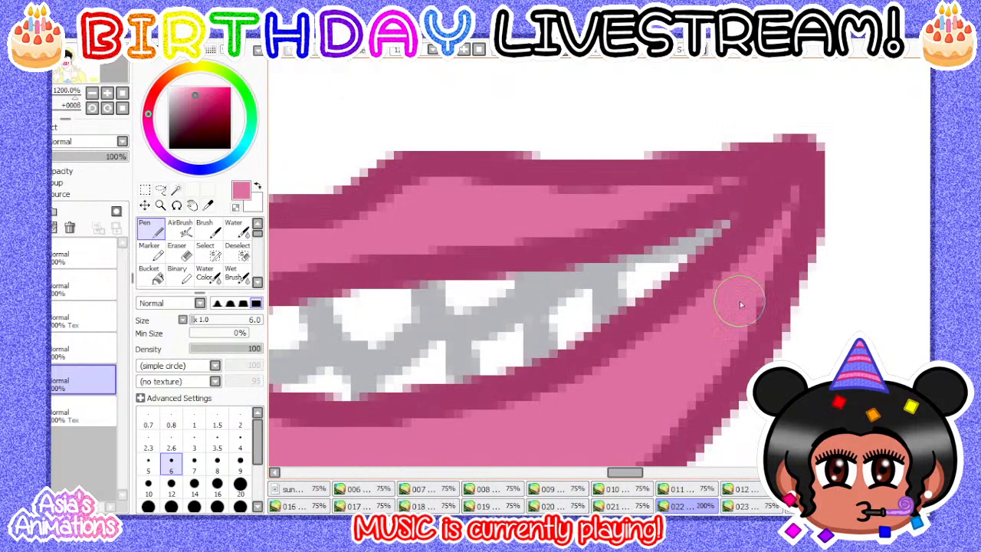
scroll(449, 186, "down", 4)
scroll(418, 306, "up", 3)
scroll(582, 275, "down", 3)
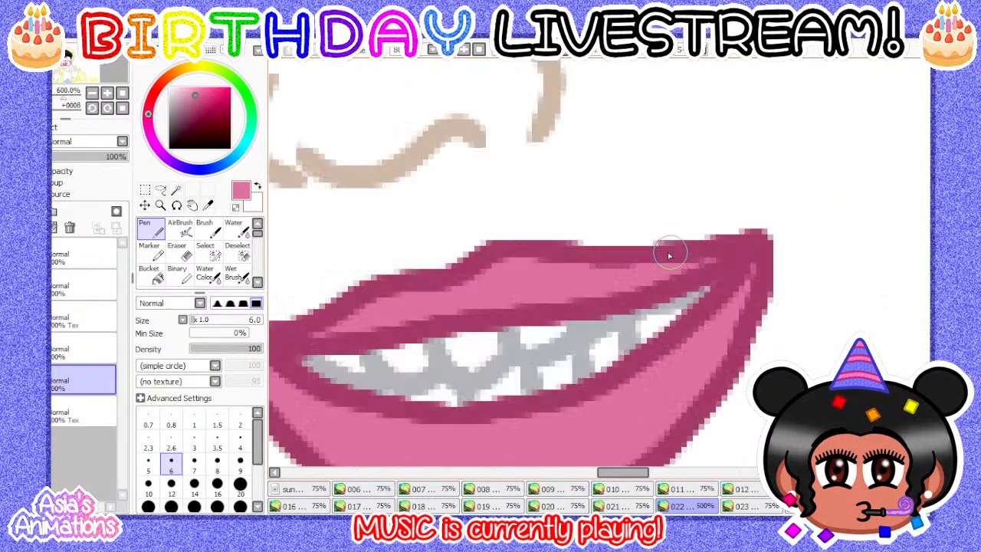
scroll(740, 273, "up", 4)
scroll(600, 299, "down", 2)
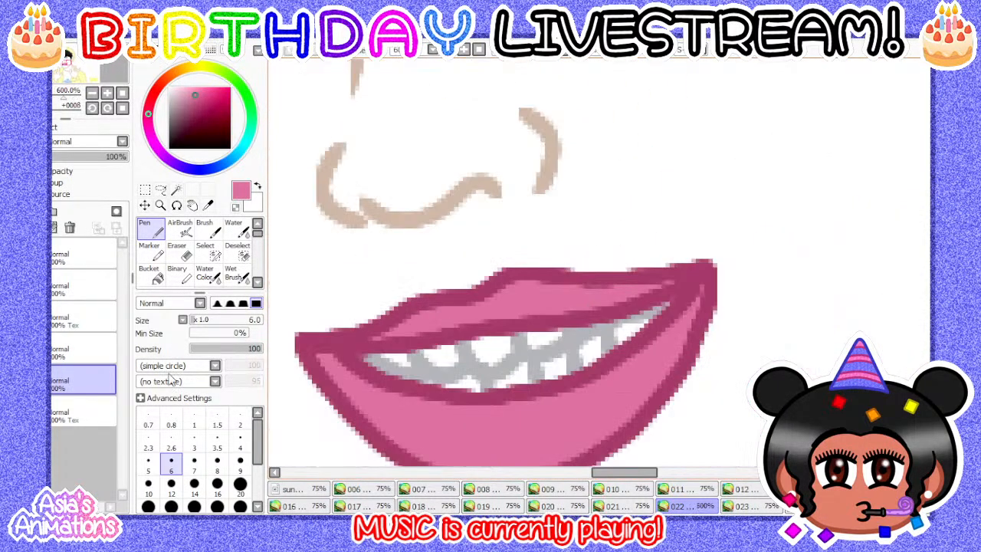
left_click(194, 421)
left_click(123, 94)
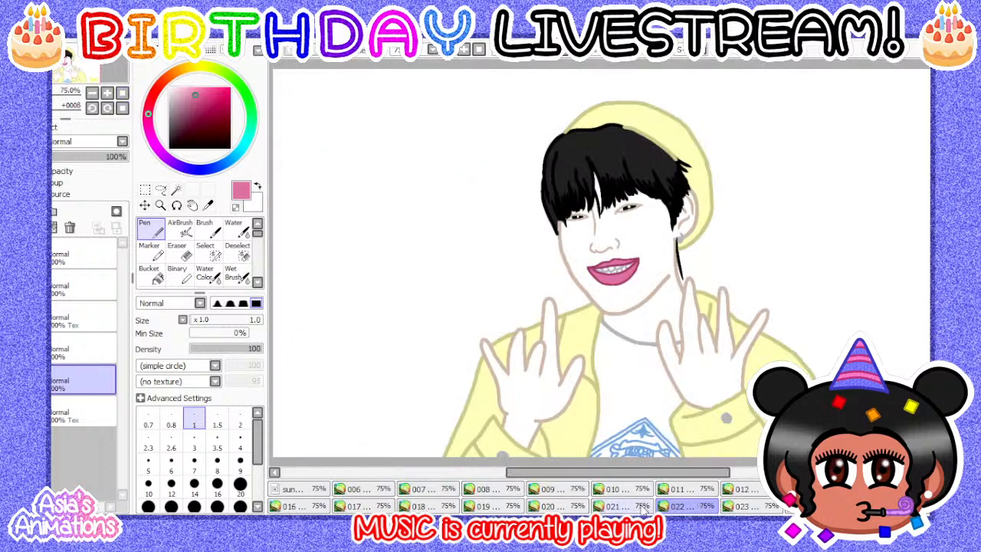
- Open frame 023 and add a new renamed layer directly above its bottom layer
left_click(742, 506)
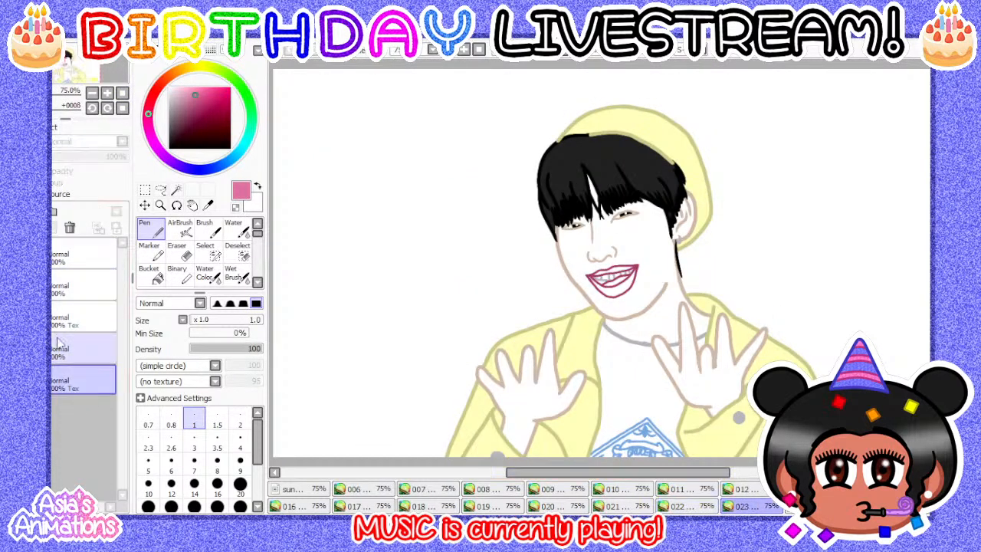
left_click(21, 212)
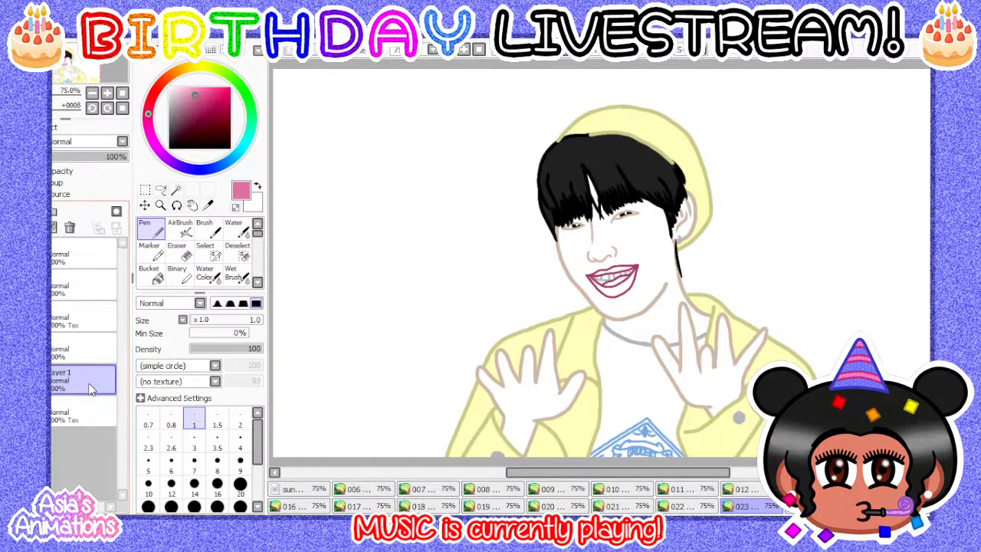
key("Return")
- Fill the upper and lower lips in frame 023 with pink using the Bucket, leaving the inside of the mouth unfilled
scroll(679, 311, "up", 6)
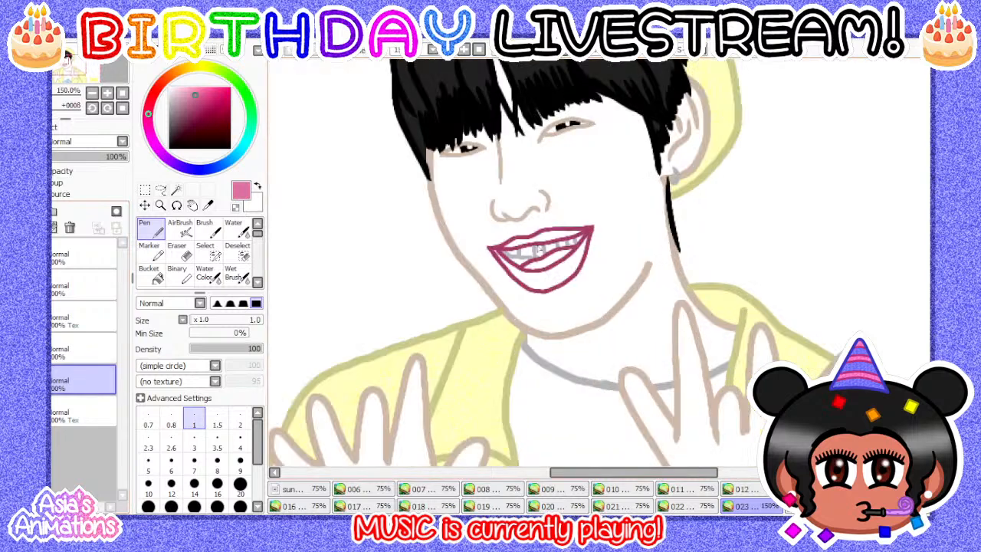
left_click(150, 273)
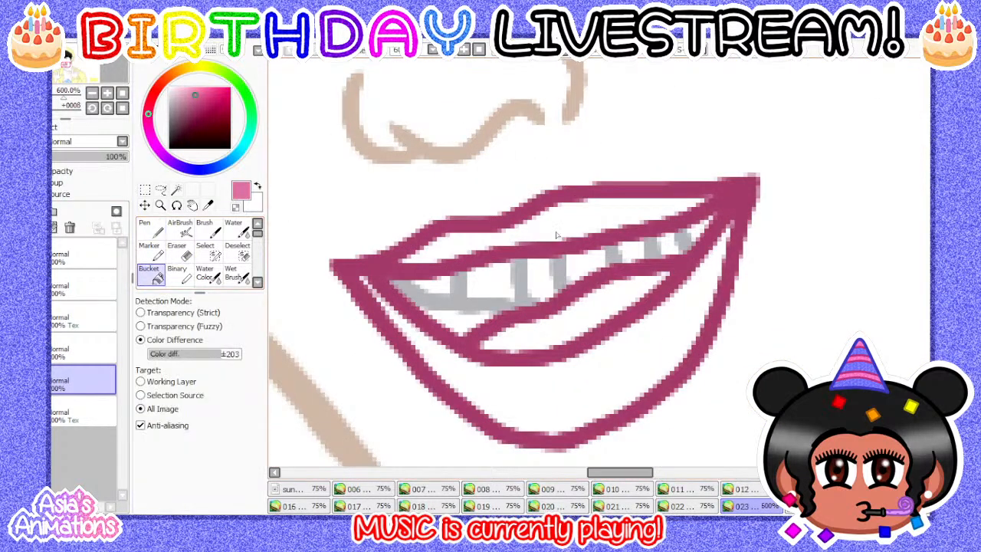
left_click(558, 234)
left_click(598, 381)
scroll(413, 291, "down", 1)
scroll(414, 291, "up", 1)
- Touch up the gaps at the left lip corner and lower lip in frame 023 with the Pen at size 5
key("n")
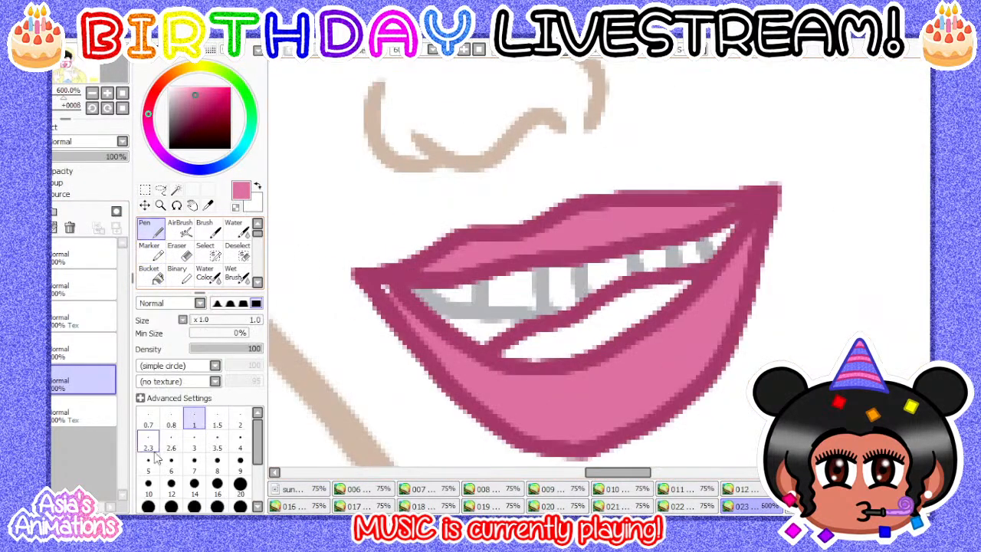
scroll(411, 285, "up", 3)
scroll(410, 285, "down", 4)
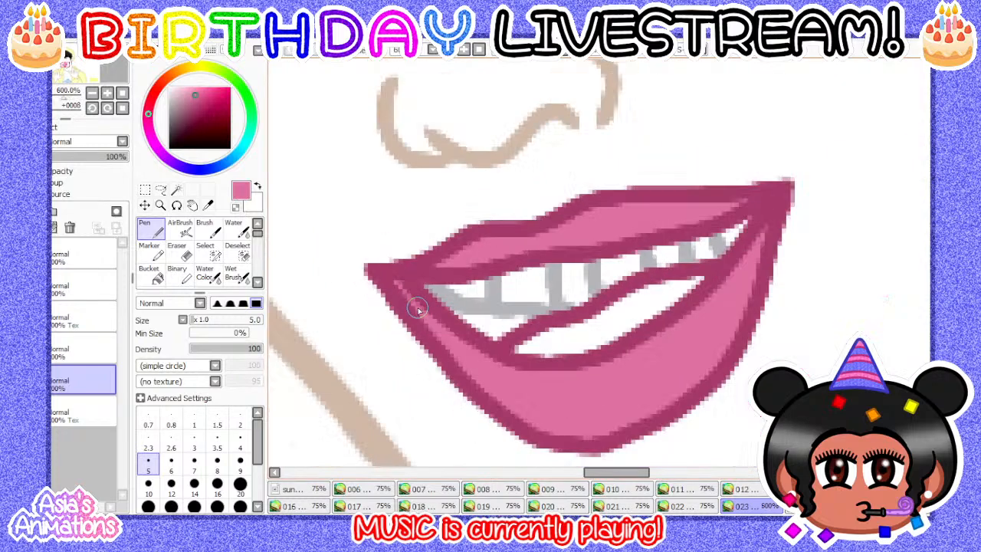
scroll(452, 345, "up", 3)
scroll(457, 349, "down", 2)
scroll(490, 411, "up", 2)
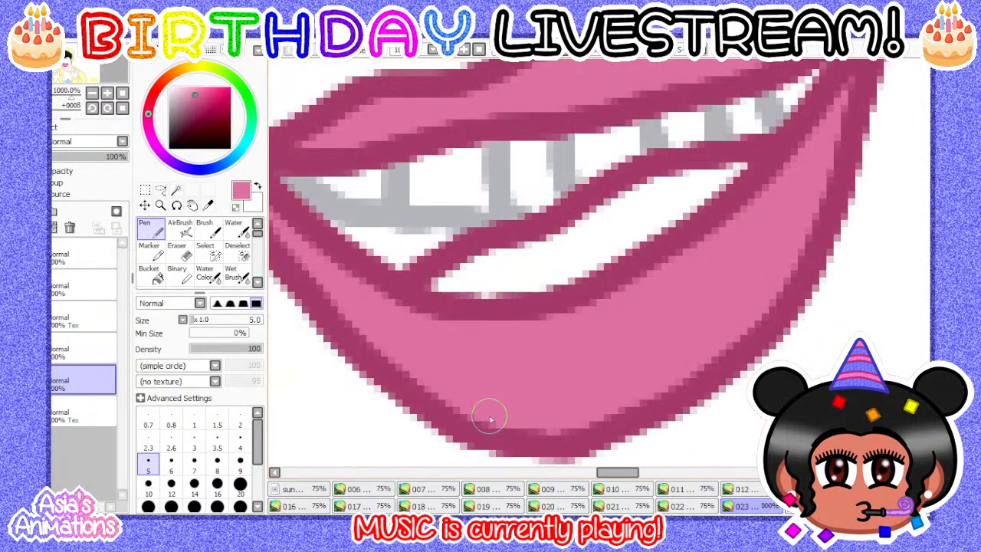
- Touch up the right lip corner and upper lip in frame 023 with the Pen at size 5, and reset the size to 1
scroll(657, 268, "down", 1)
scroll(647, 272, "up", 3)
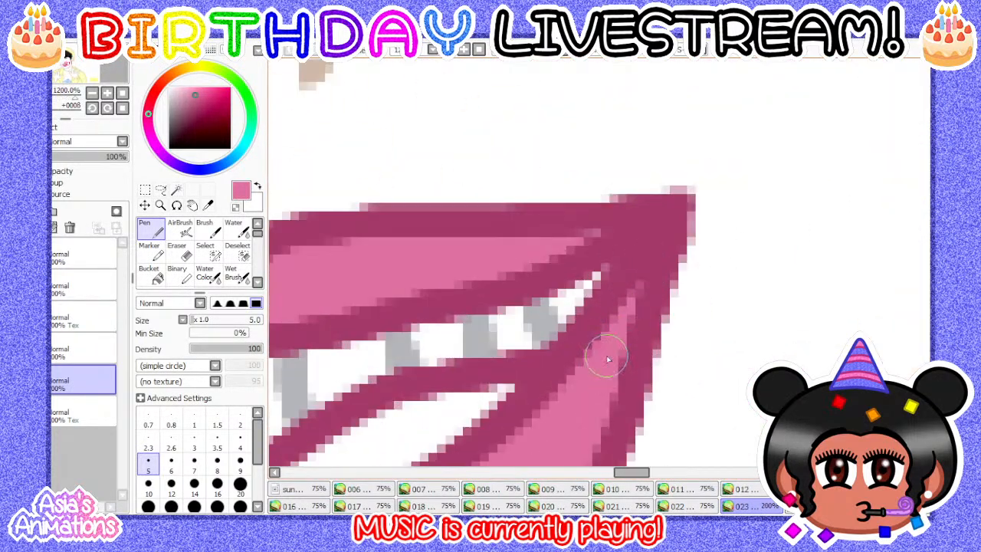
scroll(651, 302, "down", 3)
scroll(293, 328, "up", 1)
scroll(293, 328, "up", 1)
scroll(355, 317, "down", 2)
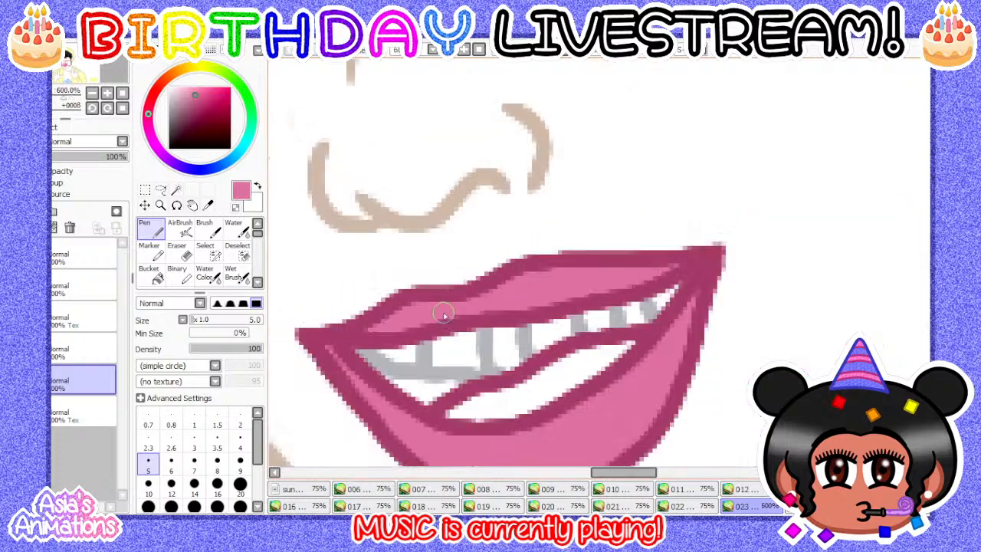
scroll(449, 317, "up", 2)
scroll(635, 271, "down", 1)
scroll(526, 268, "down", 3)
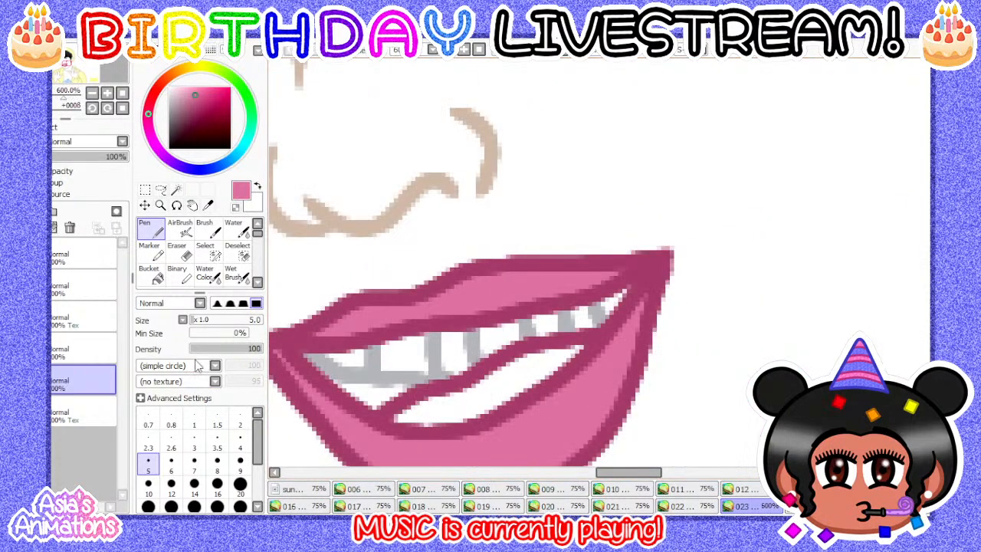
left_click(194, 420)
left_click(122, 94)
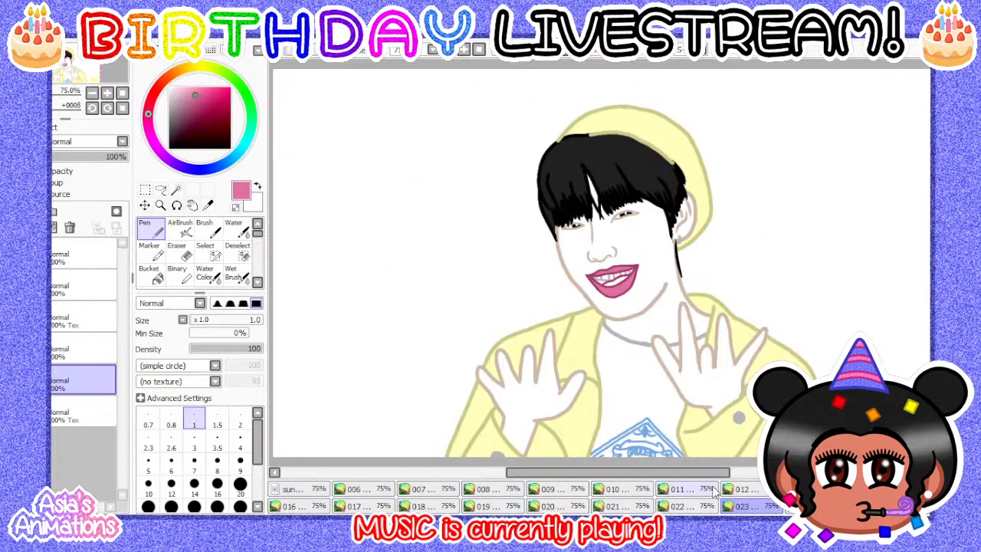
- Fill the area between the teeth and the lower lip in frame 023 with pink using the Bucket
scroll(636, 283, "up", 4)
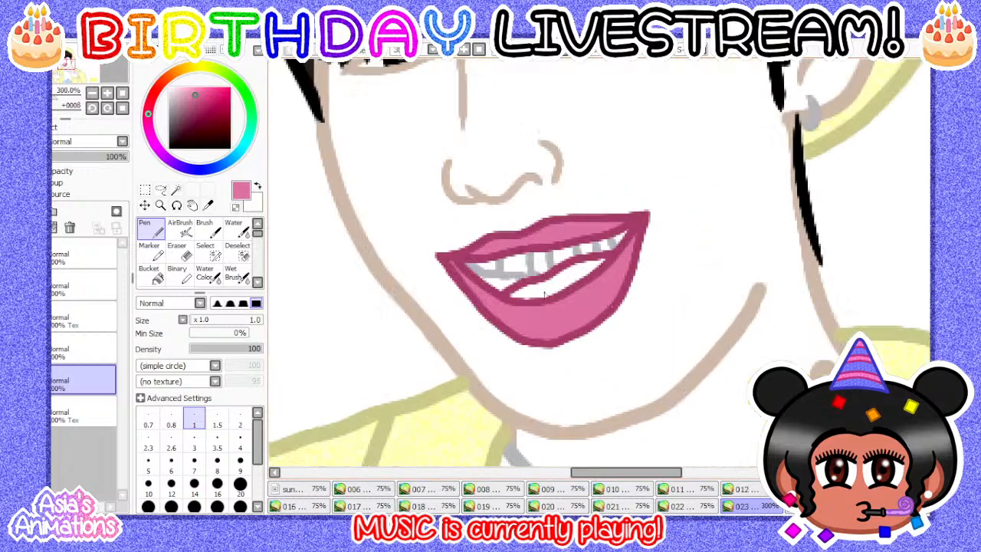
left_click(158, 278)
scroll(592, 275, "up", 2)
left_click(553, 285)
scroll(431, 300, "down", 2)
scroll(432, 299, "up", 2)
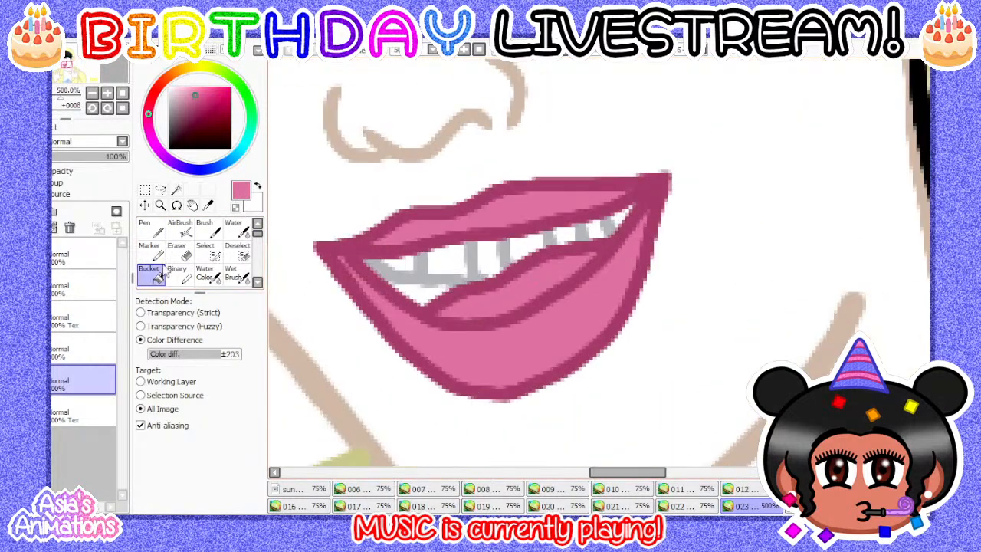
- Touch up the edges of the filled area below the teeth in frame 023 with the Pen at size 8, and reset the size to 1
left_click(149, 227)
left_click(217, 465)
scroll(512, 272, "up", 2)
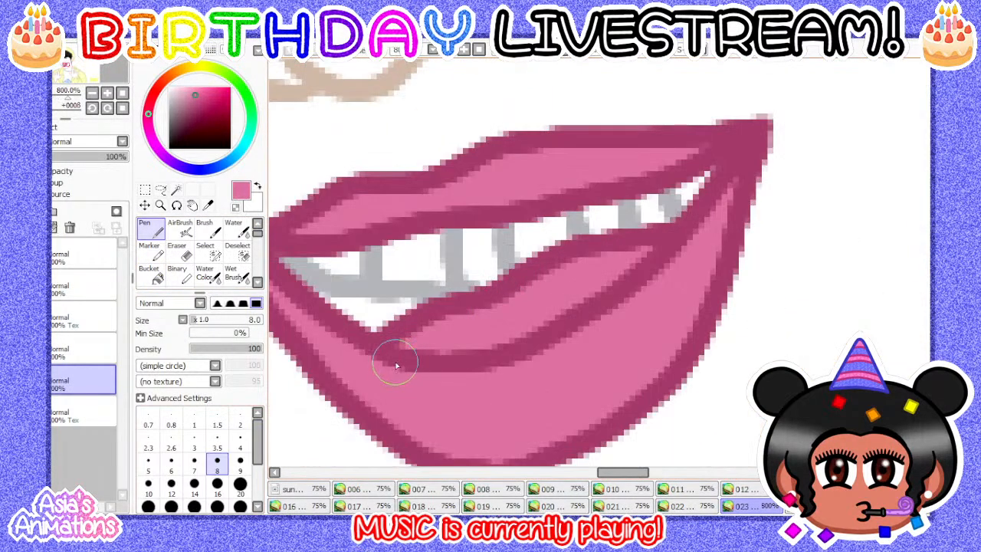
scroll(689, 265, "down", 3)
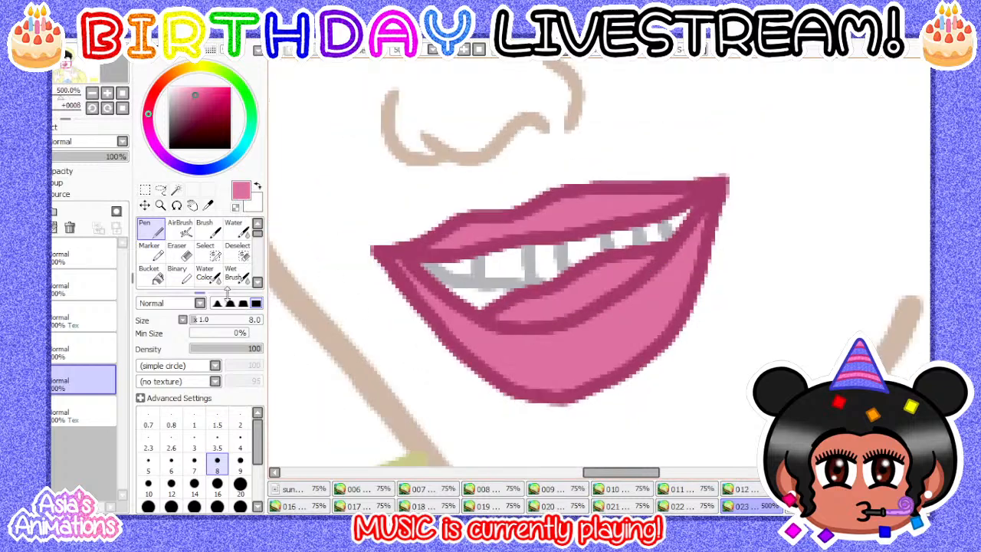
left_click(193, 423)
left_click(108, 93)
left_click(123, 93)
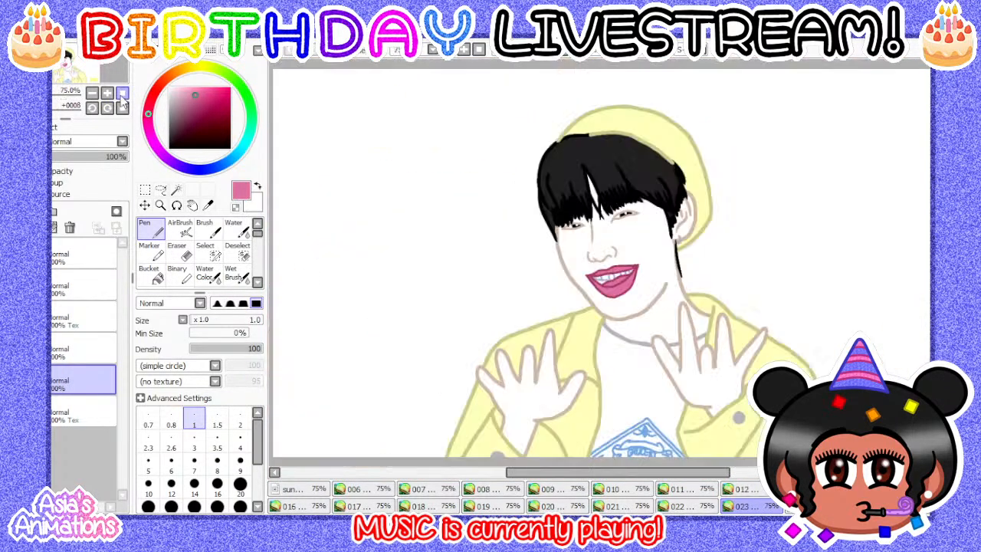
left_click(109, 108)
left_click(122, 108)
- Compare frames 022 and 023, open the following frame and add a new renamed layer directly above its bottom layer
left_click(704, 510)
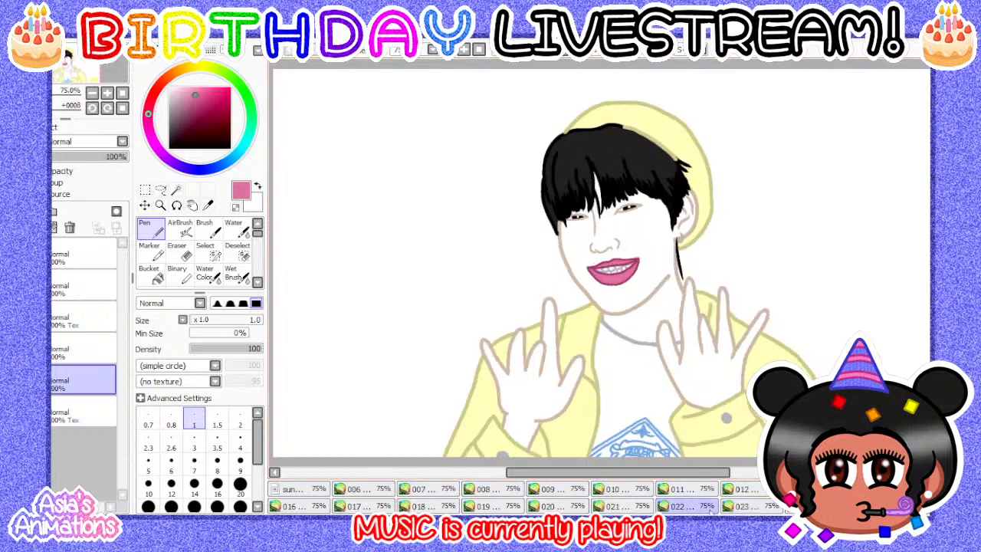
left_click(749, 509)
left_click(805, 508)
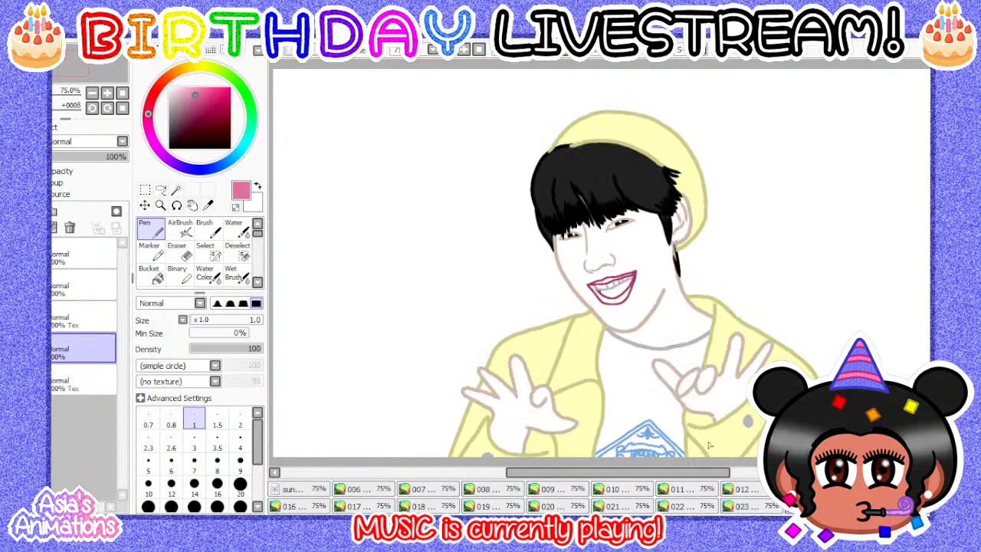
left_click(63, 375)
left_click(23, 211)
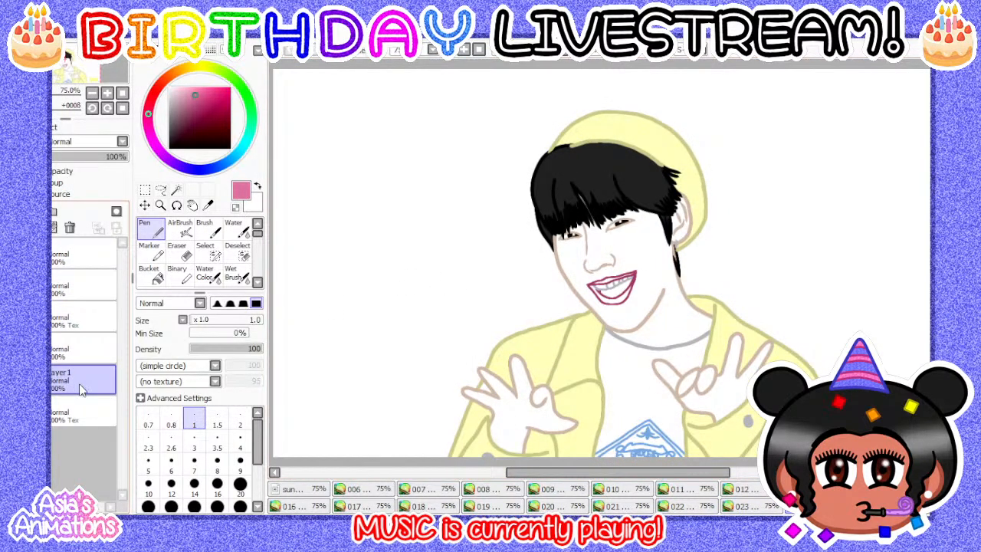
key("Return")
- Fill the upper and lower lips in the frame after 023 with pink using the Bucket, leaving the teeth and open mouth unfilled
scroll(627, 294, "up", 6)
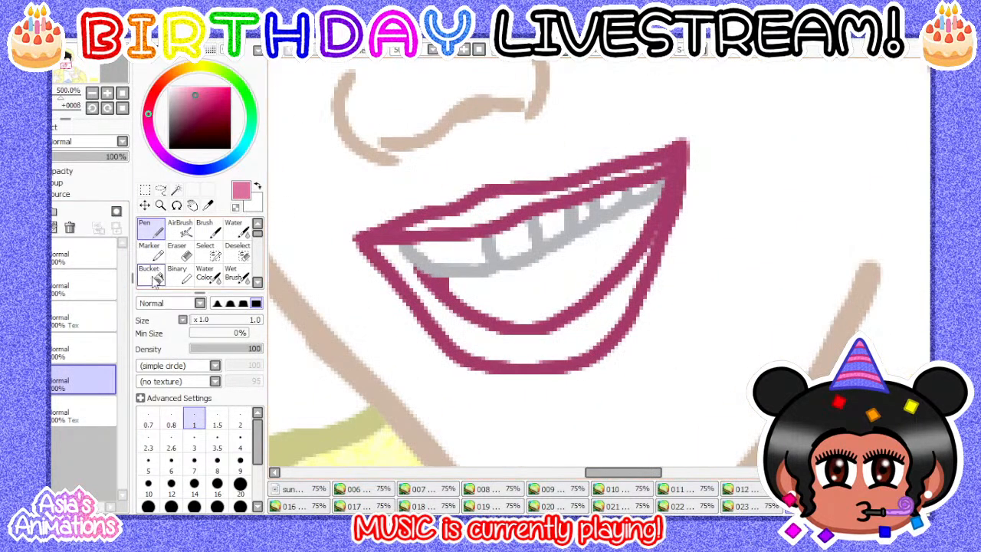
left_click(157, 277)
left_click(505, 340)
scroll(505, 207, "up", 1)
left_click(500, 213)
scroll(471, 232, "down", 1)
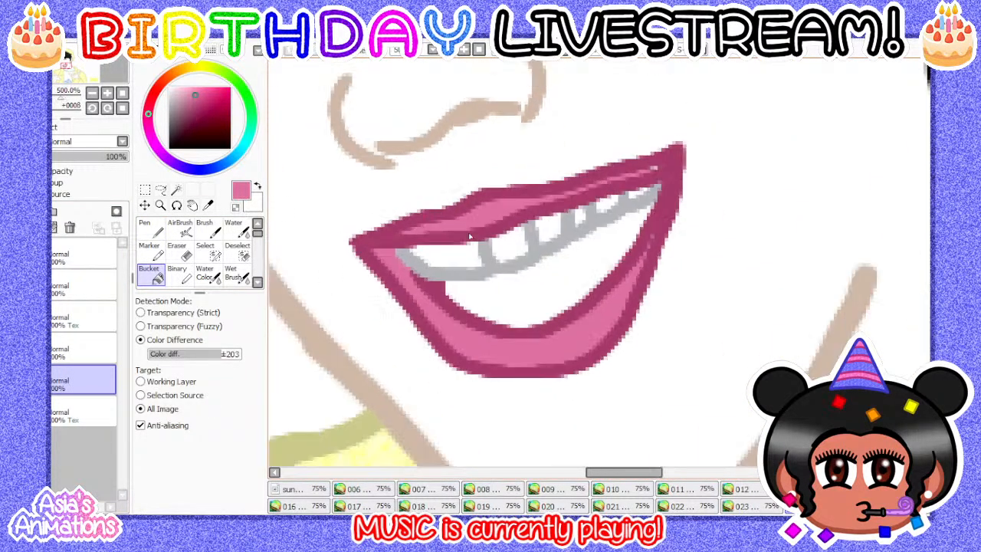
- Touch up the left lip corner and the left part of the upper lip in the frame after 023 with the Pen at size 5
scroll(441, 218, "up", 2)
left_click(151, 227)
left_click(148, 463)
scroll(370, 274, "up", 1)
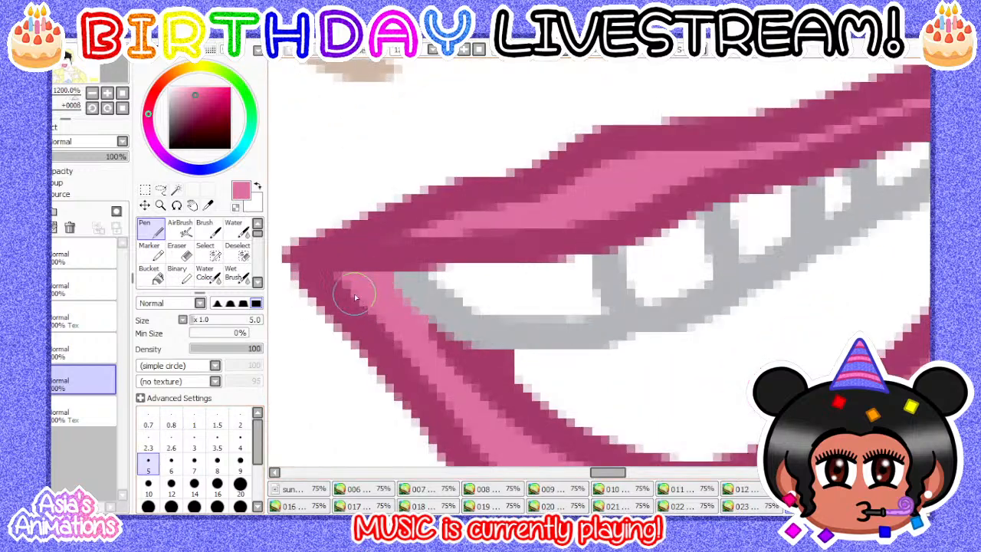
scroll(443, 384, "down", 2)
scroll(445, 272, "up", 2)
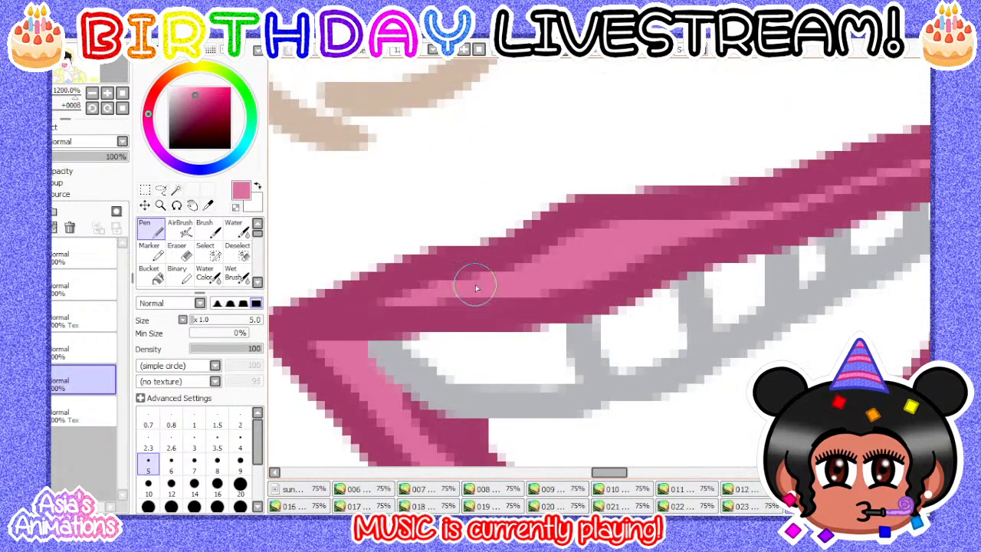
scroll(435, 315, "down", 3)
- Touch up the upper lip and right lip corner in the frame after 023 with the Pen at size 5, and reset the size to 1
scroll(521, 279, "up", 2)
scroll(562, 288, "down", 2)
scroll(582, 276, "up", 3)
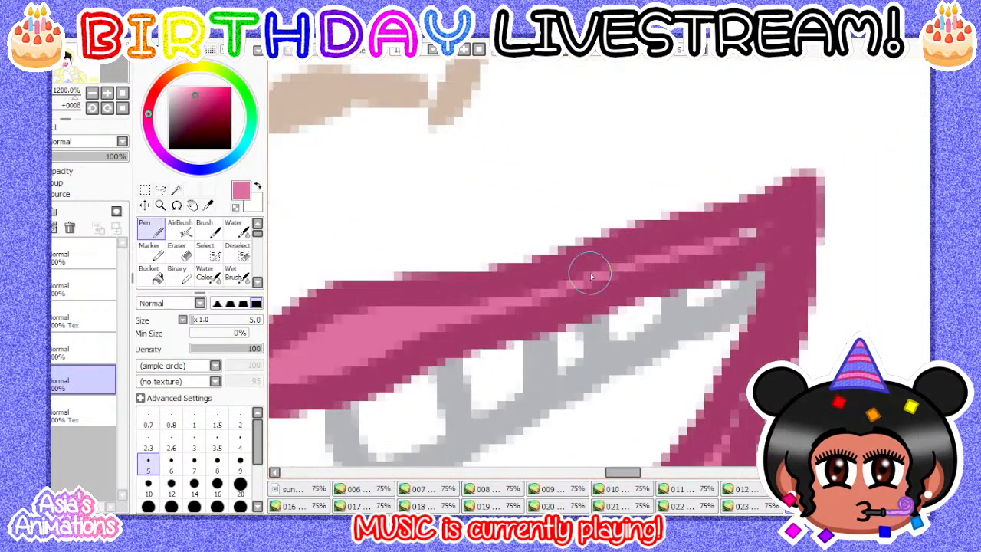
scroll(735, 291, "down", 2)
scroll(722, 302, "up", 2)
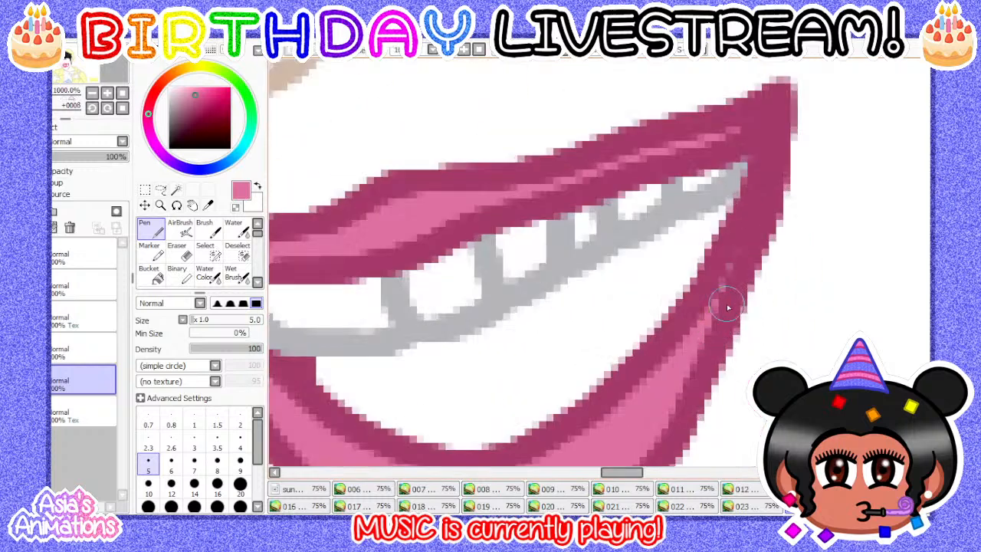
scroll(693, 350, "down", 2)
scroll(598, 360, "up", 1)
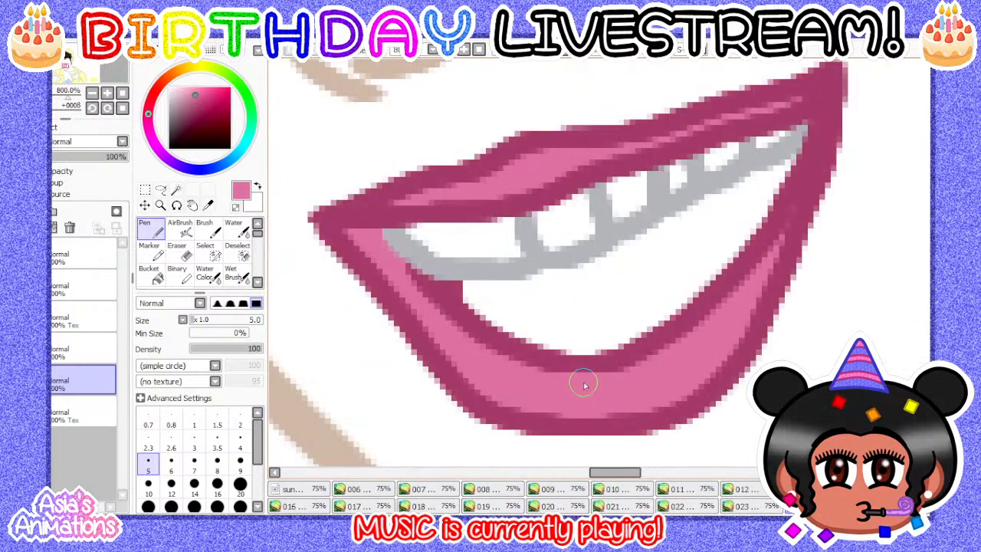
left_click(194, 422)
left_click(122, 93)
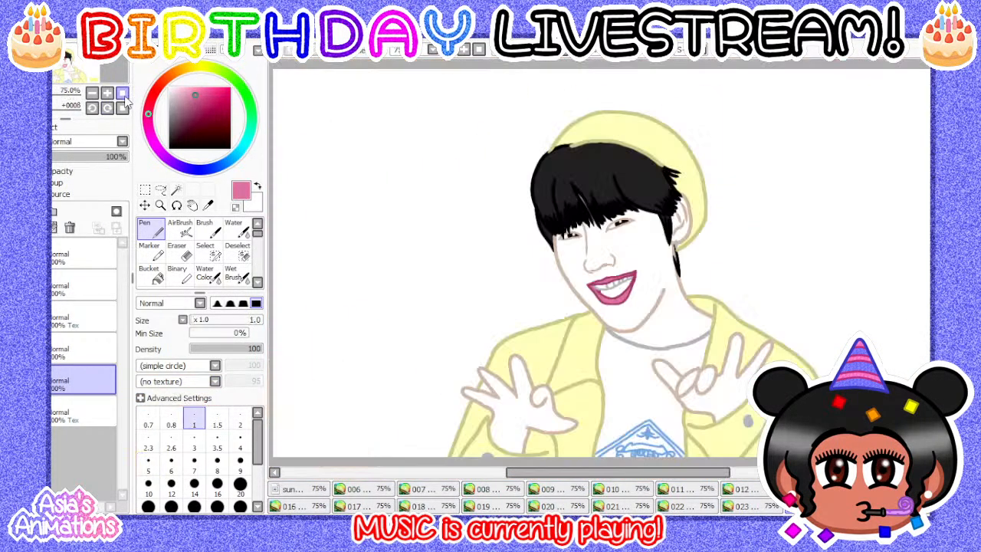
- Fill the open mouth below the teeth with pink in the frame after 023, and touch up its edges with the Pen at sizes 10 and 8
left_click(149, 273)
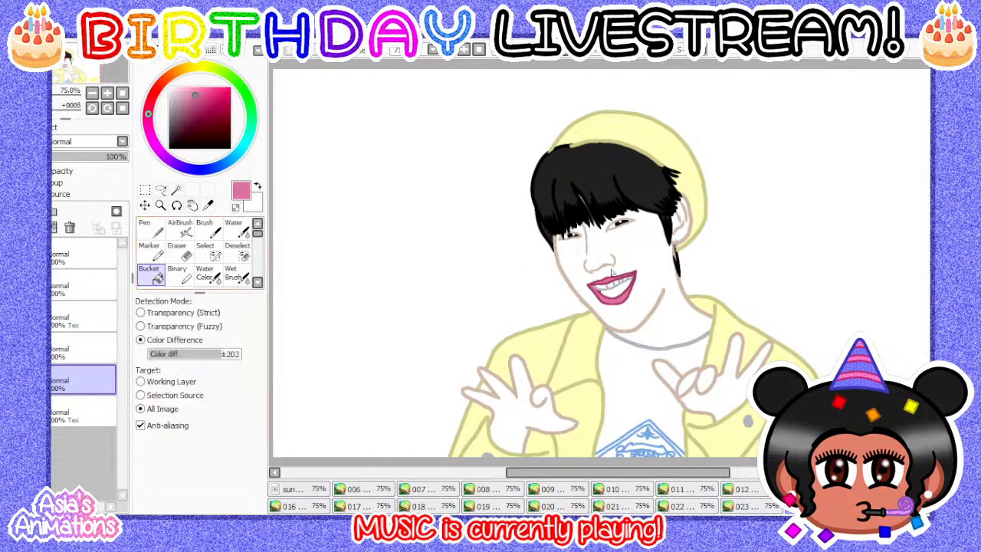
scroll(652, 300, "up", 4)
left_click(155, 232)
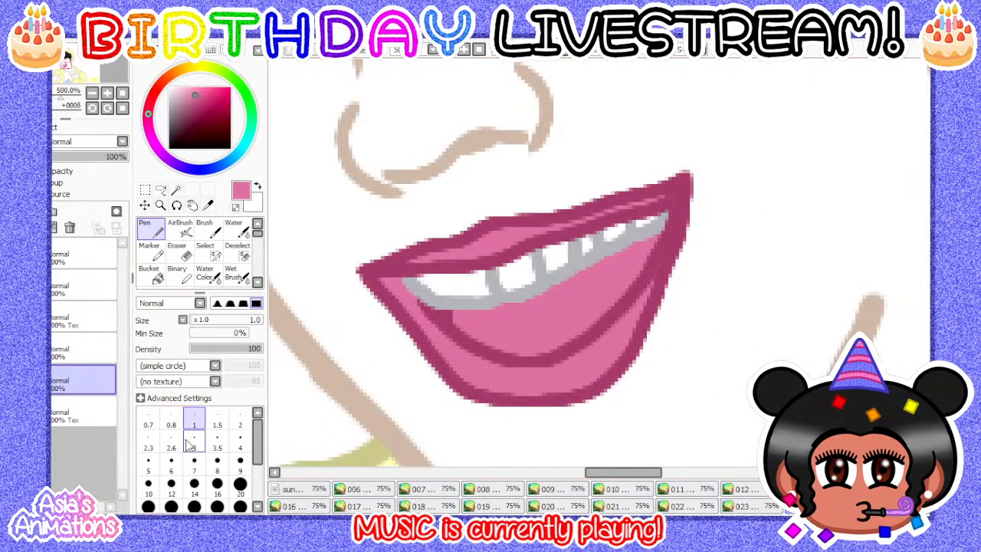
left_click(148, 488)
scroll(545, 291, "up", 2)
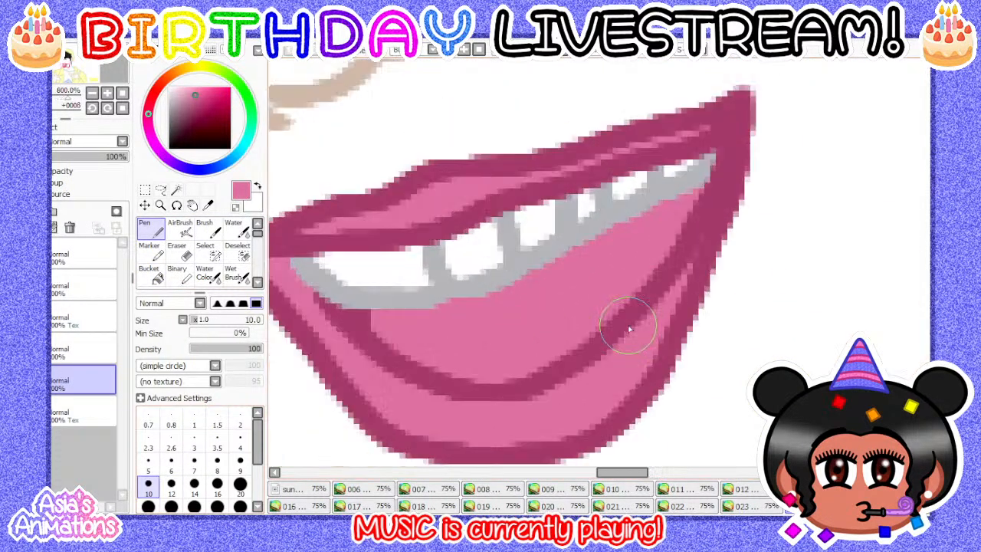
left_click(216, 469)
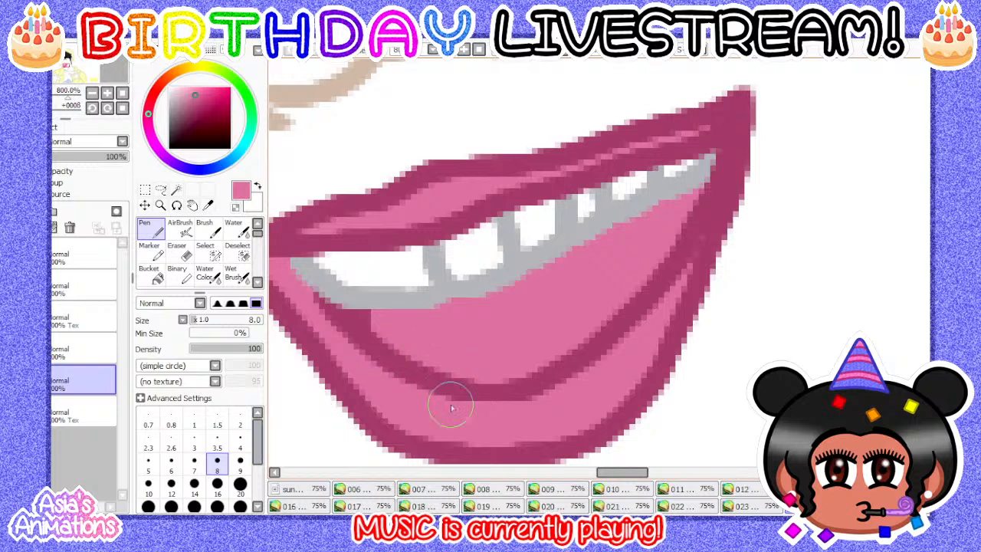
scroll(476, 312, "down", 2)
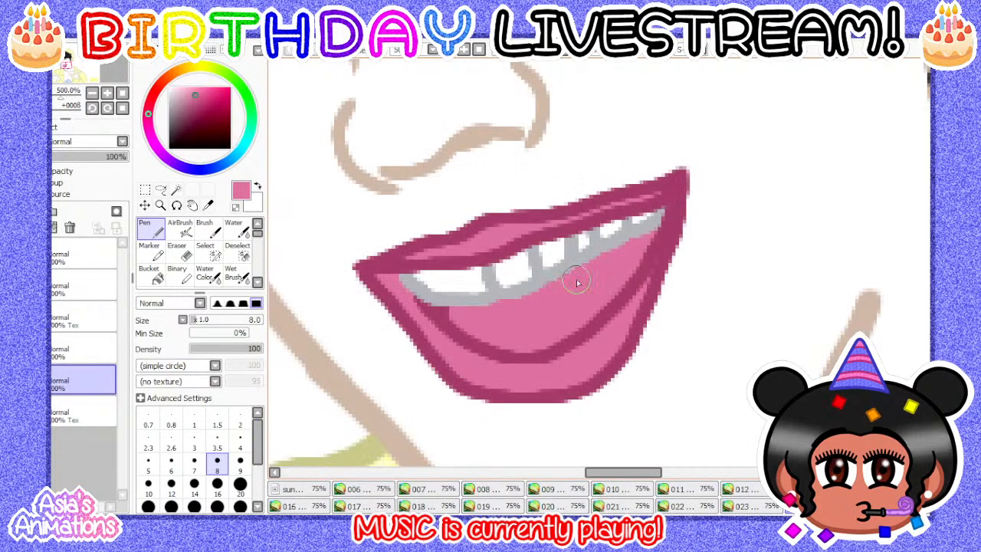
- Touch up the pink along the teeth and the right mouth corner with the Pen at size 6, and reset the size to 1
left_click(171, 462)
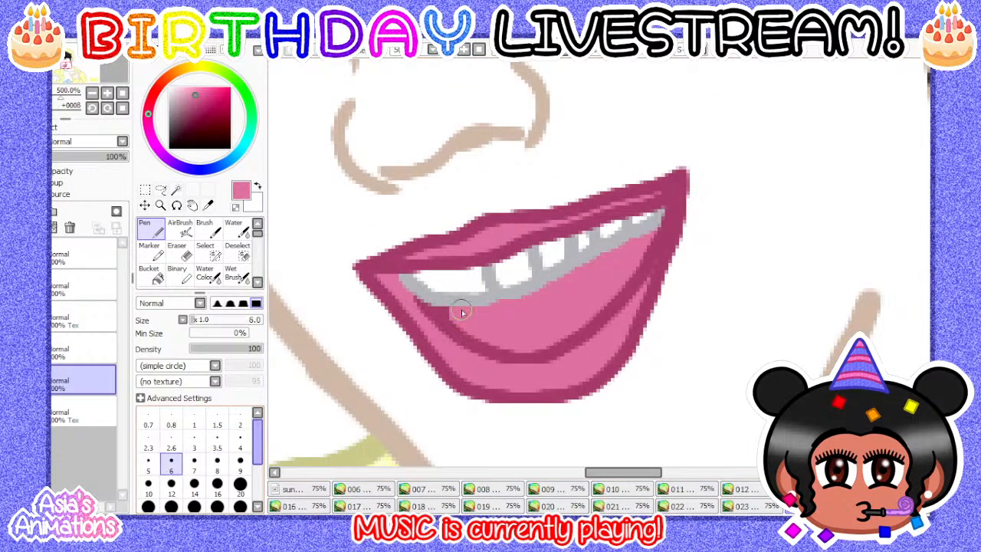
scroll(462, 313, "up", 2)
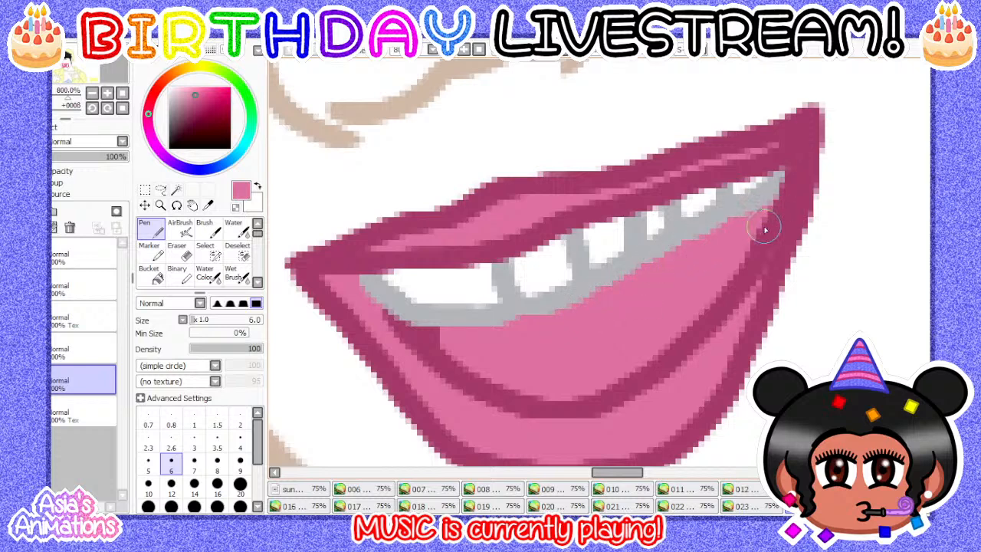
left_click(191, 422)
left_click(122, 109)
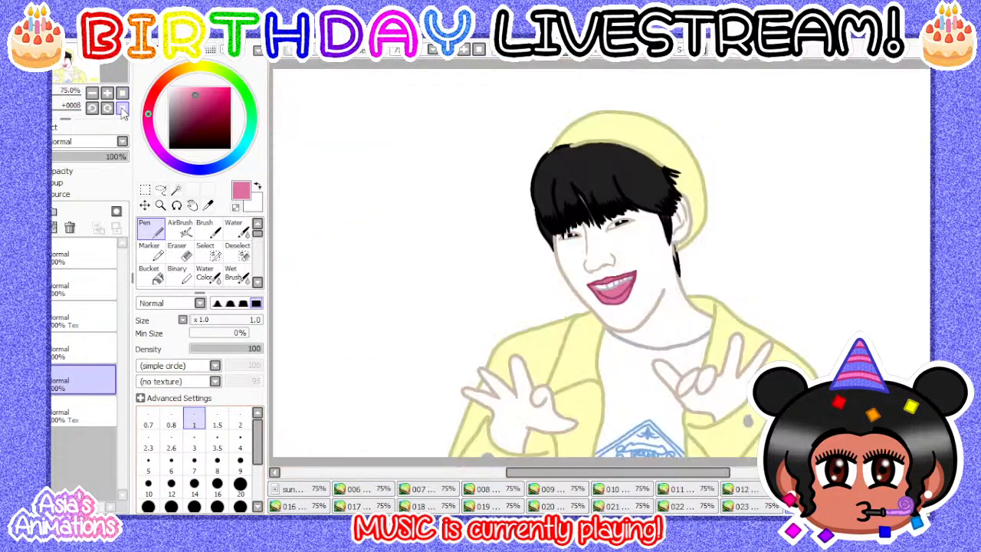
- Compare frame 023 with the one after it, open the second frame after 023 and add a new renamed layer directly above its bottom layer
left_click(750, 510)
left_click(814, 507)
left_click(877, 508)
left_click(74, 374)
left_click(23, 211)
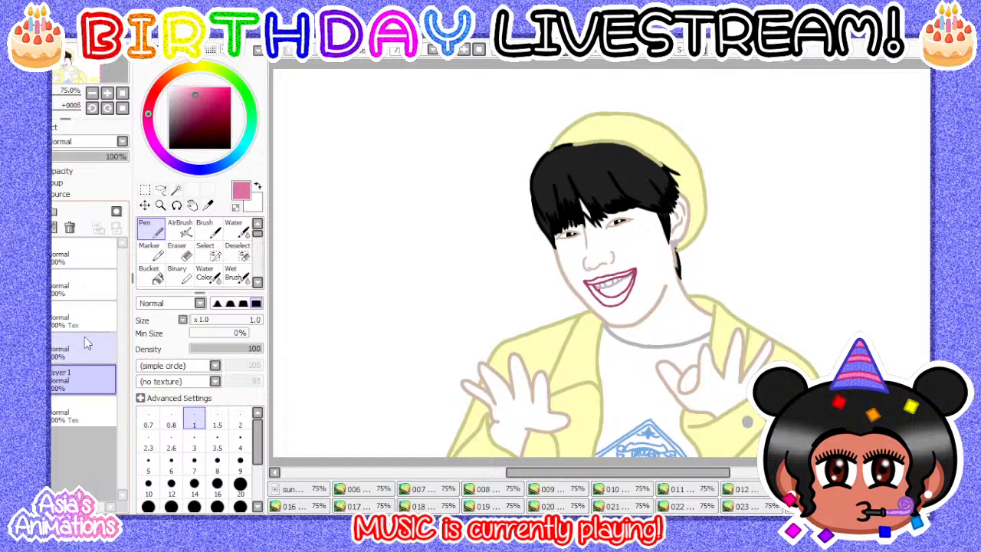
key("Return")
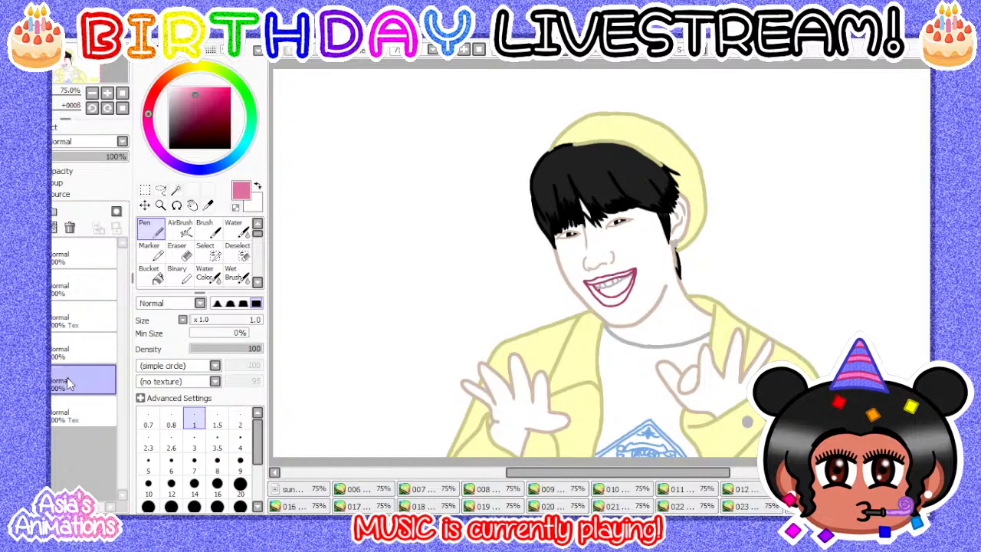
- Fill the upper and lower lips in the second frame after 023 with pink using the Bucket
left_click(153, 278)
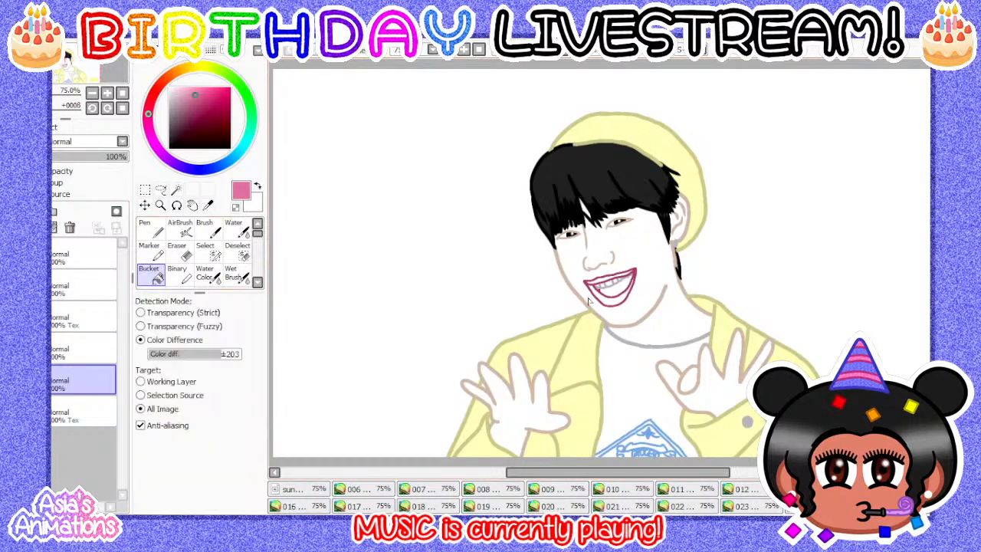
scroll(734, 297, "up", 6)
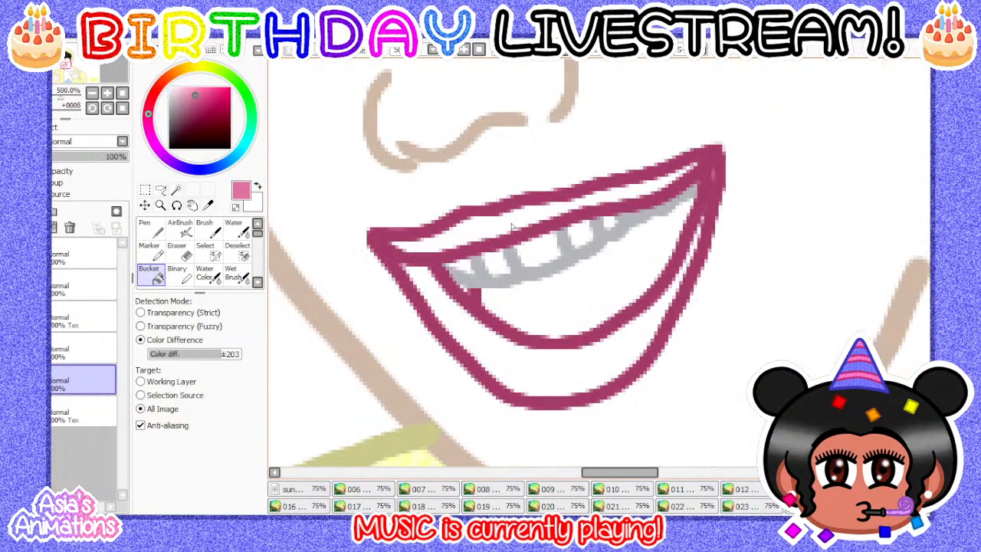
left_click(513, 227)
left_click(536, 373)
scroll(537, 374, "up", 2)
- Touch up the left lip corner with the Pen at size 6 and the right lip corner at size 5 in the second frame after 023
left_click(150, 229)
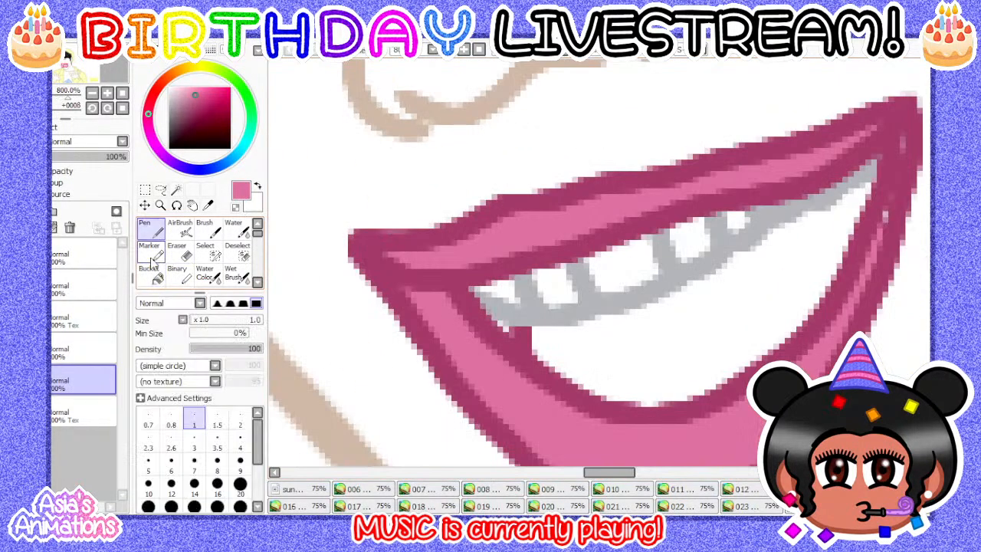
left_click(171, 464)
scroll(422, 268, "up", 1)
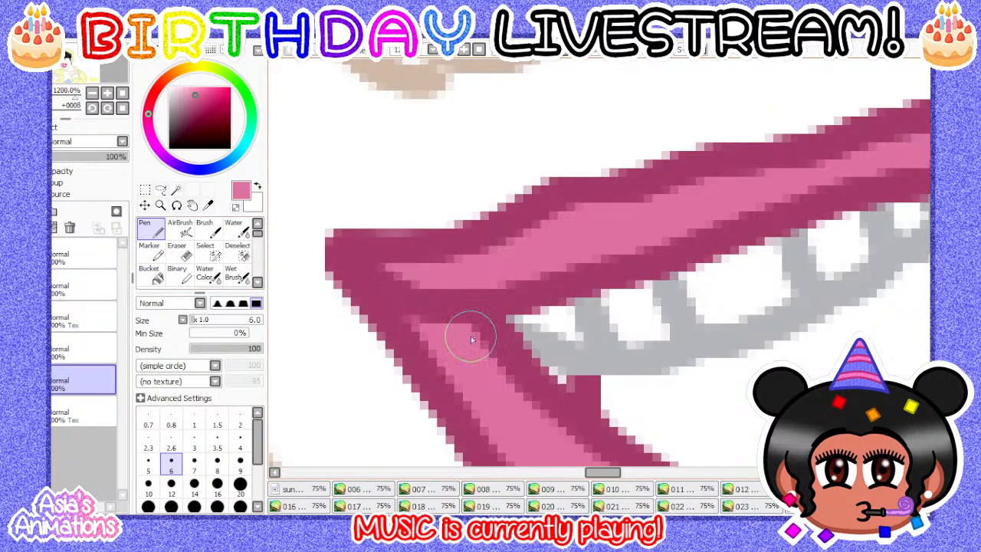
scroll(341, 308, "down", 5)
scroll(624, 235, "up", 4)
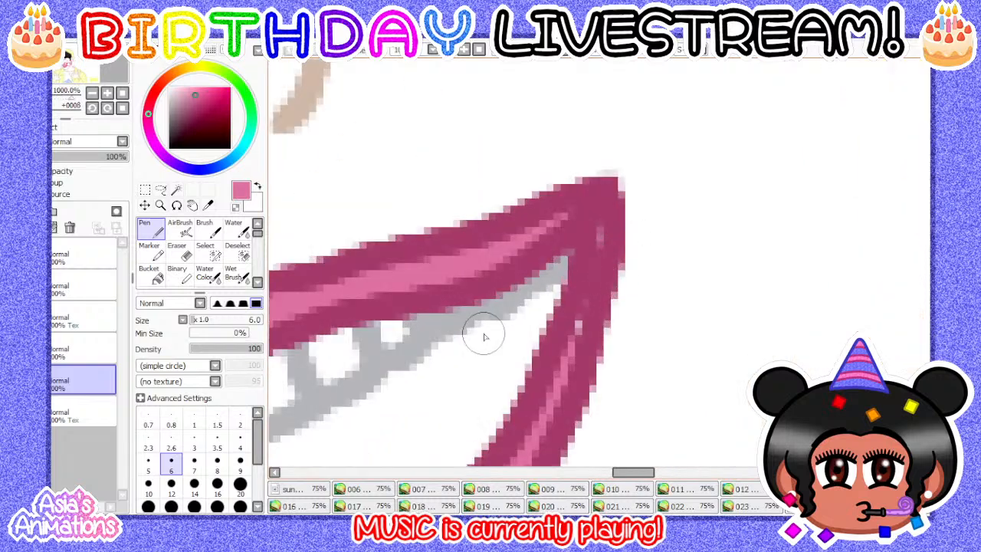
left_click(147, 460)
scroll(559, 274, "up", 3)
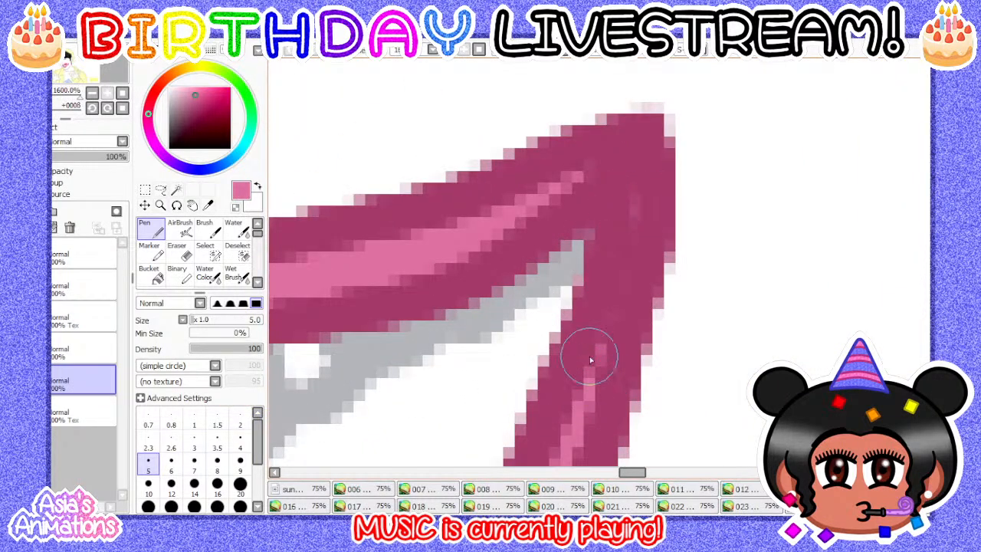
scroll(595, 262, "down", 2)
scroll(621, 222, "down", 3)
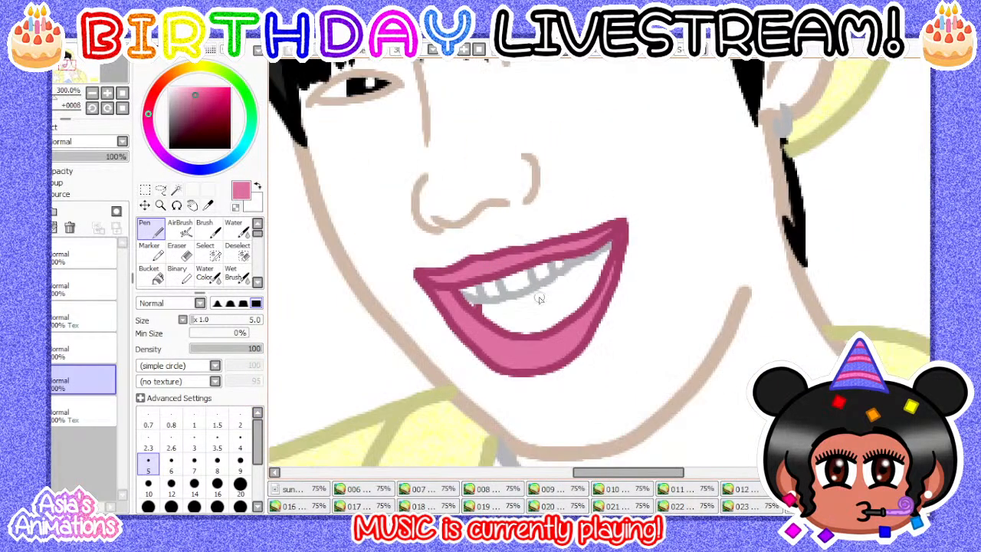
- Fill the open mouth below the teeth with pink in the second frame after 023, and touch up its edges with the Pen at size 8
left_click(150, 274)
scroll(536, 331, "up", 2)
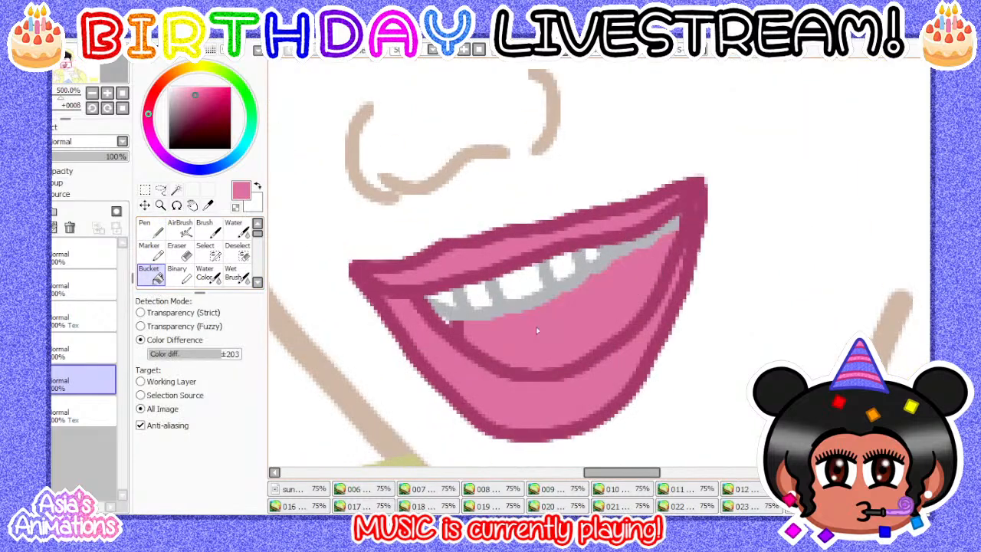
left_click(150, 228)
left_click(217, 469)
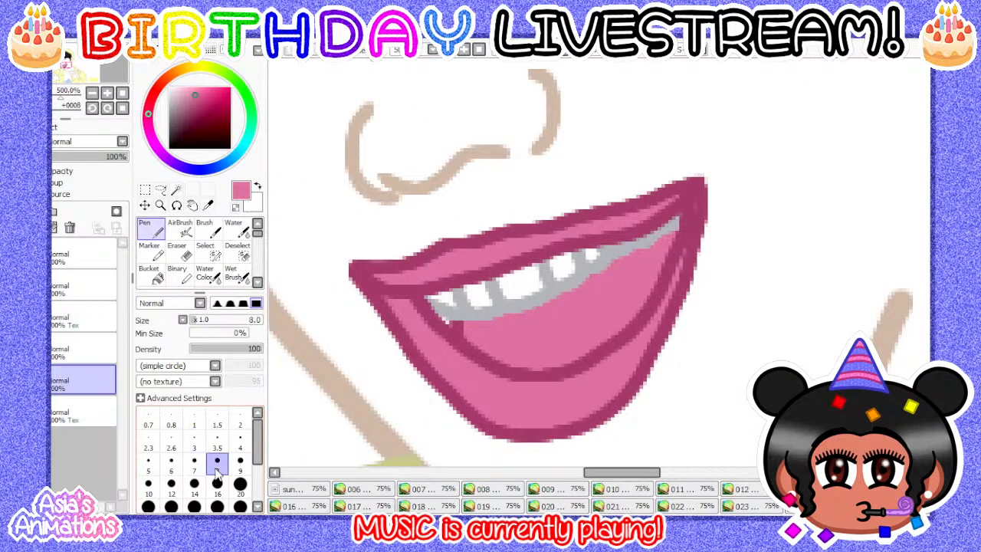
scroll(549, 350, "up", 1)
scroll(549, 351, "up", 1)
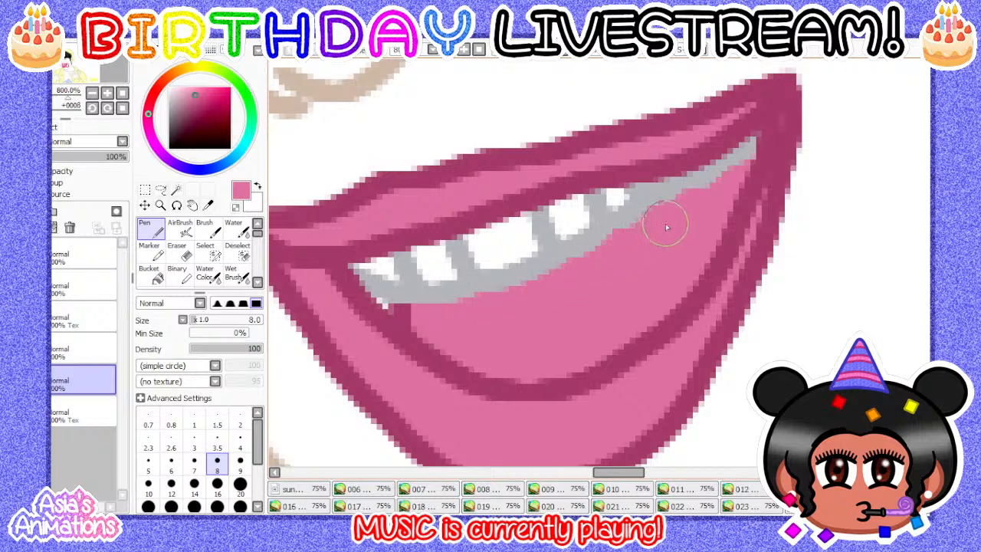
scroll(434, 313, "down", 1)
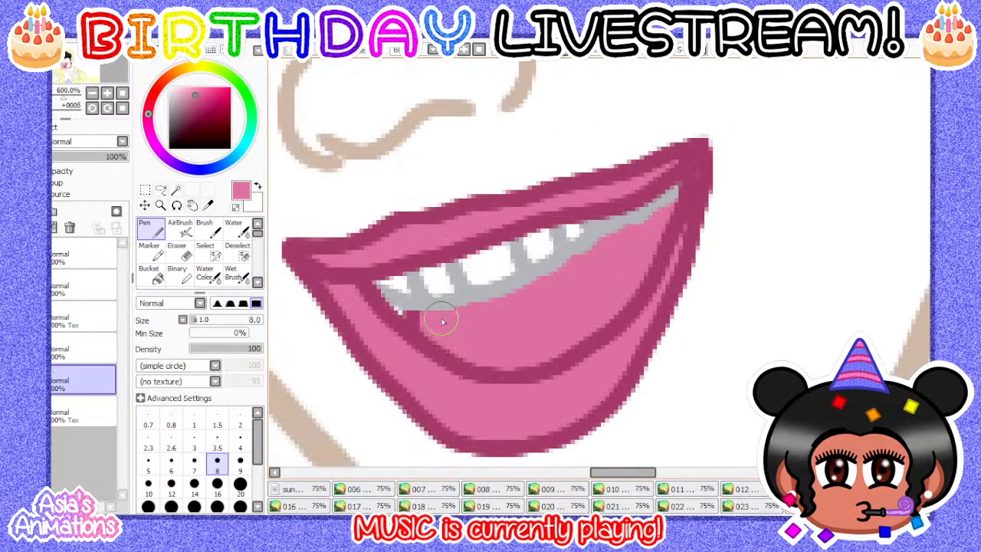
- Touch up the right end of the mouth beside the teeth with the Pen at size 5, and reset the size to 1
left_click(148, 460)
scroll(670, 254, "up", 1)
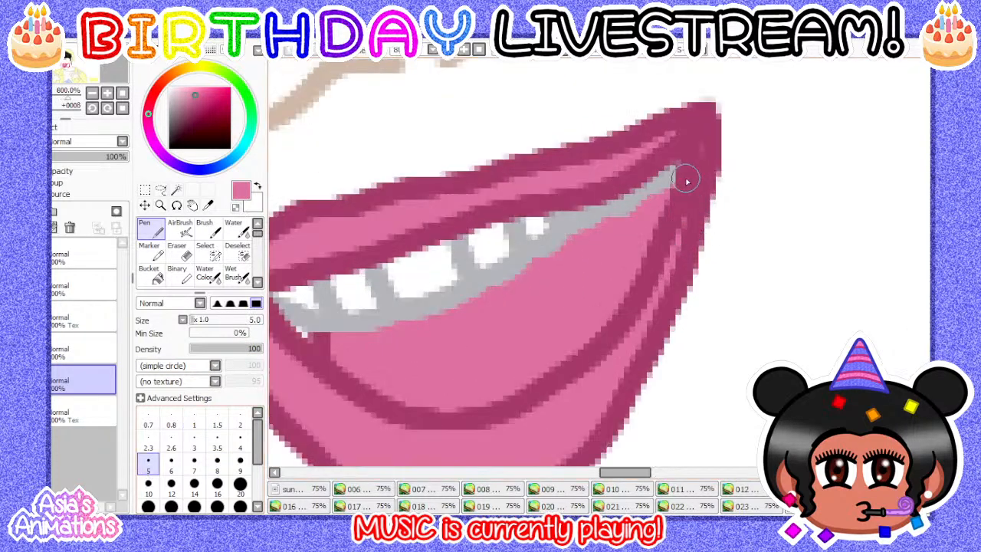
scroll(590, 299, "down", 1)
left_click(194, 420)
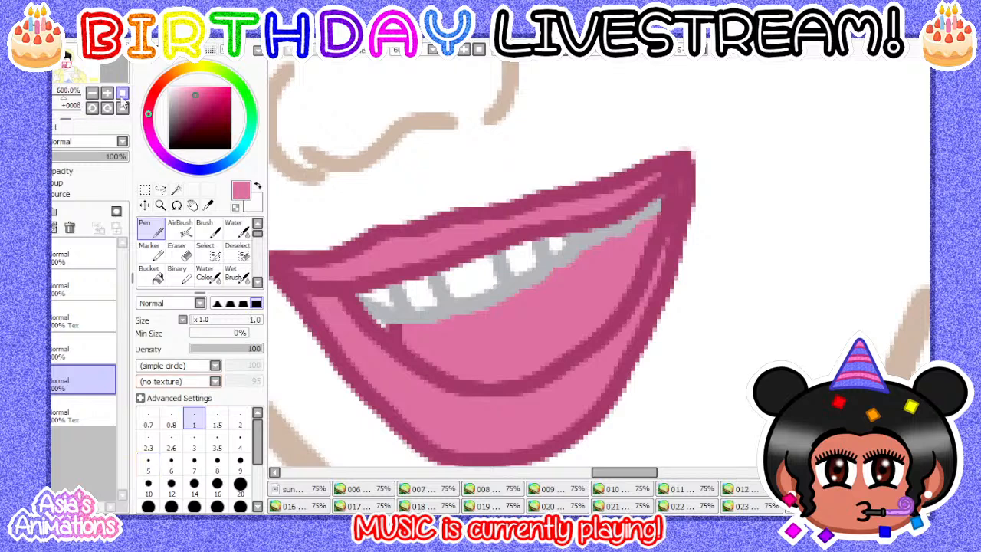
left_click(121, 95)
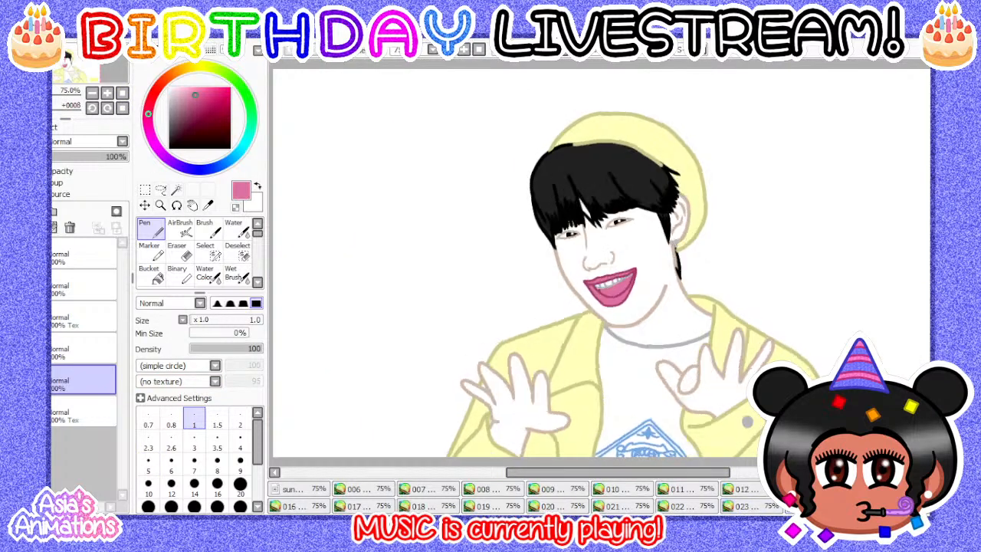
- Pick the dark red Mouth color of the yellow-side character from the color palette sheet as the drawing color
left_click_drag(194, 87, 170, 87)
left_click(198, 170)
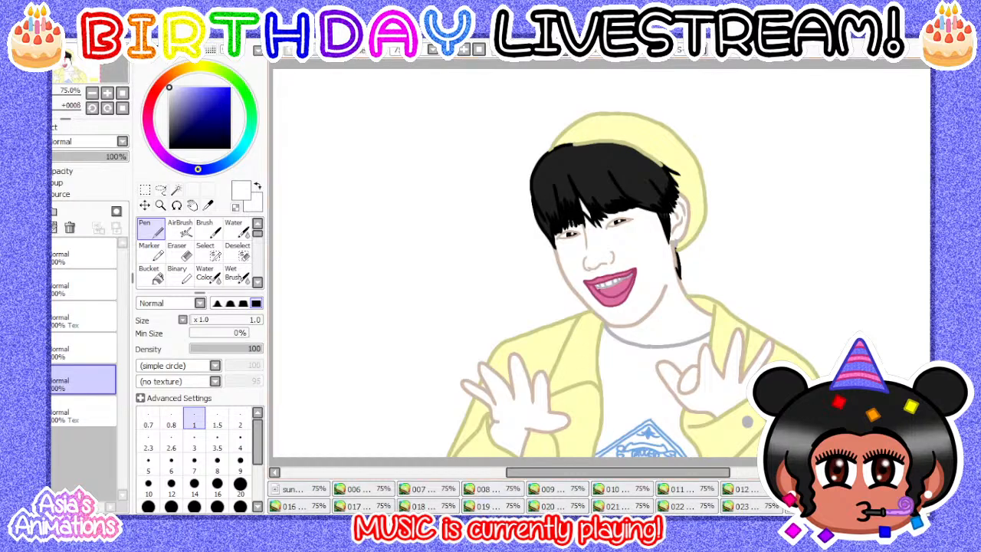
key("ctrl+Tab")
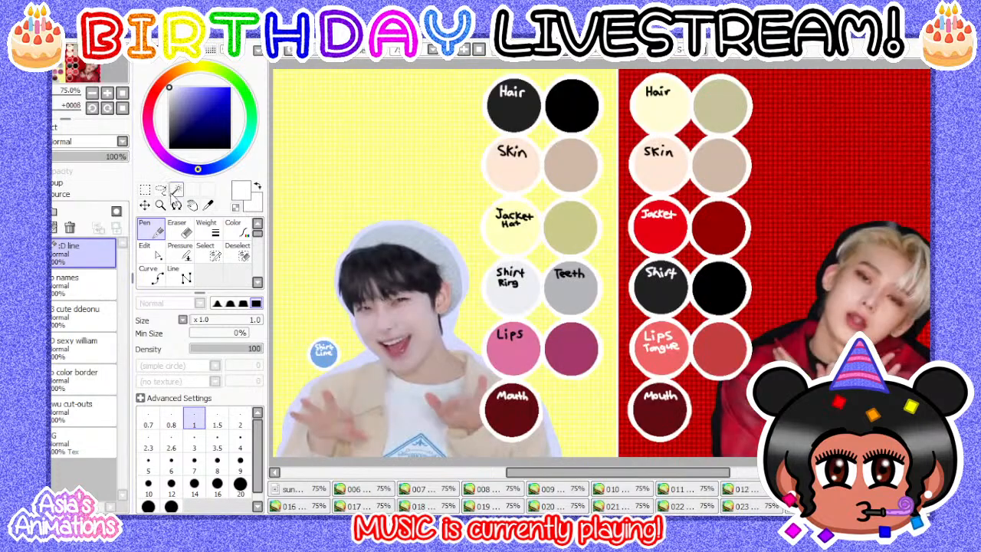
left_click(209, 206)
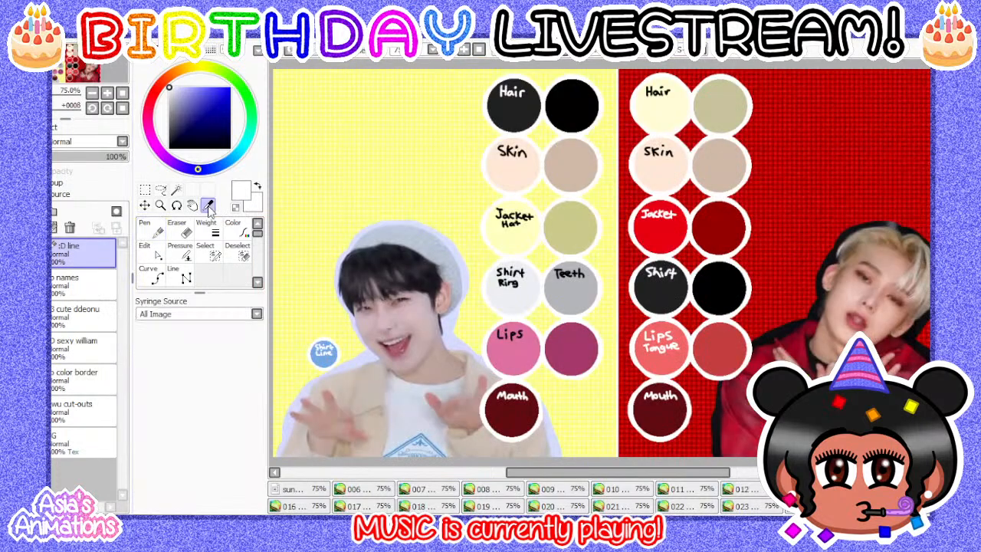
left_click(510, 408)
key("n")
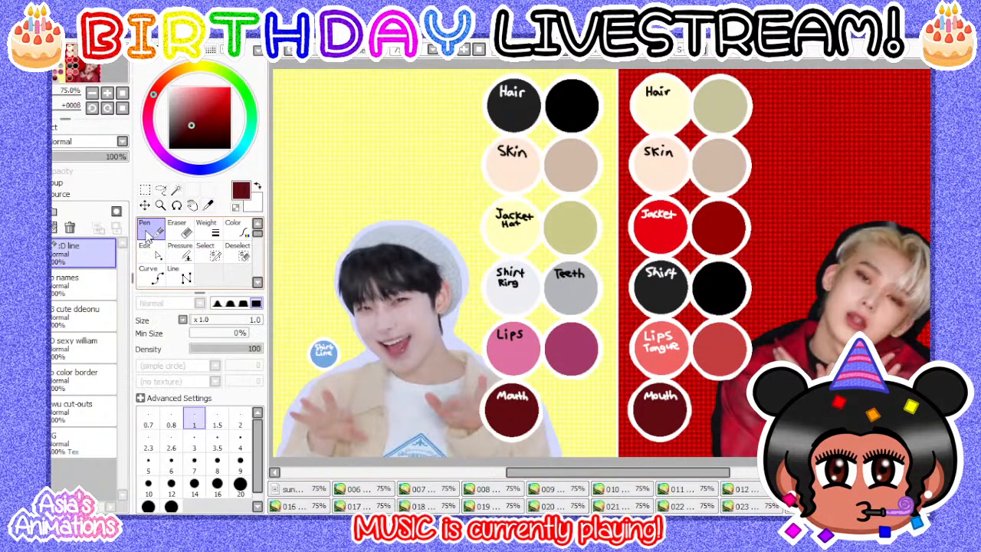
- Compare the mouth openings in frames 006, 007 and 008, and return to frame 006
left_click(366, 493)
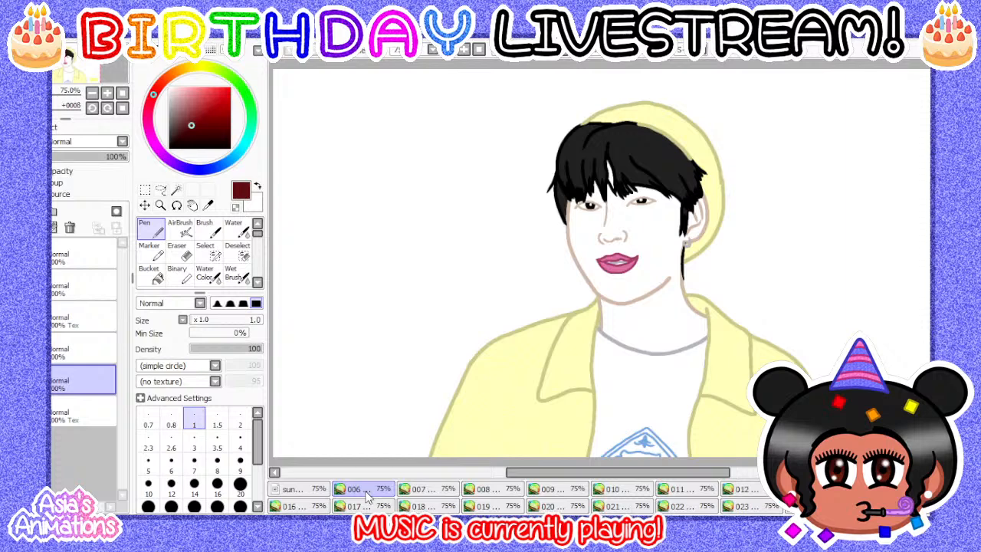
left_click(420, 490)
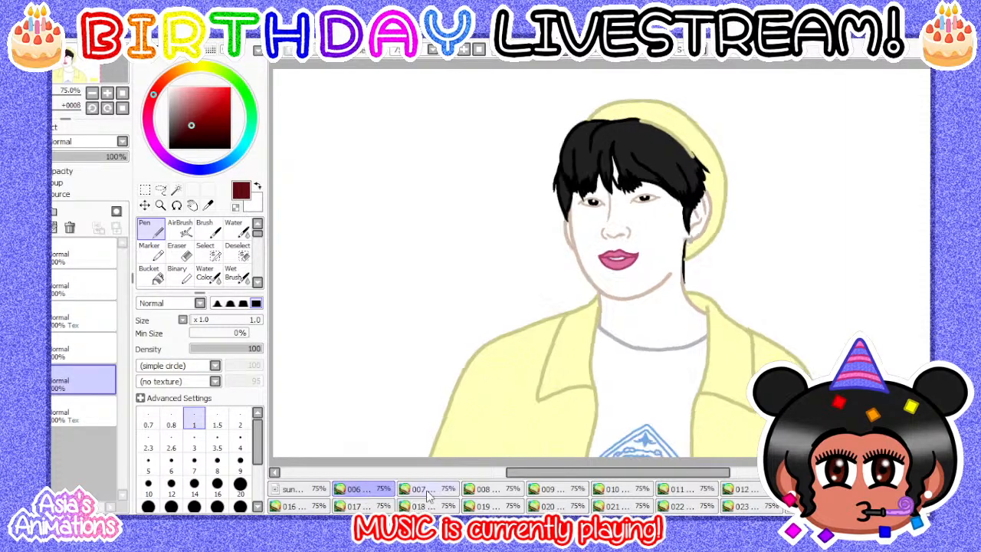
left_click(483, 490)
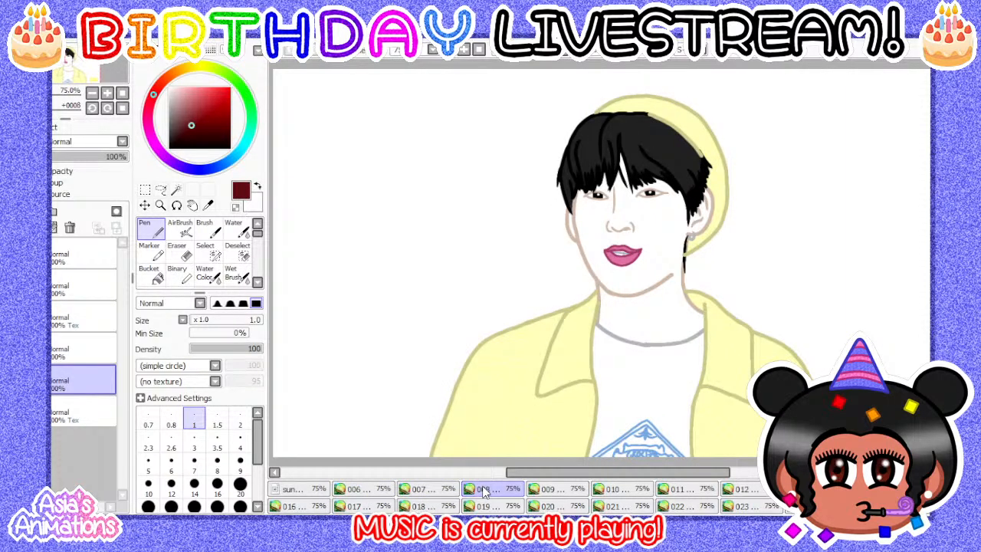
left_click(420, 490)
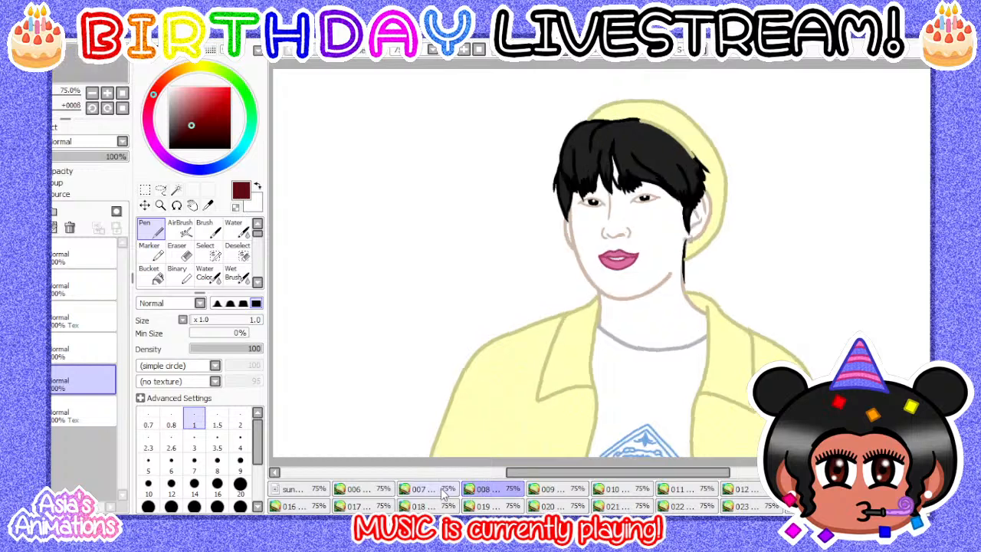
left_click(376, 492)
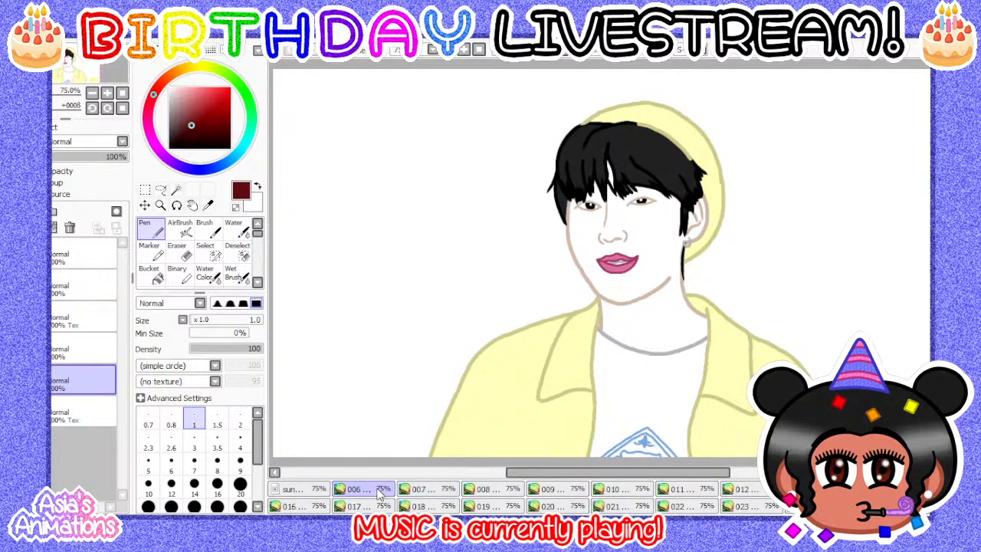
- Paint the mouth opening below the teeth dark red in frame 006 with the Pen at size 3.5
scroll(629, 268, "up", 7)
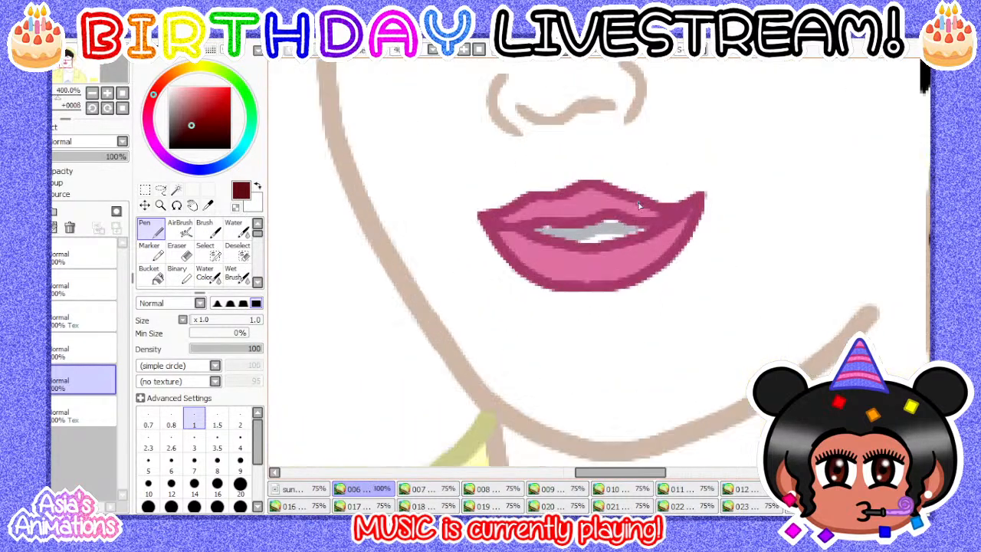
left_click(217, 442)
scroll(467, 245, "up", 2)
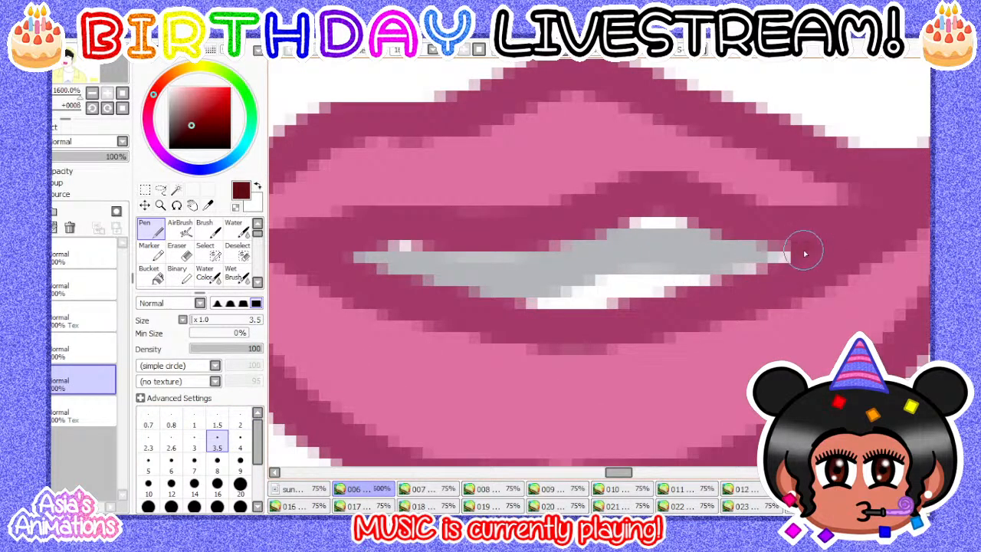
mouse_move(803, 253)
left_mouse_down()
mouse_move(674, 279)
mouse_move(582, 284)
mouse_move(593, 297)
mouse_move(536, 301)
left_mouse_up()
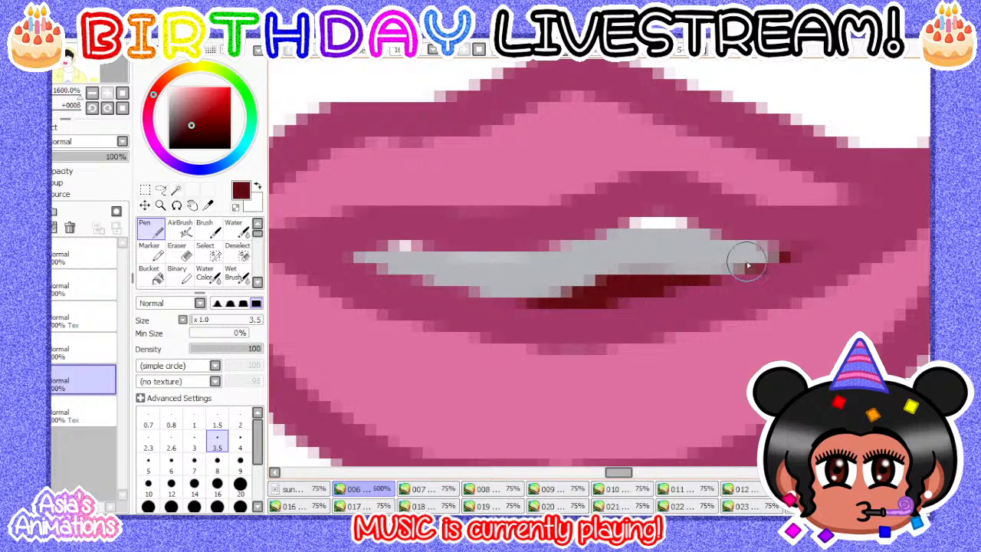
left_click_drag(133, 107, 130, 132)
left_click(126, 93)
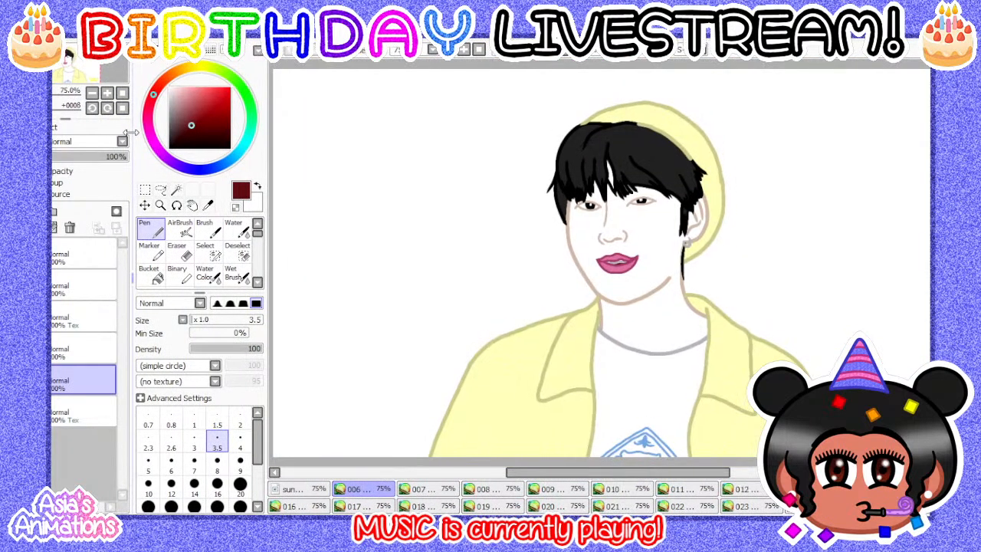
- Paint the whole mouth opening between the lips dark red in frame 007 with the Pen at size 5
left_click(418, 489)
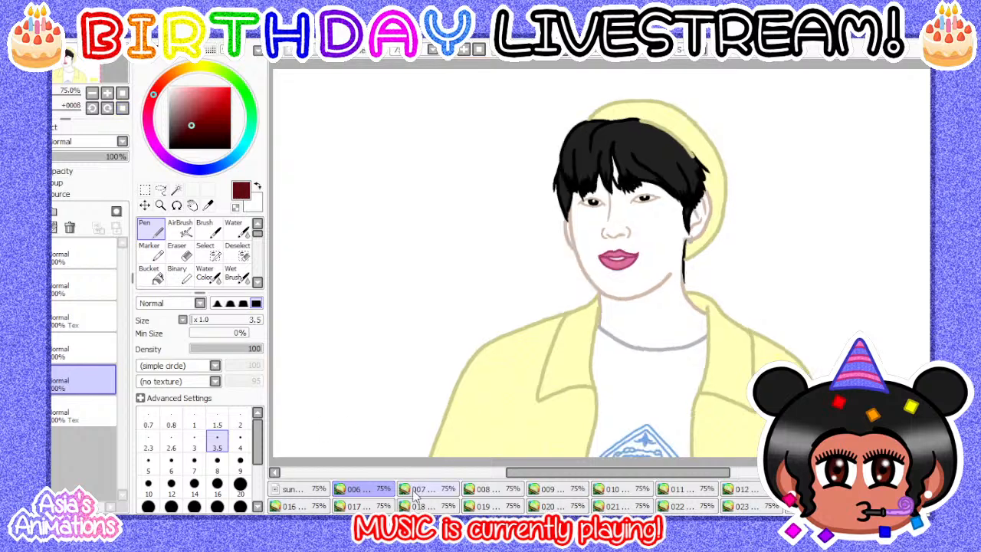
scroll(640, 266, "up", 4)
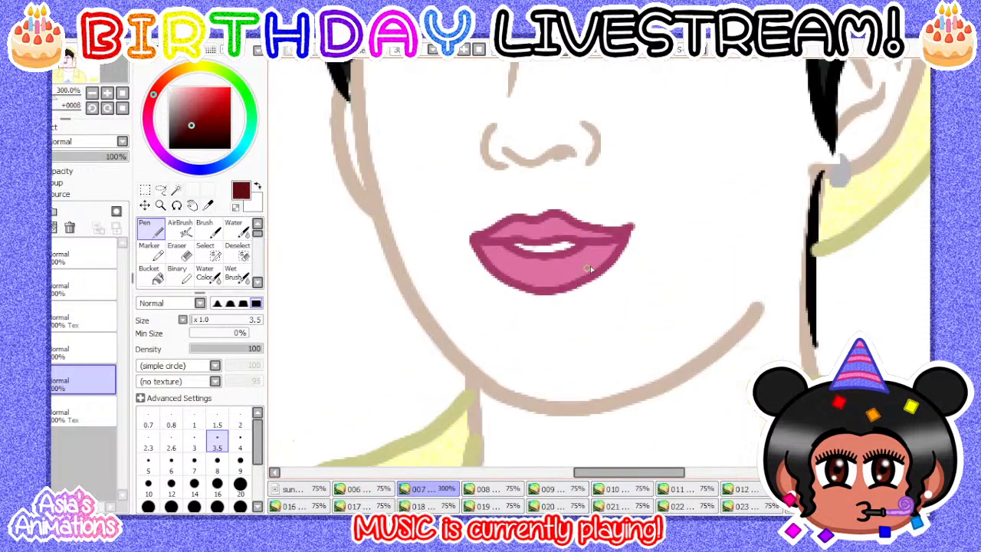
left_click(150, 463)
scroll(534, 265, "up", 2)
scroll(565, 236, "up", 3)
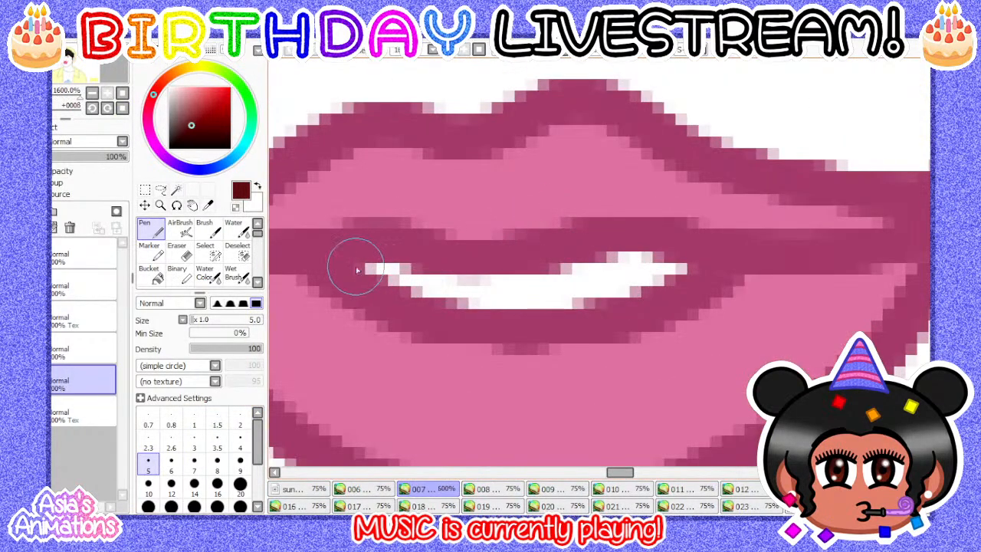
mouse_move(366, 268)
left_mouse_down()
mouse_move(486, 299)
mouse_move(487, 291)
mouse_move(545, 302)
mouse_move(490, 296)
mouse_move(656, 267)
mouse_move(676, 277)
mouse_move(649, 278)
mouse_move(677, 271)
left_mouse_up()
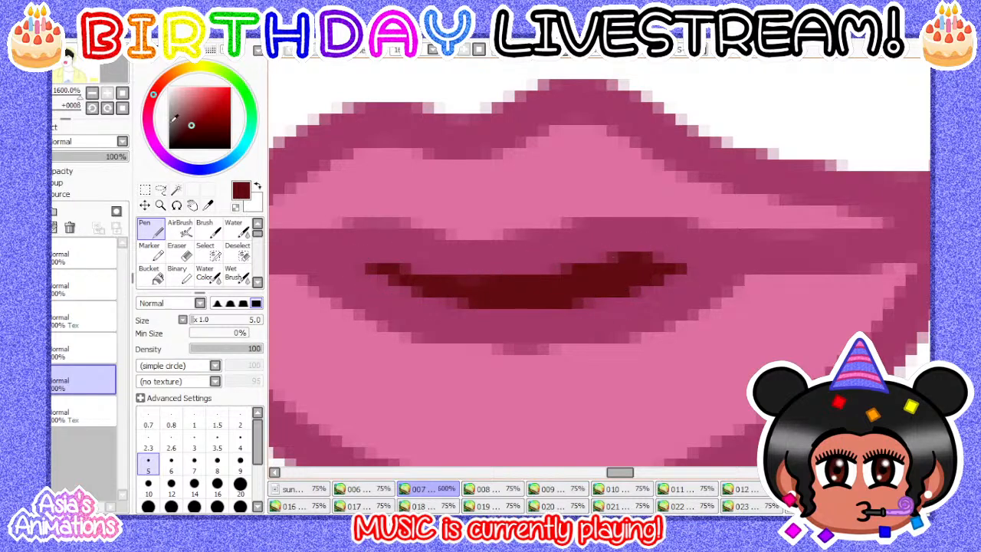
left_click(122, 92)
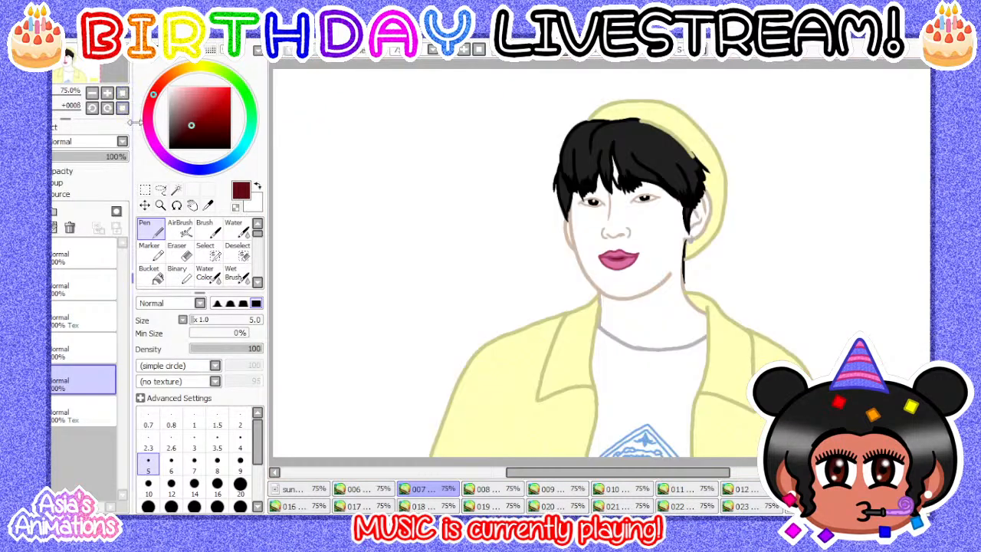
- Paint the mouth opening below the teeth dark red in frame 008 with the Pen at size 5, and reset the size to 1
left_click(491, 488)
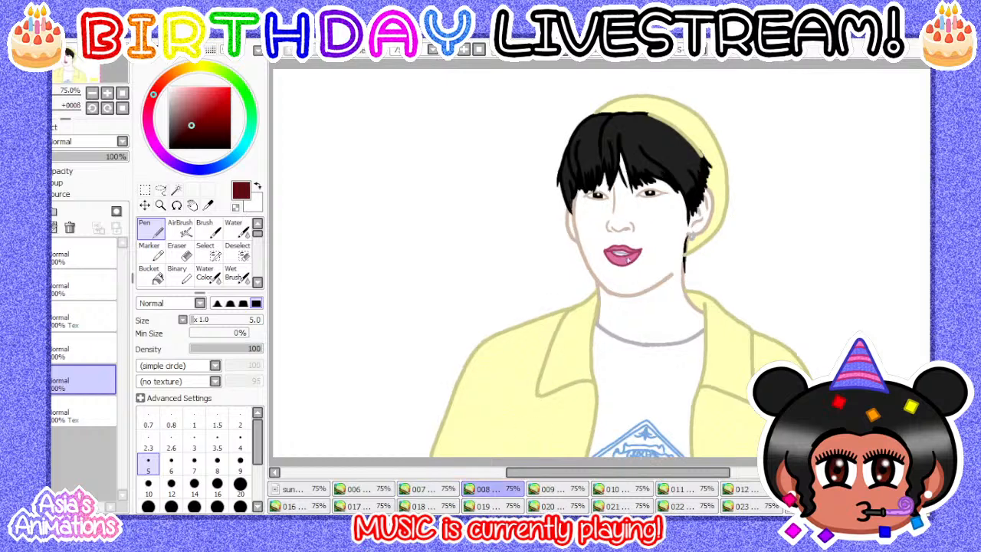
scroll(623, 243, "up", 4)
scroll(622, 243, "up", 5)
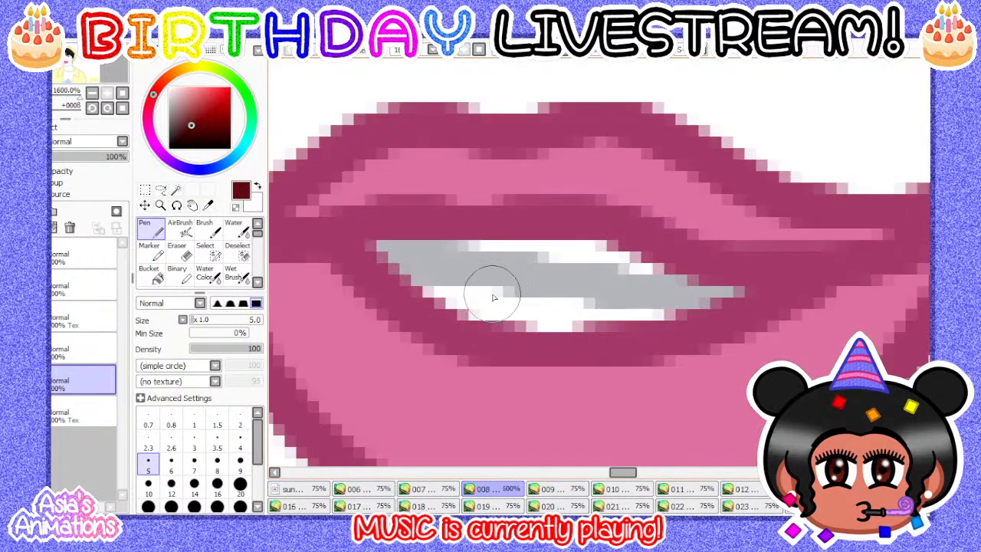
mouse_move(397, 288)
left_mouse_down()
mouse_move(506, 308)
mouse_move(440, 300)
mouse_move(659, 308)
mouse_move(692, 319)
left_mouse_up()
left_click(193, 420)
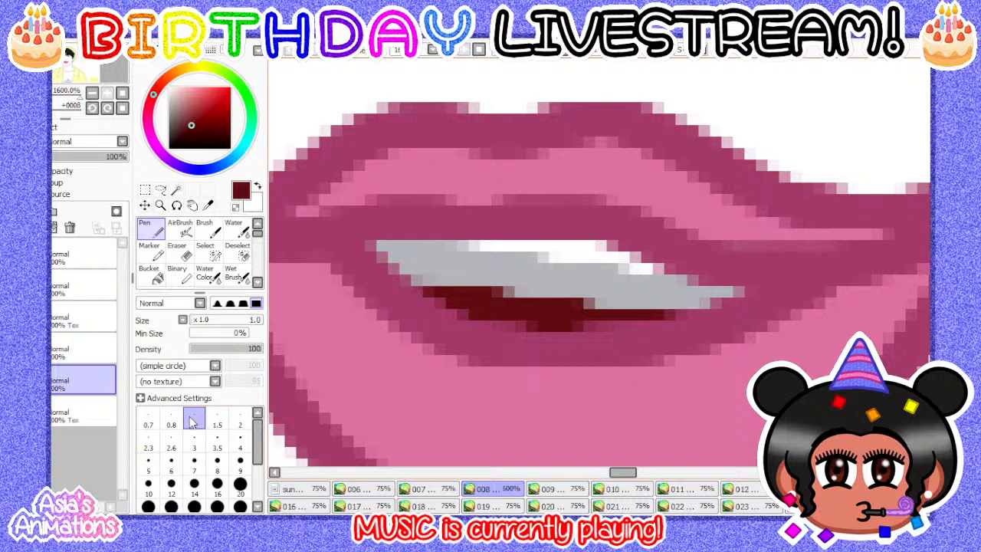
left_click(123, 93)
left_click(108, 108)
left_click(122, 107)
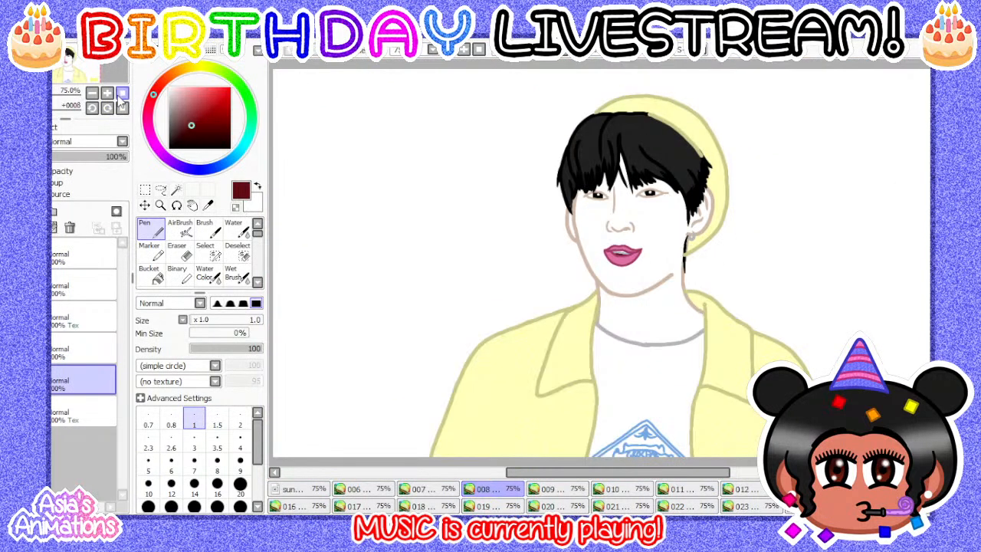
left_click(549, 488)
scroll(596, 223, "up", 5)
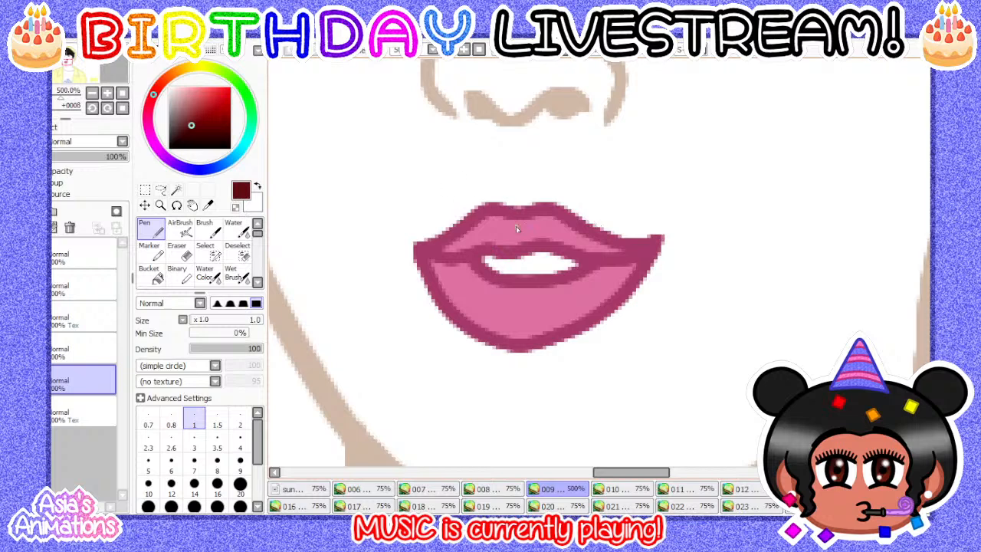
left_click(483, 488)
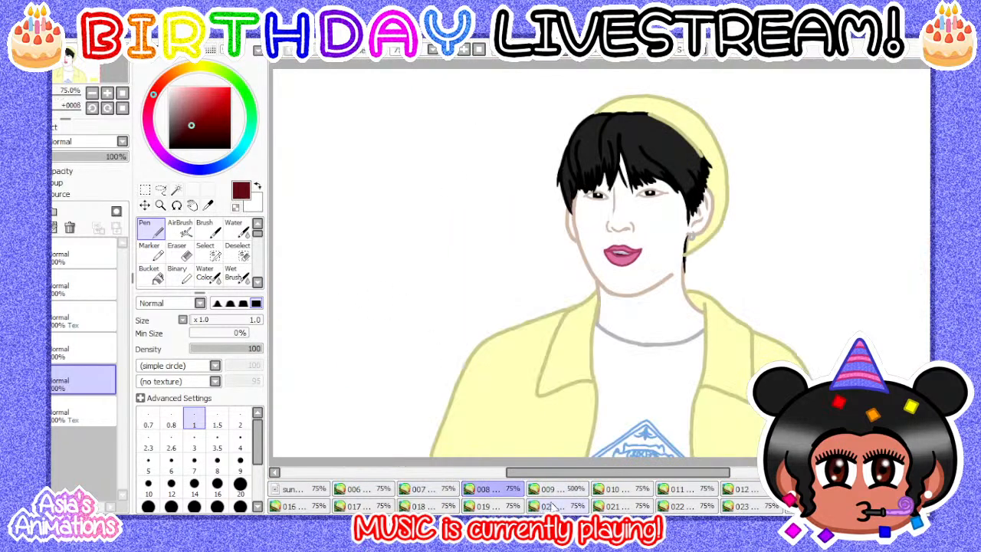
left_click(580, 490)
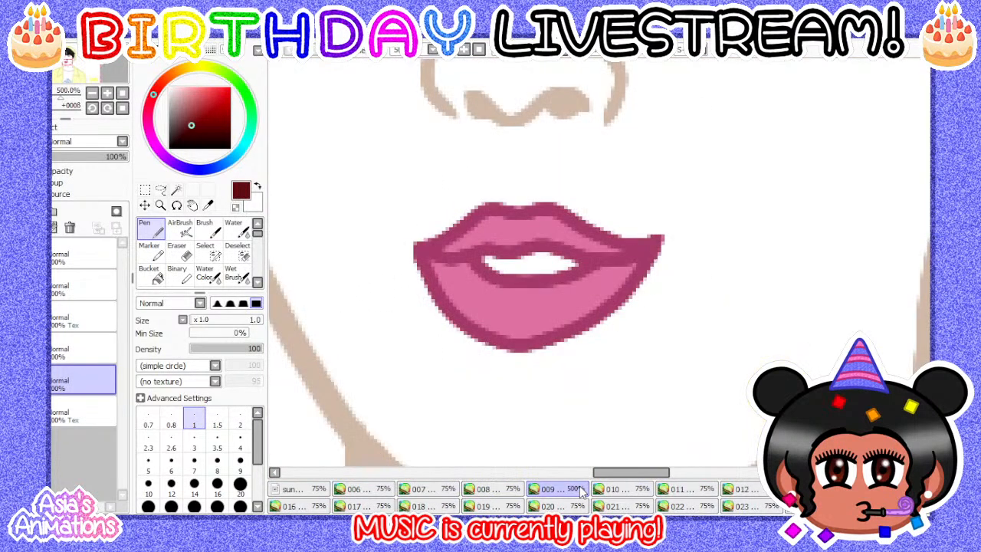
scroll(505, 264, "up", 4)
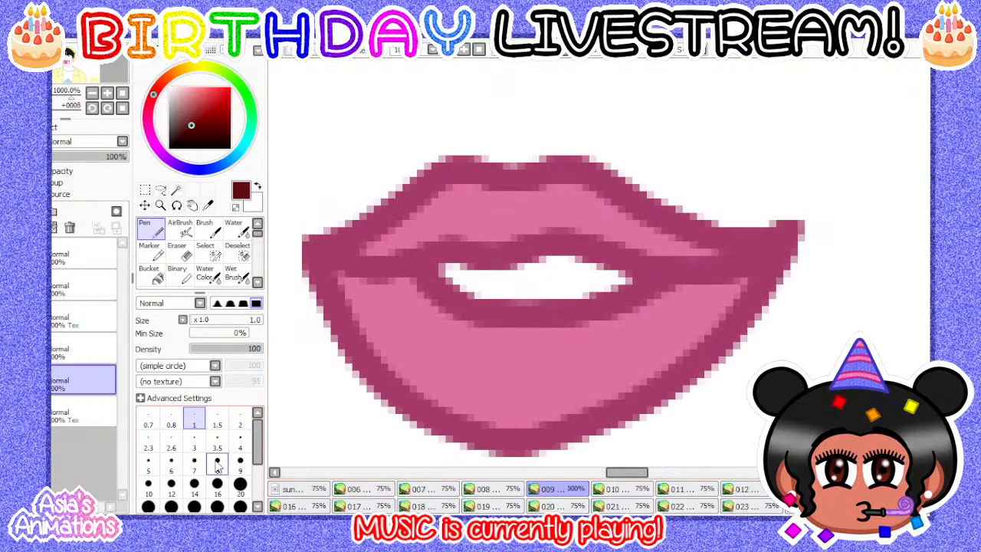
left_click(196, 464)
scroll(513, 261, "up", 2)
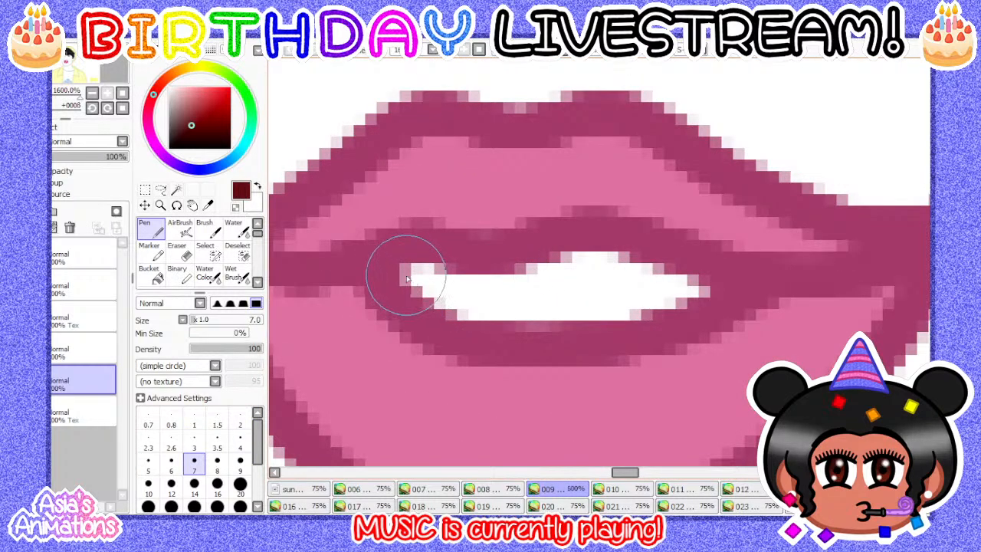
left_click(194, 422)
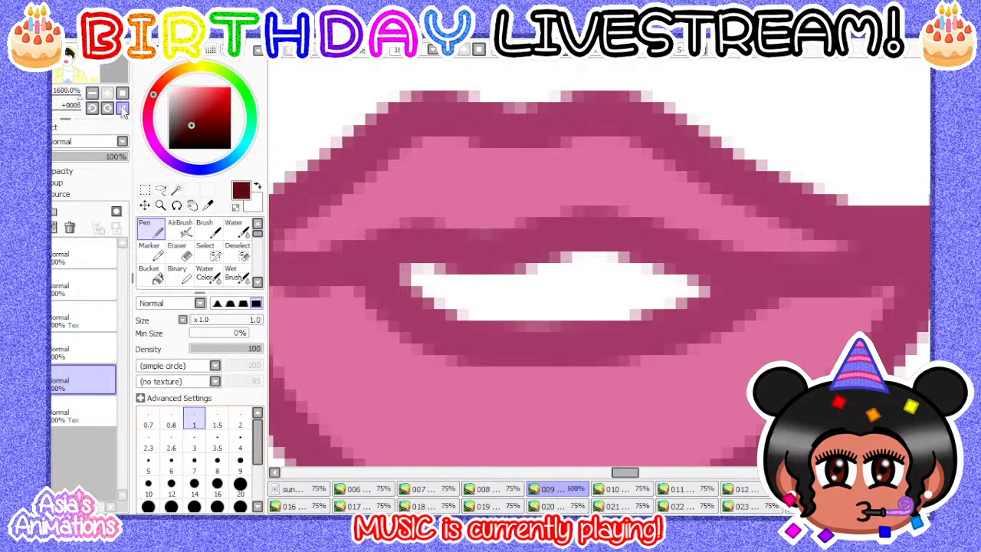
left_click(123, 110)
- Compare the mouth openings in frames 008 through 012 and in the two frames after 012
left_click(611, 489)
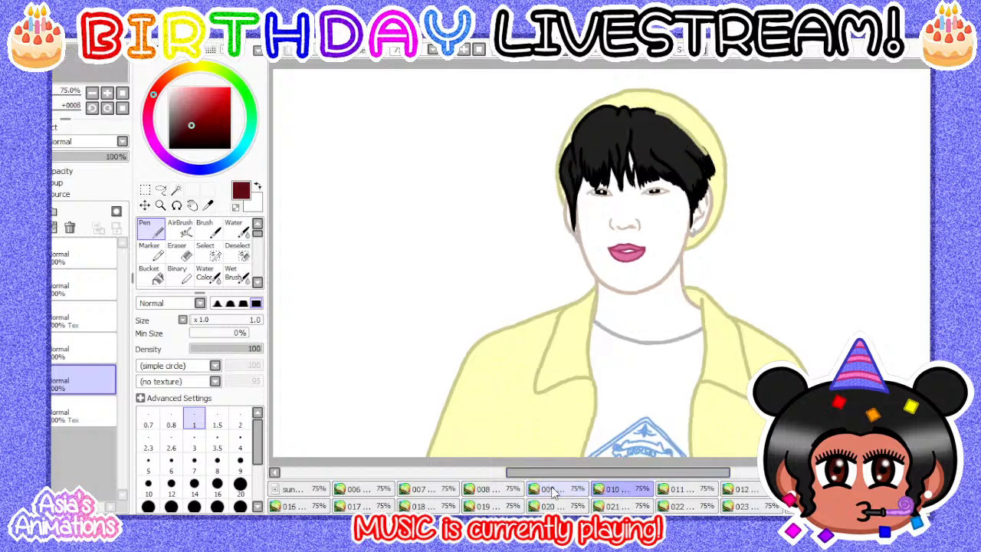
left_click(490, 490)
left_click(544, 488)
left_click(615, 491)
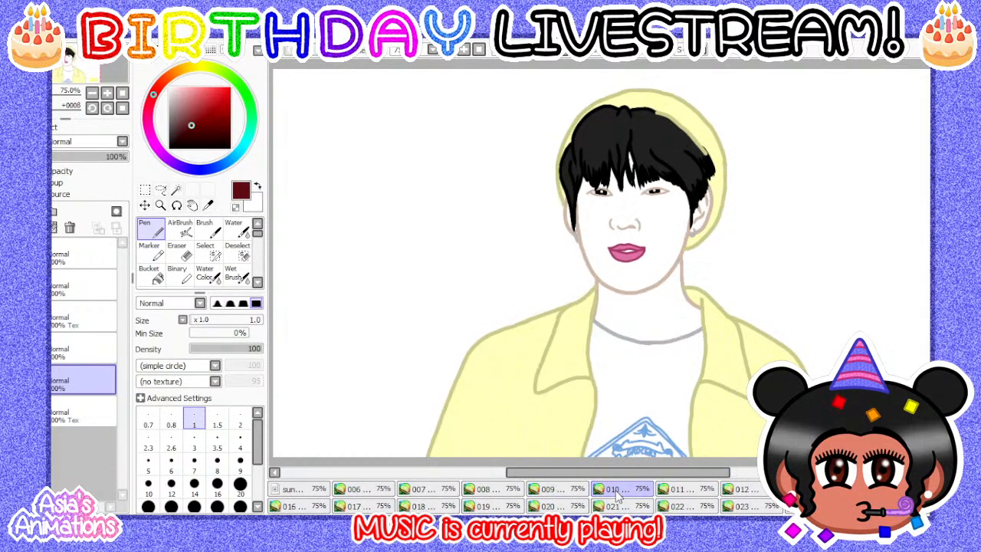
scroll(646, 263, "up", 5)
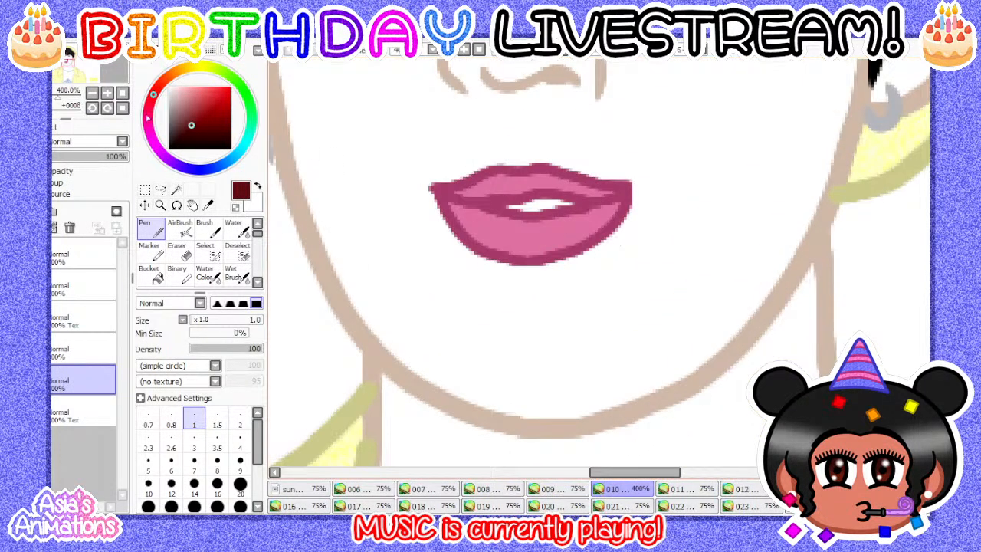
left_click(122, 109)
left_click(678, 489)
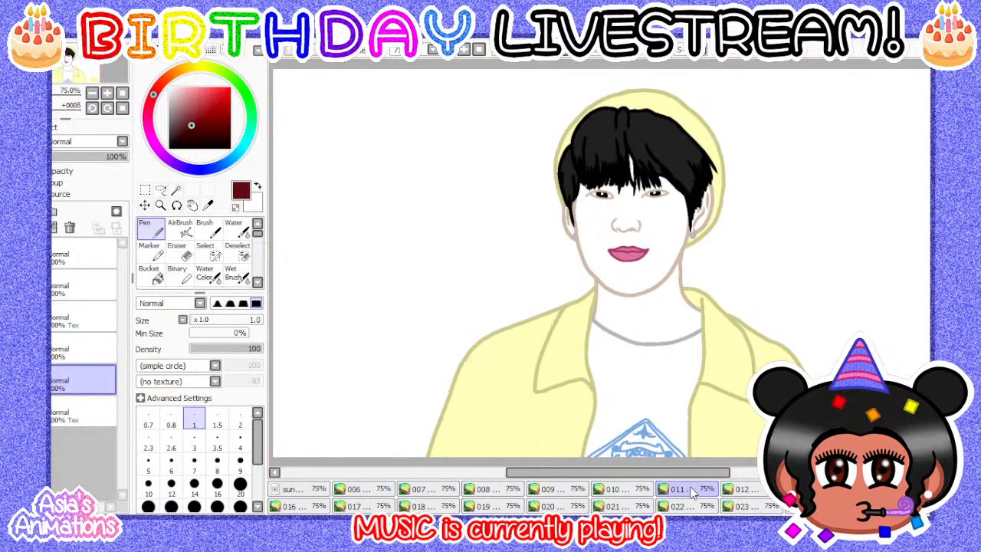
left_click(755, 489)
left_click(813, 489)
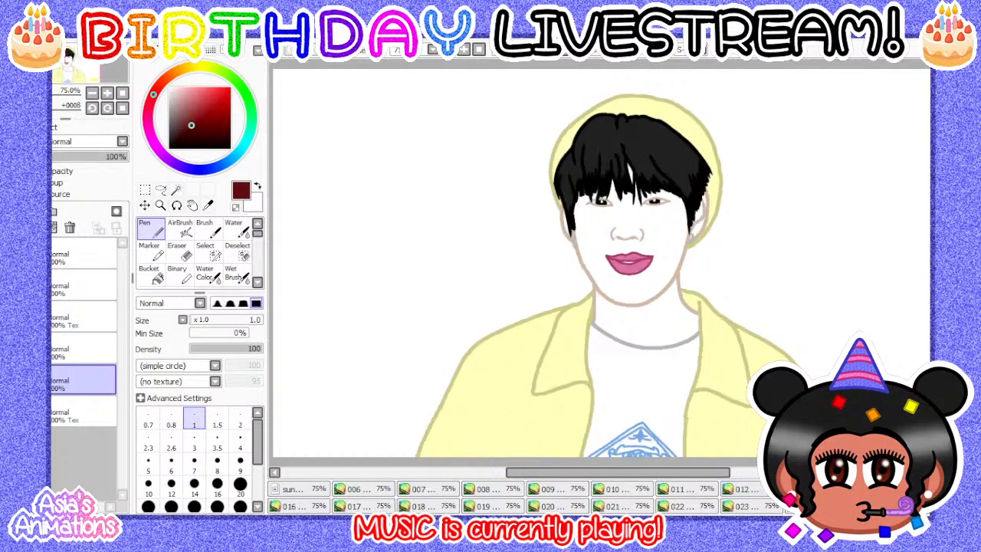
left_click(878, 490)
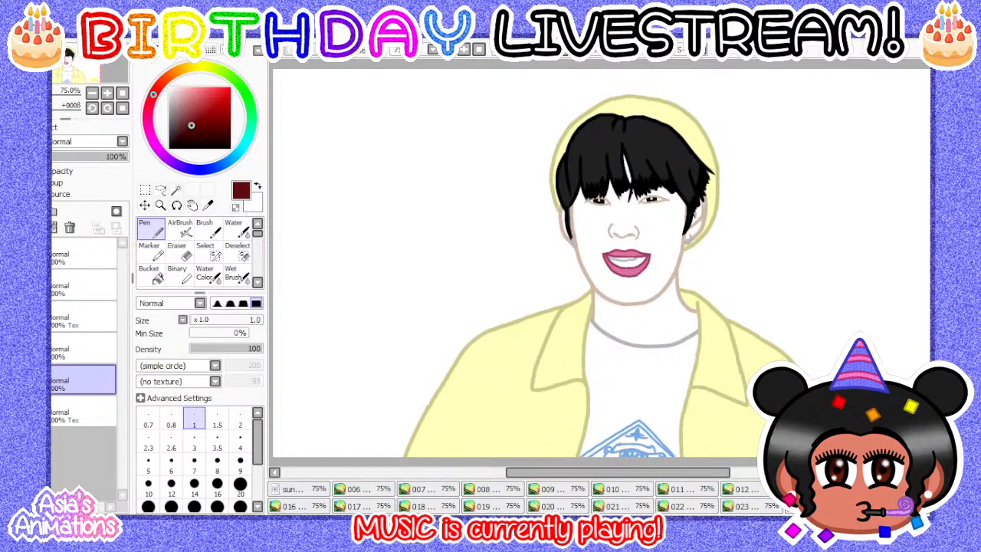
- Paint the narrow mouth opening dark red in the frame after 012 with the Pen at size 4, and reset the size to 1
left_click(814, 489)
scroll(650, 254, "up", 5)
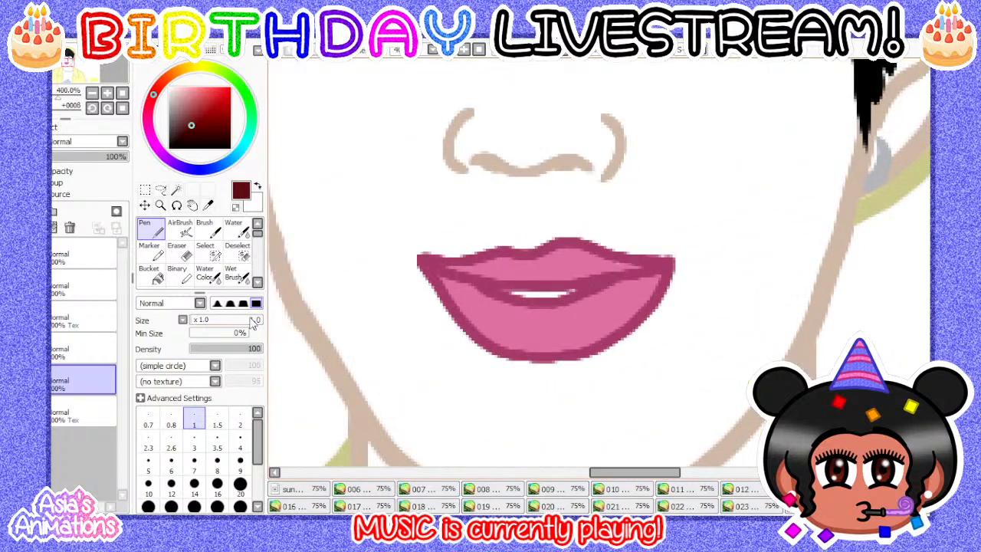
left_click(173, 466)
scroll(545, 291, "up", 3)
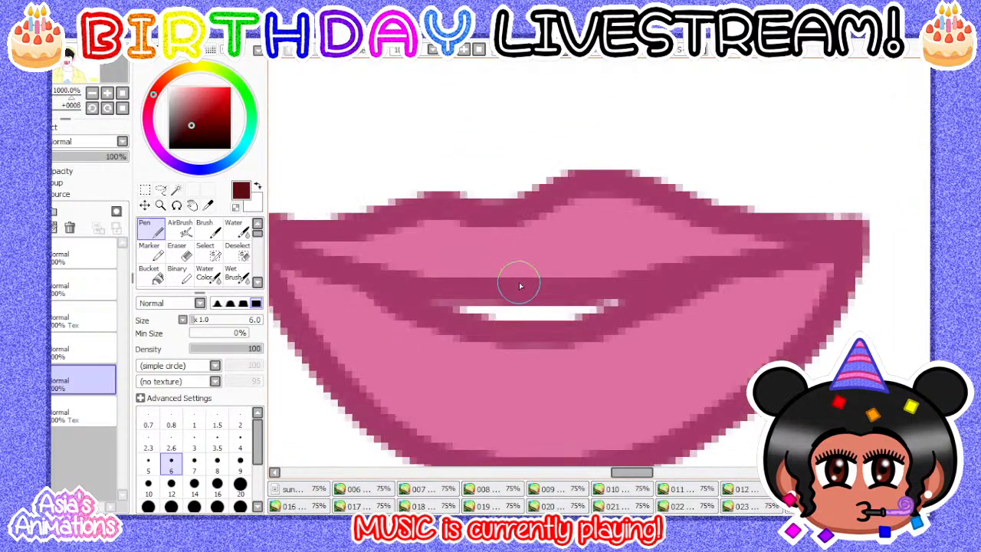
left_click(151, 464)
scroll(451, 312, "up", 2)
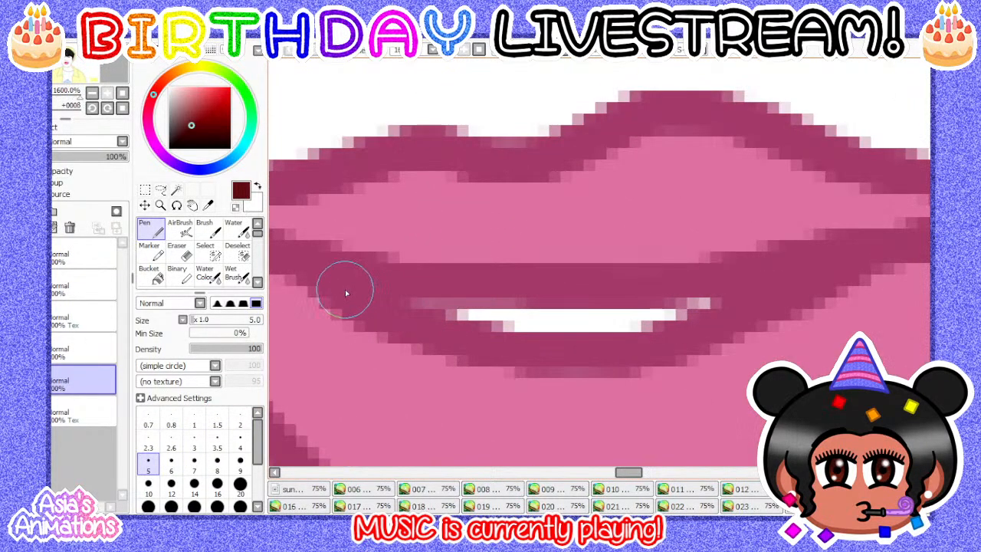
left_click(240, 442)
mouse_move(459, 314)
left_mouse_down()
mouse_move(416, 314)
mouse_move(521, 305)
mouse_move(618, 319)
mouse_move(678, 304)
left_mouse_up()
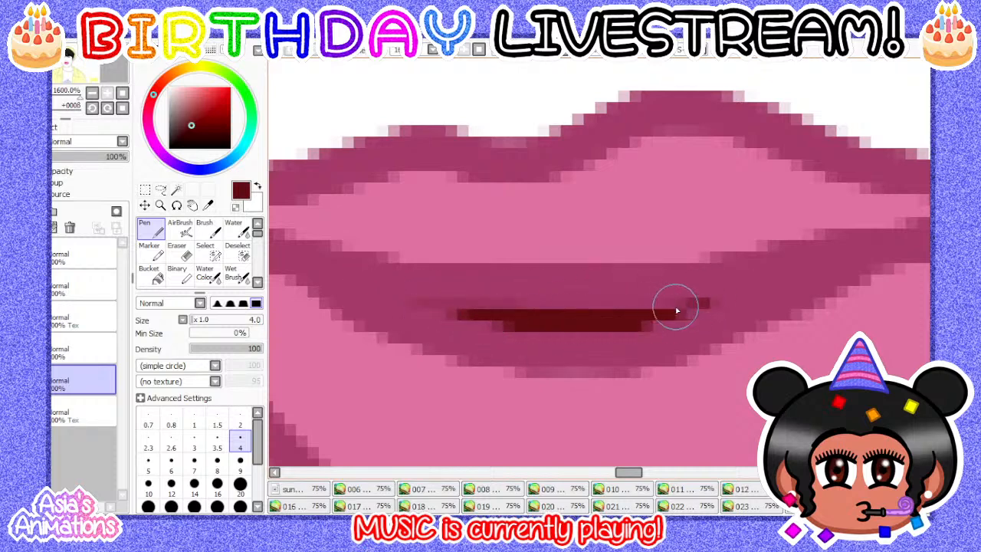
scroll(419, 305, "down", 8)
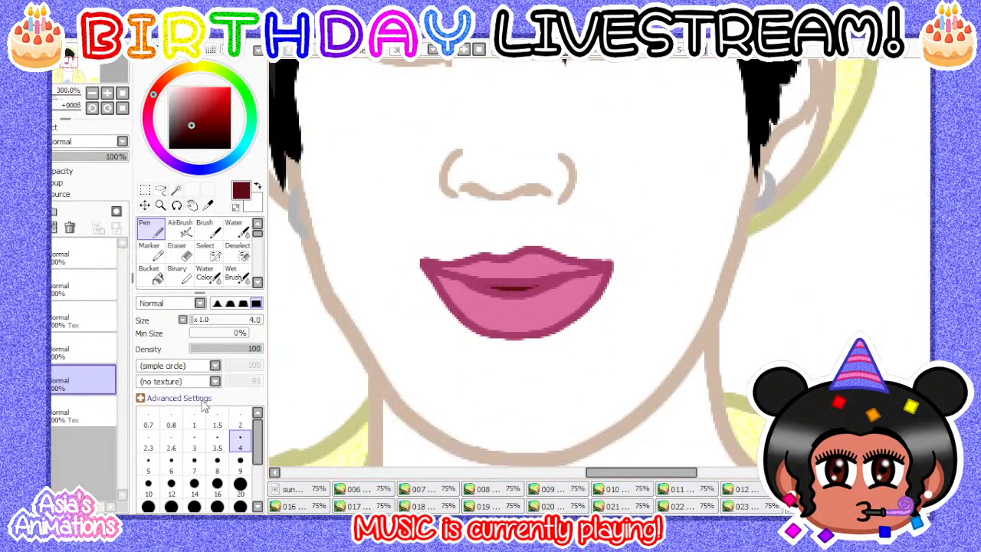
left_click(194, 425)
left_click(123, 108)
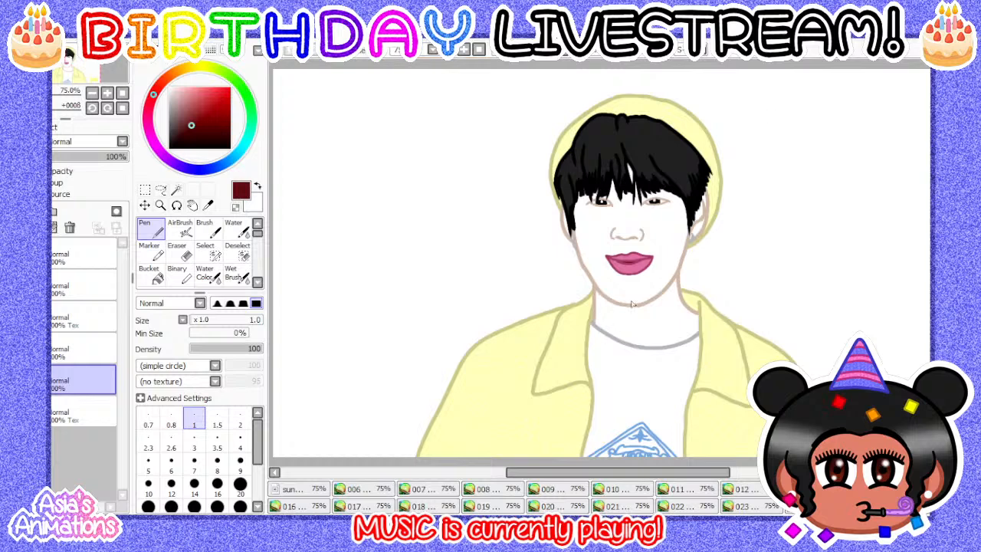
- Fill the mouth opening below the teeth dark red with the Bucket two frames before 016, touch up its edges with the Pen at size 4, and reset the size to 1
scroll(629, 264, "up", 4)
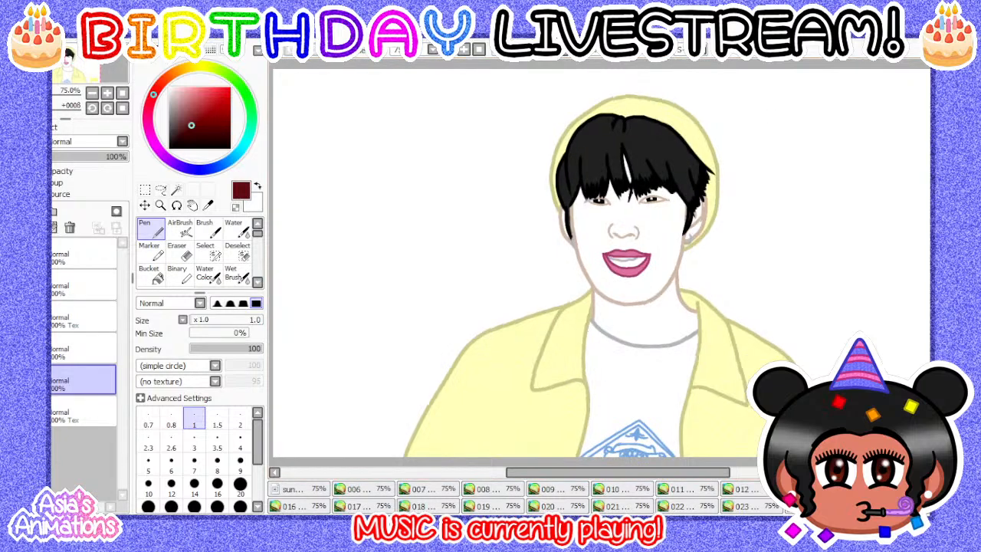
left_click(157, 281)
scroll(597, 275, "up", 2)
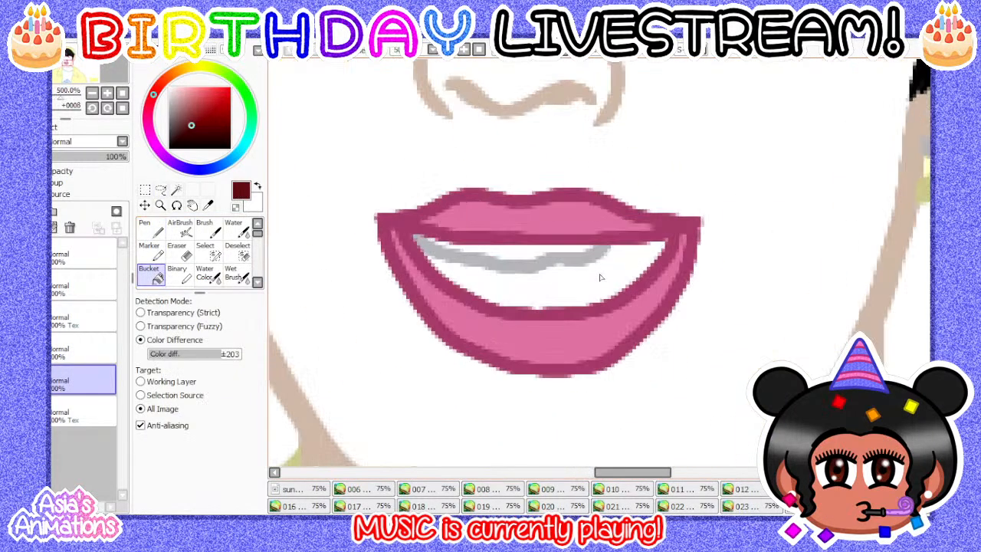
left_click(574, 287)
left_click(150, 228)
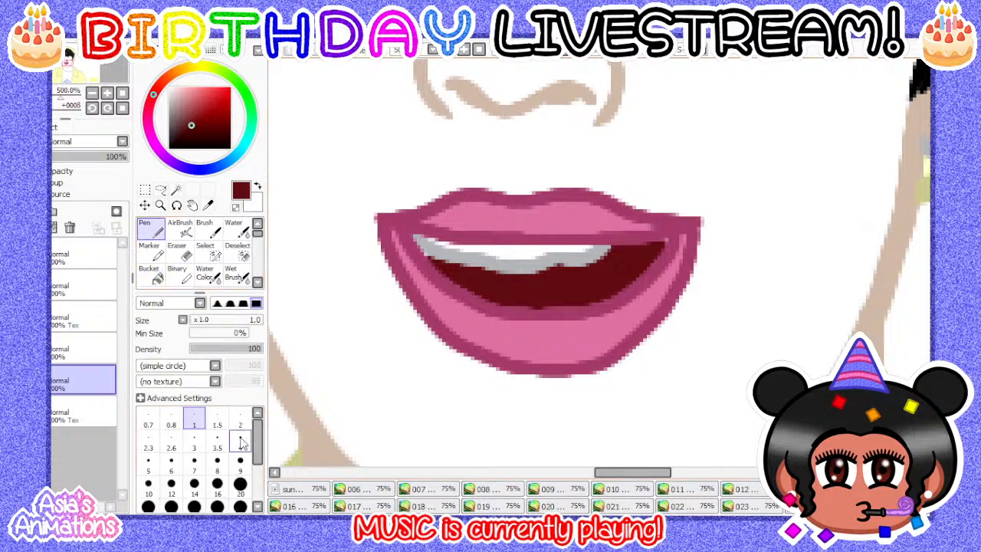
scroll(458, 263, "up", 3)
scroll(452, 265, "down", 2)
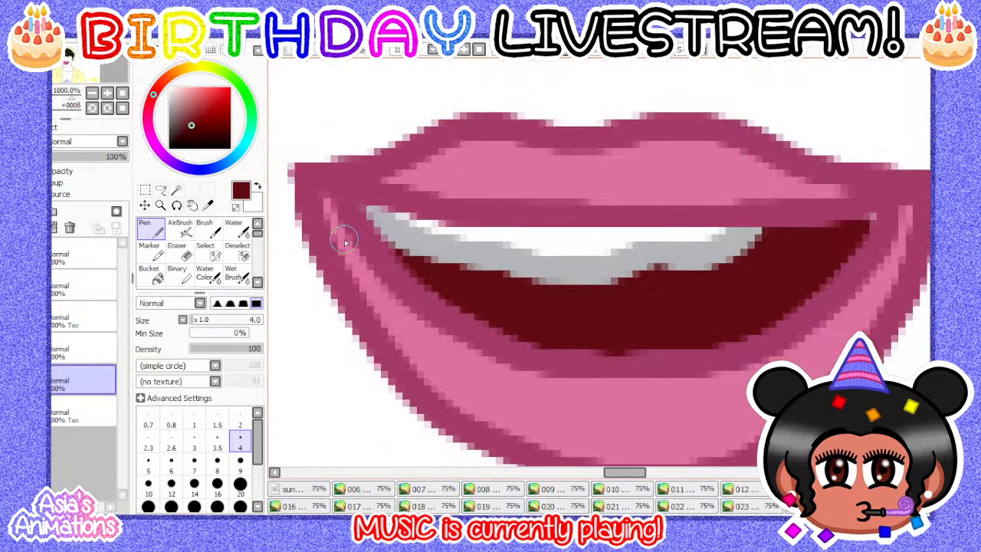
scroll(436, 265, "up", 2)
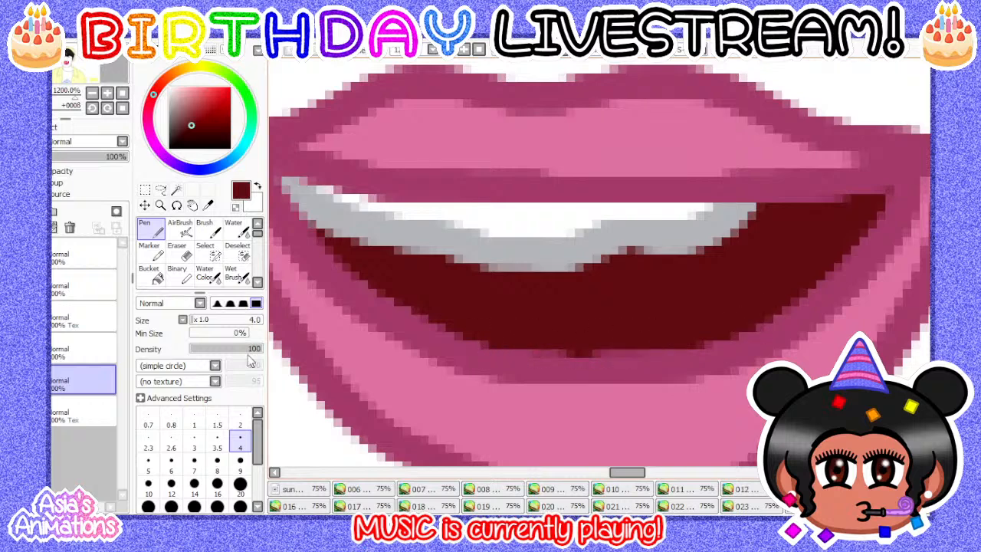
left_click(194, 420)
left_click(123, 93)
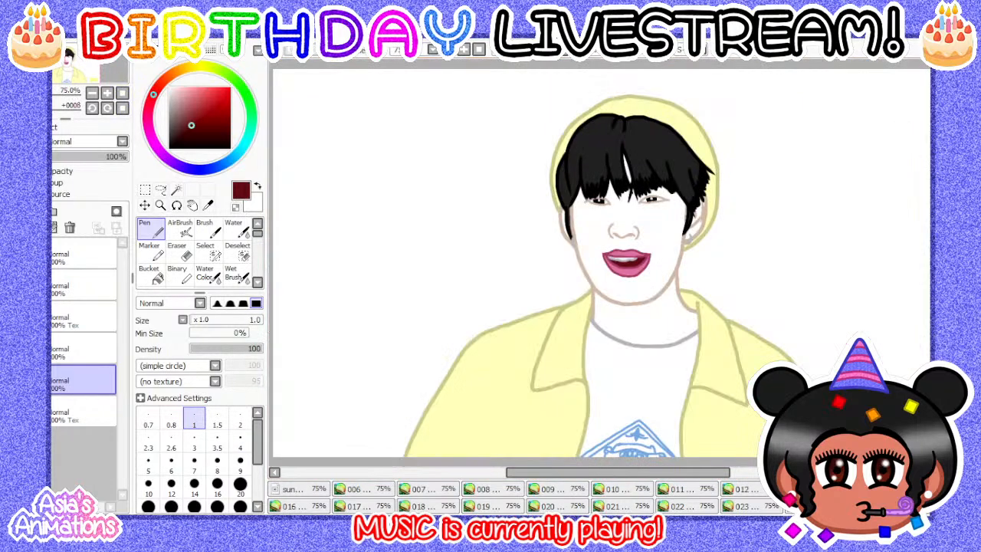
- Fill the mouth opening below the teeth dark red with the Bucket in the frame just before 016
key("ctrl+shift+Tab")
key("ctrl+Tab")
key("ctrl+Tab")
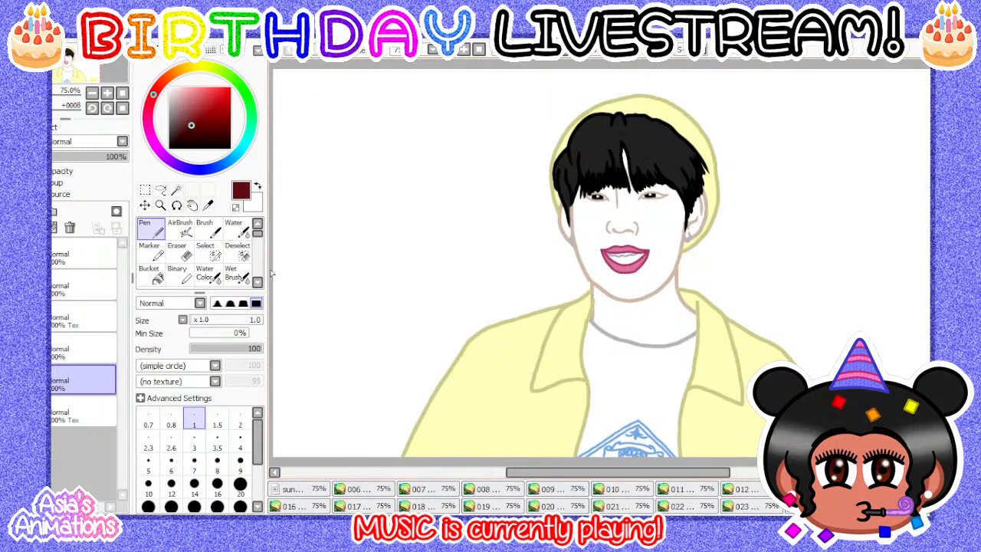
left_click(150, 274)
scroll(511, 306, "up", 6)
left_click(512, 310)
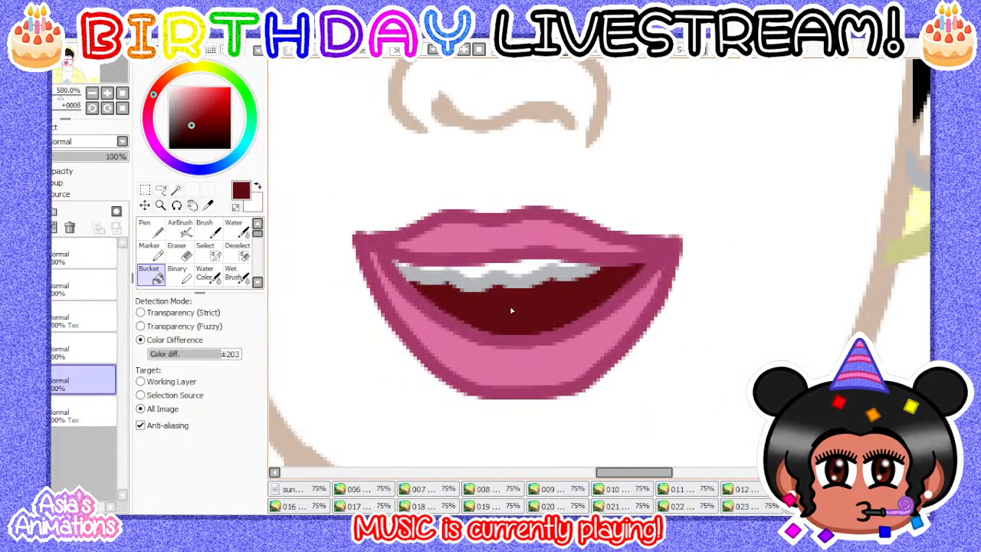
- Touch up the dark red edges along the teeth and mouth corners with the Pen at size 4, and reset the size to 1
scroll(511, 311, "up", 1)
left_click(149, 228)
scroll(407, 280, "up", 4)
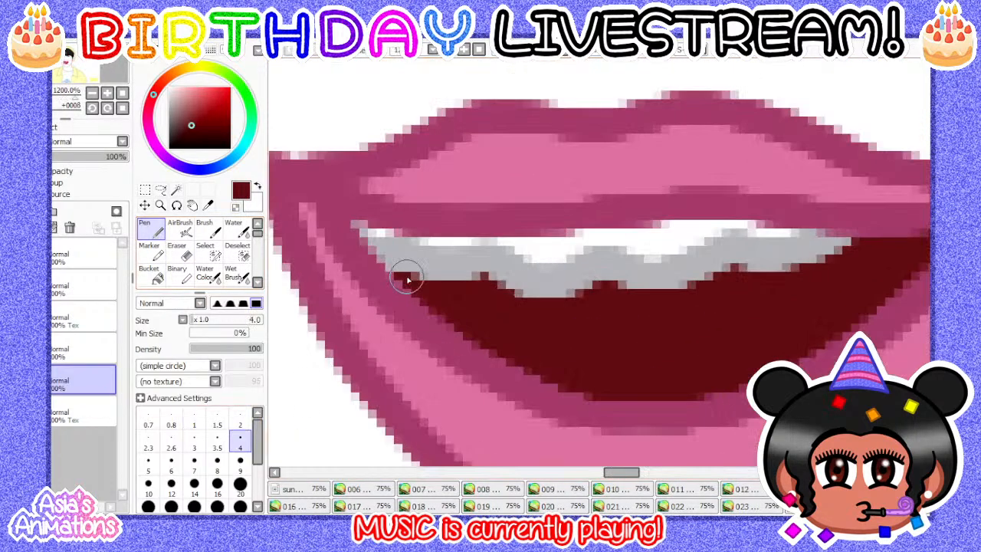
scroll(407, 280, "up", 1)
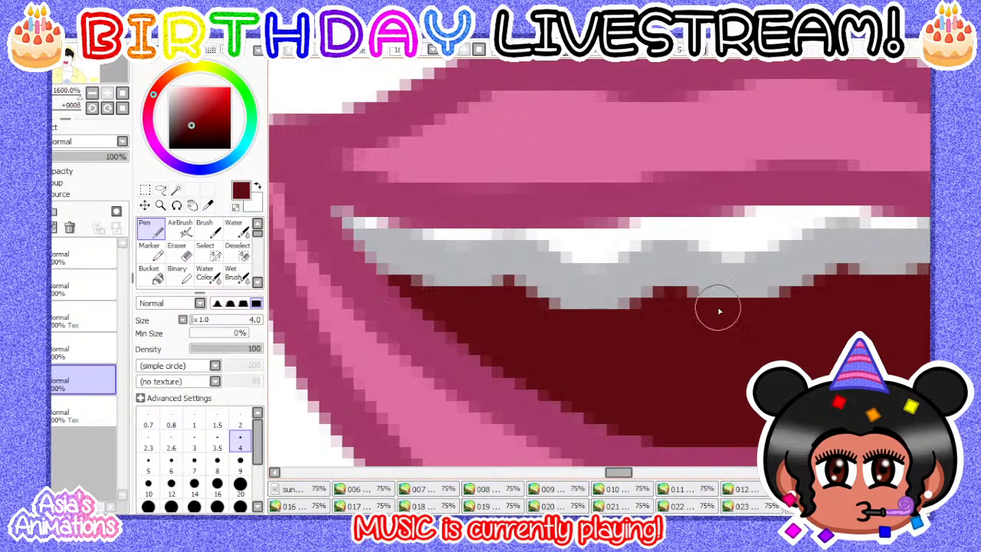
scroll(766, 263, "down", 4)
scroll(679, 302, "up", 4)
scroll(619, 296, "down", 3)
scroll(714, 290, "up", 3)
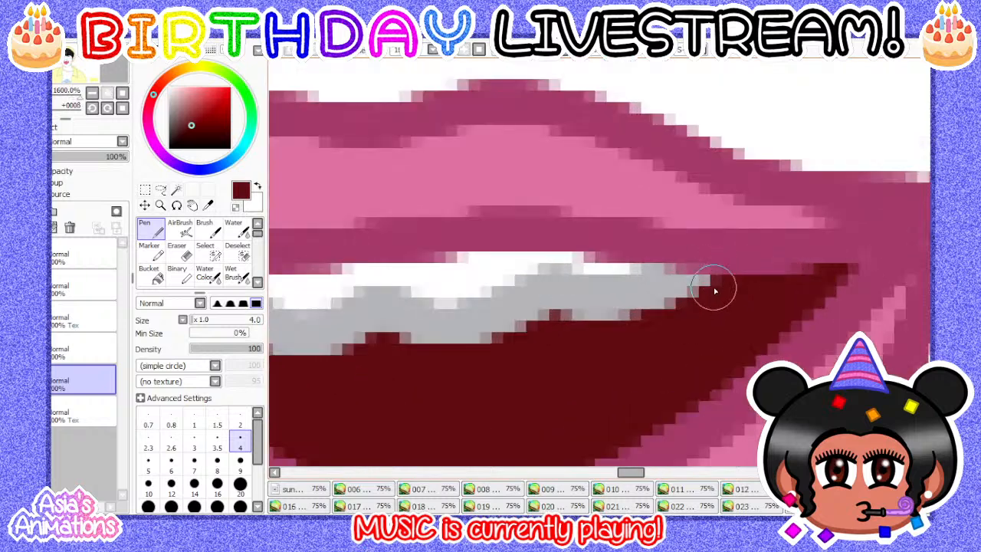
scroll(646, 344, "down", 4)
scroll(687, 374, "up", 3)
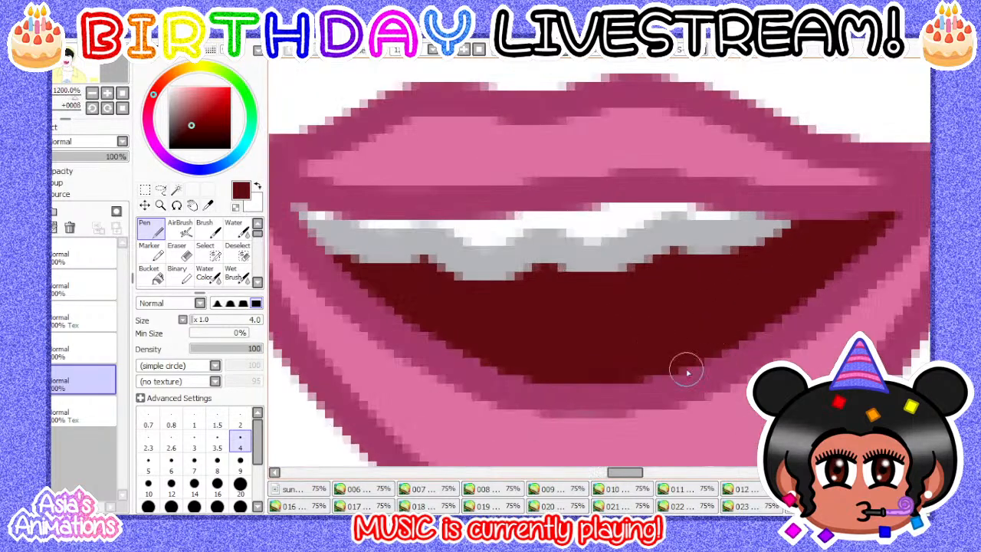
left_click(195, 424)
left_click(123, 107)
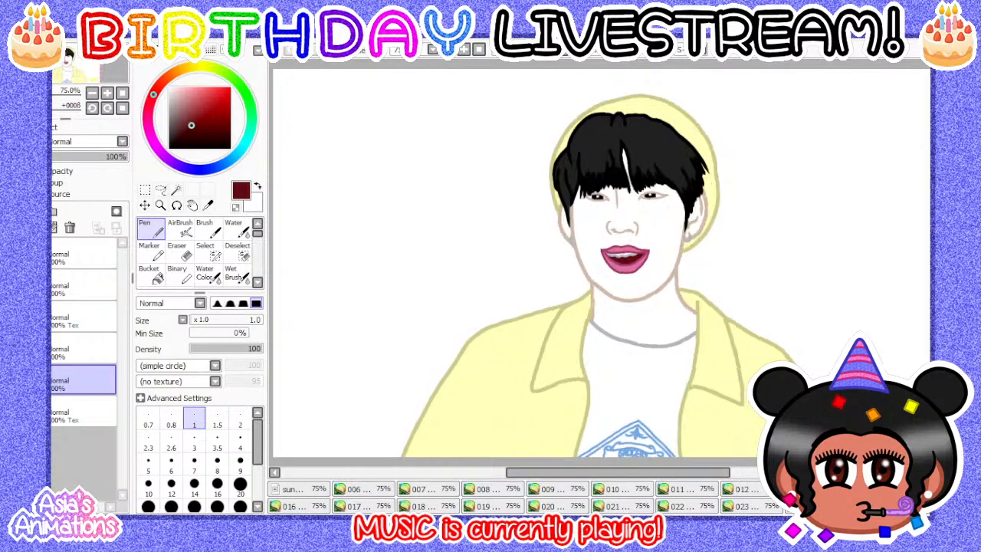
- Fill the mouth opening below the teeth dark red with the Bucket in frame 016
left_click(318, 504)
left_click(150, 274)
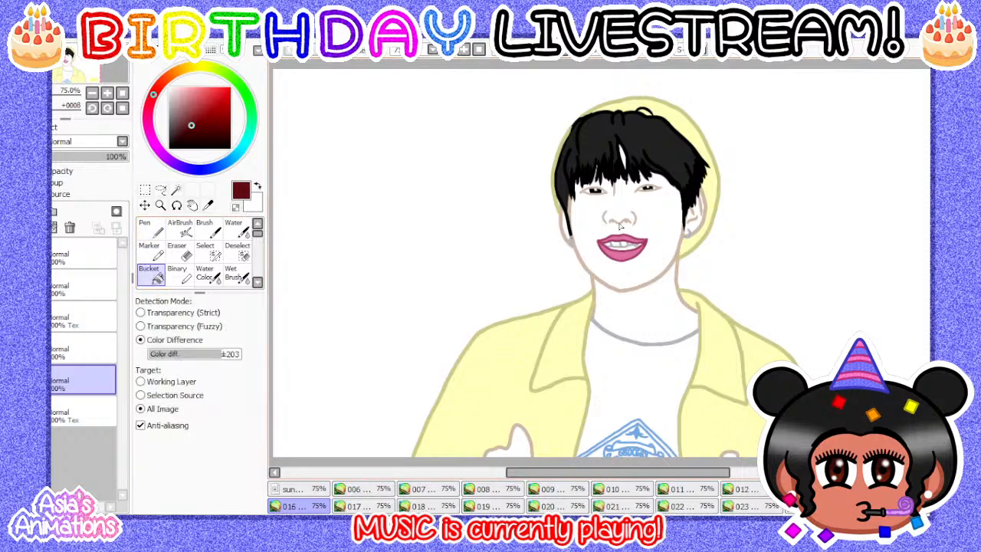
scroll(646, 284, "up", 4)
scroll(646, 284, "up", 2)
left_click(644, 264)
- Touch up the edges of frame 016's dark red mouth opening with the Pen at size 5, and reset the size to 1
left_click(149, 229)
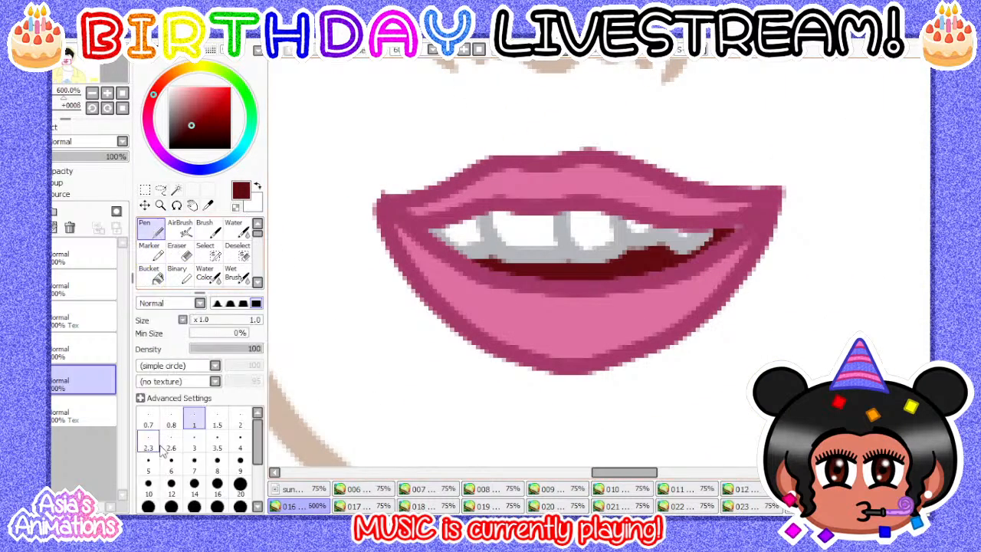
left_click(148, 462)
scroll(508, 226, "up", 2)
scroll(528, 234, "down", 1)
scroll(400, 291, "up", 1)
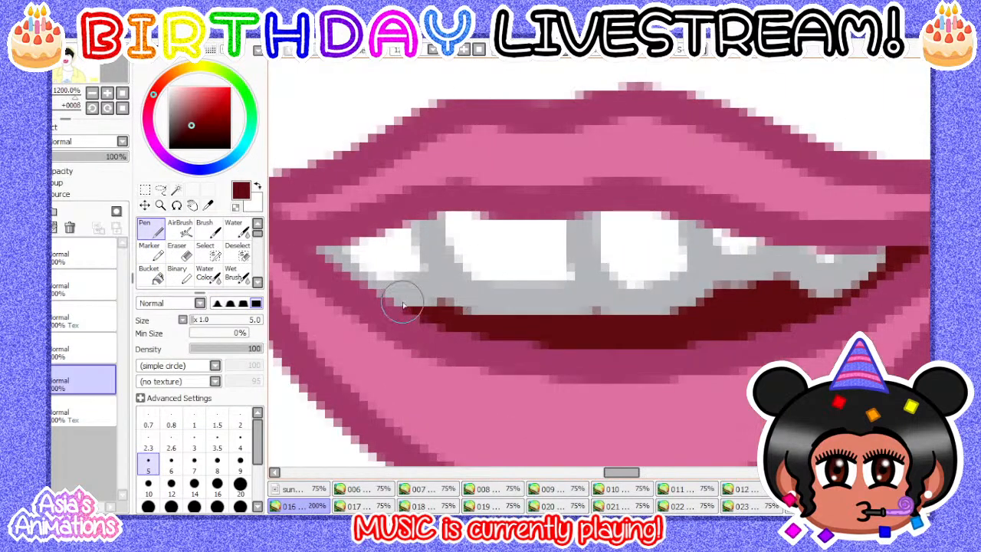
scroll(690, 293, "up", 2)
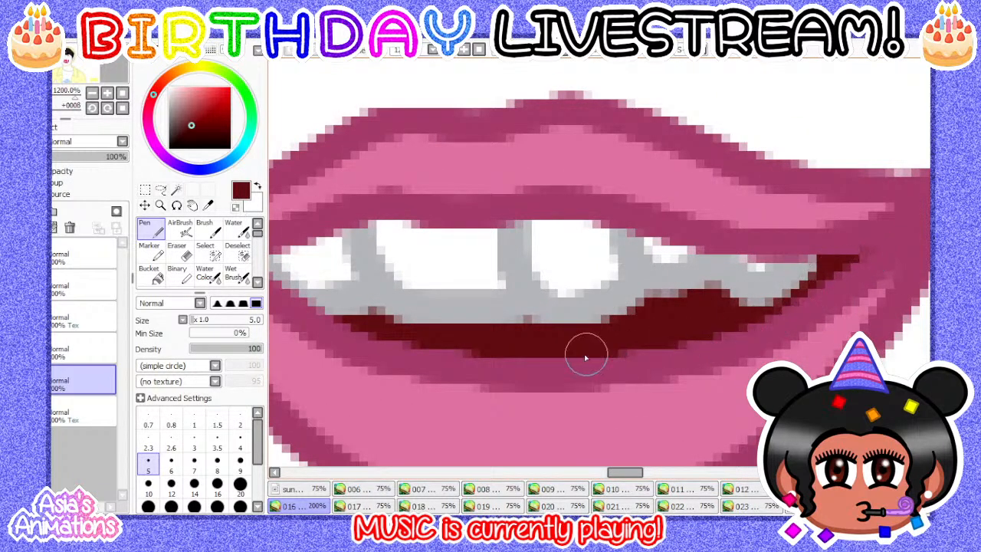
left_click(121, 107)
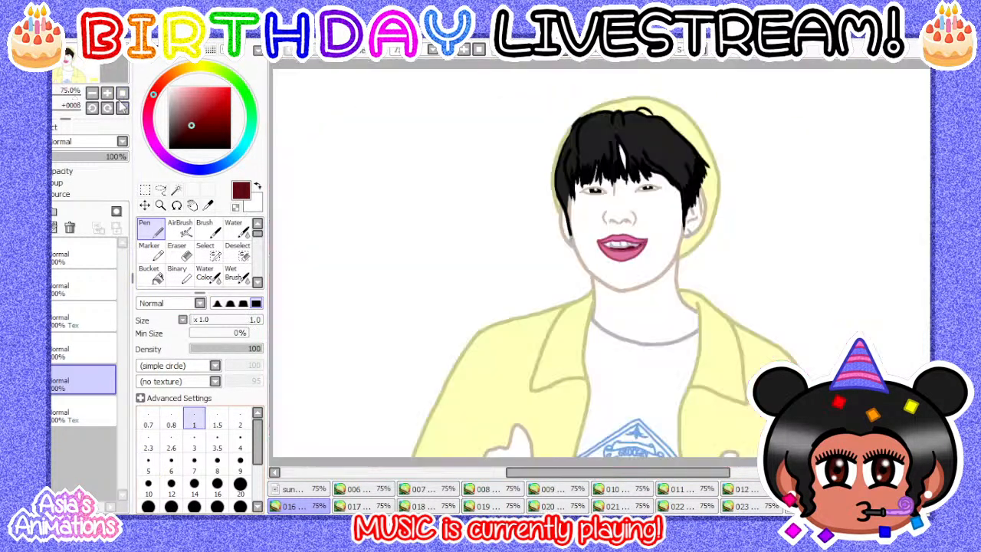
- Paint the thin gap between the teeth and lower lip dark red in frame 017 with the Pen at size 4, and reset the size to 1
left_click(366, 505)
scroll(451, 276, "up", 6)
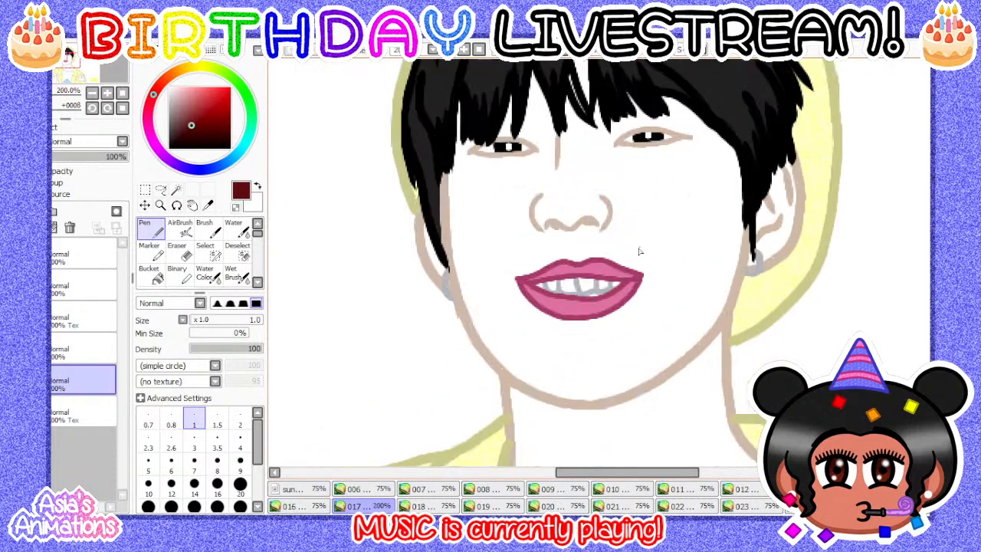
scroll(451, 276, "up", 3)
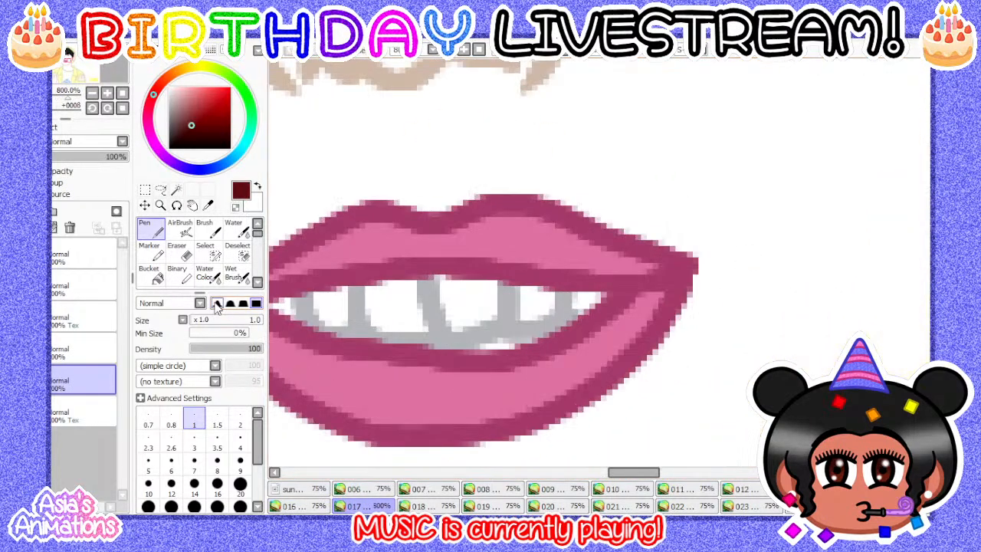
left_click(240, 438)
scroll(503, 313, "up", 3)
left_click_drag(440, 374, 583, 358)
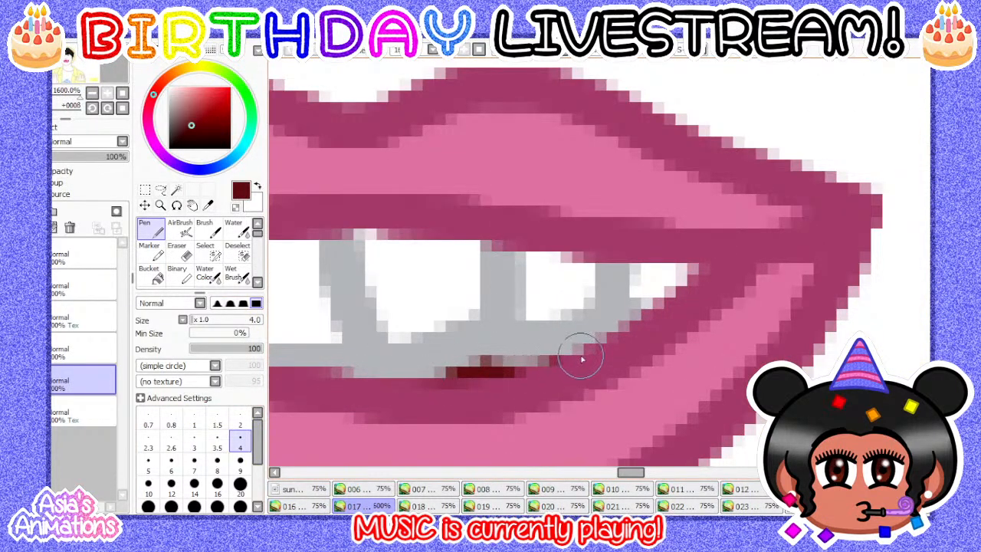
scroll(606, 298, "down", 2)
left_click(196, 418)
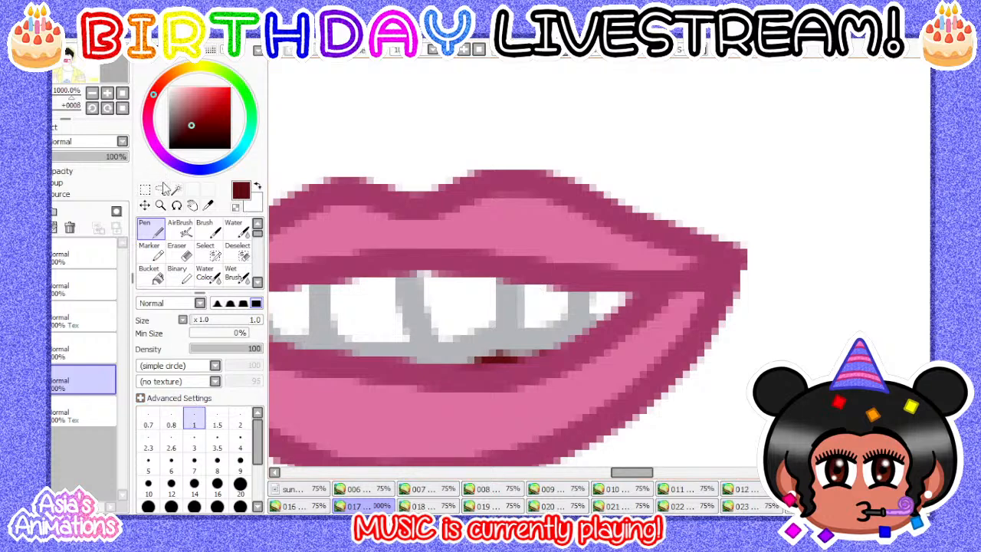
left_click(121, 108)
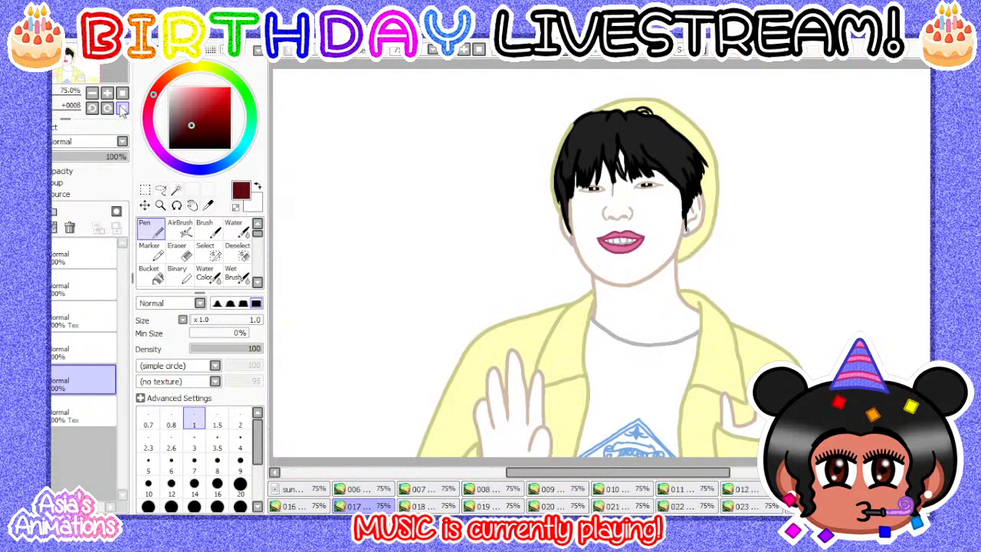
- Examine the mouths in frames 018 through 022 for unpainted openings around the teeth
left_click(420, 507)
scroll(613, 234, "up", 5)
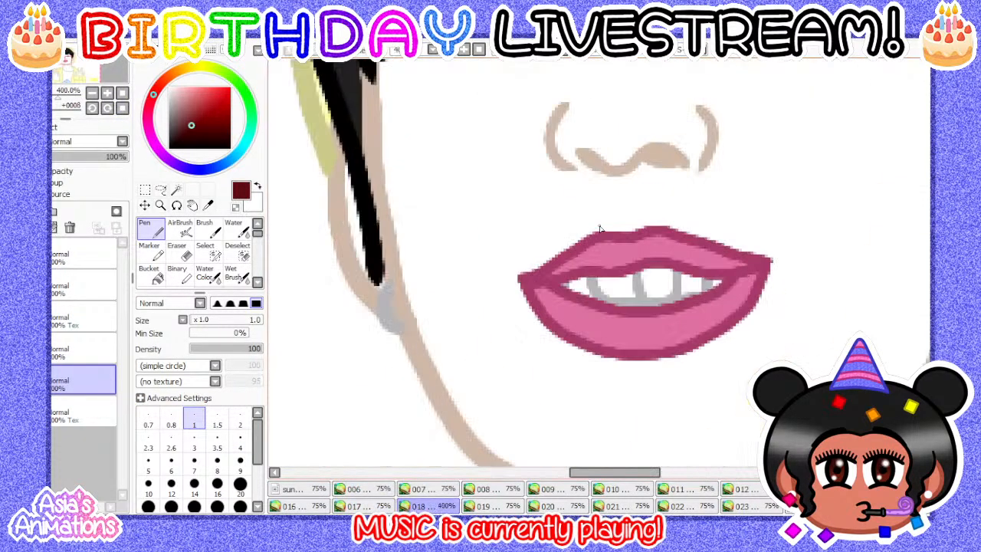
left_click(122, 109)
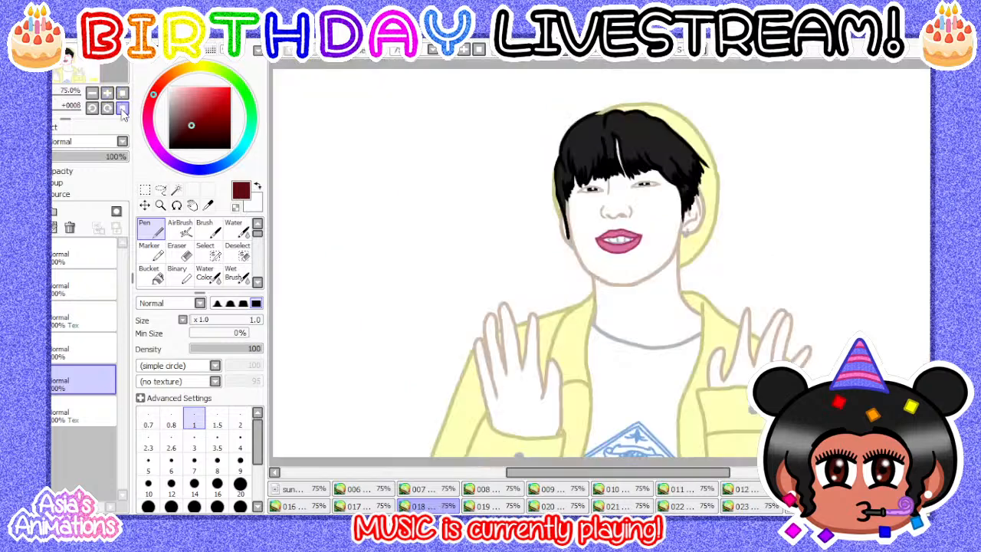
left_click(381, 506)
left_click(429, 506)
left_click(476, 506)
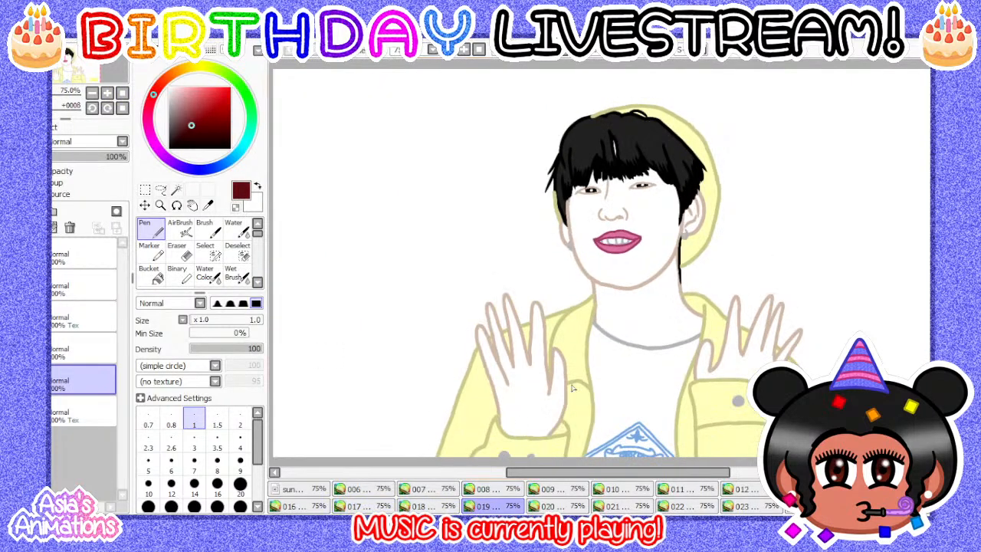
left_click(552, 506)
left_click(616, 507)
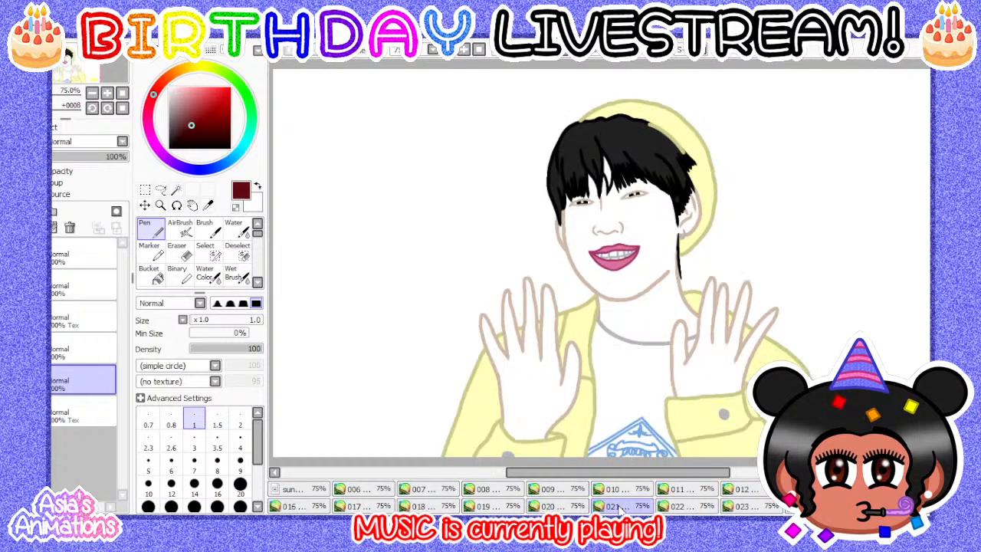
left_click(681, 507)
- Paint the triangular gap below the teeth at the left of the mouth dark red in frame 023 with the Pen at size 5
left_click(756, 507)
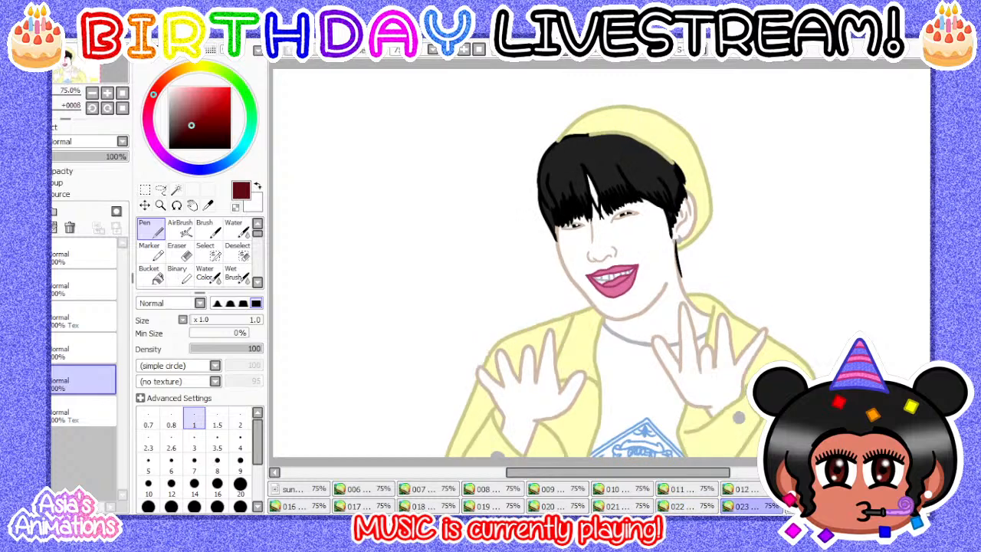
scroll(613, 252, "up", 2)
scroll(627, 328, "up", 1)
scroll(601, 393, "up", 3)
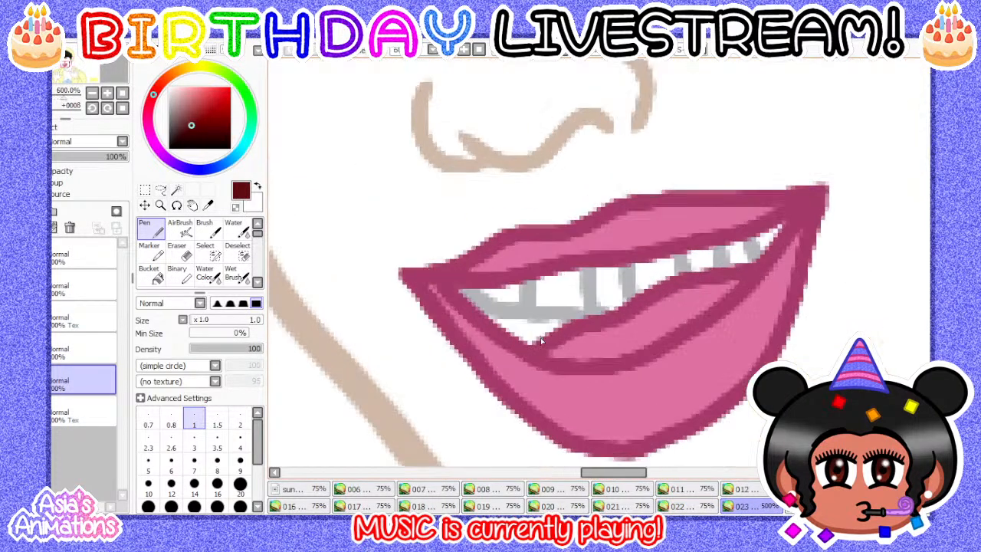
left_click(153, 465)
scroll(464, 306, "up", 2)
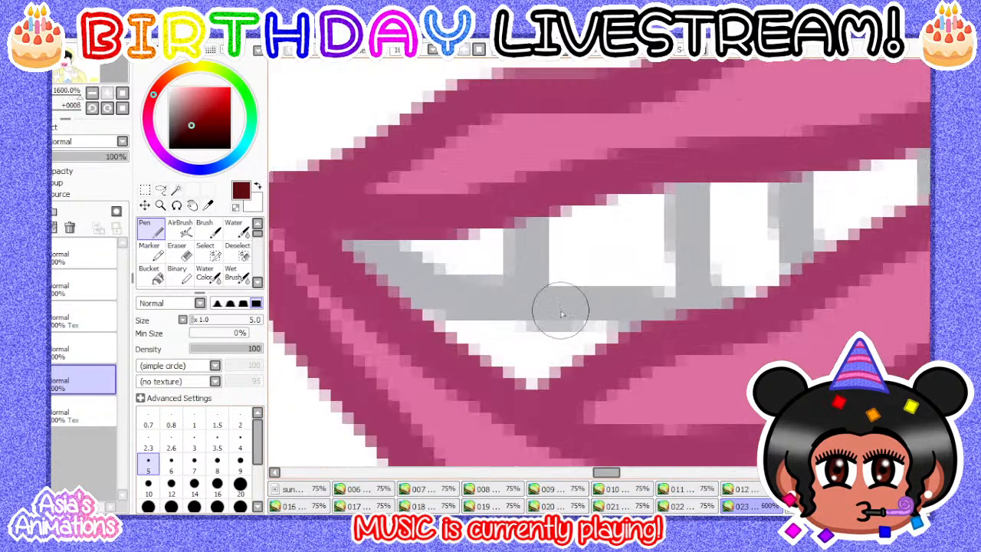
mouse_move(613, 329)
left_mouse_down()
mouse_move(576, 335)
mouse_move(425, 313)
mouse_move(499, 369)
mouse_move(537, 379)
mouse_move(588, 355)
left_mouse_up()
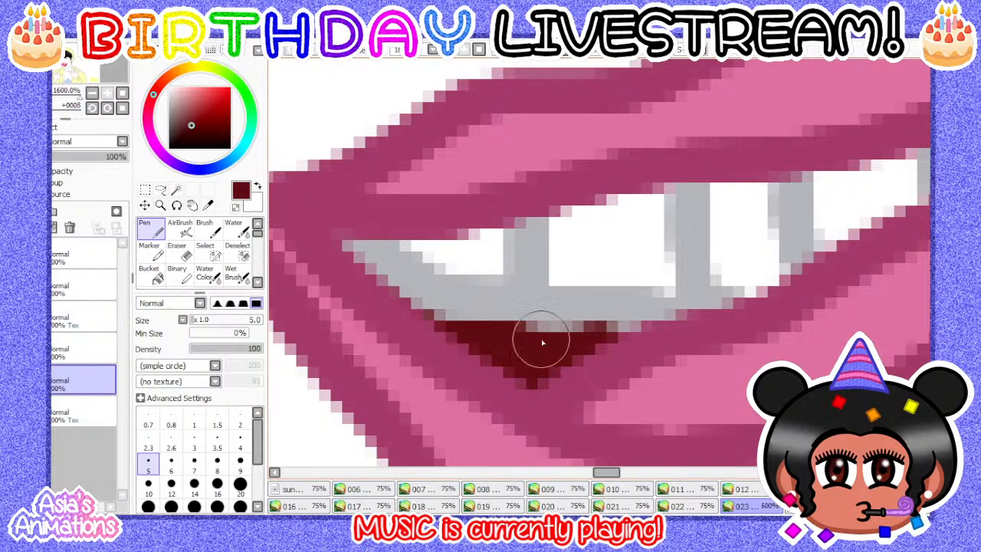
scroll(510, 336, "down", 3)
scroll(572, 287, "down", 1)
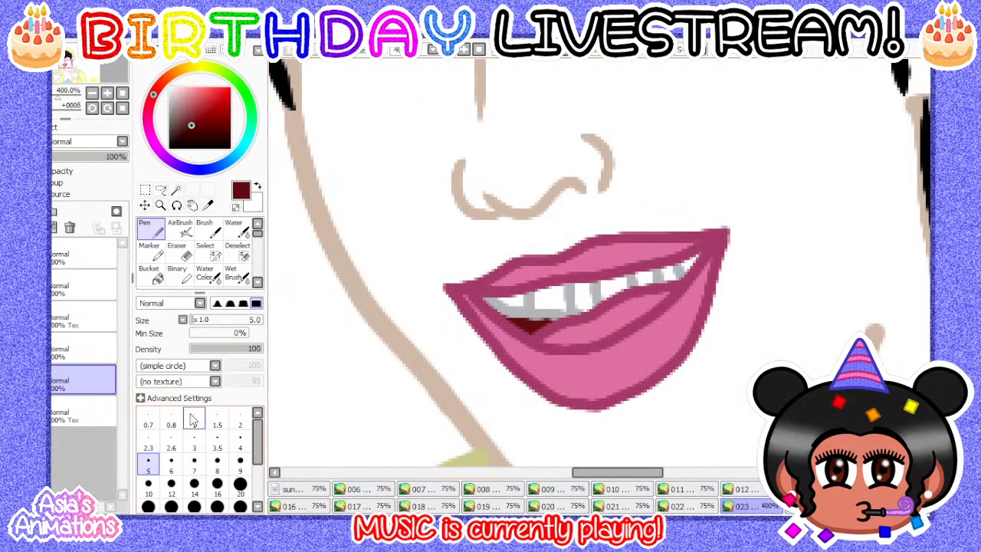
- Paint the small gap at the right corner of frame 023's mouth dark red, and reset the Pen size to 1
scroll(661, 292, "up", 4)
mouse_move(655, 284)
left_mouse_down()
mouse_move(628, 311)
mouse_move(668, 268)
left_mouse_up()
scroll(699, 257, "down", 5)
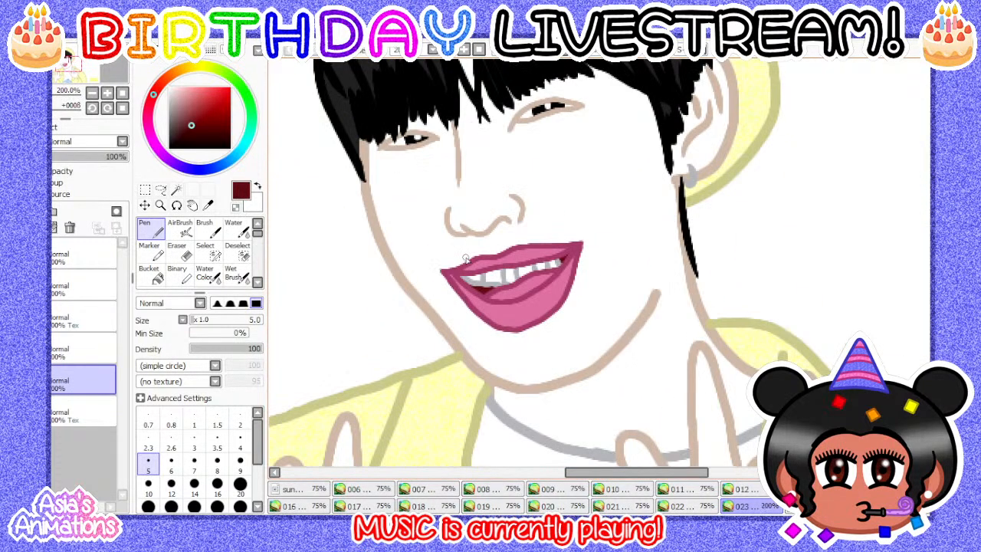
scroll(483, 269, "down", 1)
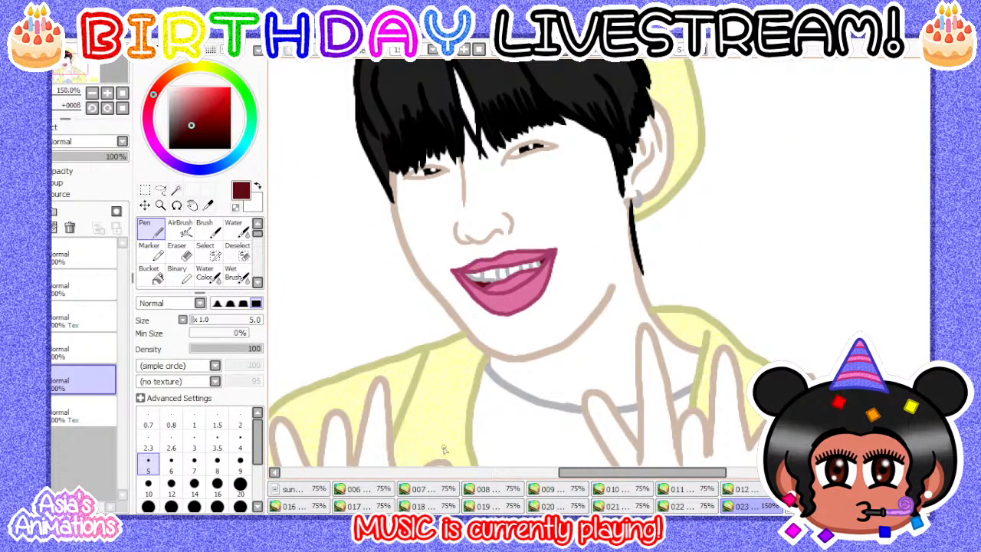
scroll(599, 266, "down", 2)
left_click(740, 506)
left_click(194, 420)
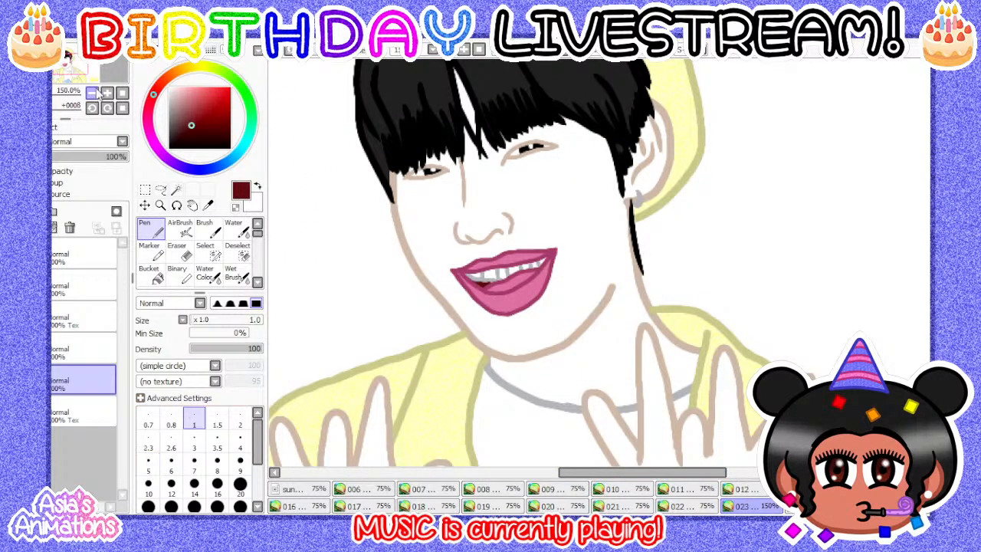
- Examine the mouths in the frames following 023 for unpainted openings around the teeth
left_click(122, 93)
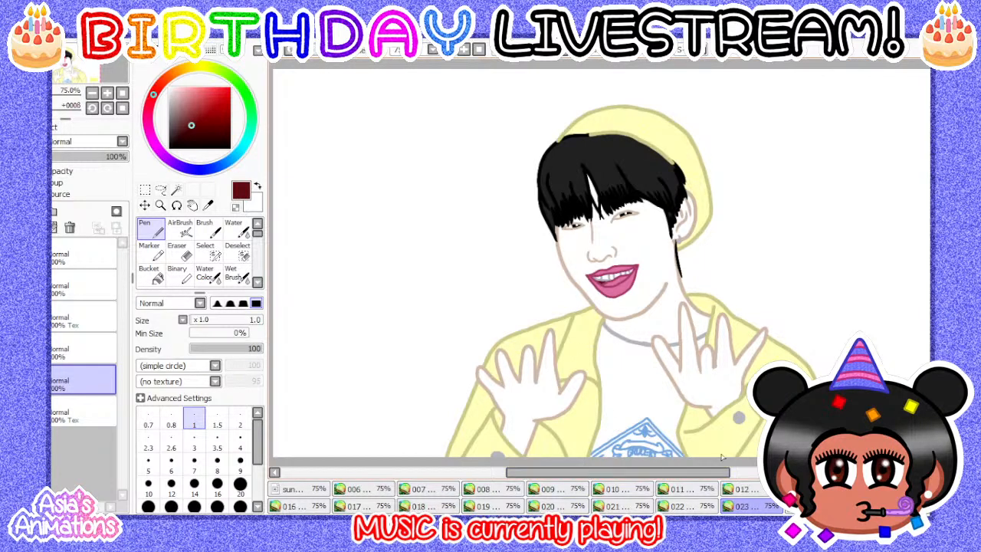
key("ctrl+Tab")
key("ctrl+Tab")
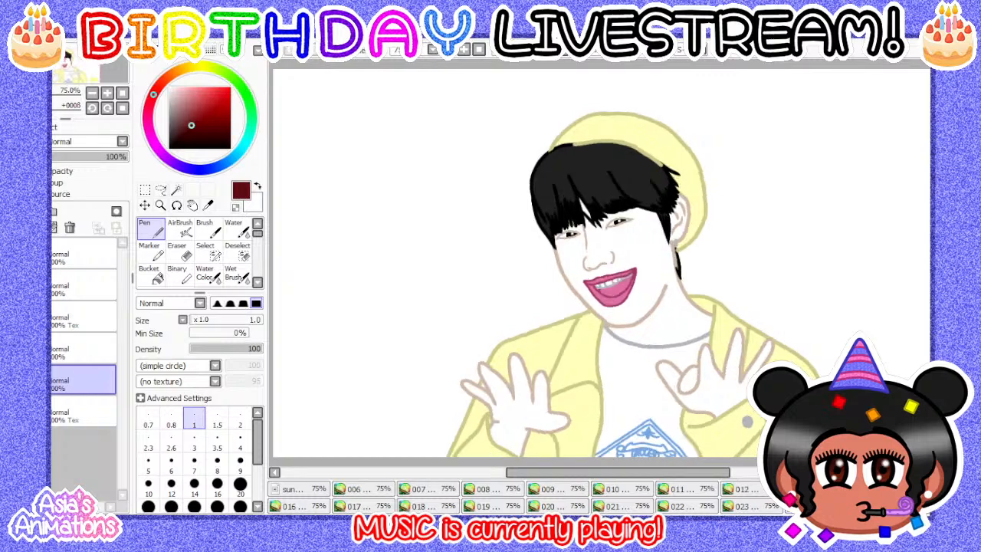
key("ctrl+Tab")
scroll(646, 311, "up", 4)
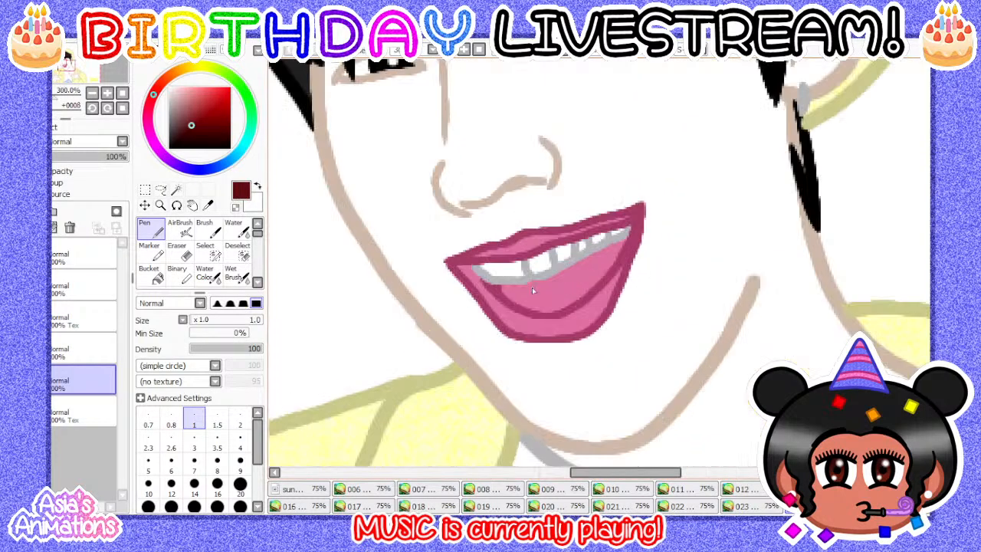
scroll(531, 288, "up", 2)
left_click(122, 93)
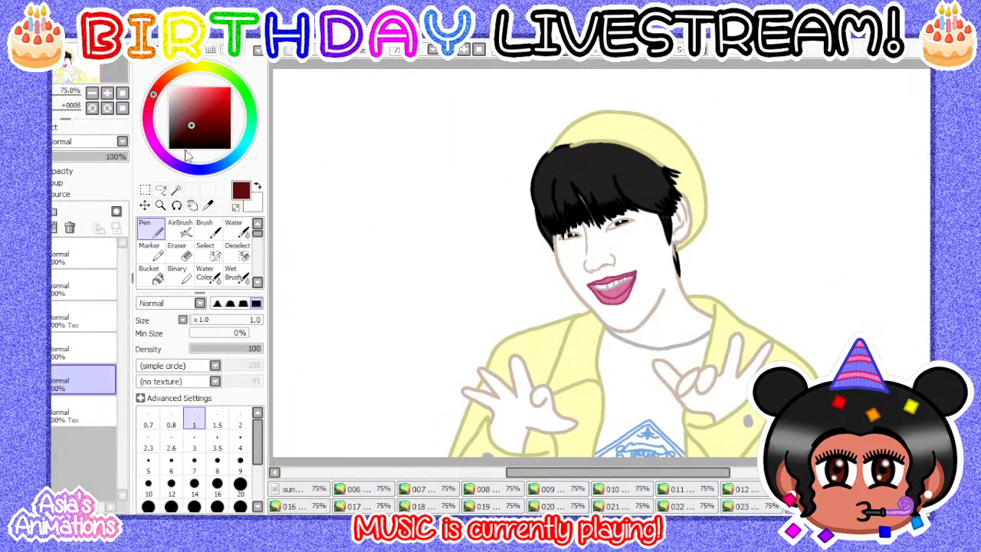
- Paint the tiny gap under the leftmost tooth dark red with the Pen at size 4, and reset the size to 1
scroll(619, 293, "up", 7)
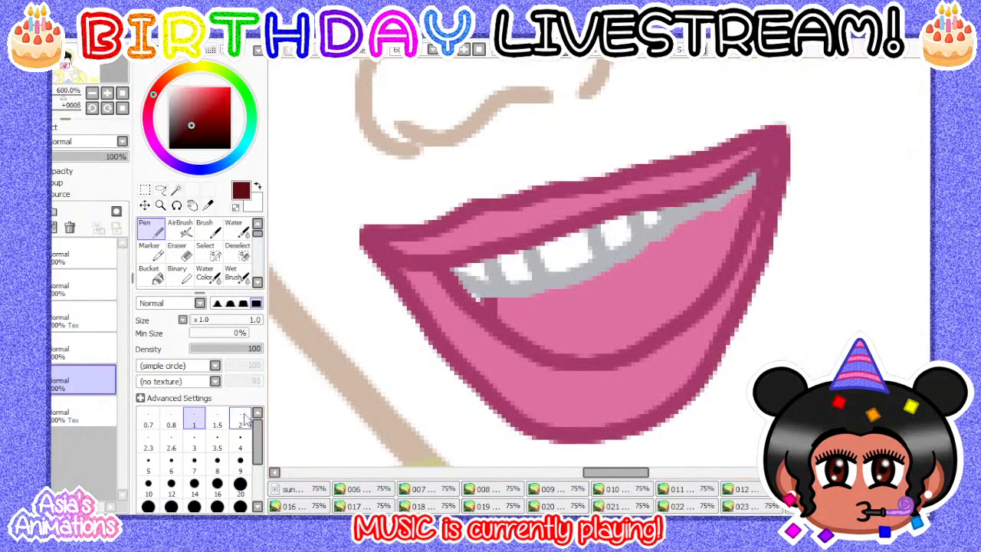
left_click(240, 447)
scroll(472, 296, "up", 3)
left_click_drag(462, 314, 497, 335)
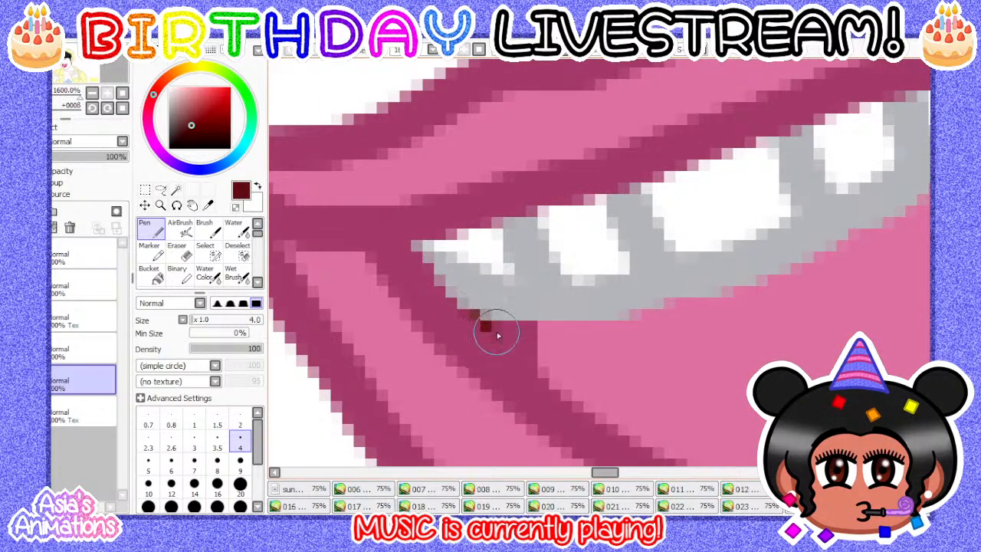
scroll(494, 342, "down", 2)
scroll(494, 344, "down", 2)
left_click(194, 419)
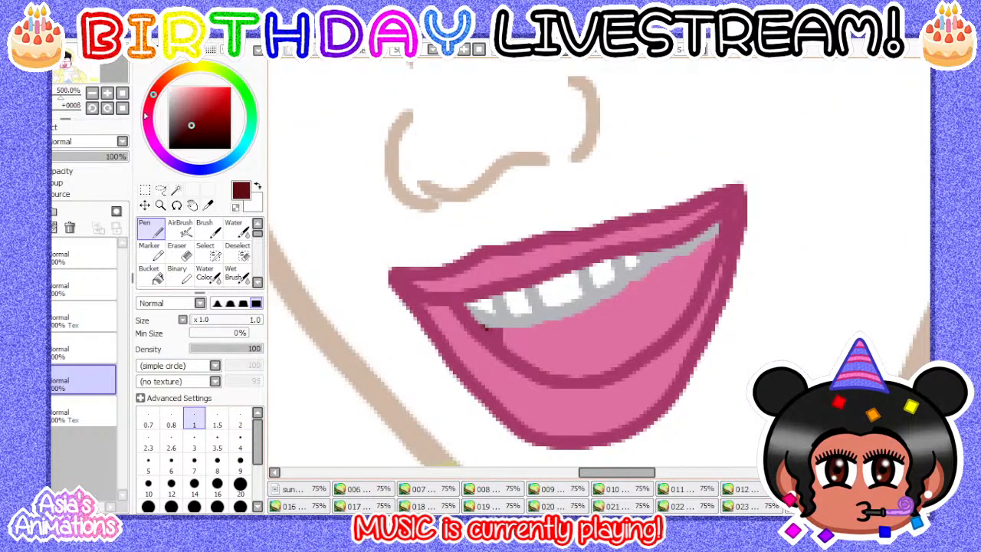
left_click(121, 93)
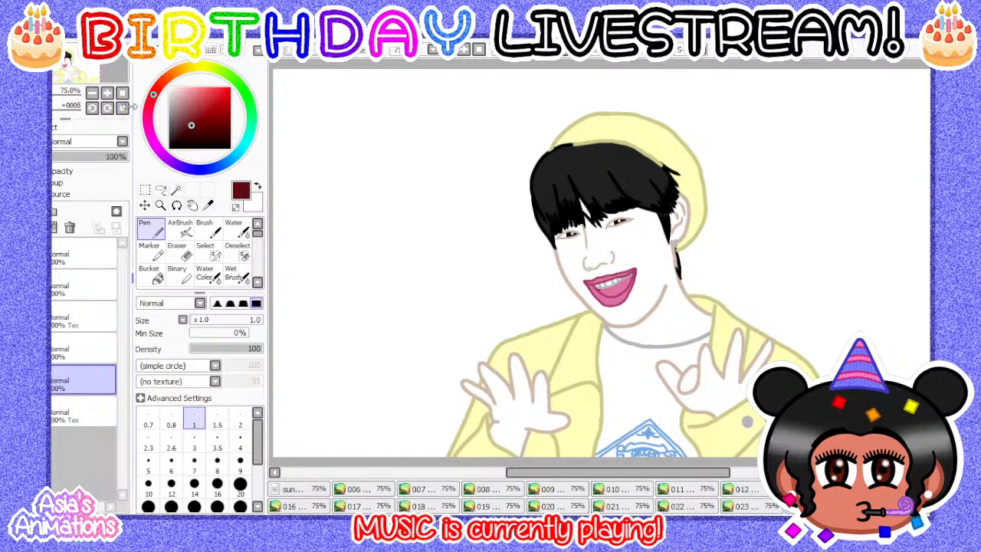
- Sample the light Skin swatch beside the dark-haired figure in the color reference document, and switch to frame 006
left_click(202, 170)
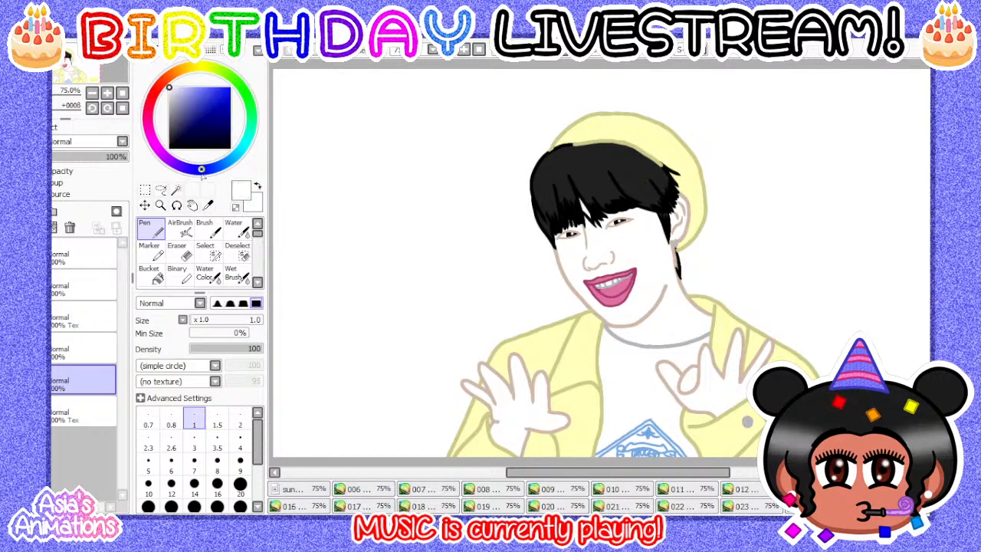
left_click(298, 489)
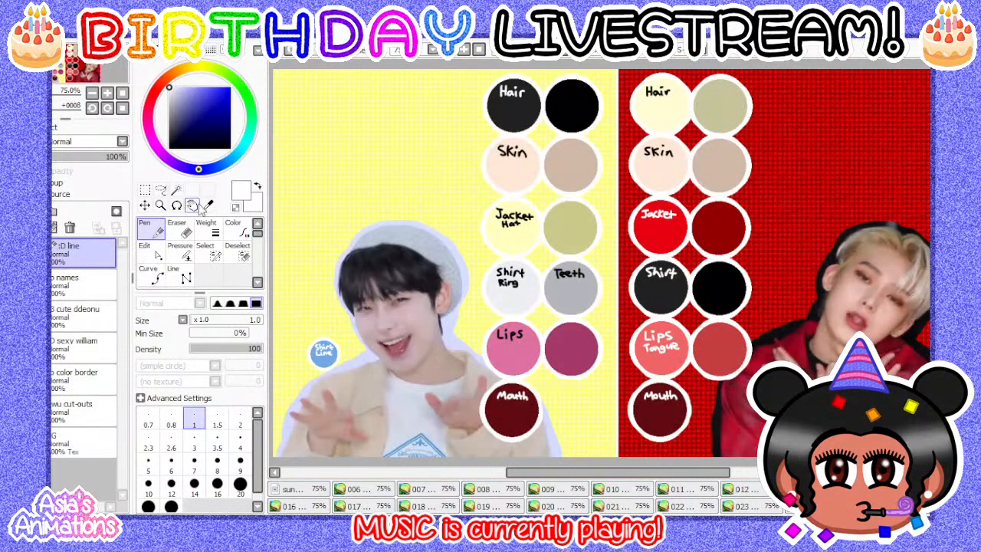
left_click(518, 172, "alt")
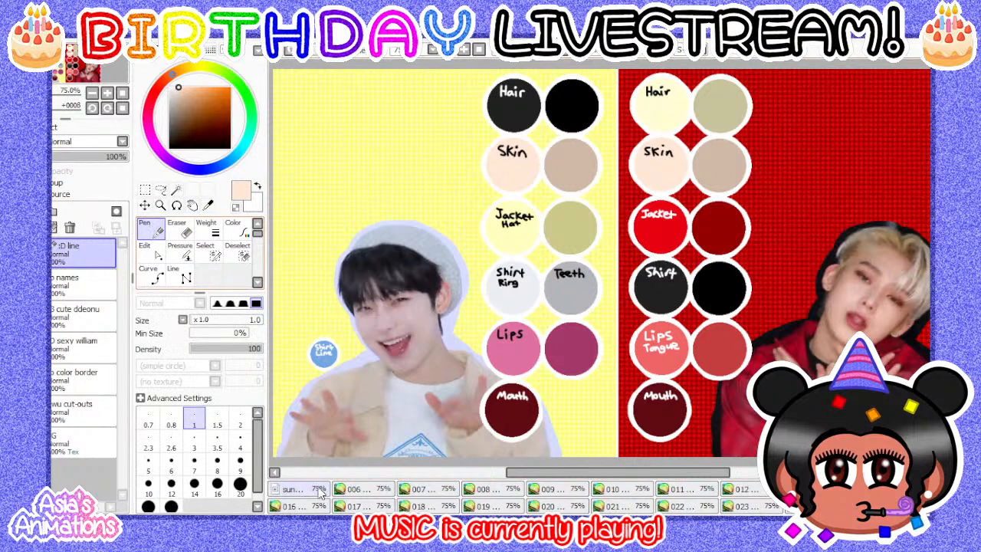
left_click(341, 489)
- Add a new layer directly above the bottom layer in frame 006 for the skin fill and rename it
left_click(151, 274)
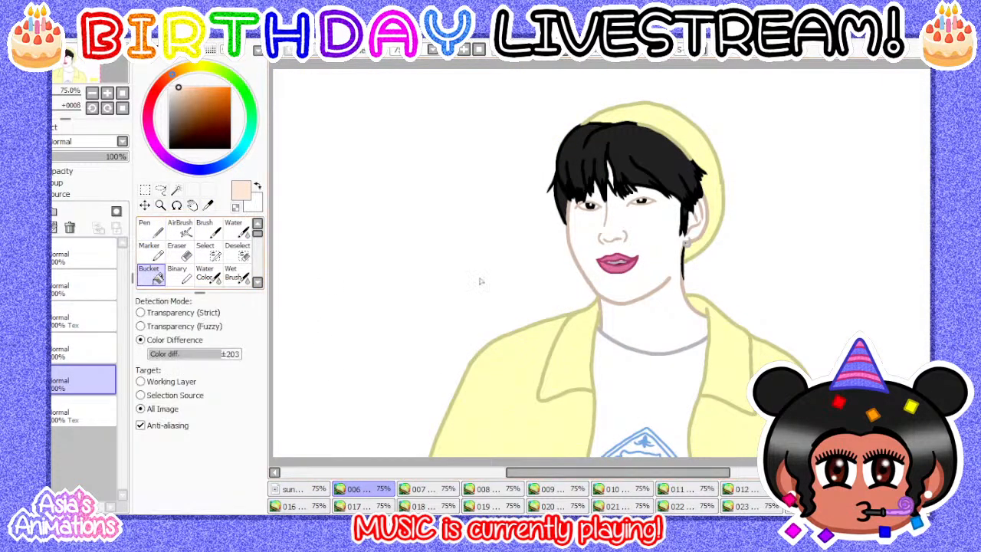
left_click(151, 228)
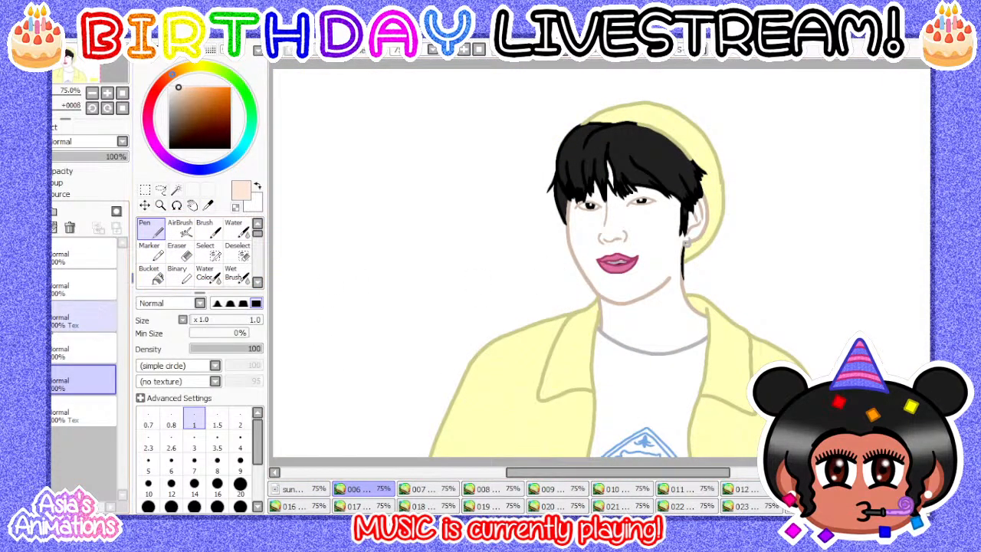
left_click(63, 350)
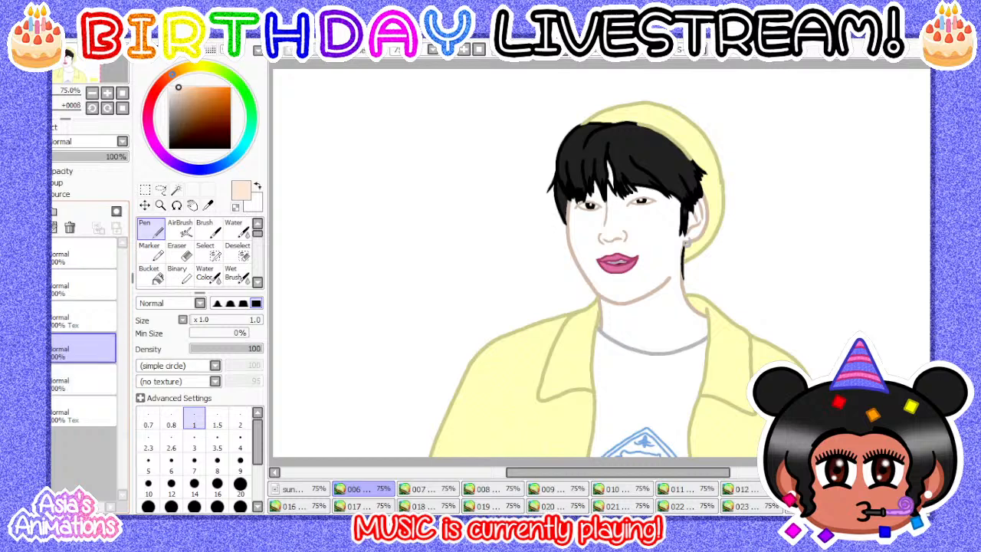
left_click(39, 227)
left_click(66, 379)
left_click(20, 211)
left_click(70, 378)
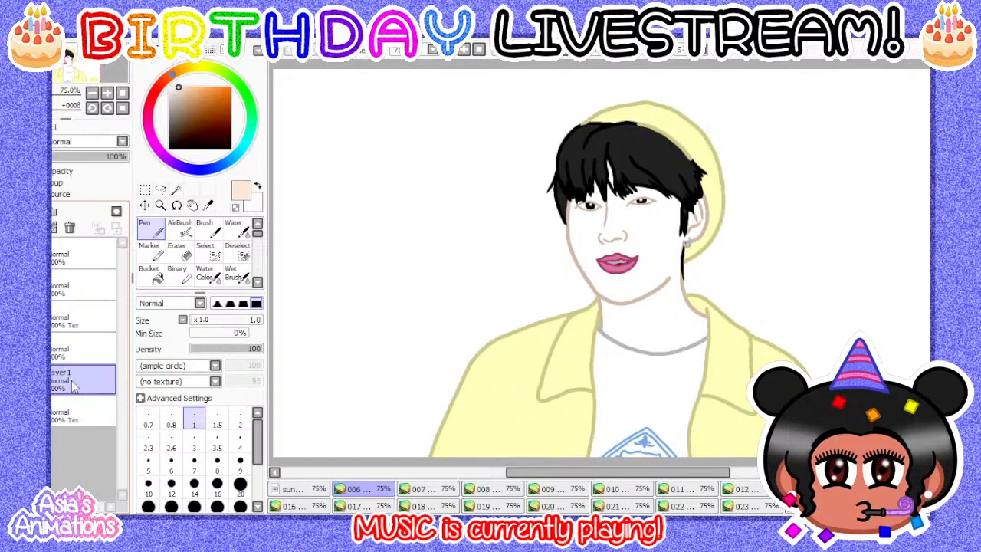
key("Return")
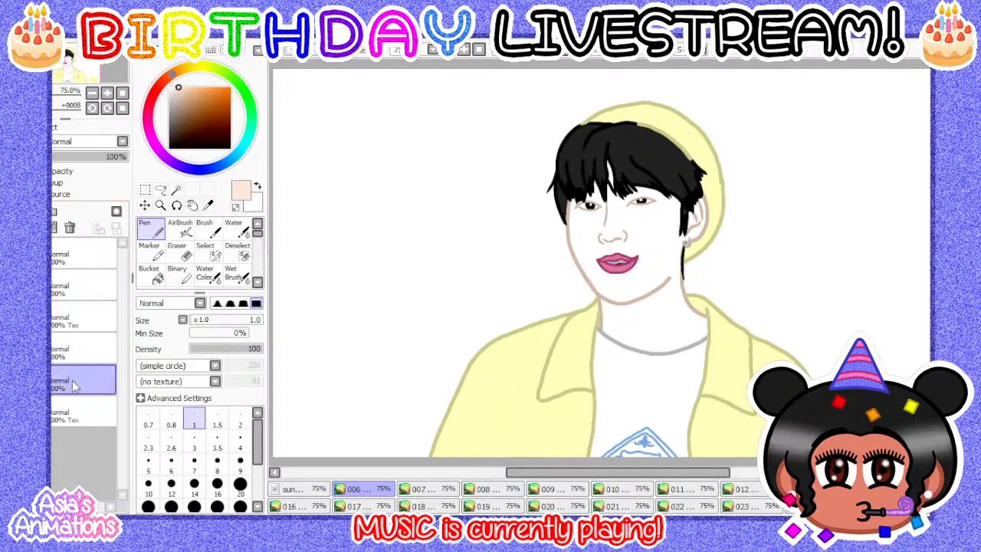
- Fill the face, neck and ear in frame 006 with the sampled skin color using the Bucket
left_click(151, 277)
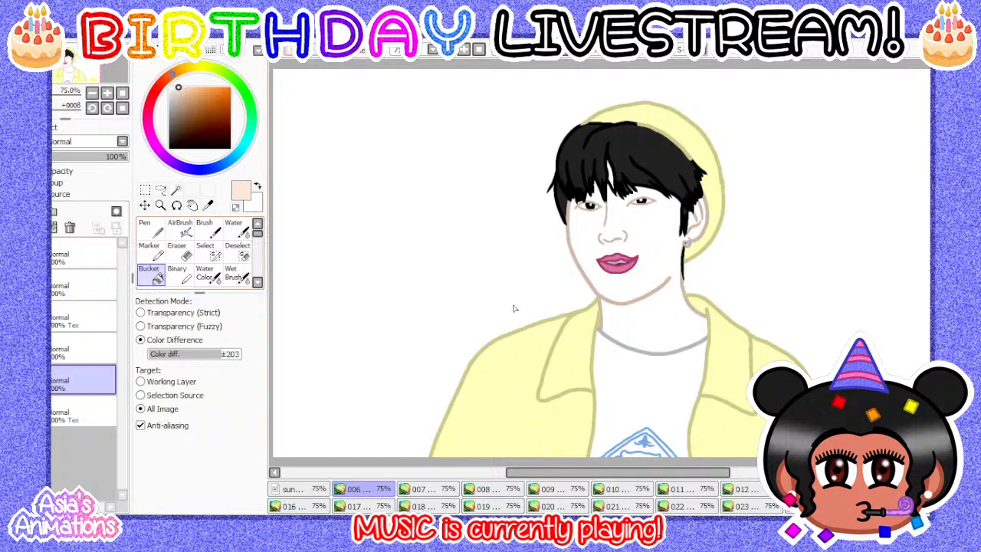
scroll(740, 290, "up", 4)
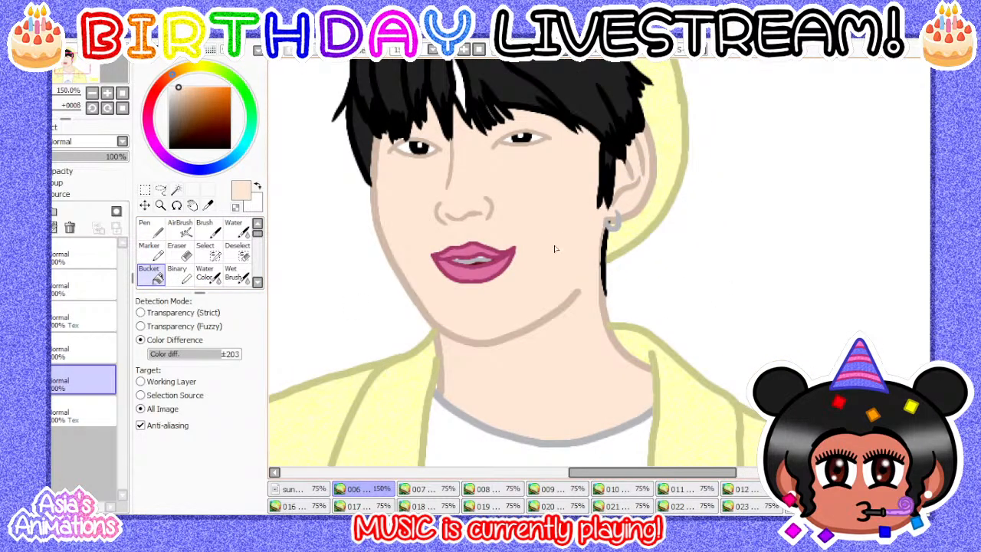
scroll(529, 279, "down", 1)
scroll(624, 204, "up", 5)
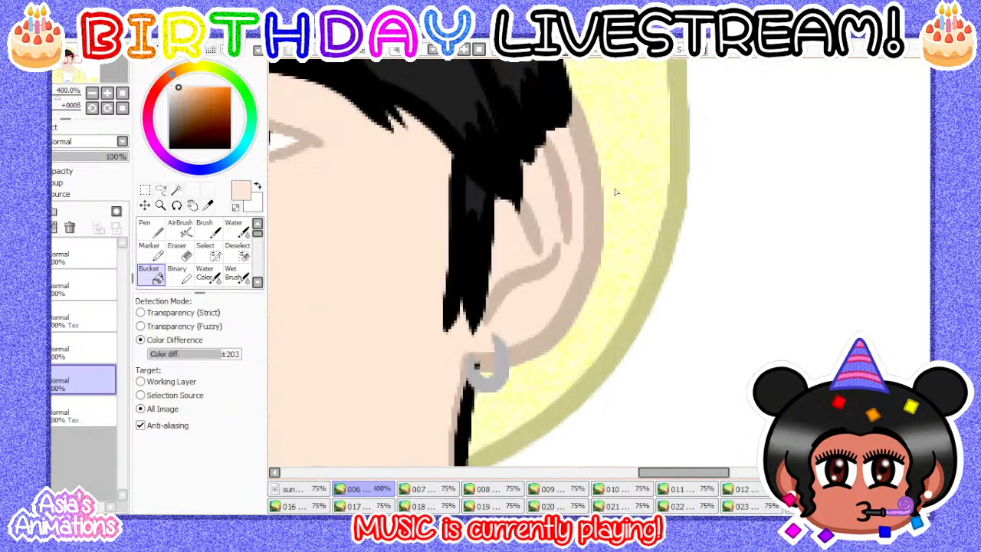
- Paint the white gap between the bangs in frame 006 with the skin color using the Pen at size 9, and reset the size to 1
left_click(150, 229)
left_click(171, 484)
scroll(543, 250, "up", 1)
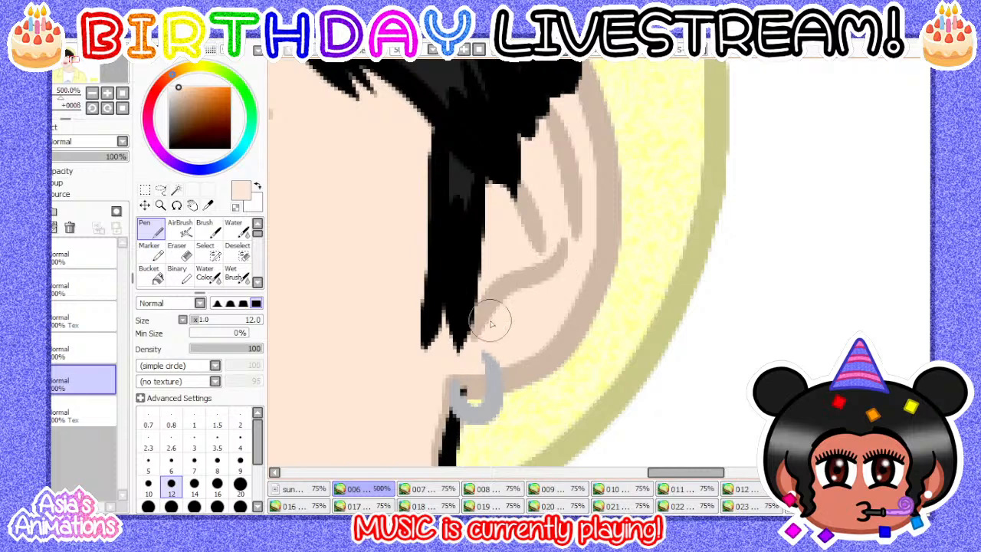
scroll(587, 319, "down", 4)
scroll(588, 322, "down", 2)
scroll(408, 225, "up", 5)
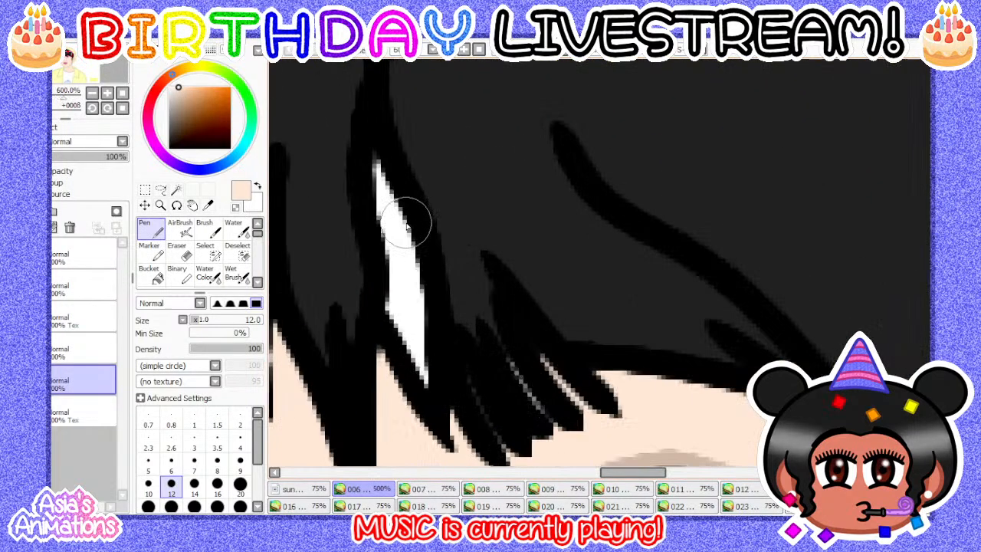
left_click(239, 463)
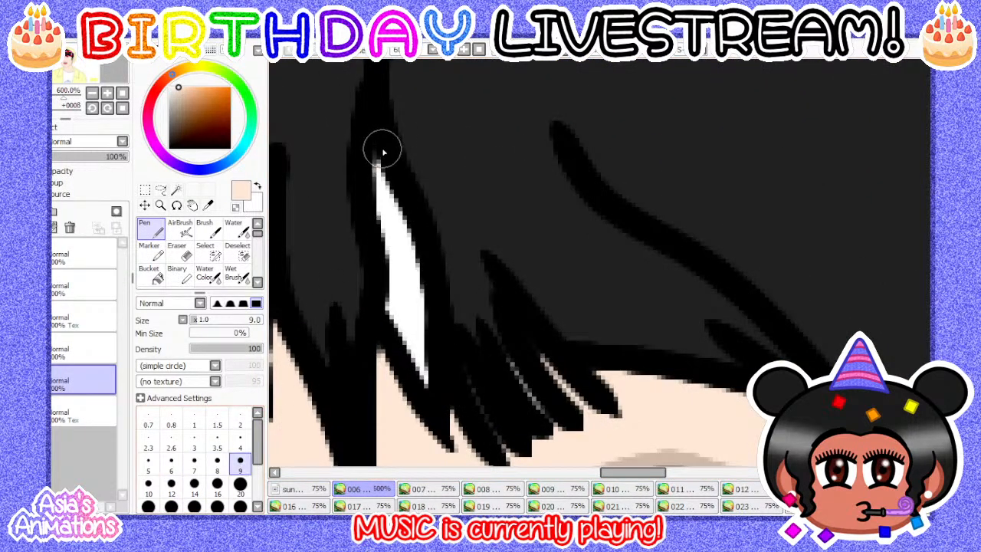
mouse_move(383, 149)
left_mouse_down()
mouse_move(394, 283)
mouse_move(385, 335)
mouse_move(436, 417)
mouse_move(435, 345)
mouse_move(404, 308)
mouse_move(399, 259)
mouse_move(414, 330)
left_mouse_up()
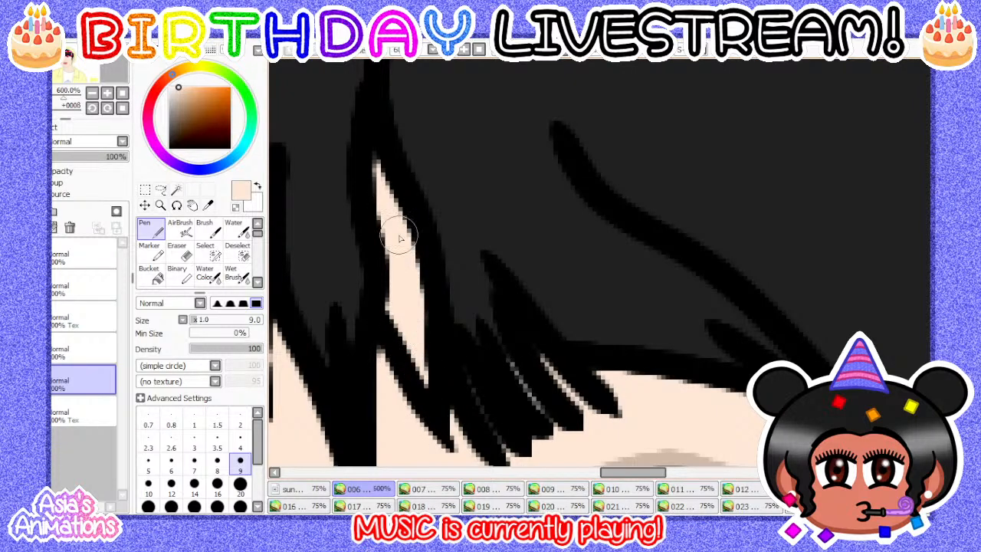
scroll(422, 285, "down", 3)
scroll(461, 327, "up", 3)
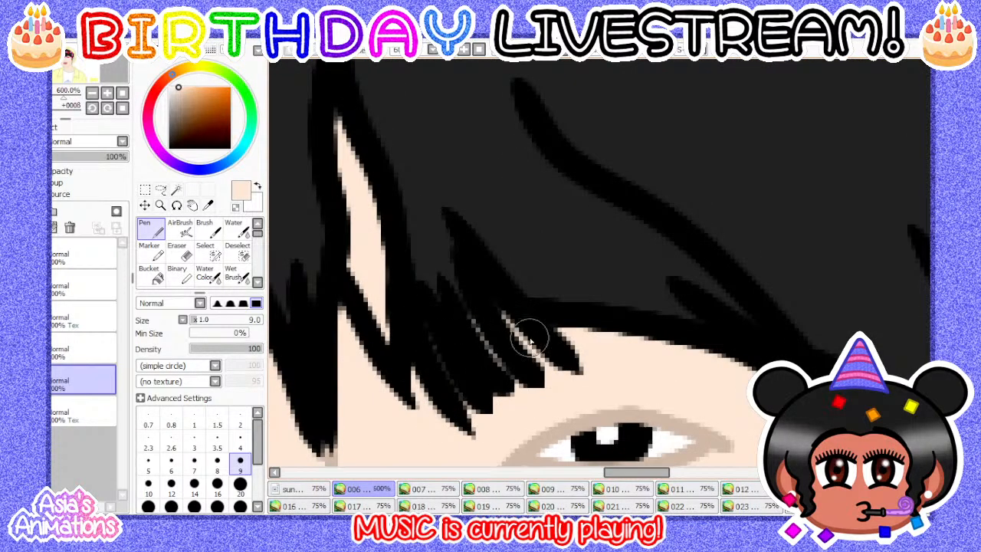
scroll(537, 338, "down", 2)
scroll(379, 324, "up", 2)
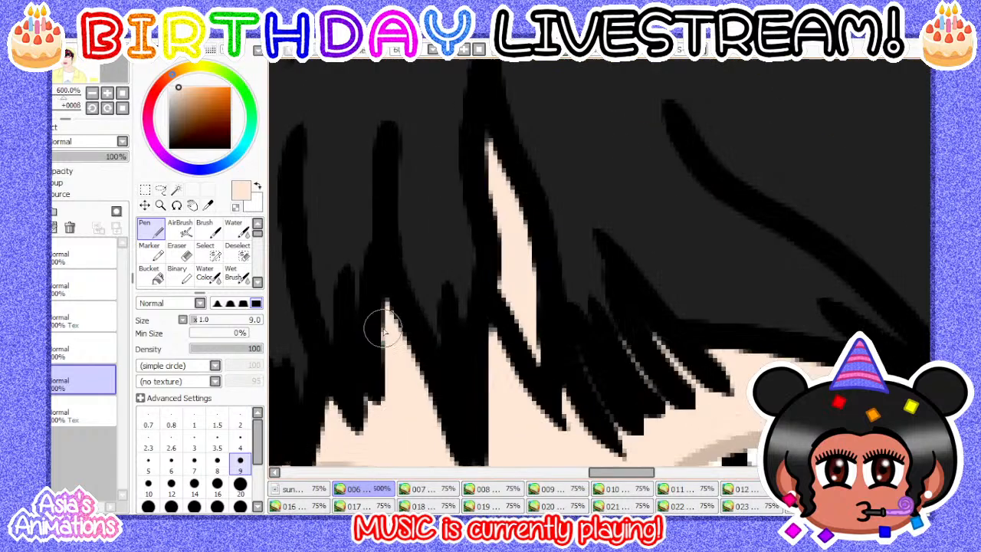
scroll(462, 265, "down", 2)
scroll(346, 343, "up", 2)
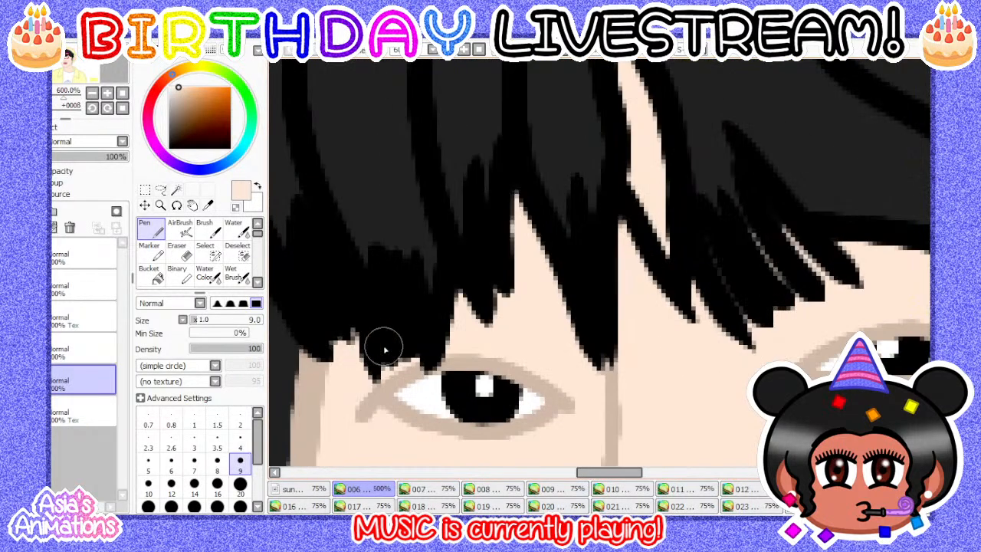
left_click(197, 424)
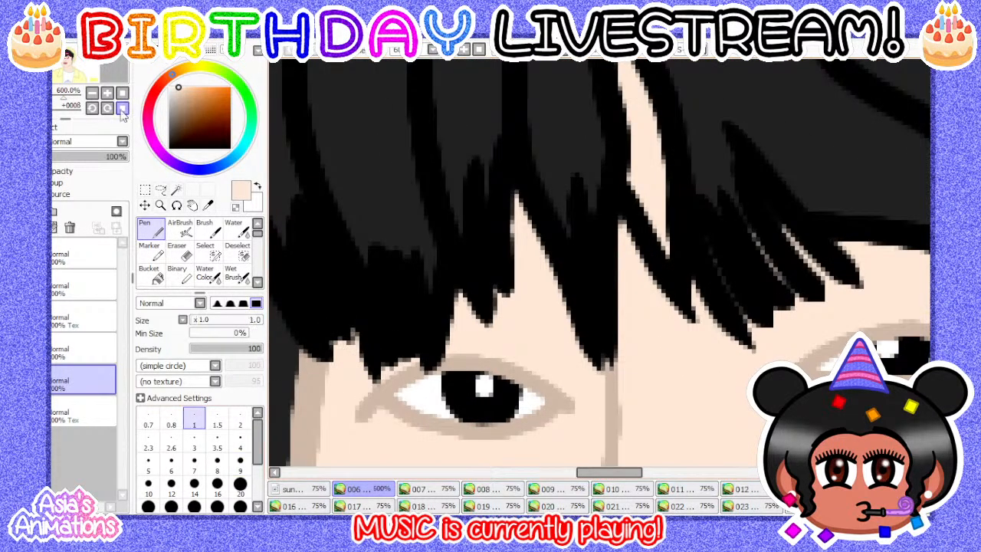
- Toggle the bottom layer's visibility in frame 006 to check the skin coverage, and restore it
left_click(123, 94)
left_click(12, 412)
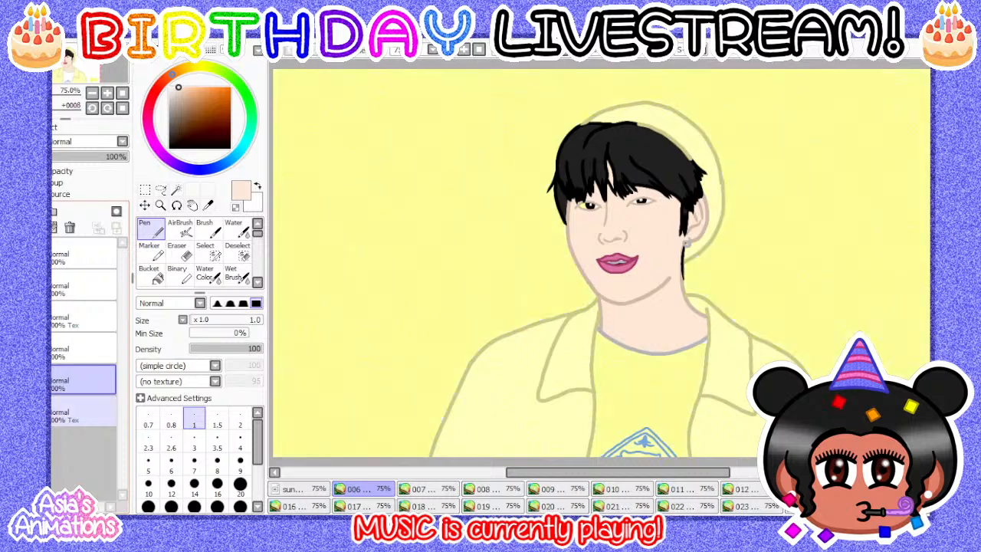
left_click(12, 411)
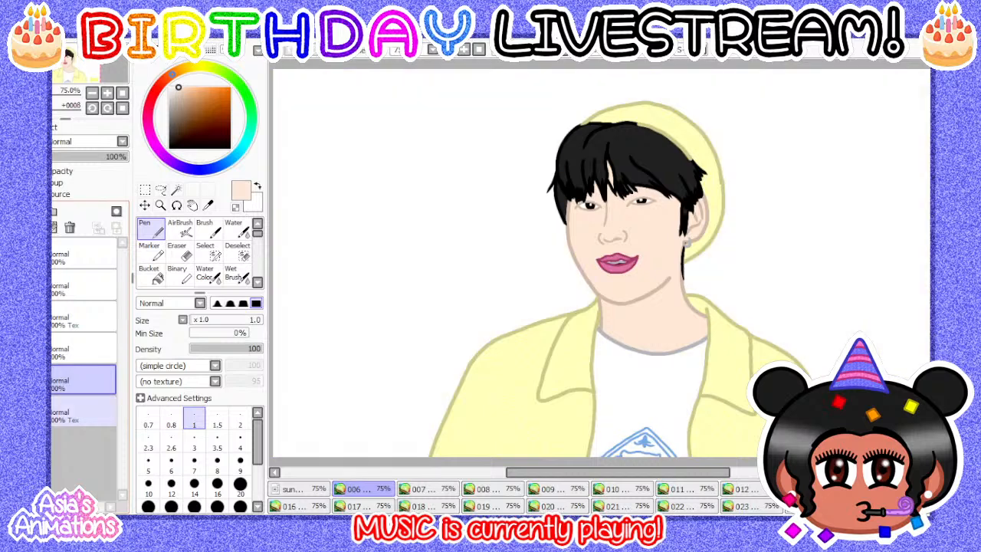
- Add a new layer directly above the bottom layer in frame 007 for the skin and rename it
left_click(432, 491)
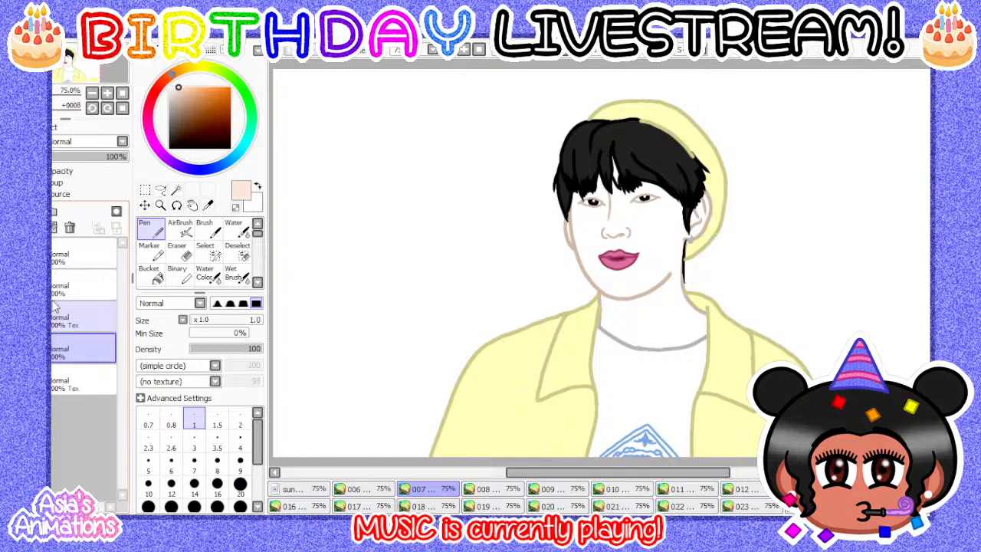
left_click(80, 380)
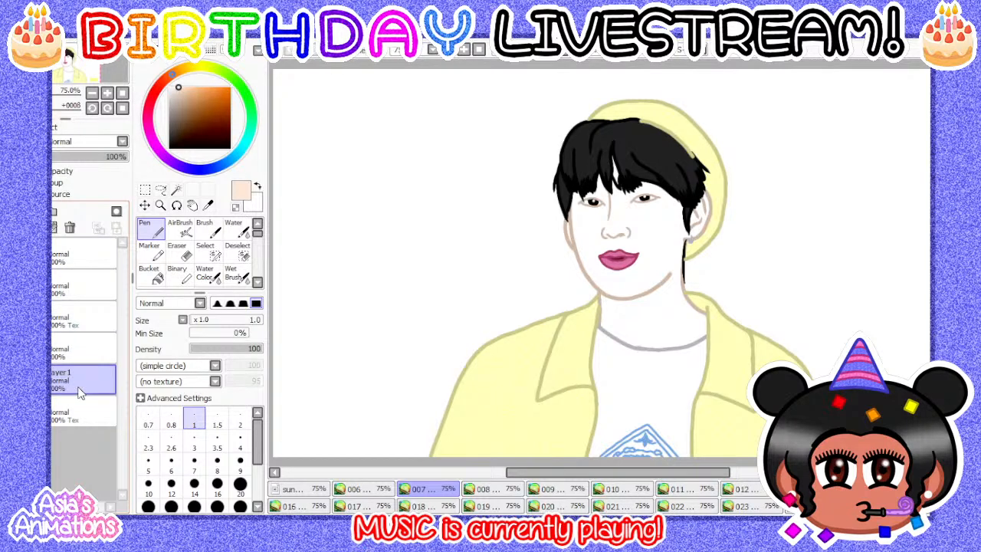
key("Return")
- Fill the face, neck and ear areas of frame 007 with the skin color using the Bucket
scroll(744, 235, "up", 2)
left_click(152, 273)
scroll(450, 239, "down", 1)
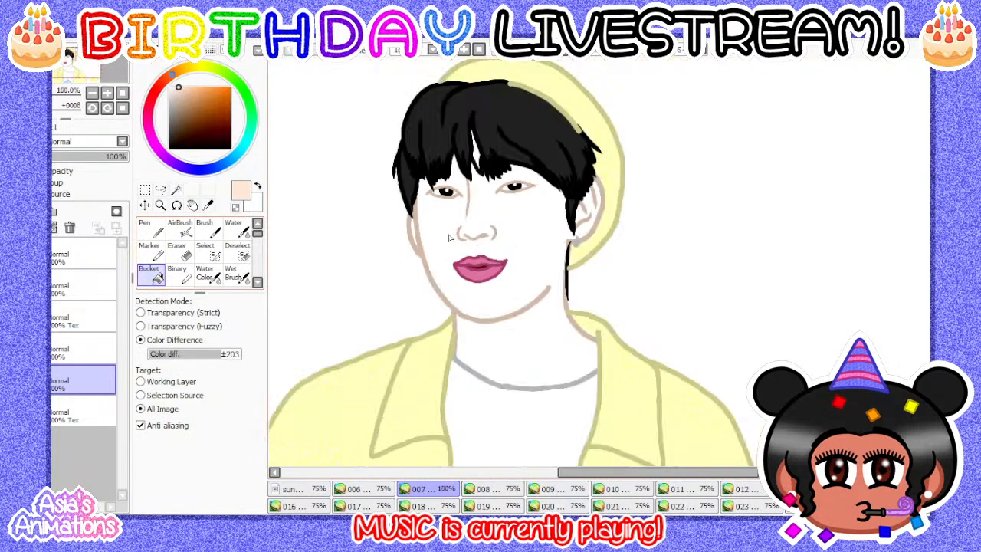
left_click(519, 291)
scroll(494, 304, "up", 3)
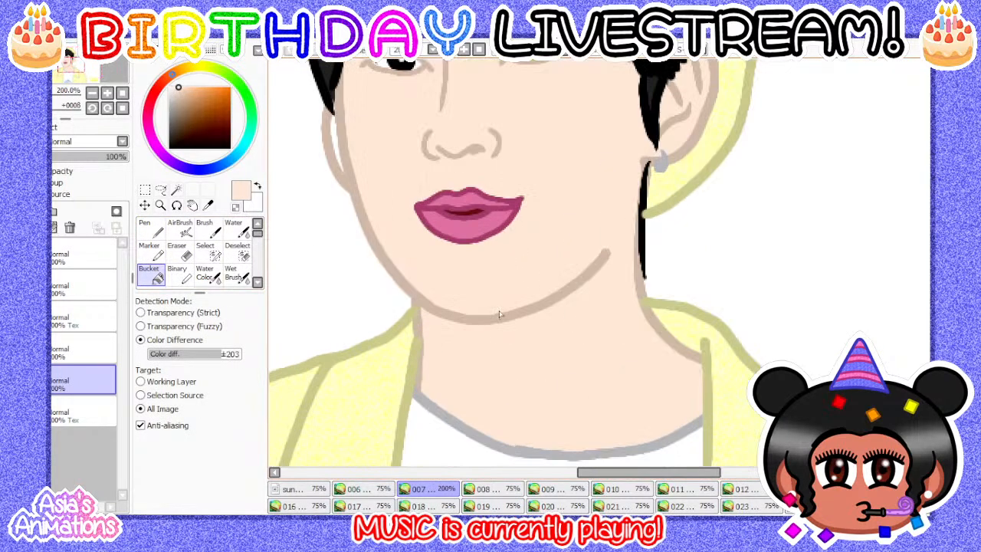
- Paint the white sliver inside the ear at the left of frame 007's face with the skin color using the Pen at size 12
left_click(150, 228)
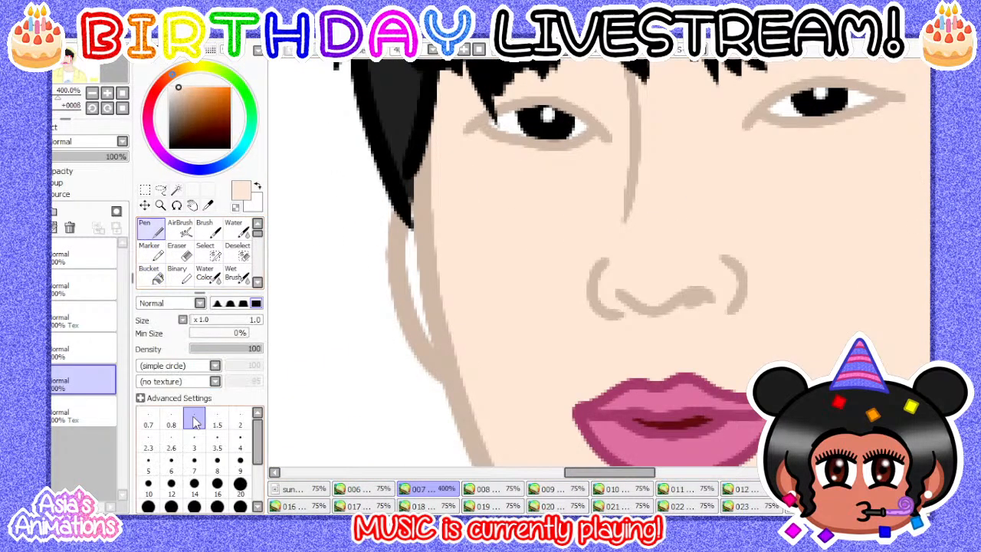
left_click(171, 482)
scroll(422, 302, "up", 1)
left_click_drag(406, 191, 431, 343)
scroll(400, 265, "down", 1)
scroll(392, 293, "down", 4)
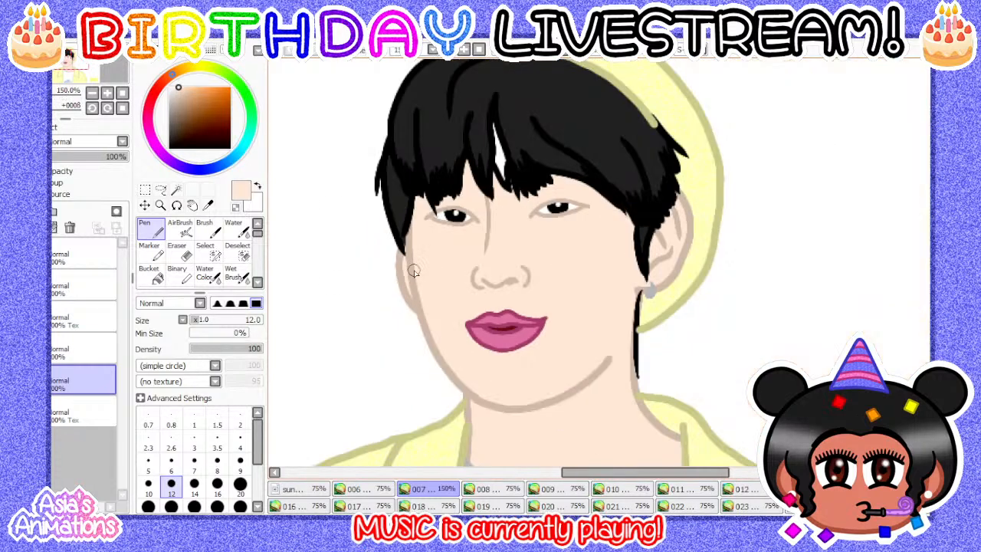
- Paint the white gap between the bangs of frame 007 with the skin color using the Pen at size 10
scroll(477, 219, "up", 3)
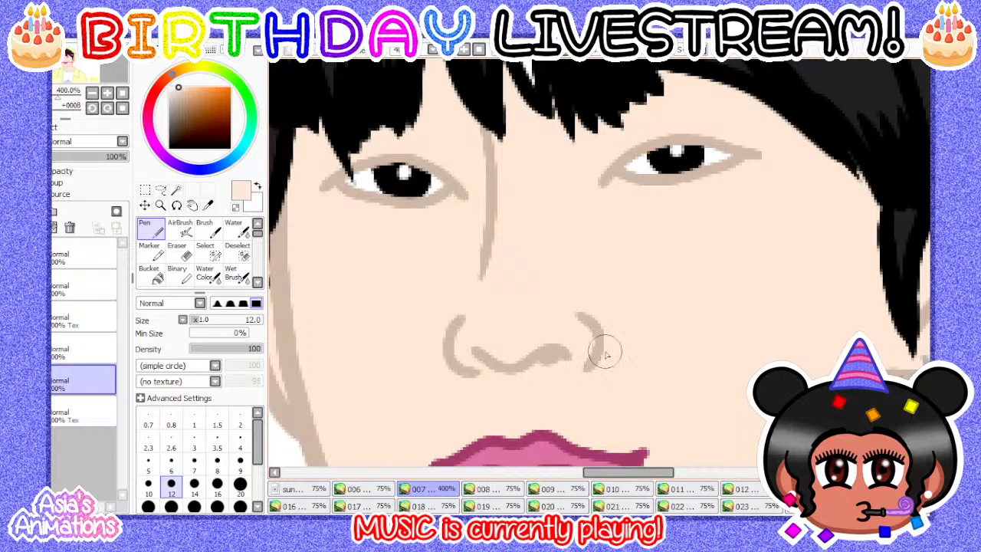
scroll(602, 356, "down", 3)
scroll(478, 302, "up", 4)
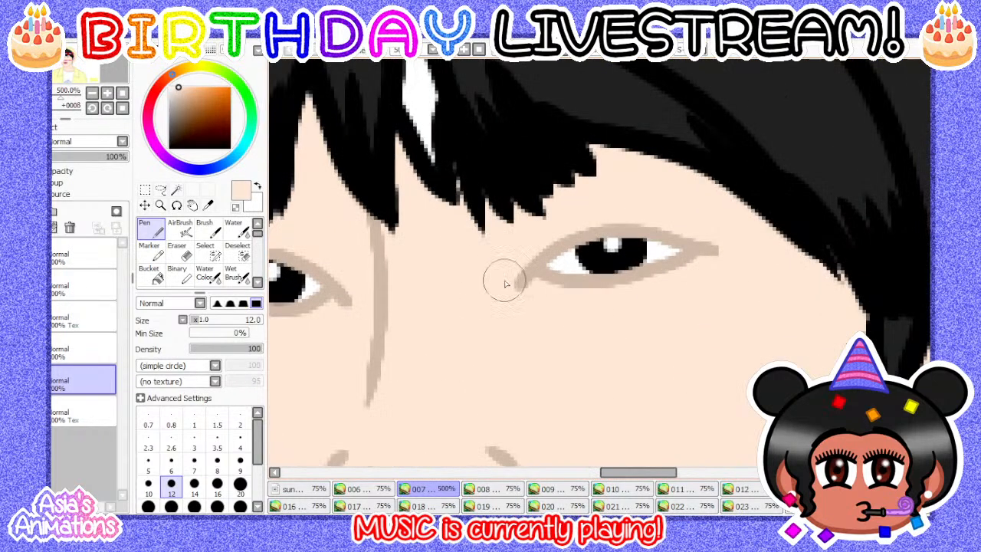
scroll(517, 335, "down", 3)
scroll(546, 329, "up", 4)
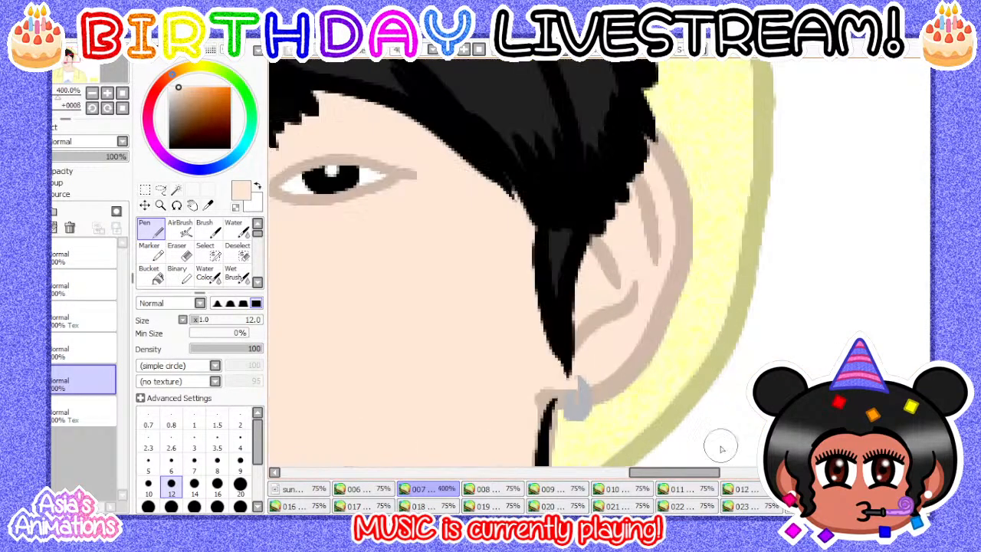
scroll(494, 278, "down", 4)
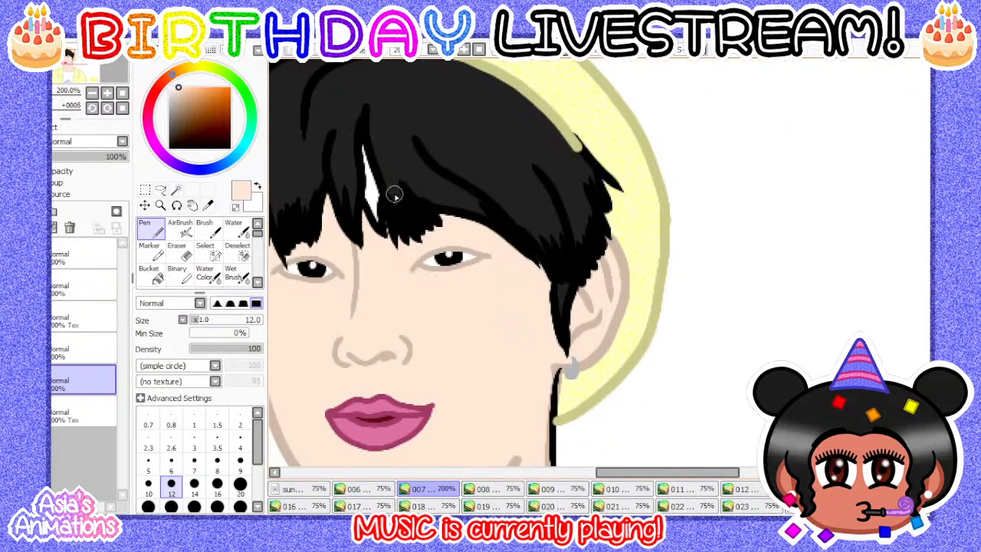
scroll(395, 195, "up", 4)
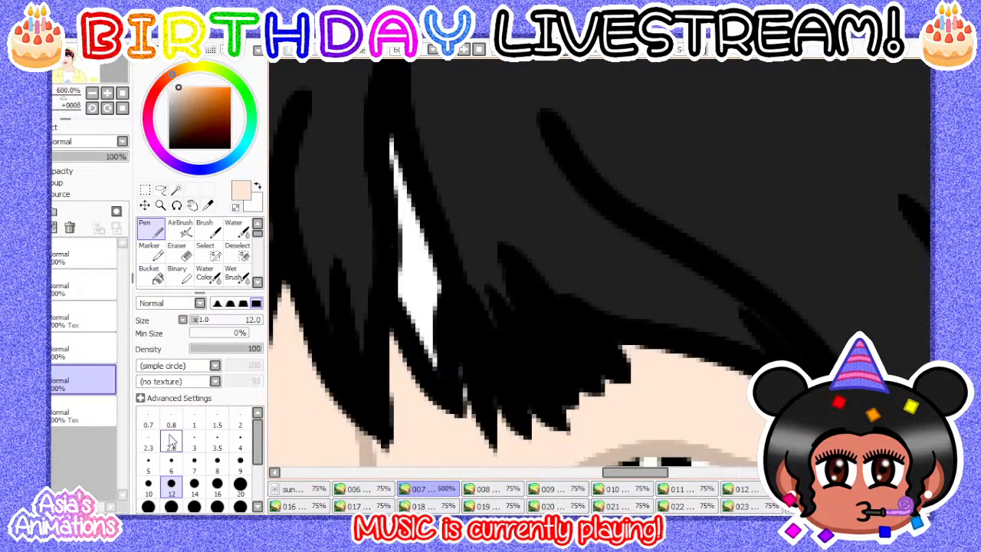
left_click(149, 486)
mouse_move(393, 136)
left_mouse_down()
mouse_move(412, 242)
mouse_move(406, 368)
mouse_move(414, 305)
mouse_move(463, 389)
mouse_move(412, 222)
left_mouse_up()
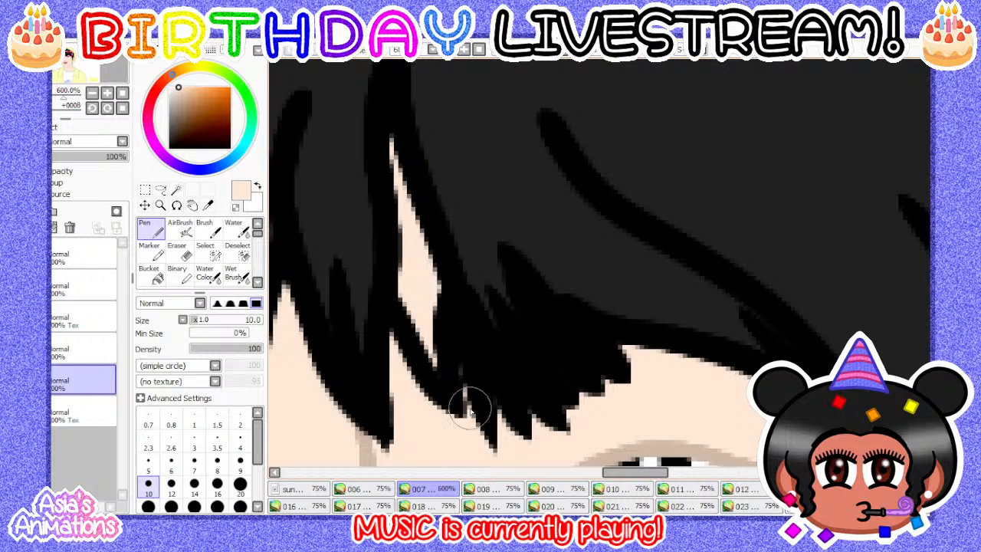
left_click(194, 424)
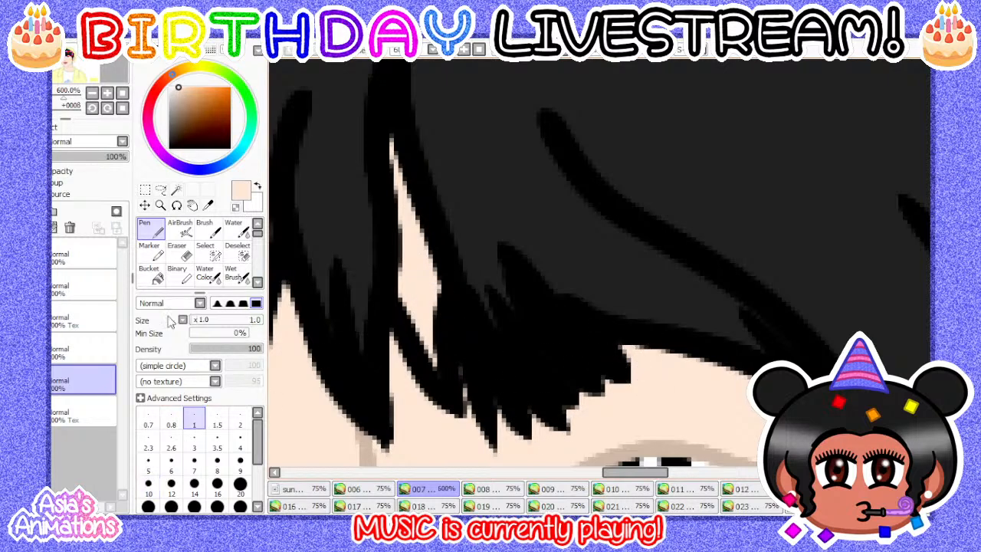
left_click(123, 93)
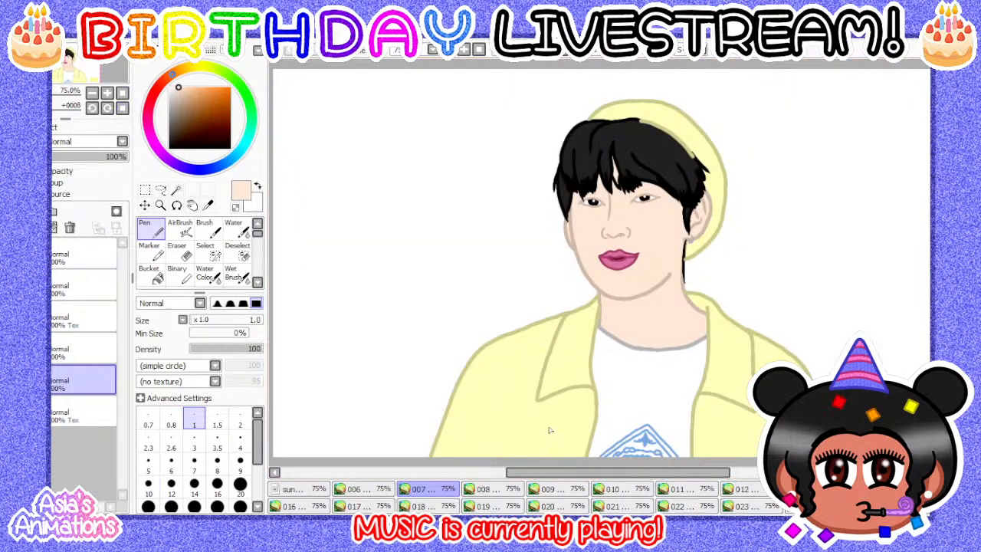
- Add a new layer directly above the bottom layer in frame 008 for the skin and rename it
left_click(505, 489)
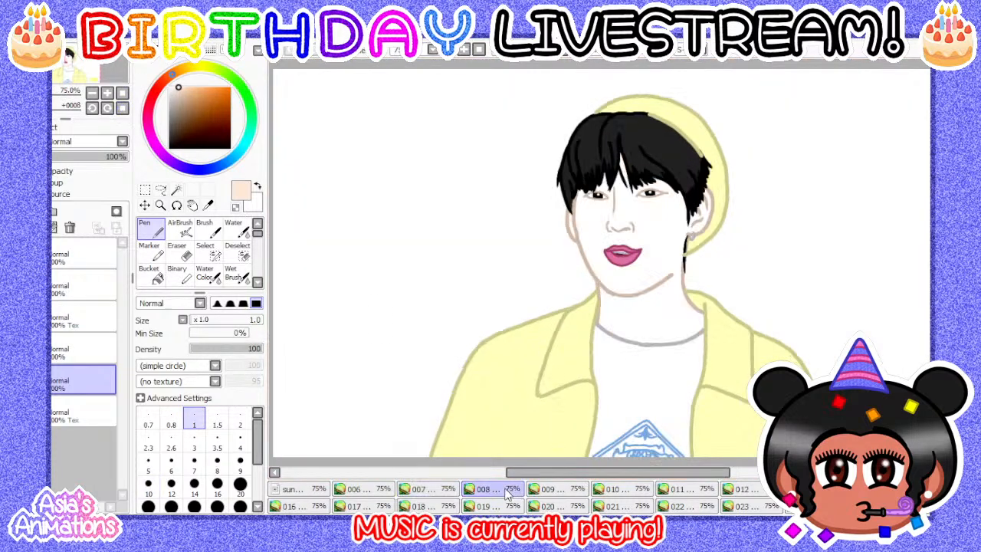
left_click(66, 355)
left_click(36, 227)
left_click(71, 381)
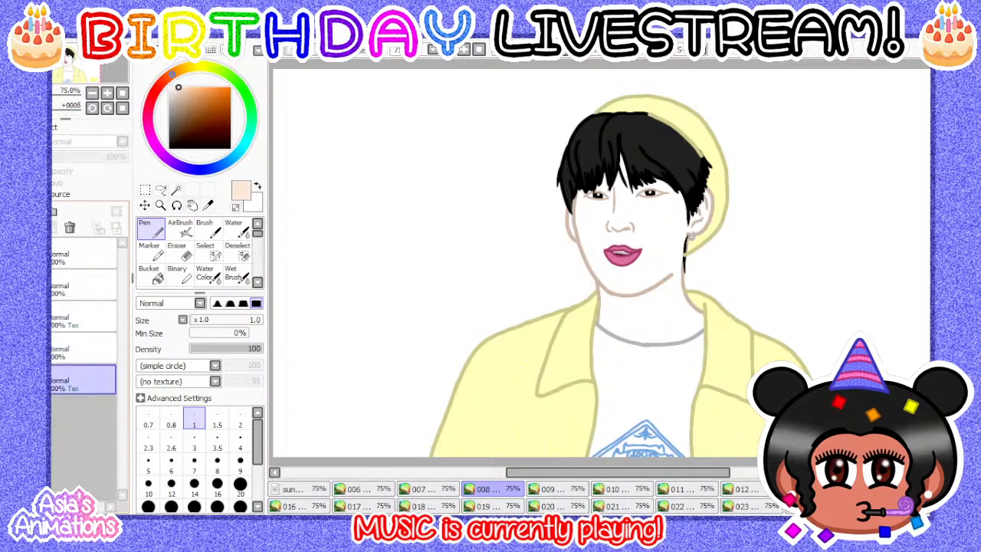
left_click(23, 211)
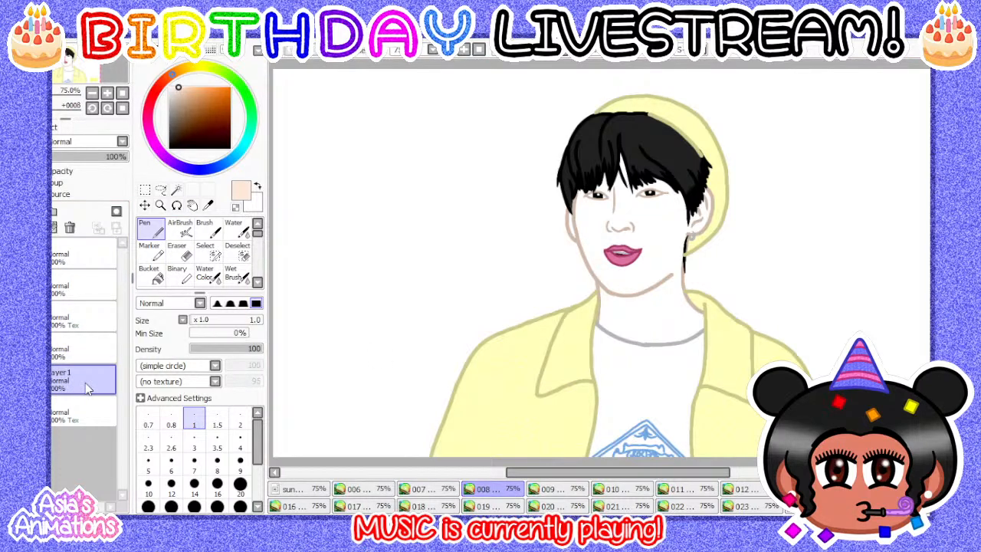
double_click(85, 382)
key("BackSpace")
key("Return")
- Fill frame 008's skin areas using the Bucket, and paint the white sliver inside the ear at the left of the face with the Pen at size 12
left_click(150, 274)
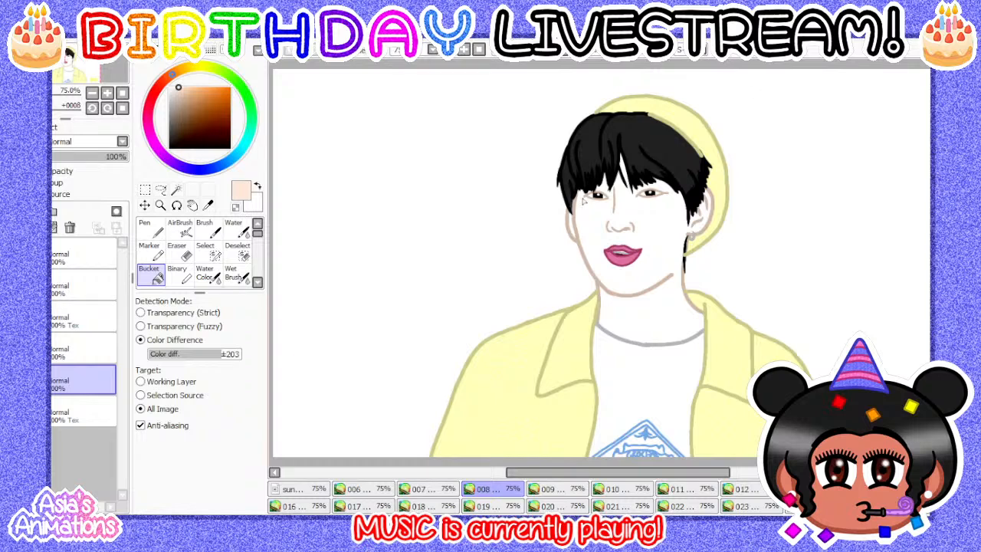
scroll(671, 269, "up", 4)
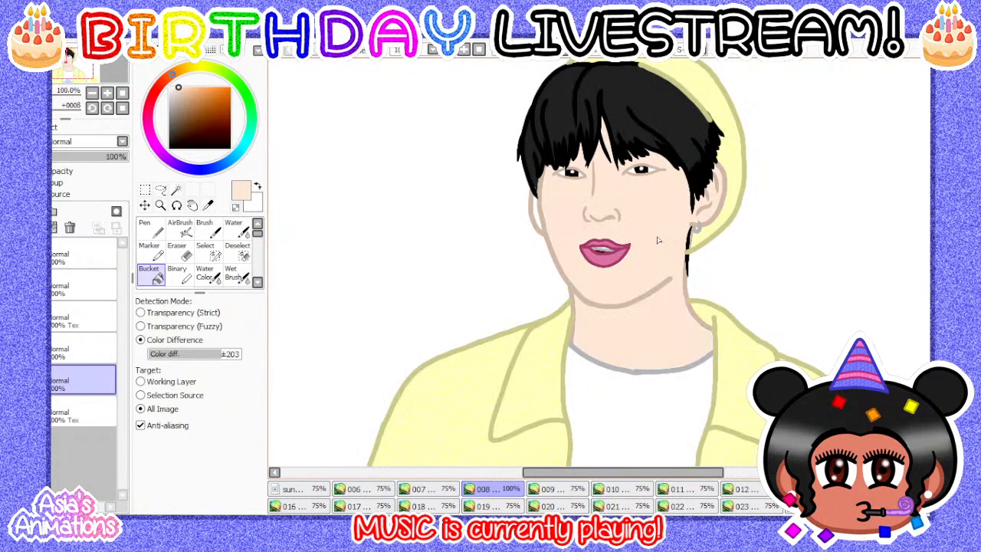
left_click(150, 227)
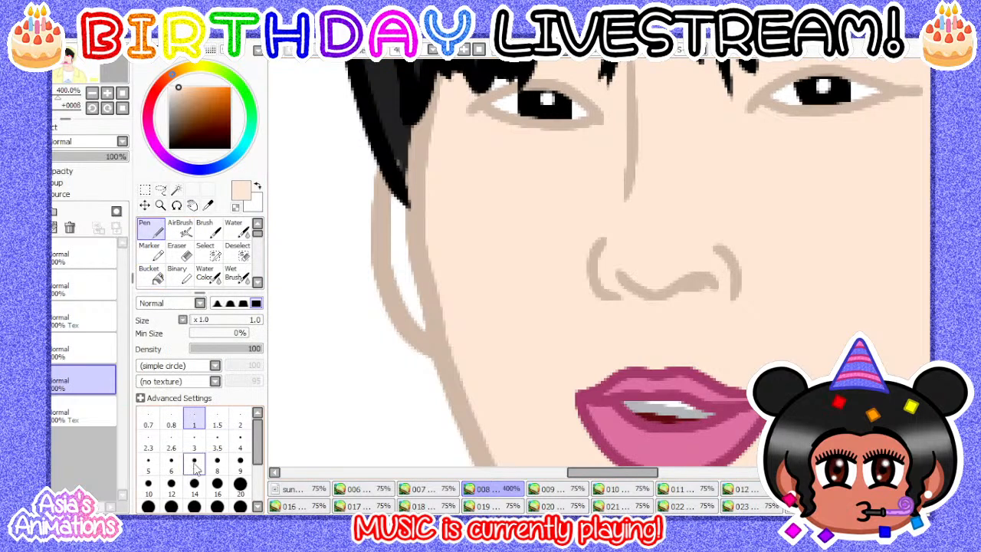
left_click(154, 485)
scroll(452, 240, "up", 1)
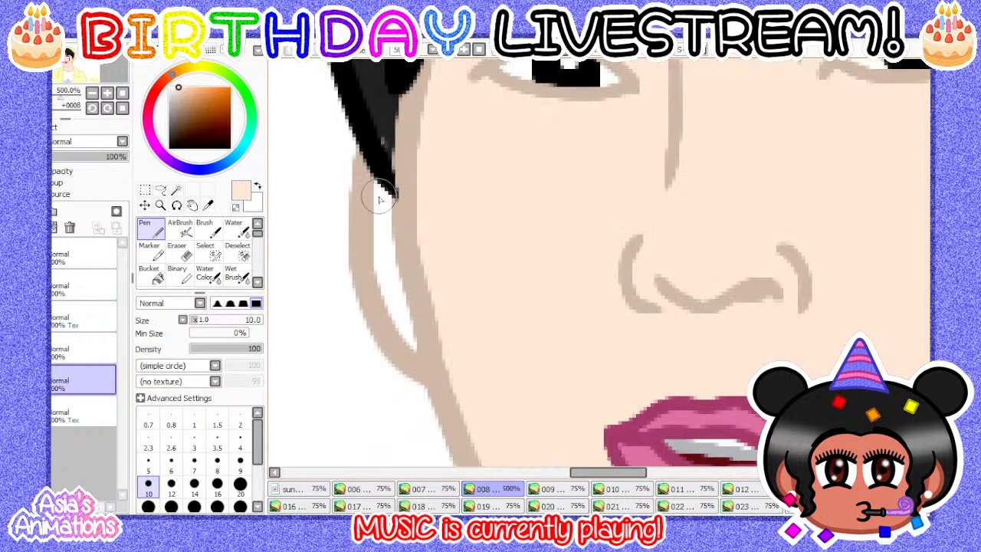
scroll(389, 223, "up", 1)
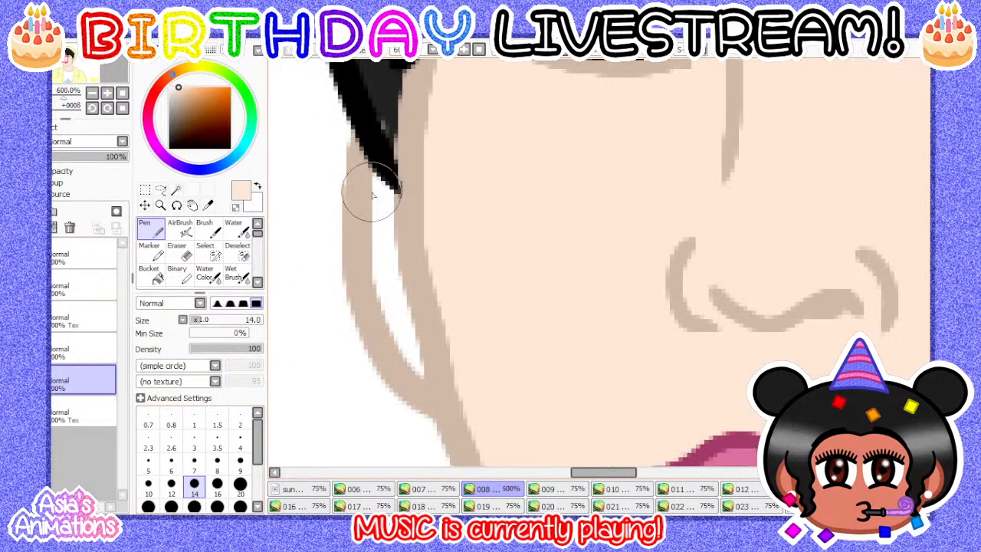
left_click(171, 483)
mouse_move(425, 245)
left_mouse_down()
mouse_move(383, 186)
mouse_move(411, 204)
mouse_move(385, 247)
mouse_move(389, 298)
mouse_move(417, 357)
left_mouse_up()
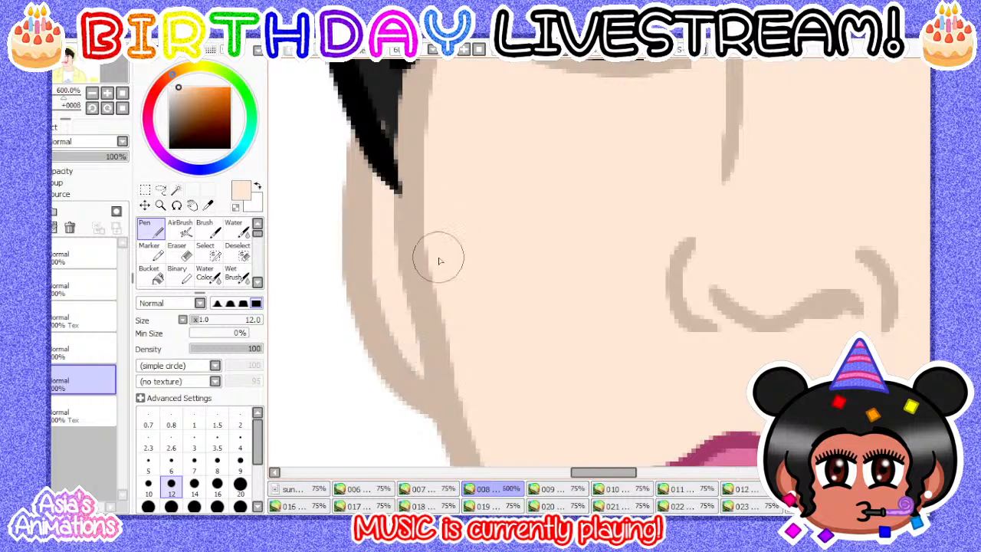
- Paint the small white gap between the bangs and the left-hand eye in frame 008 with the skin color at Pen size 6
scroll(415, 287, "down", 5)
scroll(439, 244, "down", 1)
scroll(498, 387, "up", 1)
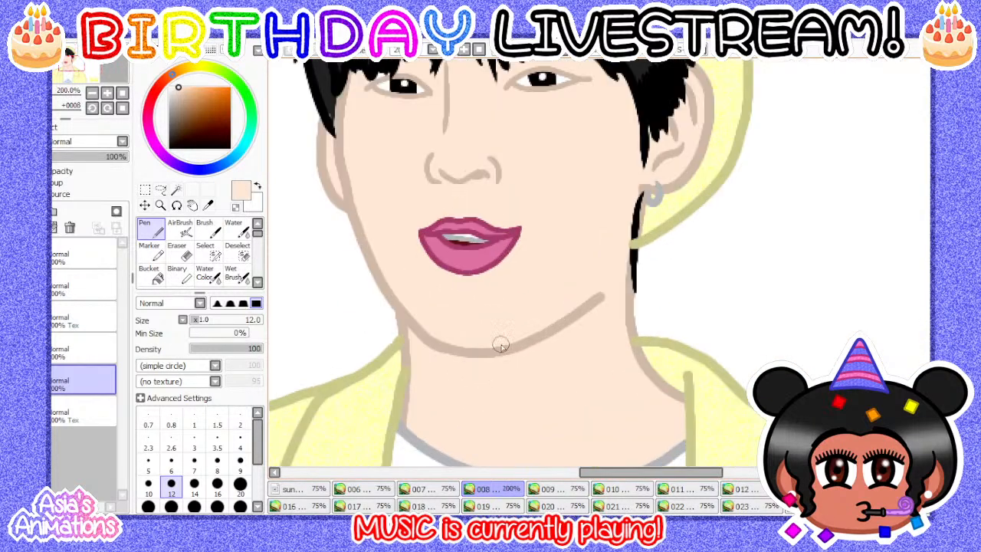
scroll(429, 177, "up", 2)
scroll(436, 241, "up", 1)
scroll(436, 241, "up", 2)
left_click(217, 462)
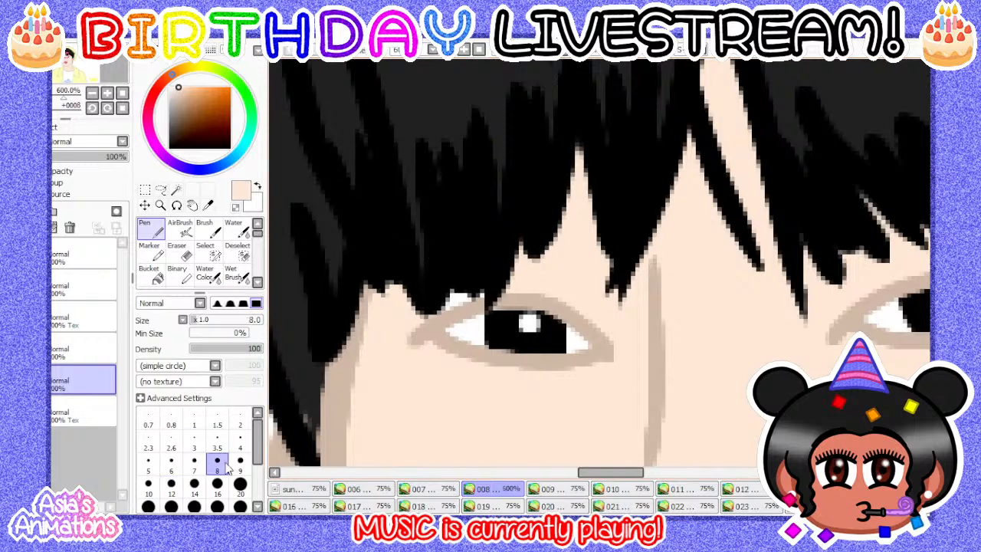
scroll(429, 245, "up", 2)
left_click(171, 462)
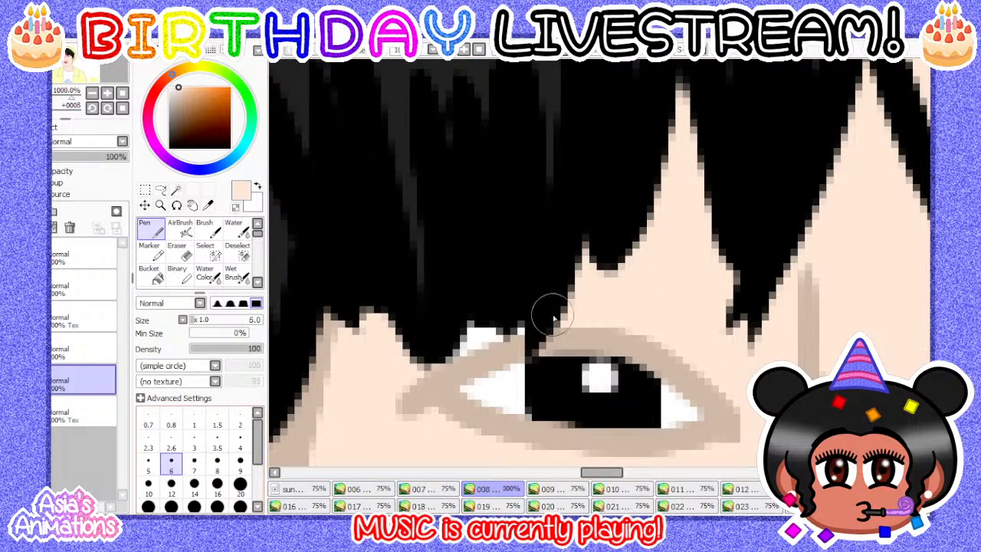
mouse_move(513, 334)
left_mouse_down()
mouse_move(487, 323)
mouse_move(448, 358)
left_mouse_up()
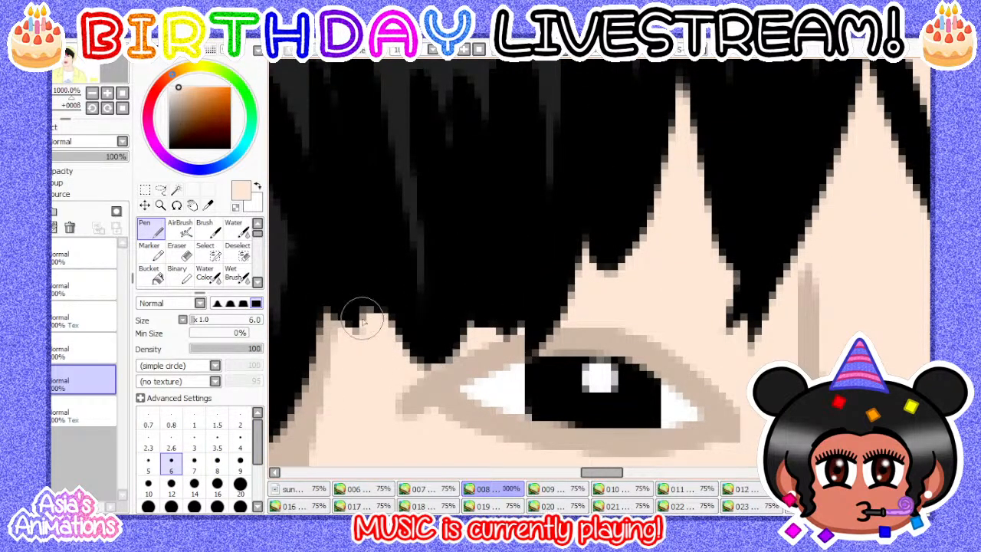
scroll(428, 305, "down", 3)
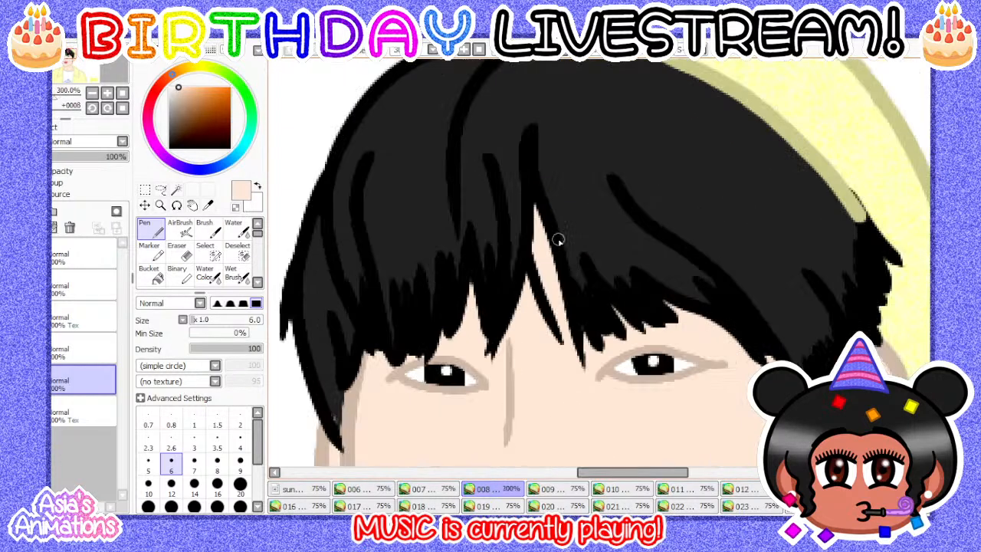
- Touch up the remaining thin gaps between the hair strands of frame 008 with the skin color using the Pen at size 9
scroll(554, 241, "up", 1)
left_click(239, 462)
scroll(537, 233, "up", 2)
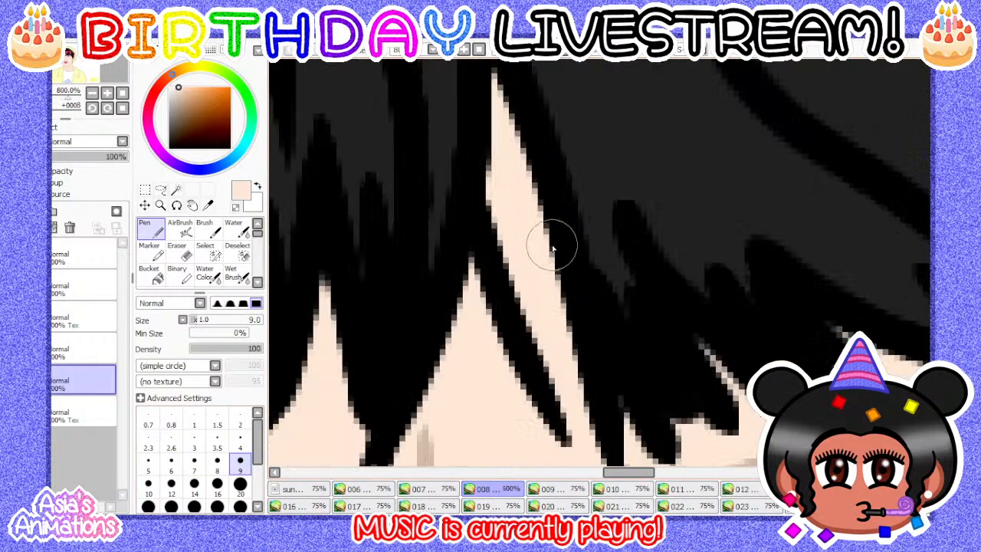
scroll(401, 236, "down", 2)
scroll(529, 292, "up", 2)
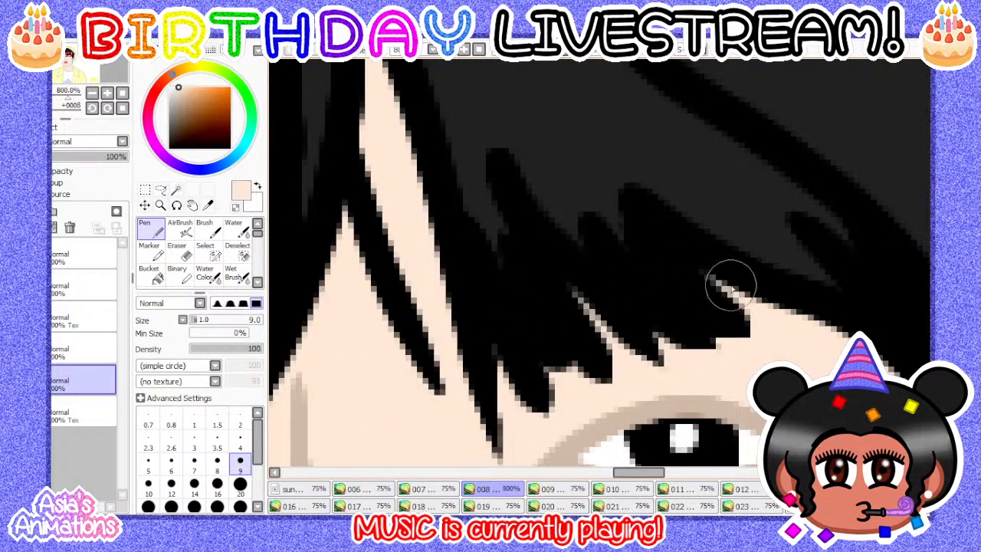
scroll(468, 278, "down", 5)
scroll(629, 392, "up", 4)
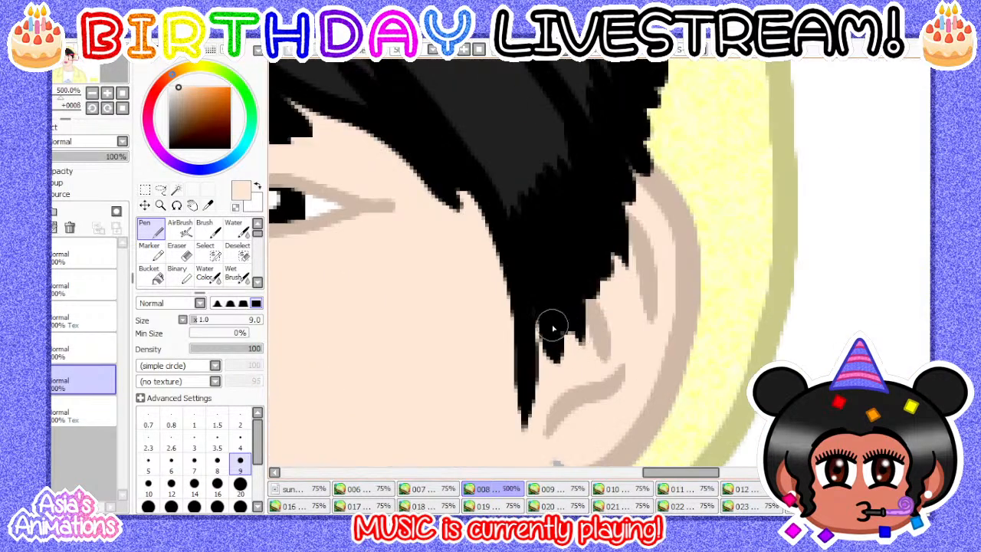
scroll(596, 337, "down", 4)
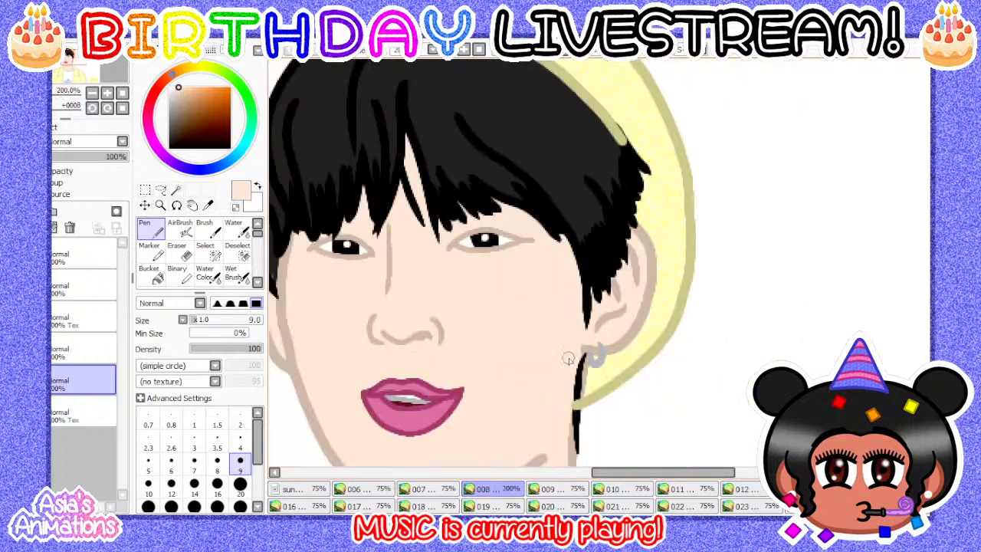
scroll(594, 339, "up", 5)
left_click(194, 418)
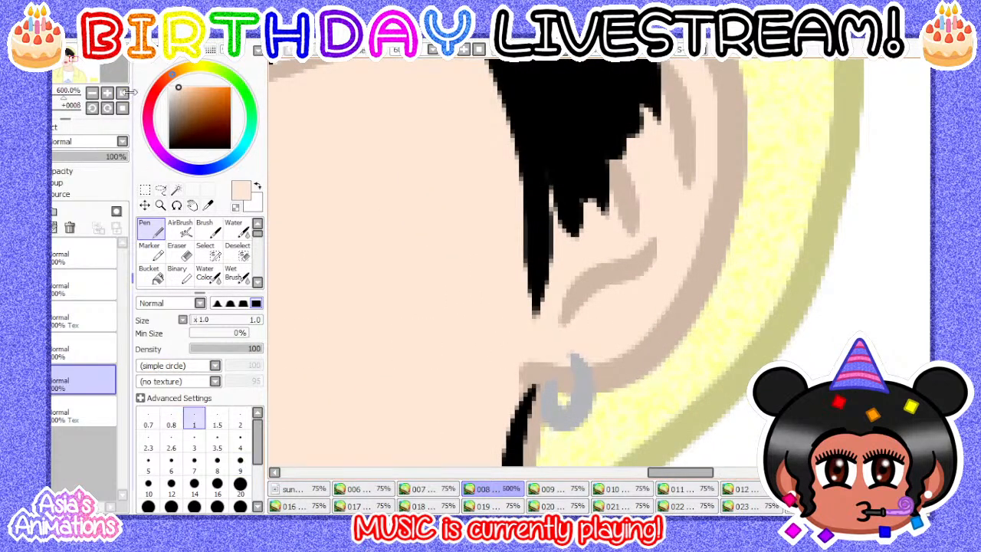
left_click(123, 108)
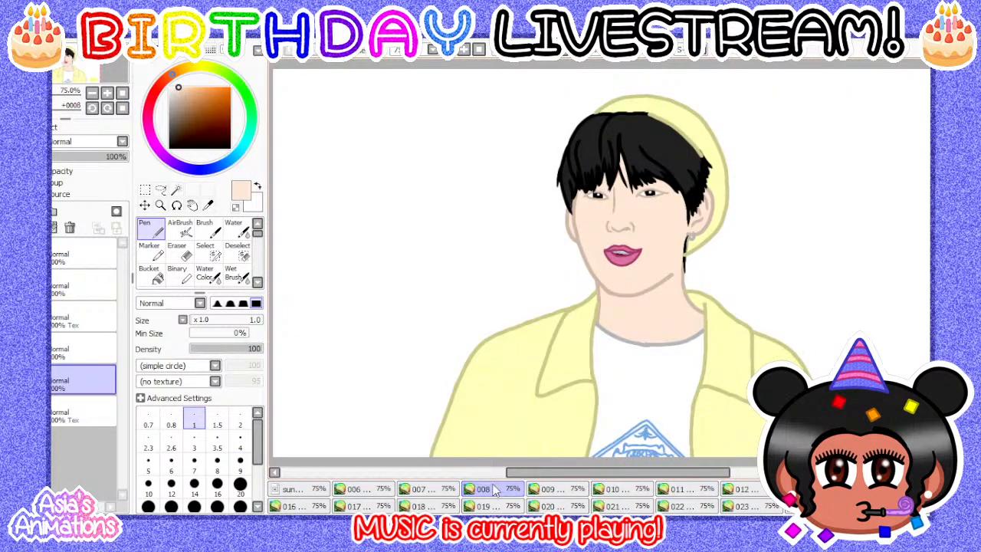
- Add a new layer directly above the bottom layer in frame 009 for the skin and rename it
left_click(545, 492)
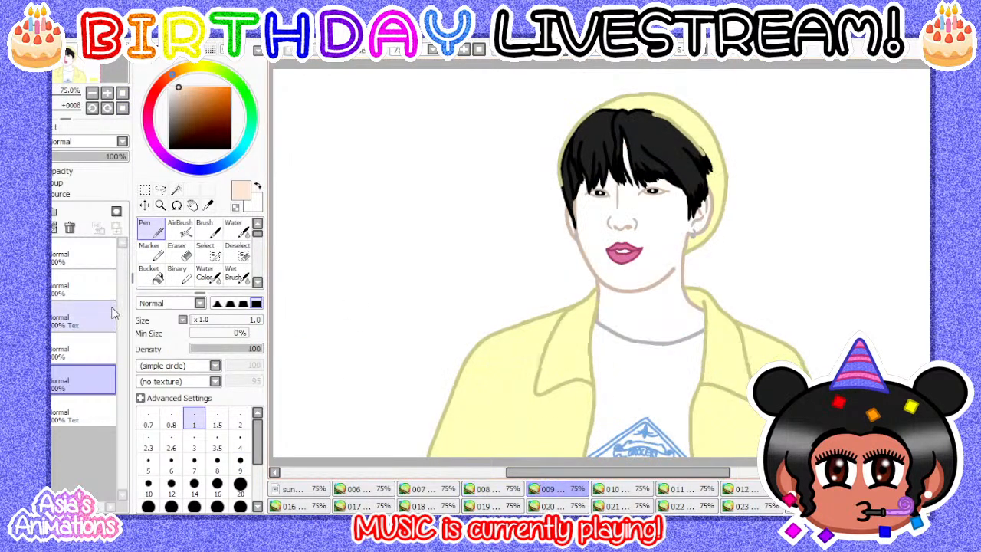
left_click(501, 492)
left_click(545, 491)
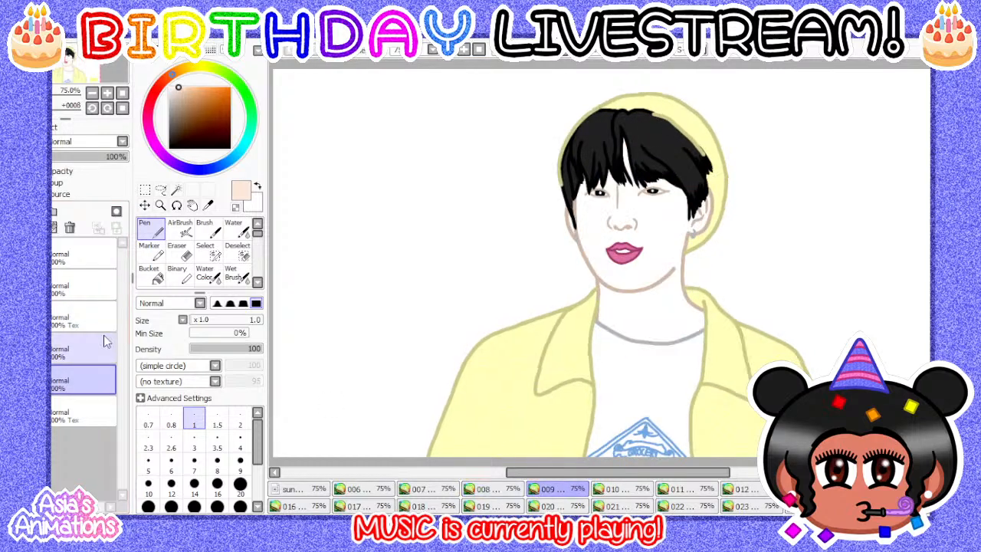
left_click(72, 357)
left_click(70, 228)
left_click(66, 380)
left_click(22, 212)
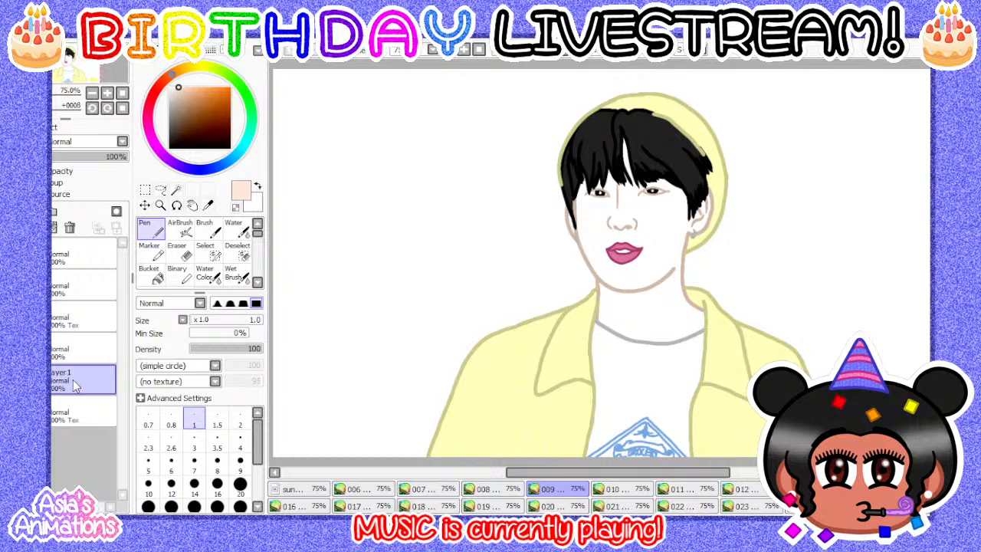
key("Return")
- Fill the face, neck and ear areas of frame 009 with the skin color using the Bucket
left_click(151, 273)
scroll(638, 261, "up", 1)
left_click(636, 232)
scroll(567, 156, "up", 2)
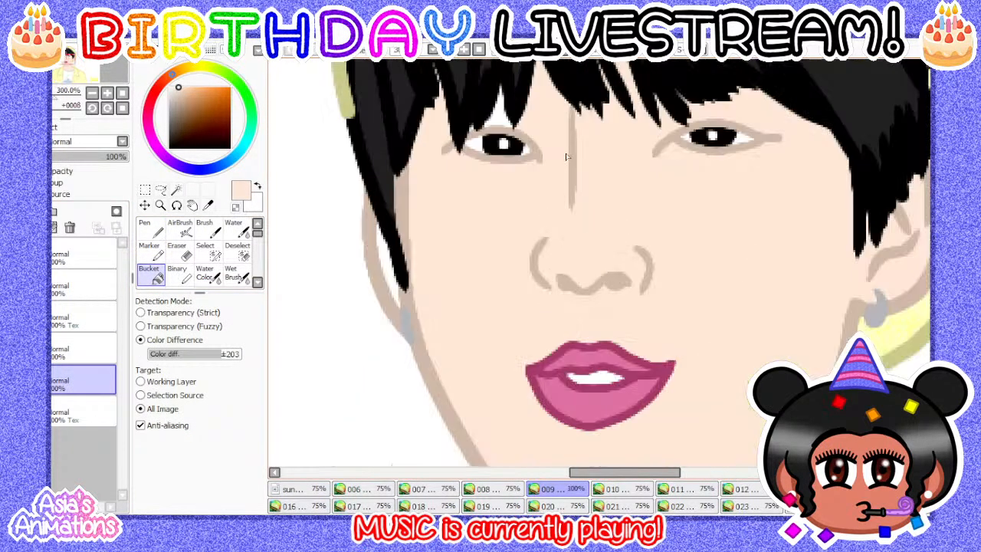
- Paint the white sliver inside the ear at the left of frame 009's face with the skin color using the Pen at size 12
scroll(389, 270, "up", 2)
left_click(151, 227)
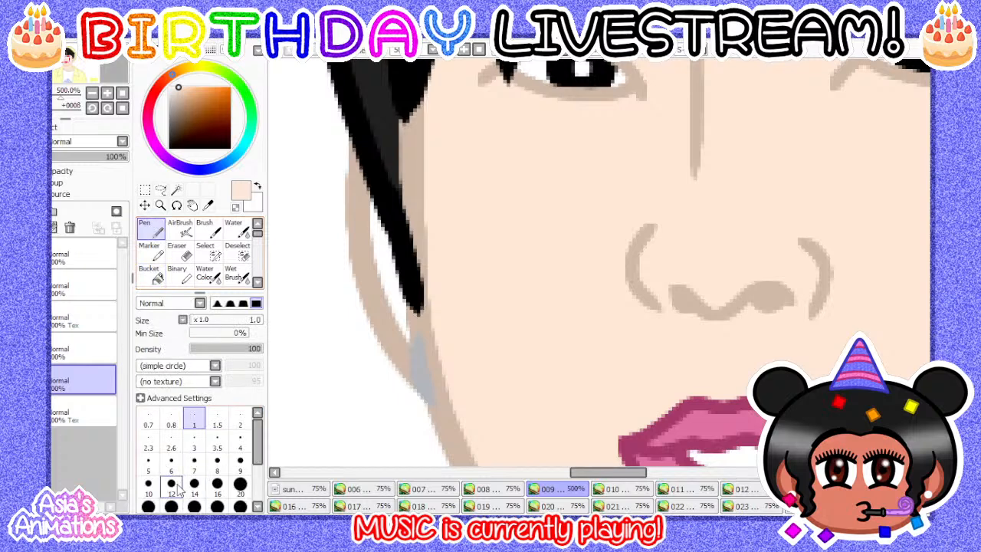
left_click(179, 488)
mouse_move(375, 205)
left_mouse_down()
mouse_move(406, 237)
mouse_move(403, 213)
mouse_move(377, 243)
mouse_move(414, 337)
left_mouse_up()
scroll(454, 359, "down", 4)
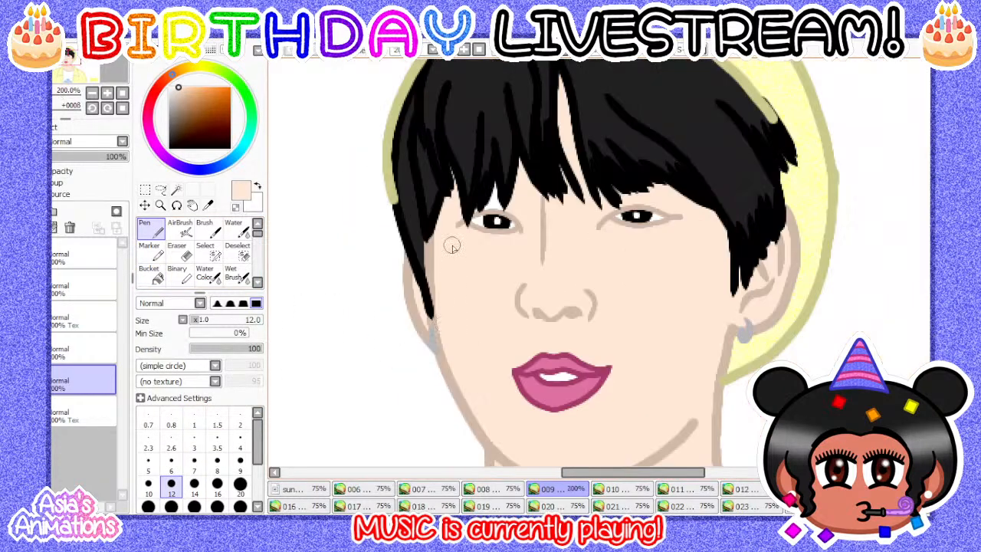
scroll(465, 179, "up", 4)
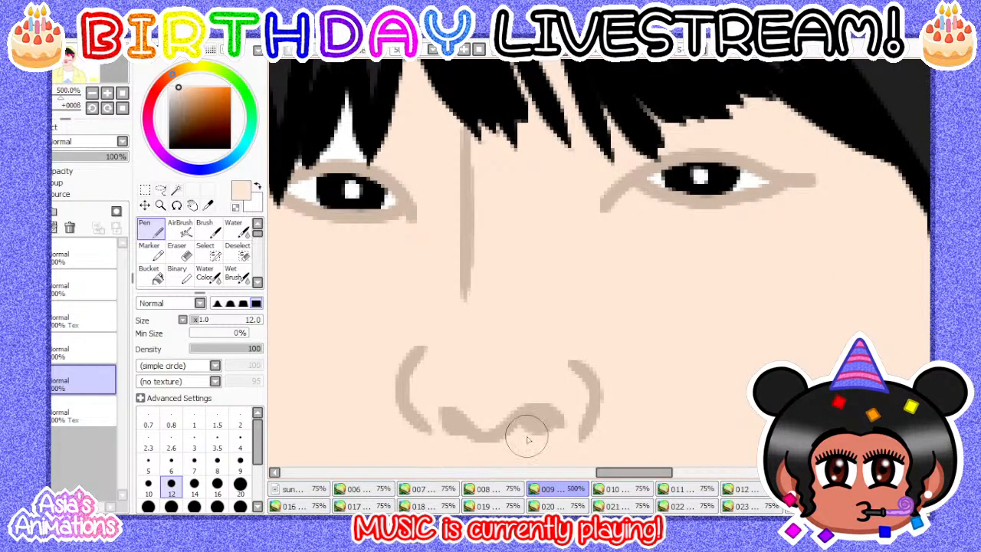
- Paint the white gaps between the hair strands above the eye at the left of frame 009 with the skin color using the Pen at size 7
scroll(464, 291, "down", 3)
scroll(411, 208, "up", 2)
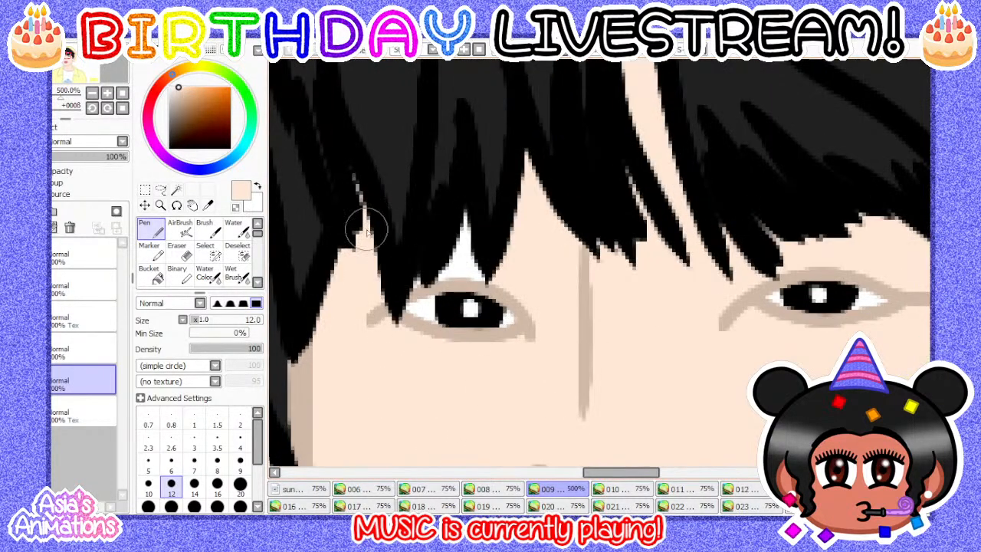
scroll(383, 220, "up", 2)
key("bracketleft")
key("bracketleft")
key("bracketleft")
key("bracketleft")
scroll(319, 294, "up", 1)
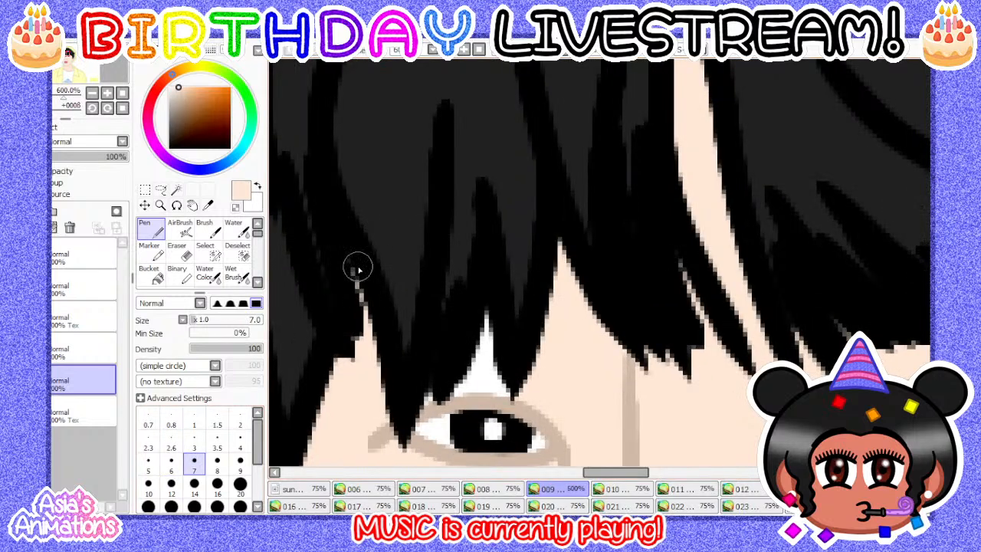
scroll(383, 352, "down", 2)
scroll(460, 353, "up", 4)
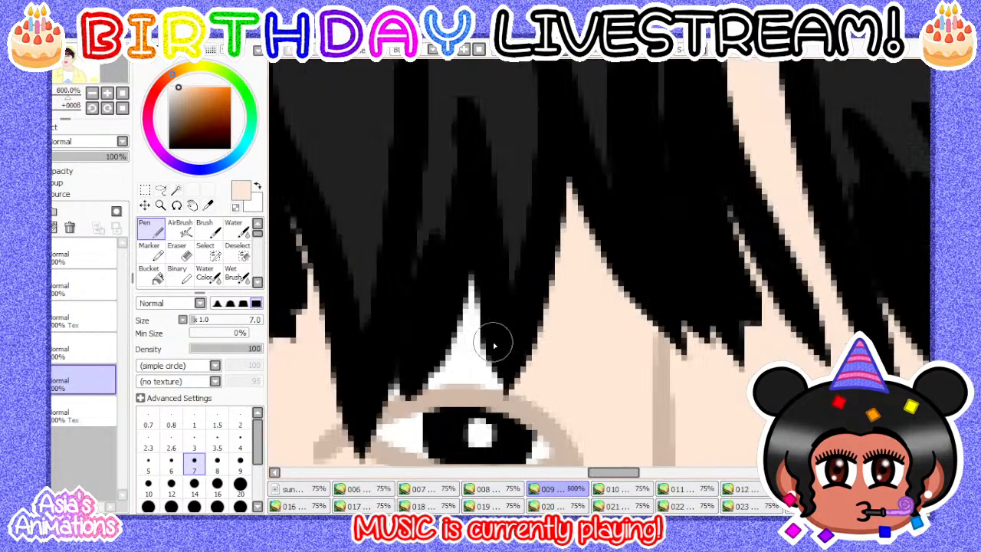
mouse_move(378, 393)
left_mouse_down()
mouse_move(415, 381)
mouse_move(465, 384)
mouse_move(425, 375)
mouse_move(553, 387)
mouse_move(467, 356)
mouse_move(478, 247)
mouse_move(499, 345)
mouse_move(516, 361)
left_mouse_up()
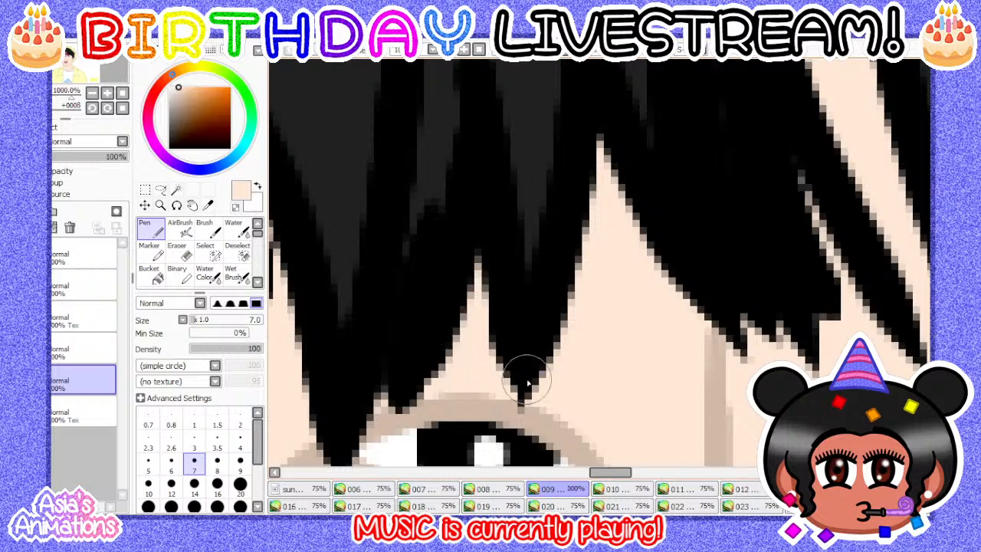
- Touch up the remaining thin gaps in the middle and right parts of frame 009's fringe with the skin color at size 7
scroll(465, 277, "down", 3)
scroll(465, 277, "up", 3)
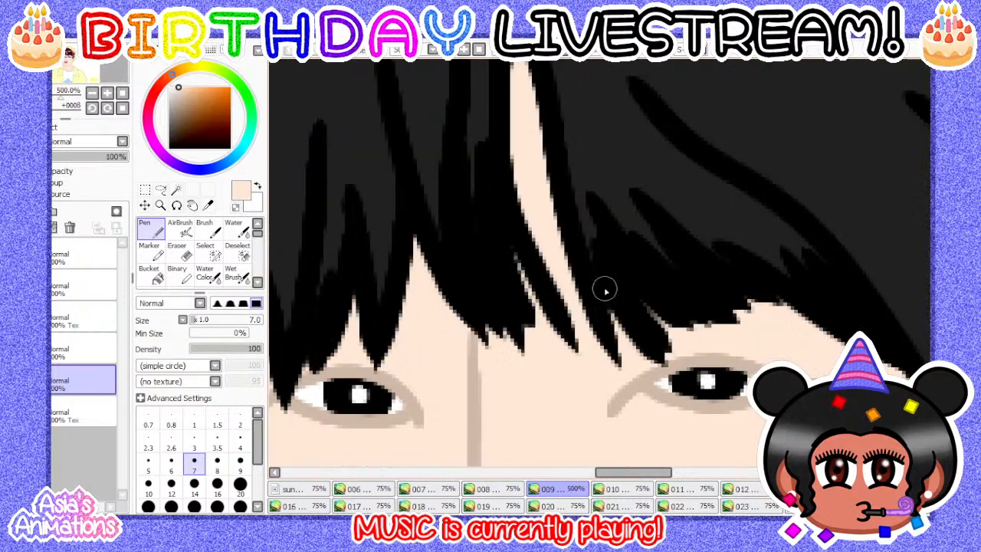
scroll(479, 303, "down", 4)
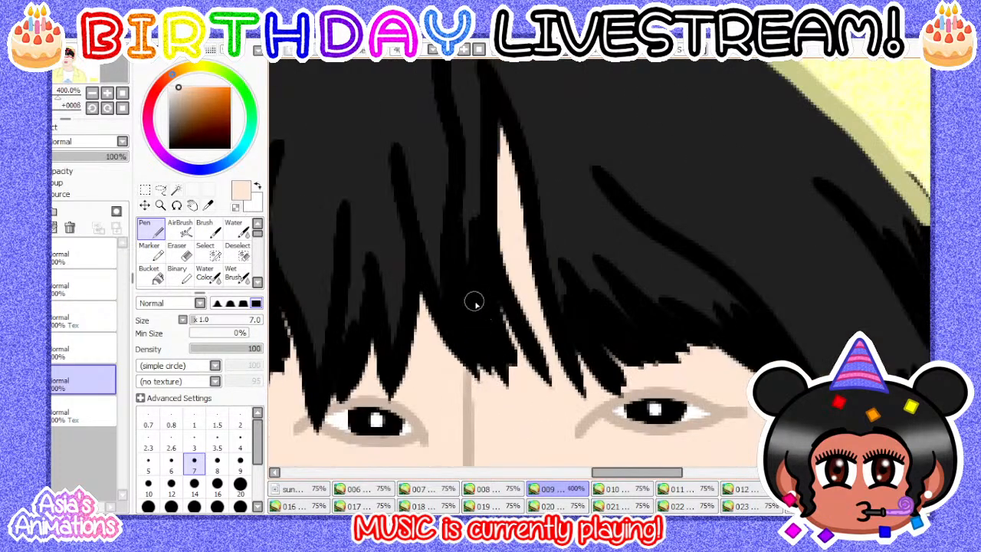
scroll(543, 317, "up", 3)
scroll(543, 317, "up", 1)
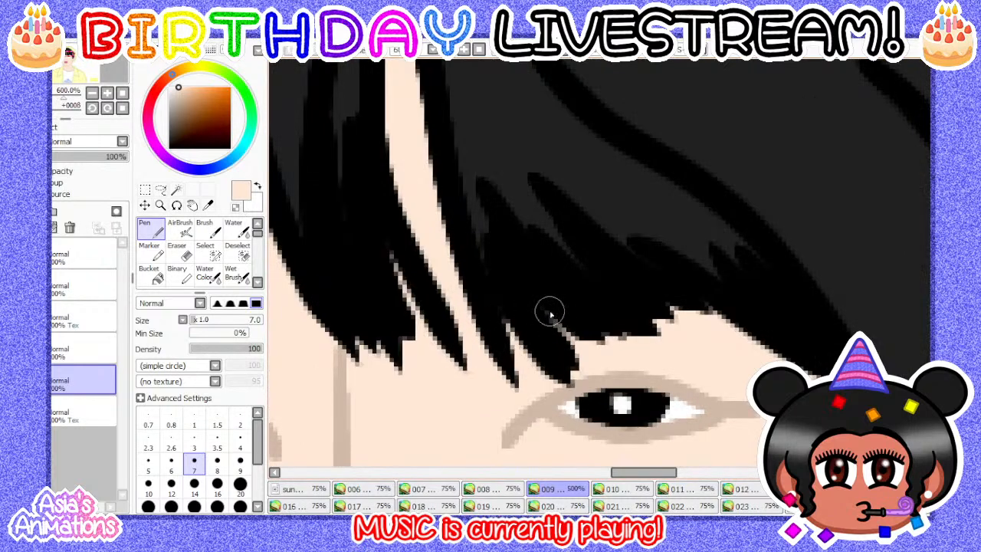
scroll(420, 250, "down", 4)
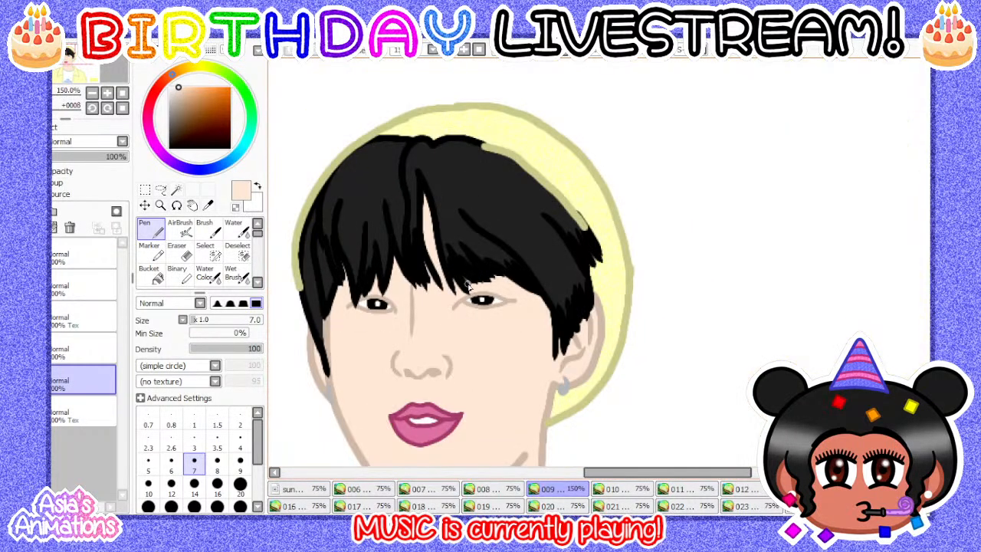
- Touch up the thin gaps between the hair and the ear at the right of frame 009 with the Pen at size 9
scroll(620, 402, "up", 4)
left_click(240, 459)
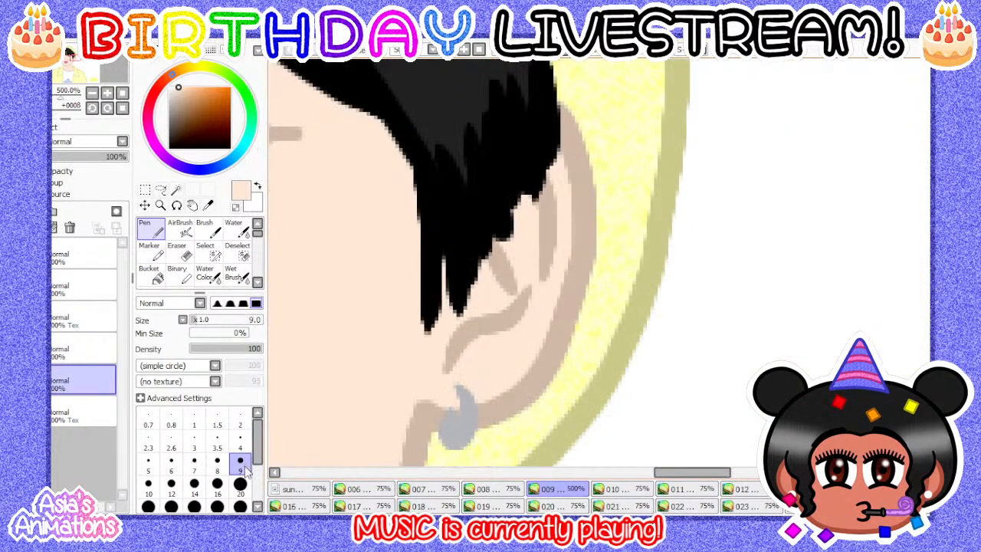
scroll(459, 379, "up", 2)
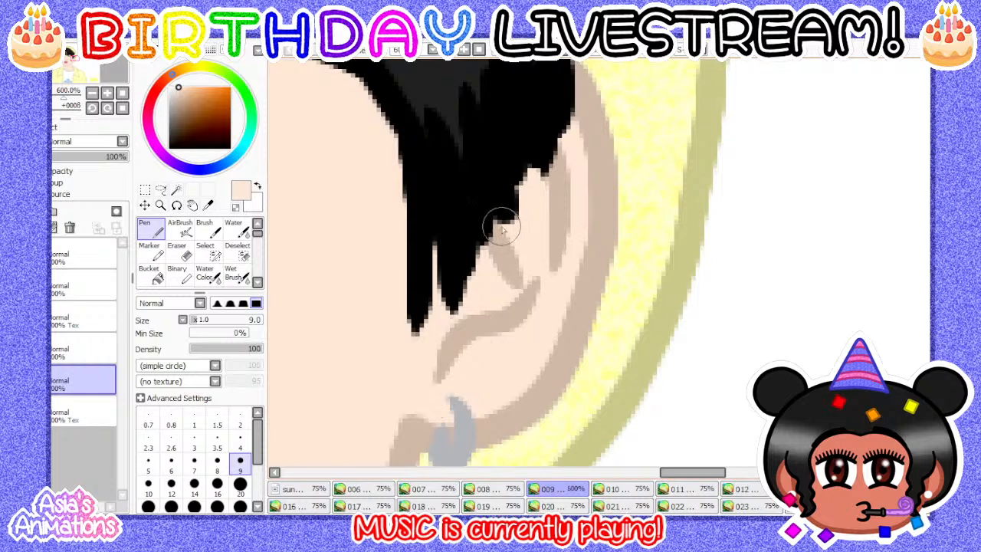
scroll(525, 291, "down", 1)
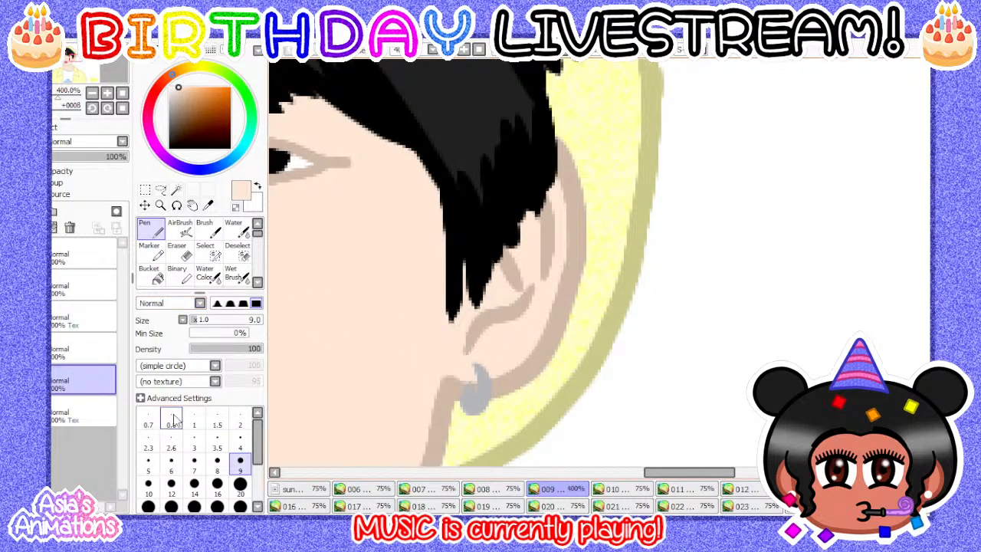
left_click(194, 418)
left_click(122, 93)
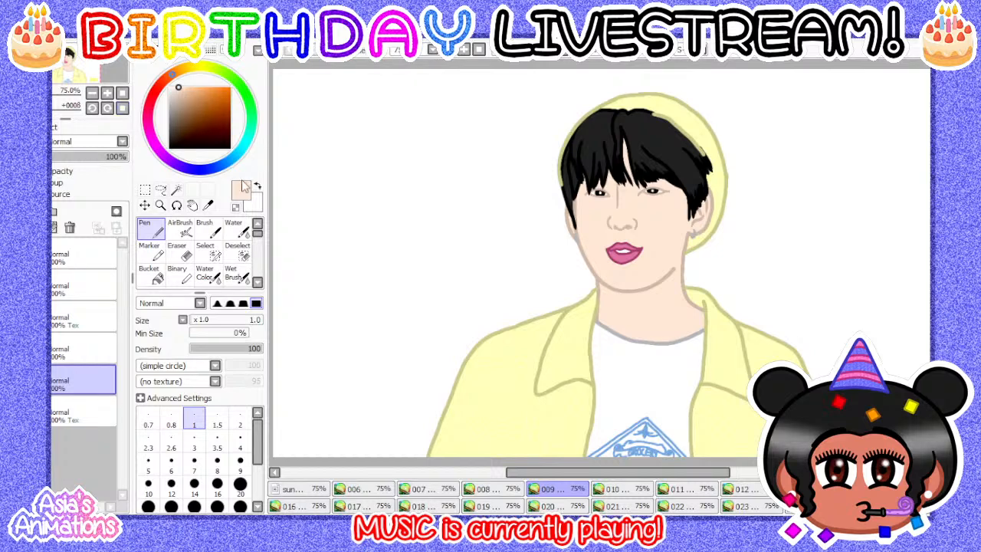
- Compare frame 009 with frame 008, and in frame 010 add and rename a skin layer directly above the bottom layer
left_click(506, 488)
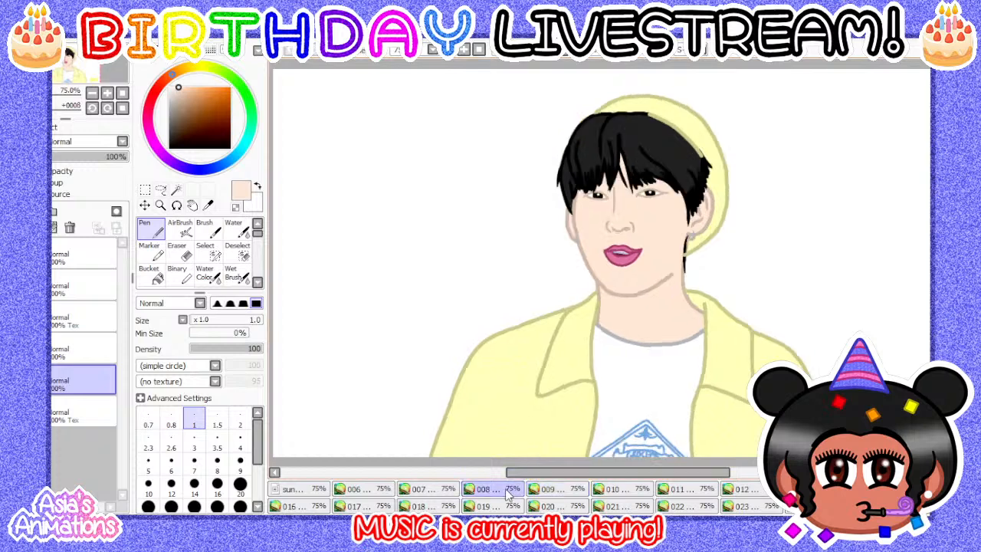
left_click(559, 490)
left_click(616, 490)
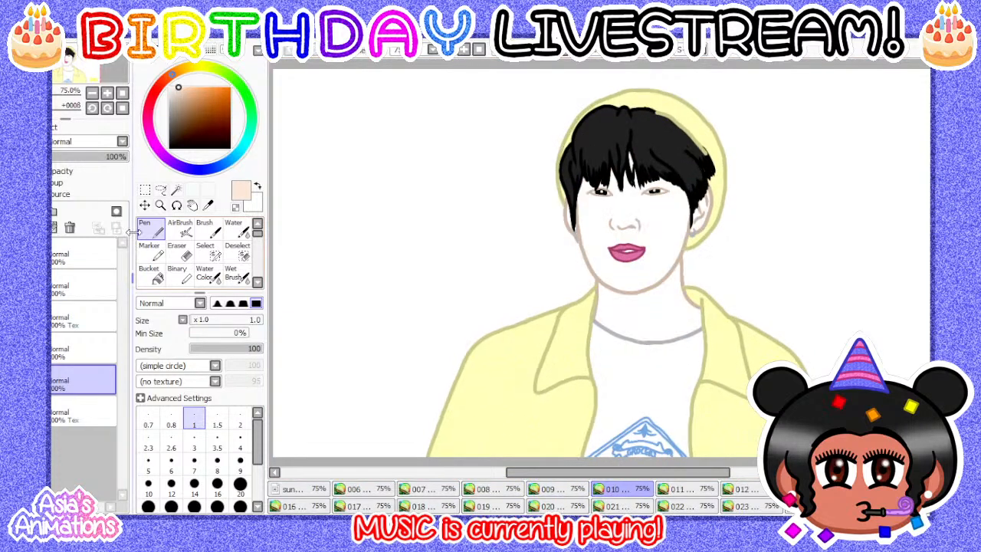
left_click(95, 386)
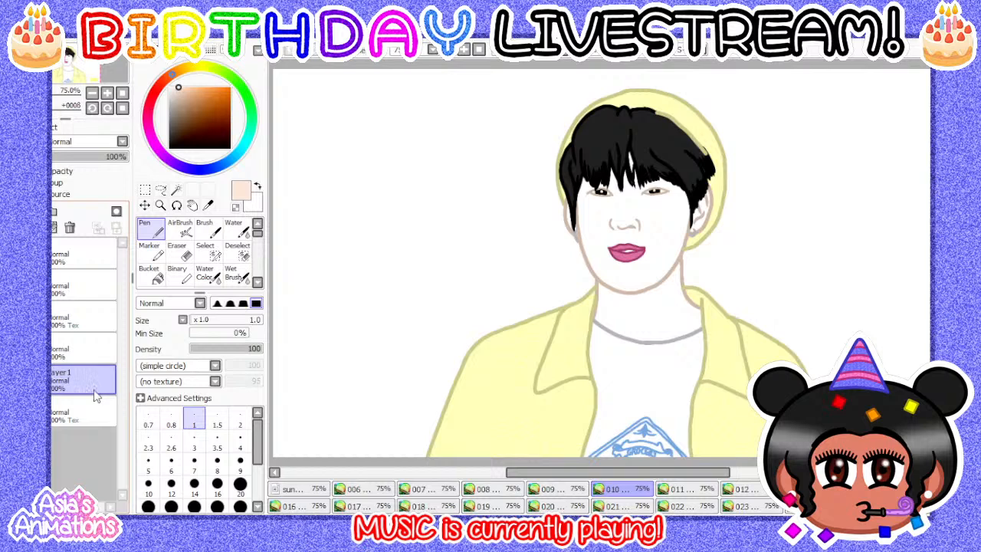
key("Return")
- Fill the face and neck of frame 010 with the skin color using the Bucket
scroll(412, 323, "down", 1)
scroll(652, 280, "up", 4)
scroll(377, 300, "down", 1)
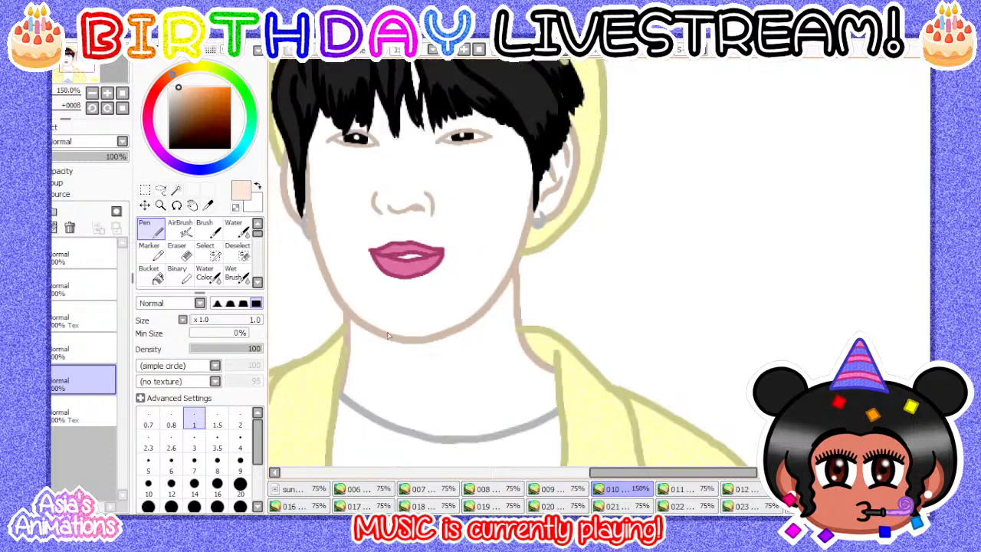
left_click(158, 279)
scroll(469, 246, "down", 1)
scroll(427, 297, "up", 1)
left_click(427, 297)
left_click(466, 349)
- Paint the white sliver inside the ear at the left of frame 010's face with the skin color using the Pen at size 9
scroll(465, 339, "down", 2)
scroll(387, 248, "up", 4)
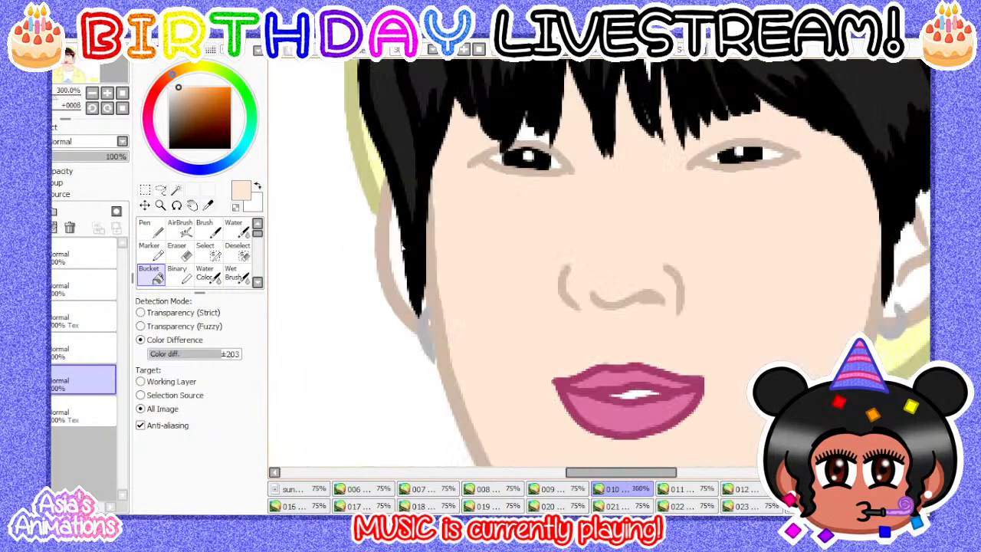
scroll(404, 247, "up", 2)
left_click(151, 227)
left_click(193, 464)
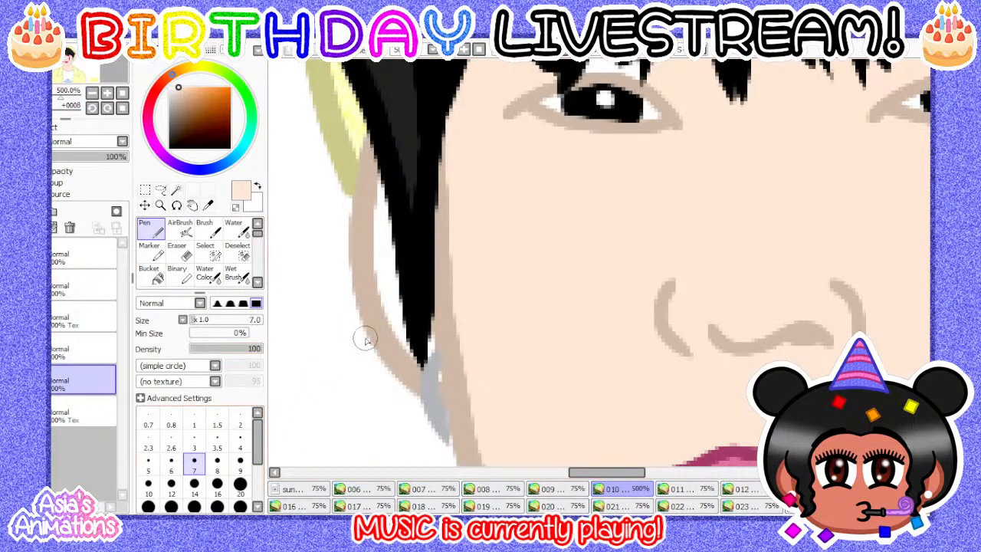
left_click(240, 460)
scroll(432, 273, "up", 1)
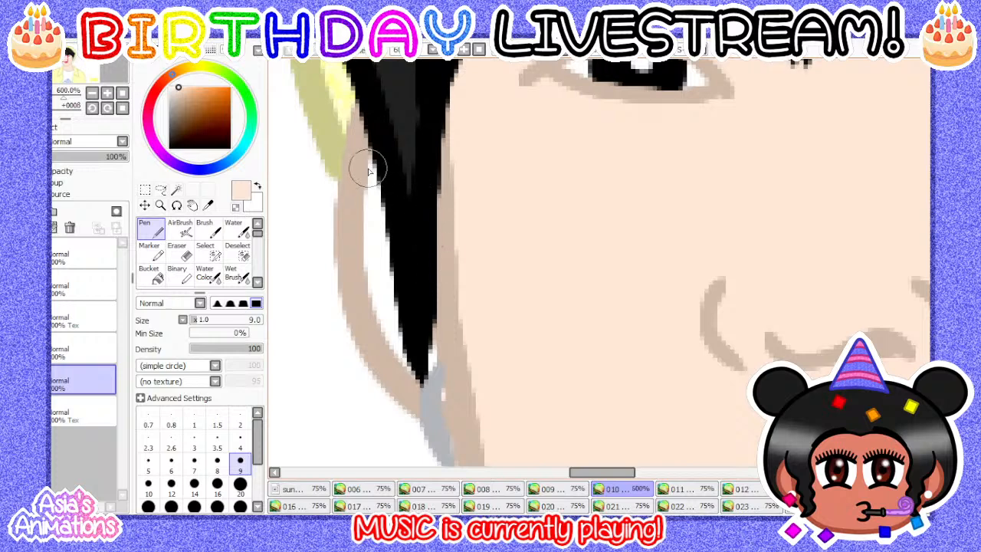
mouse_move(368, 171)
left_mouse_down()
mouse_move(382, 199)
mouse_move(366, 193)
mouse_move(383, 322)
mouse_move(377, 293)
mouse_move(402, 362)
mouse_move(435, 343)
left_mouse_up()
scroll(463, 372, "down", 3)
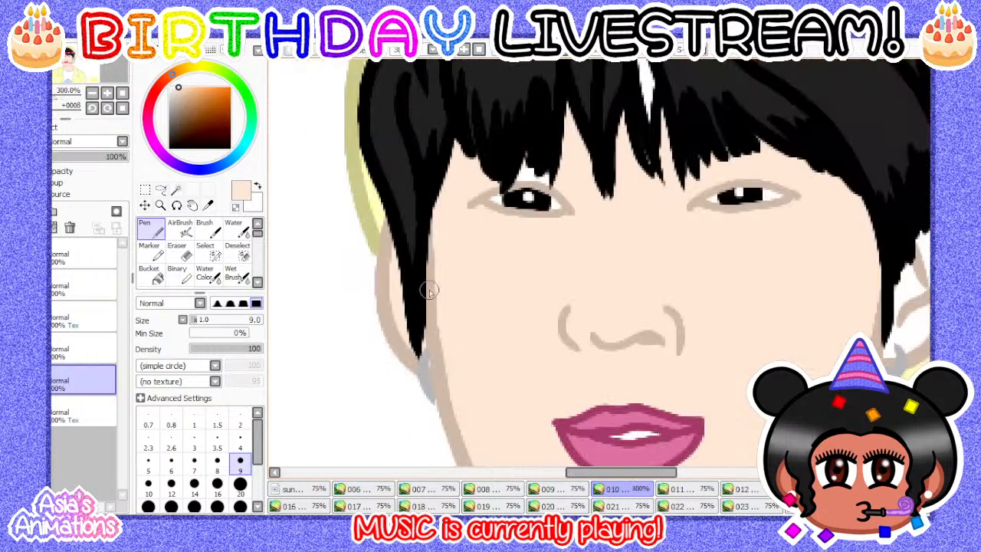
- Touch up the skin around the nose of frame 010 with the Pen at size 12
scroll(556, 252, "up", 2)
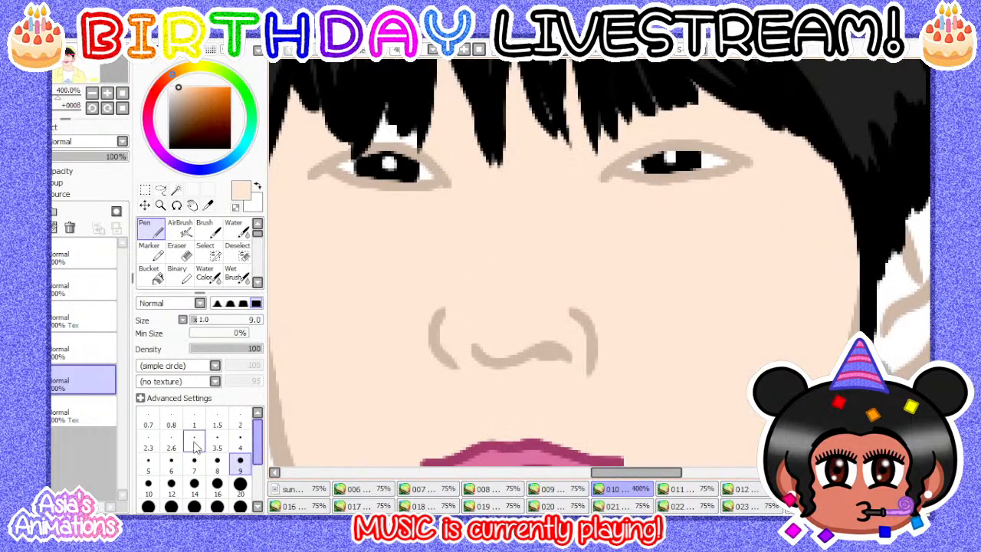
left_click(170, 484)
scroll(440, 303, "up", 1)
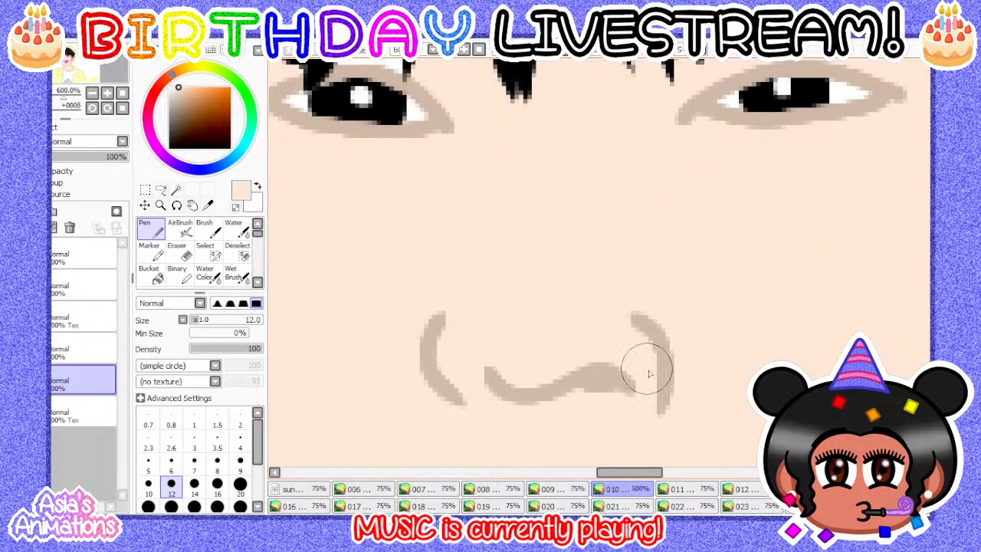
scroll(504, 400, "down", 2)
scroll(477, 183, "up", 2)
- Cover the white gap between the hair and the eye at the left of frame 010 with the skin color using the Pen at size 8
scroll(416, 306, "up", 2)
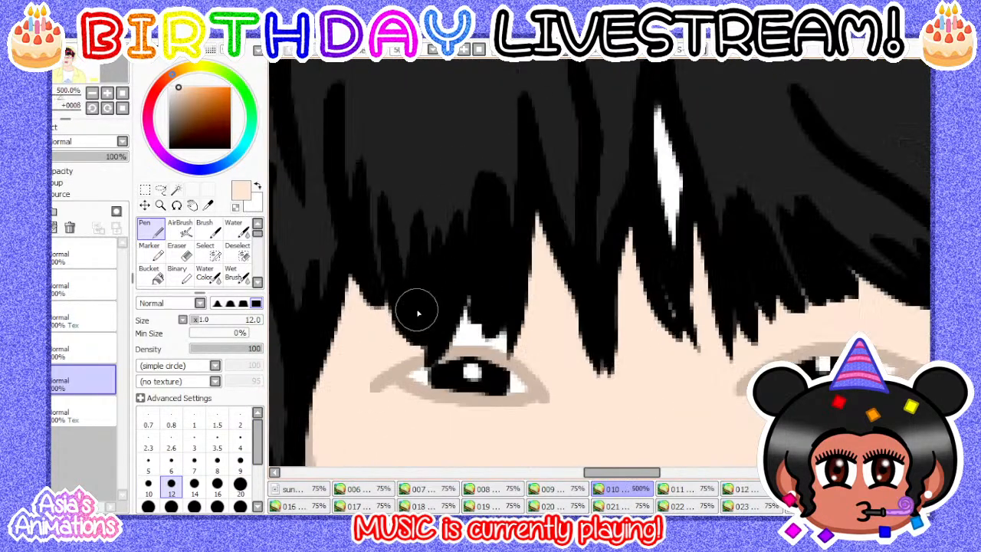
left_click(236, 464)
scroll(442, 272, "up", 1)
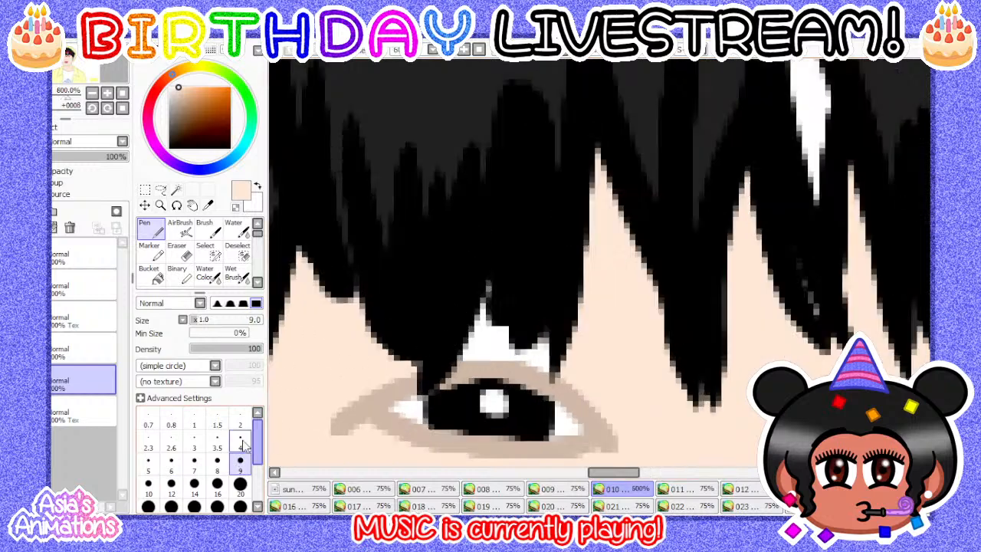
left_click(217, 464)
scroll(472, 327, "up", 1)
left_click_drag(443, 364, 571, 350)
scroll(424, 295, "down", 4)
scroll(392, 280, "up", 3)
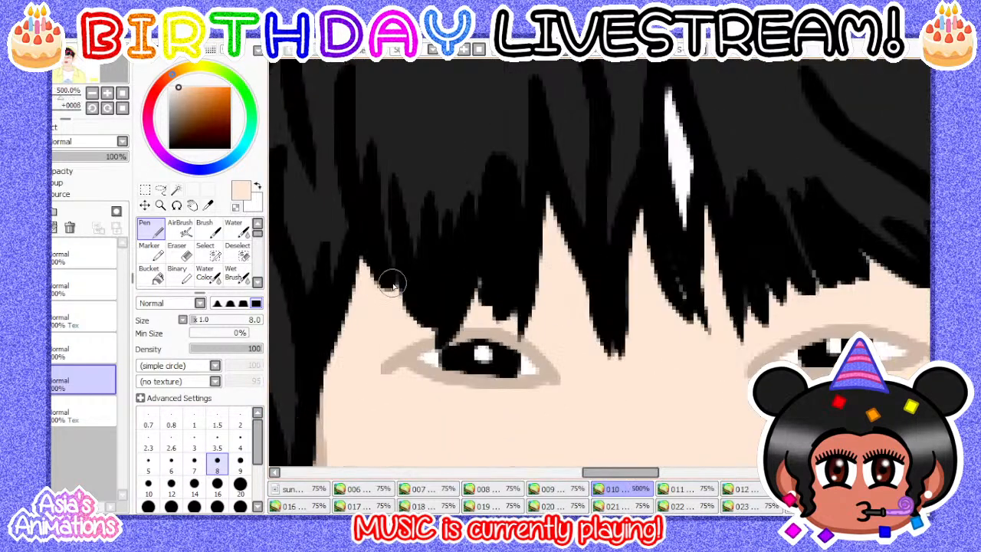
- Paint the white strip in the middle of frame 010's fringe and the thin gaps above the right eye with the Pen at size 10
scroll(407, 323, "down", 4)
scroll(602, 193, "up", 2)
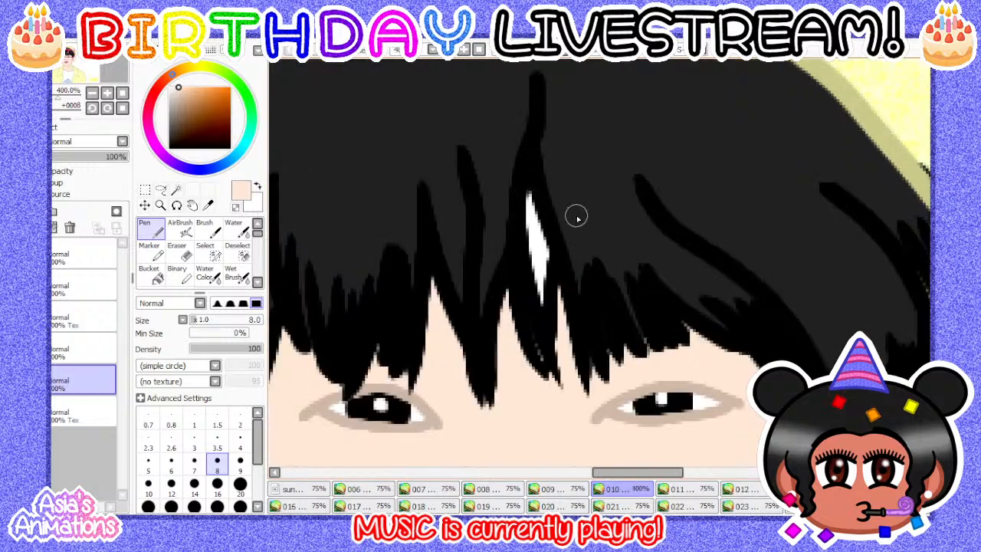
left_click(147, 483)
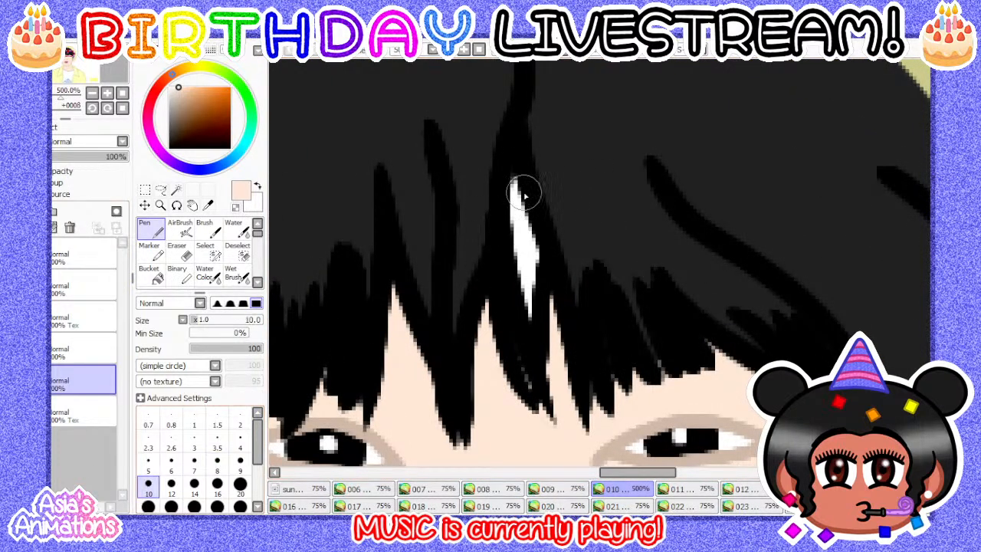
mouse_move(523, 190)
left_mouse_down()
mouse_move(495, 355)
mouse_move(527, 395)
mouse_move(538, 366)
mouse_move(520, 230)
left_mouse_up()
left_click_drag(623, 366, 668, 355)
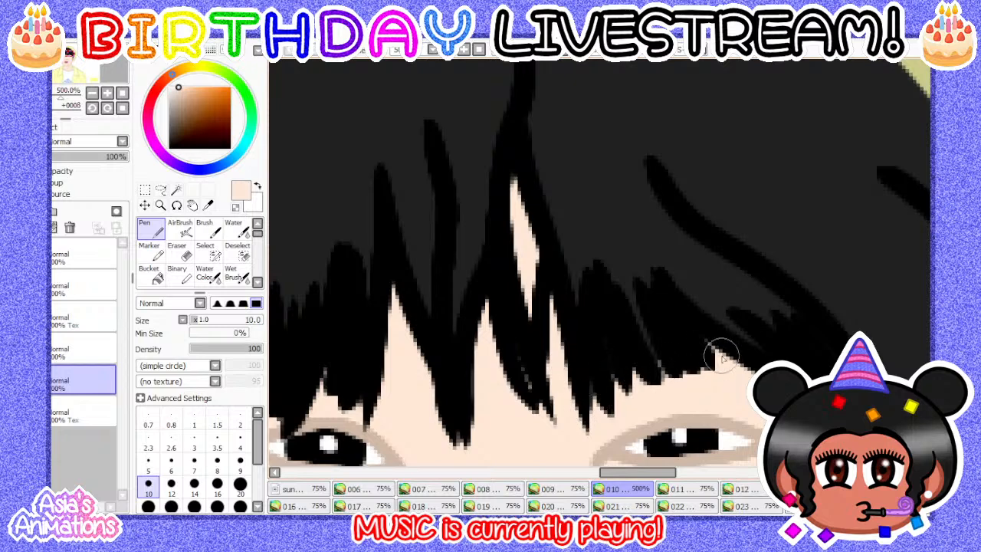
- Paint the white areas inside the ear at the right of frame 010's face with the skin color
scroll(439, 245, "down", 5)
scroll(550, 315, "up", 5)
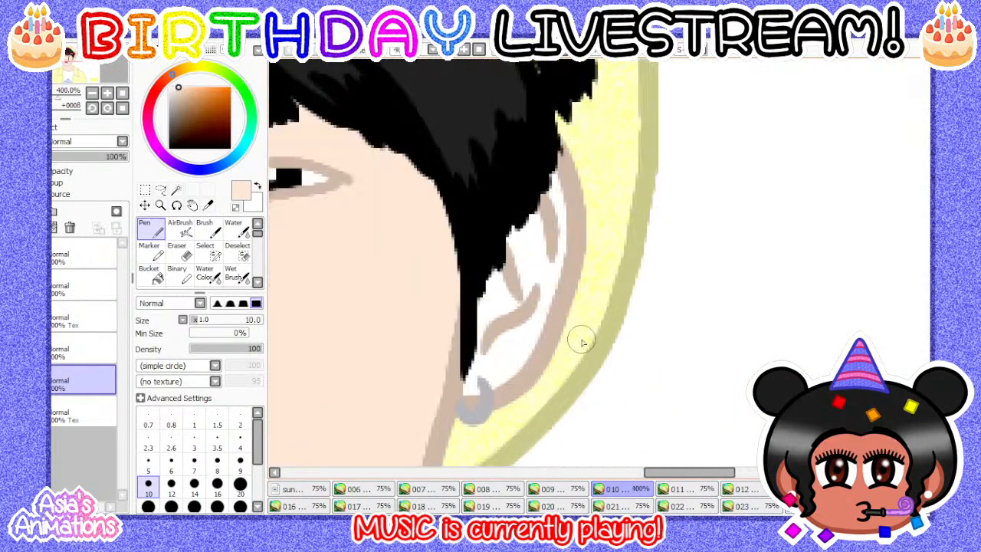
- Paint the inside of the ear beside the hat brim in frame 010 peach with a size 12 pen, and reset the pen size to 1
left_click(171, 482)
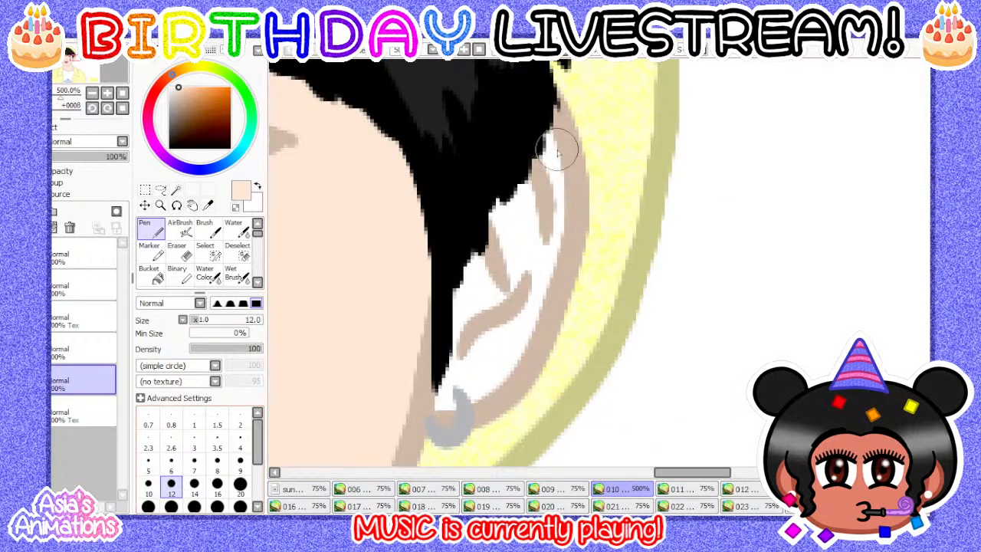
mouse_move(543, 149)
left_mouse_down()
mouse_move(522, 191)
mouse_move(452, 272)
mouse_move(433, 333)
mouse_move(486, 285)
mouse_move(521, 232)
mouse_move(547, 155)
mouse_move(548, 238)
mouse_move(551, 219)
mouse_move(525, 286)
mouse_move(545, 262)
mouse_move(430, 366)
mouse_move(442, 377)
mouse_move(439, 403)
mouse_move(463, 401)
mouse_move(500, 372)
mouse_move(536, 288)
mouse_move(480, 349)
mouse_move(489, 316)
left_mouse_up()
scroll(487, 312, "down", 5)
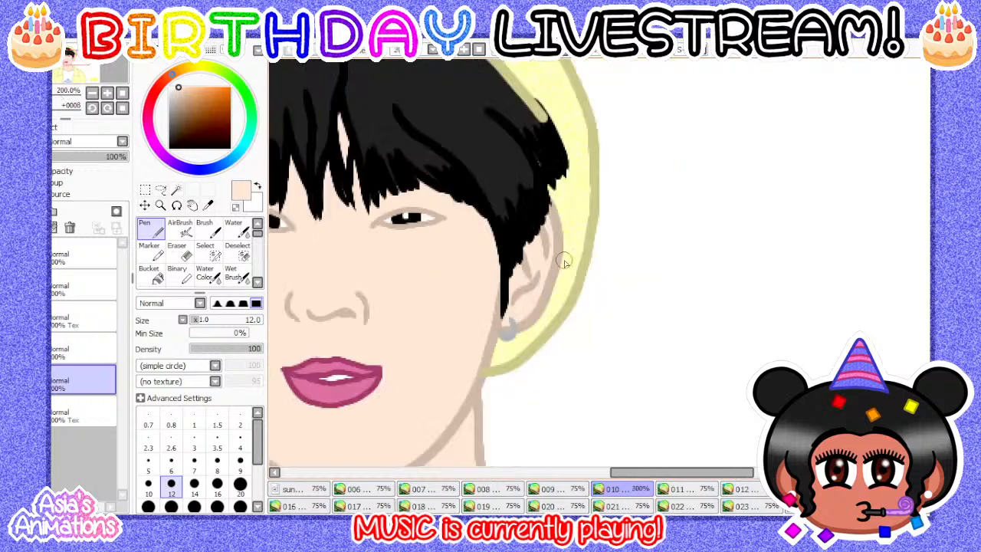
scroll(436, 359, "down", 3)
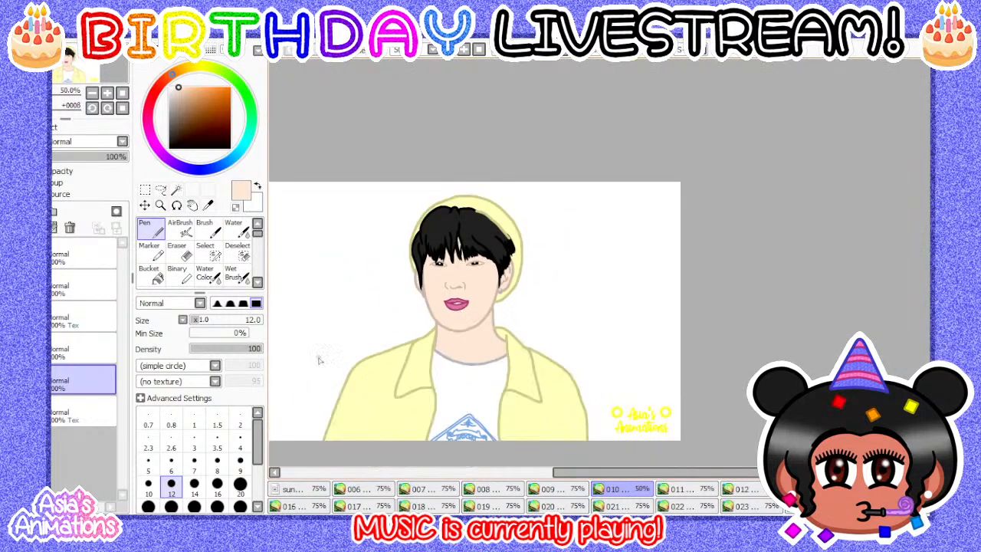
left_click(194, 421)
left_click(123, 95)
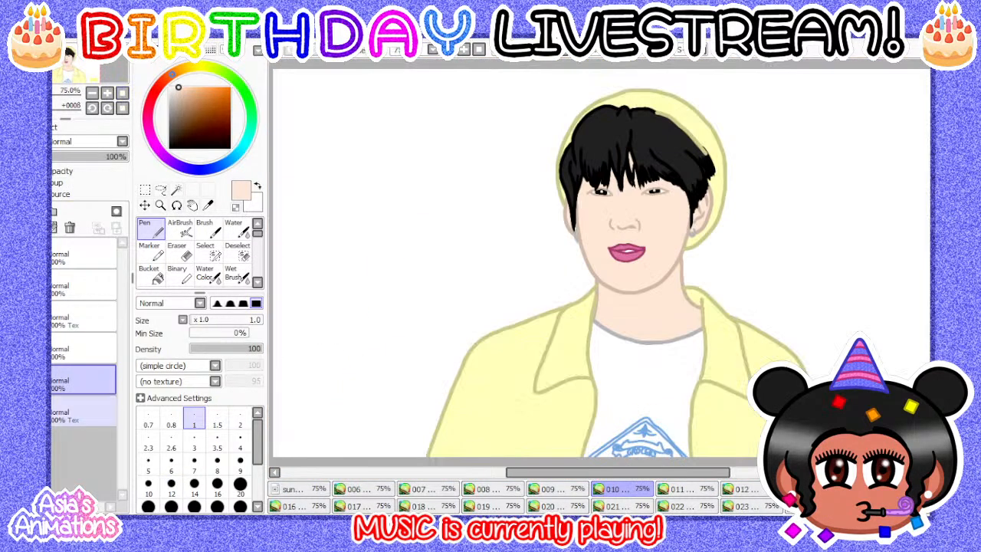
- Open frame 011, delete its fourth layer, and add a new layer directly above the bottom layer
left_click(10, 412)
left_click(11, 412)
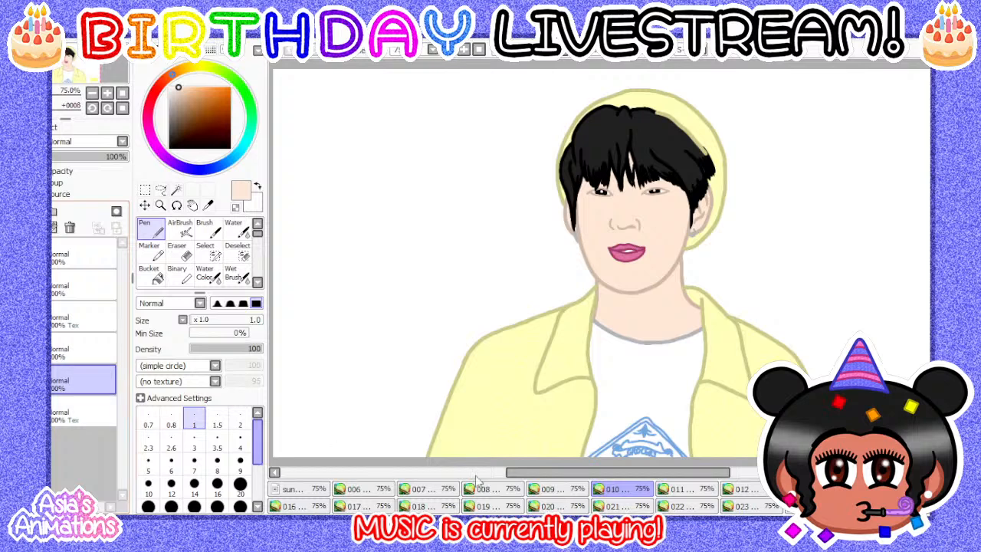
left_click(578, 493)
left_click(625, 490)
left_click(682, 491)
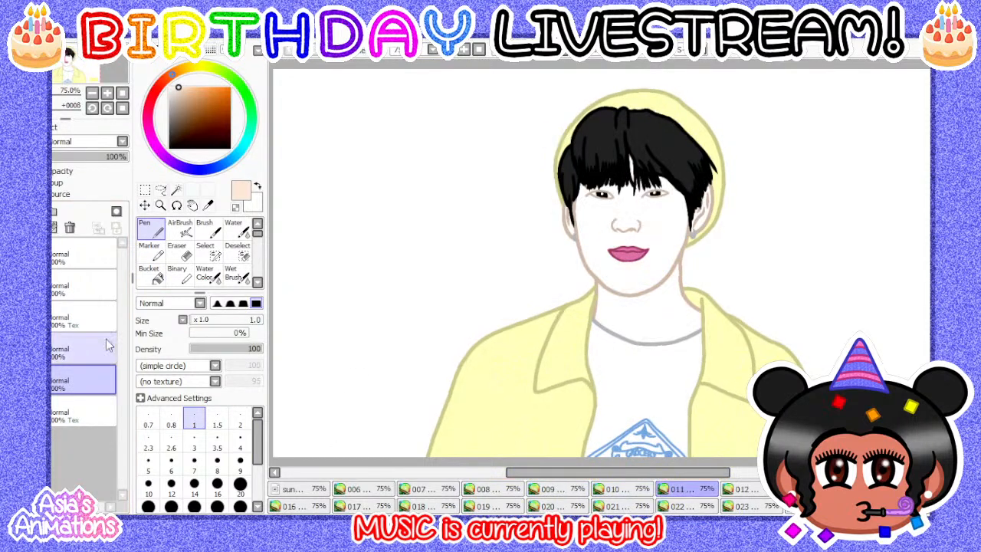
left_click(66, 347)
left_click(69, 227)
left_click(66, 381)
left_click(21, 211)
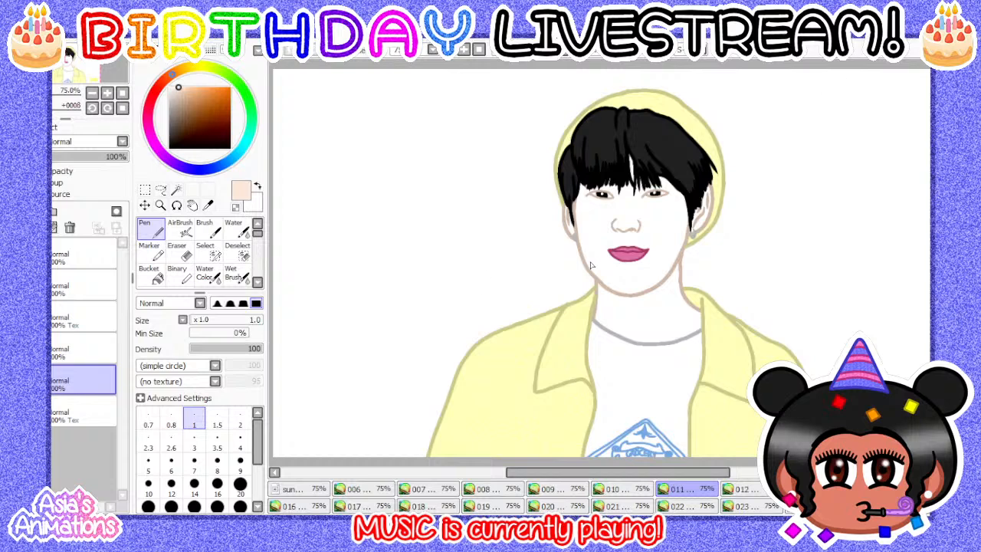
- Fill the face, the neck and the ear on the image's left side in frame 011 with the peach skin colour
left_click(143, 281)
scroll(733, 253, "up", 2)
left_click(550, 309)
left_click(539, 370)
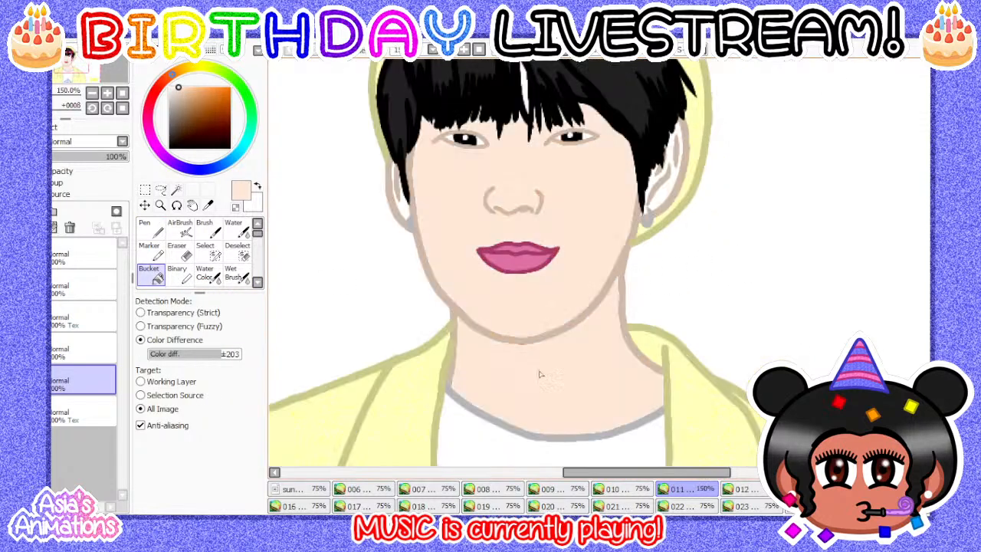
scroll(511, 350, "down", 1)
scroll(509, 351, "up", 3)
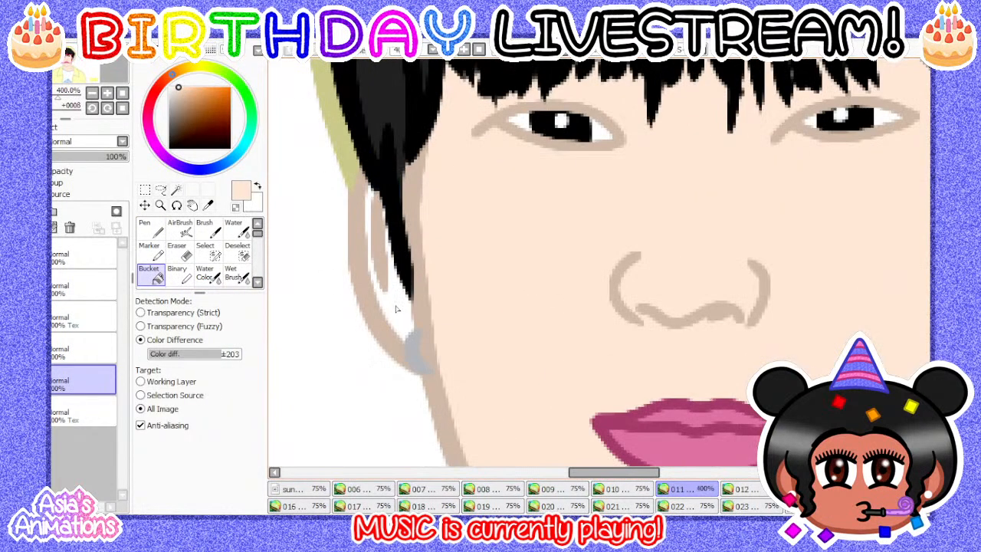
left_click(396, 309)
- Touch up unfilled skin around the left ear in frame 011 with a size 10 pen
scroll(449, 264, "up", 1)
left_click(151, 226)
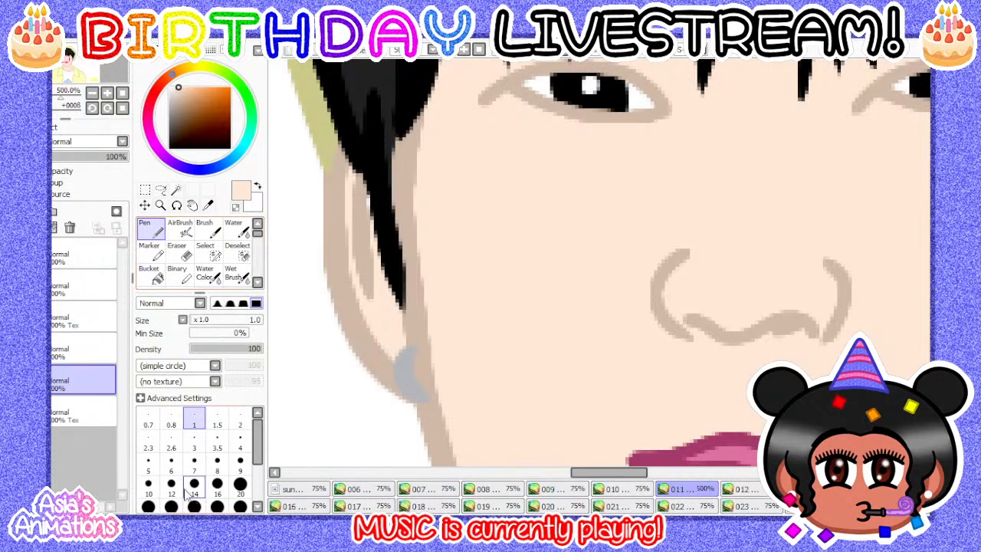
left_click(148, 485)
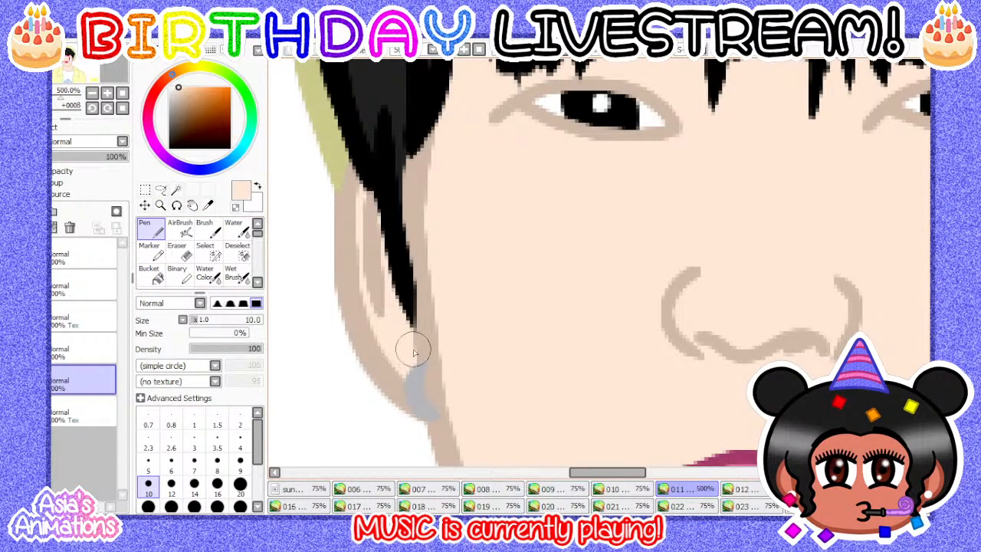
scroll(413, 353, "down", 4)
- Fill the ear on the image's right side in frame 011 with peach and touch up the gaps beside the hair and earring with the pen
scroll(665, 277, "up", 4)
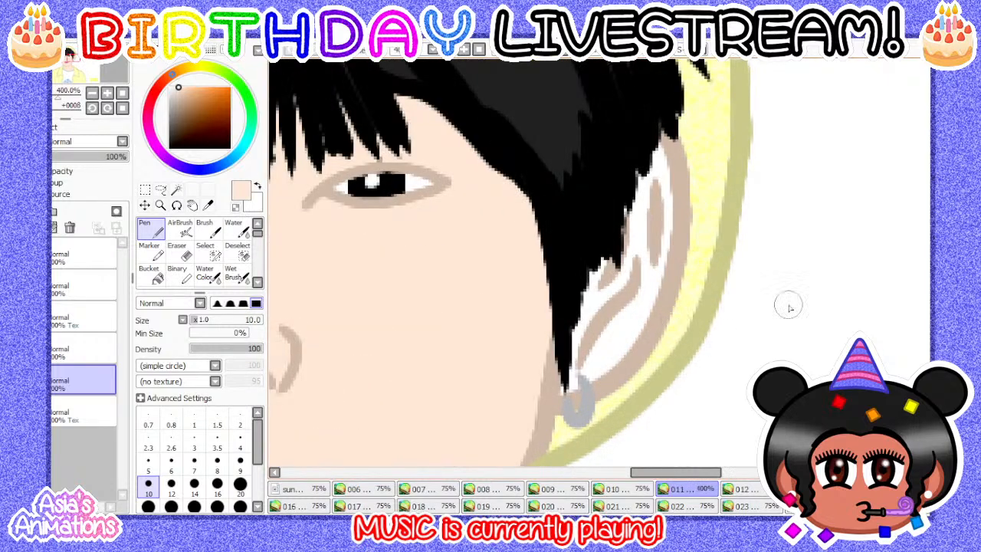
left_click(151, 277)
left_click(570, 339)
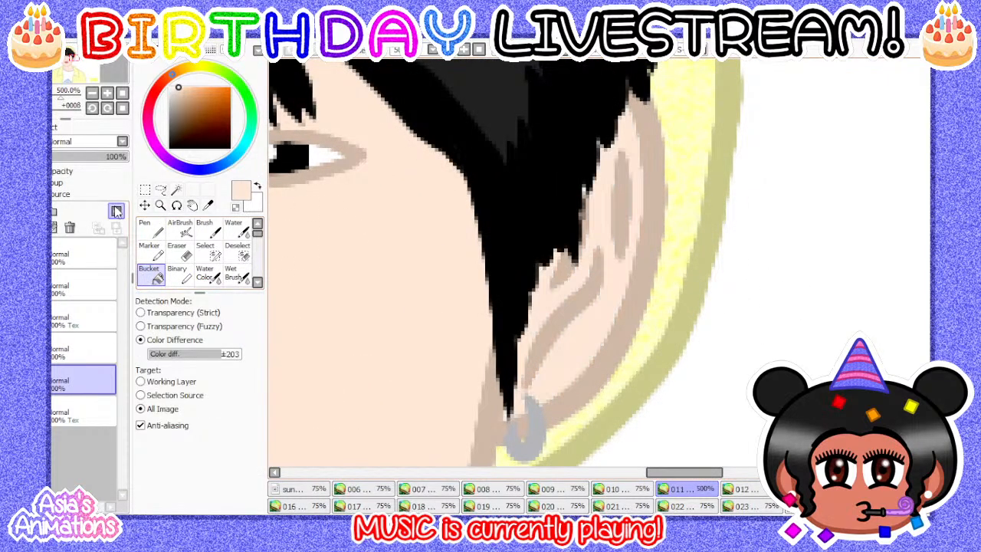
left_click(151, 251)
key("ctrl+minus")
left_click(155, 231)
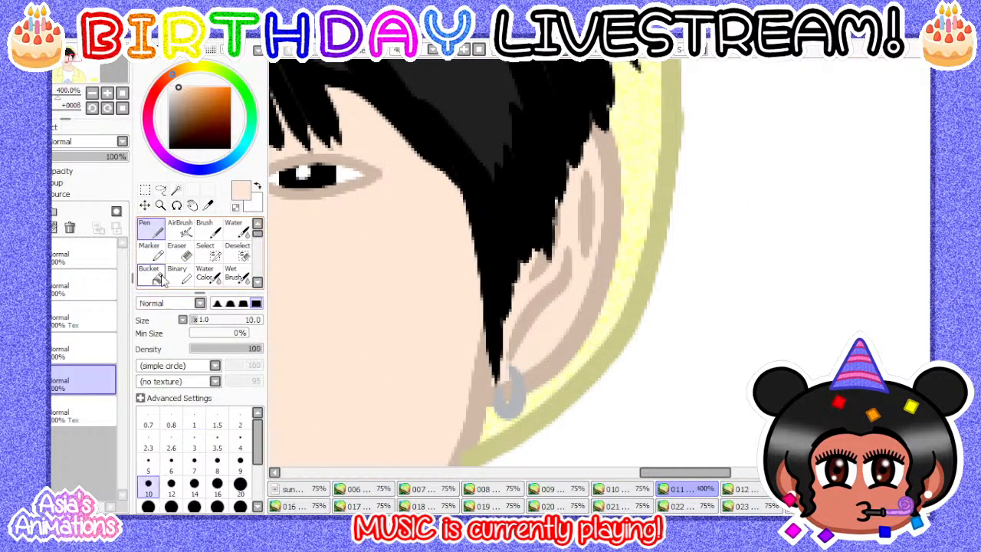
scroll(525, 379, "up", 1)
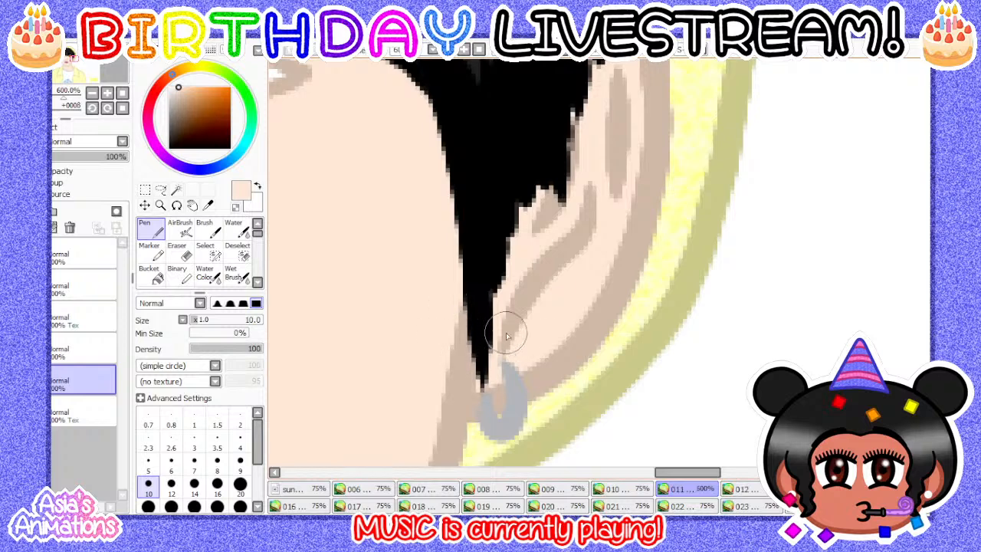
scroll(546, 264, "up", 1)
scroll(559, 199, "down", 1)
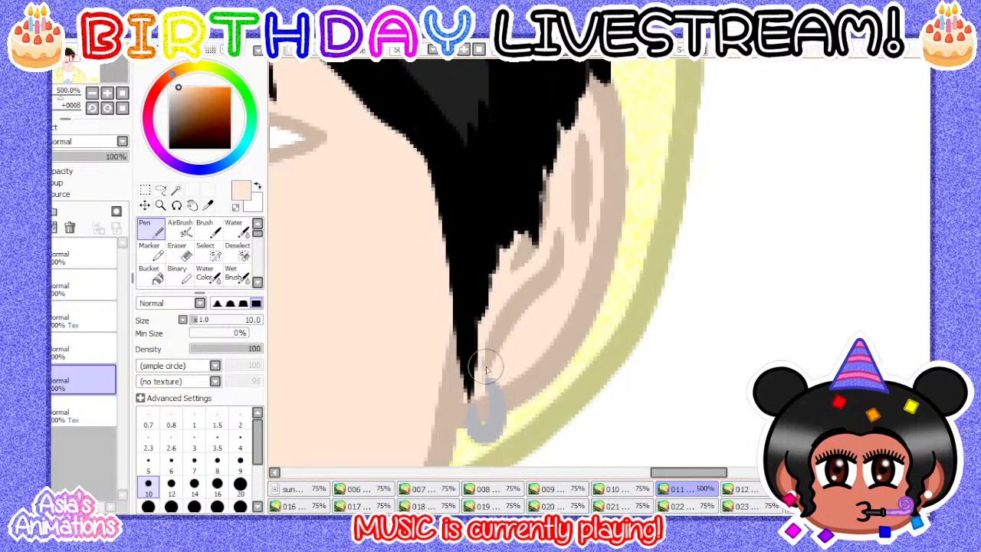
scroll(486, 371, "down", 5)
- Paint the white gaps between the bangs in frame 011 peach with the size 10 pen, and reset the pen size to 1
scroll(360, 218, "up", 5)
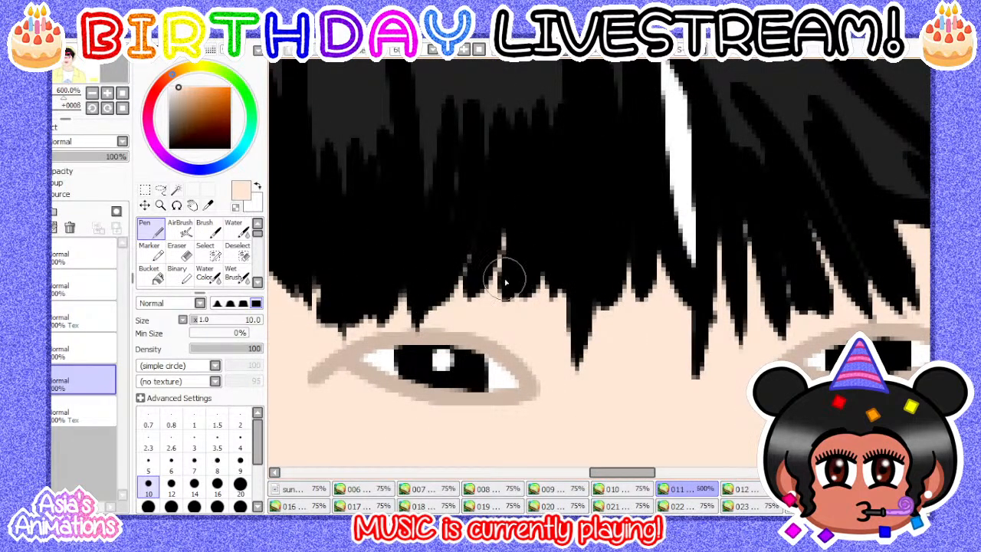
left_click_drag(568, 287, 508, 312)
scroll(587, 301, "down", 4)
scroll(547, 329, "up", 4)
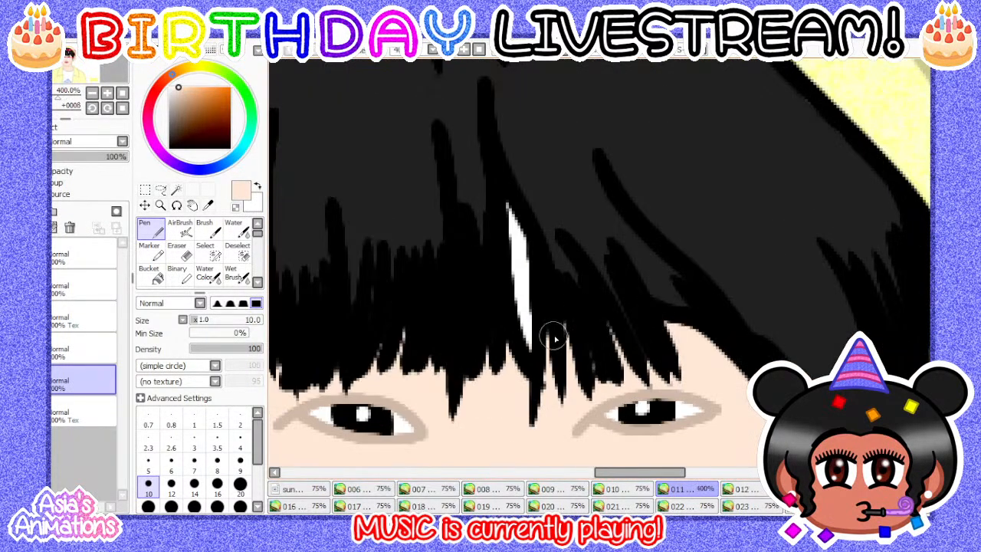
scroll(631, 357, "down", 2)
scroll(569, 296, "up", 2)
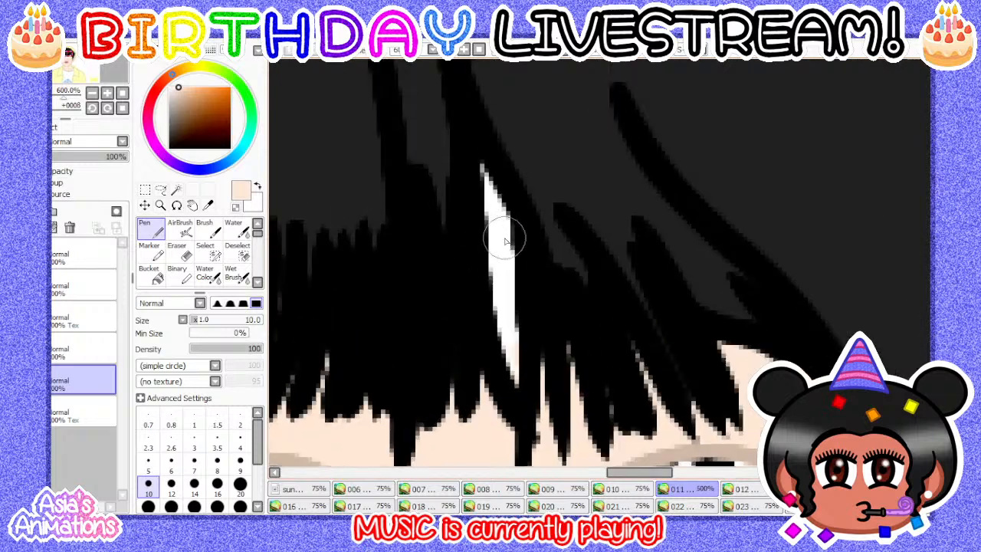
mouse_move(484, 165)
left_mouse_down()
mouse_move(502, 206)
mouse_move(518, 313)
mouse_move(515, 399)
left_mouse_up()
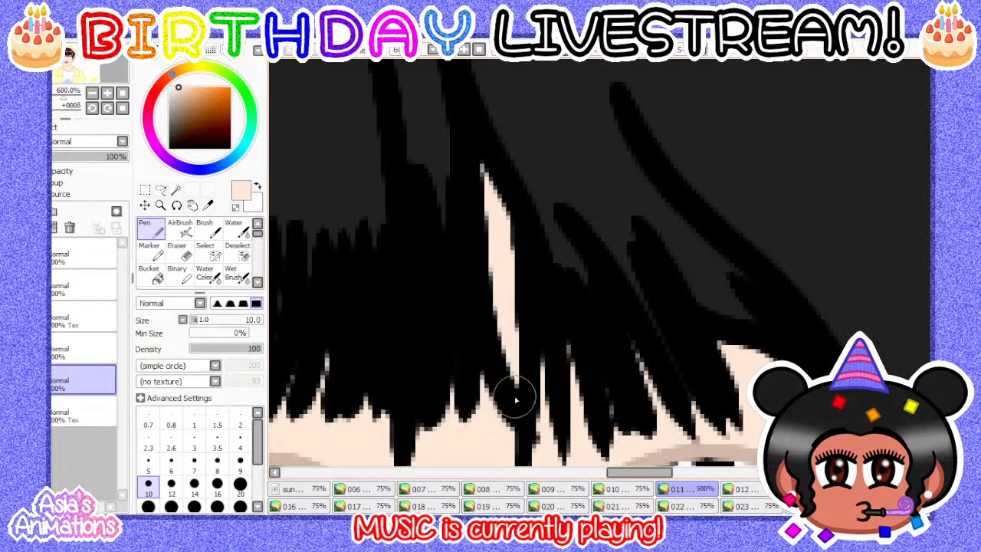
scroll(501, 283, "down", 4)
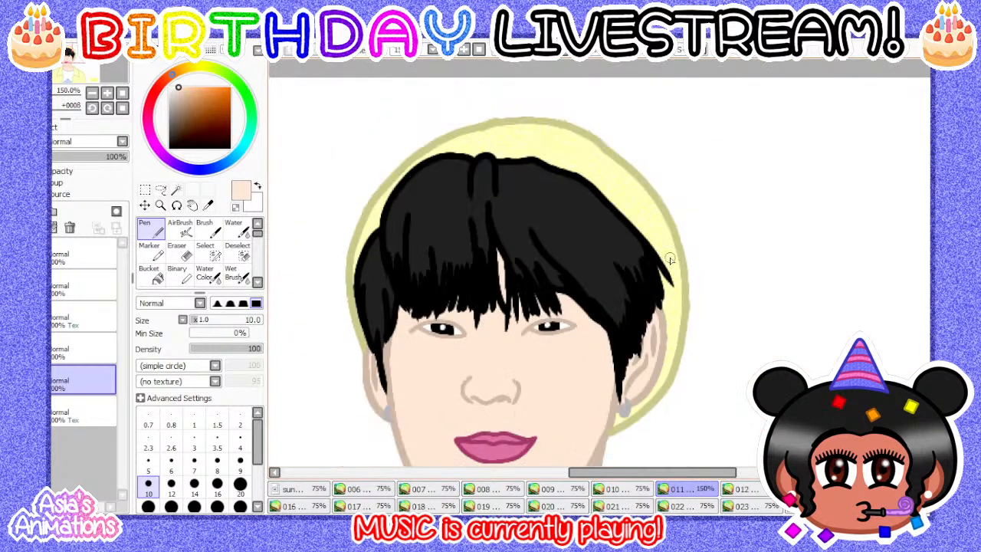
scroll(669, 261, "down", 2)
left_click(192, 421)
left_click(123, 109)
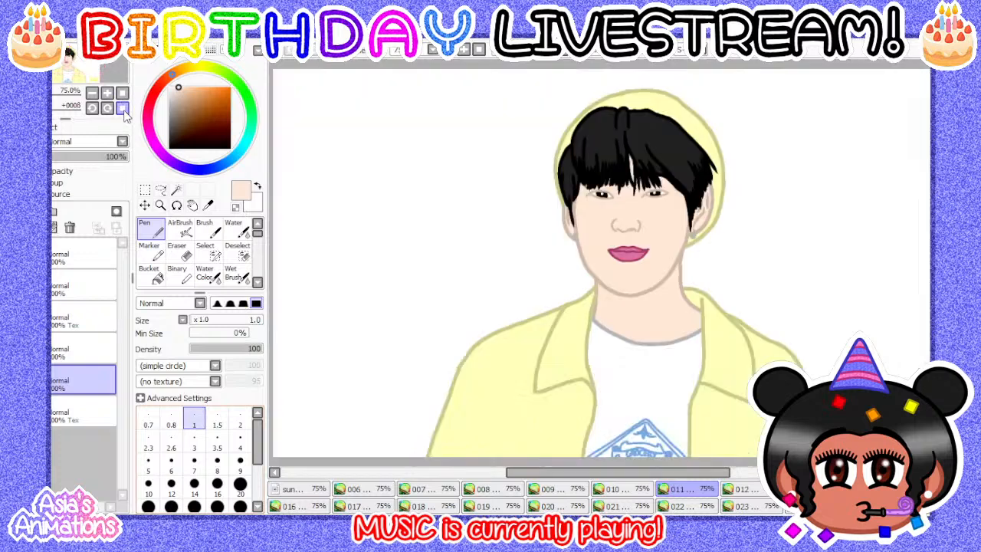
- Compare frames 010 and 011 with frame 012, and in 012 replace the fourth layer with a new layer directly above the bottom layer
left_click(622, 491)
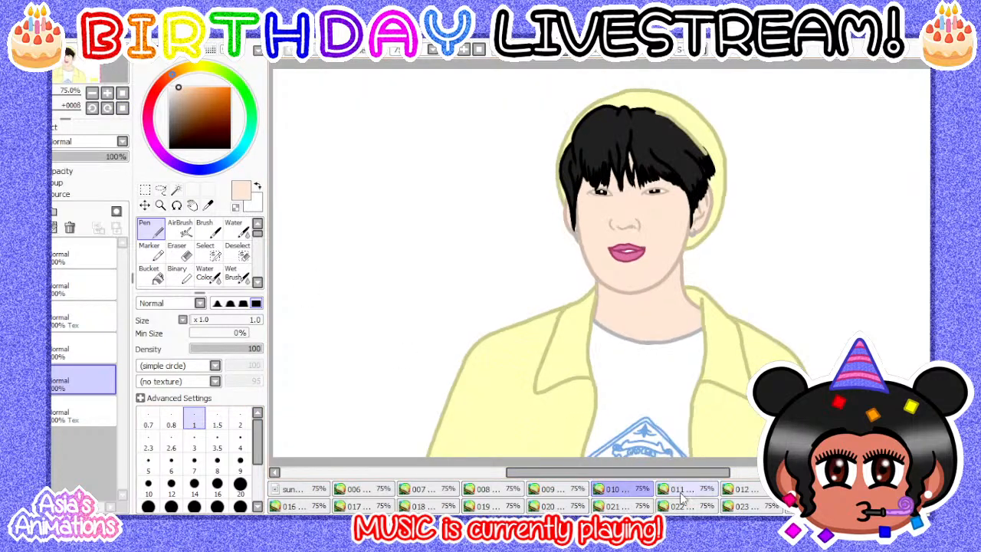
left_click(681, 494)
left_click(758, 494)
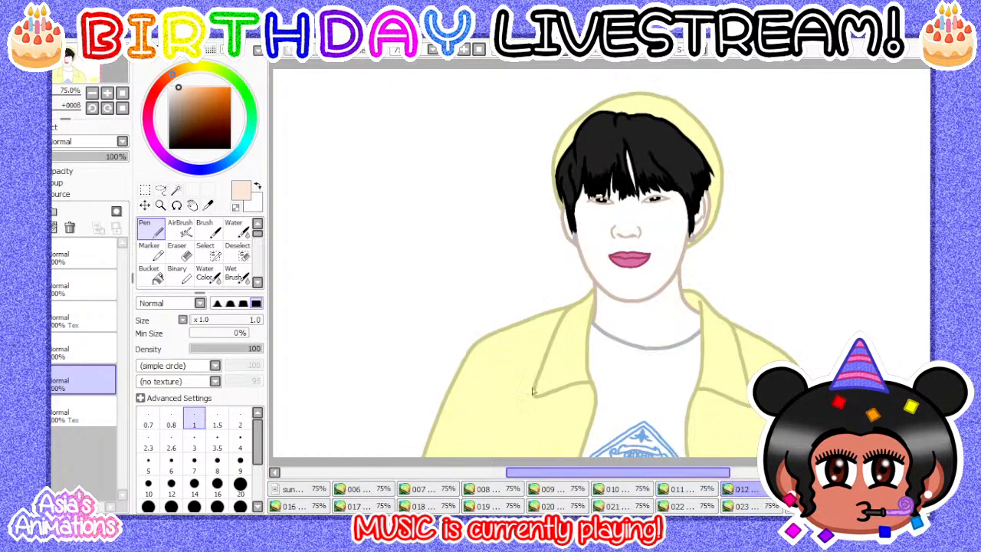
left_click(708, 494)
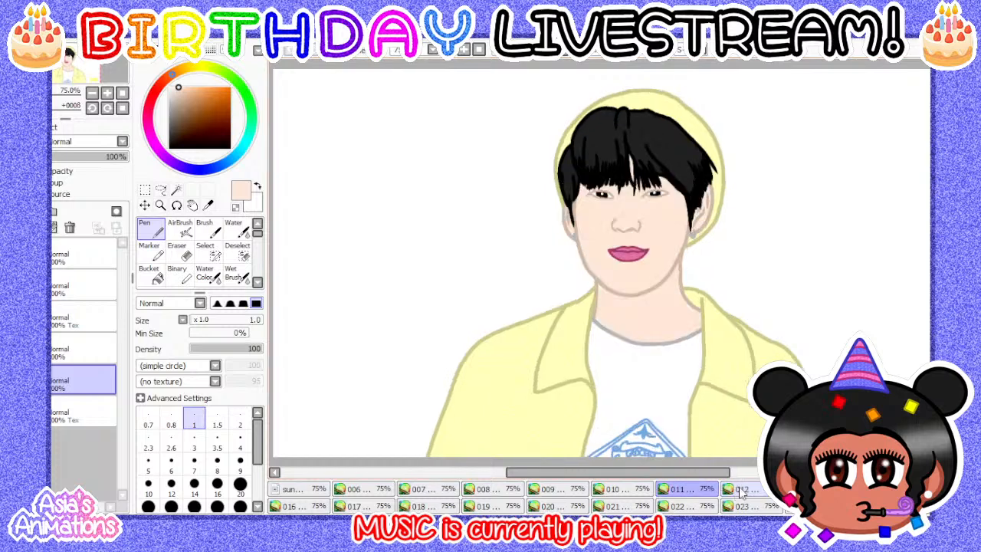
left_click(735, 492)
left_click(85, 349)
left_click(70, 227)
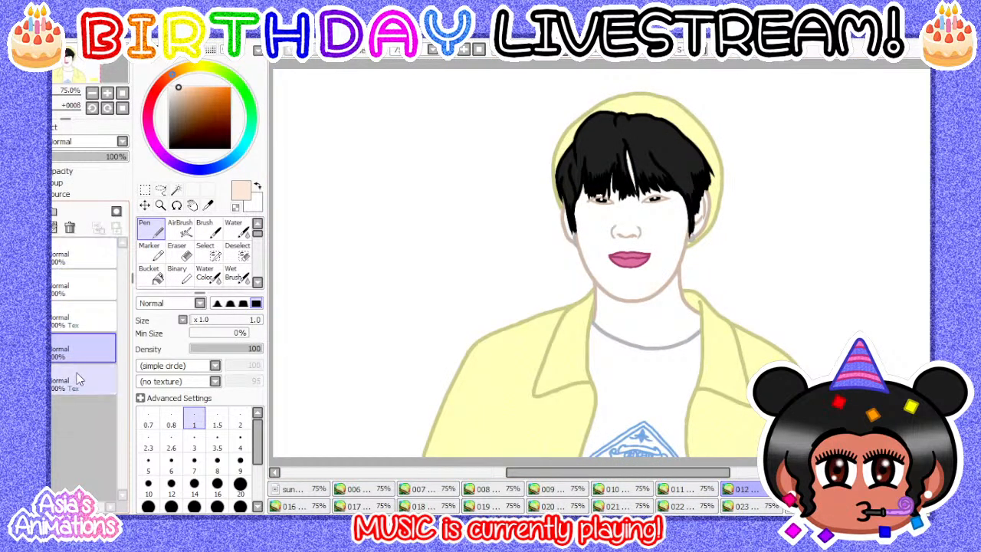
left_click(79, 379)
left_click(25, 211)
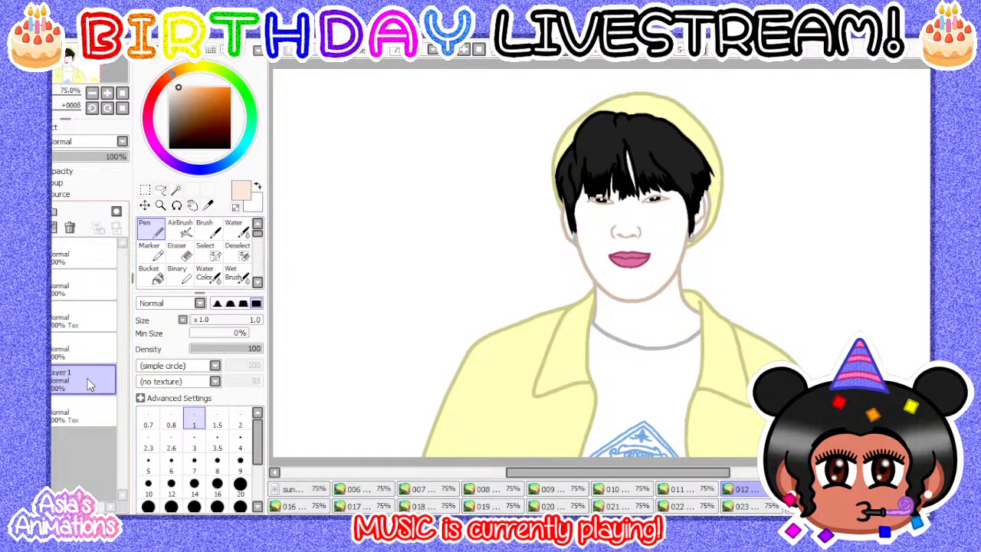
key("Return")
- Fill the face, the neck and the ear on the image's left side in frame 012 with the peach skin colour
left_click(149, 273)
scroll(536, 264, "down", 2)
scroll(582, 263, "up", 4)
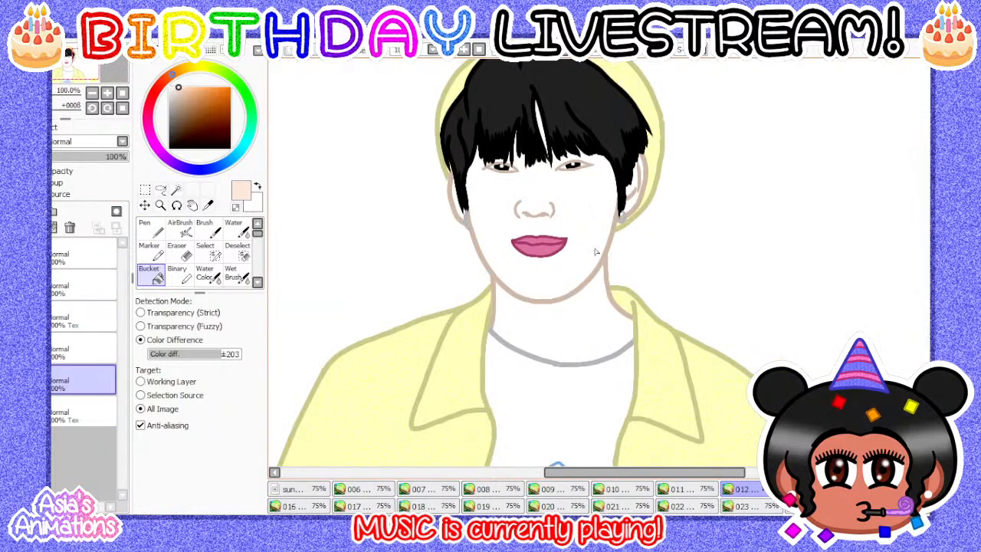
left_click(582, 263)
left_click(587, 365)
scroll(454, 142, "up", 1)
scroll(423, 141, "down", 2)
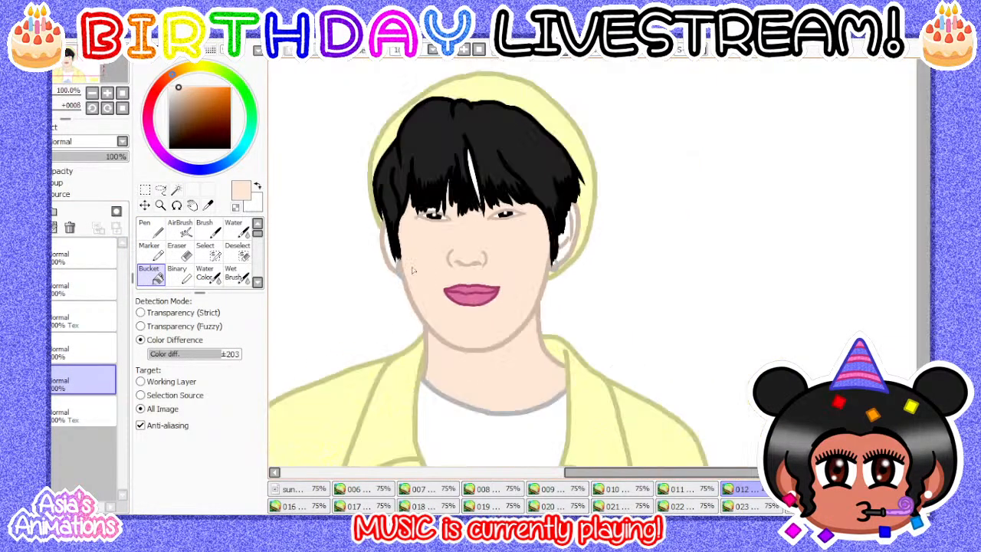
scroll(365, 217, "up", 2)
scroll(346, 296, "up", 3)
left_click(368, 265)
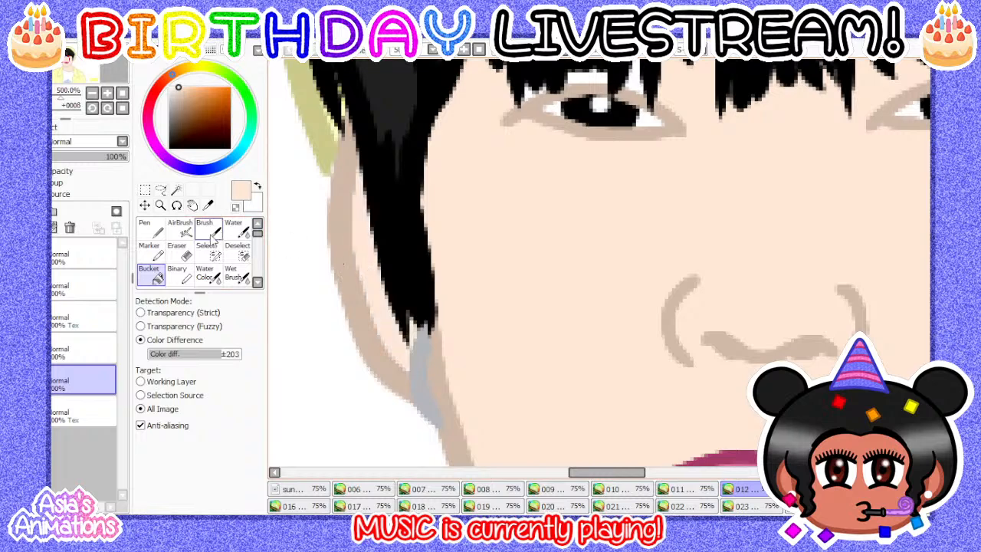
- Touch up the left ear's skin along the hair edge in frame 012 with a size 8 pen
left_click(150, 227)
left_click(149, 484)
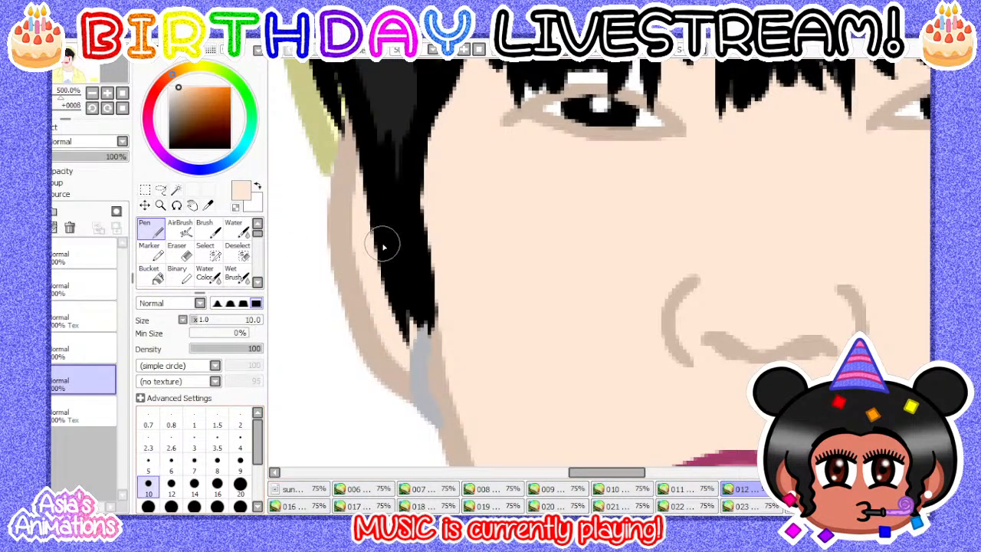
scroll(379, 245, "up", 1)
left_click(217, 466)
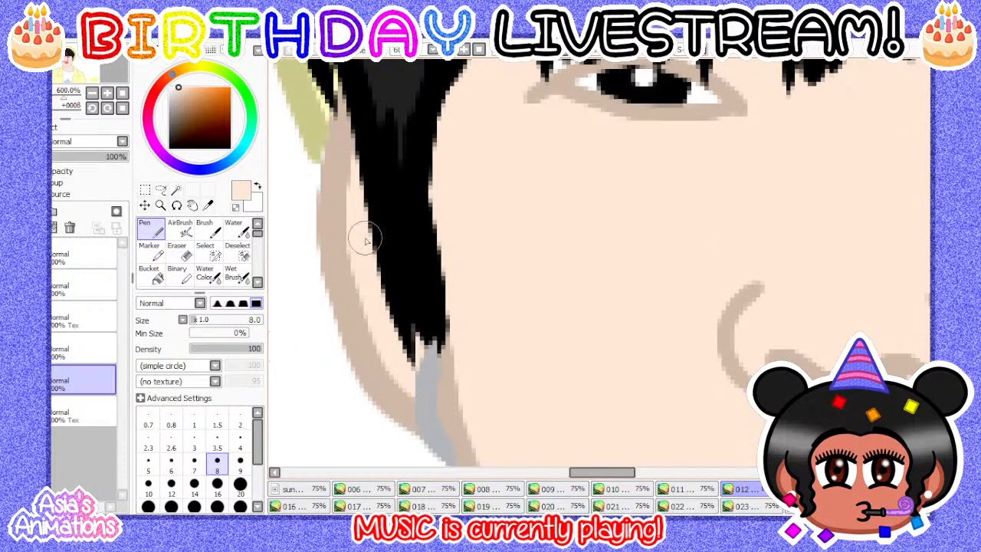
scroll(437, 383, "down", 5)
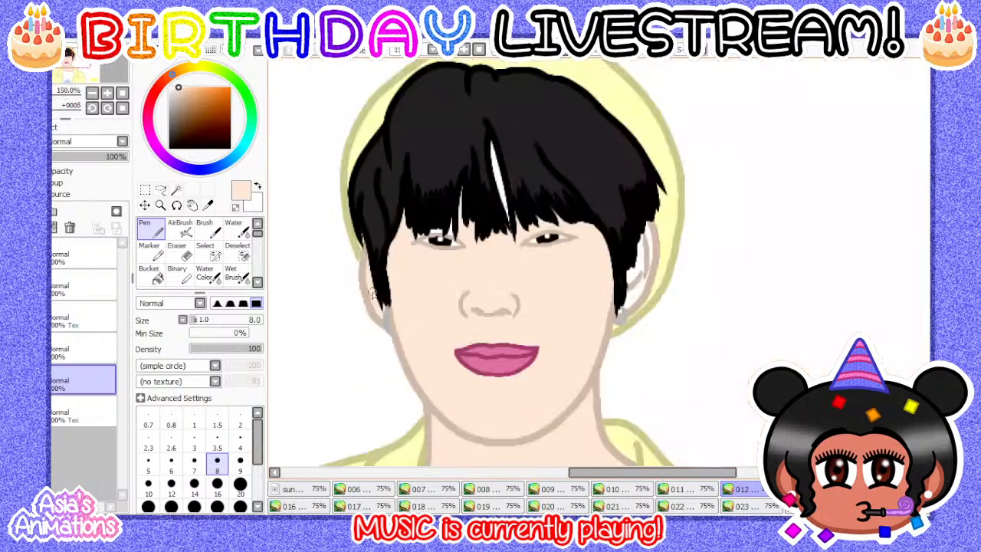
- Fill the ear on the image's right side in frame 012 with peach and switch back to the Pen tool
scroll(594, 257, "up", 4)
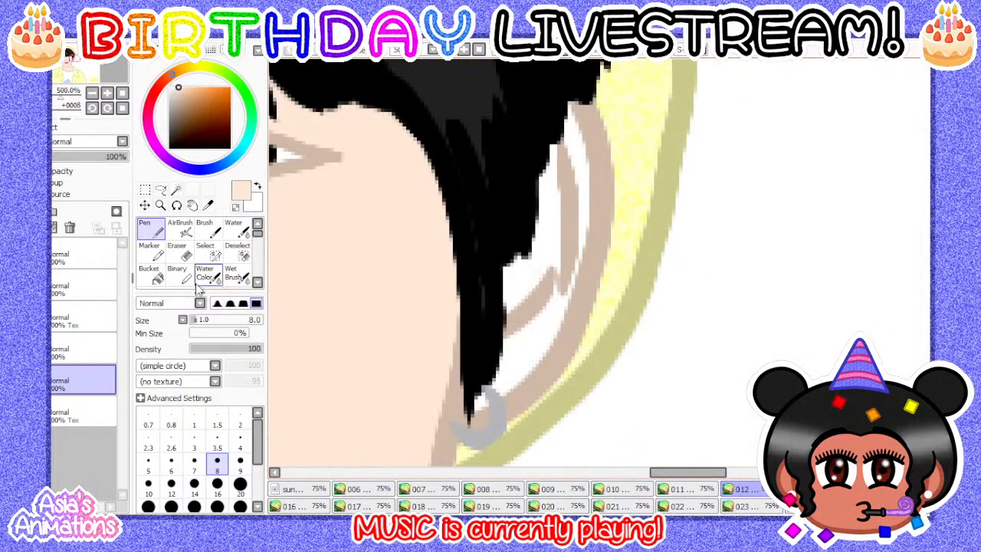
left_click(150, 273)
left_click(151, 228)
scroll(330, 237, "down", 1)
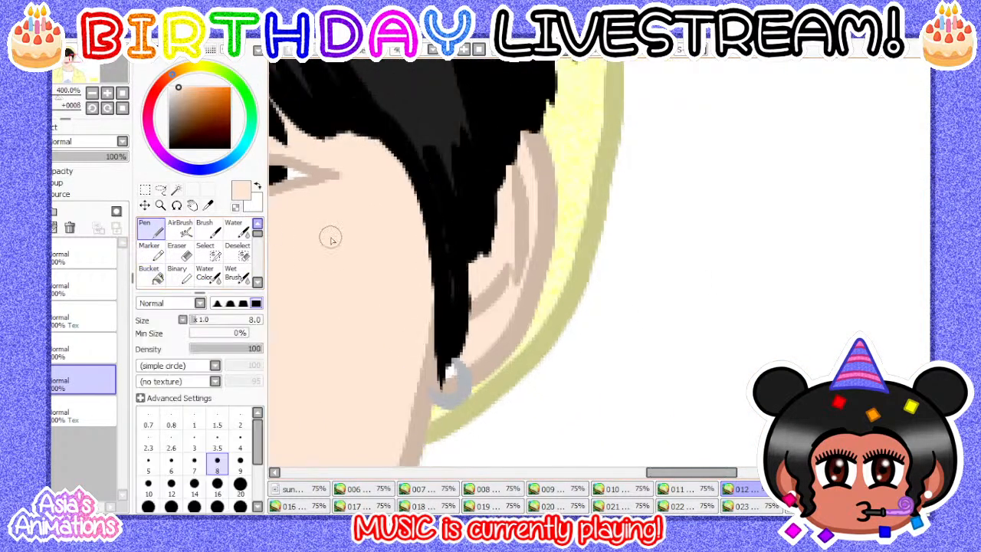
- Touch up the skin around the earring on the image's right side in frame 012
scroll(490, 390, "up", 4)
mouse_move(468, 368)
left_mouse_down()
mouse_move(412, 384)
mouse_move(450, 368)
left_mouse_up()
scroll(582, 210, "down", 3)
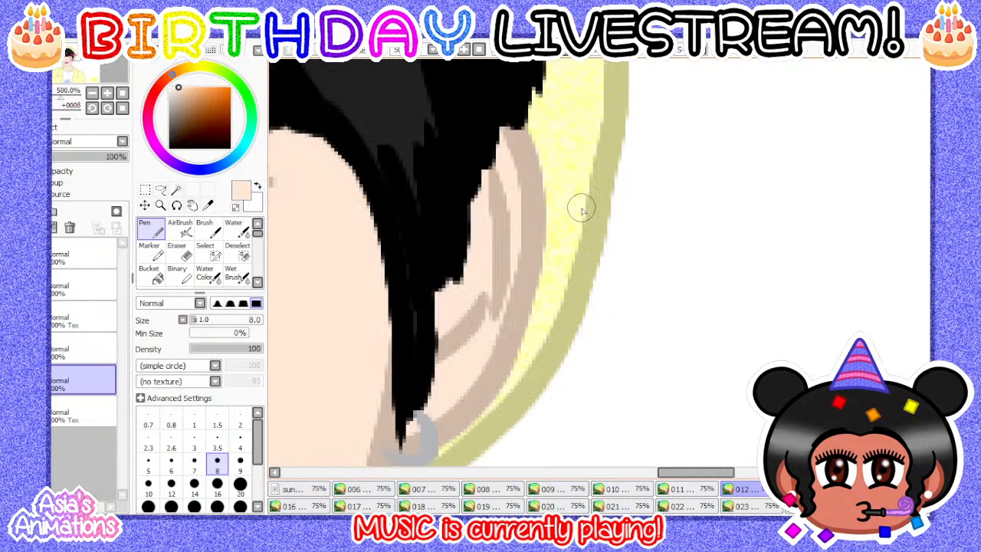
- Paint the long white gap in the centre of the bangs peach in frame 012 with a size 10 pen
left_click(148, 483)
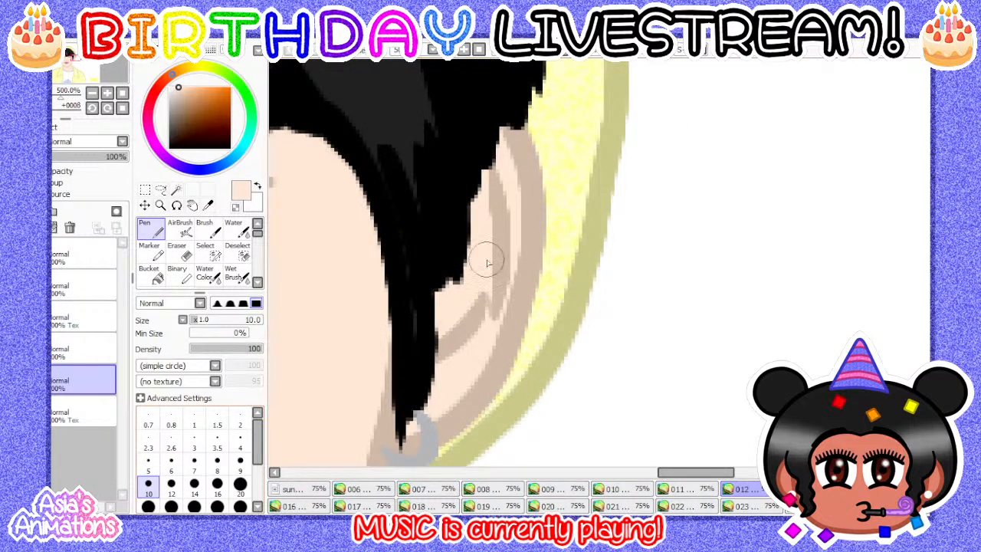
scroll(311, 214, "down", 4)
scroll(355, 201, "up", 5)
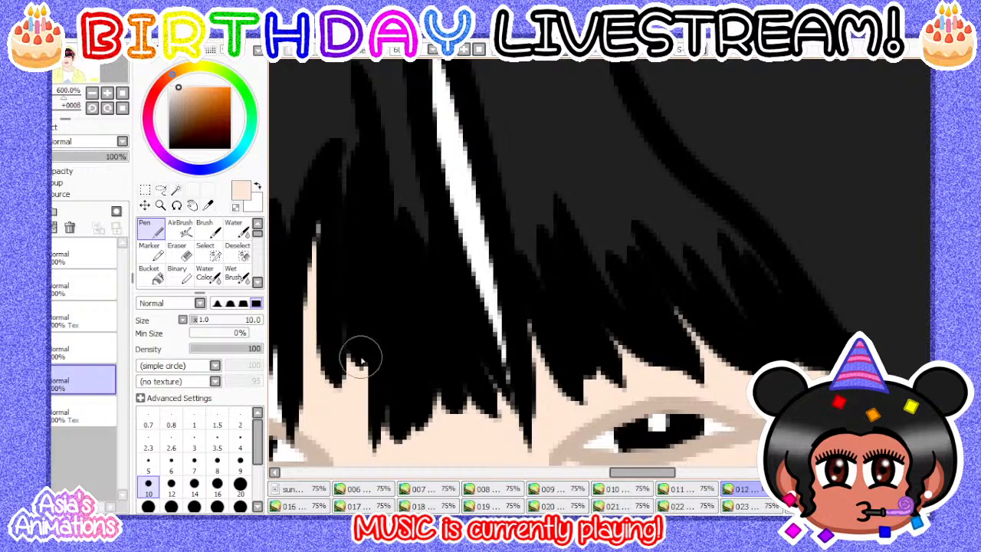
scroll(445, 395, "down", 1)
scroll(460, 389, "down", 1)
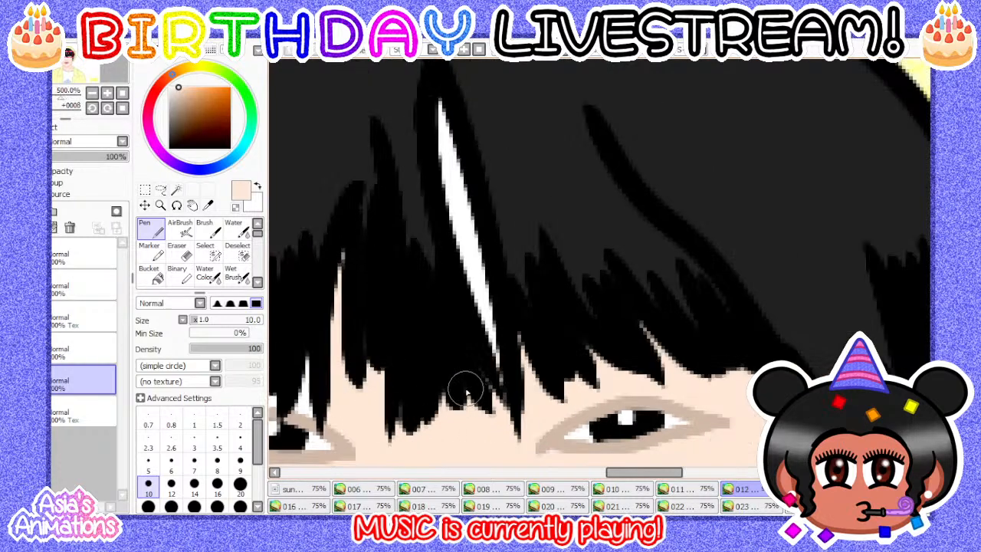
scroll(483, 322, "up", 1)
mouse_move(437, 148)
left_mouse_down()
mouse_move(435, 220)
mouse_move(449, 244)
mouse_move(442, 207)
mouse_move(488, 413)
left_mouse_up()
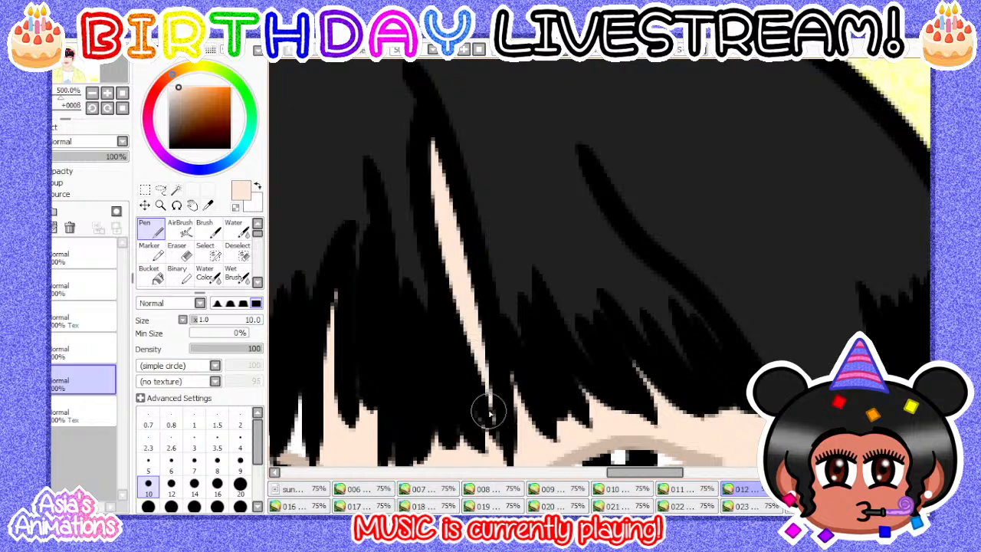
left_click(194, 424)
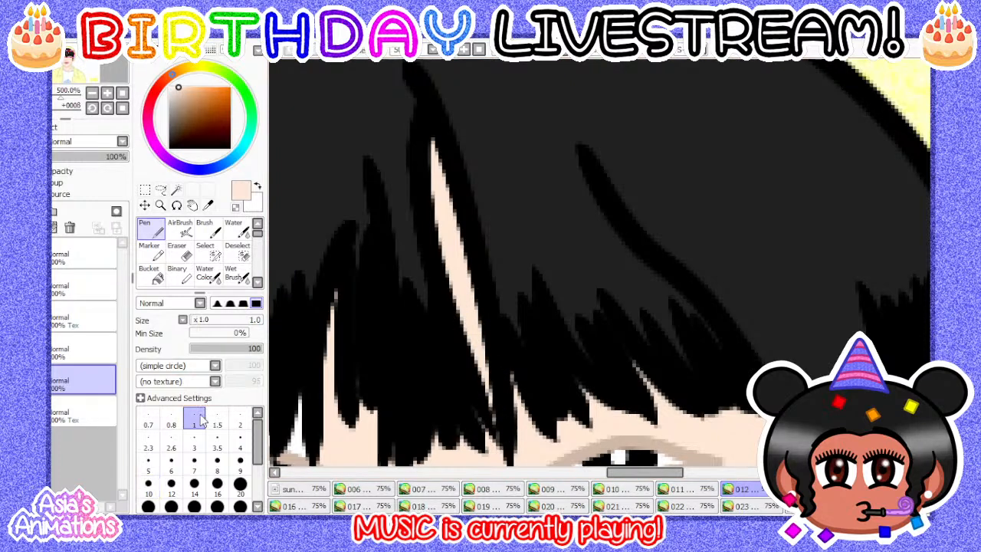
left_click(123, 108)
- Paint the white bang gaps above the eye on the image's left side peach in frame 012 with a size 6 pen
scroll(685, 177, "up", 4)
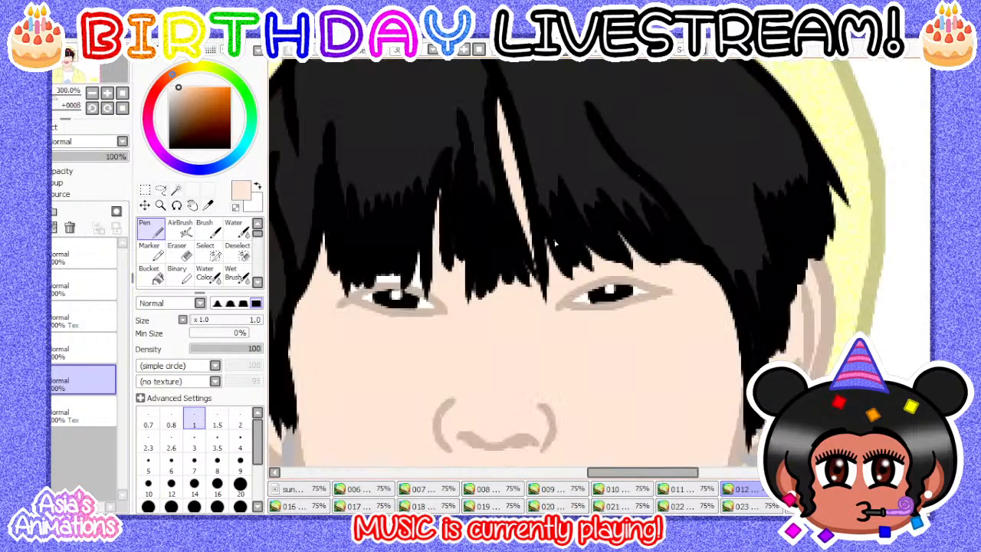
scroll(554, 262, "up", 2)
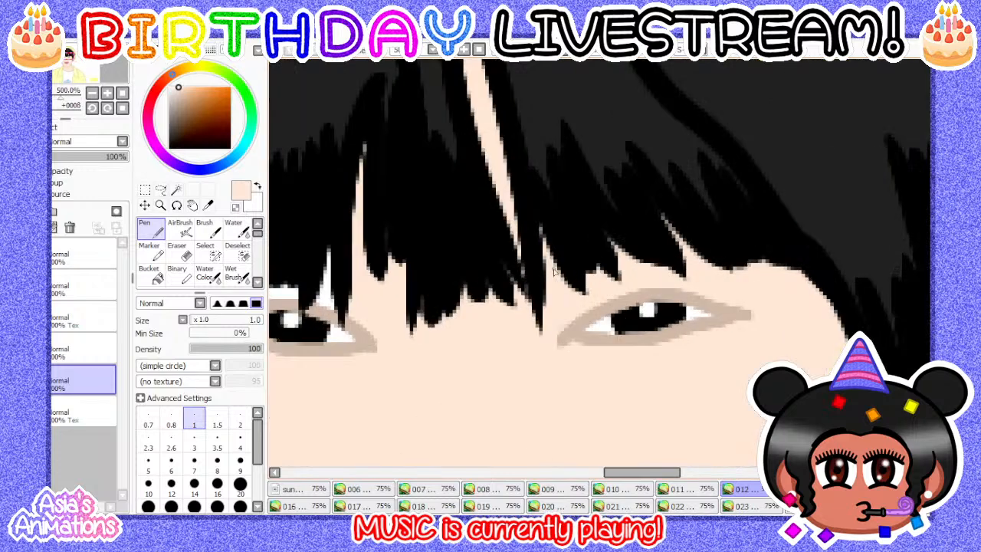
scroll(555, 270, "down", 2)
scroll(349, 244, "up", 2)
left_click(170, 471)
scroll(383, 337, "up", 4)
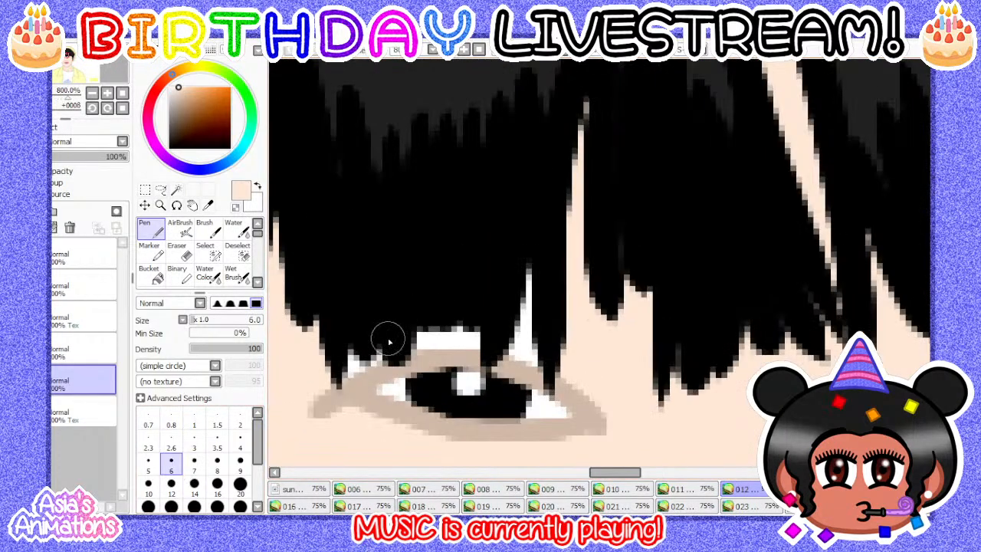
mouse_move(378, 376)
left_mouse_down()
mouse_move(510, 329)
mouse_move(547, 328)
mouse_move(534, 336)
mouse_move(604, 343)
mouse_move(593, 340)
mouse_move(668, 366)
left_mouse_up()
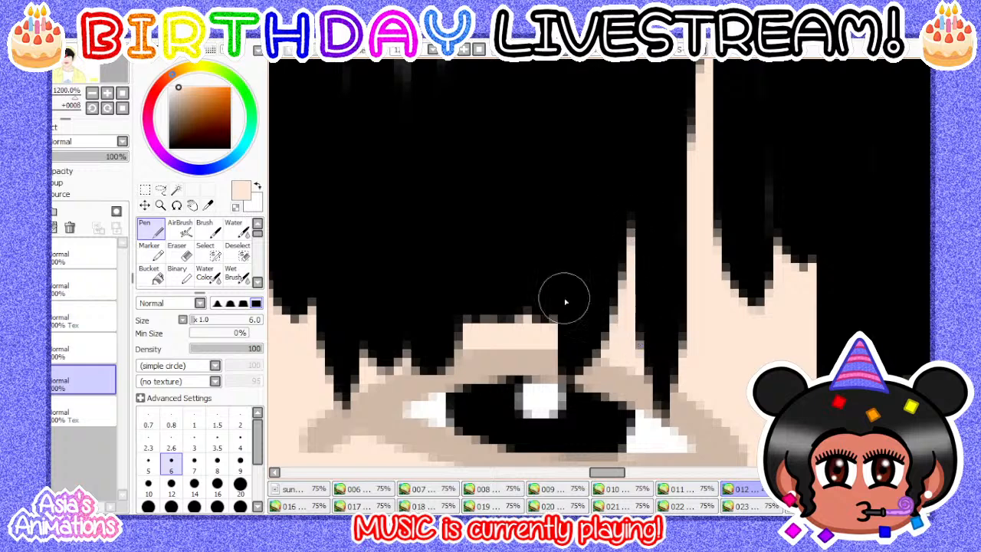
scroll(419, 306, "down", 5)
scroll(419, 305, "down", 1)
left_click(194, 425)
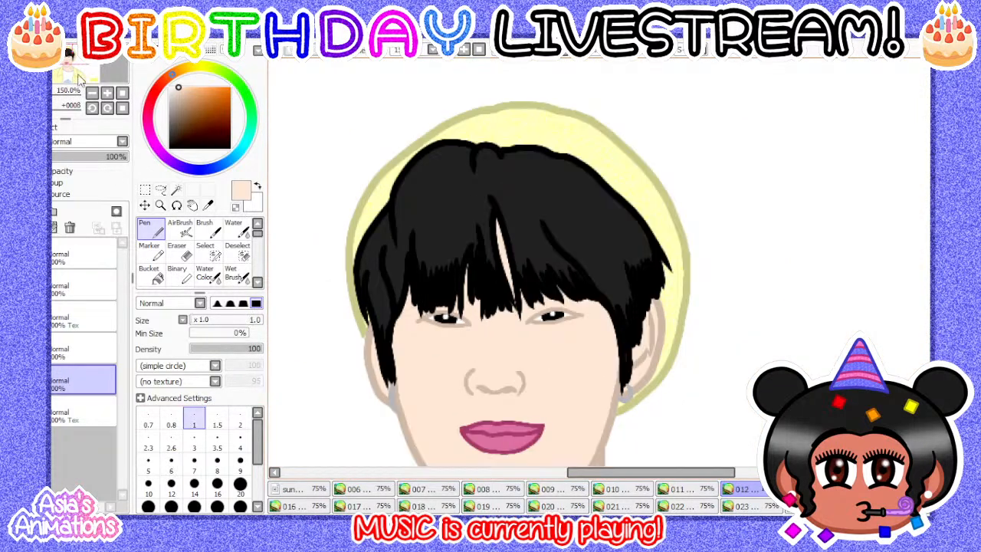
left_click(122, 95)
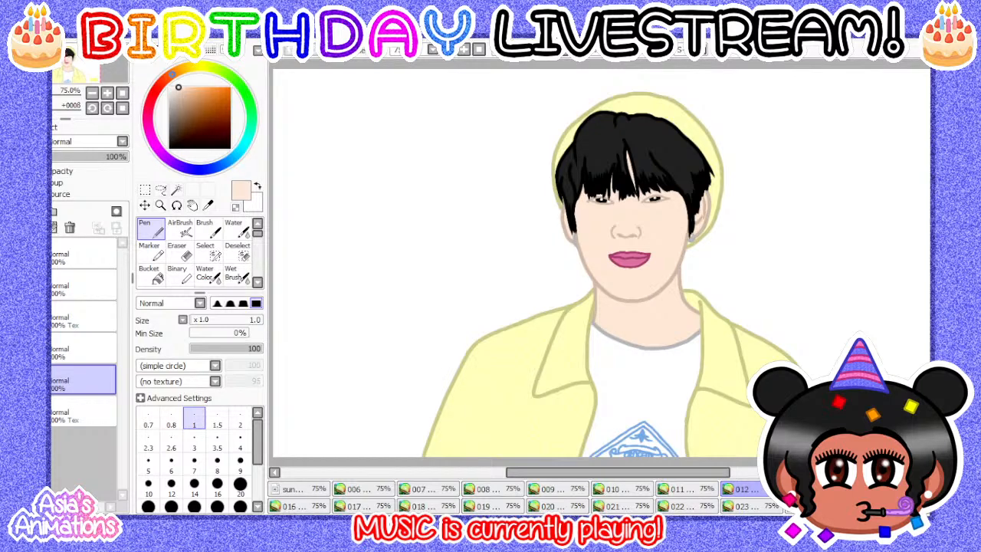
- Compare frame 011 with frame 012, and open frame 013
left_click(713, 489)
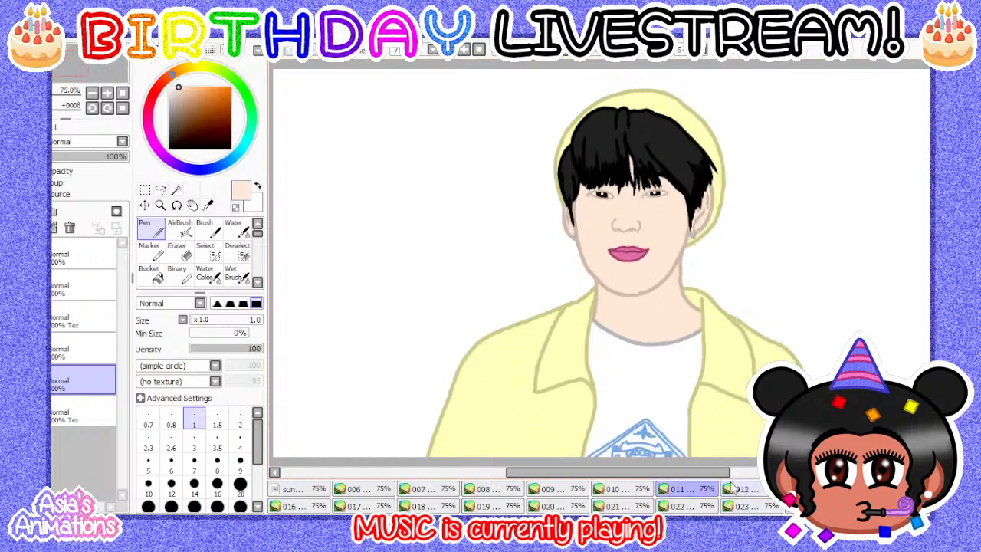
left_click(757, 488)
left_click(804, 489)
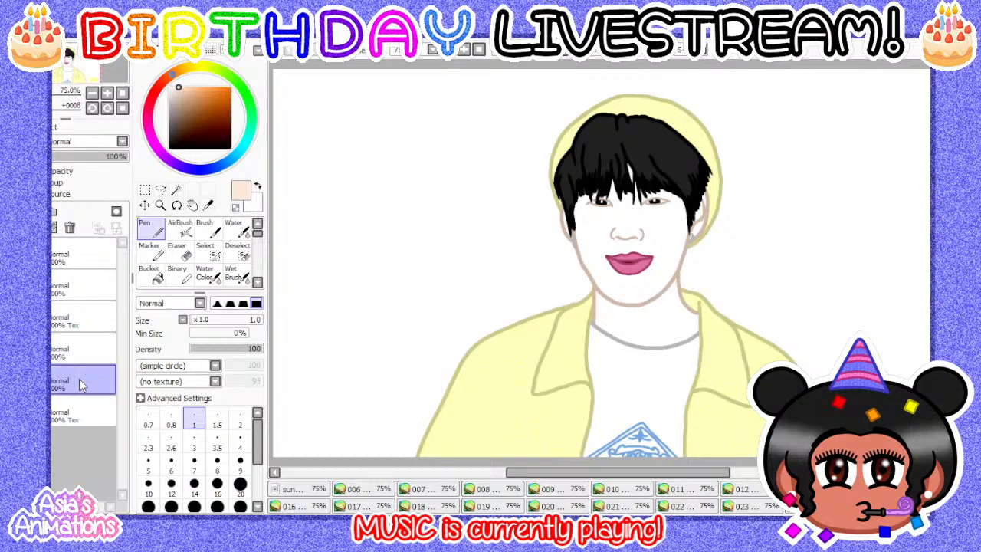
- Fill the face and the neck in frame 013 with the peach skin colour
left_click(161, 278)
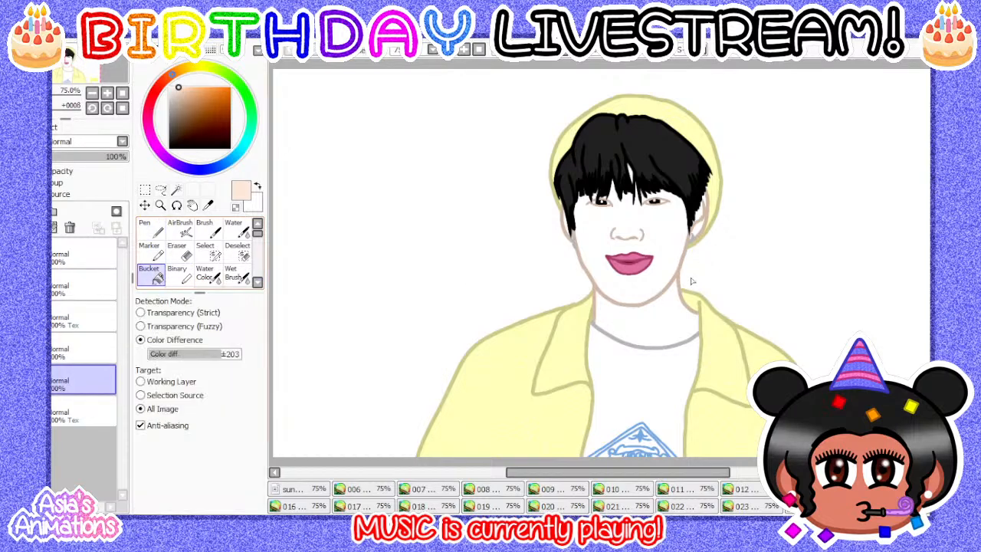
scroll(684, 285, "up", 2)
left_click(624, 283)
left_click(604, 342)
scroll(470, 336, "down", 2)
- Paint the ear on the image's left side peach in frame 013 with a size 8 pen
scroll(520, 290, "up", 5)
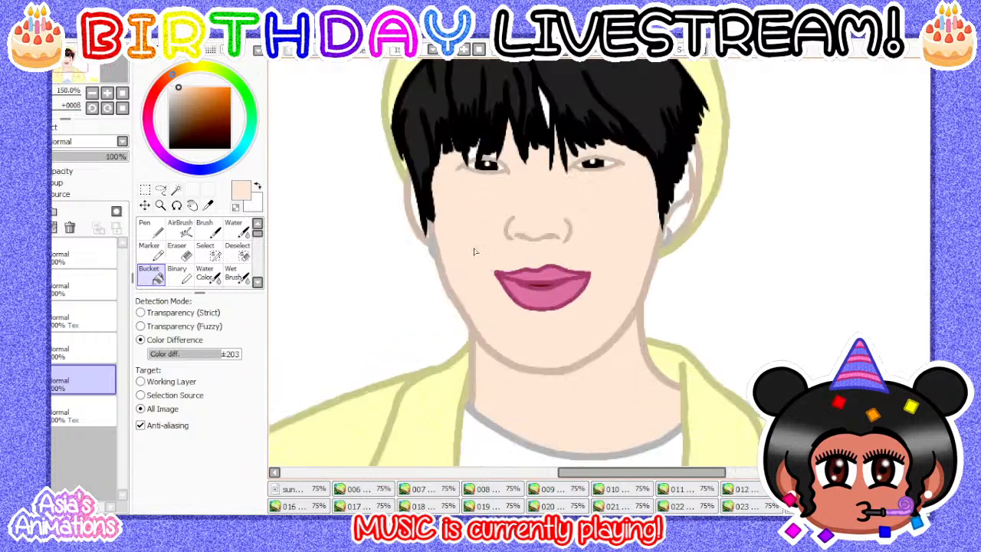
left_click(150, 228)
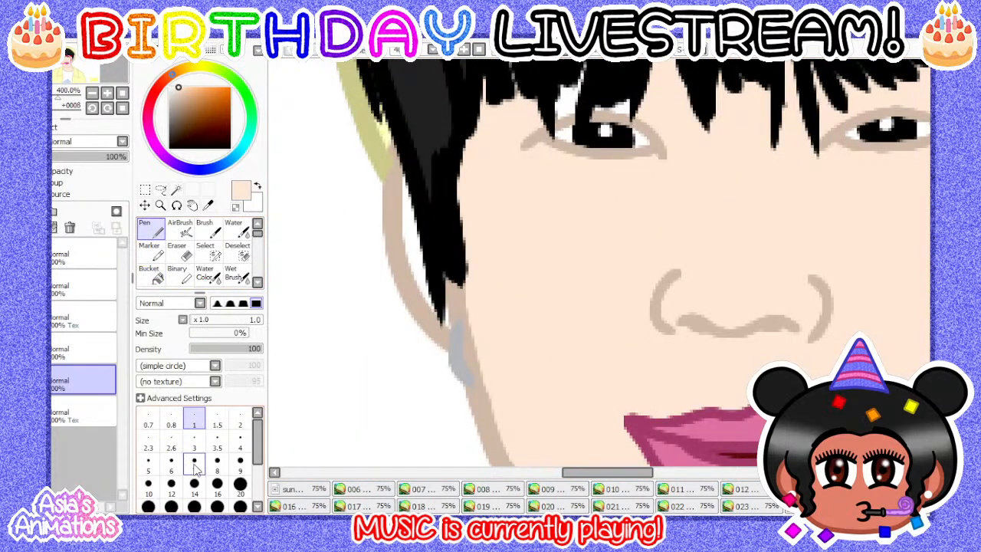
left_click(194, 467)
scroll(437, 230, "up", 2)
scroll(420, 193, "up", 1)
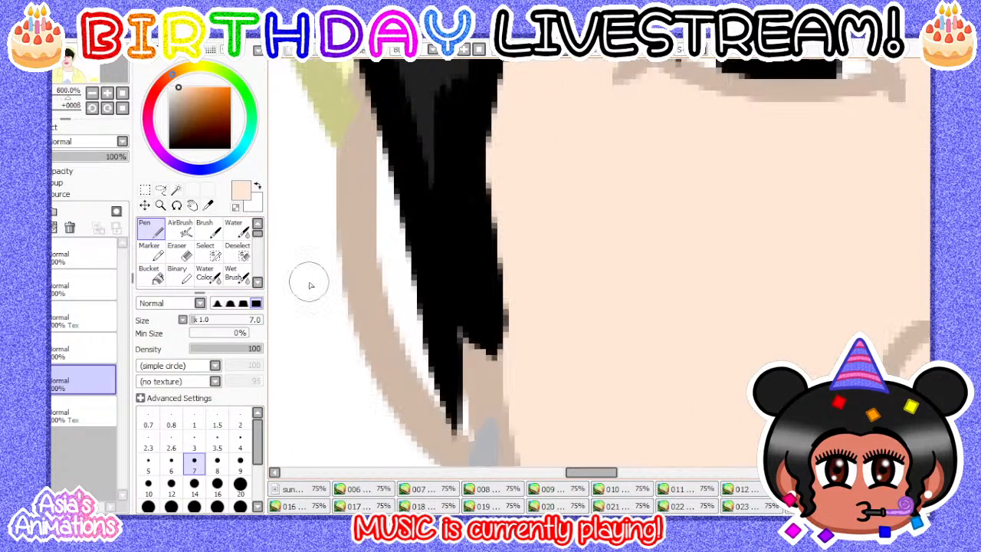
left_click(217, 467)
mouse_move(386, 231)
left_mouse_down()
mouse_move(400, 252)
mouse_move(372, 236)
mouse_move(414, 302)
mouse_move(441, 407)
mouse_move(469, 368)
left_mouse_up()
scroll(469, 368, "down", 3)
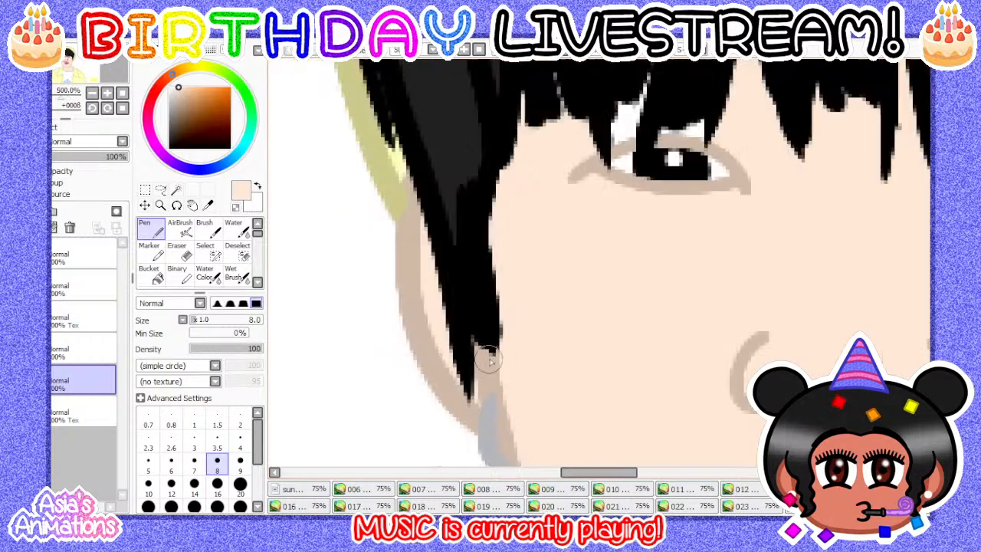
- Paint the white bang gaps above the eye on the image's left side peach in frame 013
scroll(496, 395, "up", 2)
scroll(515, 368, "down", 3)
scroll(507, 227, "up", 4)
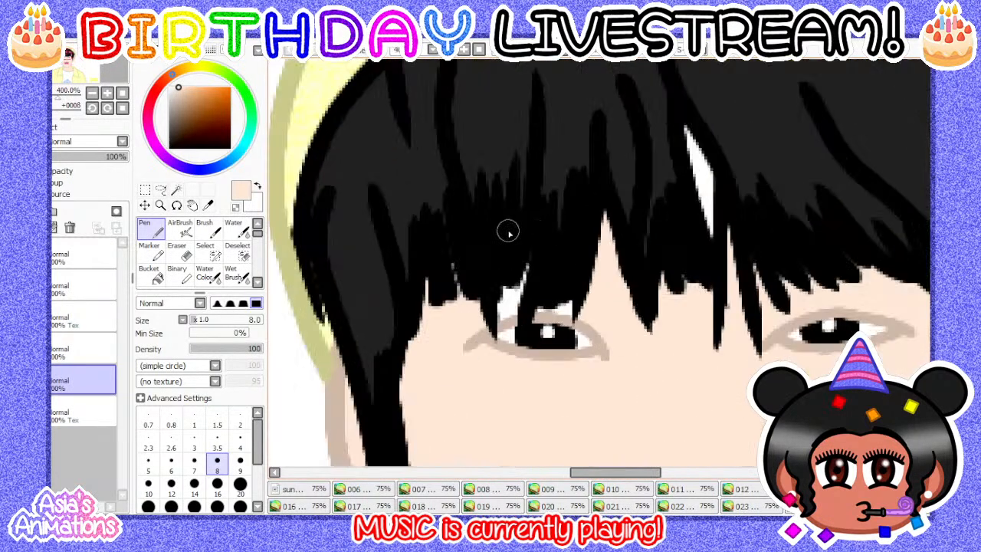
left_click_drag(543, 344, 691, 343)
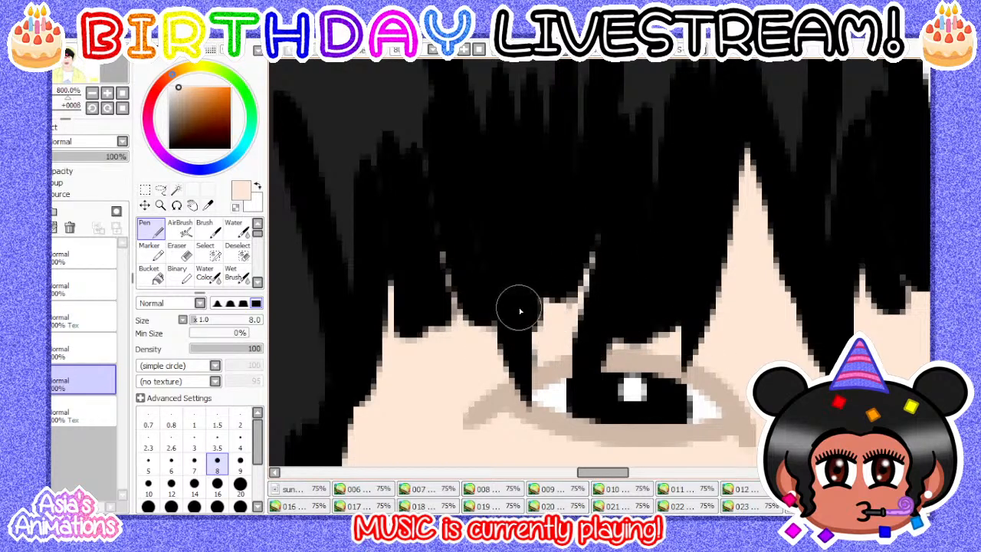
scroll(491, 308, "down", 3)
- Paint the centre bangs gap and the small gap beside it peach in frame 013 with a size 10 pen
scroll(593, 261, "up", 2)
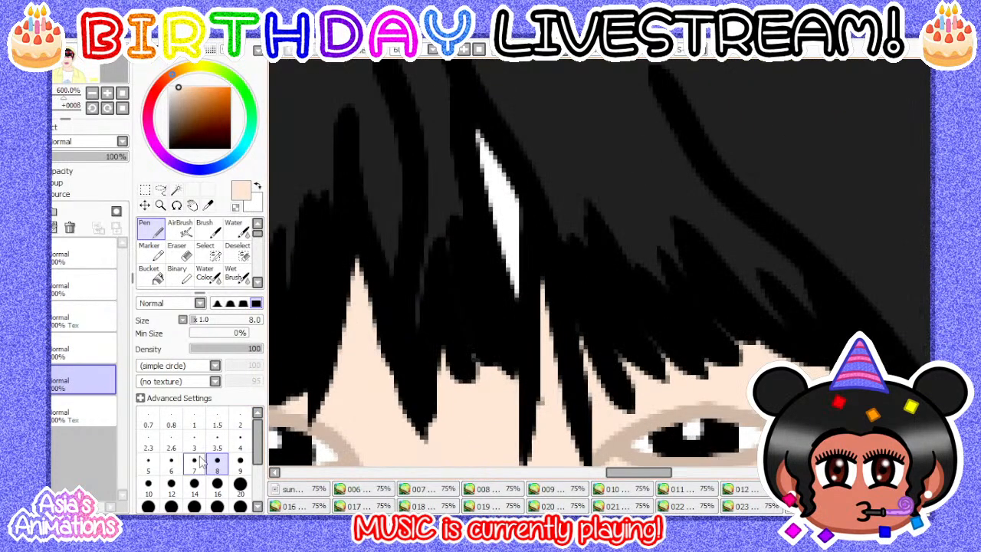
left_click(171, 484)
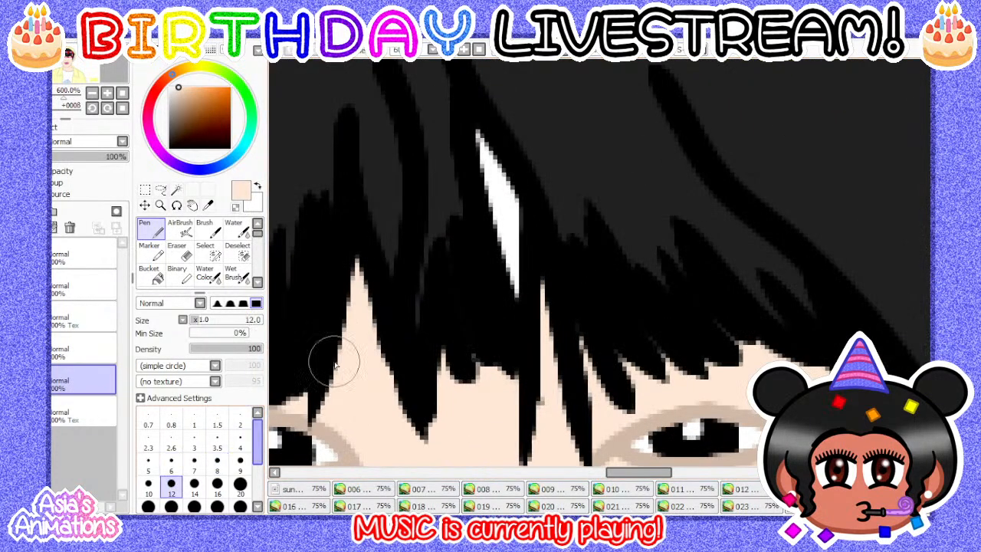
left_click(148, 484)
mouse_move(483, 136)
left_mouse_down()
mouse_move(525, 256)
mouse_move(512, 199)
left_mouse_up()
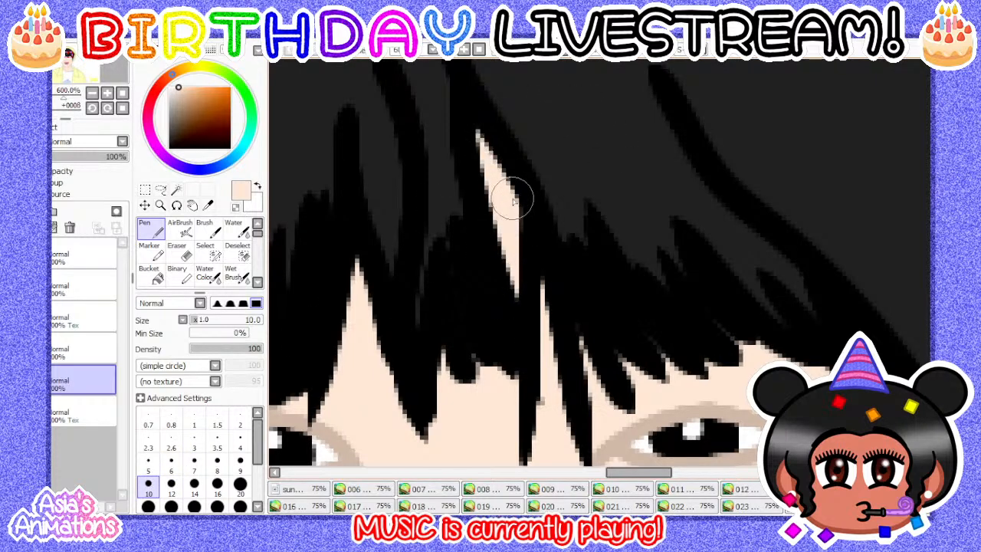
left_click_drag(582, 351, 592, 382)
scroll(491, 345, "down", 1)
scroll(549, 361, "up", 1)
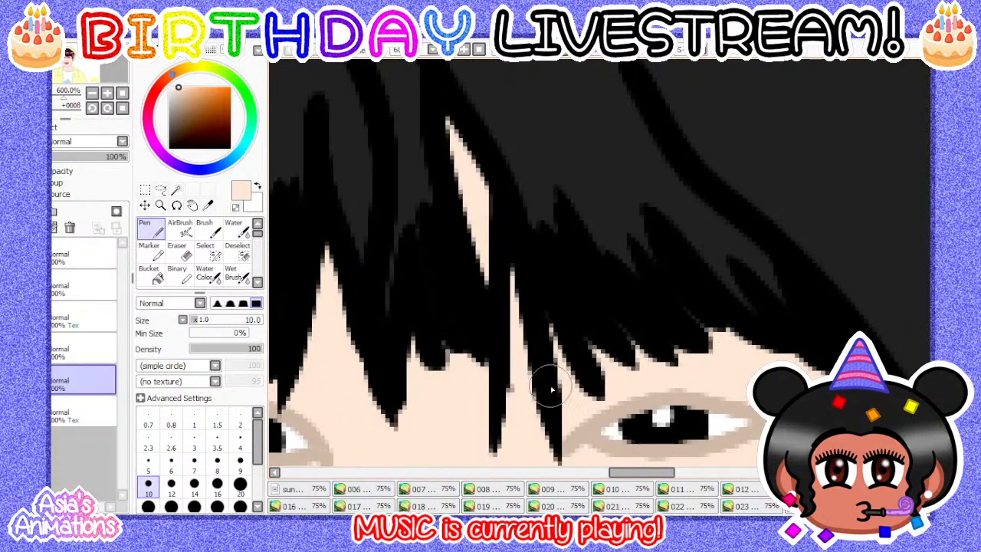
scroll(530, 259, "down", 4)
- Paint the ear on the image's right side peach in frame 013 with a size 14 pen, and reset the pen size to 1
scroll(688, 370, "up", 2)
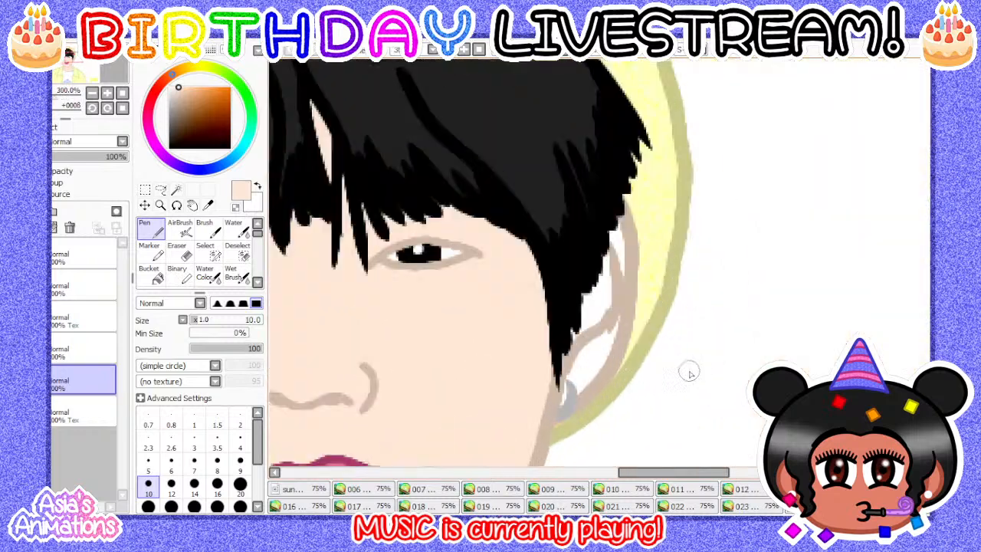
scroll(656, 339, "up", 1)
scroll(652, 338, "up", 1)
key("bracketright")
key("bracketright")
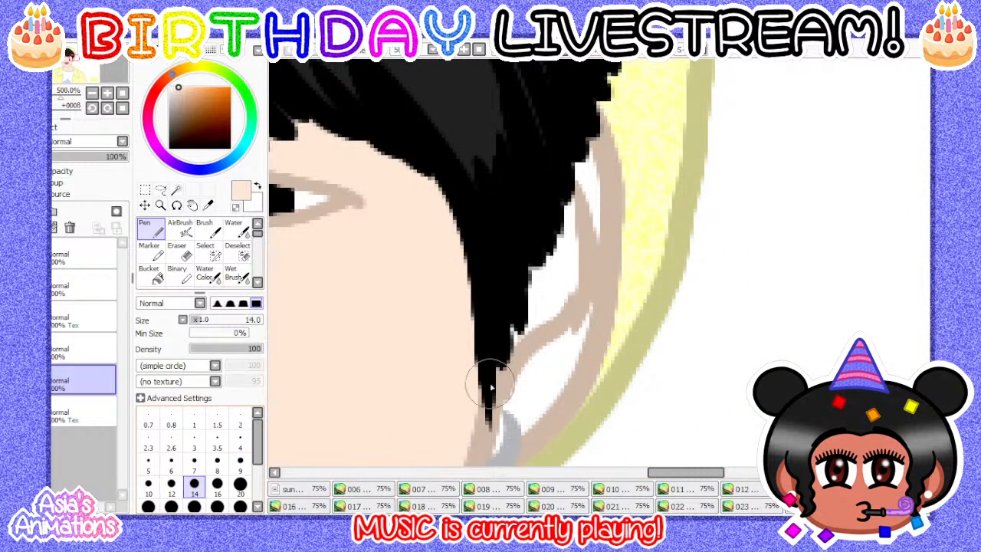
mouse_move(494, 422)
left_mouse_down()
mouse_move(533, 397)
mouse_move(550, 358)
mouse_move(526, 339)
mouse_move(555, 325)
mouse_move(548, 390)
mouse_move(578, 312)
mouse_move(558, 312)
mouse_move(543, 283)
mouse_move(591, 152)
left_mouse_up()
left_click(148, 484)
scroll(588, 176, "up", 1)
scroll(568, 291, "down", 6)
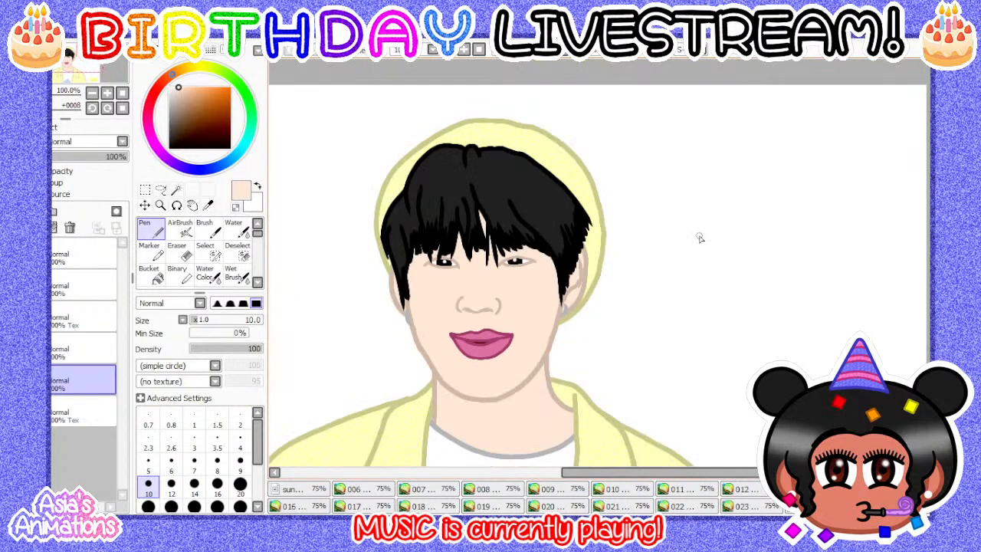
scroll(700, 237, "down", 1)
left_click(194, 420)
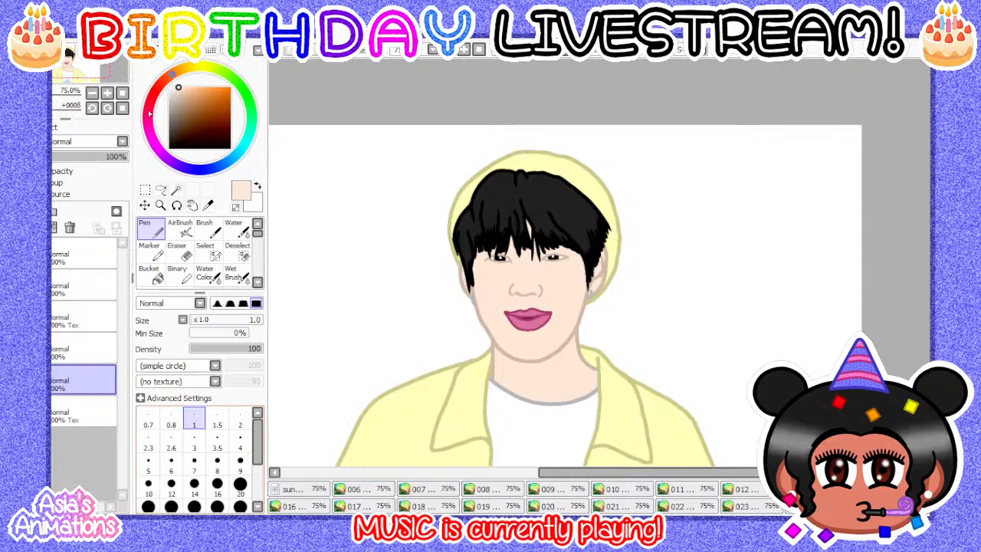
left_click(122, 108)
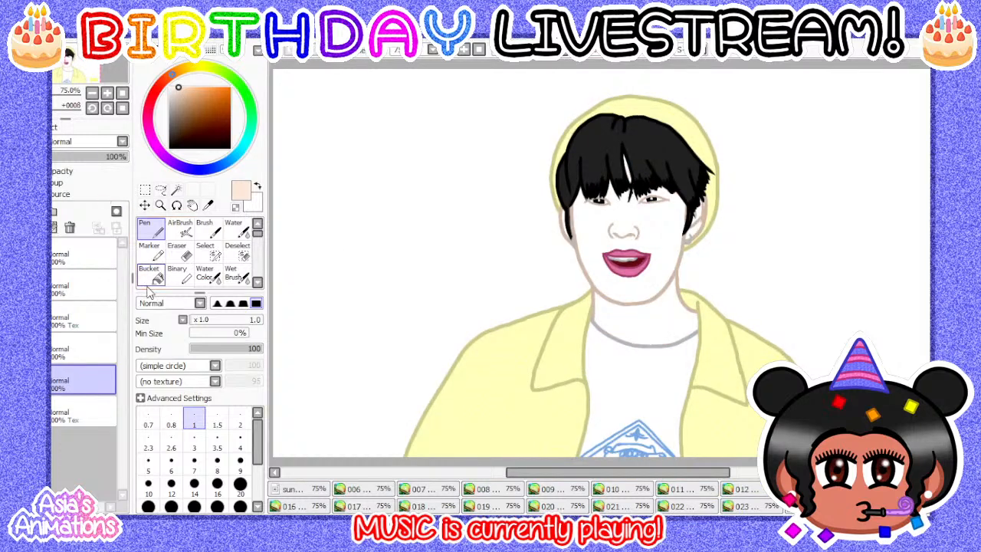
- In frame 014, replace the fourth layer with a new layer directly above the bottom layer
left_click(63, 348)
left_click(69, 227)
left_click(63, 380)
left_click(20, 211)
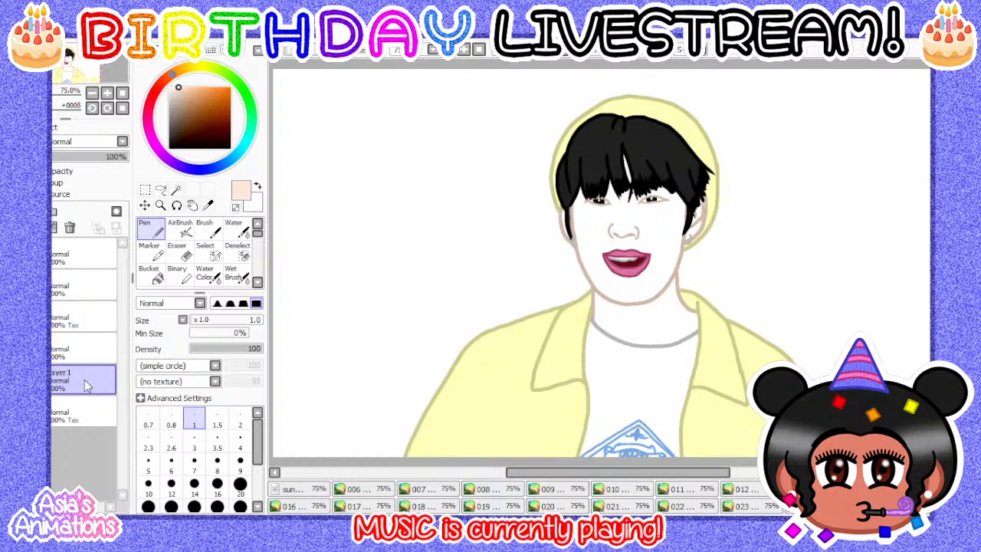
- Fill the face and the neck in frame 014 with the peach skin colour
left_click(154, 274)
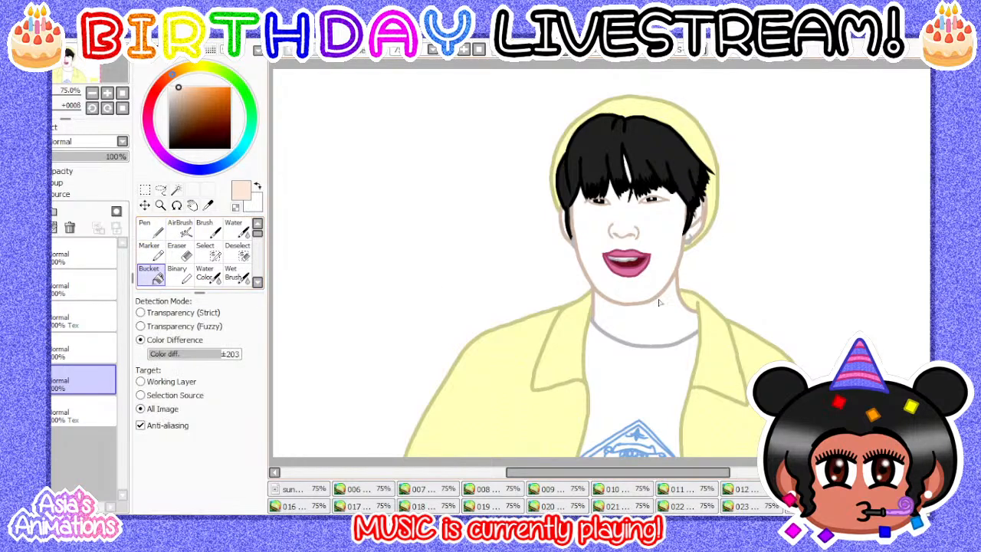
scroll(660, 301, "up", 2)
left_click(635, 297)
left_click(634, 342)
scroll(543, 366, "down", 2)
- Paint the ear on the image's right side peach in frame 014 with a size 10 pen
scroll(544, 324, "up", 4)
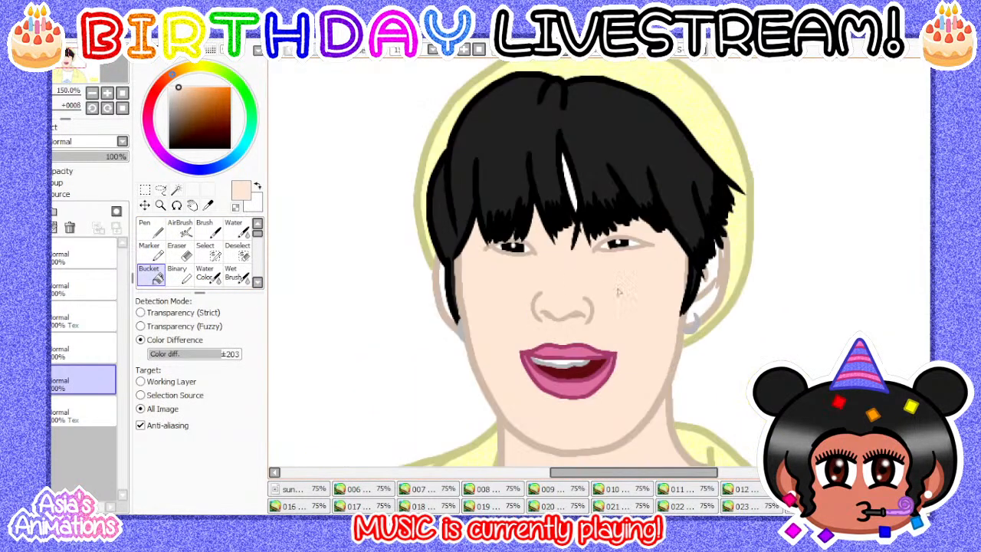
scroll(583, 326, "up", 2)
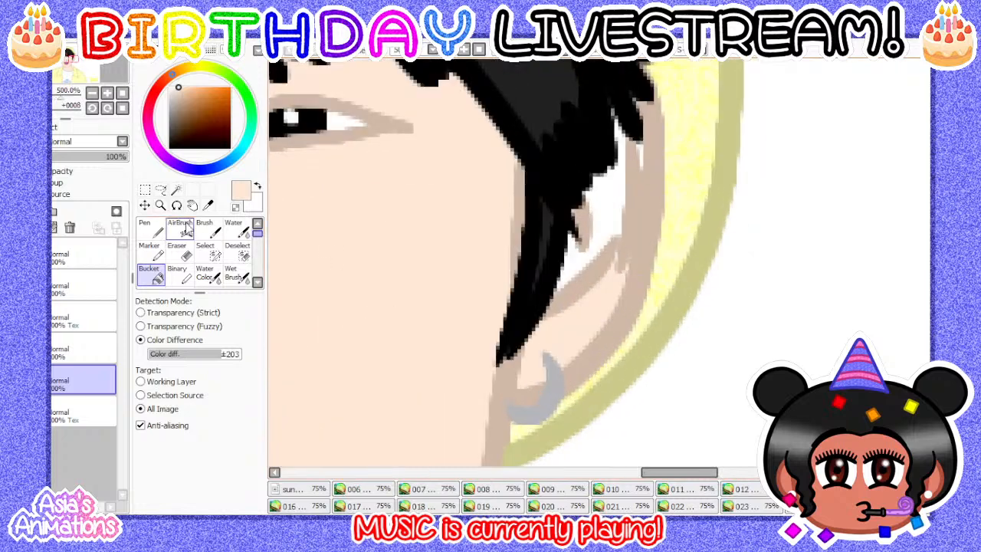
left_click(151, 228)
left_click(148, 491)
scroll(429, 383, "down", 2)
scroll(593, 260, "up", 2)
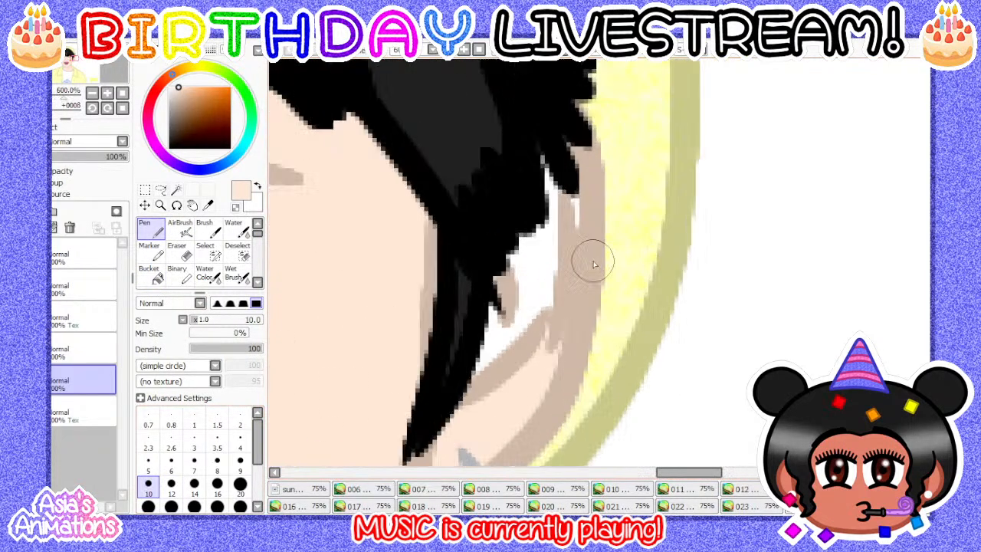
scroll(588, 253, "up", 2)
scroll(567, 181, "down", 2)
mouse_move(560, 180)
left_mouse_down()
mouse_move(555, 242)
mouse_move(541, 224)
mouse_move(502, 263)
mouse_move(510, 326)
left_mouse_up()
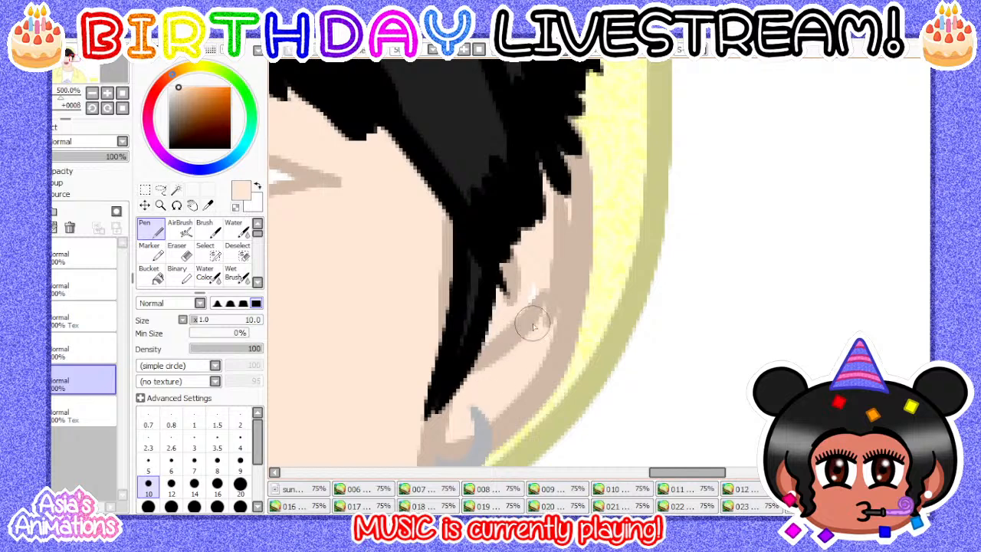
- Paint the ear on the image's left side peach in frame 014 with the size 10 pen
scroll(553, 187, "down", 3)
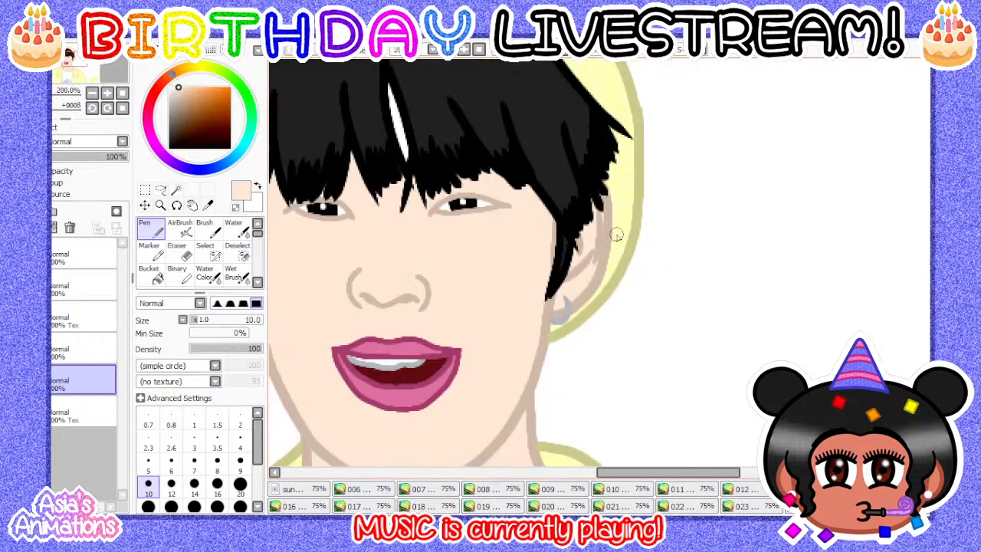
scroll(309, 268, "up", 4)
mouse_move(367, 217)
left_mouse_down()
mouse_move(376, 331)
mouse_move(406, 413)
mouse_move(449, 438)
left_mouse_up()
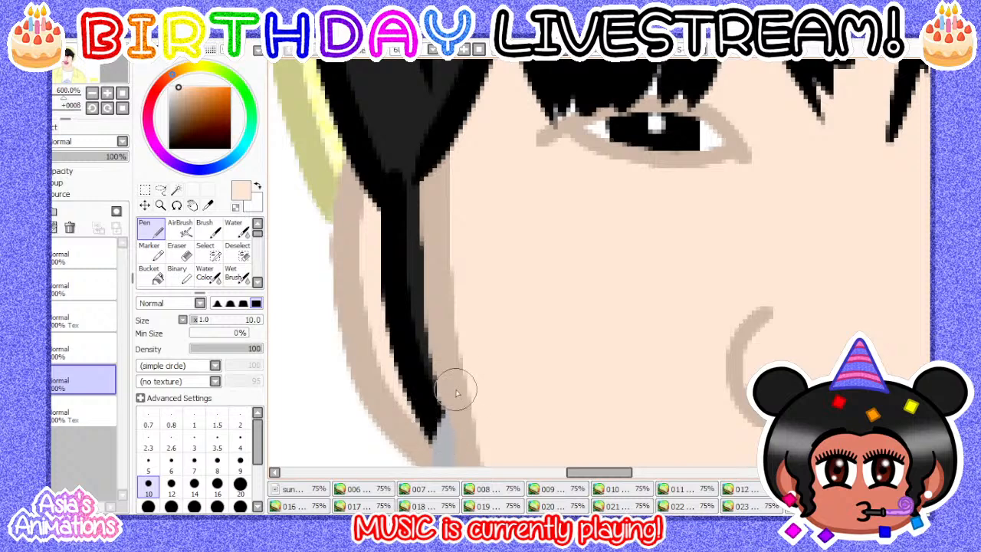
- Touch up the white specks between the bangs and the eye on the image's left side in frame 014 with a size 7 pen
scroll(478, 384, "down", 3)
scroll(447, 267, "up", 3)
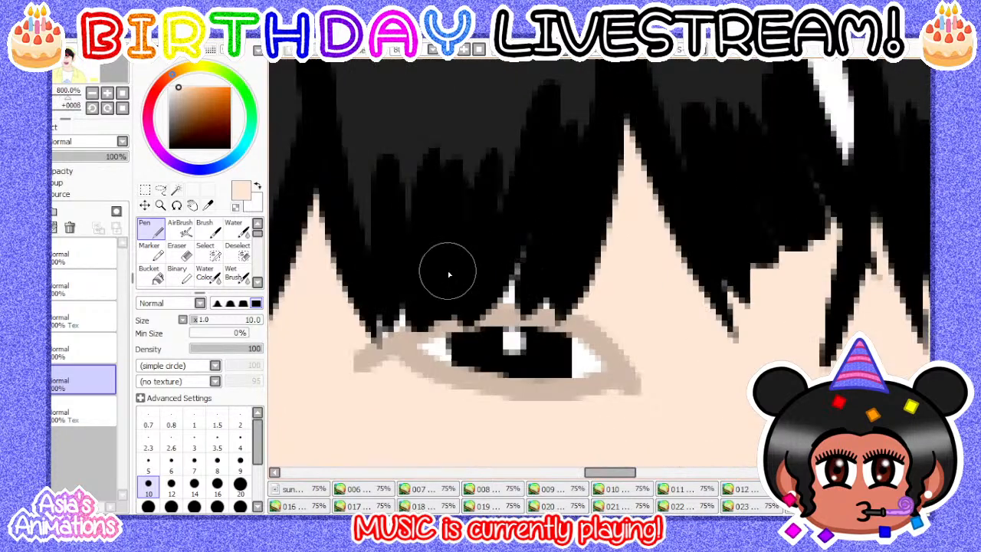
left_click(194, 459)
scroll(478, 273, "up", 1)
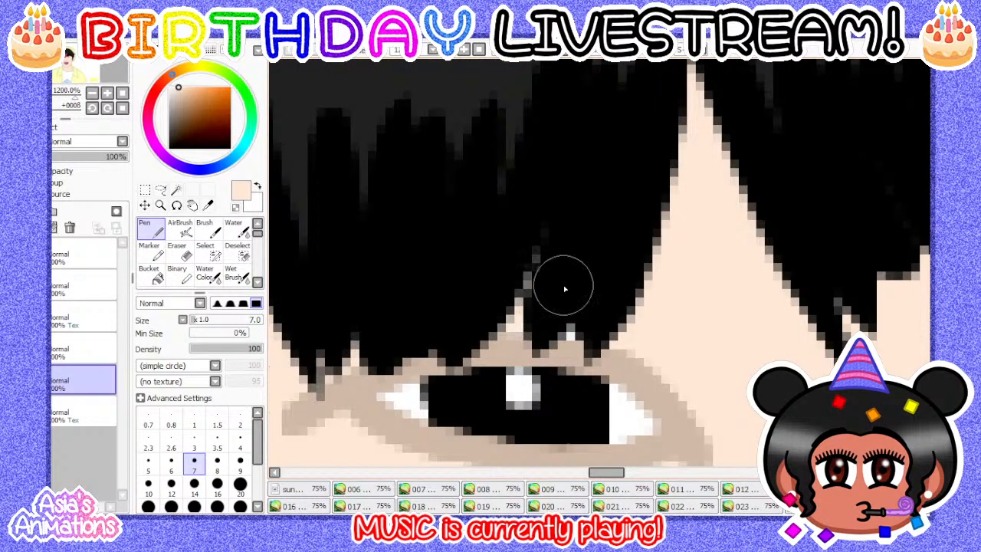
scroll(548, 287, "down", 3)
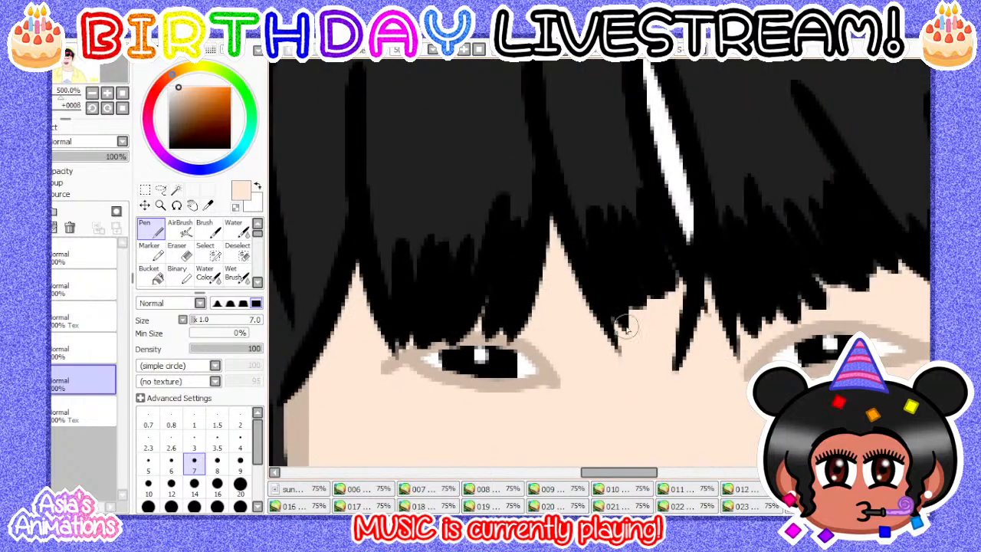
scroll(598, 272, "up", 2)
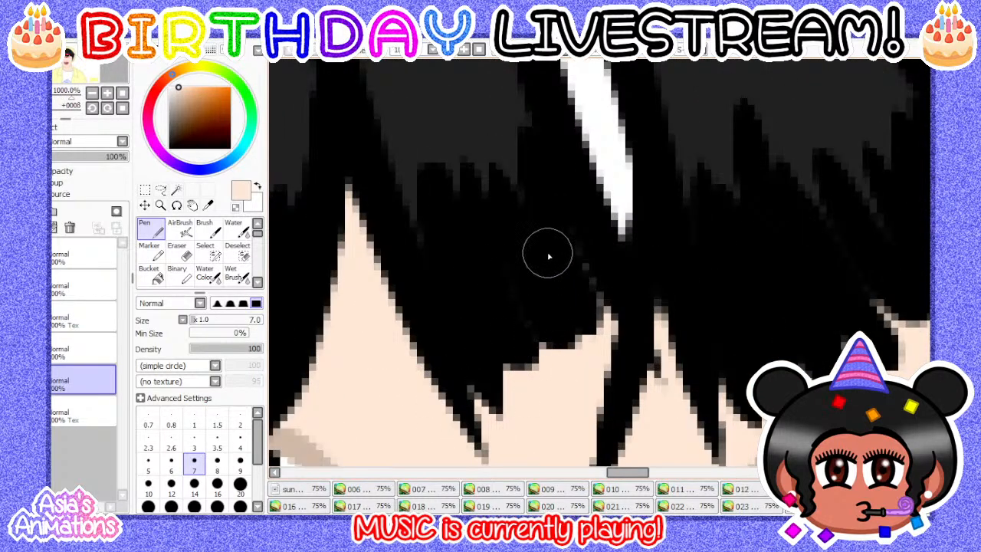
scroll(536, 330, "down", 2)
scroll(498, 276, "up", 2)
- Touch up the bangs' lower edge above the eye on the image's right side in frame 014 with a size 8 pen
key("bracketright")
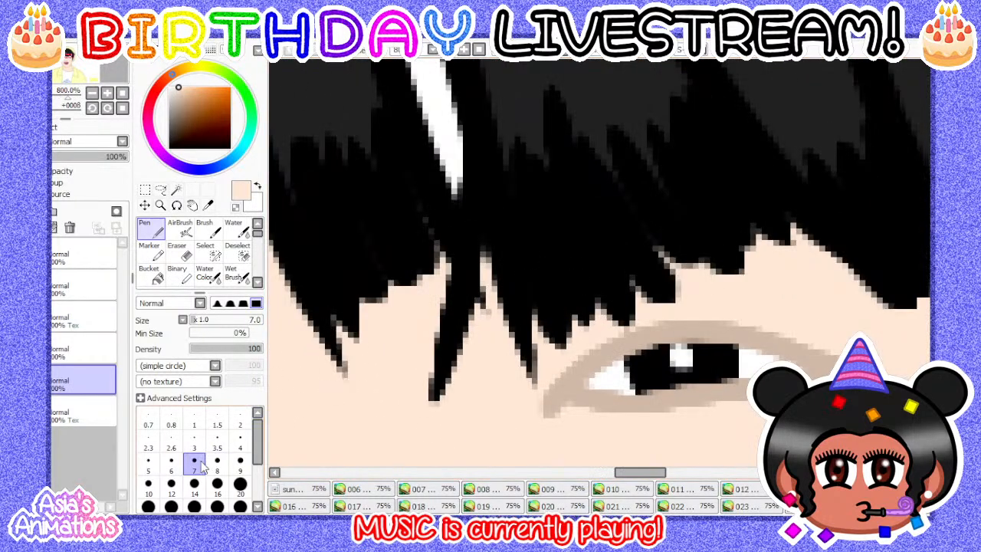
scroll(529, 383, "down", 2)
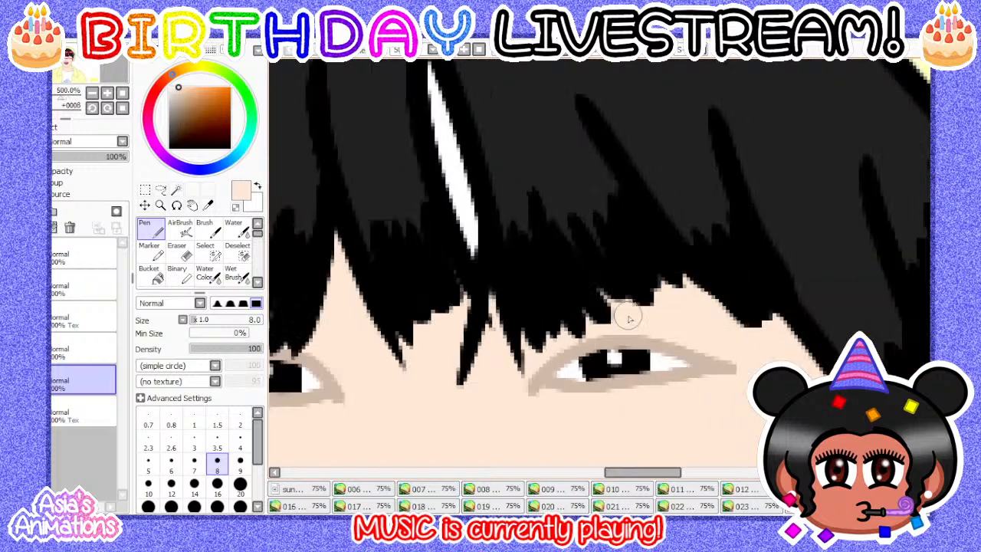
scroll(496, 360, "up", 2)
scroll(601, 282, "down", 4)
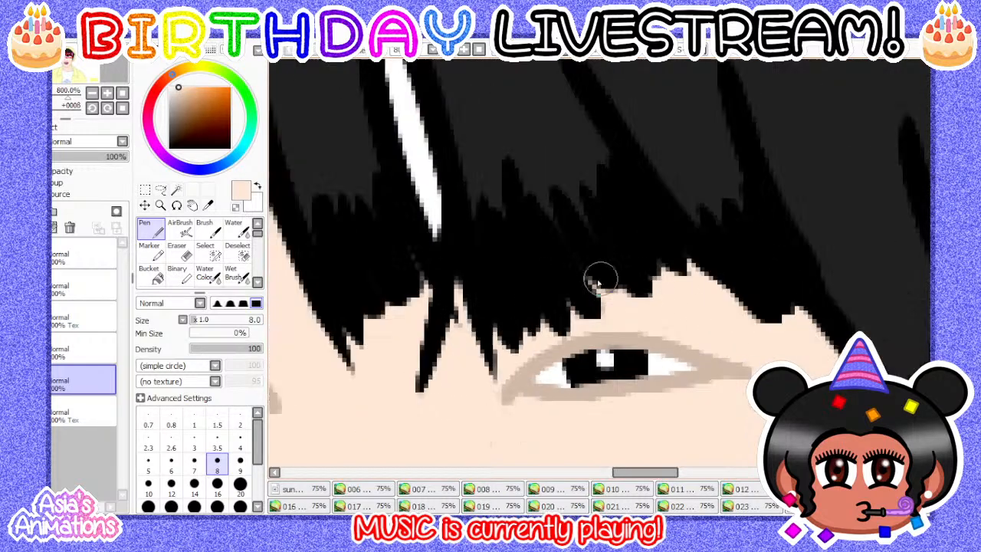
scroll(613, 287, "down", 1)
scroll(599, 227, "up", 4)
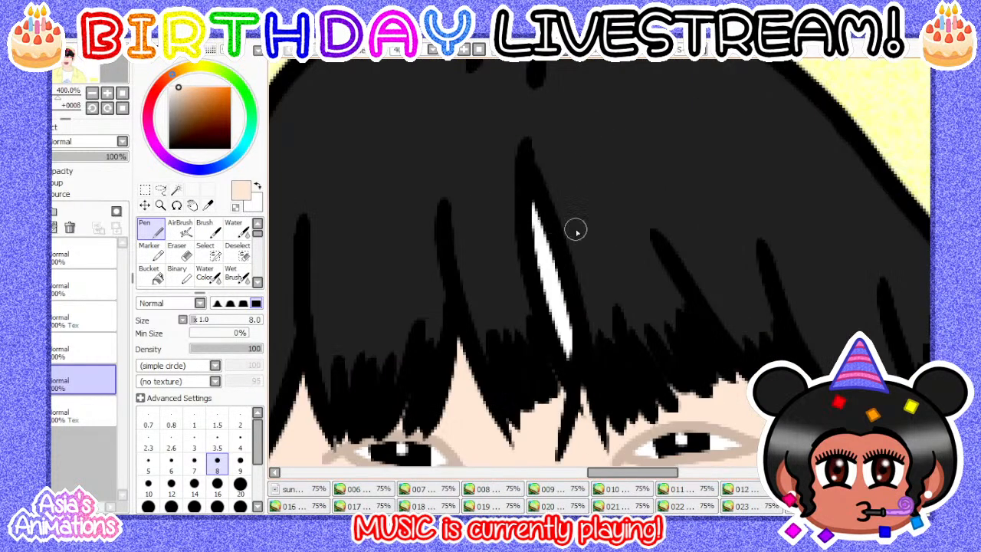
- Paint the centre bangs gap peach in frame 014 with the size 8 pen, and reset the pen size to 1
mouse_move(508, 167)
left_mouse_down()
mouse_move(518, 251)
mouse_move(524, 234)
mouse_move(556, 335)
mouse_move(526, 282)
mouse_move(542, 343)
mouse_move(555, 332)
mouse_move(557, 412)
left_mouse_up()
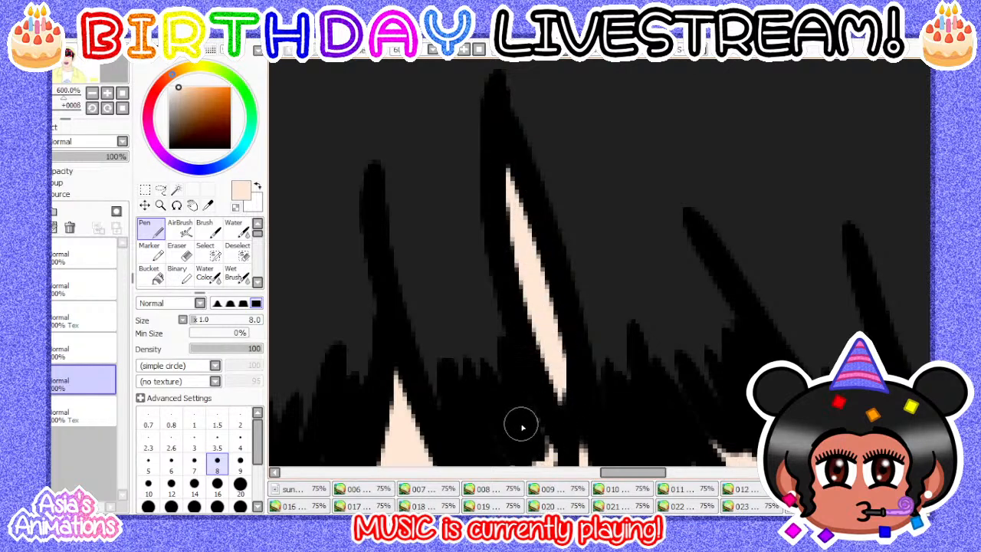
left_click(194, 423)
left_click(122, 108)
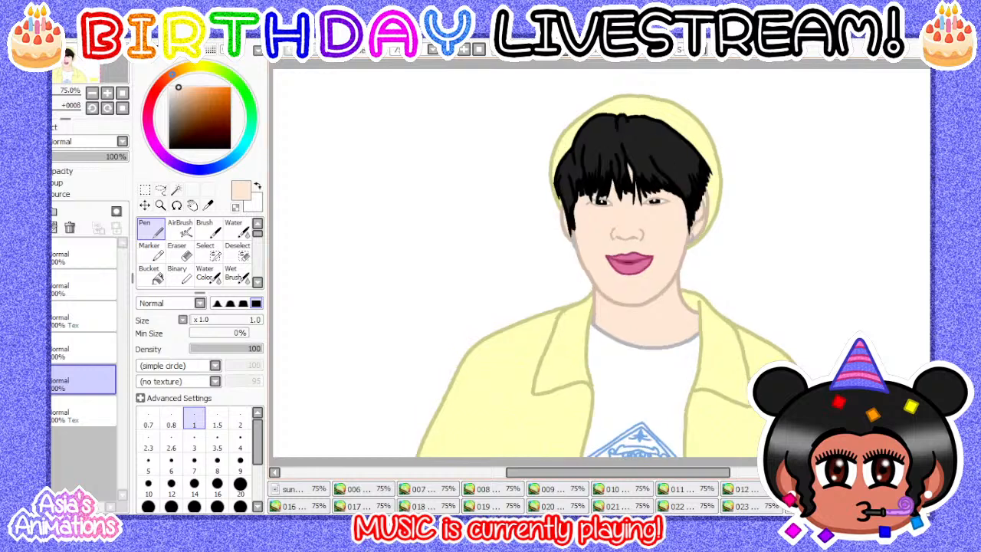
- Fill the face and the neck in frame 015 with the peach skin colour using the Bucket tool
left_click(151, 274)
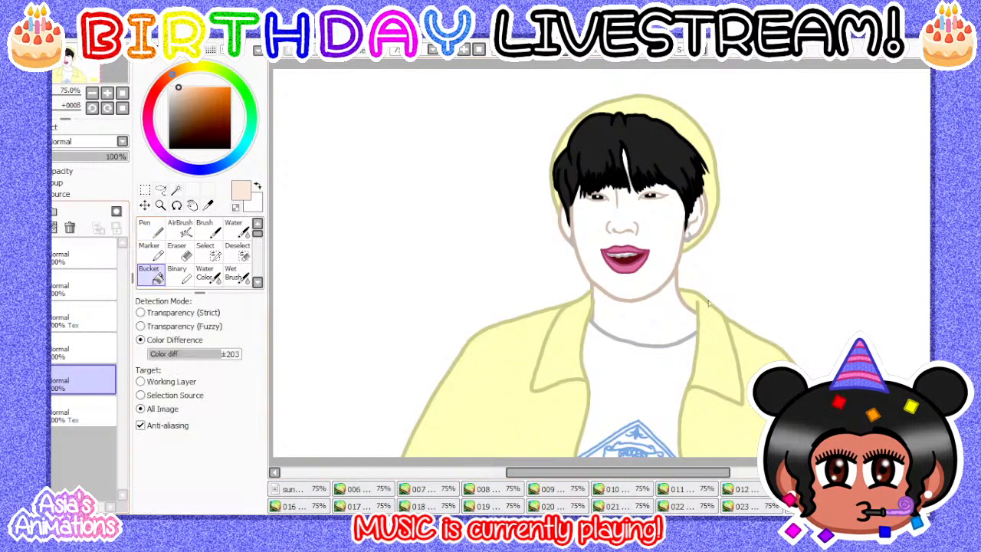
scroll(681, 302, "up", 2)
left_click(615, 268)
left_click(582, 330)
scroll(438, 339, "down", 2)
scroll(446, 231, "up", 2)
- Fill the ear on the image's left side peach in frame 015 and touch up its edges with a size 10 pen
scroll(444, 234, "up", 3)
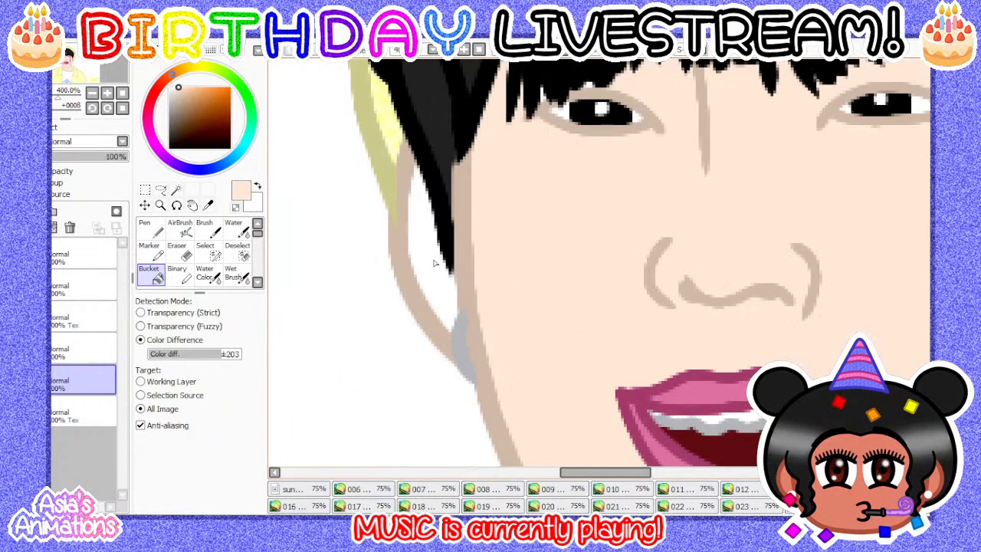
left_click(151, 228)
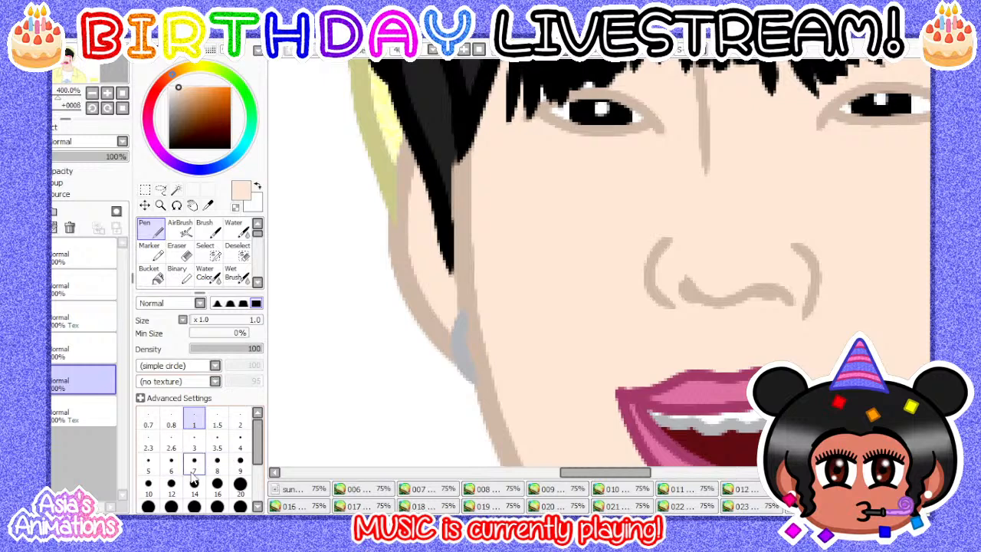
left_click(194, 465)
scroll(473, 334, "up", 1)
left_click(148, 483)
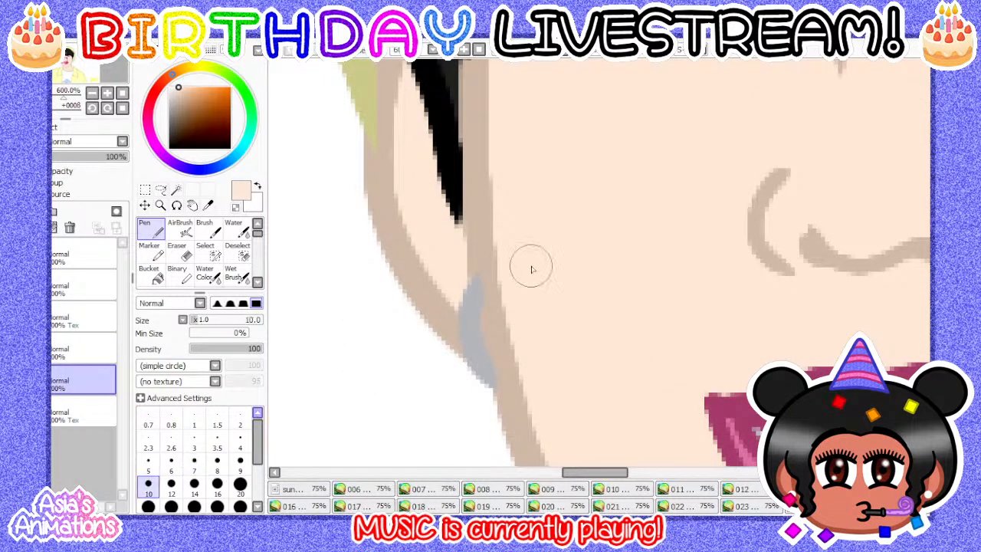
scroll(404, 324, "down", 4)
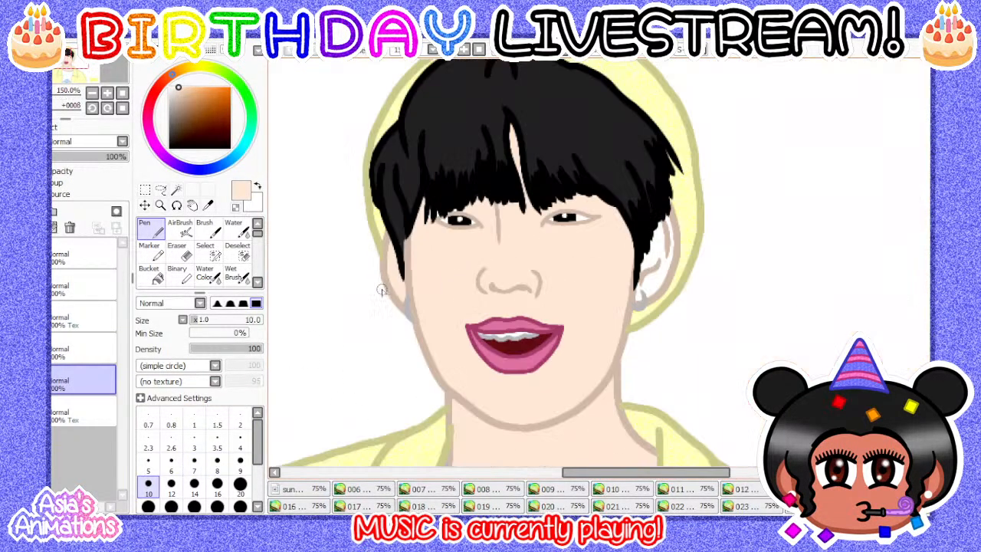
- Fill the ear on the image's right side peach in frame 015 and touch up its remaining gaps with the size 10 pen
scroll(750, 237, "up", 2)
left_click(150, 273)
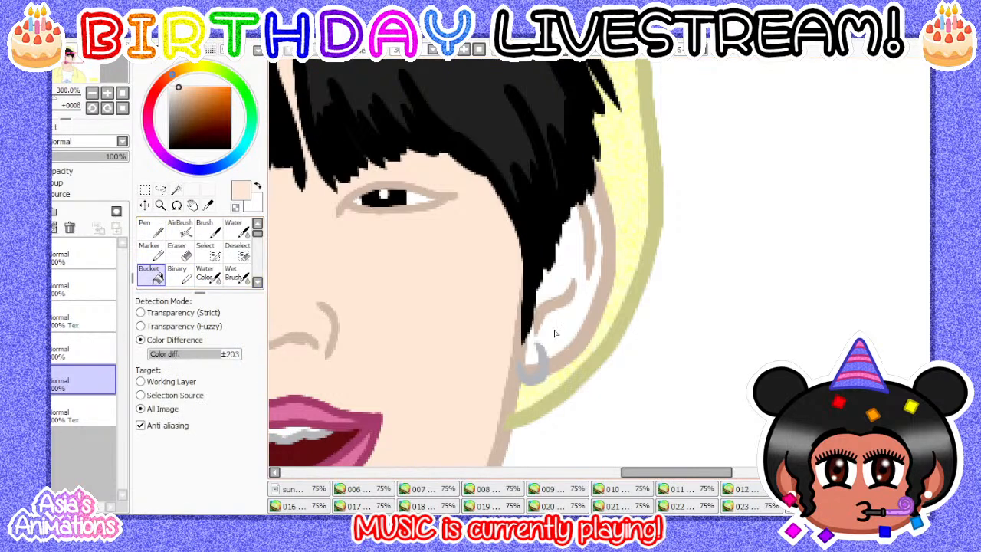
left_click(556, 333)
scroll(557, 329, "down", 1)
scroll(611, 319, "up", 2)
left_click(151, 229)
scroll(531, 377, "up", 1)
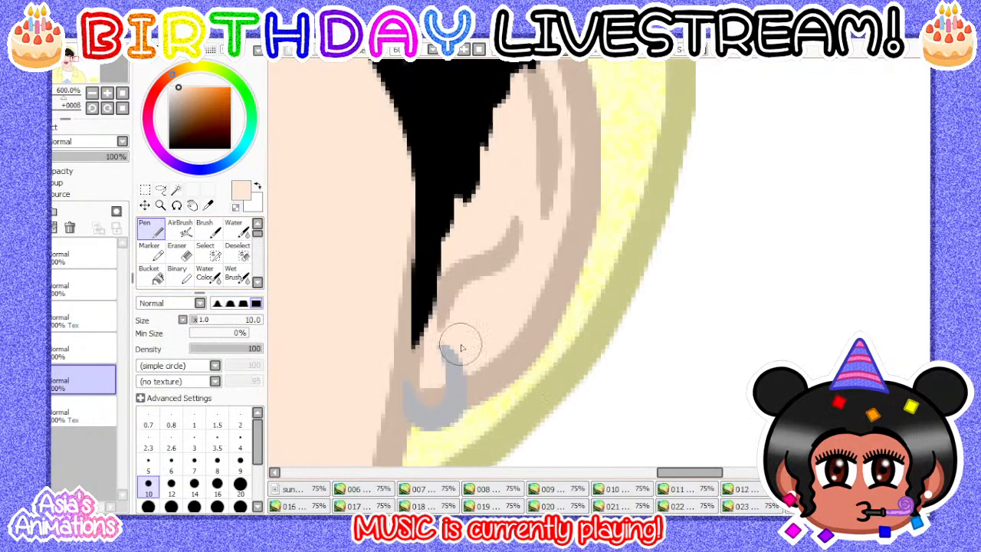
scroll(514, 219, "up", 3)
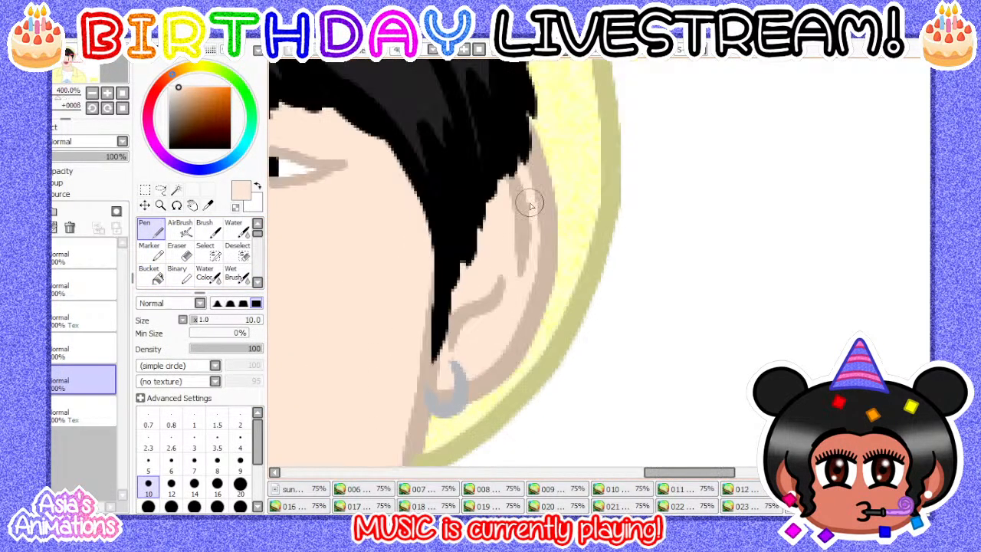
scroll(652, 278, "down", 2)
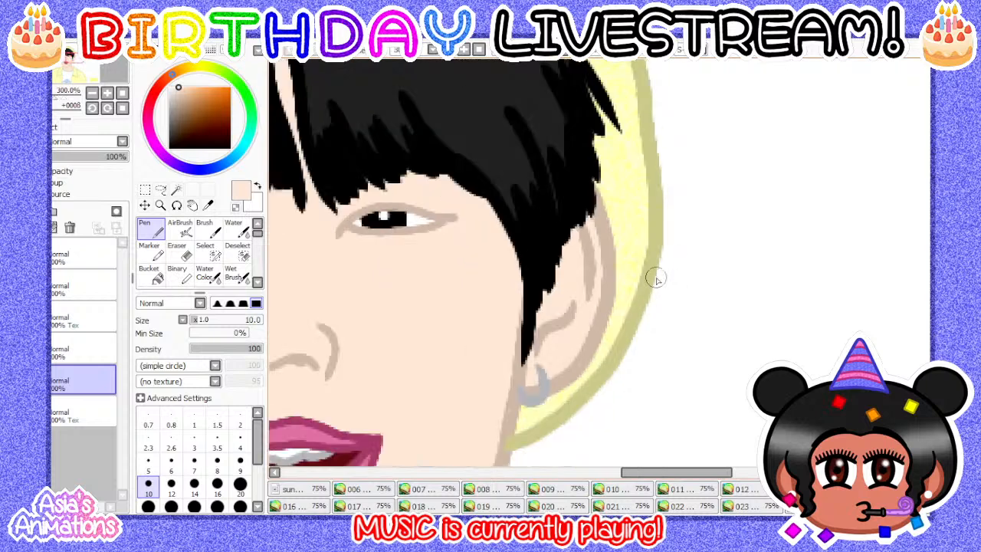
- Paint the white specks above the eye on the image's left side peach in frame 015 with a size 6 pen, and reset the pen size to 1
scroll(400, 197, "down", 2)
scroll(362, 292, "up", 2)
scroll(363, 292, "up", 1)
left_click(194, 462)
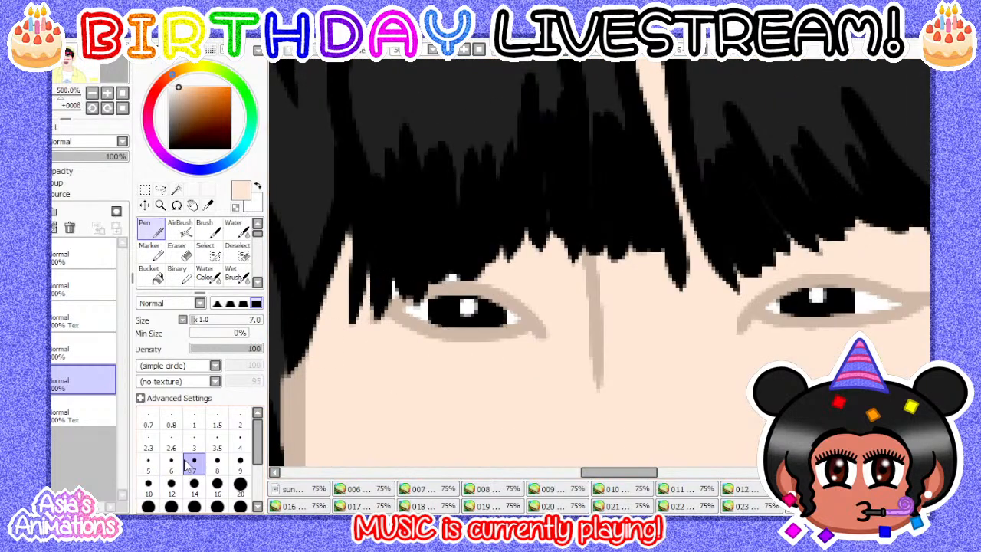
scroll(399, 264, "up", 2)
left_click(171, 464)
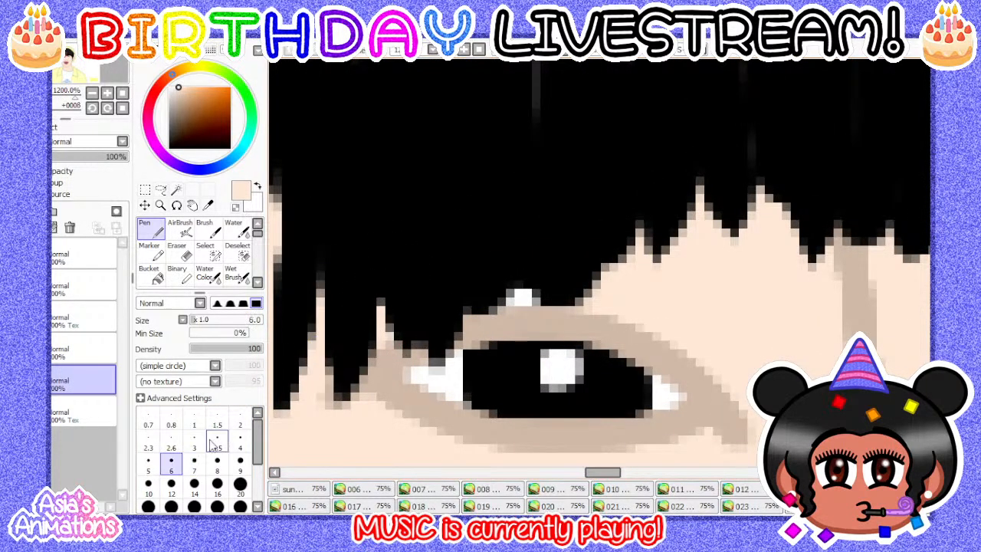
left_click(515, 297)
scroll(432, 300, "down", 1)
scroll(437, 306, "down", 1)
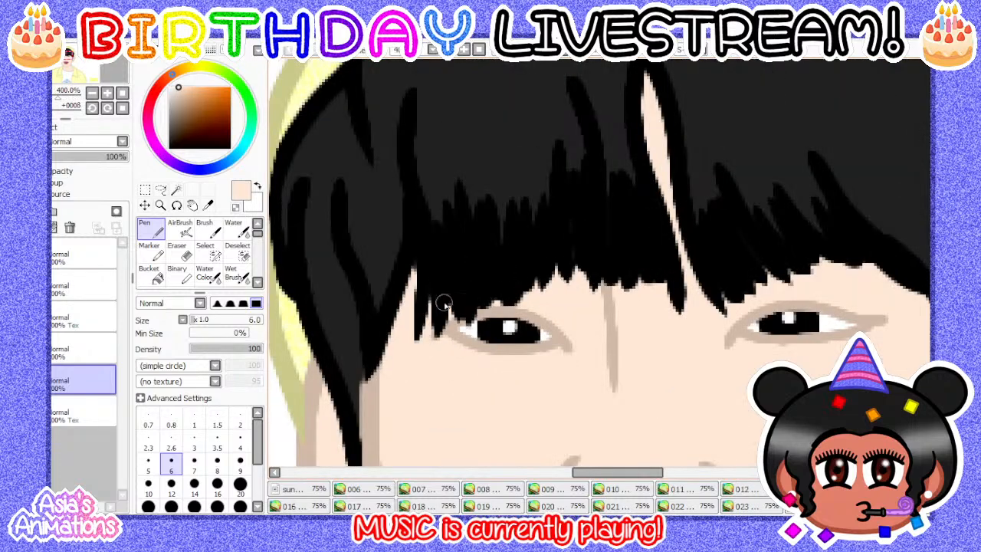
scroll(422, 232, "up", 1)
scroll(487, 265, "down", 1)
scroll(487, 266, "down", 1)
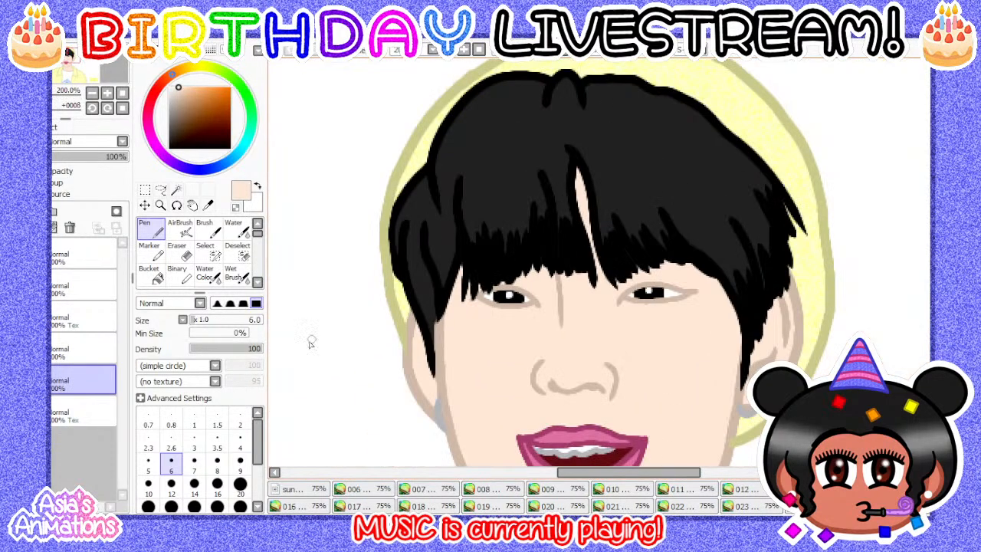
left_click(194, 422)
left_click(122, 109)
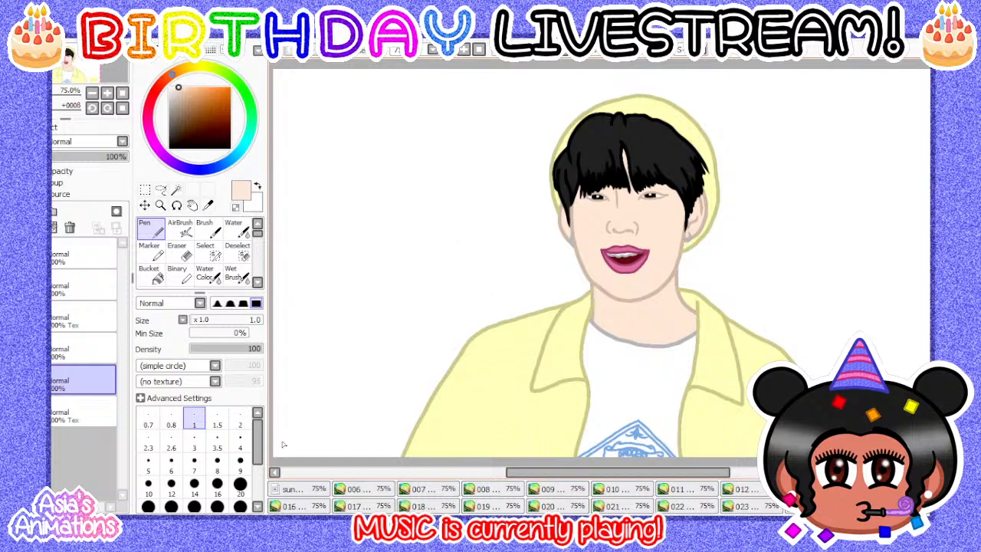
- Flip from frame 016 back through the preceding frames to compare their skin colouring
left_click(291, 506)
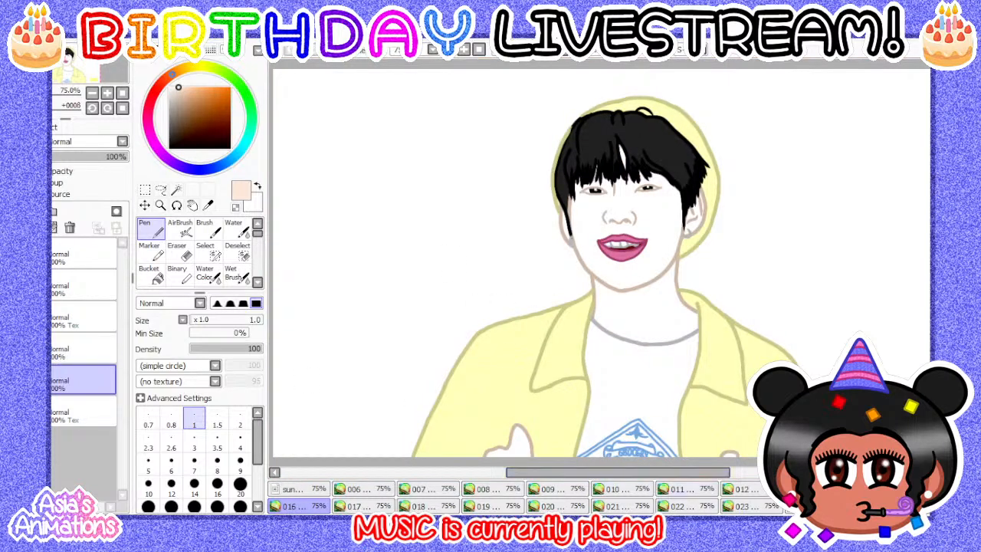
key("ctrl+shift+Tab")
key("ctrl+shift+Tab")
key("ctrl+shift+Tab")
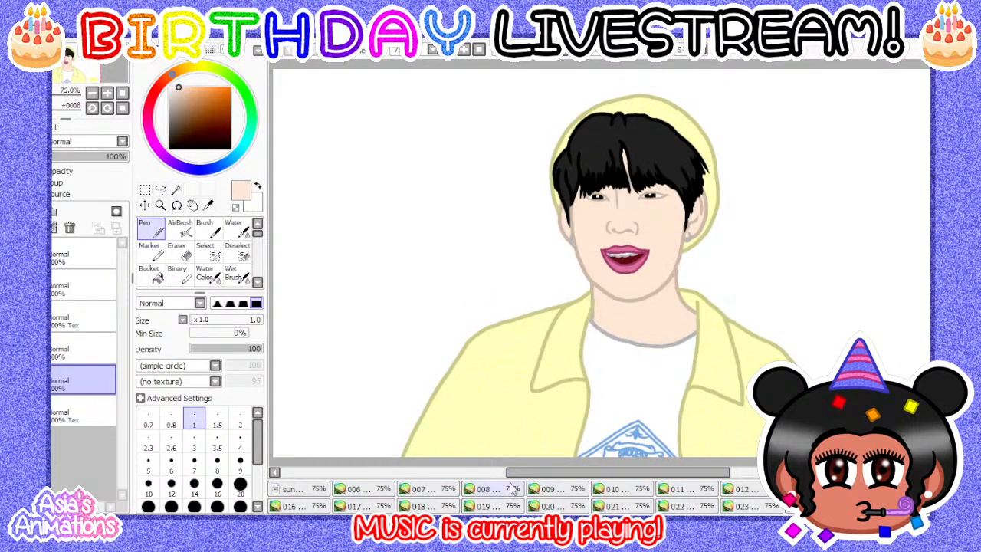
- In frame 016, add a new layer directly above the bottom layer
left_click(294, 507)
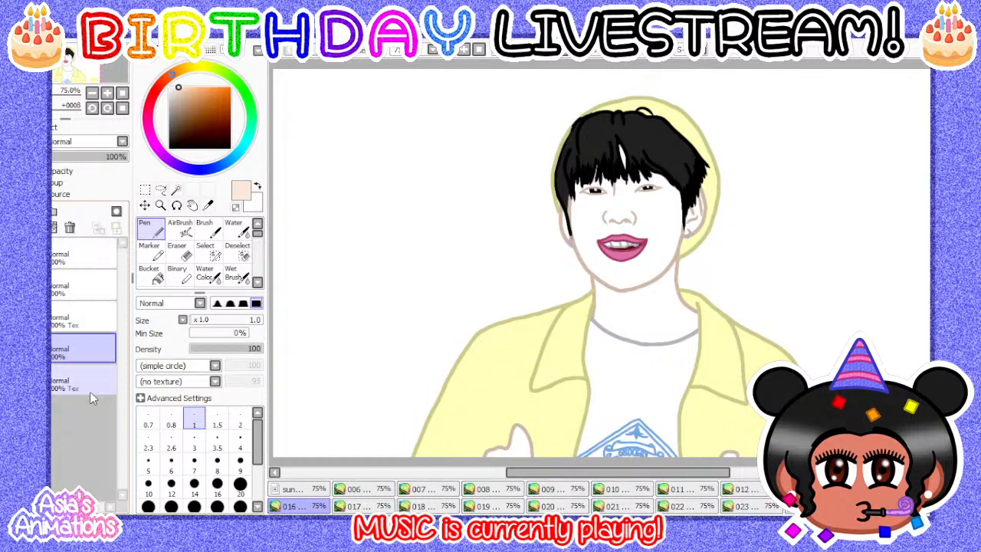
left_click(89, 390)
left_click(84, 379)
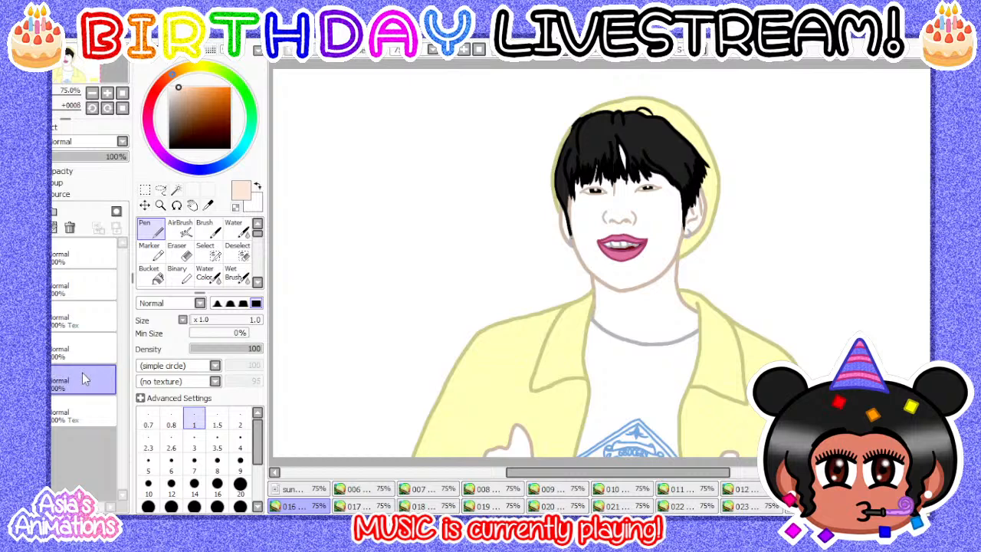
- Fill the face and neck peach in frame 016 with the Bucket tool
left_click(149, 274)
scroll(661, 252, "up", 2)
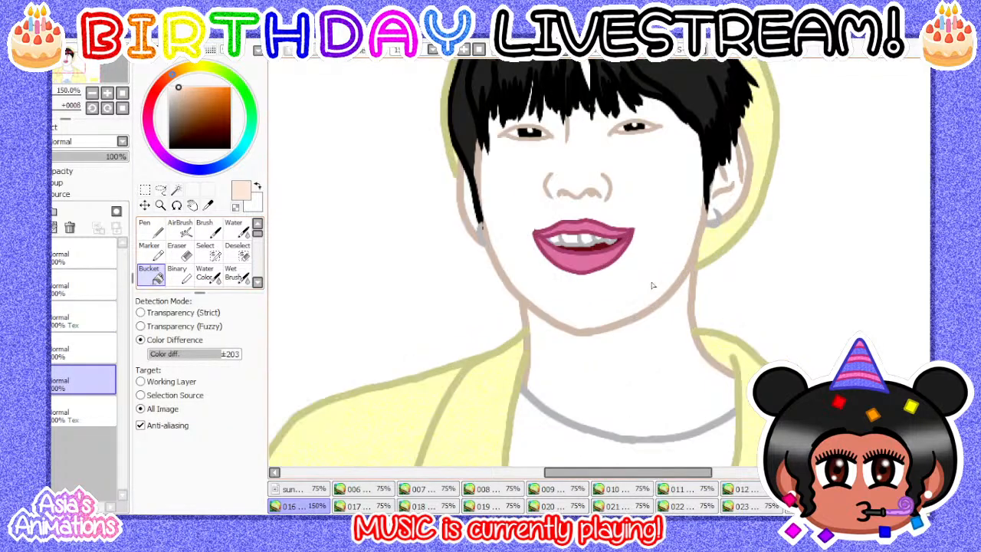
left_click(650, 284)
scroll(460, 298, "down", 1)
scroll(494, 255, "up", 2)
scroll(464, 231, "up", 3)
- Paint the ear on the image's left side peach in frame 016 with a size 7 pen
left_click(397, 275)
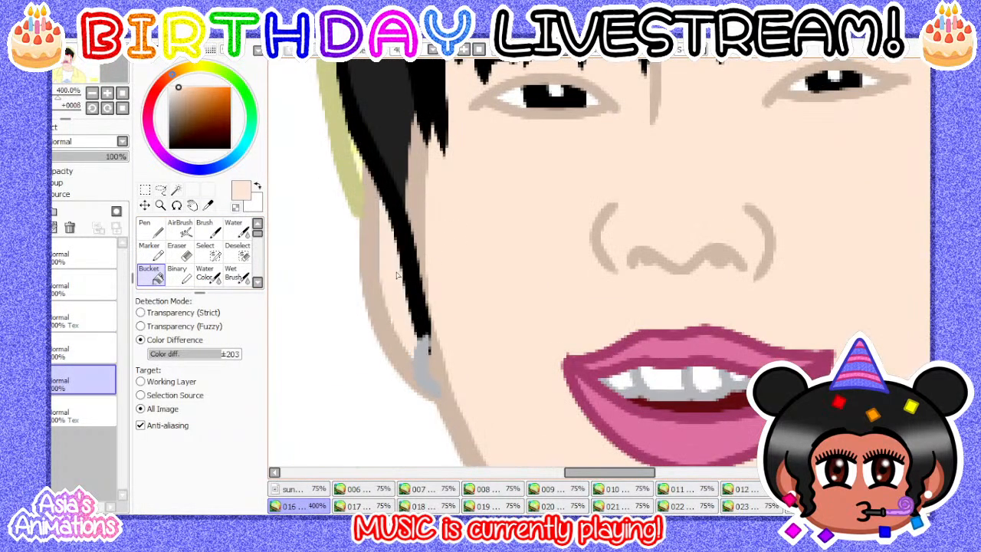
left_click(150, 229)
left_click(194, 464)
scroll(463, 306, "up", 2)
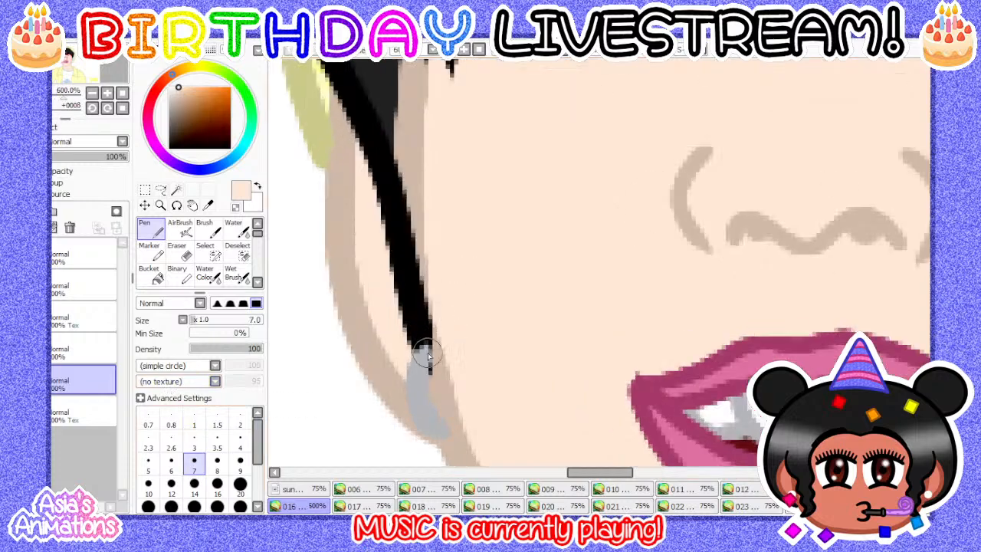
- Paint the inside of the ear on the image's right side peach in frame 016 with a size 12 pen
scroll(445, 403, "down", 4)
scroll(536, 306, "up", 3)
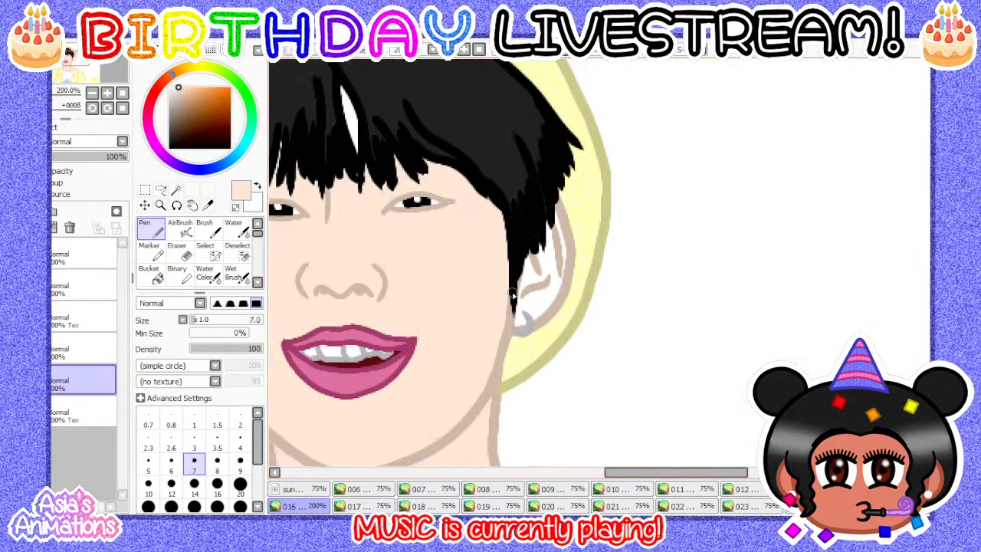
scroll(567, 283, "up", 1)
left_click(171, 484)
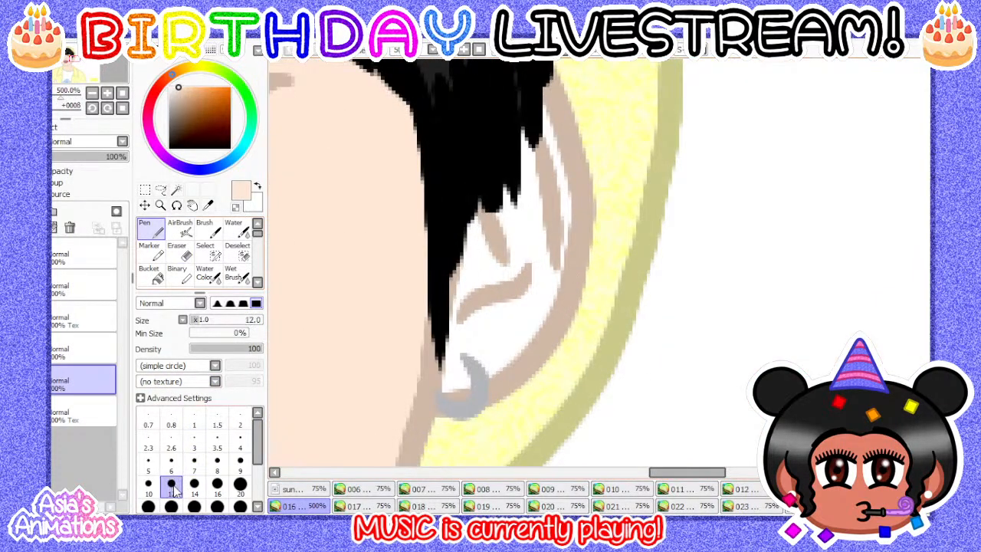
mouse_move(534, 161)
left_mouse_down()
mouse_move(504, 215)
mouse_move(475, 224)
mouse_move(468, 292)
mouse_move(439, 324)
mouse_move(437, 371)
mouse_move(451, 381)
mouse_move(517, 341)
mouse_move(510, 328)
mouse_move(470, 356)
mouse_move(518, 332)
mouse_move(550, 290)
mouse_move(559, 202)
mouse_move(546, 153)
mouse_move(538, 250)
mouse_move(470, 293)
mouse_move(443, 346)
left_mouse_up()
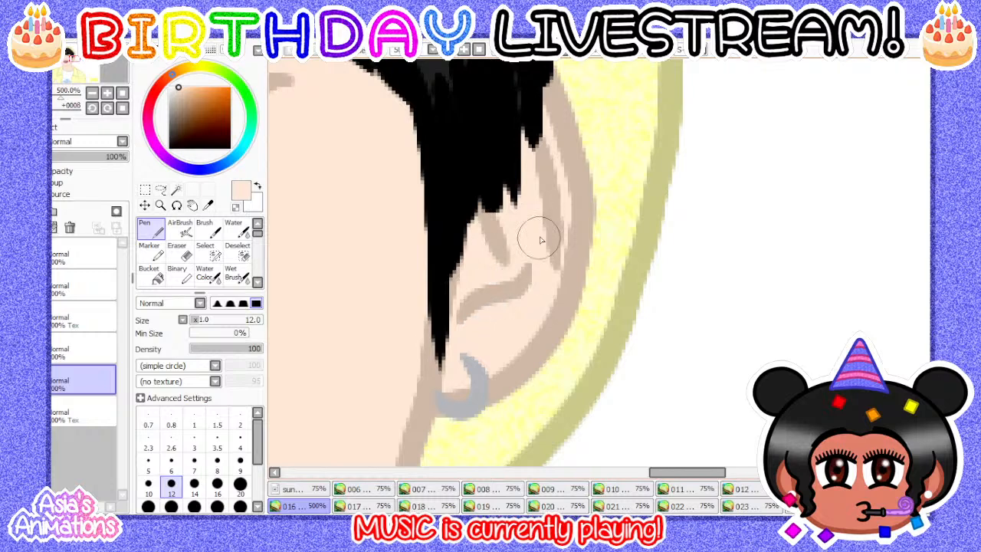
scroll(498, 253, "down", 6)
- Paint the narrow white gaps between the lower strands of the bangs peach in frame 016 with a size 8 pen
scroll(375, 226, "up", 6)
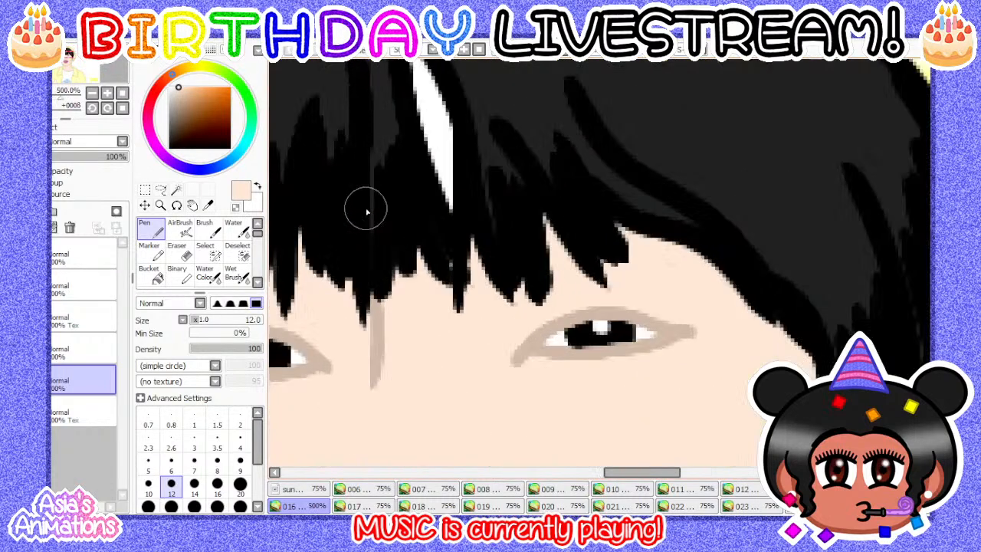
left_click(217, 464)
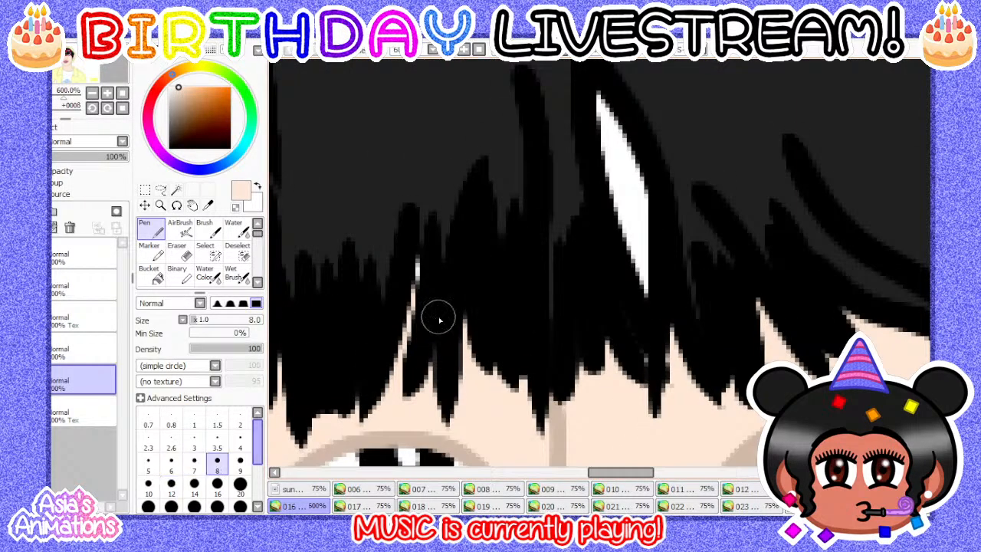
scroll(413, 260, "up", 1)
scroll(406, 322, "down", 3)
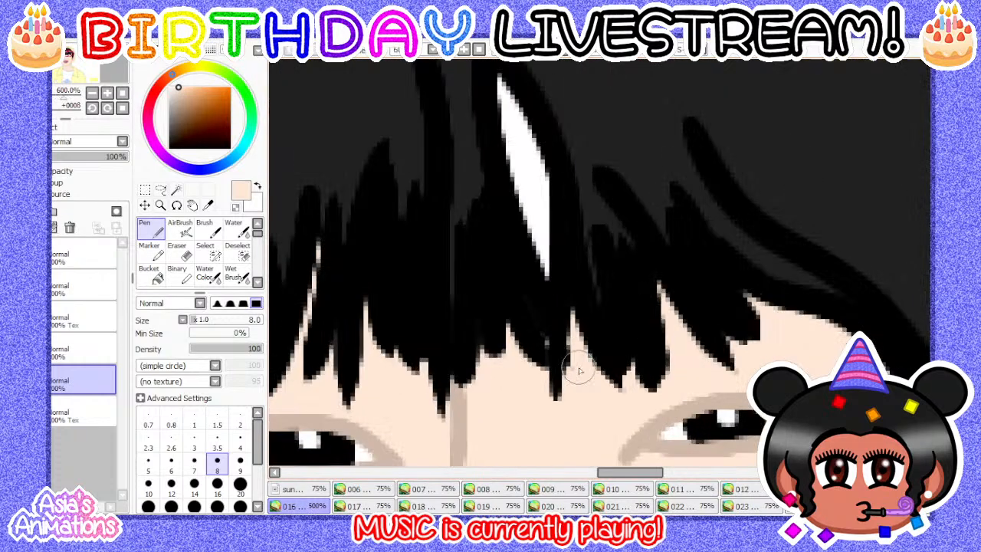
scroll(559, 345, "up", 1)
scroll(495, 377, "down", 1)
scroll(606, 200, "up", 2)
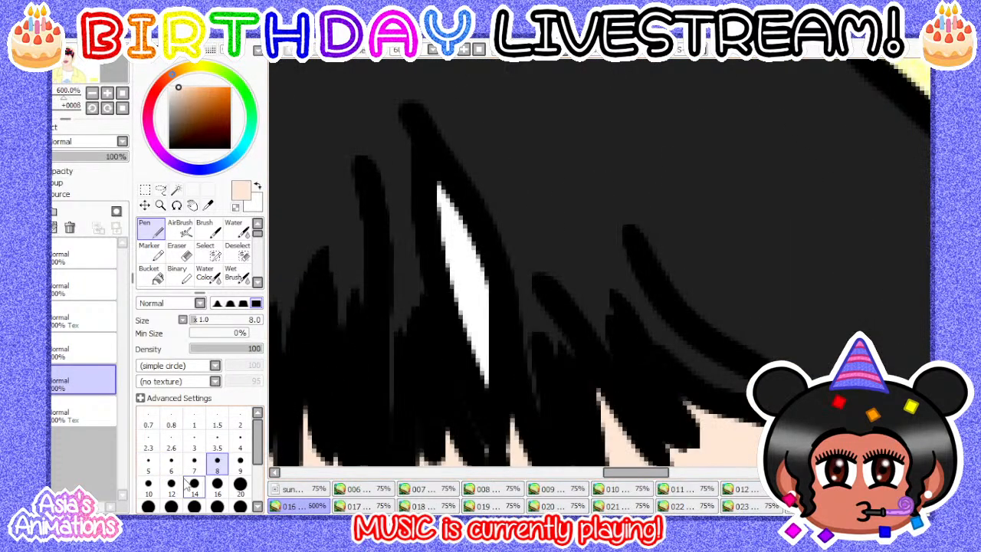
- Paint the long central gap in the bangs peach in frame 016 with a size 9 pen, and reset the pen size to 1
left_click(240, 461)
mouse_move(444, 193)
left_mouse_down()
mouse_move(456, 271)
mouse_move(450, 216)
mouse_move(485, 315)
mouse_move(489, 385)
mouse_move(454, 195)
mouse_move(467, 230)
left_mouse_up()
scroll(475, 315, "down", 4)
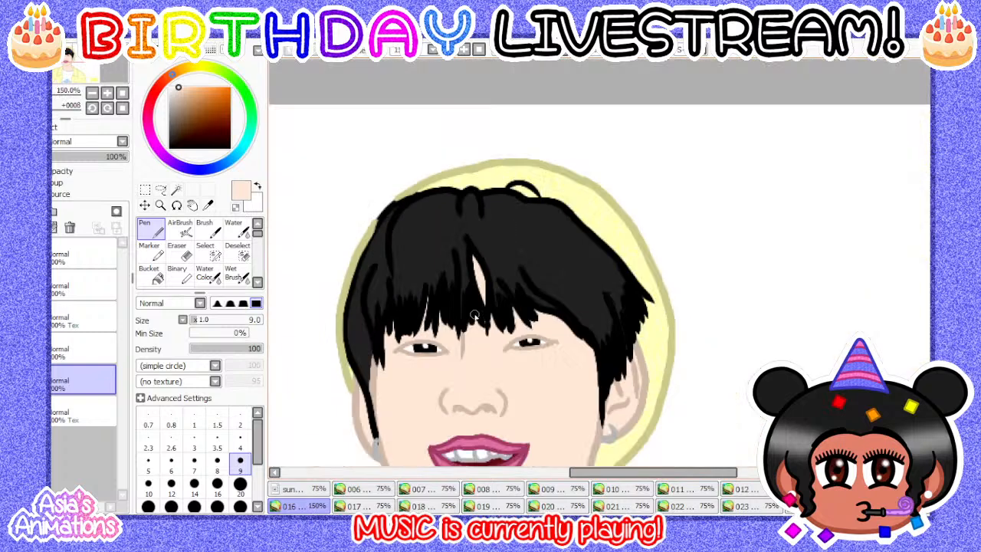
left_click(187, 420)
left_click(121, 94)
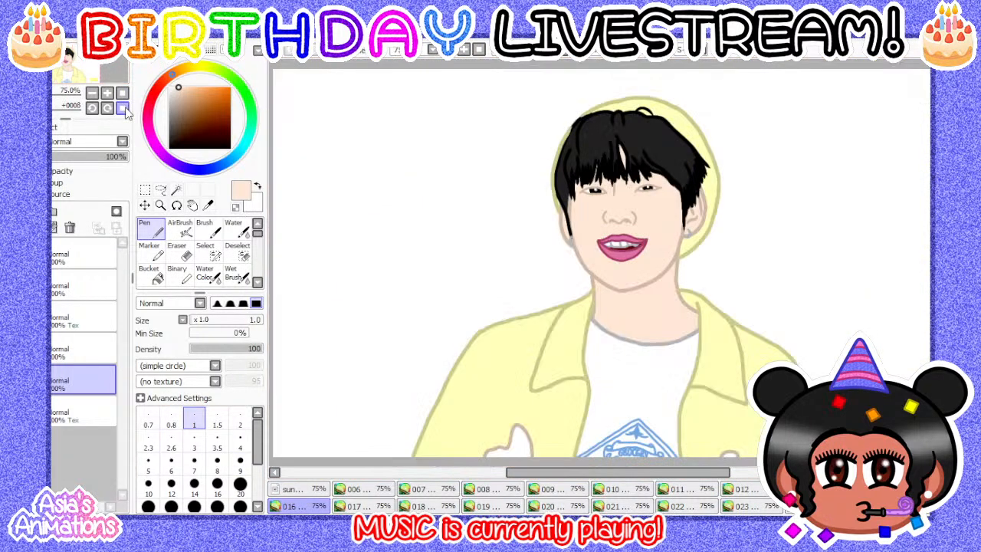
- Fill the raised thumb and hand at the lower edge of frame 016 peach with the Bucket tool
scroll(455, 337, "down", 3)
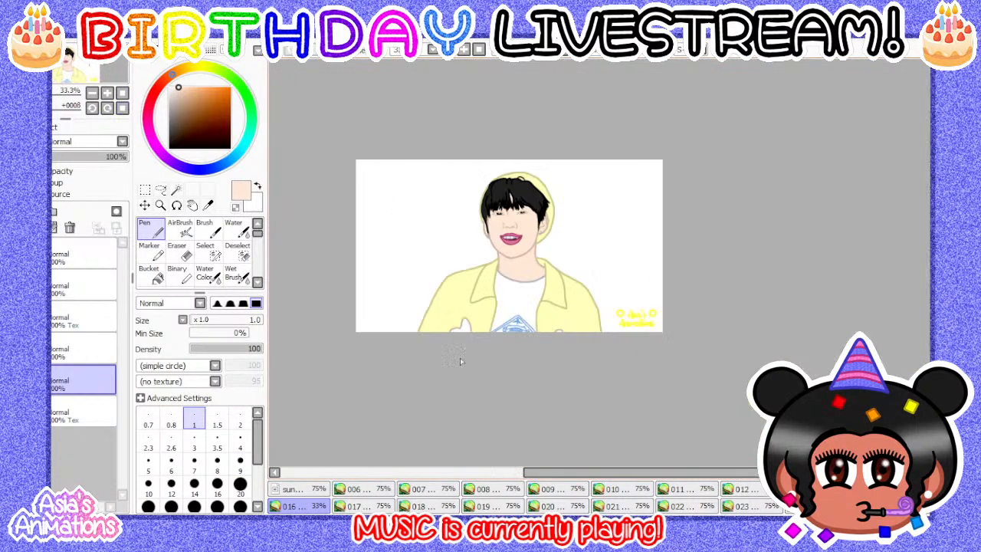
scroll(474, 330, "up", 7)
left_click(155, 278)
left_click(554, 355)
scroll(555, 355, "down", 3)
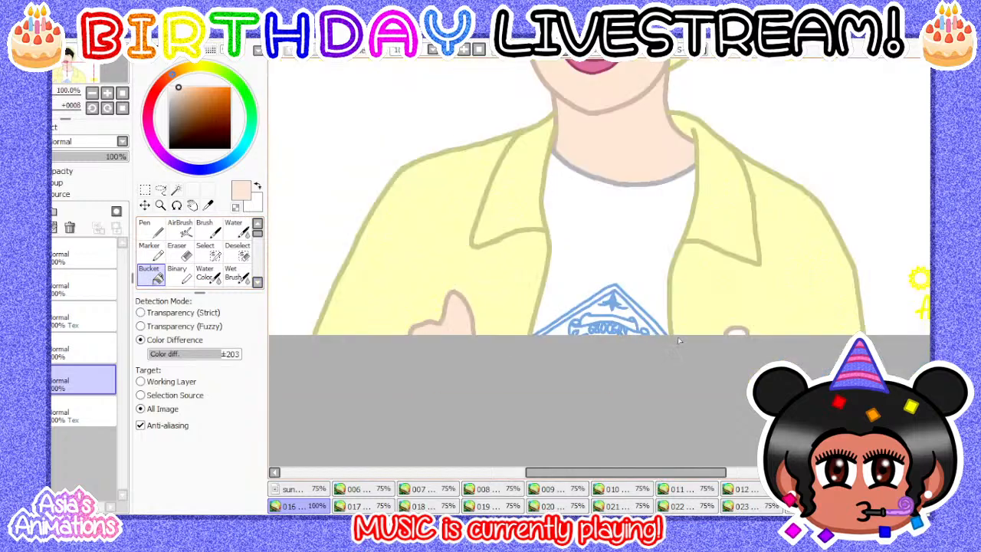
- Paint the small fingertip at the lower edge of the jacket peach in frame 016 with a size 7 pen, and reset the size to 1
scroll(686, 321, "up", 5)
left_click(143, 231)
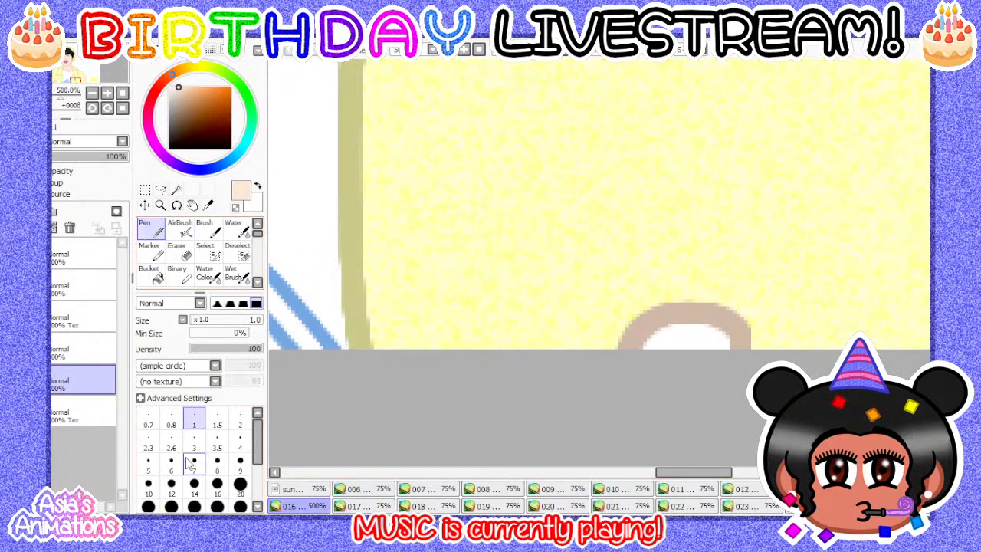
left_click(194, 463)
scroll(605, 348, "up", 3)
mouse_move(505, 388)
left_mouse_down()
mouse_move(596, 328)
mouse_move(705, 364)
mouse_move(580, 344)
left_mouse_up()
left_click(123, 108)
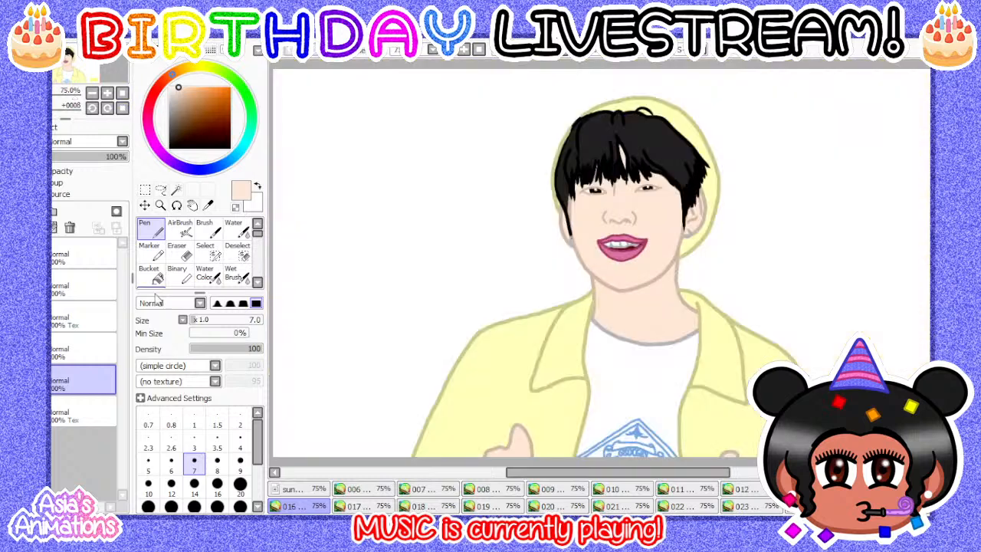
left_click(194, 424)
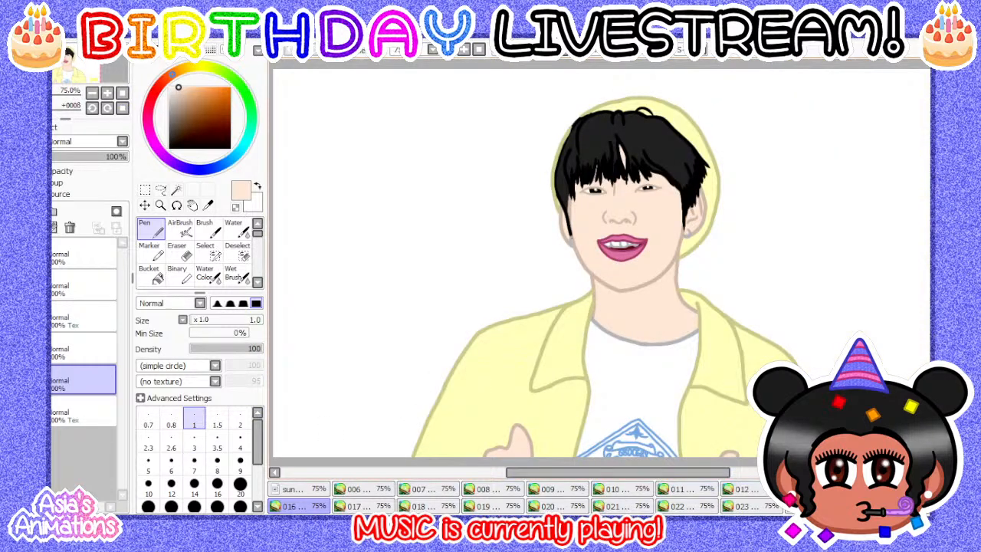
- Switch to frame 017 and set up a separate skin layer directly above the bottom layer
key("ctrl+shift+Tab")
key("ctrl+Tab")
key("ctrl+Tab")
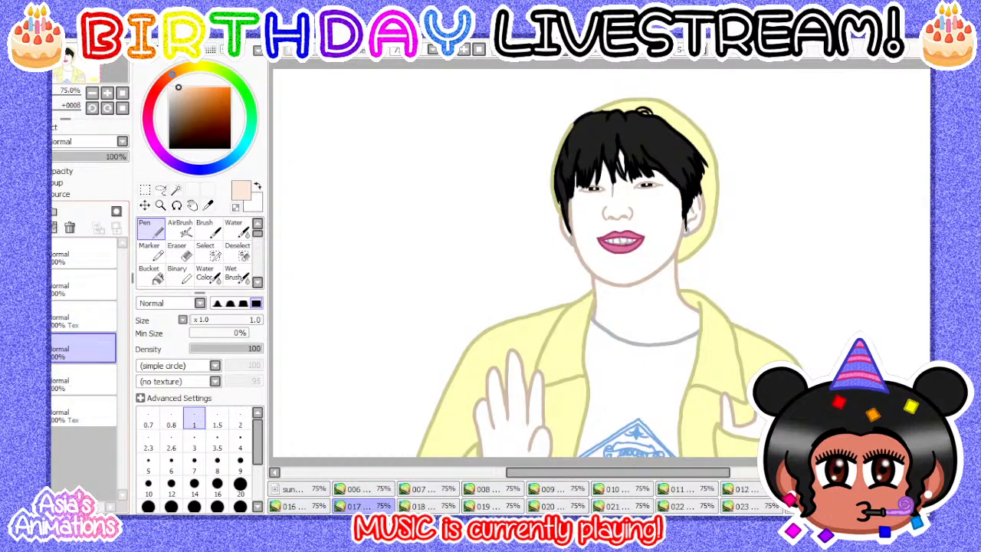
left_click(98, 383)
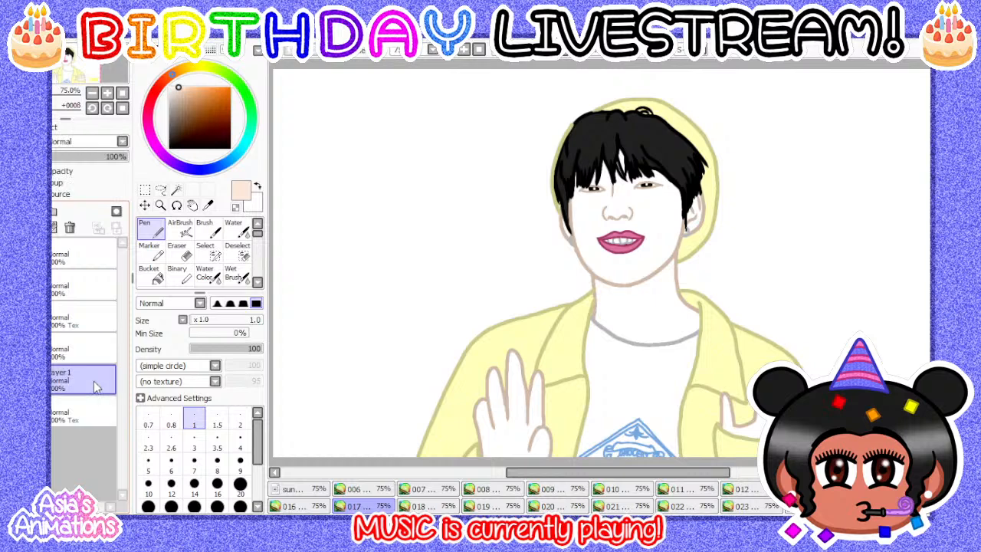
key("Return")
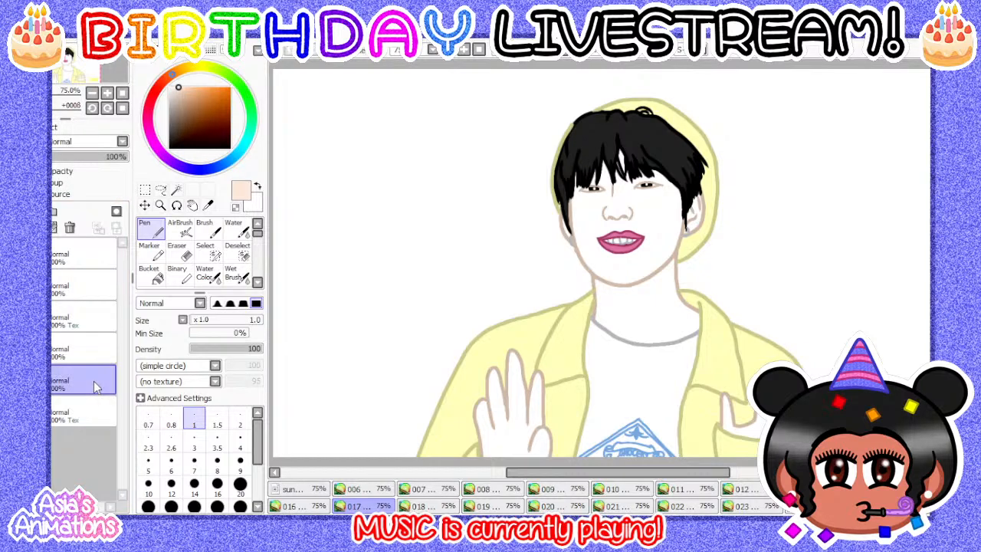
- Fill both raised hands peach in frame 017 with the Bucket tool
left_click(157, 278)
scroll(504, 270, "down", 1)
scroll(596, 387, "up", 1)
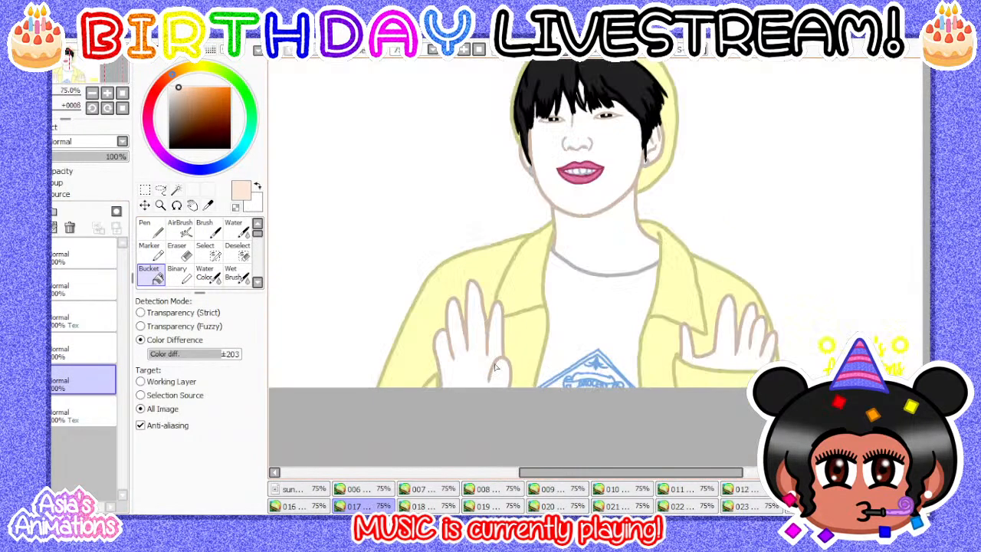
scroll(494, 368, "up", 3)
left_click(433, 344)
scroll(442, 345, "down", 3)
scroll(689, 352, "up", 2)
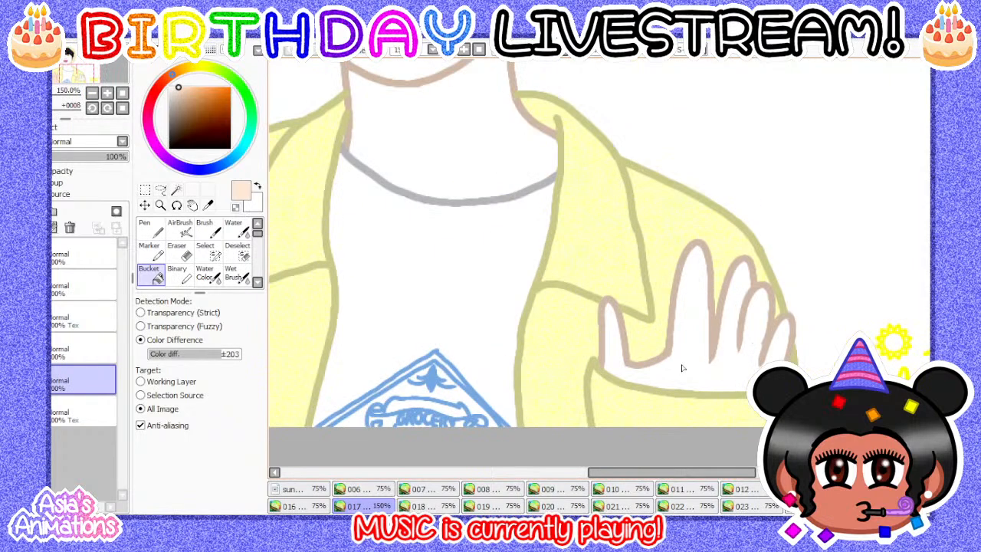
left_click(682, 368)
- Fill the face and neck peach in frame 017
scroll(613, 391, "down", 2)
scroll(524, 211, "up", 1)
left_click(524, 213)
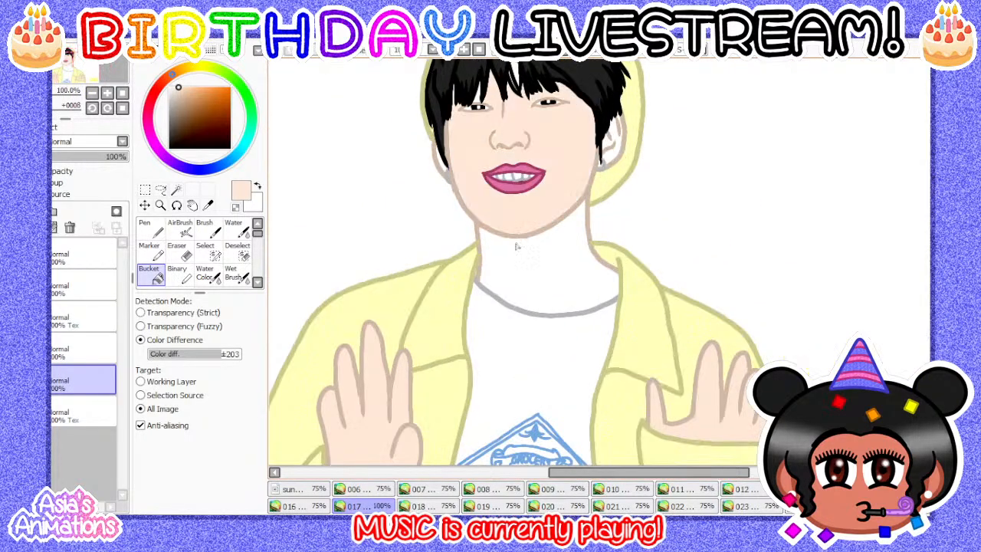
left_click(519, 247)
- Paint the ear on the image's left side peach in frame 017 with a size 8 pen
scroll(502, 325, "down", 1)
scroll(493, 234, "up", 2)
scroll(376, 351, "down", 2)
scroll(449, 341, "up", 5)
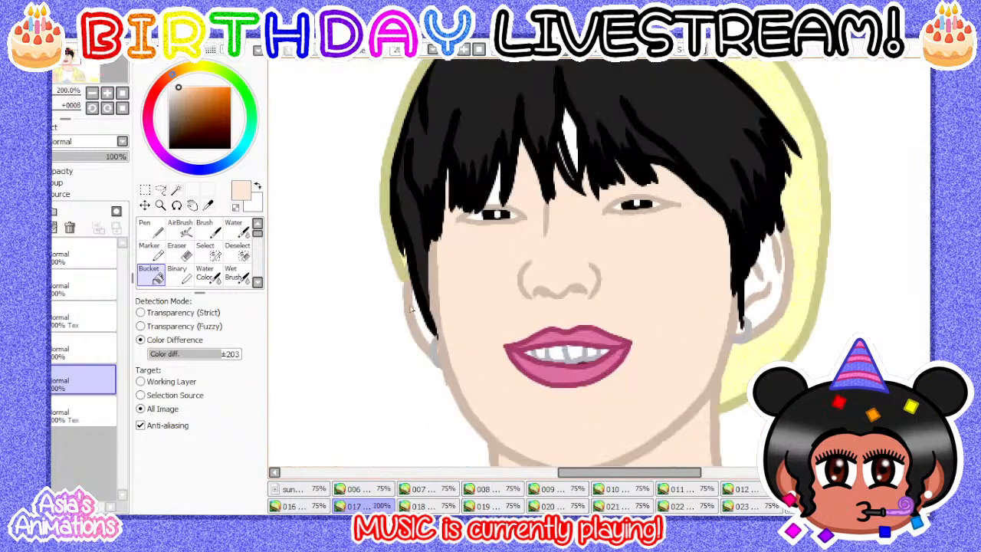
left_click(149, 228)
left_click(172, 490)
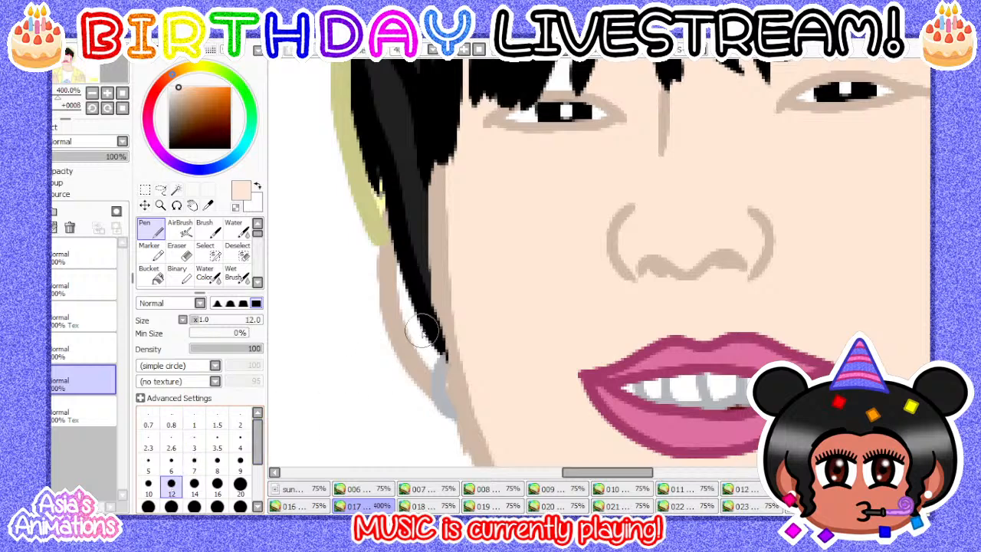
scroll(422, 331, "up", 1)
left_click(149, 486)
scroll(380, 332, "up", 1)
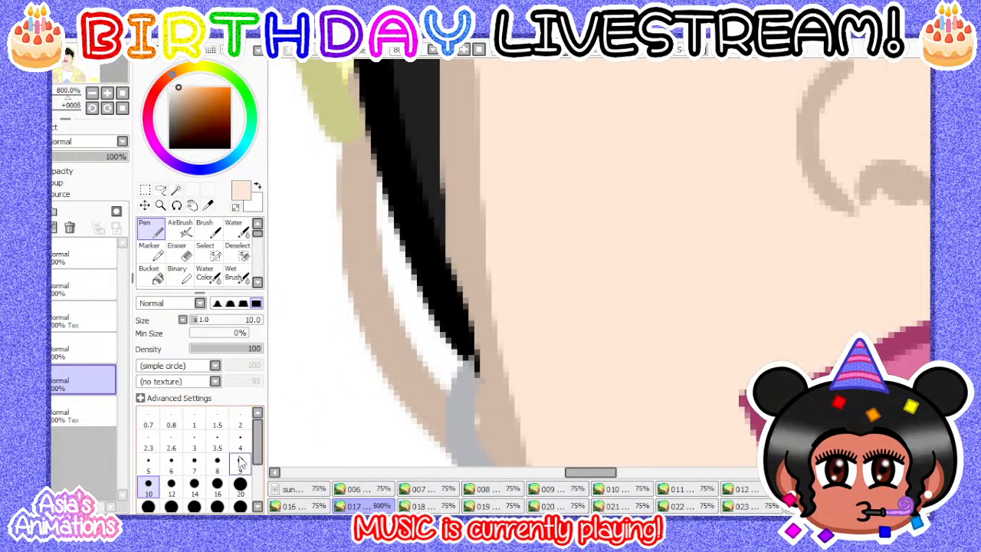
left_click(217, 464)
mouse_move(398, 286)
left_mouse_down()
mouse_move(417, 340)
mouse_move(415, 314)
mouse_move(453, 394)
left_mouse_up()
- Fill the ear on the image's right side peach in frame 017 with the Bucket tool
scroll(388, 308, "down", 2)
scroll(389, 309, "down", 3)
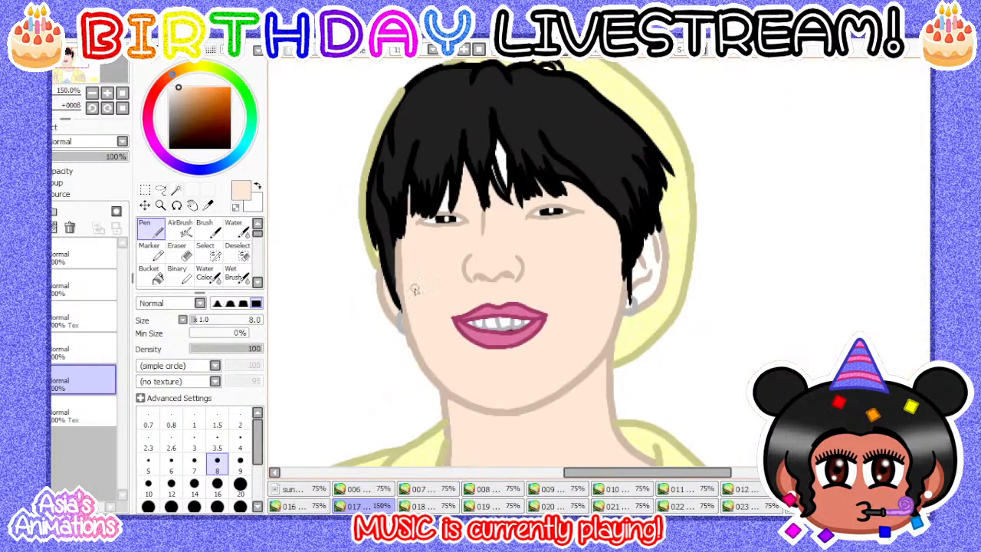
scroll(691, 259, "up", 4)
left_click(153, 279)
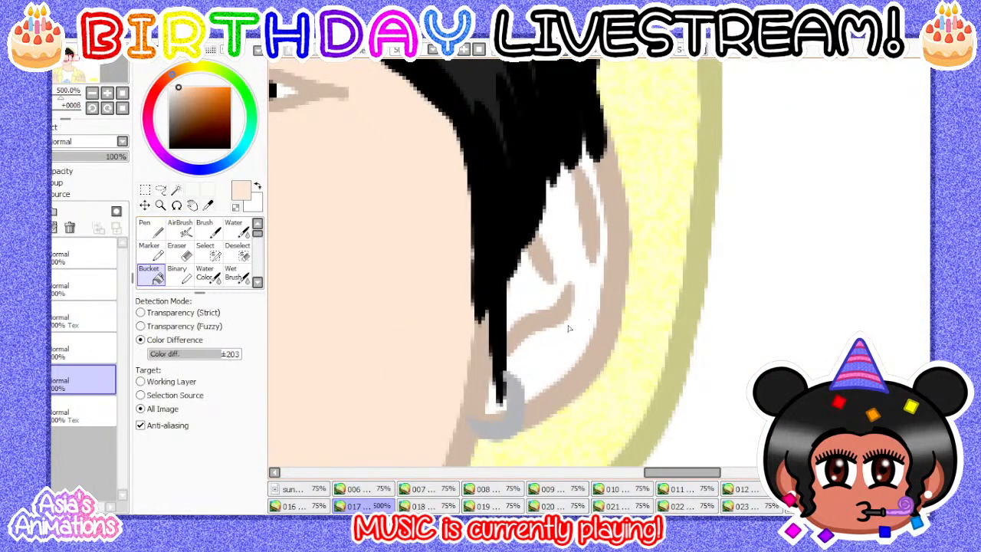
left_click(570, 329)
scroll(449, 368, "down", 1)
scroll(449, 368, "up", 1)
- Paint the white gaps around the hair strand and earring on the image's right side peach in frame 017 with the size 8 pen
left_click(146, 228)
scroll(345, 223, "down", 2)
scroll(442, 326, "up", 5)
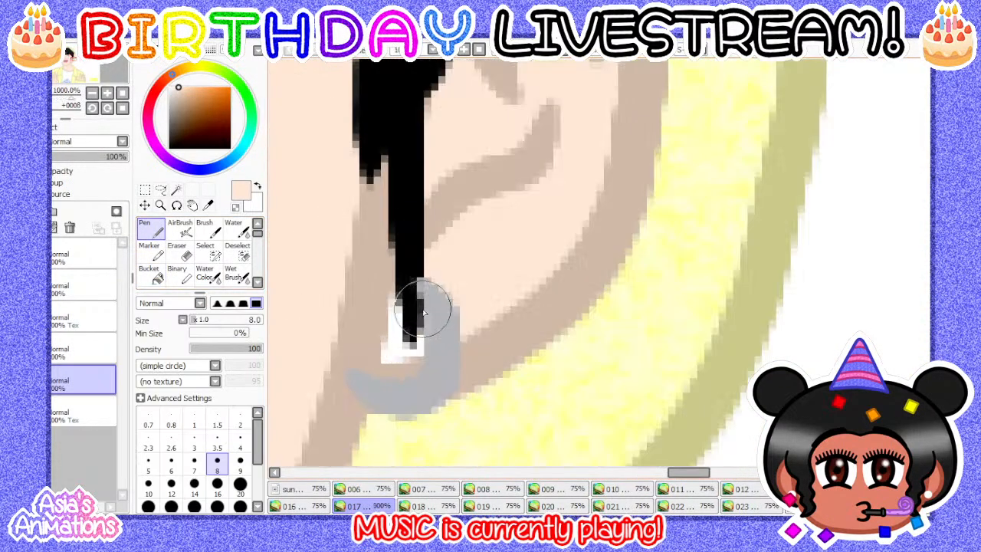
mouse_move(395, 266)
left_mouse_down()
mouse_move(385, 335)
mouse_move(403, 339)
left_mouse_up()
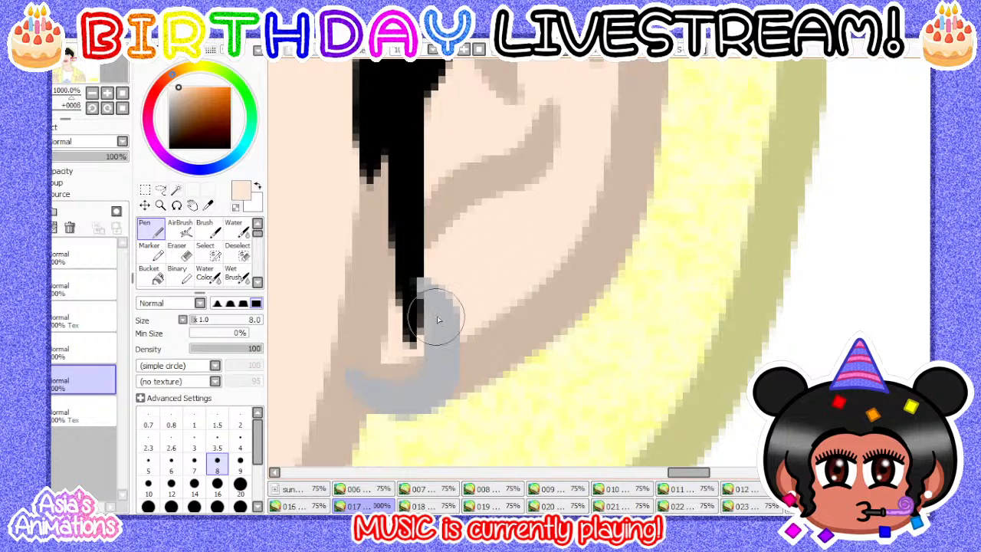
scroll(439, 319, "down", 4)
scroll(452, 222, "up", 3)
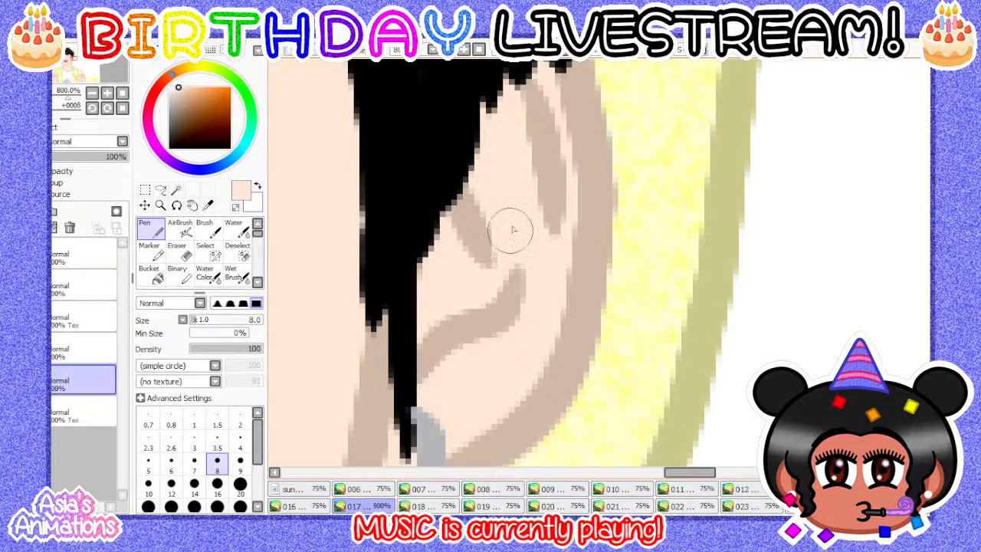
- Paint the white gap in the bangs above the image-left eye peach in frame 017 with a size 7 pen
scroll(598, 278, "down", 5)
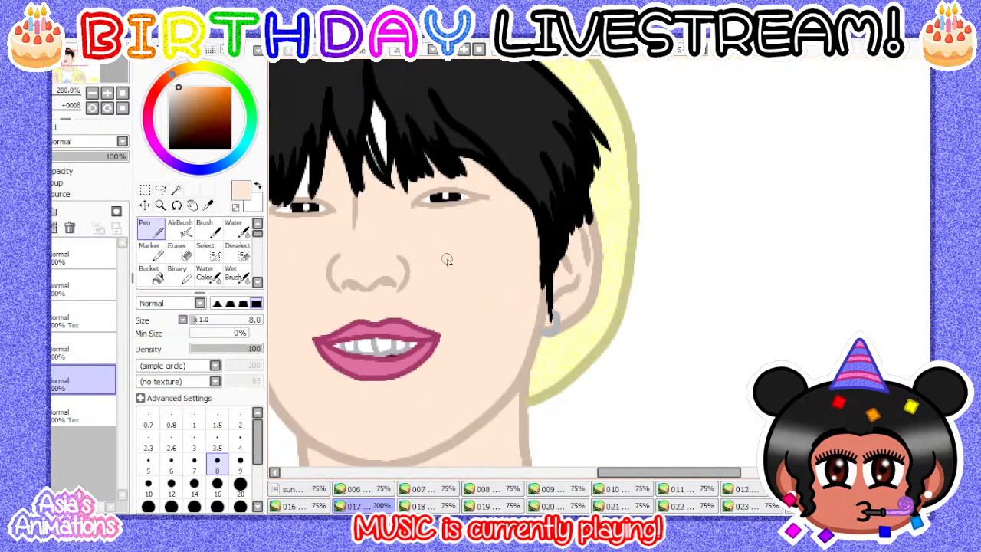
scroll(388, 223, "up", 1)
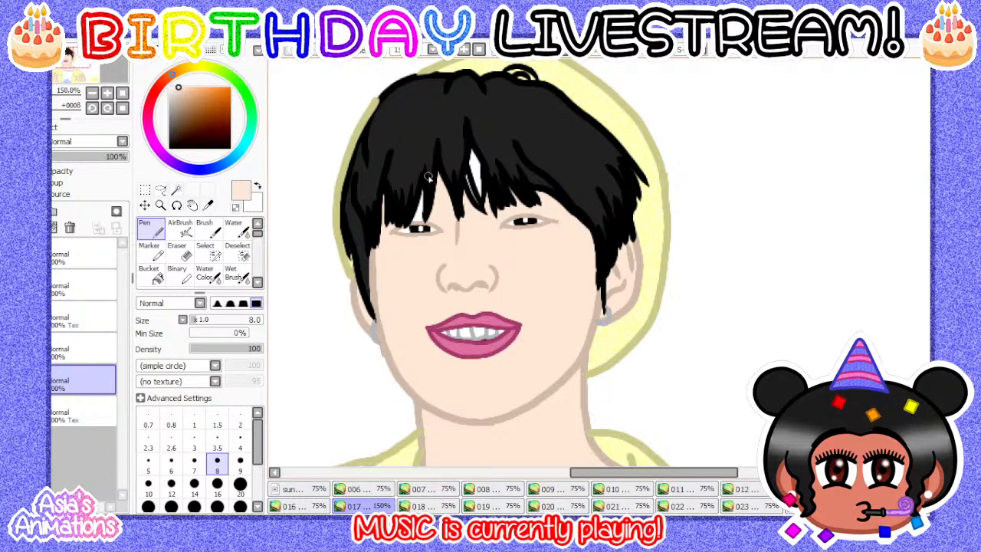
scroll(428, 178, "up", 4)
key("bracketleft")
key("bracketleft")
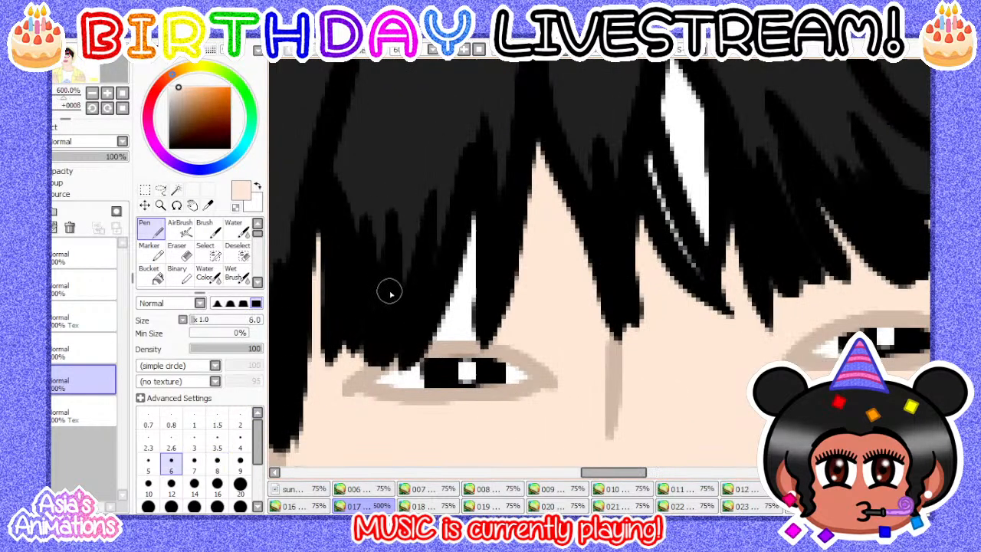
scroll(350, 337, "up", 3)
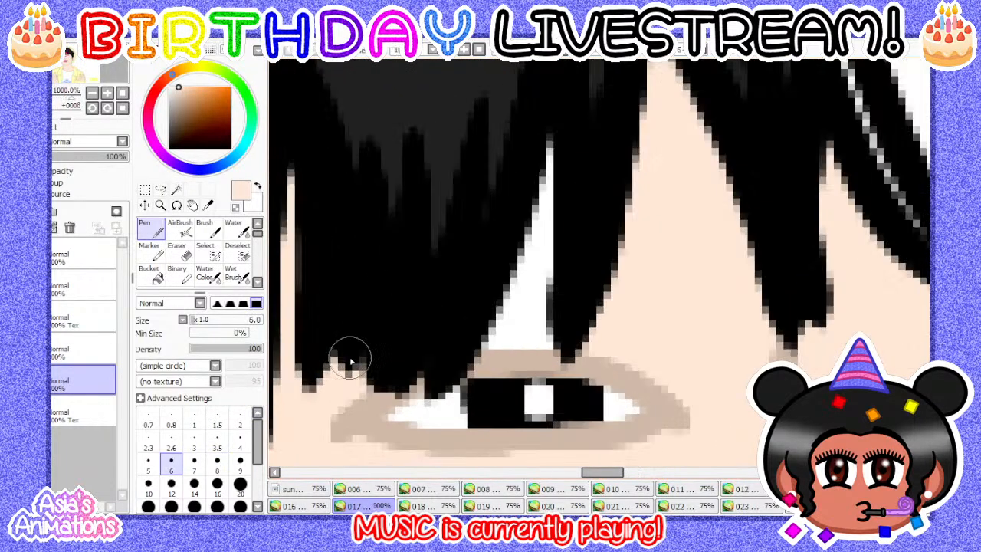
left_click(196, 462)
scroll(490, 264, "up", 1)
mouse_move(479, 352)
left_mouse_down()
mouse_move(533, 351)
mouse_move(524, 318)
mouse_move(549, 249)
mouse_move(561, 110)
left_mouse_up()
scroll(487, 307, "down", 5)
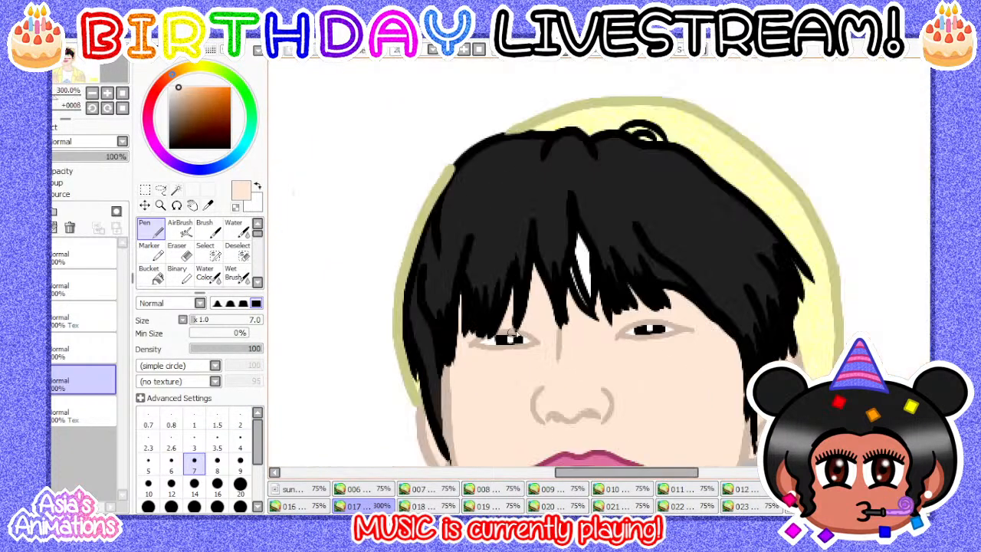
- Paint the large white gap in the middle of the bangs peach in frame 017 with a size 10 pen
scroll(514, 336, "up", 3)
left_click(170, 482)
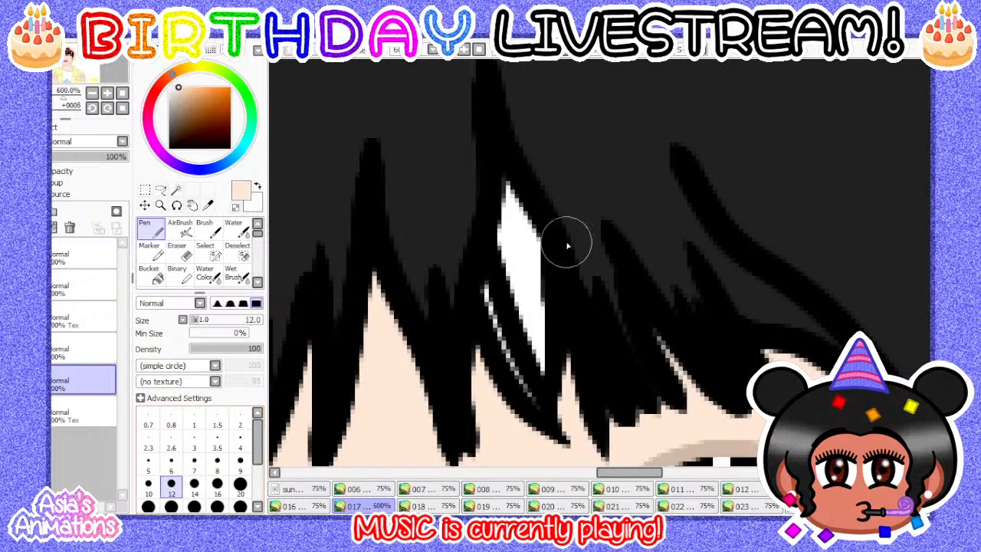
left_click(148, 483)
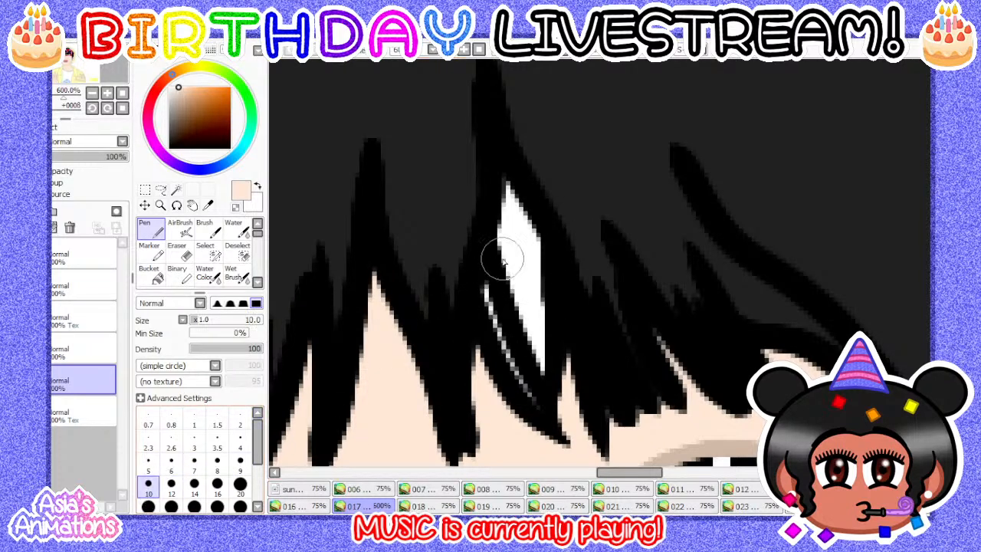
scroll(503, 261, "up", 1)
left_click_drag(518, 158, 485, 280)
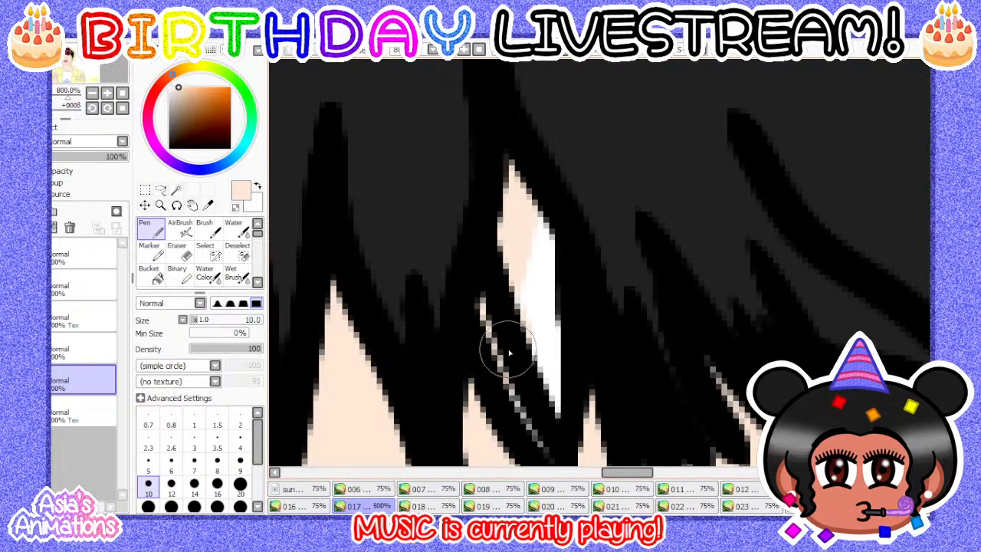
mouse_move(507, 352)
left_mouse_down()
mouse_move(535, 360)
mouse_move(551, 412)
left_mouse_up()
scroll(449, 286, "down", 1)
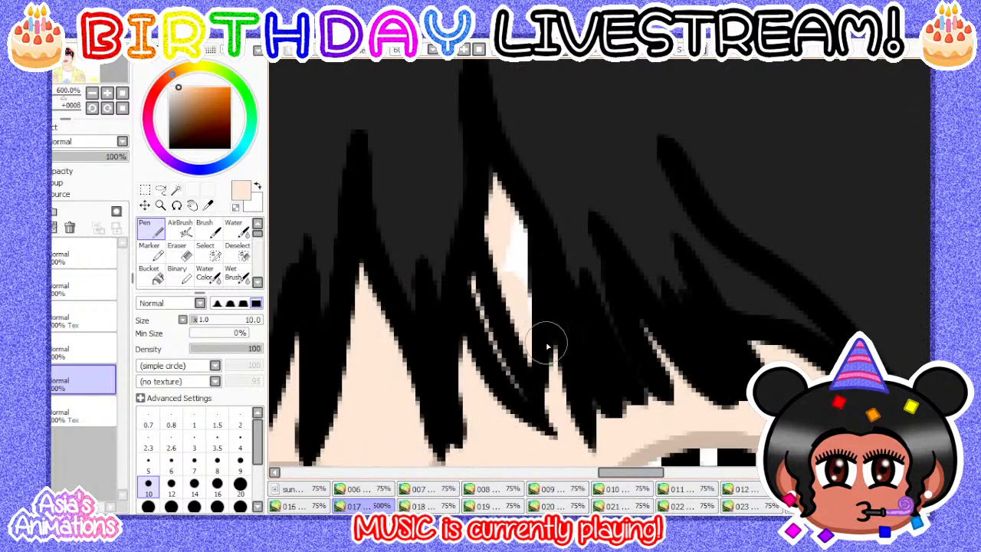
mouse_move(548, 347)
left_mouse_down()
mouse_move(509, 247)
mouse_move(511, 257)
mouse_move(514, 203)
left_mouse_up()
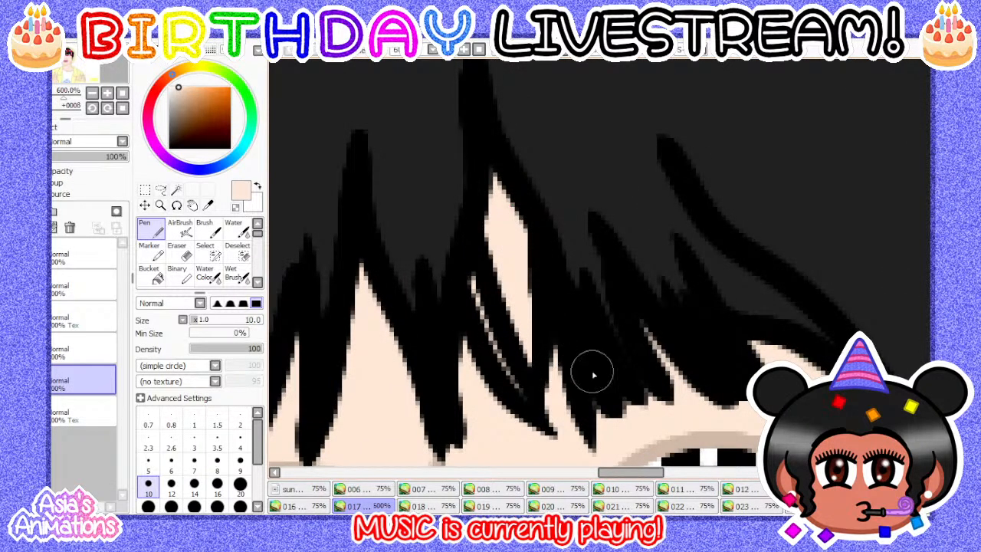
left_click(194, 424)
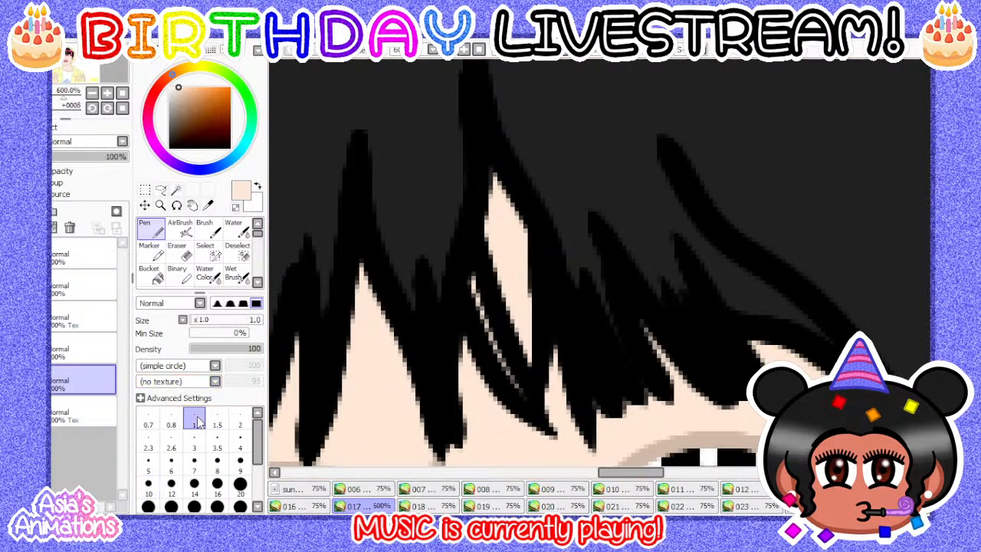
left_click(123, 93)
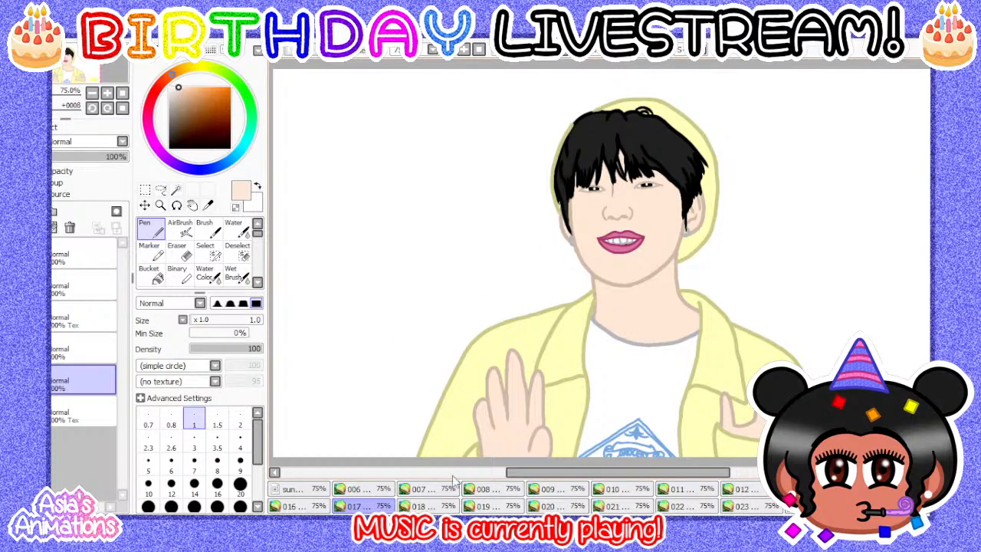
- Switch to frame 018 and add a new layer for the skin directly above the bottommost layer
left_click(440, 504)
left_click(72, 359)
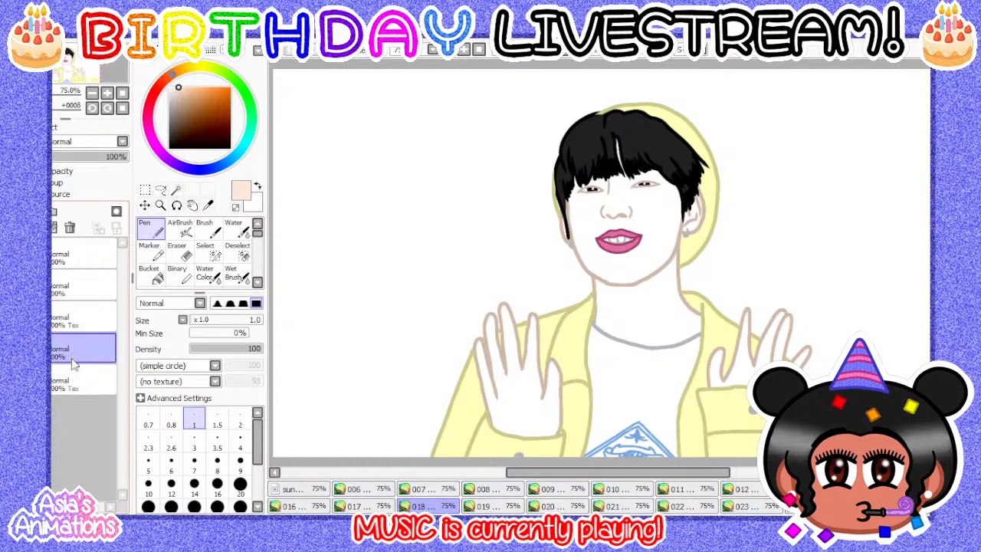
left_click(73, 375)
left_click(11, 211)
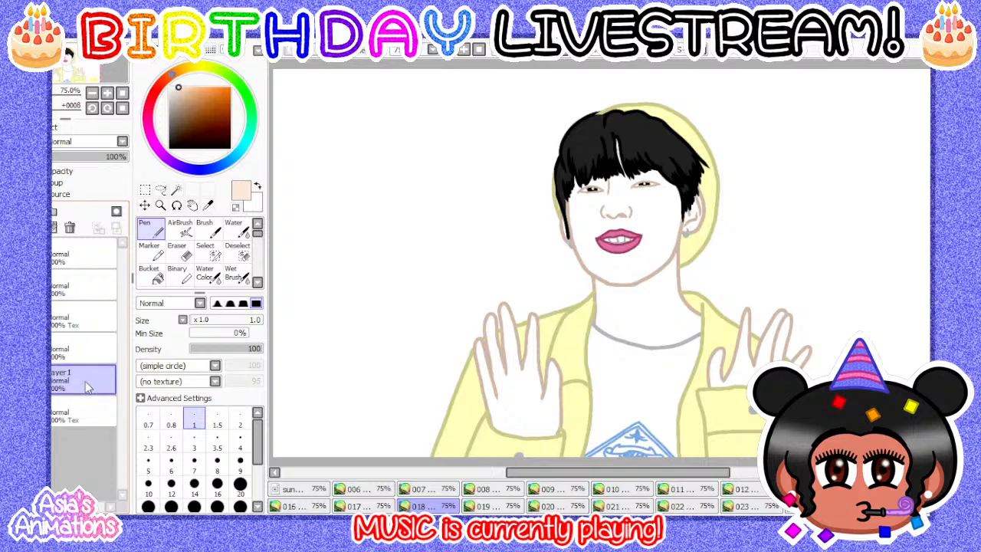
key("Return")
- Fill both hands, the face and the neck peach in frame 018 with the Bucket tool
left_click(151, 275)
scroll(457, 260, "down", 1)
scroll(536, 345, "up", 2)
scroll(501, 369, "up", 1)
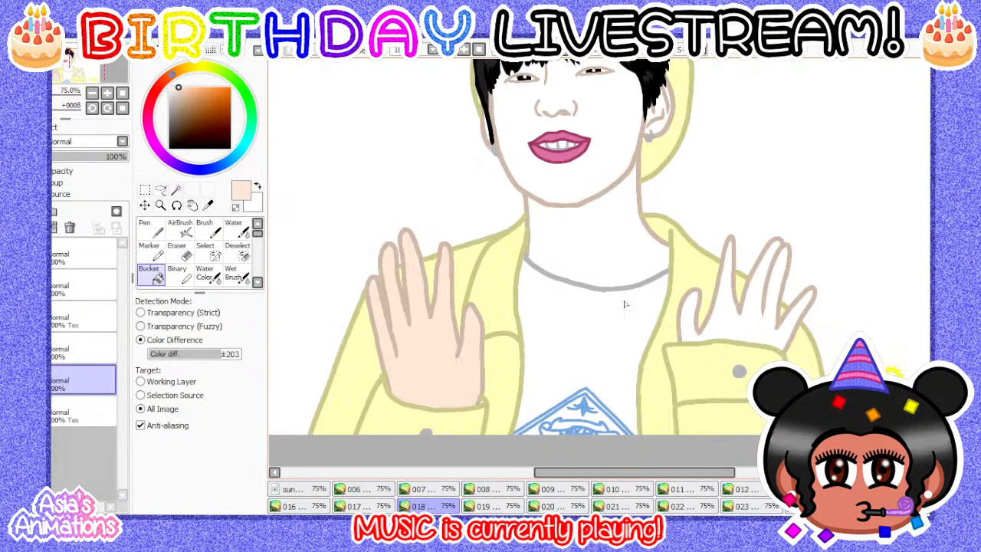
scroll(581, 330, "up", 2)
scroll(582, 330, "down", 1)
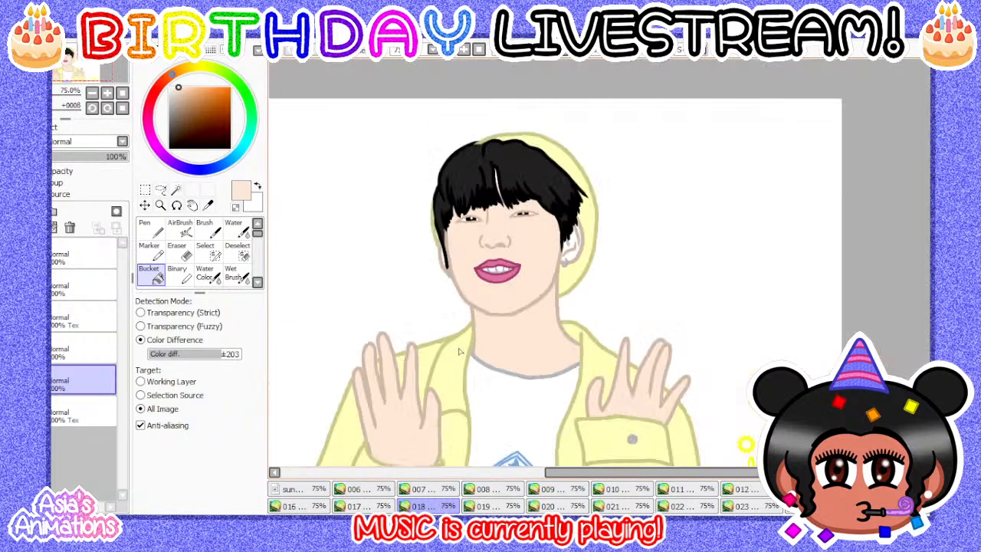
- Paint the ear on the image's left side peach in frame 018 with a size 10 pen
scroll(581, 330, "up", 3)
left_click(150, 228)
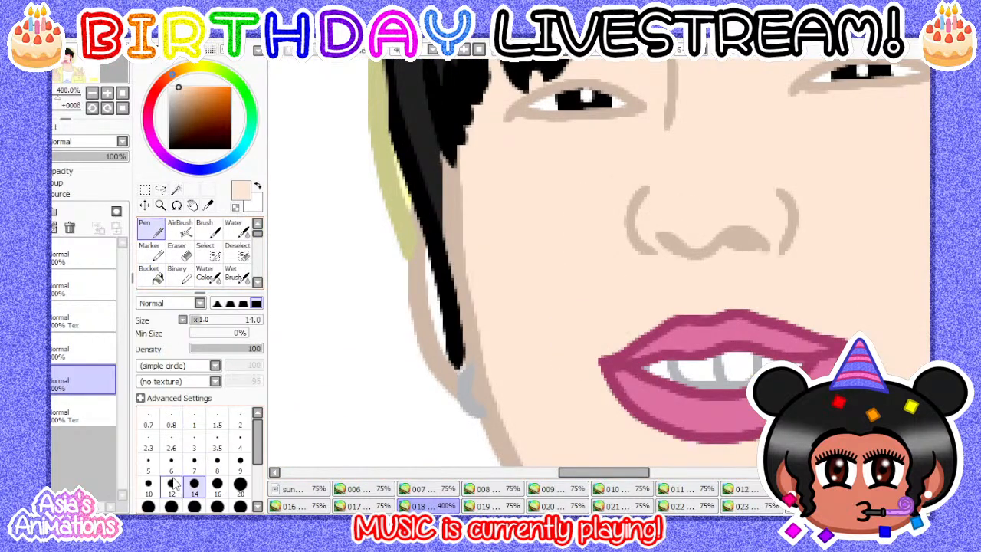
left_click(148, 483)
scroll(344, 207, "up", 2)
mouse_move(408, 242)
left_mouse_down()
mouse_move(398, 286)
mouse_move(419, 376)
mouse_move(462, 395)
left_mouse_up()
scroll(452, 276, "down", 4)
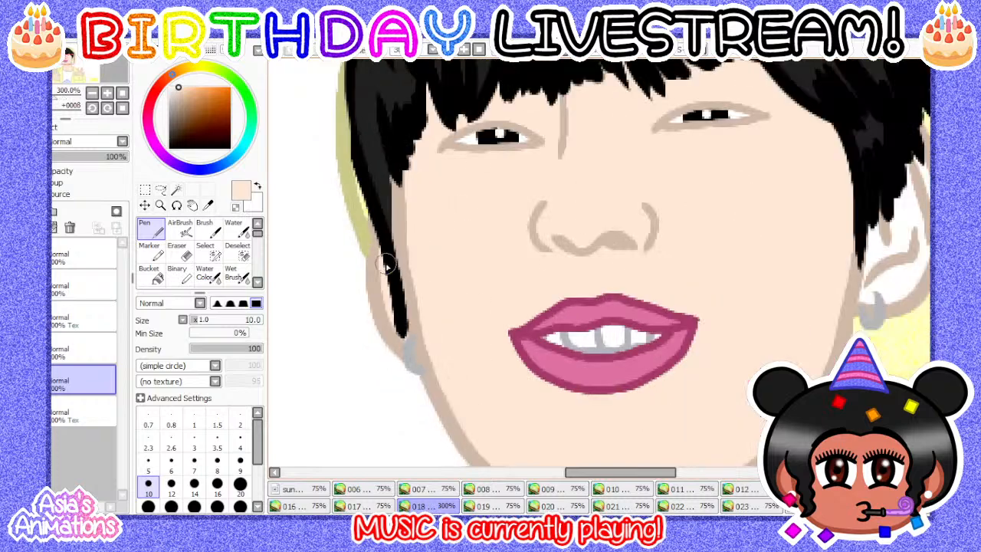
- Paint the thin gap in the middle of the bangs peach in frame 018 with a size 14 pen
scroll(453, 311, "up", 3)
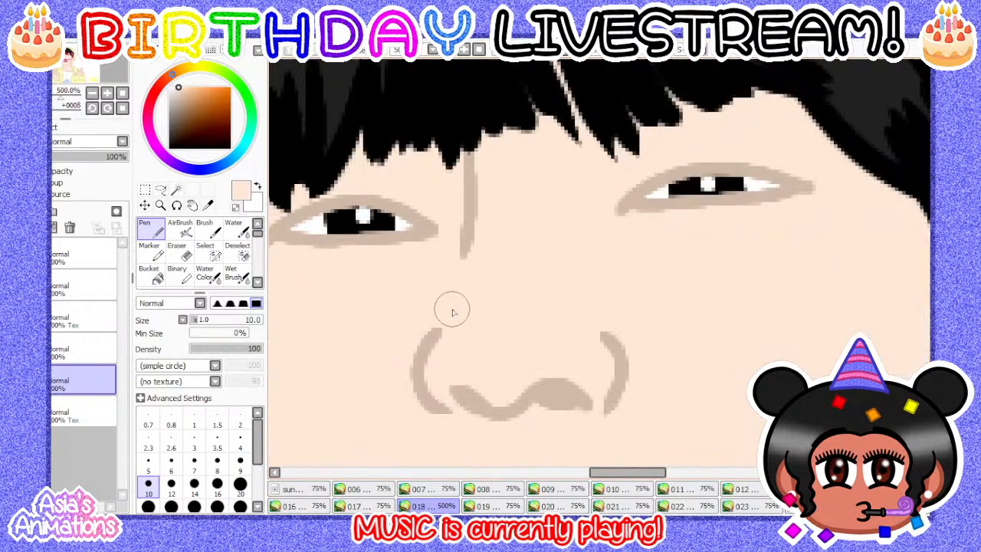
left_click(194, 482)
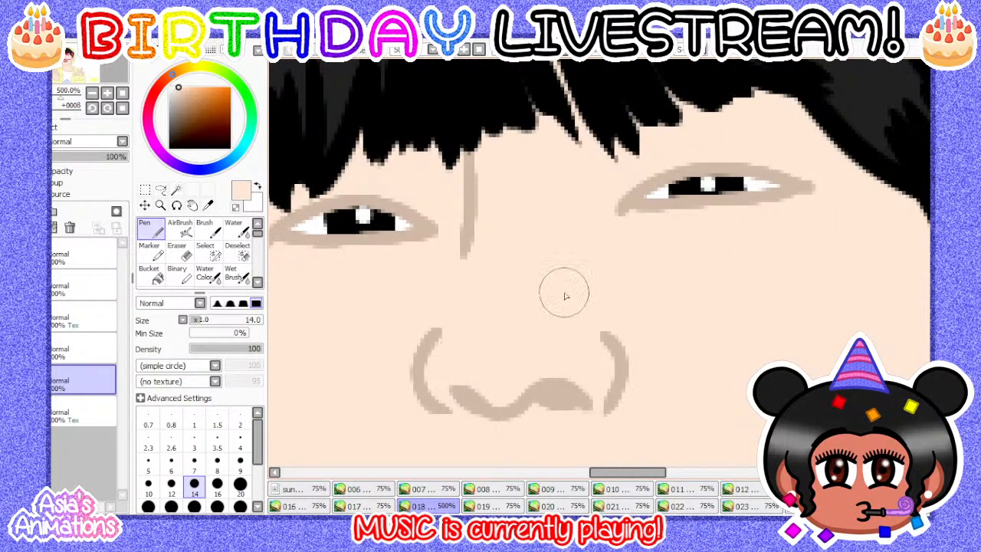
scroll(506, 329, "down", 3)
scroll(519, 220, "up", 3)
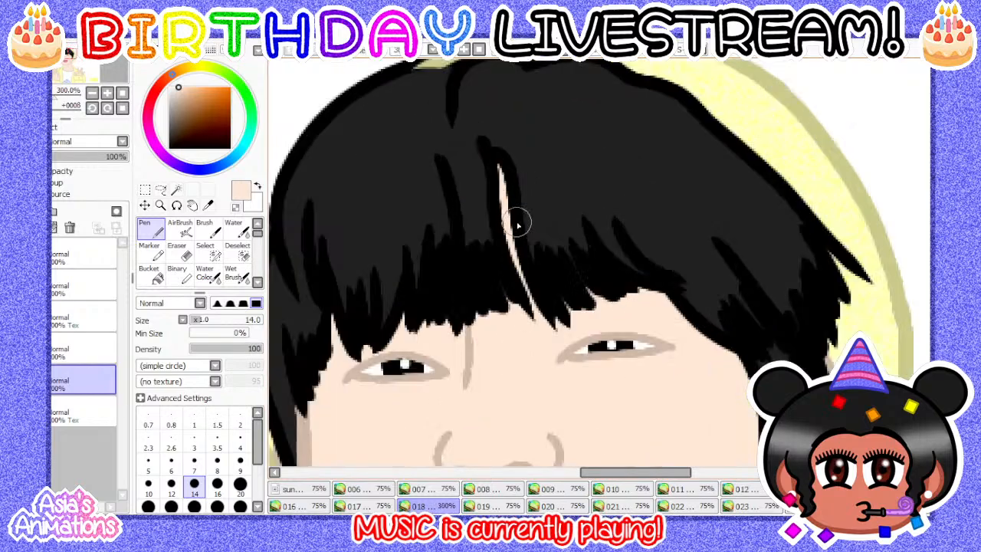
scroll(437, 274, "down", 3)
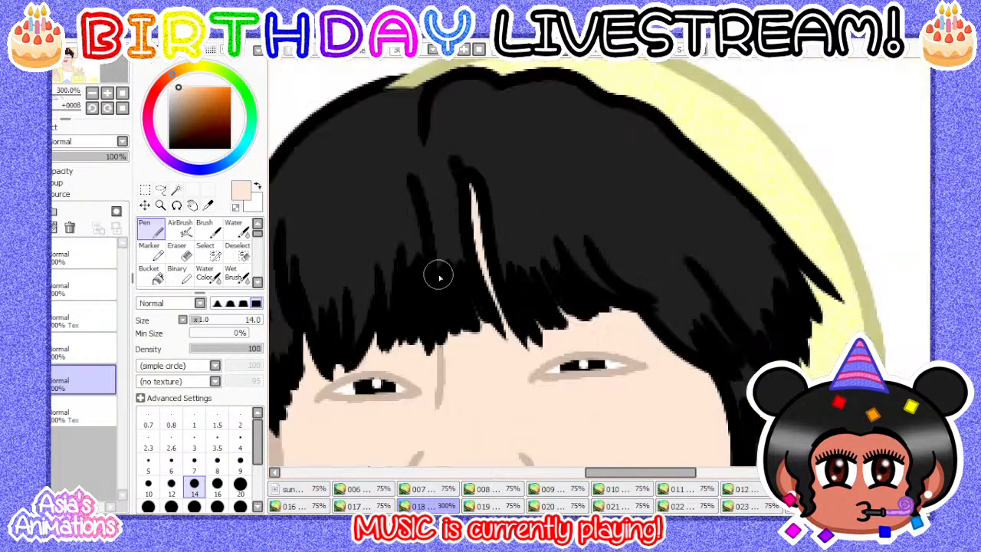
- Paint the ear on the image's right side peach in frame 018 with a size 12 pen, including the gaps around its inner lines
scroll(557, 306, "up", 4)
left_click(171, 484)
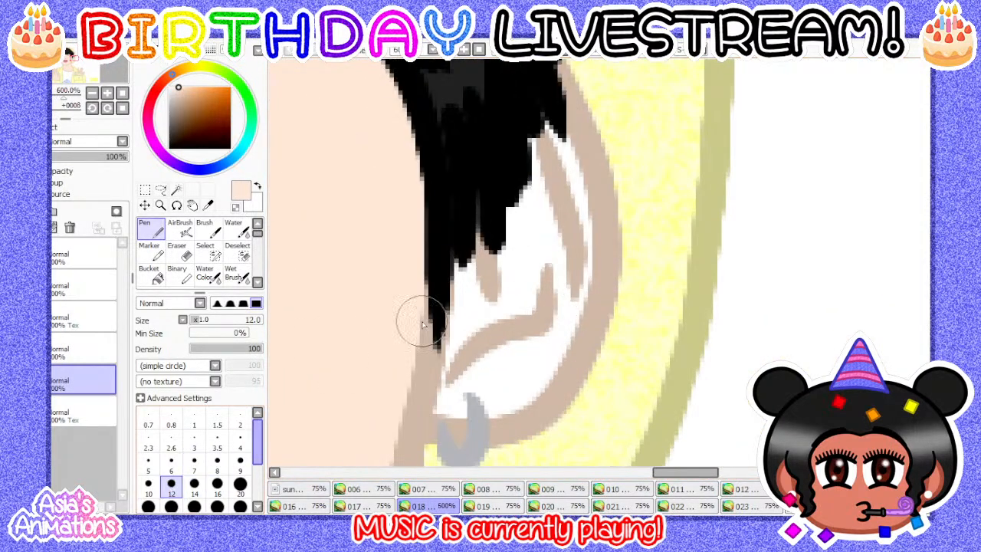
mouse_move(563, 107)
left_mouse_down()
mouse_move(493, 248)
mouse_move(448, 285)
mouse_move(431, 372)
mouse_move(471, 394)
mouse_move(539, 371)
mouse_move(482, 393)
mouse_move(562, 333)
mouse_move(580, 221)
mouse_move(555, 154)
mouse_move(458, 386)
mouse_move(538, 241)
left_mouse_up()
scroll(539, 241, "down", 4)
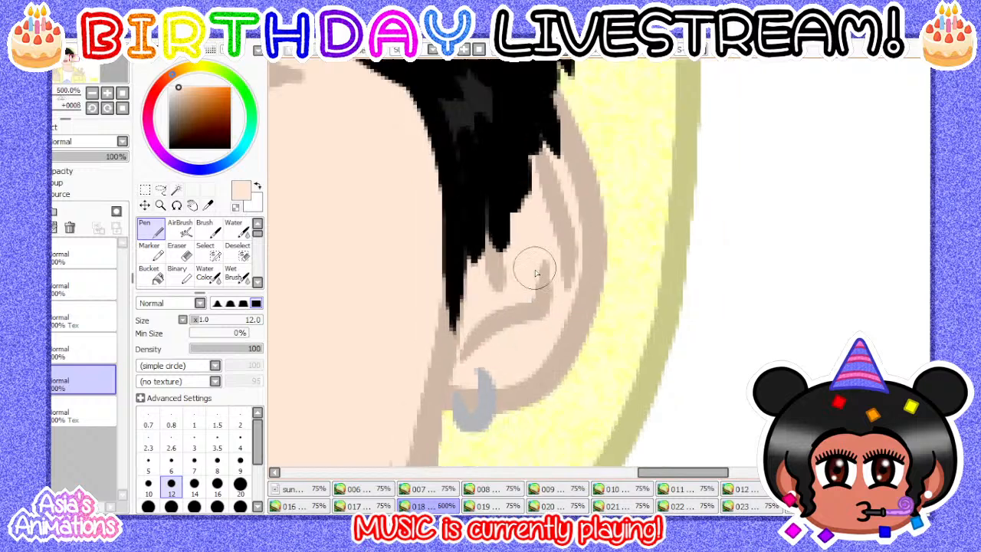
left_click(193, 420)
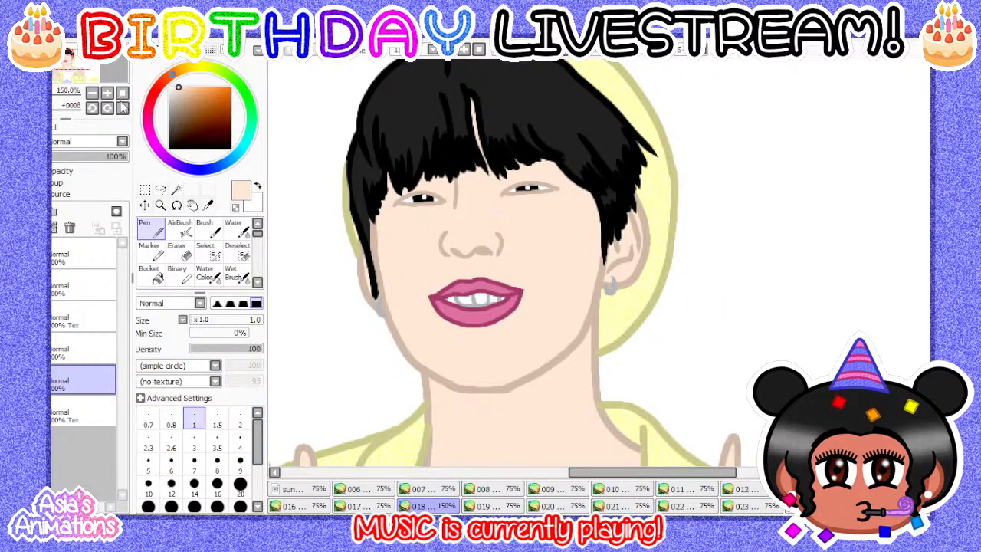
left_click(123, 108)
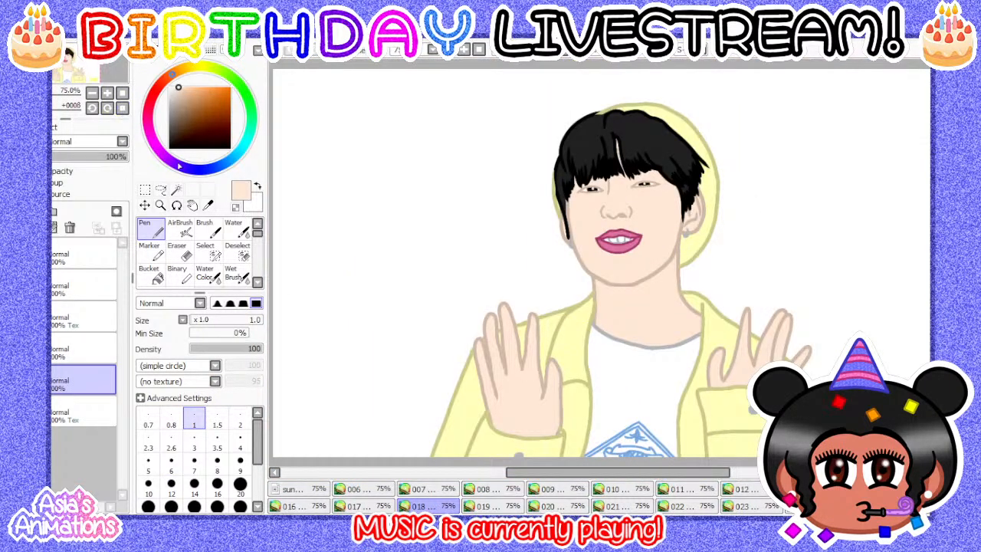
- Handwrite "Hold on" in peach on the blank area beside the character in frame 018 with a size 16 pen
left_click(216, 483)
scroll(460, 270, "down", 2)
scroll(379, 164, "up", 3)
scroll(490, 237, "down", 2)
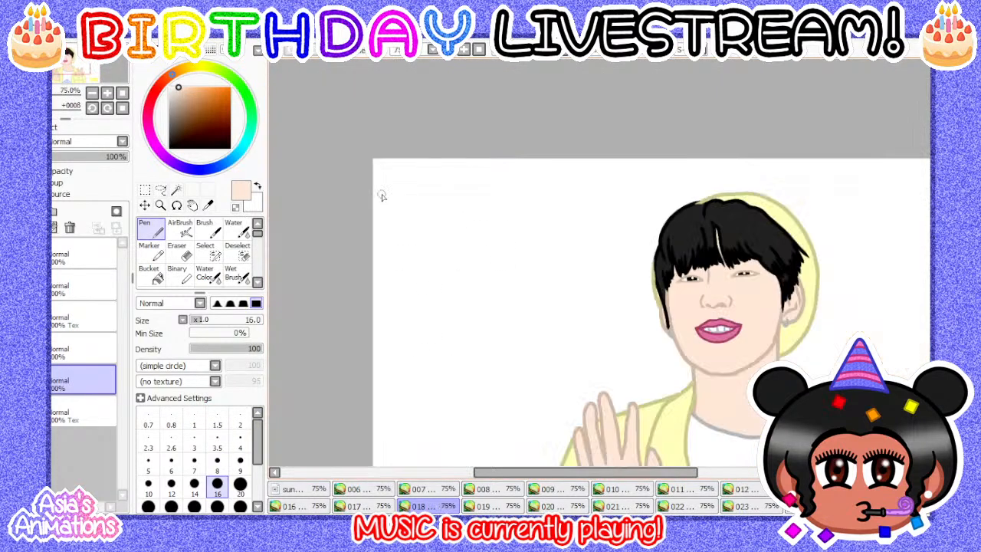
scroll(383, 172, "up", 1)
scroll(427, 229, "up", 1)
left_click_drag(403, 189, 401, 285)
left_click_drag(442, 203, 443, 277)
mouse_move(406, 244)
left_mouse_down()
mouse_move(449, 238)
mouse_move(473, 252)
mouse_move(502, 239)
left_mouse_up()
left_click_drag(538, 204, 546, 290)
left_click_drag(595, 188, 601, 290)
left_click_drag(591, 243, 601, 288)
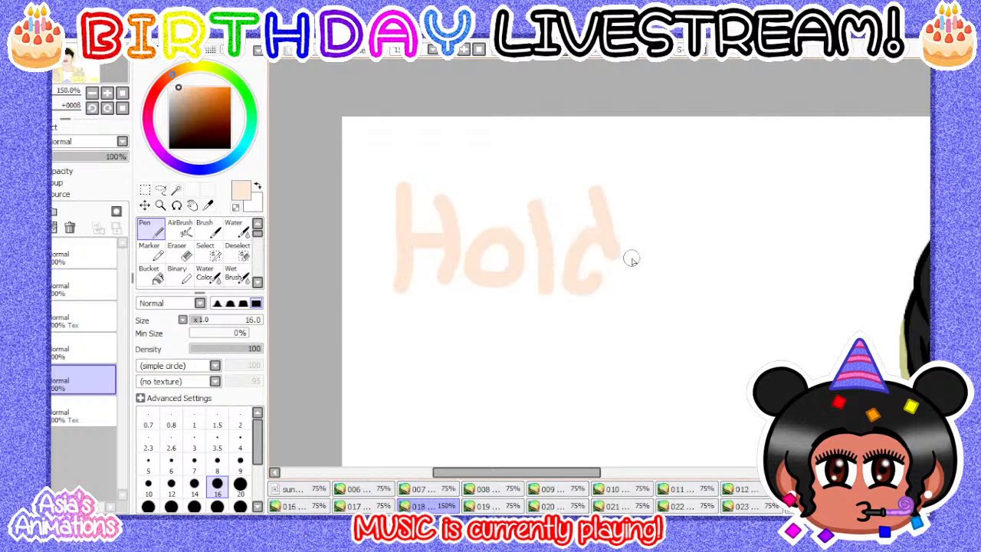
left_click_drag(688, 242, 765, 309)
scroll(528, 284, "down", 1)
scroll(465, 322, "up", 1)
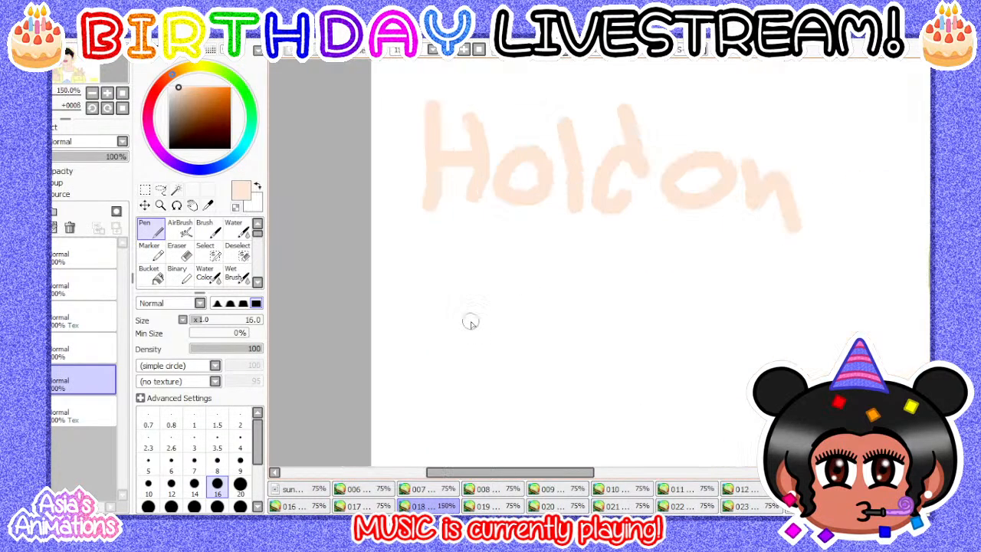
- Handwrite "a min!" in peach below the "Hold on" lettering in frame 018
mouse_move(458, 300)
left_mouse_down()
mouse_move(466, 291)
mouse_move(502, 358)
mouse_move(595, 331)
left_mouse_up()
scroll(438, 216, "down", 1)
scroll(555, 281, "up", 1)
scroll(555, 280, "up", 1)
left_click_drag(628, 285, 635, 339)
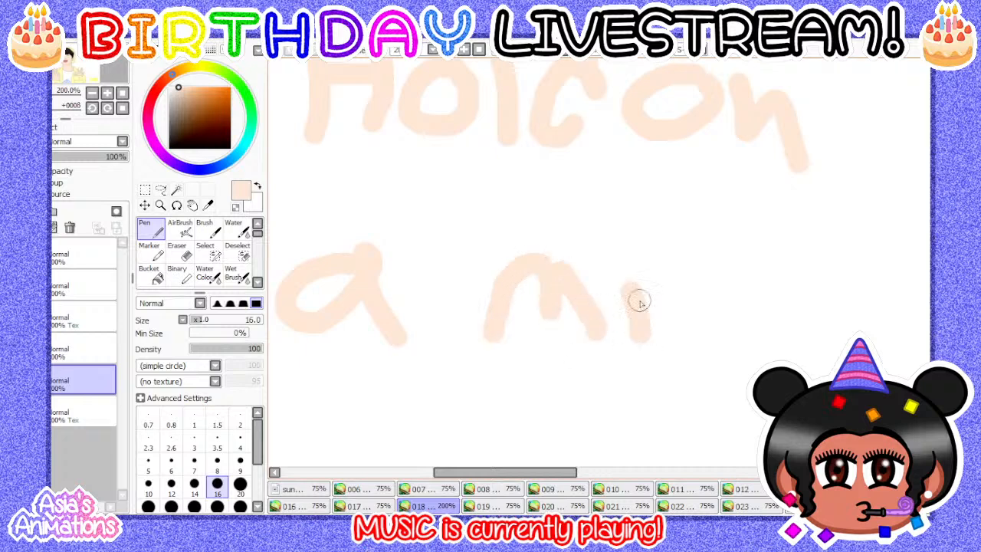
left_click_drag(635, 234, 638, 241)
left_click_drag(671, 277, 753, 335)
scroll(472, 251, "down", 2)
scroll(472, 252, "up", 2)
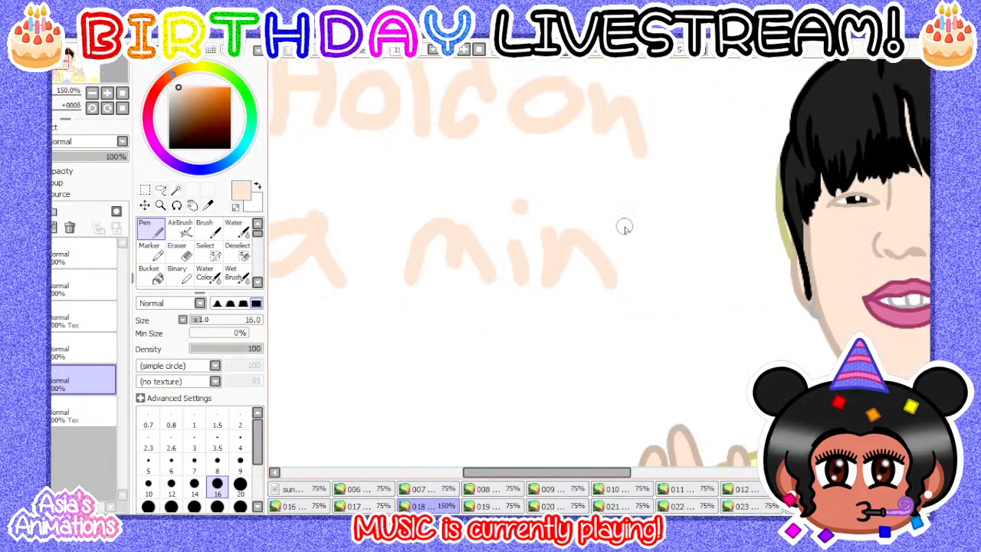
left_click_drag(628, 208, 636, 307)
scroll(559, 370, "down", 2)
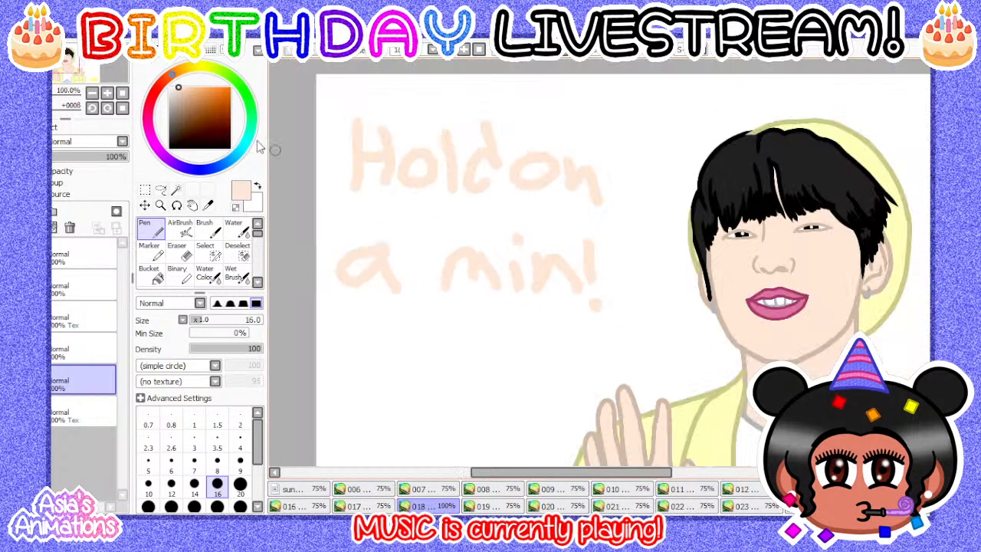
left_click(122, 96)
left_click(191, 420)
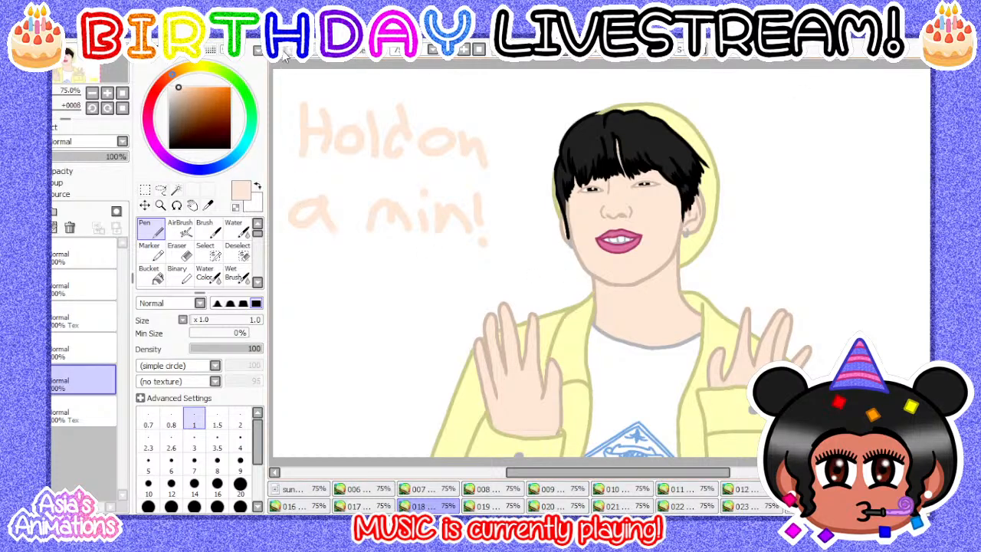
- Undo all strokes of the handwritten "Hold on a min!" message in frame 018
key("ctrl+z")
key("ctrl+z")
key("ctrl+z")
key("ctrl+z")
key("ctrl+z")
key("ctrl+z")
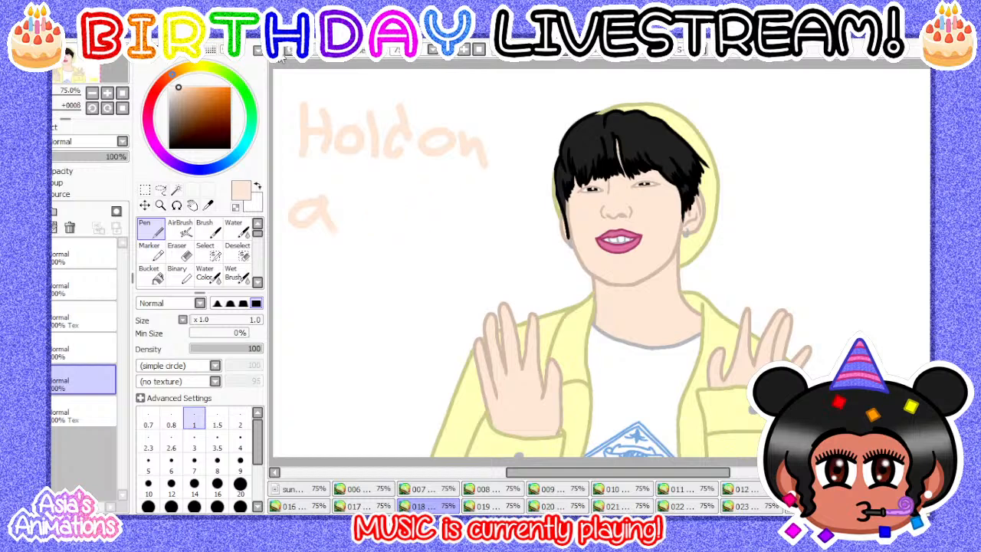
key("ctrl+z")
key("ctrl+z")
key("ctrl+z")
key("ctrl+z")
key("ctrl+z")
key("ctrl+z")
key("ctrl+z")
key("ctrl+z")
key("ctrl+z")
key("ctrl+z")
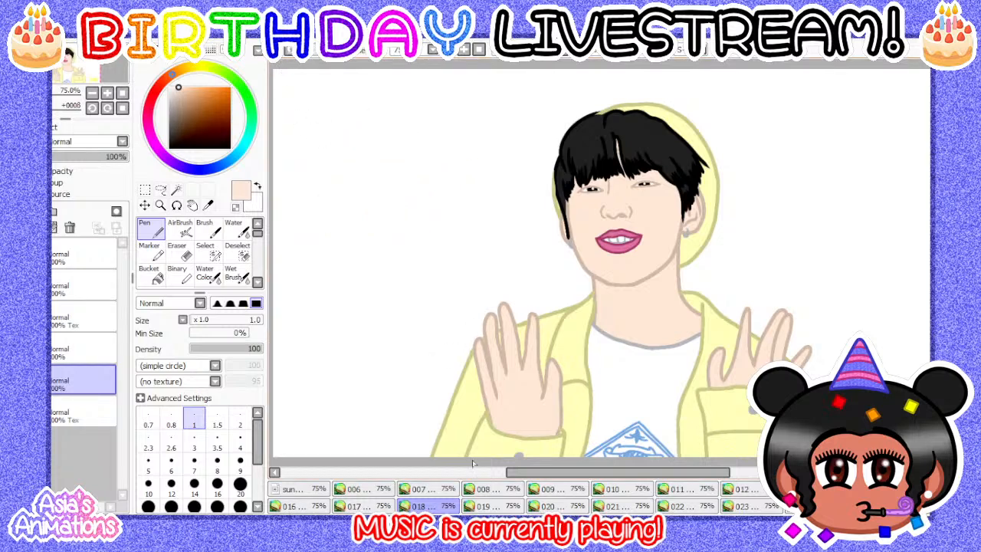
- Fill both hands peach with the Bucket on the layer beneath the line art in frame 019
left_click(481, 506)
left_click(80, 346)
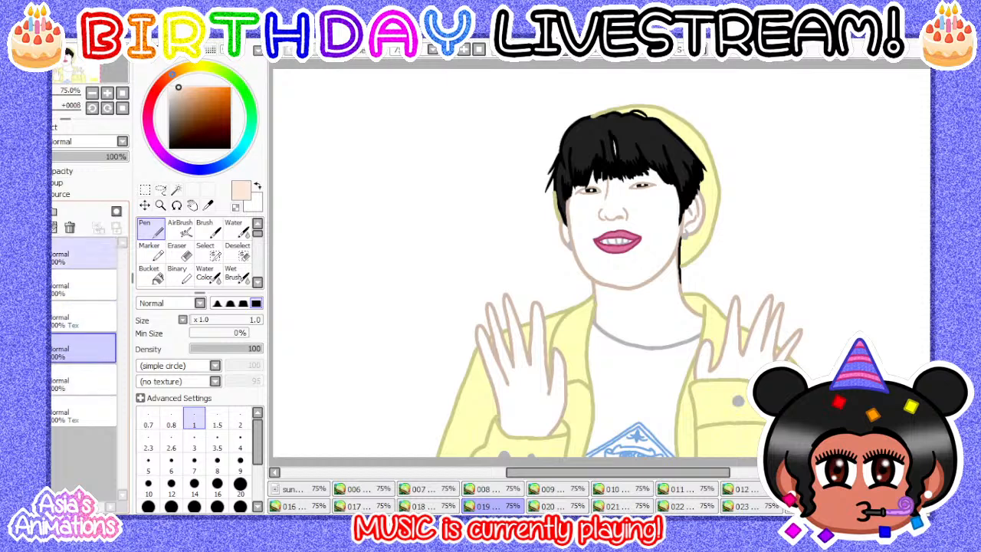
left_click(98, 381)
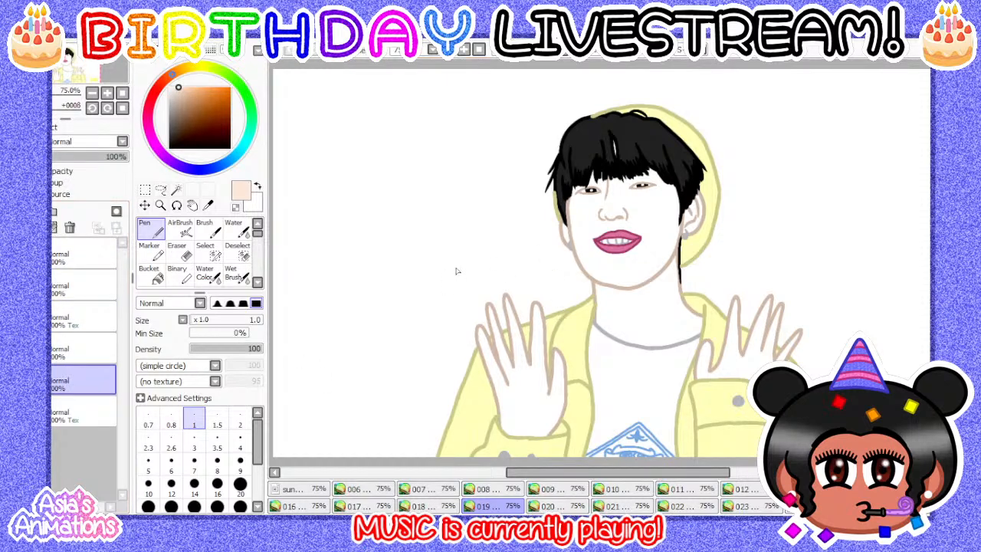
left_click(151, 275)
scroll(469, 261, "down", 1)
scroll(540, 349, "up", 2)
left_click(466, 354)
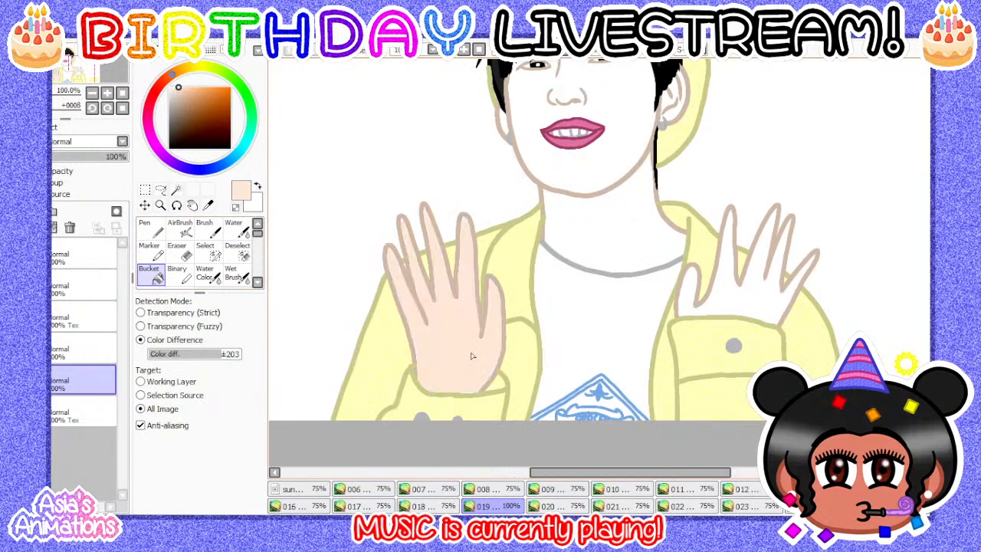
scroll(469, 351, "down", 1)
scroll(589, 342, "up", 1)
left_click(675, 317)
scroll(617, 318, "down", 1)
scroll(567, 253, "down", 1)
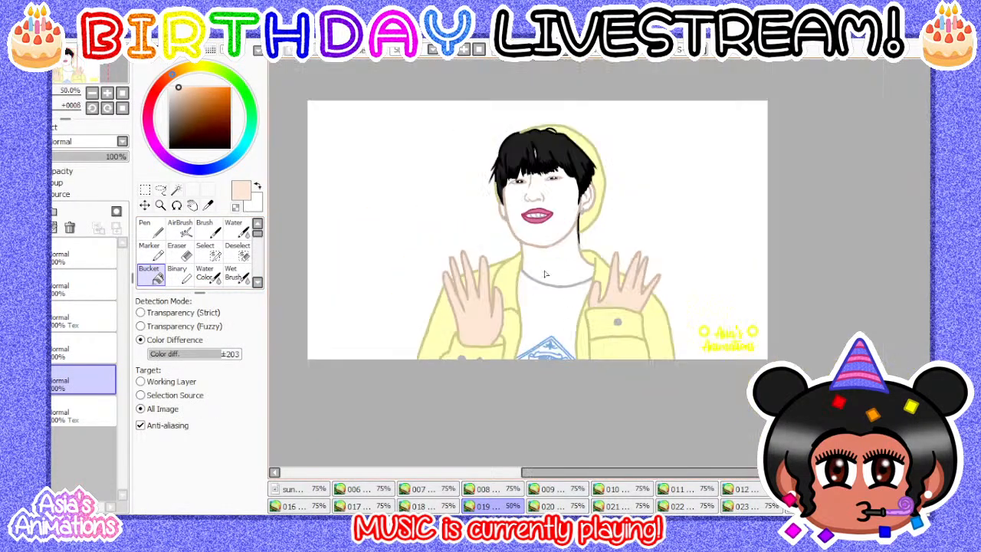
- Fill the face, neck and the ear on the image's left side peach in frame 019
scroll(540, 245, "up", 2)
left_click(540, 245)
scroll(506, 230, "up", 2)
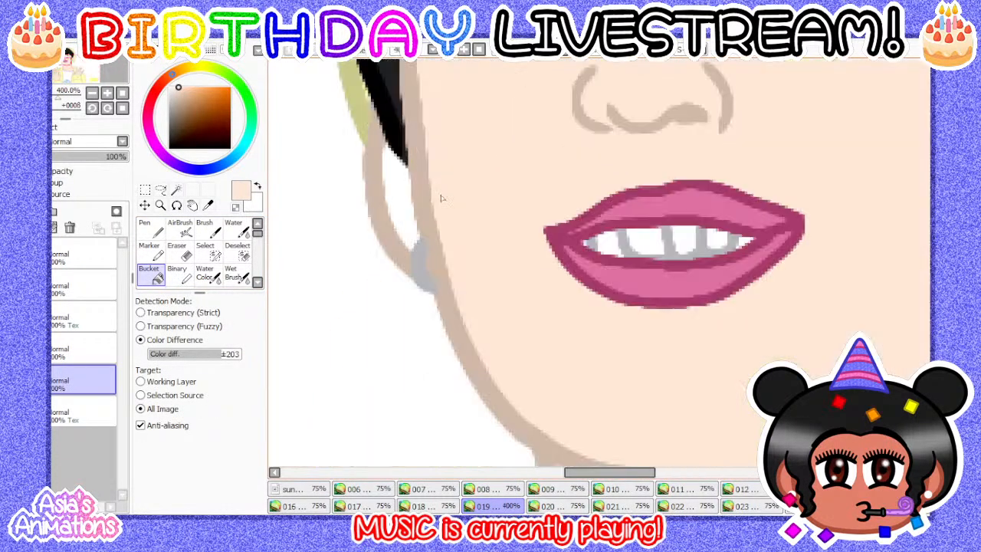
scroll(428, 280, "up", 2)
- Touch up the ear on the image's left side and the gaps in the bangs peach in frame 019 with a size 12 pen
key("n")
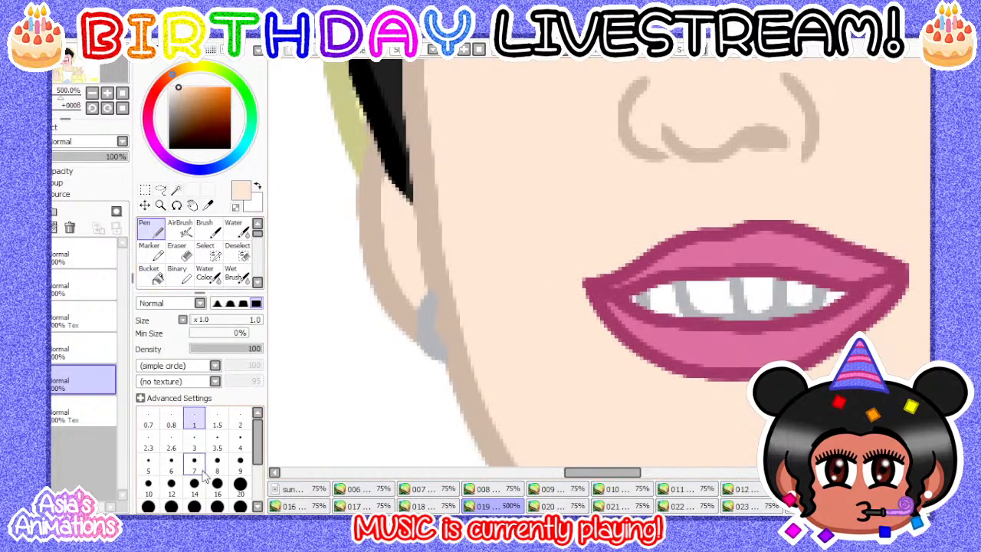
scroll(444, 264, "up", 1)
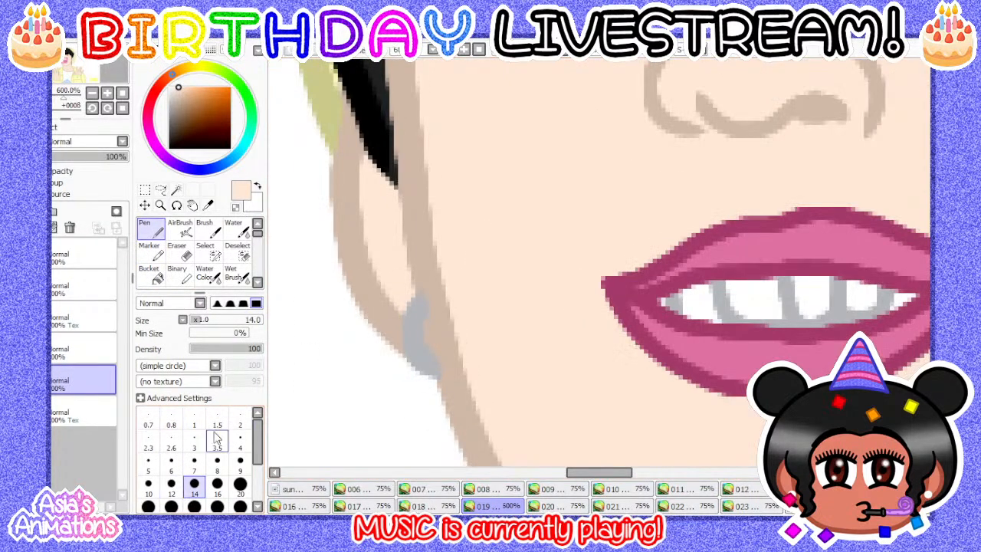
left_click(171, 483)
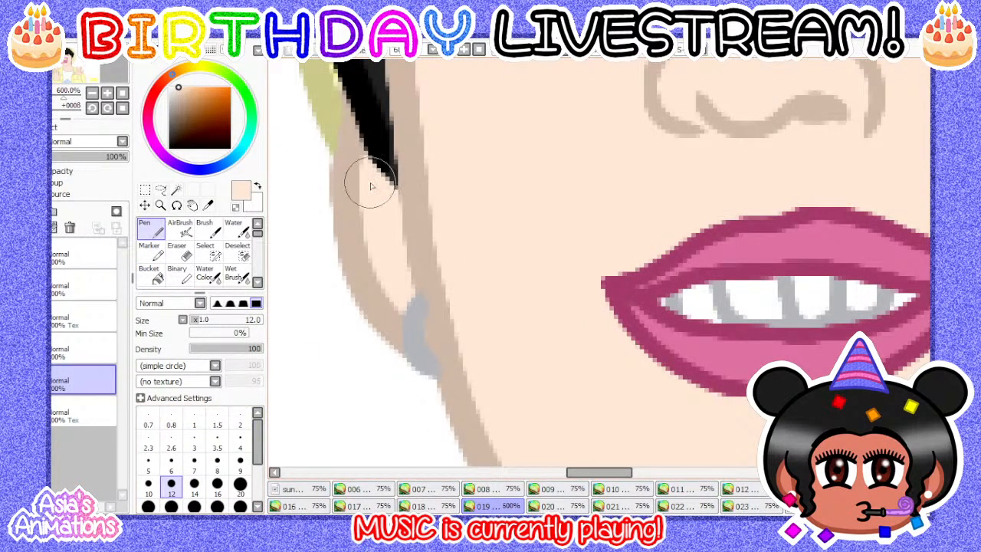
scroll(462, 282, "down", 4)
scroll(443, 274, "up", 5)
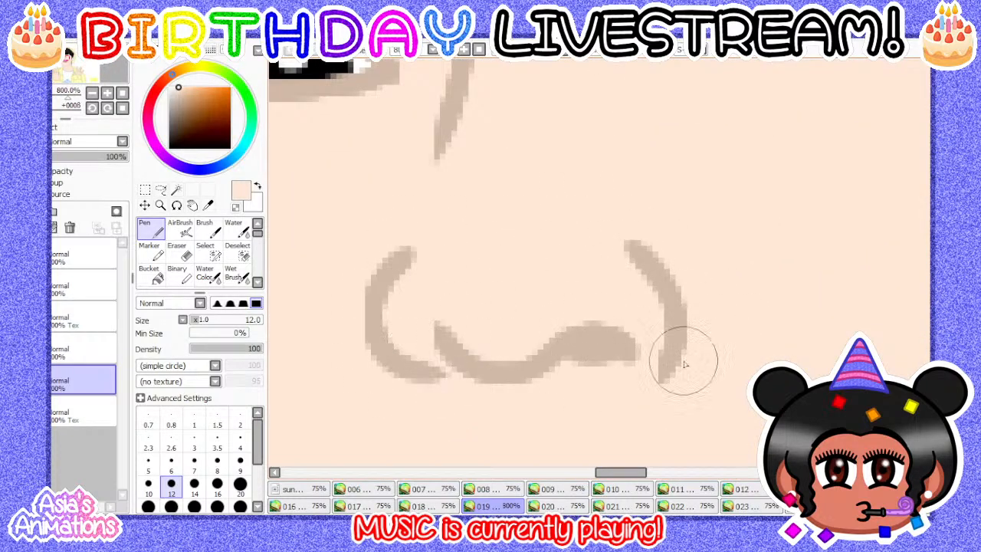
scroll(642, 373, "down", 4)
scroll(579, 219, "up", 4)
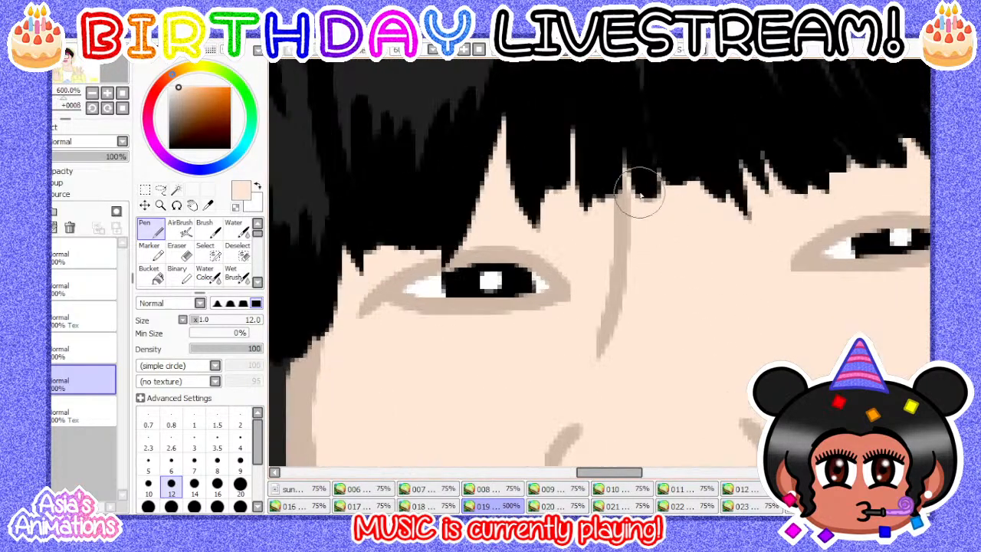
scroll(612, 349, "down", 4)
scroll(608, 276, "up", 3)
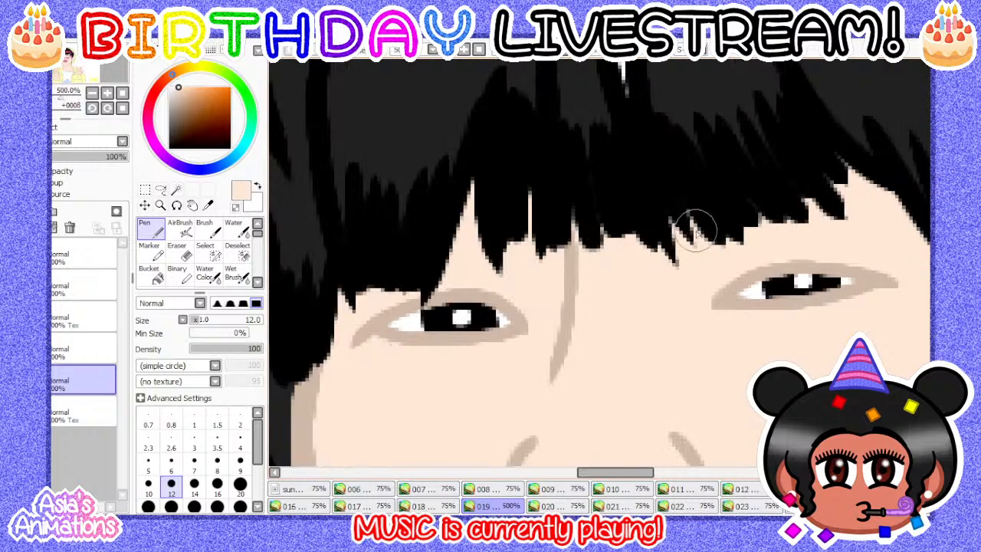
scroll(711, 244, "up", 1)
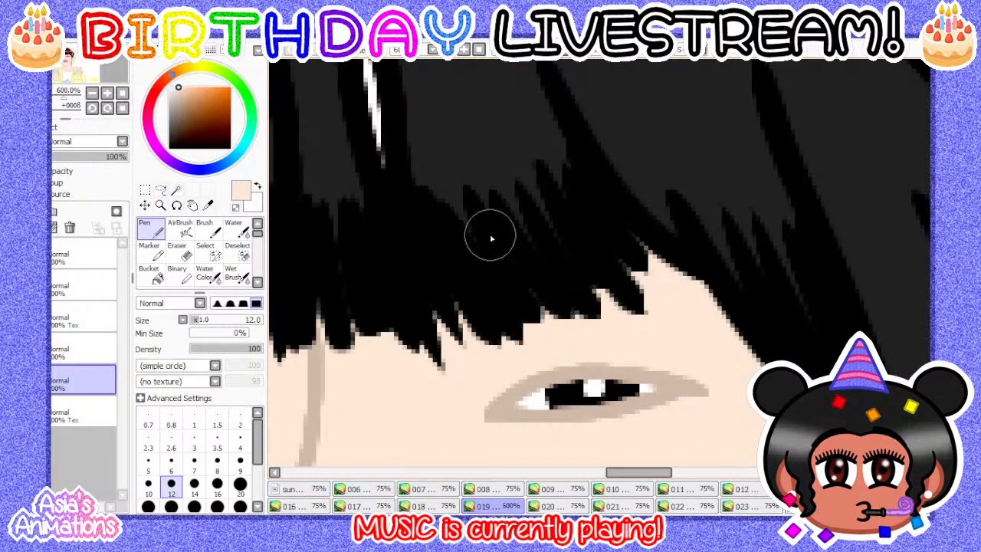
scroll(493, 232, "down", 1)
scroll(620, 320, "down", 4)
- Paint the ear on the image's right side peach in frame 019 with a size 14 pen, including between its inner lines
scroll(661, 377, "up", 4)
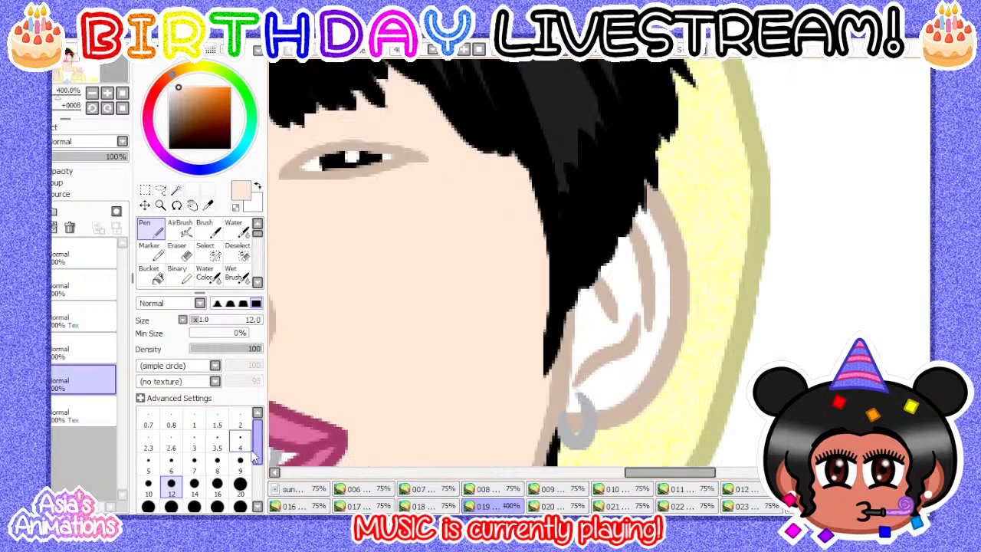
left_click(217, 483)
scroll(383, 354, "down", 1)
scroll(563, 354, "up", 1)
left_click(195, 484)
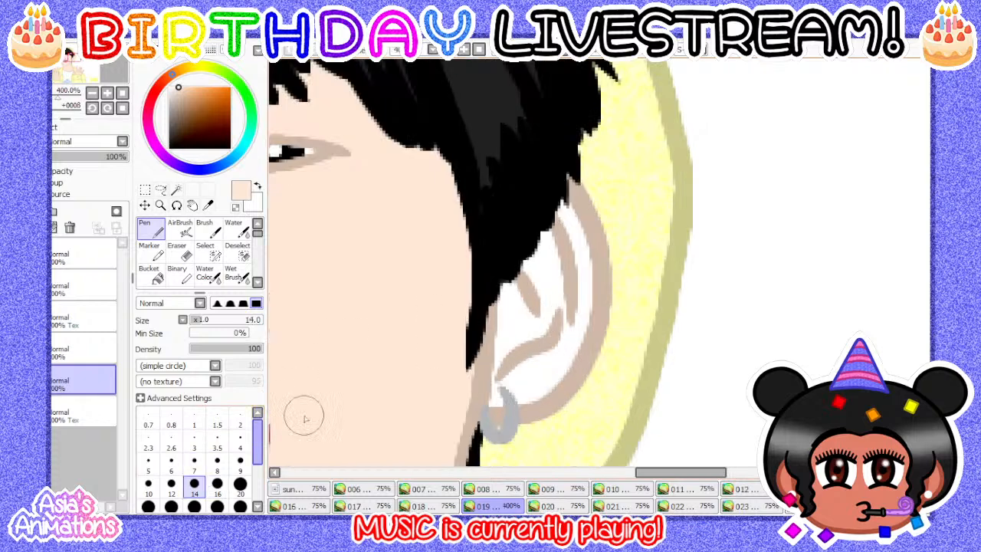
scroll(530, 326, "up", 1)
mouse_move(580, 186)
left_mouse_down()
mouse_move(560, 229)
mouse_move(495, 308)
mouse_move(473, 399)
mouse_move(492, 420)
mouse_move(540, 405)
mouse_move(580, 344)
mouse_move(595, 268)
mouse_move(591, 229)
mouse_move(576, 213)
mouse_move(563, 282)
mouse_move(514, 359)
left_mouse_up()
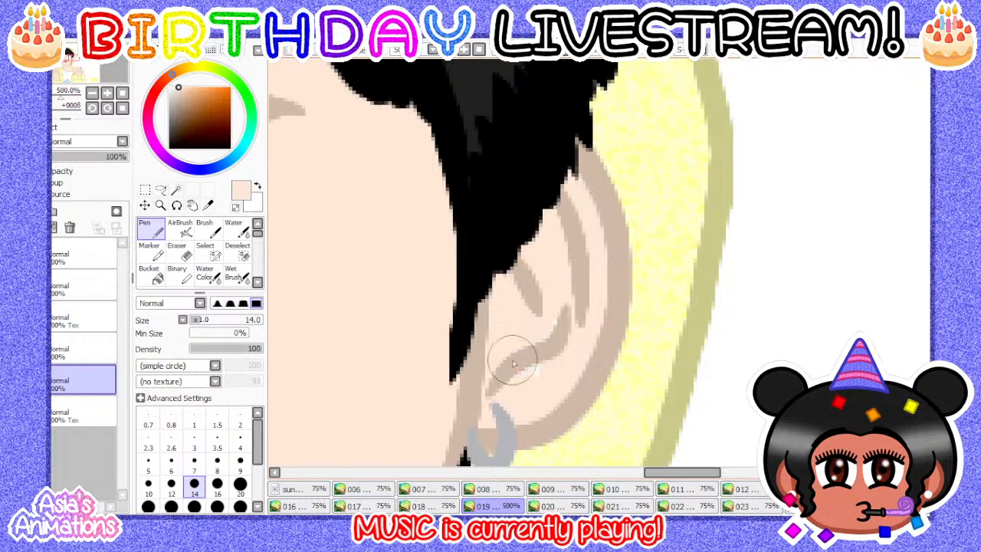
- Paint the narrow white slit in the upper bangs peach in frame 019 at pen size 8, and restore the pen size to 1
scroll(585, 296, "down", 5)
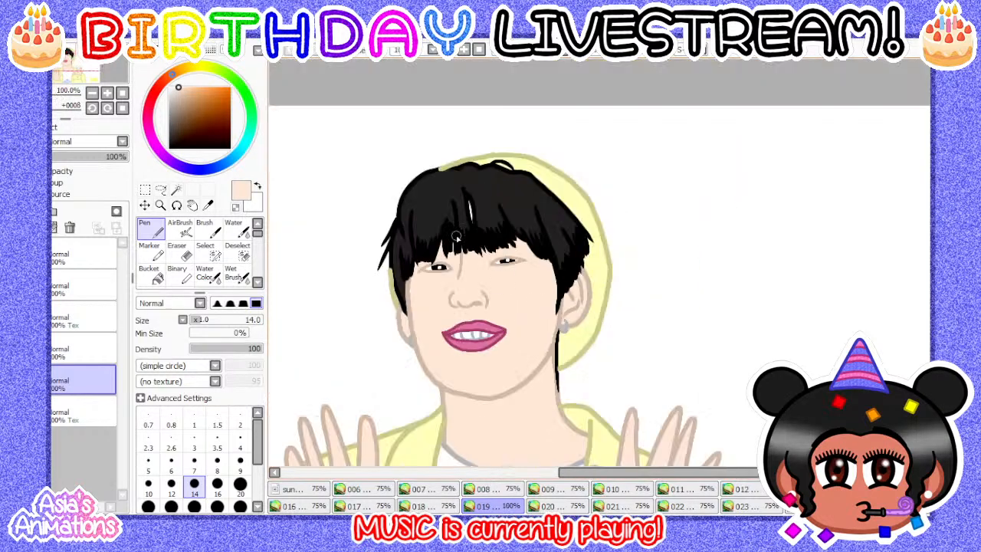
scroll(458, 236, "up", 2)
scroll(457, 241, "up", 2)
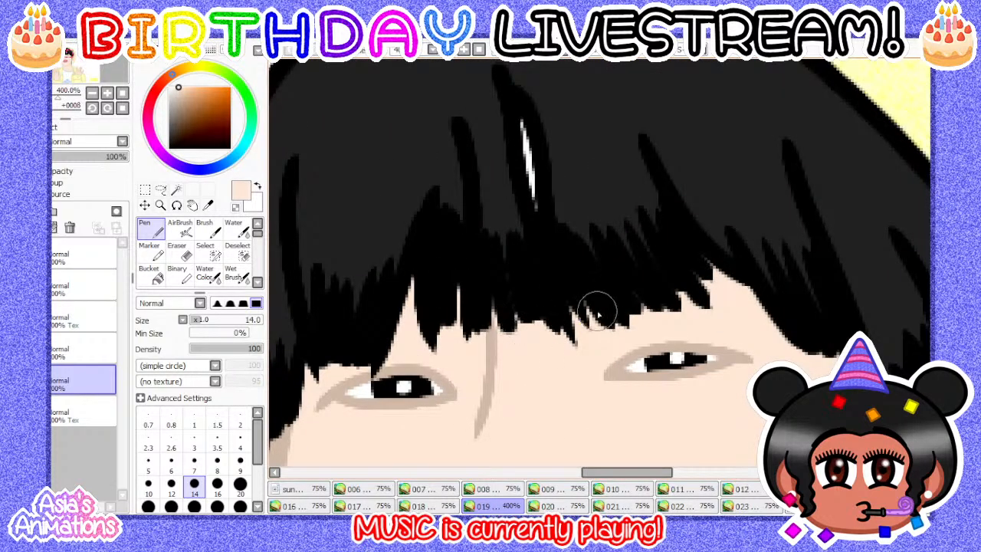
scroll(557, 330, "down", 2)
scroll(544, 239, "up", 4)
left_click(217, 465)
scroll(495, 292, "up", 2)
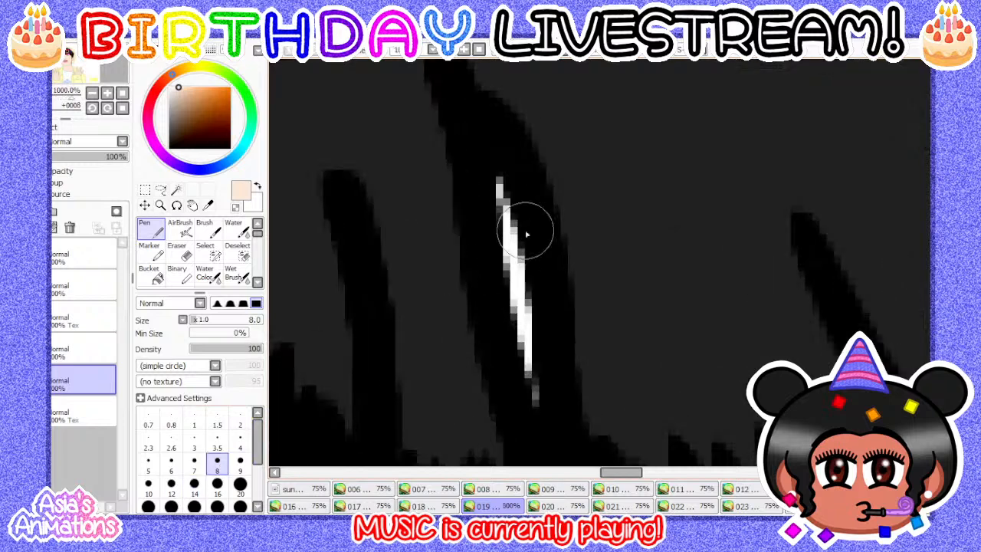
left_click_drag(509, 178, 526, 383)
scroll(564, 313, "down", 2)
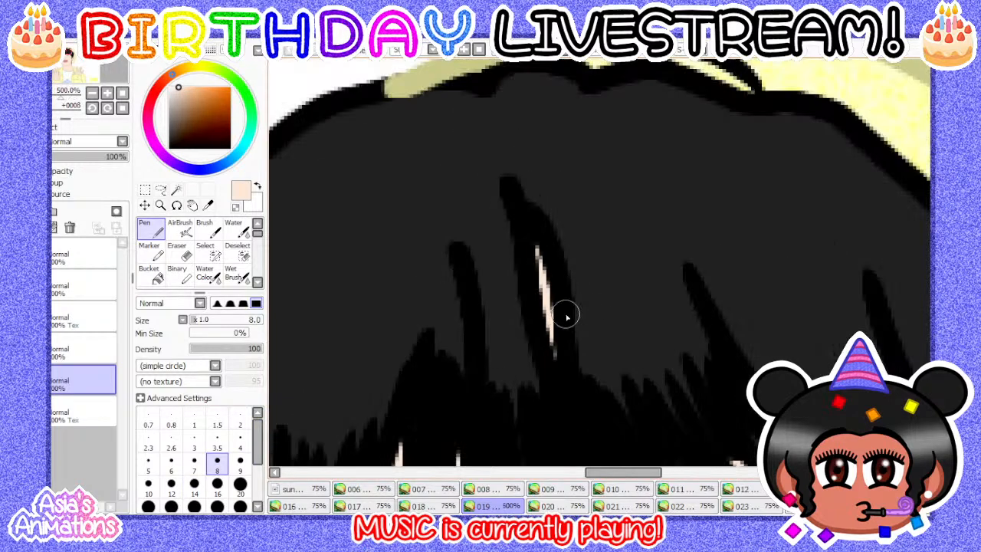
left_click(194, 421)
left_click(123, 93)
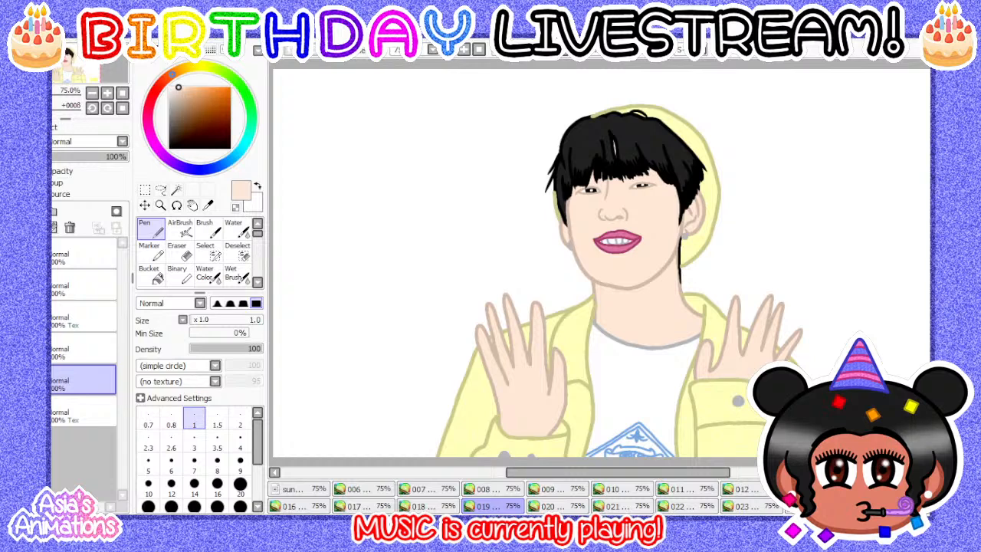
- Compare frame 019 with frame 018, and fill both hands peach with the Bucket in frame 020
left_click(429, 506)
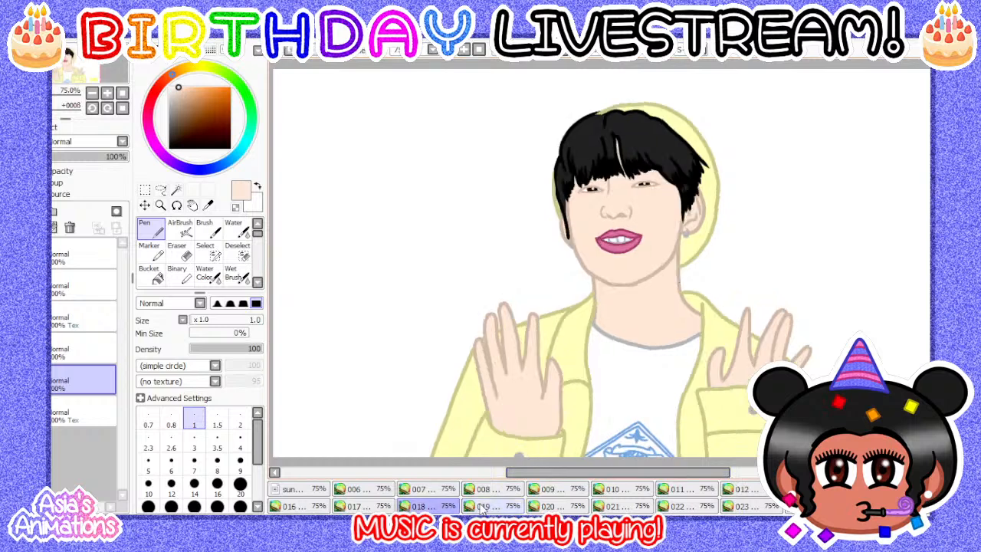
left_click(484, 506)
left_click(549, 505)
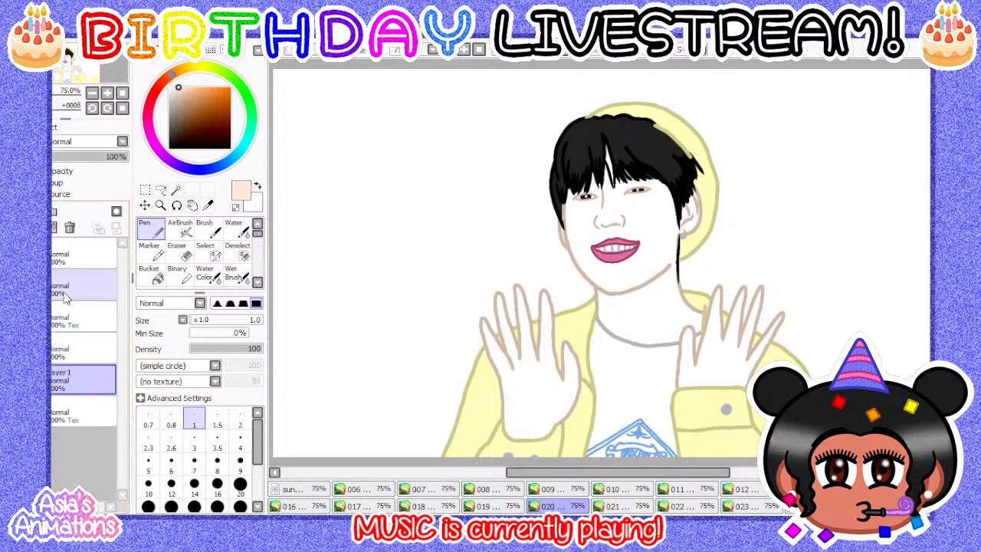
left_click(153, 274)
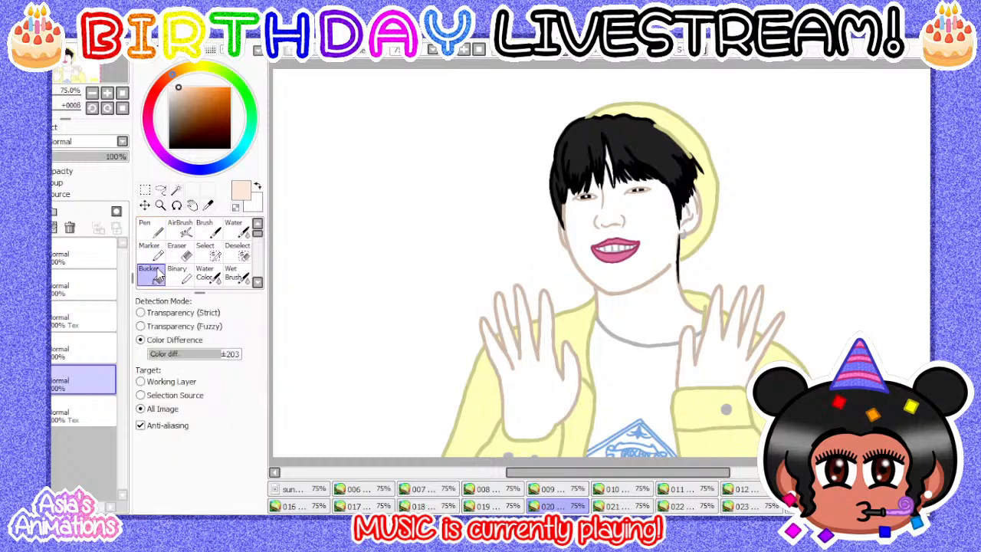
scroll(495, 323, "down", 1)
scroll(495, 323, "up", 1)
left_click(497, 330)
left_click(681, 328)
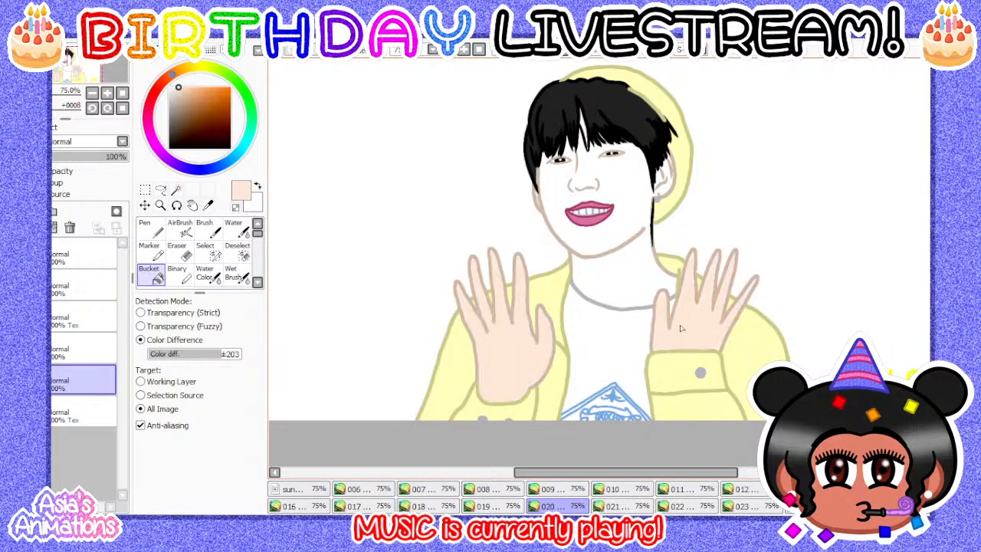
- Fill the face and neck peach in frame 020
scroll(680, 327, "down", 1)
scroll(582, 337, "up", 2)
scroll(503, 348, "down", 2)
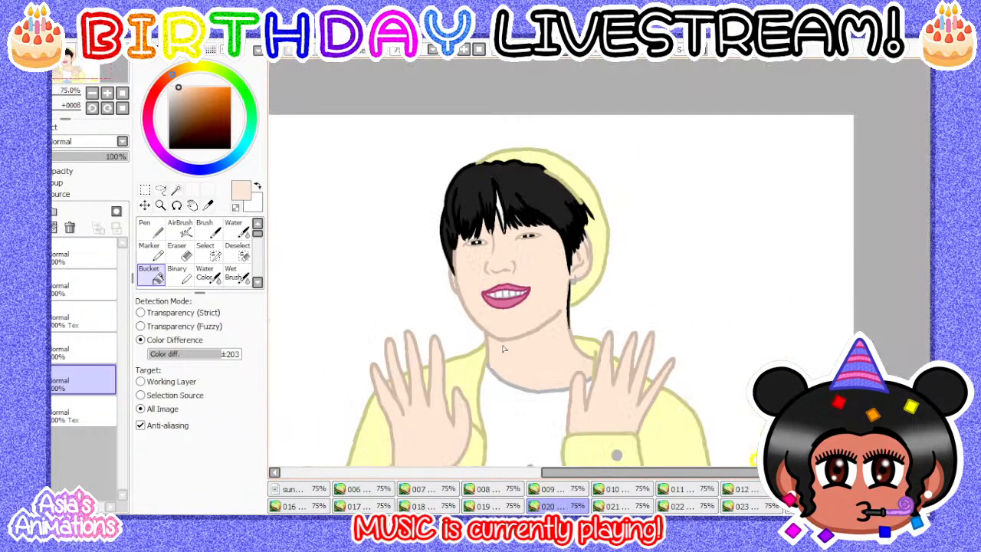
- Paint the white slivers in the ear on the image's left side peach in frame 020 with a size 8 pen
scroll(467, 303, "up", 5)
left_click(149, 227)
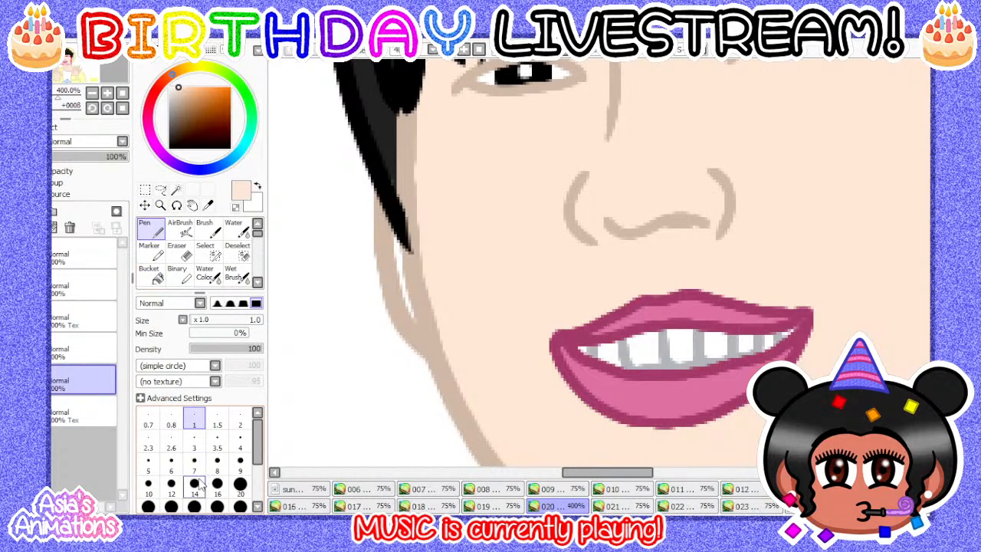
left_click(217, 465)
scroll(432, 263, "up", 2)
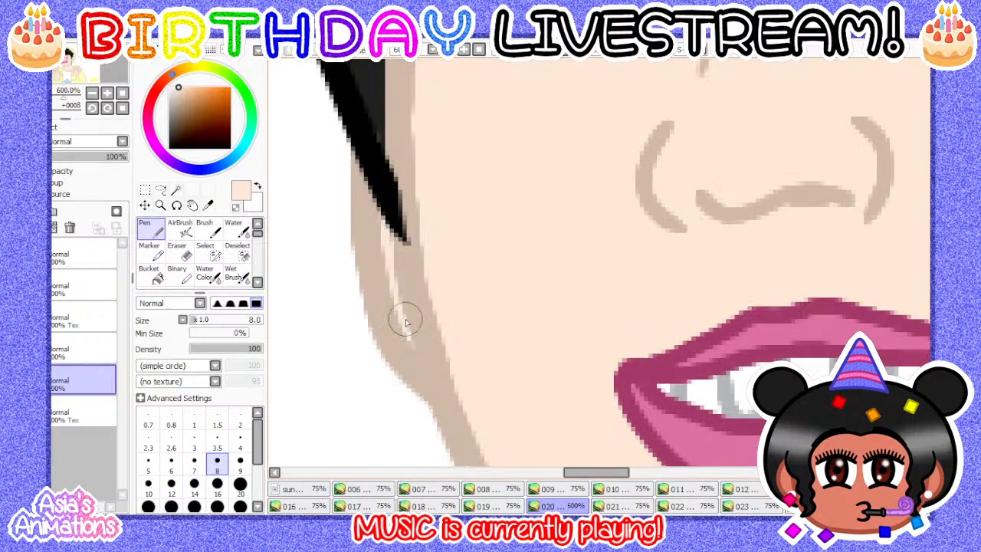
- Paint the remaining white gaps in the ear on the image's right side peach in frame 020 with a size 10 pen
scroll(425, 319, "down", 5)
scroll(613, 286, "up", 4)
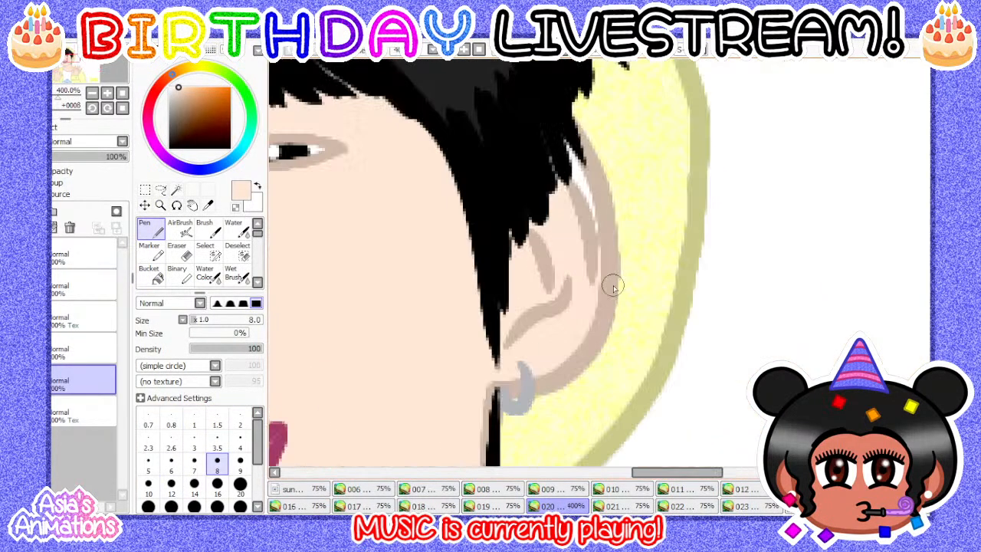
scroll(613, 286, "up", 1)
left_click(148, 483)
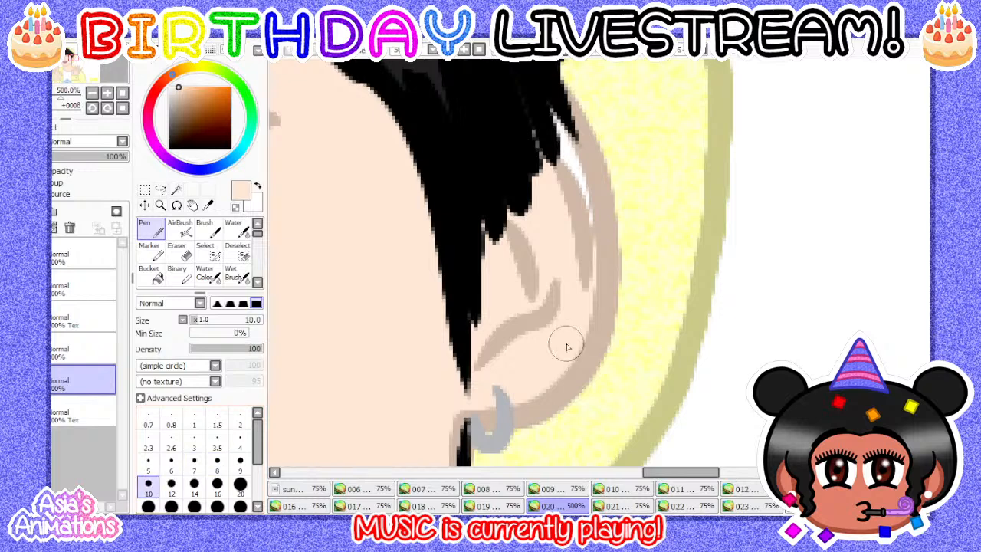
scroll(567, 347, "up", 1)
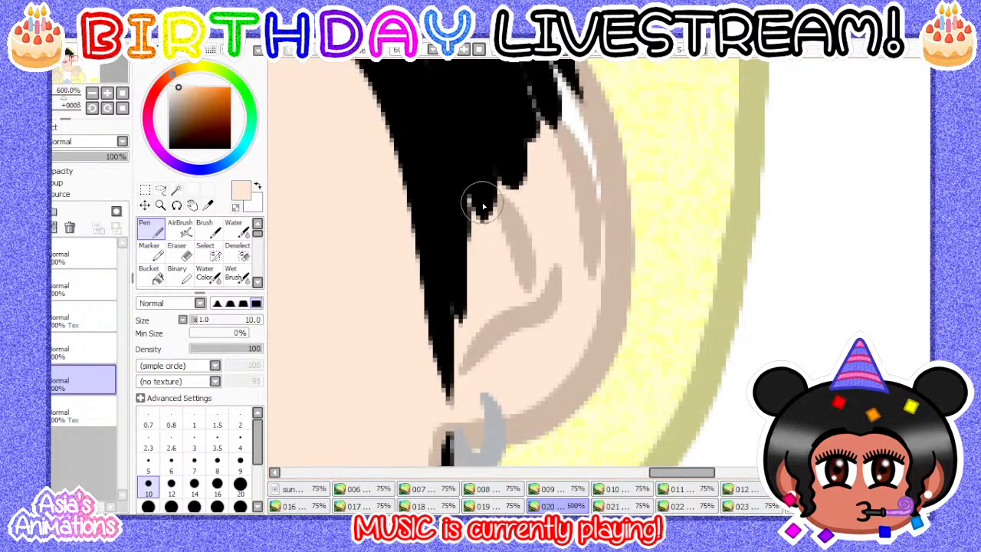
scroll(482, 205, "down", 1)
scroll(490, 214, "up", 3)
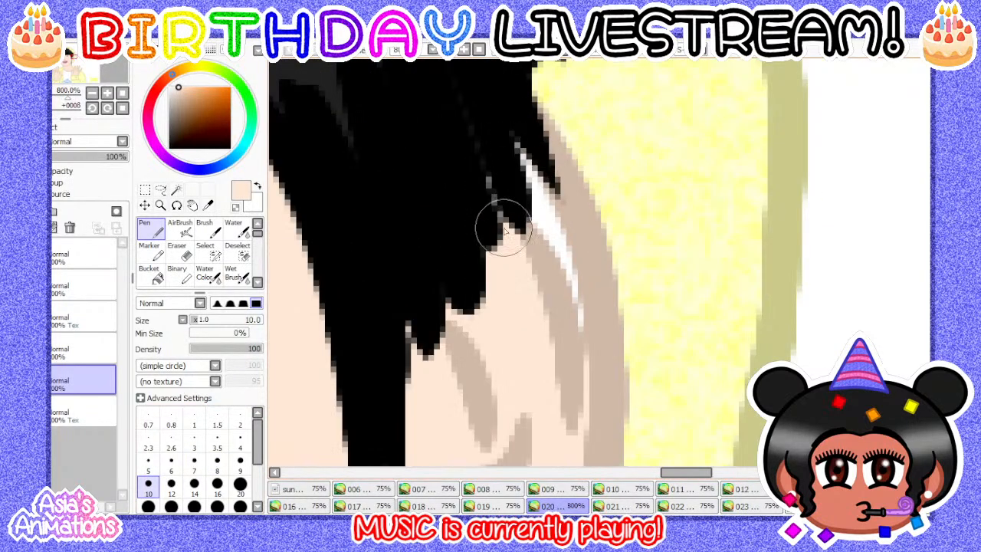
- Paint the white gap in the bangs above the eye on the image's left side peach in frame 020 with a size 6 pen
scroll(642, 294, "down", 5)
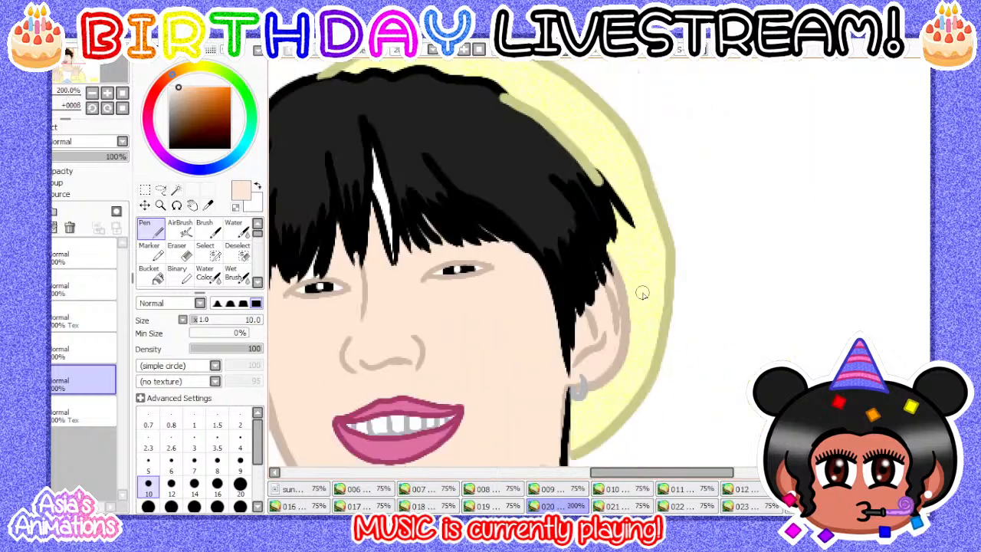
scroll(376, 299, "up", 5)
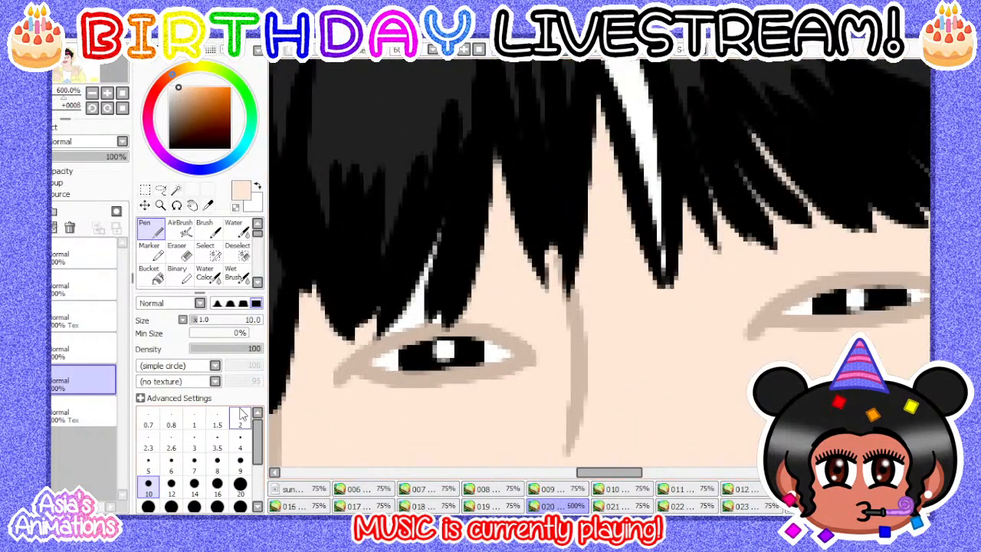
left_click(194, 462)
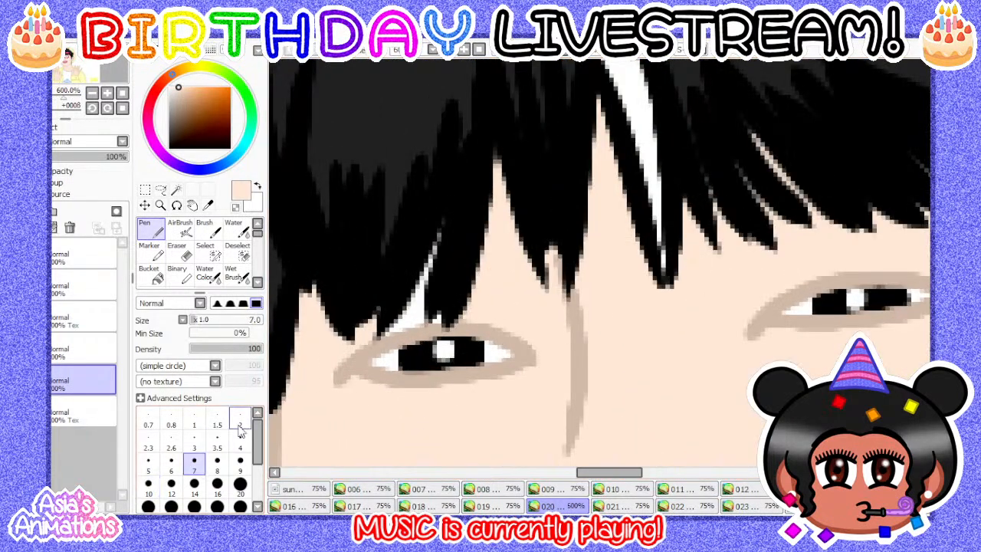
scroll(386, 281, "up", 1)
scroll(349, 377, "down", 1)
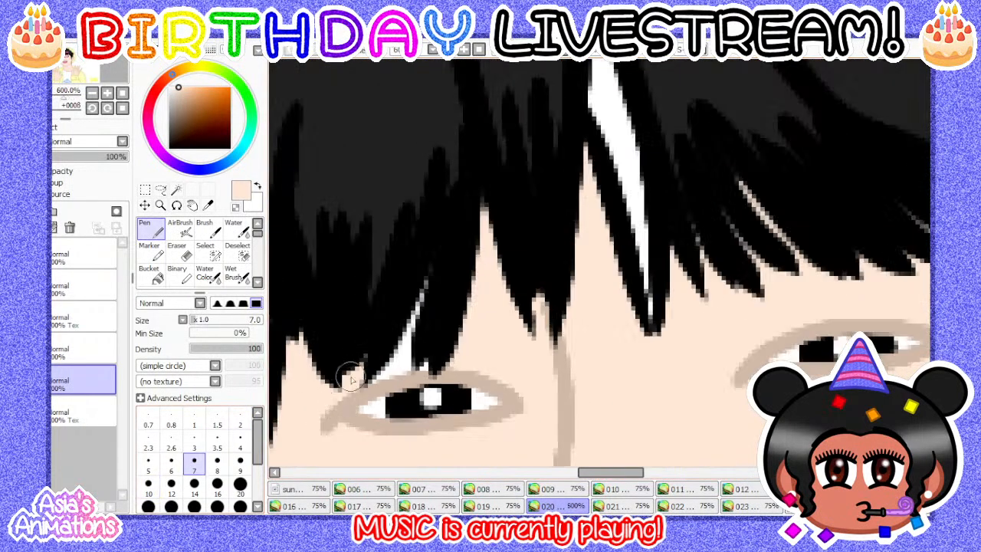
left_click(175, 464)
scroll(399, 384, "down", 2)
scroll(392, 365, "up", 2)
left_click_drag(373, 398, 451, 378)
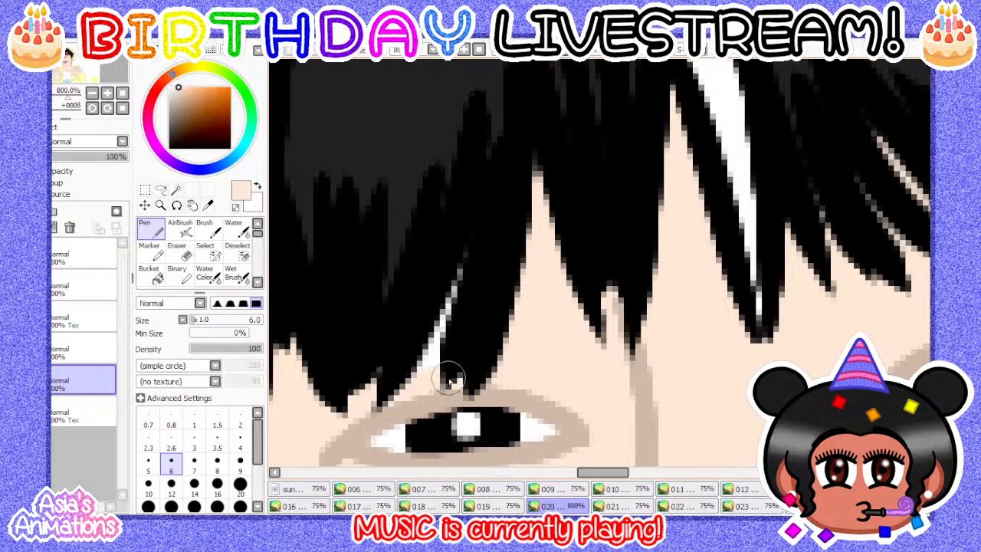
scroll(528, 210, "down", 2)
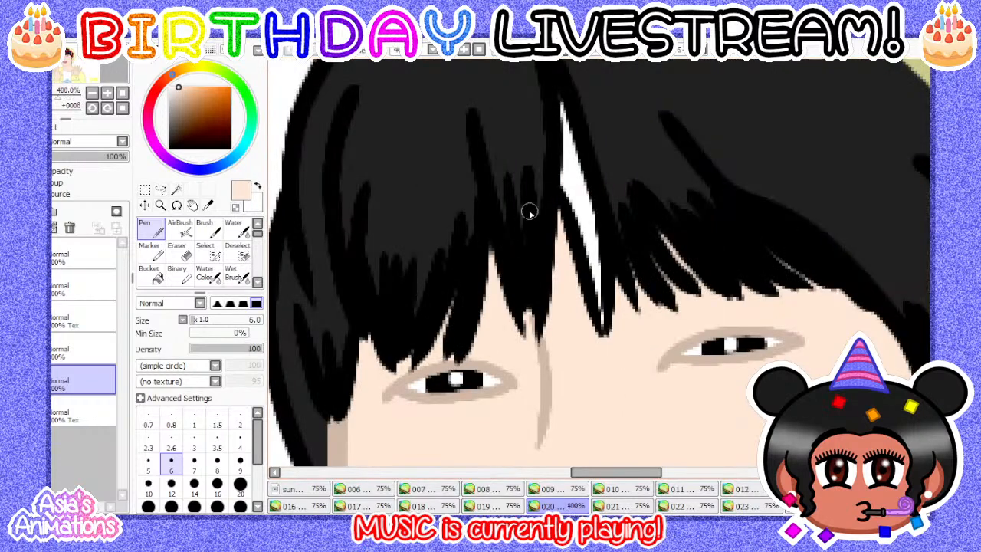
- Paint the long white gap in the middle of the bangs peach in frame 020 with a size 8 pen
scroll(472, 250, "up", 2)
scroll(471, 301, "down", 3)
scroll(490, 265, "up", 2)
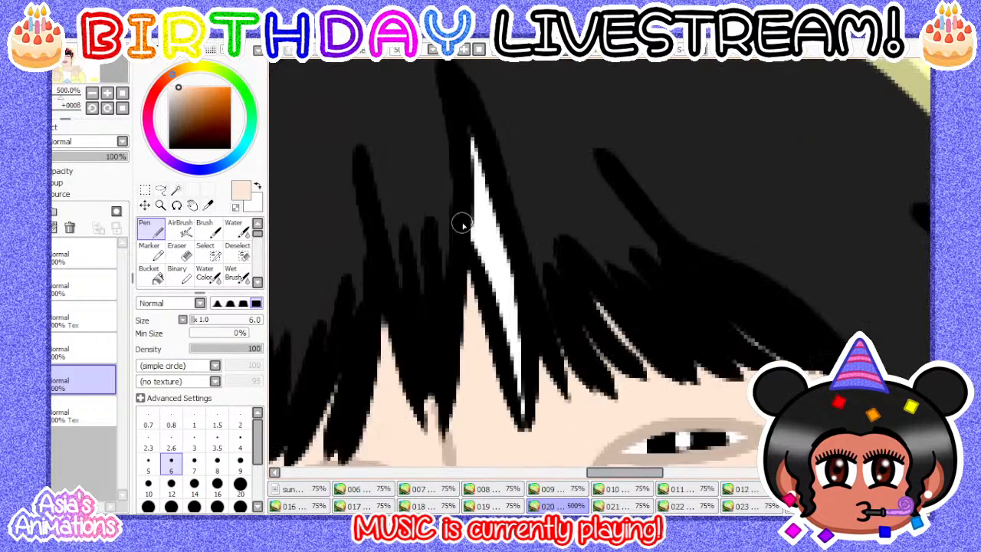
left_click(220, 463)
mouse_move(474, 138)
left_mouse_down()
mouse_move(485, 205)
mouse_move(470, 283)
mouse_move(492, 252)
mouse_move(490, 232)
mouse_move(524, 420)
left_mouse_up()
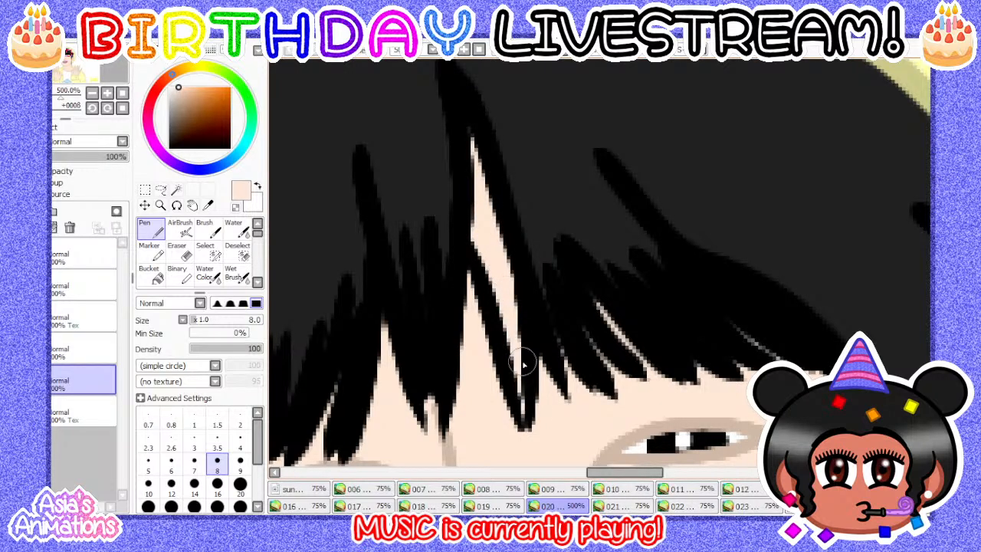
- Paint the remaining thin slivers in frame 020's bangs peach with a size 12 pen, and set the pen size back to 1
left_click(172, 482)
scroll(452, 349, "up", 1)
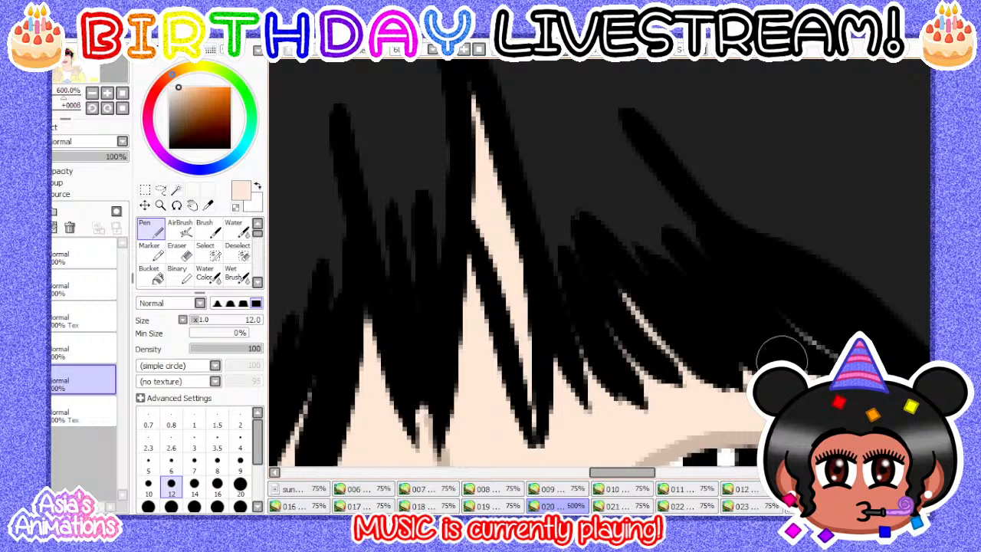
scroll(475, 313, "down", 5)
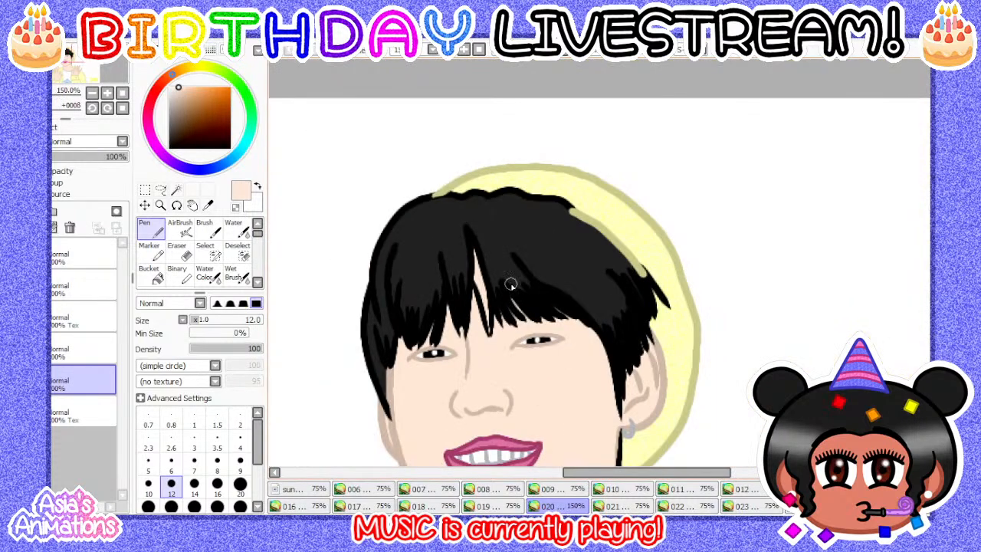
scroll(651, 376, "up", 5)
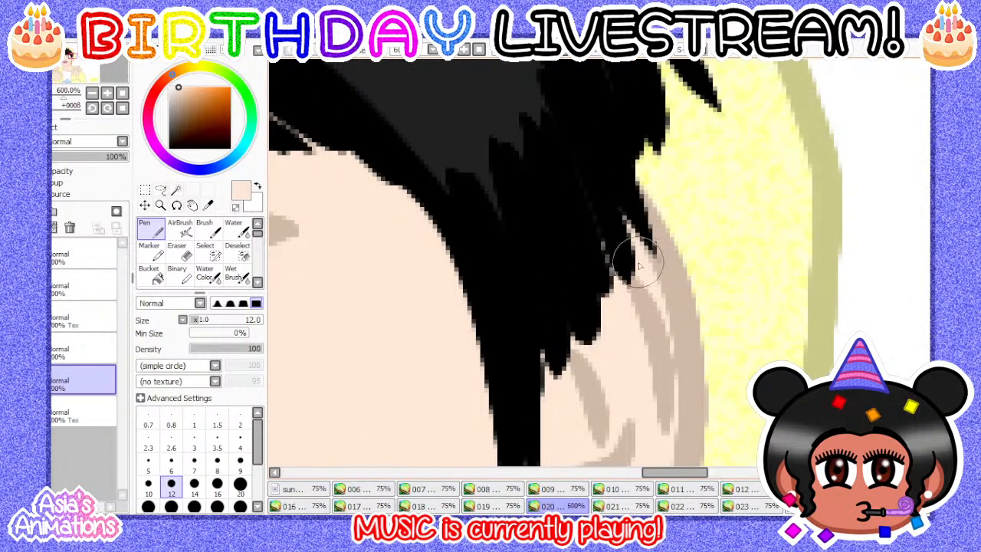
left_click(200, 414)
left_click(123, 108)
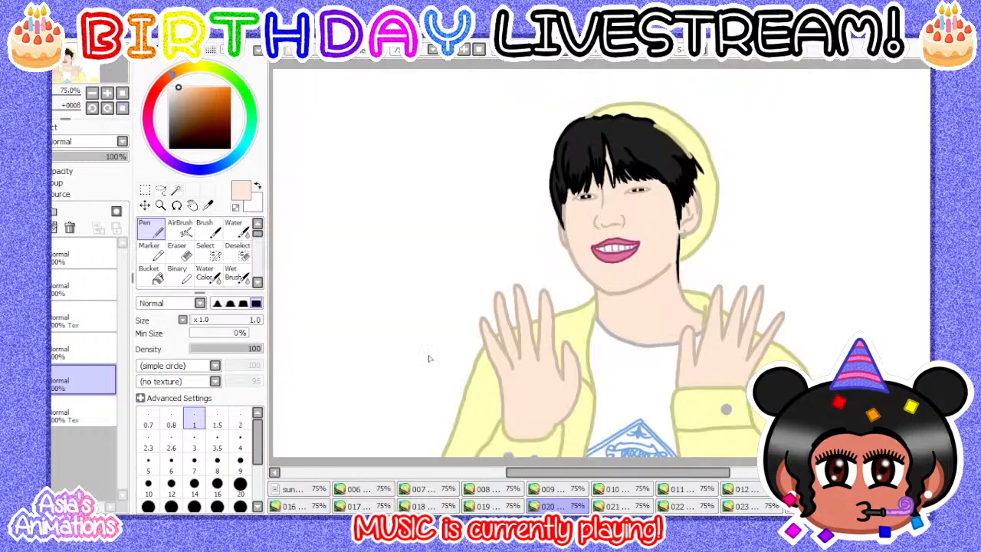
- Compare frame 020 with frame 019, and open frame 021
left_click(512, 509)
left_click(553, 508)
left_click(613, 507)
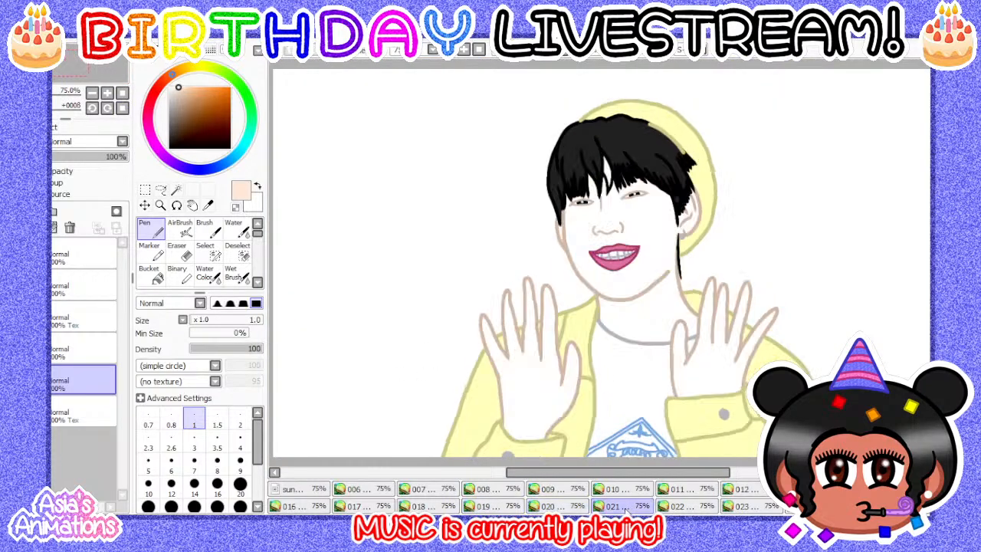
- Add a new layer directly above the bottom layer in frame 021
left_click(55, 349)
left_click(69, 227)
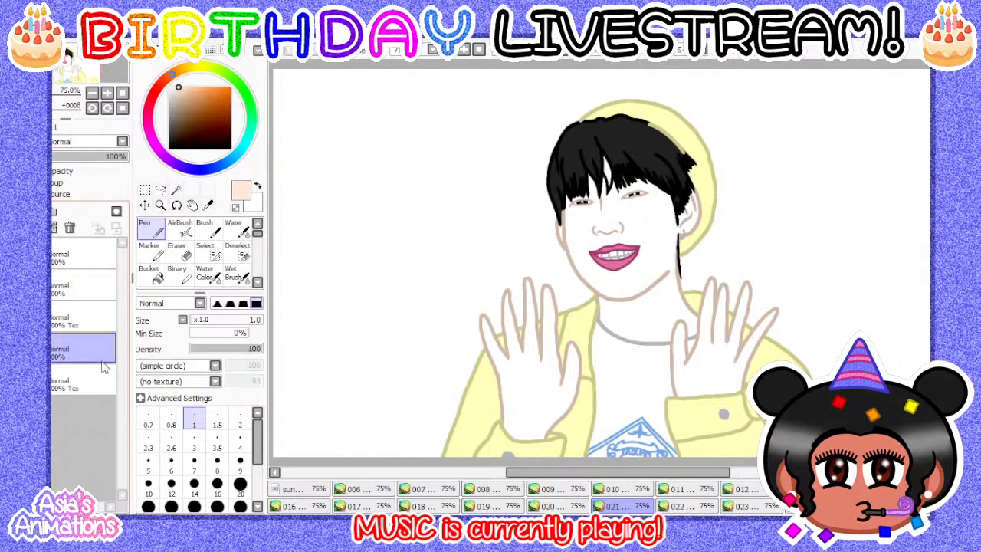
left_click(86, 380)
left_click(19, 210)
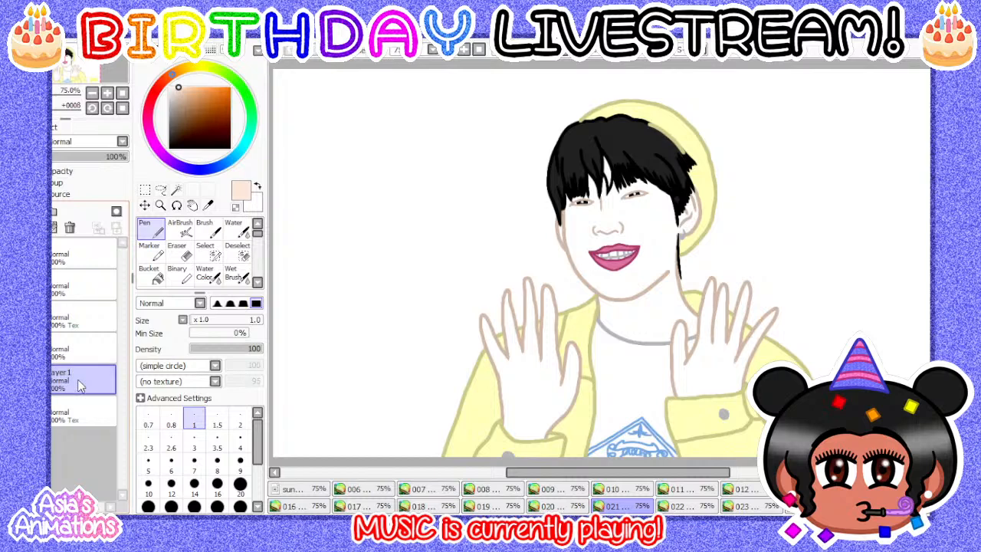
key("Return")
- Fill both hands, the face and the neck peach with the Bucket in frame 021
left_click(150, 271)
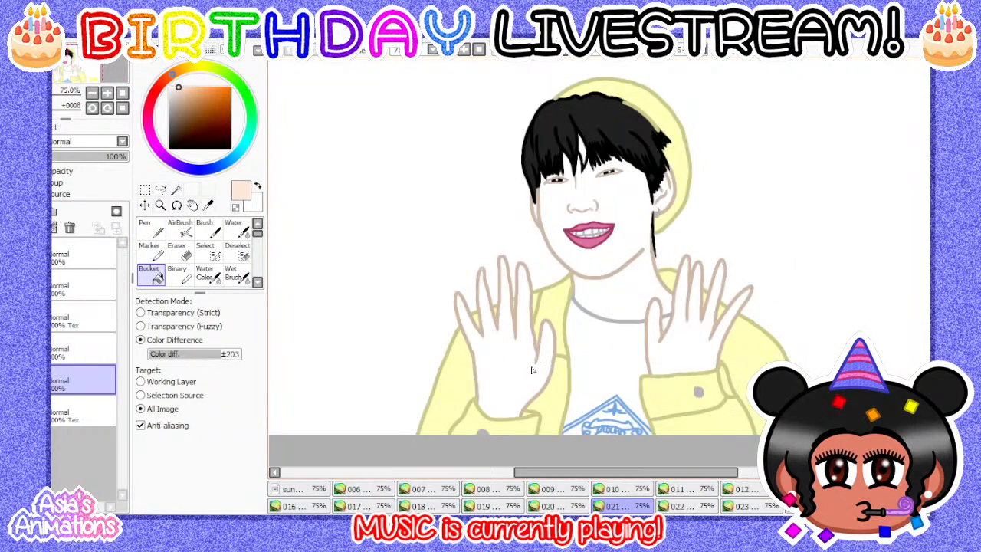
left_click(533, 369)
left_click(688, 345)
scroll(547, 256, "down", 1)
scroll(546, 256, "up", 3)
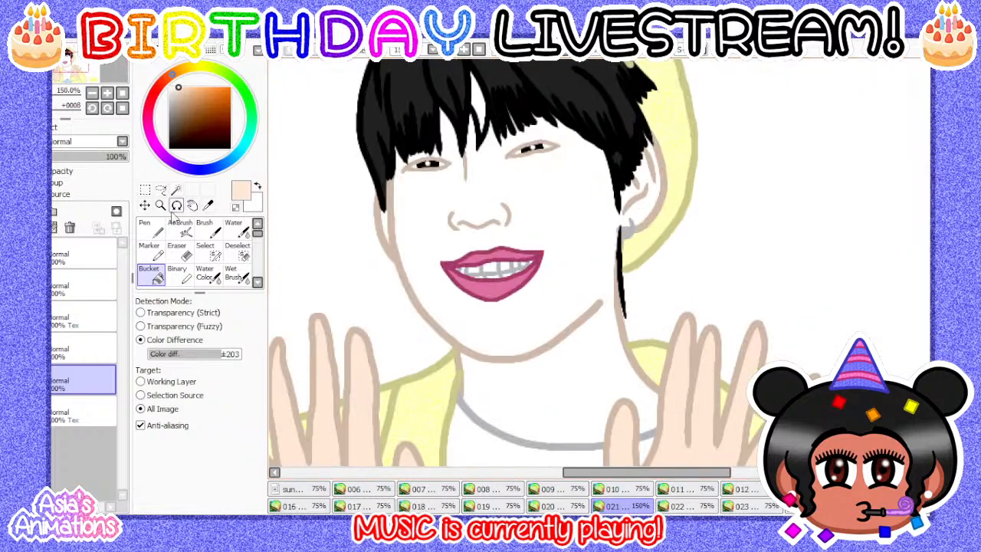
left_click(496, 331)
- Paint the white gap in the ear on the image's left side peach in frame 021 with a size 10 pen
scroll(518, 377, "down", 1)
scroll(519, 377, "up", 2)
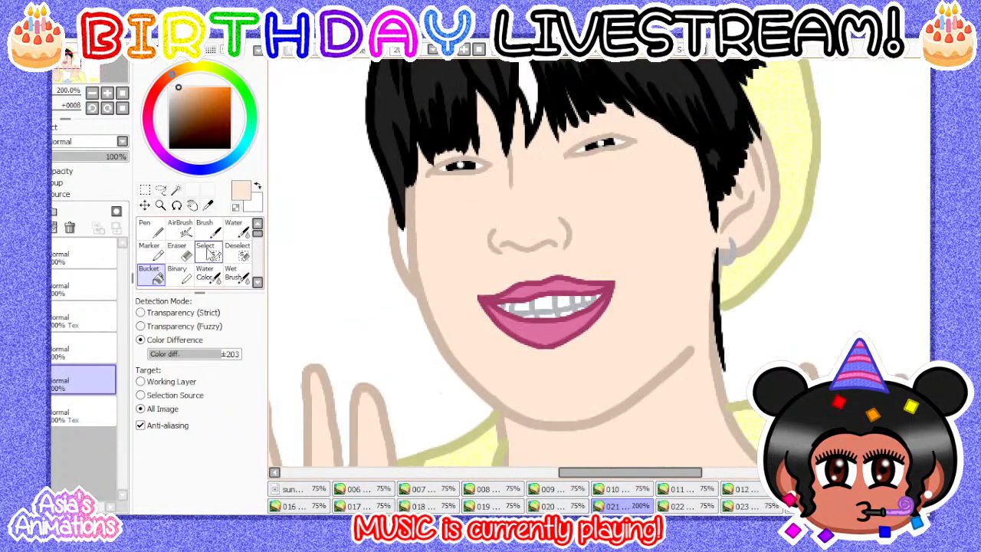
left_click(151, 228)
left_click(148, 485)
scroll(434, 218, "up", 3)
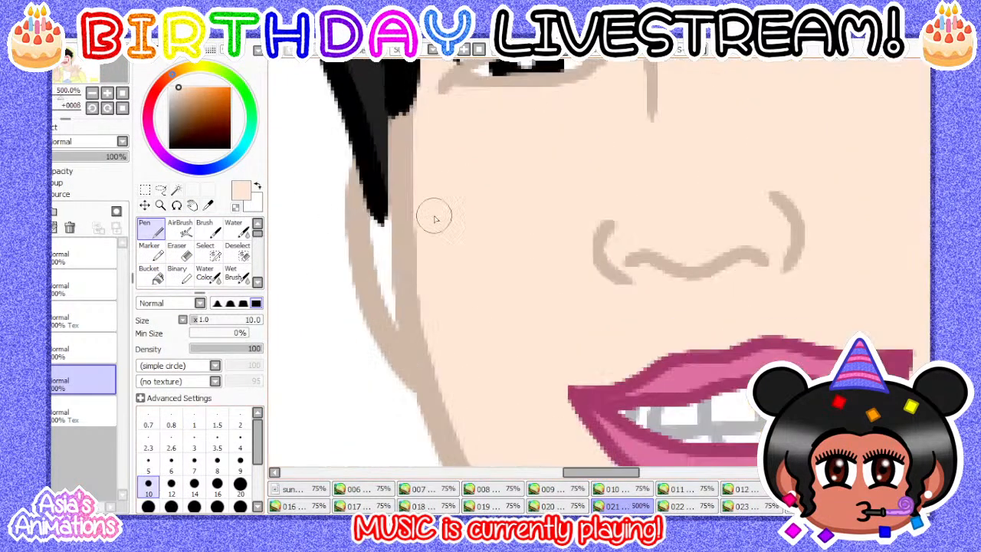
scroll(403, 242, "up", 1)
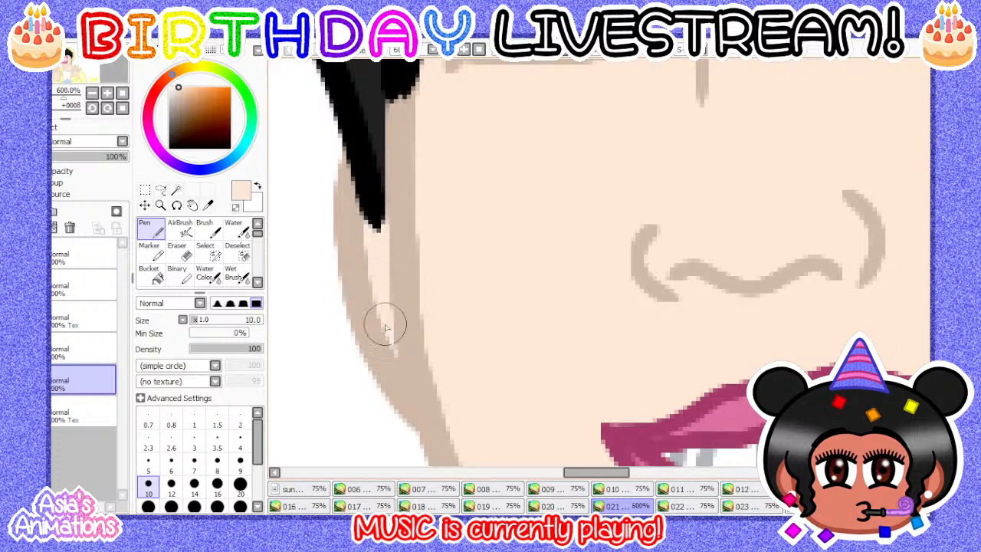
- Paint the large white gap in the middle of the bangs peach in frame 021 with a size 10 pen
scroll(434, 242, "down", 4)
scroll(531, 306, "up", 3)
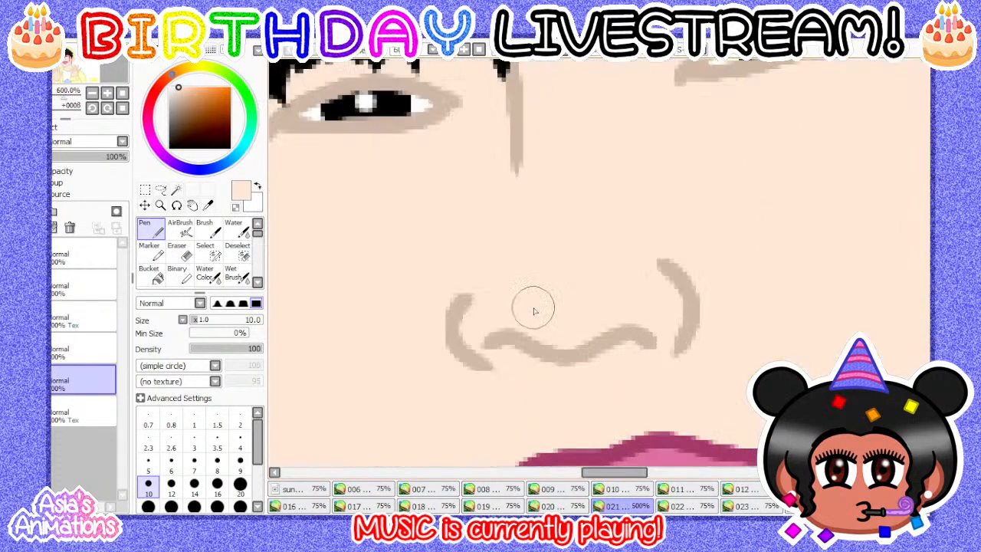
scroll(532, 307, "down", 2)
scroll(495, 298, "up", 3)
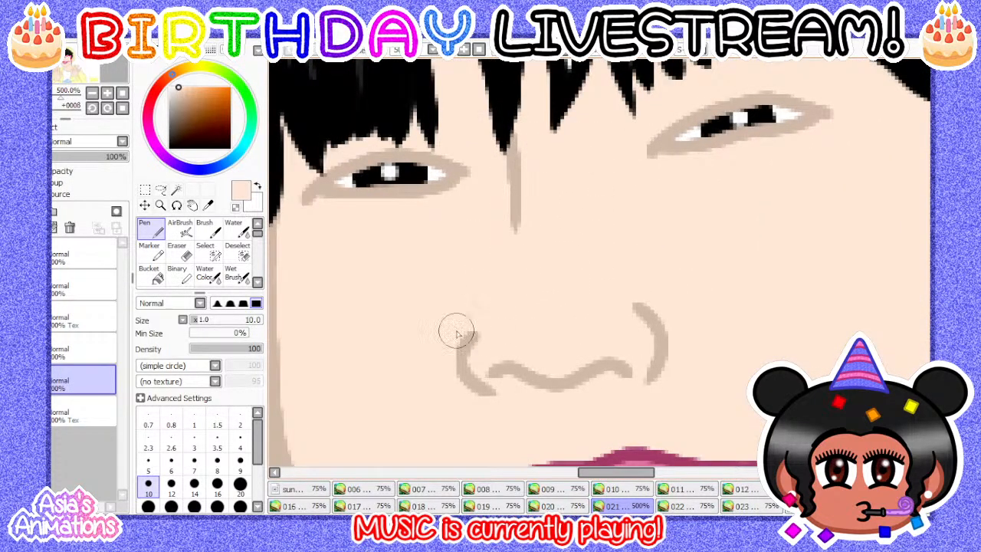
scroll(504, 342, "down", 2)
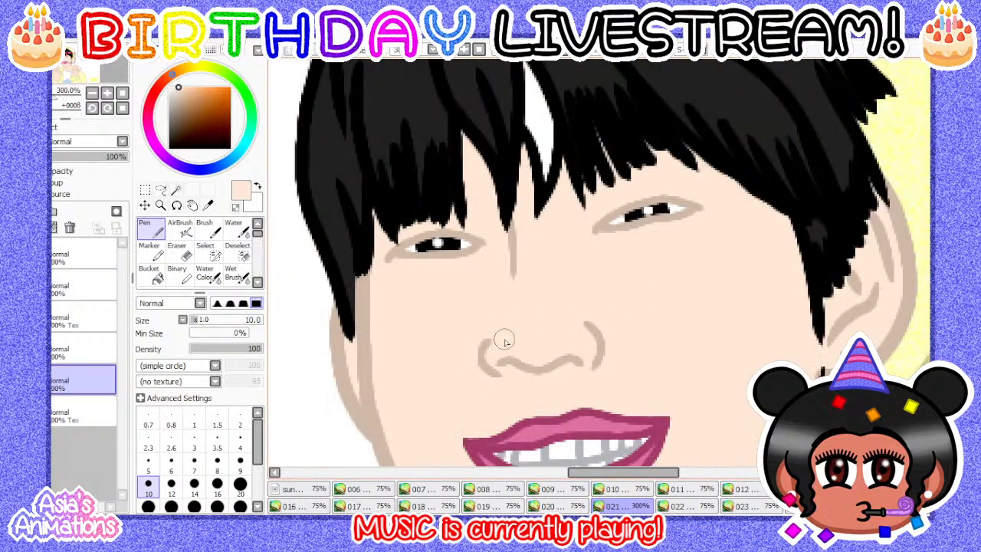
scroll(504, 341, "down", 2)
scroll(456, 298, "up", 4)
left_click(194, 463)
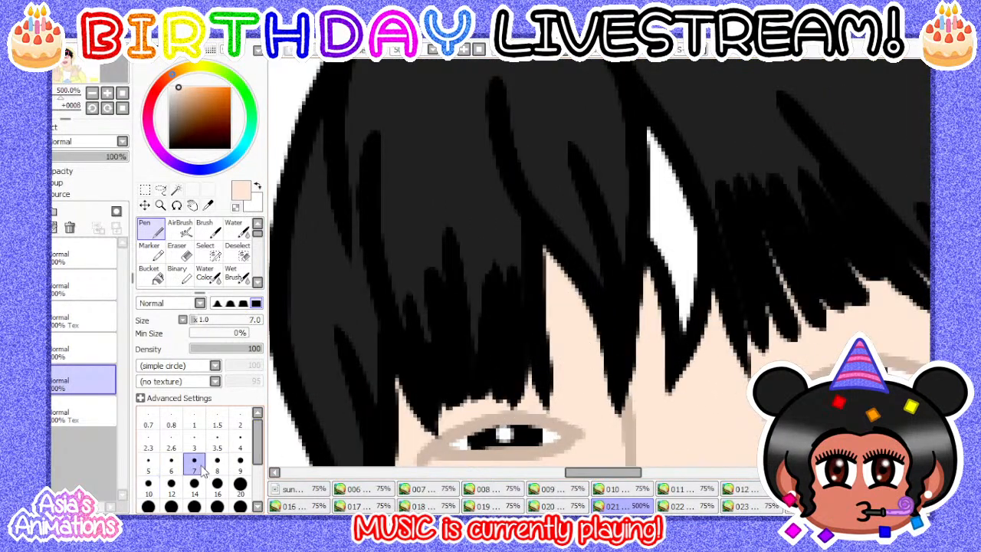
scroll(383, 405, "up", 1)
scroll(541, 357, "down", 2)
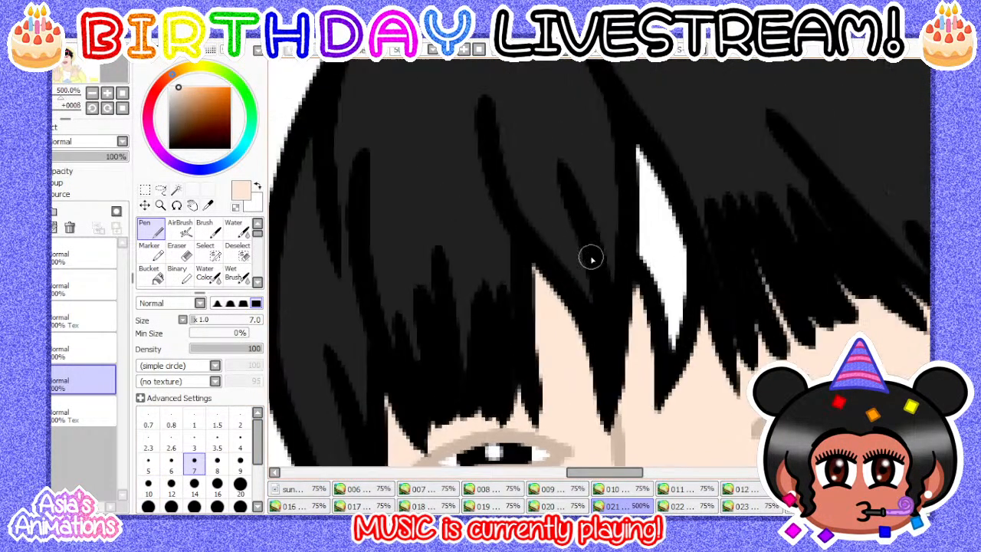
scroll(602, 298, "up", 2)
scroll(627, 306, "down", 1)
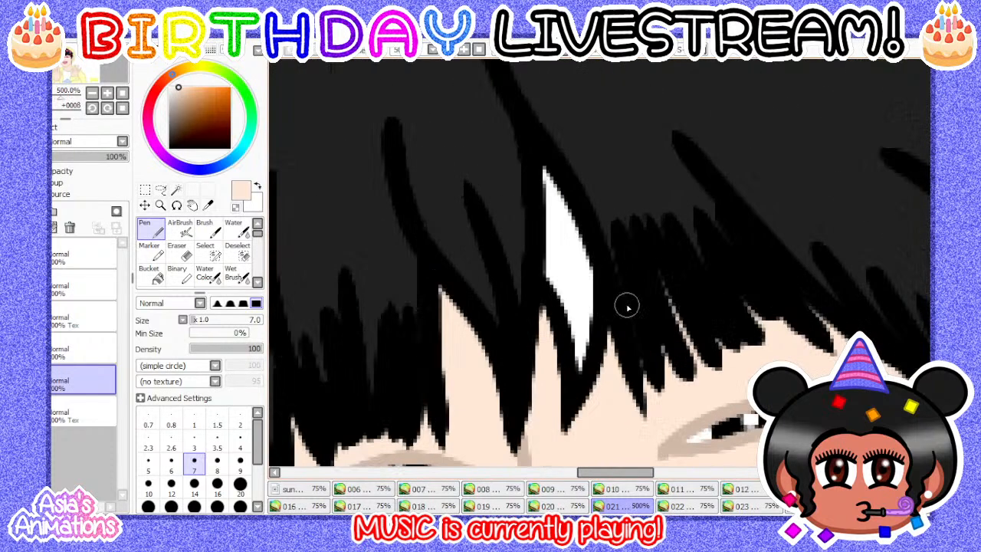
left_click(149, 486)
scroll(534, 403, "down", 1)
scroll(608, 289, "up", 1)
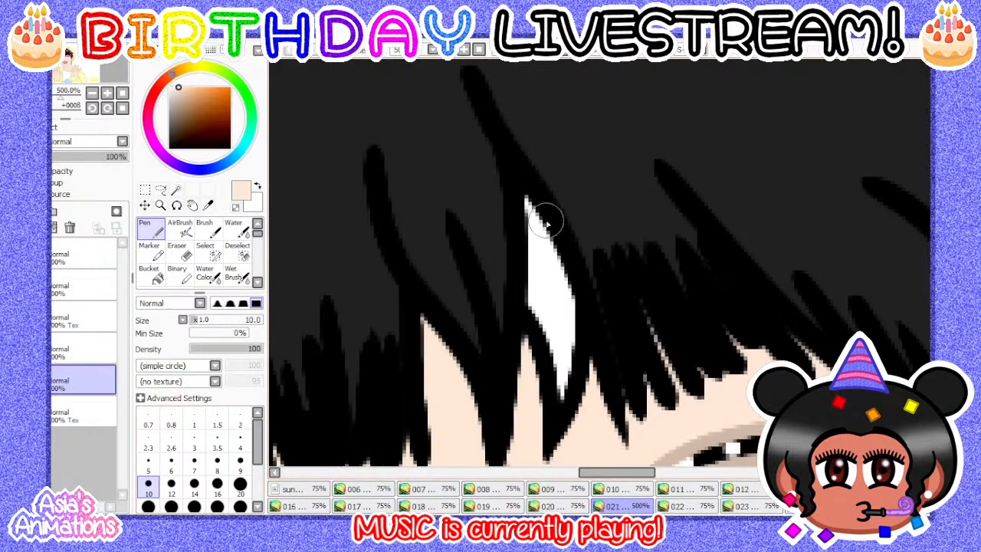
mouse_move(528, 203)
left_mouse_down()
mouse_move(542, 385)
mouse_move(555, 320)
mouse_move(573, 365)
left_mouse_up()
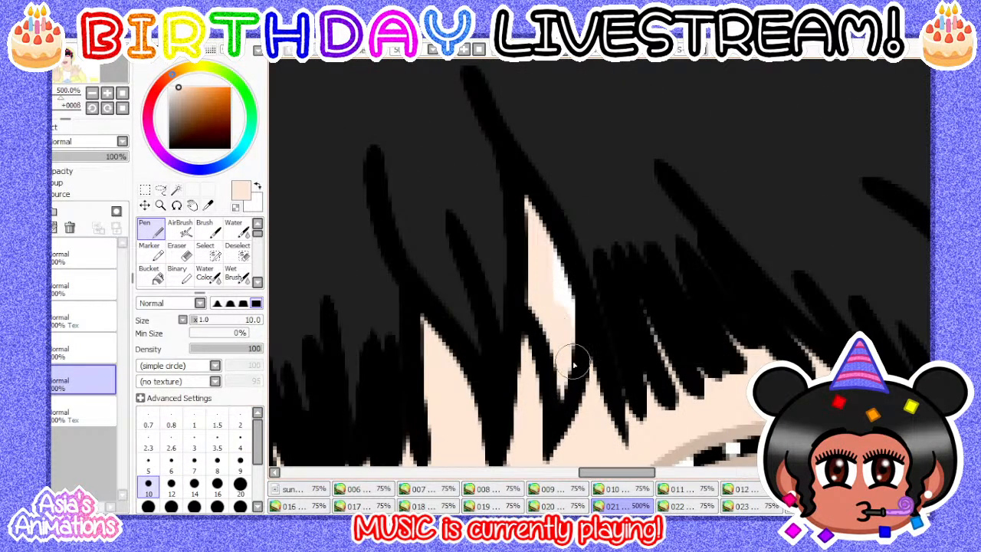
left_click_drag(564, 308, 556, 252)
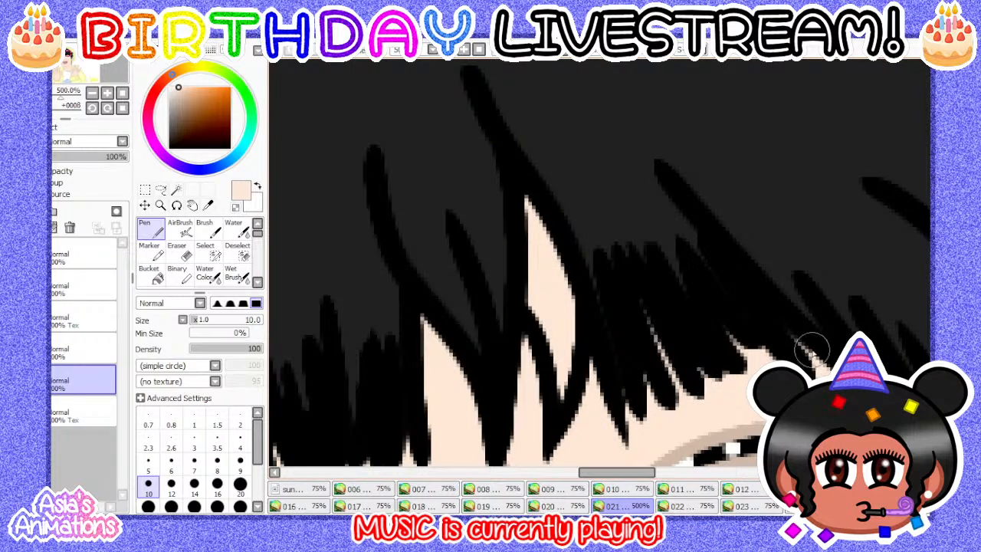
- Touch up the gaps in frame 021's ear on the image's right side in peach at size 10, and set the pen size back to 1
scroll(442, 238, "down", 5)
scroll(529, 291, "up", 2)
scroll(635, 311, "up", 2)
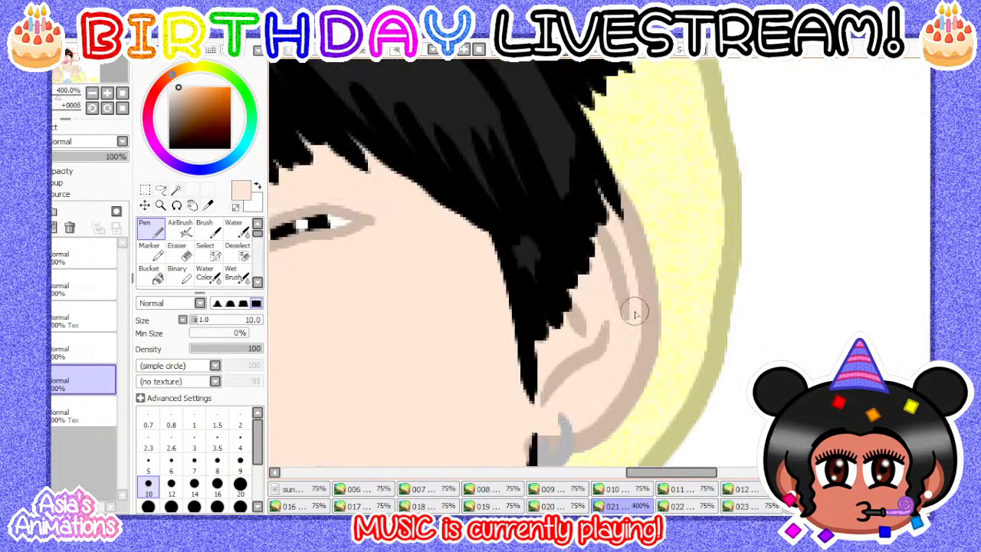
scroll(615, 271, "up", 2)
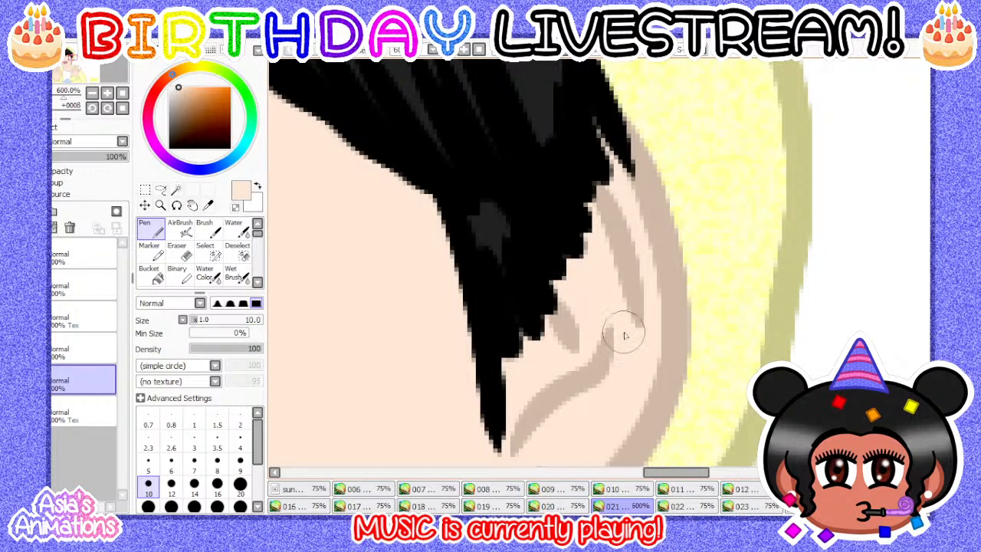
scroll(622, 317, "down", 6)
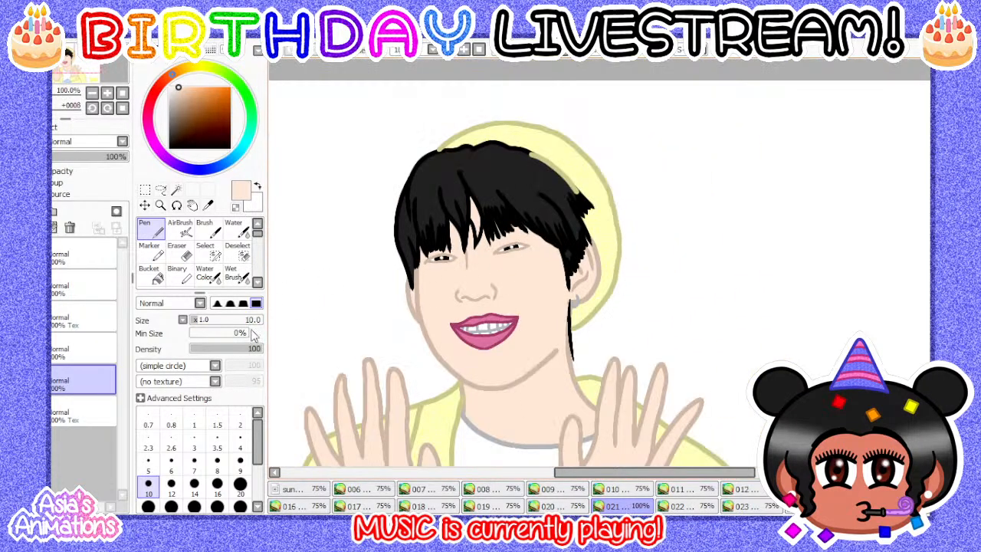
left_click(193, 414)
left_click(121, 110)
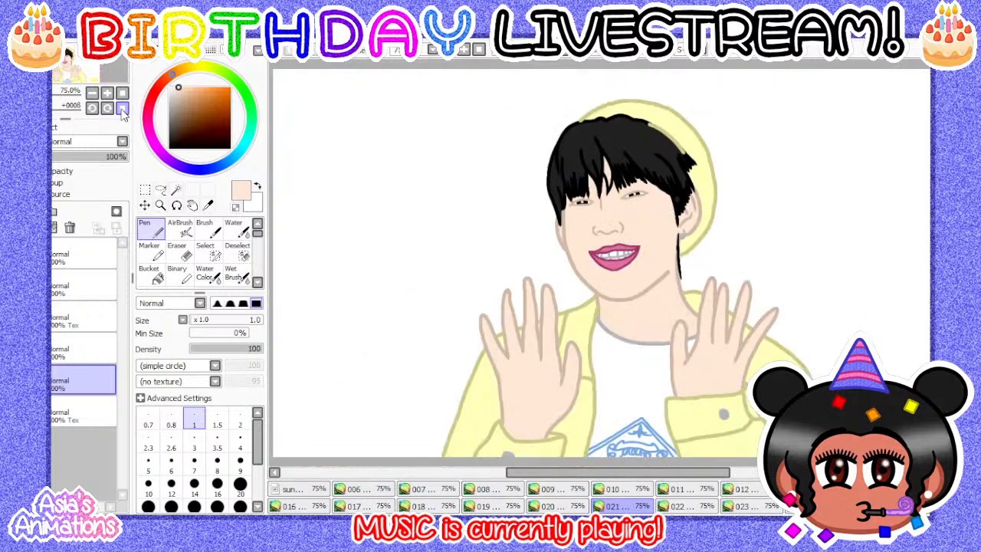
- Compare frame 021 with frame 020, and open frame 022
left_click(580, 505)
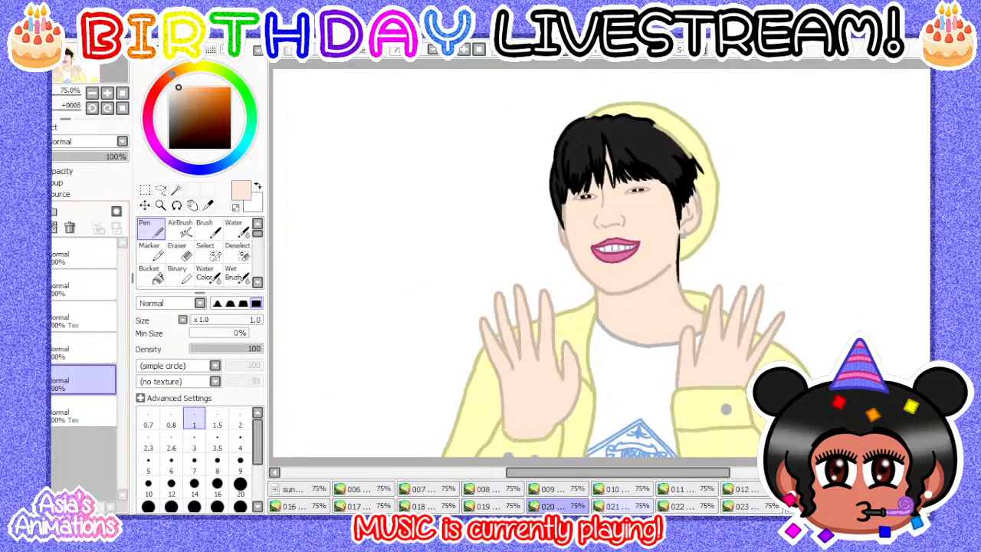
left_click(610, 509)
left_click(676, 507)
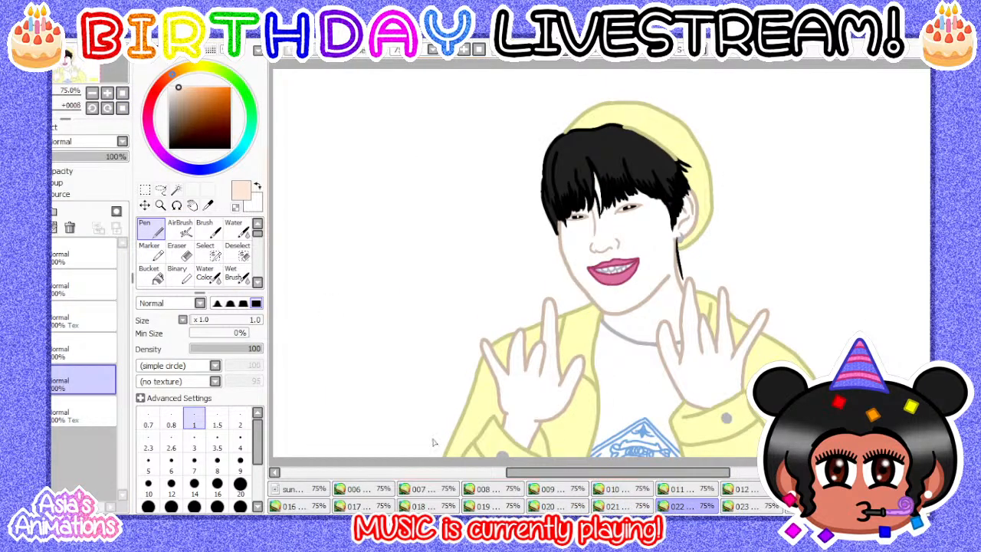
- Show the yellow background layer at the bottom of the layer stack in frames 006 and 007
left_click(626, 506)
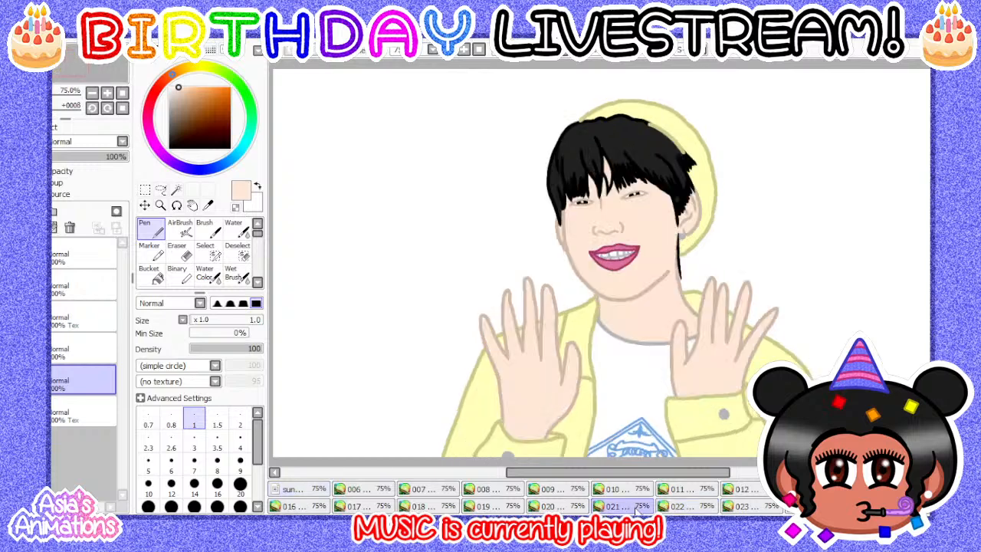
left_click(354, 488)
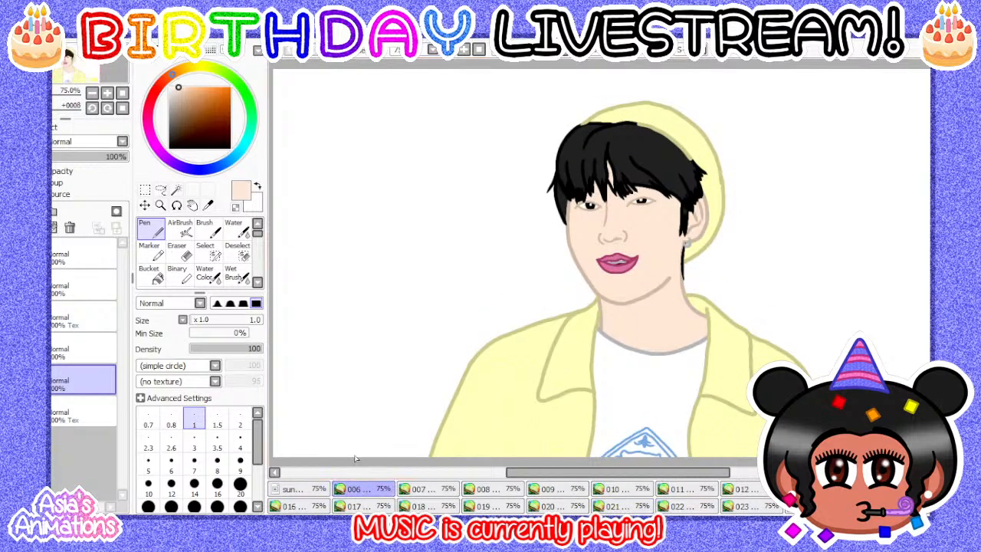
left_click(313, 490)
left_click(349, 490)
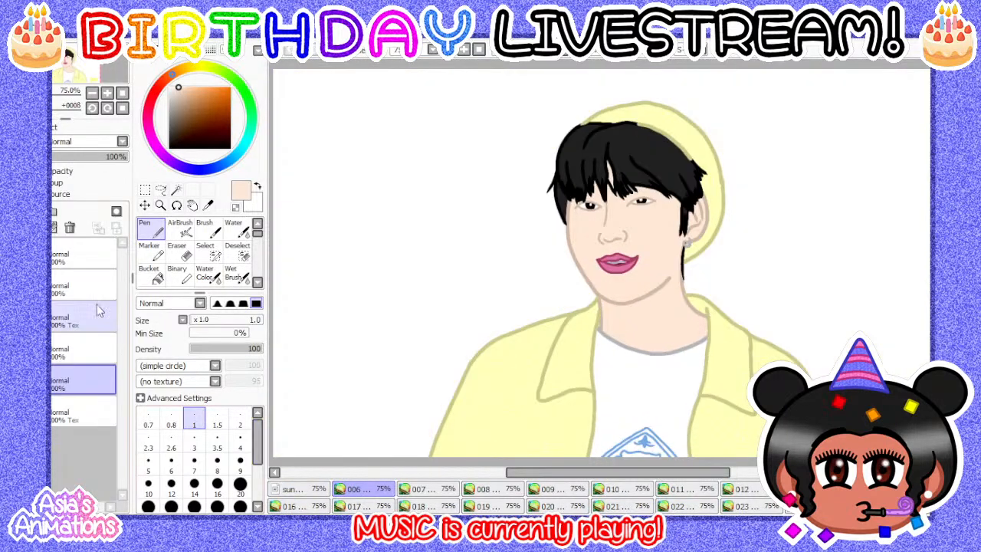
left_click(77, 414)
left_click(82, 387)
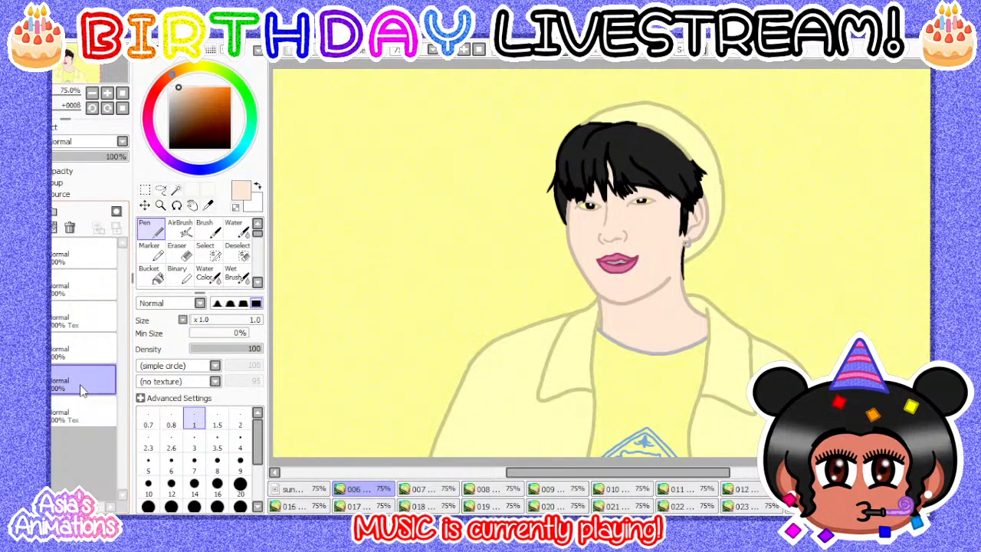
left_click(451, 492)
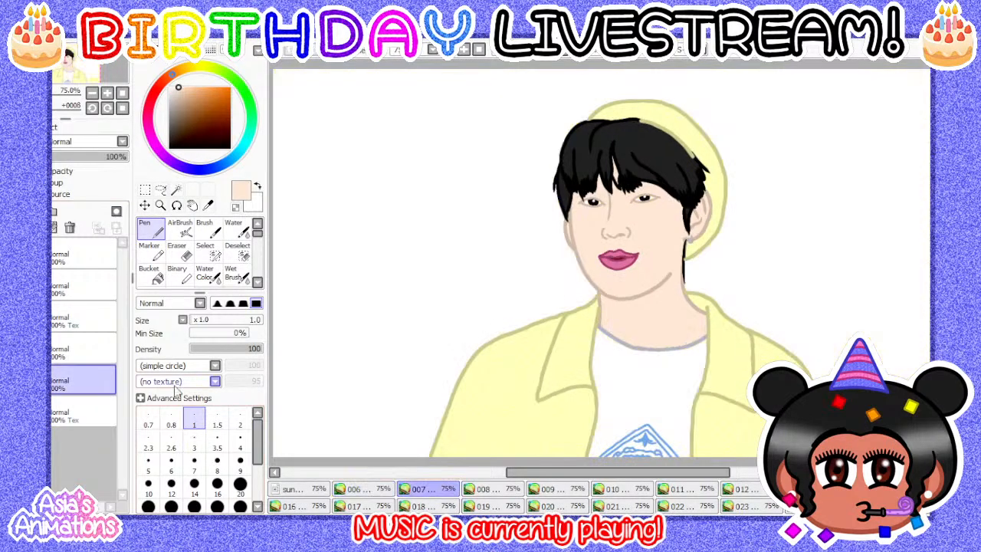
left_click(77, 414)
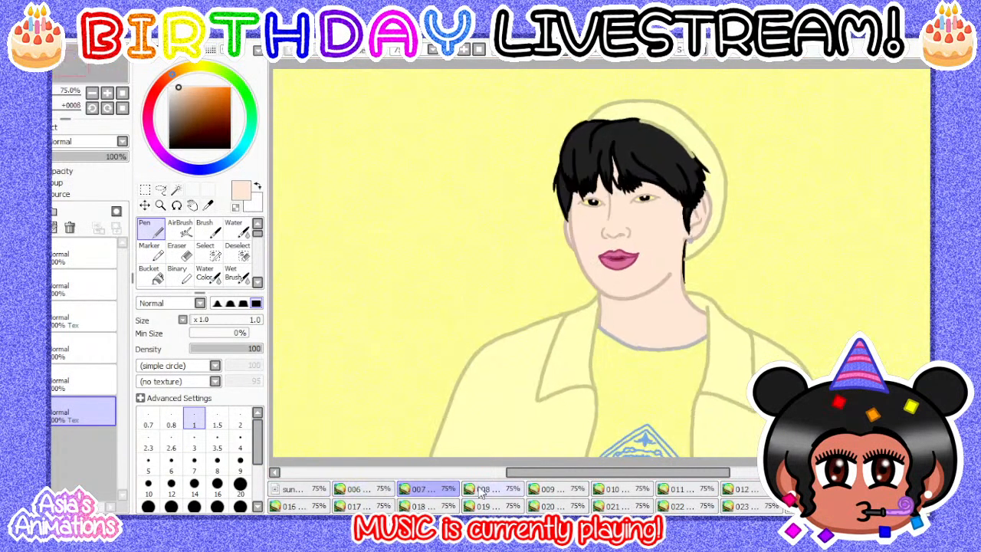
- Show the yellow background layer at the bottom of the layer stack in frames 008, 009 and 010
left_click(480, 489)
left_click(97, 410)
key("ctrl+f")
left_click(551, 494)
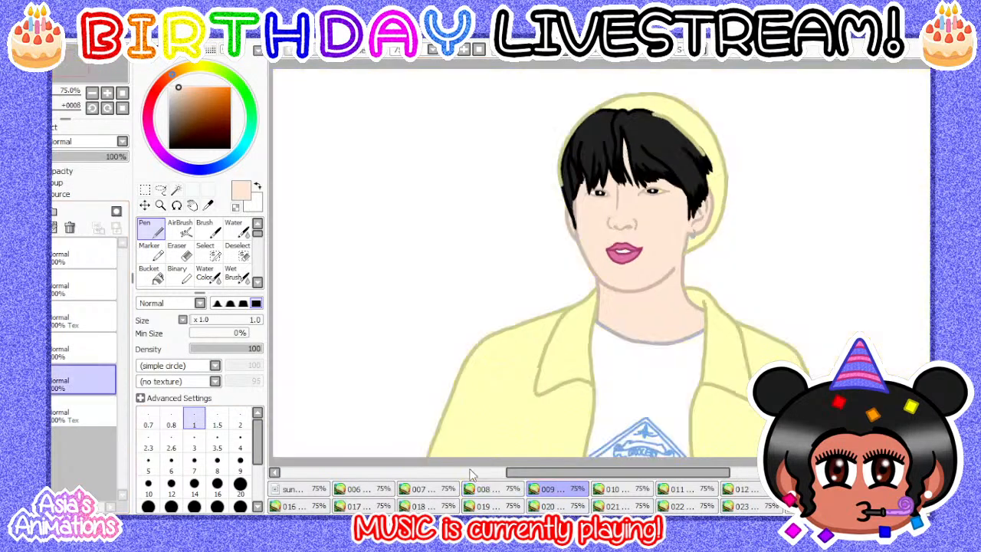
left_click(80, 415)
key("ctrl+f")
left_click(617, 489)
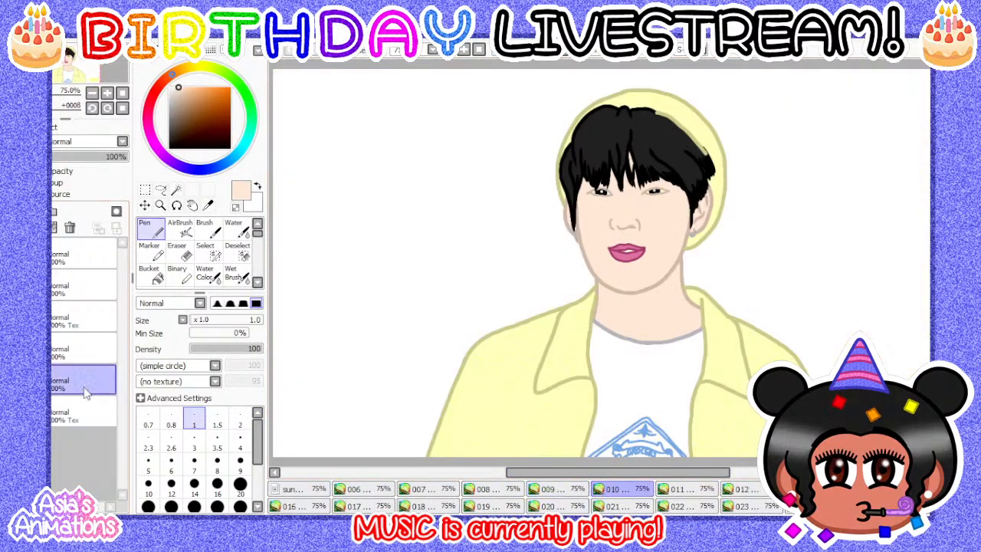
left_click(83, 414)
key("ctrl+f")
- Show the yellow background layer at the bottom of the layer stack in frames 011 and 012
left_click(678, 489)
left_click(83, 414)
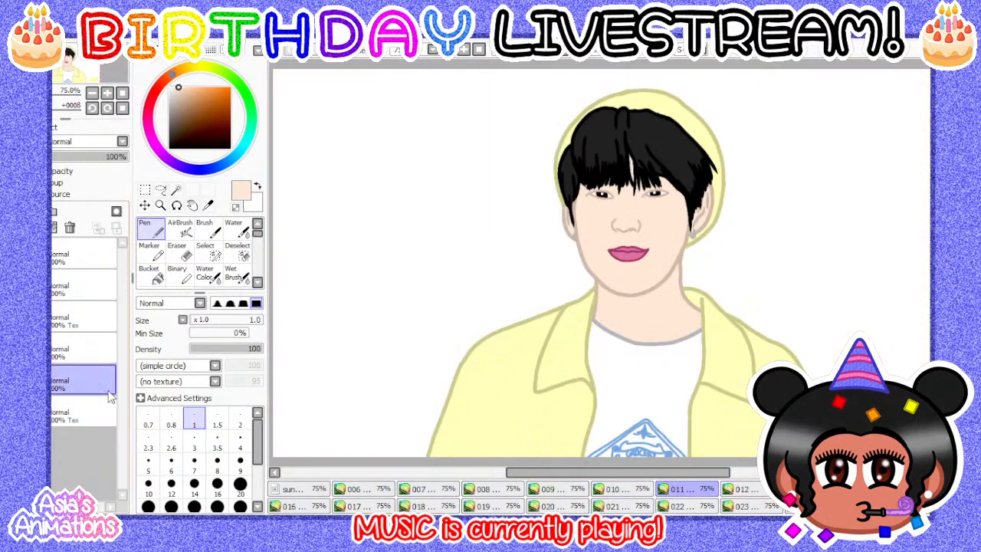
key("ctrl+f")
left_click(736, 491)
left_click(86, 408)
key("ctrl+f")
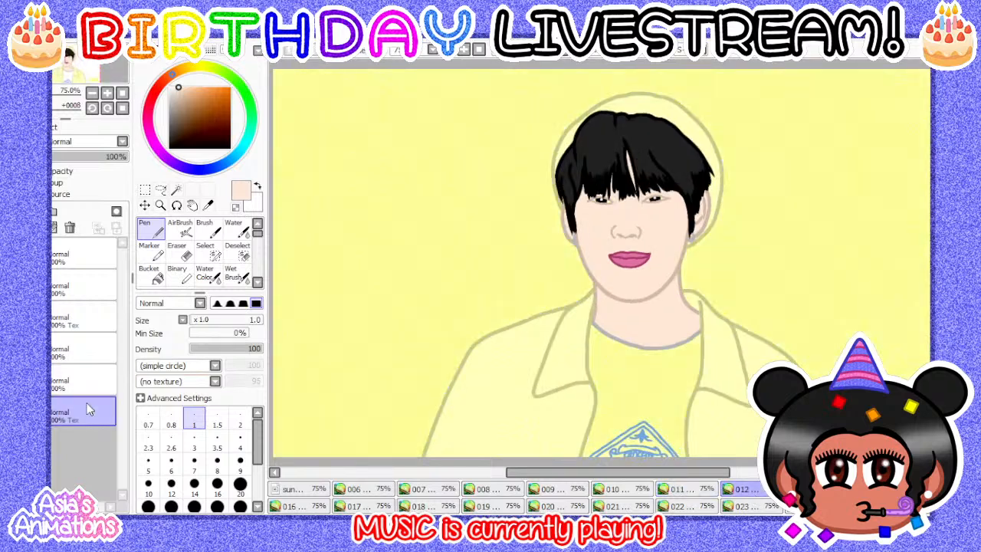
- Show the yellow background layer at the bottom of the layer stack in frames 013, 014 and 015
left_click(804, 489)
left_click(91, 407)
key("ctrl+f")
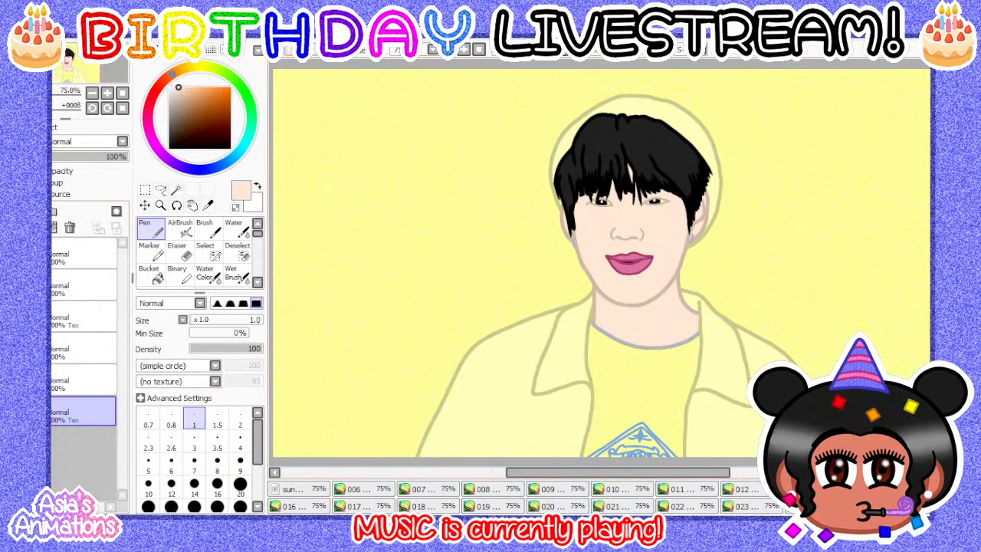
left_click(766, 494)
left_click(90, 413)
key("ctrl+f")
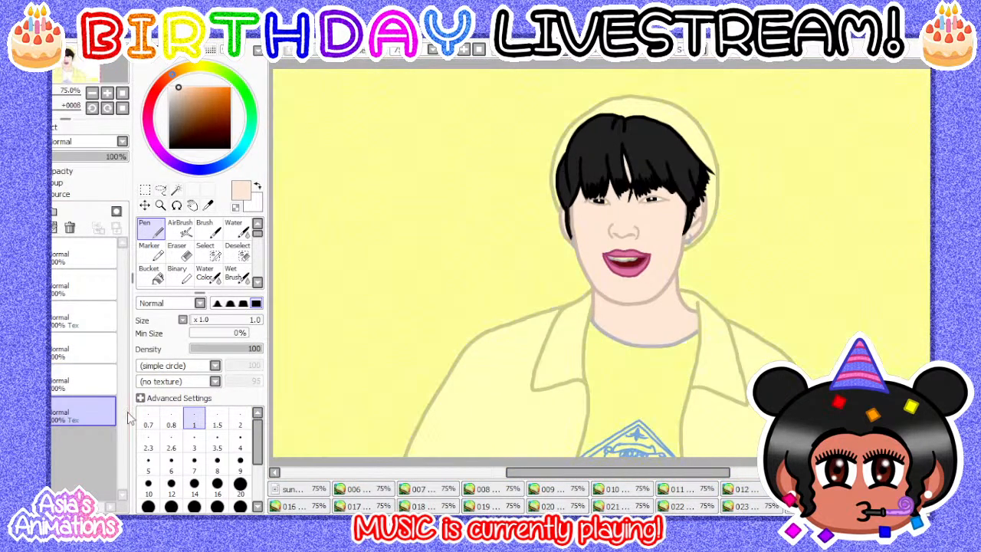
left_click(912, 490)
left_click(85, 410)
key("ctrl+f")
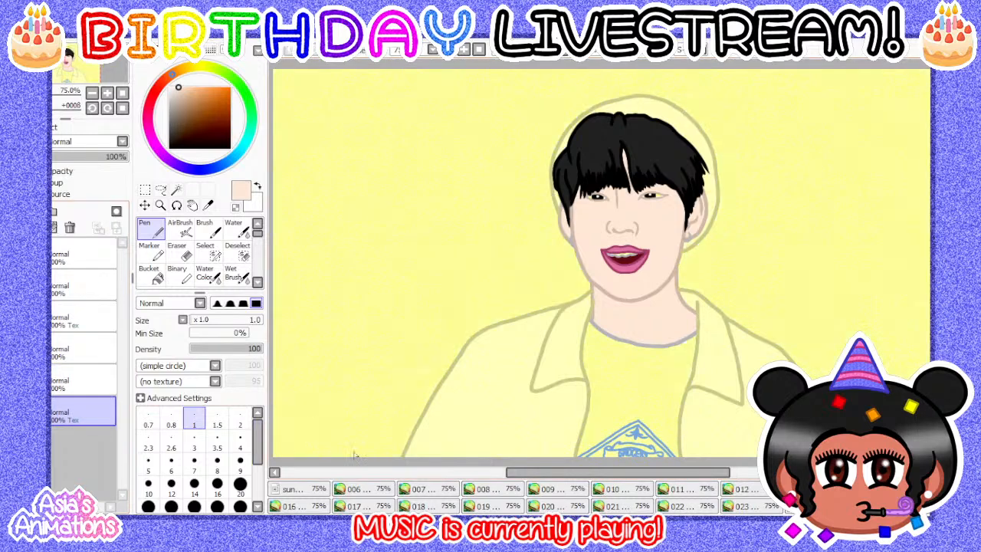
- Show the yellow background layer at the bottom of the layer stack in frames 016 and 017
left_click(292, 506)
left_click(85, 411)
key("ctrl+f")
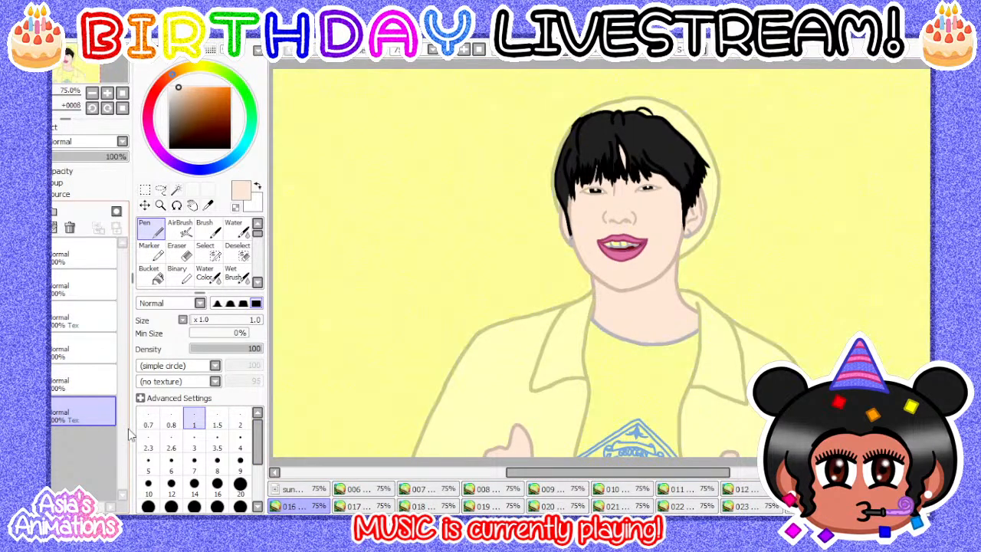
left_click(349, 507)
key("ctrl+f")
left_click(314, 509)
left_click(362, 507)
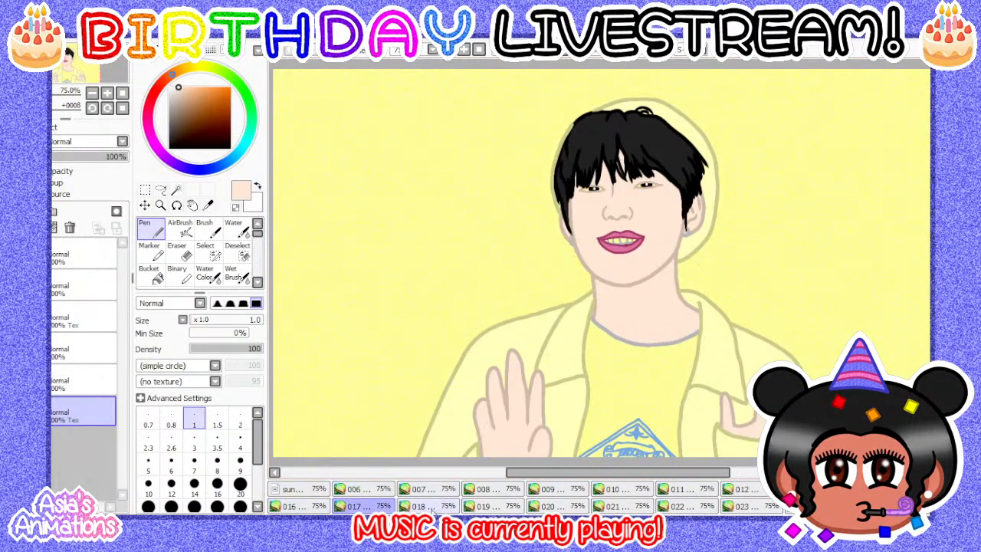
- Show the yellow background layer at the bottom of the layer stack in frames 018 and 019
left_click(418, 507)
left_click(95, 406)
key("ctrl+f")
left_click(388, 511)
left_click(417, 508)
left_click(476, 507)
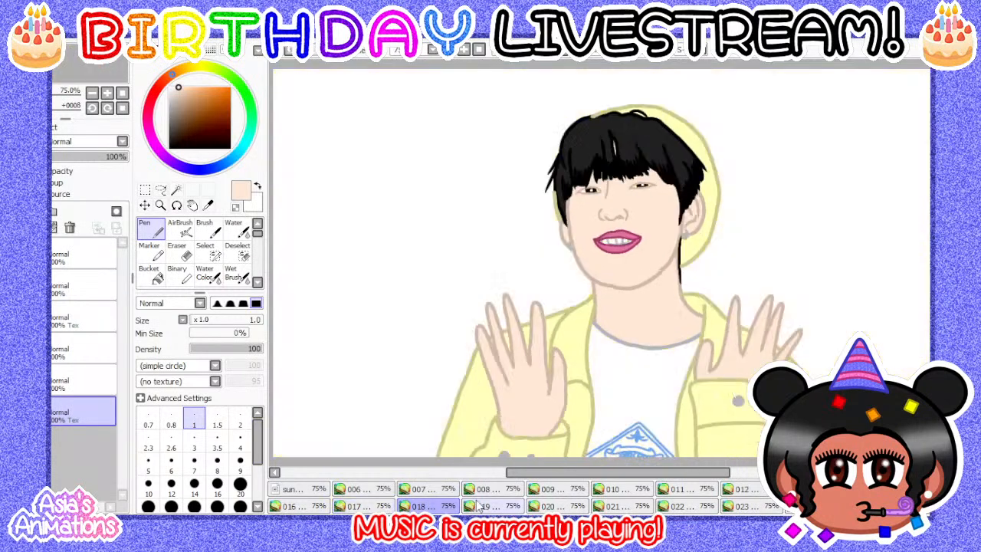
left_click(112, 421)
key("ctrl+f")
- Show the yellow background layer at the bottom of the layer stack in frames 020 and 021
left_click(548, 506)
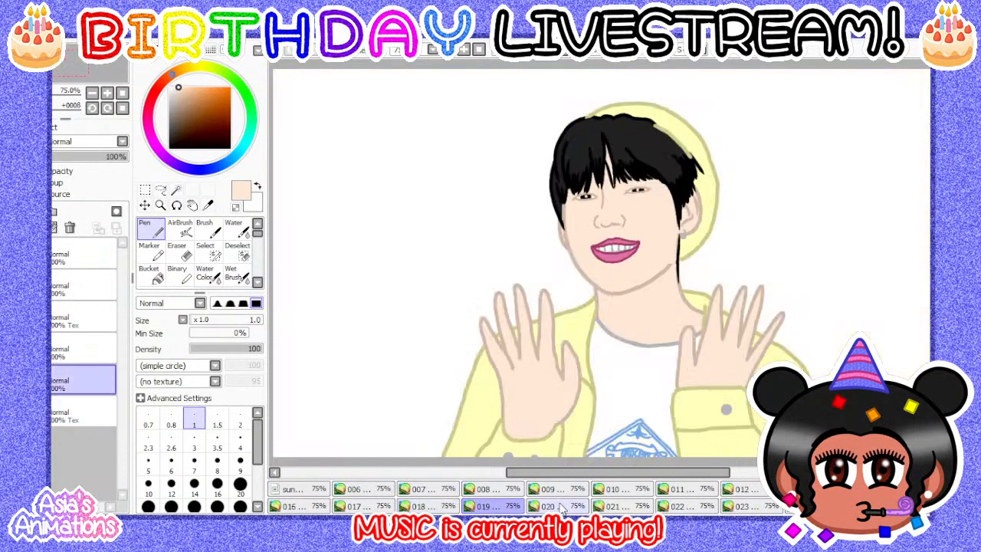
left_click(107, 413)
key("ctrl+f")
left_click(476, 507)
left_click(548, 507)
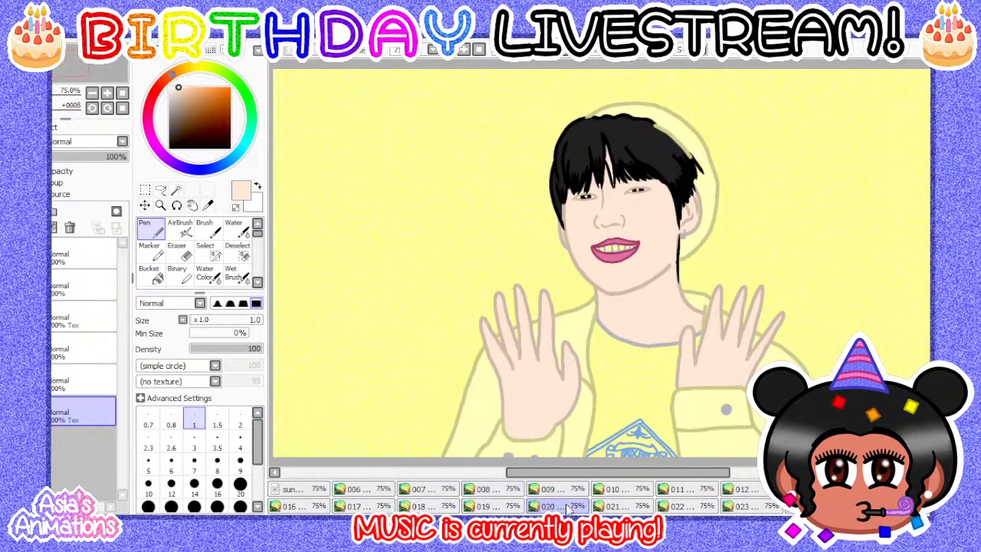
left_click(612, 506)
left_click(88, 409)
key("ctrl+f")
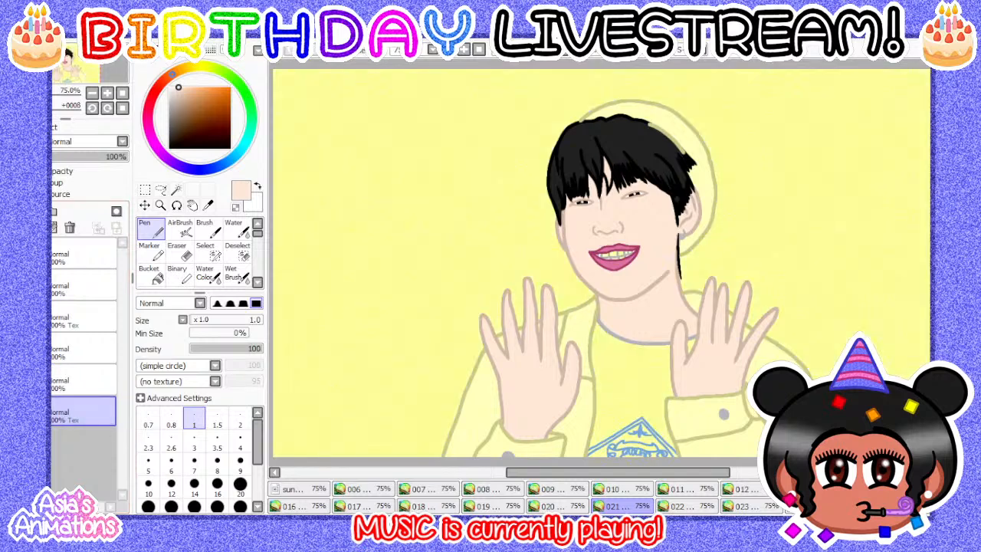
left_click(678, 509)
left_click(97, 414)
key("ctrl+f")
key("ctrl+z")
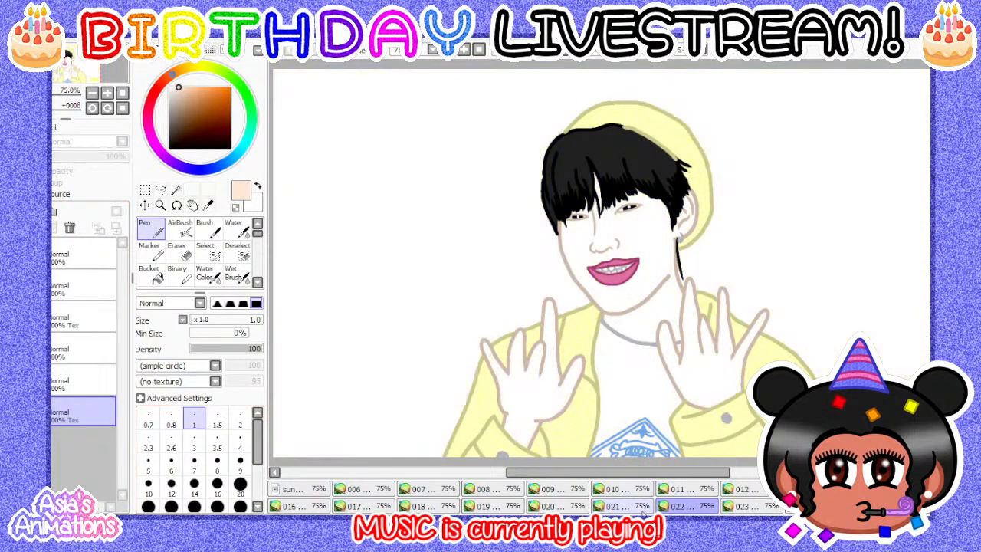
left_click(640, 511)
left_click(679, 511)
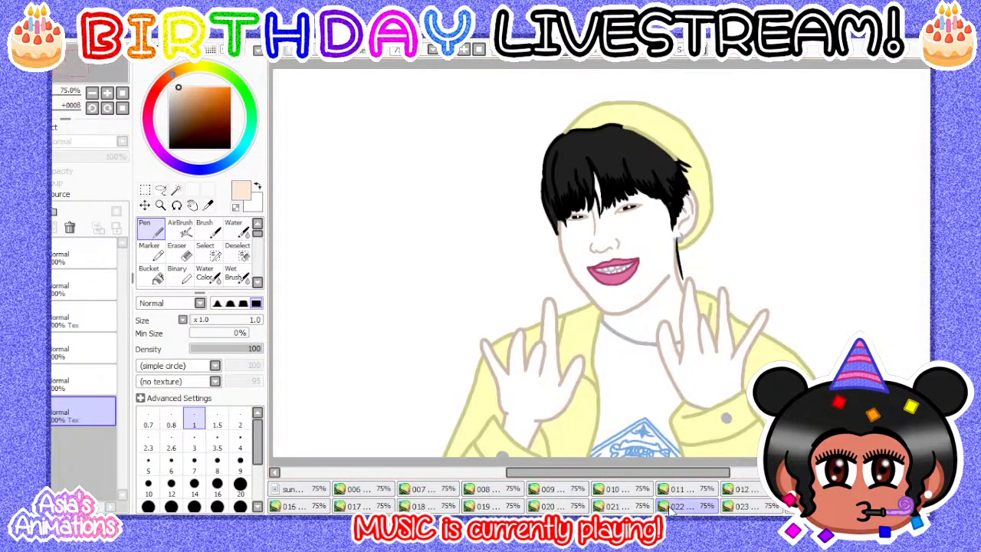
left_click(645, 508)
- Open frame 022 and bucket-fill the hands, face, neck and ear peach on the layer directly above the bottom one
left_click(680, 511)
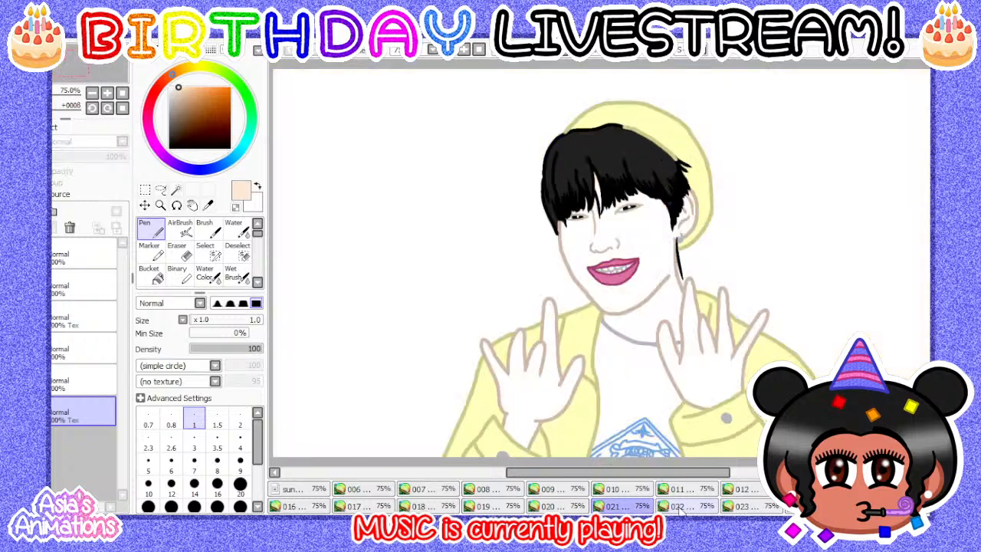
left_click(85, 378)
left_click(60, 349)
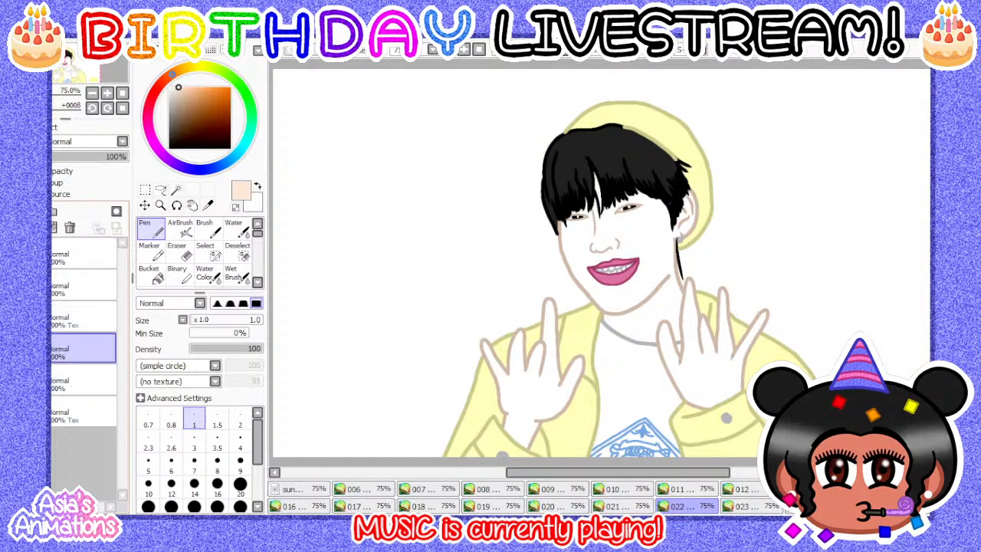
left_click(80, 374)
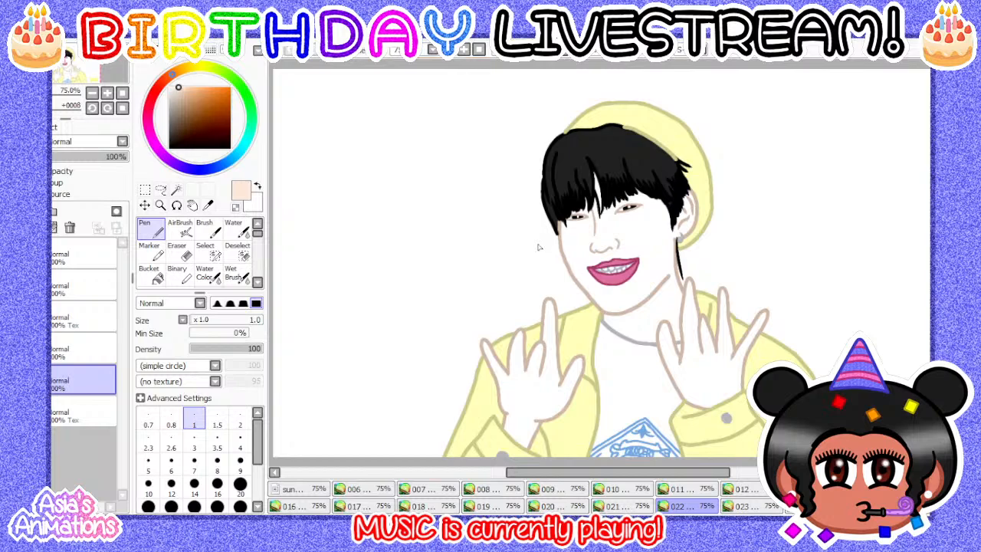
scroll(538, 249, "down", 2)
scroll(529, 282, "up", 3)
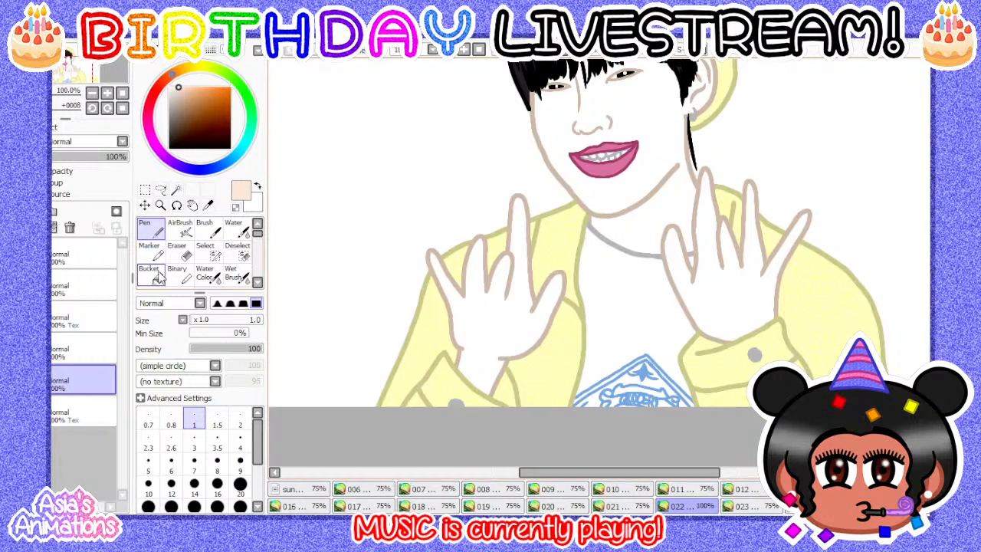
left_click(159, 276)
scroll(457, 288, "up", 1)
left_click(471, 332)
scroll(471, 331, "down", 2)
scroll(580, 310, "up", 2)
left_click(622, 307)
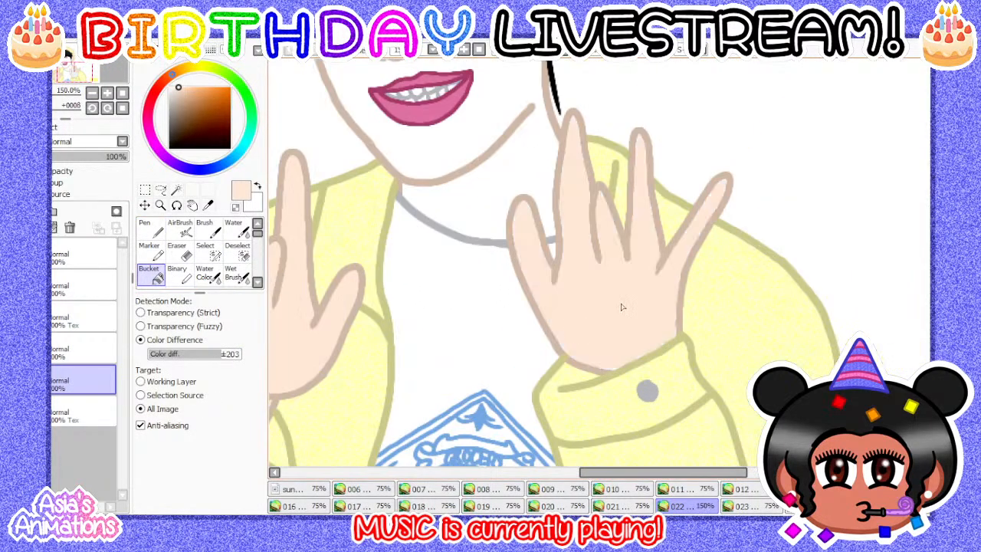
scroll(622, 306, "down", 2)
scroll(491, 226, "up", 2)
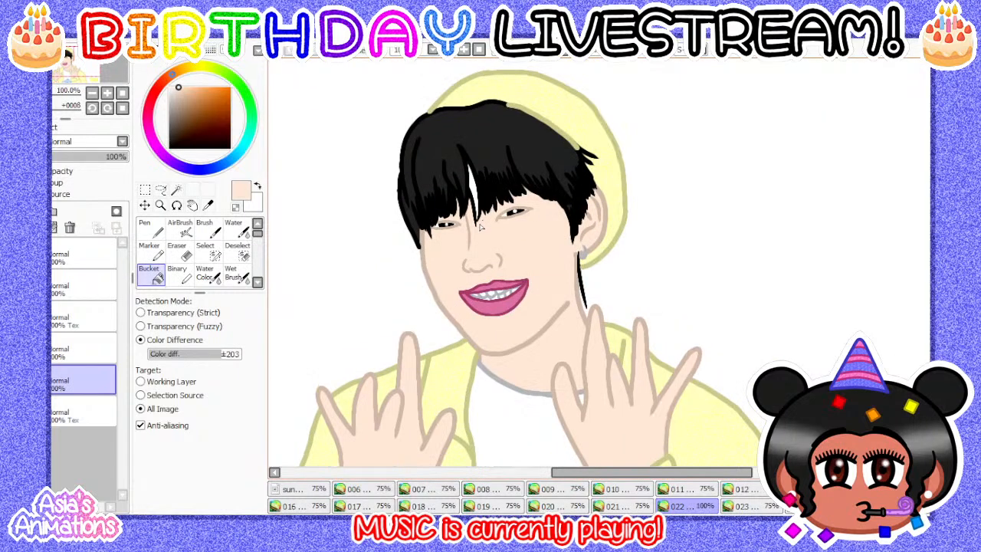
- Switch to the Pen and try sizes 7, 6 and 12 around the eye and nose details in frame 022
scroll(481, 227, "up", 5)
left_click(150, 229)
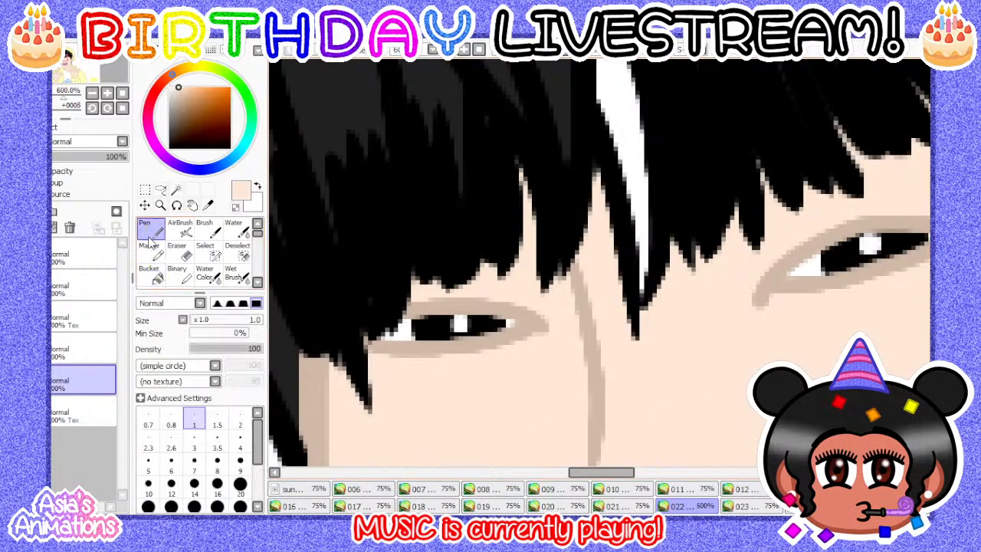
left_click(195, 469)
scroll(446, 397, "up", 2)
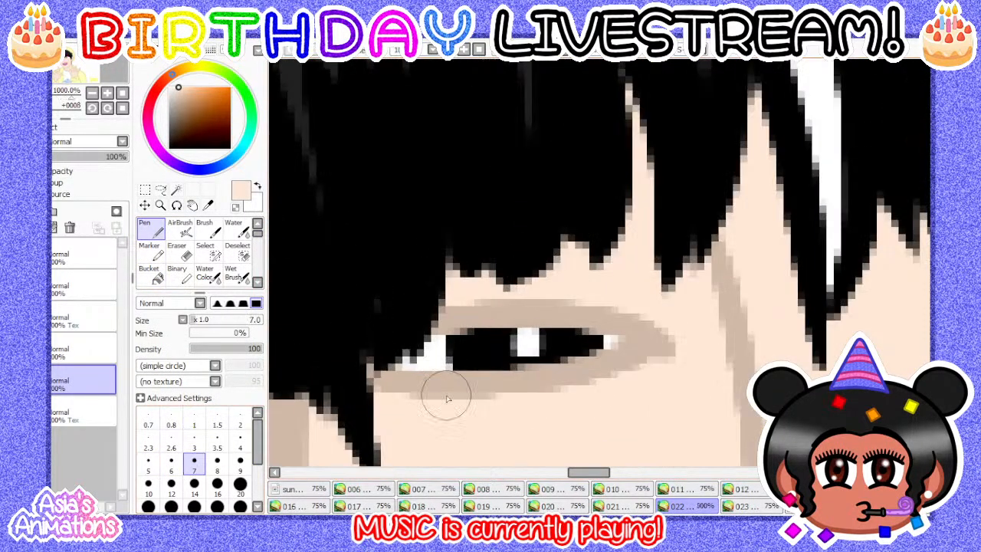
left_click(171, 469)
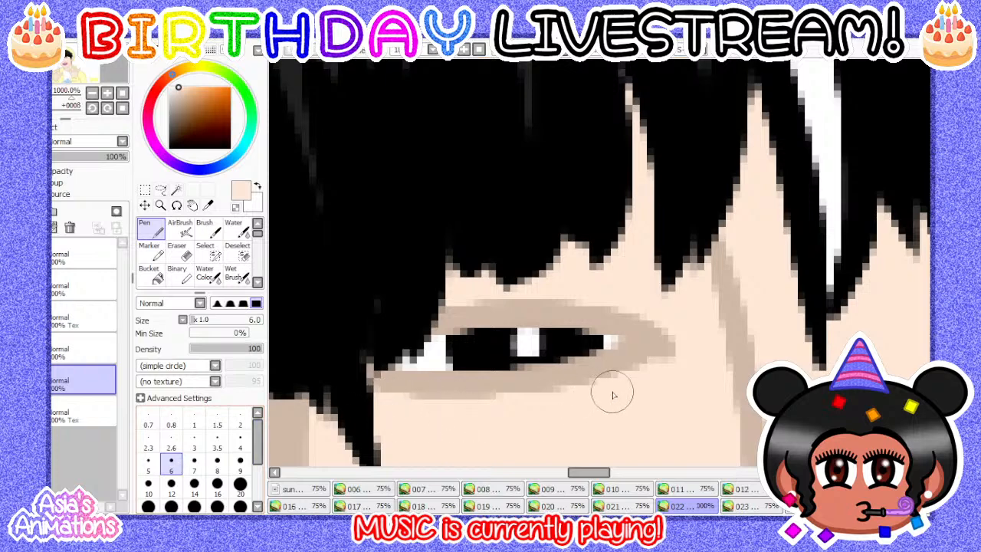
scroll(468, 274, "down", 5)
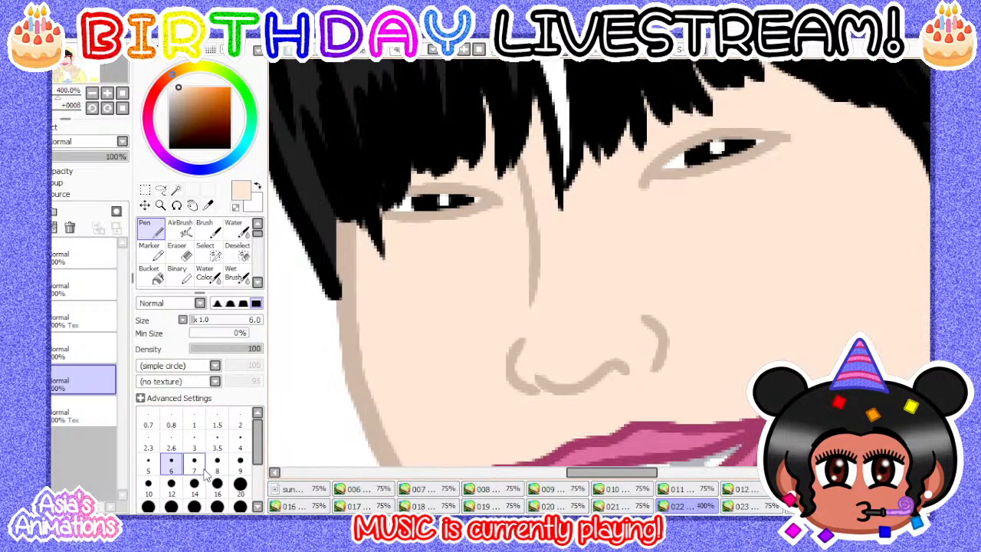
left_click(171, 484)
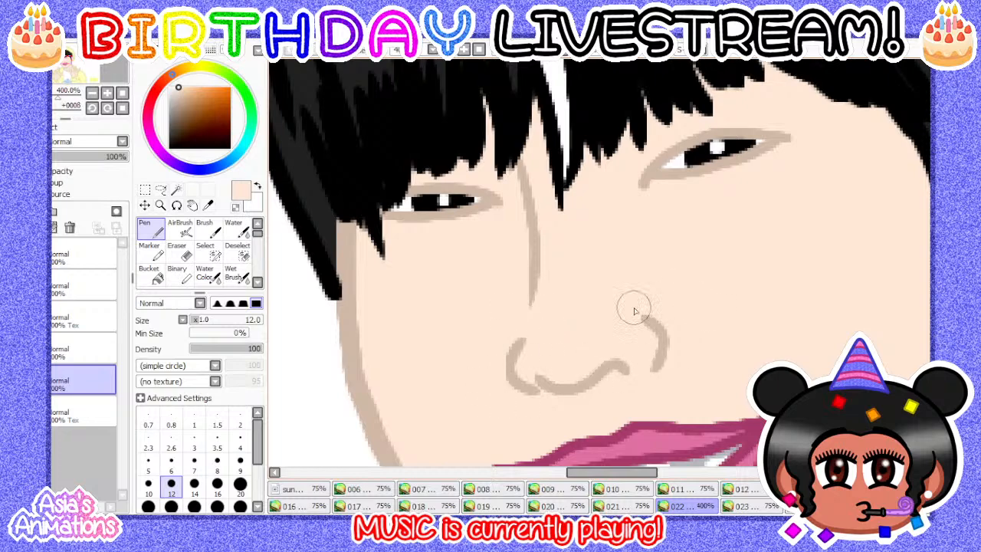
- Paint the white gap in the fringe of frame 022 peach with the Pen at sizes 8 and 10, and reset the size to 1
scroll(634, 311, "down", 5)
scroll(452, 277, "up", 6)
left_click(216, 460)
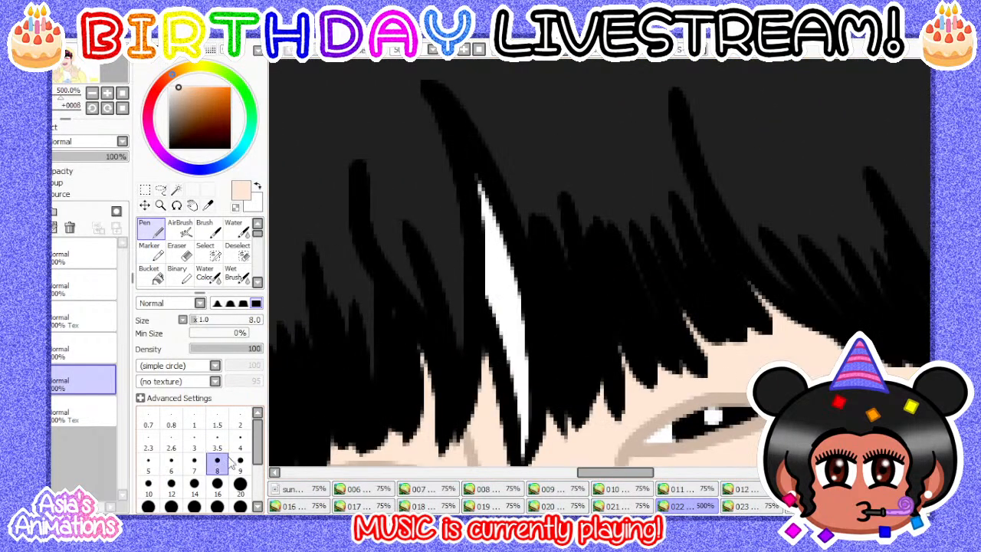
scroll(486, 192, "up", 1)
mouse_move(480, 168)
left_mouse_down()
mouse_move(491, 255)
mouse_move(497, 240)
mouse_move(497, 282)
left_mouse_up()
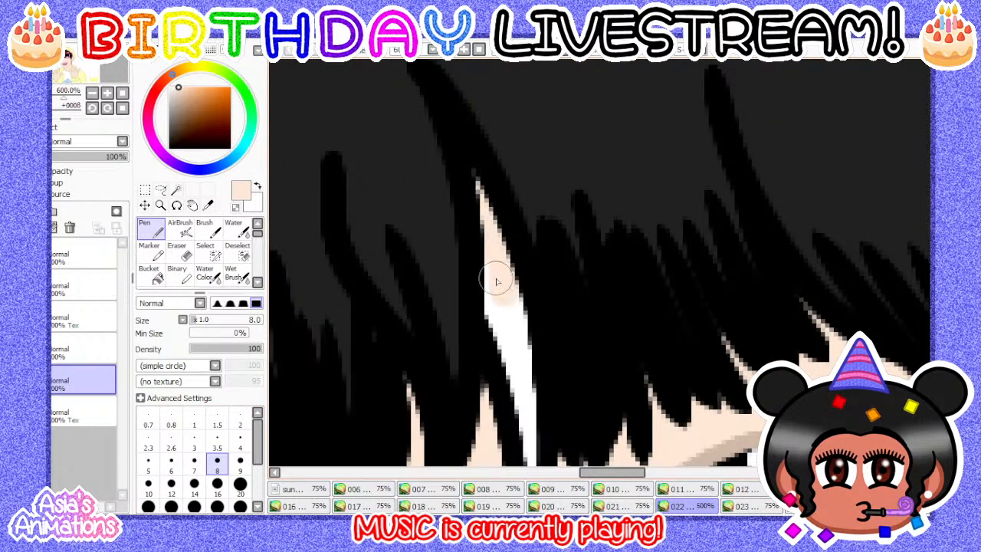
scroll(490, 337, "down", 1)
left_click(148, 482)
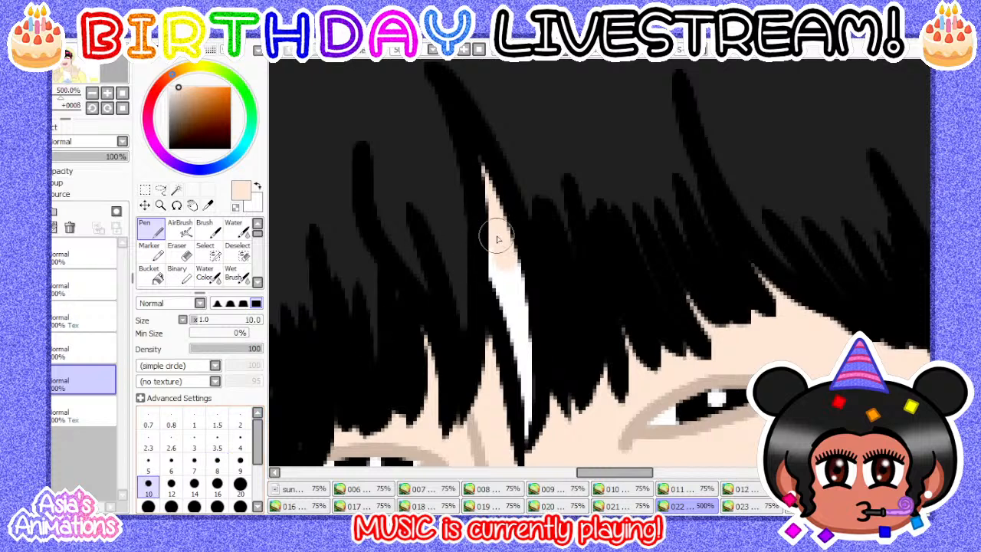
mouse_move(497, 240)
left_mouse_down()
mouse_move(493, 312)
mouse_move(510, 378)
mouse_move(517, 332)
mouse_move(507, 245)
mouse_move(519, 326)
mouse_move(526, 302)
mouse_move(518, 455)
left_mouse_up()
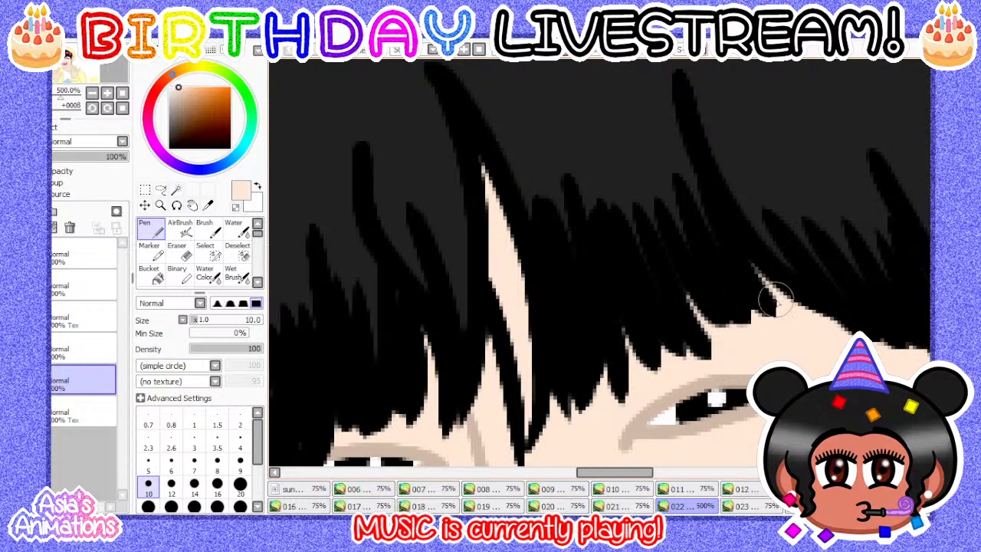
scroll(405, 260, "down", 4)
scroll(613, 307, "up", 4)
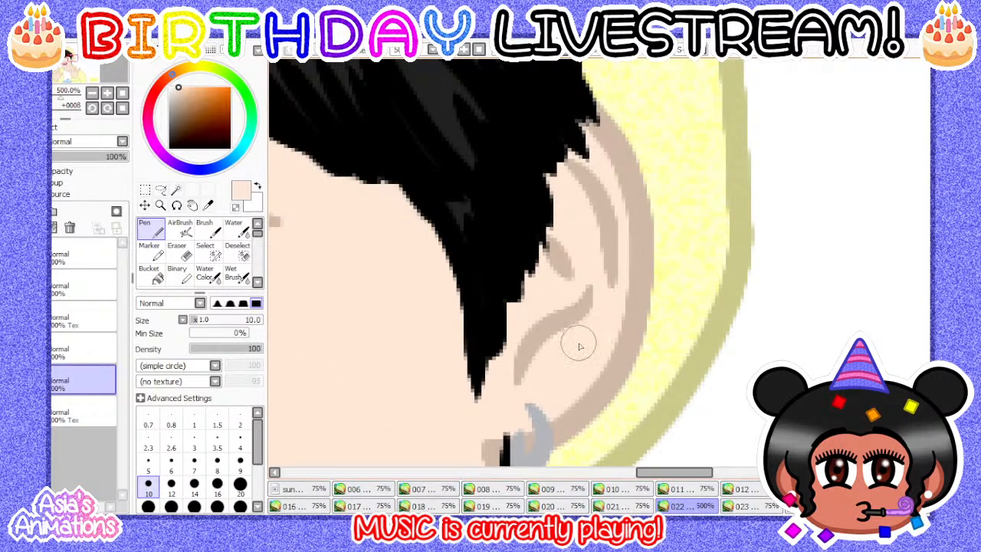
scroll(579, 347, "down", 4)
left_click(194, 420)
left_click(121, 93)
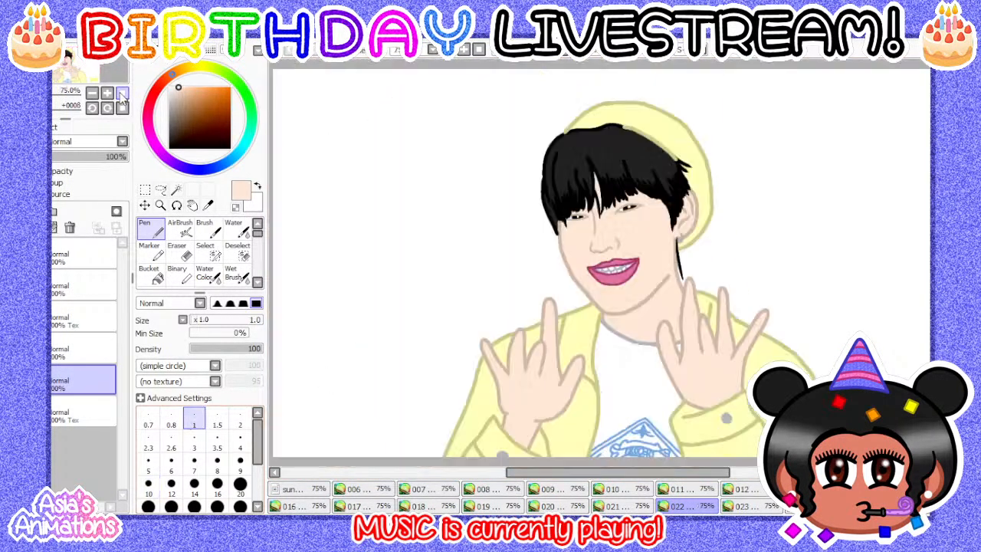
- Show the yellow background layer at the bottom of frame 022's layer stack and compare the frame with 021
left_click(617, 505)
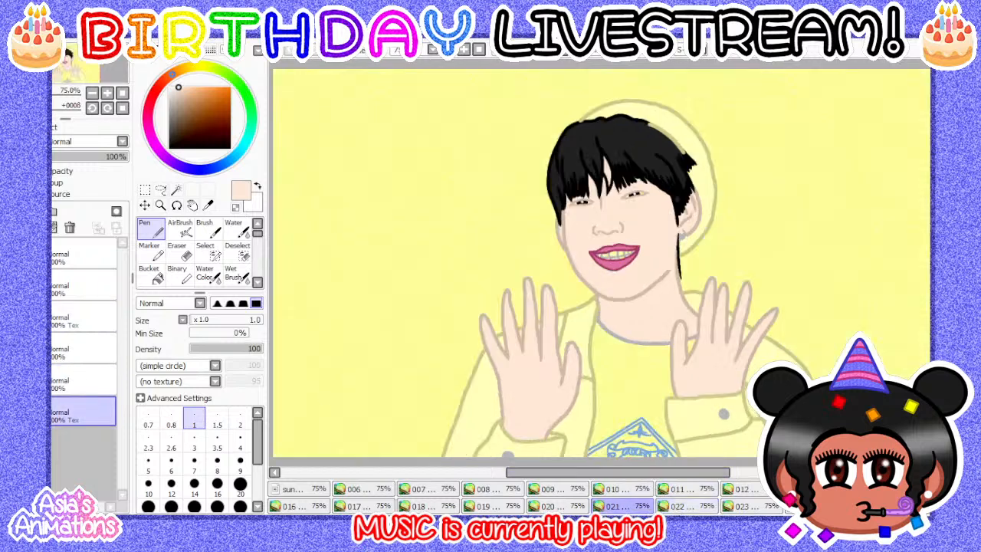
left_click(694, 506)
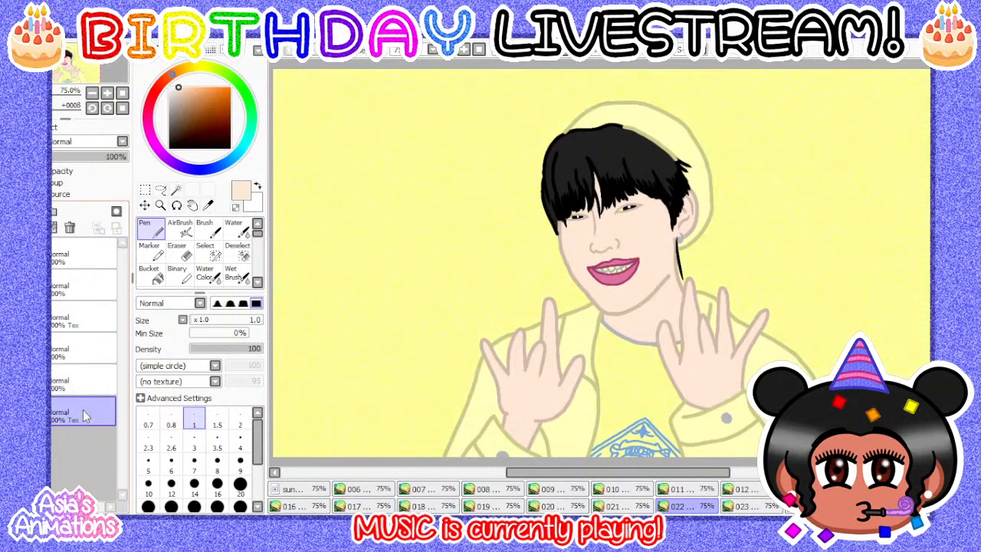
left_click(645, 504)
left_click(699, 506)
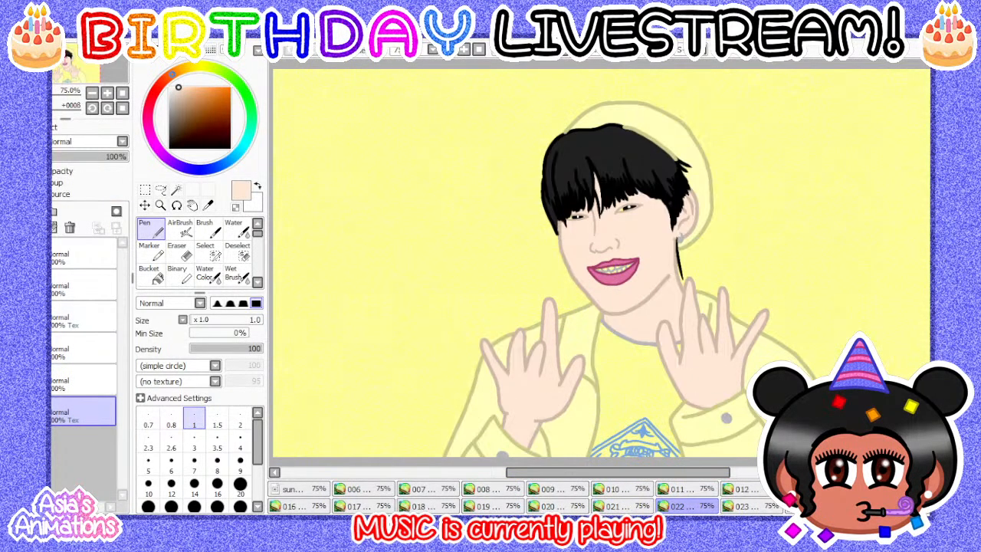
- Open frame 023, add a new layer directly above the bottom one and rename it
left_click(734, 509)
left_click(81, 350)
left_click(69, 228)
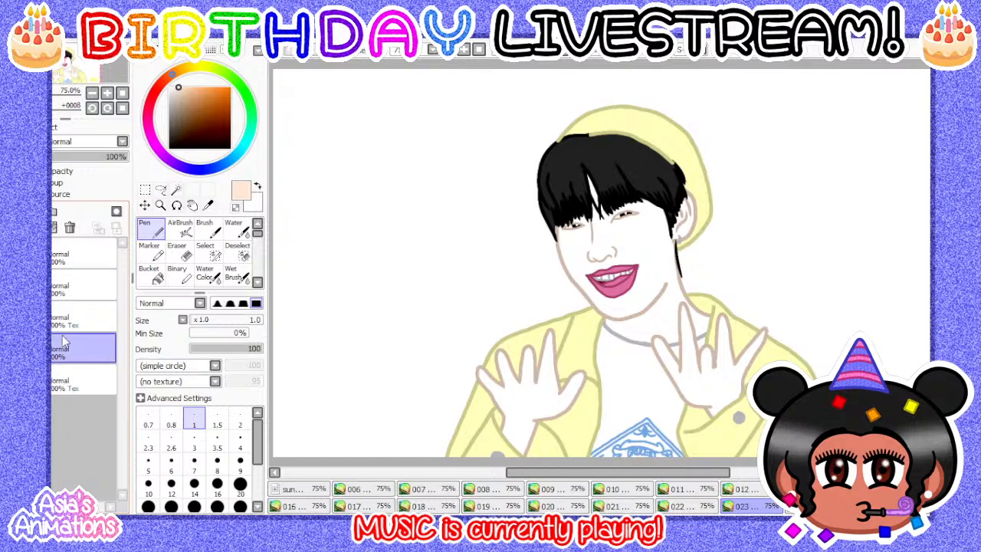
left_click(67, 383)
left_click(21, 210)
left_click(66, 373)
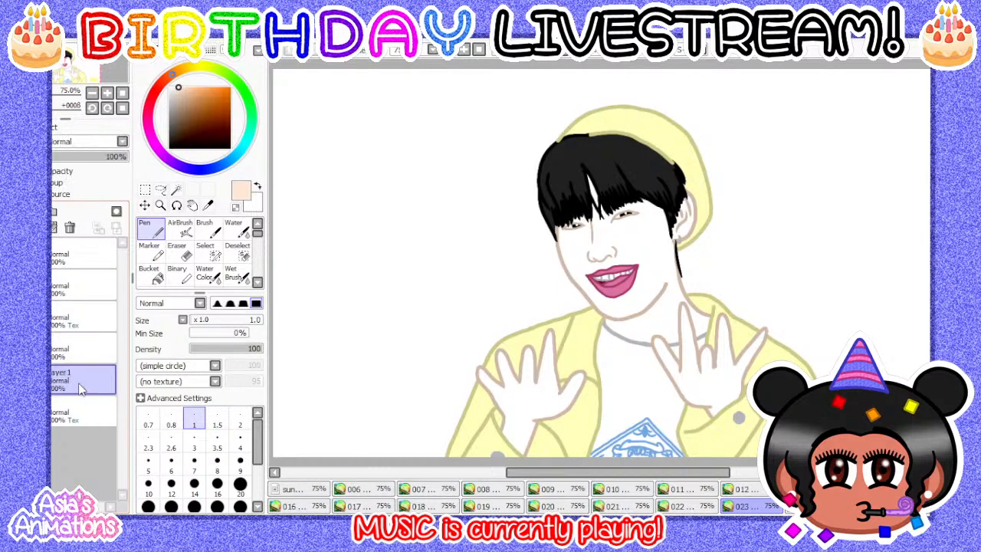
key("Return")
- Bucket-fill the hands, face, neck and ear peach on the new layer in frame 023
left_click(157, 277)
scroll(424, 286, "down", 3)
scroll(423, 287, "up", 3)
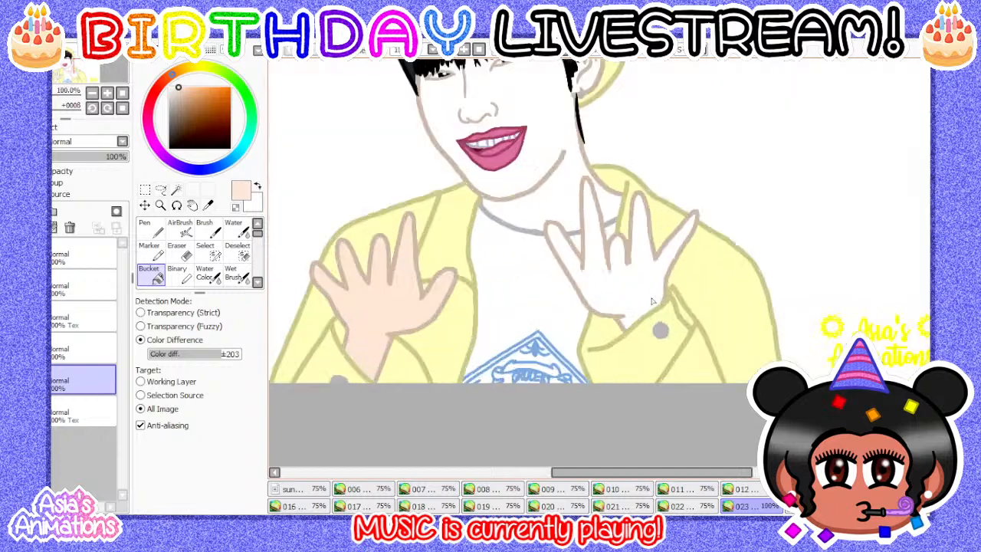
scroll(439, 259, "up", 2)
scroll(460, 259, "down", 3)
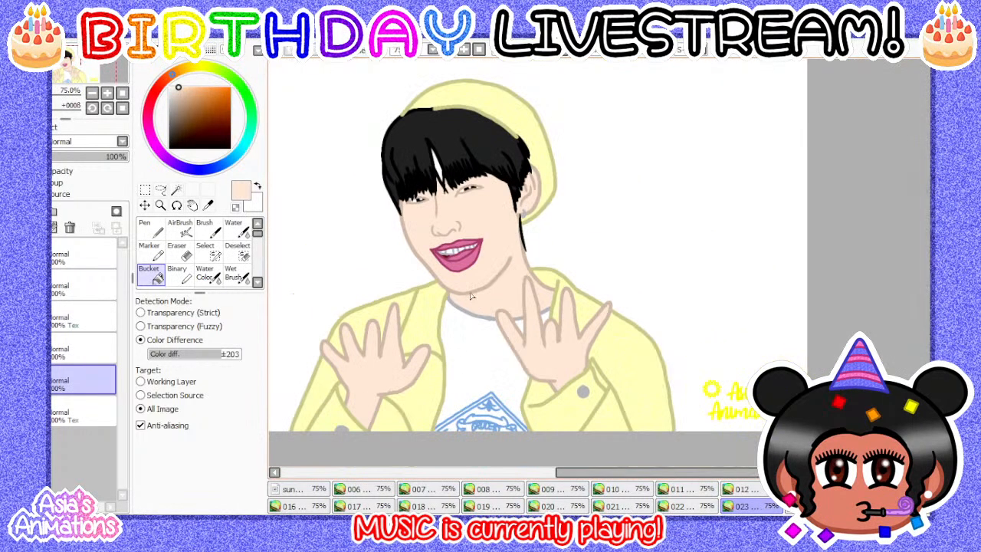
scroll(487, 259, "up", 1)
scroll(395, 157, "up", 2)
scroll(412, 224, "down", 2)
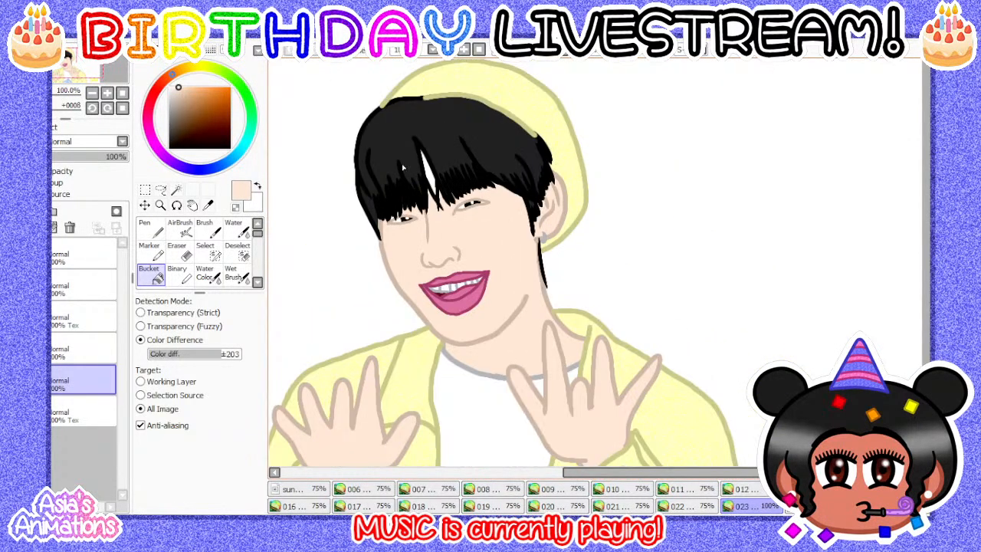
- Touch up the skin around the fringe, eye and nose in frame 023 with the Pen at sizes 7 and 12
scroll(402, 167, "up", 4)
left_click(149, 228)
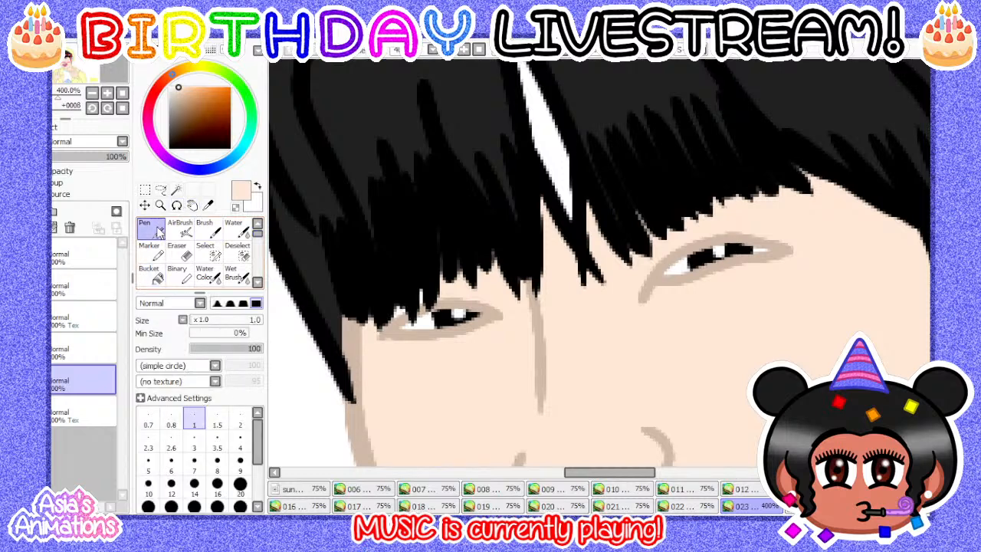
left_click(194, 460)
scroll(411, 288, "up", 3)
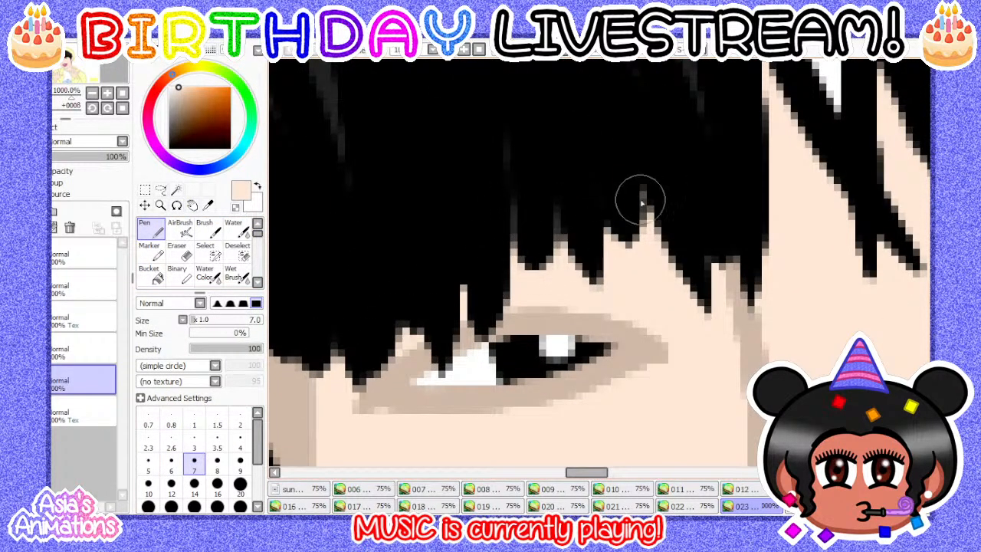
scroll(640, 201, "down", 3)
left_click(171, 489)
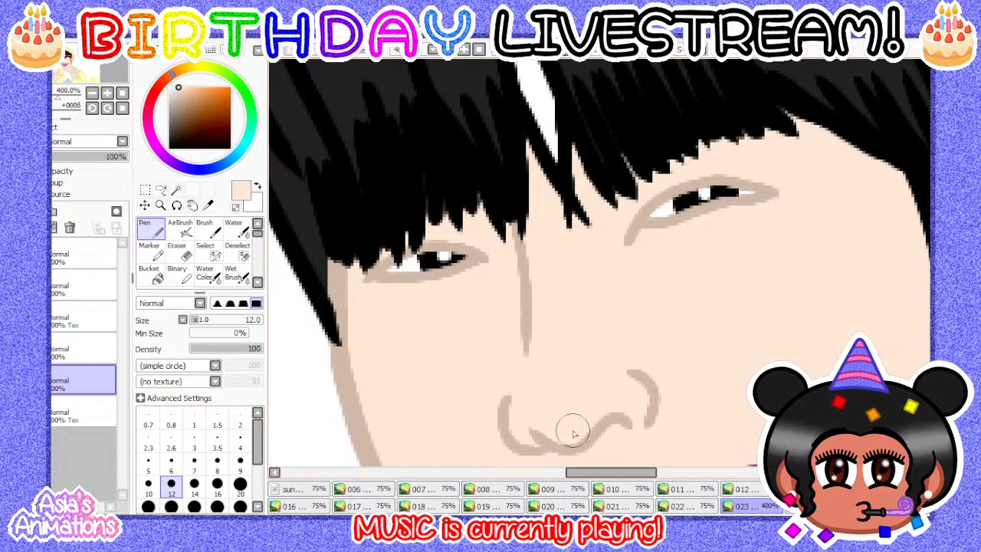
scroll(603, 376, "down", 3)
- Paint the white gap in the fringe of frame 023 peach with the Pen at size 10
scroll(490, 191, "up", 4)
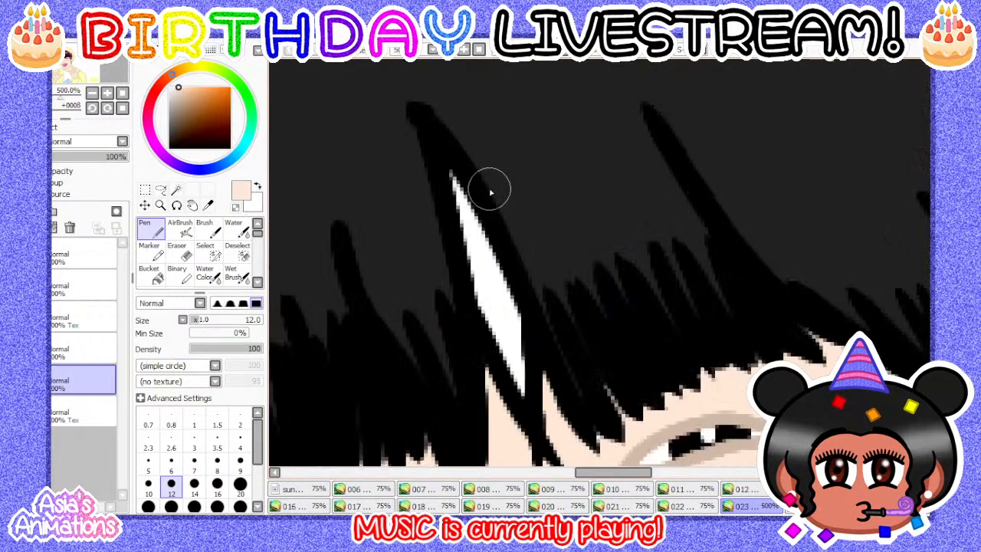
left_click(148, 483)
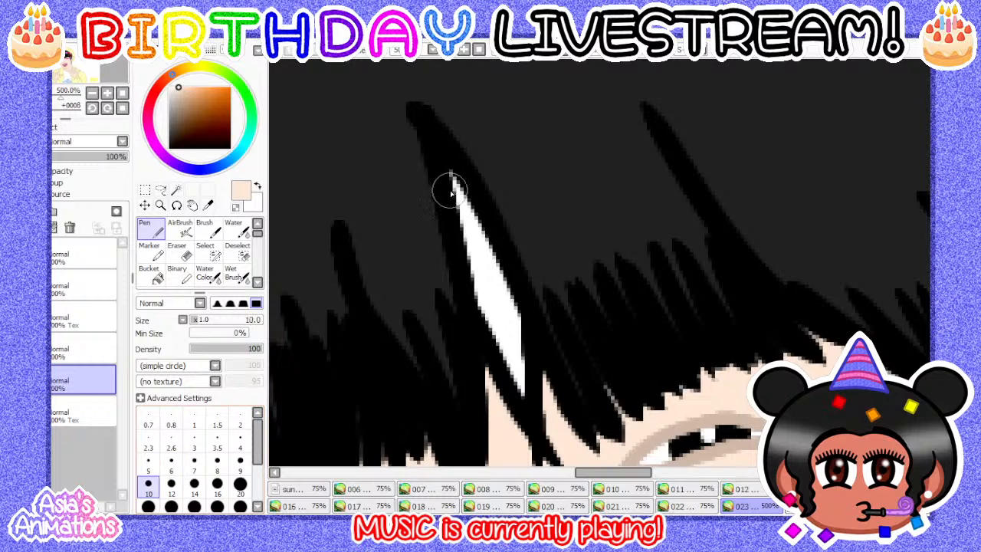
left_click_drag(449, 186, 507, 416)
scroll(463, 206, "down", 2)
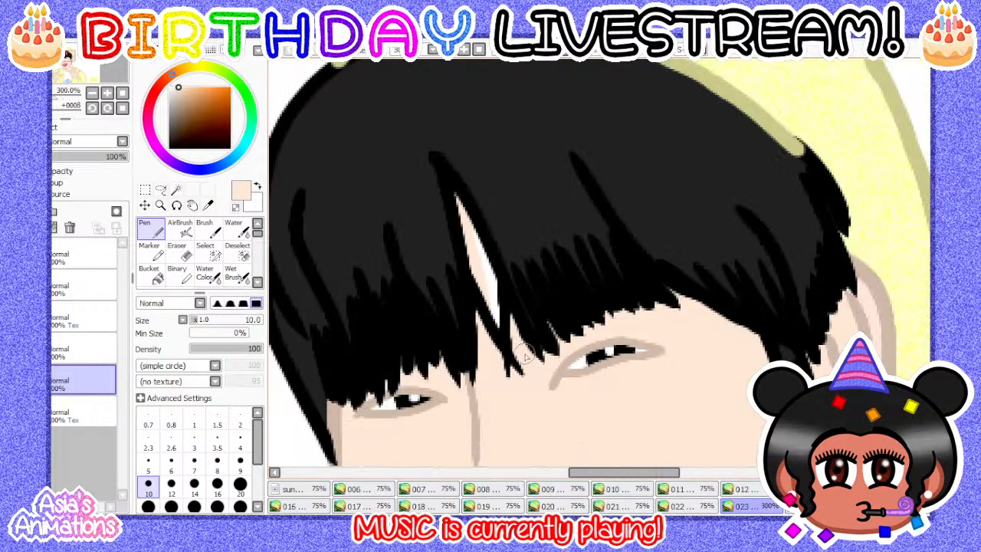
scroll(507, 319, "up", 2)
mouse_move(441, 126)
left_mouse_down()
mouse_move(457, 218)
mouse_move(452, 192)
mouse_move(532, 360)
left_mouse_up()
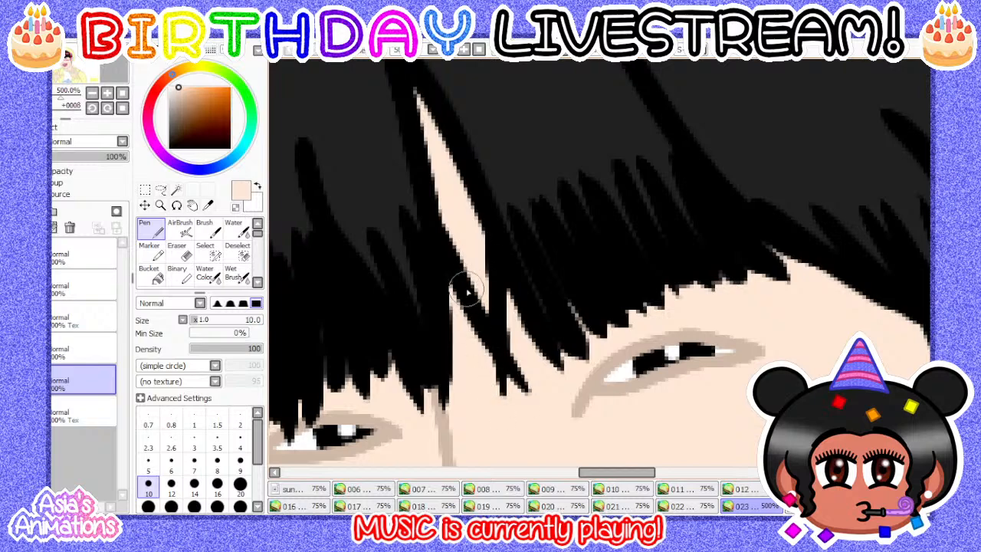
- Touch up the skin along the hairline and ear in frame 023 with the size 10 Pen, and reset the size to 1
scroll(468, 291, "down", 2)
scroll(447, 300, "up", 2)
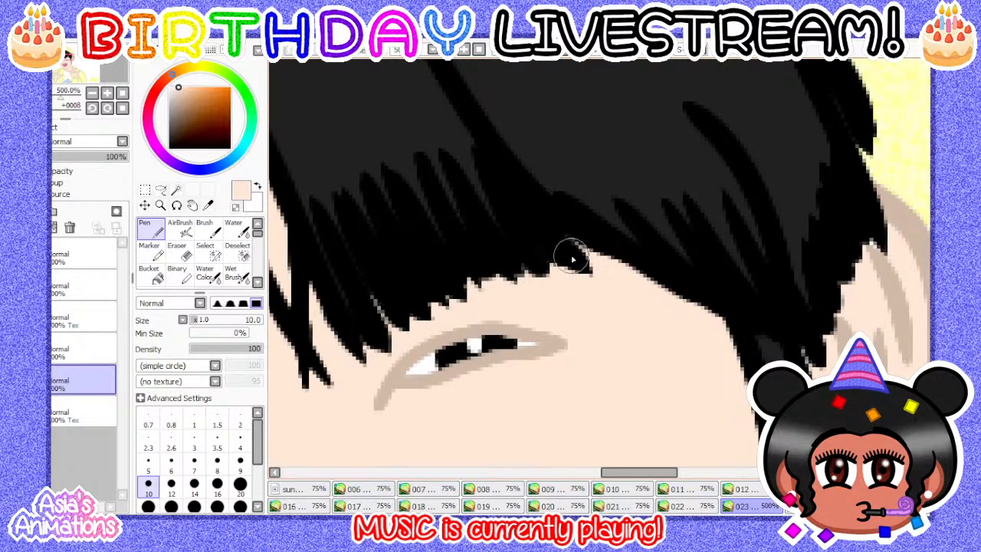
scroll(496, 299, "down", 2)
scroll(553, 276, "up", 3)
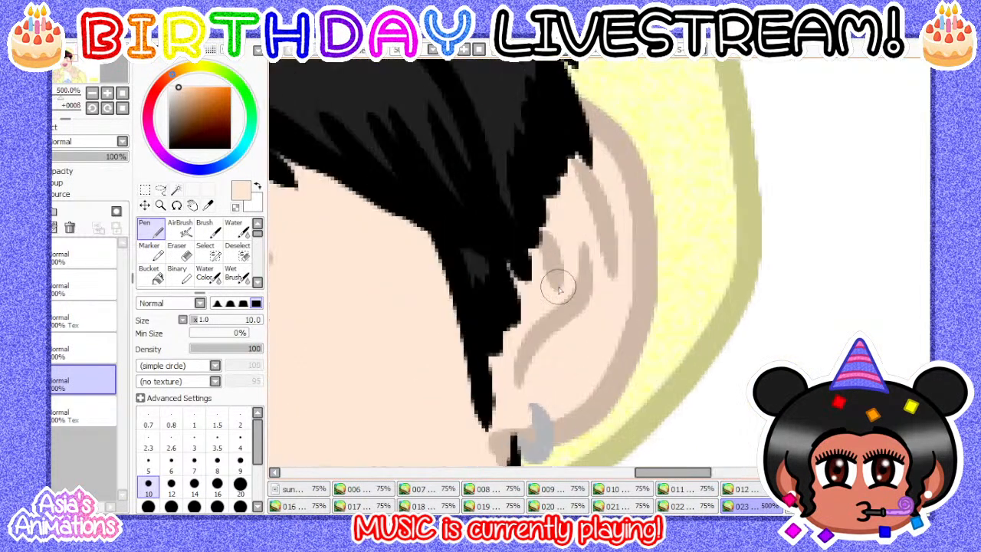
left_click(580, 153)
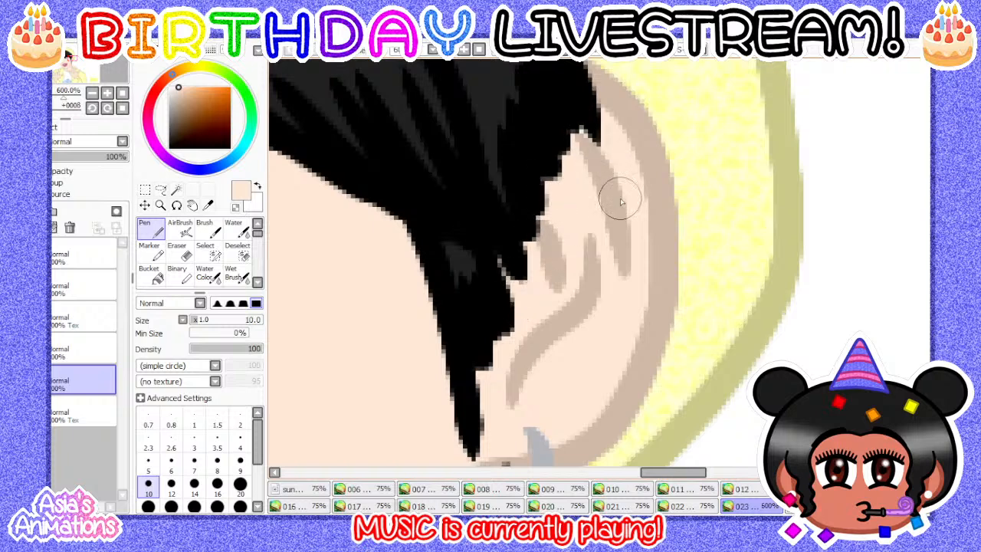
scroll(536, 448, "down", 8)
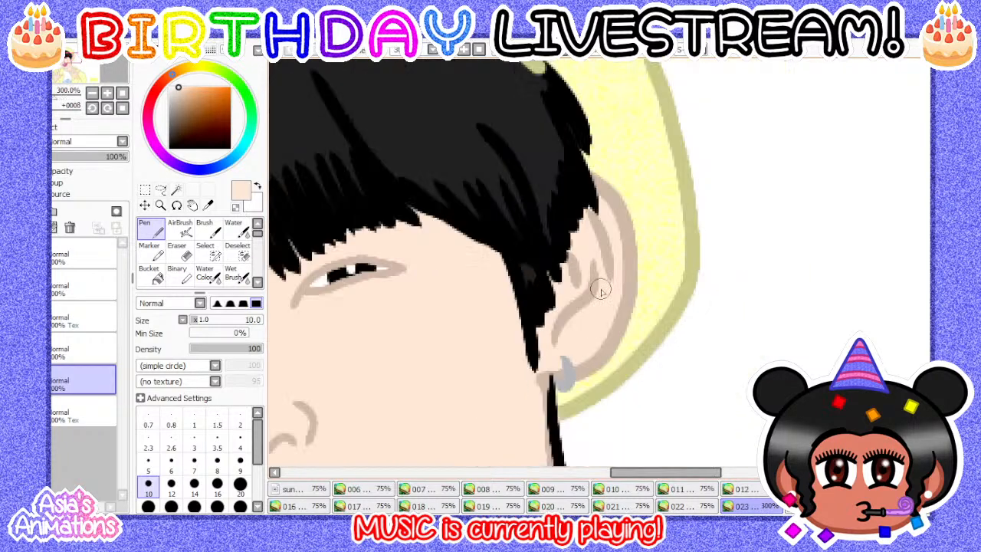
left_click(194, 420)
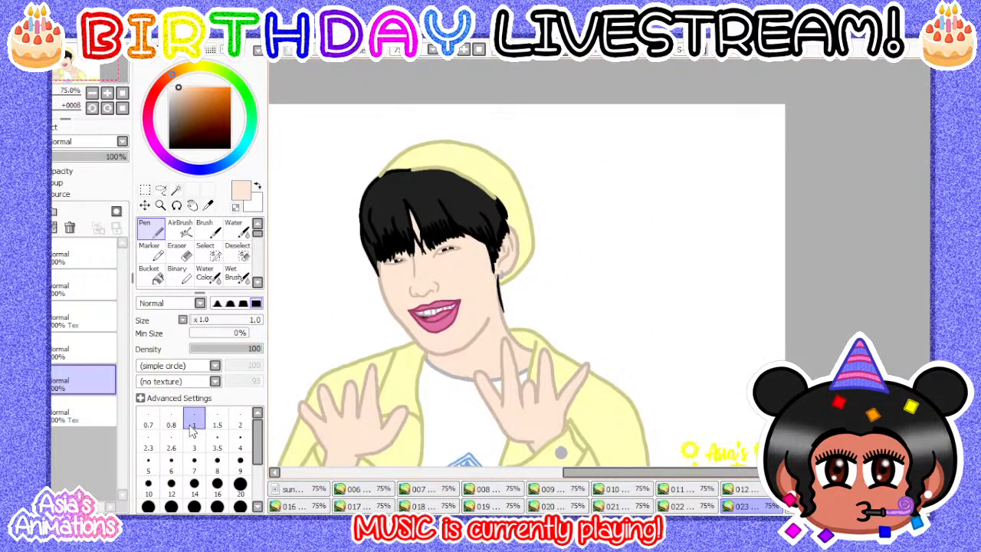
left_click(121, 108)
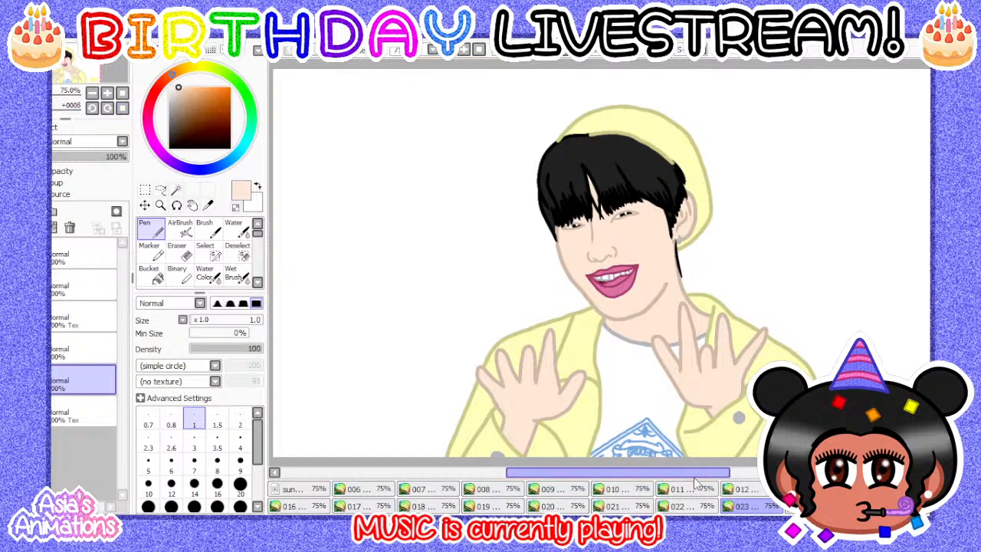
- Show the yellow background layer at the bottom of frame 023's layer stack and compare the frame with 022
left_click(701, 507)
left_click(753, 505)
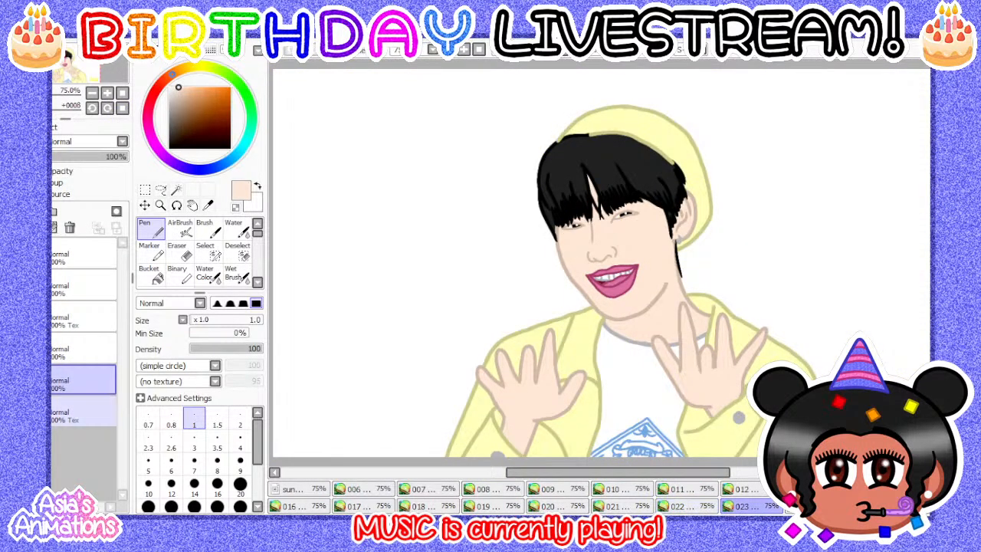
left_click(9, 412)
left_click(76, 411)
left_click(708, 509)
left_click(751, 507)
- Open the frame following 023, add a new layer directly above the bottom one and rename it
left_click(805, 506)
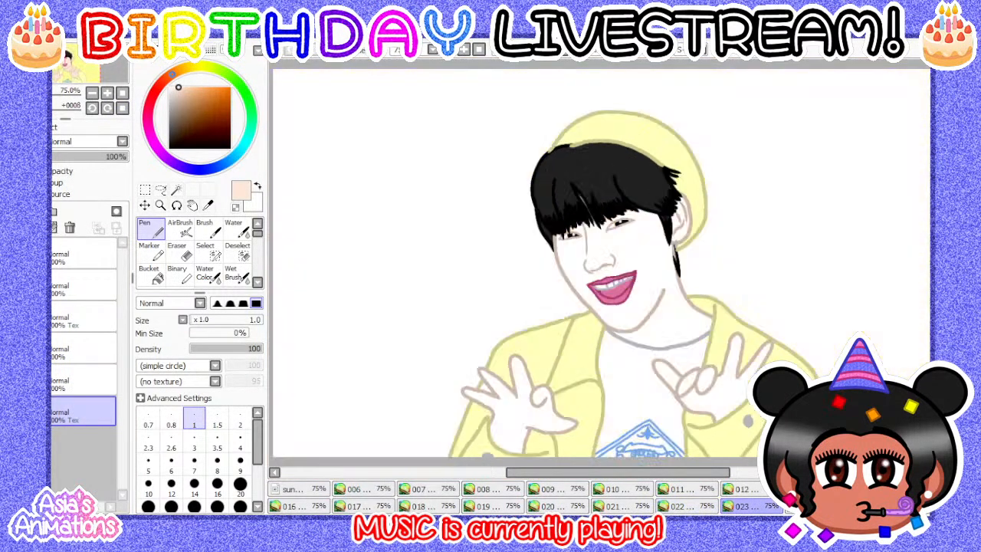
left_click(82, 353)
left_click(37, 227)
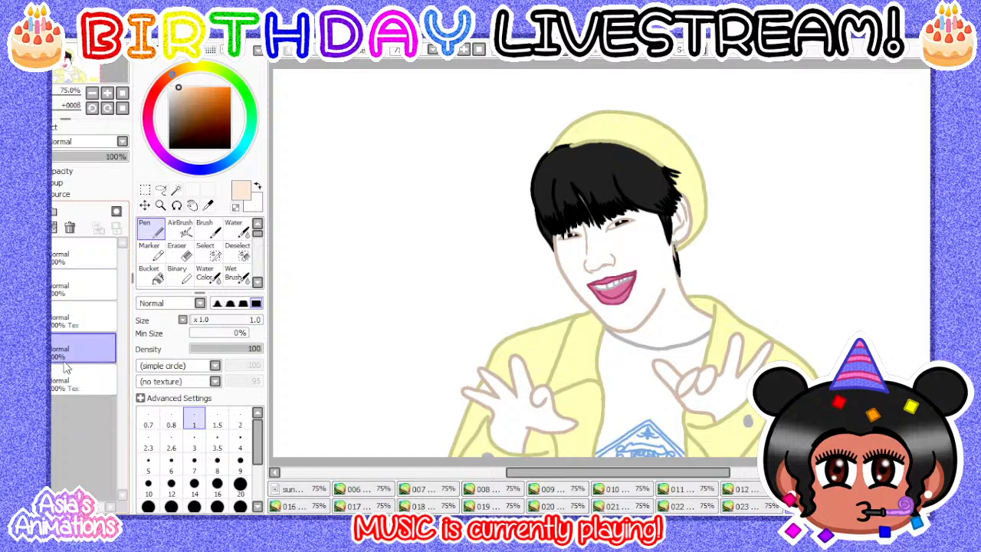
left_click(66, 374)
left_click(21, 211)
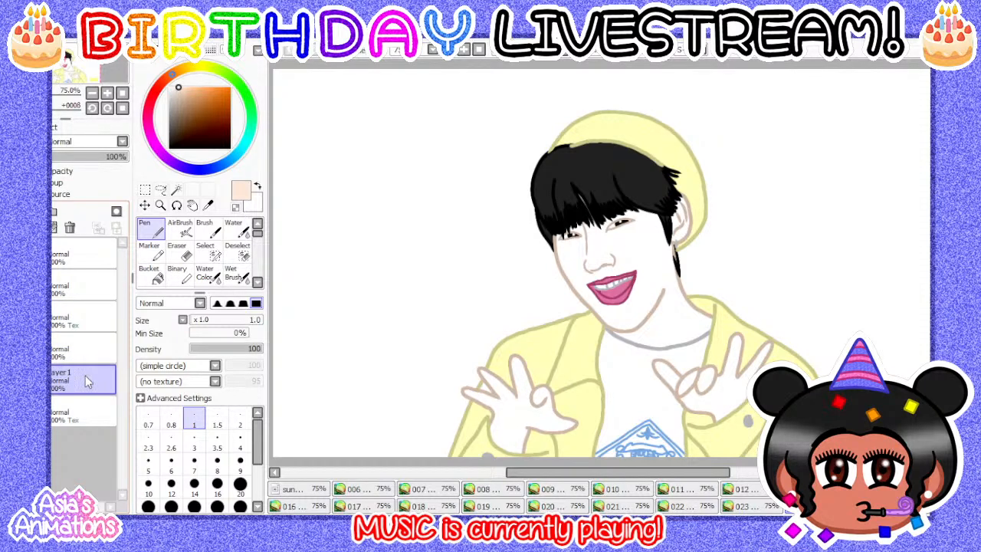
key("Return")
- Bucket-fill both hands peach on the new layer, including the thumb and the two folded fingers
left_click(142, 280)
scroll(523, 282, "down", 1)
scroll(528, 382, "up", 2)
scroll(528, 386, "up", 3)
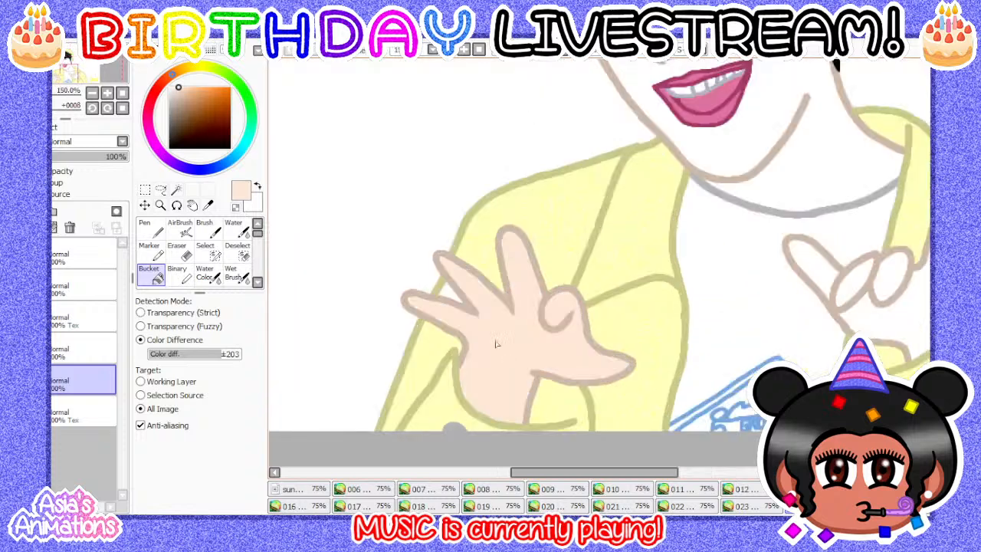
scroll(669, 299, "down", 1)
left_click(733, 327)
scroll(733, 307, "up", 2)
left_click(539, 299)
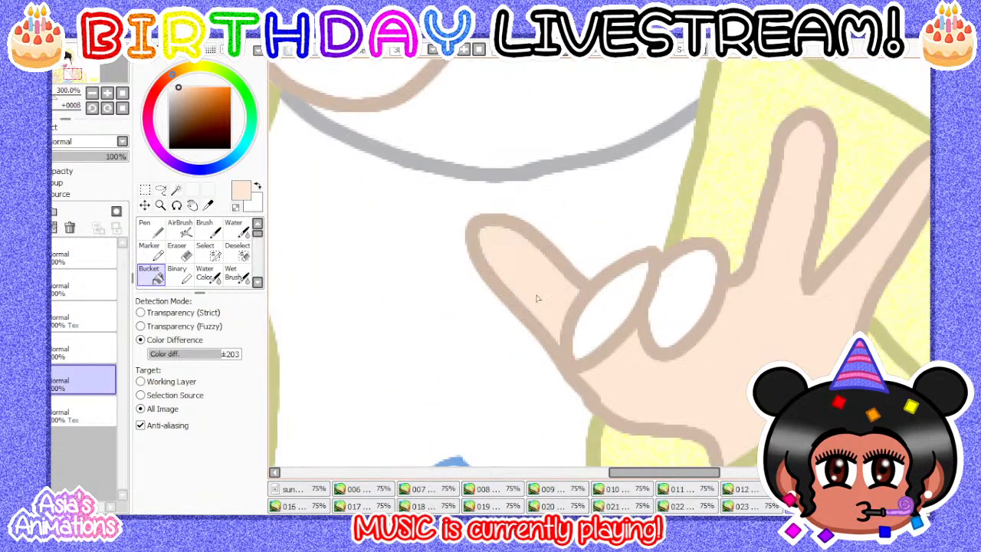
left_click(610, 310)
left_click(671, 302)
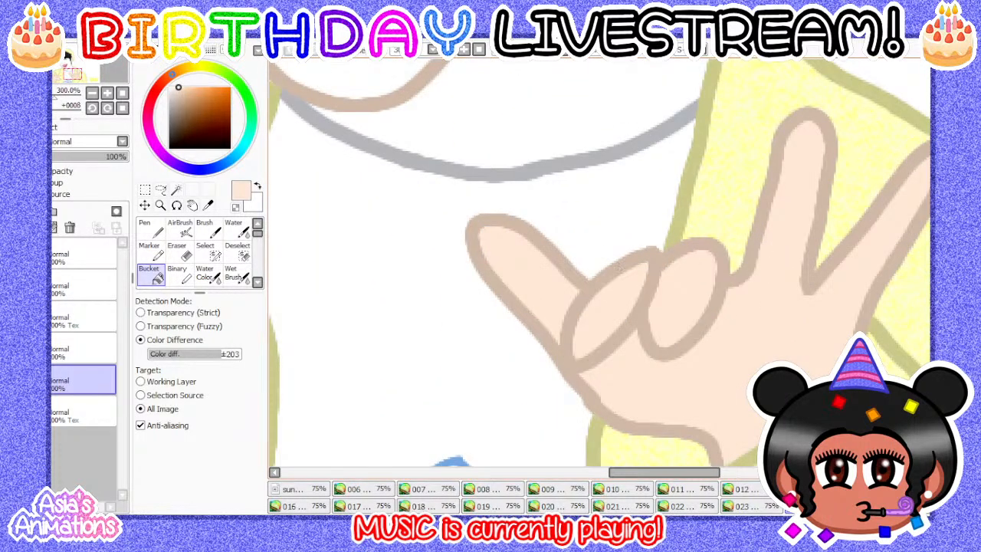
- Undo the last three finger fills and redo them
key("ctrl+z")
key("ctrl+z")
key("ctrl+z")
key("ctrl+y")
key("ctrl+y")
key("ctrl+y")
scroll(439, 282, "down", 3)
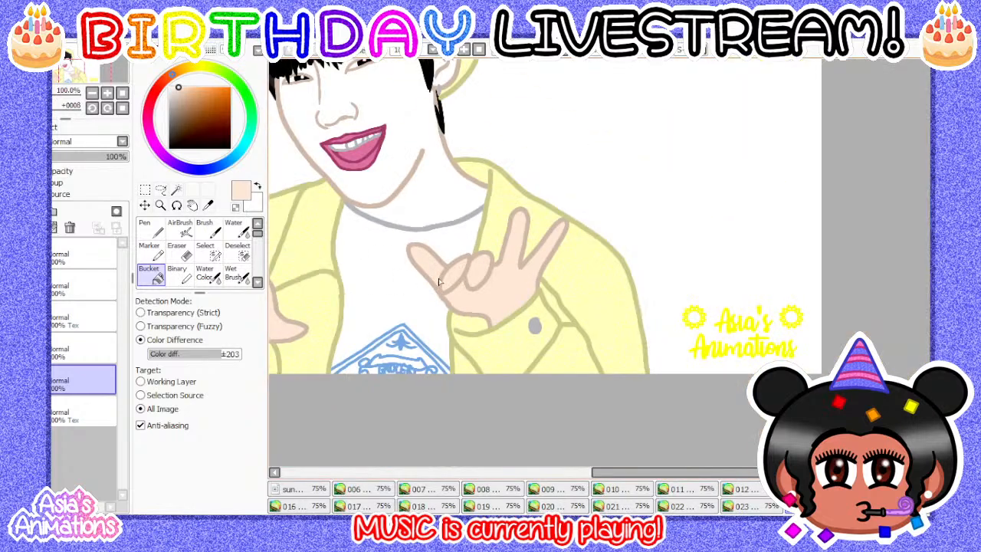
- Touch up the peach under the outlines of the thumb and folded fingers with a size 14 pen
scroll(438, 282, "up", 3)
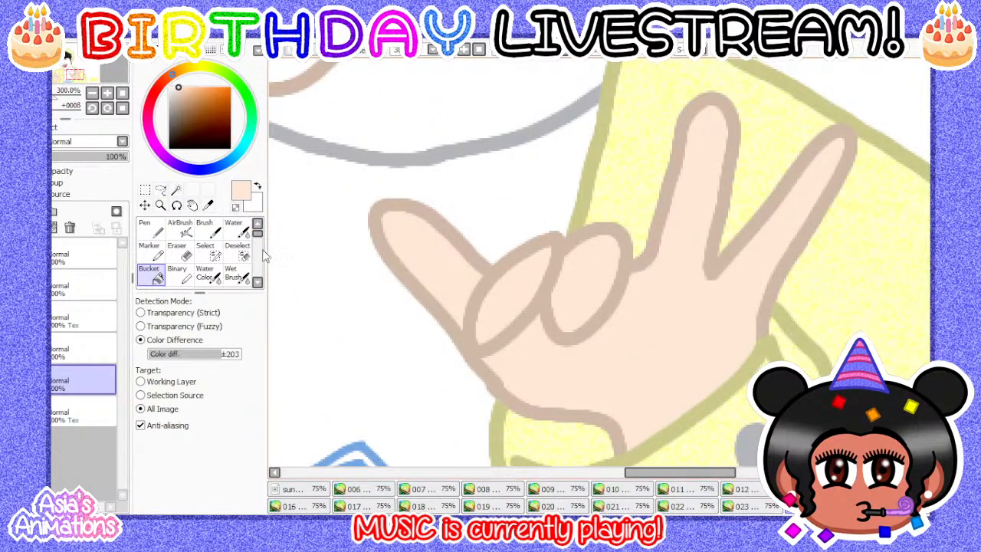
left_click(150, 228)
left_click(197, 486)
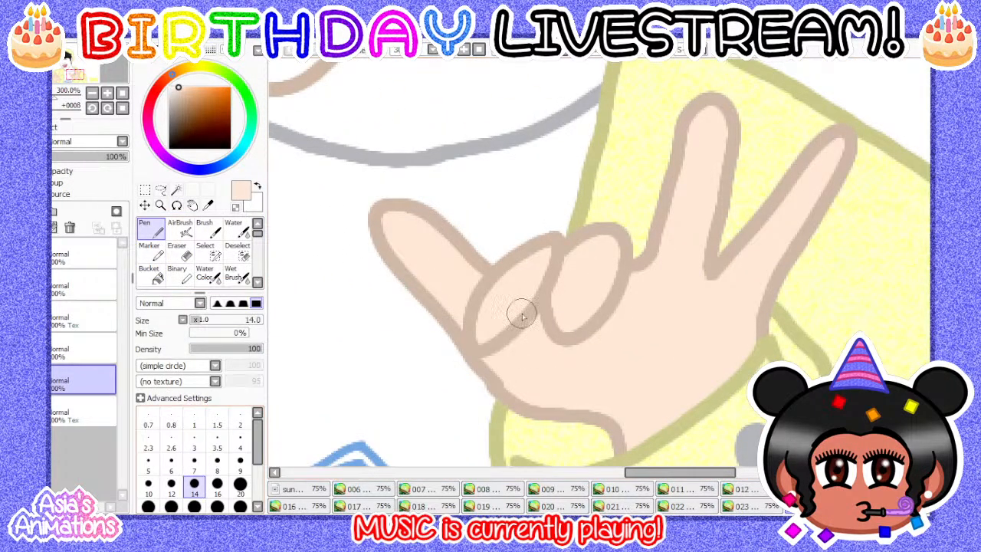
scroll(518, 314, "up", 2)
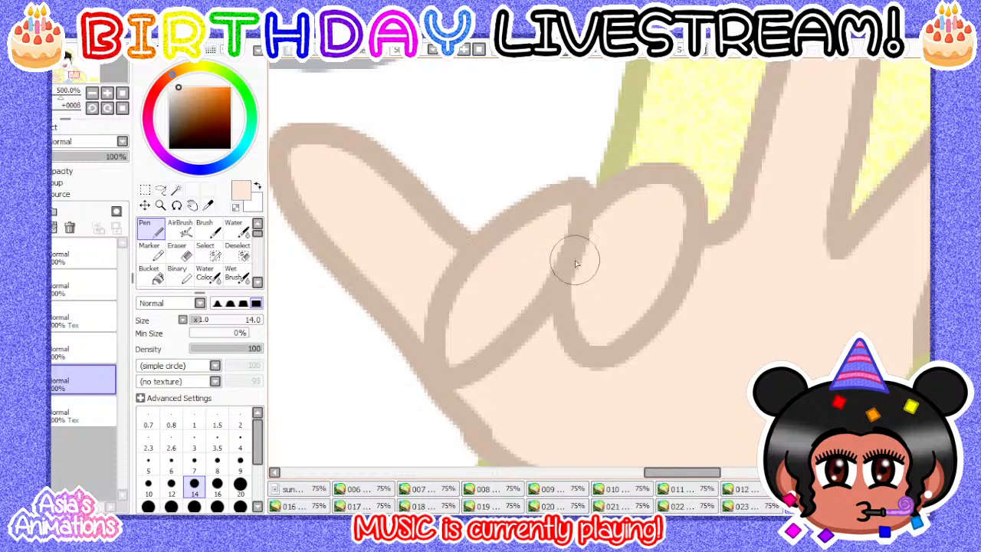
scroll(594, 367, "down", 6)
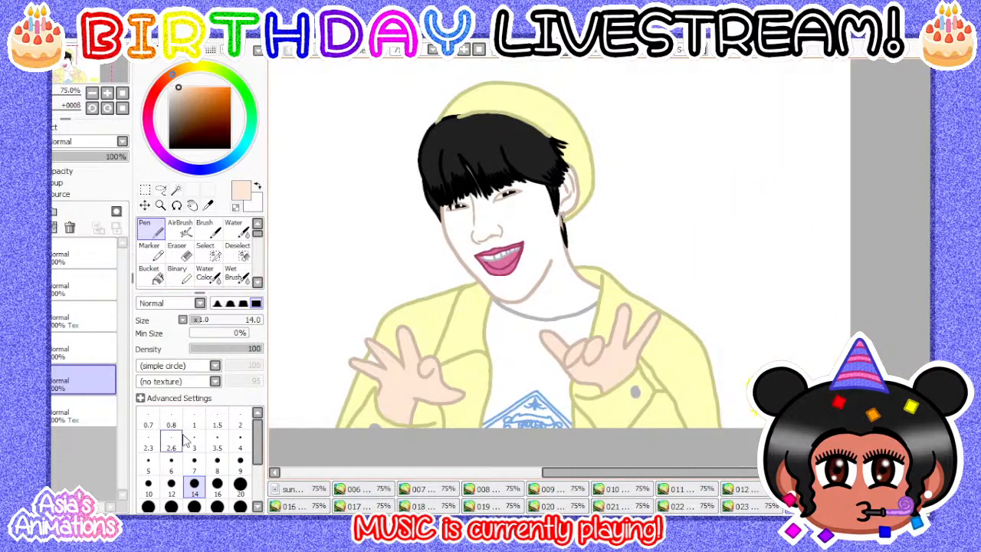
- Bucket-fill the face and neck peach on the skin layer
left_click(151, 273)
scroll(525, 231, "up", 1)
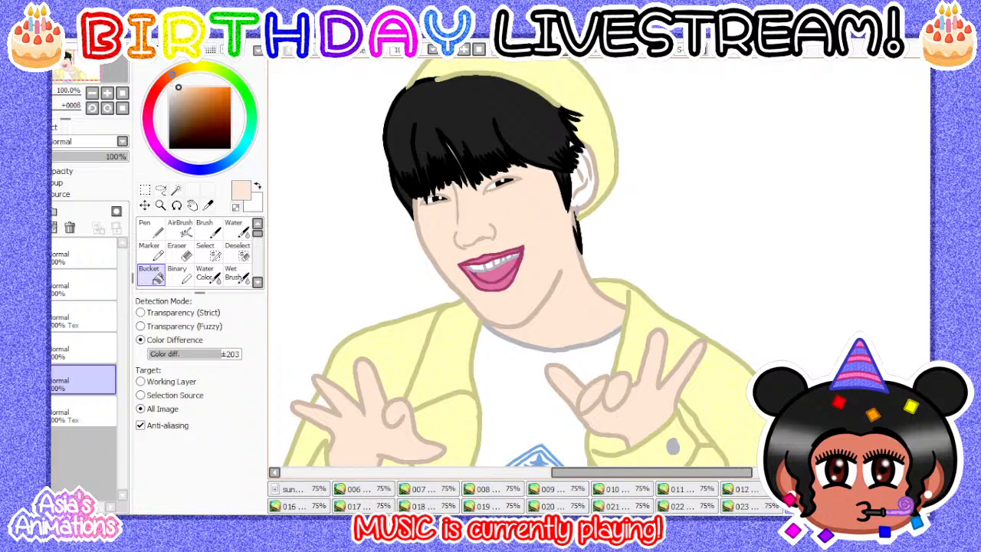
scroll(495, 156, "up", 5)
- Paint the unfilled gaps between the fringe strands peach with the pen at sizes 6 and 7
left_click(150, 227)
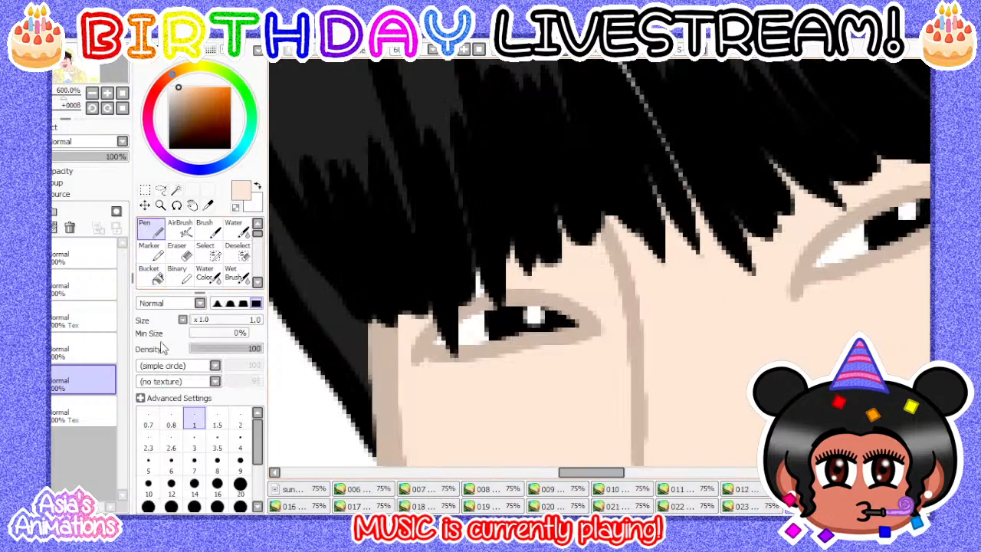
left_click(171, 463)
scroll(410, 291, "up", 2)
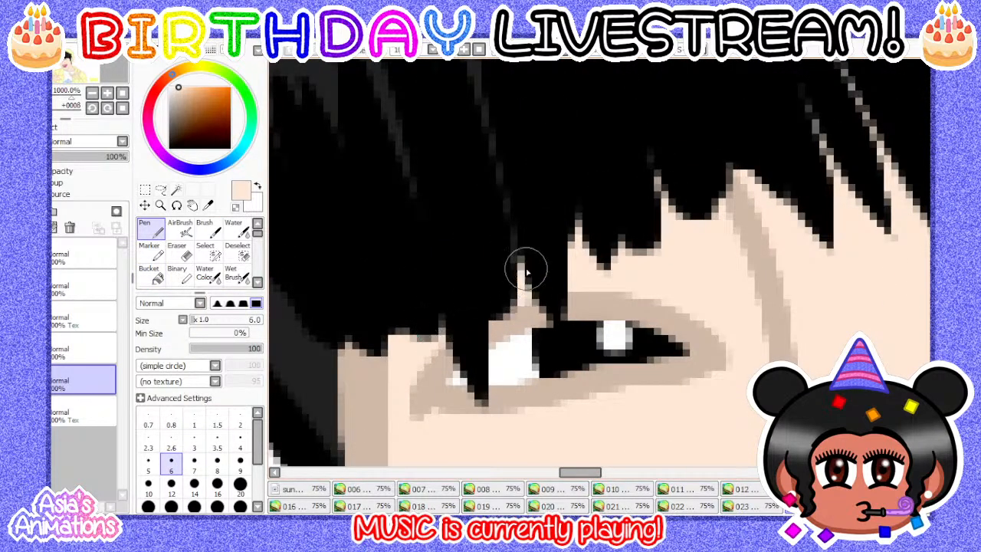
scroll(575, 230, "down", 1)
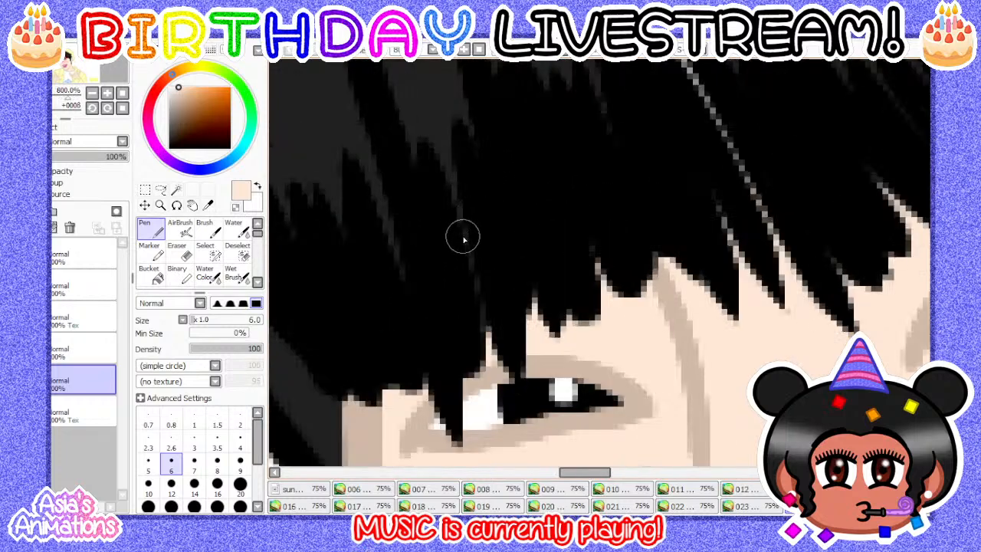
scroll(464, 239, "down", 2)
scroll(492, 271, "up", 2)
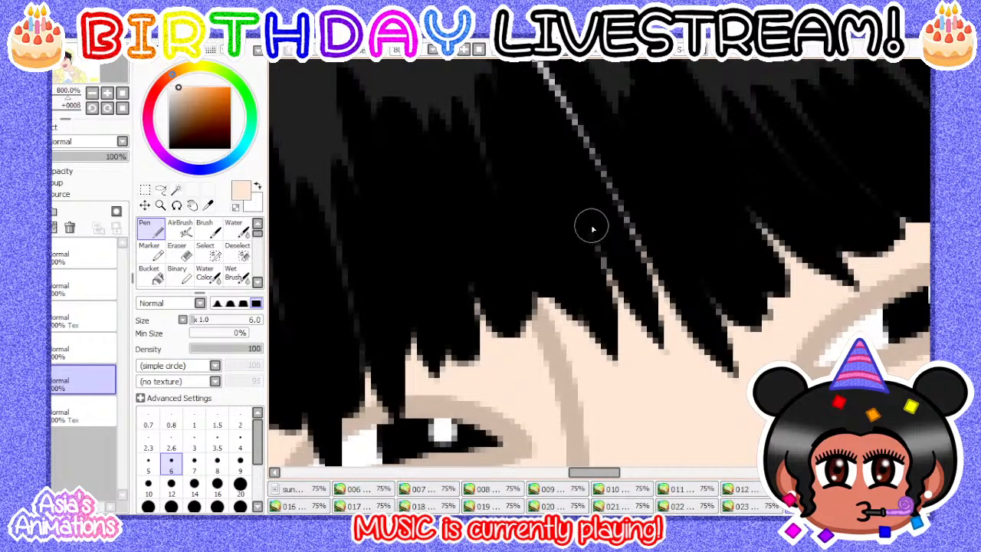
scroll(592, 228, "down", 2)
scroll(453, 332, "up", 1)
key("bracketright")
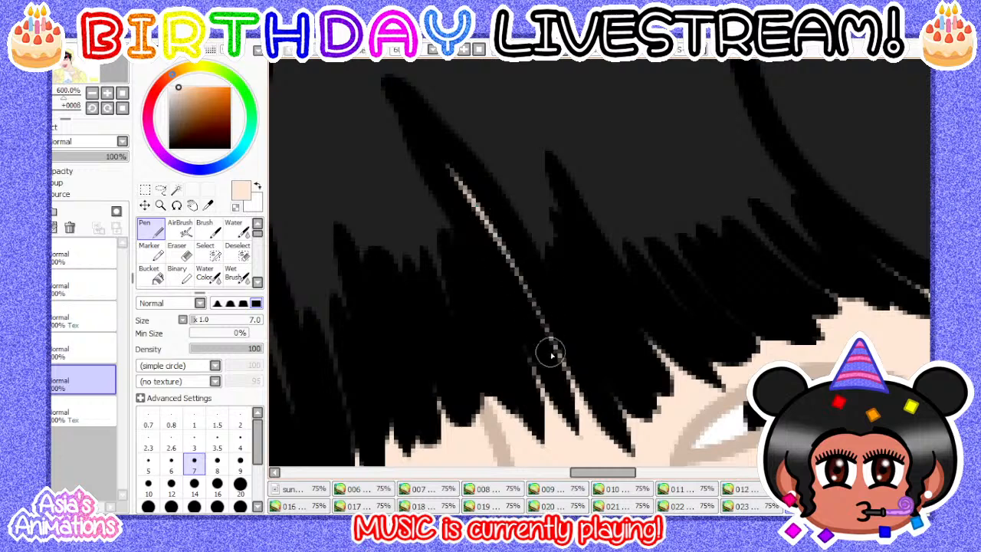
scroll(444, 263, "down", 2)
scroll(543, 313, "up", 3)
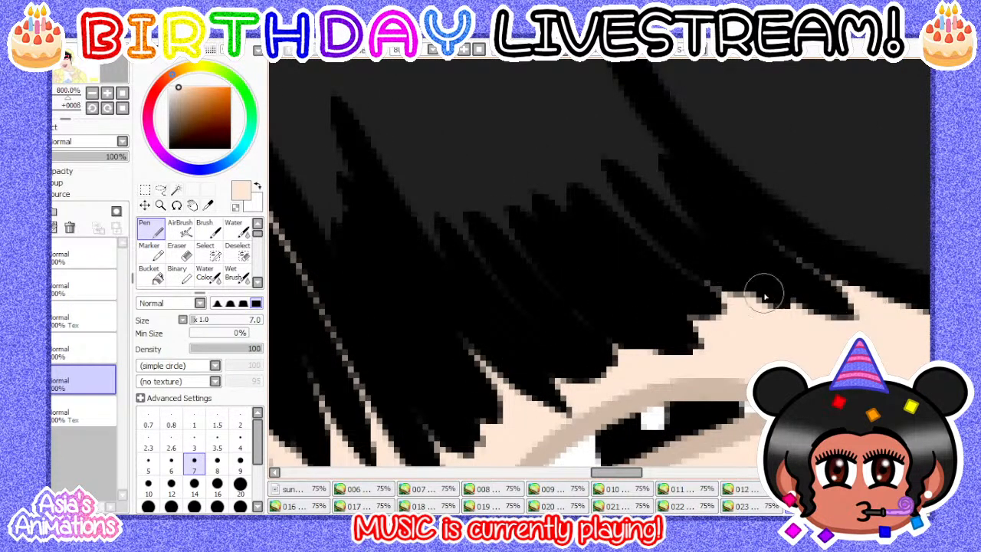
- Bucket-fill the ear peach, touch up its edges with a size 12 pen and reset the pen size to 1
scroll(507, 258, "down", 3)
scroll(772, 304, "up", 3)
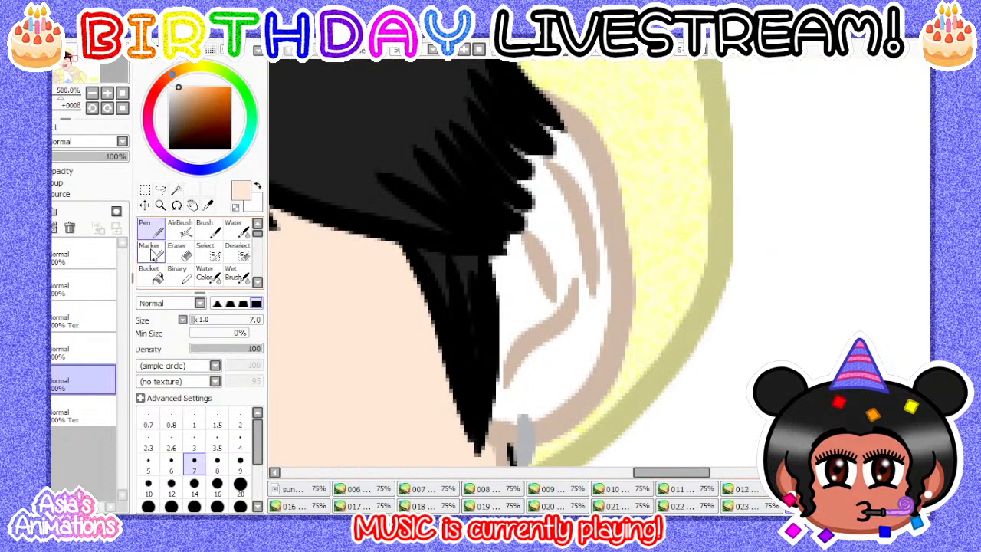
left_click(155, 274)
left_click(557, 363)
left_click(150, 228)
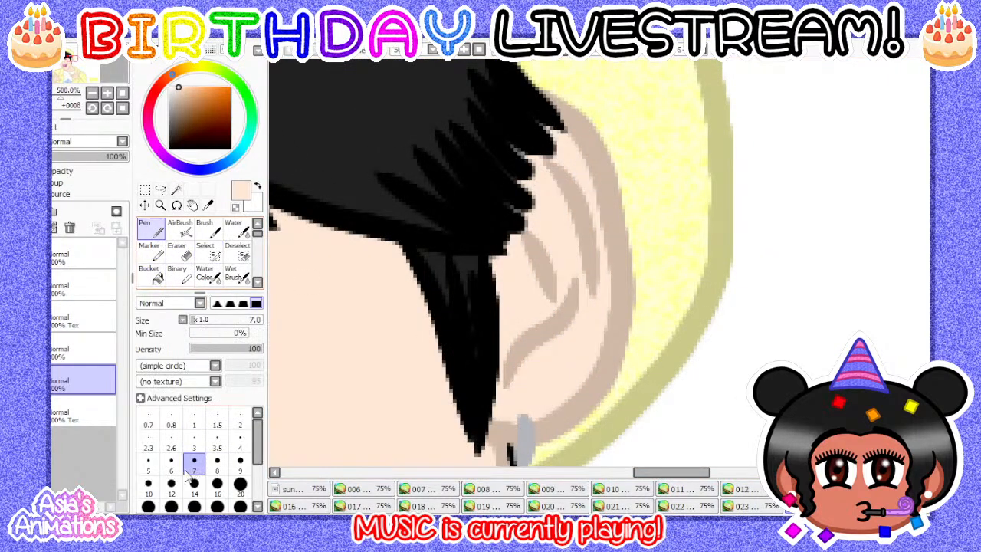
scroll(518, 339, "up", 1)
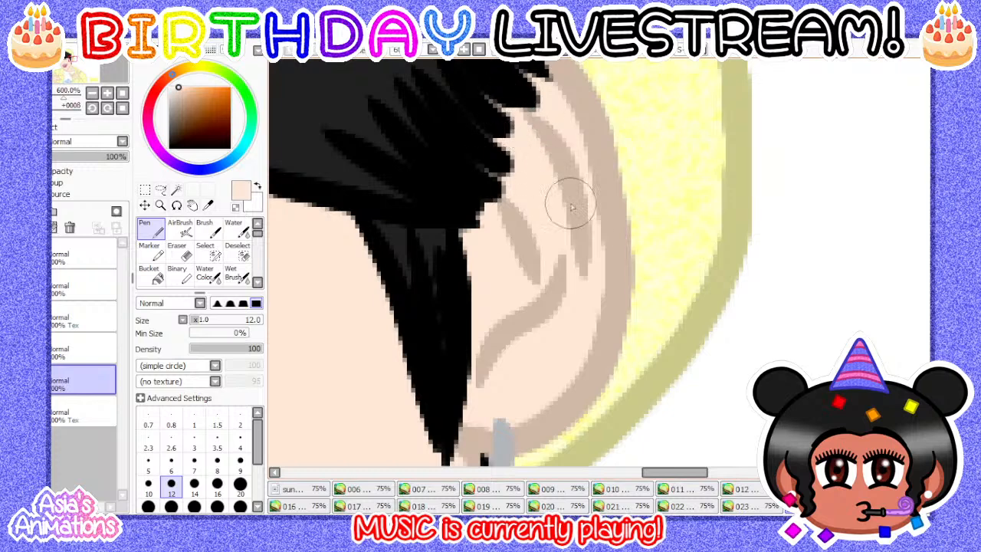
scroll(580, 222, "down", 3)
scroll(582, 221, "down", 2)
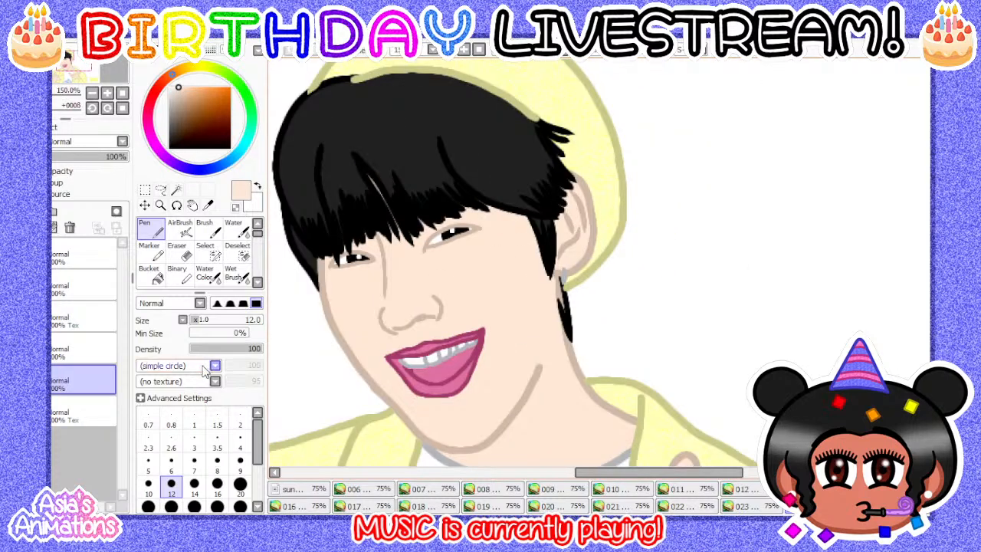
left_click(194, 422)
left_click(122, 93)
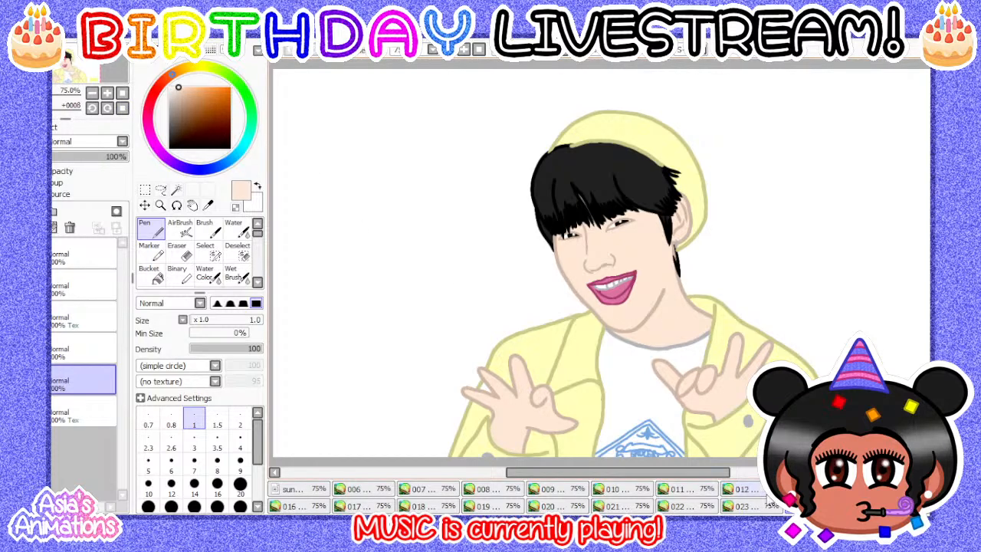
- Compare the frame with 023, sample the jacket yellow from the colour reference sheet and return to the frame
left_click(767, 503)
left_click(806, 506)
left_click(200, 170)
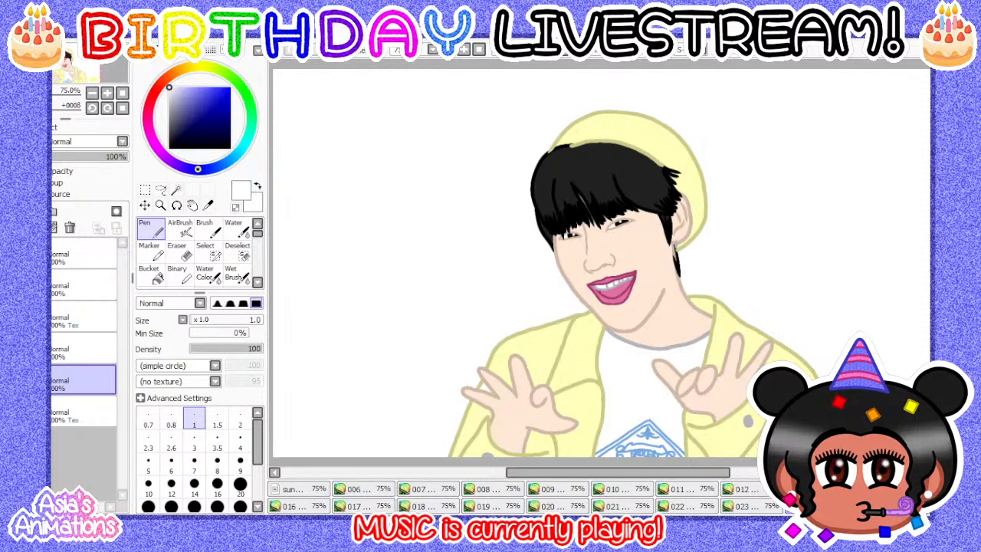
left_click(870, 505)
left_click(207, 206)
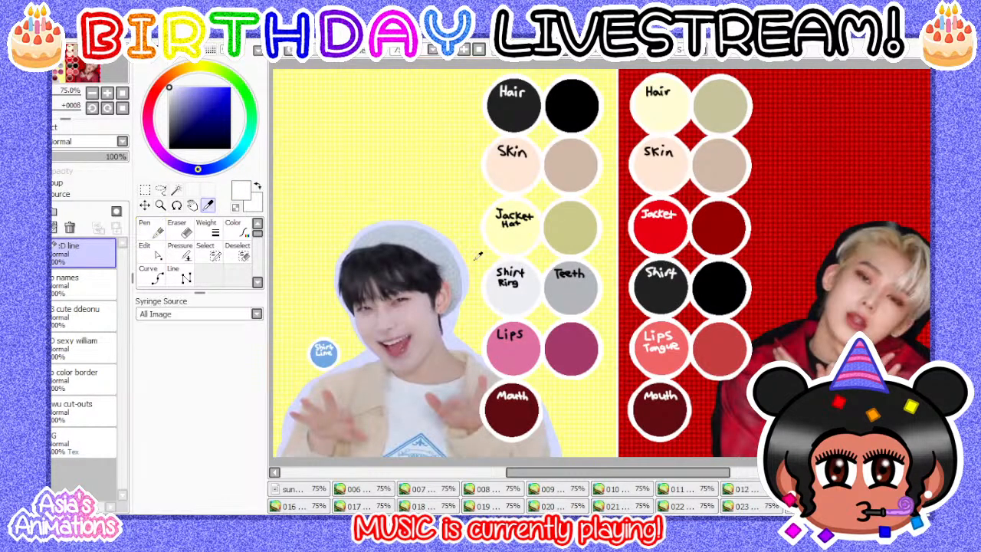
left_click(514, 238)
key("n")
key("ctrl+Tab")
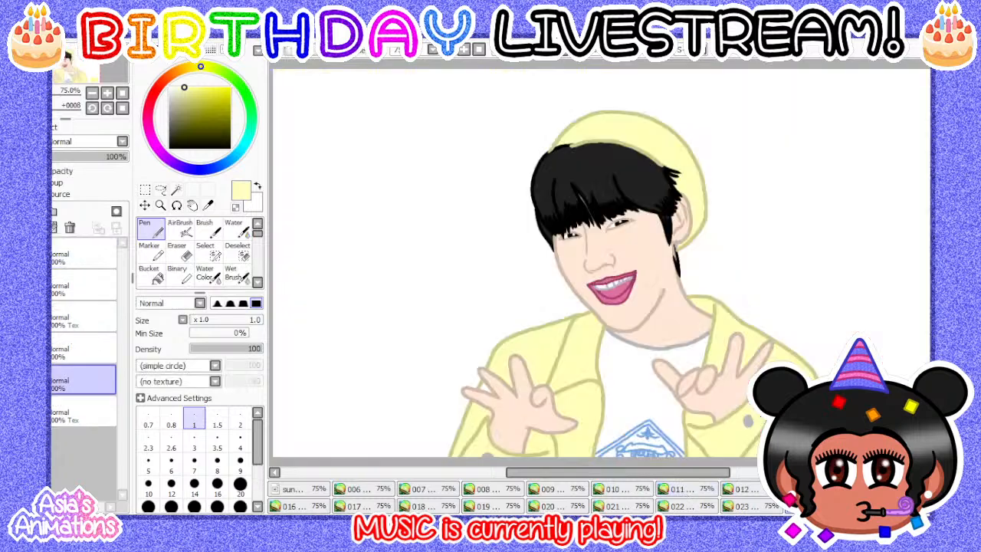
- Fill the gap between the two outer fingers yellow on the jacket layer with a size 8 pen, restoring size 1
left_click(95, 321)
scroll(494, 413, "up", 3)
scroll(488, 385, "up", 2)
left_click(217, 460)
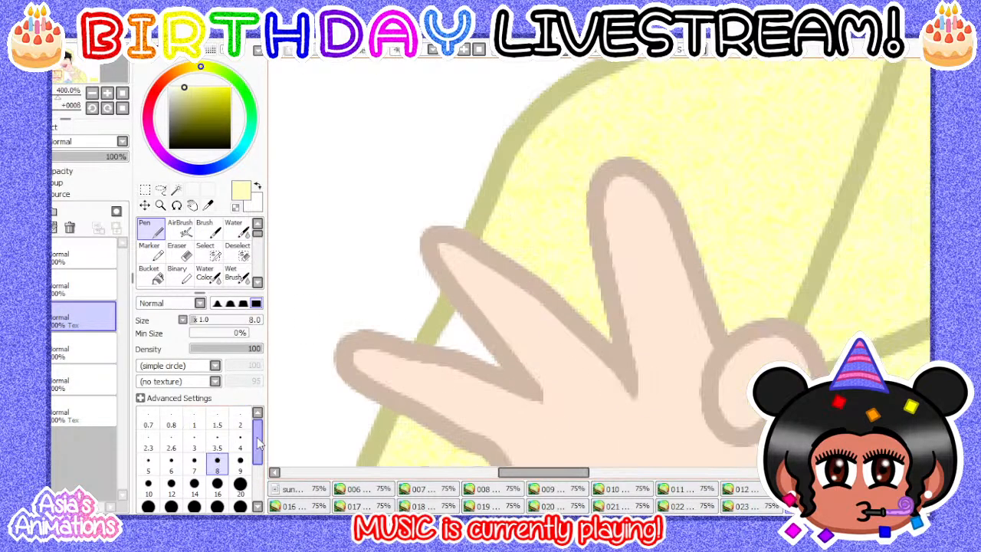
scroll(455, 365, "up", 2)
mouse_move(381, 368)
left_mouse_down()
mouse_move(550, 426)
mouse_move(477, 367)
mouse_move(417, 357)
mouse_move(431, 309)
mouse_move(519, 410)
left_mouse_up()
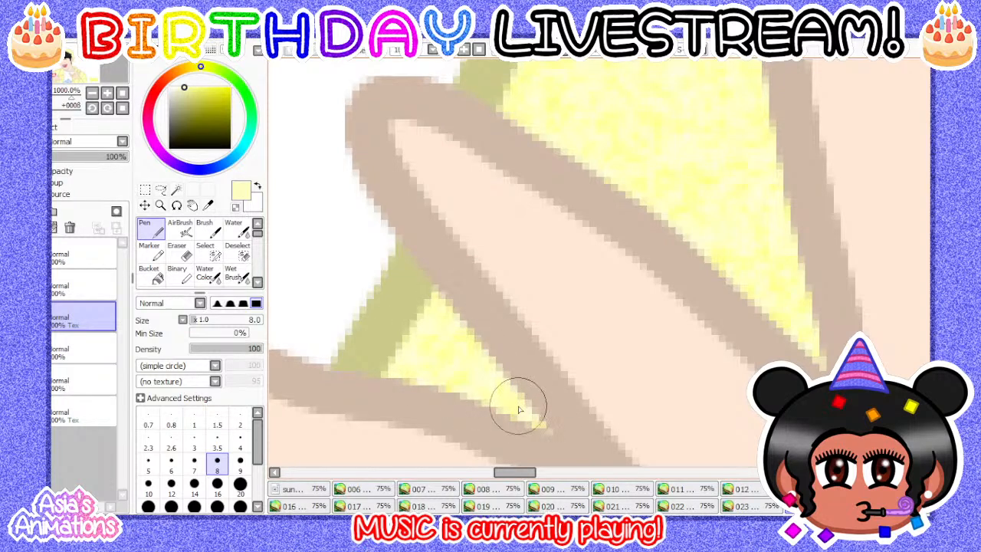
left_click(197, 423)
left_click(122, 93)
left_click(197, 168)
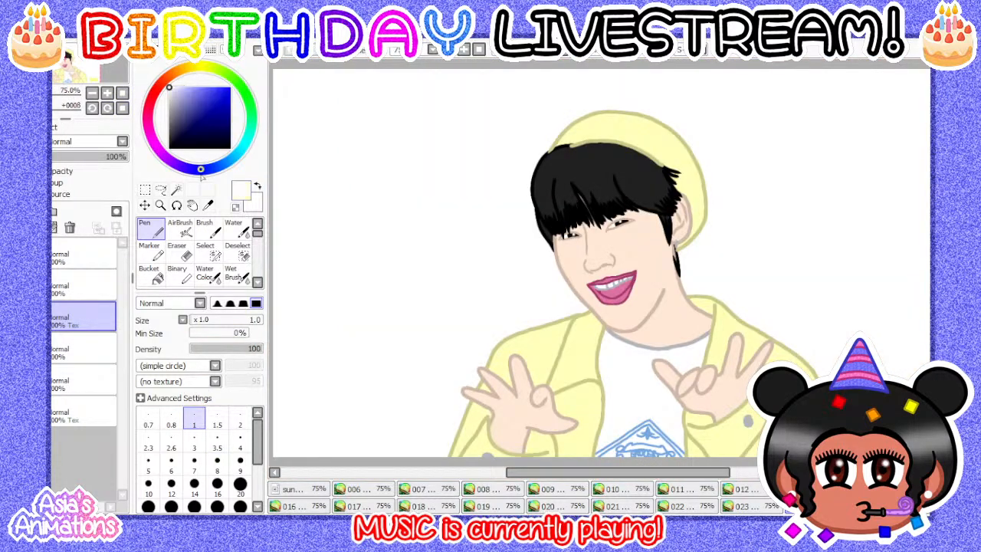
left_click(61, 381)
left_click(58, 413)
left_click(62, 416)
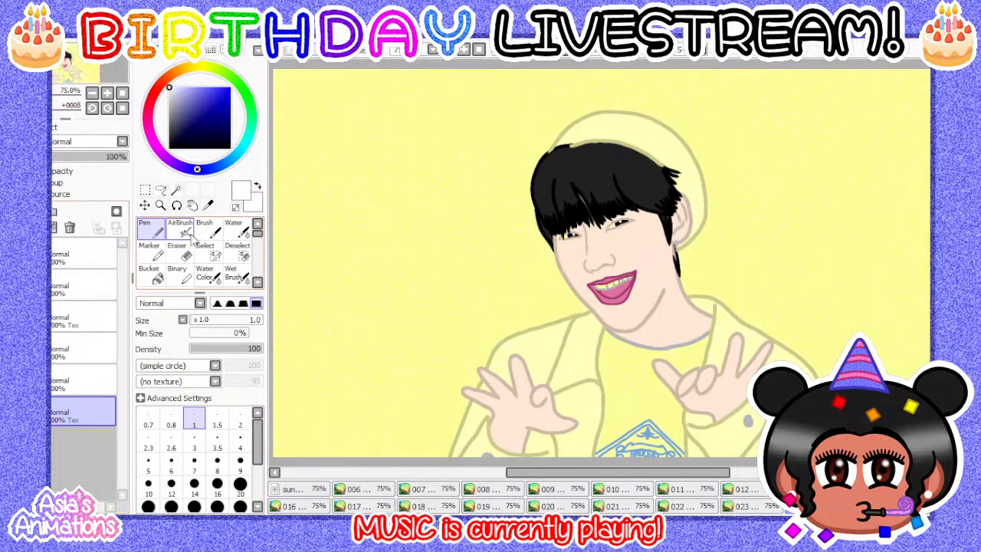
left_click(208, 205)
key("ctrl+z")
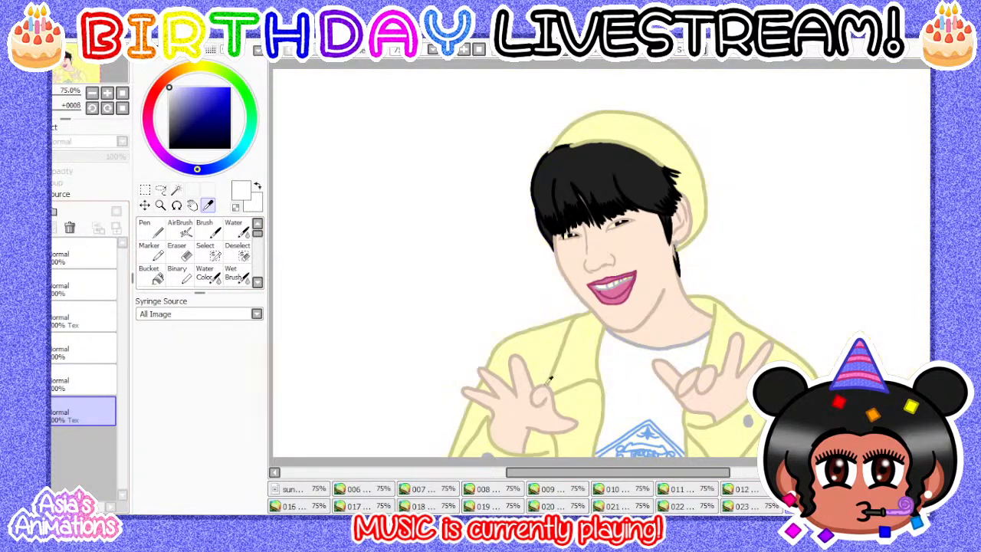
- Sample the skin peach on the skin layer and show the yellow background layer at the bottom of the stack
left_click(99, 381)
left_click(674, 319)
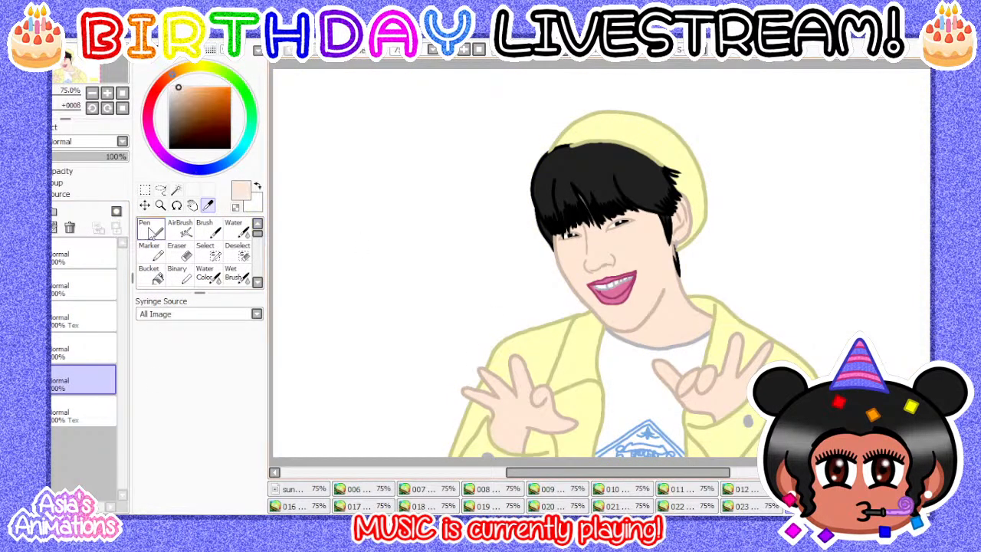
left_click(151, 233)
left_click(31, 412)
left_click(88, 417)
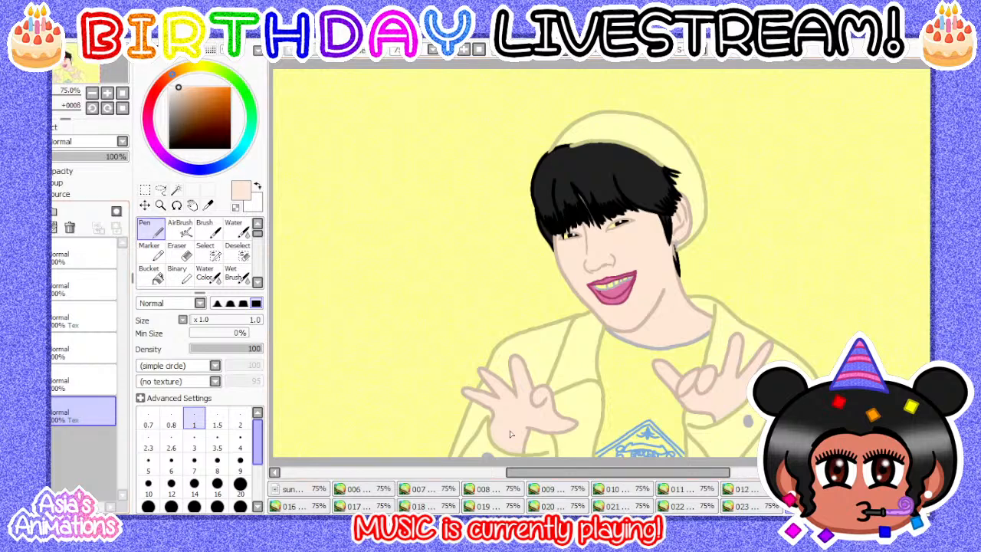
- Flip through the neighbouring frames to the next uncoloured one, add a layer directly above the bottom one and rename it
left_click(779, 508)
left_click(814, 506)
left_click(878, 506)
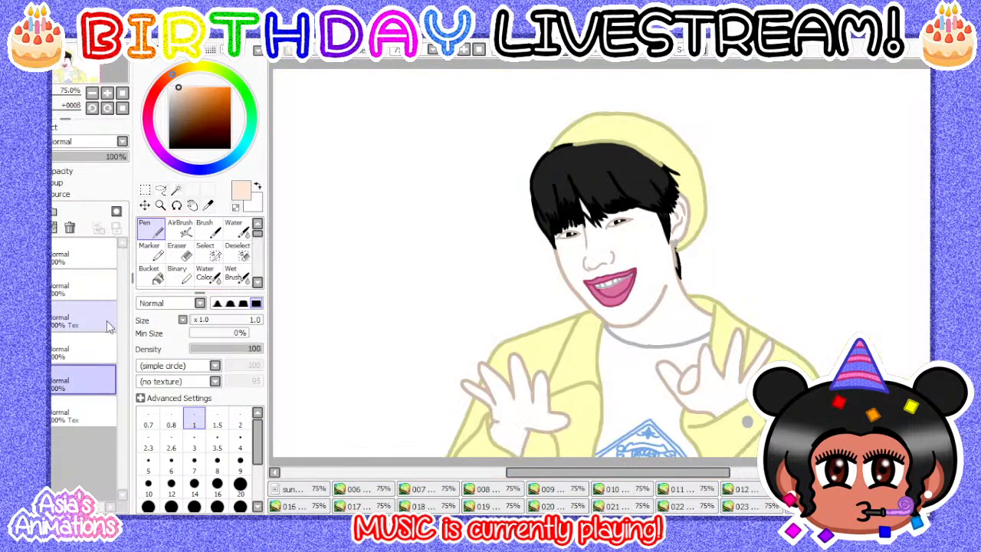
left_click(82, 346)
left_click(38, 227)
left_click(62, 378)
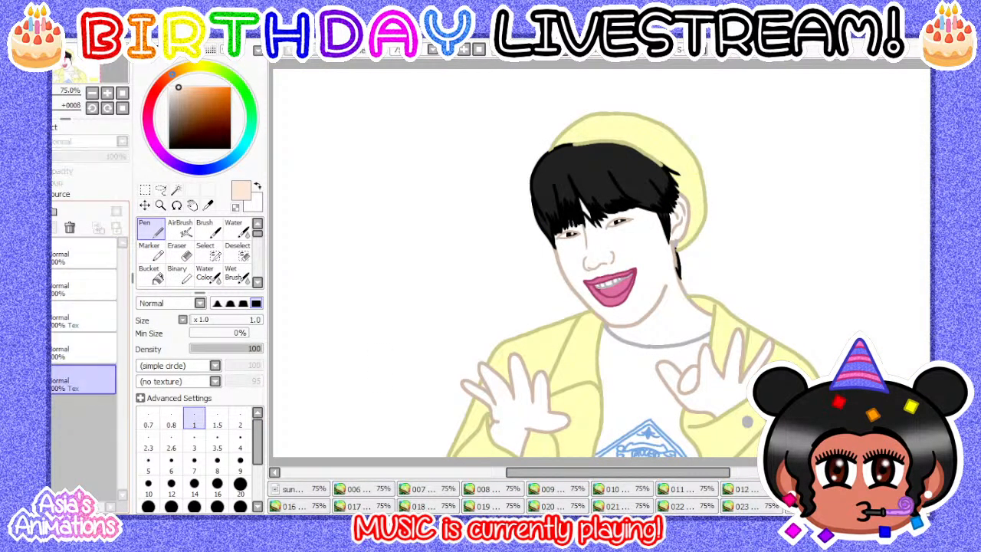
left_click(21, 210)
left_click(91, 377)
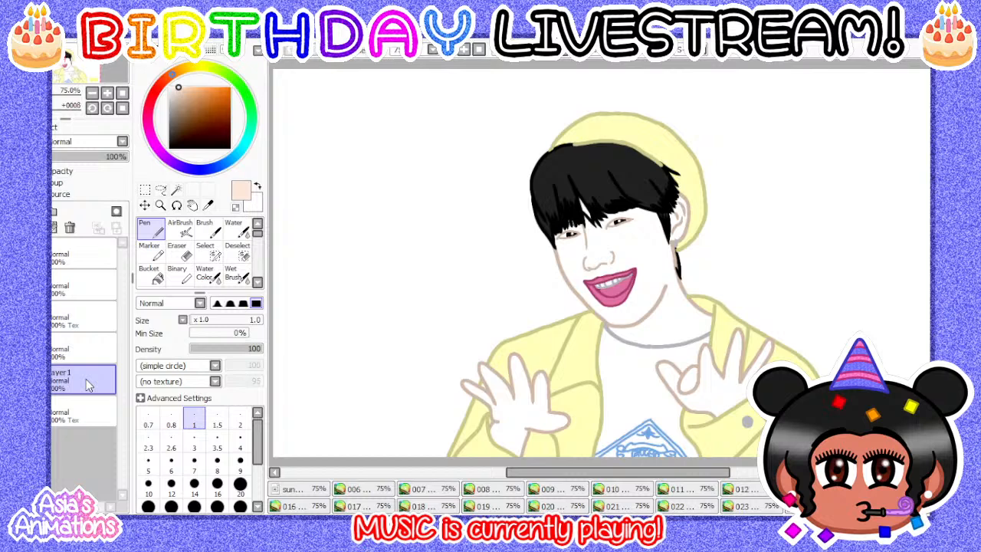
key("Return")
- Bucket-fill both hands peach on the new layer, including the thumb, folded finger and little finger
left_click(159, 276)
scroll(510, 350, "down", 2)
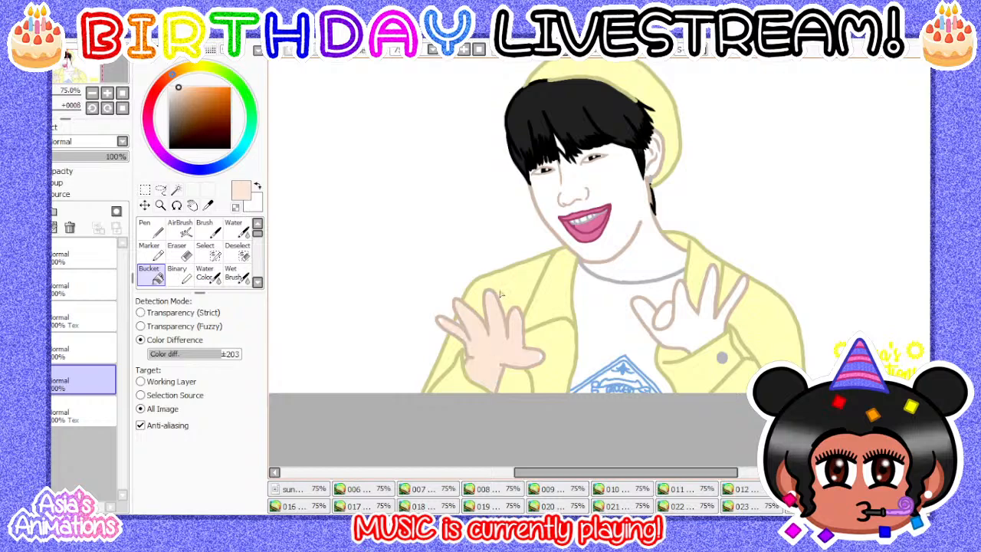
scroll(534, 306, "up", 4)
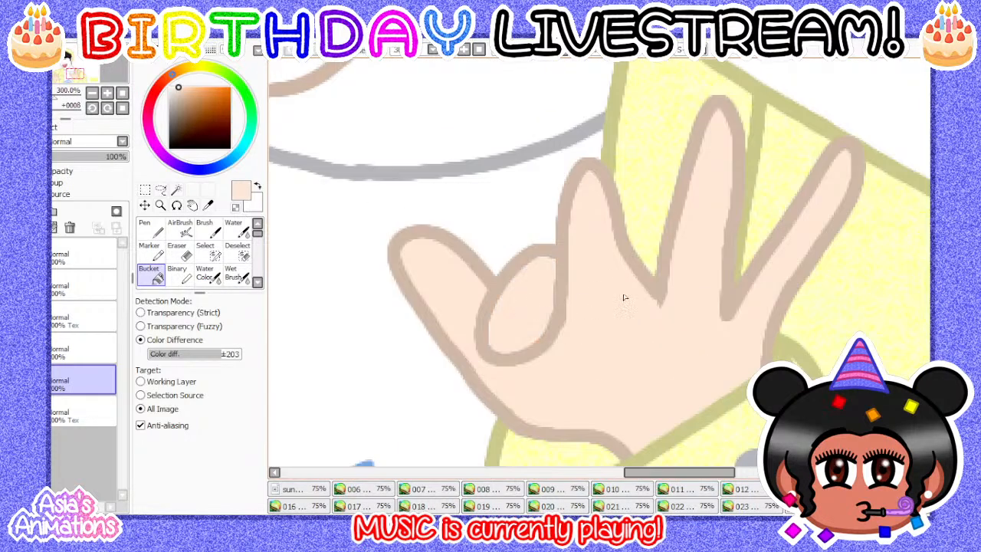
scroll(625, 297, "down", 4)
scroll(348, 322, "up", 3)
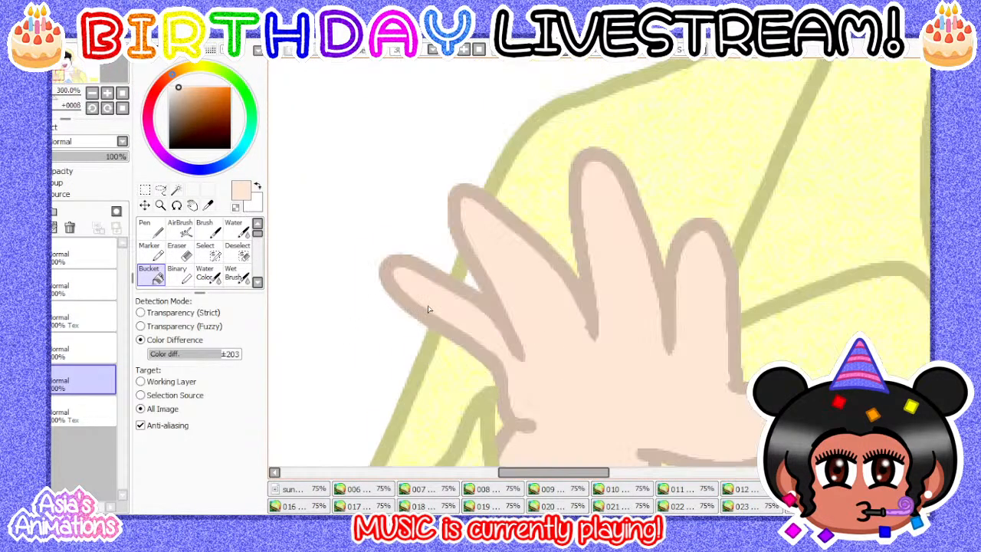
- Bucket-fill the face and neck peach on the same new layer
scroll(620, 230, "down", 3)
scroll(621, 230, "up", 1)
scroll(621, 229, "down", 1)
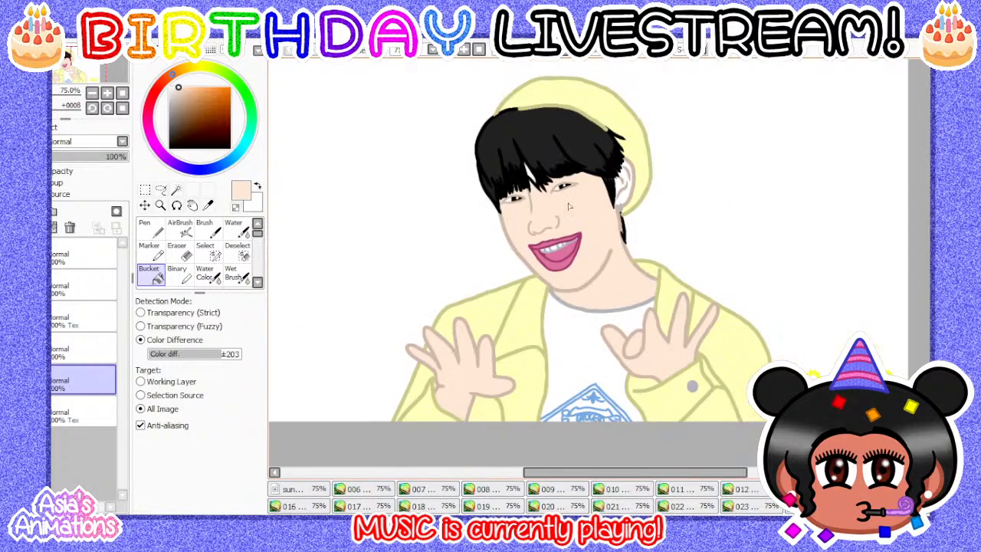
- Touch up the uncoloured gaps below the fringe and along the face in peach with the Pen at sizes 8 and 12
scroll(410, 234, "up", 4)
left_click(152, 228)
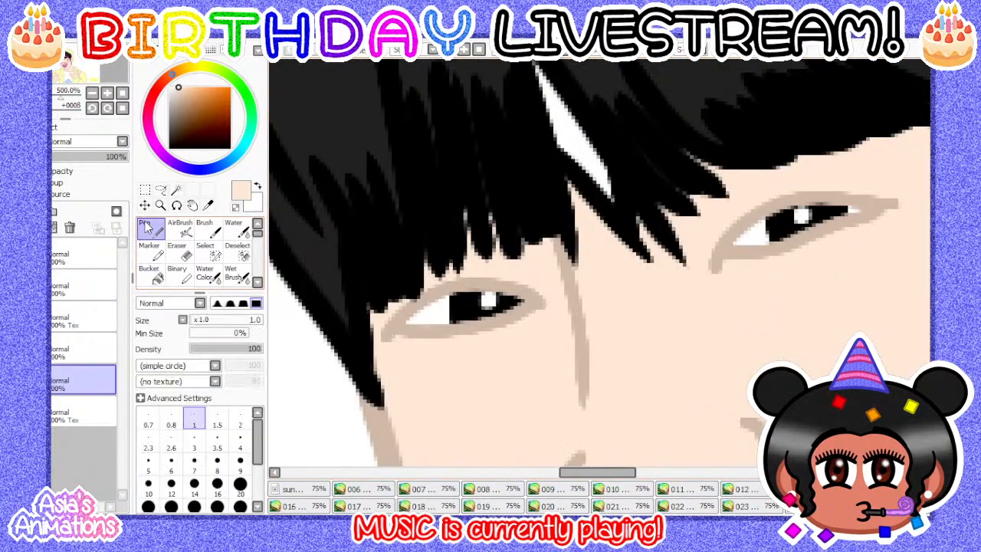
left_click(218, 463)
scroll(389, 235, "up", 2)
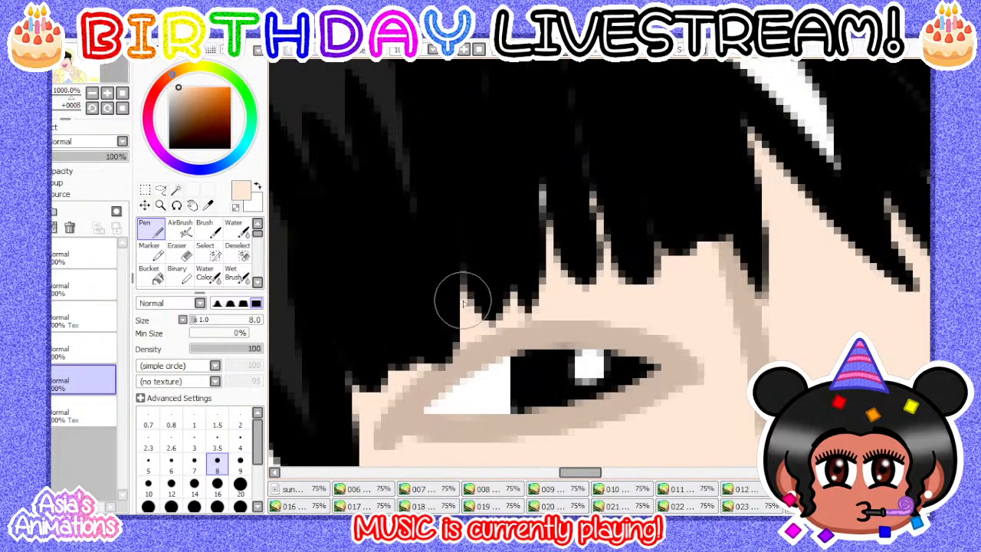
scroll(407, 357, "down", 2)
scroll(445, 281, "up", 1)
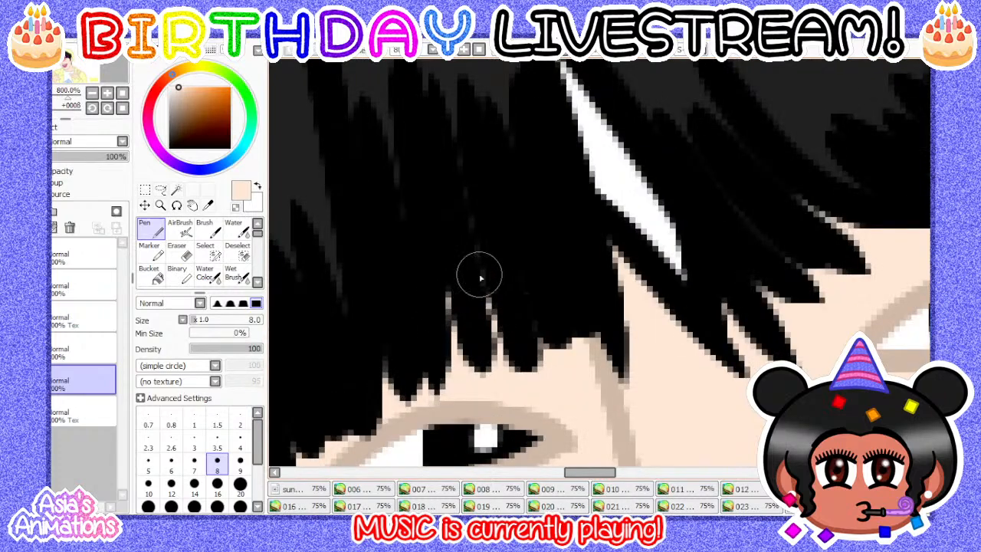
scroll(442, 212, "down", 3)
scroll(335, 349, "up", 2)
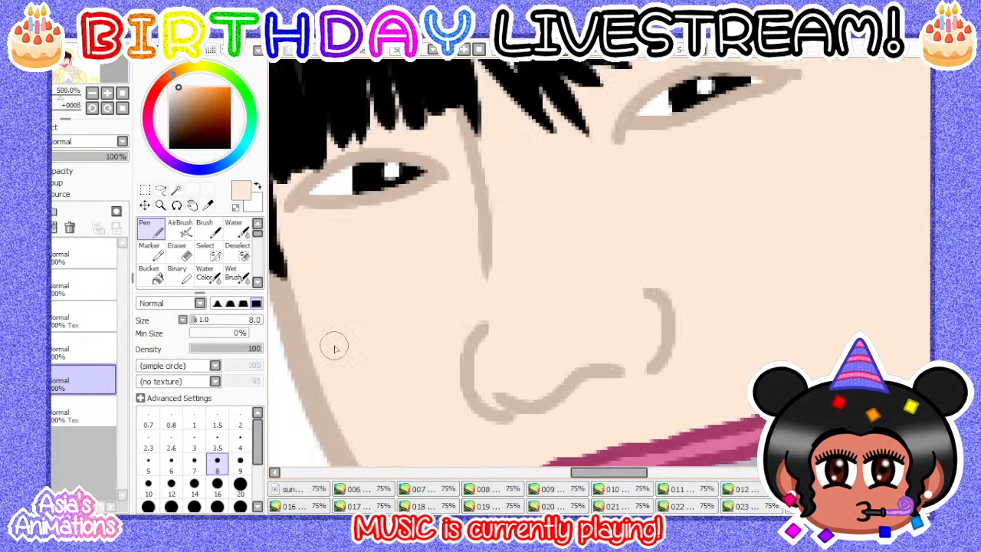
left_click(171, 482)
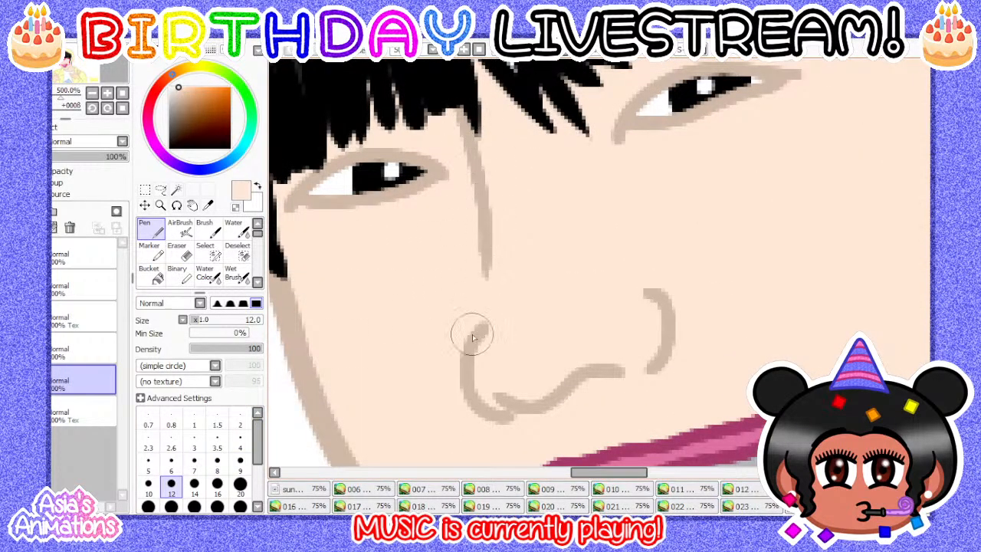
scroll(530, 378, "down", 3)
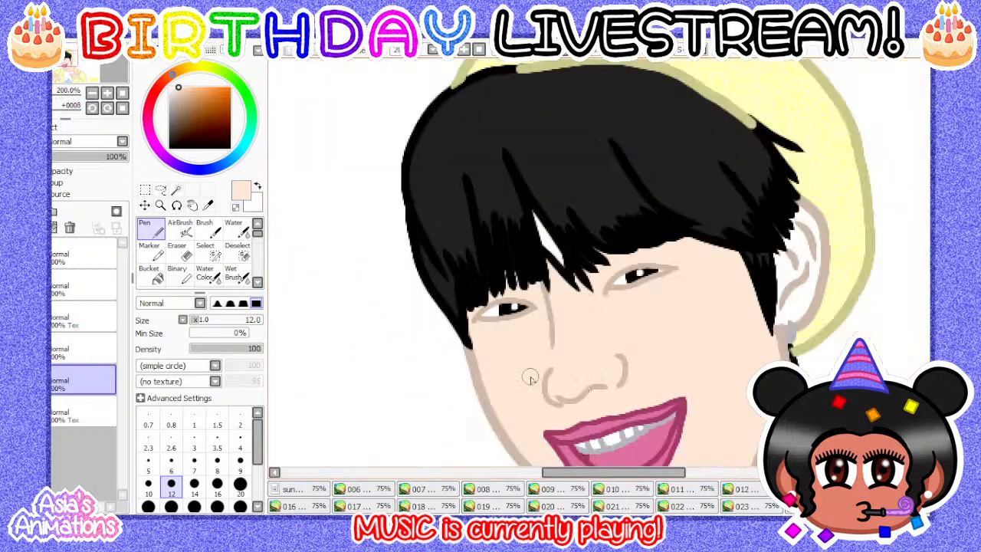
- Paint the white gap between the fringe strands above the forehead peach with the Pen at size 8
scroll(558, 303, "up", 2)
scroll(498, 245, "up", 1)
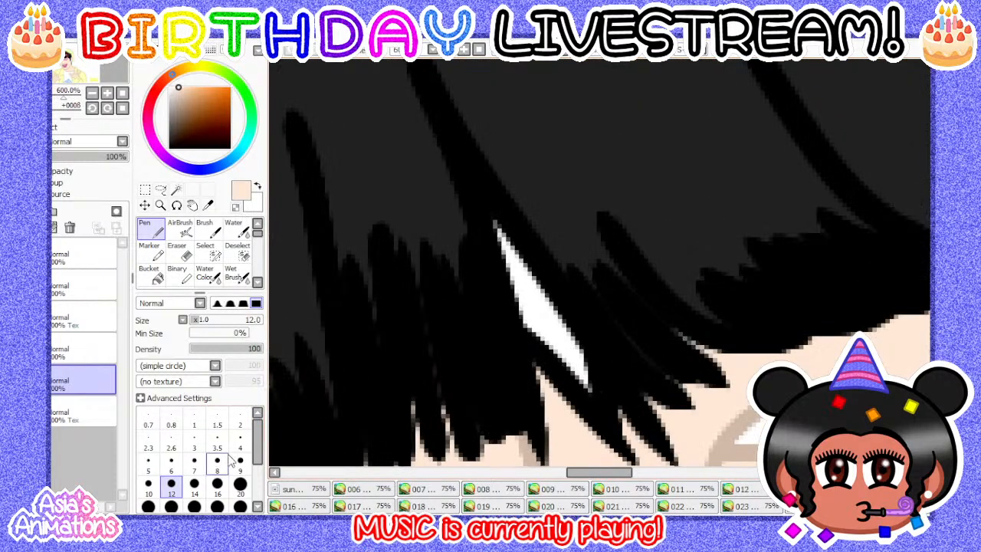
left_click(219, 464)
scroll(531, 297, "up", 1)
mouse_move(485, 192)
left_mouse_down()
mouse_move(526, 346)
mouse_move(559, 423)
mouse_move(600, 427)
mouse_move(537, 264)
left_mouse_up()
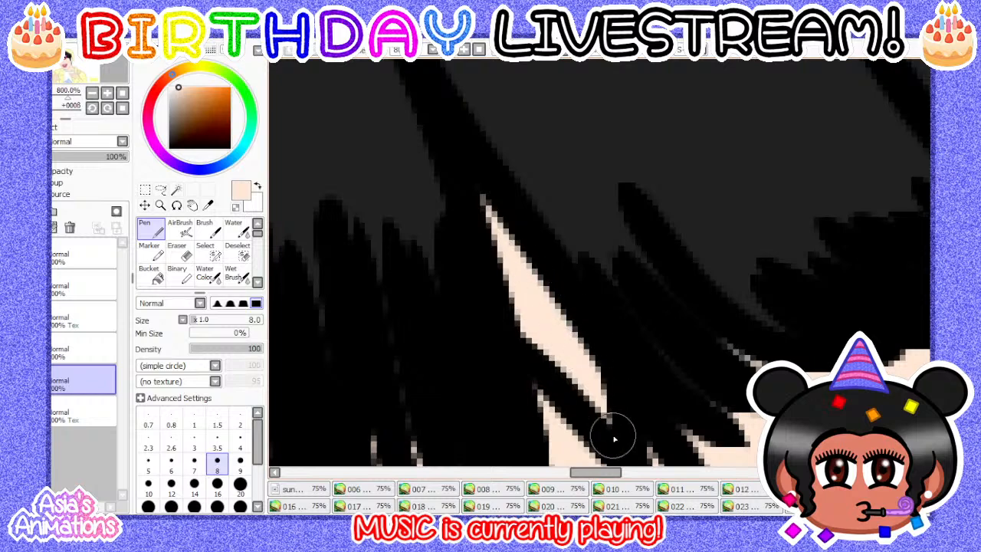
scroll(539, 263, "down", 3)
scroll(539, 262, "up", 1)
scroll(470, 284, "down", 5)
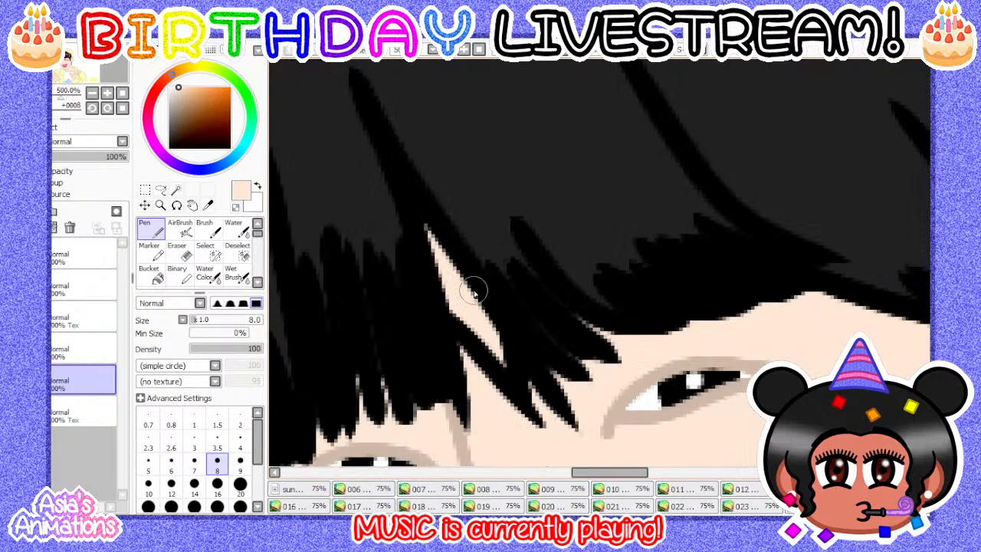
scroll(697, 327, "up", 2)
scroll(548, 291, "down", 1)
scroll(628, 309, "up", 1)
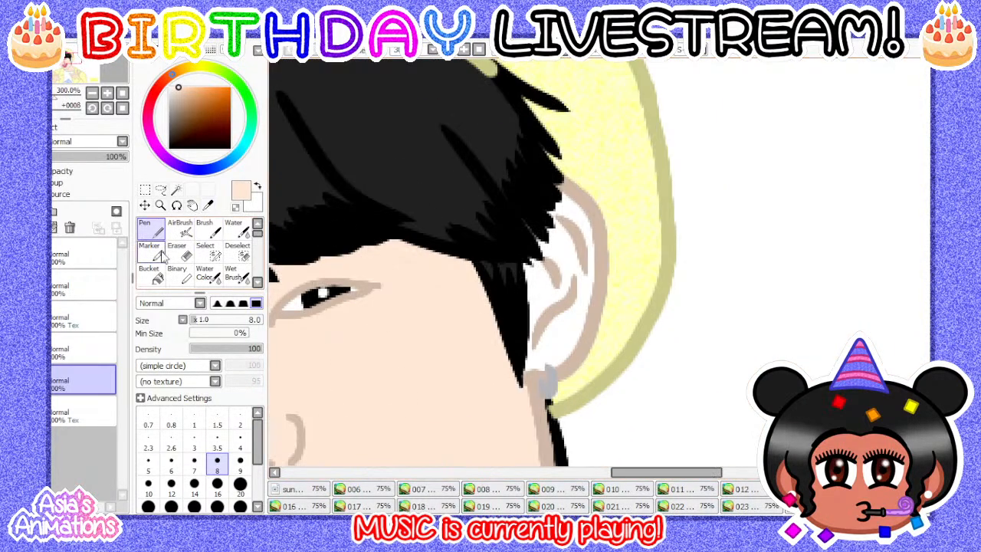
- Bucket-fill the ear peach and touch up its remaining gaps with the Pen at size 10
left_click(155, 275)
scroll(549, 311, "up", 1)
left_click(548, 310)
scroll(548, 310, "up", 1)
left_click(150, 228)
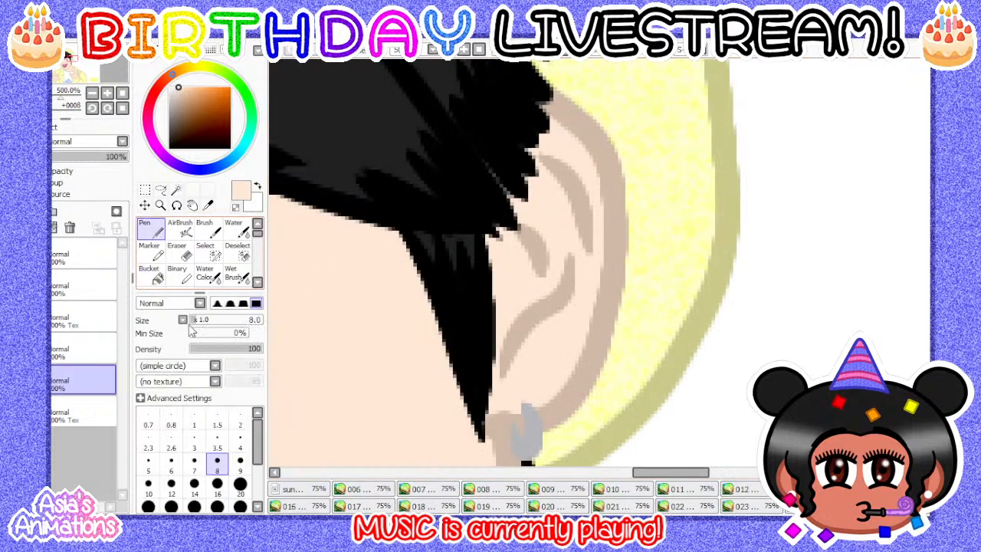
left_click(148, 484)
scroll(541, 230, "up", 1)
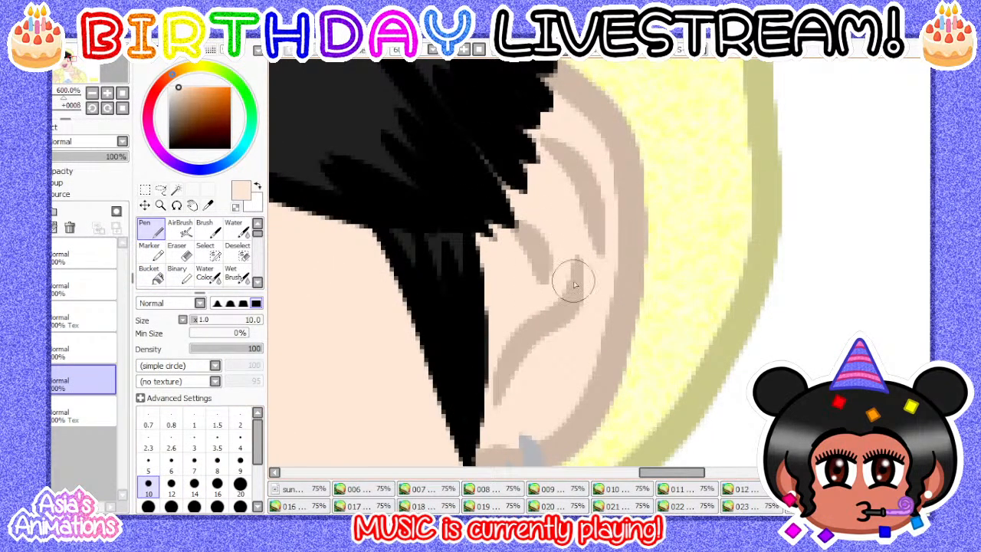
scroll(650, 274, "down", 8)
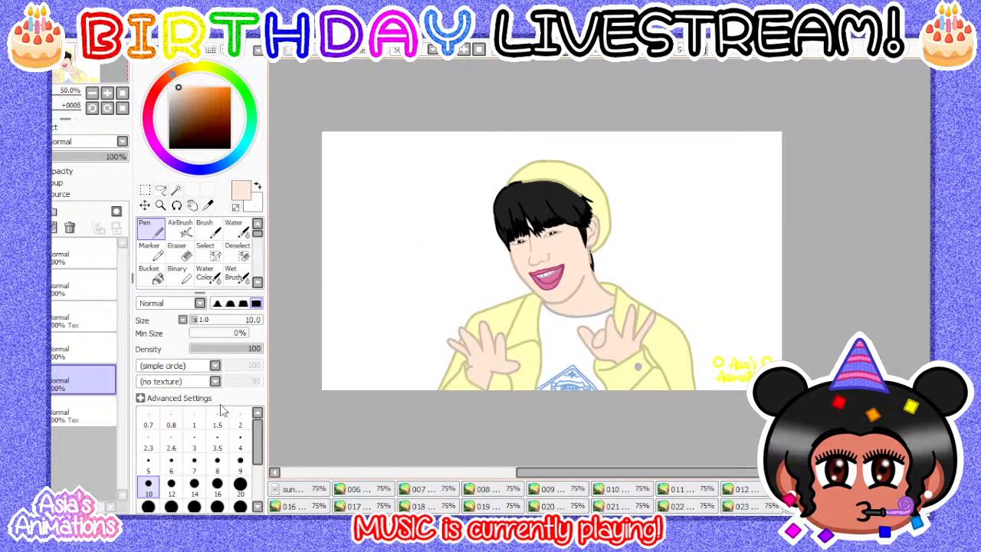
- Reset the Pen to size 1 and sample the pale yellow Jacket/Hat colour of the black-haired character from the reference sheet
left_click(194, 419)
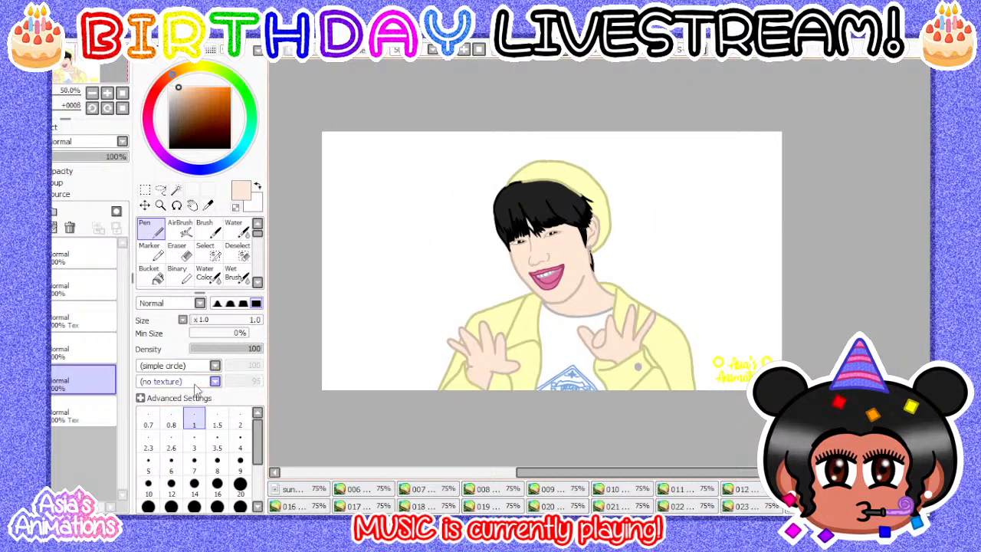
left_click(122, 92)
left_click_drag(181, 165, 198, 170)
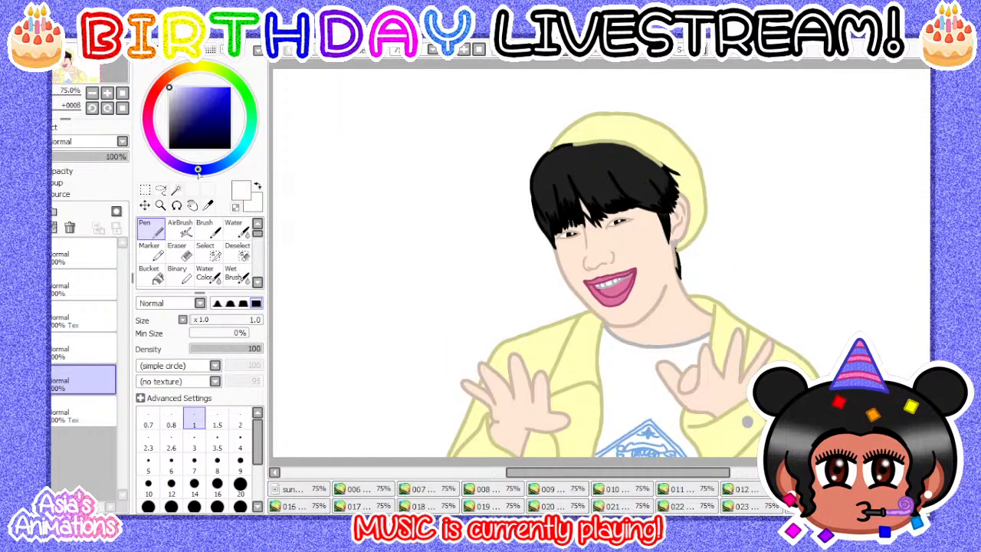
key("ctrl+Tab")
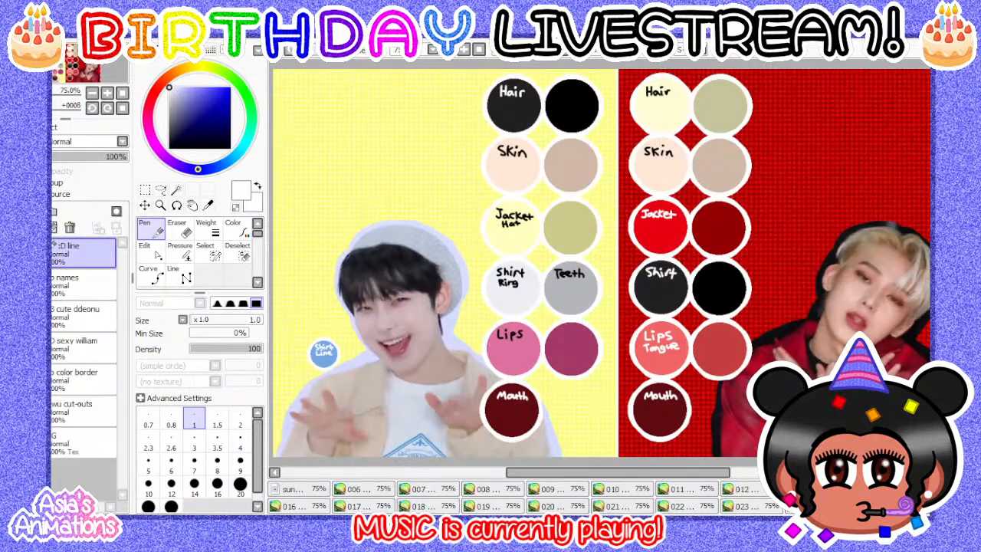
left_click(208, 205)
left_click(510, 232)
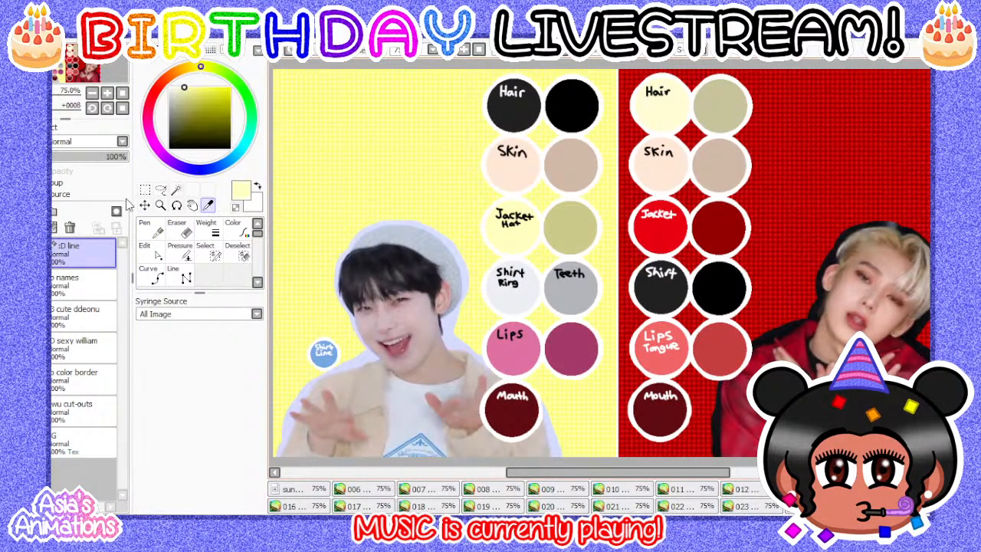
left_click(149, 228)
key("ctrl+Tab")
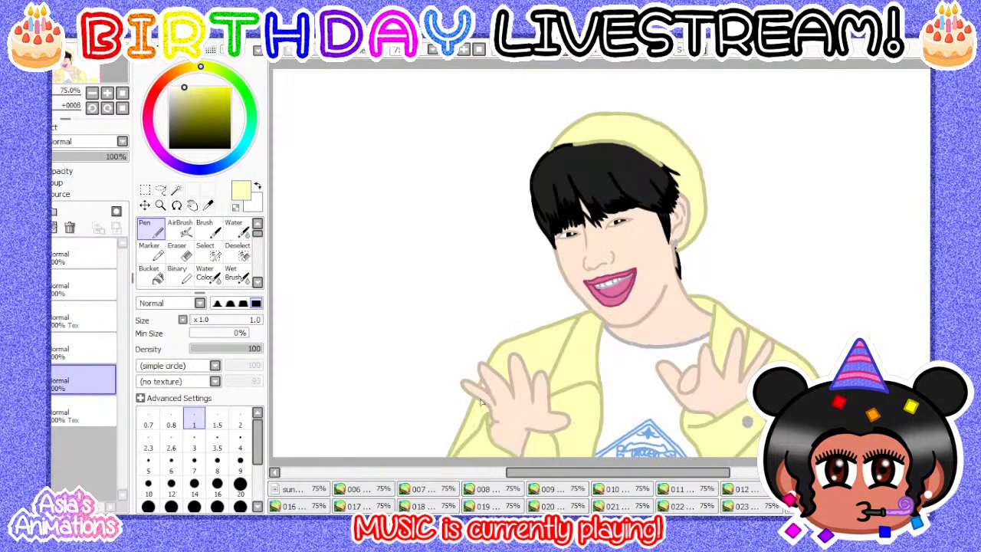
- On the textured jacket layer, paint the white gap between two fingers pale yellow with the Pen at size 7
scroll(481, 401, "up", 4)
left_click(88, 315)
scroll(525, 337, "up", 3)
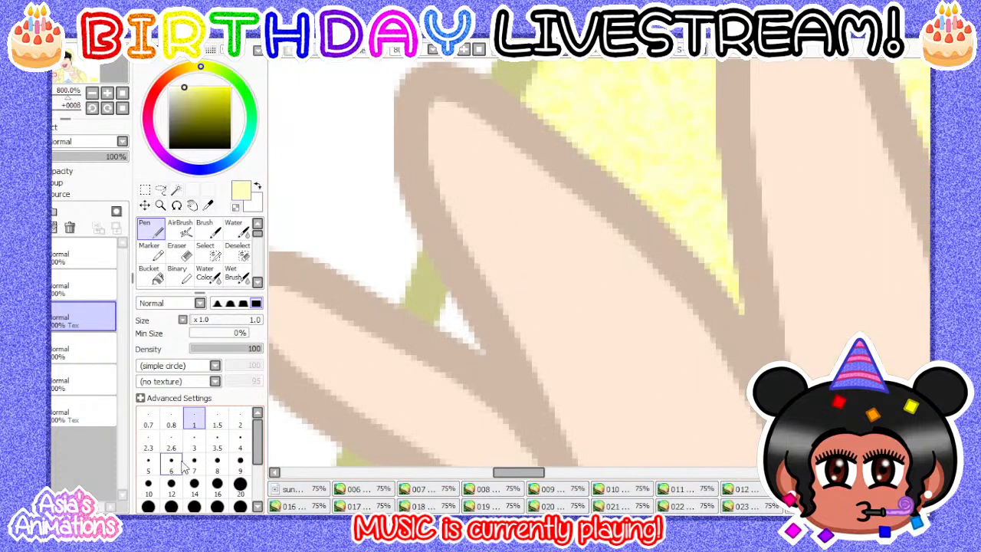
left_click(194, 462)
scroll(452, 287, "up", 1)
mouse_move(453, 299)
left_mouse_down()
mouse_move(432, 357)
mouse_move(503, 398)
left_mouse_up()
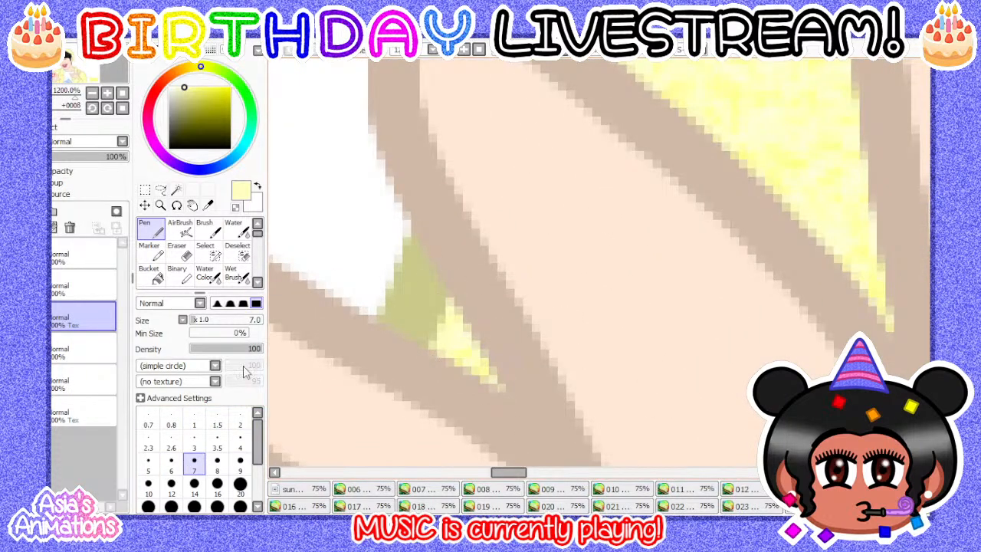
- Reset the Pen to size 1 and its colour to white, and show the yellow background layer at the bottom of the stack
left_click(194, 420)
left_click(122, 93)
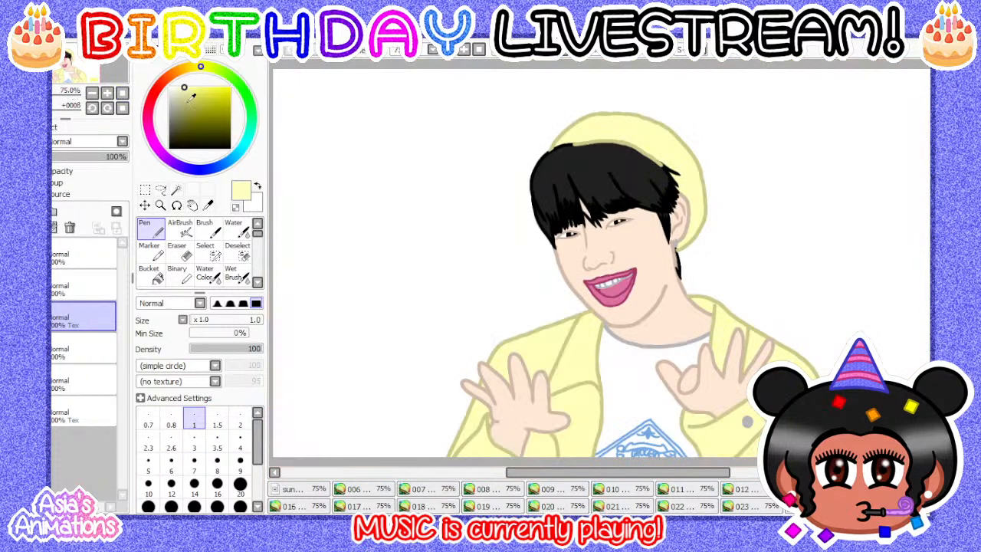
left_click(199, 168)
left_click(65, 412)
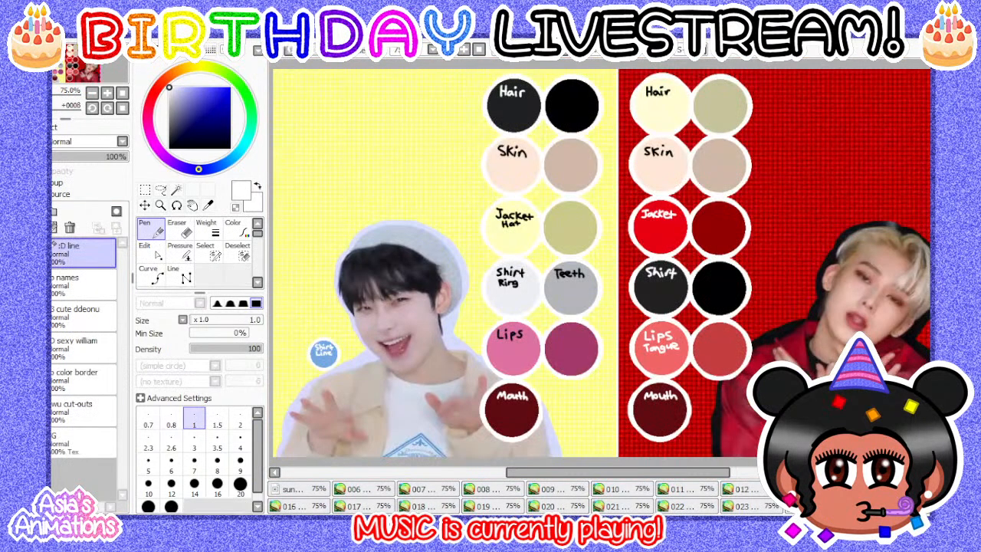
- Flip in order through the coloured frames from 017 to the newest one to check the skin and motion
left_click(375, 489)
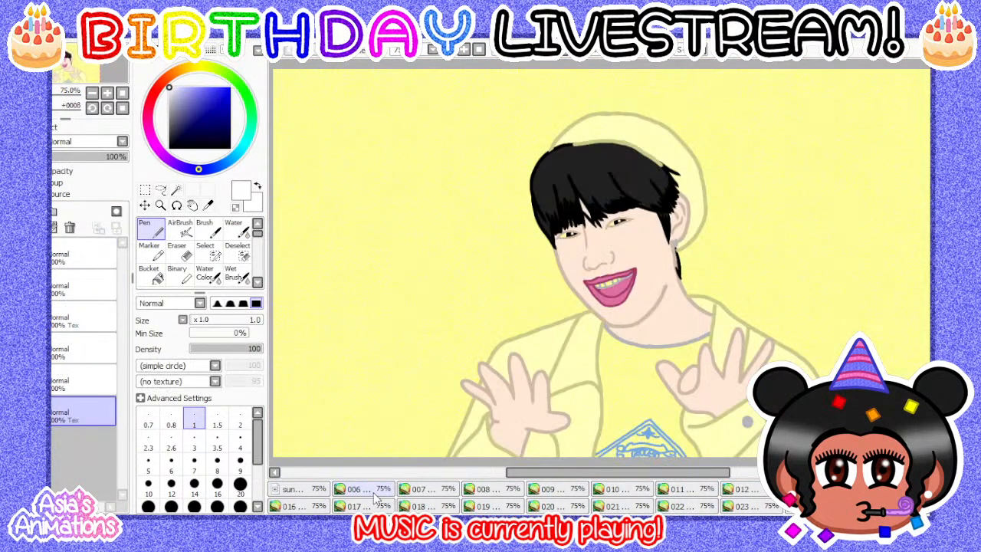
left_click(375, 505)
left_click(440, 509)
left_click(497, 509)
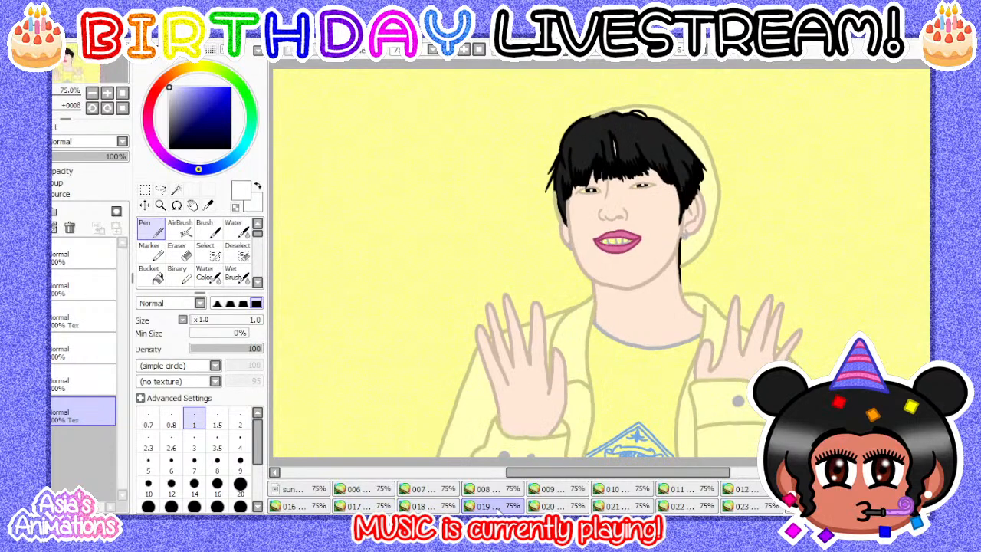
left_click(580, 509)
left_click(628, 509)
left_click(679, 509)
left_click(742, 507)
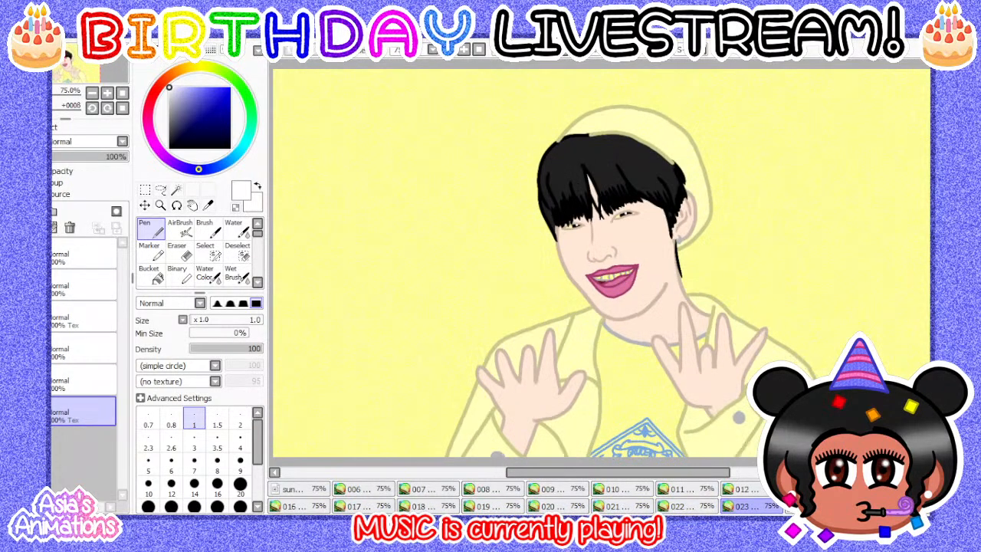
left_click(809, 508)
left_click(872, 507)
- Flip through the whole sequence again, from the first image and frame 006 up to the newest frame, to review the colouring
left_click(312, 492)
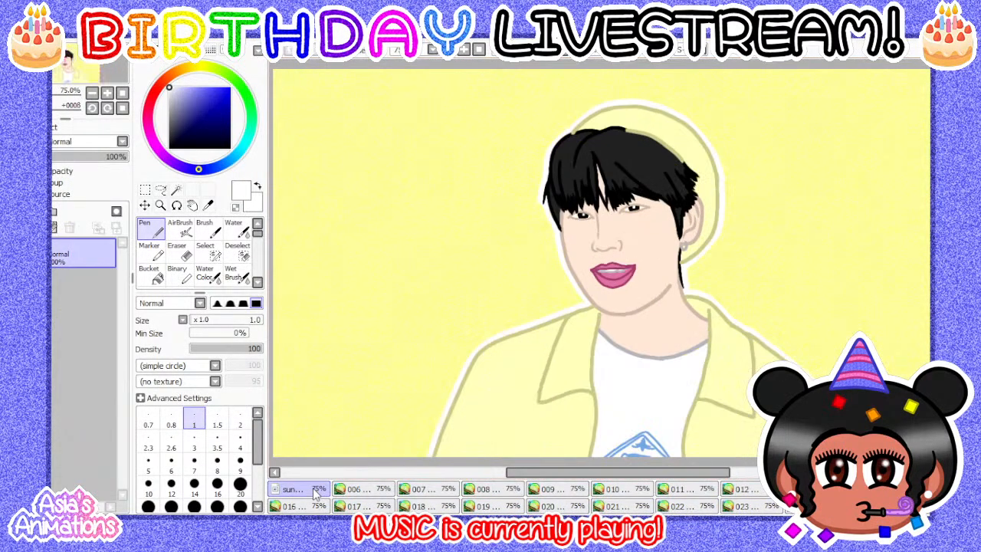
left_click(359, 488)
left_click(420, 489)
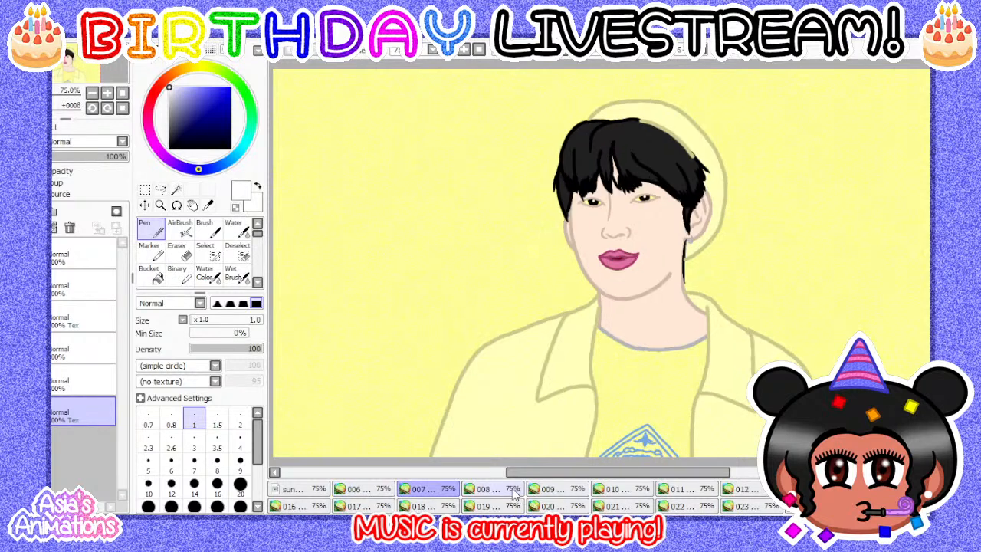
left_click(513, 491)
left_click(570, 491)
left_click(644, 491)
left_click(693, 491)
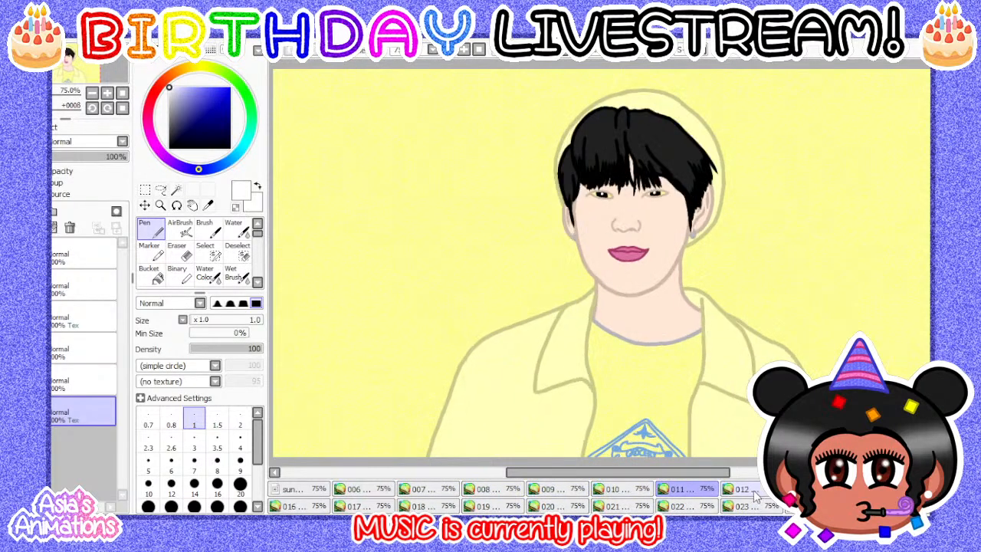
left_click(755, 495)
left_click(814, 491)
left_click(878, 491)
left_click(929, 491)
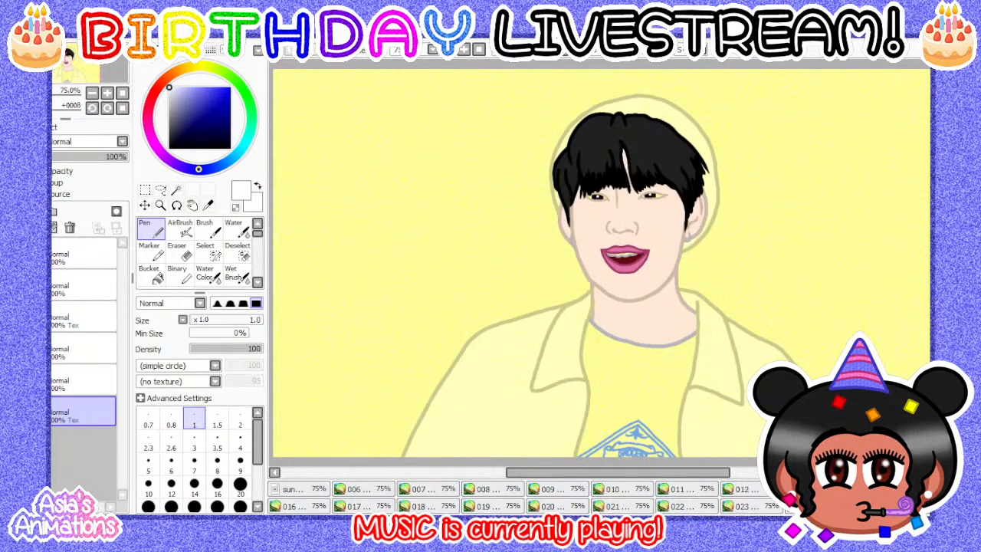
left_click(320, 507)
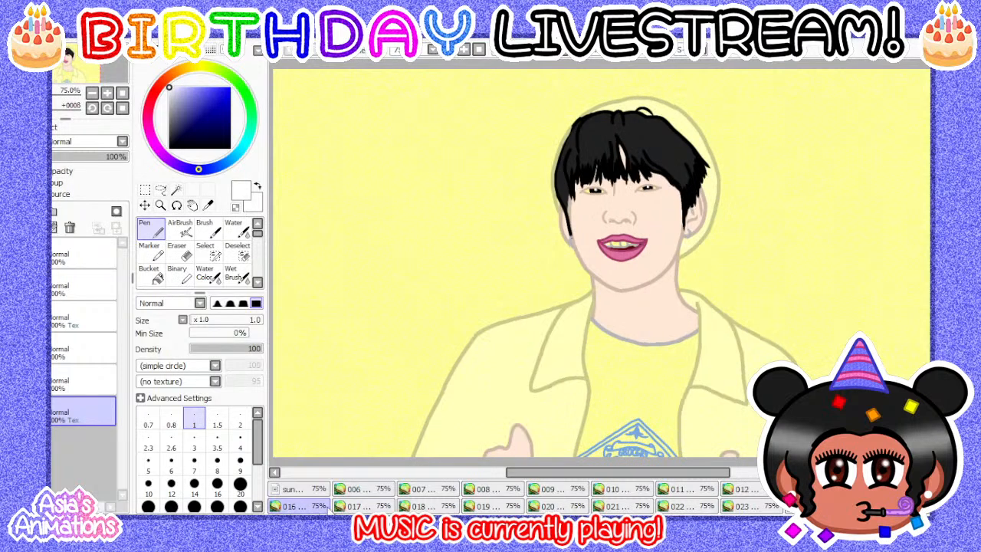
left_click(379, 508)
left_click(491, 505)
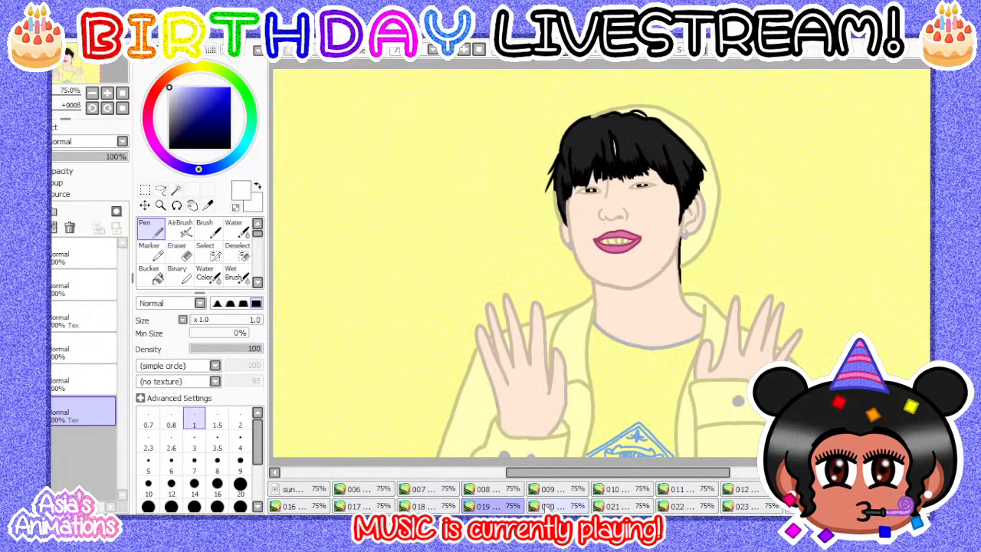
left_click(557, 505)
left_click(622, 505)
left_click(686, 505)
left_click(749, 507)
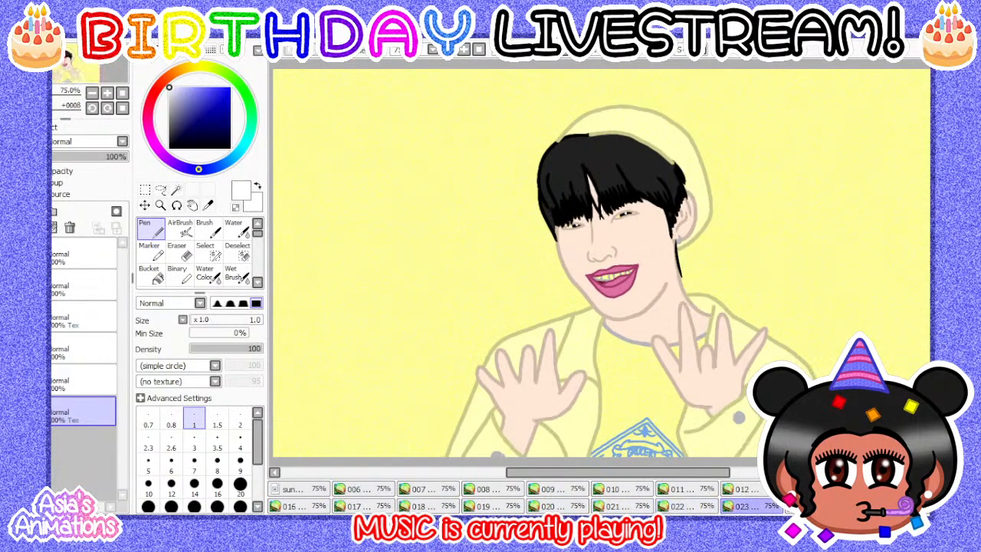
left_click(814, 507)
left_click(877, 507)
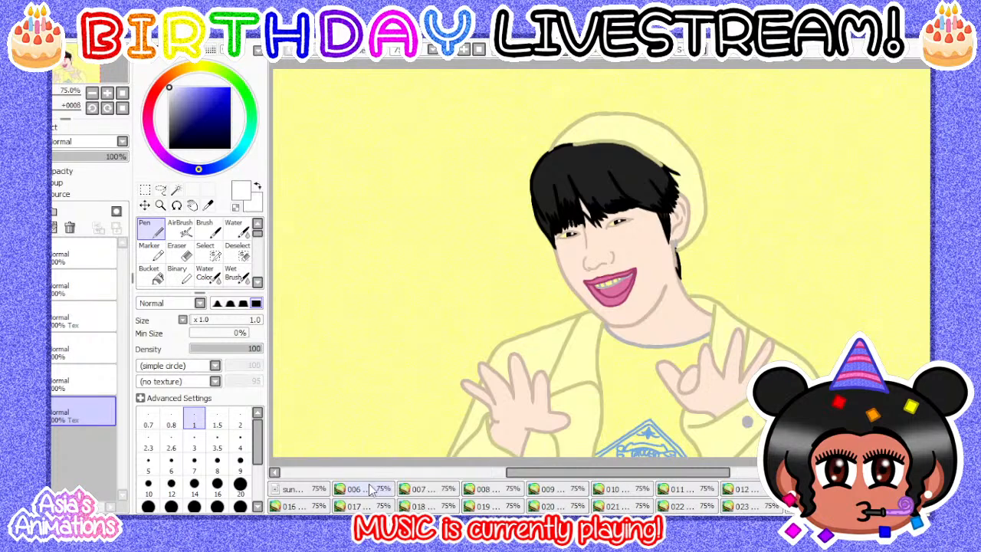